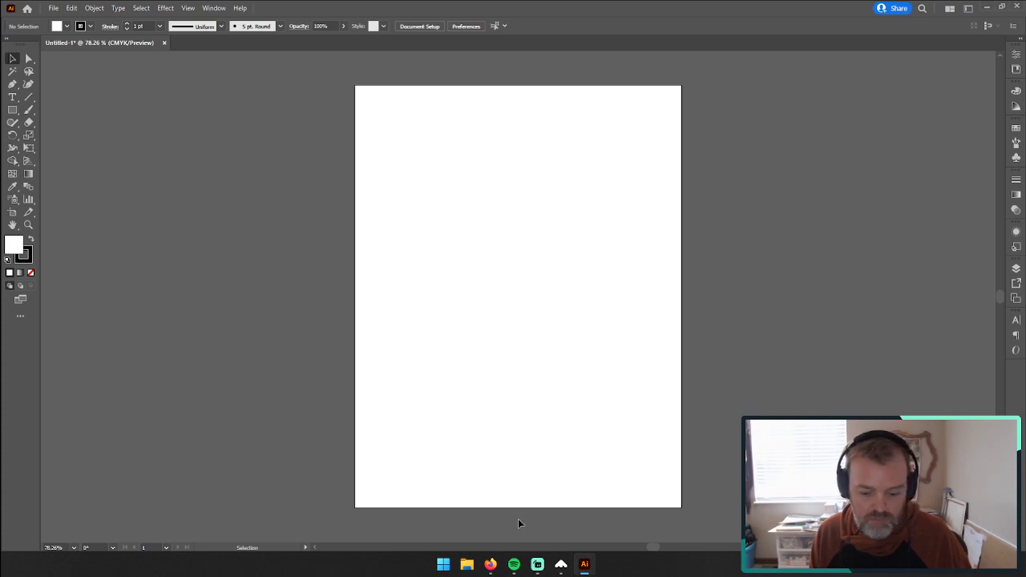
Step: Switch to Firefox, open the wiltrvl channel on Twitch, start watching the live stream, and minimize the browser
mouse_move(495, 566)
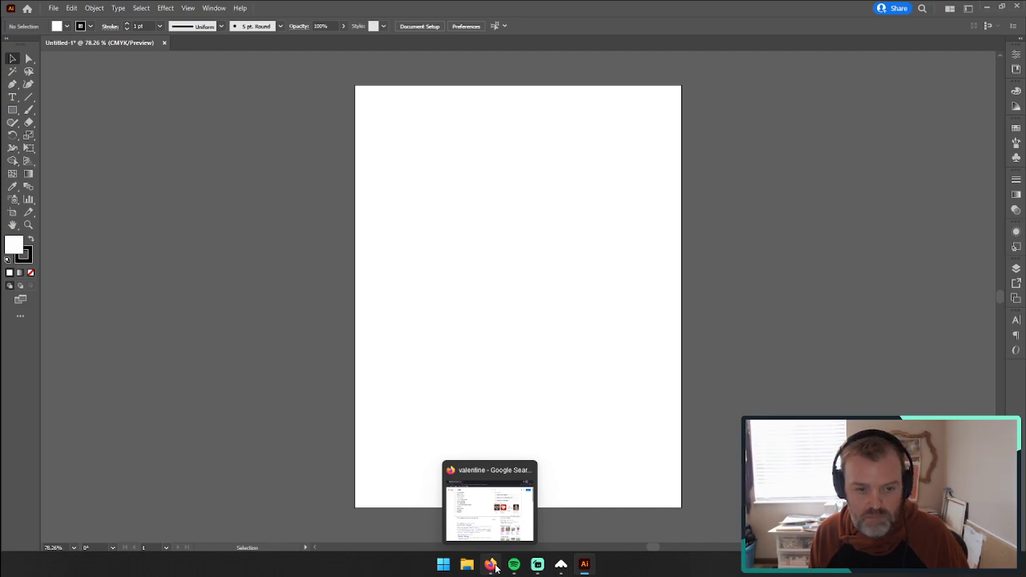
left_click(495, 566)
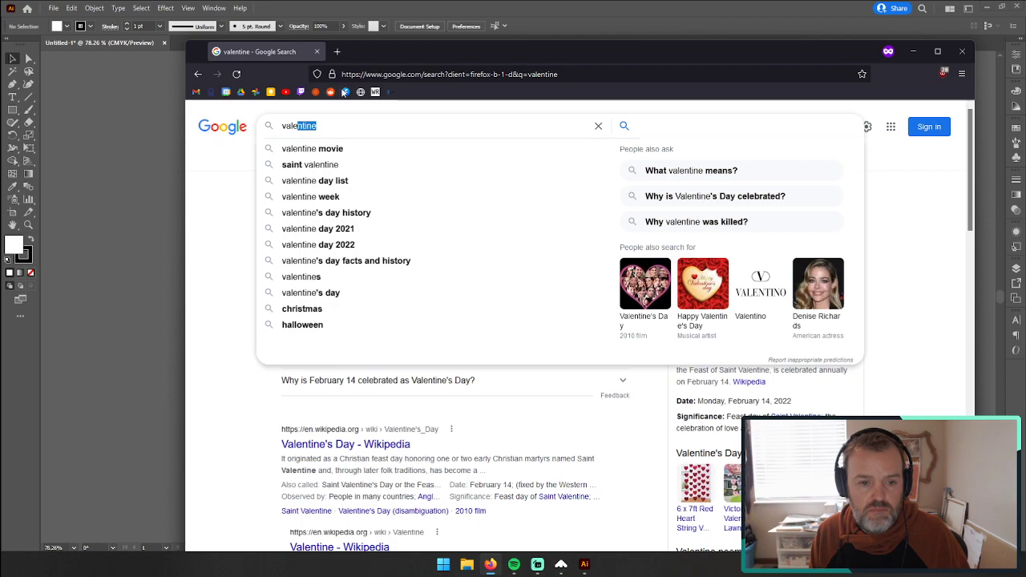
left_click(300, 91)
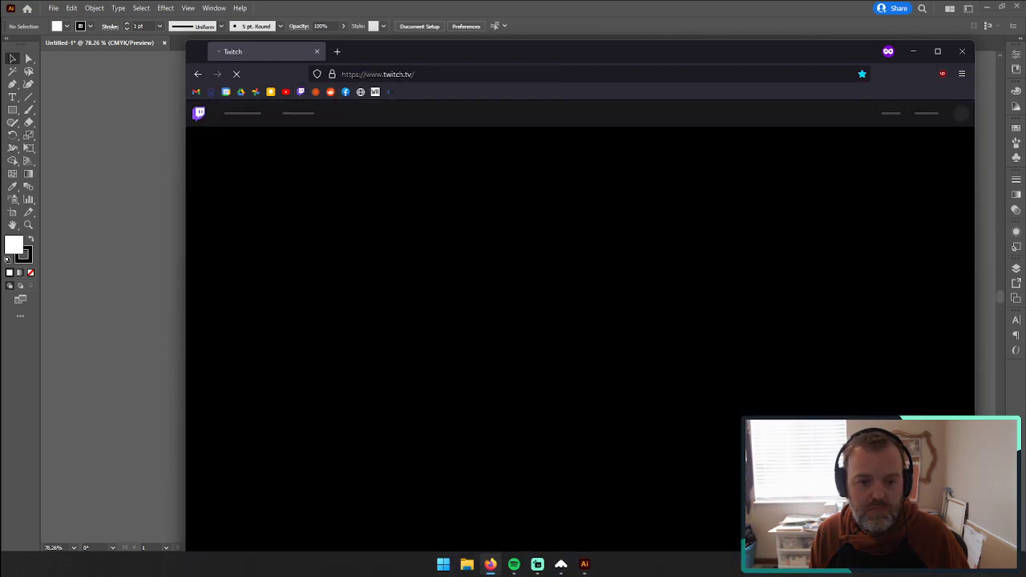
left_click(439, 73)
type("wiltrvl")
key("Return")
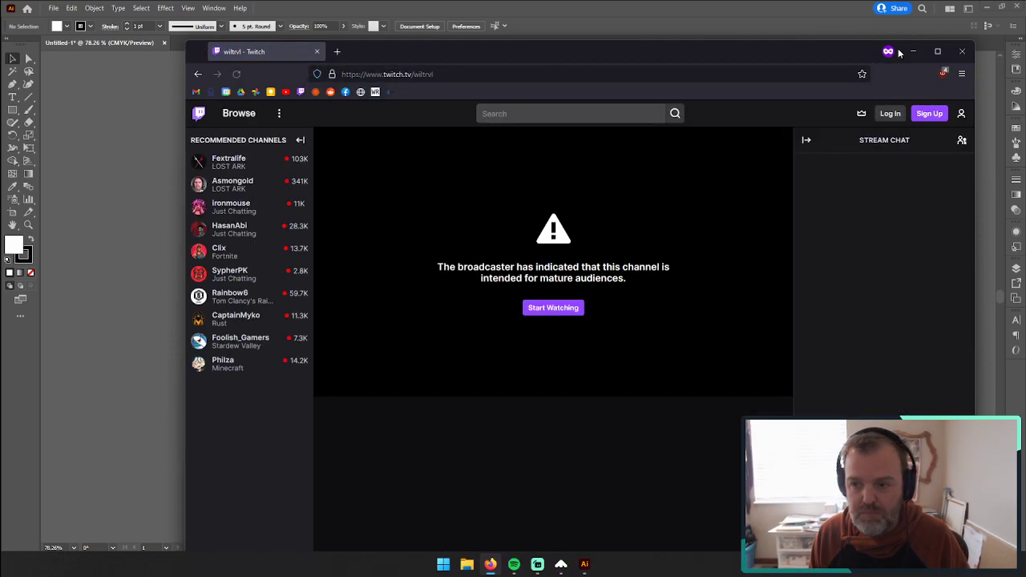
left_click(554, 308)
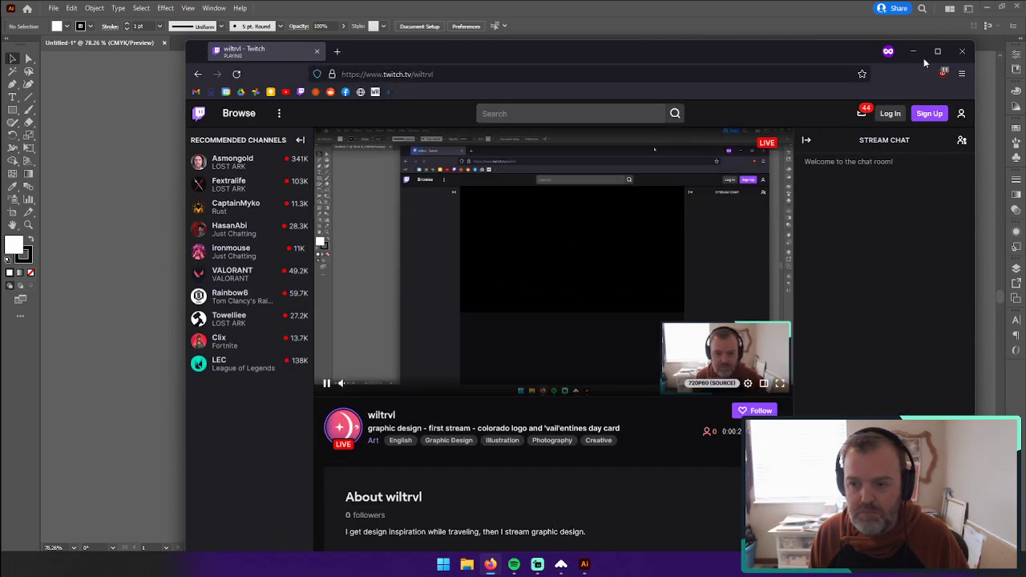
left_click(917, 51)
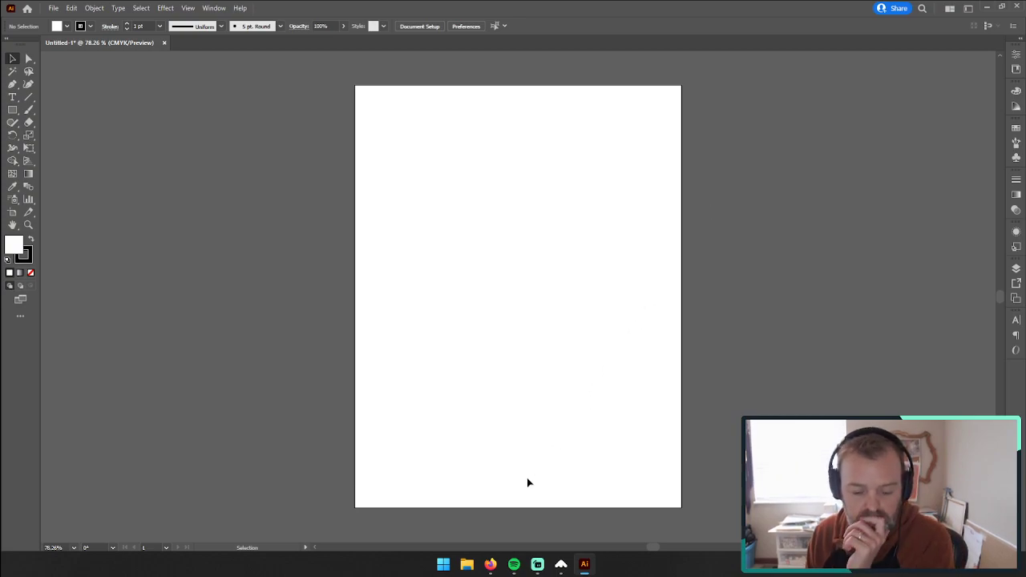
Step: Switch to Firefox and search Google for "colorado flag", showing the image results
mouse_move(537, 566)
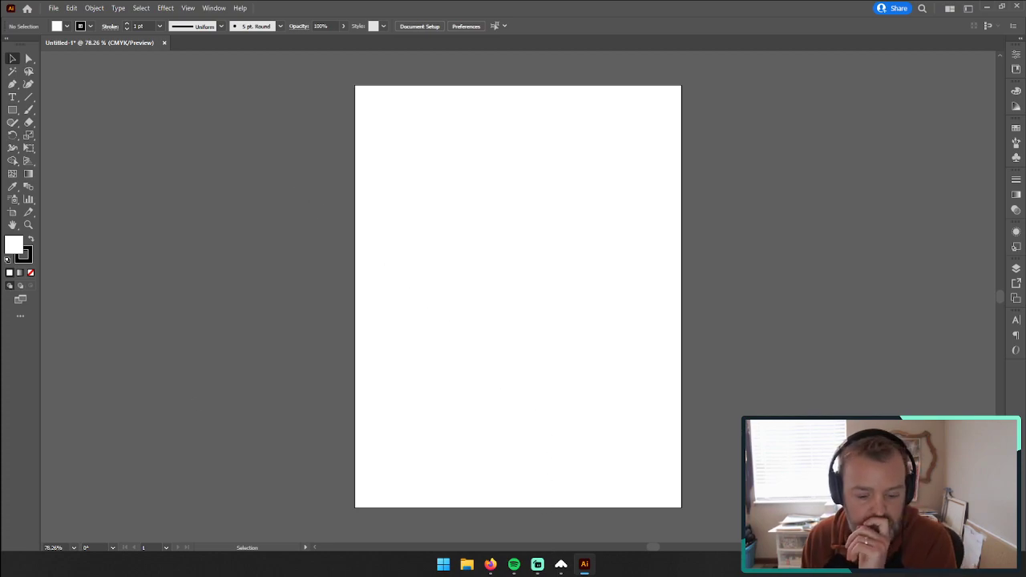
left_click(490, 563)
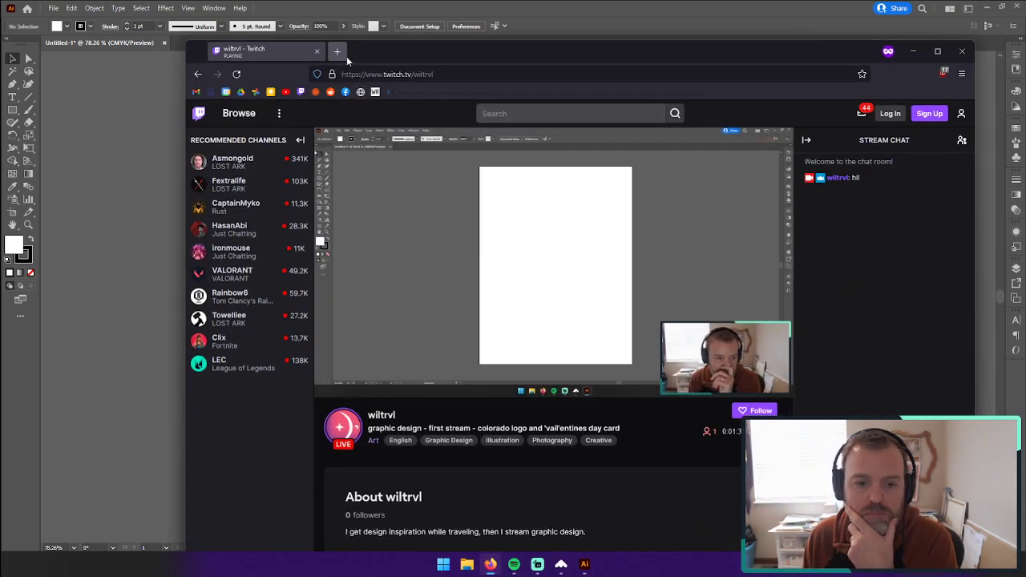
left_click(388, 72)
type("colorado flag")
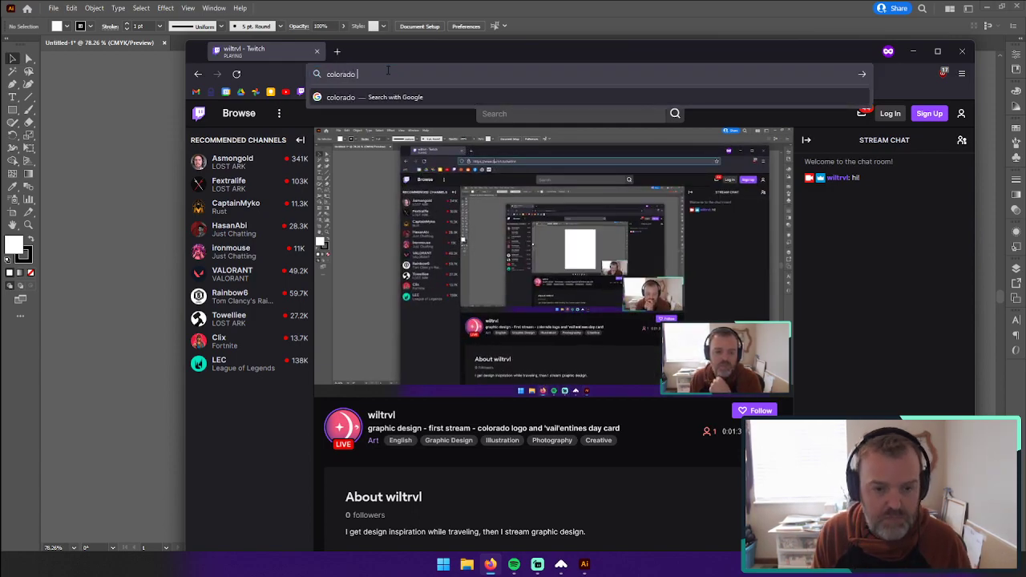
key("Return")
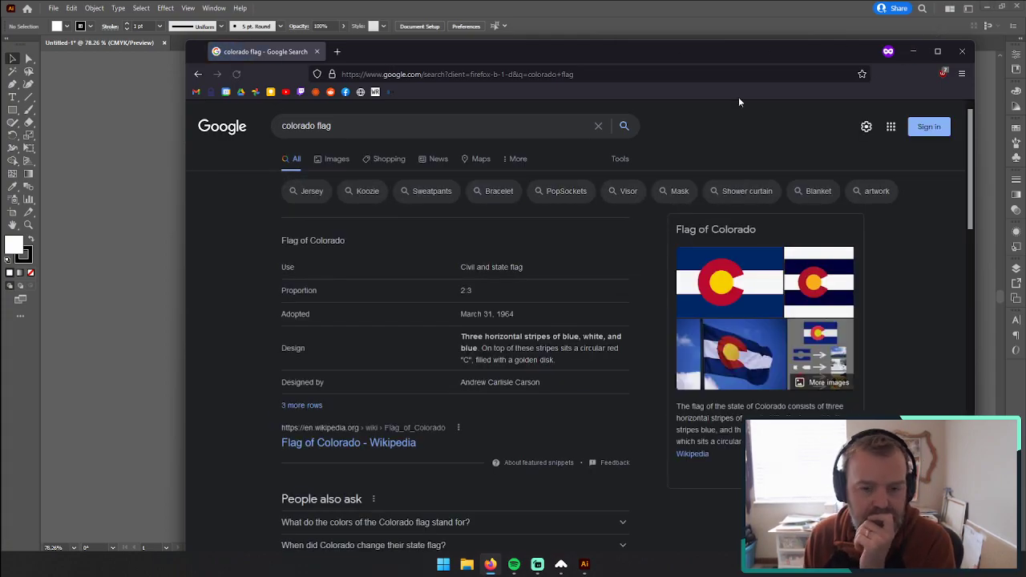
left_click(410, 126)
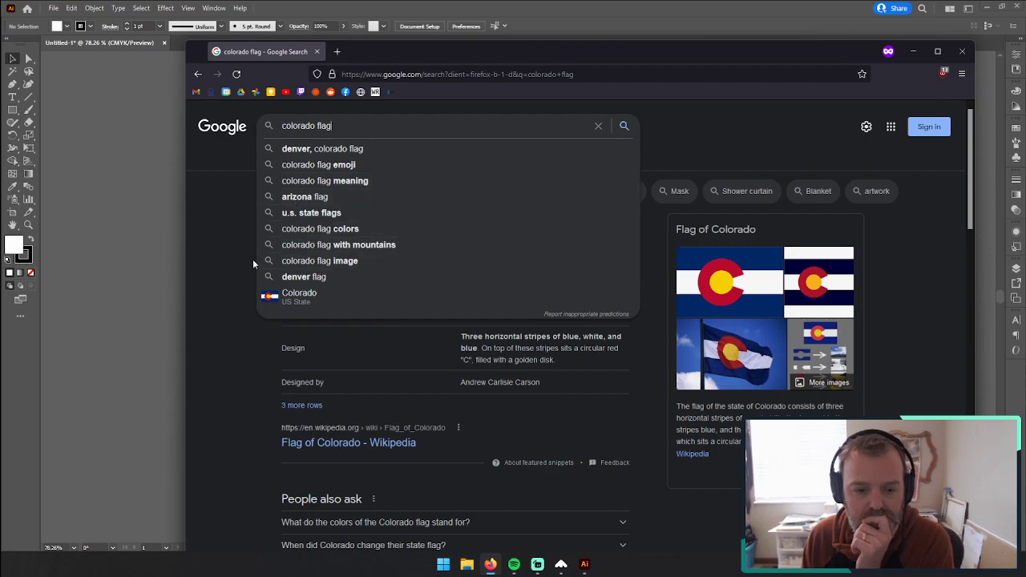
left_click(251, 233)
left_click(337, 159)
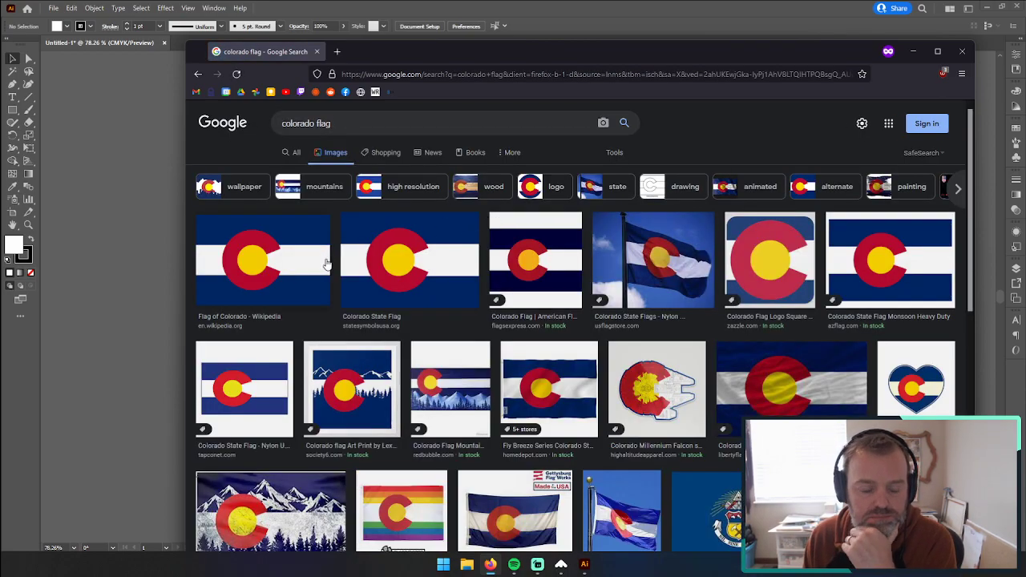
Step: Open Wikipedia's Colorado flag image in its own tab and save a copy of it to the desktop
left_click(409, 249)
left_click(311, 206)
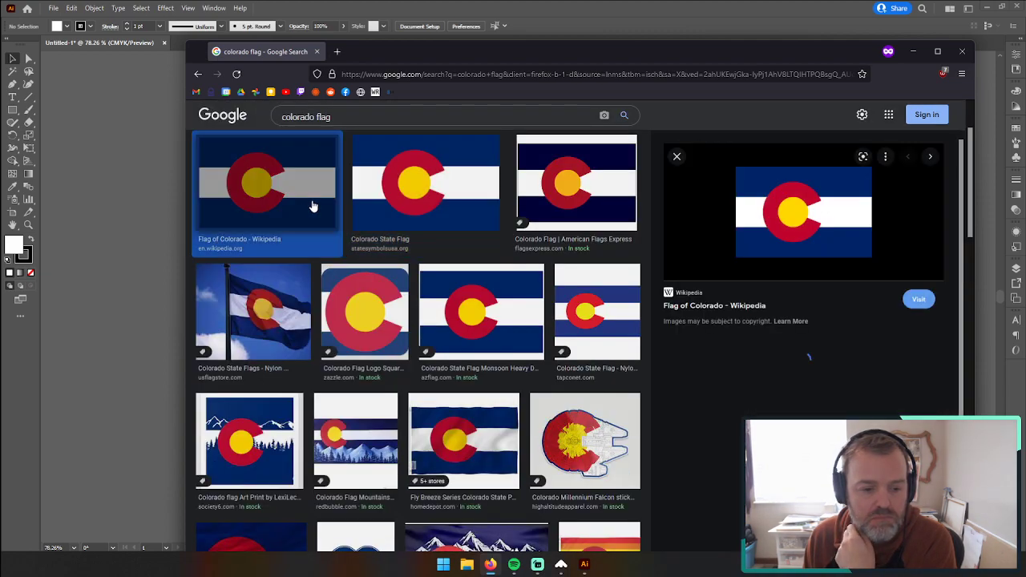
right_click(775, 213)
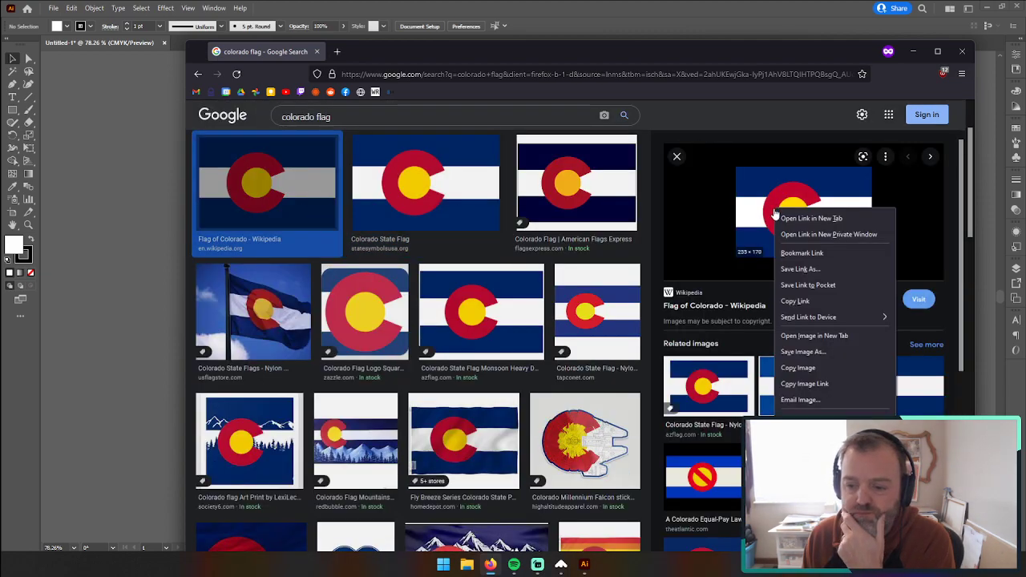
left_click(812, 335)
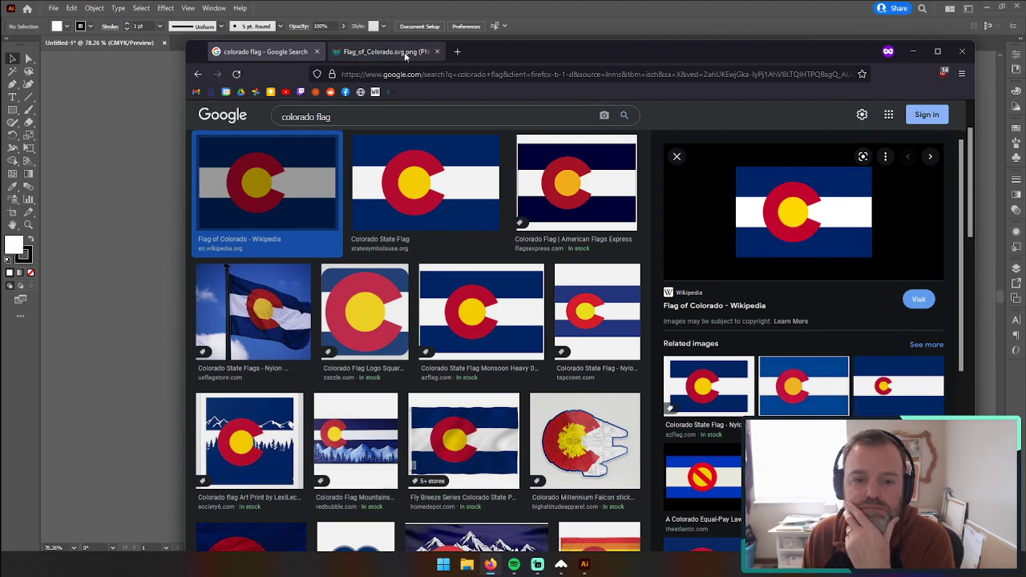
left_click(384, 52)
left_click(988, 7)
left_click_drag(556, 353, 994, 395)
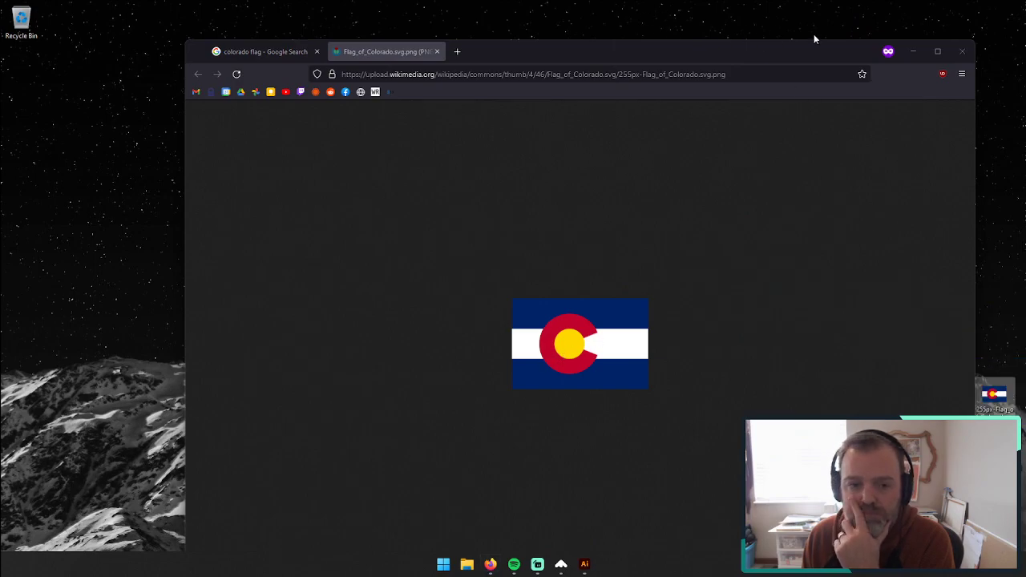
Step: Switch to Illustrator, place the Colorado flag picture from the desktop in the document beside the artboard, and deselect it
left_click(912, 52)
left_click(585, 564)
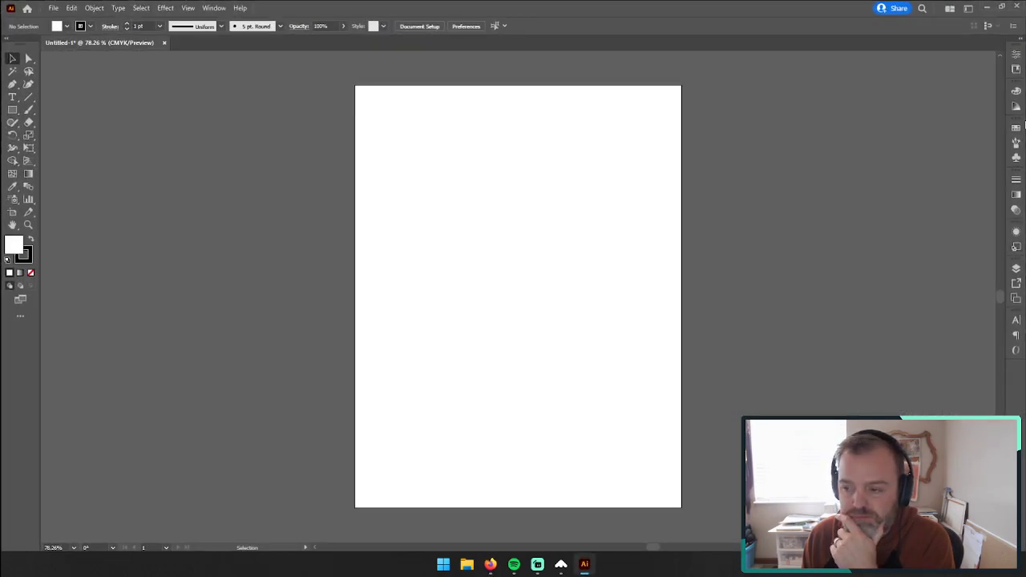
left_click(1002, 6)
left_click_drag(1001, 397, 579, 171)
left_click(906, 19)
left_click_drag(311, 152, 785, 179)
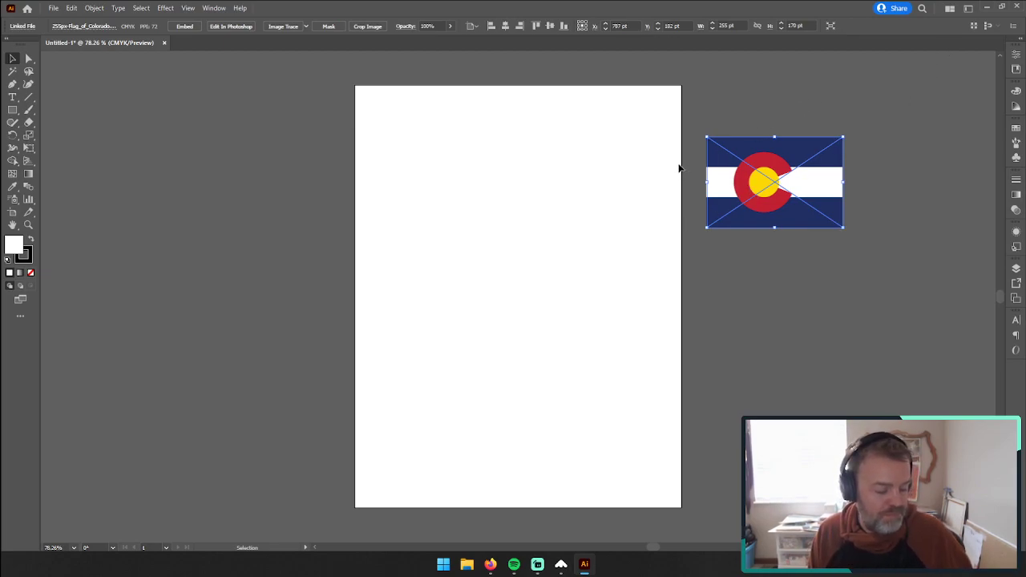
left_click(124, 122)
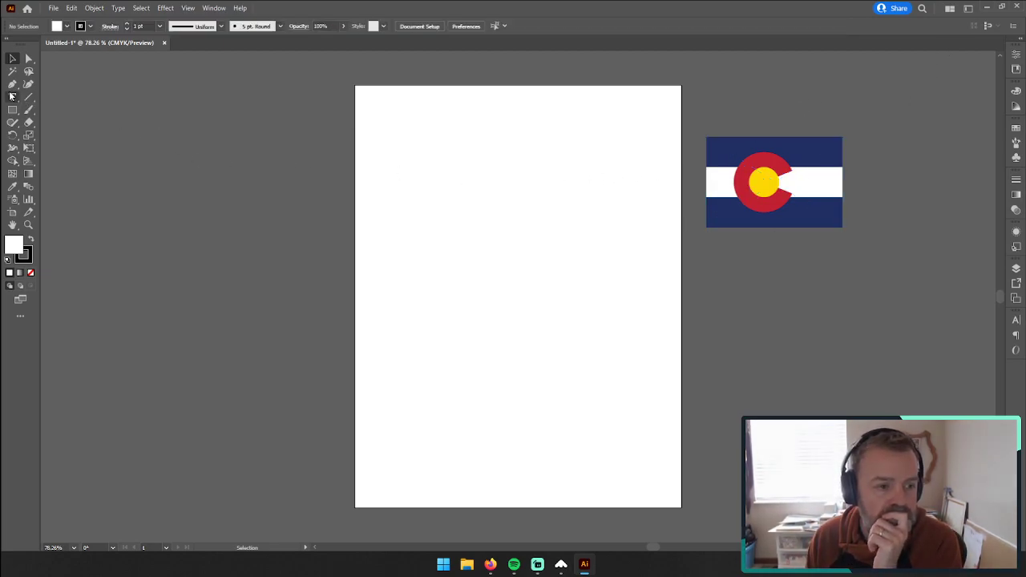
left_click(12, 97)
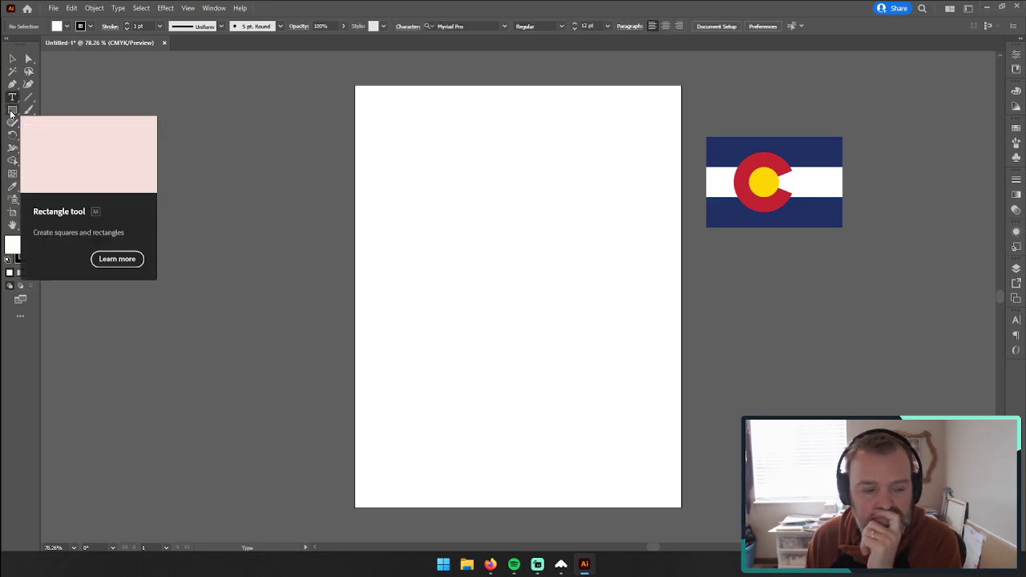
left_click(13, 59)
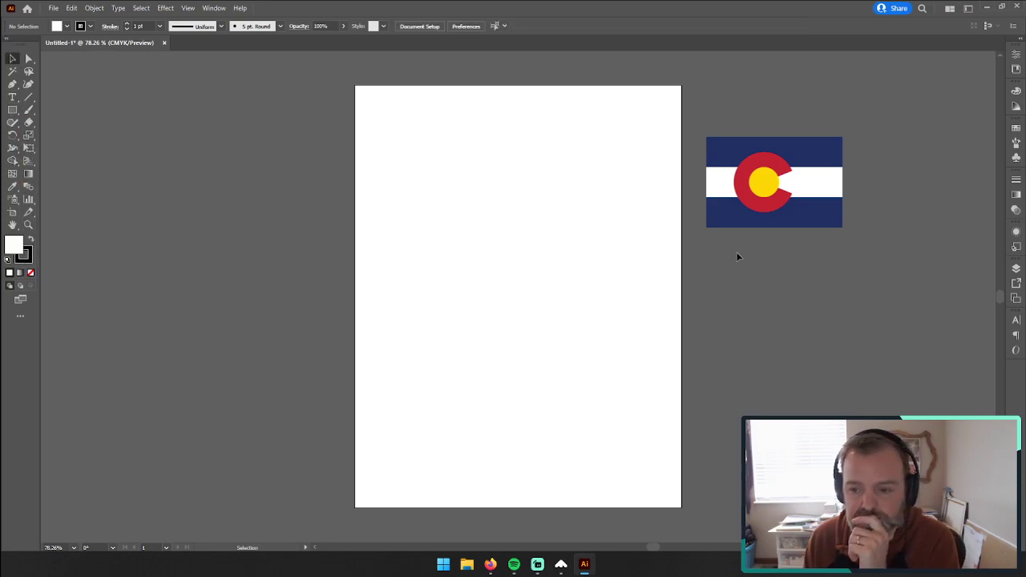
Step: Switch to the font manager and preview its fonts with the sample text "W" at 54px
left_click(561, 566)
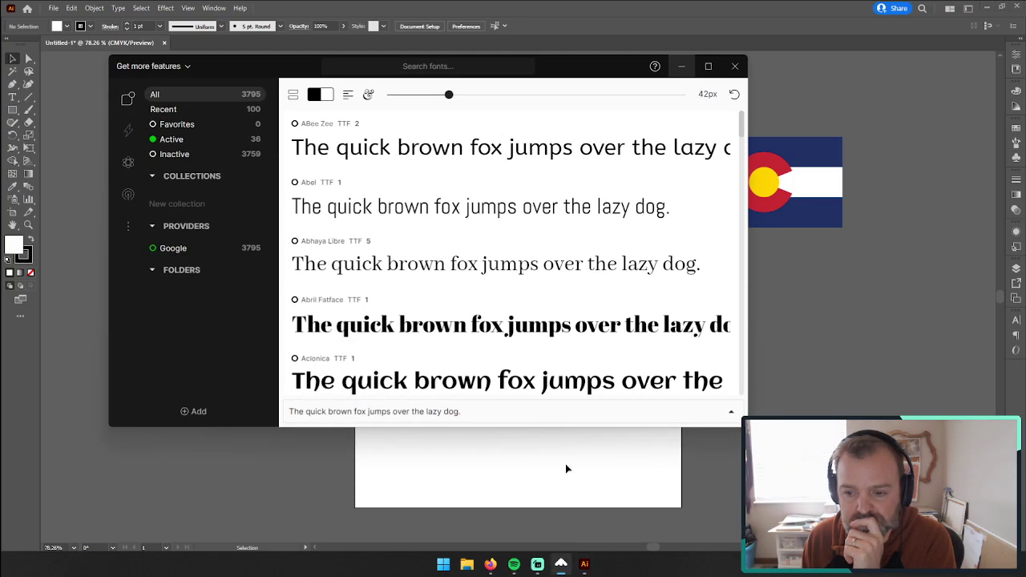
type("W")
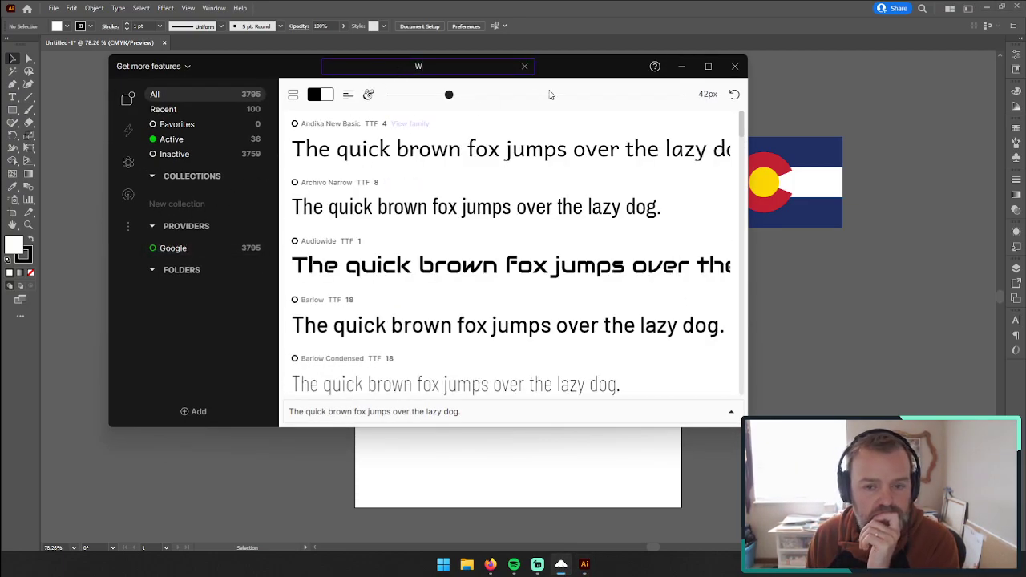
left_click(524, 66)
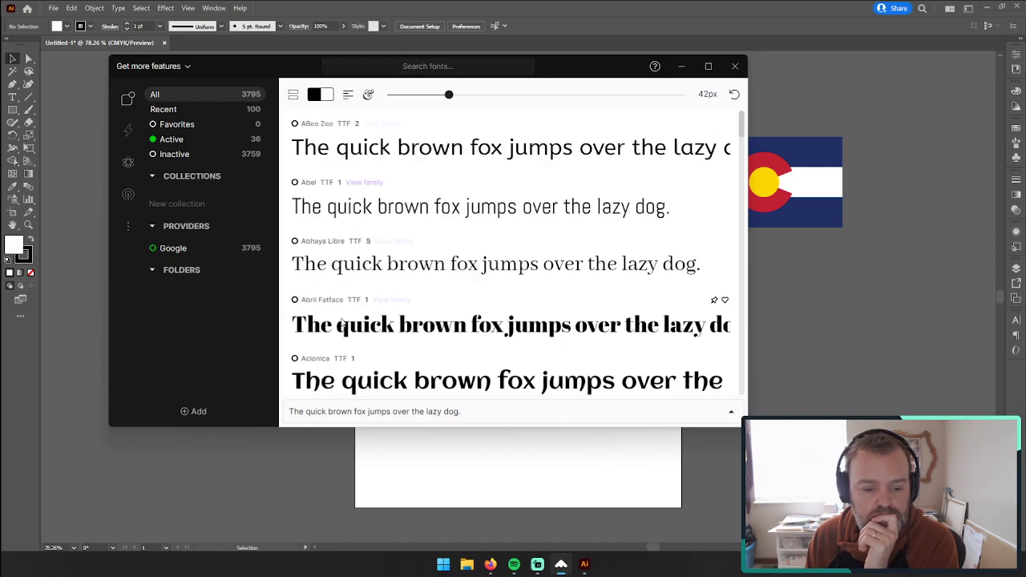
left_click(343, 409)
type("W")
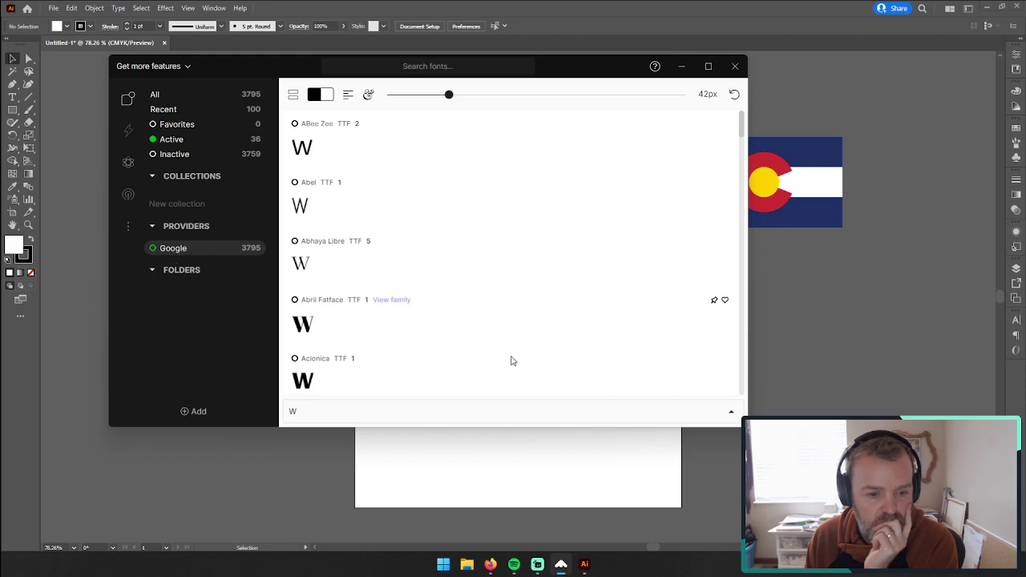
left_click_drag(449, 95, 469, 95)
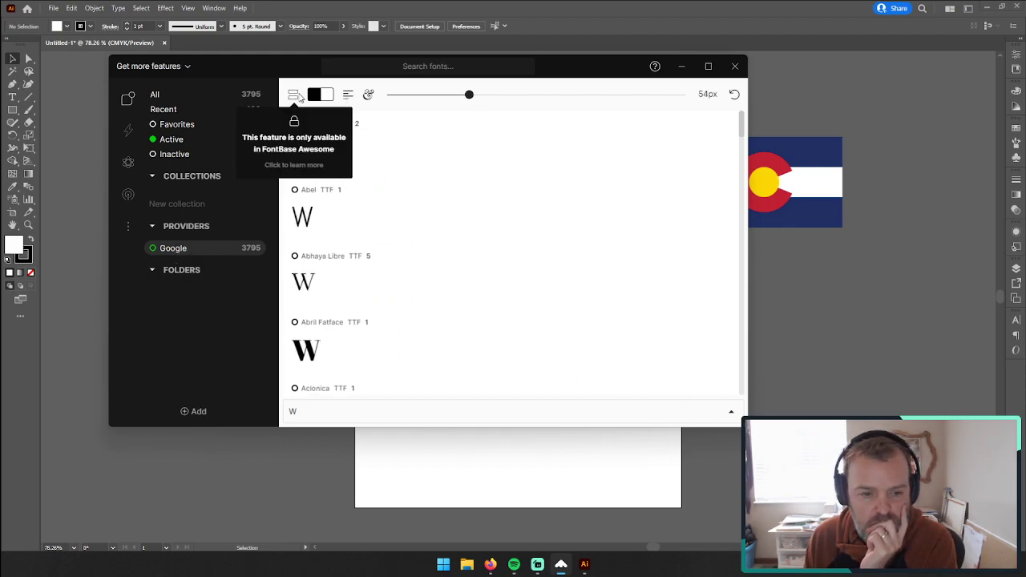
Step: Switch to Firefox, shrink and reposition its window, search for "fonts google", open the Google Fonts site, and minimize the font manager
left_click(490, 564)
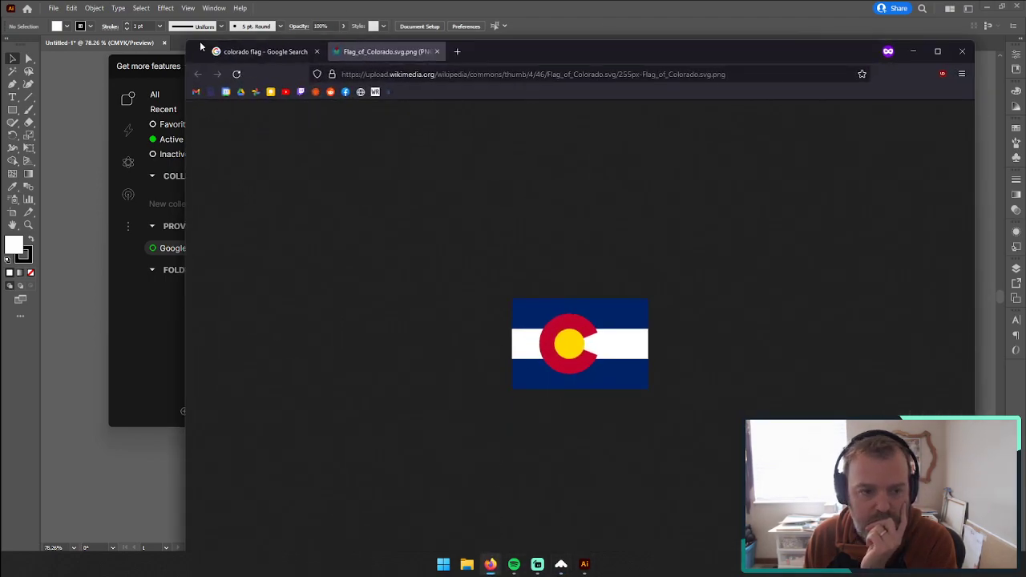
left_click_drag(186, 42, 447, 261)
left_click_drag(755, 267, 465, 46)
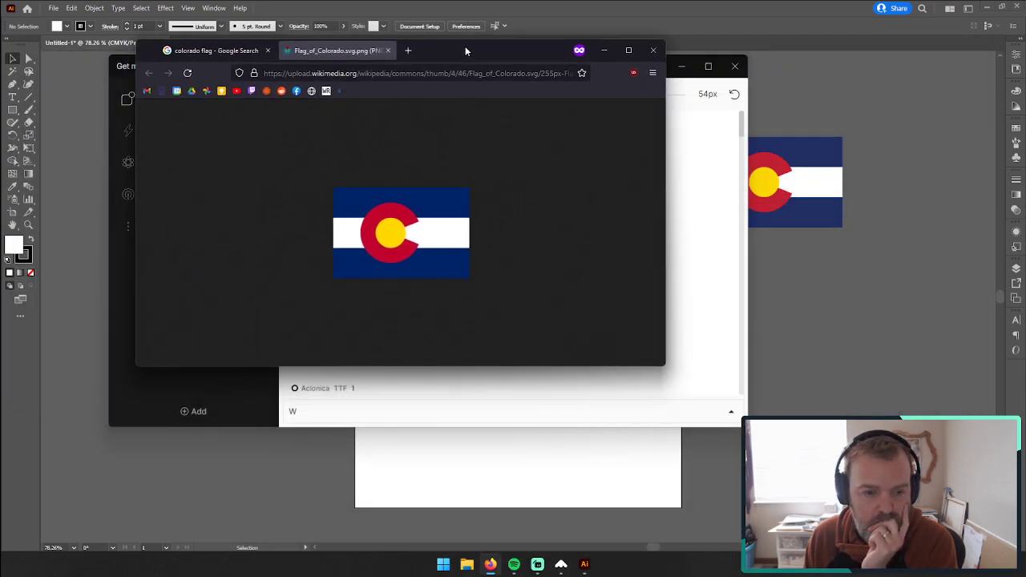
left_click(377, 73)
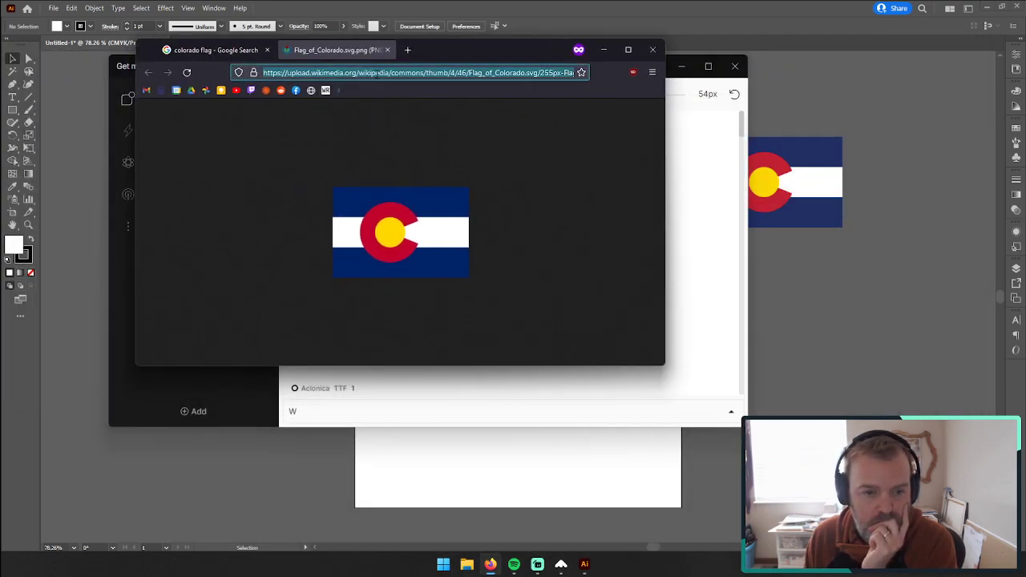
type("fonts google")
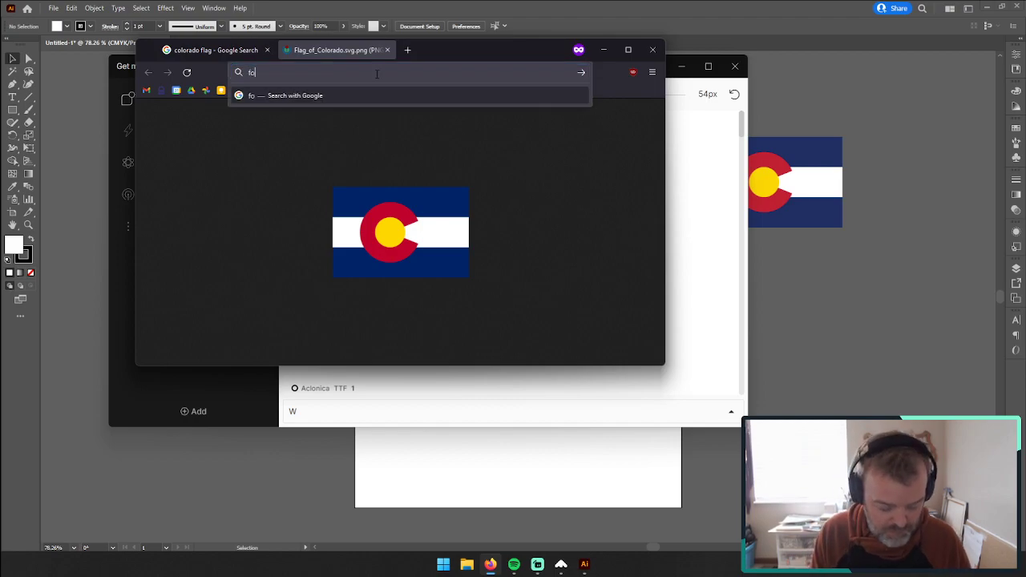
key("Return")
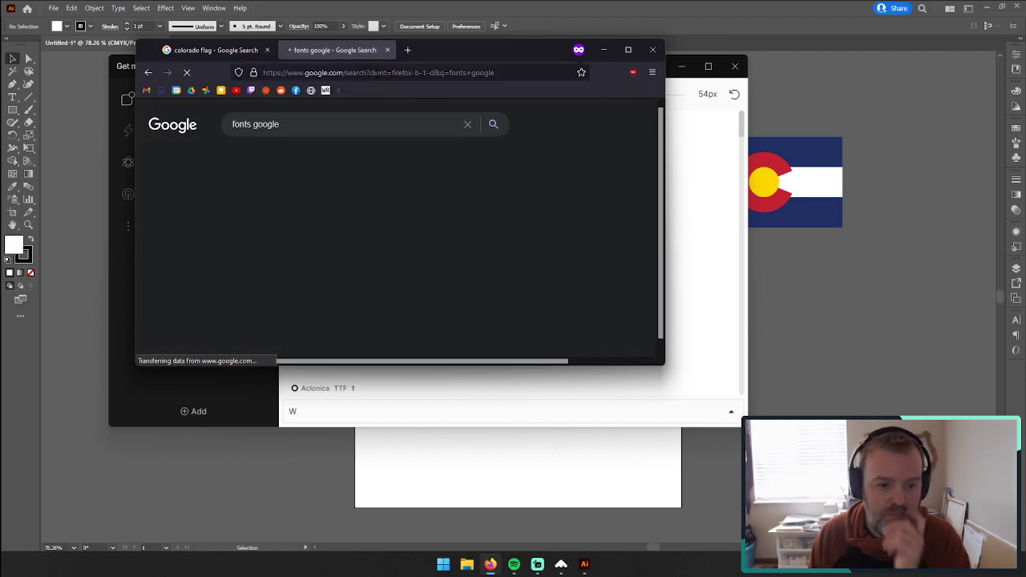
left_click(251, 223)
left_click(679, 72)
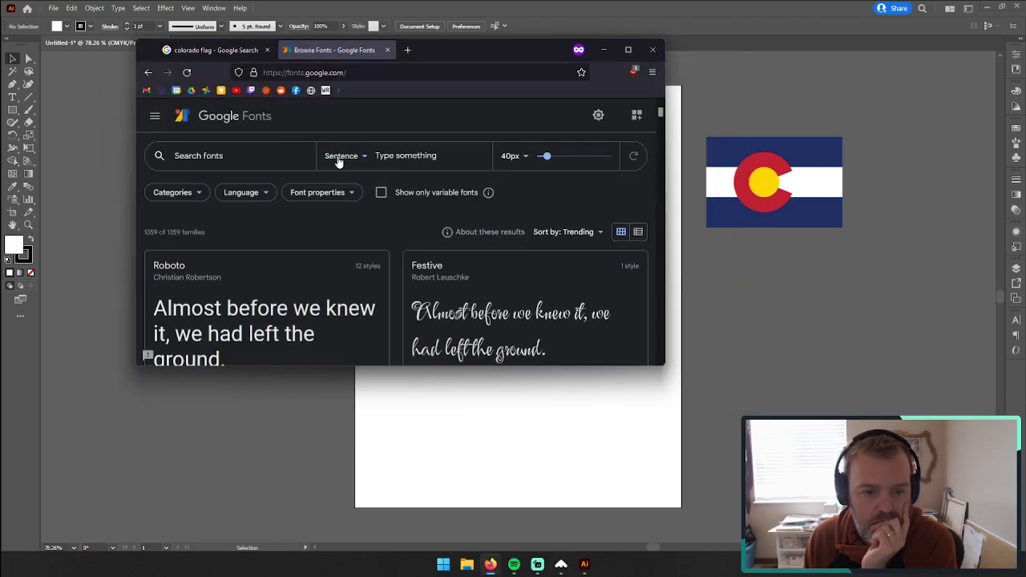
Step: Set the custom preview text of the Google Fonts listing to "W"
left_click(401, 161)
type("WQ")
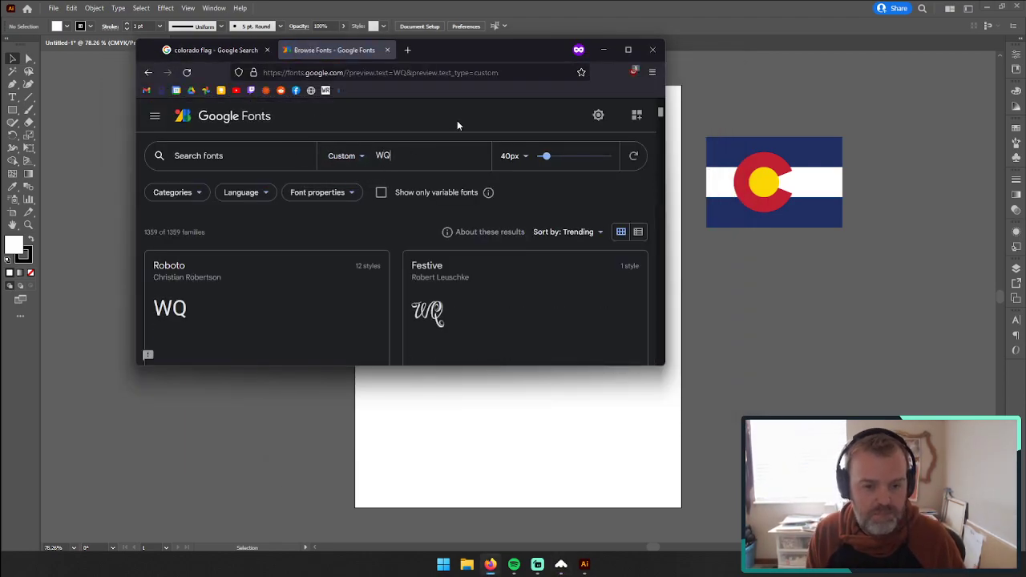
key("BackSpace")
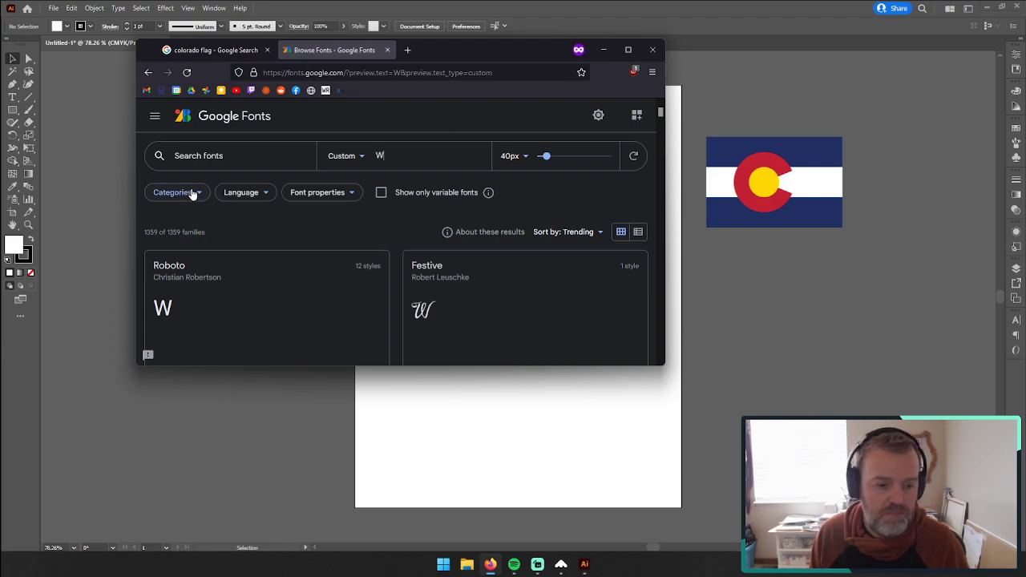
Step: Filter the font listing to the Sans Serif category only and enlarge the browser window
left_click(184, 198)
left_click(159, 219)
left_click(160, 253)
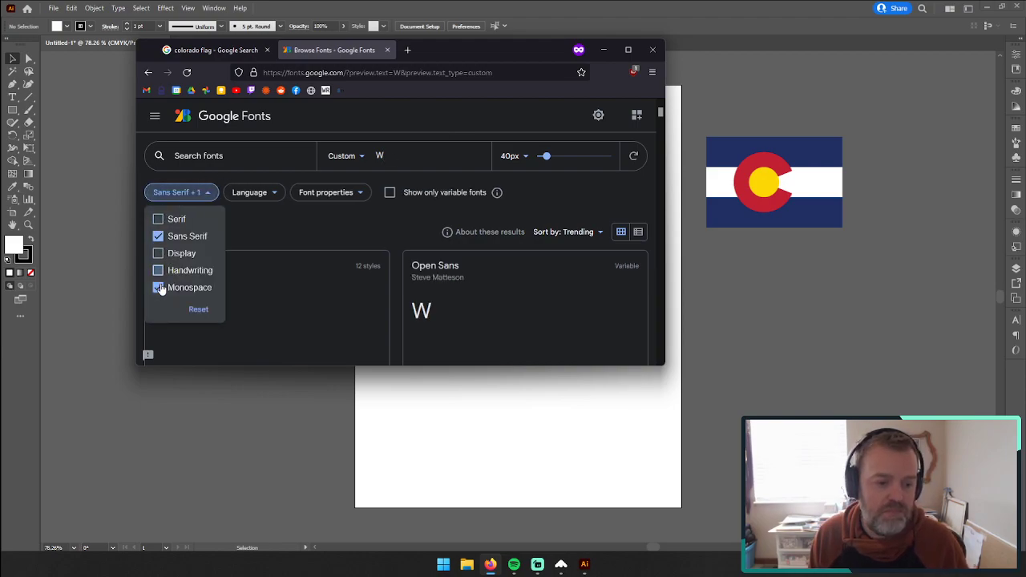
left_click(159, 271)
left_click(160, 287)
left_click_drag(665, 368, 782, 492)
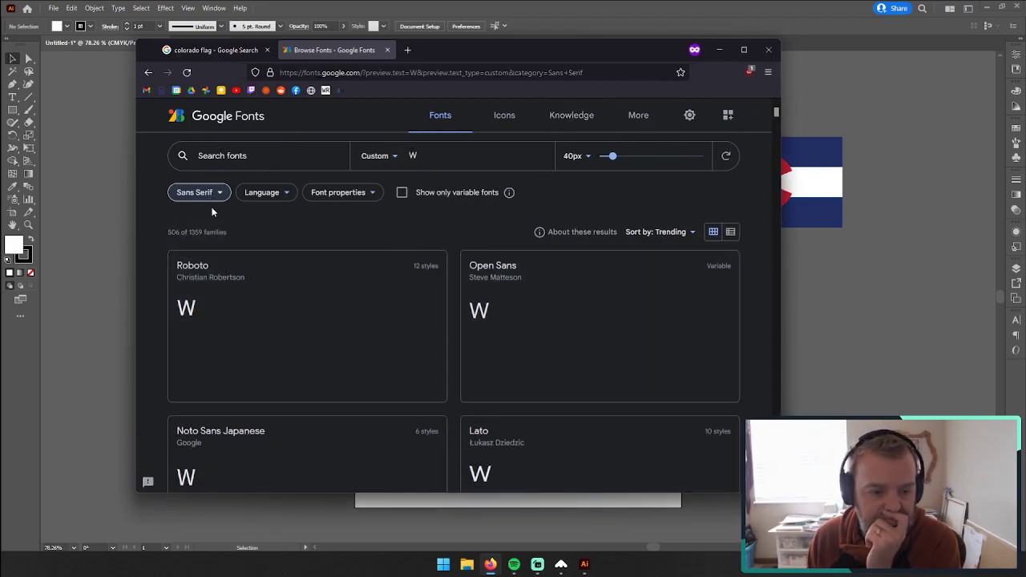
Step: Enable the Width font property filter at 9 and move the browser window clear of the flag picture
scroll(287, 273, "down", 2)
scroll(259, 377, "down", 2)
scroll(253, 393, "up", 3)
scroll(248, 296, "up", 1)
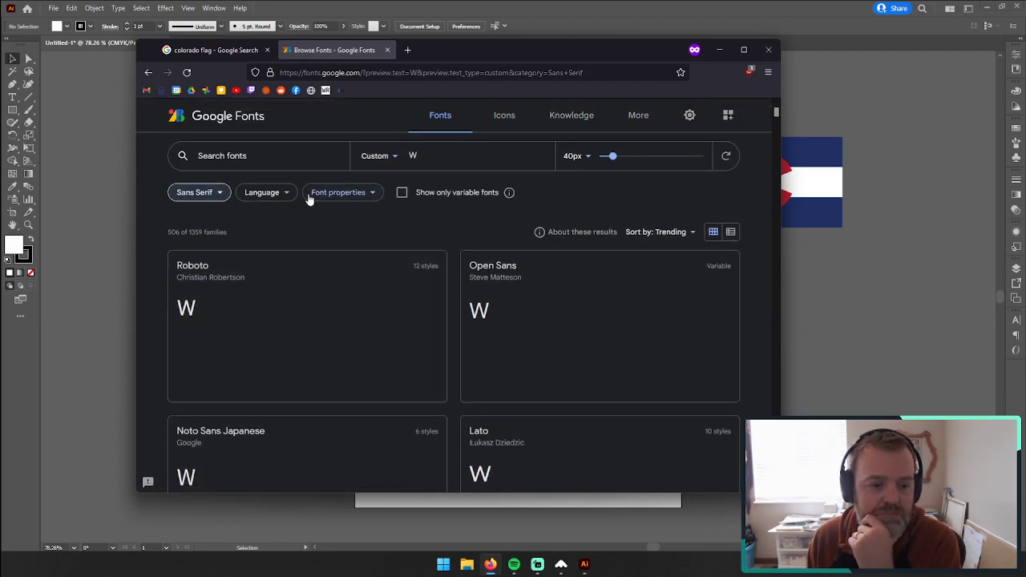
left_click(351, 202)
left_click(318, 353)
left_click_drag(362, 353, 387, 353)
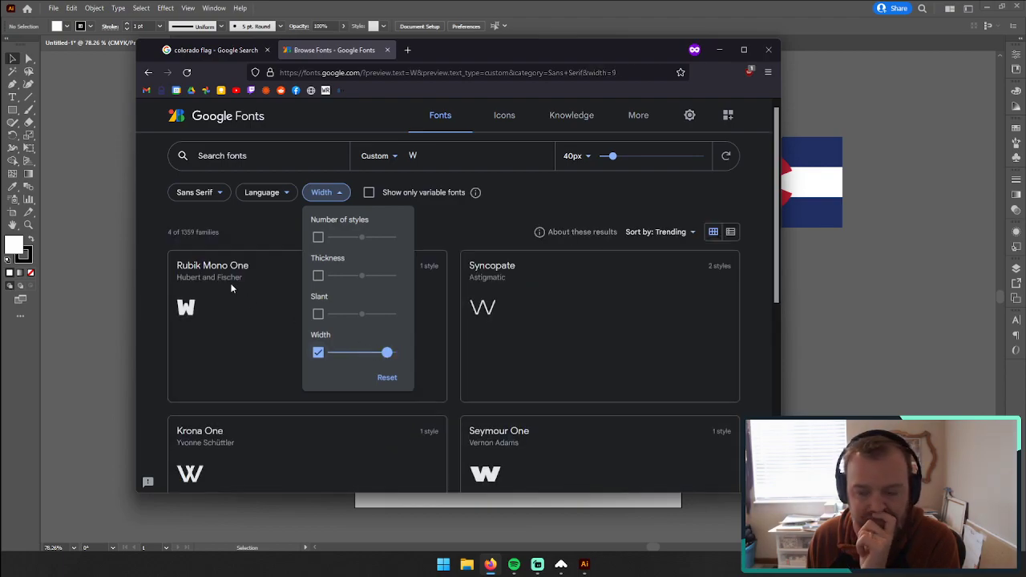
left_click_drag(539, 63, 444, 51)
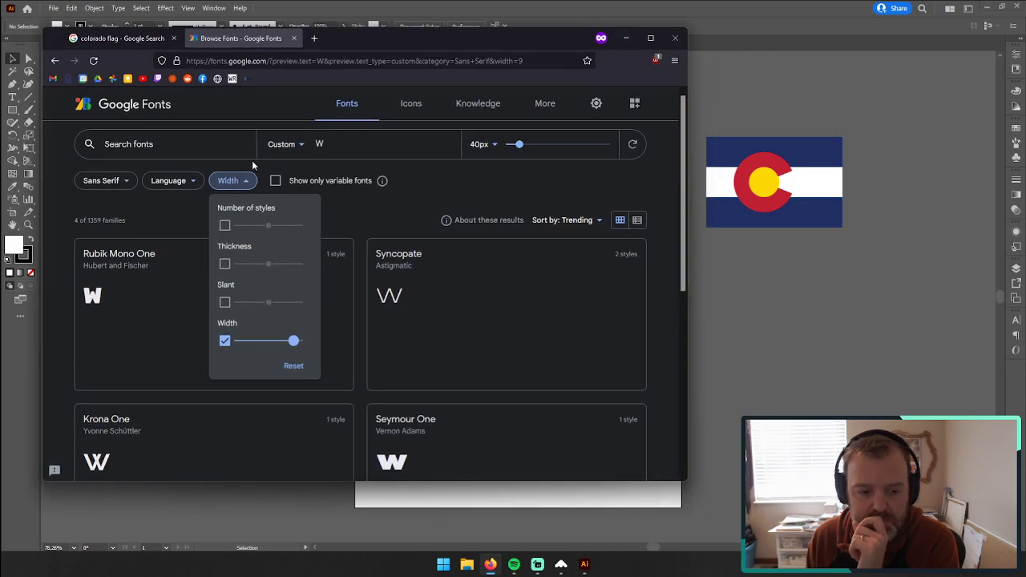
Step: Change the custom preview text to "W C" and look over the filtered fonts
left_click(337, 144)
type("C")
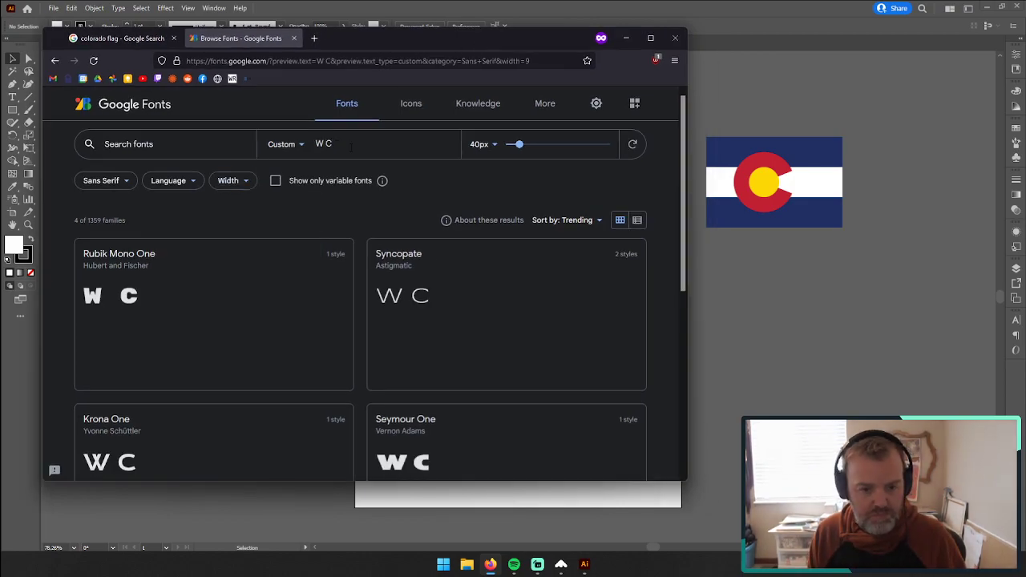
scroll(445, 257, "down", 3)
scroll(358, 304, "up", 3)
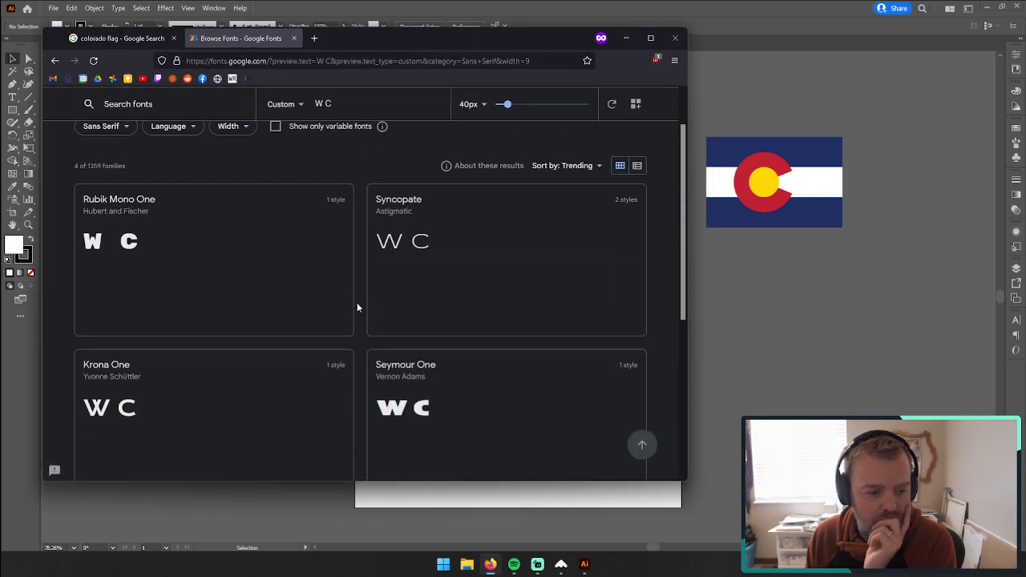
scroll(337, 289, "up", 1)
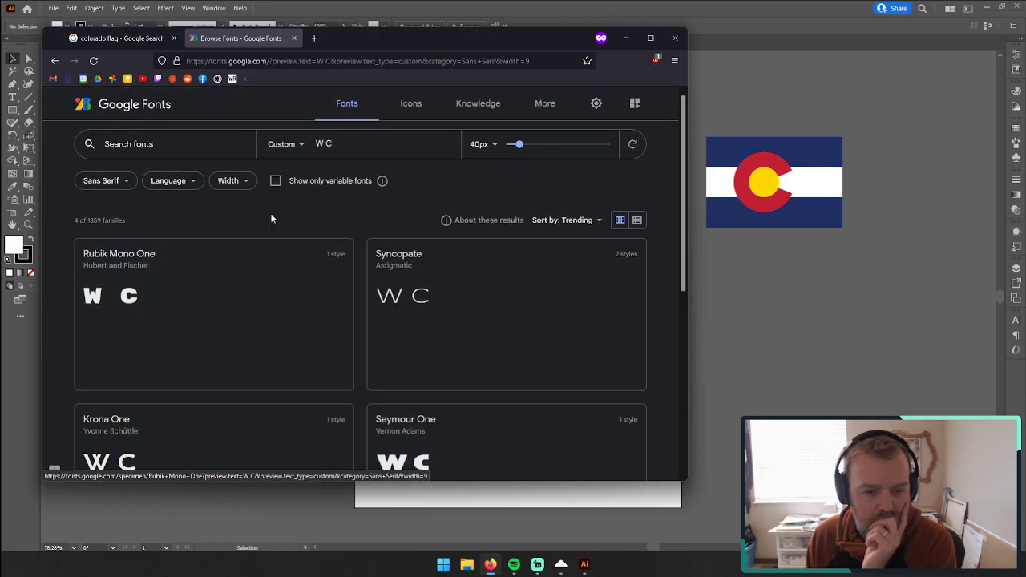
Step: Set the Width filter to 8 and browse the matching sans serif fonts
left_click(231, 180)
left_click_drag(277, 337, 285, 341)
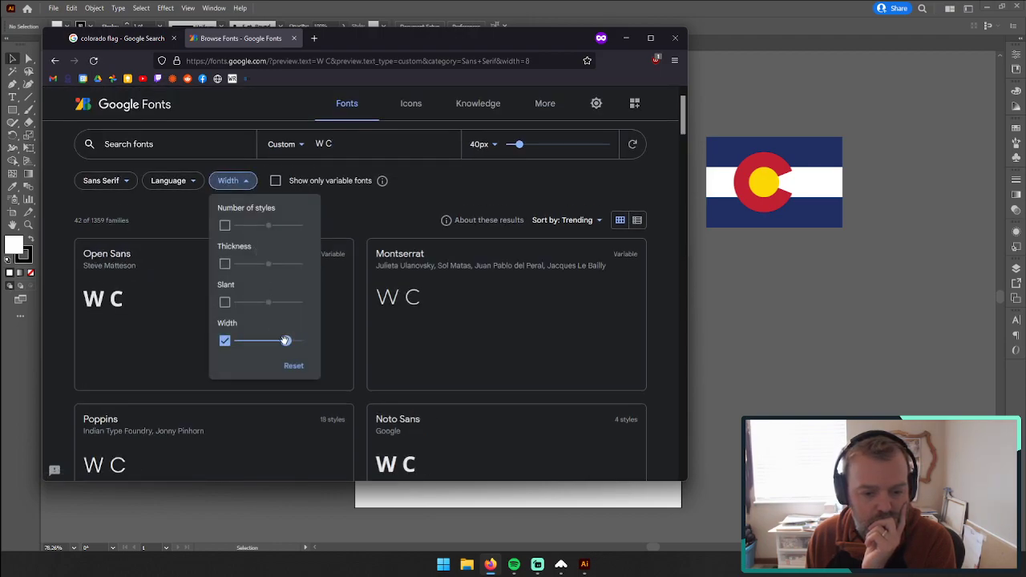
scroll(485, 322, "down", 3)
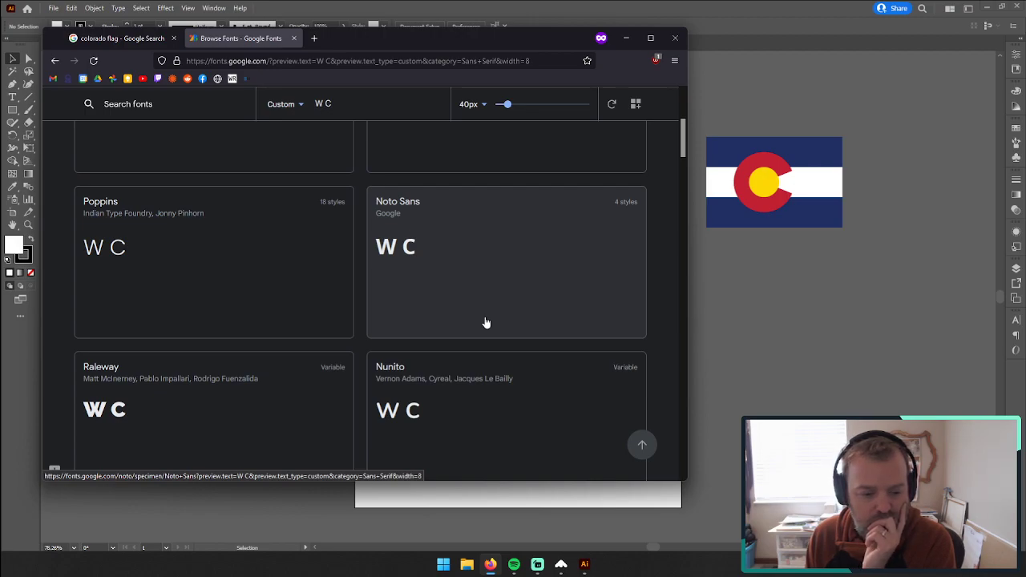
scroll(485, 323, "down", 3)
scroll(486, 322, "down", 2)
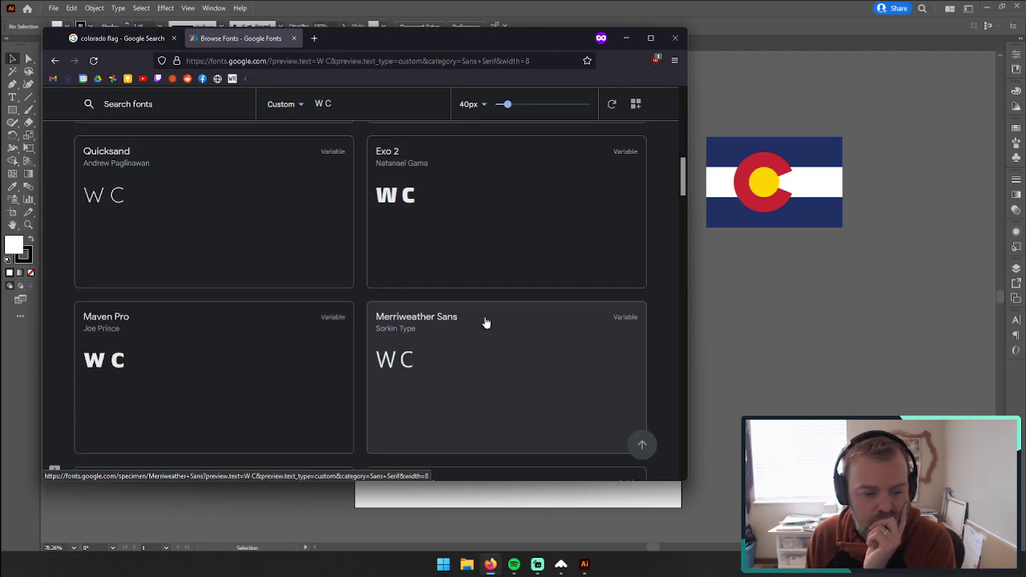
scroll(486, 323, "down", 2)
scroll(297, 326, "up", 7)
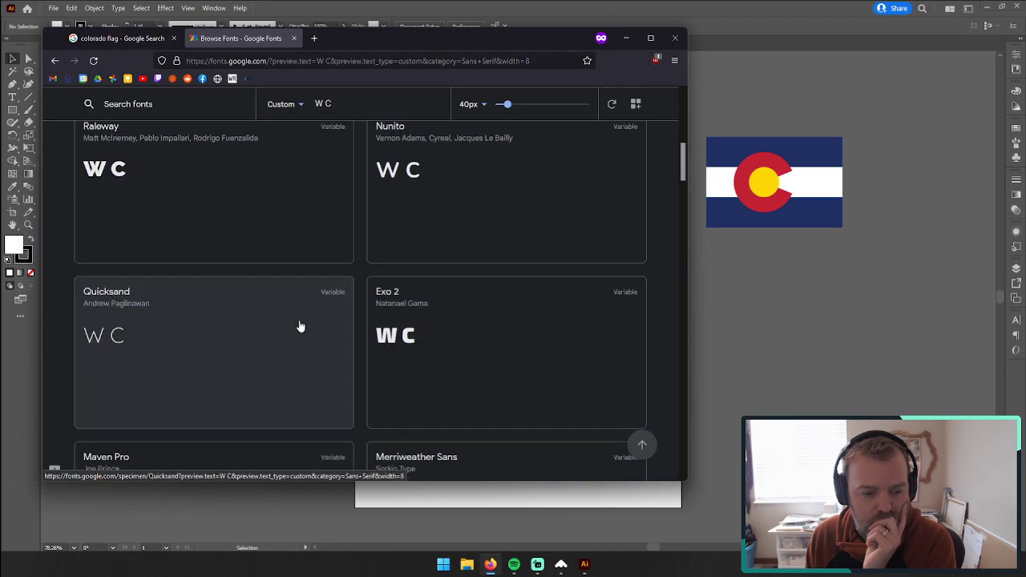
Step: Turn off the Width filter, enable the Thickness filter at 8, and skim the matching fonts
left_click(233, 181)
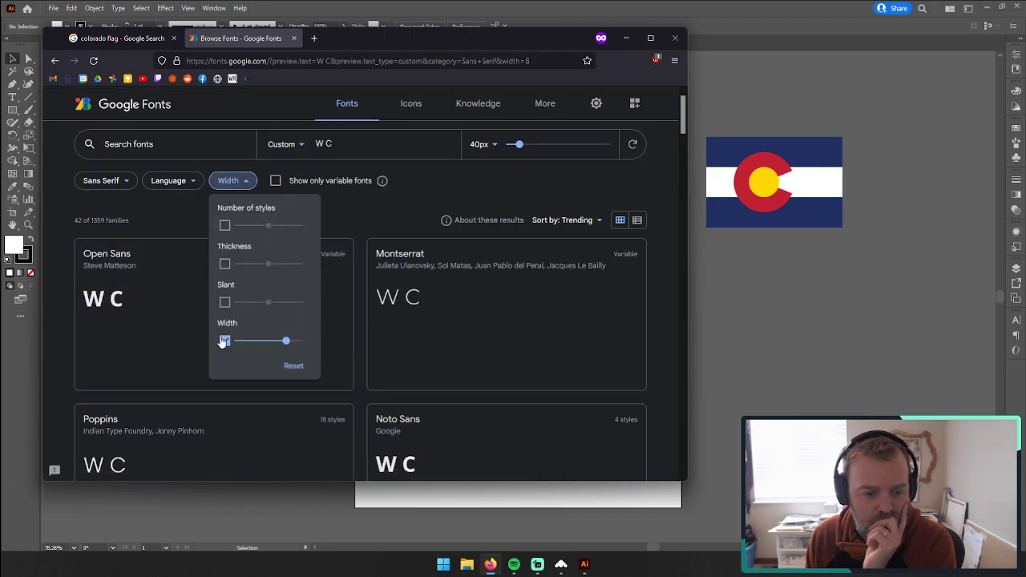
left_click(225, 341)
left_click(224, 264)
left_click_drag(268, 264, 286, 264)
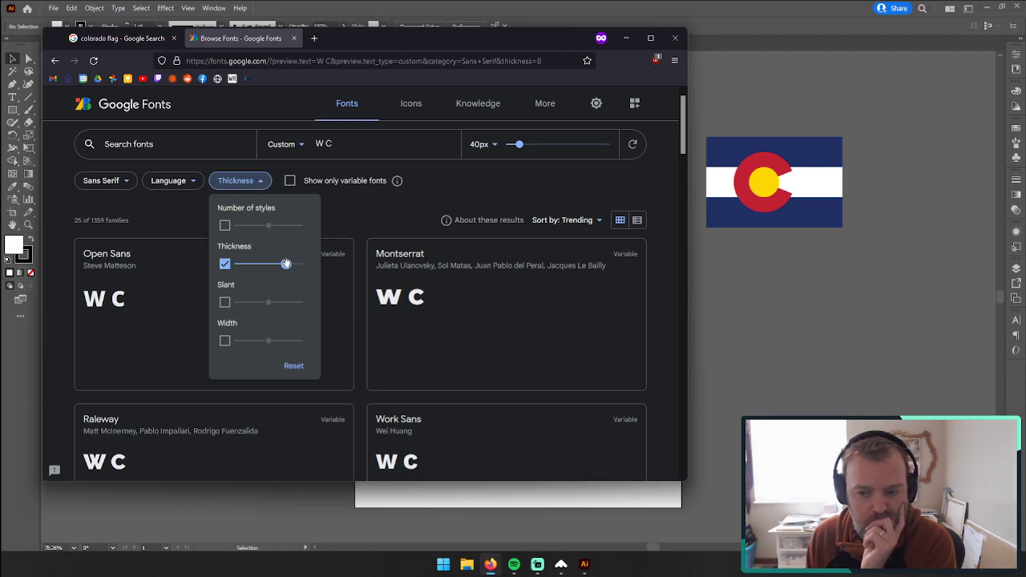
scroll(288, 269, "down", 2)
scroll(289, 269, "down", 1)
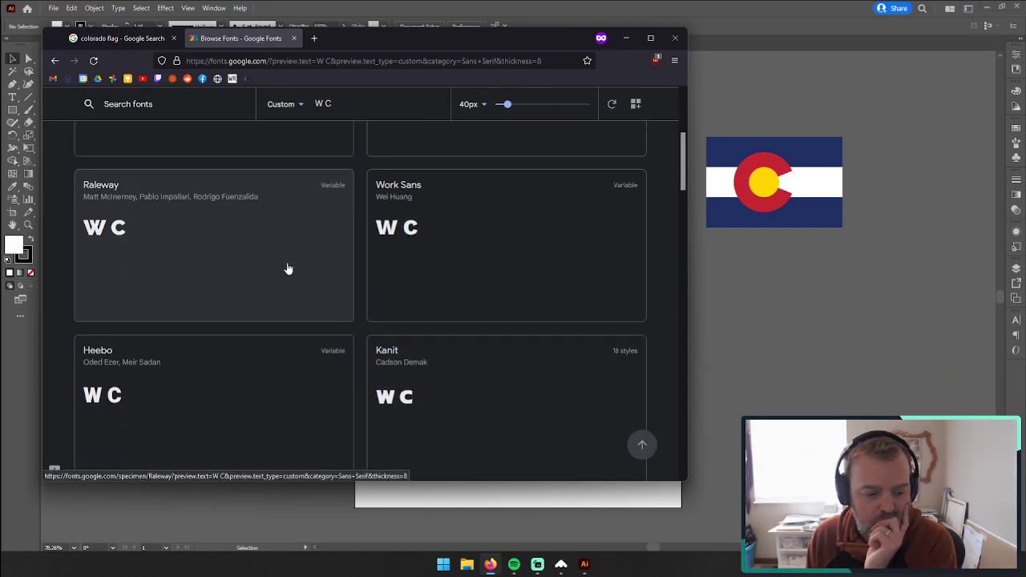
scroll(289, 268, "up", 3)
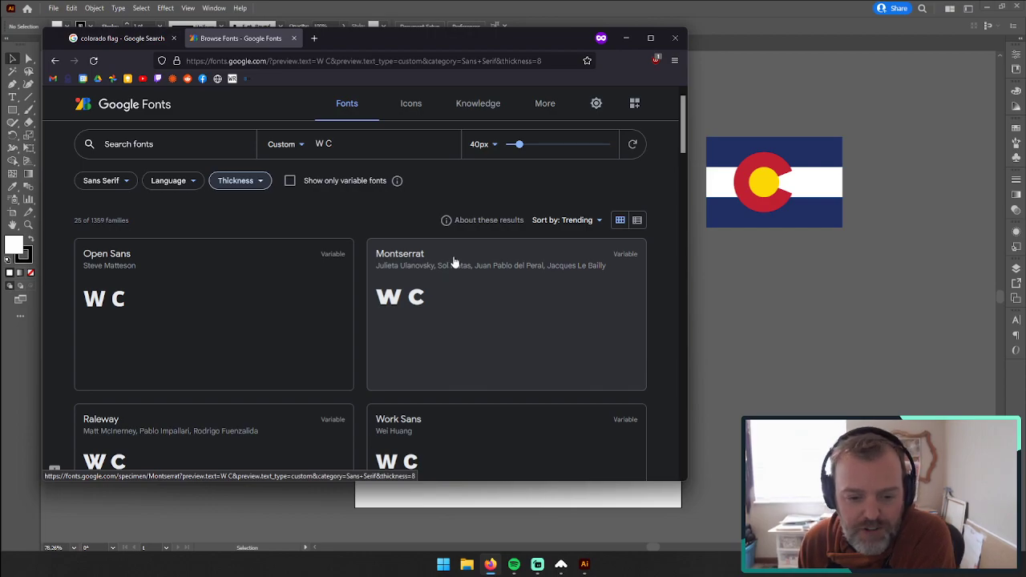
Step: Compare the first thick sans serif fonts and open the Montserrat page in a new tab
scroll(493, 273, "down", 2)
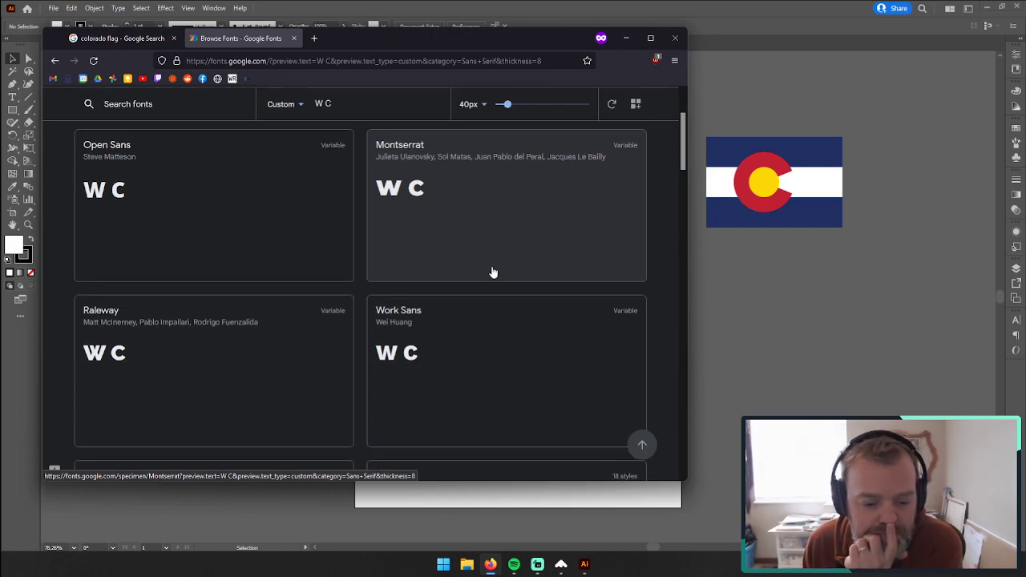
scroll(493, 278, "down", 2)
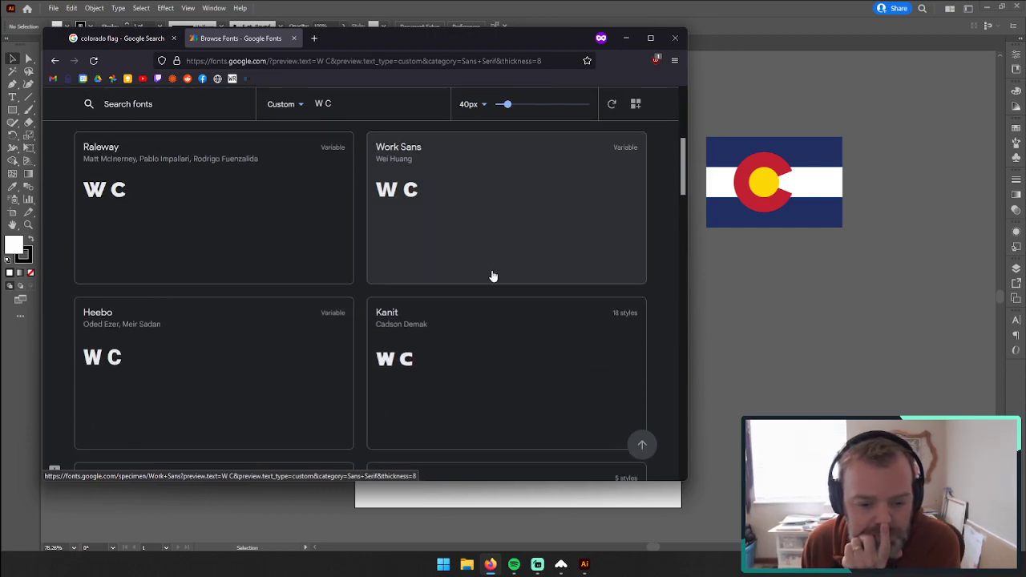
scroll(493, 276, "down", 2)
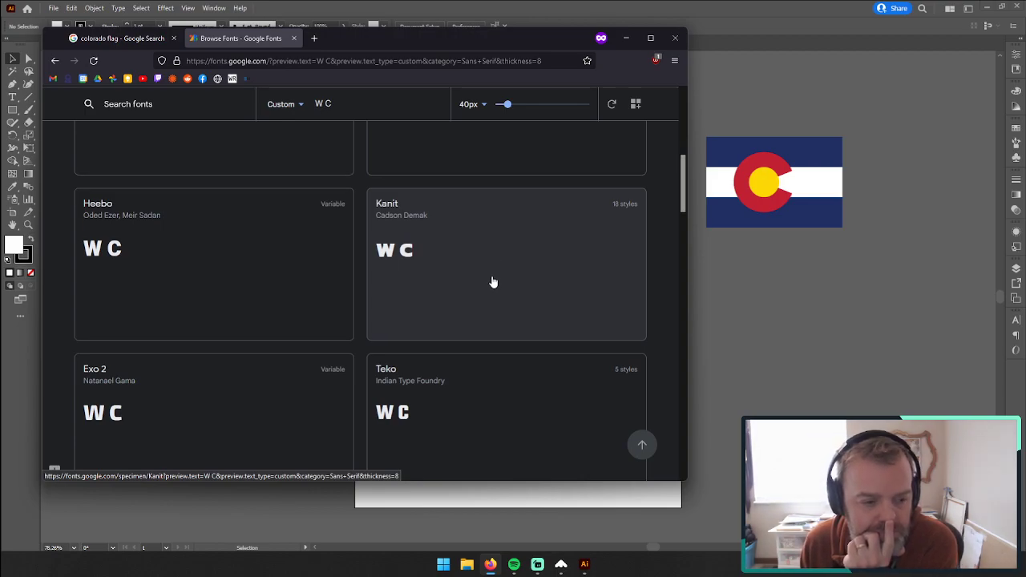
scroll(493, 283, "up", 4)
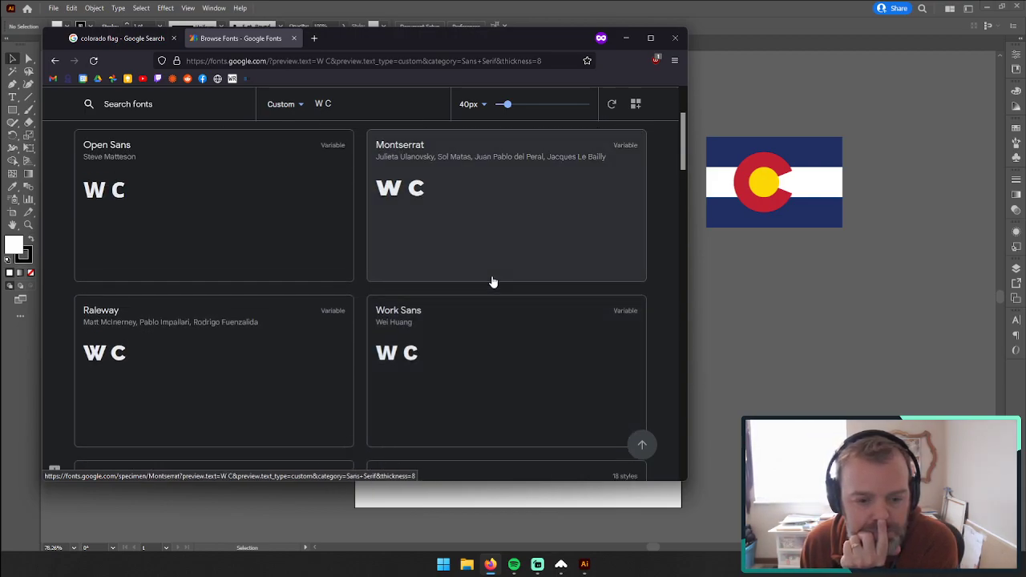
right_click(464, 246)
left_click(475, 253)
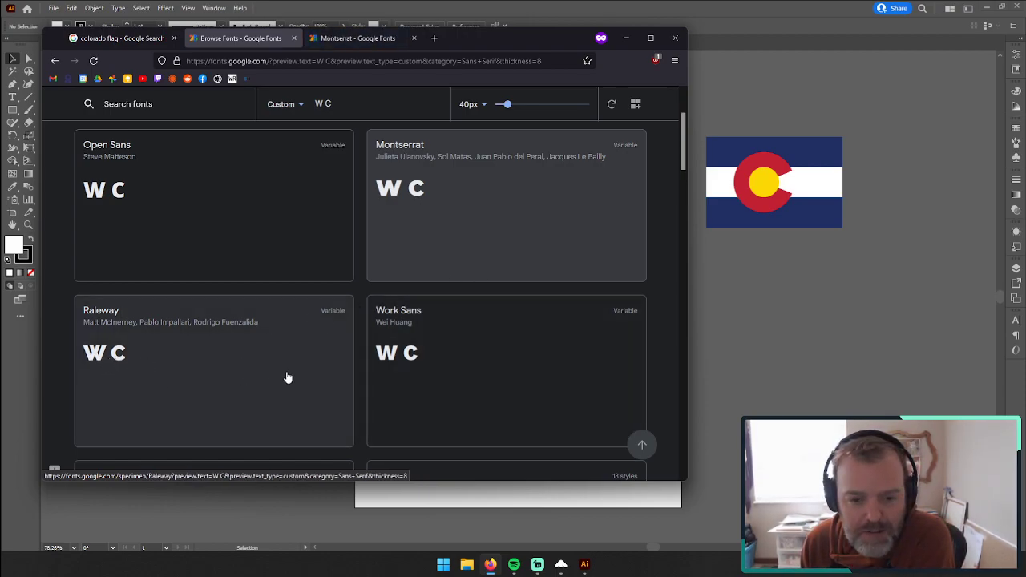
Step: Examine the "W C" previews of the remaining thick sans serif fonts in the listing
scroll(289, 377, "down", 2)
scroll(288, 377, "down", 5)
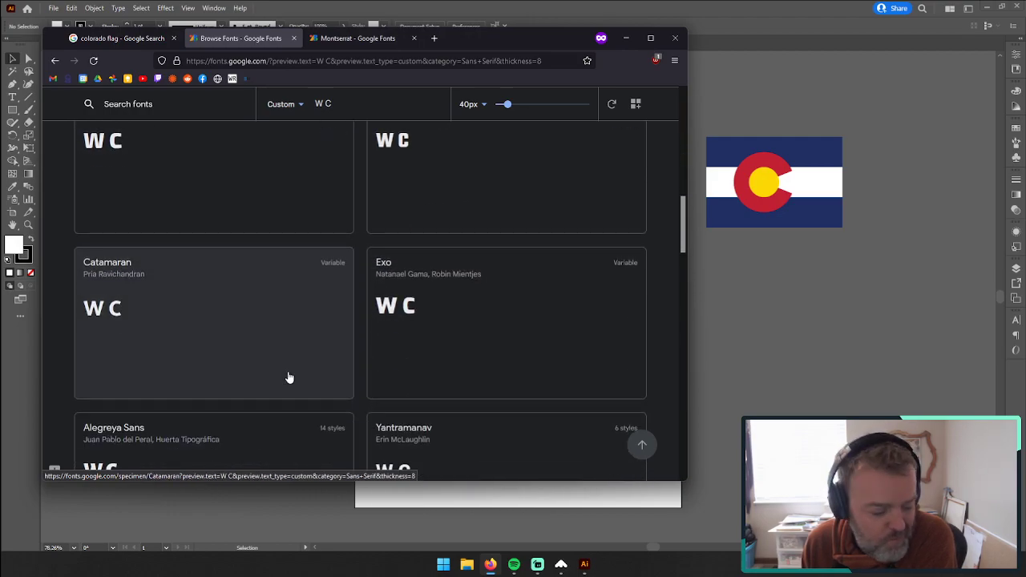
scroll(289, 378, "down", 2)
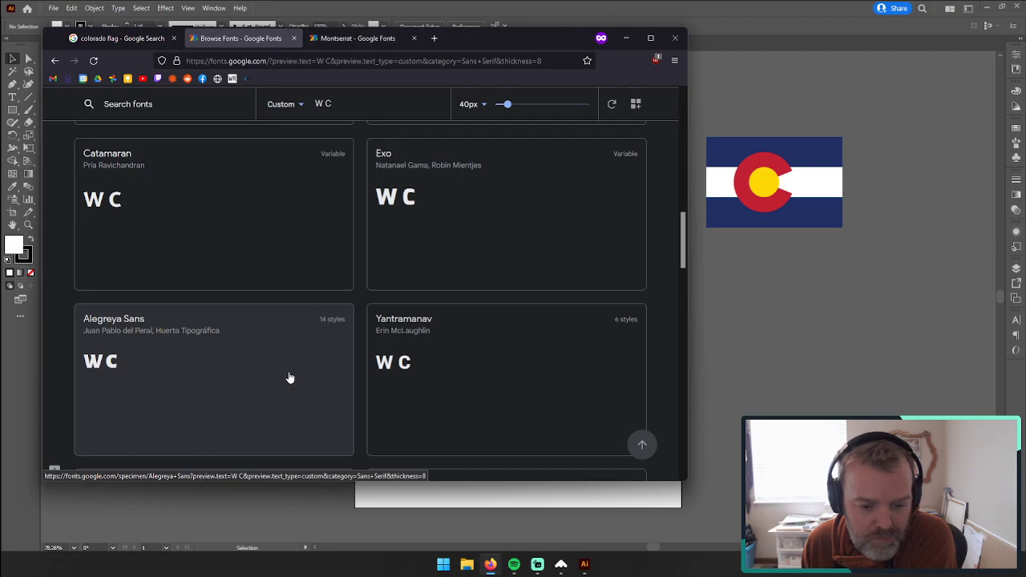
scroll(290, 378, "down", 2)
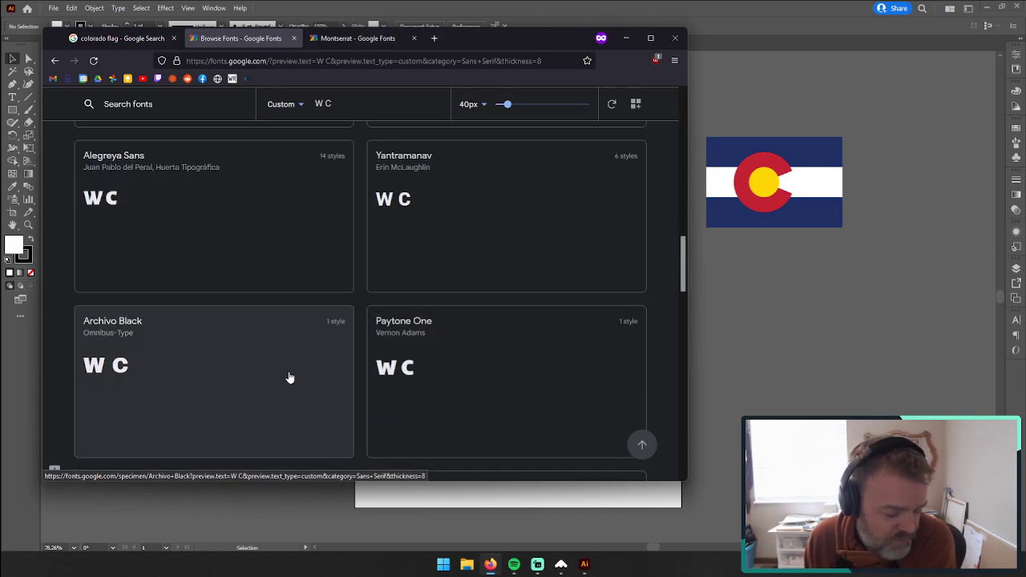
scroll(292, 376, "down", 2)
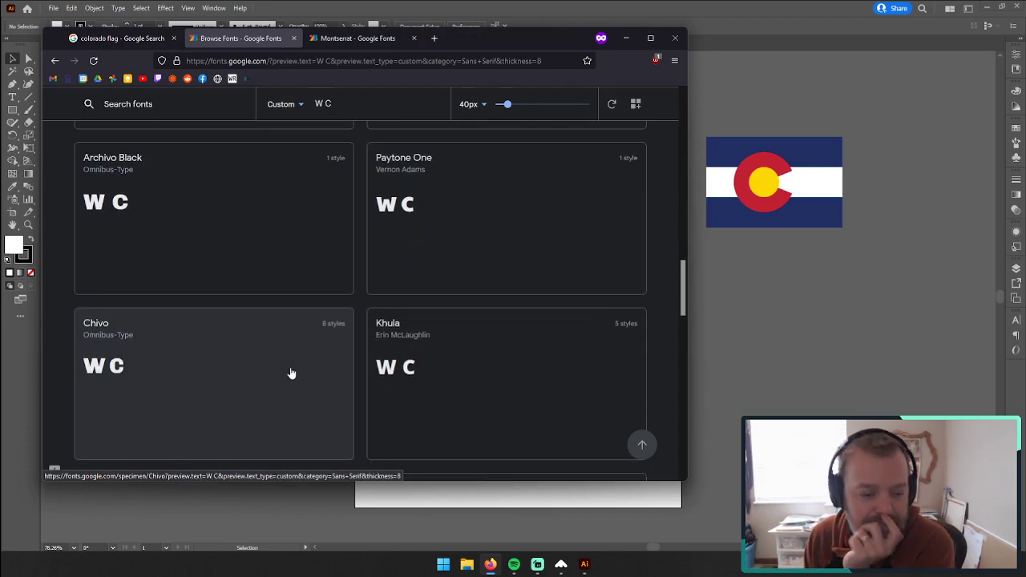
scroll(292, 375, "down", 4)
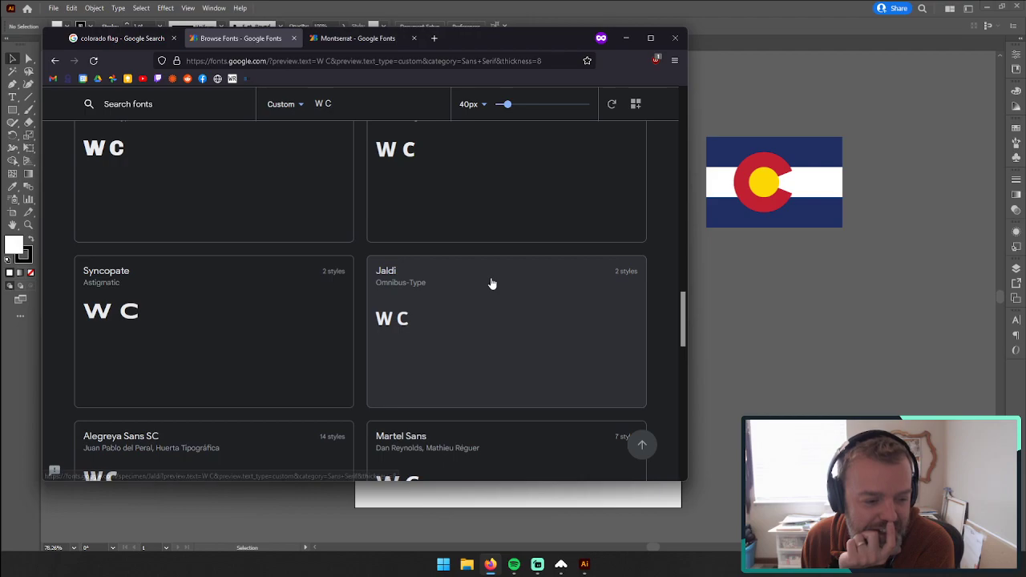
scroll(492, 287, "down", 1)
scroll(492, 285, "down", 1)
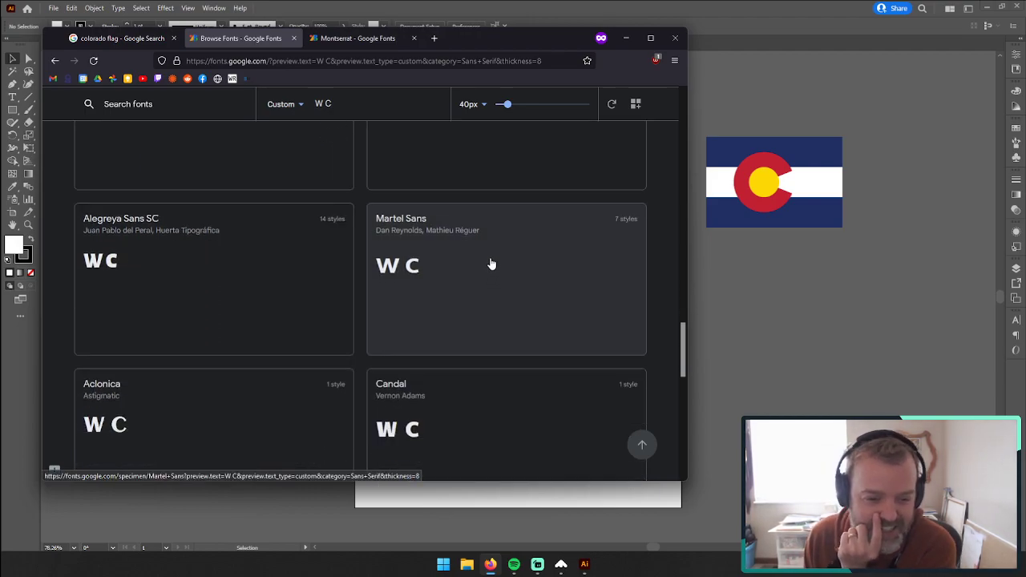
scroll(490, 263, "down", 1)
scroll(489, 269, "down", 1)
scroll(489, 271, "down", 1)
scroll(488, 273, "up", 2)
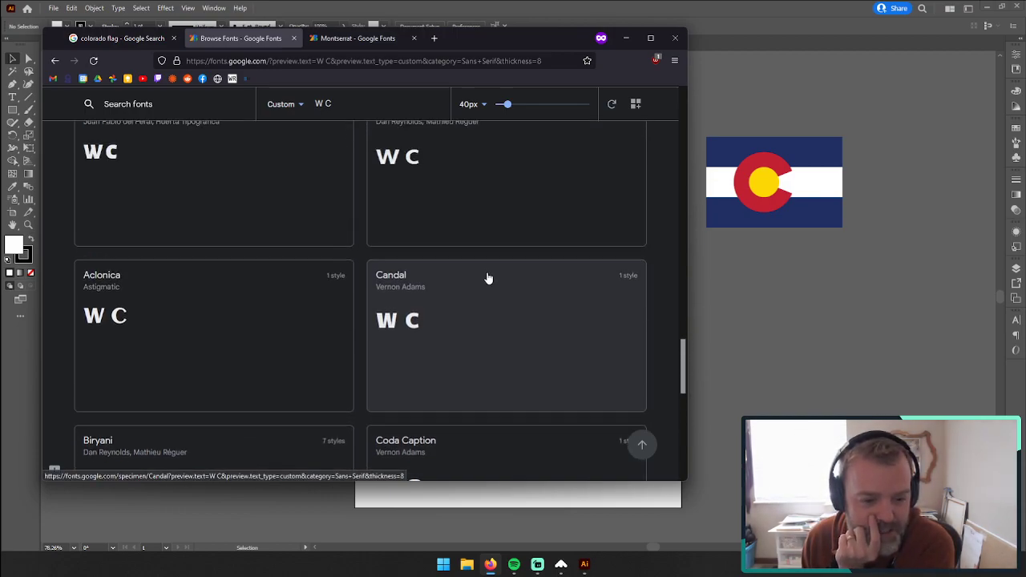
scroll(488, 277, "up", 1)
scroll(488, 278, "up", 3)
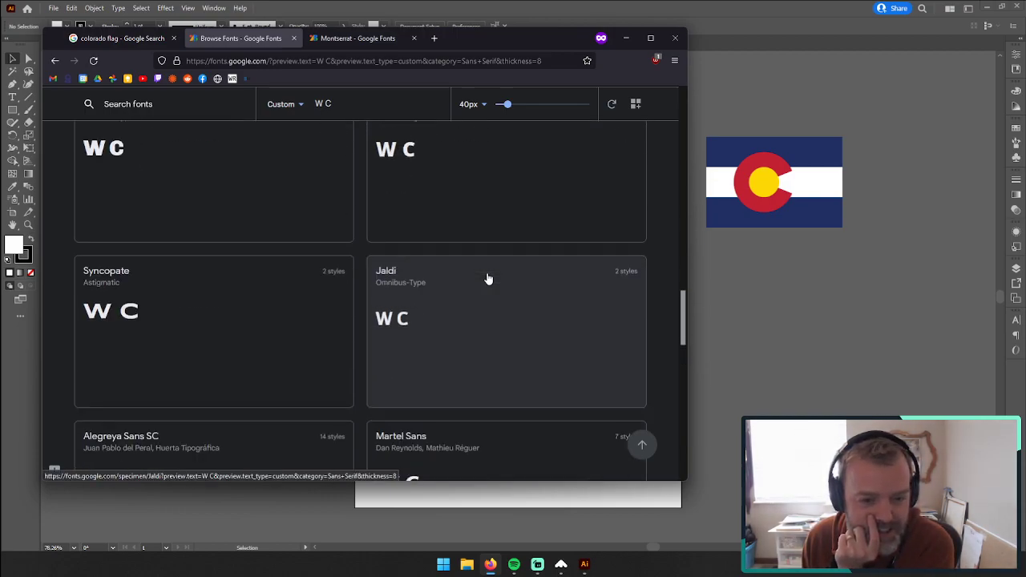
scroll(488, 278, "up", 1)
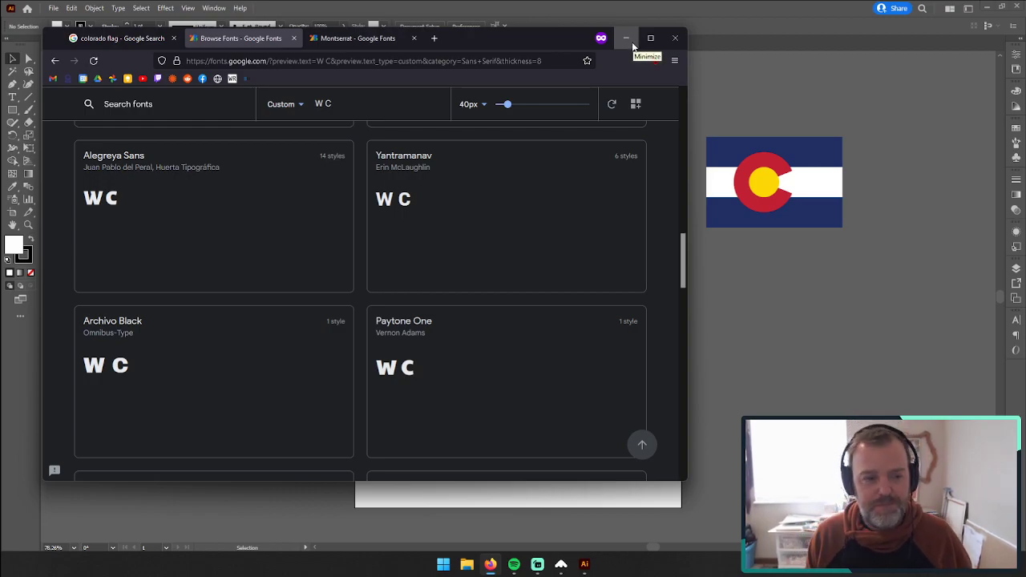
Step: Bring up the Montserrat page, minimize the browser, switch to the font manager, and search its fonts for "montserr"
key("ctrl+Tab")
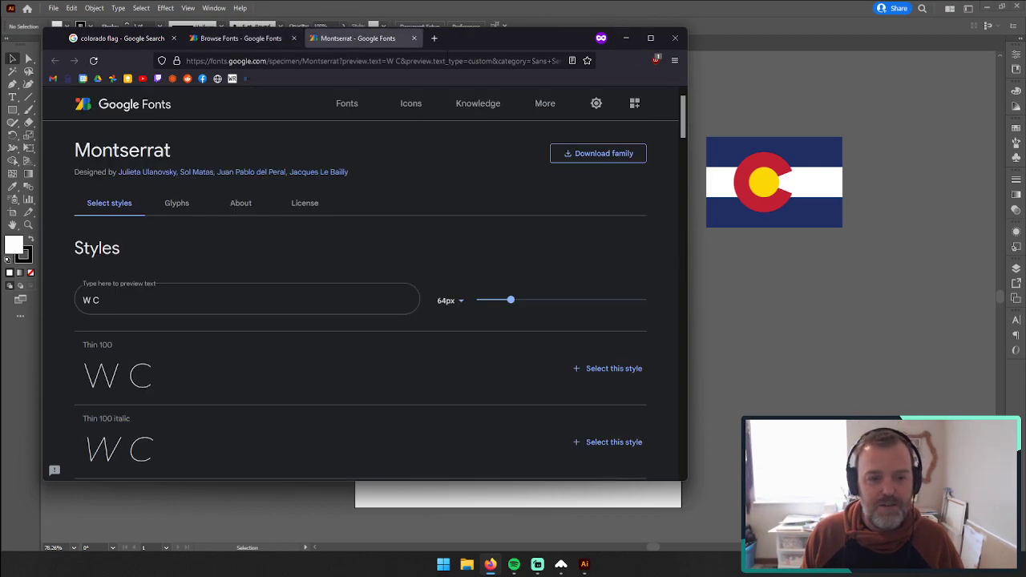
left_click(628, 41)
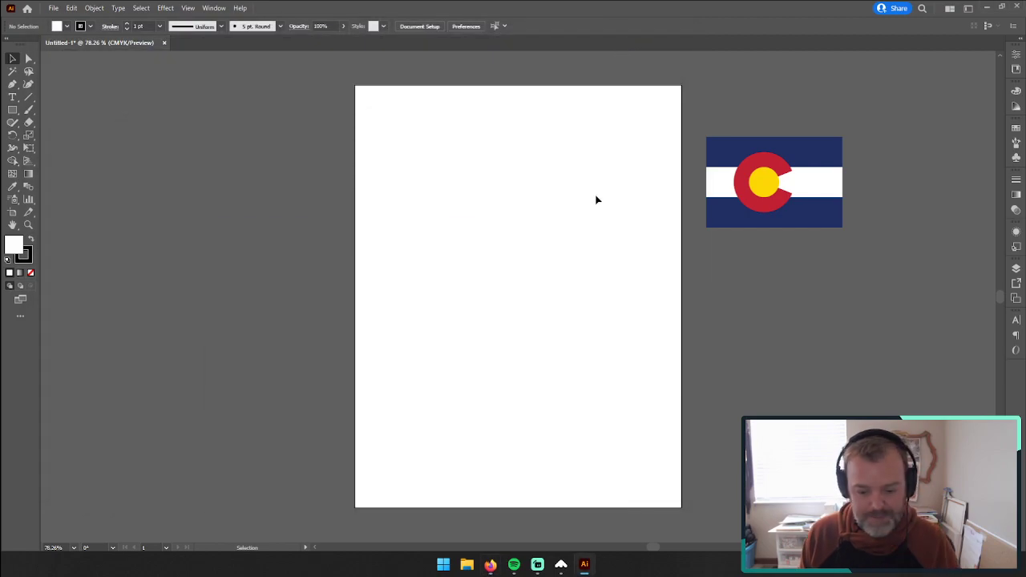
left_click(560, 564)
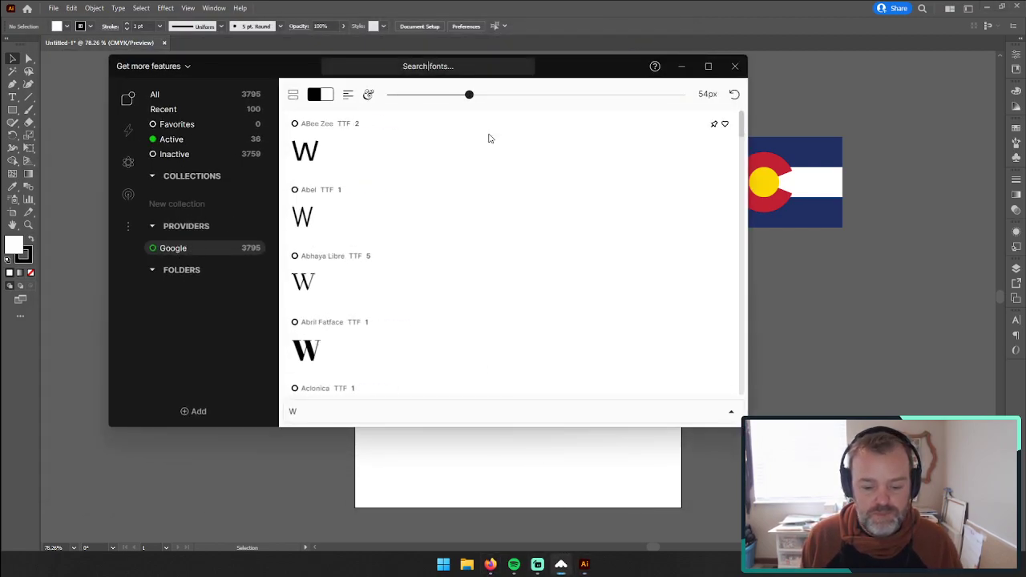
mouse_move(562, 564)
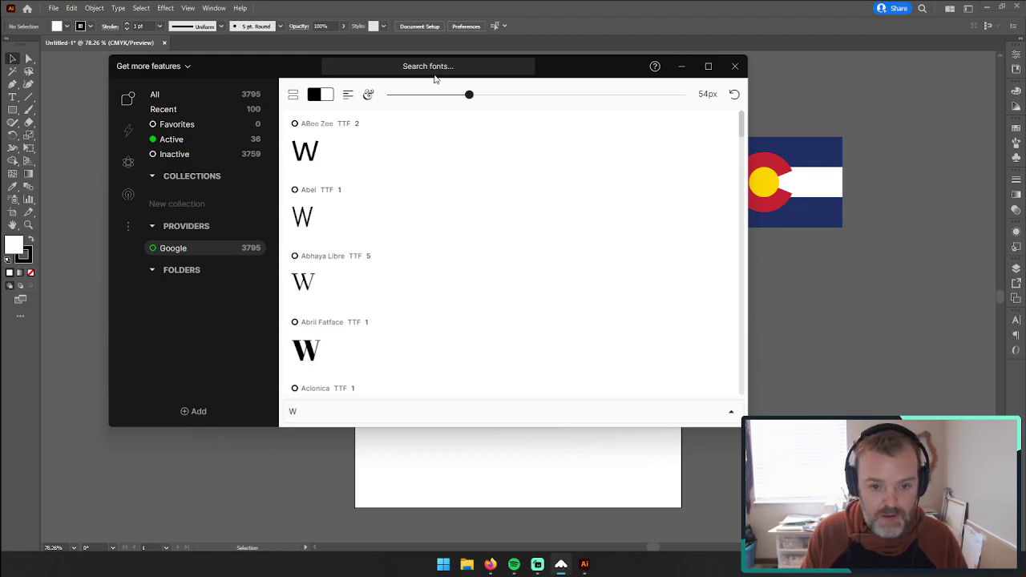
type("montserr")
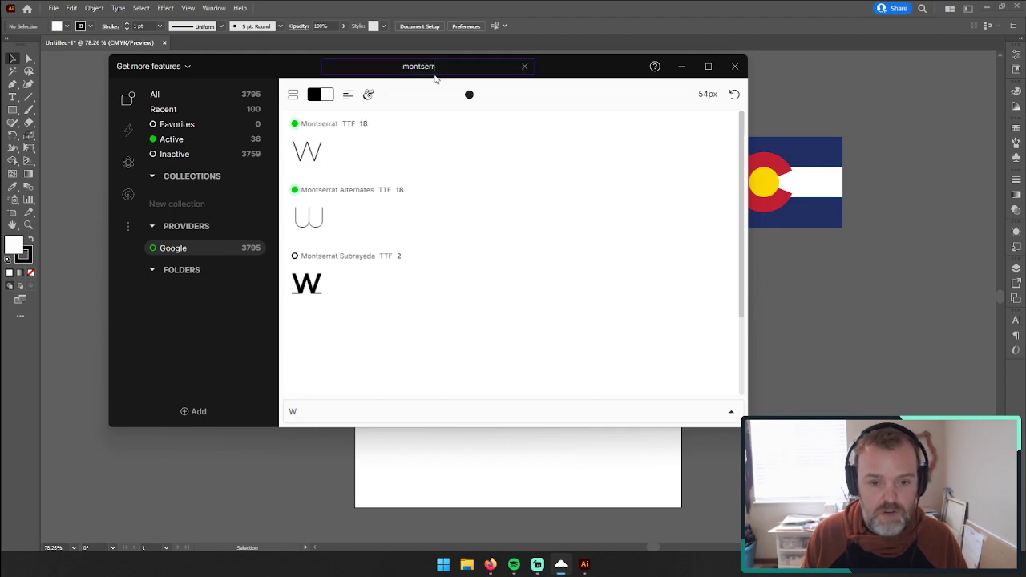
Step: Toggle the Montserrat family off and back on in the font manager, and minimize the font manager to return to Illustrator
left_click(297, 123)
left_click(297, 124)
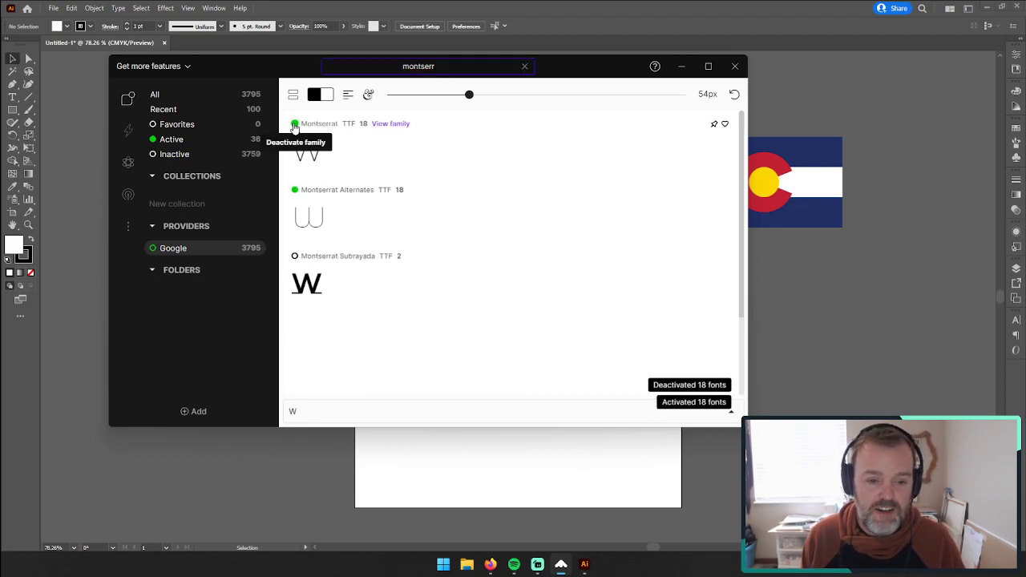
left_click(681, 67)
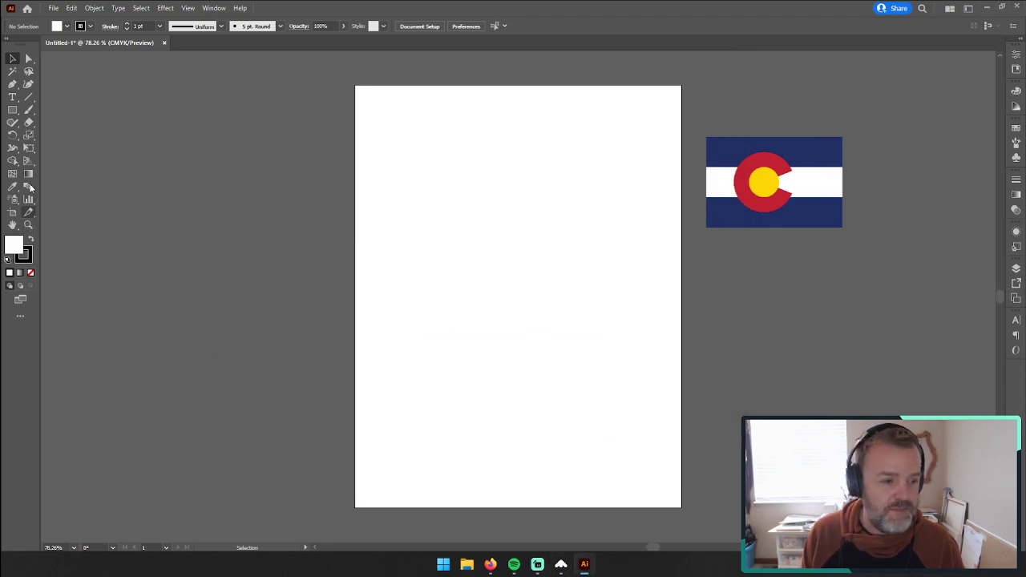
Step: Add the point text "W" on the artboard and scale it up to about 270 pt
left_click(12, 97)
left_click(492, 203)
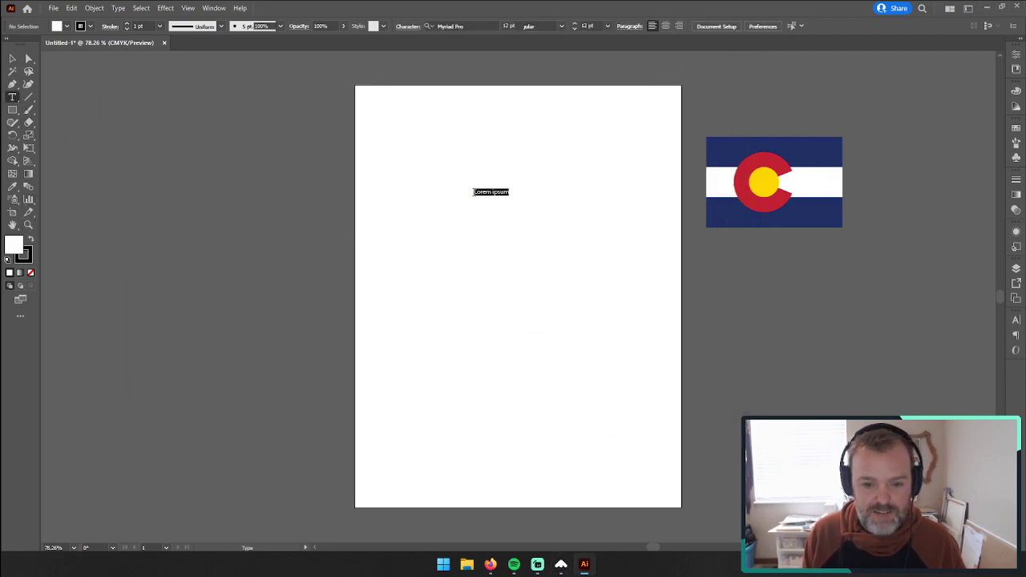
type("W")
left_click(13, 60)
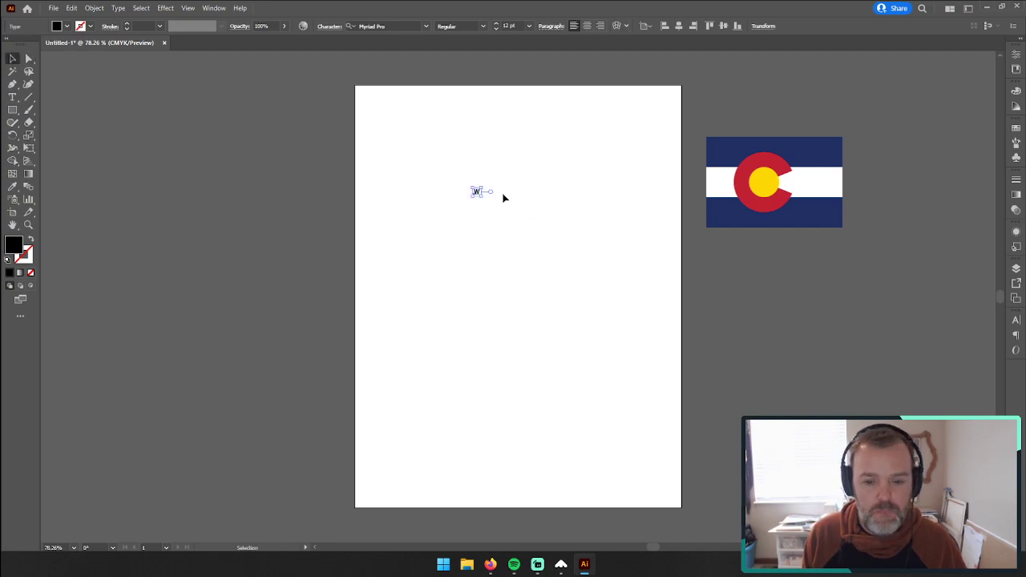
left_click_drag(483, 196, 579, 324)
Step: Set the W's font to Montserrat Bold and deselect it
left_click(414, 27)
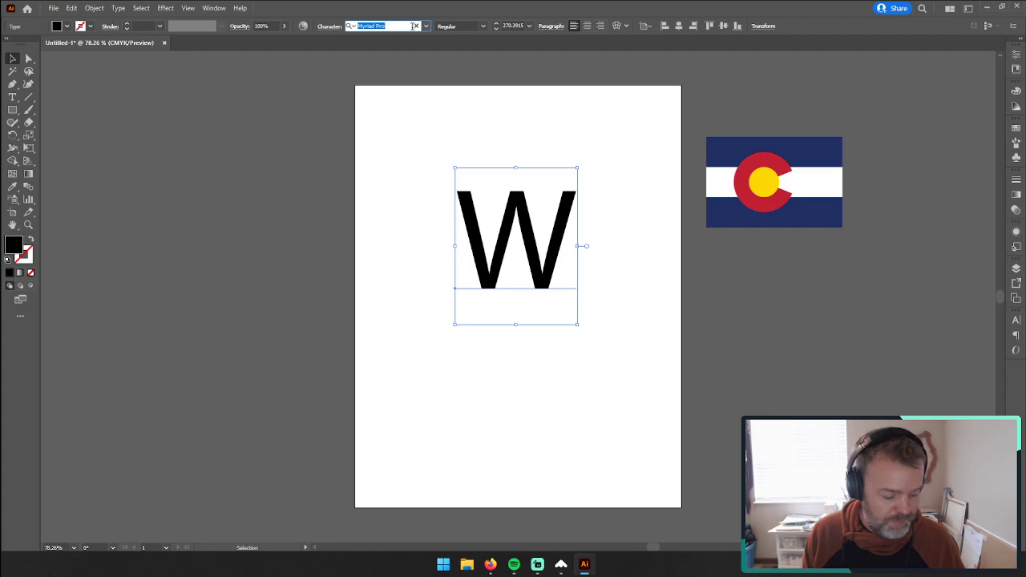
type("montse")
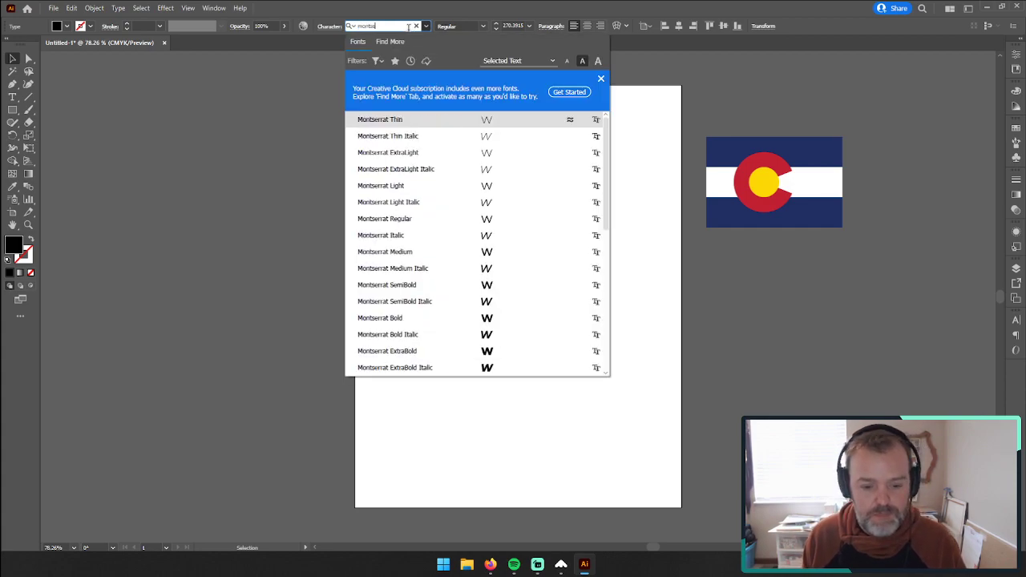
left_click(401, 324)
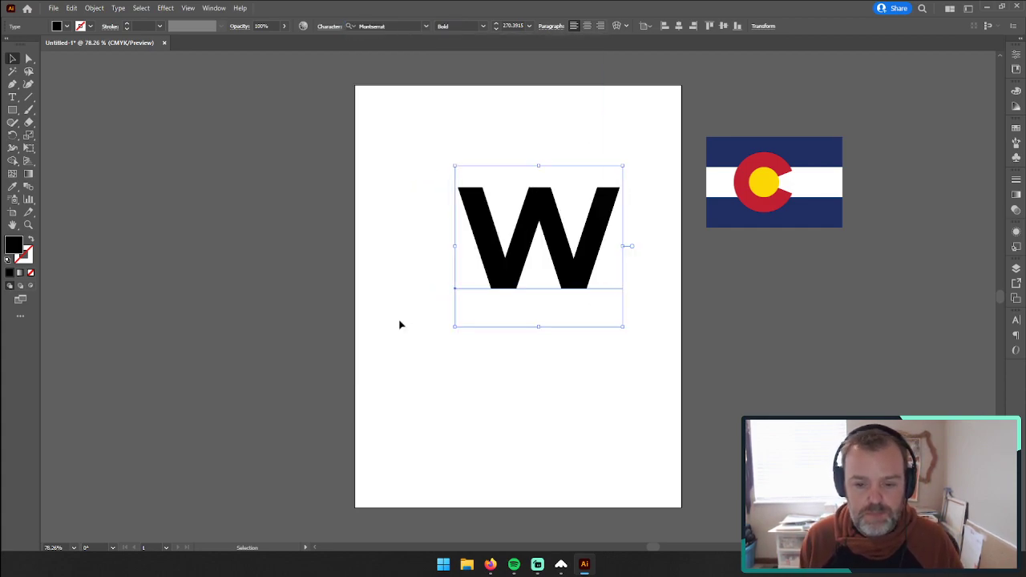
left_click(389, 210)
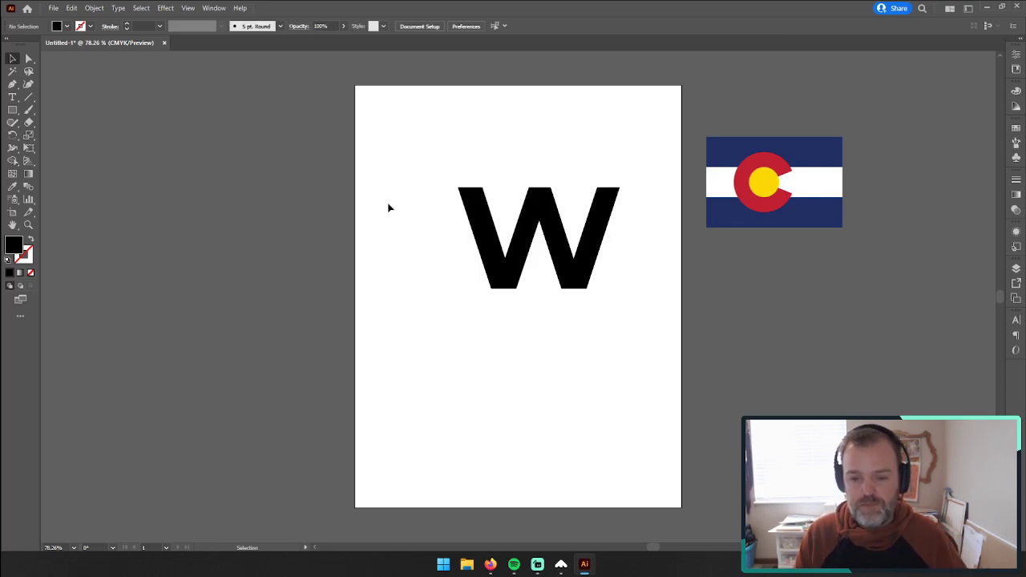
Step: Move the Bold W toward the artboard's left side, scale it down to about 156 pt, and place a copy below it
left_click_drag(584, 241, 533, 239)
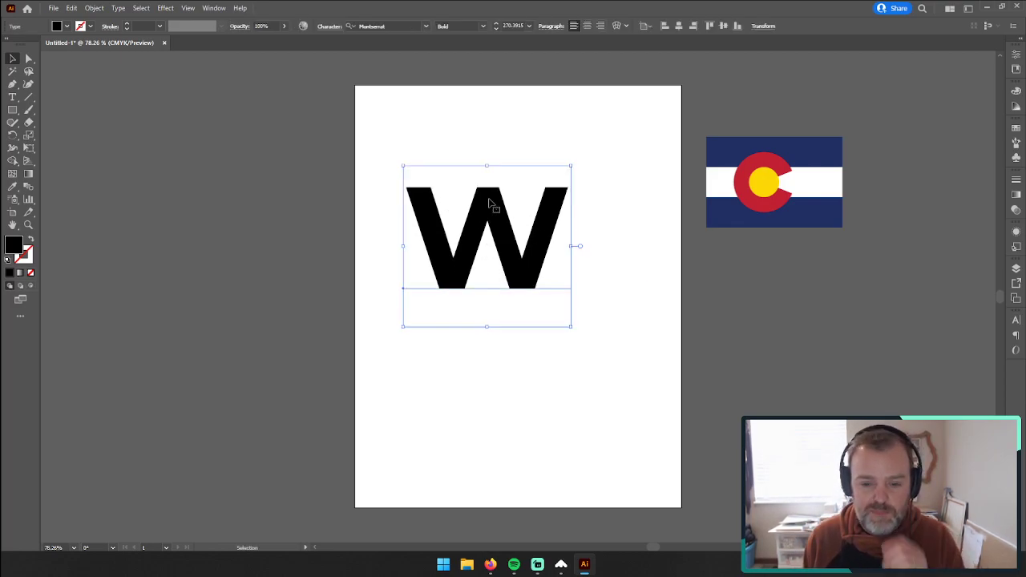
left_click_drag(572, 329, 502, 259)
left_click_drag(472, 223, 533, 330)
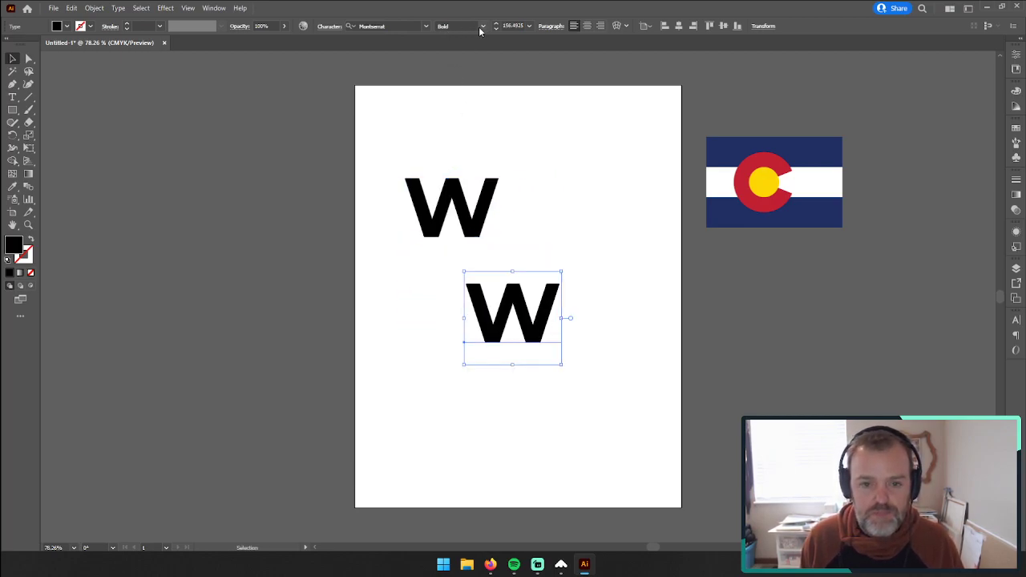
Step: Set the copied W's weight to ExtraBold and position it directly beneath the Bold W
left_click(483, 26)
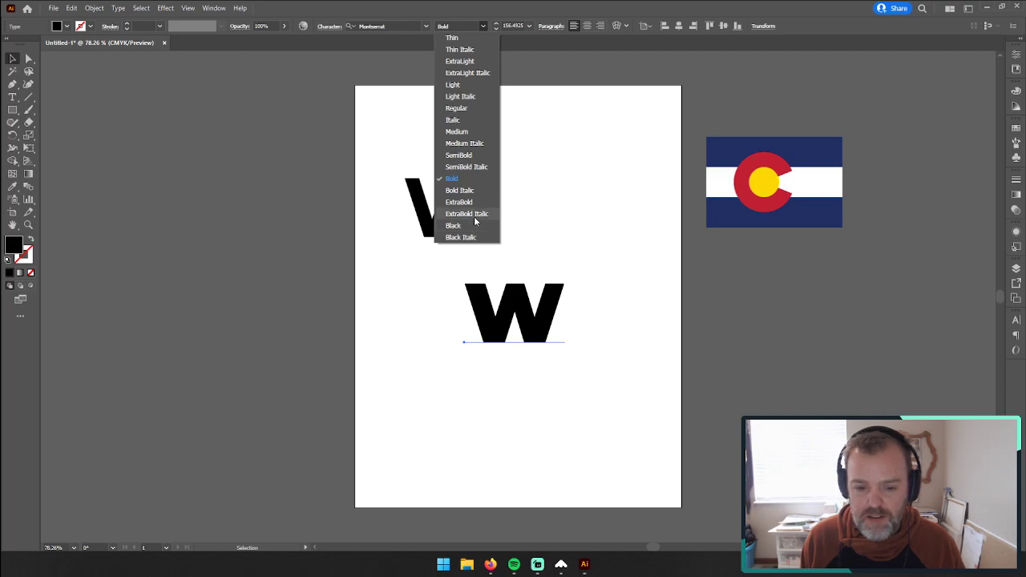
left_click(478, 208)
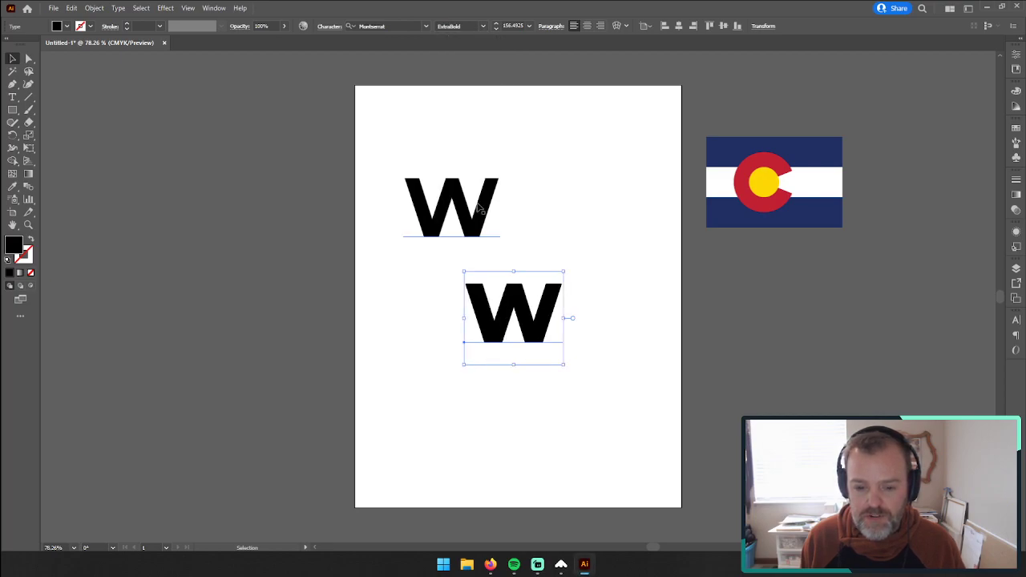
left_click_drag(501, 303, 446, 269)
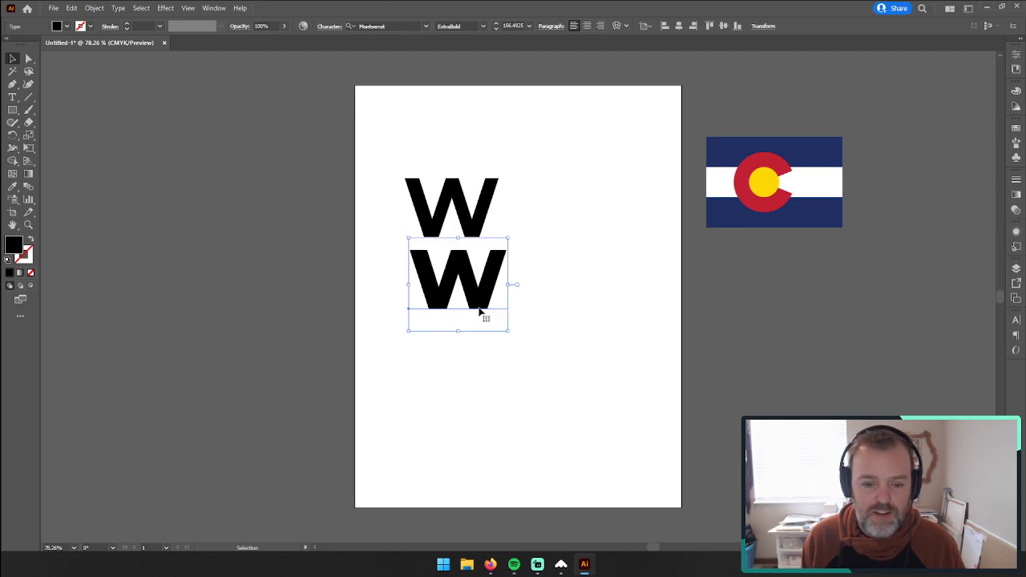
Step: Duplicate the ExtraBold W below itself and set the new copy's weight to Black
left_click_drag(486, 304, 469, 375)
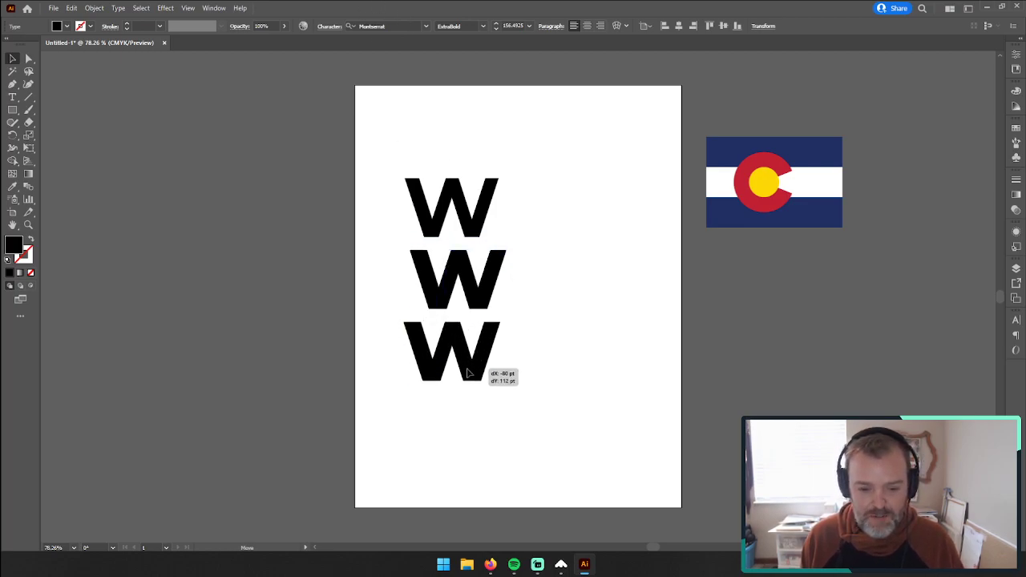
double_click(469, 374)
double_click(463, 335)
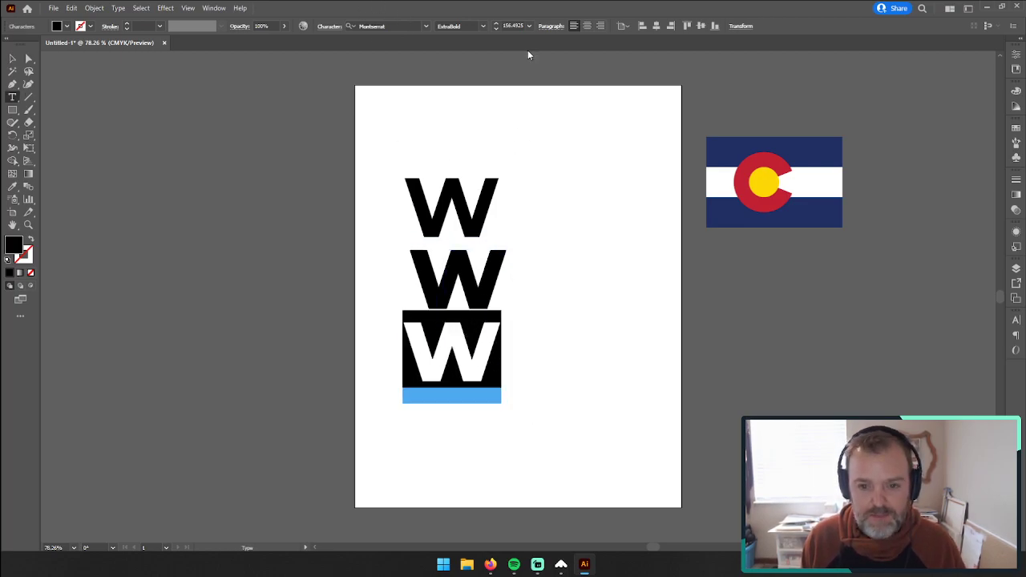
left_click(484, 26)
left_click(455, 226)
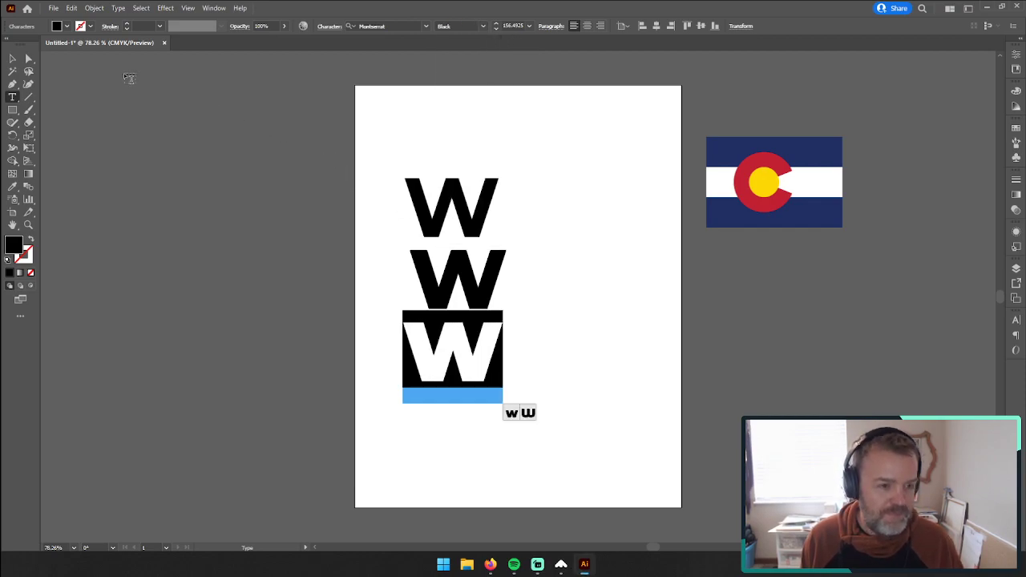
Step: Move all three W's up and toward the artboard's center, and nudge the Black W slightly down and right
left_click(13, 59)
left_click_drag(359, 148, 521, 440)
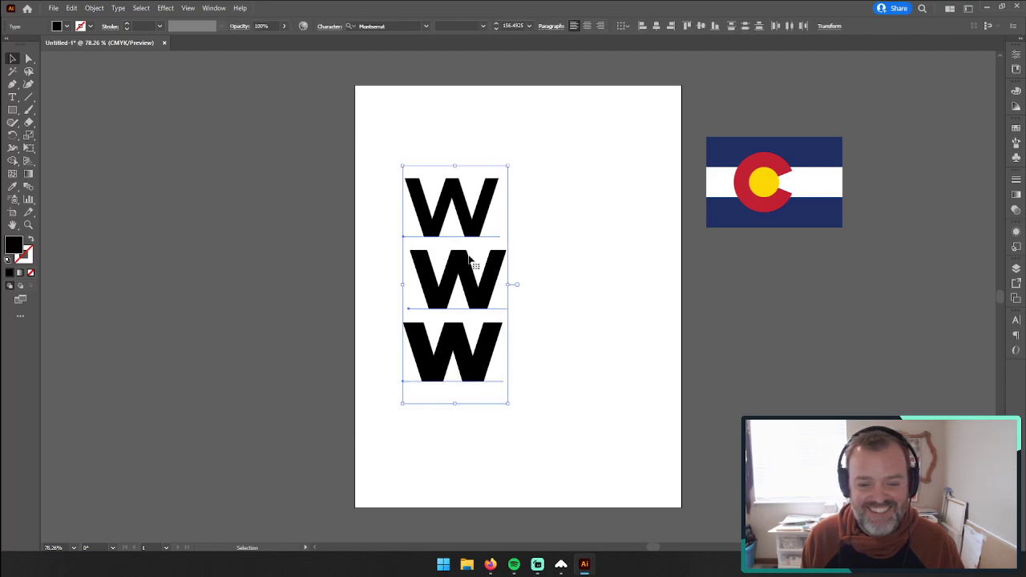
left_click_drag(458, 270, 527, 231)
left_click_drag(540, 326, 552, 329)
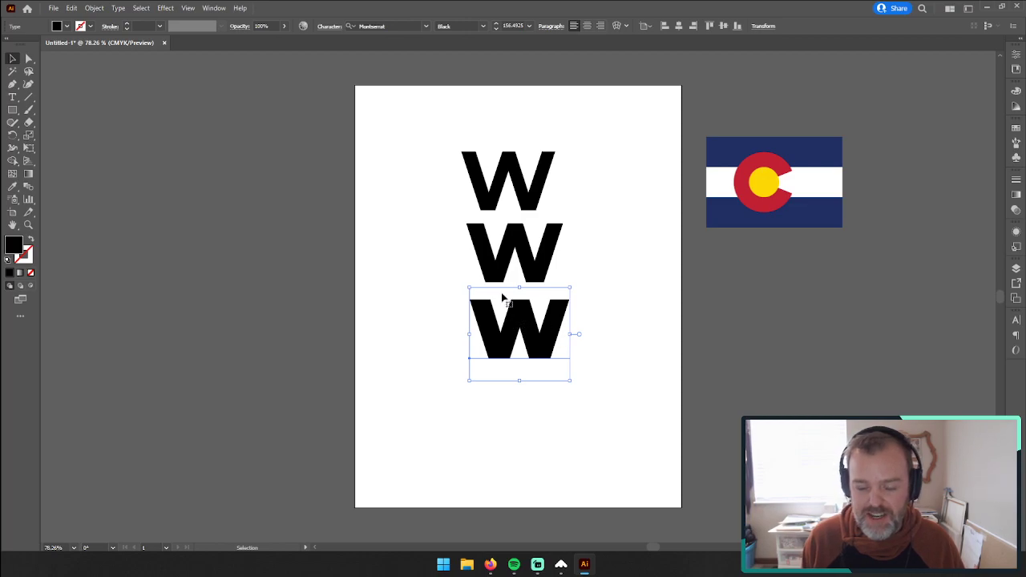
Step: Expand the three W text objects into shapes with Object and Fill enabled, and deselect them
left_click(447, 137)
left_click_drag(446, 137, 623, 414)
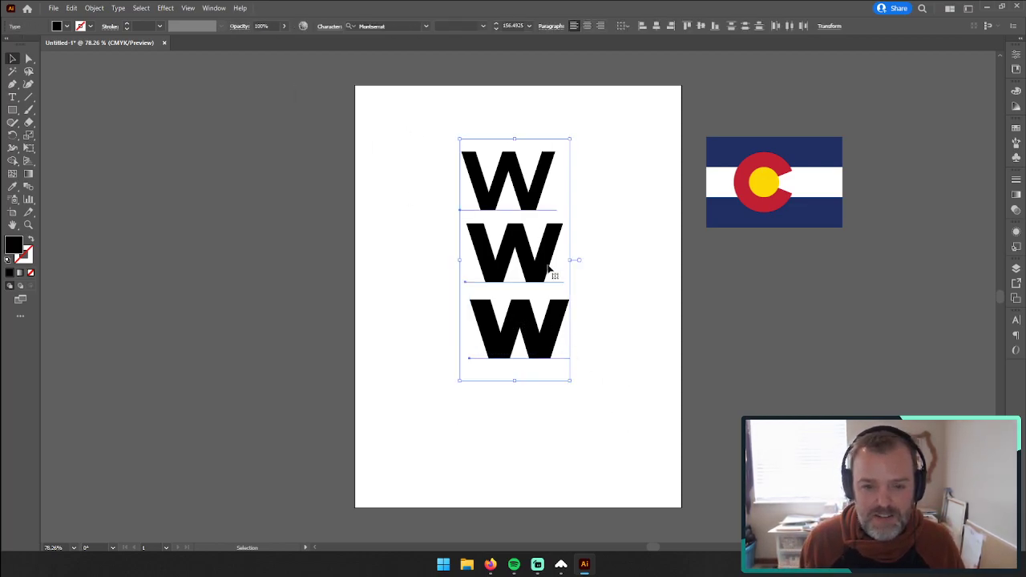
left_click(94, 8)
left_click(120, 136)
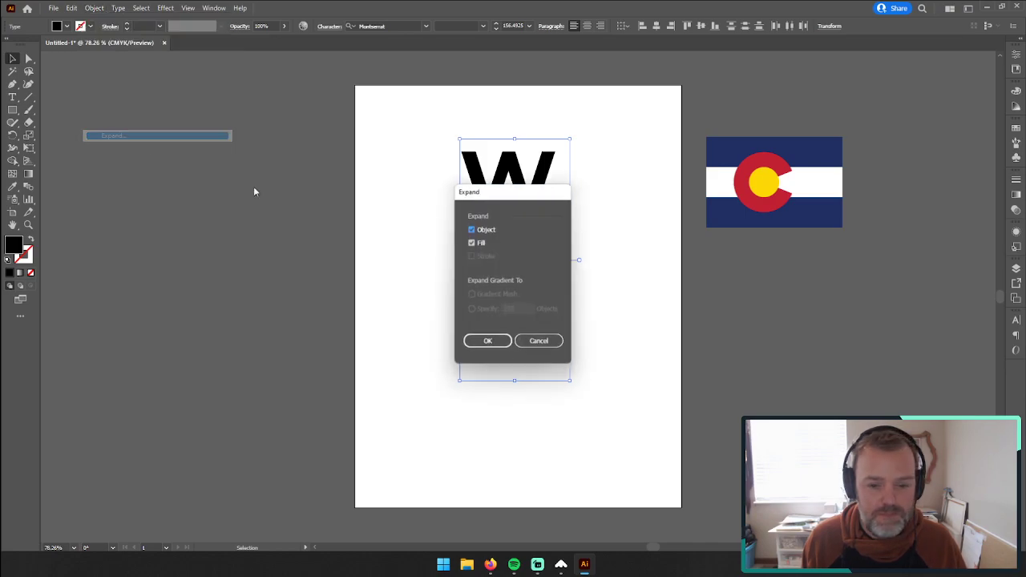
left_click(486, 340)
left_click(474, 110)
Step: Recolor all three W's with the red sampled from the flag's C, and deselect them
left_click_drag(440, 135, 593, 441)
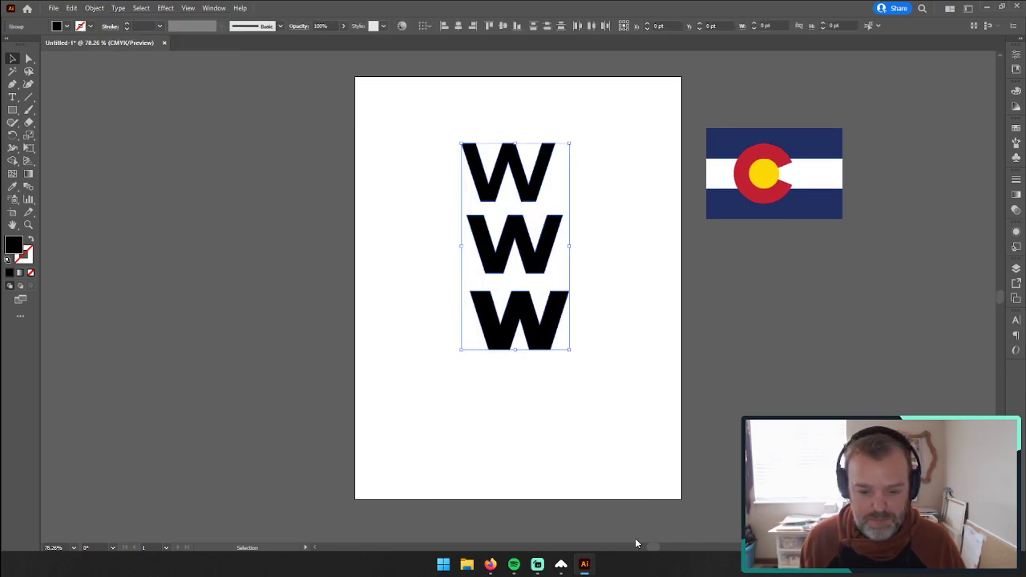
key("i")
scroll(722, 321, "up", 1)
left_click(741, 220)
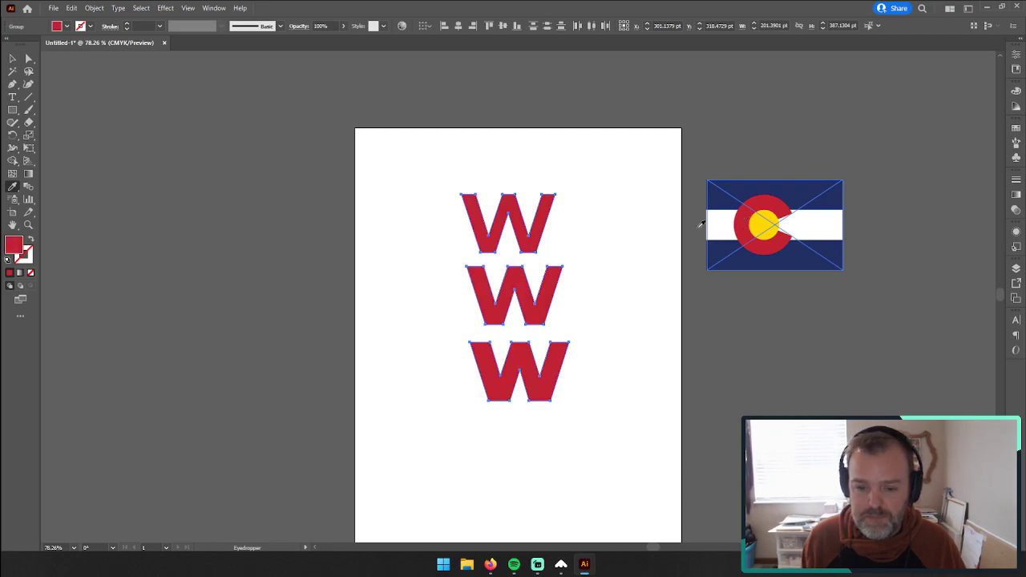
left_click(16, 60)
left_click(284, 184)
Step: Move the Colorado flag image across to the left edge of the artboard, beside the W's
key("z")
left_click(537, 327)
left_click(492, 319)
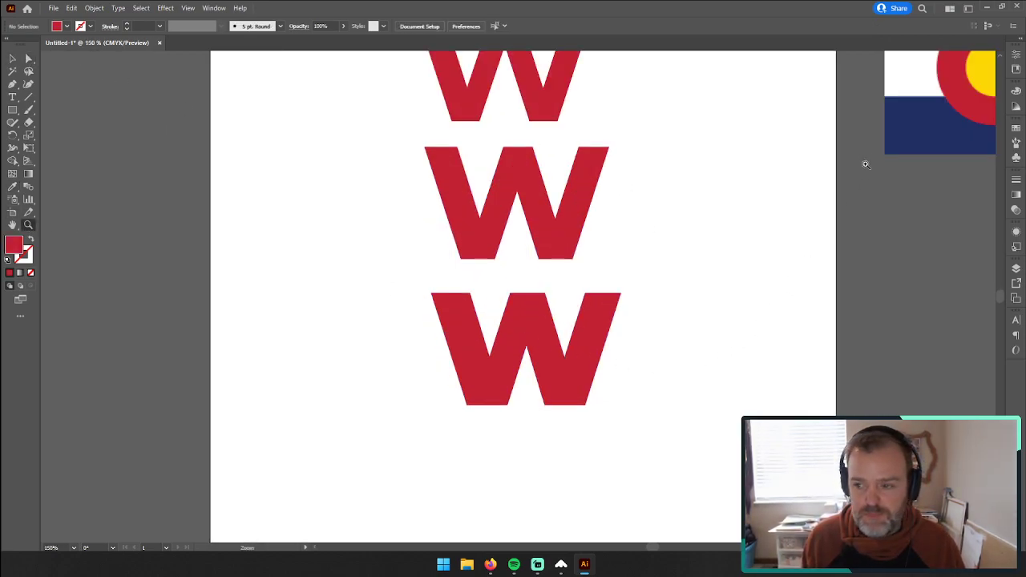
left_click(13, 63)
left_click_drag(940, 141, 211, 247)
left_click_drag(322, 205, 244, 227)
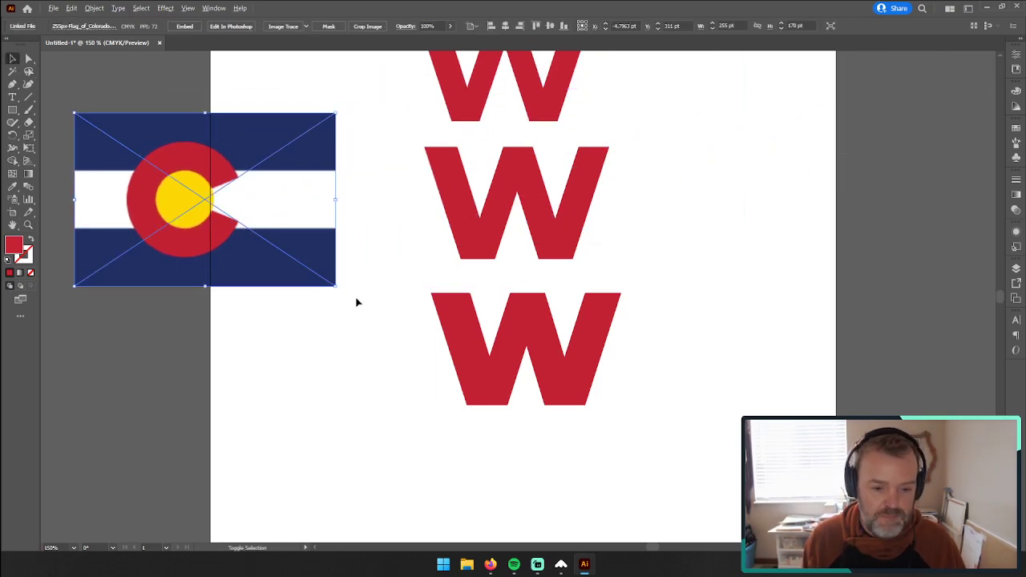
Step: Scale the flag image down proportionally to about 168 by 112 pt, keeping it left of the W's
left_click_drag(334, 290, 302, 276)
left_click_drag(263, 246, 307, 238)
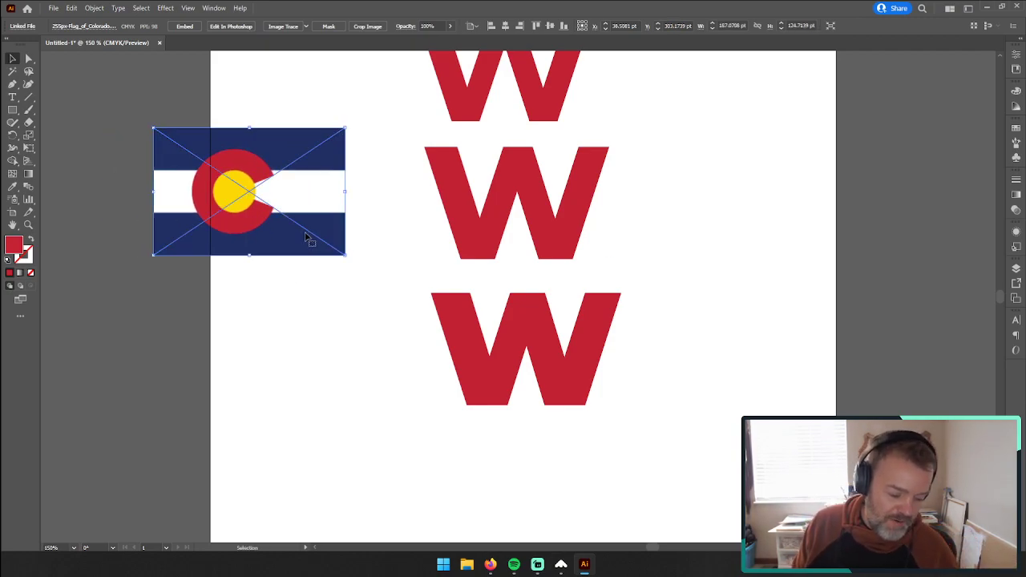
left_click_drag(306, 236, 317, 230)
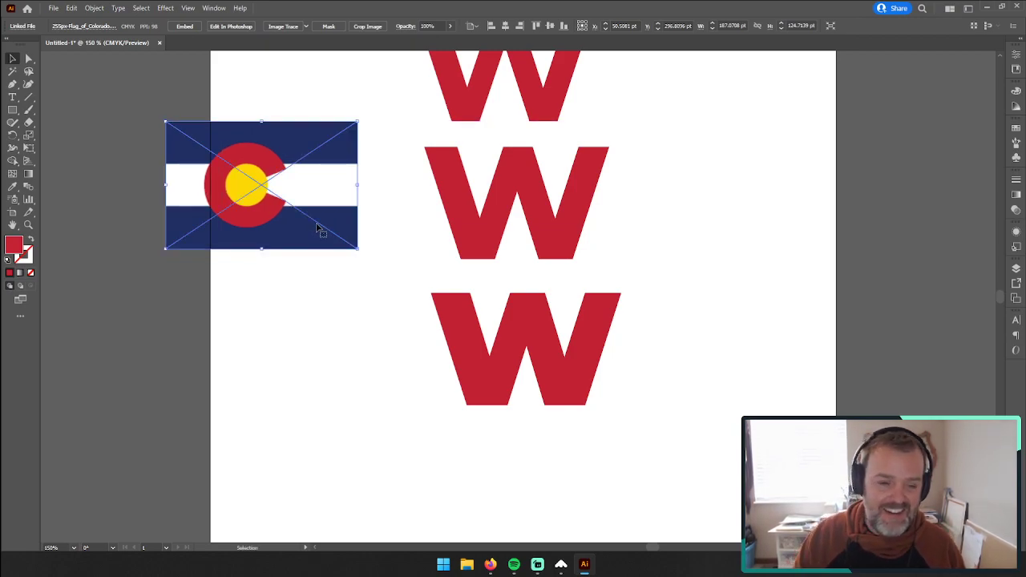
left_click_drag(358, 249, 270, 138)
scroll(275, 223, "up", 3)
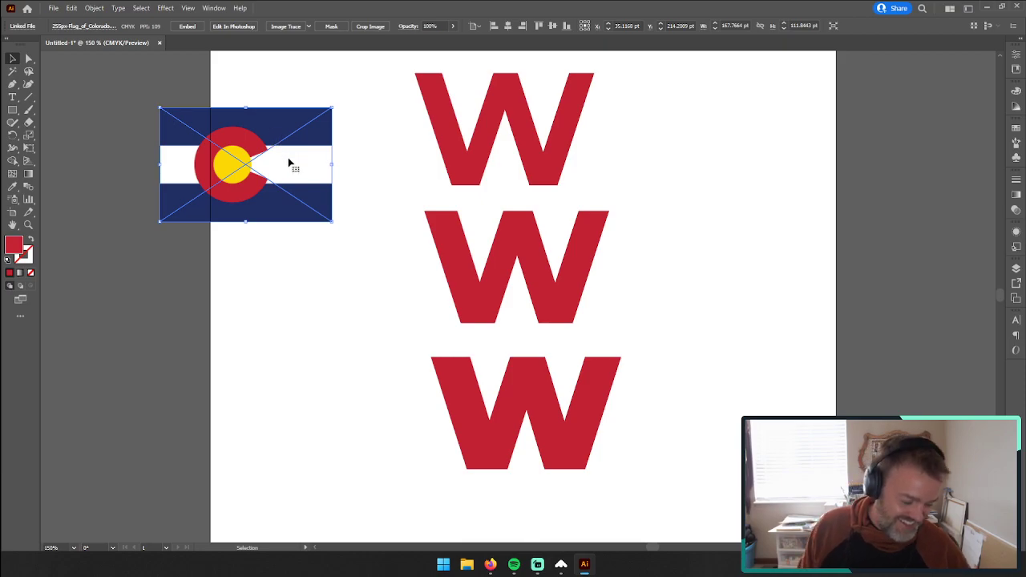
Step: Reposition the flag image higher on the artboard's left edge, level with the top W
left_click_drag(289, 162, 308, 147)
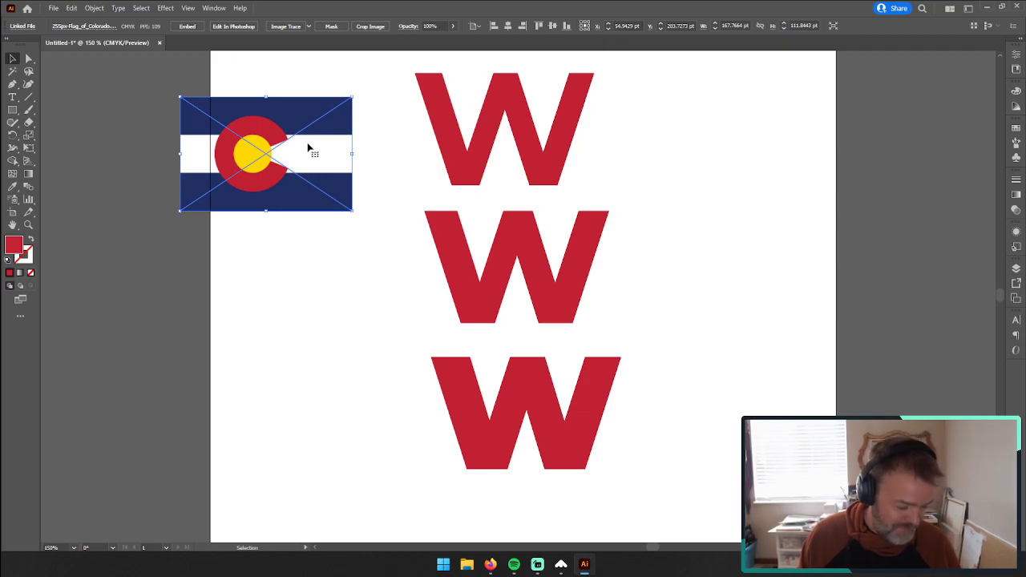
left_click_drag(305, 150, 312, 141)
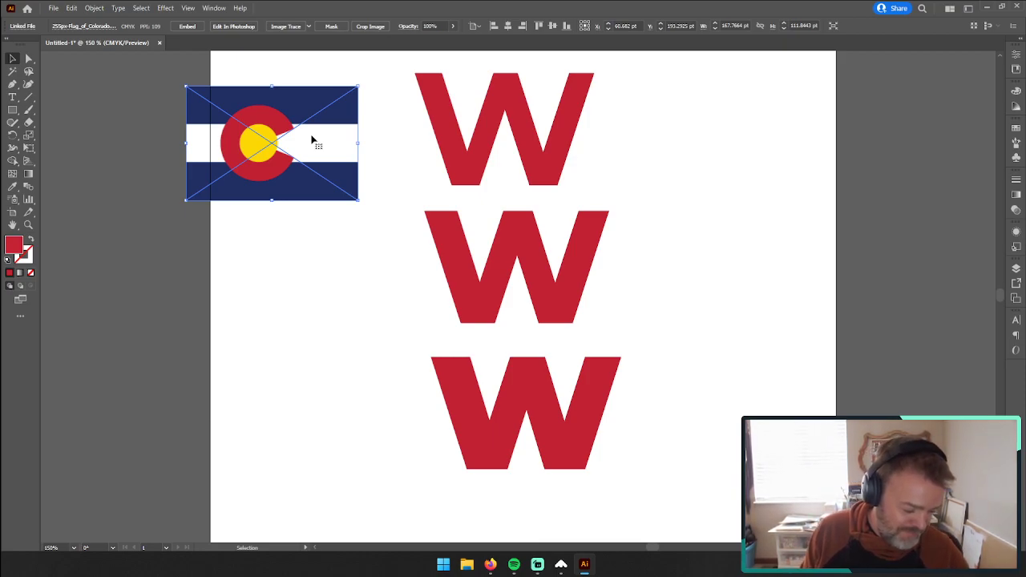
left_click_drag(314, 140, 329, 124)
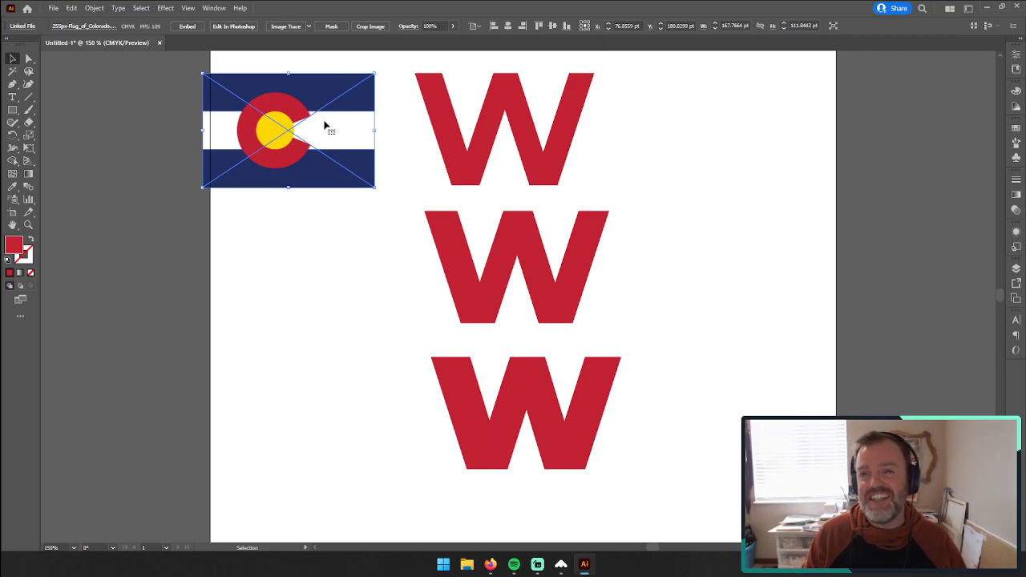
left_click_drag(324, 124, 308, 126)
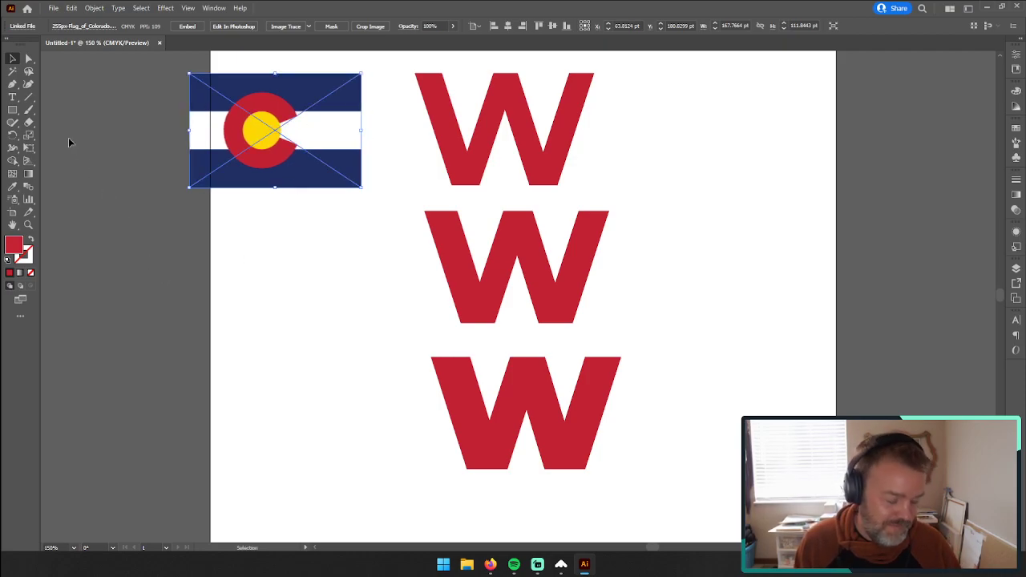
Step: Create a three-sided polygon with a 50 pt radius to the left of the bottom W
left_click(12, 85)
left_click(29, 227)
left_click(560, 420)
left_click(467, 312)
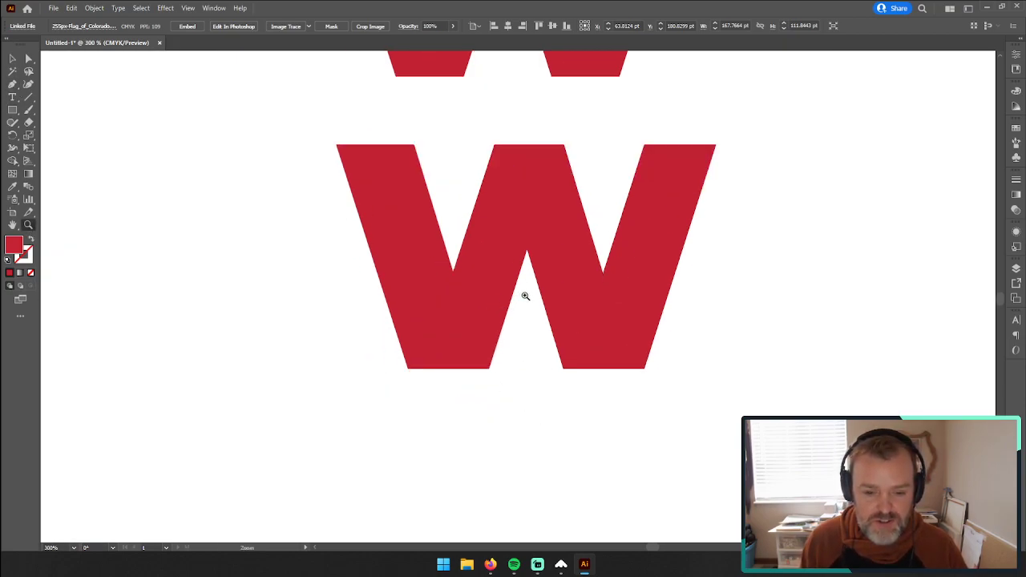
scroll(527, 294, "up", 1)
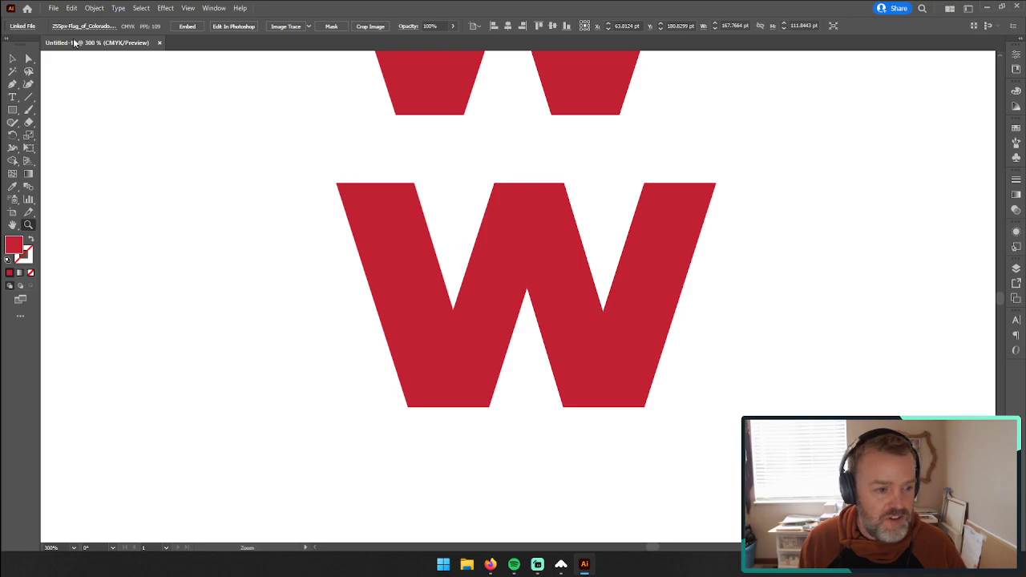
left_click(12, 110)
left_click(60, 148)
left_click(290, 251)
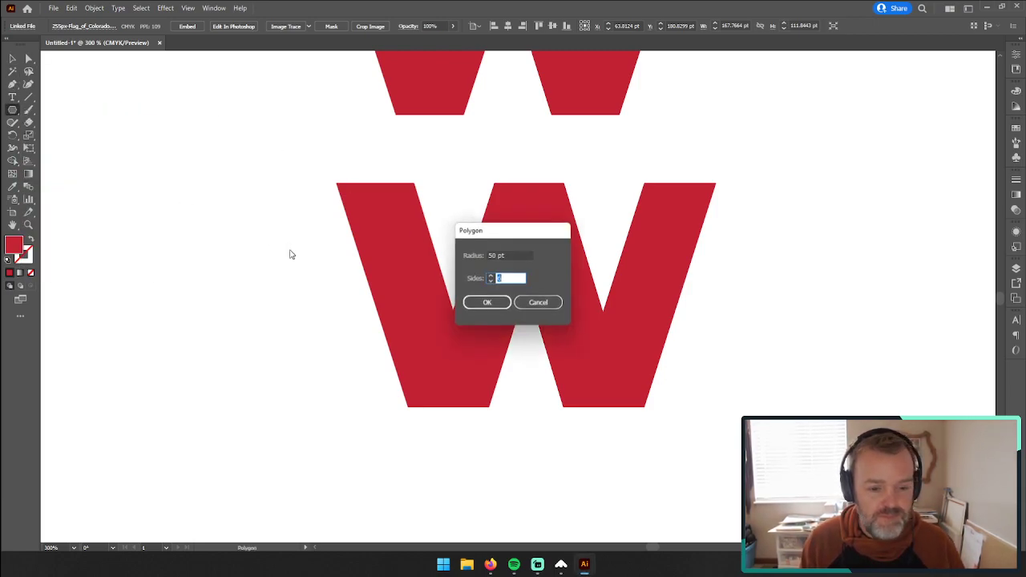
left_click(490, 282)
left_click(487, 302)
scroll(344, 245, "up", 3)
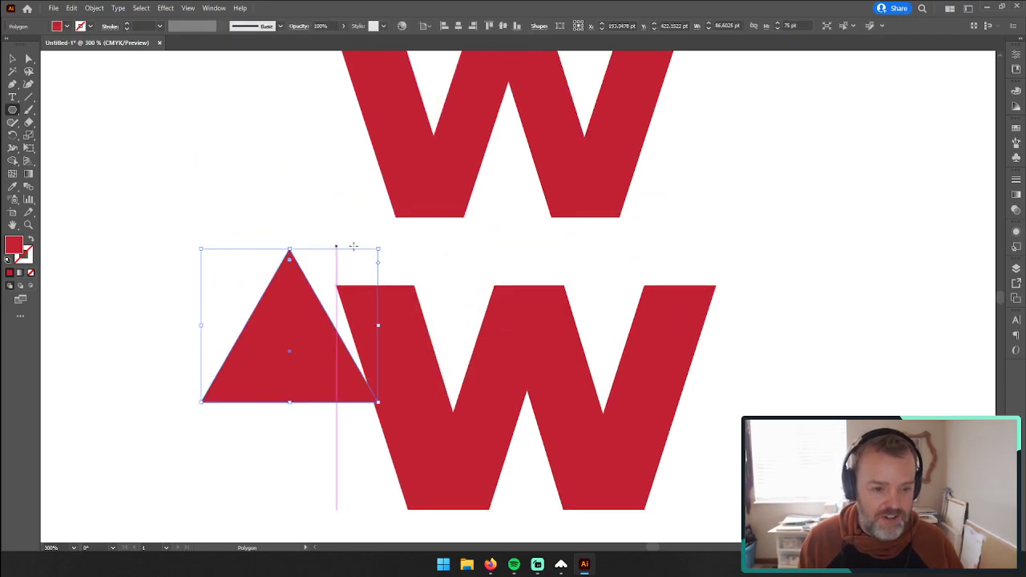
Step: Fill the triangle with the yellow sampled from the circle in the Colorado flag
left_click(29, 225)
left_click(391, 222, "alt")
left_click(405, 226, "alt")
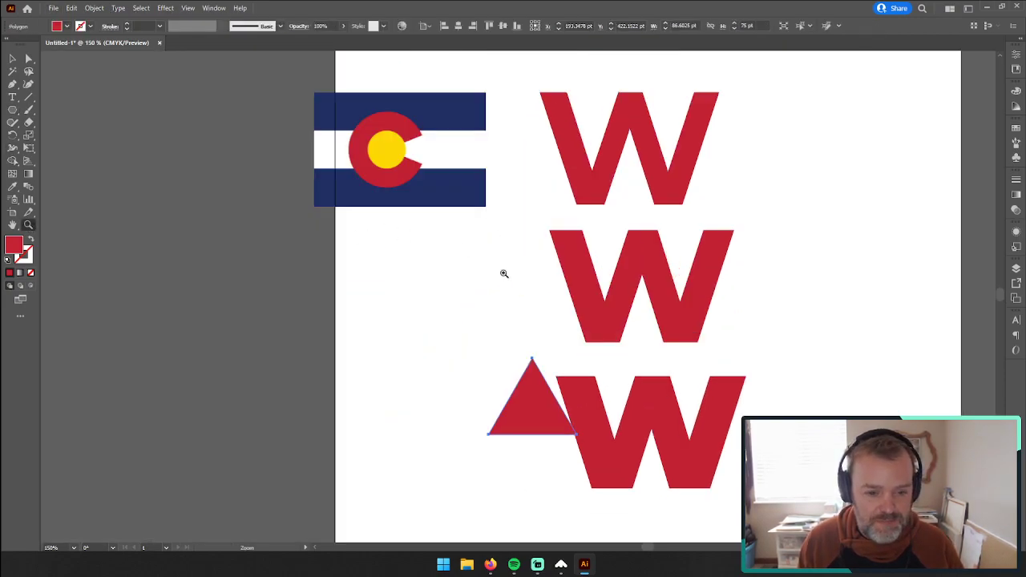
left_click_drag(701, 336, 615, 363)
left_click(11, 57)
key("i")
left_click(296, 173)
left_click(296, 173)
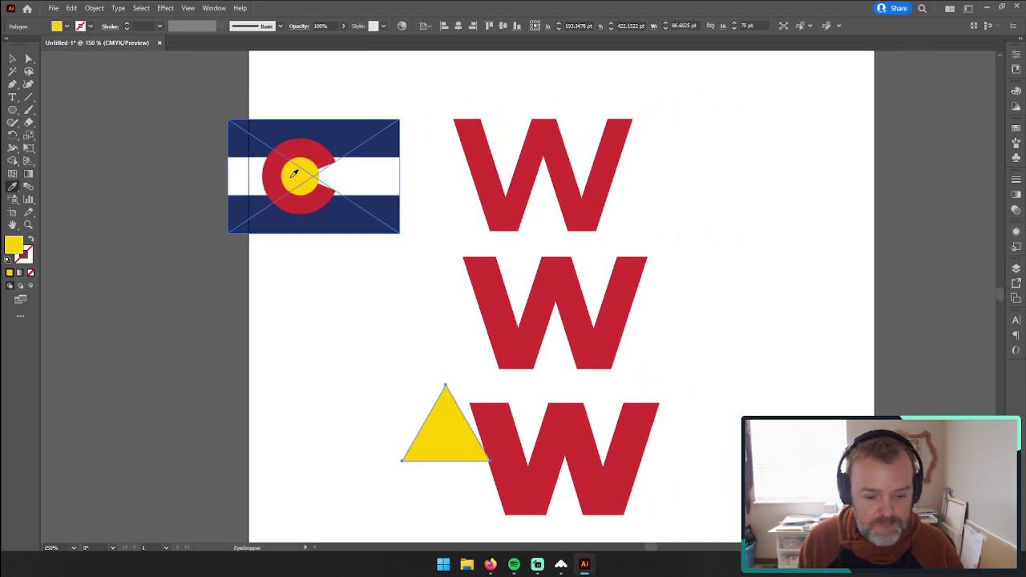
Step: Rotate the yellow triangle to point downward and place it over the bottom W's left notch, flush with the letter's top edge
left_click(11, 57)
left_click_drag(462, 441, 552, 436)
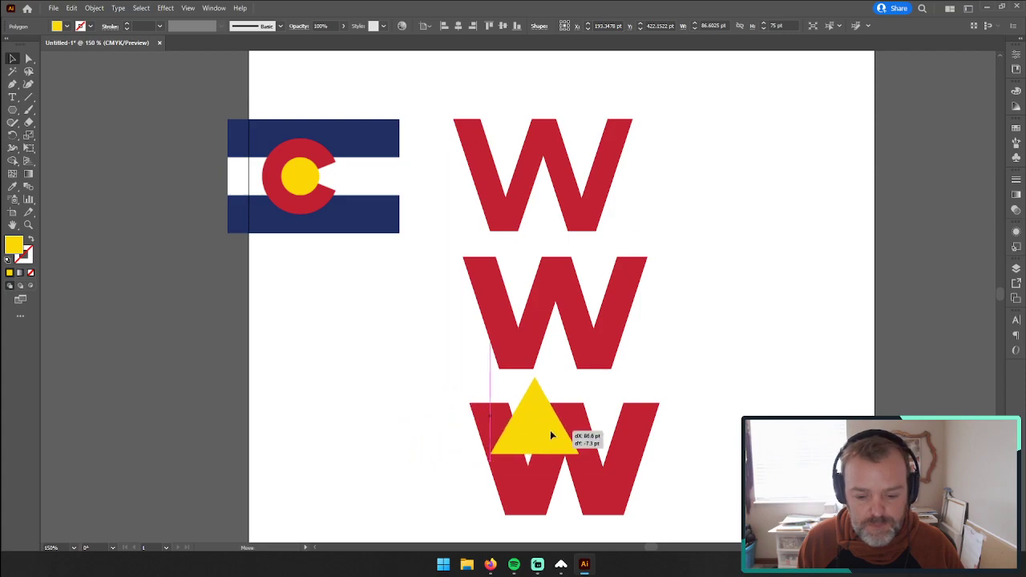
left_click_drag(582, 374, 485, 477)
left_click_drag(538, 446, 532, 447)
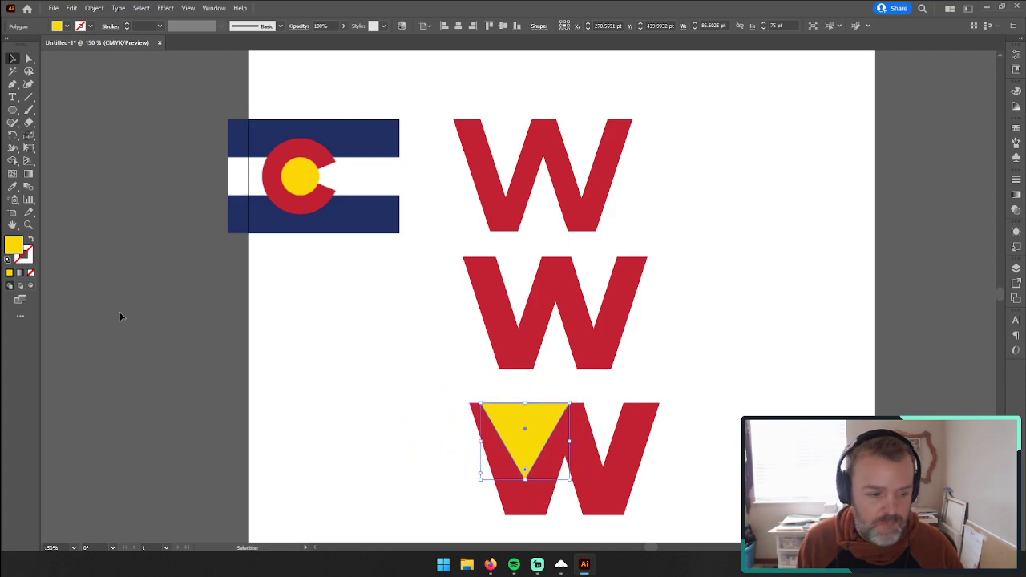
Step: Narrow the yellow triangle to about 71 pt wide, and copy it over the W's right notch and again directly below
left_click(28, 224)
left_click(603, 493)
scroll(464, 254, "up", 1)
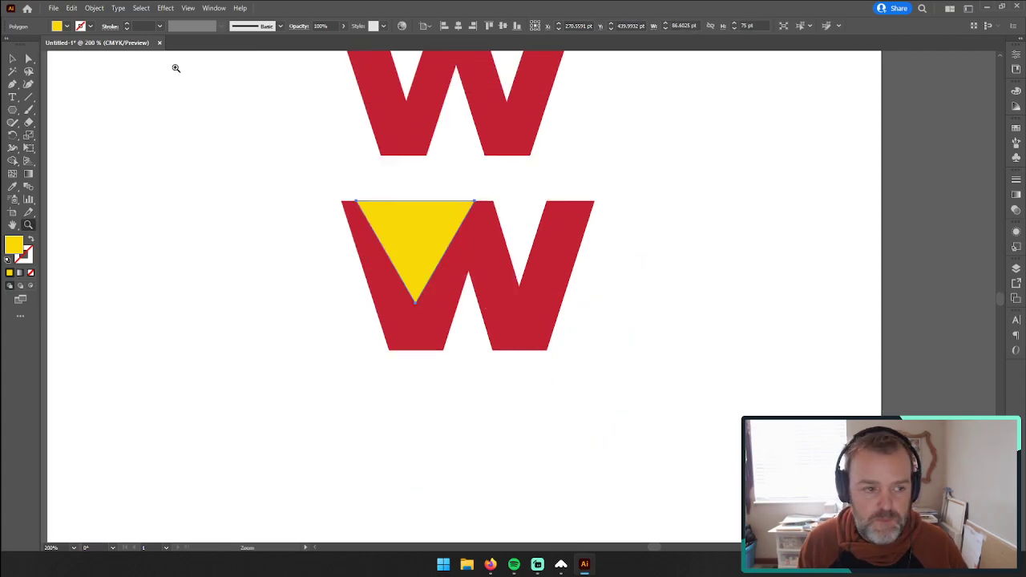
left_click(13, 59)
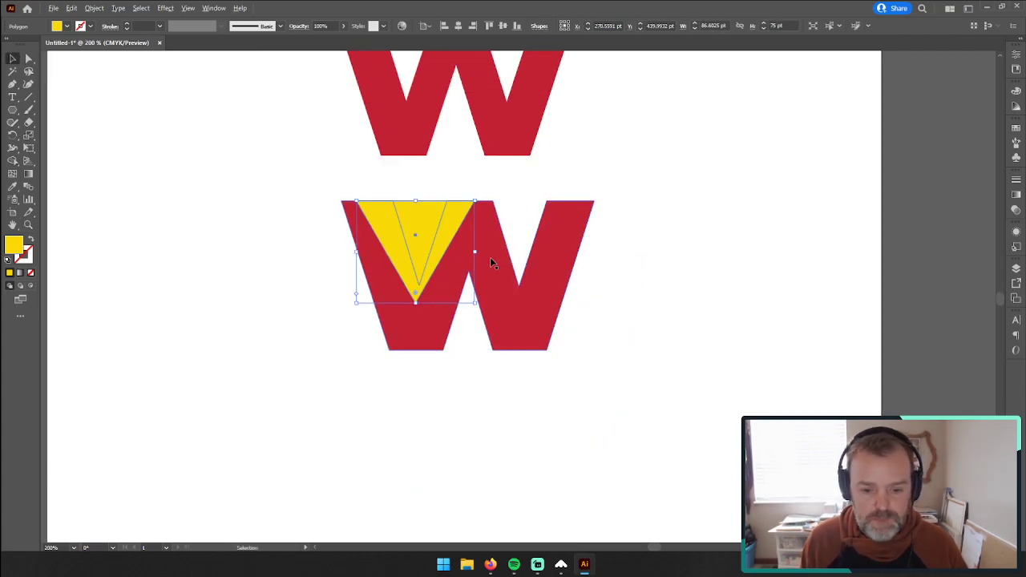
left_click_drag(476, 252, 517, 325)
key("a")
key("v")
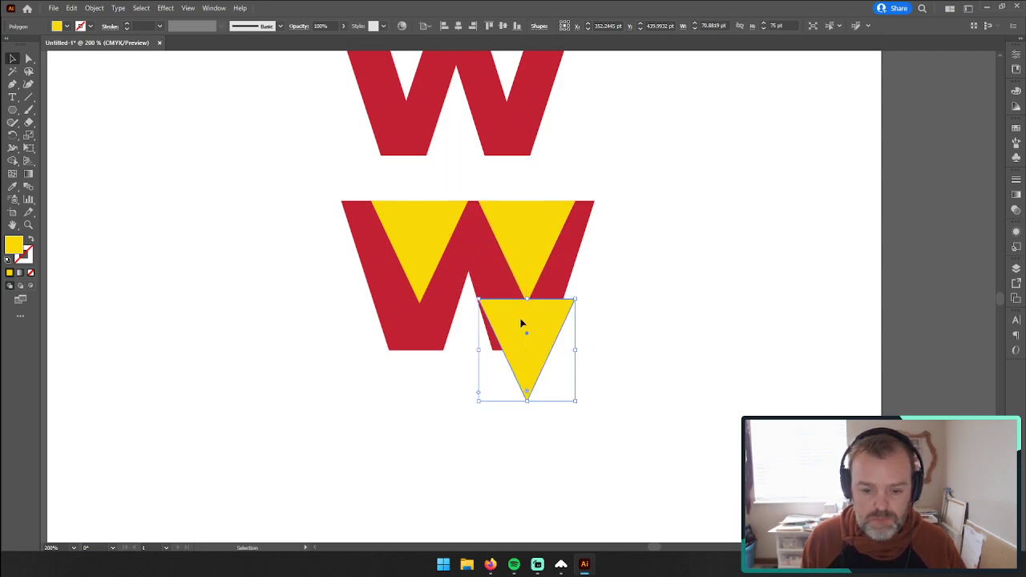
Step: Flip the lowest triangle upright into the W's bottom notch and send all three yellow triangles behind the W
left_click_drag(591, 298, 481, 405)
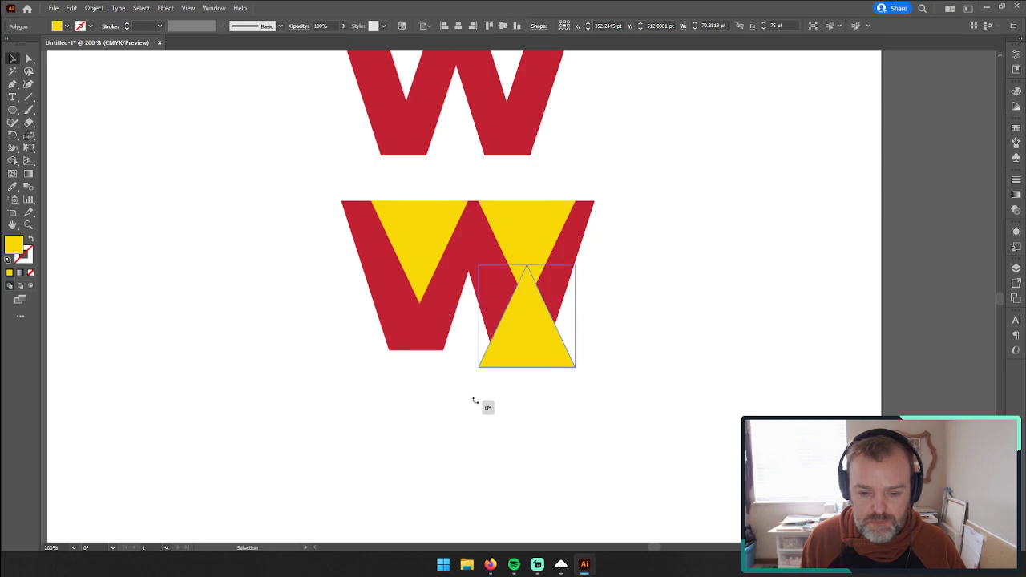
left_click_drag(538, 343, 482, 323)
left_click(439, 238, "shift")
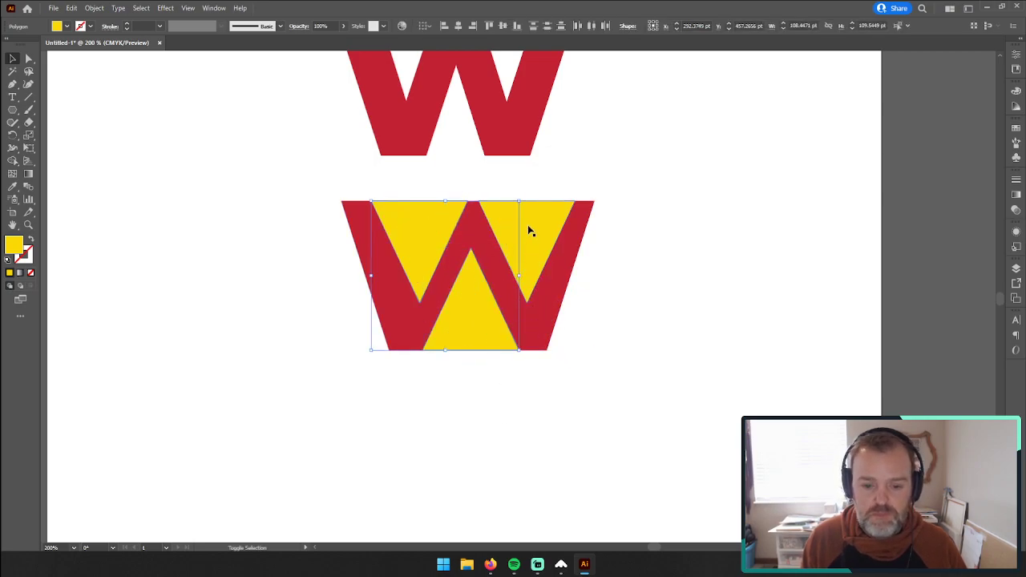
left_click(529, 228, "shift")
right_click(529, 228)
mouse_move(581, 399)
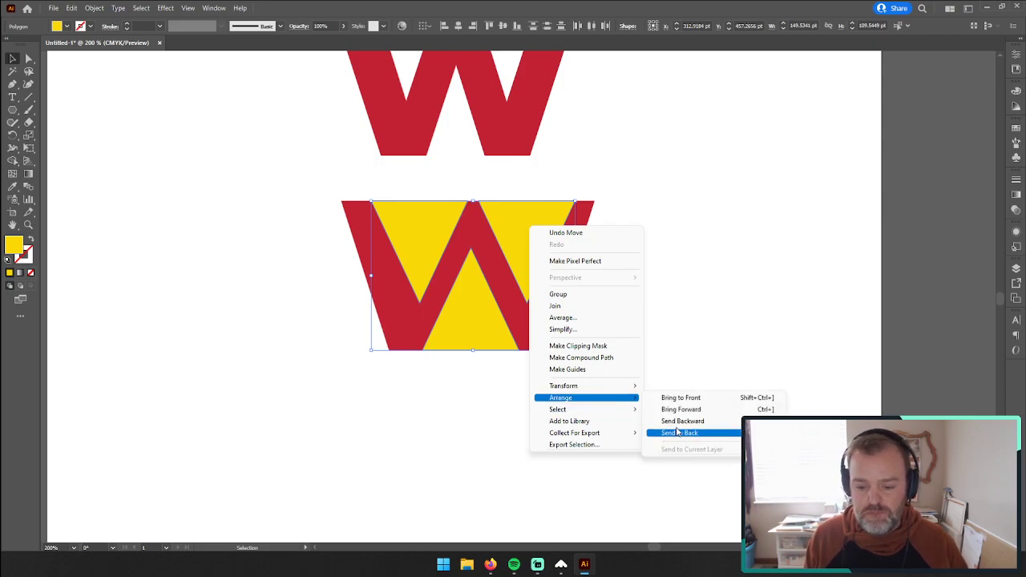
left_click(677, 432)
left_click(662, 381)
Step: Lower the two upper triangles slightly below the W's top edge and raise the bottom triangle slightly above its base
scroll(493, 280, "down", 3)
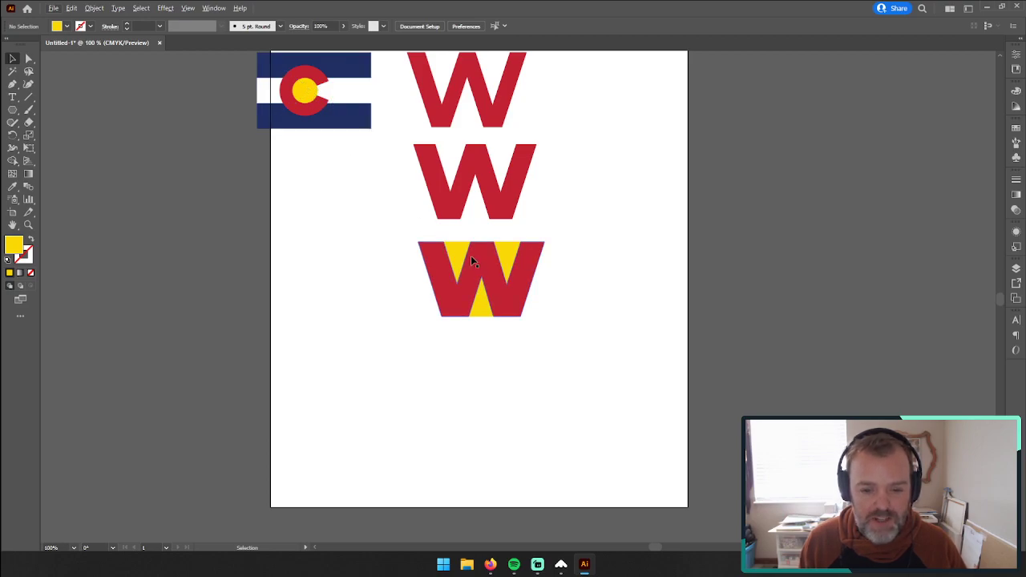
left_click_drag(458, 254, 457, 263)
left_click_drag(517, 251, 504, 263)
key("ctrl+z")
left_click(617, 309)
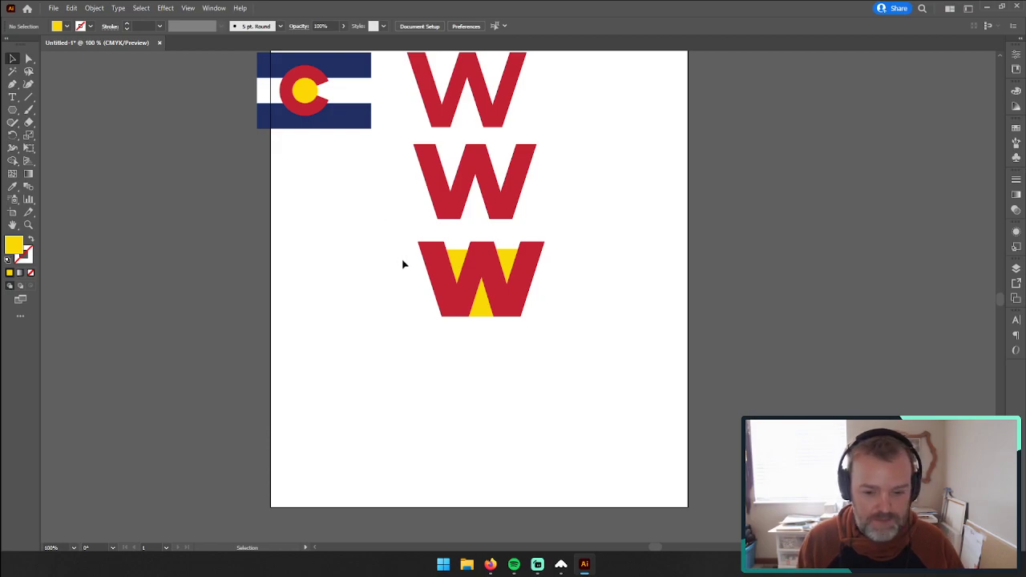
left_click(481, 303)
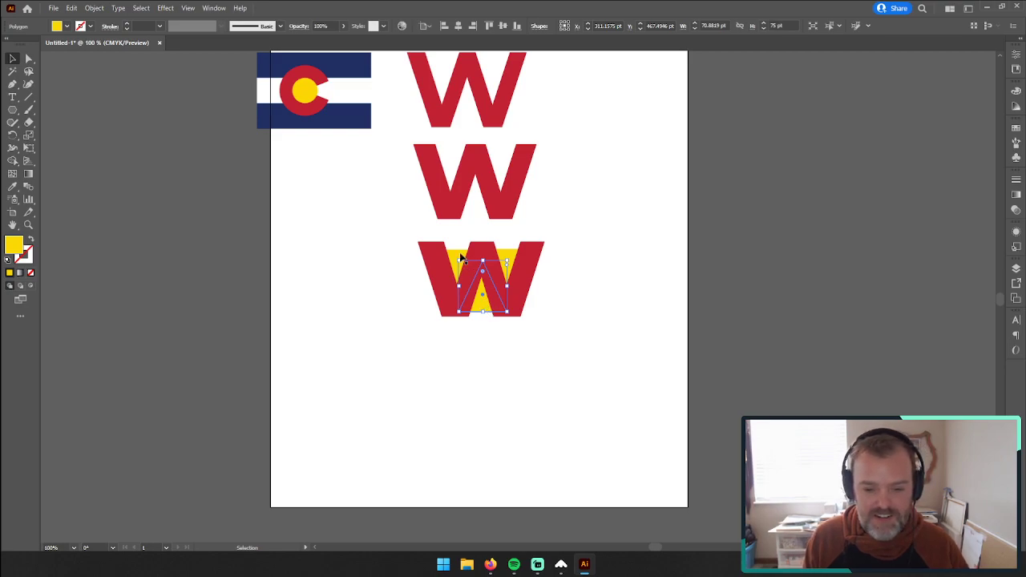
left_click(359, 215)
Step: Nudge the bottom yellow triangle by about 2 pt to center it in the W's lower notch
key("z")
left_click(491, 289)
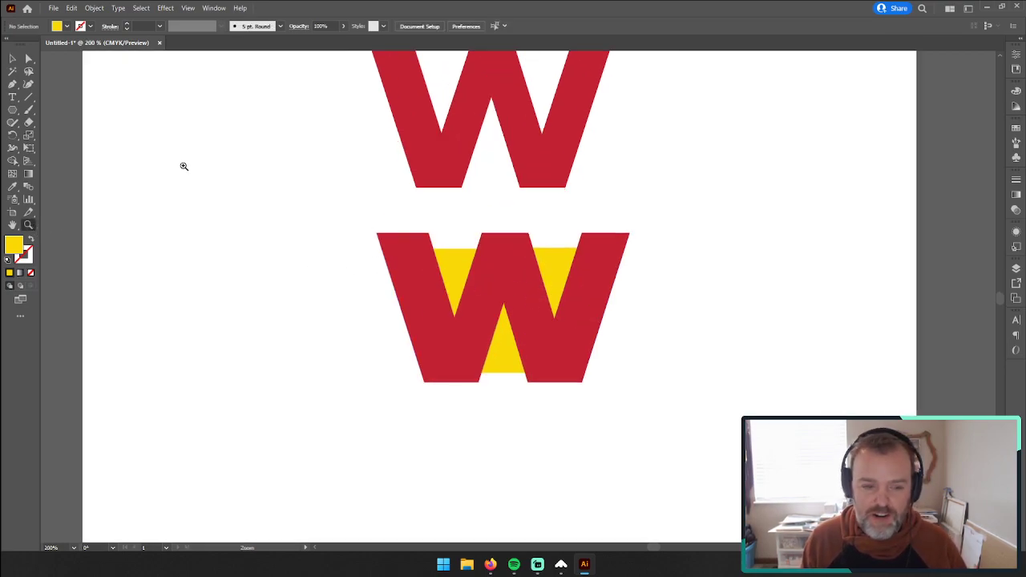
key("v")
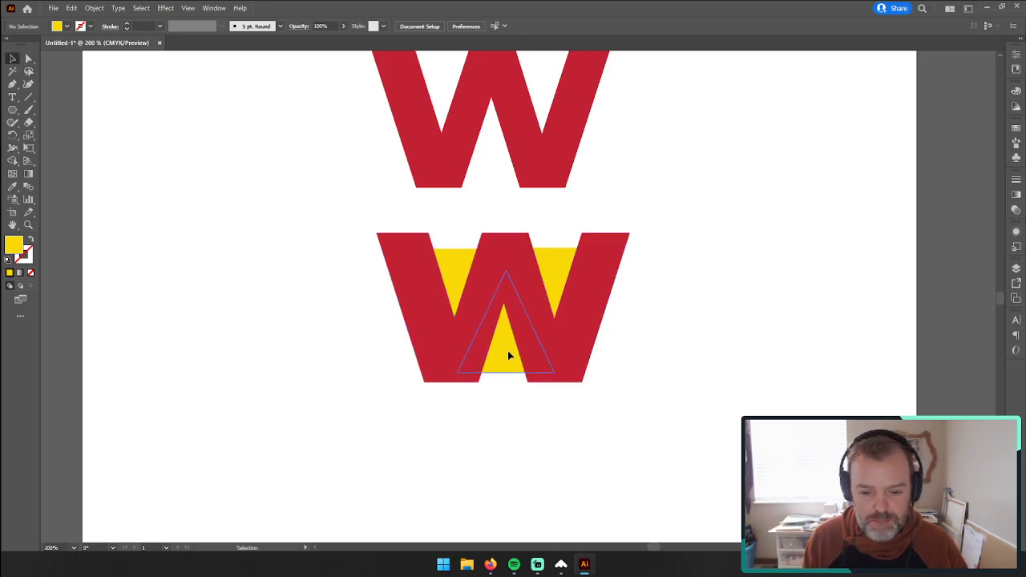
left_click_drag(509, 351, 505, 351)
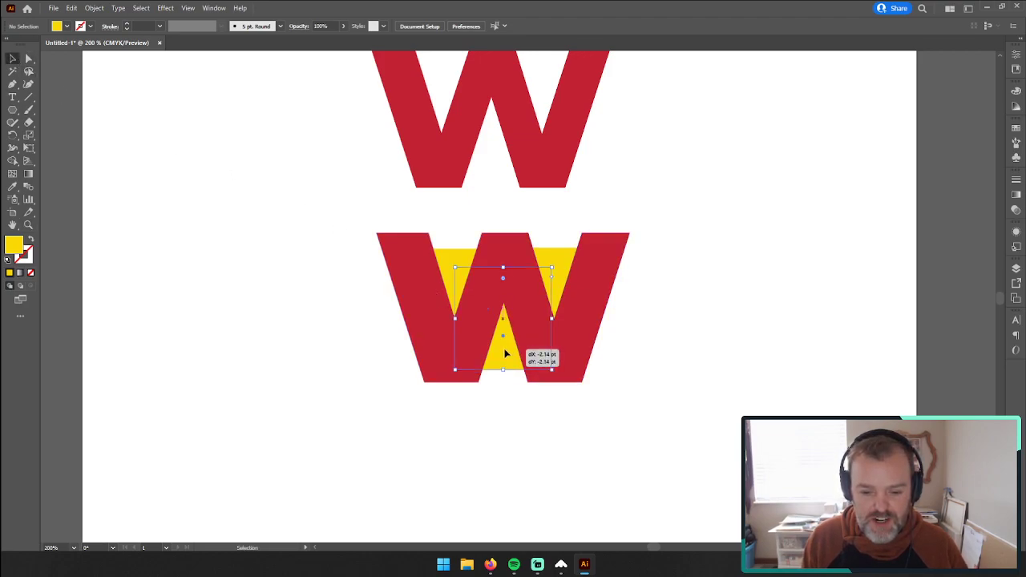
left_click(704, 272)
Step: Raise the two upper triangles with their top edges aligned and nudge the bottom triangle slightly lower
left_click_drag(455, 264, 456, 256)
left_click_drag(550, 269, 556, 254)
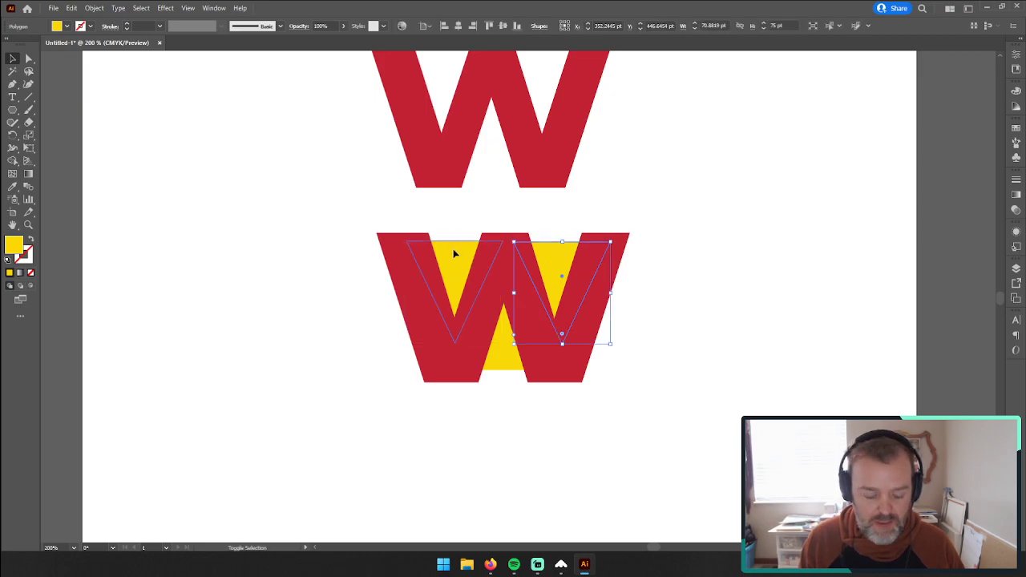
left_click(456, 254, "shift")
left_click(489, 26)
left_click_drag(501, 356, 501, 361)
left_click(625, 339)
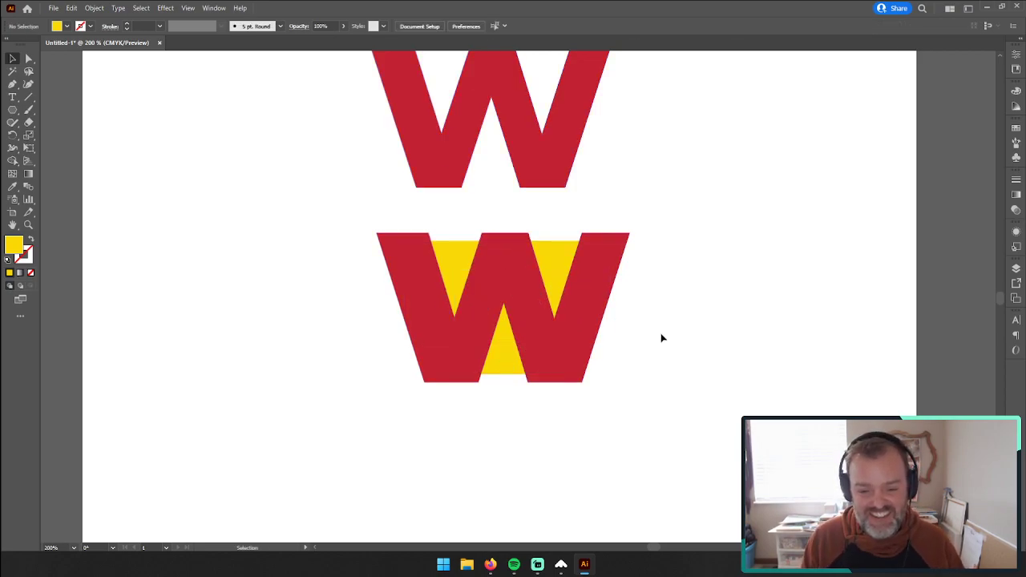
Step: Draw a rectangle about 293 by 73 pt across the bottom W's upper half and fill it with the flag's dark blue
left_click(28, 225)
left_click(438, 230, "alt")
left_click(438, 230, "alt")
left_click(438, 230, "alt")
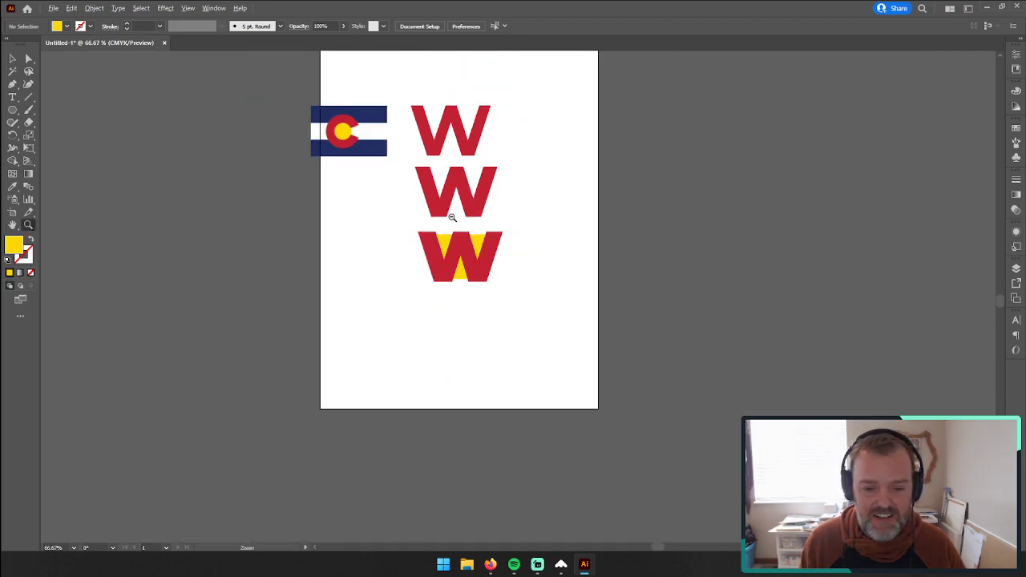
left_click(469, 261)
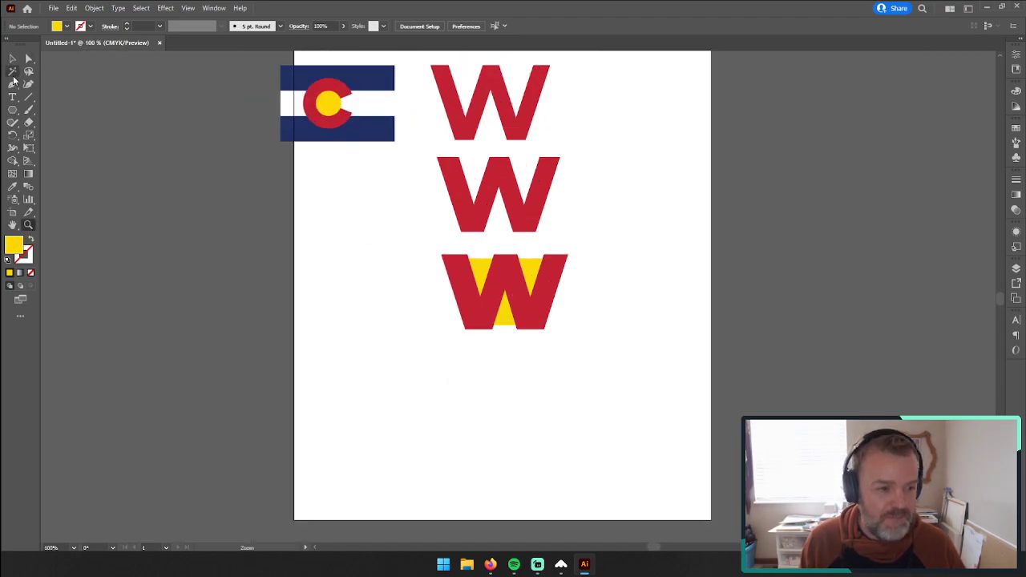
left_click(12, 110)
left_click(66, 109)
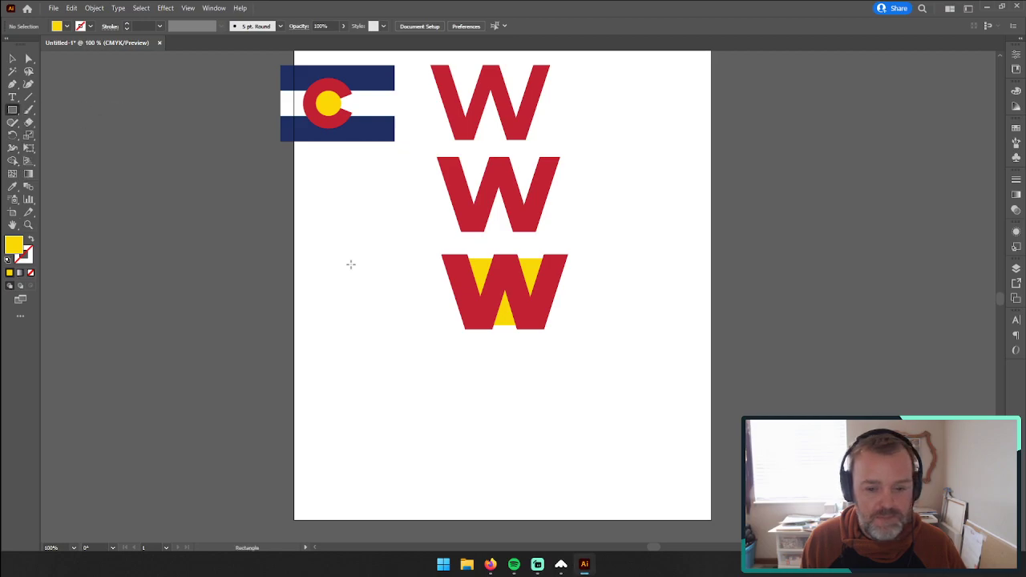
left_click_drag(394, 235, 595, 284)
key("i")
left_click(376, 68)
left_click(12, 59)
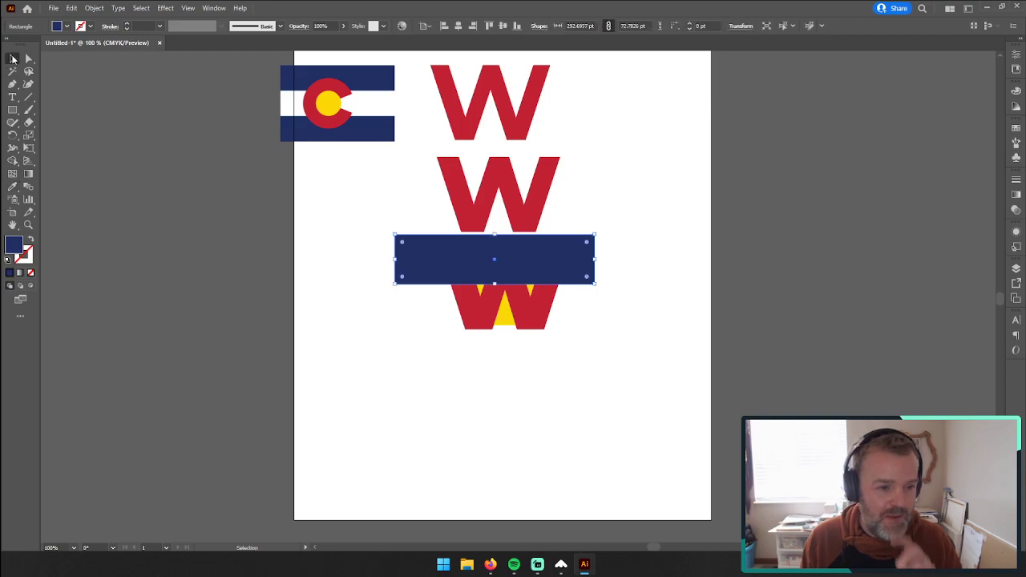
Step: Move the Colorado flag image lower beside the W's and send it to the back
left_click_drag(356, 88, 346, 159)
right_click(516, 257)
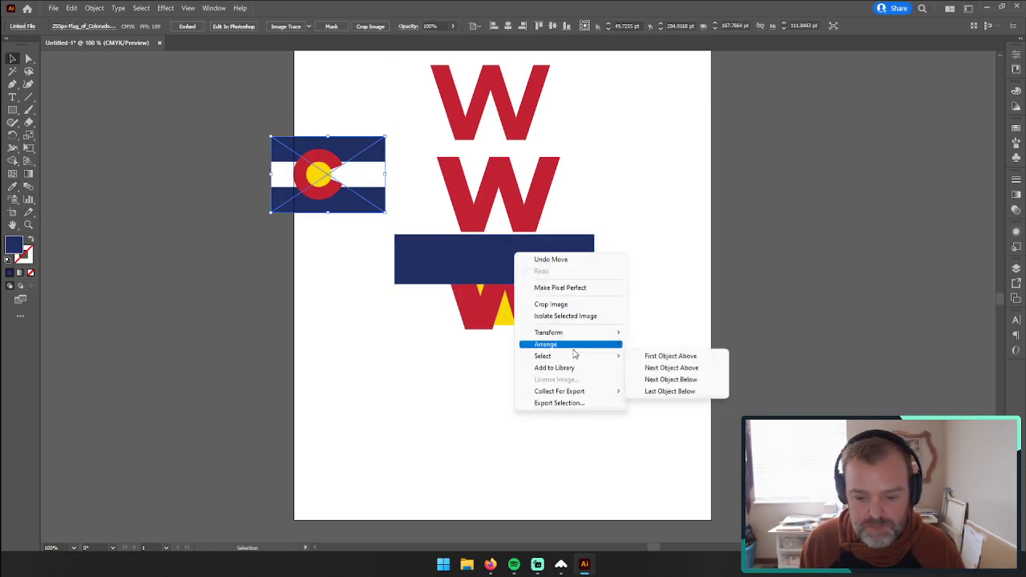
mouse_move(594, 345)
left_click(660, 381)
Step: Center the blue rectangle over the bottom W and send it behind the letter and triangles
mouse_move(572, 272)
left_mouse_down()
mouse_move(581, 271)
mouse_move(578, 343)
mouse_move(581, 281)
left_mouse_up()
right_click(580, 281)
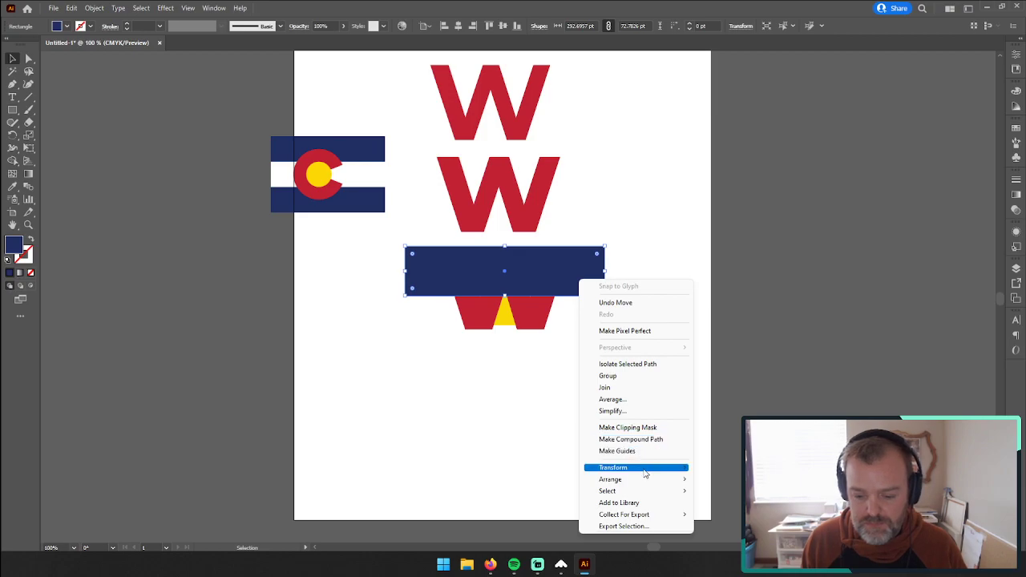
mouse_move(650, 480)
left_click(723, 514)
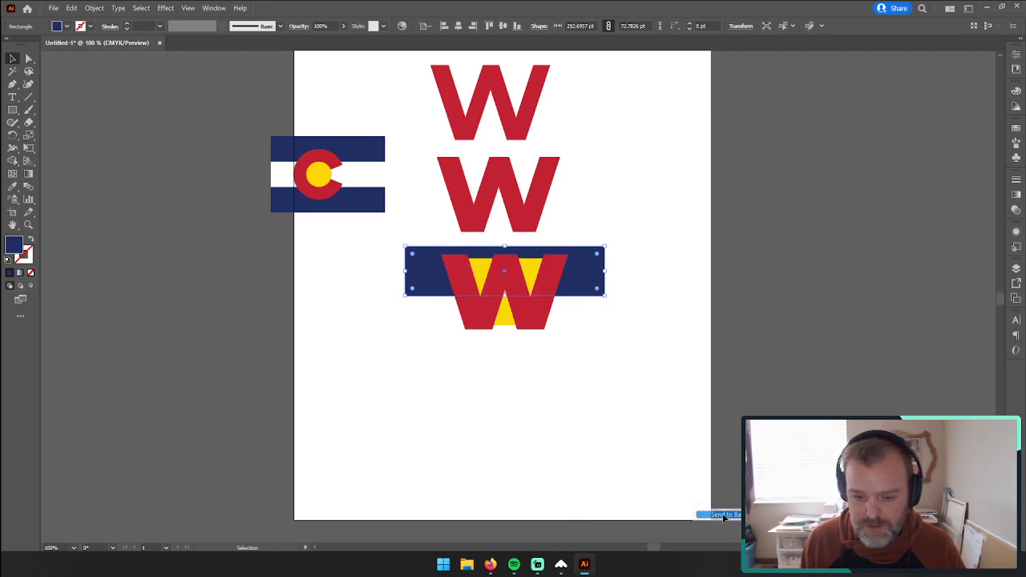
Step: Duplicate the blue rectangle as a lower stripe behind the W and move the whole striped logo down the artboard
left_click(573, 232)
left_click_drag(588, 274, 588, 336)
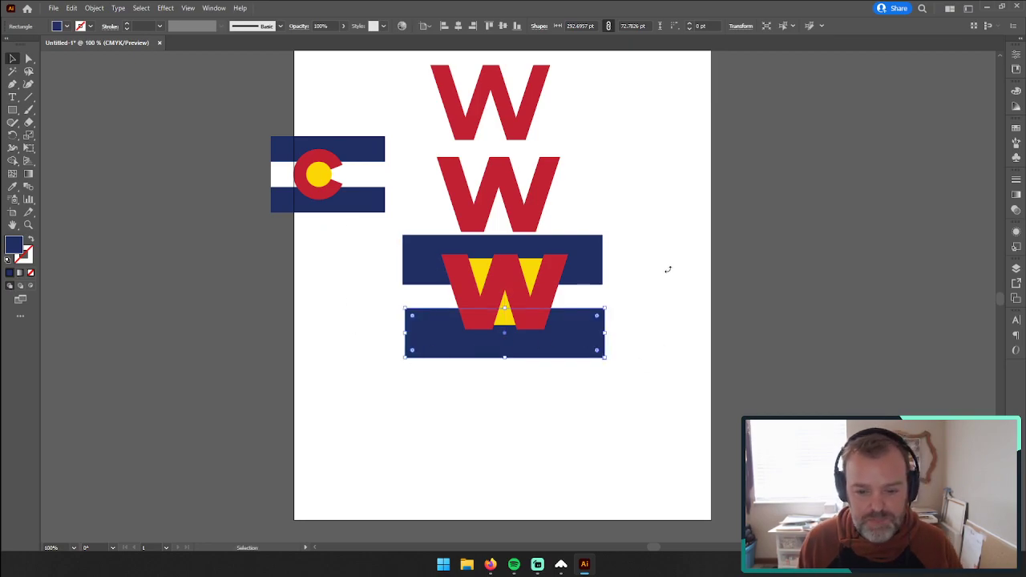
left_click_drag(638, 404, 352, 241)
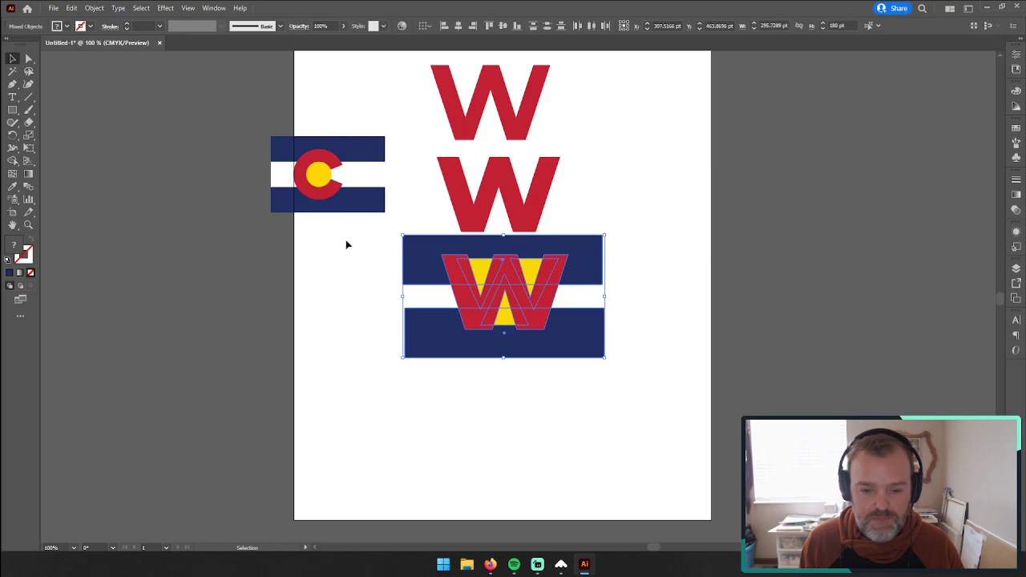
left_click_drag(453, 270, 438, 343)
Step: Shorten the upper blue stripe to about 66 pt and the lower one to about 62 pt high, lining up their ends
left_click(421, 353)
left_click(488, 383)
left_click_drag(488, 383, 489, 390)
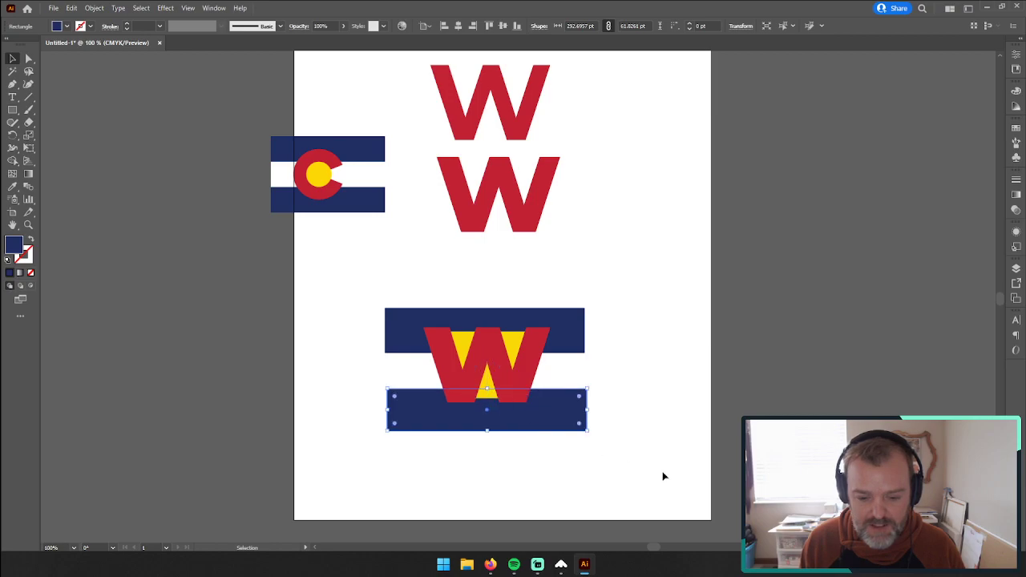
left_click(664, 475)
left_click_drag(578, 432, 577, 429)
left_click(636, 313)
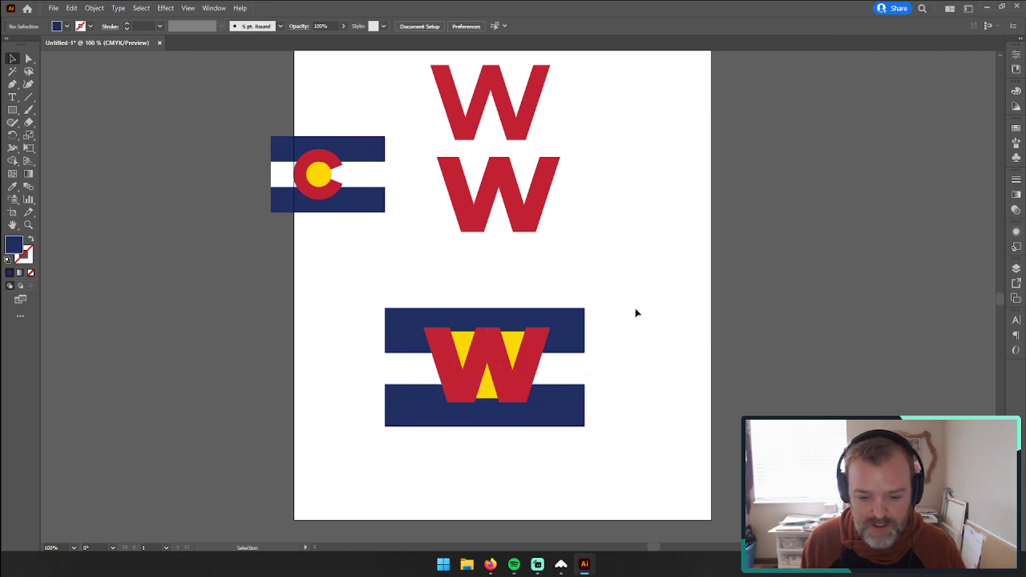
Step: Move the flag image farther left and shift the middle W down, above the striped logo
left_click(28, 224)
left_click(518, 233)
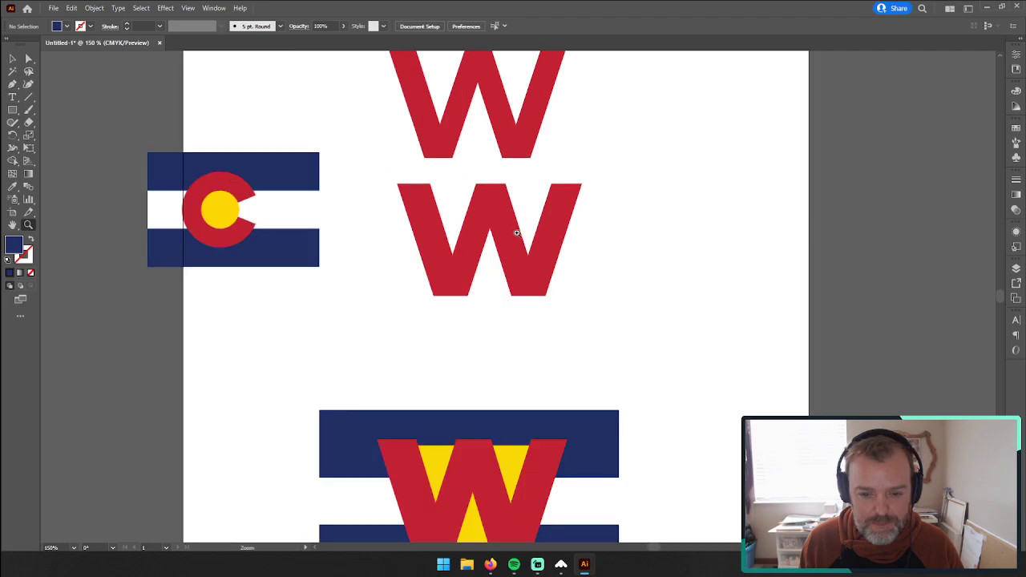
left_click(12, 58)
left_click_drag(246, 241, 203, 250)
left_click_drag(535, 271, 520, 308)
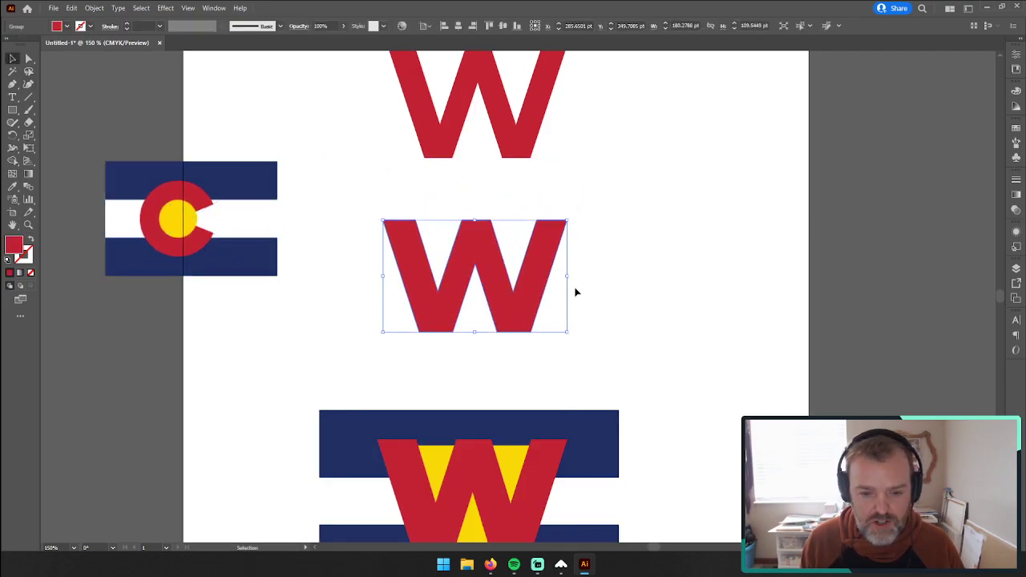
Step: Delete the topmost W from the artboard
scroll(518, 201, "up", 1)
left_click(515, 198)
key("Delete")
scroll(521, 277, "down", 1)
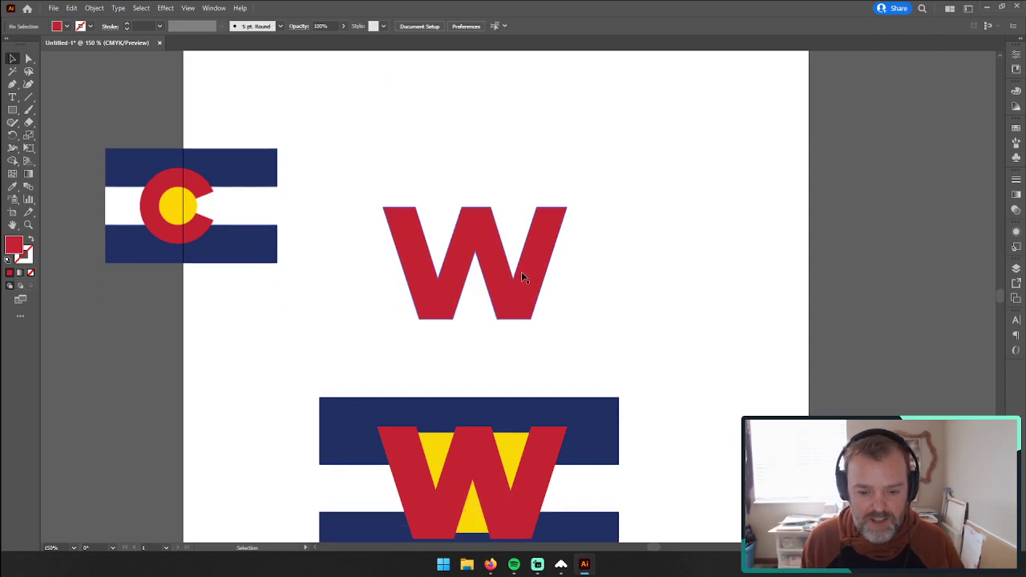
Step: Copy both blue stripes from the finished logo up behind the remaining plain W
left_click(521, 276)
scroll(562, 337, "down", 1)
left_click(595, 409)
left_click_drag(585, 403, 591, 183)
Step: Copy the three yellow triangles from the lower logo and place the copies over the upper W's notches
left_click(442, 394)
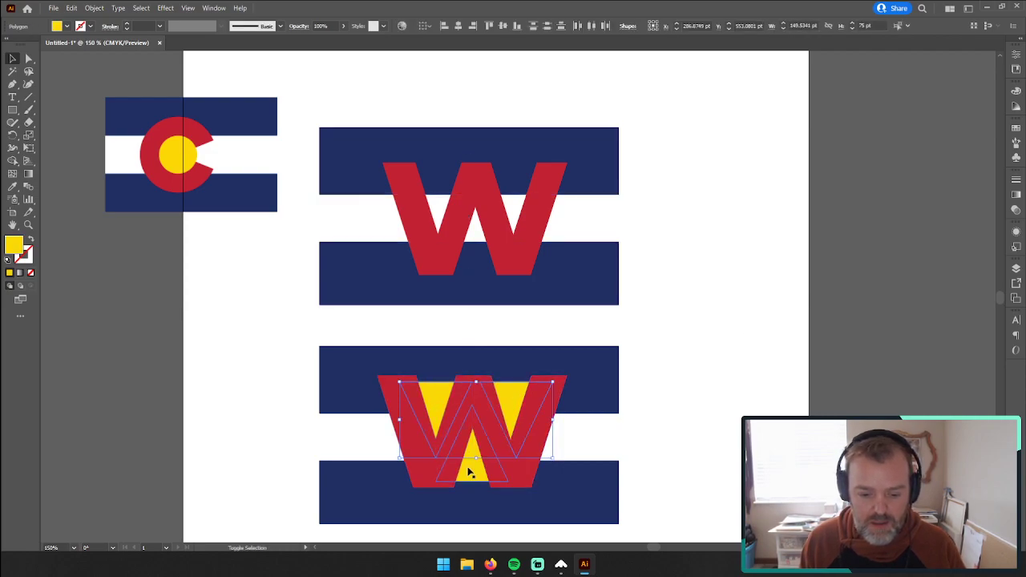
key("ctrl+c")
key("ctrl+v")
left_click_drag(559, 300, 514, 214)
Step: Bring the upper logo's W and both blue stripes in front of the yellow triangles
left_click(591, 180)
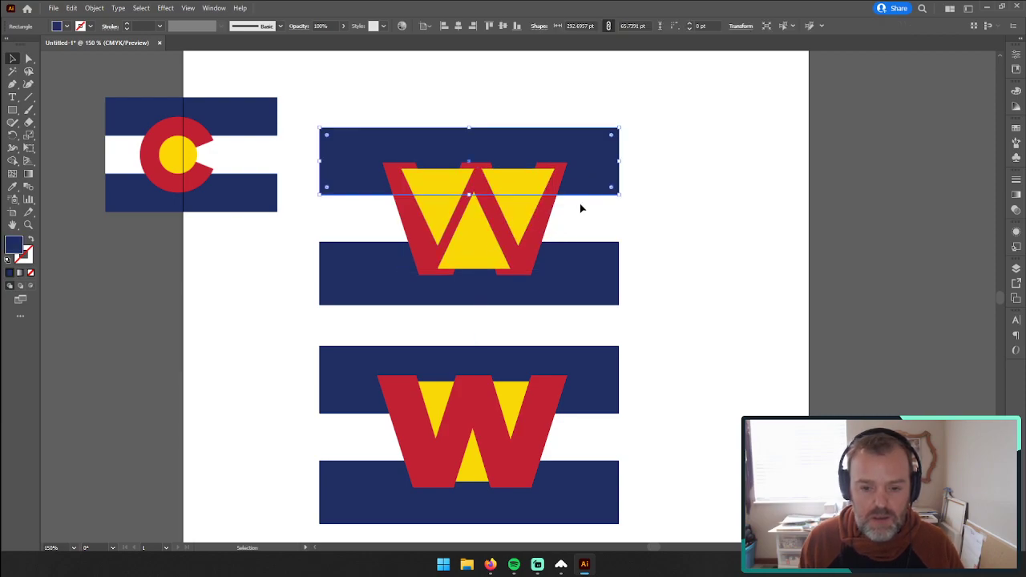
left_click(569, 270, "shift")
left_click(542, 231, "shift")
right_click(542, 231)
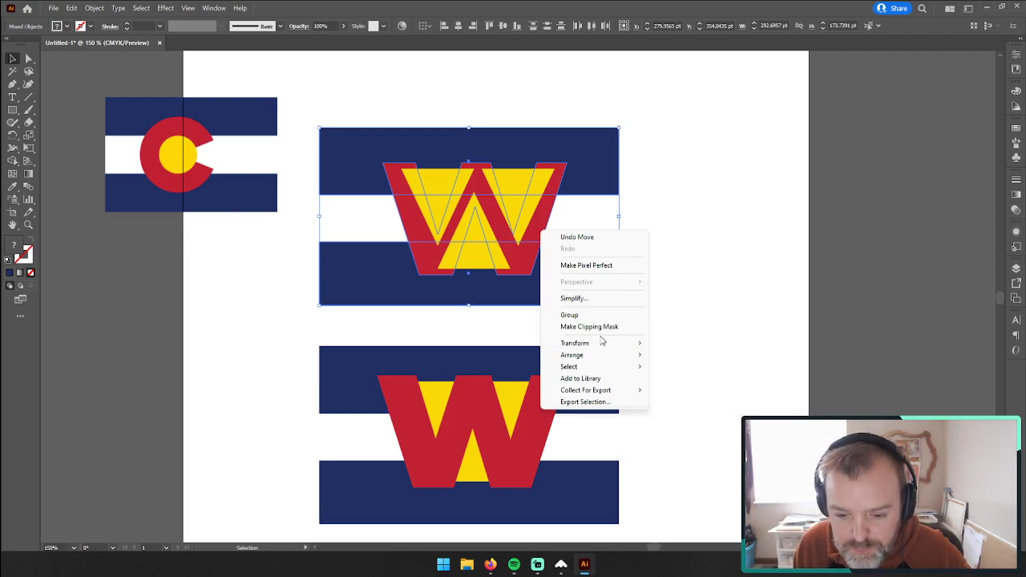
mouse_move(605, 355)
left_click(706, 355)
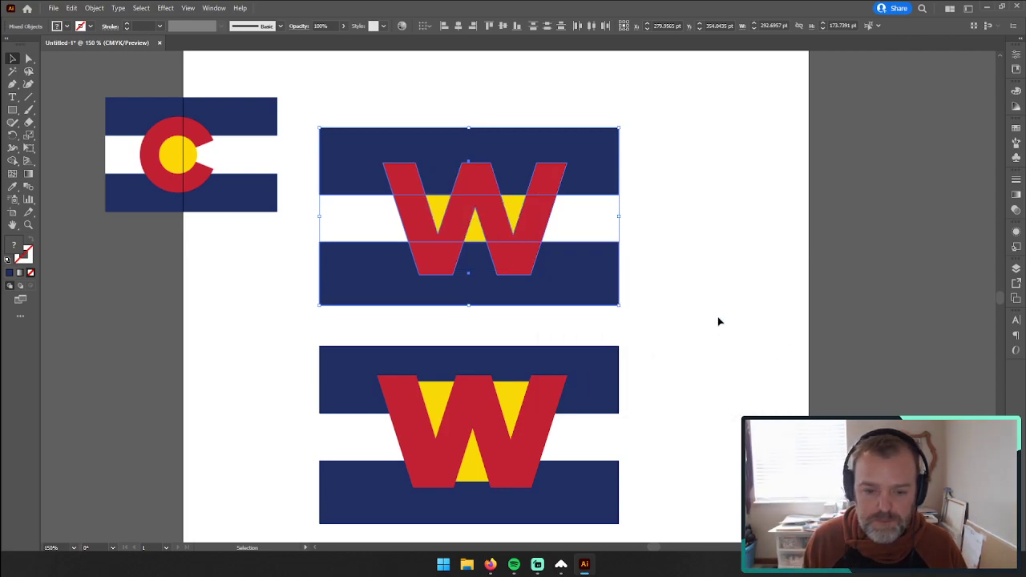
Step: Send the upper logo's two blue stripes to the back, behind the yellow triangles
left_click(717, 321)
left_click(602, 184)
left_click(584, 275, "shift")
right_click(585, 276)
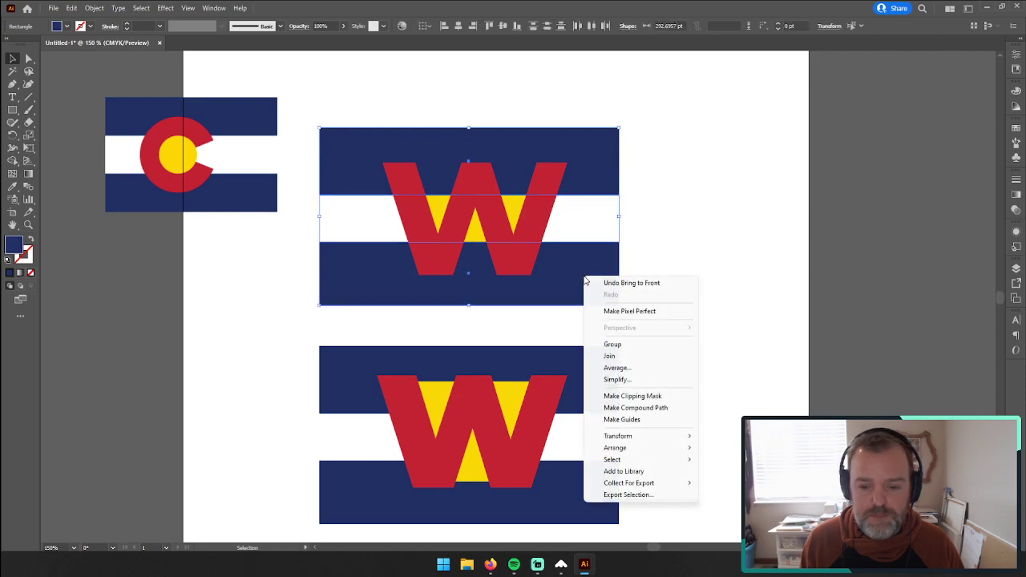
mouse_move(663, 449)
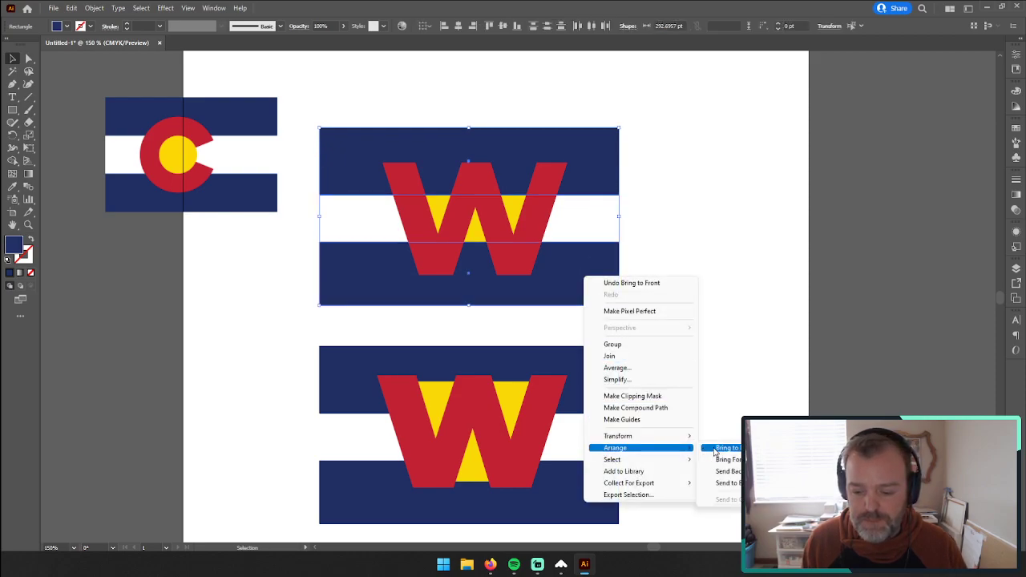
left_click(726, 483)
left_click(701, 385)
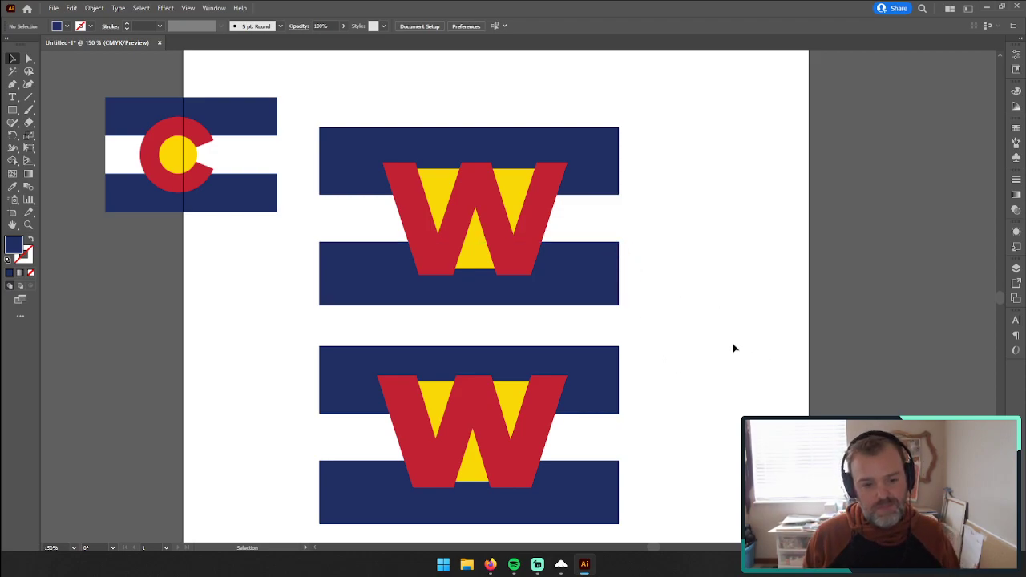
Step: Move the lower W logo off the artboard's right side and place the flag image beside the remaining logo
left_click_drag(222, 362, 618, 353)
scroll(561, 461, "up", 3)
left_click_drag(336, 396, 837, 178)
left_click_drag(165, 175, 203, 228)
key("ctrl+shift+a")
Step: Save the document on the computer's Desktop as wilorado-flag.ai, using the Illustrator 2020 format
left_click(28, 225)
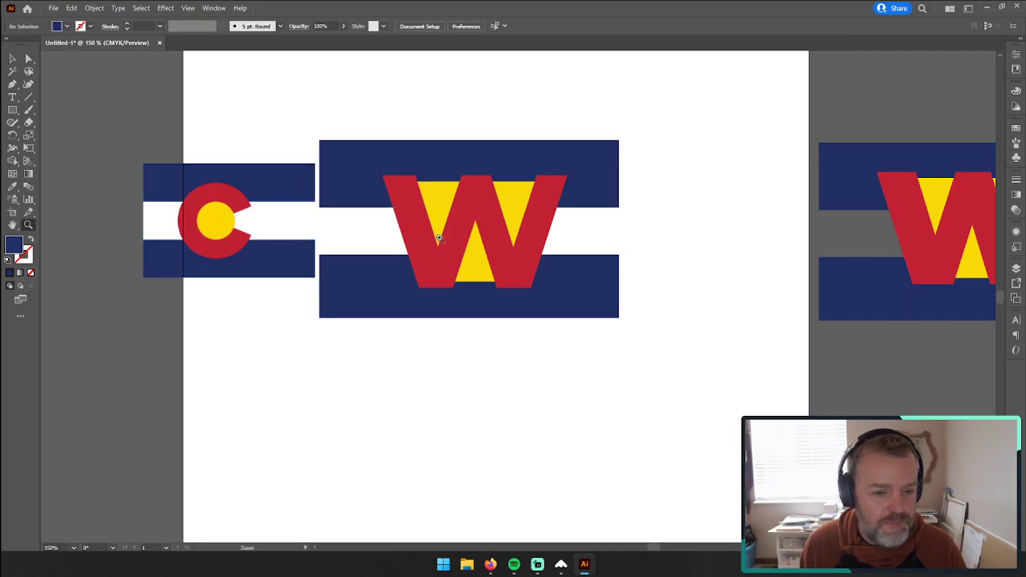
left_click(461, 230)
left_click(436, 308)
left_click(567, 339, "alt")
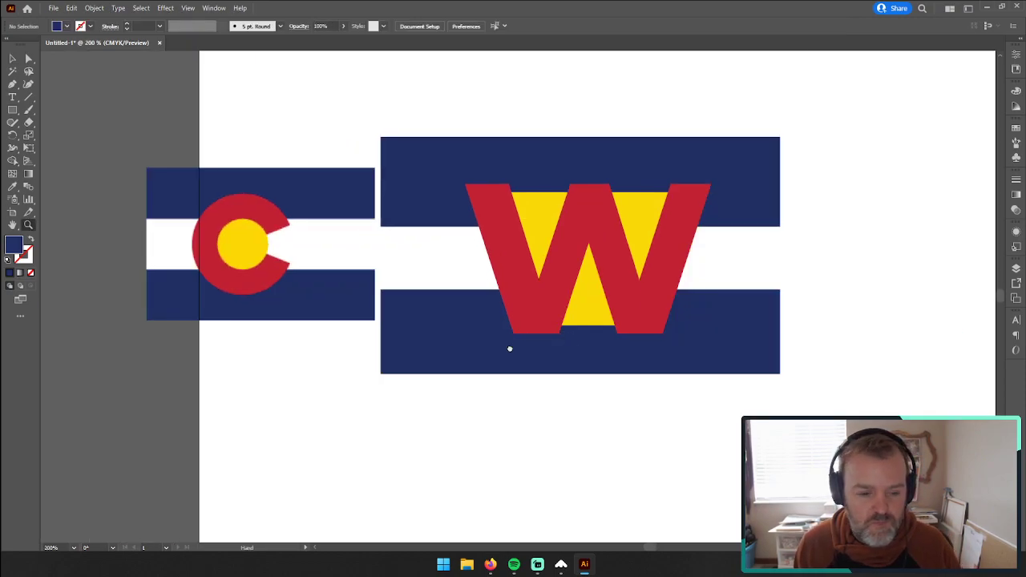
left_click_drag(526, 344, 470, 355)
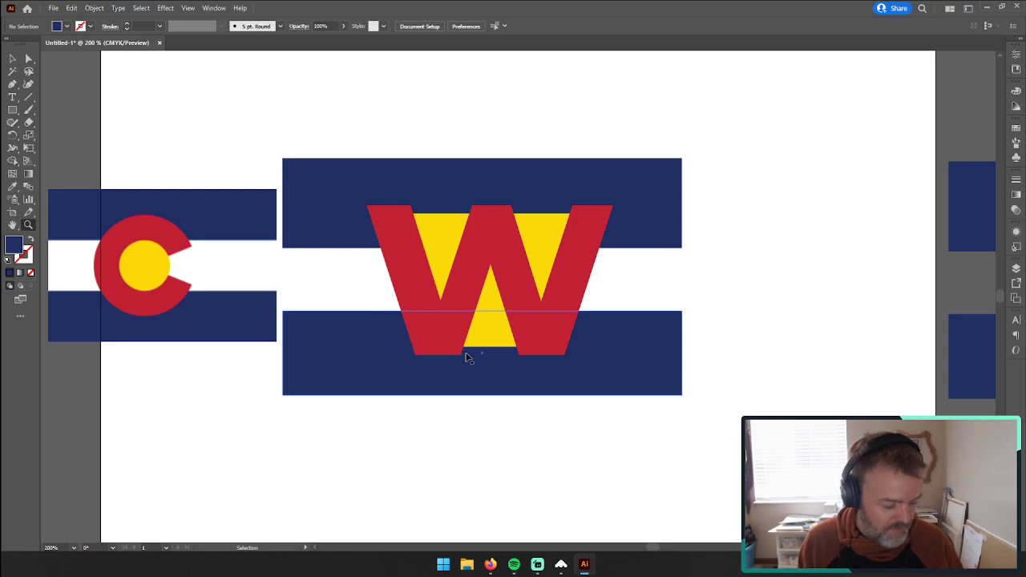
key("ctrl+s")
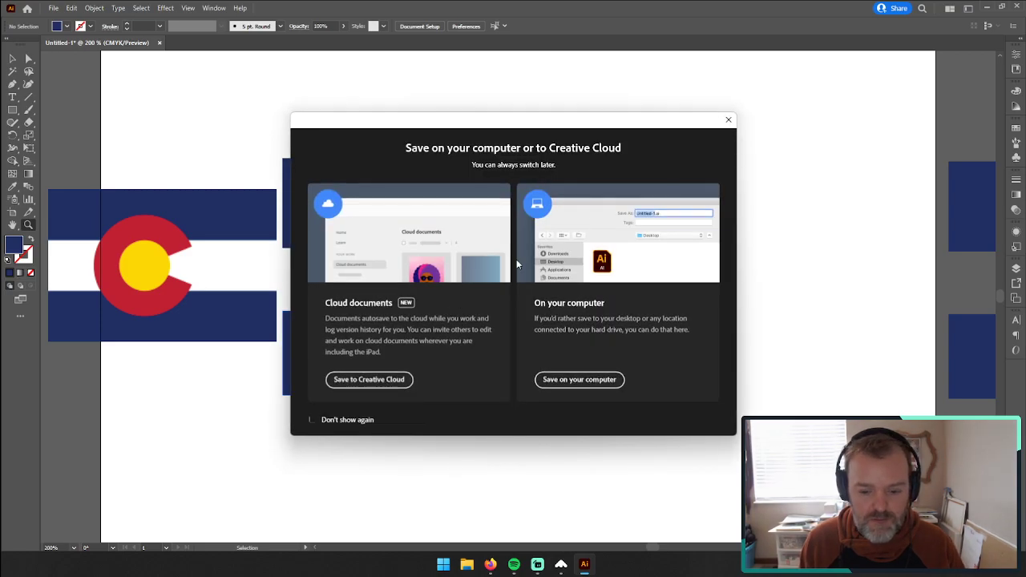
left_click(555, 379)
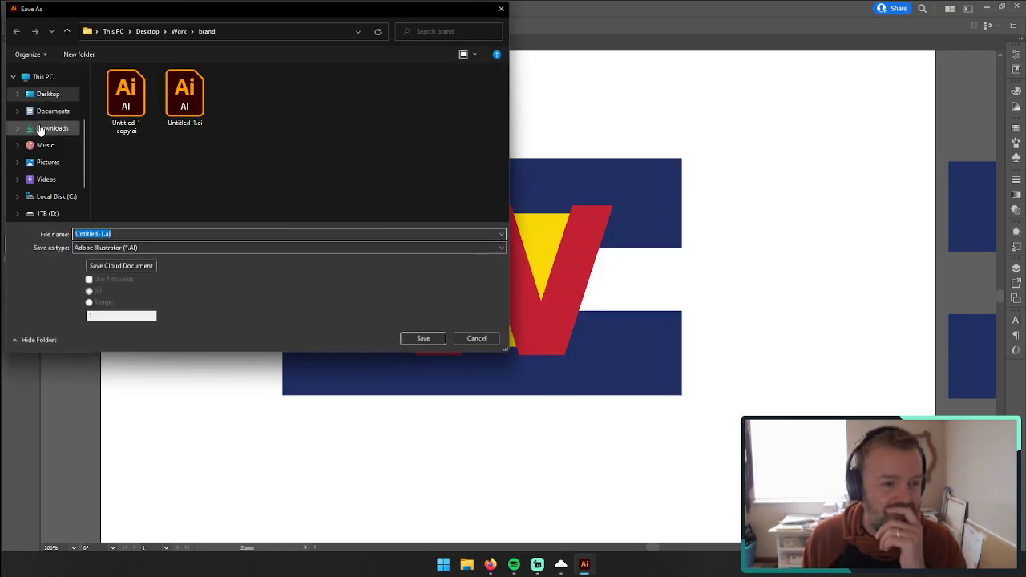
left_click(56, 96)
left_click(111, 234)
left_click_drag(106, 234, 21, 235)
type("W")
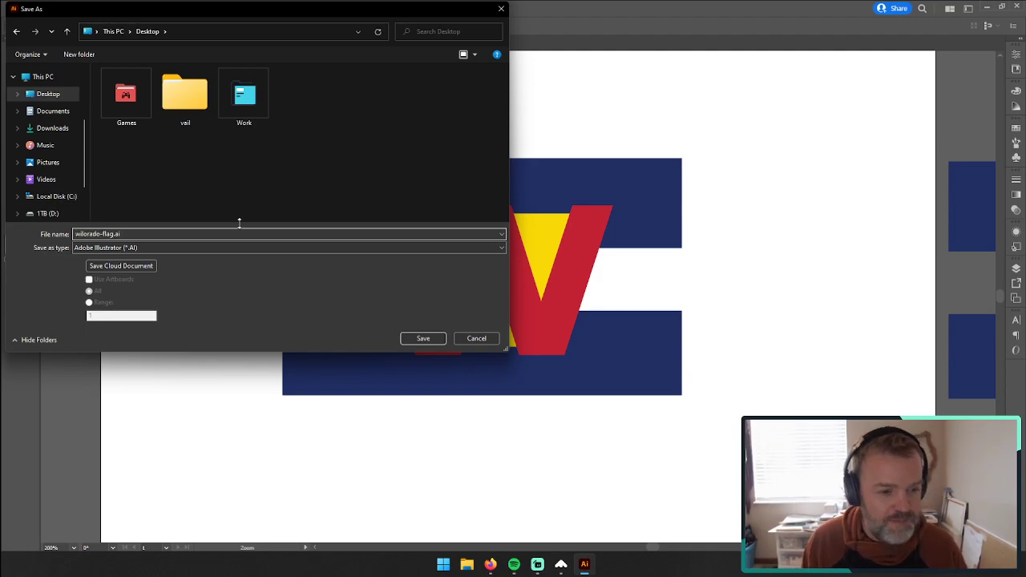
left_click(412, 338)
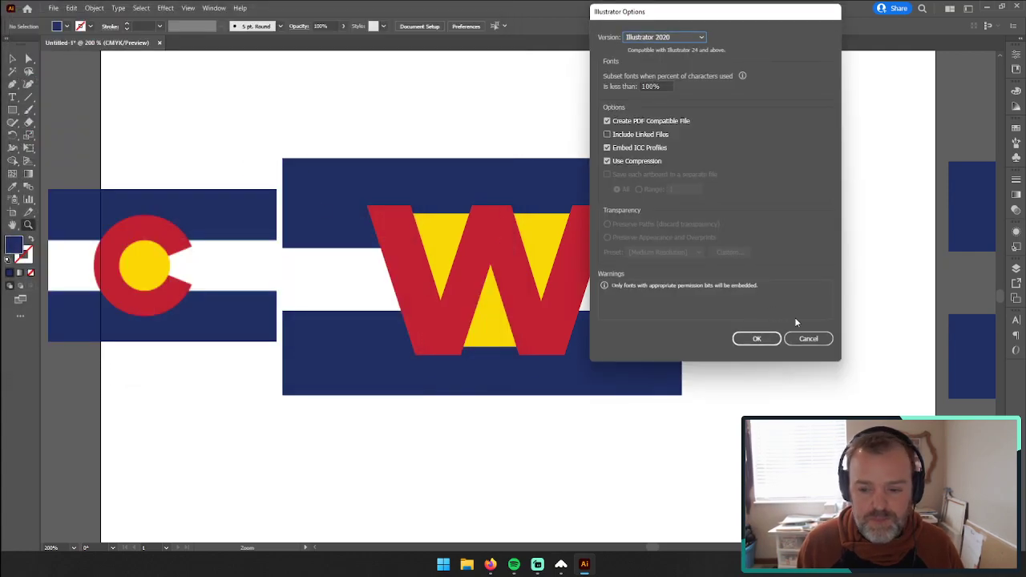
left_click(757, 338)
Step: Cut the Colorado flag image from the artwork beside the W logo
key("v")
left_click(215, 226)
left_click_drag(214, 225, 279, 151)
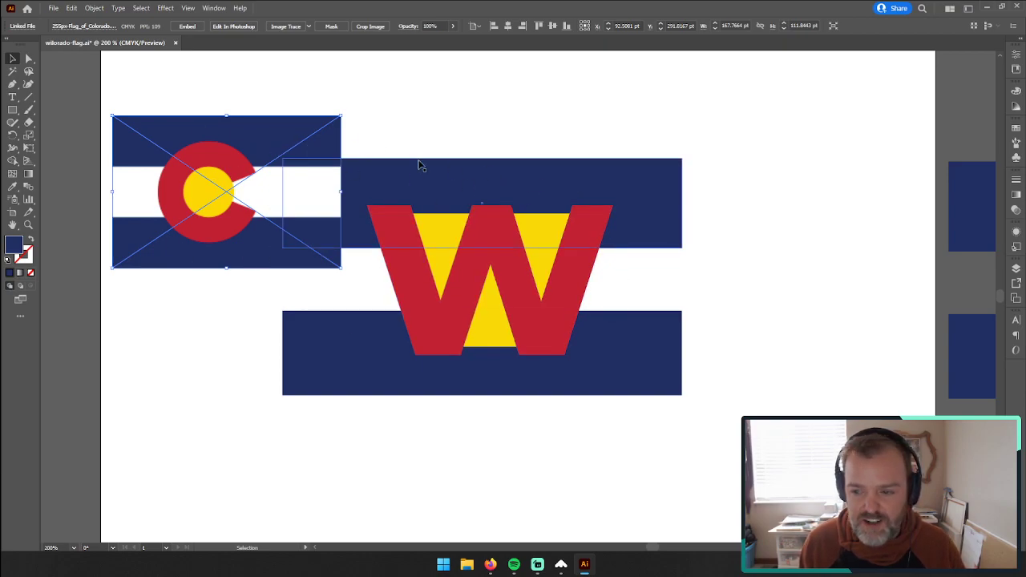
left_click_drag(281, 151, 377, 121)
key("Delete")
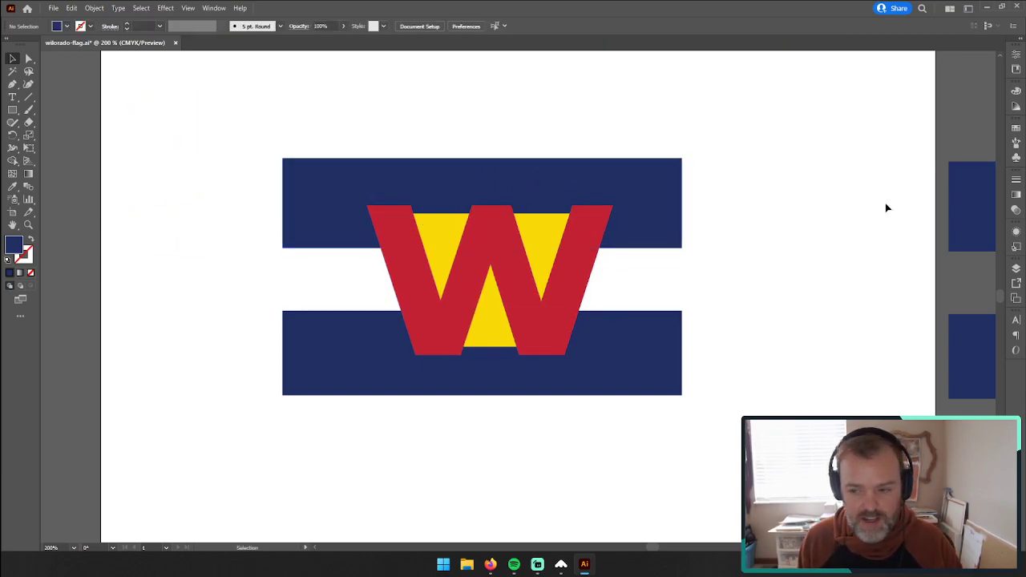
Step: Create a new layer beneath Layer 1, and lock and hide Layer 1
left_click(1015, 269)
left_click(974, 365)
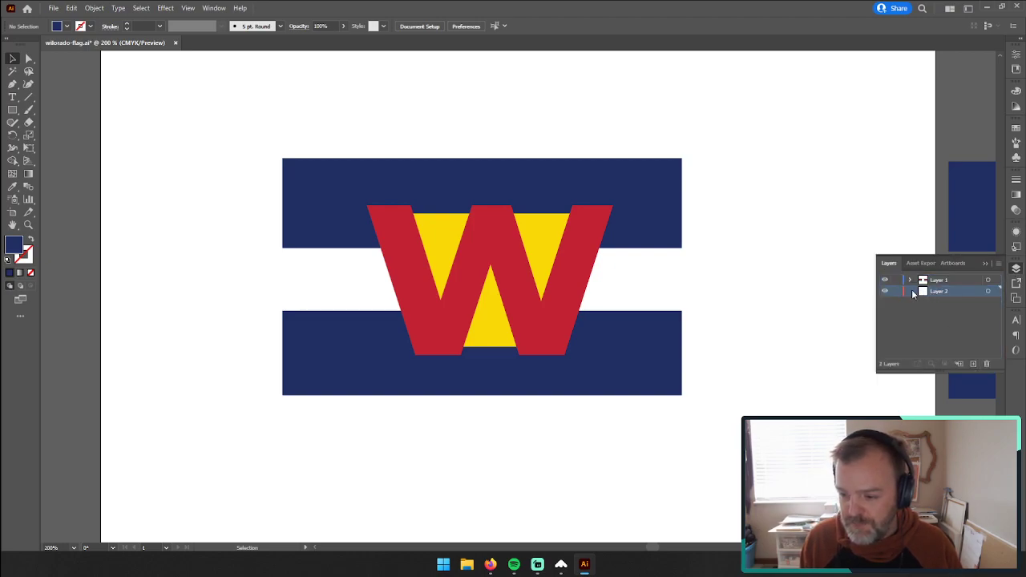
left_click(886, 280)
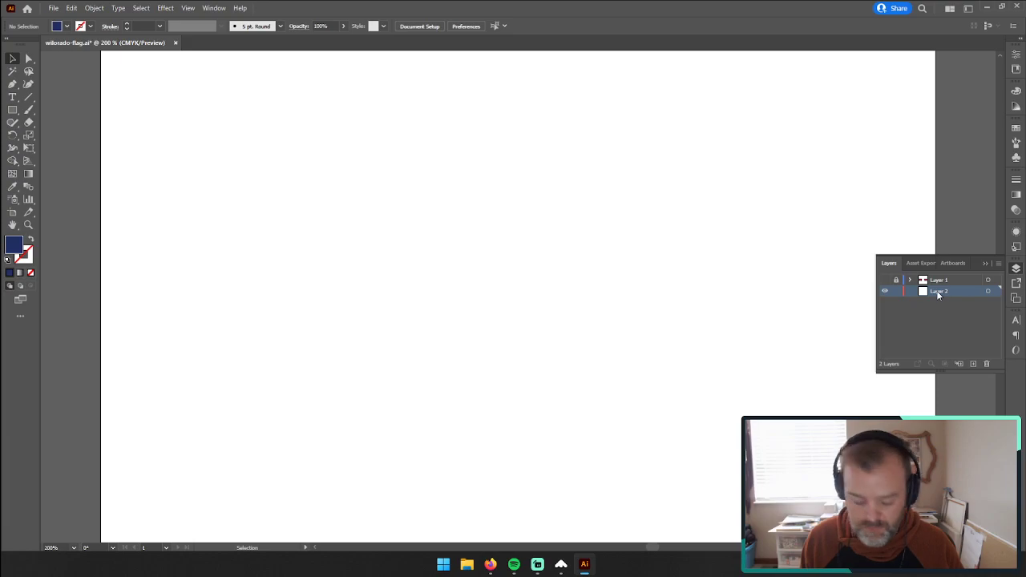
Step: Paste the flag image onto Layer 2, enlarge it to about 235 × 157 pt and center it on the artboard
key("ctrl+v")
left_click_drag(566, 291, 541, 220)
left_click_drag(607, 302, 687, 334)
left_click_drag(573, 261, 575, 309)
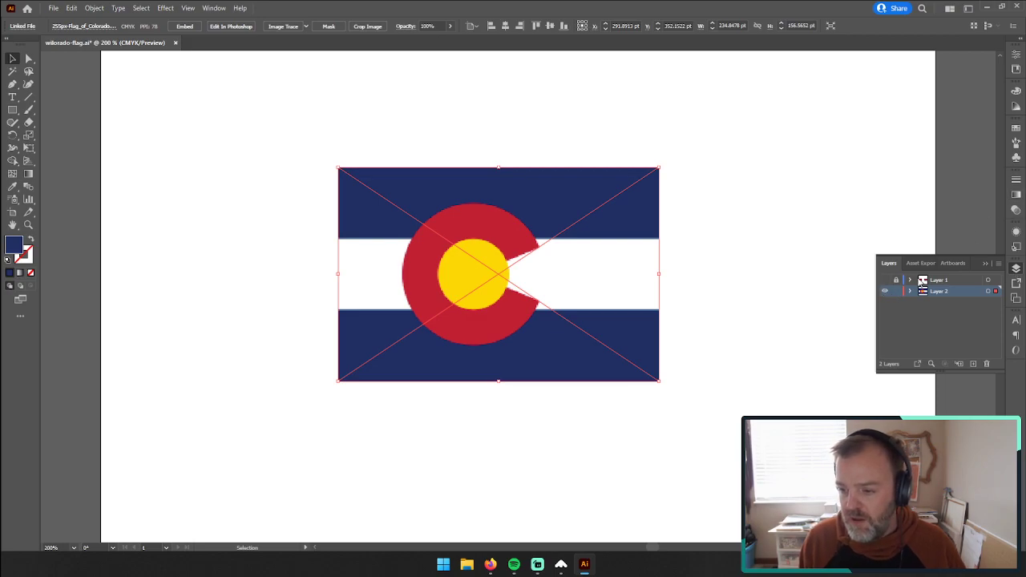
Step: Lower the flag image's opacity to 30%
left_click(1015, 211)
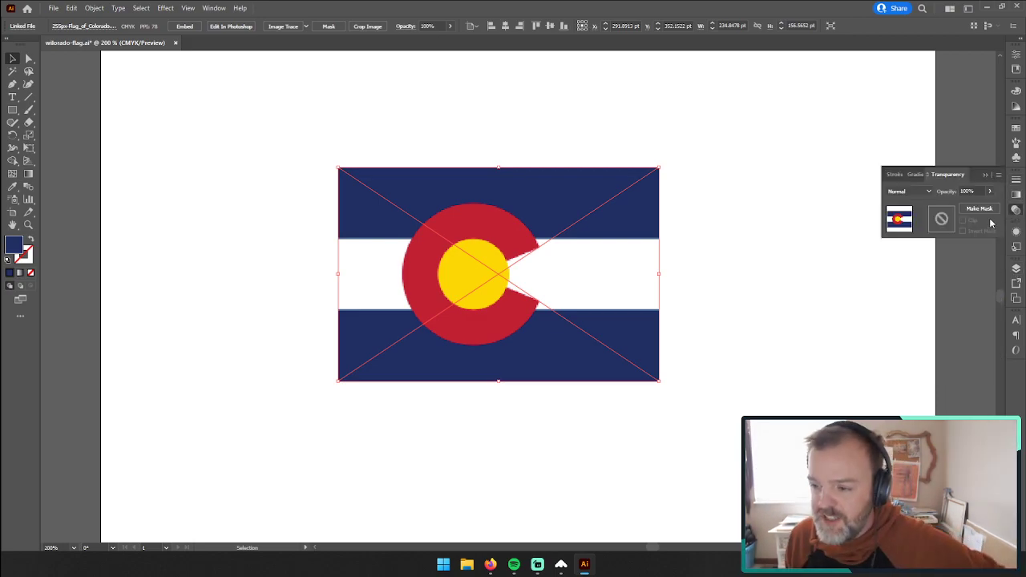
left_click(988, 191)
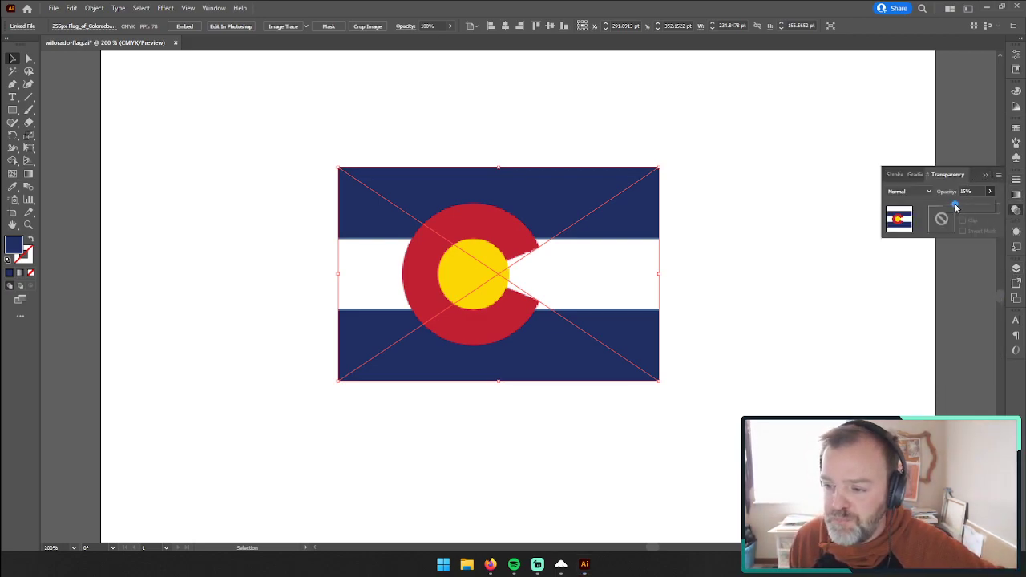
left_click(956, 208)
left_click_drag(958, 207, 962, 207)
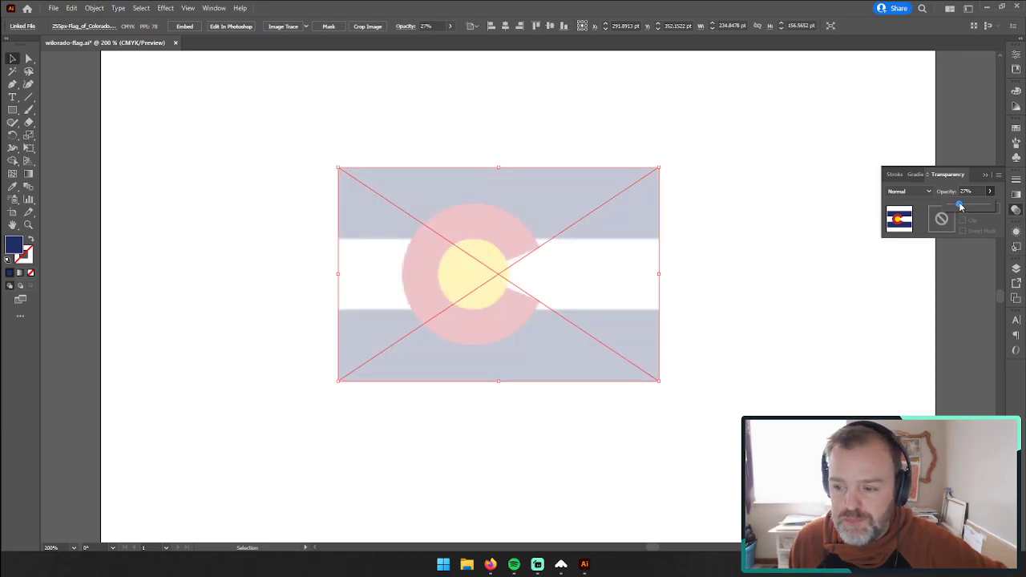
left_click(763, 184)
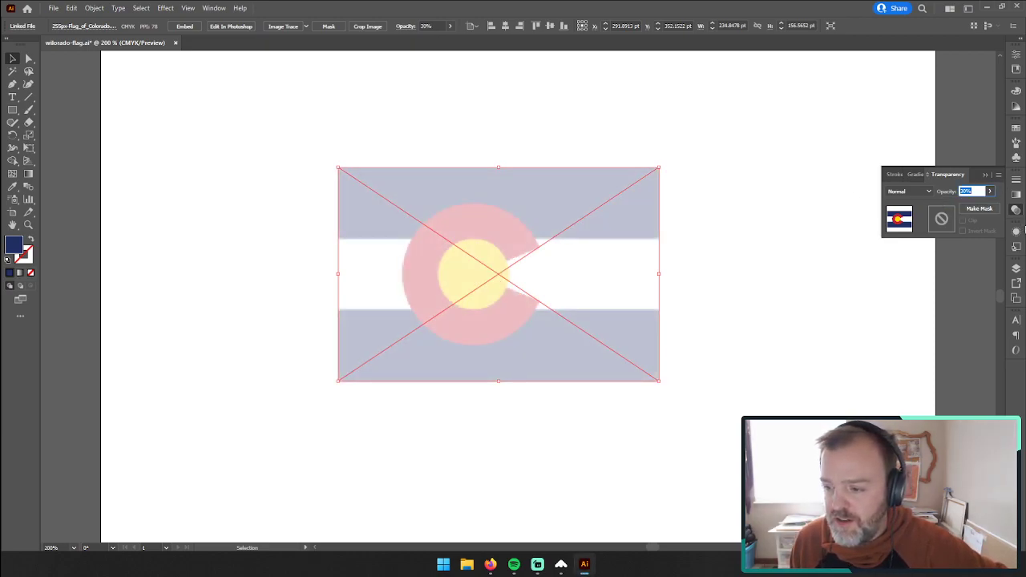
Step: Lock Layer 2 with the faded flag, and unlock and show Layer 1
left_click(1017, 271)
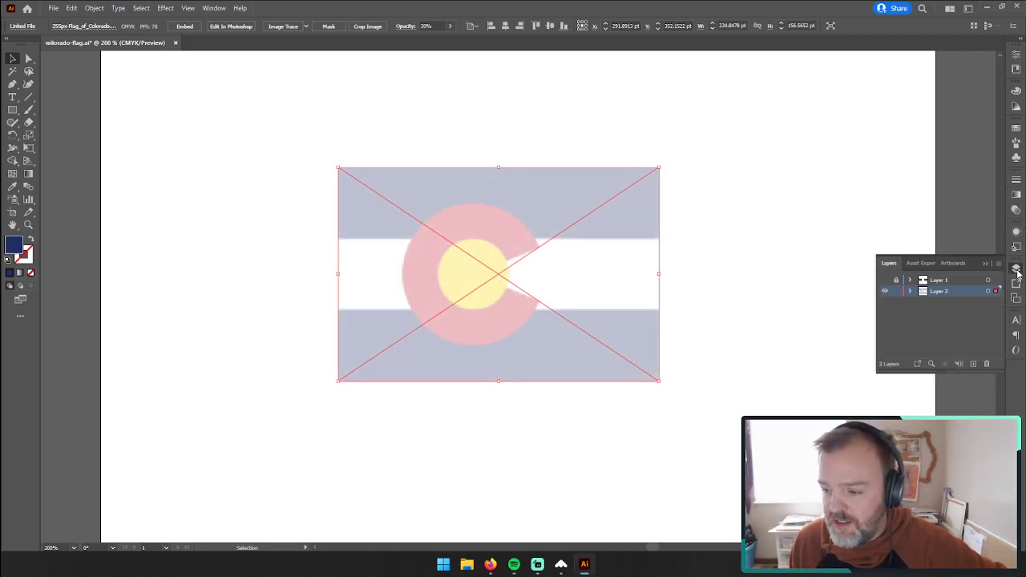
left_click(897, 292)
left_click(885, 280)
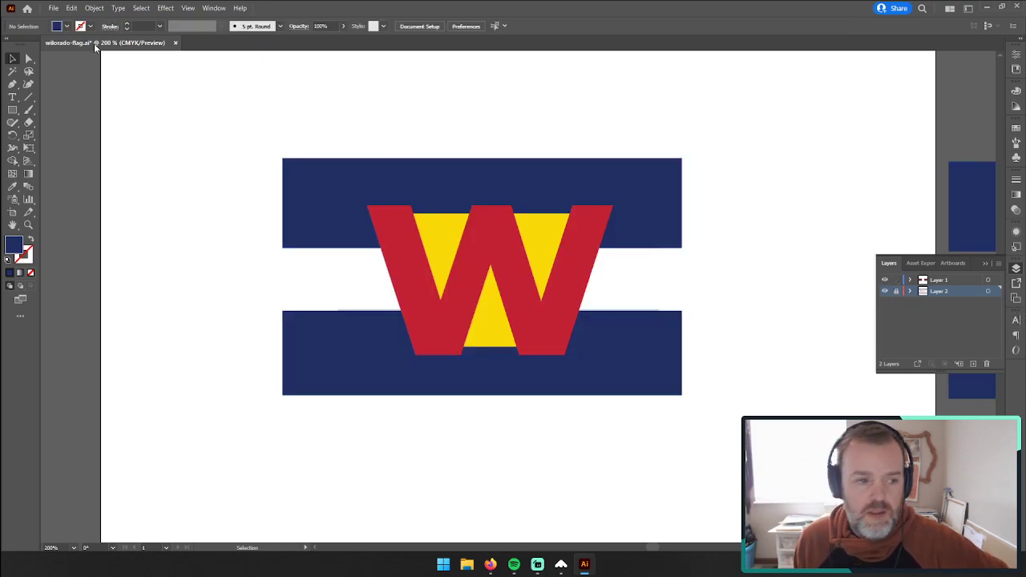
Step: Move the whole W logo down, clear of the faded flag's center
left_click_drag(207, 120, 682, 448)
left_click_drag(607, 217, 549, 427)
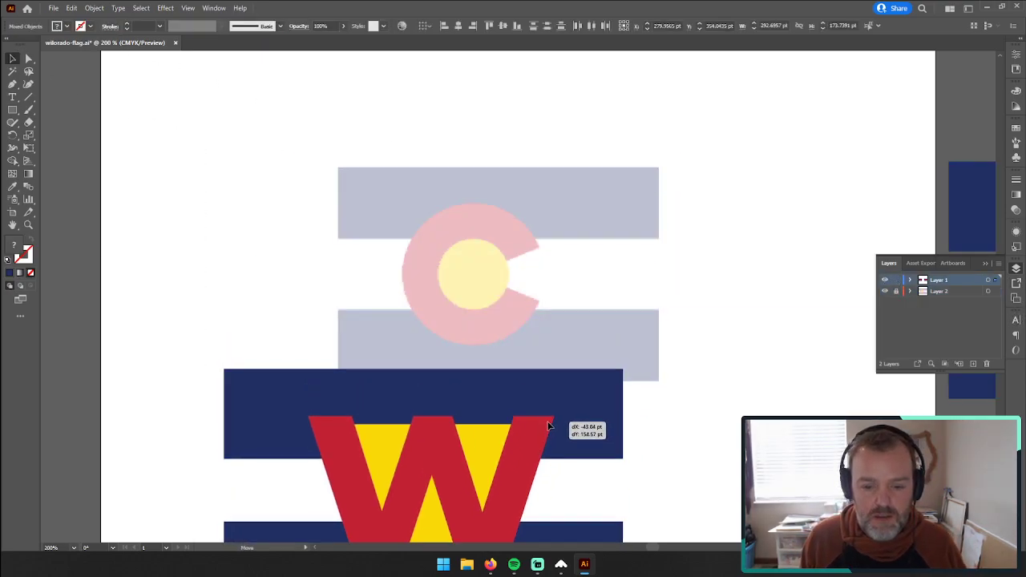
left_click(540, 357)
Step: Fit the logo's upper stripe to the flag's top stripe, about 235 × 52 pt, and copy it over the bottom stripe
left_click_drag(524, 385, 639, 187)
left_click_drag(737, 259, 659, 239)
left_click_drag(592, 219, 592, 362)
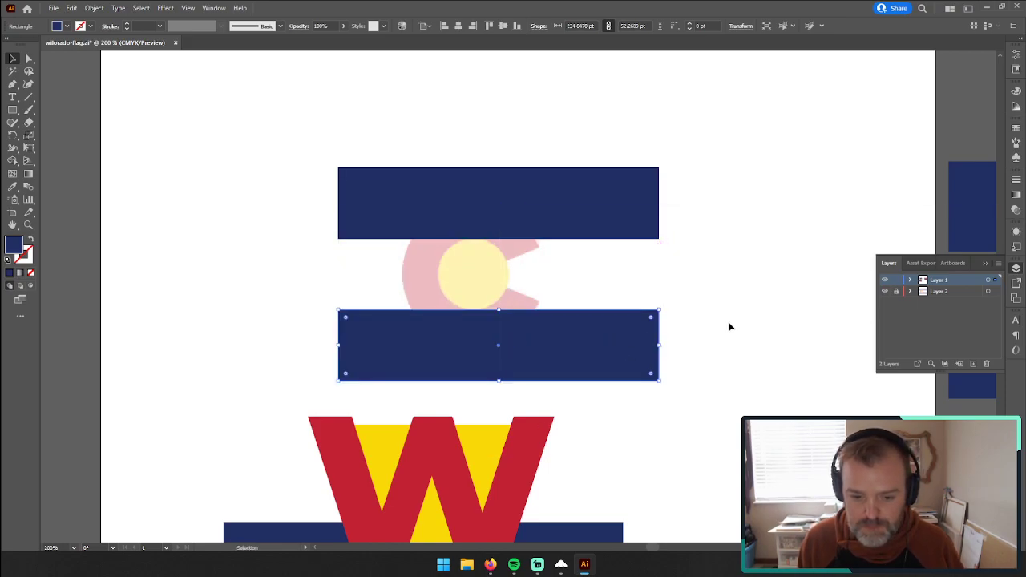
Step: Narrow both new blue stripes from their left edge to uncover the faded C of the flag
left_click(731, 313)
scroll(625, 321, "down", 1)
left_click(536, 195)
left_click(371, 279, "shift")
left_click_drag(338, 247, 591, 248)
Step: Move the red W with its yellow triangles over the faded C and scale it down to the C's height
left_click(409, 464)
left_click(374, 425, "shift")
left_click(486, 425, "shift")
left_click_drag(476, 455, 542, 229)
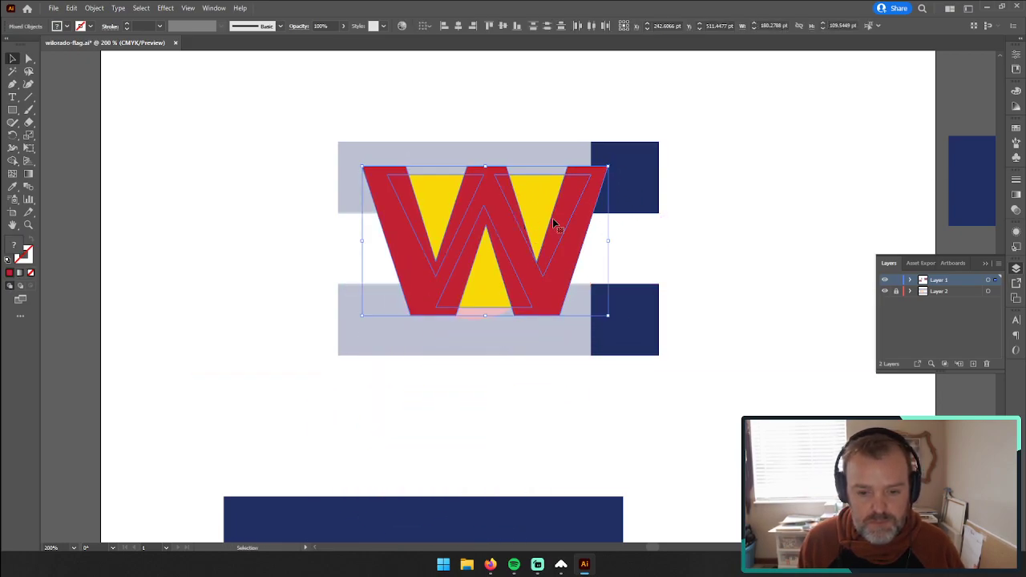
left_click_drag(611, 164, 583, 172)
left_click(722, 206)
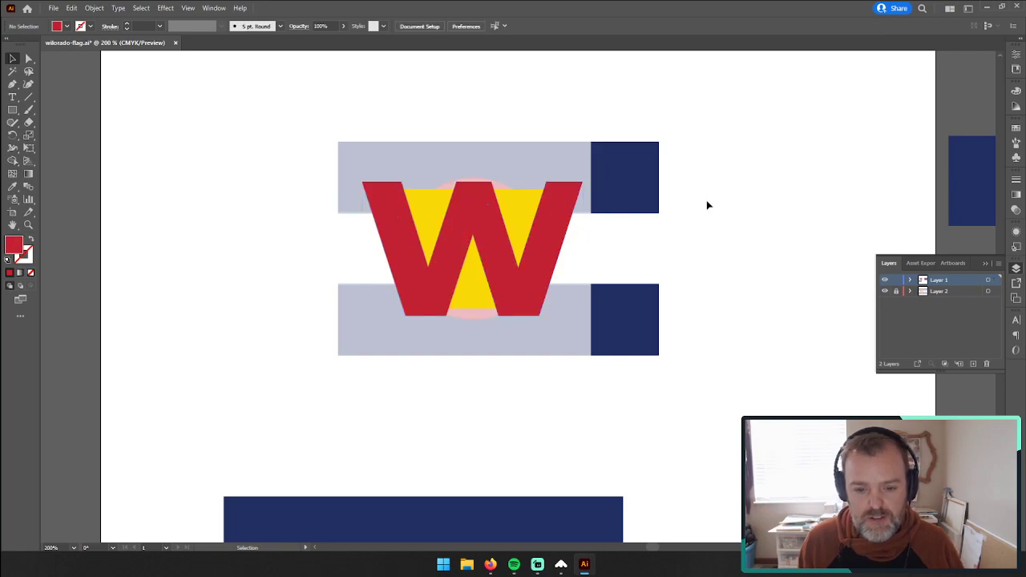
Step: Stretch both blue stripes back to the left edge of the faded flag, behind the W
left_click(615, 180)
left_click(619, 310, "shift")
left_click_drag(591, 248, 342, 230)
left_click(255, 243)
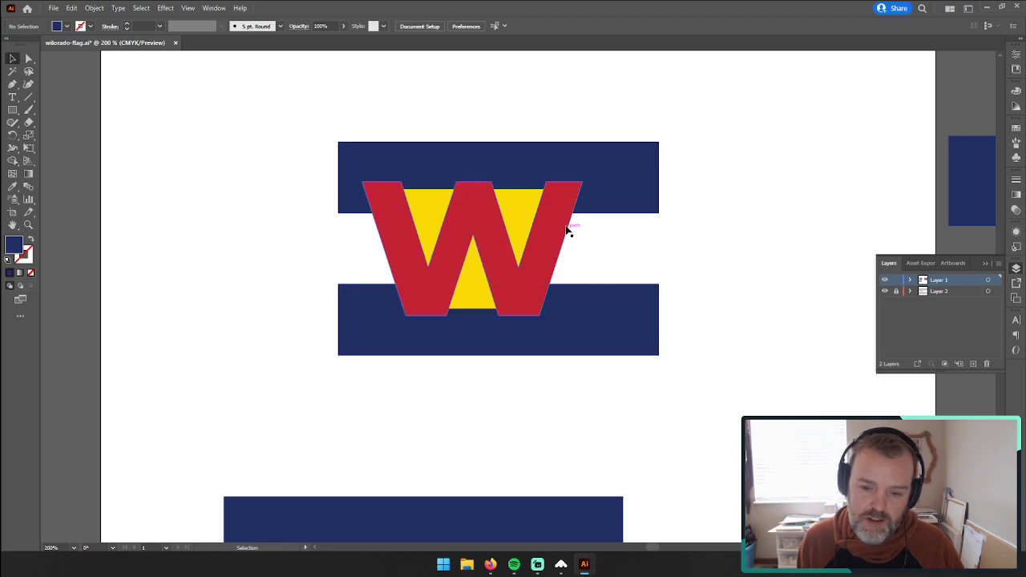
Step: Move the resized W logo with its stripes directly above the faded flag for comparison
left_click_drag(233, 110, 571, 393)
left_click_drag(488, 200, 785, 199)
left_click_drag(705, 203, 341, 101)
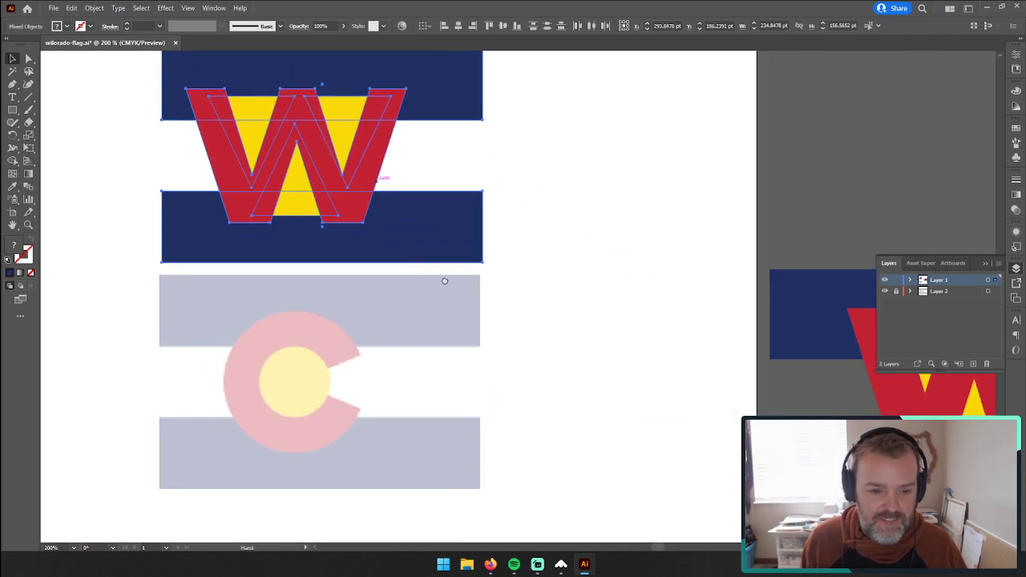
left_click_drag(425, 270, 559, 331)
left_click(821, 261)
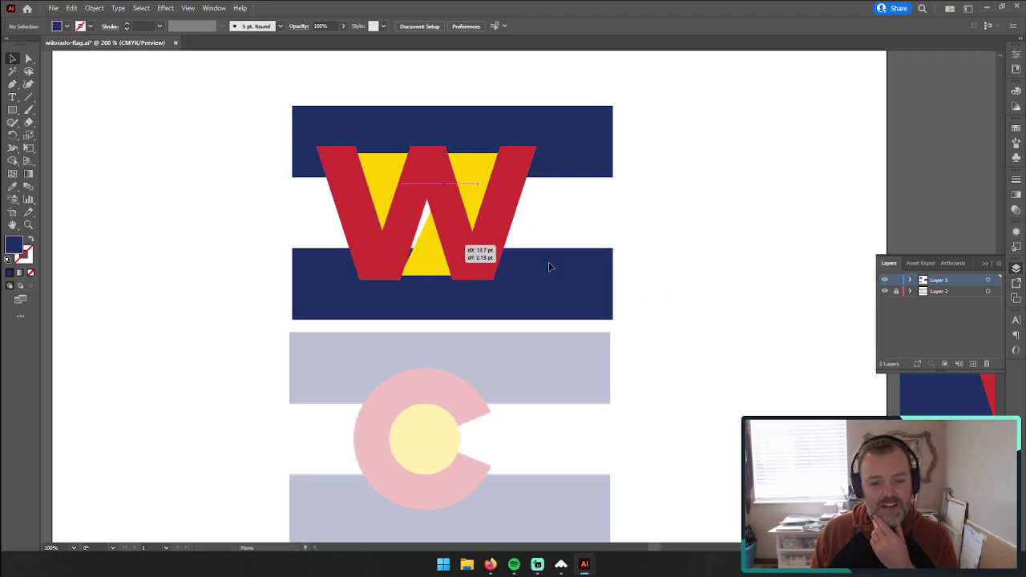
Step: Try moving the W's lower yellow triangle out to the logo's right, and undo the move
left_click_drag(470, 259, 797, 270)
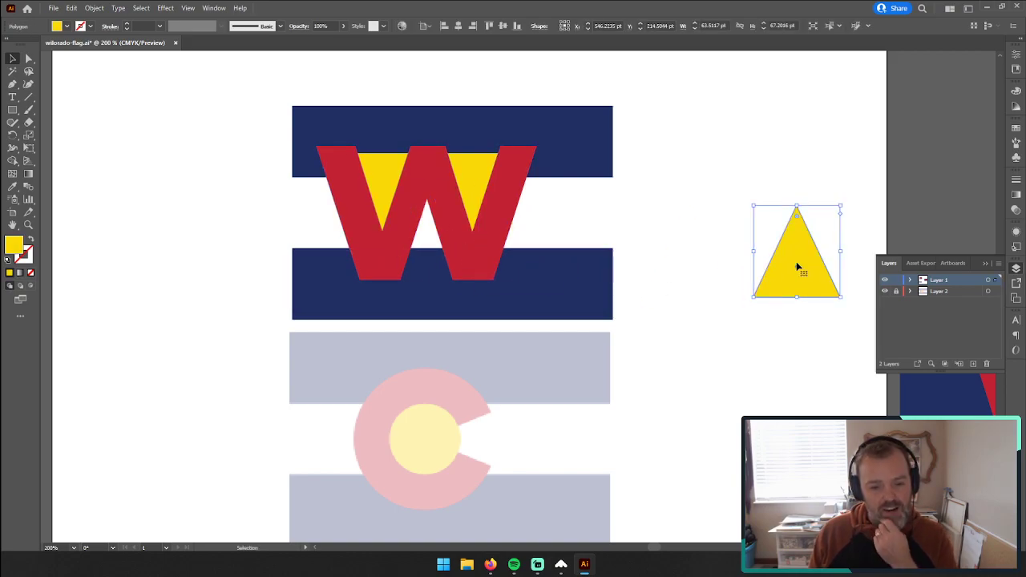
key("ctrl+z")
left_click(782, 251)
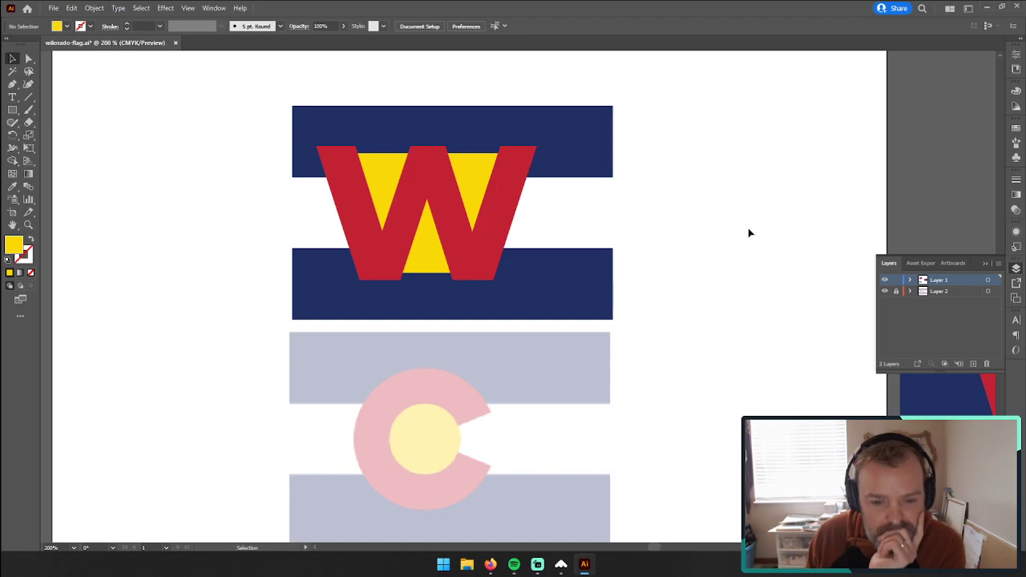
scroll(425, 334, "down", 2)
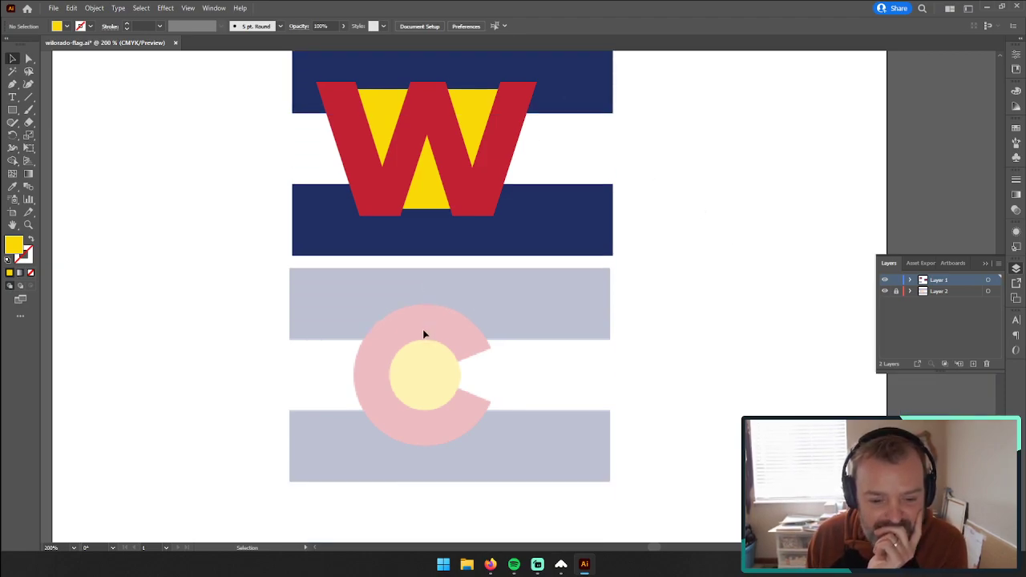
scroll(327, 417, "up", 2)
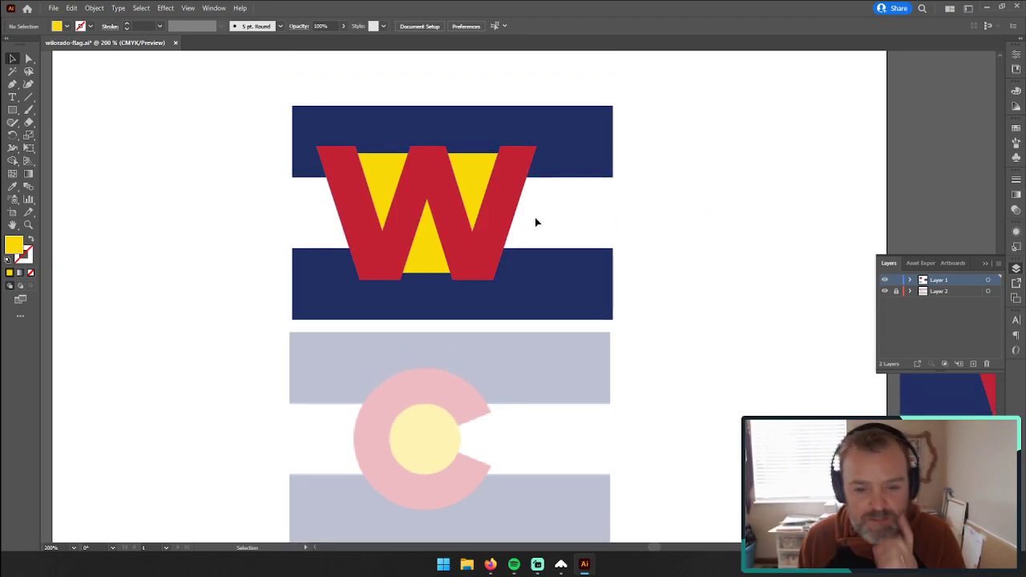
Step: Center the red W and its yellow triangles horizontally on the blue stripes and group them together
left_click_drag(200, 205, 524, 206)
left_click(687, 251)
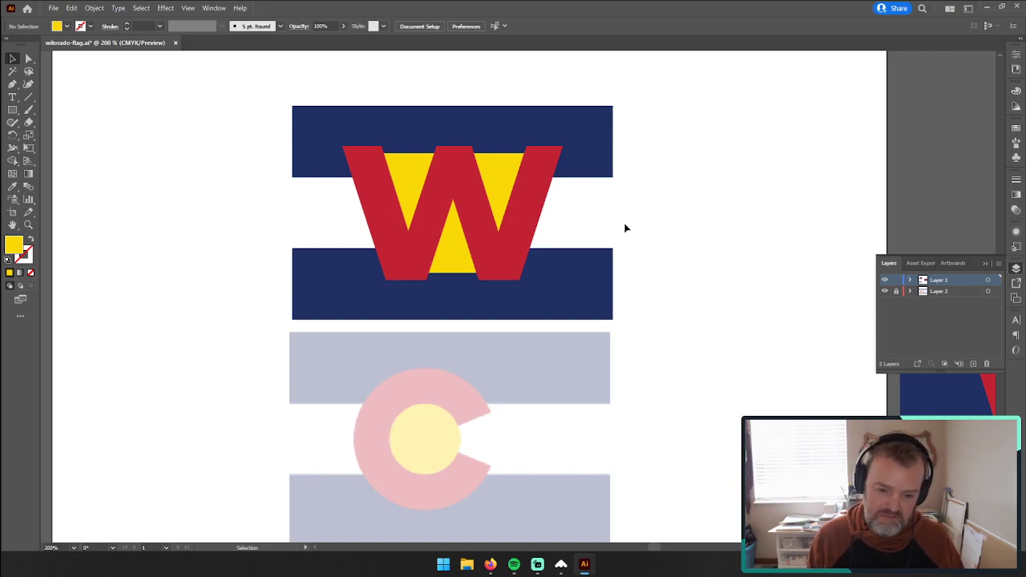
left_click_drag(616, 215, 335, 199)
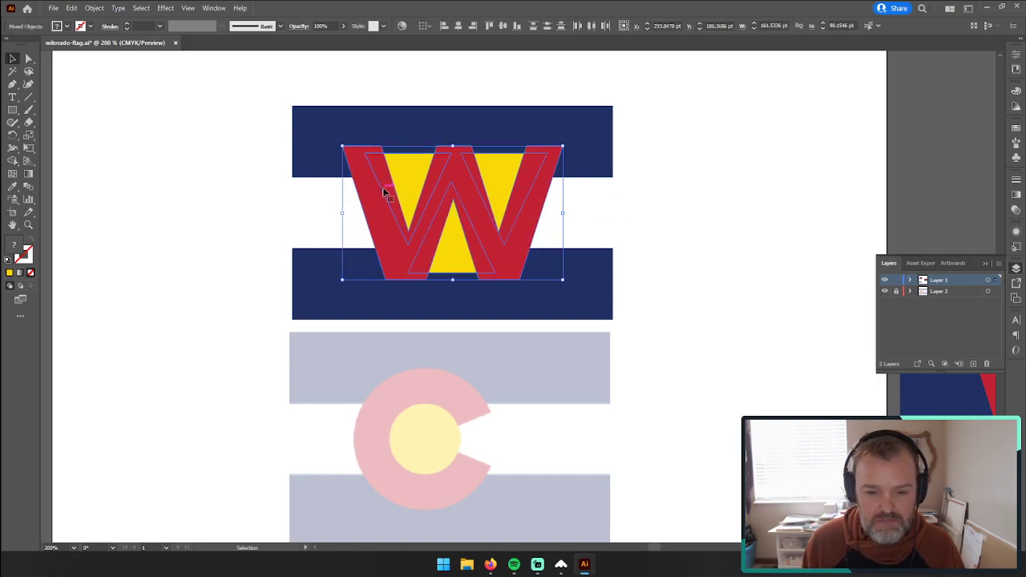
key("ctrl+g")
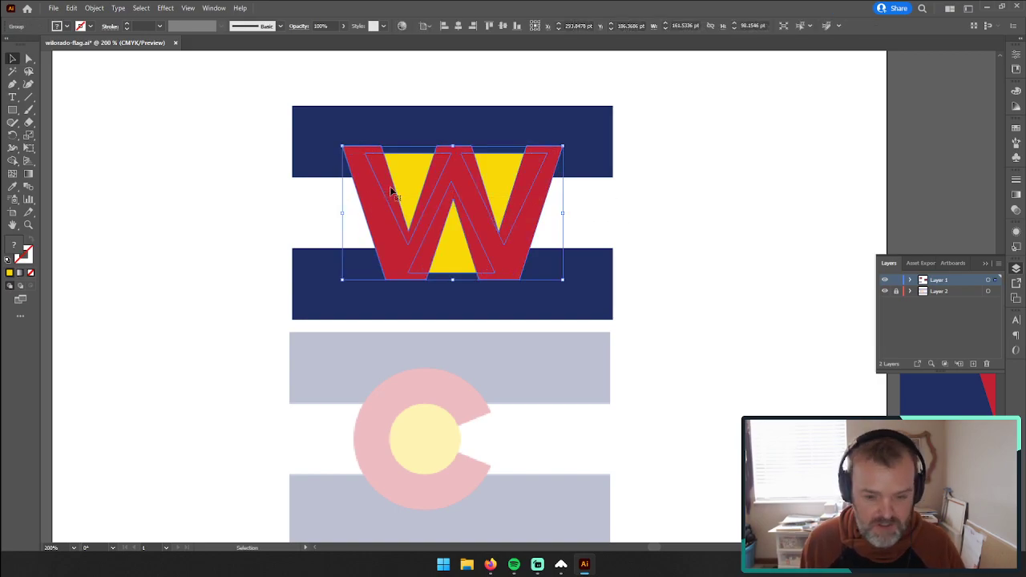
left_click(346, 134, "shift")
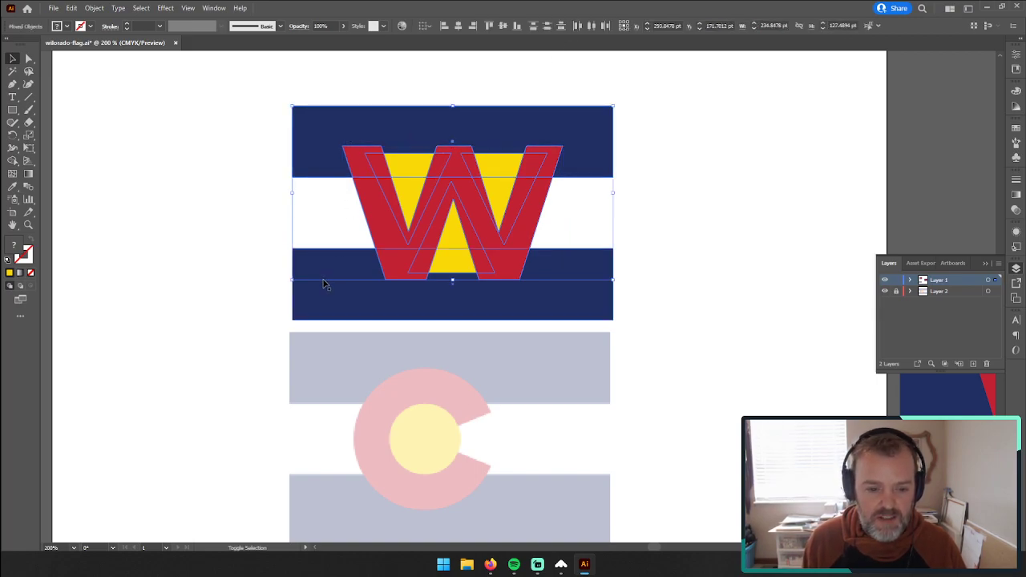
left_click_drag(230, 120, 565, 299)
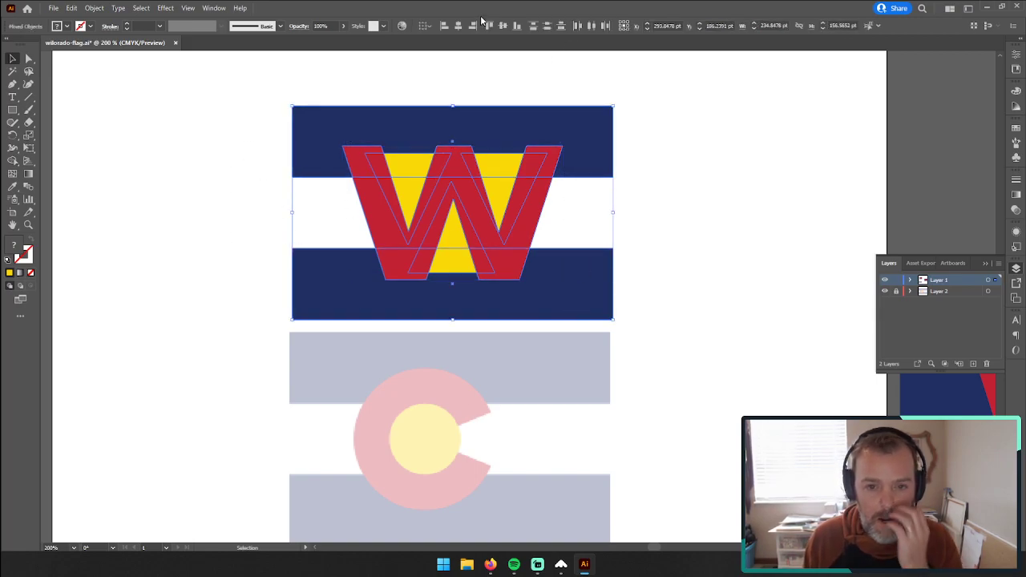
left_click(651, 156)
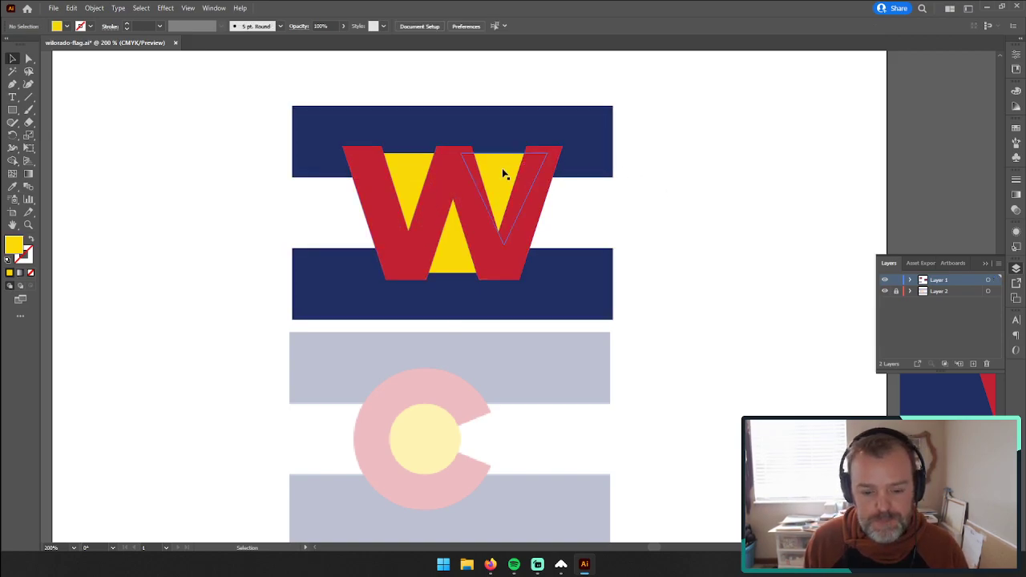
Step: Bring the two upper yellow triangles up flush with the W's top edge, working inside the group
left_click(498, 174)
left_click(257, 154)
double_click(421, 177)
left_click(403, 170)
left_click_drag(409, 153, 411, 146)
left_click(177, 166)
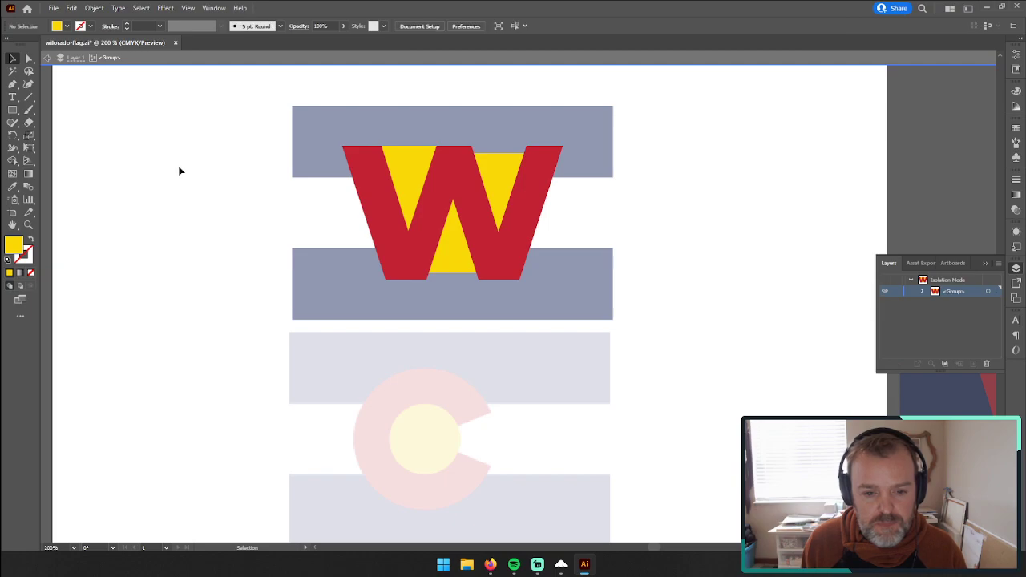
double_click(475, 173)
left_click_drag(506, 152, 507, 146)
Step: Bring the lower yellow triangle down flush with the W's bottom edge and leave the group
double_click(671, 205)
double_click(454, 265)
left_click(454, 265)
left_click_drag(453, 274, 453, 280)
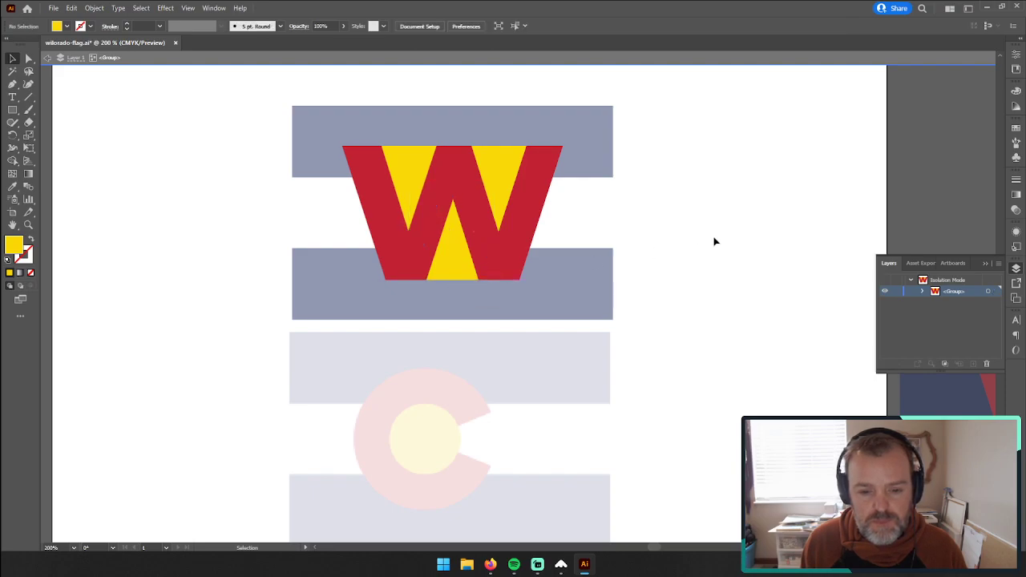
double_click(715, 242)
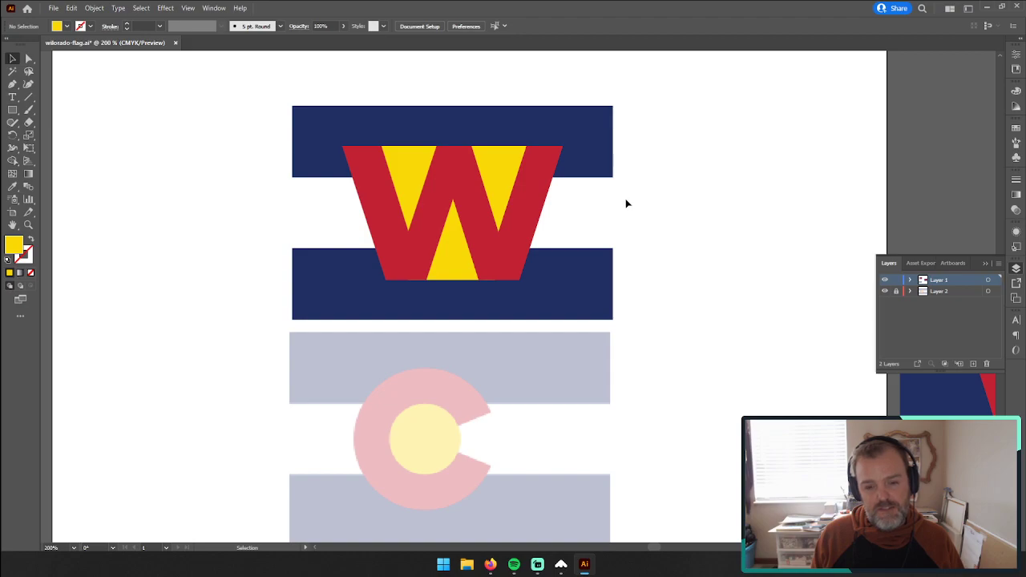
Step: Undo the edge adjustments of all three yellow triangles and exit the W group
key("ctrl+z")
key("ctrl+z")
key("ctrl+z")
key("ctrl+z")
key("ctrl+z")
key("ctrl+z")
key("ctrl+z")
key("ctrl+z")
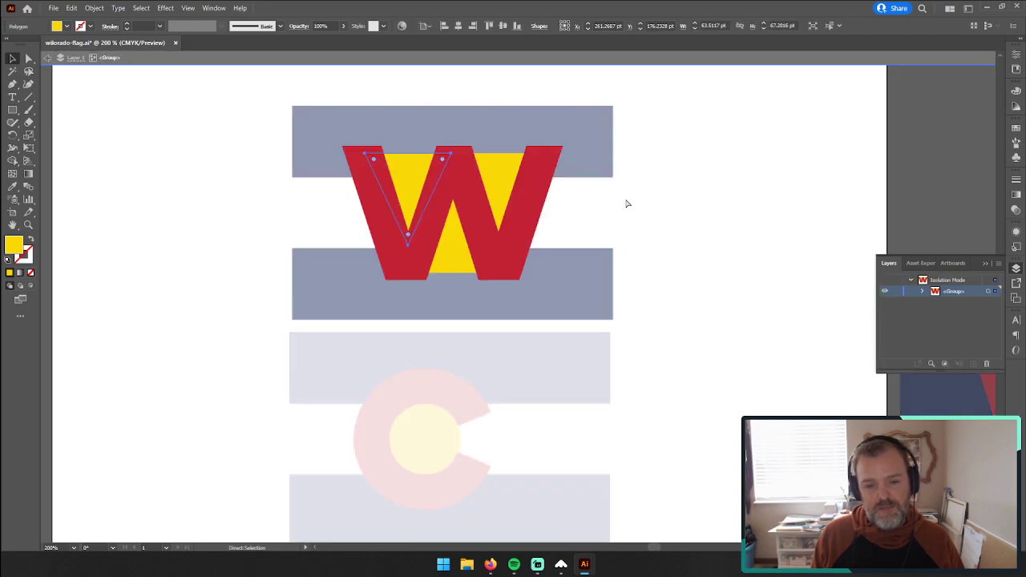
left_click(697, 218)
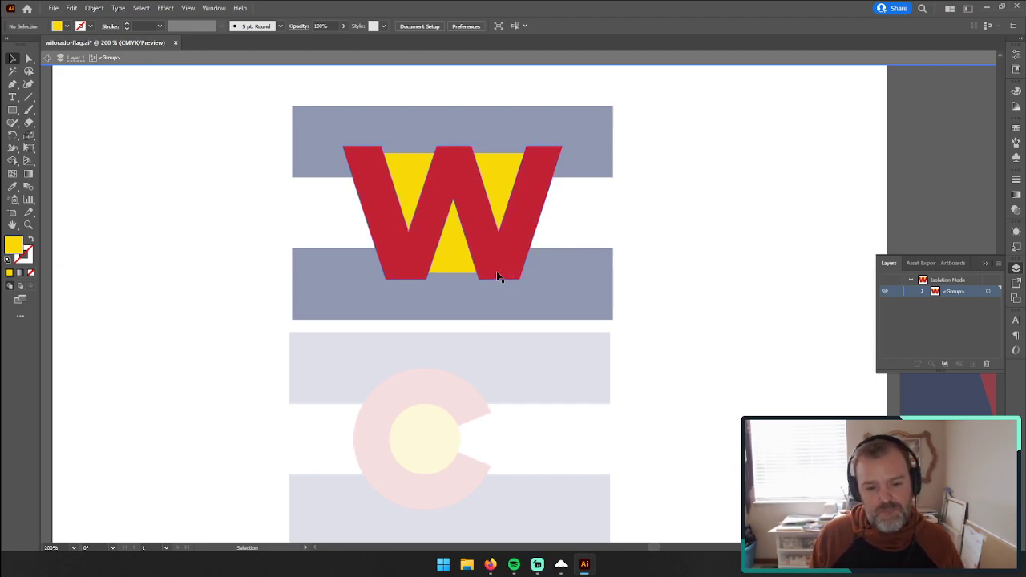
double_click(743, 227)
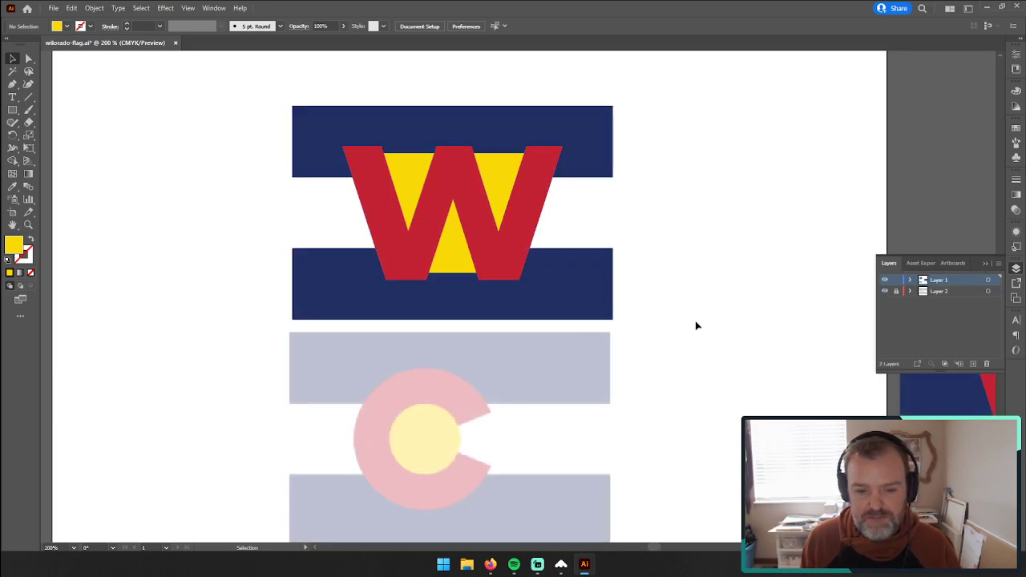
Step: Align the top edges of the two upper yellow triangles inside the W group
left_click(28, 225)
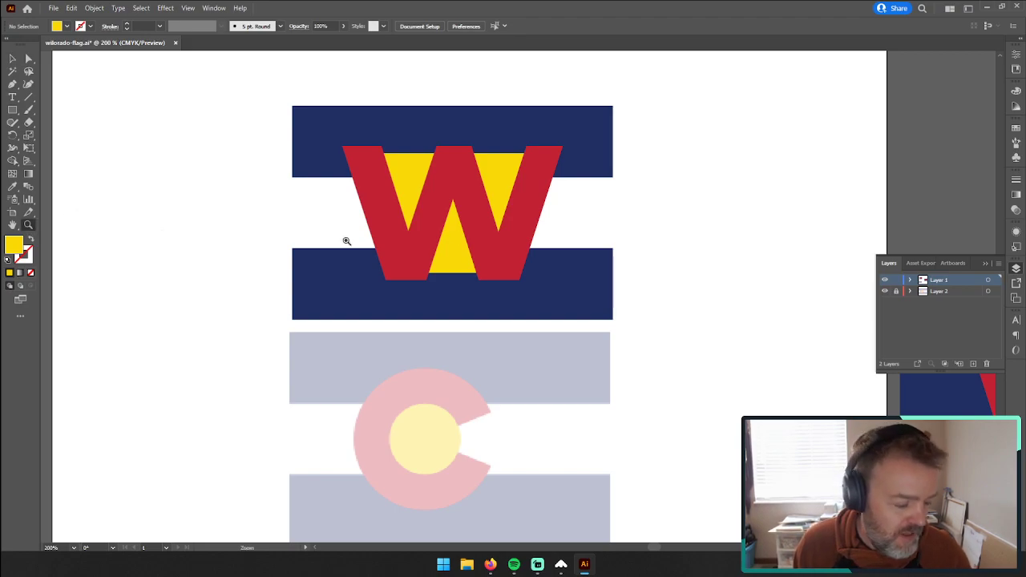
left_click(500, 221)
left_click(456, 258)
left_click(526, 338)
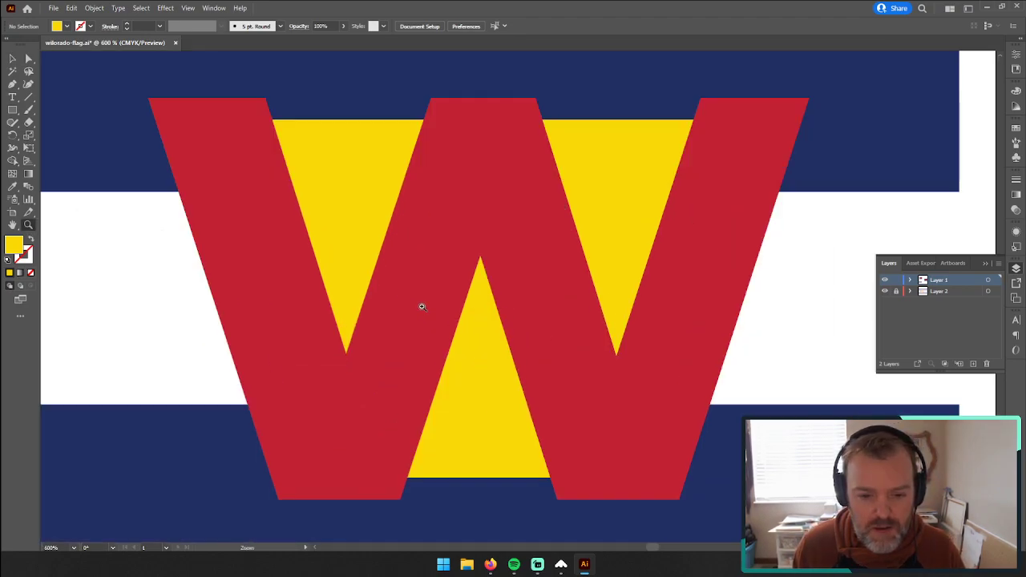
left_click(13, 58)
left_click(351, 158)
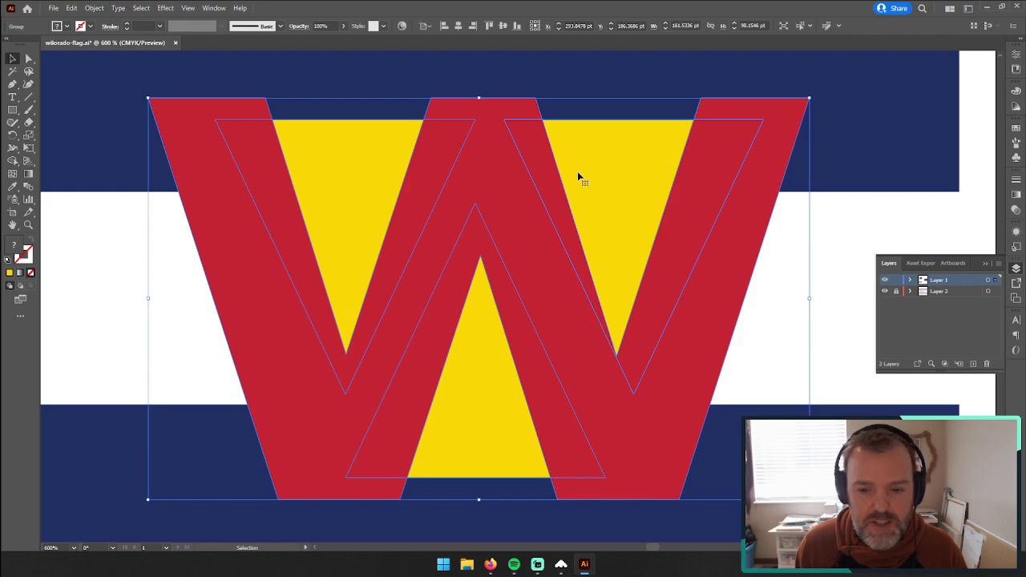
double_click(563, 178)
left_click(358, 163)
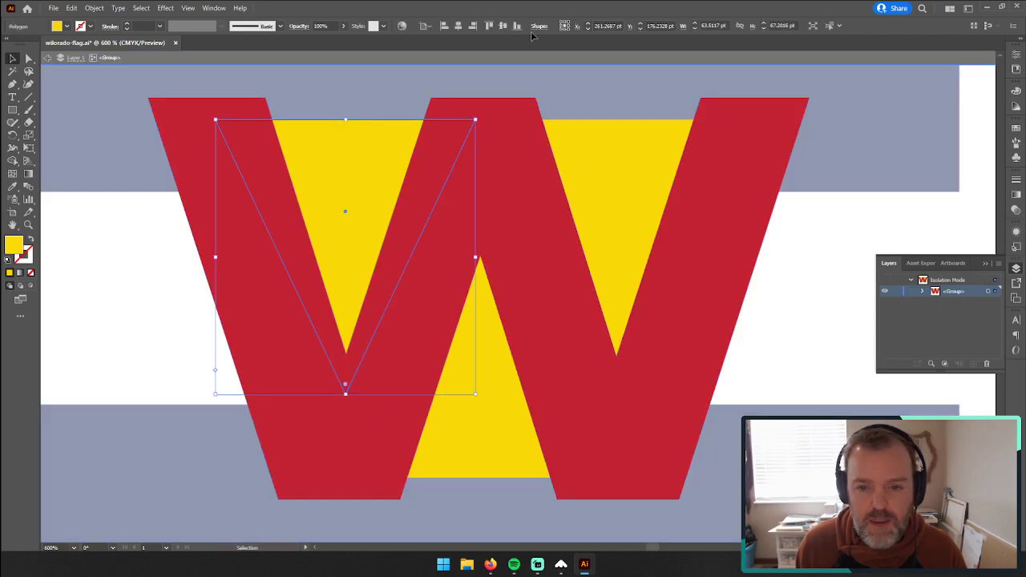
left_click(489, 26)
key("ctrl+z")
left_click(616, 167, "shift")
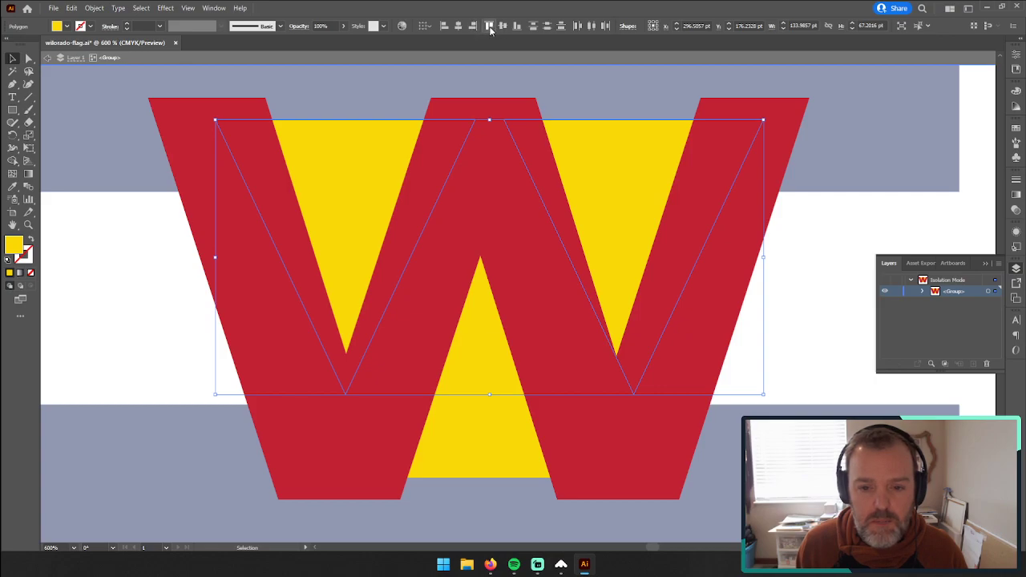
Step: Draw a spacer rectangle about 12.8 by 5.3 pt to check the gap under the lower triangle, delete it and leave the group
key("m")
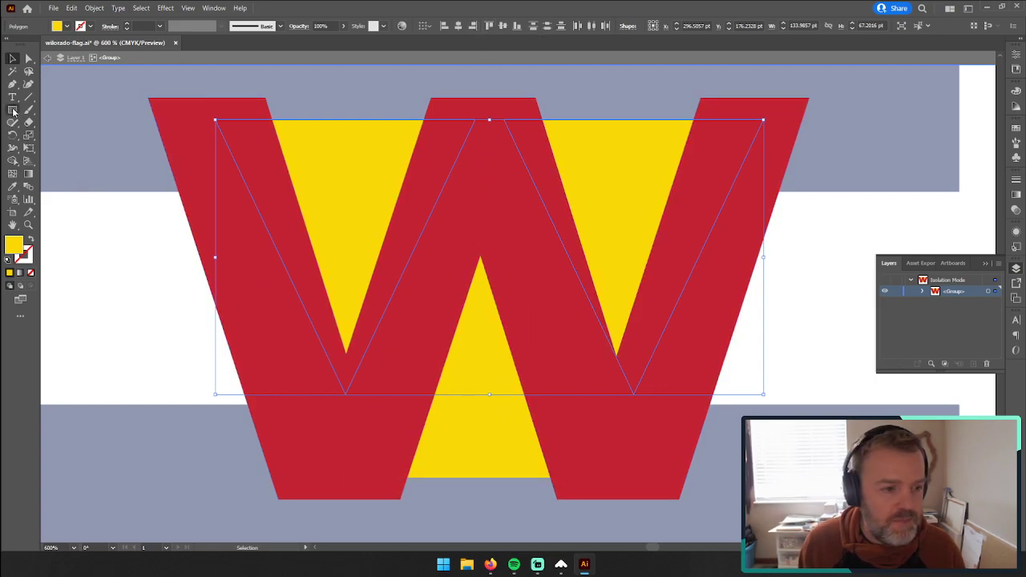
mouse_move(265, 98)
left_mouse_down()
mouse_move(318, 119)
mouse_move(459, 452)
mouse_move(439, 493)
mouse_move(398, 487)
left_mouse_up()
left_click(12, 59)
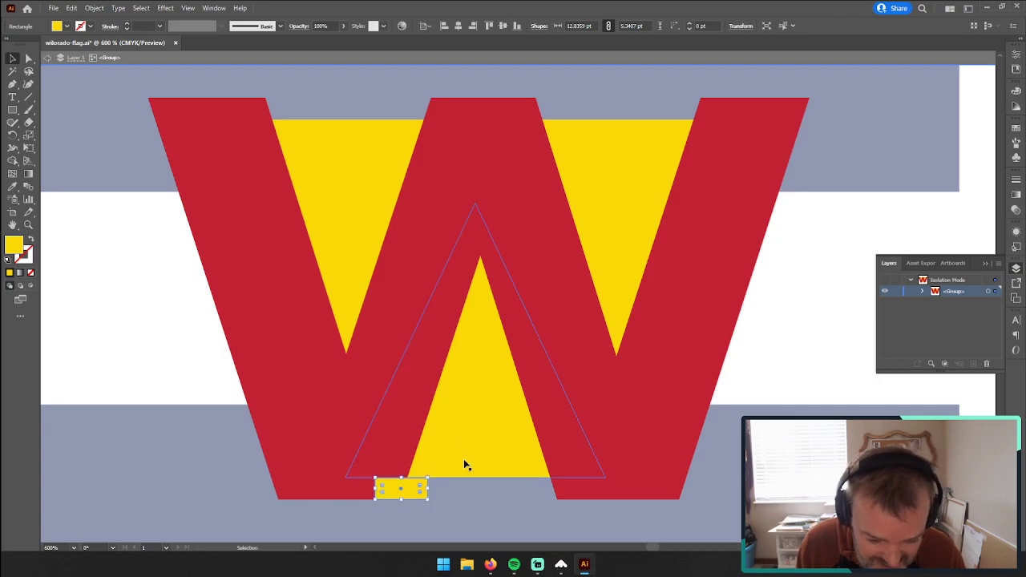
left_click(398, 522)
left_click(451, 476)
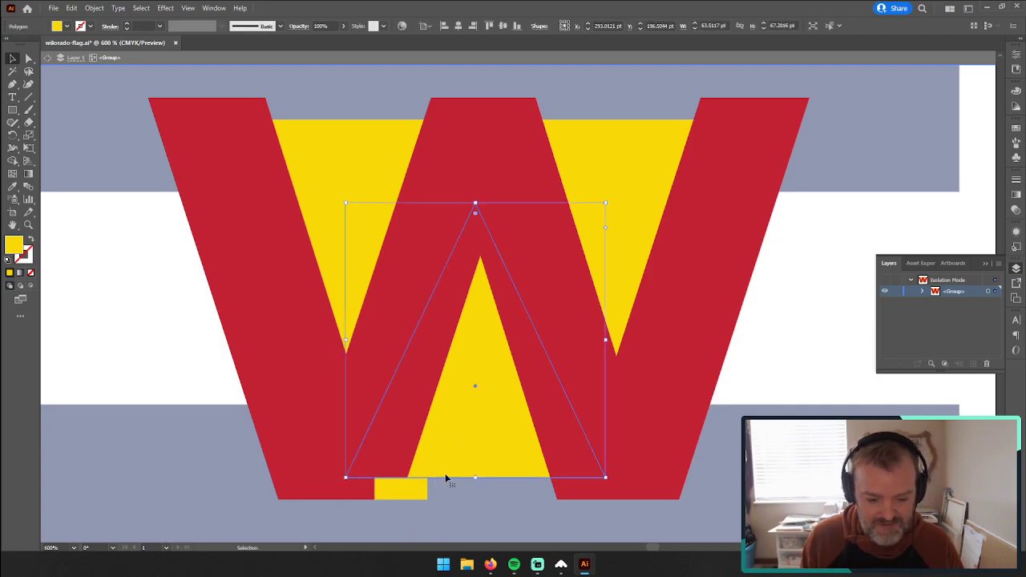
left_click(401, 489)
key("ctrl+shift+a")
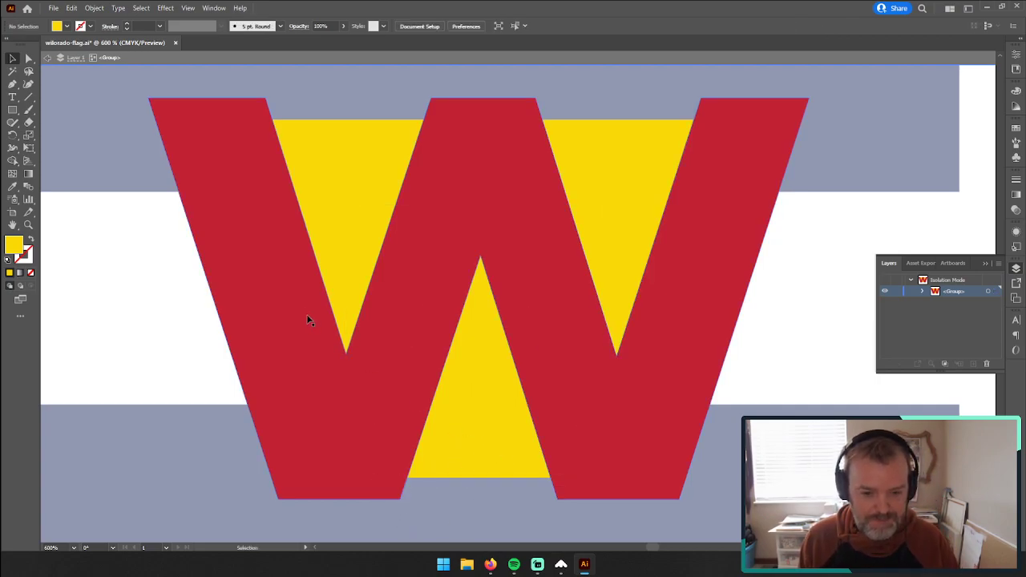
left_click(28, 224)
left_click(582, 281, "alt")
left_click(489, 298, "alt")
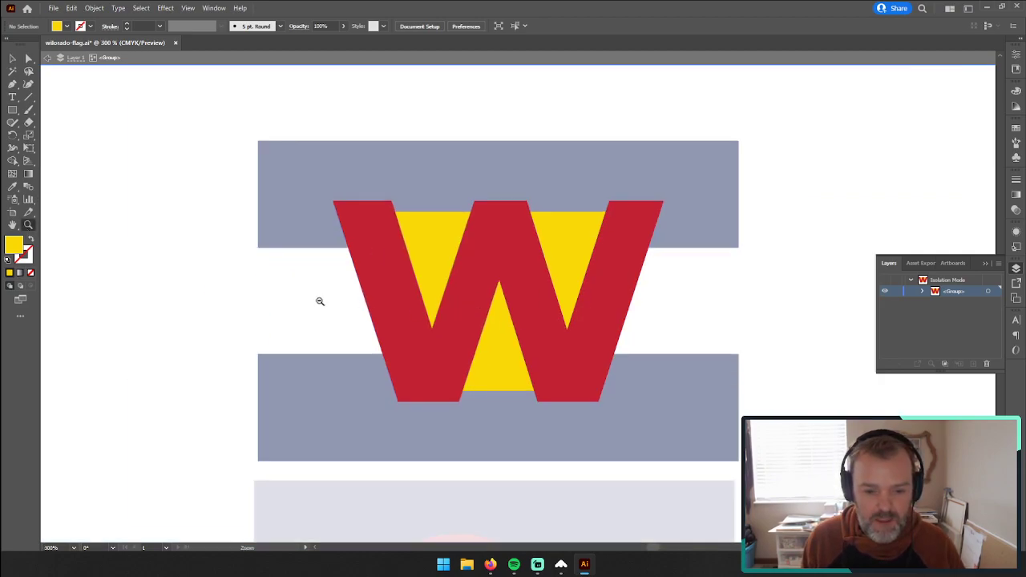
left_click(12, 59)
double_click(196, 179)
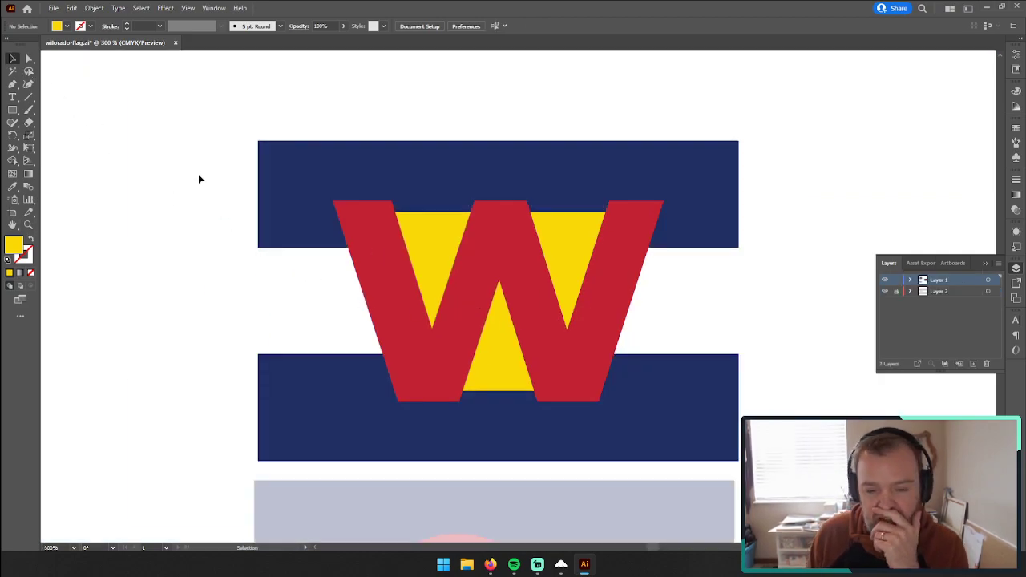
Step: Center the upper-right and lower yellow triangles within their W openings inside the group, and exit the group
left_click(982, 268)
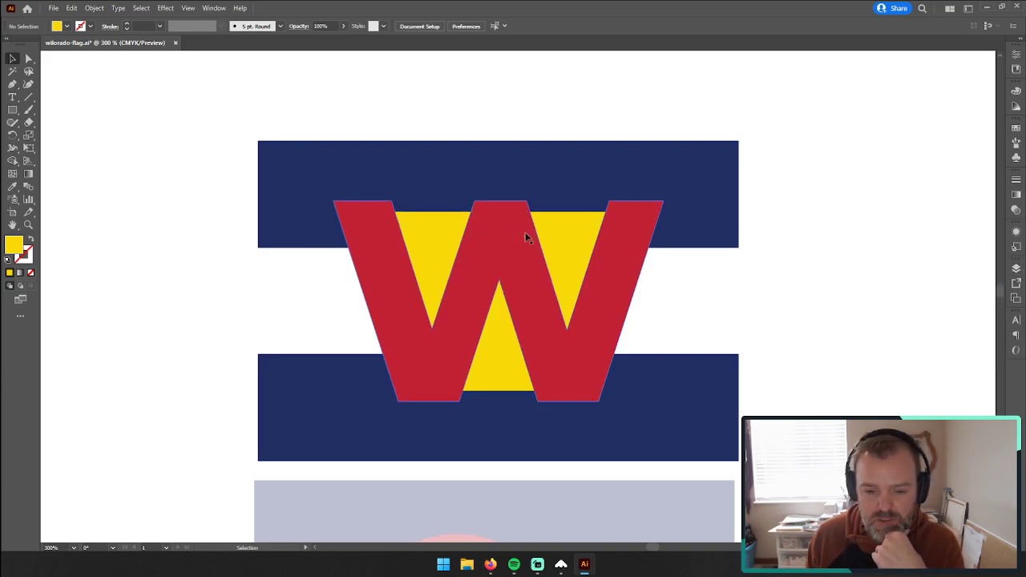
left_click(567, 241)
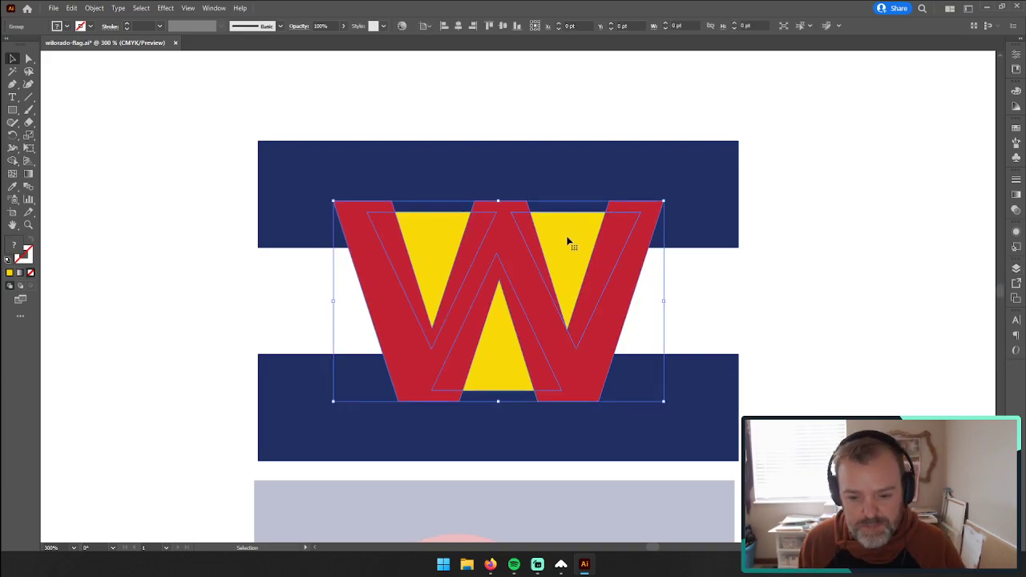
double_click(567, 241)
mouse_move(567, 241)
left_mouse_down()
mouse_move(558, 242)
mouse_move(571, 238)
left_mouse_up()
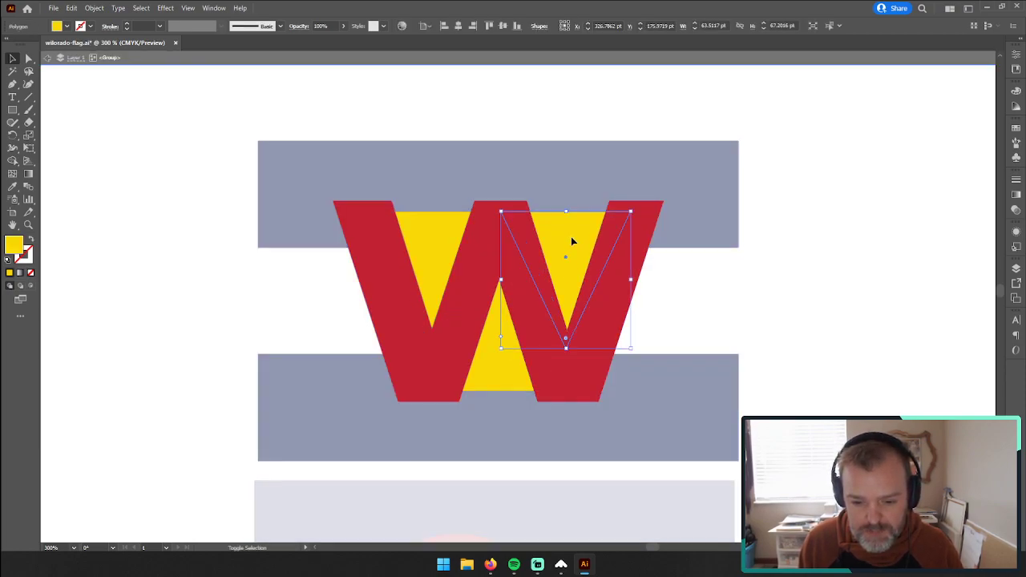
left_click(492, 339)
left_click_drag(494, 342, 497, 341)
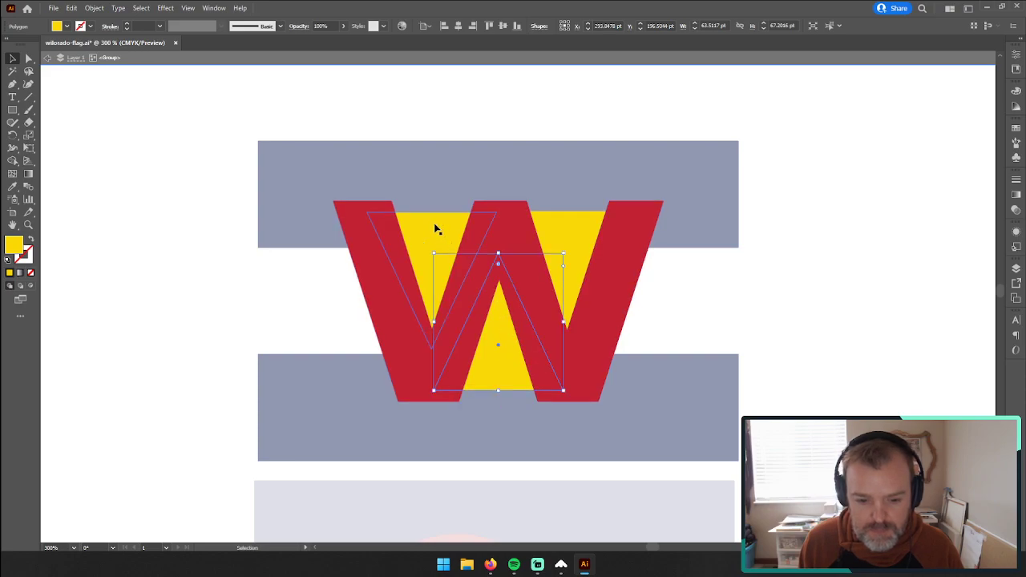
double_click(802, 292)
Step: Delete the older W logo copy beside the artboard and the leftover blue stripe below the faded flag
scroll(513, 317, "down", 3)
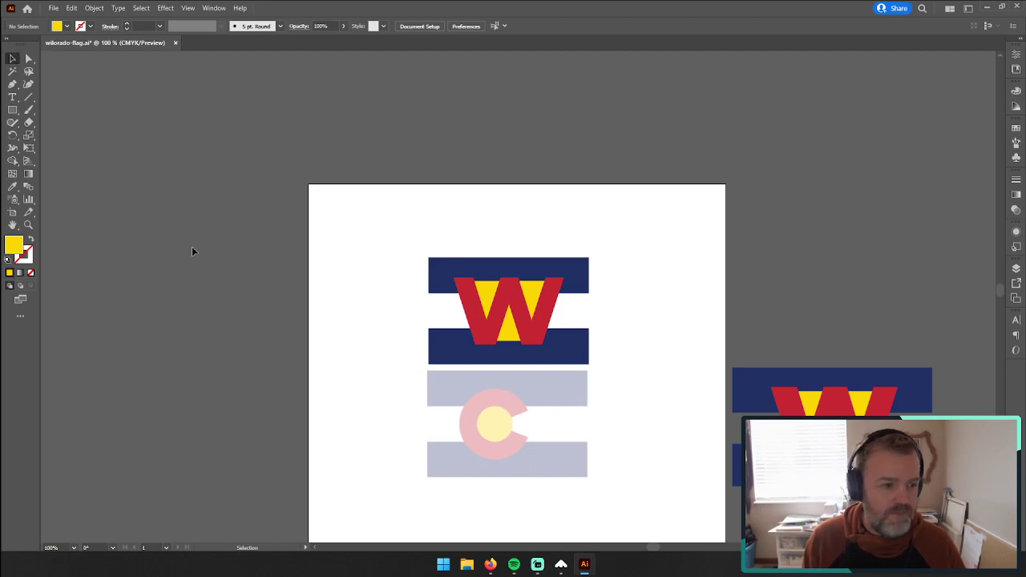
scroll(647, 442, "down", 2)
left_click(825, 399)
scroll(826, 399, "down", 5)
key("Delete")
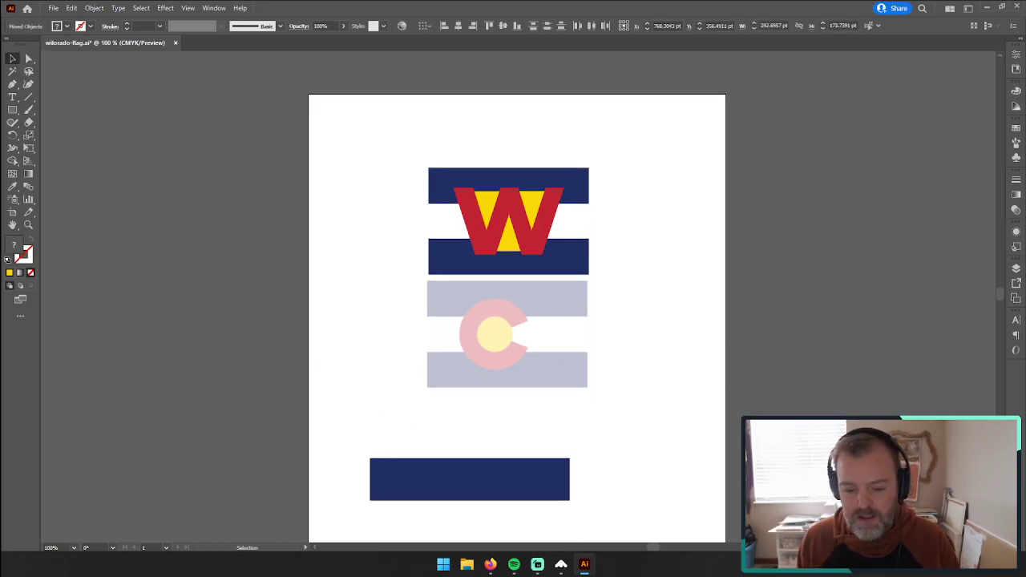
left_click(518, 500)
key("Delete")
scroll(360, 342, "up", 2)
Step: Delete Layer 2 with the faded Colorado flag reference, confirming the removal of its artwork
left_click(28, 226)
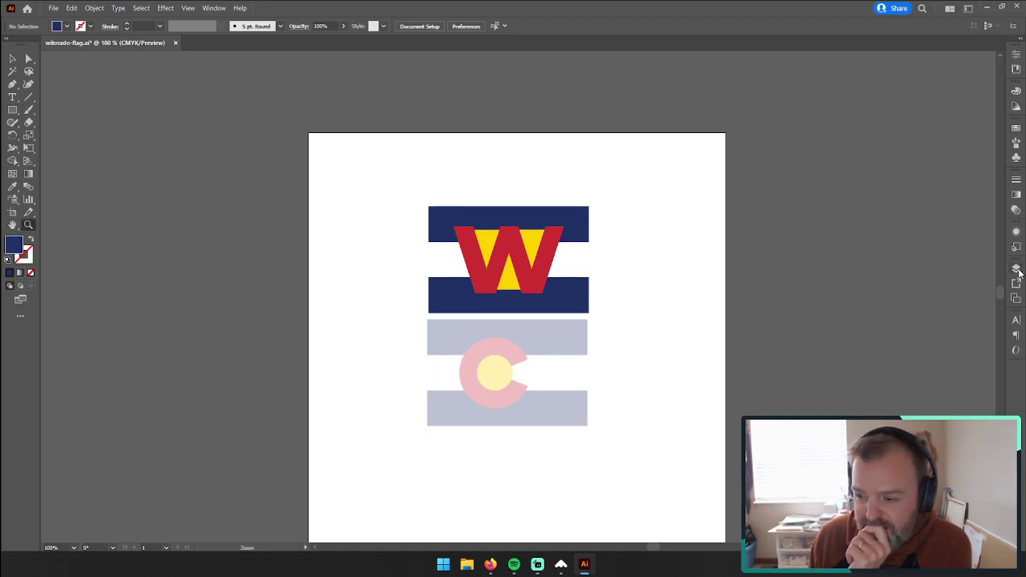
left_click(1018, 270)
left_click(935, 294)
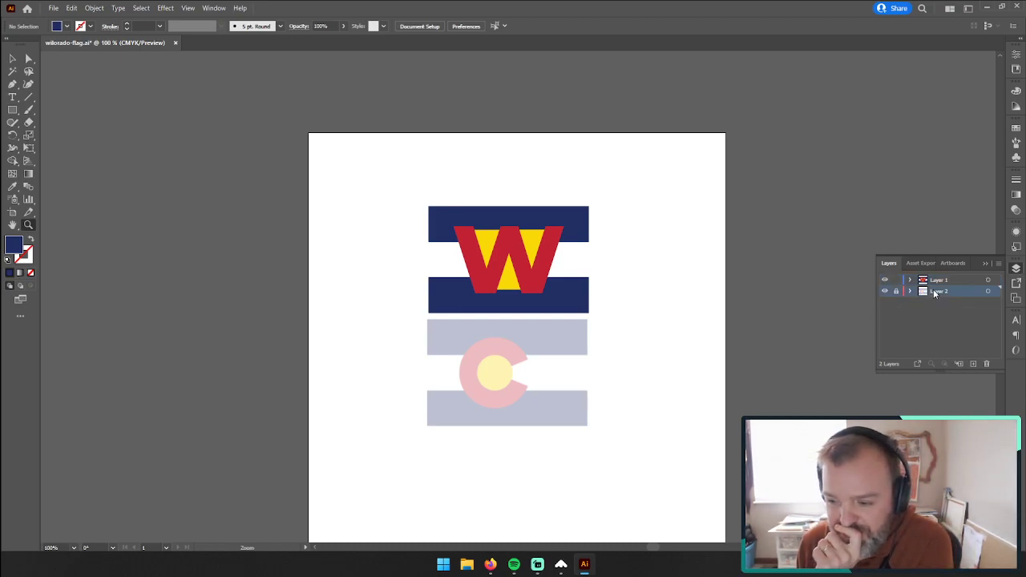
left_click(987, 365)
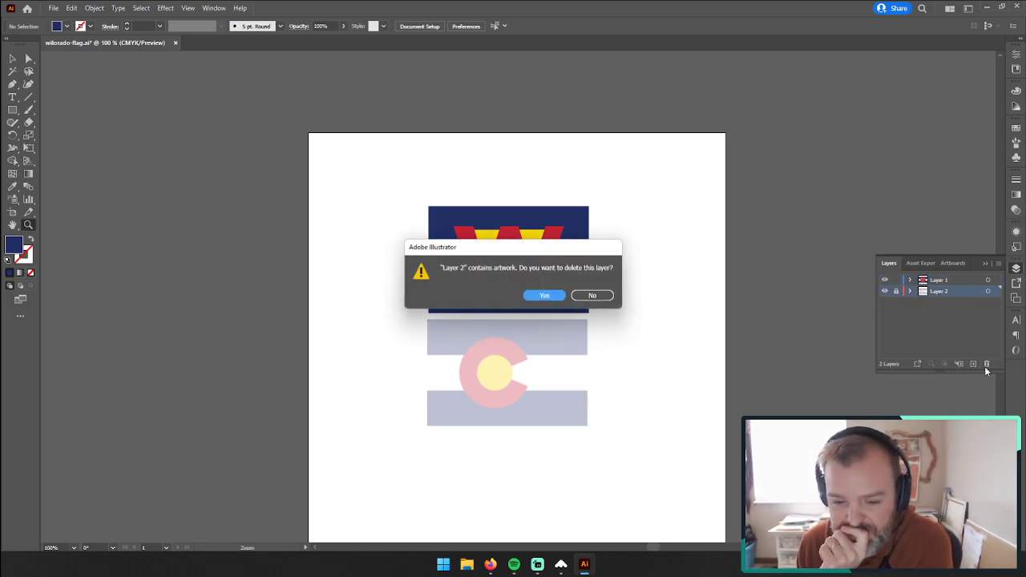
left_click(528, 295)
Step: Rename the remaining layer to "wilorado flag"
double_click(944, 286)
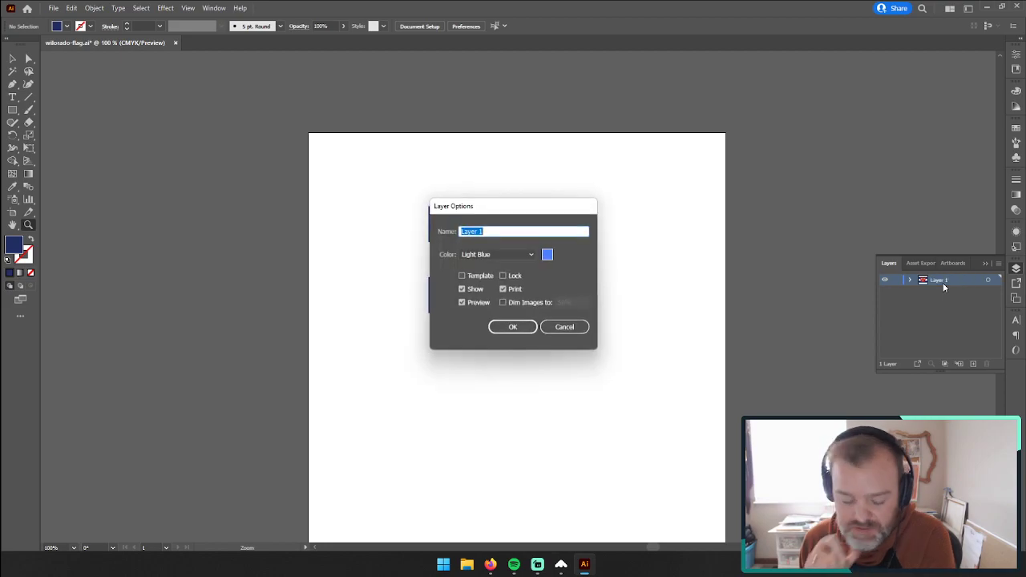
type("Wil")
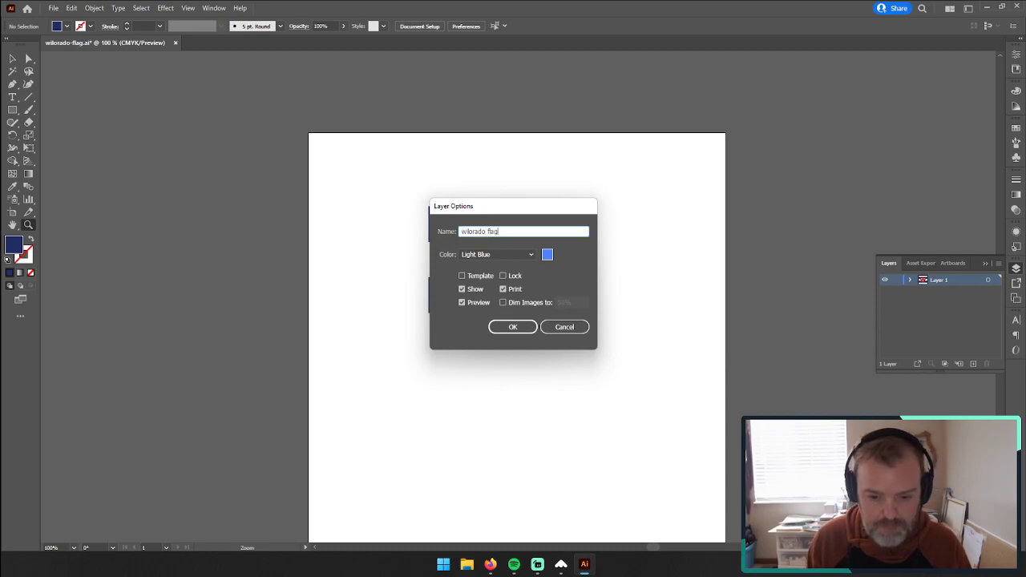
left_click(513, 327)
key("v")
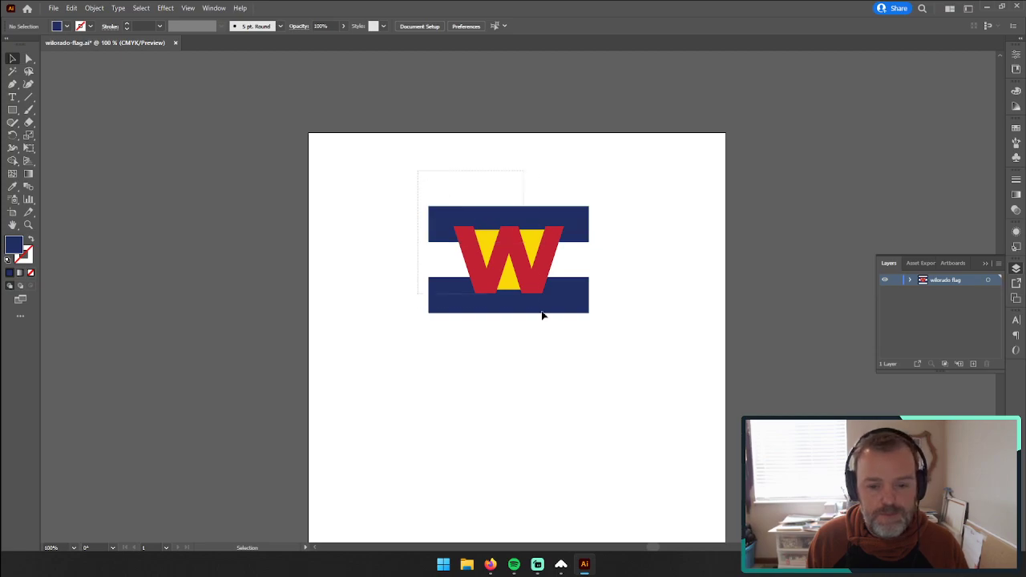
Step: Resize the artboard to fit the W flag's outer corners exactly, about 235 × 157 pt
left_click(529, 302)
left_click(12, 212)
left_click_drag(308, 137, 429, 207)
scroll(699, 483, "down", 5)
left_click_drag(726, 480, 612, 133)
key("ctrl+z")
scroll(617, 359, "up", 2)
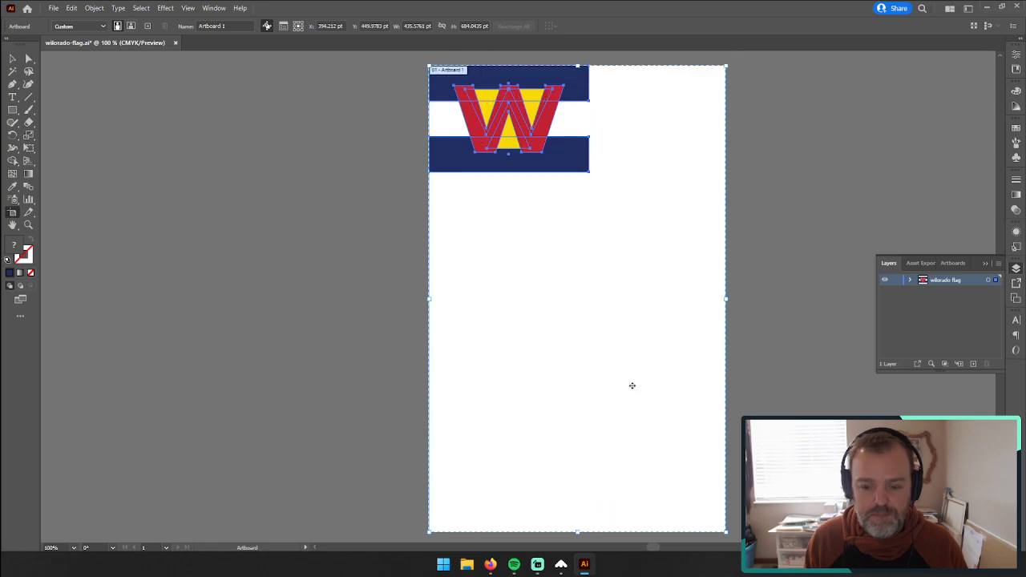
left_click_drag(726, 532, 590, 172)
scroll(394, 214, "up", 2)
left_click(12, 56)
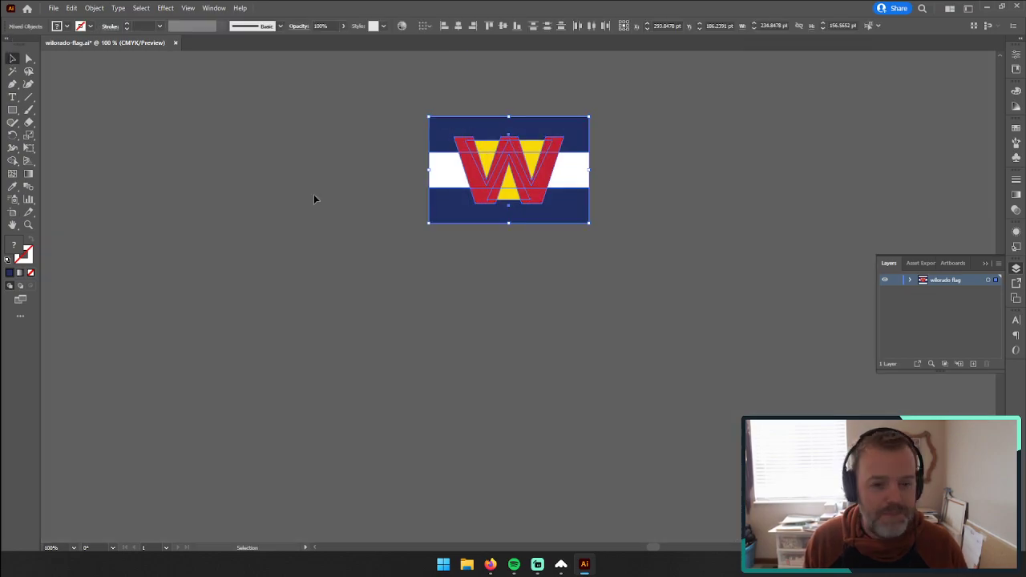
left_click(313, 194)
Step: Examine the cropped W flag artwork up close
scroll(360, 247, "up", 1)
left_click(29, 225)
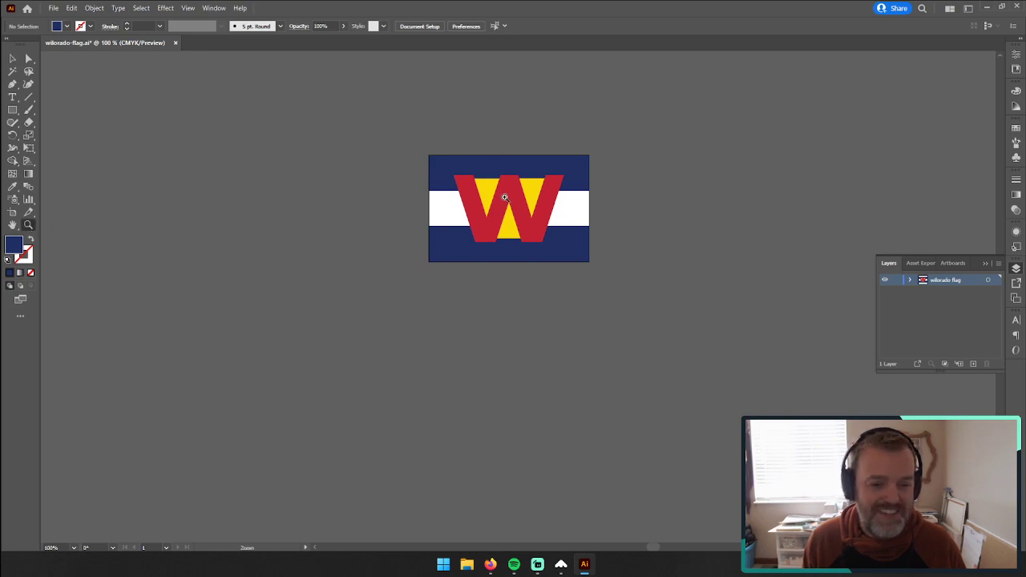
left_click(519, 195)
left_click(511, 333)
left_click(510, 311)
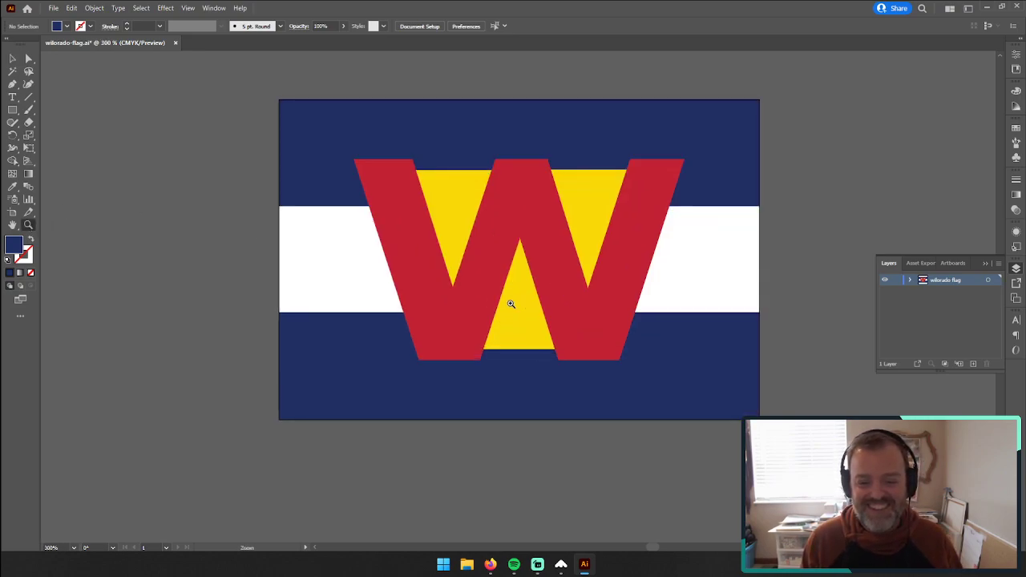
left_click(528, 286, "alt")
left_click(527, 287, "alt")
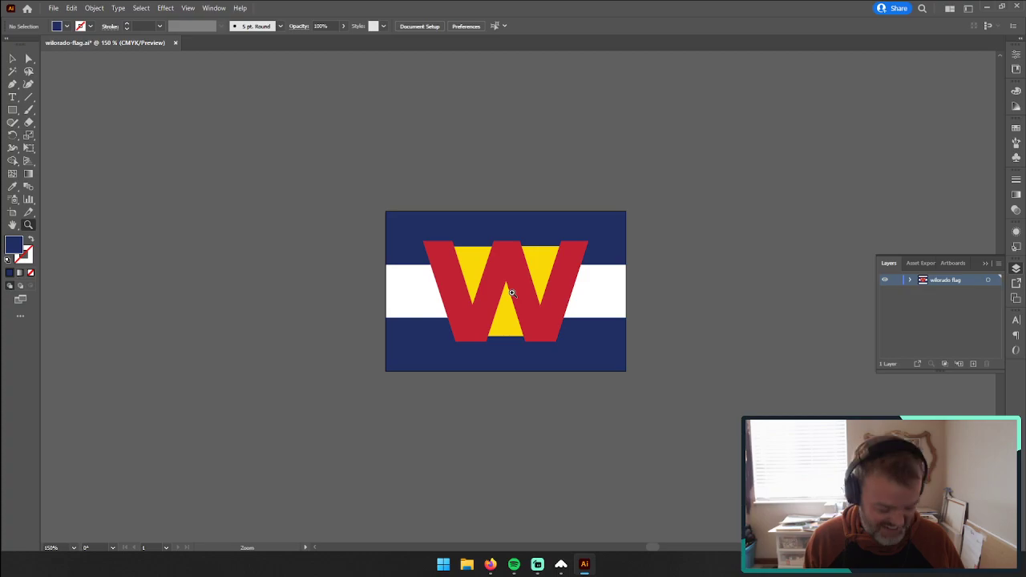
Step: Check the flag's PNG-24 Save for Web output in a browser preview and at a width of 800 px, and close the export
key("ctrl+s")
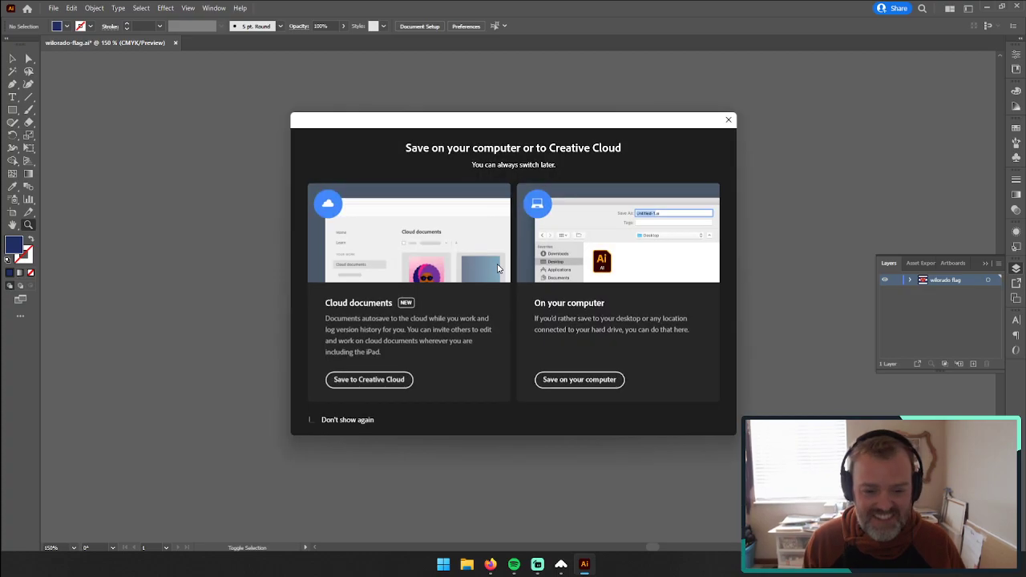
left_click(729, 117)
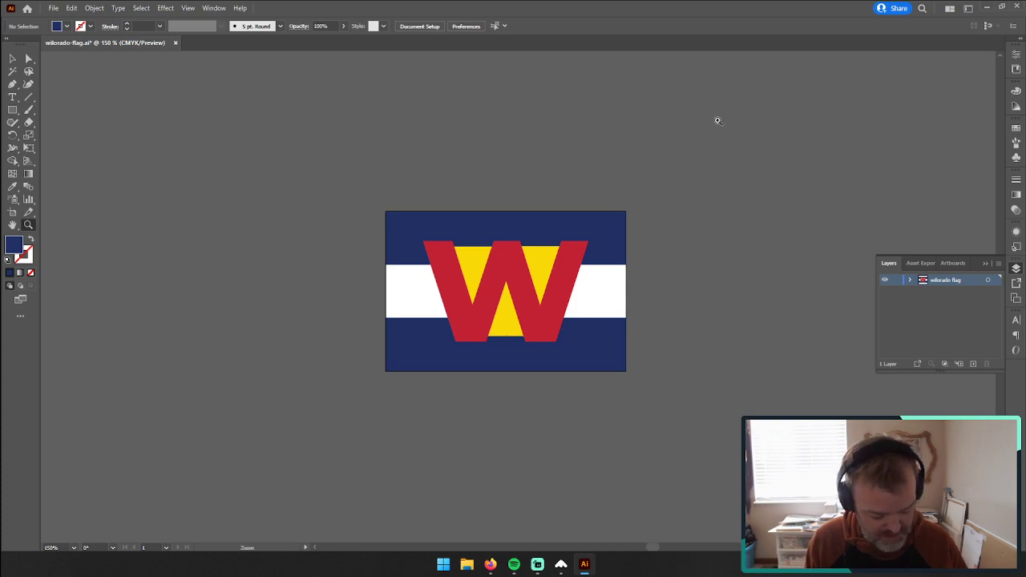
key("ctrl+alt+shift+s")
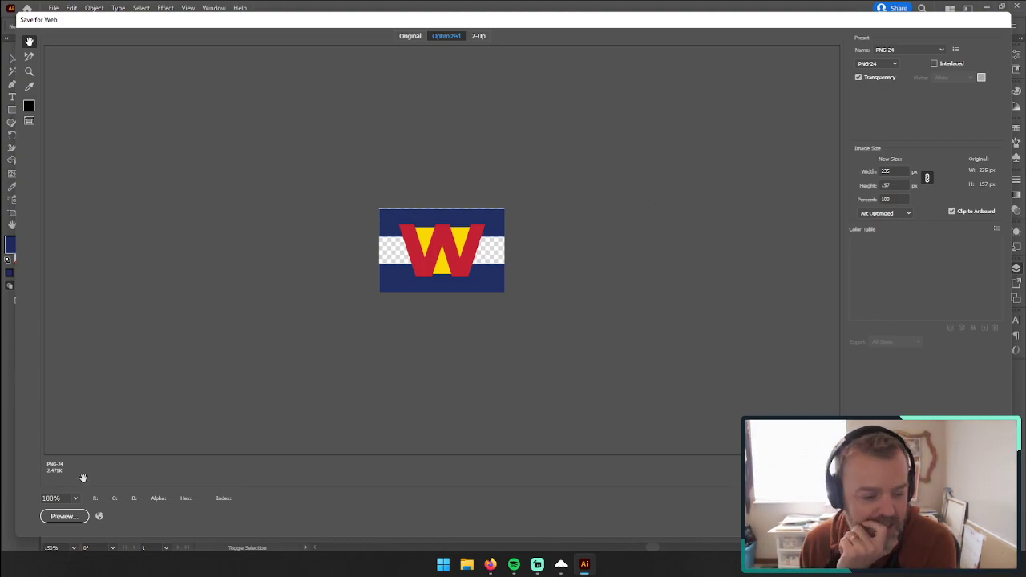
left_click(58, 517)
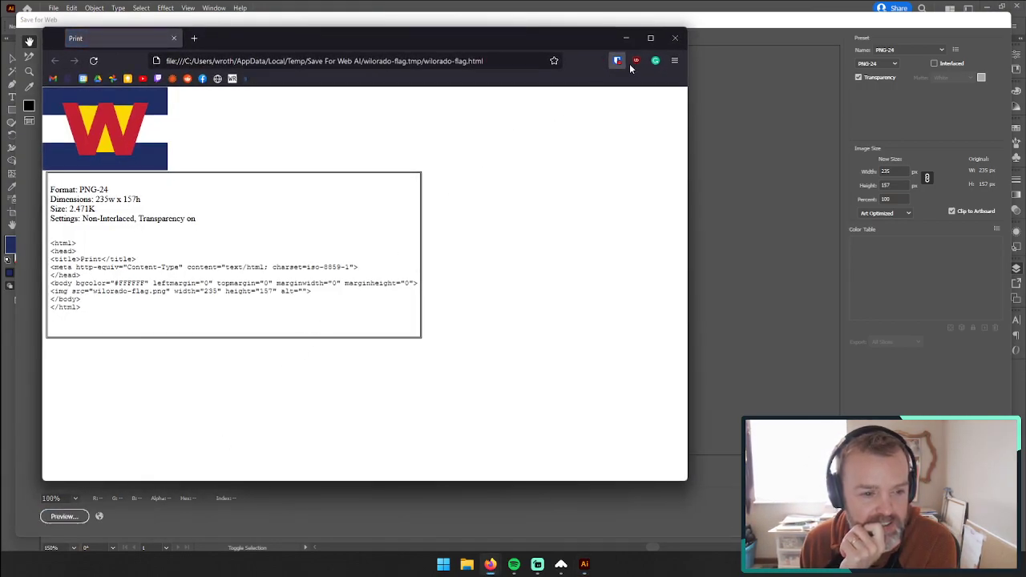
left_click(675, 38)
left_click(894, 171)
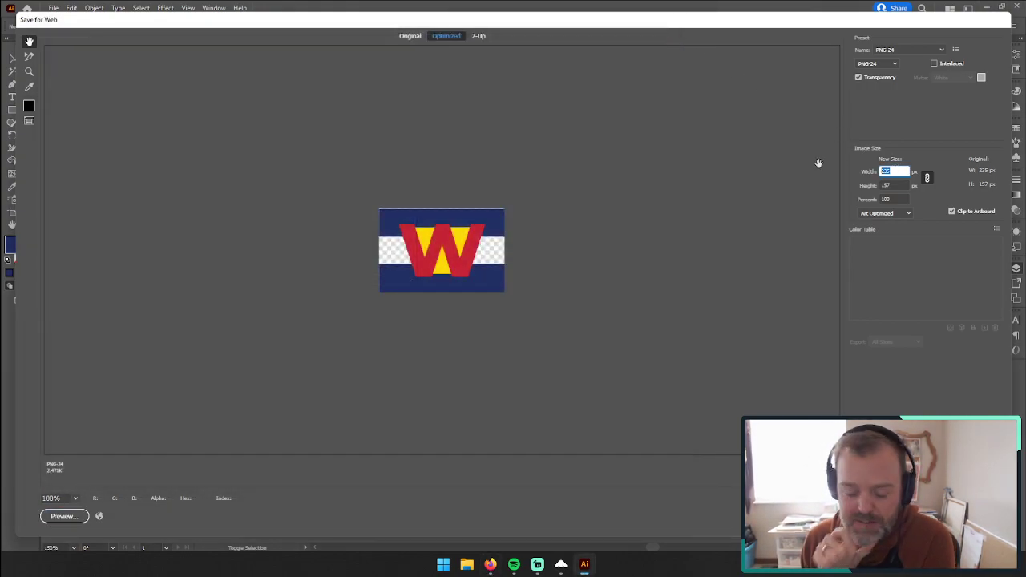
type("800")
key("Tab")
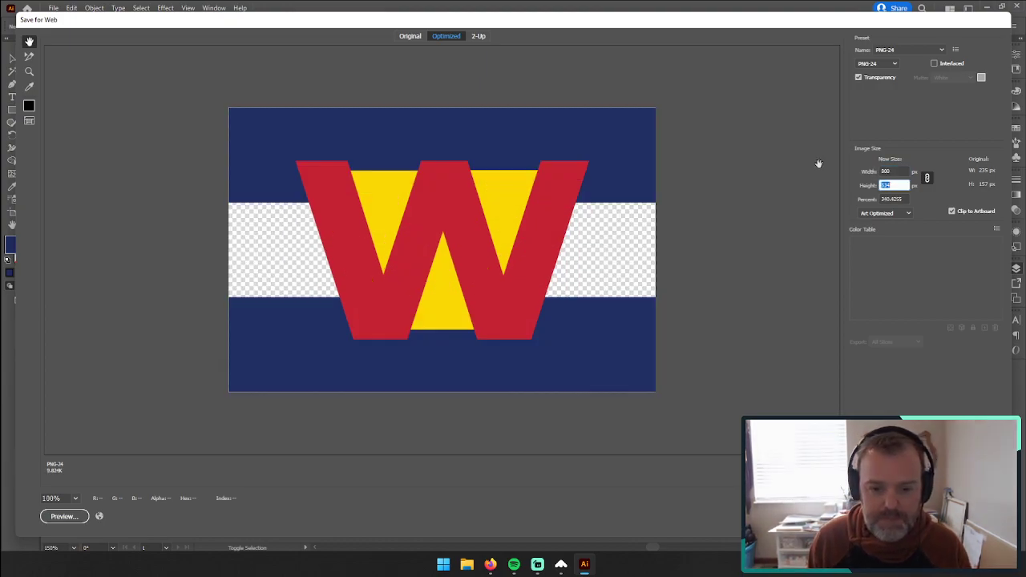
left_click(871, 517)
Step: Extend the outer edges of both blue stripes slightly past the artboard, making the lower stripe about 244 pt wide
left_click(12, 58)
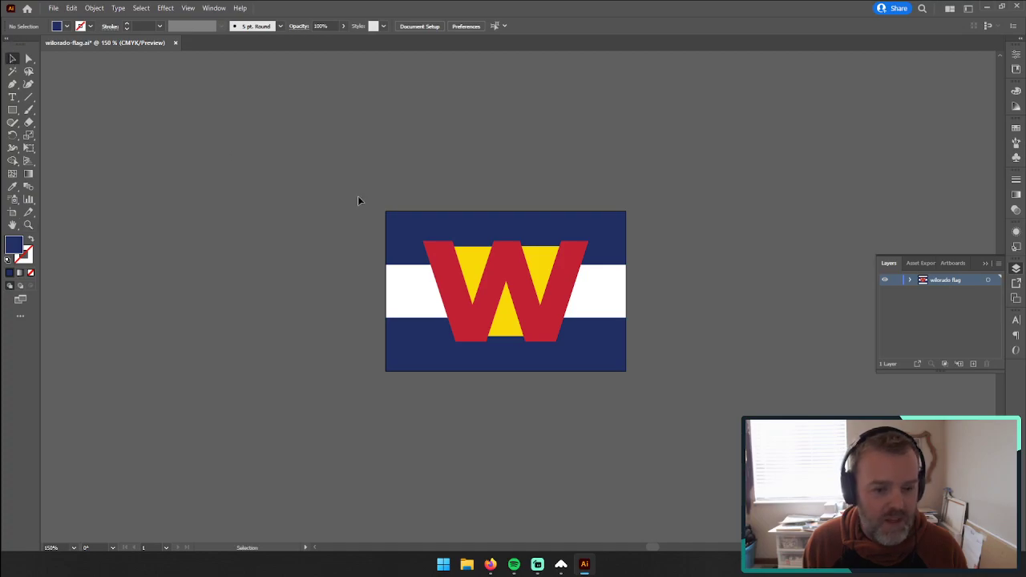
left_click(403, 232)
left_click_drag(387, 210, 382, 205)
left_click_drag(628, 232, 630, 233)
left_click(603, 351)
left_click_drag(629, 344, 631, 345)
left_click_drag(506, 370, 508, 376)
left_click_drag(388, 346, 381, 346)
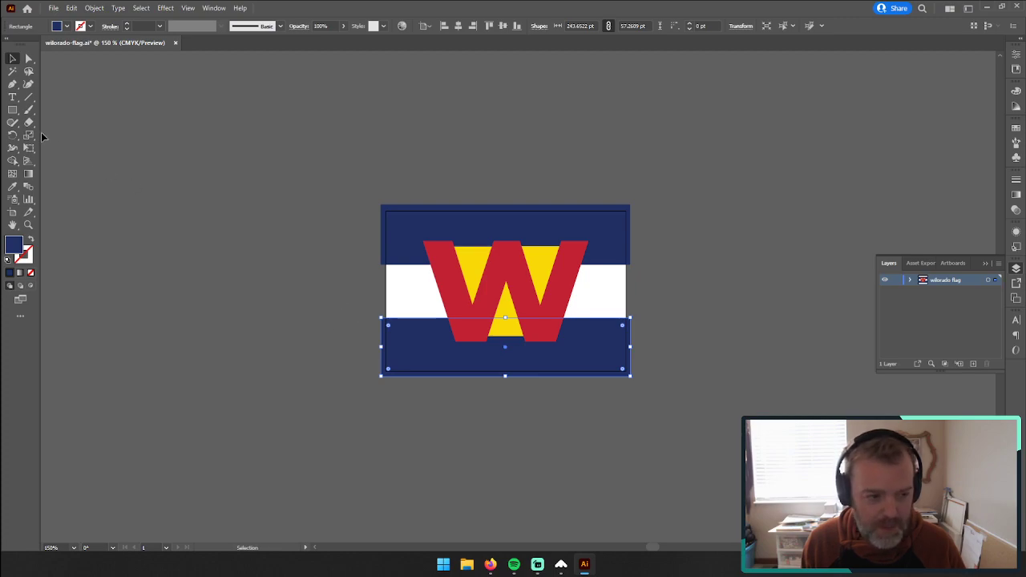
Step: Draw a rectangle about 235 × 81 pt across the middle of the flag and send it to the back
left_click(12, 110)
left_click_drag(386, 247, 627, 330)
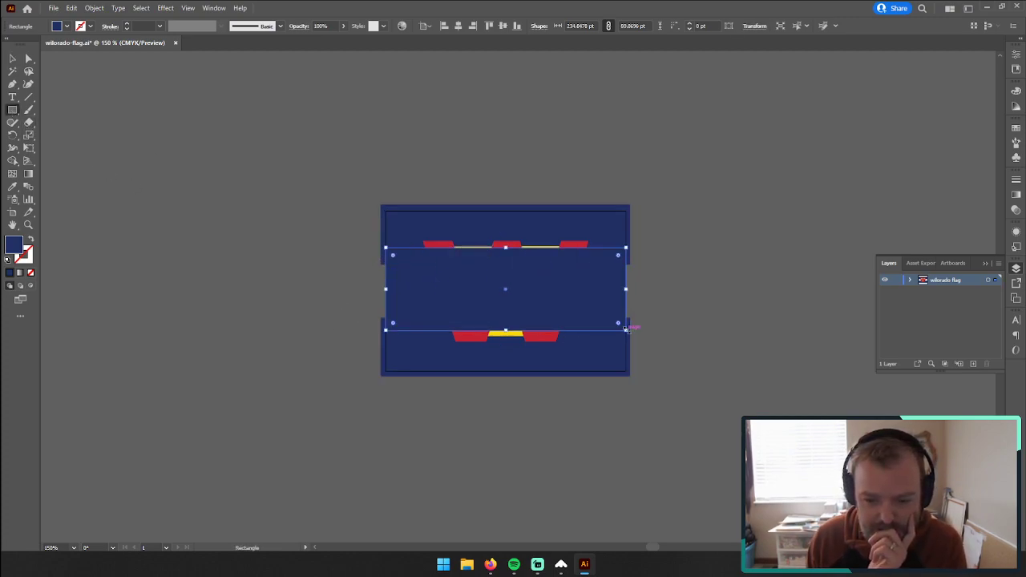
left_click(12, 59)
right_click(474, 278)
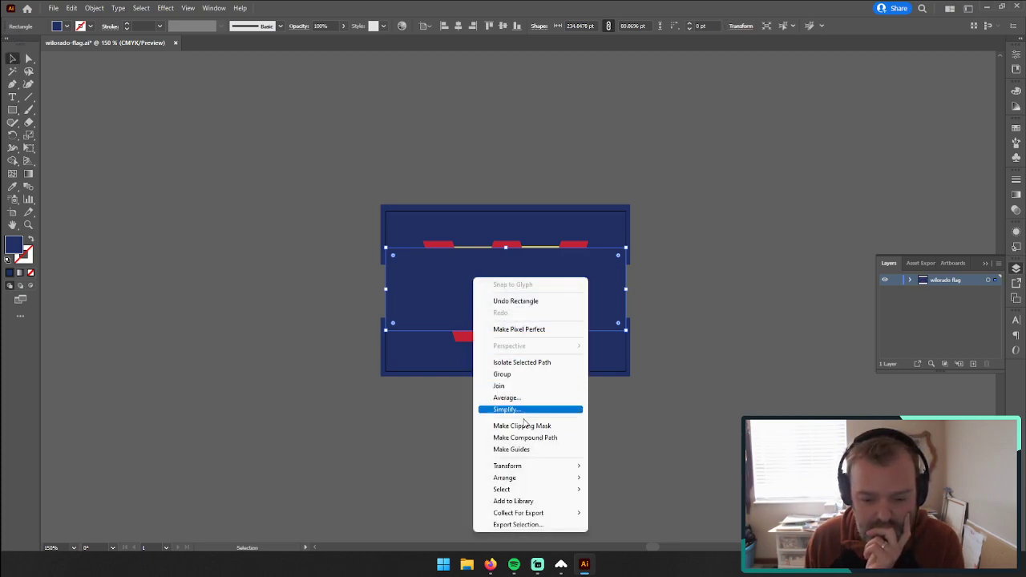
mouse_move(534, 479)
left_click(616, 513)
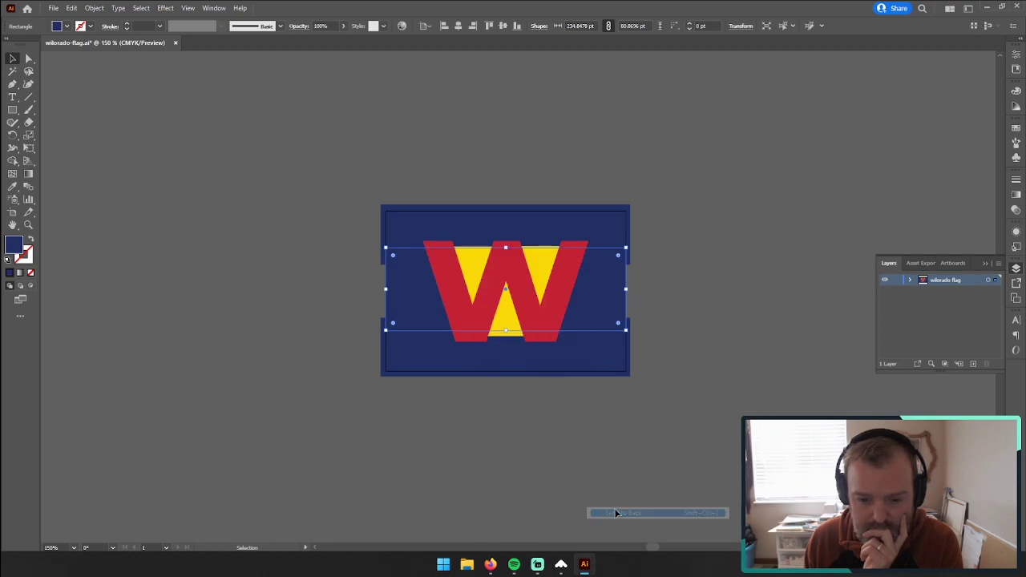
Step: Fill the background rectangle with white, FFFFFF
double_click(14, 245)
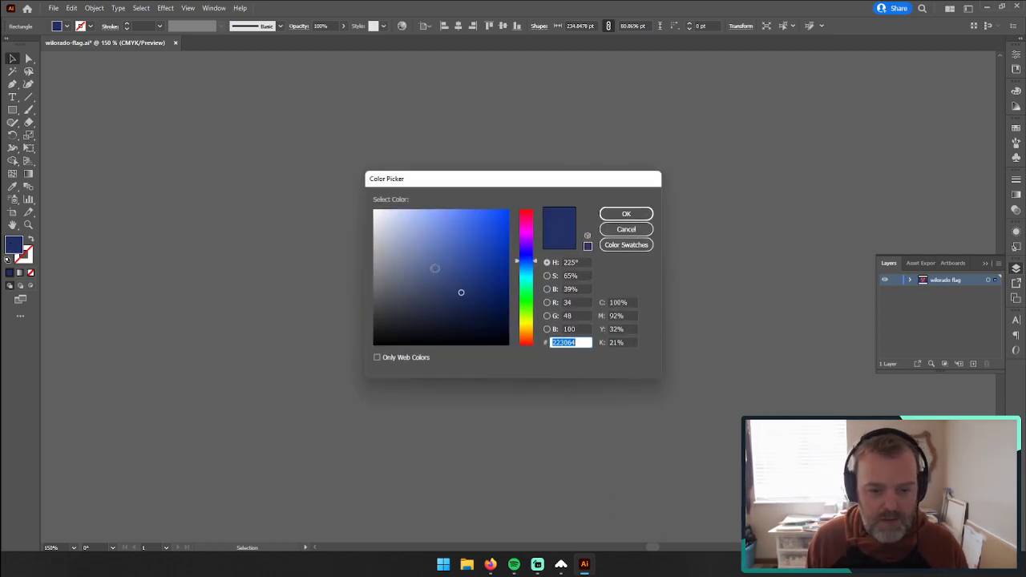
type("FFFFFF")
left_click(609, 217)
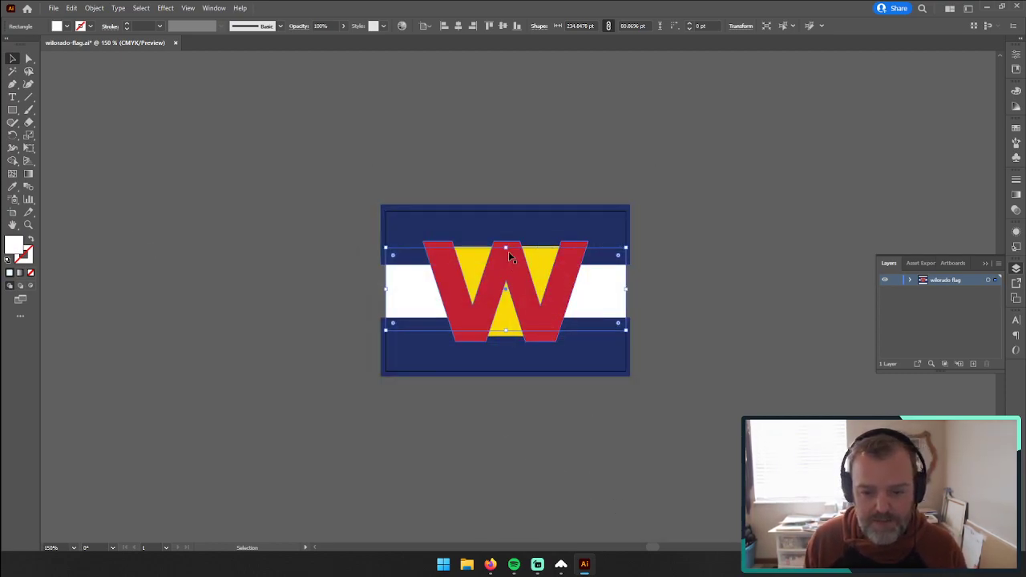
Step: Stretch the white background rectangle past all artboard edges to match the outer edges of the blue stripes
left_click_drag(508, 249, 513, 212)
left_click_drag(506, 329, 503, 372)
left_click_drag(626, 290, 633, 289)
left_click_drag(387, 292, 381, 292)
left_click_drag(506, 207, 509, 204)
left_click_drag(506, 371, 506, 375)
left_click(288, 308)
Step: Check the Save for Web preview of the flag with its white background, and close it
key("ctrl+alt+shift+s")
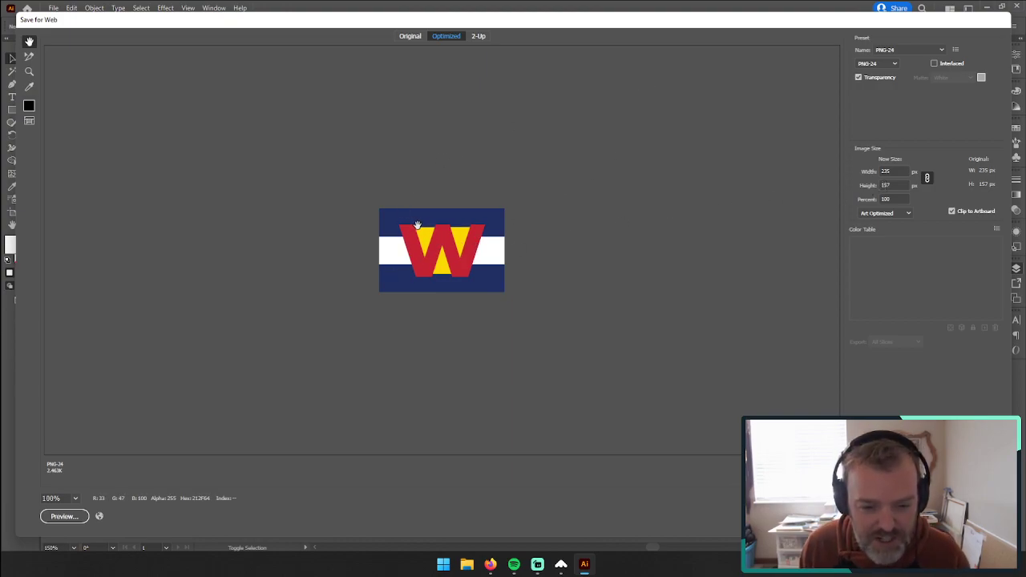
left_click(924, 516)
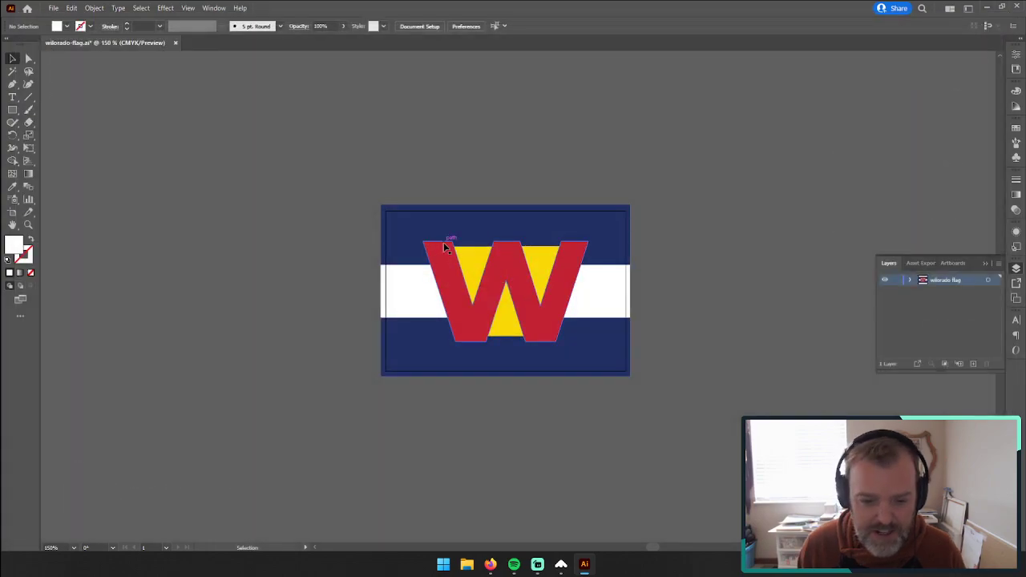
Step: Inside the W group, lower the top edge of the two upper yellow triangles to a height of about 63 pt
left_click(28, 226)
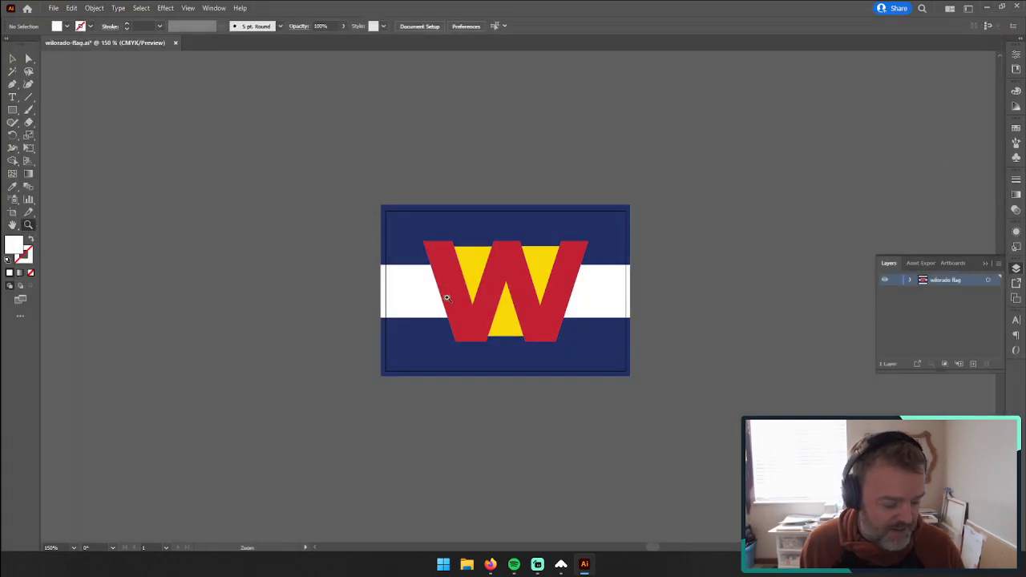
left_click(564, 295)
left_click(407, 274)
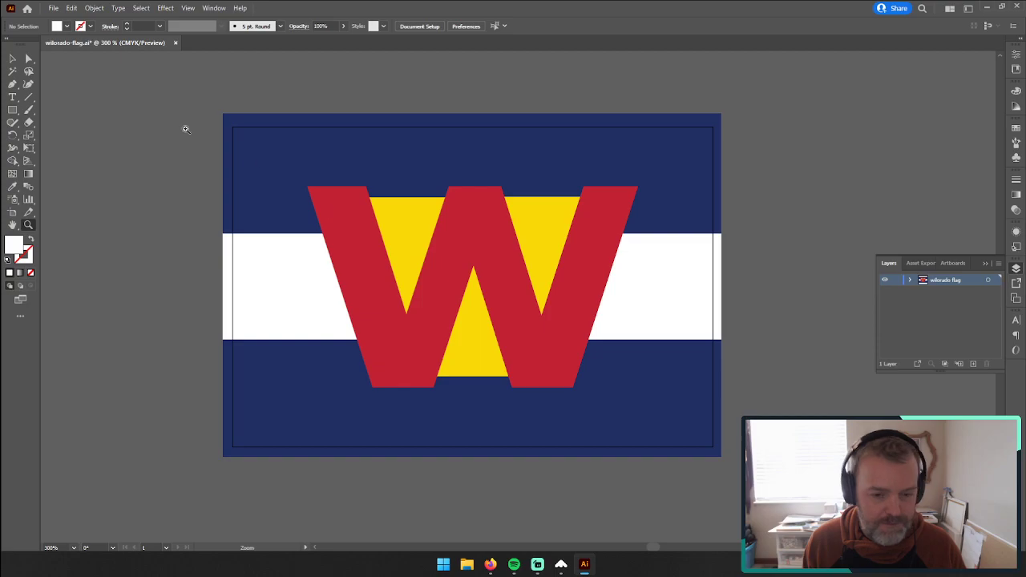
left_click(12, 59)
left_click(394, 225)
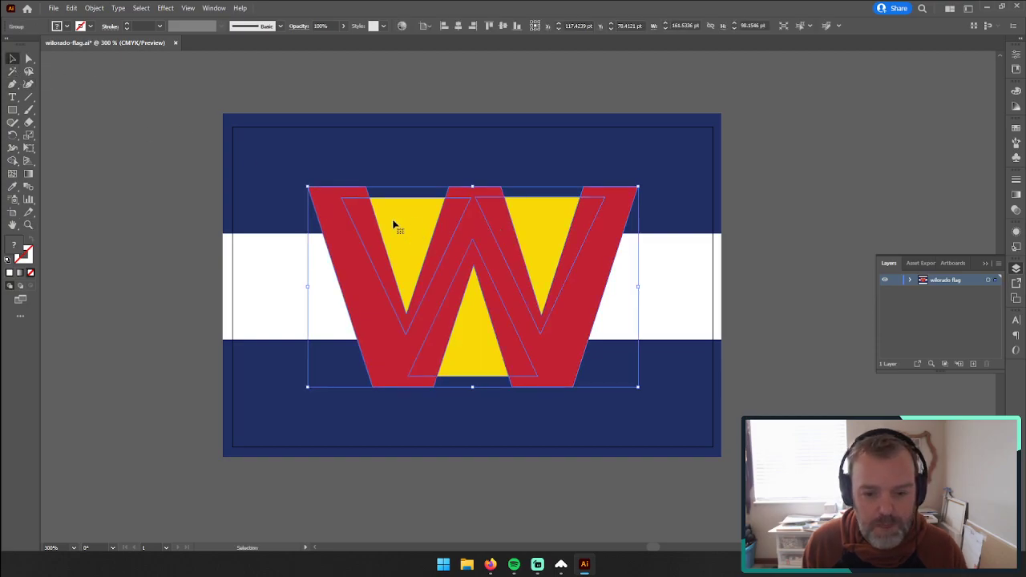
double_click(394, 225)
left_click(425, 202)
left_click_drag(473, 197, 473, 206)
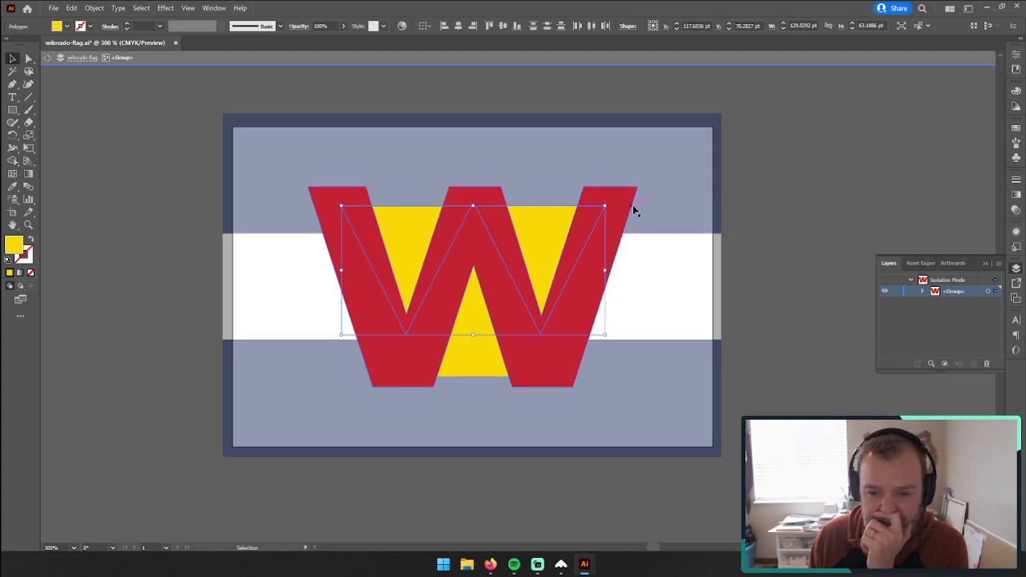
left_click(763, 218)
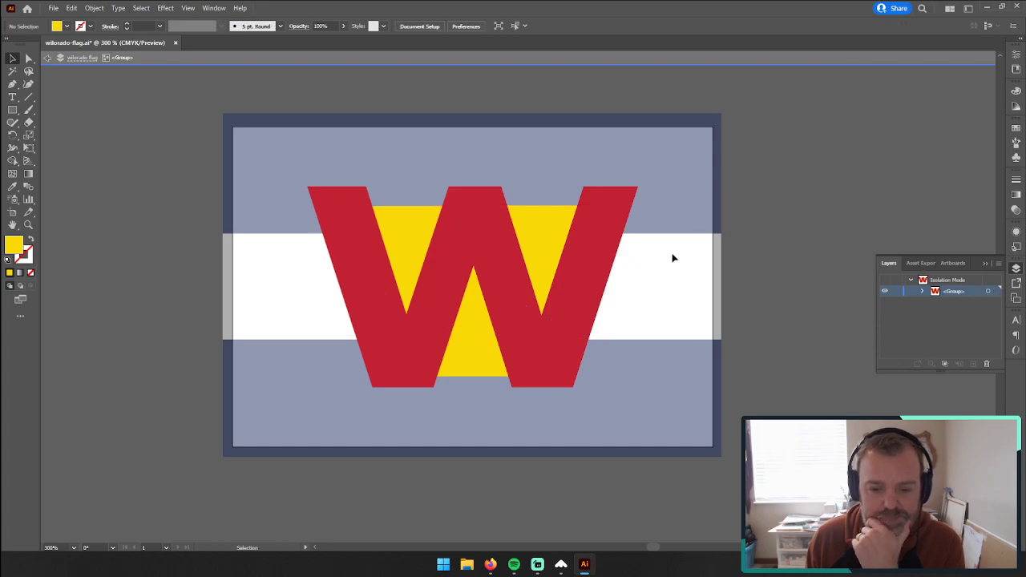
Step: Replace the lower yellow triangle with an upside-down copy of the upper-right triangle, positioned in the W's lower opening
left_click(479, 327)
key("Delete")
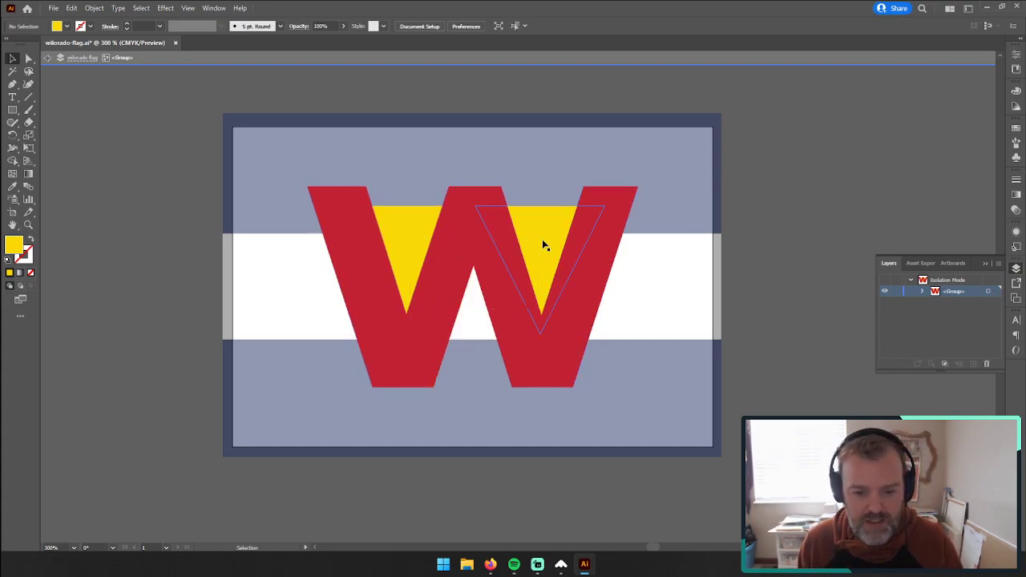
left_click(542, 239)
left_click_drag(542, 239, 450, 253)
left_click_drag(519, 217, 334, 315)
left_click_drag(429, 279, 455, 345)
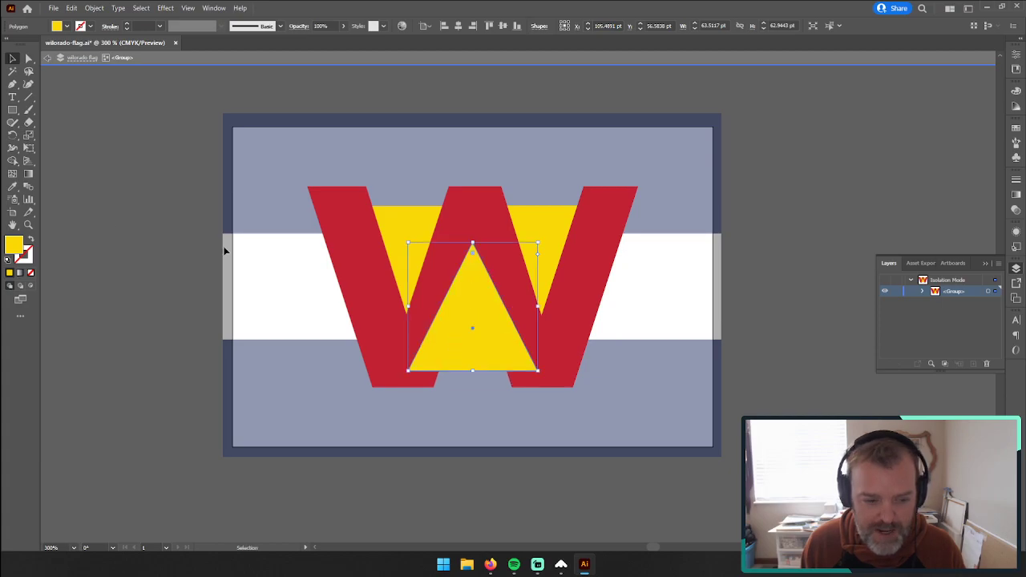
Step: Draw a spacer rectangle about 15 × 9.6 pt between the W's top edge and the top of the upper-left triangle
left_click(29, 226)
left_click(383, 216)
left_click(589, 328)
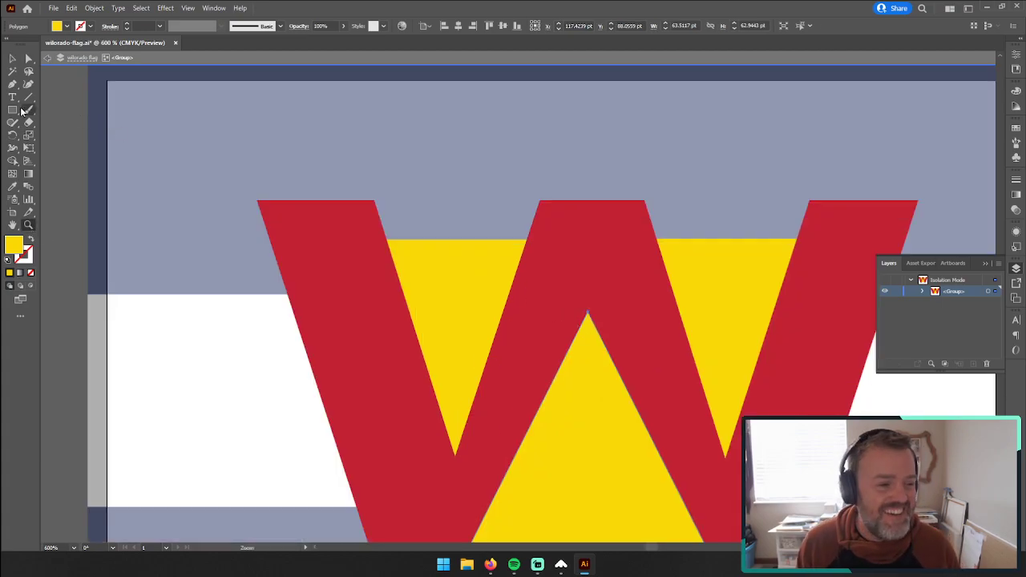
left_click(22, 111)
mouse_move(374, 200)
left_mouse_down()
mouse_move(436, 227)
mouse_move(435, 239)
left_mouse_up()
left_click(13, 59)
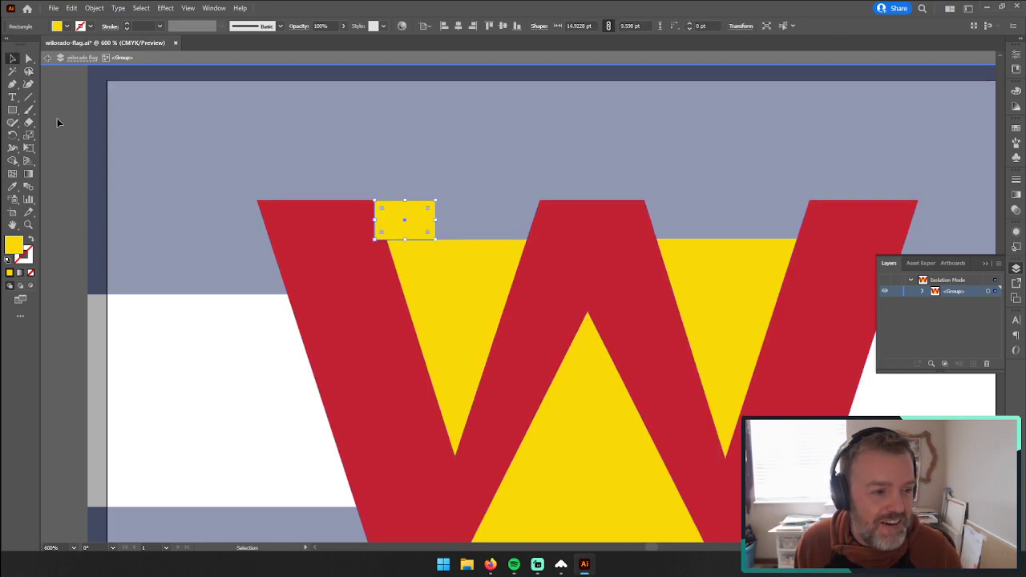
left_click(56, 118)
Step: Copy the spacer rectangle to the W's bottom edge and move the lower triangle up to rest on it
left_click(383, 228)
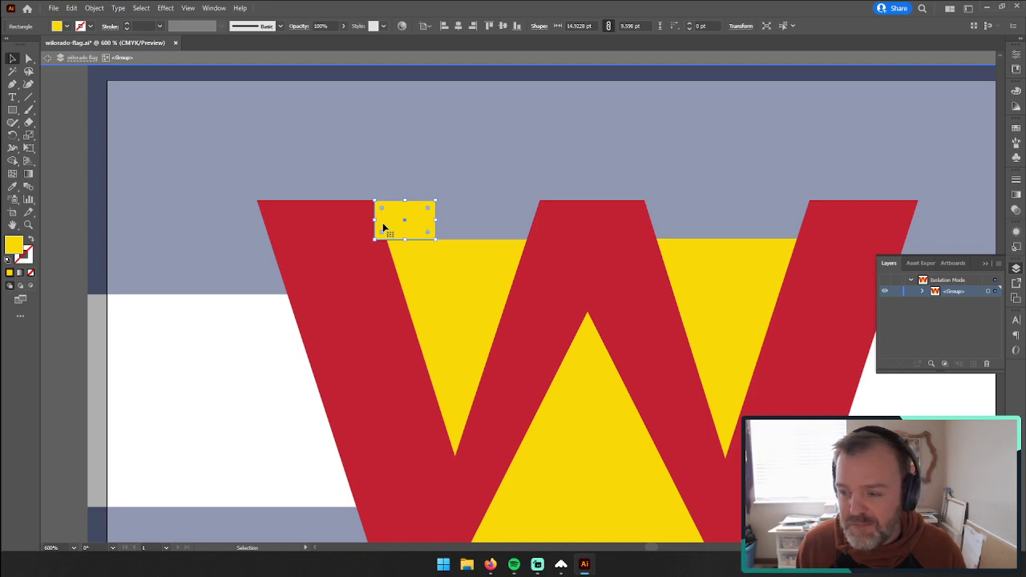
scroll(390, 225, "down", 1)
key("ctrl+c")
key("ctrl+v")
scroll(468, 236, "down", 1)
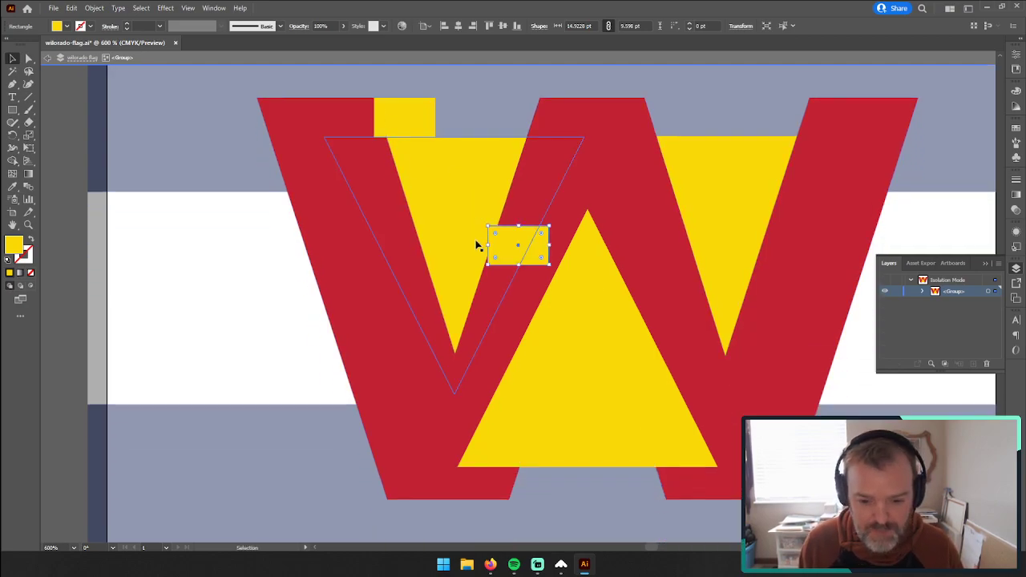
left_click_drag(535, 242, 553, 478)
left_click(11, 59)
left_click_drag(571, 370, 569, 370)
Step: Delete both spacer rectangles and exit the group
left_click(531, 477)
left_click(417, 115, "shift")
key("Delete")
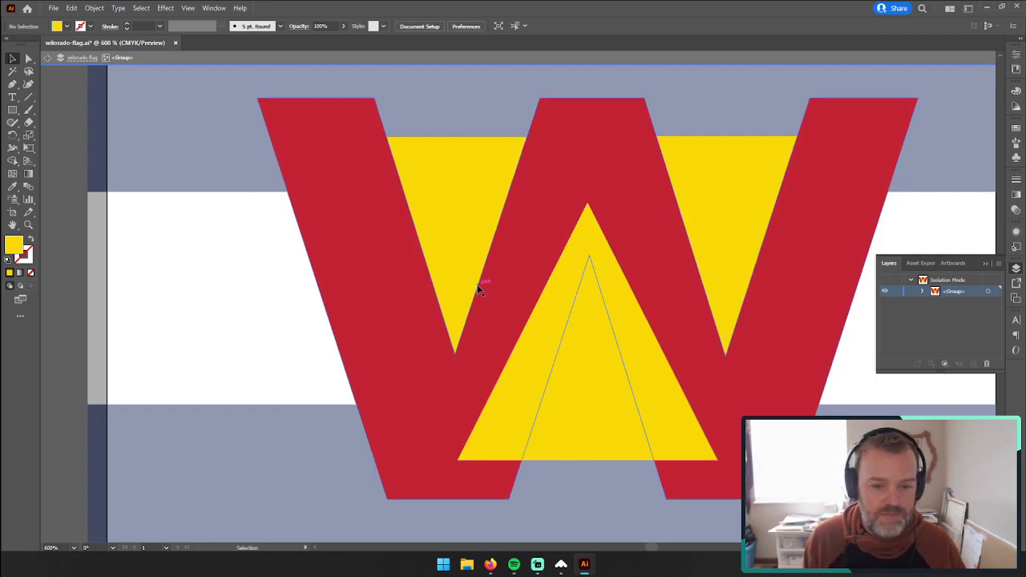
double_click(56, 214)
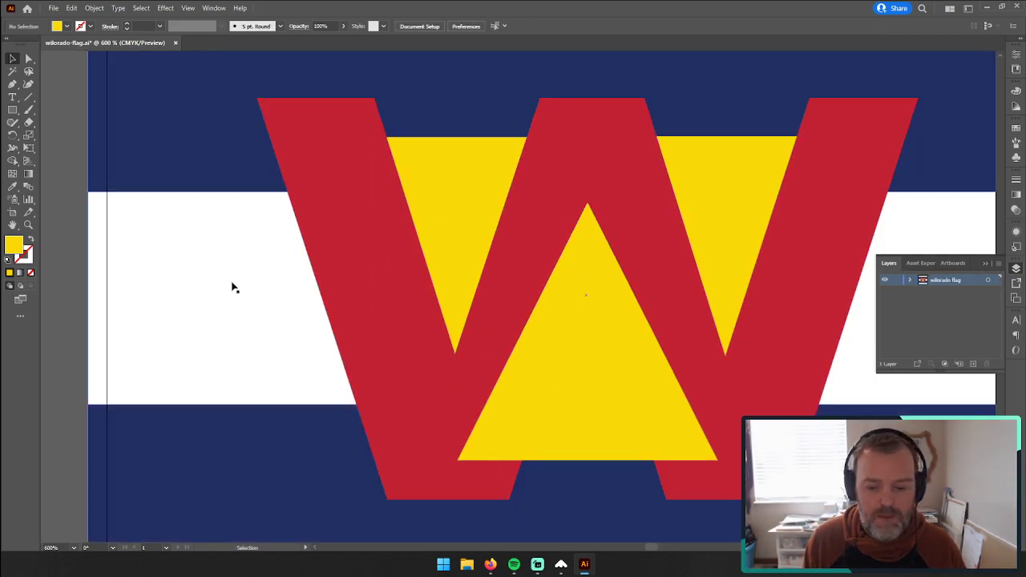
Step: Bring the red W to the front of its group so it covers the triangle edges, and exit isolation mode
left_click(617, 379)
double_click(345, 329)
right_click(345, 329)
left_click(355, 275)
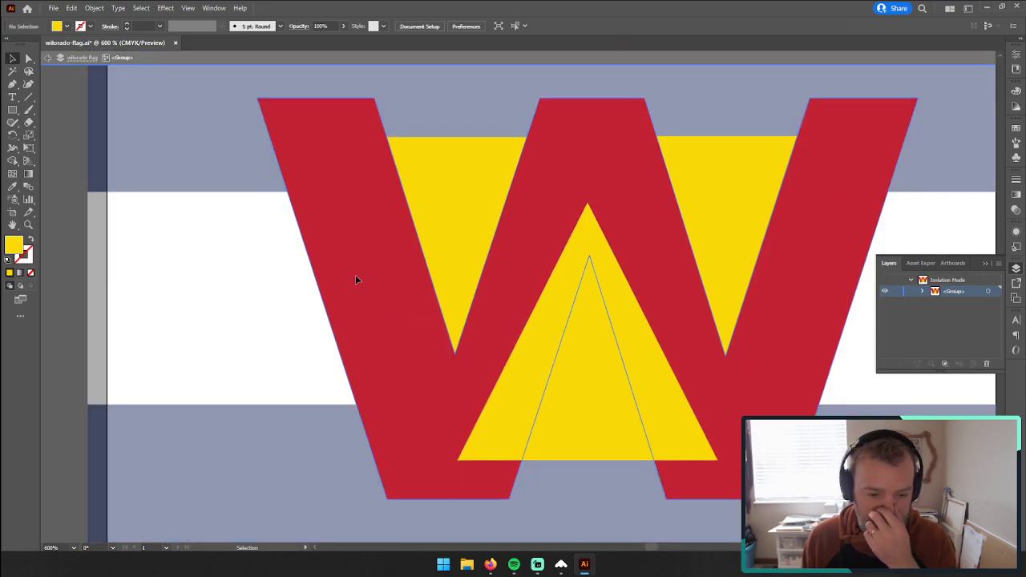
left_click(355, 275)
right_click(356, 275)
mouse_move(401, 425)
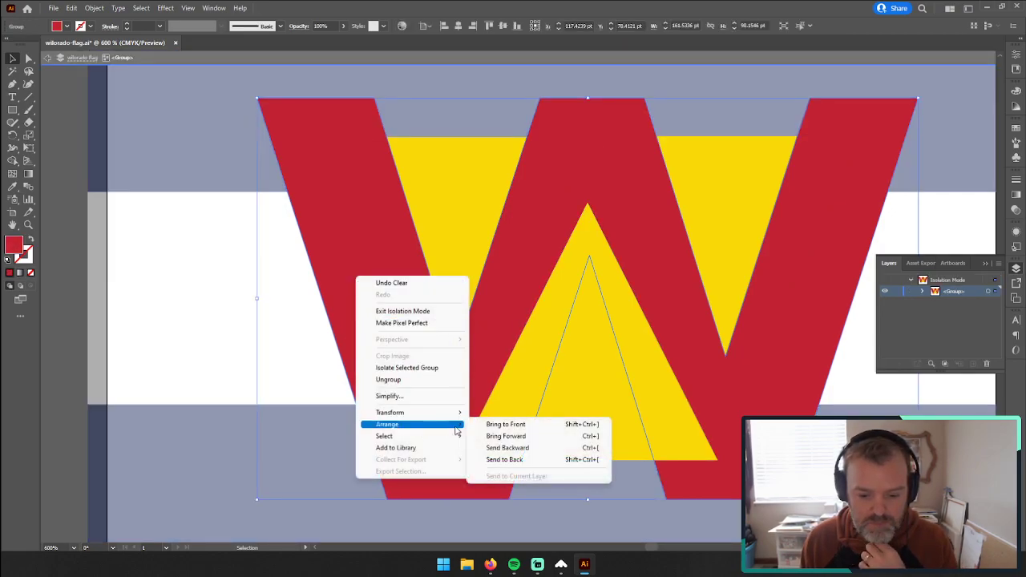
left_click(513, 423)
double_click(68, 232)
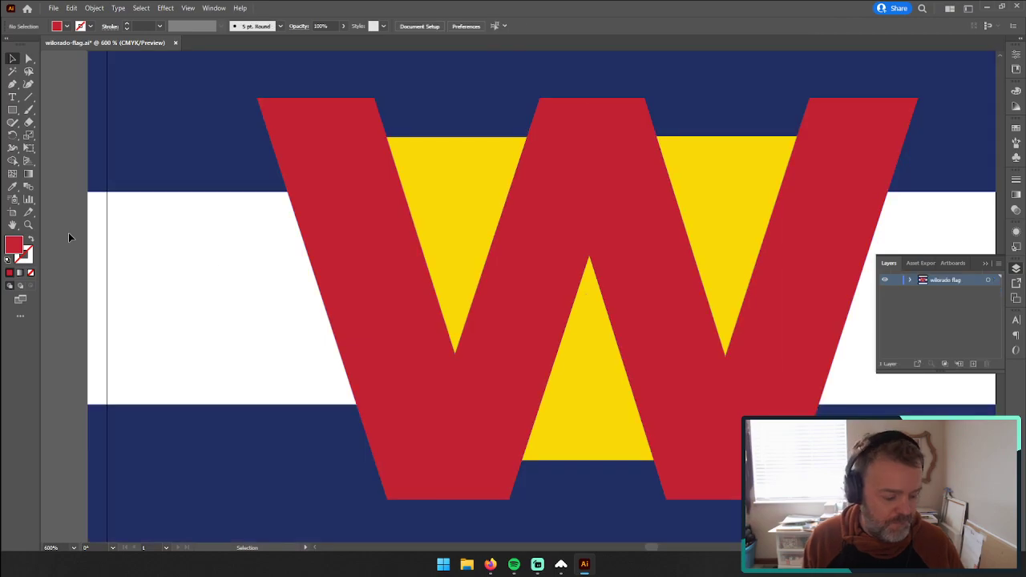
Step: Examine the whole flag logo at several zoom levels to judge how it reads at small and large sizes
key("z")
left_click(558, 305, "alt")
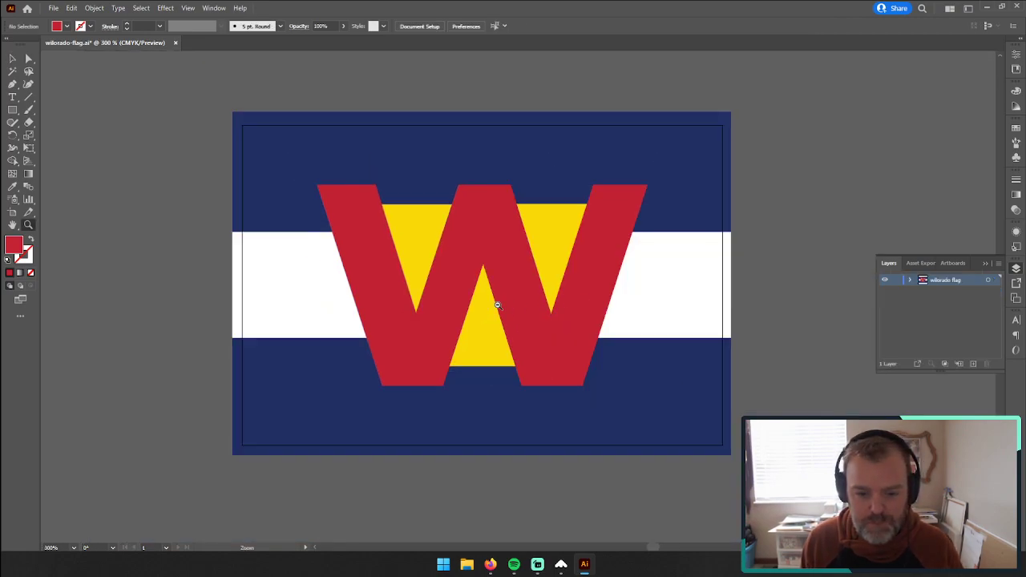
left_click(484, 310, "alt")
left_click(553, 326, "alt")
left_click(536, 317, "alt")
left_click(536, 318, "alt")
left_click(513, 301, "alt")
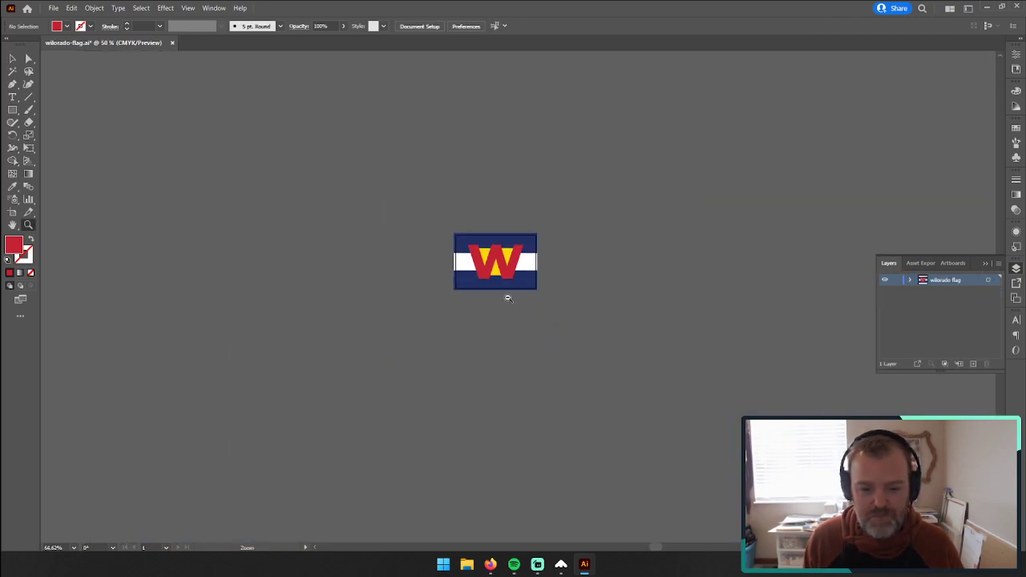
left_click(507, 297, "alt")
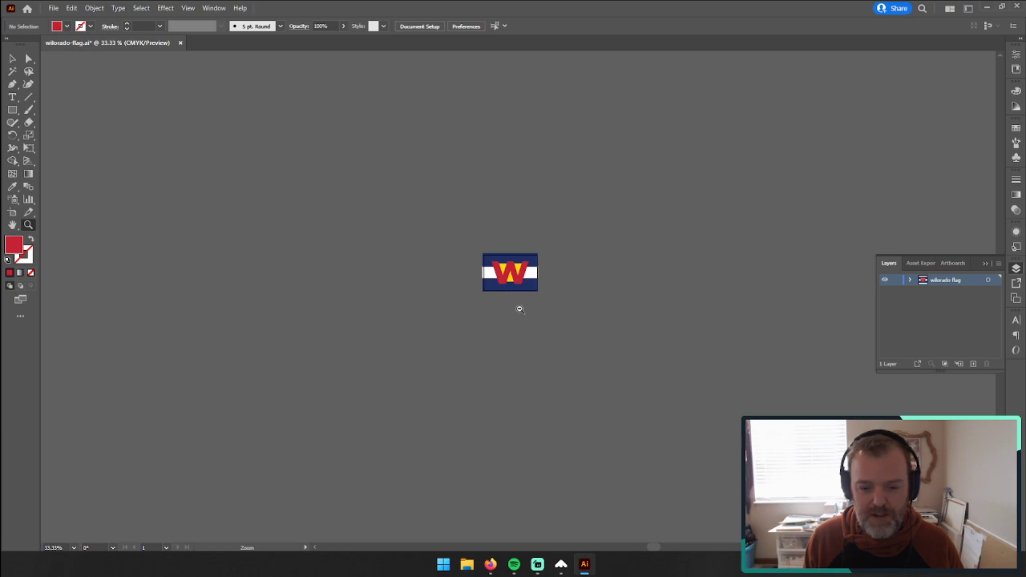
left_click_drag(515, 294, 732, 220)
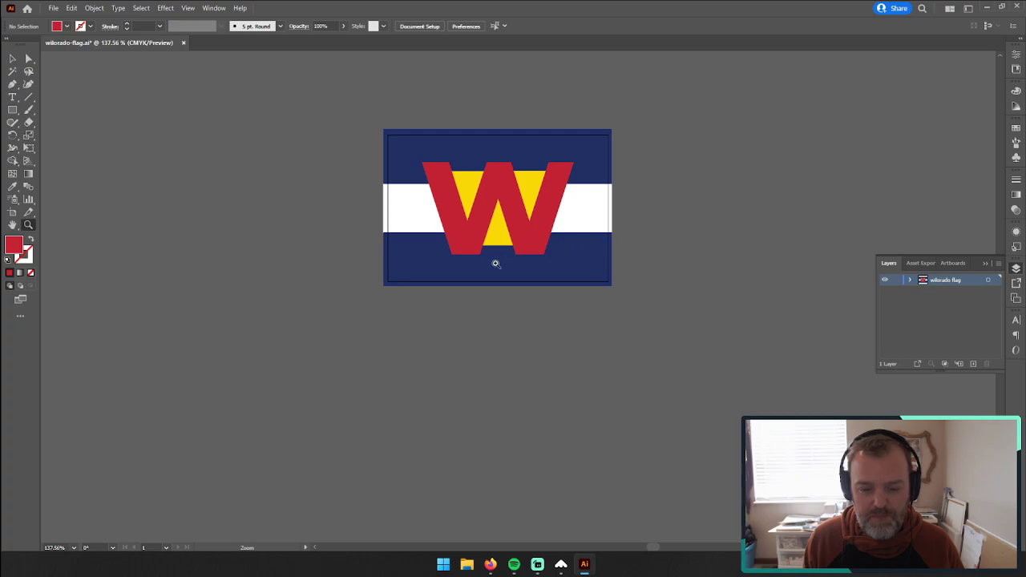
scroll(490, 281, "up", 3)
left_click(489, 281)
left_click(561, 338)
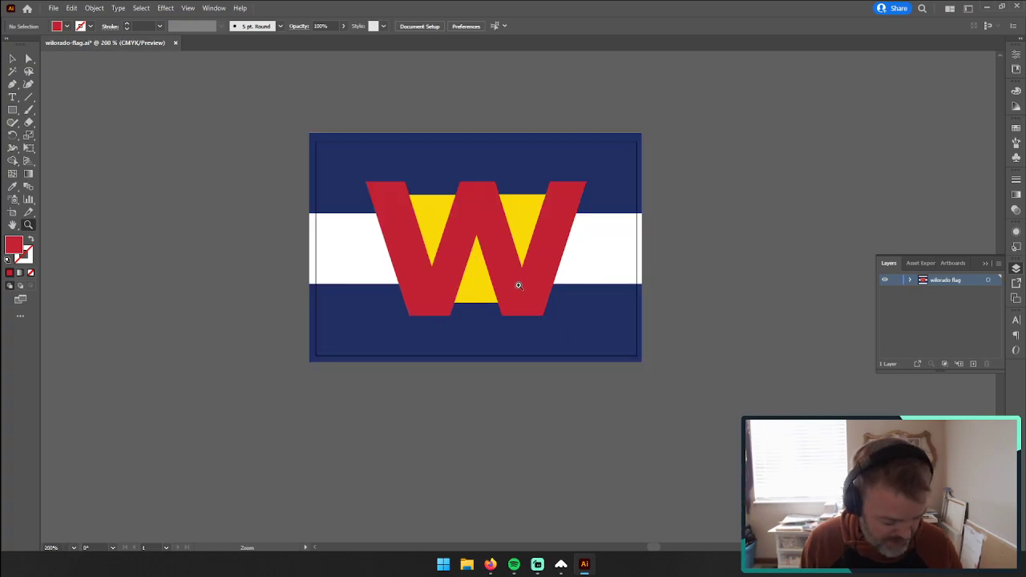
Step: Start a Save for Web export with the image width set to 1400 px and preview the whole flag
key("ctrl+alt+shift+s")
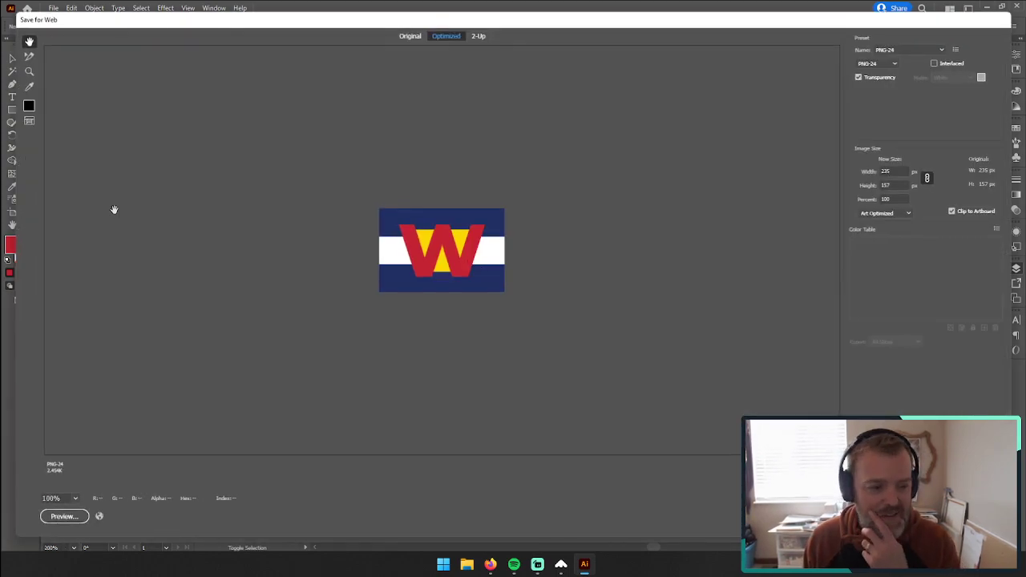
double_click(896, 171)
type("1400")
key("Tab")
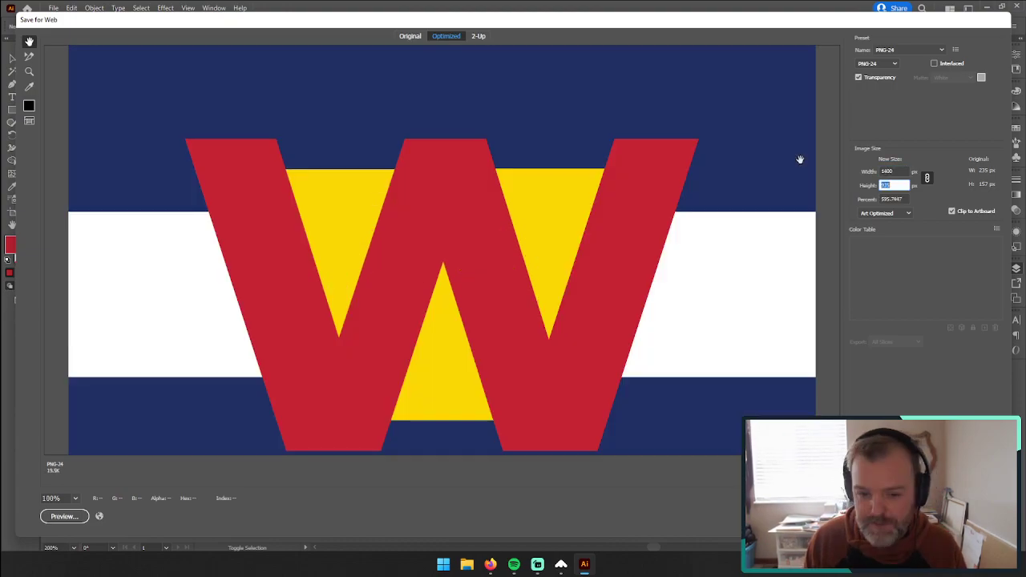
key("z")
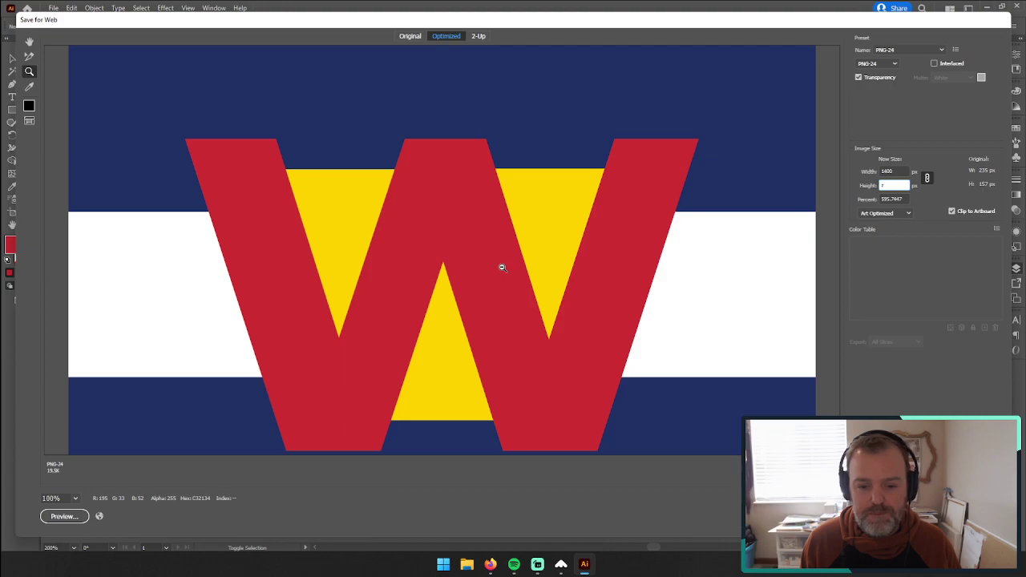
left_click(501, 267, "alt")
Step: Keep PNG-24 as the export format and save the image to the Desktop as wilorado-flag.png
left_click(877, 63)
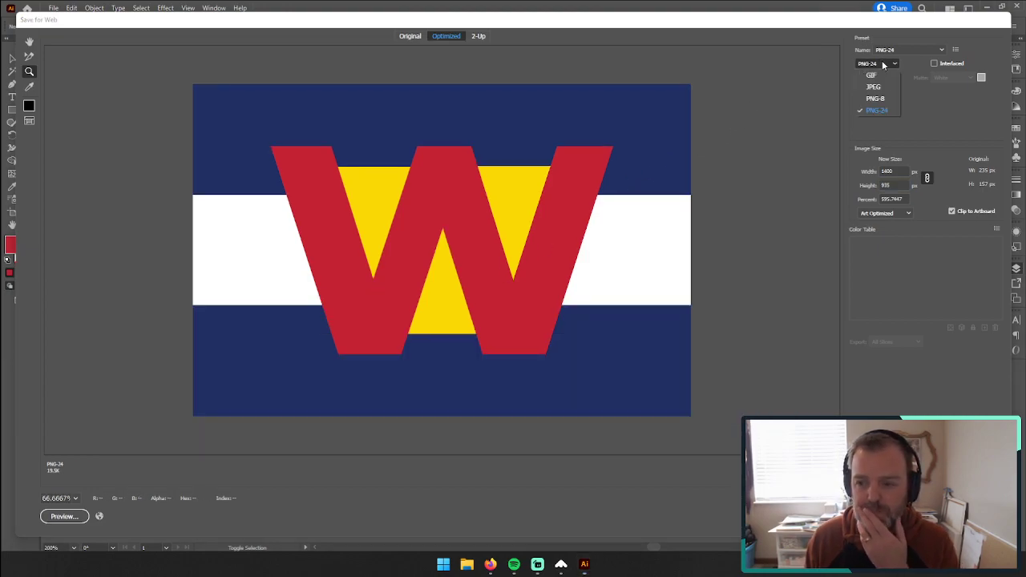
left_click(874, 110)
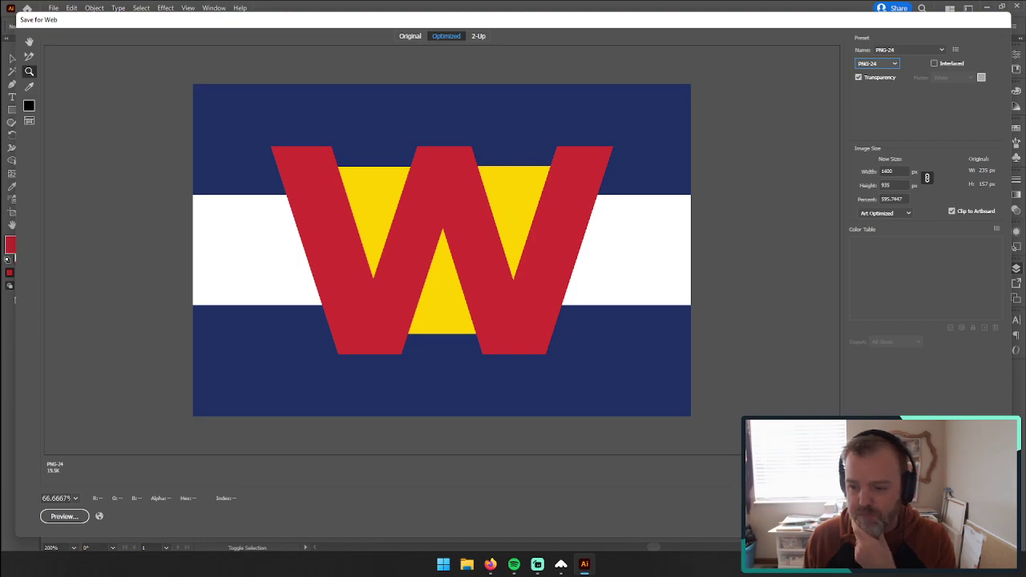
left_click(858, 516)
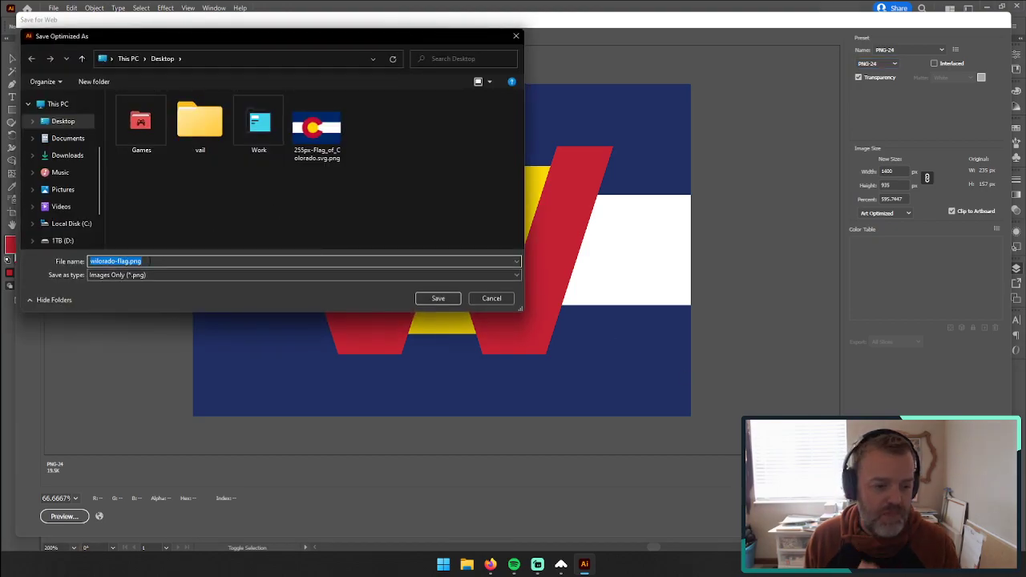
left_click(438, 299)
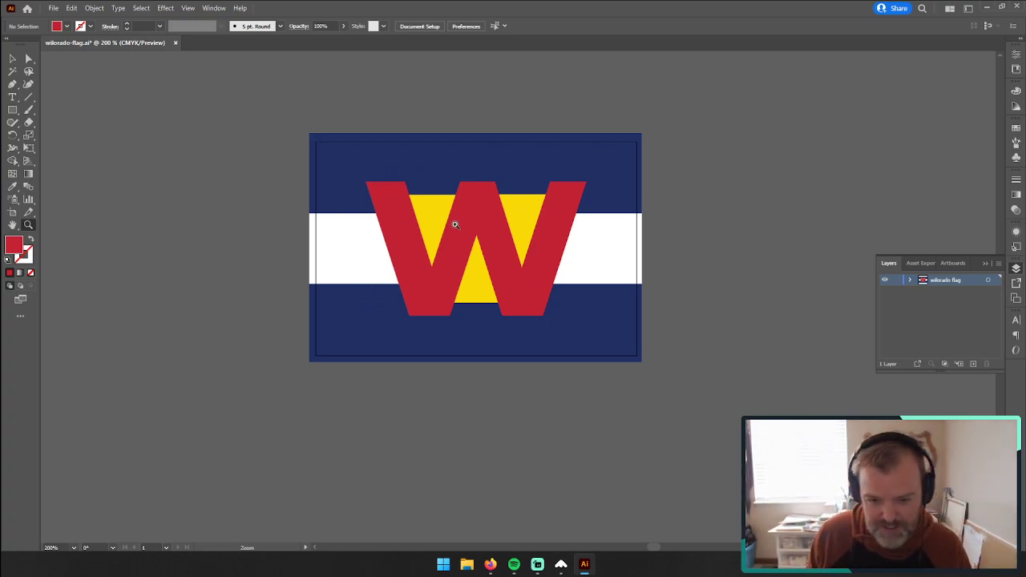
Step: Switch to Firefox to view the Colorado flag image results, and return to Illustrator
mouse_move(492, 564)
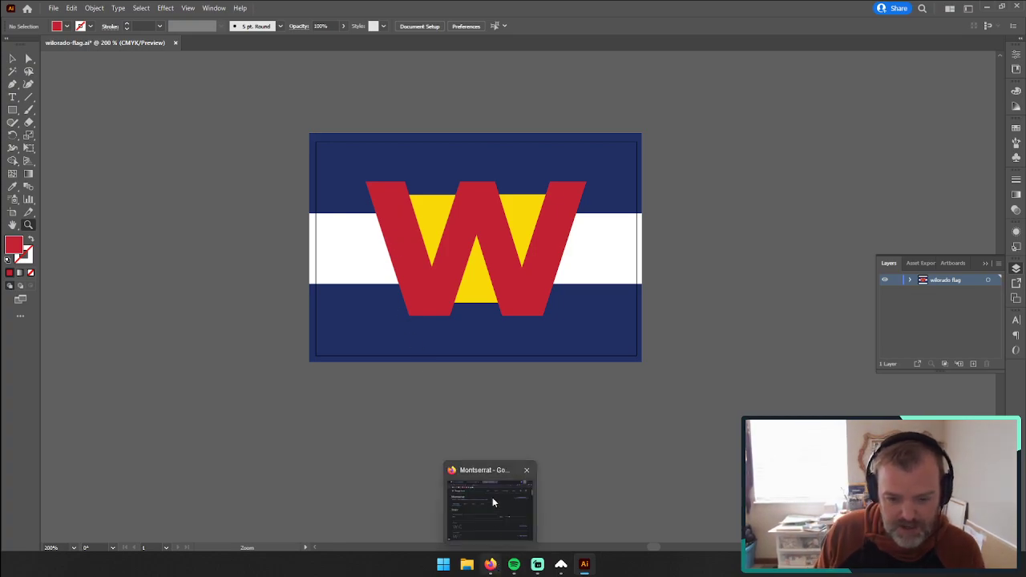
left_click(492, 566)
left_click(121, 39)
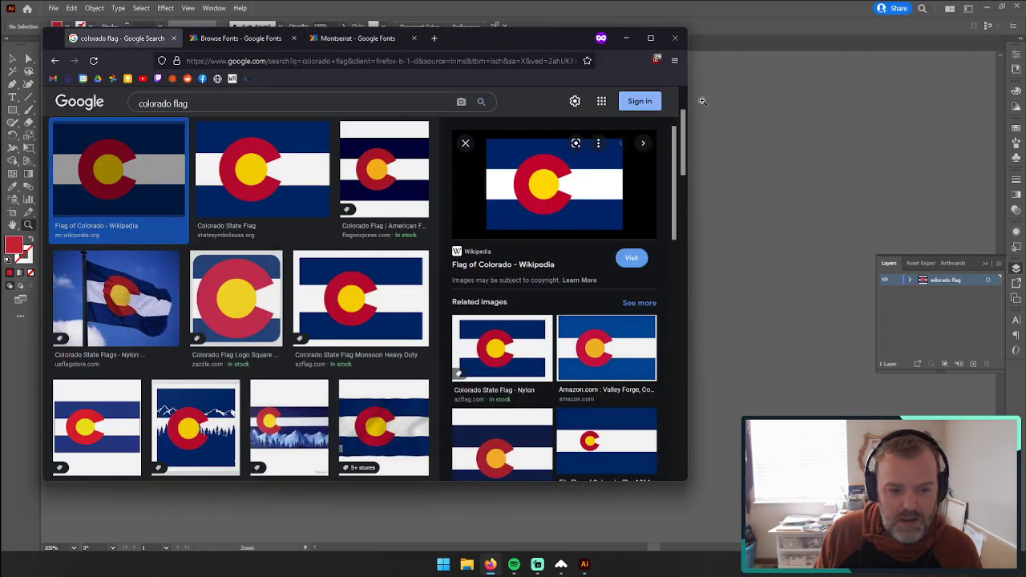
left_click(704, 34)
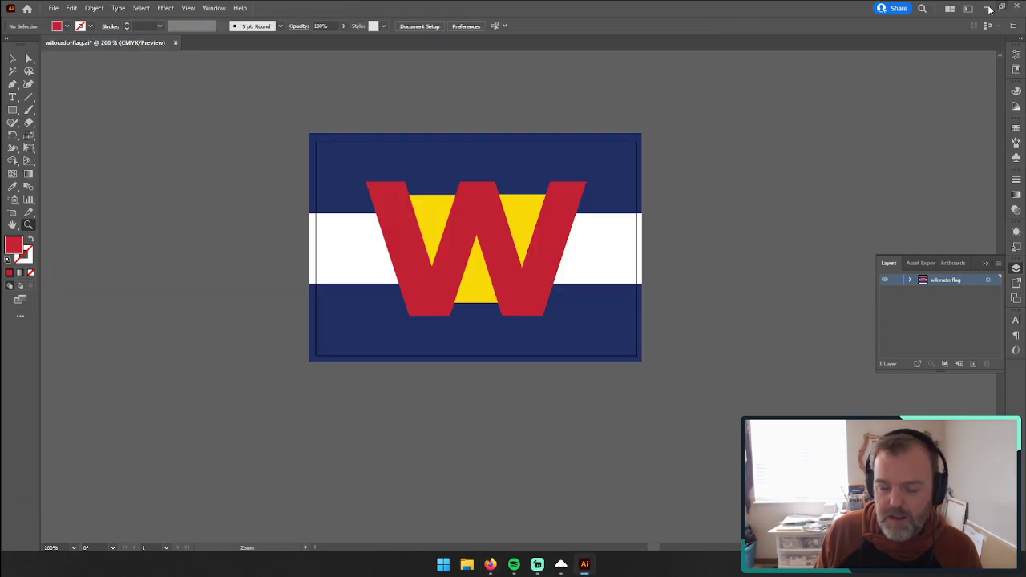
Step: Try narrowing the W and its triangles horizontally with the left edge fixed, and undo the change
left_click(12, 58)
left_click_drag(344, 94, 565, 363)
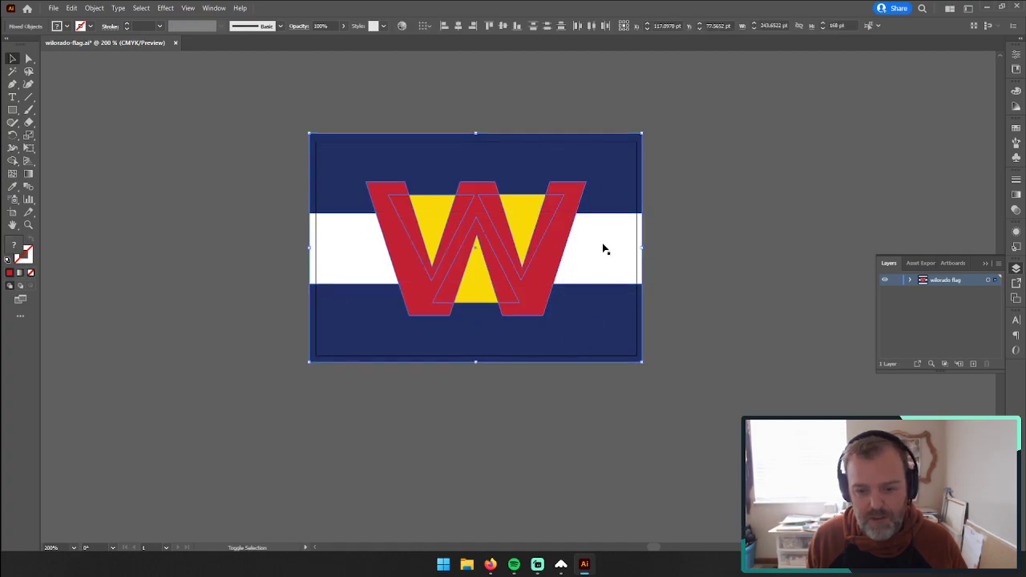
left_click_drag(583, 247, 530, 247)
left_click(764, 260)
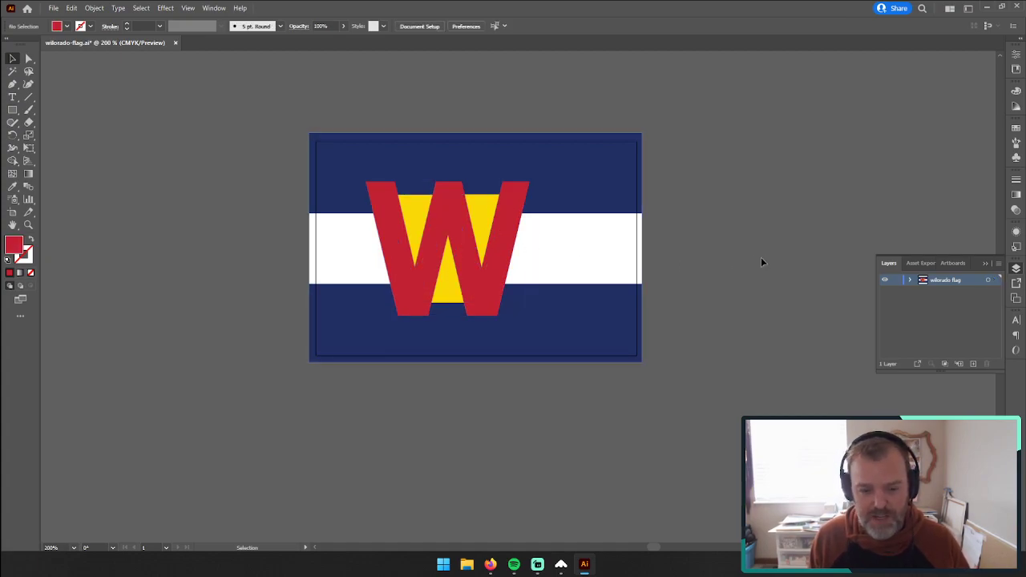
key("ctrl+z")
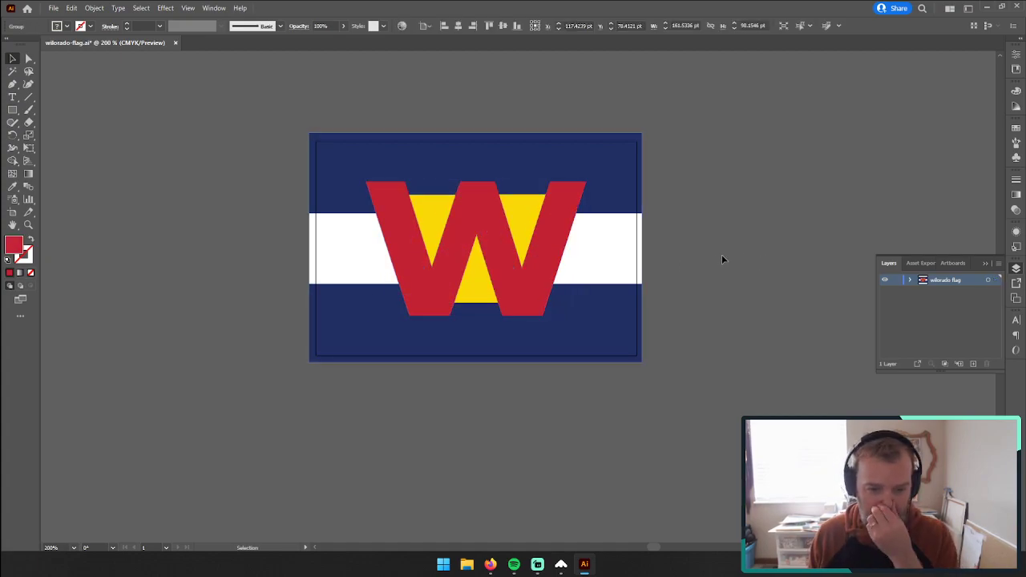
left_click(721, 256)
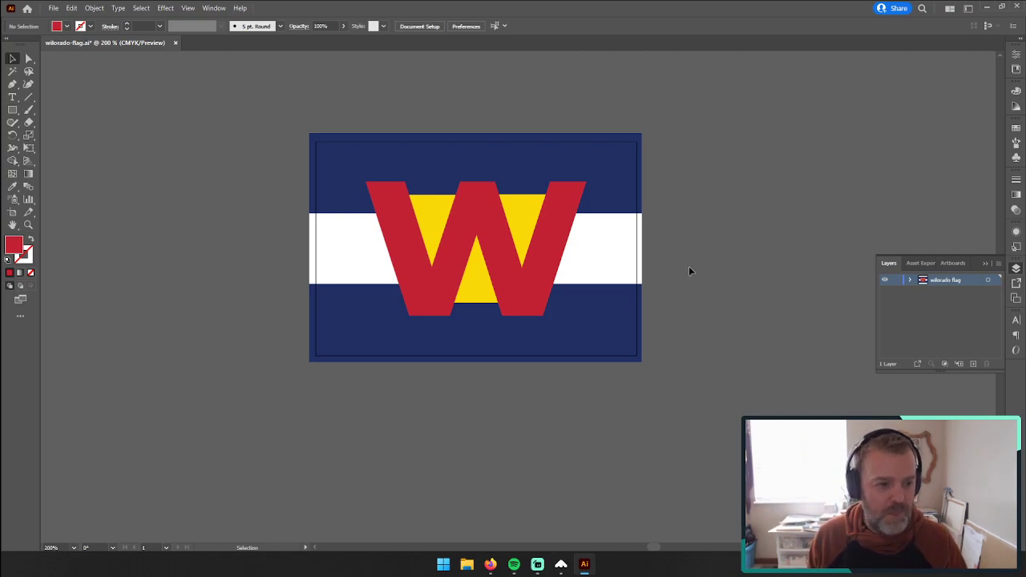
Step: Save the flag document and stop the prompt about saving to the computer or Creative Cloud from showing again
key("v")
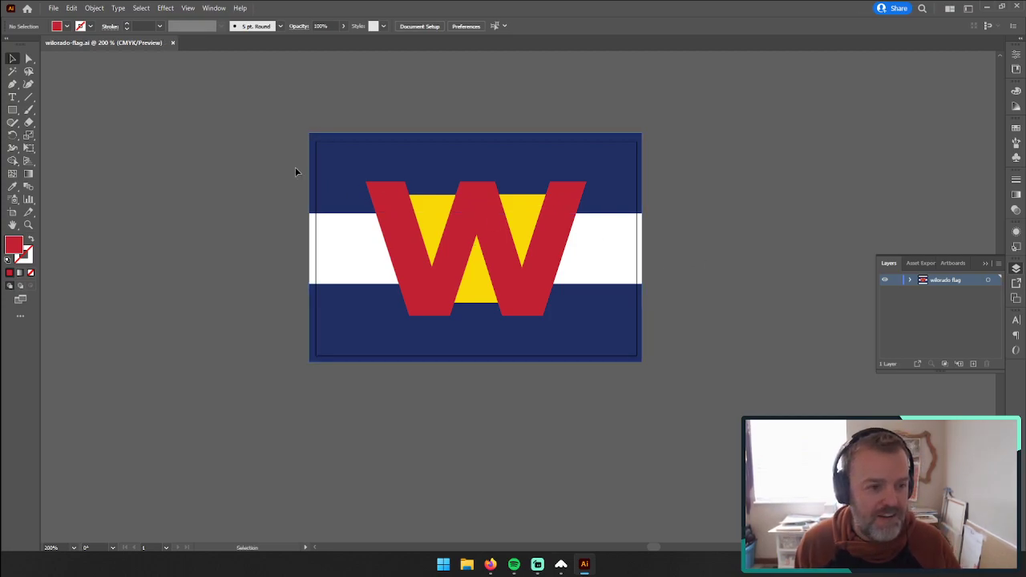
key("ctrl+shift+s")
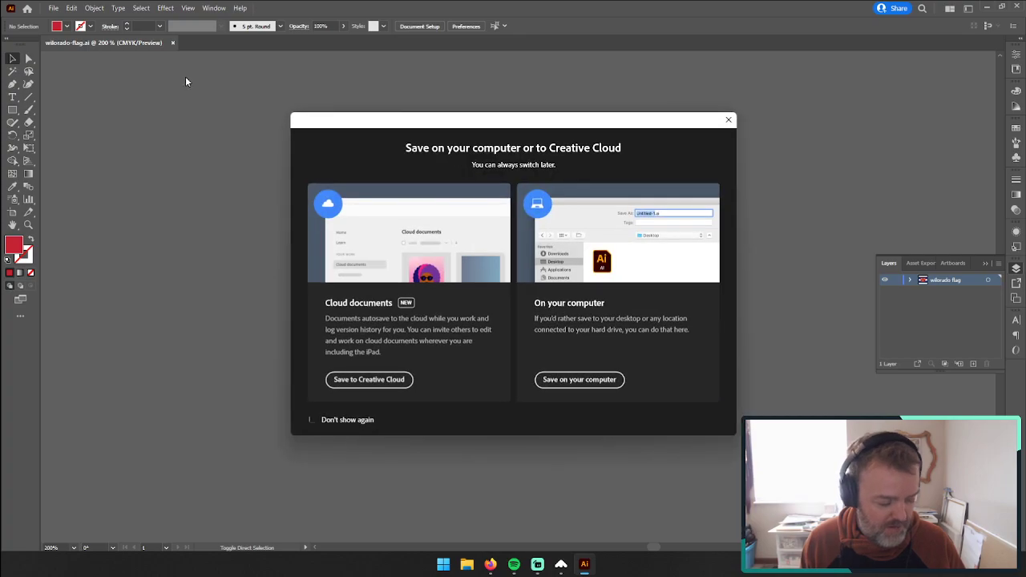
left_click(344, 422)
left_click(728, 119)
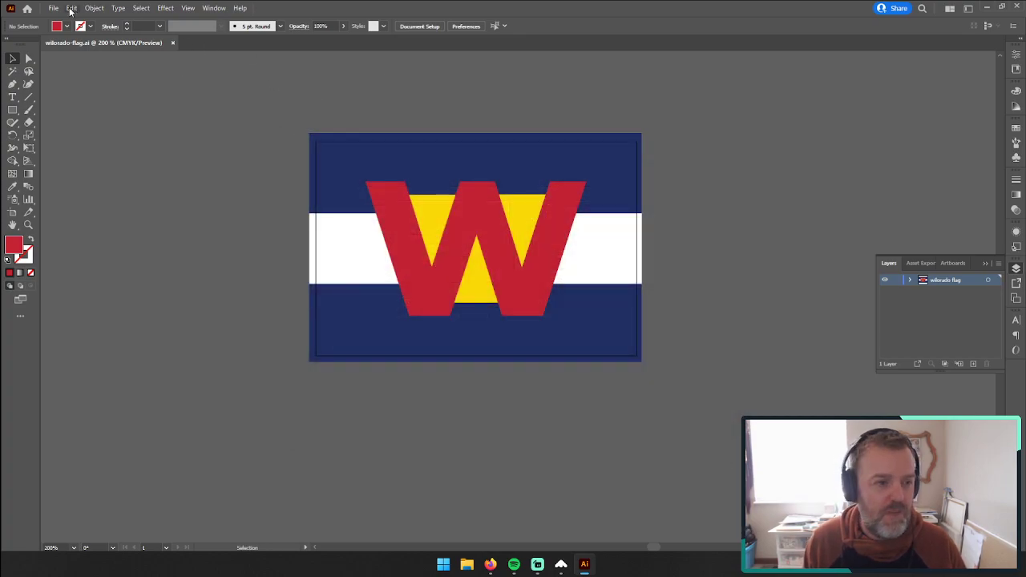
Step: Create a new landscape document from the Letter preset with pixels as the unit
left_click(54, 8)
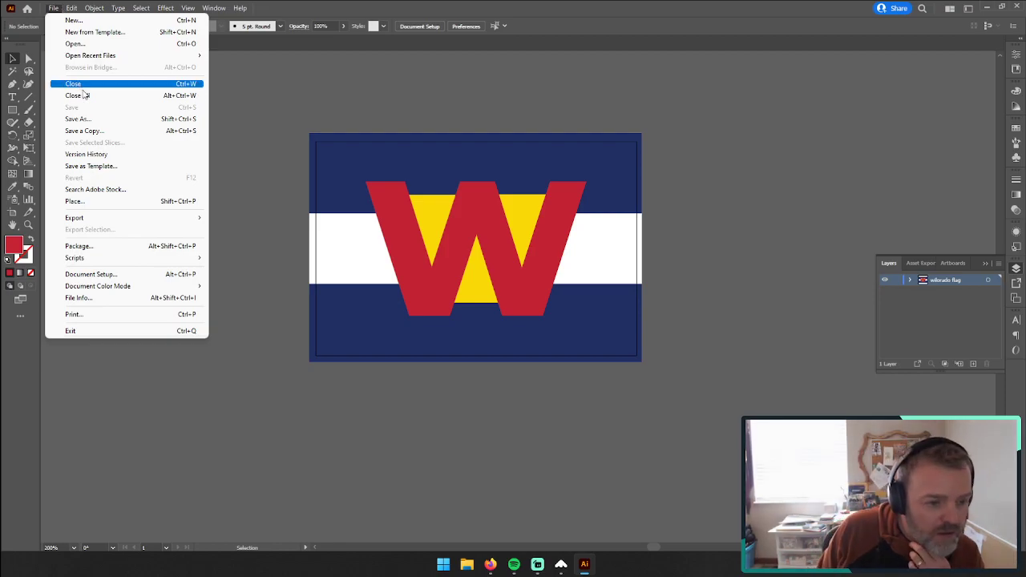
left_click(117, 20)
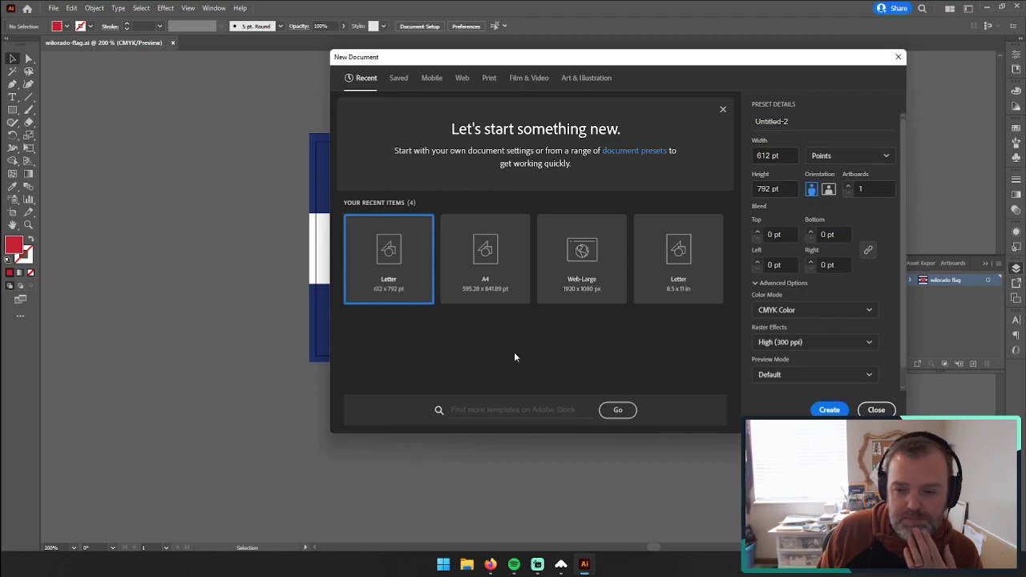
left_click(849, 159)
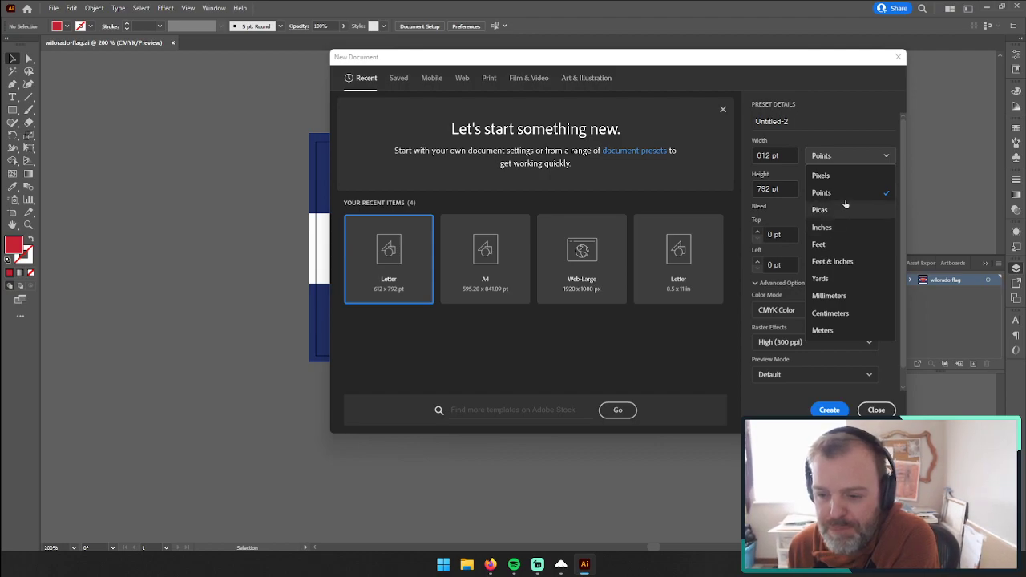
left_click(824, 176)
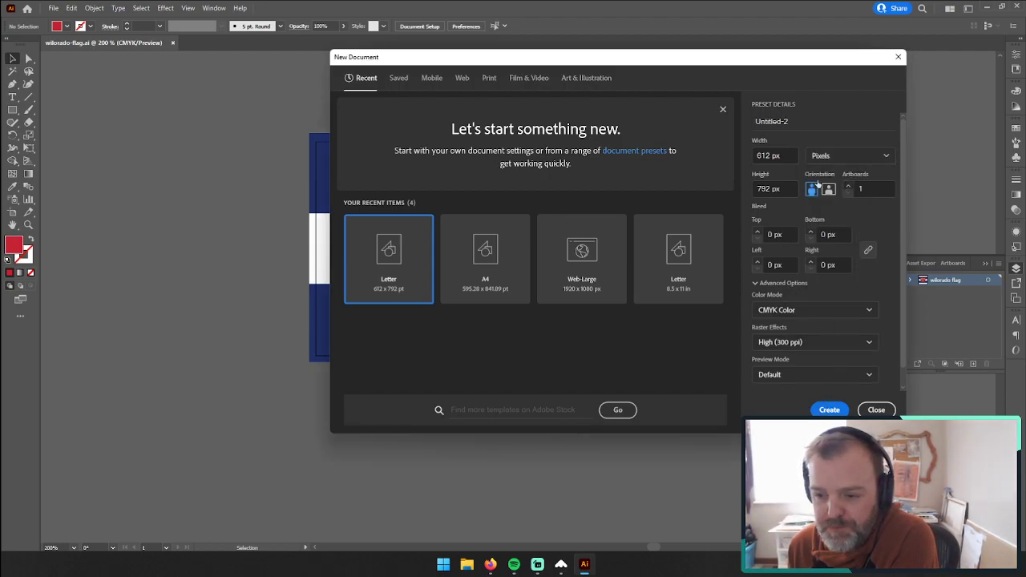
left_click(828, 189)
left_click(822, 410)
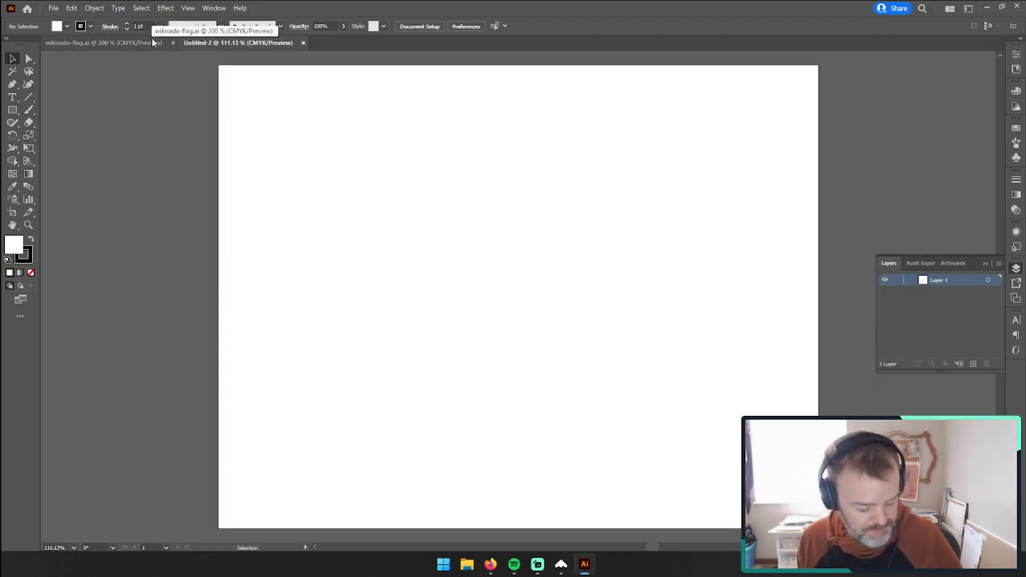
Step: Start saving the new document with the name vailentinesday and choose to store it on the computer
key("ctrl+s")
type("valient")
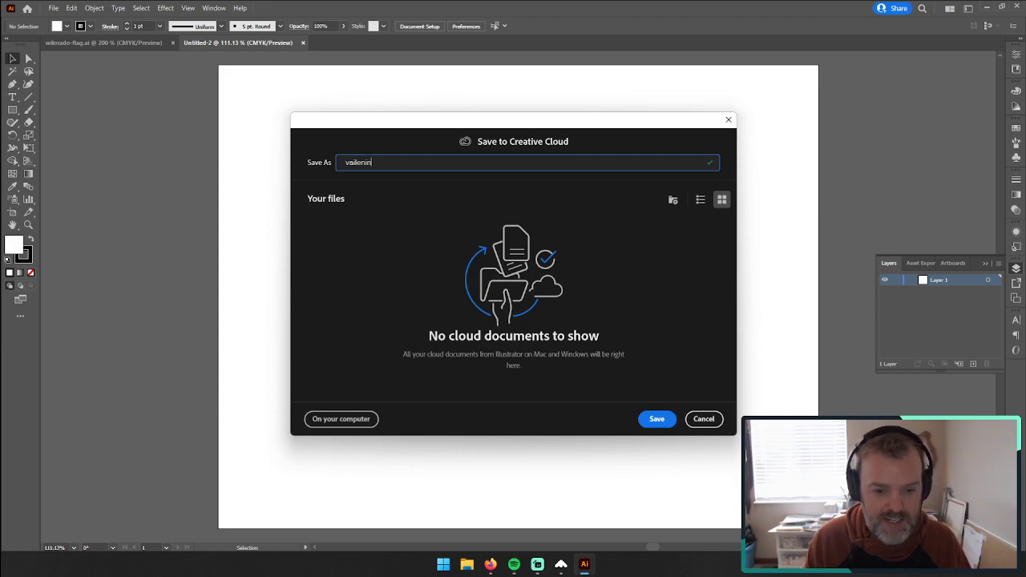
type("inesday")
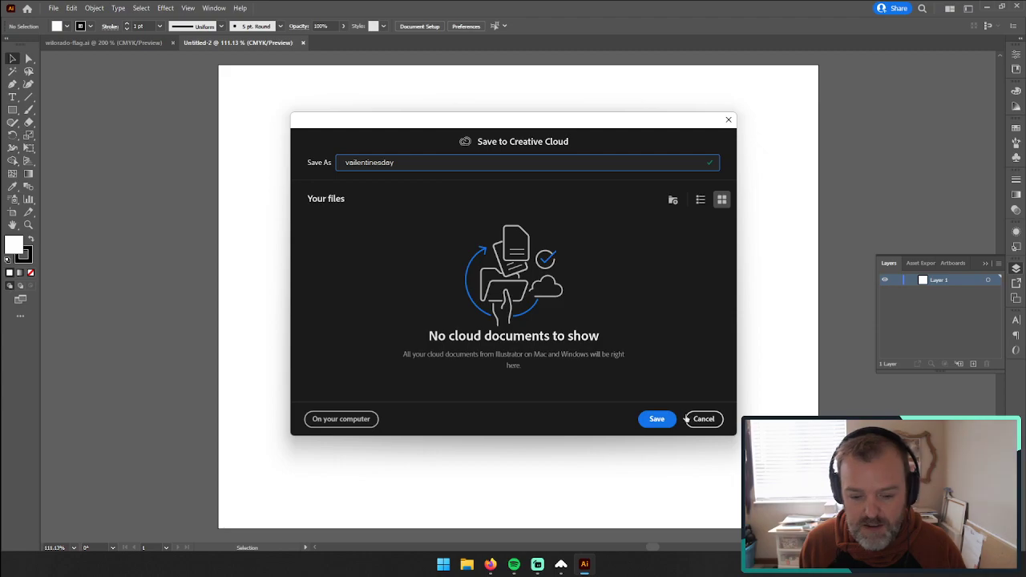
left_click(336, 422)
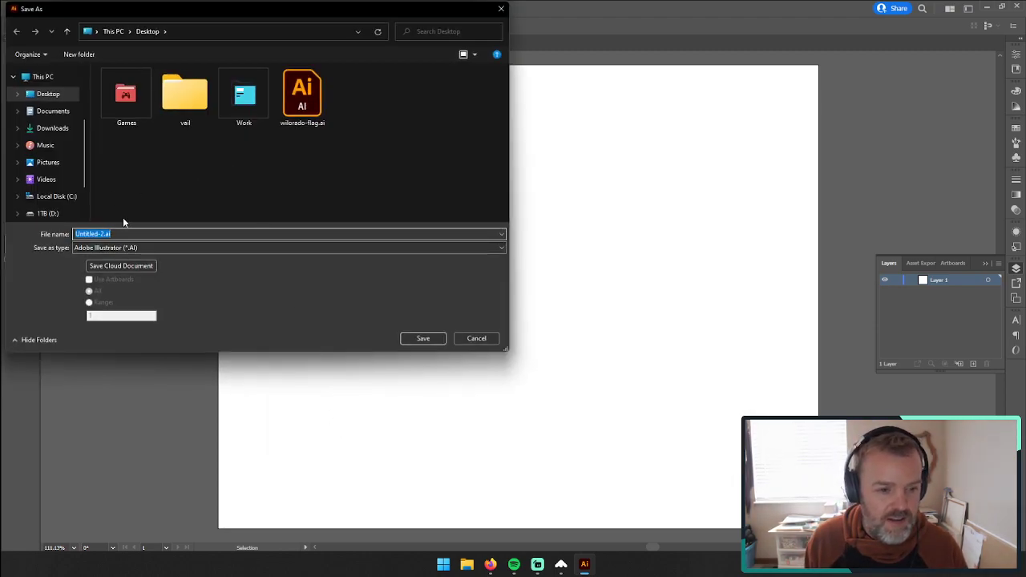
Step: Save the document as vailentinesdaycard.ai in the Desktop folder vail > Photos > valentine, accepting the default Illustrator options
double_click(178, 103)
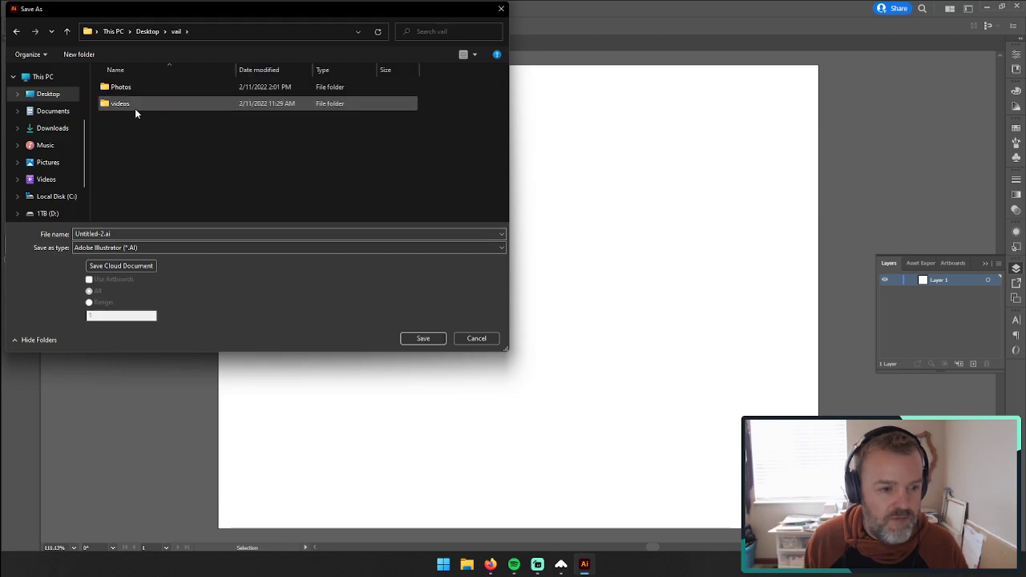
double_click(132, 88)
double_click(121, 170)
left_click(100, 233)
left_click(108, 233)
left_click_drag(107, 234, 75, 233)
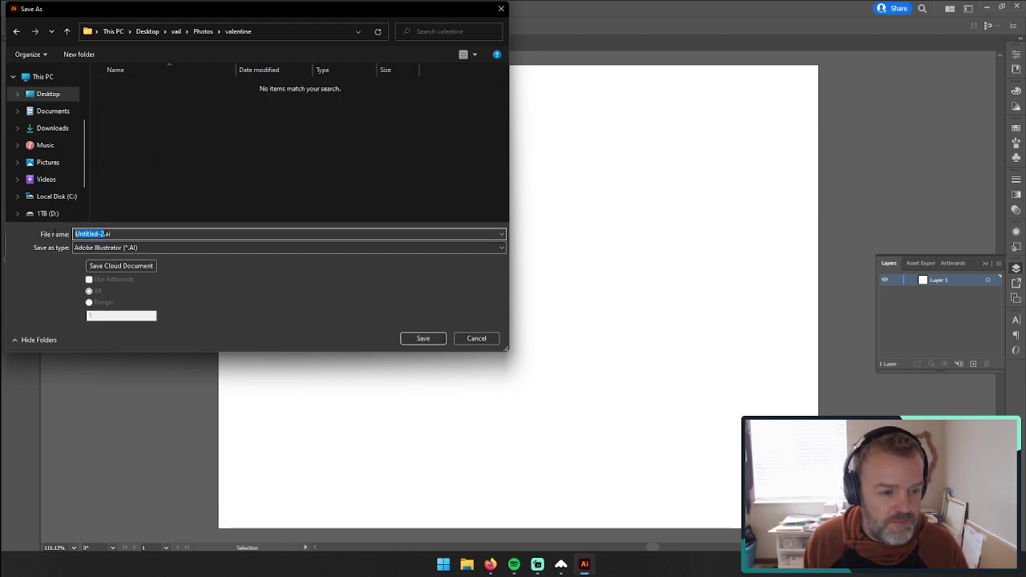
type("vale")
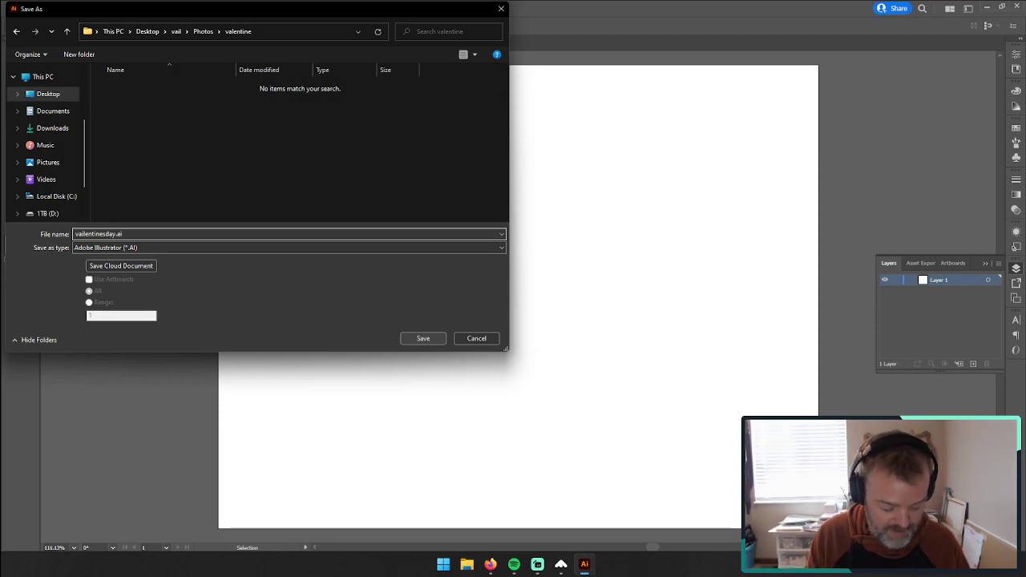
left_click(423, 337)
left_click(757, 339)
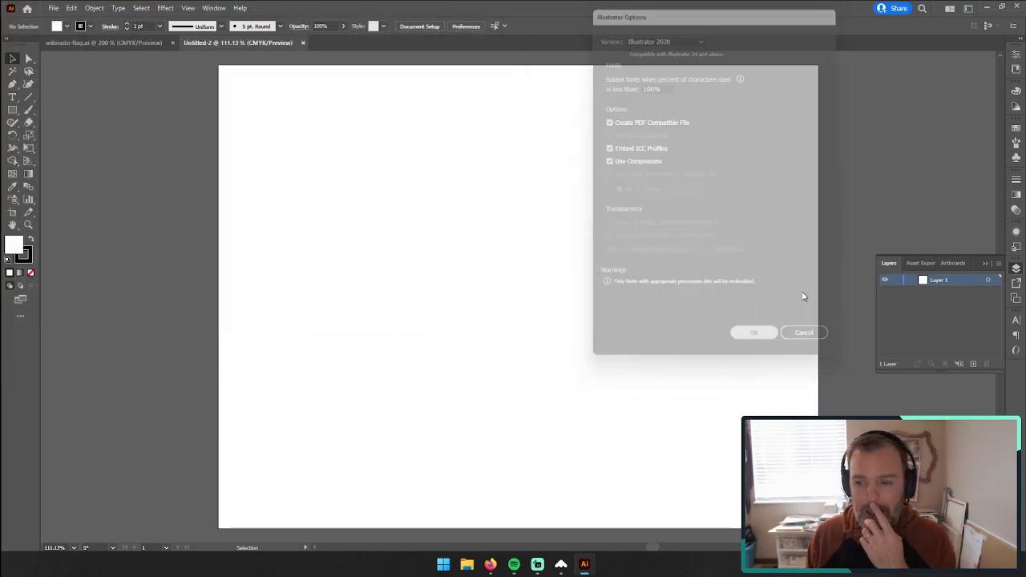
Step: Restore the Illustrator window to a smaller size, close the browser behind it, and move Illustrator across the freed desktop
left_click(1001, 7)
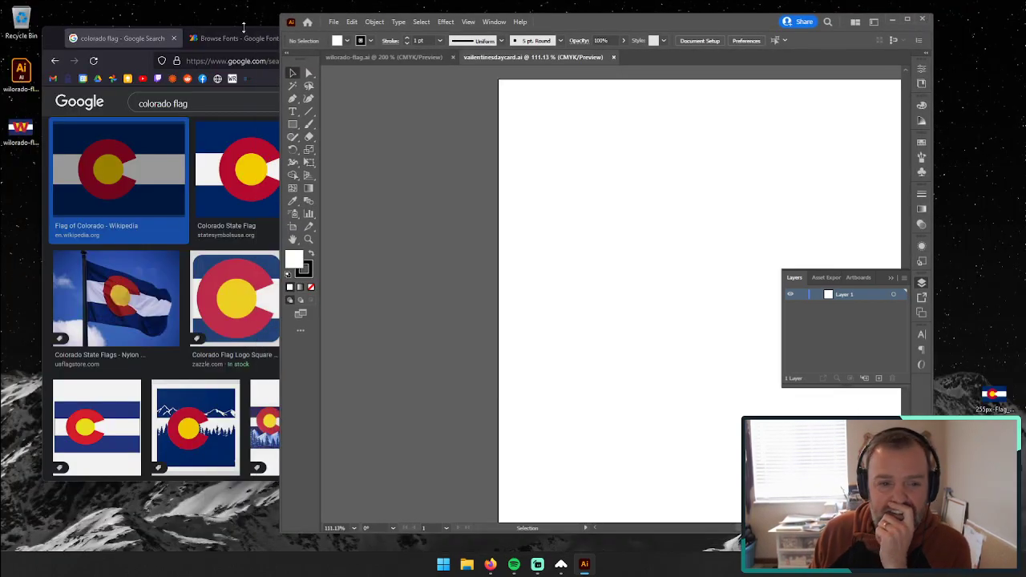
left_click(169, 40)
left_click(633, 38)
left_click_drag(648, 18, 407, 13)
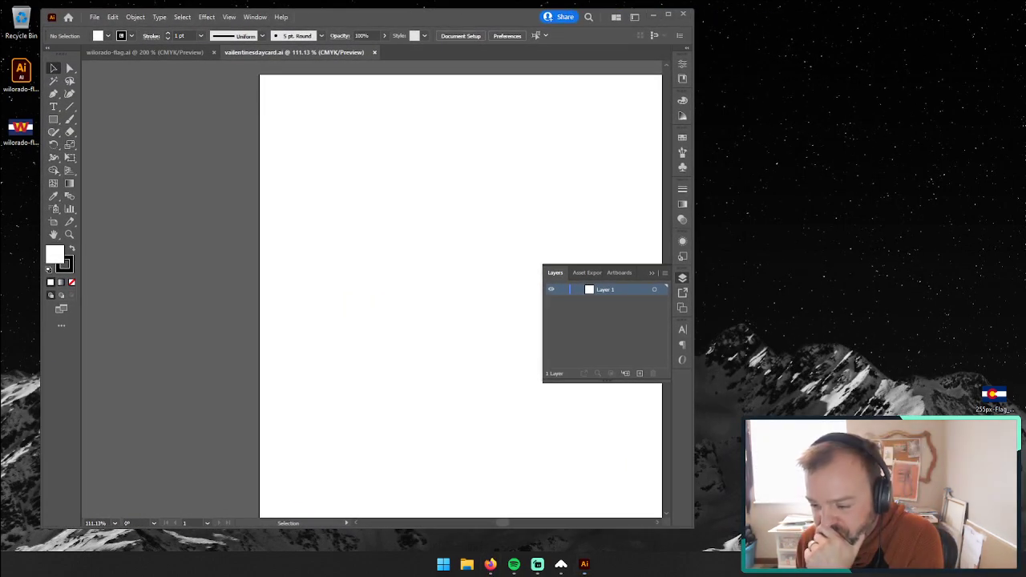
Step: Switch to File Explorer and open the valentine folder inside vail > Photos
key("alt+Tab")
double_click(232, 147)
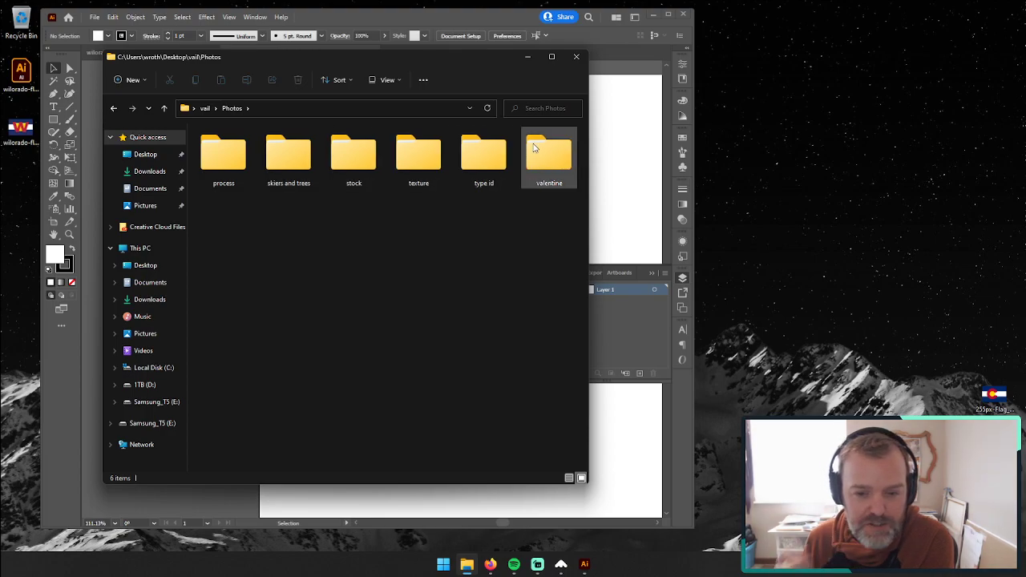
double_click(540, 154)
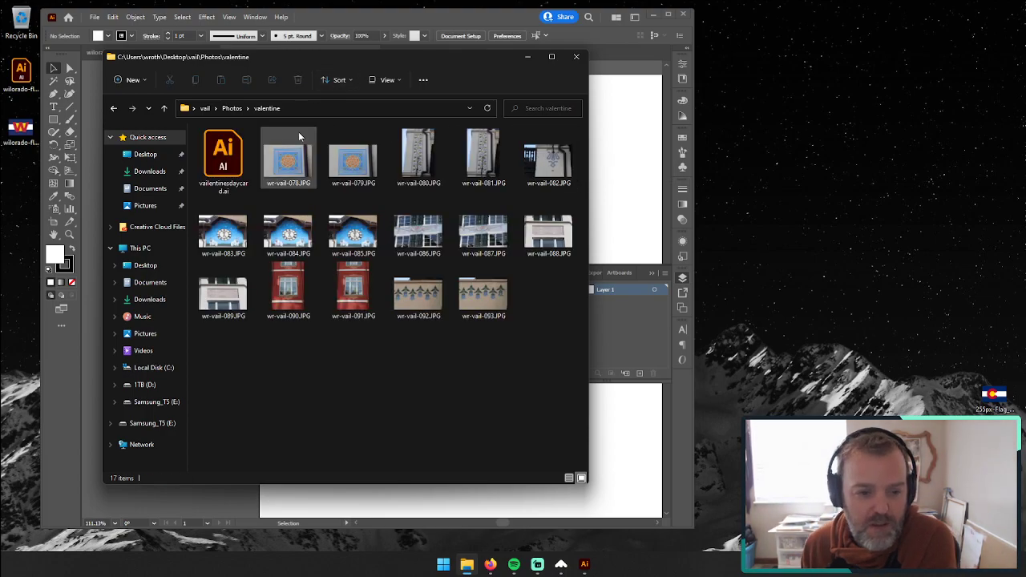
Step: View the reference photos wr-vail-091, wr-vail-081 and wr-vail-086 for their painted ornaments, and close the image viewers
double_click(353, 288)
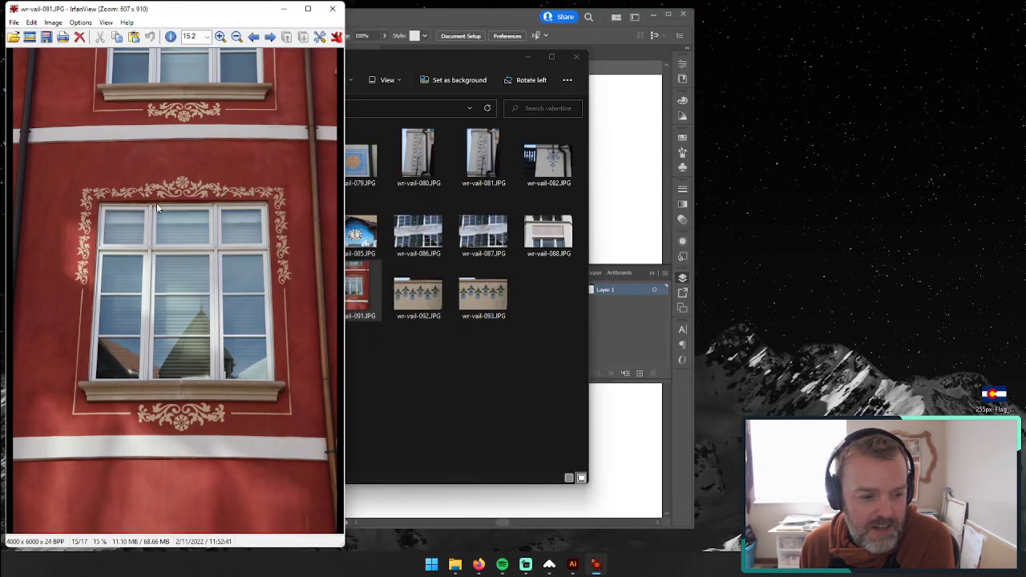
double_click(488, 164)
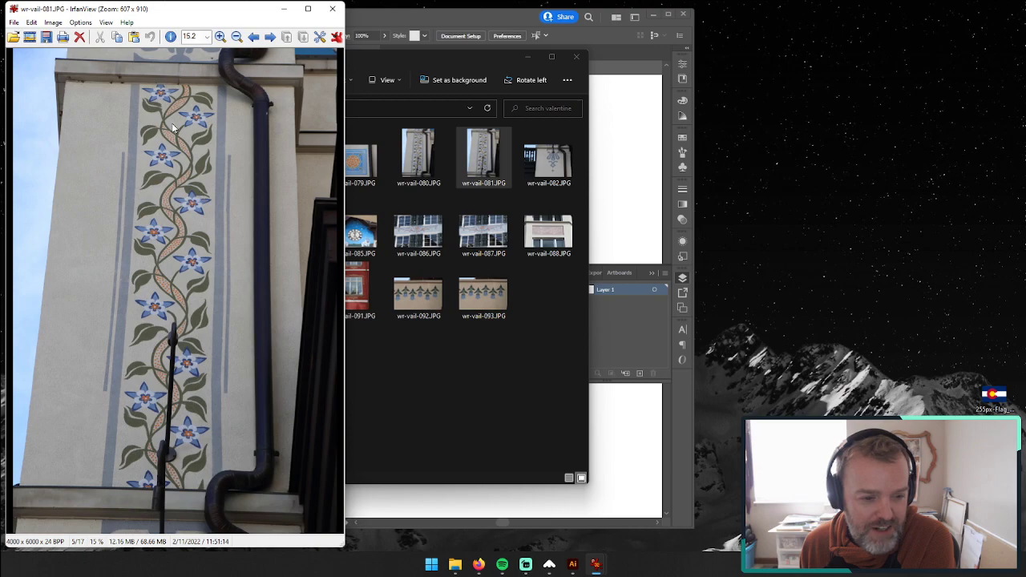
double_click(416, 252)
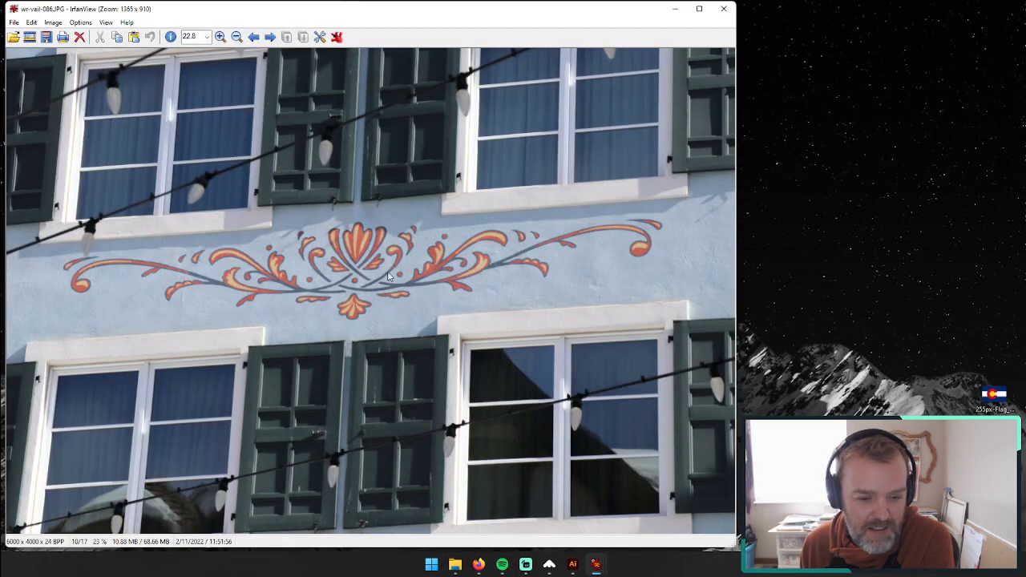
left_click(726, 8)
left_click(331, 9)
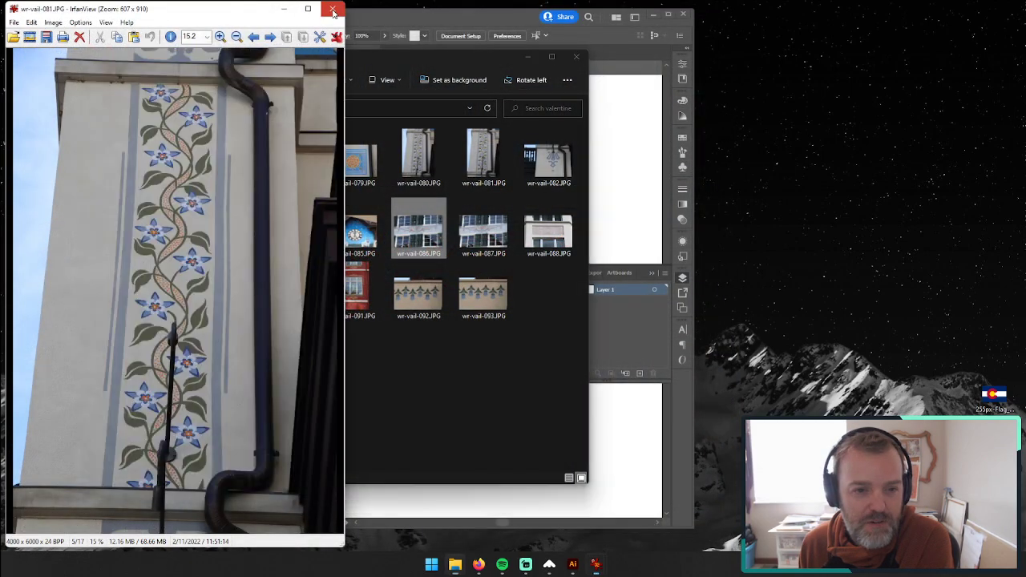
left_click(332, 8)
Step: Rearrange the Illustrator and valentine folder windows so the photos sit beside the blank artboard
left_click_drag(378, 19, 587, 13)
left_click(194, 52)
left_click_drag(311, 55, 213, 55)
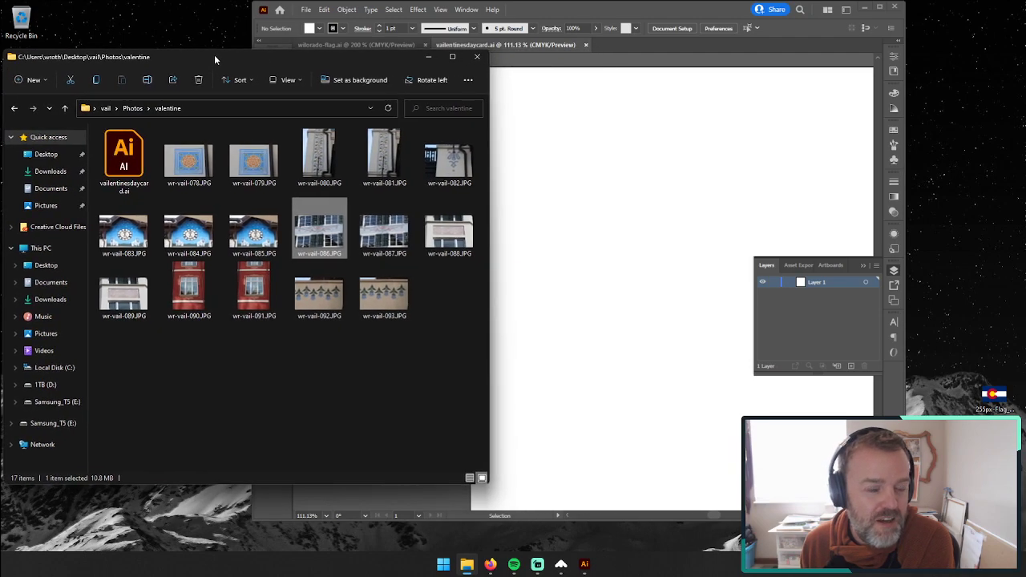
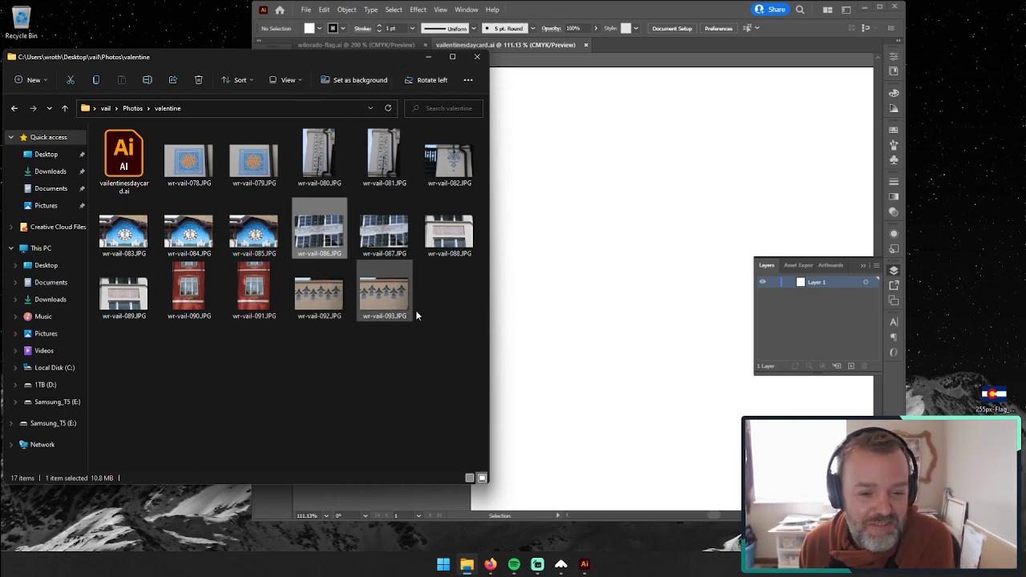
Step: Select photos wr-vail-078, 080, 082, 083, 086, 088, 090 and 092 and place them in the vailentinesdaycard.ai document
left_click(245, 165)
left_click(202, 165)
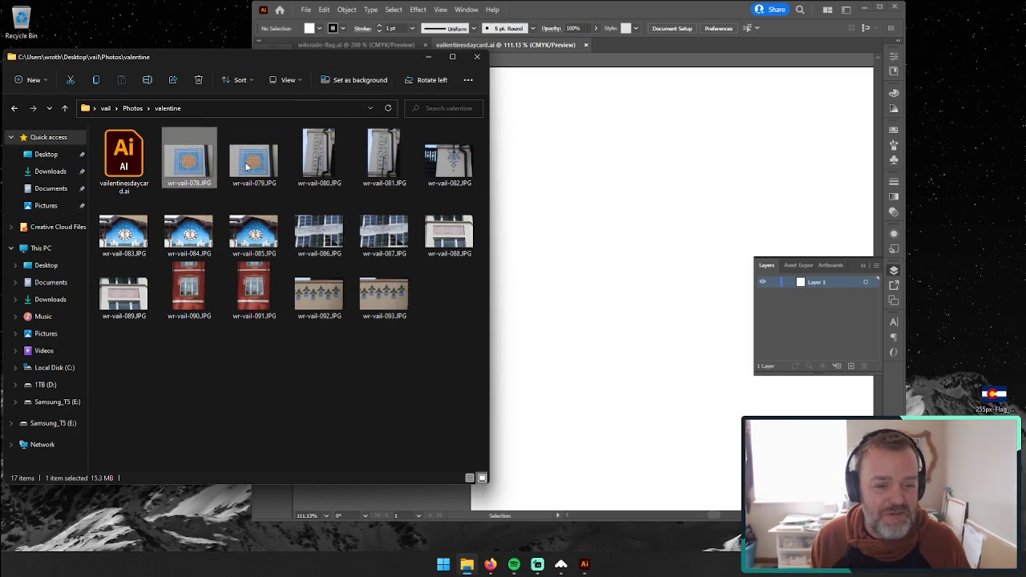
left_click(328, 163, "ctrl")
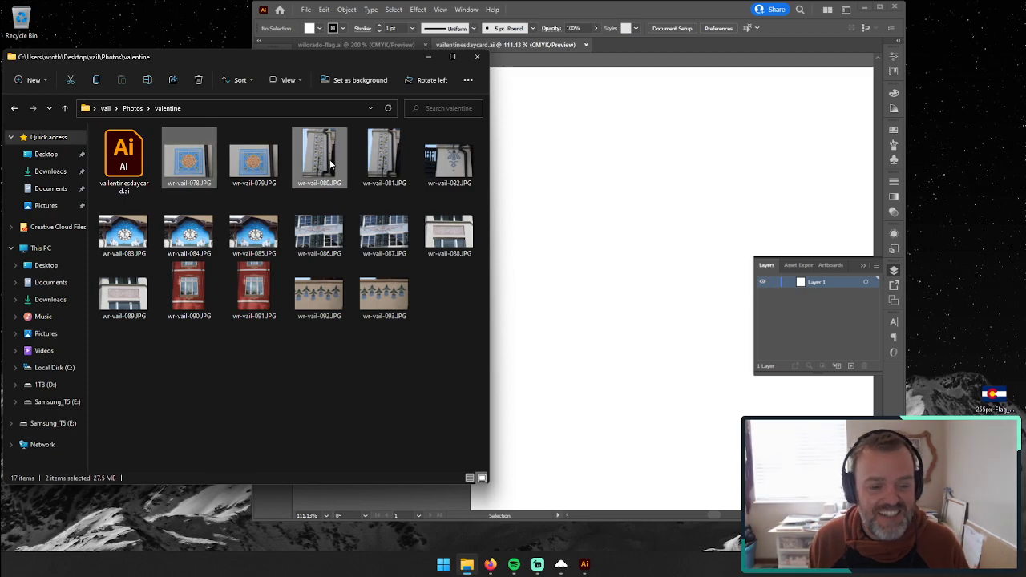
left_click(453, 166, "ctrl")
left_click(136, 235, "ctrl")
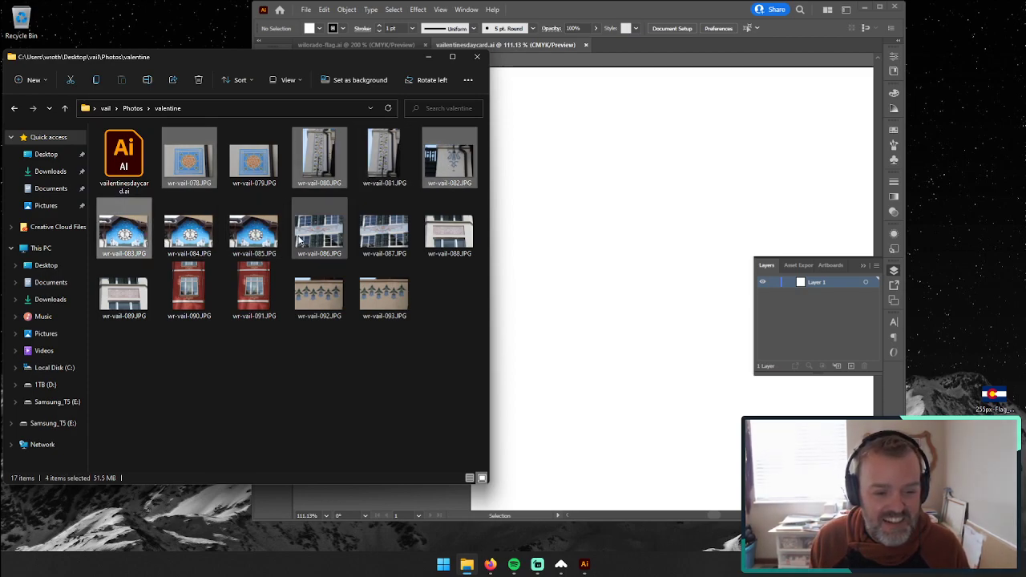
left_click(323, 238, "ctrl")
left_click(445, 234, "ctrl")
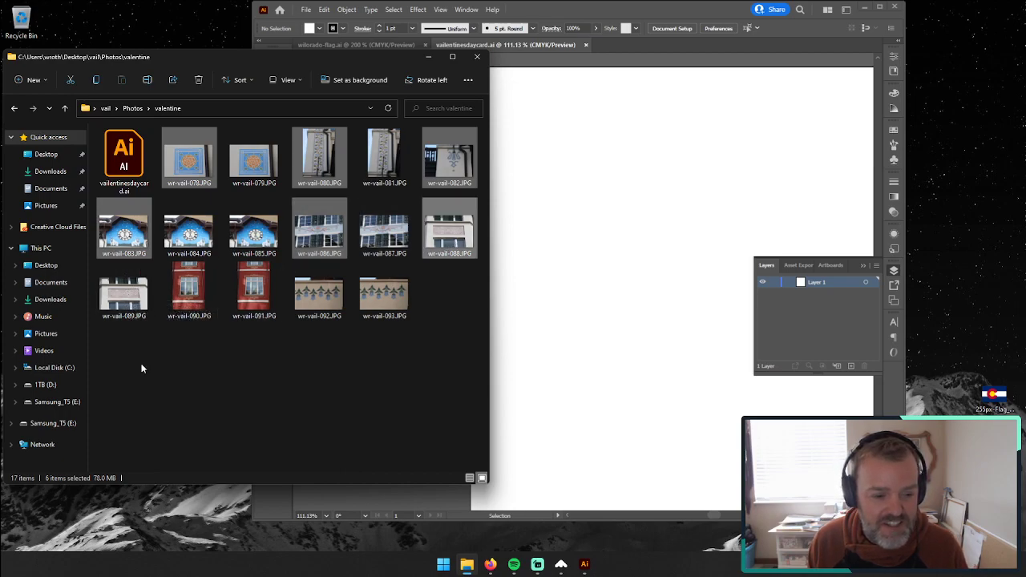
left_click(194, 303, "ctrl")
left_click(327, 296, "ctrl")
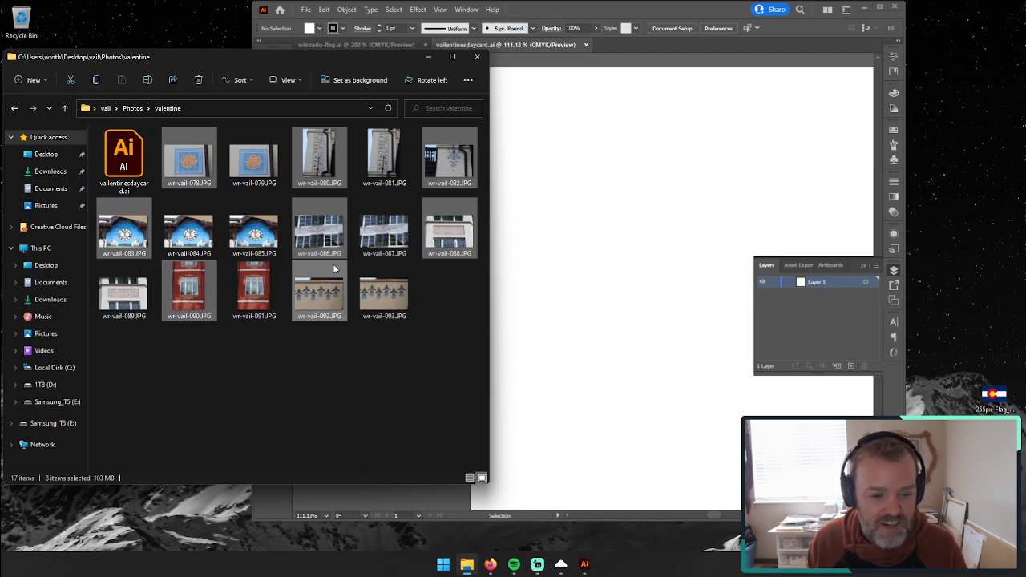
left_click_drag(315, 293, 561, 166)
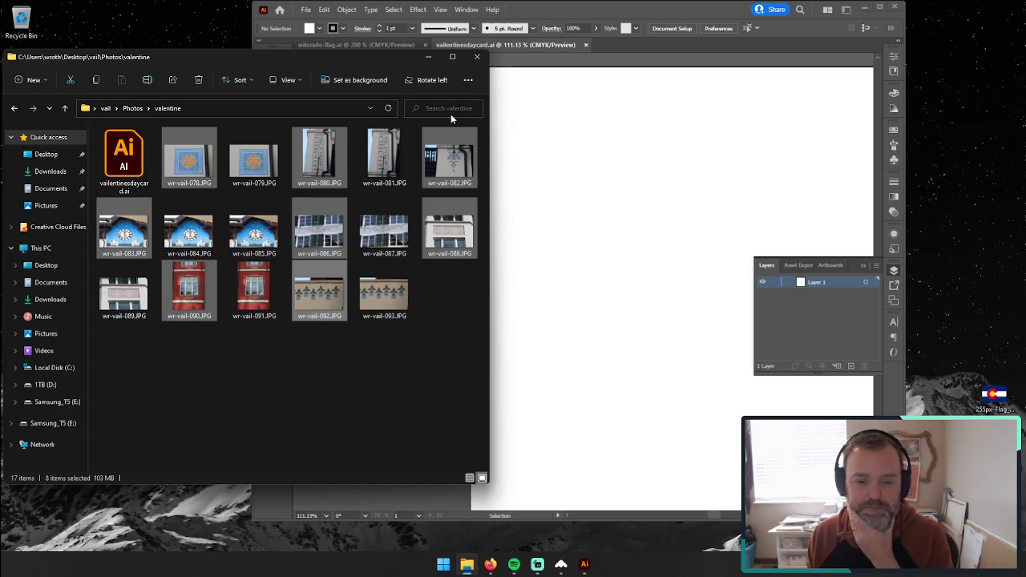
left_click(563, 100)
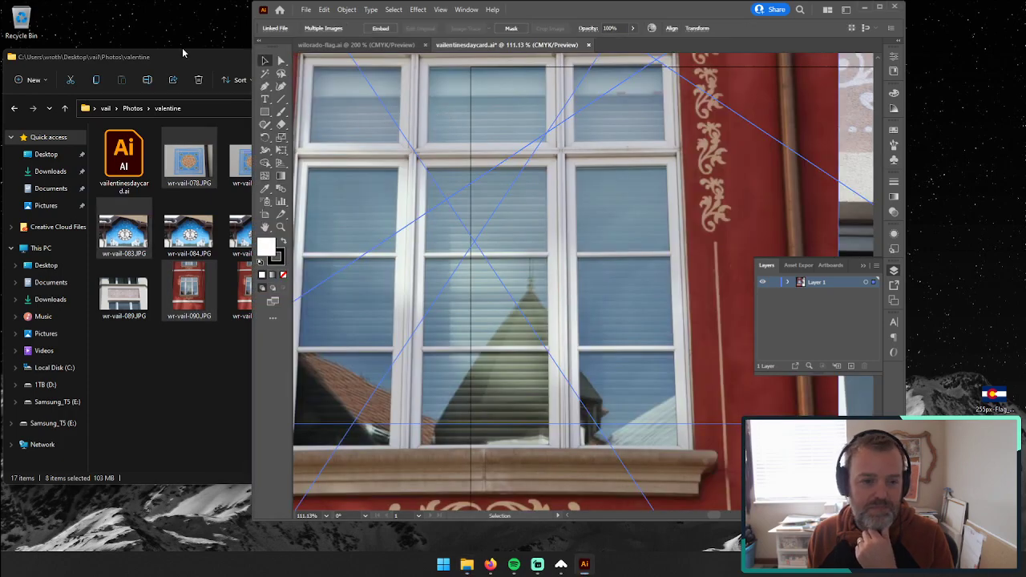
Step: Minimize the valentine folder window and maximize the Illustrator window
left_click(183, 53)
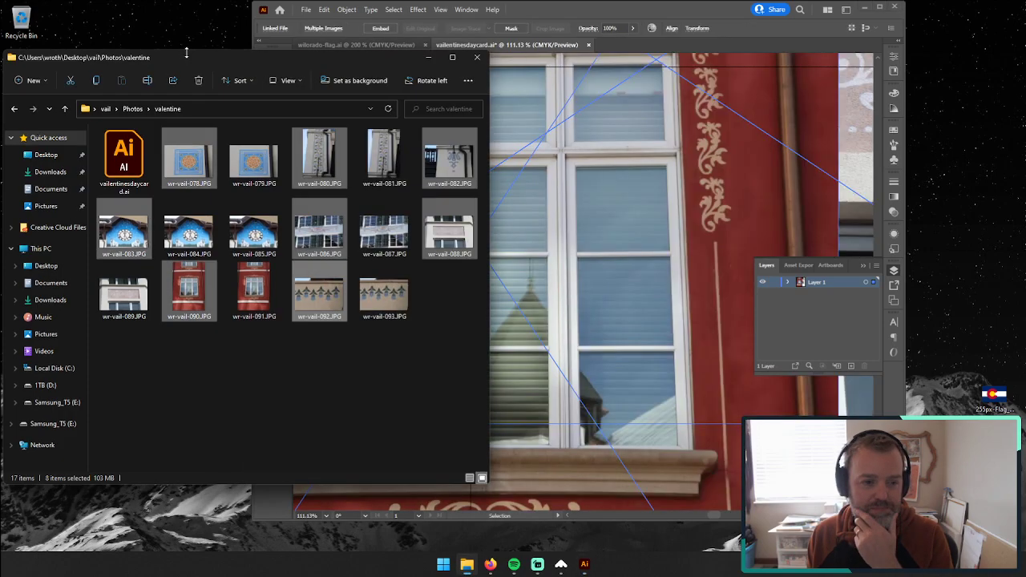
left_click(428, 57)
left_click(866, 7)
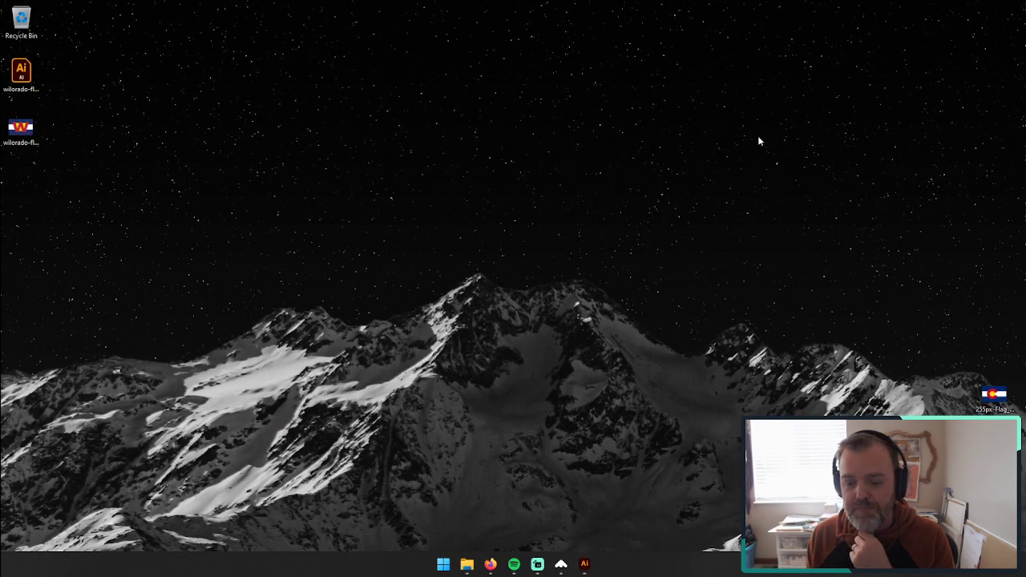
left_click(585, 565)
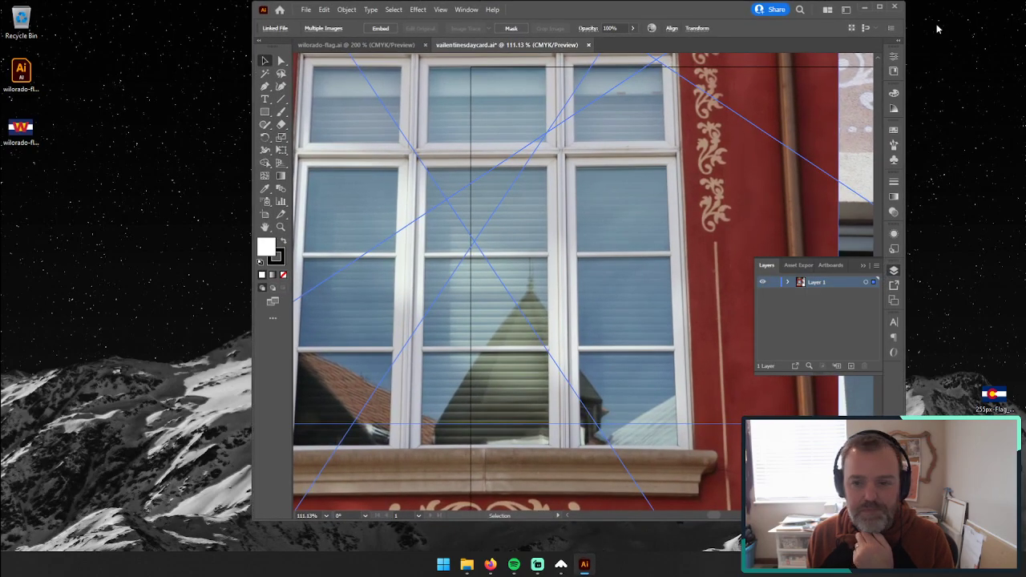
left_click(879, 8)
Step: Scale all the placed photos down together to about 224 px wide and place them beside the artboard
left_click(435, 295, "alt")
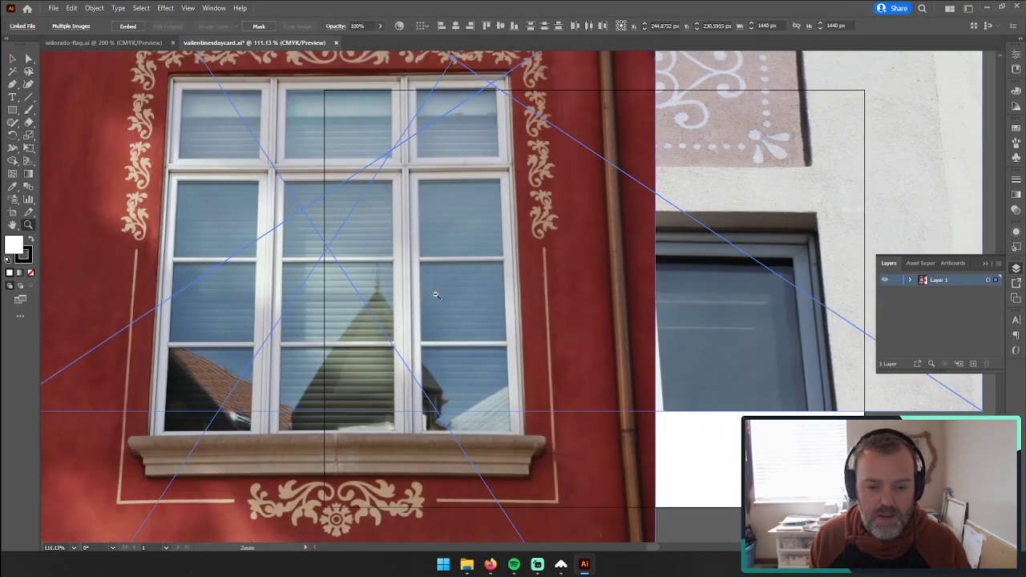
left_click(445, 293, "alt")
left_click(494, 296, "alt")
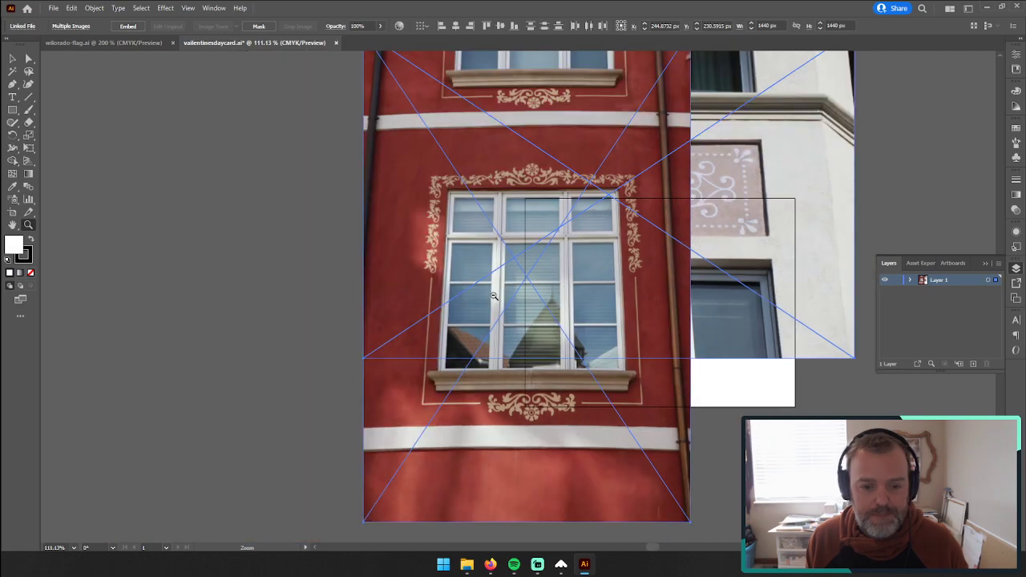
left_click(637, 288, "alt")
left_click(497, 292, "alt")
left_click(12, 58)
left_click(348, 181)
key("ctrl+a")
left_click_drag(570, 366, 451, 281)
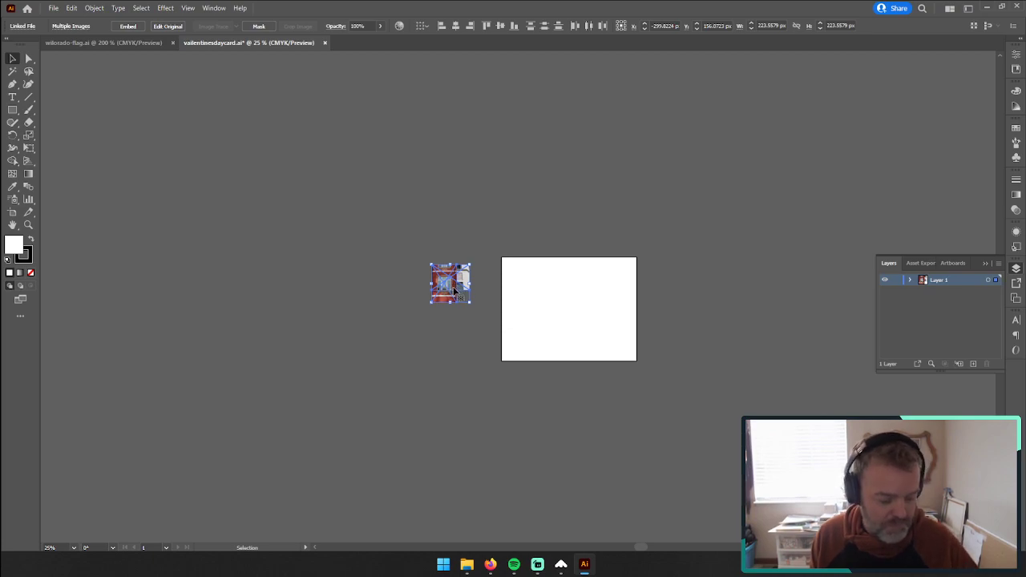
Step: Spread the stacked photos apart so that each of the eight lies separately around the artboard's left edge
left_click(28, 226)
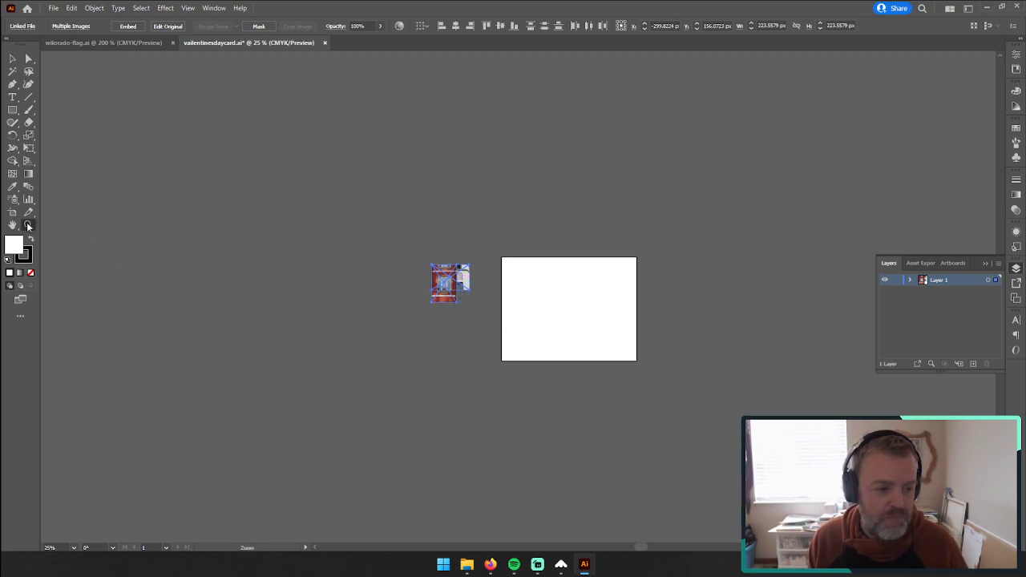
left_click(560, 308)
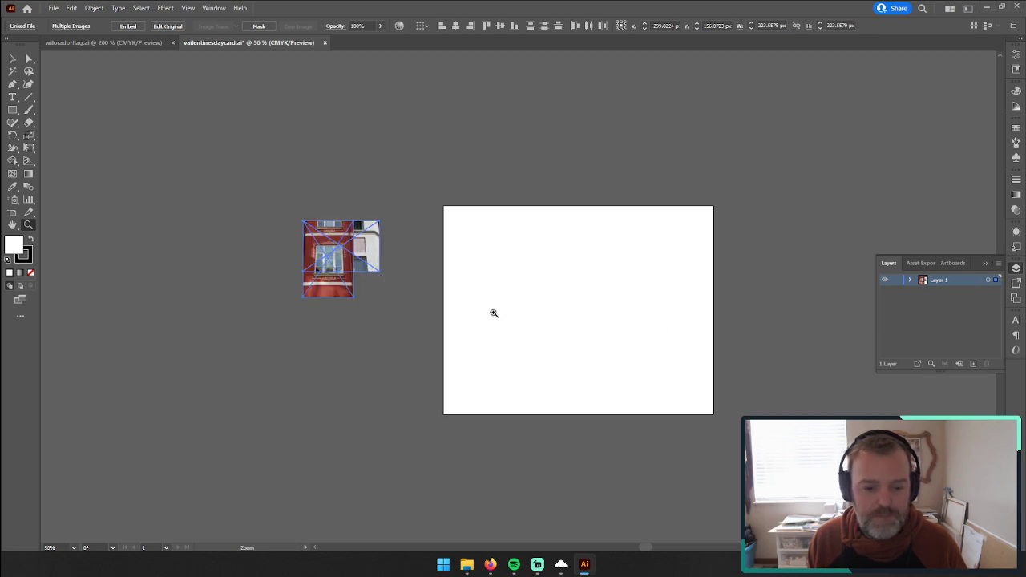
left_click(349, 287)
left_click(12, 60)
left_click_drag(490, 232, 653, 232)
left_click_drag(458, 206, 573, 365)
left_click_drag(485, 178, 426, 367)
left_click_drag(465, 232, 567, 125)
left_click_drag(460, 175, 242, 344)
left_click_drag(424, 224, 208, 212)
left_click_drag(504, 214, 454, 86)
left_click_drag(429, 243, 340, 266)
left_click_drag(647, 108, 674, 115)
scroll(399, 327, "up", 3)
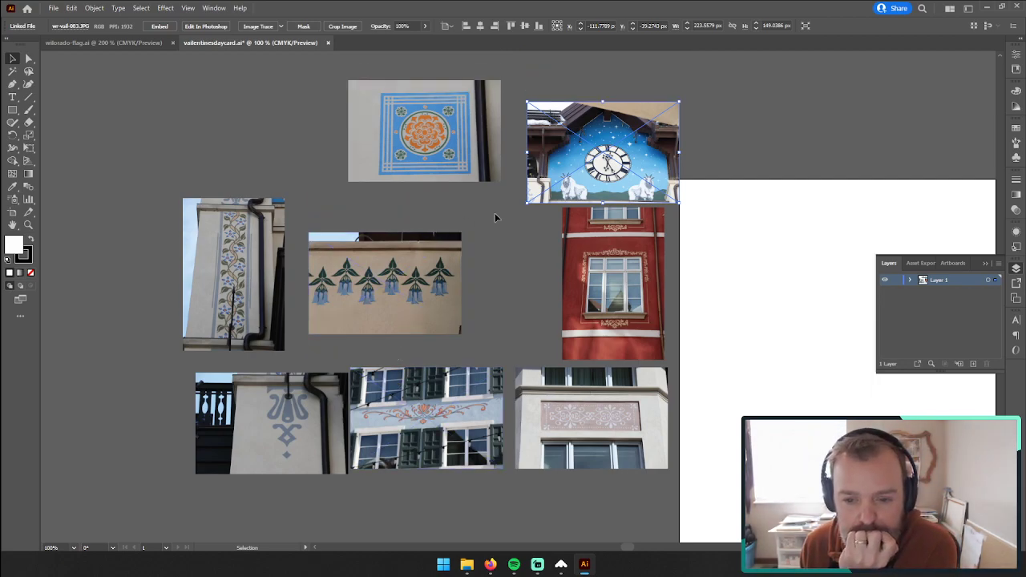
left_click_drag(597, 184, 620, 174)
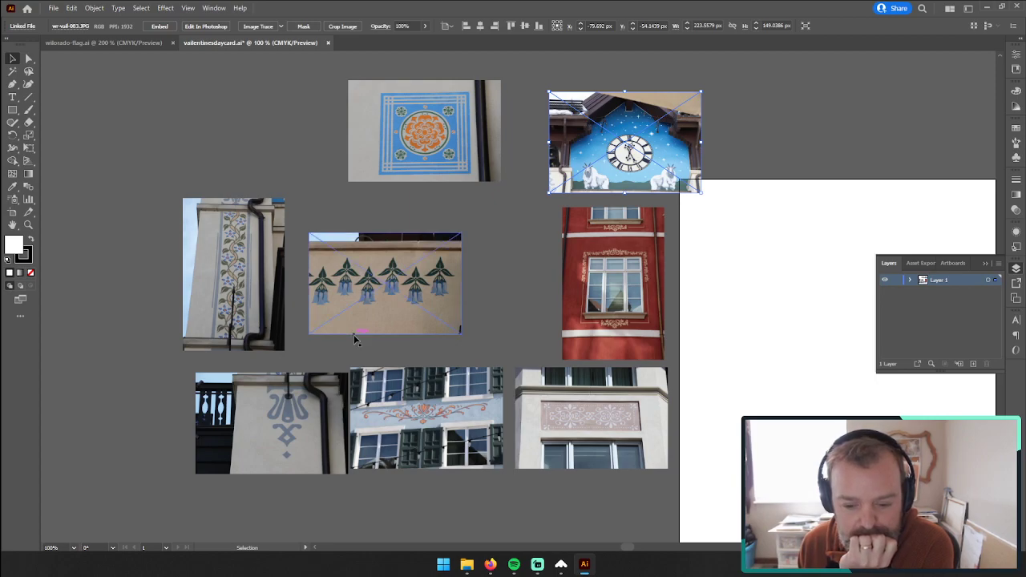
Step: Put the grey lyre-ornament and shuttered-window photos in a row below the clock photo, moving the red window and panel photos down
left_click_drag(423, 427, 745, 276)
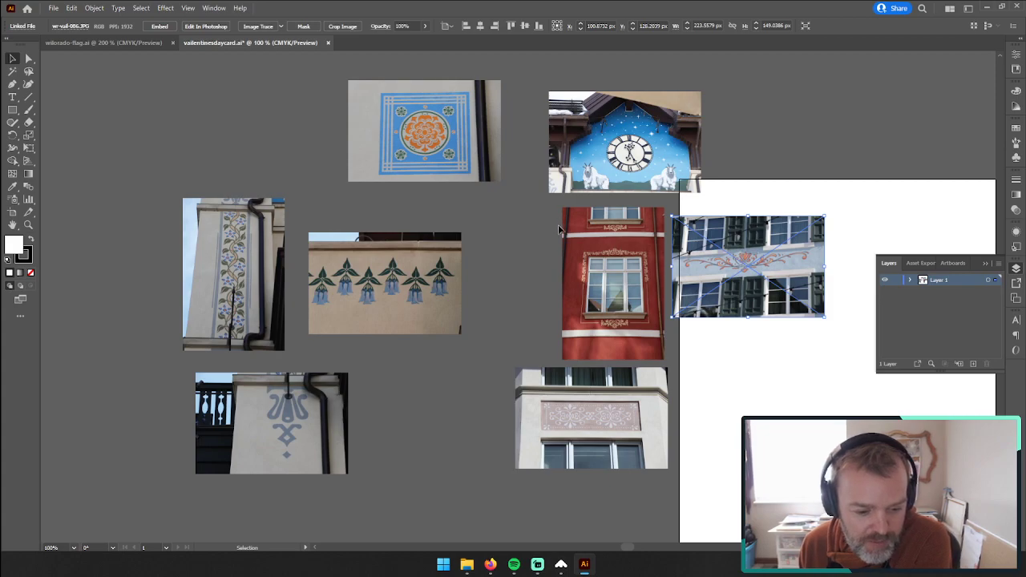
left_click_drag(611, 277, 392, 504)
left_click_drag(248, 406, 536, 249)
left_click_drag(542, 409, 580, 498)
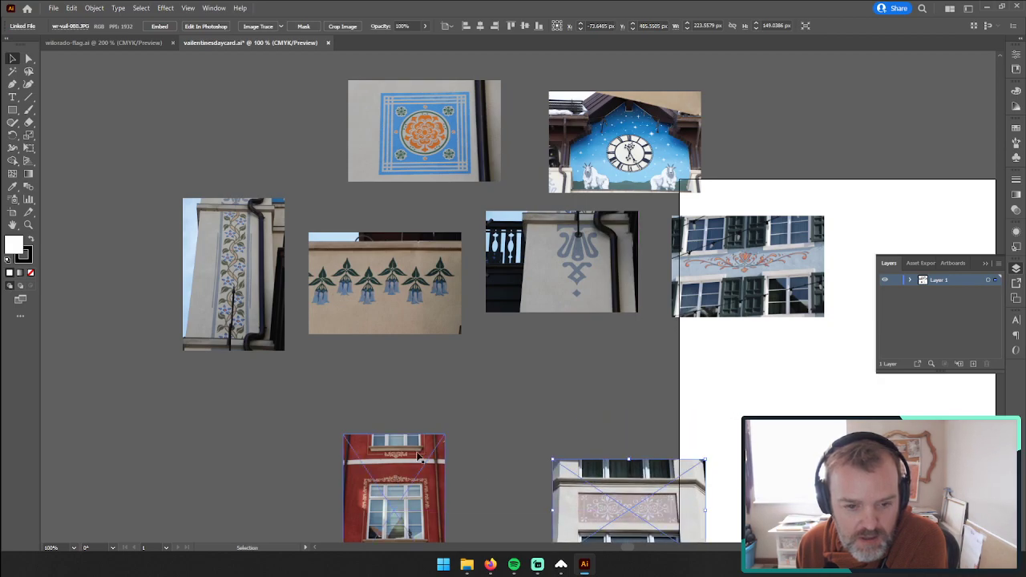
Step: Arrange the bellflower and blue square ornament photos in a second row, with the vine, red window and panel photos beneath
scroll(514, 385, "down", 2)
left_click_drag(401, 451, 606, 493)
left_click_drag(449, 193, 605, 300)
left_click_drag(383, 88, 673, 313)
left_click_drag(221, 226, 338, 392)
Step: Line up the vine, red window and pink panel photos side by side as the bottom row
scroll(439, 378, "down", 3)
left_click_drag(366, 236, 442, 363)
left_click_drag(313, 295, 611, 411)
left_click(308, 286)
left_click_drag(505, 380, 505, 368)
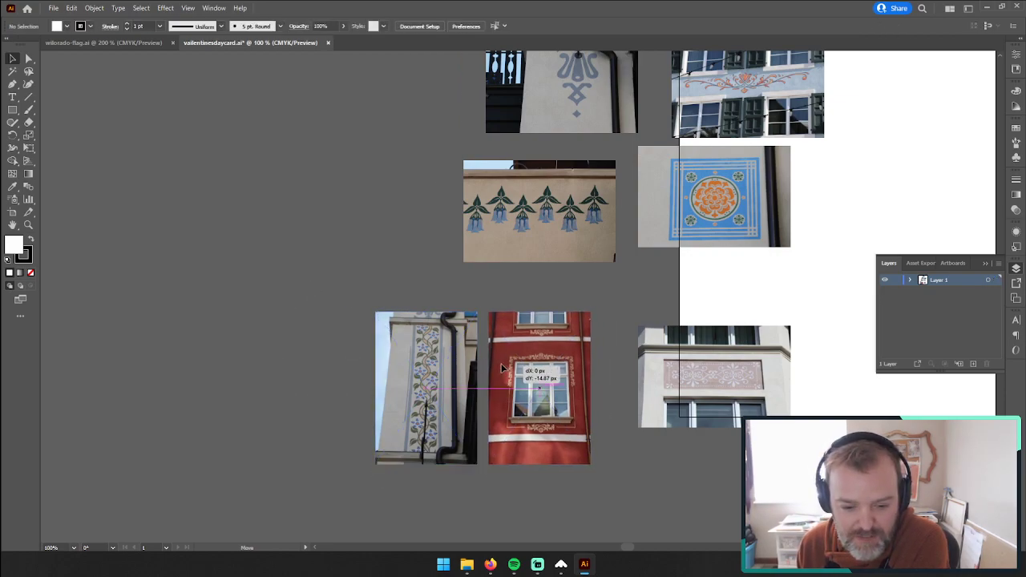
left_click_drag(669, 366, 626, 350)
Step: Close the gaps between the two middle photo rows, align them with the bottom row, and center the clock photo above
scroll(626, 350, "up", 1)
left_click_drag(550, 263, 462, 291)
left_click_drag(654, 245, 569, 289)
scroll(575, 262, "up", 2)
scroll(575, 263, "up", 2)
left_click_drag(568, 226, 458, 272)
left_click_drag(723, 237, 603, 267)
left_click_drag(604, 120, 504, 181)
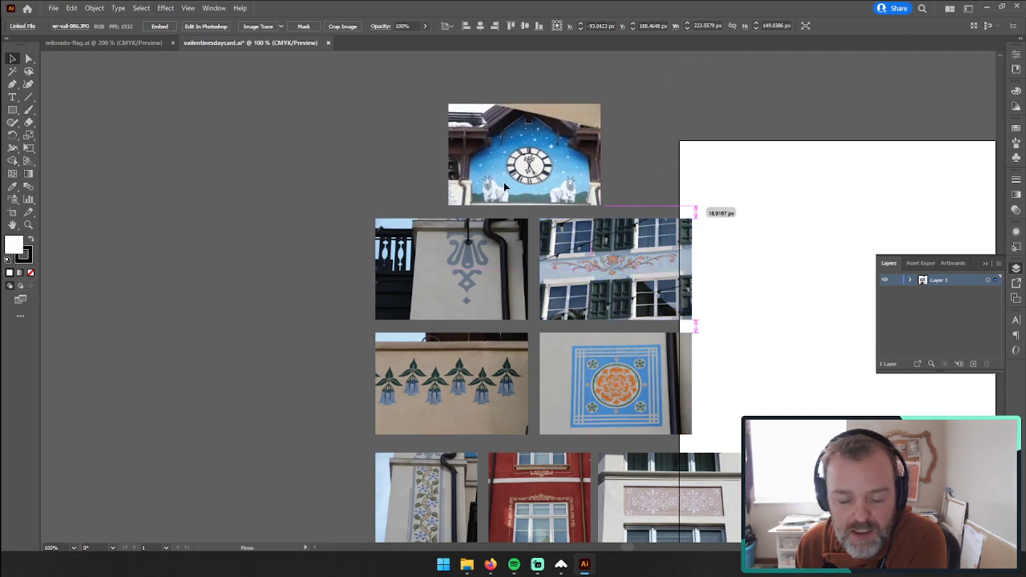
left_click(322, 114)
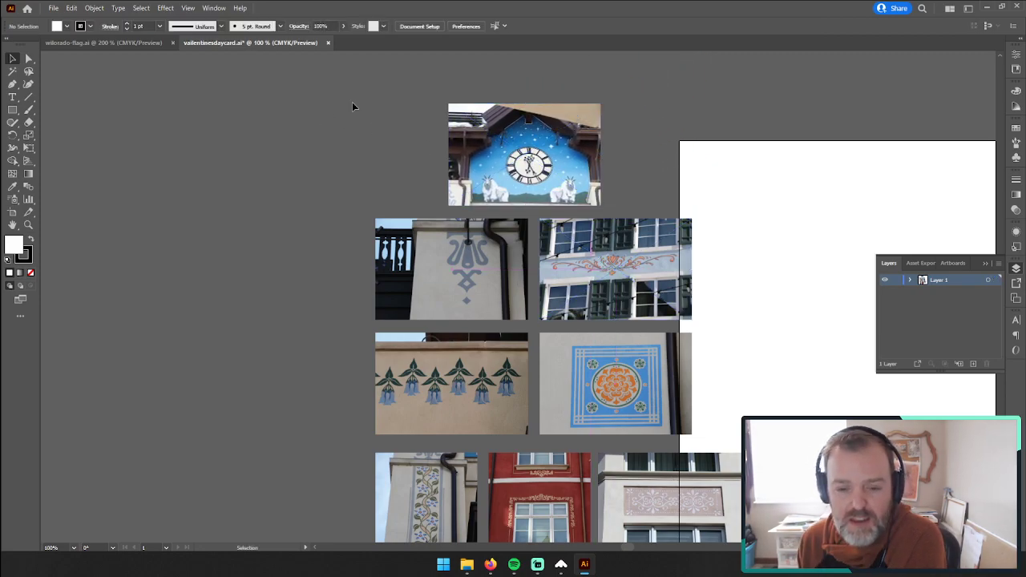
Step: Scale the whole photo arrangement down to about 495 × 608 px and shift it further left off the artboard
left_click(30, 224)
key("space")
left_click_drag(711, 306, 486, 260)
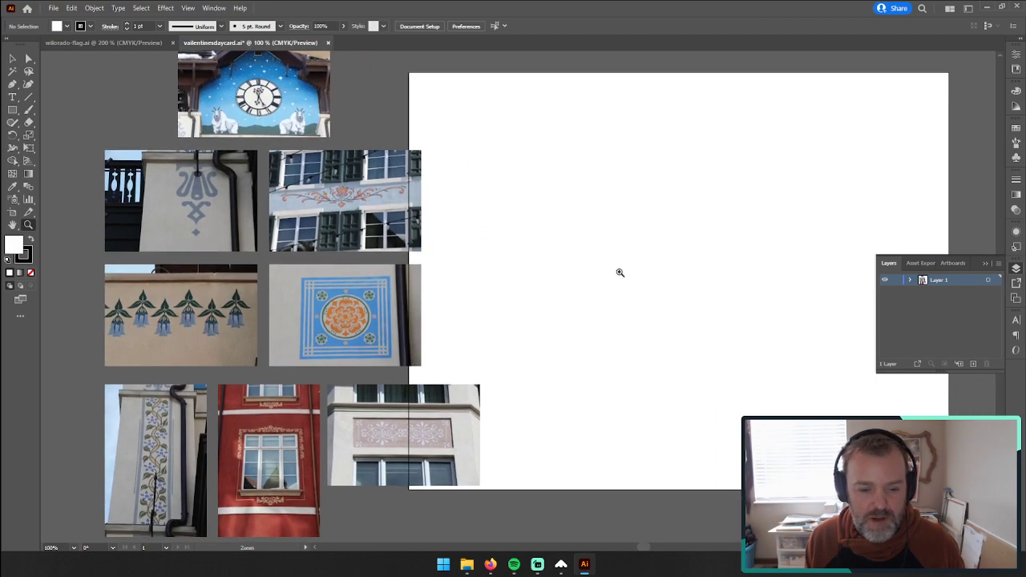
left_click(628, 277, "alt")
left_click(12, 59)
left_click_drag(174, 136, 393, 475)
left_click_drag(419, 138, 398, 166)
left_click_drag(327, 251, 311, 251)
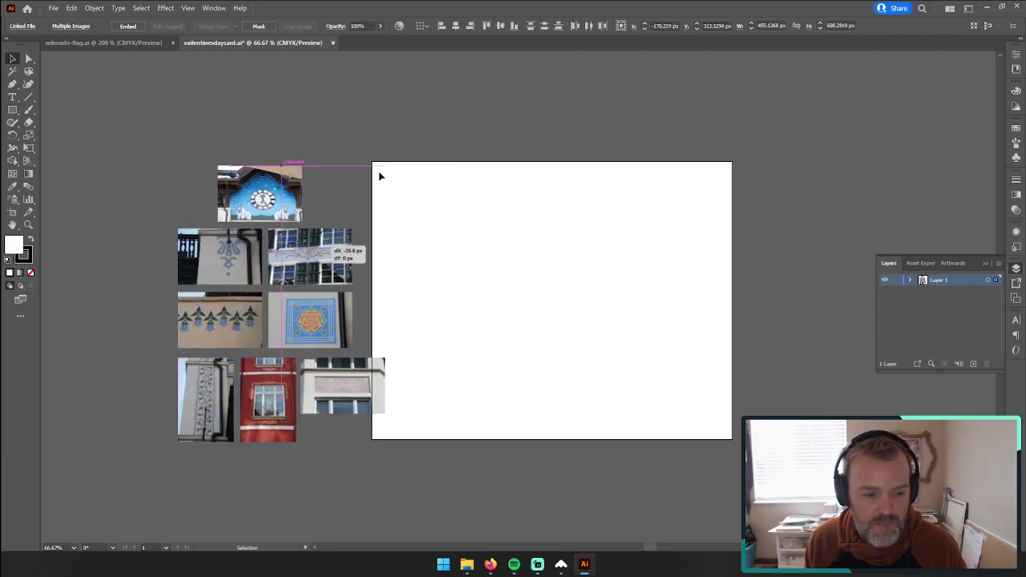
Step: Rename the layer holding the photos "reference layer"
left_click(28, 226)
left_click(449, 323)
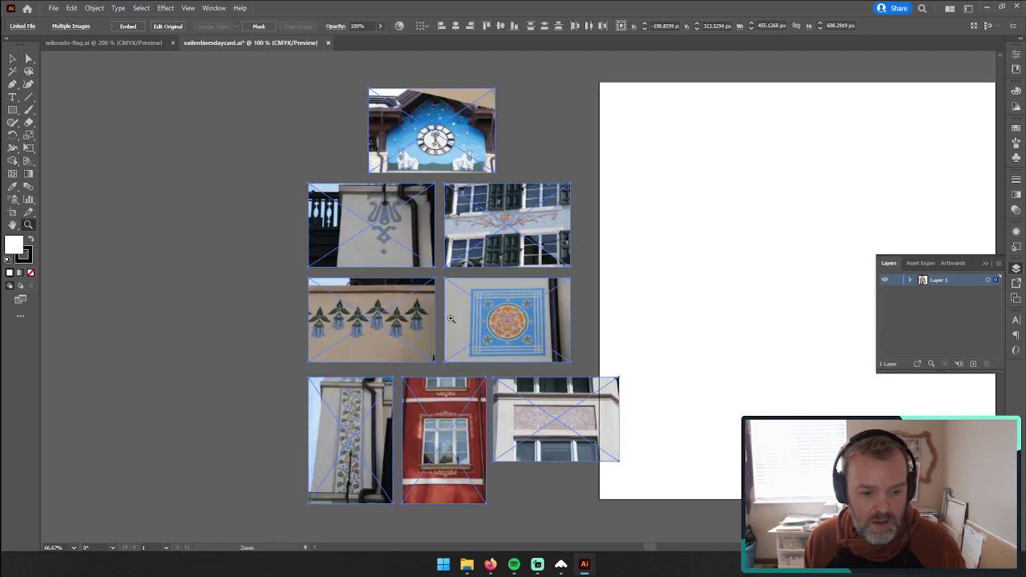
left_click_drag(675, 293, 521, 322)
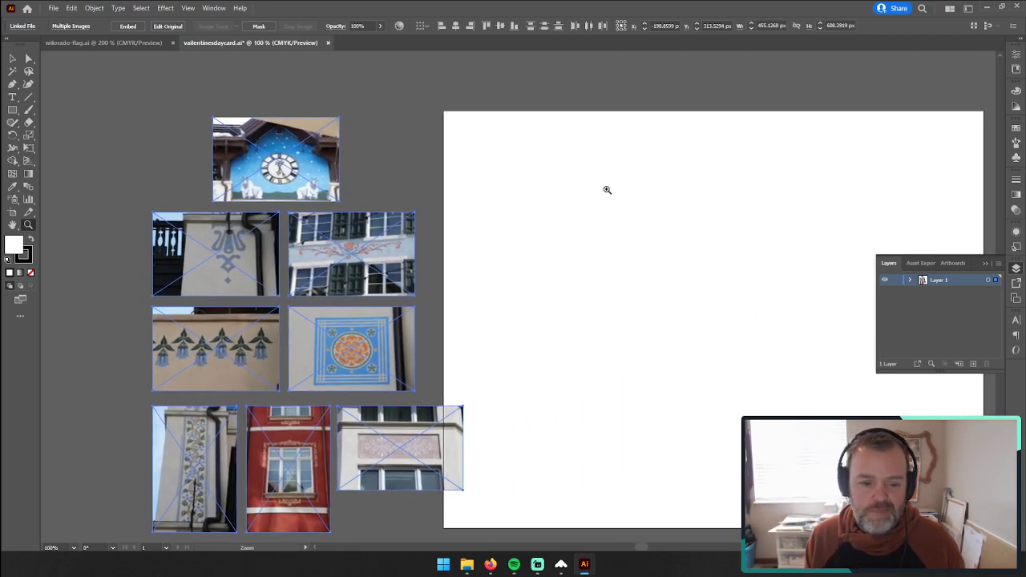
double_click(936, 280)
type("reference l")
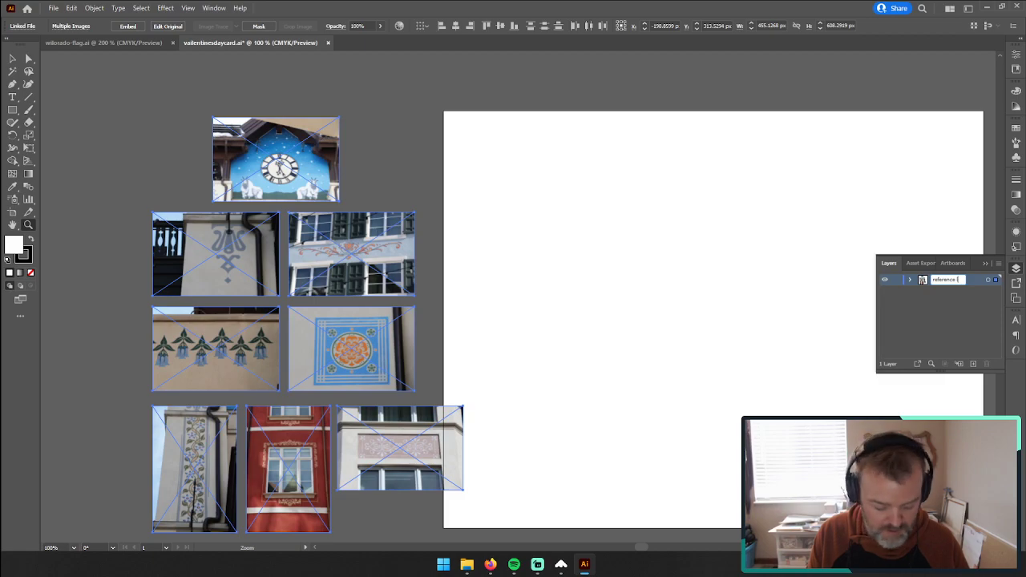
key("Return")
Step: Add a new layer above the reference layer and name it "design layer"
left_click(973, 364)
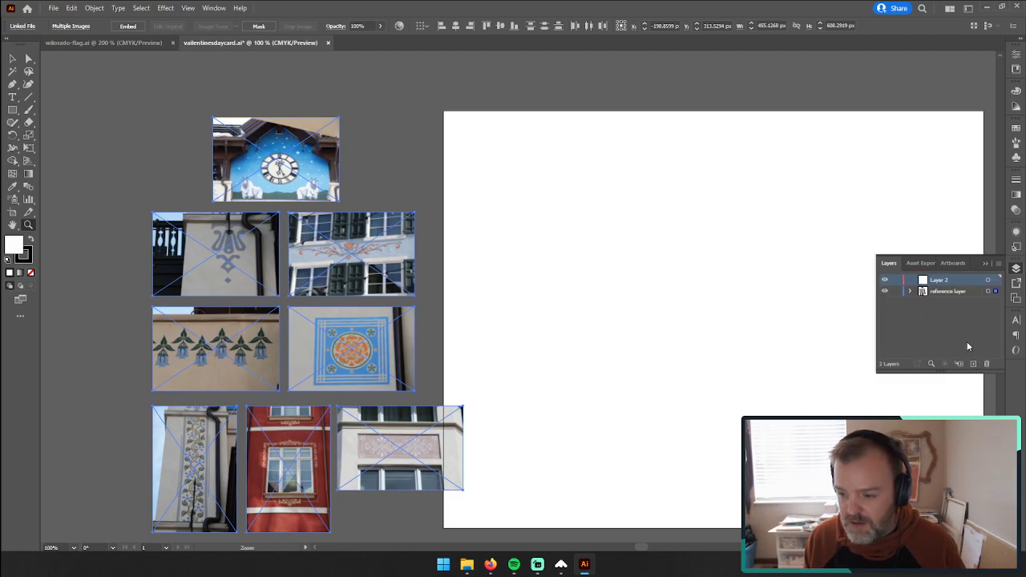
double_click(940, 279)
type("pen l")
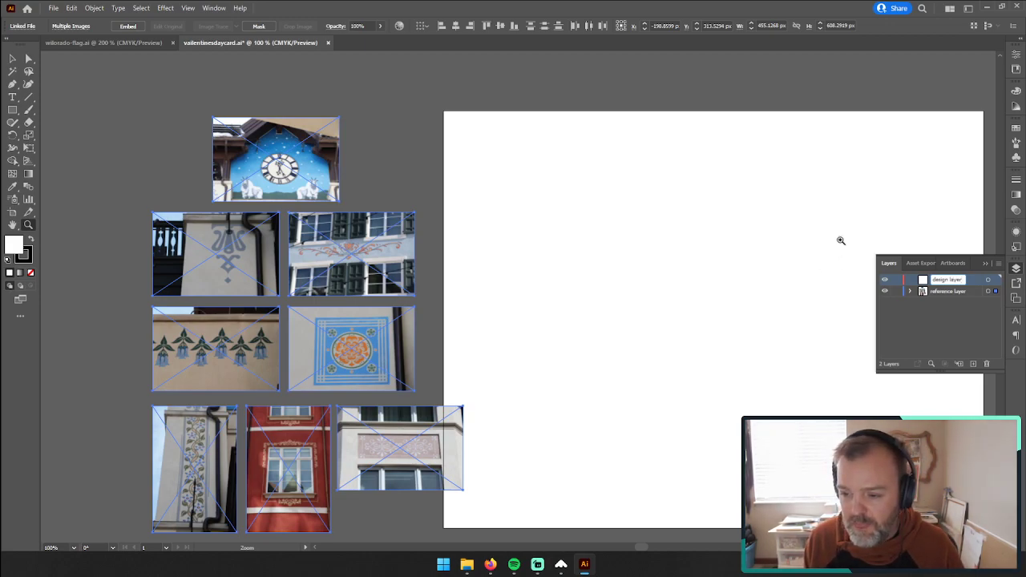
Step: Move the photo arrangement onto the artboard and set the photos' opacity to 32%
left_click(12, 58)
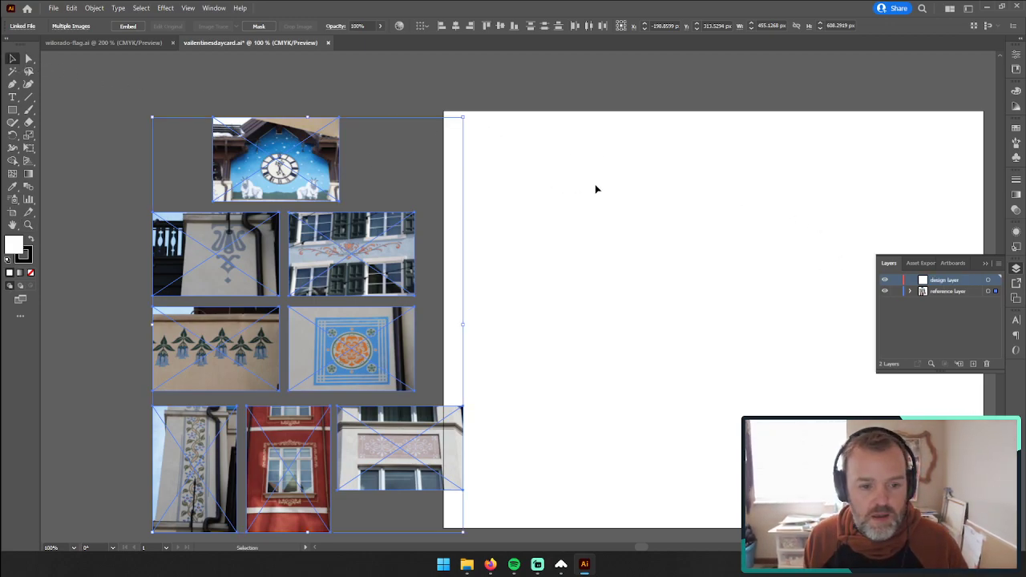
left_click_drag(240, 157, 517, 184)
scroll(694, 361, "down", 2)
scroll(688, 359, "up", 3)
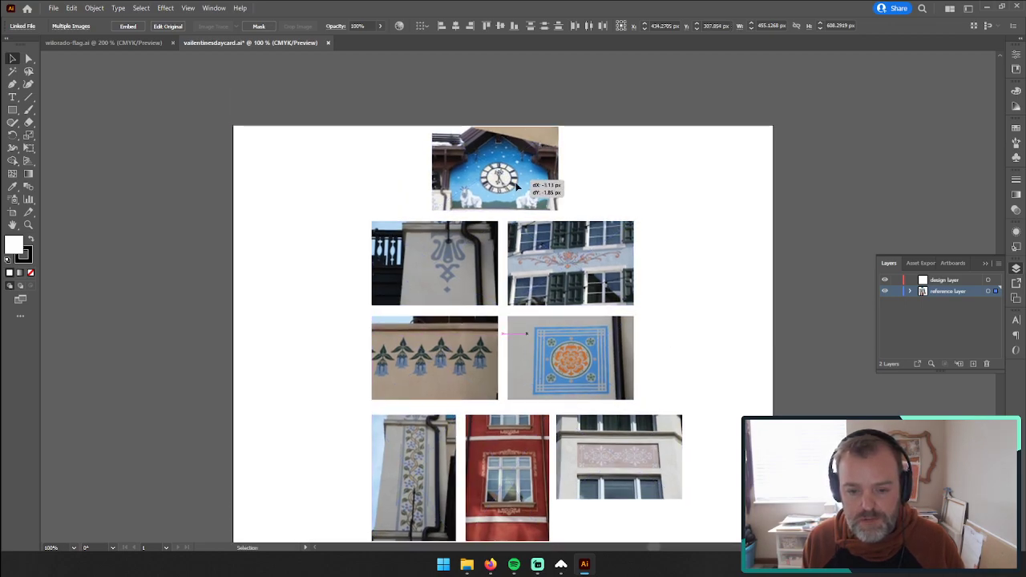
left_click(1015, 209)
left_click(989, 193)
left_click(959, 205)
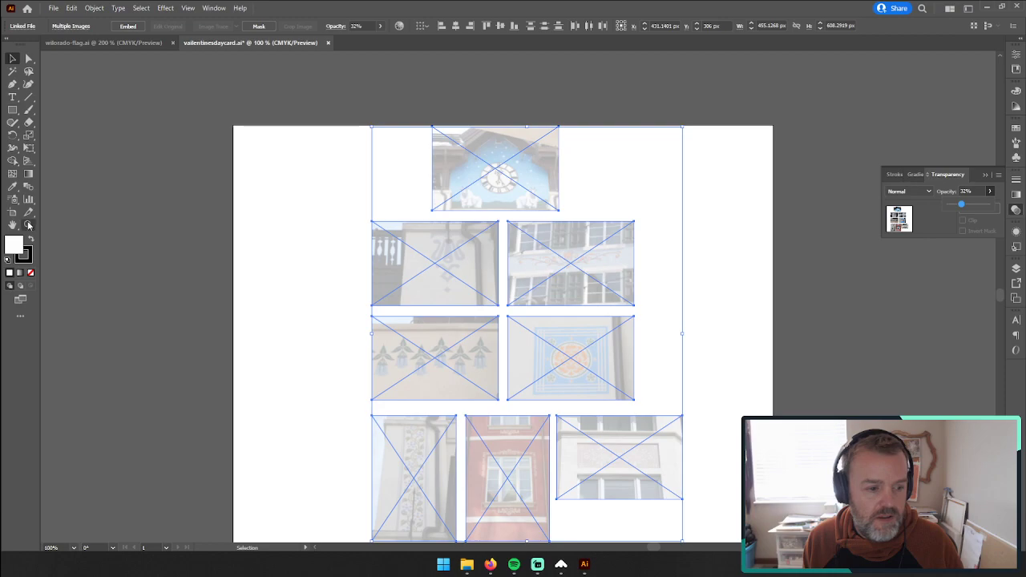
Step: Examine the faded clock, lyre-ornament and shuttered-window photos up close for details to trace
left_click_drag(472, 163, 760, 137)
key("z")
left_click_drag(659, 159, 580, 294)
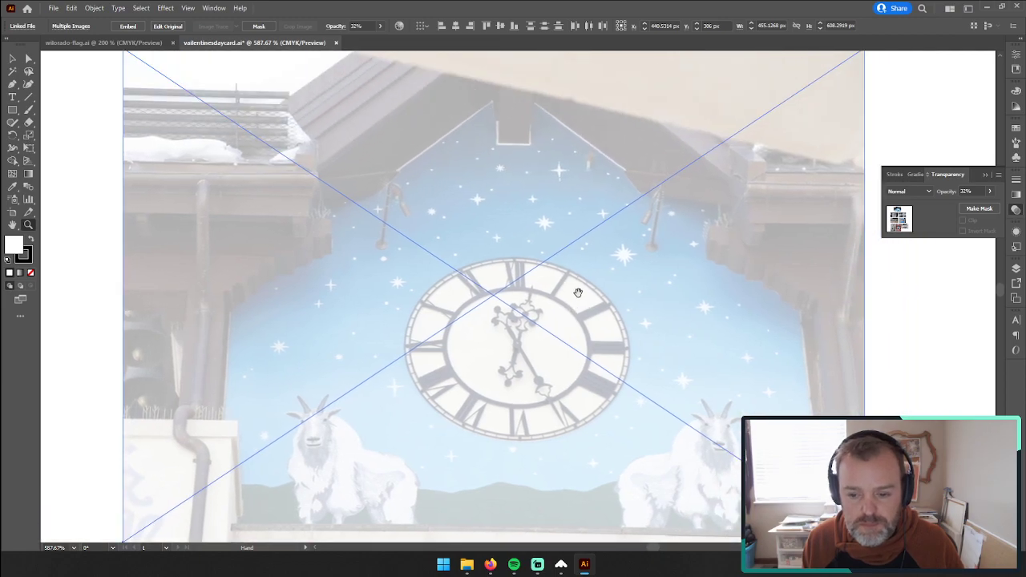
scroll(538, 264, "down", 1)
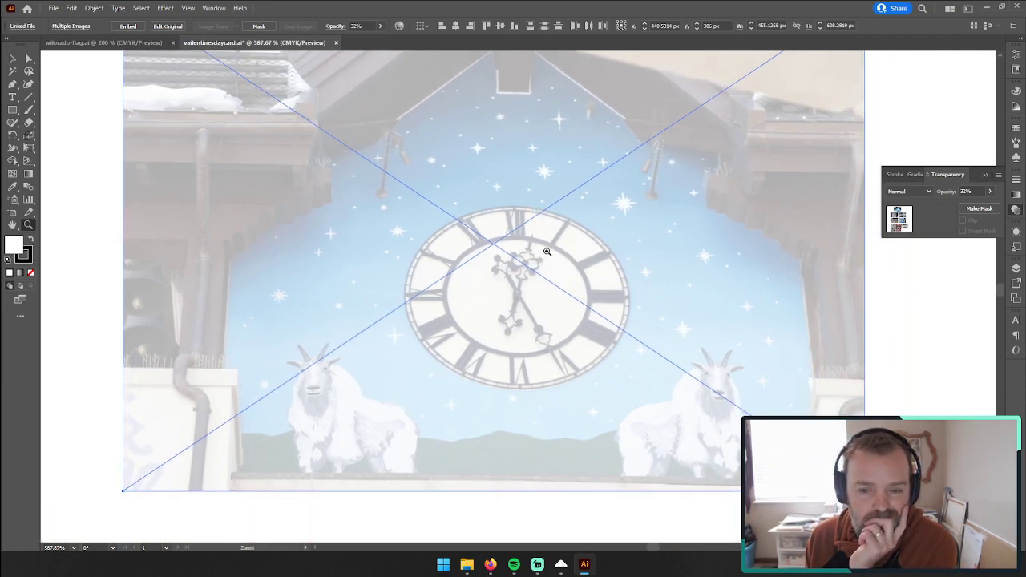
scroll(545, 258, "down", 6)
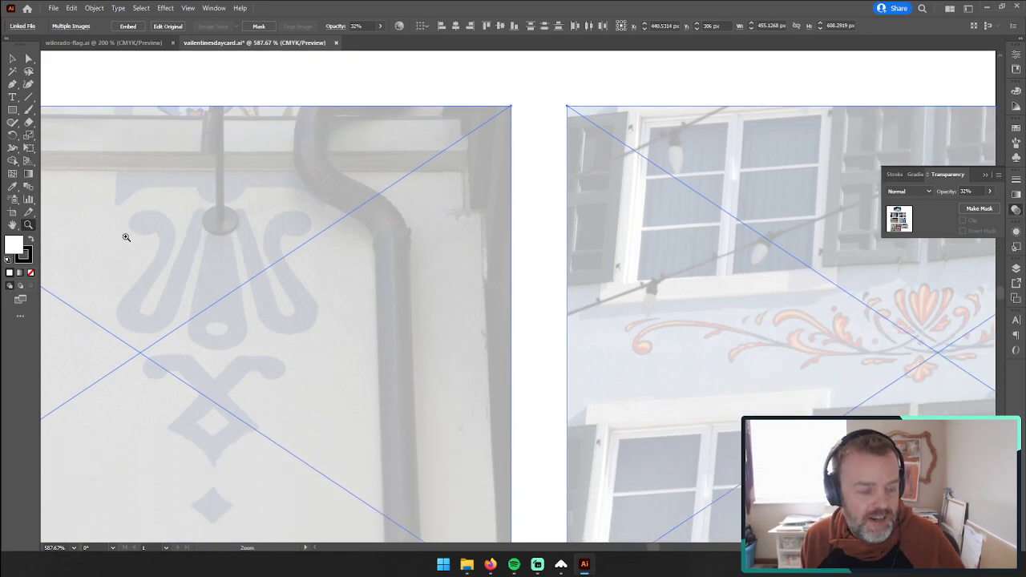
Step: Examine the photo arrangement as a whole, and the clock photo's dial, stars and goats up close
left_click(615, 373, "alt")
left_click(537, 353, "alt")
left_click(537, 353, "alt")
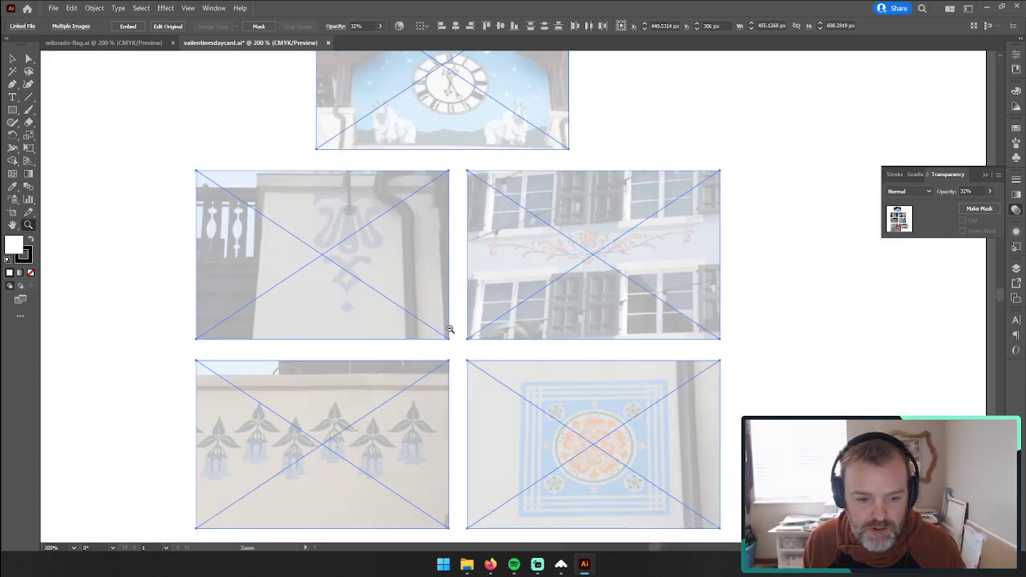
left_click(451, 329, "alt")
scroll(534, 328, "up", 2)
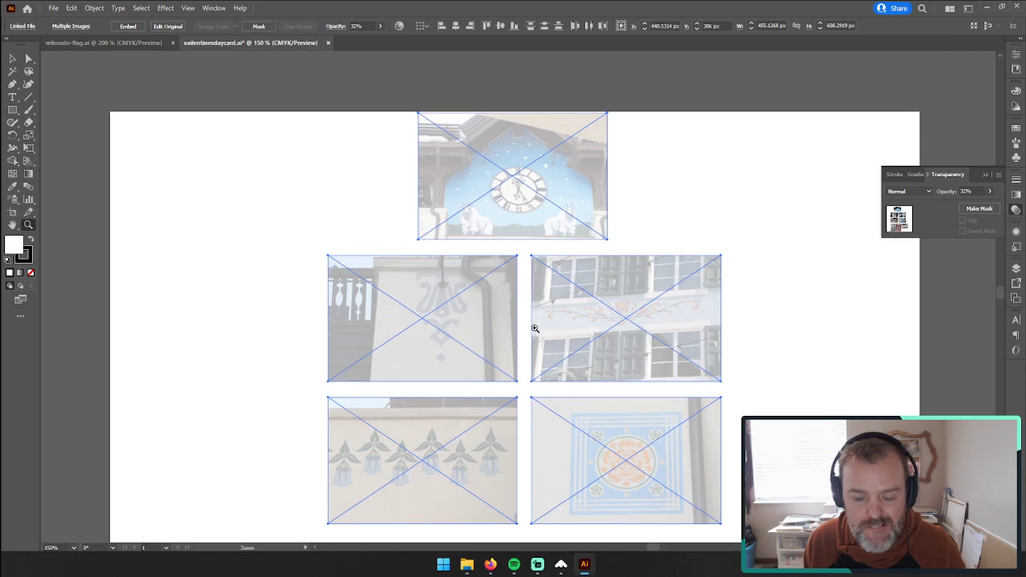
left_click(526, 227)
left_click(521, 222)
left_click(508, 275)
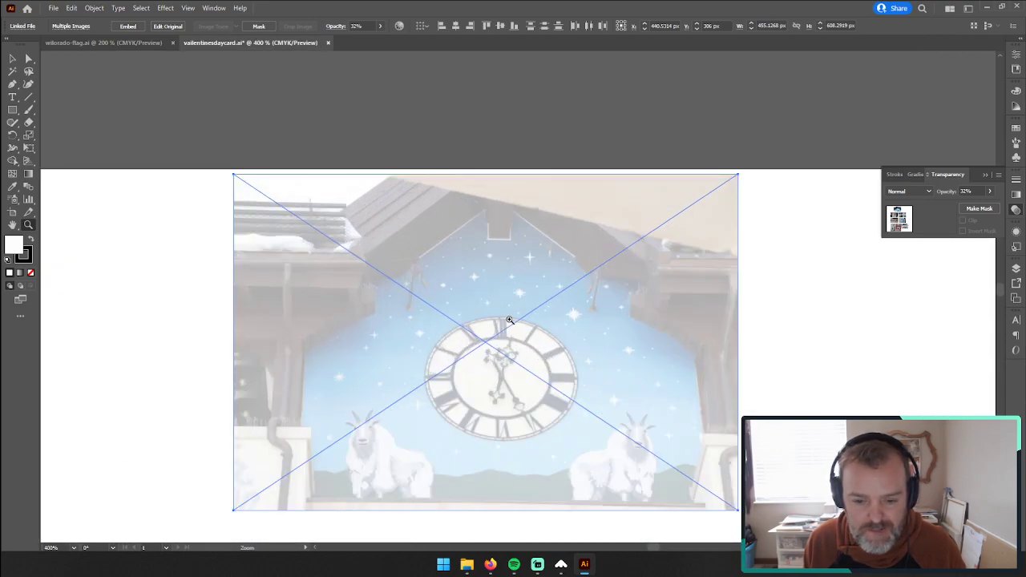
left_click(509, 320)
left_click(510, 321)
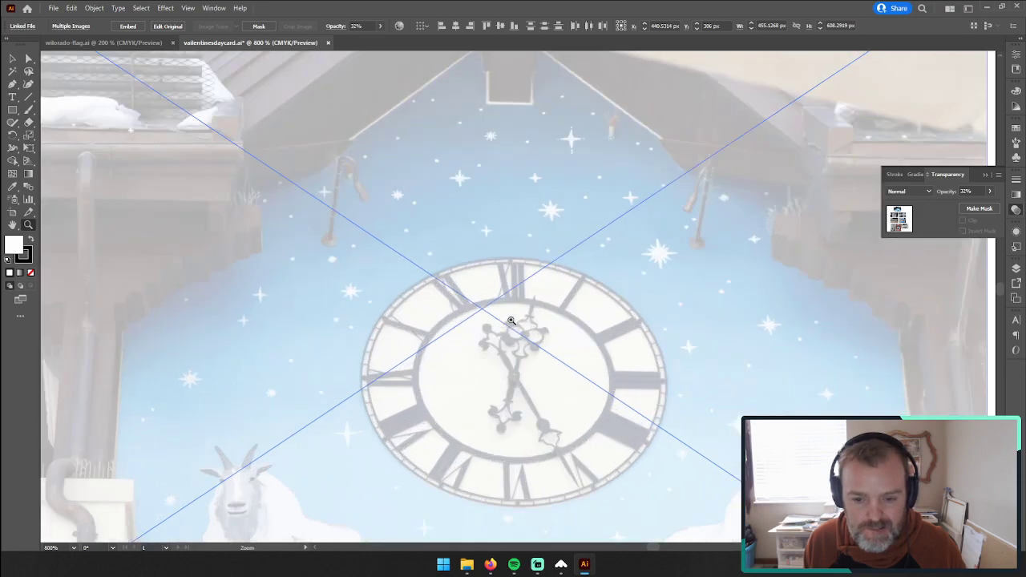
left_click(511, 321, "alt")
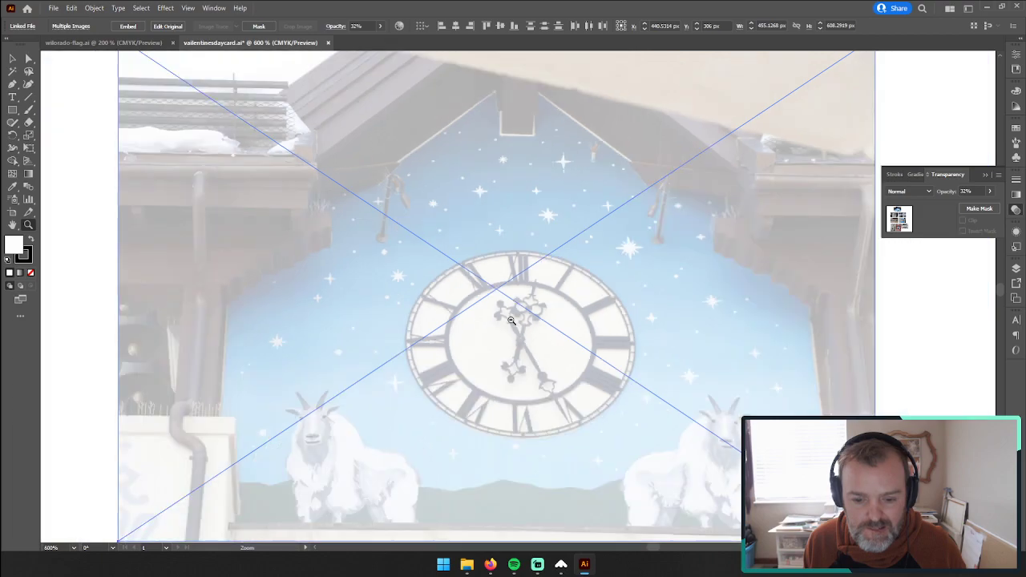
left_click(511, 321, "alt")
left_click(513, 320)
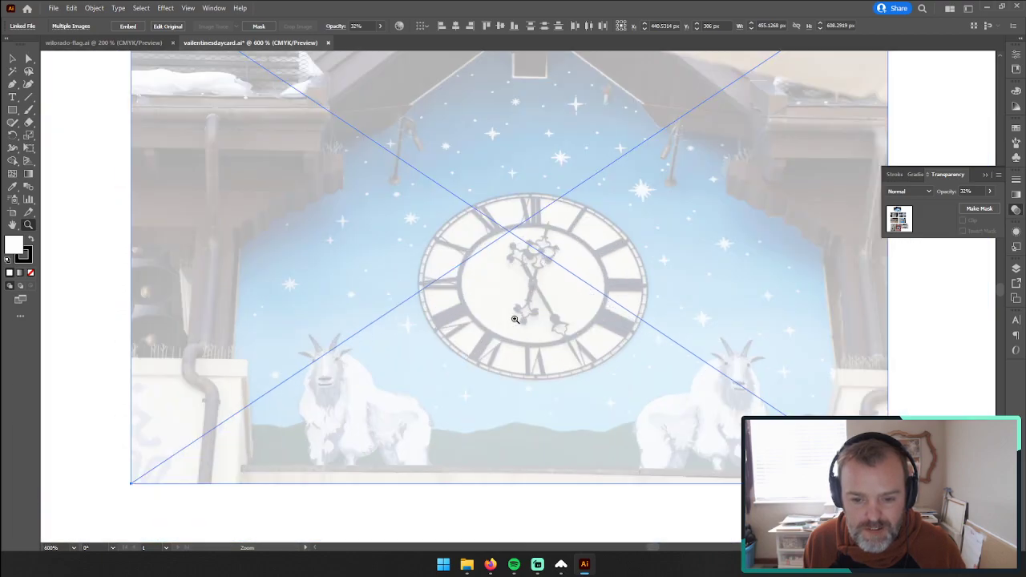
scroll(529, 301, "up", 1)
left_click(527, 300, "alt")
Step: Stretch the clock photo upward to about 132 px high without changing its width, and shift it slightly down
left_click(12, 59)
left_click(133, 128)
scroll(518, 303, "up", 1)
left_click(518, 304)
scroll(518, 304, "up", 2)
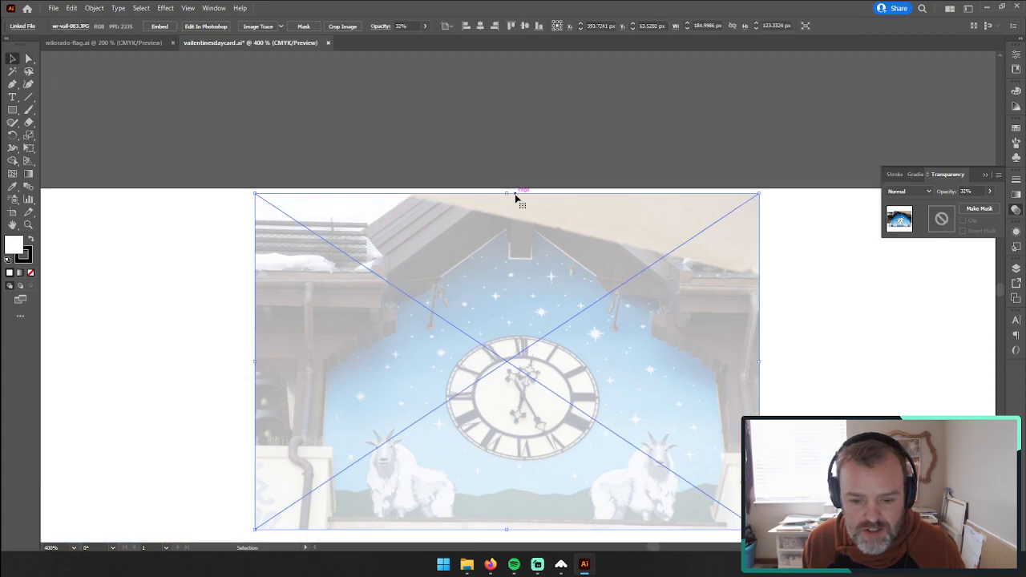
left_click_drag(508, 193, 510, 171)
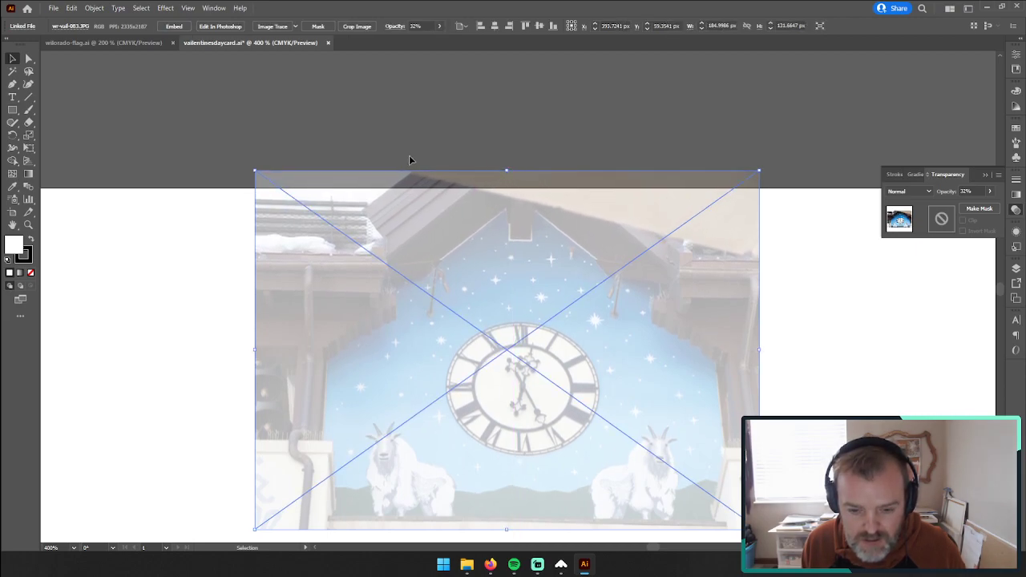
left_click(409, 159)
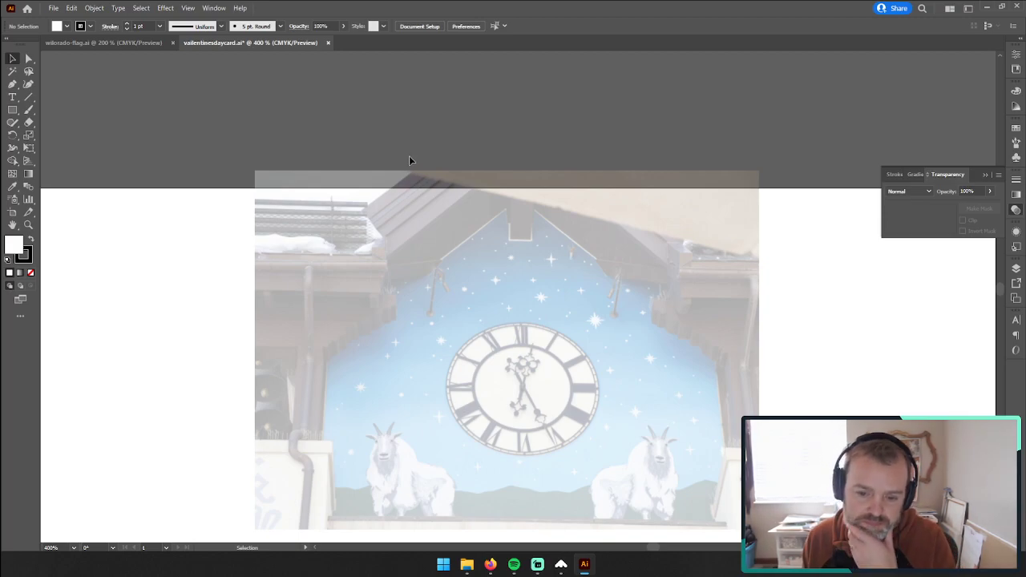
left_click_drag(407, 173, 472, 273)
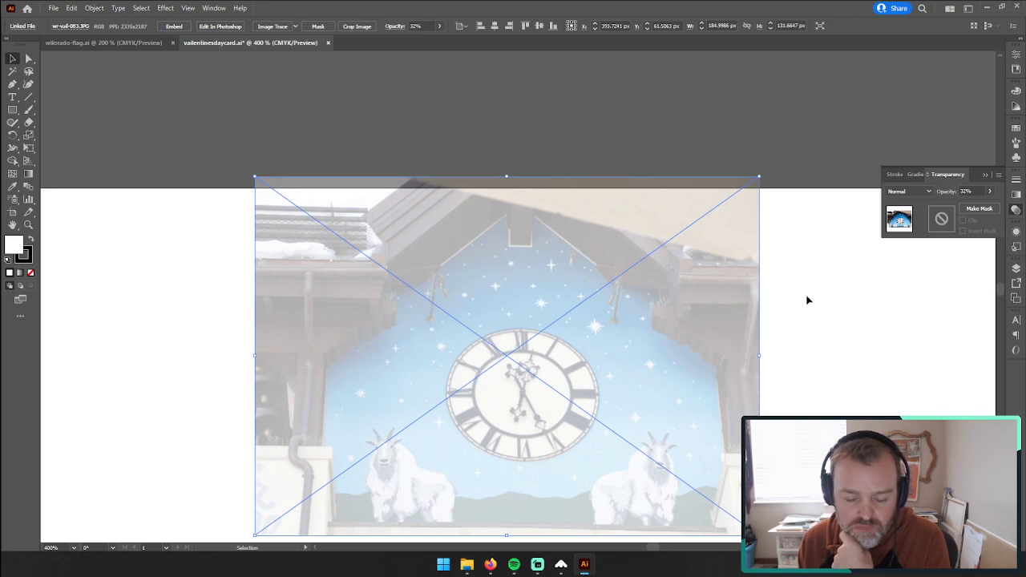
left_click(825, 258)
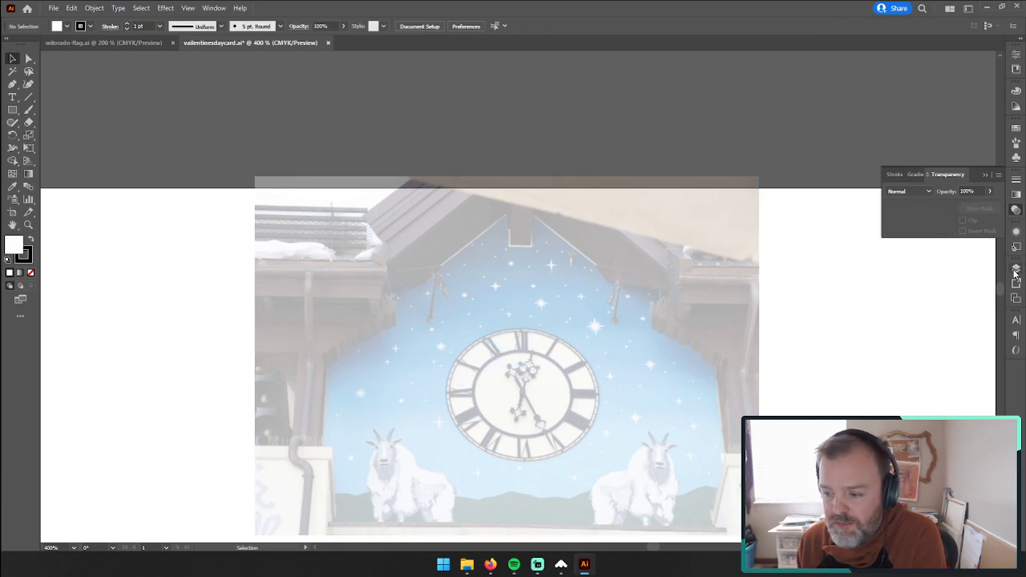
Step: Lock the reference layer and make the design layer active
left_click(1016, 320)
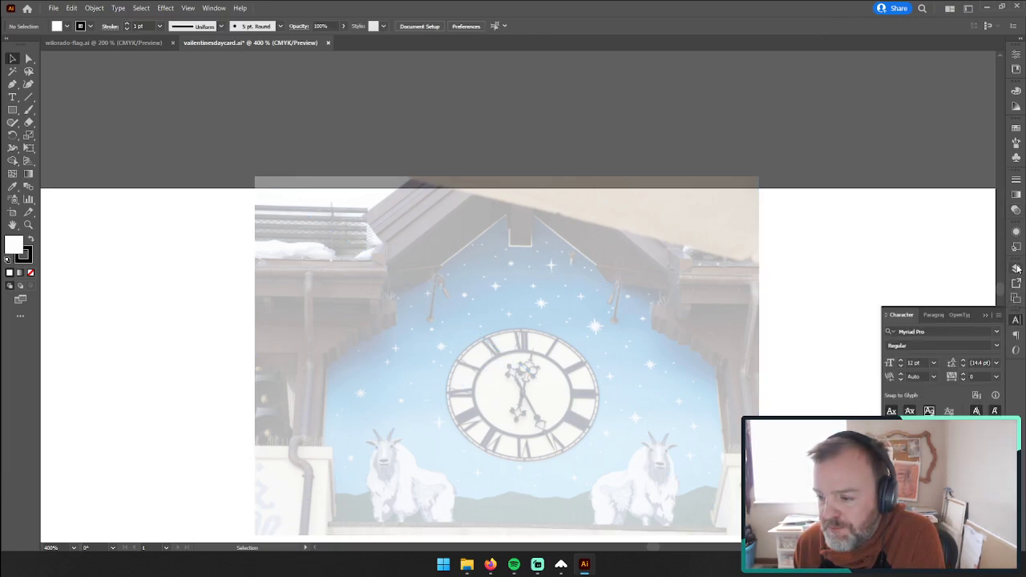
left_click(1016, 268)
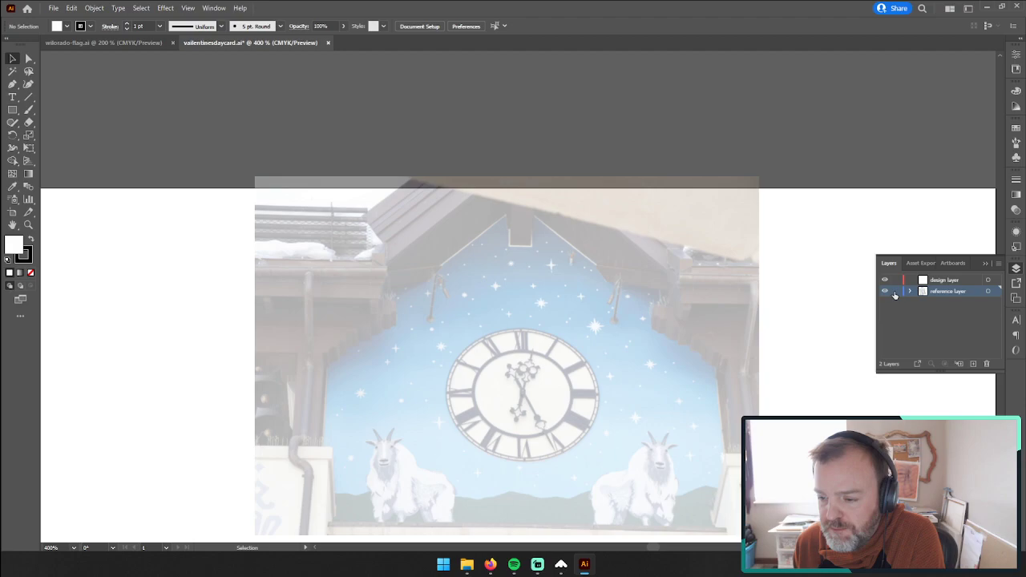
left_click(884, 279)
left_click(938, 279)
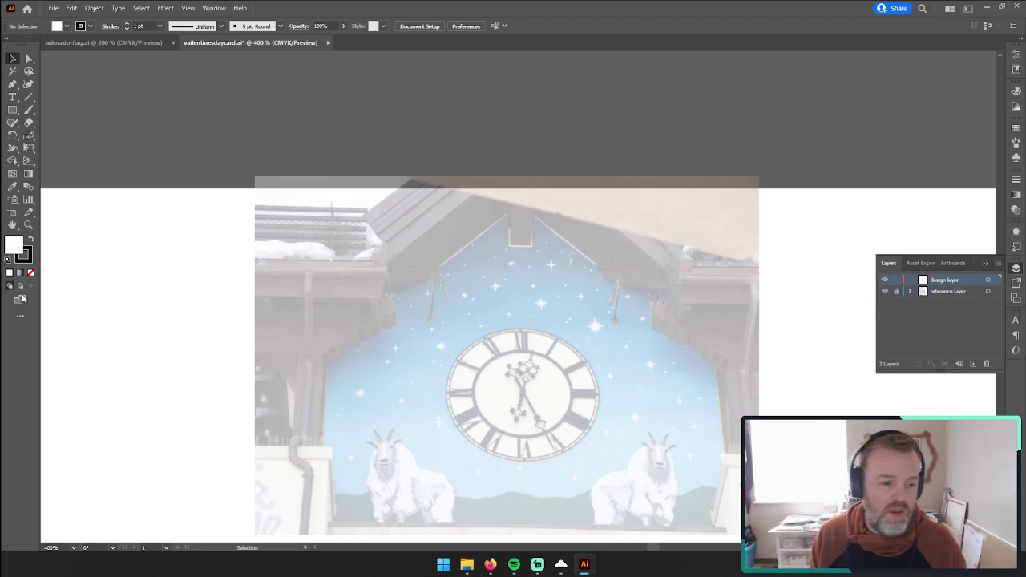
Step: Start a Pen outline on the eight-pointed star above the clock face, from its upper-left tip to the adjacent inner corner
left_click(28, 226)
left_click_drag(495, 313, 794, 252)
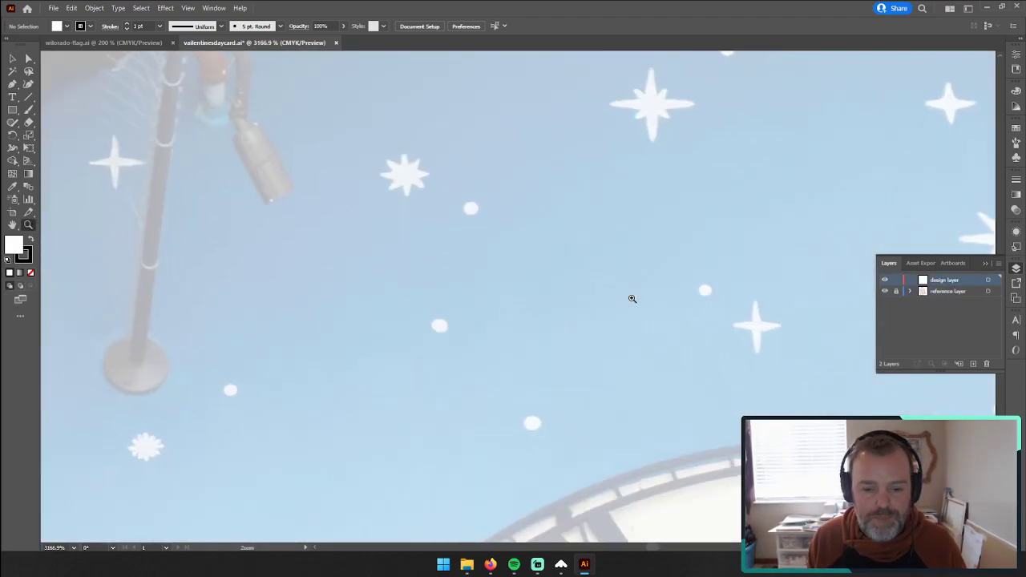
left_click_drag(560, 238, 561, 401)
left_click_drag(402, 347, 618, 255)
left_click(12, 83)
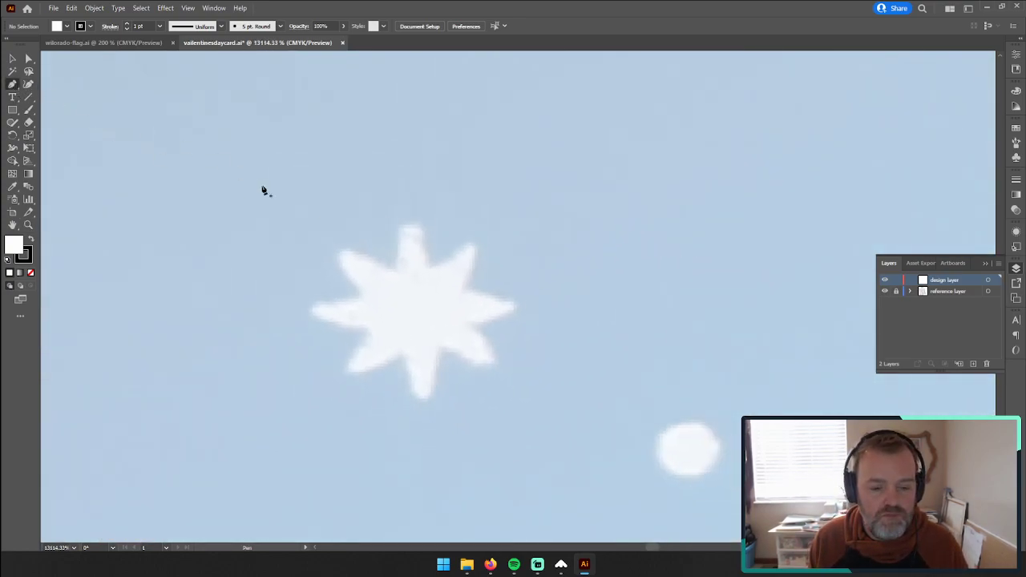
left_click(339, 255)
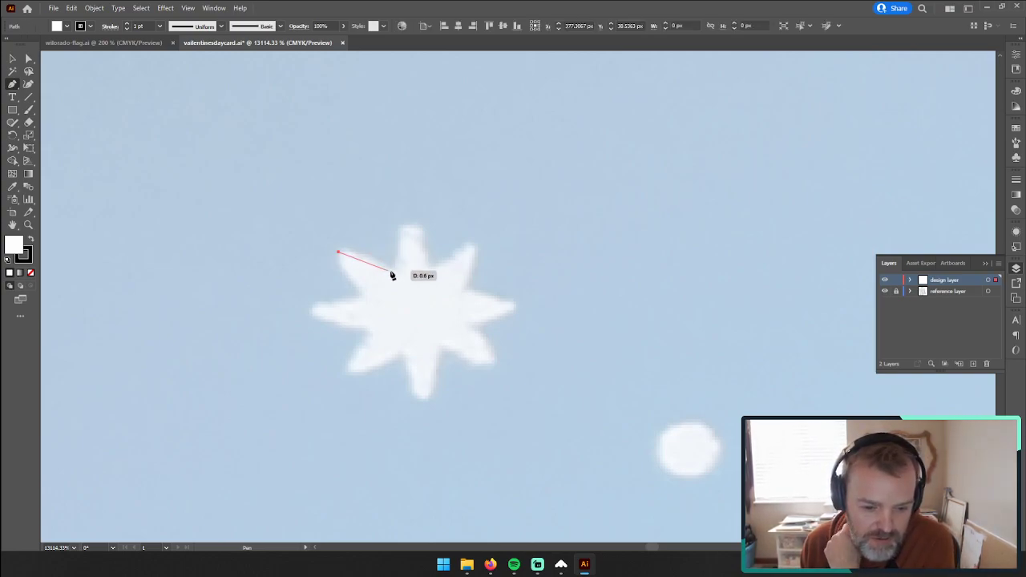
left_click_drag(395, 271, 409, 227)
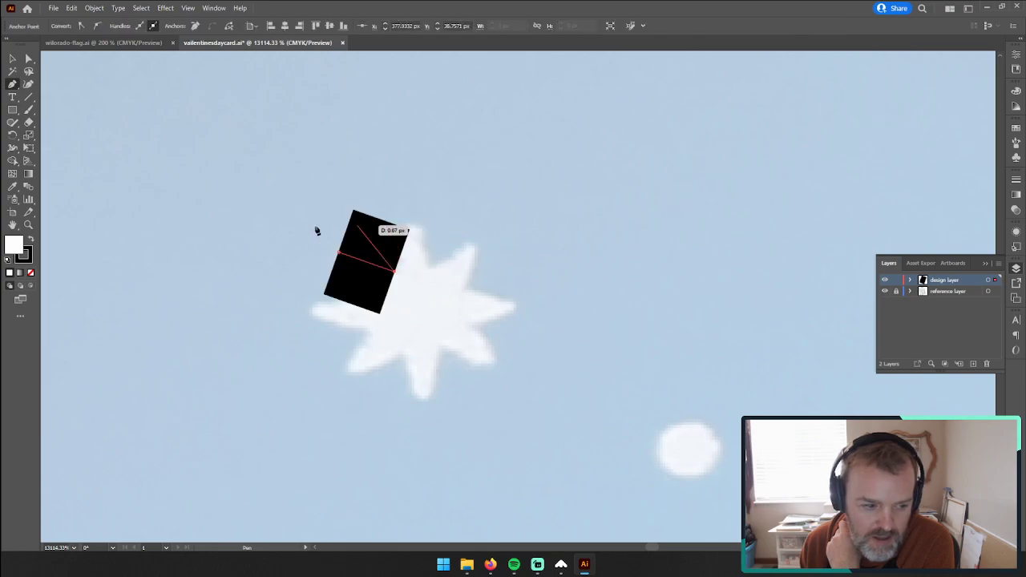
Step: Set the star outline's stroke weight to 0.01 pt
left_click(1014, 183)
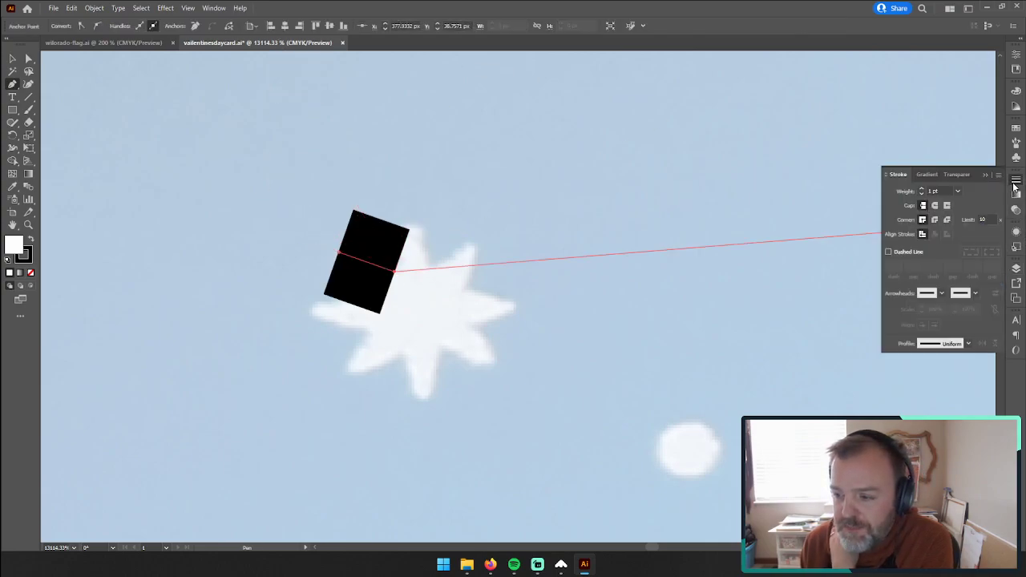
left_click(957, 192)
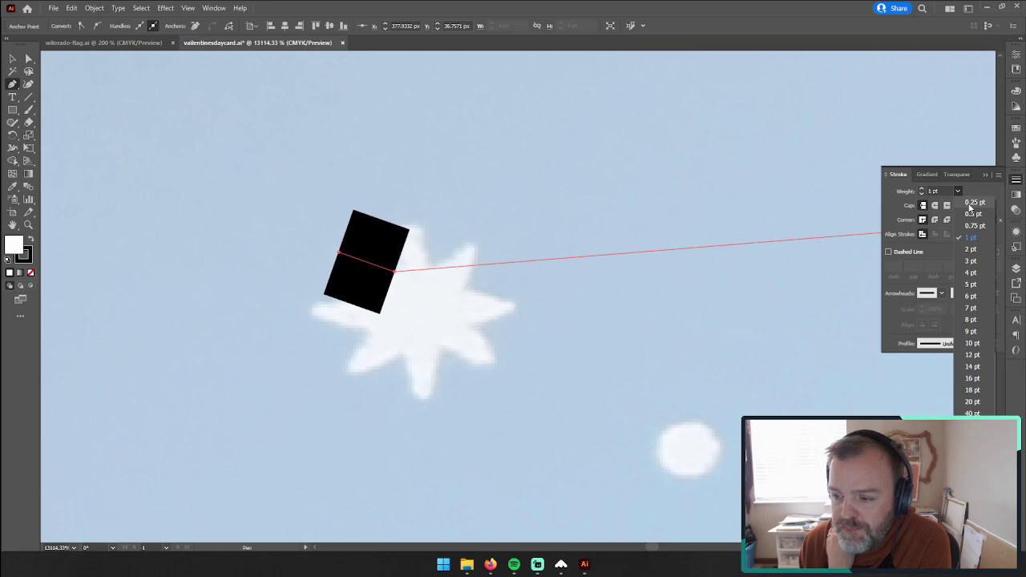
left_click(969, 209)
left_click(936, 191)
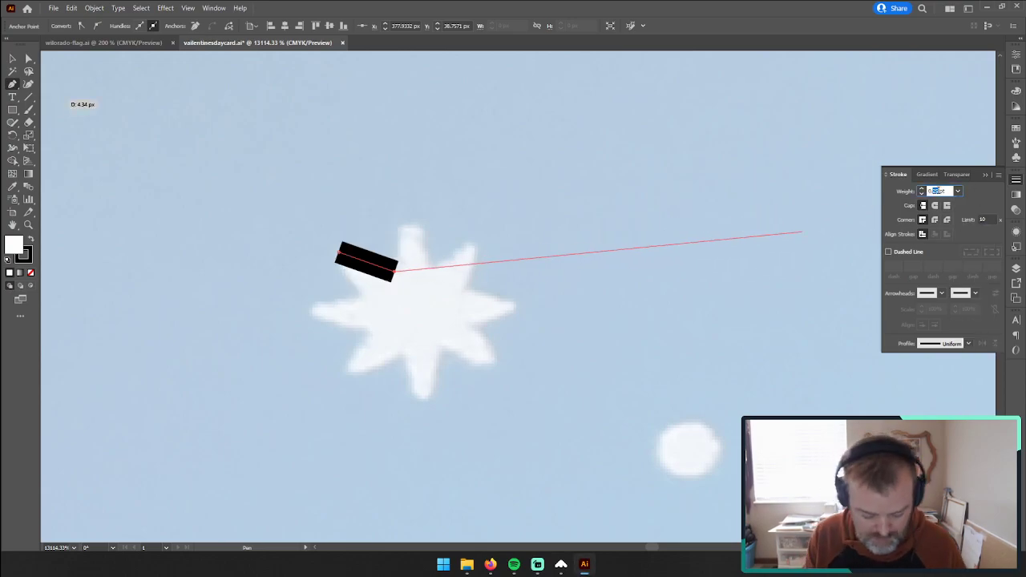
type("0.01")
key("Tab")
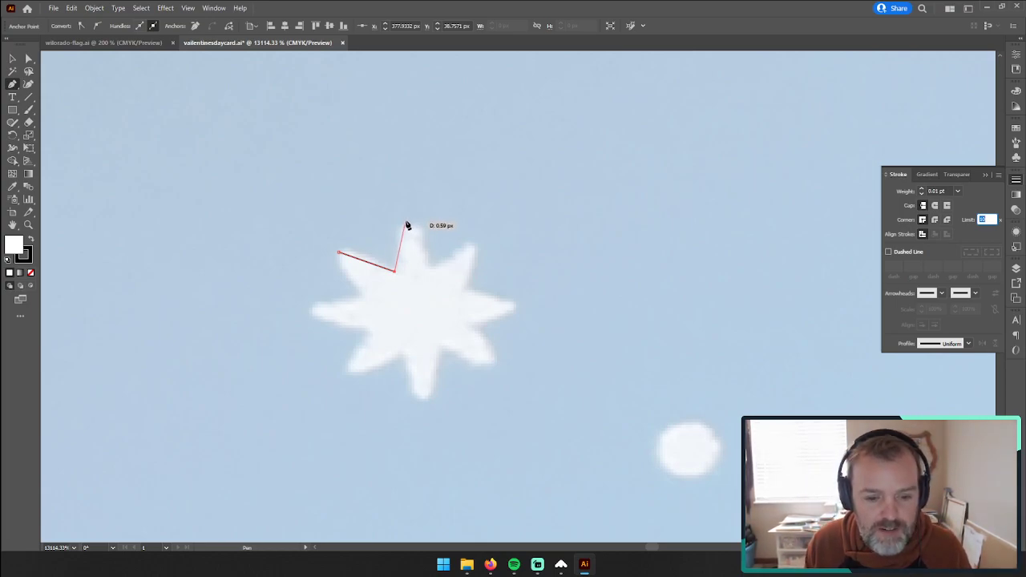
Step: Continue the star outline clockwise with straight segments through each tip and inner corner to the lower-left tip
left_click(406, 221)
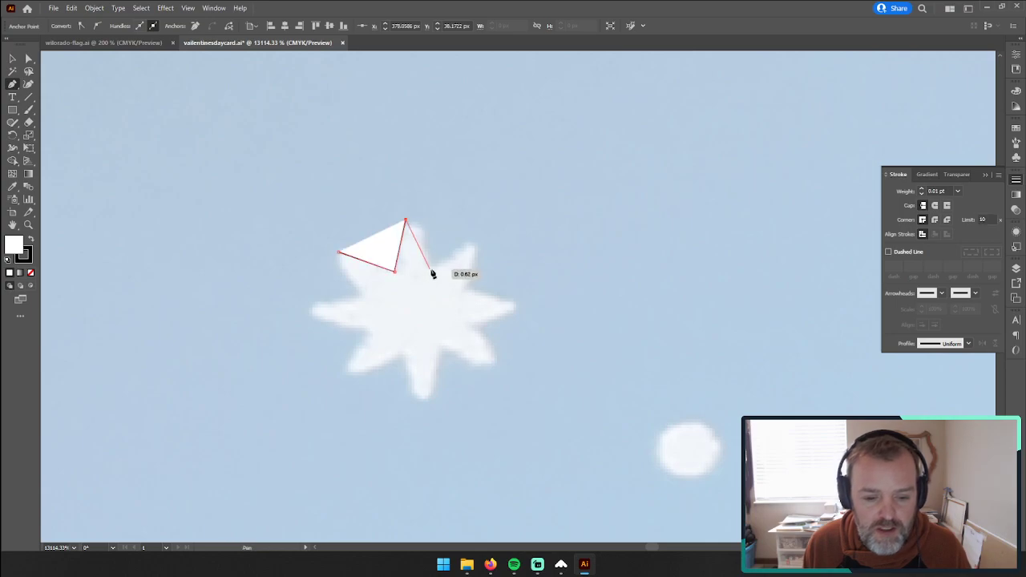
left_click(428, 269)
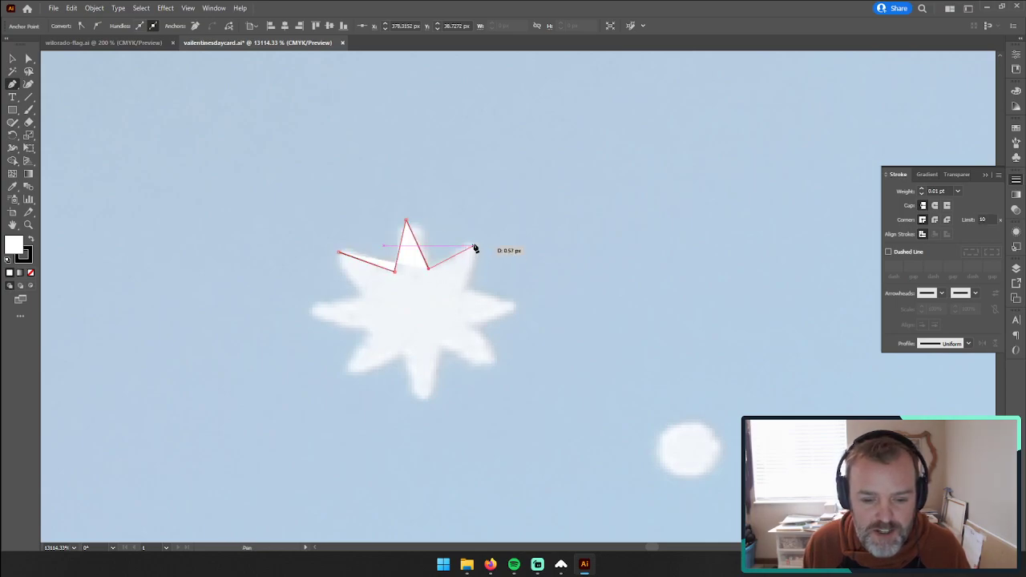
left_click(474, 243)
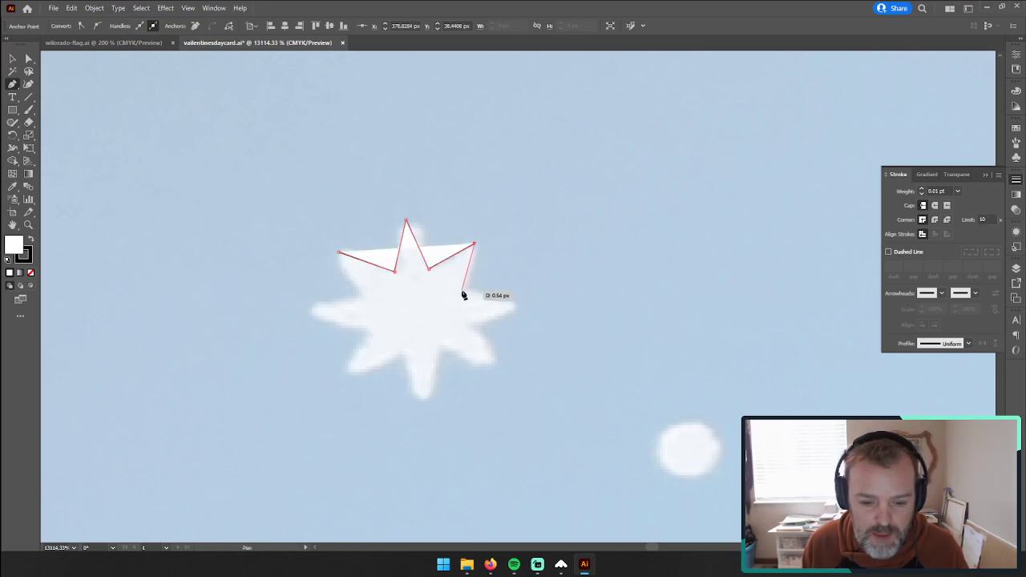
left_click(462, 290)
left_click(516, 307)
left_click(466, 325)
left_click(497, 367)
left_click(440, 347)
left_click(427, 402)
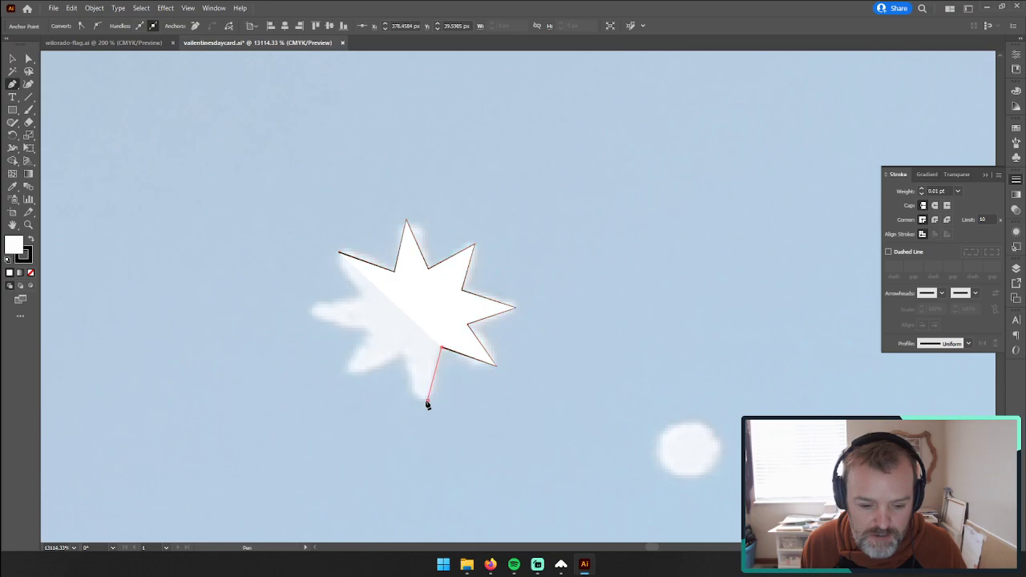
left_click(403, 353)
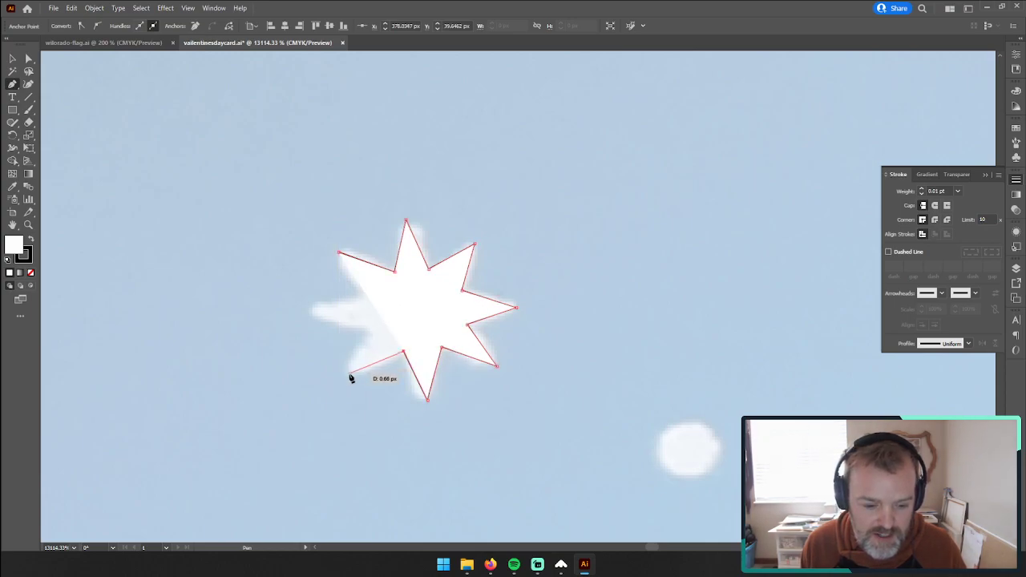
left_click(349, 372)
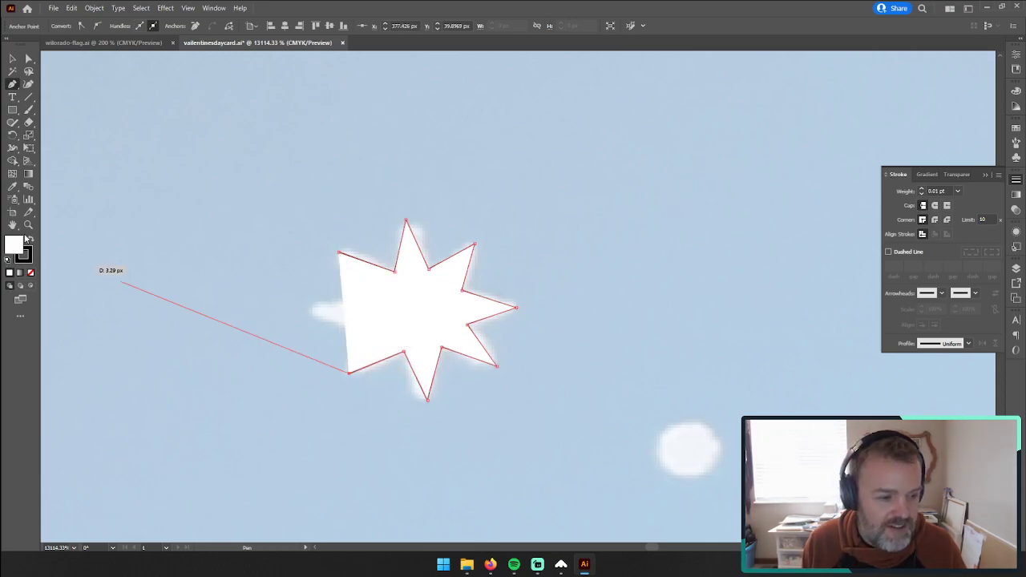
Step: Set the star's fill to none and close its outline around the left tip back at the starting point
left_click(31, 274)
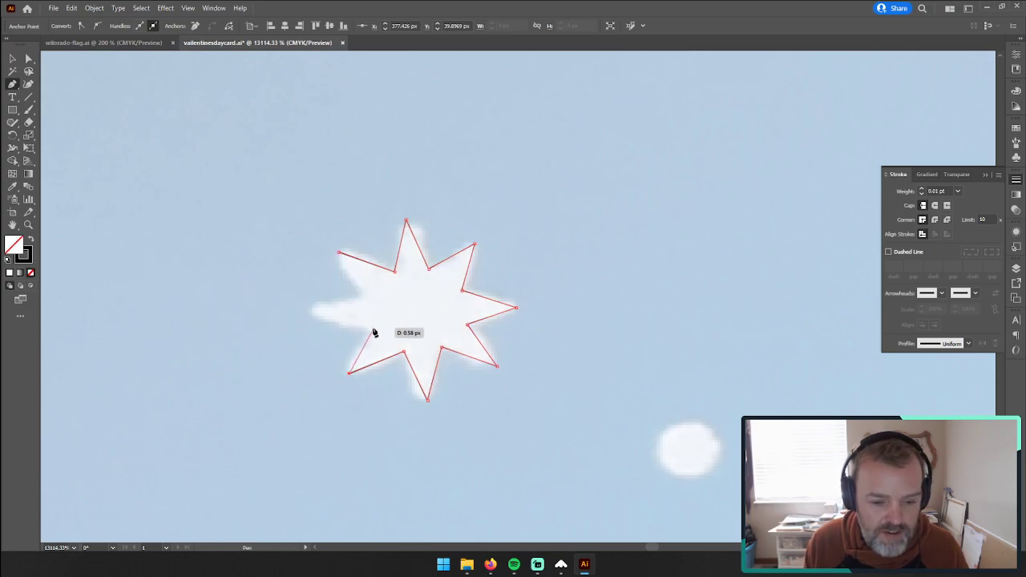
left_click(310, 310)
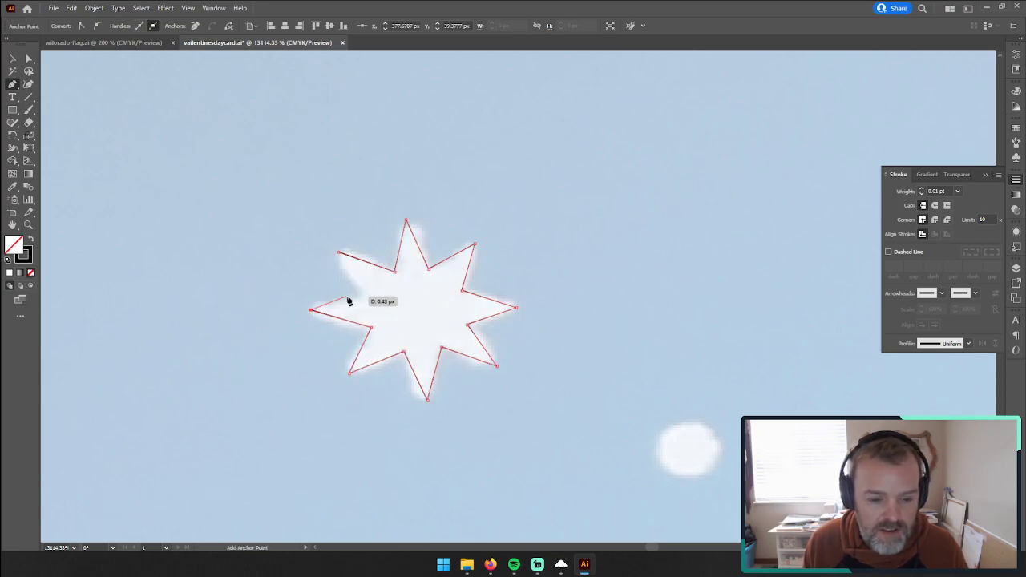
left_click(367, 298)
left_click(338, 254)
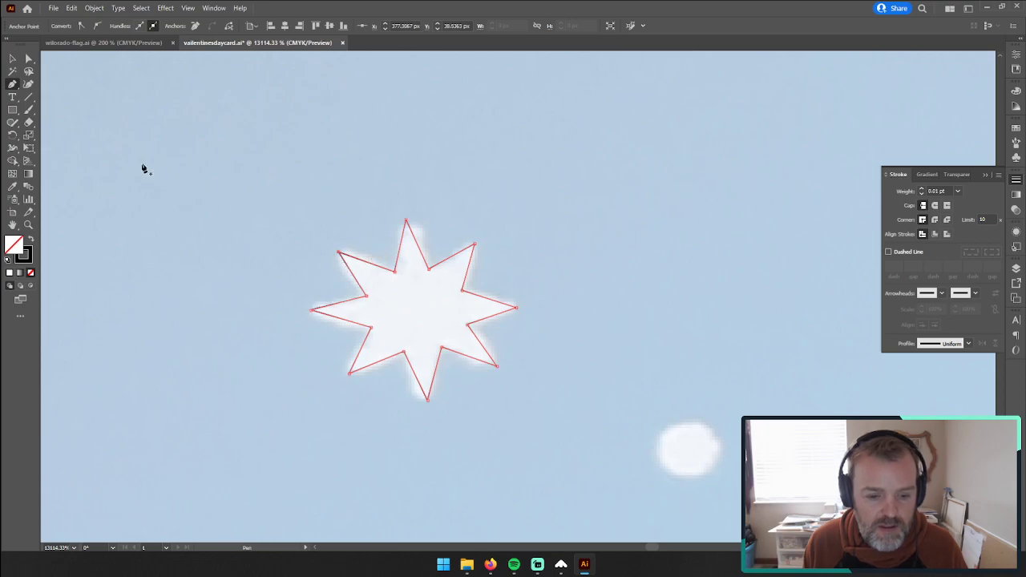
Step: Swap the star's fill and stroke so it has a solid black fill and no stroke
left_click(12, 59)
left_click(28, 59)
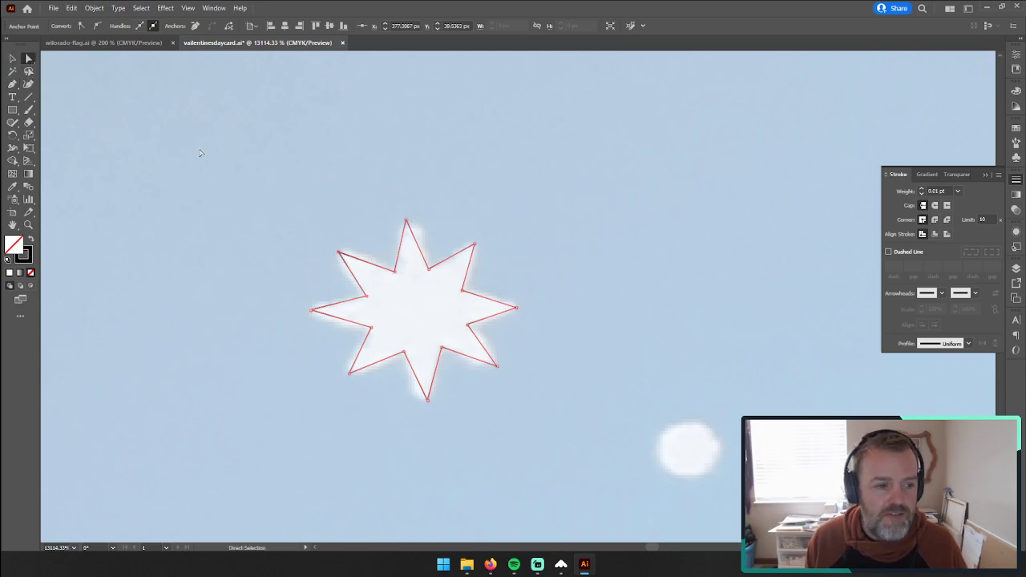
left_click(12, 60)
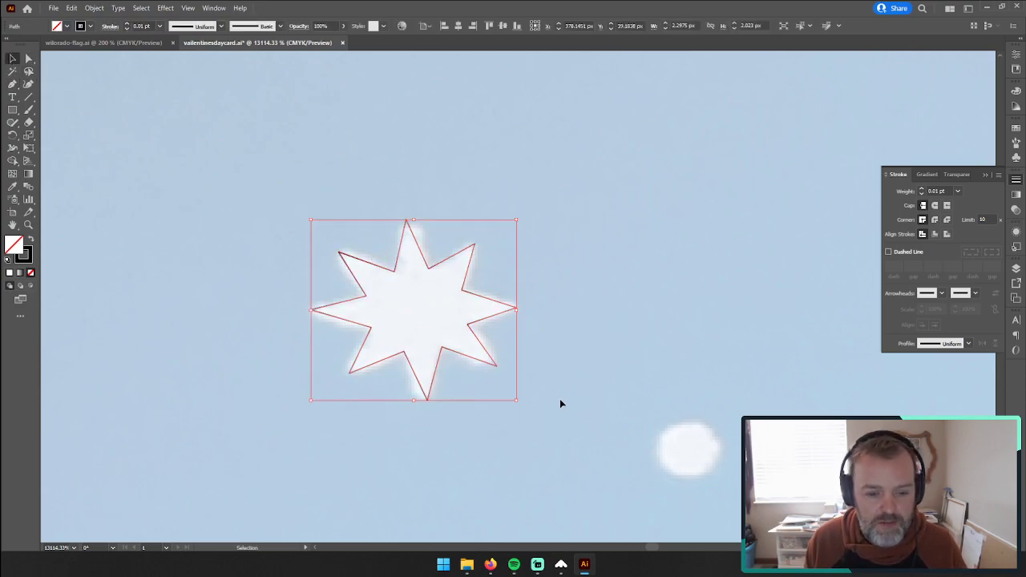
left_click(27, 59)
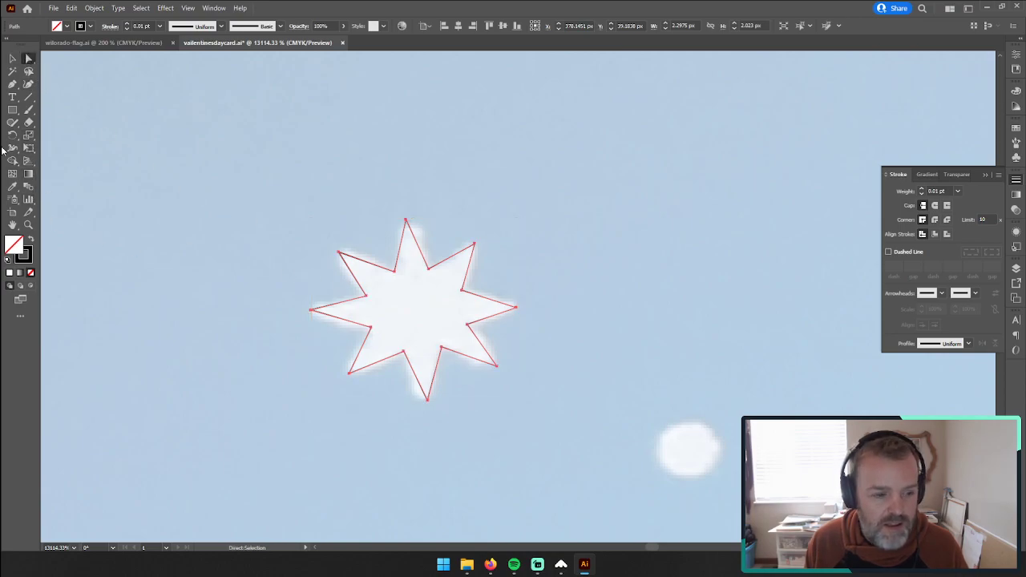
left_click(28, 224)
left_click(424, 315)
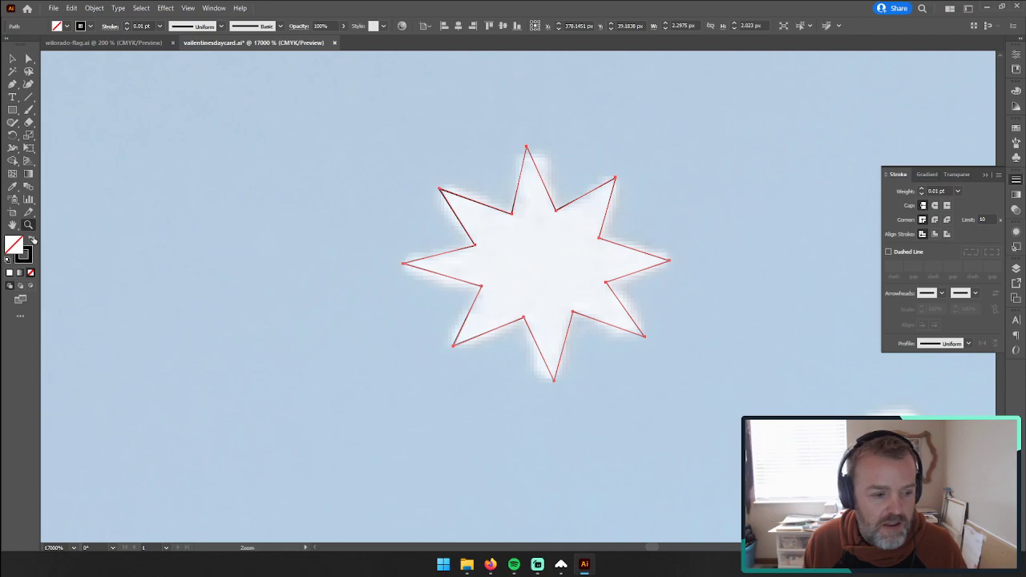
left_click(32, 242)
left_click(28, 60)
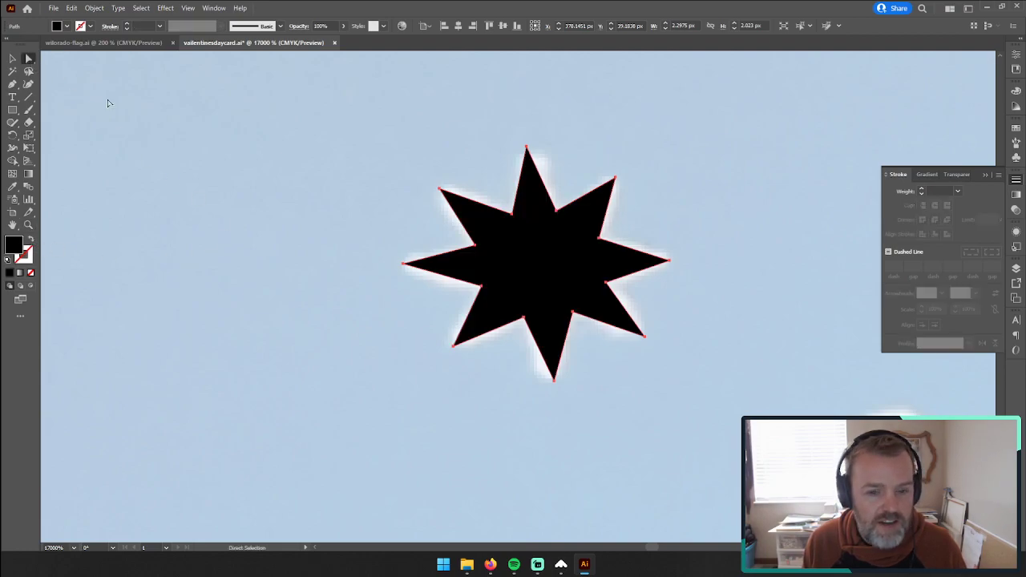
Step: Preview the Round Corners effect on the star with radii of 1 px and 0.01 px
left_click(166, 8)
mouse_move(188, 10)
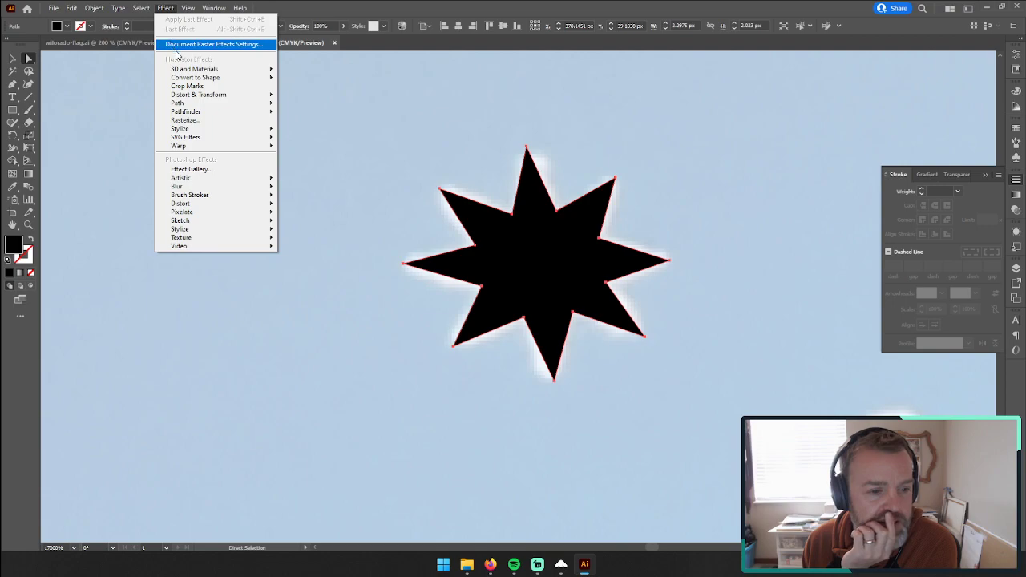
mouse_move(208, 96)
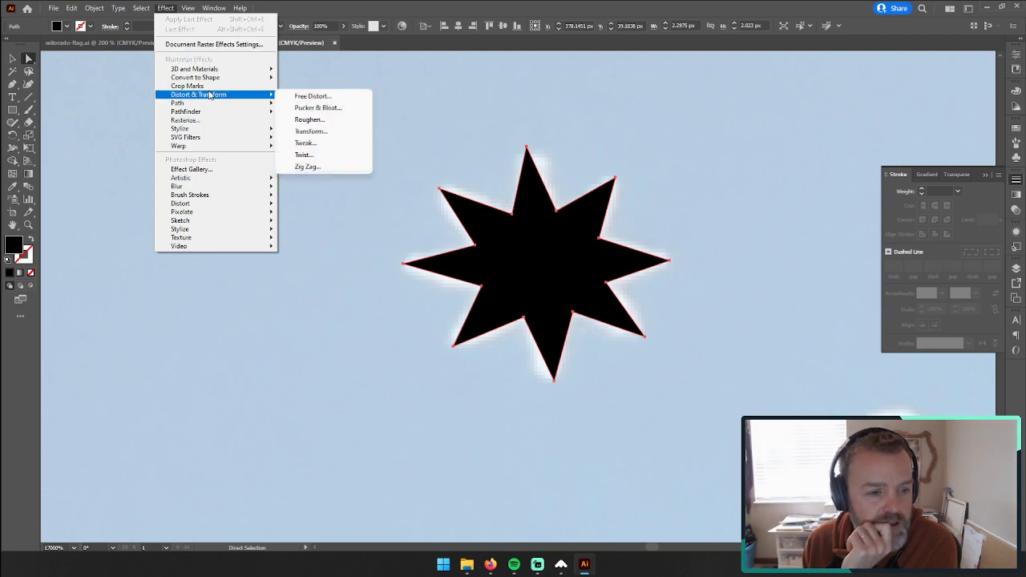
mouse_move(213, 149)
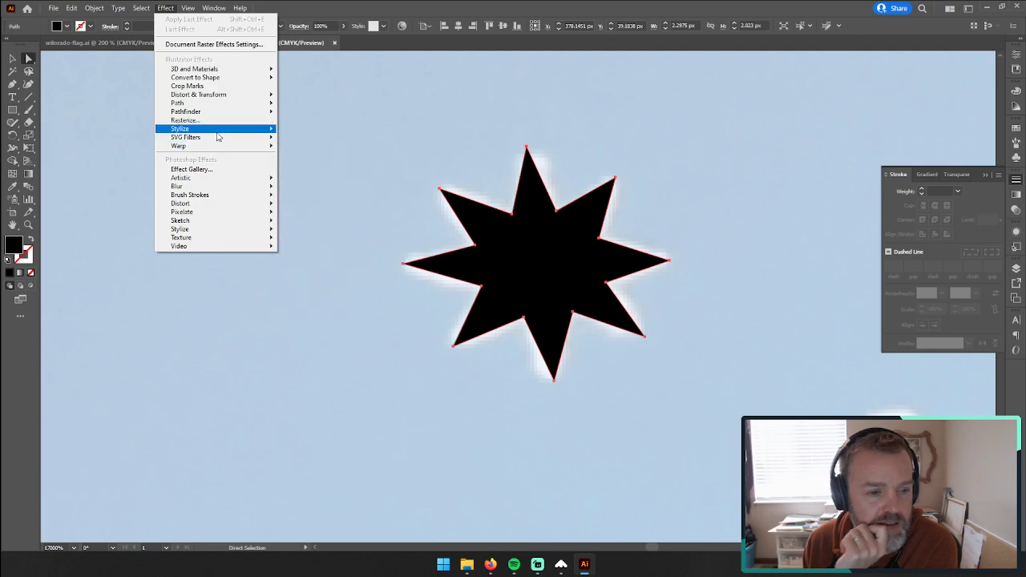
mouse_move(217, 130)
left_click(314, 177)
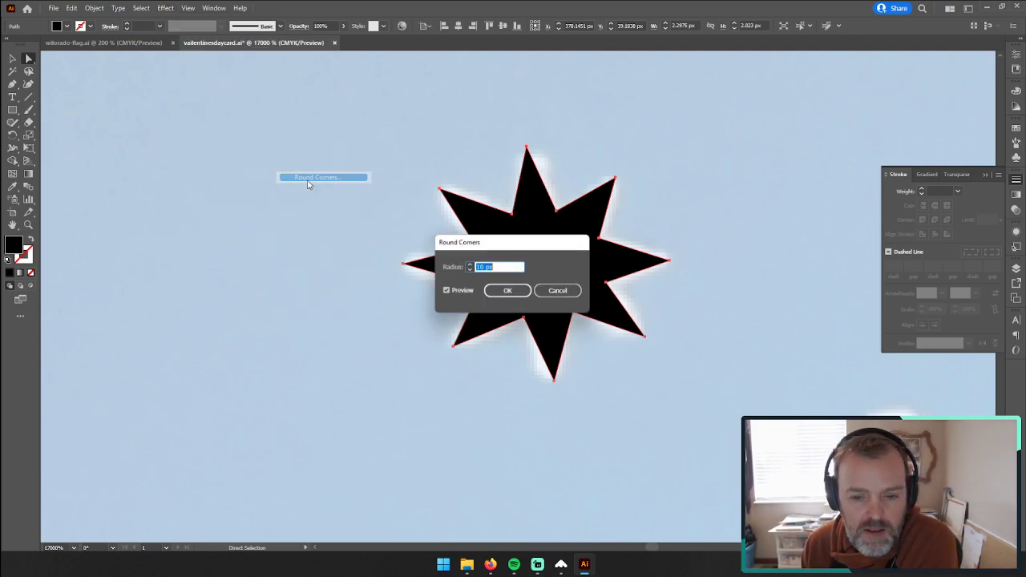
left_click(469, 271)
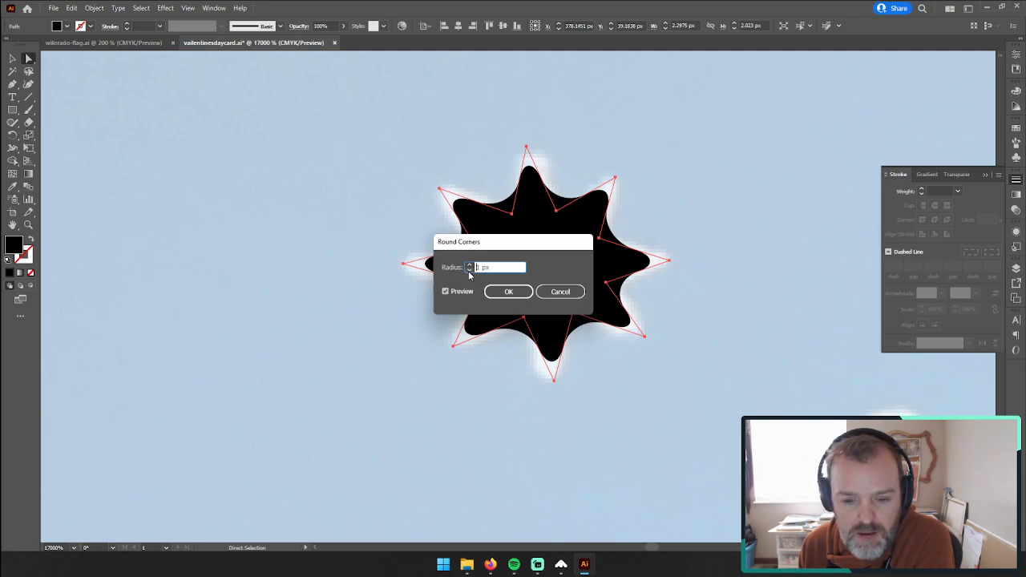
left_click_drag(504, 243, 726, 172)
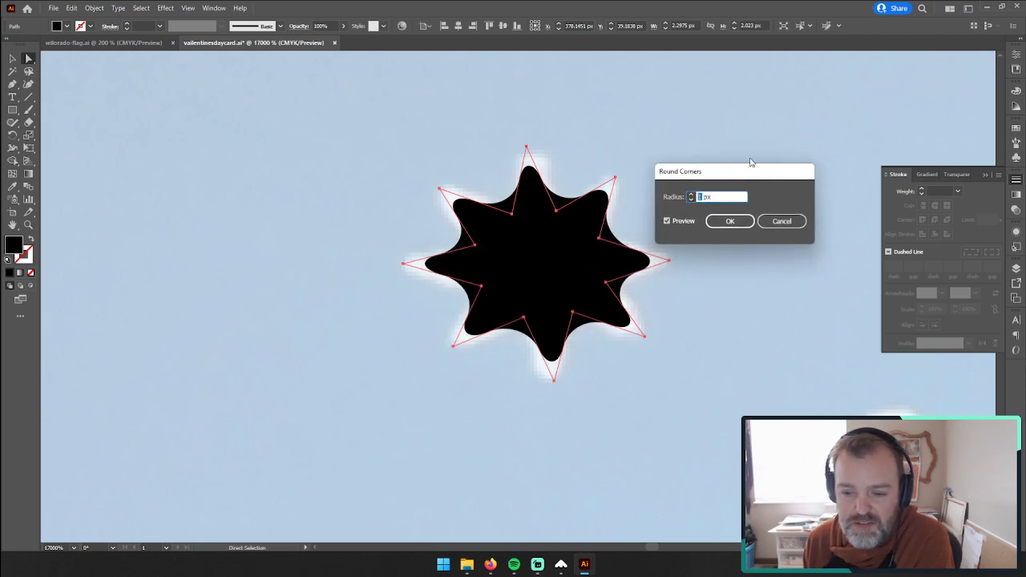
type("0.01")
key("Tab")
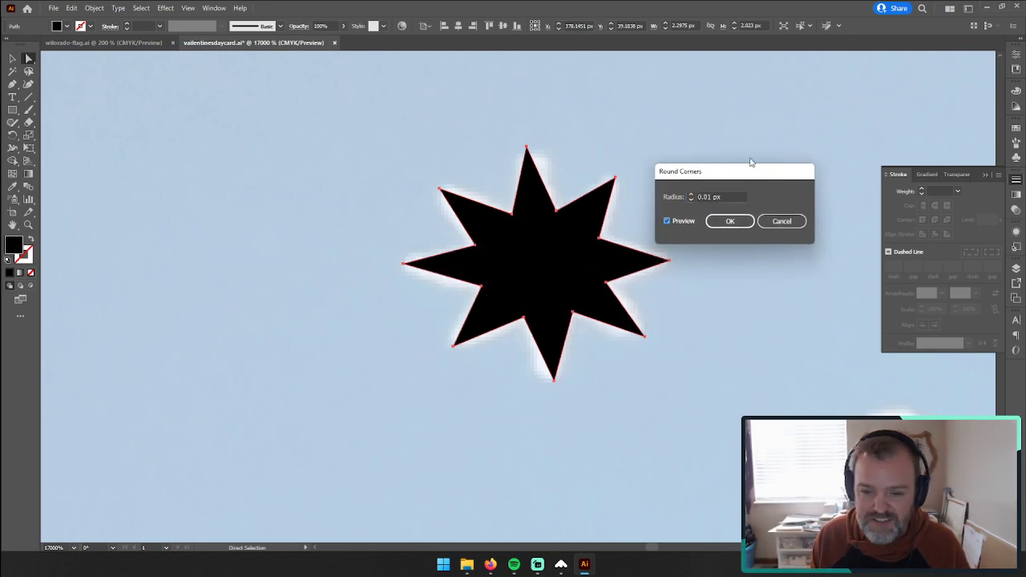
Step: Try Round Corners radii of 0.5 px and 0.05 px on the star, and discard the effect
left_click(707, 197)
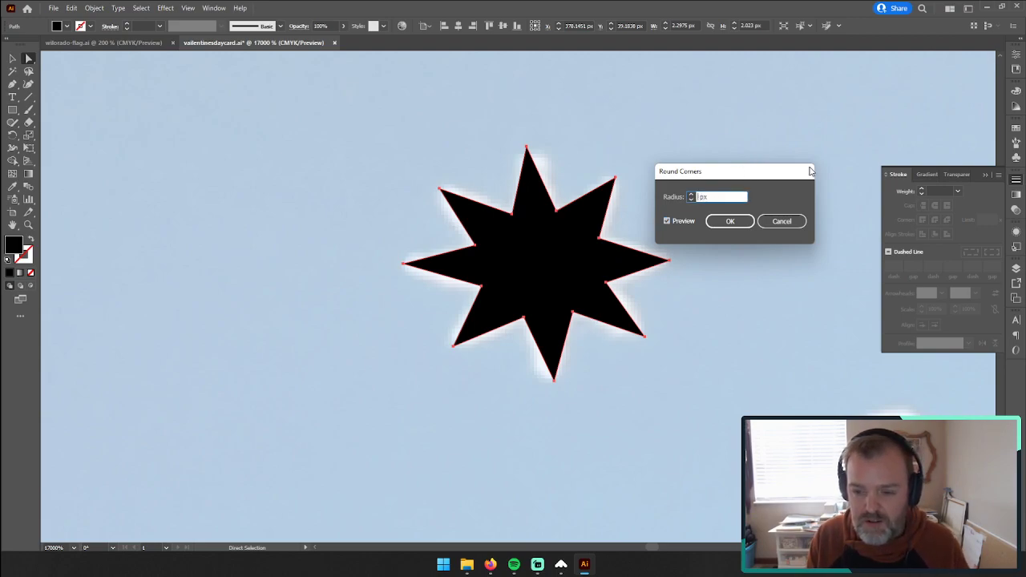
key("Tab")
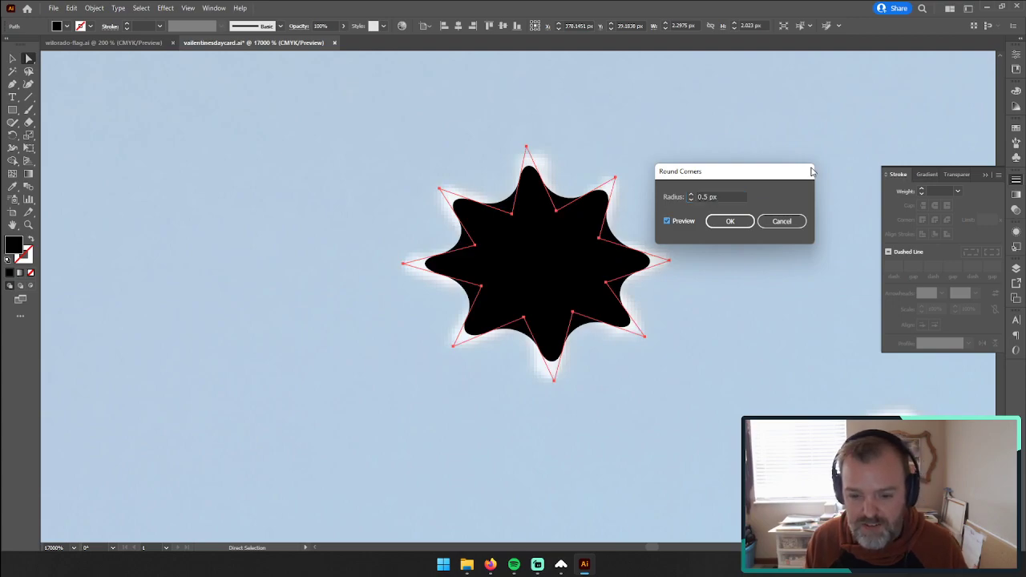
left_click(703, 196)
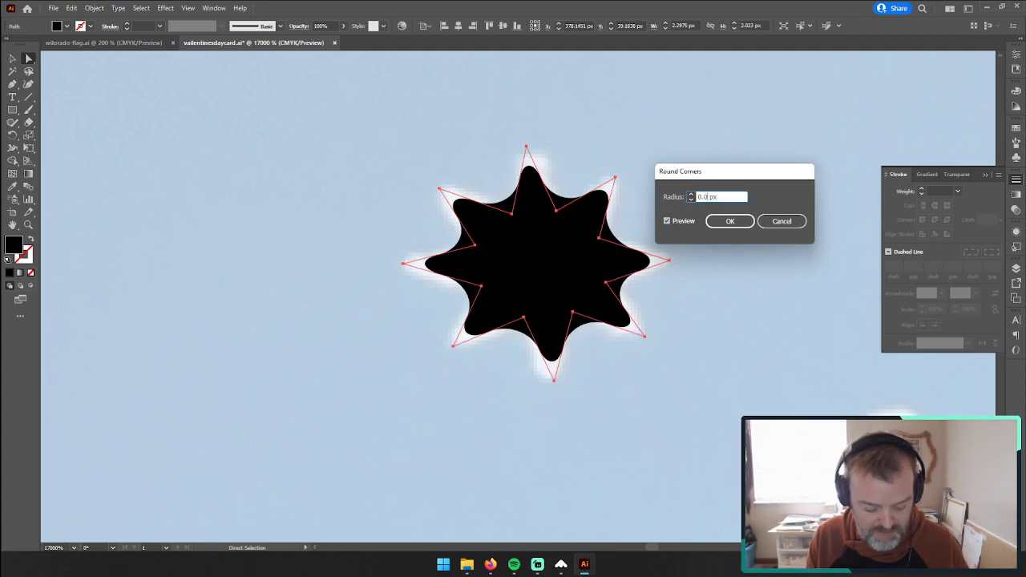
type("5")
key("Tab")
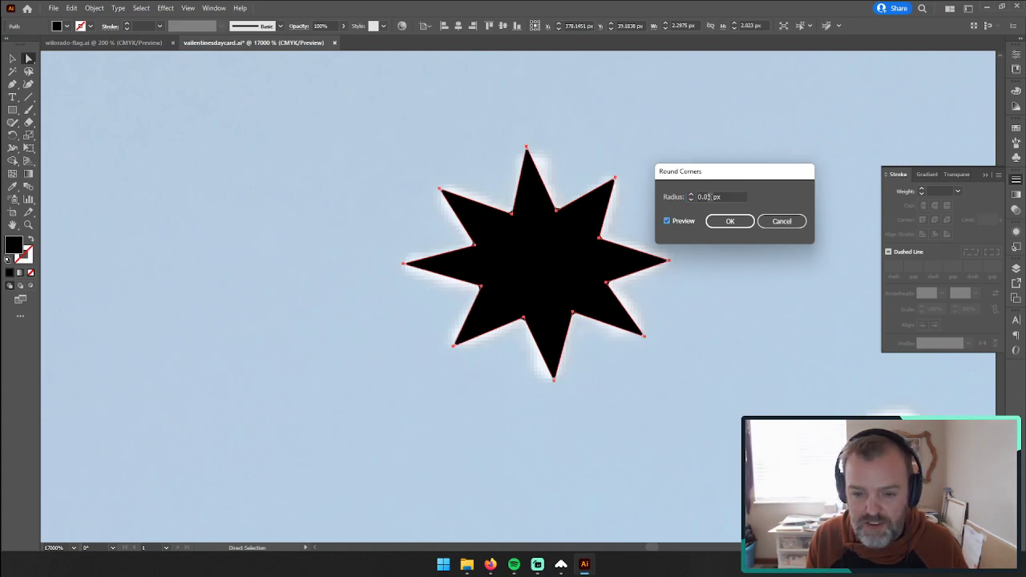
left_click(780, 221)
Step: Move the straight-edged black star off the photo's white star and delete it
left_click_drag(543, 237, 346, 274)
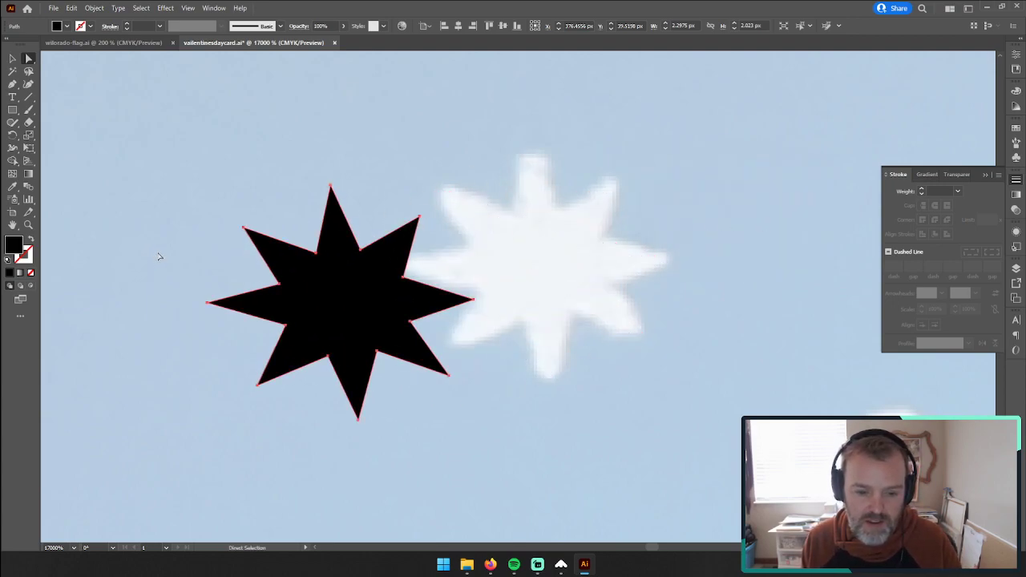
key("Delete")
left_click(28, 225)
left_click(565, 269)
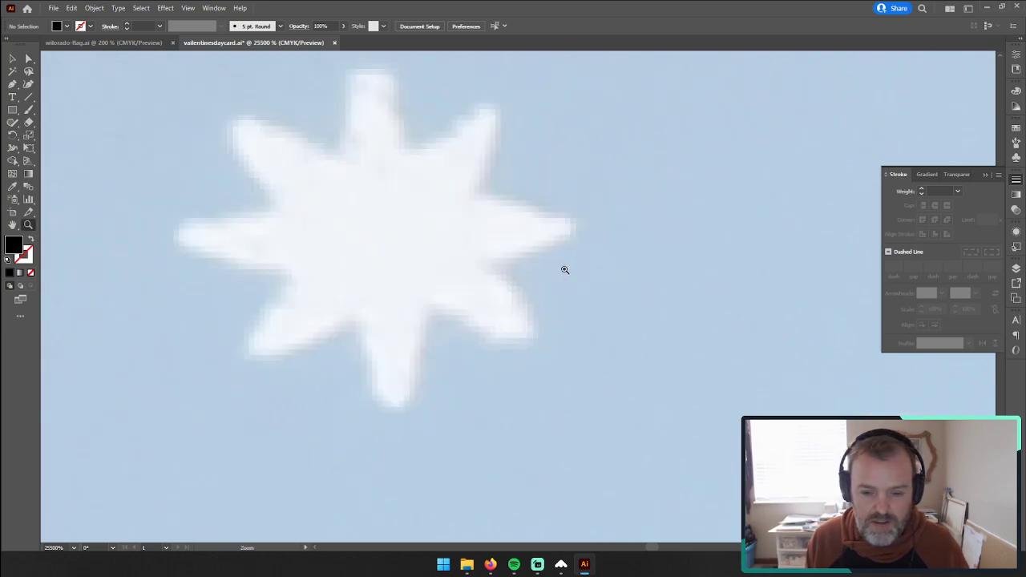
left_click(563, 275, "alt")
Step: Test live corner rounding on a rectangle about 2.27 by 1.68 px drawn over the white star, and delete it
left_click(12, 110)
left_click_drag(402, 167, 666, 361)
left_click(29, 59)
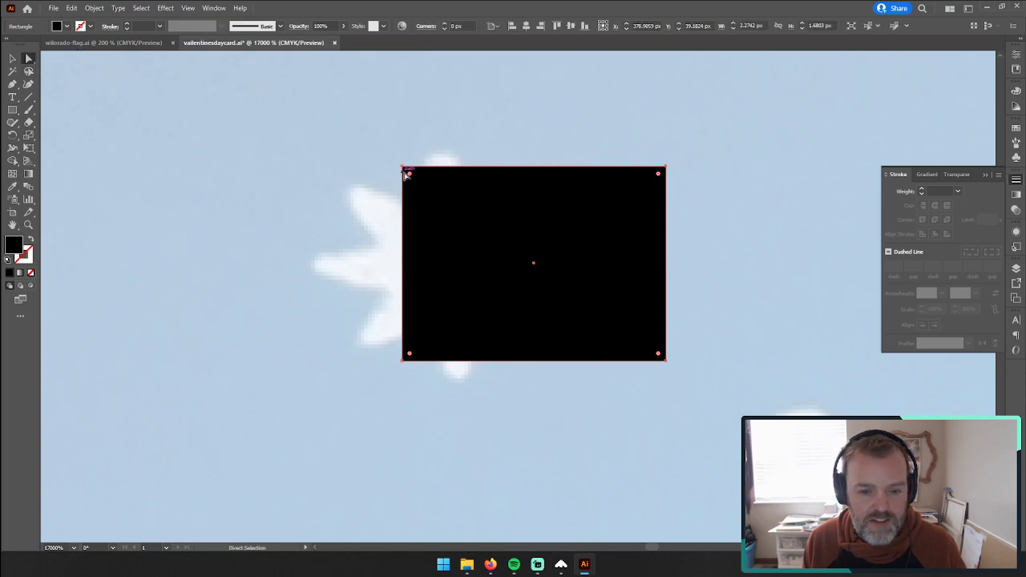
left_click_drag(410, 177, 389, 237)
left_click(11, 59)
key("Delete")
Step: Draw a closed black test triangle about 1.71 by 1.22 px with the Pen tool, starting near the star's right arm
left_click(12, 83)
left_click(504, 242)
left_click(619, 121)
left_click(703, 262)
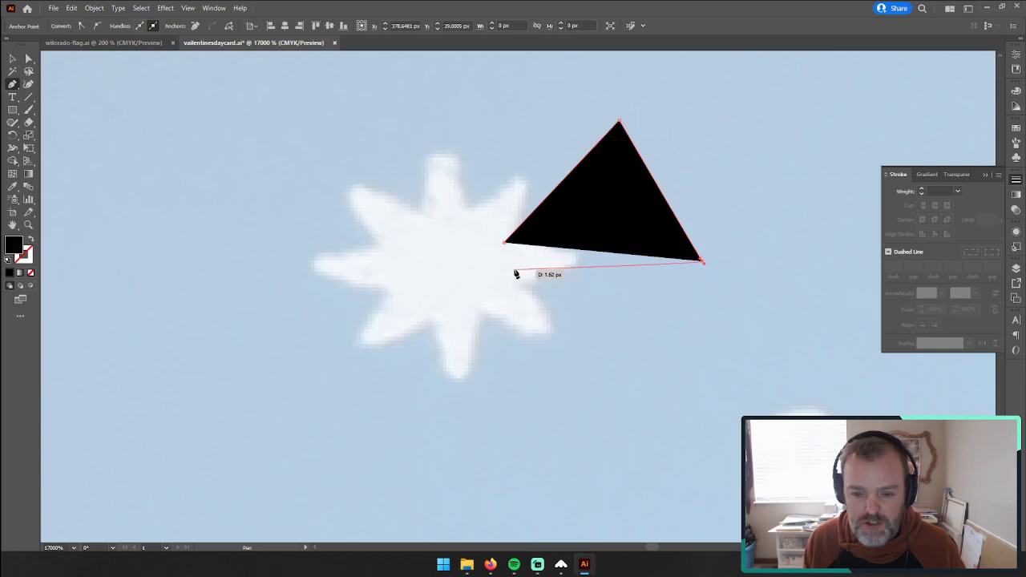
left_click(504, 241)
left_click(12, 59)
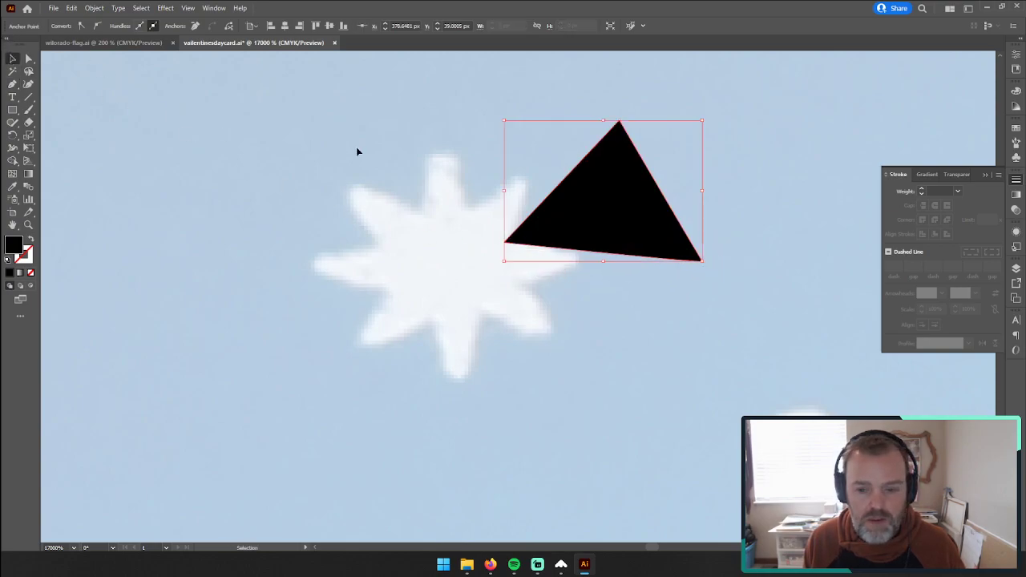
Step: Reposition the test triangle over the star, try to edit its corners directly, and delete it
left_click_drag(605, 195, 379, 222)
left_click(29, 59)
left_click_drag(388, 187, 513, 178)
right_click(514, 180)
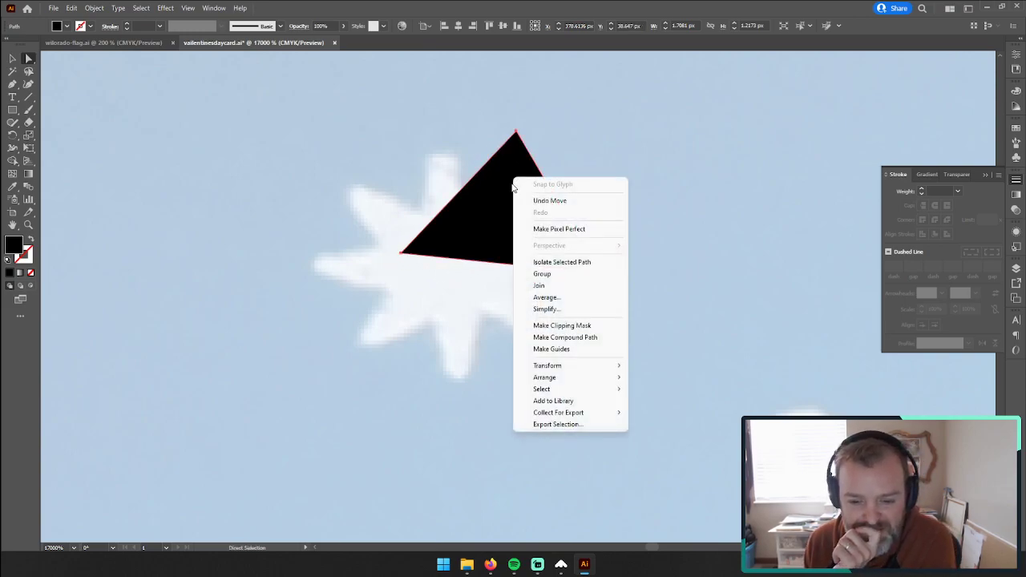
left_click(499, 222)
left_click_drag(499, 222, 524, 227)
left_click(12, 58)
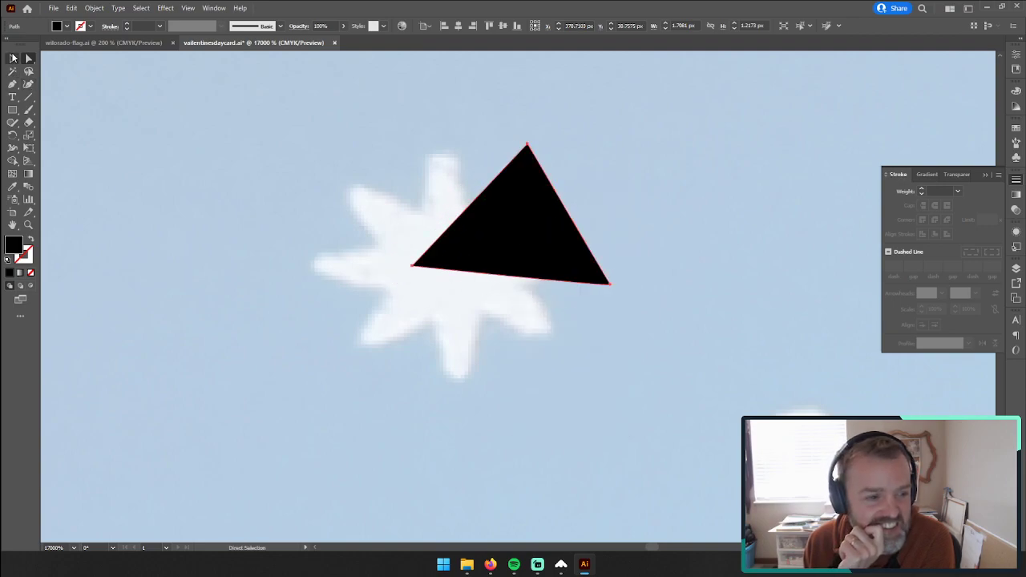
left_click(265, 136)
left_click(28, 58)
left_click(505, 172)
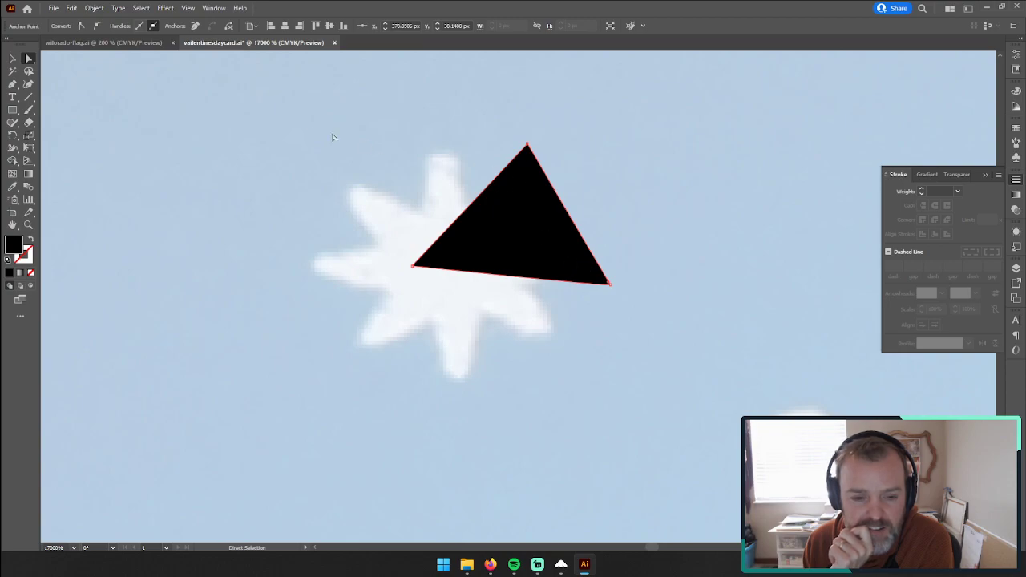
left_click(12, 59)
key("Delete")
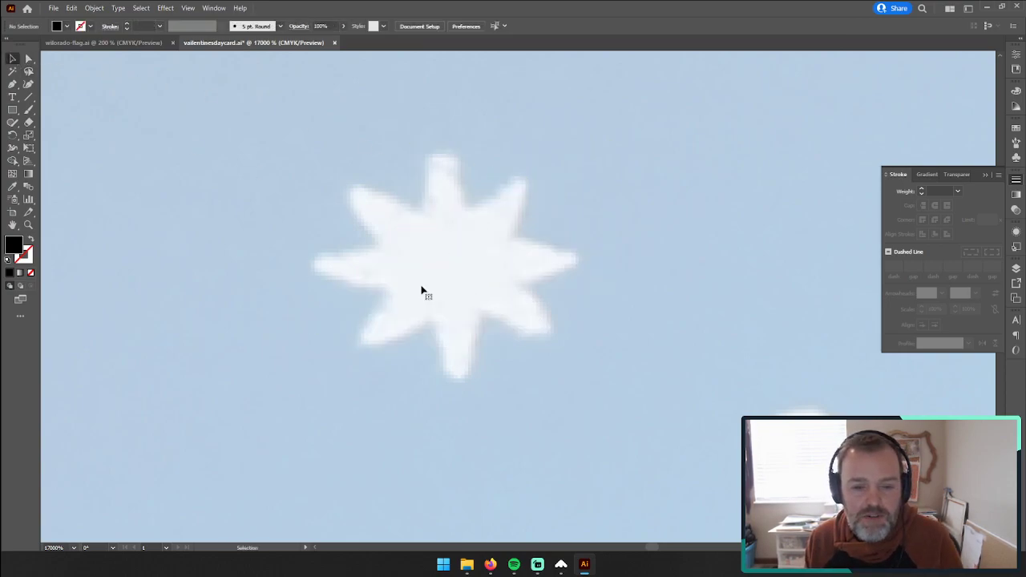
Step: Start a new Pen outline at the inner corner beside the star's top tip, curving clockwise over the rounded tips to the right tip
left_click(12, 83)
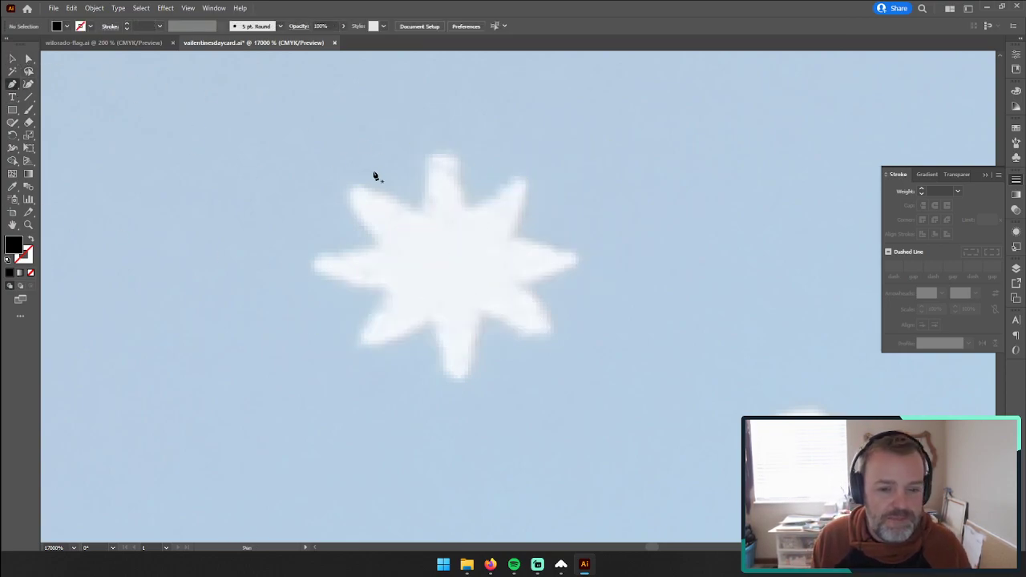
left_click(419, 213)
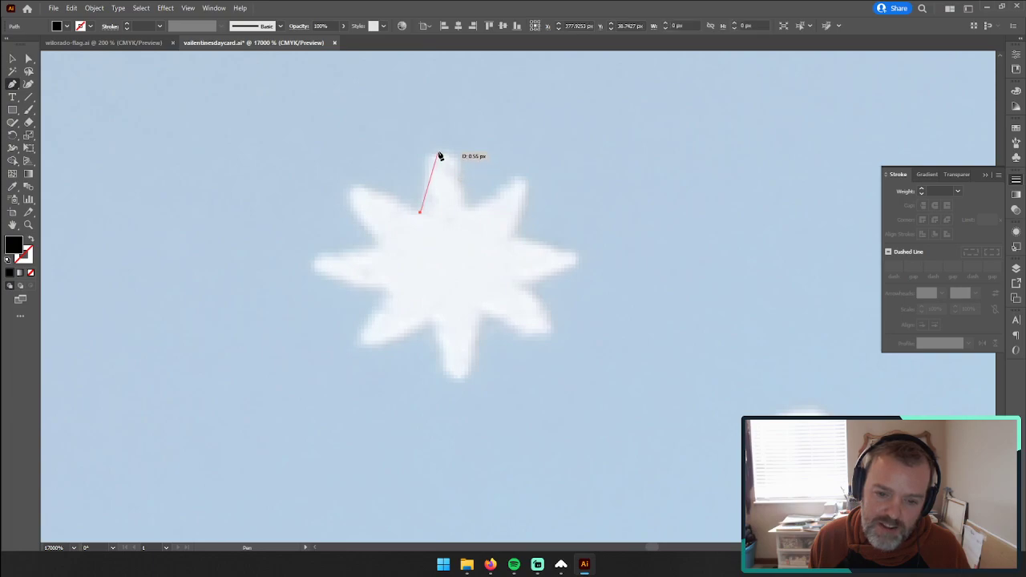
left_click_drag(439, 151, 446, 150)
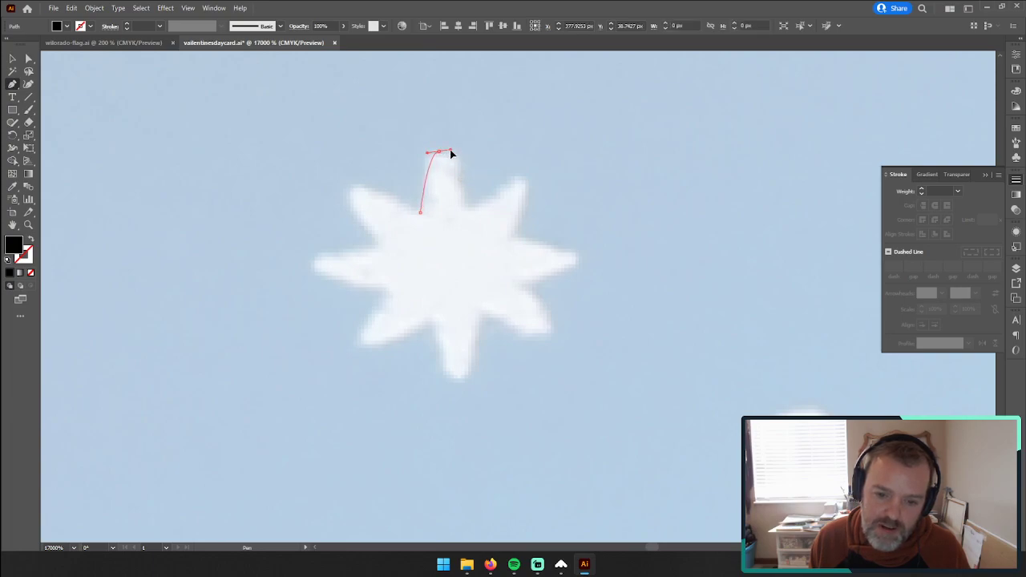
left_click_drag(450, 150, 449, 151)
left_click_drag(469, 213, 470, 217)
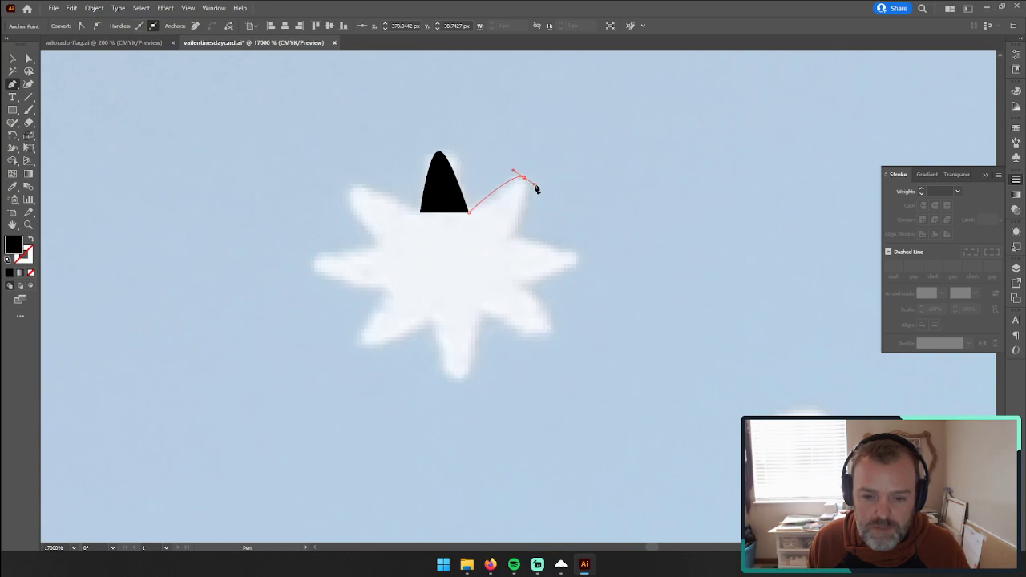
left_click_drag(534, 185, 535, 184)
left_click(511, 235)
left_click_drag(586, 271, 577, 270)
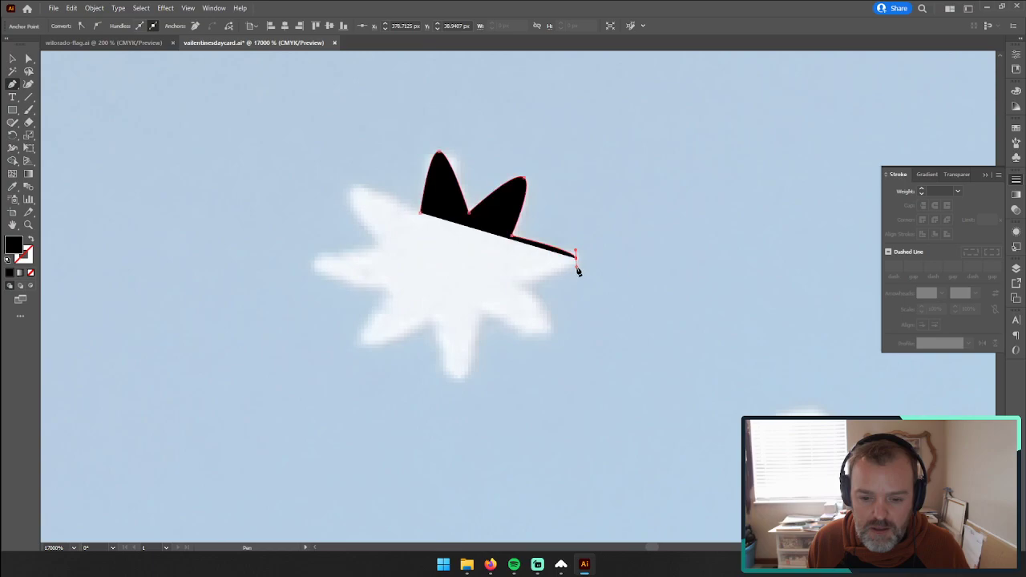
Step: Continue the star outline clockwise with sharp inner corners and curved tips, from the right tip to the left tip
left_click(514, 282)
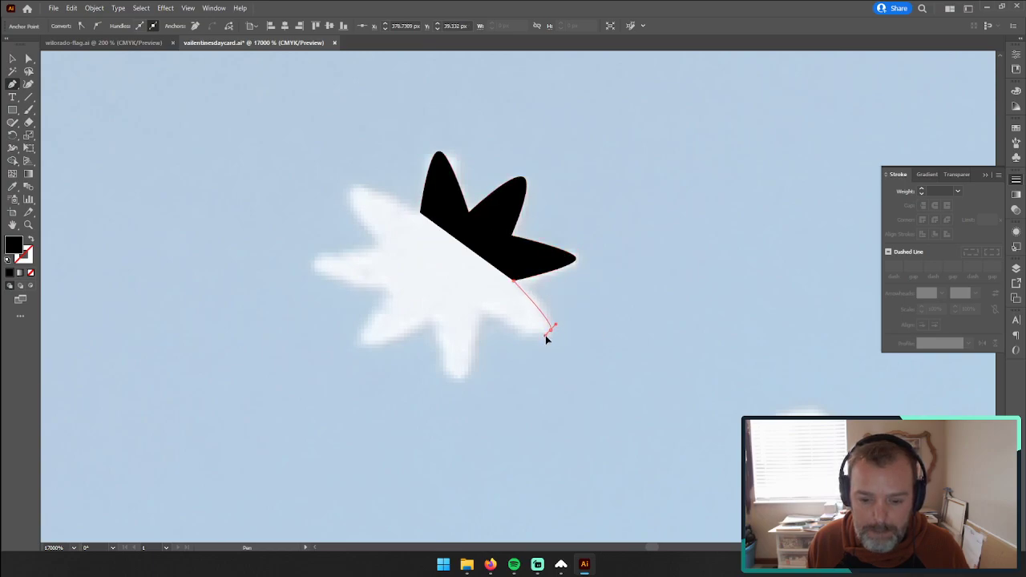
left_click_drag(546, 335, 545, 336)
left_click_drag(479, 309, 454, 379)
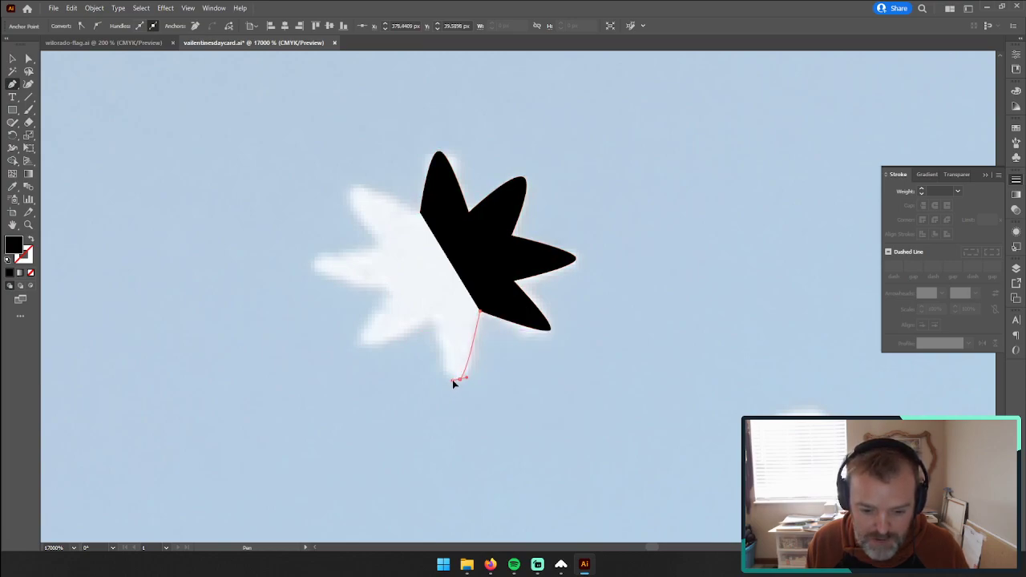
left_click_drag(452, 382, 452, 381)
left_click_drag(432, 319, 355, 339)
left_click_drag(389, 291, 313, 255)
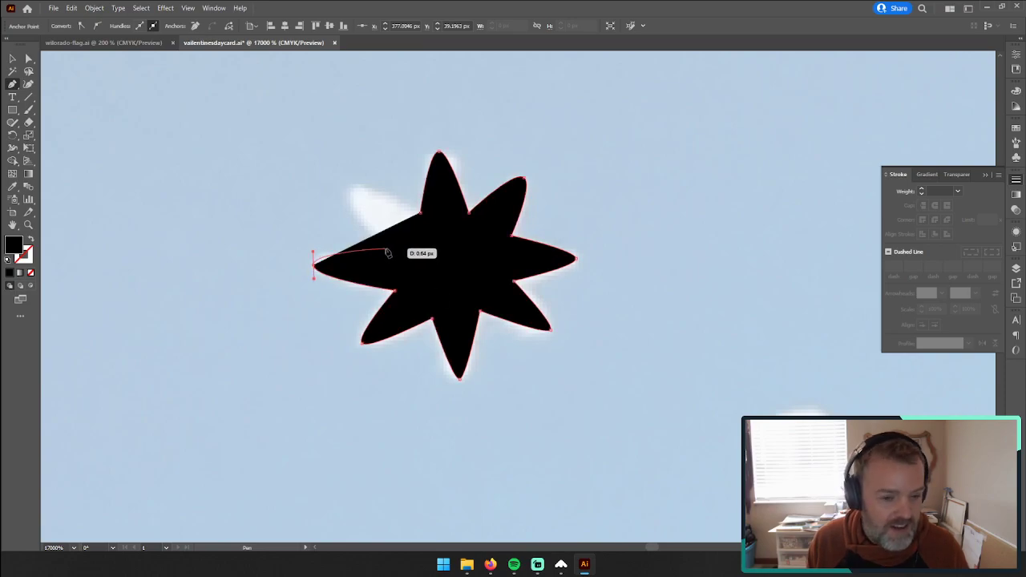
Step: Curve the outline around the upper-left tip, close it at its starting corner, and deselect the finished star
left_click_drag(354, 193, 358, 179)
left_click(423, 214)
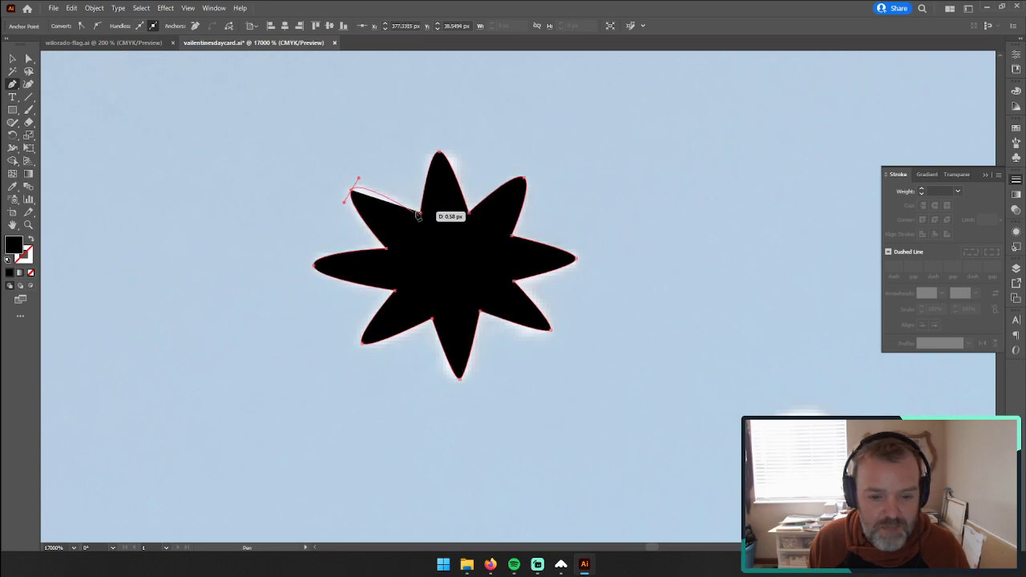
key("v")
left_click(199, 127)
left_click_drag(721, 334, 446, 201)
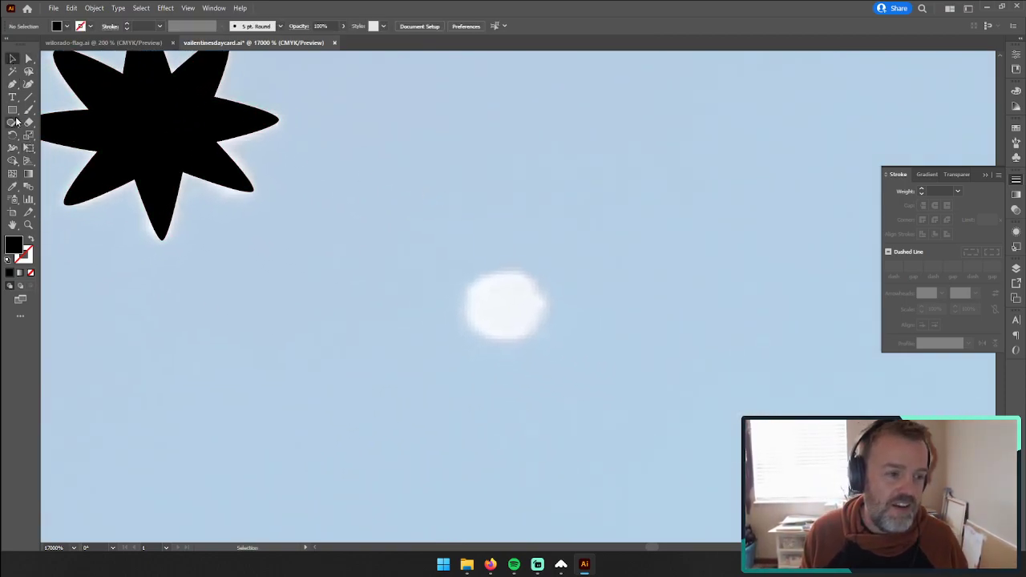
Step: Draw a black-filled ellipse about 0.68 by 0.66 px over the white dot beside the finished star
left_click_drag(16, 115, 64, 134)
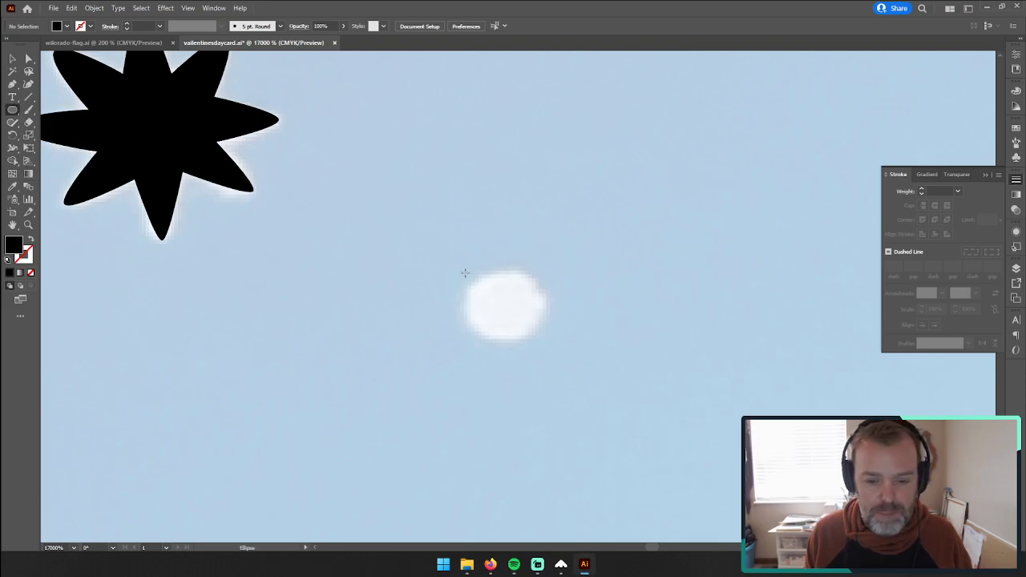
left_click_drag(466, 268, 505, 344)
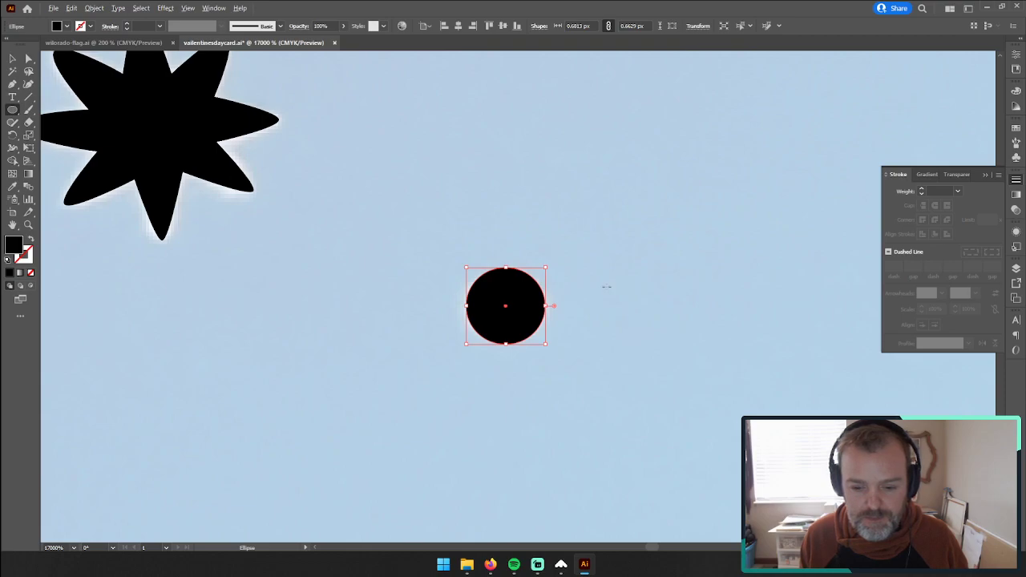
Step: Start a Pen outline on the nearby four-armed star, from the inner corner left of its top arm around the top and upper-right tips
left_click(29, 226)
left_click(568, 227, "alt")
left_click(570, 229, "alt")
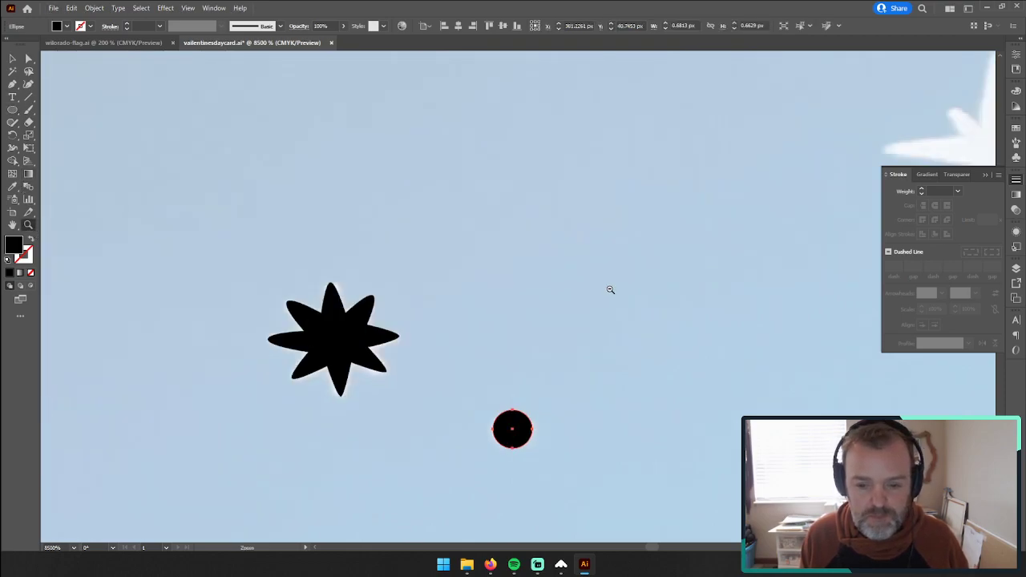
left_click(694, 281, "alt")
left_click(619, 211)
left_click(501, 304)
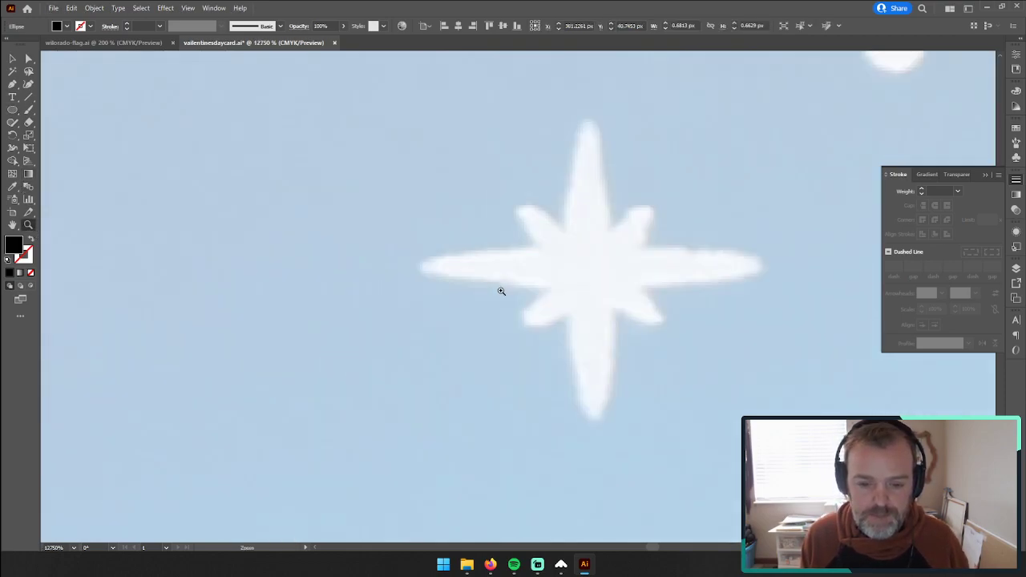
key("p")
left_click(564, 232)
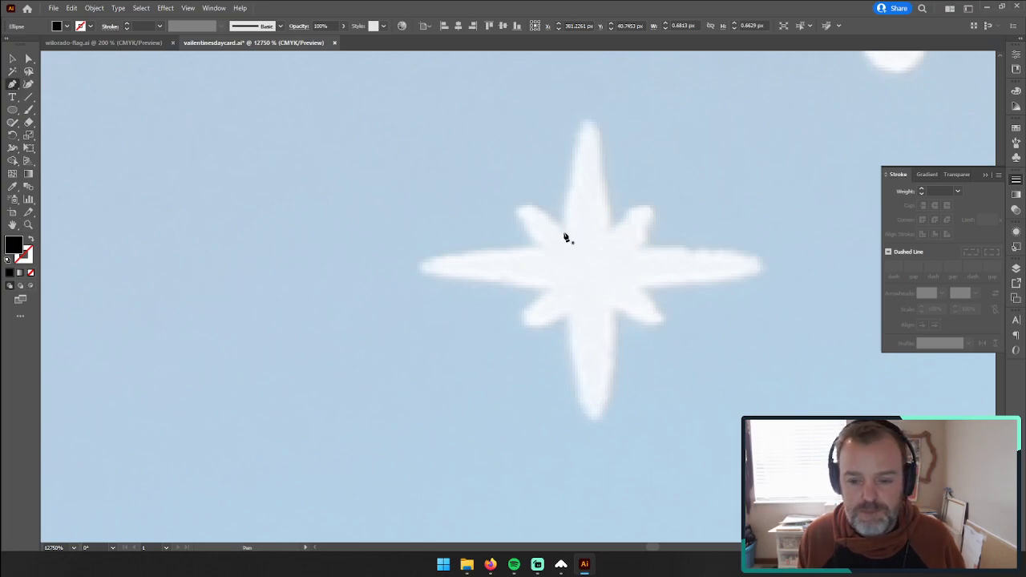
left_click_drag(586, 123, 594, 124)
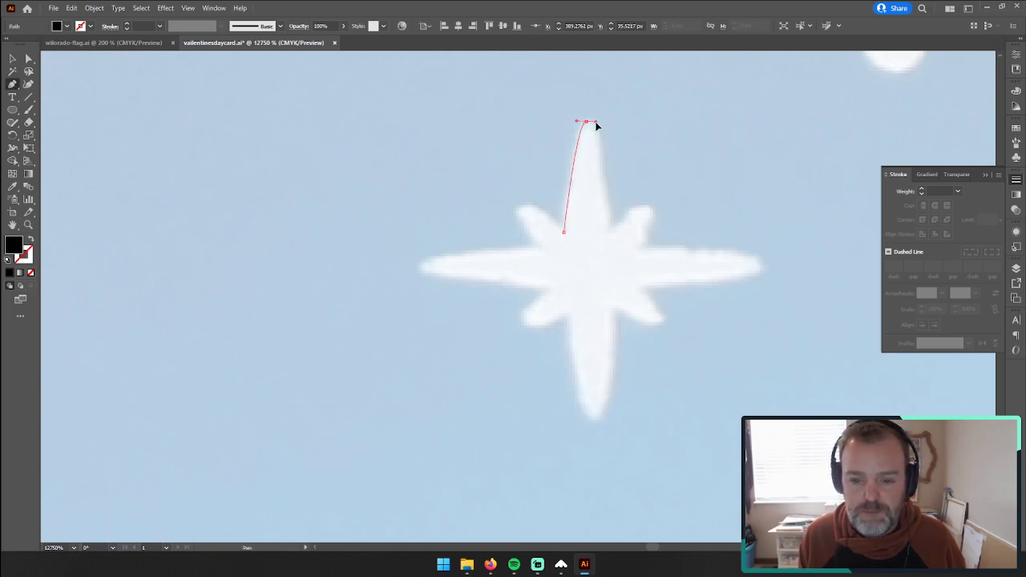
left_click(611, 232)
left_click_drag(648, 208, 655, 213)
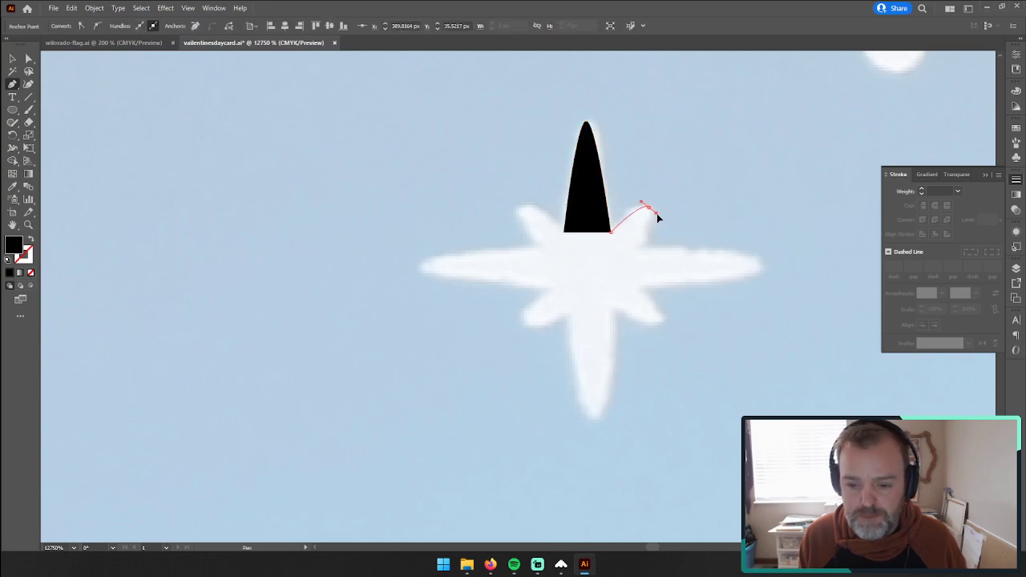
left_click(641, 247)
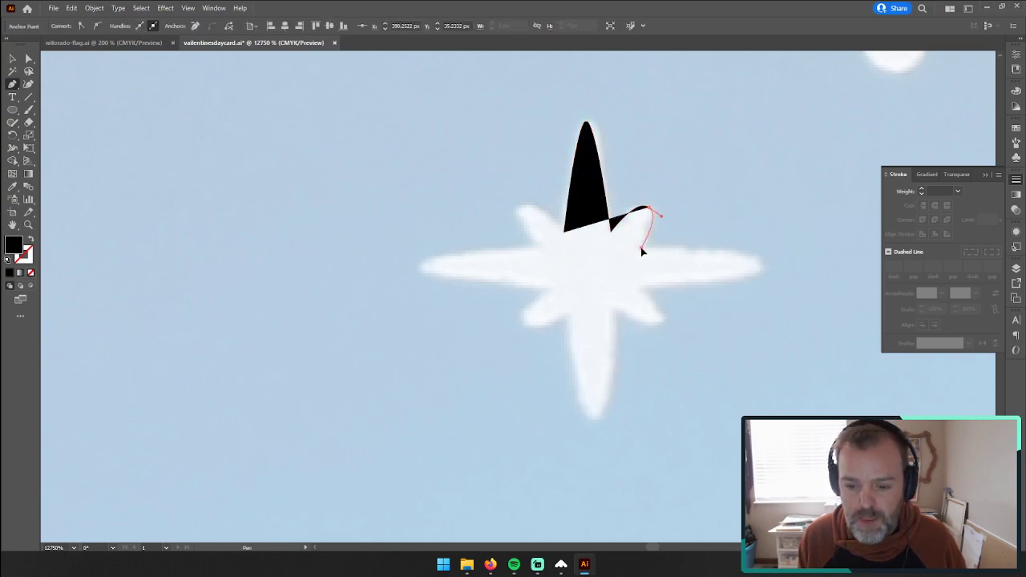
Step: Continue the outline clockwise around the right, lower-right, bottom and lower-left tips, with curved tips and sharp inner corners
left_click_drag(760, 265, 761, 280)
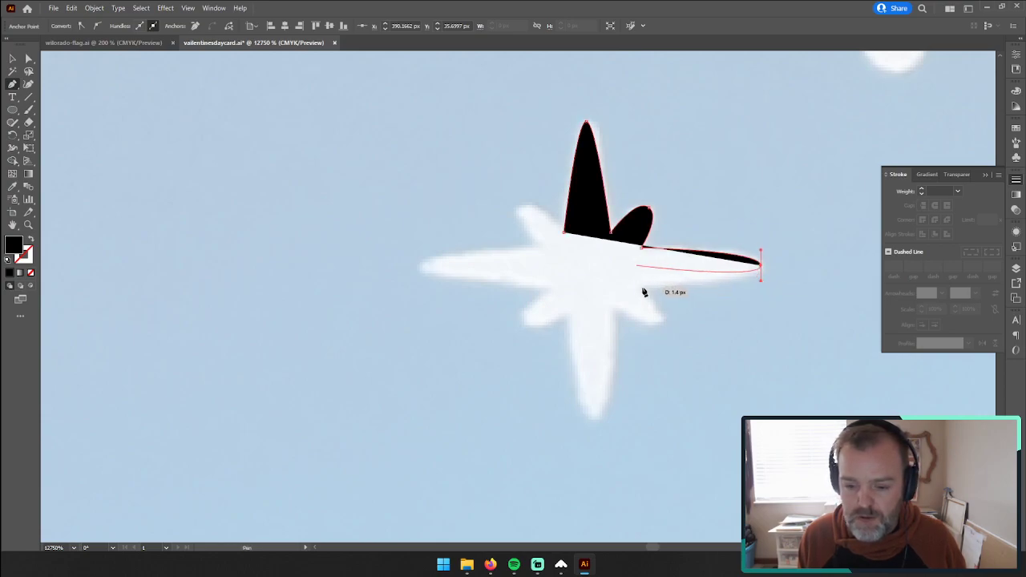
left_click_drag(642, 287, 657, 330)
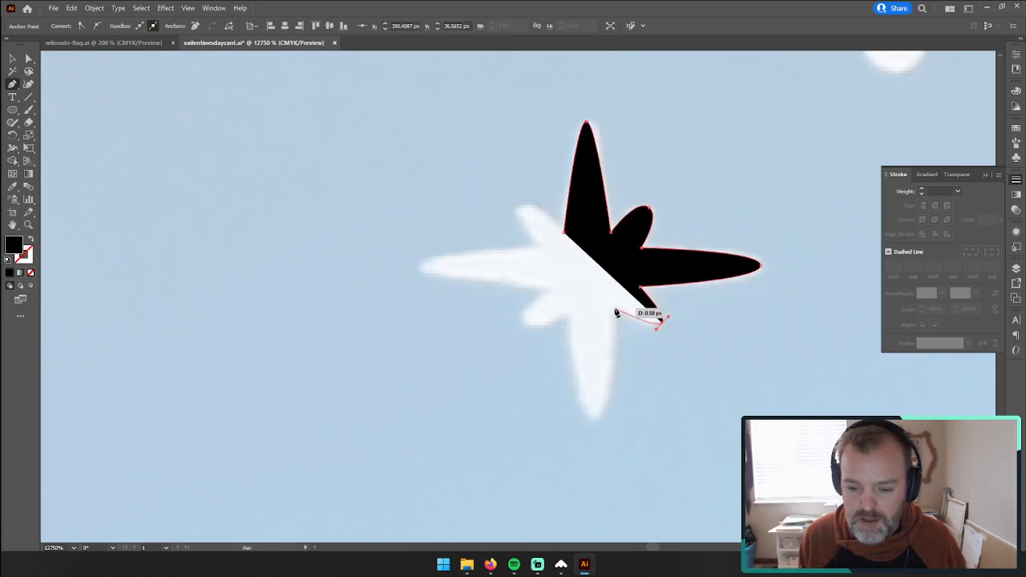
left_click(612, 309)
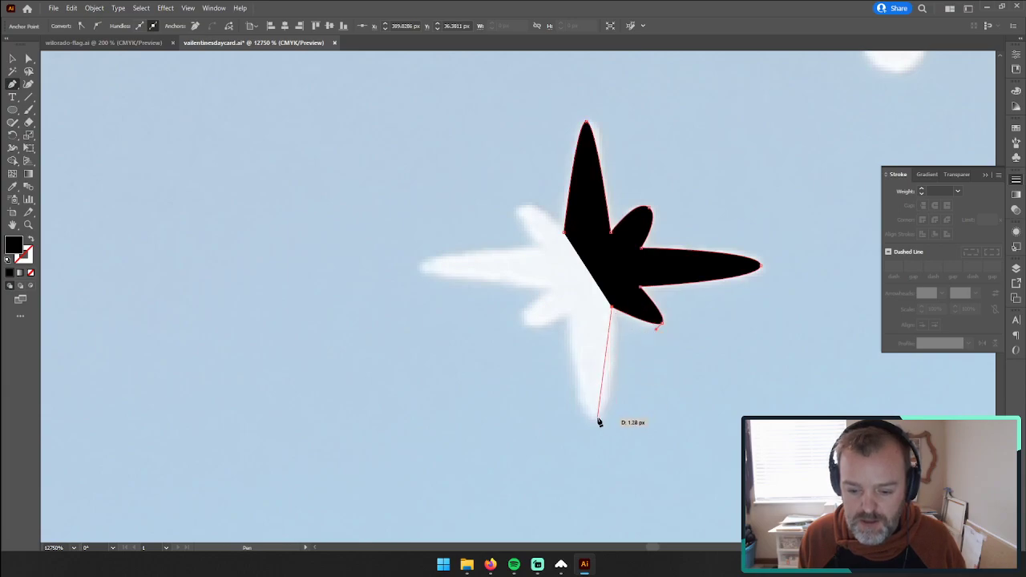
left_click_drag(597, 420, 574, 420)
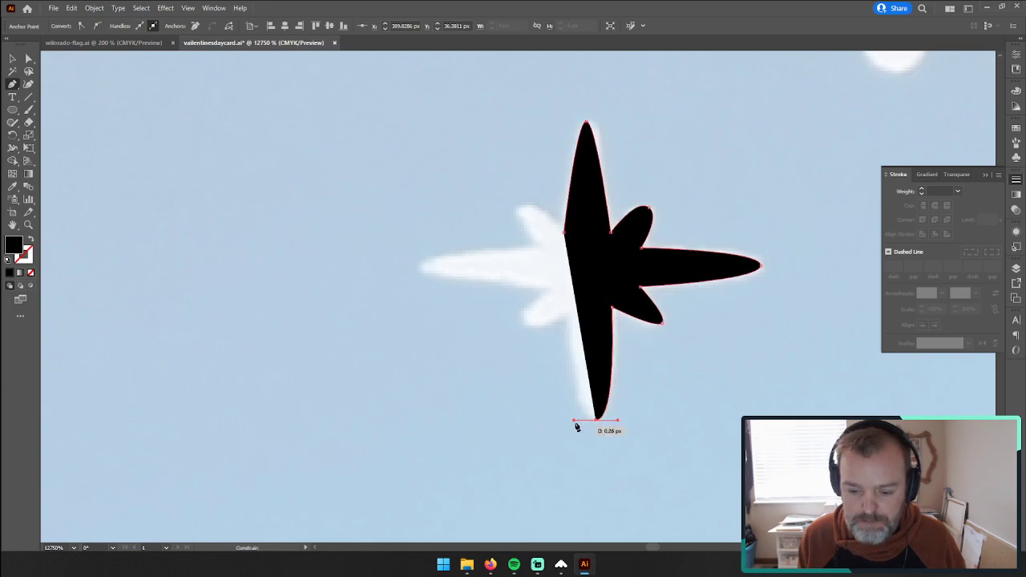
left_click(571, 311)
left_click_drag(535, 334, 516, 314)
Step: Swap the unfinished outline's fill and stroke, and set the stroke weight to 0.11 pt
left_click(30, 238)
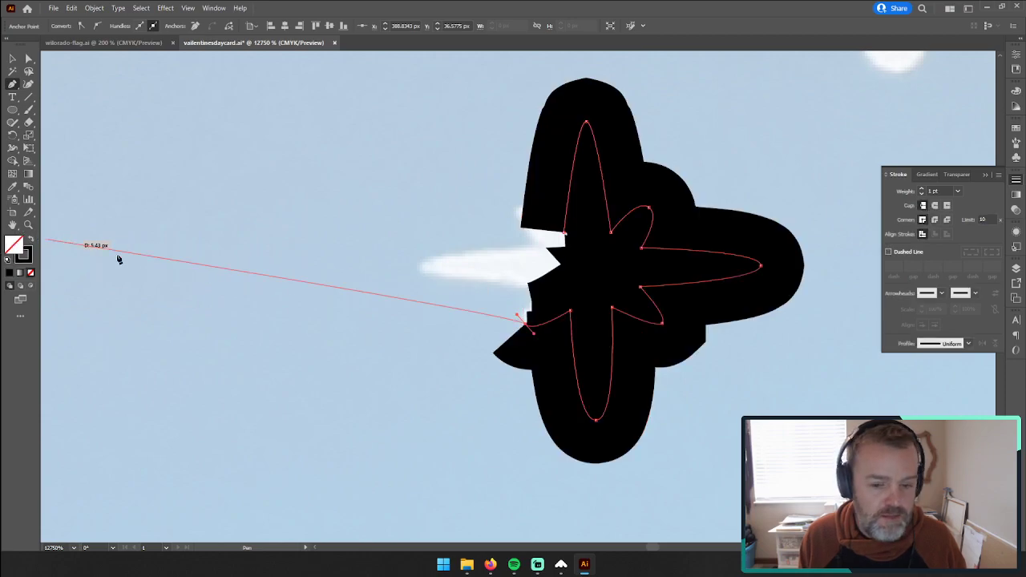
left_click(932, 191)
type("0.11")
key("Tab")
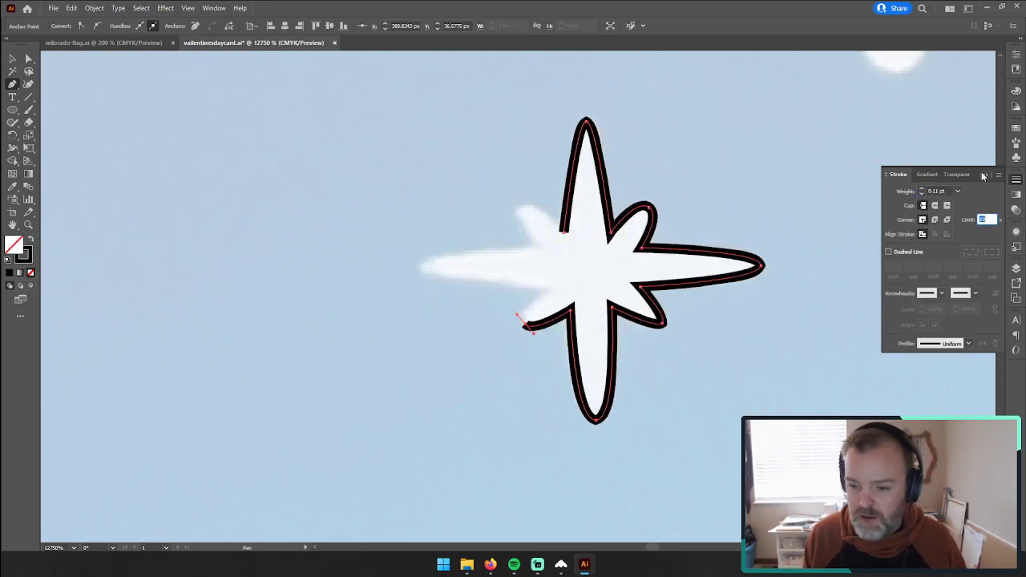
Step: Curve the outline around the left and upper-left tips, close it at its starting corner, and swap back to a black fill without stroke
left_click(547, 289)
left_click(420, 274)
left_click_drag(419, 255, 419, 254)
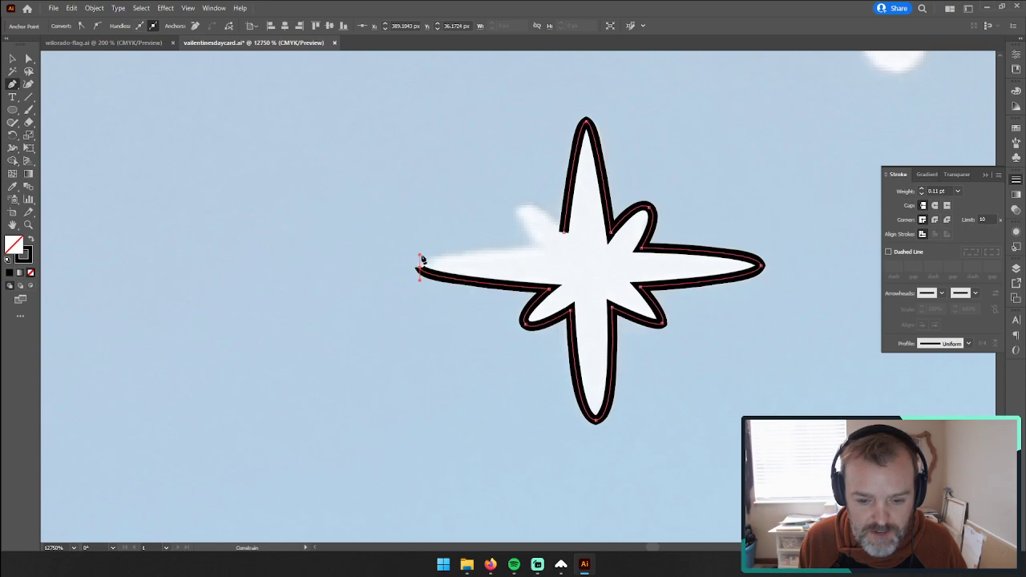
left_click(541, 249)
left_click(521, 208)
left_click(522, 209)
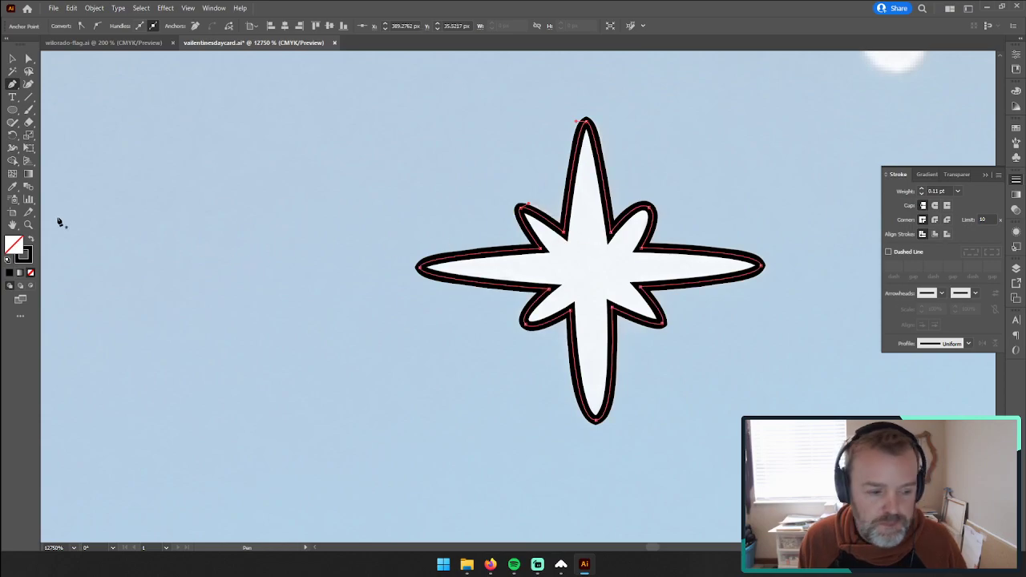
left_click(32, 239)
Step: Start a Pen outline on the small eight-pointed star above the traced one, curving over its top tip into the next inner corner
key("z")
left_click(416, 271, "alt")
left_click(616, 283, "alt")
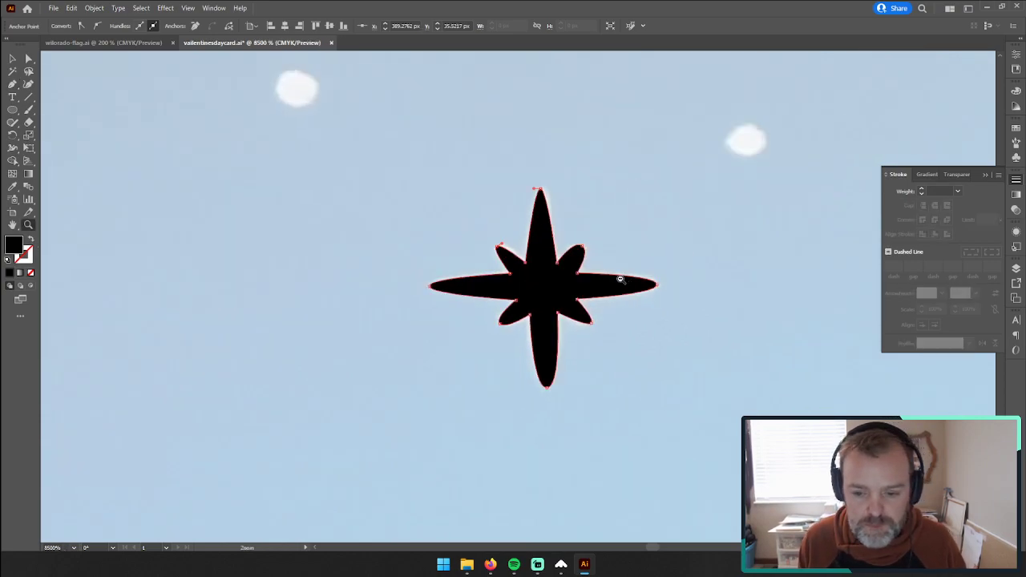
left_click(627, 281, "alt")
left_click(539, 282, "alt")
left_click(512, 296, "alt")
left_click(552, 363, "alt")
left_click(552, 362, "alt")
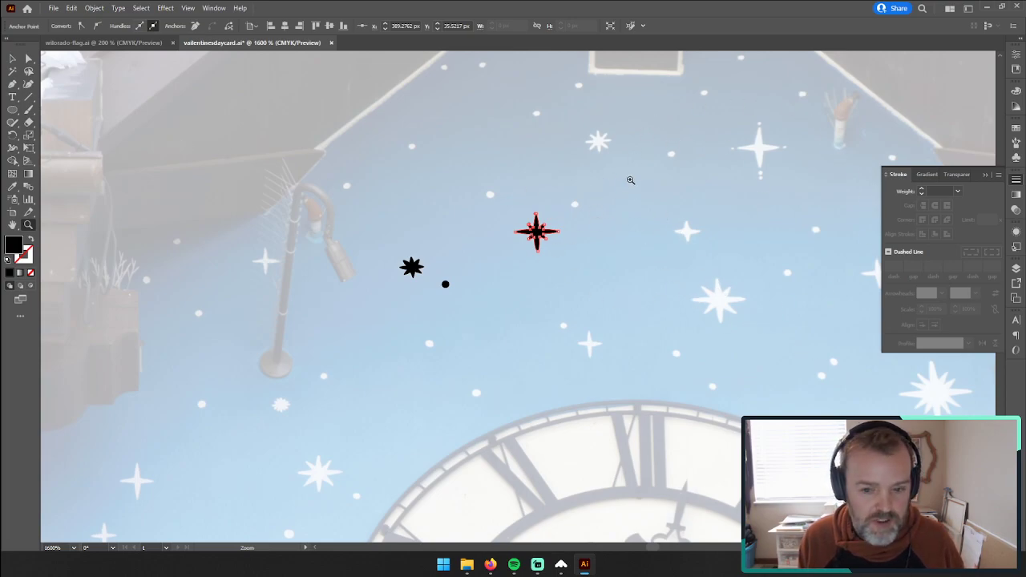
left_click_drag(594, 145, 885, 88)
left_click_drag(641, 141, 589, 350)
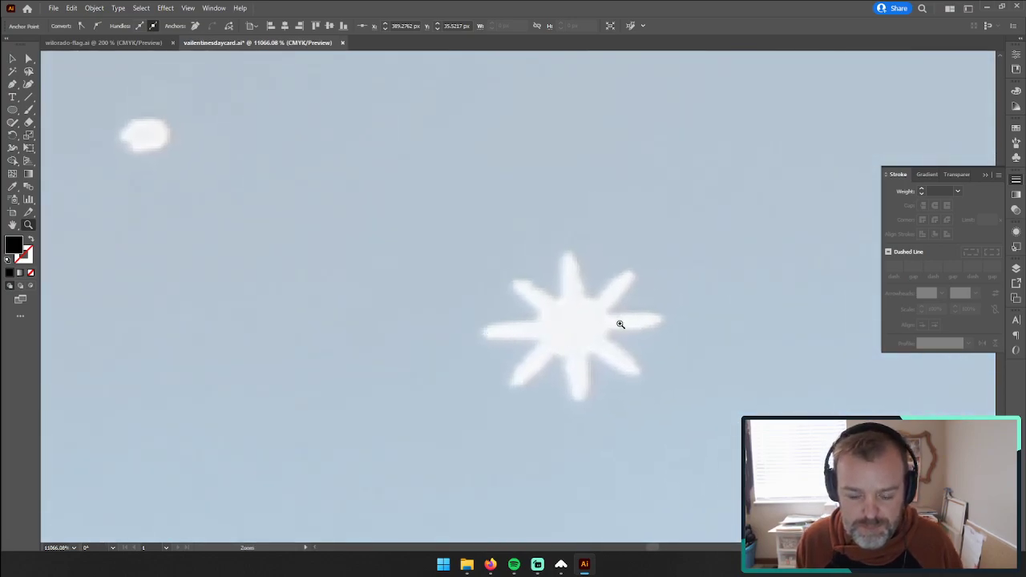
left_click(556, 387)
left_click(12, 83)
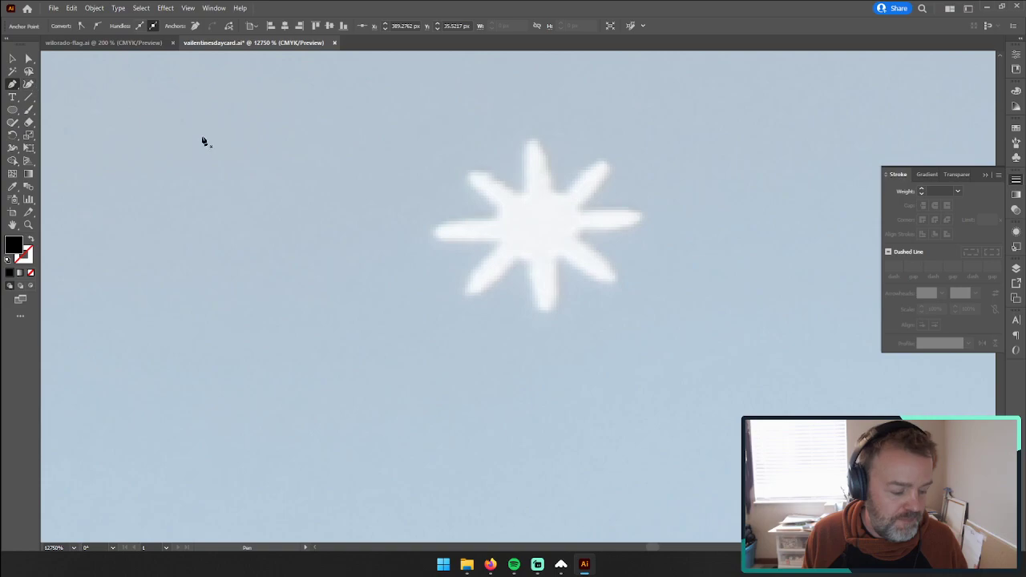
left_click(524, 193)
left_click_drag(529, 141, 538, 144)
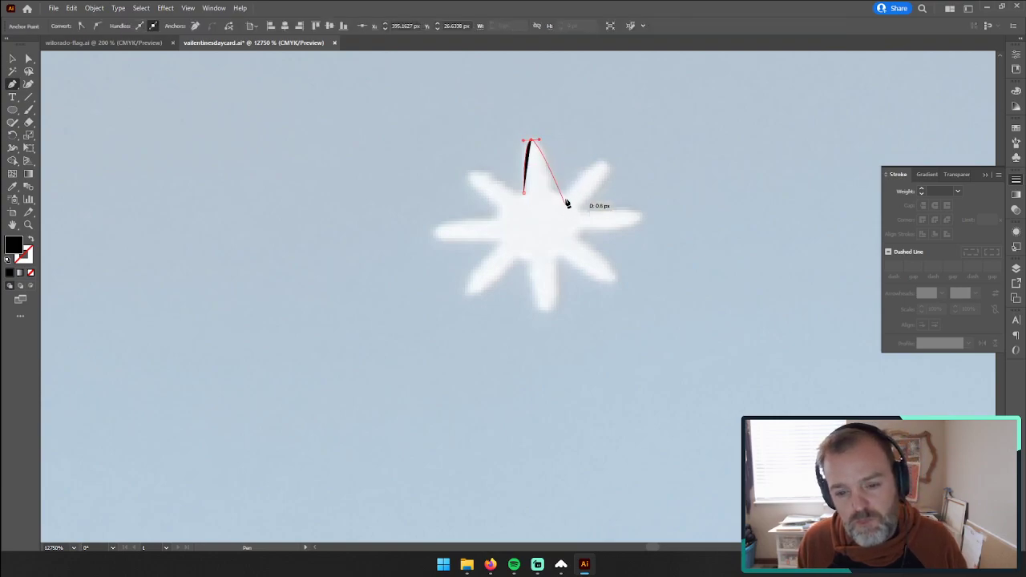
left_click_drag(556, 193, 566, 194)
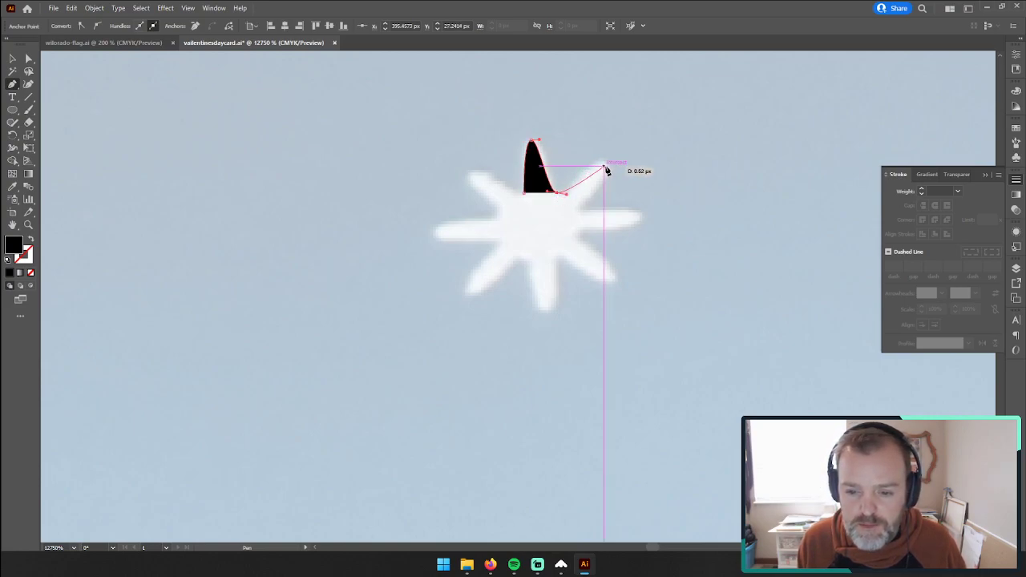
Step: Switch the new outline from black fill to black stroke with a weight of 0.01 pt
left_click(29, 240)
double_click(931, 191)
type("0.01")
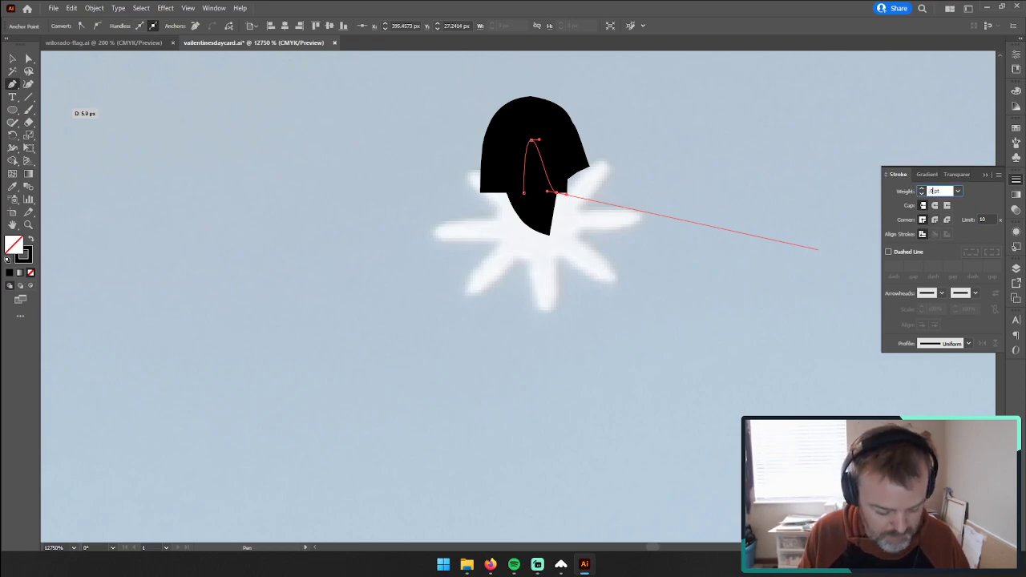
key("Tab")
Step: Continue the eight-pointed star's outline clockwise around the upper-right, right and lower-right tips, rounding the inner corners
left_click_drag(606, 162, 615, 167)
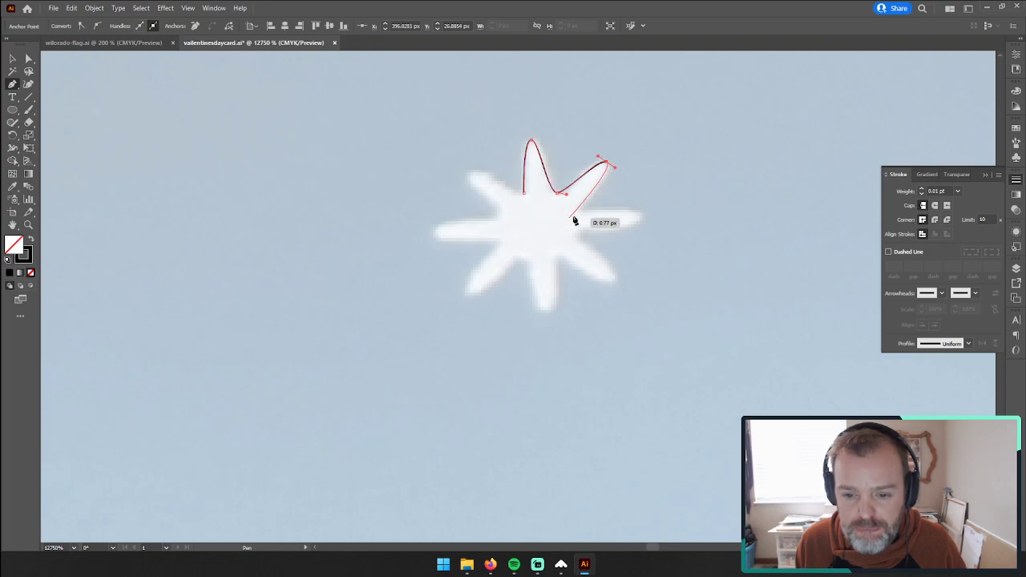
left_click(578, 208)
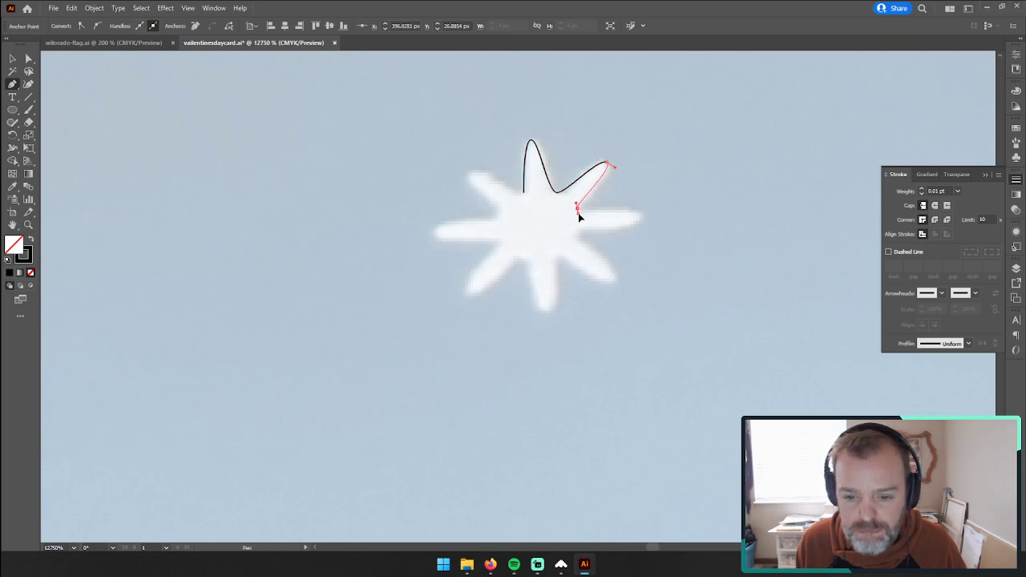
left_click_drag(642, 217, 642, 228)
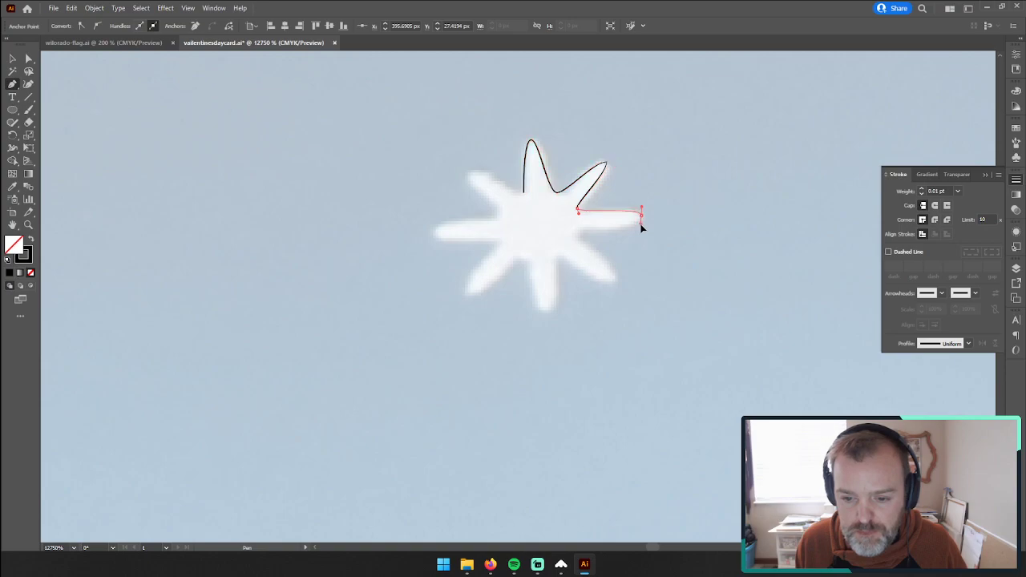
left_click(575, 231)
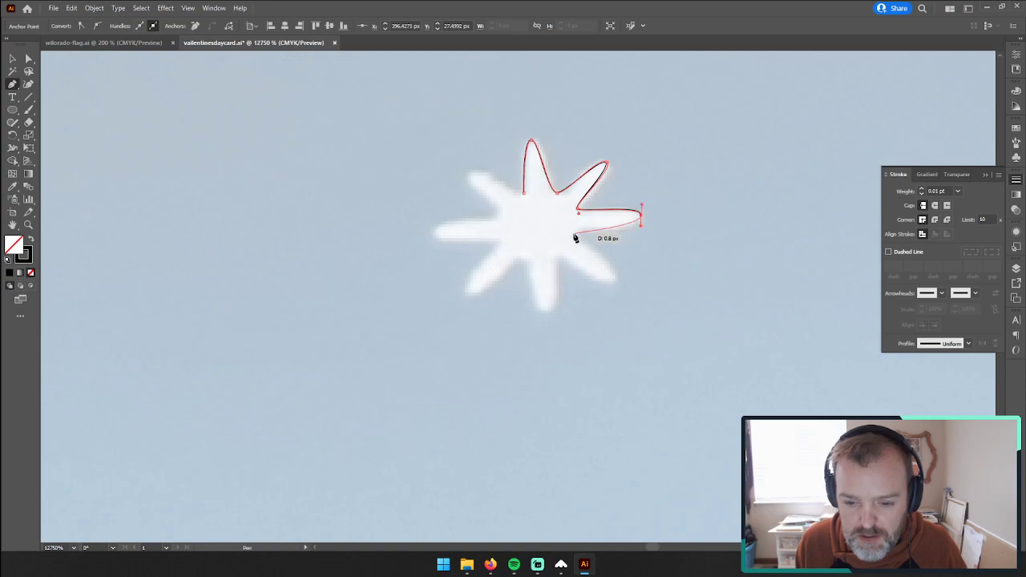
left_click(575, 233)
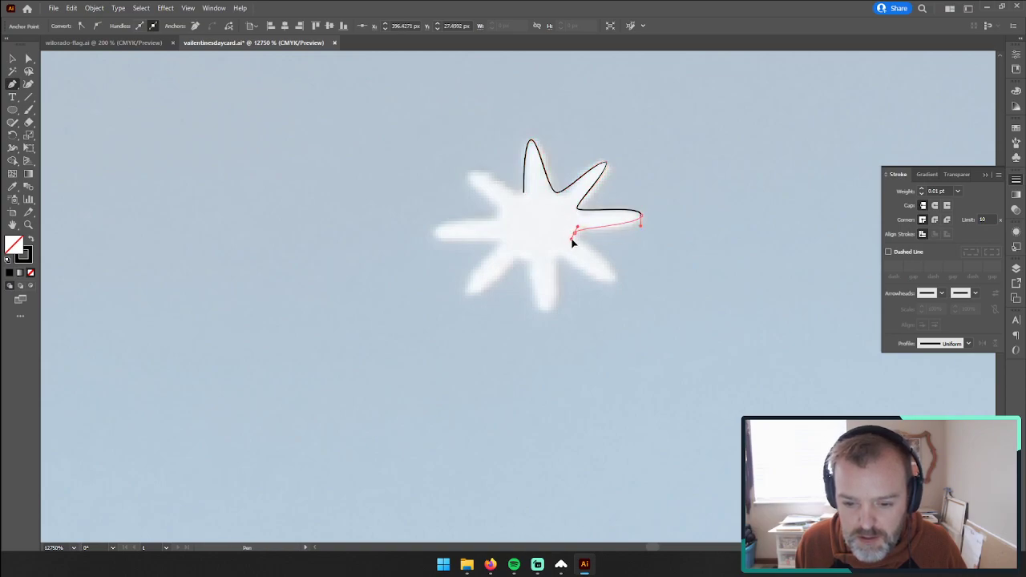
left_click_drag(615, 279, 610, 290)
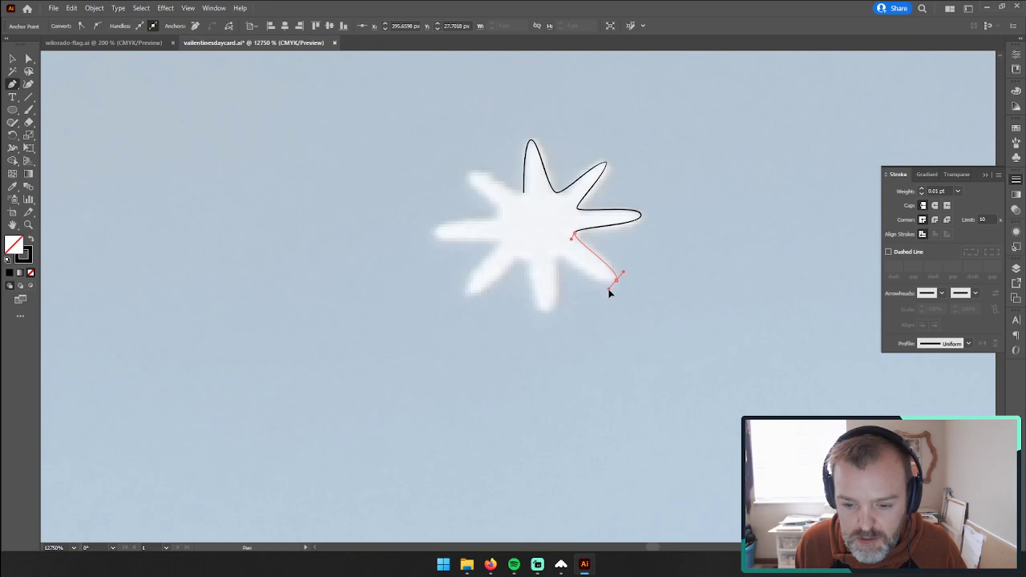
left_click(556, 255)
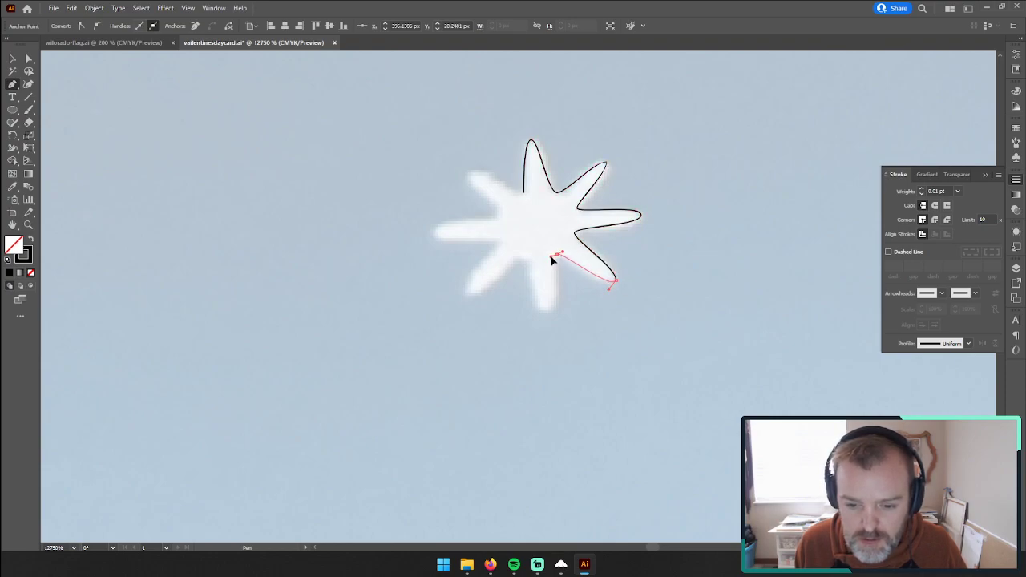
Step: Continue the eight-pointed star's Pen outline around its bottom and lower-left tips, placing points at the inner corners
left_click_drag(550, 313, 537, 316)
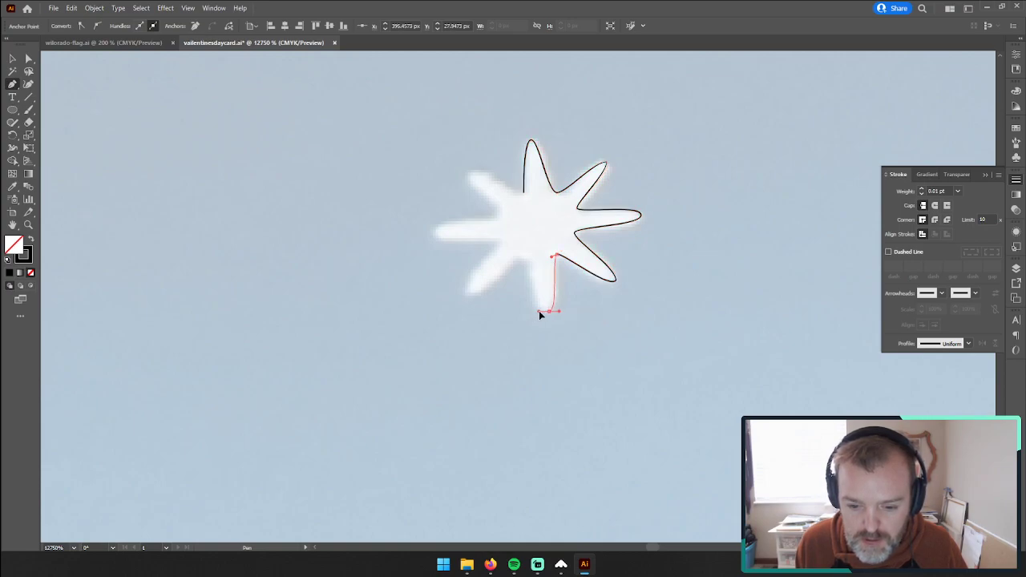
left_click(524, 258)
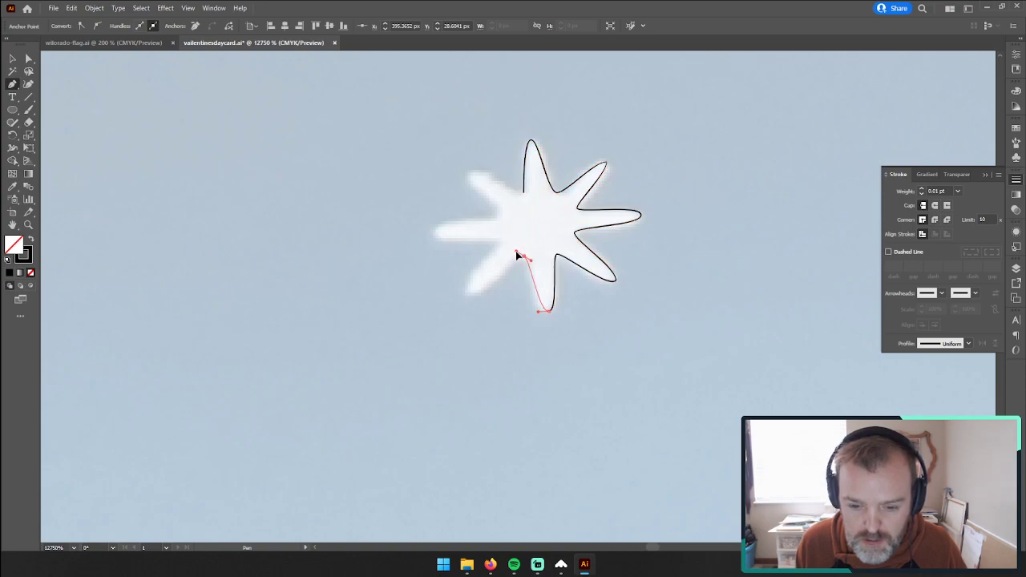
left_click(472, 297)
left_click_drag(462, 287, 461, 285)
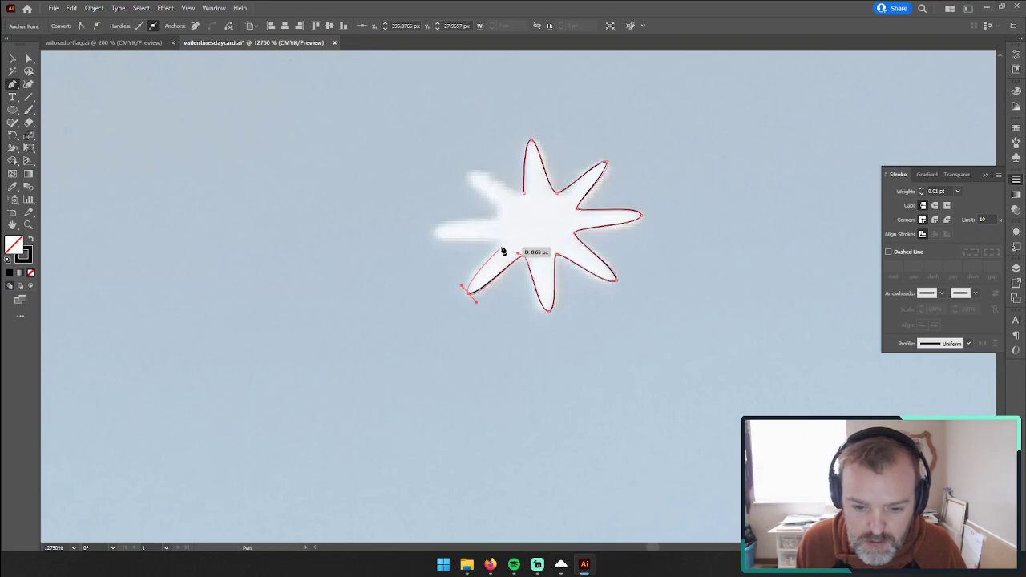
left_click(507, 238)
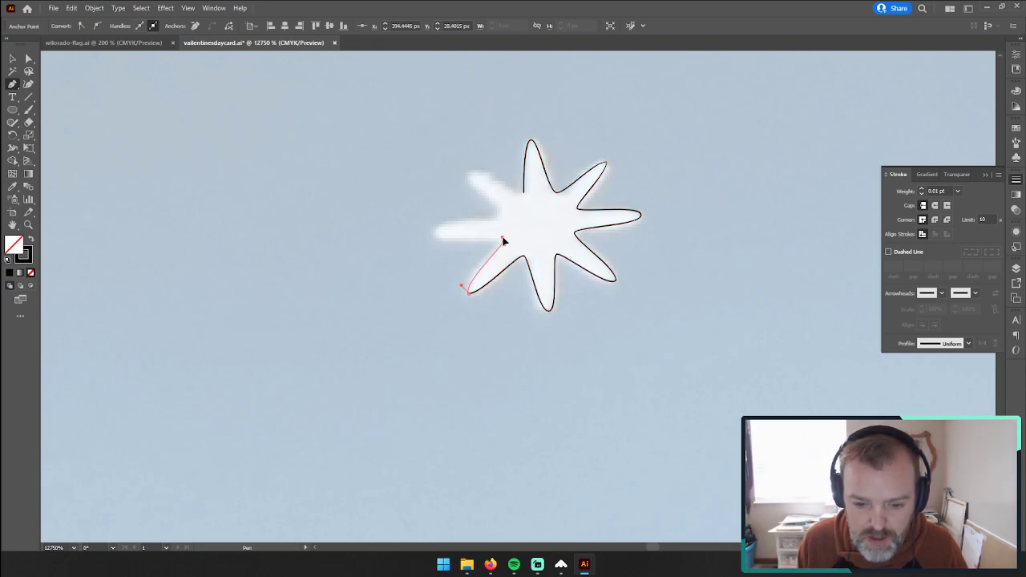
Step: Curve the outline around the left and upper-left tips, close it at its starting corner, and swap to a black fill without stroke
left_click_drag(435, 233, 437, 226)
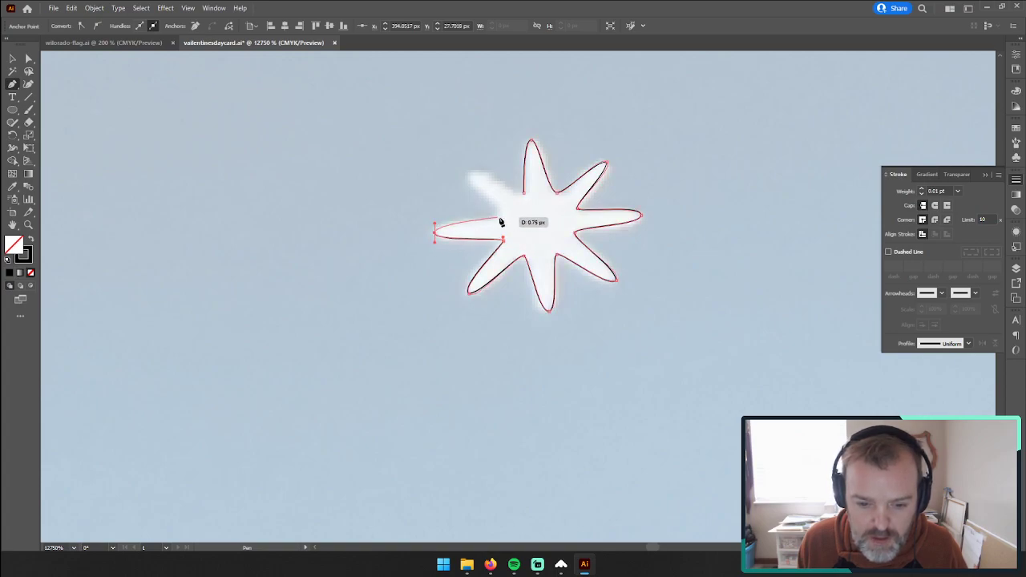
left_click(505, 216)
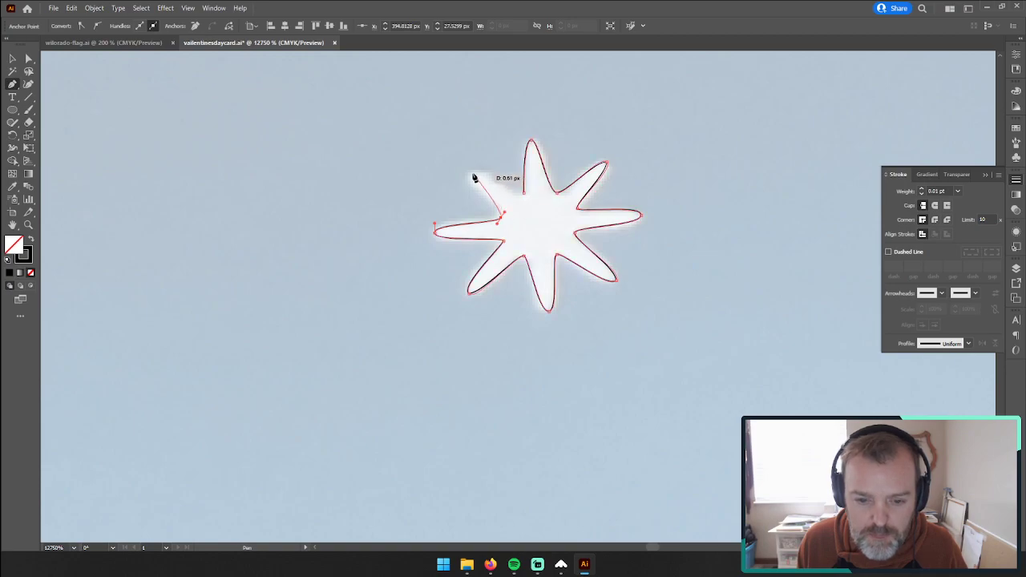
left_click_drag(474, 169, 475, 169)
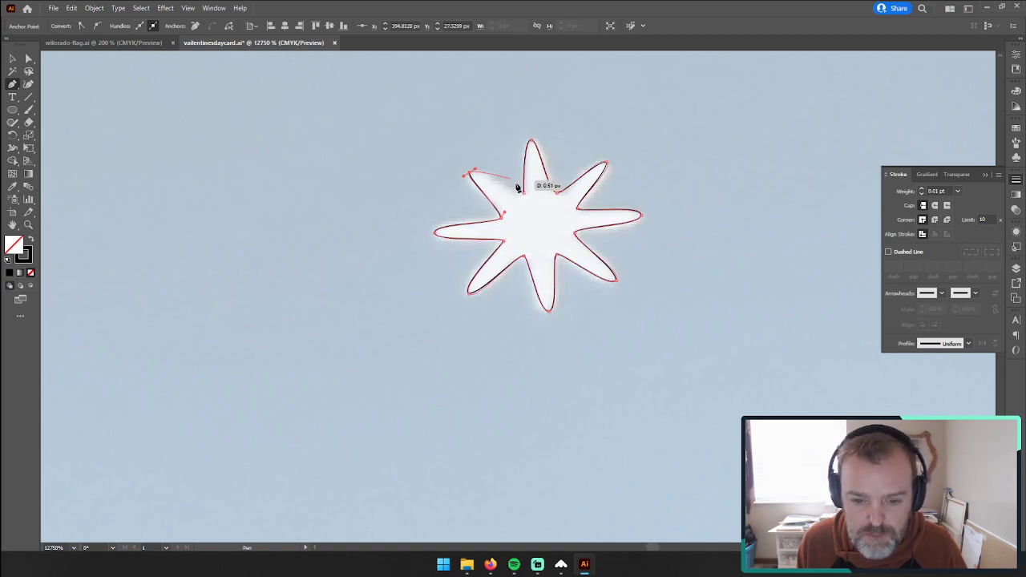
left_click_drag(525, 192, 532, 191)
left_click(11, 58)
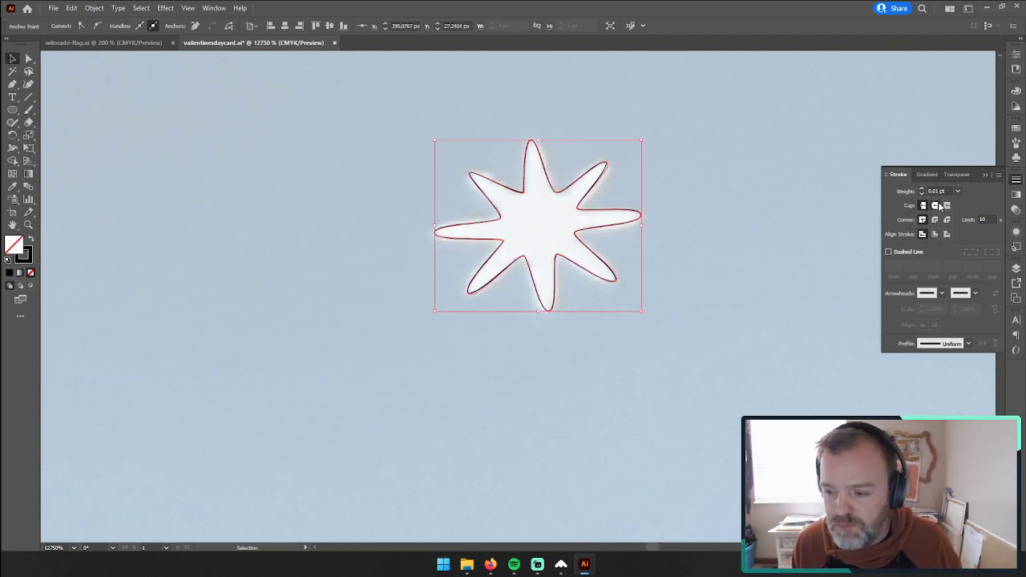
key("shift+x")
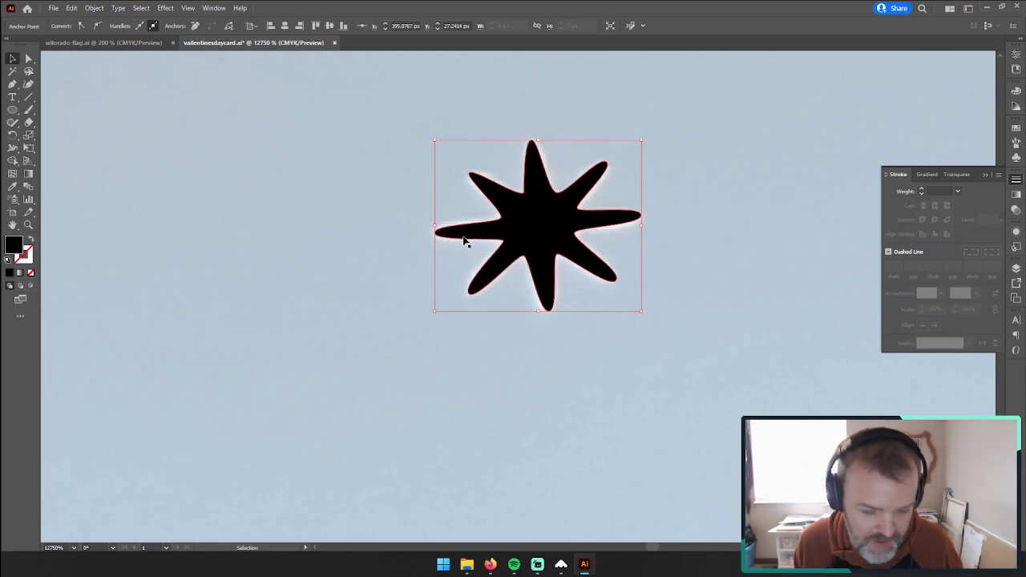
Step: Pull curve handles from the star's inner corner between the upper-left and top tips with the Anchor Point tool
left_click(27, 227)
left_click(513, 199)
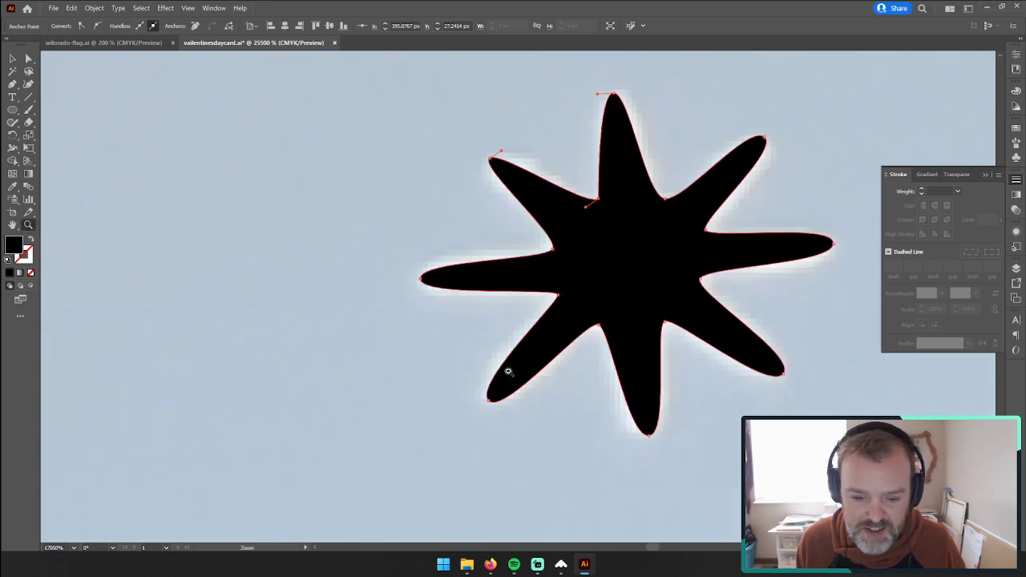
left_click(12, 85)
left_click_drag(12, 87, 70, 122)
mouse_move(600, 202)
left_mouse_down()
mouse_move(627, 192)
mouse_move(614, 194)
left_mouse_up()
key("a")
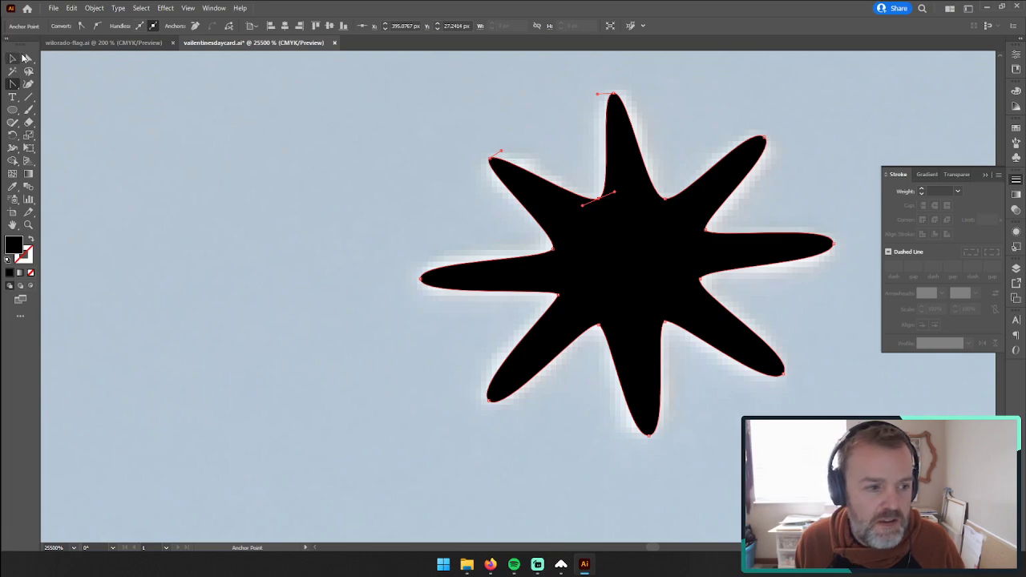
Step: Lengthen the curve handles at the upper-left tip and the adjacent inner corner to fill out that ray, then deselect the star
left_click(491, 159)
left_click_drag(502, 151, 513, 141)
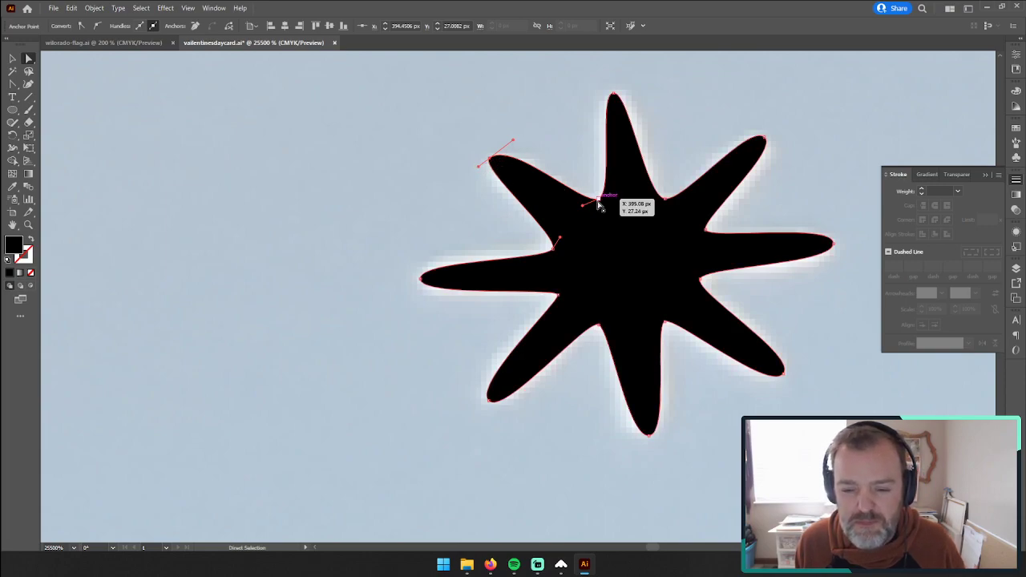
left_click_drag(582, 211, 572, 215)
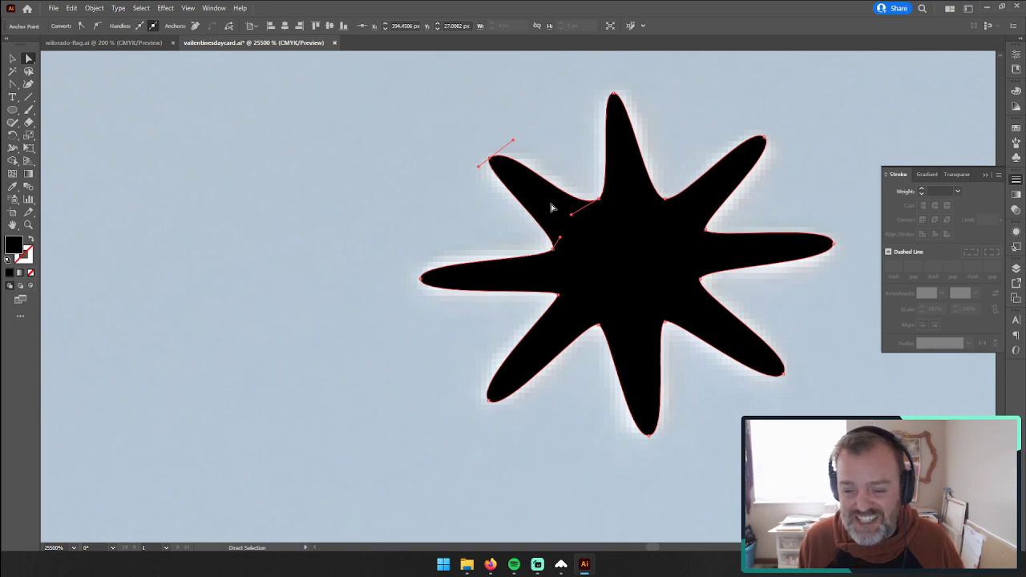
left_click(12, 60)
left_click(289, 224)
Step: Draw black ellipses about 0.54 px wide over the three white dots surrounding the finished eight-pointed star
key("z")
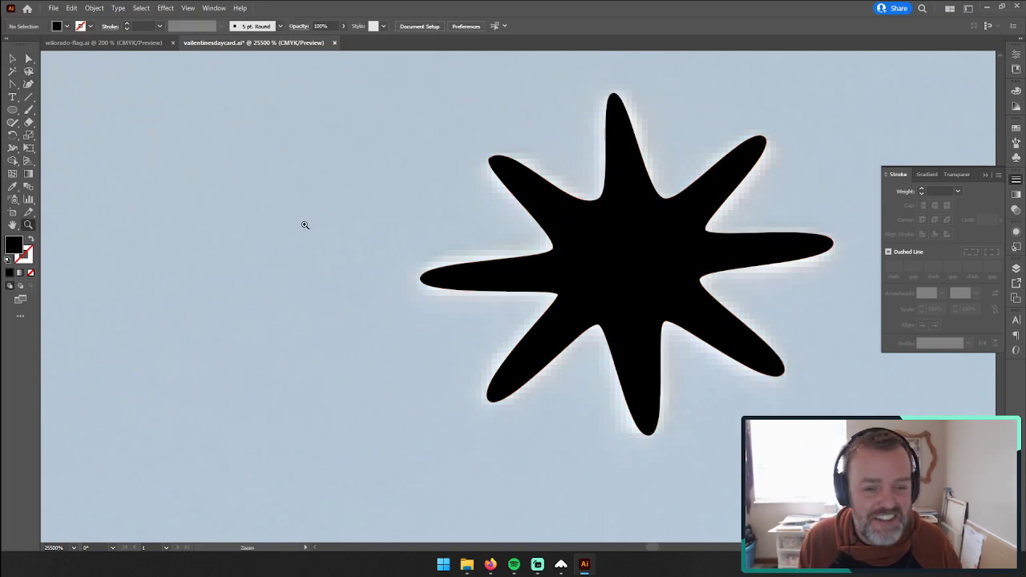
left_click(621, 149, "alt")
left_click(663, 271, "alt")
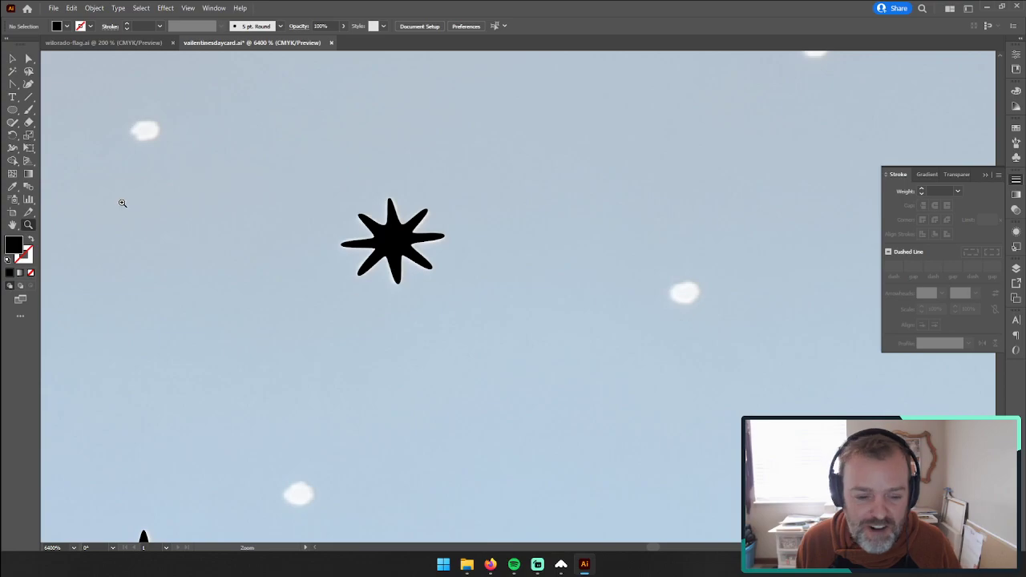
left_click(12, 109)
left_click_drag(132, 117, 159, 141)
left_click_drag(673, 284, 701, 305)
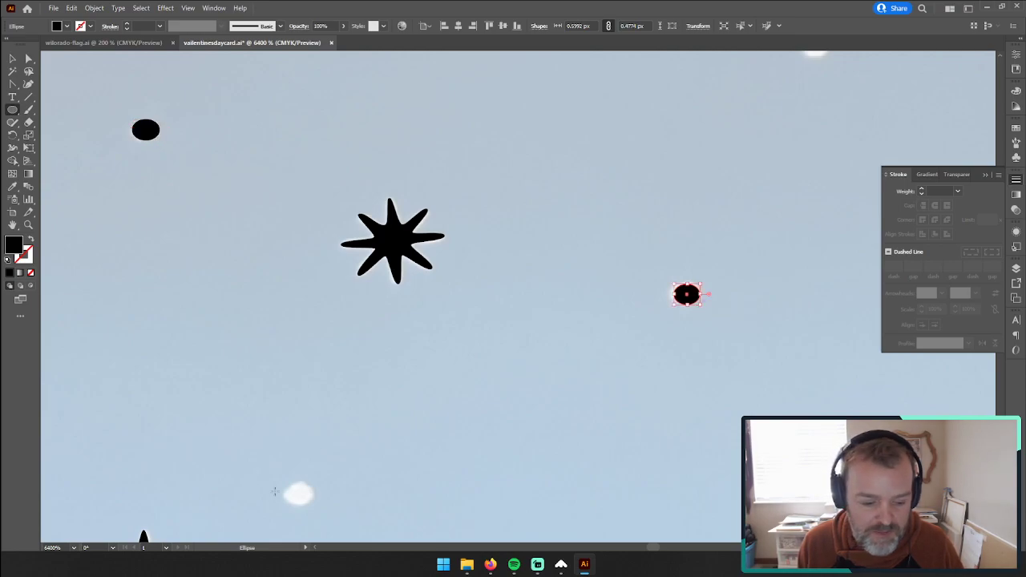
left_click_drag(291, 485, 311, 507)
Step: Start a black-filled Pen outline on the large four-pointed star to the right, curving over its top tip to the next inner corner
key("space")
left_click_drag(695, 424, 237, 433)
left_click_drag(640, 314, 615, 346)
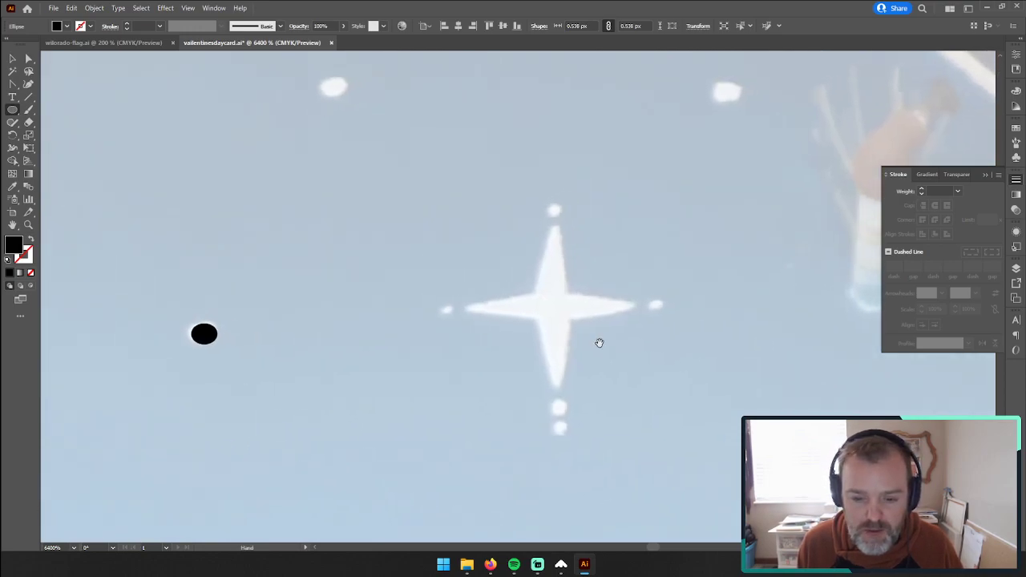
left_click(29, 224)
left_click(568, 376)
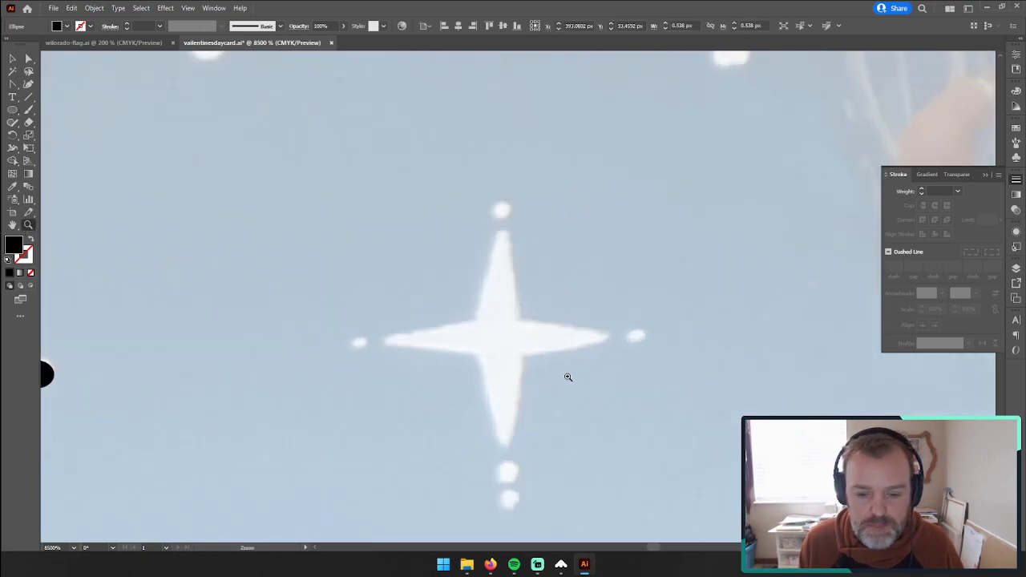
key("space")
left_click_drag(521, 407, 527, 338)
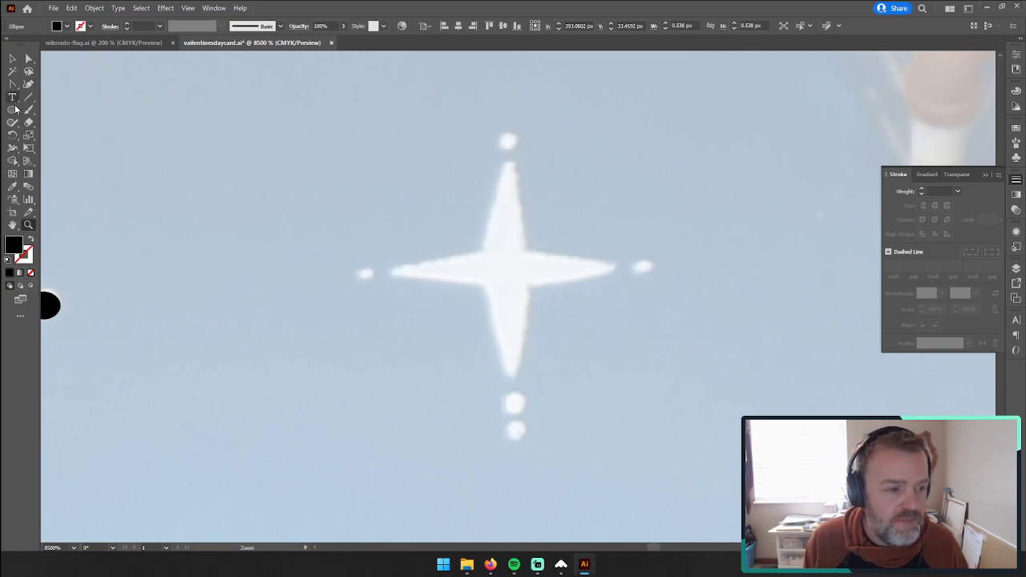
left_click(13, 110)
left_click_drag(13, 84, 64, 84)
left_click(482, 250)
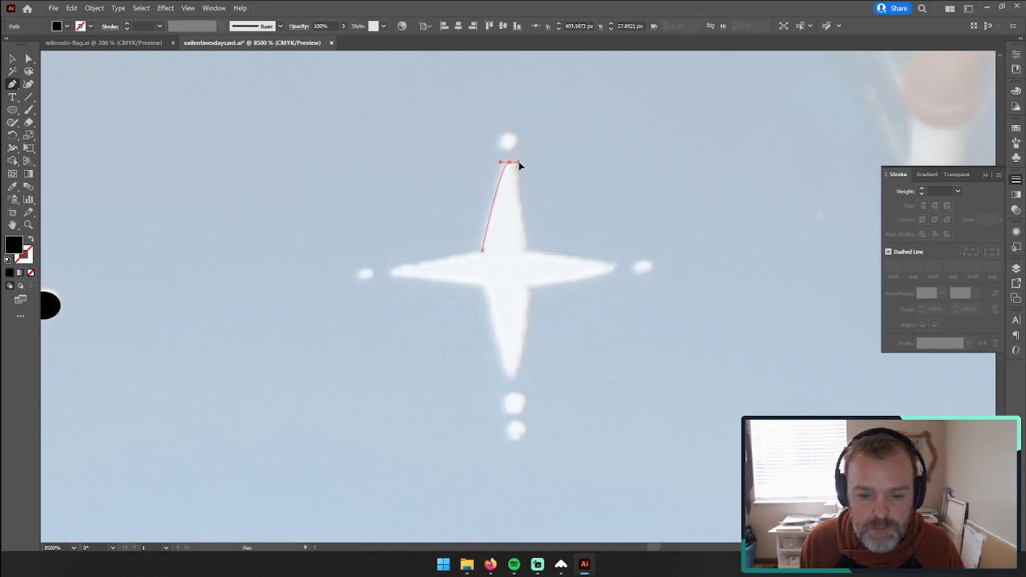
left_click_drag(517, 166, 513, 162)
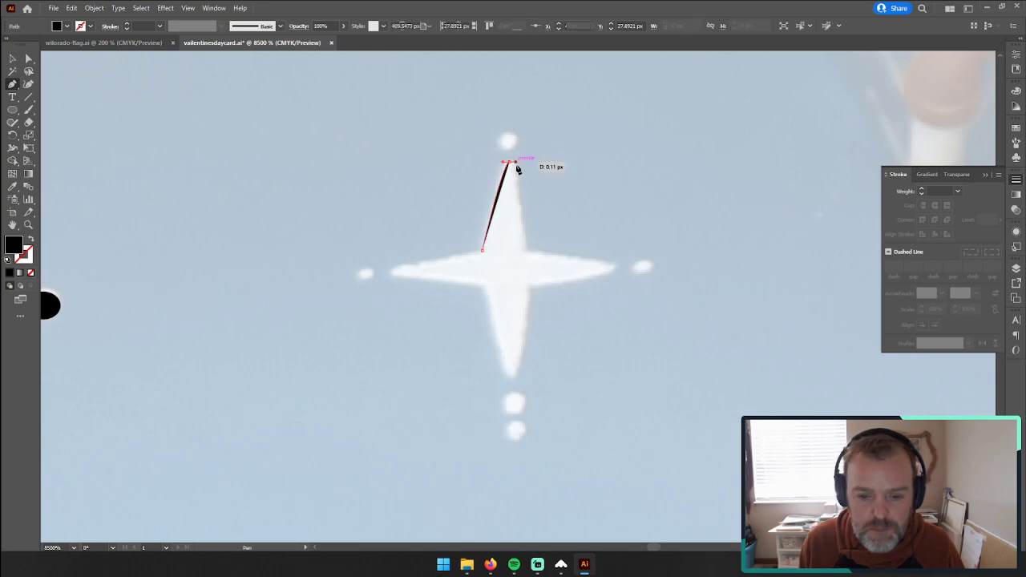
left_click(526, 251)
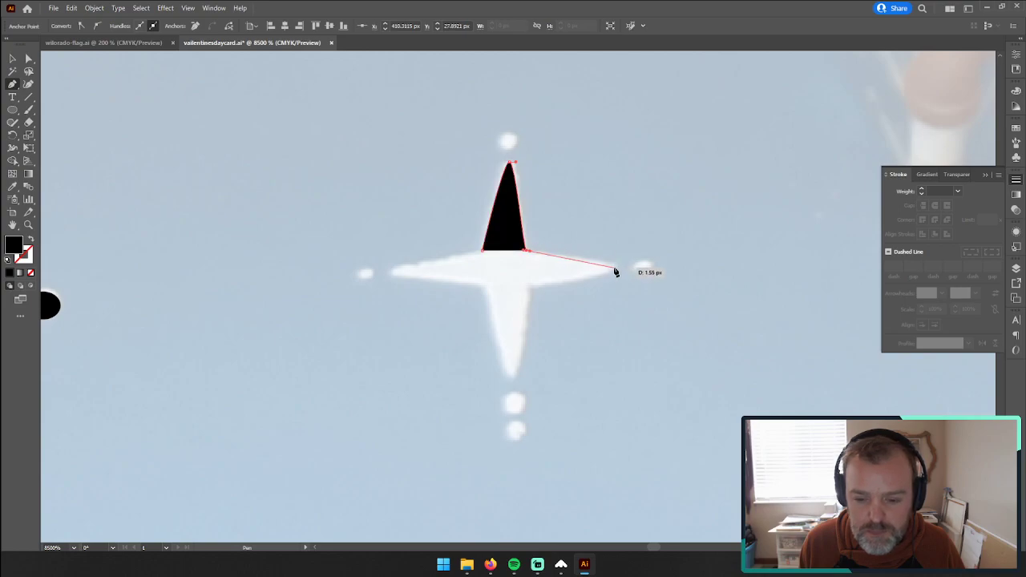
Step: Continue the four-pointed star's outline around its right, bottom and left tips and close it at the starting corner
left_click(614, 266)
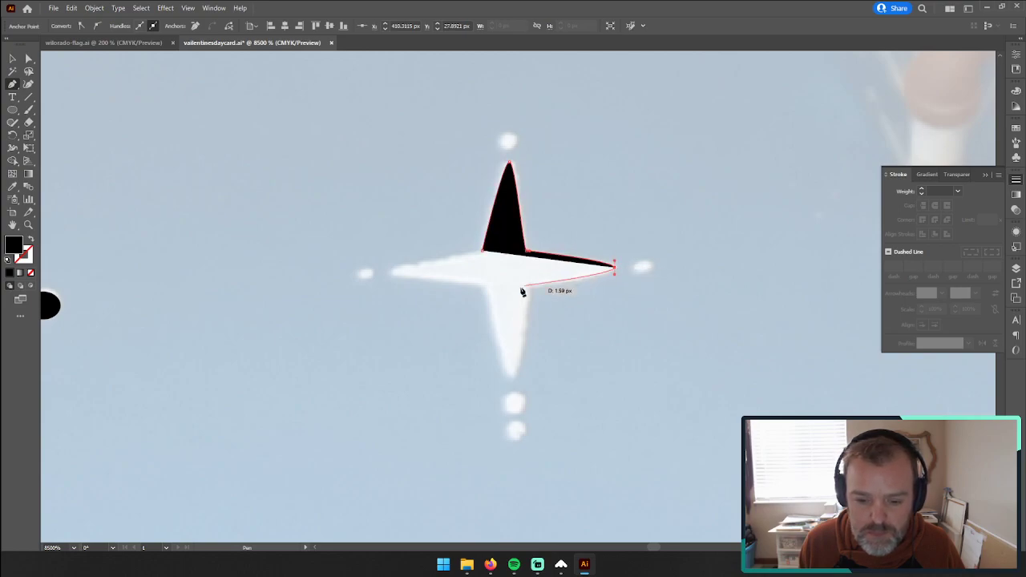
left_click(529, 289)
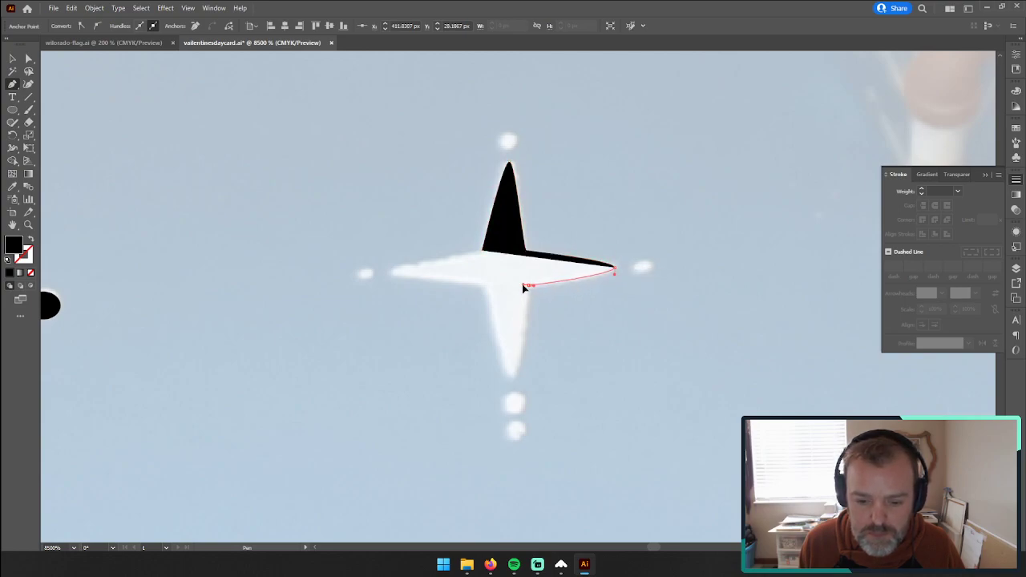
left_click(527, 287)
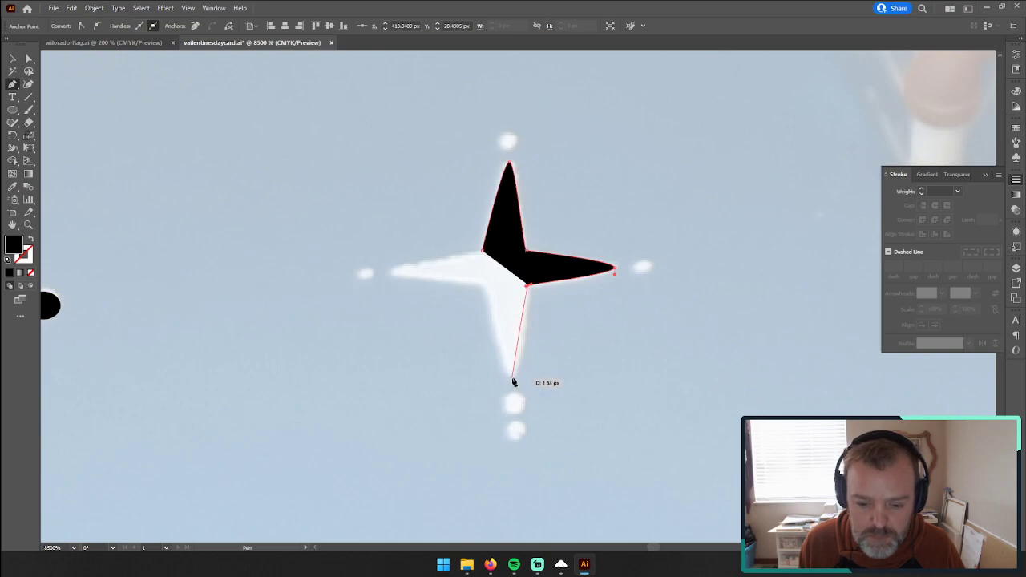
left_click(508, 377)
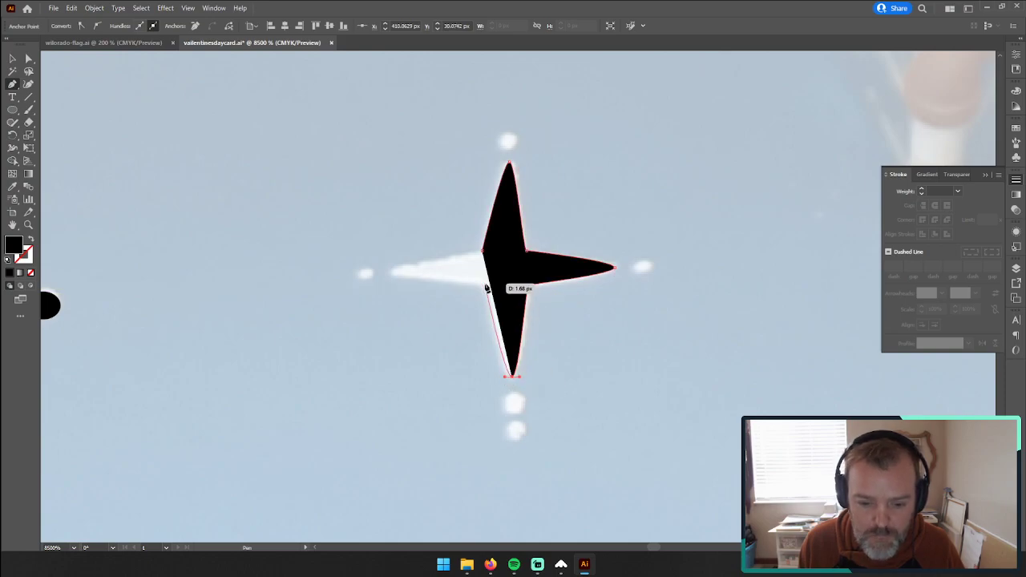
left_click(484, 286)
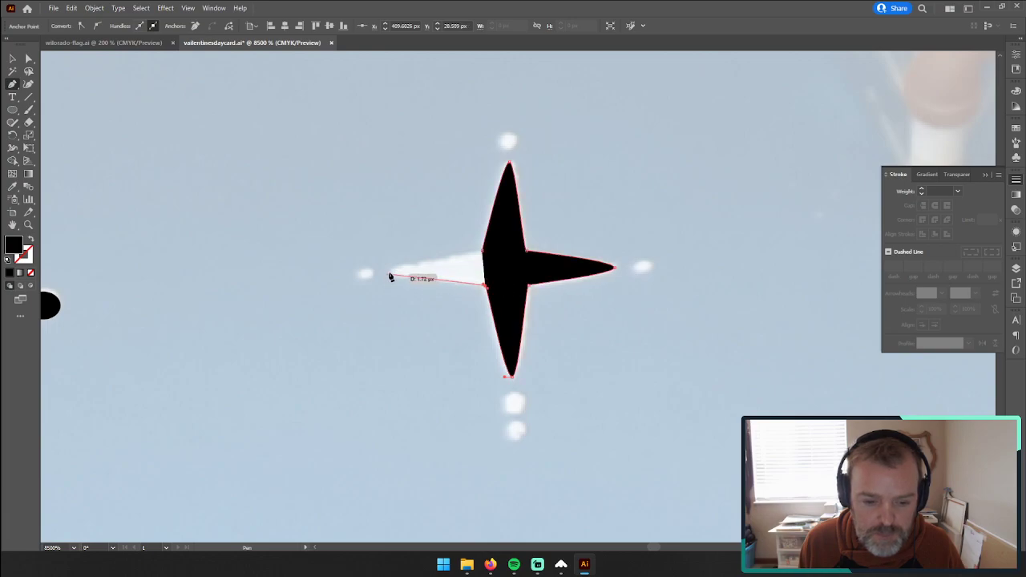
left_click(389, 273)
left_click(485, 252)
Step: Cover the five small dots around the four-pointed star with black ellipses, making the top one about 0.28 px wide
left_click(12, 110)
left_click_drag(502, 136, 518, 147)
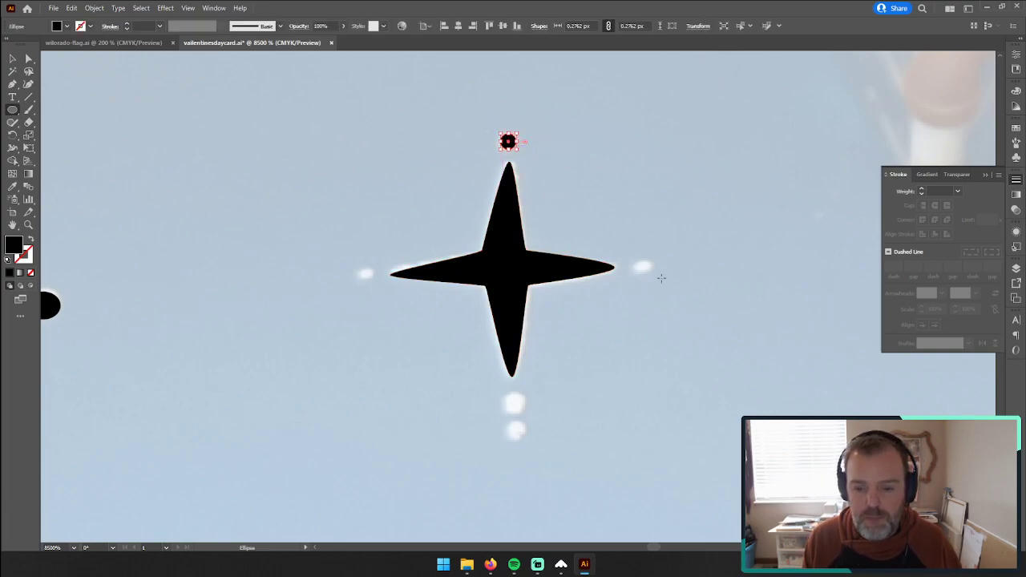
left_click_drag(637, 265, 653, 277)
left_click_drag(361, 270, 375, 282)
mouse_move(507, 394)
left_mouse_down()
mouse_move(527, 413)
mouse_move(529, 442)
mouse_move(512, 408)
left_mouse_up()
key("v")
left_click(509, 416)
left_click_drag(519, 432, 514, 430)
Step: Examine the remaining untraced stars and dots, closing in on the small four-pointed star below and left of the traced one
key("z")
left_click(579, 338, "alt")
left_click(577, 341, "alt")
left_click(578, 342, "alt")
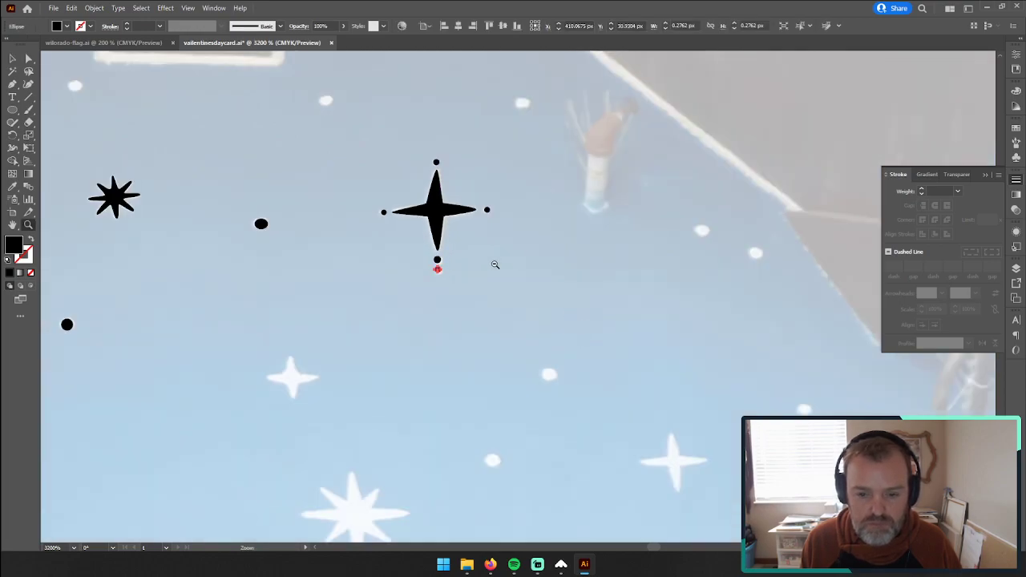
left_click_drag(325, 414, 450, 297)
left_click(420, 273)
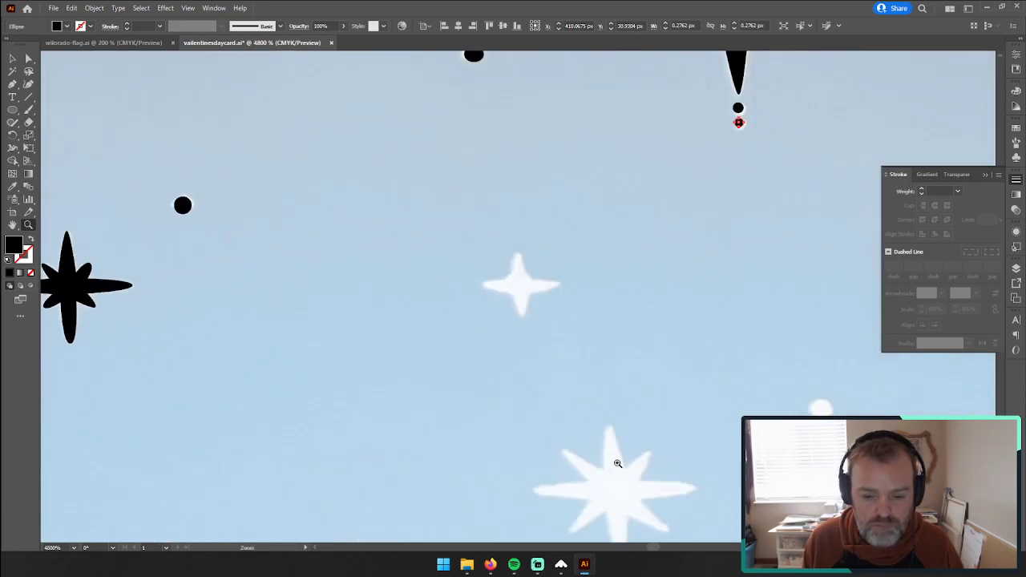
left_click_drag(614, 457, 543, 356)
left_click(462, 184)
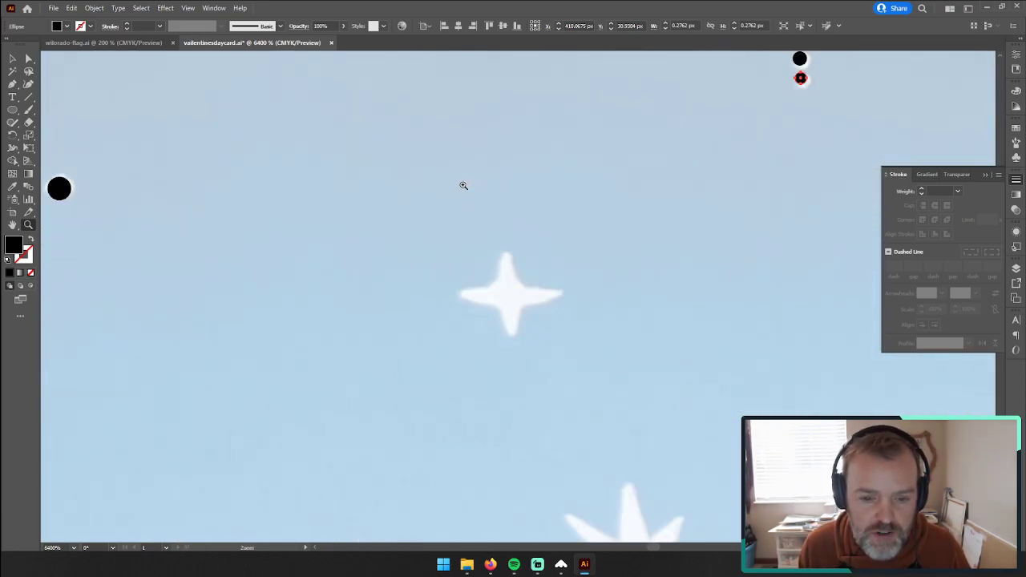
left_click(567, 330)
left_click(12, 110)
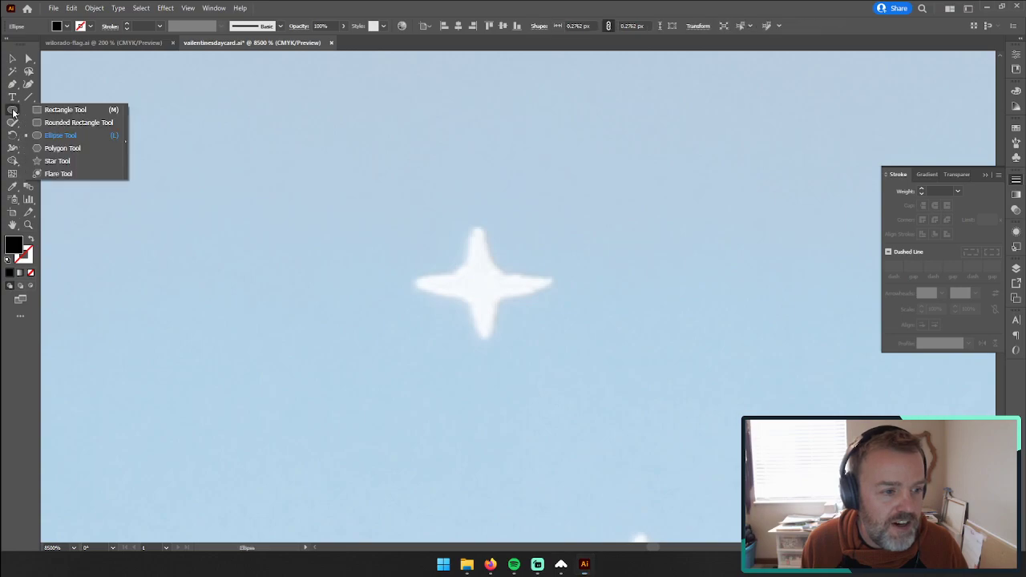
key("p")
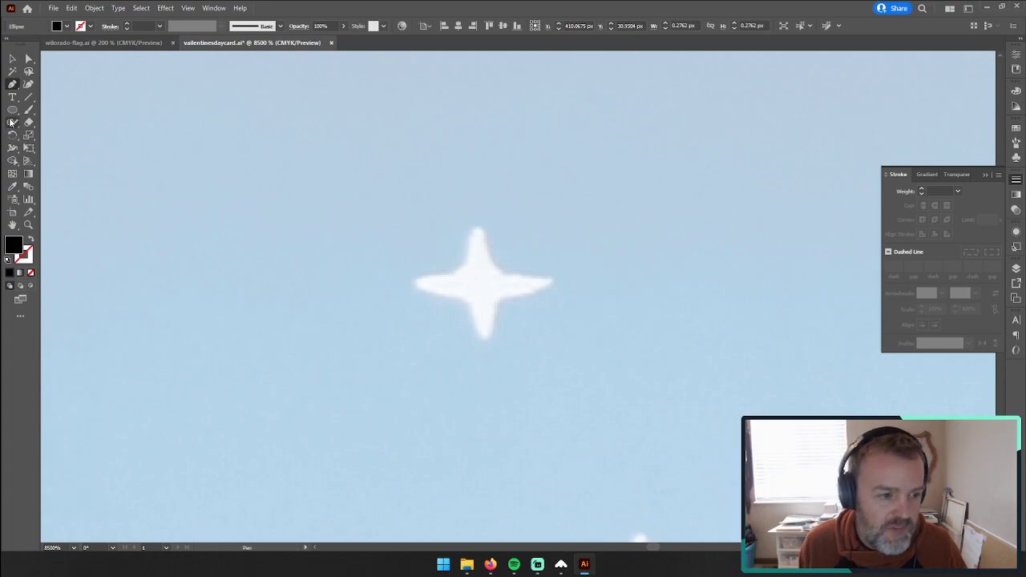
left_click_drag(12, 110, 56, 148)
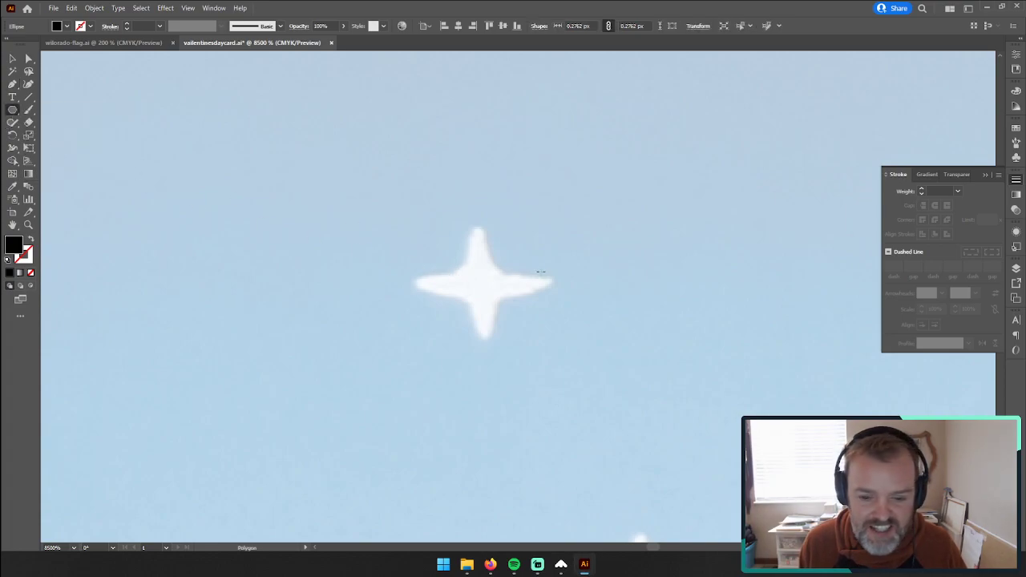
left_click_drag(540, 273, 286, 214)
key("ctrl+z")
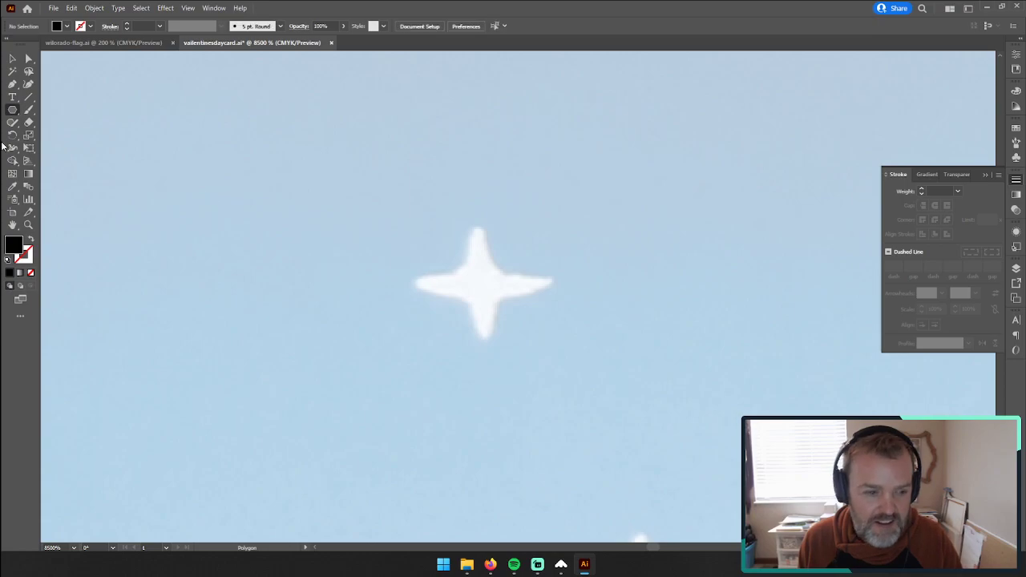
Step: Create a black four-pointed star with Radius 1 of 25 px and Radius 2 of 90 px at the small white star
left_click_drag(15, 114, 56, 161)
left_click(466, 254)
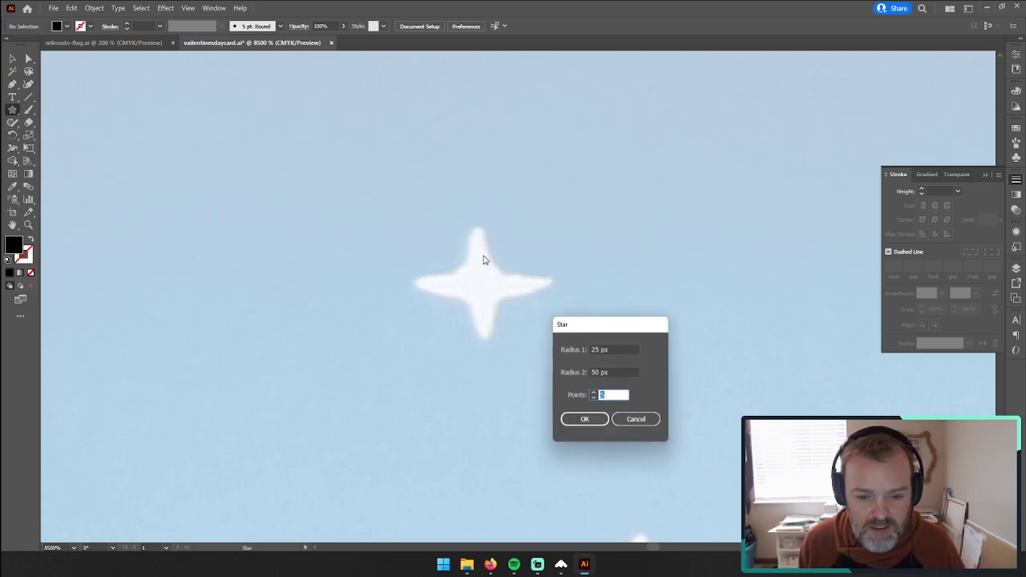
type("4")
left_click(600, 372)
type("90")
key("Return")
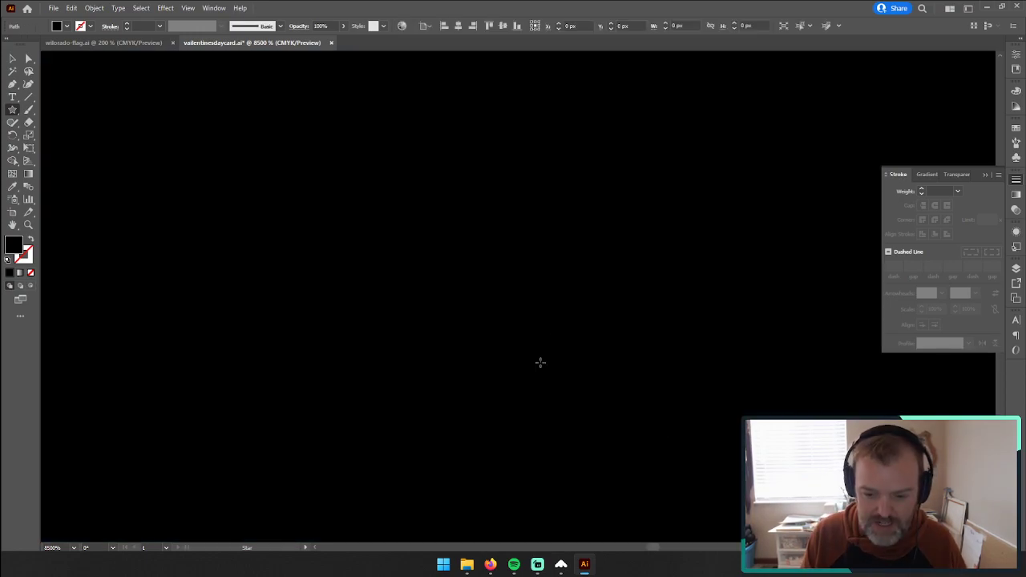
Step: Scale the oversized four-pointed star down around its centre to about 2.38 px wide
left_click(12, 59)
key("z")
left_click(607, 277, "alt")
left_click(586, 289, "alt")
left_click(584, 290, "alt")
left_click(475, 285, "alt")
key("ctrl+0")
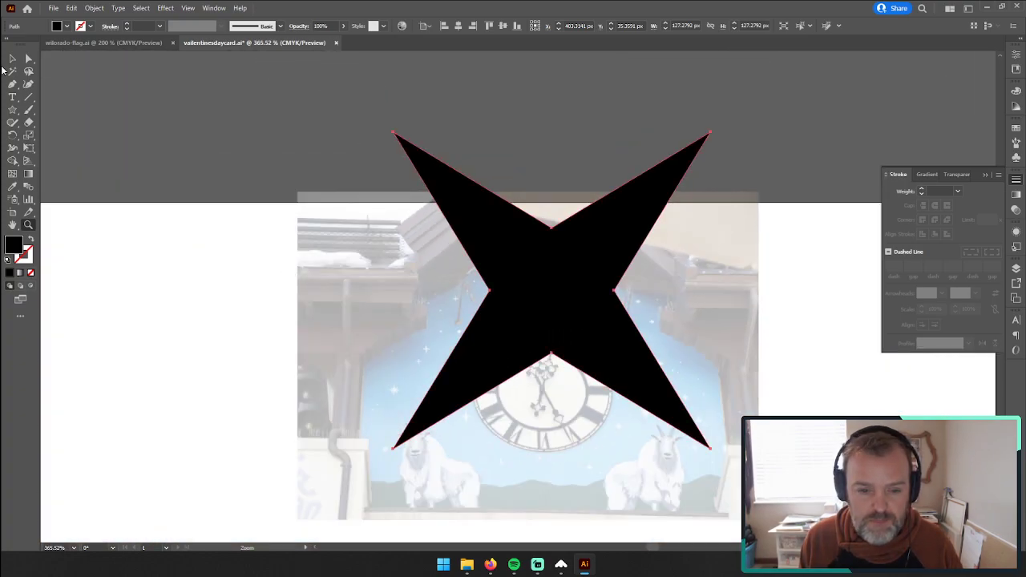
left_click(12, 59)
left_click_drag(709, 133, 868, 217)
Step: Rotate the star so its points run vertically and horizontally over the white star, and shrink it to about 2.61 px wide
left_click(28, 224)
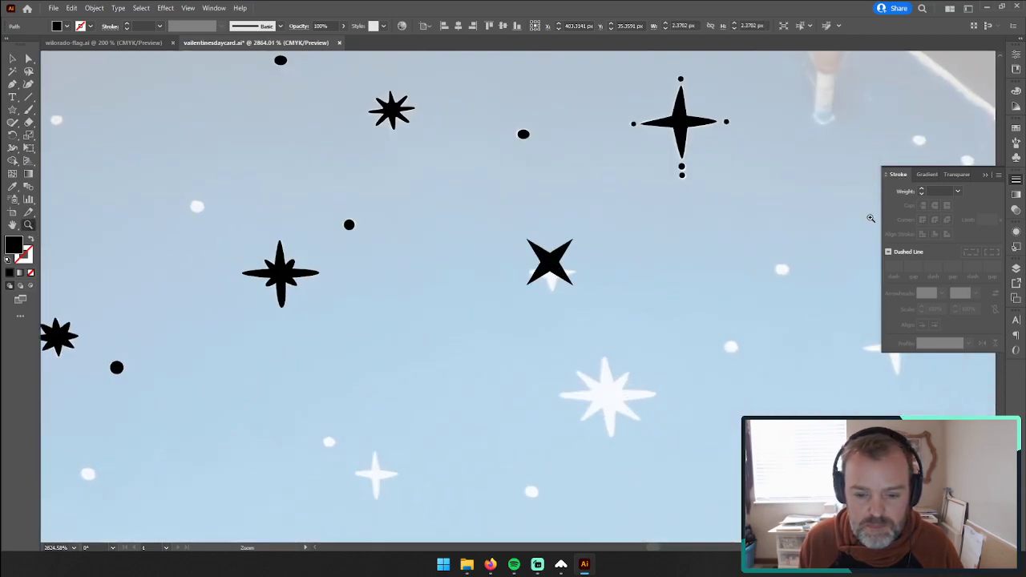
left_click_drag(586, 266, 829, 209)
left_click(12, 58)
left_click_drag(474, 259, 674, 319)
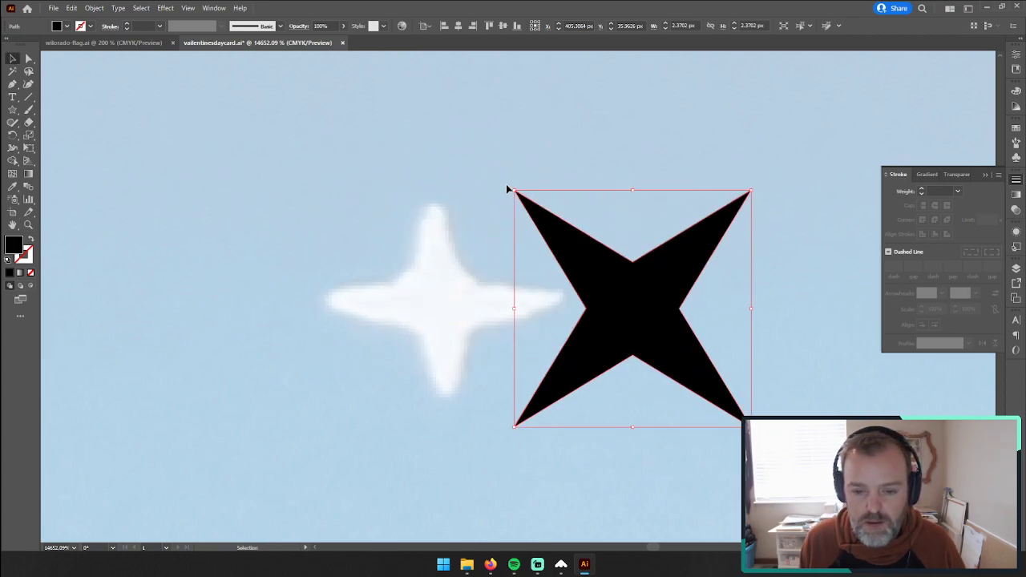
left_click_drag(510, 187, 479, 263)
left_click_drag(487, 307, 428, 309)
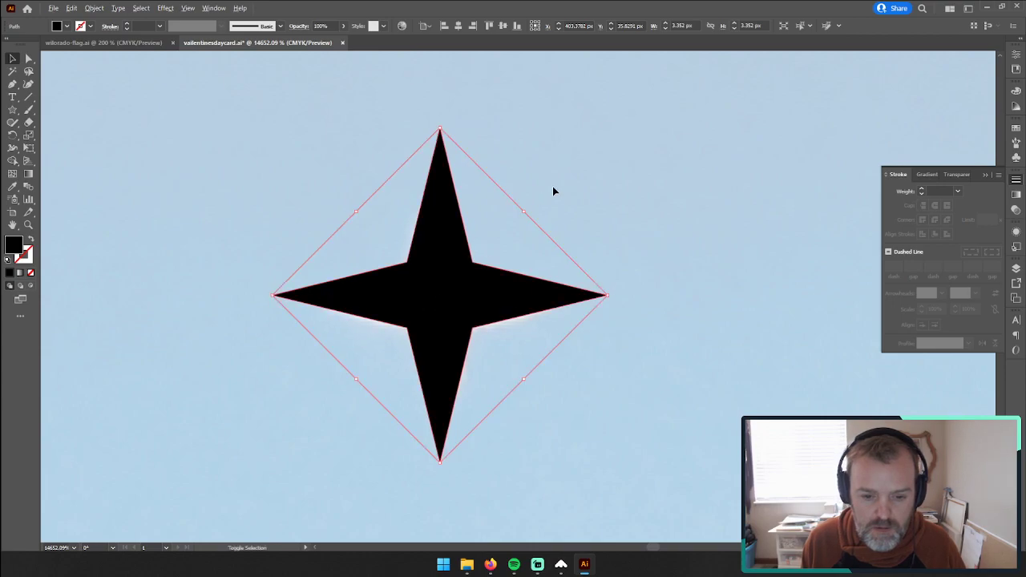
left_click_drag(441, 126, 449, 159)
Step: Move the star to the right of the white reference star and enlarge it around its centre to about 30.26 px wide
left_click(28, 59)
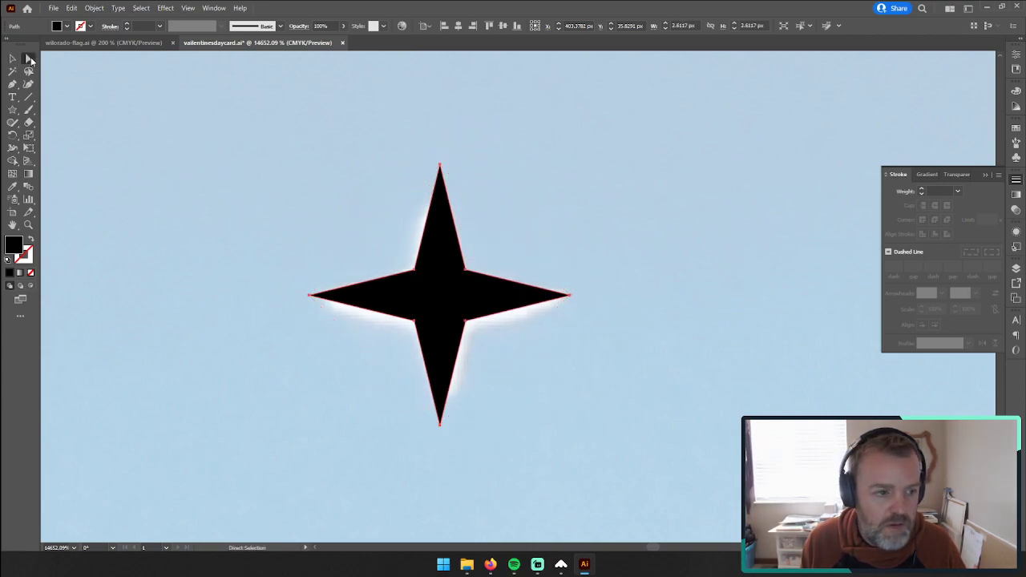
left_click_drag(441, 285, 583, 289)
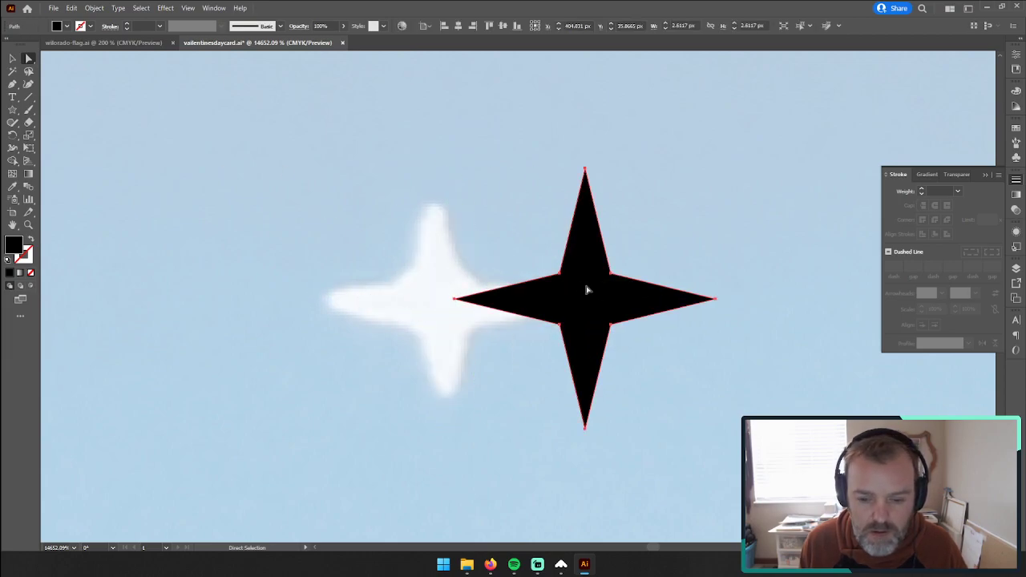
left_click(28, 225)
left_click(494, 307, "alt")
left_click(537, 336, "alt")
left_click(523, 297, "alt")
left_click(523, 298, "alt")
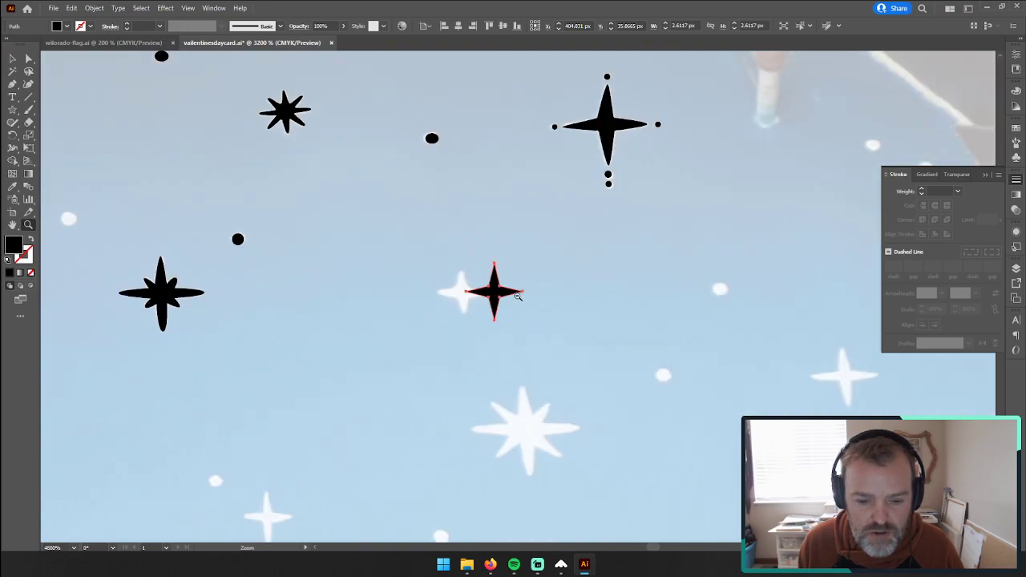
left_click(12, 59)
left_click_drag(494, 265, 439, 176)
Step: Round all corners of the enlarged star slightly and expand the shape
scroll(495, 320, "down", 3)
scroll(497, 323, "down", 3)
left_click(28, 59)
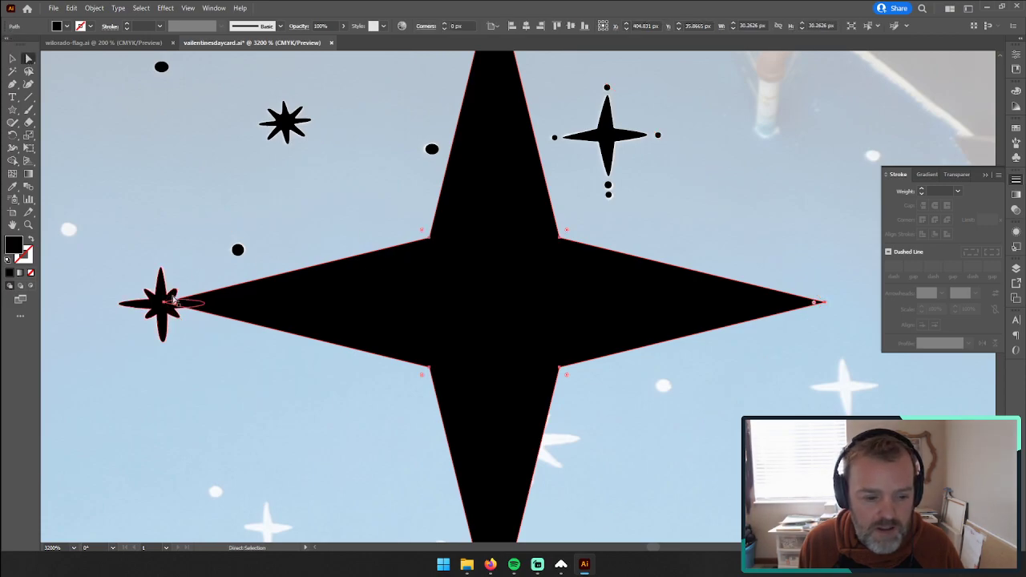
mouse_move(174, 302)
left_mouse_down()
mouse_move(196, 306)
mouse_move(186, 301)
left_mouse_up()
left_click(12, 59)
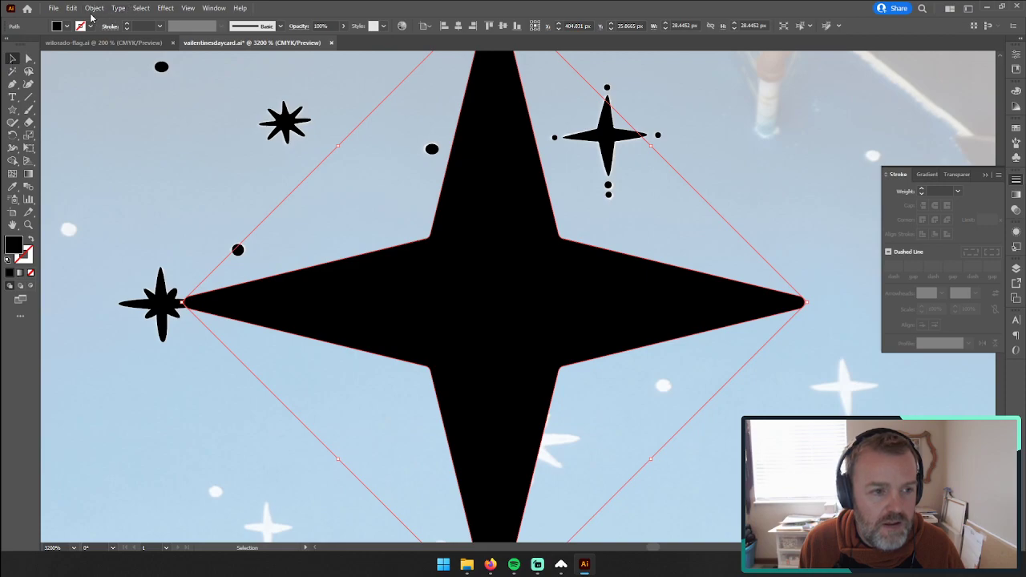
left_click(93, 8)
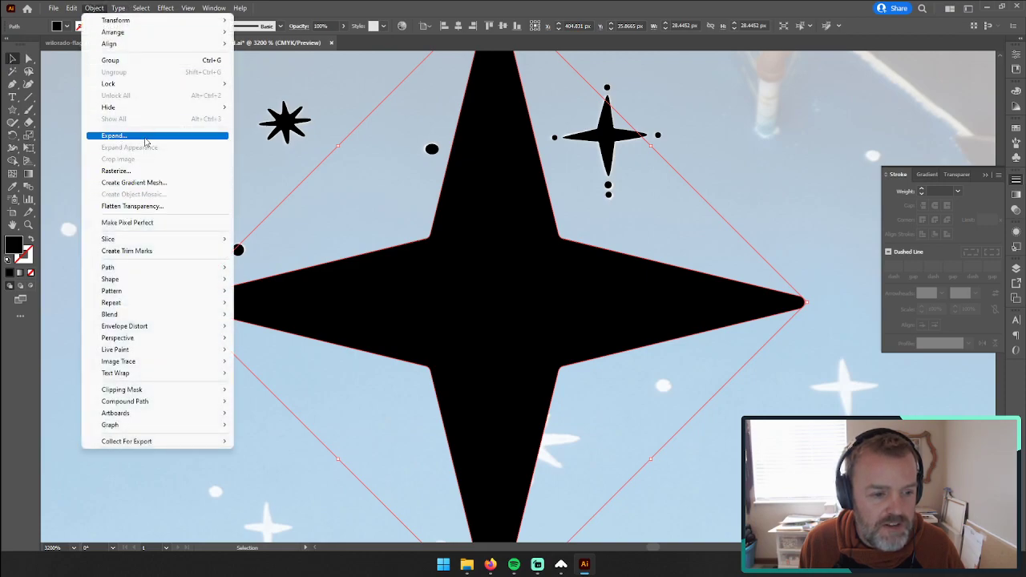
left_click(146, 141)
Step: Scale the rounded star down to about 2.01 px wide and place it over the small white four-pointed star
left_click_drag(432, 241, 417, 344)
left_click_drag(474, 94, 468, 293)
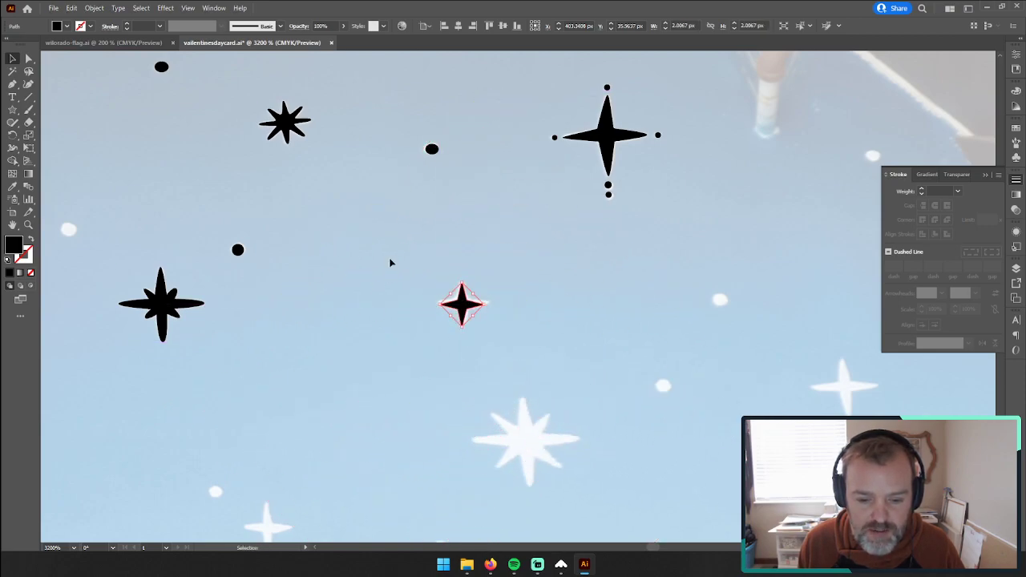
left_click(391, 262)
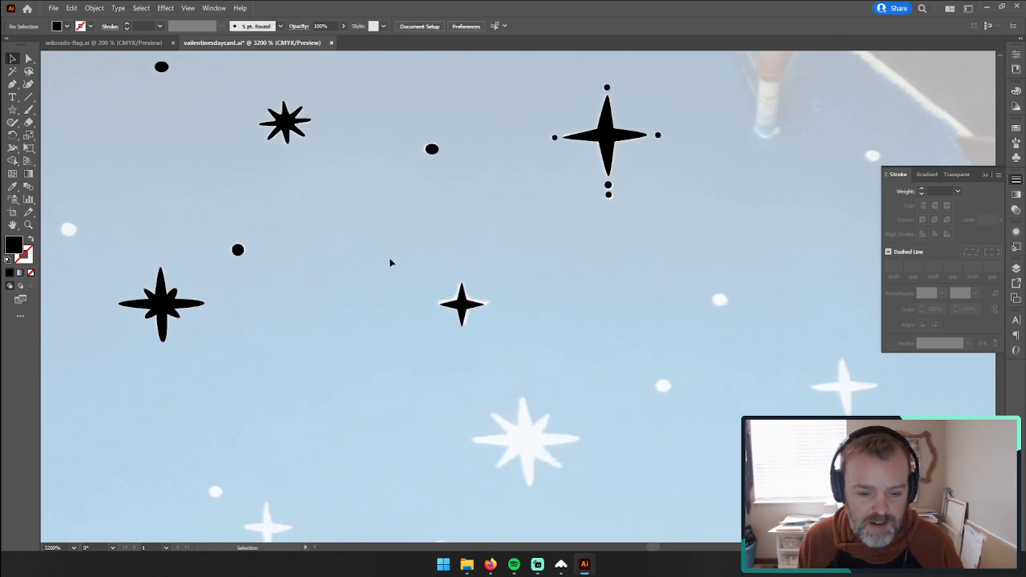
Step: Fine-tune the rounded star's position so it sits centred on the white four-pointed star
left_click(31, 225)
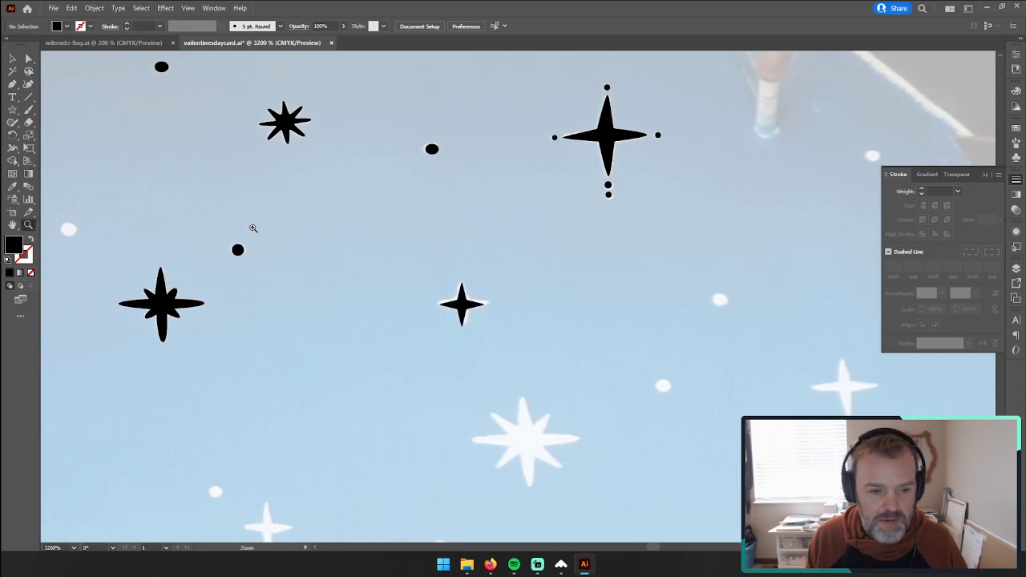
left_click_drag(462, 310, 664, 209)
left_click(13, 59)
mouse_move(467, 243)
left_mouse_down()
mouse_move(470, 222)
mouse_move(473, 231)
left_mouse_up()
left_click(220, 167)
Step: Examine the placed star's fit and the remaining untraced stars and dots in the sky above the clock
left_click(28, 226)
left_click(489, 302, "alt")
left_click(633, 271, "alt")
left_click(505, 265, "alt")
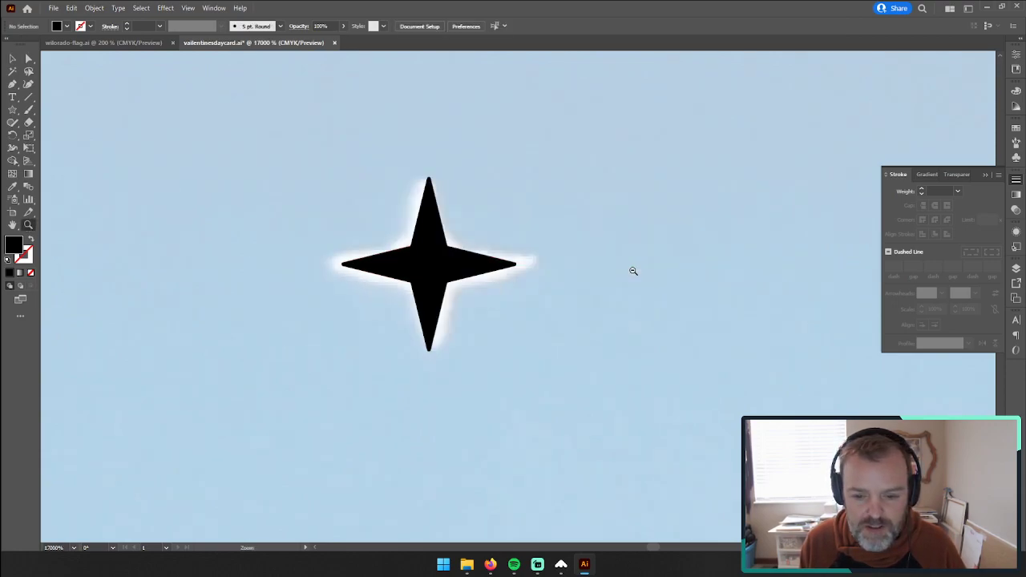
left_click(414, 279, "alt")
left_click(461, 280, "alt")
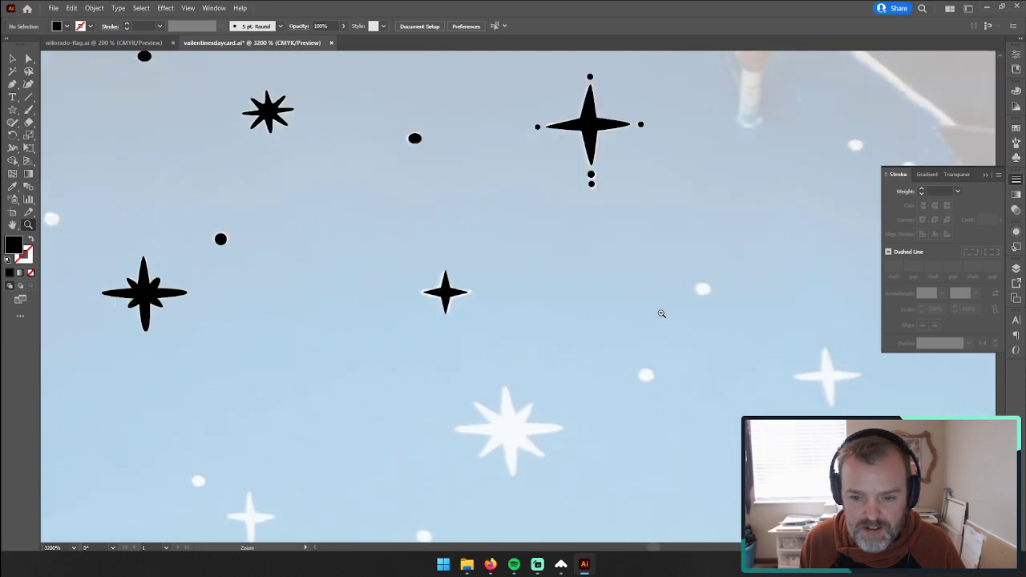
left_click(449, 300, "alt")
left_click_drag(515, 298, 459, 214)
left_click_drag(423, 257, 617, 378)
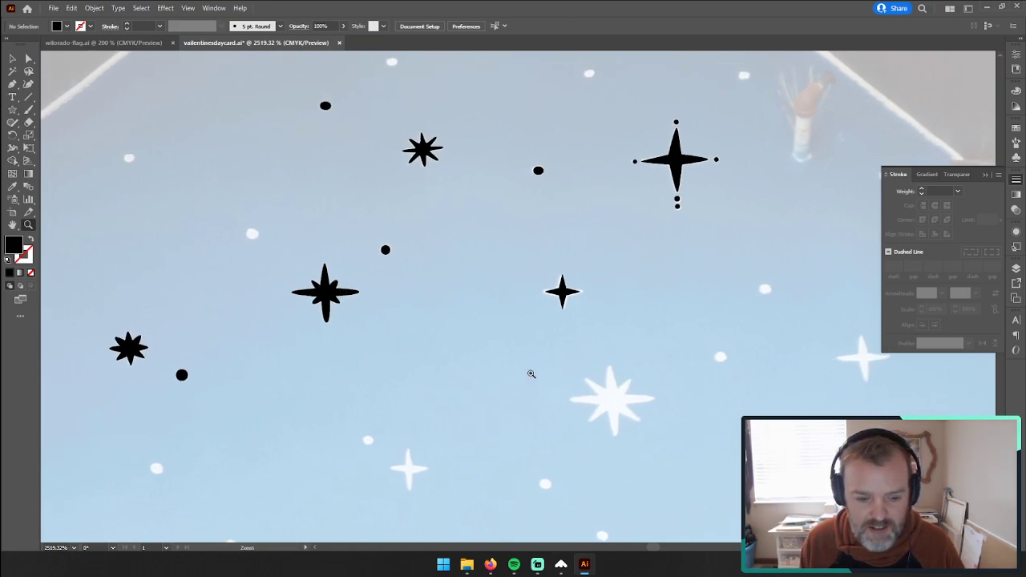
left_click(635, 396, "alt")
left_click(542, 352, "alt")
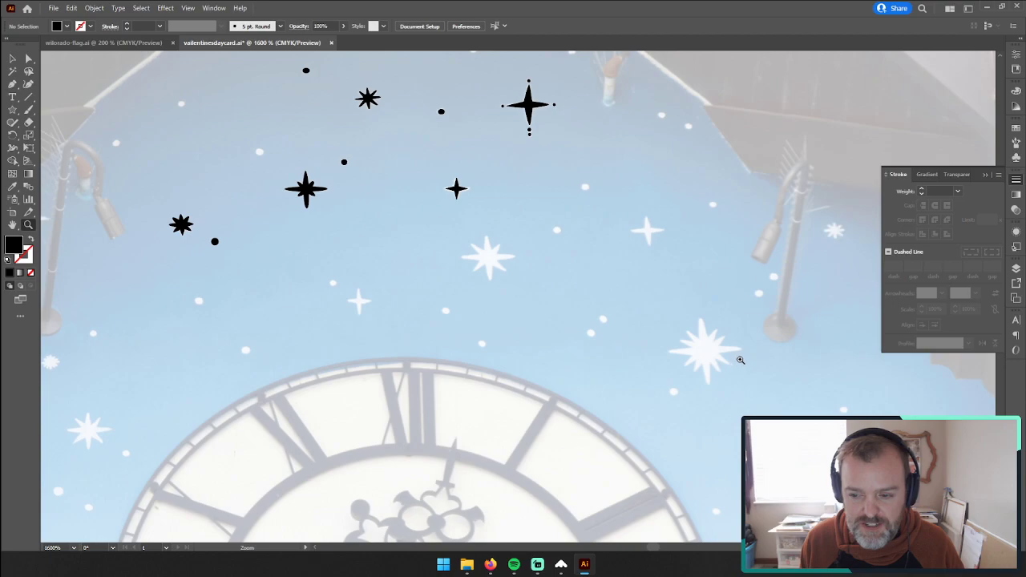
Step: Start a black-filled Pen outline on the large twelve-pointed star right of the clock, curving over its top ray to the next inner corner
left_click_drag(746, 372, 894, 262)
left_click_drag(694, 228, 476, 265)
left_click(484, 290, "alt")
left_click(12, 89)
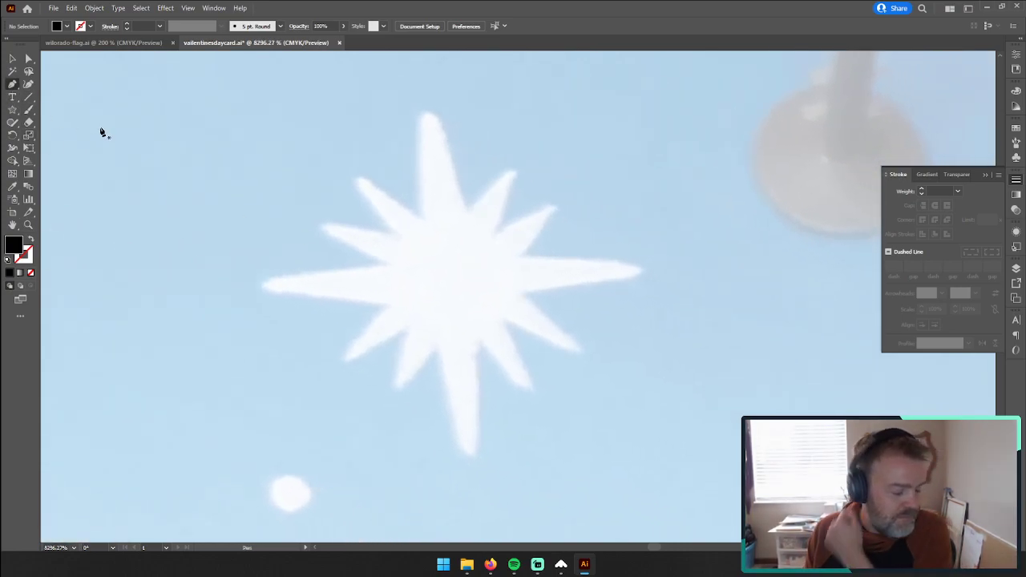
left_click(420, 216)
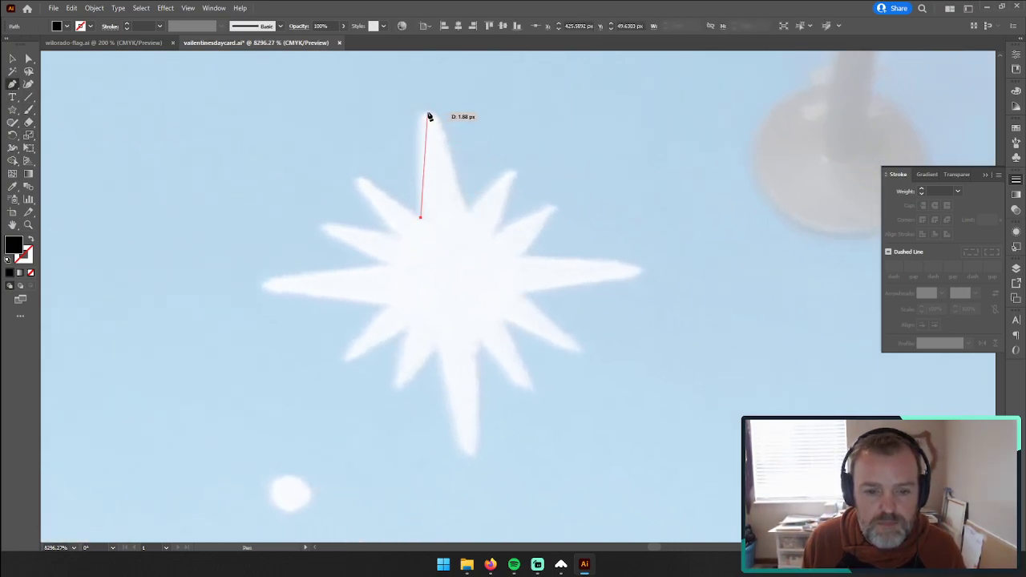
left_click_drag(424, 113, 433, 113)
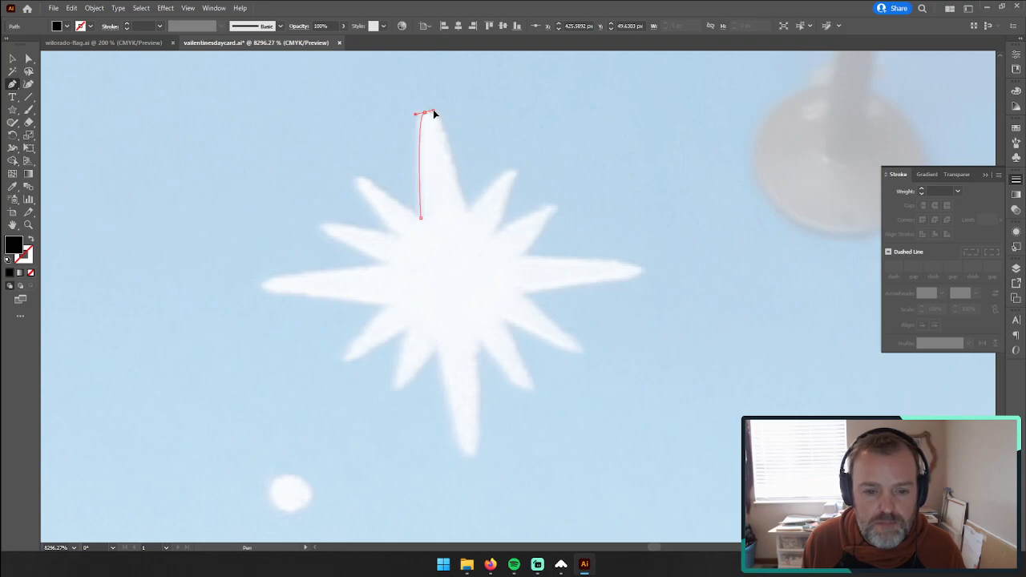
left_click(467, 210)
Step: Continue the twelve-pointed star's outline around its two short upper-right rays and its long right ray
left_click(515, 176, "ctrl")
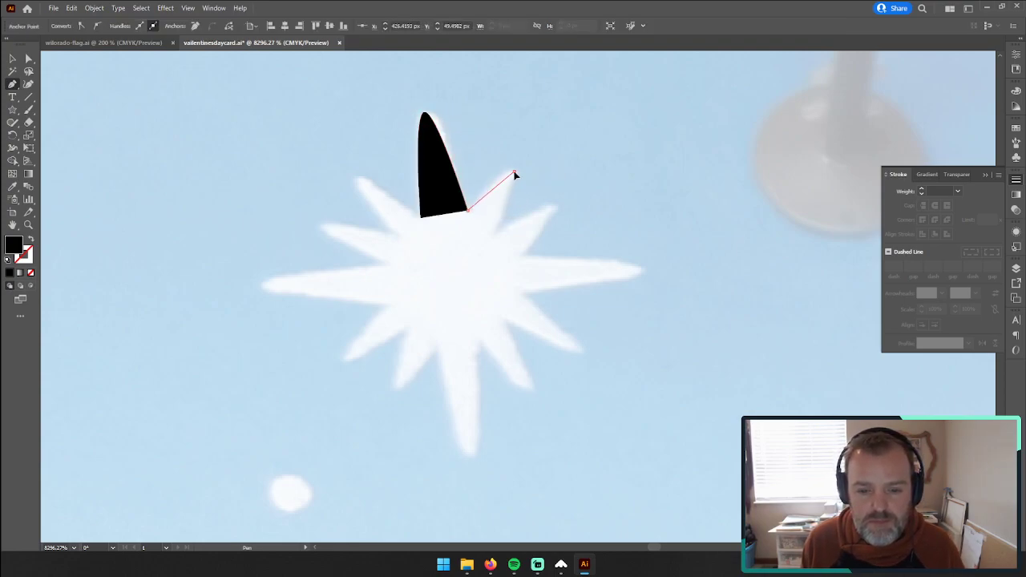
left_click(492, 235)
left_click_drag(554, 208, 562, 211)
left_click(522, 255)
left_click_drag(641, 265, 645, 283)
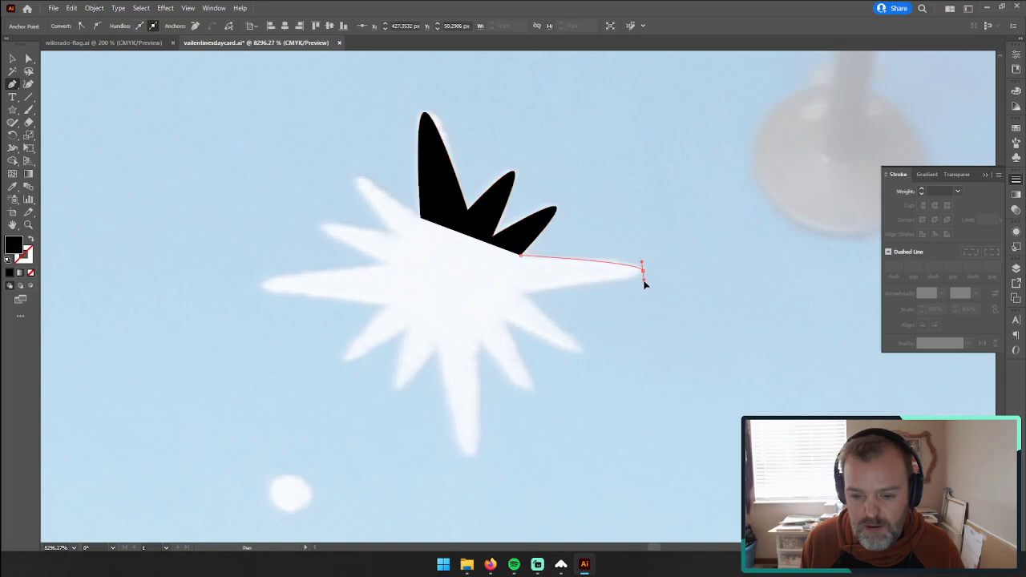
left_click(522, 291)
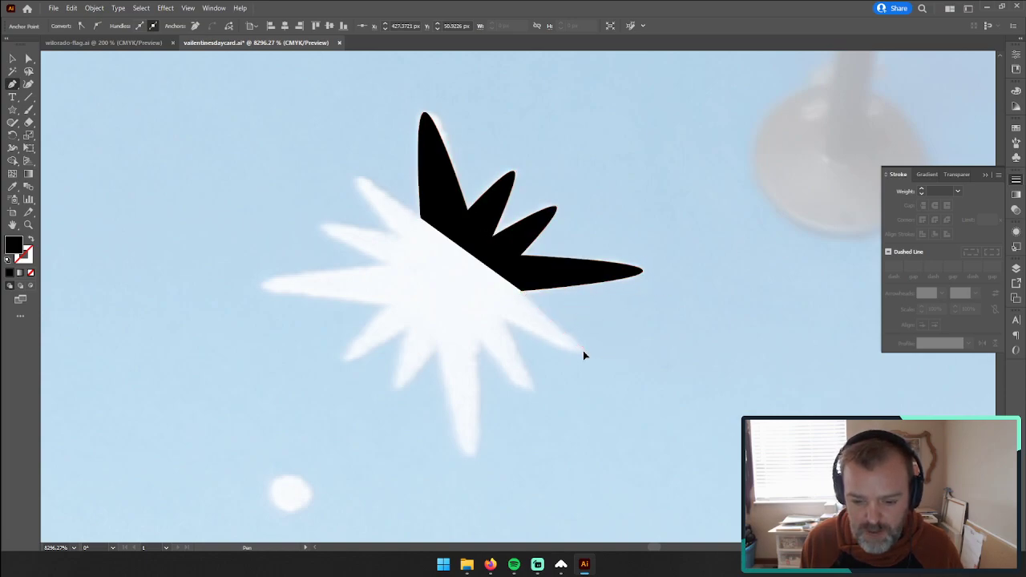
Step: Extend the outline around the star's two short lower-right rays and its long bottom ray
left_click(583, 352)
left_click(505, 321)
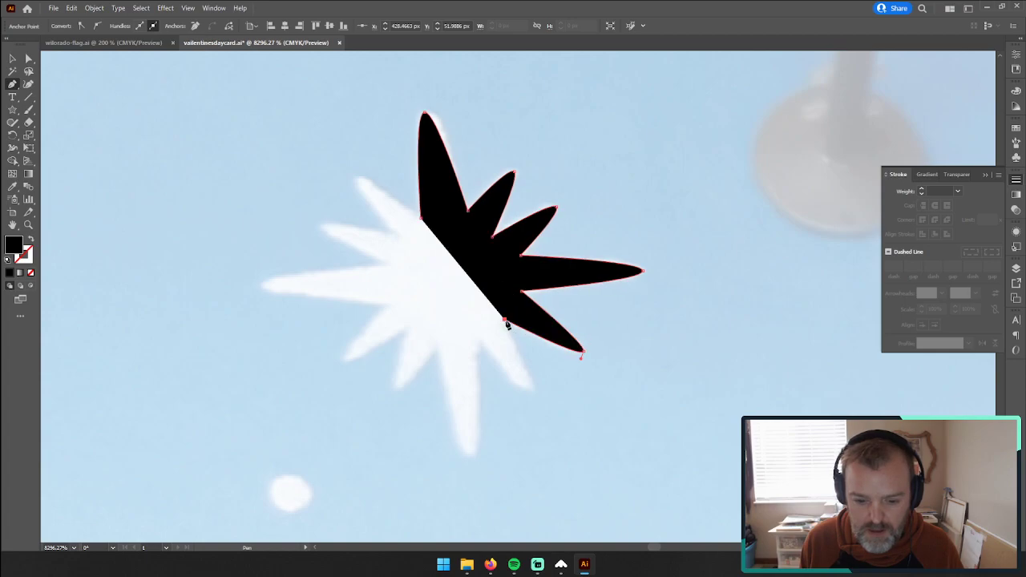
left_click(533, 390)
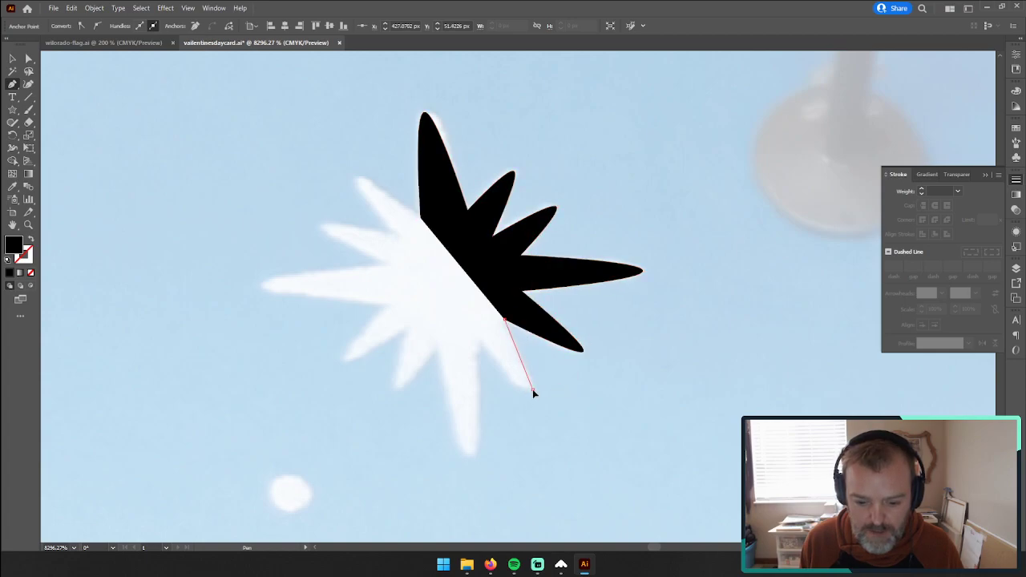
left_click(477, 342)
left_click_drag(473, 455, 463, 459)
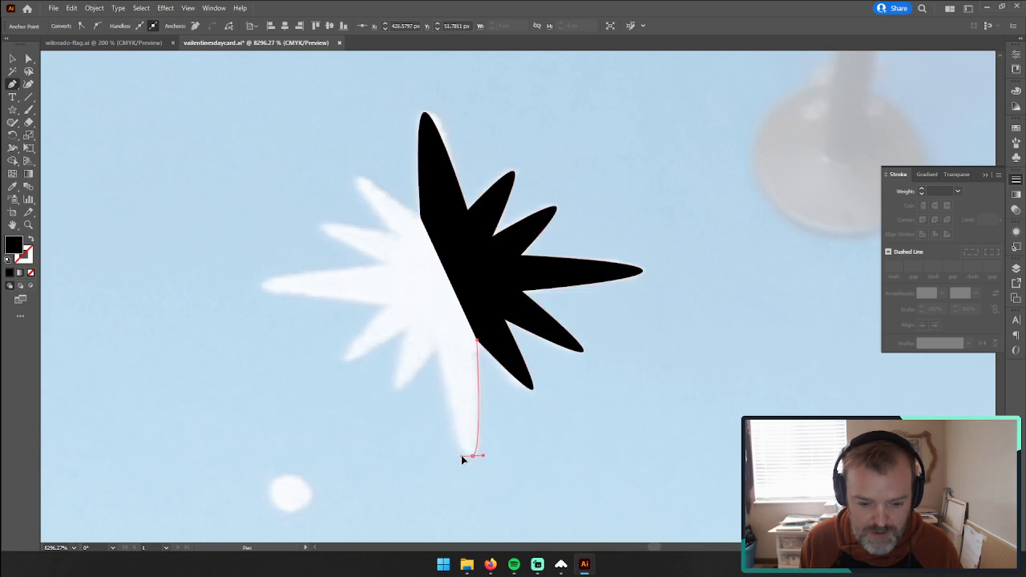
left_click(438, 344)
Step: Trace the first short lower-left ray and continue the outline to the tip of the second one
left_click(397, 389)
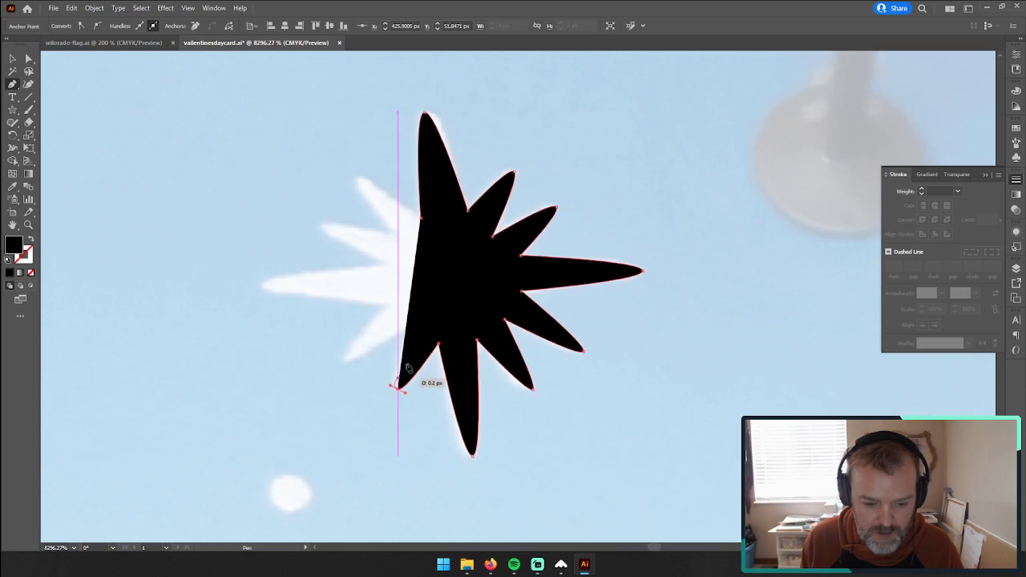
left_click(409, 330)
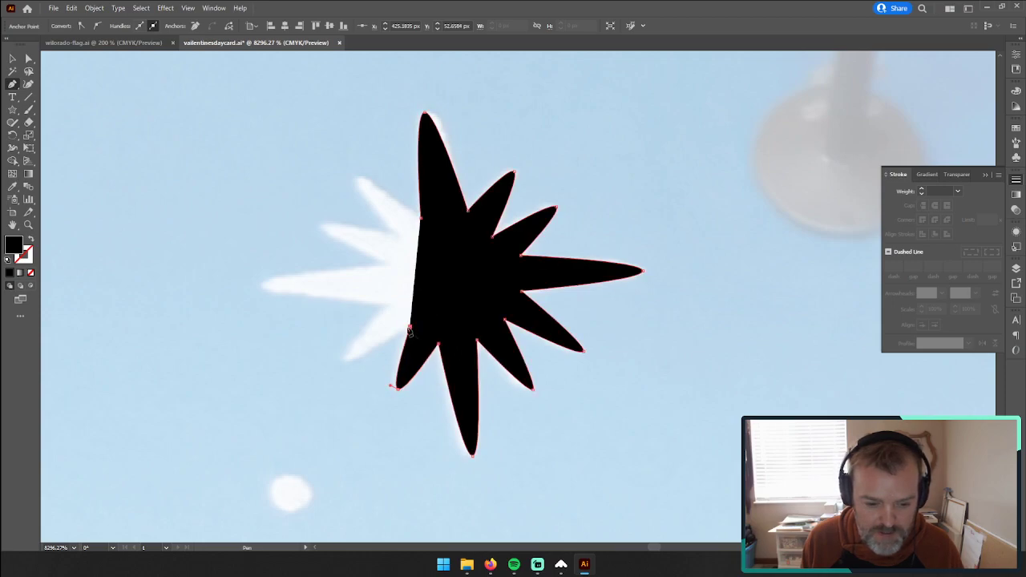
left_click(340, 359)
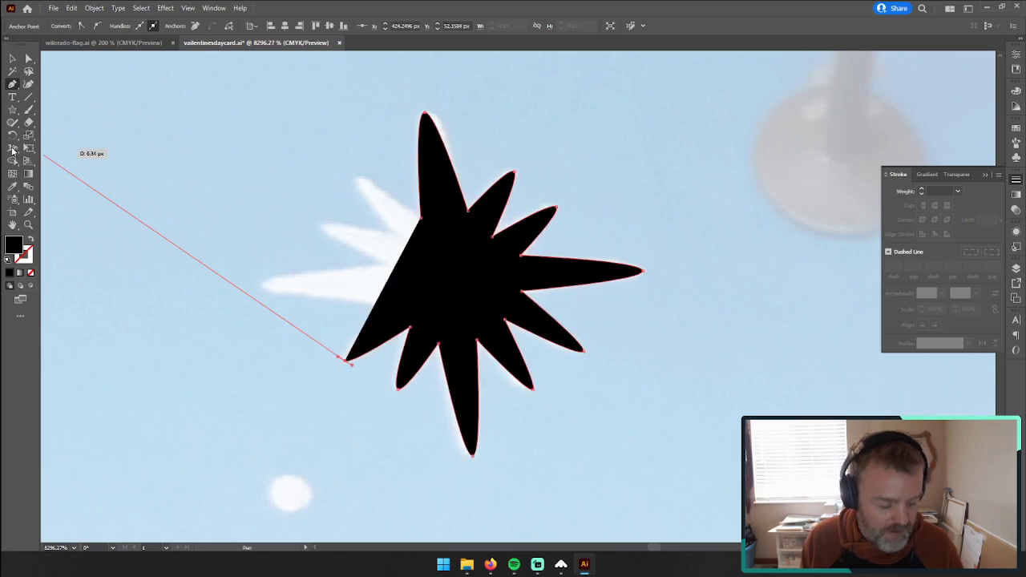
Step: Lower the opacity of the partly drawn star to 13%
left_click(956, 174)
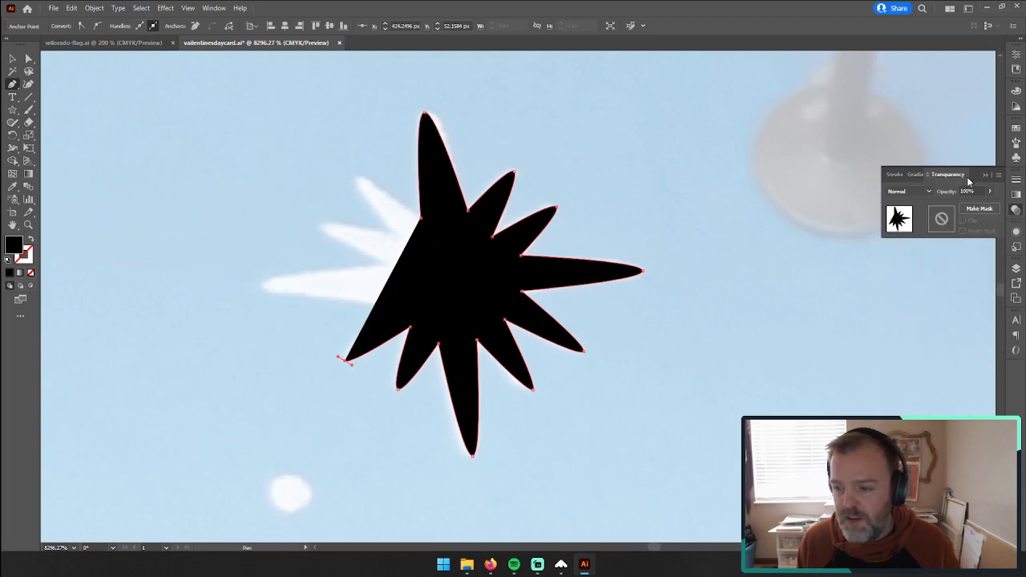
left_click(992, 193)
left_click(954, 205)
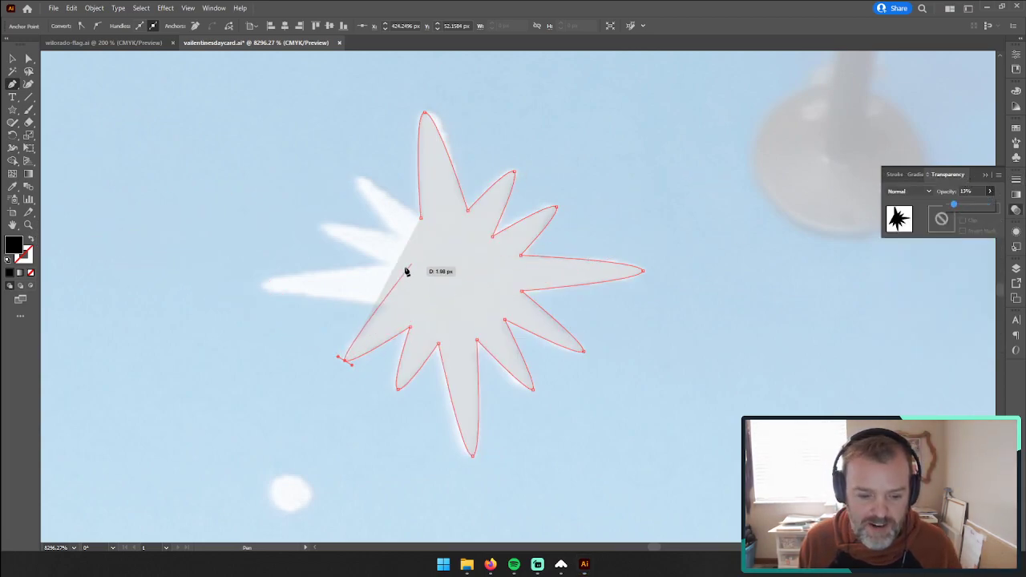
Step: Finish the outline around the long left ray and the two short upper-left rays, closing it at the starting corner
left_click(391, 302)
left_click_drag(263, 285, 263, 271)
left_click(388, 266)
left_click_drag(321, 227, 360, 183)
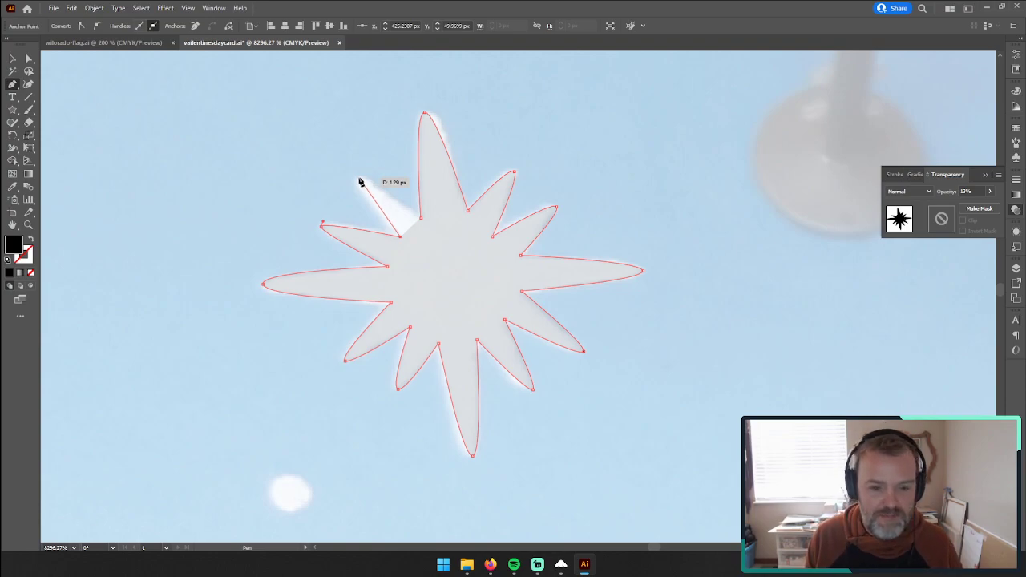
left_click_drag(357, 178, 363, 174)
mouse_move(419, 216)
left_mouse_down()
mouse_move(407, 217)
mouse_move(421, 224)
left_mouse_up()
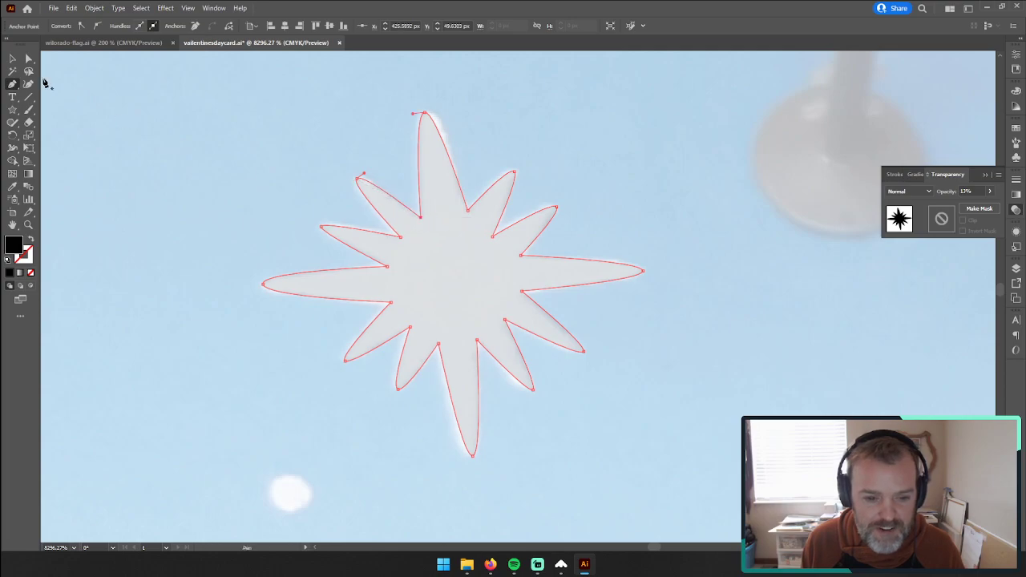
Step: Select the finished twelve-ray star and set its opacity to 100%
left_click(12, 59)
left_click(204, 117)
left_click(436, 222)
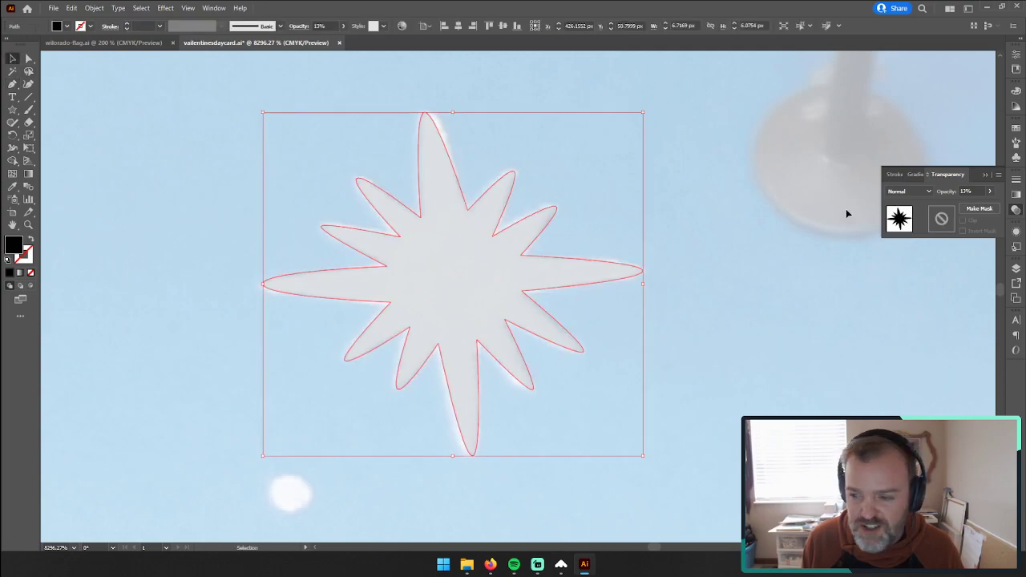
left_click(990, 191)
left_click(990, 205)
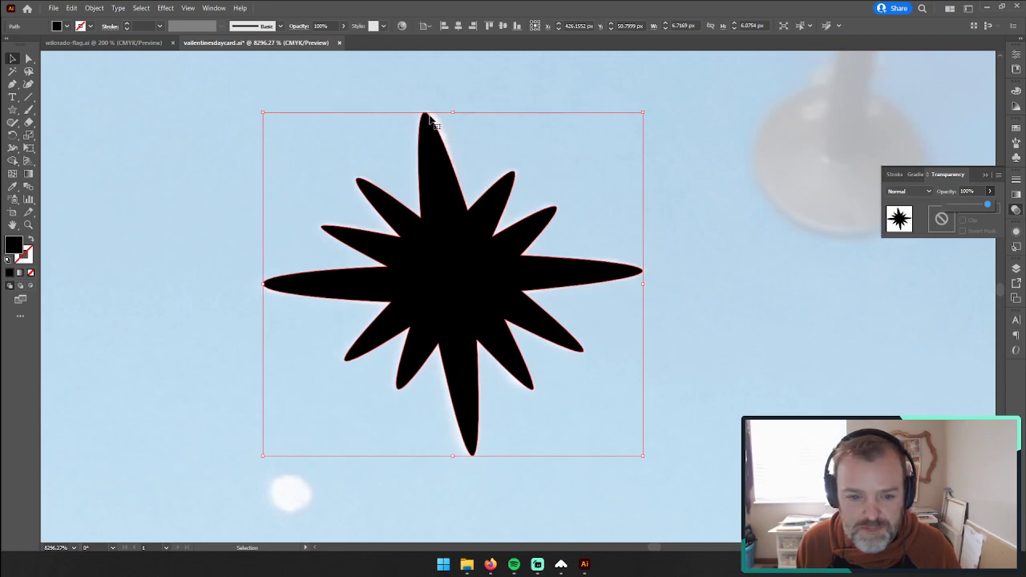
Step: Shift the anchor at the tip of the star's long top ray slightly to the right to match the photo
left_click(311, 95)
left_click(28, 59)
left_click_drag(426, 117, 433, 116)
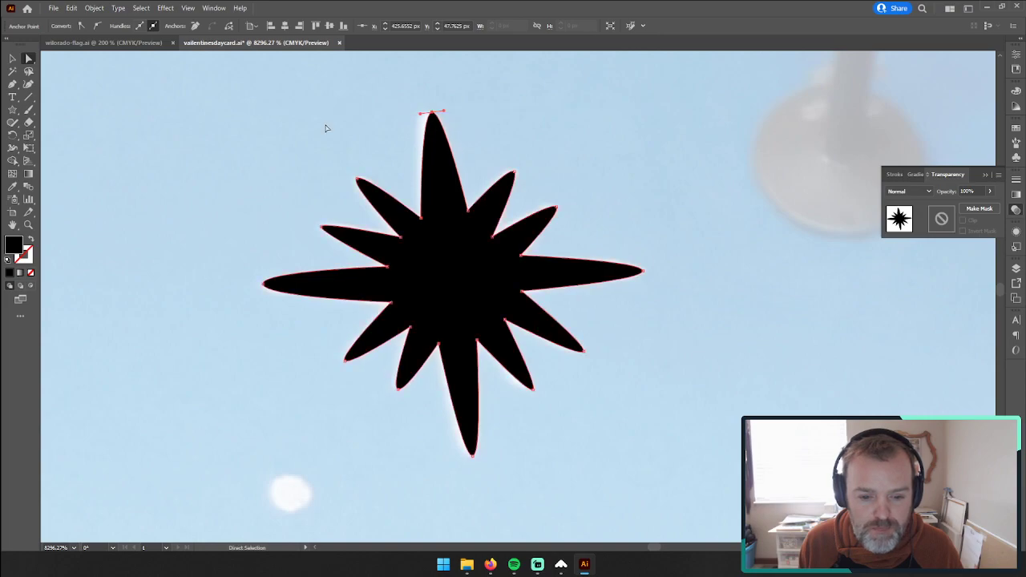
left_click(357, 123)
Step: Move the large star up and left beside the cluster of smaller traced stars above the clock
left_click(28, 225)
left_click_drag(439, 293, 245, 310)
left_click_drag(629, 341, 429, 332)
left_click_drag(520, 401, 528, 299)
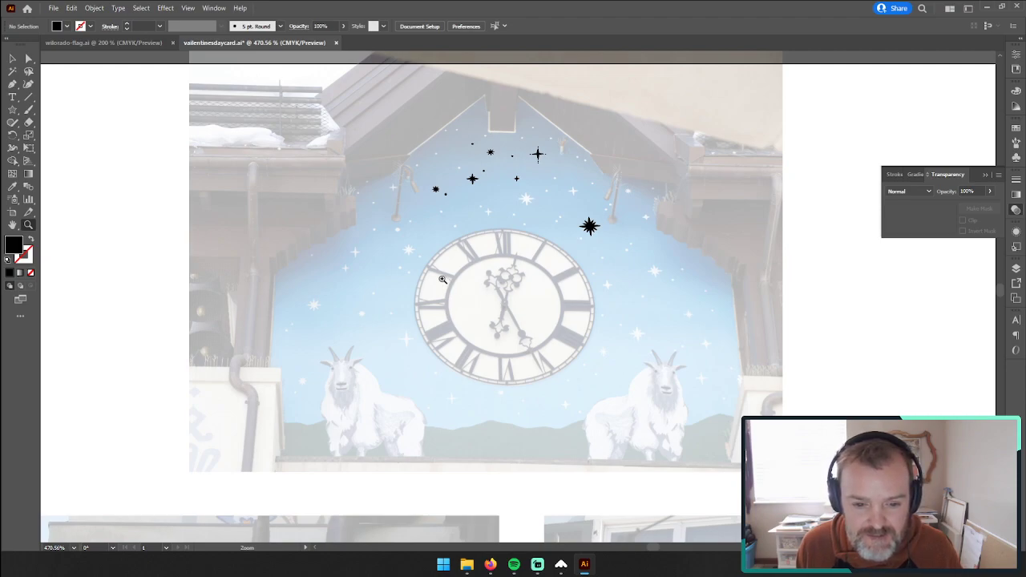
left_click(12, 60)
left_click_drag(589, 226, 549, 193)
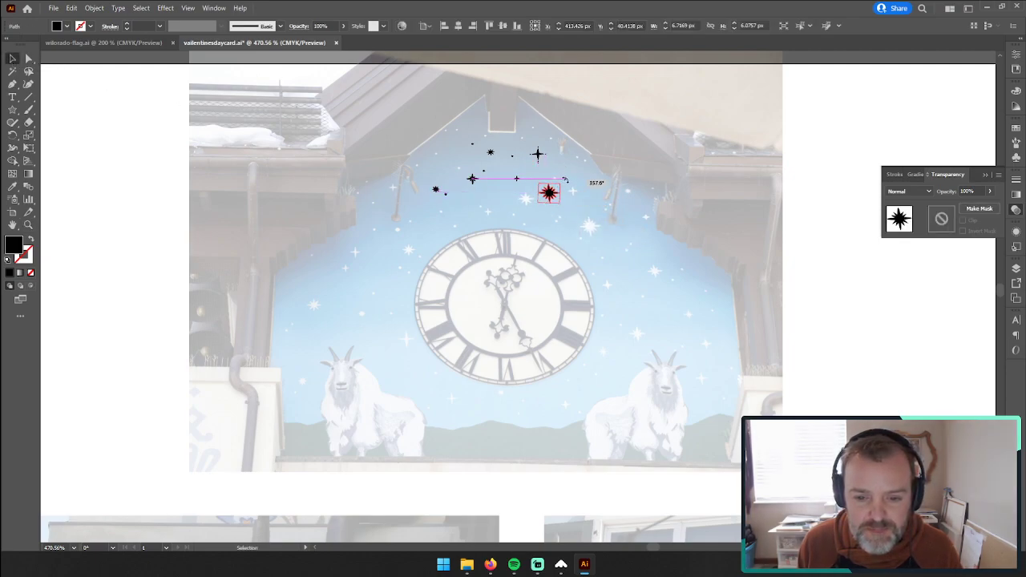
left_click(324, 192)
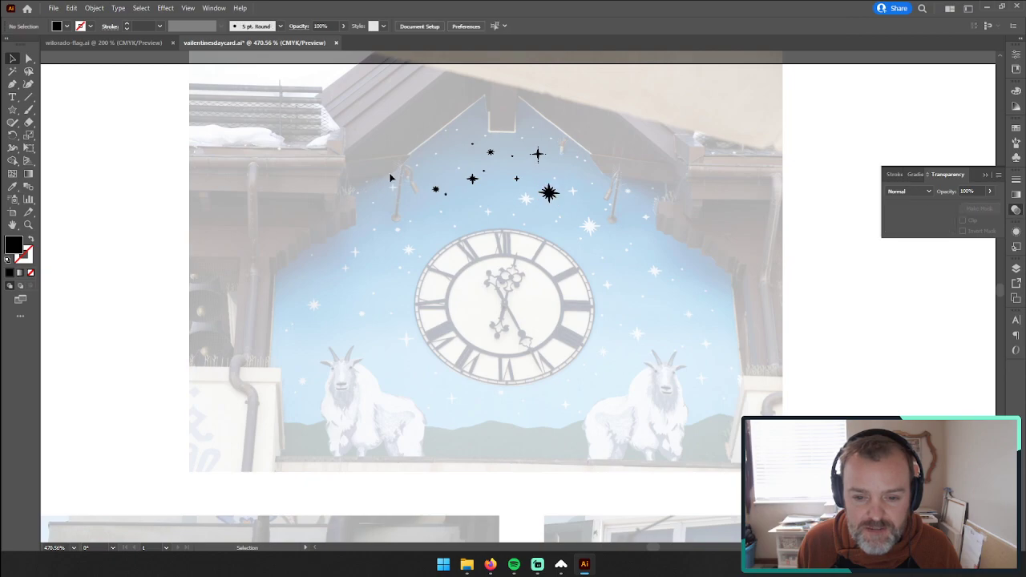
Step: Move all the traced stars and dots together off the clock photo into the artboard's upper-right corner
left_click_drag(605, 235, 604, 234)
left_click_drag(550, 193, 980, 147)
left_click_drag(861, 129, 540, 163)
key("z")
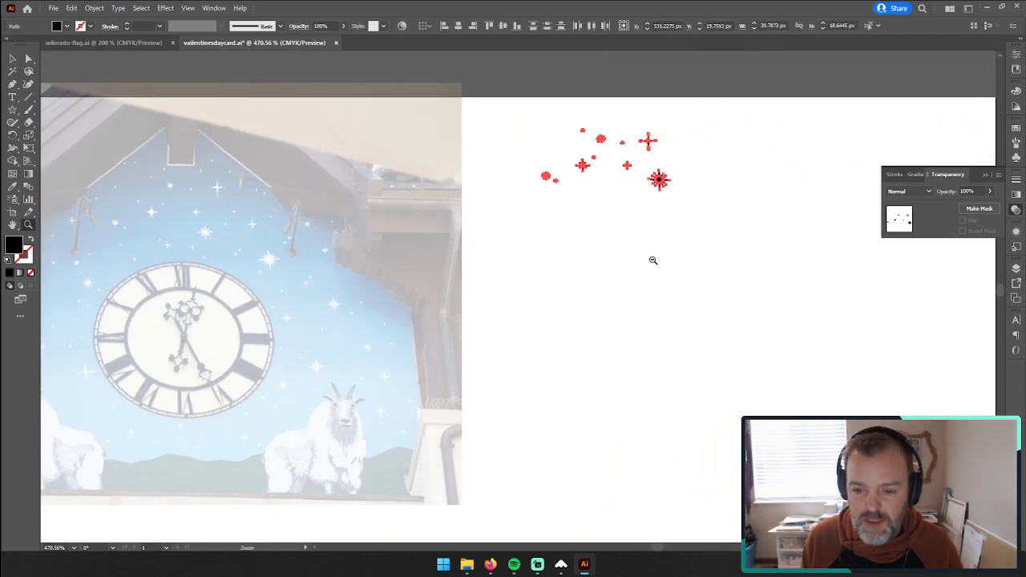
left_click(654, 259, "alt")
left_click(556, 309, "alt")
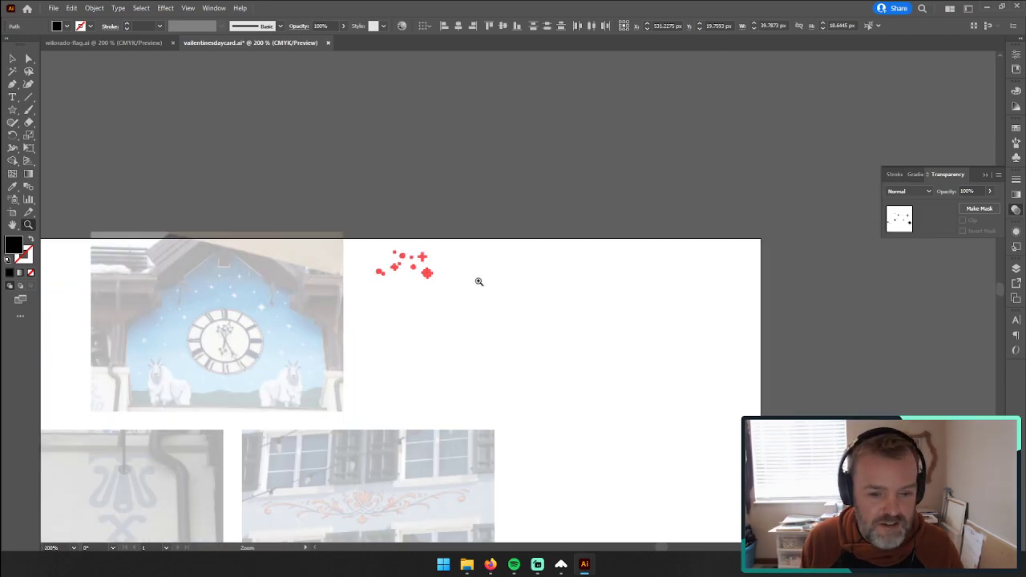
left_click(12, 58)
left_click_drag(414, 275, 753, 287)
left_click_drag(443, 362, 555, 257)
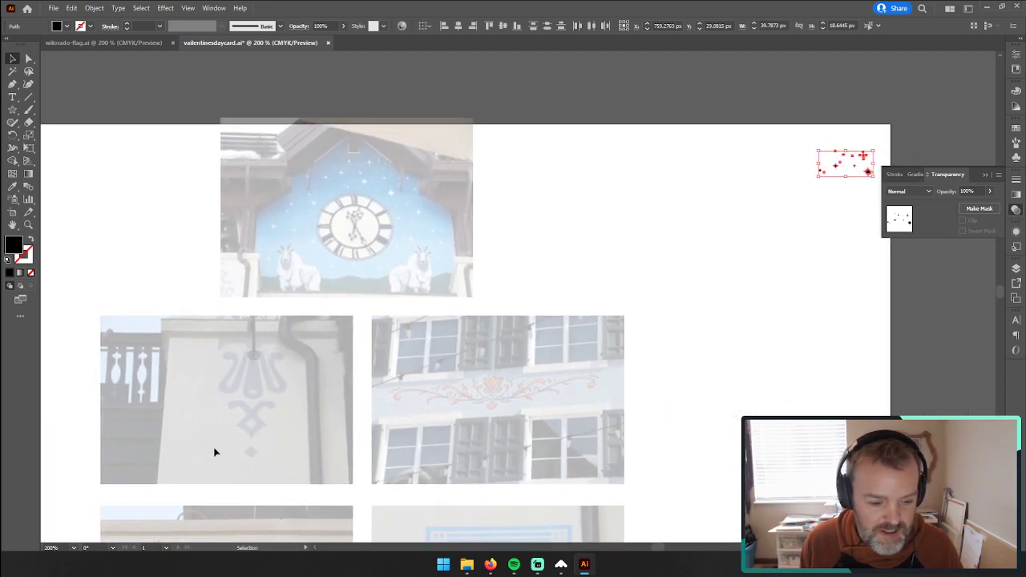
Step: Examine the blue painted ornament in the wall photo below the clock mural, from its top band to the small diamond
left_click(28, 226)
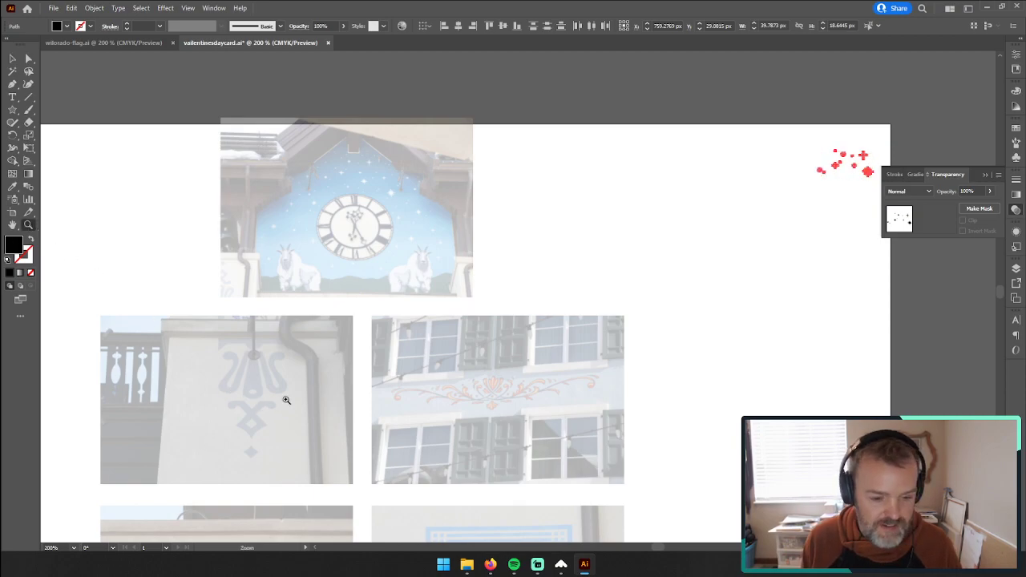
left_click(287, 400)
left_click_drag(813, 115, 439, 263)
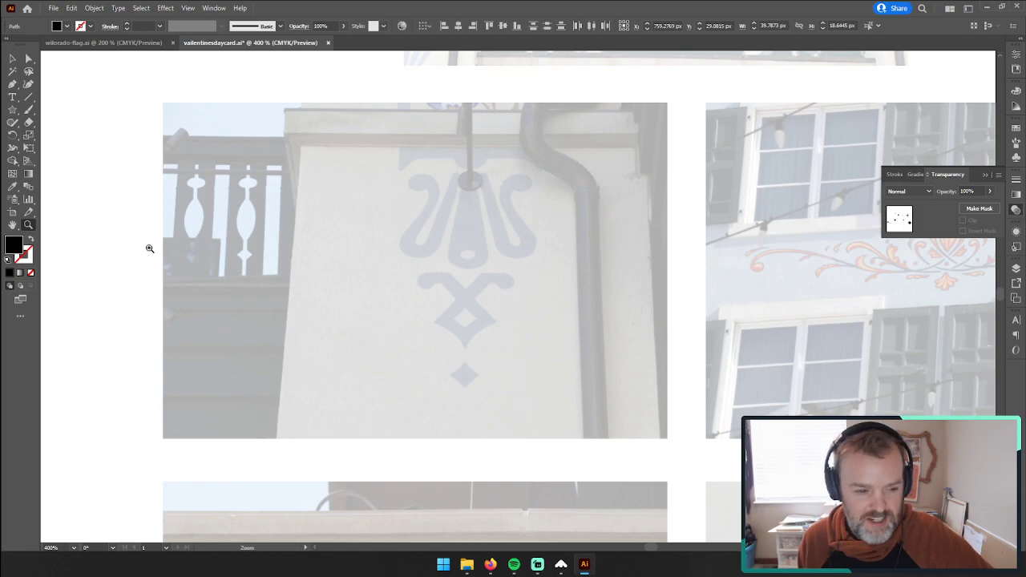
left_click(489, 241)
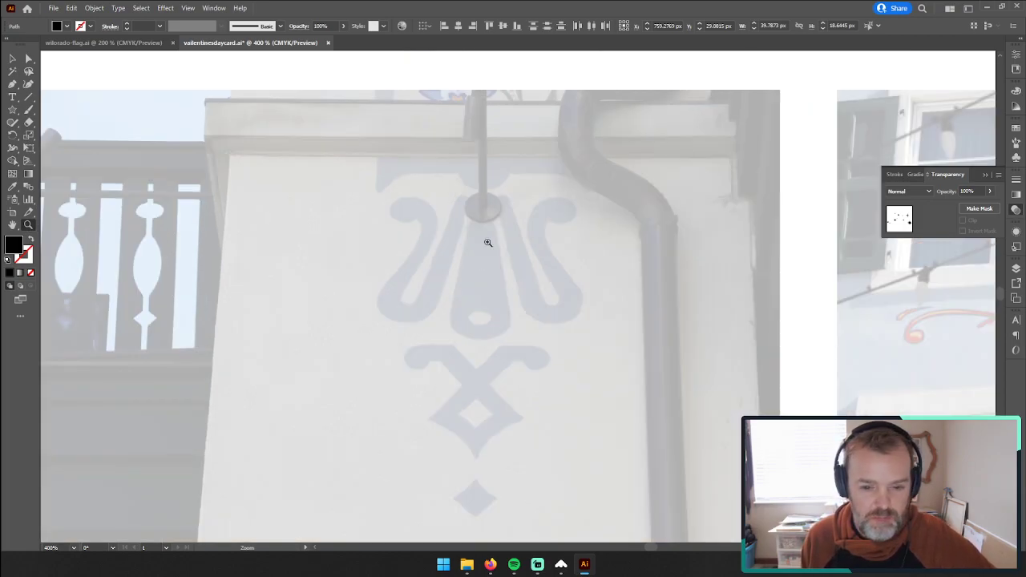
scroll(497, 317, "down", 1)
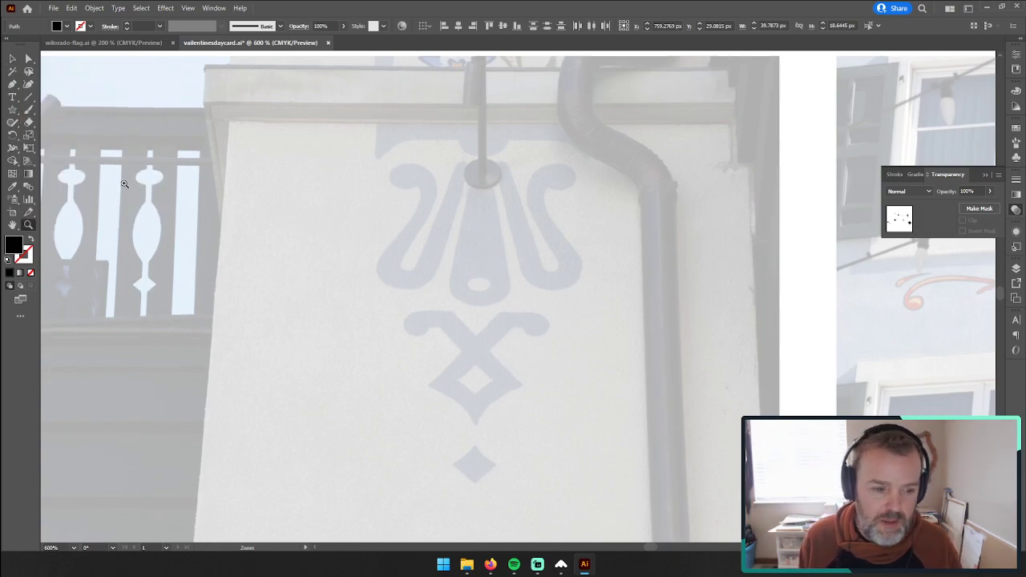
left_click(12, 83)
left_click(28, 225)
left_click(509, 147)
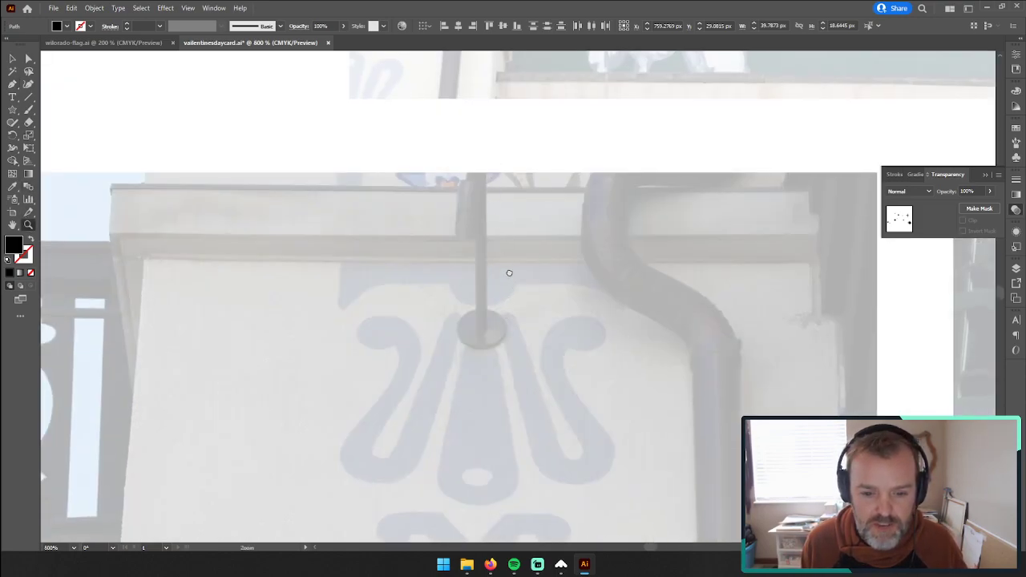
scroll(501, 272, "down", 4)
left_click(12, 83)
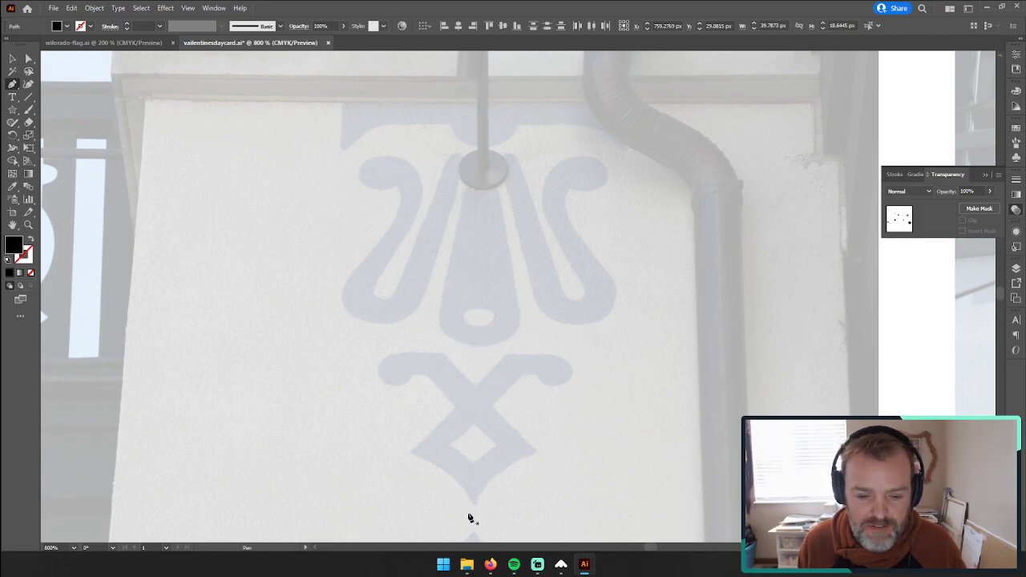
scroll(479, 487, "down", 3)
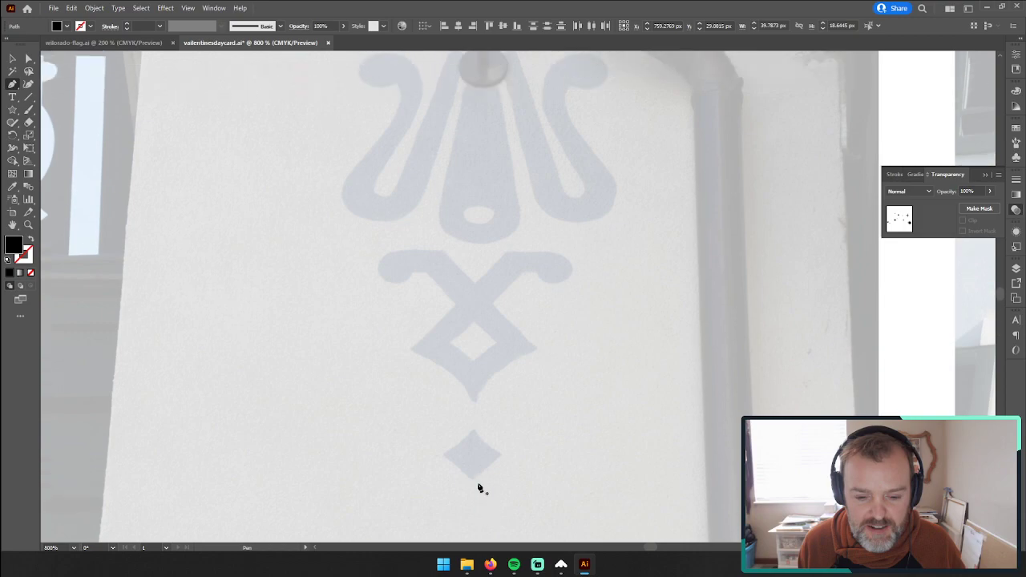
scroll(478, 488, "up", 3)
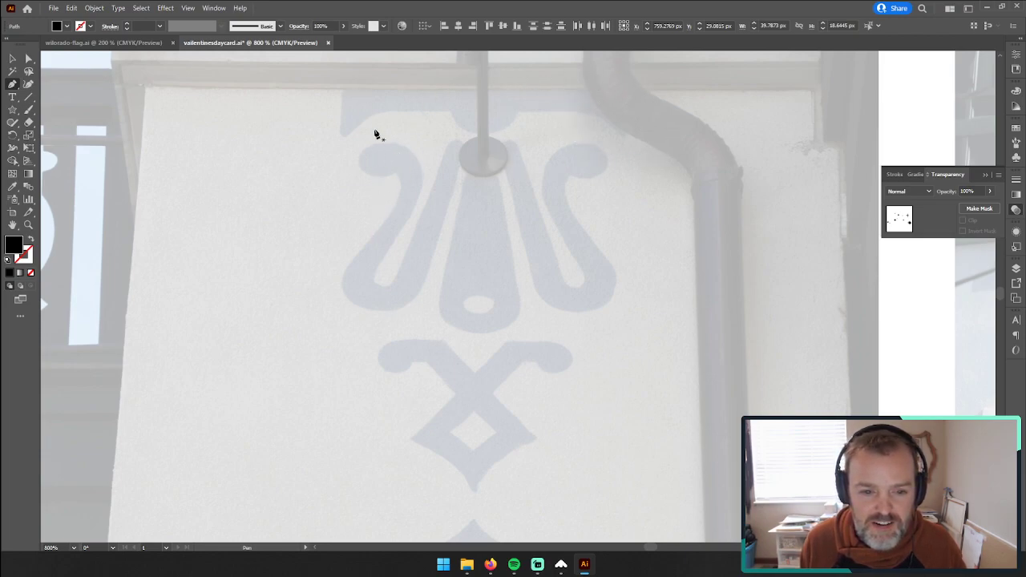
left_click(342, 89)
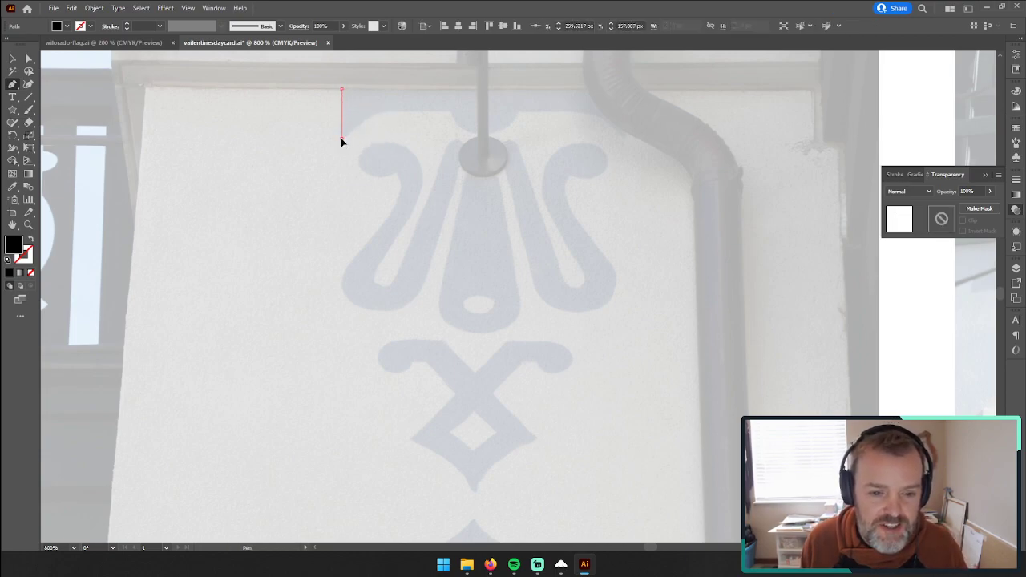
left_click(341, 137)
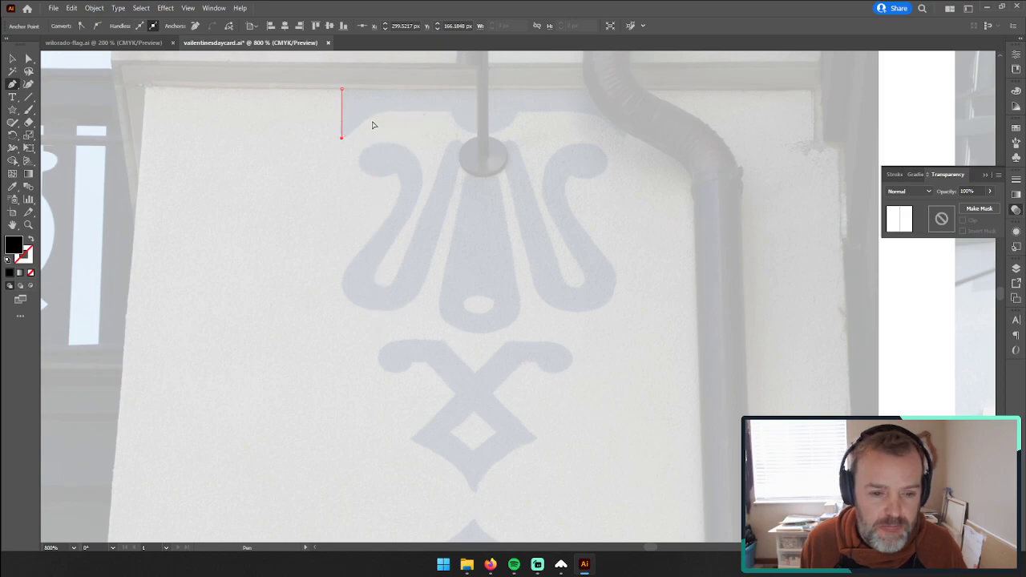
key("Escape")
Step: Start a Pen outline at the upper-left corner of the wall ornament's top band
key("z")
left_click(388, 116)
left_click(511, 246)
left_click_drag(577, 309, 451, 153)
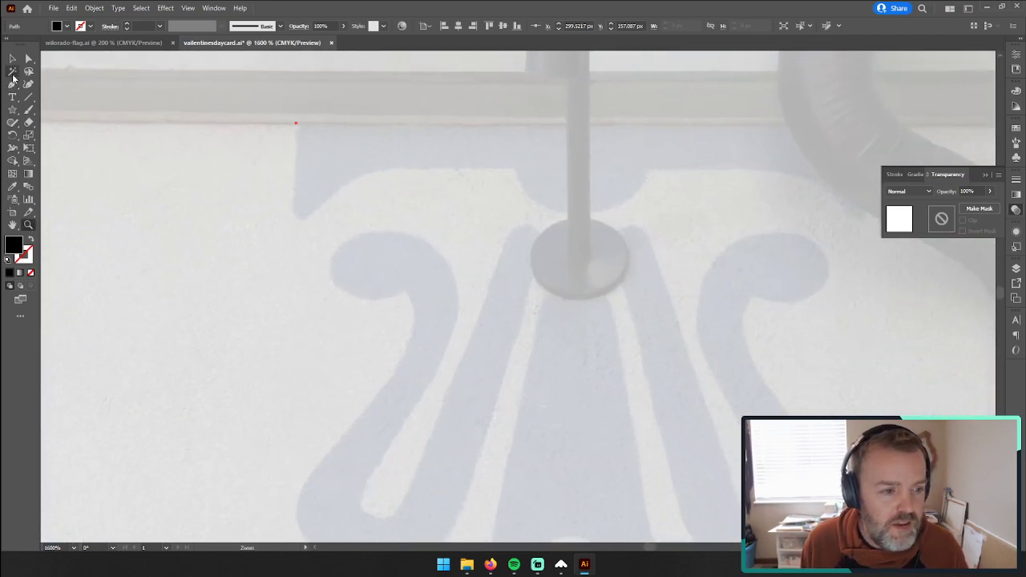
key("p")
left_click(295, 123)
left_click_drag(295, 215, 303, 228)
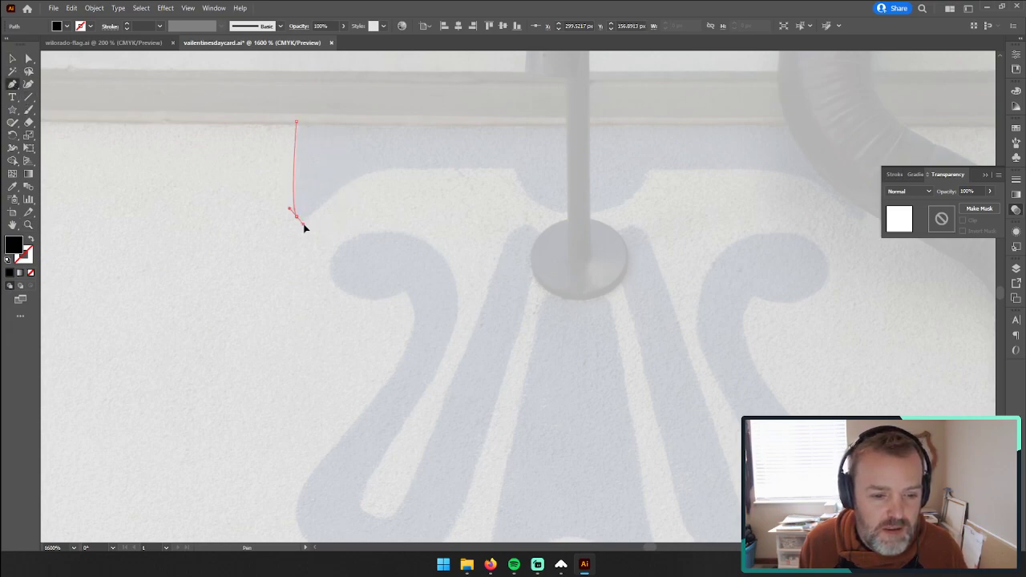
left_click_drag(366, 174, 389, 172)
key("ctrl+z")
key("ctrl+z")
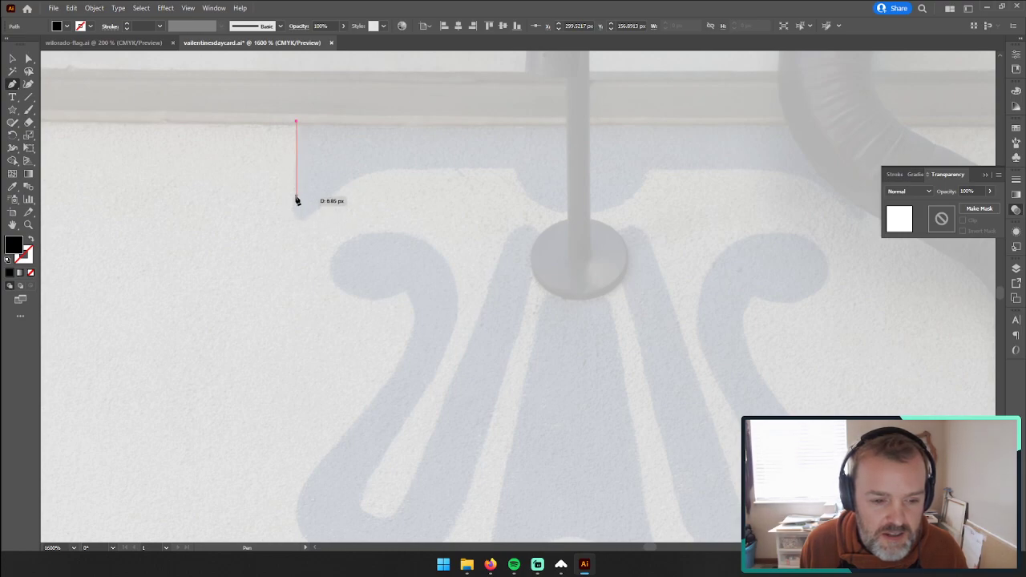
left_click(296, 206)
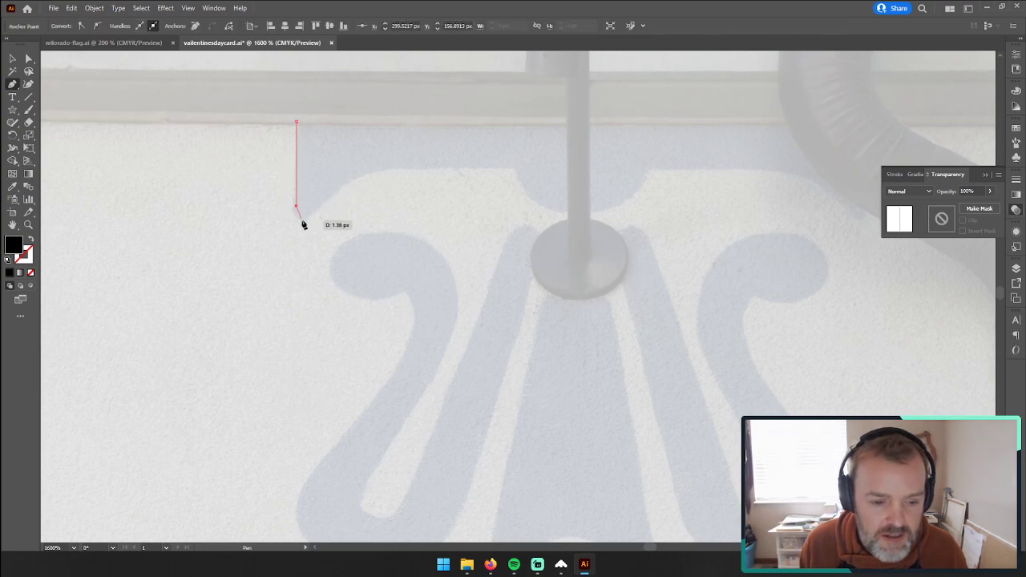
key("ctrl+z")
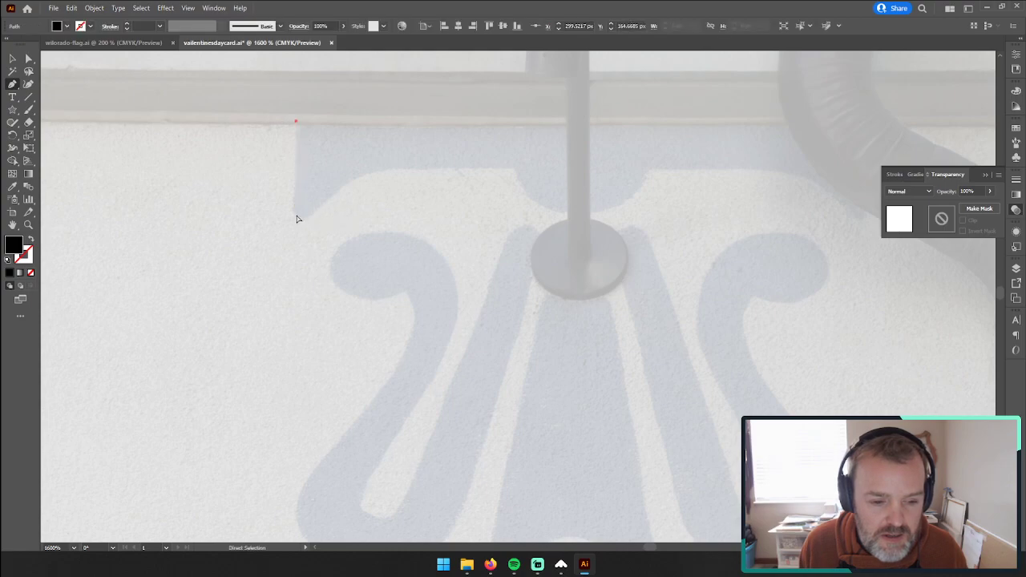
Step: Trace the top band's left edge, its rounded lower corner and the curve rising to its flat underside
left_click(295, 197)
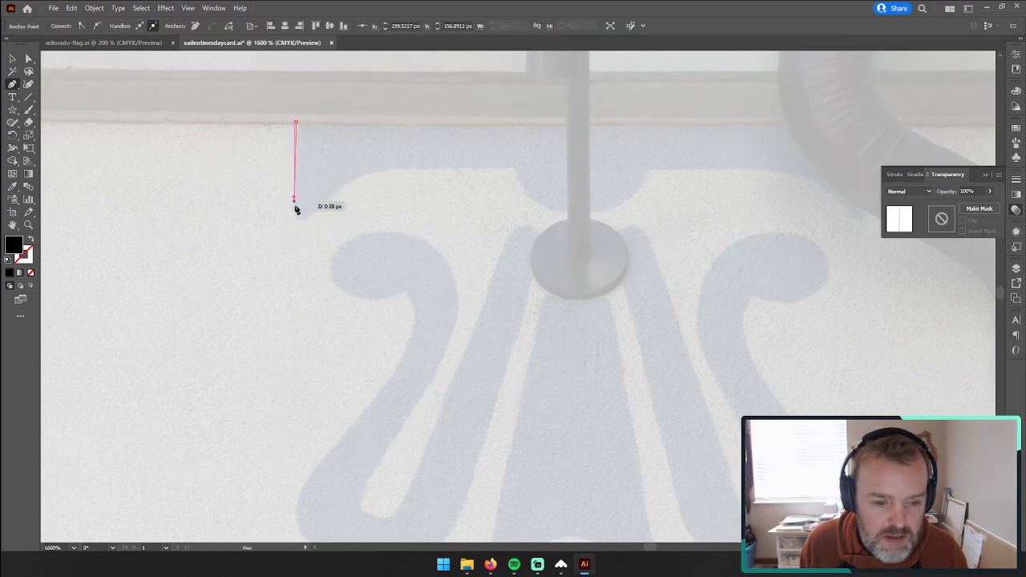
left_click_drag(299, 219, 312, 219)
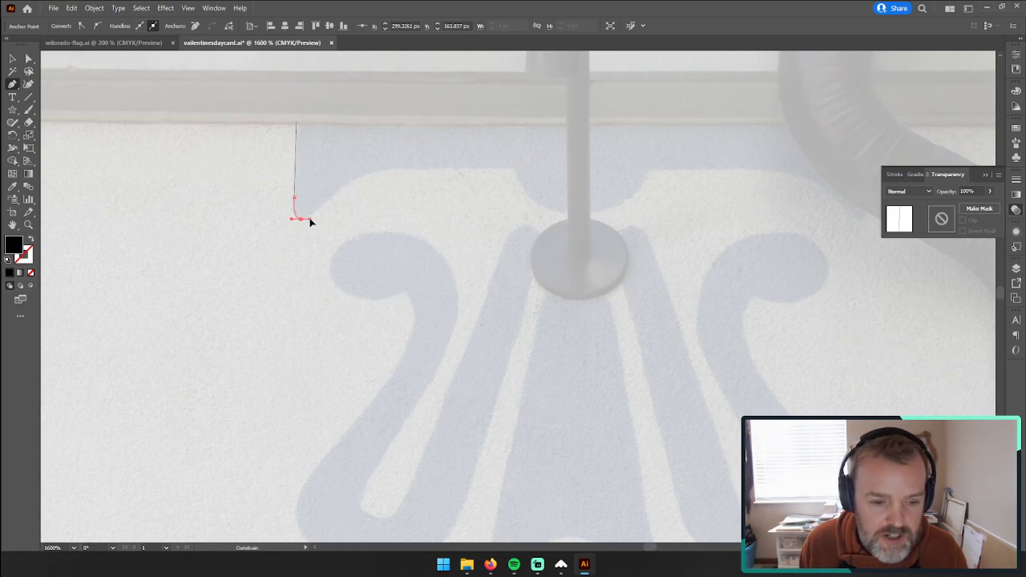
left_click(308, 219)
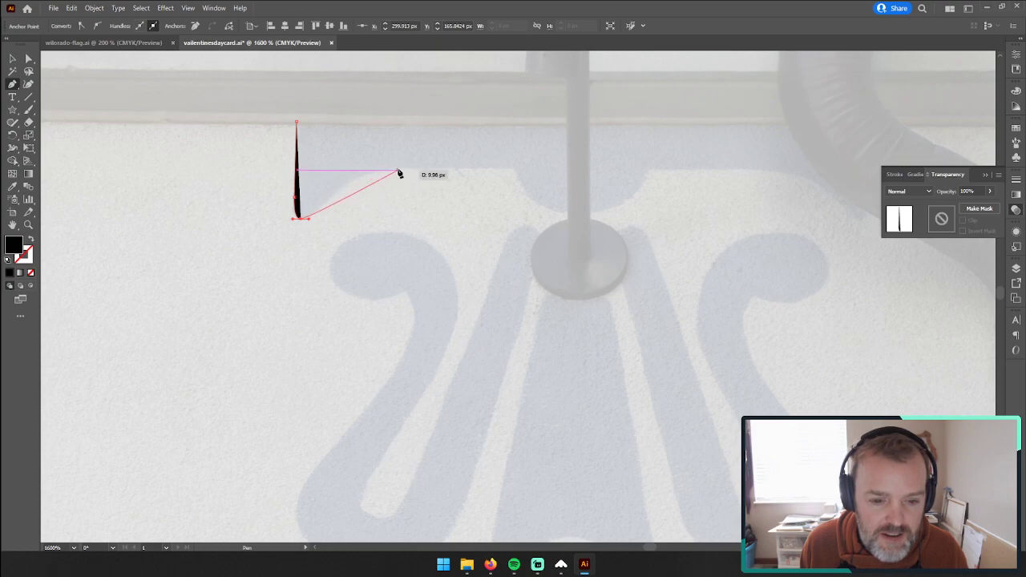
left_click_drag(394, 171, 430, 176)
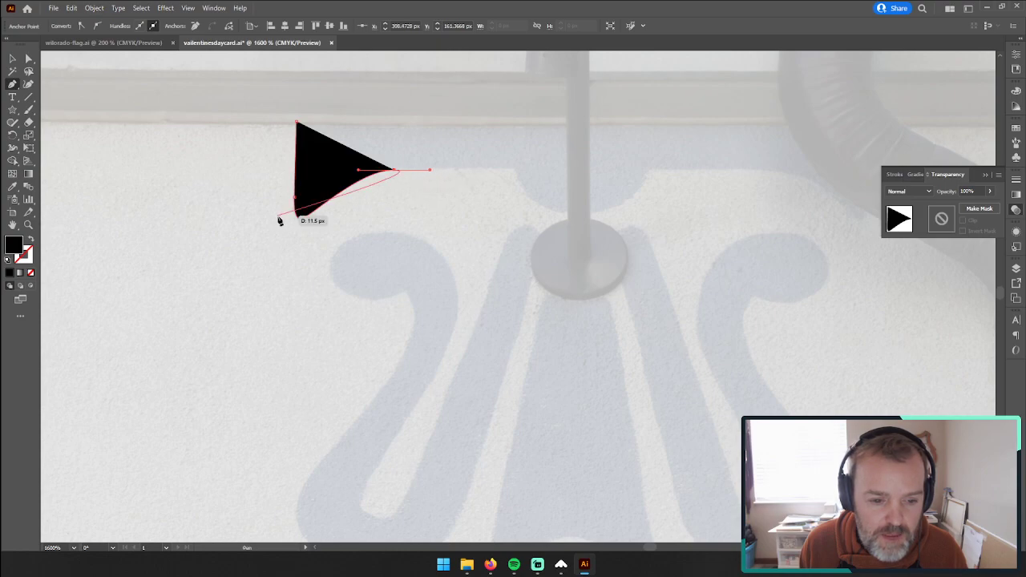
Step: Swap the path's fill and stroke and set the stroke weight to 0.1 pt
left_click(32, 240)
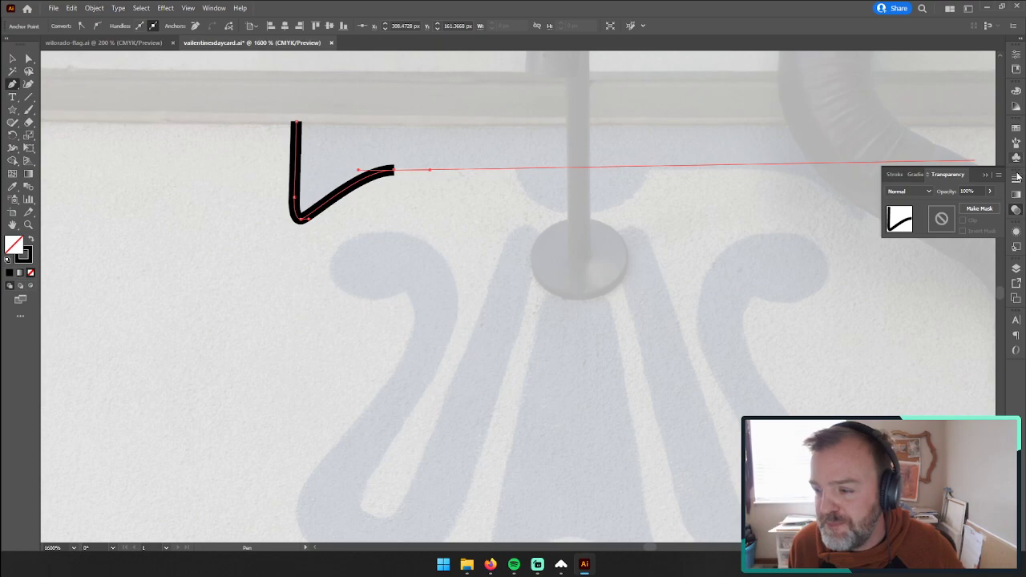
left_click(895, 174)
left_click(934, 191)
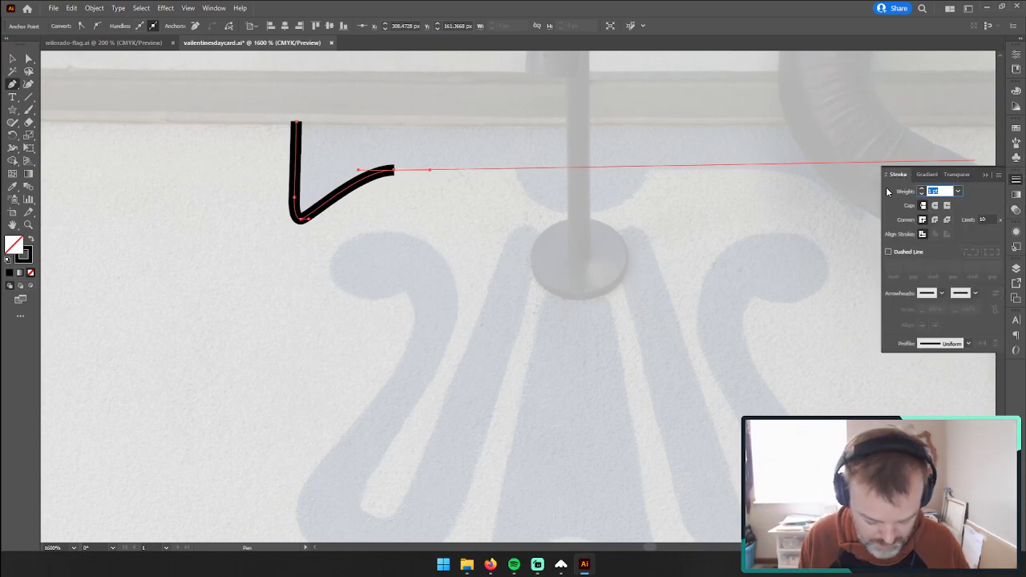
type("0.1")
key("Tab")
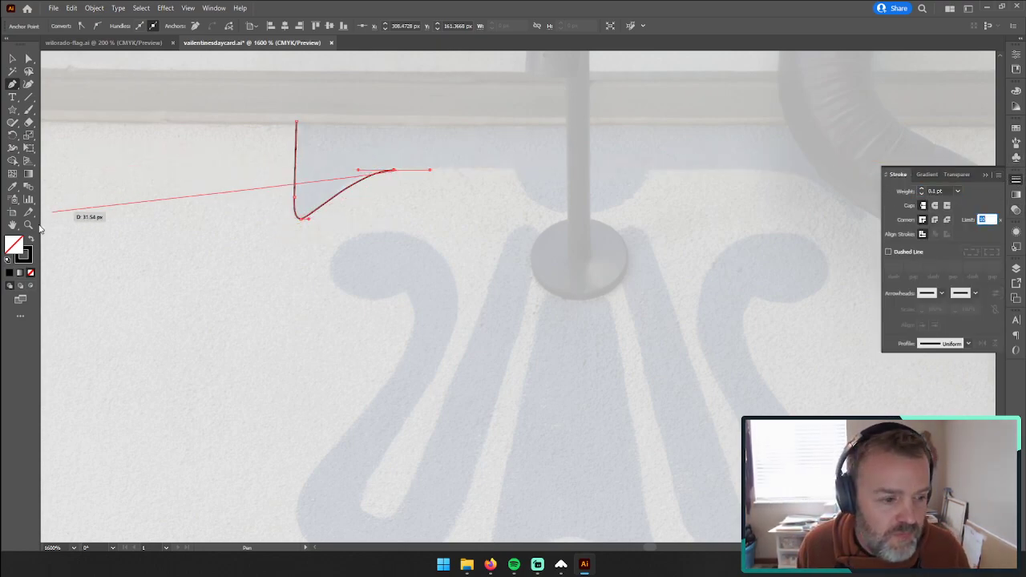
Step: Lengthen the curve handle at the path's rounded lower corner and try lengthening the handle at its end point
key("z")
left_click_drag(344, 179, 123, 94)
left_click(28, 62)
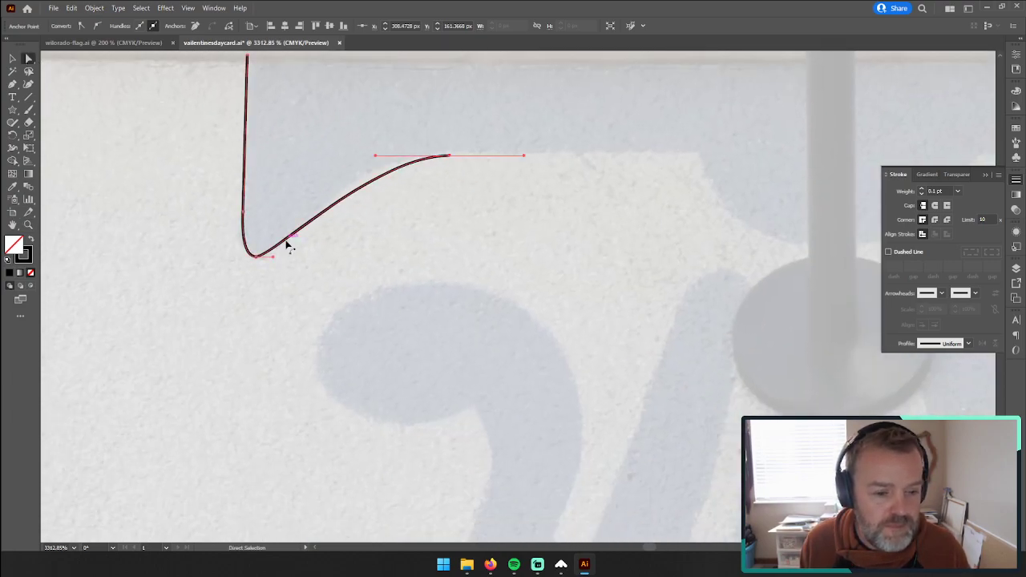
mouse_move(271, 259)
left_mouse_down()
mouse_move(362, 268)
mouse_move(278, 259)
left_mouse_up()
left_click_drag(379, 157, 340, 156)
key("ctrl+z")
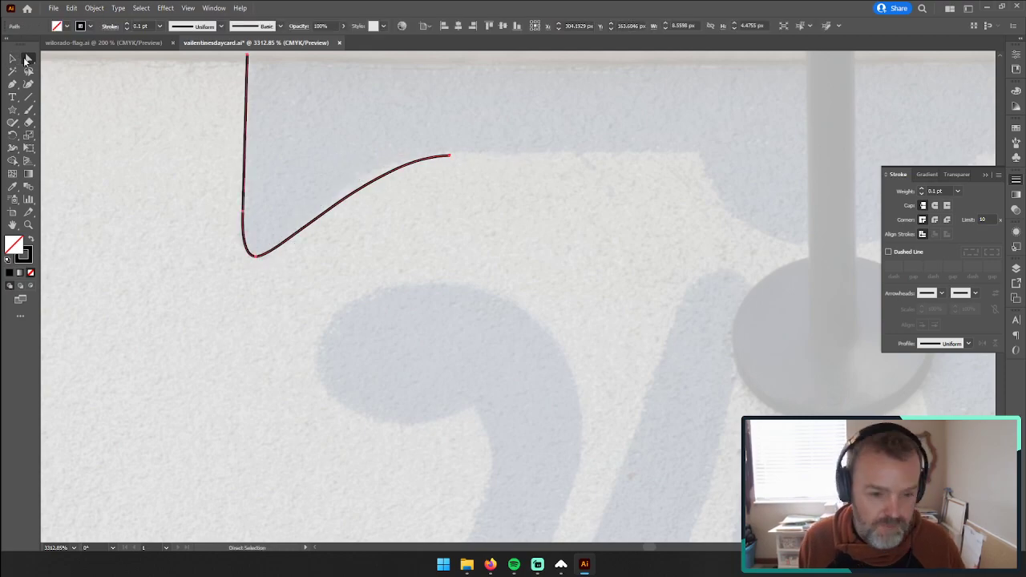
Step: Reselect the outline's end point and lengthen its inner curve handle to fit the rise toward the band's flat underside
left_click(13, 60)
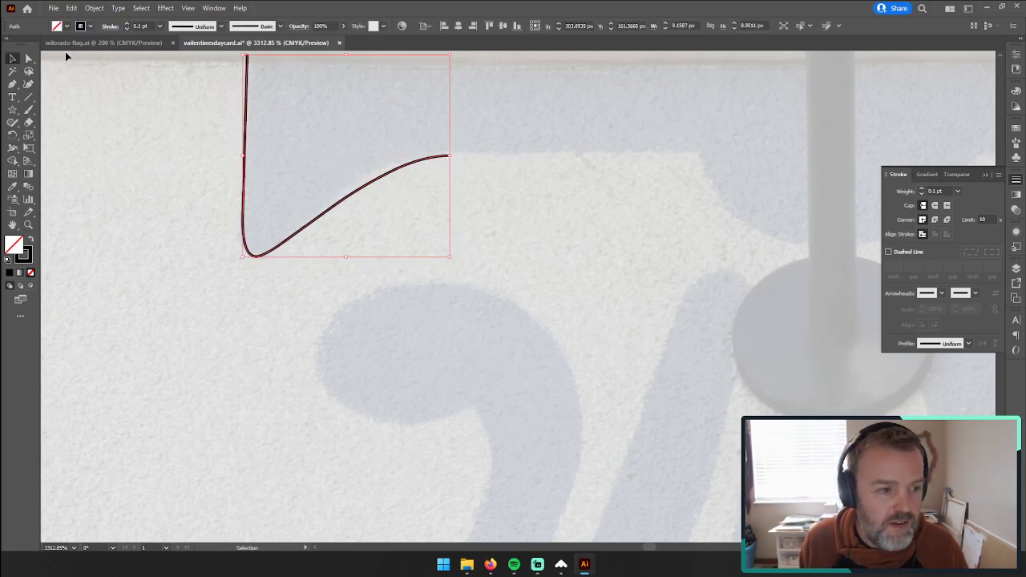
left_click(27, 58)
left_click(450, 155)
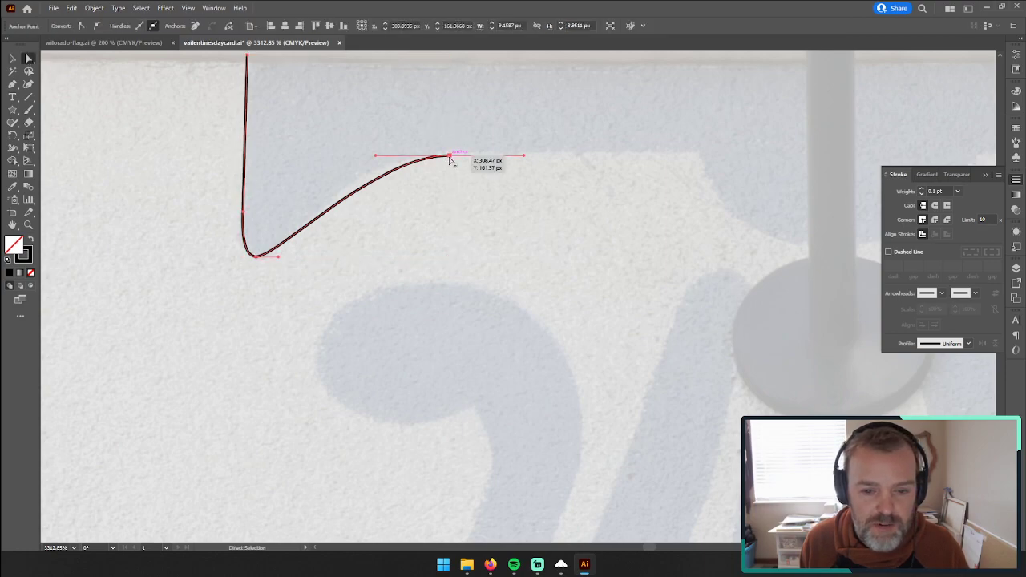
left_click(352, 158)
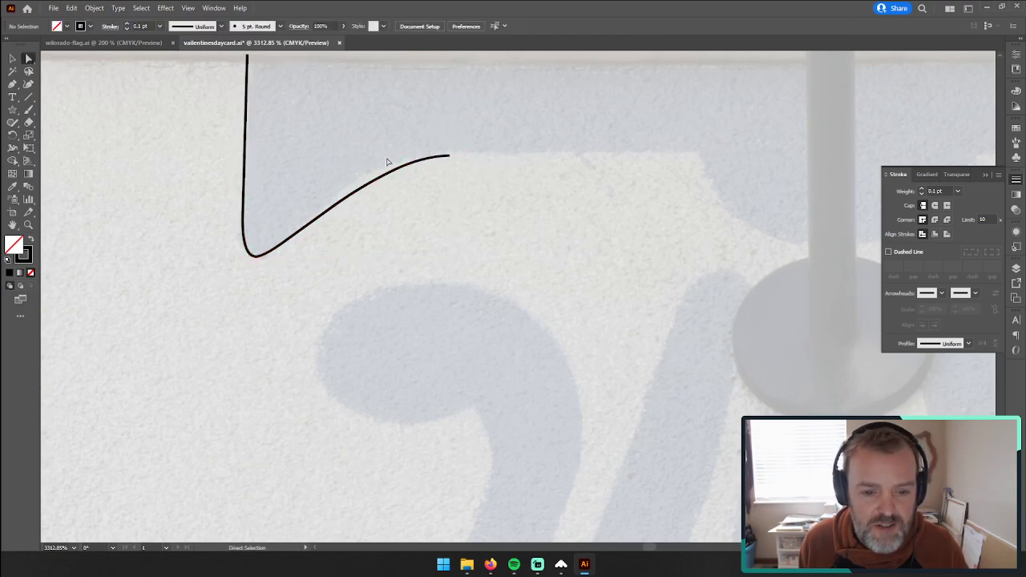
left_click(450, 156)
left_click_drag(378, 159, 347, 159)
Step: Continue the outline from its end point with a straight segment along the flat underside to the central bulge
left_click(13, 224)
left_click_drag(632, 241, 435, 231)
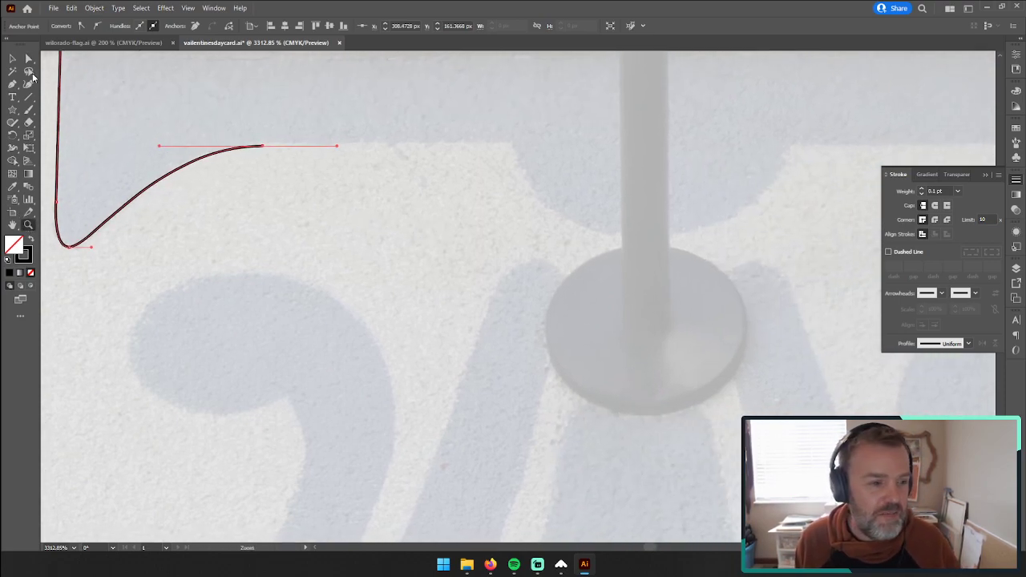
left_click(13, 83)
left_click(265, 149)
left_click(513, 144)
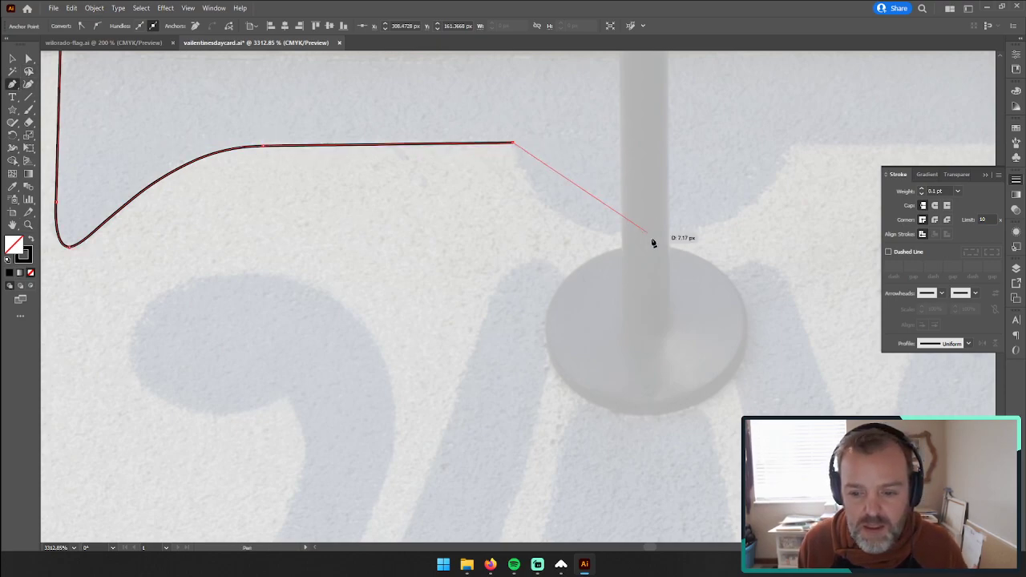
Step: Trace the band's rounded central bulge as two curved segments, ending at the start of the opposite flat underside
left_click_drag(651, 234, 774, 234)
scroll(722, 214, "right", 5)
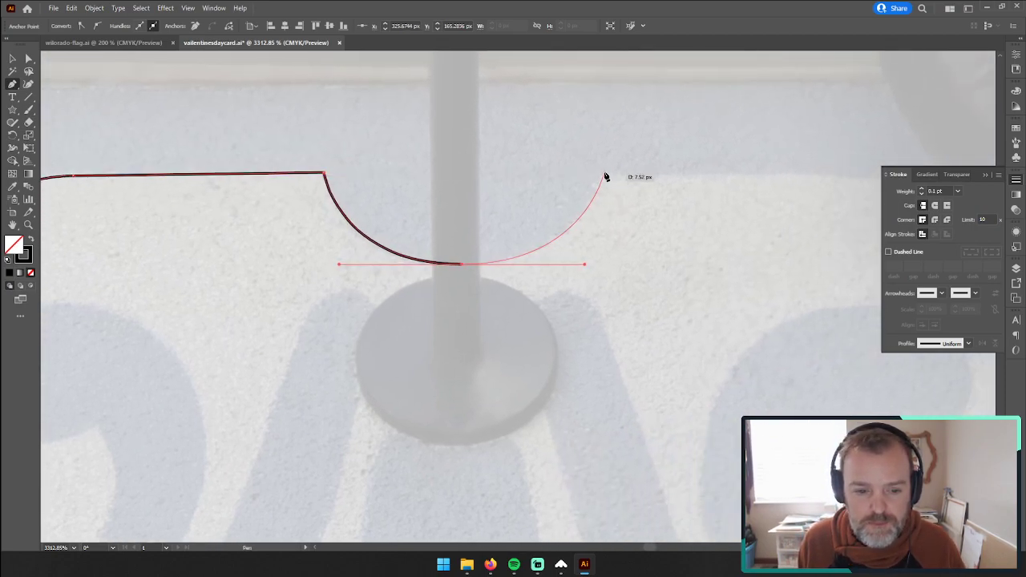
left_click(605, 175)
left_click(604, 177, "alt")
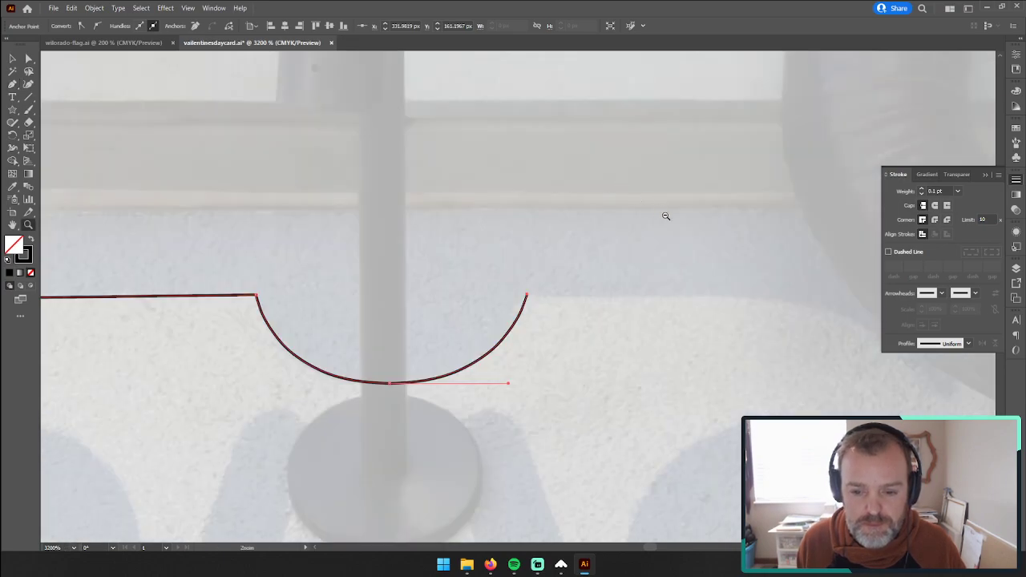
Step: Copy the left portion of the outline, from the side edge to the central bulge, and paste a duplicate
left_click(658, 281, "alt")
left_click(658, 286, "alt")
left_click_drag(425, 313, 554, 244)
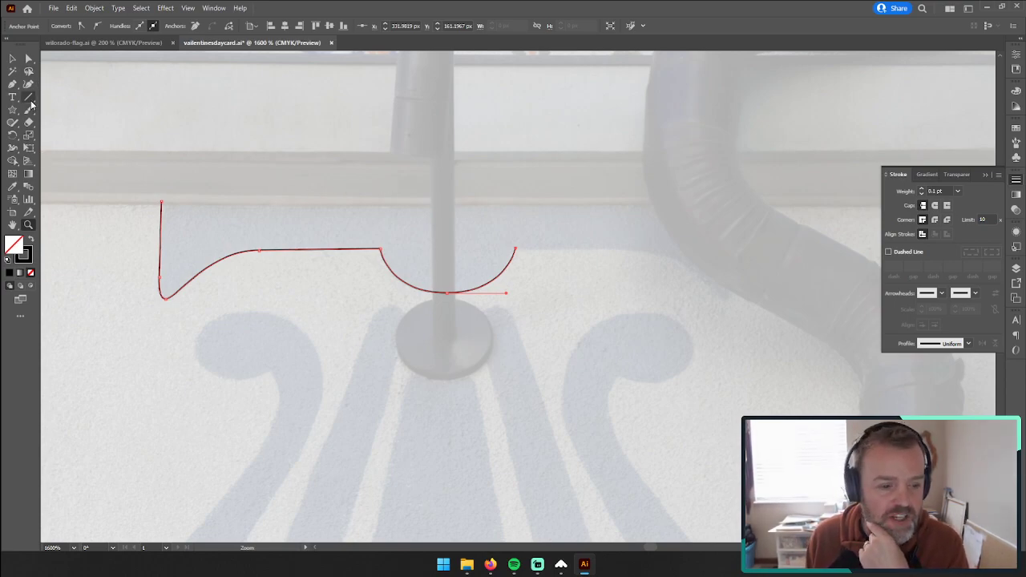
left_click(28, 58)
left_click(101, 156)
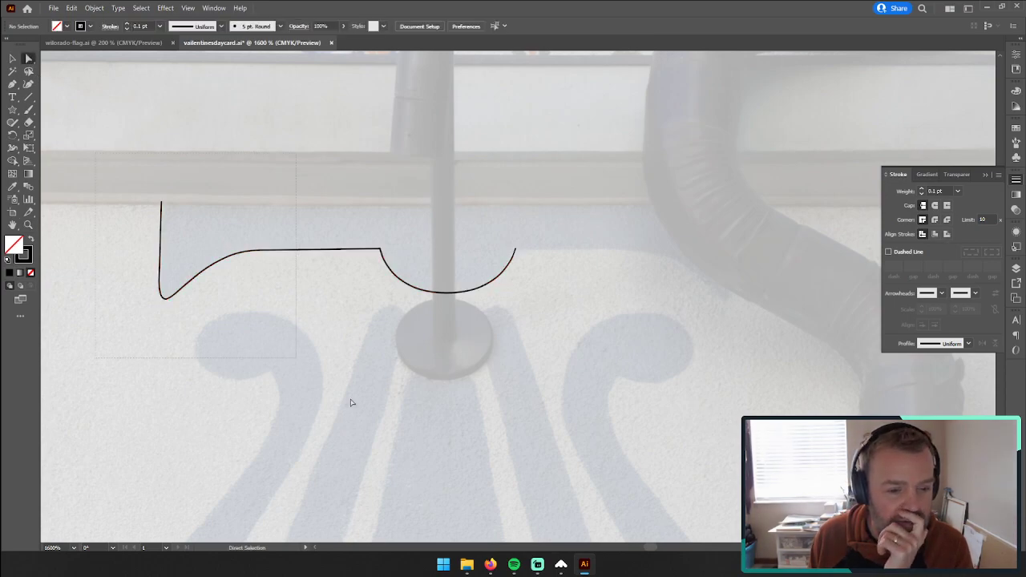
key("ctrl+a")
key("ctrl+c")
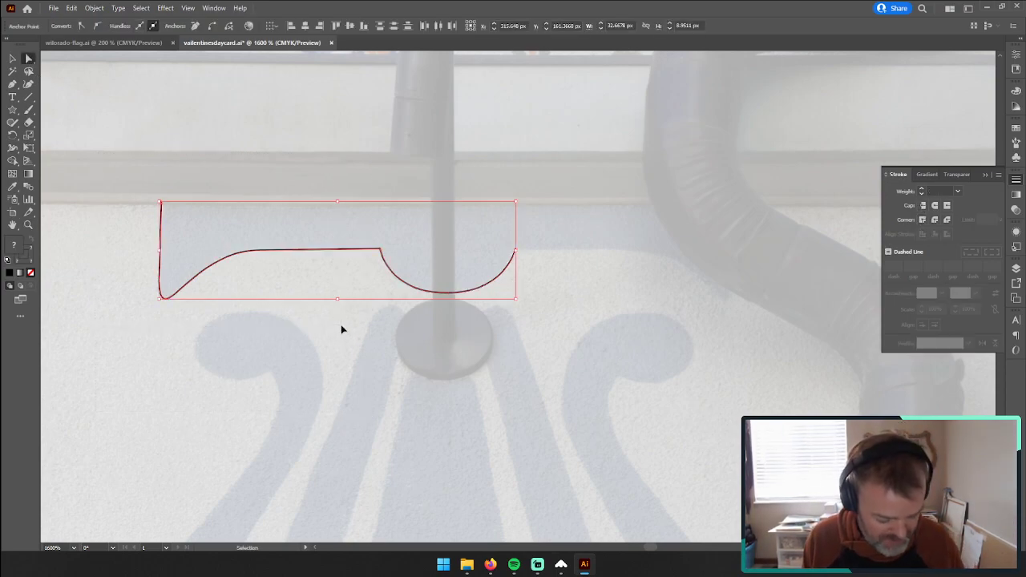
key("ctrl+v")
left_click(13, 59)
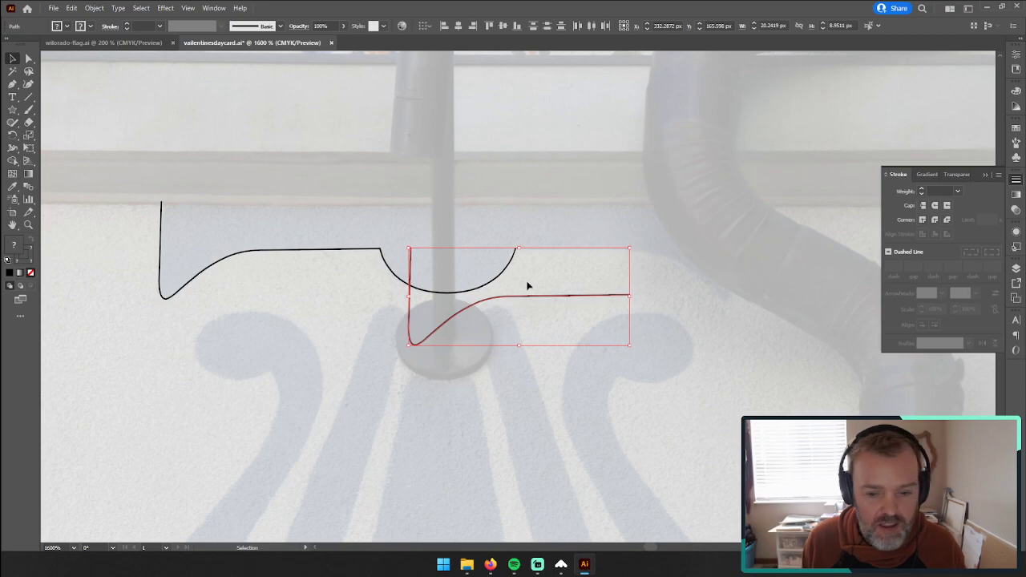
right_click(539, 295)
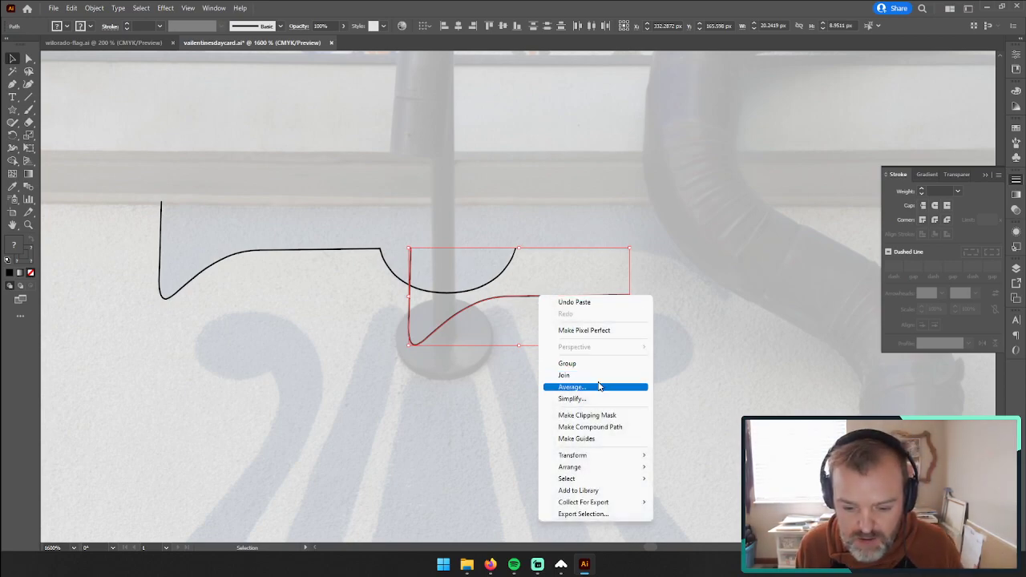
mouse_move(619, 456)
left_click(689, 489)
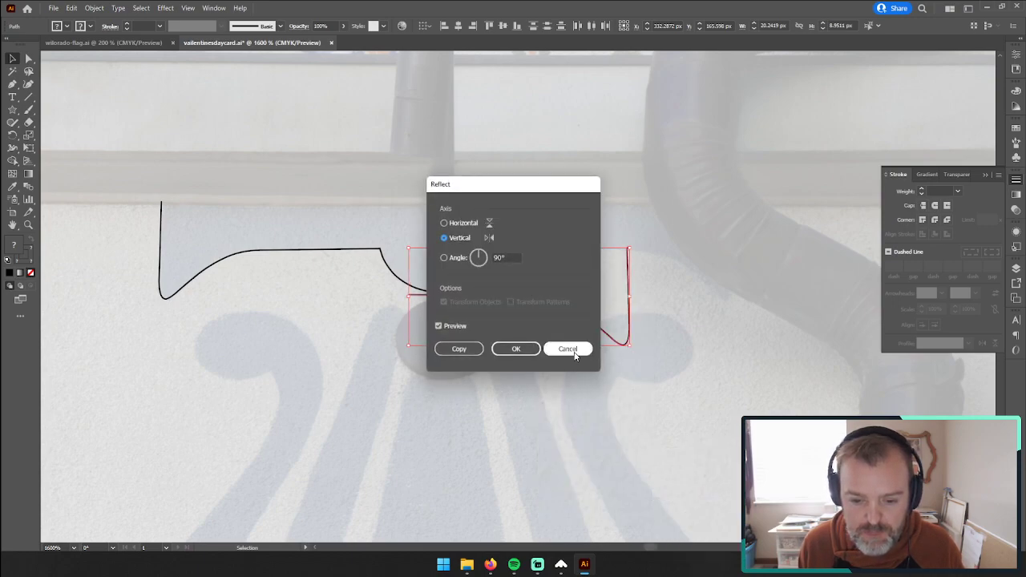
left_click(569, 350)
key("ctrl")
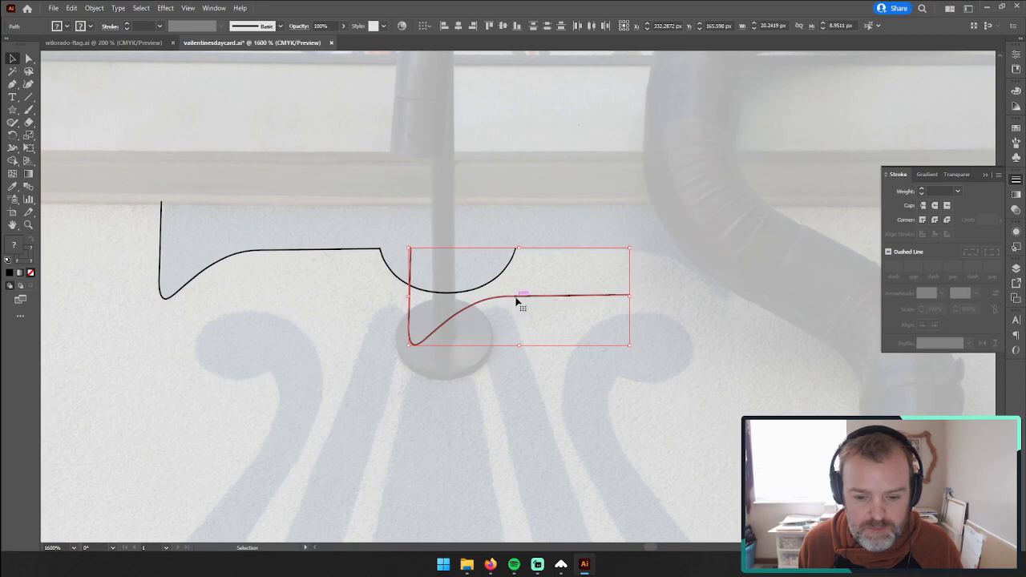
Step: Reflect the pasted portion across the vertical axis and move it to the free end of the central bulge
right_click(517, 300)
mouse_move(592, 460)
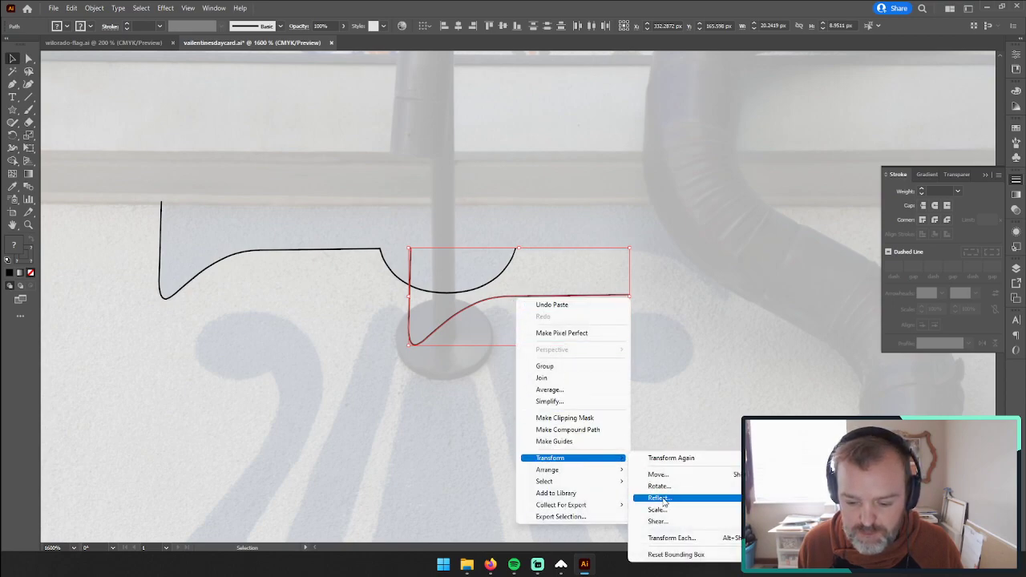
left_click(659, 498)
left_click(516, 349)
left_click_drag(548, 300, 647, 257)
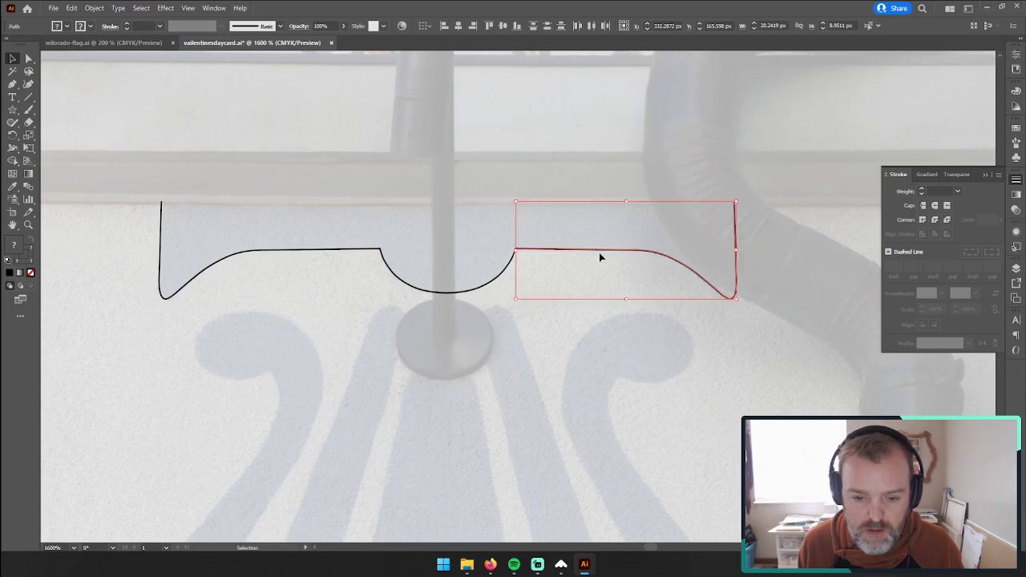
Step: Nudge the mirrored portion so its inner end sits closer to the bulge's end point
left_click(30, 226)
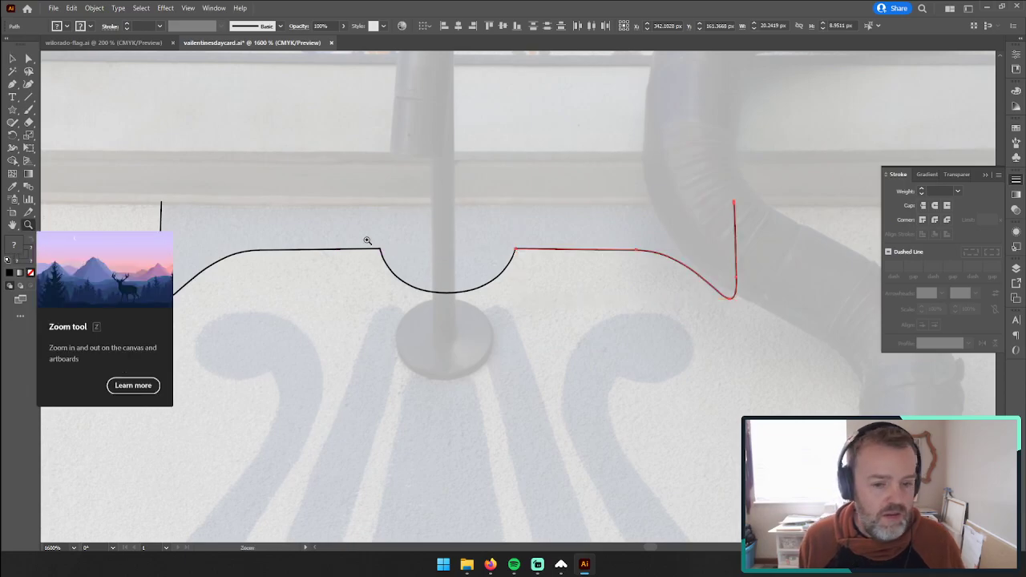
left_click_drag(517, 254, 834, 188)
left_click(28, 59)
mouse_move(531, 207)
left_mouse_down()
mouse_move(546, 208)
mouse_move(531, 209)
left_mouse_up()
left_click(28, 225)
left_click_drag(454, 179, 496, 259)
Step: Move the mirrored portion so its inner end point lands exactly on the bulge's end point
left_click(28, 58)
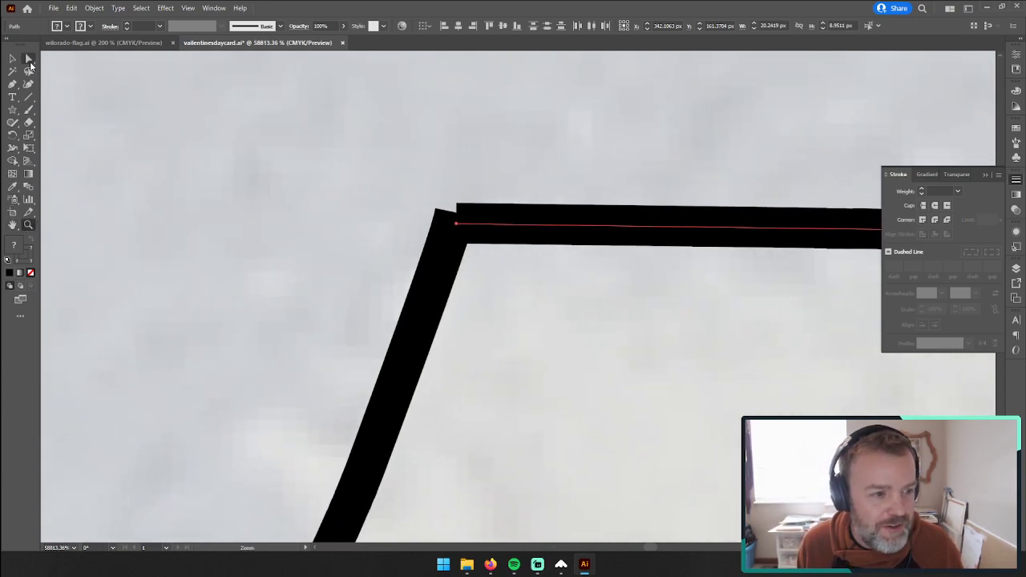
left_click_drag(401, 168, 489, 278)
left_click_drag(454, 218, 488, 232)
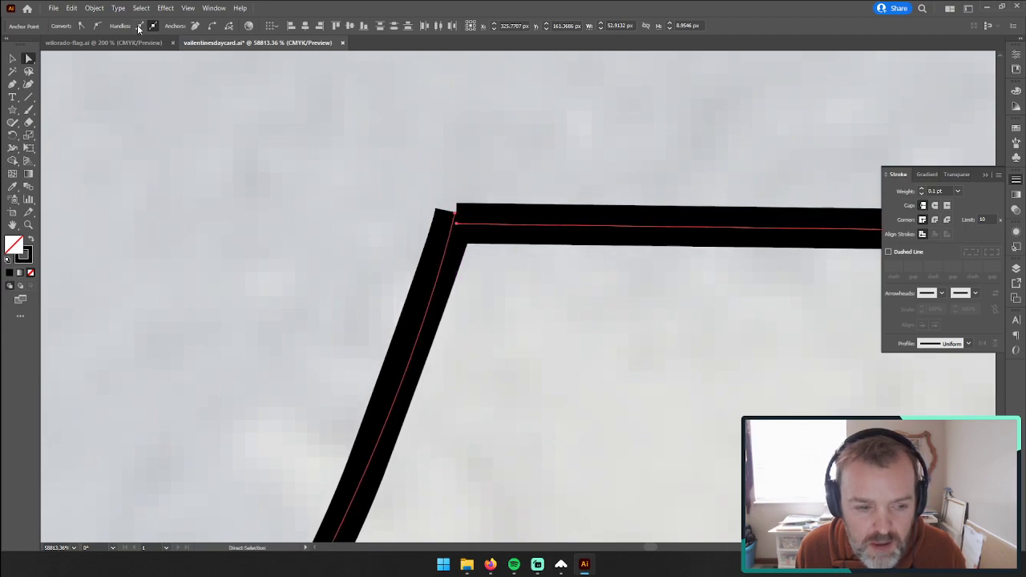
left_click(312, 153)
key("v")
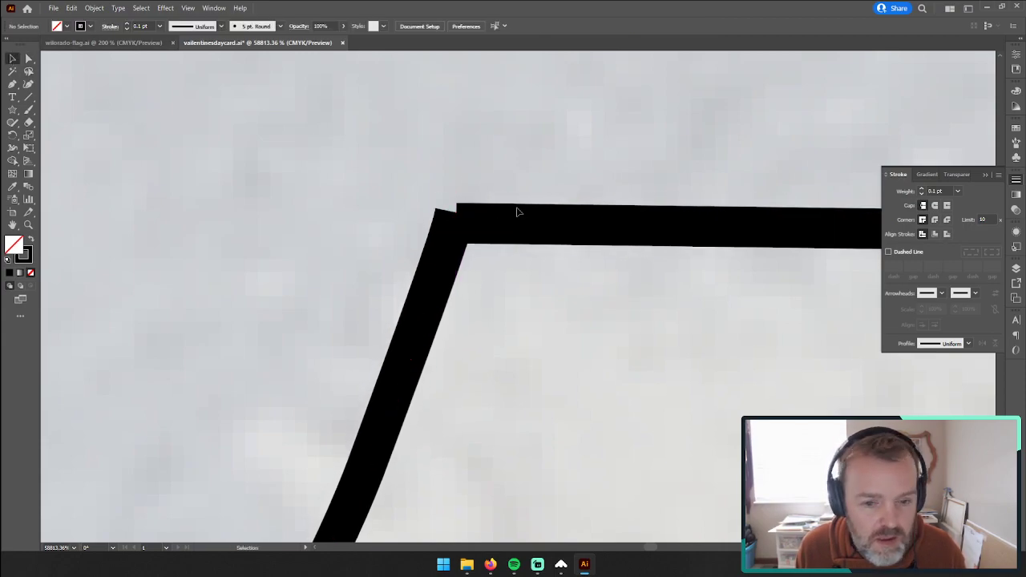
mouse_move(531, 233)
left_mouse_down()
mouse_move(538, 200)
mouse_move(505, 200)
mouse_move(511, 218)
left_mouse_up()
Step: Join the meeting end points of the bulge and the mirrored portion, and delete the duplicate anchor at that corner
left_click_drag(404, 174, 502, 254)
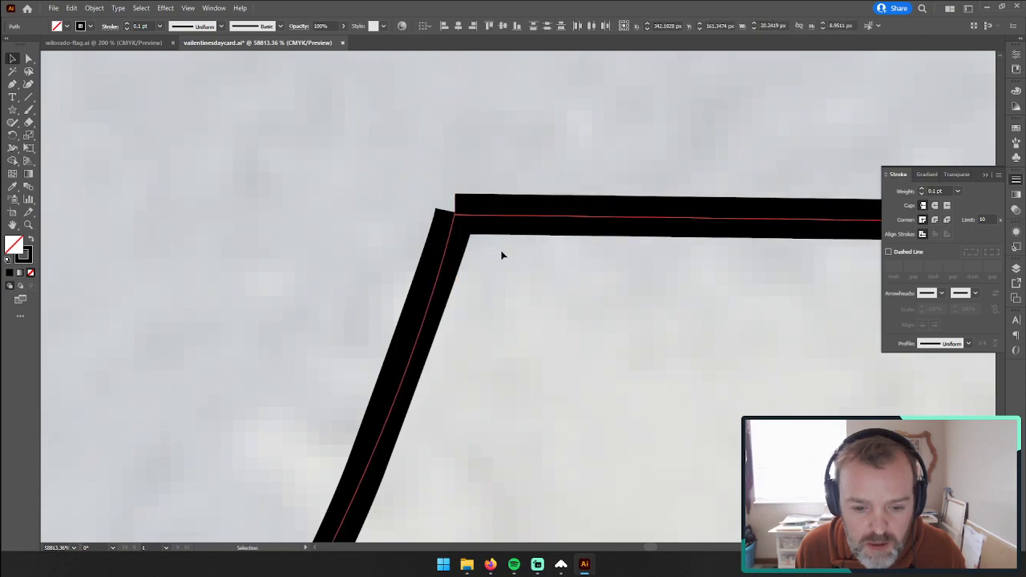
right_click(459, 213)
key("Escape")
key("a")
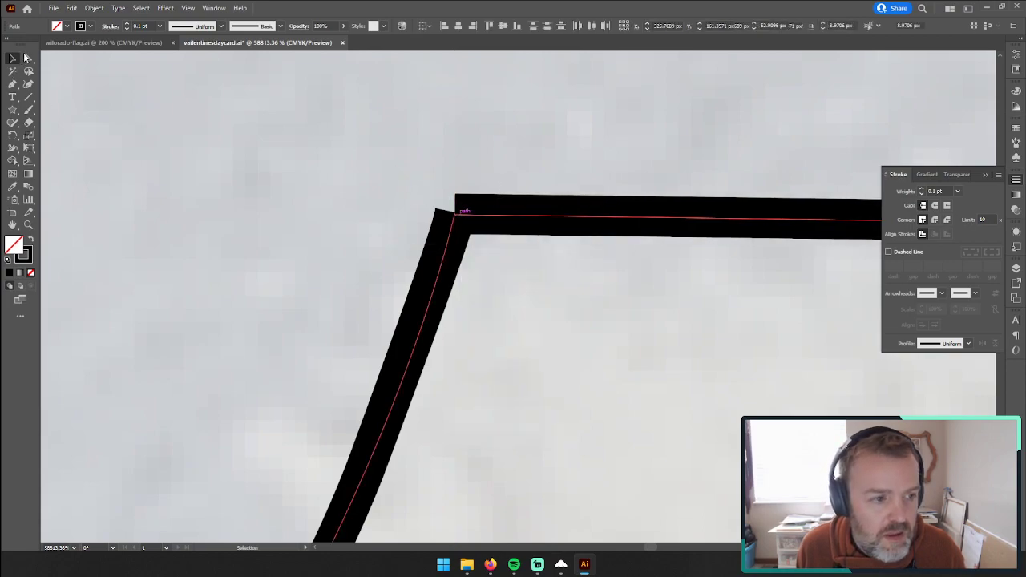
left_click_drag(371, 166, 493, 279)
right_click(456, 215)
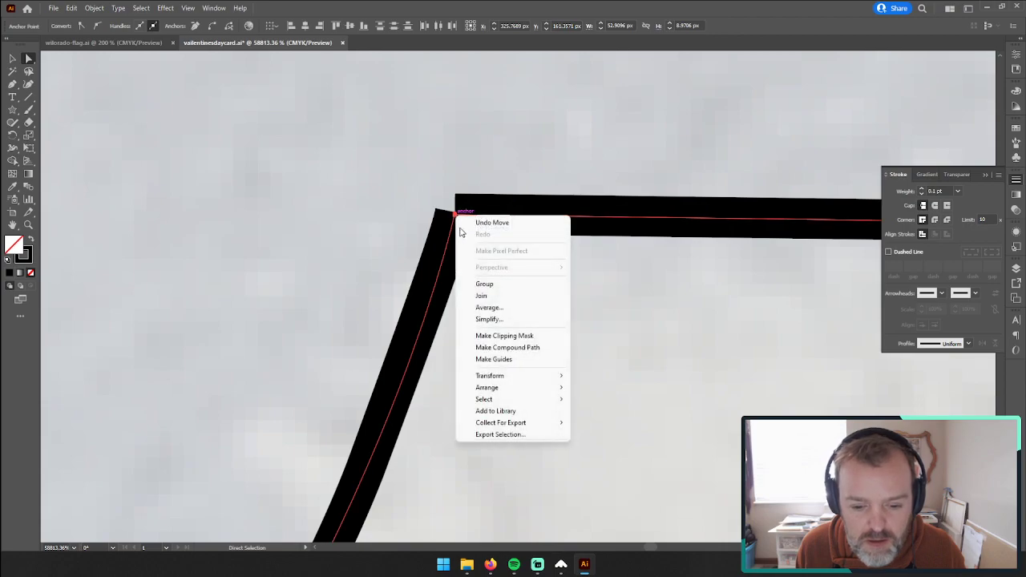
left_click(481, 296)
key("minus")
left_click(457, 214)
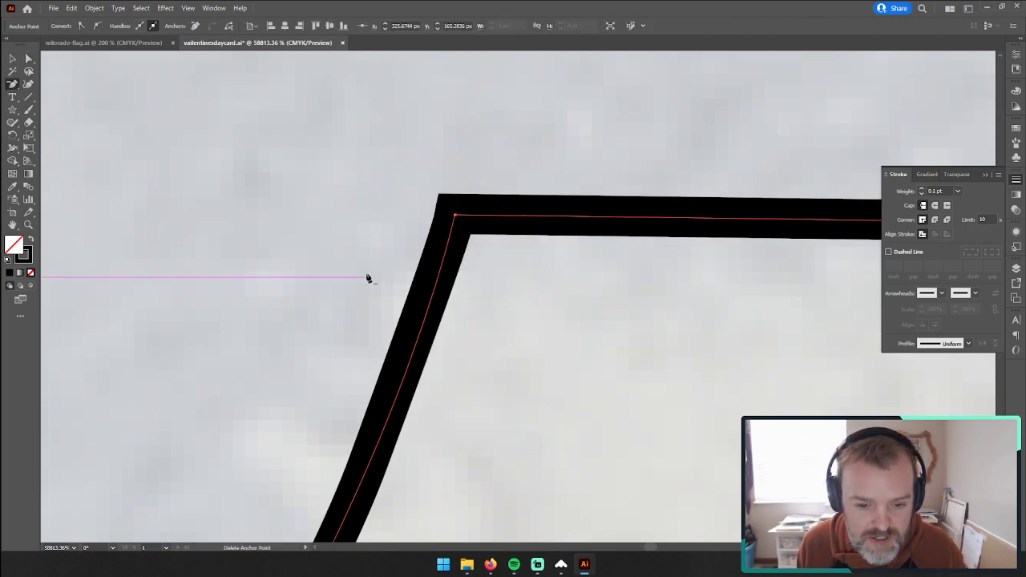
Step: Select the two open upper end points of the band outline to join them
left_click(28, 226)
left_click(585, 312, "alt")
left_click(453, 341, "alt")
left_click(285, 284, "alt")
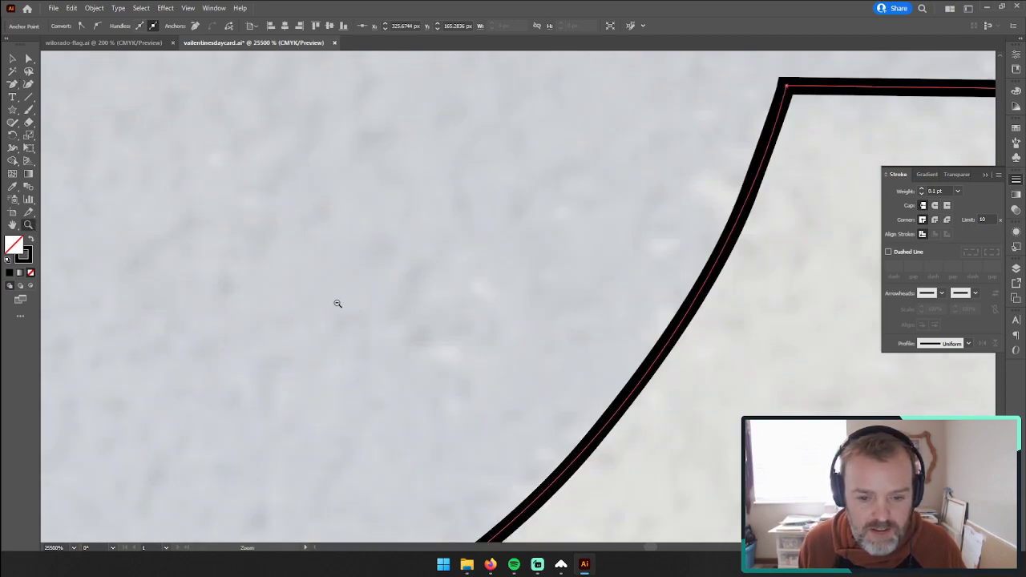
left_click(350, 324, "alt")
left_click(417, 348, "alt")
left_click(662, 263, "alt")
left_click(450, 332, "alt")
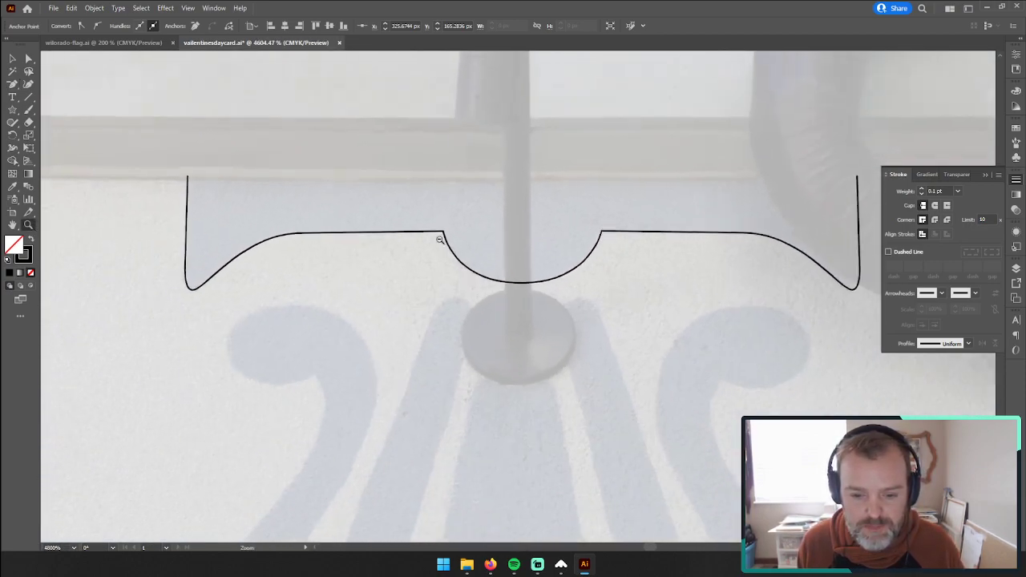
left_click_drag(441, 239, 415, 240)
key("space")
left_click_drag(559, 220, 472, 209)
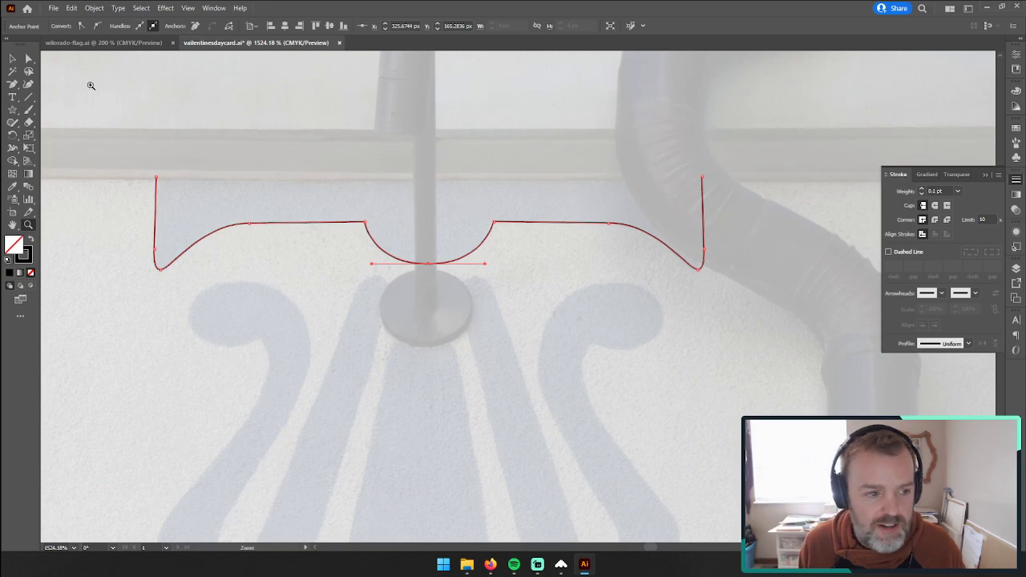
left_click(28, 58)
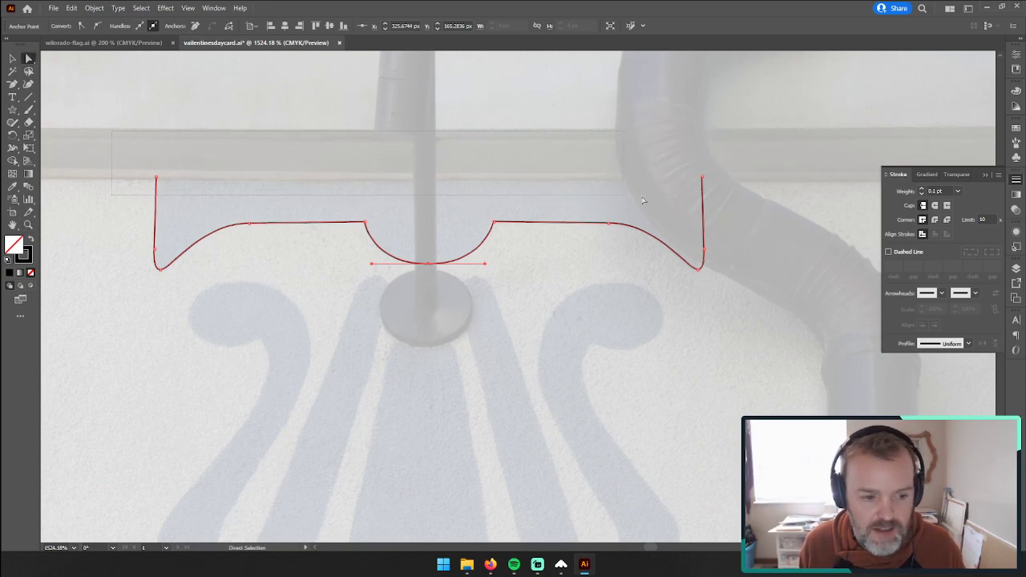
left_click(719, 189)
right_click(703, 178)
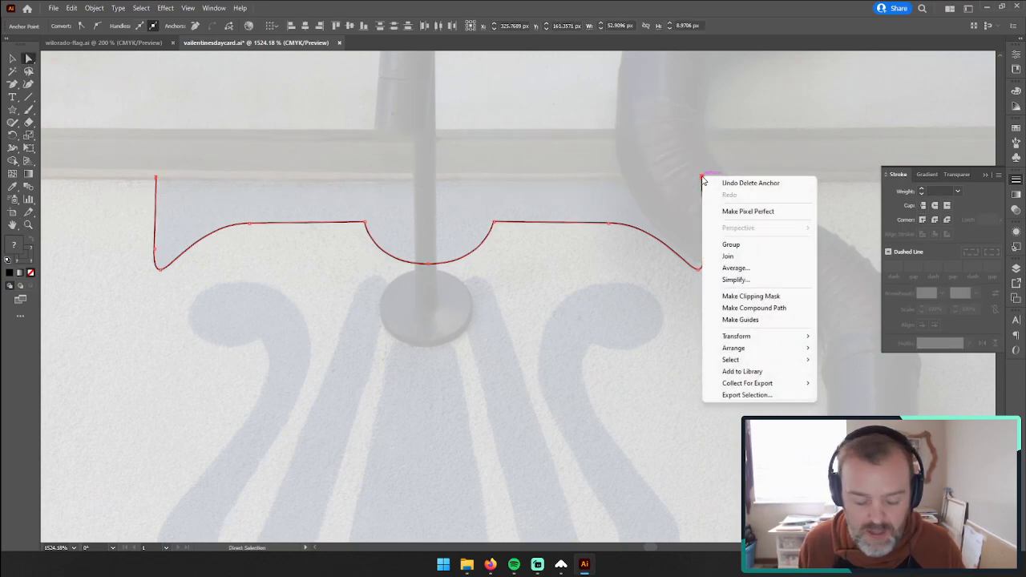
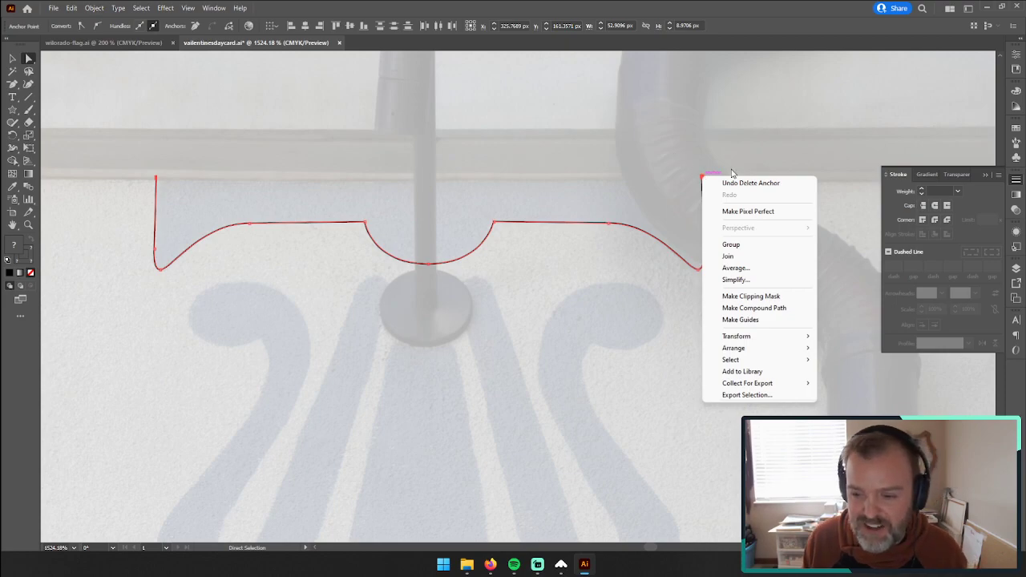
Step: Try to join the two open upper end points of the band outline
left_click(109, 129)
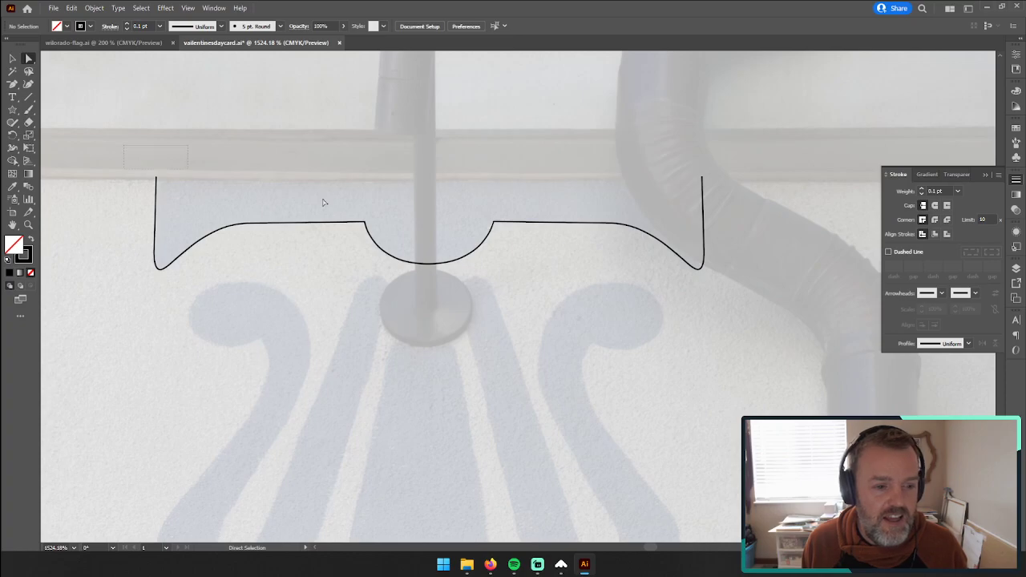
left_click_drag(796, 213, 796, 212)
right_click(703, 181)
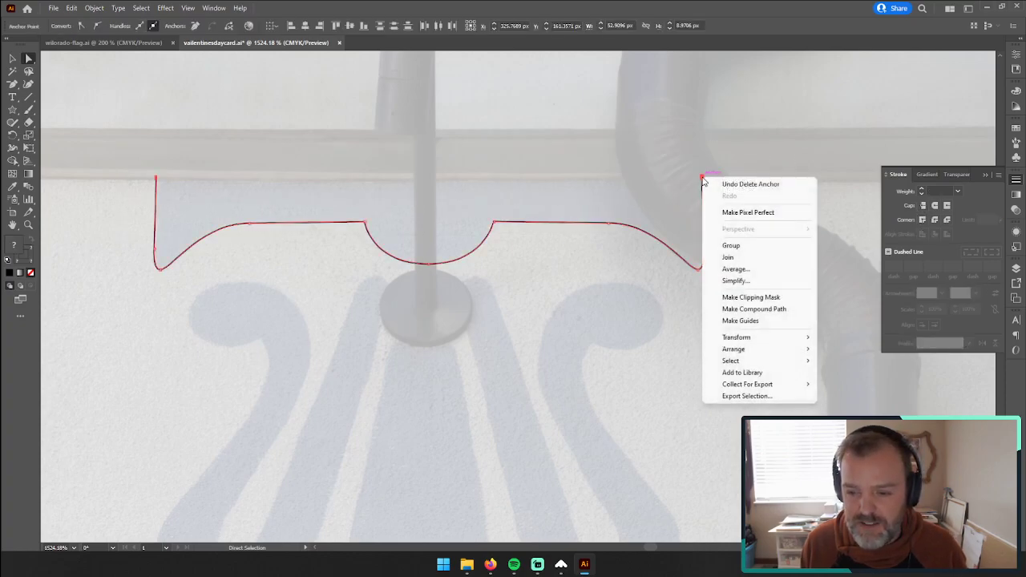
left_click(736, 257)
Step: Close the band outline with a straight top edge using the Pen tool, and swap fill and stroke for a solid black shape
left_click(613, 296)
left_click_drag(12, 84, 56, 83)
left_click(157, 180)
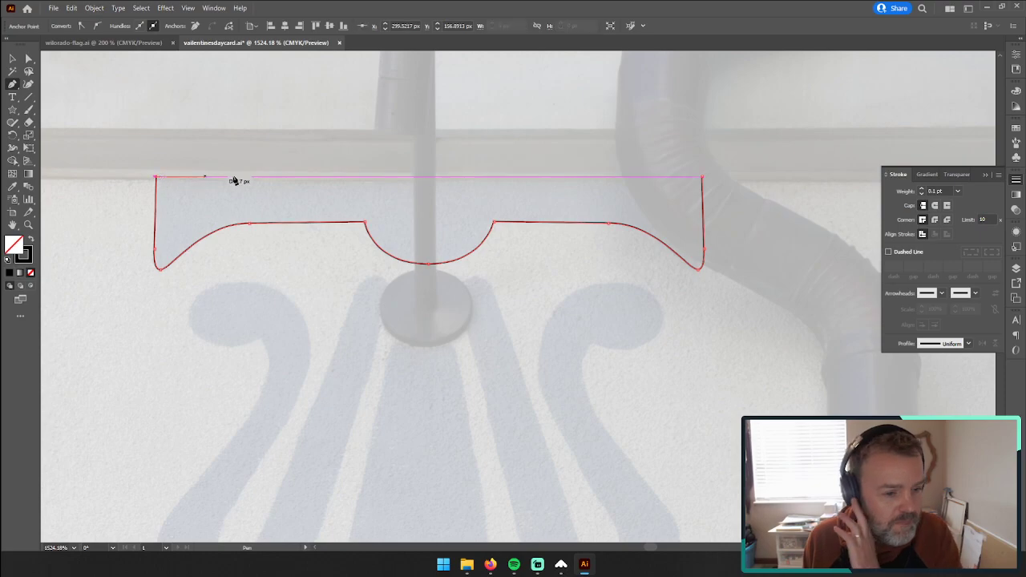
left_click(703, 178)
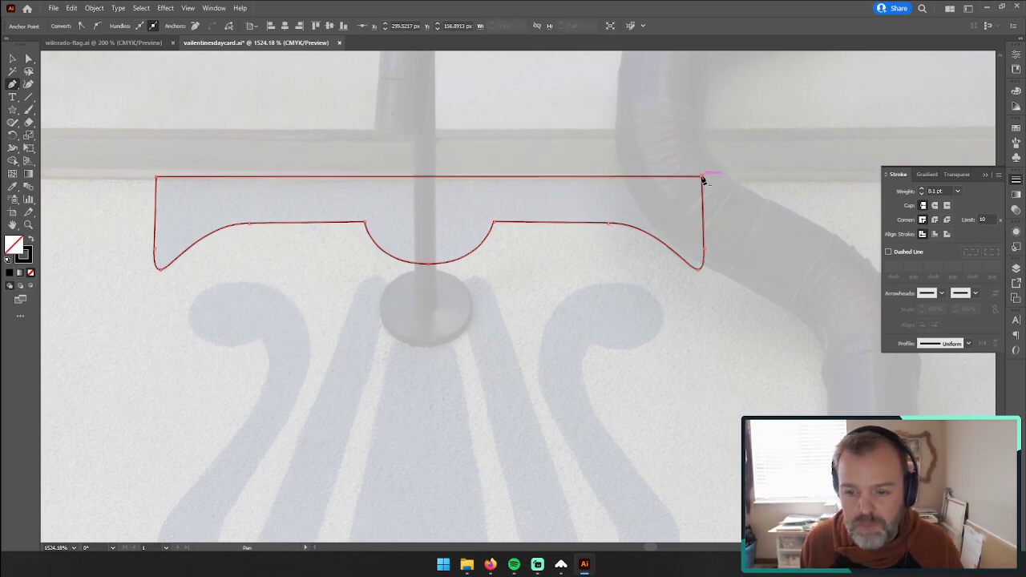
left_click(12, 60)
left_click(30, 241)
Step: Examine the scroll, petal and crossed shapes of the ornament below the black band
mouse_move(305, 390)
left_mouse_down()
mouse_move(367, 275)
mouse_move(385, 275)
left_mouse_up()
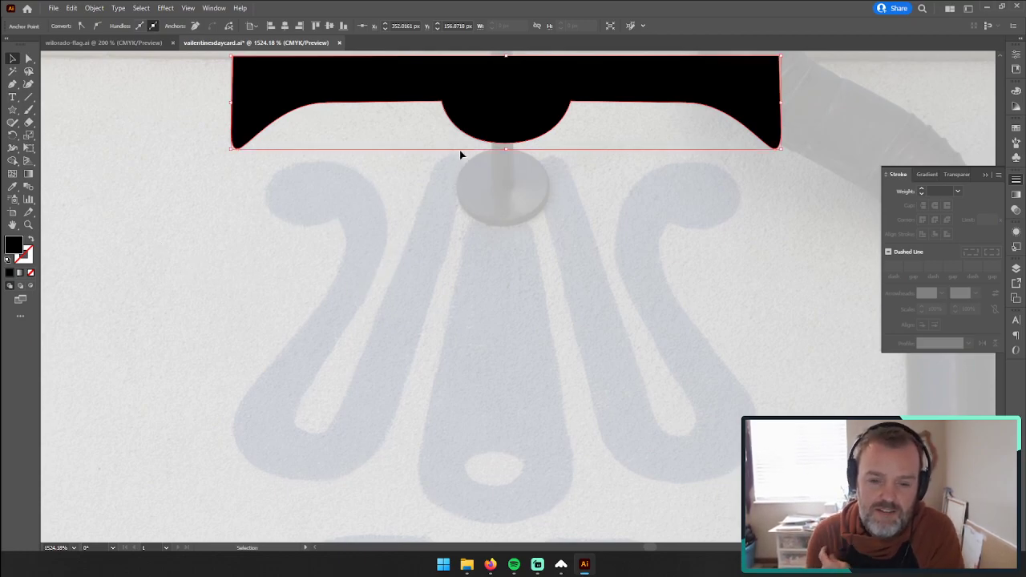
scroll(493, 294, "up", 5)
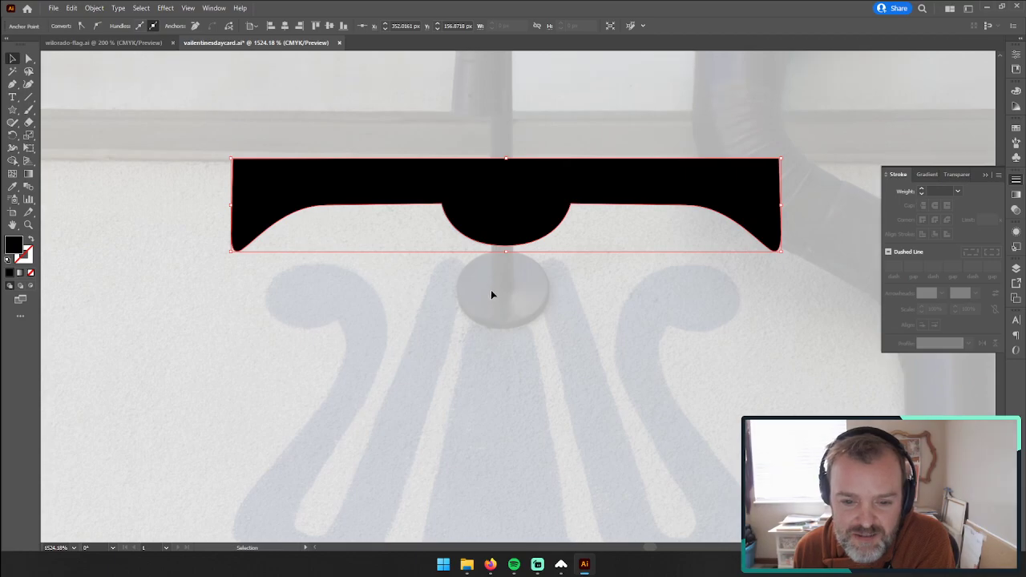
scroll(486, 241, "down", 3)
scroll(487, 211, "down", 3)
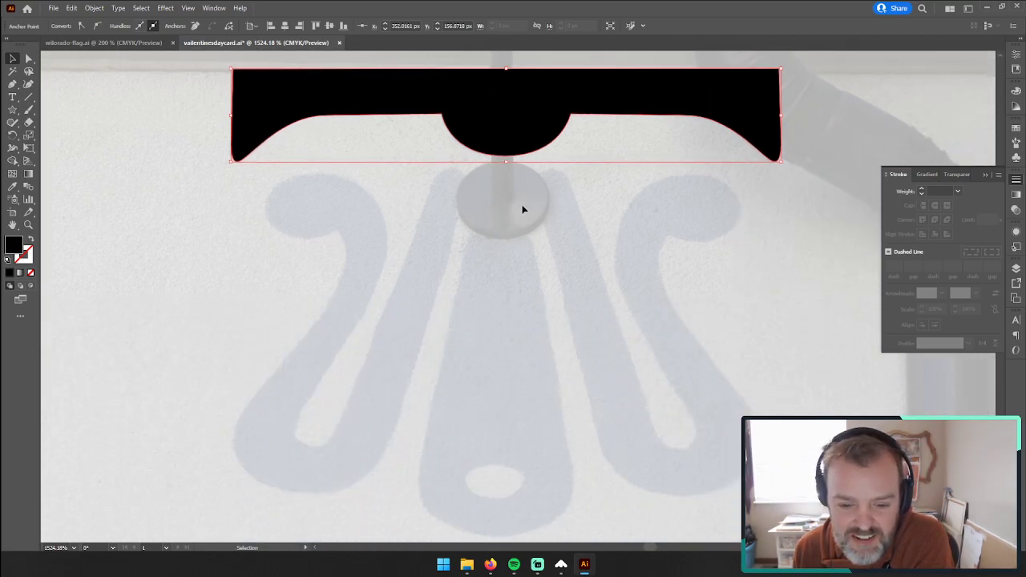
scroll(479, 224, "down", 5)
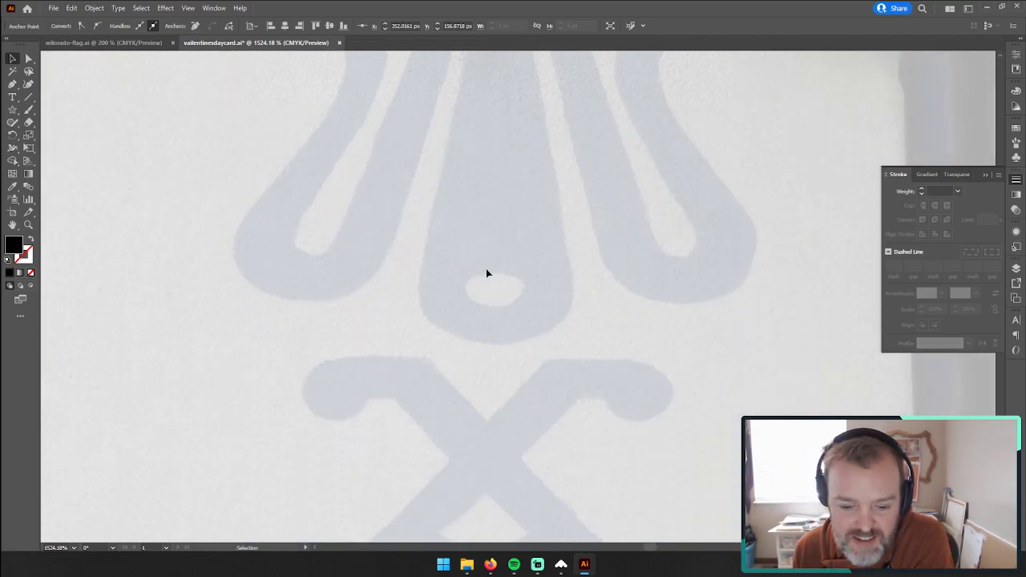
scroll(485, 272, "up", 3)
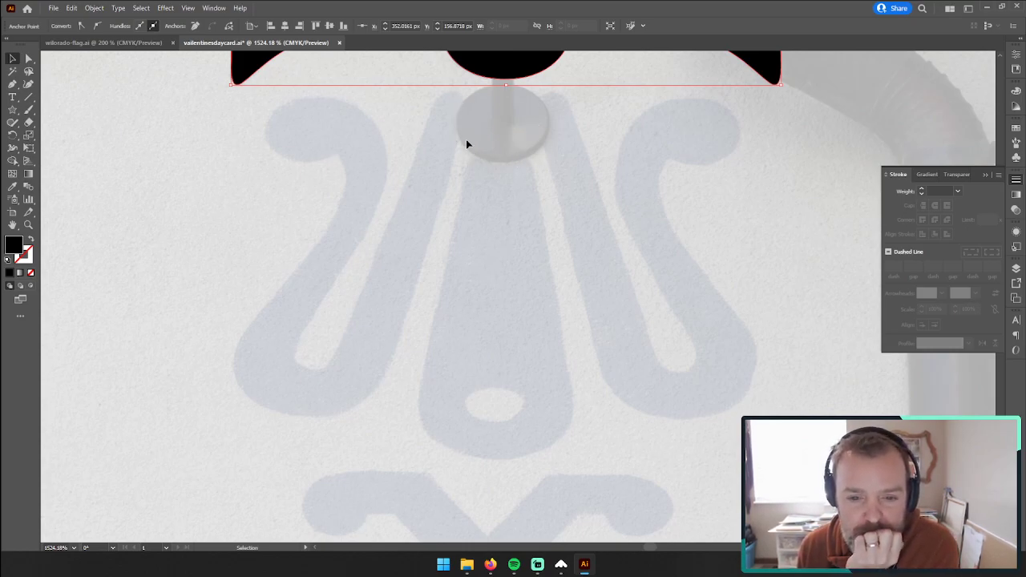
scroll(518, 209, "up", 3)
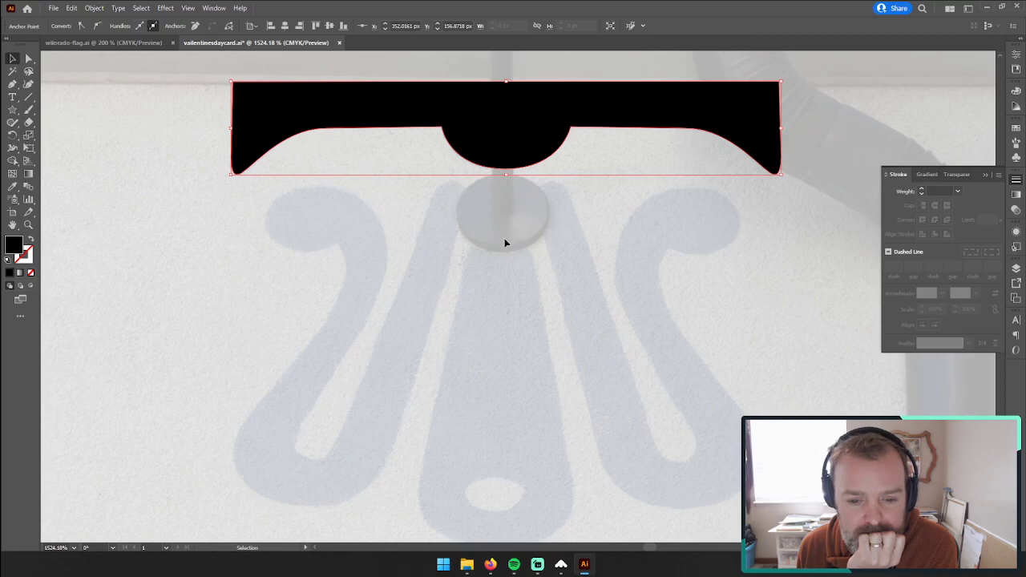
scroll(460, 264, "down", 2)
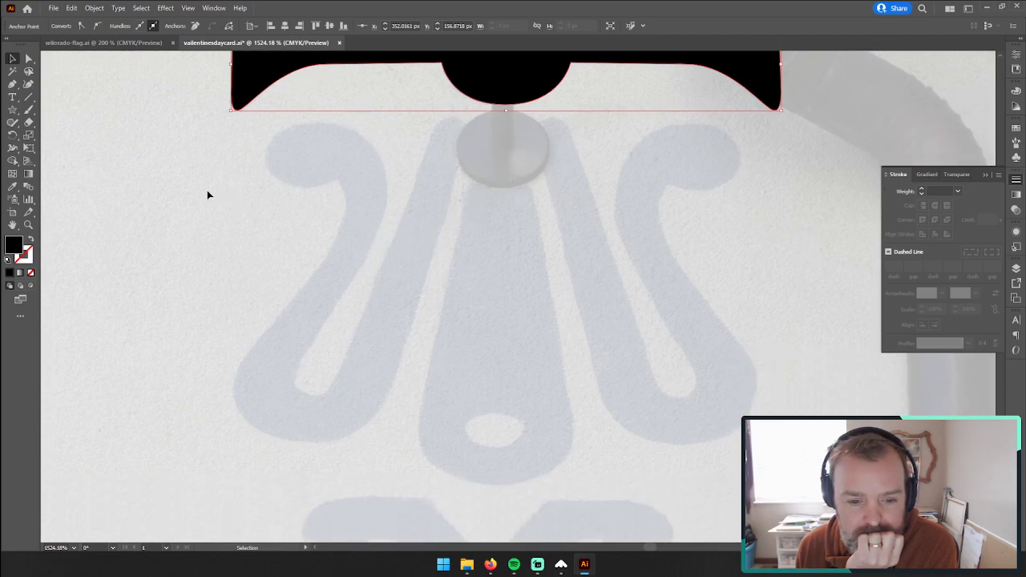
Step: Try to trace the left scroll's rounded upper end with the Pen tool, from its outer extreme to its top
left_click(12, 85)
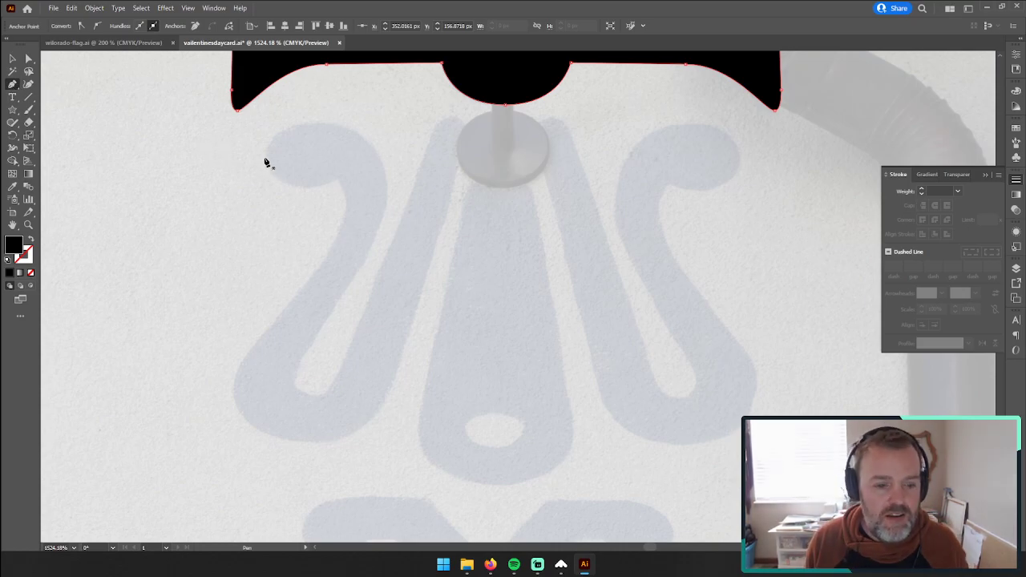
left_click_drag(266, 158, 266, 130)
key("ctrl+z")
left_click_drag(265, 158, 266, 160)
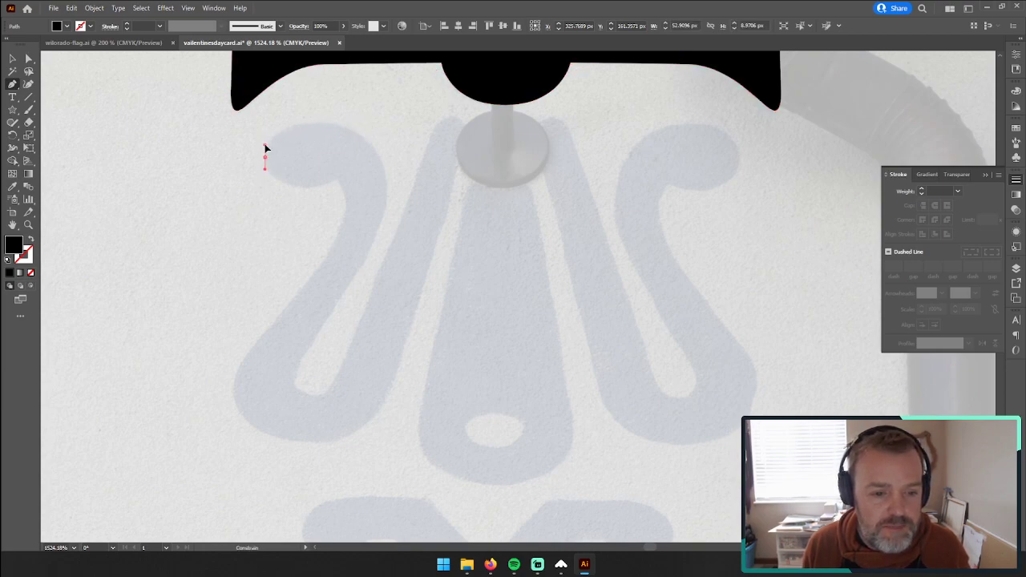
left_click_drag(319, 125, 358, 133)
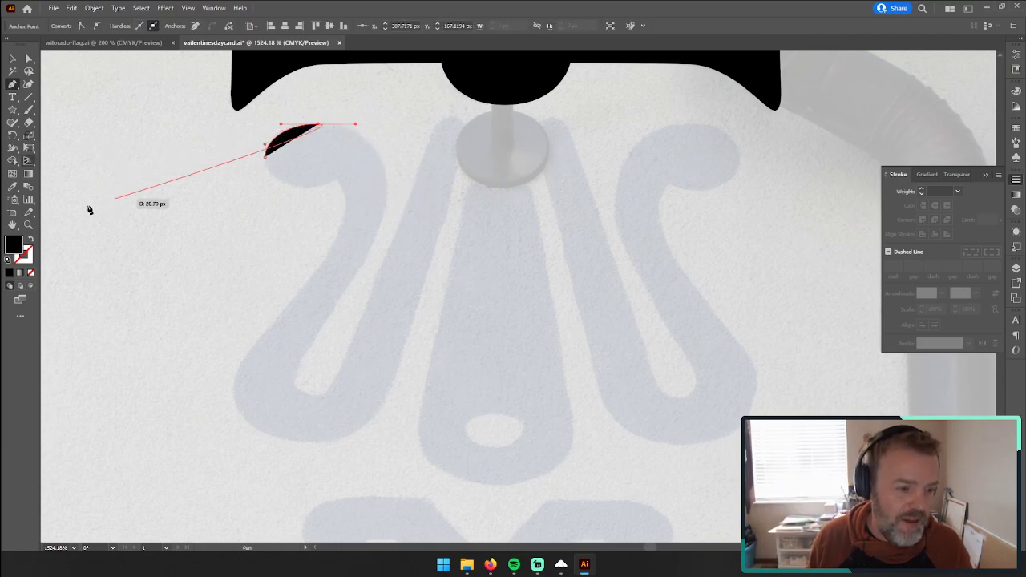
Step: Remove the started curve from the left scroll's rounded upper end
left_click(28, 225)
left_click(349, 188)
left_click_drag(538, 294, 662, 283)
left_click(12, 83)
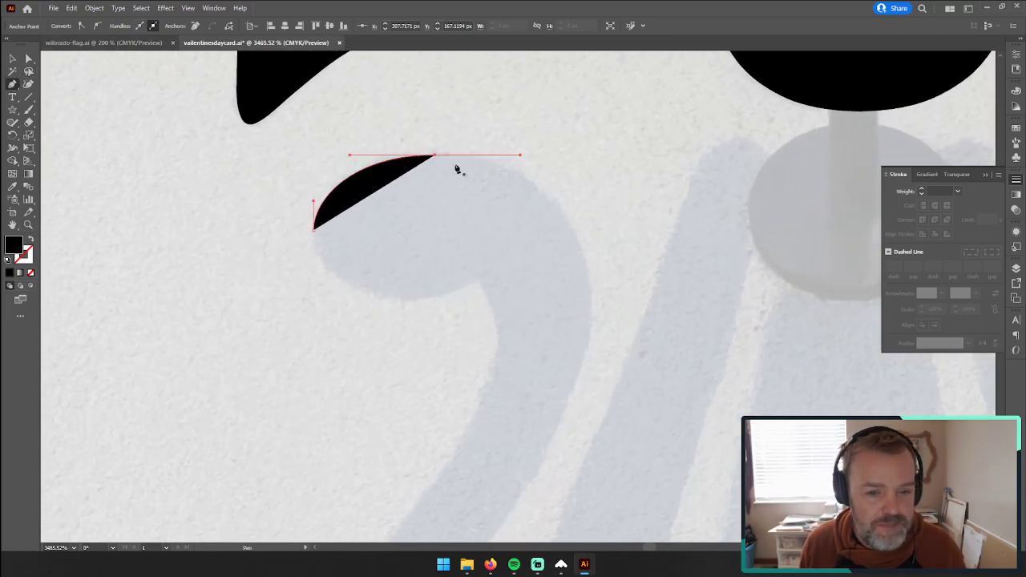
left_click_drag(435, 157, 324, 210)
left_click(28, 97)
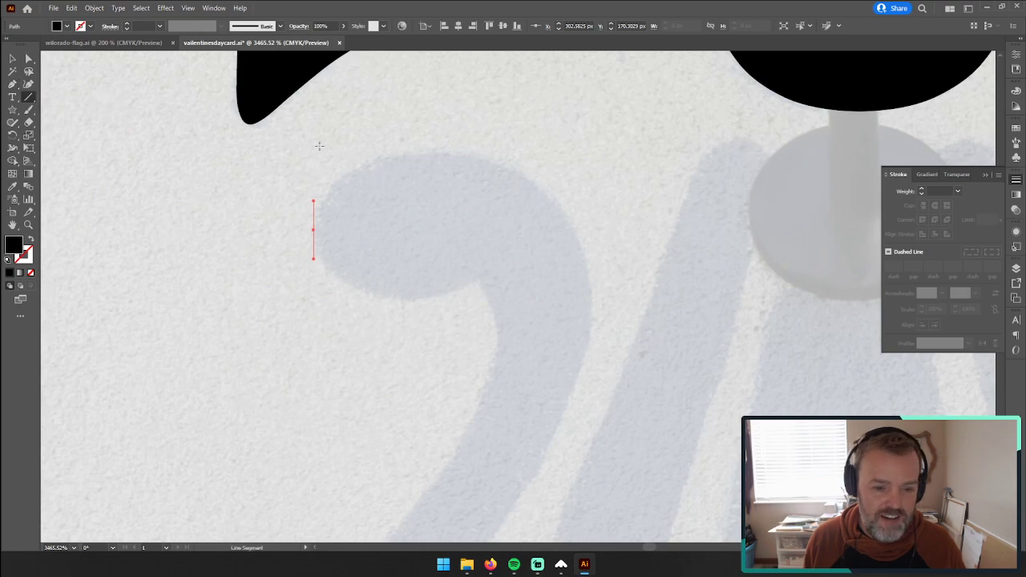
key("Delete")
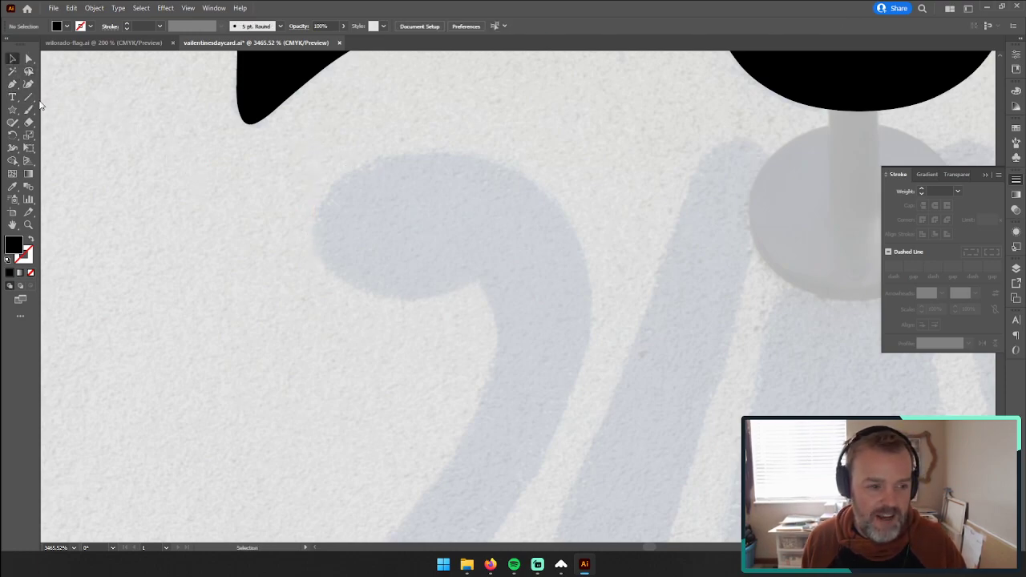
Step: Draw a vertical line beside the scroll's outer extreme and a horizontal line above its top, giving both a 0.25 pt black stroke
left_click_drag(307, 138, 353, 337)
left_click_drag(641, 152, 214, 148)
left_click(13, 58)
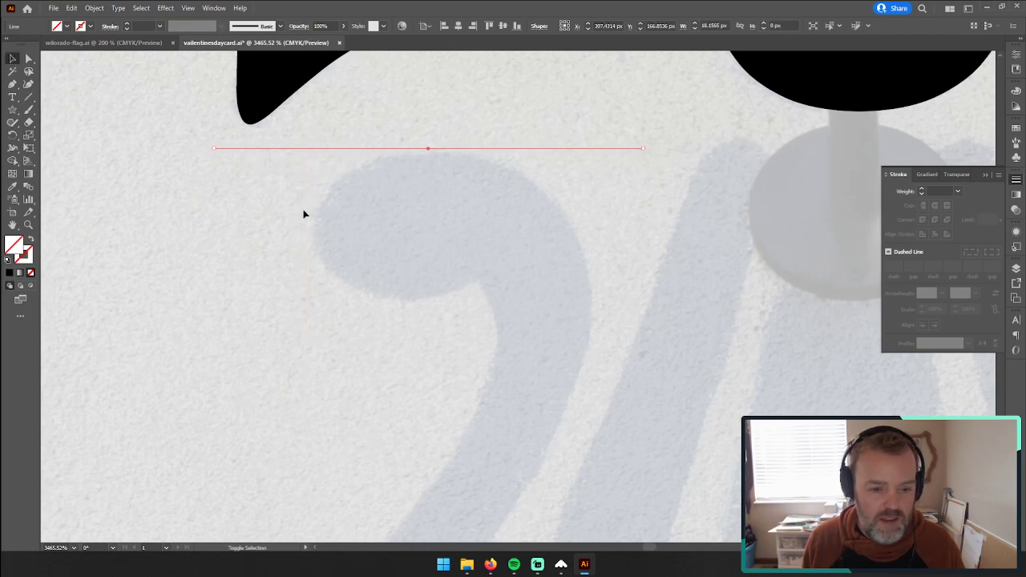
left_click(308, 214, "shift")
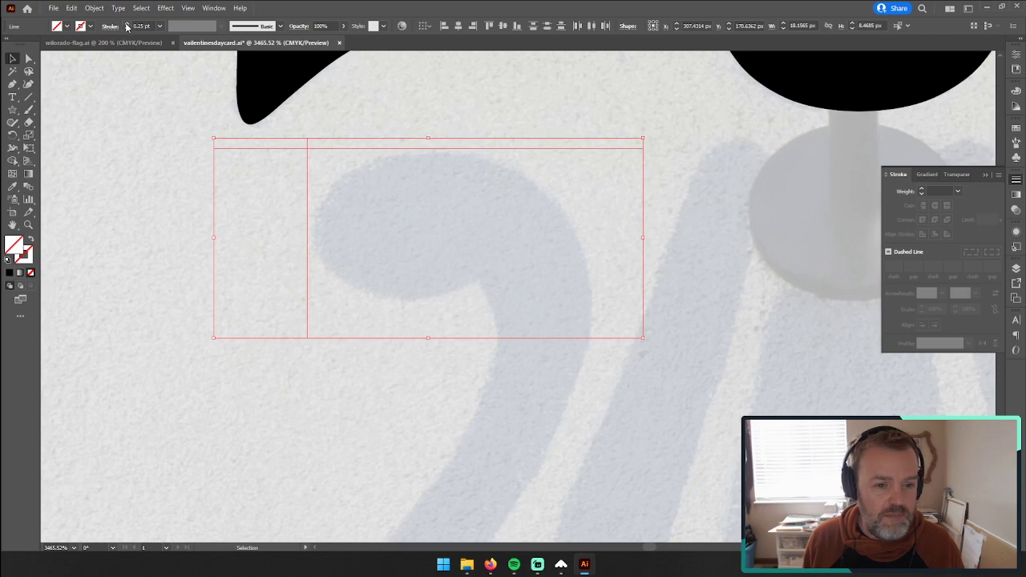
left_click(126, 26)
Step: Draw a vertical line along the inner side of the left scroll and move it closer to the curl's edge
left_click(11, 83)
left_click(13, 57)
left_click(29, 96)
mouse_move(603, 99)
left_mouse_down()
mouse_move(641, 430)
mouse_move(602, 470)
left_mouse_up()
key("v")
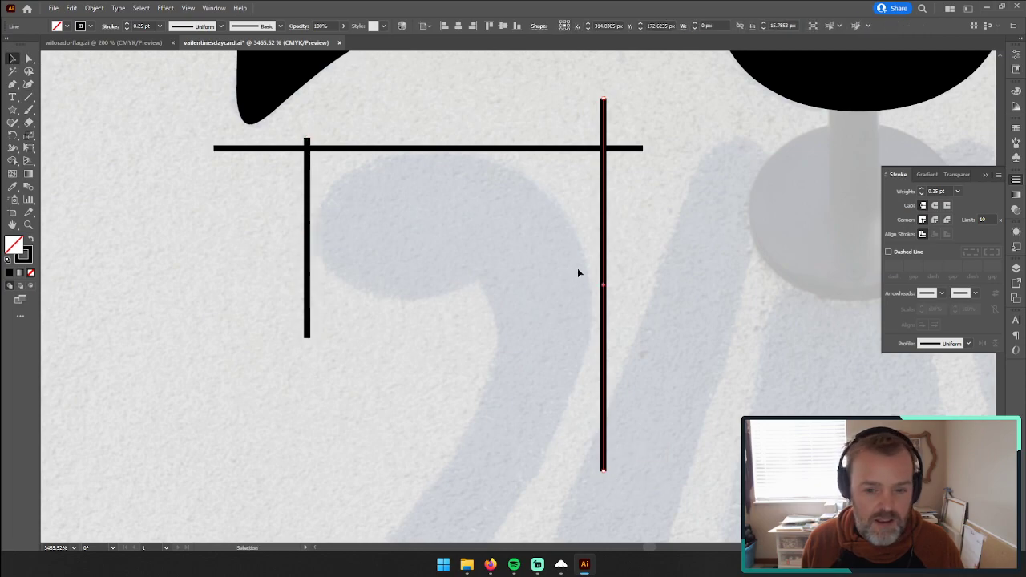
left_click_drag(602, 277, 598, 282)
Step: Mark the curl's outermost, topmost and innermost points with short lines crossing the three straight lines
left_click(29, 96)
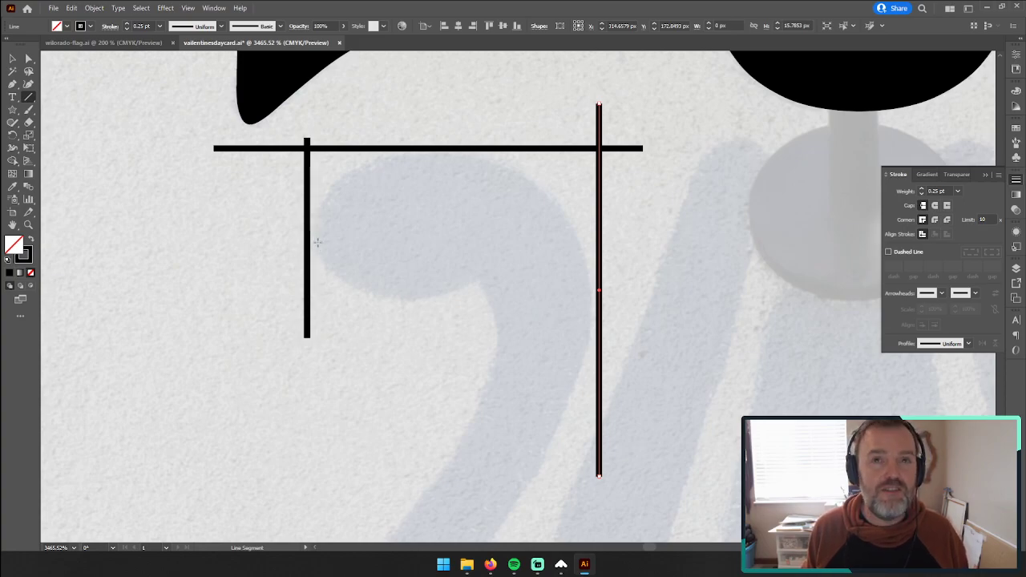
left_click_drag(285, 225, 356, 224)
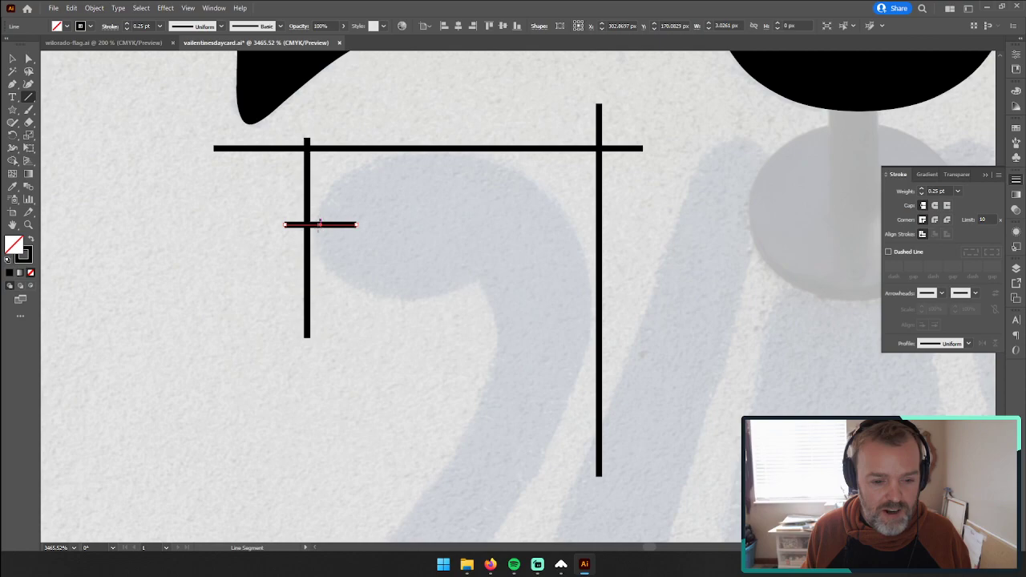
left_click_drag(428, 133, 428, 167)
left_click_drag(614, 308, 578, 308)
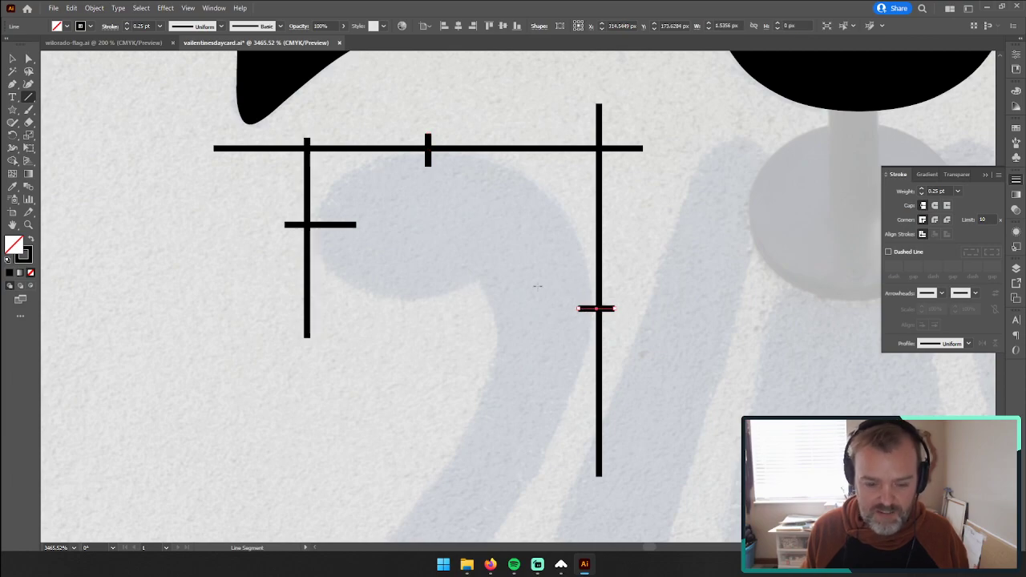
Step: Draw a small sample curve with the Pen tool beside the straight lines, then delete it
key("p")
left_click(256, 179)
left_click(256, 303)
left_click_drag(201, 296, 180, 303)
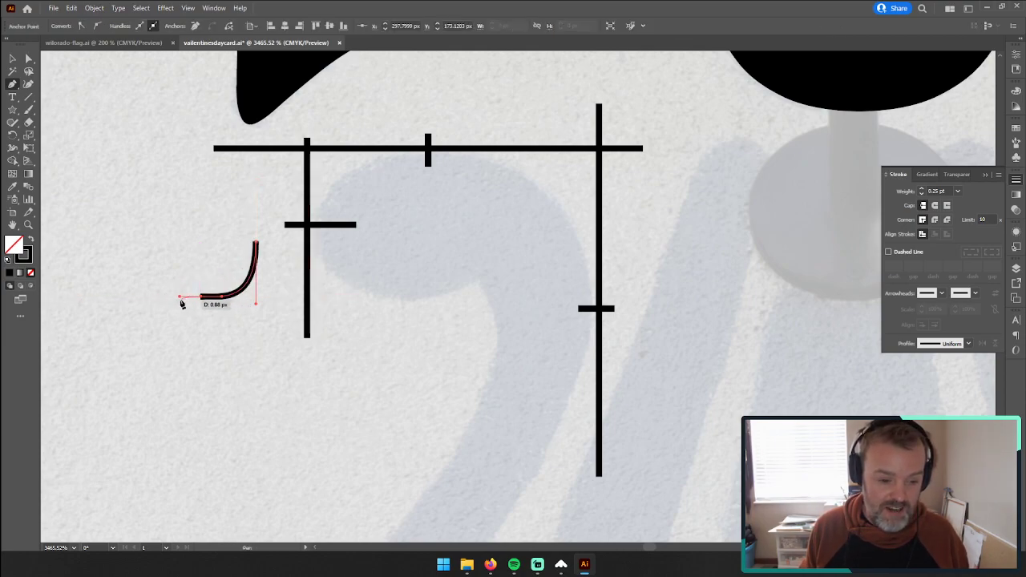
left_click(12, 61)
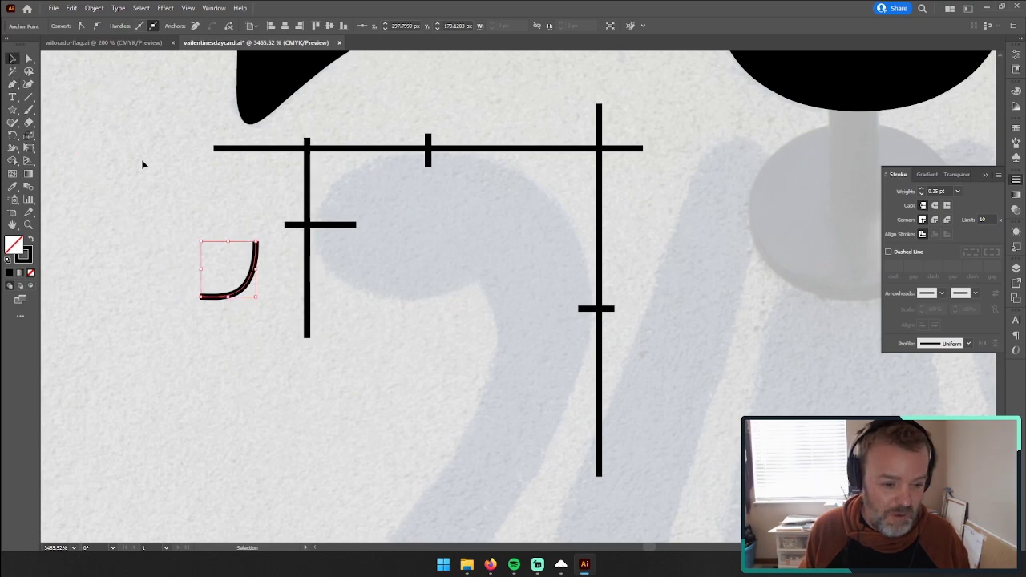
key("Delete")
key("Delete")
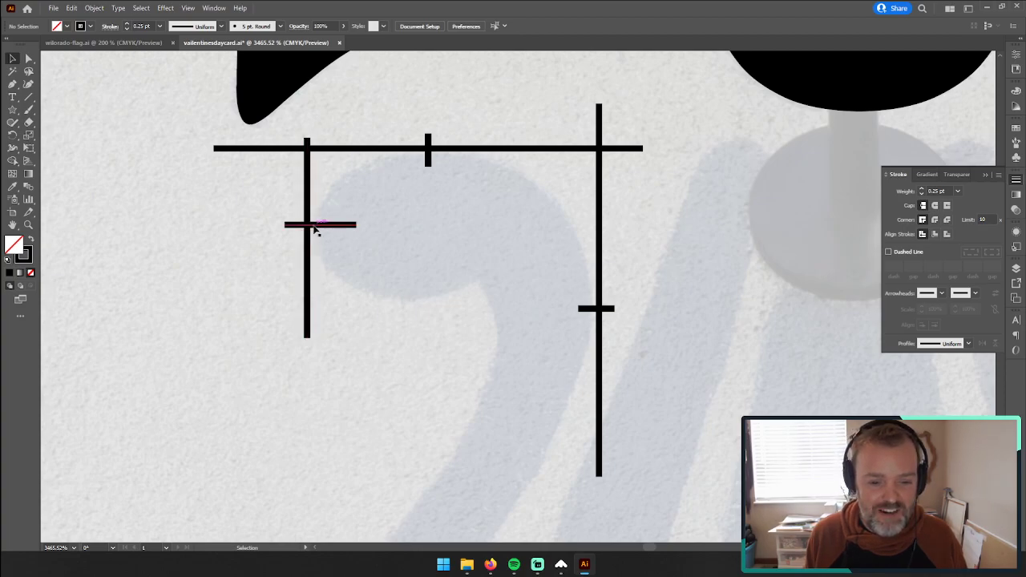
Step: Delete all the straight lines and marks around the left scroll's curl
left_click(12, 84)
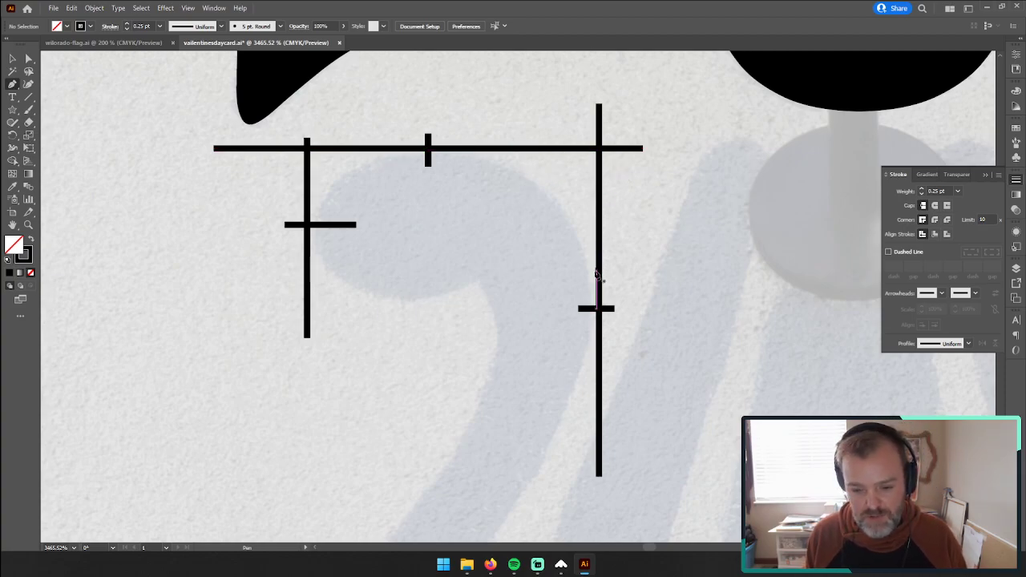
left_click(13, 59)
key("ctrl+a")
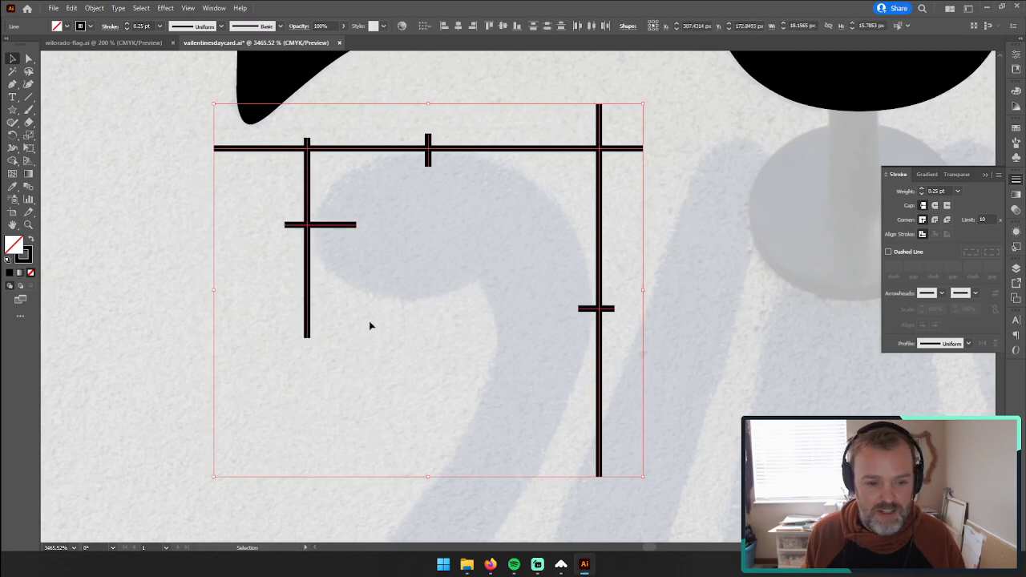
key("Delete")
Step: Trace the left scroll's curl with the Pen tool, placing smooth anchors at its outer, top and inner extremes
left_click(13, 84)
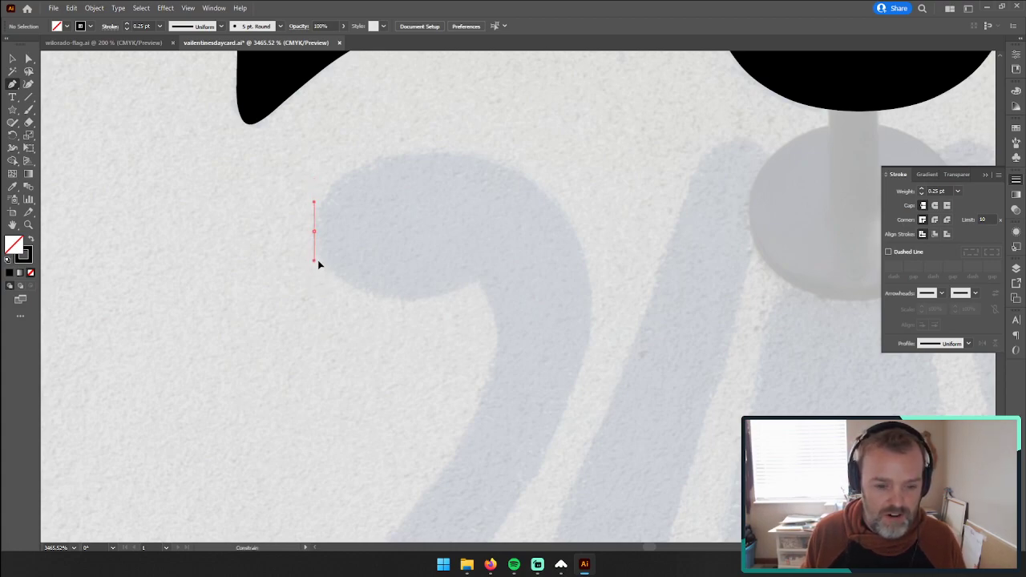
left_click_drag(318, 260, 317, 260)
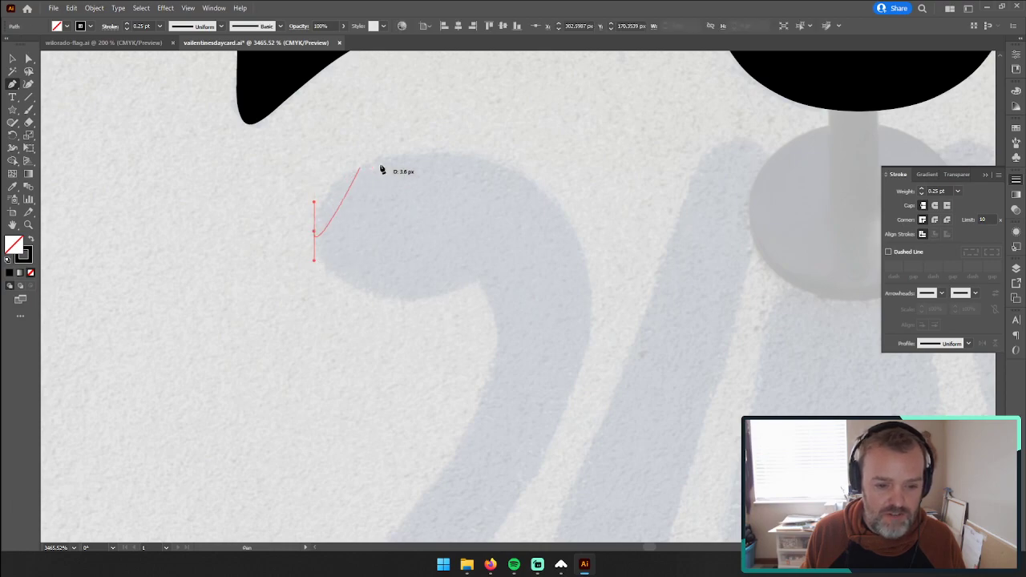
key("ctrl+z")
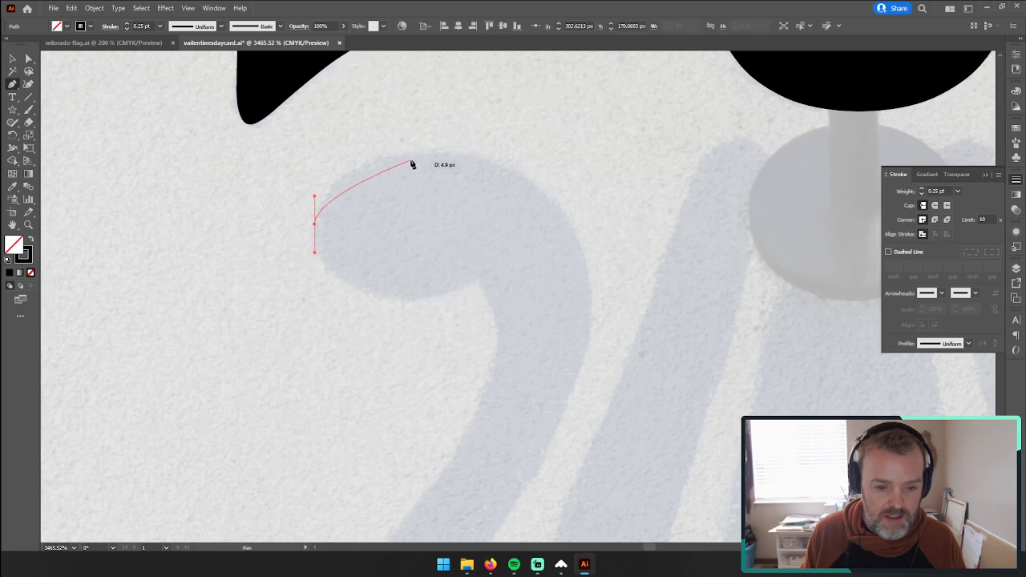
mouse_move(436, 152)
left_mouse_down()
mouse_move(528, 168)
mouse_move(519, 168)
left_mouse_up()
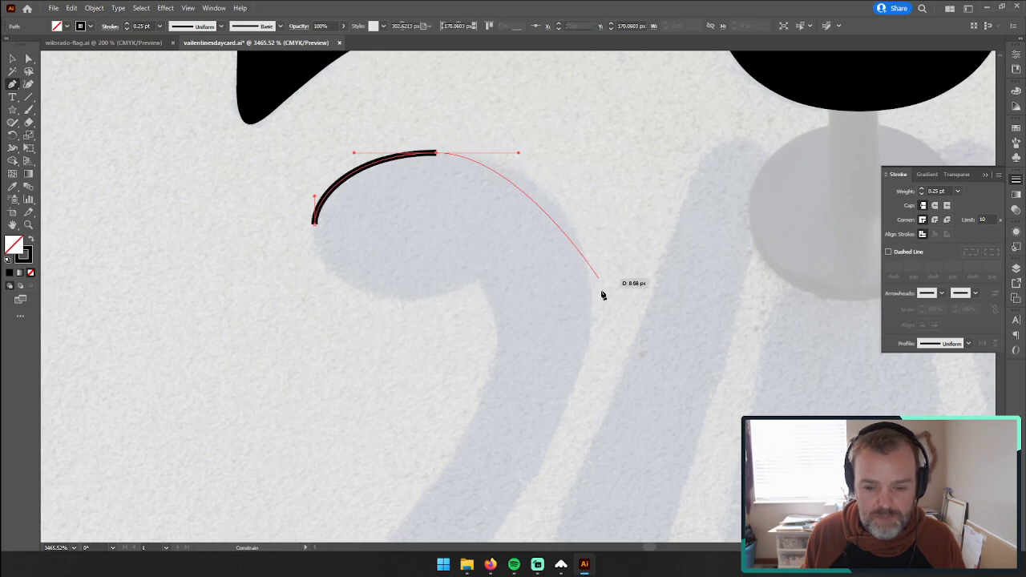
mouse_move(592, 306)
left_mouse_down()
mouse_move(591, 396)
mouse_move(601, 401)
left_mouse_up()
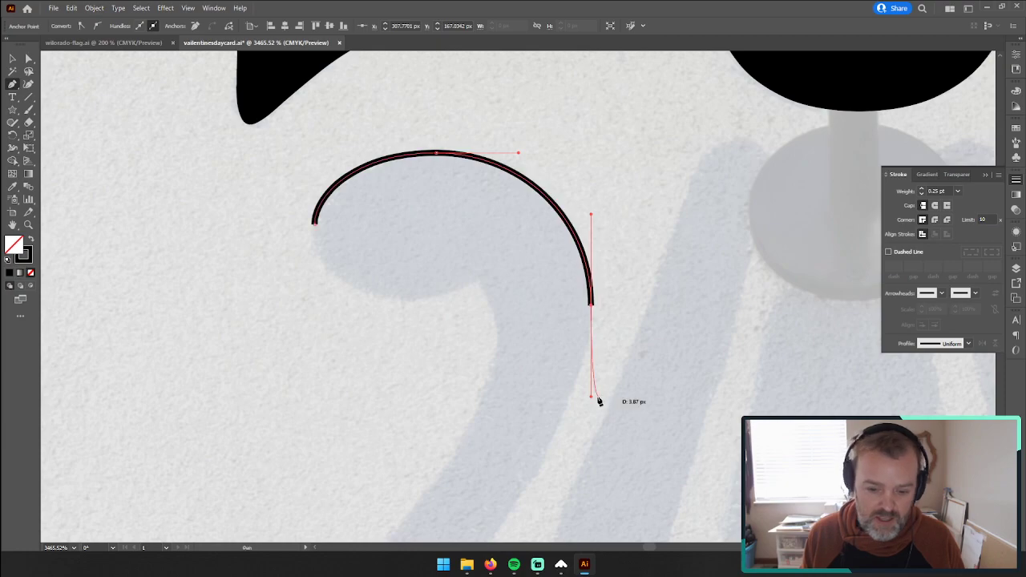
Step: Try to continue the scroll outline down its stem to the rounded lower end of the inner gap
left_click_drag(538, 431, 569, 160)
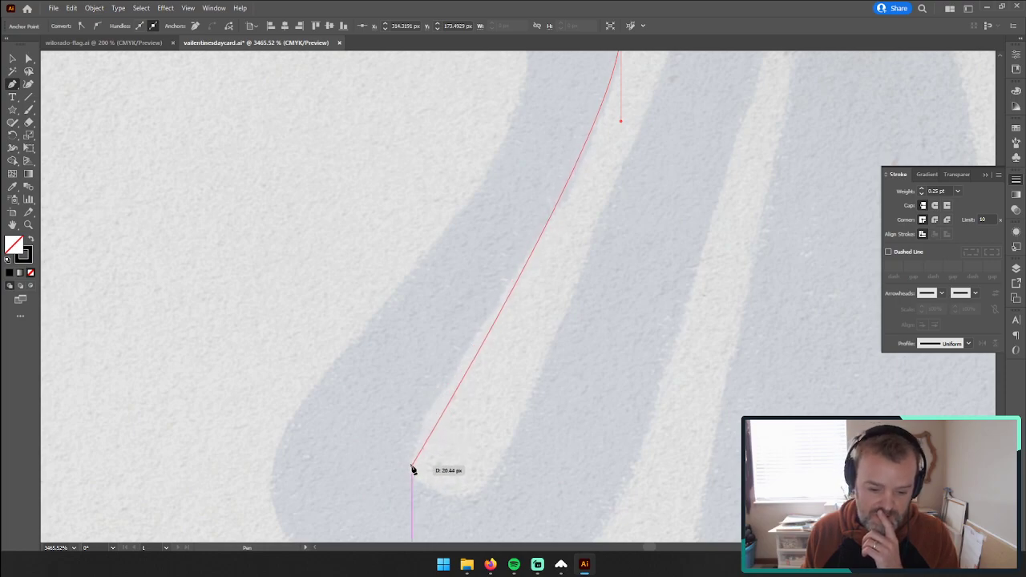
left_click_drag(412, 463, 412, 500)
key("ctrl+z")
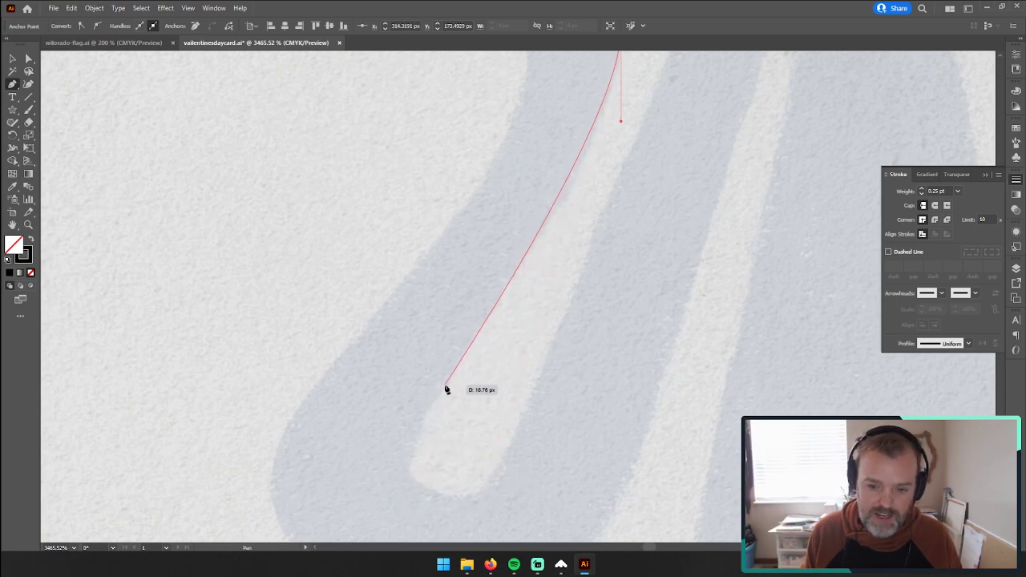
Step: Trace the left scroll's stem down with the Pen tool and curve the path around the rounded lower end of the inner gap
left_click(487, 320)
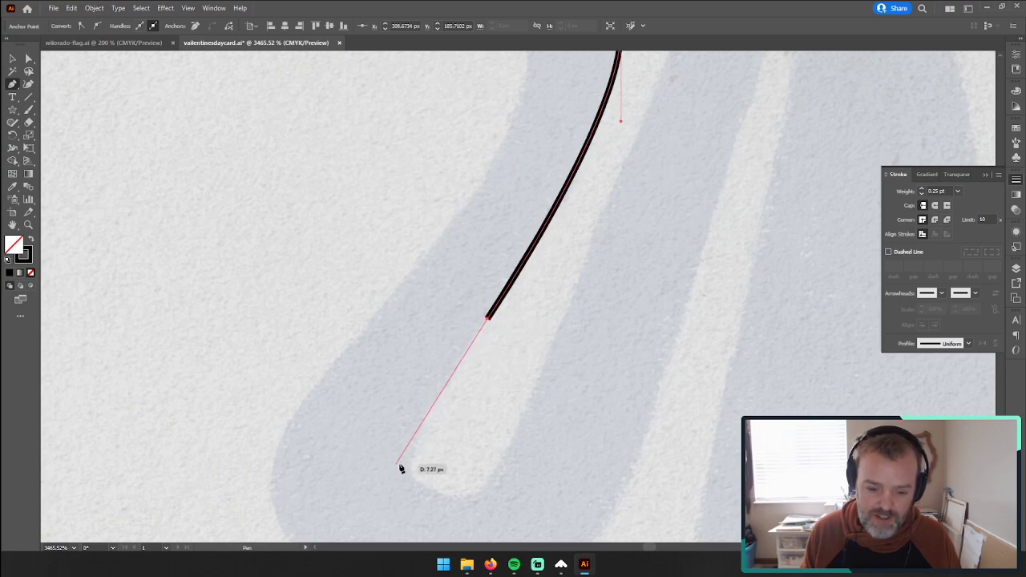
left_click_drag(408, 462, 408, 508)
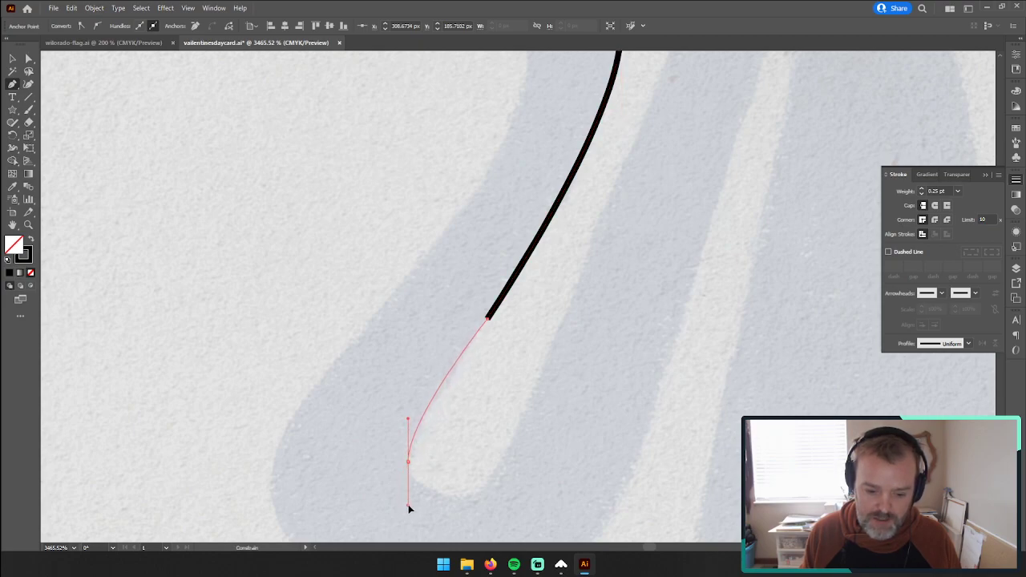
mouse_move(408, 504)
left_mouse_down()
mouse_move(411, 481)
mouse_move(411, 498)
left_mouse_up()
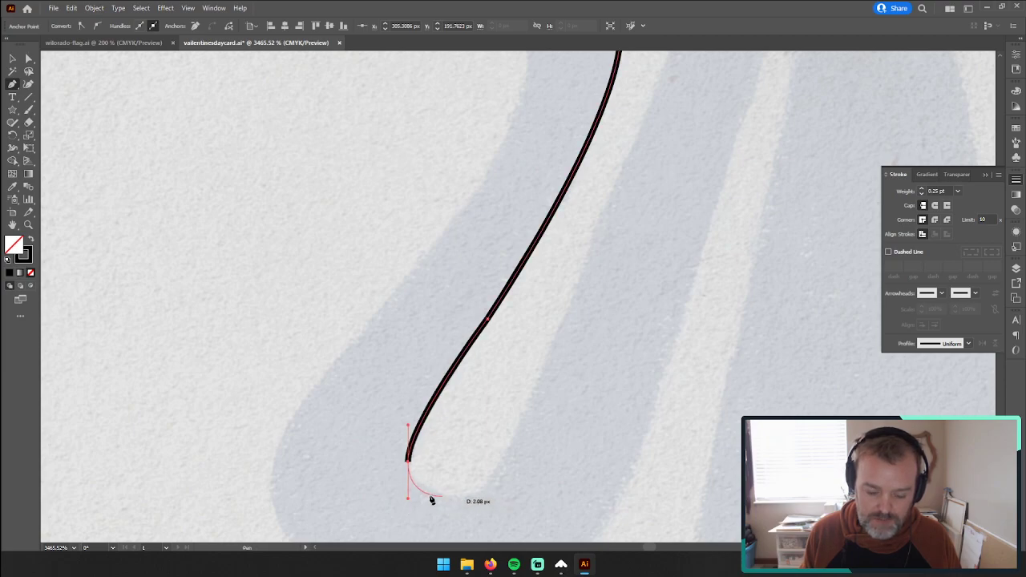
left_click(437, 493)
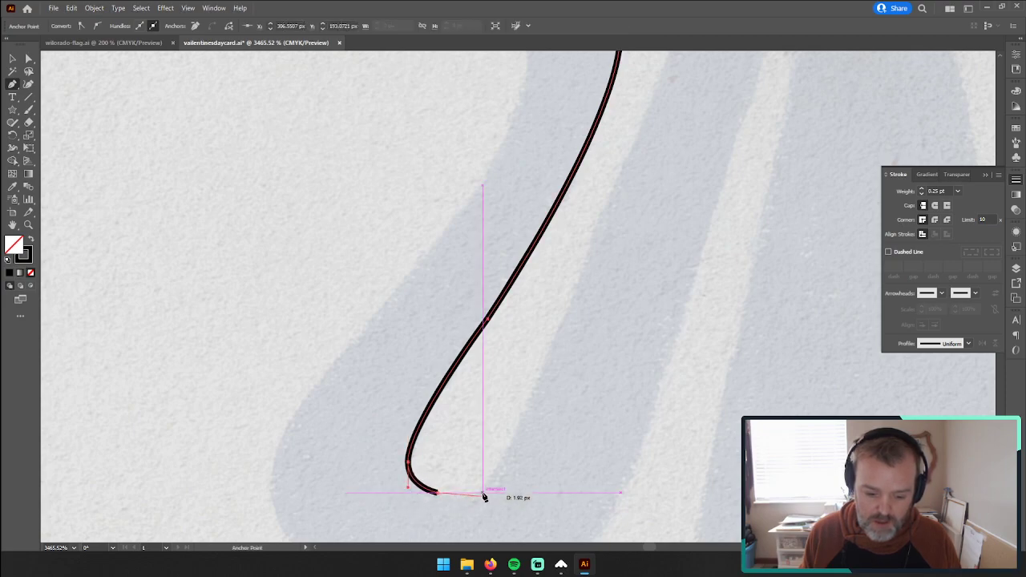
left_click_drag(436, 493, 466, 497)
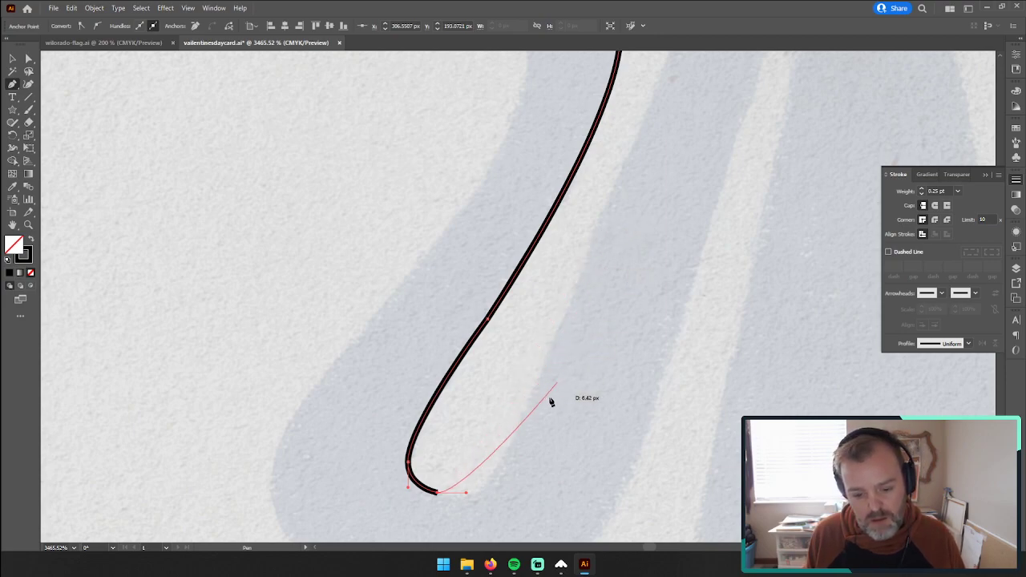
Step: Continue the path from the gap's lower end up its opposite side to midway along the left inner arm, smoothing the bottom curve
left_click_drag(529, 405, 568, 310)
key("ctrl+z")
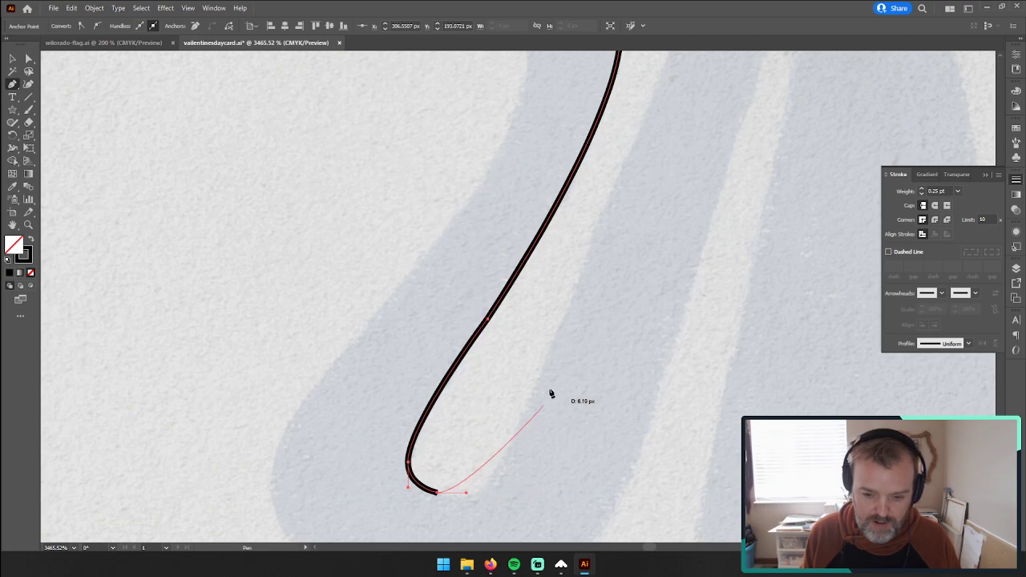
key("z")
left_click(628, 279, "alt")
left_click(628, 279, "alt")
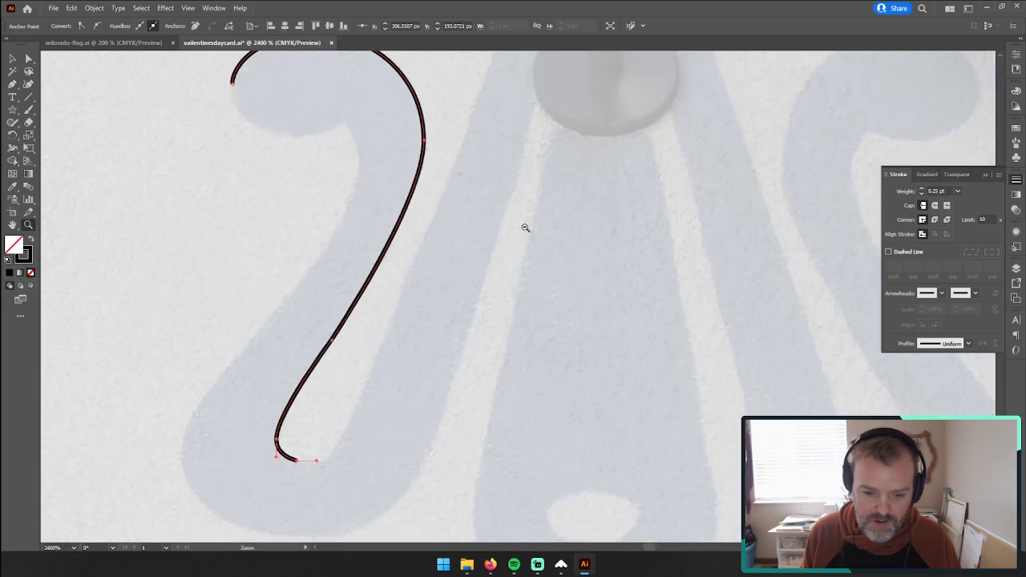
mouse_move(479, 178)
left_mouse_down()
mouse_move(476, 257)
mouse_move(491, 171)
left_mouse_up()
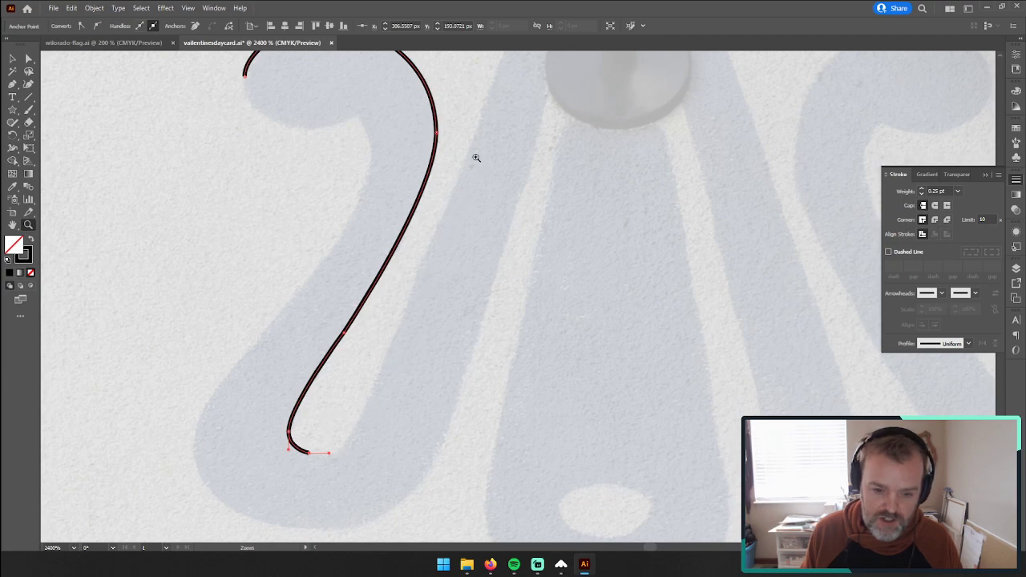
left_click_drag(529, 53, 512, 105)
key("p")
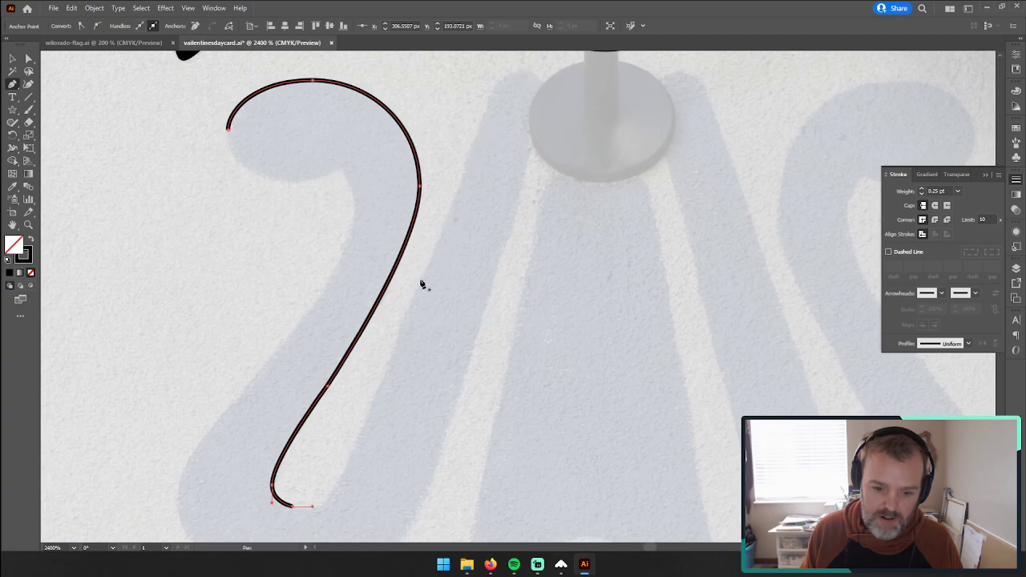
left_click(423, 278)
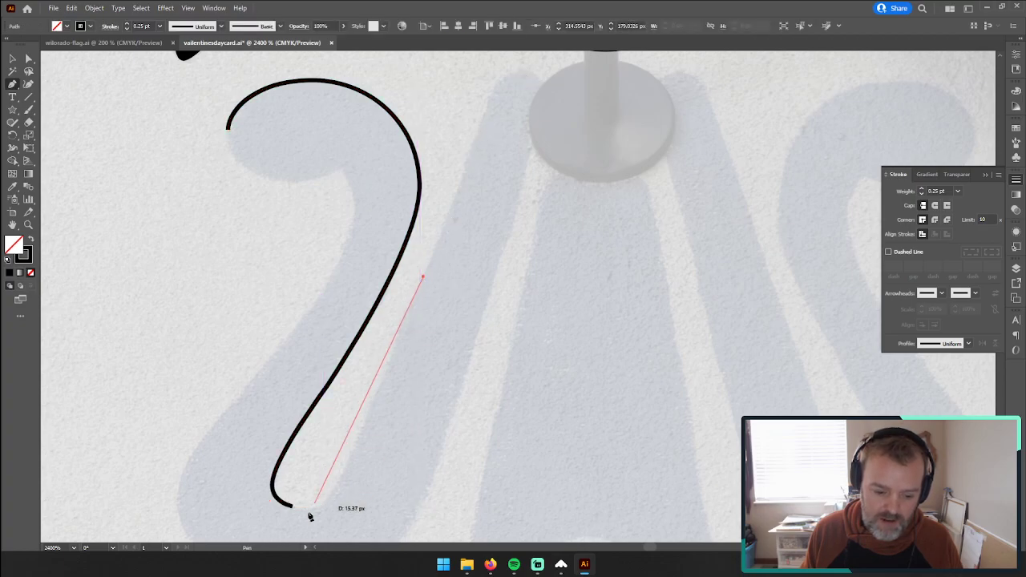
key("ctrl+z")
mouse_move(291, 505)
left_mouse_down()
mouse_move(248, 502)
mouse_move(214, 480)
mouse_move(217, 466)
mouse_move(249, 464)
mouse_move(341, 500)
mouse_move(213, 469)
mouse_move(254, 527)
mouse_move(274, 507)
mouse_move(212, 487)
mouse_move(229, 489)
left_mouse_up()
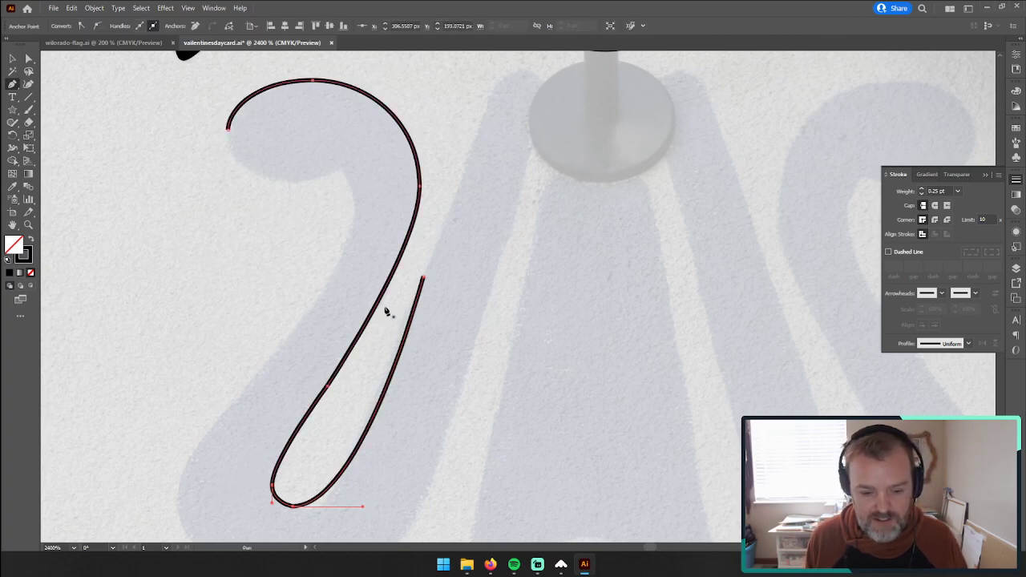
Step: Trace over the left inner arm's rounded tip, along the disc's upper edge and onto the right inner arm's tip
mouse_move(426, 279)
left_mouse_down()
mouse_move(513, 80)
mouse_move(572, 76)
mouse_move(554, 72)
left_mouse_up()
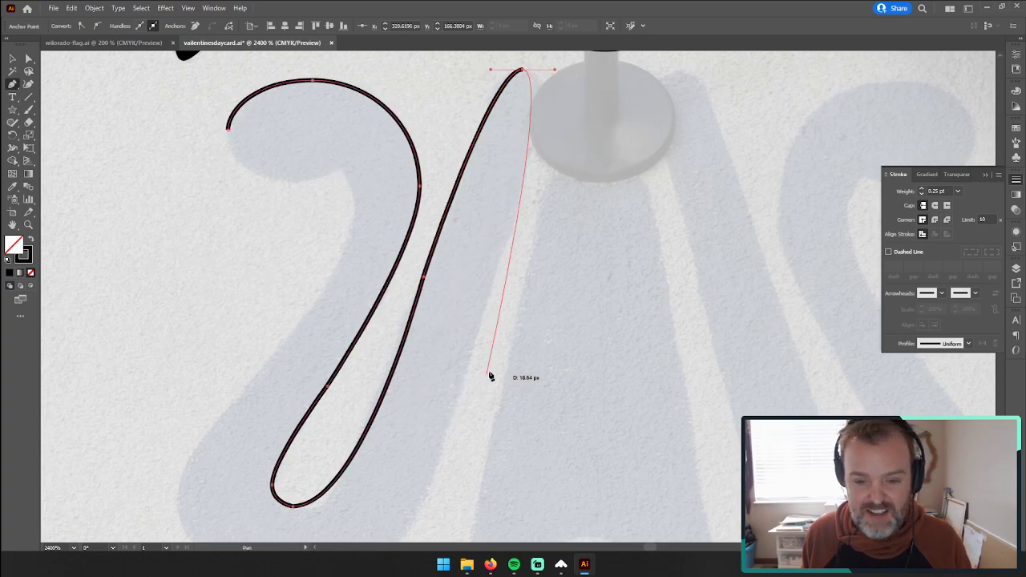
left_click_drag(577, 184, 440, 264)
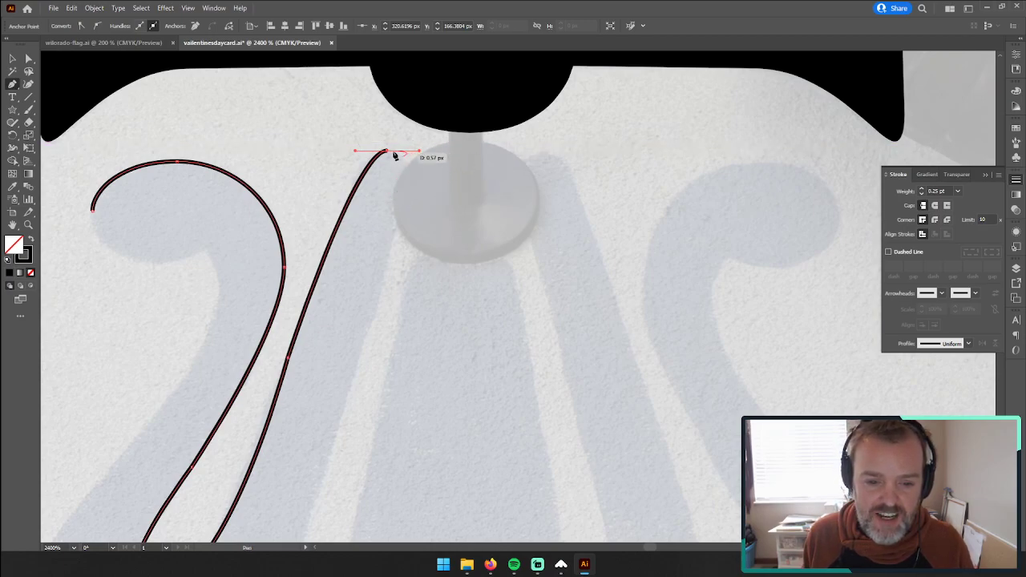
left_click_drag(417, 151, 408, 152)
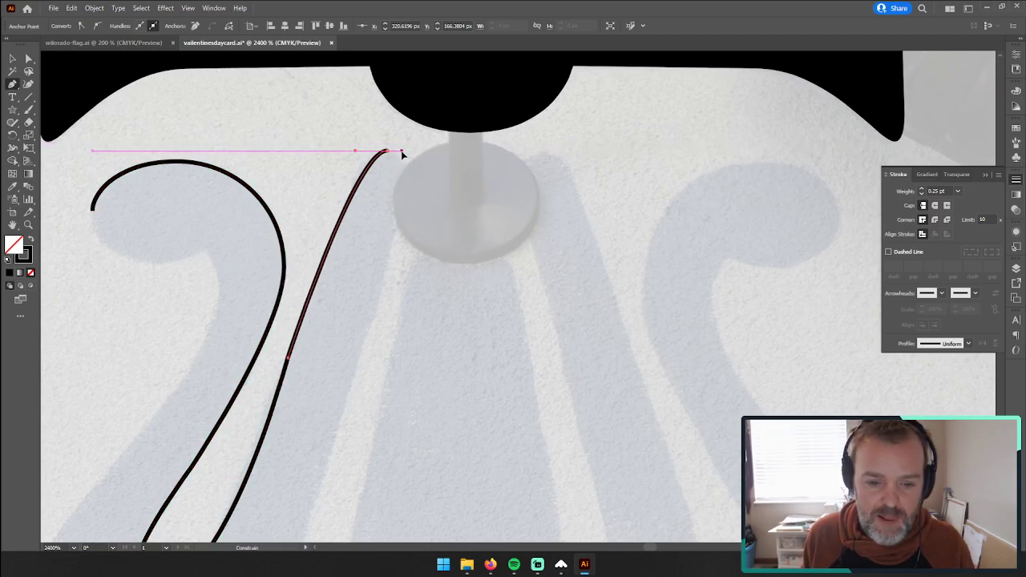
left_click(407, 161)
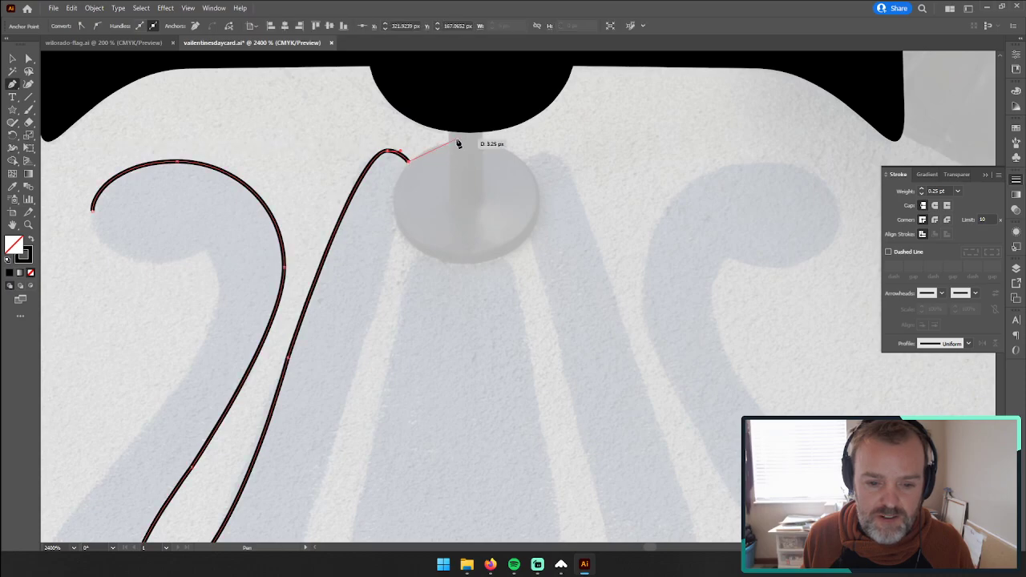
left_click_drag(466, 143, 595, 153)
Step: Trace down the right inner arm, around the gap's rounded lower end and up to the right scroll's inner extreme
key("z")
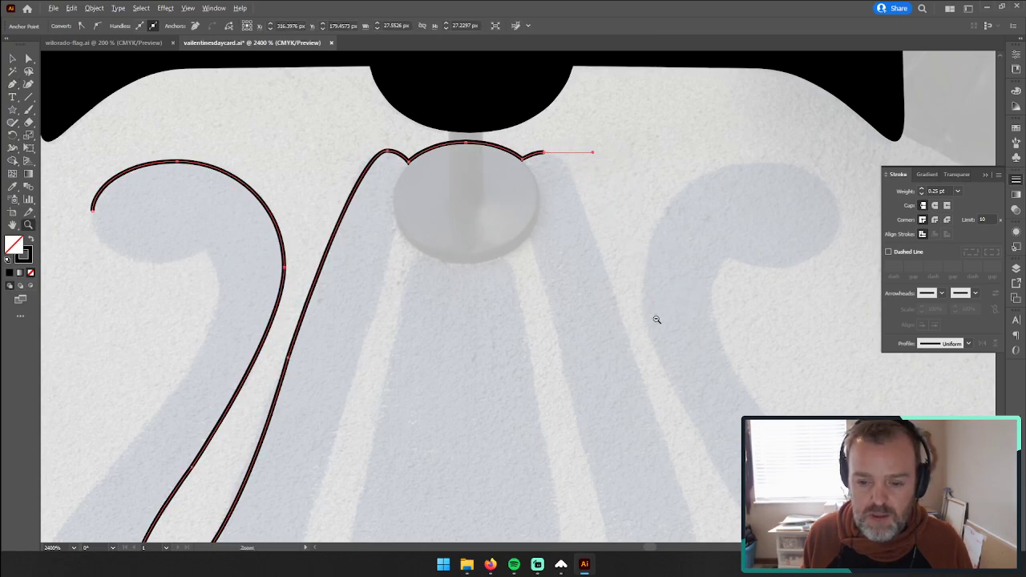
left_click(658, 317, "alt")
key("p")
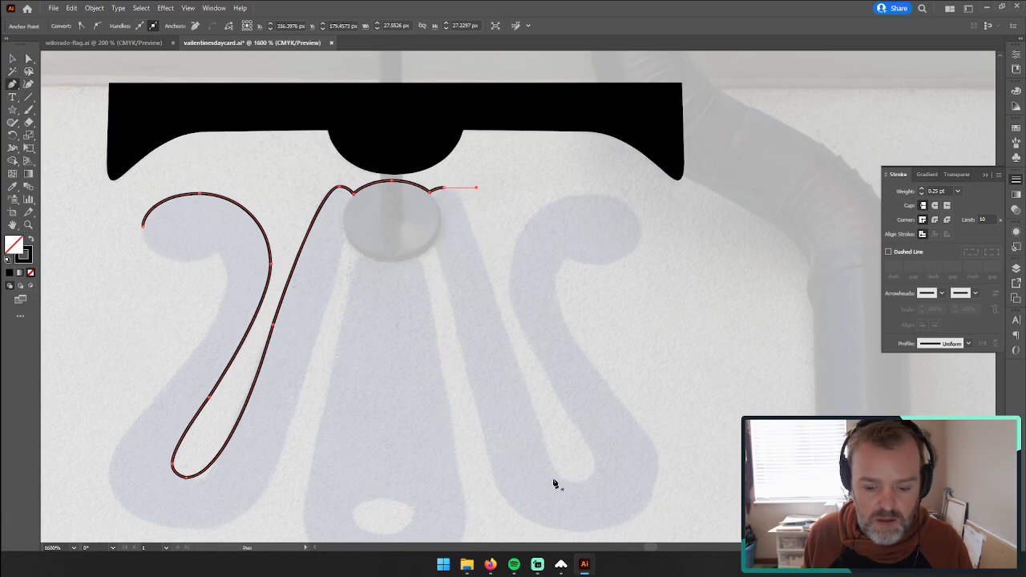
left_click(444, 188)
left_click_drag(445, 189, 485, 187)
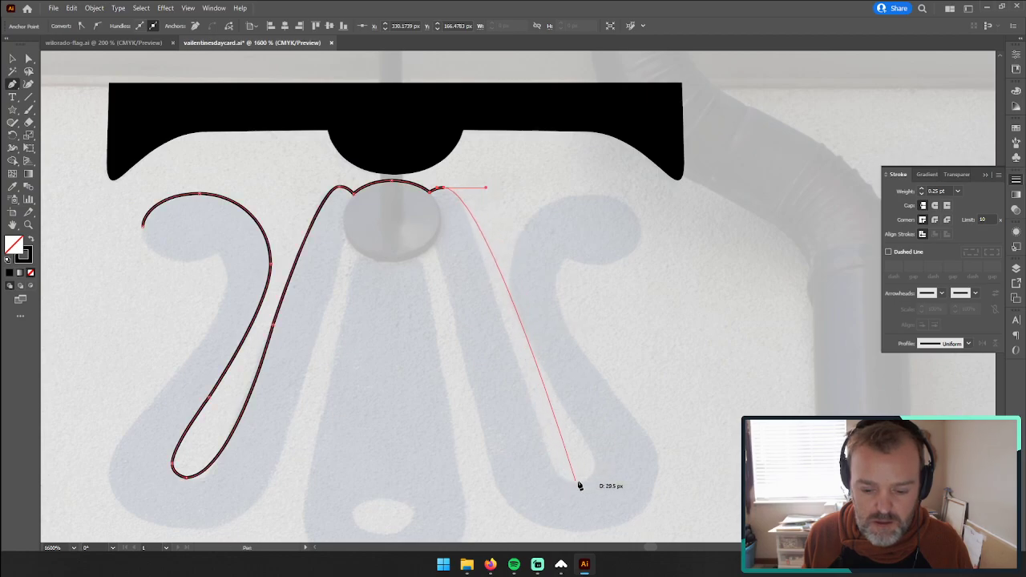
left_click_drag(579, 483, 641, 483)
left_click_drag(509, 291, 509, 229)
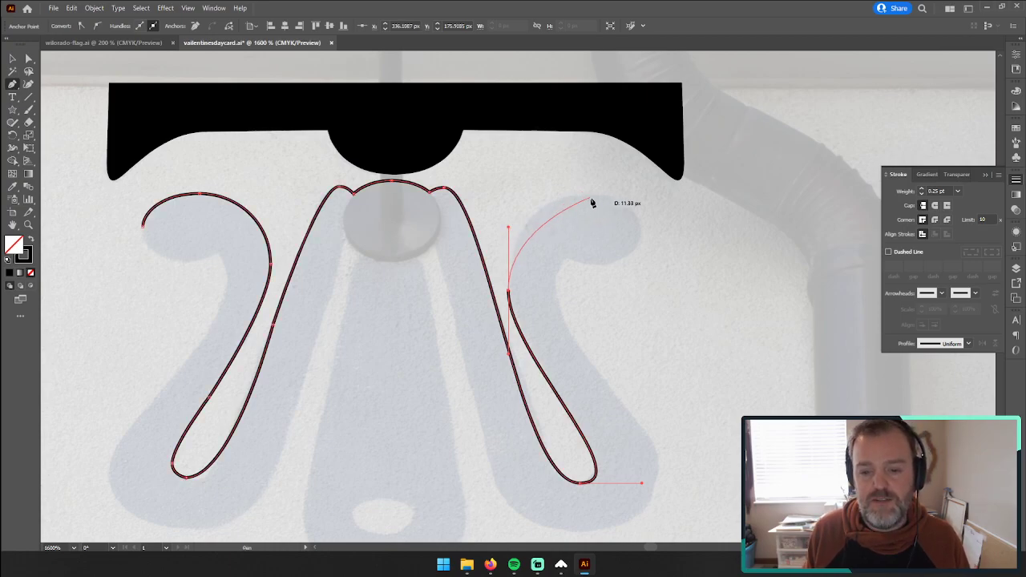
Step: Trace the right scroll's curl over its top and outer end, with a corner where it meets the stem
left_click_drag(584, 194, 621, 198)
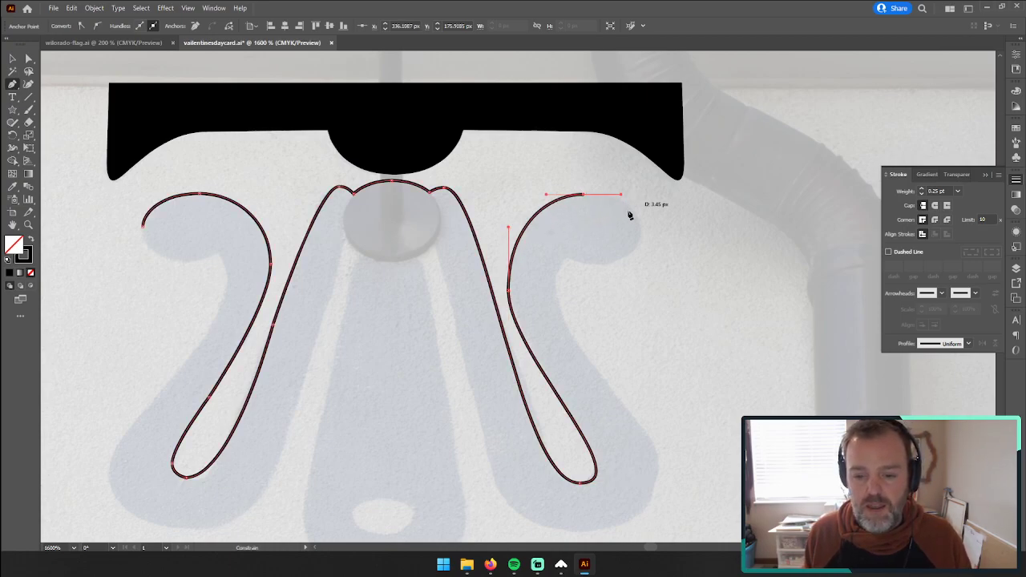
left_click_drag(642, 231, 640, 247)
left_click(604, 265)
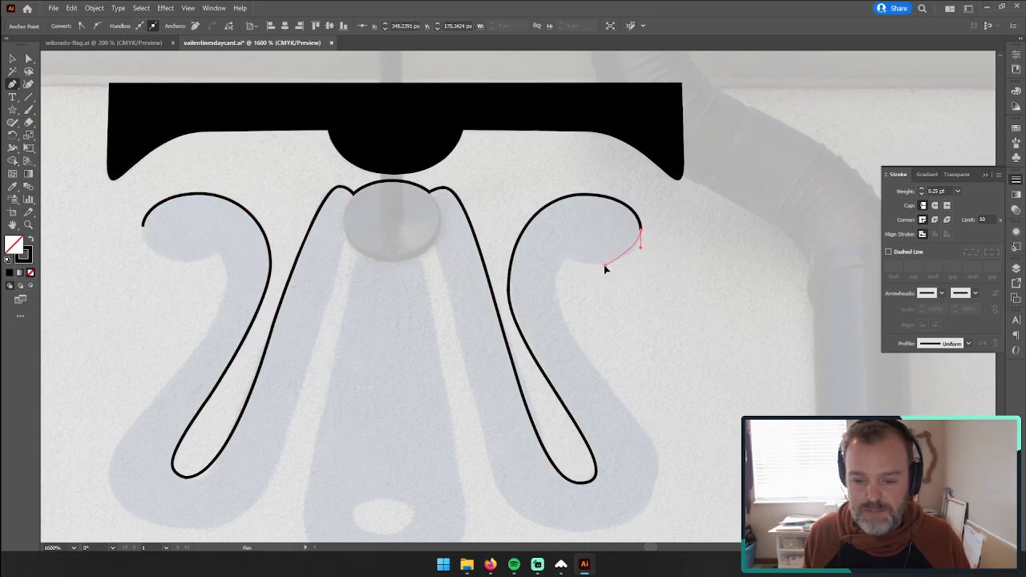
left_click_drag(588, 266, 564, 255)
left_click(567, 257)
key("ctrl+z")
left_click(565, 256)
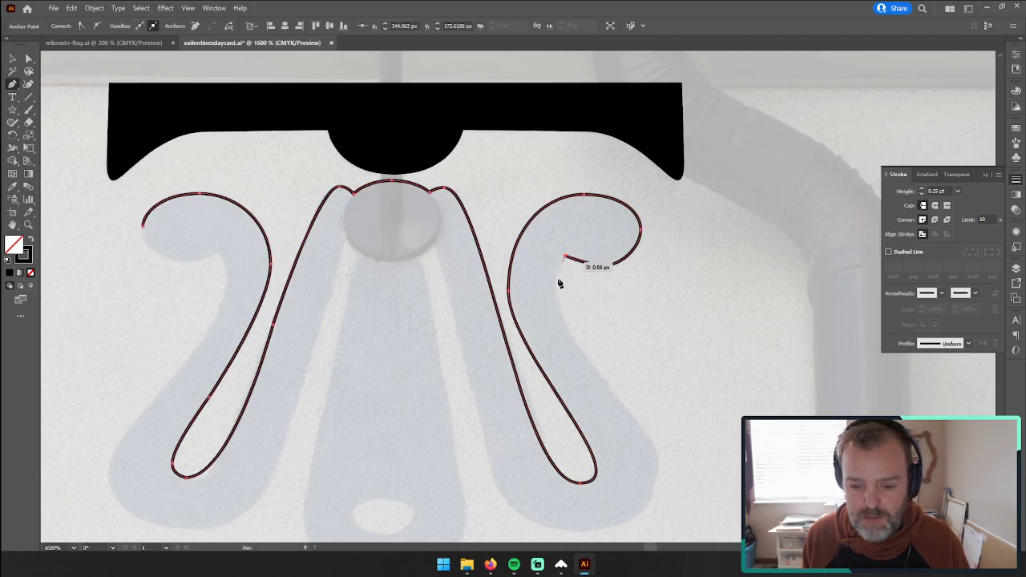
left_click(554, 283)
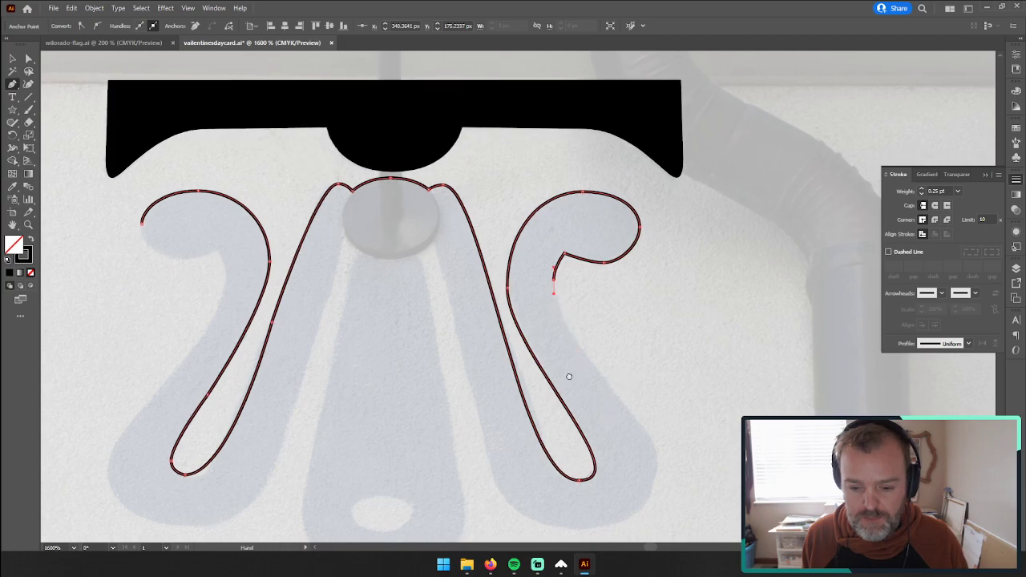
Step: Trace the right scroll's outer edge down the stem and around to its lowest point, adjusting the curve handles to fit
left_click_drag(602, 410, 504, 284)
left_click_drag(561, 356, 553, 433)
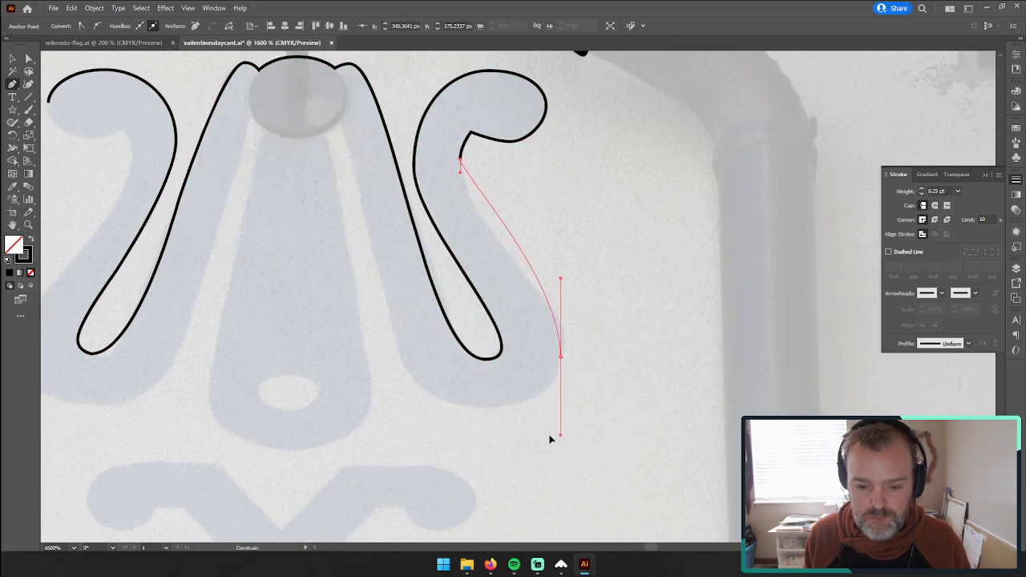
left_click_drag(459, 171, 451, 219)
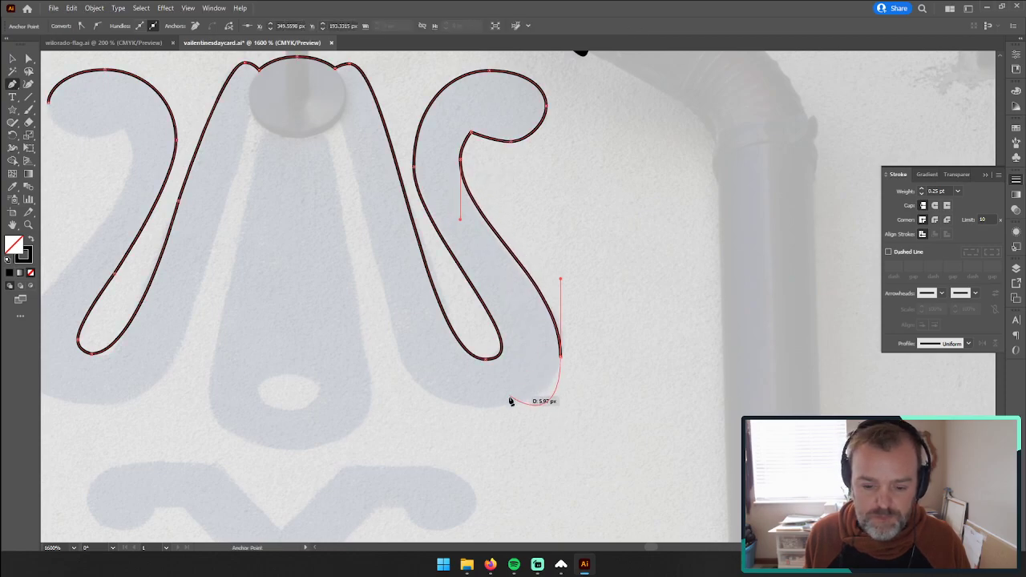
left_click_drag(562, 357, 488, 408)
left_click_drag(563, 427, 560, 406)
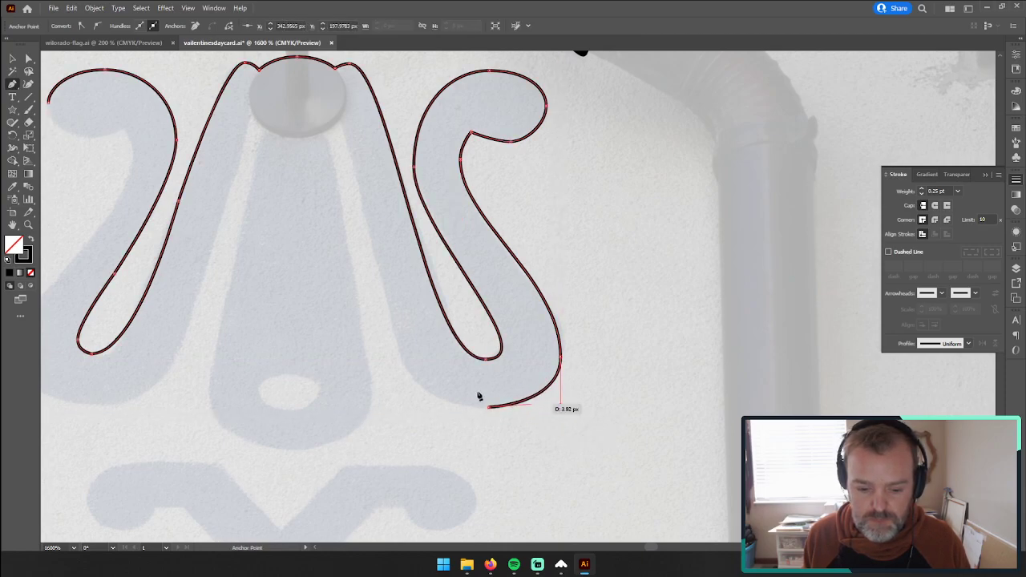
left_click_drag(492, 409, 439, 411)
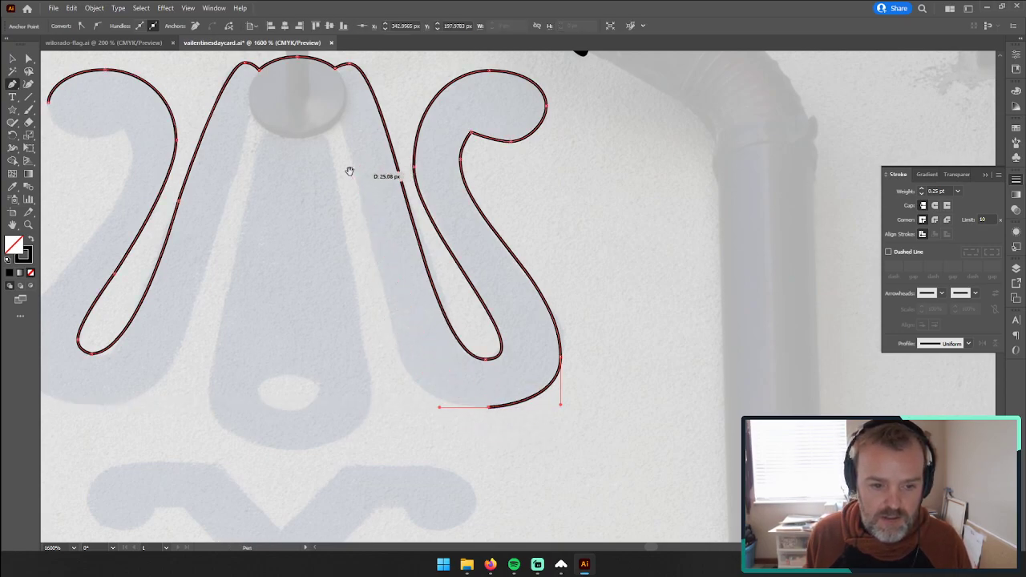
Step: Continue the outline from the right scroll's lowest point up its inner edge to the disc and along the disc's lower rim
left_click_drag(350, 169, 476, 197)
left_click_drag(465, 143, 457, 111)
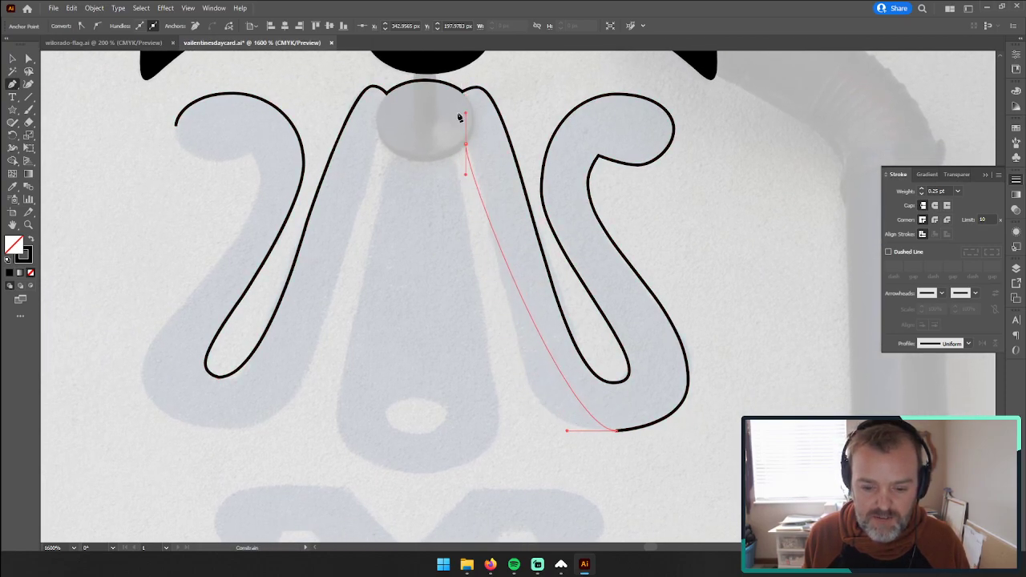
mouse_move(567, 431)
left_mouse_down()
mouse_move(503, 432)
mouse_move(546, 432)
left_mouse_up()
key("ctrl+z")
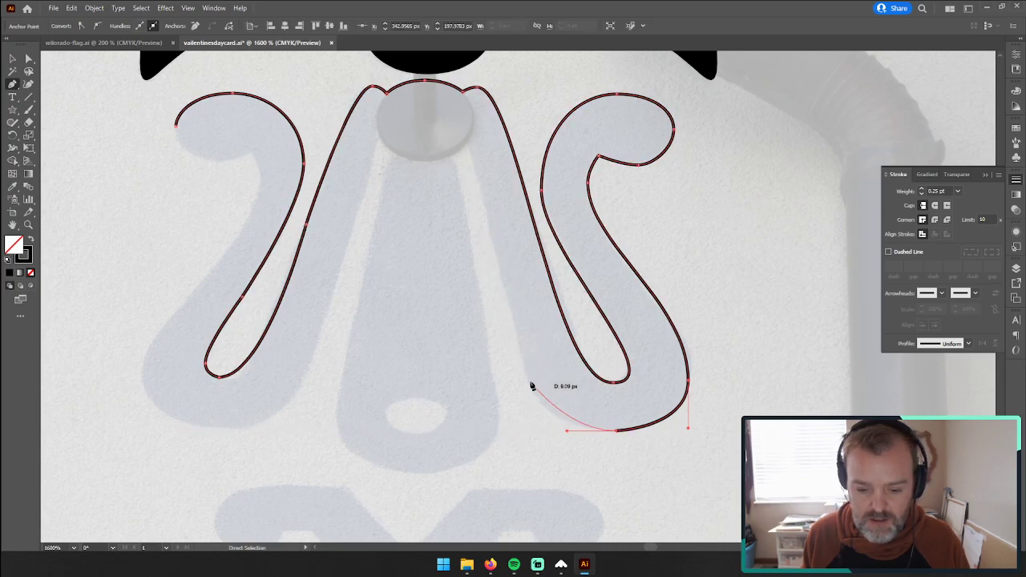
left_click_drag(523, 369, 520, 328)
key("ctrl+z")
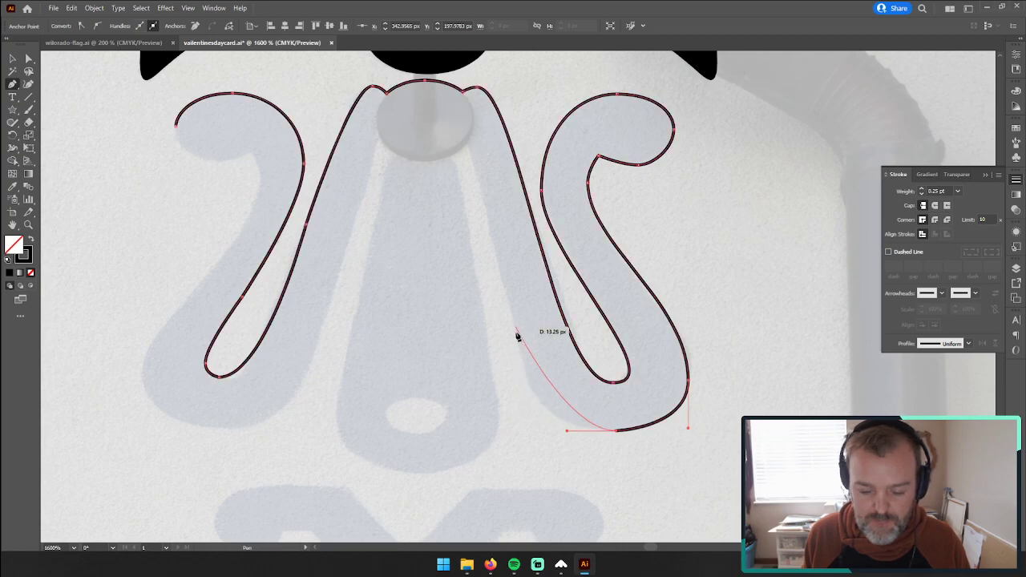
left_click_drag(521, 370, 502, 296)
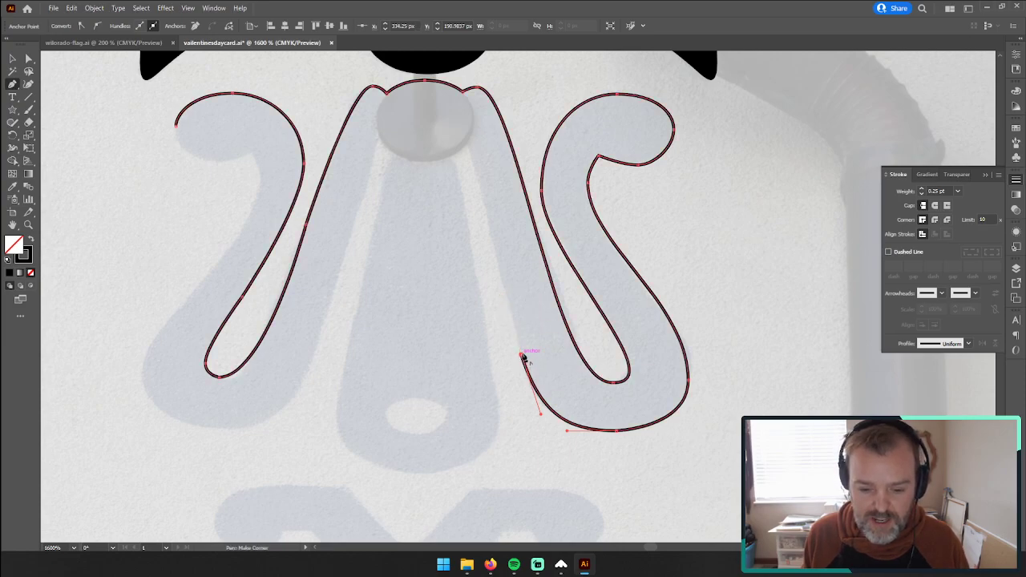
left_click_drag(465, 145, 463, 178)
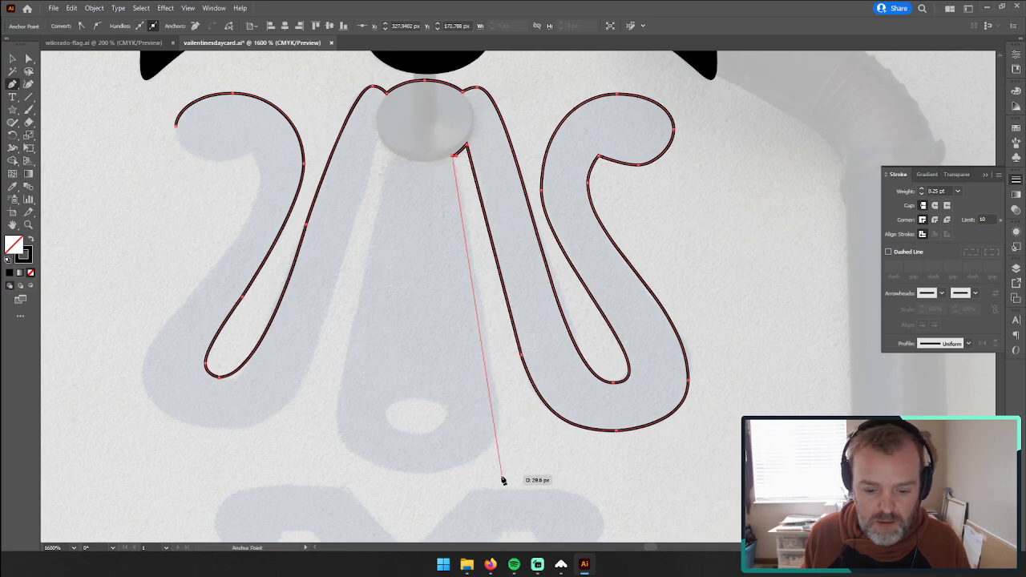
Step: Trace the central tapered pendant down its right side, around the rounded bottom and back up to the disc's left edge
left_click_drag(500, 420, 495, 461)
left_click_drag(417, 475, 392, 476)
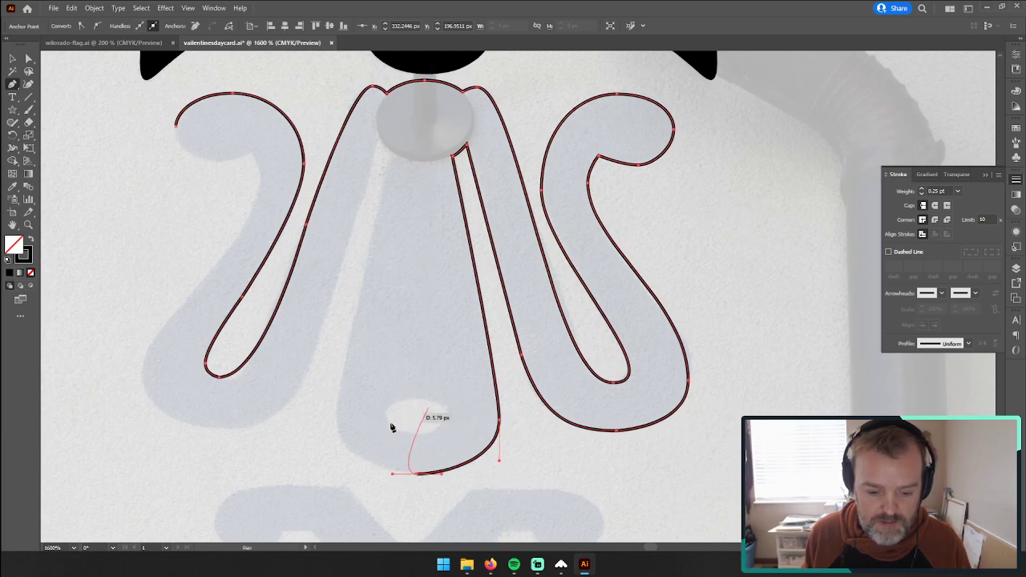
left_click_drag(337, 417, 345, 366)
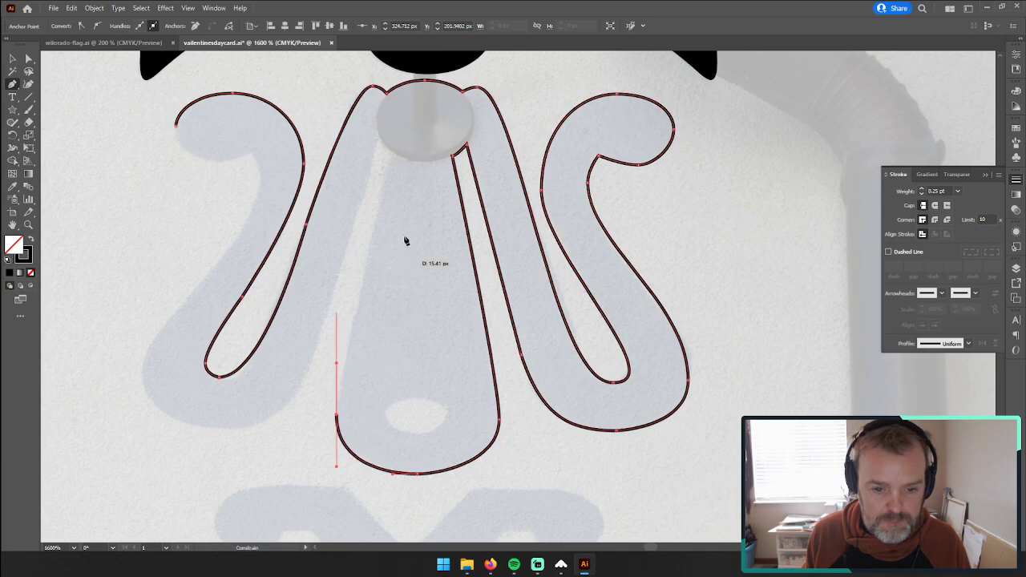
left_click(378, 138)
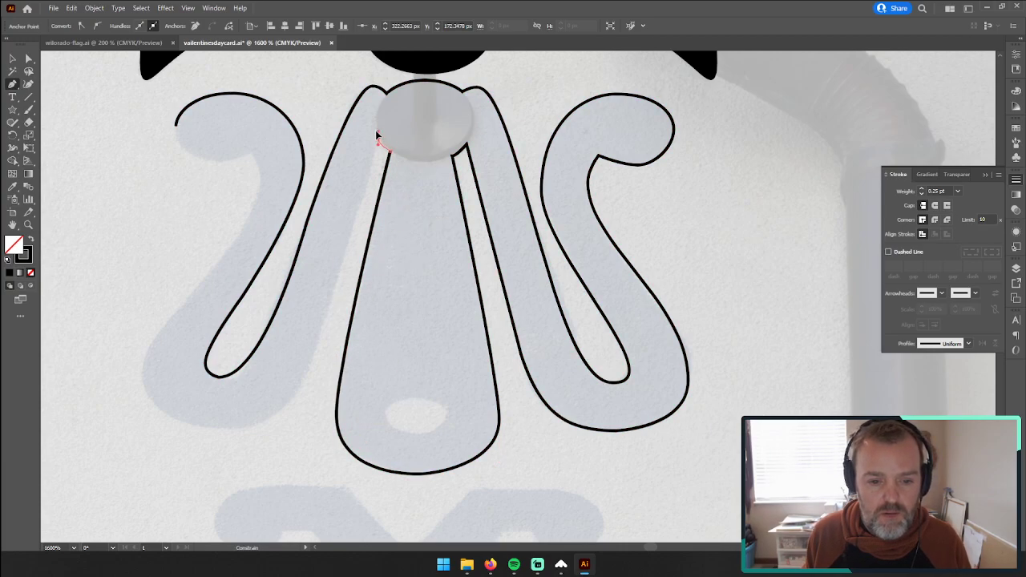
Step: Continue the outline from the disc down the left scroll's inner edge, around its rounded bottom and onto the outer edge
left_click_drag(377, 135, 340, 341)
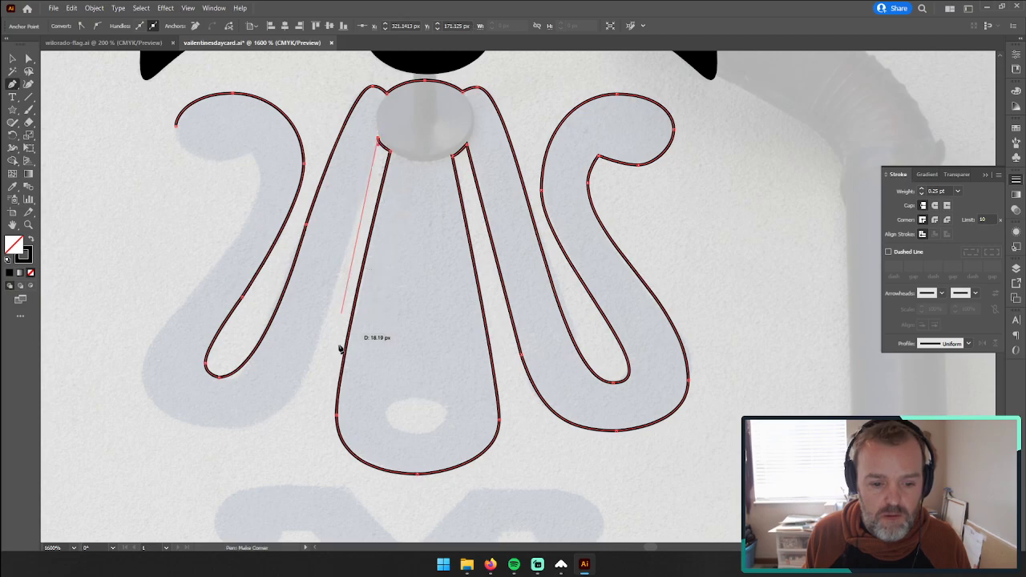
left_click_drag(274, 397, 509, 344)
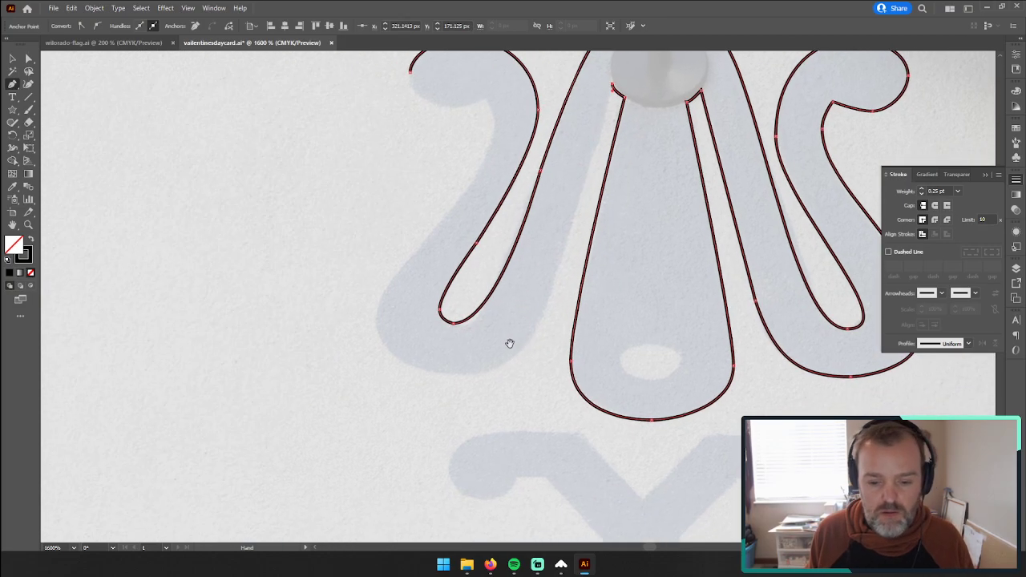
left_click(546, 316)
left_click_drag(431, 371, 355, 348)
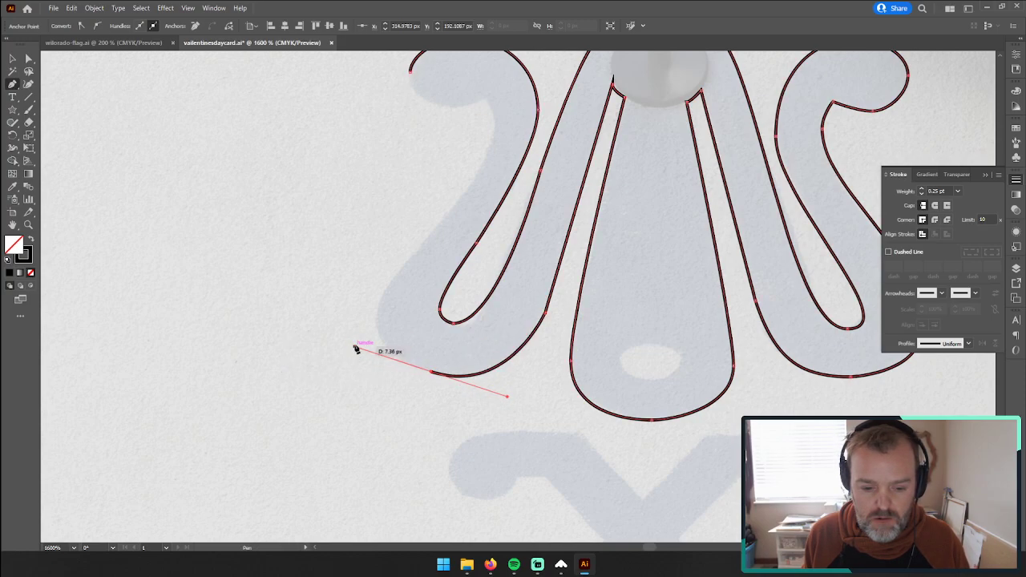
left_click_drag(404, 265, 431, 237)
left_click(405, 267)
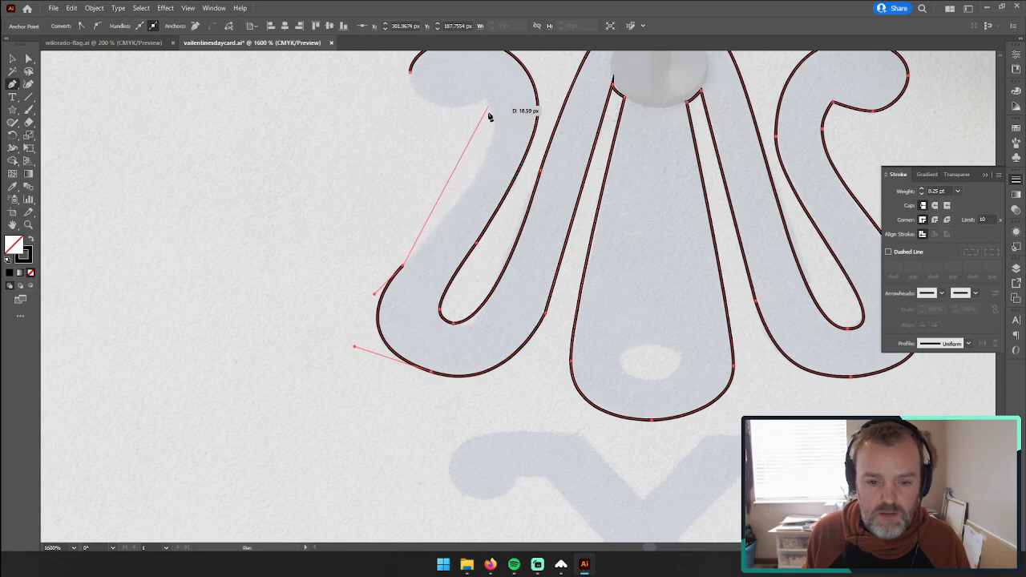
Step: Trace the left scroll's outer edge up to a corner and around the curl's underside, closing the outline and deselecting it
left_click_drag(495, 126, 501, 93)
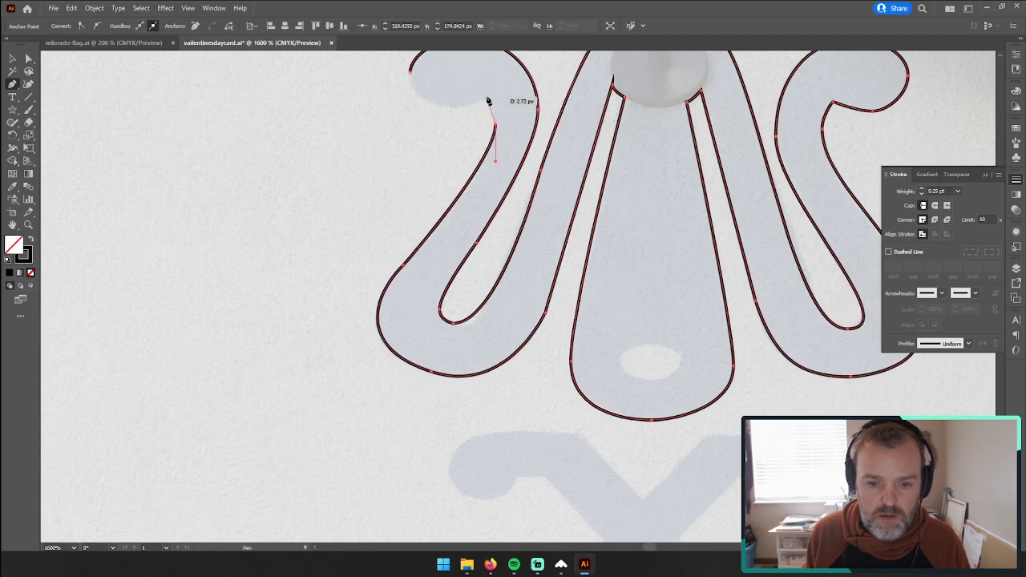
key("ctrl+z")
left_click_drag(496, 87, 496, 116)
left_click(486, 97)
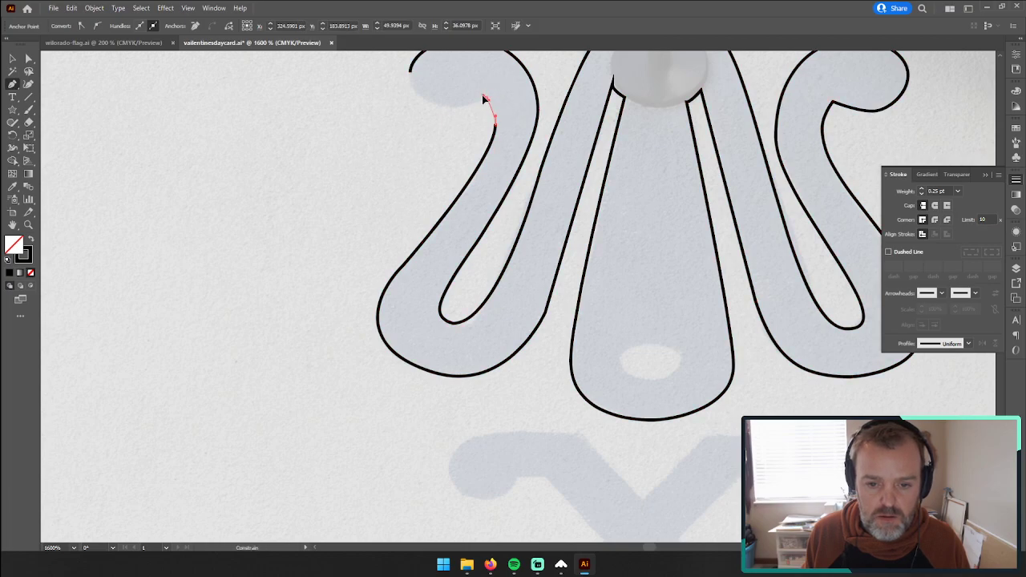
left_click_drag(476, 94, 384, 226)
left_click(486, 98)
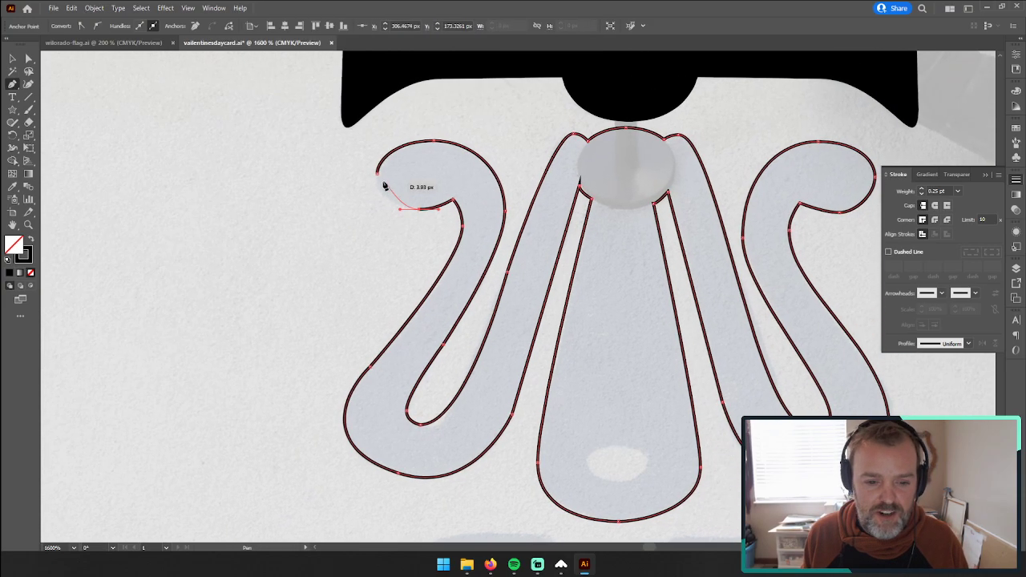
left_click_drag(378, 174, 380, 153)
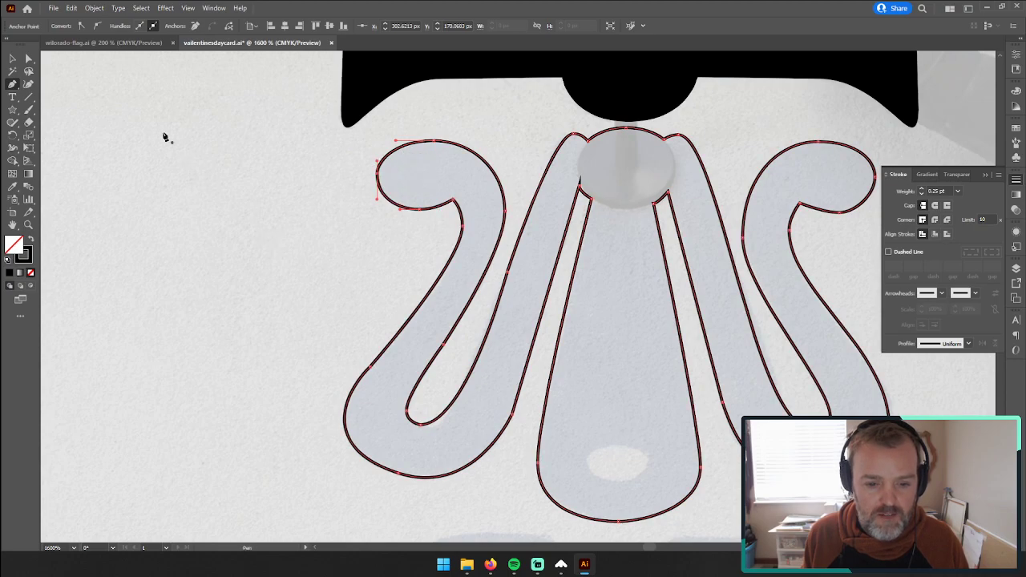
left_click(12, 57)
left_click(93, 147)
Step: Remove the spike where the left scroll's inner edge meets the disc by adjusting that corner anchor's handle
left_click_drag(371, 277, 231, 251)
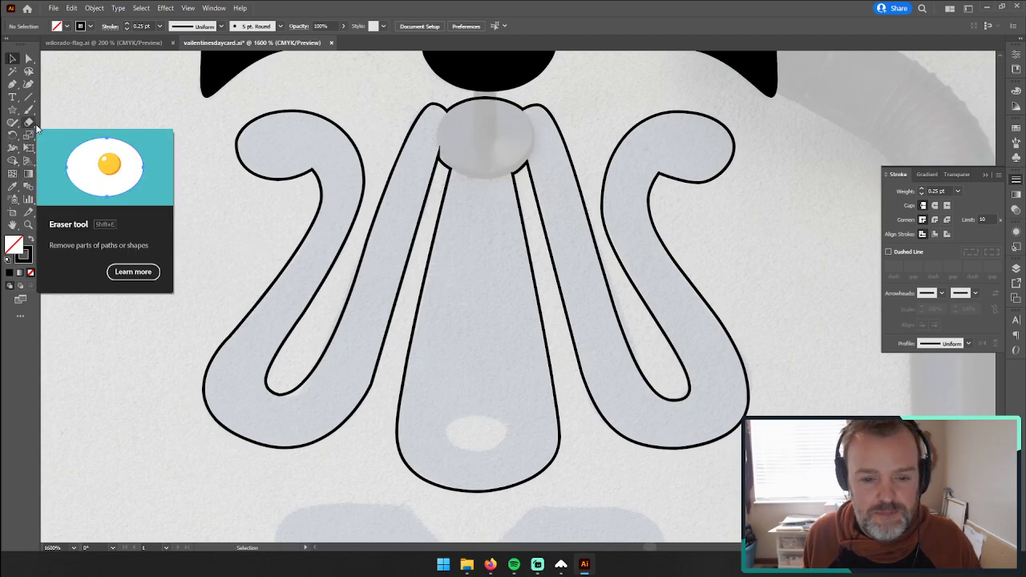
left_click(449, 155)
key("z")
left_click_drag(448, 148, 693, 122)
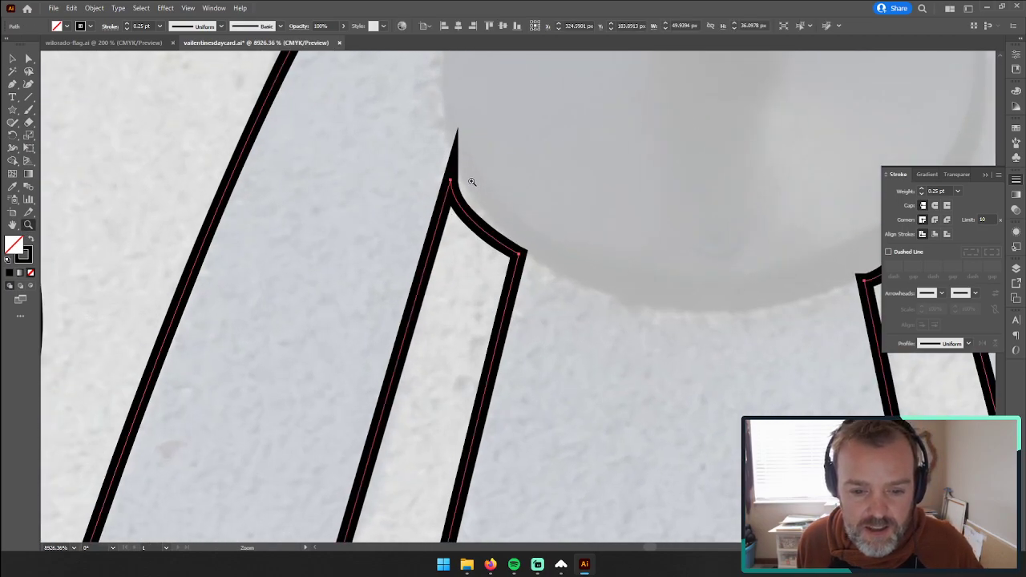
left_click_drag(715, 298, 518, 294)
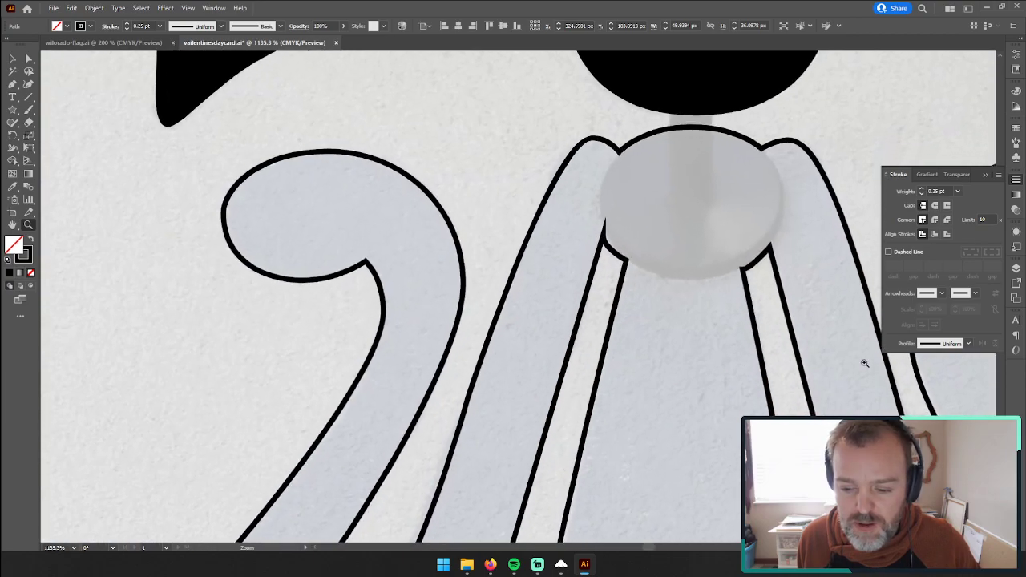
left_click_drag(865, 363, 870, 348)
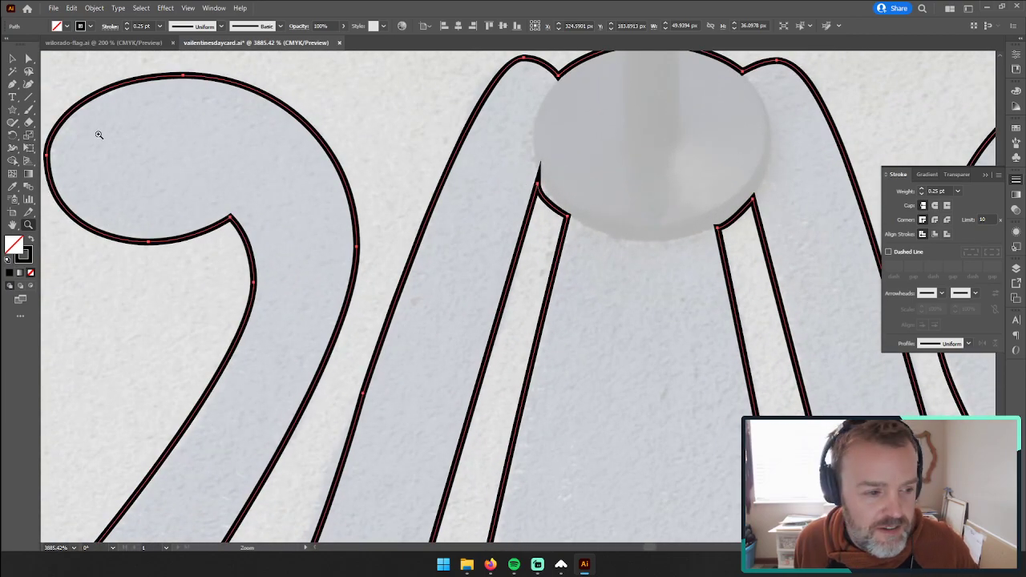
left_click(29, 60)
left_click(538, 190)
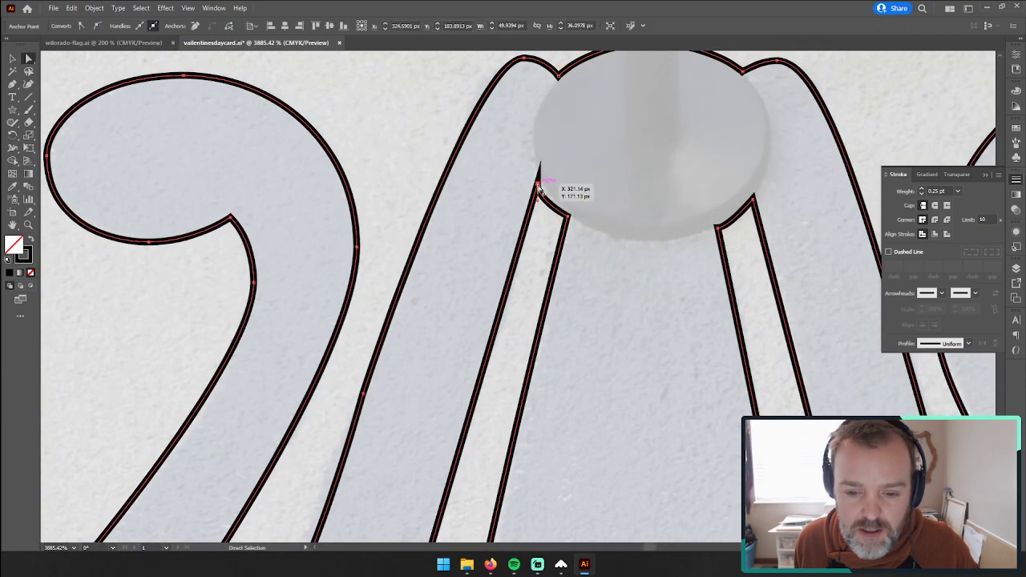
left_click_drag(539, 203, 537, 185)
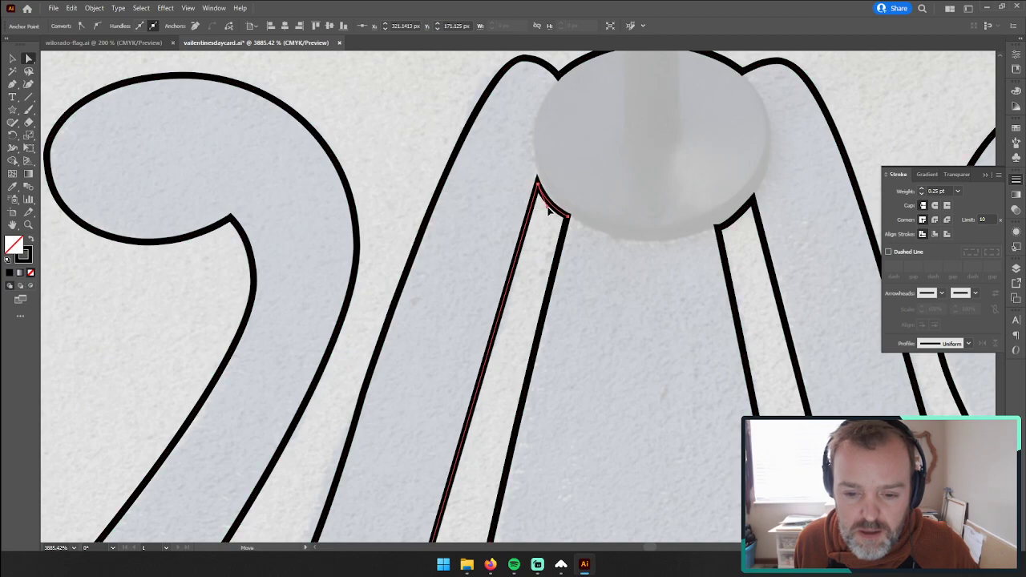
key("ctrl+a")
left_click(13, 60)
left_click(418, 135)
key("z")
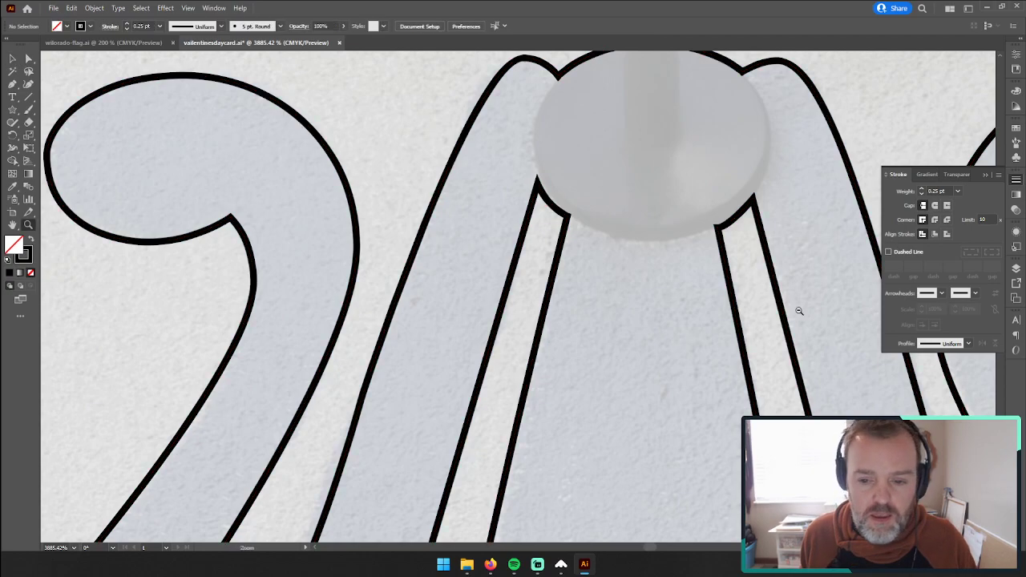
Step: Try to trace the small oval hole near the pendant's bottom with curved anchor points
left_click(800, 311, "alt")
left_click(701, 314, "alt")
left_click_drag(396, 330, 250, 325)
left_click_drag(355, 369, 444, 246)
left_click_drag(427, 331, 624, 246)
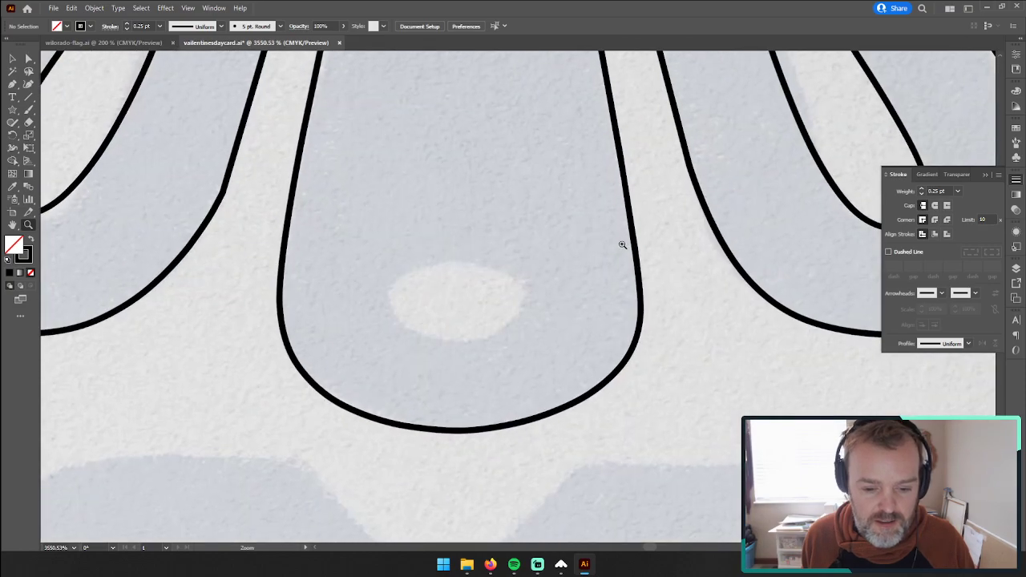
key("p")
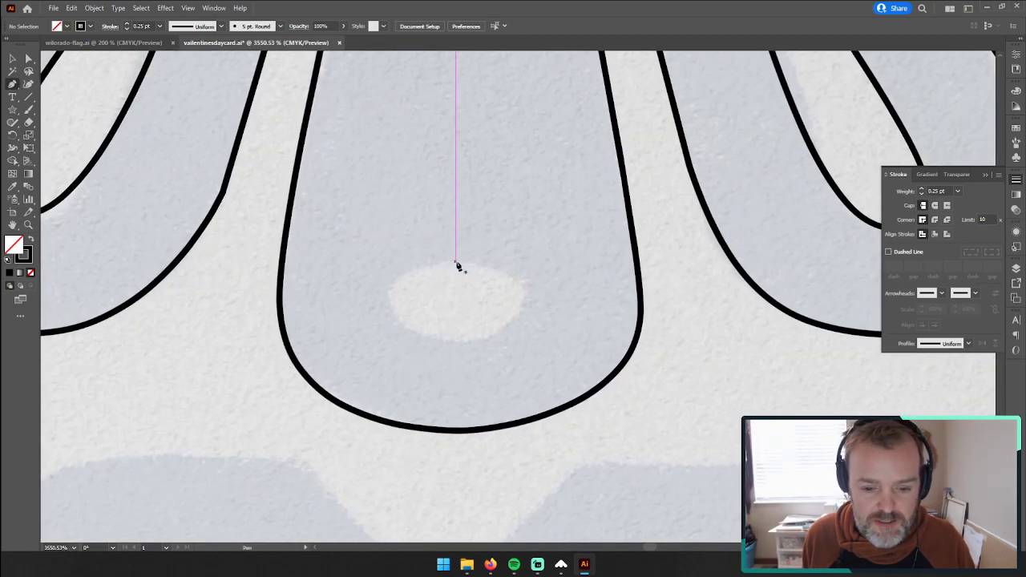
left_click_drag(492, 261, 498, 261)
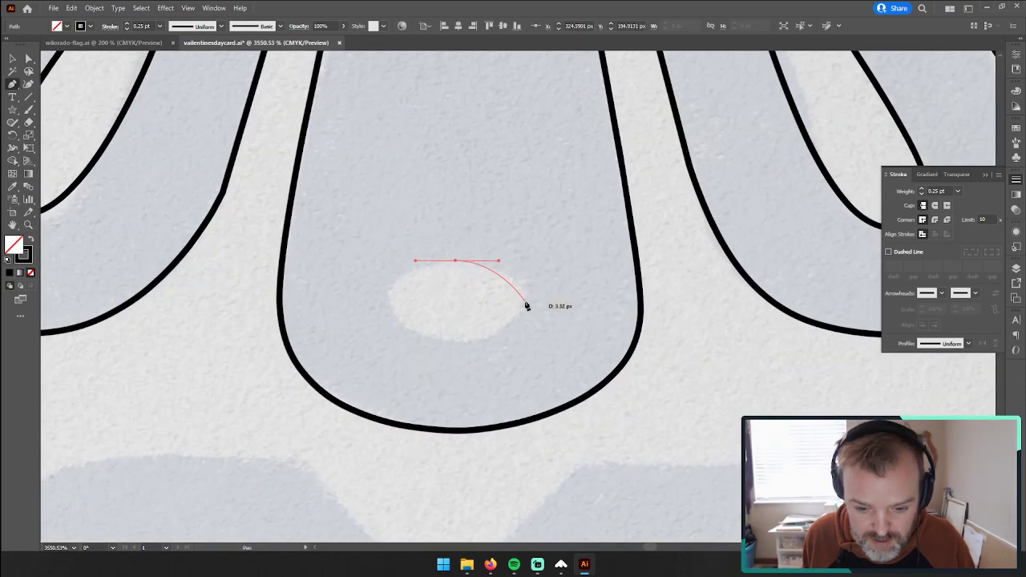
mouse_move(525, 310)
left_mouse_down()
mouse_move(525, 325)
mouse_move(526, 309)
left_mouse_up()
key("ctrl+z")
key("ctrl+z")
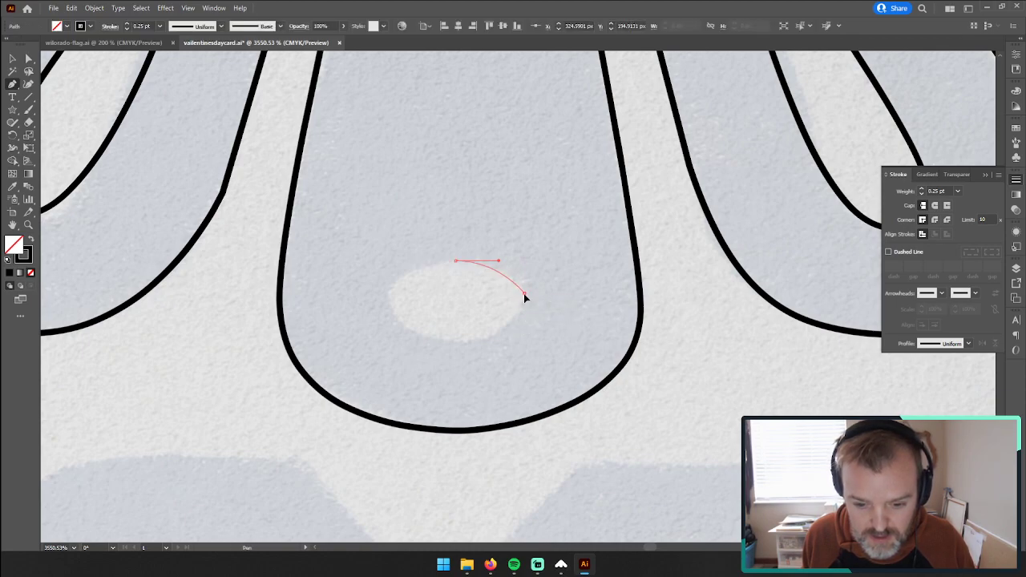
left_click_drag(525, 319, 525, 316)
key("ctrl+z")
key("ctrl+z")
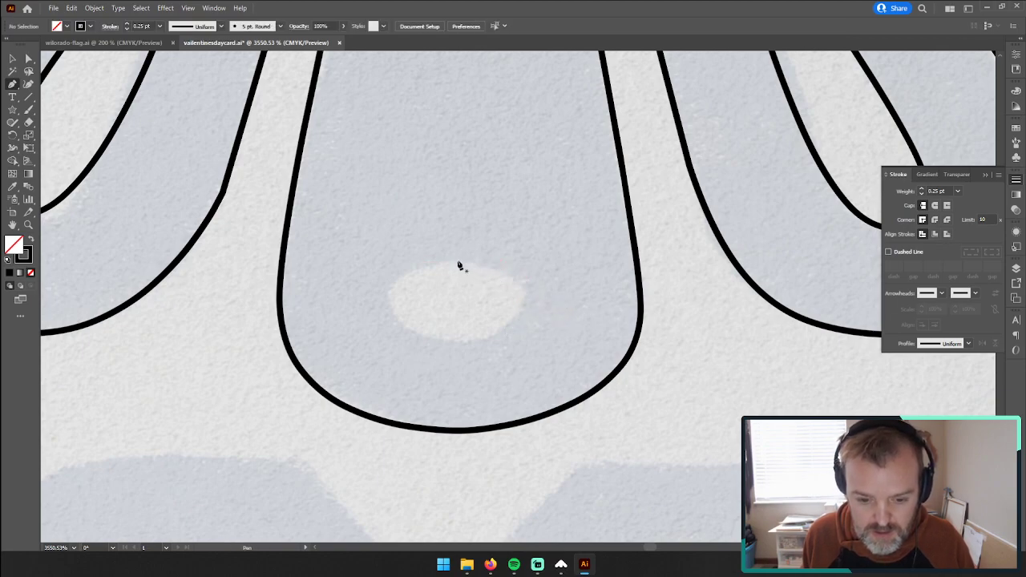
left_click(455, 261)
left_click_drag(474, 264, 468, 268)
key("ctrl+z")
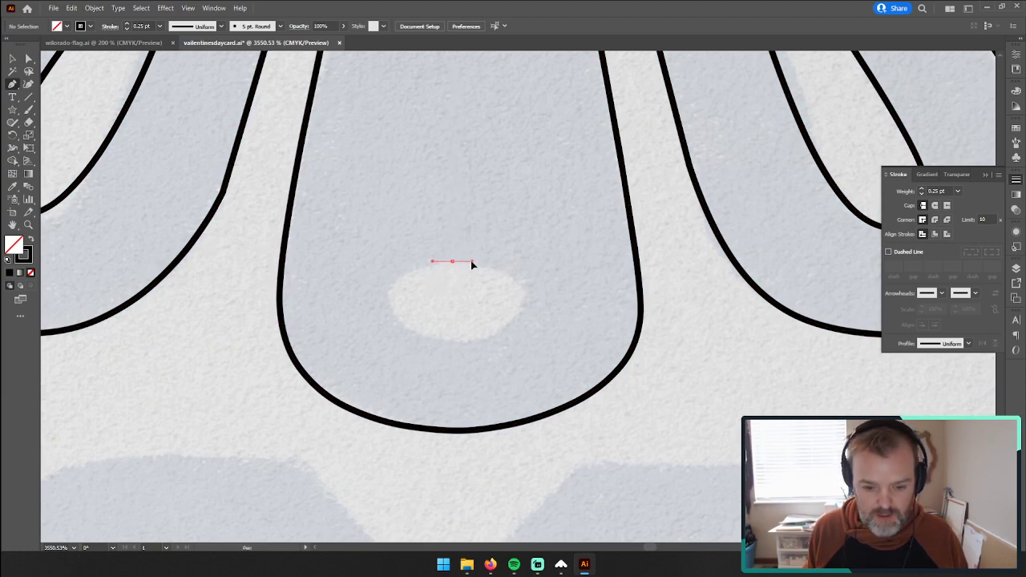
left_click_drag(474, 261, 480, 264)
left_click_drag(526, 294, 527, 314)
left_click_drag(464, 341, 467, 346)
key("ctrl+z")
key("ctrl+z")
key("ctrl+z")
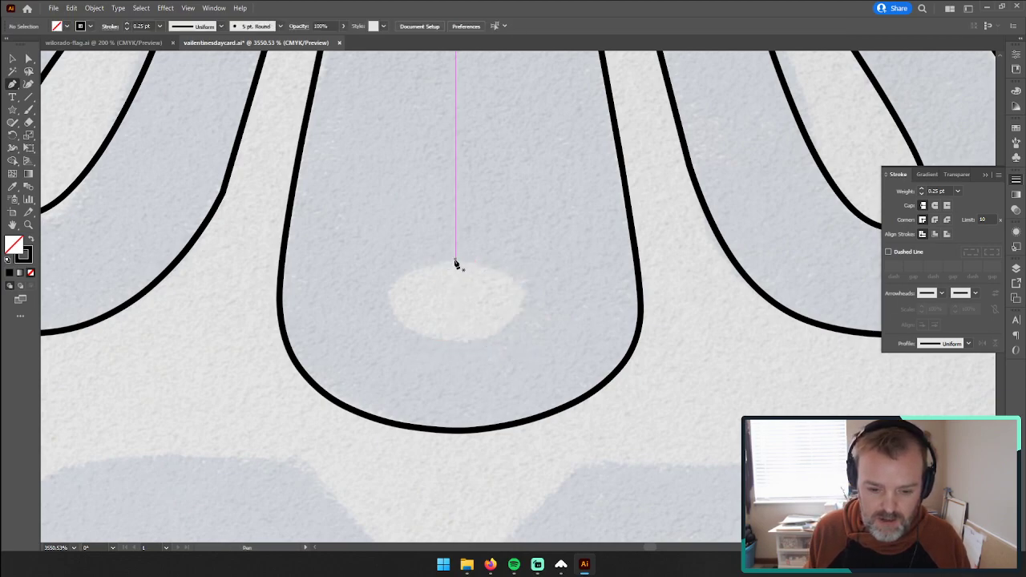
Step: Trace the oval hole near the pendant's bottom as a closed path with four smooth anchor points
left_click_drag(491, 264, 485, 264)
left_click_drag(526, 301, 523, 326)
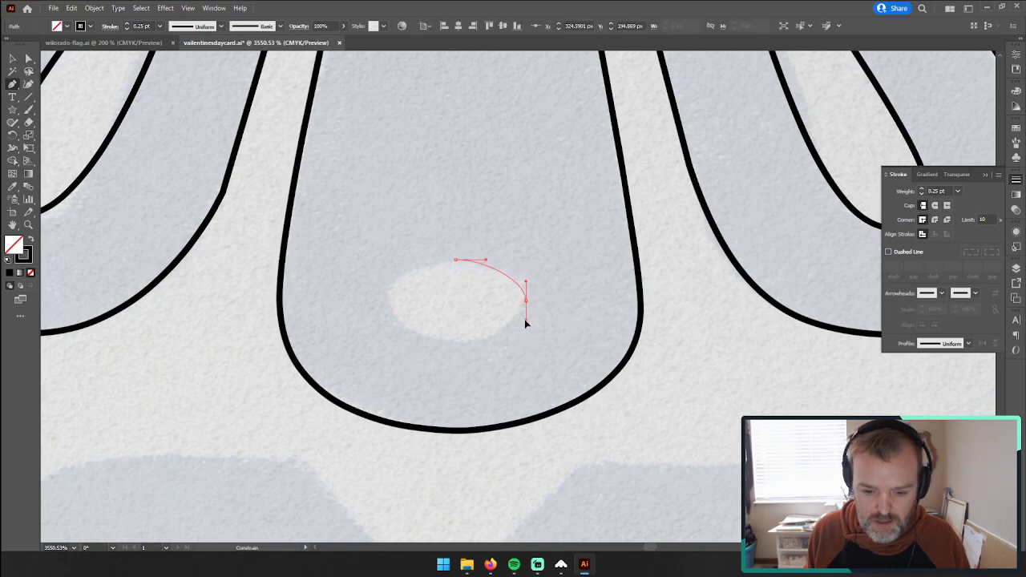
left_click_drag(455, 342, 412, 340)
left_click_drag(391, 300, 392, 280)
left_click_drag(455, 259, 481, 262)
left_click(12, 59)
left_click(420, 305)
Step: Select the ornament outline together with the oval and swap fill and stroke, giving both a black fill and no stroke
left_click(474, 264)
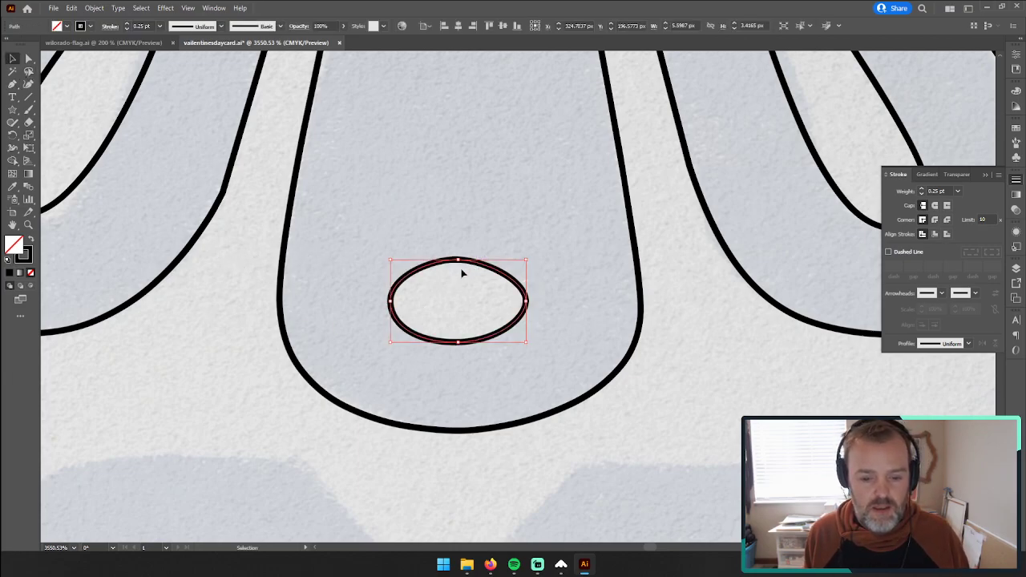
key("z")
left_click(499, 290, "alt")
left_click(499, 290, "alt")
left_click(502, 289, "alt")
left_click(506, 286, "alt")
left_click_drag(498, 280, 441, 320)
left_click(11, 58)
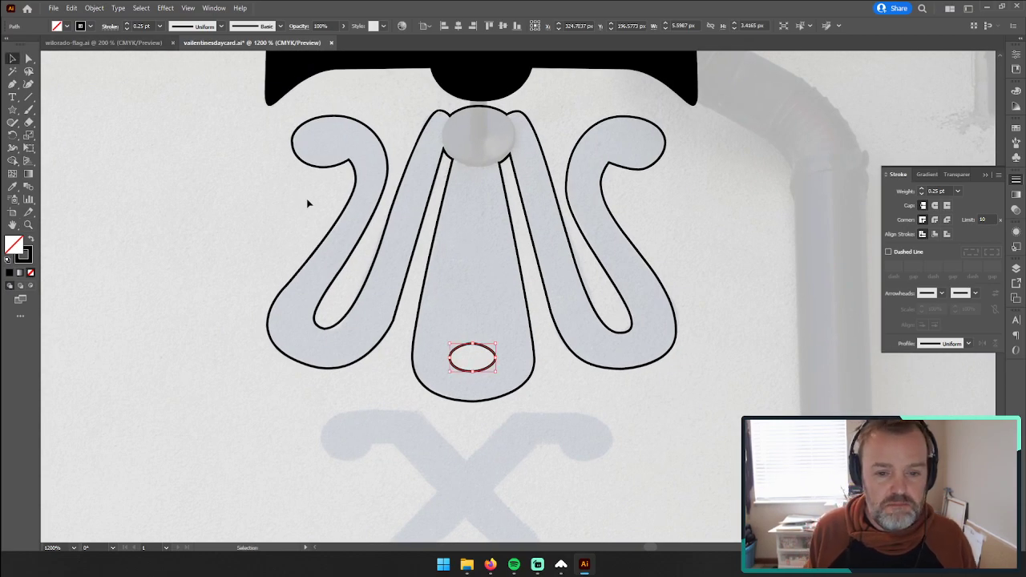
left_click_drag(261, 195, 593, 415)
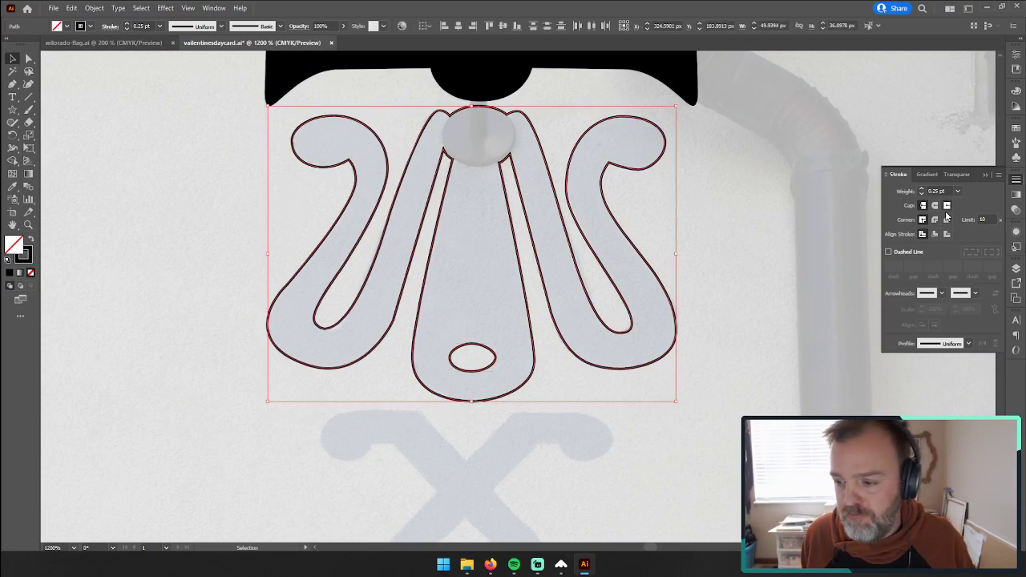
left_click(1017, 269)
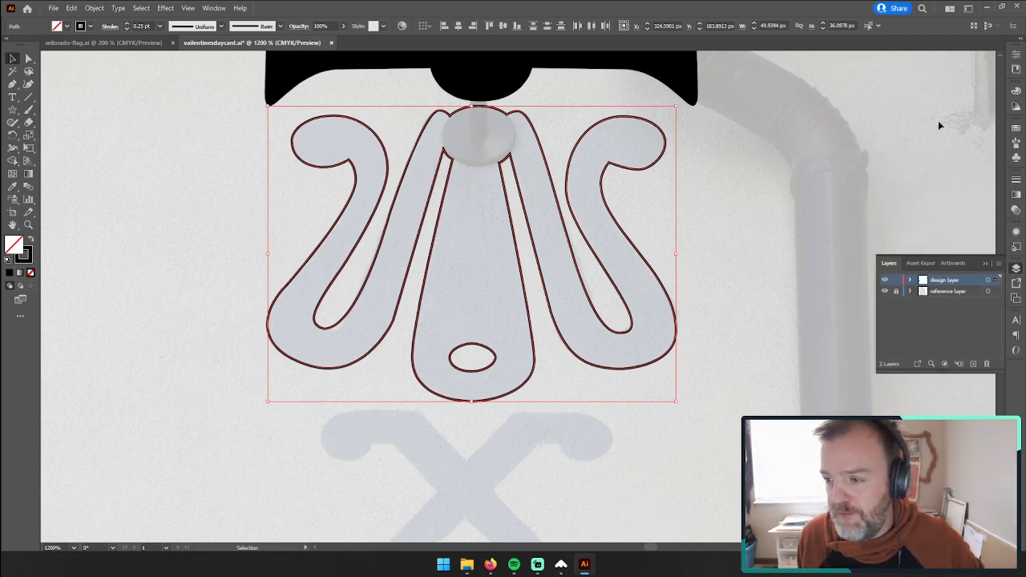
left_click(31, 240)
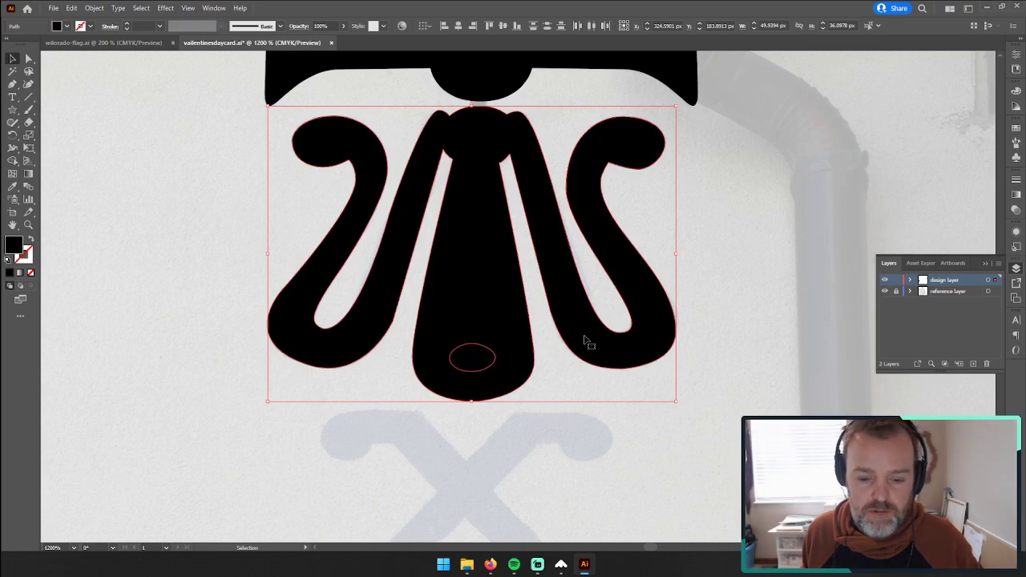
left_click(840, 311)
left_click(582, 359)
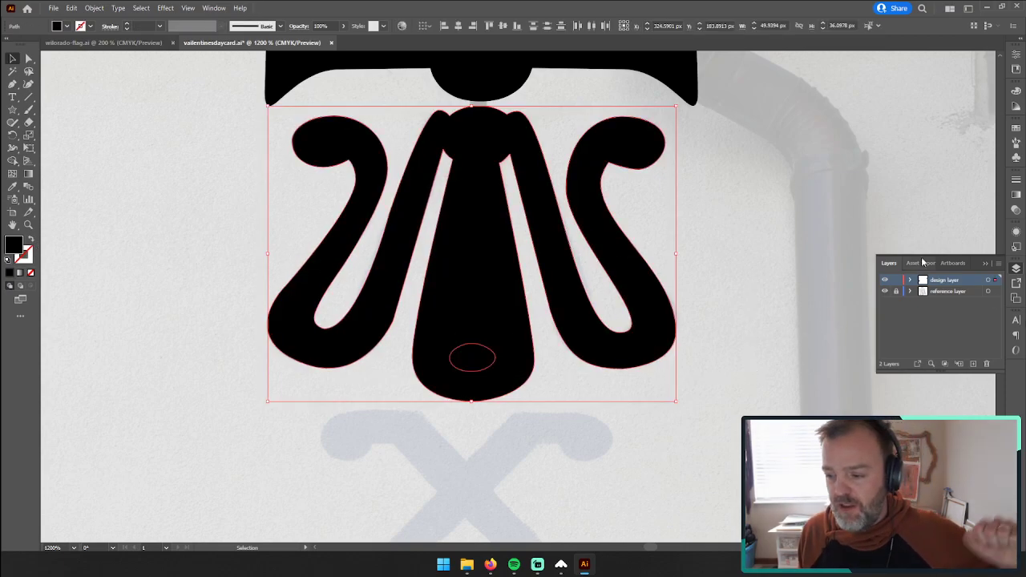
Step: Dock the Pathfinder options at the side, subtract the oval from the ornament with Minus Front and deselect the result
left_click(214, 8)
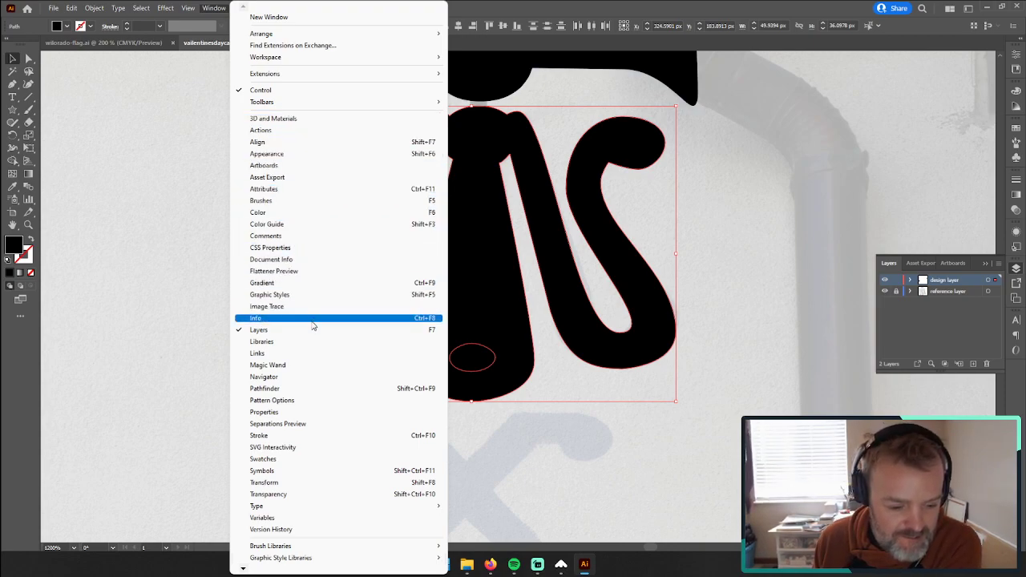
left_click(323, 389)
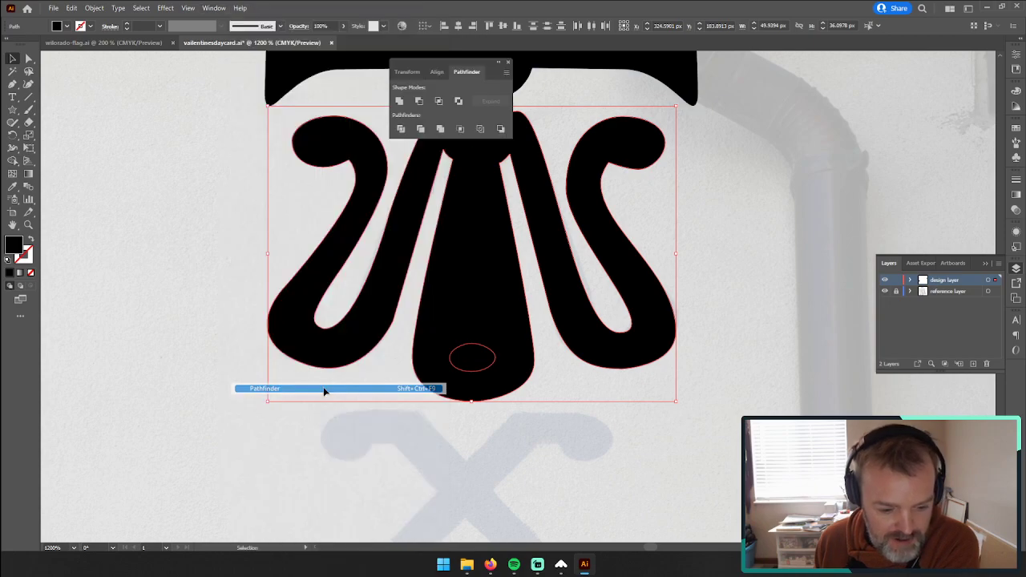
left_click_drag(462, 65, 1011, 399)
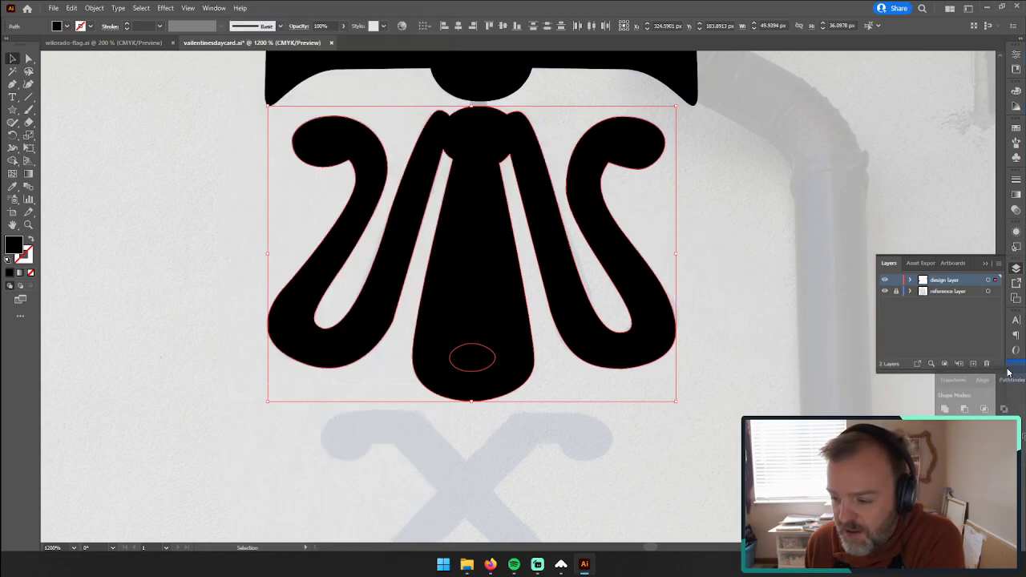
left_click(1015, 401)
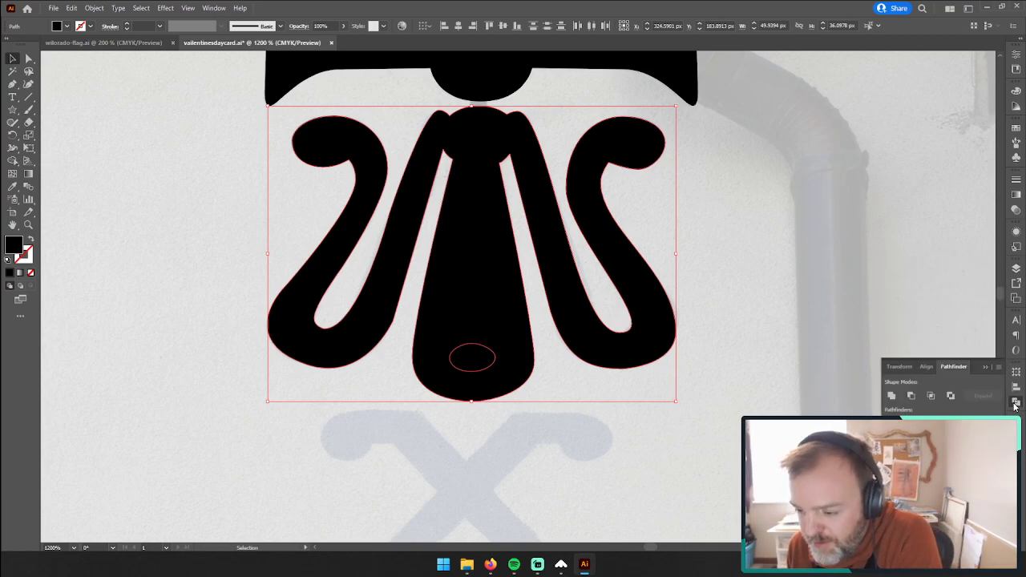
left_click(912, 396)
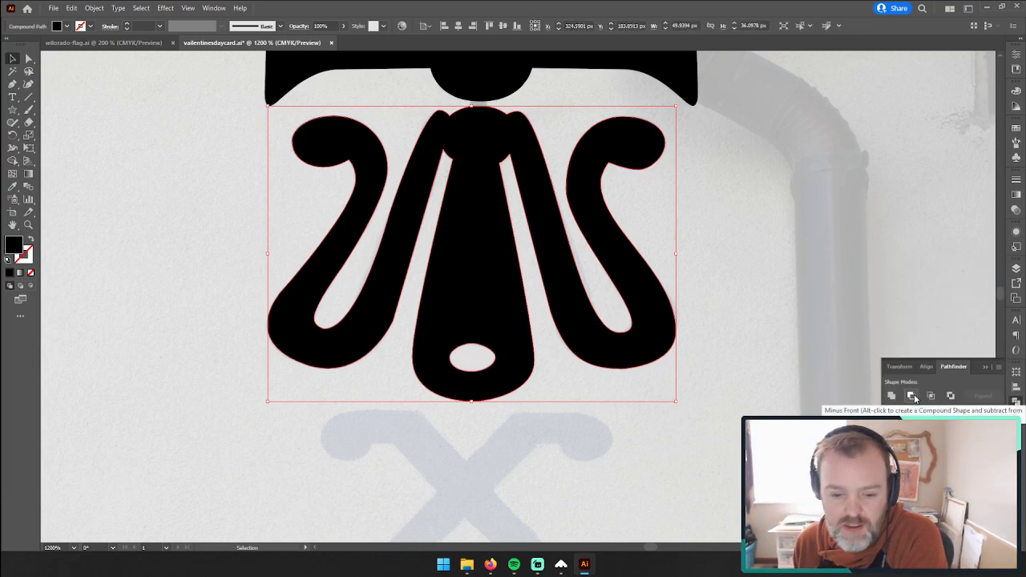
left_click(760, 238)
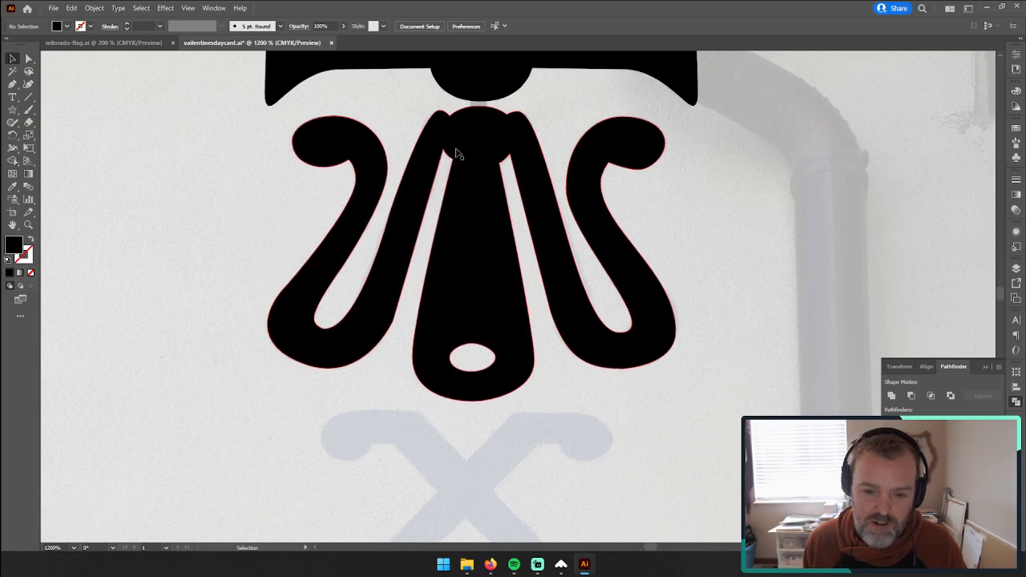
Step: Start tracing the faded X-shaped ornament below the pendant with the Pen tool, along its upper V notch and the right arm's top edge
scroll(425, 320, "down", 5)
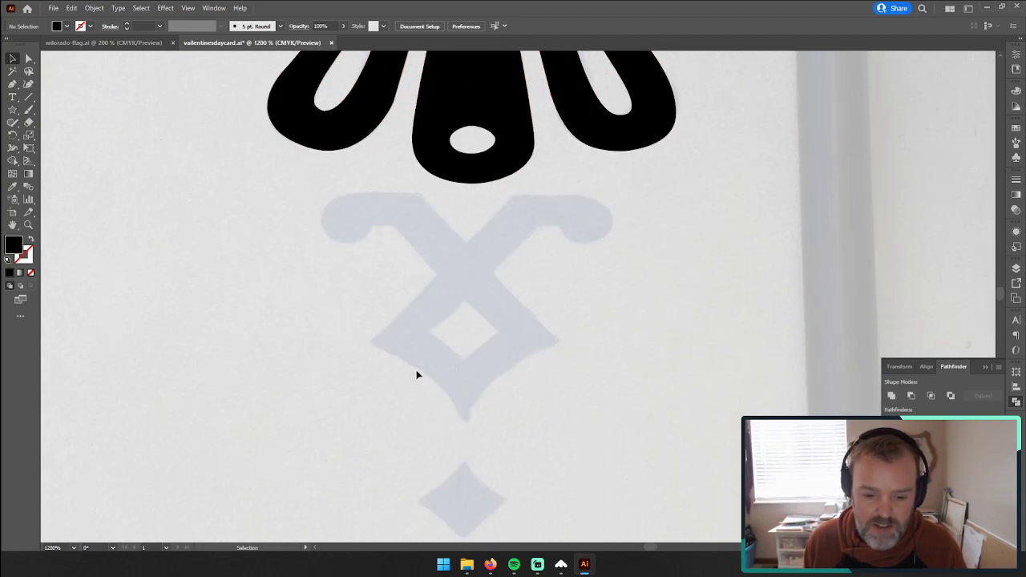
left_click(28, 224)
left_click(466, 307)
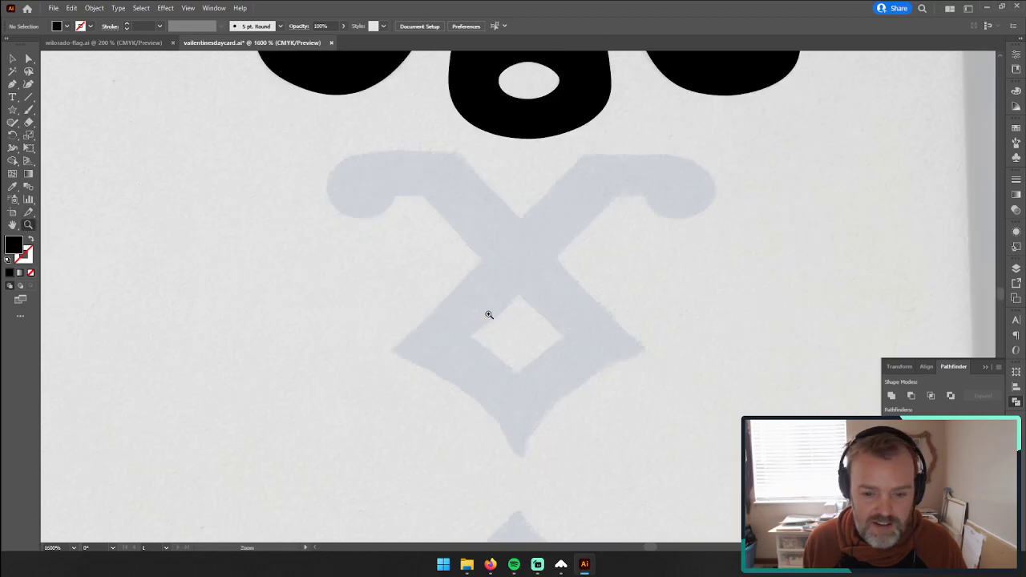
left_click(522, 283)
left_click_drag(509, 274, 504, 257)
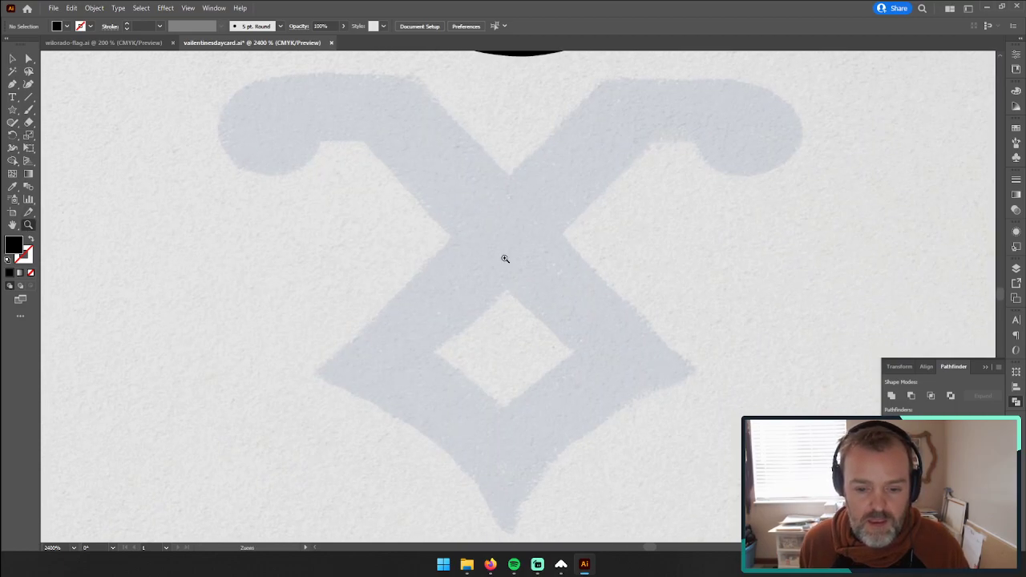
left_click(510, 283, "alt")
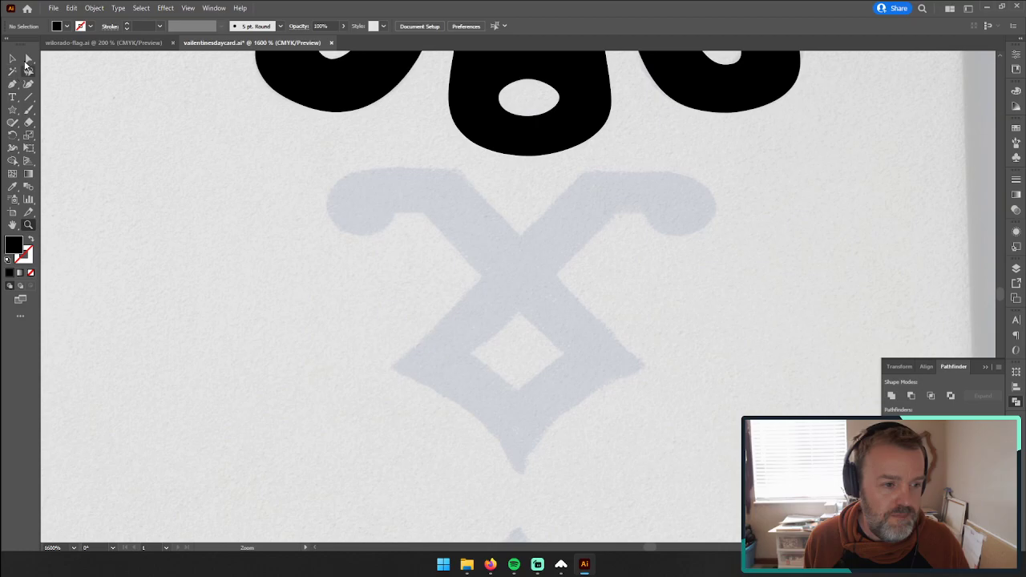
left_click(12, 83)
left_click(456, 171)
left_click(521, 235)
left_click(584, 170)
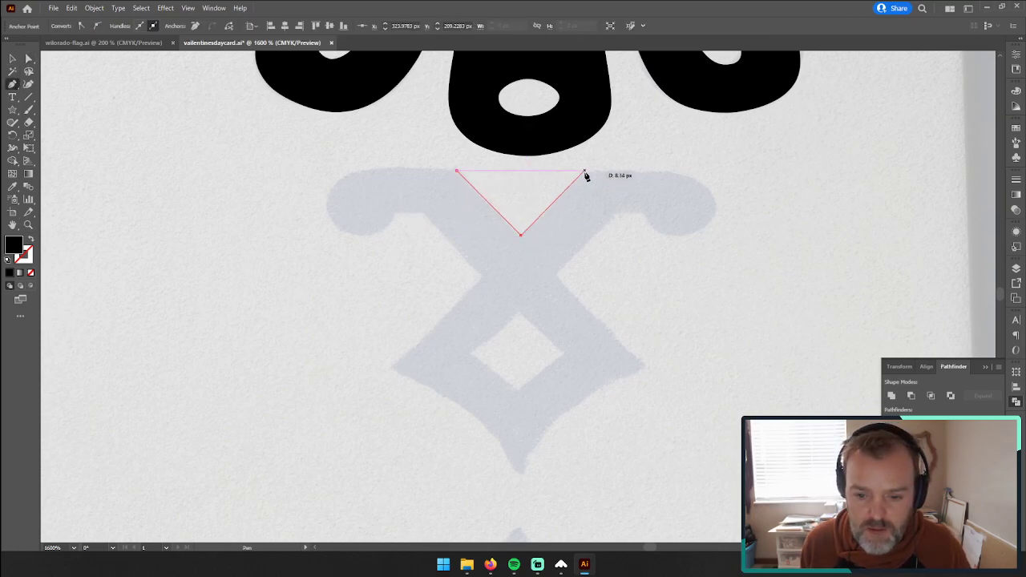
left_click(660, 171)
Step: Curve the path around the outer end of the right curl, and swap fill and stroke for a black outline without fill
left_click_drag(717, 208, 718, 243)
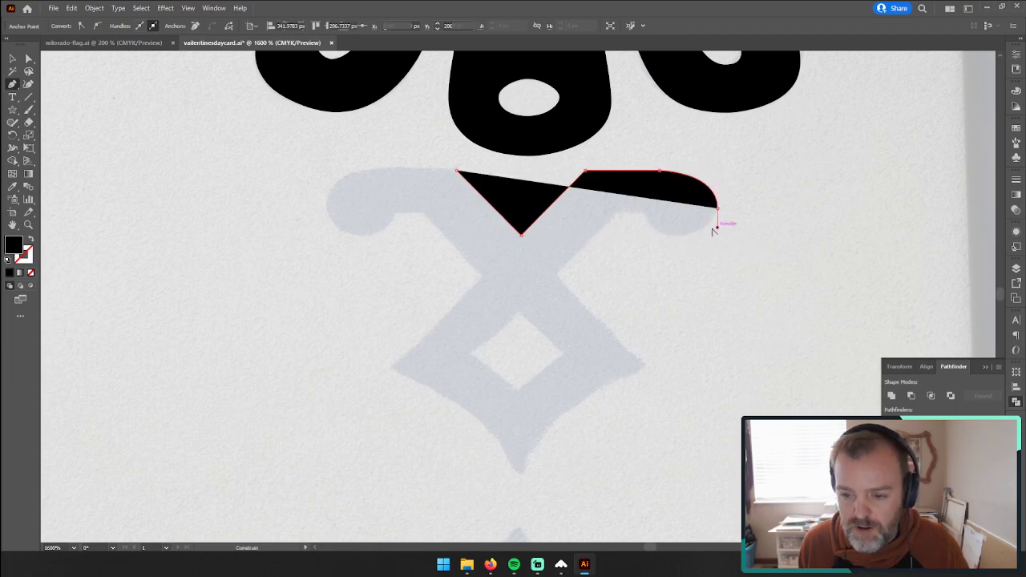
left_click(680, 236)
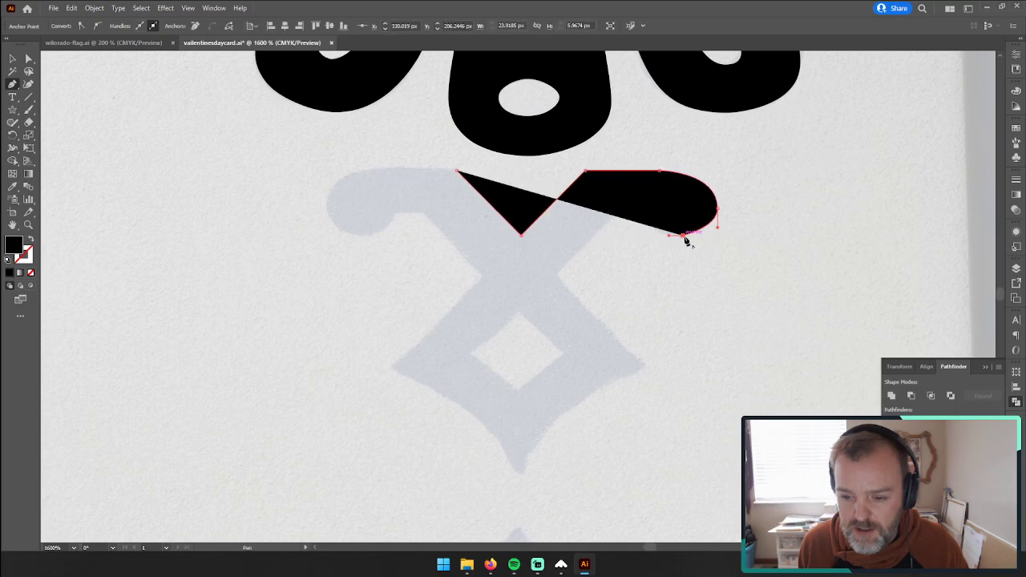
left_click_drag(671, 236, 671, 237)
key("ctrl+z")
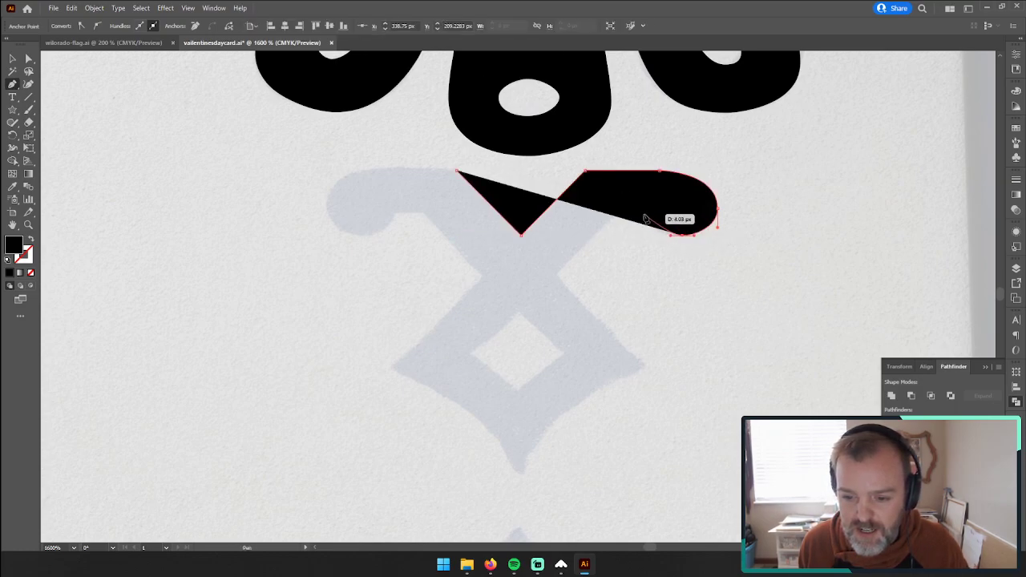
left_click(30, 241)
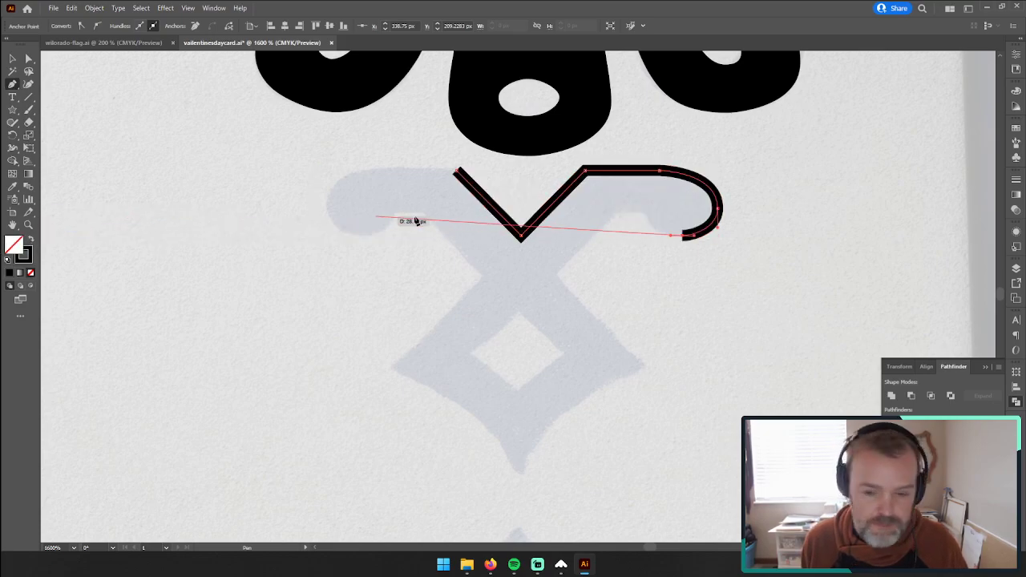
Step: Trace the right curl's inner edge and continue with corner points past the crossing to the diamond's right tip
left_click_drag(643, 218, 643, 204)
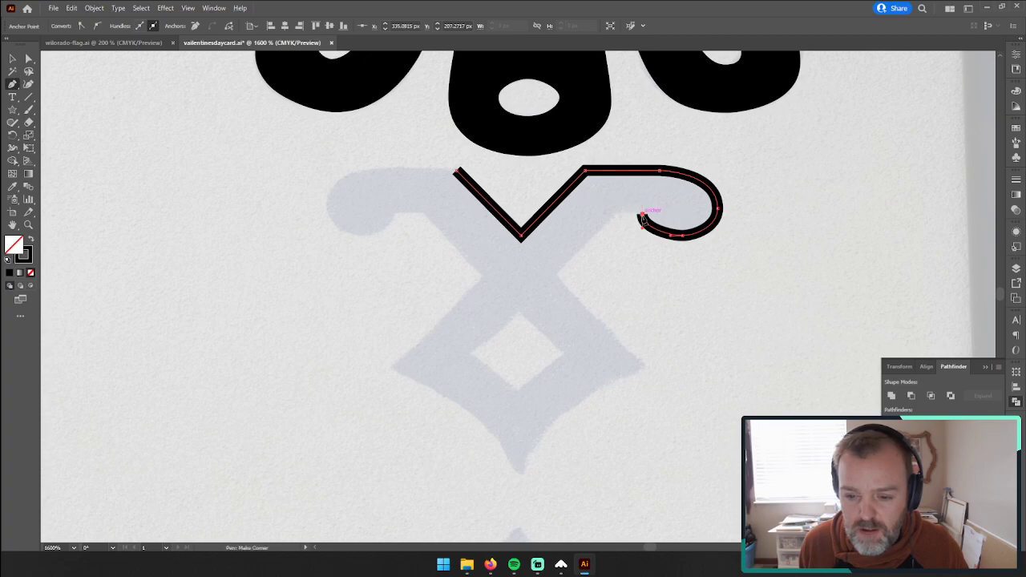
left_click(615, 215)
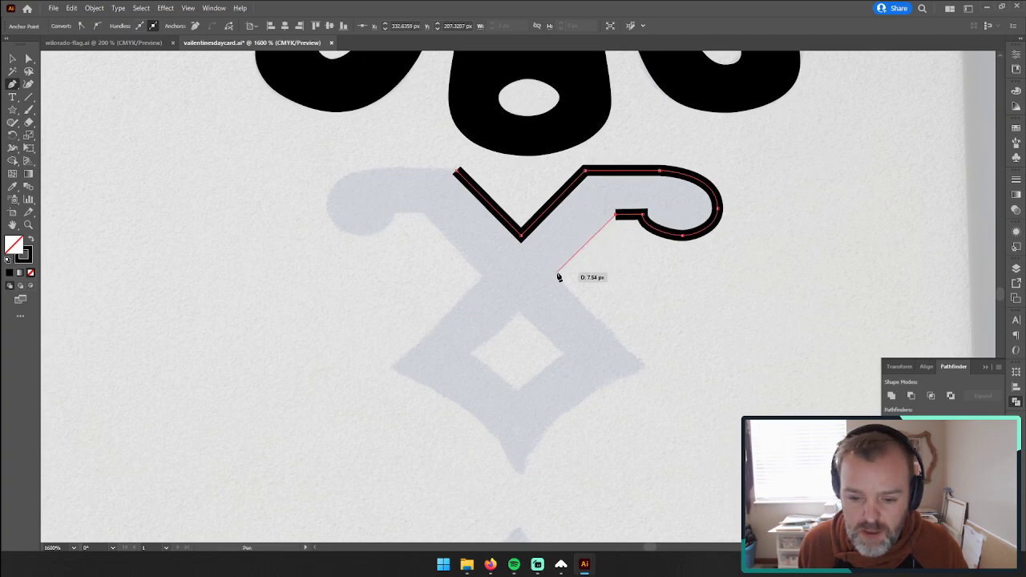
left_click(558, 271)
left_click(643, 366)
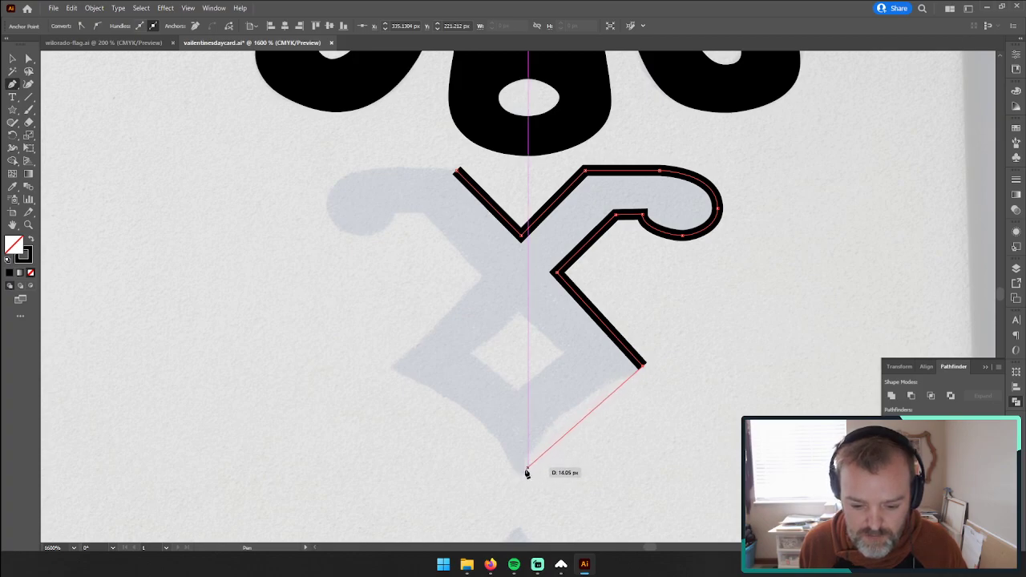
Step: Try to curve the ornament's lower right edge into its bottom tip and continue to the diamond's left tip
left_click_drag(524, 471, 518, 530)
key("ctrl+z")
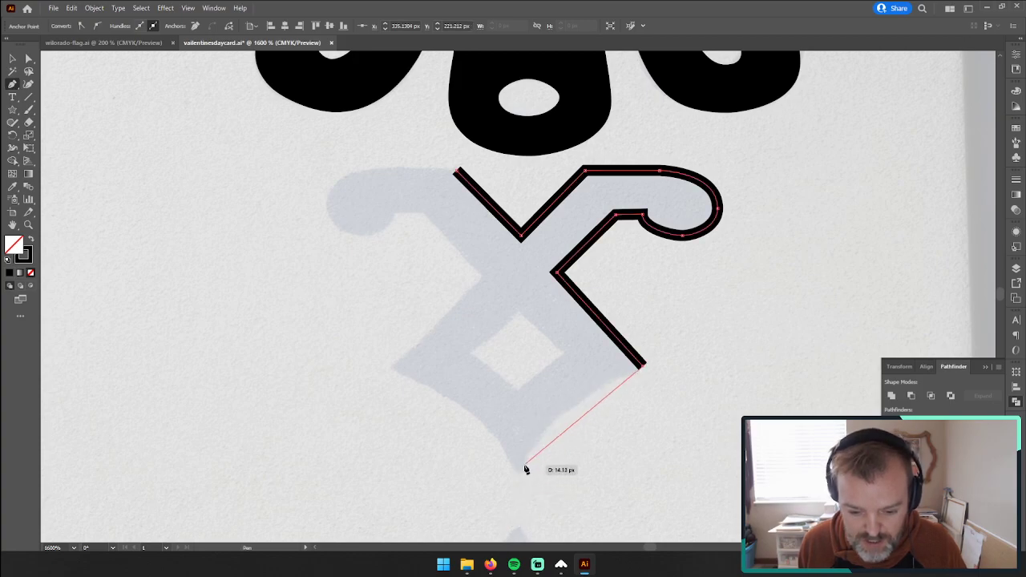
left_click_drag(521, 473, 510, 511)
key("ctrl+z")
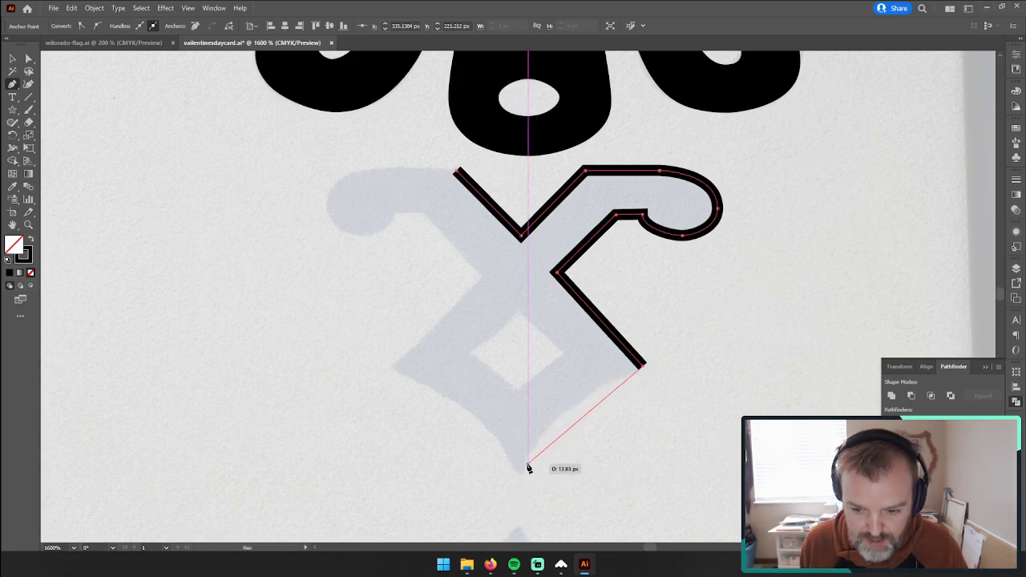
mouse_move(522, 473)
left_mouse_down()
mouse_move(522, 517)
mouse_move(508, 533)
left_mouse_up()
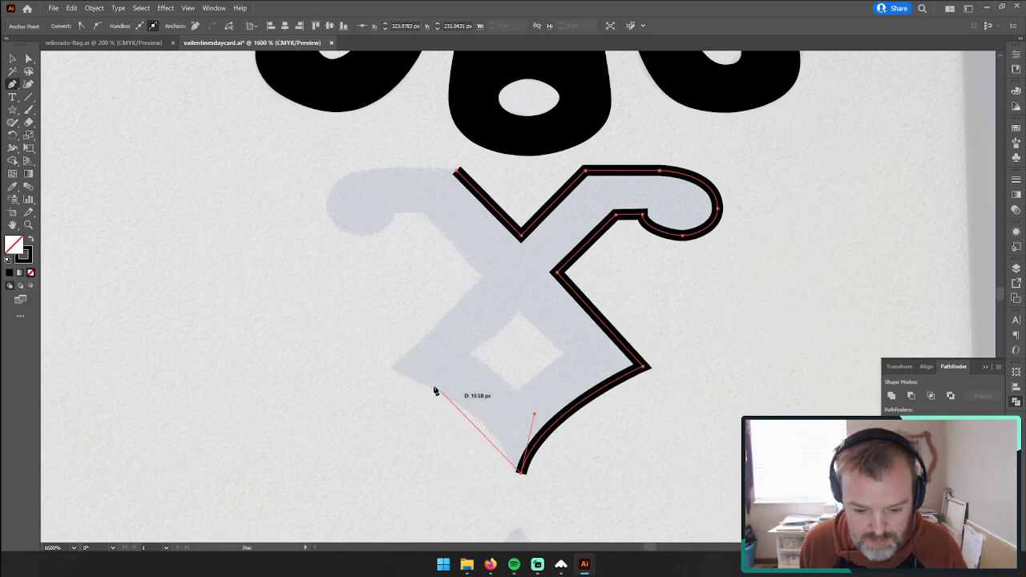
left_click_drag(393, 367, 275, 318)
key("ctrl+z")
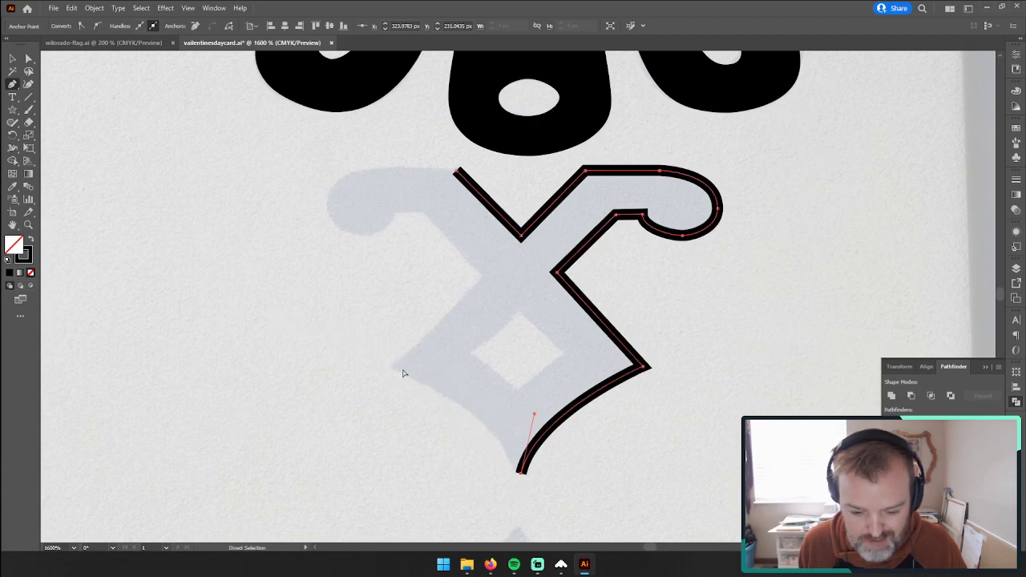
key("ctrl+z")
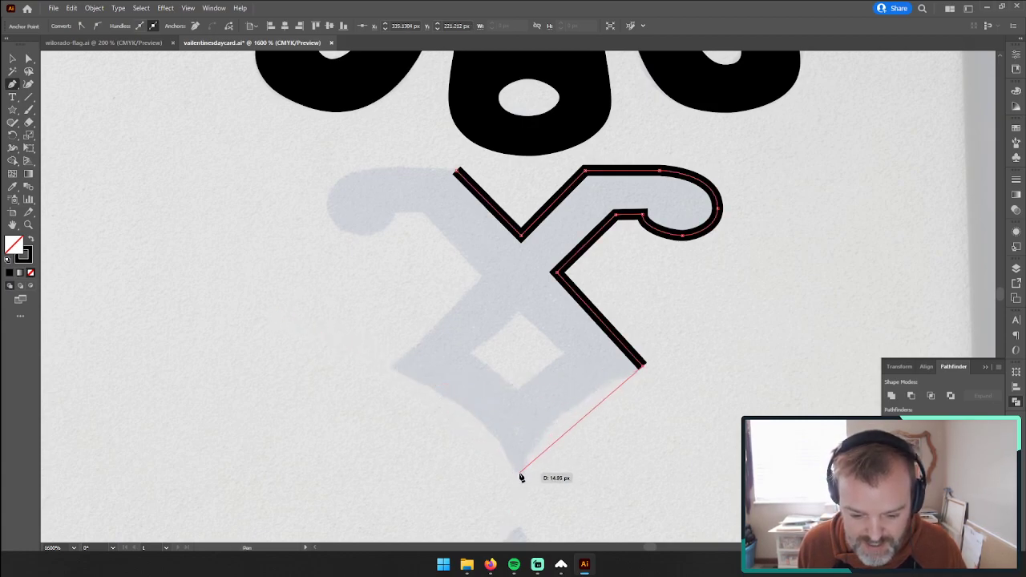
Step: Curve the outline down to the ornament's bottom tip and, with the handle folded back upward, on to the diamond's left tip
left_click_drag(520, 473, 519, 522)
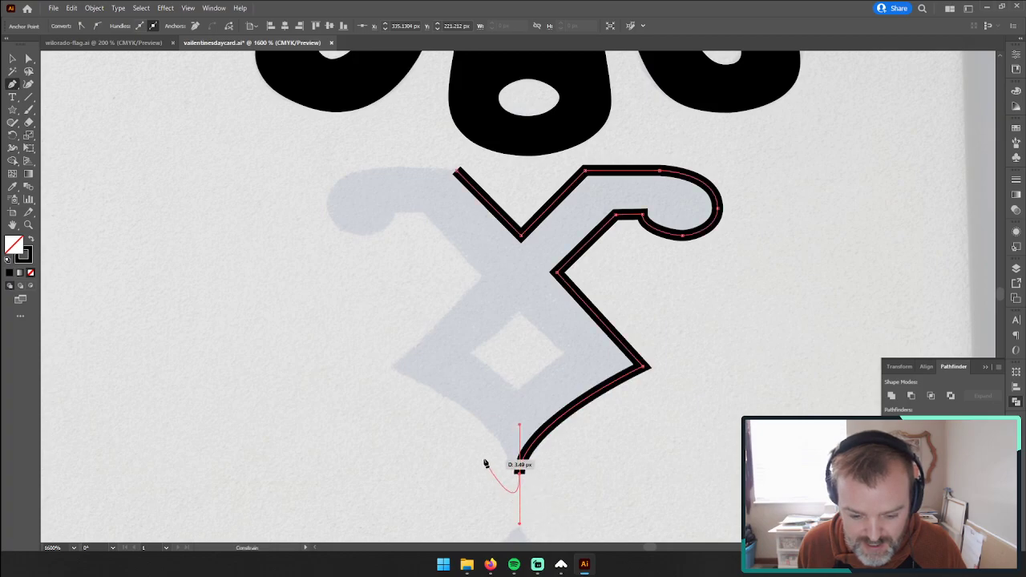
left_click(520, 474)
left_click_drag(521, 464, 518, 427)
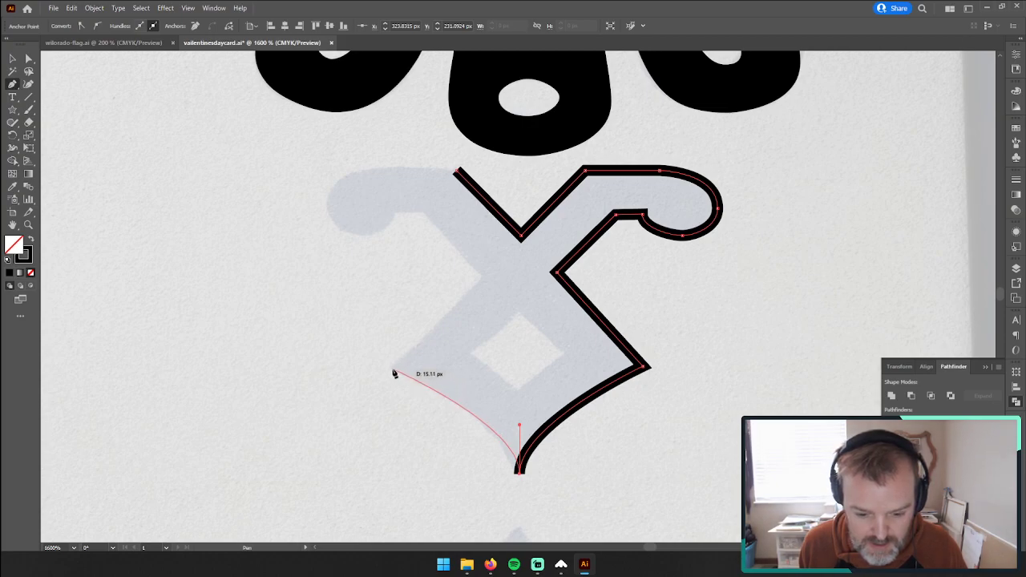
left_click(394, 370)
Step: Continue the outline past the left side of the crossing and around the underside of the left curl to its outer edge
left_click(481, 276)
left_click(427, 215)
left_click(398, 213)
left_click_drag(359, 235, 328, 234)
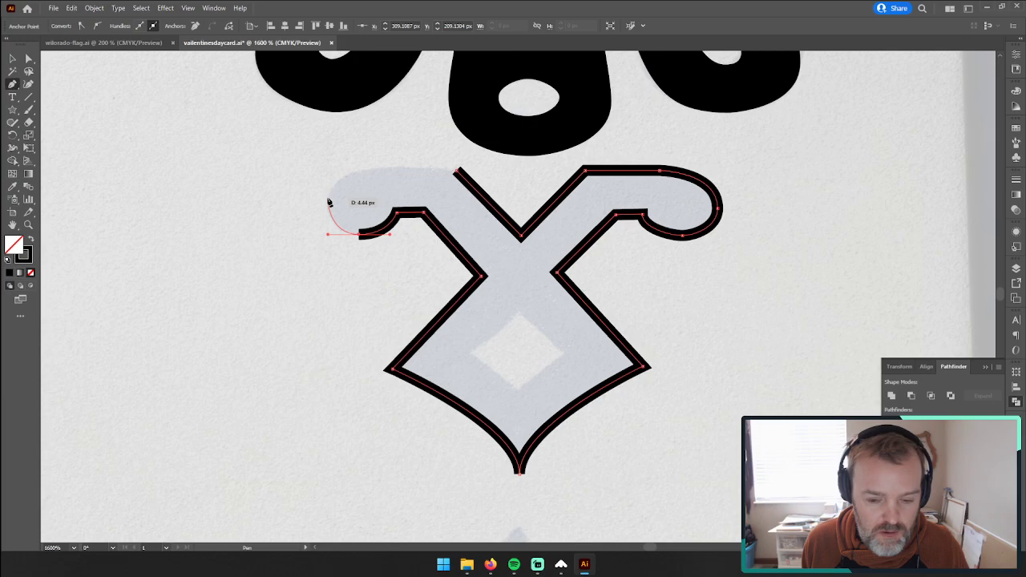
left_click(328, 199)
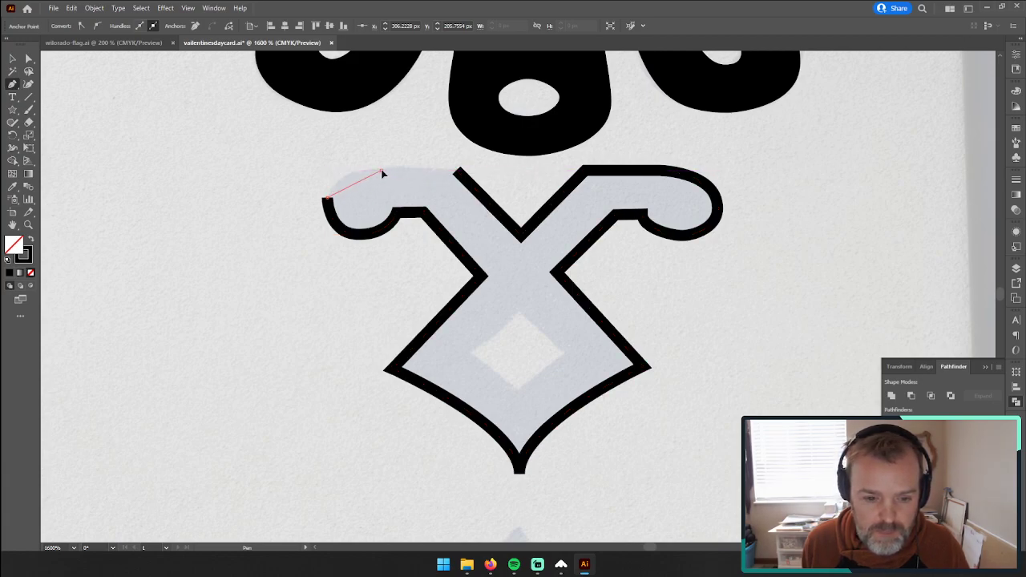
Step: Try to curve the outline over the top of the left curl towards the starting point
left_click_drag(425, 170, 424, 170)
key("ctrl+z")
left_click(328, 198)
left_click_drag(328, 199, 328, 171)
left_click_drag(459, 170, 399, 171)
left_click_drag(502, 180, 484, 178)
key("ctrl+z")
left_click_drag(379, 174, 429, 169)
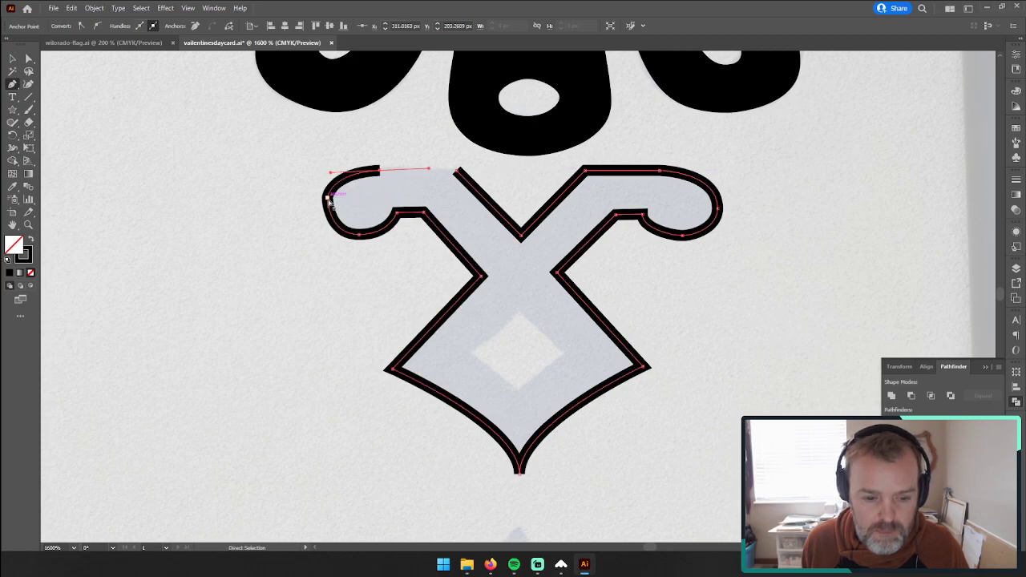
key("alt+z")
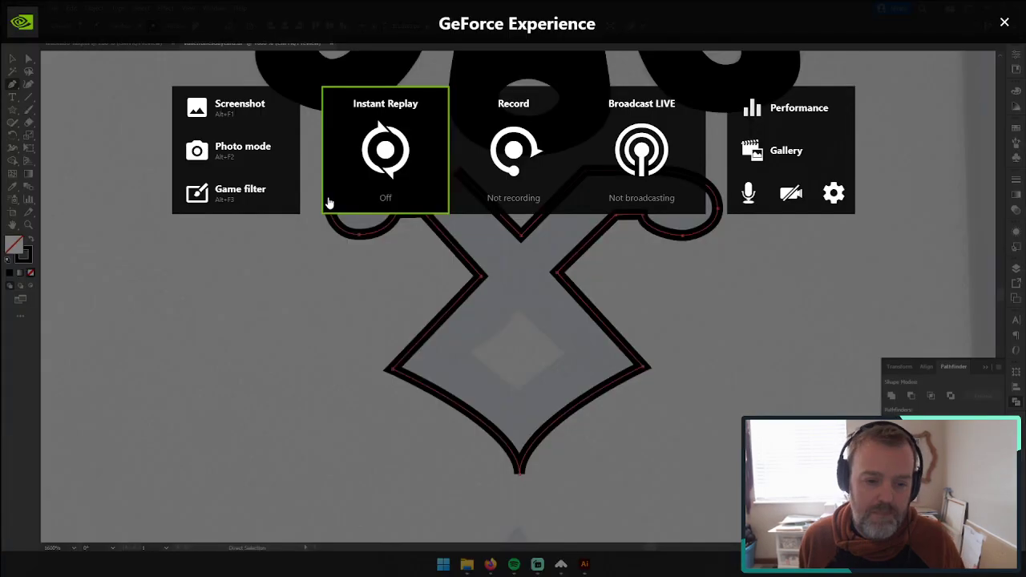
left_click(1006, 21)
key("ctrl+z")
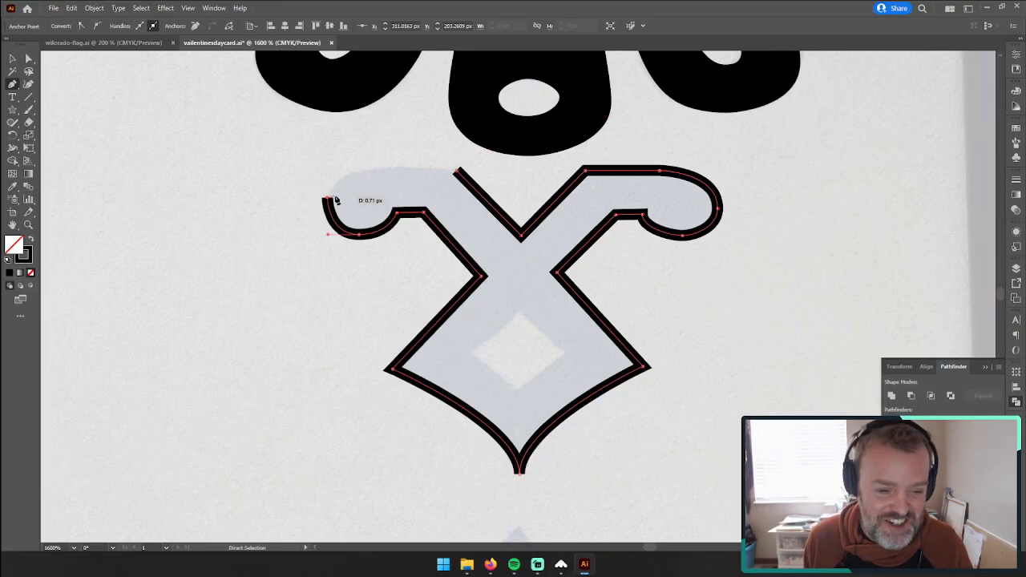
Step: Curve the path over the left curl, close it at the starting point along the arm's top edge, and deselect it
left_click_drag(328, 200, 384, 173)
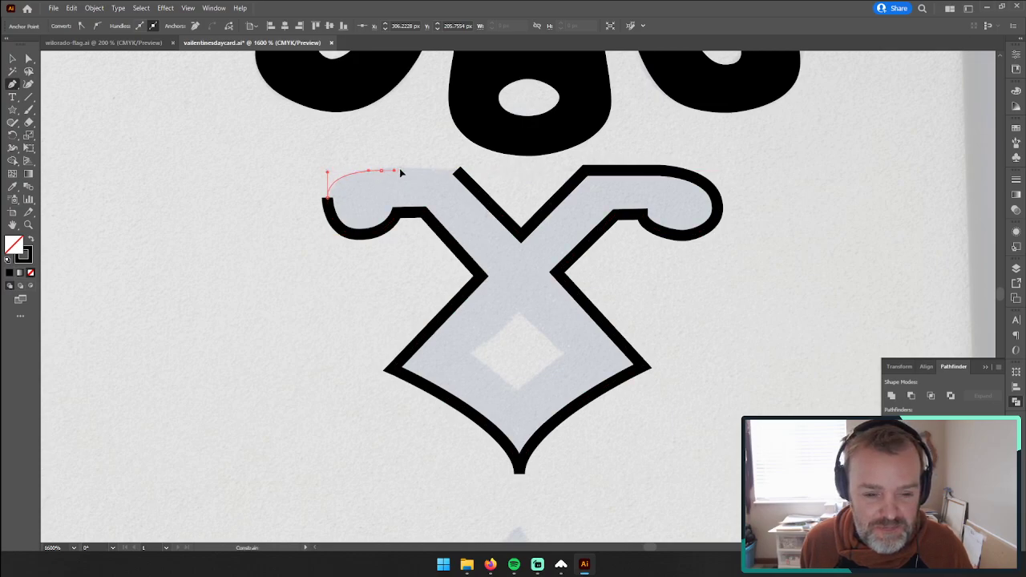
left_click_drag(454, 171, 457, 174)
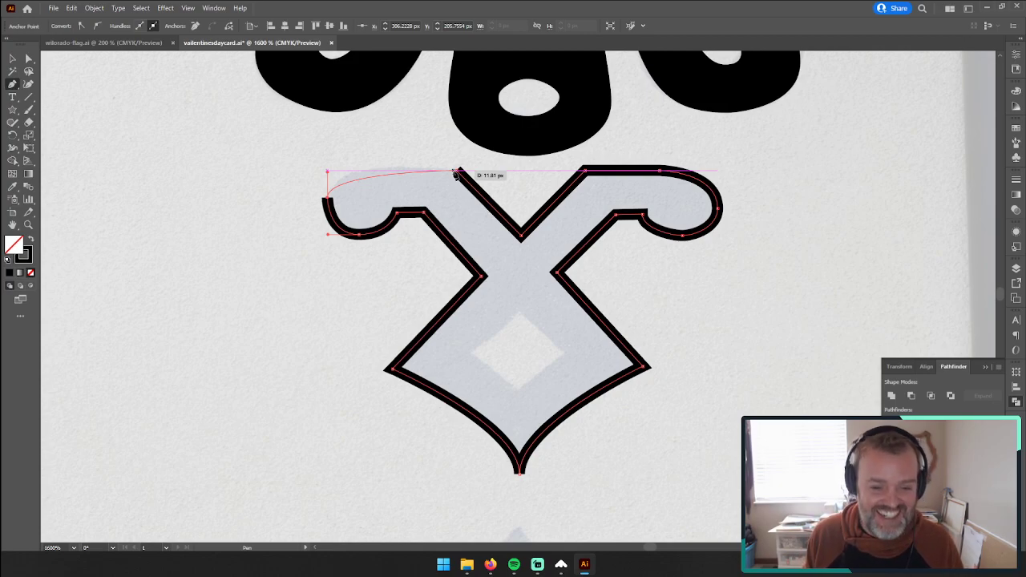
mouse_move(457, 175)
left_mouse_down()
mouse_move(327, 178)
mouse_move(454, 169)
mouse_move(436, 171)
left_mouse_up()
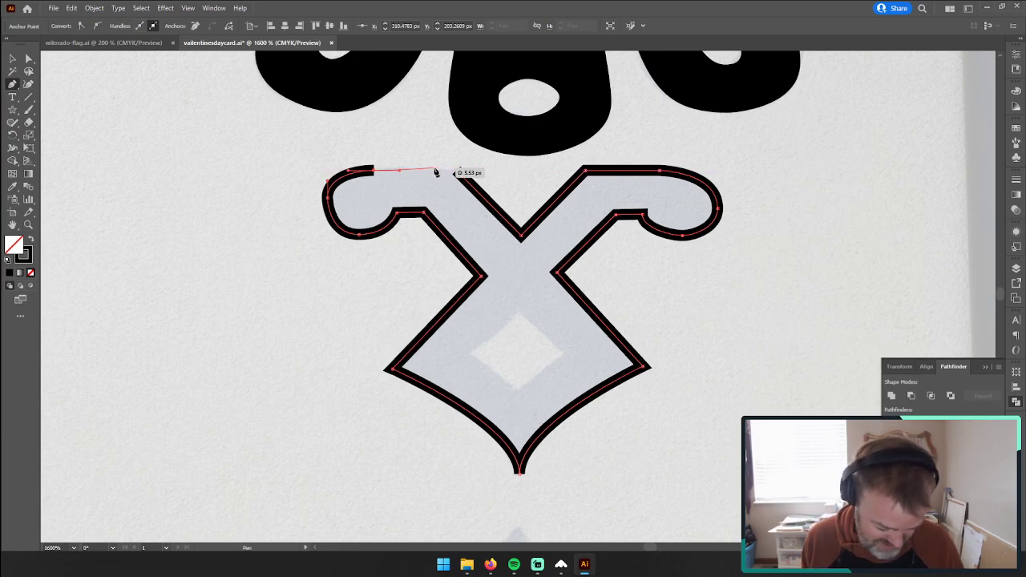
mouse_move(436, 171)
left_mouse_down()
mouse_move(451, 167)
mouse_move(406, 172)
mouse_move(458, 172)
left_mouse_up()
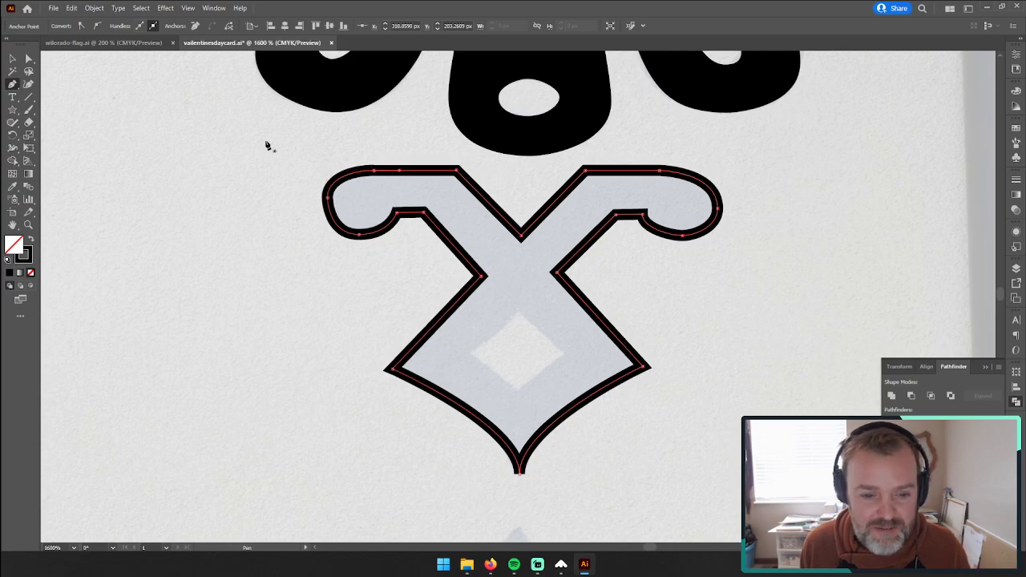
left_click(12, 58)
left_click(126, 129)
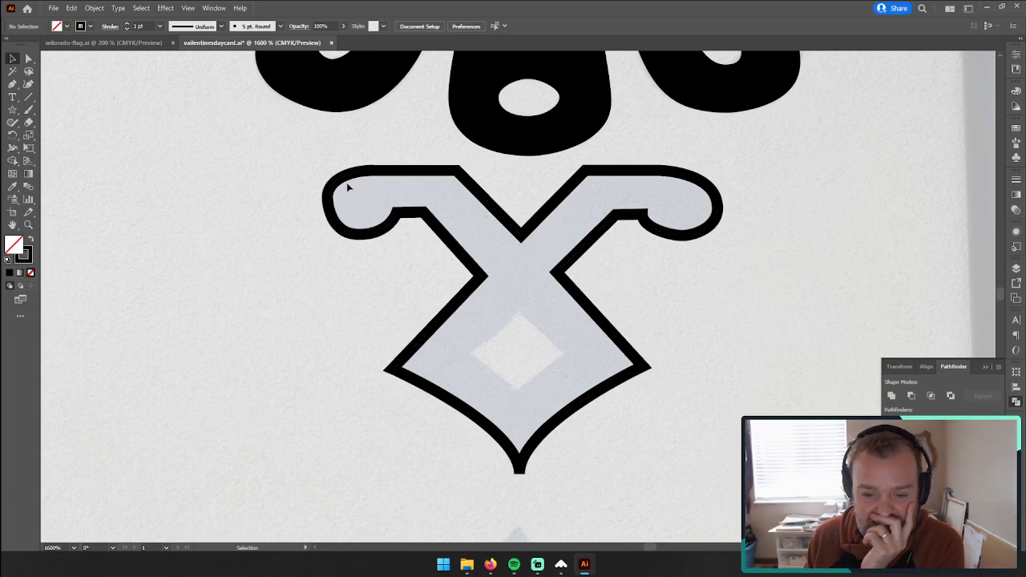
Step: Trace the small diamond hole inside the X-shaped ornament as a closed path with four corner points
key("z")
left_click_drag(552, 253, 515, 265)
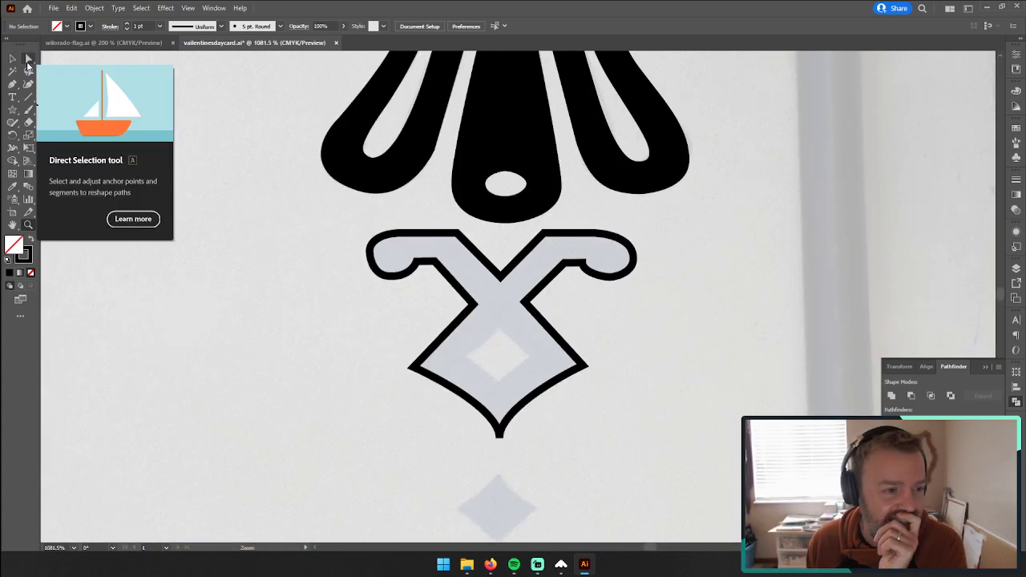
left_click(12, 83)
left_click(497, 332)
left_click(526, 356)
left_click(499, 383)
left_click(464, 355)
left_click(497, 331)
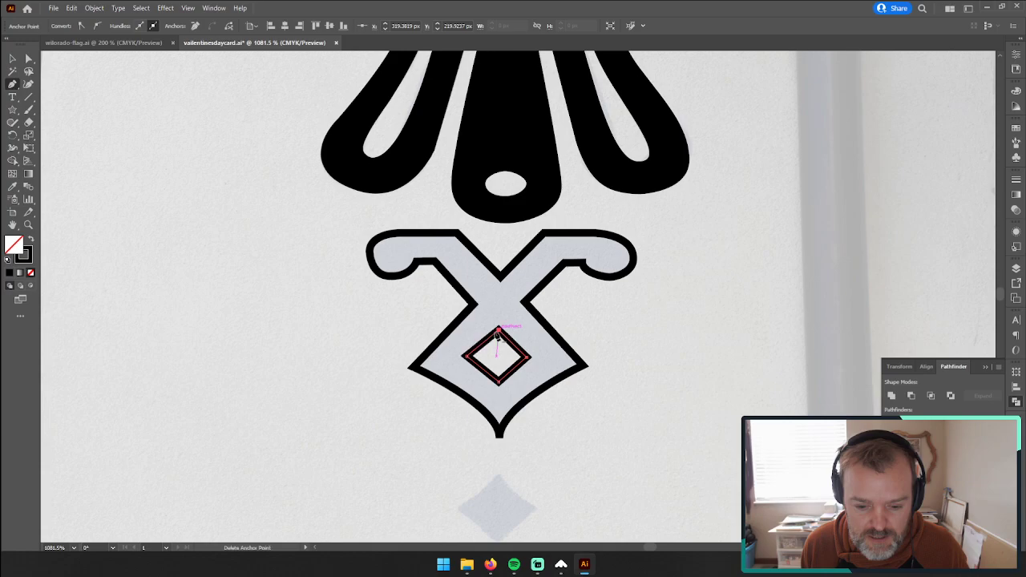
Step: Give the ornament outline and inner diamond a black fill without stroke, and subtract the diamond with Minus Front
left_click(12, 59)
left_click(312, 301)
key("ctrl+a")
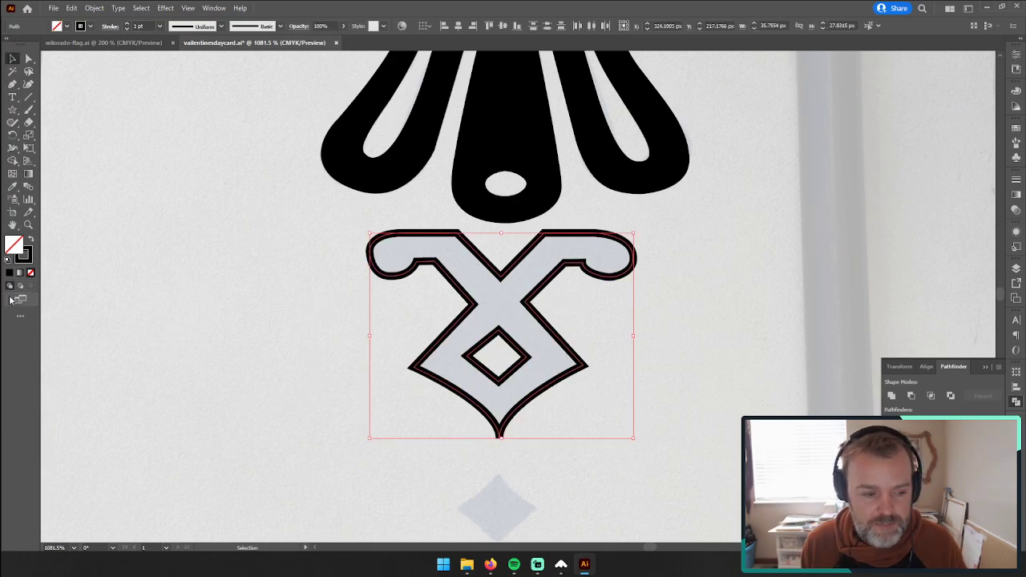
left_click(30, 240)
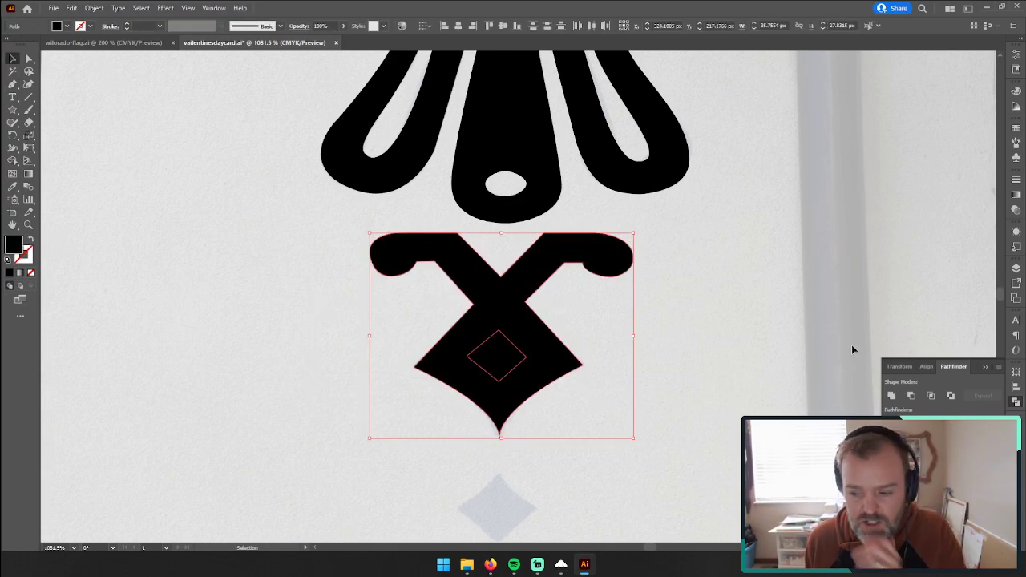
left_click(910, 396)
Step: Round the corners of the X-shaped ornament's lower part and its inner diamond hole by about 0.21 px, and deselect it
left_click(29, 58)
left_click(522, 325)
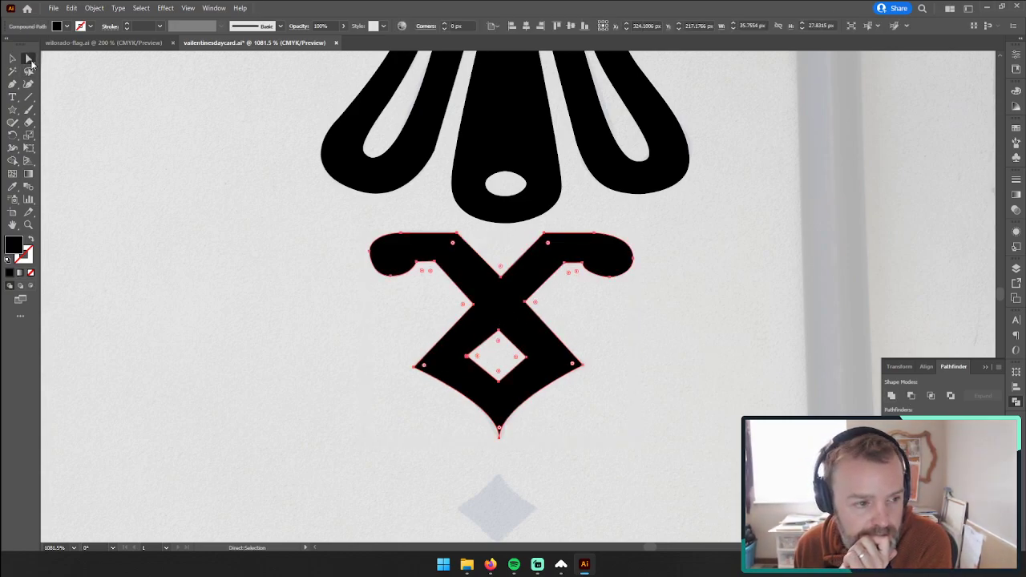
left_click_drag(608, 455, 399, 302)
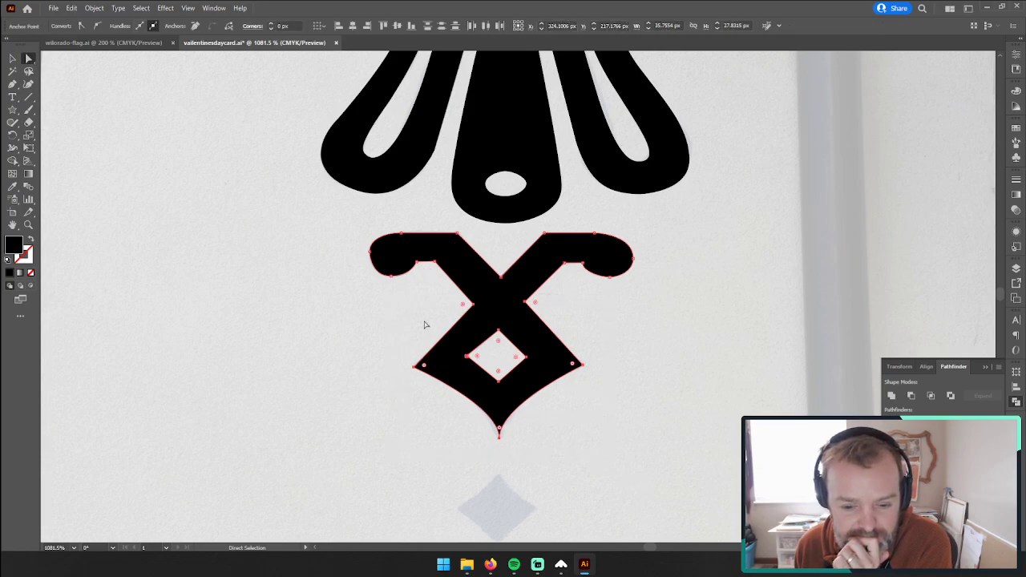
left_click_drag(427, 371, 419, 366)
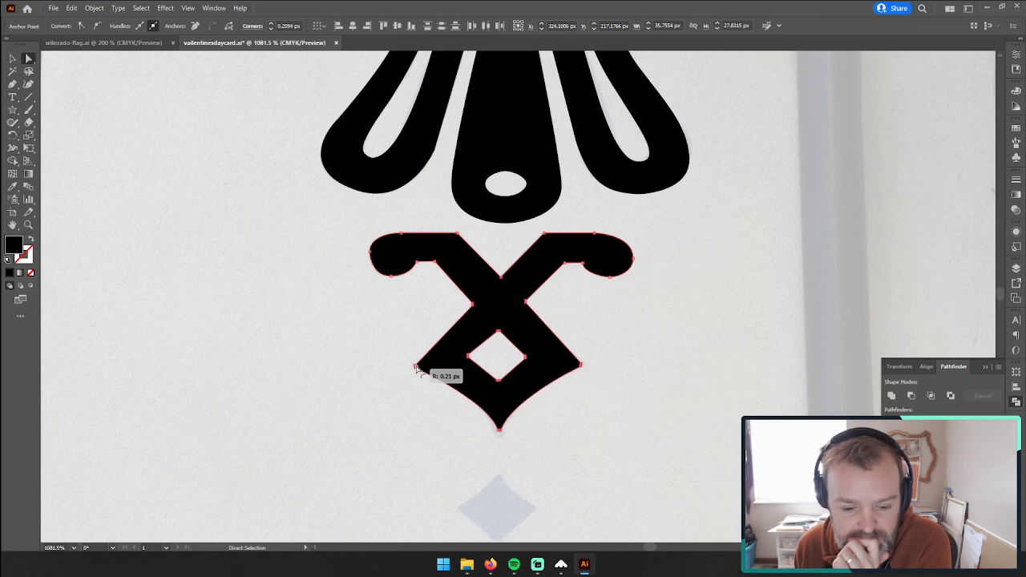
left_click_drag(525, 457, 462, 425)
left_click(340, 389)
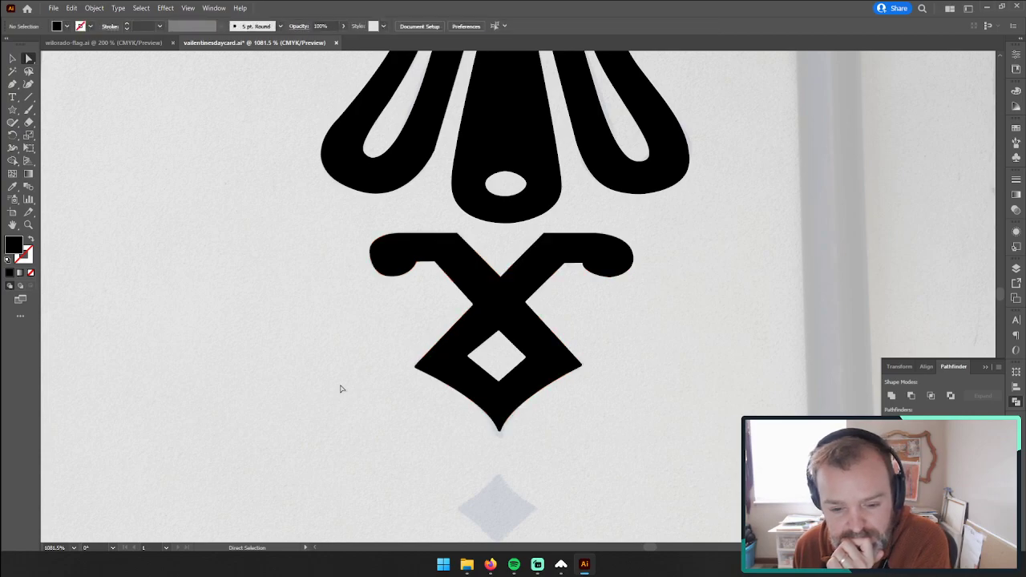
Step: Select all pieces of the traced black ornament and move them onto the blank area below the stars, near the artboard's edge
left_click(28, 226)
left_click_drag(534, 289, 440, 297)
left_click(12, 58)
left_click_drag(446, 201, 632, 385)
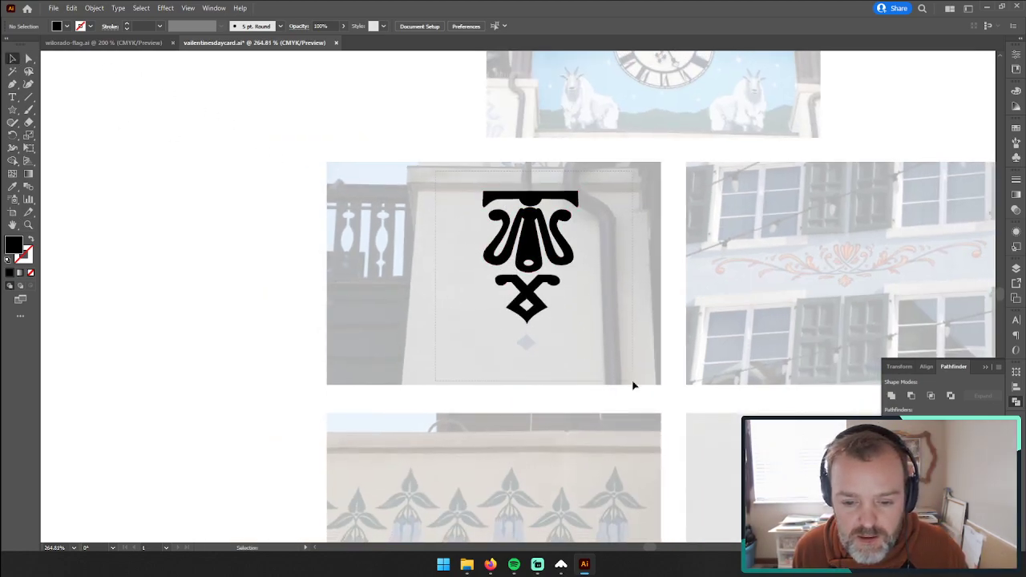
key("space")
left_click_drag(692, 286, 336, 304)
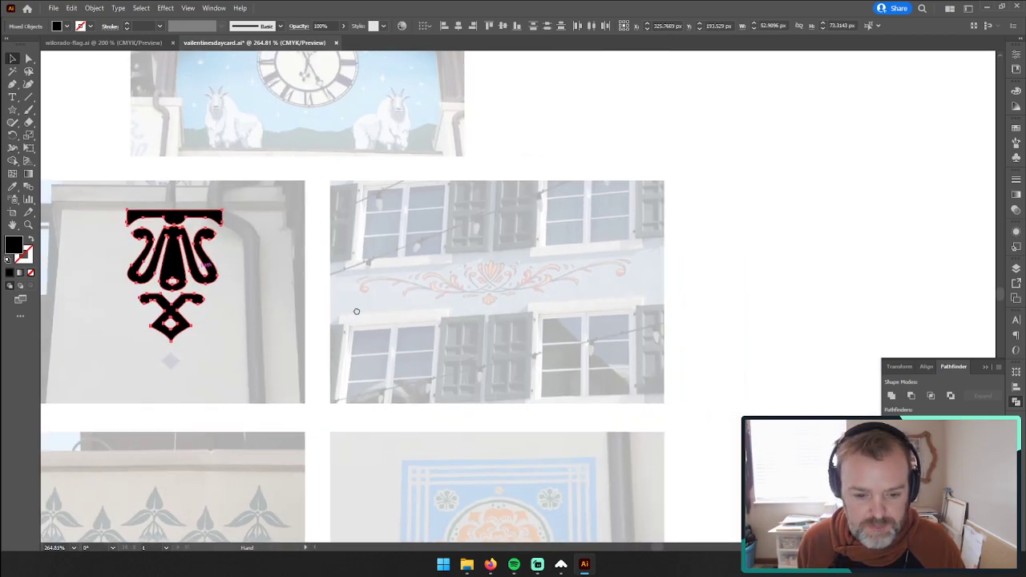
left_click_drag(197, 250, 606, 352)
key("space")
Step: Align all pieces of the ornament to a common horizontal centre
left_click(520, 318)
left_click_drag(502, 277, 664, 487)
left_click(455, 28)
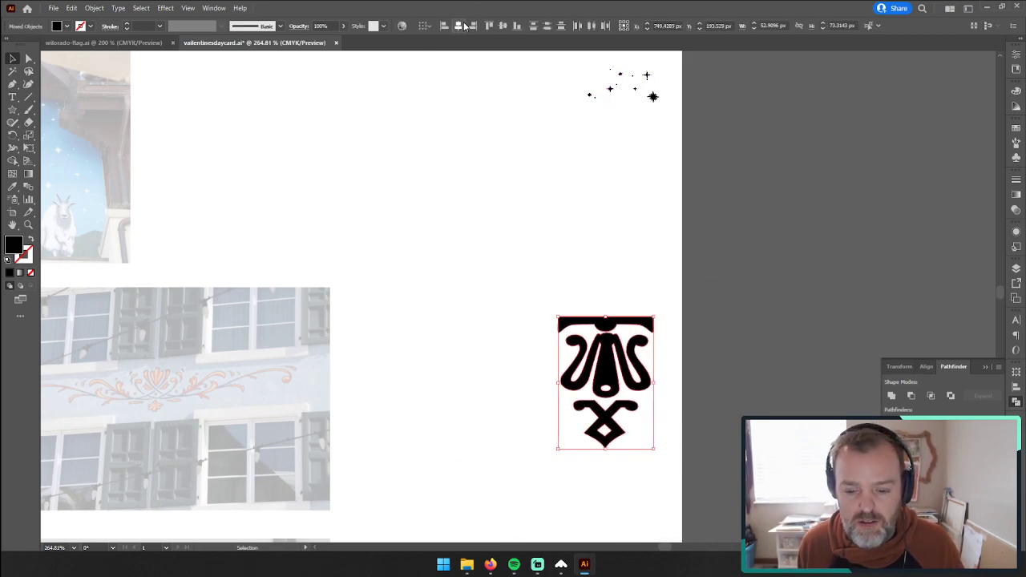
Step: Shift the flared centre pieces and the X-shaped ornament slightly down from the top bar, and reselect the whole ornament
left_click(518, 225)
left_click_drag(525, 369, 685, 461)
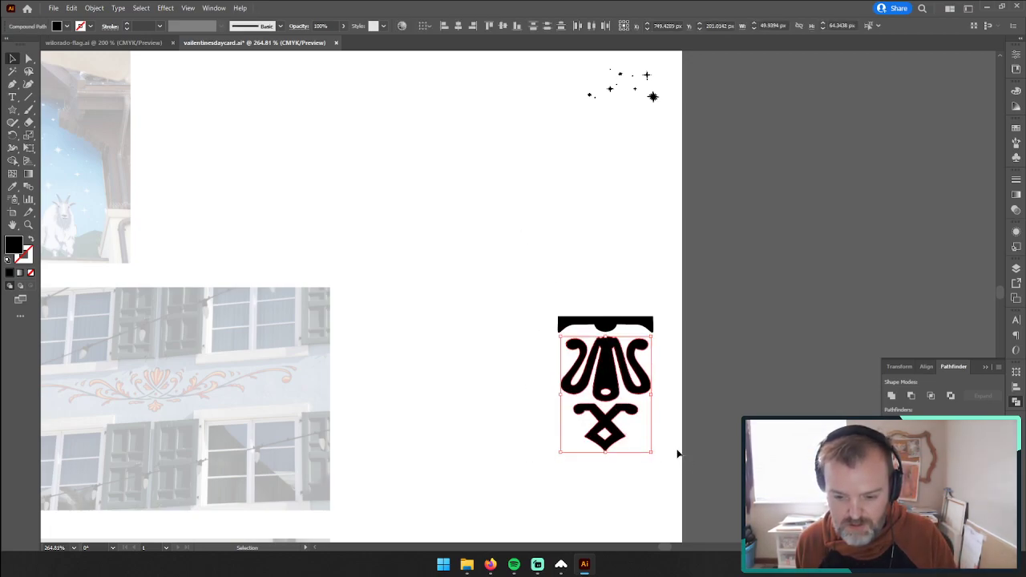
left_click(685, 449)
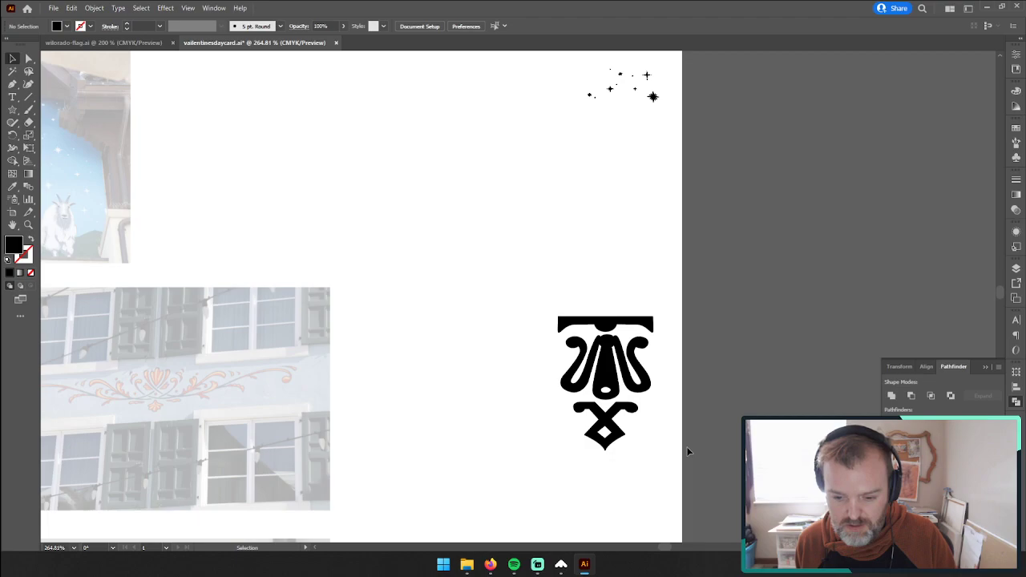
left_click_drag(474, 291, 669, 503)
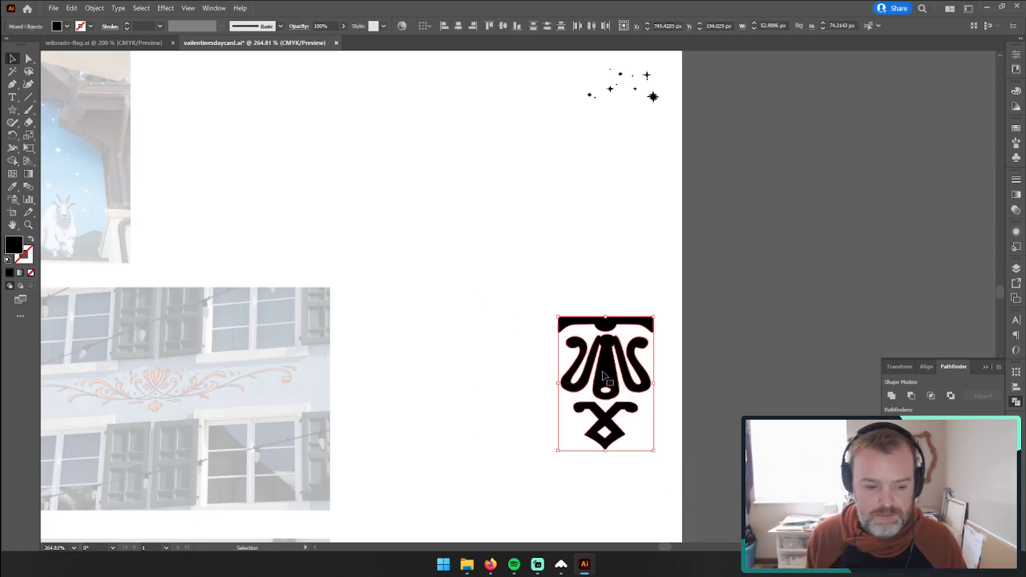
Step: Examine the orange scrollwork painted between the windows in the building photo, both close up and as a whole
scroll(157, 369, "left", 5)
scroll(156, 369, "down", 3)
left_click(29, 225)
left_click(424, 298)
left_click(682, 298)
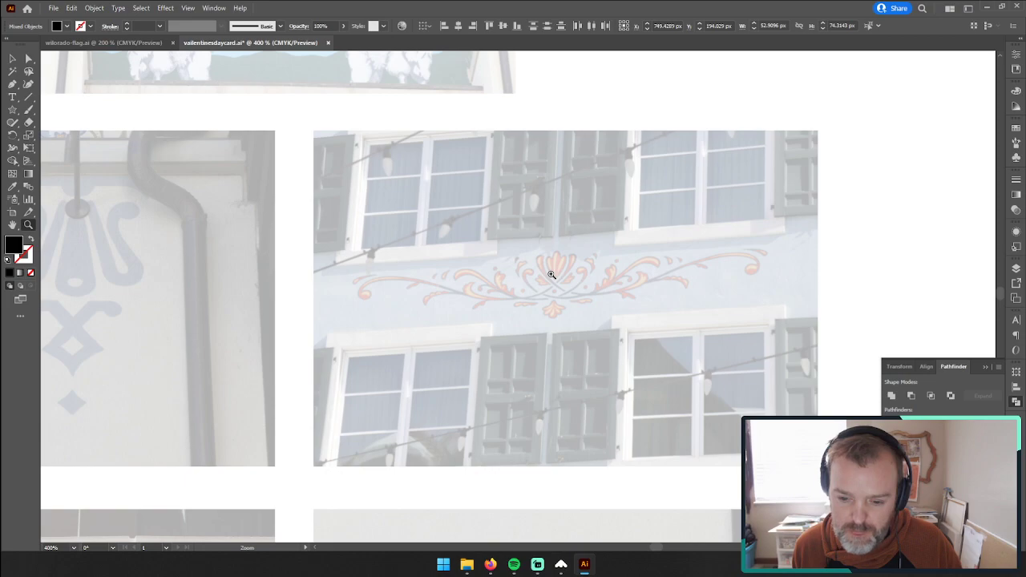
left_click_drag(591, 294, 762, 264)
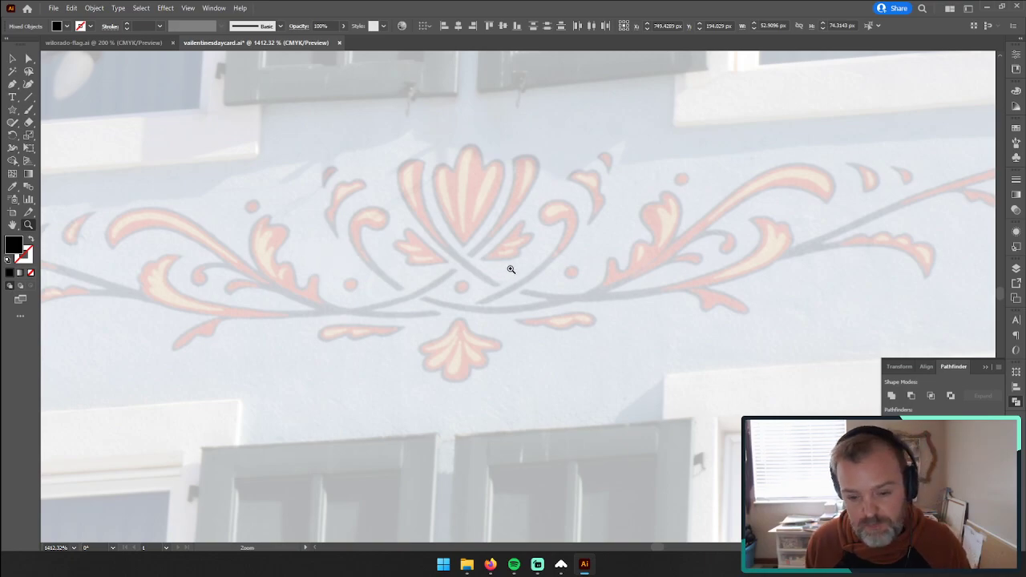
left_click_drag(511, 269, 491, 247)
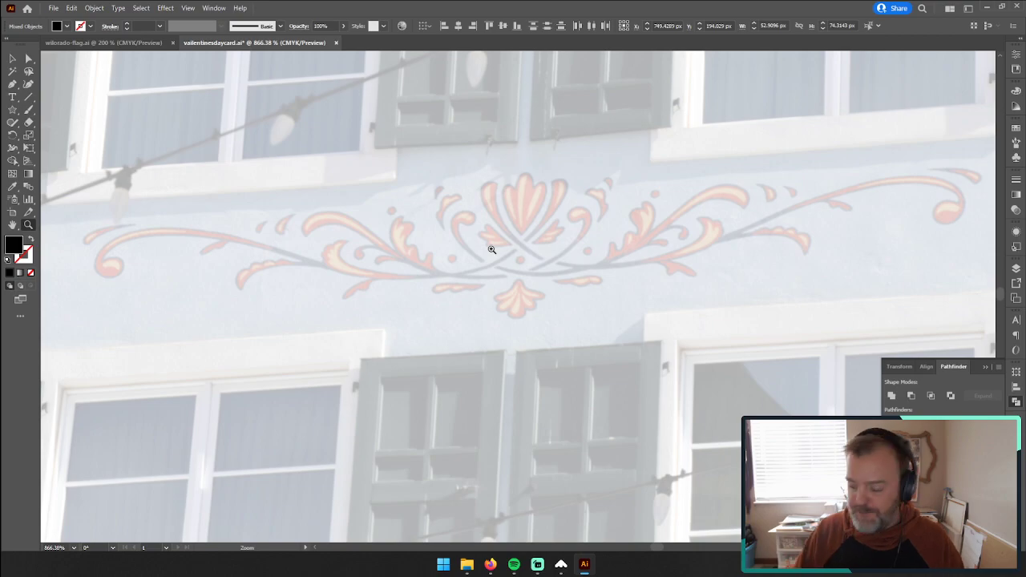
left_click_drag(738, 366, 346, 237)
key("space")
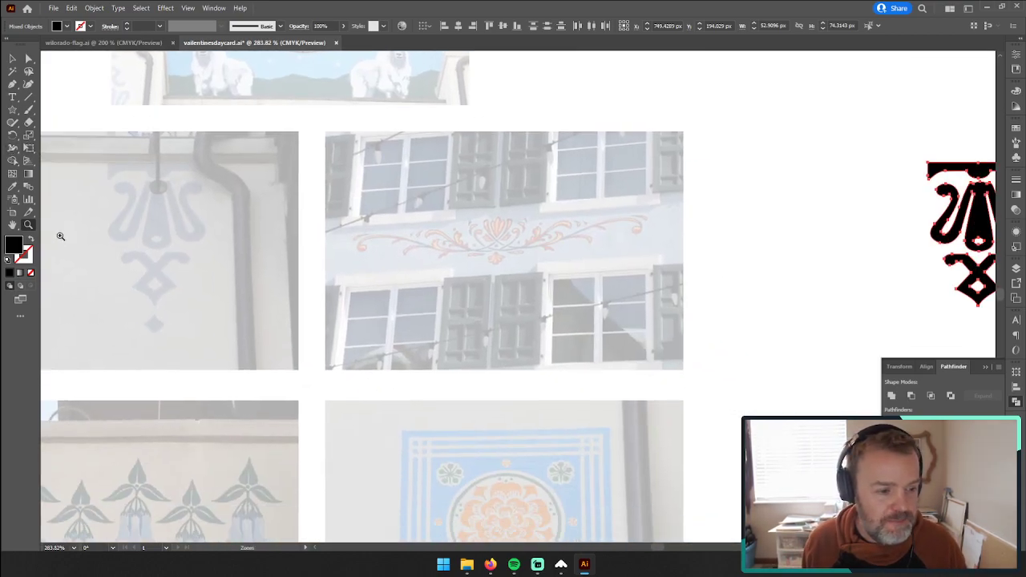
Step: Unlock the reference layer, lock the design layer, and select the window photo with the orange scrollwork
left_click(1016, 268)
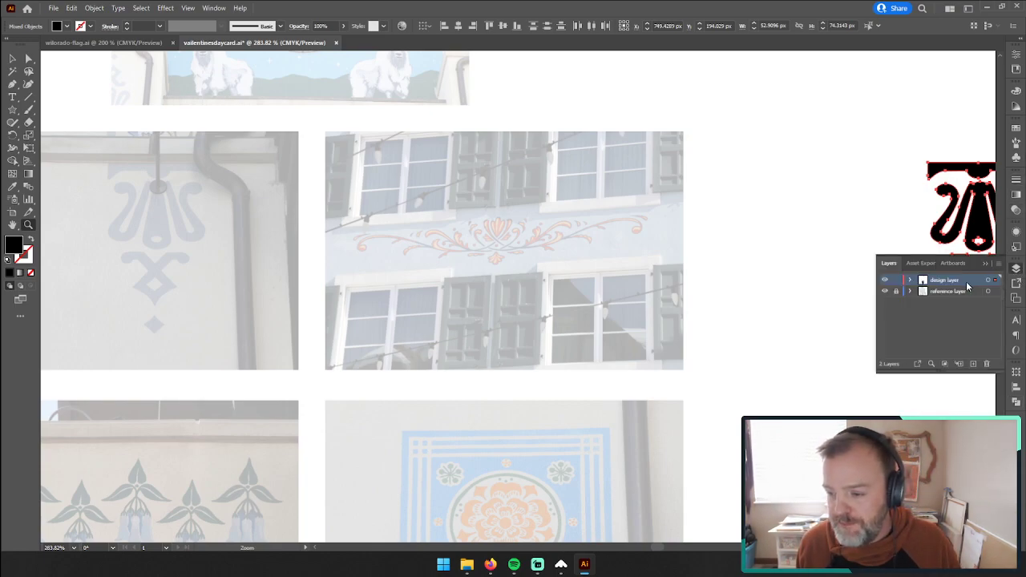
left_click(954, 263)
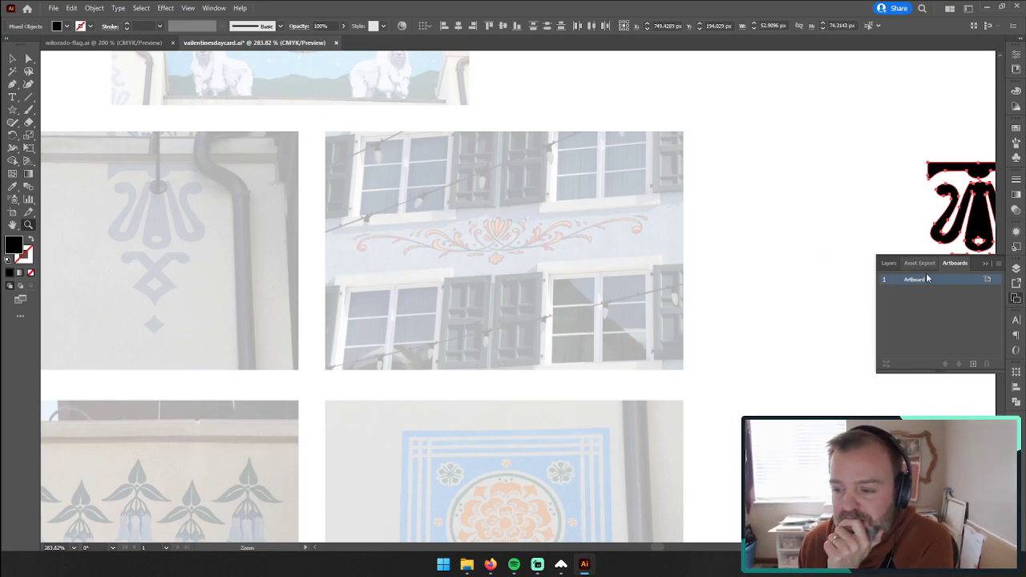
left_click(886, 263)
left_click(895, 292)
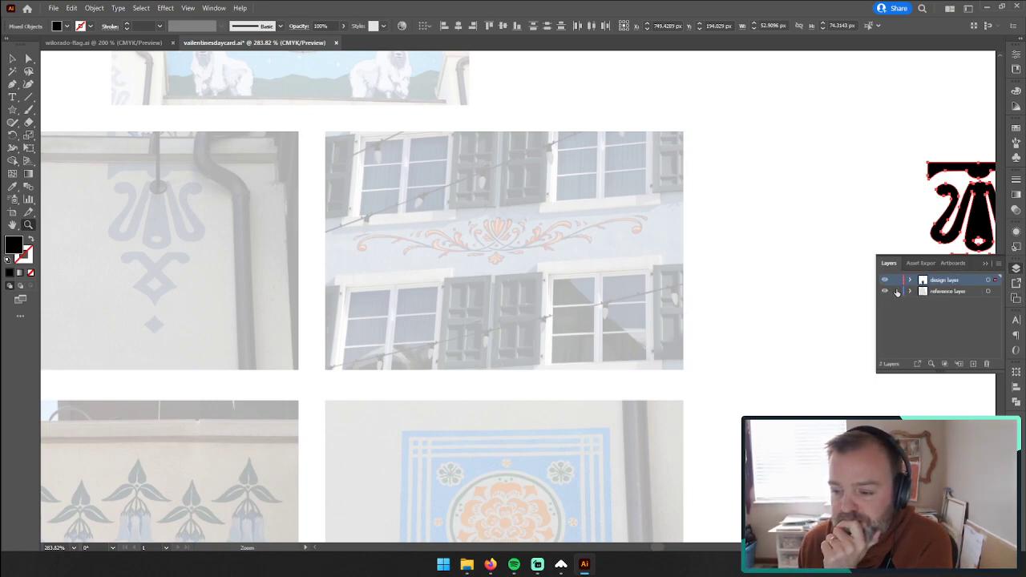
left_click(897, 280)
left_click(958, 291)
left_click(654, 255)
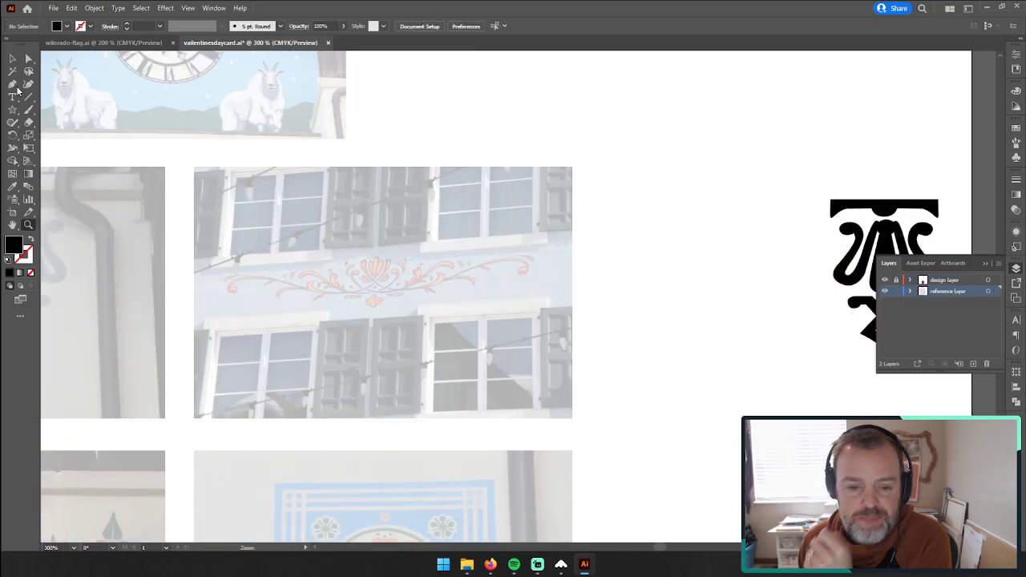
left_click(12, 58)
left_click(378, 245)
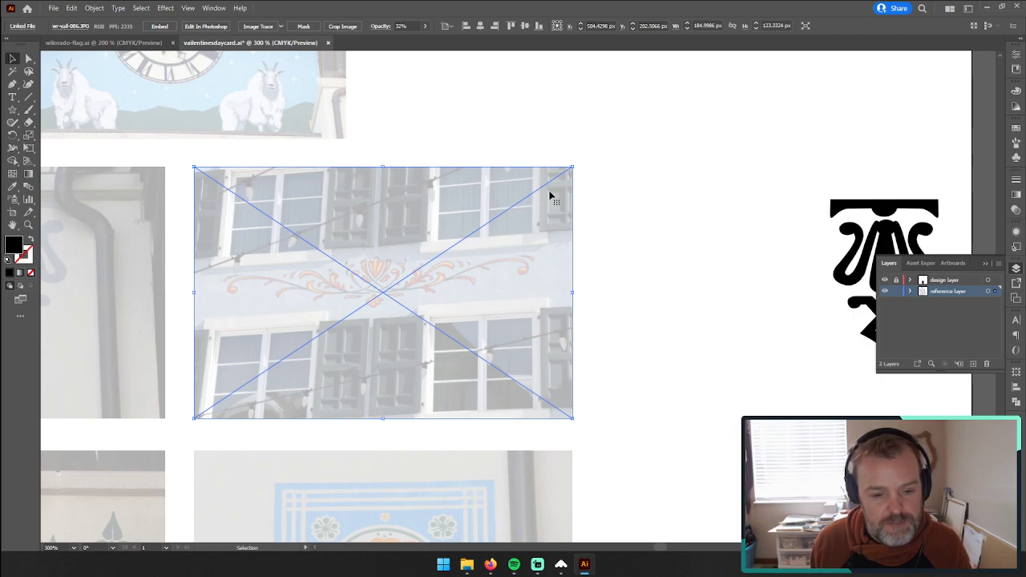
Step: Look through the envelope, transform, warp, distort and perspective grid options for a way to correct the photo's perspective, changing nothing
left_click(124, 96, "shift")
left_click(94, 8)
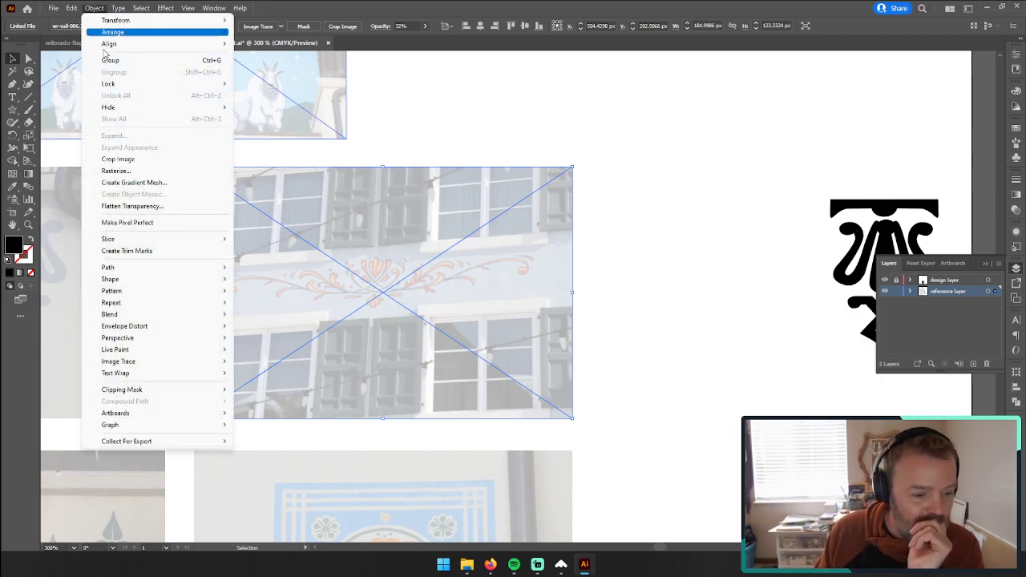
mouse_move(178, 329)
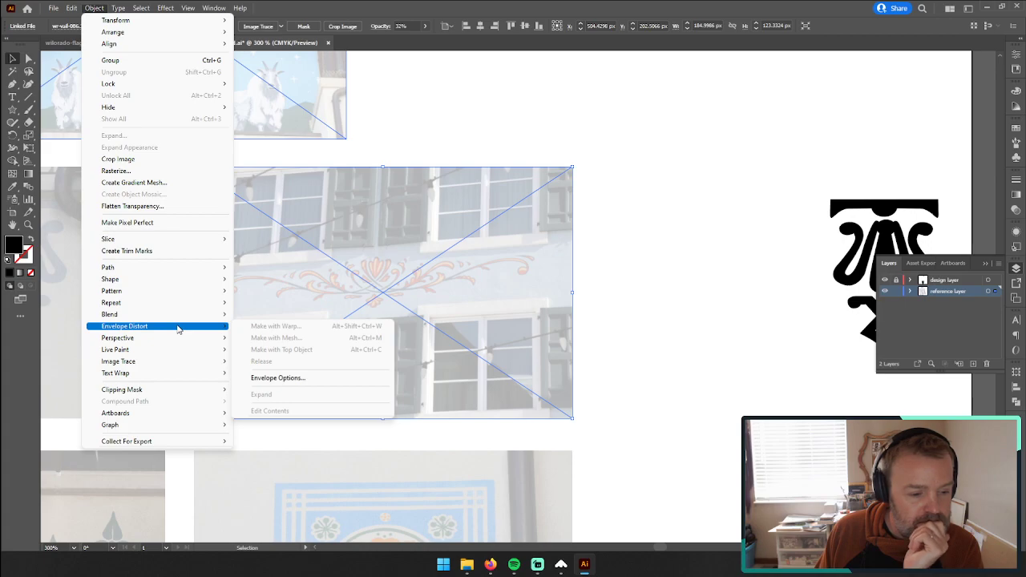
right_click(317, 251)
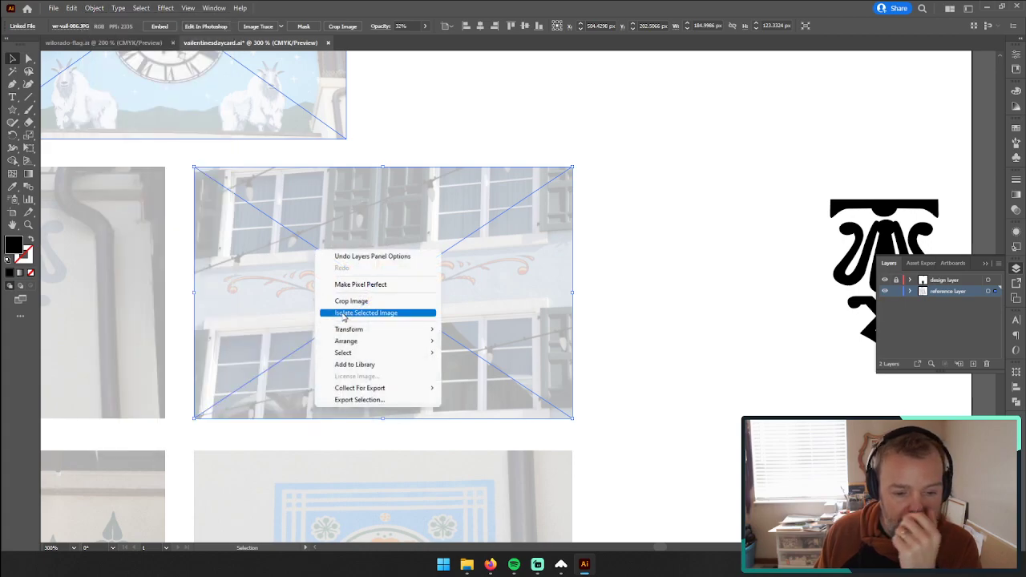
mouse_move(359, 332)
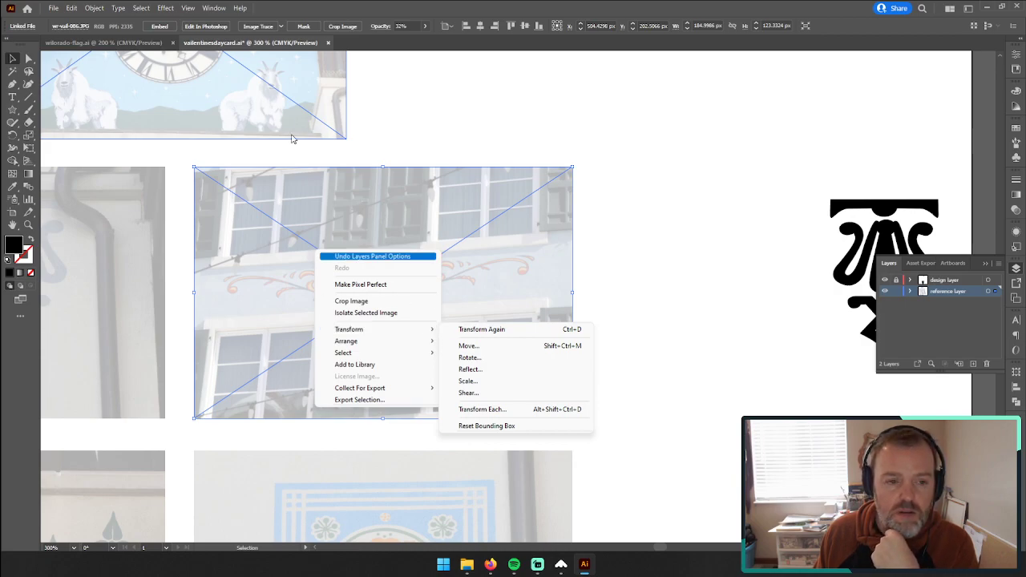
left_click(171, 8)
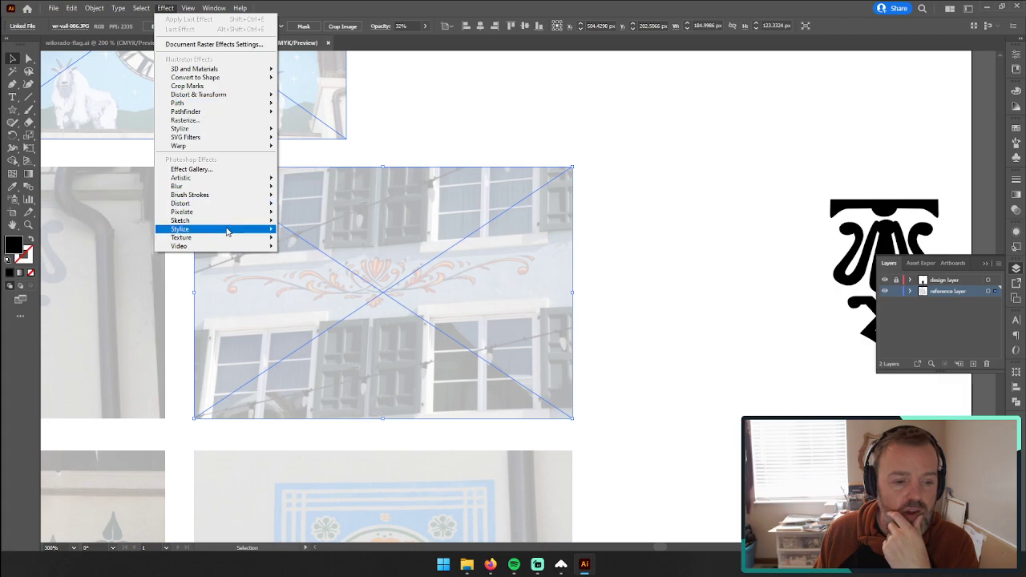
mouse_move(233, 207)
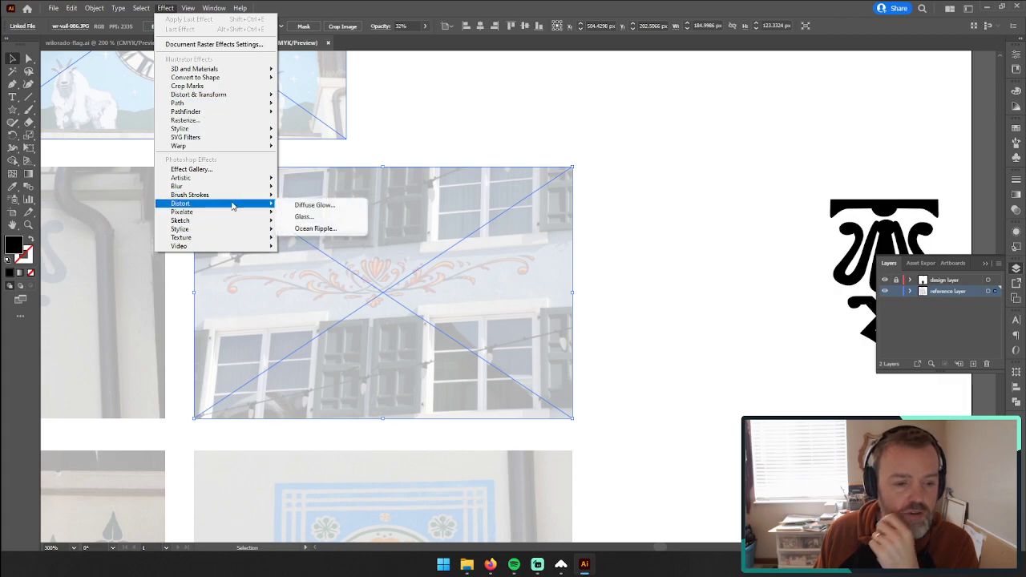
mouse_move(227, 146)
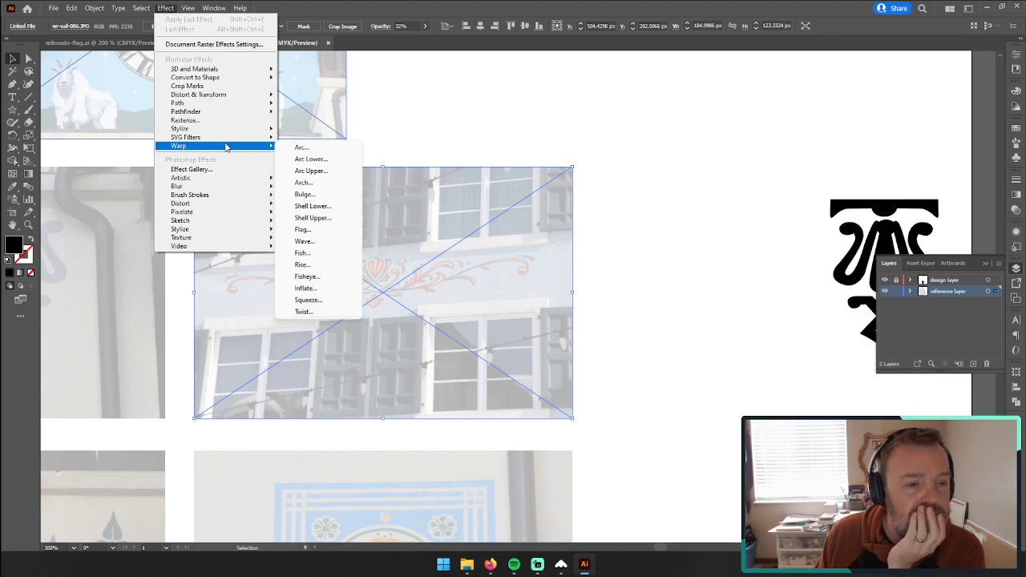
left_click(53, 8)
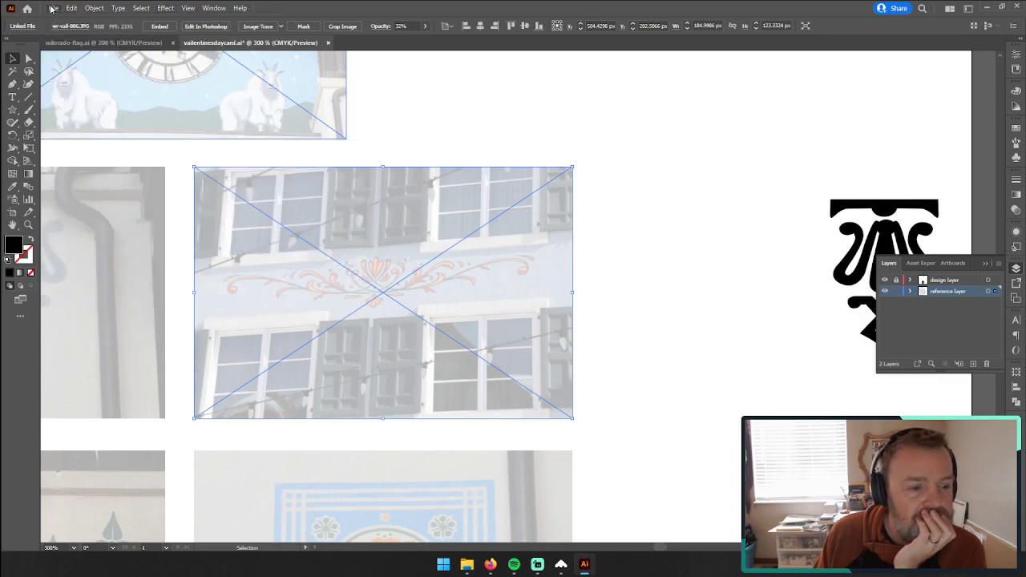
left_click(53, 8)
mouse_move(73, 12)
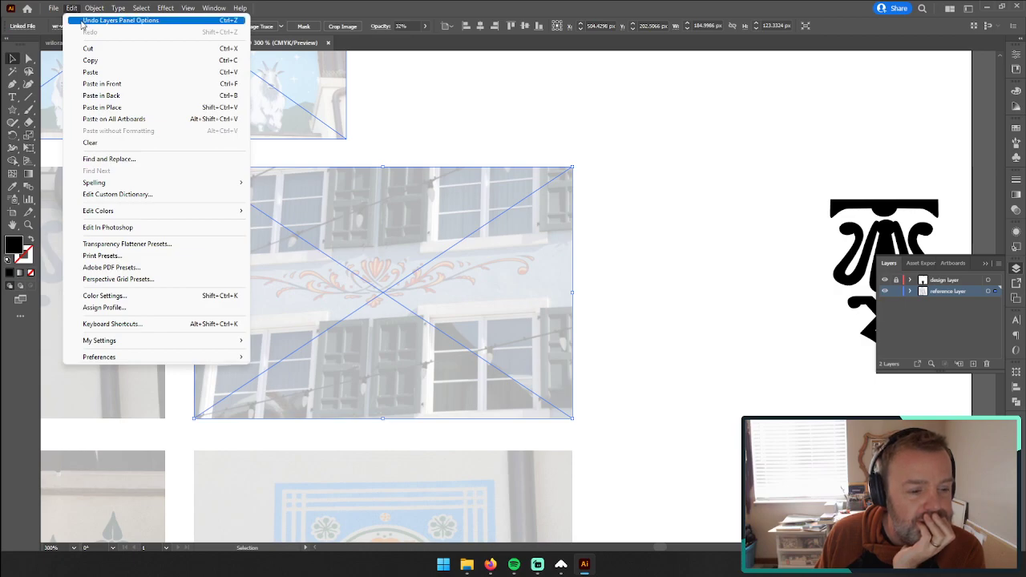
left_click(121, 284)
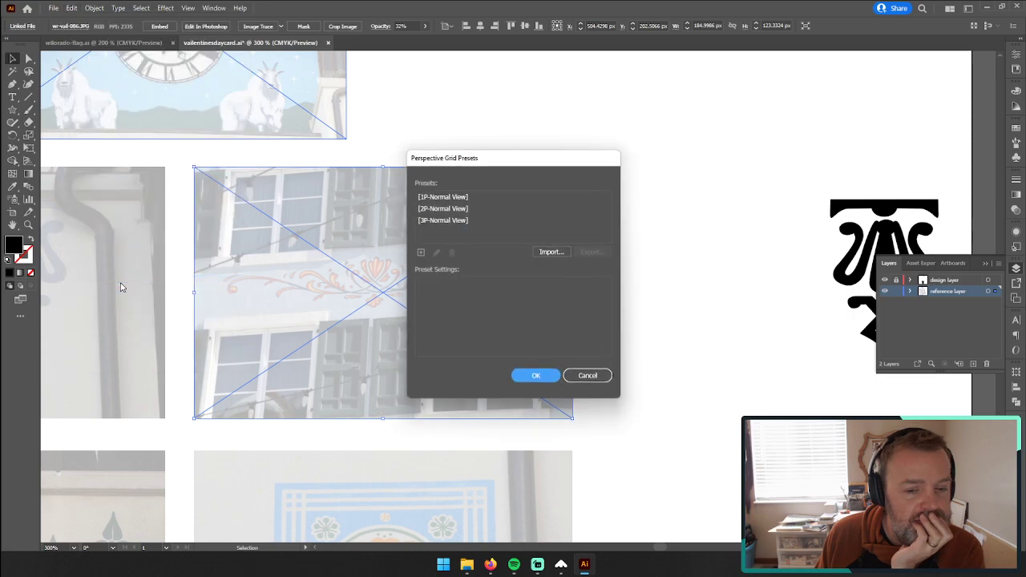
left_click(588, 376)
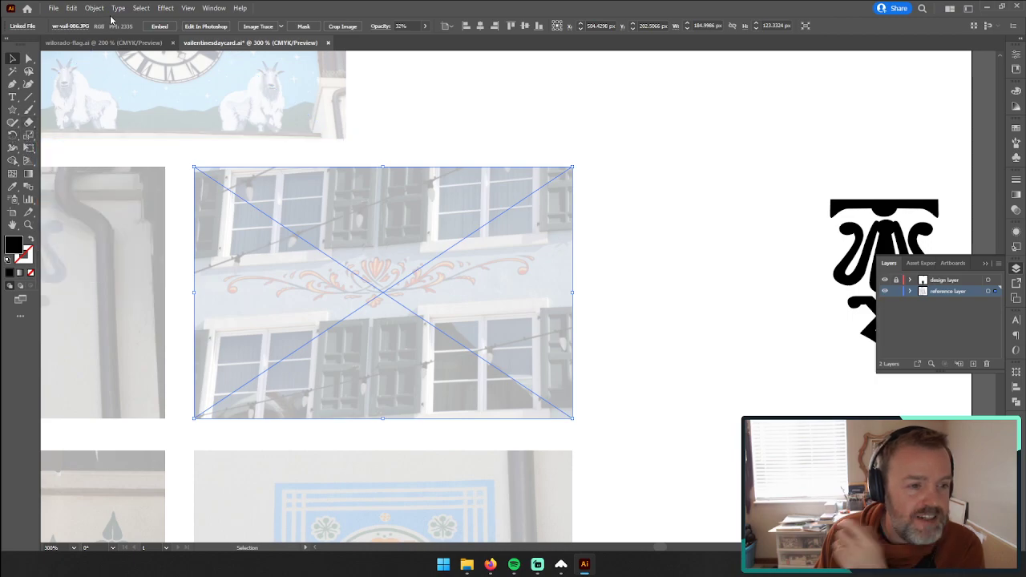
Step: Open the selected scrollwork photo for editing in Photoshop and turn its locked Background into an editable layer
left_click(210, 29)
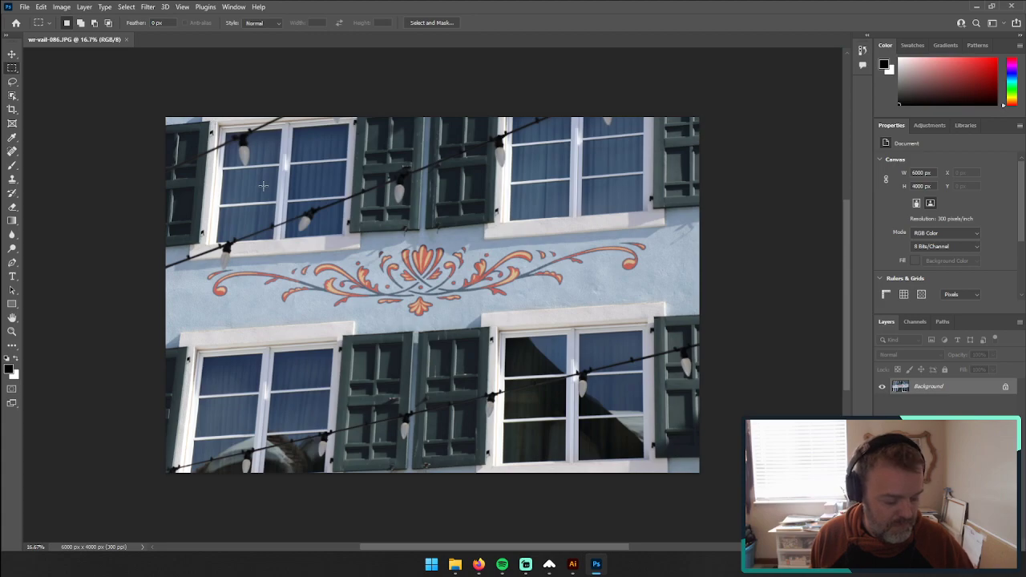
left_click(12, 54)
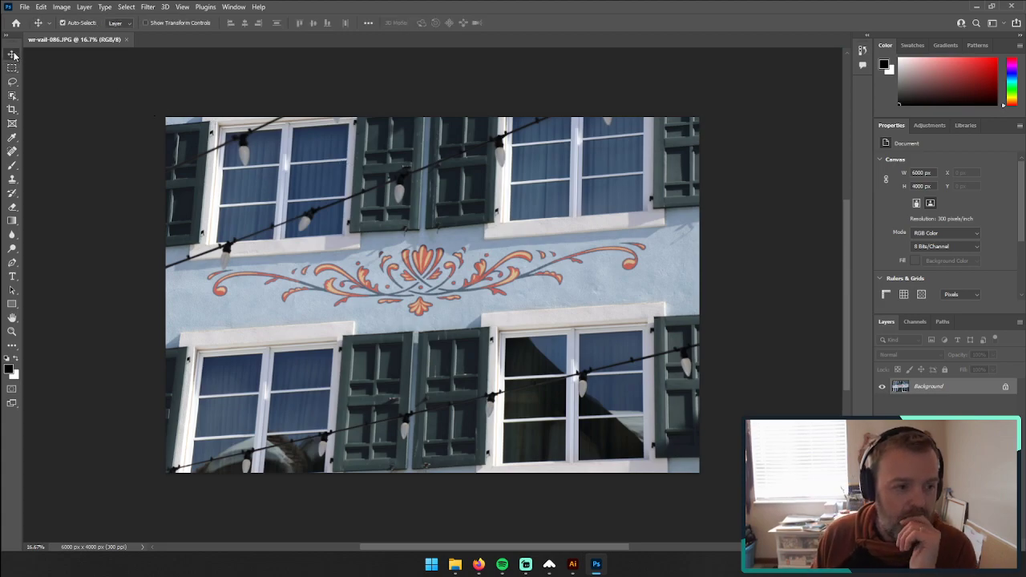
left_click(61, 7)
mouse_move(81, 11)
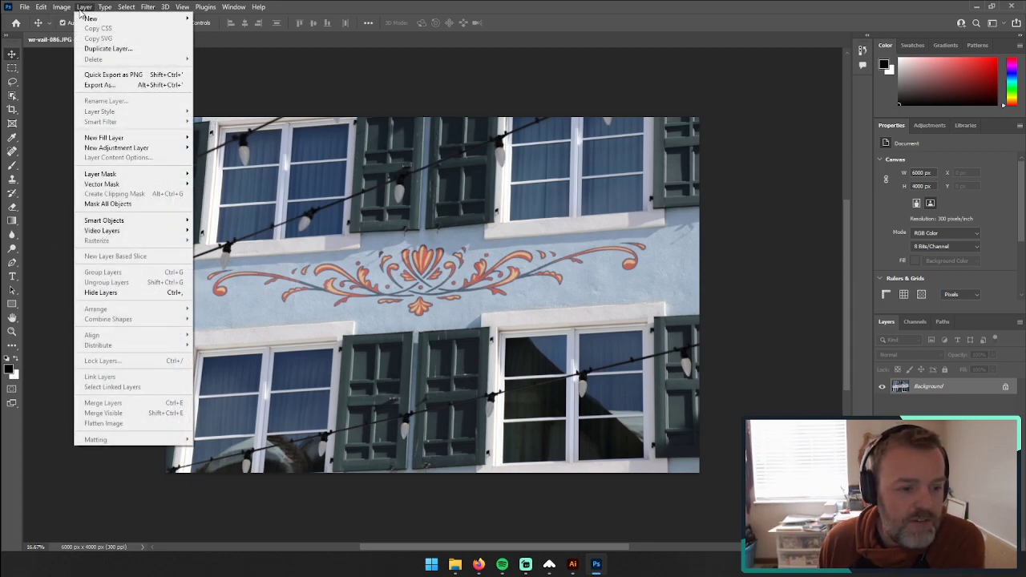
left_click(453, 214)
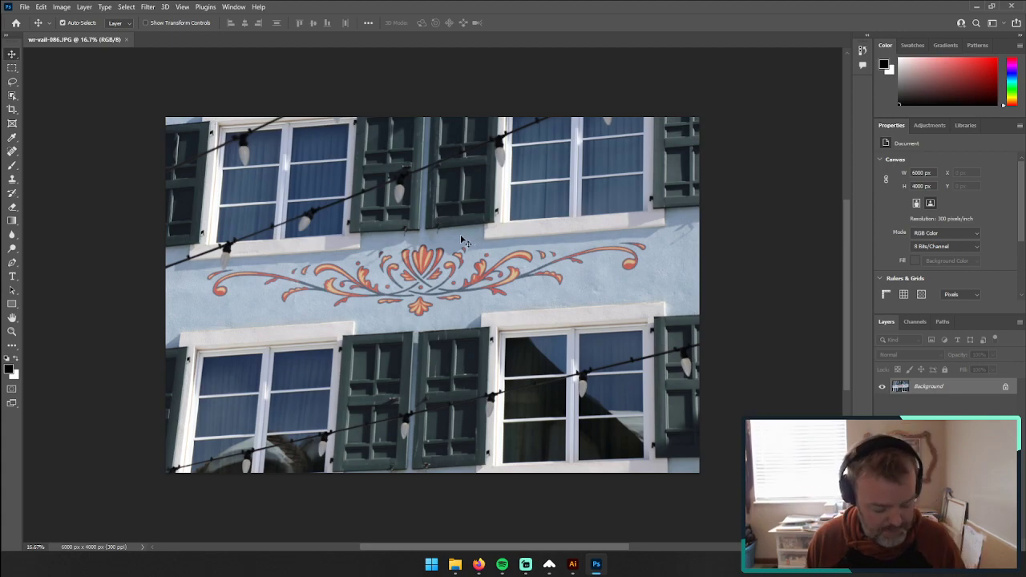
left_click(1005, 386)
right_click(490, 267)
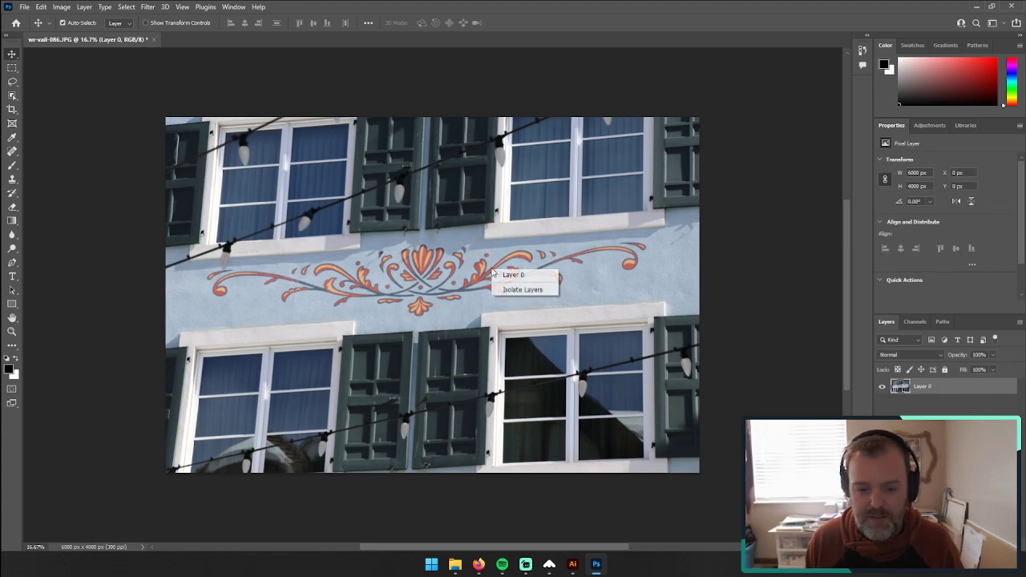
Step: Look through the photo layer's context options, blending options and application commands for a way to correct the perspective
right_click(476, 267)
left_click(407, 226)
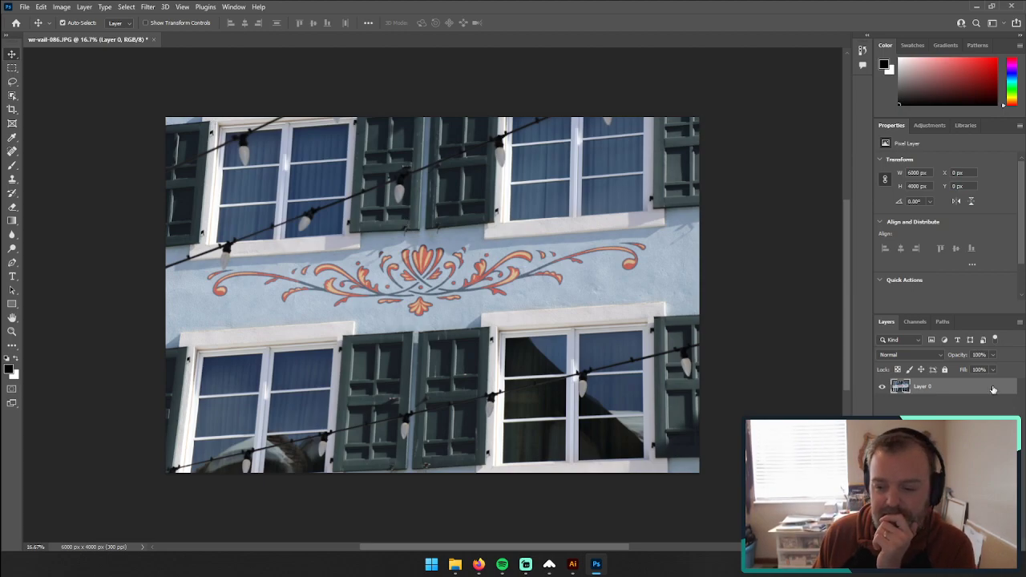
double_click(1006, 389)
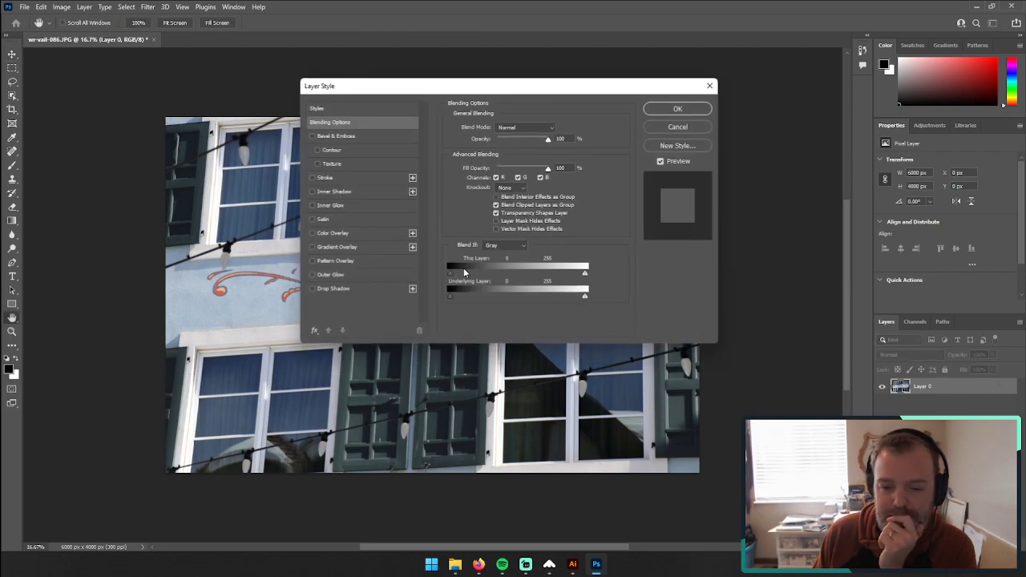
left_click(677, 127)
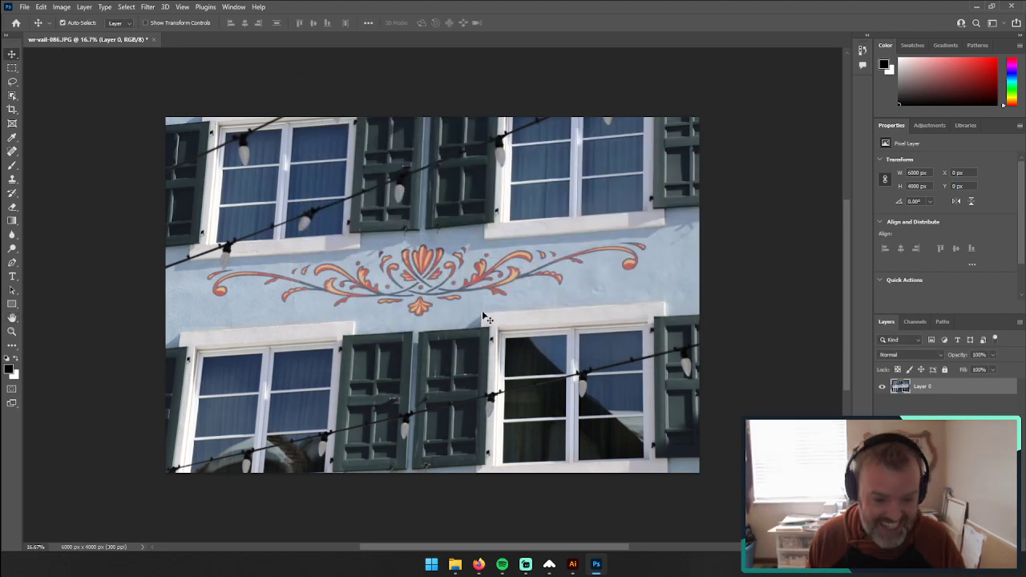
left_click_drag(495, 319, 470, 314)
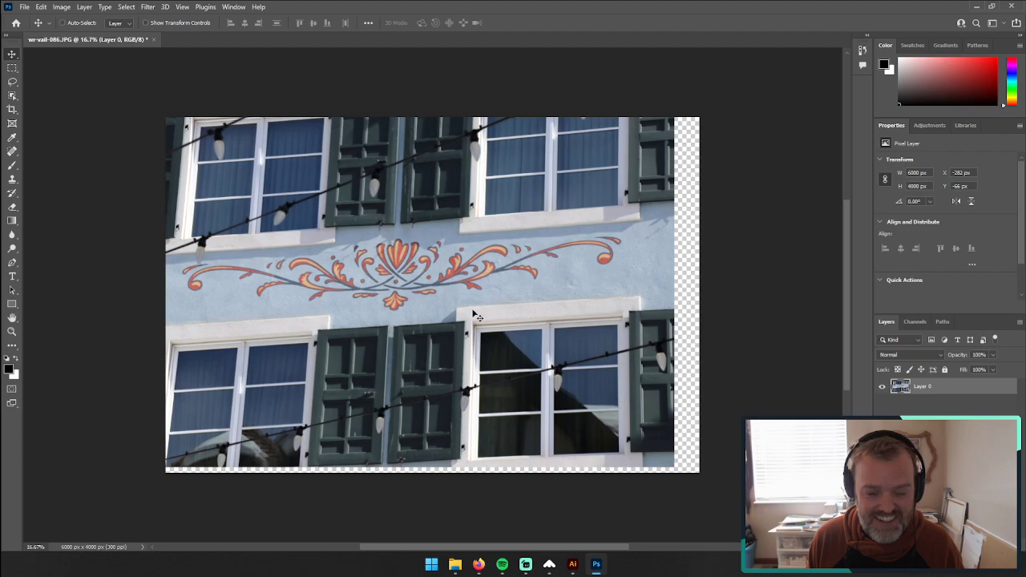
key("ctrl+z")
right_click(471, 313)
key("Escape")
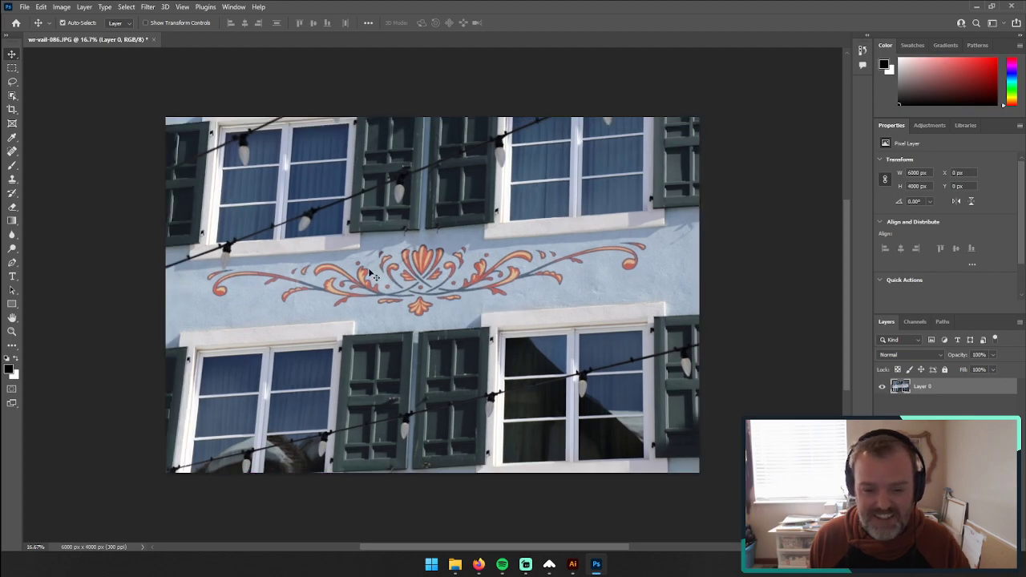
right_click(347, 222)
key("Escape")
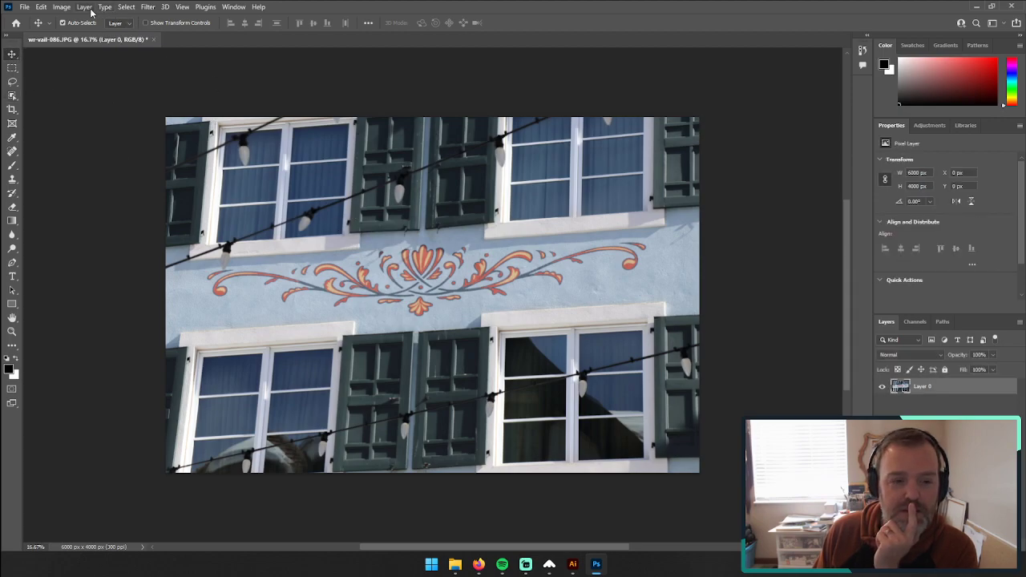
right_click(335, 182)
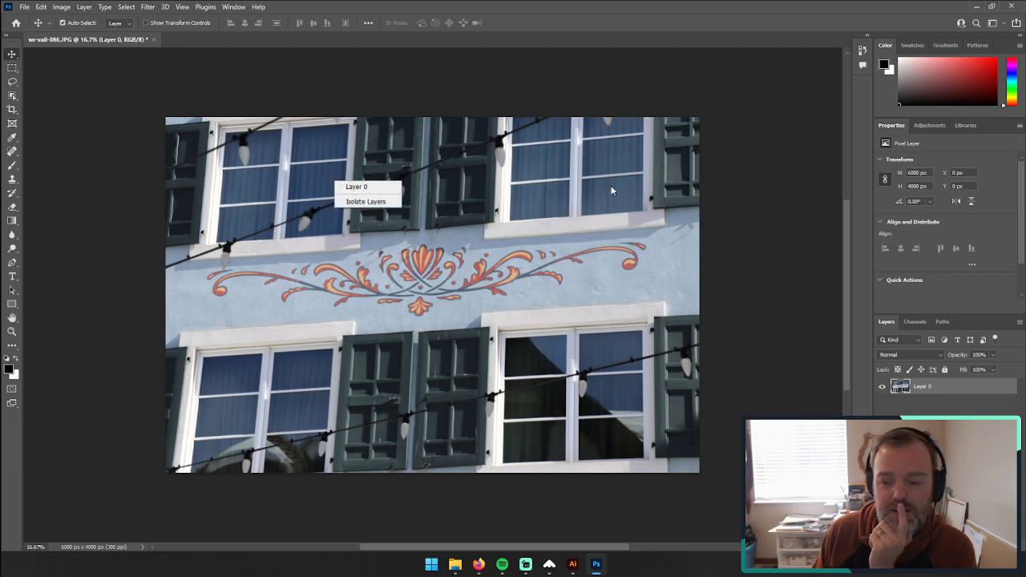
left_click(116, 5)
left_click(206, 6)
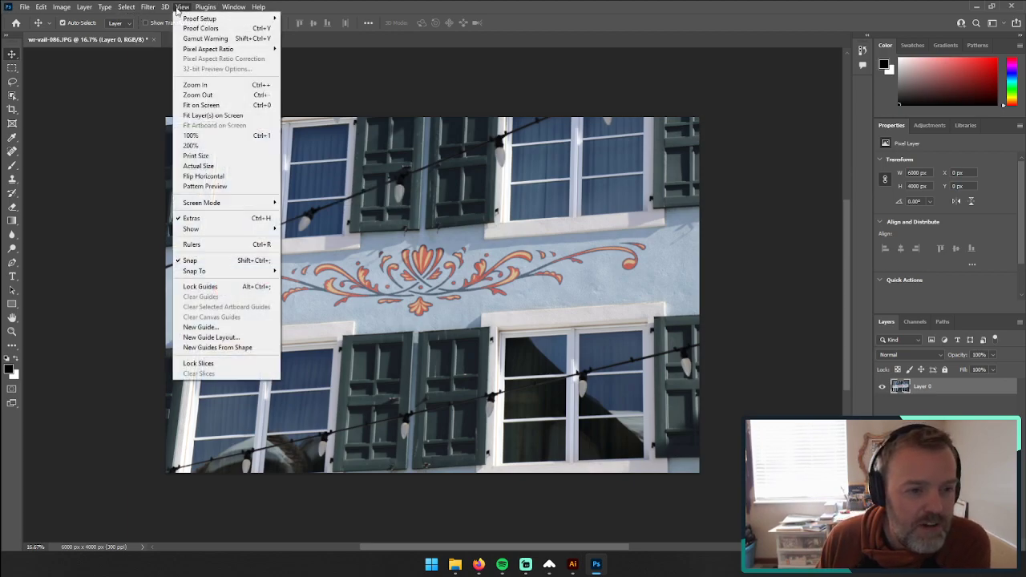
mouse_move(121, 12)
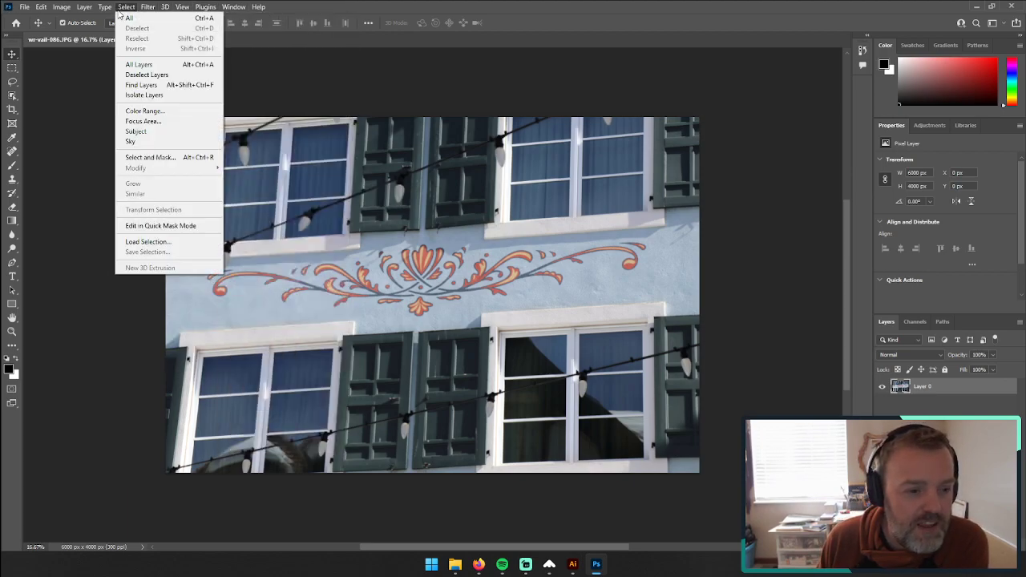
mouse_move(91, 8)
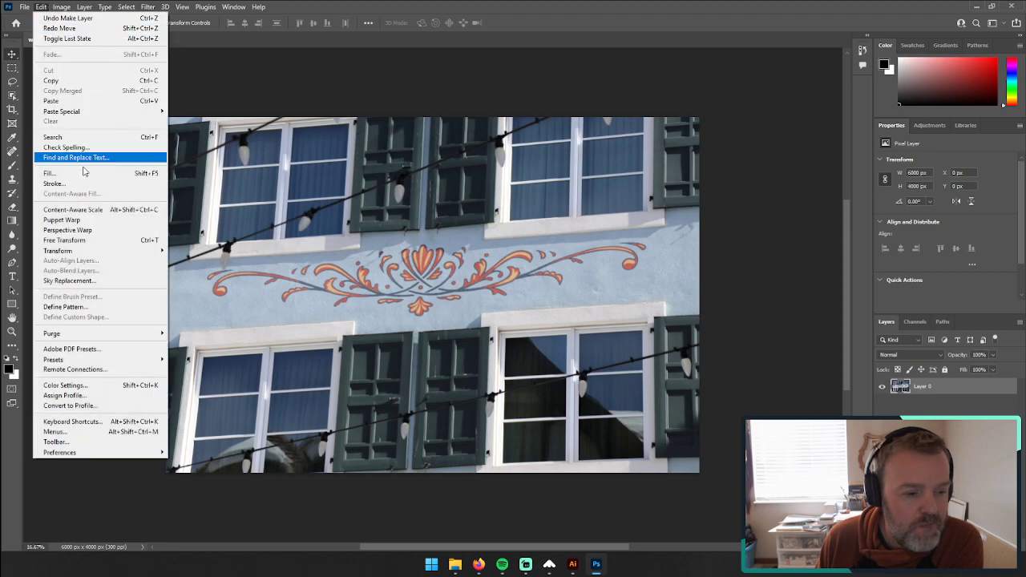
left_click(95, 233)
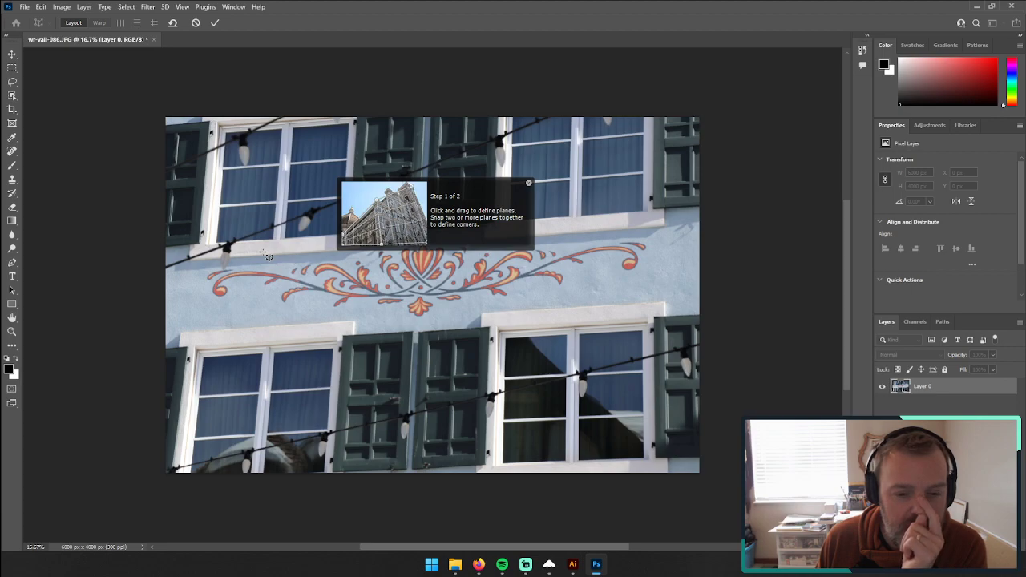
left_click(528, 184)
left_click(69, 9)
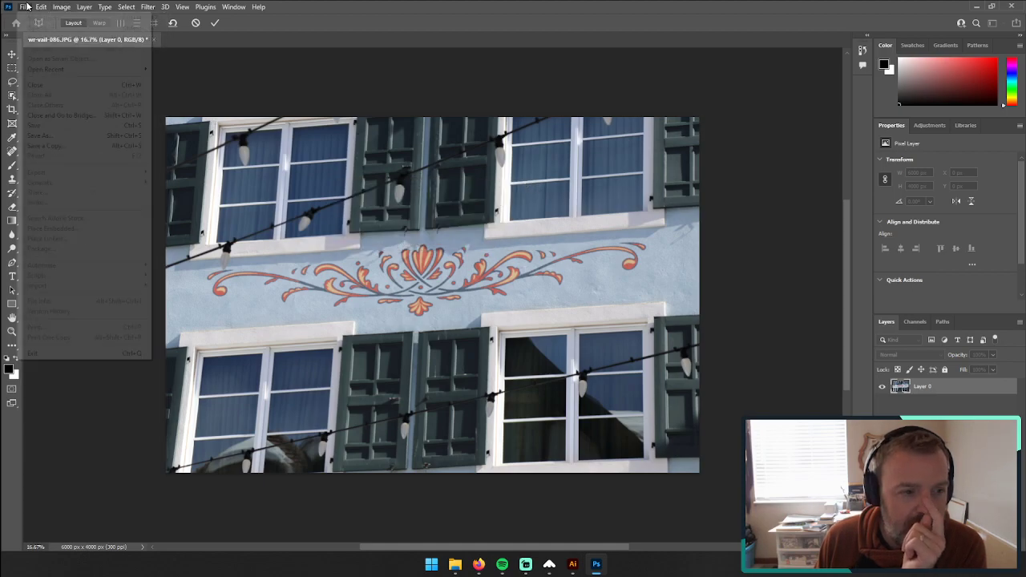
left_click(370, 235)
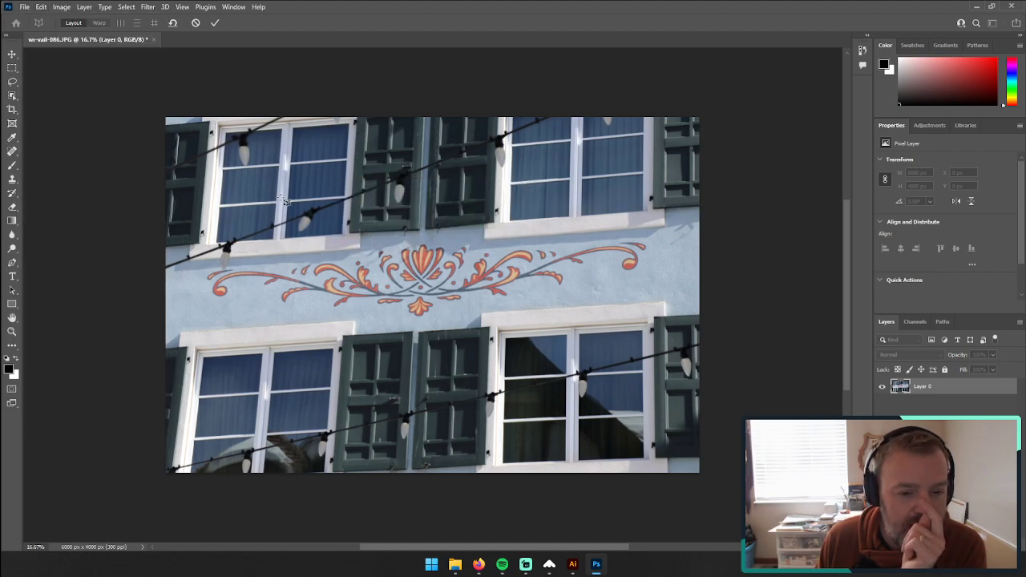
left_click(280, 197)
key("ctrl+z")
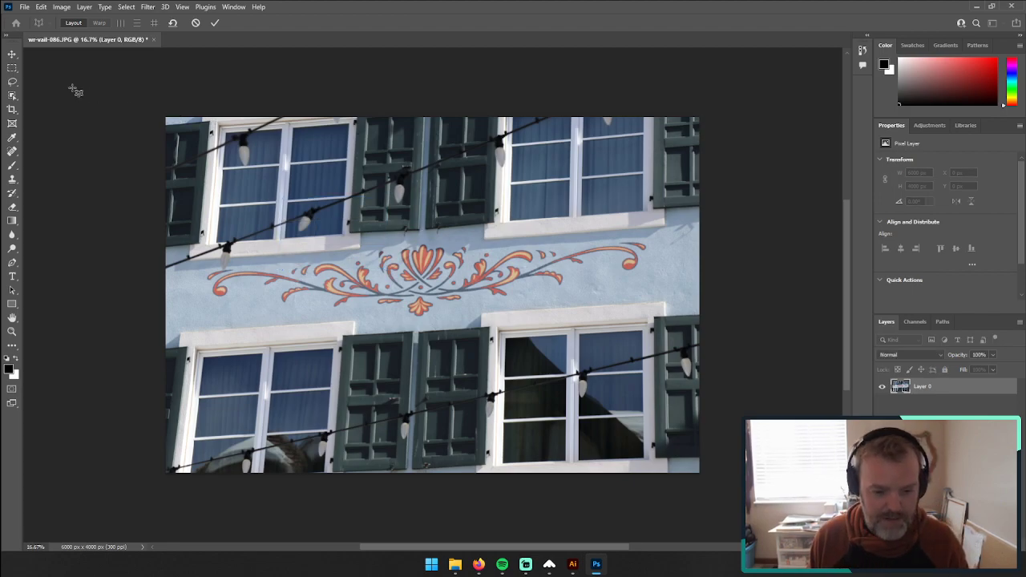
left_click(12, 54)
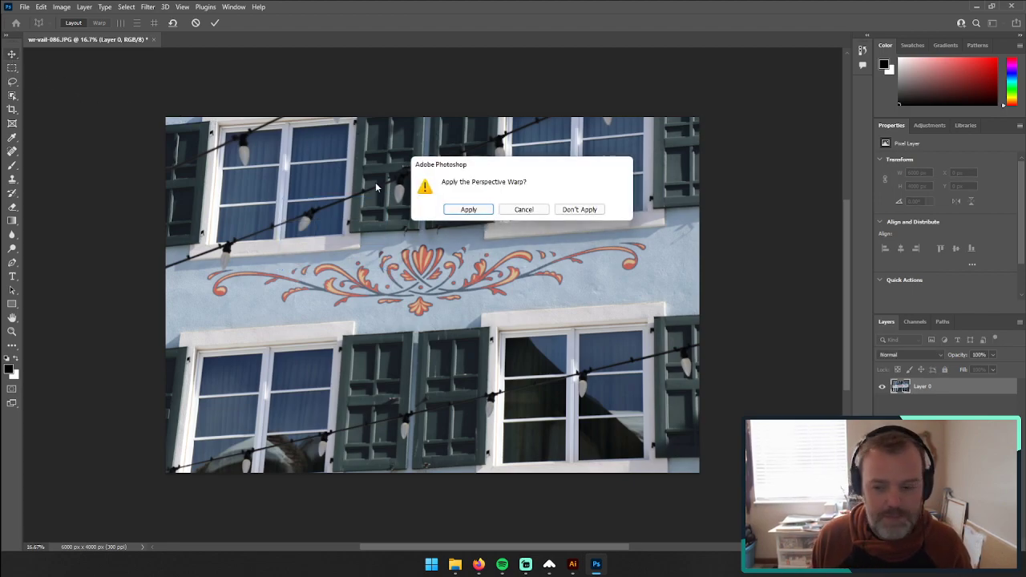
left_click(578, 209)
Step: Start a Perspective transform on the photo layer and stretch its left edge very slightly
left_click(40, 7)
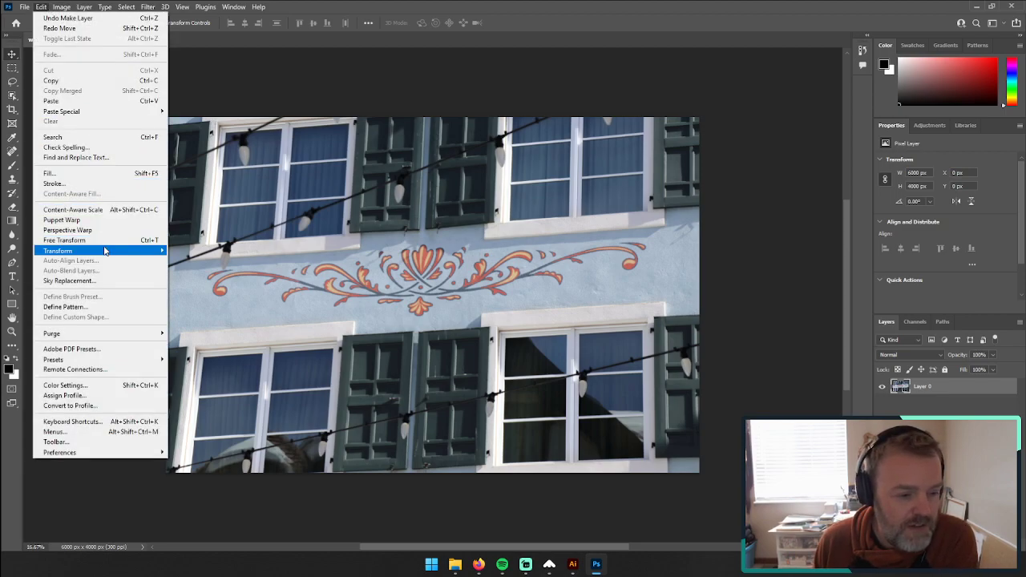
mouse_move(104, 251)
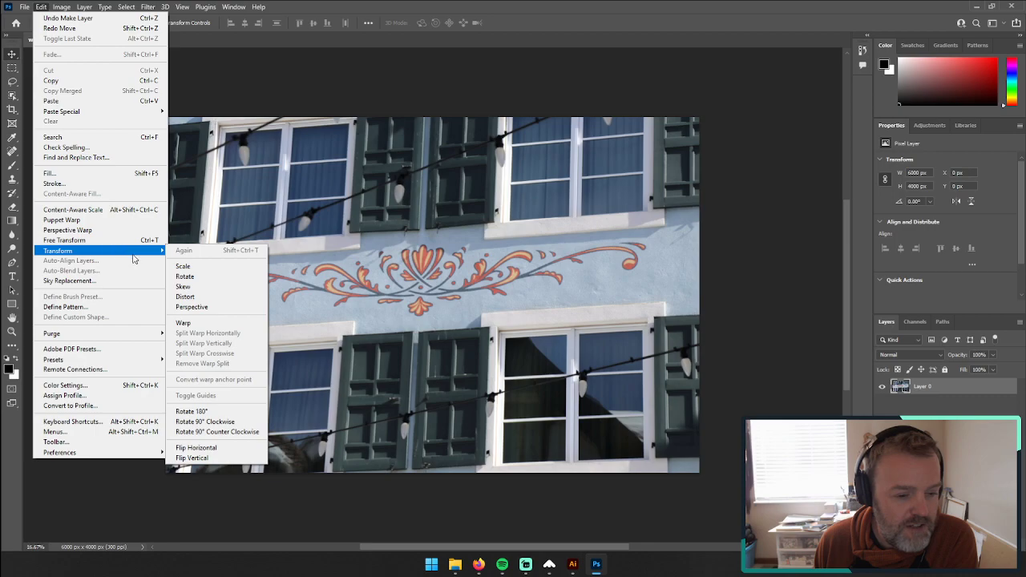
left_click(200, 308)
mouse_move(166, 120)
left_mouse_down()
mouse_move(152, 114)
mouse_move(157, 128)
mouse_move(256, 146)
mouse_move(232, 132)
mouse_move(170, 138)
mouse_move(168, 112)
mouse_move(188, 94)
mouse_move(162, 97)
mouse_move(160, 73)
mouse_move(128, 79)
mouse_move(140, 67)
mouse_move(130, 68)
mouse_move(164, 95)
mouse_move(165, 114)
left_mouse_up()
mouse_move(167, 479)
left_mouse_down()
mouse_move(229, 473)
mouse_move(152, 474)
mouse_move(166, 477)
left_mouse_up()
mouse_move(434, 477)
left_mouse_down()
mouse_move(461, 475)
mouse_move(399, 474)
mouse_move(449, 476)
left_mouse_up()
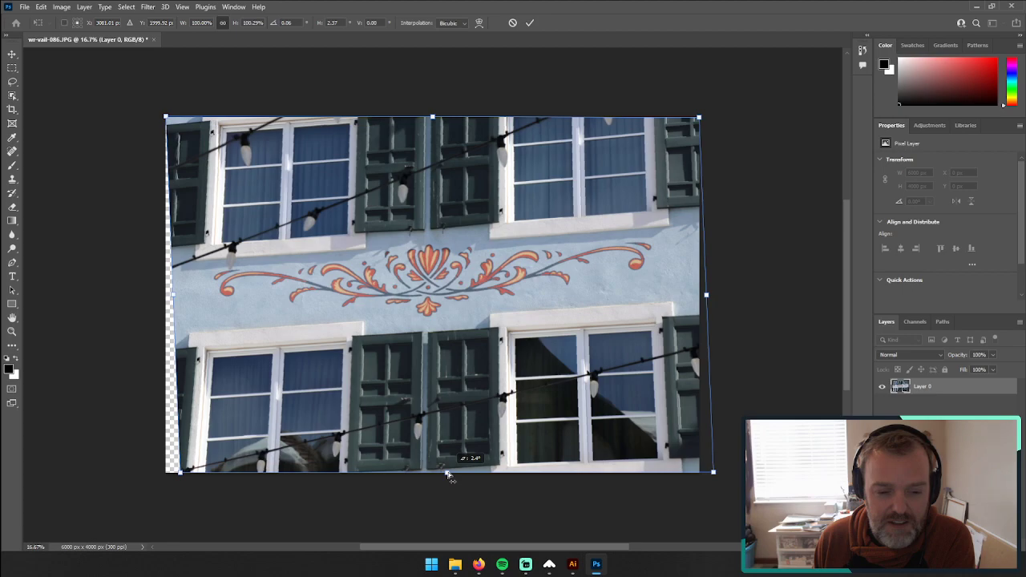
mouse_move(449, 475)
left_mouse_down()
mouse_move(462, 474)
mouse_move(453, 474)
left_mouse_up()
key("ctrl+z")
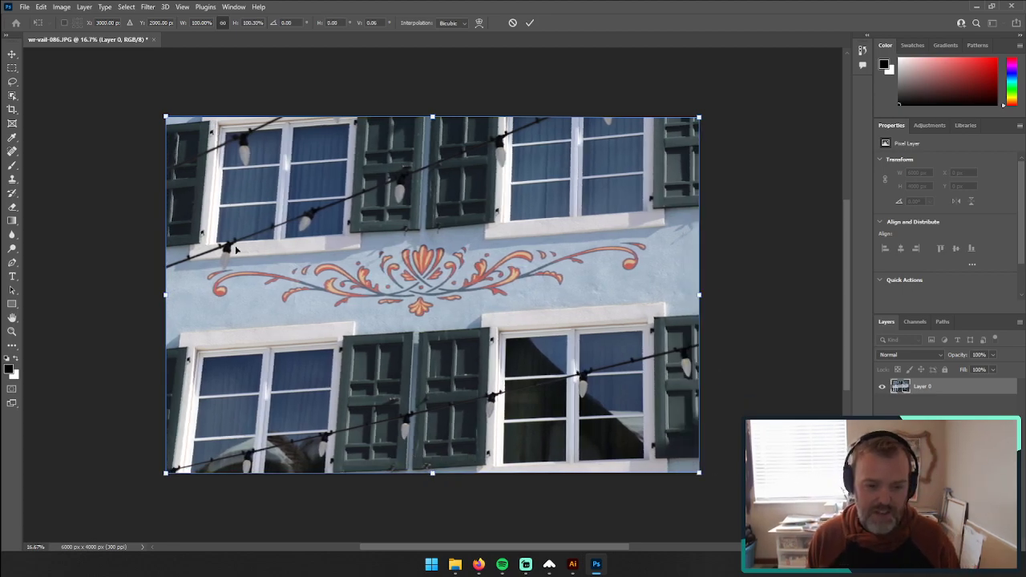
Step: Stretch the photo's left side to about 140% height, raise it so the scrollwork runs level, and apply the transform
left_click_drag(163, 119, 206, 105)
scroll(188, 515, "down", 4)
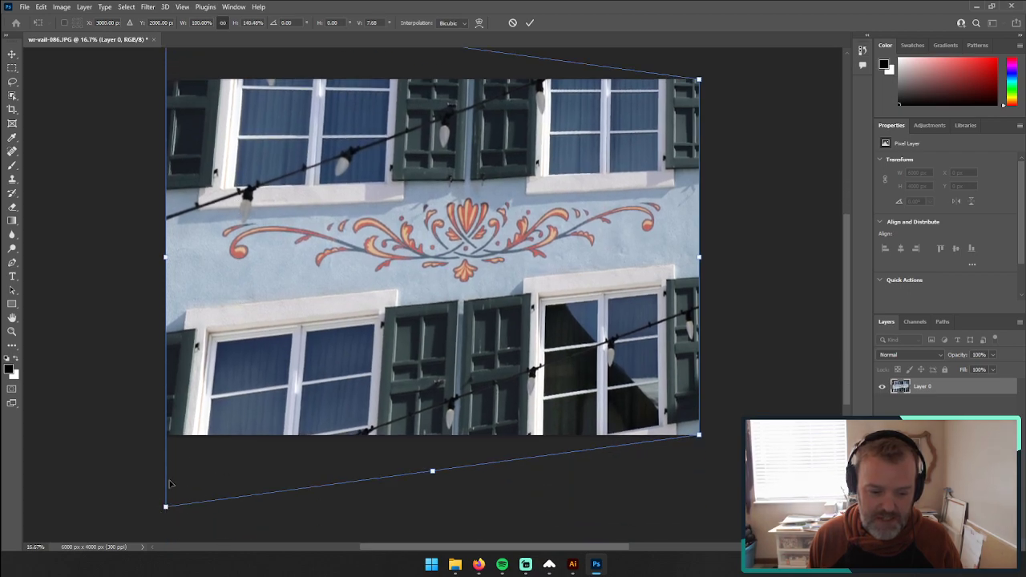
left_click_drag(167, 263, 179, 211)
scroll(253, 369, "up", 1)
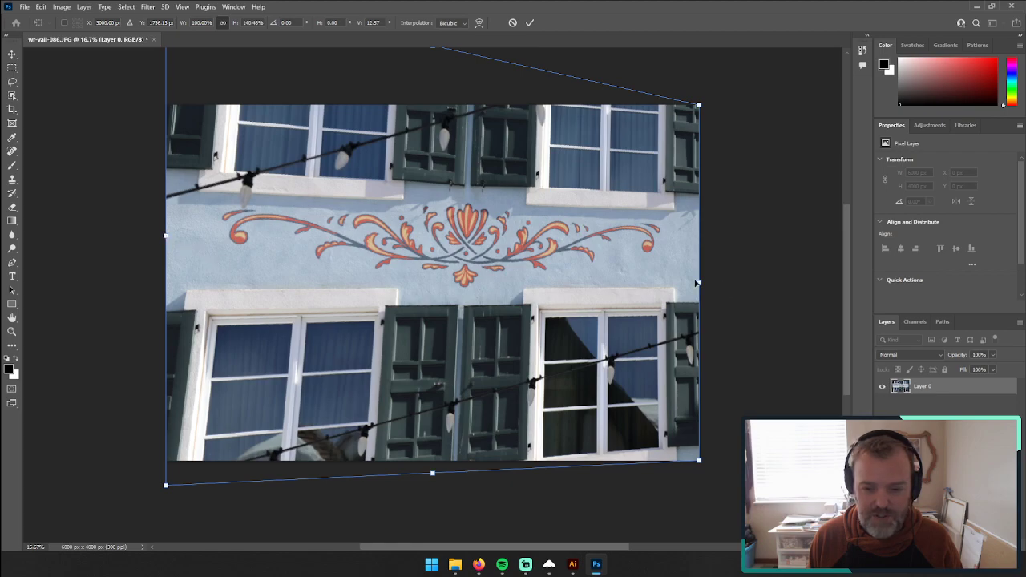
scroll(517, 334, "up", 1)
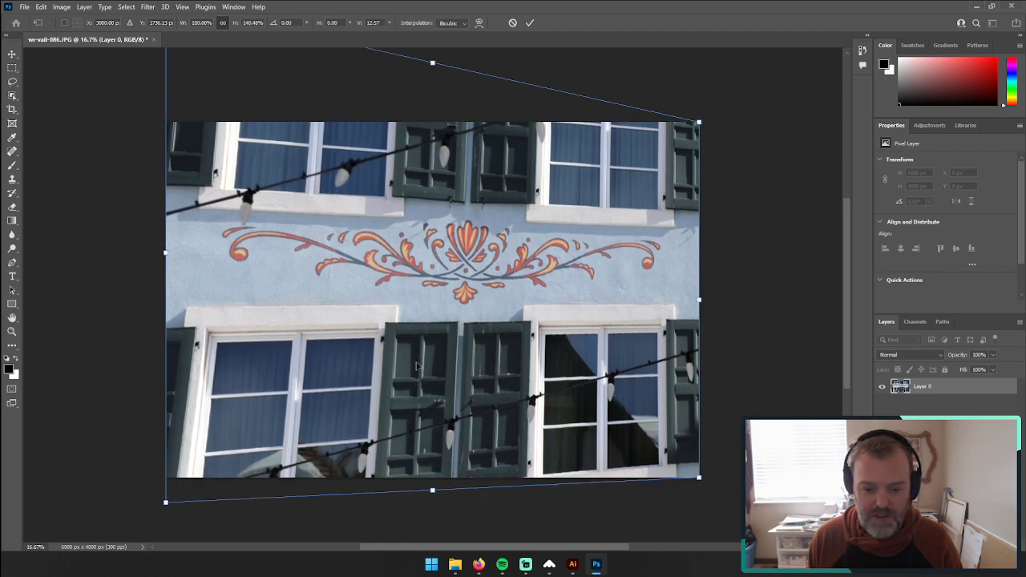
scroll(117, 187, "up", 2)
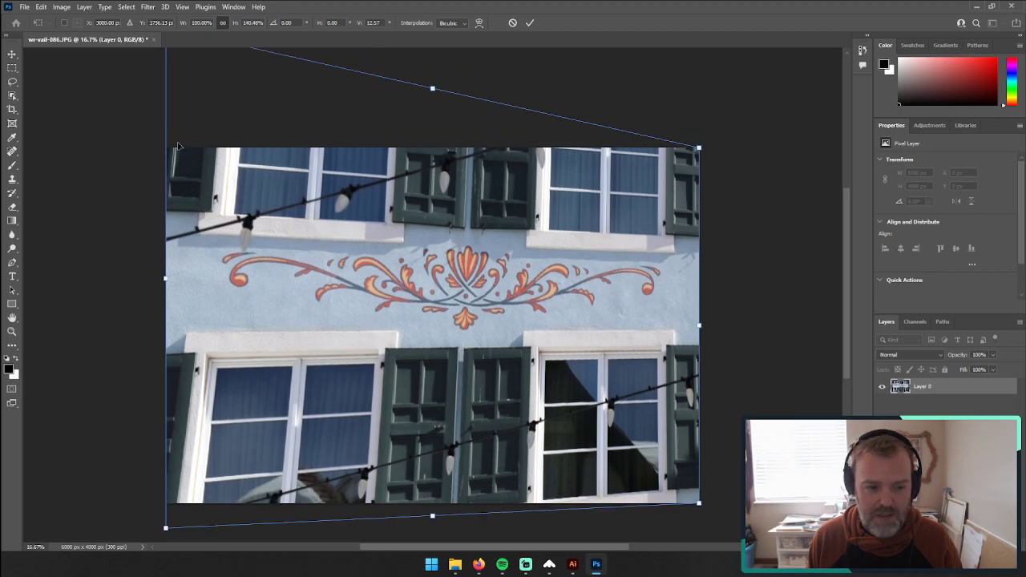
left_click(12, 331)
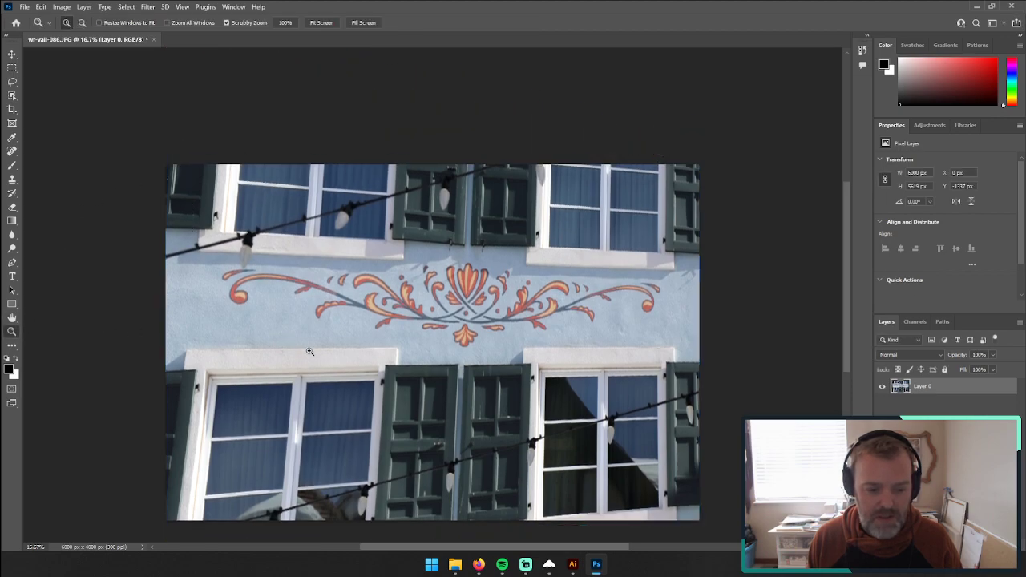
Step: Apply a second Perspective transform to the photo, shrinking its left side with a vertical skew of about -6.2°
left_click(345, 359, "alt")
left_click(12, 54)
left_click(41, 7)
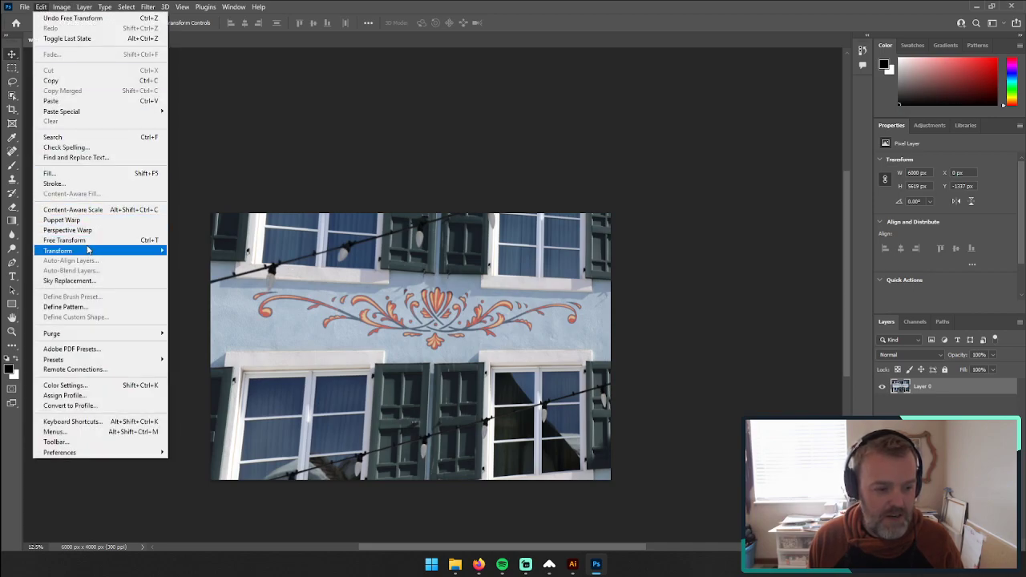
mouse_move(76, 251)
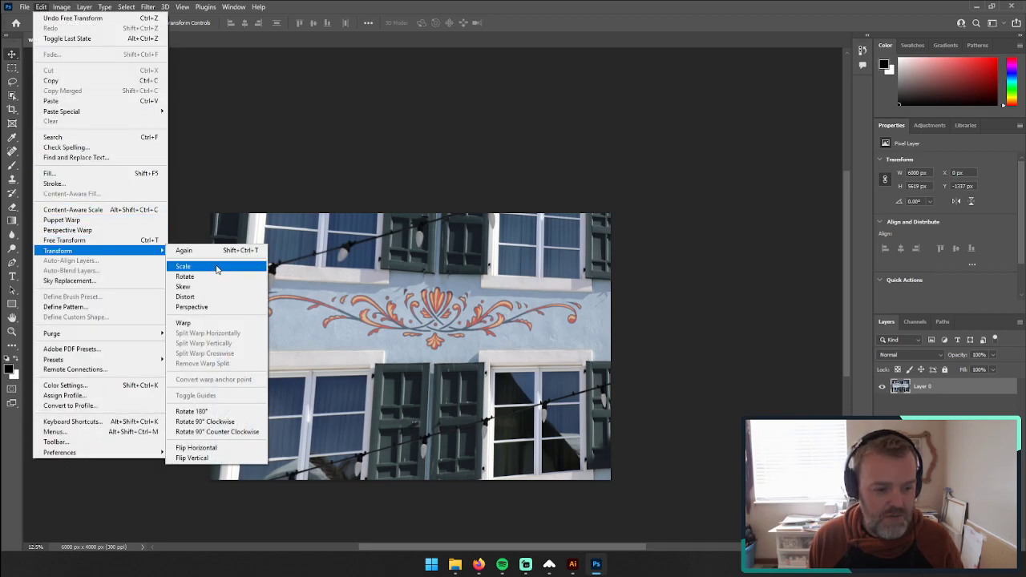
left_click(213, 308)
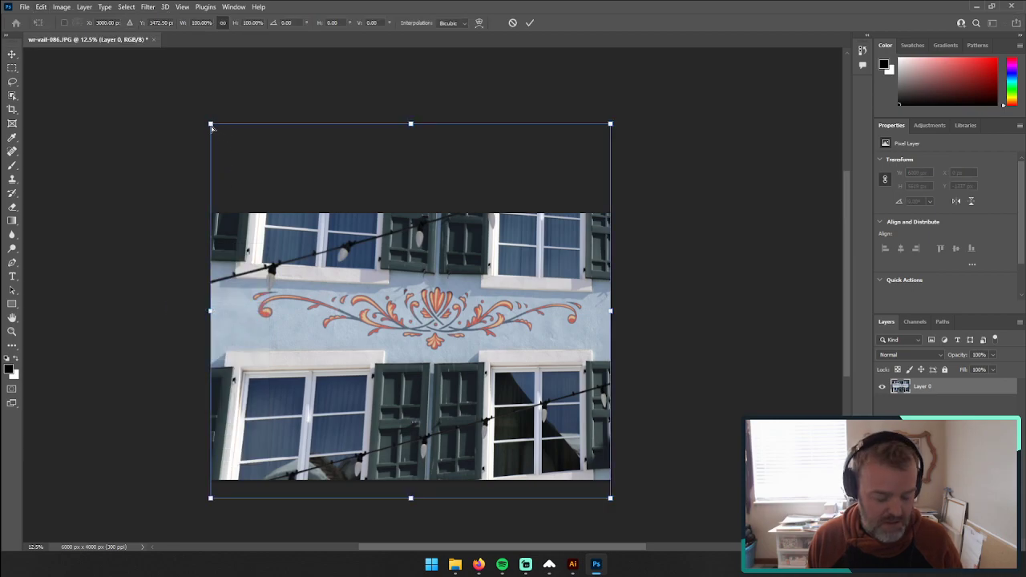
left_click_drag(212, 127, 193, 169)
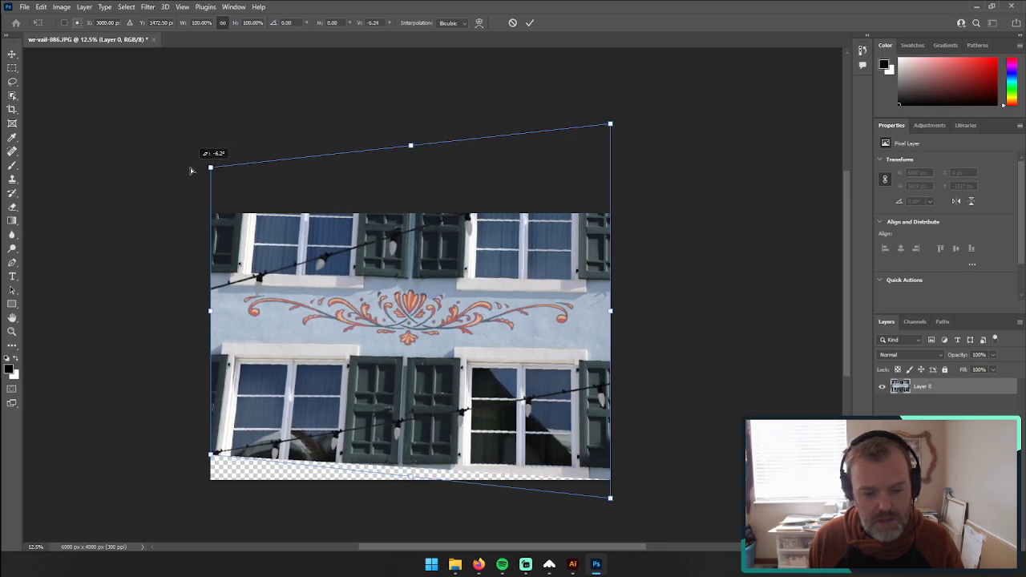
key("Return")
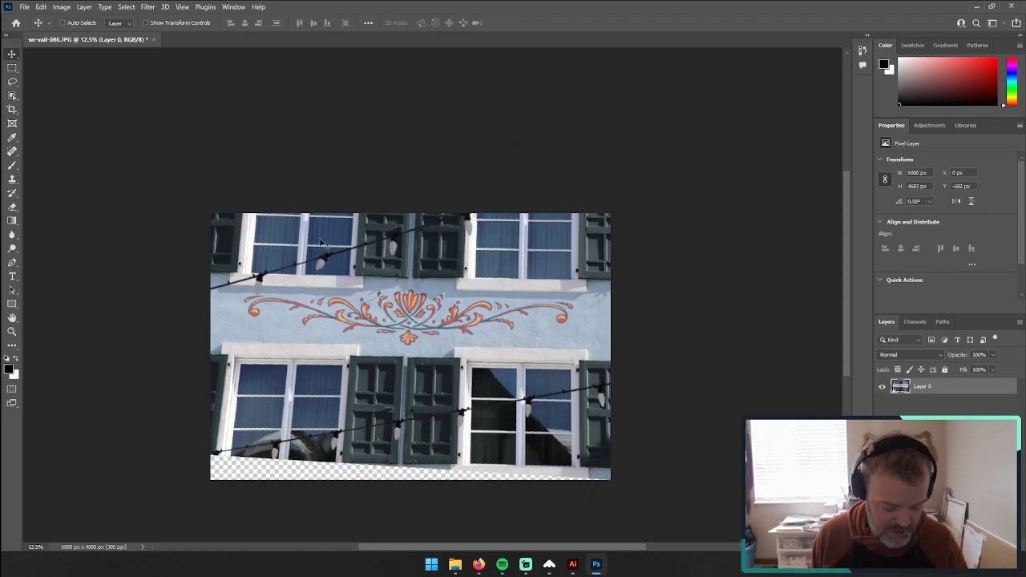
Step: Free-transform the photo to move it down over the canvas and rotate it slightly counter-clockwise
key("ctrl+t")
left_click_drag(354, 257, 353, 286)
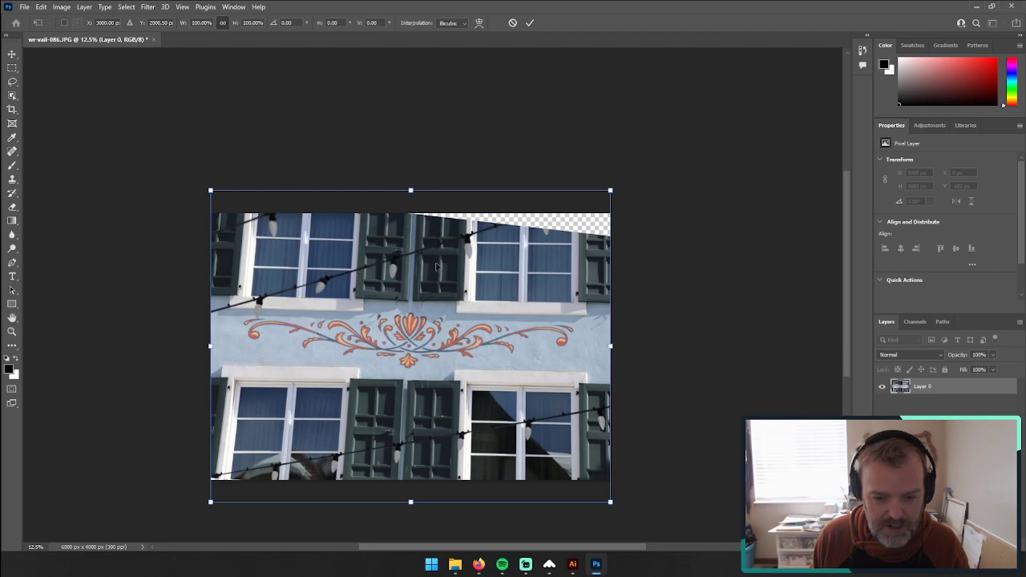
mouse_move(621, 190)
left_mouse_down()
mouse_move(633, 160)
mouse_move(619, 189)
left_mouse_up()
key("Return")
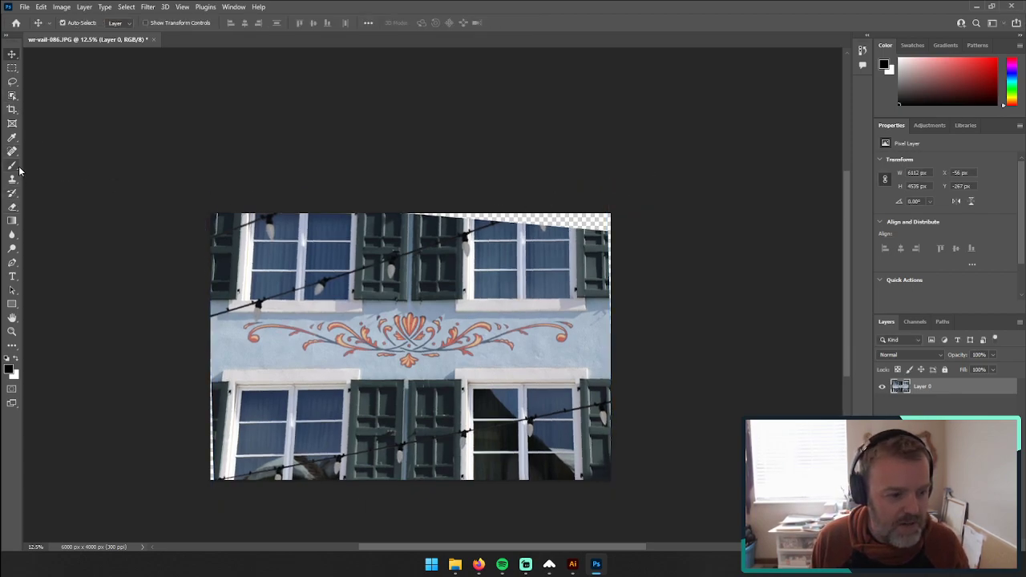
Step: Draw a thin black horizontal rectangle about 6643 by 48 px across the scrollwork
left_click_drag(14, 305, 58, 308)
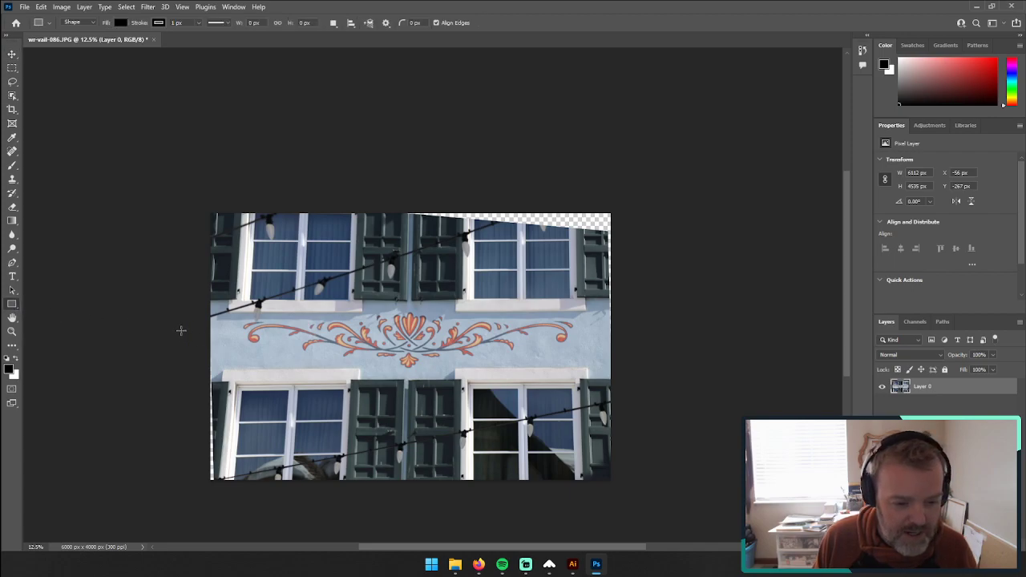
left_click_drag(193, 332, 636, 337)
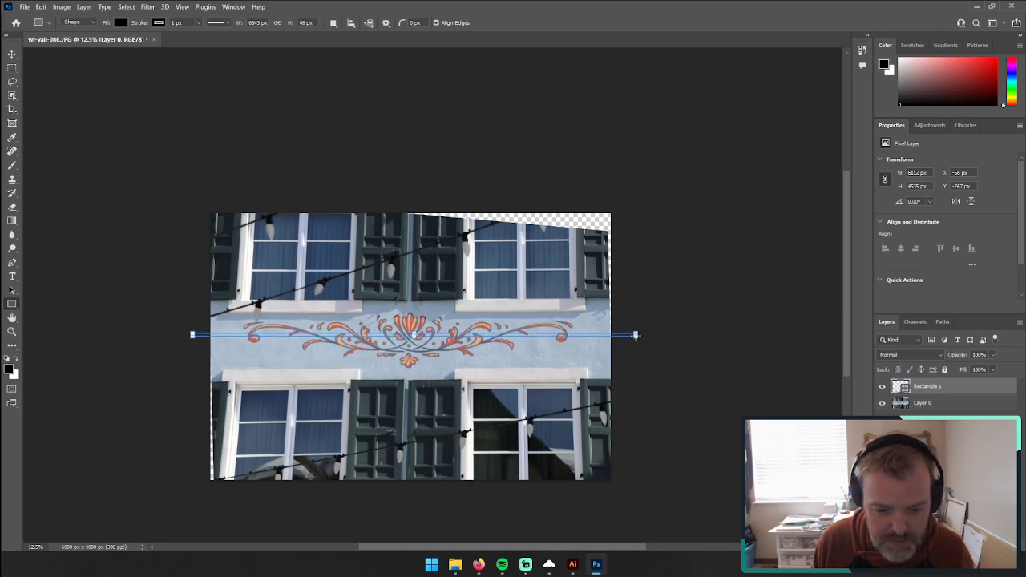
left_click(11, 53)
Step: Rotate the photo layer about 0.12° clockwise so the scrollwork runs parallel to the black guide rectangle
left_click(279, 259)
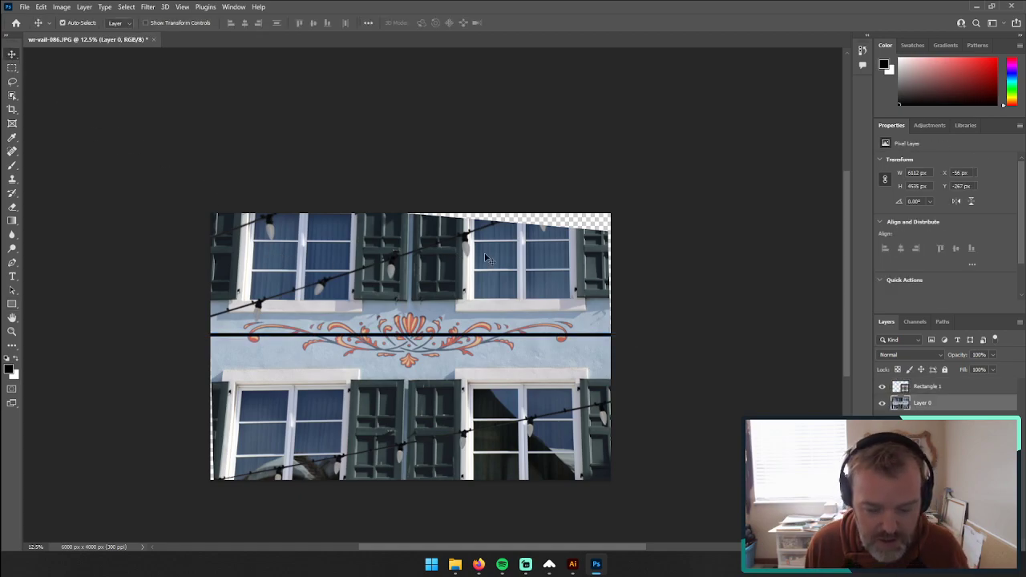
left_click(930, 387)
key("ctrl+t")
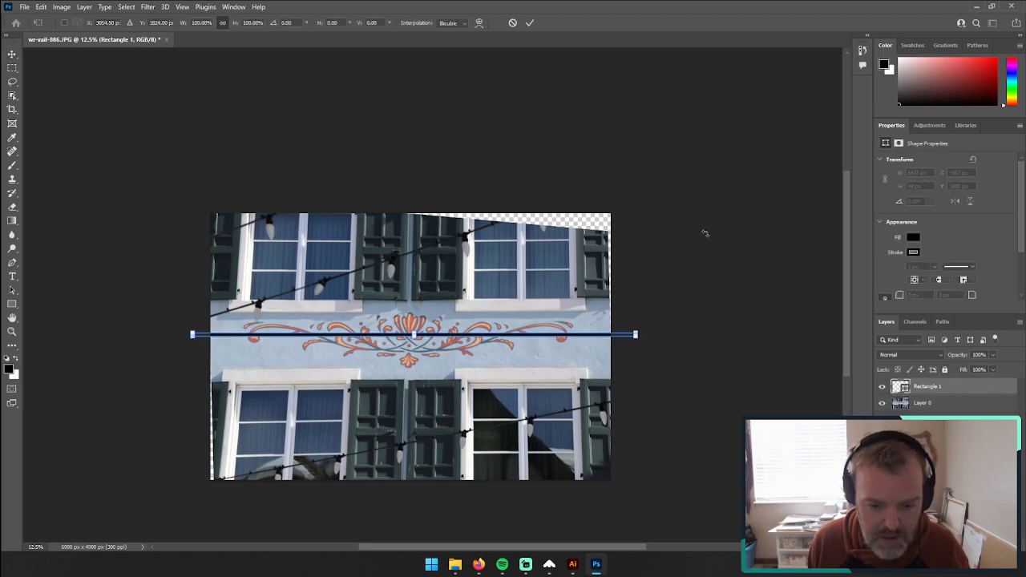
left_click(953, 408)
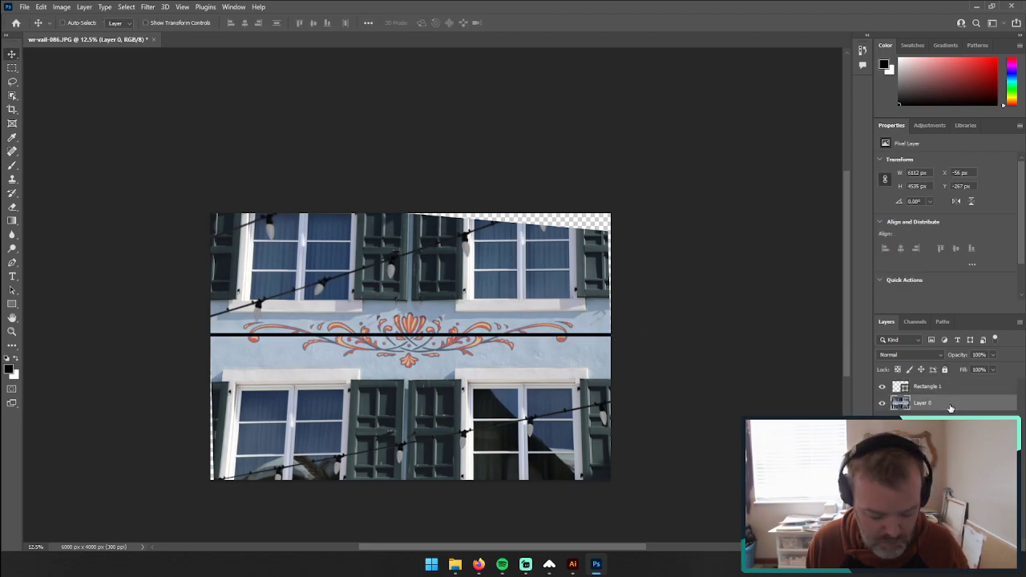
key("ctrl+t")
mouse_move(620, 188)
left_mouse_down()
mouse_move(646, 172)
mouse_move(627, 183)
left_mouse_up()
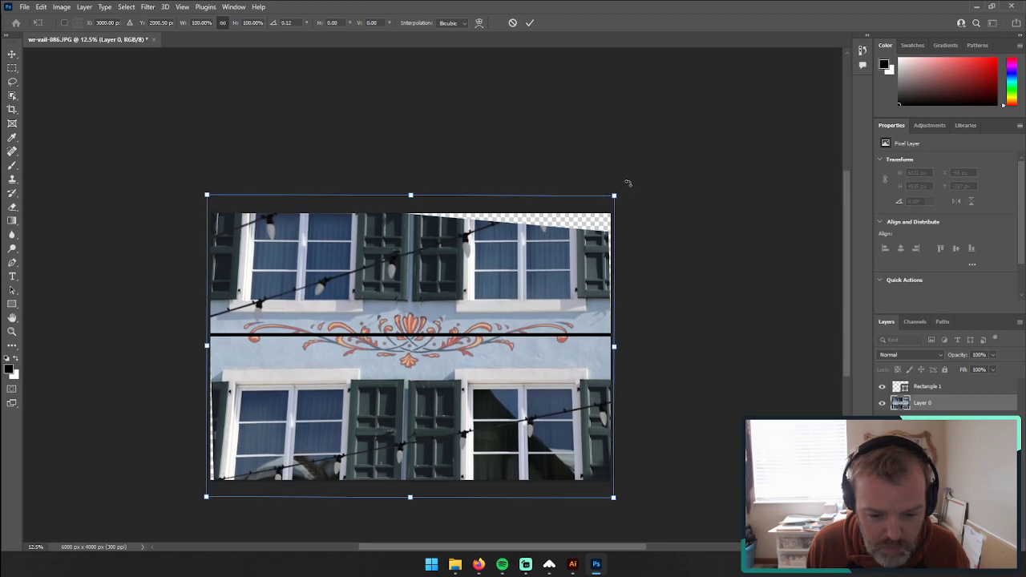
key("Return")
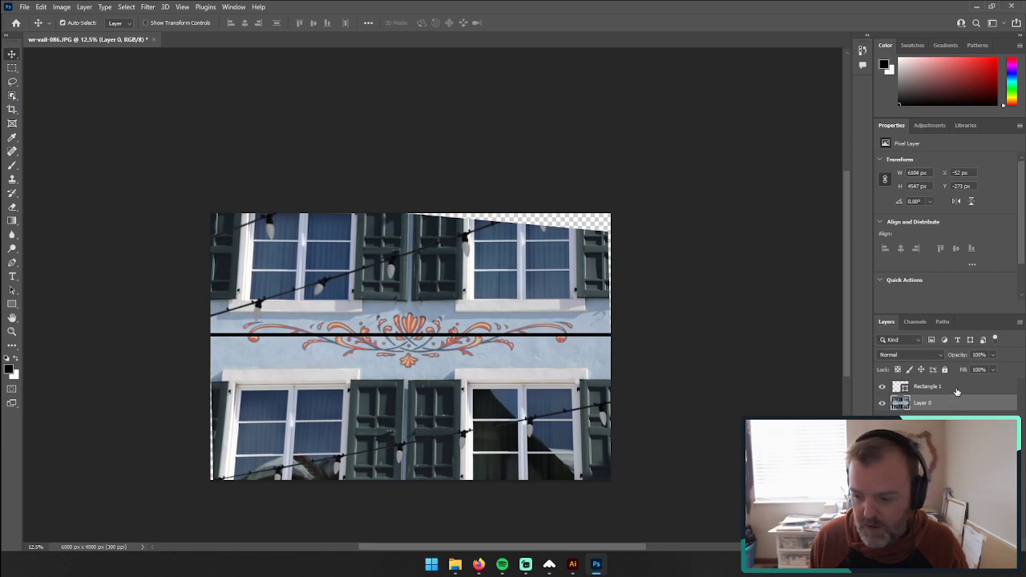
Step: Delete the black guide rectangle layer
left_click(957, 388)
key("Delete")
left_click(471, 209)
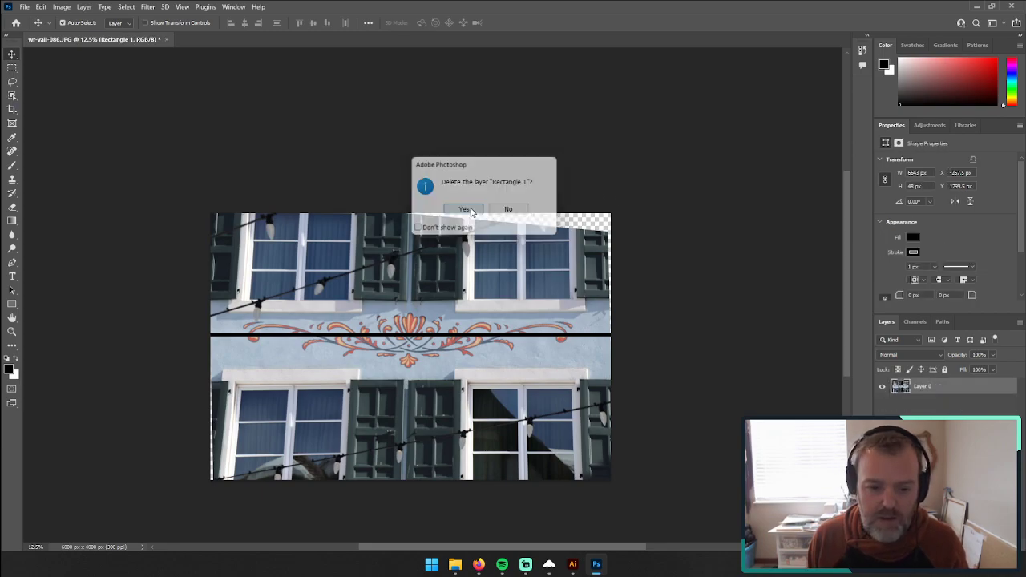
Step: Crop the image to a wide band around the scrollwork, about 5824 by 2361 px, excluding the transparent edges
left_click(12, 69)
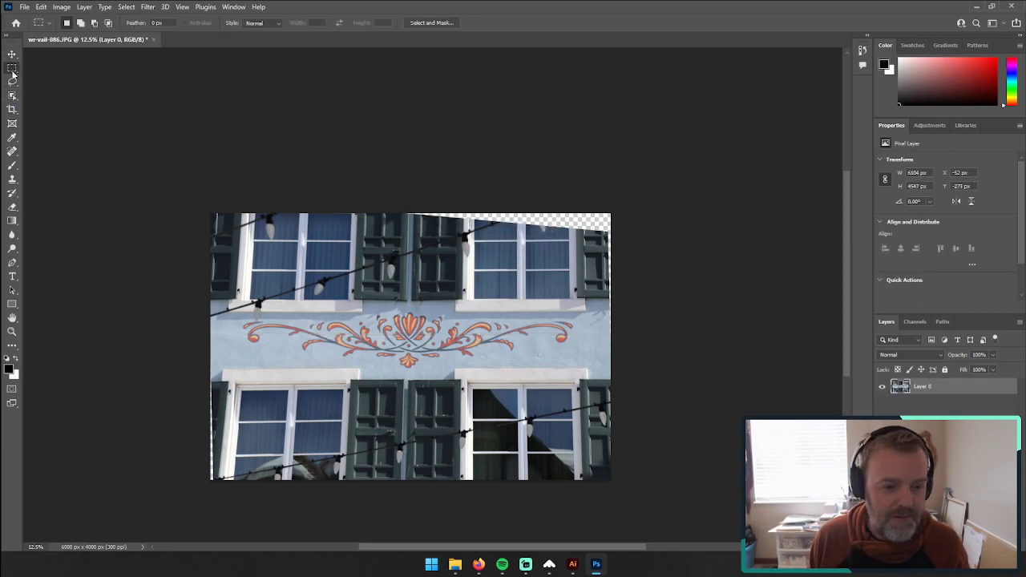
left_click_drag(219, 270, 609, 428)
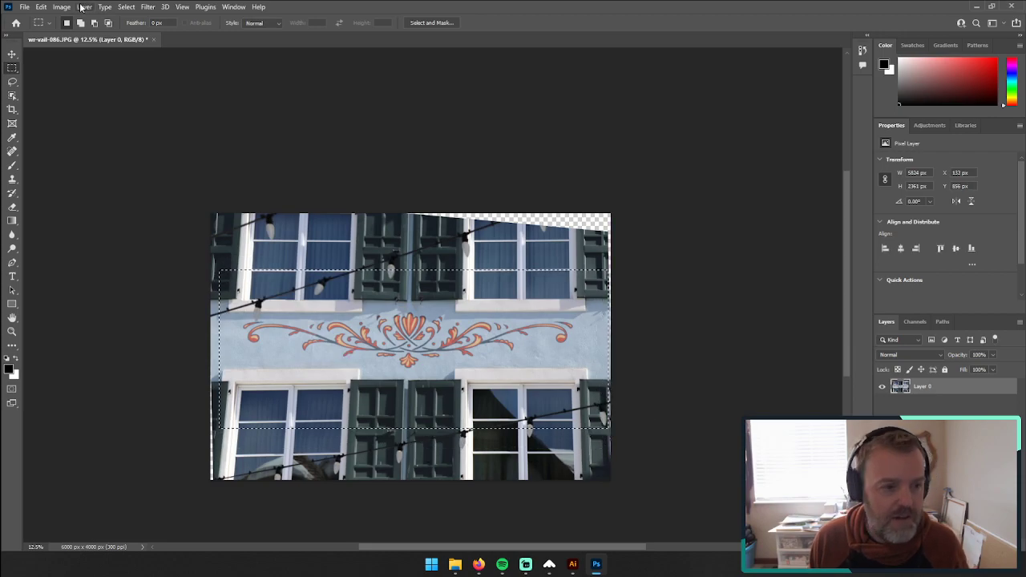
left_click(61, 7)
left_click(80, 113)
left_click(150, 199)
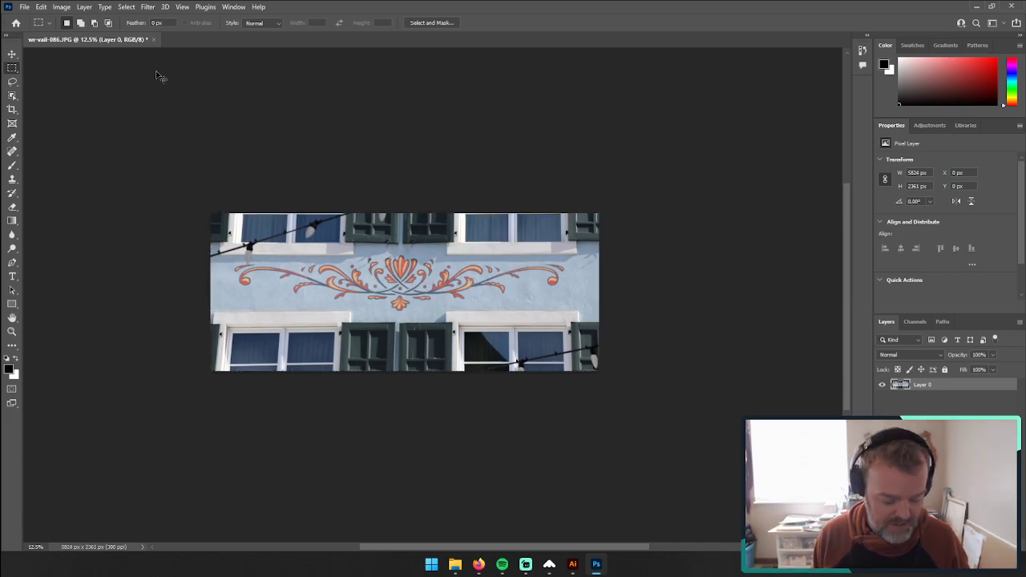
key("ctrl+s")
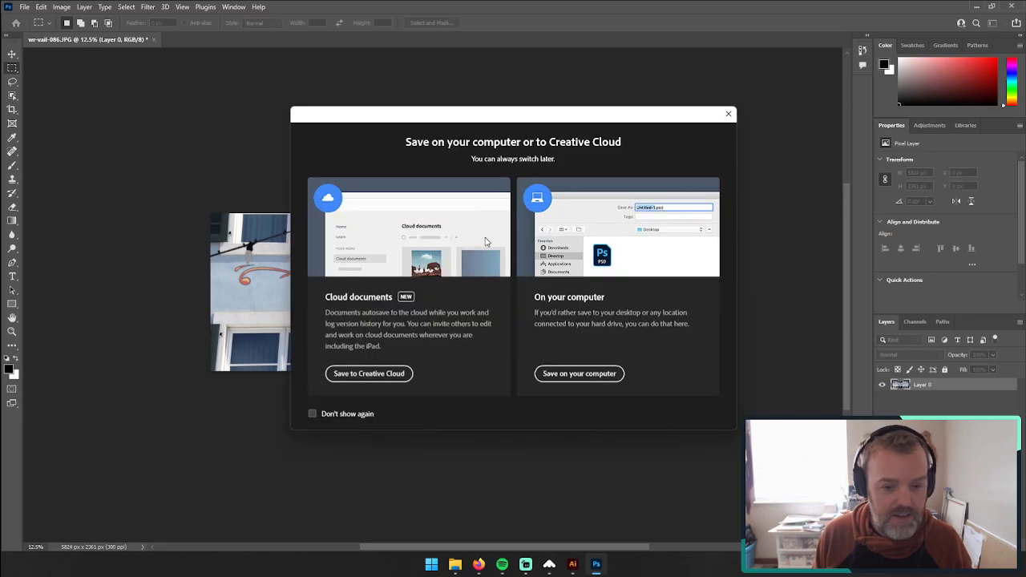
left_click(556, 372)
left_click(481, 308)
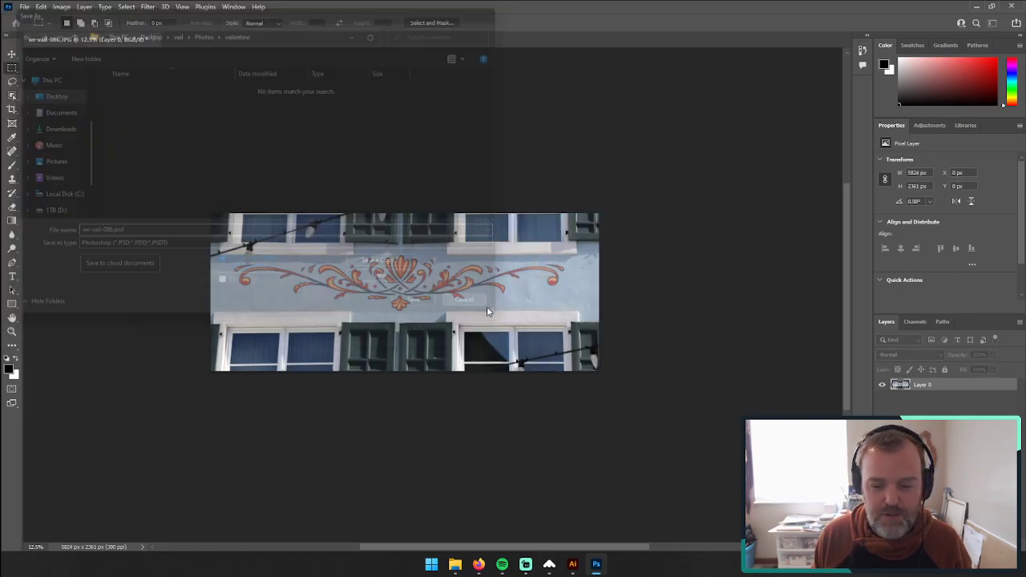
Step: Flatten the image, then close the document and save its changes as a JPEG at quality 8 (High)
left_click(76, 7)
left_click(129, 420)
left_click(130, 40)
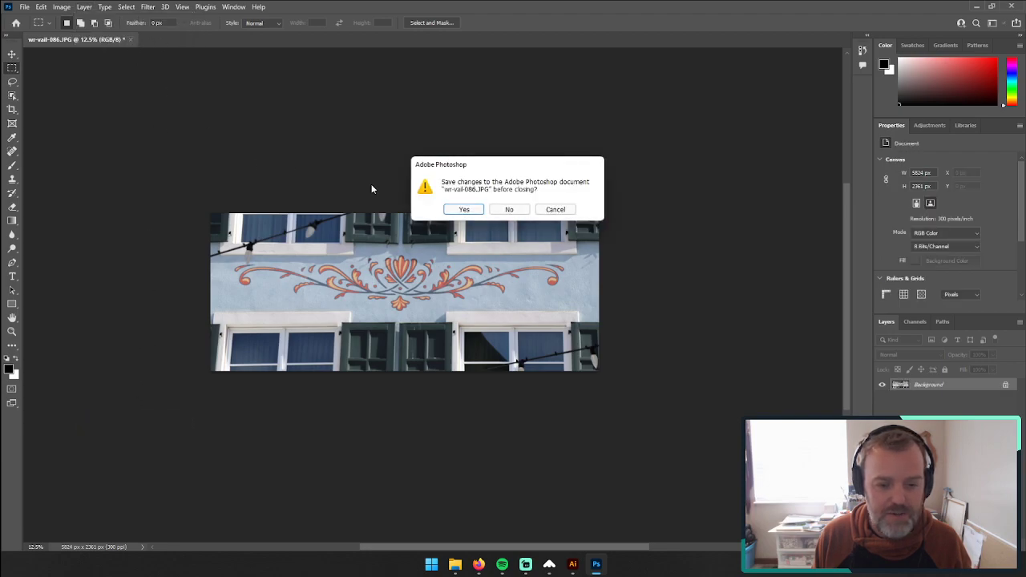
left_click(473, 209)
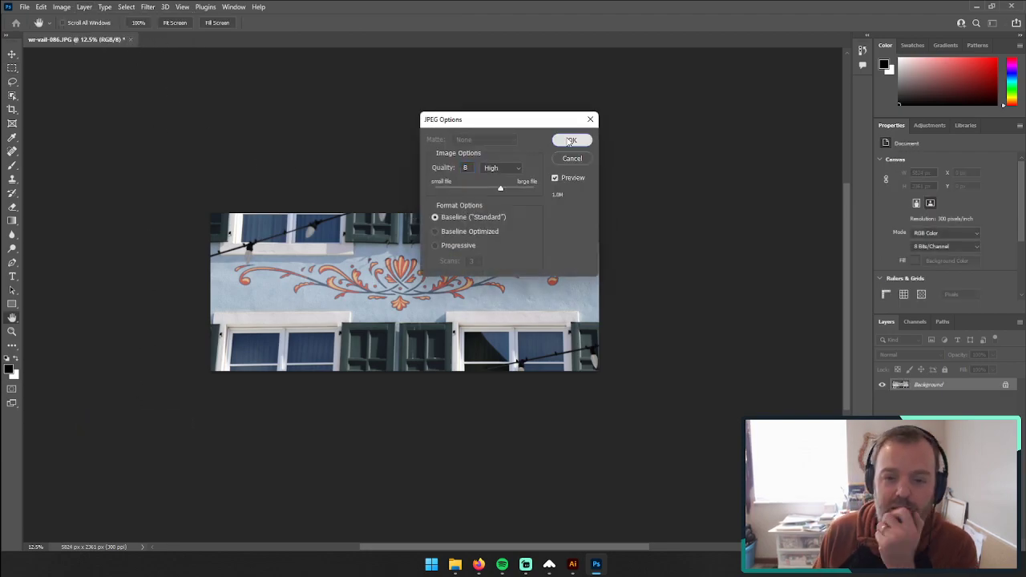
left_click(571, 141)
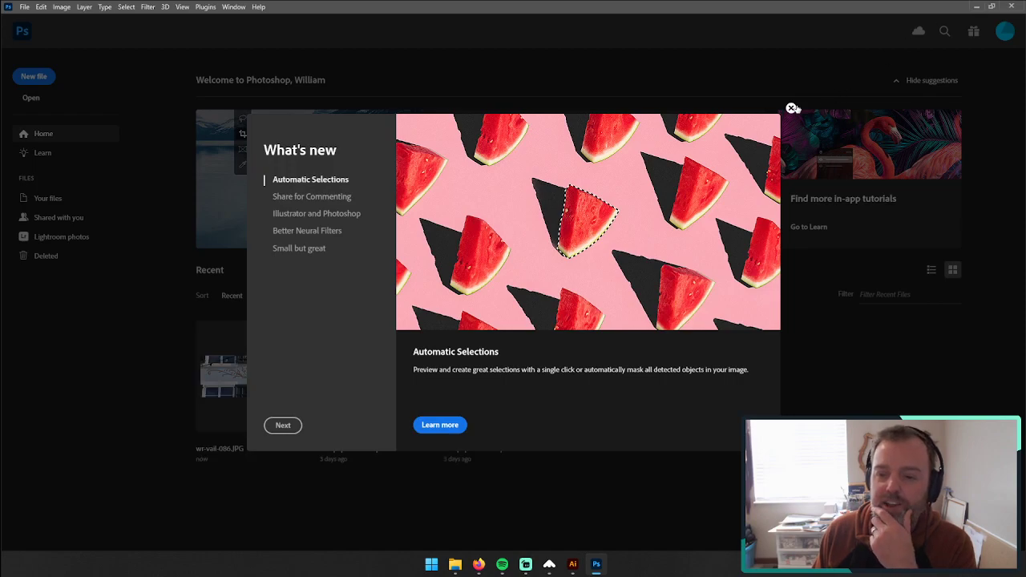
Step: Switch back to Illustrator, update the linked scrollwork photo, and align its left edge with the rosette photo below
left_click(791, 108)
left_click(977, 7)
left_click(569, 296)
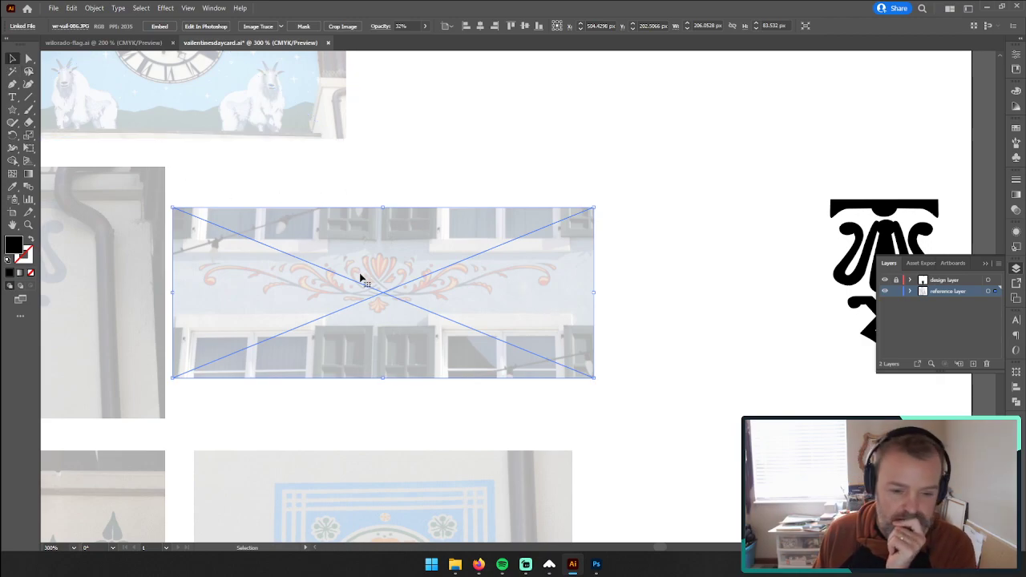
left_click_drag(360, 277, 382, 275)
left_click(454, 179)
Step: Examine the reference photos, including the red facade's window ornament and the rosette panel, to choose the next motif to trace
key("z")
left_click_drag(373, 282, 264, 286)
key("space")
left_click_drag(340, 383, 441, 197)
left_click_drag(361, 400, 666, 335)
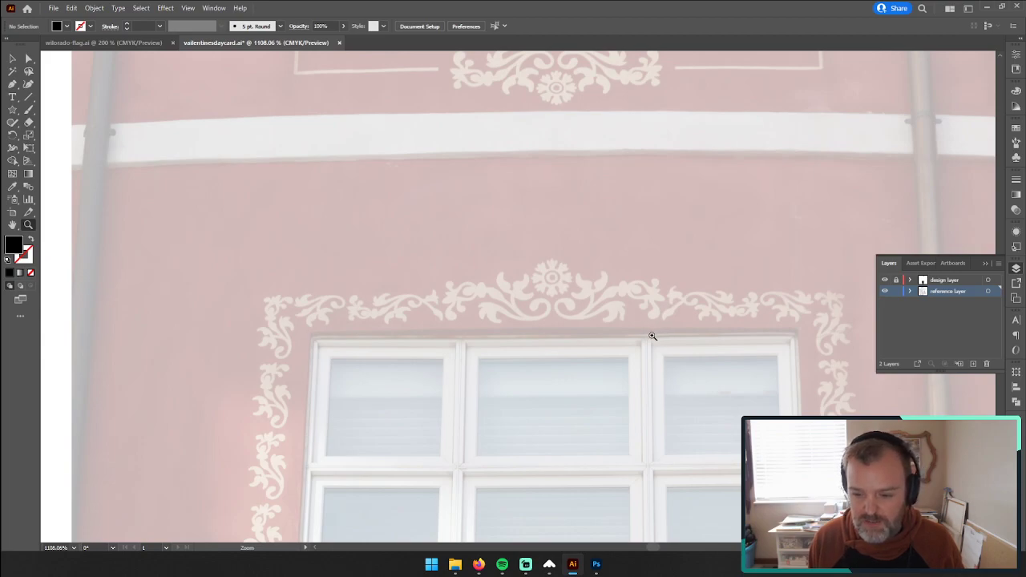
left_click_drag(722, 253, 489, 287)
key("space")
left_click_drag(710, 195, 354, 443)
left_click_drag(509, 195, 480, 428)
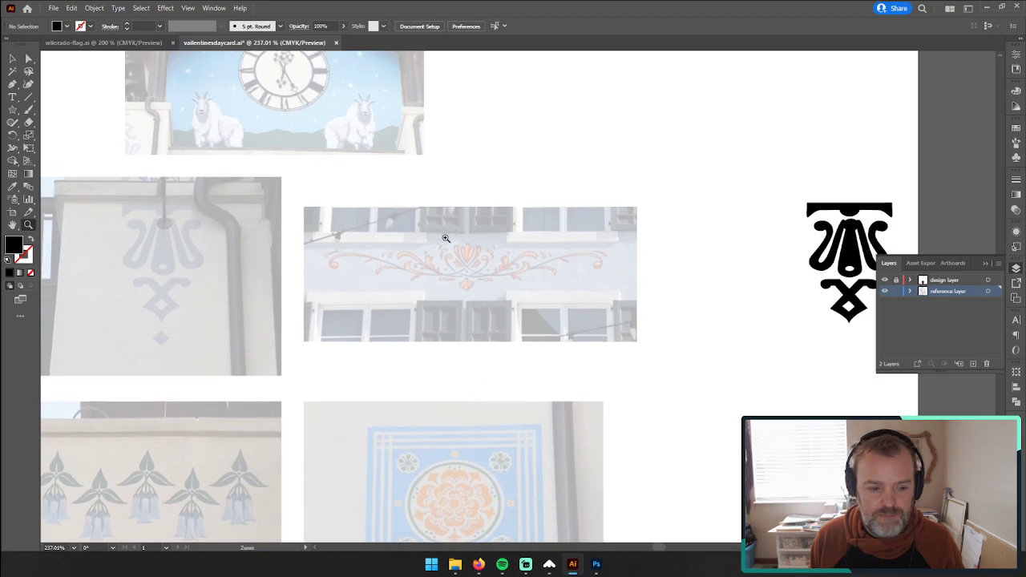
scroll(254, 291, "down", 4)
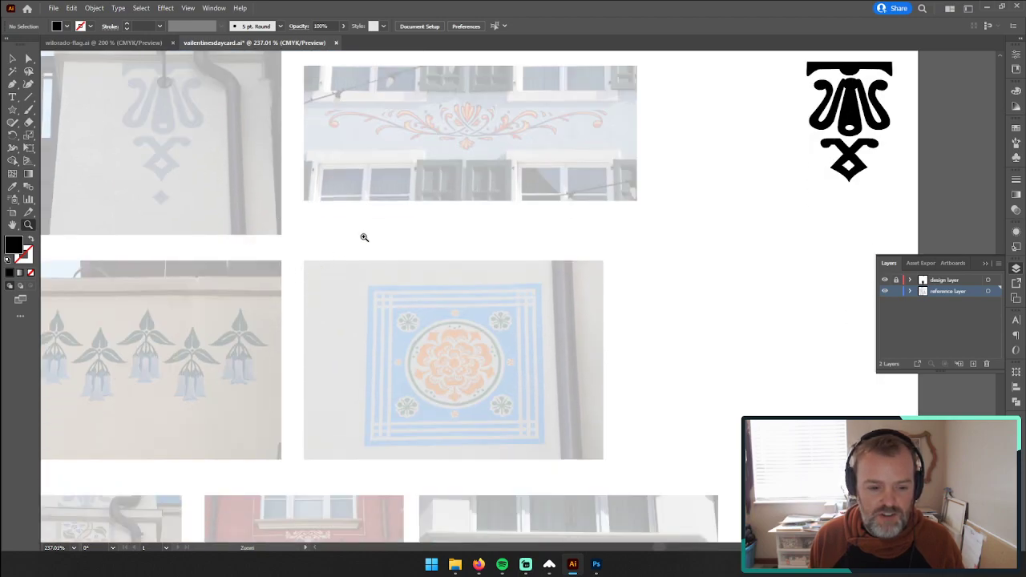
scroll(469, 401, "down", 10)
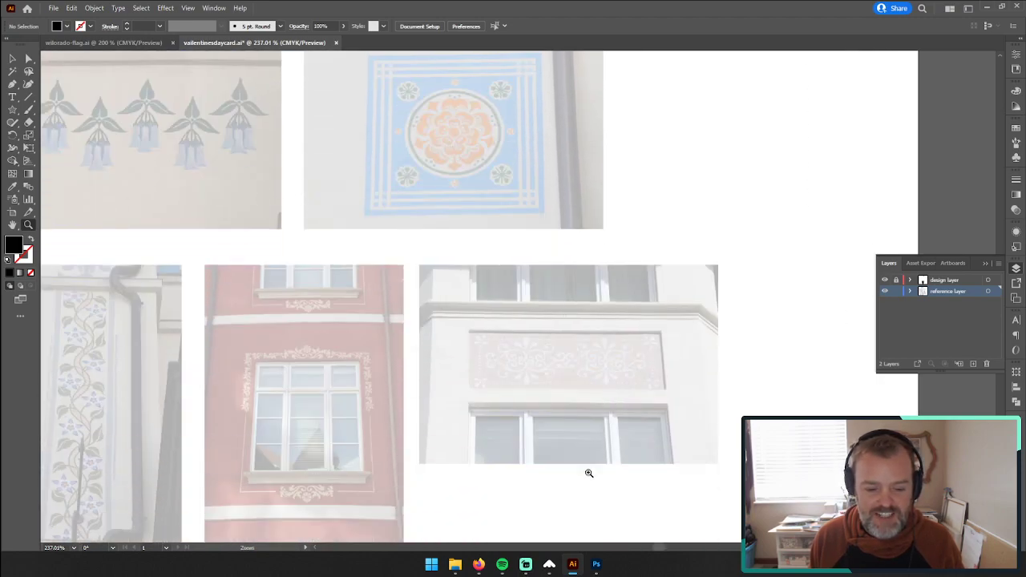
scroll(519, 307, "up", 12)
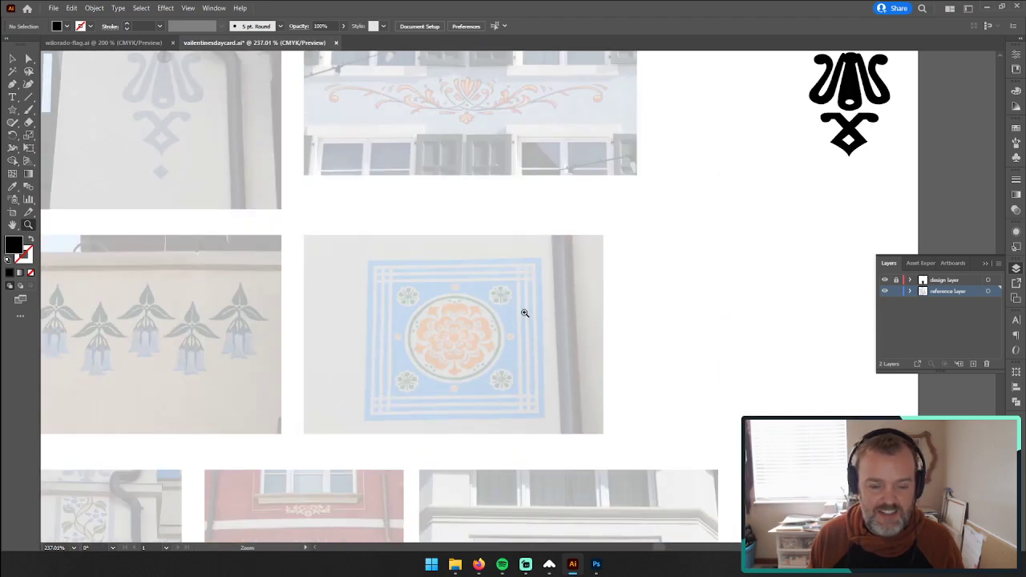
scroll(517, 328, "up", 2)
scroll(348, 224, "down", 8)
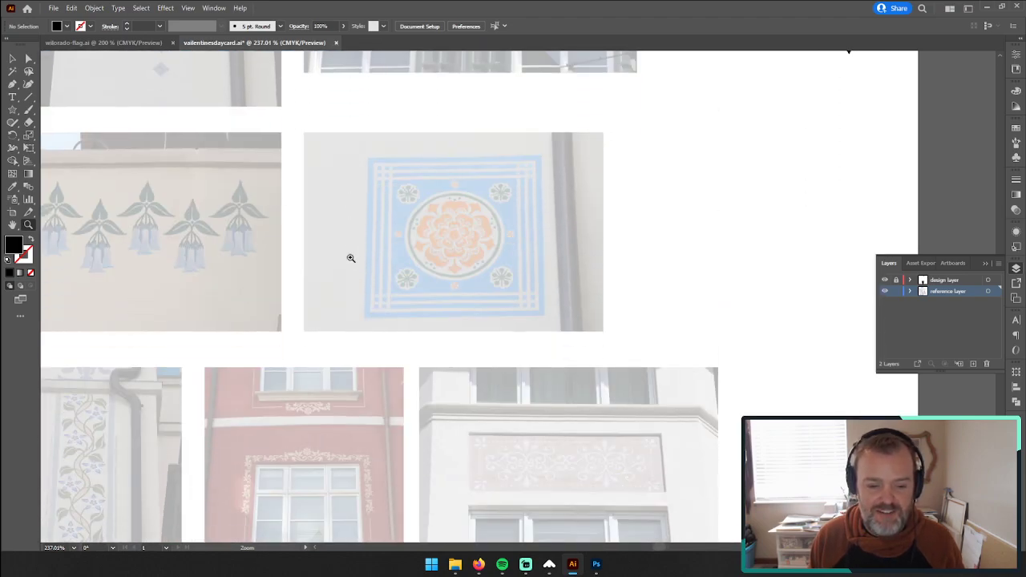
scroll(350, 257, "up", 5)
Step: Trace the scrollwork's central palmette with the Pen tool from its top around the right lobe, bottom tip and lower left edge
left_click_drag(469, 185, 612, 165)
scroll(568, 188, "up", 2)
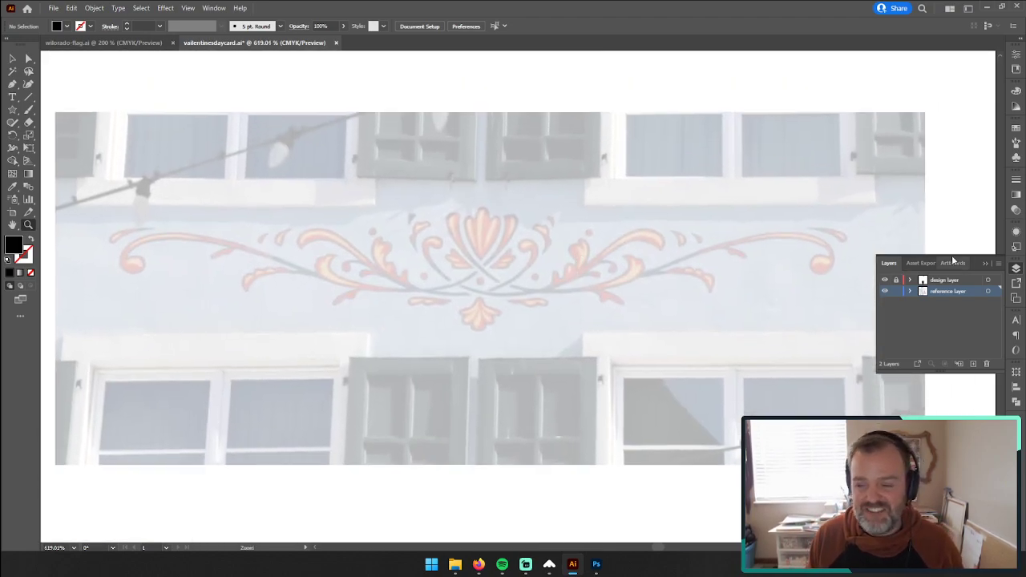
left_click(987, 263)
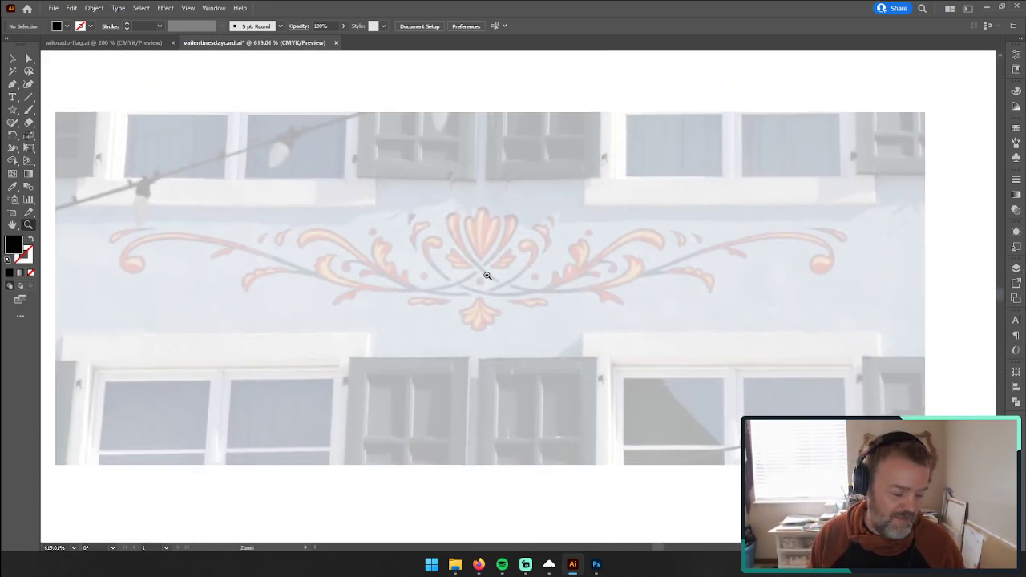
left_click(532, 232)
left_click_drag(666, 387, 582, 296)
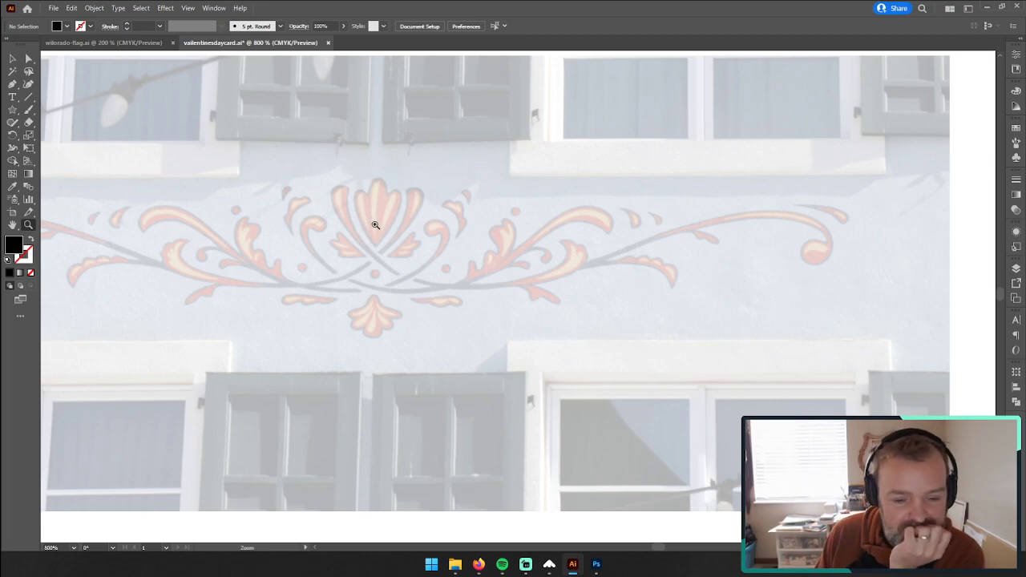
left_click_drag(384, 208, 498, 192)
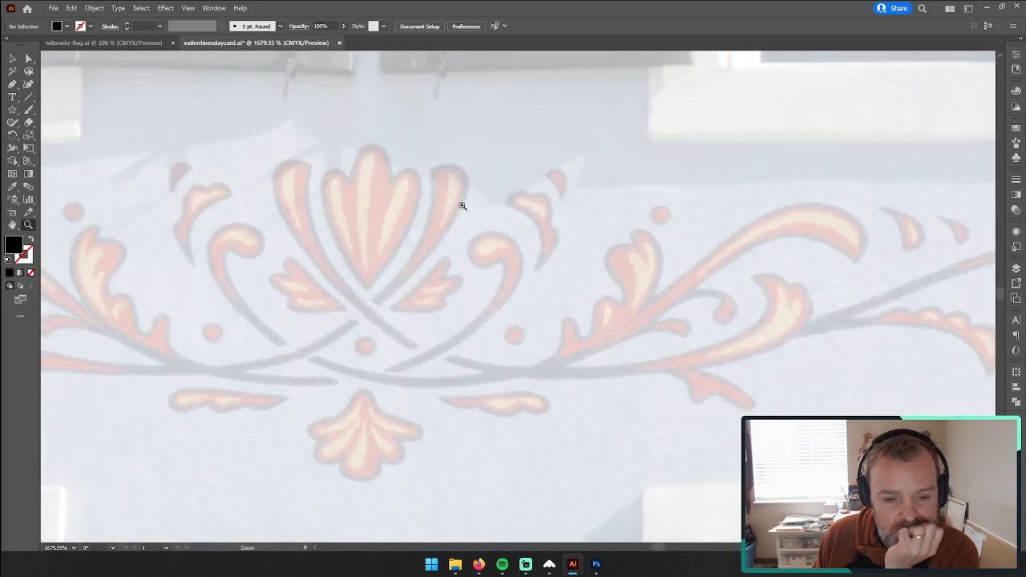
left_click_drag(322, 220, 419, 190)
key("p")
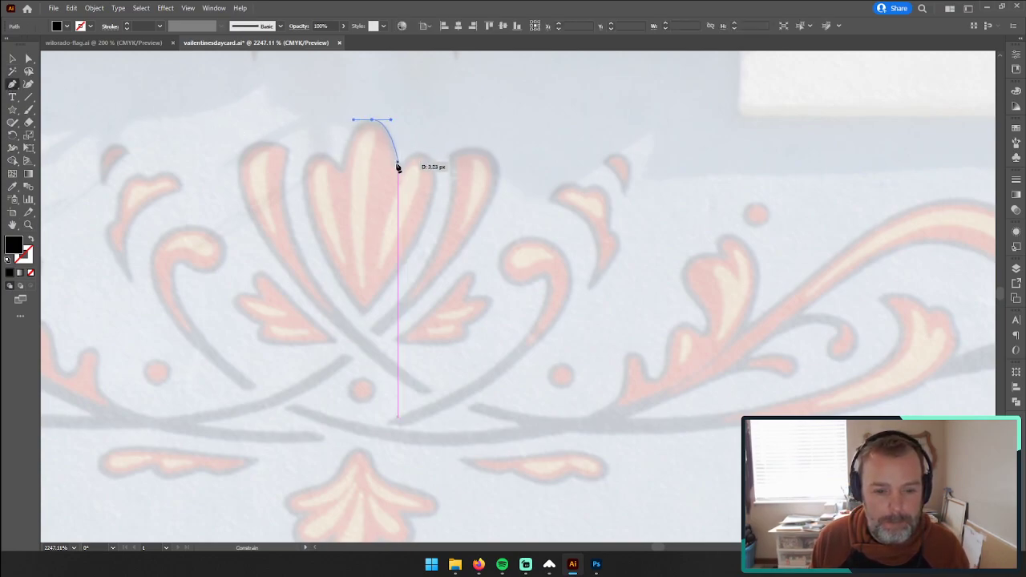
left_click_drag(397, 167, 357, 313)
left_click(367, 313)
key("ctrl+z")
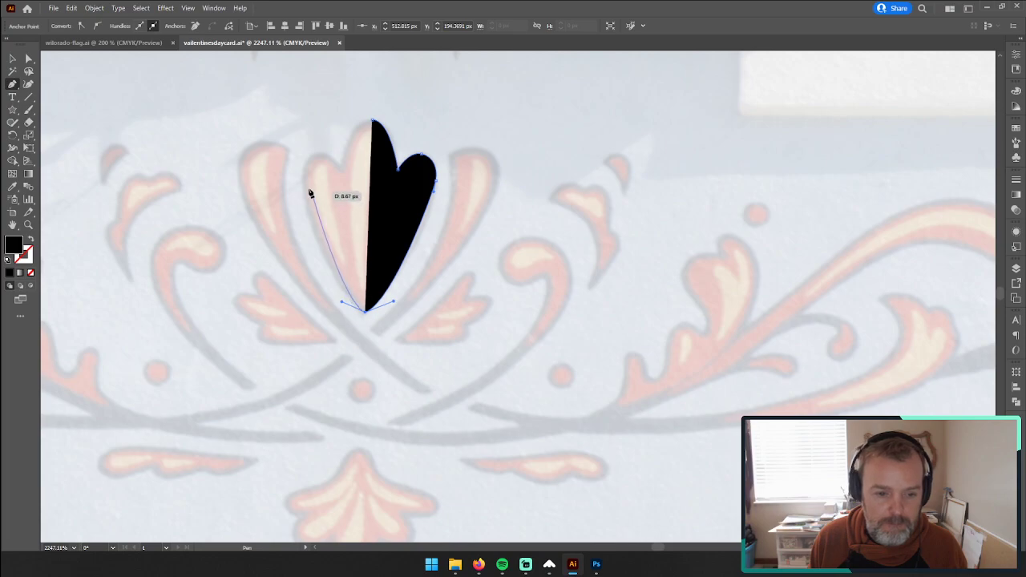
mouse_move(302, 181)
left_mouse_down()
mouse_move(302, 151)
mouse_move(302, 164)
mouse_move(92, 179)
mouse_move(257, 154)
mouse_move(308, 160)
mouse_move(117, 213)
left_mouse_up()
Step: Lower the palmette shape's opacity to 20% while keeping its black fill
key("shift+x")
mouse_move(34, 241)
left_mouse_down()
mouse_move(890, 177)
mouse_move(1001, 188)
left_mouse_up()
key("shift+x")
left_click(1015, 181)
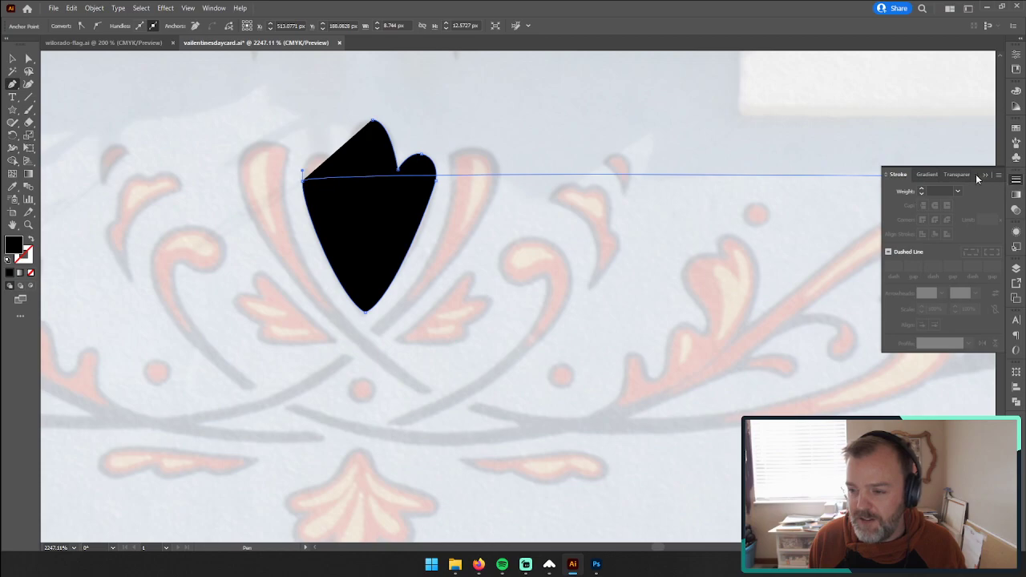
left_click(1017, 196)
left_click(990, 191)
left_click_drag(969, 205, 957, 205)
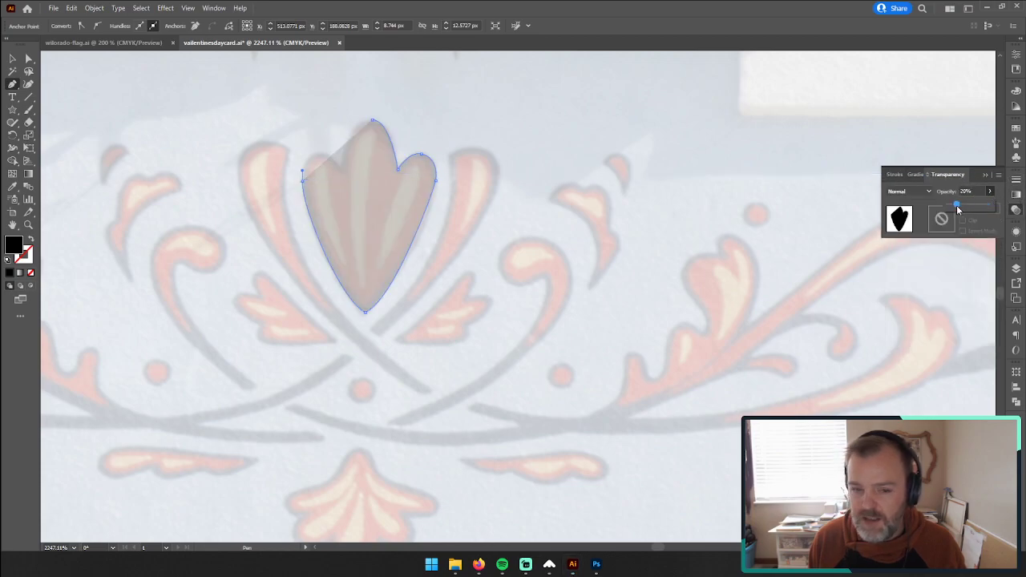
Step: Finish the palmette outline with the Pen tool around its left lobe and notch, closing the path at the central tip
left_click(30, 227)
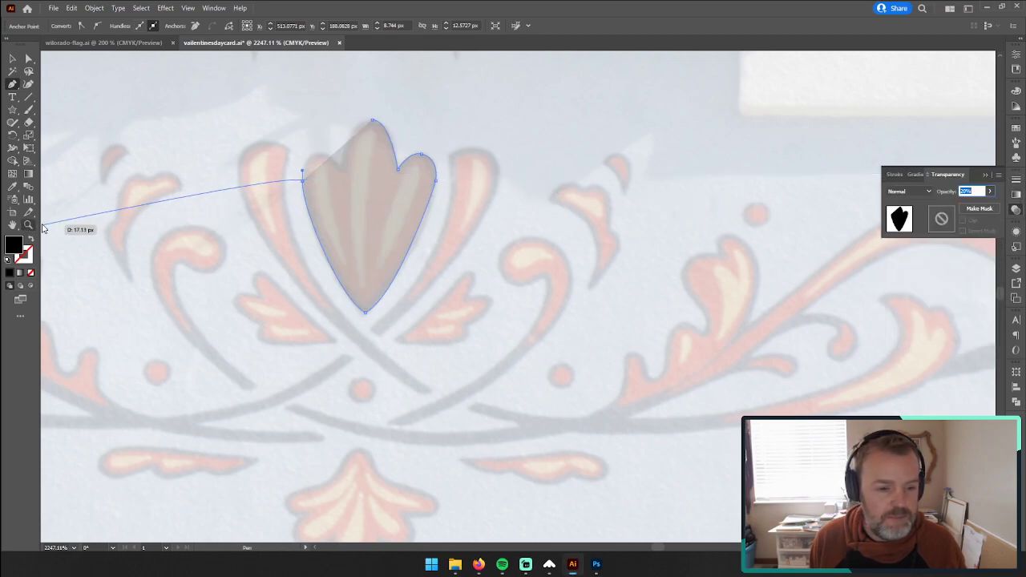
left_click_drag(321, 164, 500, 158)
left_click(28, 225)
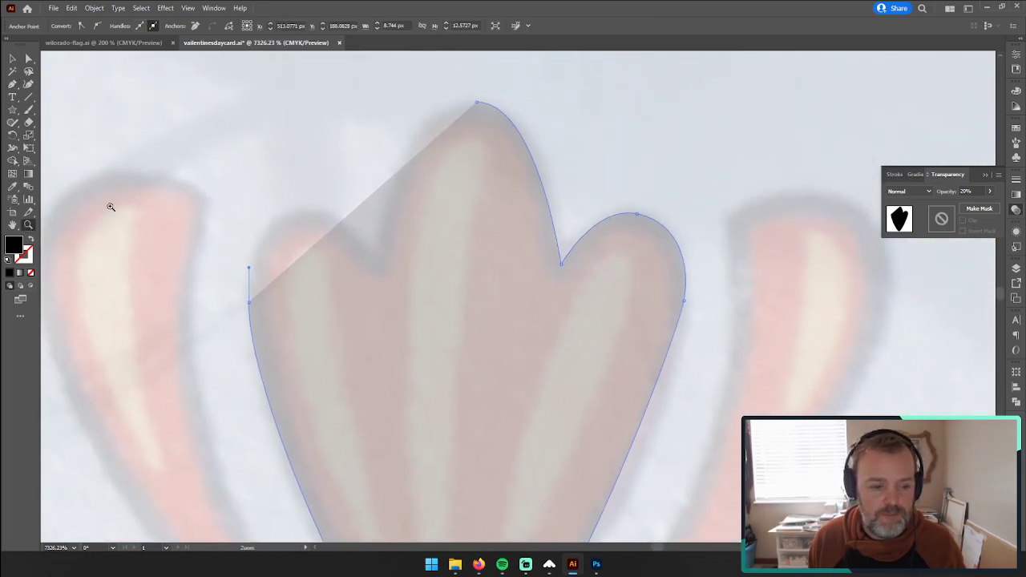
left_click(12, 84)
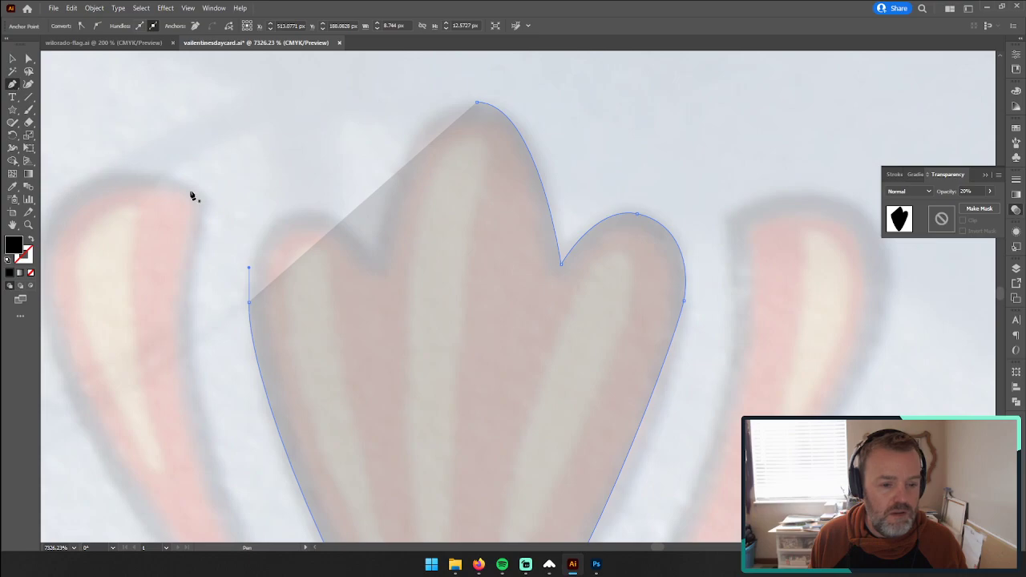
left_click_drag(250, 304, 252, 276)
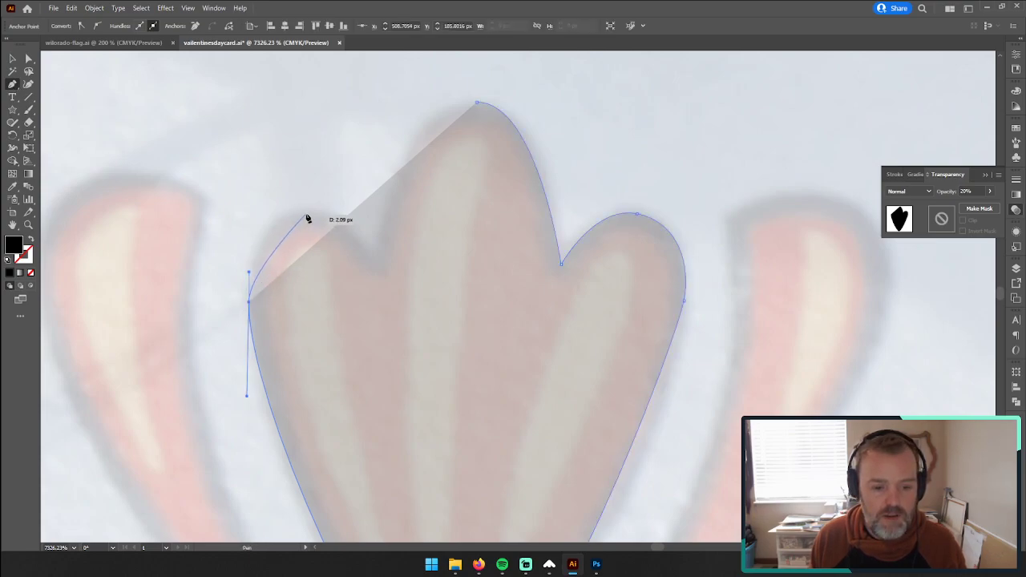
left_click_drag(303, 215, 344, 213)
key("ctrl+z")
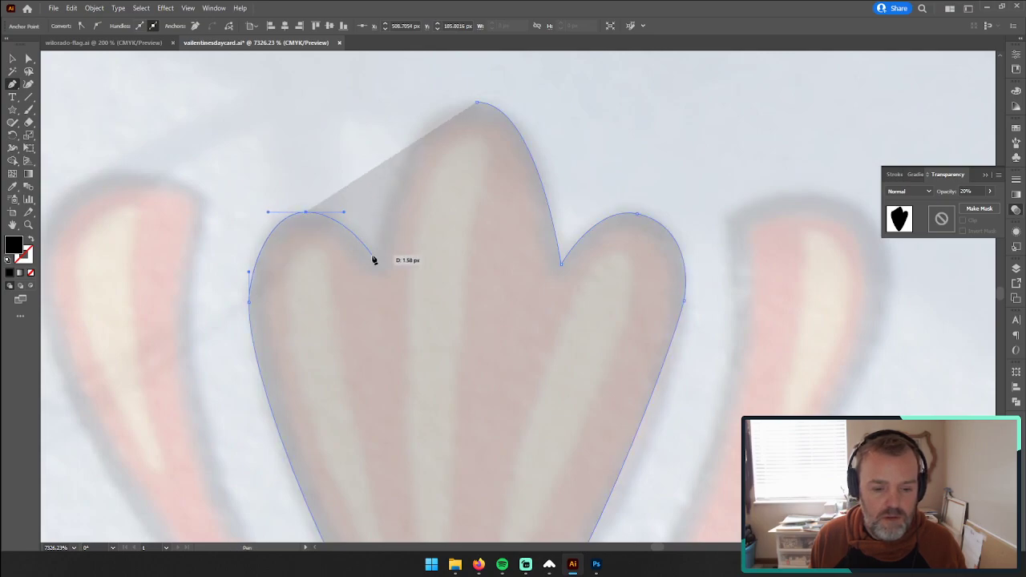
left_click(377, 269)
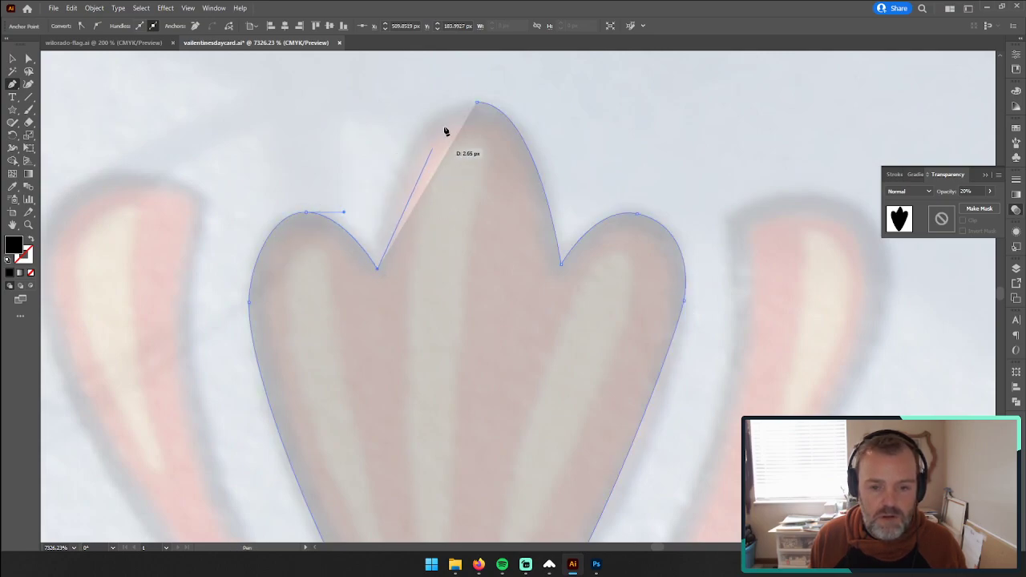
left_click_drag(478, 103, 546, 103)
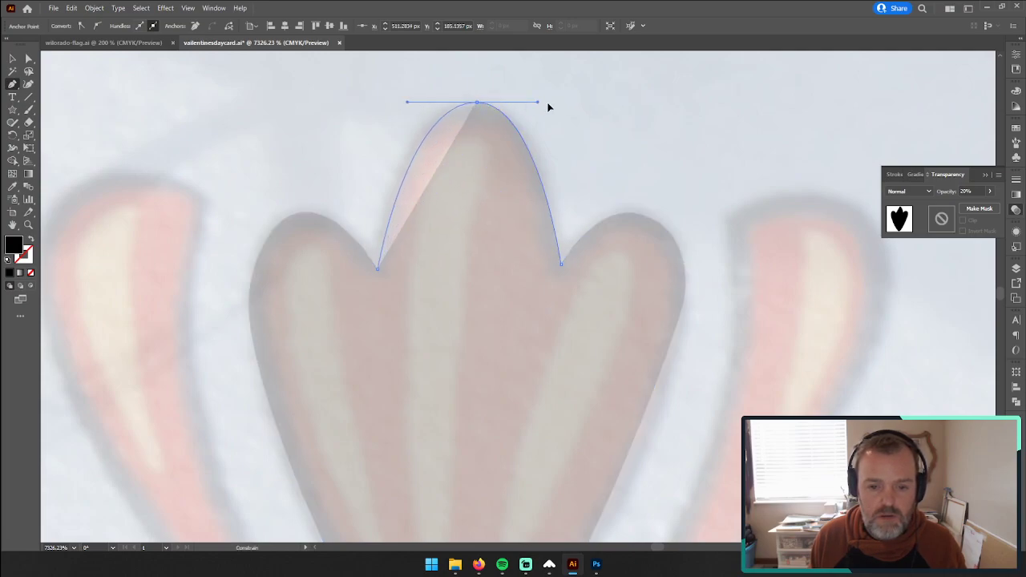
left_click_drag(623, 305, 494, 274)
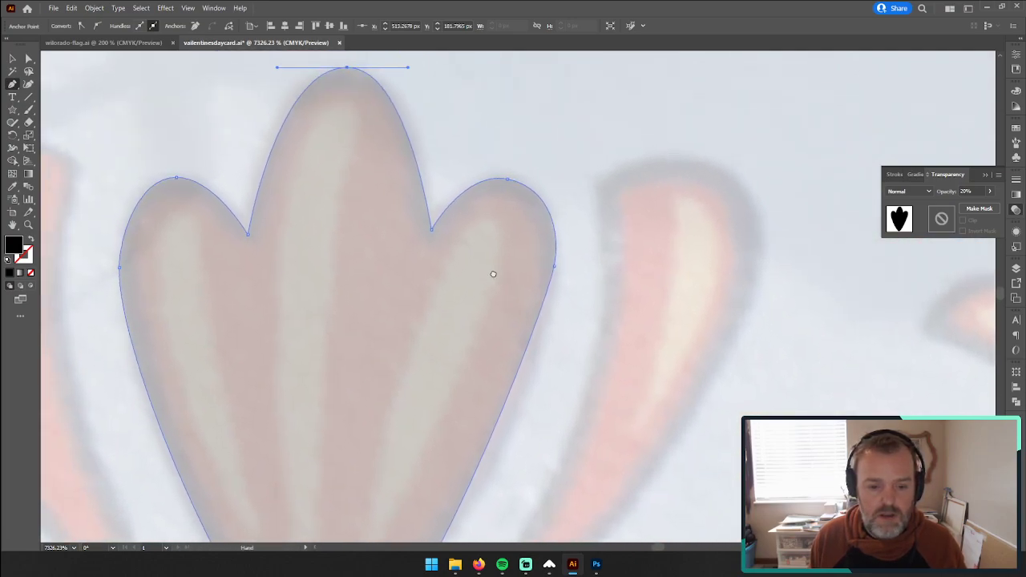
left_click(30, 239)
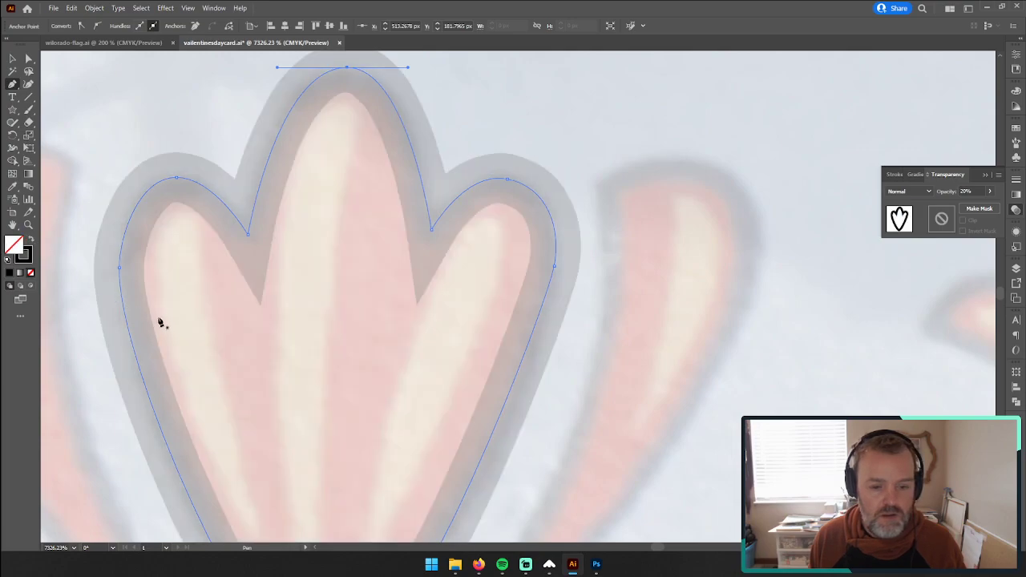
left_click(30, 240)
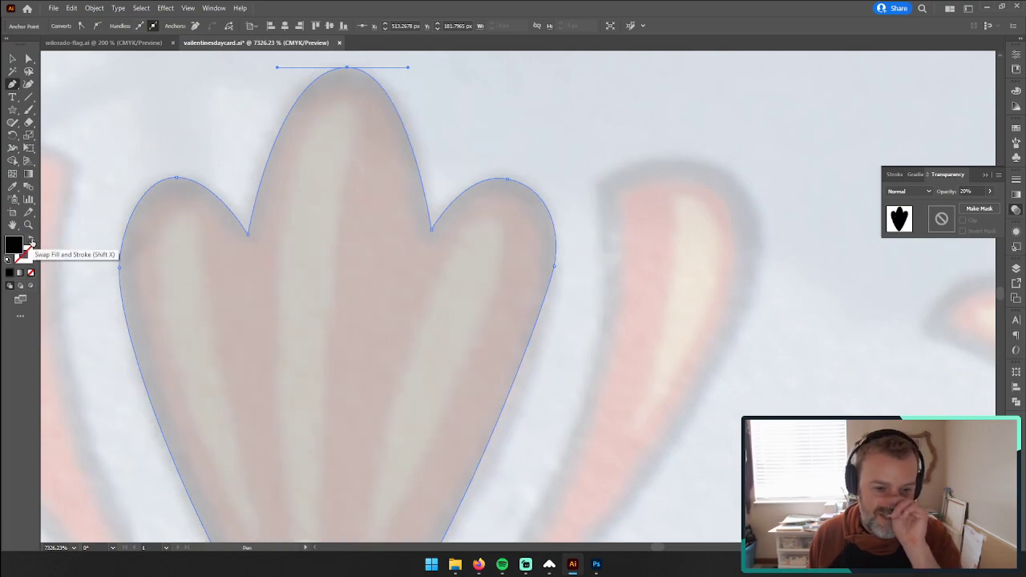
Step: Start a Pen tool path around the rounded top of the curved frond just right of the palmette
left_click_drag(617, 240, 509, 166)
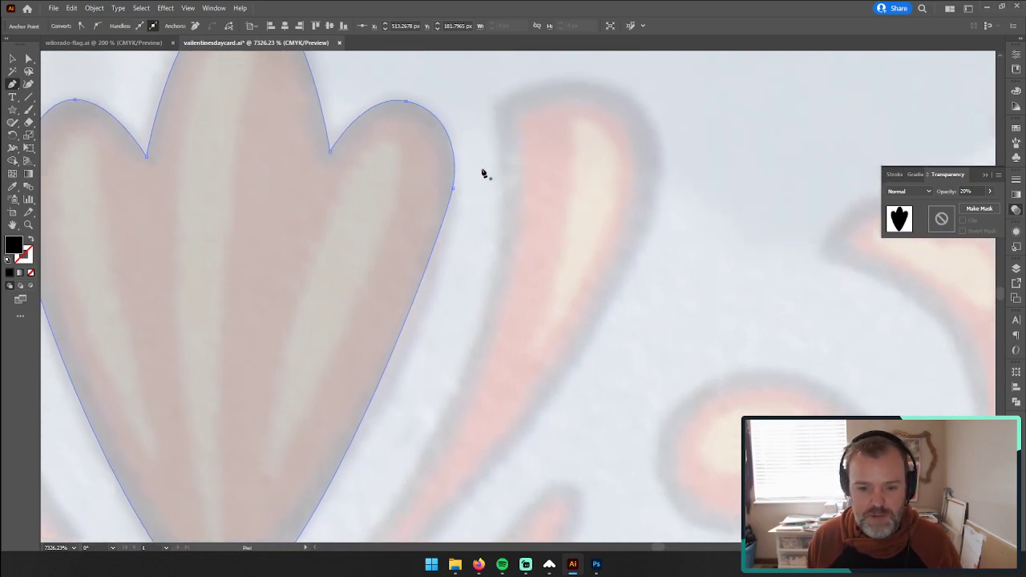
left_click(495, 105)
left_click_drag(575, 81, 614, 82)
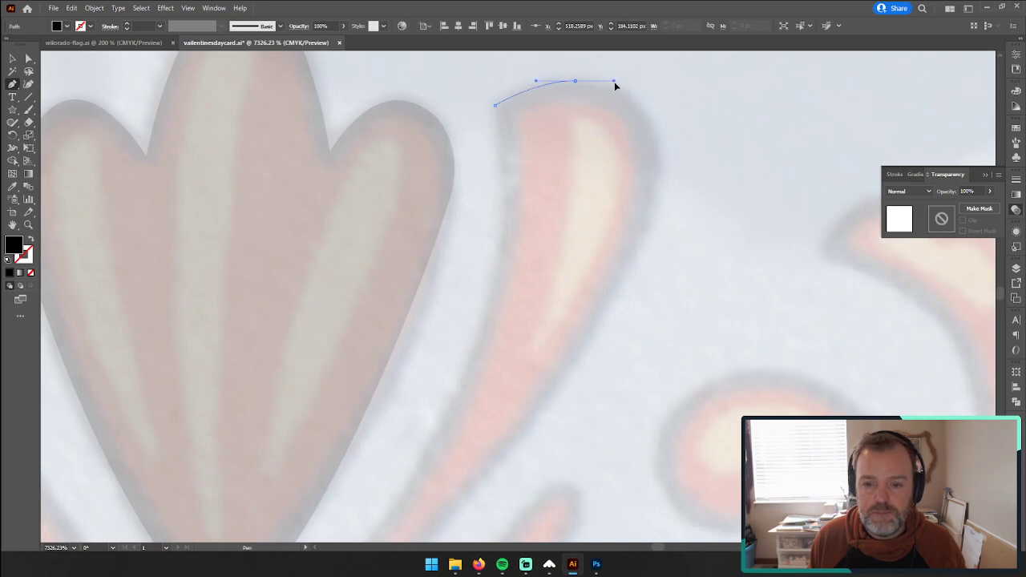
left_click_drag(660, 178, 654, 246)
left_click_drag(564, 380, 664, 92)
left_click_drag(507, 309, 514, 324)
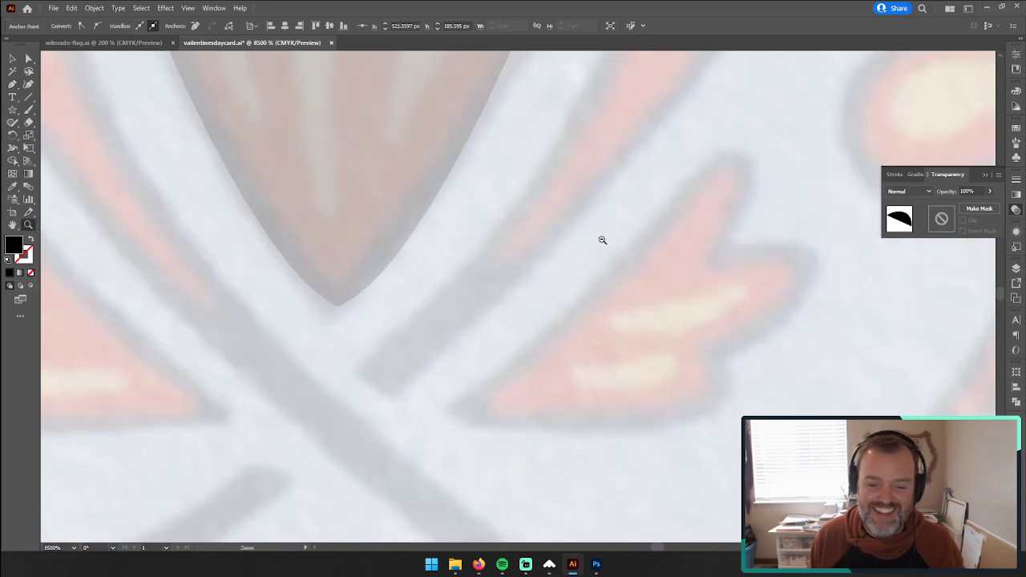
Step: Bring a fresh copy of wr-vail-086.JPG from the valentine folder in File Explorer into the Illustrator document
scroll(602, 240, "down", 4)
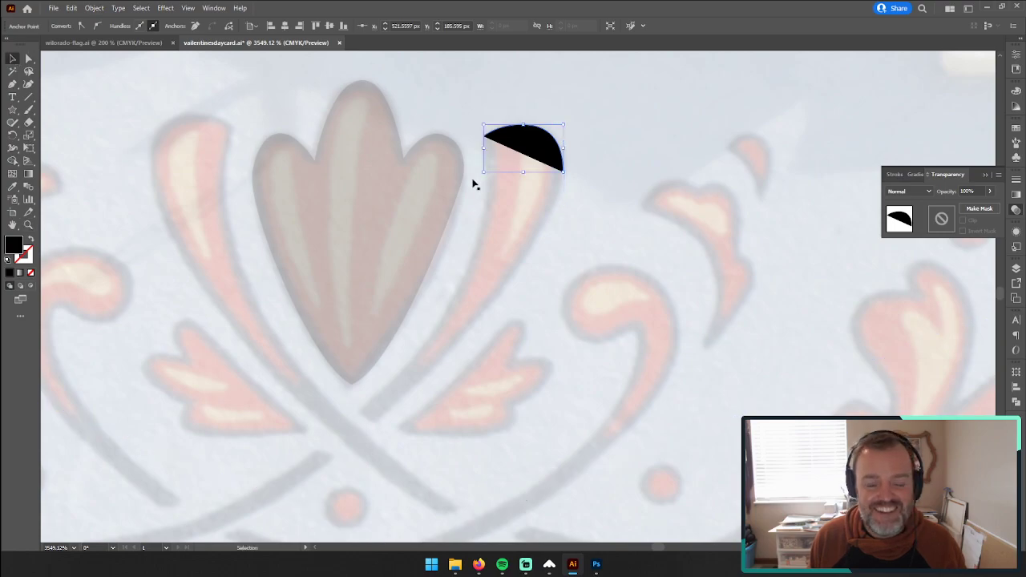
scroll(519, 376, "down", 5)
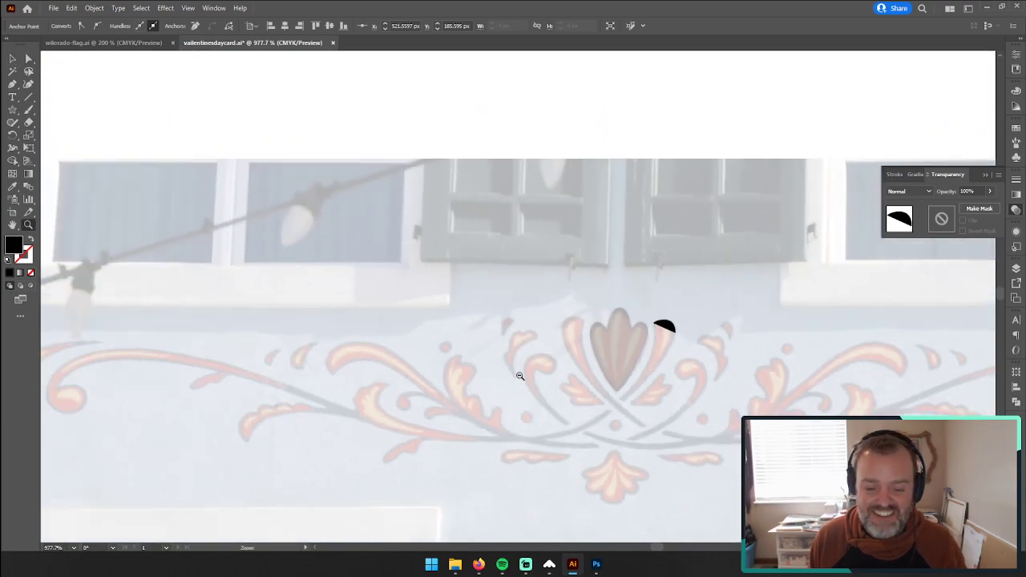
scroll(602, 382, "up", 3)
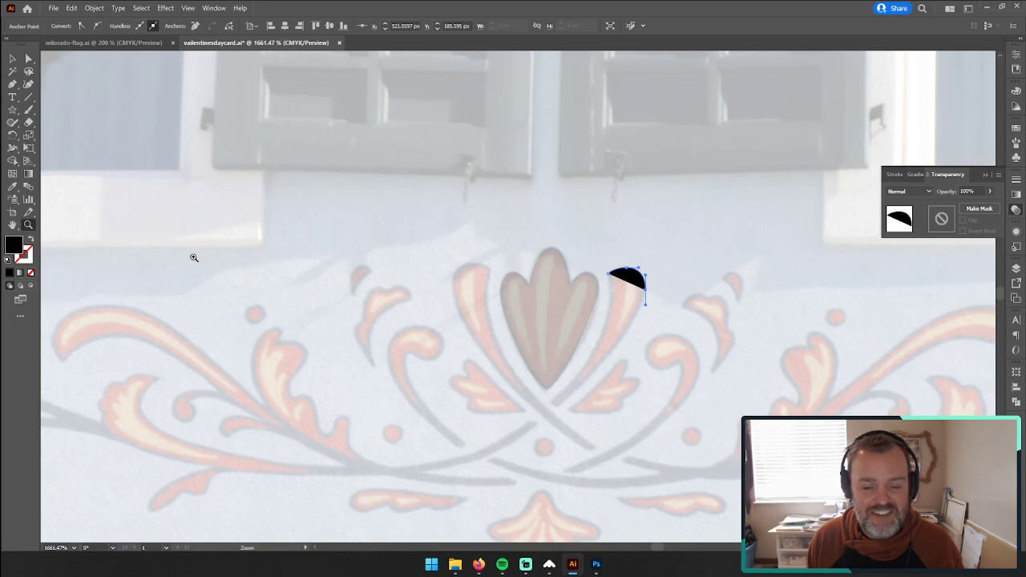
left_click_drag(802, 228, 569, 309)
left_click_drag(910, 298, 207, 307)
left_click_drag(478, 336, 337, 348)
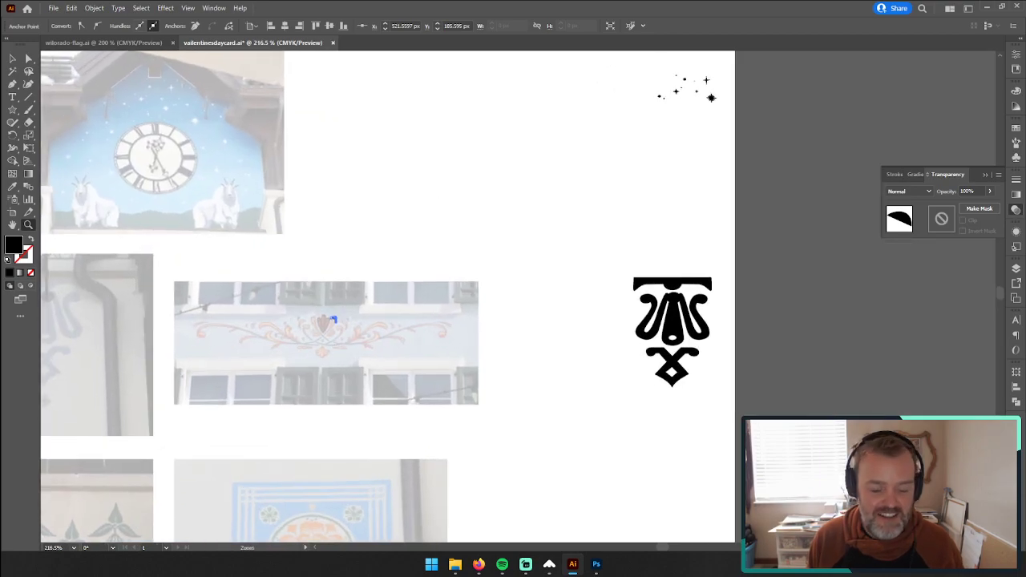
left_click(455, 563)
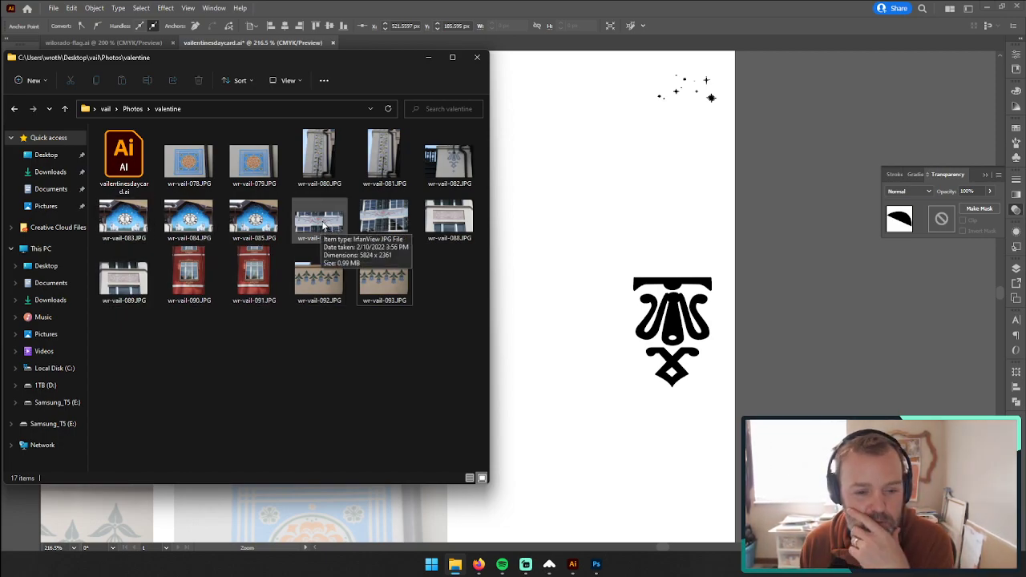
left_click_drag(317, 229, 924, 349)
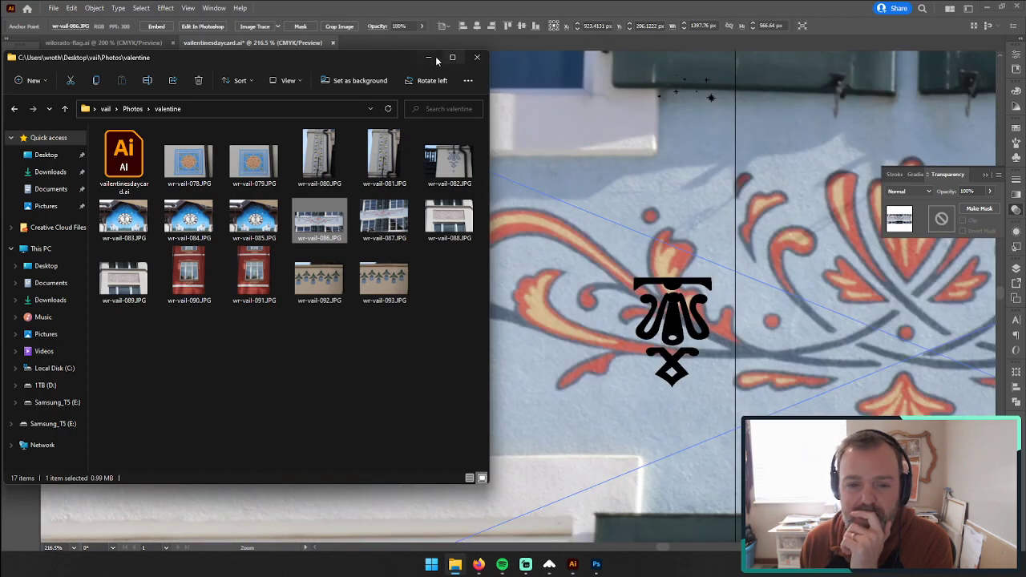
left_click(428, 56)
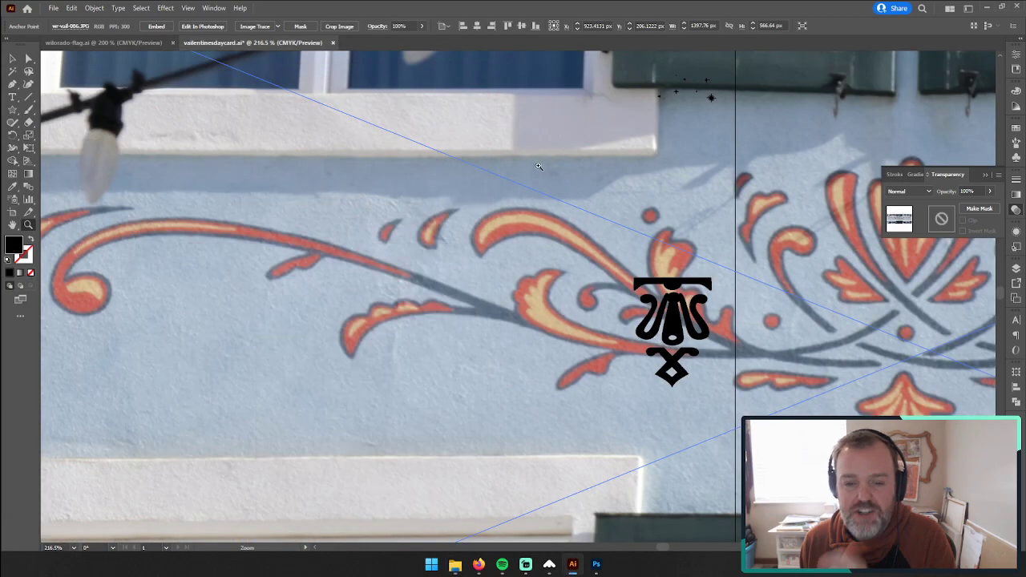
Step: Scale the newly placed scrollwork photo down proportionally to about 715 px wide and position it just right of the artboard
scroll(40, 228, "down", 6)
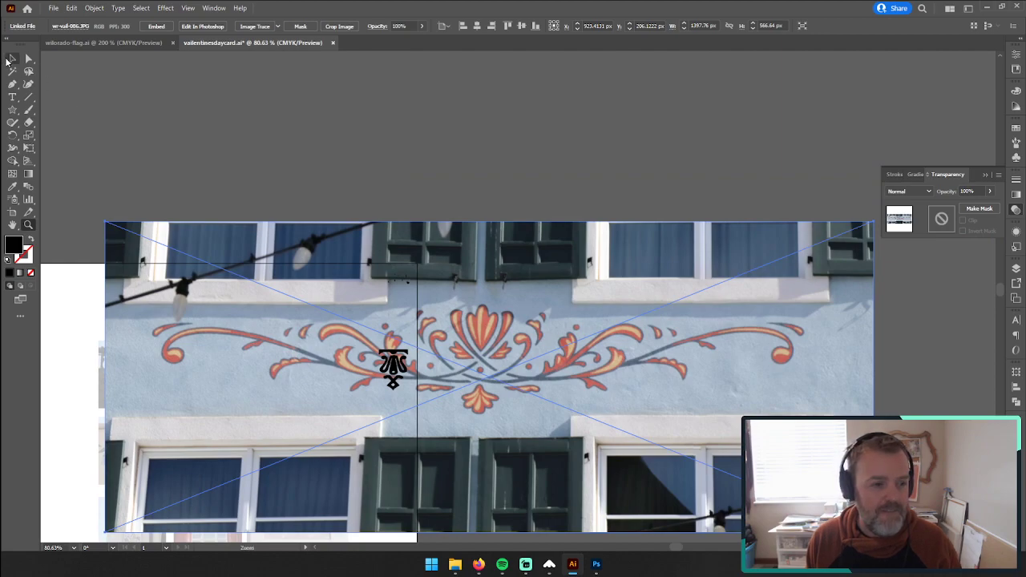
left_click(11, 59)
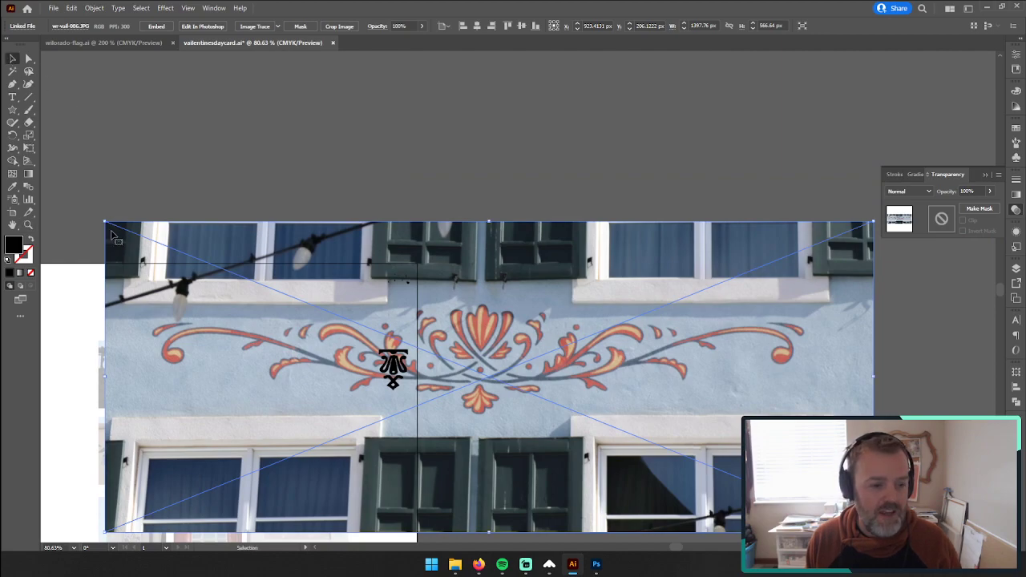
left_click_drag(103, 220, 479, 360)
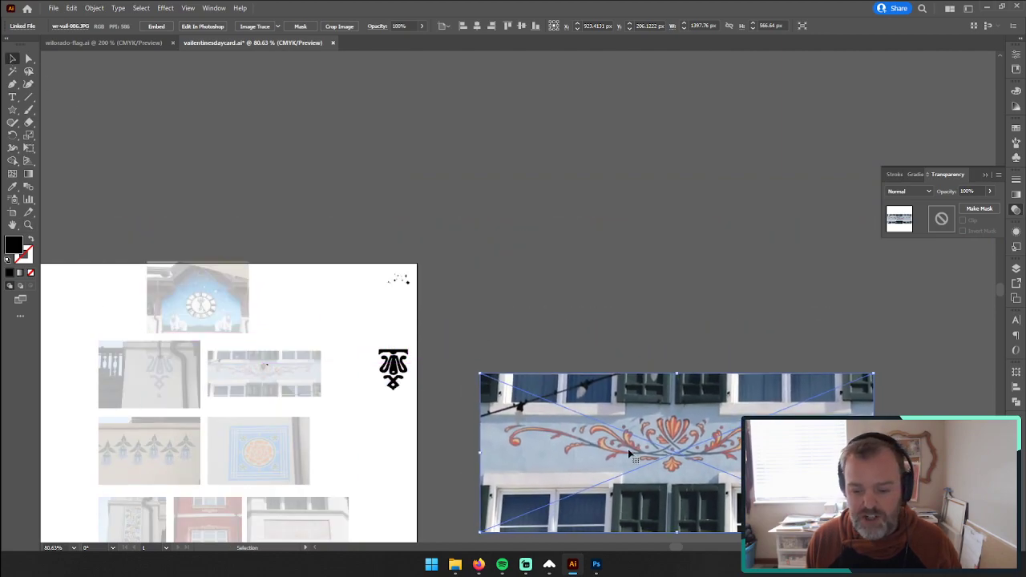
left_click_drag(658, 465, 609, 463)
Step: Apply Image Trace with the default preset to the new scrollwork photo, accepting the large-image tracing
left_click(28, 225)
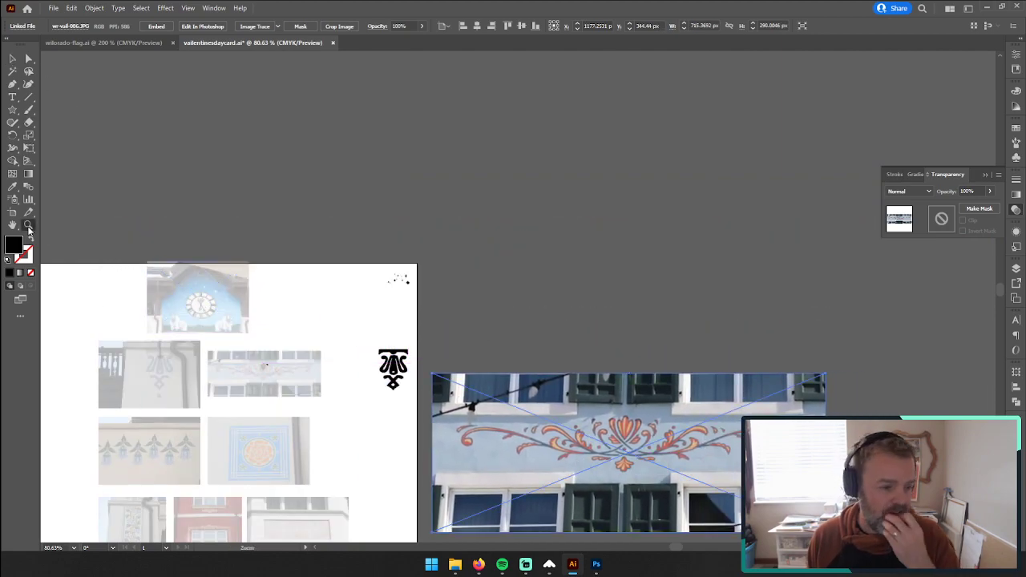
left_click(642, 481)
left_click(503, 263)
key("v")
left_click(28, 225)
left_click_drag(418, 255, 418, 255)
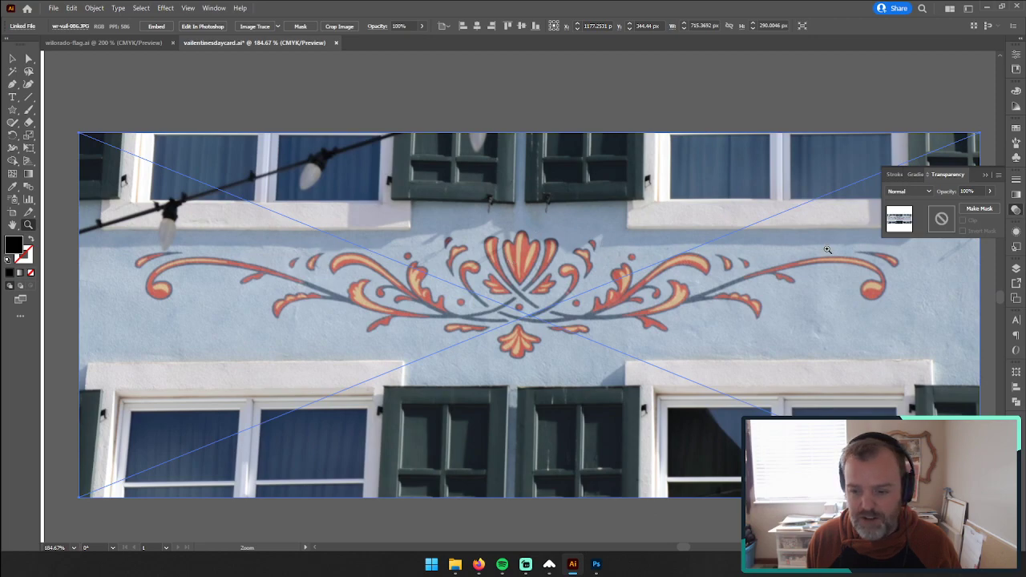
left_click(250, 26)
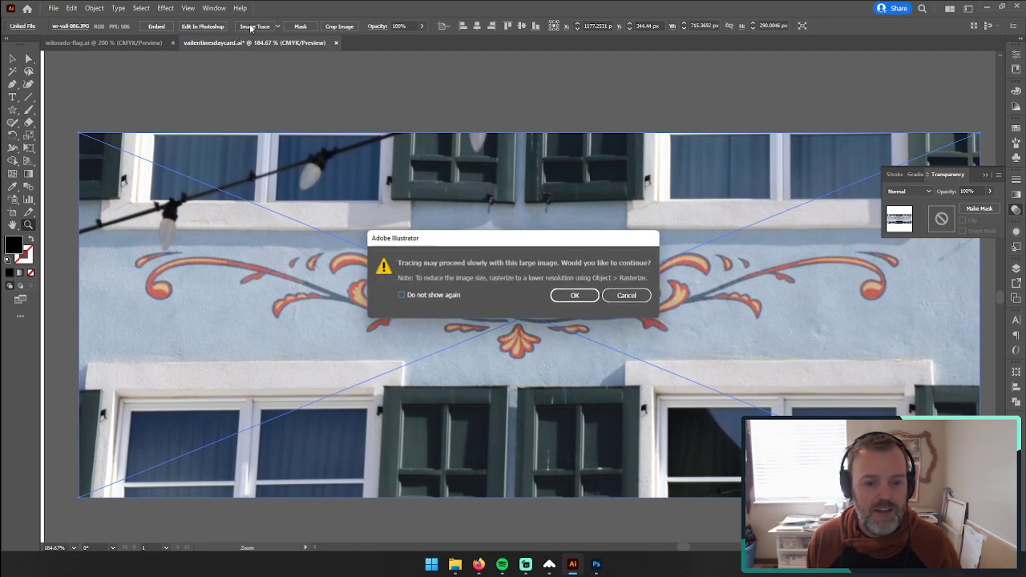
left_click(575, 295)
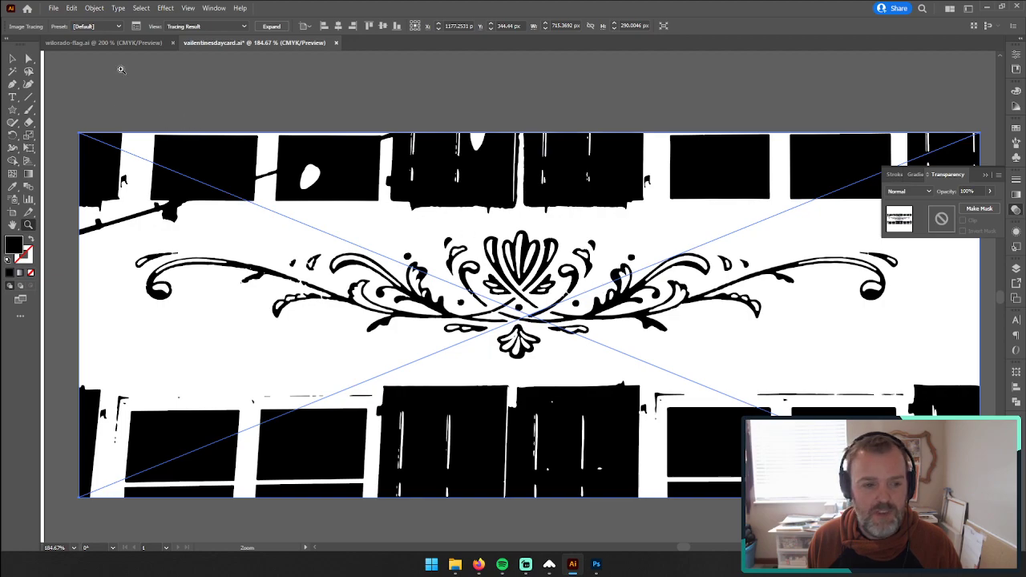
Step: Open the Image Trace settings, move them clear of the ornament, and set the black-and-white threshold to 95
left_click(137, 26)
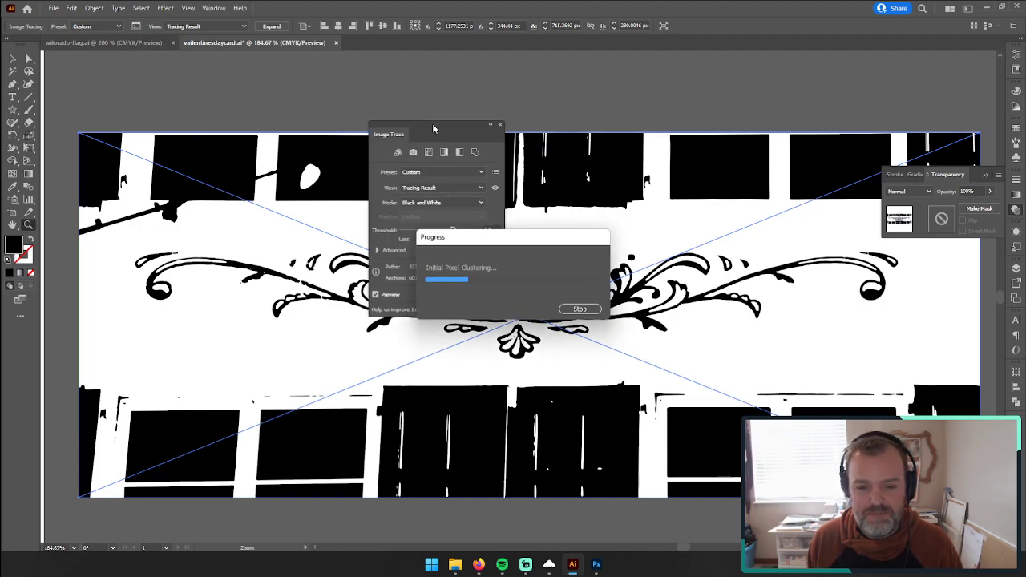
left_click_drag(432, 125, 921, 73)
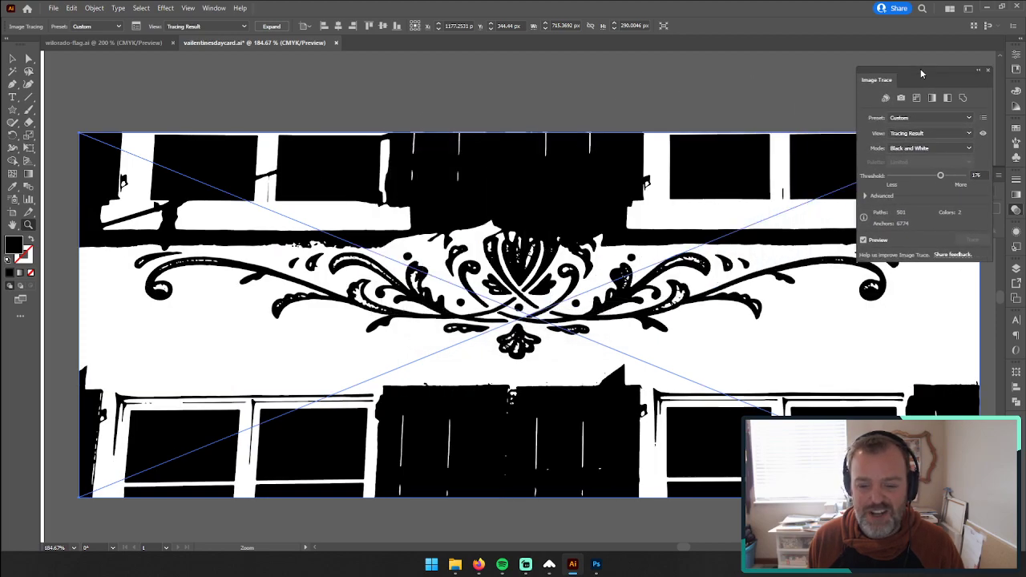
left_click(917, 176)
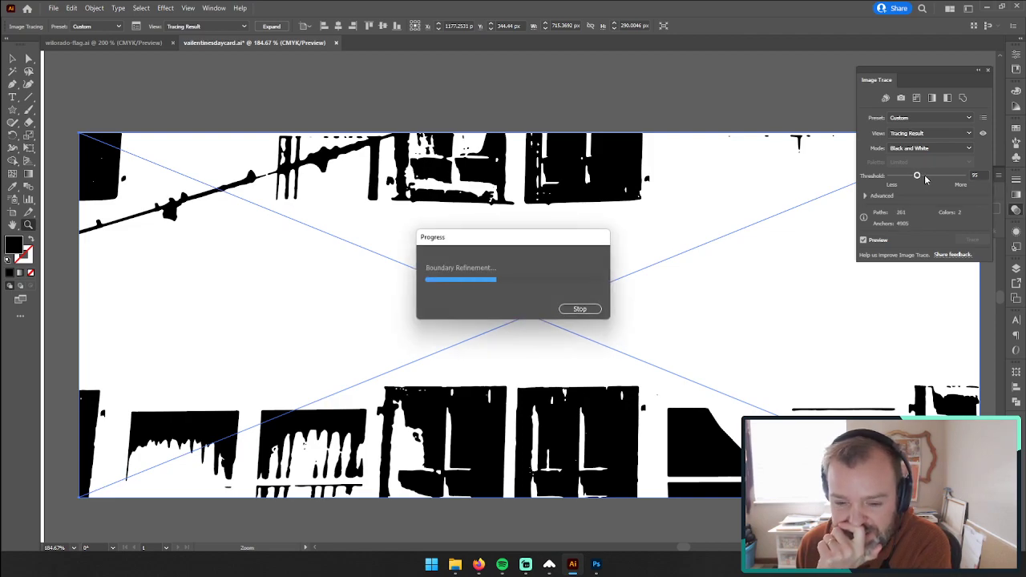
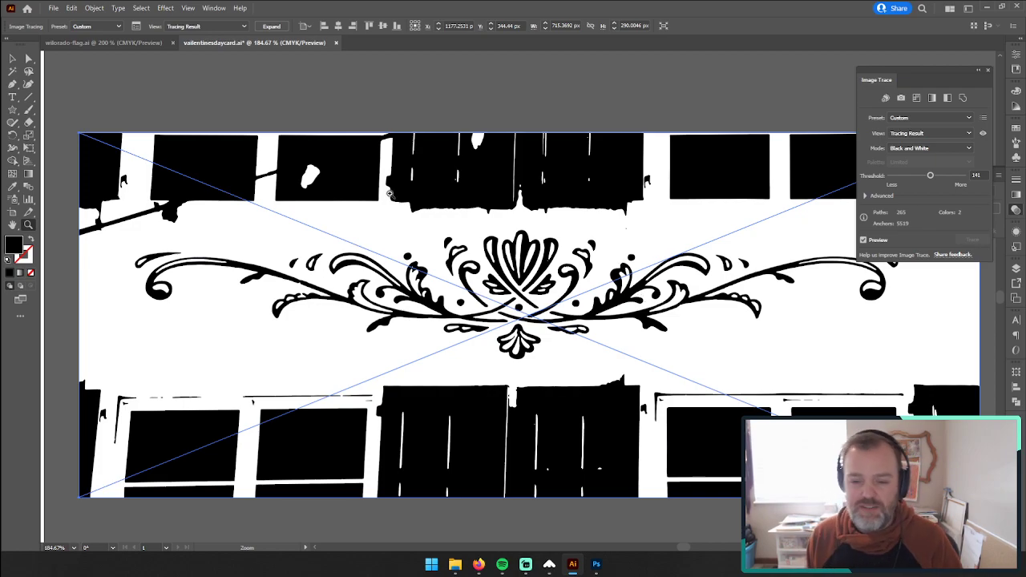
Step: Delete the black-and-white image-traced copy of the ornament photo
left_click(12, 59)
left_click_drag(534, 273, 496, 301)
key("Delete")
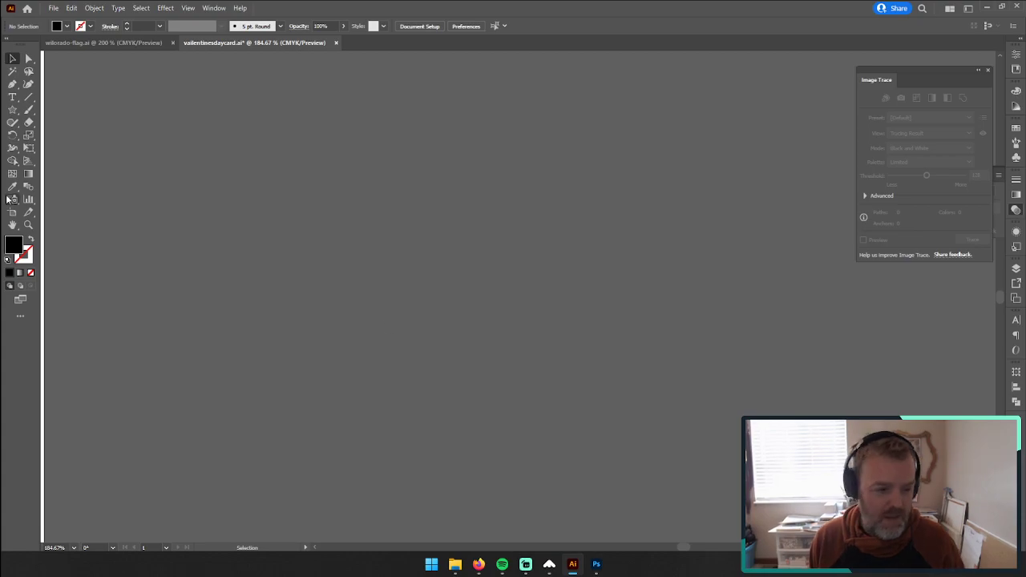
Step: Match the partial black petal beside the ornament's central leaf to that leaf's semi-transparent fill at 20% opacity
left_click(28, 225)
left_click_drag(199, 281, 850, 184)
left_click_drag(369, 281, 516, 412)
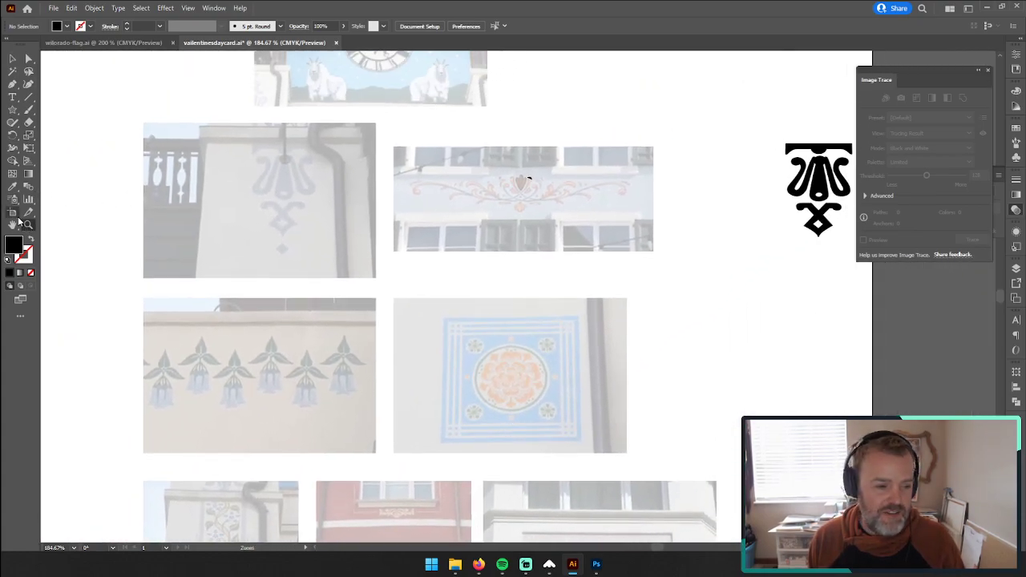
left_click_drag(463, 177, 776, 139)
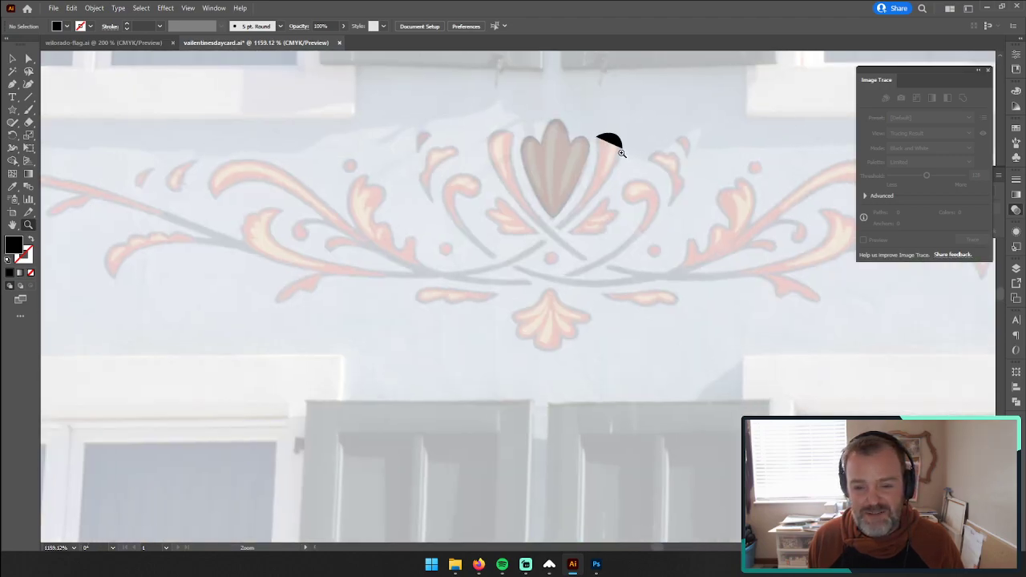
left_click_drag(619, 153, 760, 101)
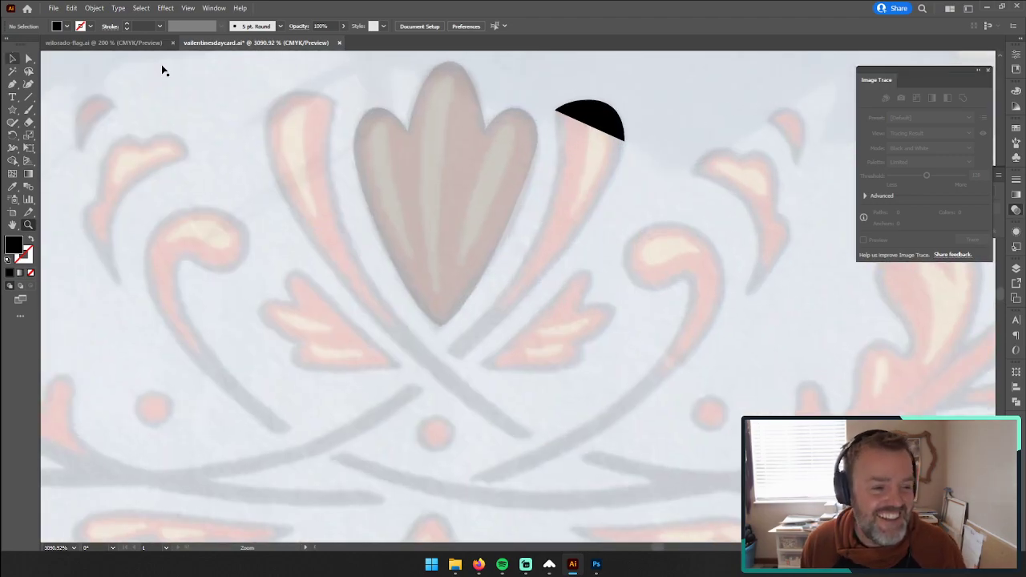
left_click(586, 118)
key("i")
left_click(472, 149)
key("p")
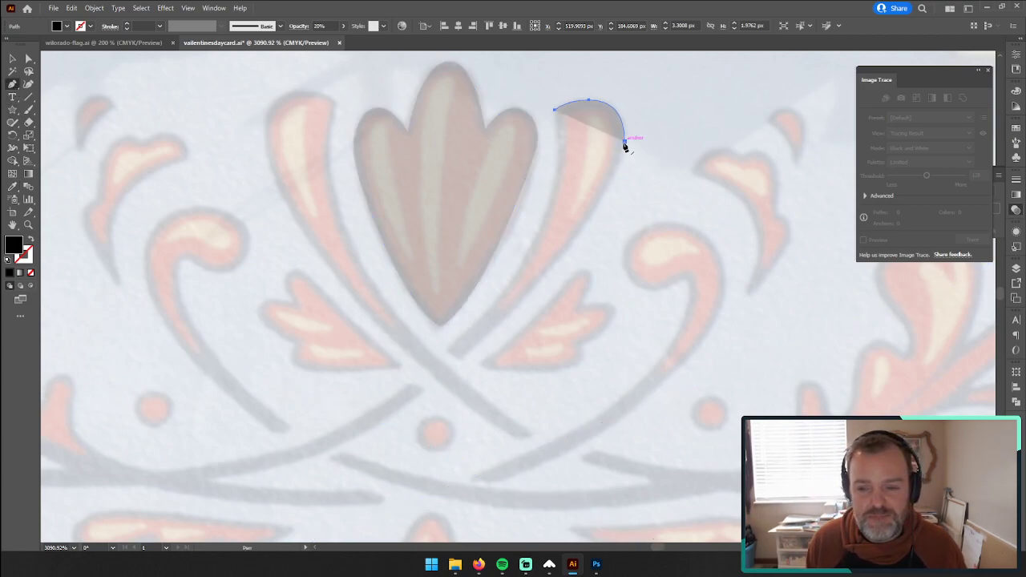
Step: Lock the reference layer and make the design layer active for drawing
left_click(1017, 269)
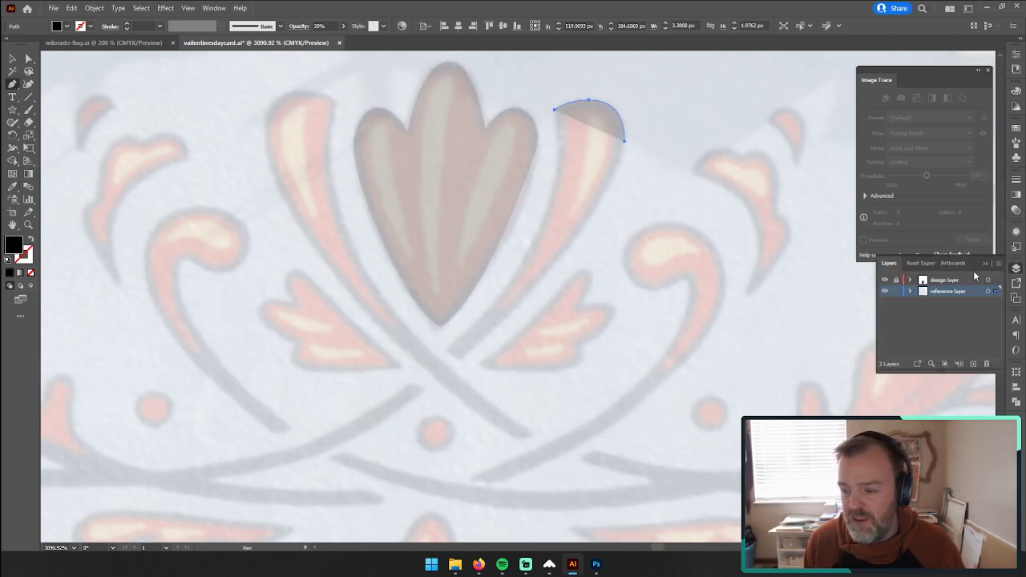
left_click(897, 291)
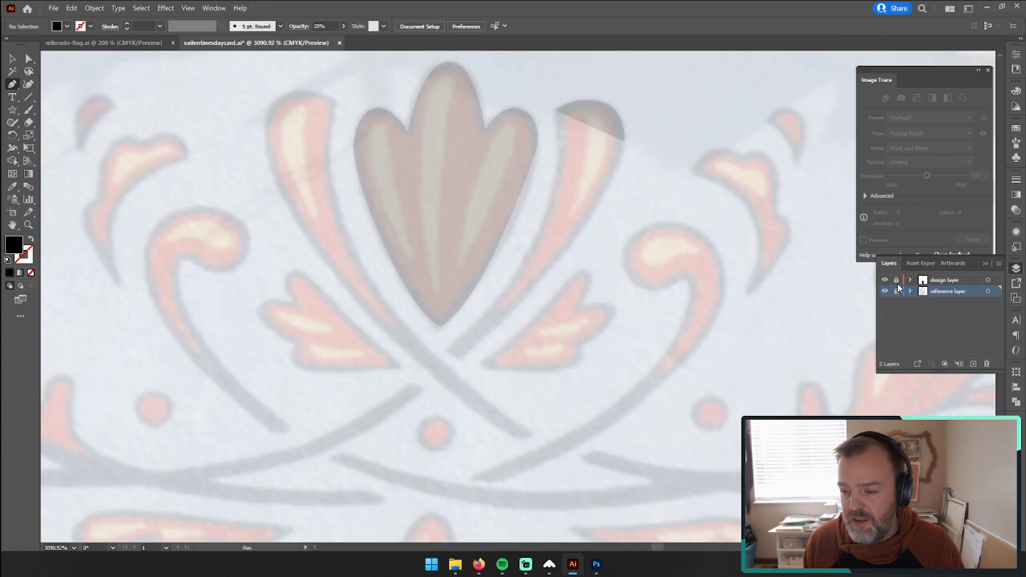
left_click(944, 280)
left_click(440, 106)
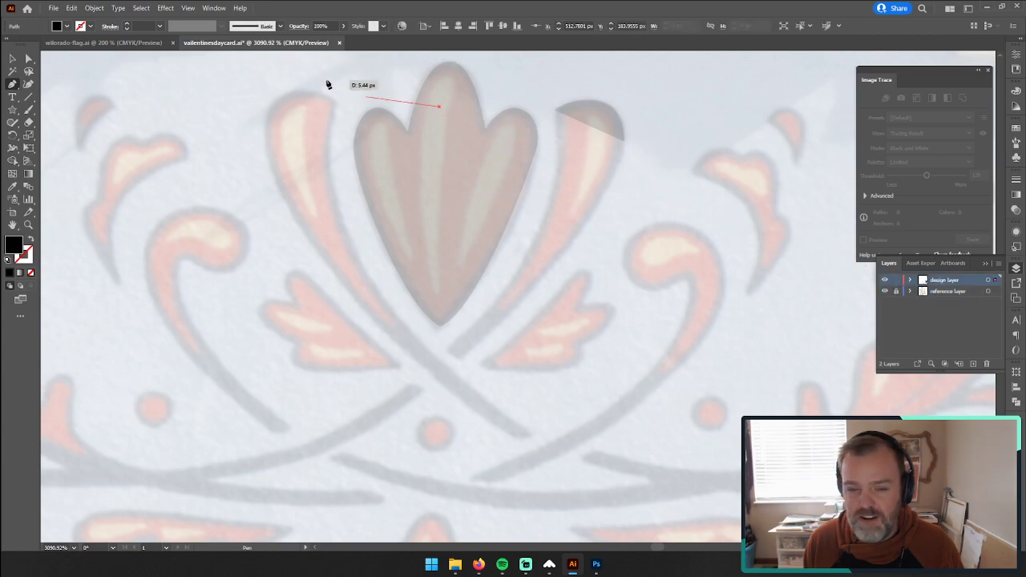
key("ctrl+z")
Step: Move the central leaf and the partial petal in place from the reference layer to the design layer, keeping the reference layer locked
left_click(11, 57)
left_click(896, 292)
left_click(382, 157)
left_click(603, 128, "shift")
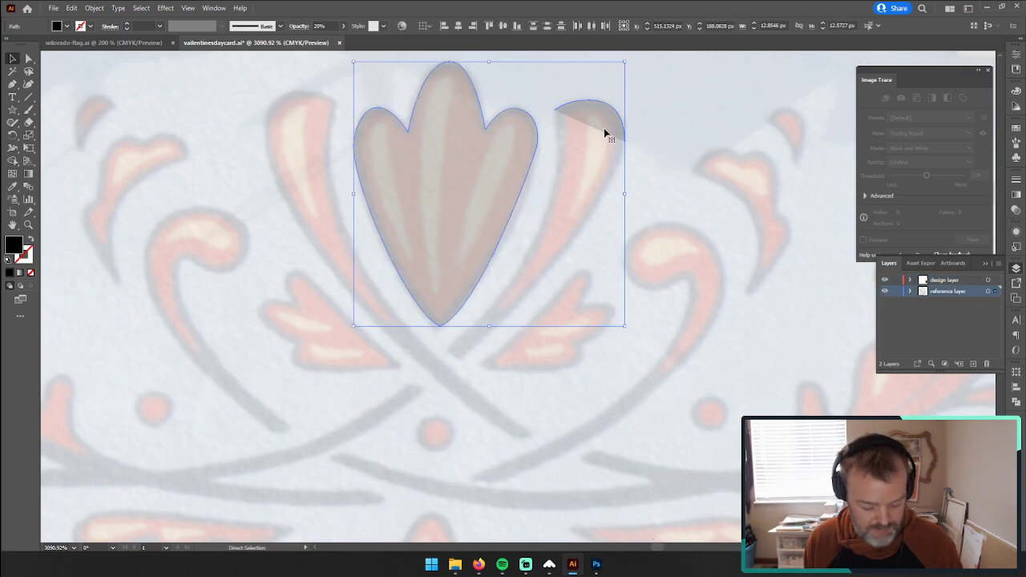
key("Delete")
left_click(896, 291)
left_click(949, 280)
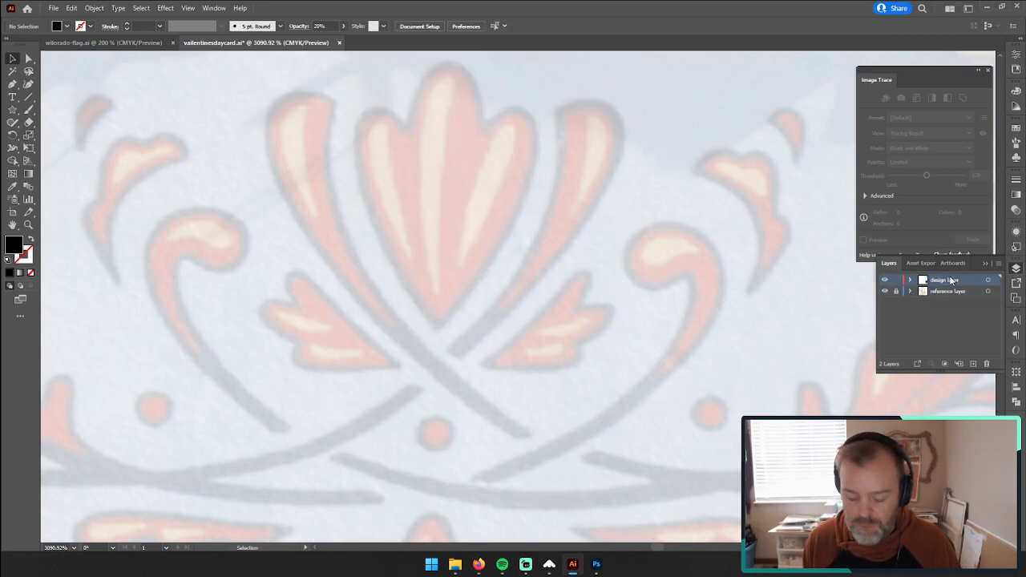
key("ctrl+z")
Step: Extend the partial petal's path with the Pen tool along its outer edge down to the lower tip of the stem
left_click(609, 123)
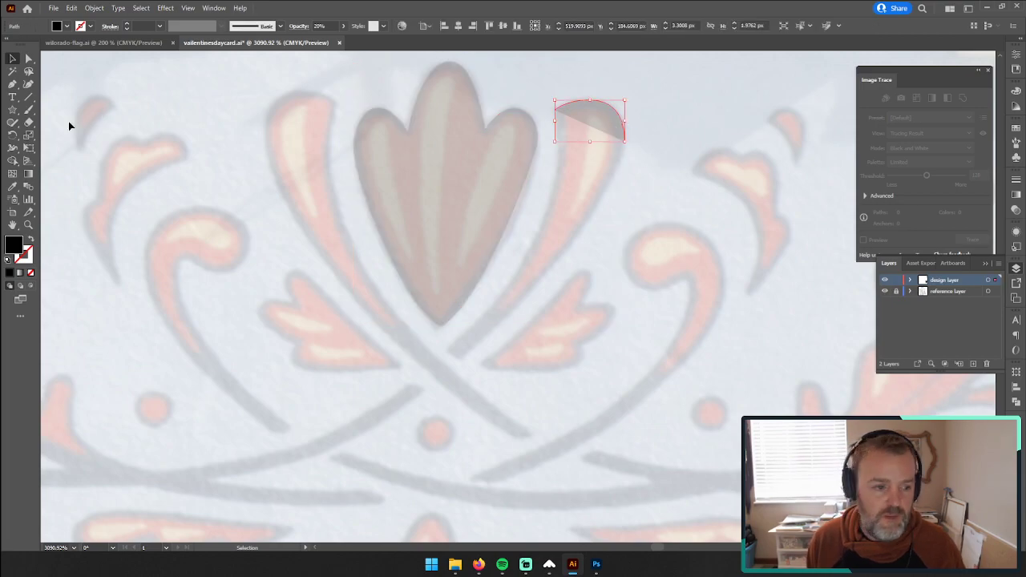
left_click(12, 84)
left_click_drag(625, 141, 627, 172)
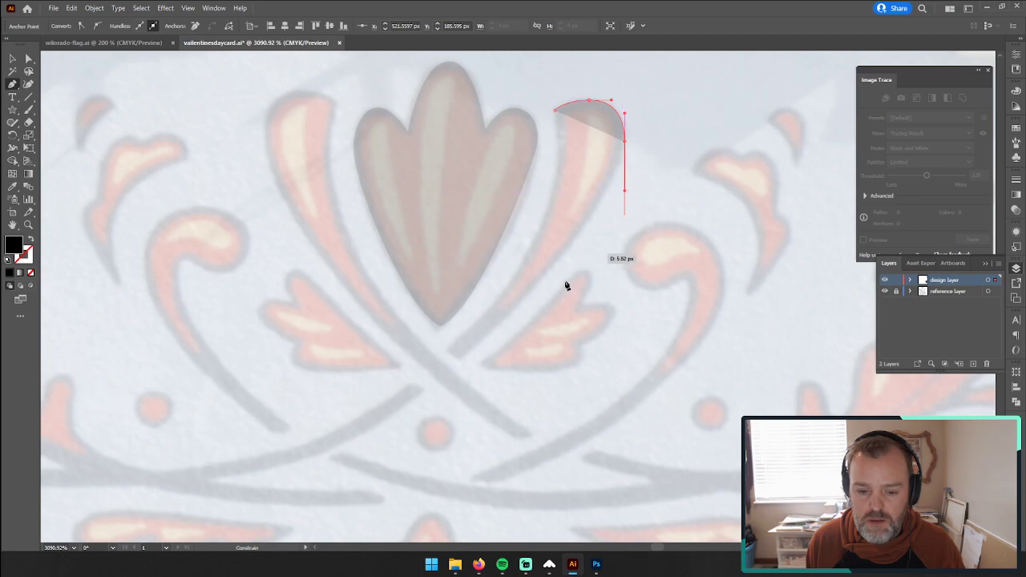
left_click_drag(462, 360, 431, 367)
key("ctrl+z")
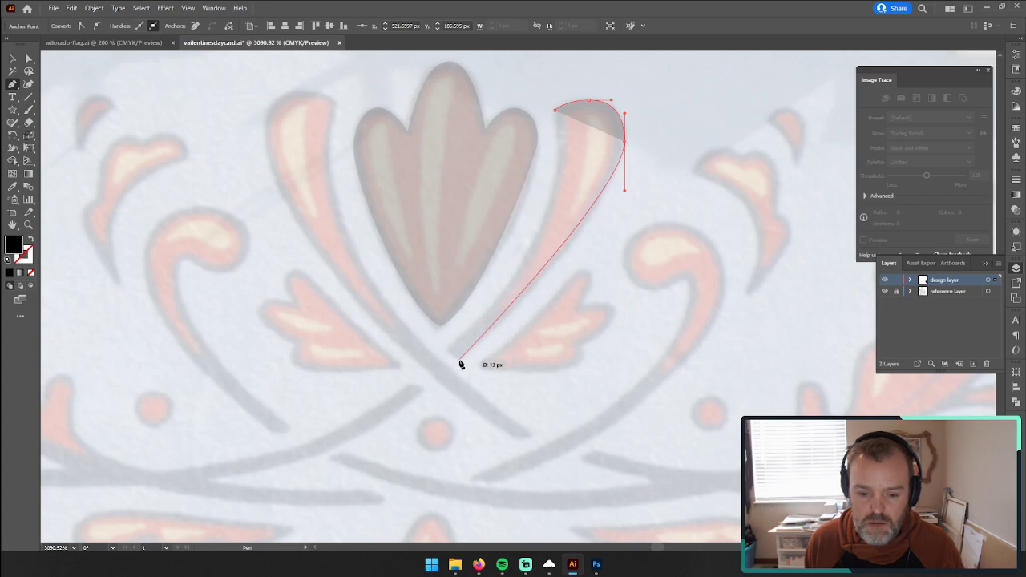
left_click(459, 359)
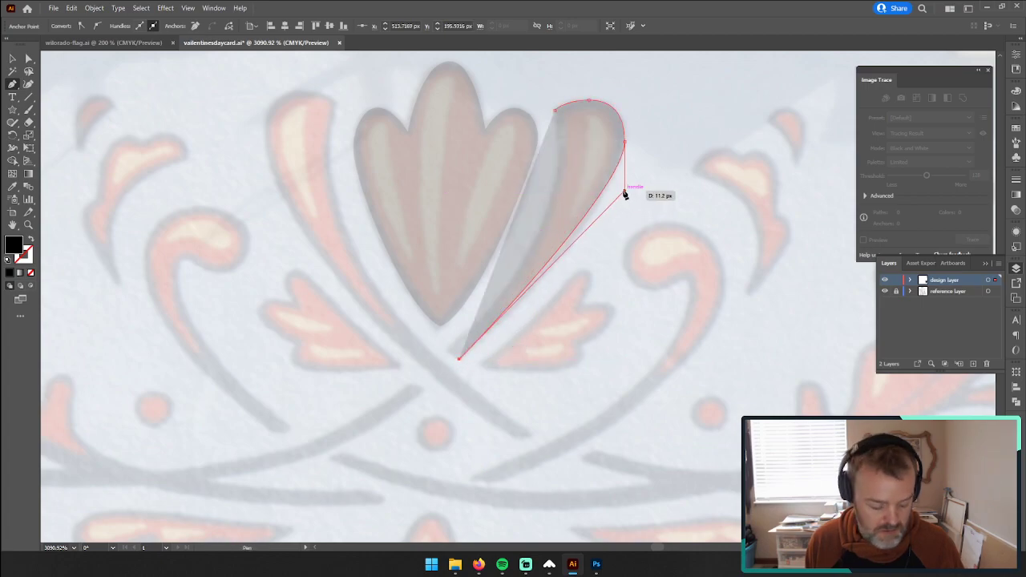
Step: Try to close the petal's inner edge with one long curve from the stem tip, then undo back to the outer edge
left_click_drag(626, 195, 623, 212)
left_click_drag(459, 358, 559, 184)
left_click_drag(556, 110, 569, 332)
scroll(559, 348, "up", 5)
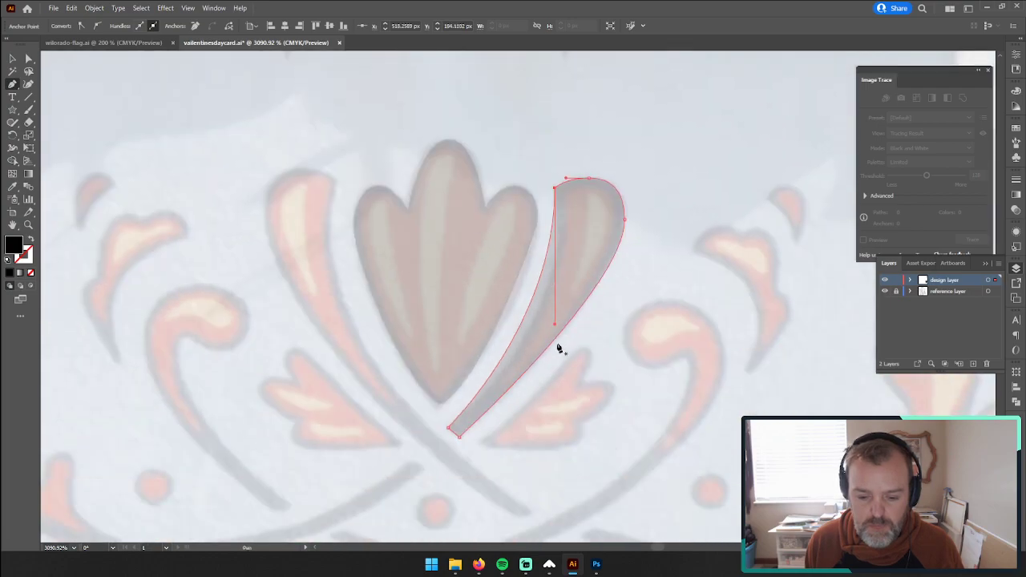
left_click_drag(450, 346, 466, 344)
key("ctrl+z")
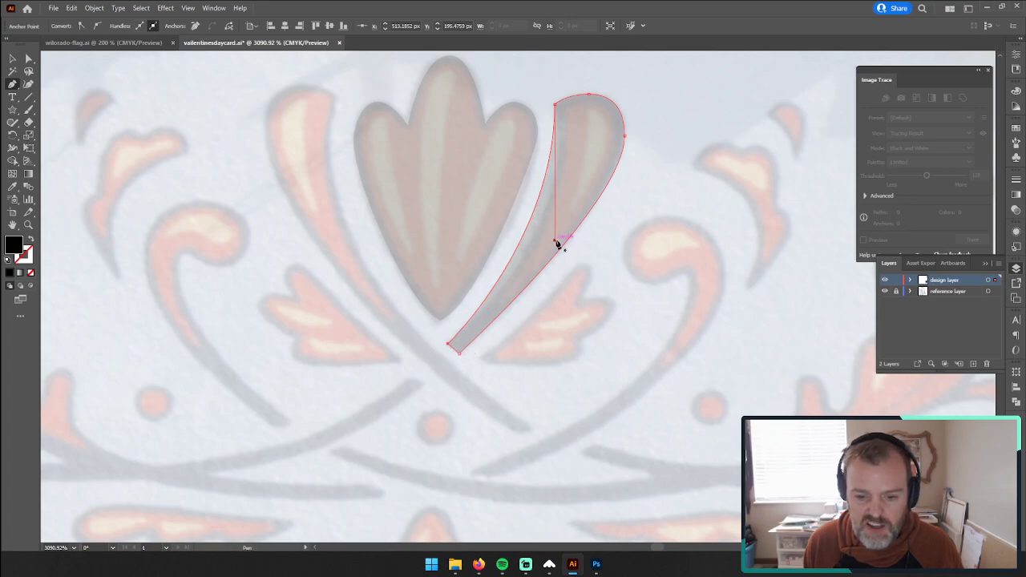
left_click_drag(555, 241, 555, 274)
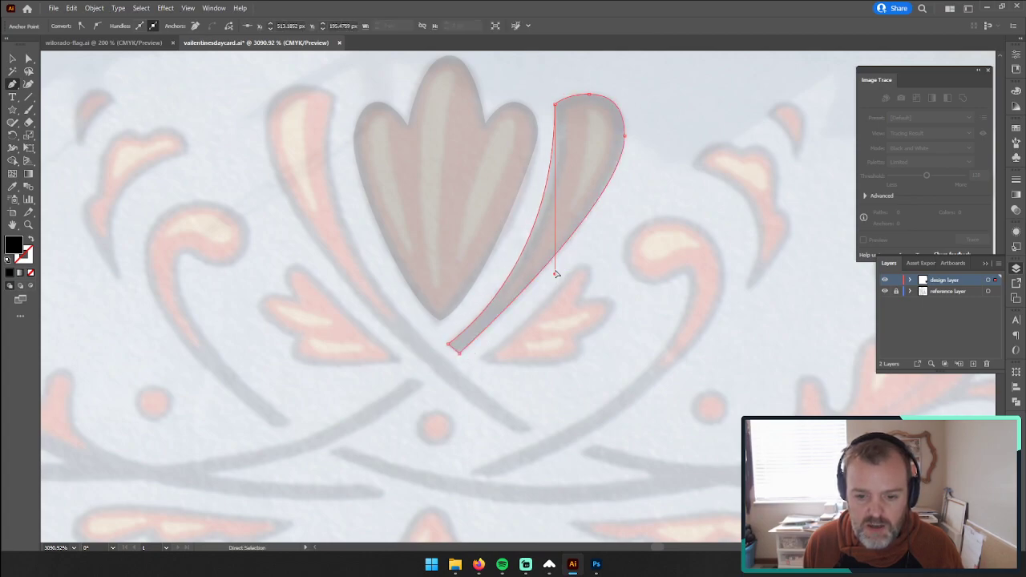
key("ctrl+z")
key("ctrl+z")
key("ctrl+z")
key("ctrl+z")
key("ctrl+z")
key("ctrl+shift+z")
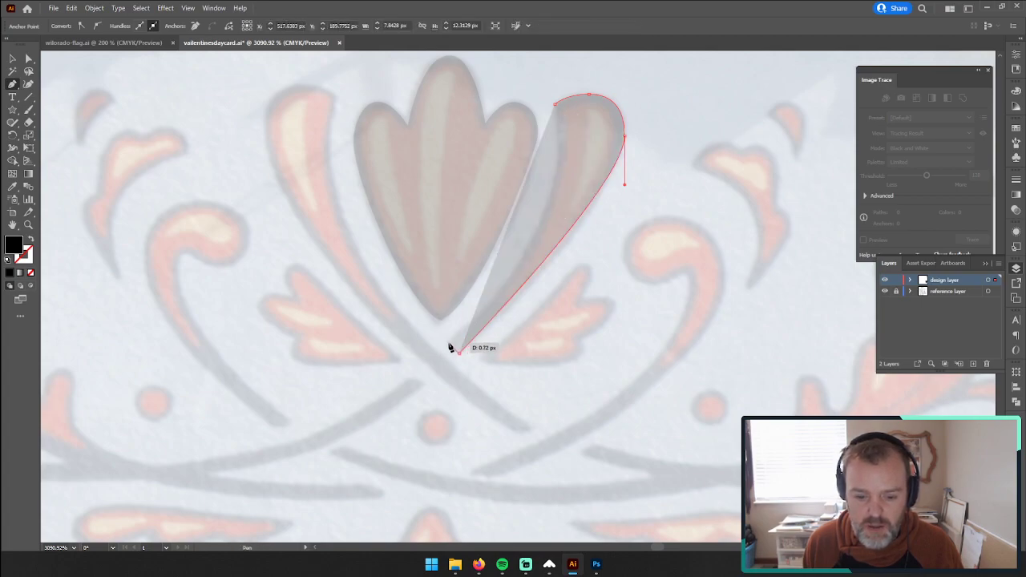
Step: Add the blunt stem end and close the petal along its inner edge using an extra mid-curve anchor, then deselect it
left_click(448, 343)
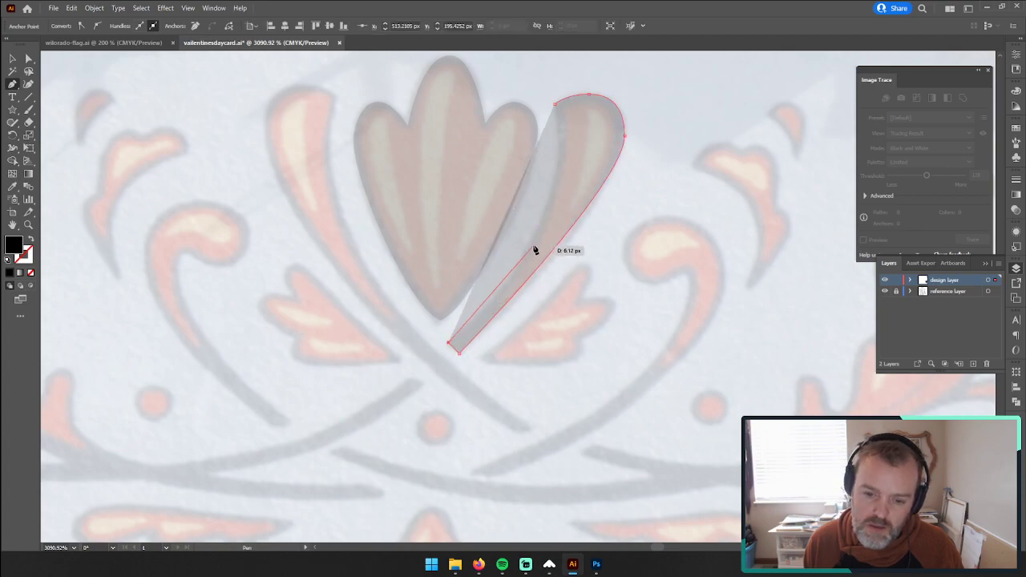
left_click_drag(533, 241, 569, 184)
left_click_drag(561, 105, 548, 93)
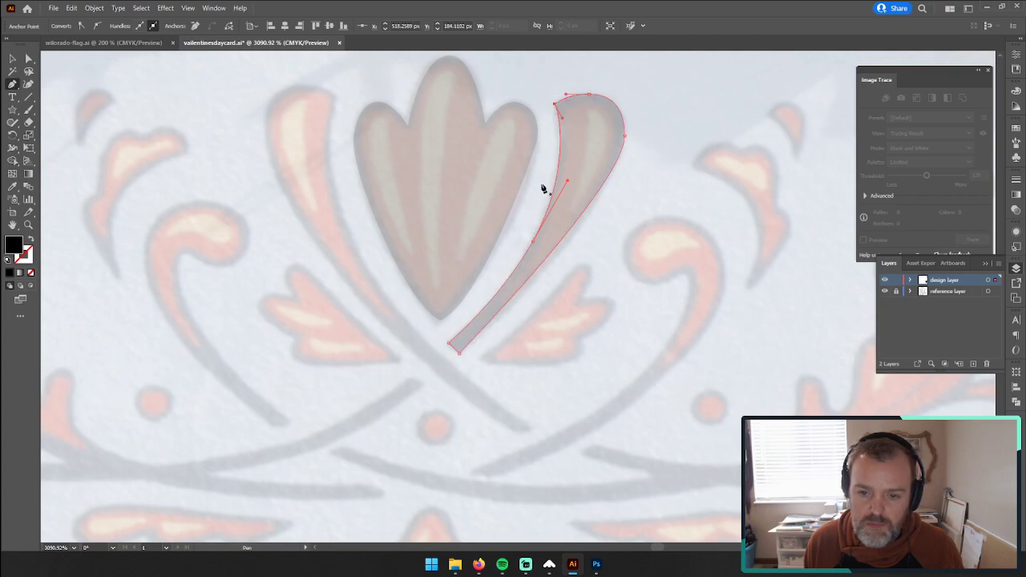
left_click(12, 59)
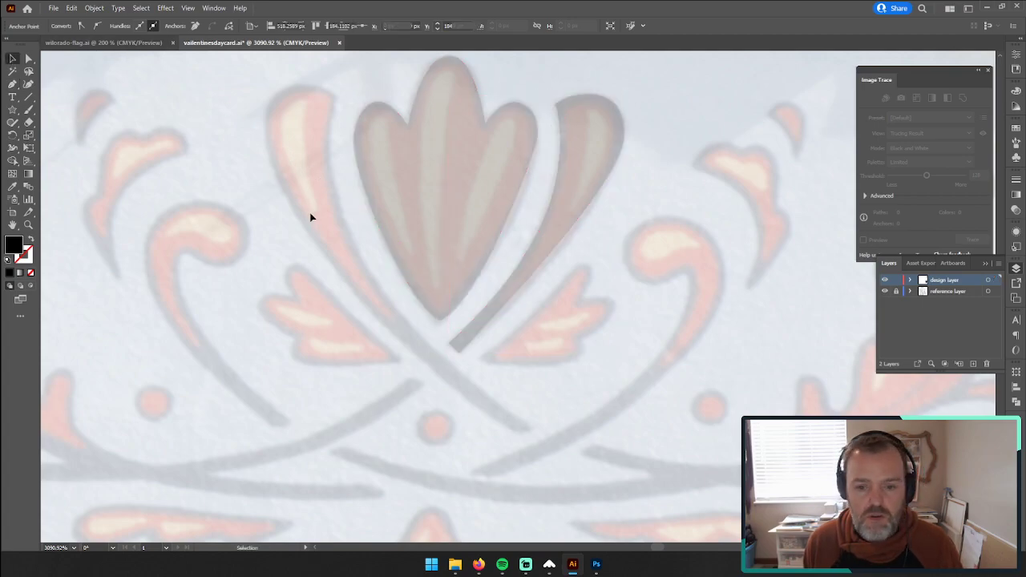
left_click(451, 397)
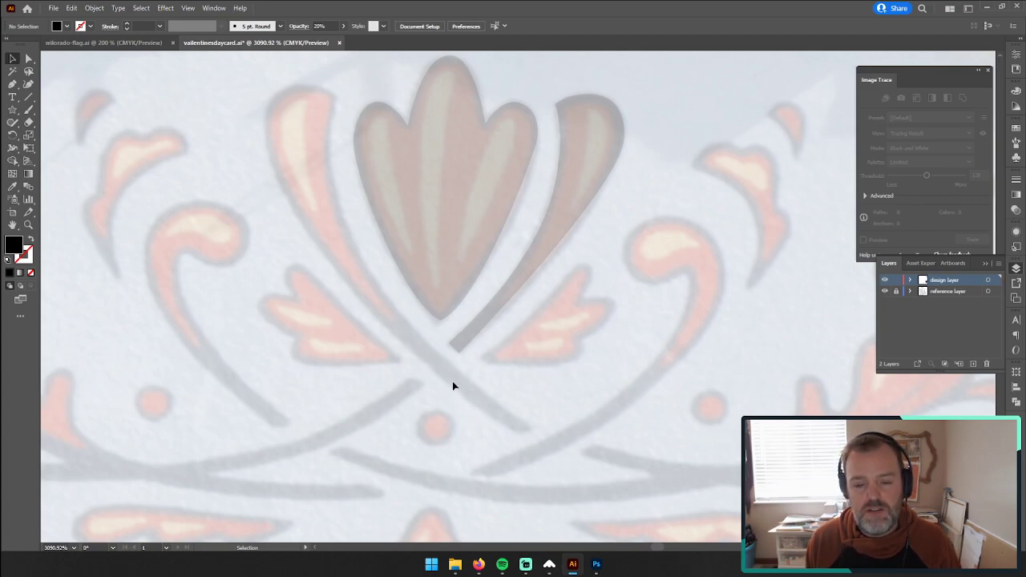
Step: Try to trace the small teardrop to the upper right of the petal with the Pen tool, then undo its last segments
left_click_drag(663, 211, 414, 234)
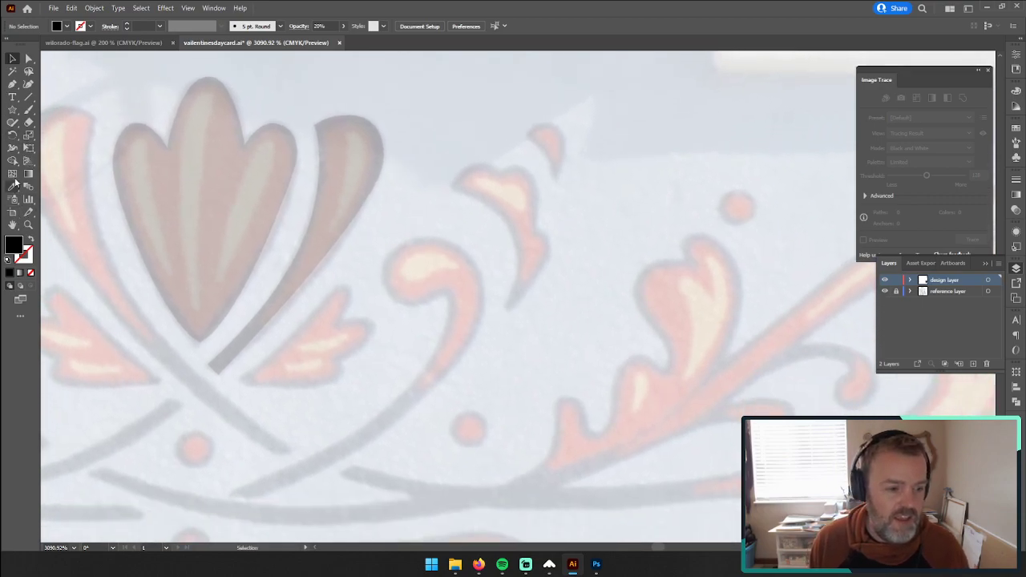
left_click(12, 86)
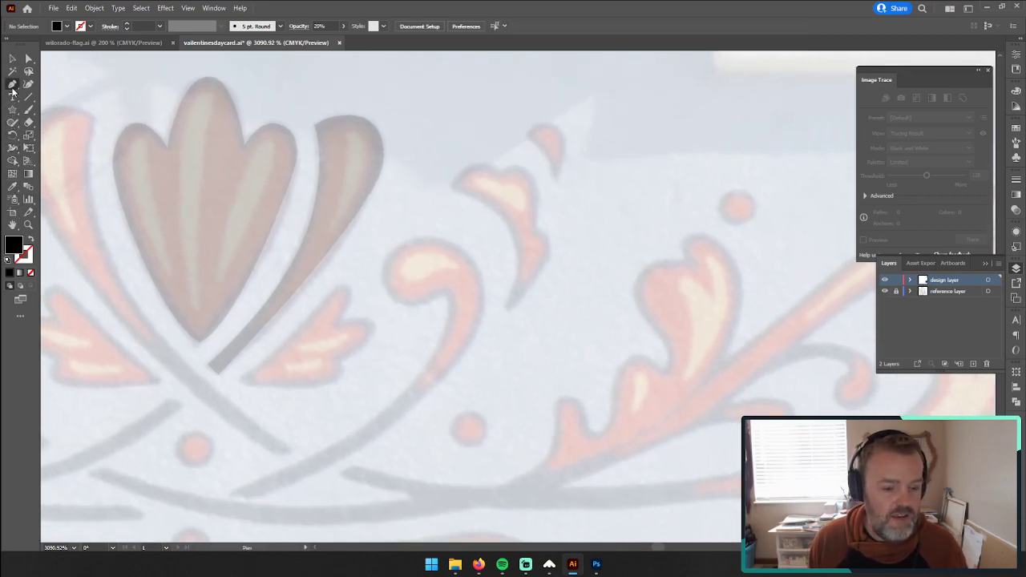
left_click(526, 136)
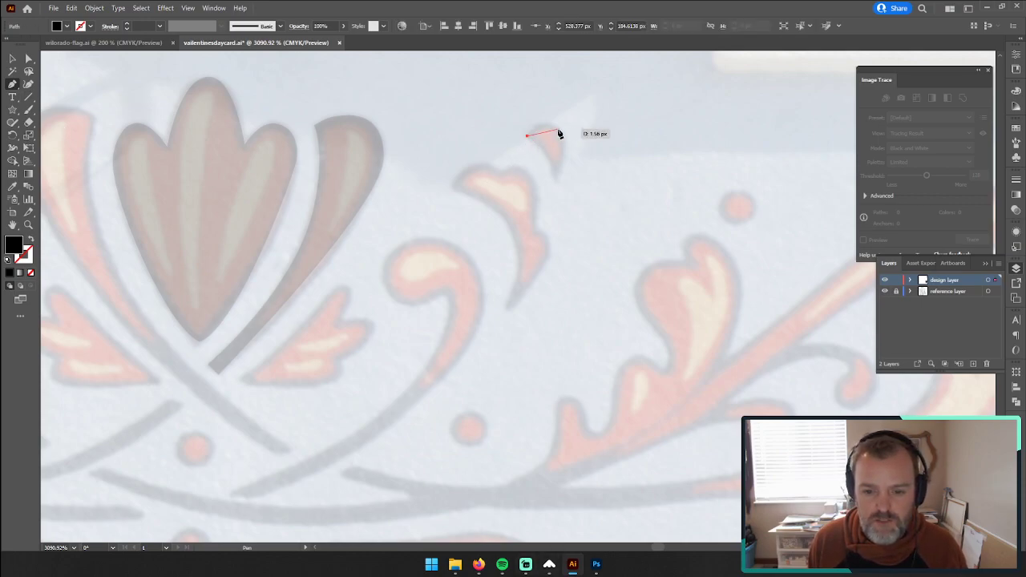
left_click_drag(571, 142, 570, 153)
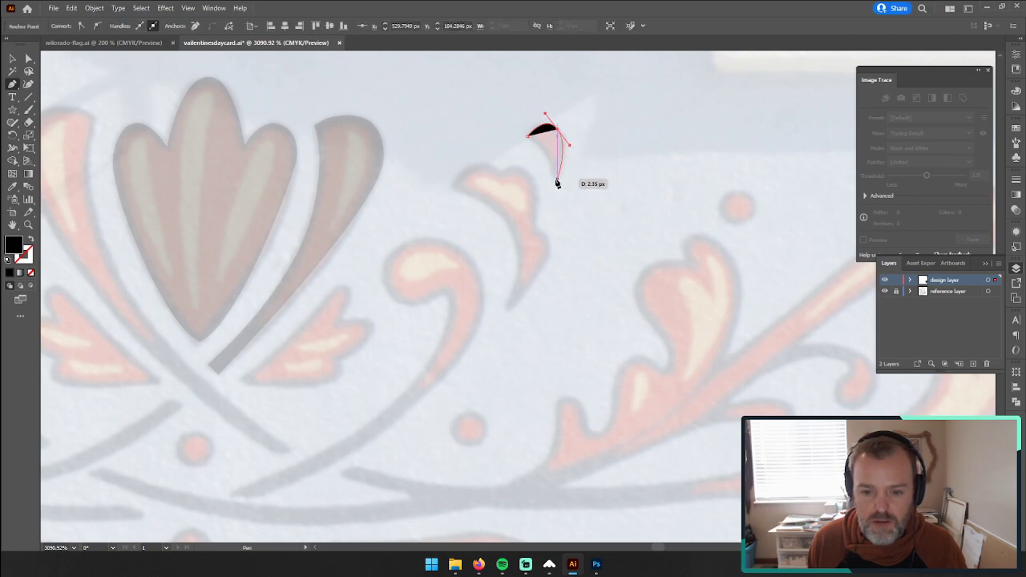
left_click(557, 183)
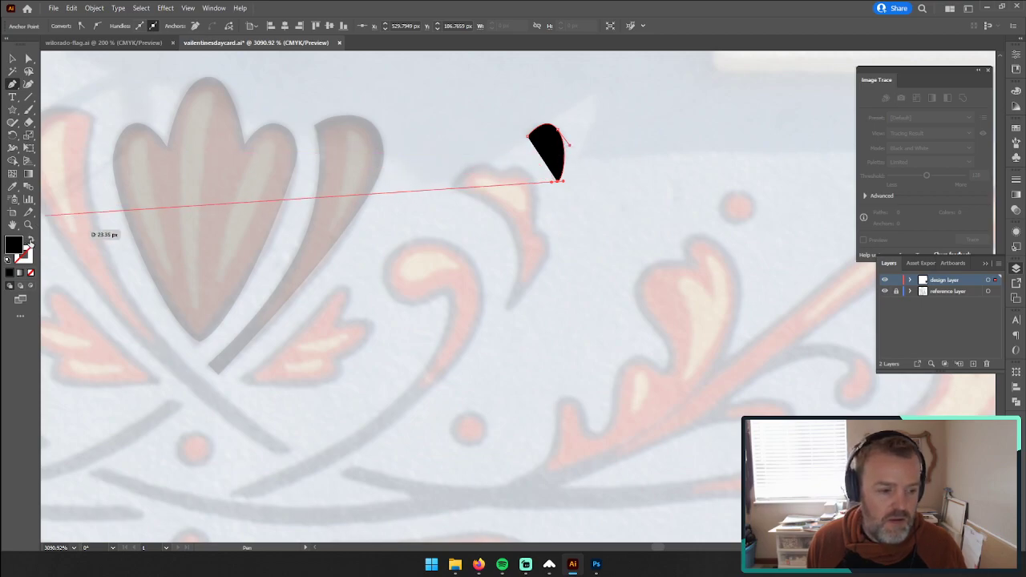
key("Escape")
left_click(12, 59)
left_click(12, 83)
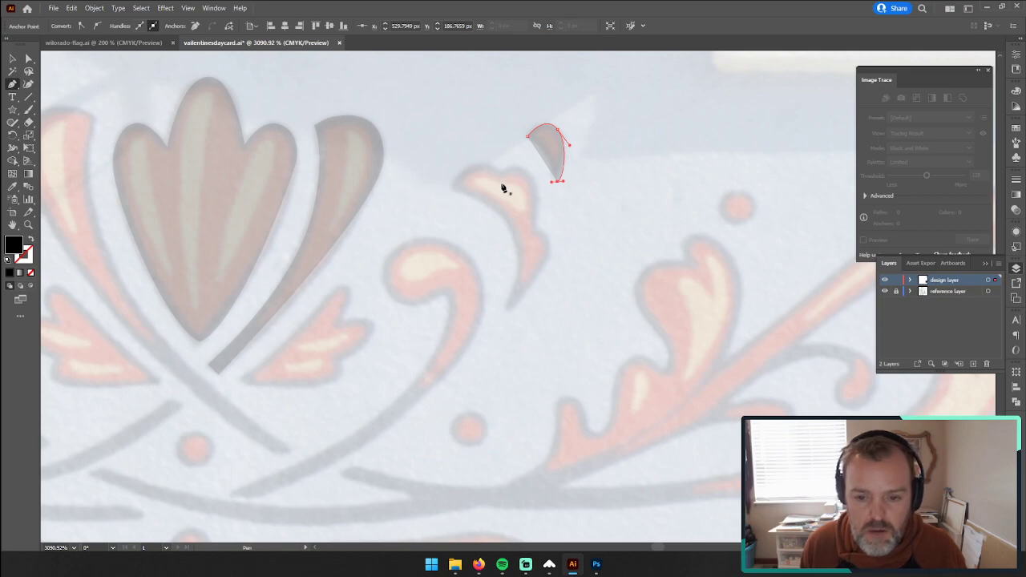
left_click_drag(527, 136, 523, 138)
key("ctrl+z")
key("ctrl+z")
key("ctrl+z")
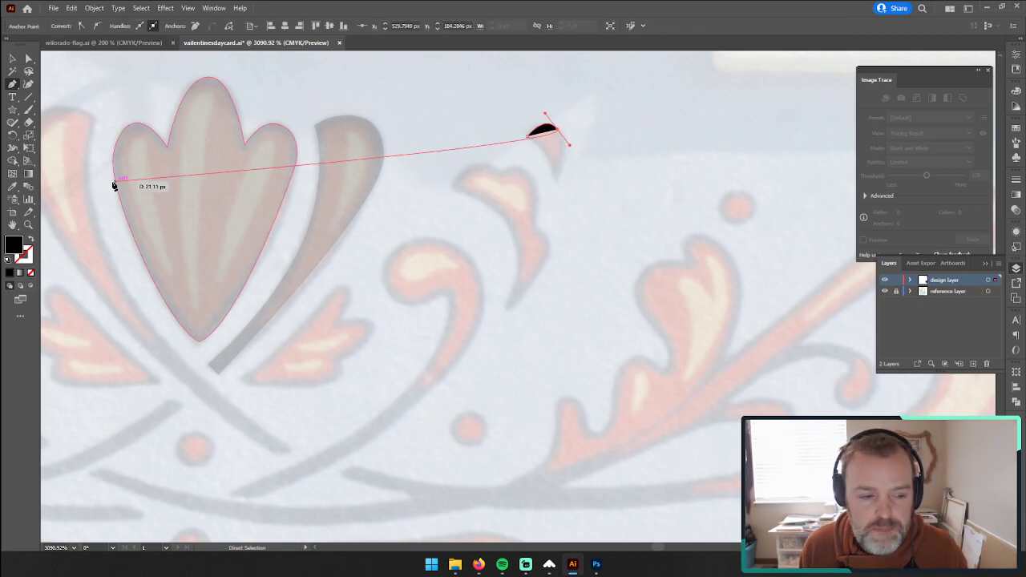
Step: Discard the rest of the unfinished teardrop outline to restart the trace at closer range
key("i")
left_click(358, 159)
left_click(28, 226)
left_click_drag(558, 146, 709, 142)
left_click_drag(633, 173, 531, 335)
key("ctrl+z")
key("ctrl+z")
left_click(10, 84)
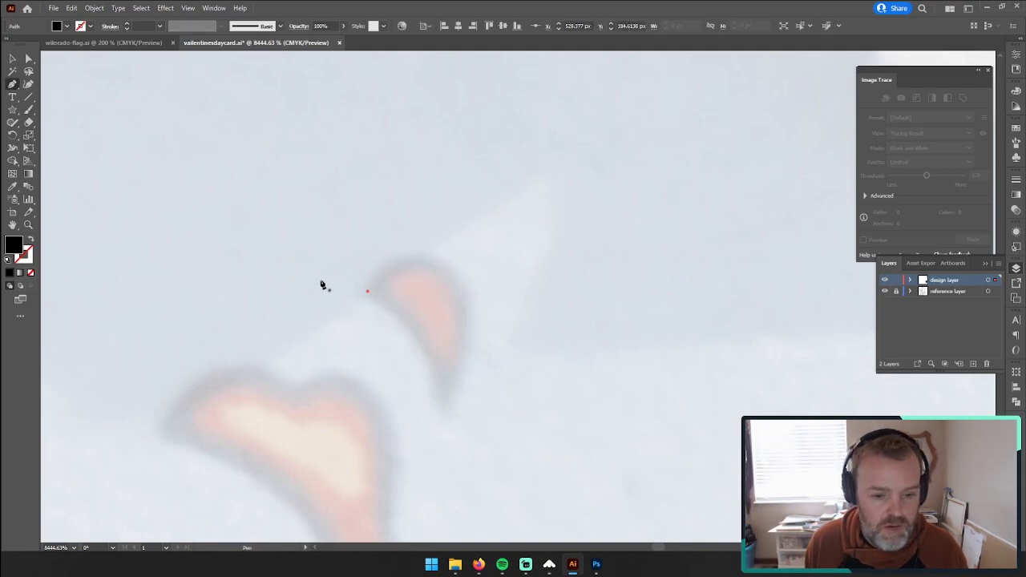
left_click(368, 292)
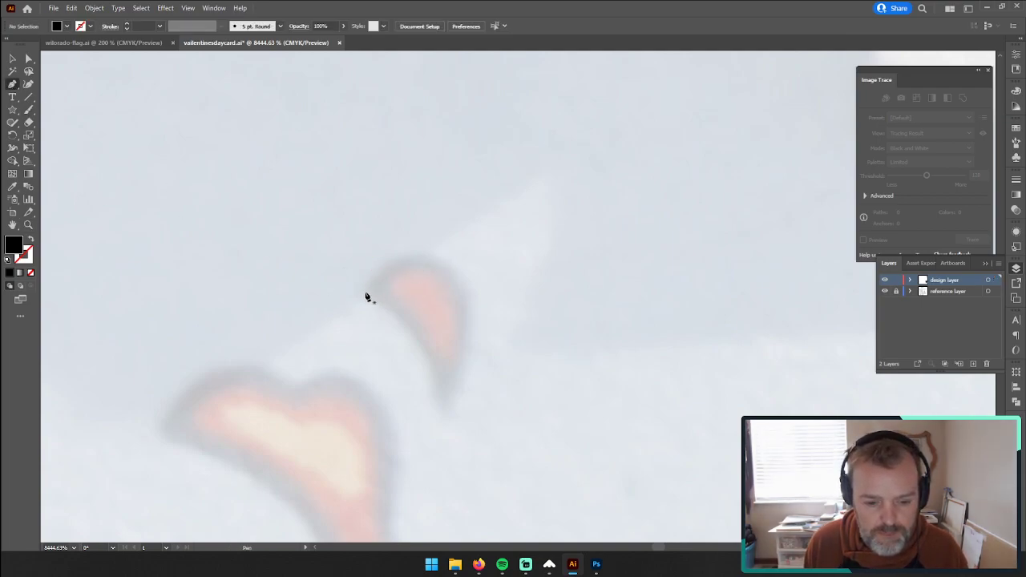
Step: Trace the small teardrop's rounded top and outer edge down to its tip, about 1.8 px wide and 2.7 px high
left_click_drag(364, 292, 448, 257)
left_click_drag(470, 307, 469, 329)
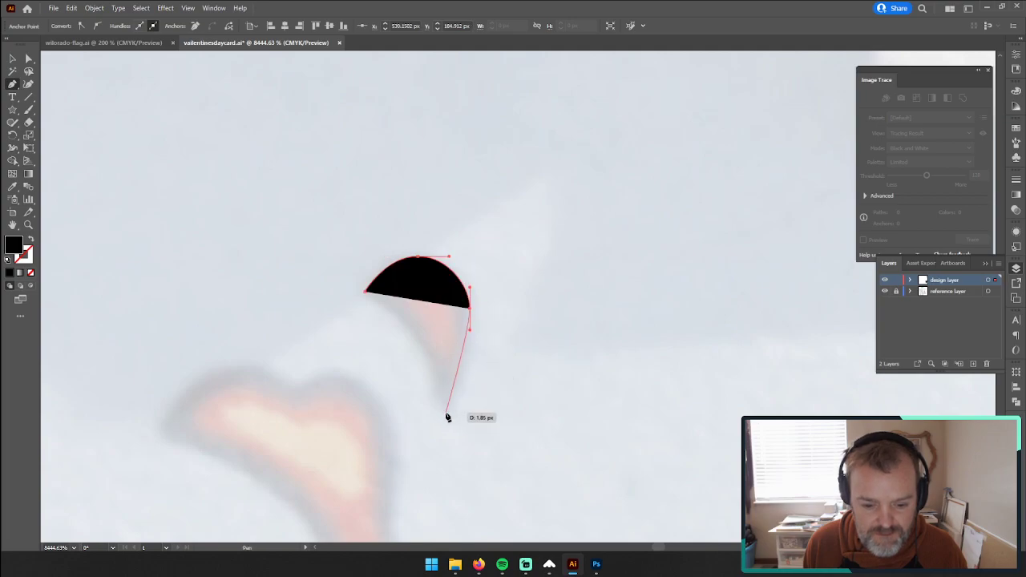
left_click_drag(449, 418, 434, 423)
left_click(448, 414)
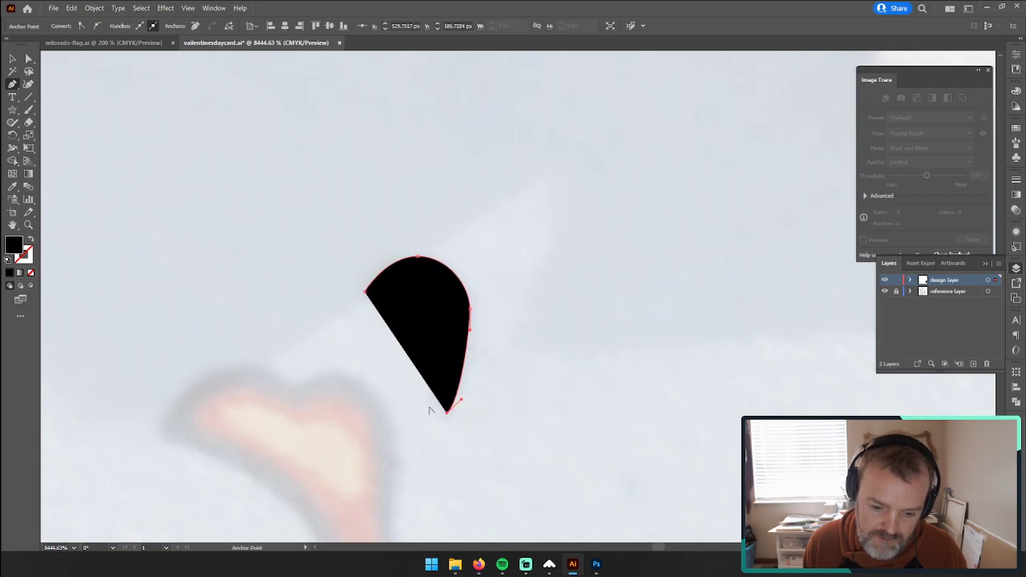
Step: Reduce the teardrop shape's opacity to 7% so the reference photo shows through
left_click(31, 239)
key("ctrl+z")
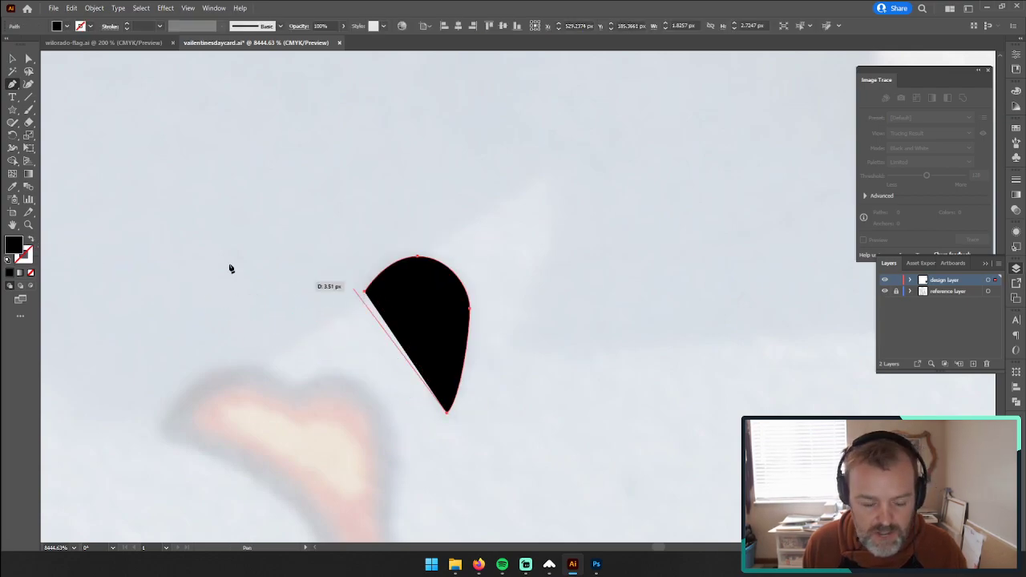
left_click(1015, 207)
left_click_drag(991, 194, 953, 208)
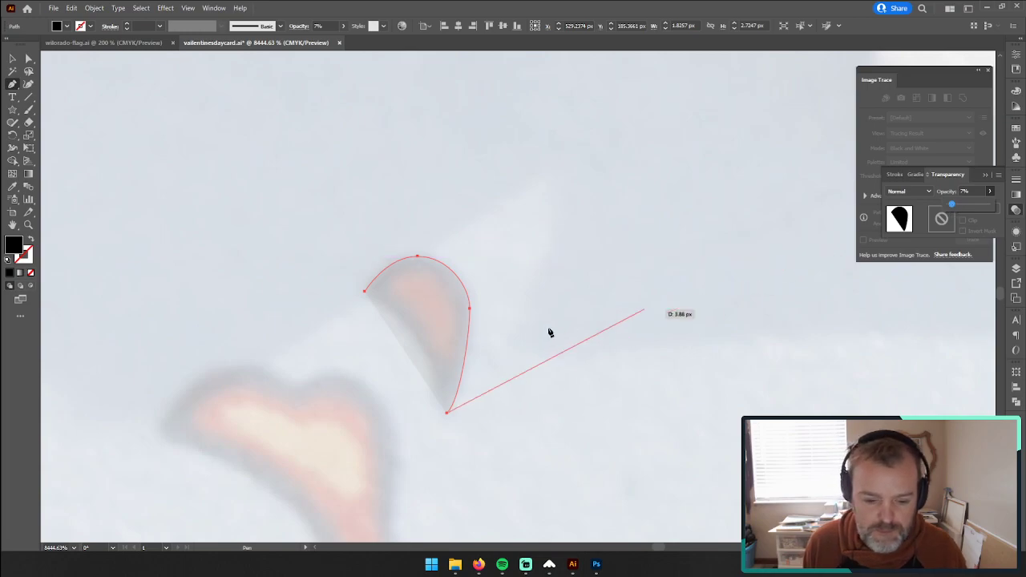
Step: Try to close the teardrop with a single curved inner edge, then undo back to the end of its rounded top
left_click(365, 291)
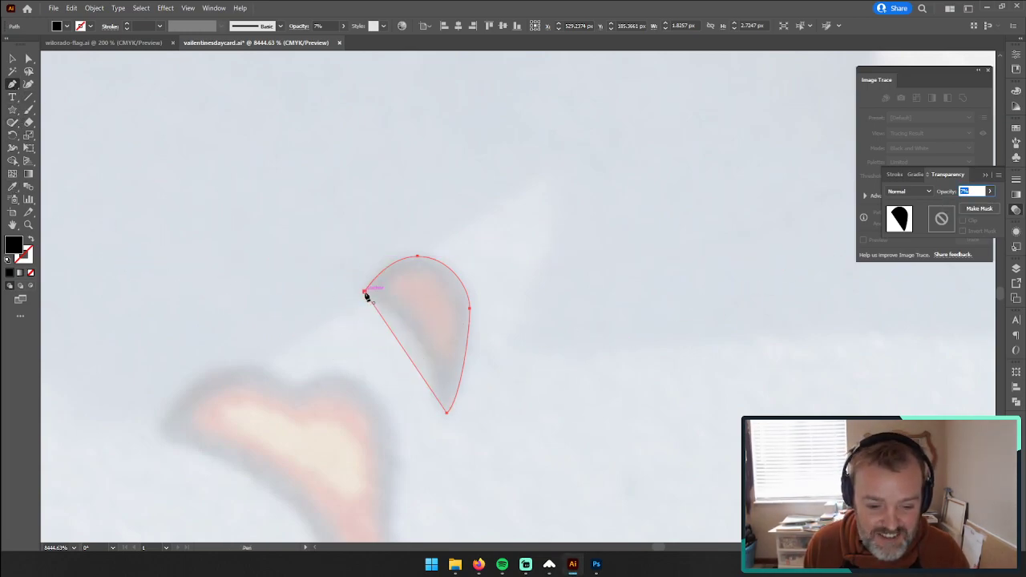
left_click_drag(365, 295, 306, 287)
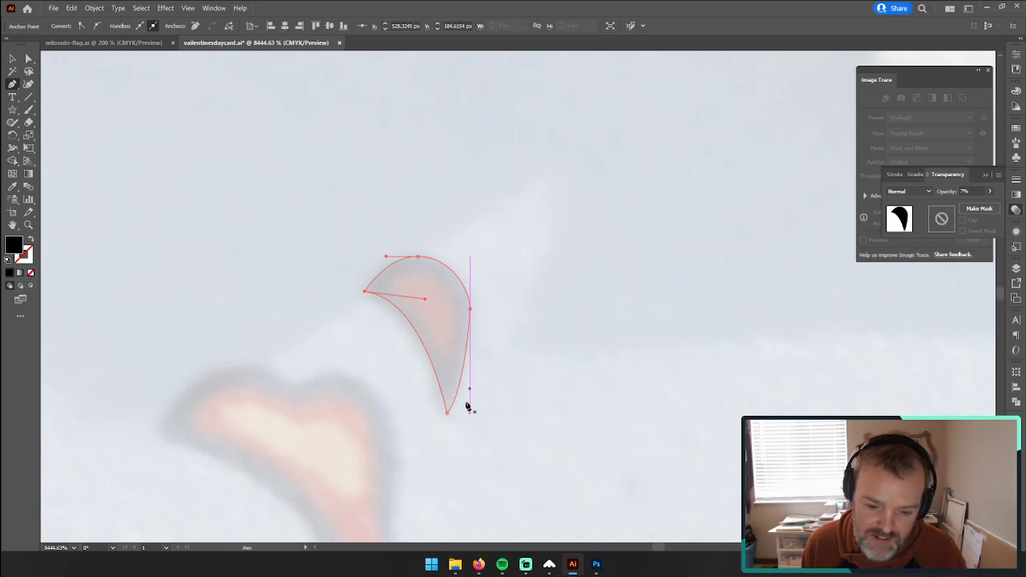
key("ctrl+z")
key("ctrl+z")
key("ctrl+z")
Step: Redraw the teardrop's outer edge down to a sharp tip and set the shape's opacity to 8%
left_click_drag(452, 417, 467, 299)
left_click_drag(451, 299, 449, 293)
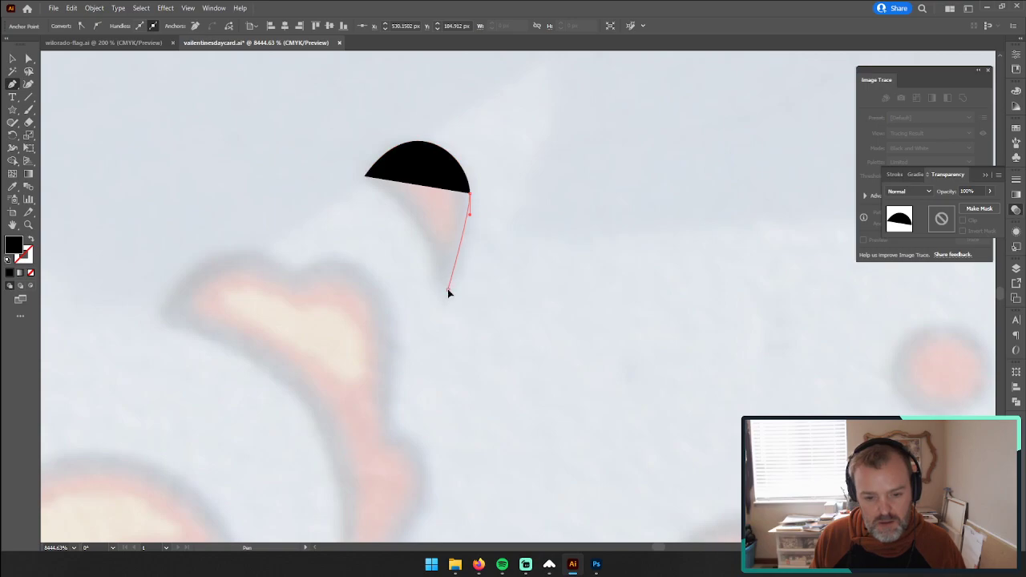
left_click(447, 289)
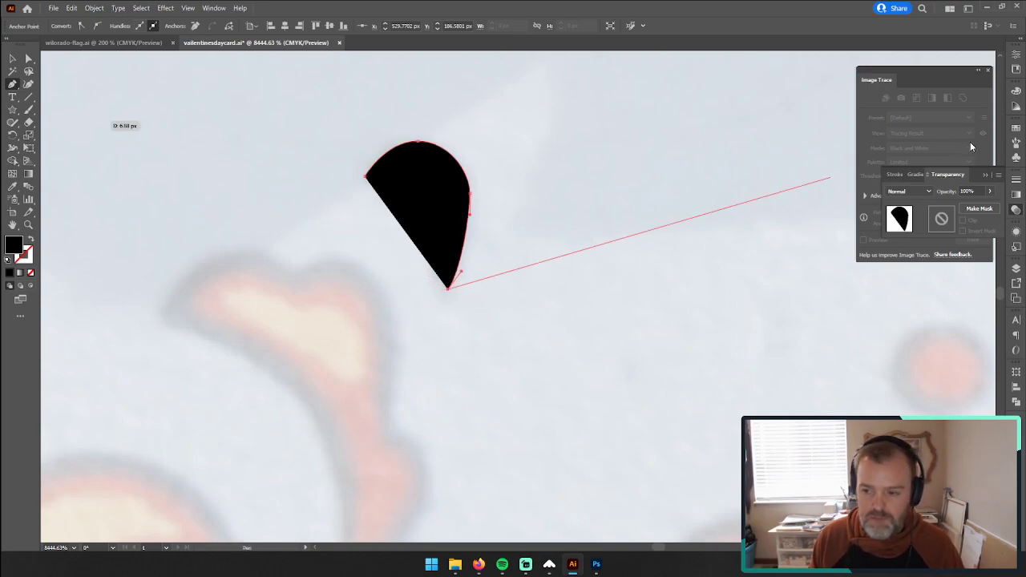
left_click(992, 192)
left_click_drag(955, 207, 954, 207)
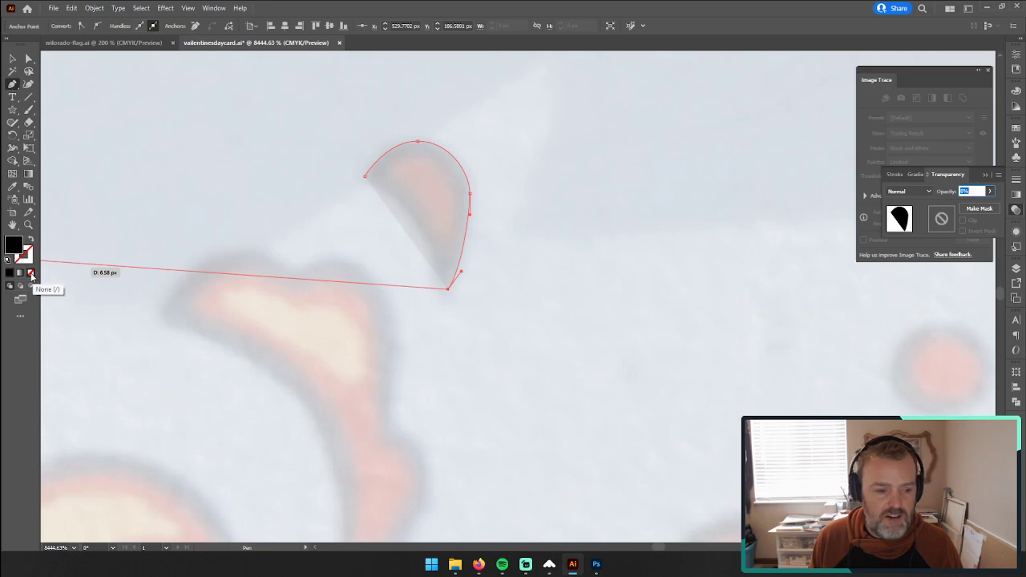
Step: Remove the teardrop's fill and close its outline along the concave inner edge
left_click(33, 275)
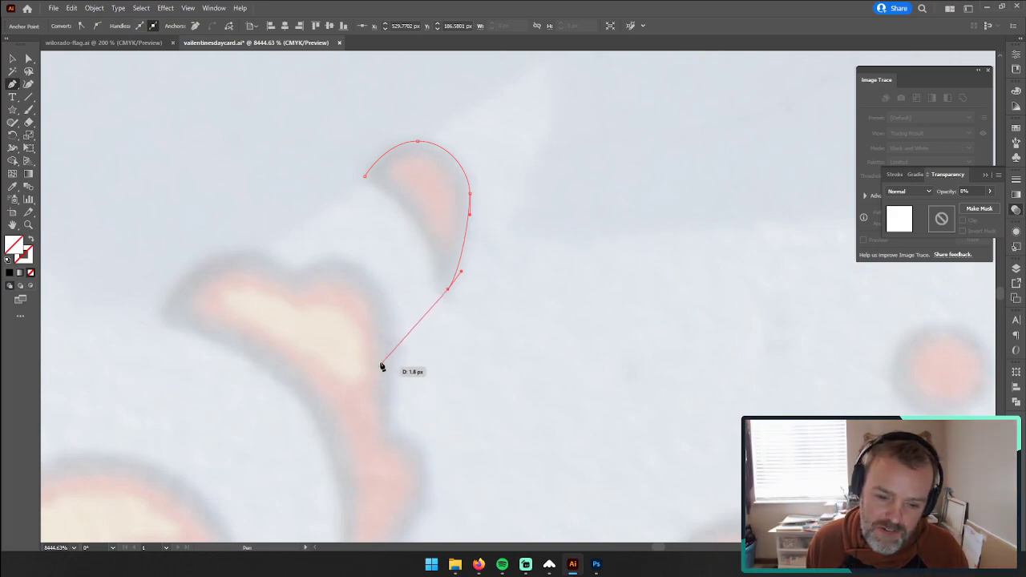
left_click_drag(411, 212, 394, 195)
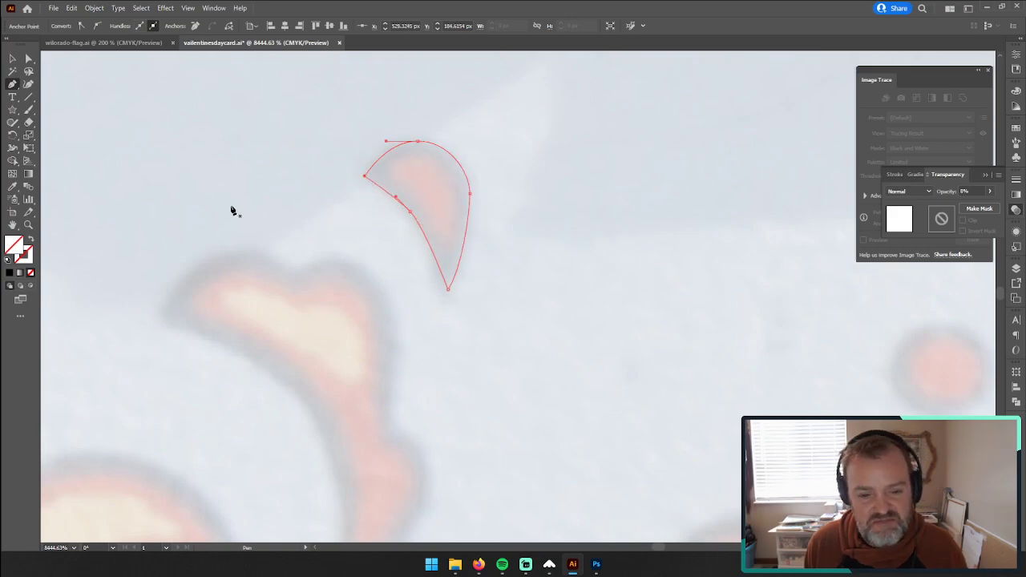
Step: With the Pen tool, trace the first rounded lobe of the neighbouring lobed petal from its upper-left tip to the notch
scroll(179, 203, "down", 2)
scroll(198, 291, "up", 3)
key("space")
left_click_drag(296, 341, 399, 215)
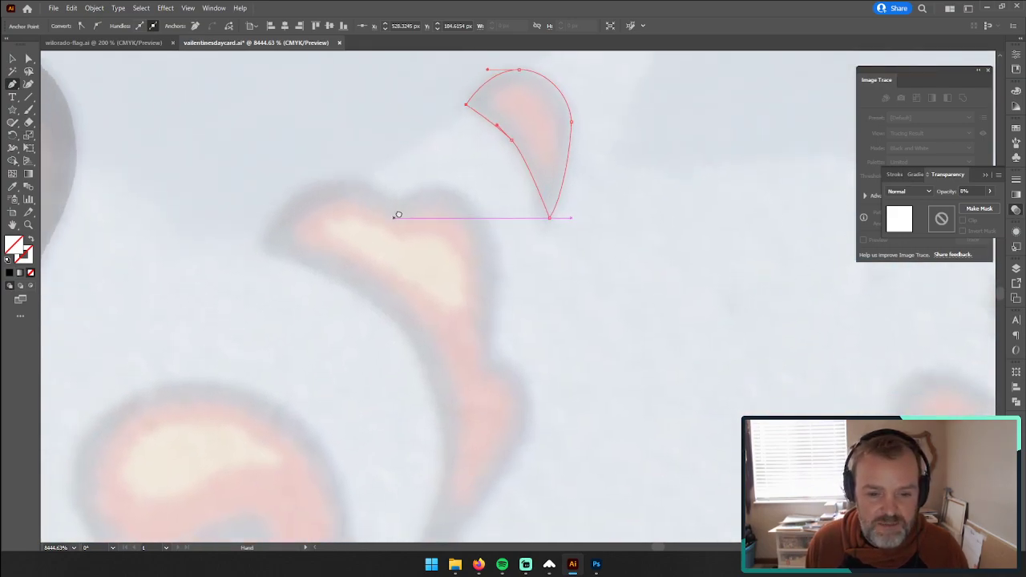
left_click(260, 242)
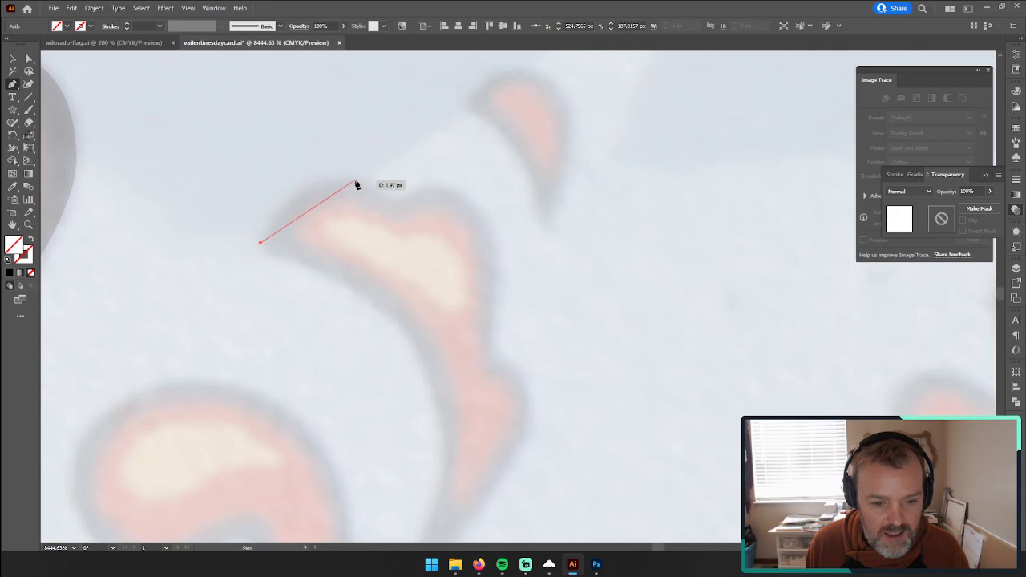
left_click_drag(339, 177, 381, 182)
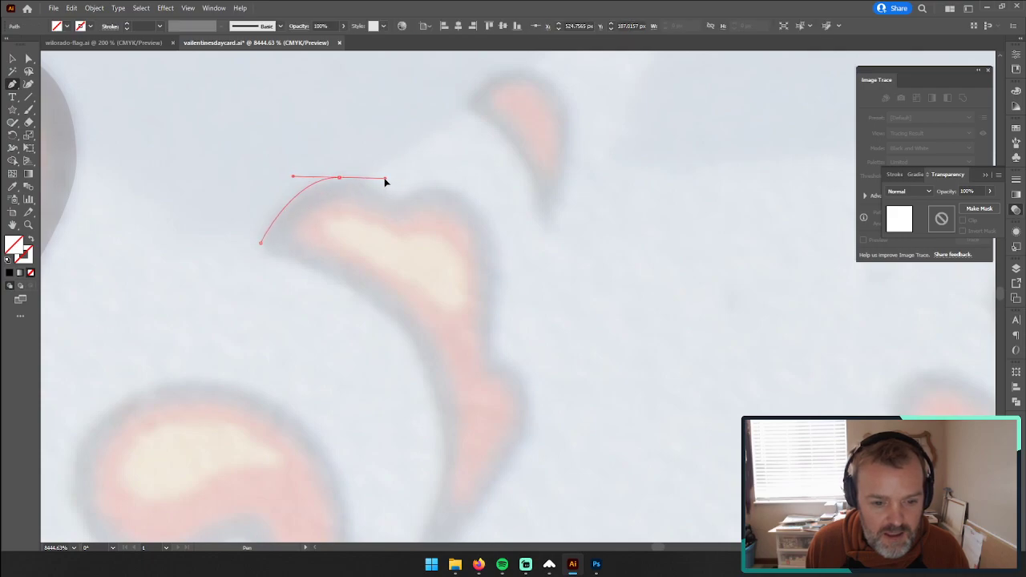
left_click(395, 209)
left_click_drag(385, 178, 367, 177)
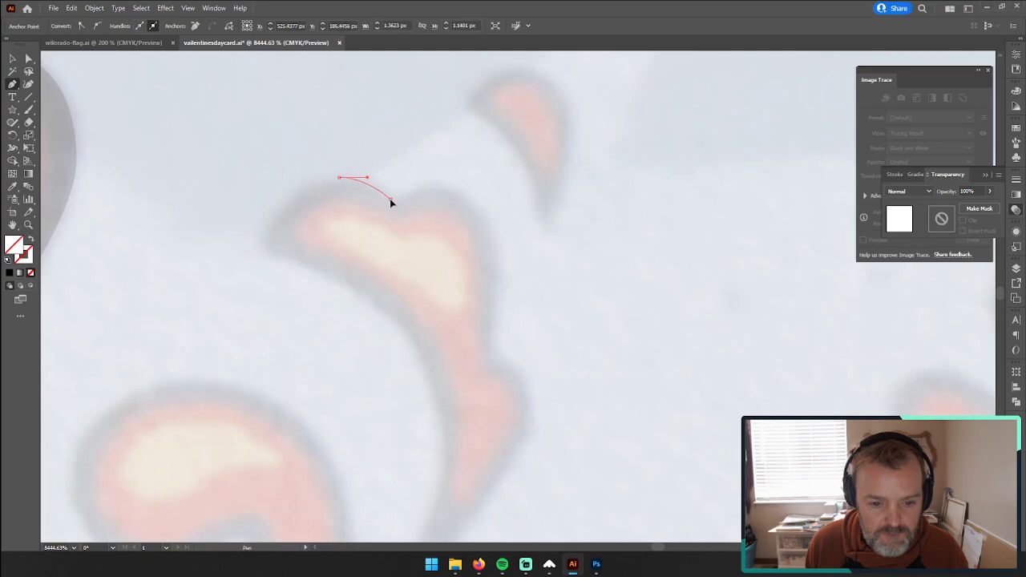
left_click(391, 199)
key("ctrl+z")
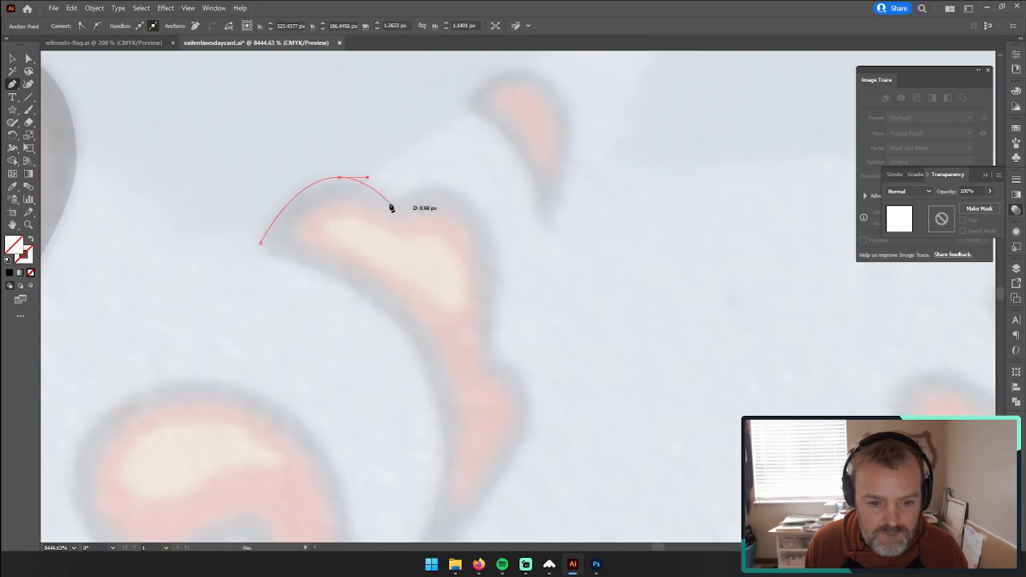
left_click(392, 202)
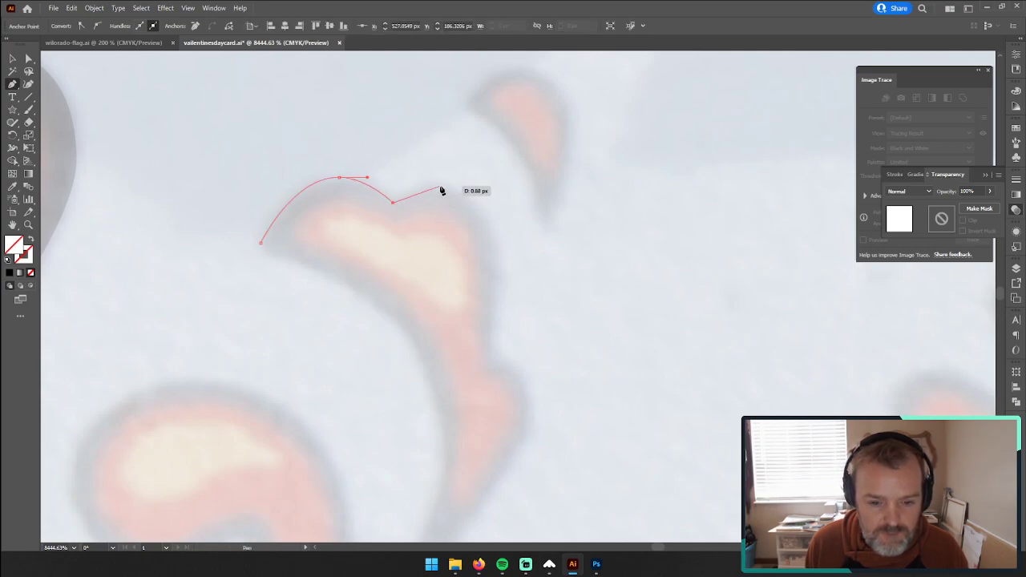
Step: Trace the lobed petal's second rounded lobe and its outer side down to the next notch
left_click(433, 189)
mouse_move(455, 190)
left_mouse_down()
mouse_move(465, 192)
mouse_move(443, 191)
mouse_move(451, 188)
left_mouse_up()
key("ctrl+z")
key("ctrl+z")
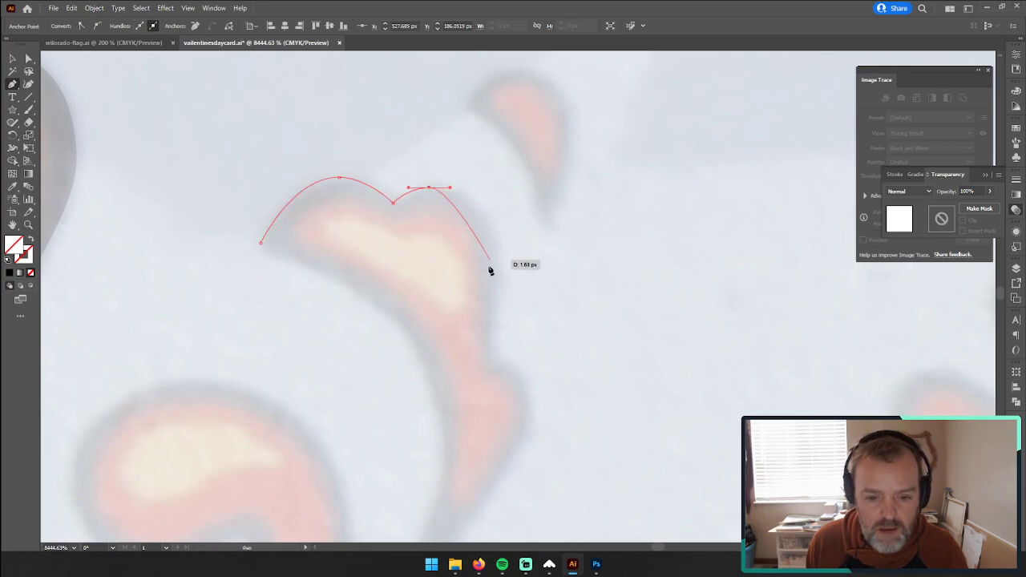
left_click_drag(492, 255, 491, 370)
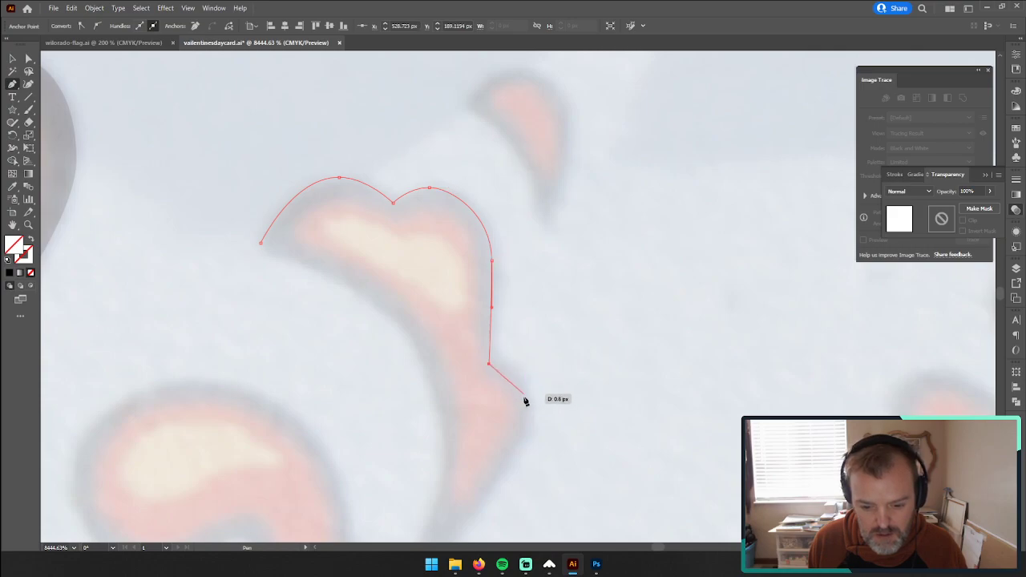
Step: Trace the lobed petal's small side bump and outer edge down to its pointed lower tip
left_click_drag(527, 400, 530, 313)
key("space")
left_click_drag(448, 436, 393, 468)
left_click(447, 436)
Step: Trace the lobed petal's long concave inner edge up from the lower tip and close the outline at its starting point
left_click_drag(447, 437, 481, 286)
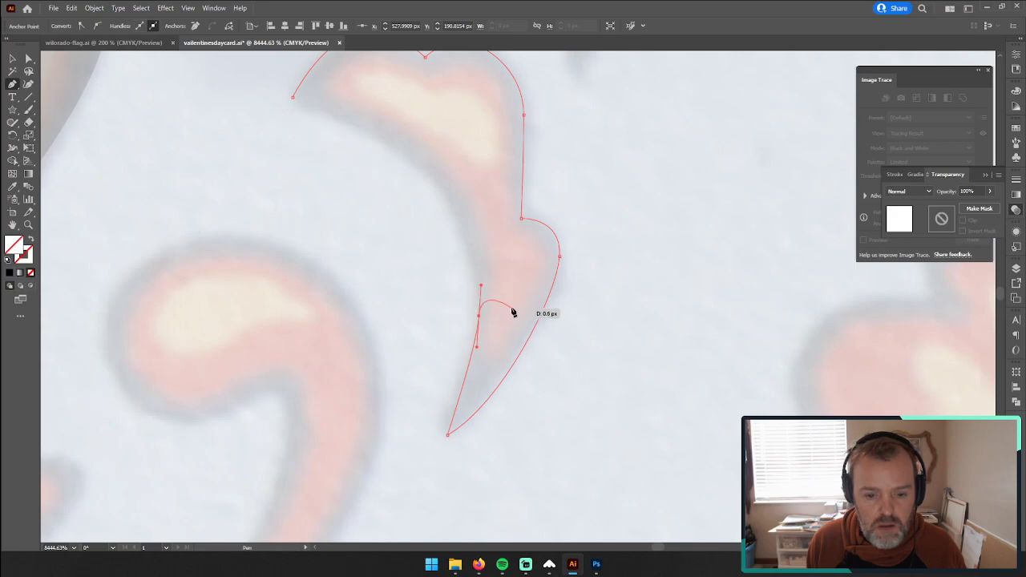
left_click_drag(482, 287, 482, 280)
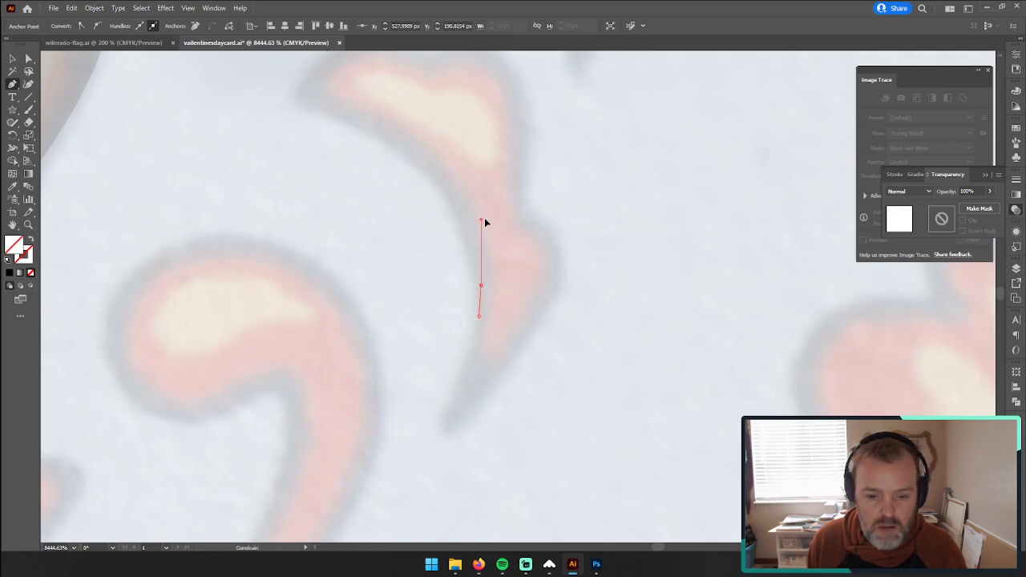
left_click_drag(483, 174, 481, 171)
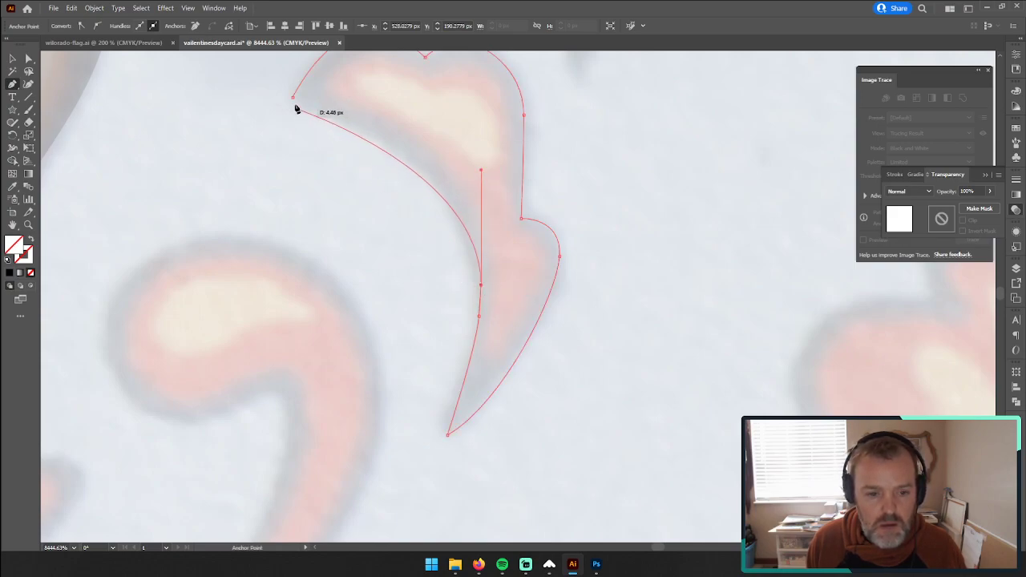
left_click_drag(294, 98, 246, 89)
Step: Select the lobed petal and the teardrop and copy the large petal's black fill and 20% opacity onto both with the Eyedropper
left_click_drag(293, 246, 409, 417)
left_click(12, 58)
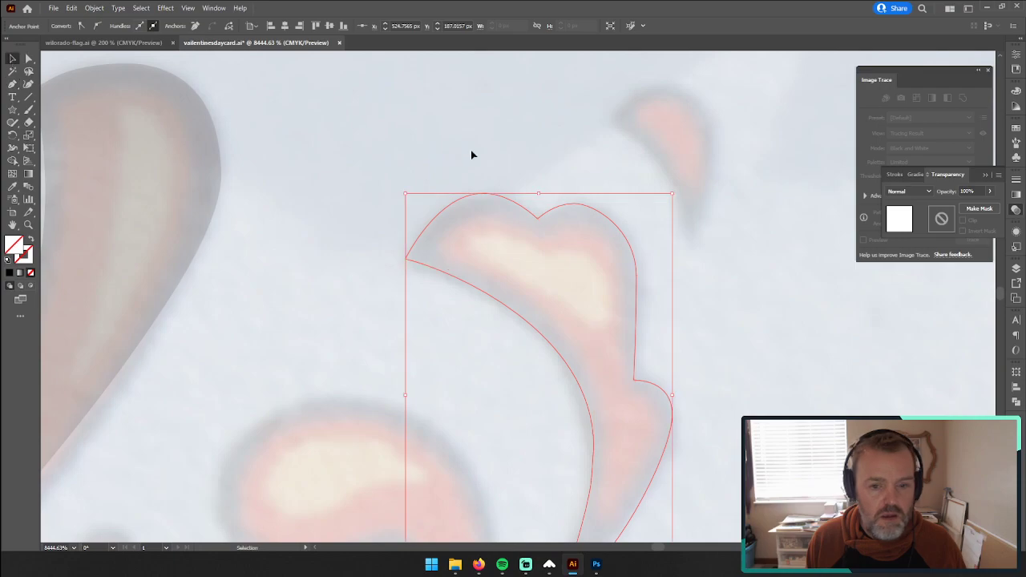
left_click_drag(691, 160, 693, 161)
key("i")
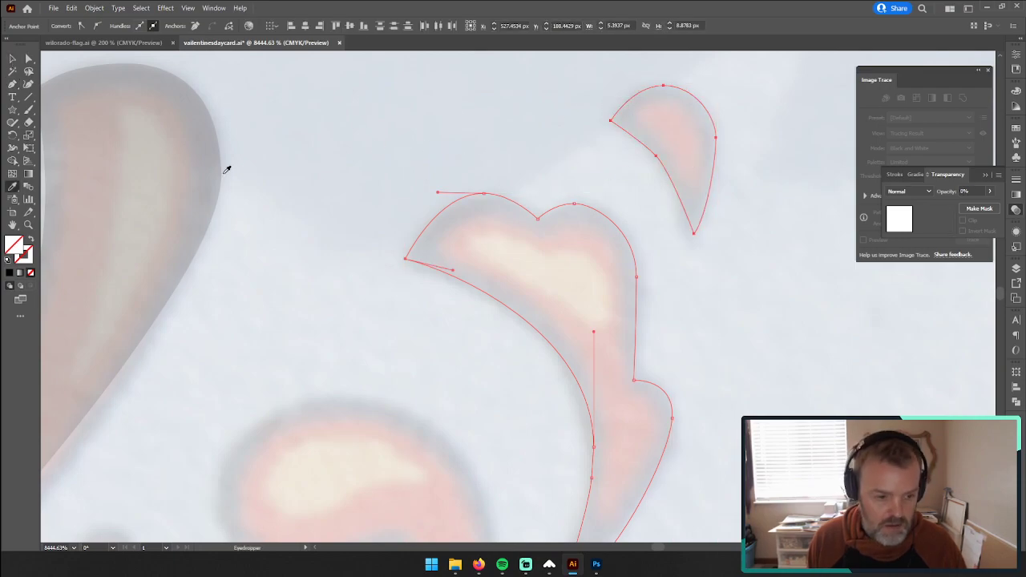
left_click(166, 181)
Step: Start a Pen outline on the curled scroll below the lobed petal, tracing over its rounded head to its outer side
scroll(183, 192, "down", 5)
scroll(252, 248, "up", 5)
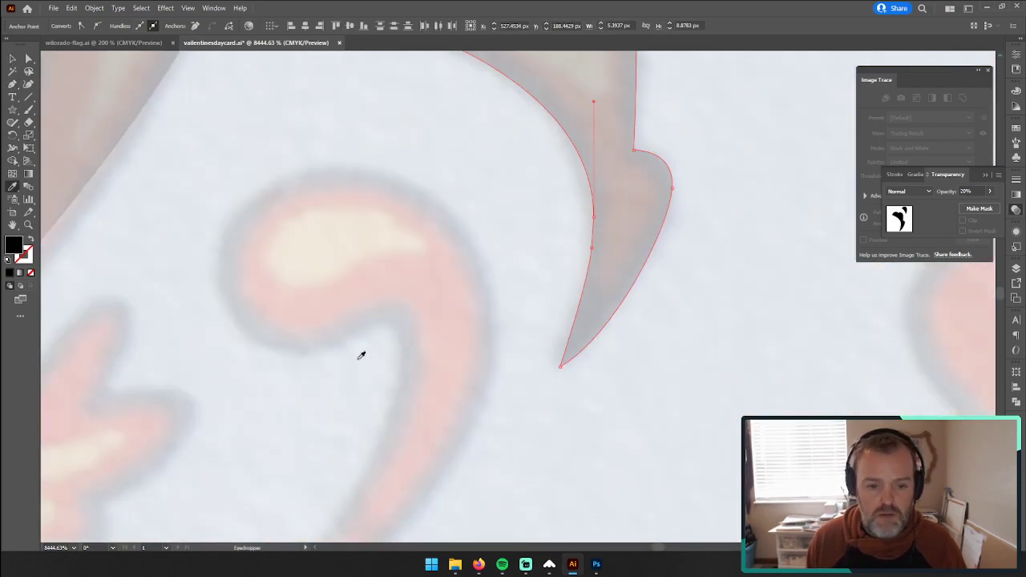
left_click(28, 225)
left_click(334, 439, "alt")
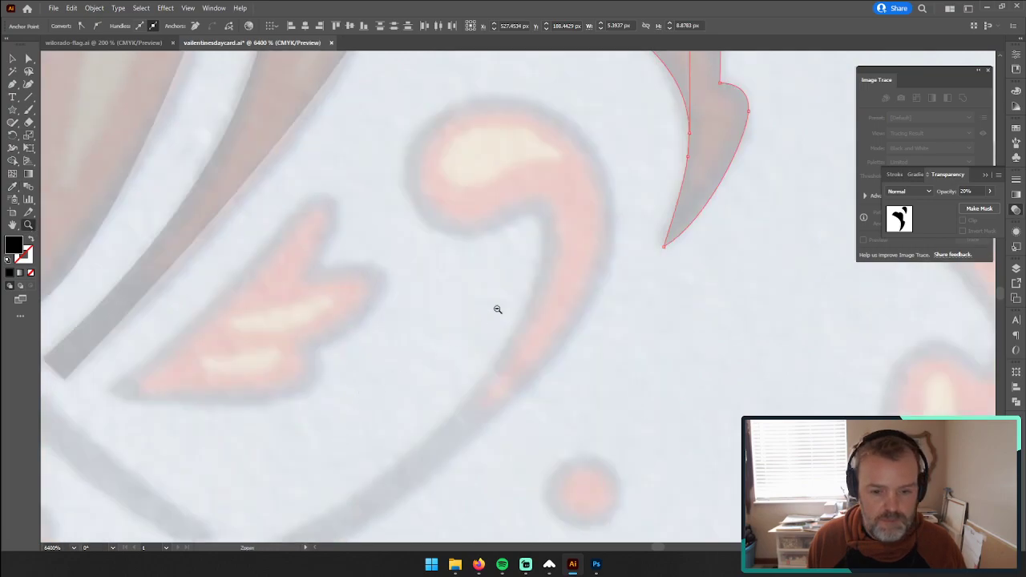
left_click(472, 361, "alt")
left_click_drag(471, 356, 494, 361)
left_click(12, 84)
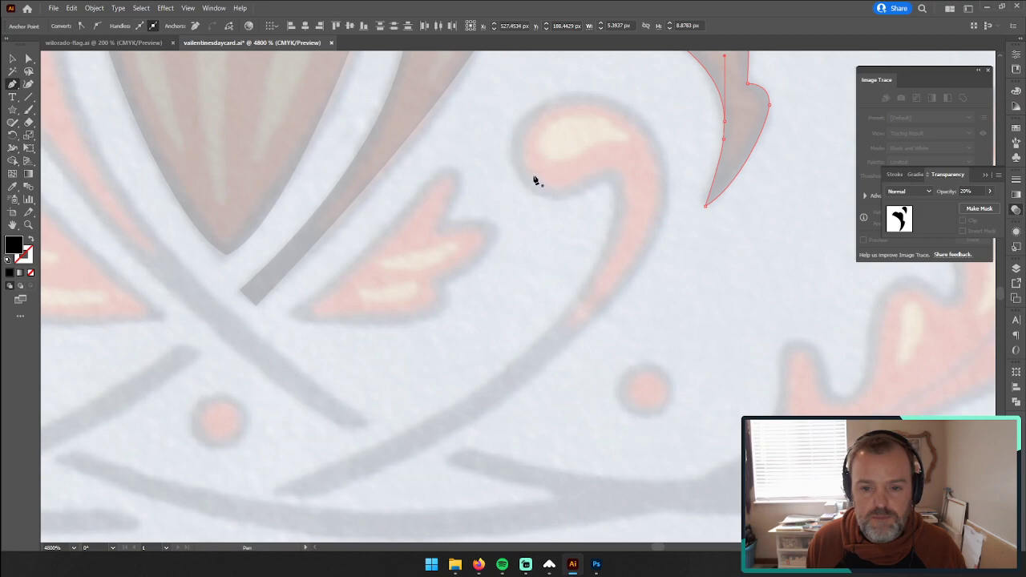
left_click(513, 152, "ctrl")
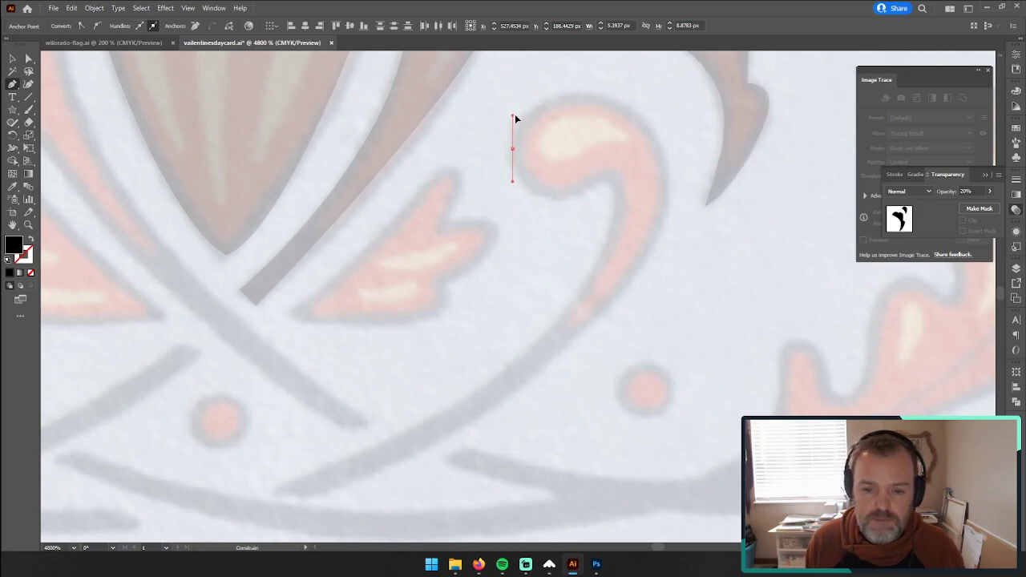
left_click_drag(581, 93, 615, 93)
left_click_drag(668, 194, 668, 275)
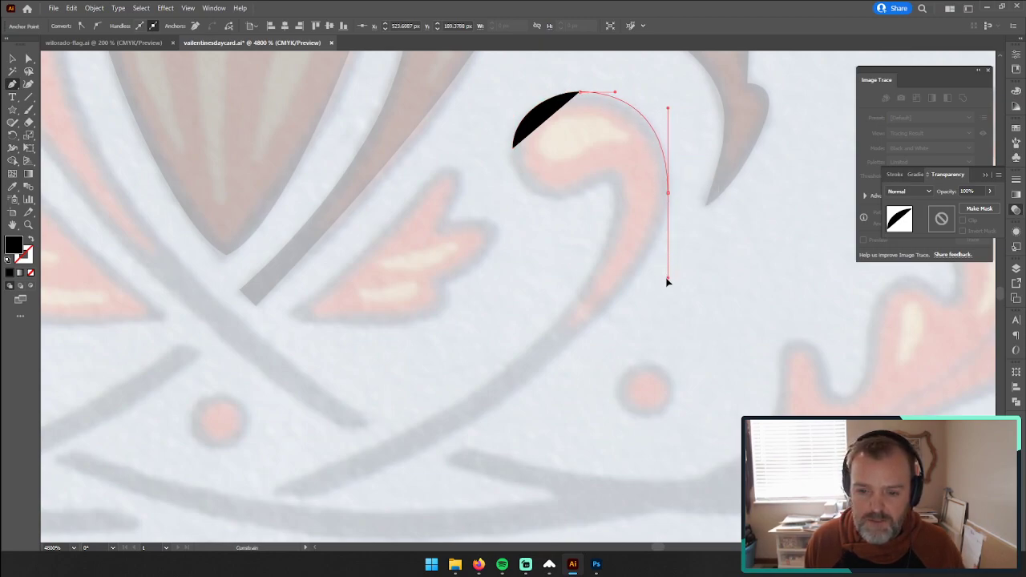
Step: Extend the scroll's outer edge in one sweeping curve to the stem's lower end, fitting it to the photo with the fill removed
left_click_drag(667, 275, 668, 313)
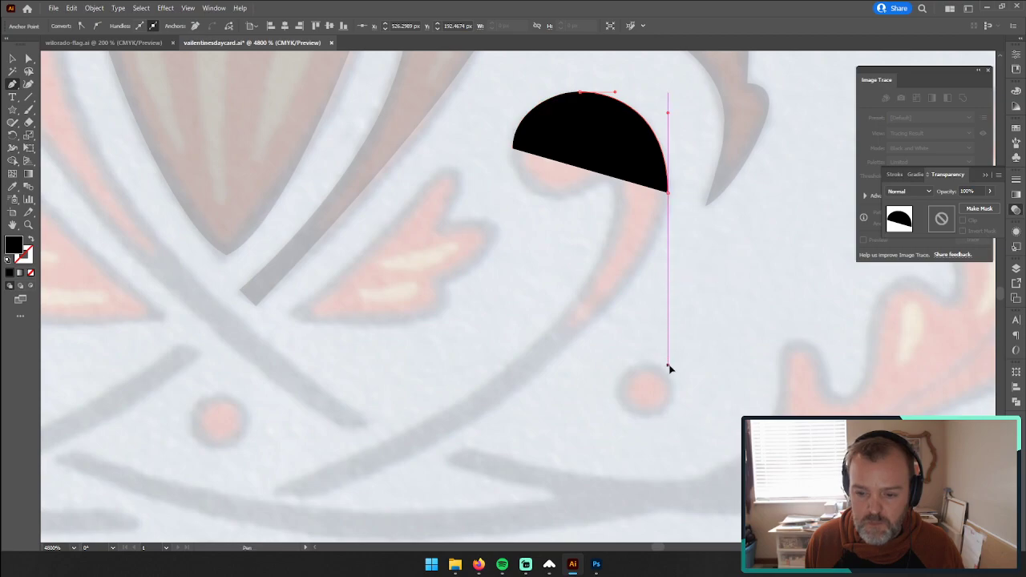
left_click_drag(670, 367, 670, 367)
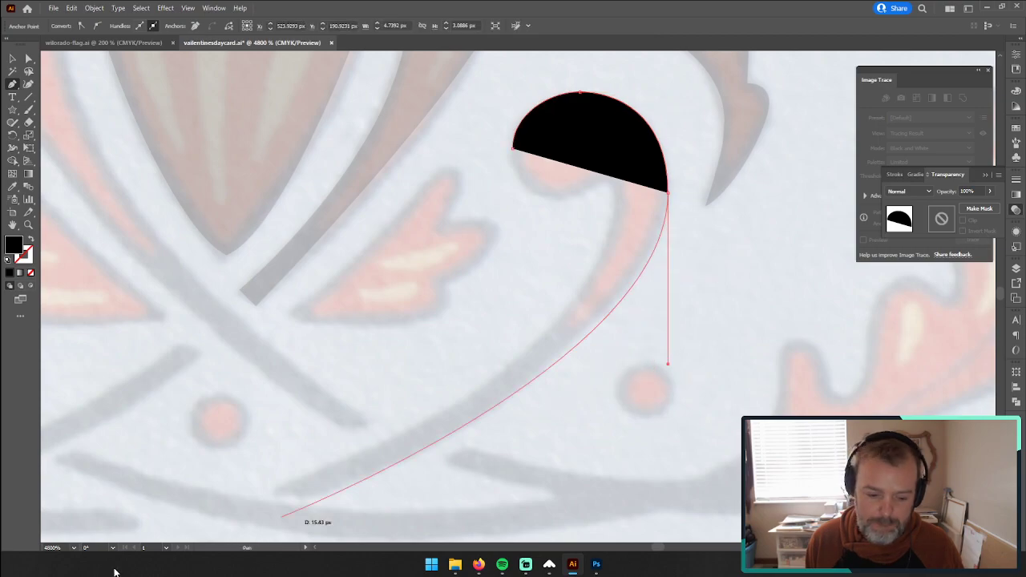
left_click(314, 498)
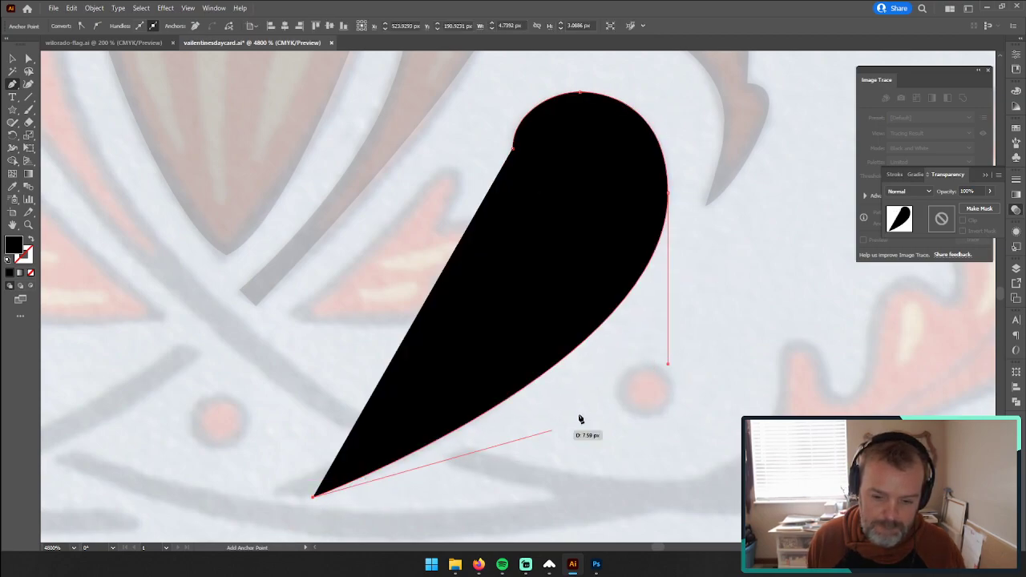
left_click(30, 272)
left_click_drag(670, 365, 668, 343)
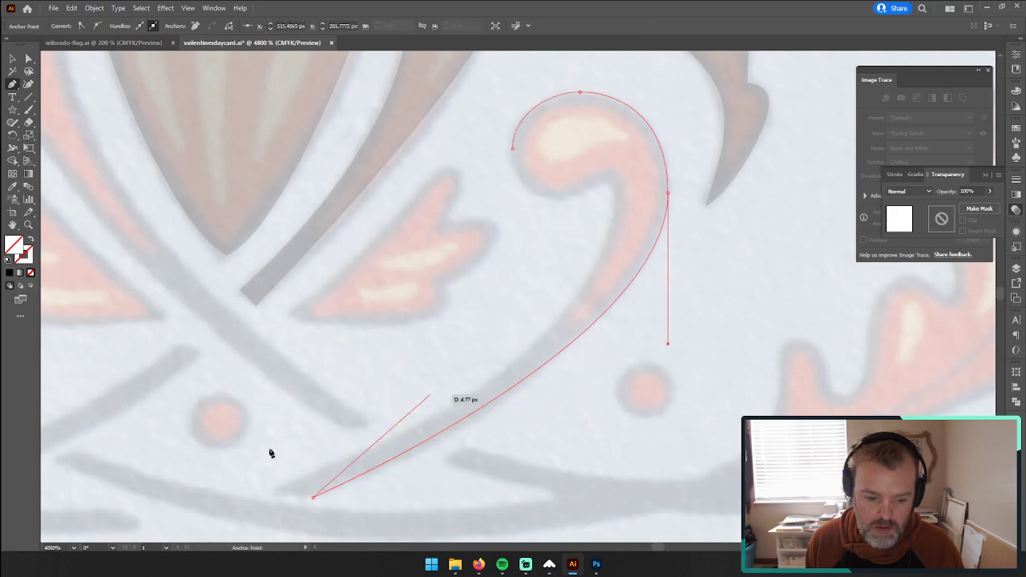
Step: Cap the stem's lower end and trace the scroll's inner edge up to the bend beneath its head
left_click(272, 492)
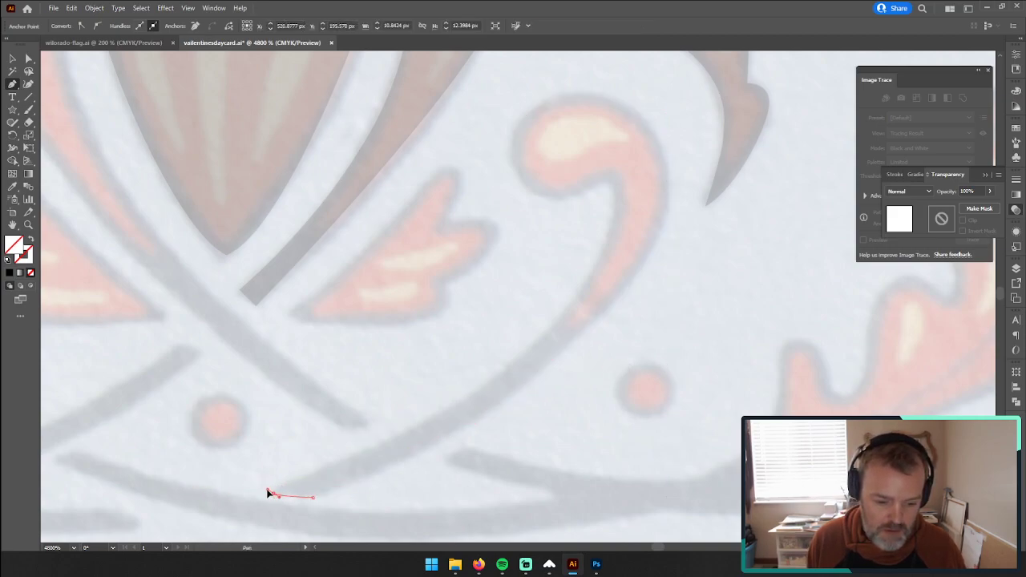
left_click(271, 490, "ctrl")
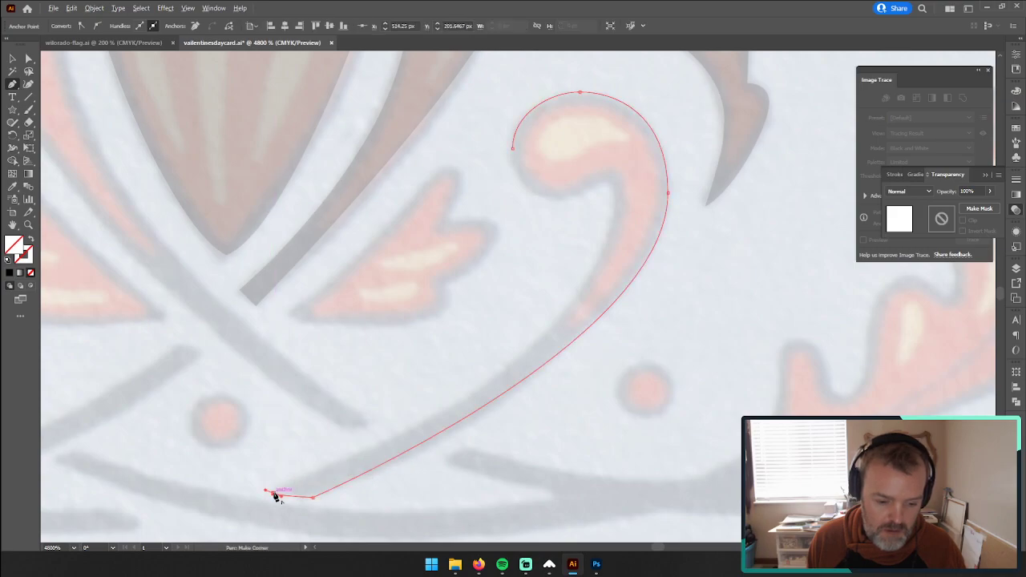
left_click_drag(385, 455, 603, 286)
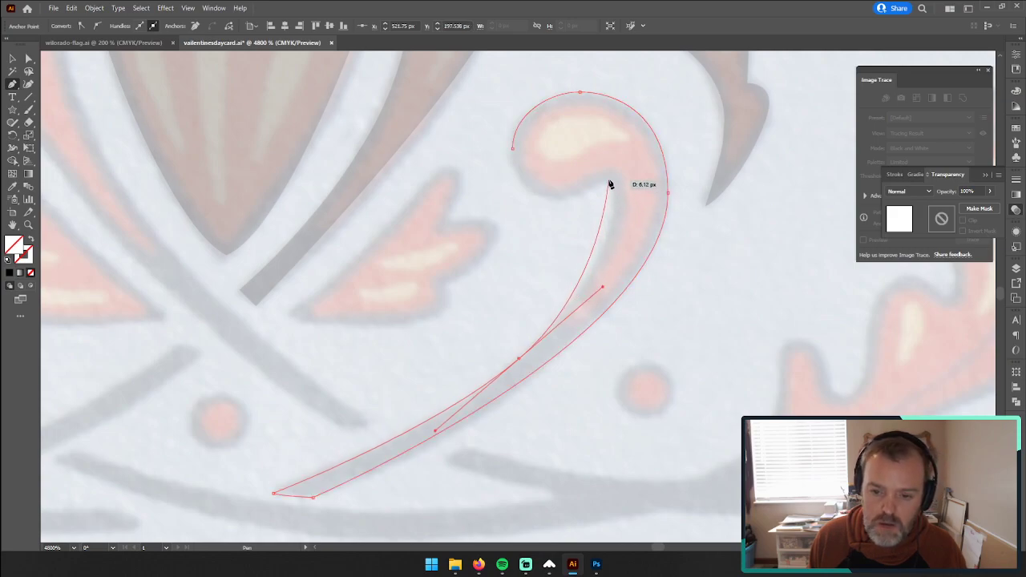
left_click_drag(613, 181, 610, 137)
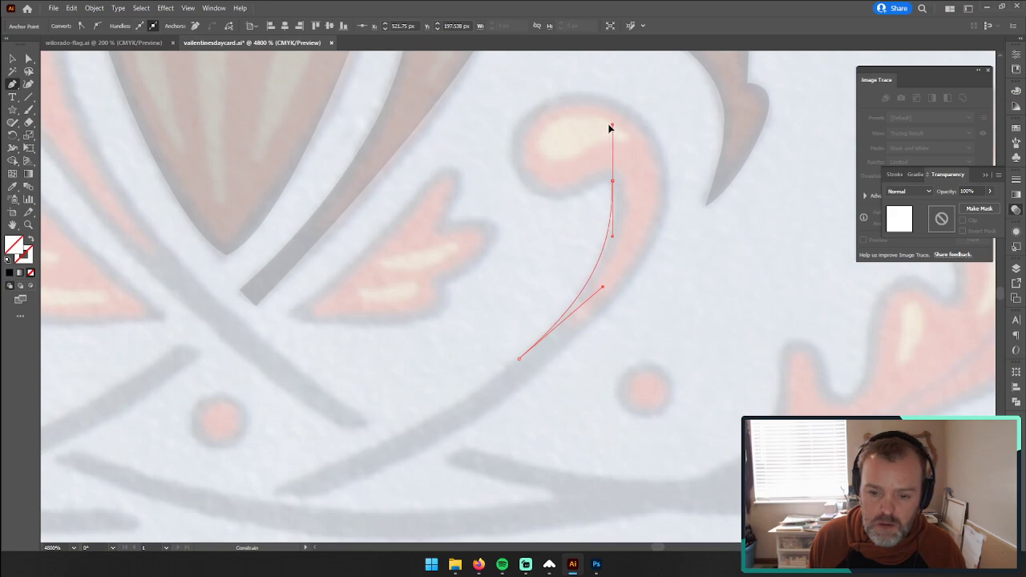
left_click_drag(609, 137, 611, 133)
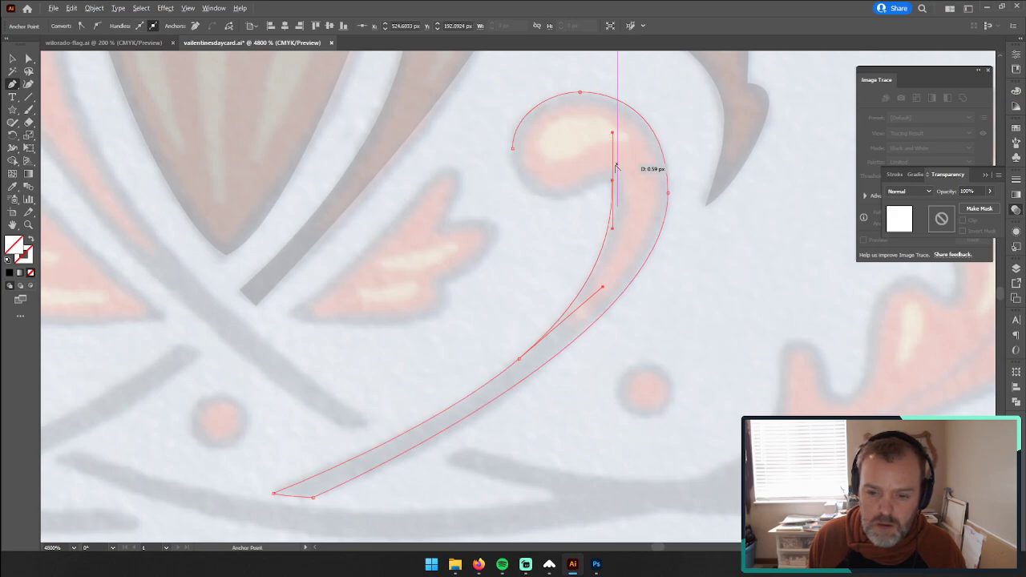
Step: Trace the underside of the scroll's rounded head from the inner bend with the Pen tool and close the outline at its starting anchor
left_click(614, 183)
left_click_drag(554, 199, 524, 200)
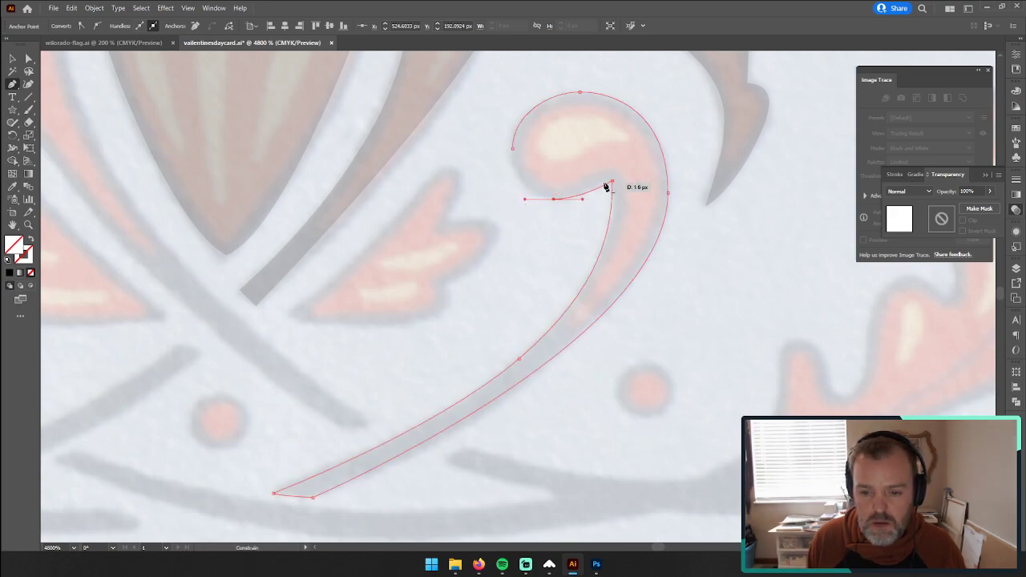
left_click_drag(613, 182, 613, 243)
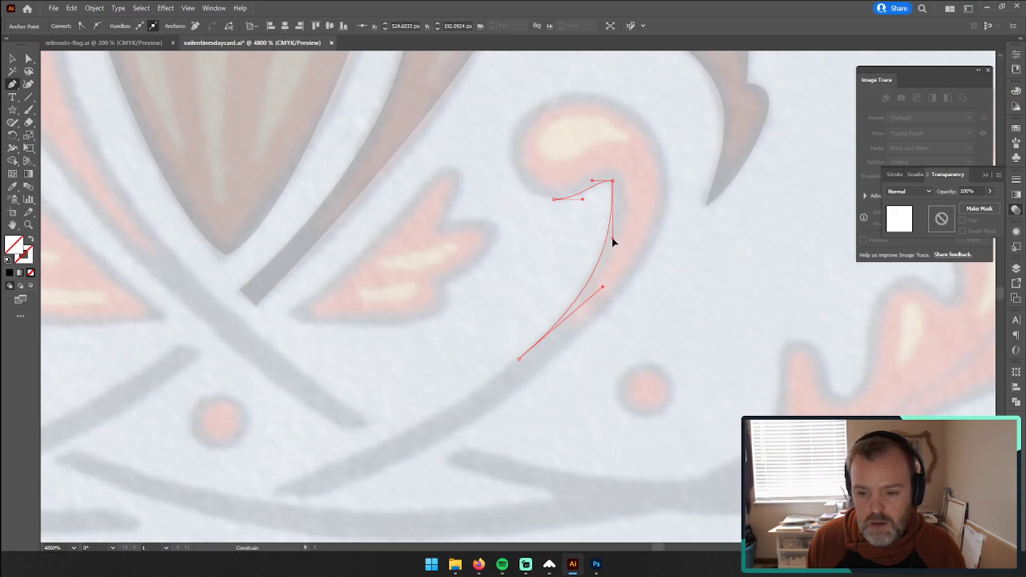
mouse_move(513, 148)
left_mouse_down()
mouse_move(515, 120)
mouse_move(513, 129)
left_mouse_up()
mouse_move(524, 201)
left_mouse_down()
mouse_move(539, 204)
mouse_move(521, 204)
left_mouse_up()
Step: Copy the traced stem's black fill and 20% opacity onto the closed scroll shape with the Eyedropper
key("v")
key("i")
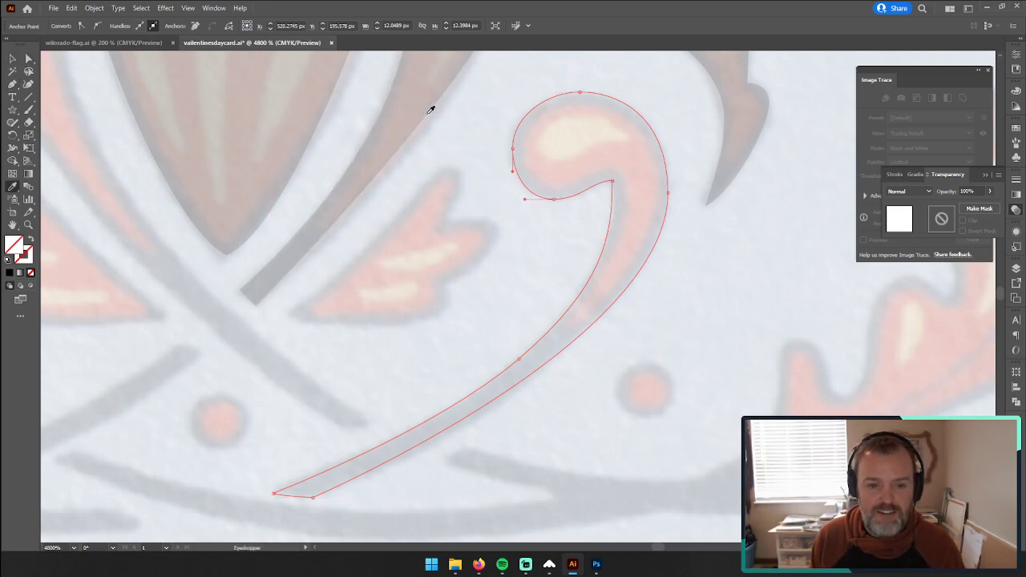
left_click(406, 96)
scroll(321, 257, "down", 3)
left_click_drag(340, 275, 477, 407)
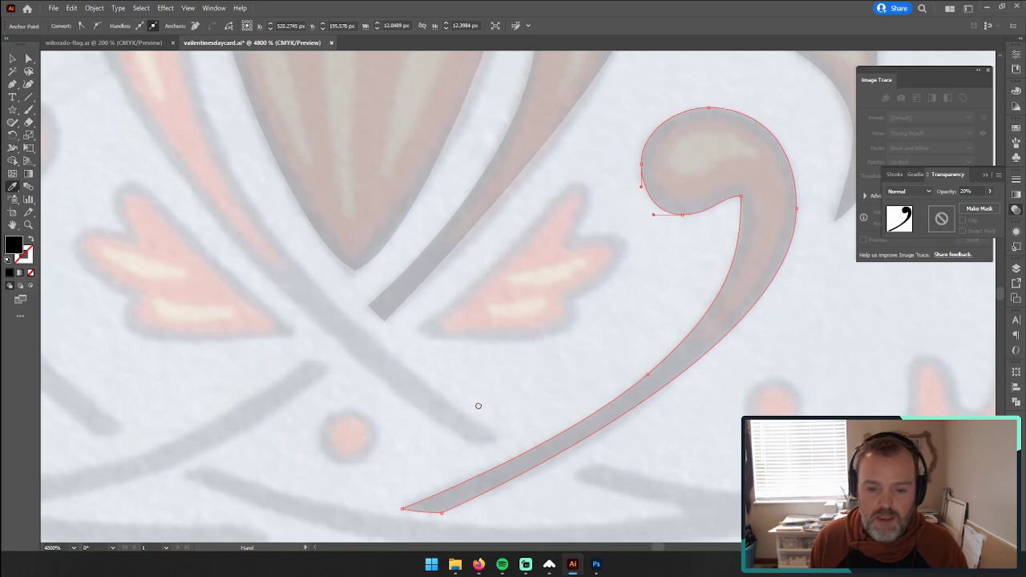
left_click(11, 84)
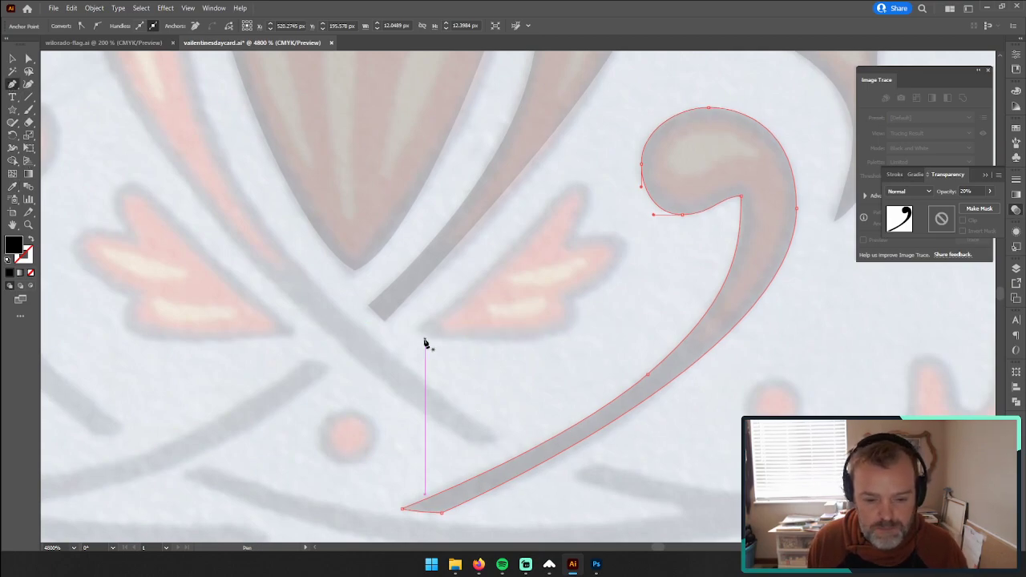
left_click(418, 333, "ctrl")
mouse_move(583, 188)
left_mouse_down()
mouse_move(616, 205)
mouse_move(598, 199)
left_mouse_up()
key("ctrl+z")
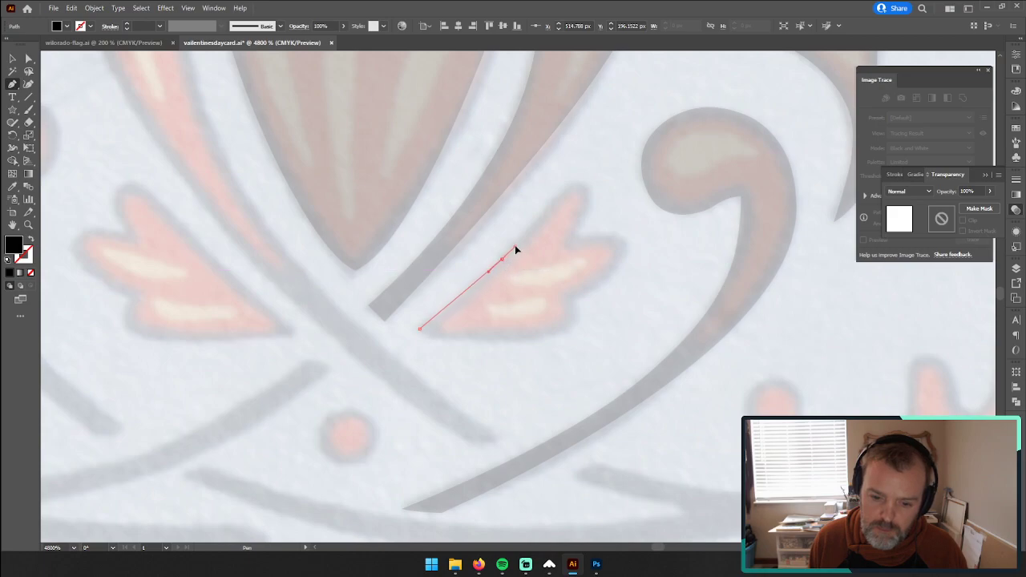
left_click_drag(517, 249, 586, 188)
left_click_drag(585, 186, 630, 275)
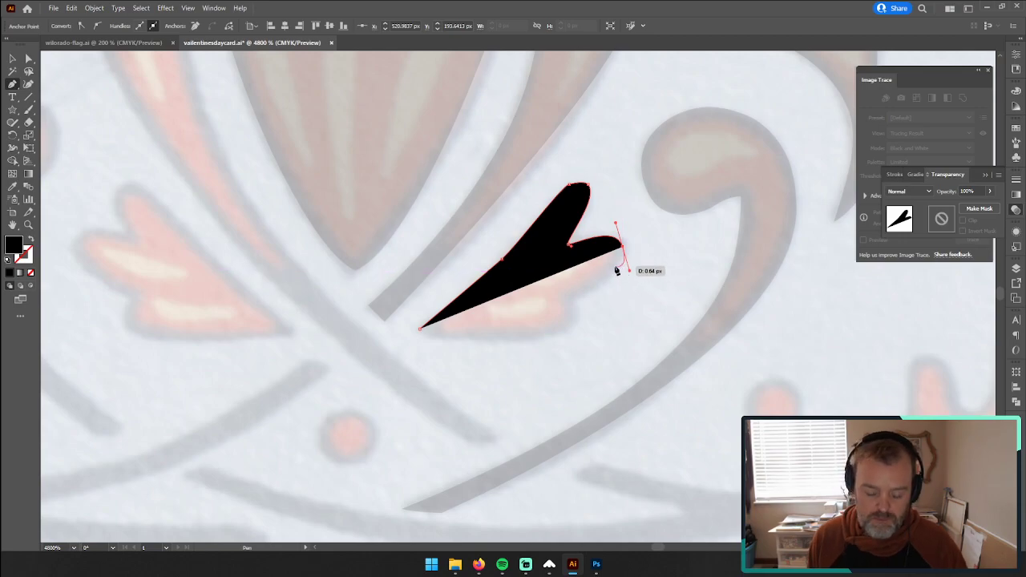
key("Delete")
key("Delete")
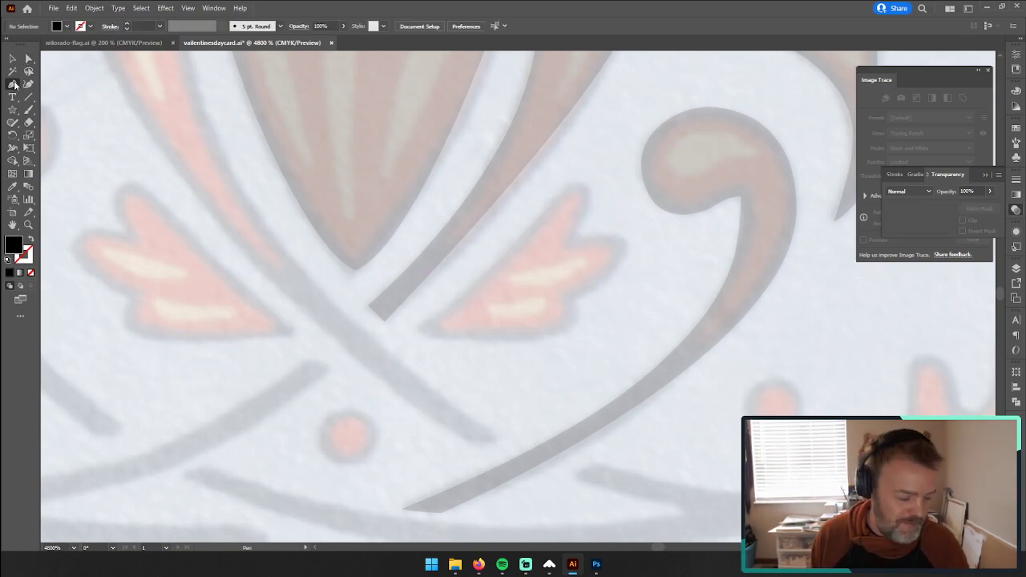
Step: Start a Pen outline at the three-lobed leaf's pointed base, tracing its lower edge and around the lowest lobe to the first notch
left_click(416, 332)
left_click_drag(497, 339, 529, 341)
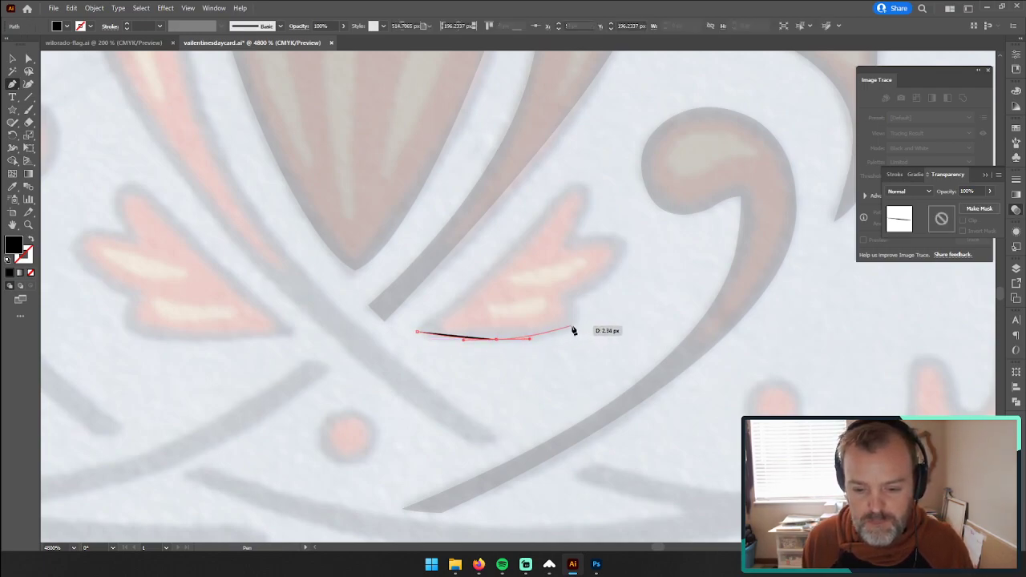
left_click_drag(582, 320, 585, 306)
left_click(573, 299)
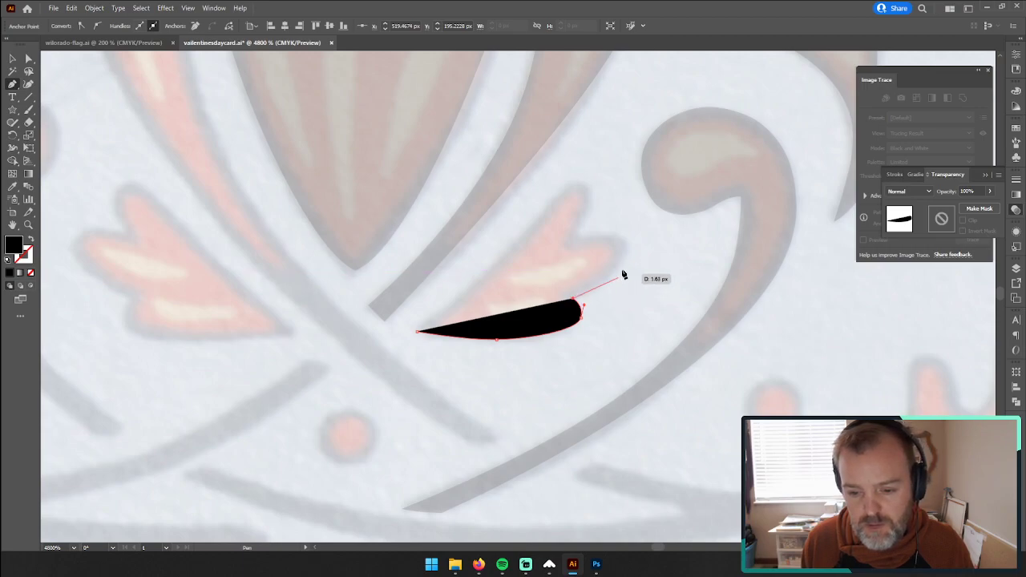
Step: Continue the leaf outline around the rounded middle lobe to the notch beneath the upper lobe
left_click_drag(629, 253, 627, 227)
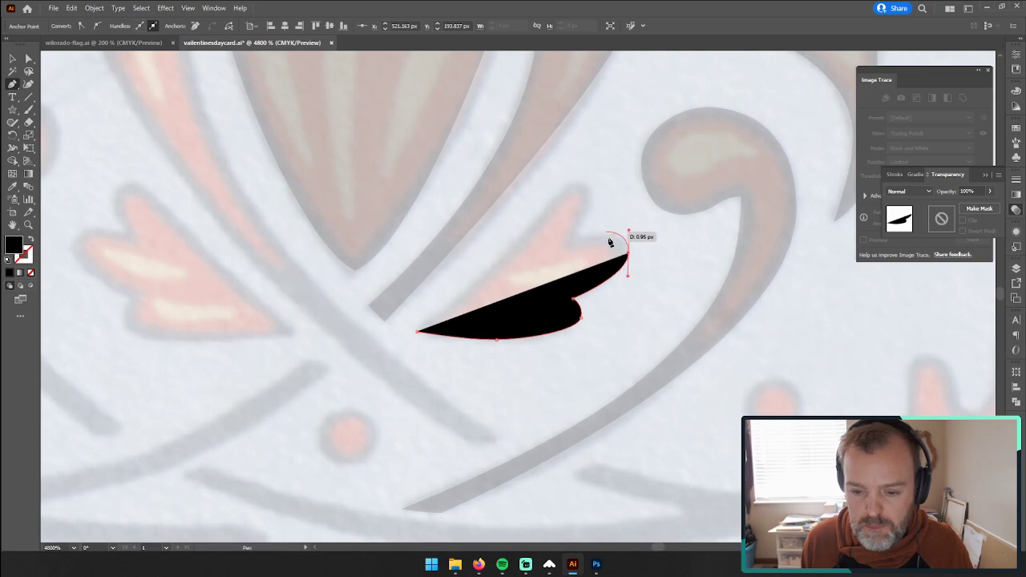
left_click_drag(629, 230, 627, 242)
left_click(615, 235)
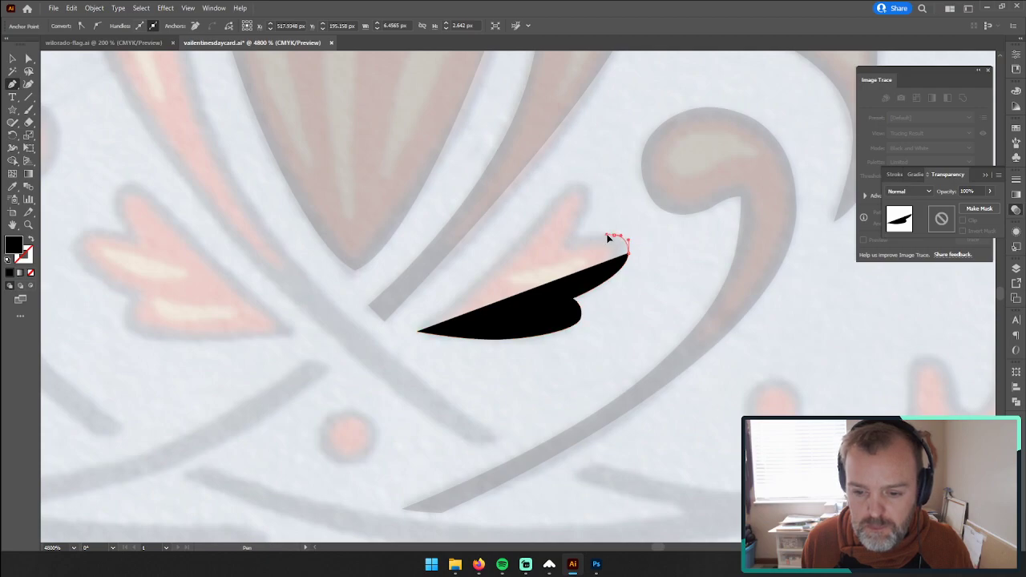
left_click_drag(614, 235, 566, 251)
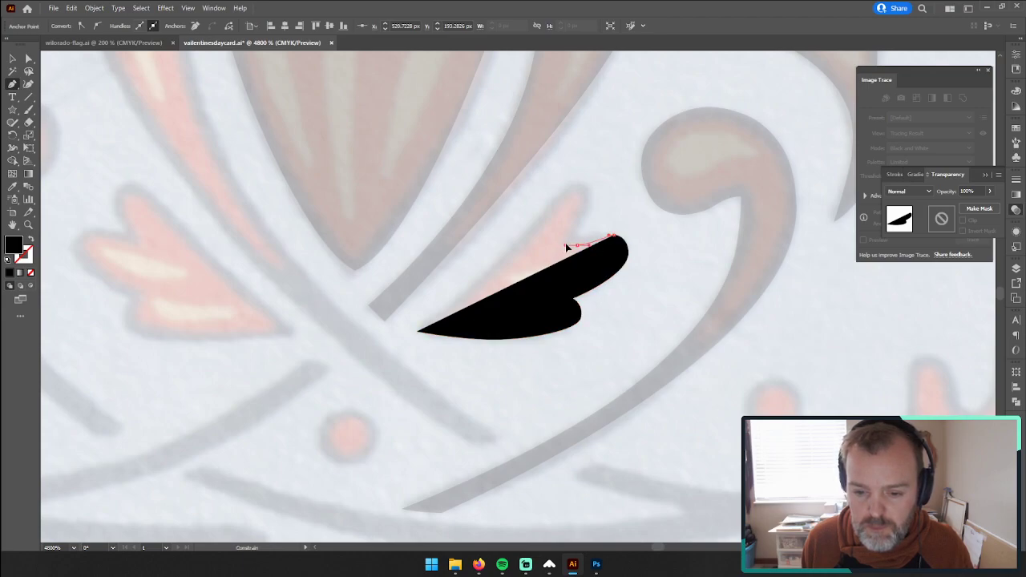
Step: Trace the outer side of the leaf's upper lobe and round its tip, redoing misplaced anchors
left_click_drag(567, 246, 592, 184)
key("ctrl+z")
key("ctrl+z")
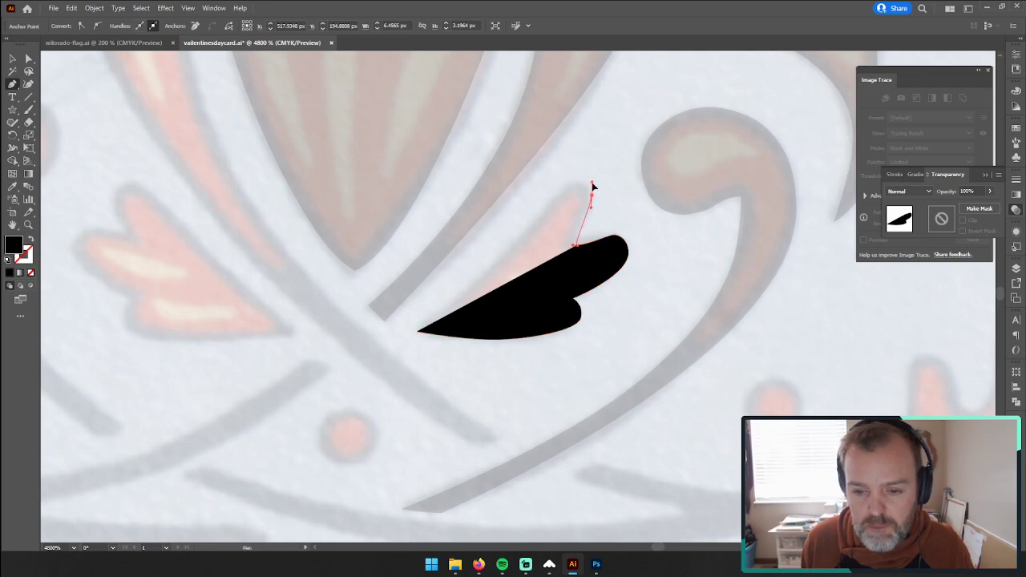
left_click_drag(592, 186, 592, 184)
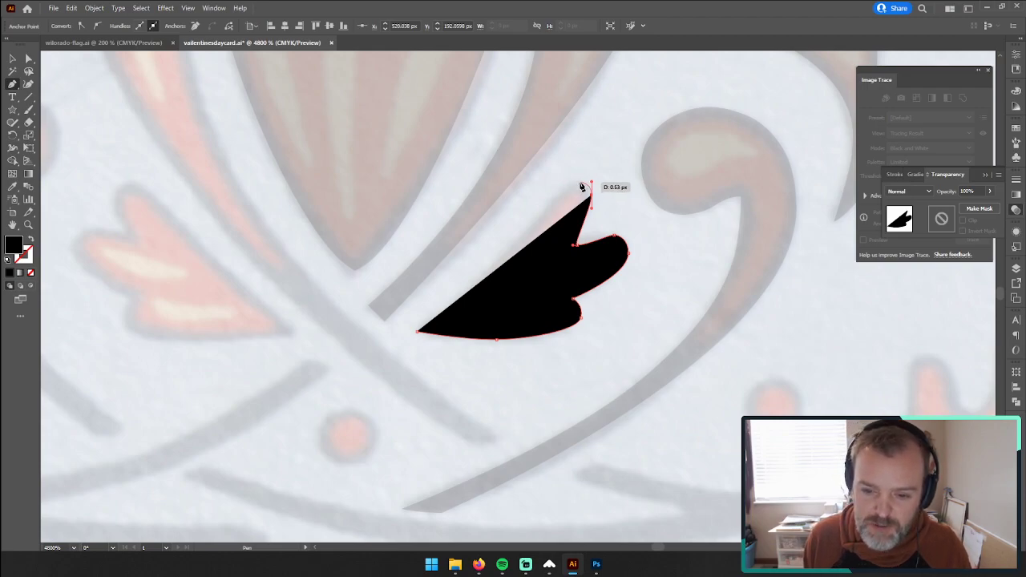
left_click_drag(579, 183, 575, 183)
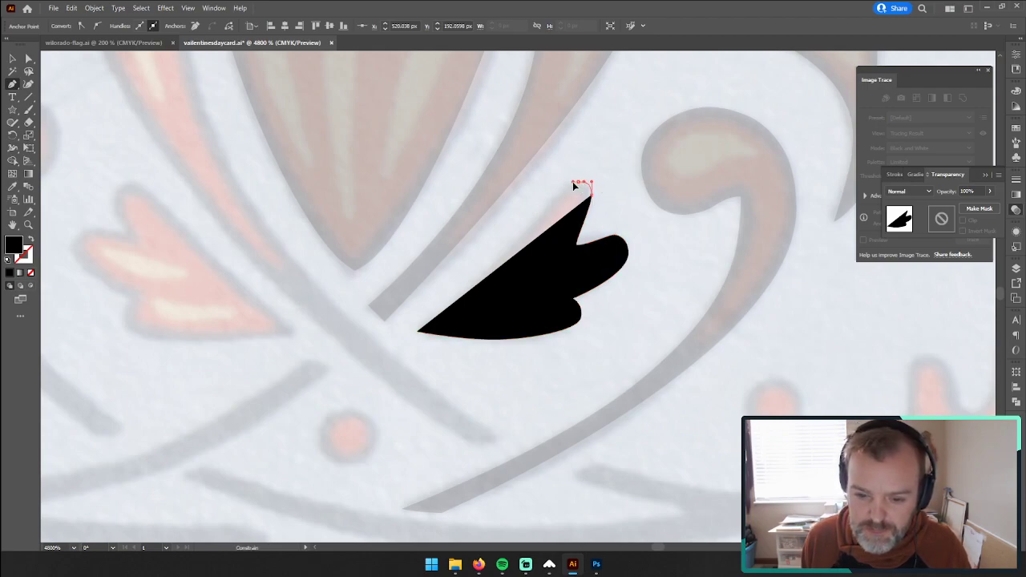
Step: Copy the scroll's 20% opacity onto the unfinished leaf outline with the Eyedropper and remove the fill
key("i")
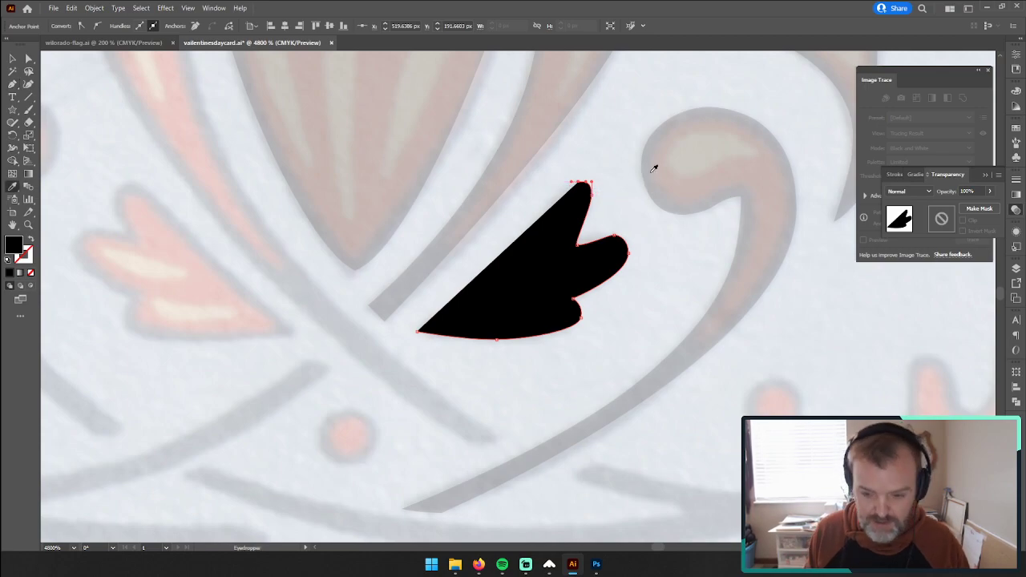
left_click(687, 148)
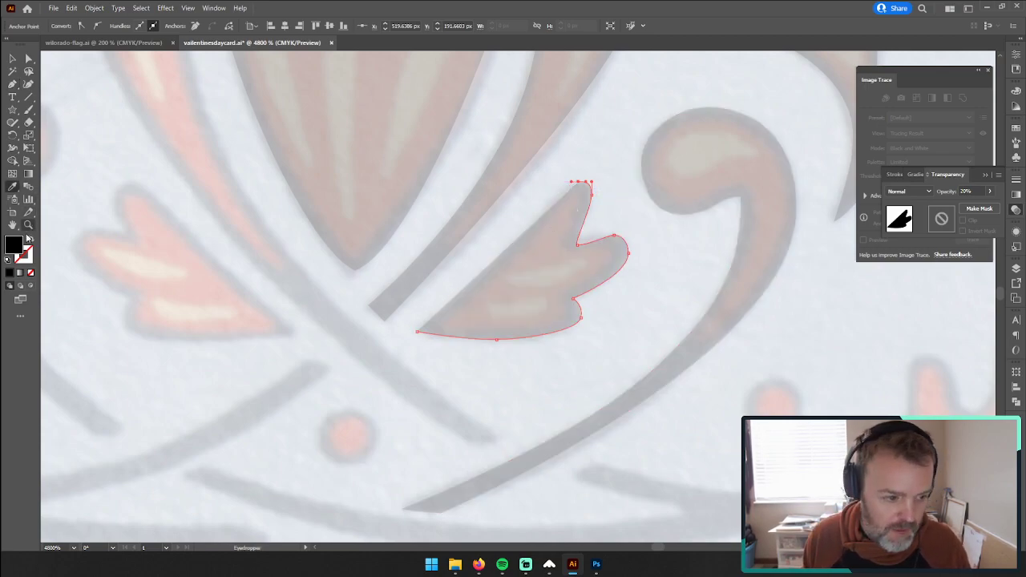
left_click(30, 275)
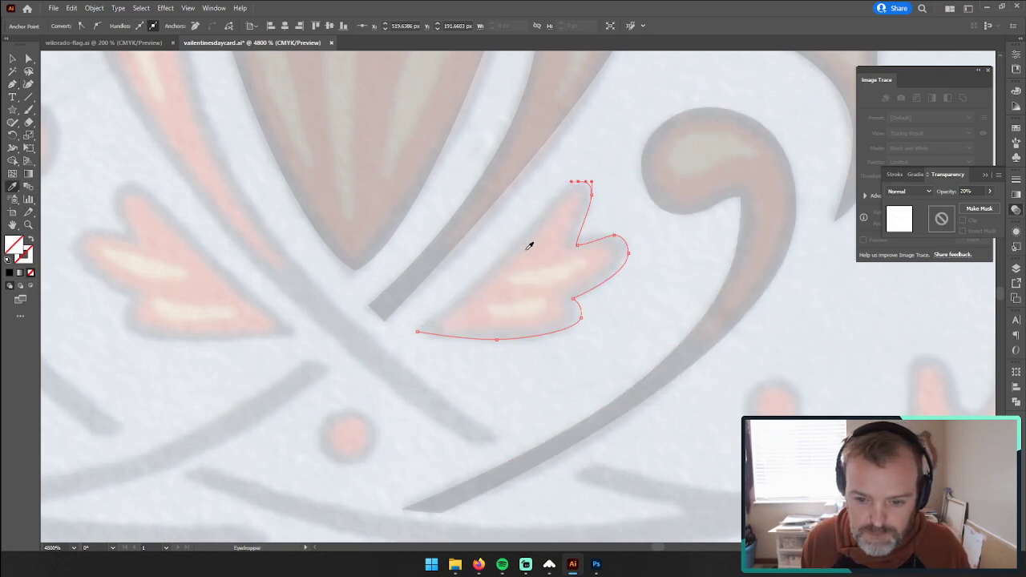
Step: Close the leaf outline with its long upper edge between the pointed base and the upper lobe's tip, adjusting the tip's curve
left_click(12, 83)
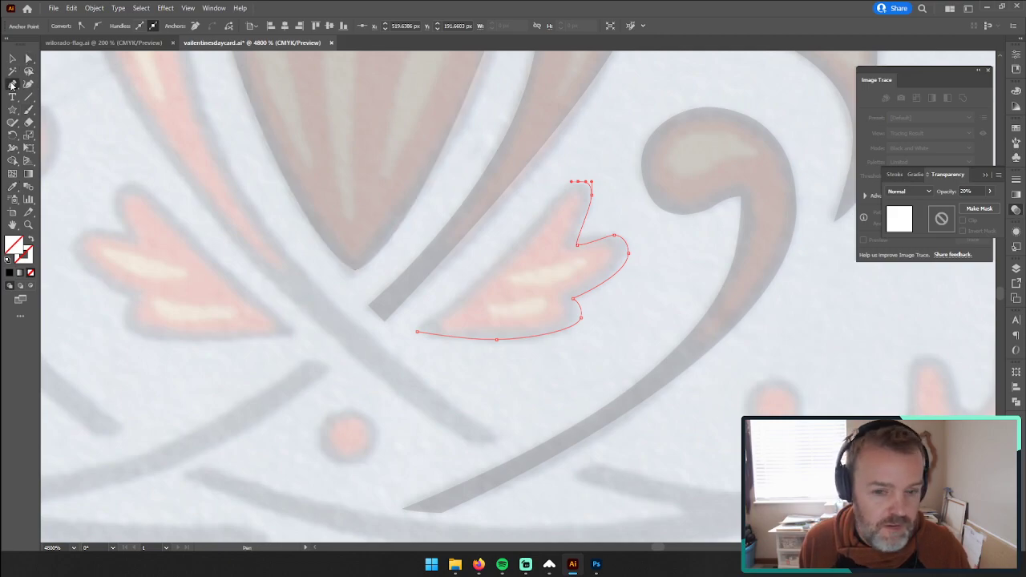
left_click(416, 332)
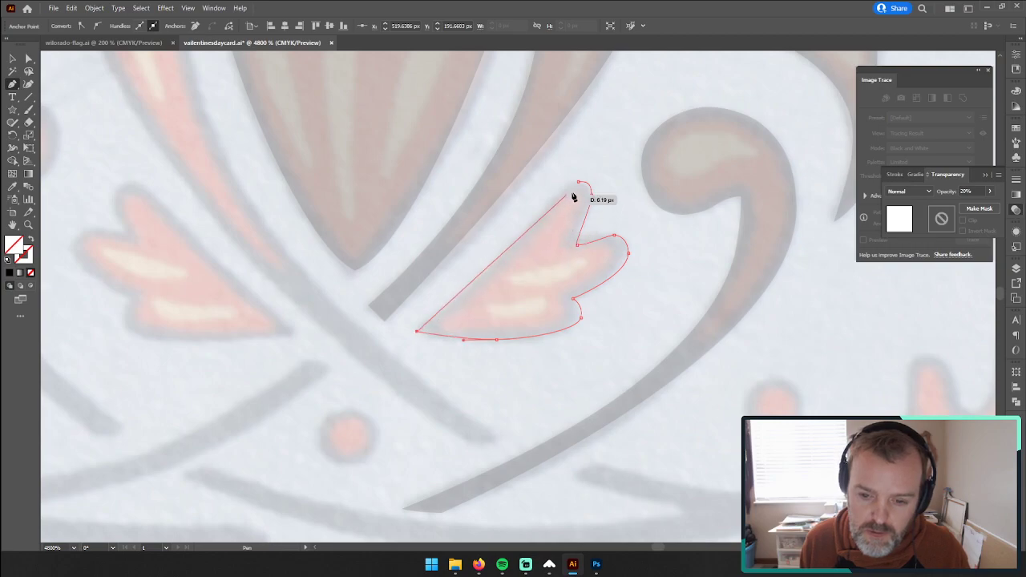
left_click_drag(585, 182, 593, 186)
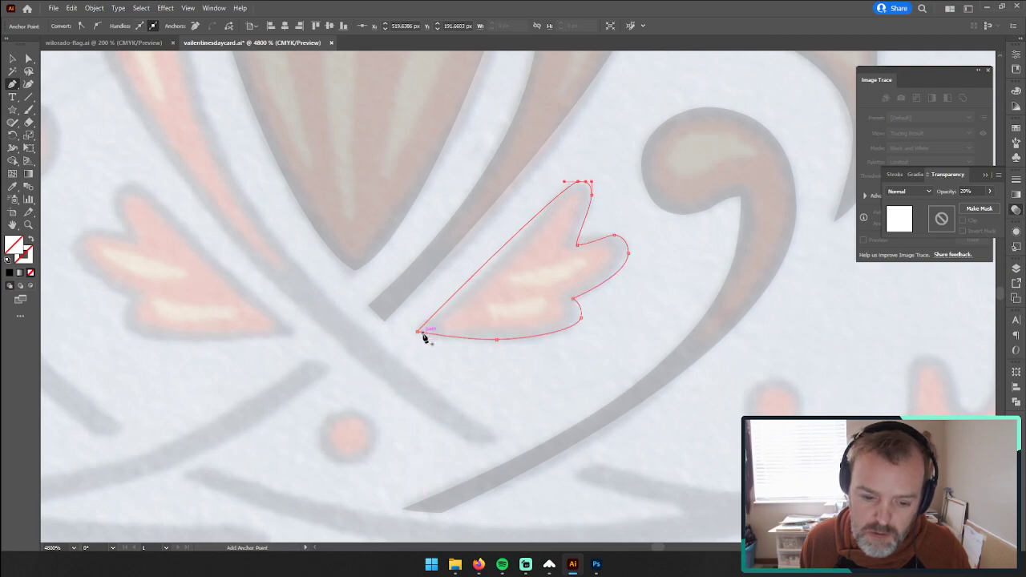
Step: Pull a handle out of the leaf's base anchor with the Anchor Point tool to curve the upper edge, and deselect the leaf
right_click(12, 84)
left_click(34, 60)
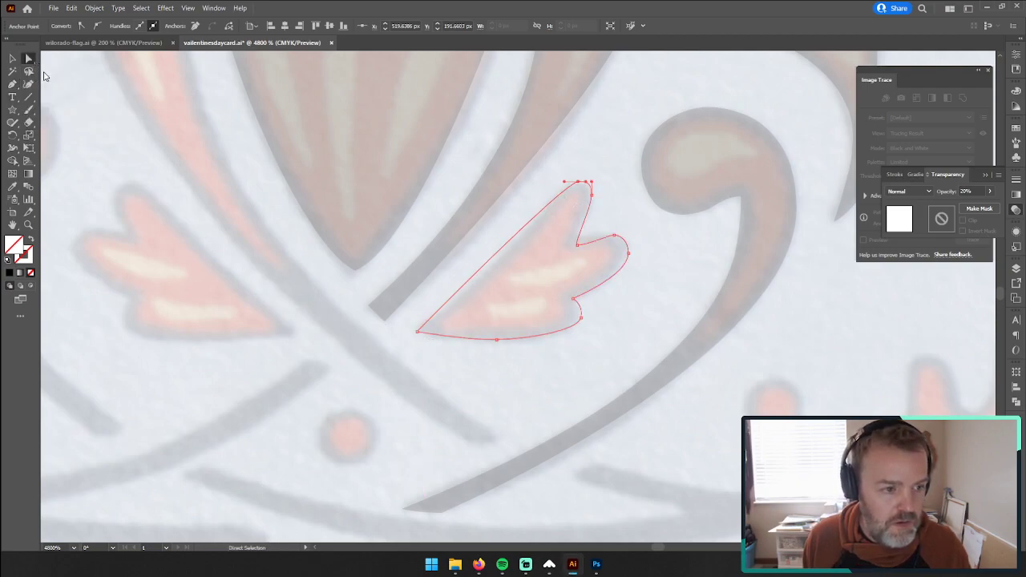
left_click(418, 331)
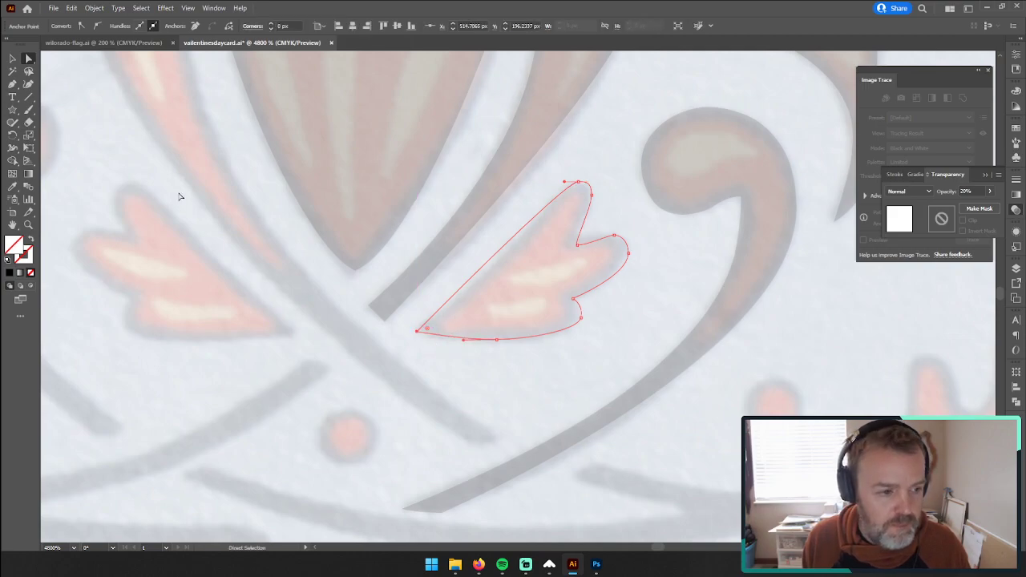
left_click(12, 83)
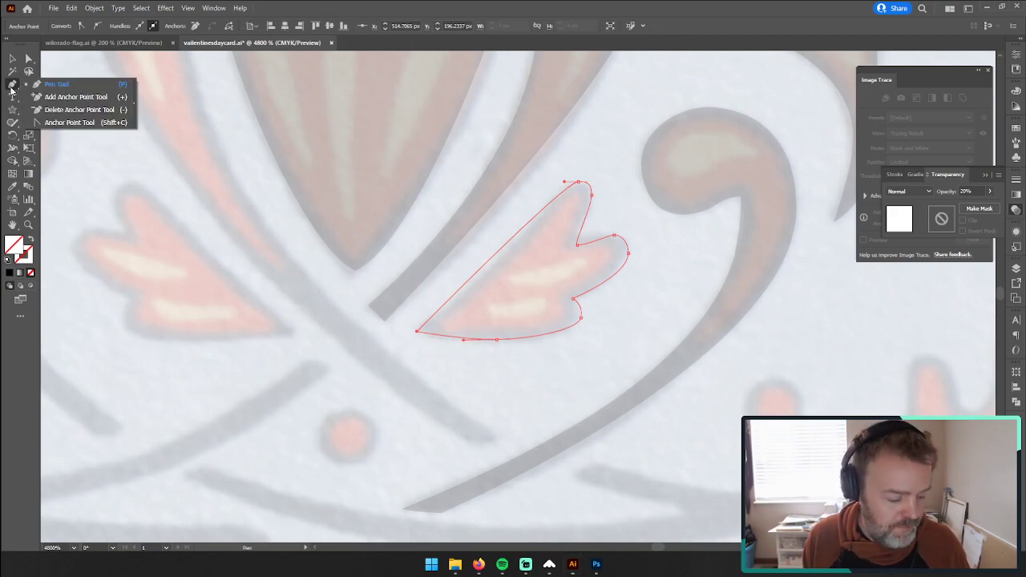
left_click(37, 122)
mouse_move(418, 331)
left_mouse_down()
mouse_move(420, 372)
mouse_move(433, 344)
mouse_move(408, 325)
mouse_move(416, 333)
left_mouse_up()
key("v")
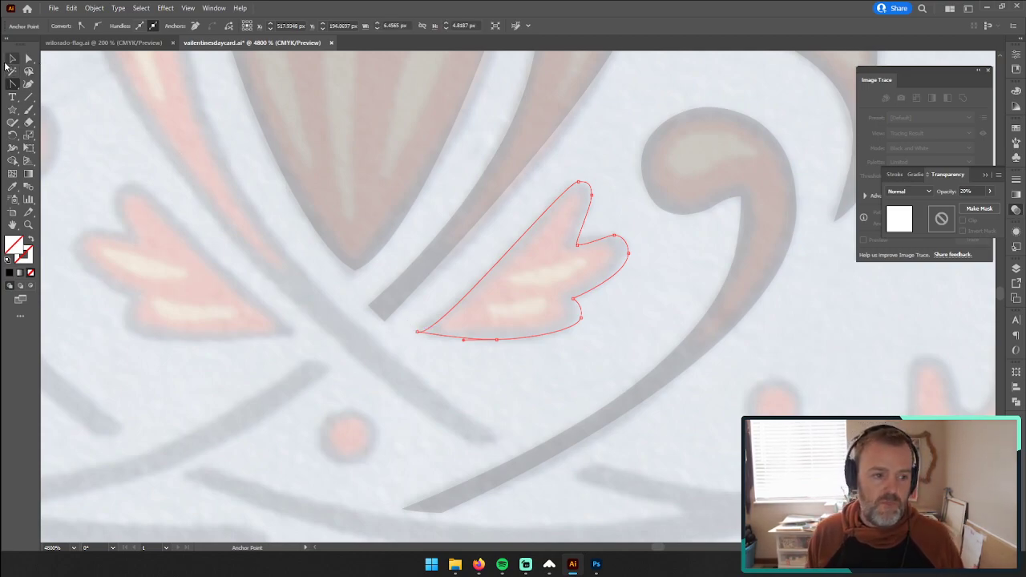
left_click(146, 230)
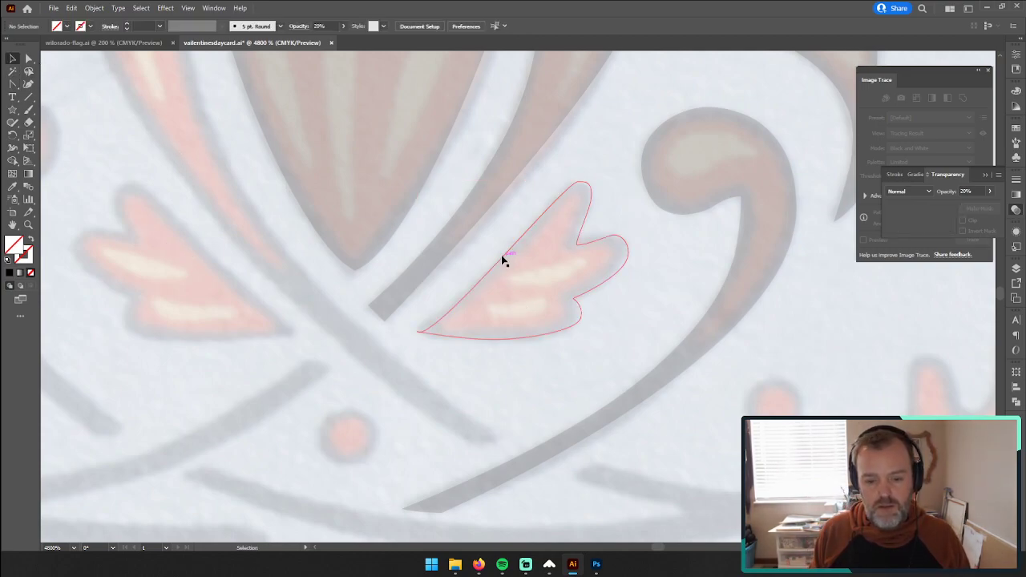
Step: Select the leaf outline and give it the black fill and 20% opacity of a neighbouring traced shape with the Eyedropper
left_click(522, 294)
key("i")
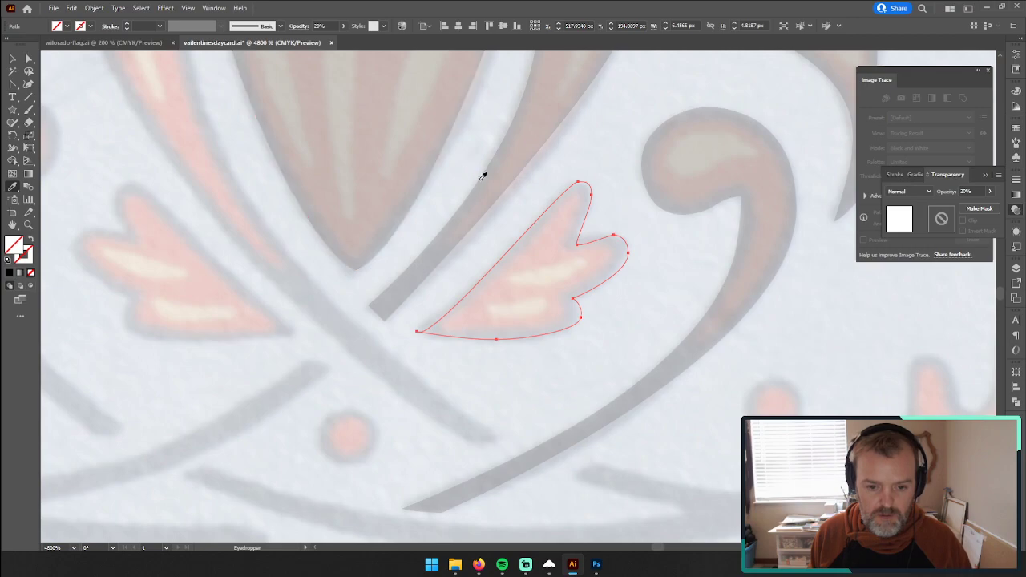
left_click(481, 178)
left_click(17, 60)
left_click(86, 191)
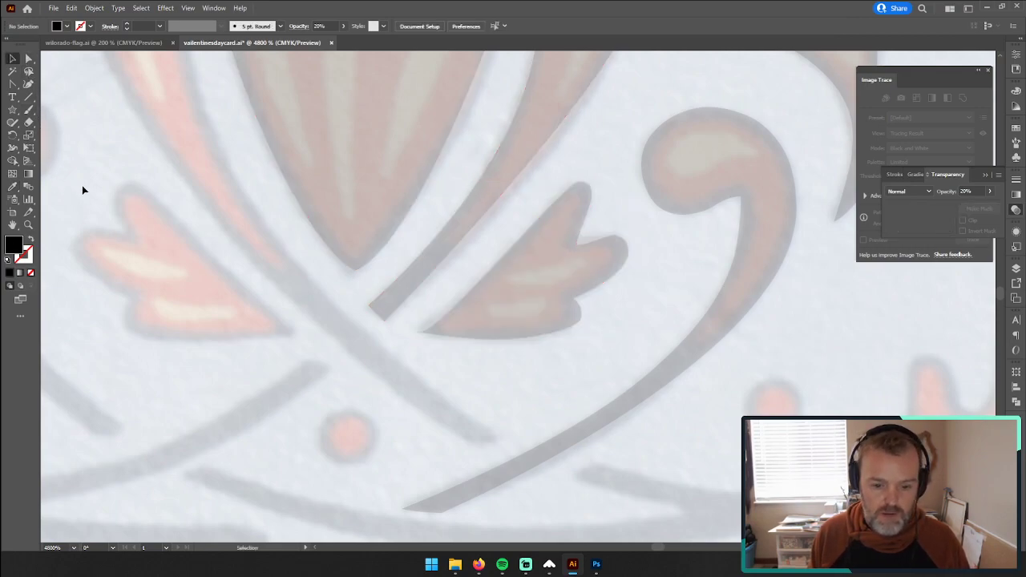
Step: Convert the leaf's pointed base anchor to a sharp corner with the Anchor Point tool to remove the stray hook
left_click(480, 344)
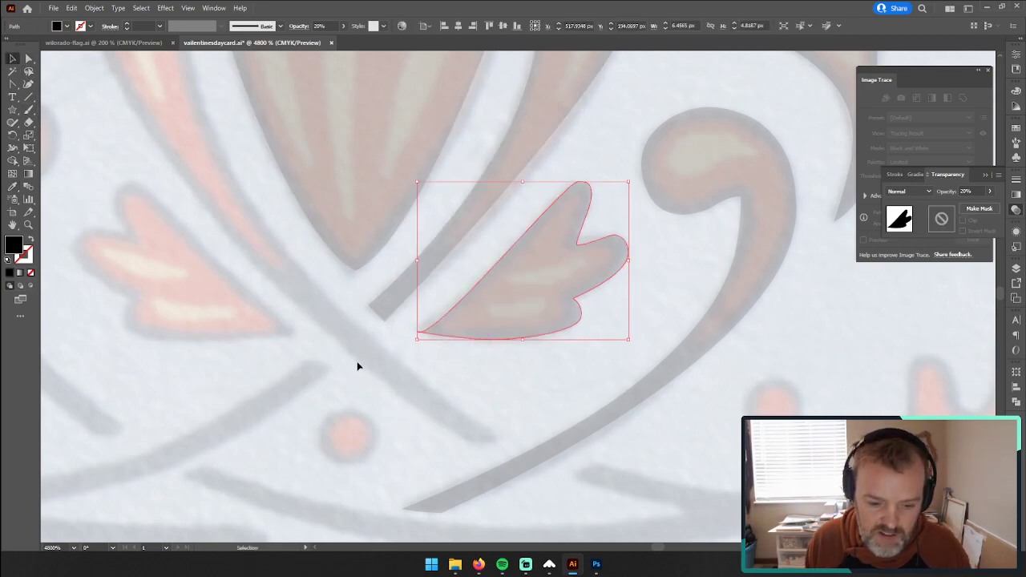
left_click(28, 225)
left_click_drag(415, 338, 586, 317)
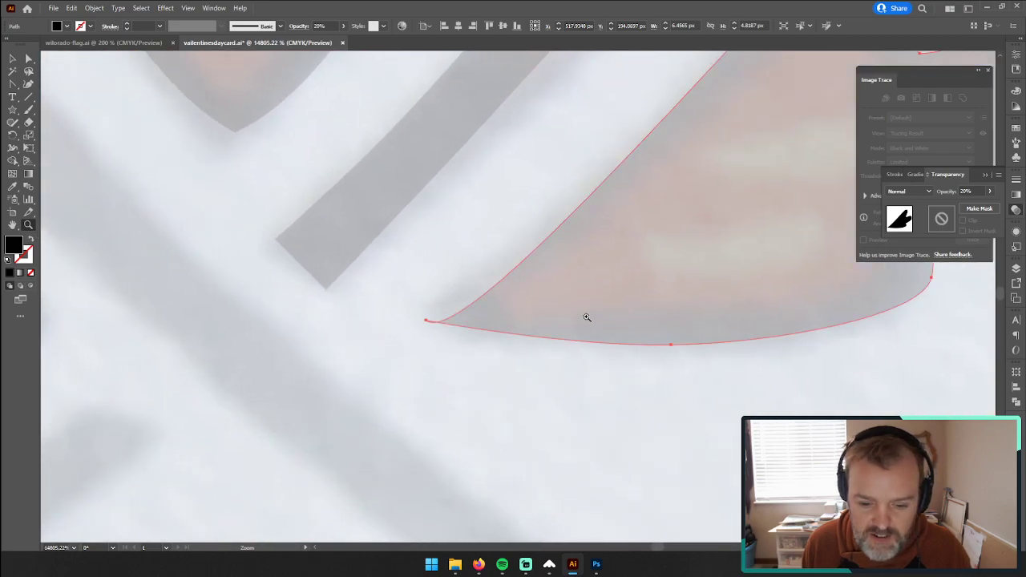
left_click(28, 60)
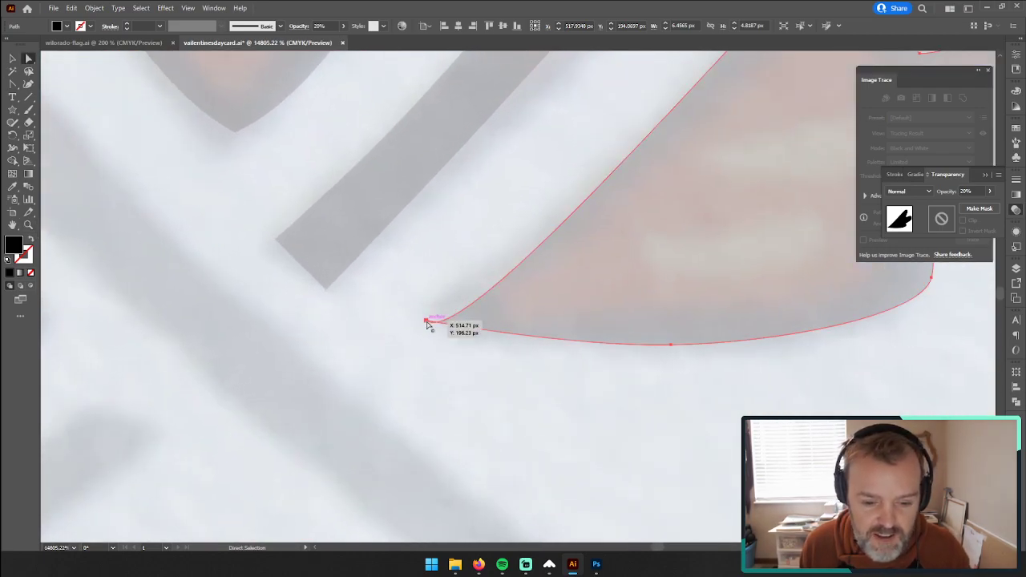
left_click(332, 282)
left_click(21, 85)
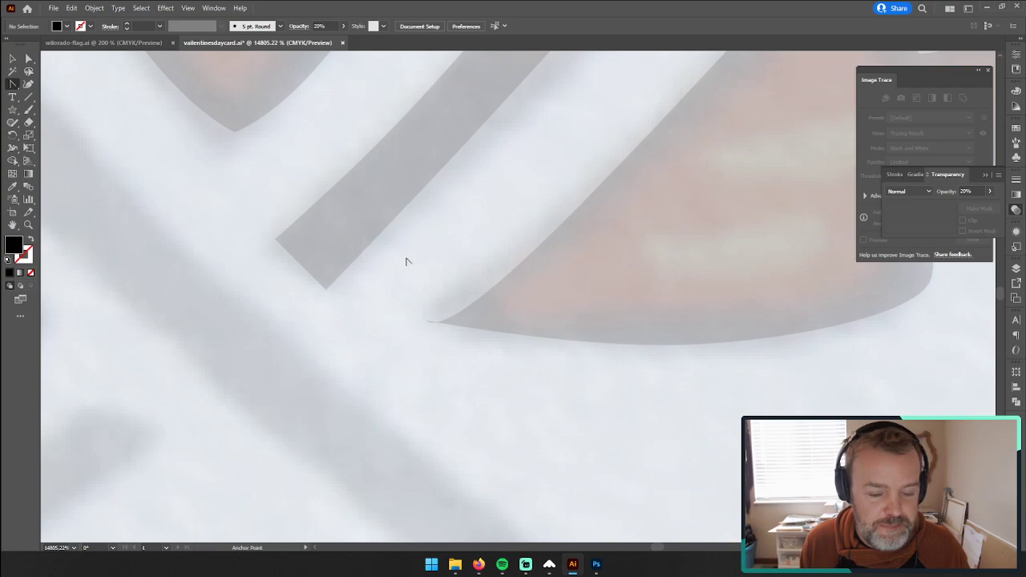
left_click(427, 319)
key("z")
left_click_drag(586, 310, 427, 304)
left_click(632, 286, "ctrl")
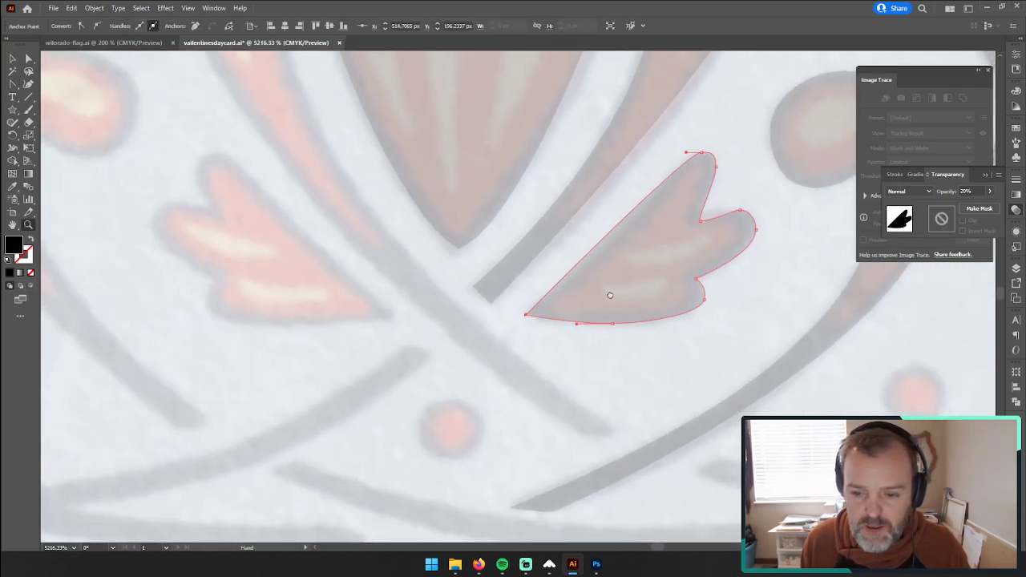
left_click_drag(590, 279, 482, 310)
left_click(28, 59)
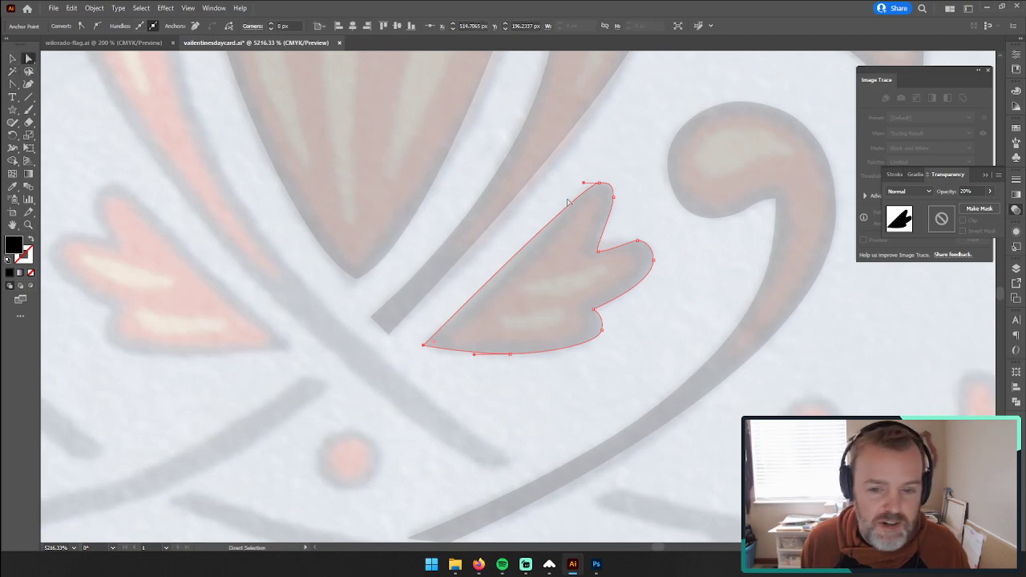
Step: Lengthen the leaf tip's handle, add an anchor midway along the upper edge and nudge it inward to match the painted outline
mouse_move(586, 185)
left_mouse_down()
mouse_move(584, 213)
mouse_move(589, 185)
mouse_move(572, 184)
mouse_move(581, 184)
left_mouse_up()
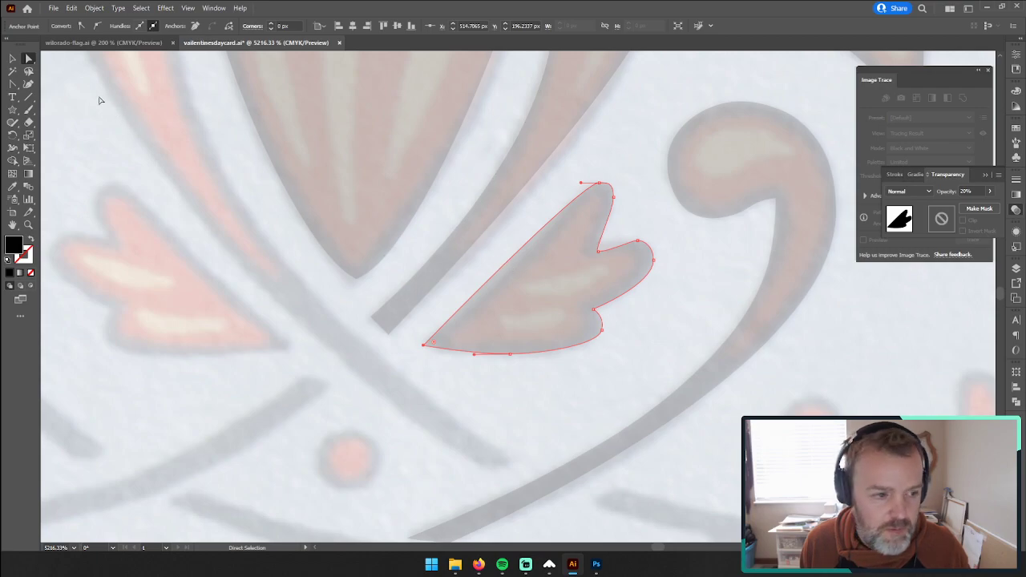
key("plus")
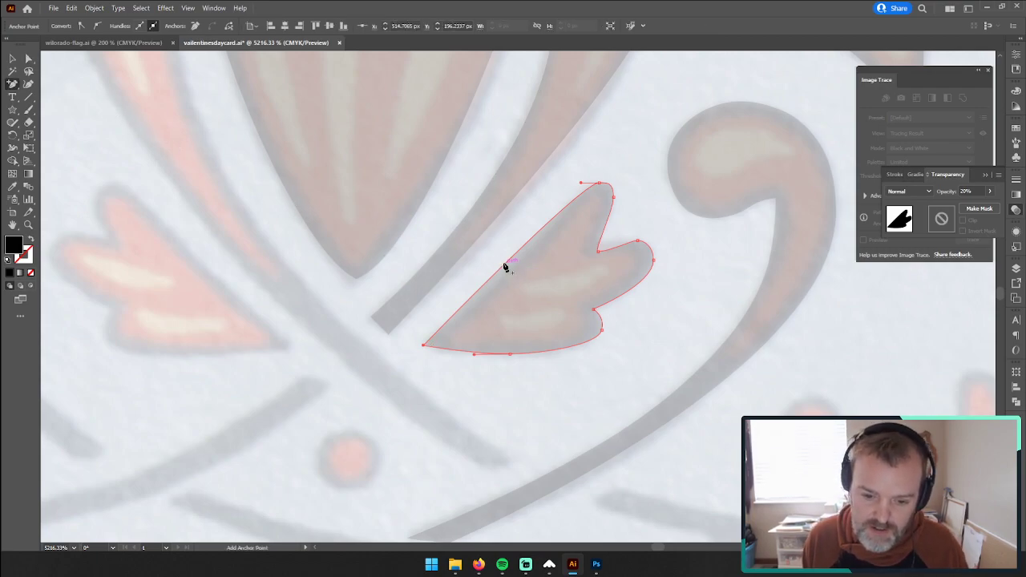
left_click(506, 266)
key("a")
left_click_drag(505, 265, 513, 271)
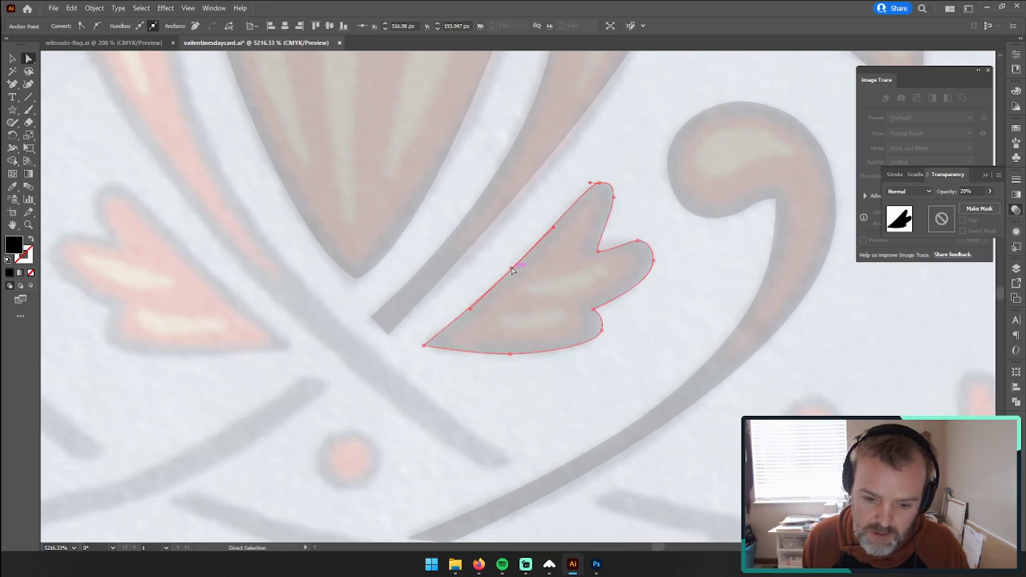
left_click(506, 408)
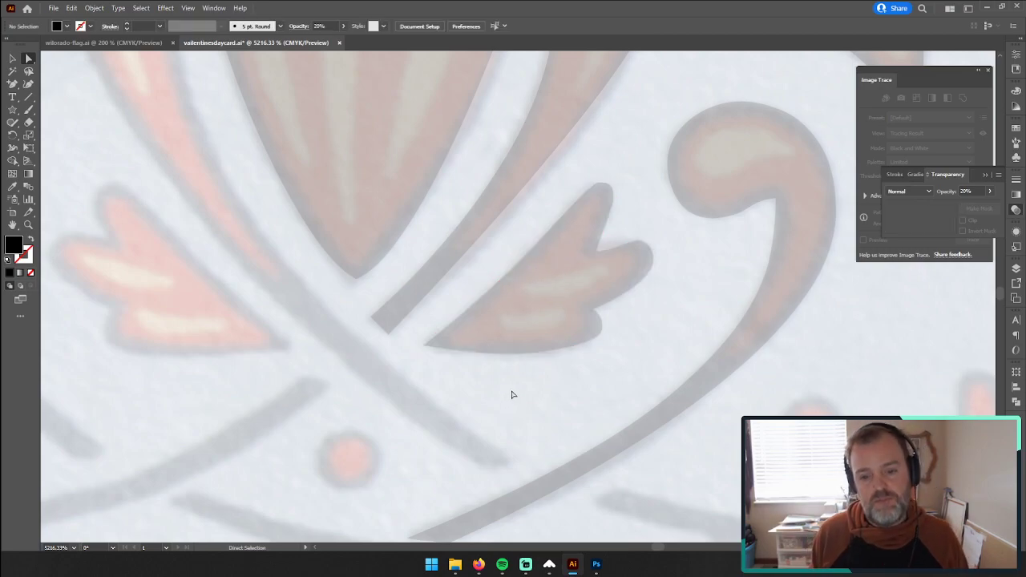
Step: Duplicate the traced leaf, reflect the copy across the vertical axis and place it over the painted leaf on the ornament's left side
left_click(12, 59)
left_click(504, 299)
left_click_drag(505, 304, 208, 293)
right_click(208, 293)
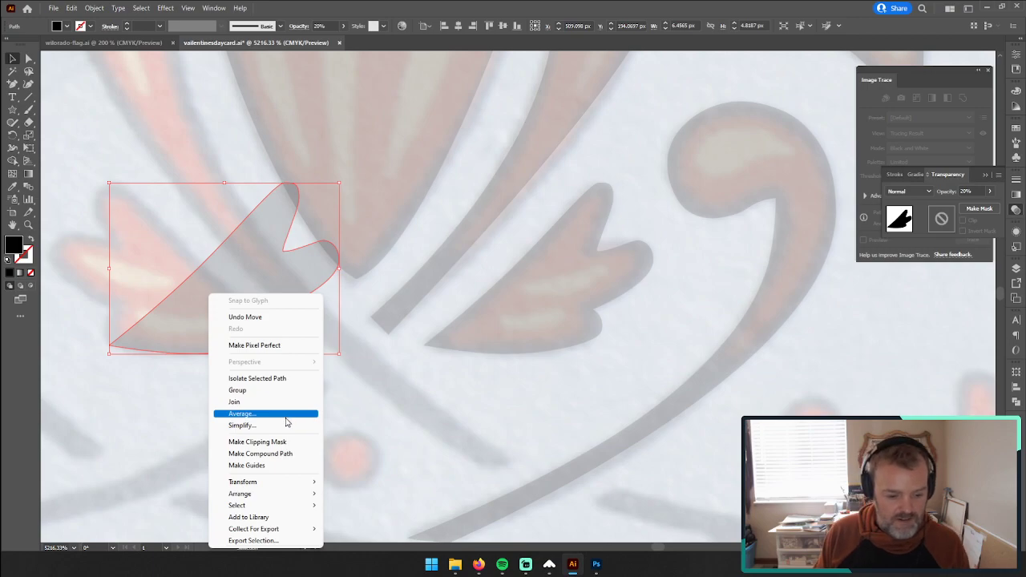
mouse_move(289, 485)
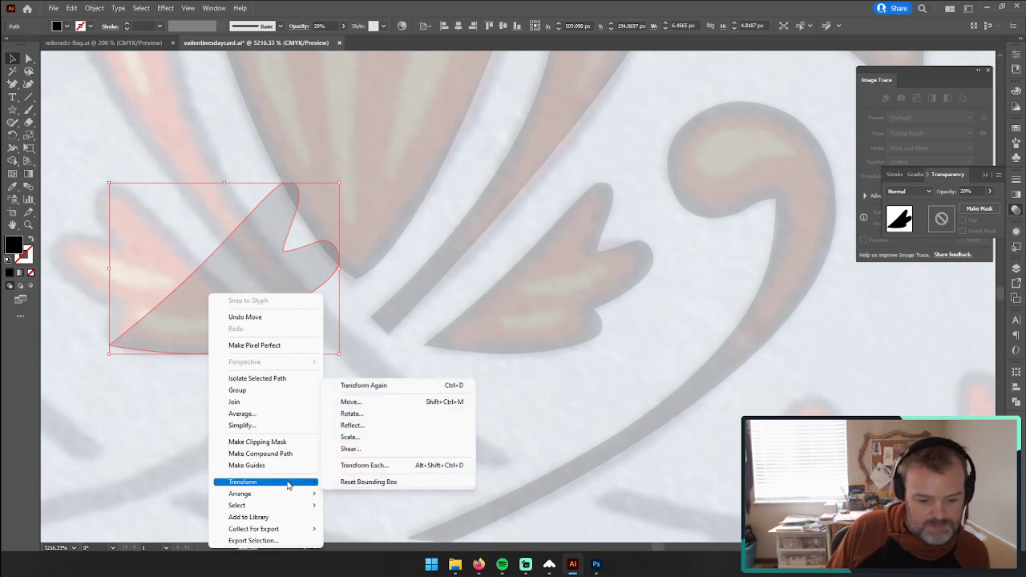
left_click(387, 426)
left_click(513, 348)
left_click_drag(211, 304, 156, 308)
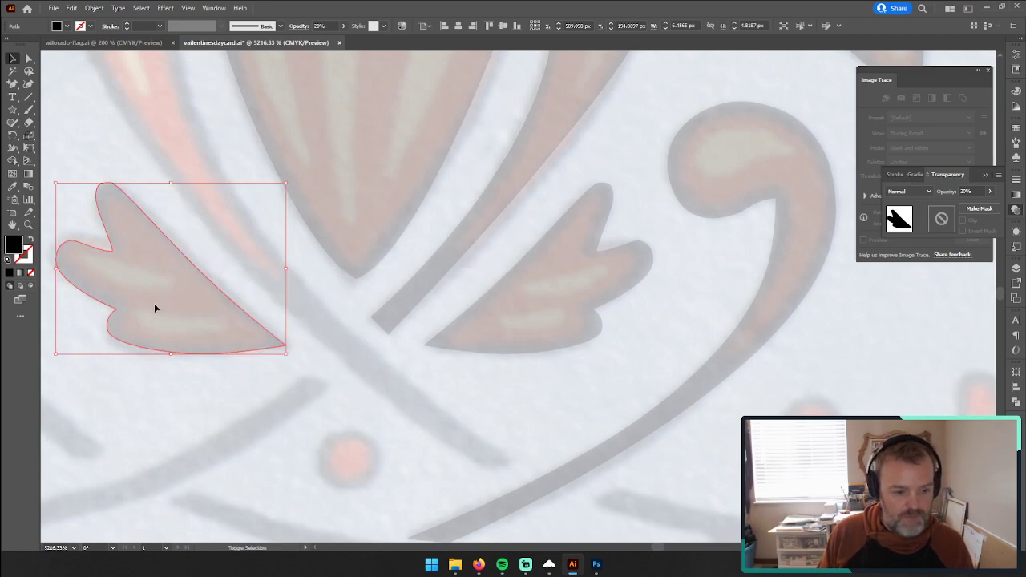
Step: Duplicate the traced stem beside the central flower, reflect the copy vertically and place it over the matching painted stem on the left
key("z")
left_click(478, 354, "alt")
left_click(465, 346, "alt")
left_click_drag(499, 316, 444, 417)
key("v")
left_click(587, 119)
key("a")
key("v")
left_click_drag(600, 121, 390, 114)
right_click(391, 114)
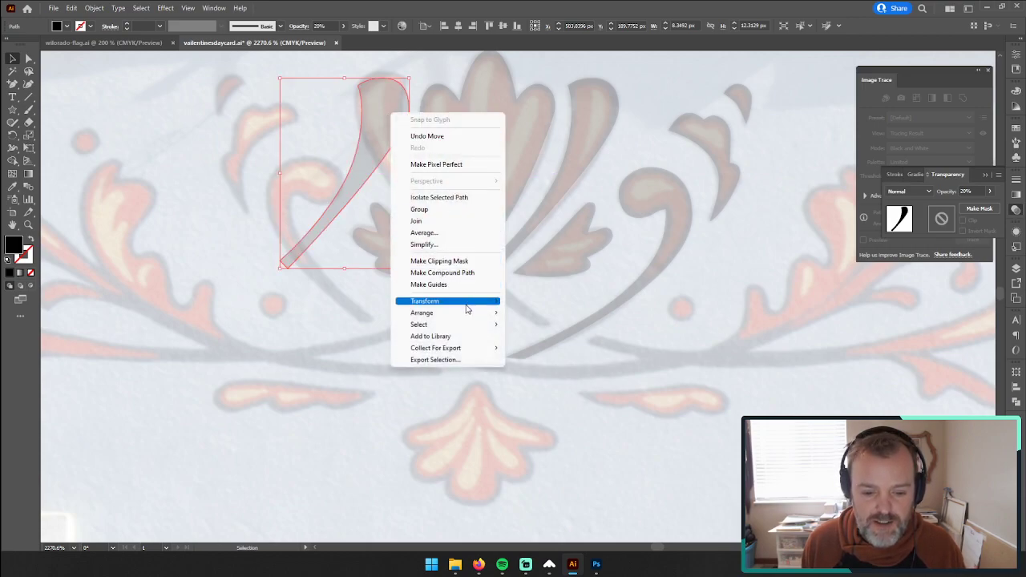
mouse_move(467, 314)
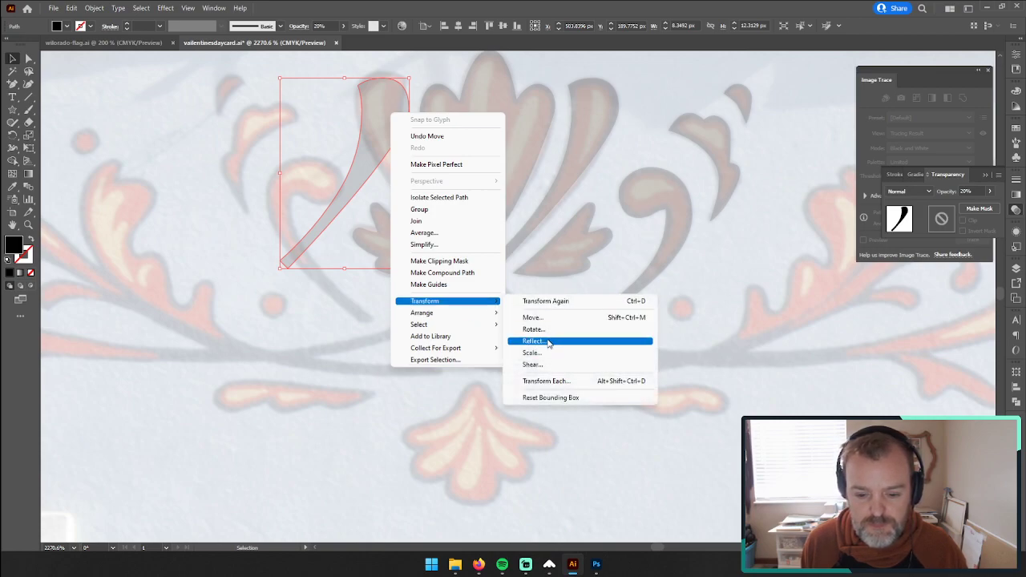
left_click(549, 342)
key("Return")
left_click_drag(312, 153, 383, 152)
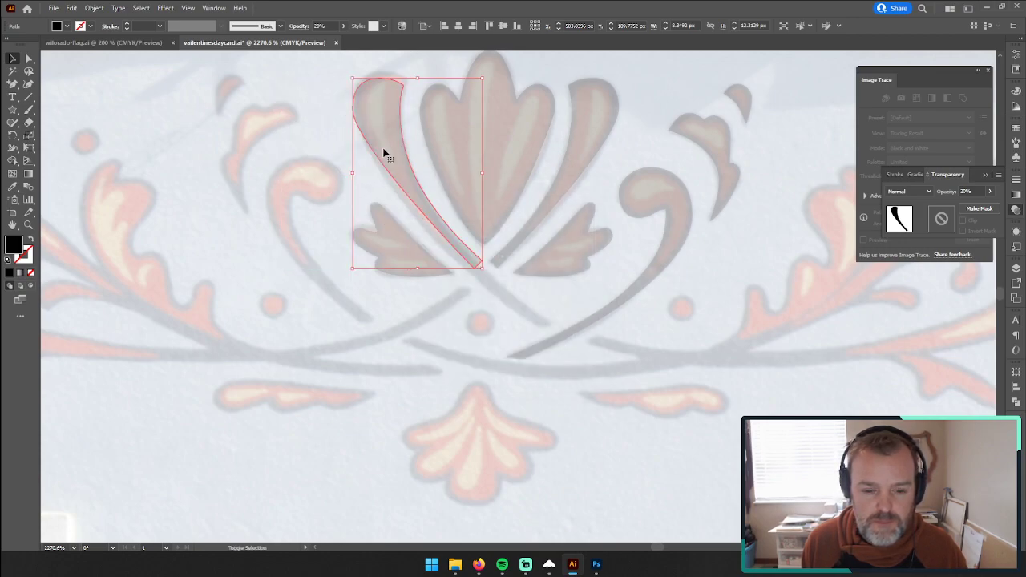
Step: Extend the mirrored stem by moving its two end anchors to the lower end of the painted stem
left_click(28, 58)
left_click_drag(474, 262, 551, 327)
left_click_drag(552, 328, 548, 325)
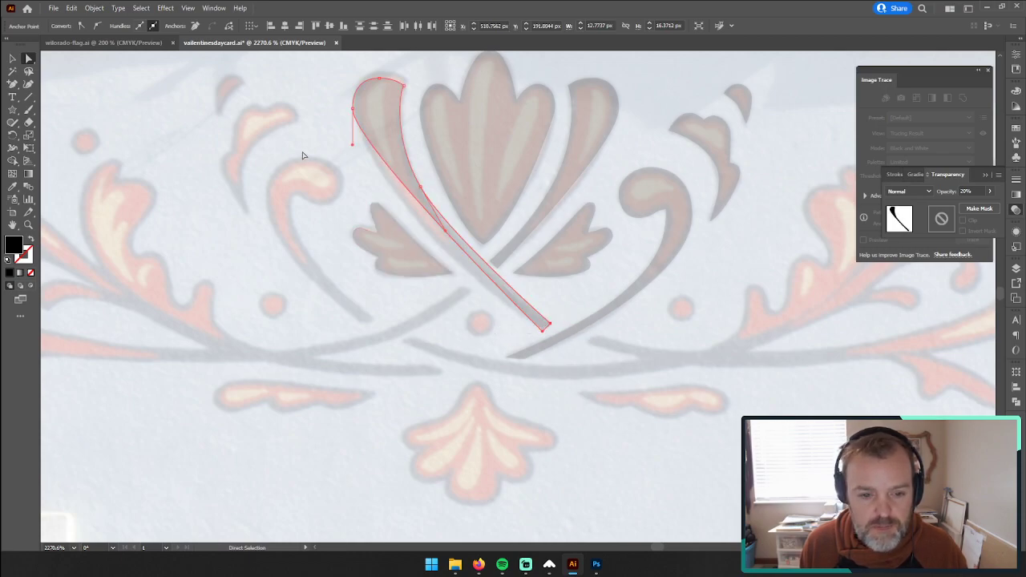
left_click_drag(13, 84, 40, 87)
key("a")
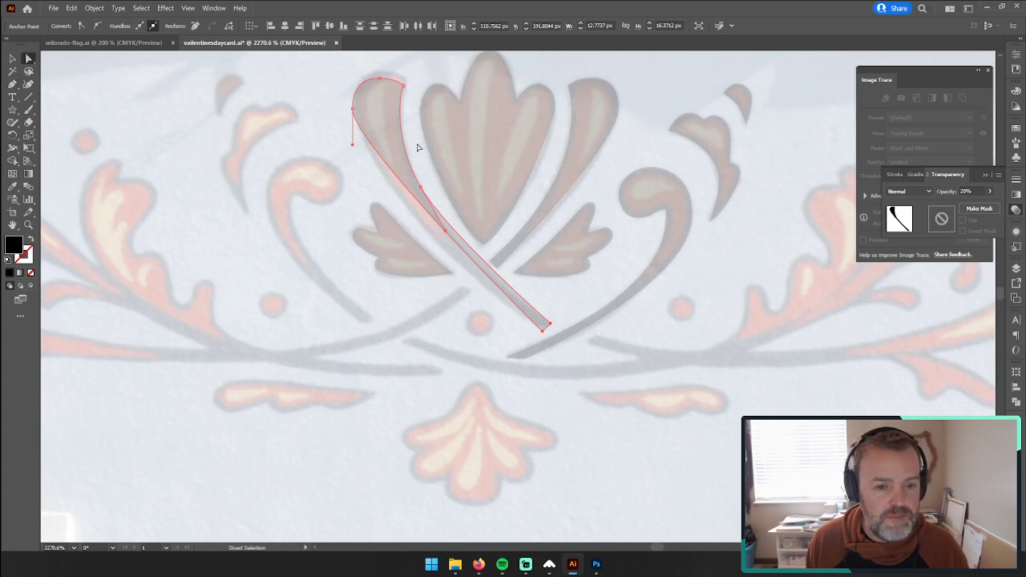
left_click_drag(353, 146, 349, 190)
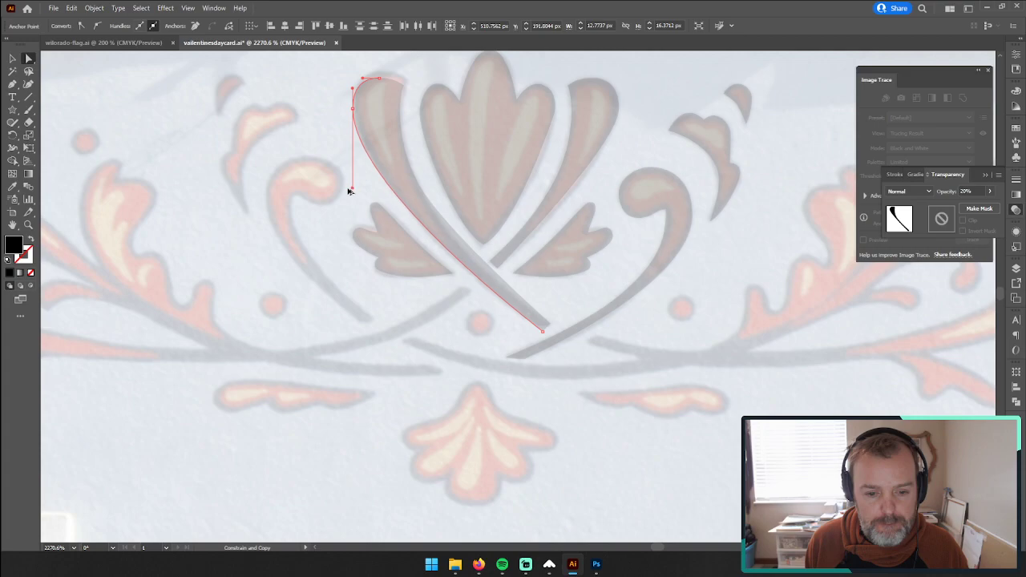
key("Delete")
key("ctrl+z")
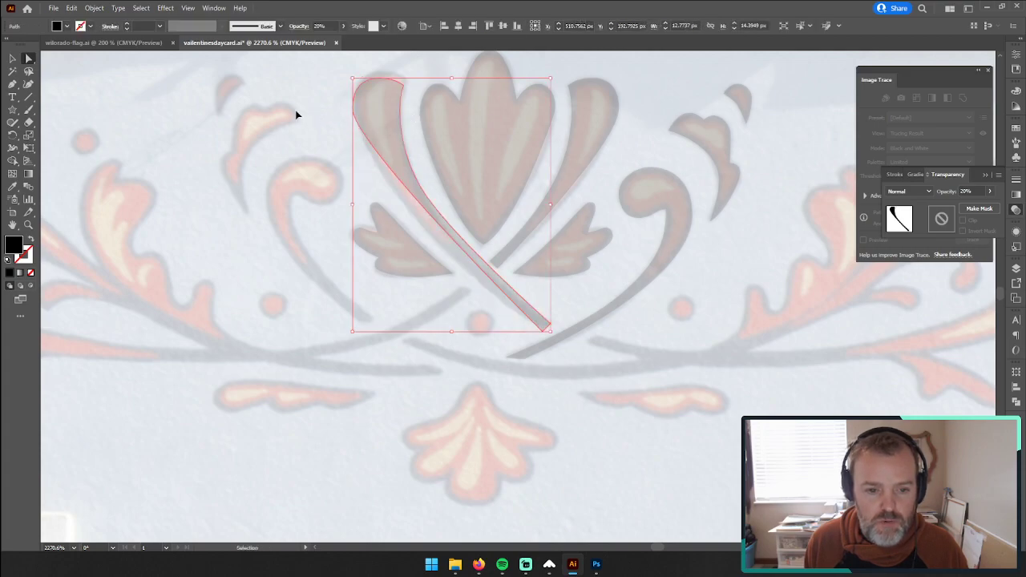
left_click_drag(353, 107, 351, 188)
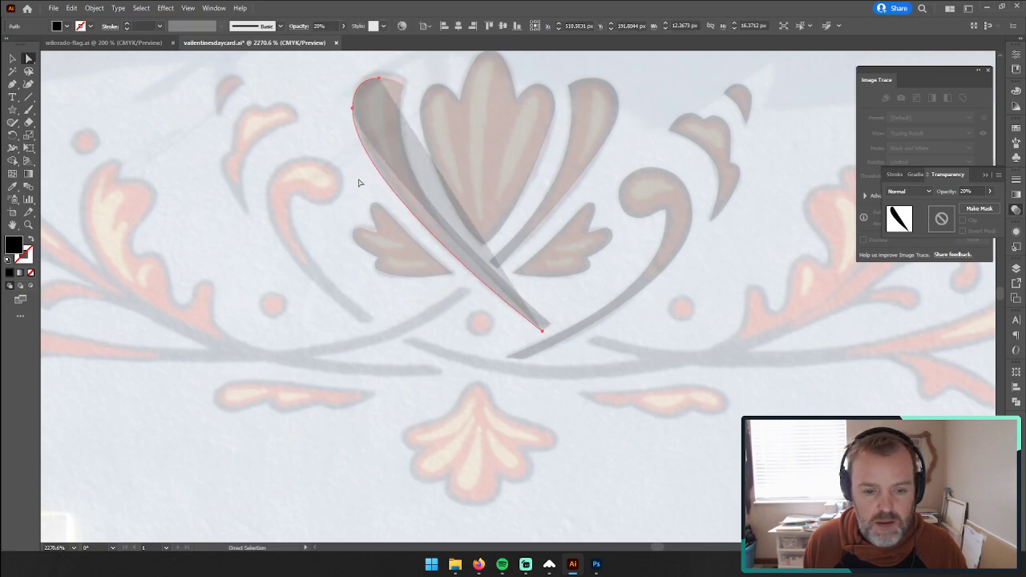
key("Delete")
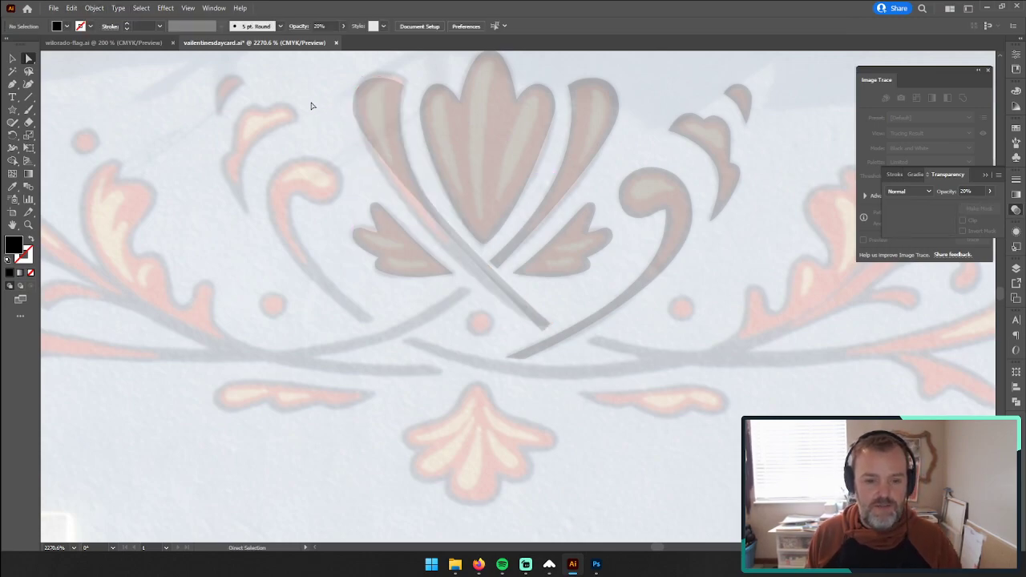
Step: Lengthen the handle on the mirrored stem's outer edge and adjust the inner edge's anchor so the curves follow the painted stem
left_click(15, 59)
left_click(385, 116)
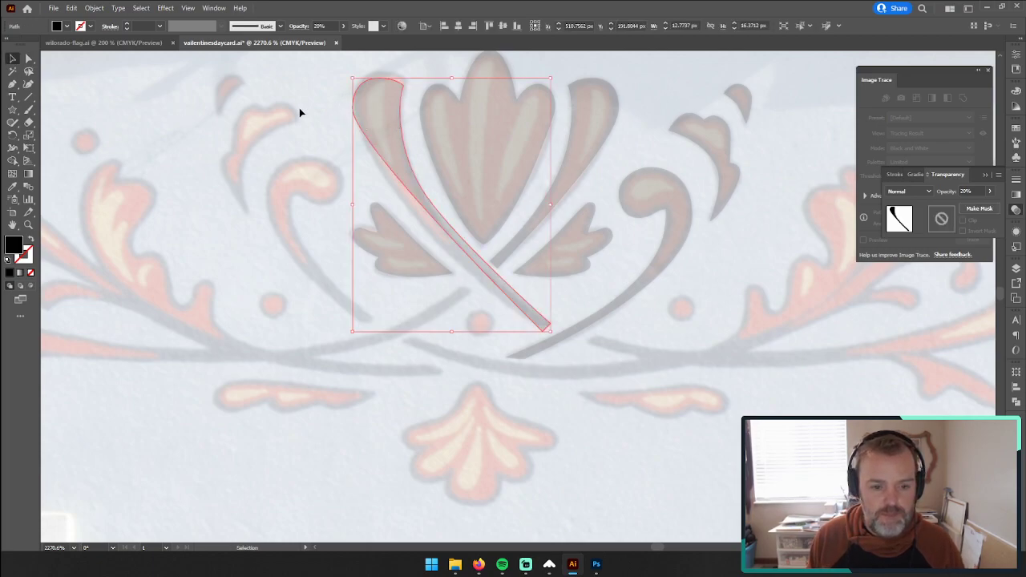
key("a")
left_click_drag(351, 109, 353, 187)
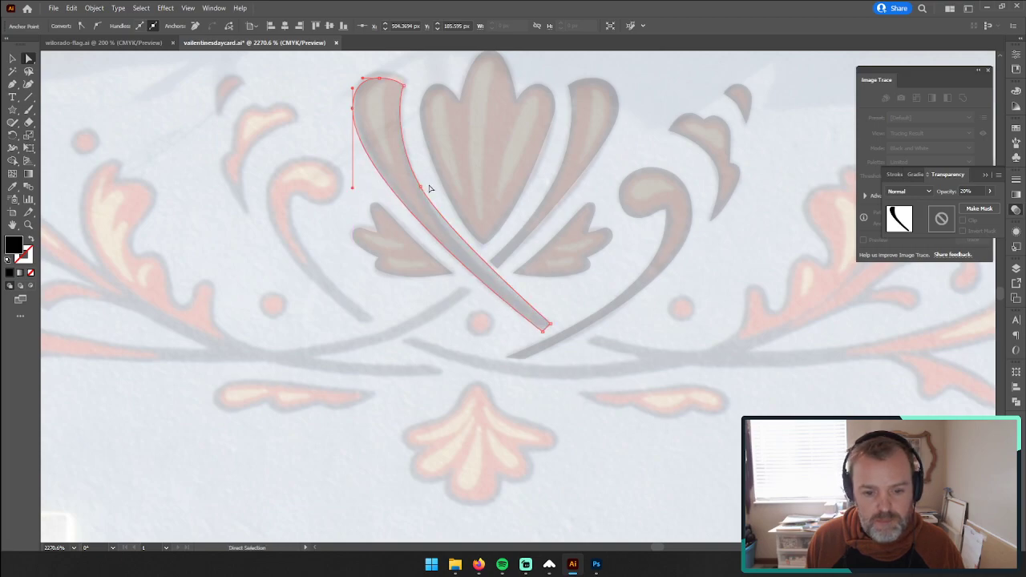
mouse_move(423, 188)
left_mouse_down()
mouse_move(425, 209)
mouse_move(423, 200)
left_mouse_up()
left_click(14, 61)
left_click(216, 166)
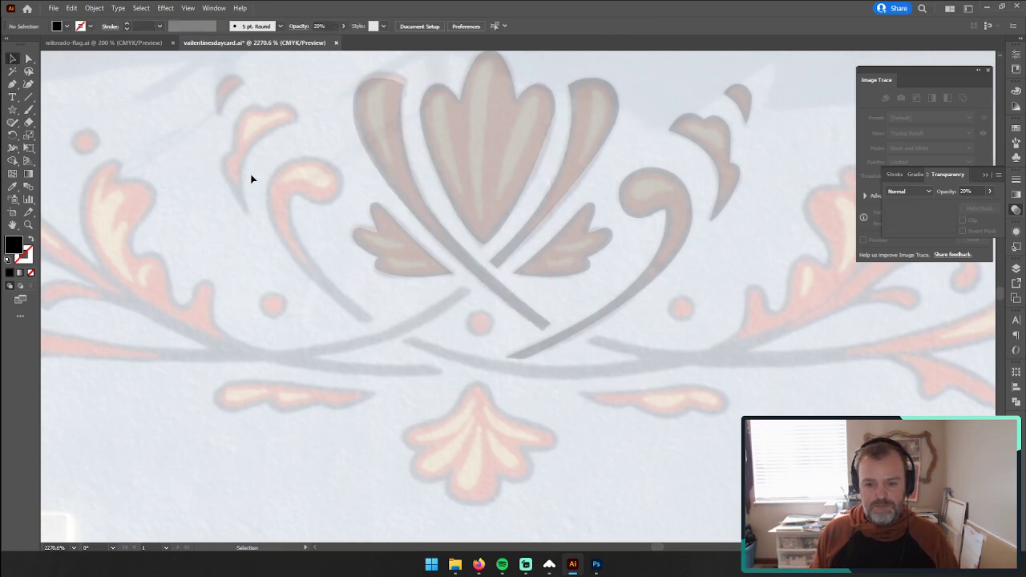
Step: Select all the traced shapes, set their opacity to 64% and deselect them
left_click_drag(698, 300, 767, 332)
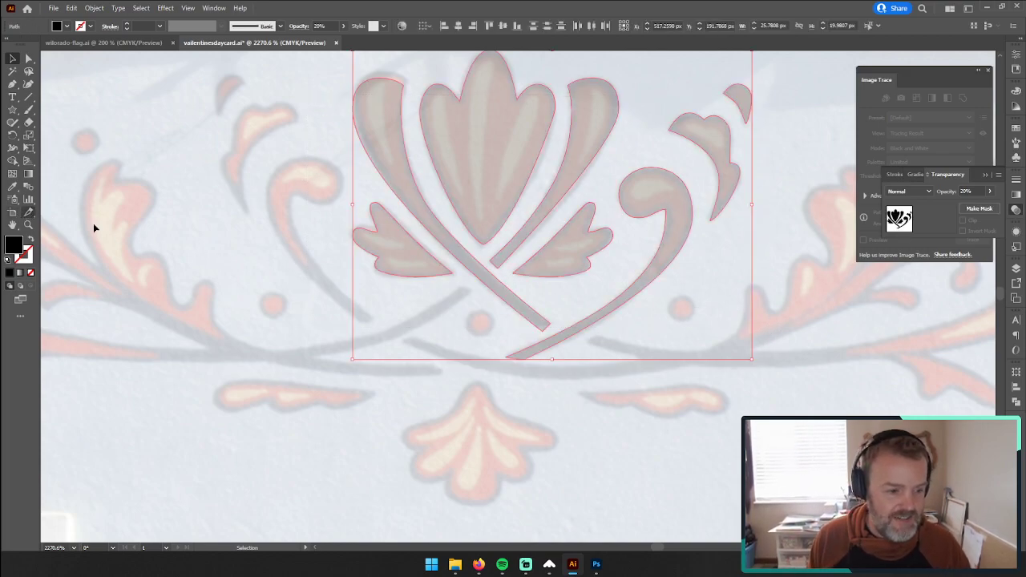
left_click(991, 191)
left_click(977, 207)
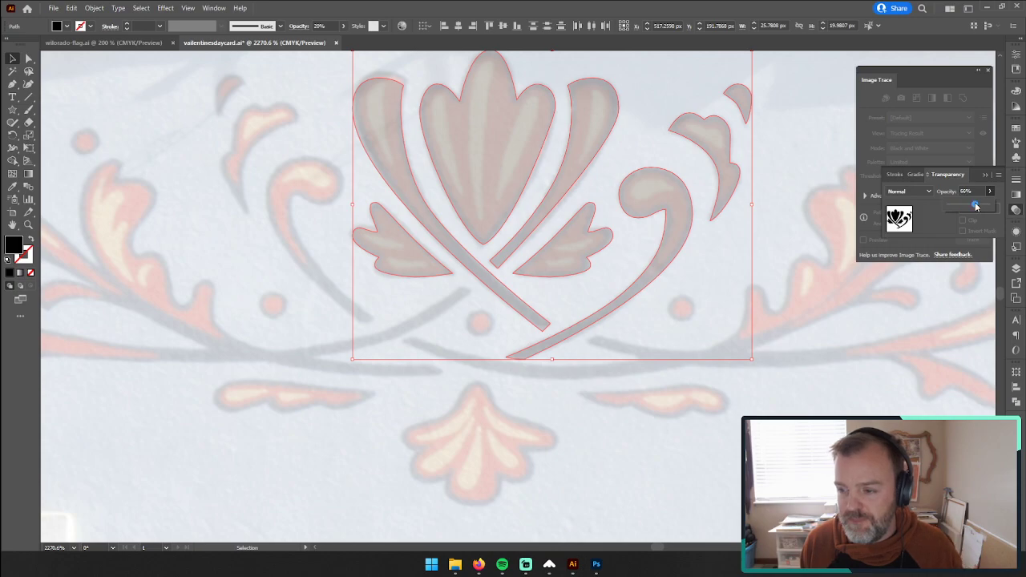
left_click_drag(975, 206, 974, 206)
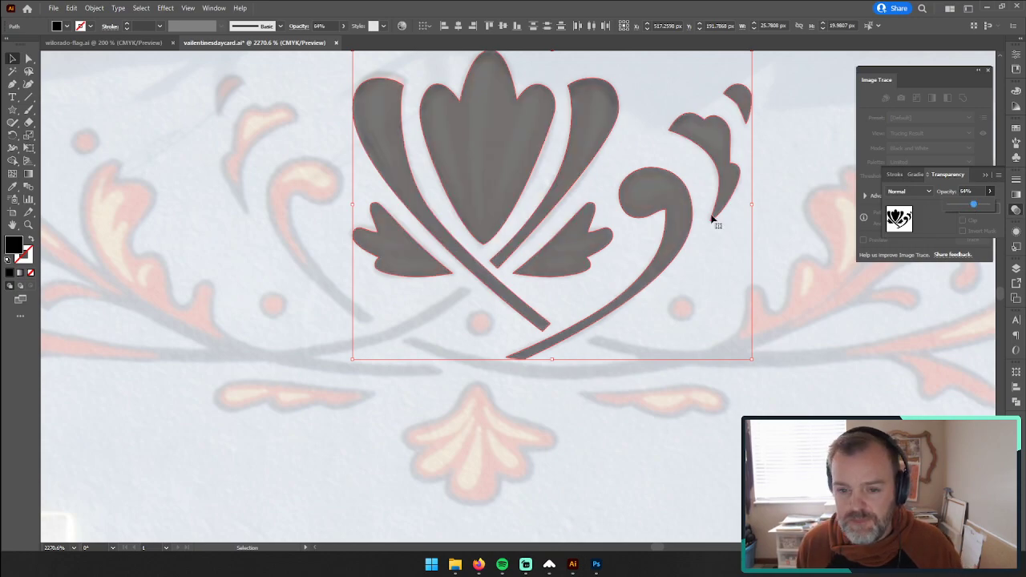
left_click(281, 176)
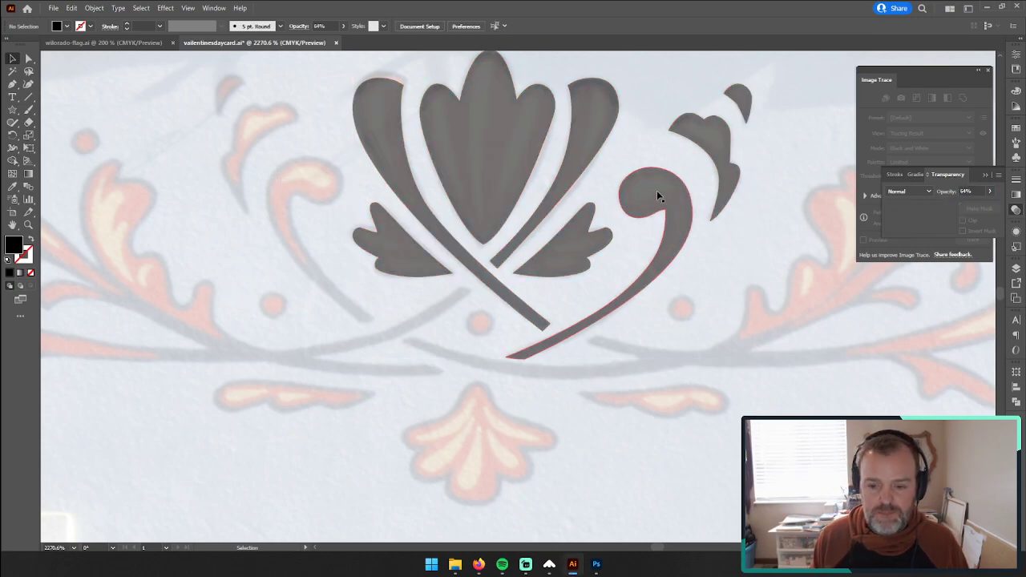
Step: Try placing a vertically reflected copy of the large curl near the painted curl on the ornament's left side
left_click(657, 195)
key("a")
key("v")
left_click_drag(657, 195, 258, 197)
right_click(258, 206)
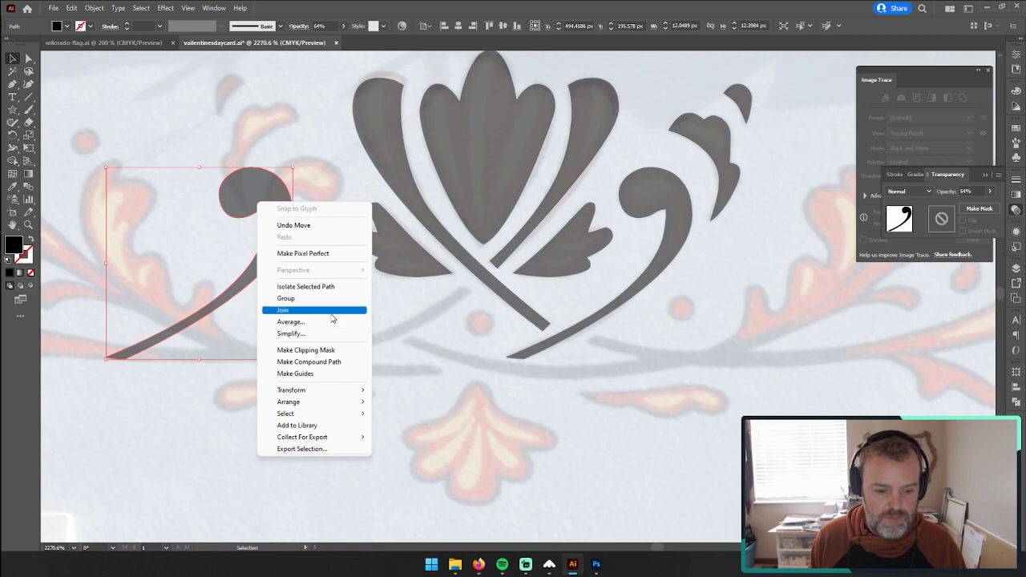
mouse_move(329, 393)
left_click(422, 432)
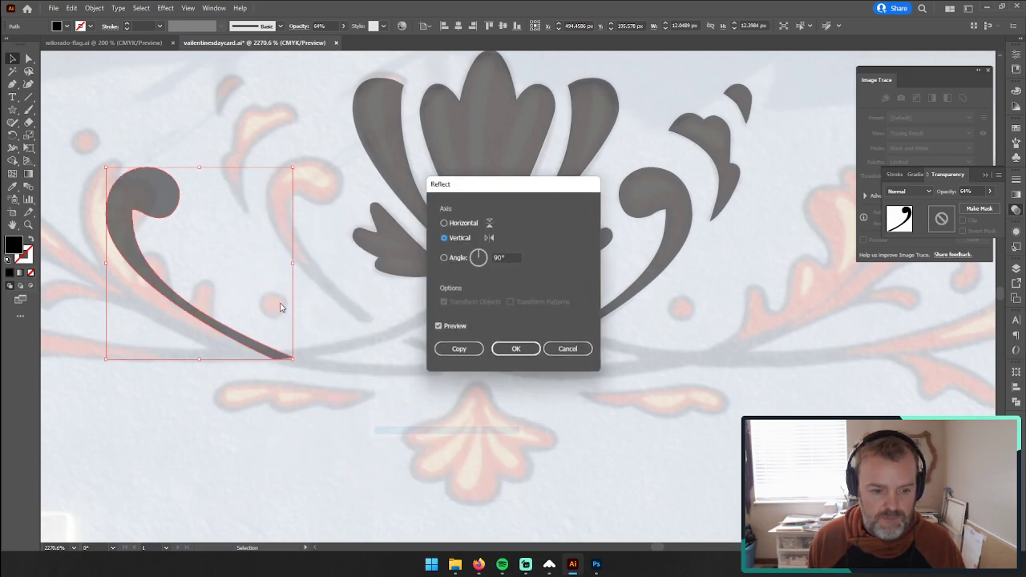
left_click(521, 346)
left_click_drag(147, 192, 217, 253)
Step: Try moving the original curl off its painted counterpart and shifting the mirrored copy over to compare the two
left_click_drag(687, 227, 744, 369)
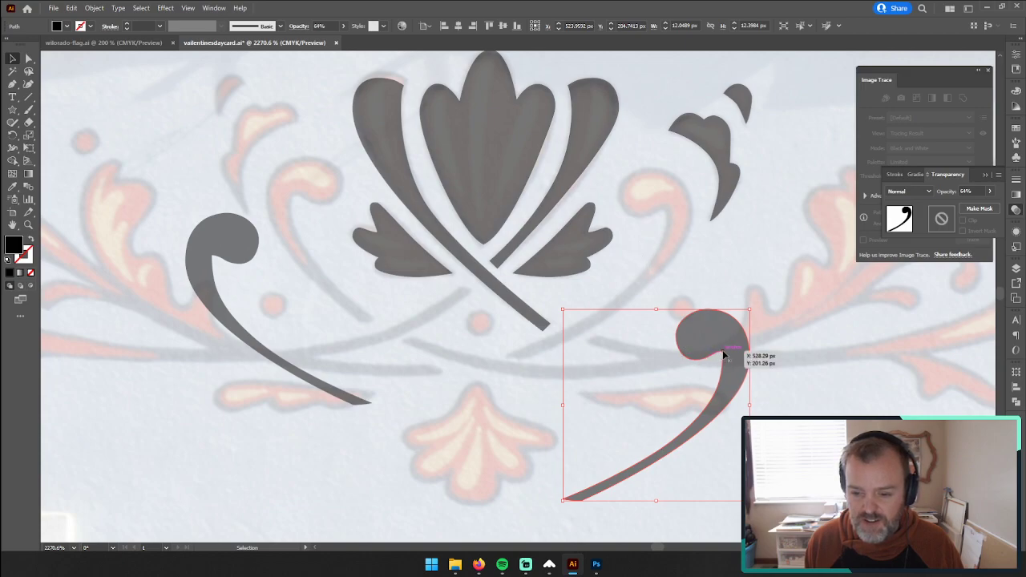
left_click(242, 245)
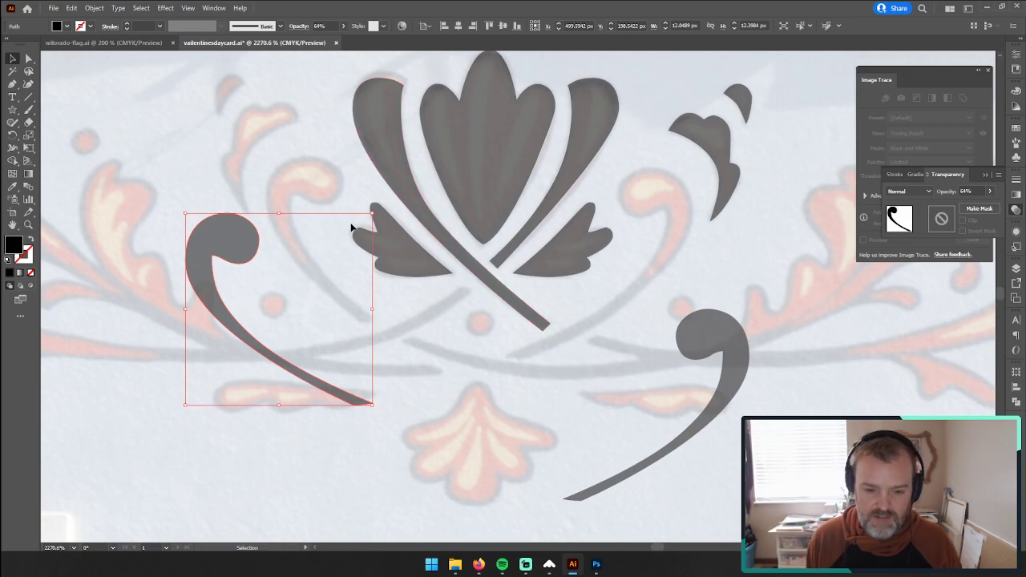
left_click_drag(213, 244, 670, 155)
Step: Retract the handle at the curl's inner corner anchor and adjust the anchor beneath its rounded head
left_click(28, 224)
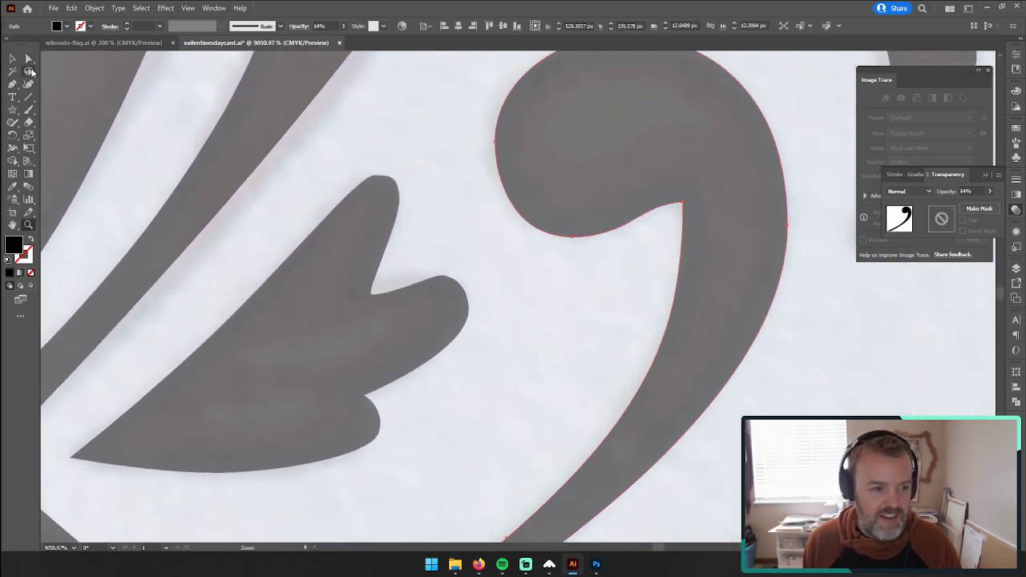
left_click(28, 59)
left_click(683, 204)
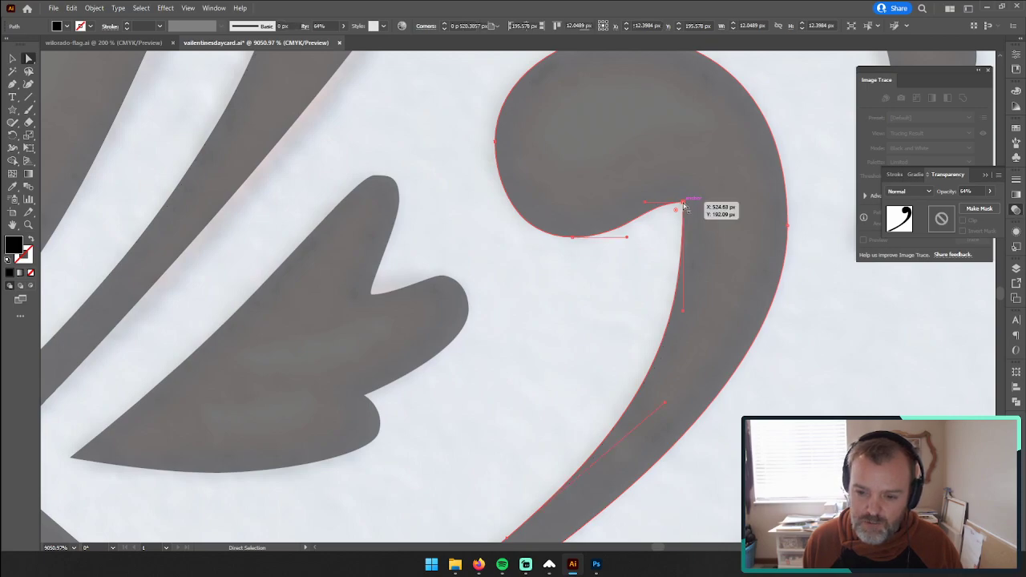
left_click_drag(646, 205, 684, 206)
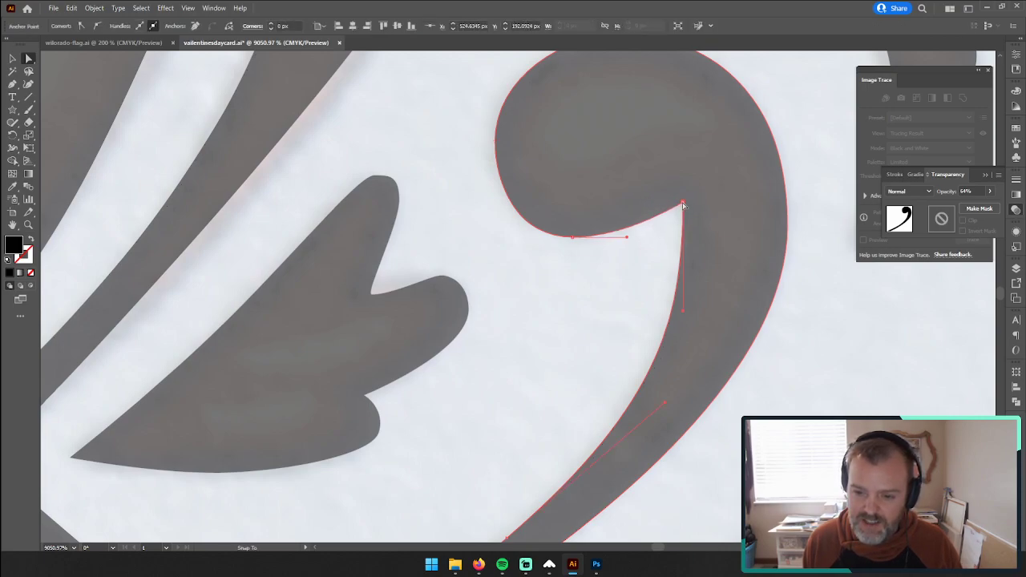
left_click(594, 278)
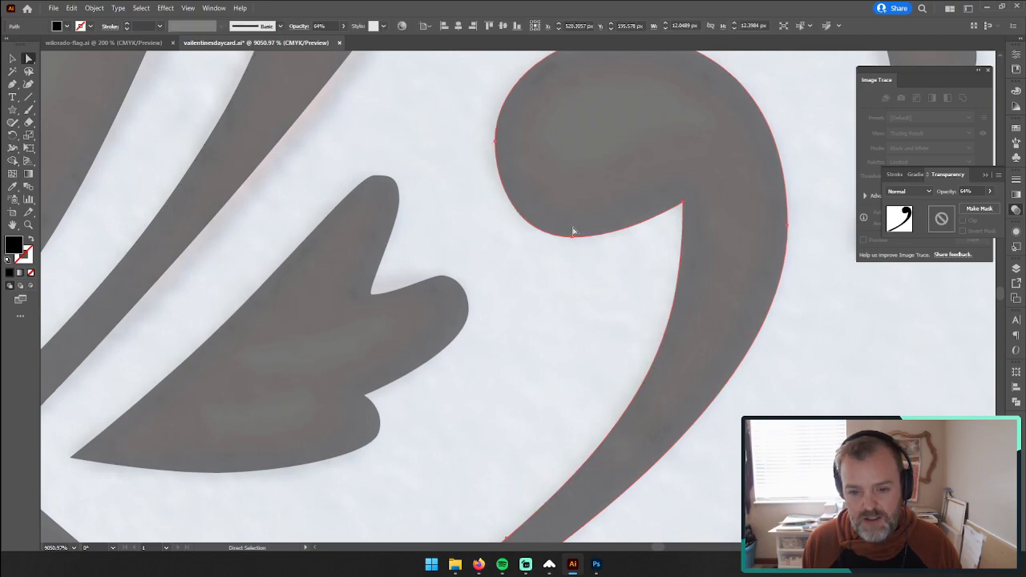
left_click_drag(574, 237, 411, 274)
Step: Place a copy of the large curl and its two outer leaf pieces beyond the painted curl on the ornament's left side
key("z")
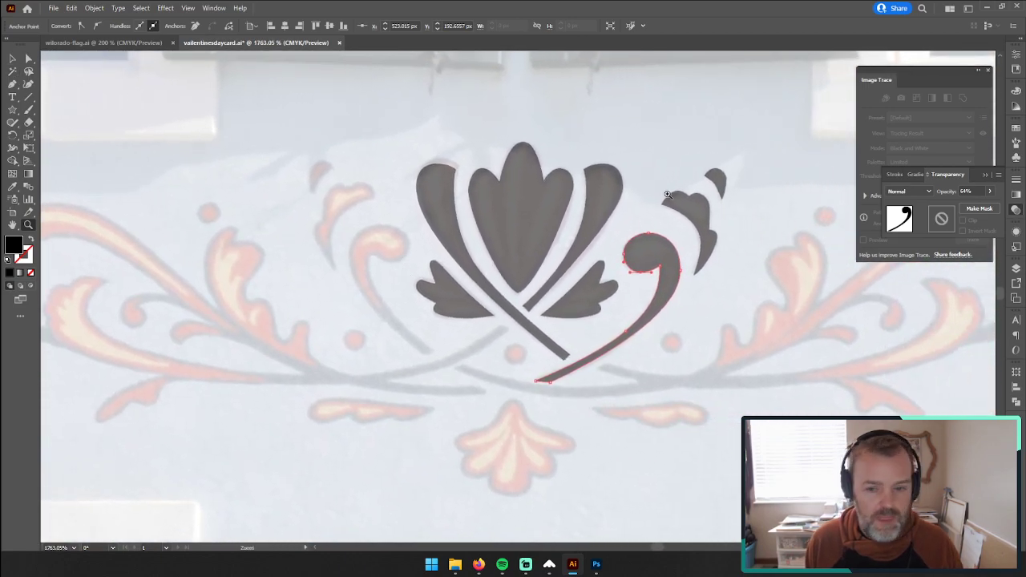
left_click(658, 253)
left_click_drag(100, 213, 230, 183)
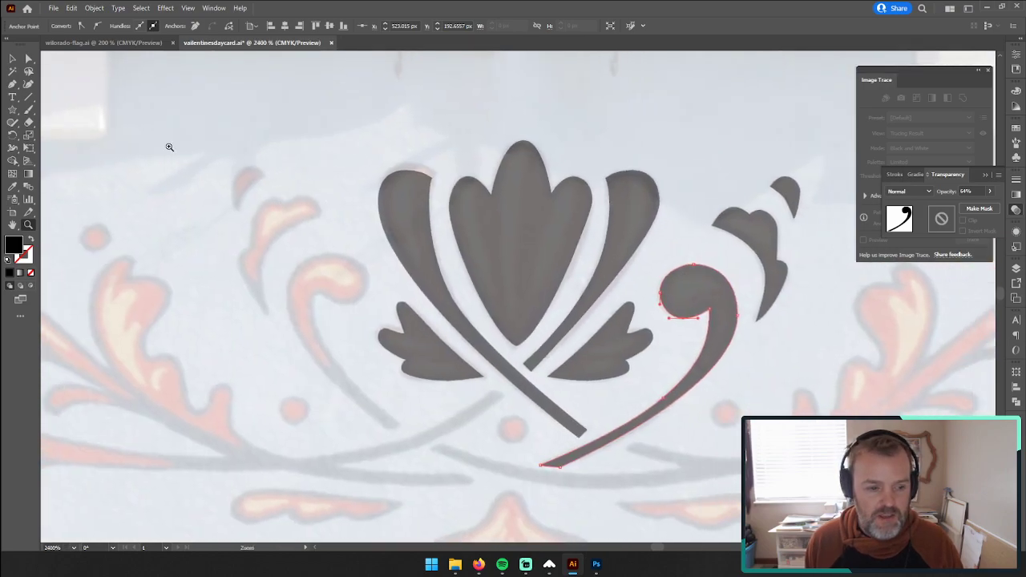
left_click(12, 59)
left_click(703, 156)
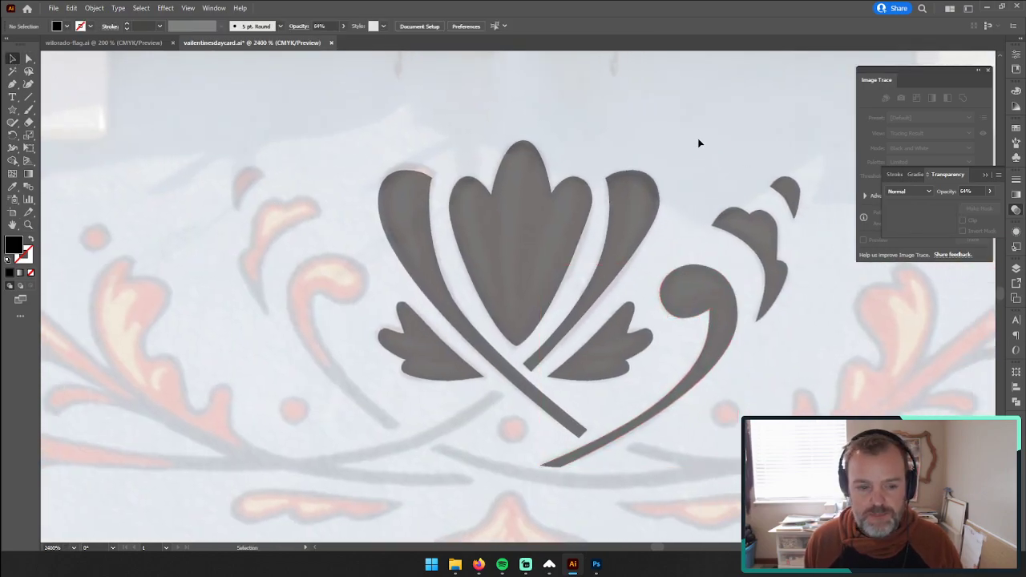
left_click(751, 245)
left_click_drag(738, 325, 160, 266)
Step: Mirror the copied curl and leaf pieces left to right, position them near their painted counterparts and deselect them
right_click(158, 263)
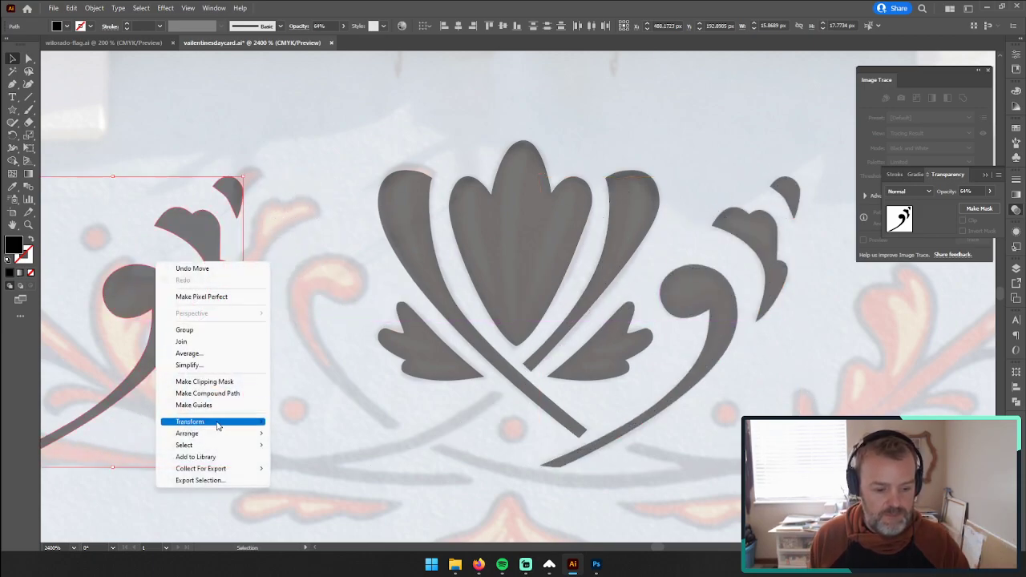
mouse_move(216, 423)
left_click(314, 462)
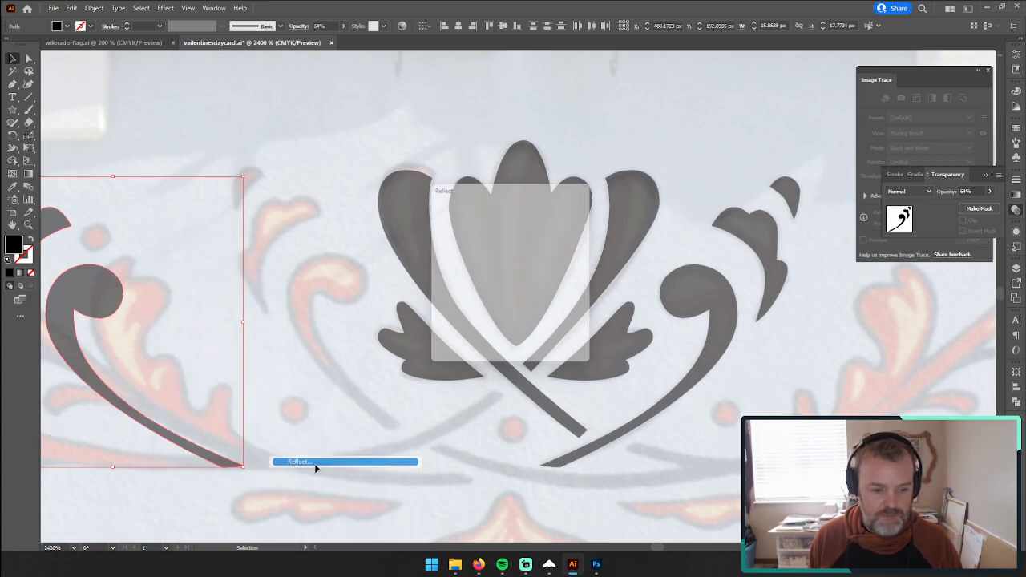
left_click(518, 348)
left_click_drag(129, 286, 204, 245)
left_click(29, 59)
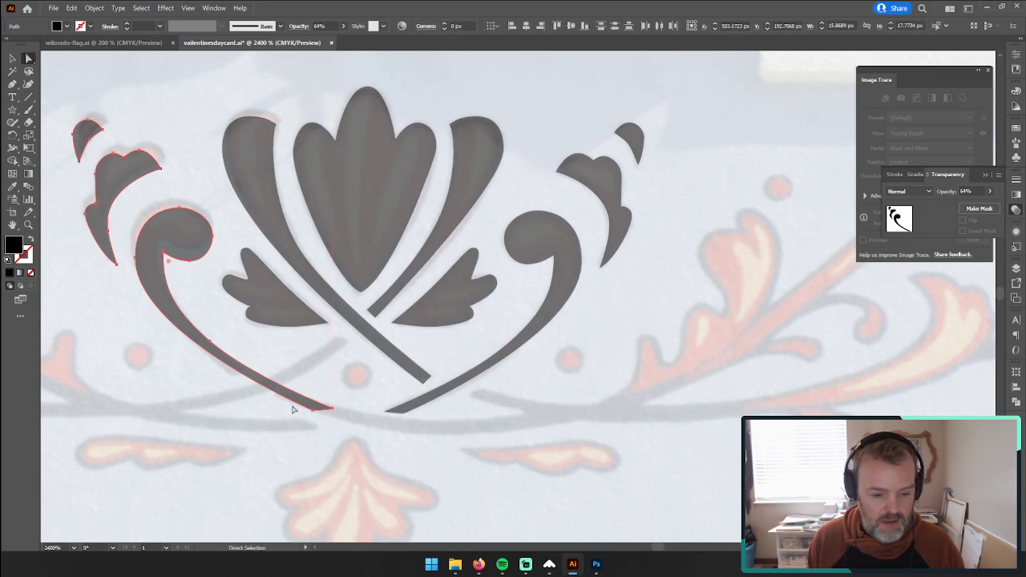
left_click(320, 421)
left_click_drag(412, 405, 164, 421)
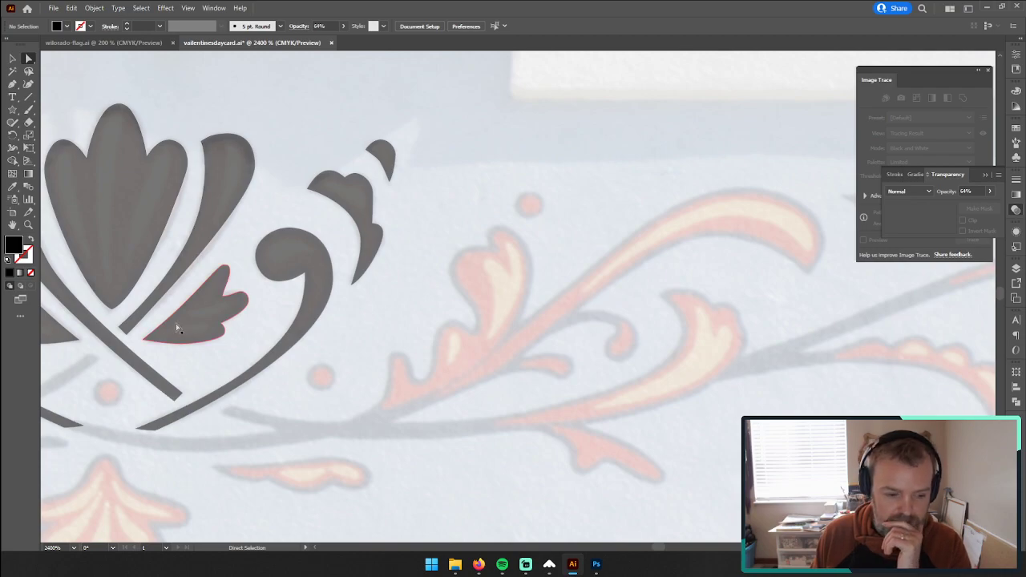
Step: Delete the mirrored curl's outermost tip anchor and the anchor midway along its inner edge
left_click(28, 226)
left_click(137, 413)
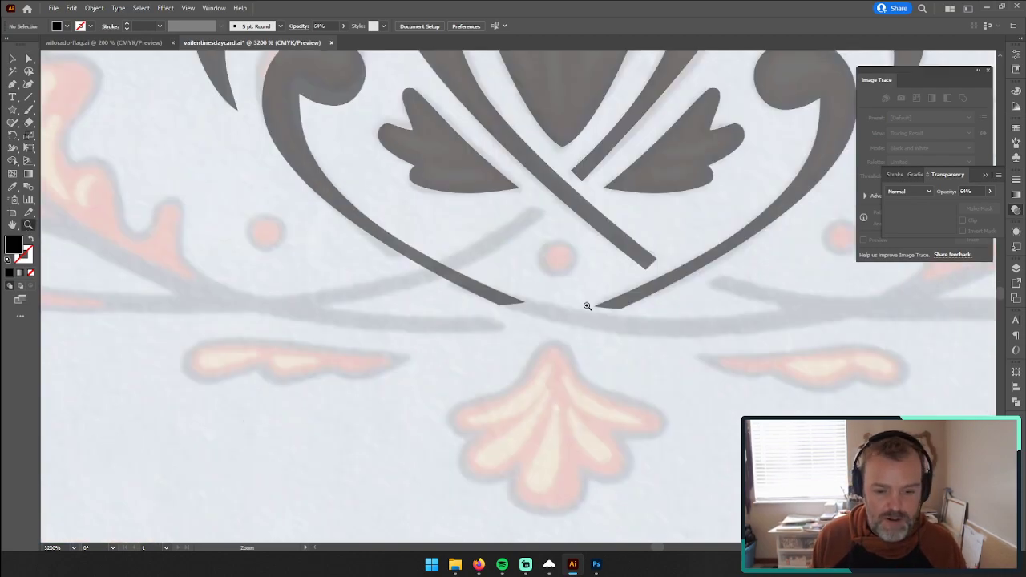
left_click(577, 311)
left_click(497, 329)
left_click_drag(587, 280, 444, 284)
left_click_drag(569, 270, 393, 364)
left_click(29, 60)
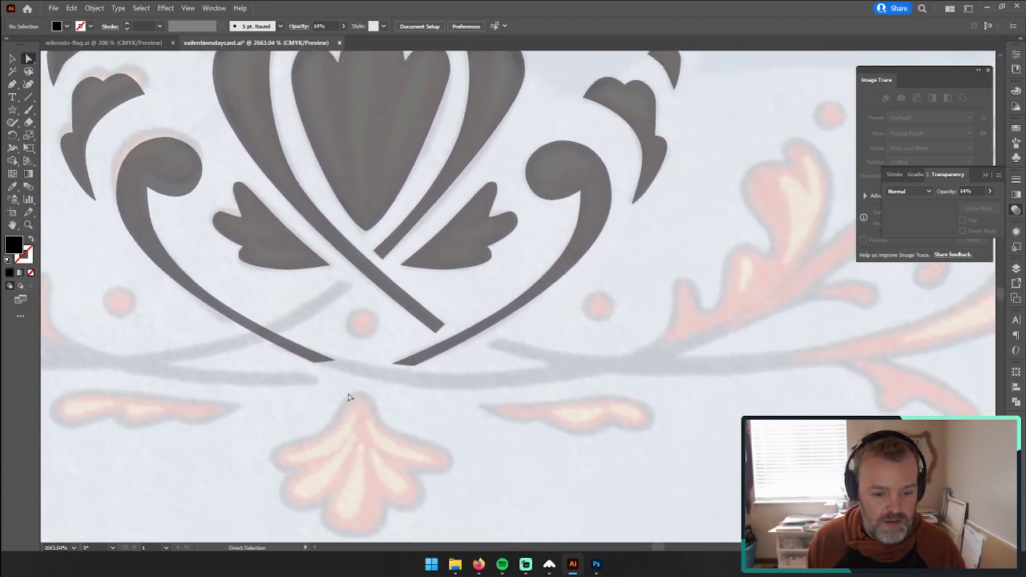
left_click_drag(291, 353, 294, 353)
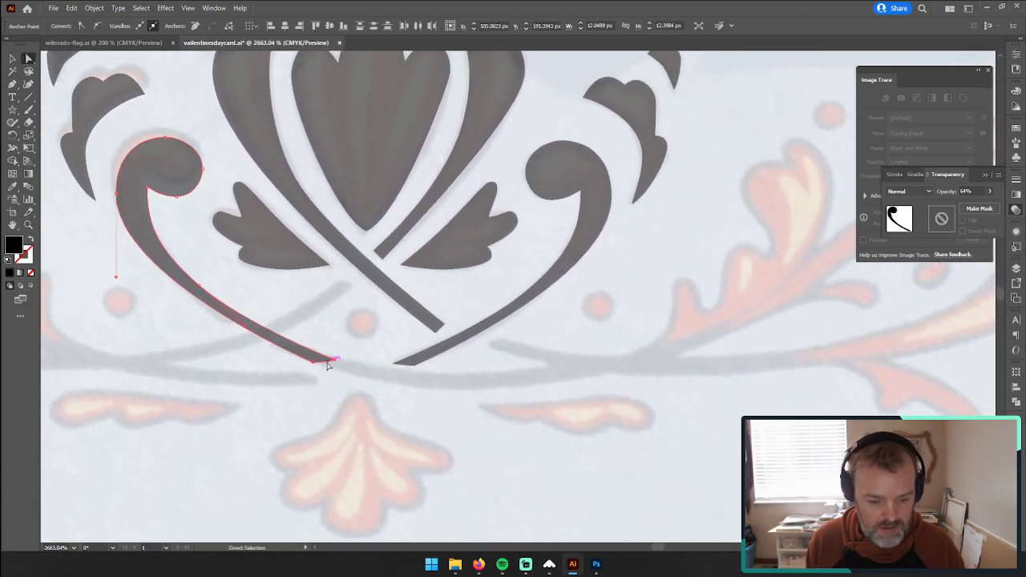
left_click(318, 363)
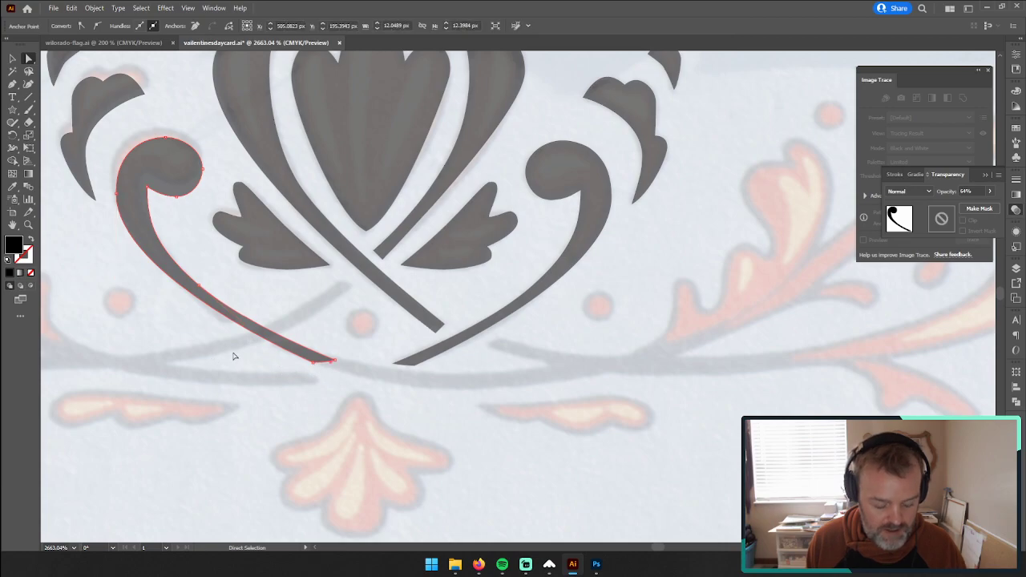
key("Delete")
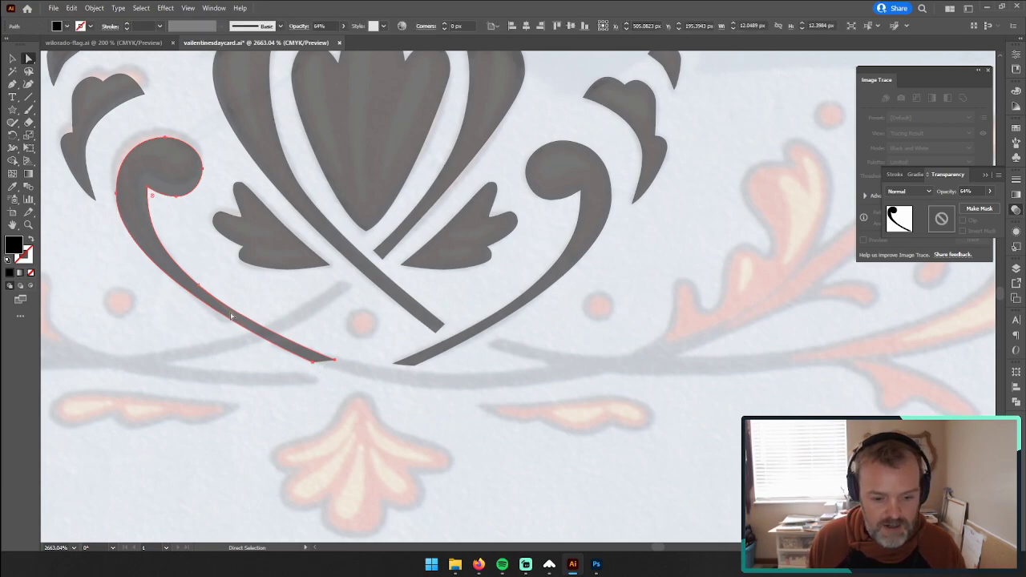
key("minus")
left_click(337, 362)
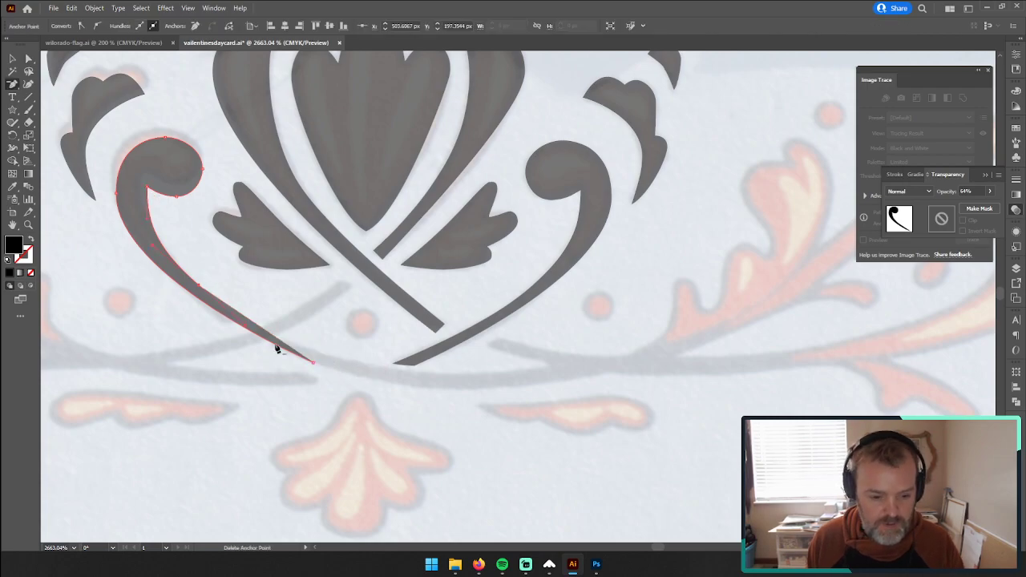
left_click(200, 286)
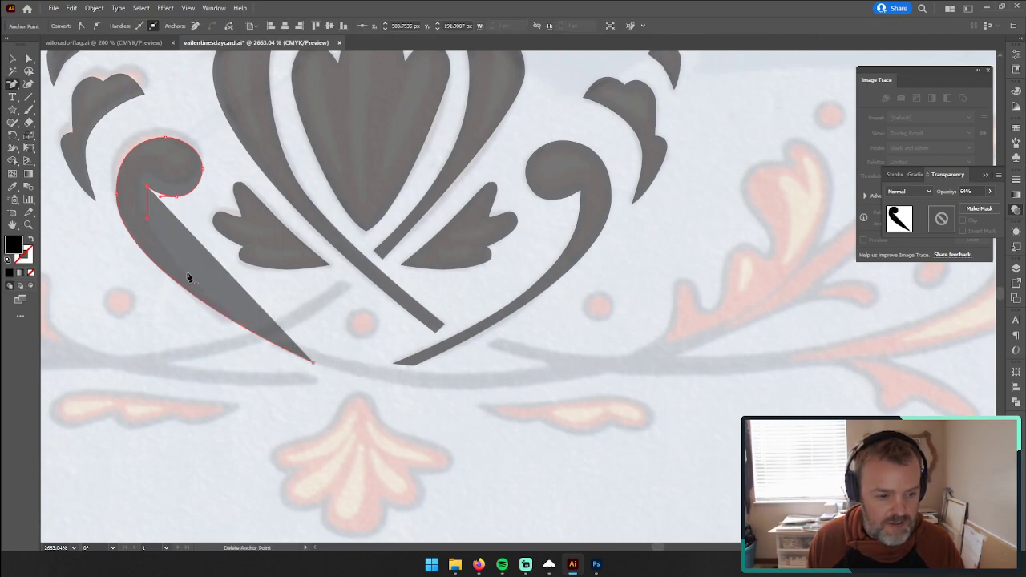
Step: Remove the mirrored curl's fill and extend its inner edge with the Pen tool along the painted lower stem and around the stem's short branch
left_click(30, 273)
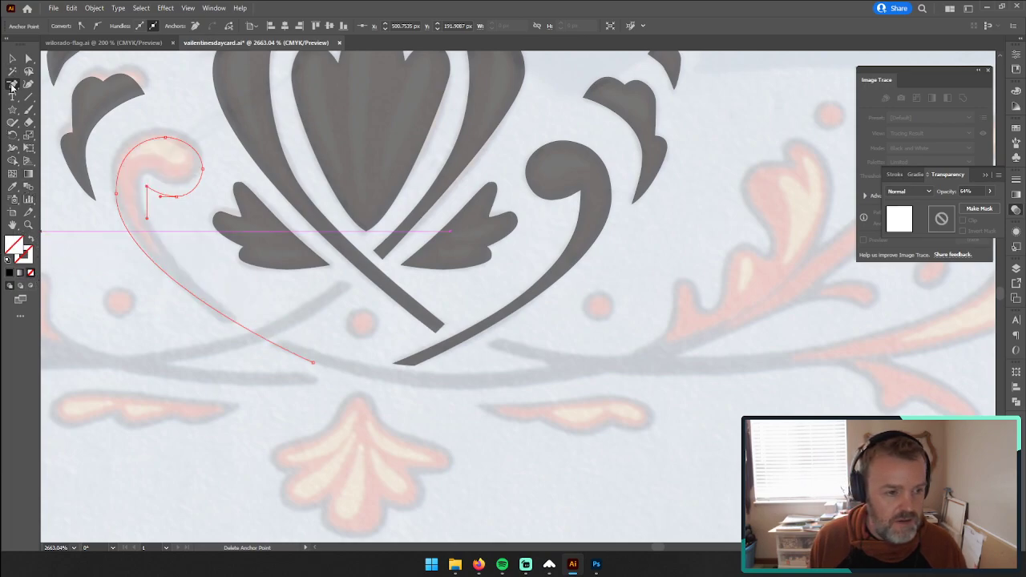
left_click(11, 85)
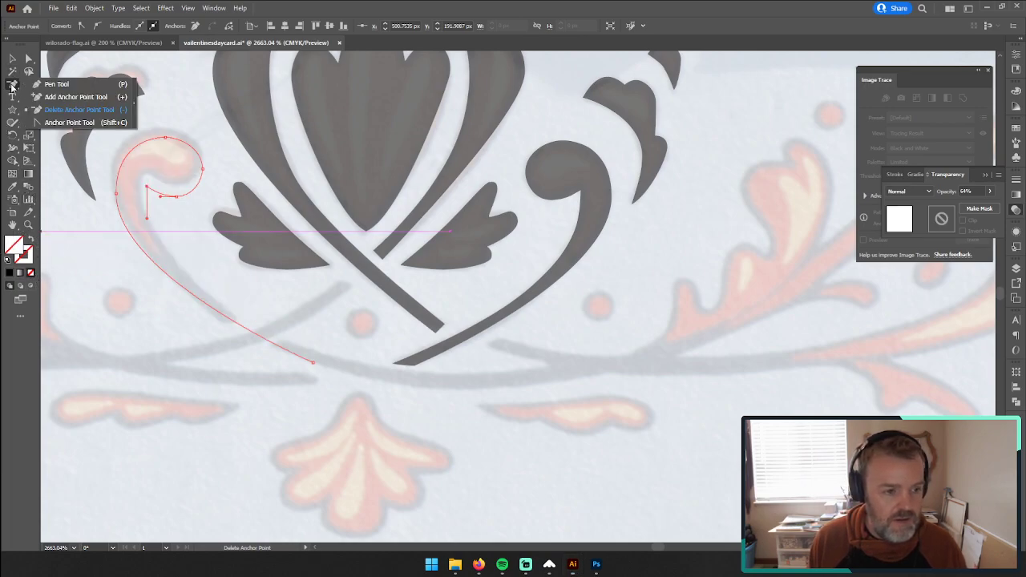
left_click(76, 85)
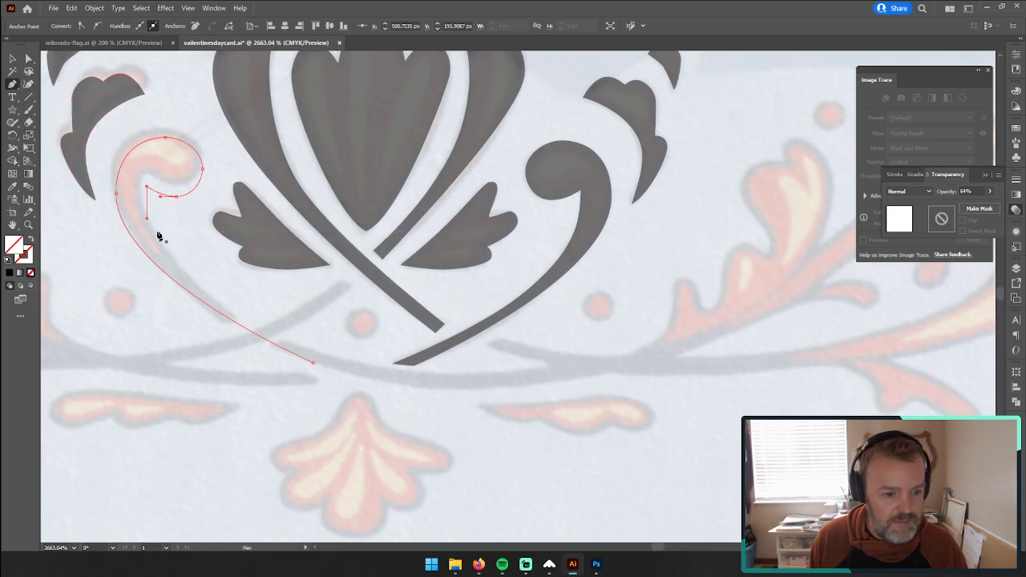
mouse_move(146, 186)
left_mouse_down()
mouse_move(163, 268)
mouse_move(201, 288)
mouse_move(151, 224)
mouse_move(149, 252)
mouse_move(146, 190)
mouse_move(147, 200)
left_mouse_up()
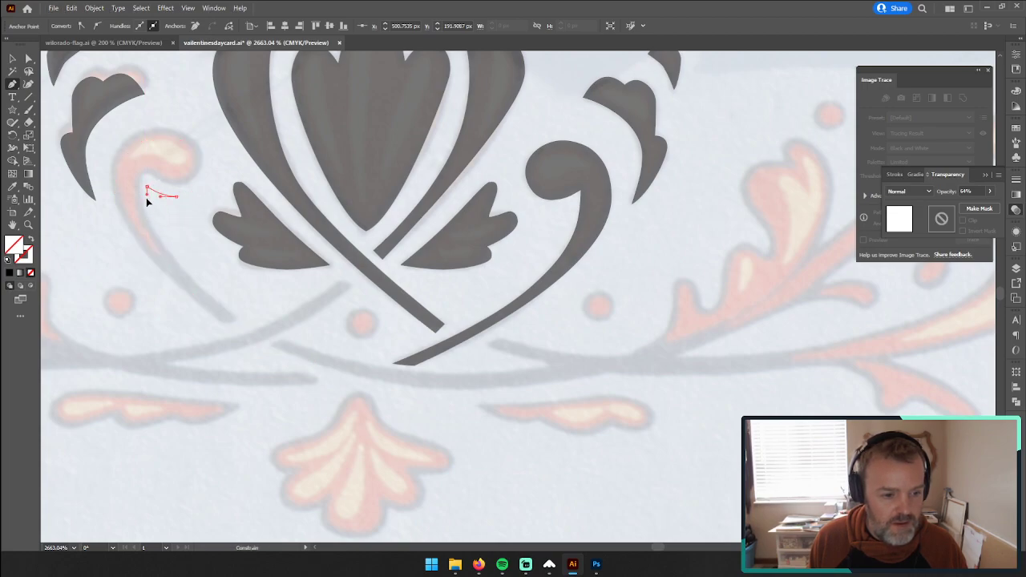
left_click_drag(146, 248, 147, 246)
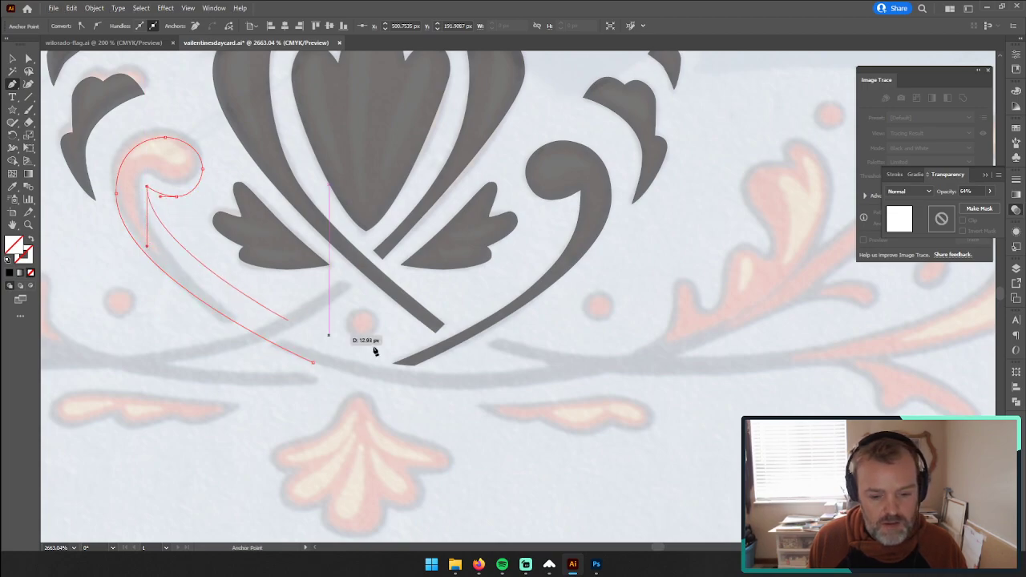
left_click_drag(447, 375, 633, 408)
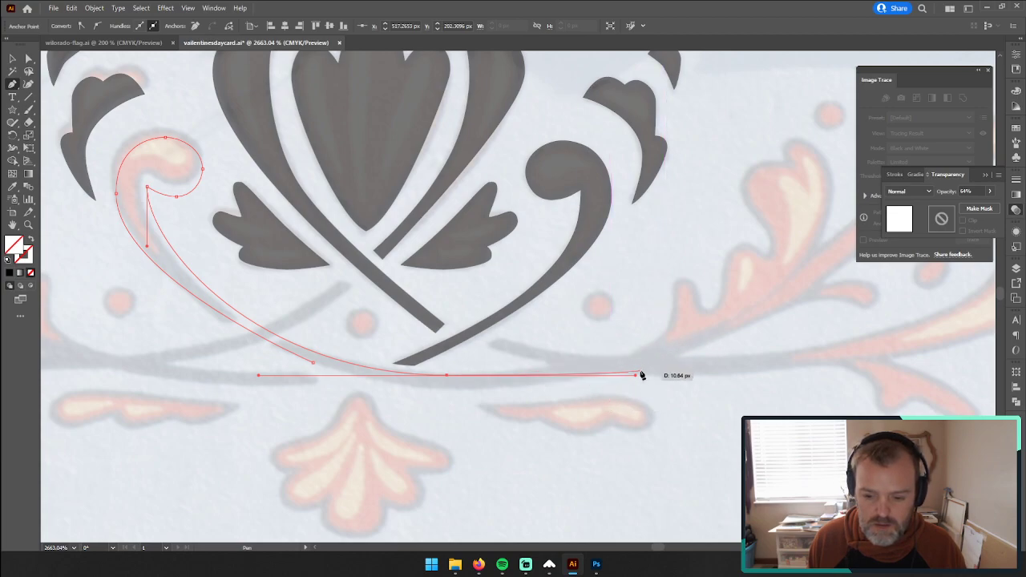
left_click_drag(635, 376, 610, 363)
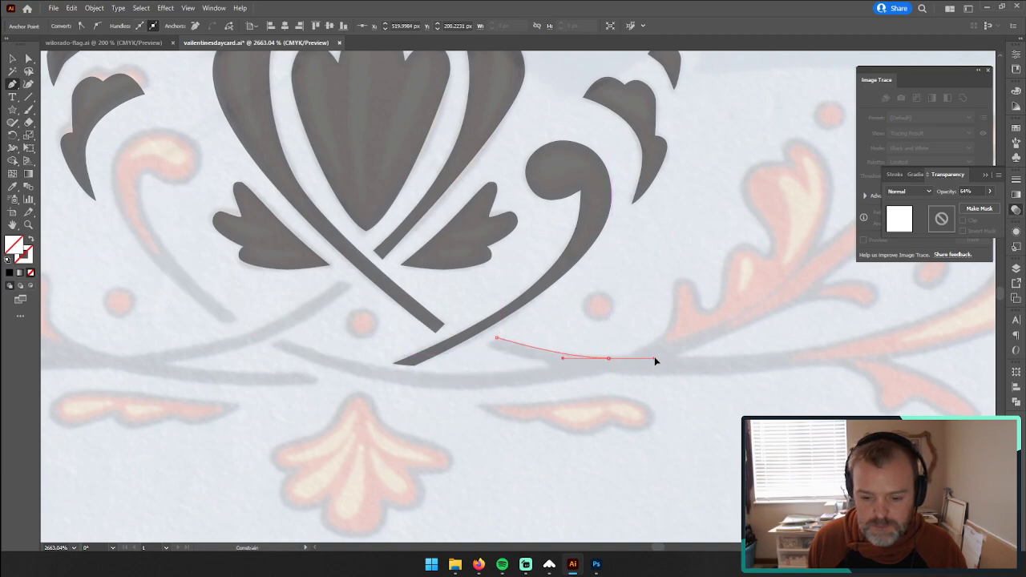
Step: Continue the path up around the first small lobe of the painted leaf scroll and fine-tune the anchor at the lobe's peak
left_click(673, 318)
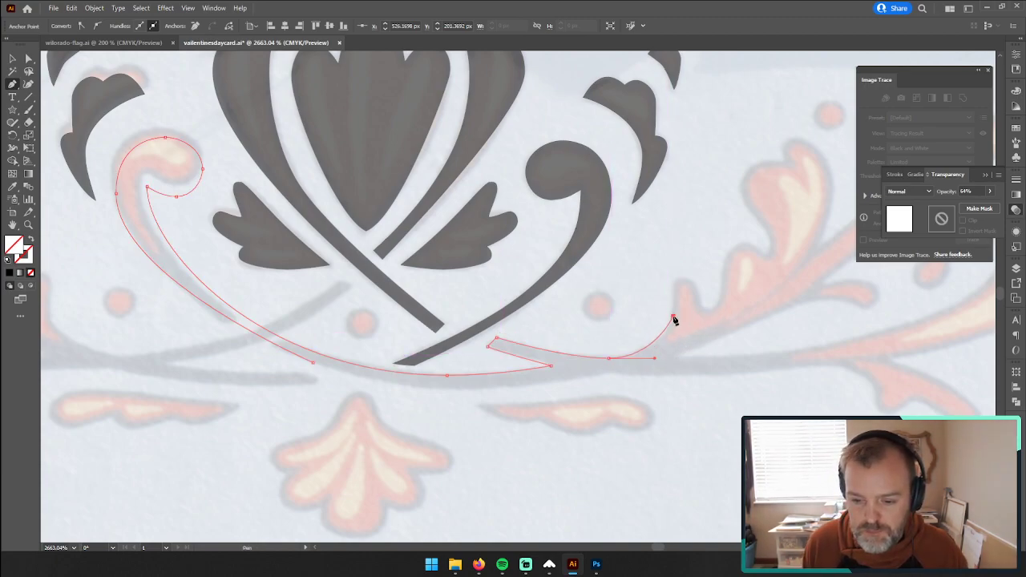
left_click_drag(655, 358, 639, 359)
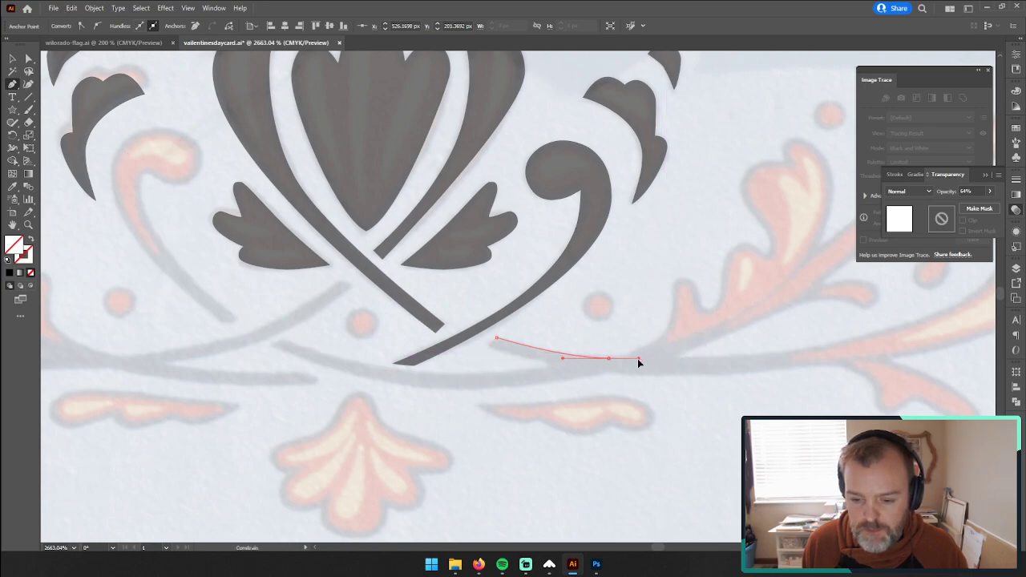
left_click_drag(671, 327, 691, 282)
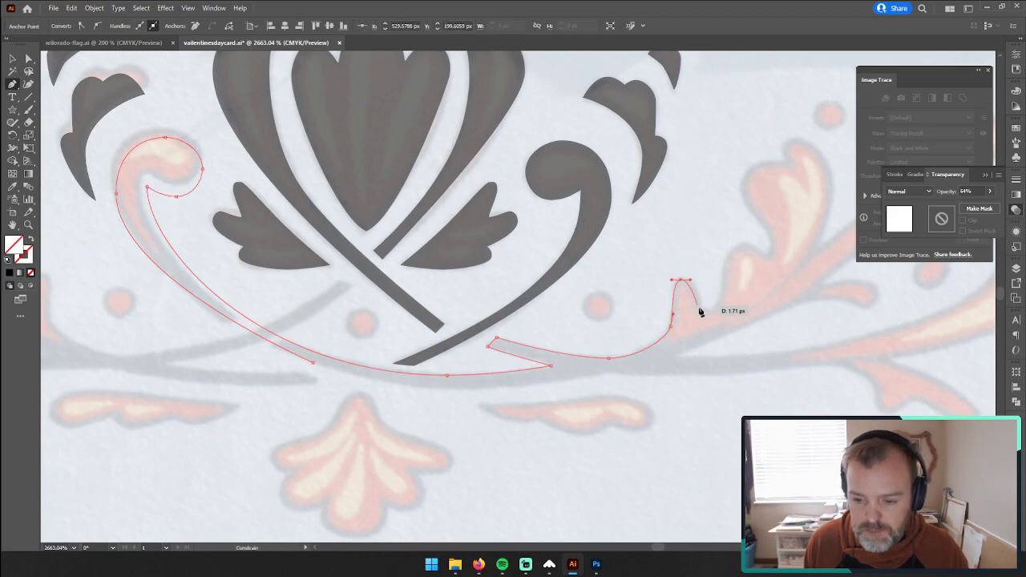
left_click_drag(712, 316, 722, 311)
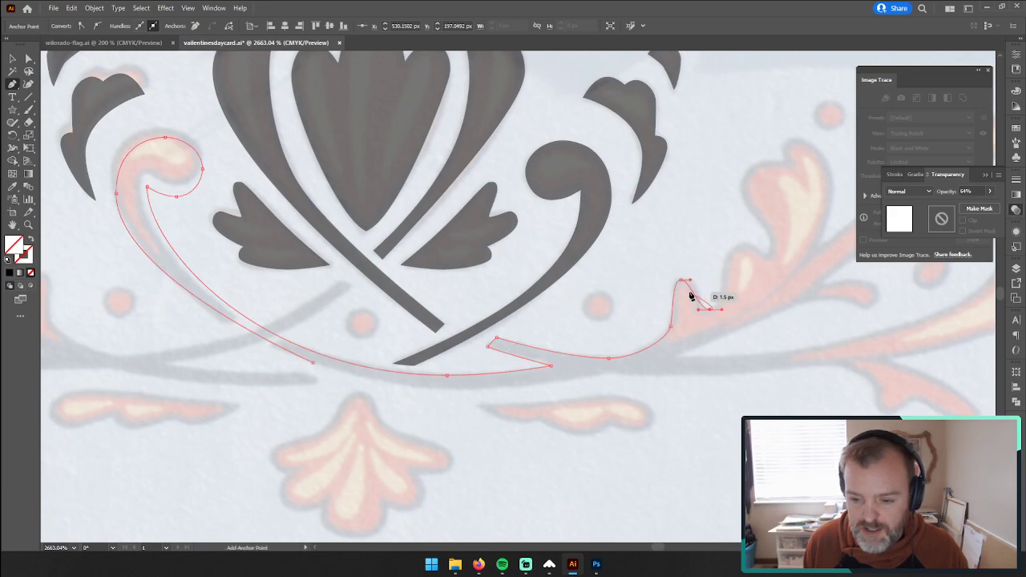
mouse_move(691, 281)
left_mouse_down()
mouse_move(703, 282)
mouse_move(688, 285)
left_mouse_up()
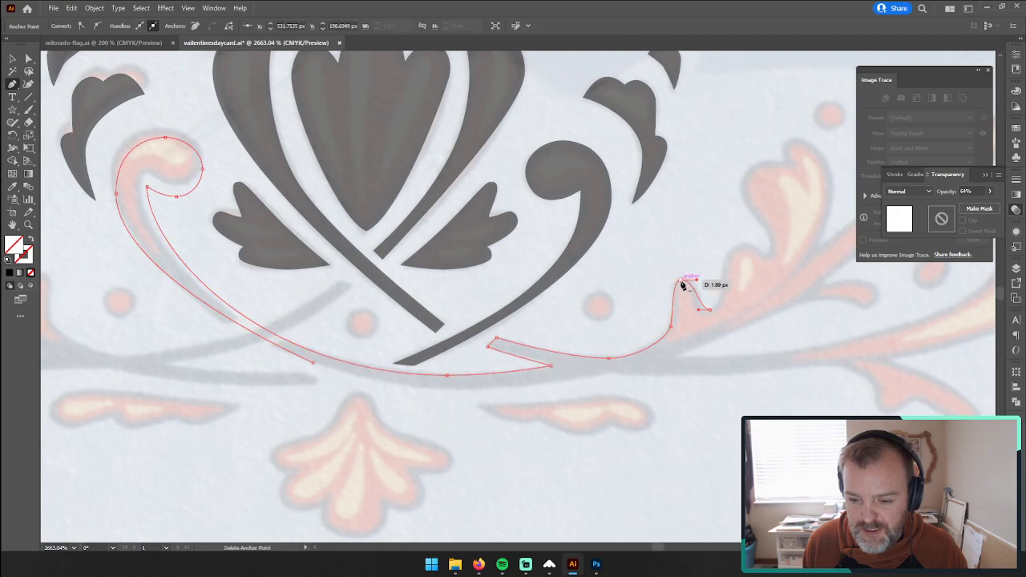
key("a")
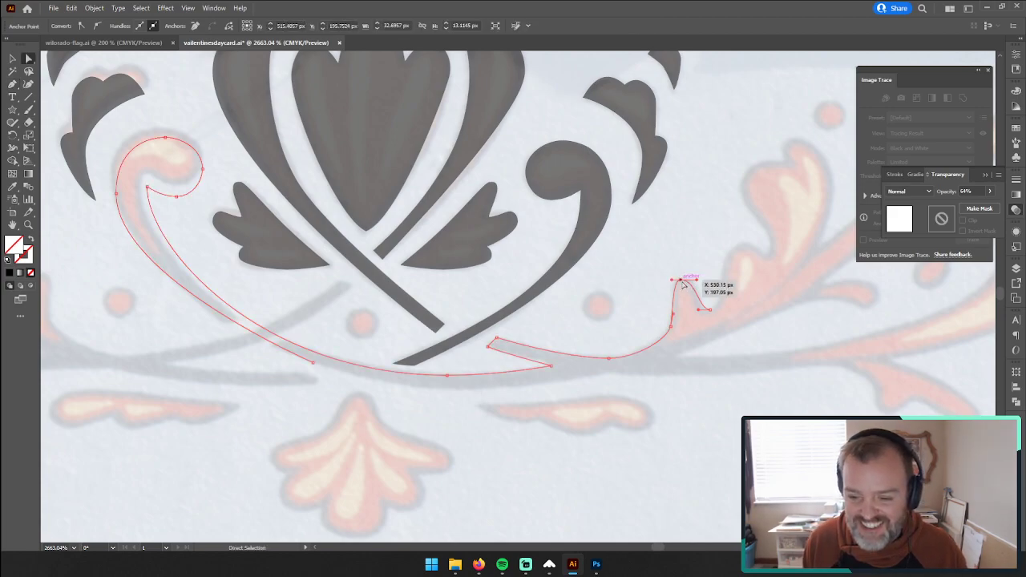
left_click_drag(686, 283, 684, 281)
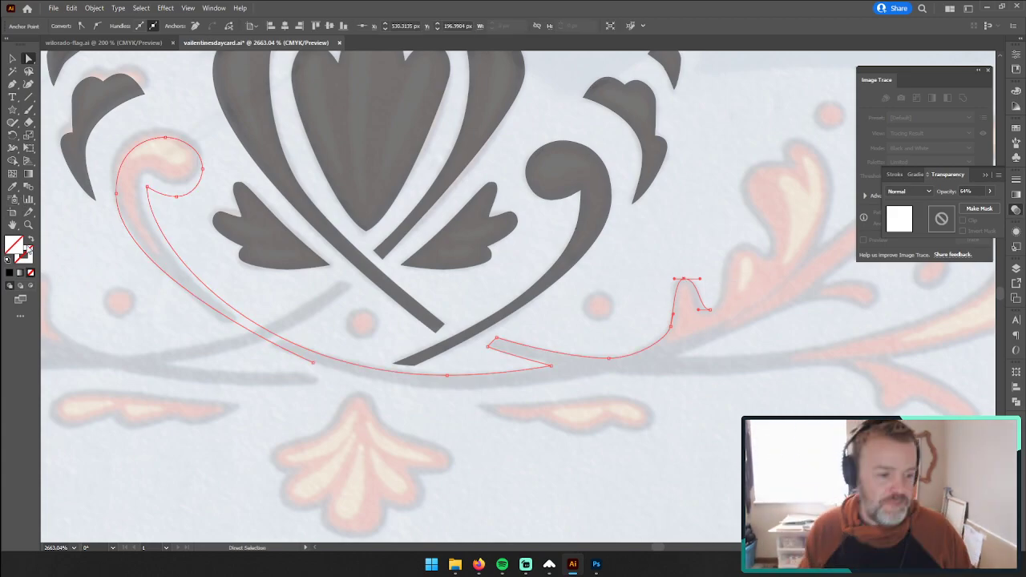
Step: Trace the second lobe of the painted leaf scroll and adjust the curve handles at the dip before it and at its peak
left_click(29, 225)
left_click(682, 291)
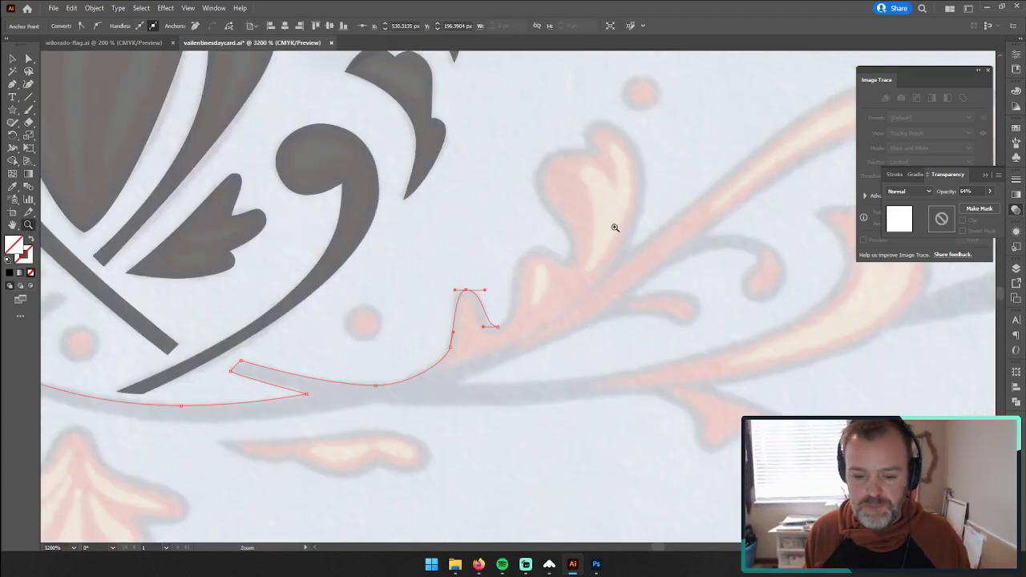
left_click(561, 273)
left_click_drag(463, 320, 464, 366)
left_click(12, 84)
left_click_drag(422, 413, 441, 409)
left_click_drag(473, 290, 505, 291)
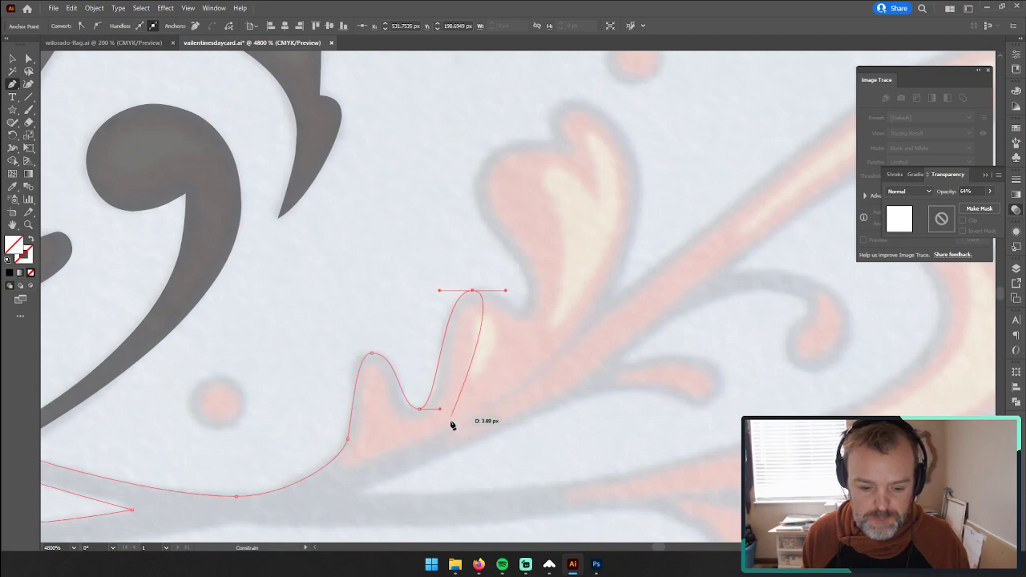
left_click_drag(440, 410, 448, 409)
left_click_drag(438, 292, 433, 290)
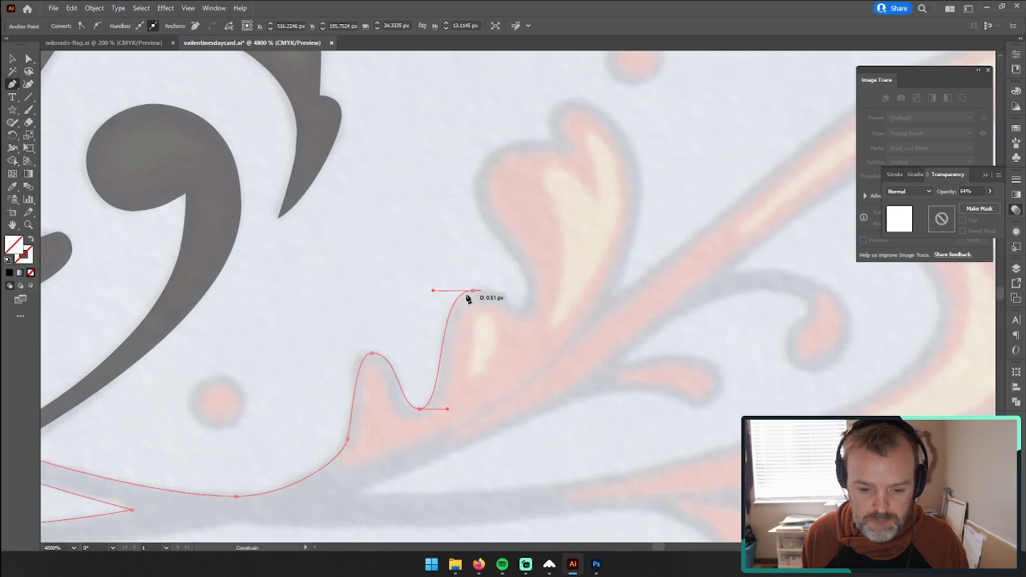
Step: Trace the notch after the second lobe and the left edge of the large leaf, adjusting the notch's curve handles
left_click(519, 312)
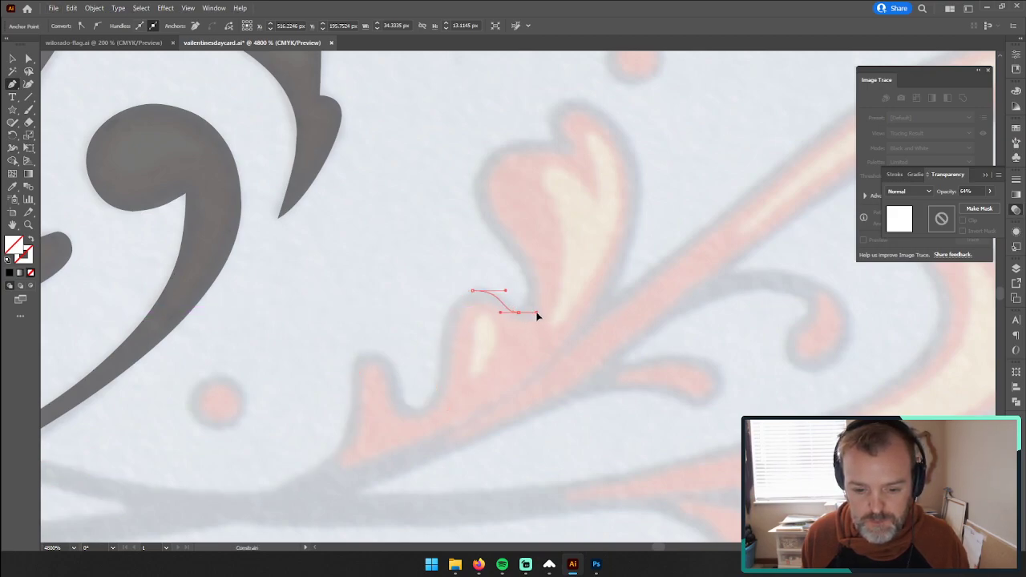
left_click_drag(532, 313, 533, 312)
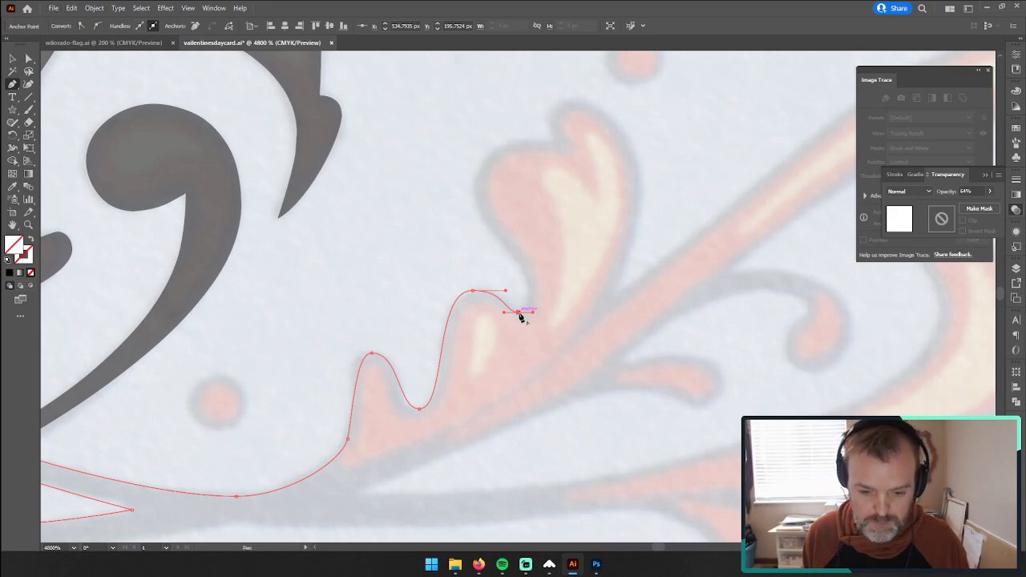
left_click_drag(524, 312, 543, 296)
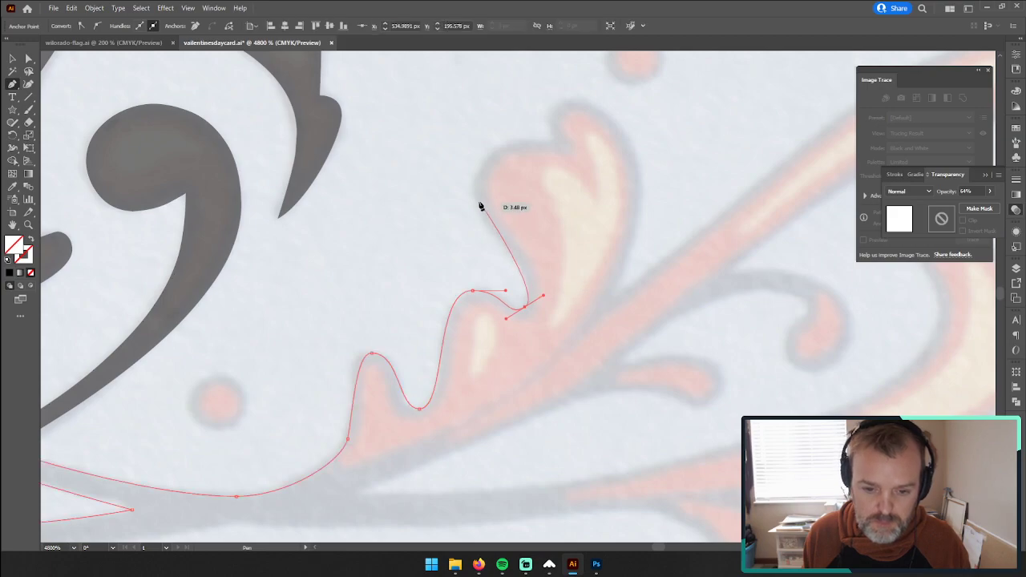
left_click_drag(474, 198, 474, 171)
left_click_drag(543, 294, 555, 288)
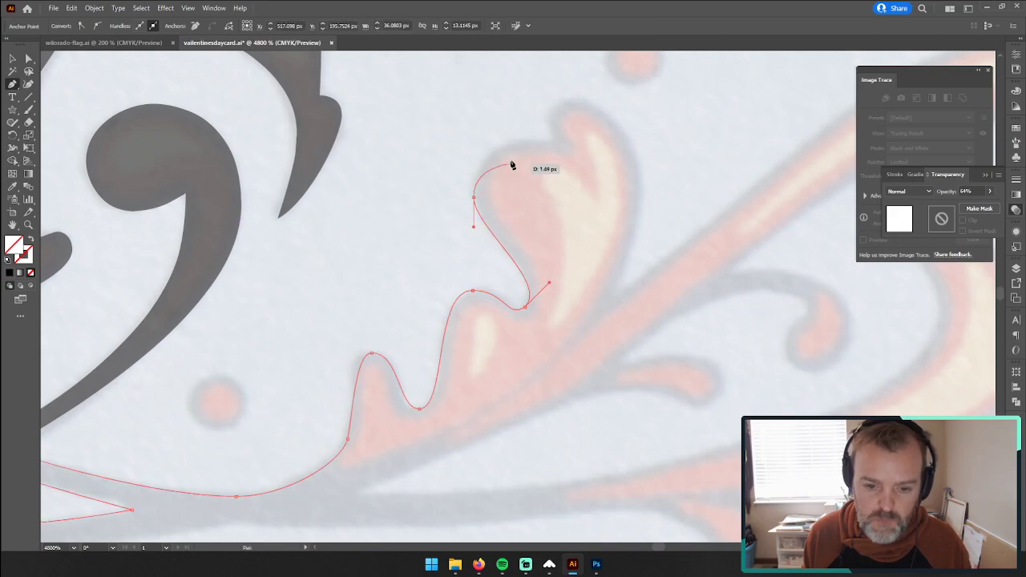
Step: Trace the large leaf's rounded top, hooked tip and outer edge down to the stem, refining the curve handles
left_click_drag(554, 142, 603, 158)
left_click_drag(473, 168, 473, 149)
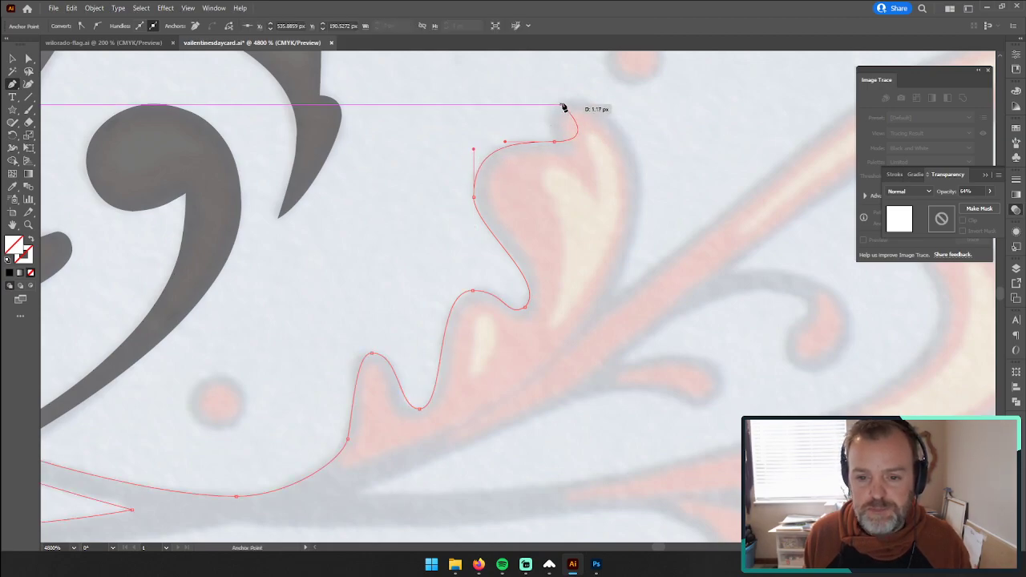
left_click_drag(555, 141, 576, 95)
left_click_drag(643, 185, 636, 256)
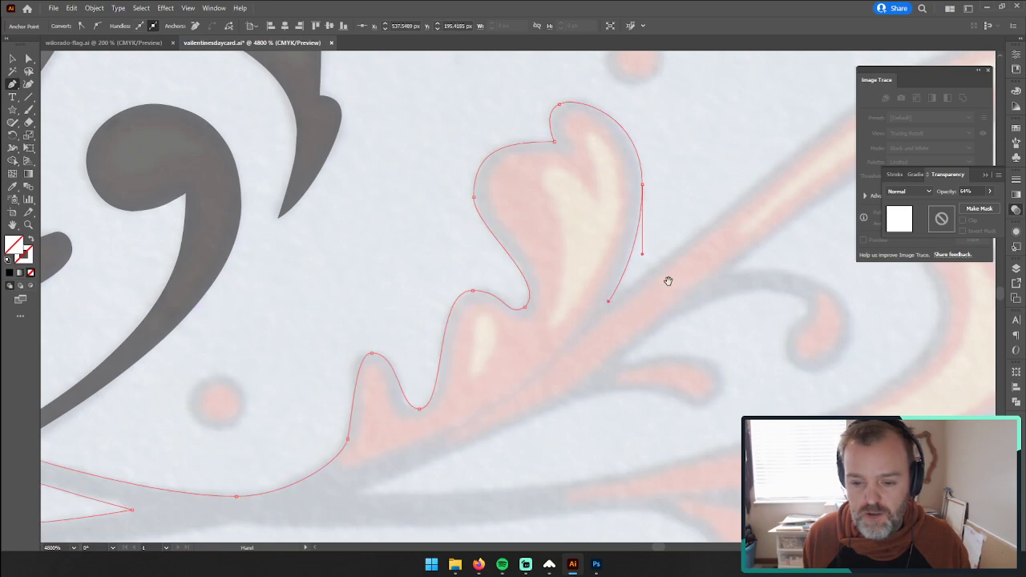
Step: Resume the path at its open end with the Pen tool and trace the long plume's upper edge, tip and underside to the small curl
left_click(29, 226)
left_click(637, 287, "alt")
left_click(684, 266, "alt")
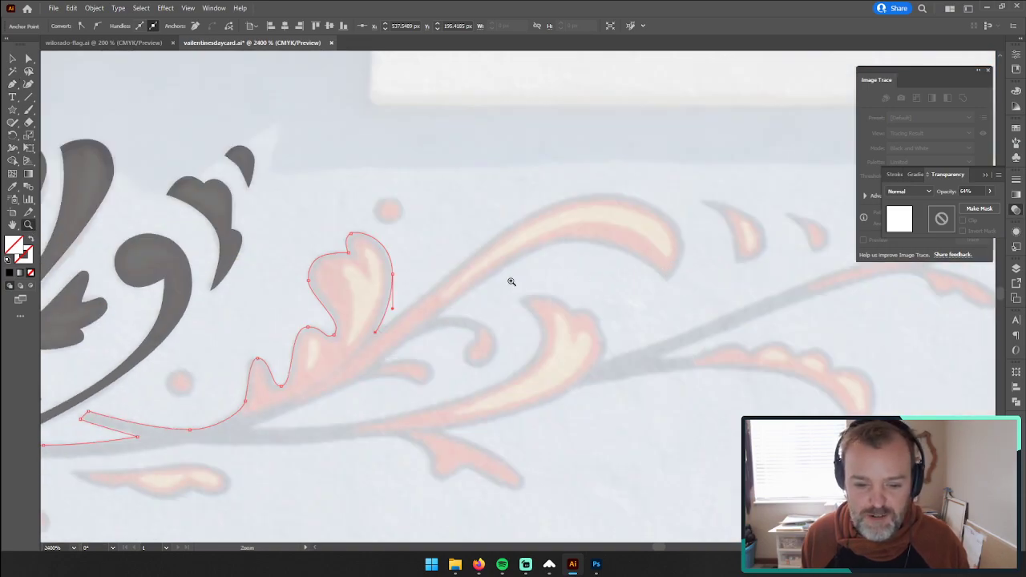
left_click(519, 280)
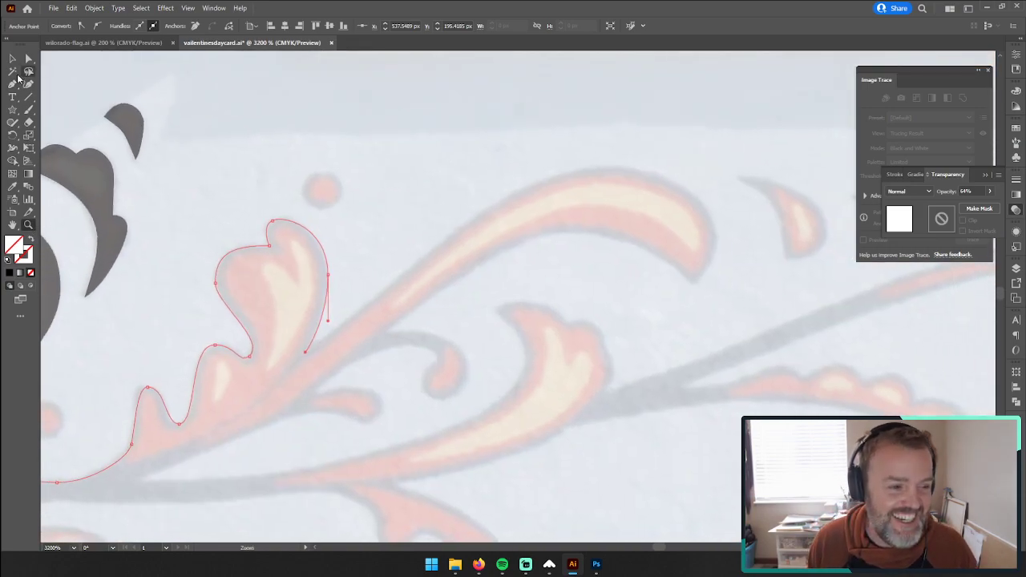
left_click(13, 83)
left_click(305, 352)
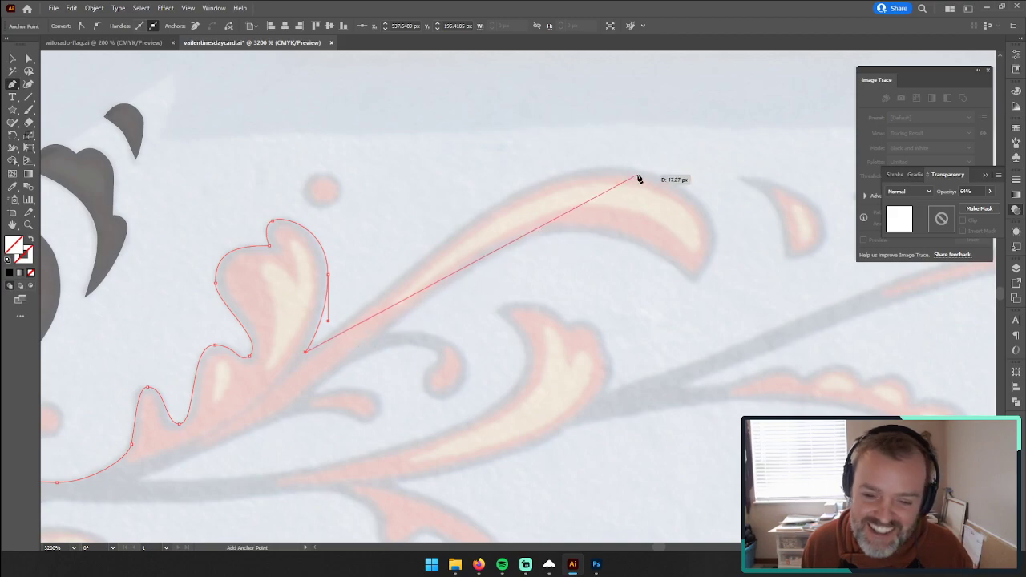
left_click_drag(613, 167, 677, 169)
mouse_move(716, 238)
left_mouse_down()
mouse_move(712, 276)
mouse_move(590, 246)
mouse_move(596, 234)
mouse_move(528, 232)
left_mouse_up()
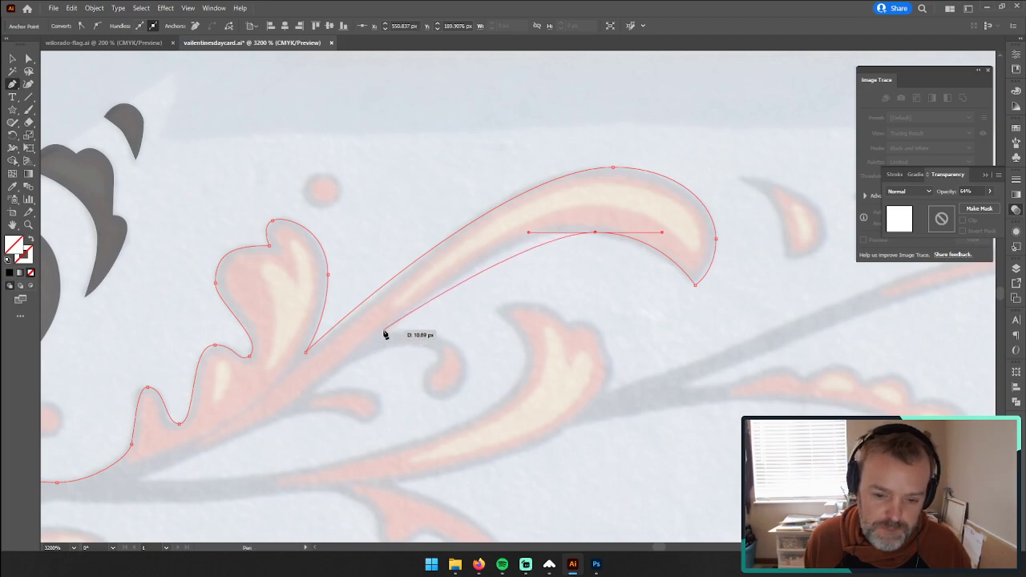
left_click_drag(386, 331, 299, 392)
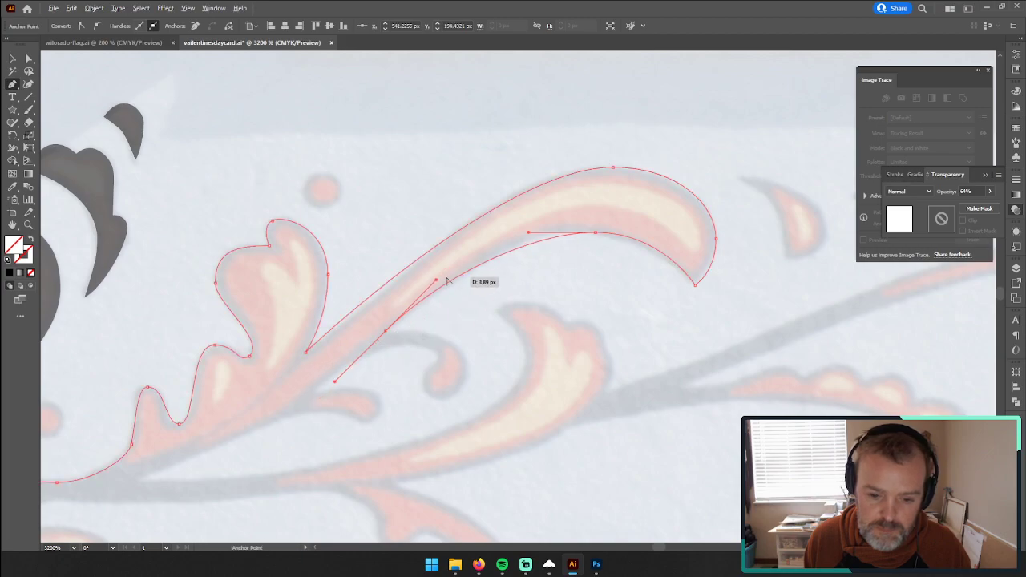
left_click(386, 334)
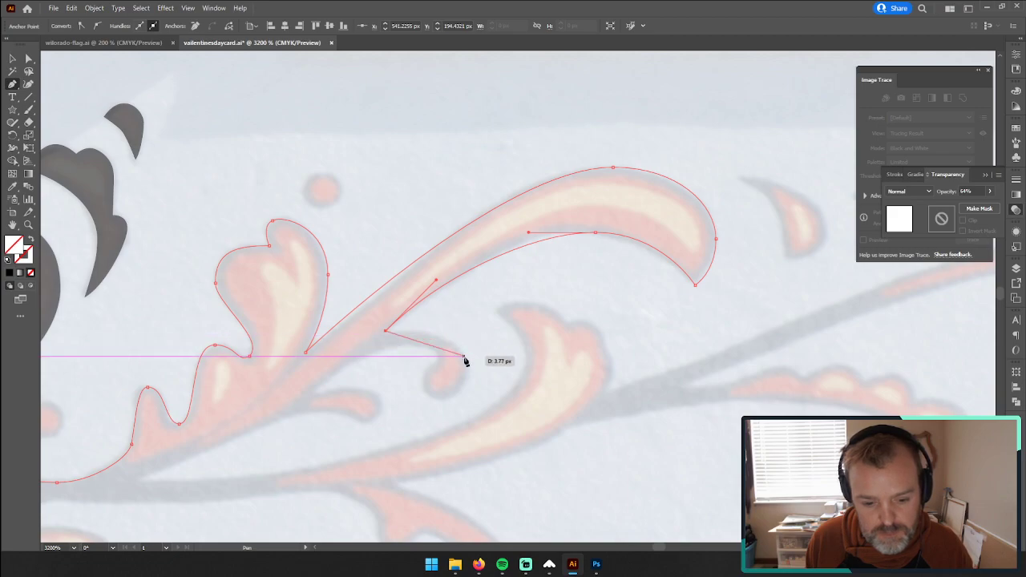
Step: Trace around the small curl under the plume and back to a corner anchor above the short bud
left_click_drag(466, 369, 393, 345)
key("ctrl+z")
left_click_drag(317, 392, 307, 414)
left_click(318, 393)
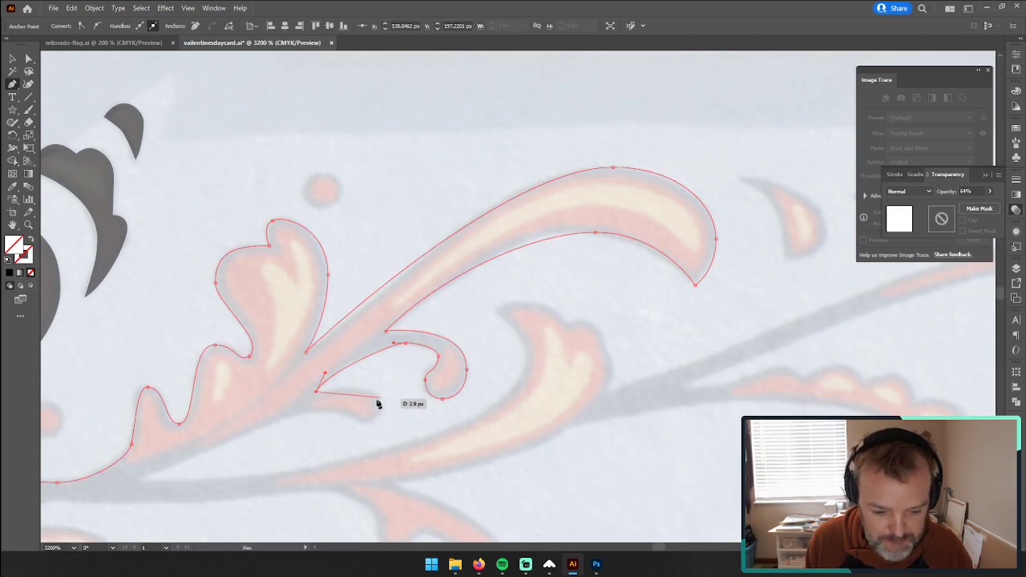
Step: Trace the short bud below the curl and follow the branch's underside back to the fork with the lower stem
left_click_drag(358, 389, 360, 425)
key("ctrl+z")
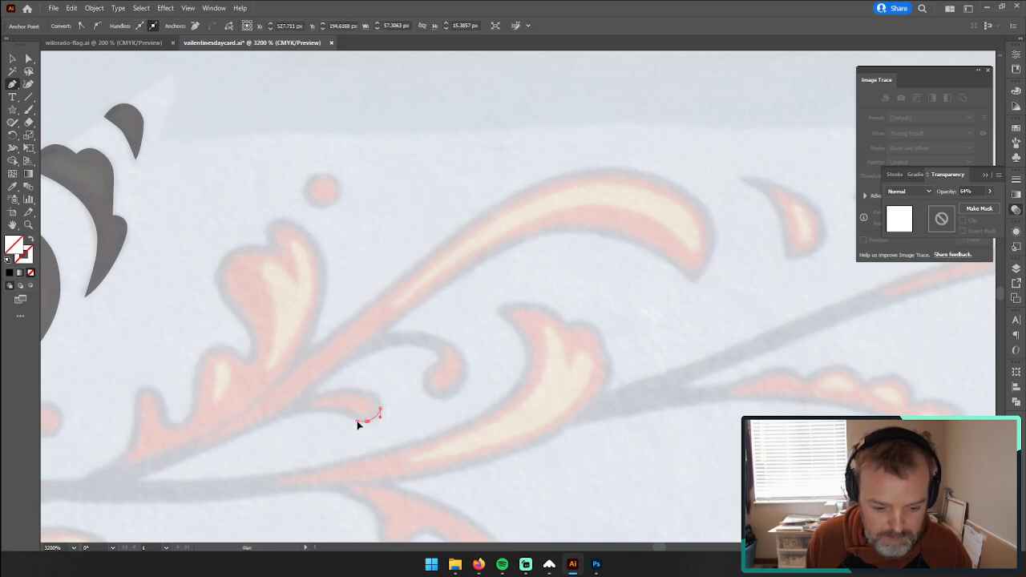
mouse_move(358, 423)
left_mouse_down()
mouse_move(327, 414)
mouse_move(279, 291)
mouse_move(309, 297)
mouse_move(337, 414)
mouse_move(299, 355)
mouse_move(281, 277)
mouse_move(322, 409)
mouse_move(338, 418)
mouse_move(305, 411)
mouse_move(358, 423)
left_mouse_up()
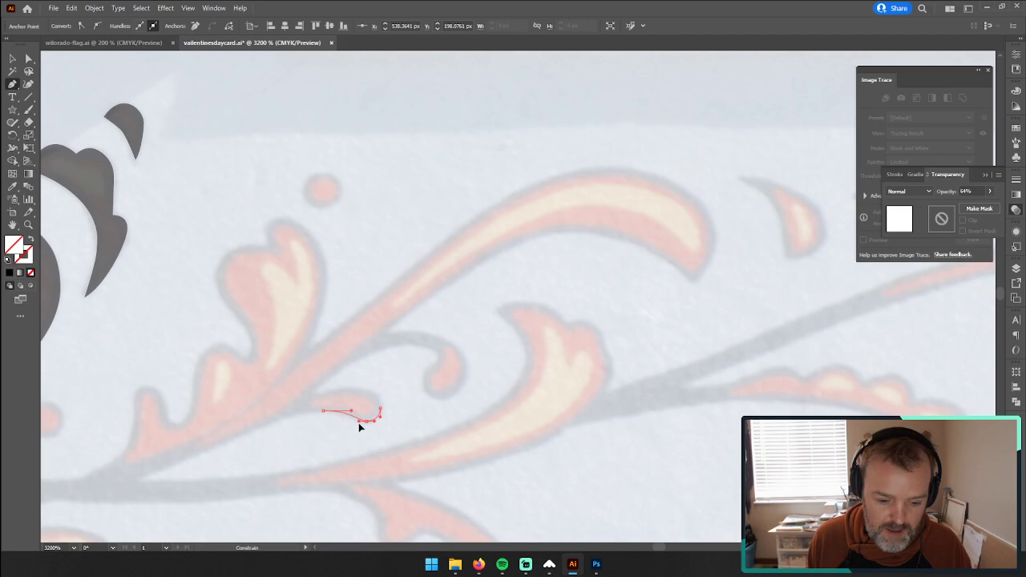
left_click(141, 481)
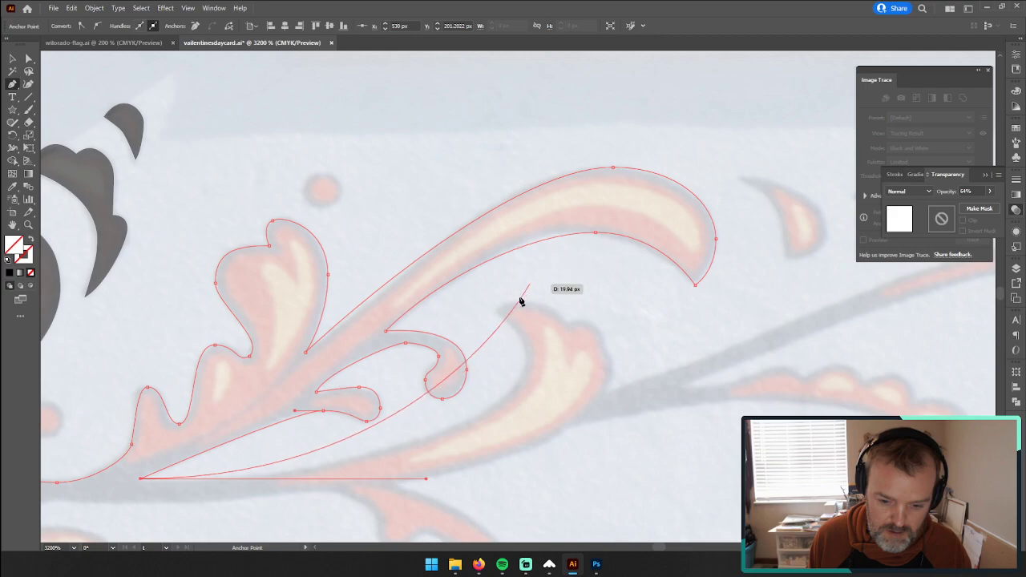
Step: Trace the lower leaf's upper edge from the fork to its pointed tip and over its first lobe
mouse_move(499, 312)
left_mouse_down()
mouse_move(436, 192)
mouse_move(426, 238)
mouse_move(414, 229)
left_mouse_up()
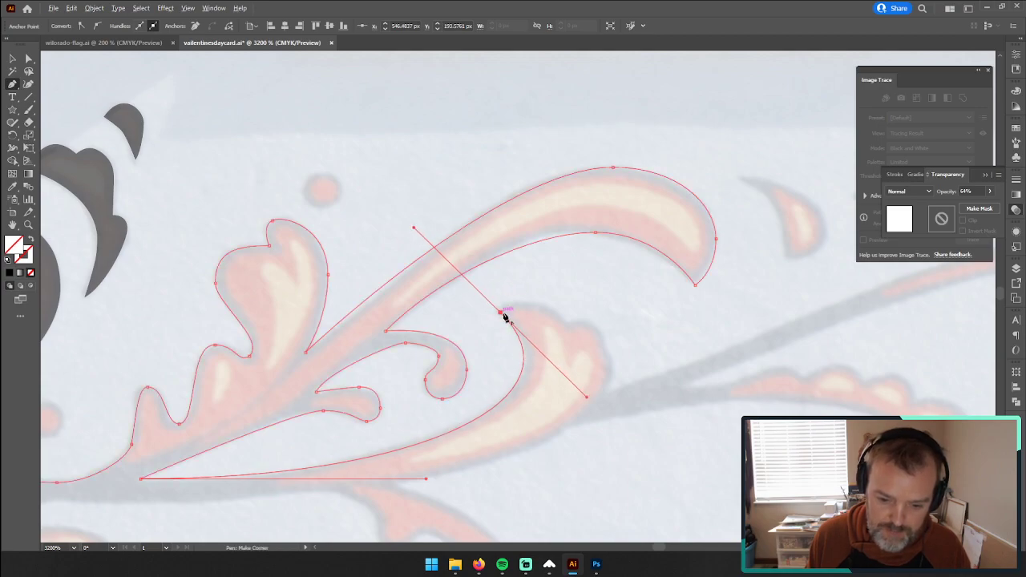
left_click_drag(504, 315, 559, 318)
left_click_drag(529, 307, 594, 319)
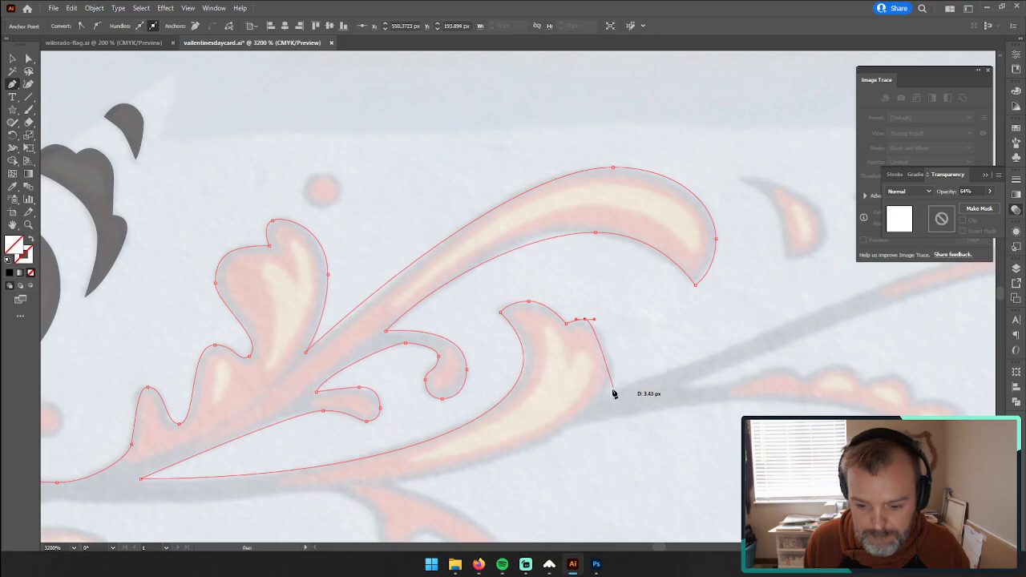
Step: Redraw the lower leaf's second lobe down to the stem junction and shorten the curve handle at its peak
left_click_drag(607, 390, 590, 421)
key("ctrl+z")
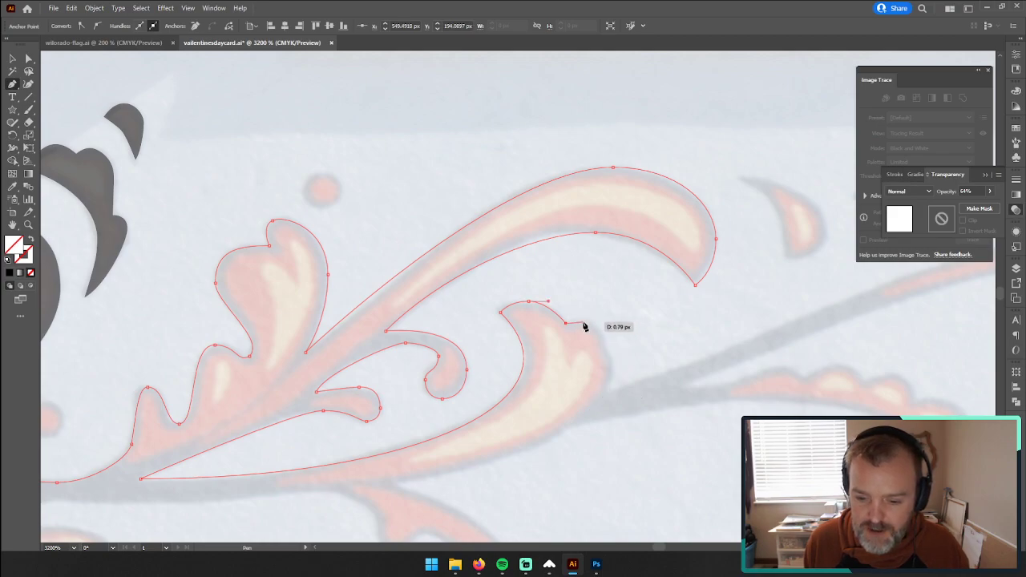
left_click_drag(585, 320, 593, 320)
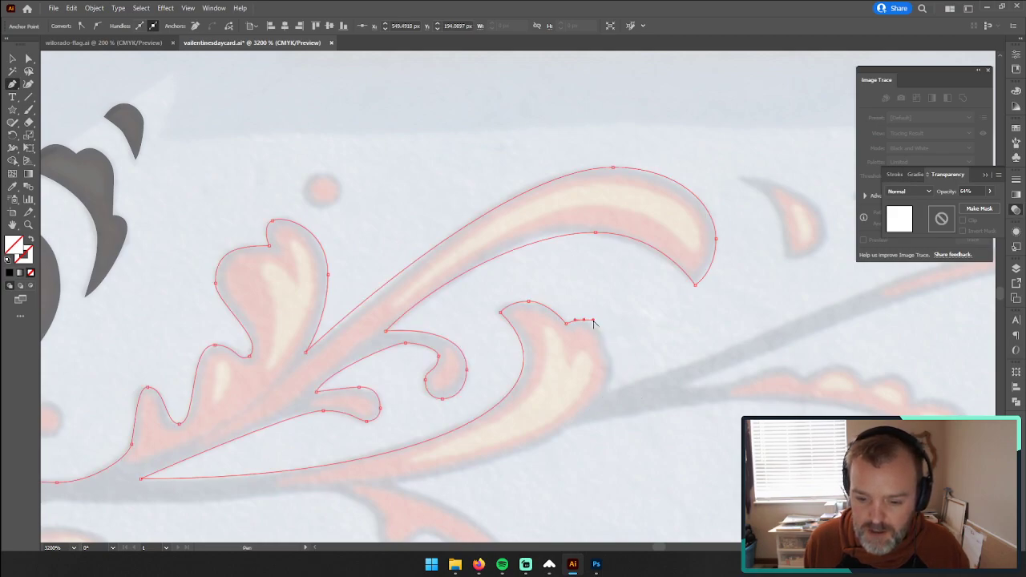
left_click(606, 394)
left_click_drag(662, 321, 623, 320)
key("z")
left_click_drag(651, 379, 489, 376)
key("space")
left_click_drag(737, 360, 578, 356)
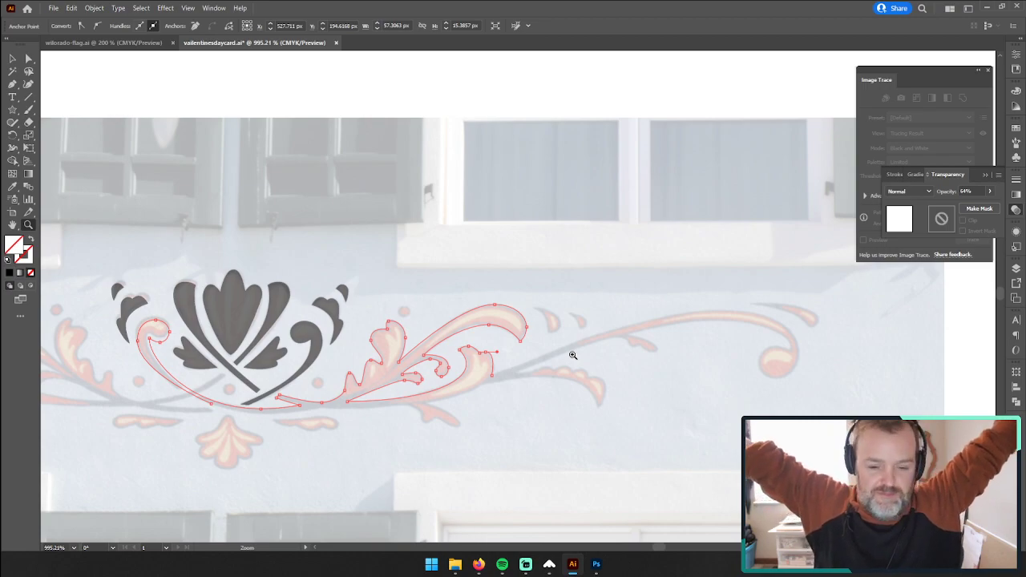
Step: Reshape the open end anchor where the lower leaf meets the stem, rounding the incoming curve and collapsing the outgoing handle
left_click_drag(522, 366, 459, 307)
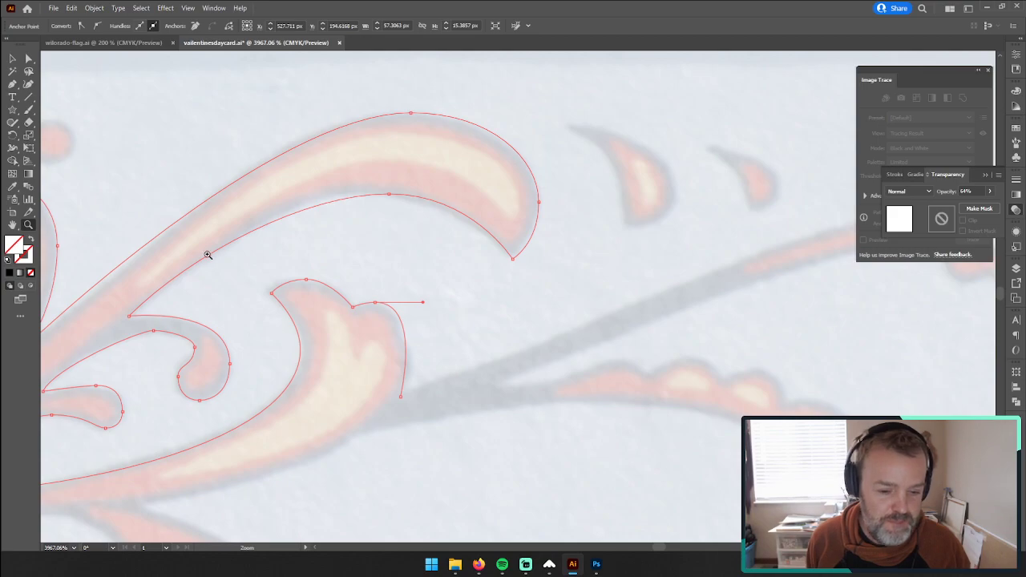
left_click(28, 58)
left_click_drag(400, 396, 403, 401)
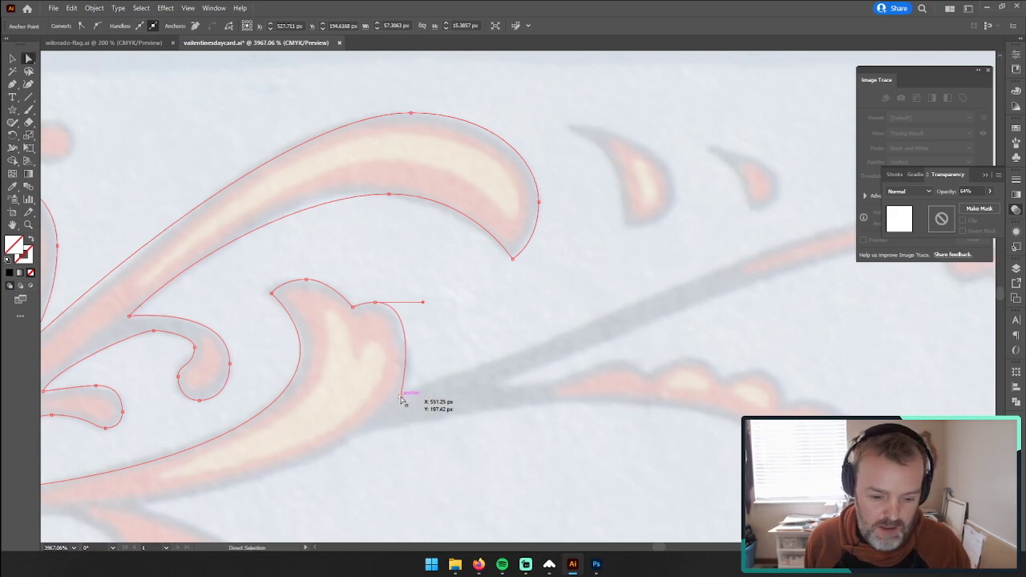
left_click(413, 397)
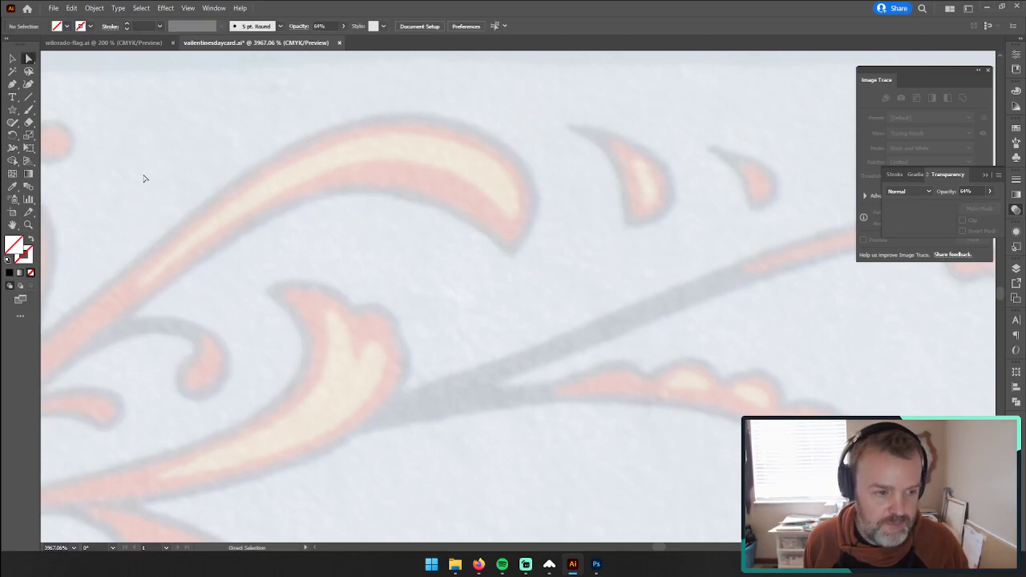
left_click(312, 287)
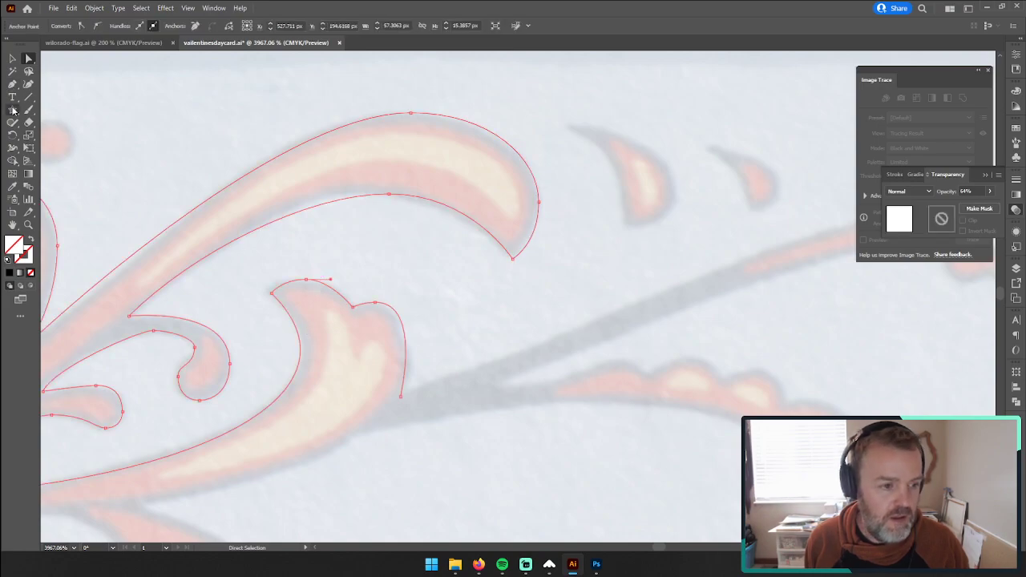
left_click(14, 113)
left_click(13, 85)
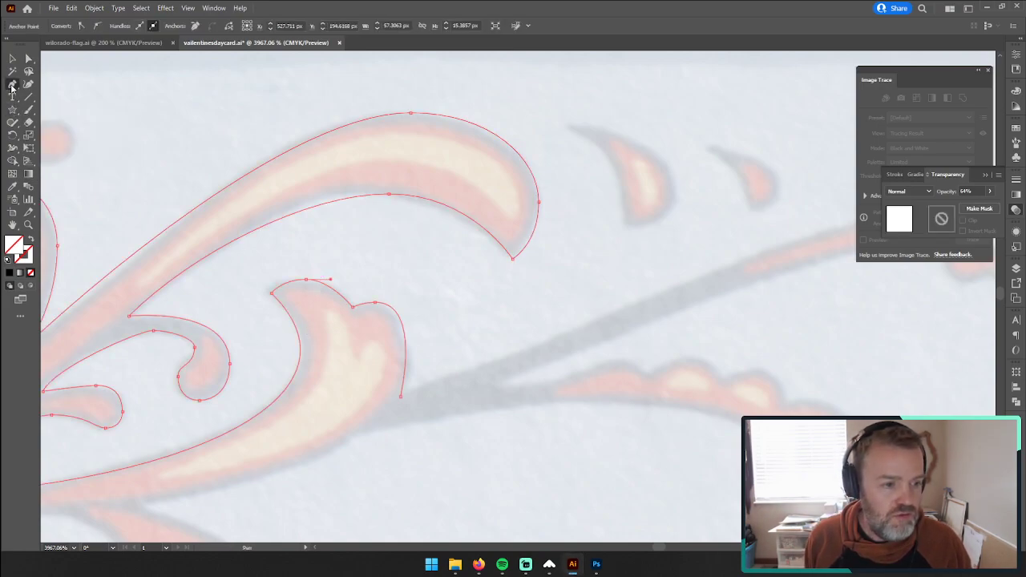
left_click(79, 123)
left_click_drag(402, 398, 377, 415)
key("ctrl+a")
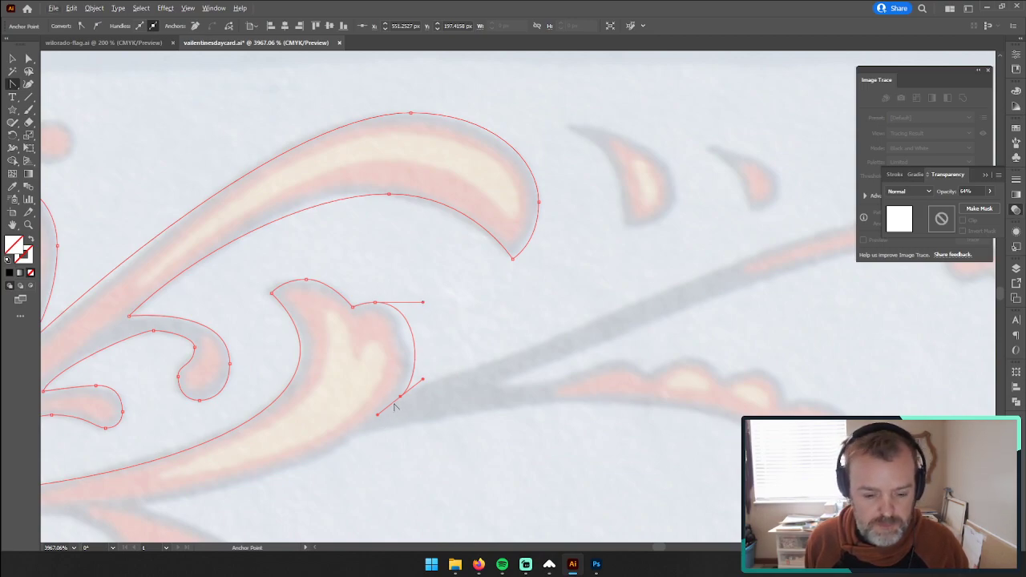
left_click_drag(11, 87, 57, 83)
left_click_drag(378, 415, 401, 397)
Step: Continue the path along the long stem's upper edge to its crest and shorten the crest's outgoing handle, closing the obstructing Image Trace panel
key("z")
left_click_drag(607, 352, 539, 360)
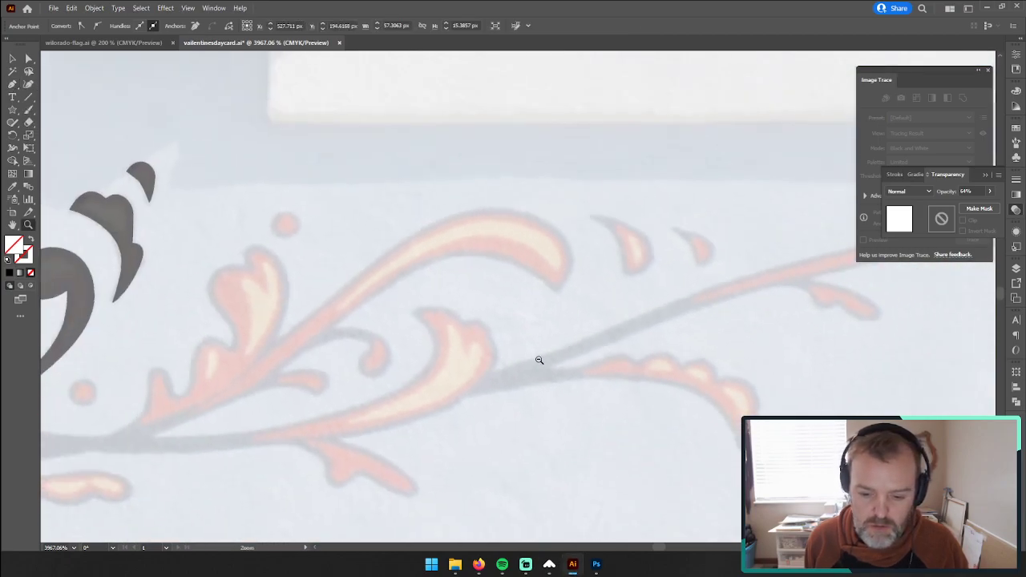
left_click_drag(639, 349, 254, 369)
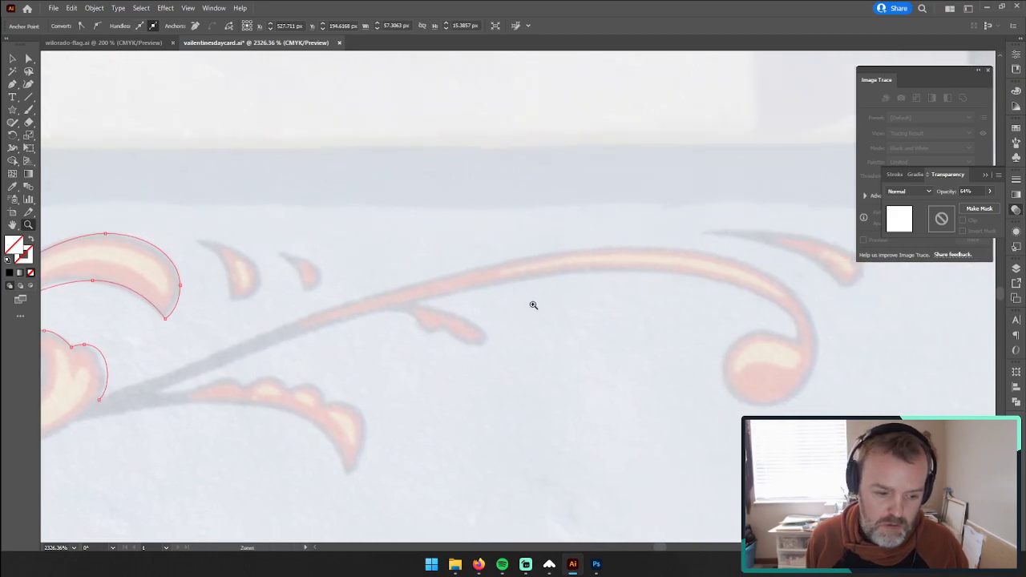
left_click(15, 89)
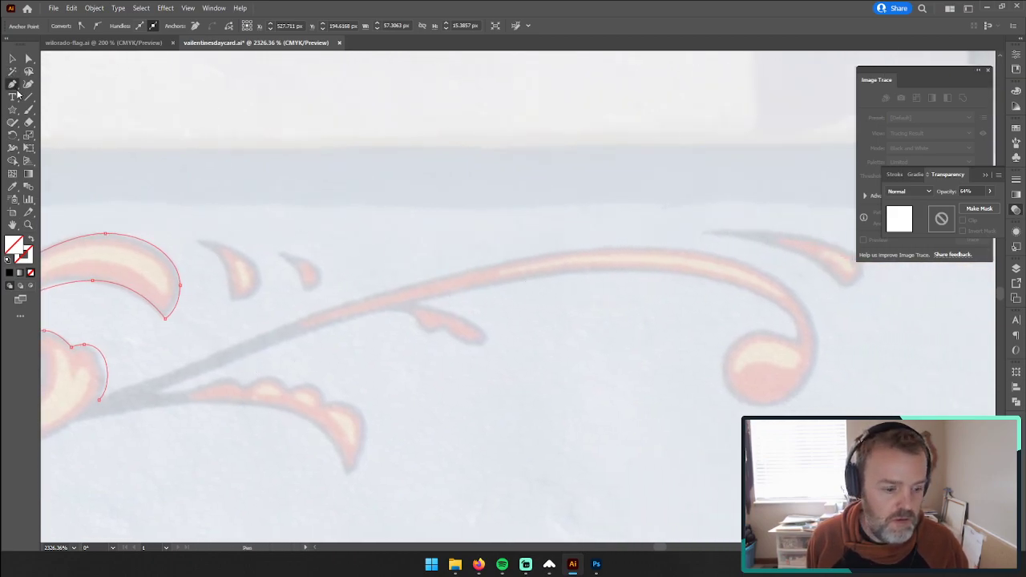
left_click(98, 405)
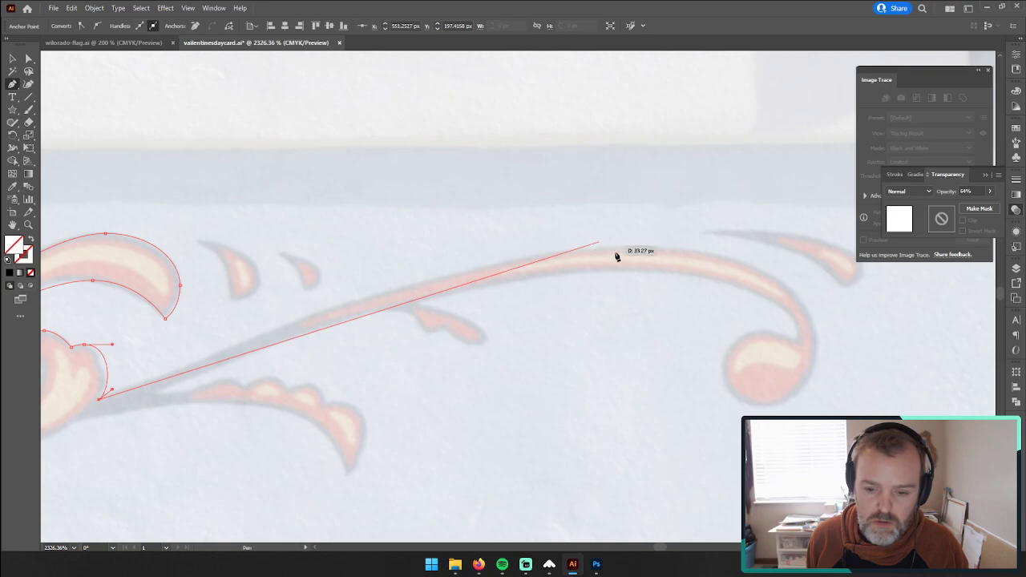
left_click_drag(645, 249, 854, 291)
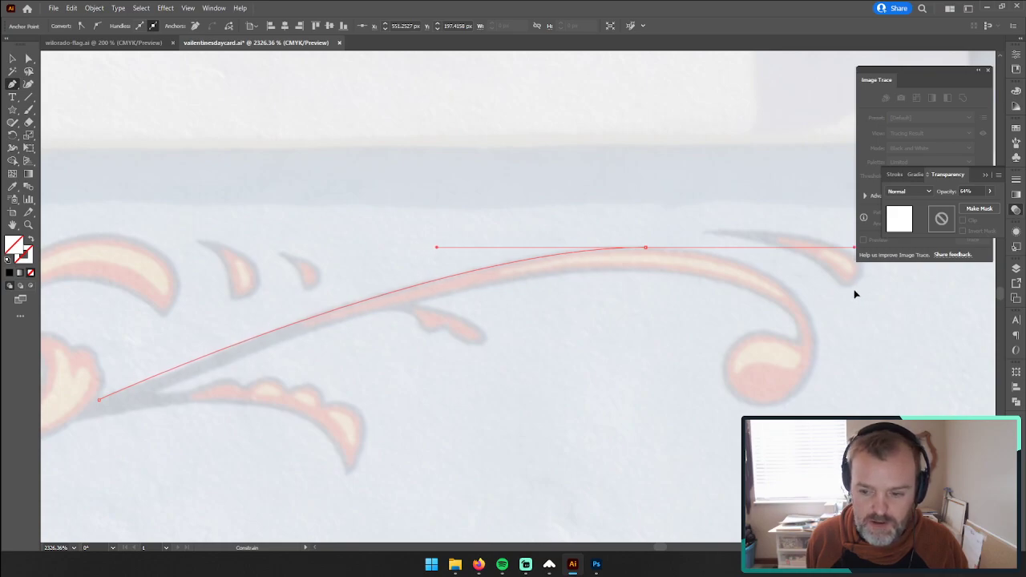
left_click(987, 71)
left_click_drag(853, 249, 723, 253)
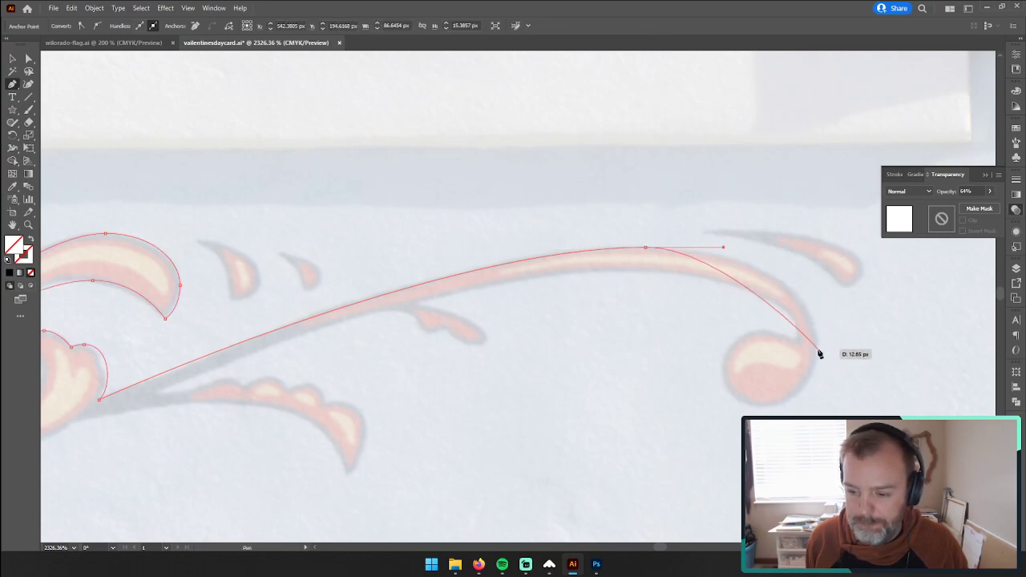
Step: Trace the stem's outer bend and go around its round bulb end to the inner corner
left_click_drag(818, 346, 818, 385)
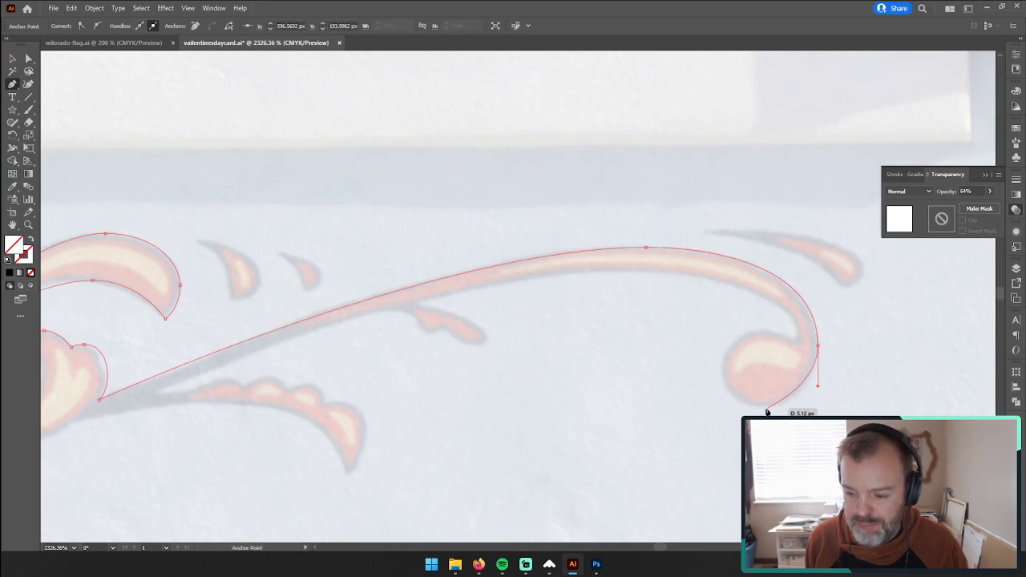
left_click_drag(768, 408, 744, 410)
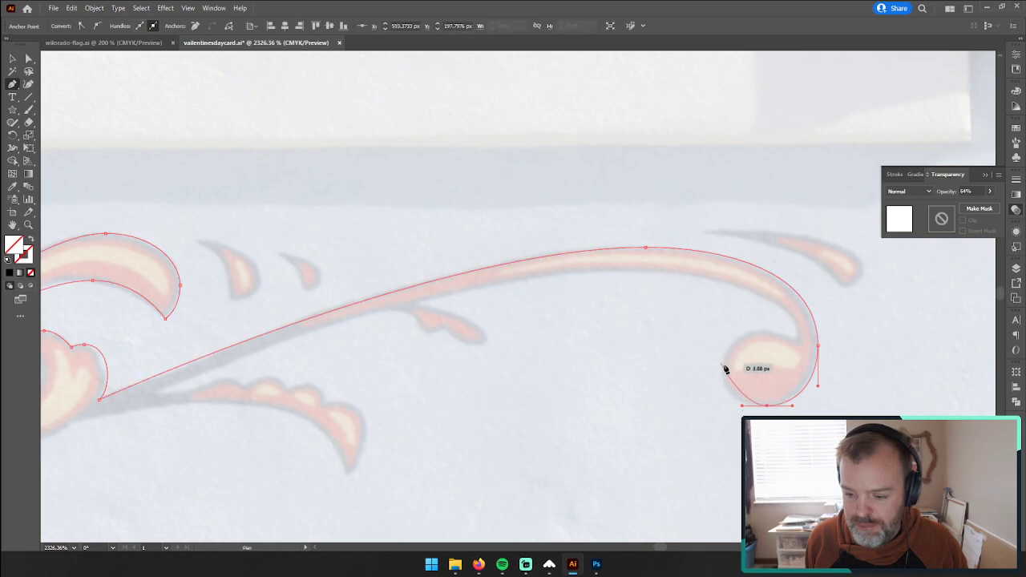
left_click_drag(723, 367, 796, 344)
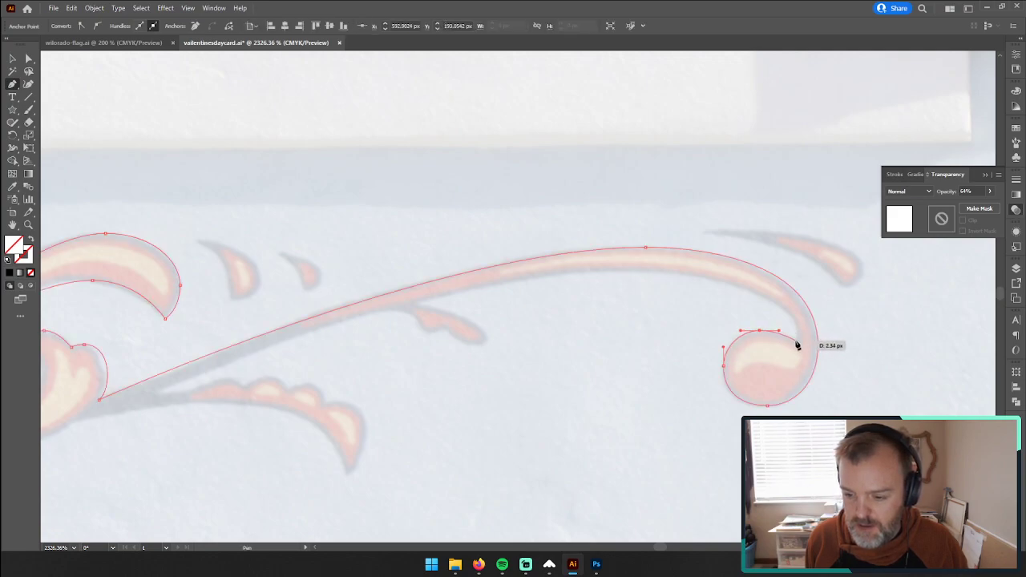
Step: Trace the long stem's inner edge from the bulb, around the small twig leaf beneath it, to the fork with the scalloped leaf
left_click_drag(798, 347, 496, 270)
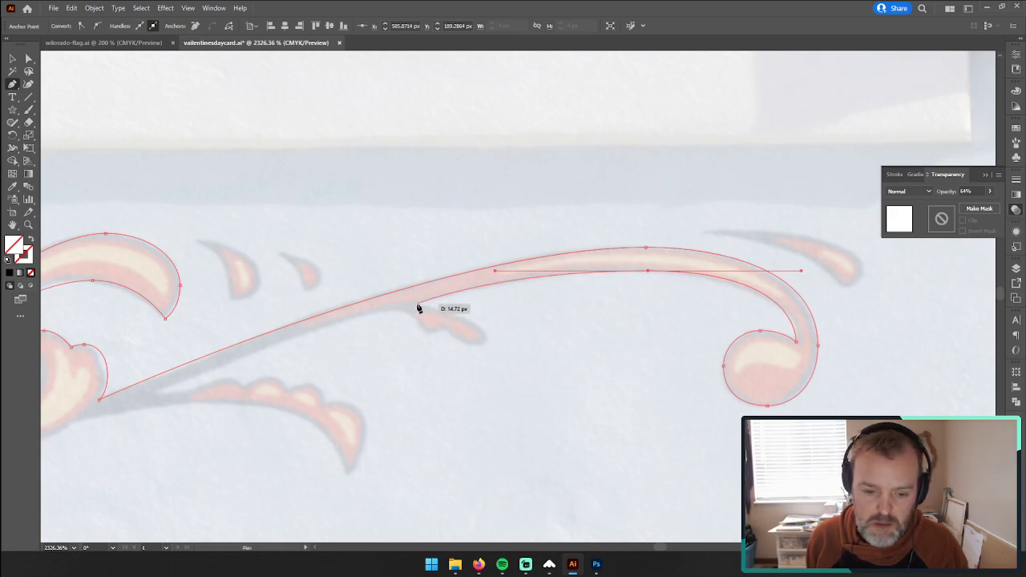
left_click_drag(417, 304, 392, 308)
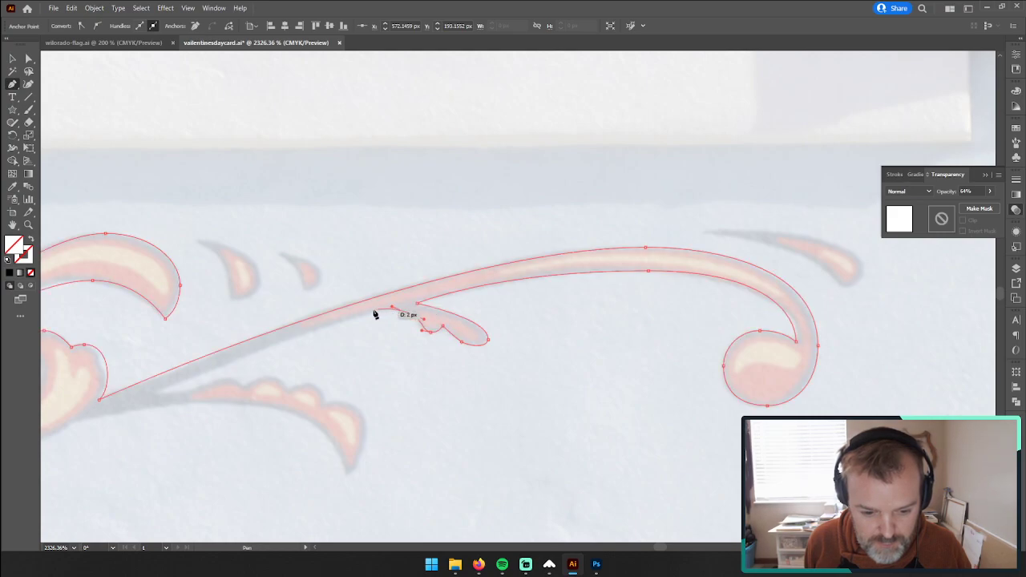
left_click_drag(355, 319, 356, 321)
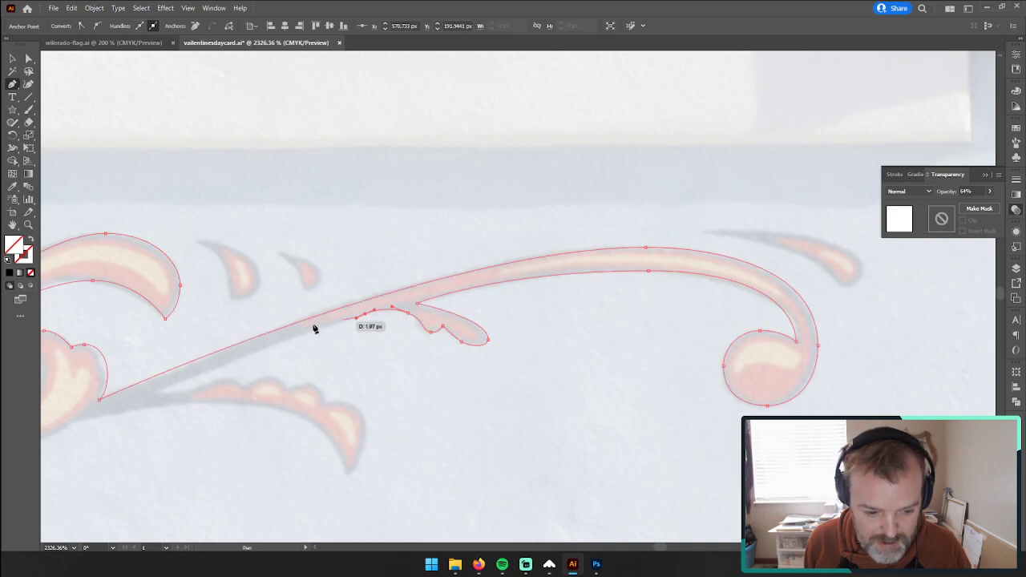
left_click_drag(157, 391, 157, 393)
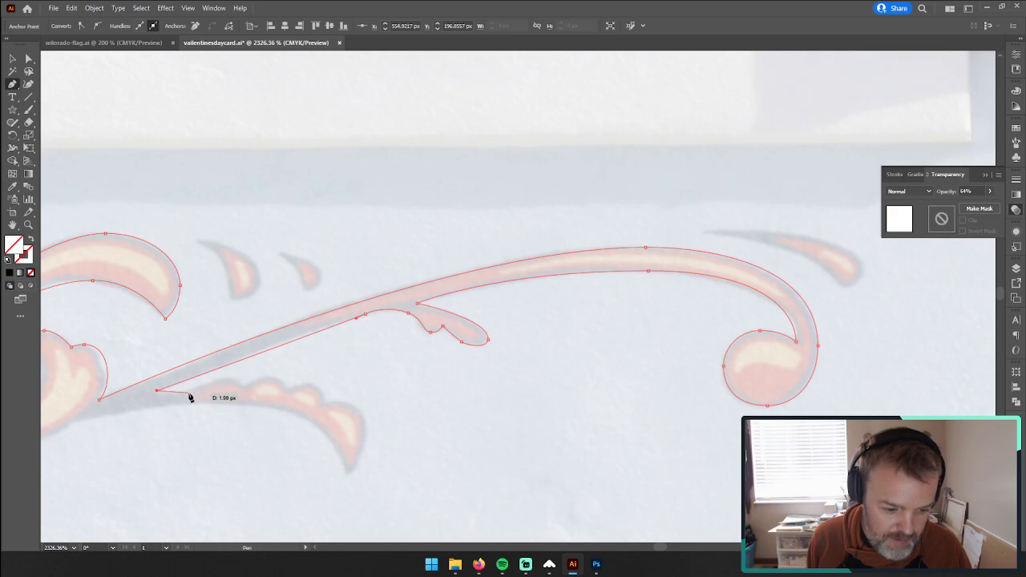
Step: Trace the scalloped upper edge of the lower right leaf, lobe by lobe, down to its pointed tip
left_click_drag(191, 394, 291, 392)
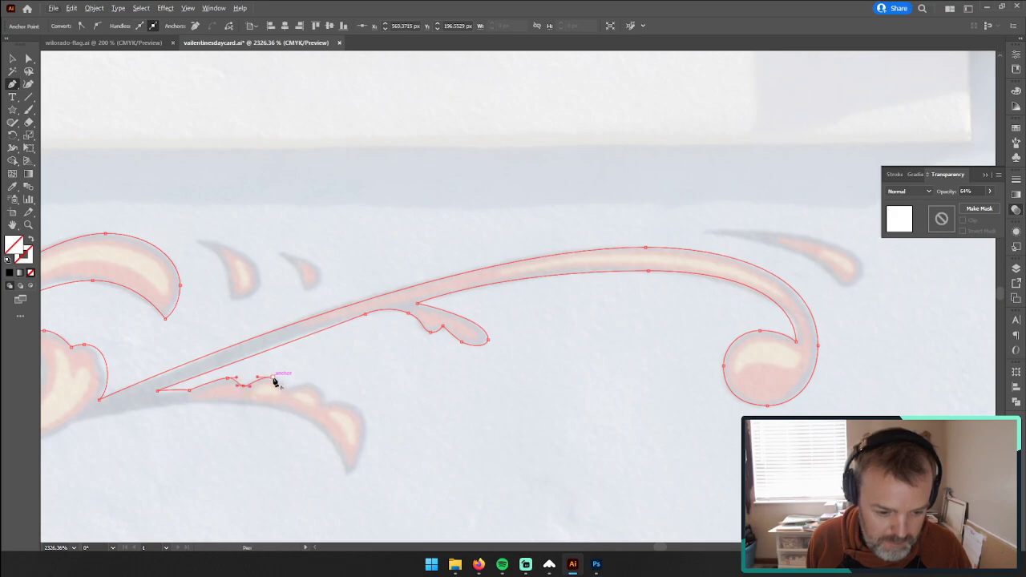
left_click_drag(275, 383, 289, 392)
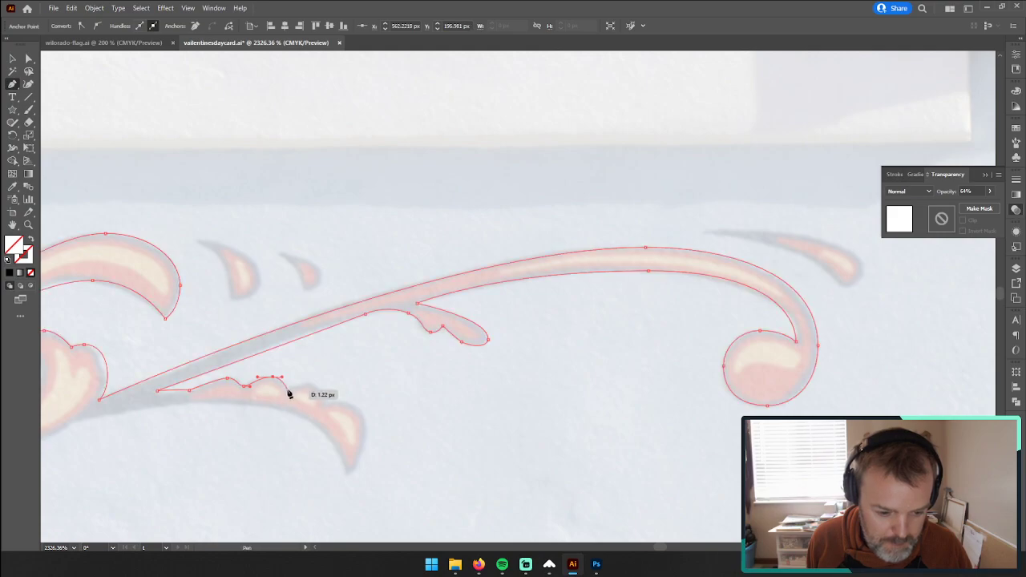
left_click(287, 388)
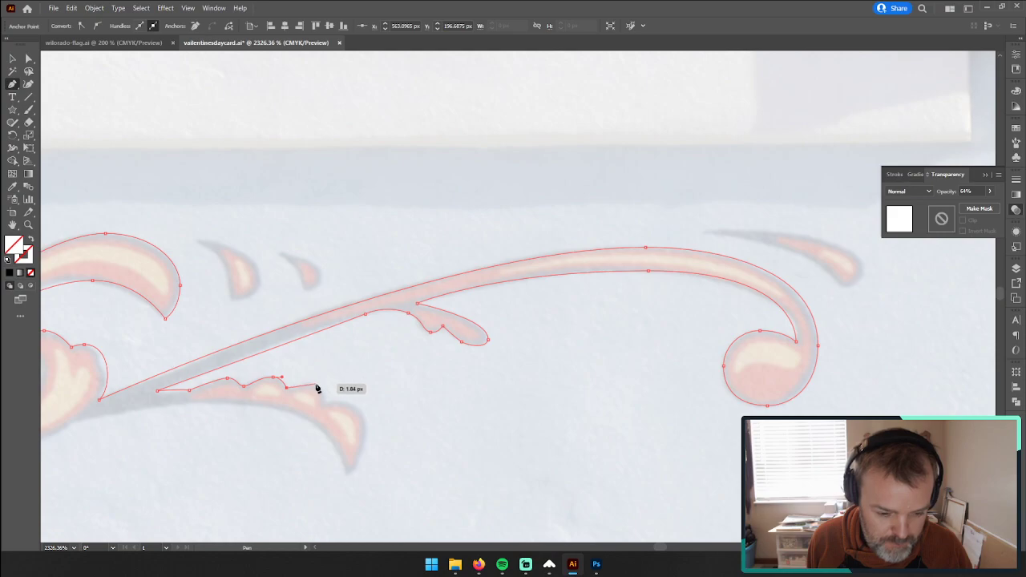
left_click_drag(314, 386, 374, 449)
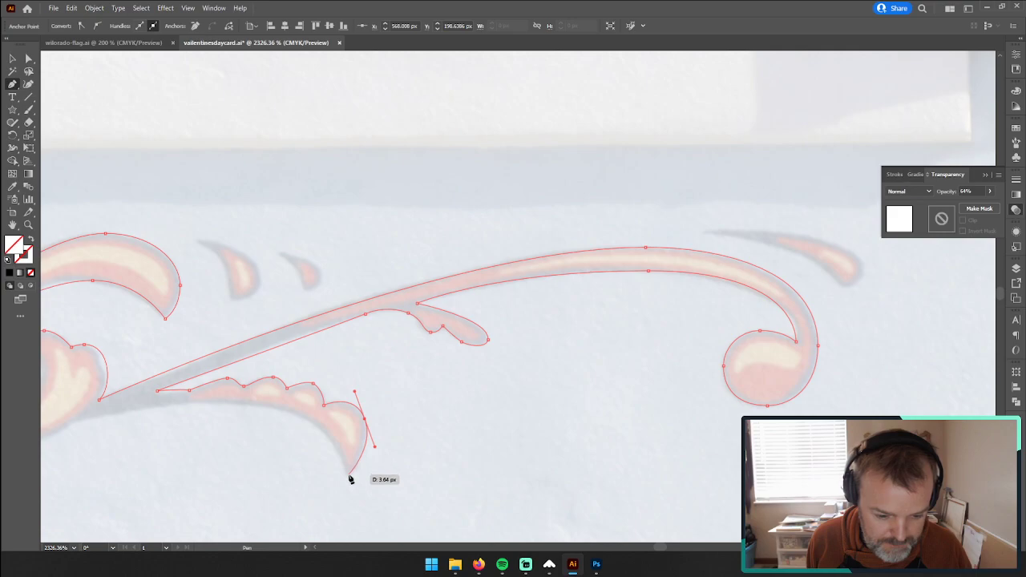
left_click(347, 478)
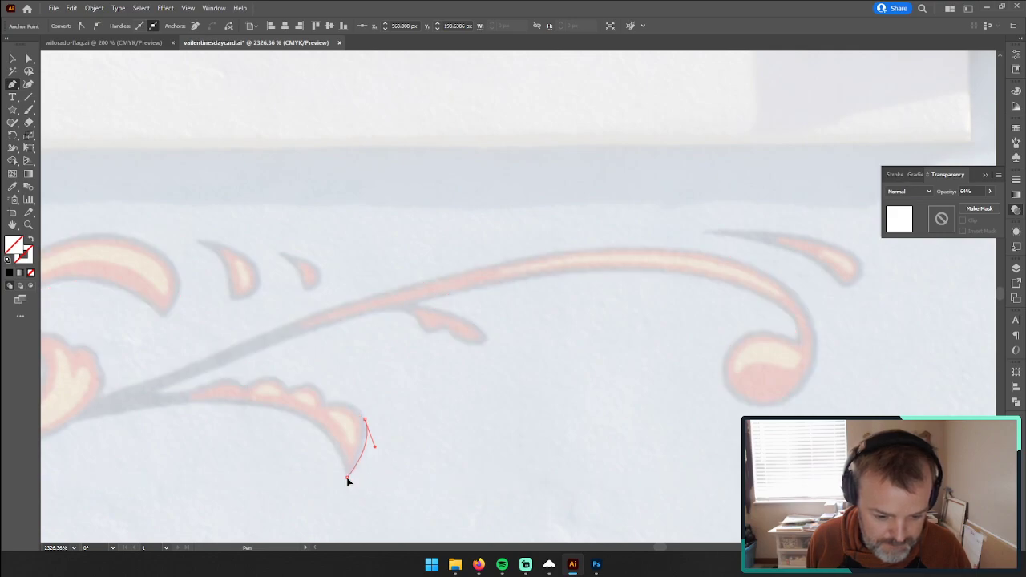
Step: Trace the scalloped leaf's smooth underside and continue along the lower edge of the stem and large leaf
left_click_drag(297, 412, 524, 307)
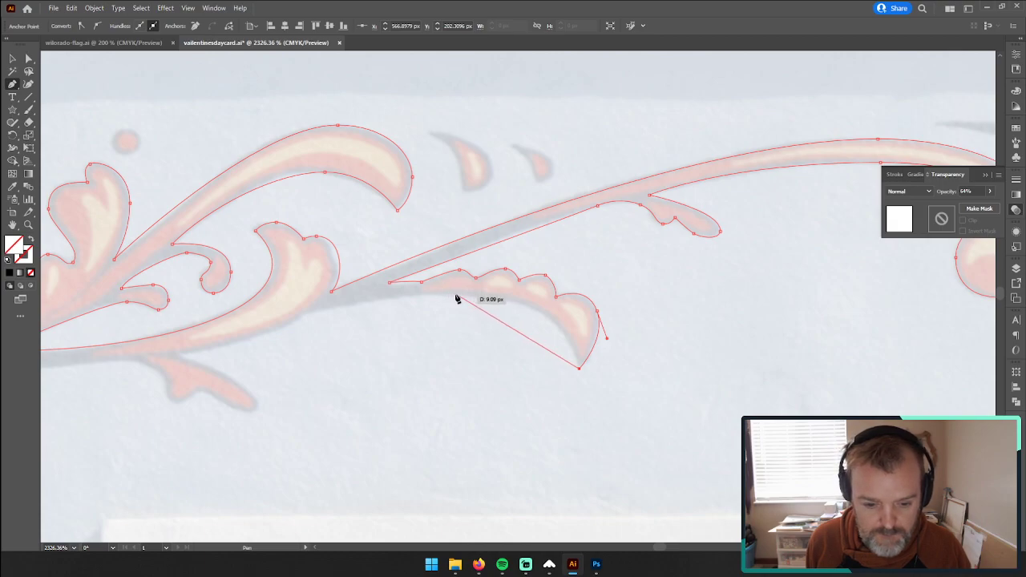
left_click_drag(444, 294, 311, 281)
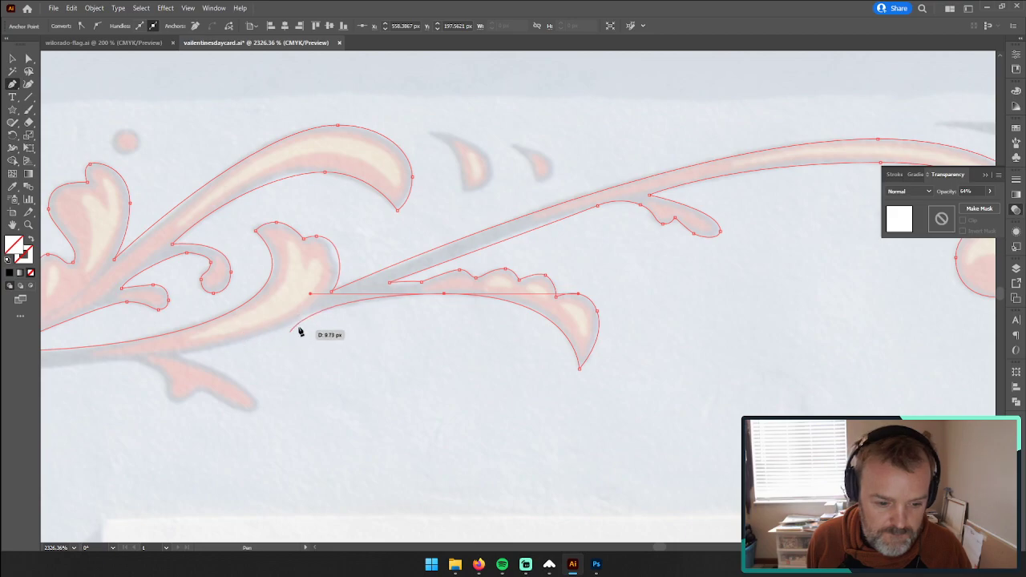
left_click_drag(146, 351, 111, 329)
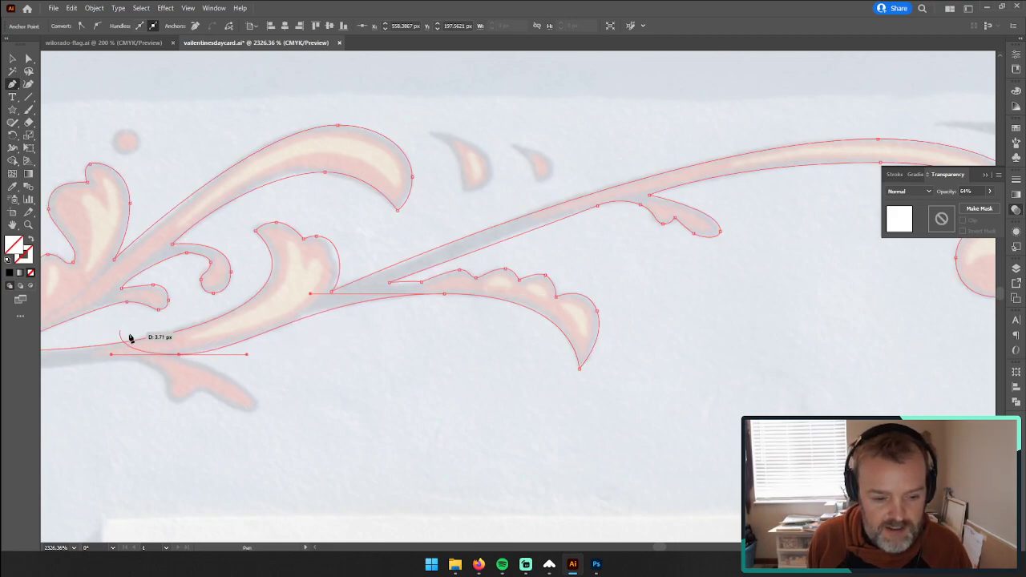
Step: Trace around the small lobed leaf hanging below the main stem, back up to where it joins the stem
left_click_drag(225, 374, 495, 340)
left_click_drag(417, 319, 524, 395)
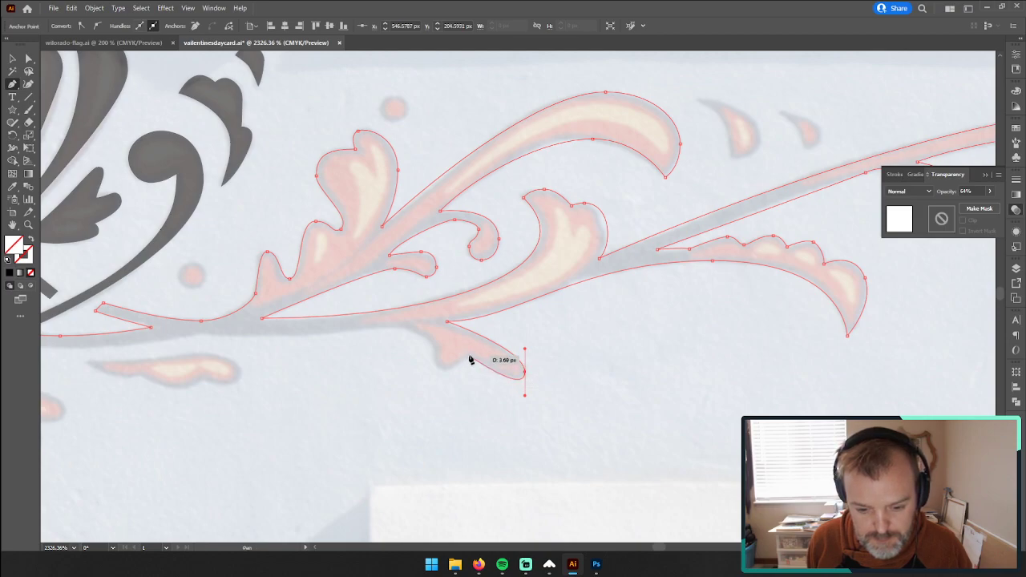
left_click_drag(471, 353, 462, 354)
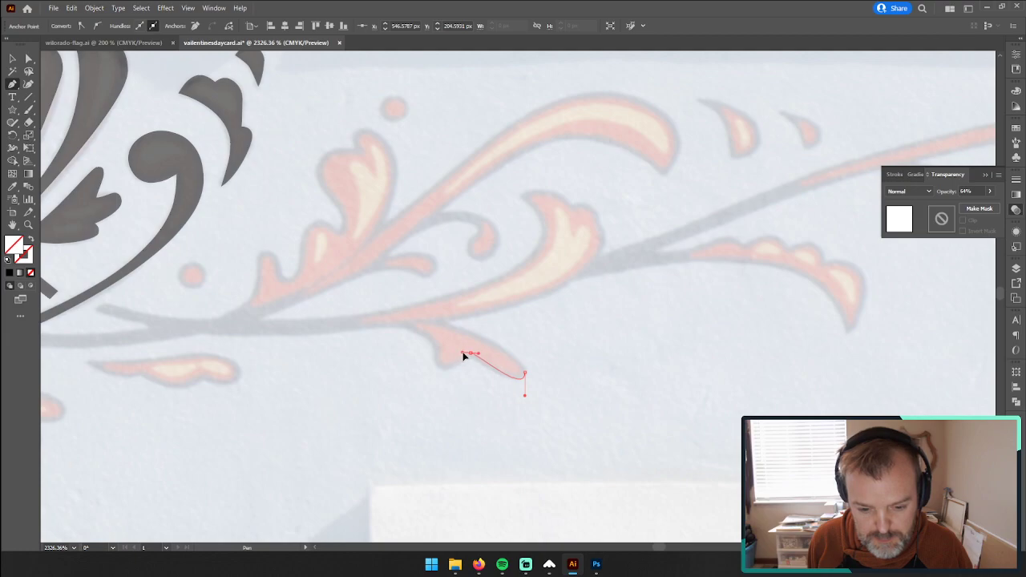
left_click_drag(447, 369, 436, 345)
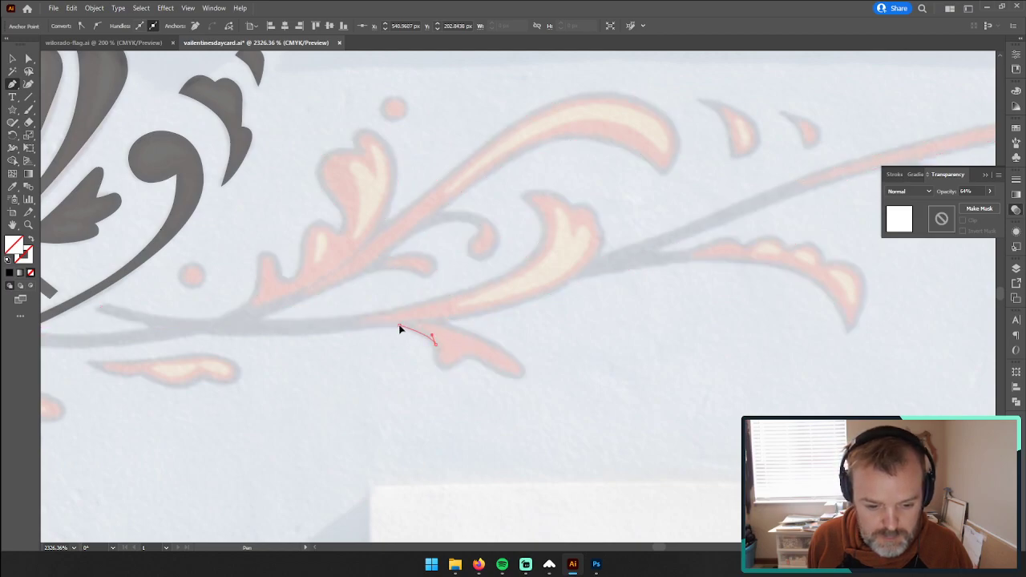
Step: Trace the main stem's underside to the curl's starting anchor, adjusting the last lower-edge anchor and closing the path
left_click_drag(343, 325, 550, 326)
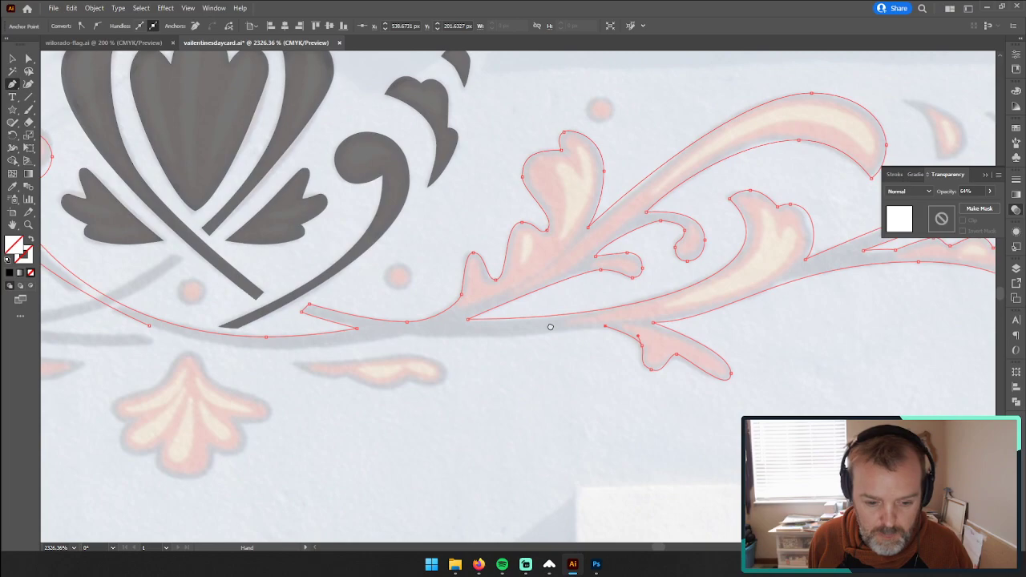
left_click(503, 341)
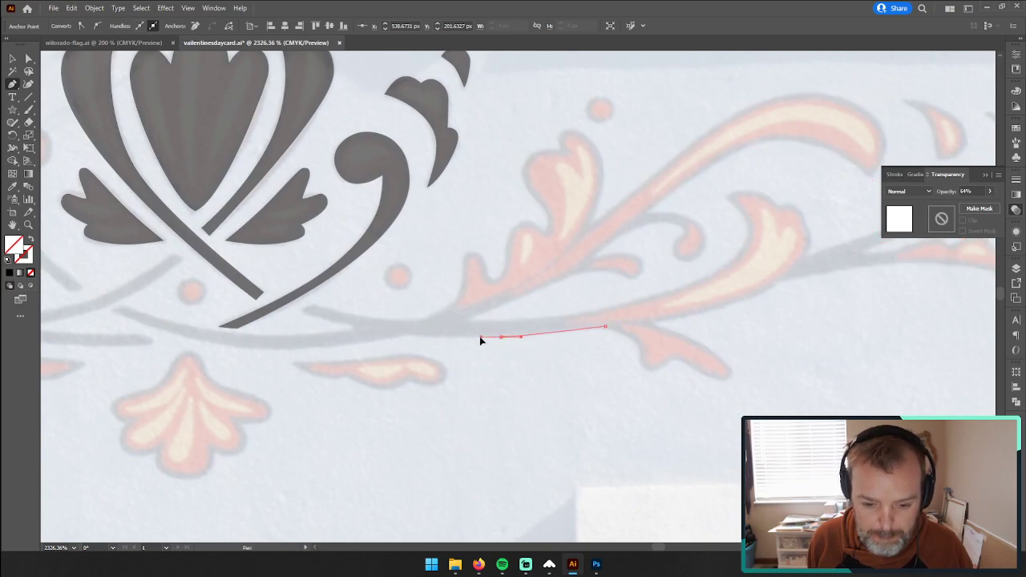
left_click(410, 334)
key("a")
left_click_drag(503, 342, 536, 335)
left_click_drag(390, 336, 535, 347)
key("p")
left_click(555, 346)
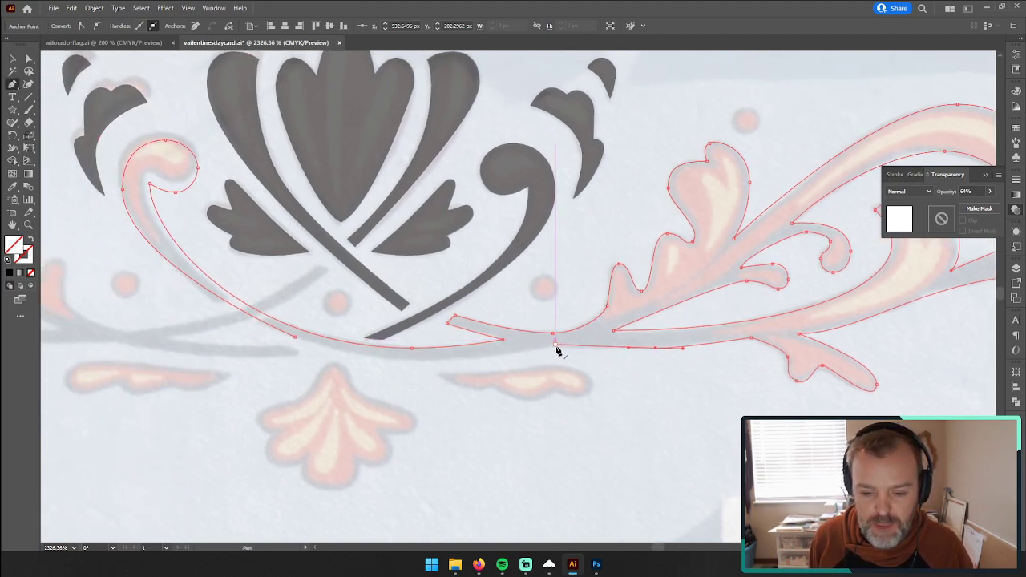
left_click_drag(423, 364, 382, 361)
left_click(297, 339)
Step: Fill the finished right scroll with the black sampled from the central tulip shape and deselect it
key("z")
left_click_drag(515, 362, 318, 348)
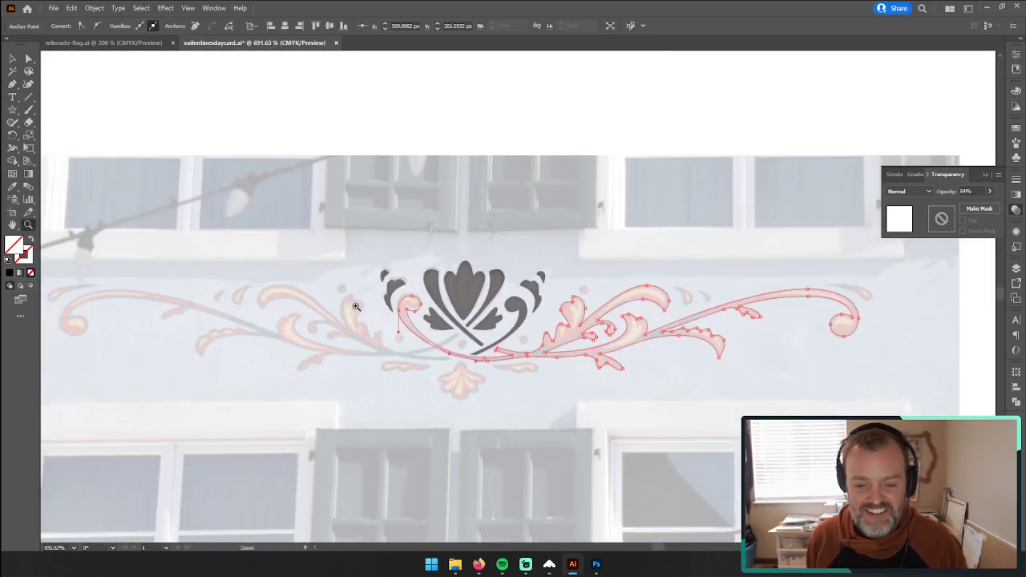
key("i")
left_click(468, 282)
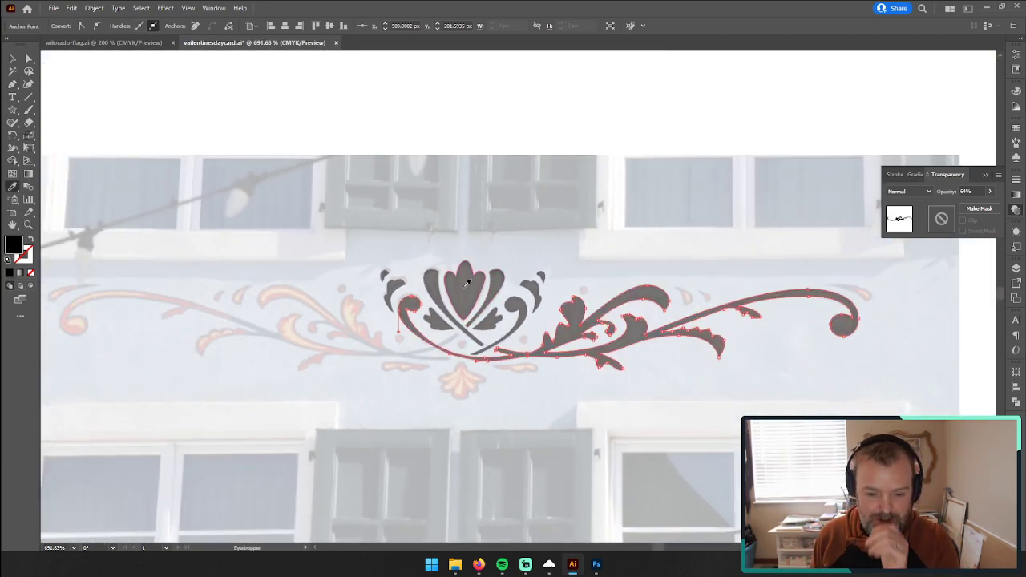
left_click(12, 58)
left_click(358, 188)
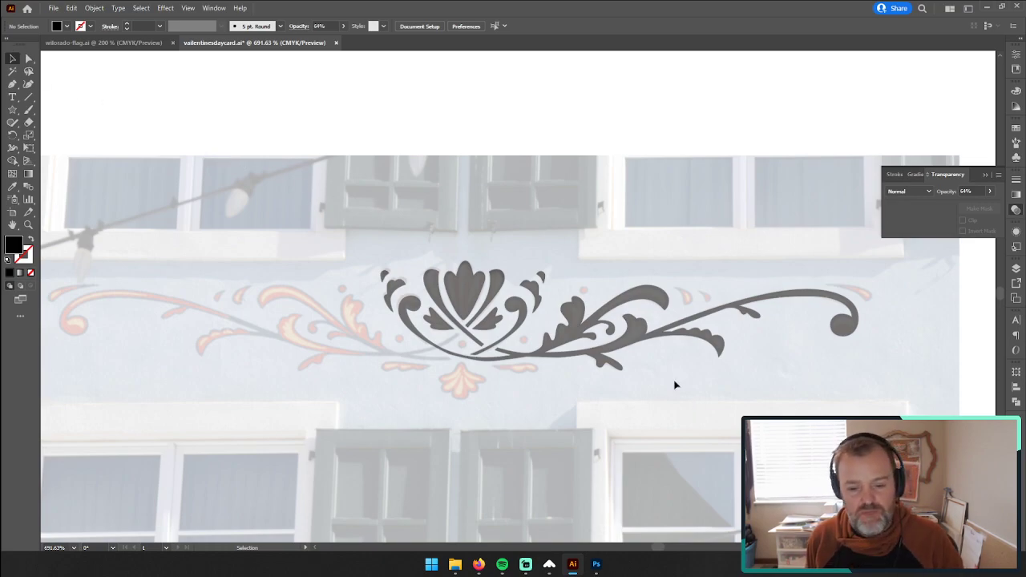
Step: Duplicate the right scroll and place the copy above the ornament, over the upper windows
left_click(572, 315)
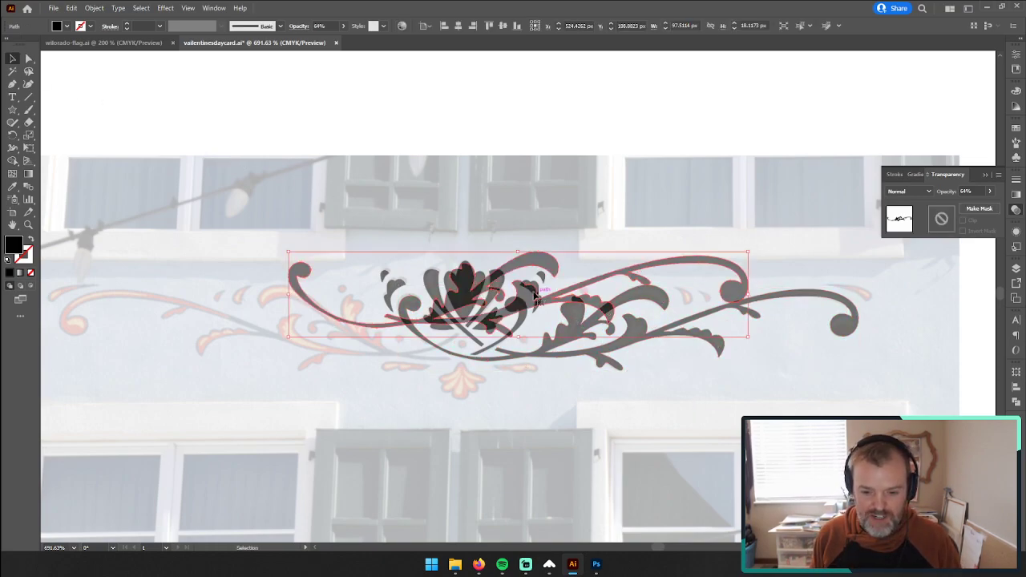
left_click_drag(533, 260, 487, 125)
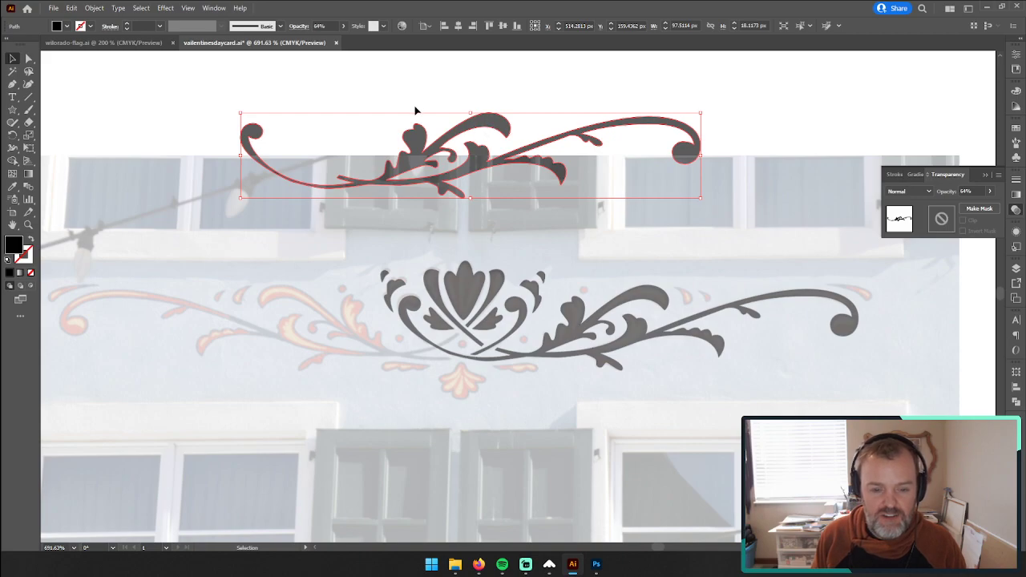
left_click(382, 79)
left_click_drag(425, 161, 451, 129)
Step: Reflect the scroll copy left to right
right_click(446, 114)
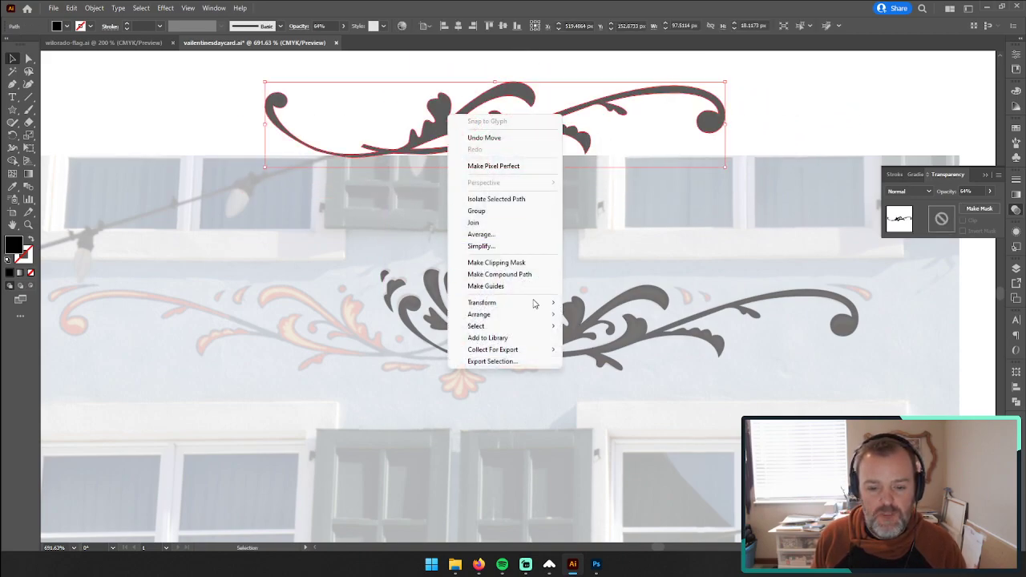
mouse_move(529, 315)
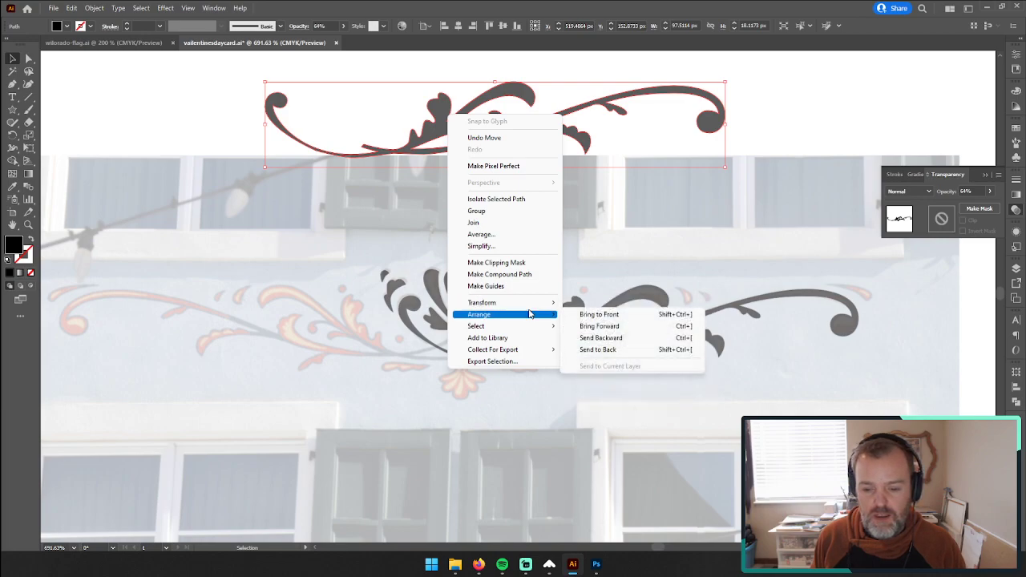
left_click(606, 337)
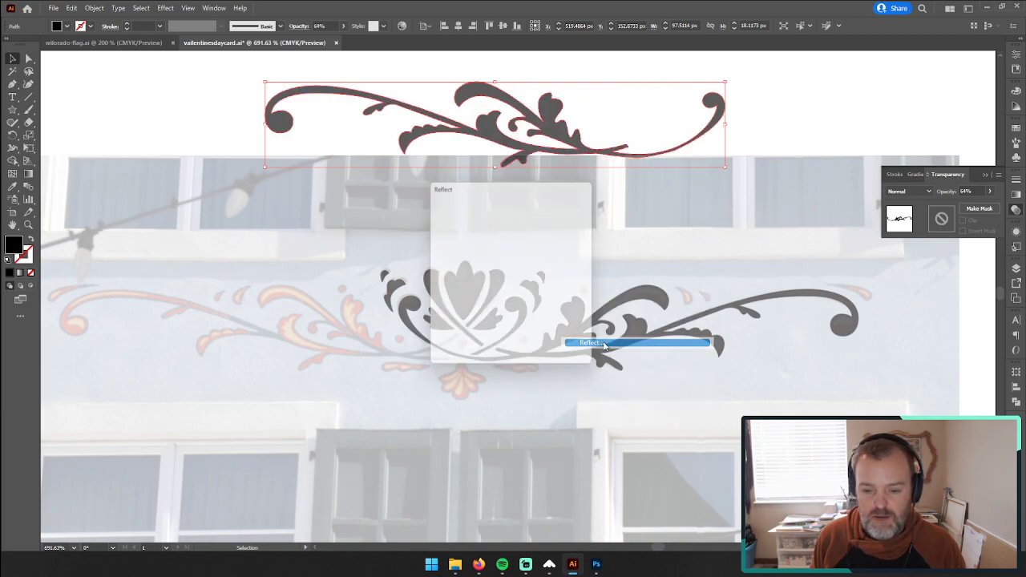
left_click(516, 349)
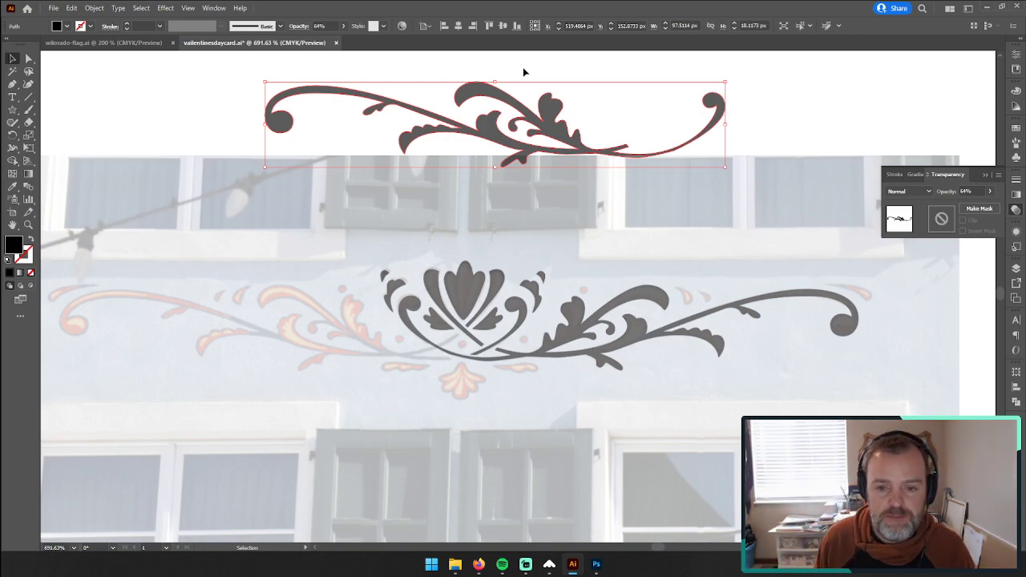
Step: Move the mirrored scroll below the ornament and delete the anchors of its round-ended inner curl
left_click_drag(545, 111, 357, 422)
left_click(36, 60)
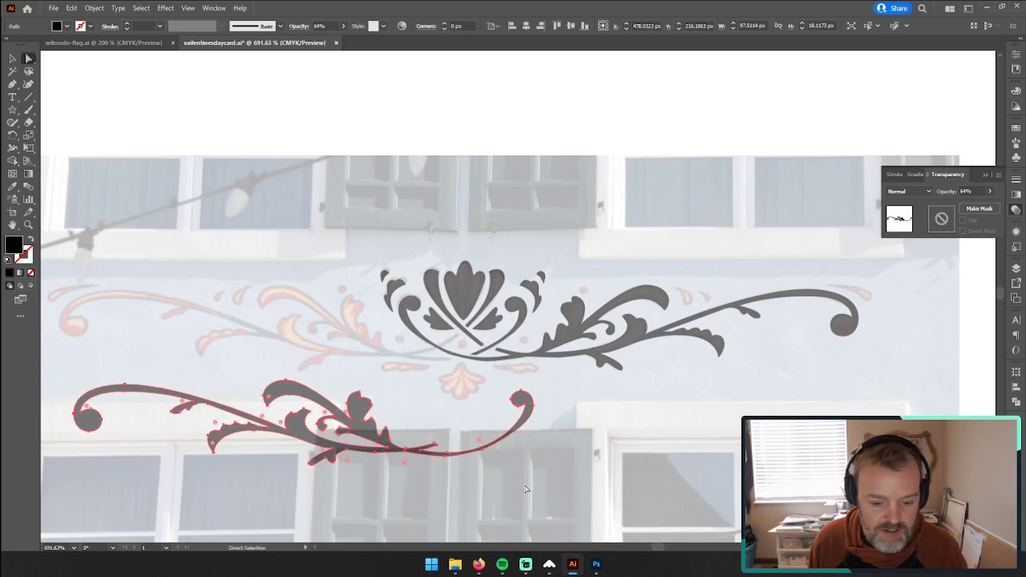
left_click_drag(497, 417, 464, 381)
key("Delete")
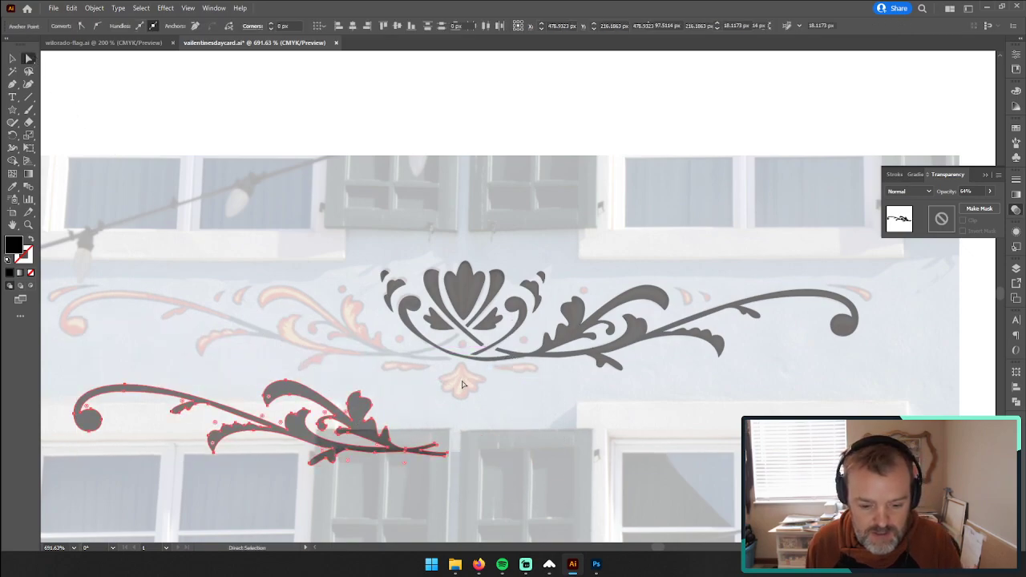
Step: Position the trimmed mirrored scroll over the painted scroll on the ornament's left side
left_click(12, 59)
left_click(319, 461)
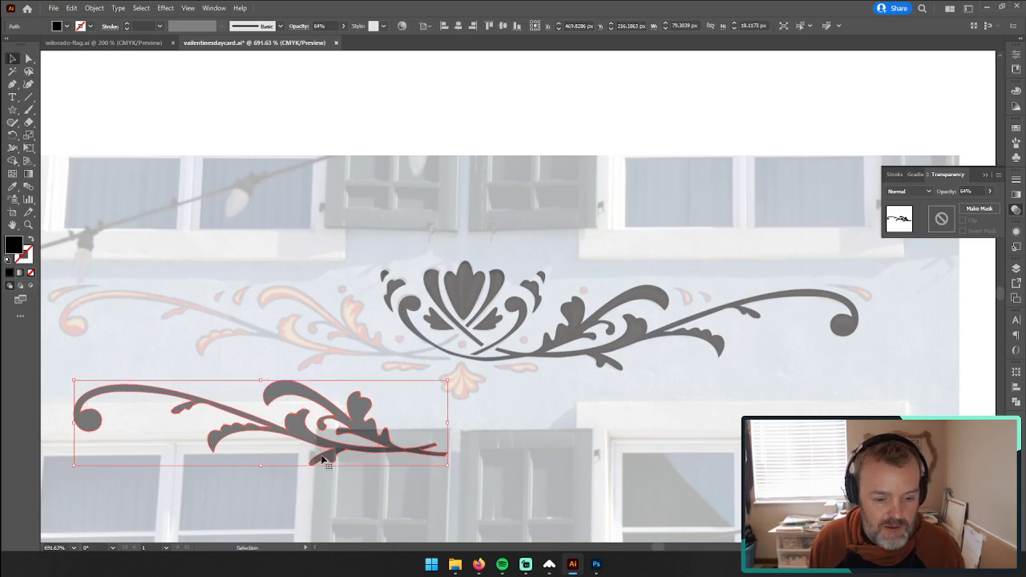
left_click_drag(348, 420, 338, 323)
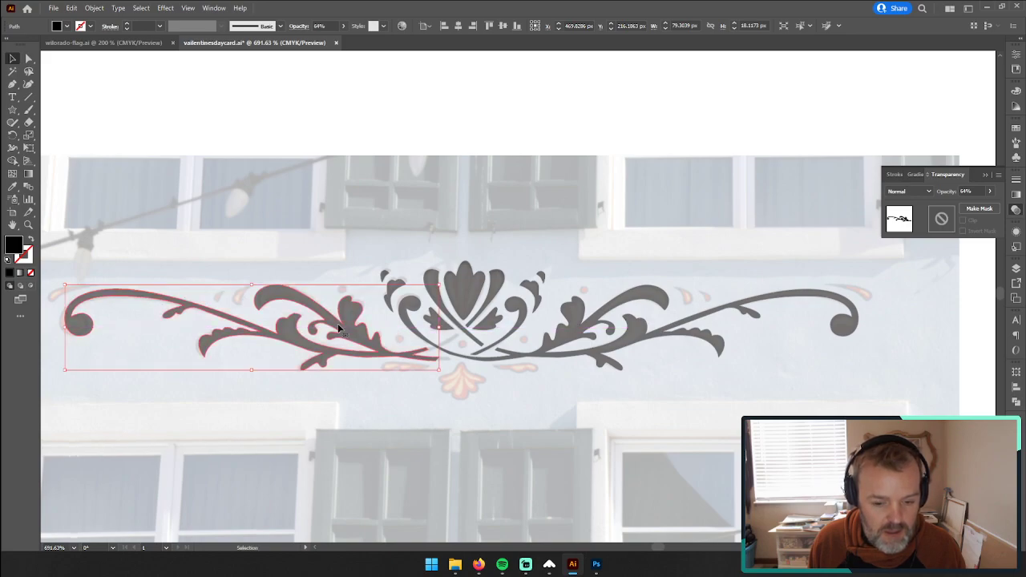
Step: Pull the lower end corner of the left scroll's upper stem outward towards the painted stem near the ornament's centre
left_click(29, 225)
left_click_drag(475, 330, 722, 284)
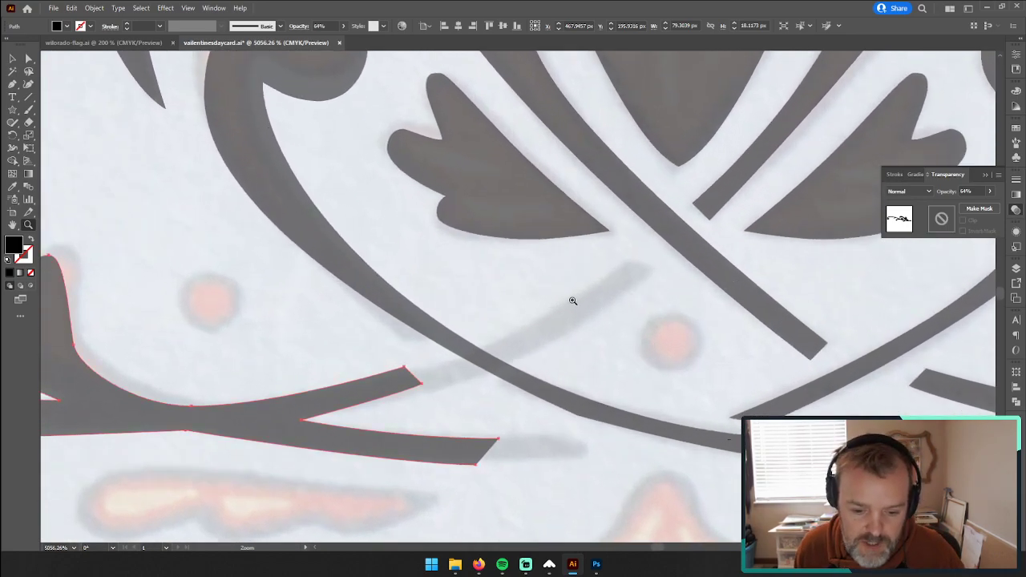
left_click(31, 59)
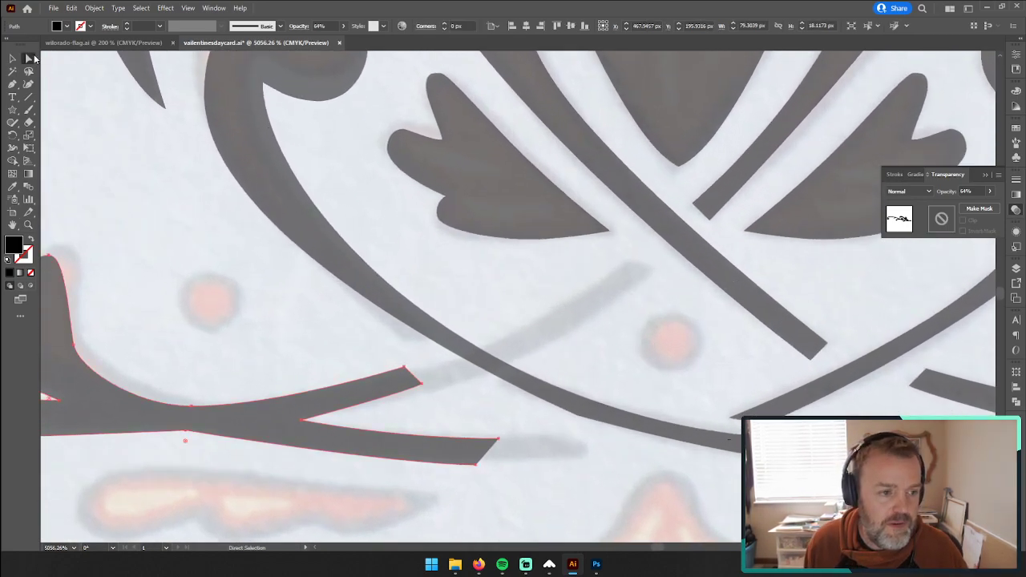
left_click(404, 368)
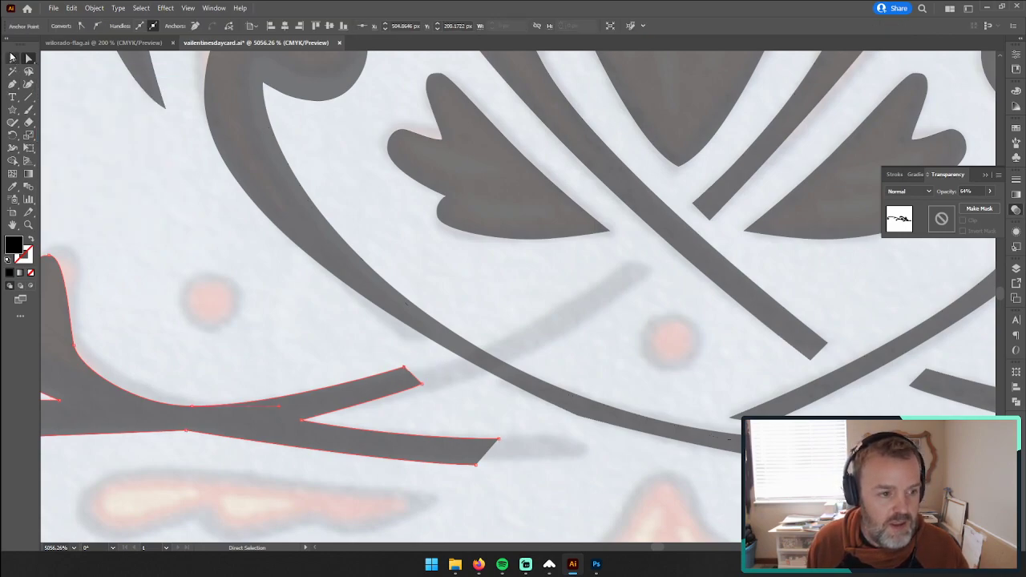
left_click_drag(422, 385, 473, 384)
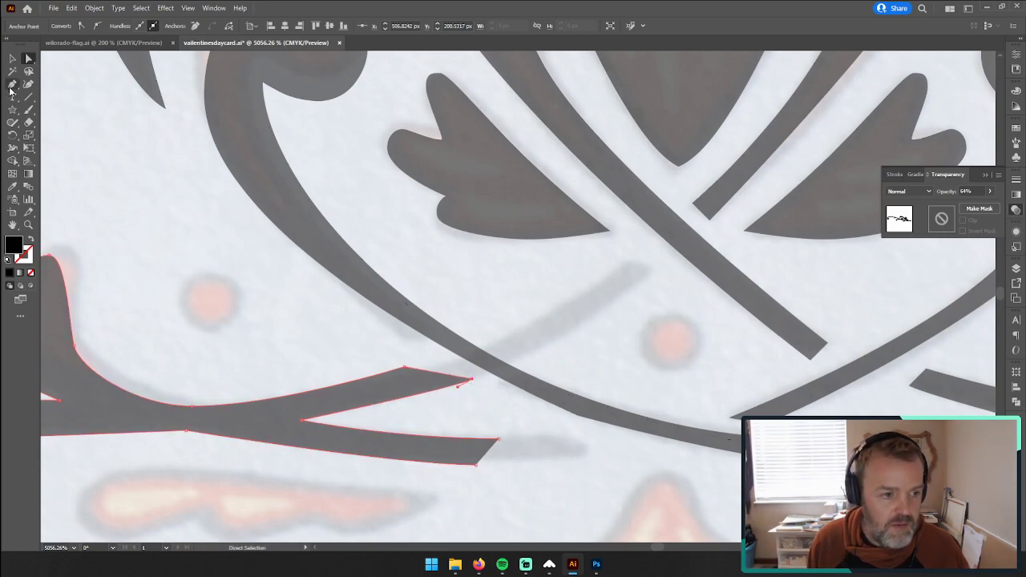
left_click(11, 87)
left_click(473, 383)
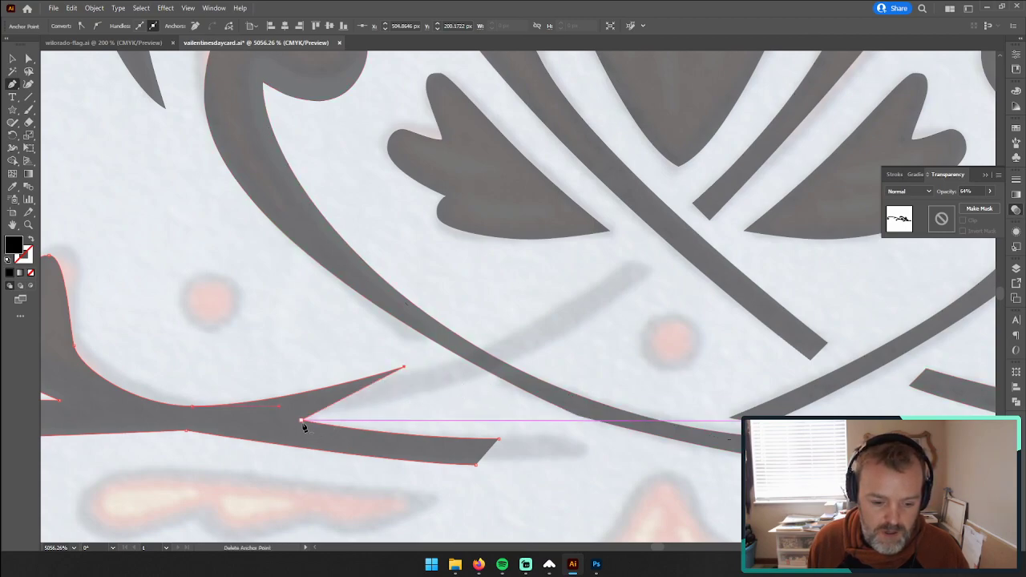
left_click(302, 418)
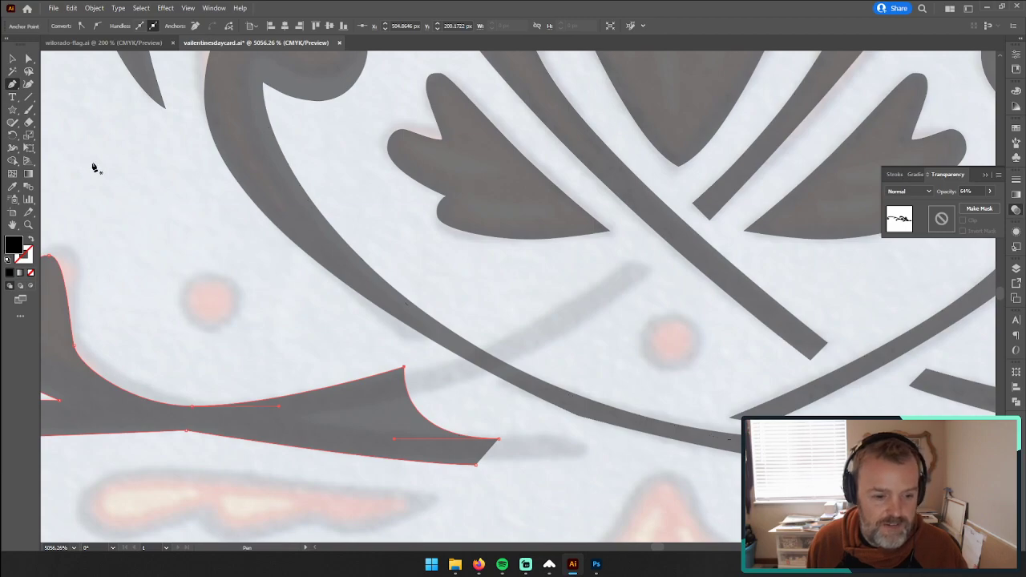
key("ctrl+z")
key("ctrl+z")
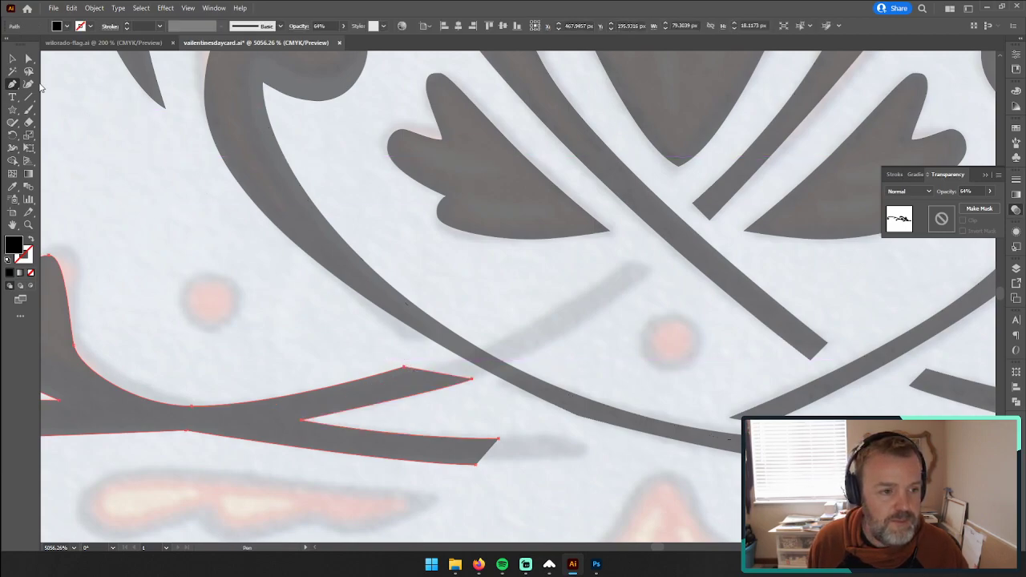
Step: Extend the left scroll's upper stem along the painted stem across the central curl, reshaping its end corners and curve to match
key("a")
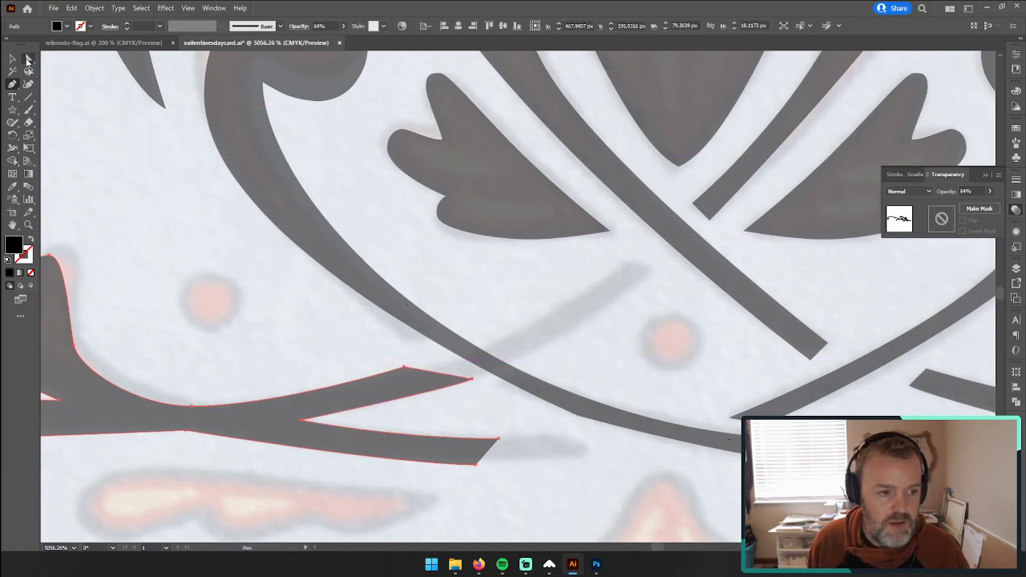
left_click_drag(476, 385, 496, 404)
left_click_drag(405, 367, 631, 263)
left_click_drag(279, 410, 447, 374)
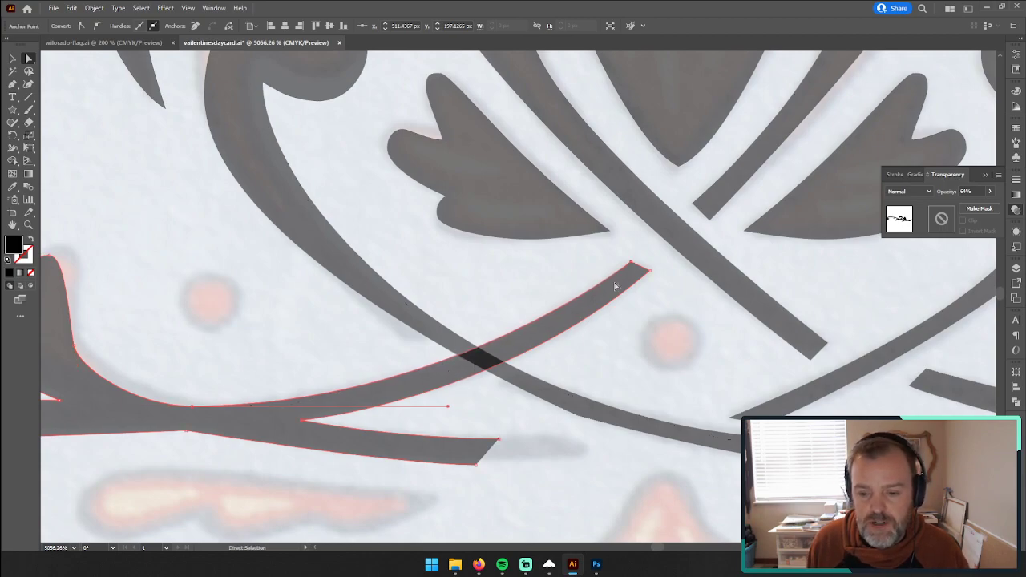
left_click_drag(632, 263, 637, 263)
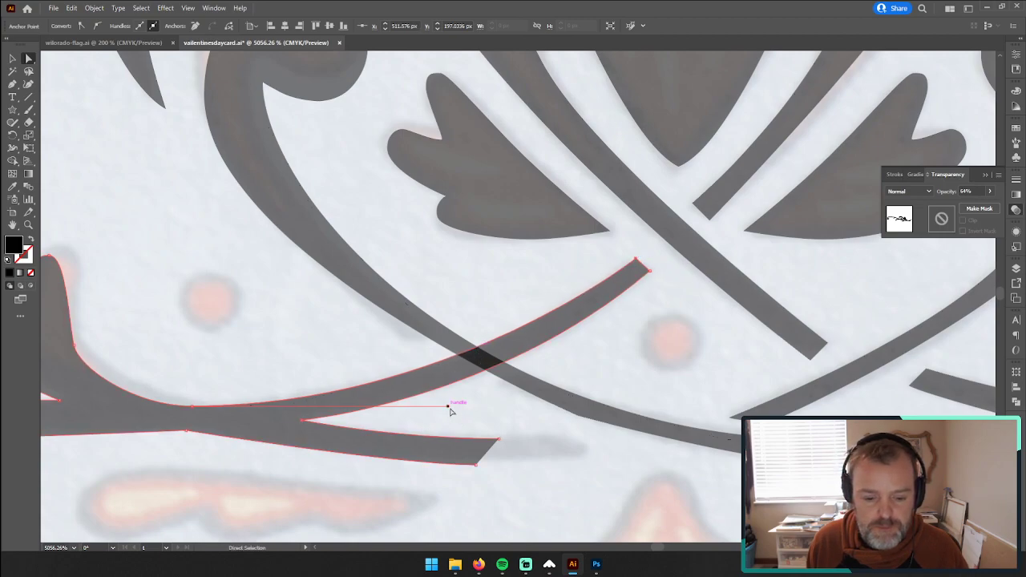
left_click_drag(449, 407, 460, 407)
Step: Extend the left scroll's lower stem to the end of its painted stroke, smooth its underside, and join the path
left_click_drag(498, 441, 571, 438)
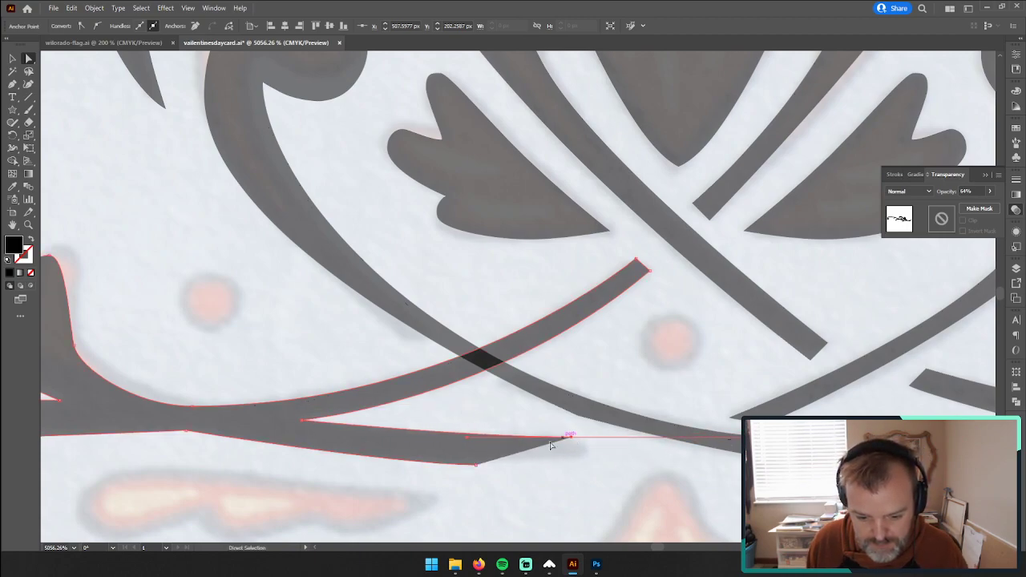
left_click_drag(479, 465, 587, 462)
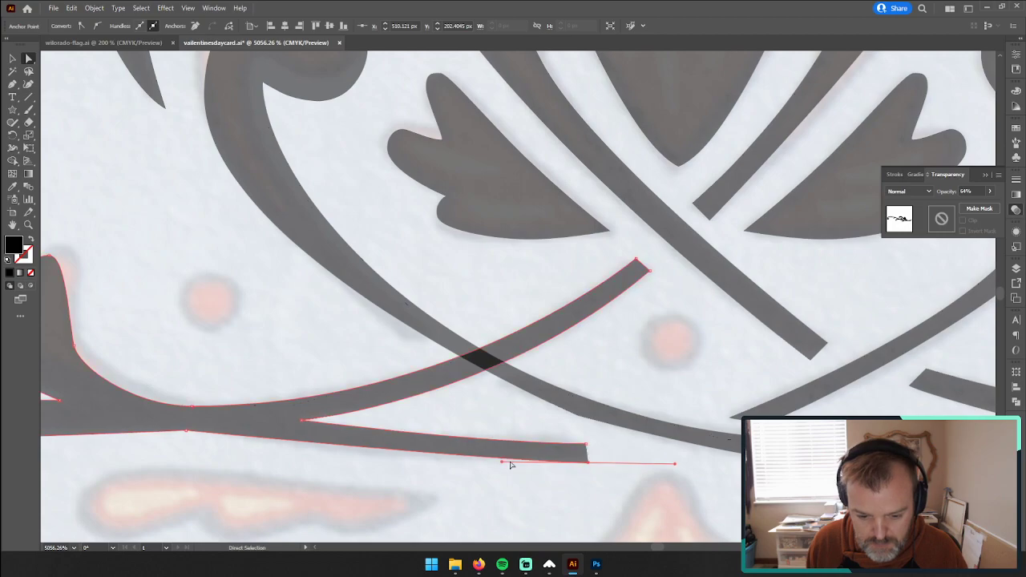
left_click_drag(500, 465, 431, 465)
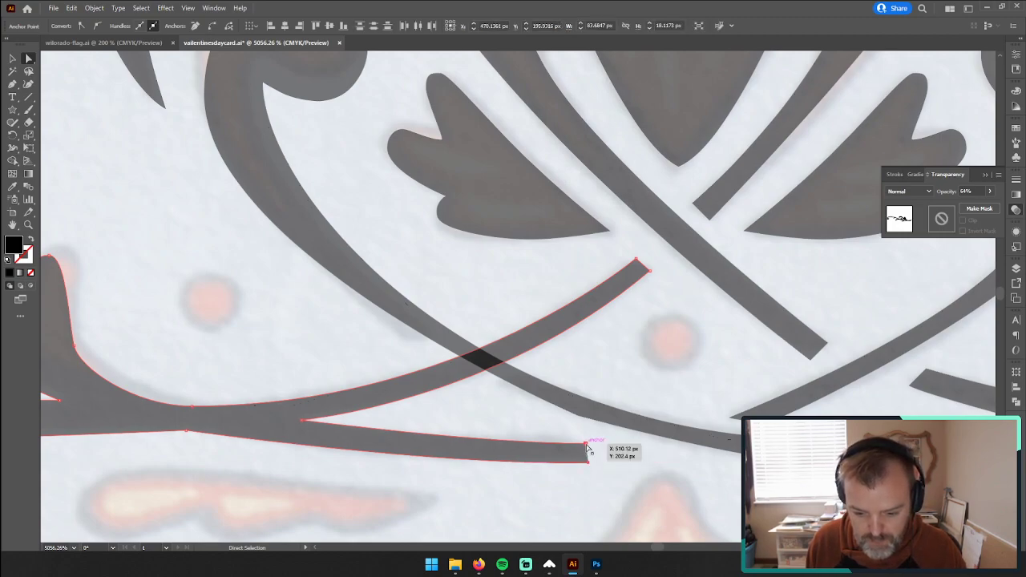
right_click(586, 446)
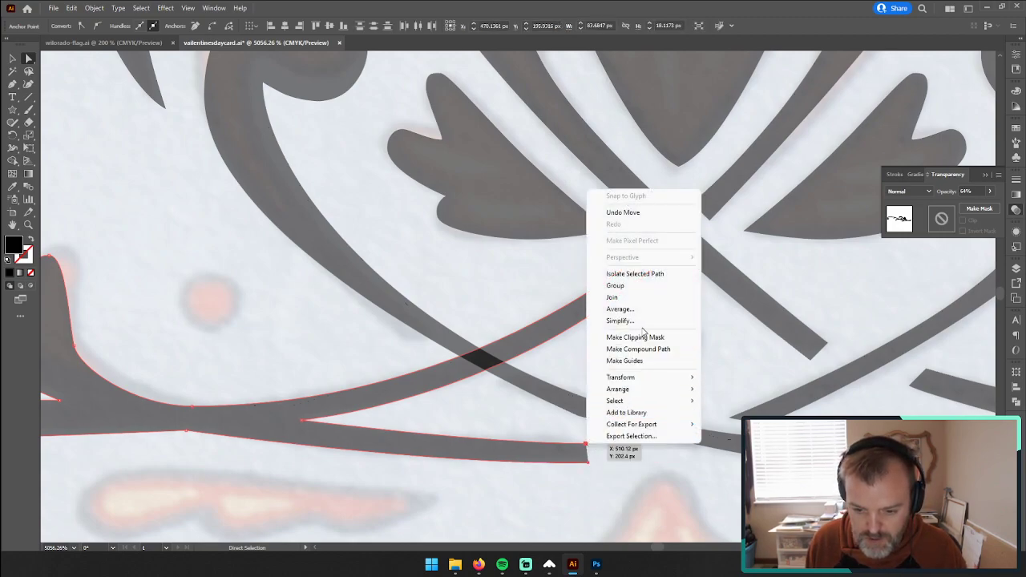
left_click(642, 298)
left_click(618, 496)
Step: Draw a black circle about 1.58 px in diameter over the painted dot beneath the crossing central stems
key("z")
left_click_drag(621, 443, 268, 447)
left_click_drag(586, 421, 434, 410)
left_click_drag(469, 399, 649, 320)
scroll(446, 397, "down", 2)
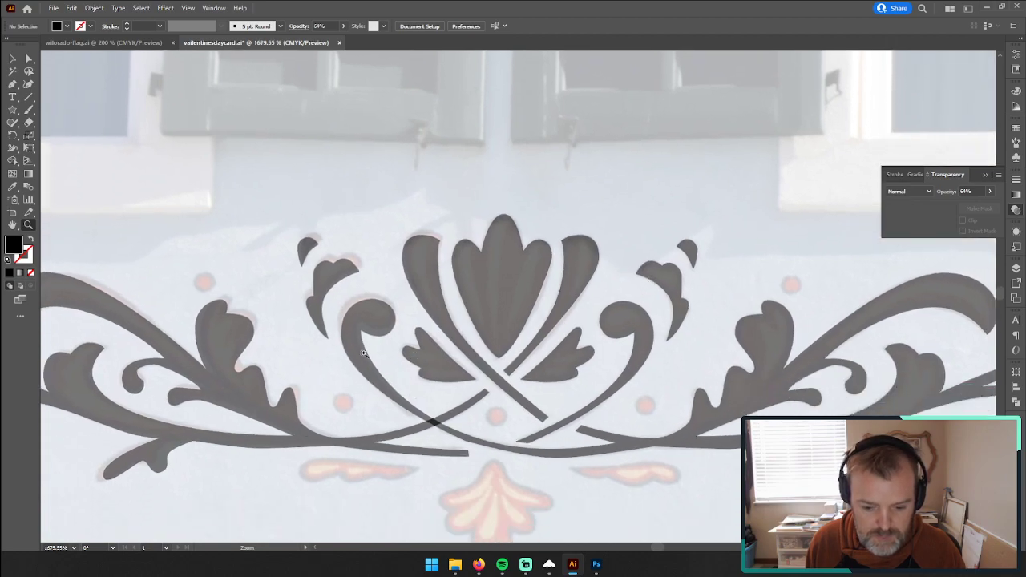
left_click(12, 58)
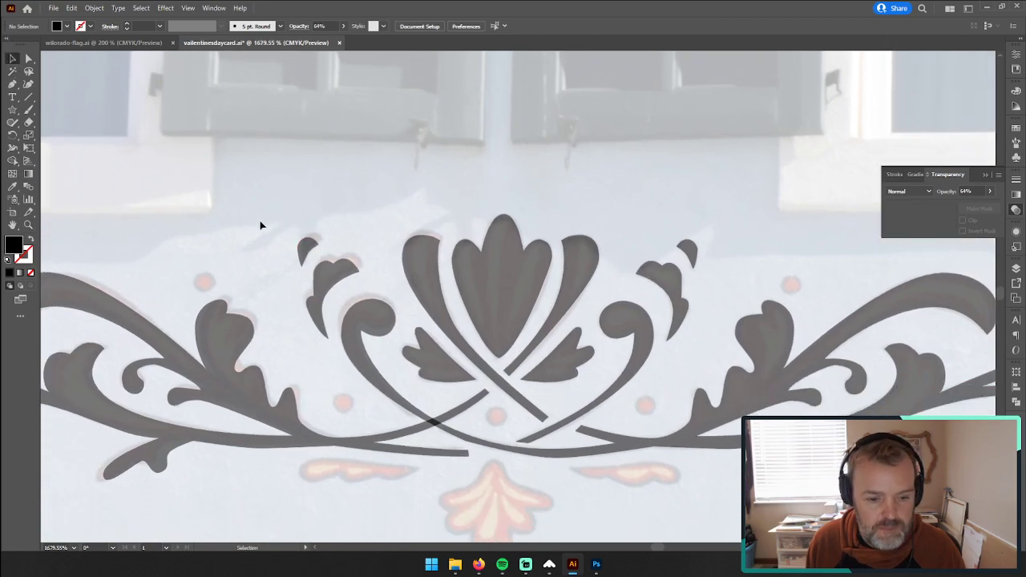
left_click(13, 109)
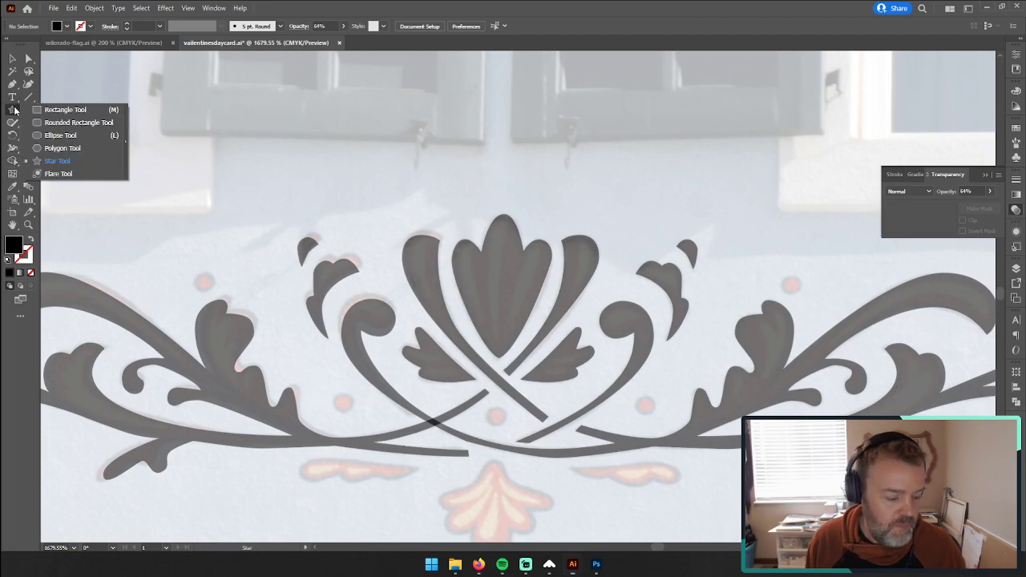
left_click(60, 135)
left_click_drag(489, 408, 503, 425)
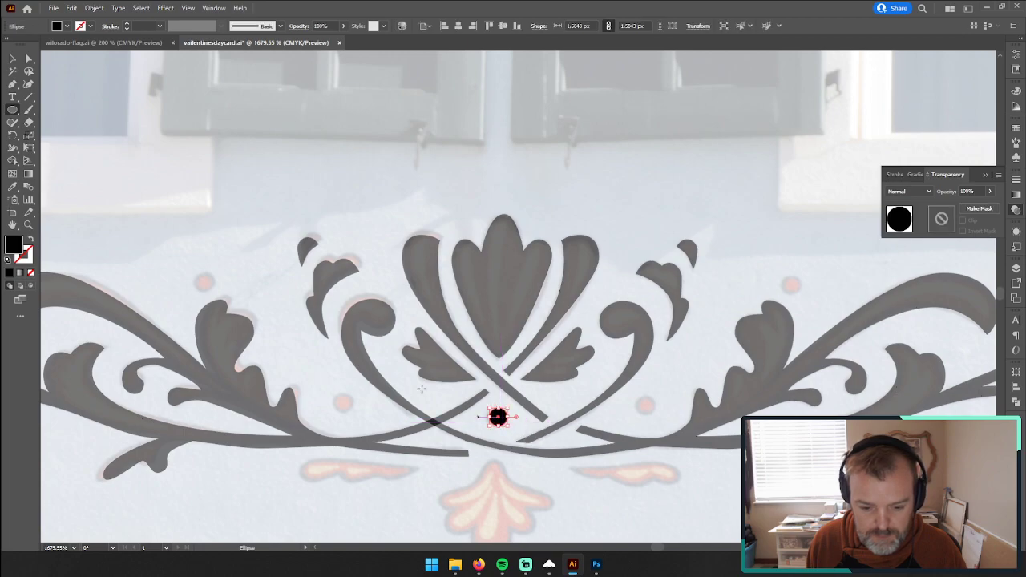
Step: Nudge the black circle slightly up and to the left within the gap below the crossing stems
left_click(15, 71)
left_click(14, 58)
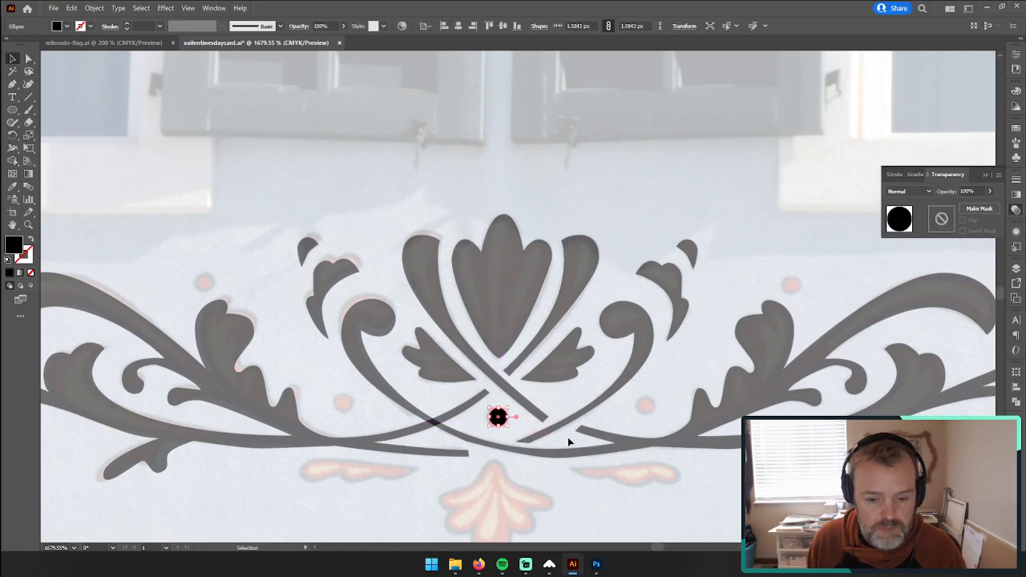
left_click(544, 393)
left_click_drag(495, 417, 497, 414)
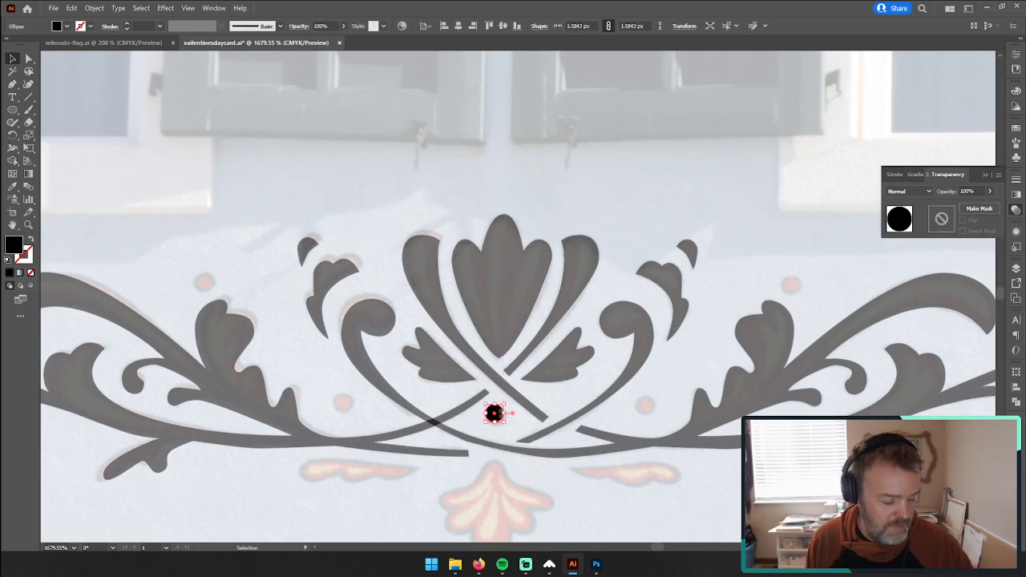
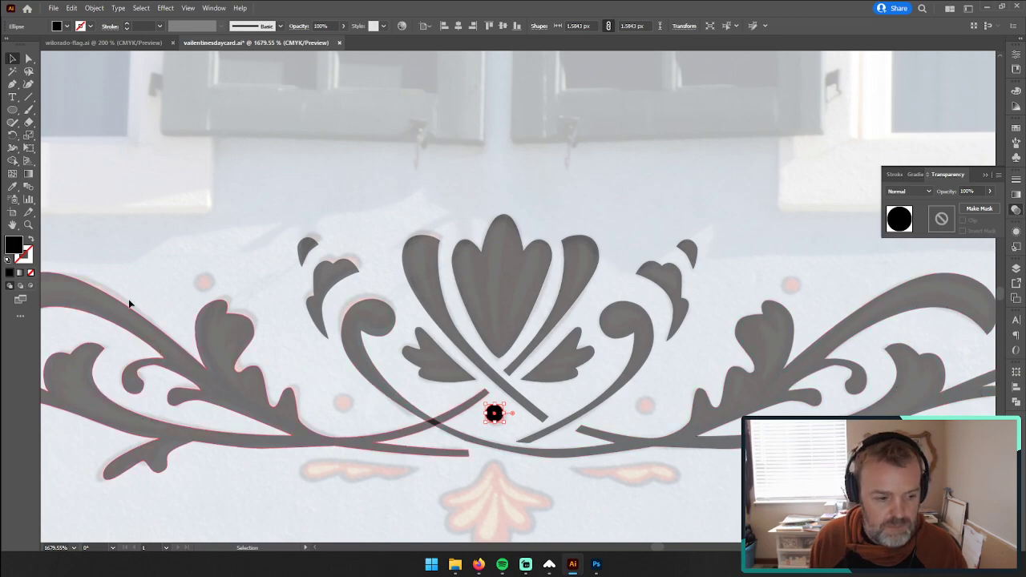
Step: Nudge the black circle slightly right and down so it sits over the painted dot beneath the crossing stems
left_click(29, 225)
left_click(516, 423)
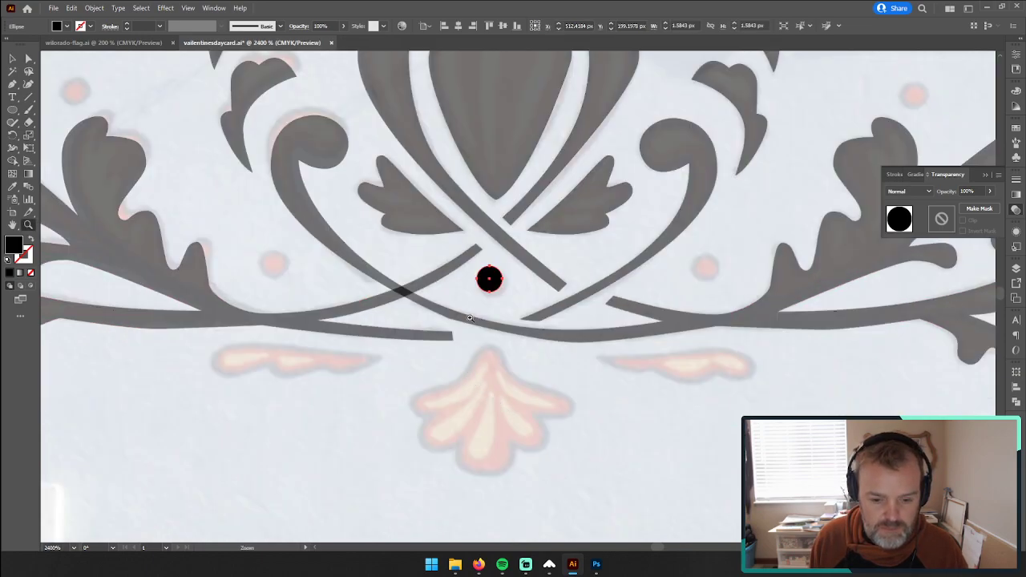
left_click(467, 315)
left_click(600, 278)
key("space")
left_click_drag(621, 231, 563, 322)
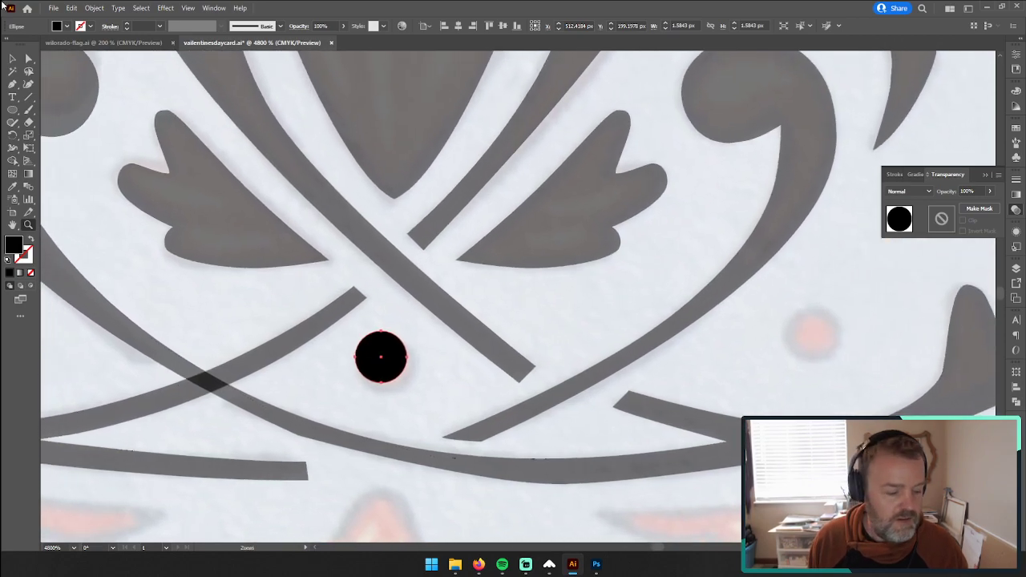
left_click(12, 59)
left_click_drag(380, 353, 389, 357)
Step: Duplicate the black circle onto the two painted dots inside the curls either side of the crossing stems
key("ctrl+c")
key("ctrl+v")
left_click_drag(542, 312, 838, 349)
left_click_drag(391, 297, 877, 361)
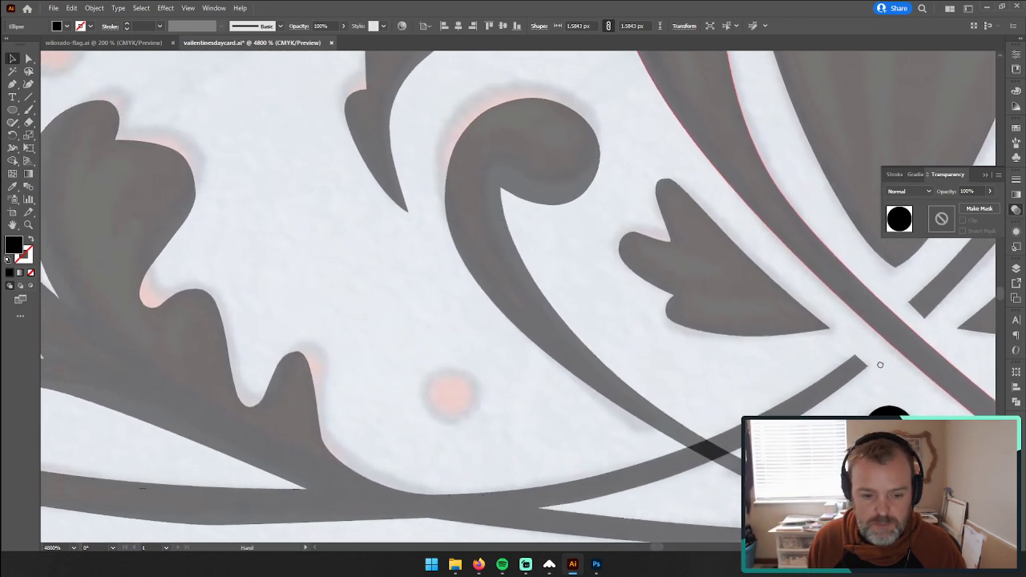
left_click_drag(881, 441, 442, 406)
Step: Move another copy of the black circle over the painted dot above the left scroll's large leaf
key("z")
left_click_drag(599, 296, 692, 246)
key("v")
left_click(721, 423)
left_click(721, 423)
left_click_drag(718, 422, 361, 103)
Step: Copy the black circle onto the painted dot above the right scroll's large leaf and centre it there
left_click_drag(819, 319, 589, 297)
left_click_drag(844, 357, 433, 332)
left_click_drag(791, 344, 515, 342)
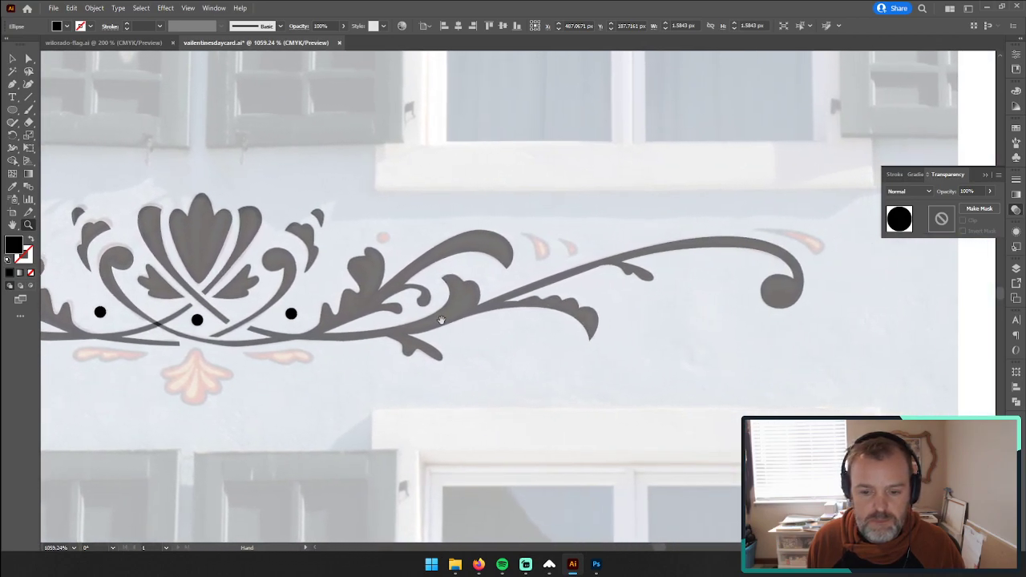
left_click_drag(441, 319, 404, 322)
left_click_drag(508, 303, 654, 264)
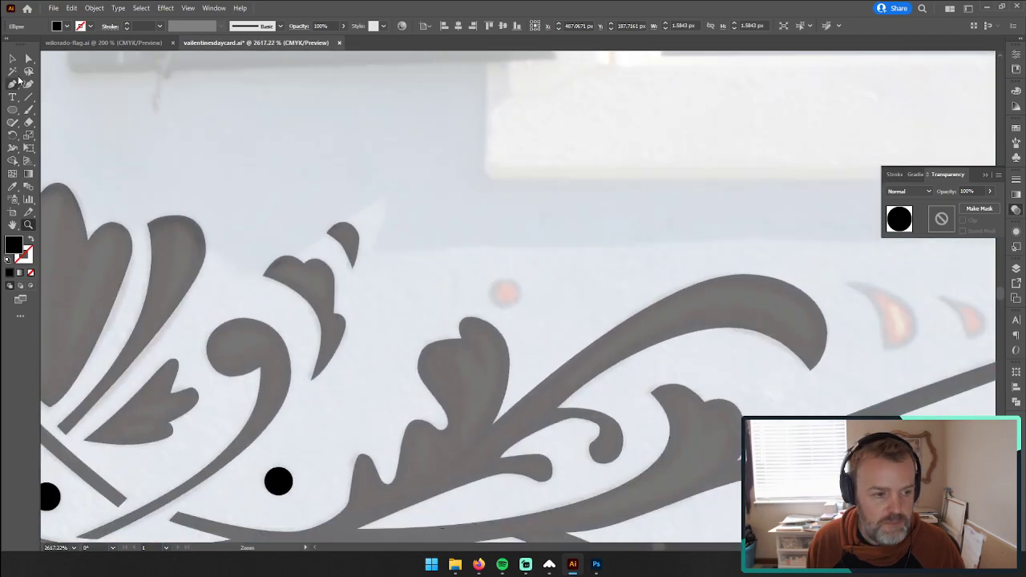
left_click(12, 58)
left_click(280, 481)
key("ctrl+c")
key("ctrl+v")
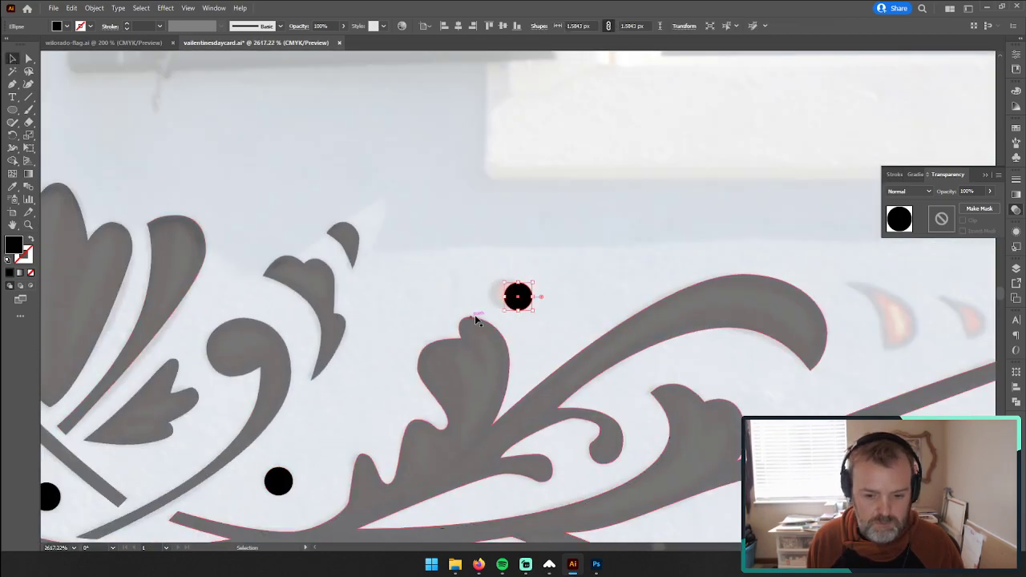
mouse_move(523, 302)
left_mouse_down()
mouse_move(564, 280)
mouse_move(507, 300)
left_mouse_up()
Step: Start a Pen path at the pointed tip of the larger painted teardrop beyond the right scroll's upper leaf
left_click_drag(719, 292, 398, 314)
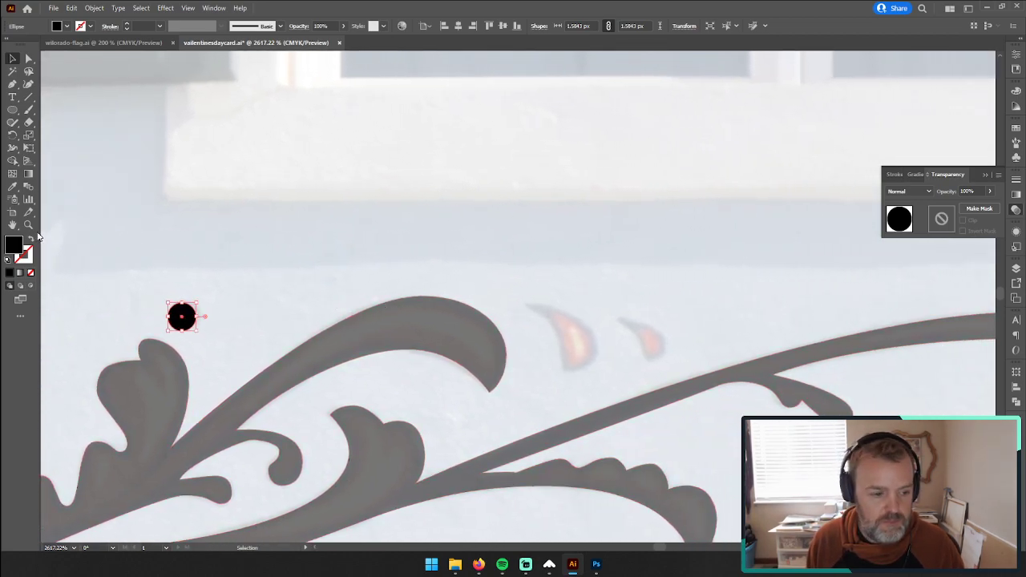
key("z")
left_click(566, 334)
left_click(547, 309)
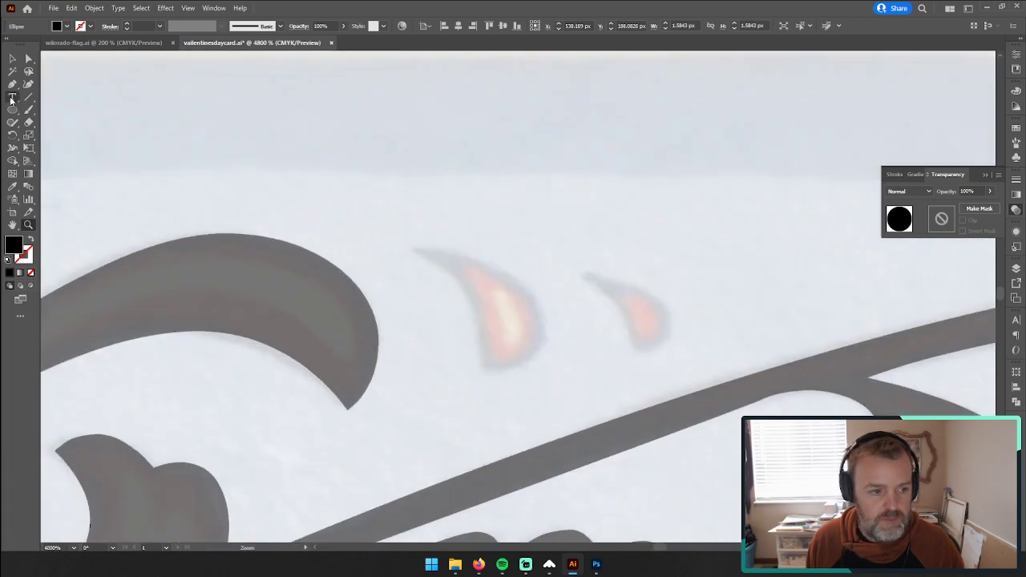
key("p")
left_click(411, 250)
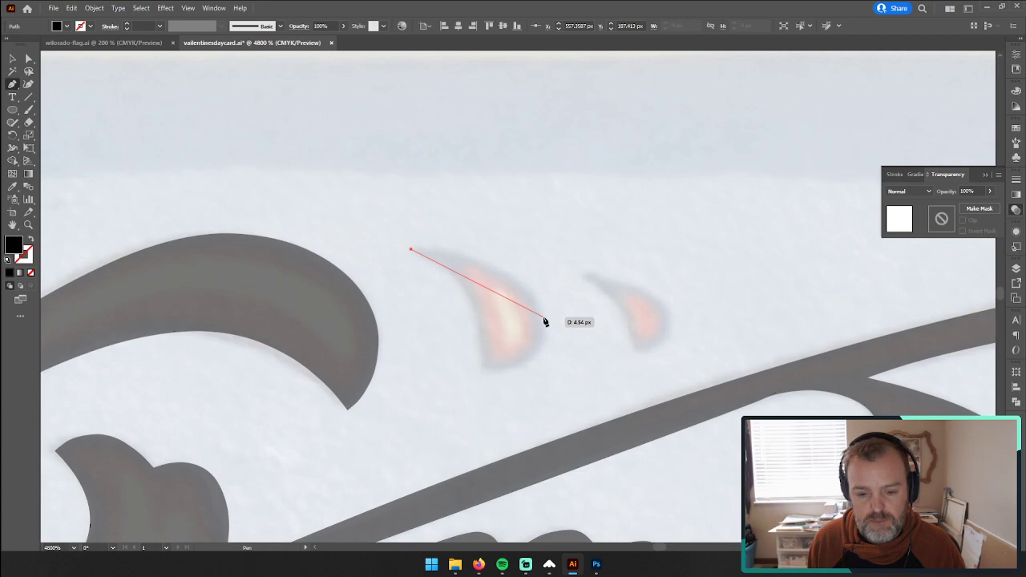
left_click_drag(543, 316, 550, 372)
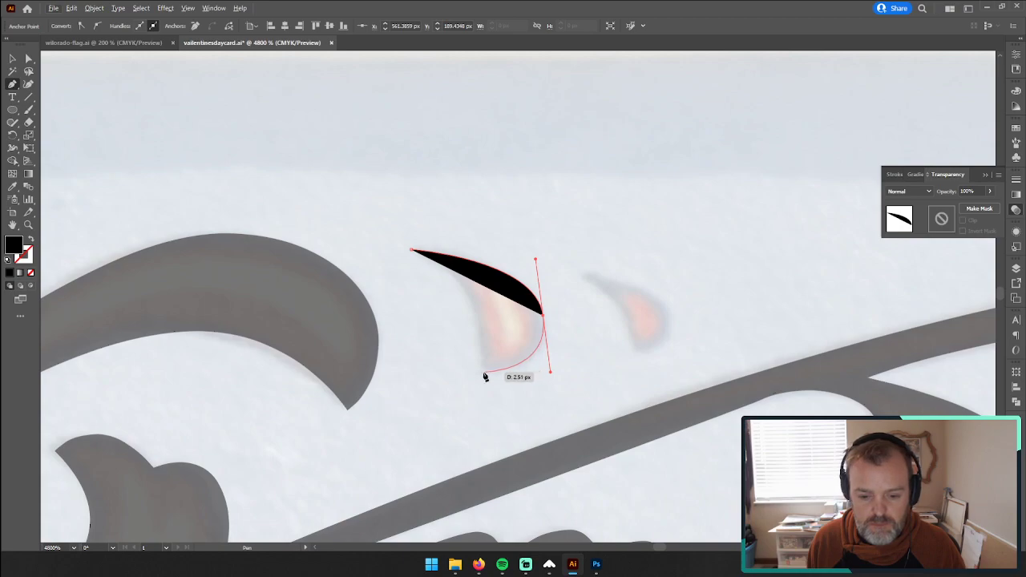
key("i")
left_click(337, 296)
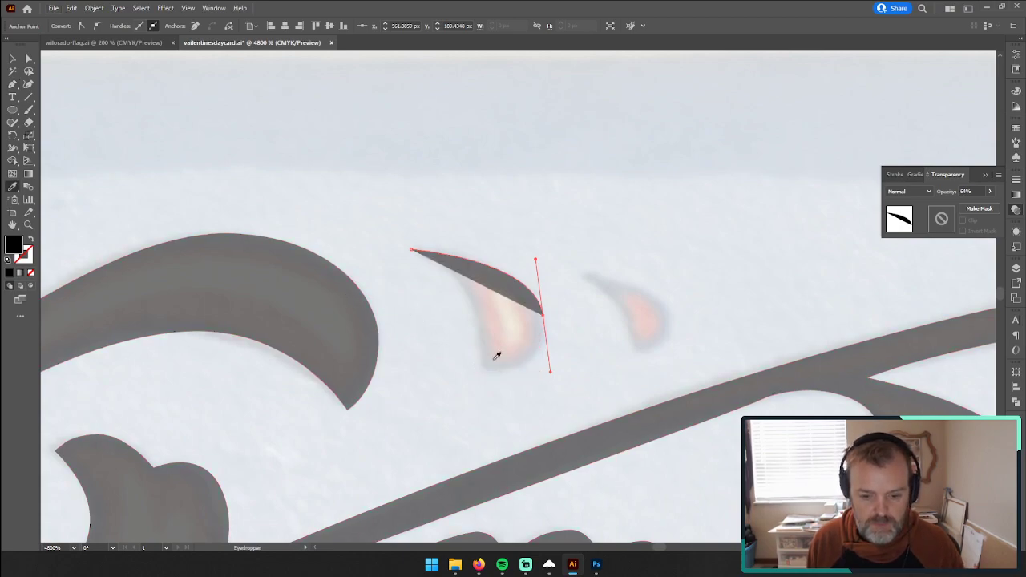
left_click(32, 274)
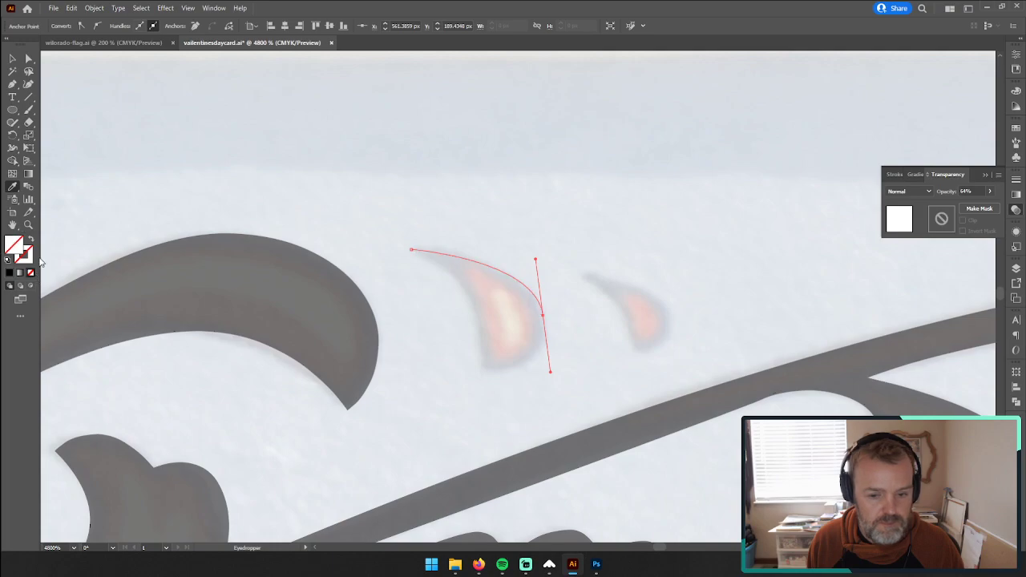
key("p")
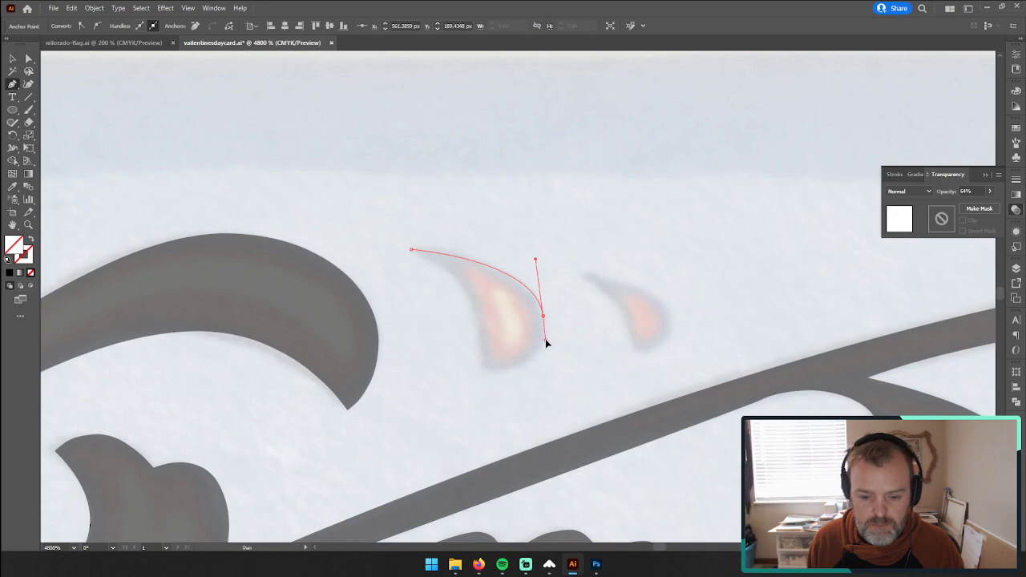
left_click(545, 335)
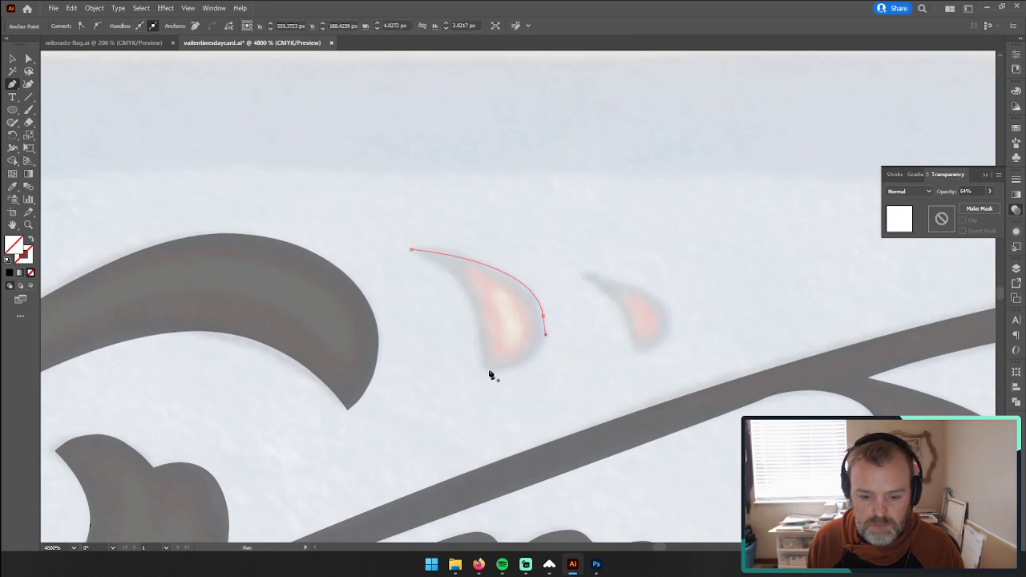
key("ctrl+z")
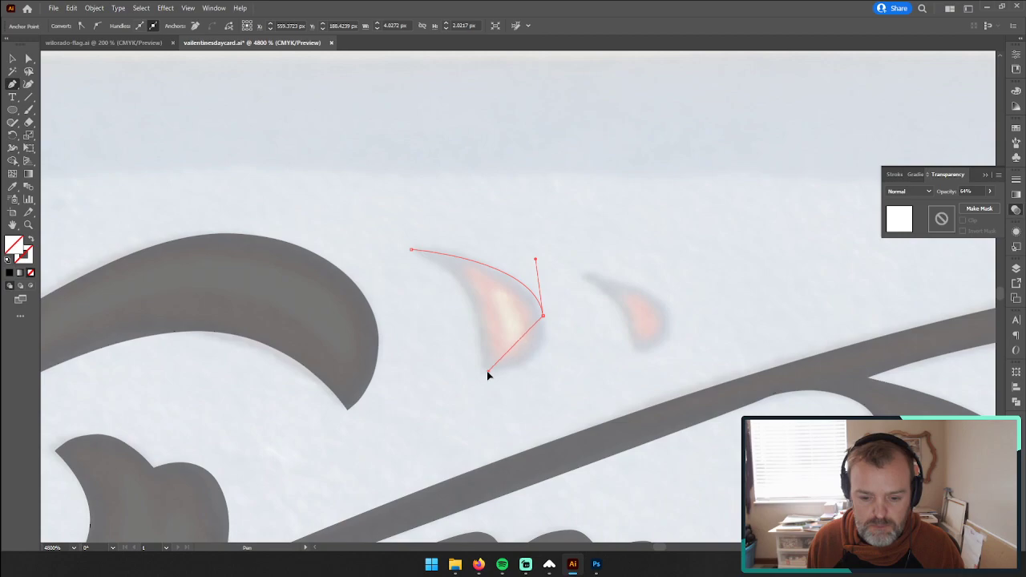
key("ctrl+z")
key("ctrl+z")
key("ctrl+z")
key("ctrl+z")
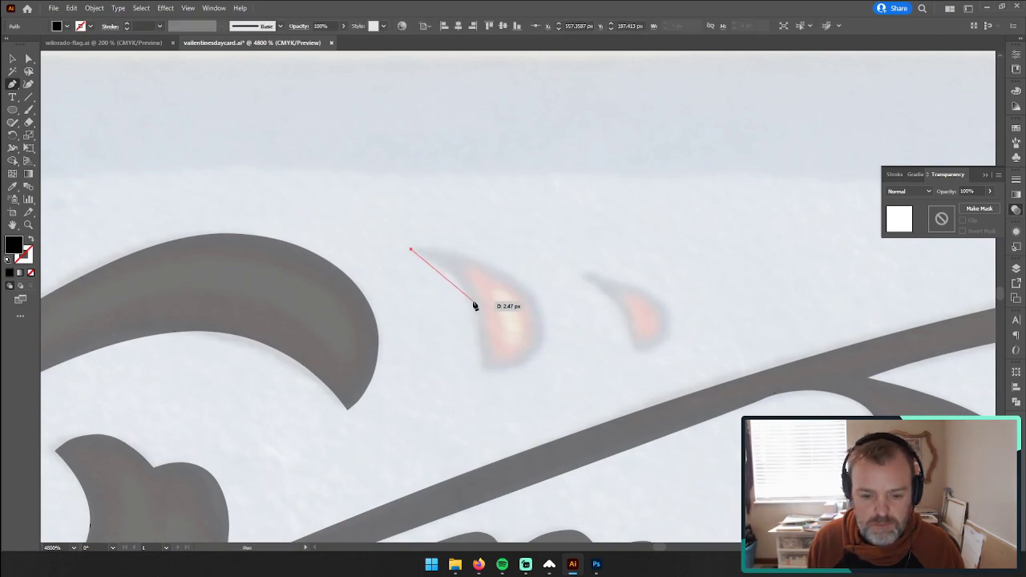
left_click_drag(474, 303, 492, 342)
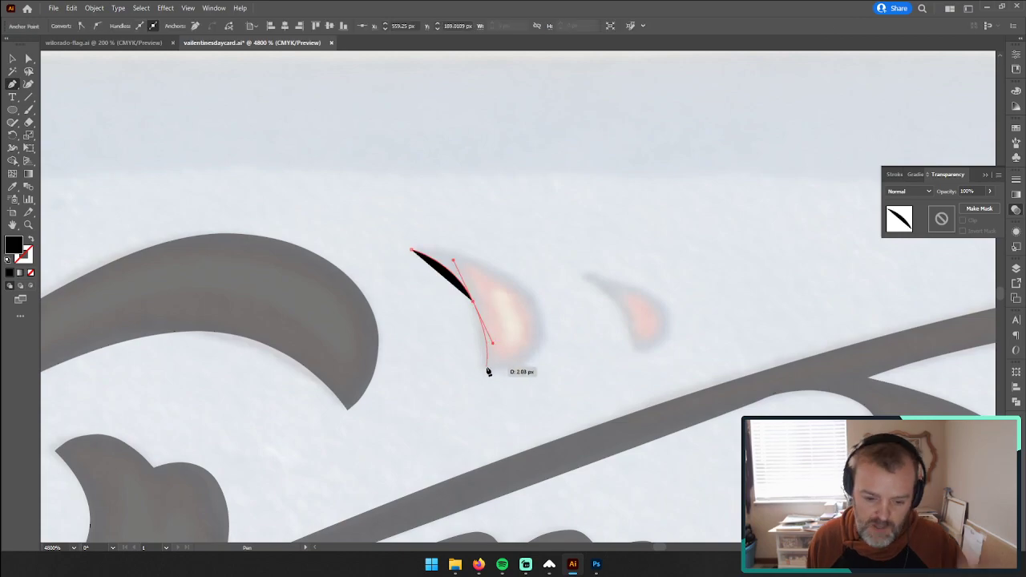
mouse_move(488, 369)
left_mouse_down()
mouse_move(518, 383)
mouse_move(504, 371)
left_mouse_up()
key("ctrl+z")
key("ctrl+z")
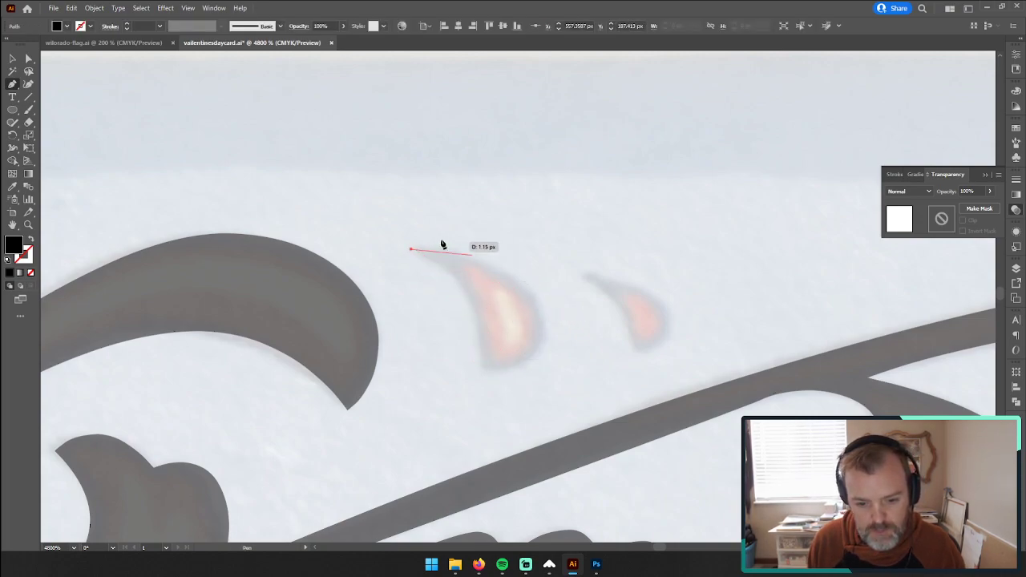
Step: Trace the larger painted teardrop as a closed curved path with no fill, adjusting its handles to follow the outline
left_click(542, 329)
left_click_drag(543, 331, 543, 387)
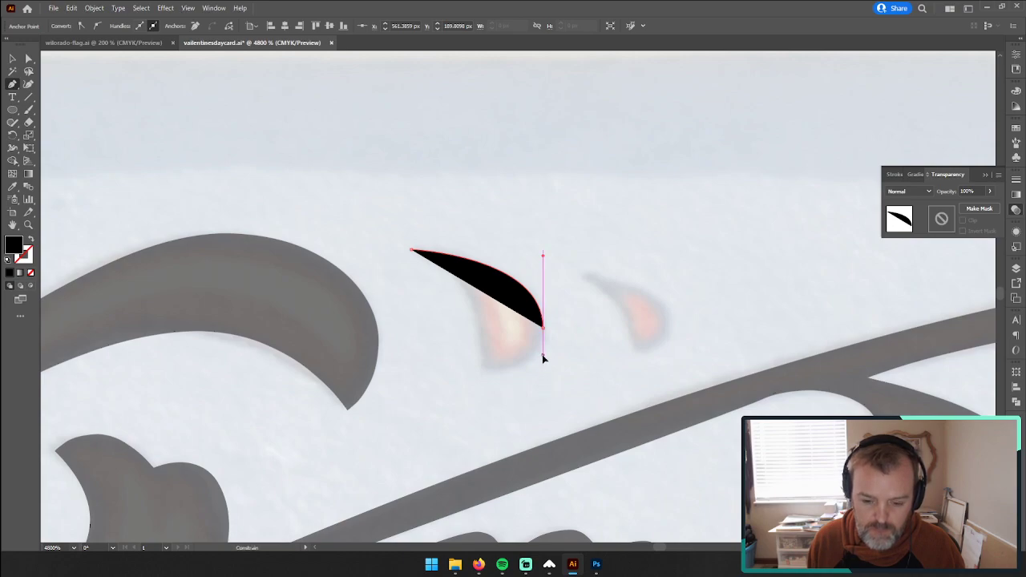
left_click(486, 373)
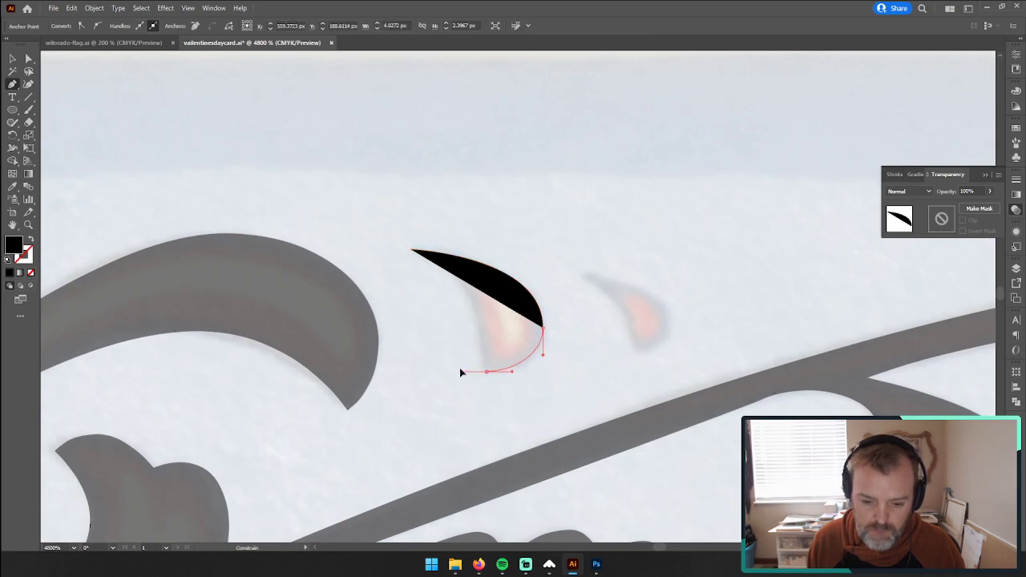
left_click_drag(465, 371, 30, 241)
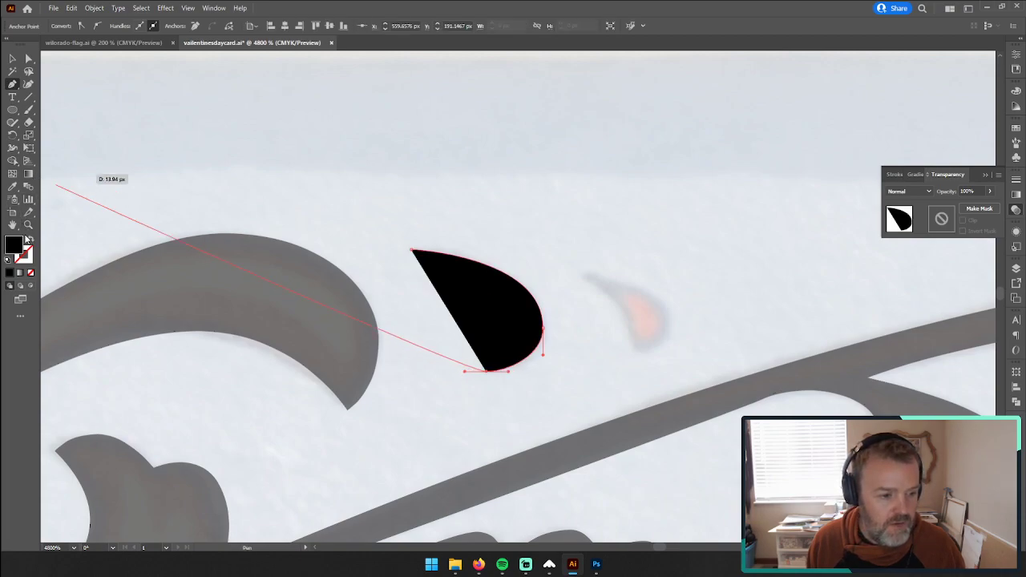
left_click(30, 272)
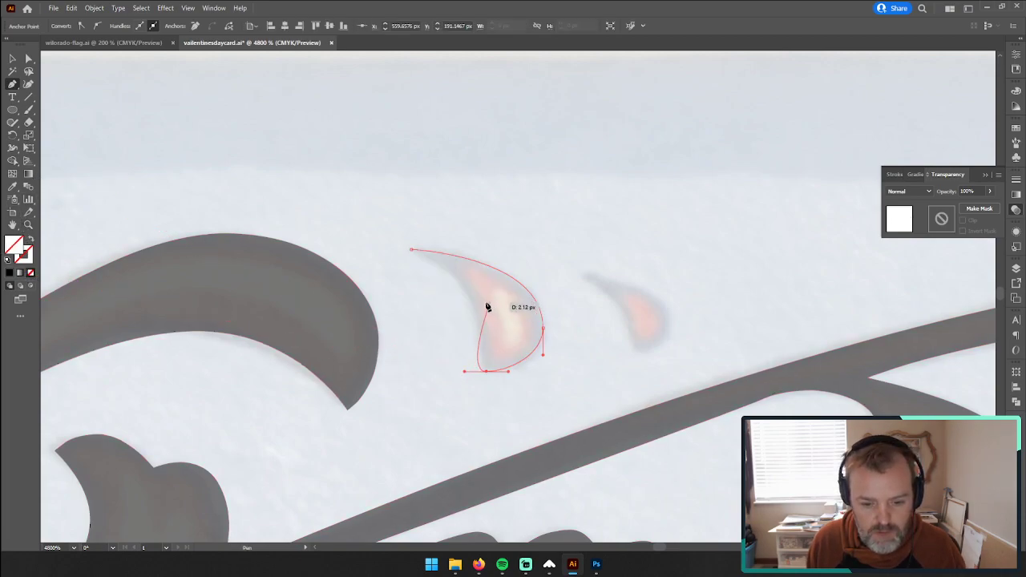
left_click_drag(465, 373, 481, 371)
left_click_drag(407, 249, 333, 224)
mouse_move(481, 372)
left_mouse_down()
mouse_move(467, 371)
mouse_move(477, 361)
mouse_move(469, 367)
mouse_move(481, 374)
mouse_move(468, 372)
left_mouse_up()
left_click_drag(491, 281, 506, 291)
Step: Give the larger teardrop the black fill and 64% opacity of the neighbouring scroll using the Eyedropper
key("v")
left_click(283, 207)
left_click_drag(412, 240, 528, 388)
key("i")
left_click(299, 268)
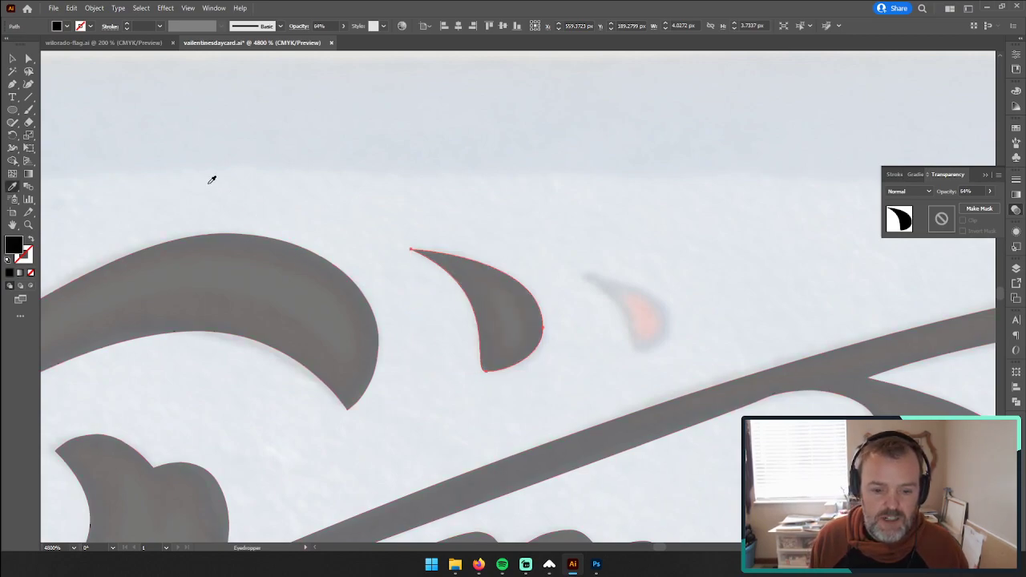
Step: Trace the smaller painted teardrop as a closed path with no fill and refine its inner curve near the tip
left_click(12, 83)
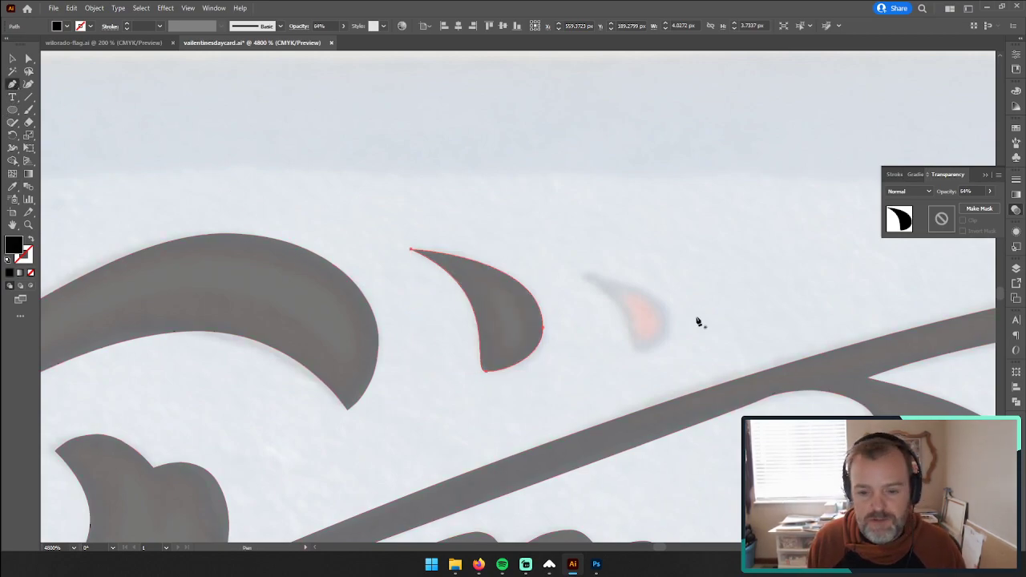
left_click(583, 273)
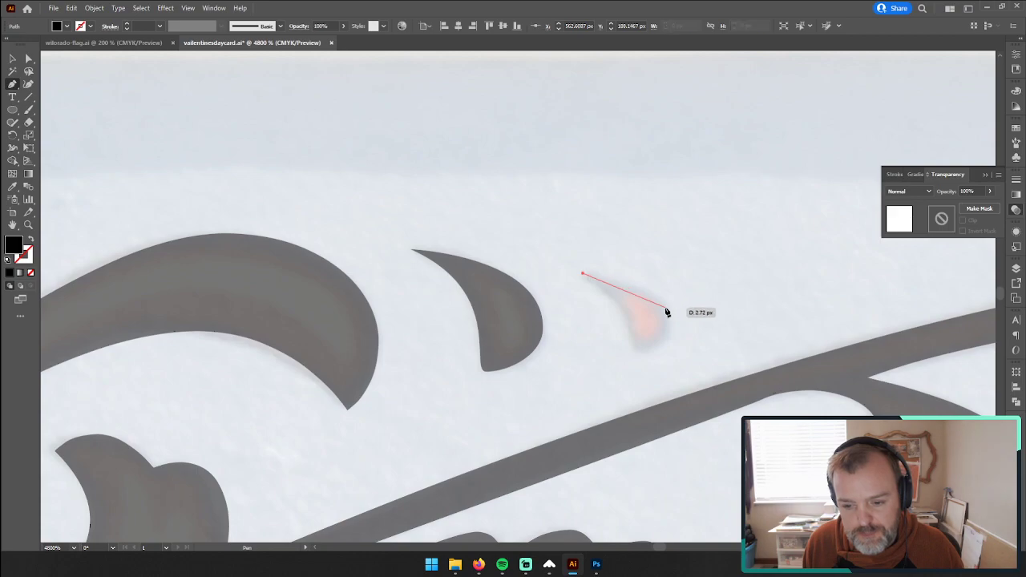
mouse_move(670, 320)
left_mouse_down()
mouse_move(676, 364)
mouse_move(673, 341)
left_mouse_up()
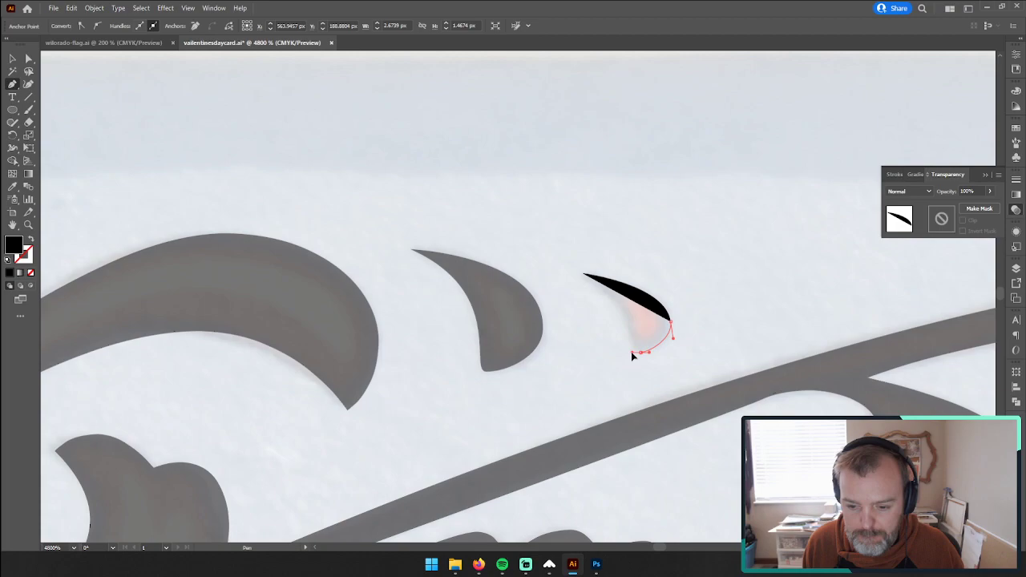
left_click_drag(584, 275, 72, 249)
left_click(30, 273)
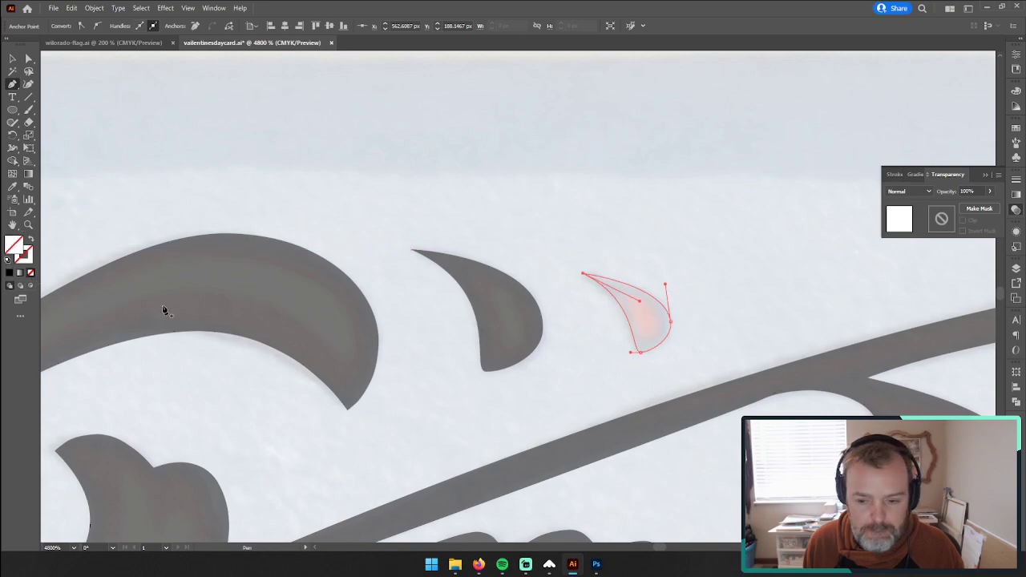
mouse_move(641, 303)
left_mouse_down()
mouse_move(651, 302)
mouse_move(628, 298)
left_mouse_up()
left_click_drag(632, 300, 632, 301)
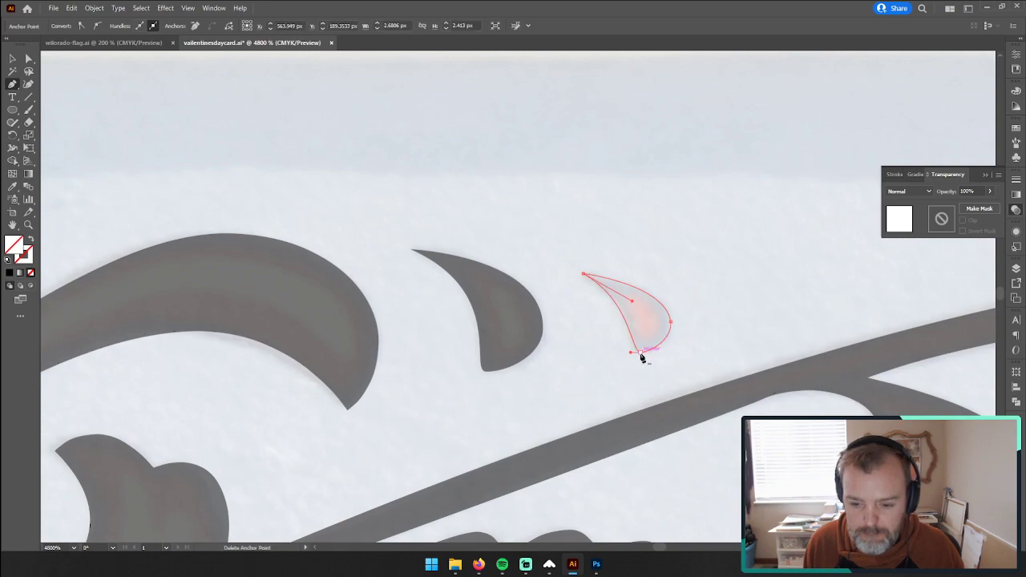
Step: Reshape the smaller teardrop's rounded base and inner edge, and copy the larger teardrop's black fill and 64% opacity onto it
key("a")
left_click_drag(642, 353, 639, 356)
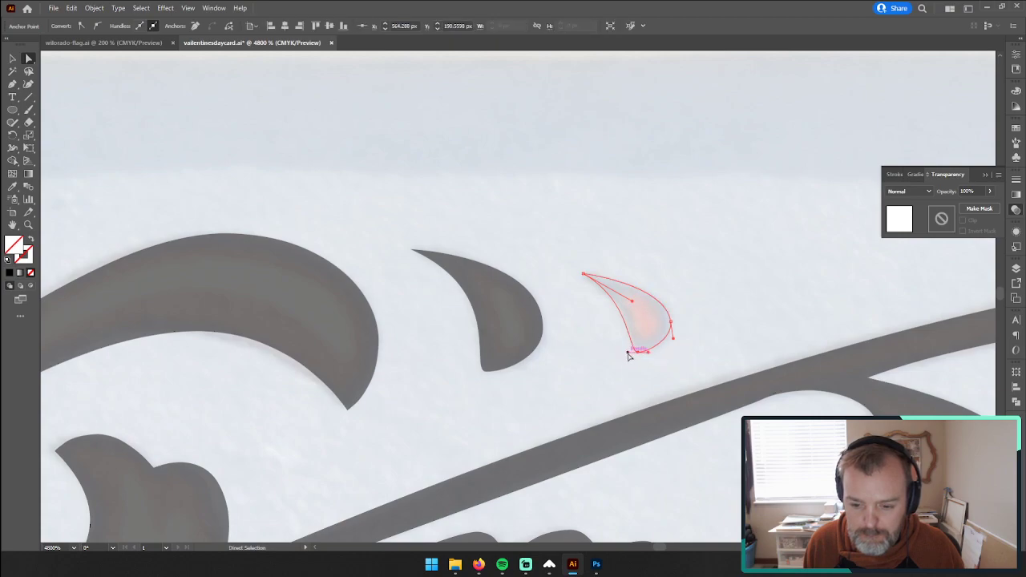
left_click_drag(629, 356, 618, 353)
mouse_move(633, 306)
left_mouse_down()
mouse_move(648, 314)
mouse_move(636, 307)
left_mouse_up()
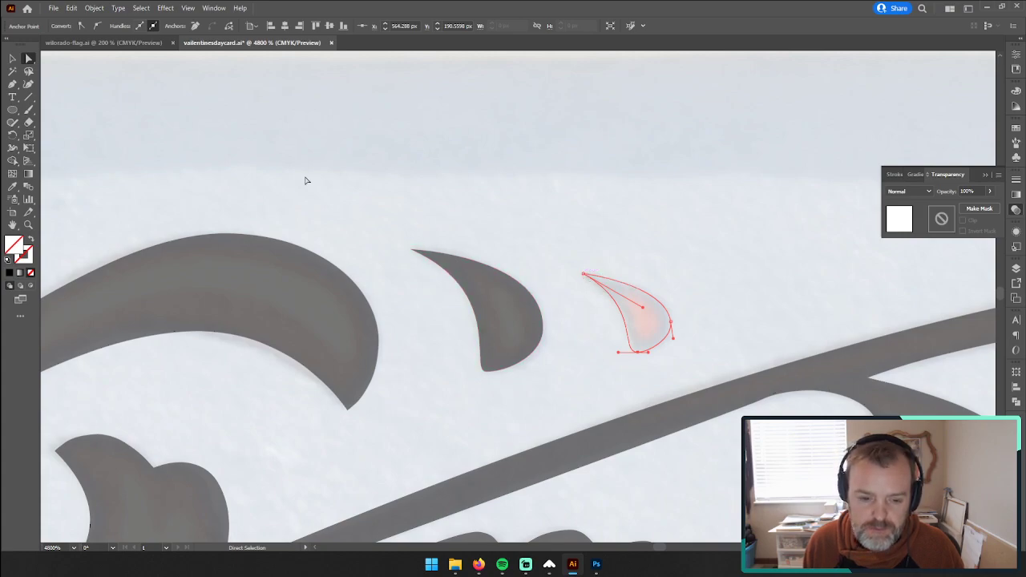
key("v")
key("i")
left_click(494, 309)
Step: Enlarge both teardrops together and round their pointed tips with a corner radius of about 0.125 px
left_click(28, 59)
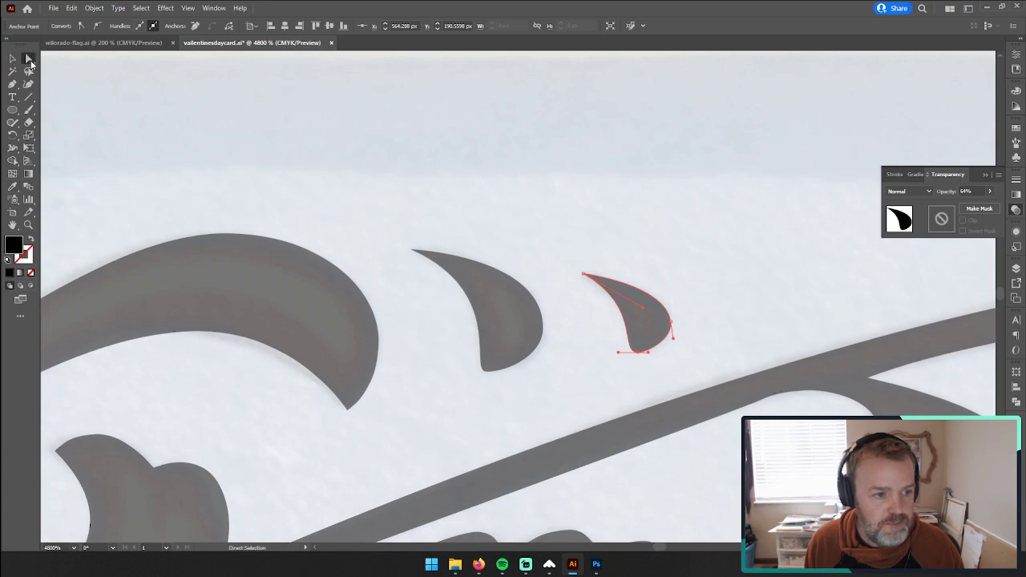
left_click(392, 241)
left_click_drag(608, 293, 609, 294)
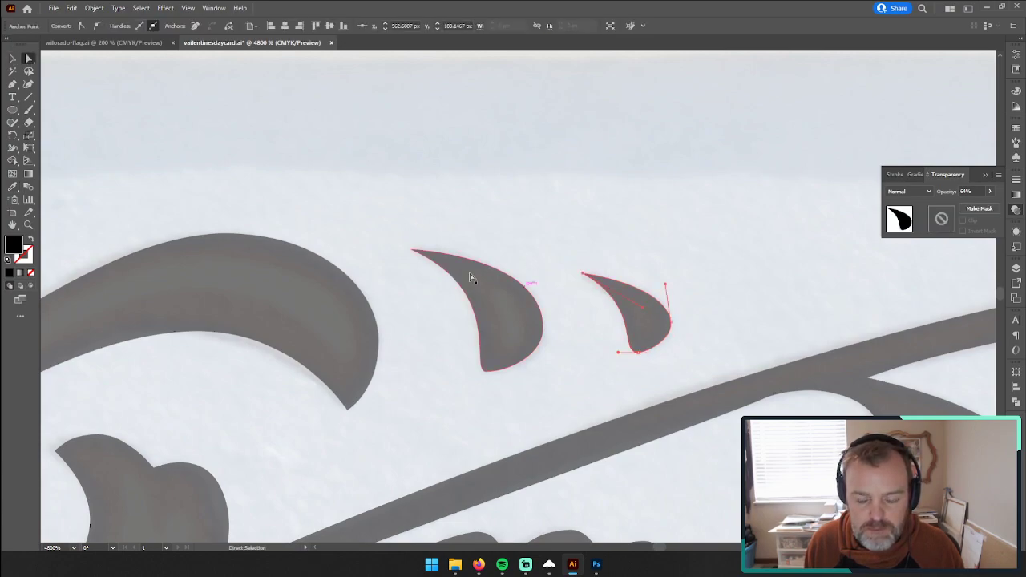
left_click(12, 58)
left_click_drag(404, 210, 866, 457)
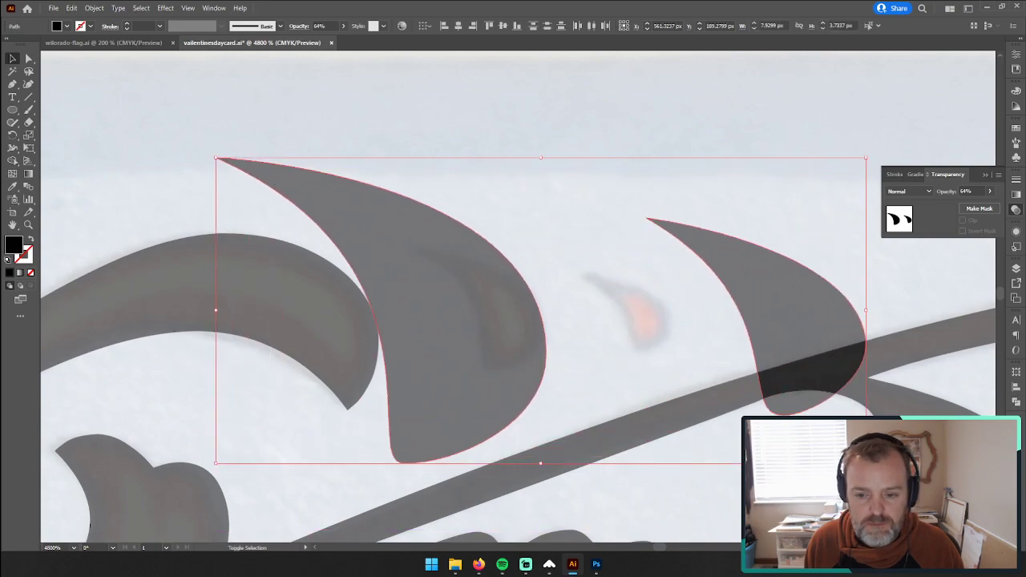
left_click(28, 59)
left_click_drag(659, 227, 669, 231)
Step: Expand both enlarged teardrops with their rounded tips
left_click(418, 268)
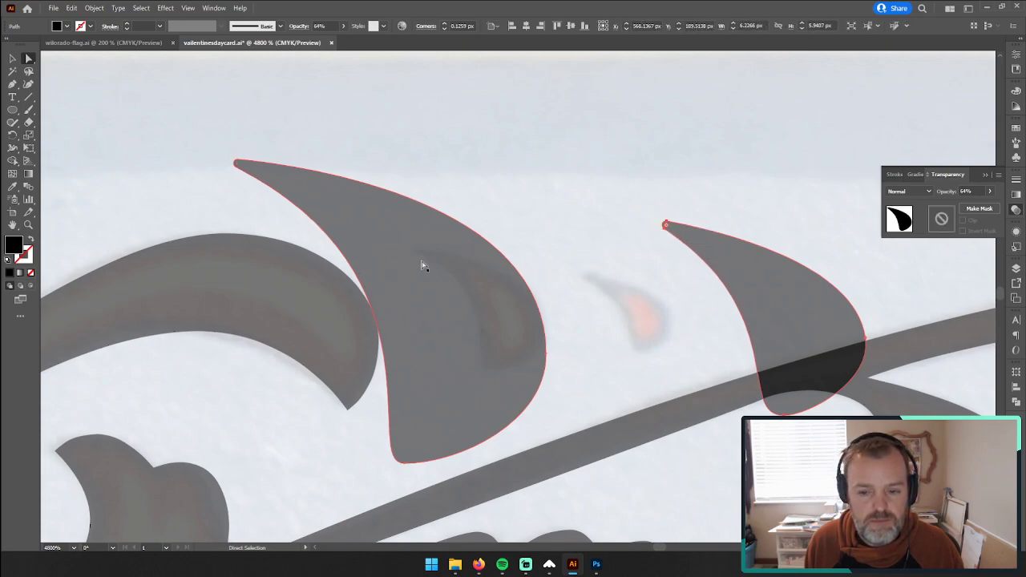
key("ctrl+a")
left_click(94, 7)
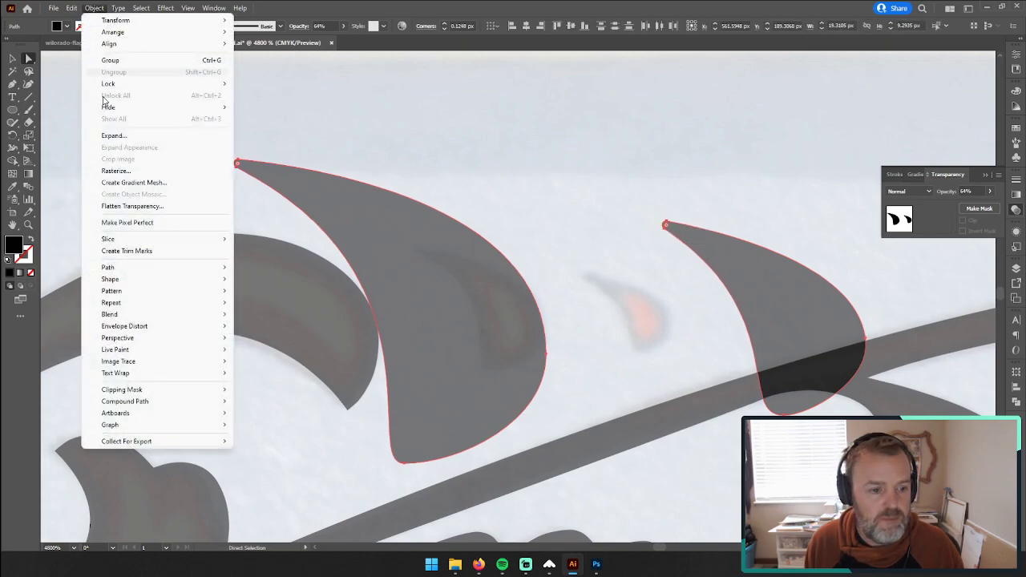
left_click(134, 138)
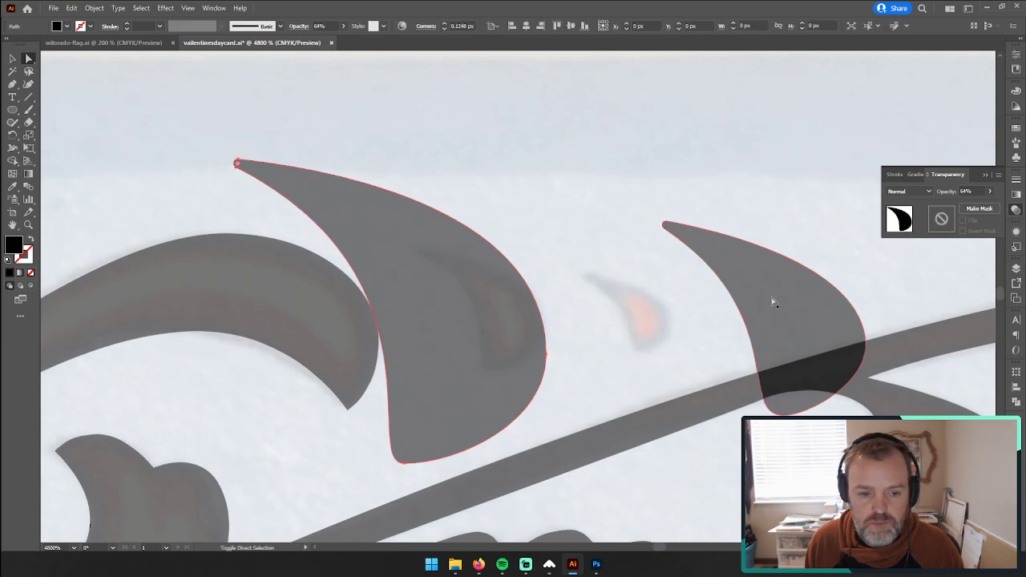
Step: Scale the two teardrops back down together and fit each over its painted counterpart
left_click(15, 59)
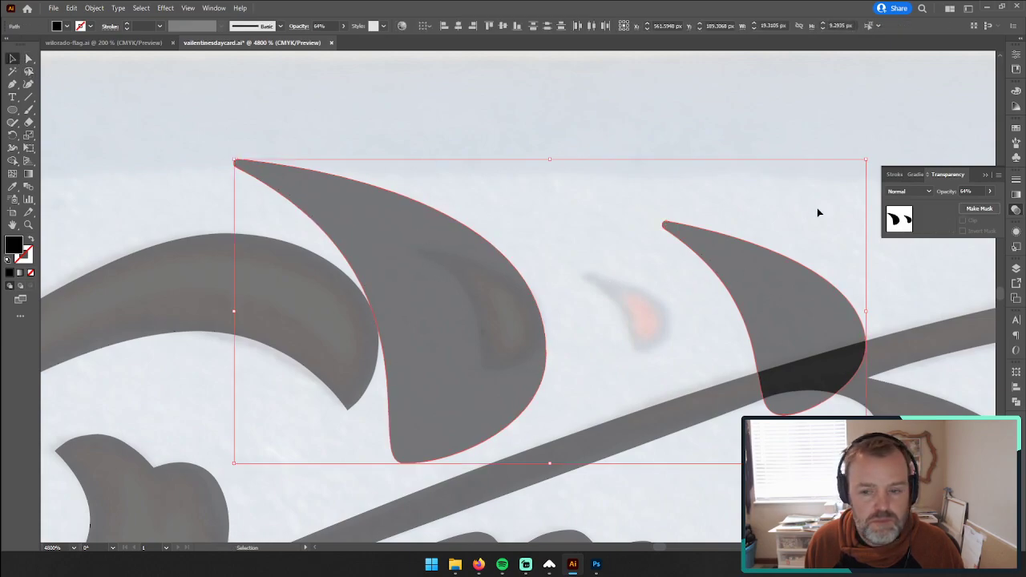
left_click_drag(233, 159, 417, 241)
left_click(602, 261)
left_click_drag(659, 328, 650, 327)
Step: Place a copy of both teardrops over the matching painted pair on the ornament's left half
key("z")
left_click_drag(492, 255, 435, 290)
key("space")
left_click(12, 59)
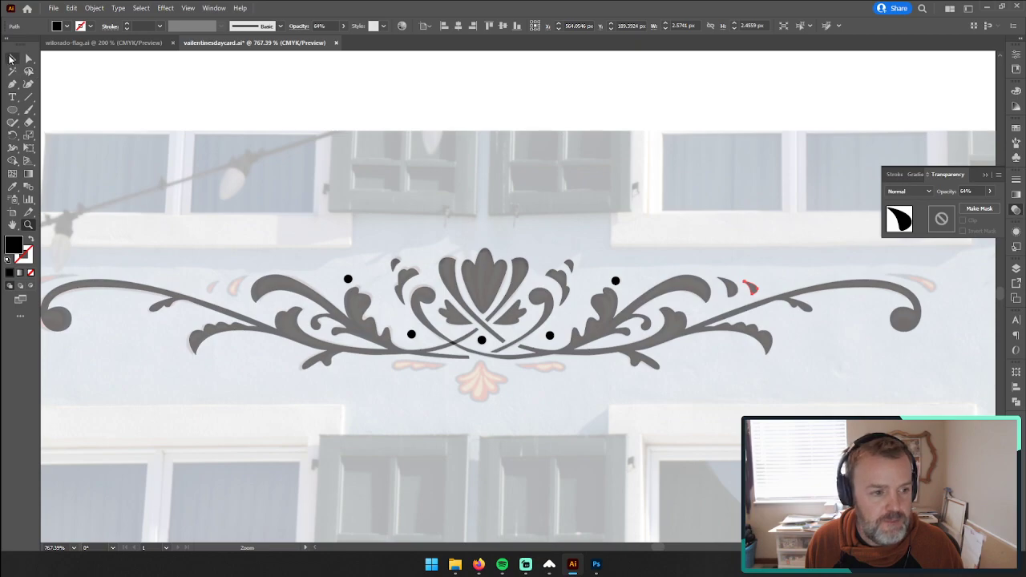
left_click(722, 267)
left_click_drag(760, 297, 213, 289)
Step: Reflect the copied teardrops about the vertical axis and shift them toward the left scroll
right_click(213, 289)
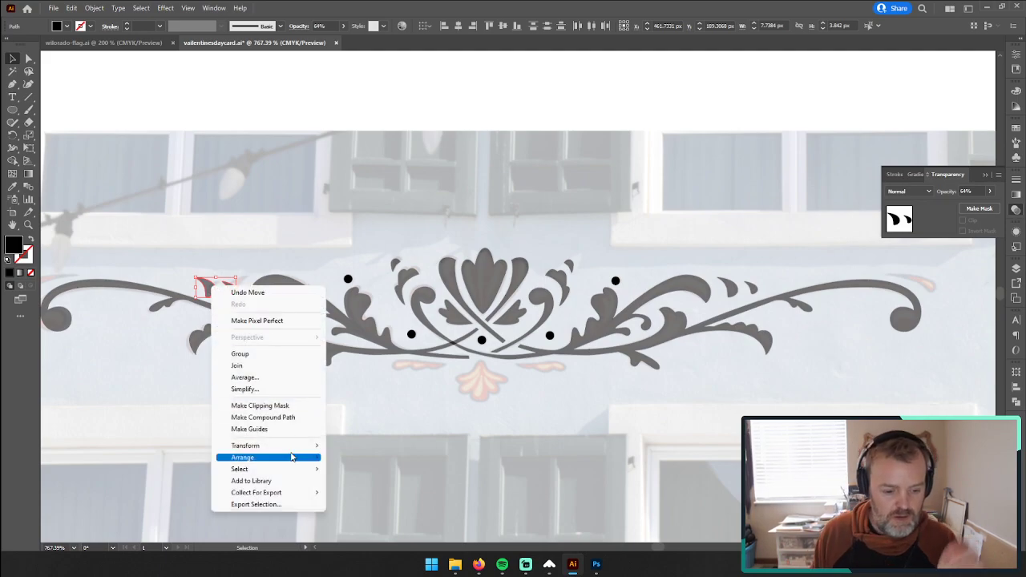
mouse_move(298, 447)
left_click(384, 486)
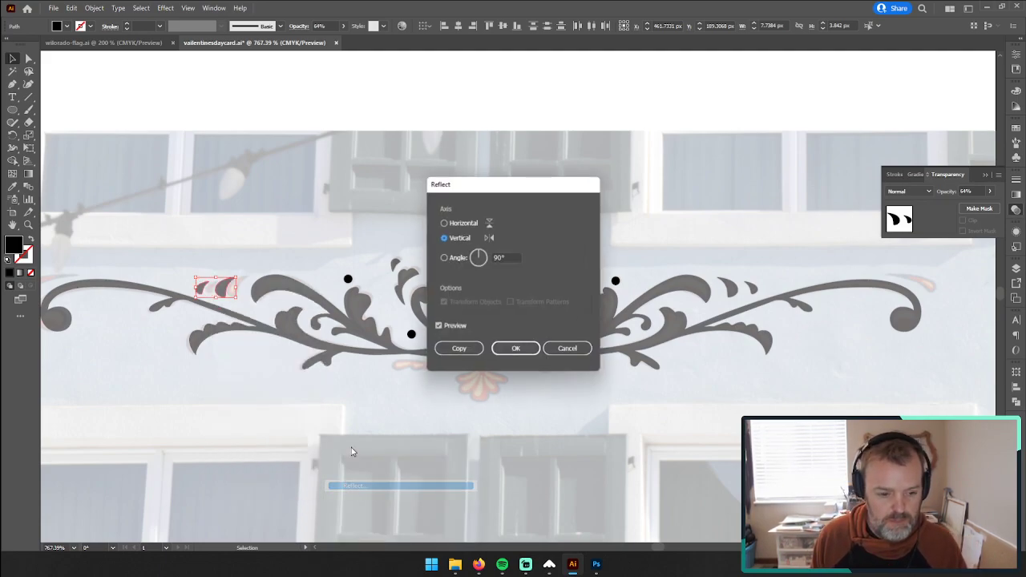
left_click(512, 347)
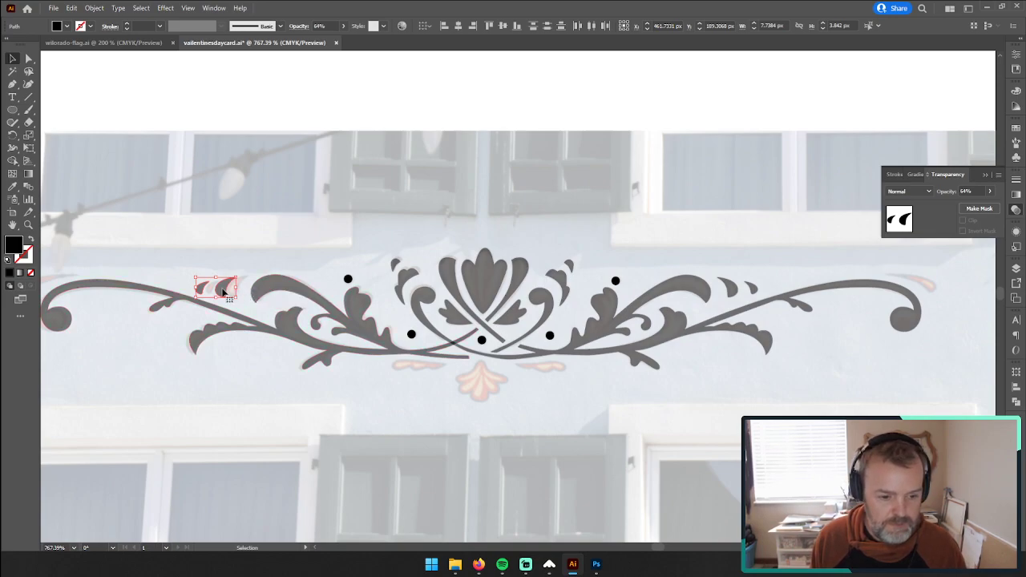
left_click_drag(221, 292, 233, 291)
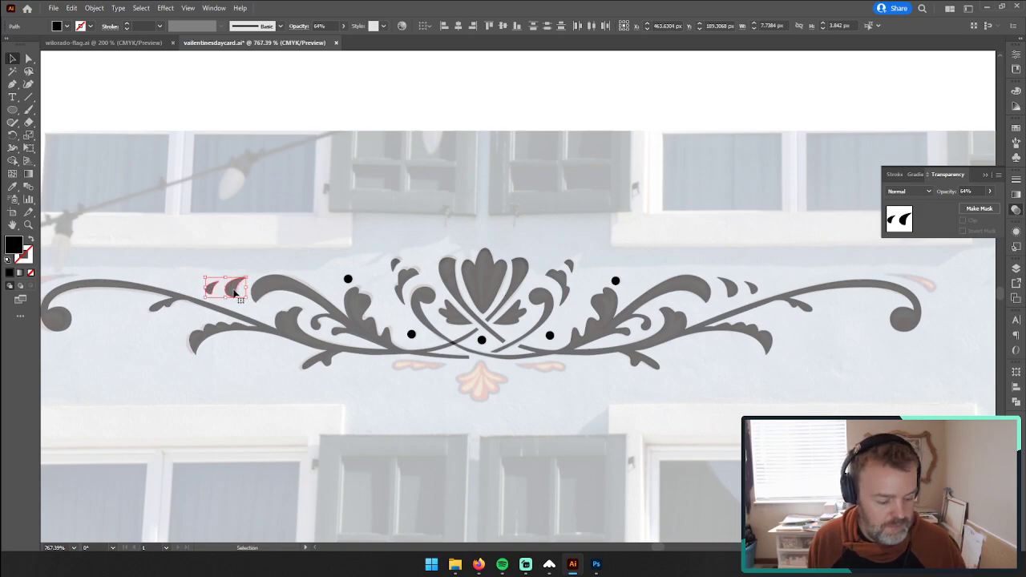
Step: Give the five dots the 64% opacity and black fill of the scrolls using the Eyedropper
left_click_drag(353, 236, 698, 391)
key("i")
left_click(607, 300)
left_click(12, 59)
left_click(256, 150)
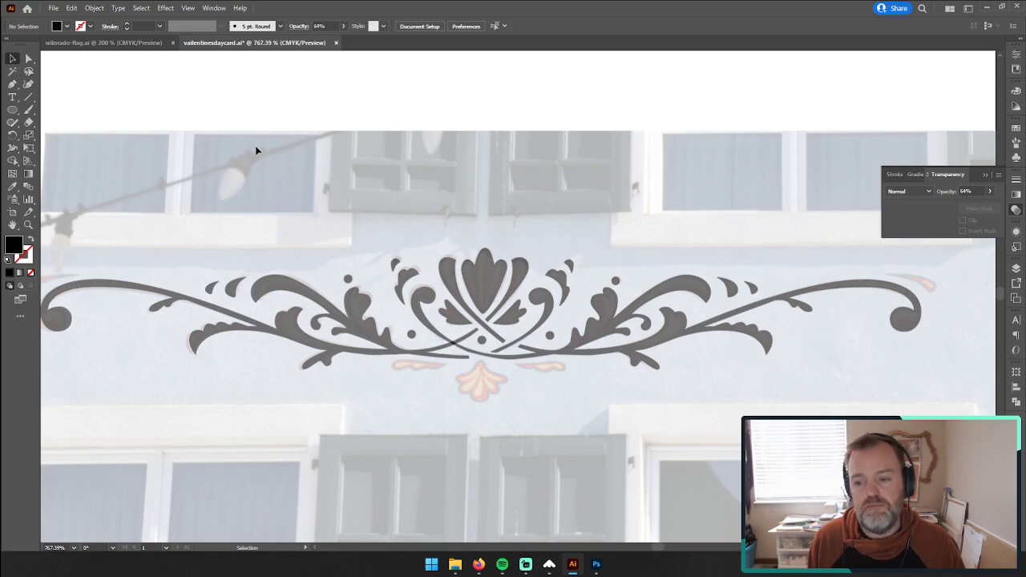
Step: Start a Pen path along the upper edge of the painted stroke above the ornament's left curl, from its tip to the rounded end
left_click_drag(291, 209, 441, 190)
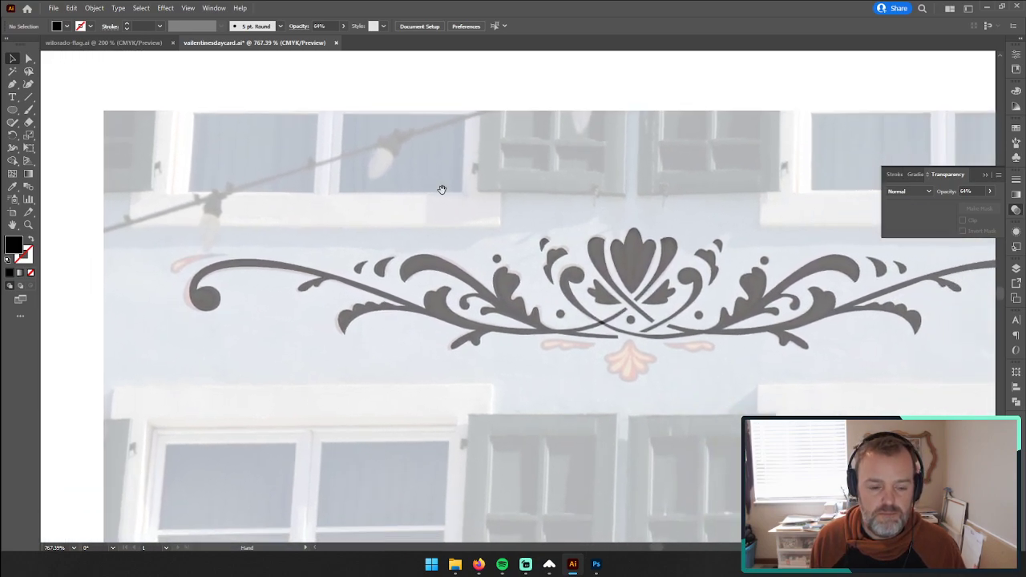
left_click(29, 225)
left_click_drag(236, 250, 412, 213)
key("p")
left_click(445, 217)
left_click_drag(261, 224, 191, 243)
mouse_move(168, 297)
left_mouse_down()
mouse_move(171, 320)
mouse_move(170, 305)
left_mouse_up()
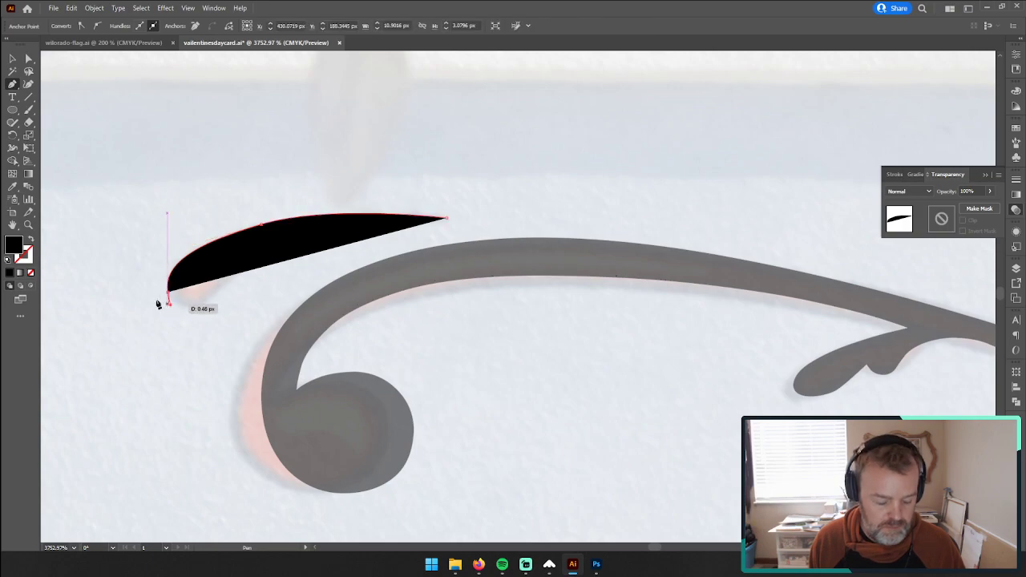
Step: Remove the path's fill and close it around the painted stroke's rounded end and along its lower edge
left_click(32, 273)
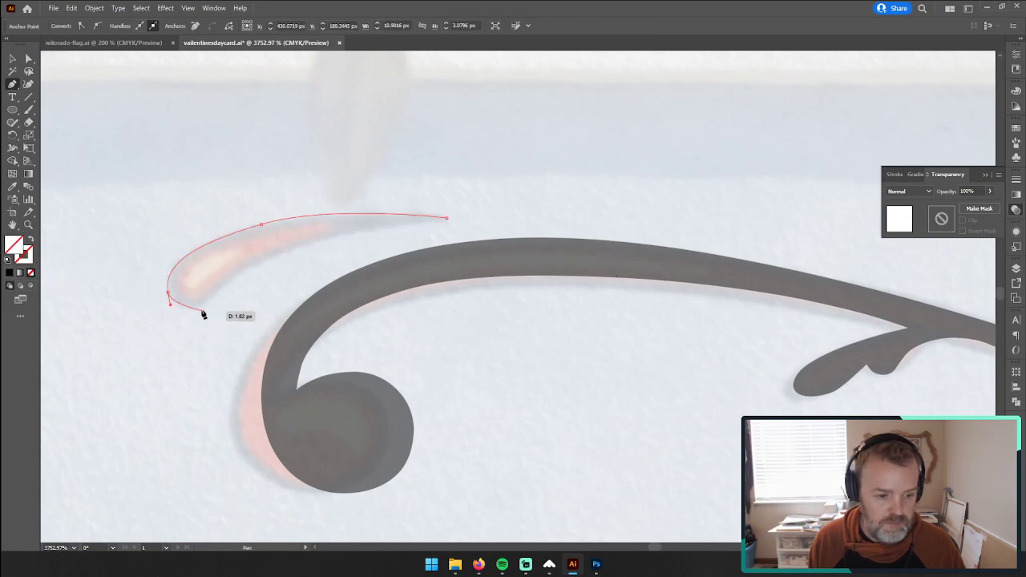
left_click_drag(197, 311, 200, 311)
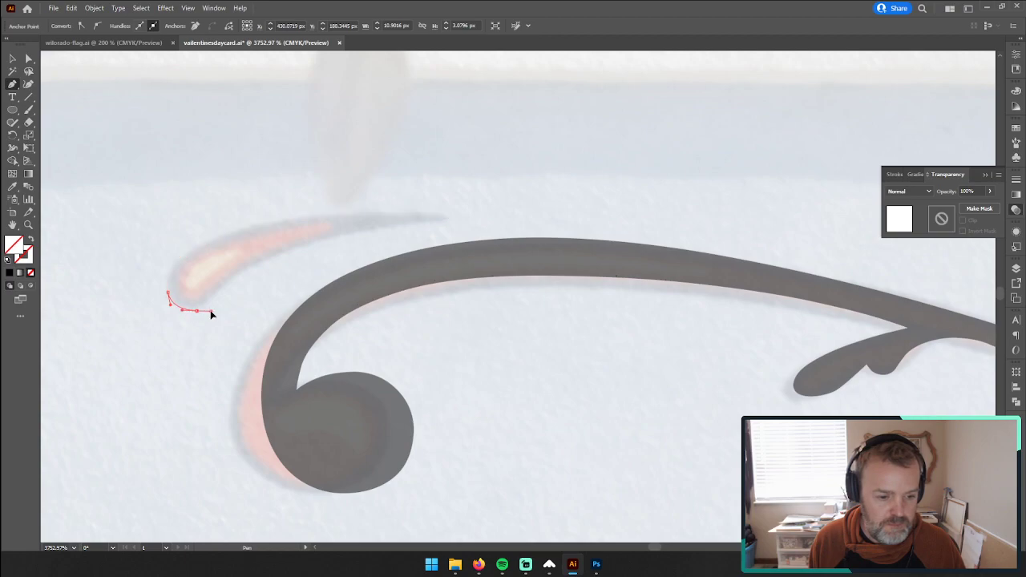
left_click_drag(213, 315, 213, 313)
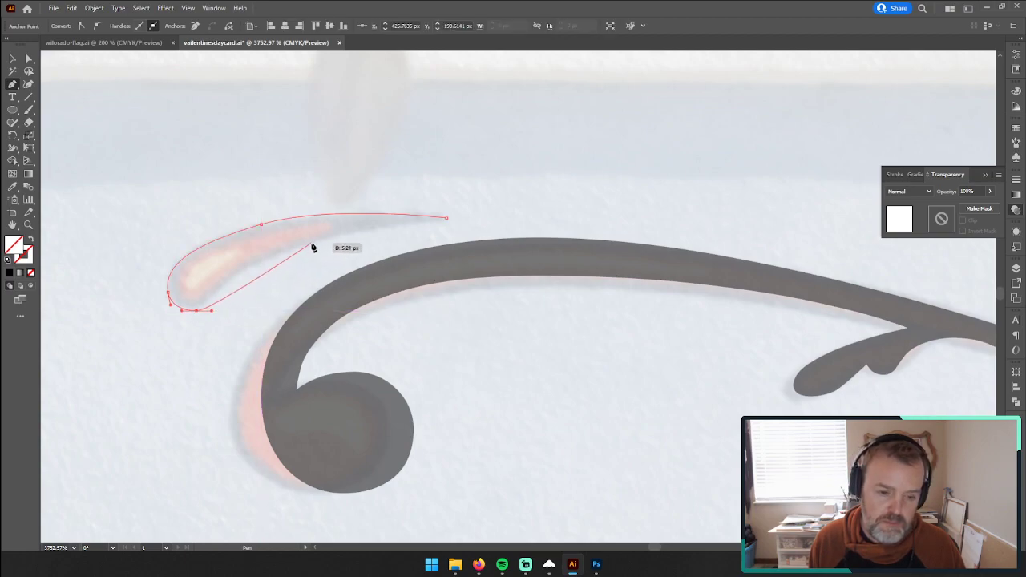
left_click_drag(449, 218, 652, 211)
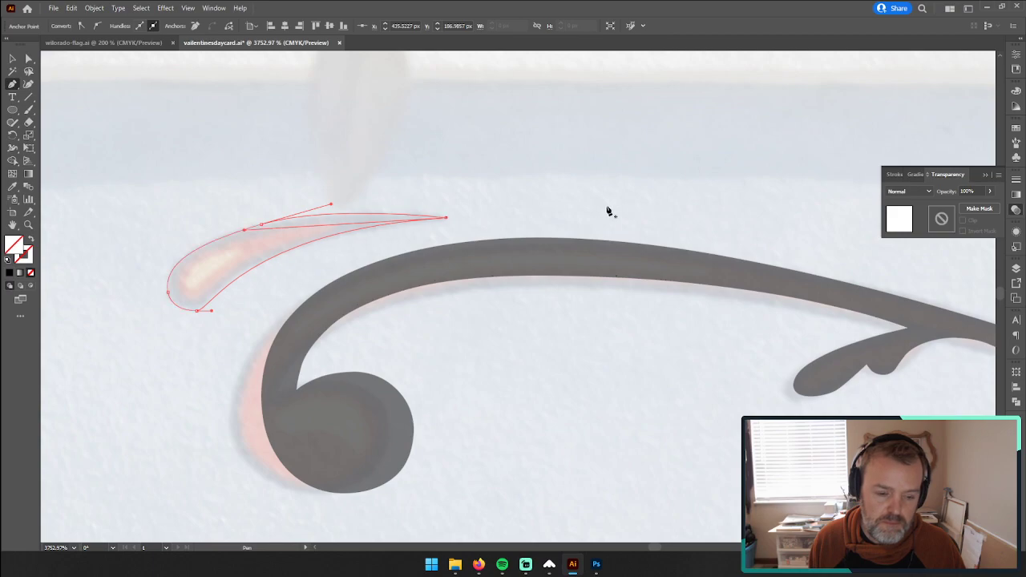
Step: Copy the adjacent scroll's black fill and 64% opacity onto the newly traced stroke with the Eyedropper
left_click(12, 59)
left_click(78, 212)
left_click_drag(200, 223, 228, 278)
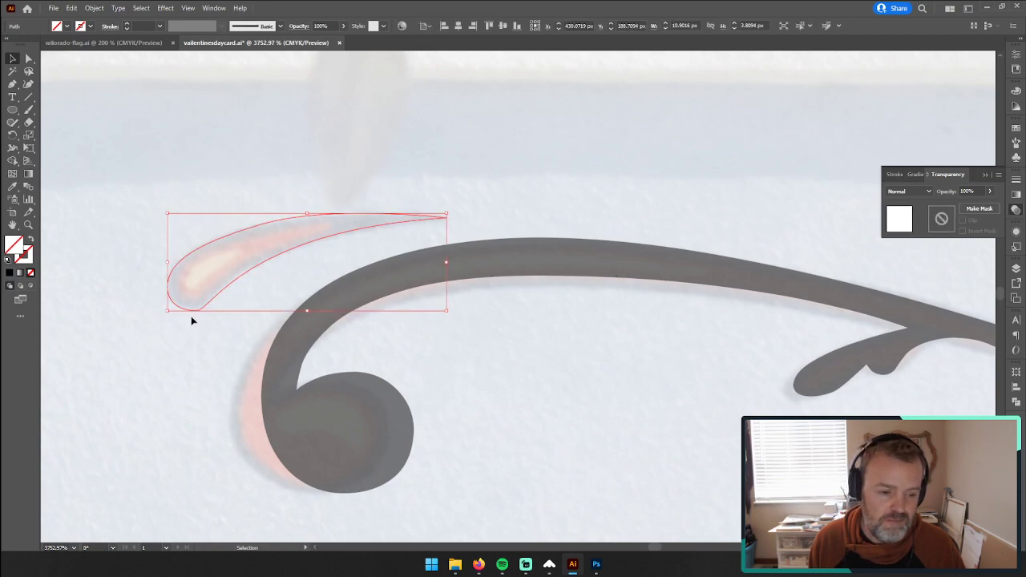
left_click(139, 200)
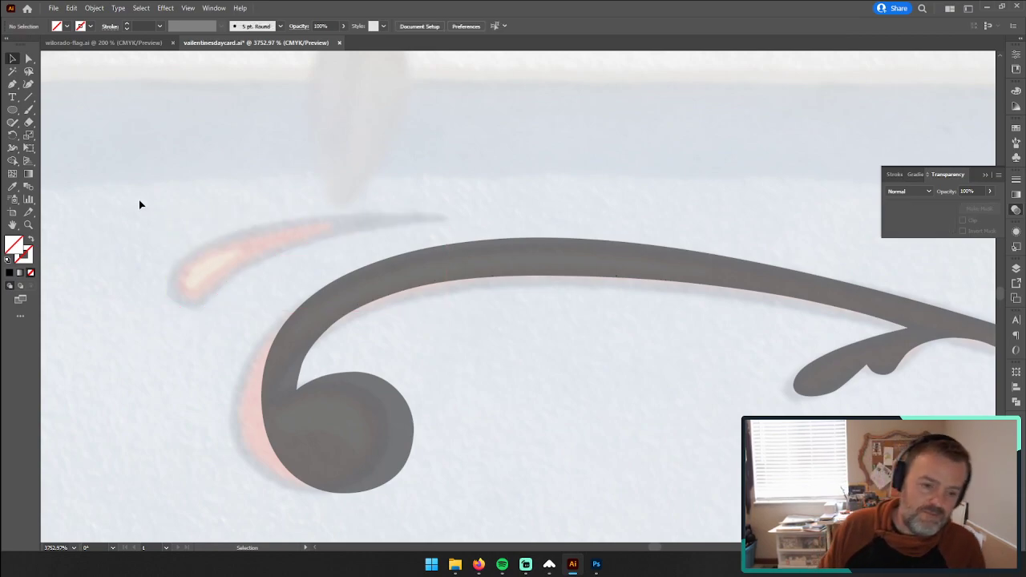
left_click_drag(178, 194, 225, 294)
key("i")
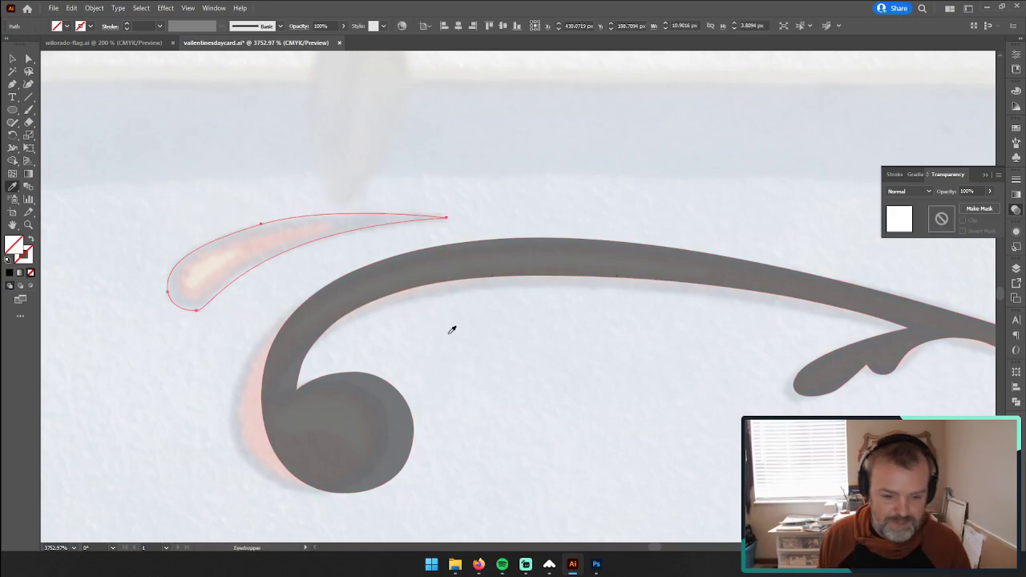
left_click(482, 259)
left_click(11, 59)
left_click(98, 166)
Step: Enlarge the traced stroke above the left curl to about 32 px wide
key("z")
left_click_drag(551, 293, 282, 312)
key("space")
left_click_drag(814, 376, 447, 373)
left_click(12, 58)
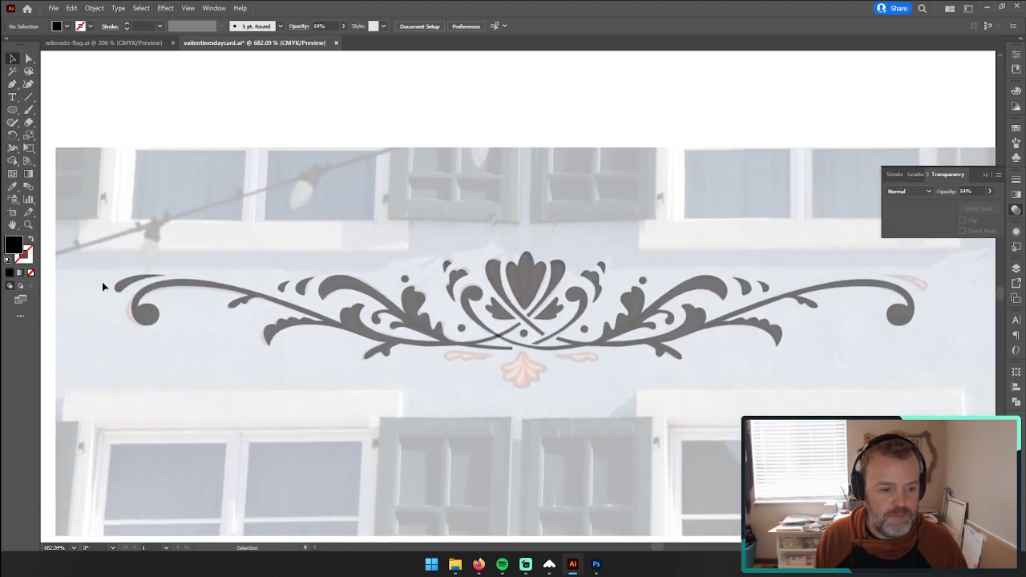
left_click(29, 226)
left_click_drag(148, 277, 562, 264)
key("space")
left_click_drag(320, 293, 490, 295)
left_click(28, 59)
left_click(206, 282)
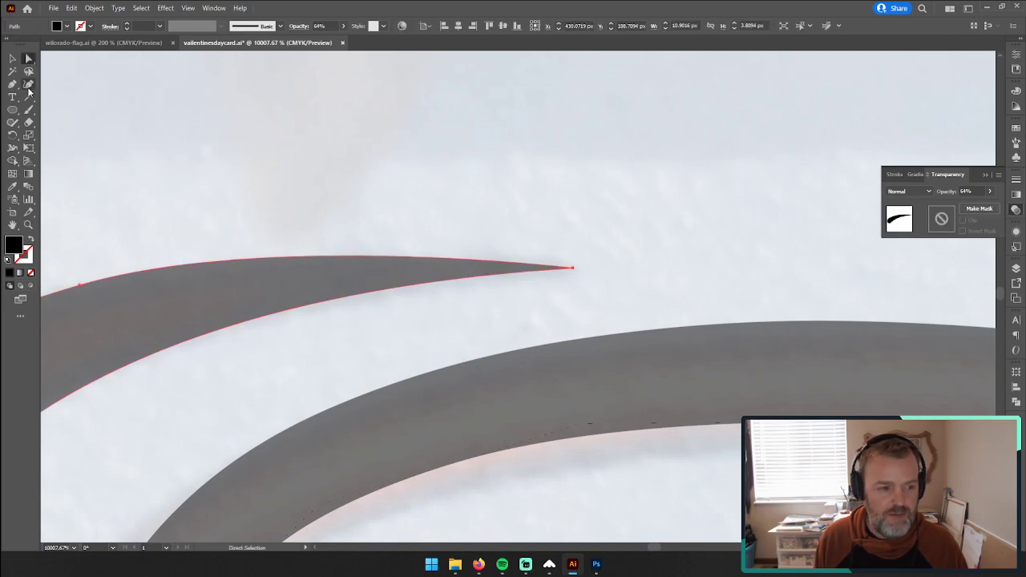
key("z")
left_click_drag(562, 361, 390, 300)
left_click(12, 57)
left_click_drag(567, 264, 831, 171)
Step: Round the enlarged stroke's pointed tip with a corner radius of about 0.187 px and expand the shape
left_click(28, 59)
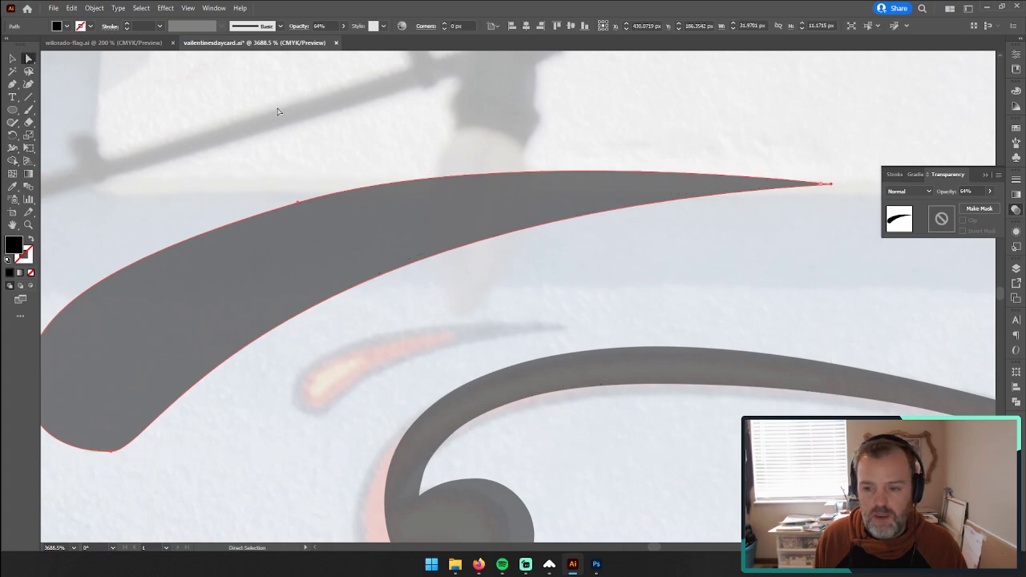
left_click_drag(812, 189, 779, 195)
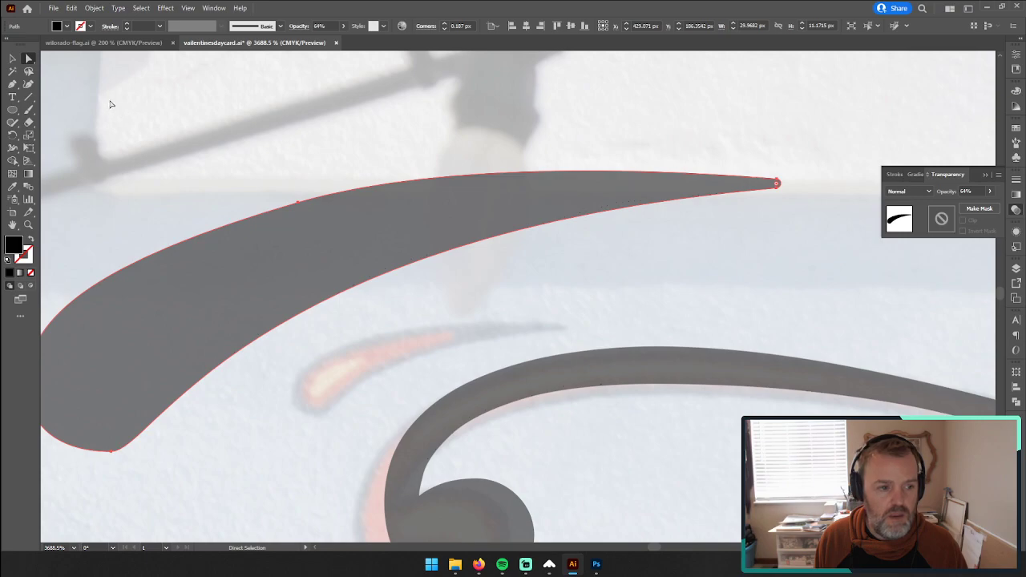
left_click(12, 58)
left_click(94, 8)
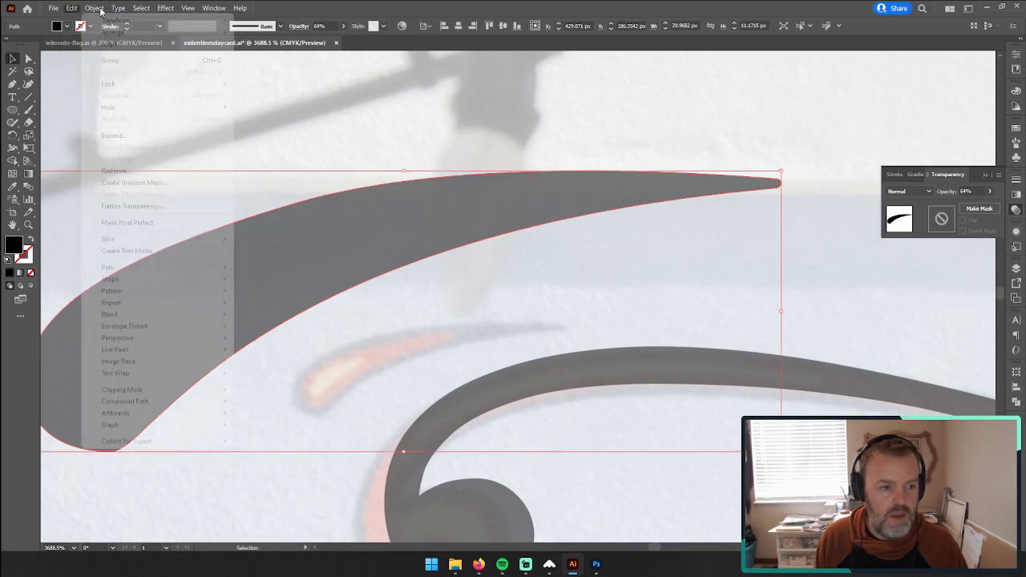
left_click(150, 137)
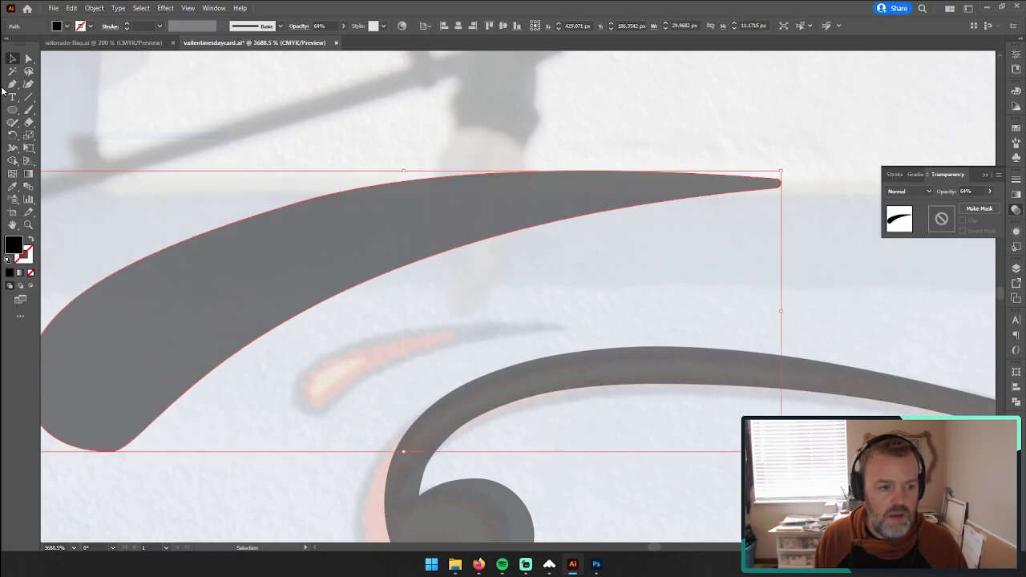
Step: Scale the rounded stroke down to about 10.1 px wide and fit it over the painted one
left_click_drag(781, 171, 554, 255)
left_click_drag(384, 301, 395, 370)
left_click_drag(264, 440, 347, 377)
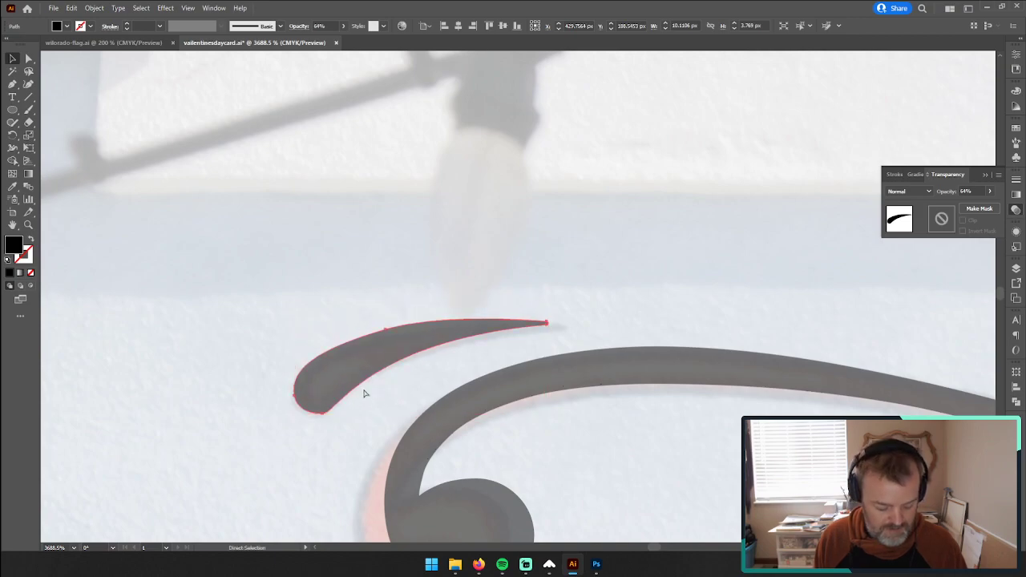
Step: Duplicate the finished stroke and move the copy above the curl at the ornament's right end
key("ctrl+space")
left_click_drag(756, 447, 337, 404)
left_click_drag(964, 426, 244, 243)
key("ctrl+c")
key("ctrl+v")
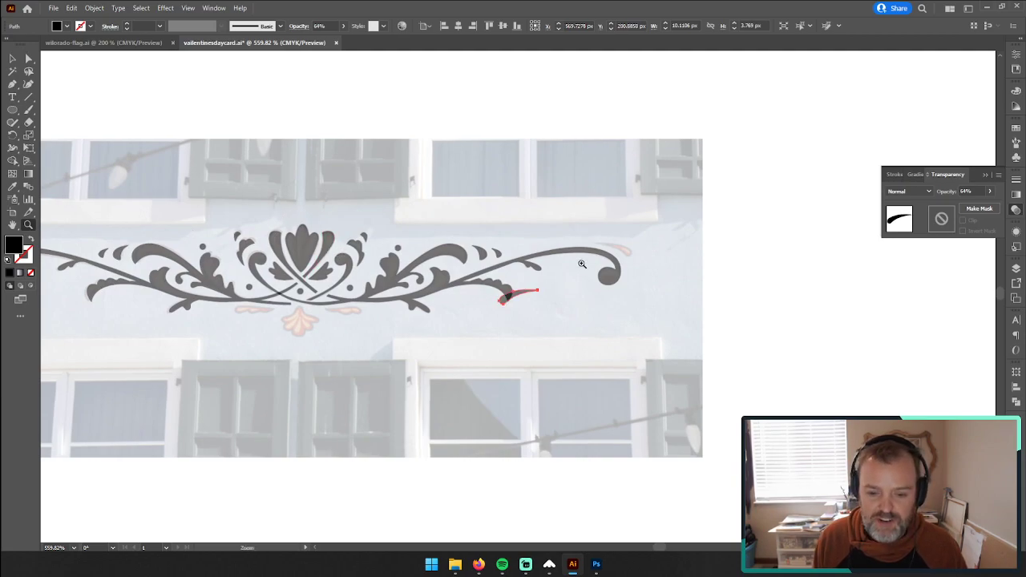
left_click_drag(582, 263, 582, 264)
left_click(12, 58)
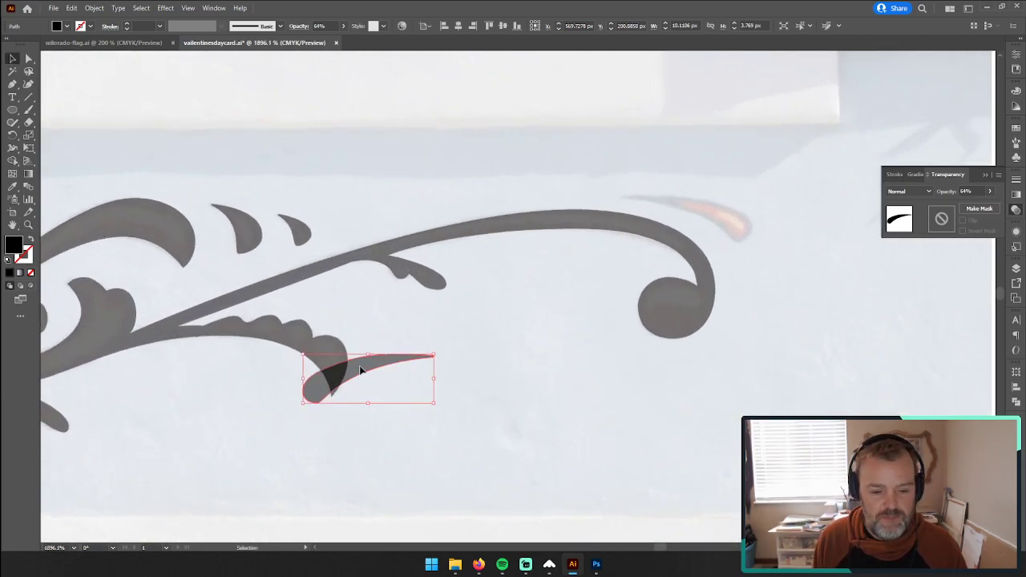
left_click_drag(359, 373, 727, 202)
Step: Reflect the copied stroke about the vertical axis and align it with the painted stroke above the right curl
right_click(727, 202)
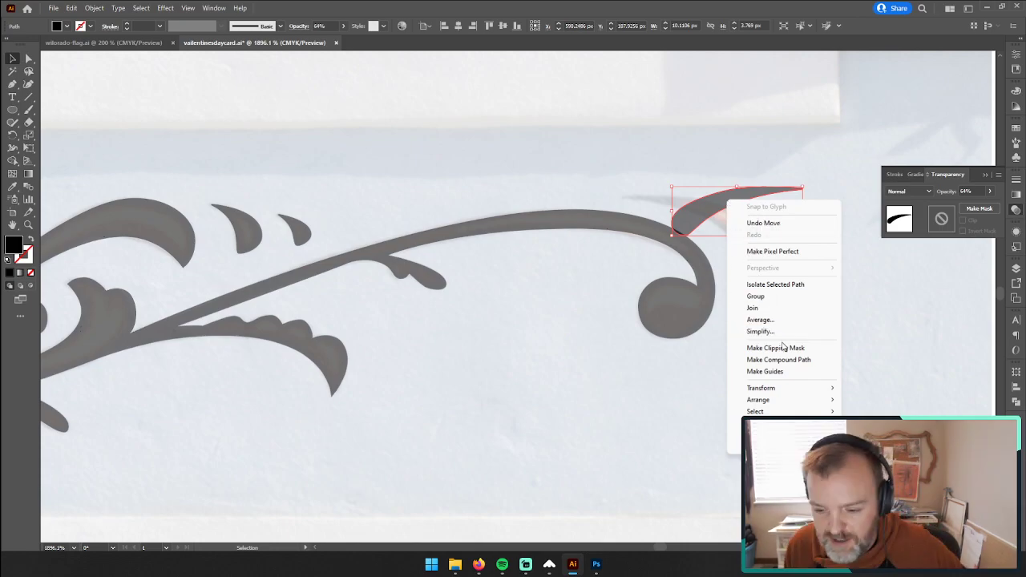
mouse_move(790, 390)
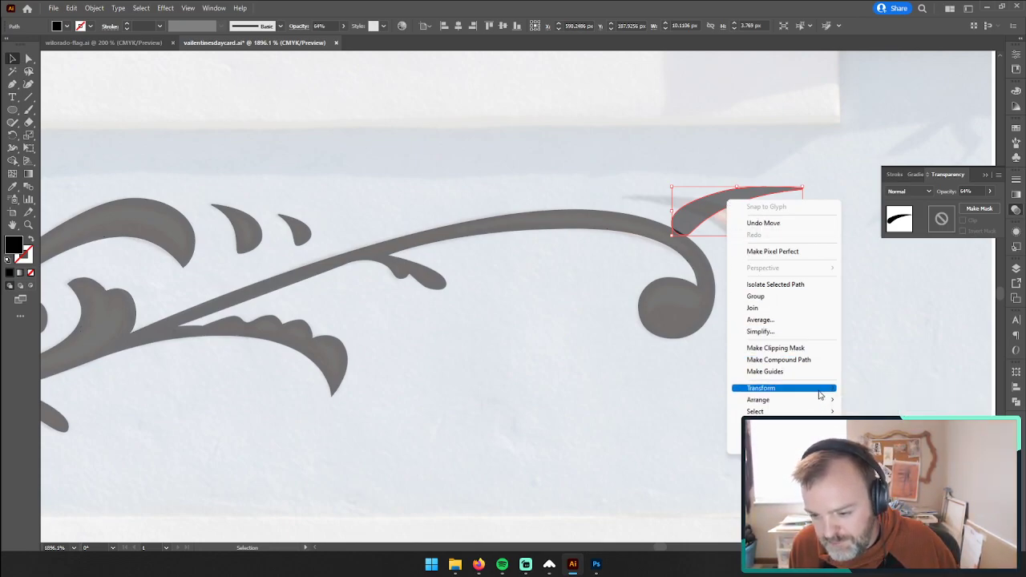
left_click(868, 428)
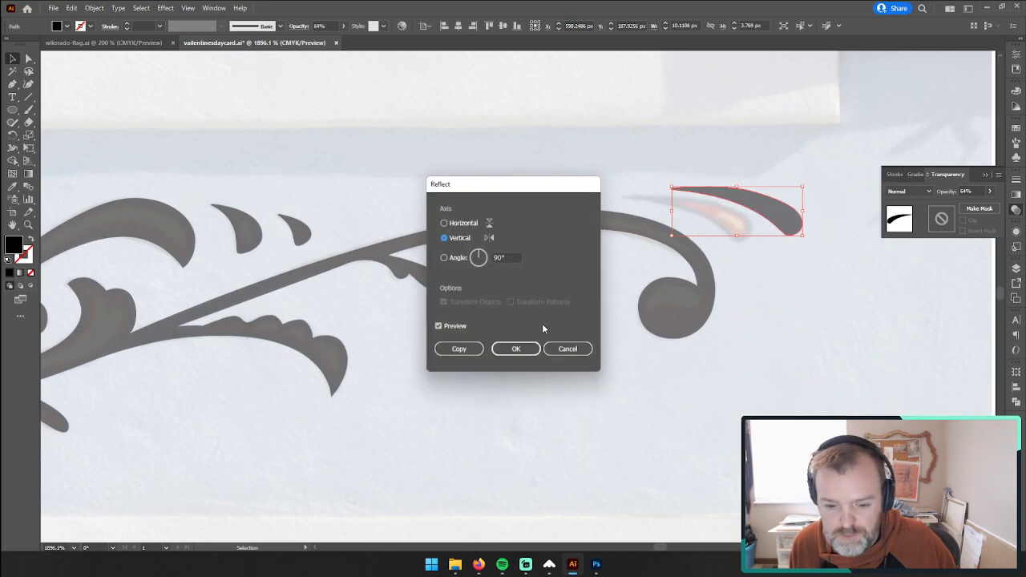
left_click(516, 348)
left_click_drag(757, 200, 706, 208)
Step: Trace the upper edge and rounded left end of the painted scalloped leaf below the left stem with the Pen tool
key("z")
left_click_drag(383, 199, 469, 226)
left_click_drag(376, 236, 537, 184)
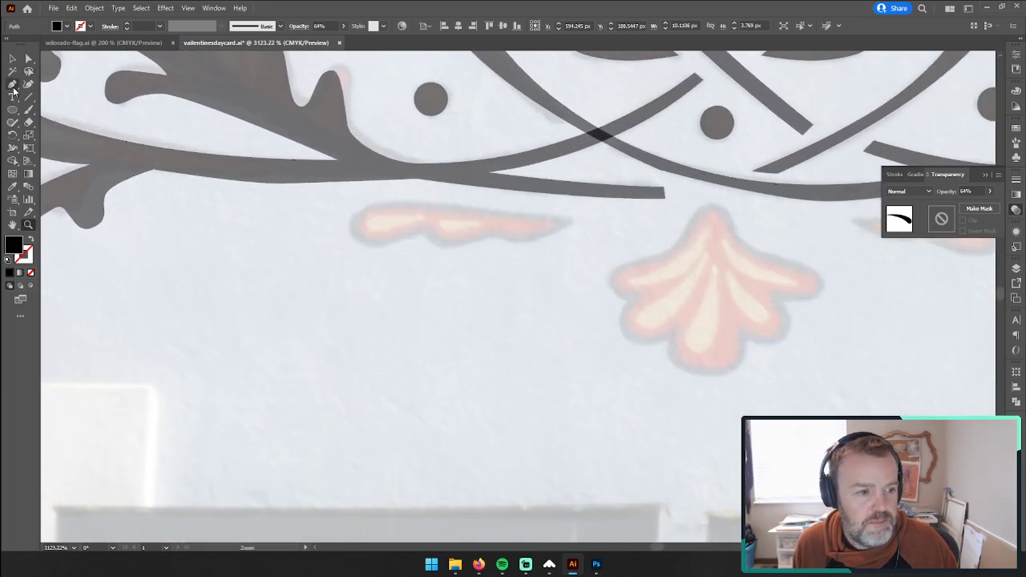
left_click(12, 83)
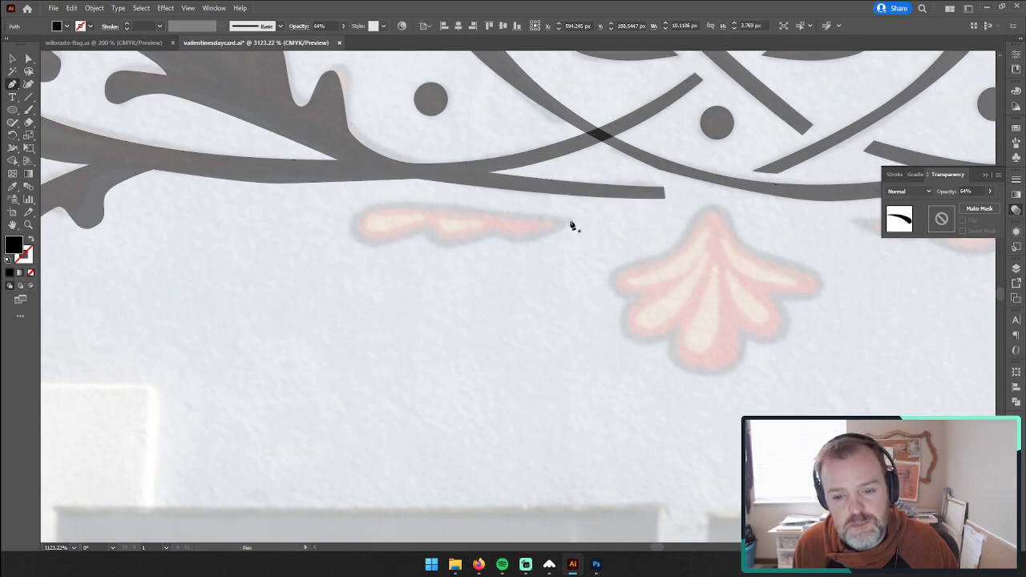
left_click(570, 218)
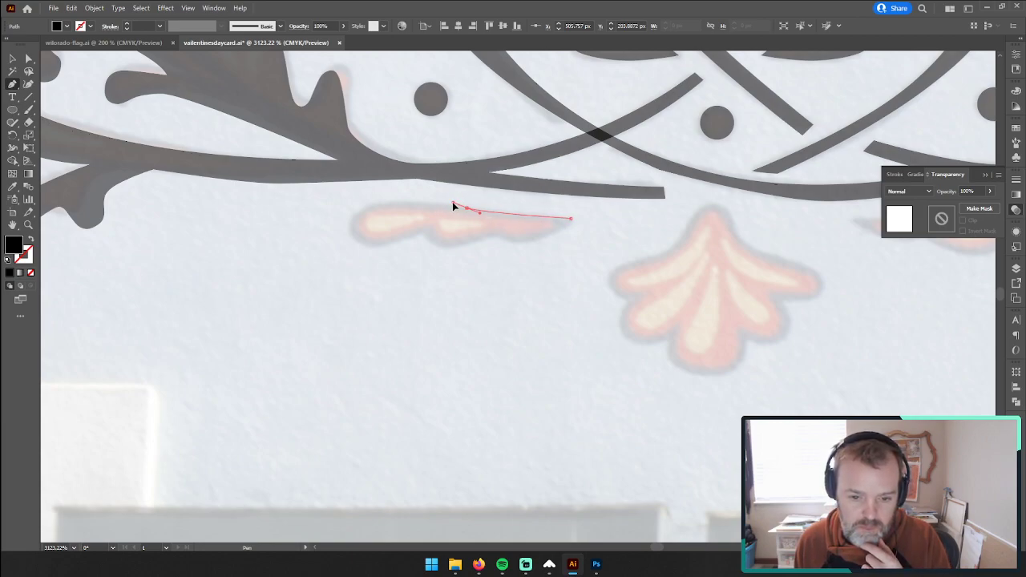
left_click(449, 204)
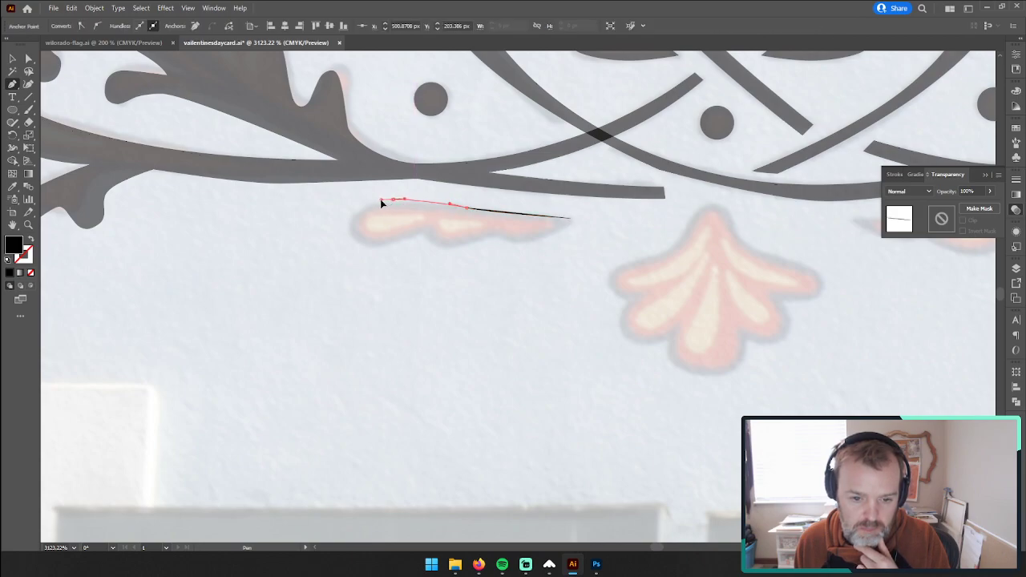
left_click_drag(377, 201, 354, 253)
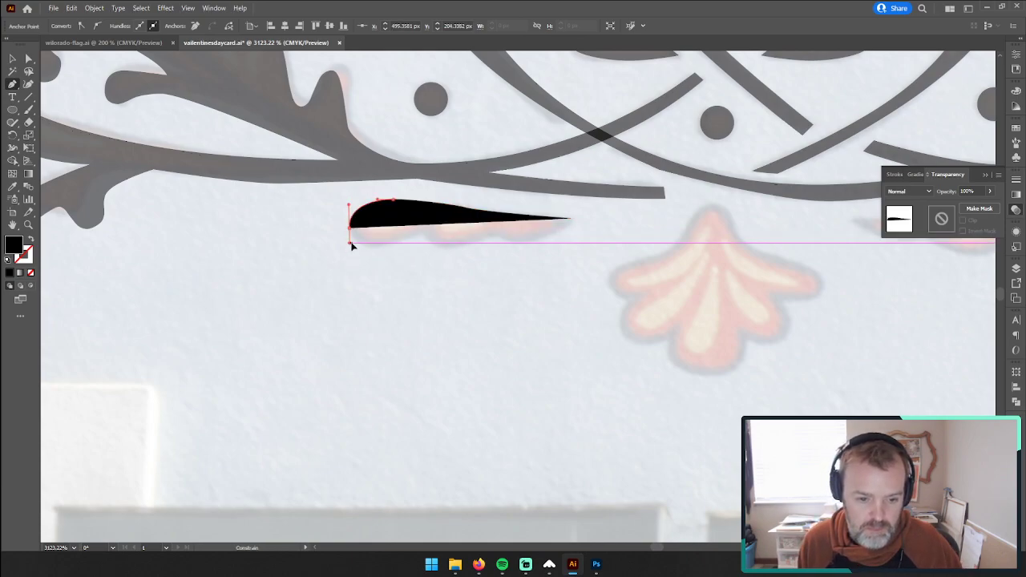
left_click(349, 232)
left_click_drag(374, 248, 386, 252)
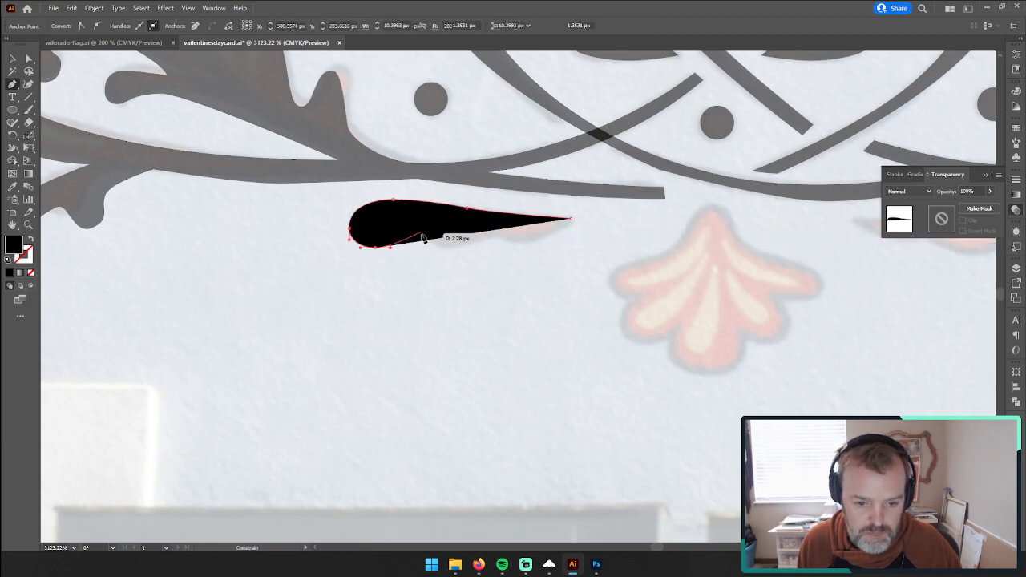
Step: Remove the path's fill, trace the leaf's three scallops along its lower edge and close the outline at the pointed end
left_click(32, 273)
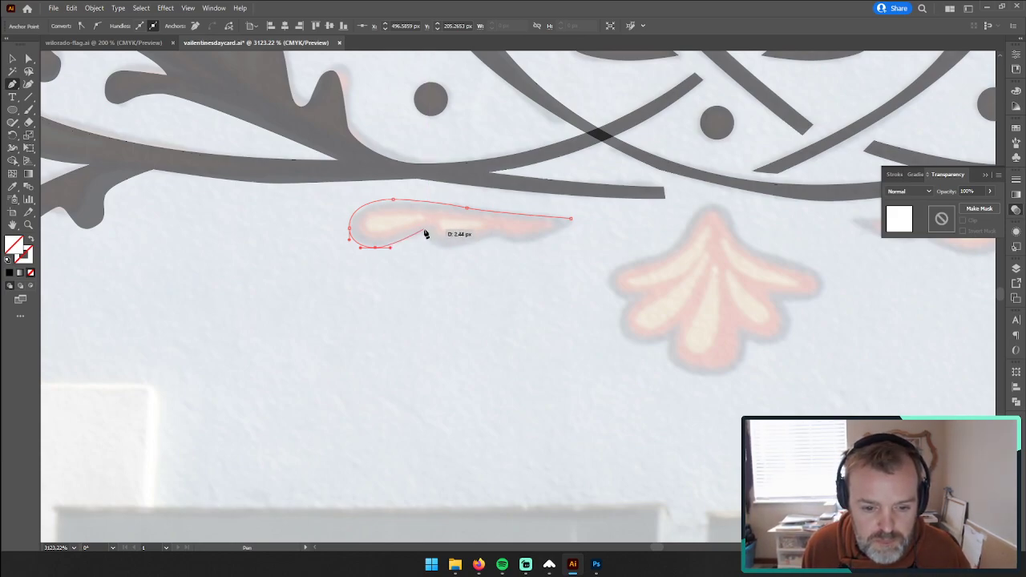
left_click(424, 229)
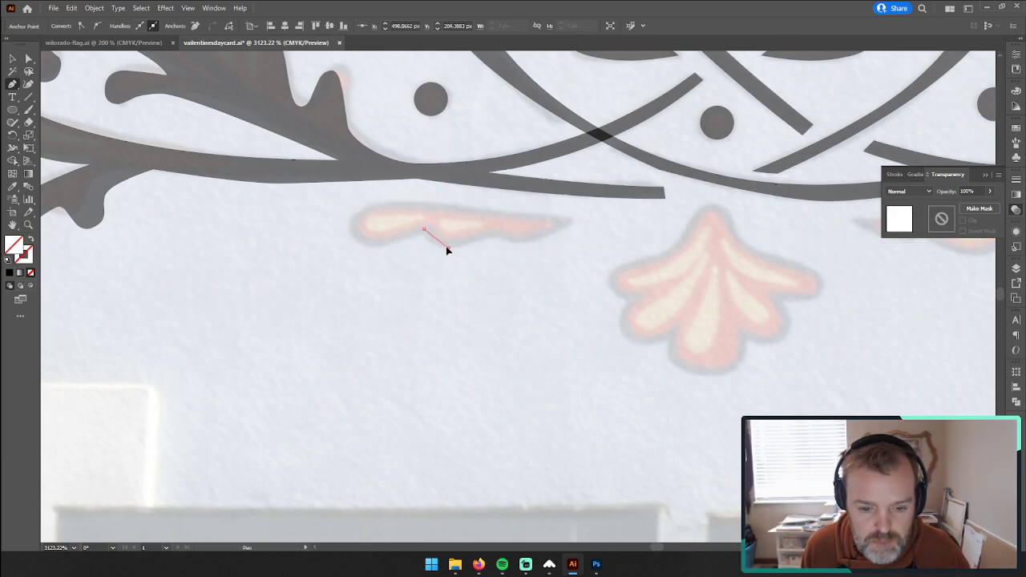
left_click(497, 235)
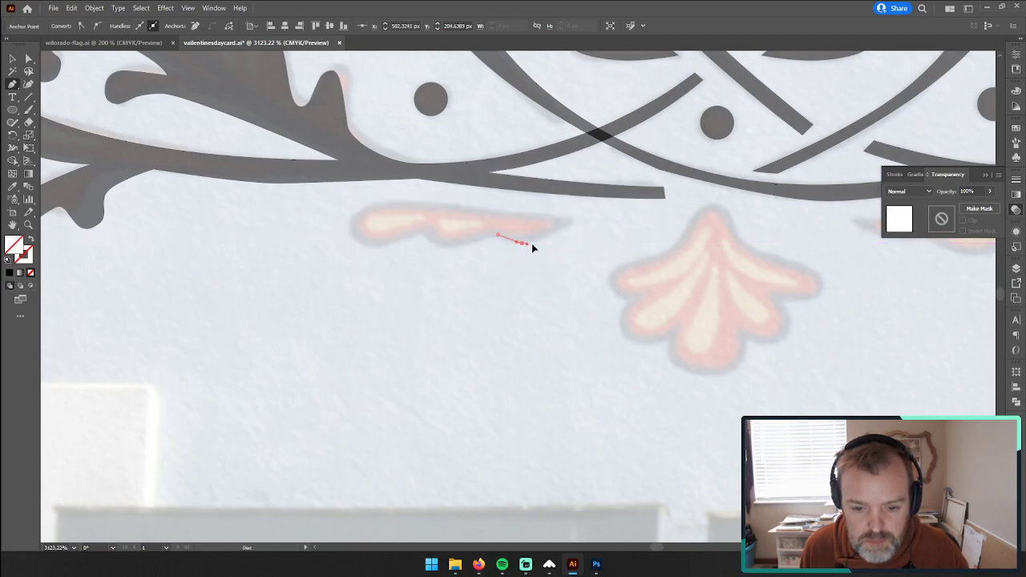
left_click(538, 243)
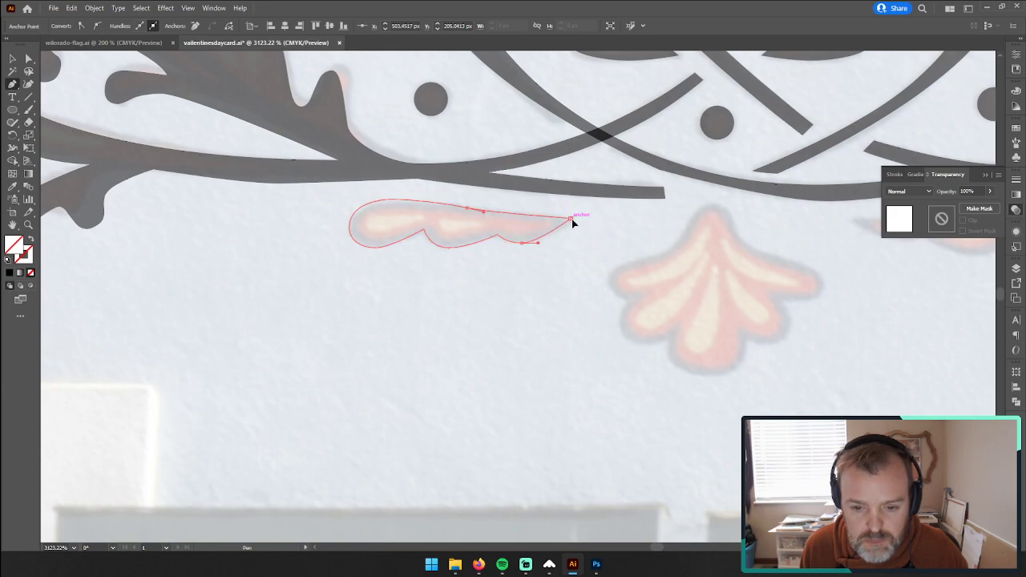
left_click(571, 219)
Step: Sample the stem's black fill and 64% opacity onto the closed scalloped leaf with the Eyedropper
left_click(13, 58)
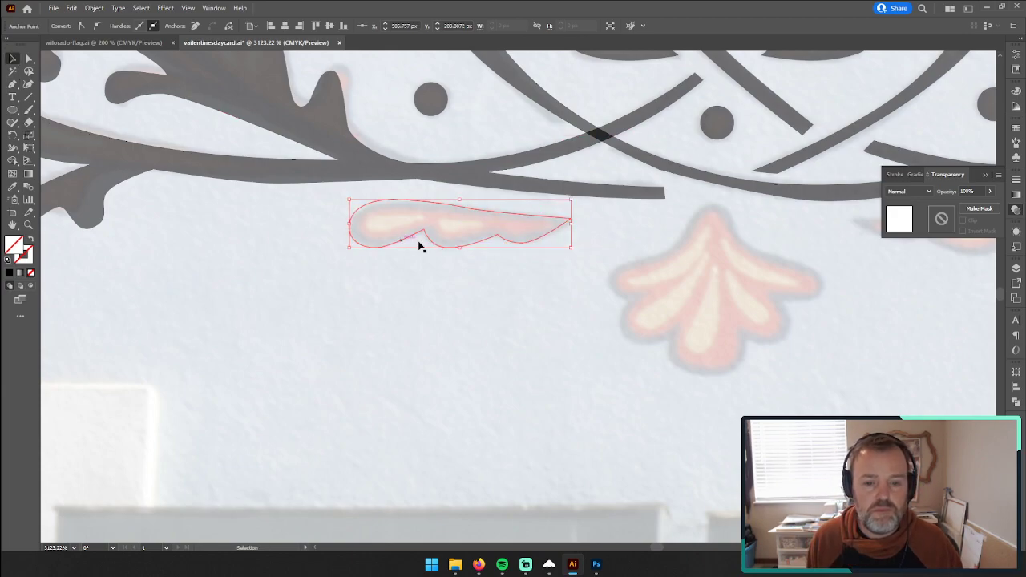
key("i")
left_click(467, 178)
Step: Duplicate the scalloped leaf, reflect the copy about the vertical axis and align it with the painted leaf on the ornament's right half
left_click_drag(652, 252, 365, 287)
left_click(13, 58)
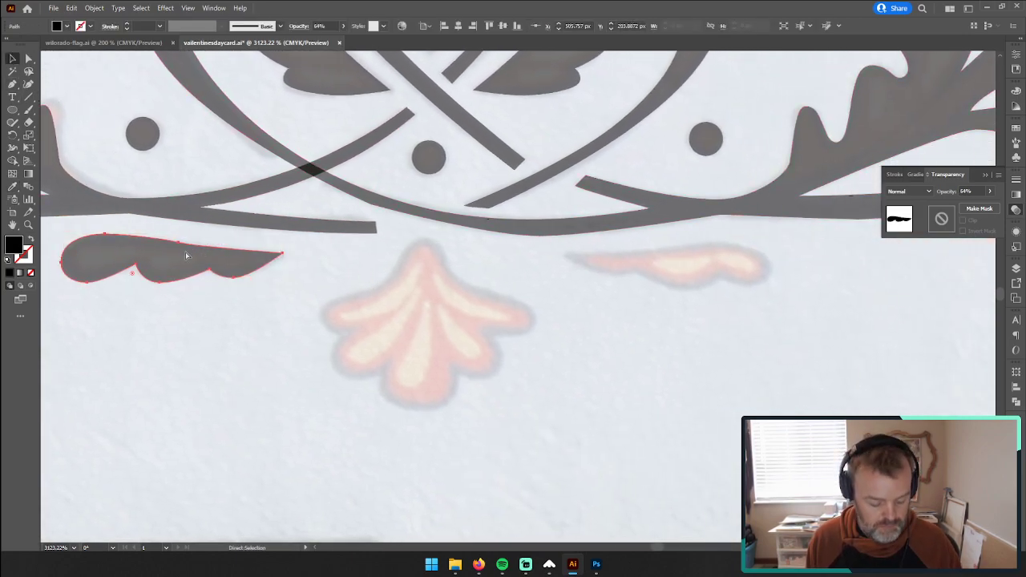
left_click_drag(185, 257, 702, 271)
right_click(702, 271)
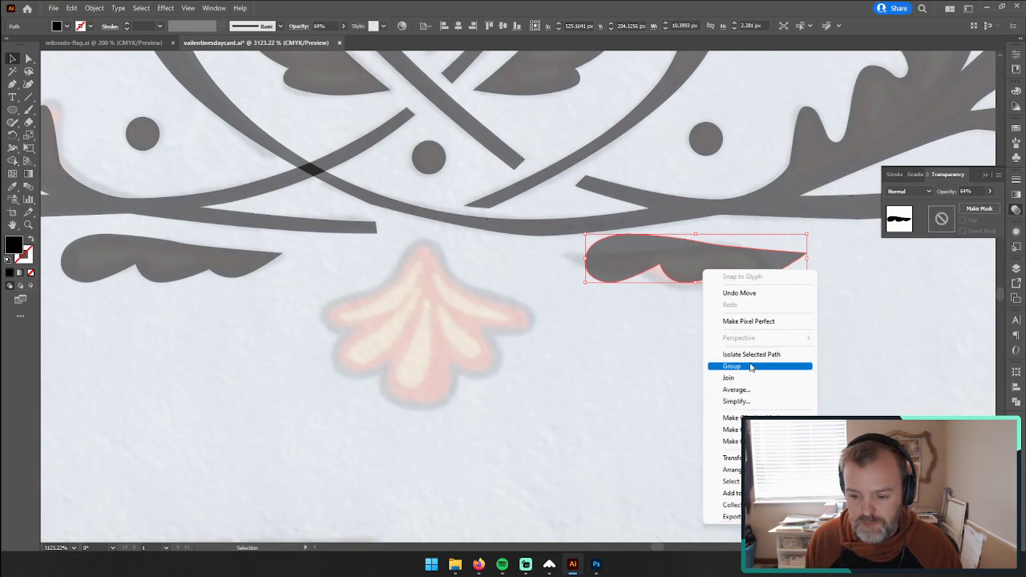
left_click(842, 498)
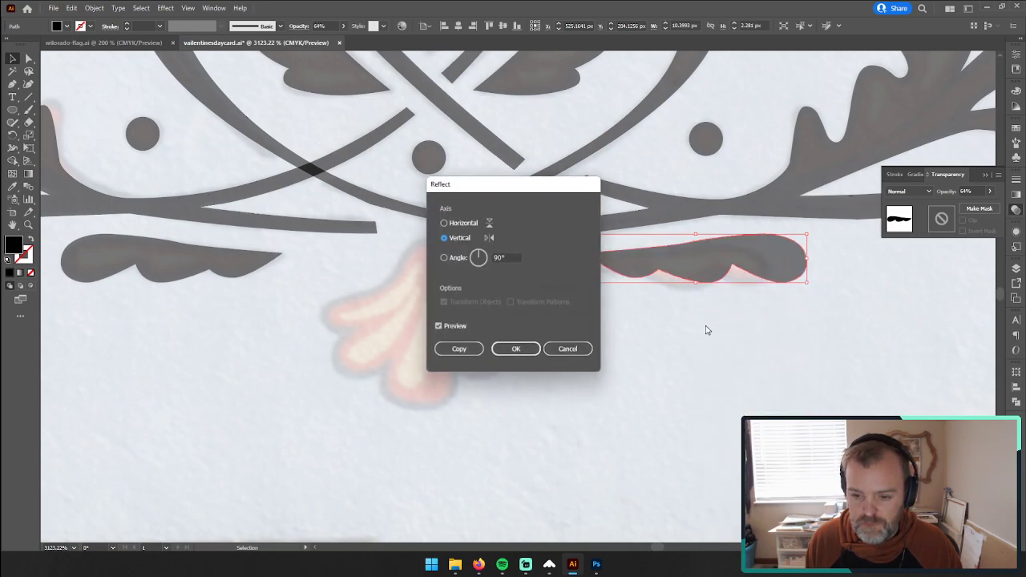
left_click(512, 350)
left_click_drag(677, 252, 652, 263)
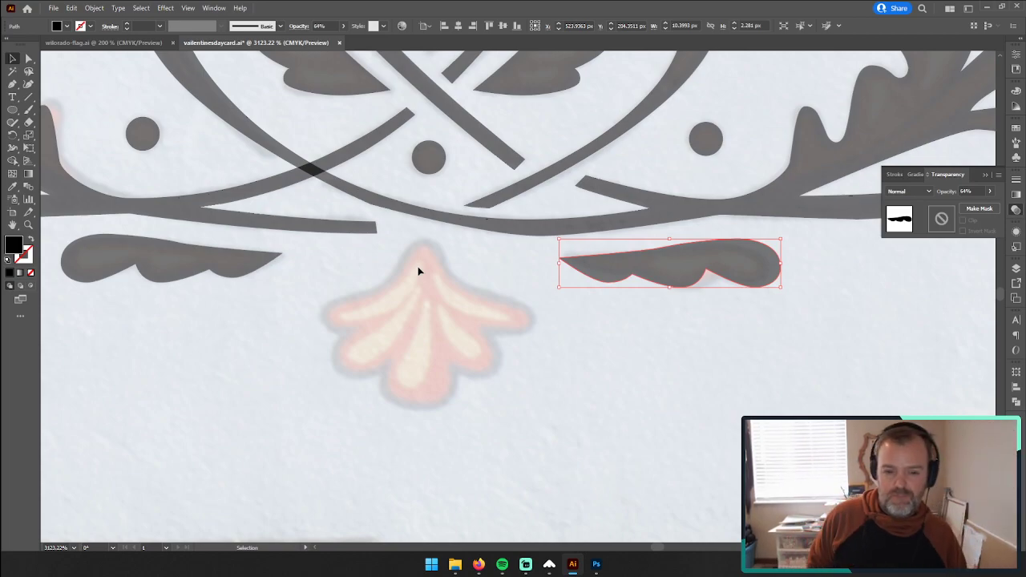
left_click(99, 8)
mouse_move(190, 374)
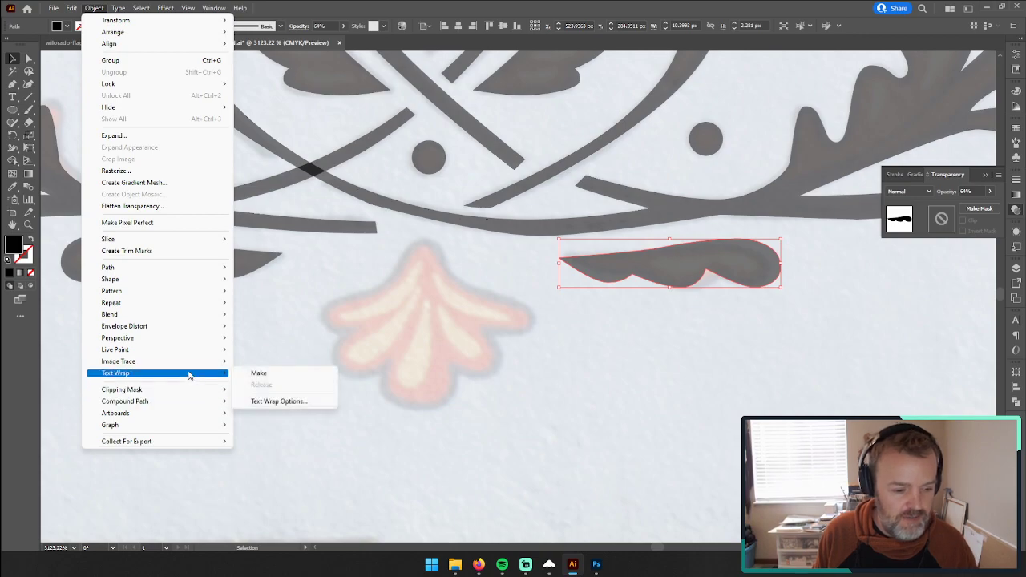
mouse_move(185, 270)
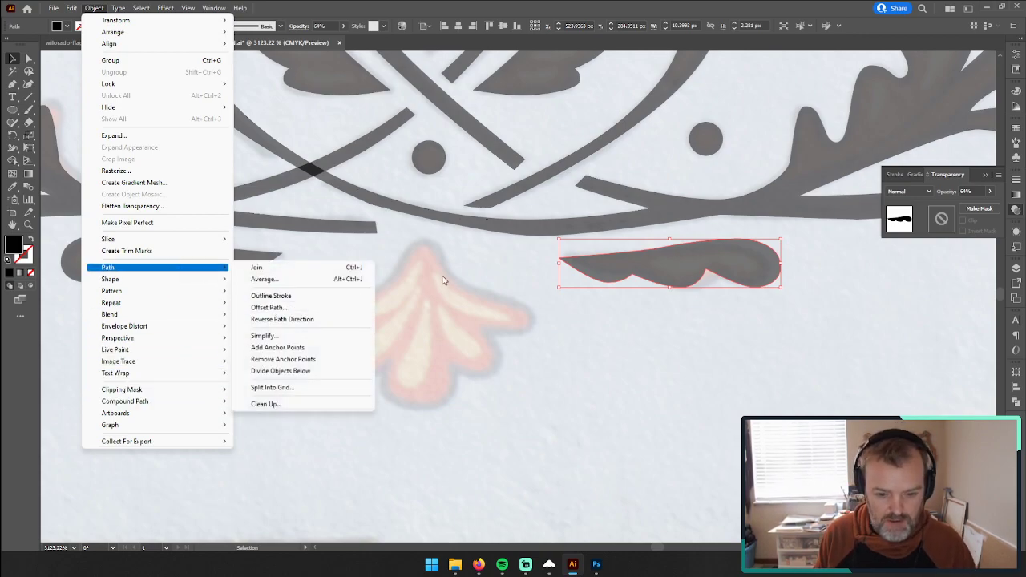
left_click(403, 272)
Step: Start a Pen outline of the painted central palmette with a smooth curve from its top tip to the start of its right edge
left_click(28, 225)
left_click_drag(415, 328, 497, 325)
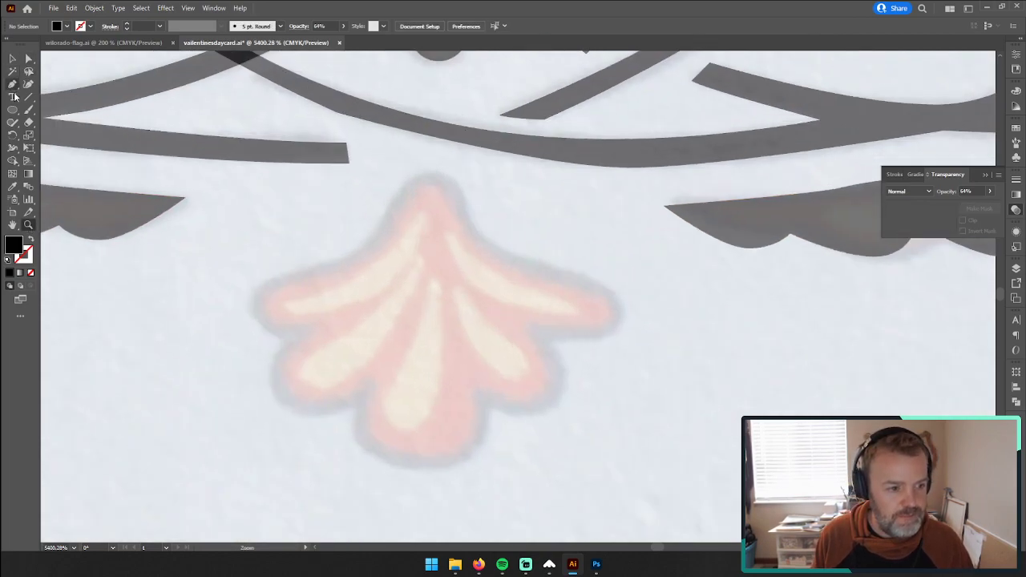
left_click(432, 174)
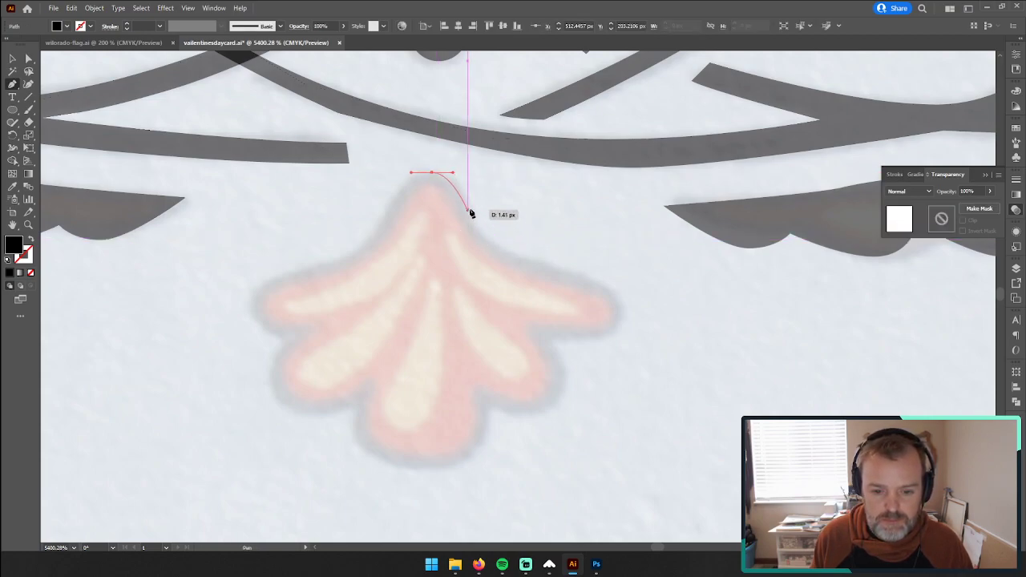
left_click_drag(468, 199, 467, 207)
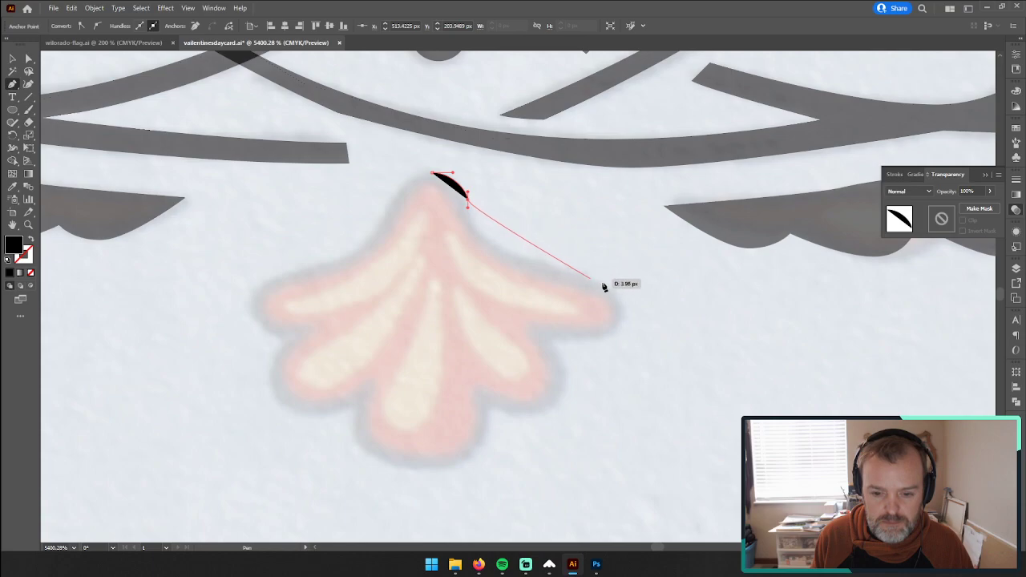
left_click_drag(622, 314, 623, 377)
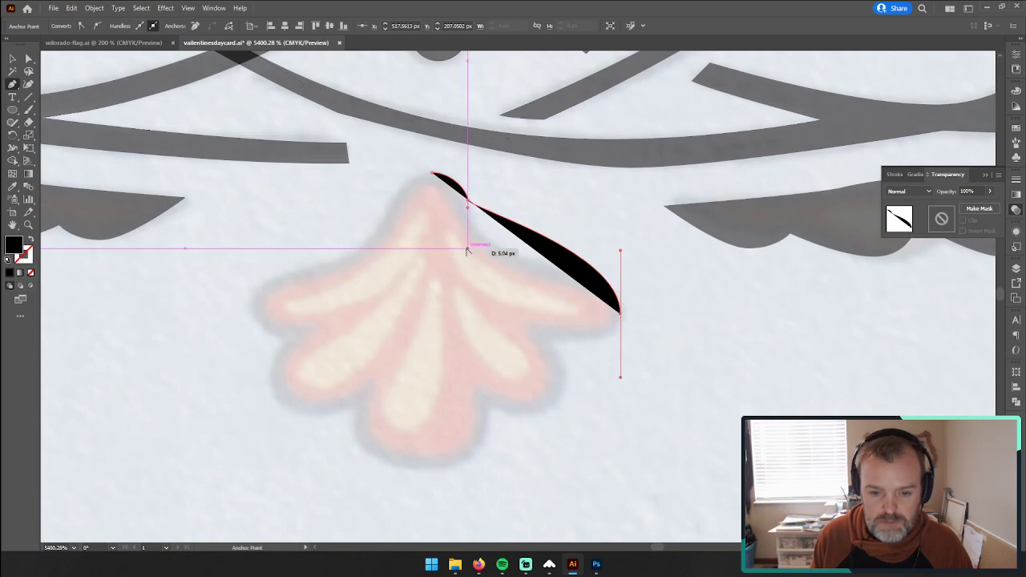
left_click(468, 205)
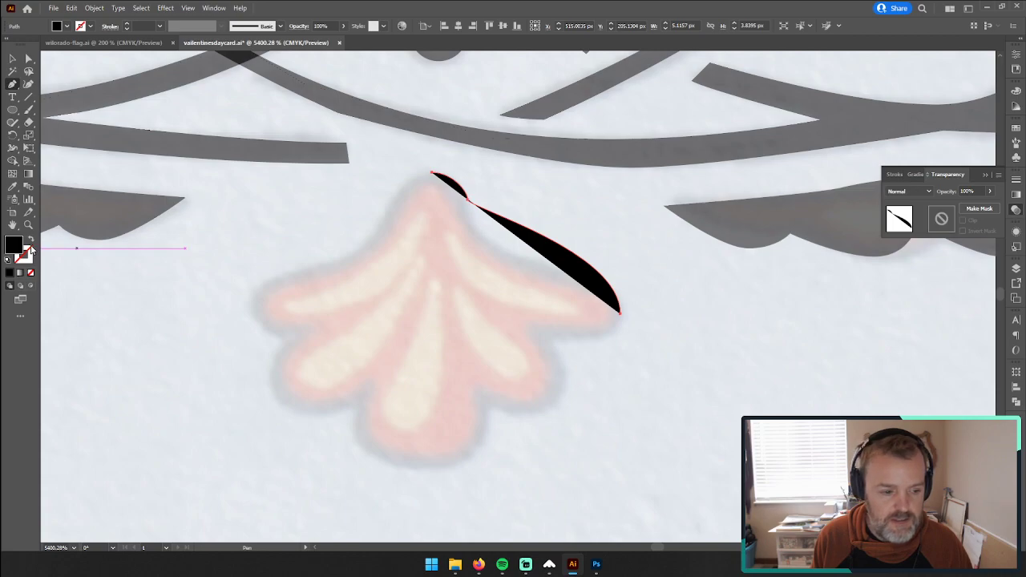
left_click(31, 274)
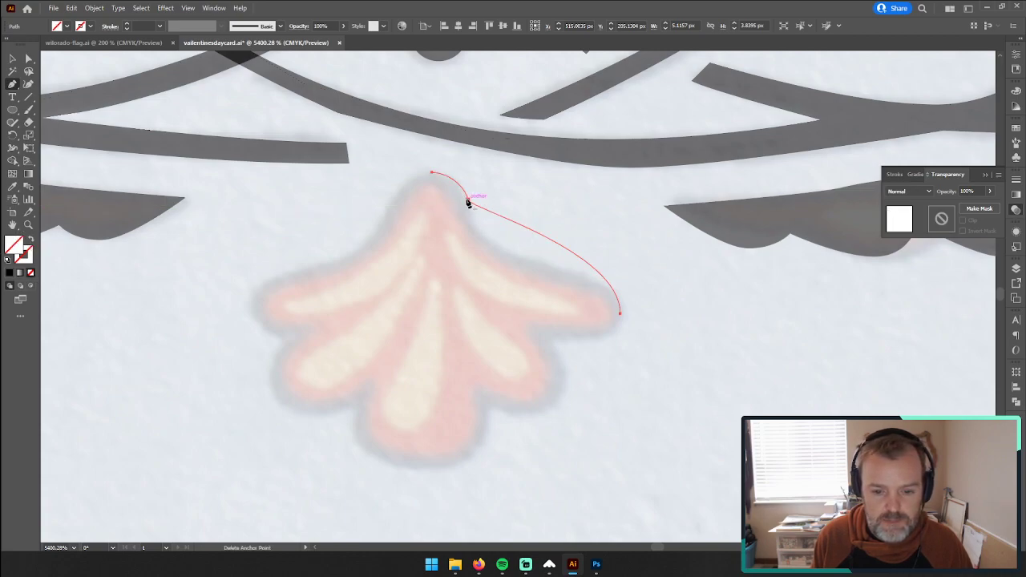
key("z")
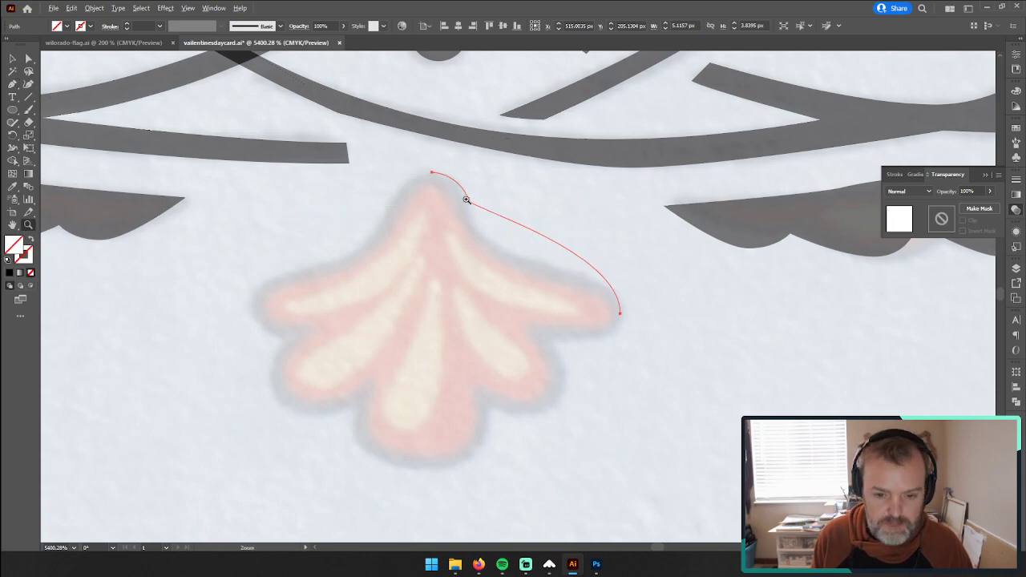
key("a")
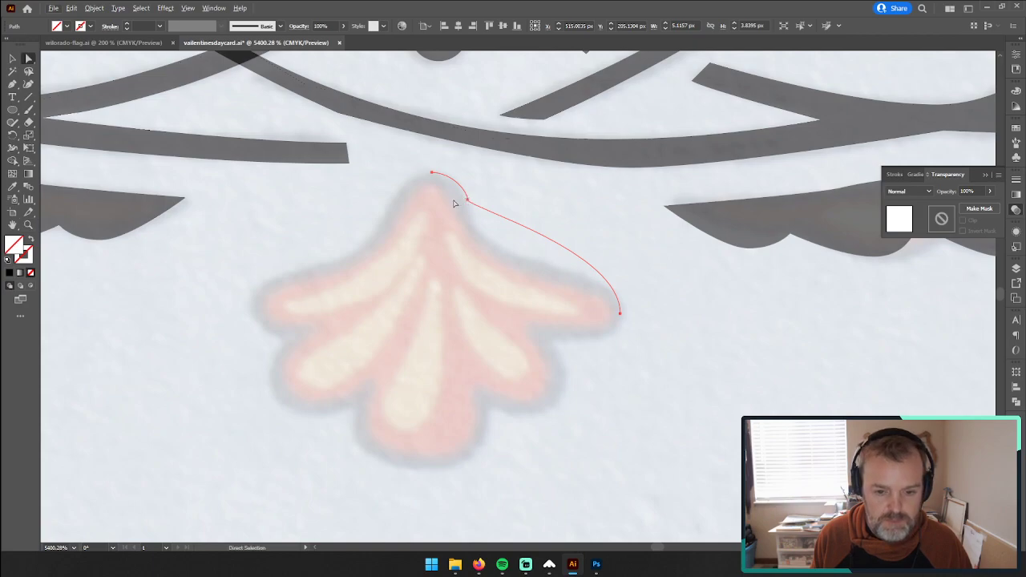
left_click(11, 85)
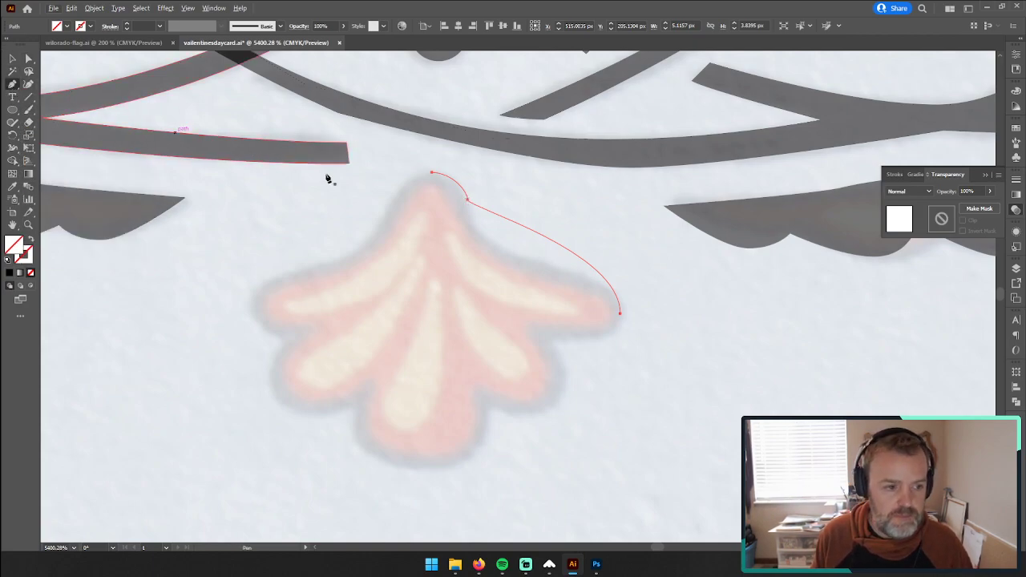
left_click(467, 200)
key("ctrl+z")
key("ctrl+z")
key("ctrl+z")
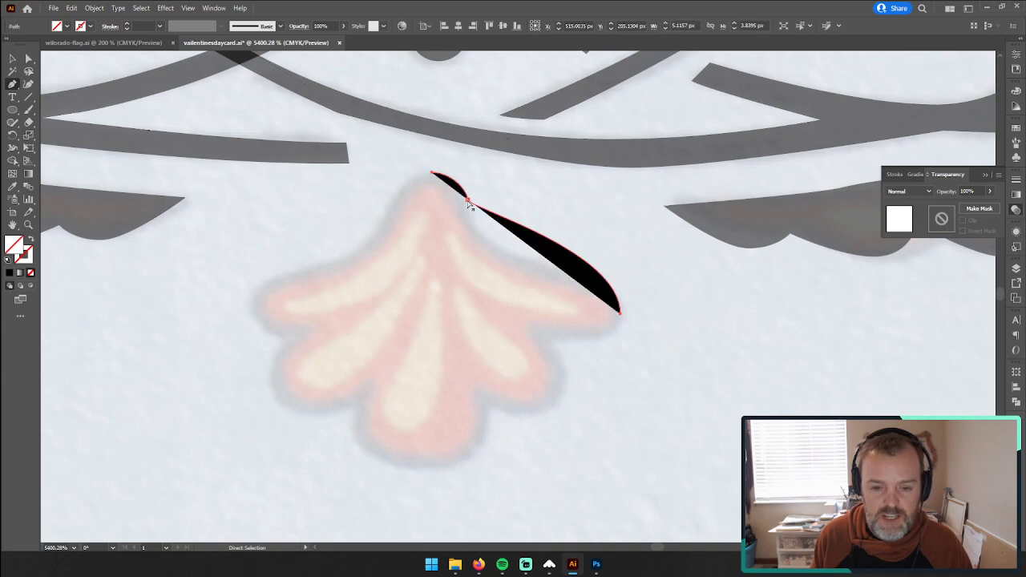
Step: Lengthen the second anchor's lower handle, trace the palmette's right edge and upper-right lobe to the first notch, and remove the fill
left_click_drag(468, 201, 470, 210)
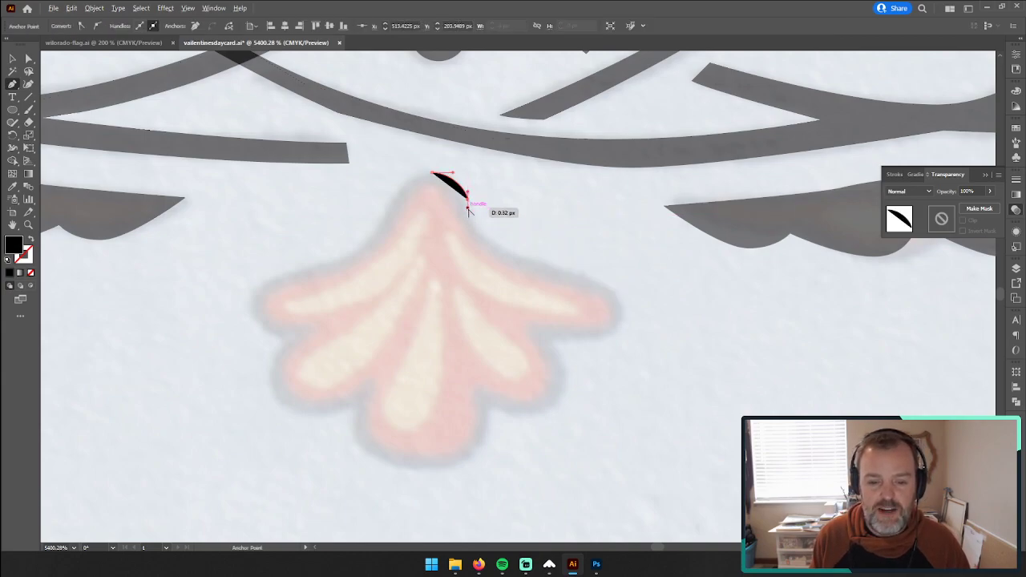
left_click_drag(469, 248, 468, 262)
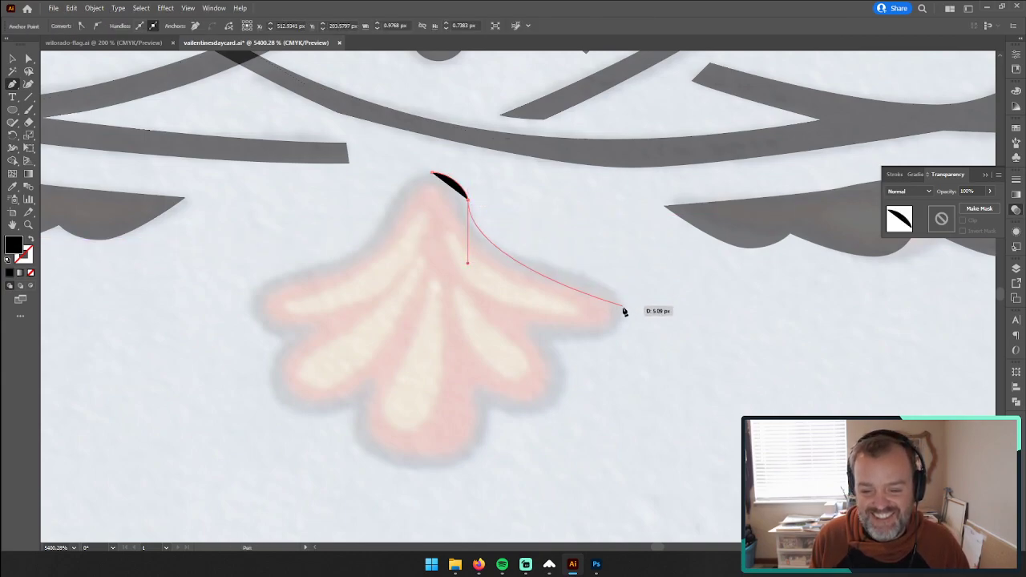
left_click_drag(622, 310, 618, 354)
left_click_drag(468, 265, 465, 279)
left_click(31, 274)
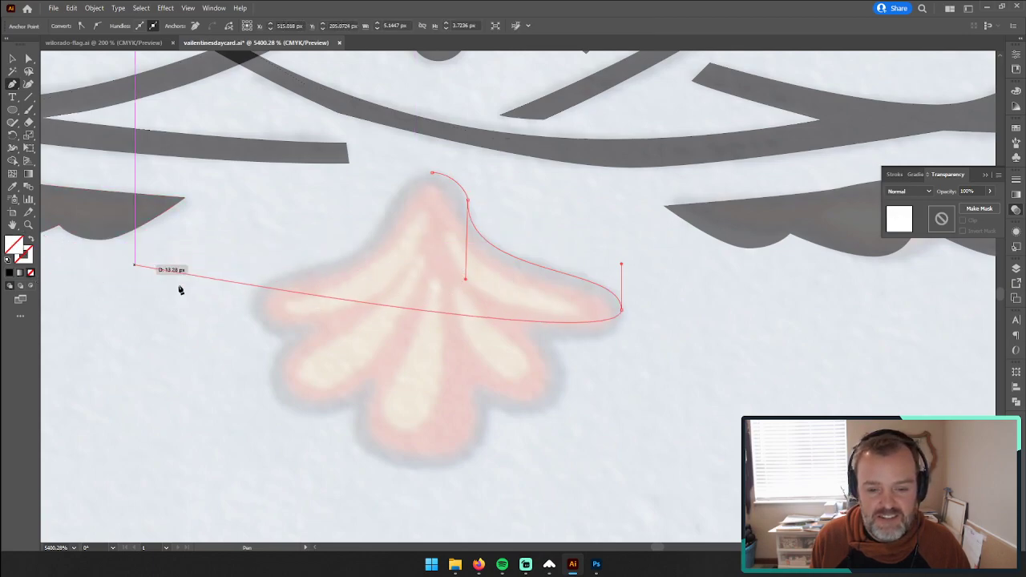
left_click(552, 340)
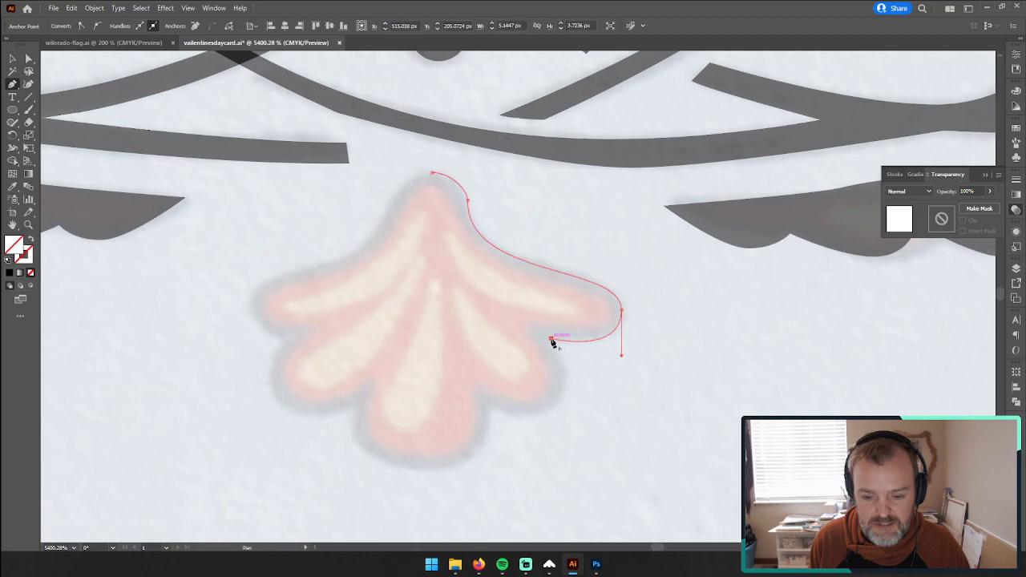
left_click_drag(621, 355, 621, 351)
Step: Continue the palmette outline around the lower-right lobe, through the notch beneath it and to the base of the bottom lobe
left_click_drag(562, 397, 542, 426)
left_click(490, 406)
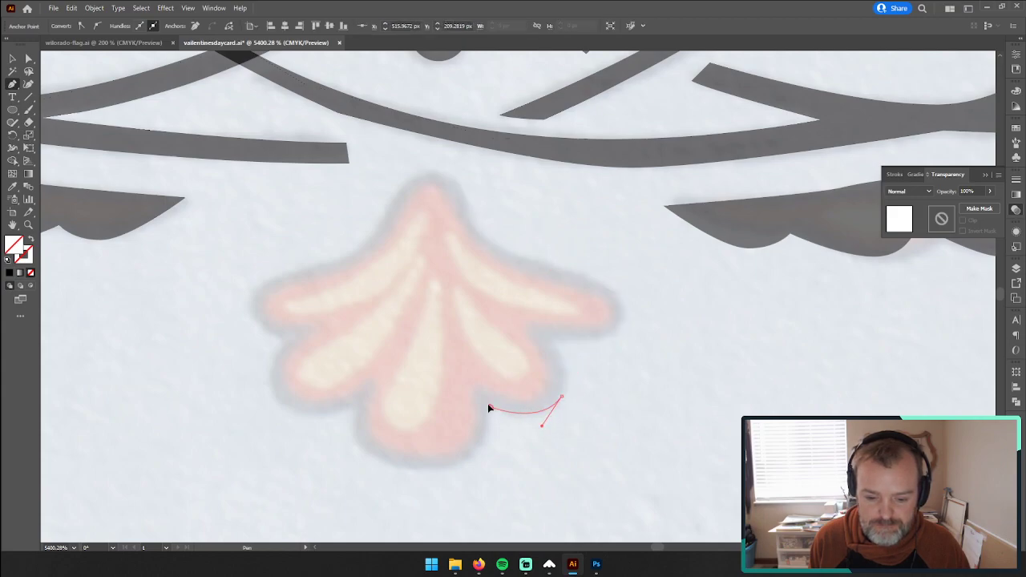
left_click_drag(475, 398, 492, 410)
left_click_drag(433, 471, 362, 471)
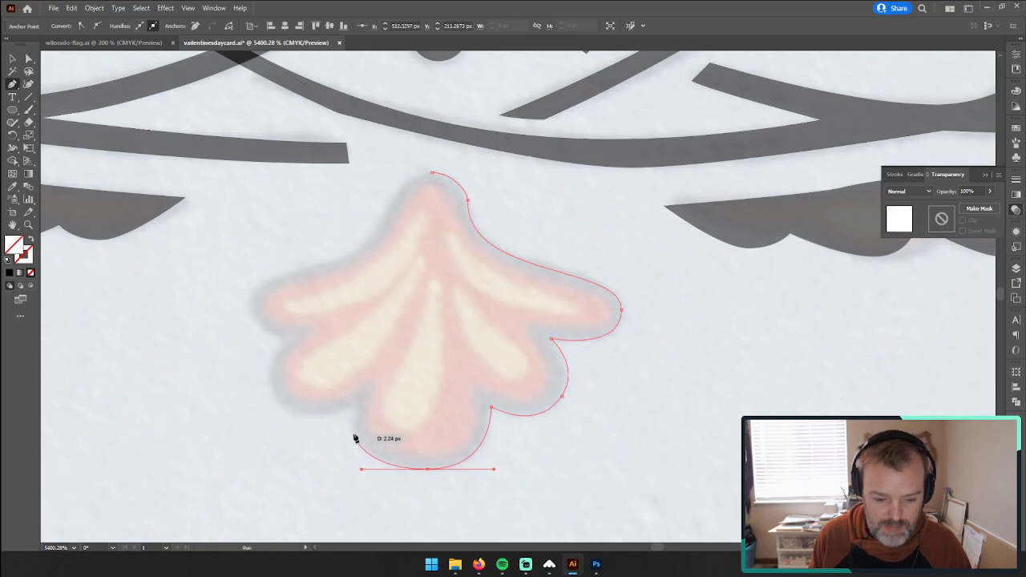
Step: Continue the palmette outline around the bottom lobe's left side, the lower-left lobe and the tip of the upper-left lobe
mouse_move(356, 404)
left_mouse_down()
mouse_move(363, 376)
mouse_move(362, 386)
left_mouse_up()
left_click(356, 406)
left_click_drag(286, 406, 262, 378)
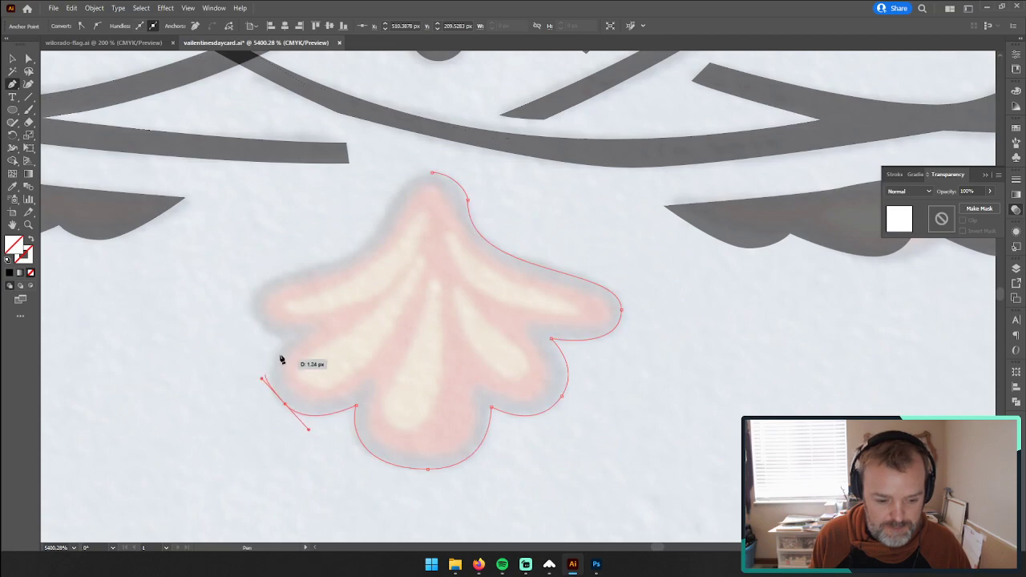
left_click_drag(285, 341, 251, 301)
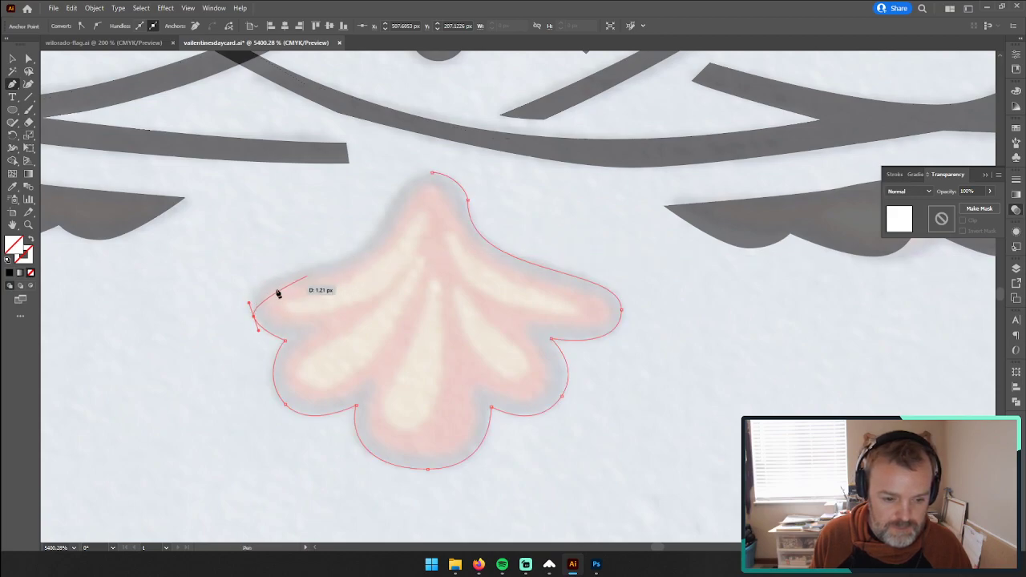
left_click_drag(248, 305, 243, 267)
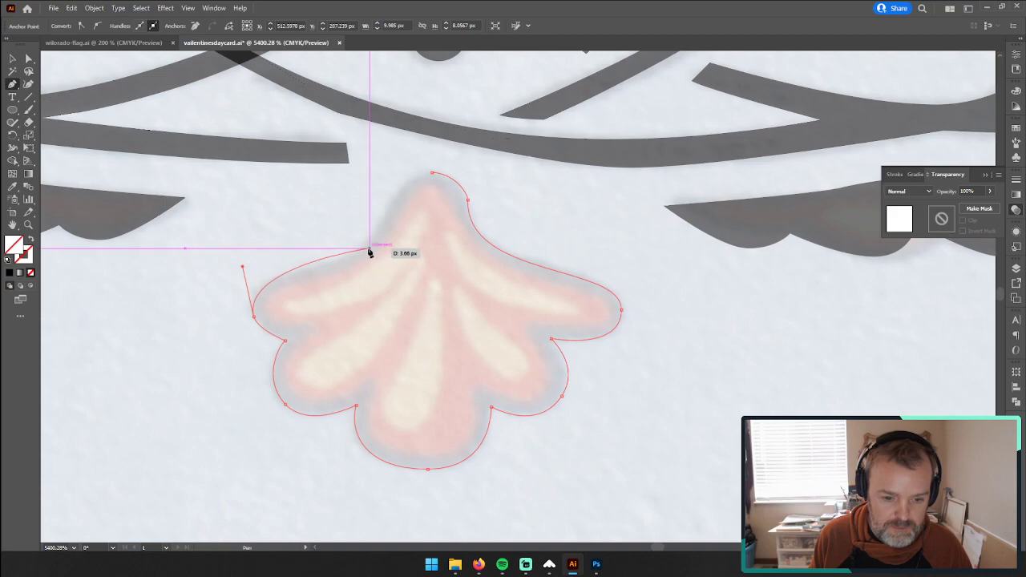
Step: Close the palmette outline at its top tip and adjust the left-side anchors and handles to follow the painted edge
left_click_drag(370, 246, 412, 208)
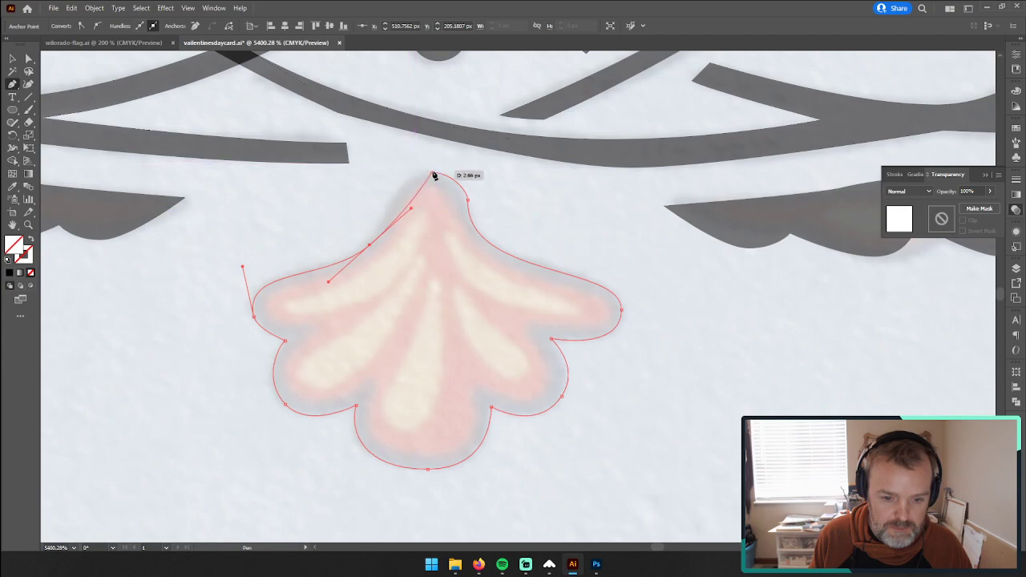
left_click_drag(434, 176, 474, 172)
left_click_drag(411, 209, 359, 250)
key("a")
left_click_drag(242, 266, 250, 257)
Step: Select the palmette outline and give it the translucent black appearance of the neighbouring scalloped leaf with the Eyedropper
left_click(12, 59)
left_click(168, 270)
left_click(380, 360)
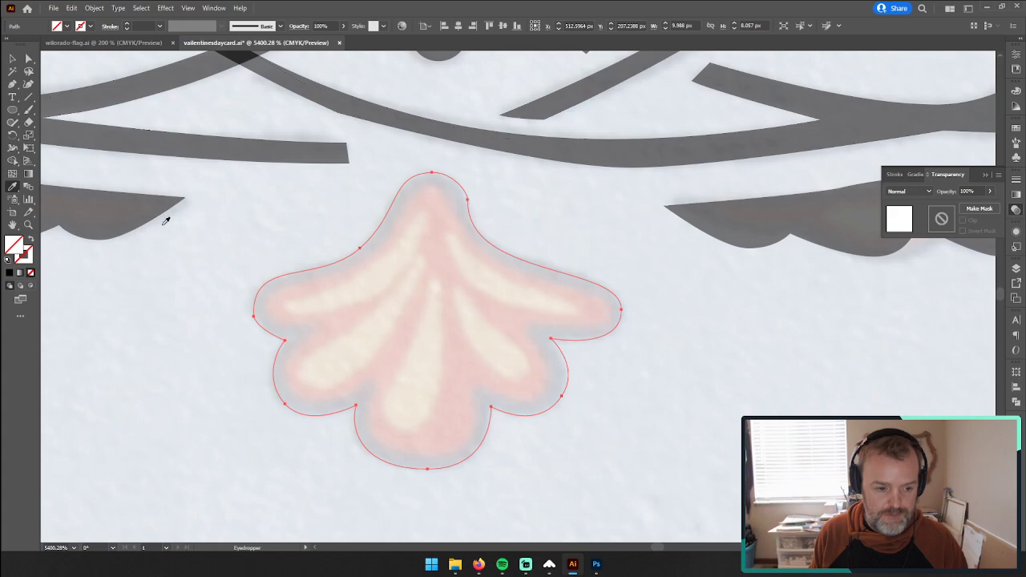
key("i")
left_click(144, 206)
Step: Duplicate the entire traced ornament in place and move the copy onto the blank canvas above and right of the photo
key("z")
left_click_drag(670, 292, 374, 293)
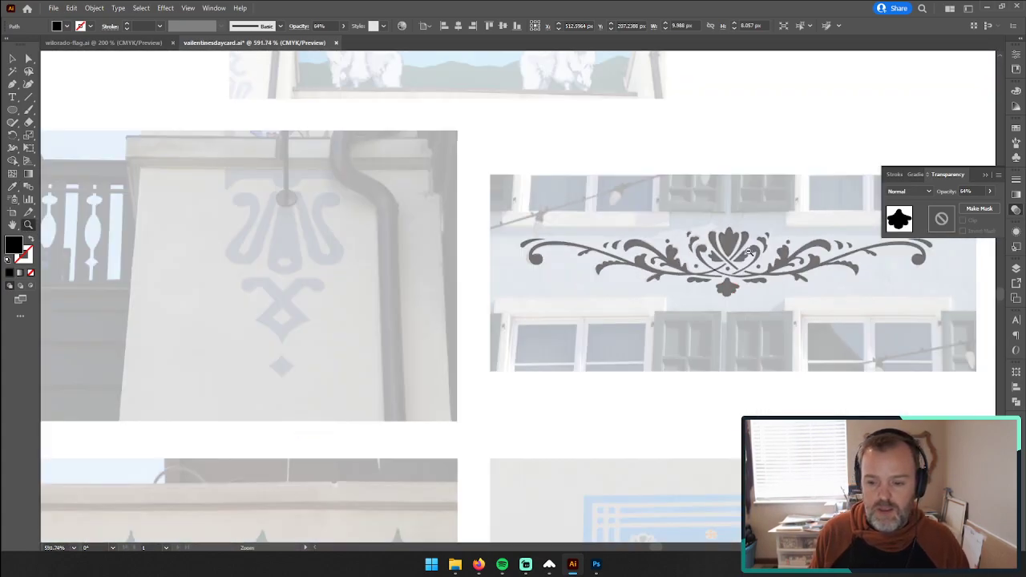
left_click_drag(750, 252, 215, 182)
left_click(12, 59)
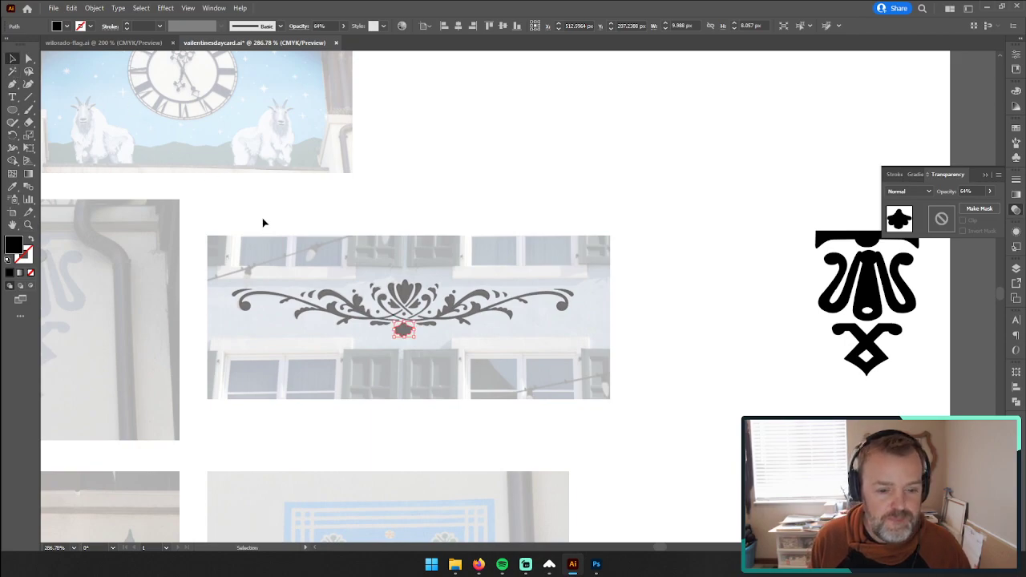
left_click_drag(215, 233, 589, 391)
key("ctrl+c")
key("ctrl+f")
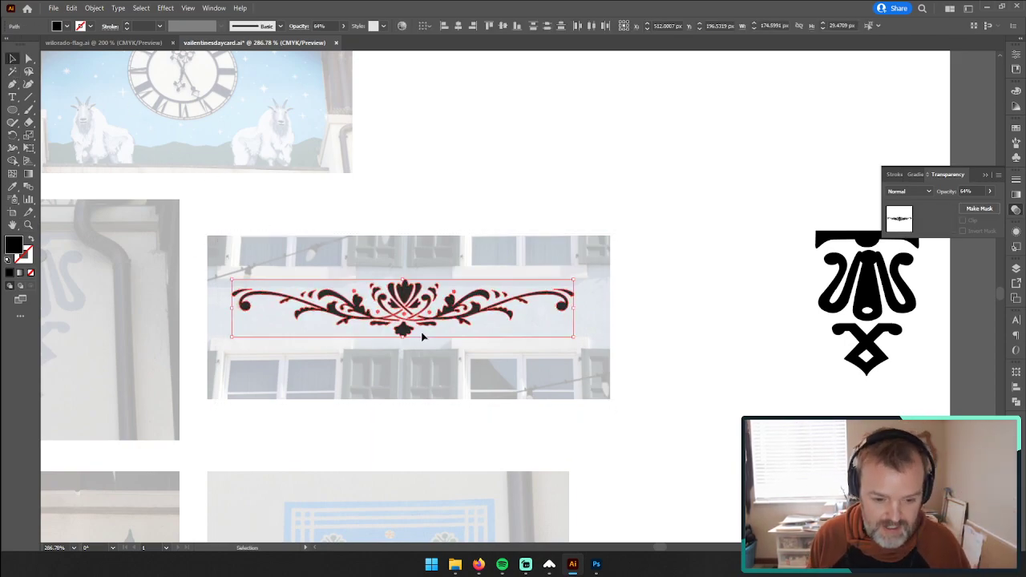
left_click_drag(404, 305, 591, 178)
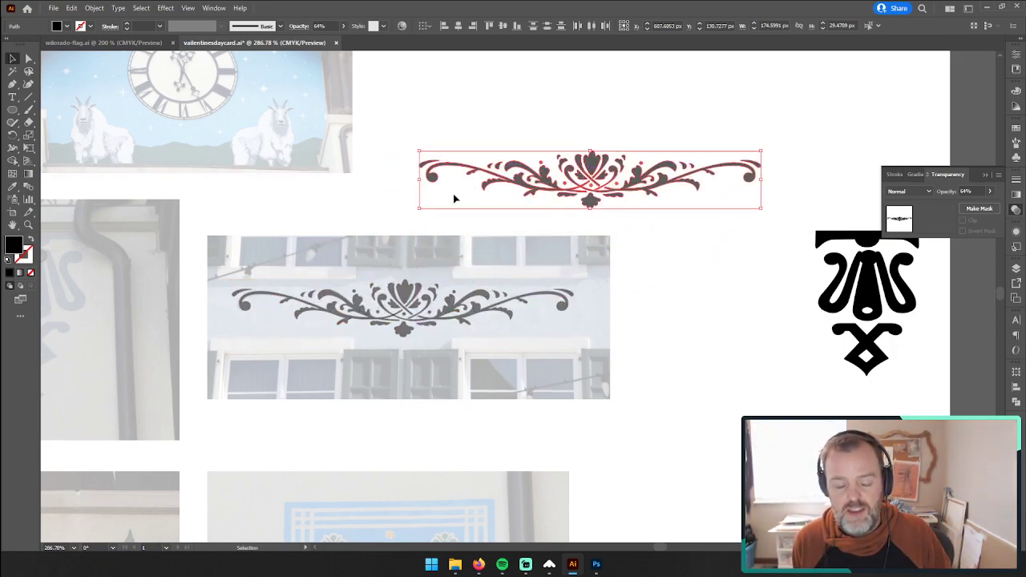
Step: Set the copied ornament's opacity to 100%
left_click(989, 192)
left_click_drag(977, 209, 991, 207)
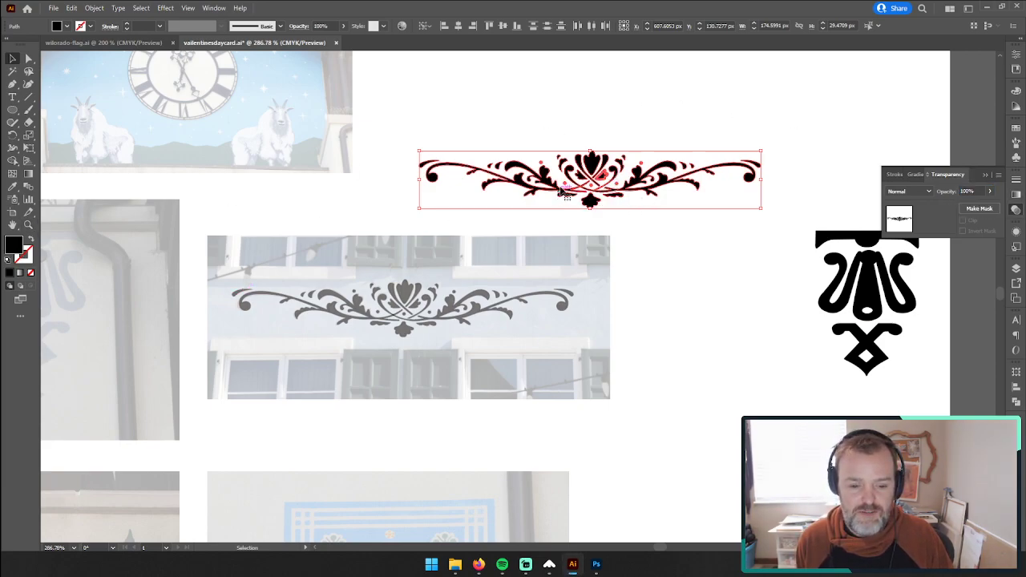
left_click(534, 97)
left_click(594, 164)
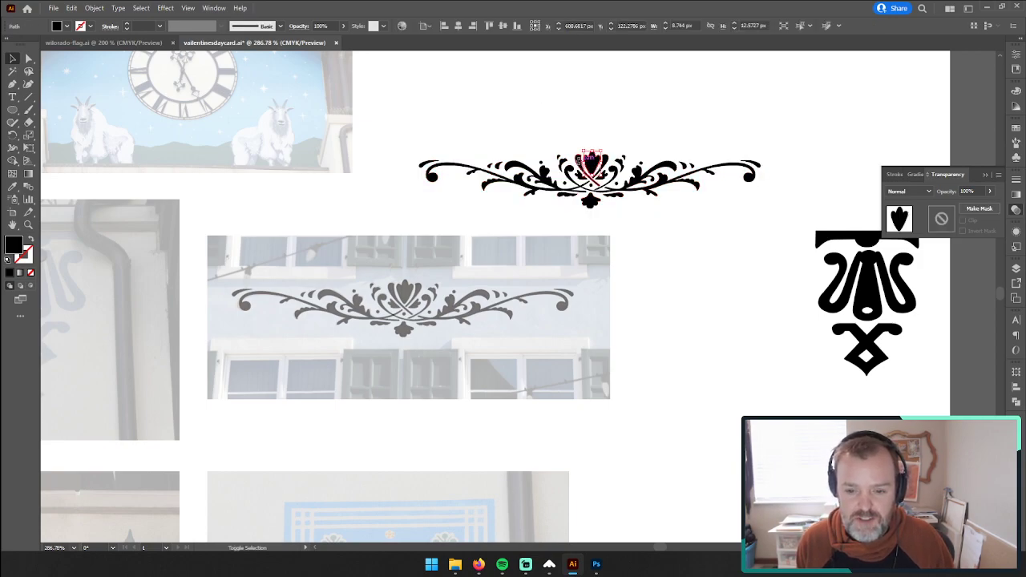
Step: Select every shape of the copied ornament and preview an Offset Path of -1 px with Round joins
left_click(28, 225)
left_click_drag(576, 172, 705, 160)
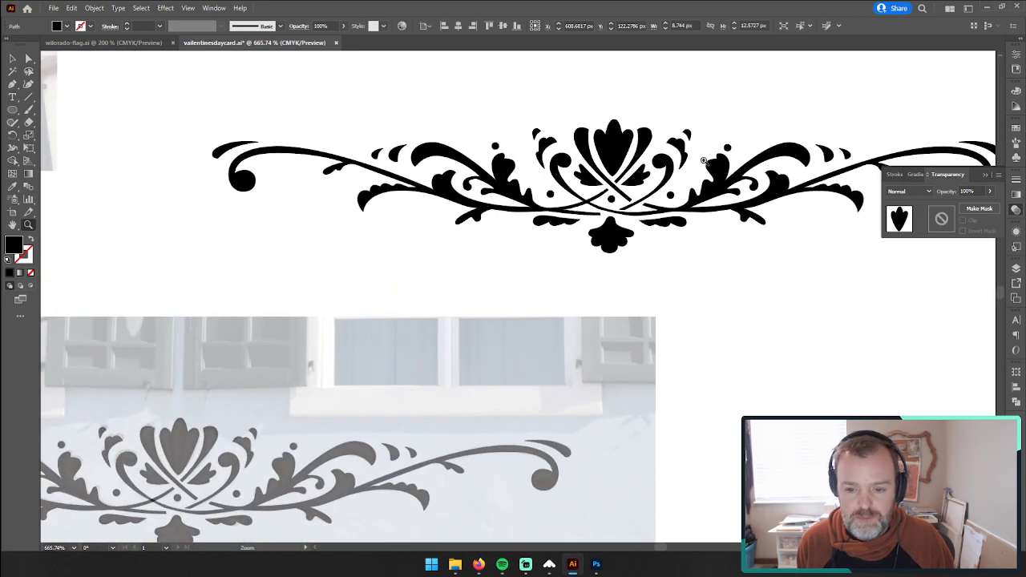
left_click(13, 59)
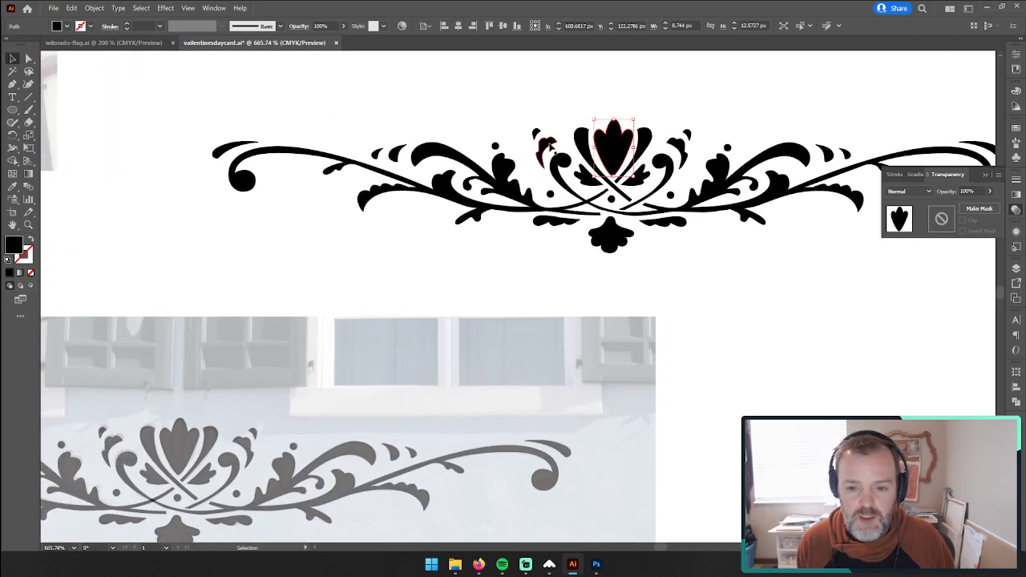
left_click_drag(200, 101, 970, 261)
left_click(988, 175)
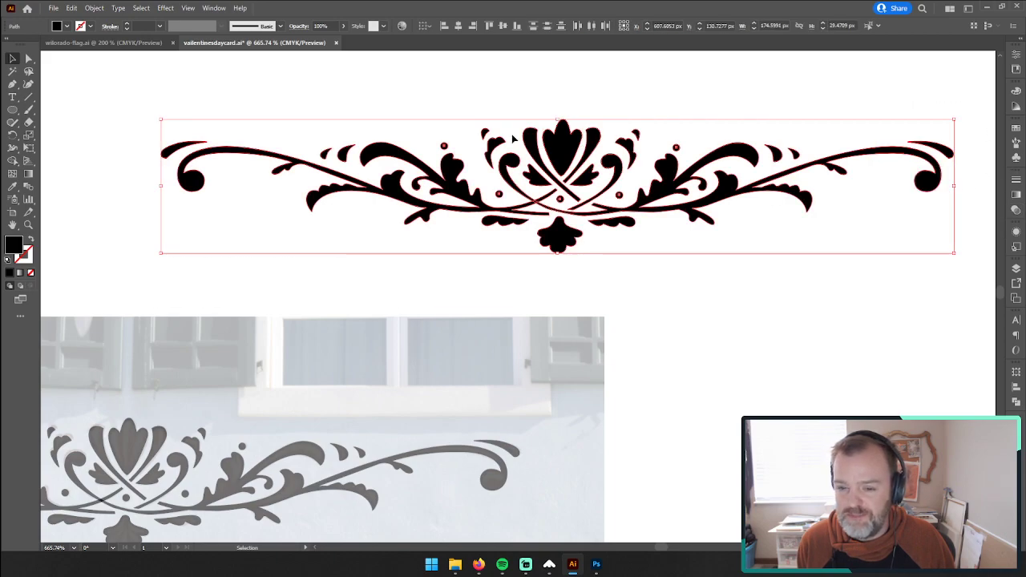
left_click(94, 8)
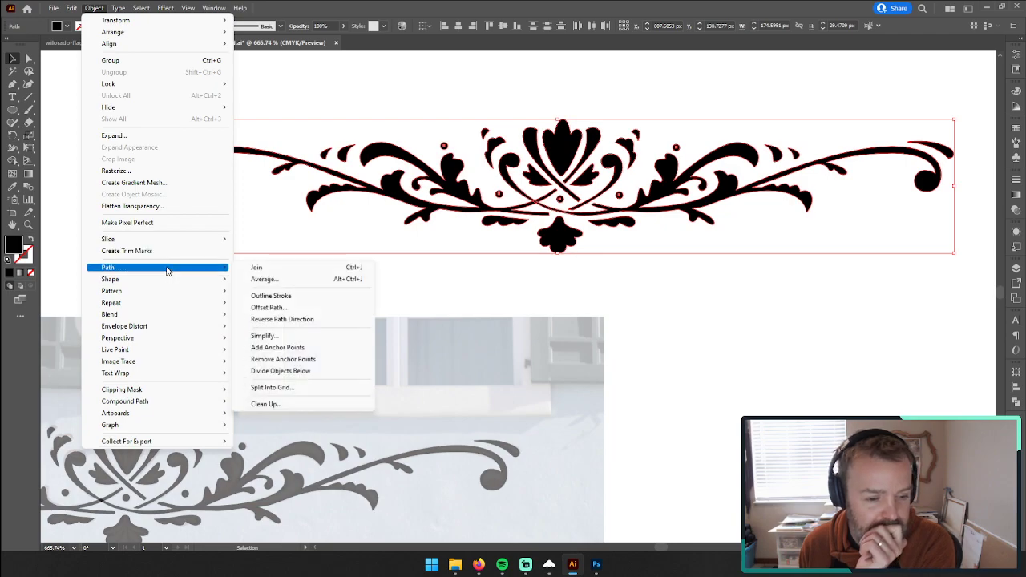
mouse_move(157, 270)
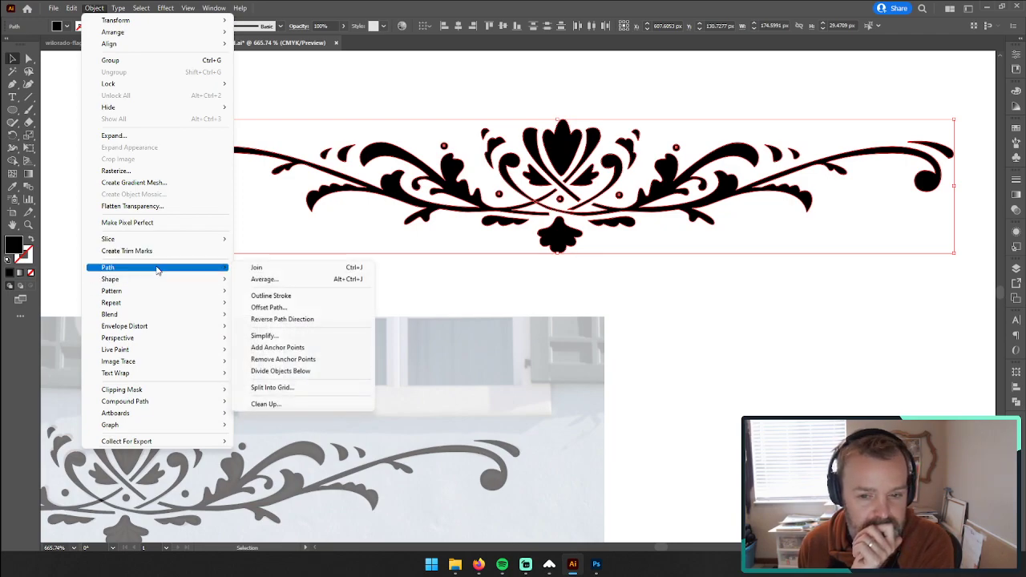
left_click(268, 307)
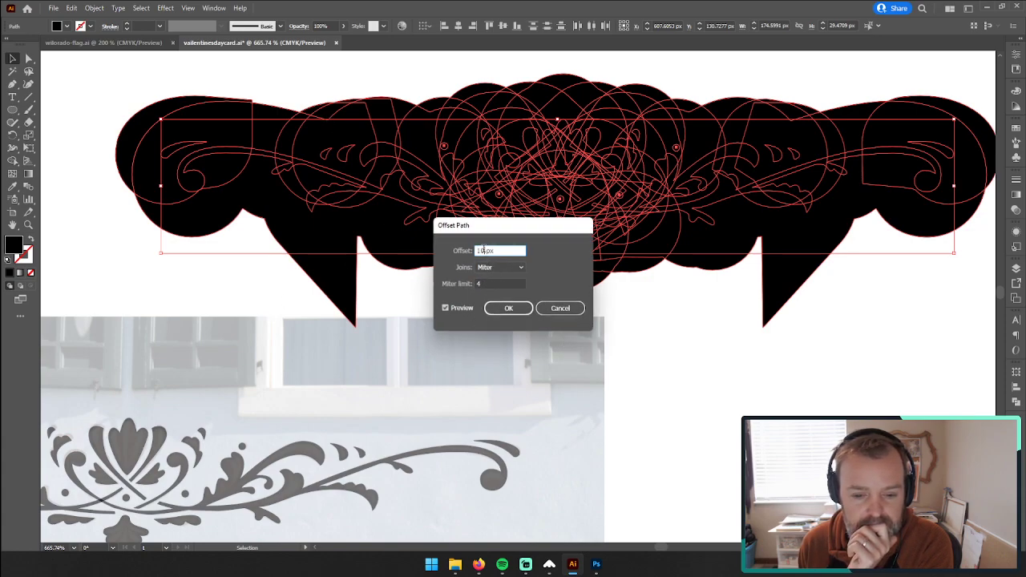
type("-")
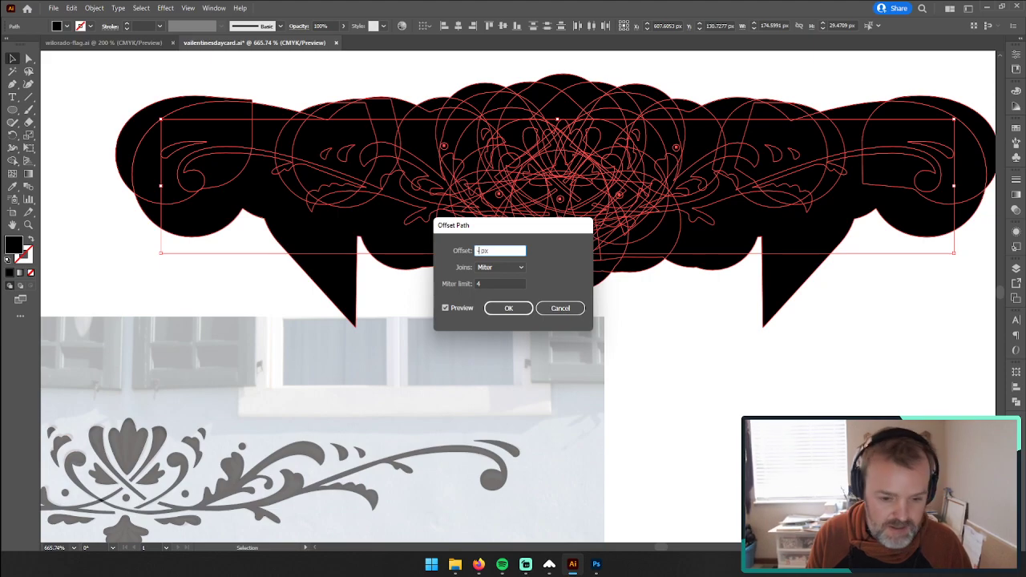
key("Tab")
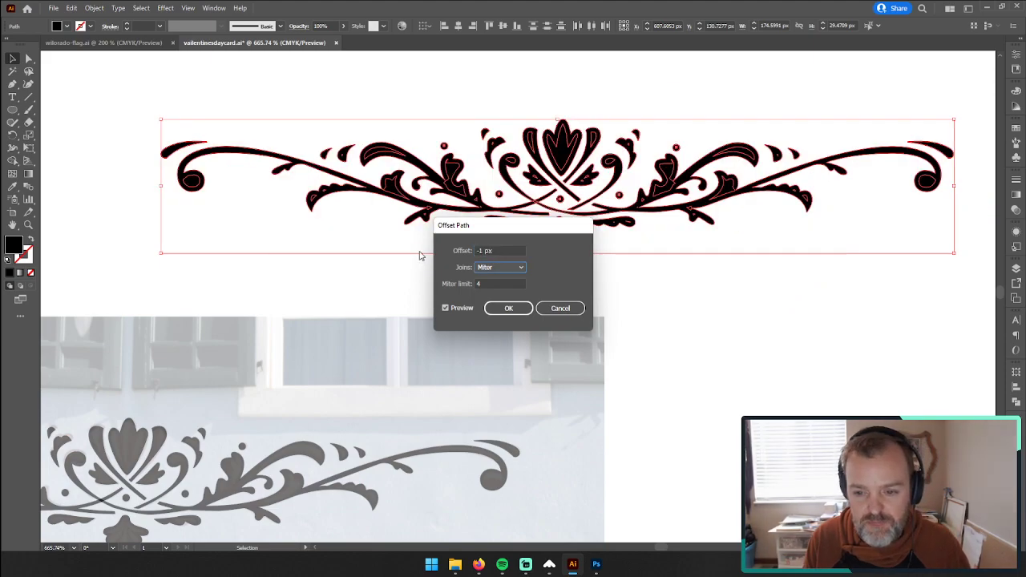
left_click(492, 271)
left_click(493, 291)
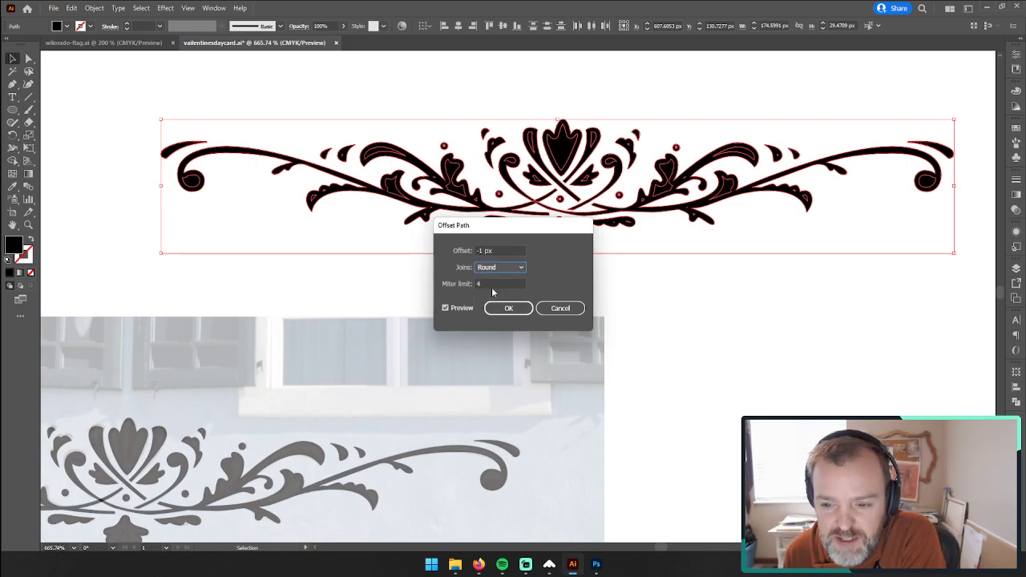
left_click_drag(527, 221, 646, 274)
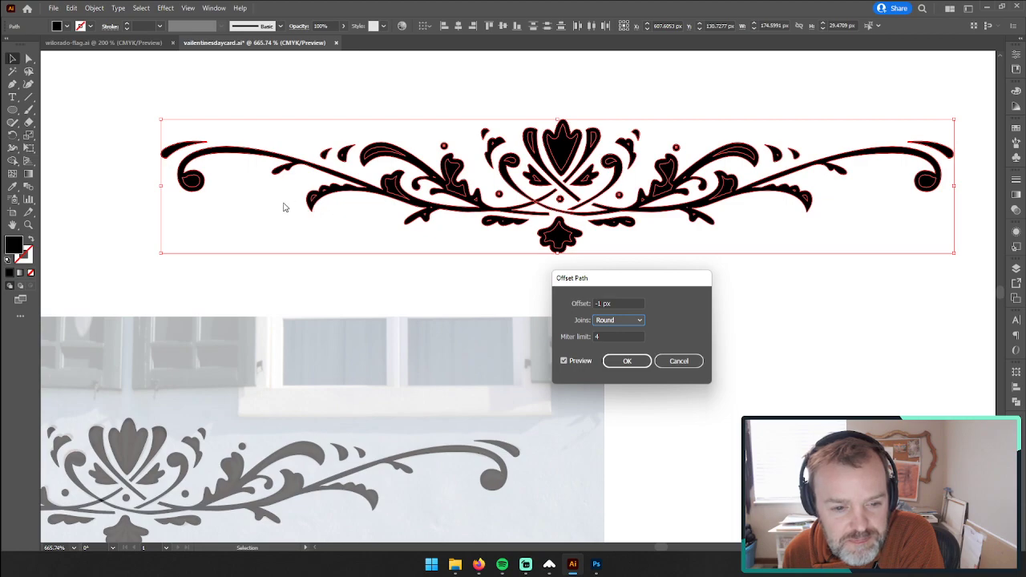
Step: Change the path offset to -0.5 px and the miter limit to 10
double_click(598, 304)
type("-0.5")
key("Tab")
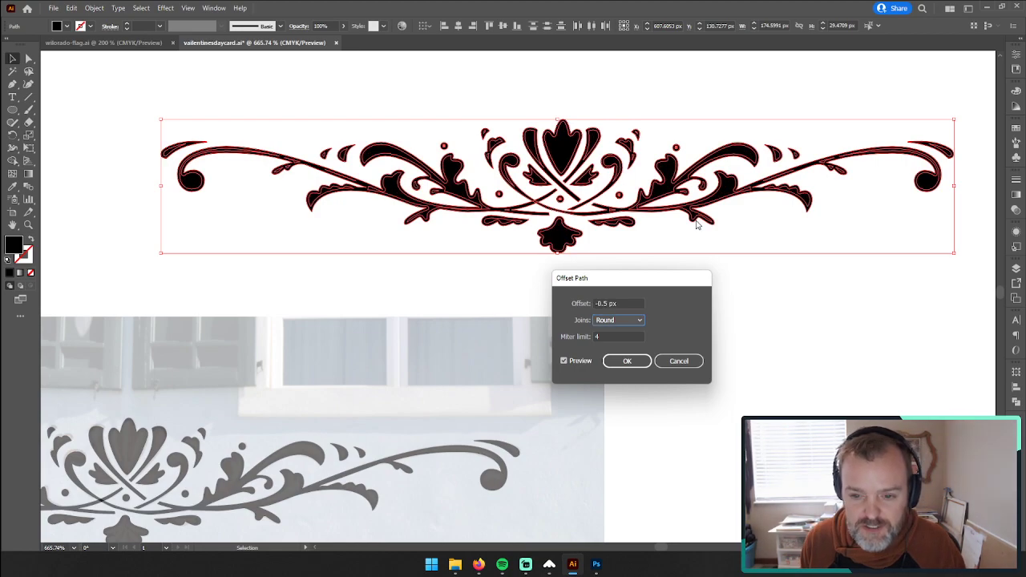
key("Tab")
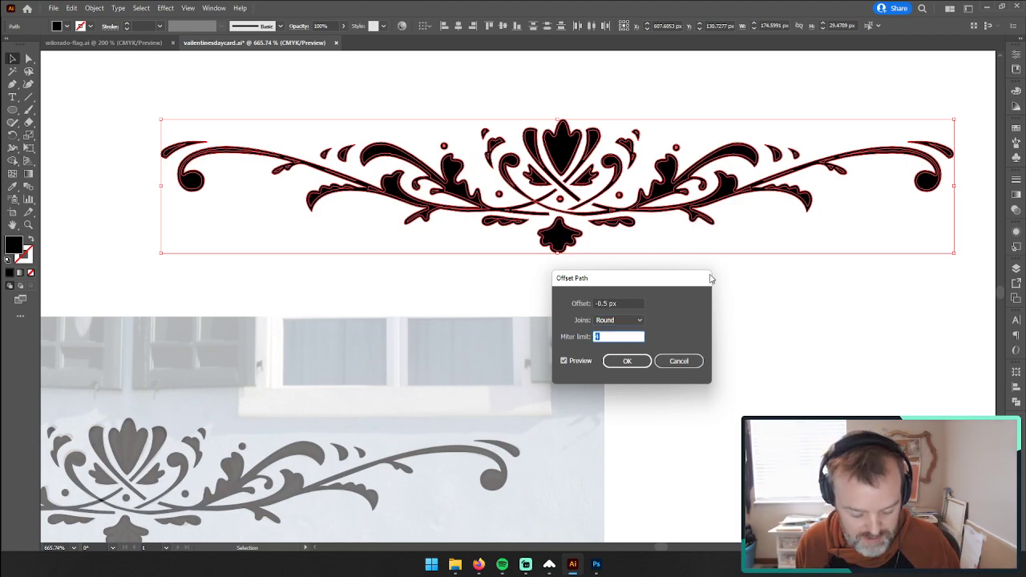
type("1")
key("Tab")
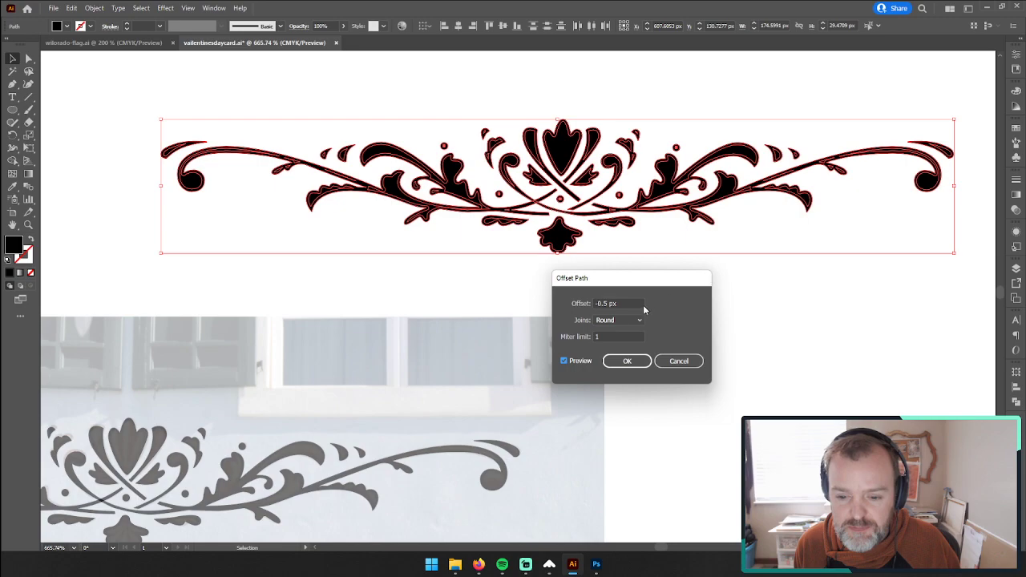
left_click(609, 335)
type("0")
key("Tab")
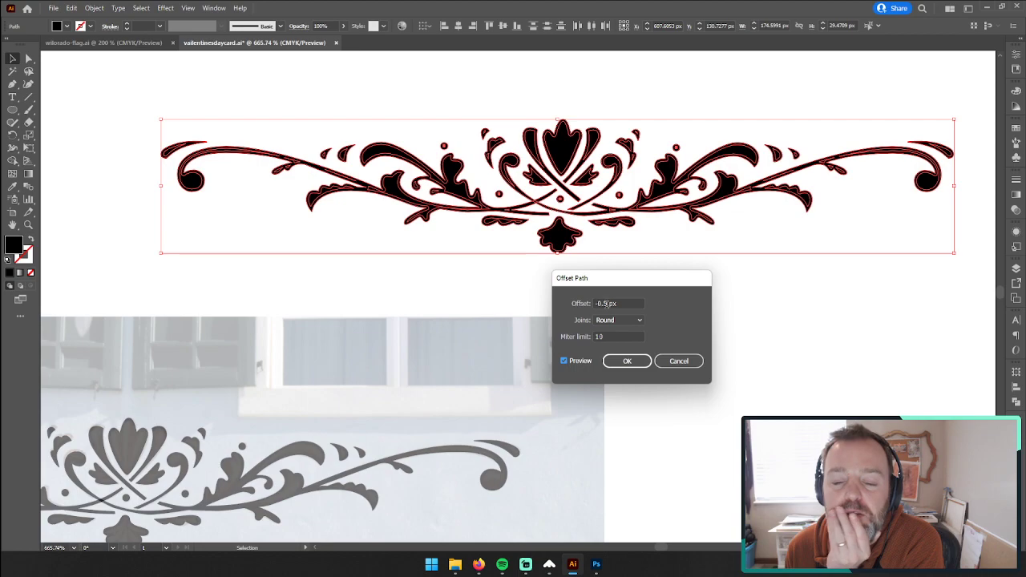
Step: Try a path offset of -0.7 px and apply the Offset Path with -0.9 px
left_click(606, 303)
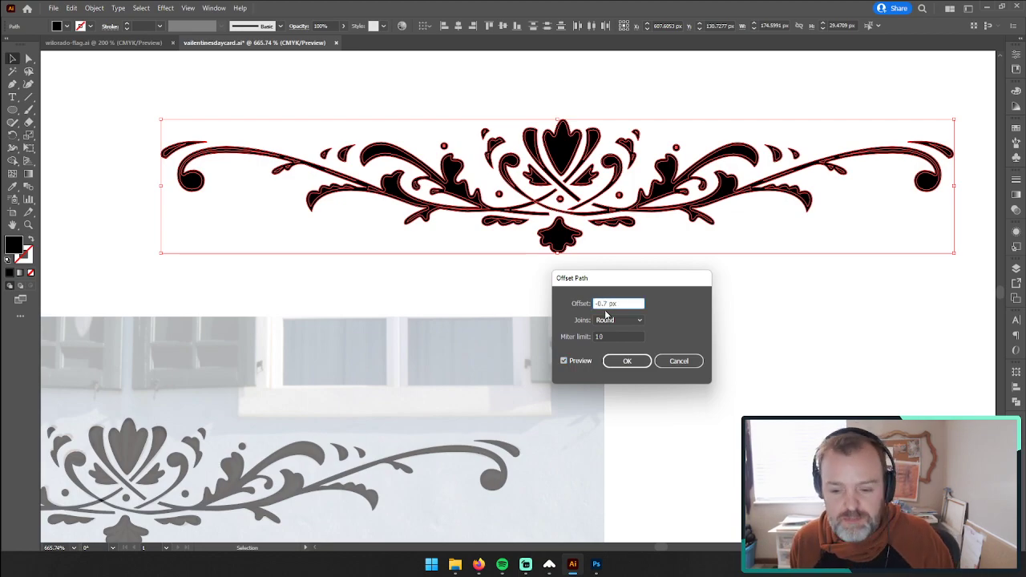
key("Tab")
left_click(604, 302)
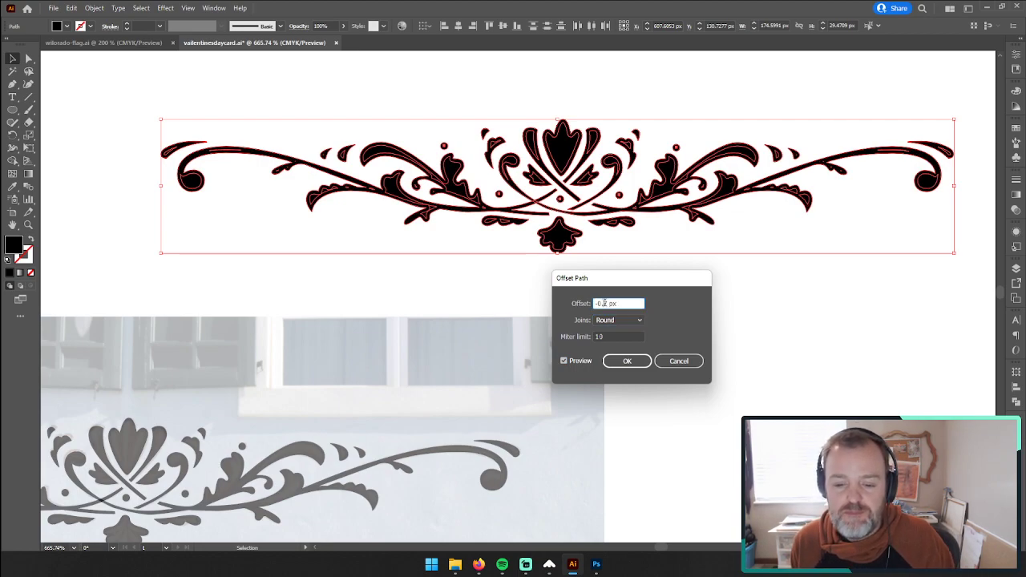
key("Tab")
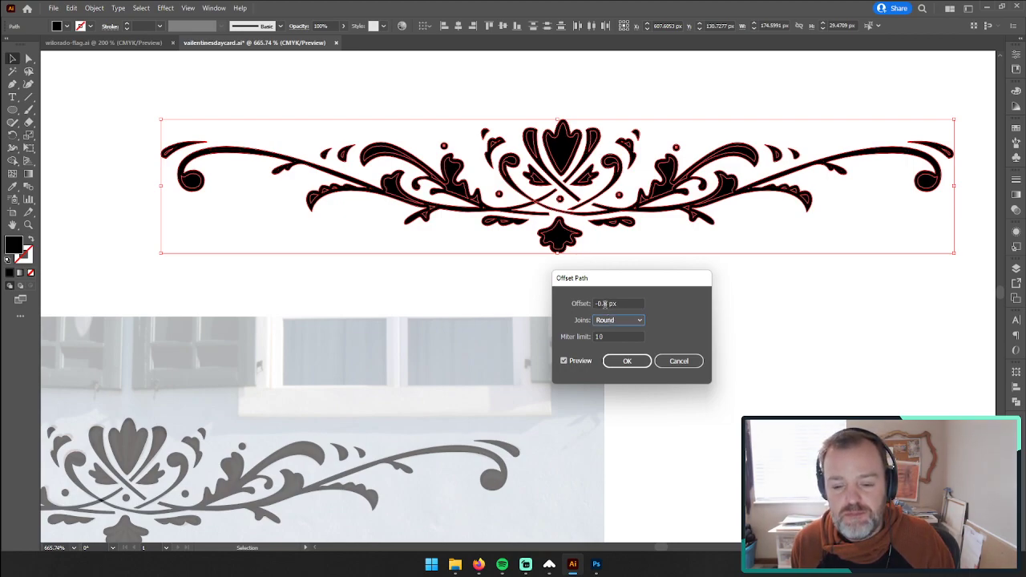
left_click(604, 304)
key("Tab")
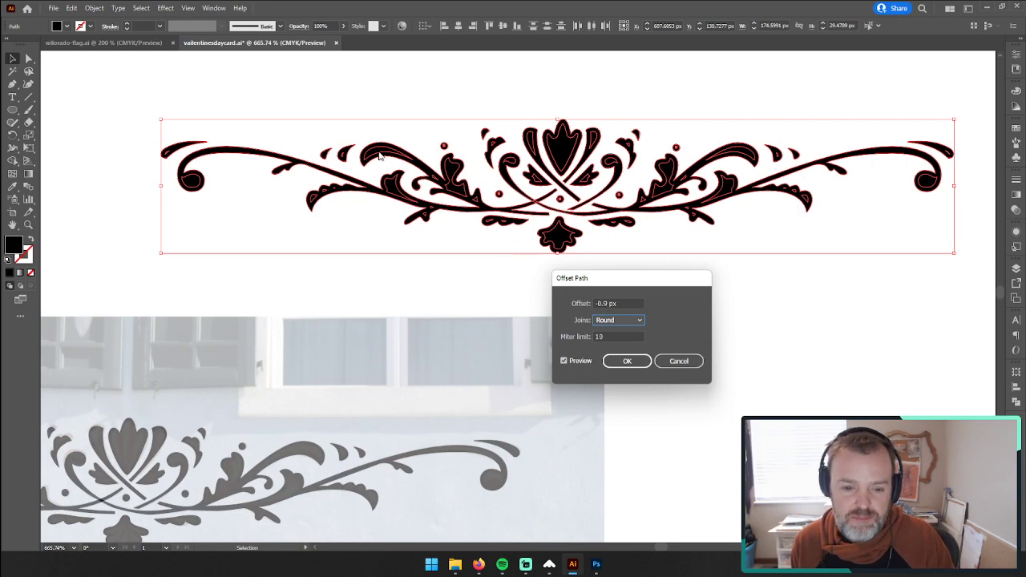
left_click(637, 361)
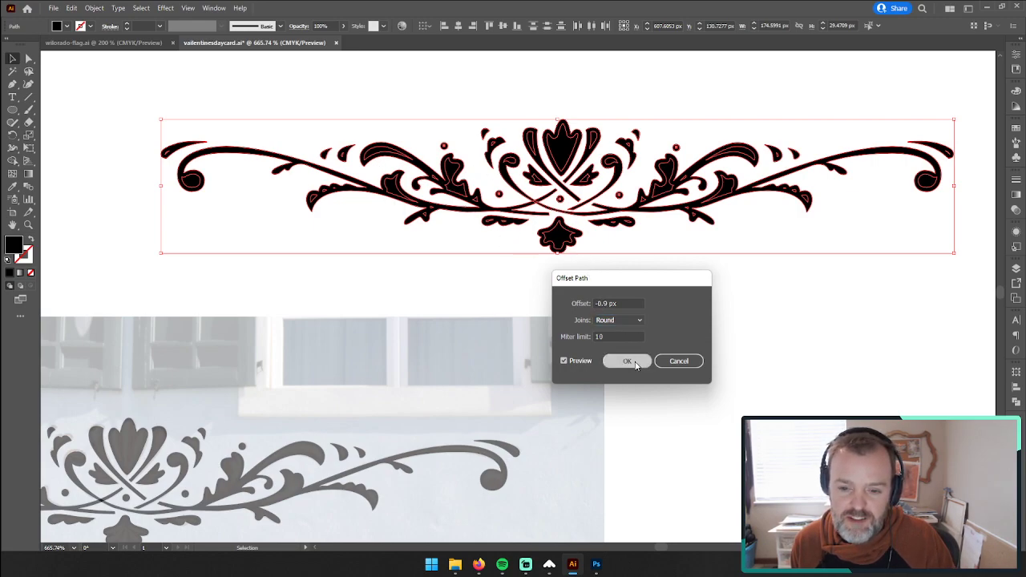
Step: Try filling the inset shapes with white sampled from the document, and deselect them
left_click(632, 299)
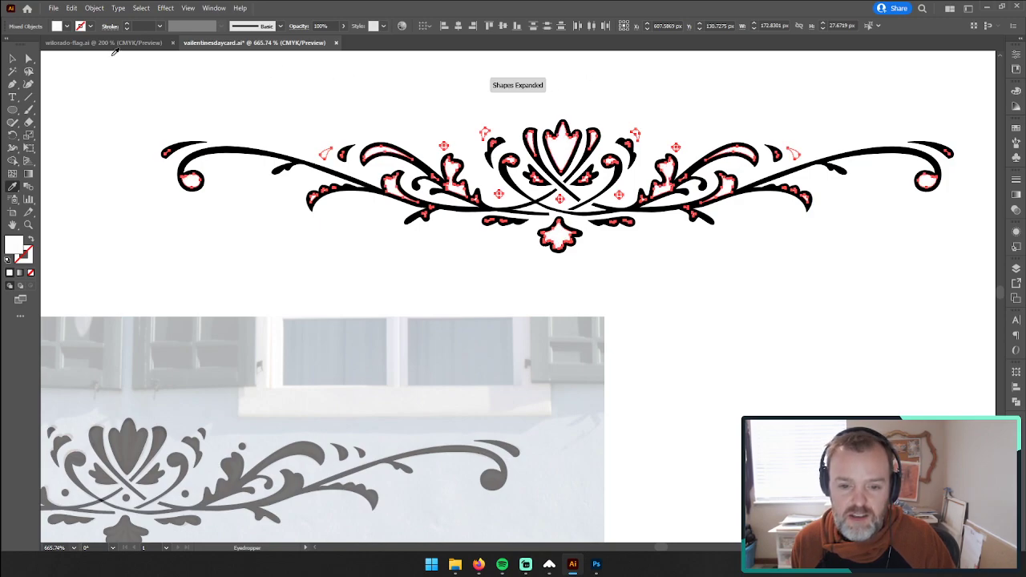
left_click(13, 59)
left_click(122, 122)
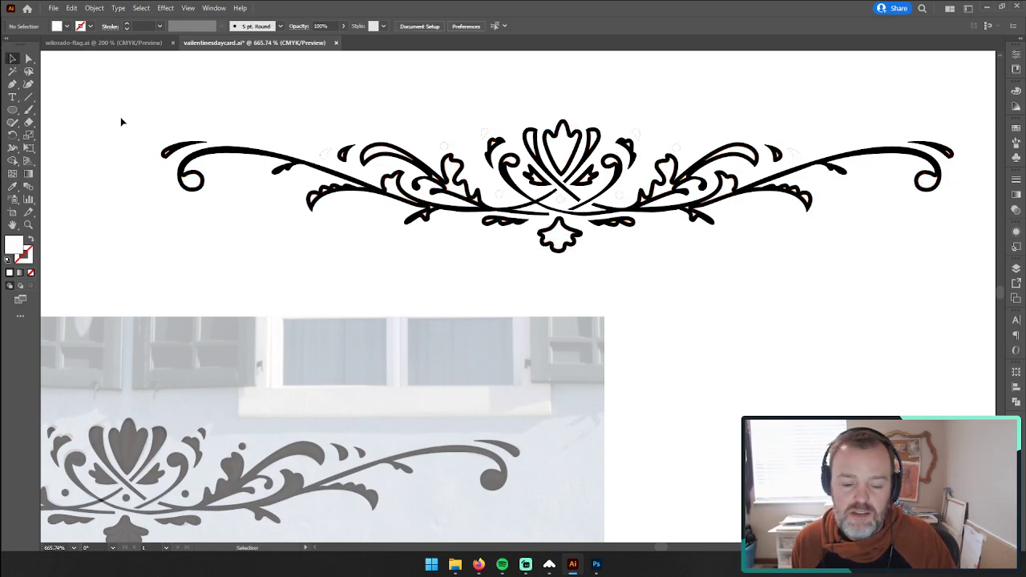
Step: Undo the white fill on the inset shapes and clear the selection
key("ctrl+a")
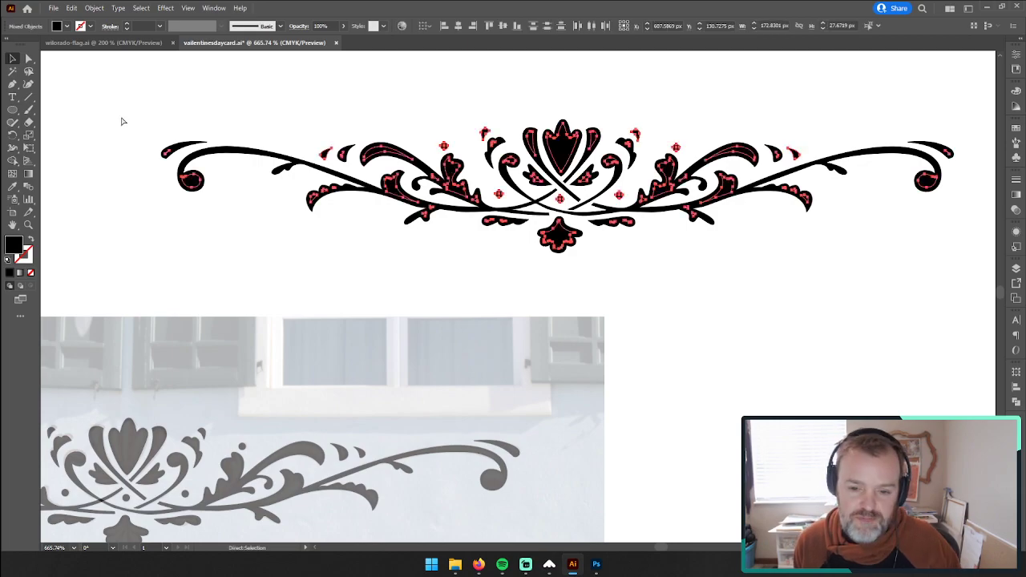
key("v")
left_click(174, 120)
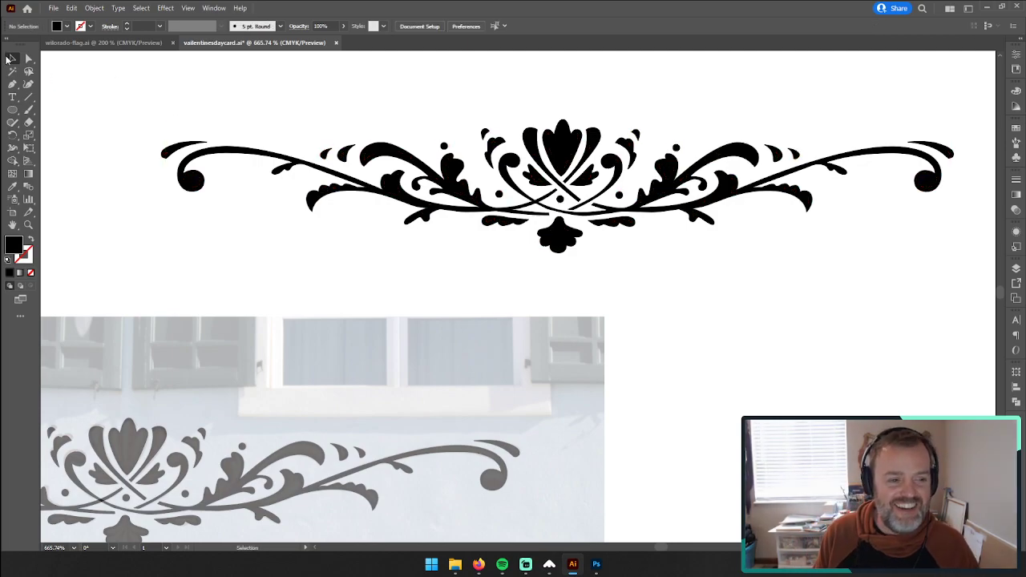
Step: Delete the translucent traced ornament lying over the painted photo, keeping the black copy on the blank canvas
left_click(28, 226)
left_click_drag(671, 385, 583, 360)
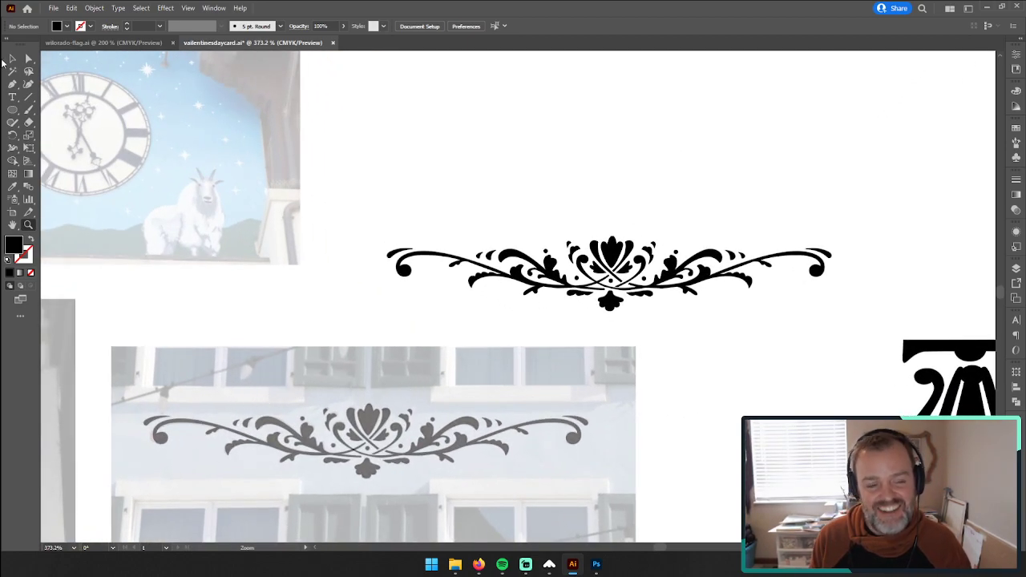
left_click(12, 59)
left_click_drag(76, 309, 564, 491)
left_click_drag(680, 478, 132, 387)
key("Delete")
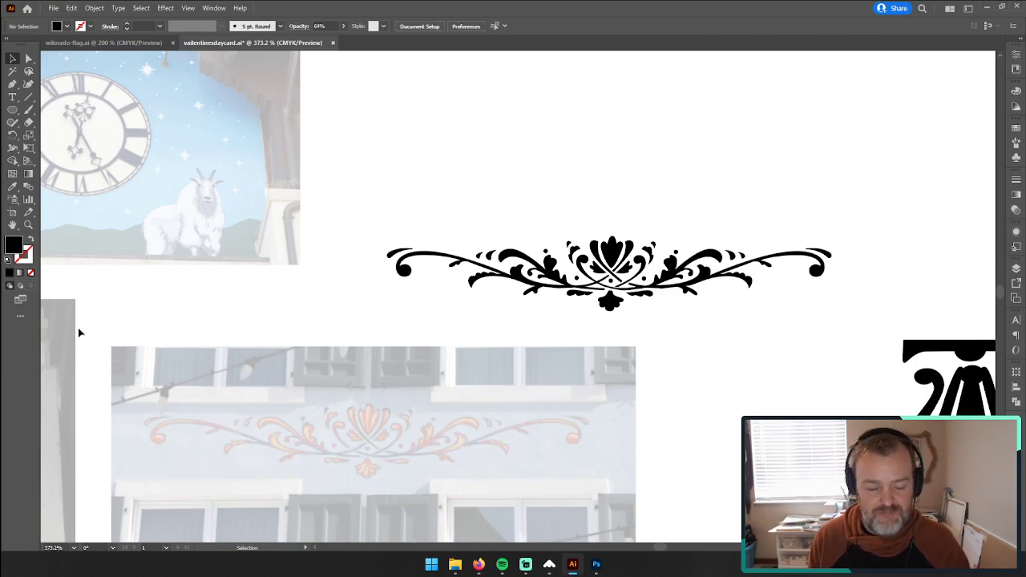
Step: Try moving the small black star cluster down toward the scroll ornament, and undo the move
left_click(29, 225)
left_click_drag(358, 442, 521, 397)
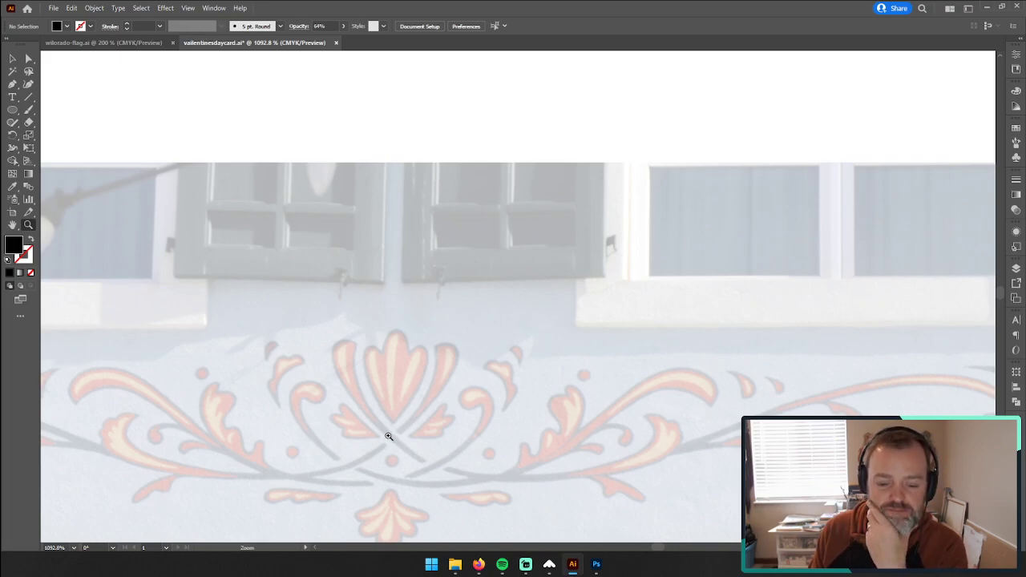
left_click_drag(731, 357, 543, 346)
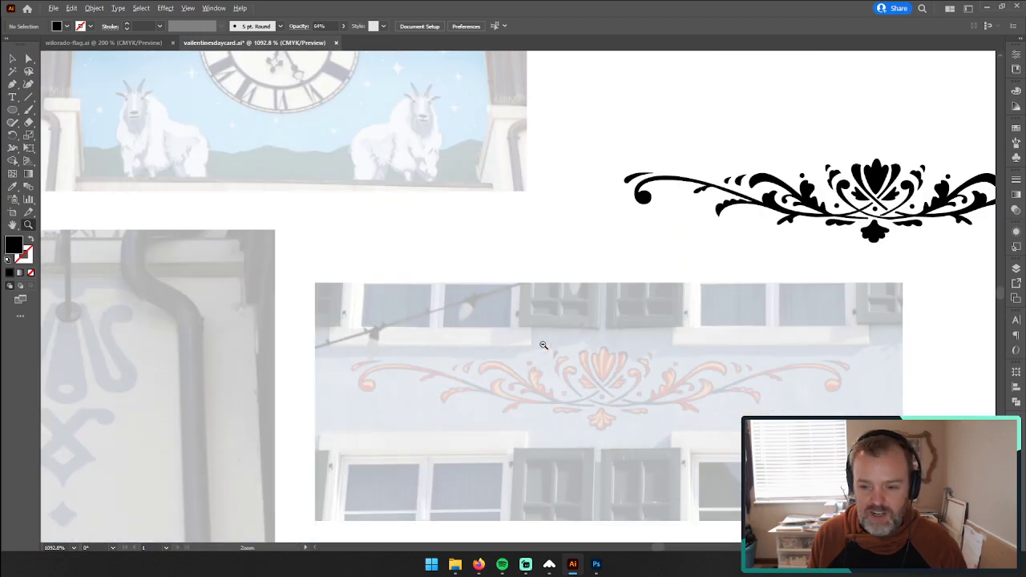
left_click_drag(641, 337, 402, 324)
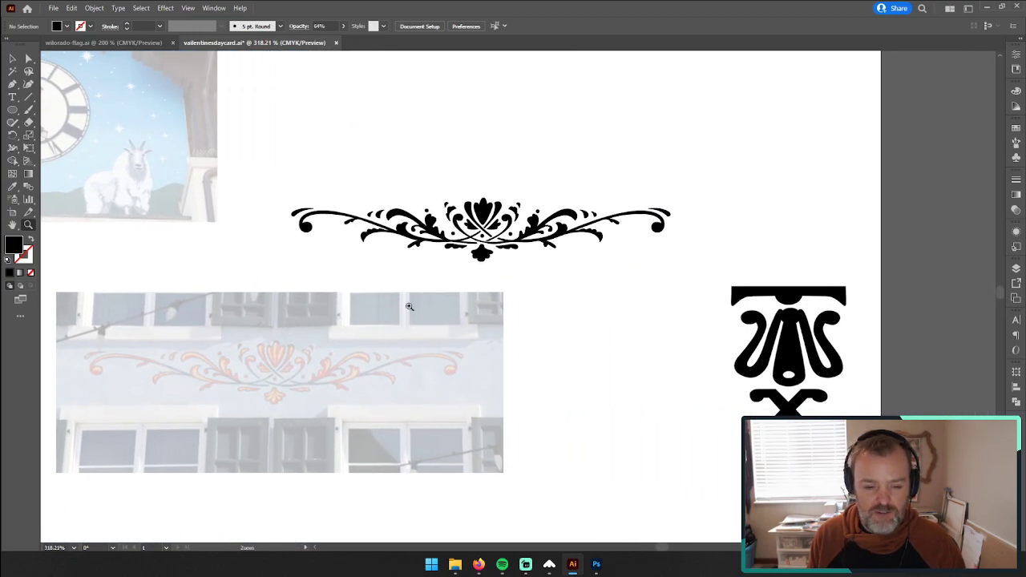
left_click(12, 59)
left_click_drag(748, 230, 676, 231)
left_click(12, 57)
left_click_drag(725, 75, 823, 132)
left_click_drag(761, 104, 670, 162)
key("ctrl+z")
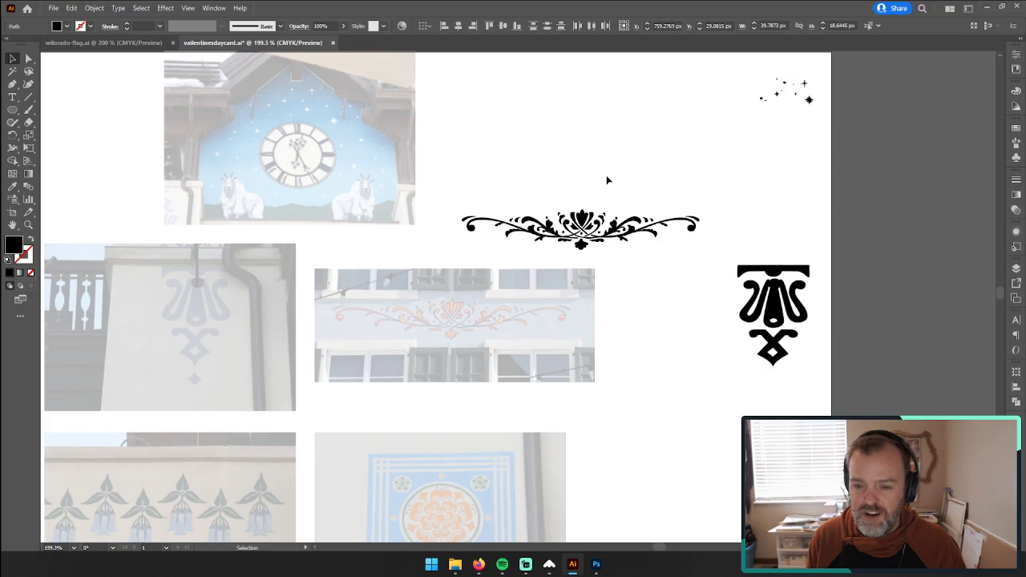
Step: Stack the bracket ornament below the stars and the scroll ornament beneath it, and widen the artboard to about 876 px to contain them
left_click(607, 176)
left_click_drag(462, 200, 703, 257)
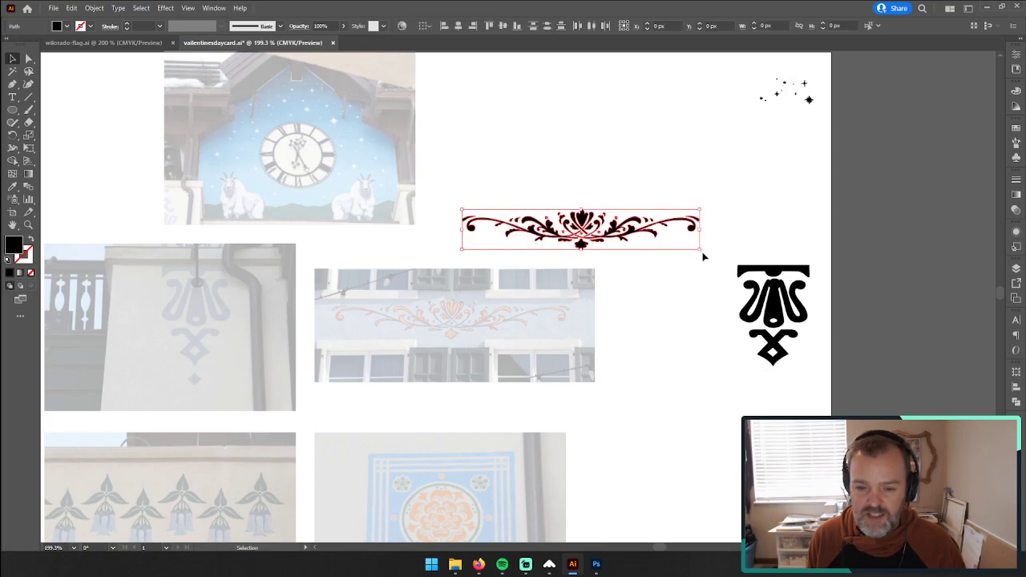
left_click_drag(823, 382, 726, 256)
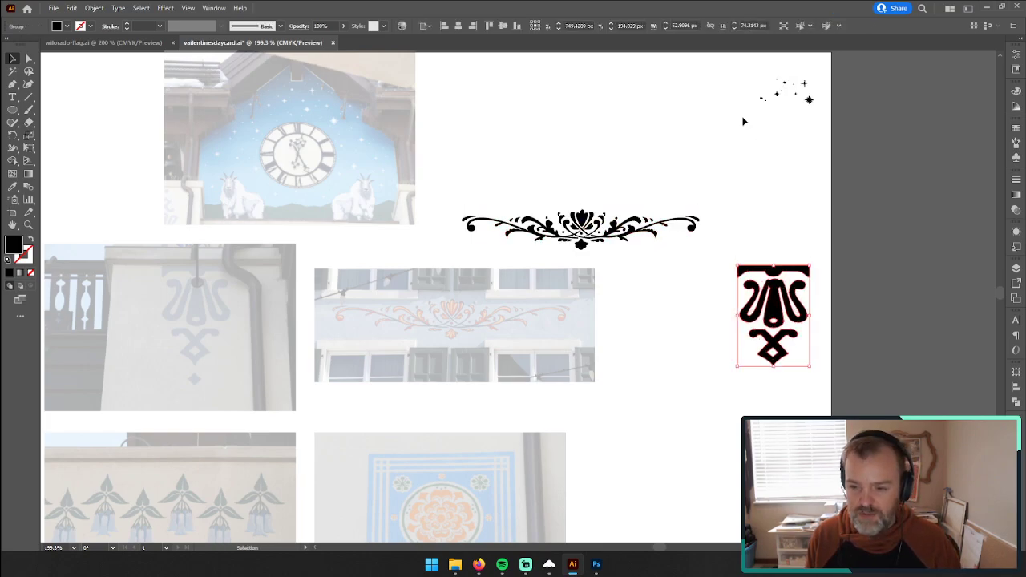
left_click_drag(721, 63, 836, 147)
left_click_drag(580, 245, 766, 406)
left_click_drag(796, 268, 807, 161)
left_click_drag(766, 384, 789, 309)
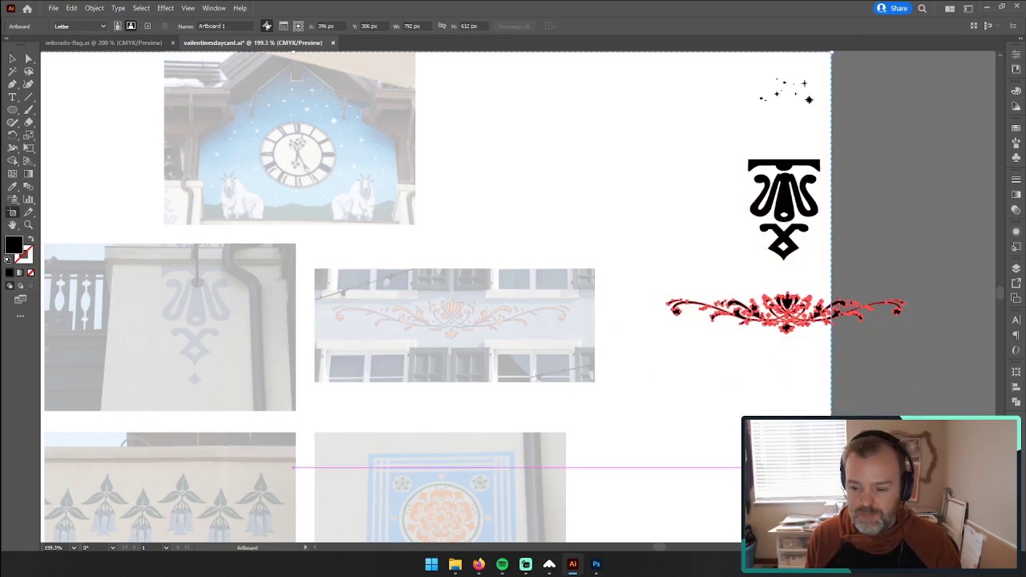
left_click(13, 213)
left_click_drag(941, 468, 946, 469)
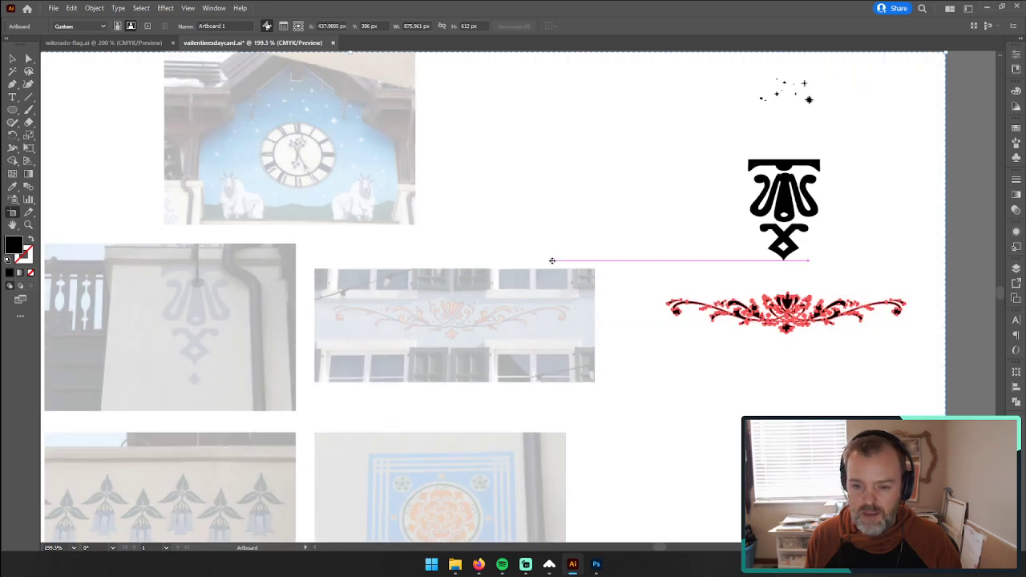
Step: Duplicate the star cluster, turn the copy upside down and place it against the original's left side to form a wider band
left_click(12, 59)
left_click_drag(733, 71, 826, 119)
left_click_drag(819, 75, 724, 130)
left_click_drag(766, 89, 837, 83)
left_click_drag(888, 105, 892, 107)
left_click(867, 159)
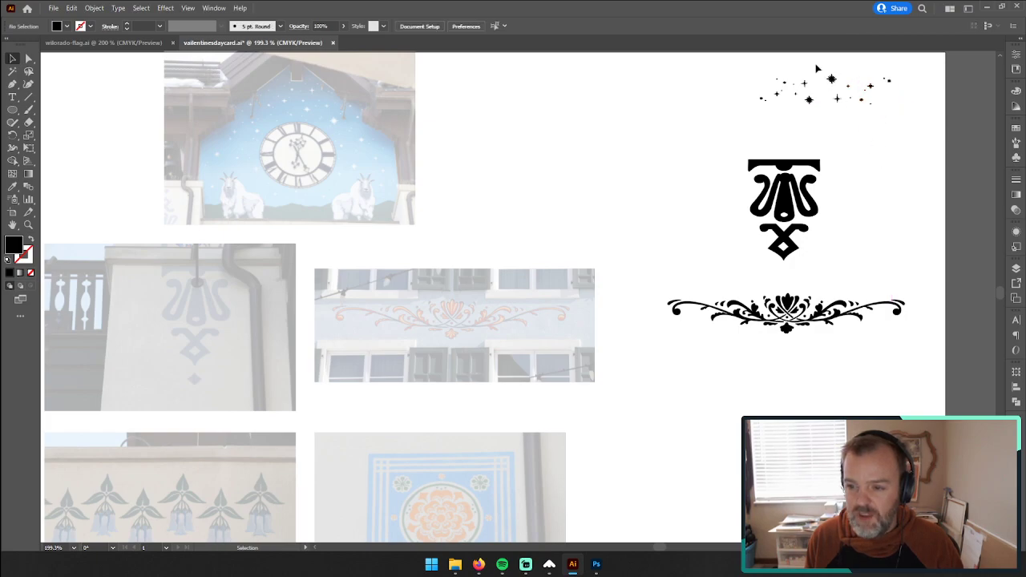
left_click_drag(832, 79, 839, 126)
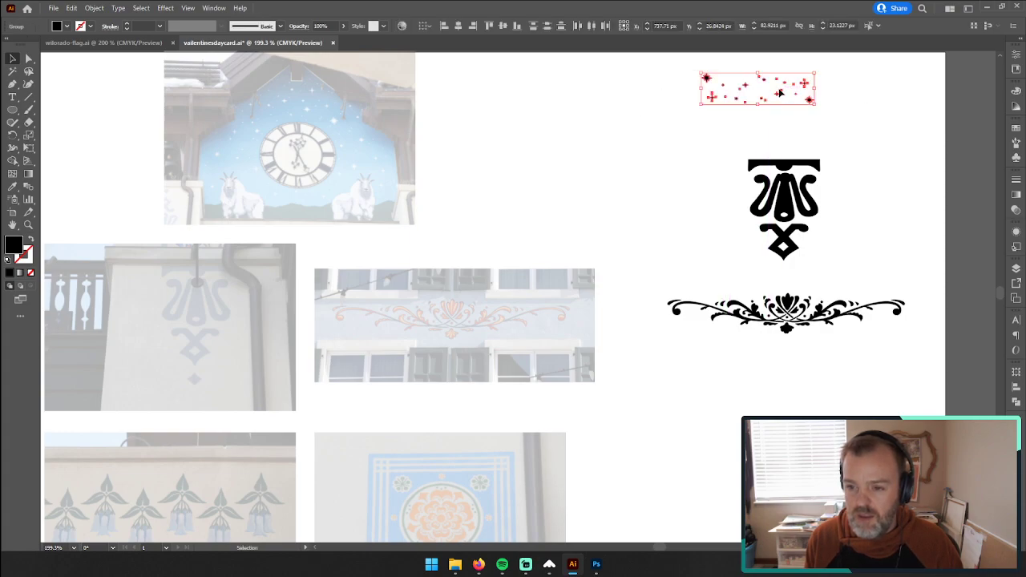
Step: Duplicate the star band directly below itself, with the copy reflected about the vertical axis and scaled slightly smaller
left_click_drag(782, 97, 801, 127)
right_click(802, 127)
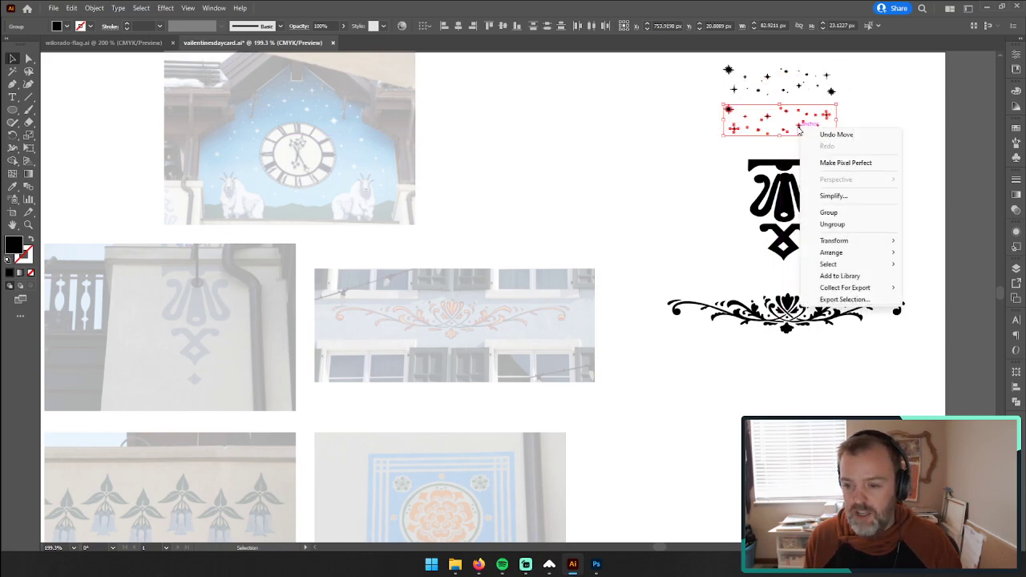
mouse_move(855, 240)
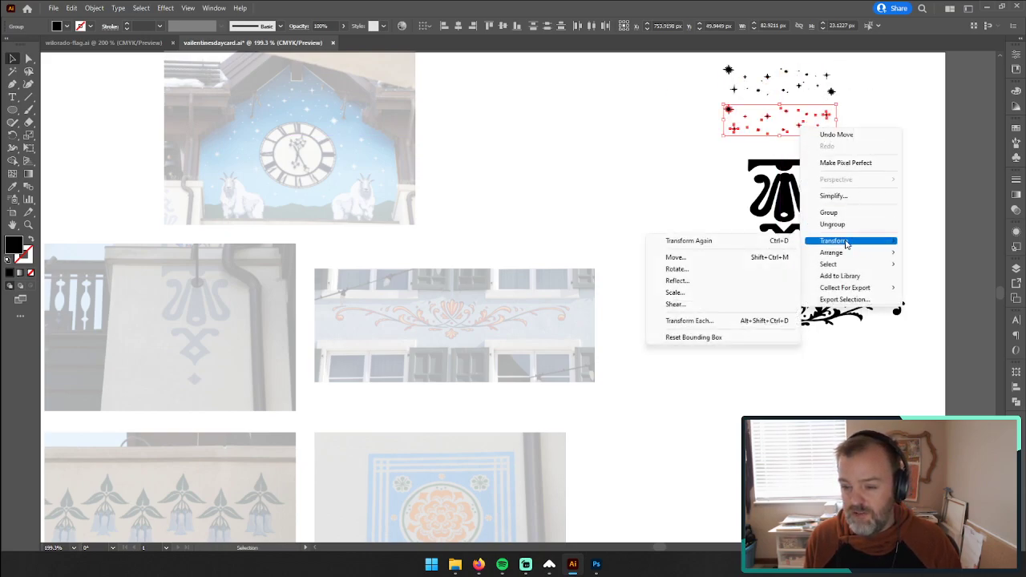
left_click(736, 282)
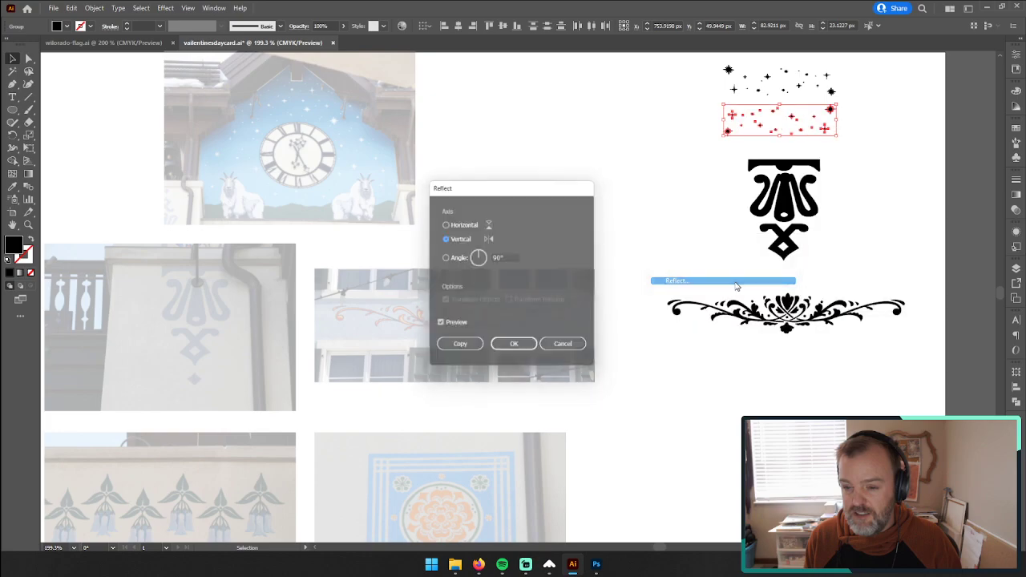
left_click(516, 348)
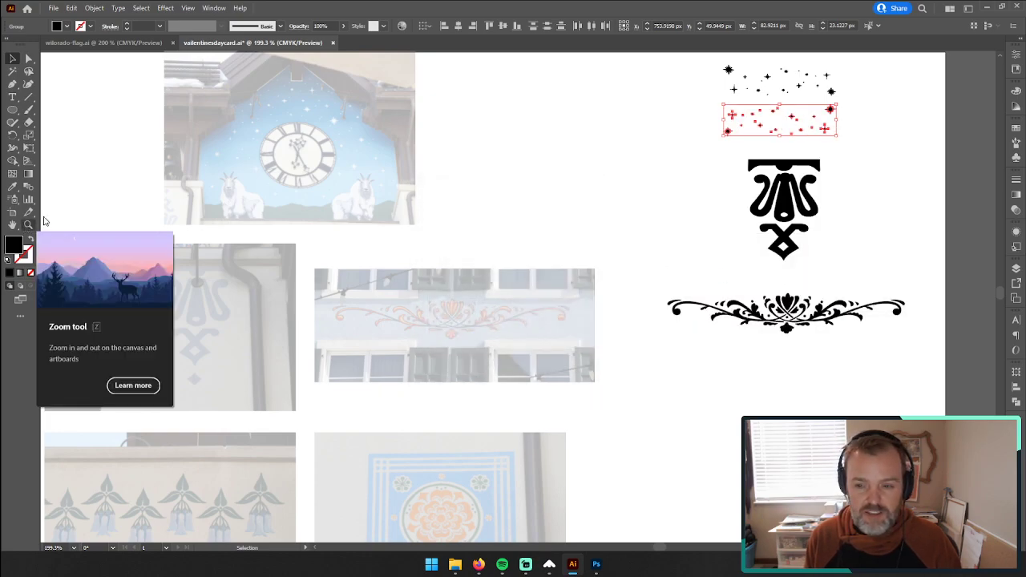
left_click_drag(833, 107, 829, 108)
left_click(842, 141)
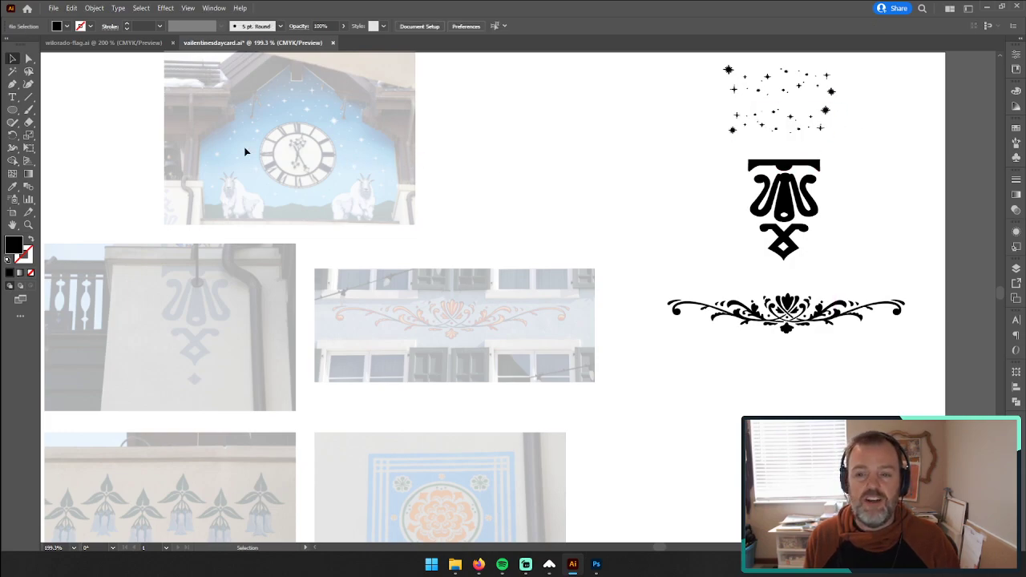
Step: Ungroup the two star bands above the bracket ornament into individually movable stars
left_click(29, 225)
left_click_drag(789, 95, 985, 62)
key("space")
left_click_drag(901, 108, 706, 239)
left_click(15, 60)
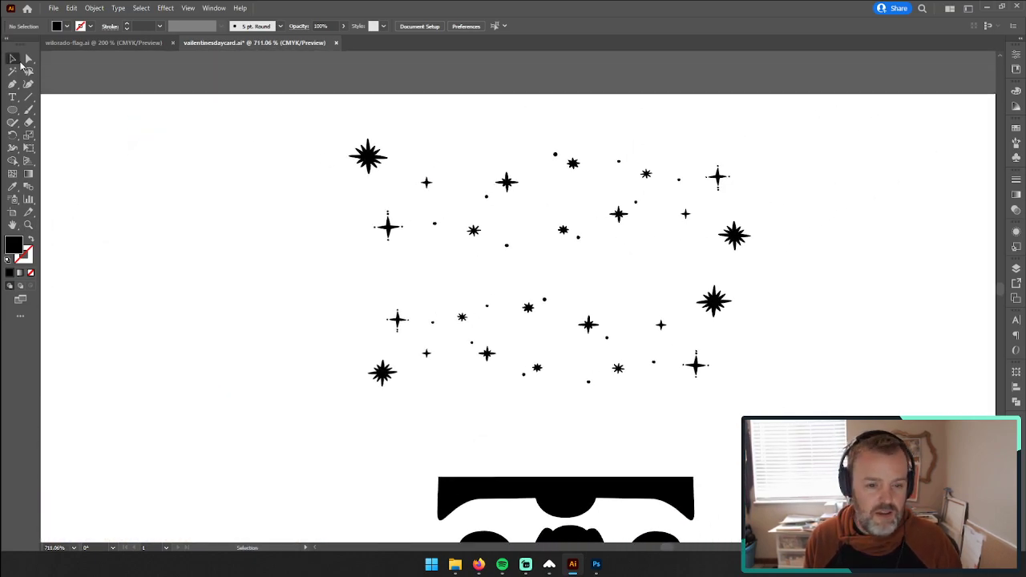
left_click(404, 322)
left_click_drag(297, 150, 764, 384)
left_click(826, 345)
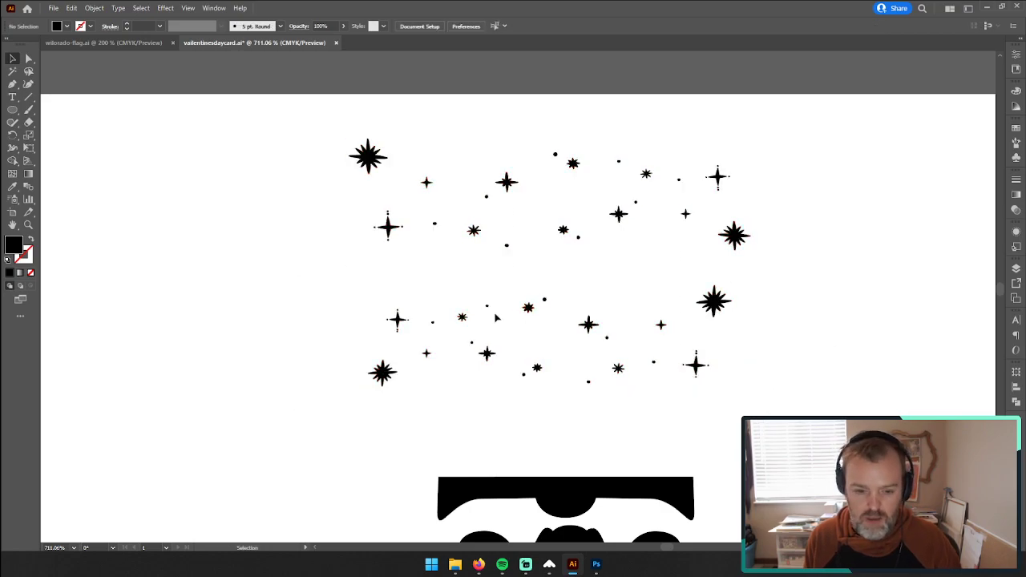
Step: Gather the pieces of the dotted four-point stars so each star is grouped with its surrounding dots
left_click(394, 319)
left_click_drag(399, 332, 419, 334)
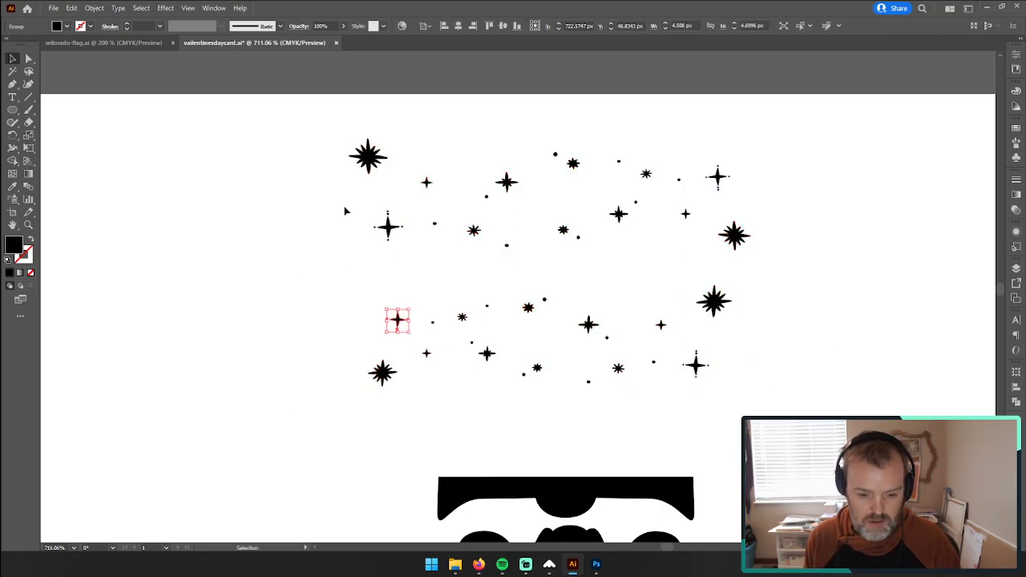
left_click(388, 227)
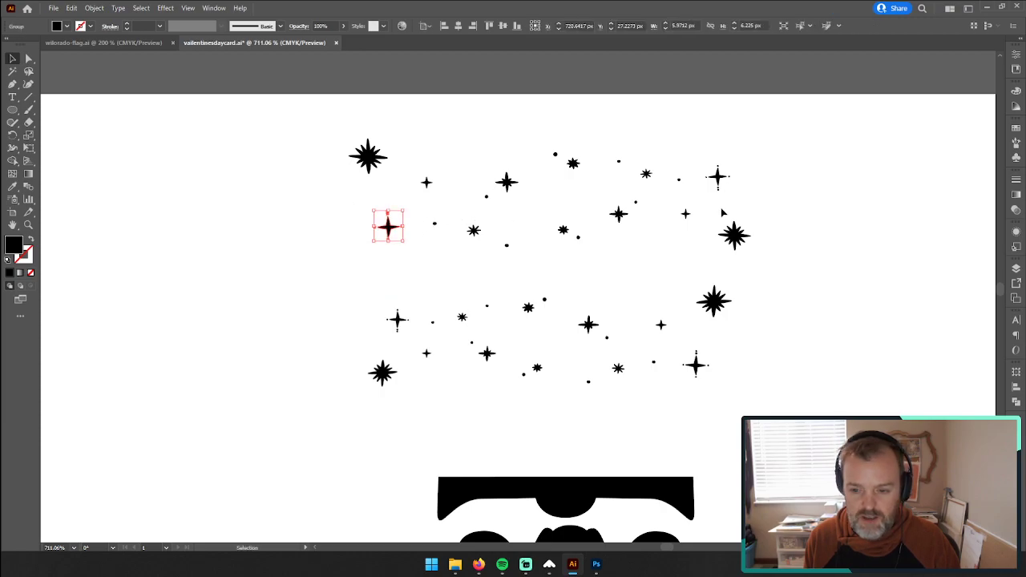
left_click_drag(740, 202, 733, 203)
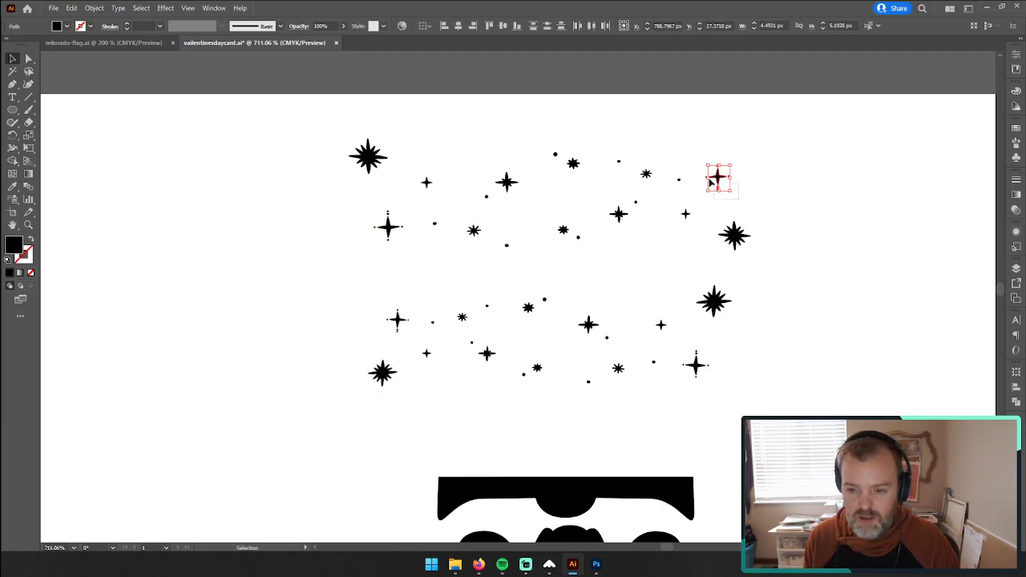
left_click(712, 184)
Step: Line up the four dotted four-point stars in a row beside the lower band, and turn the middle two upside down to match
left_click_drag(715, 397, 367, 322)
left_click_drag(388, 227, 327, 319)
left_click_drag(718, 177, 296, 321)
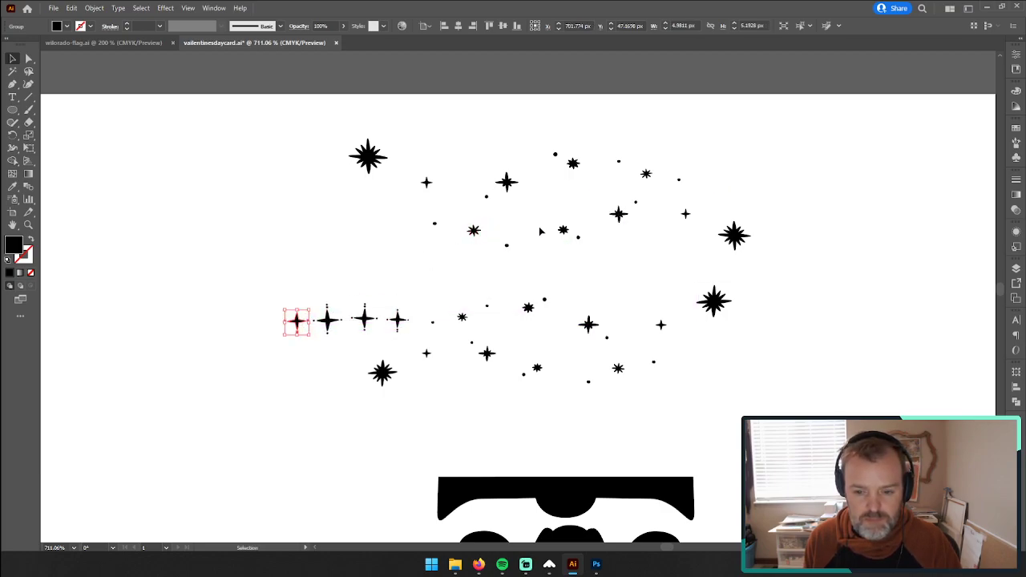
left_click(321, 232)
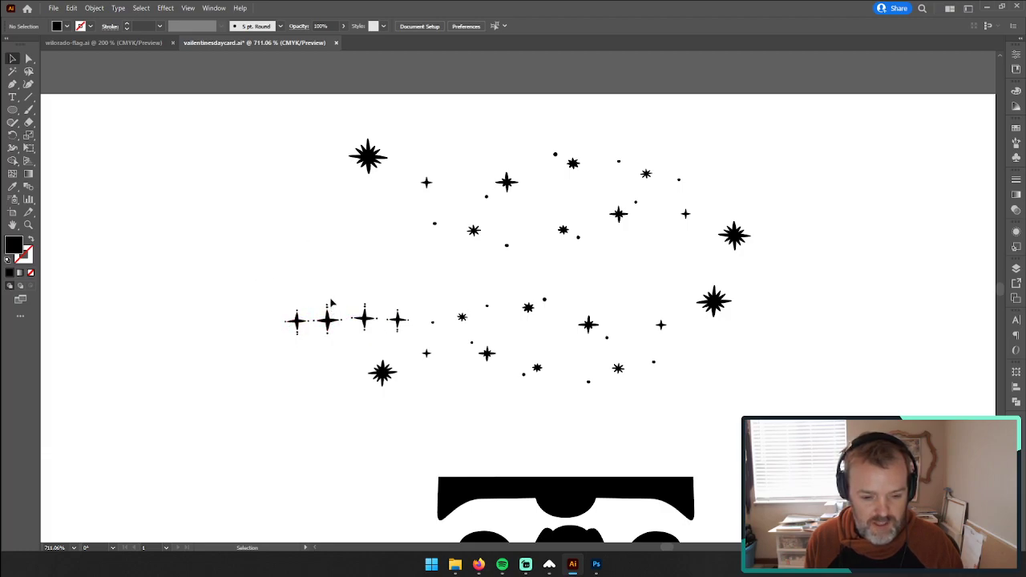
left_click_drag(318, 266, 363, 318)
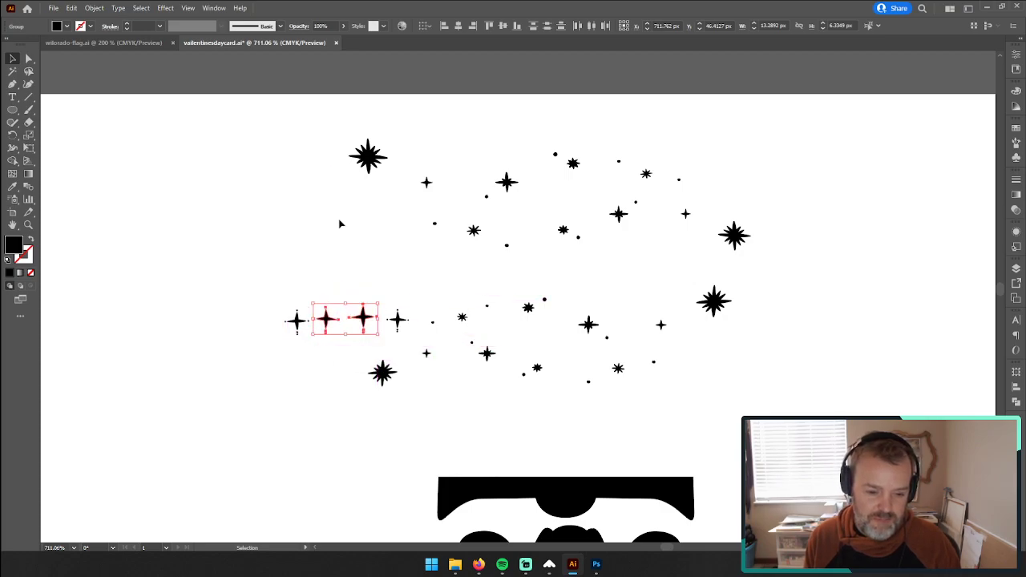
left_click(340, 224)
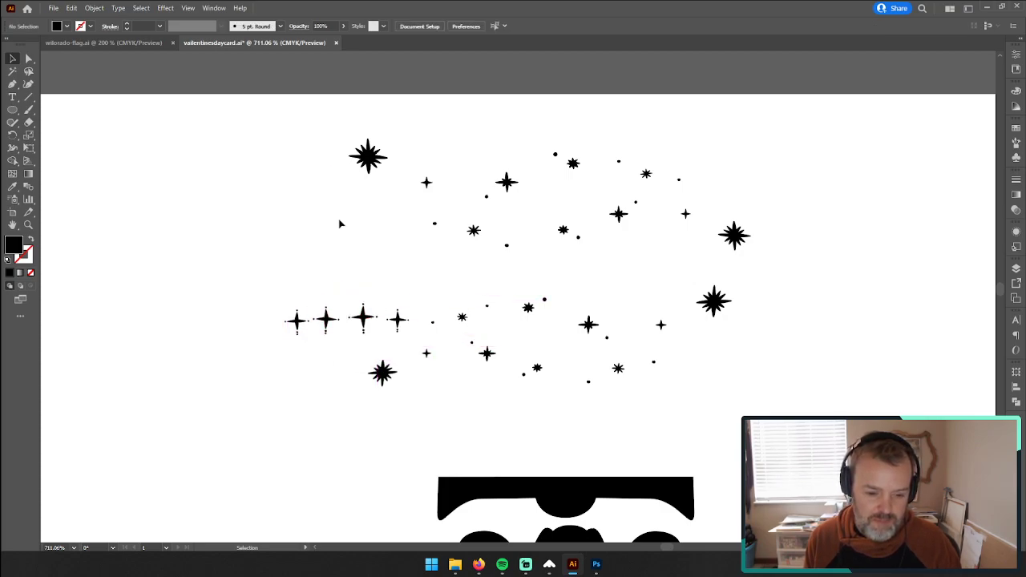
Step: Try turning the whole row of four dotted stars upside down, and undo it
left_click_drag(270, 292, 418, 358)
left_click_drag(413, 303, 254, 349)
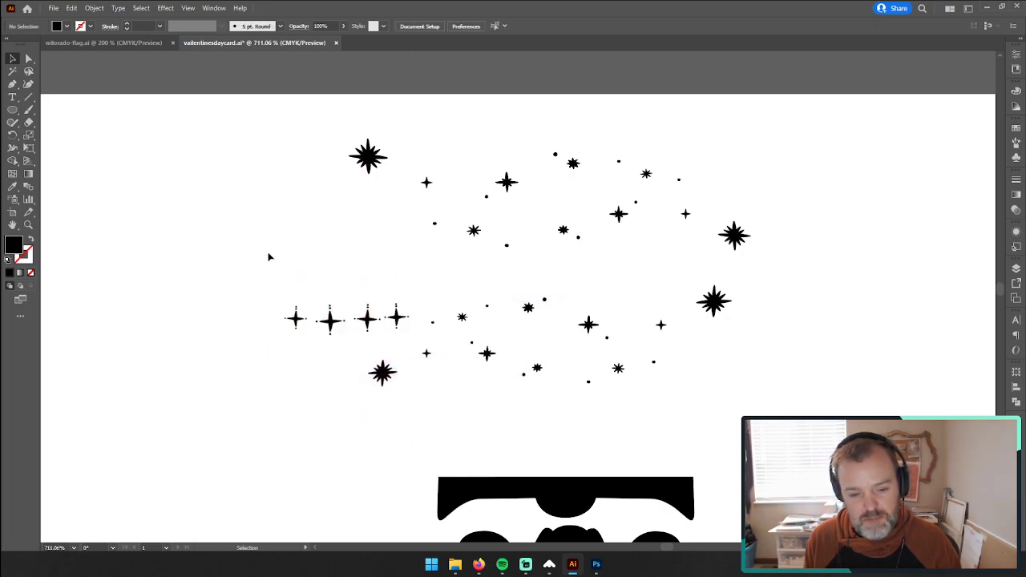
key("ctrl+z")
left_click(304, 293)
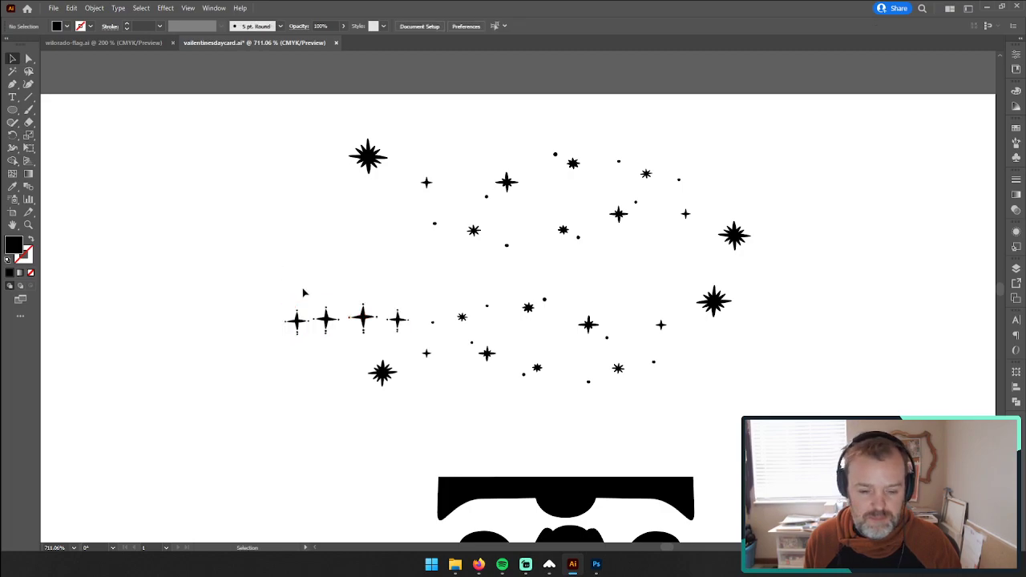
Step: Scatter the four dotted four-point stars into the open gaps within and between the two star bands
left_click_drag(362, 318, 552, 269)
left_click_drag(398, 323, 394, 222)
left_click_drag(326, 327, 655, 252)
left_click_drag(298, 326, 436, 277)
Step: Move three of the large burst stars inward to balance the star field, and delete the fourth at its right edge
left_click_drag(382, 373, 392, 316)
left_click_drag(377, 152, 470, 152)
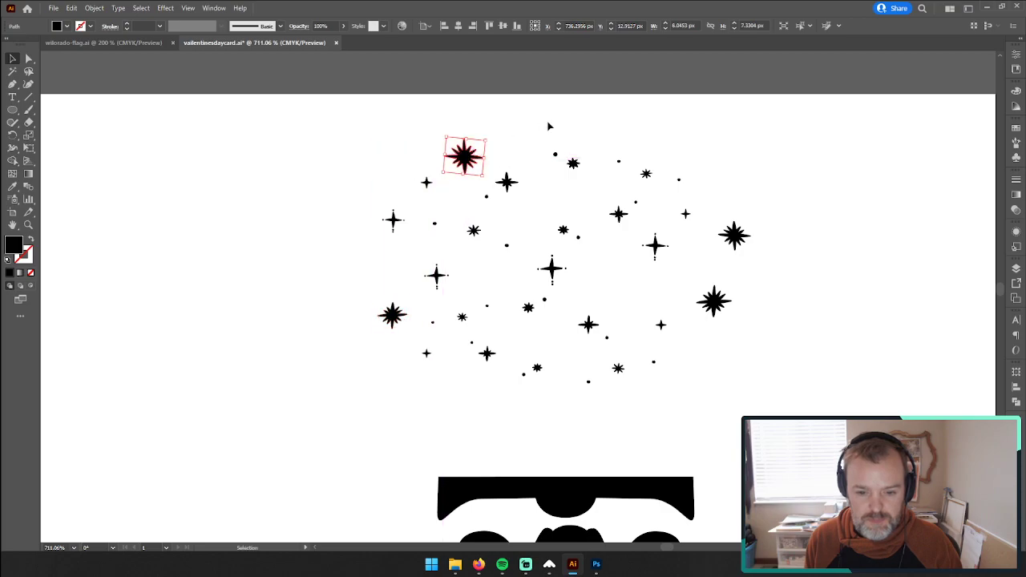
left_click(542, 126)
left_click_drag(722, 315, 627, 293)
left_click(682, 265)
left_click_drag(740, 237, 794, 334)
key("Delete")
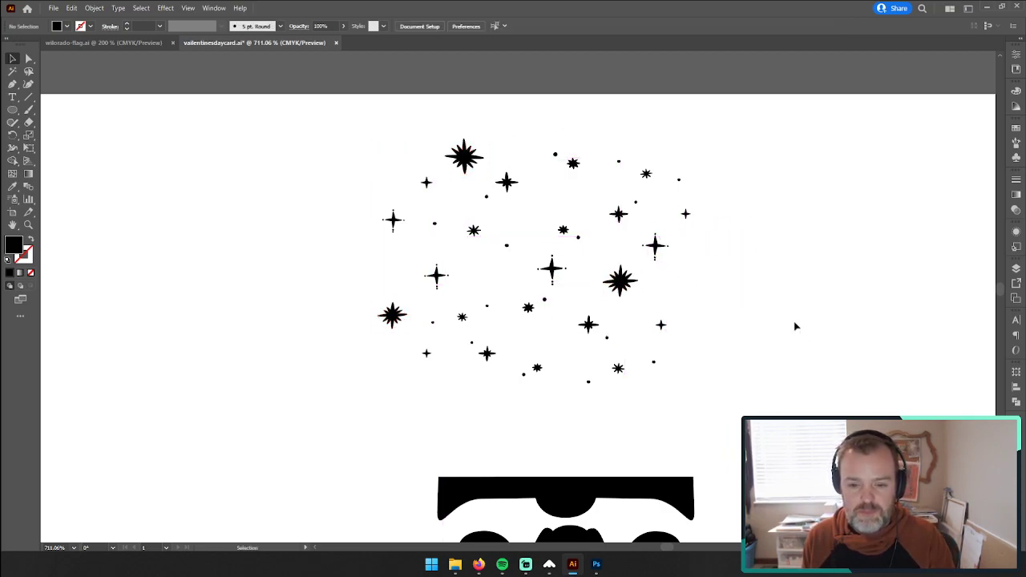
Step: Nudge the rightmost dotted star and relocate a small dot to the right of the large burst star below it
mouse_move(660, 249)
left_mouse_down()
mouse_move(705, 279)
mouse_move(661, 245)
left_mouse_up()
left_click_drag(637, 201, 681, 286)
left_click(756, 249)
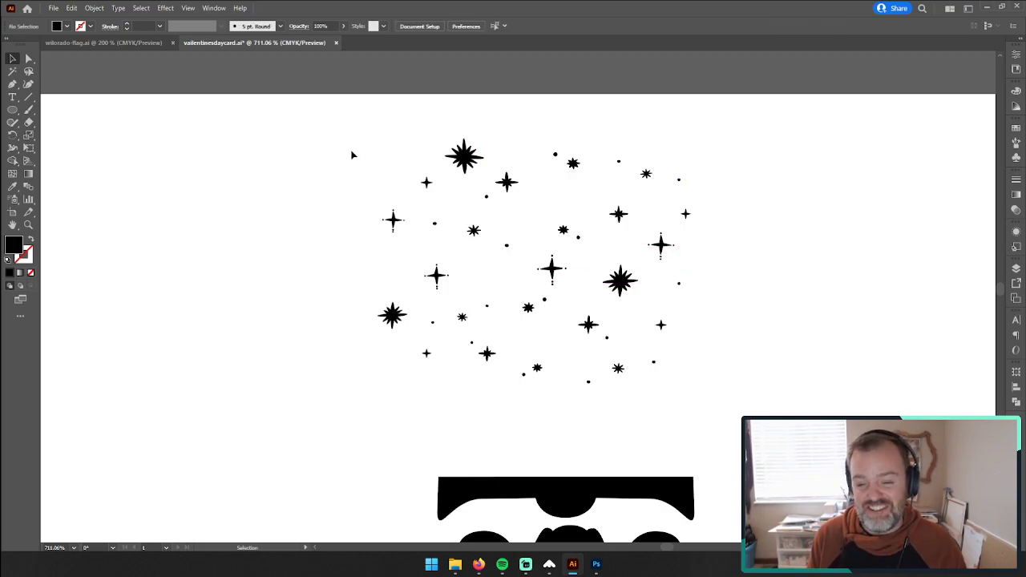
Step: Select the whole star field and move it slightly right and down so it sits centred above the bracket ornament
left_click_drag(351, 155, 761, 392)
left_click_drag(455, 154, 484, 163)
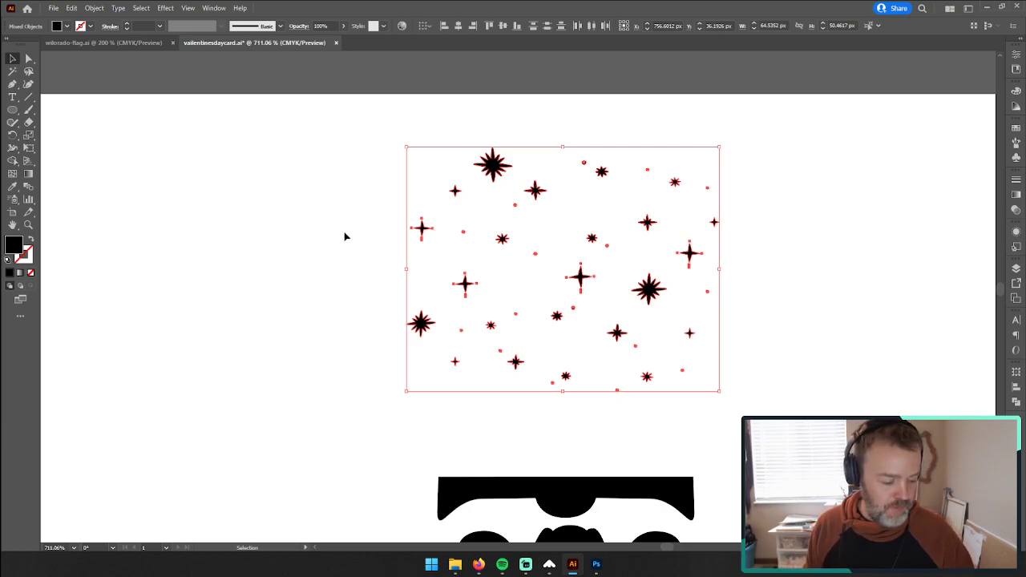
left_click(28, 225)
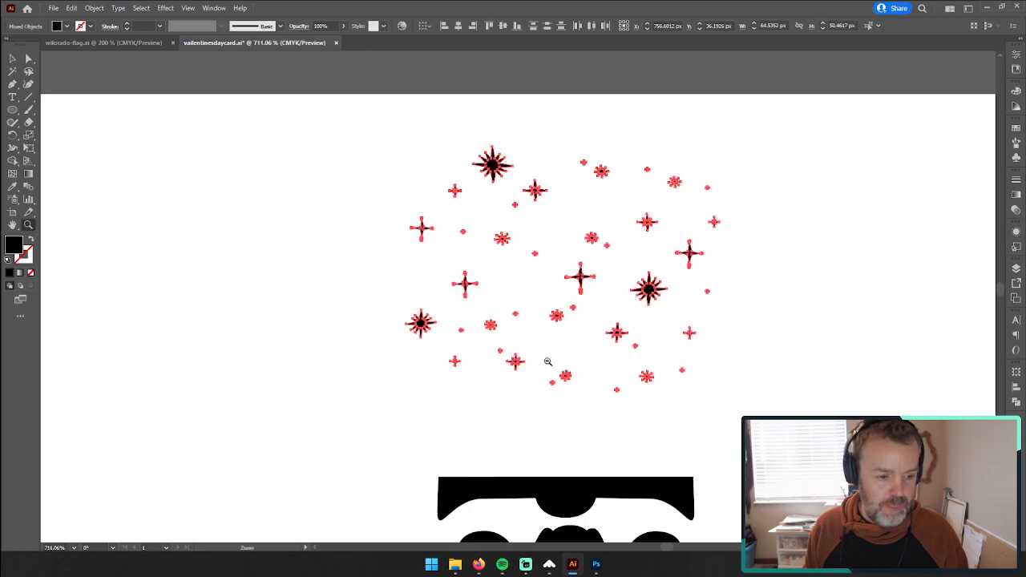
left_click_drag(722, 396, 570, 382)
key("space")
left_click_drag(630, 450, 626, 182)
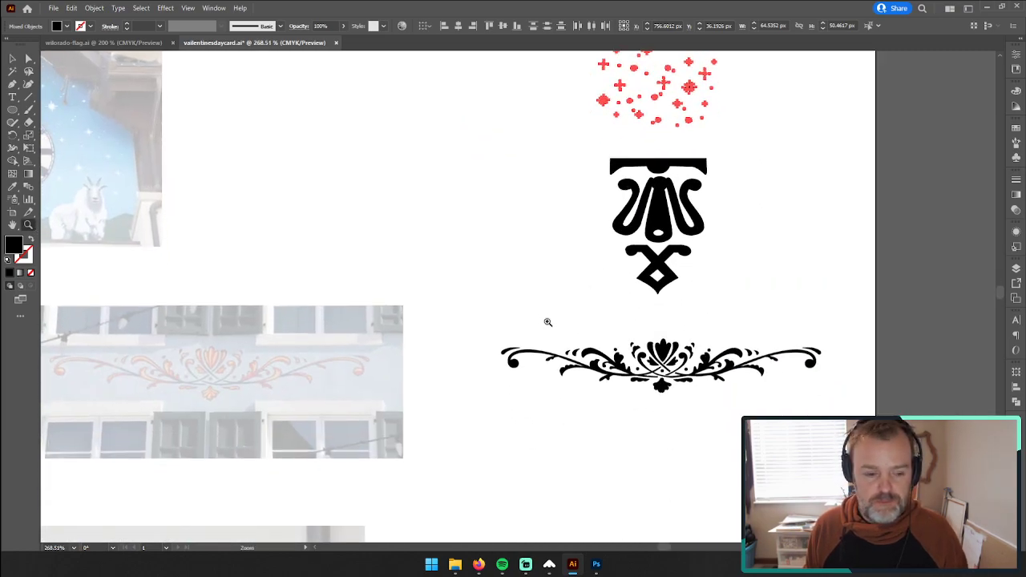
left_click(12, 58)
left_click(598, 286)
Step: Look over the remaining building photos and examine the rightmost flower in the painted bellflower frieze up close
scroll(669, 329, "up", 2)
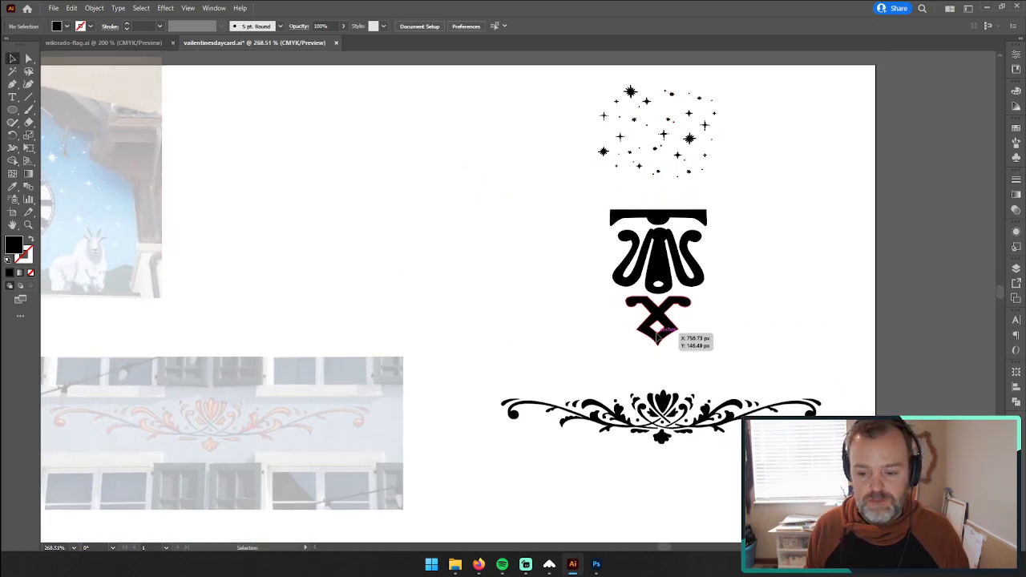
scroll(656, 335, "down", 3)
left_click_drag(416, 351, 468, 174)
left_click_drag(277, 306, 461, 237)
left_click_drag(376, 252, 578, 210)
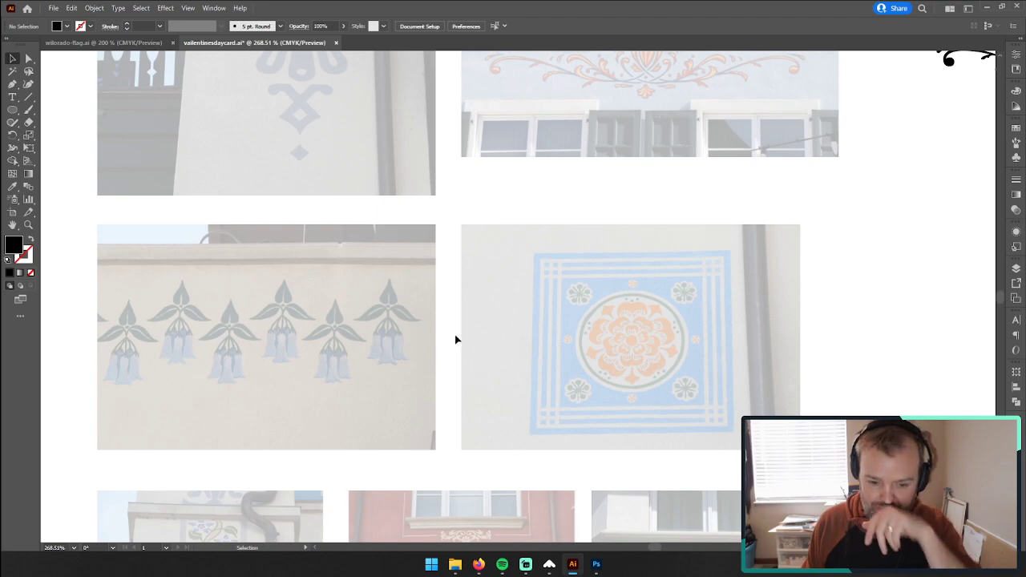
key("z")
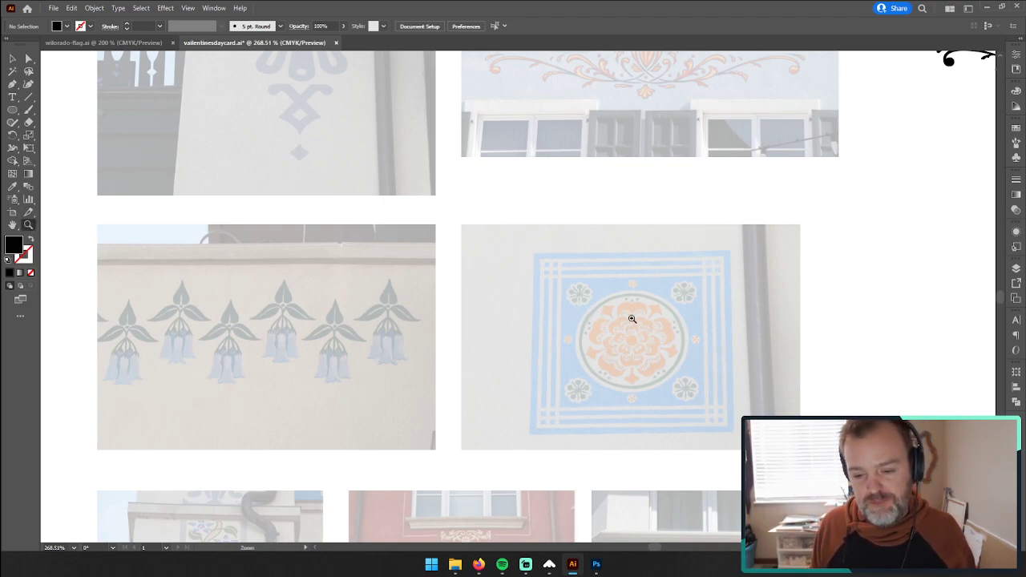
left_click_drag(379, 342, 603, 278)
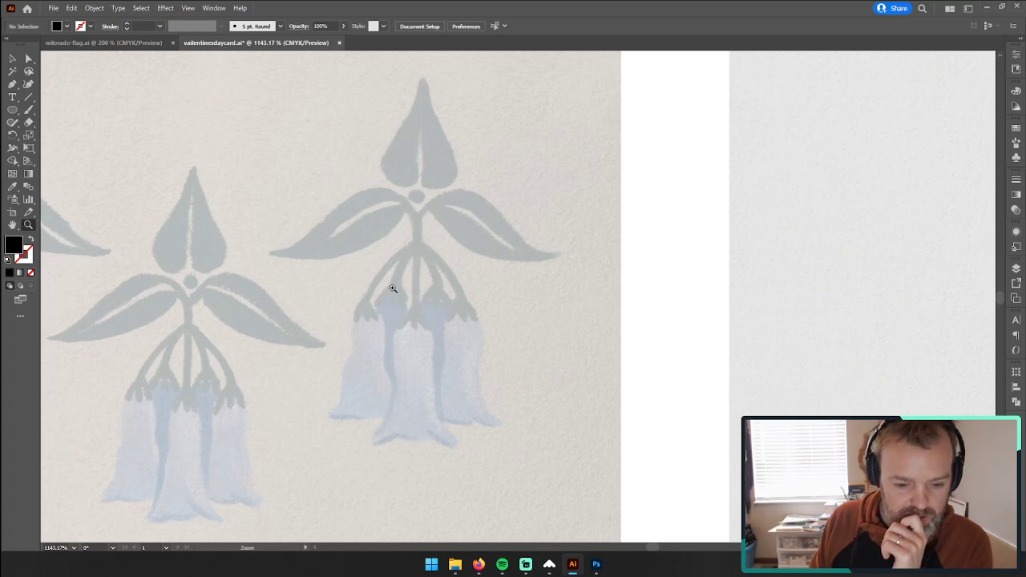
left_click_drag(351, 169, 404, 178)
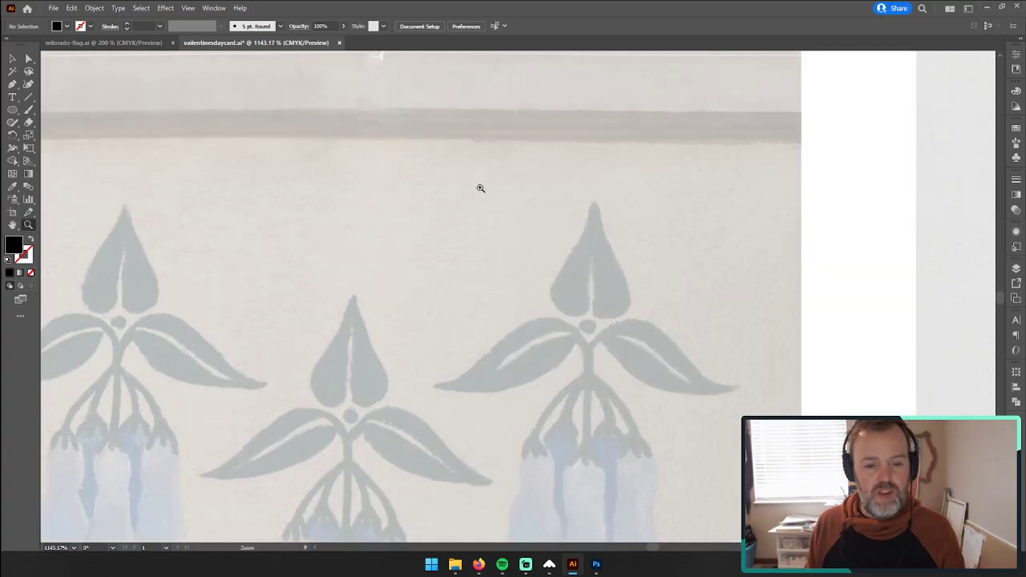
left_click_drag(591, 362, 522, 236)
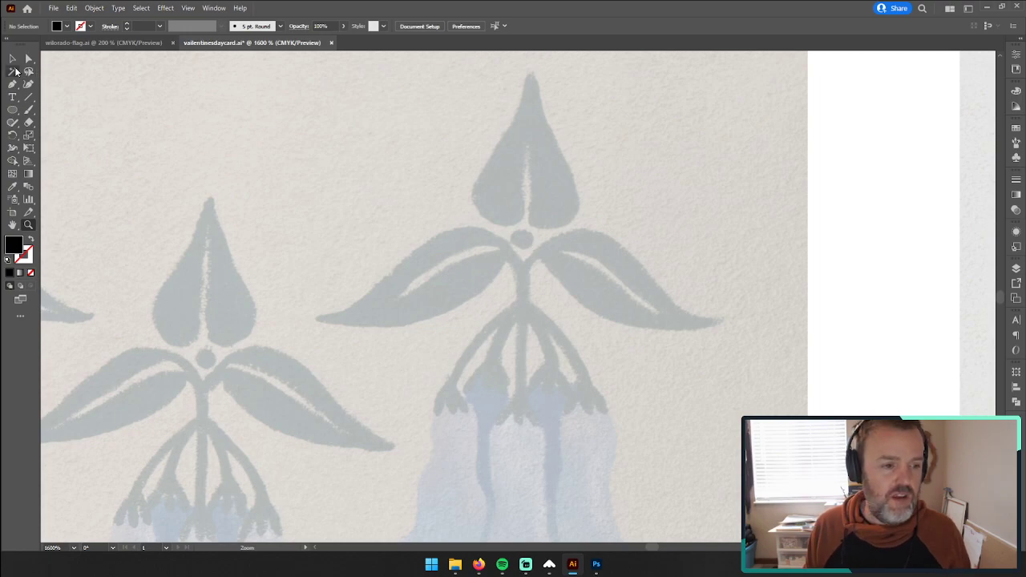
Step: Start a Pen outline with no fill at the left edge of the rightmost flower's upright leaf, shortening the first anchor's upper handle
left_click(12, 83)
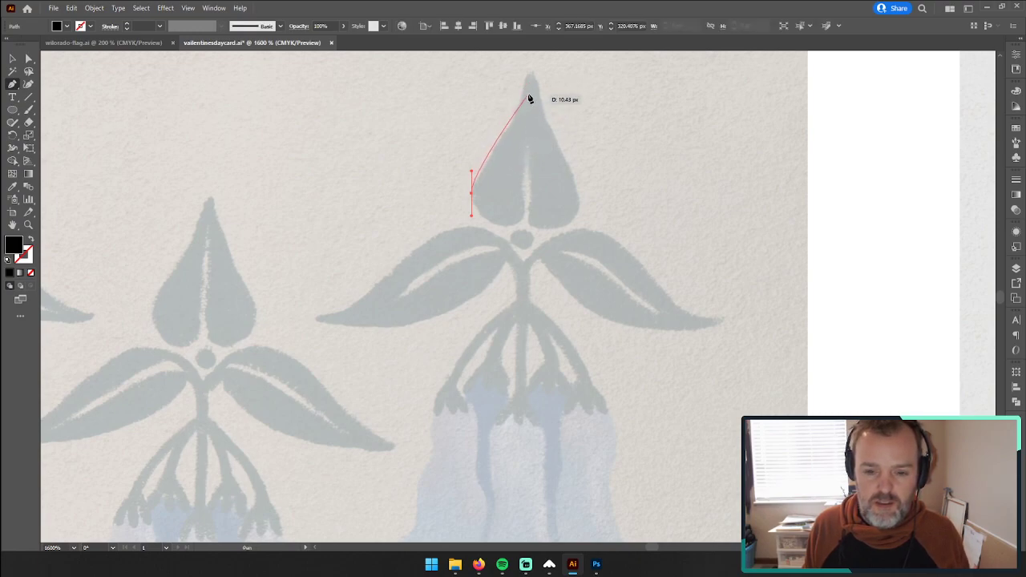
left_click_drag(530, 74, 546, 74)
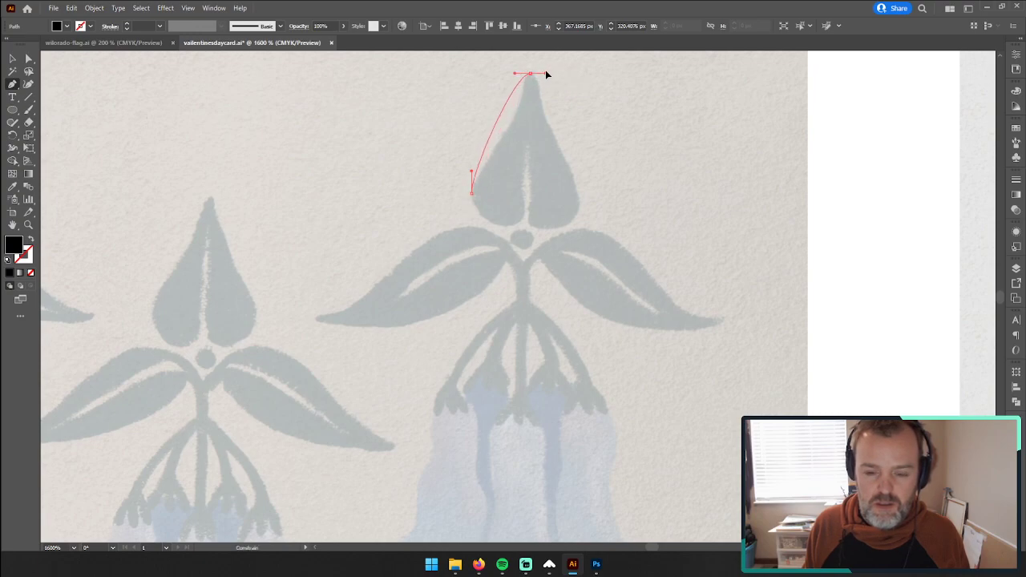
key("ctrl+z")
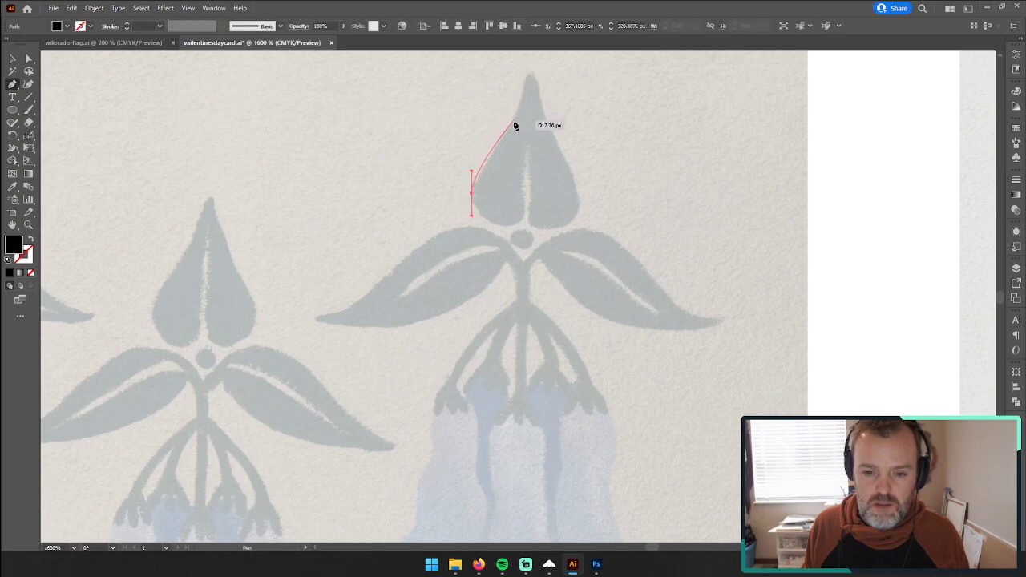
left_click(31, 273)
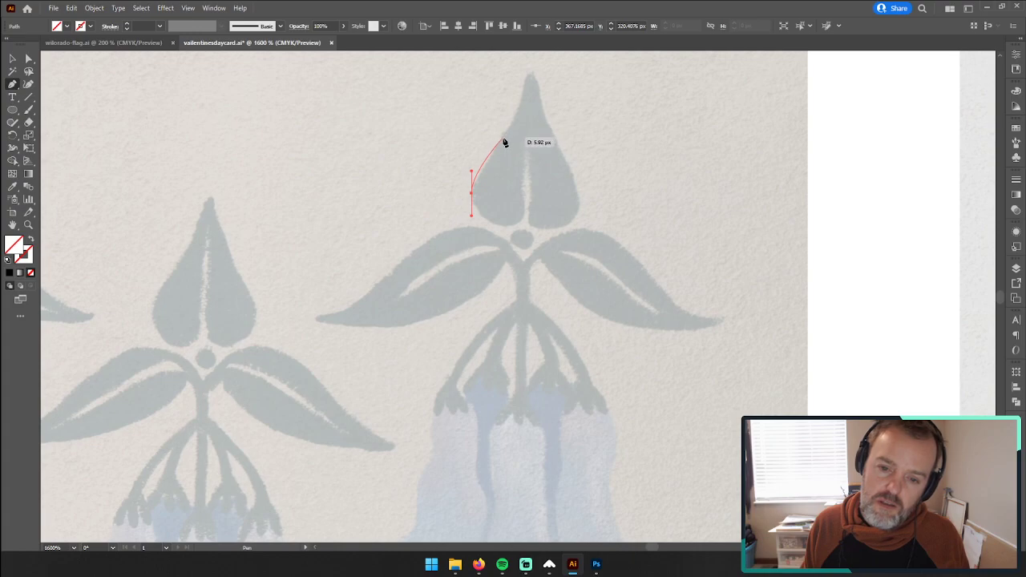
left_click(472, 184)
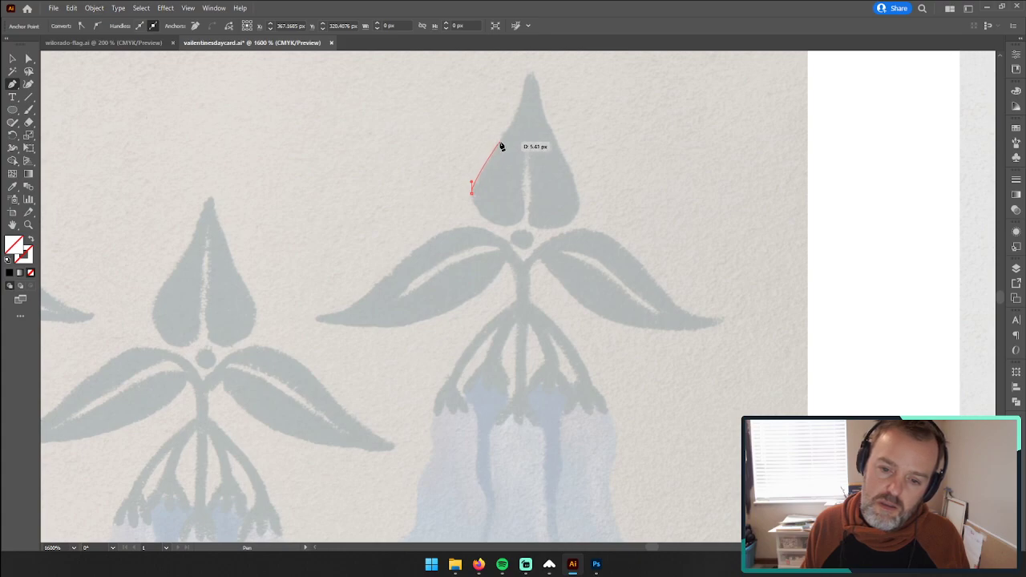
left_click(499, 142)
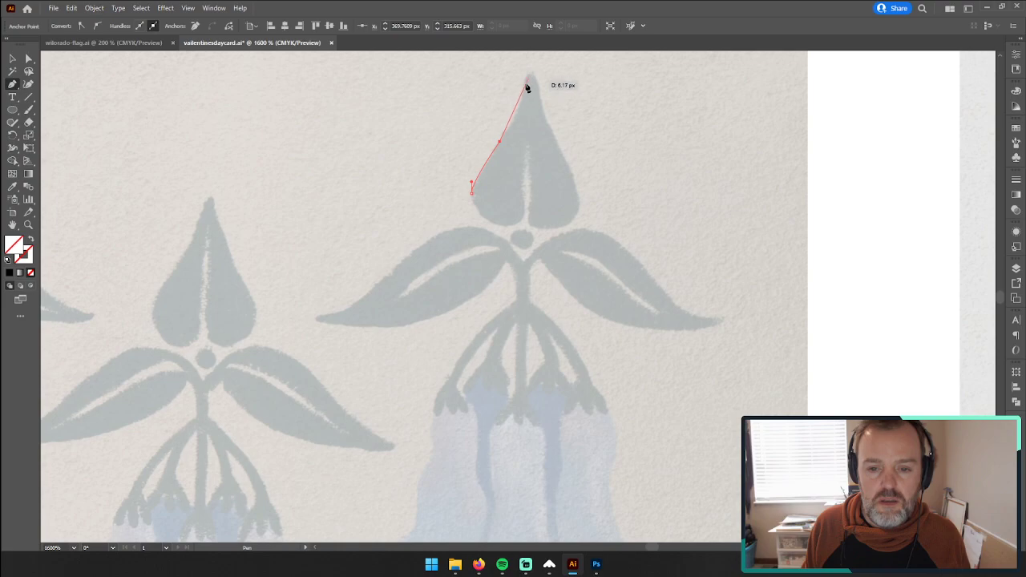
left_click_drag(531, 76, 540, 73)
left_click_drag(501, 142, 510, 128)
key("ctrl+z")
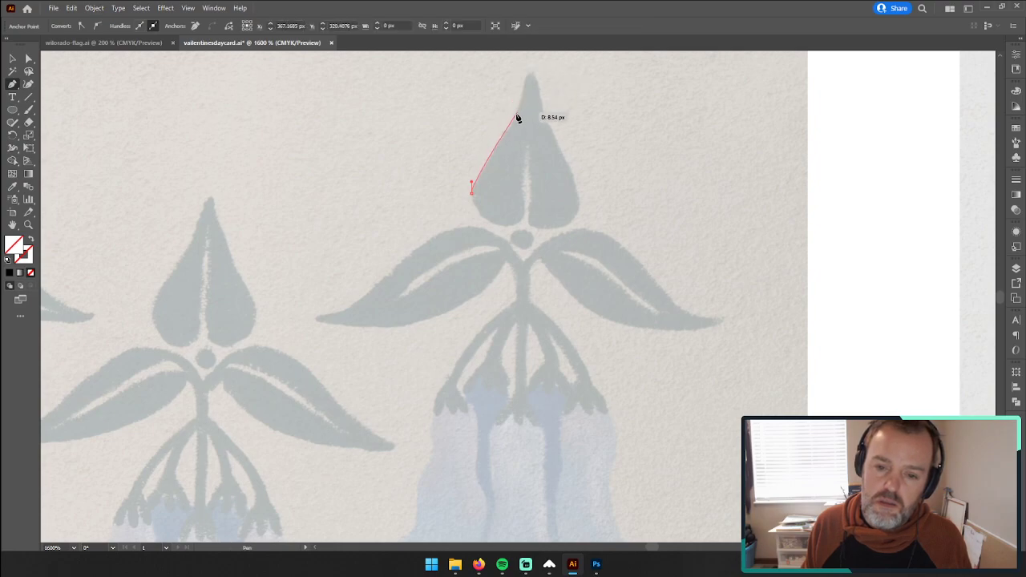
Step: Trace the upright leaf's outline from its left edge over the pointed tip and down to the widest point of its right edge
left_click(501, 144)
left_click(509, 127)
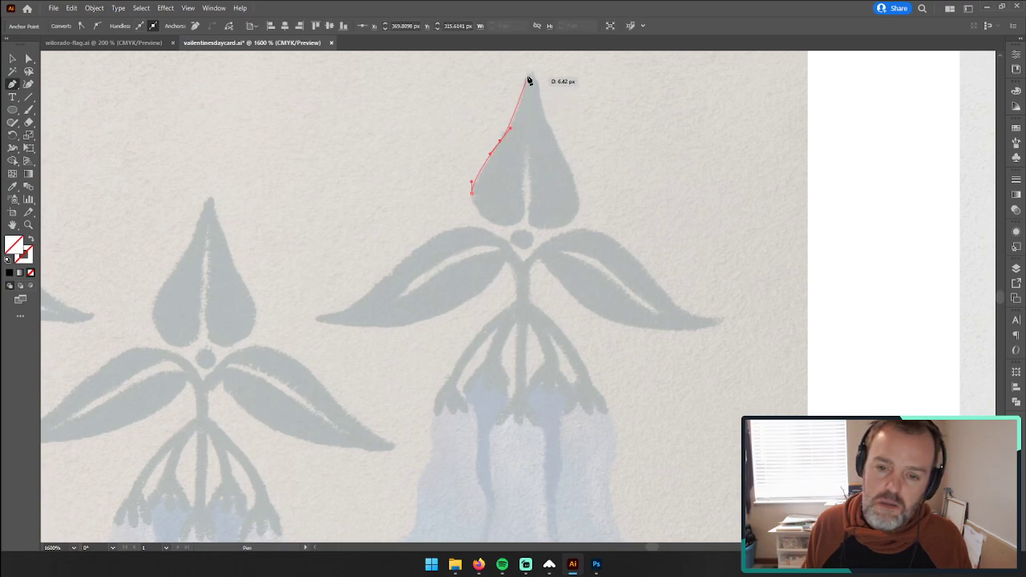
left_click_drag(529, 73, 538, 76)
left_click_drag(531, 105, 570, 157)
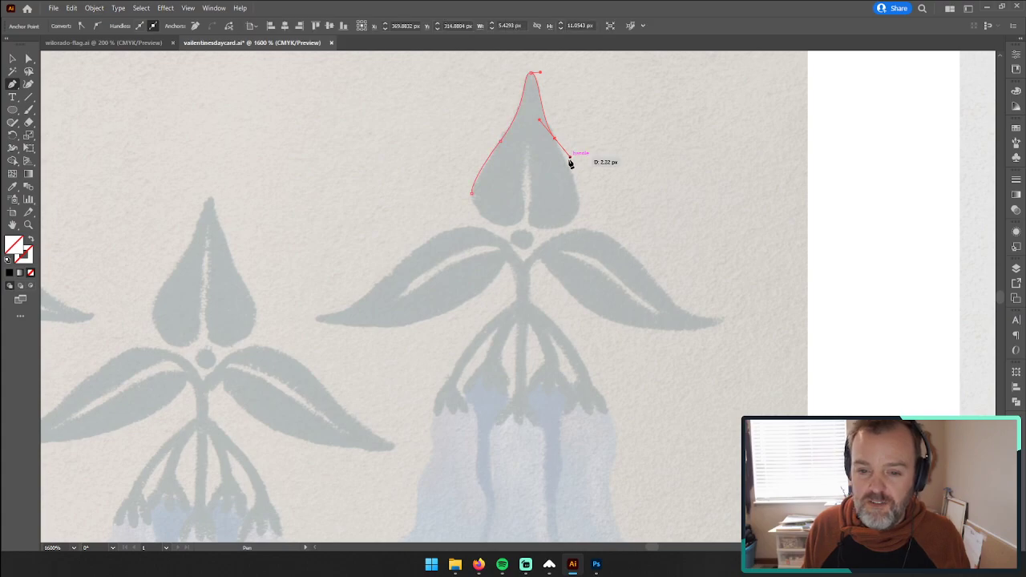
left_click(580, 200)
key("ctrl+z")
left_click_drag(578, 189, 577, 199)
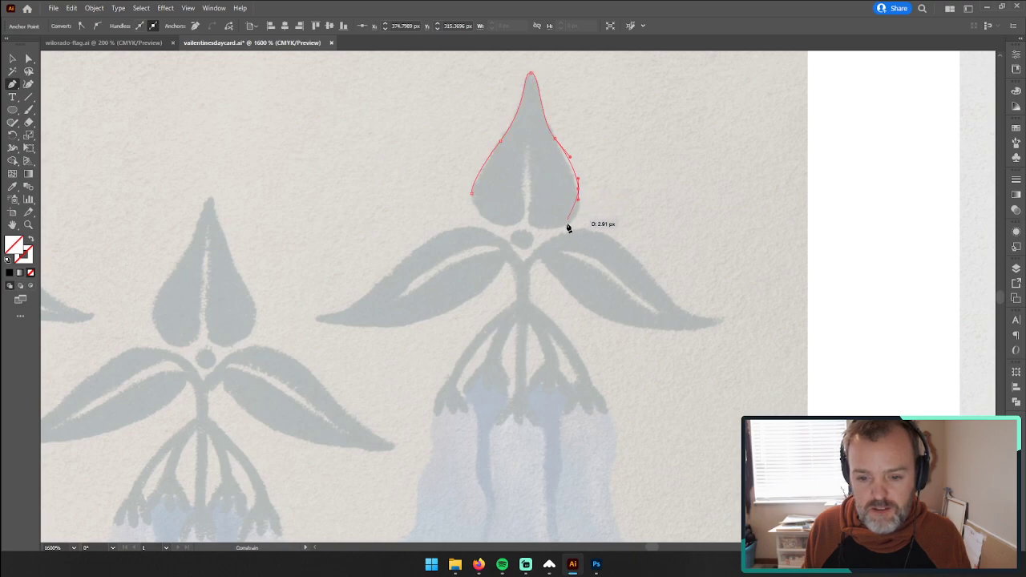
Step: Trace the upright leaf's rounded base and narrow centre notch, then close the path at the left edge
left_click_drag(531, 232, 526, 139)
left_click(526, 222)
key("ctrl+z")
mouse_move(530, 178)
left_mouse_down()
mouse_move(529, 149)
mouse_move(522, 183)
left_mouse_up()
left_click(529, 147)
left_click_drag(527, 221, 473, 179)
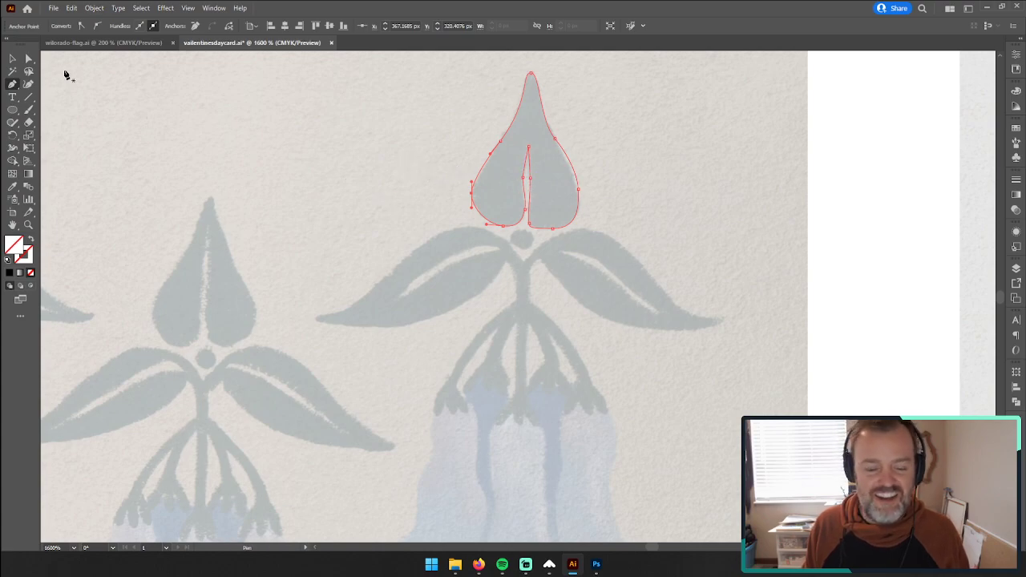
Step: Smooth the inner bottom corner of the upright leaf's right lobe by adjusting its handles with the Anchor Point tool
left_click(531, 194)
left_click(557, 298)
left_click(538, 300)
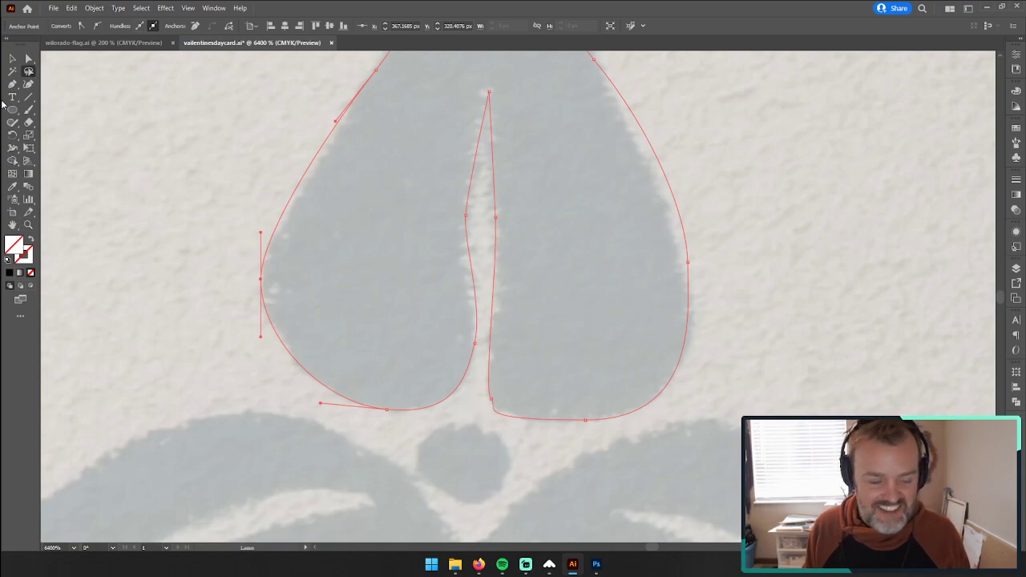
left_click_drag(12, 84, 56, 116)
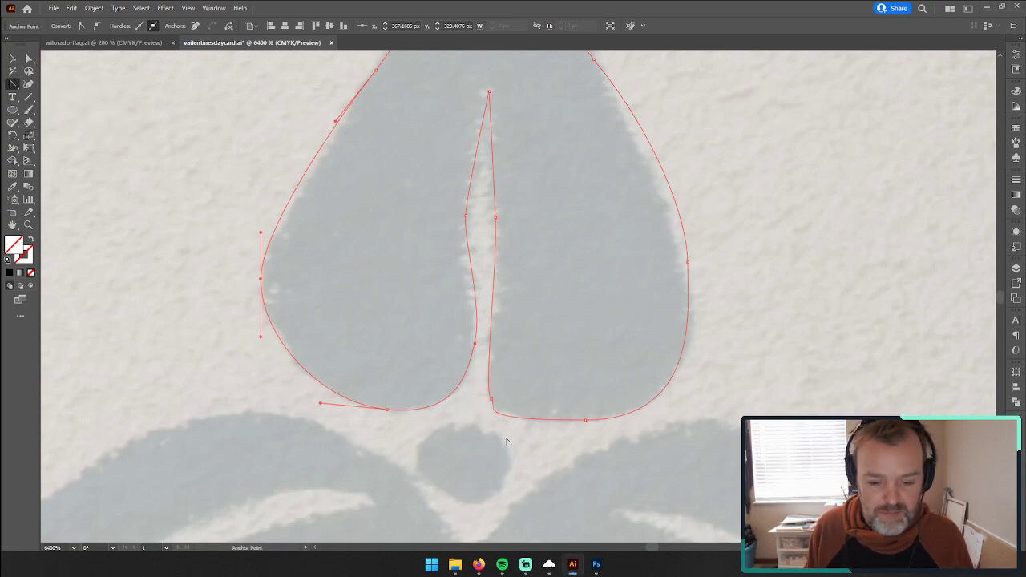
left_click_drag(492, 405, 482, 386)
left_click(494, 406)
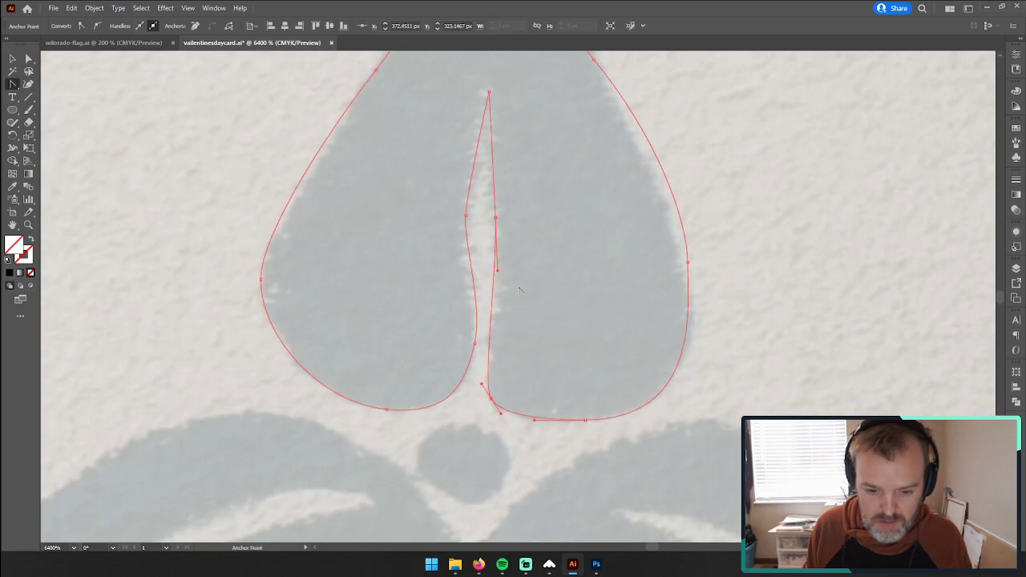
Step: Reshape both sides of the upright leaf's centre notch by repositioning the middle anchors and their handles to follow the painted gap
left_click(496, 218)
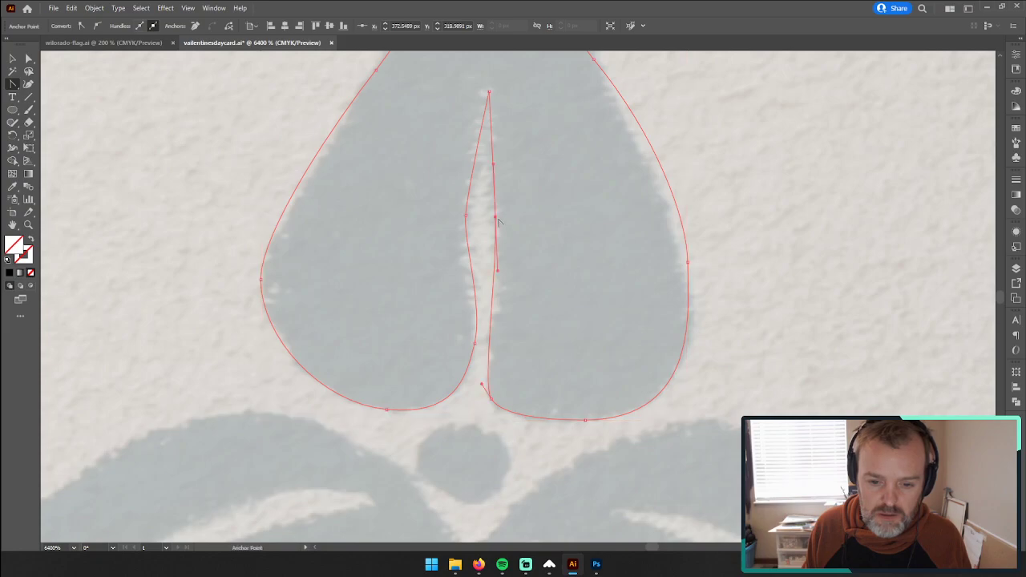
left_click(496, 218)
mouse_move(497, 218)
left_mouse_down()
mouse_move(500, 261)
mouse_move(511, 222)
mouse_move(470, 230)
mouse_move(472, 244)
left_mouse_up()
key("a")
left_click(470, 270)
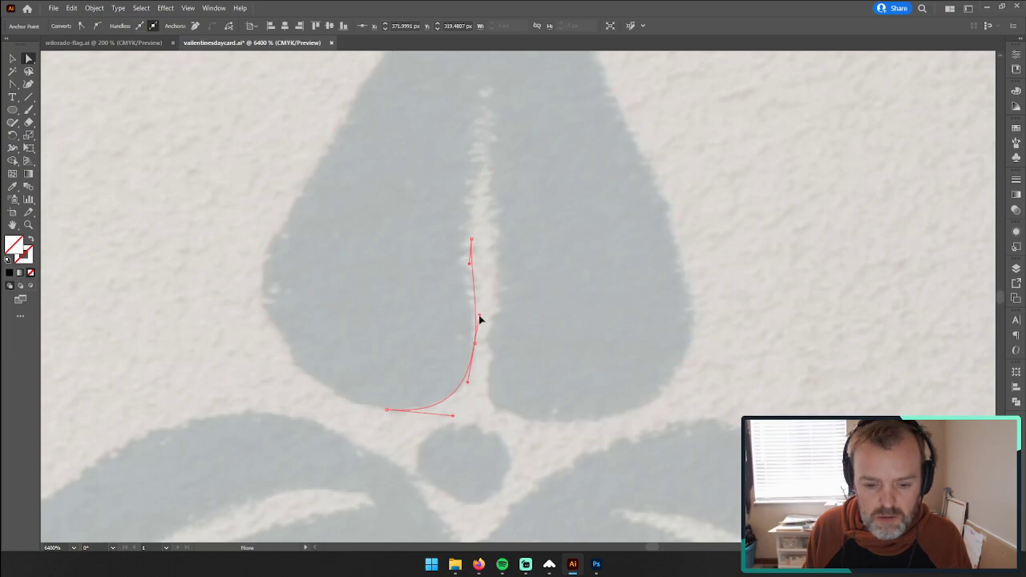
left_click(480, 315)
left_click_drag(469, 264, 465, 291)
left_click(752, 264)
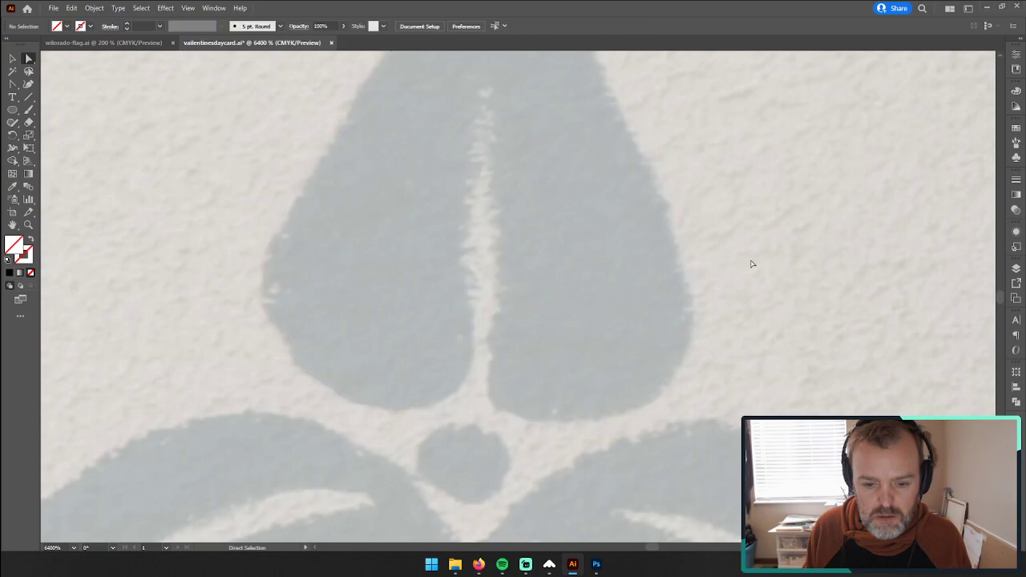
left_click(485, 303)
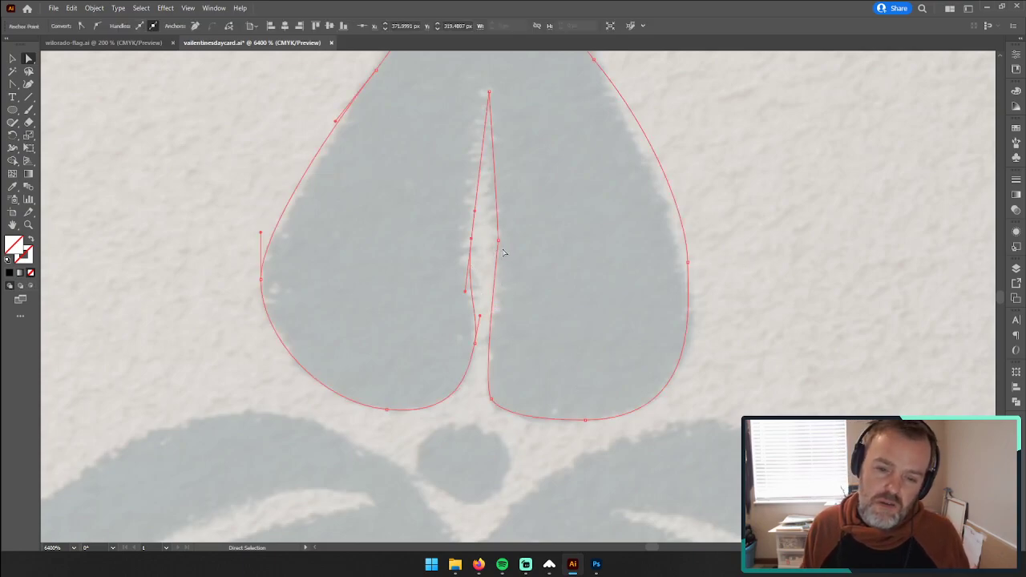
left_click_drag(500, 242, 428, 248)
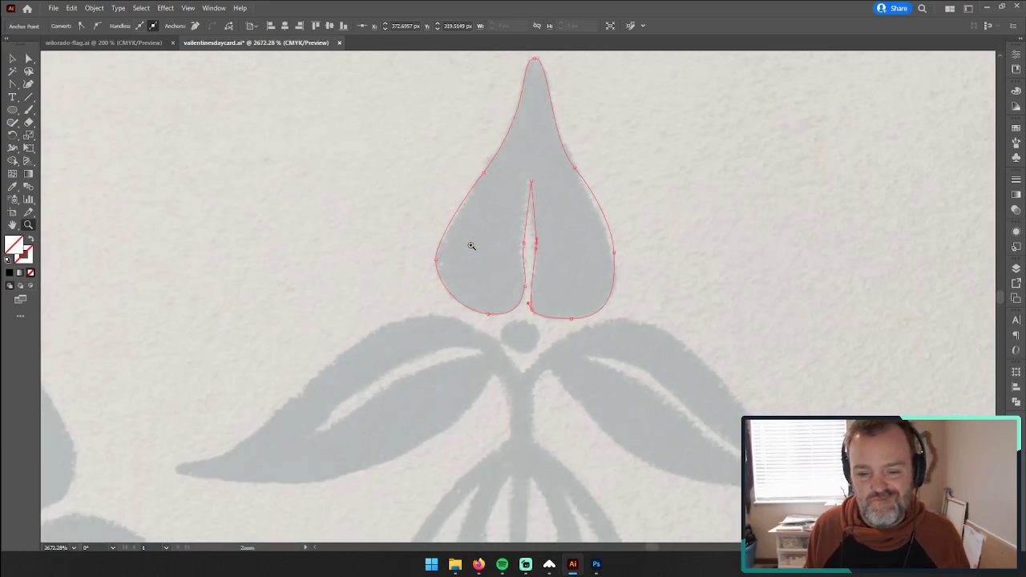
Step: Draw an ellipse of about 1.9 by 1.7 px over the painted dot beneath the upright leaf
left_click_drag(670, 372, 541, 243)
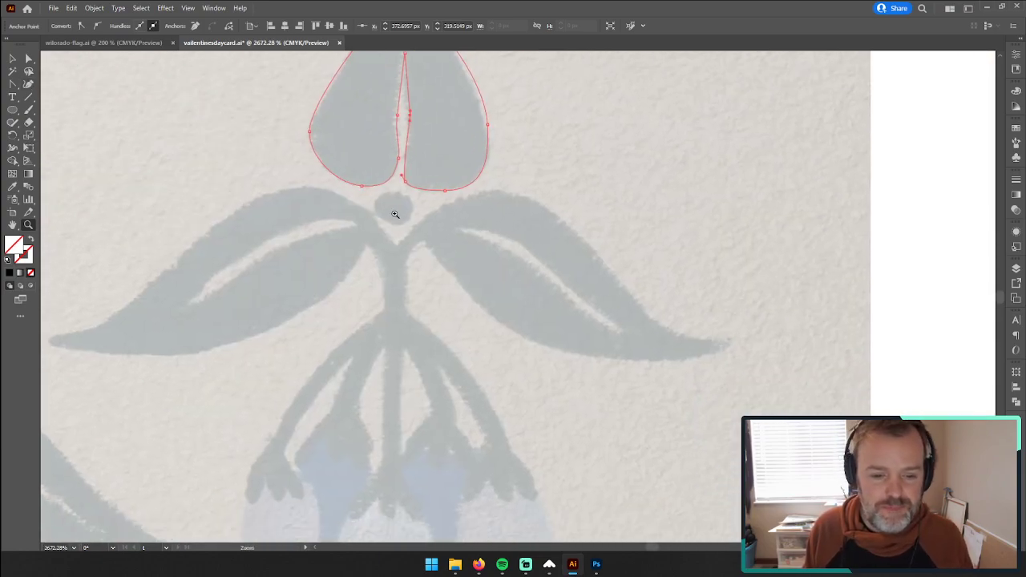
left_click(387, 212)
left_click(14, 111)
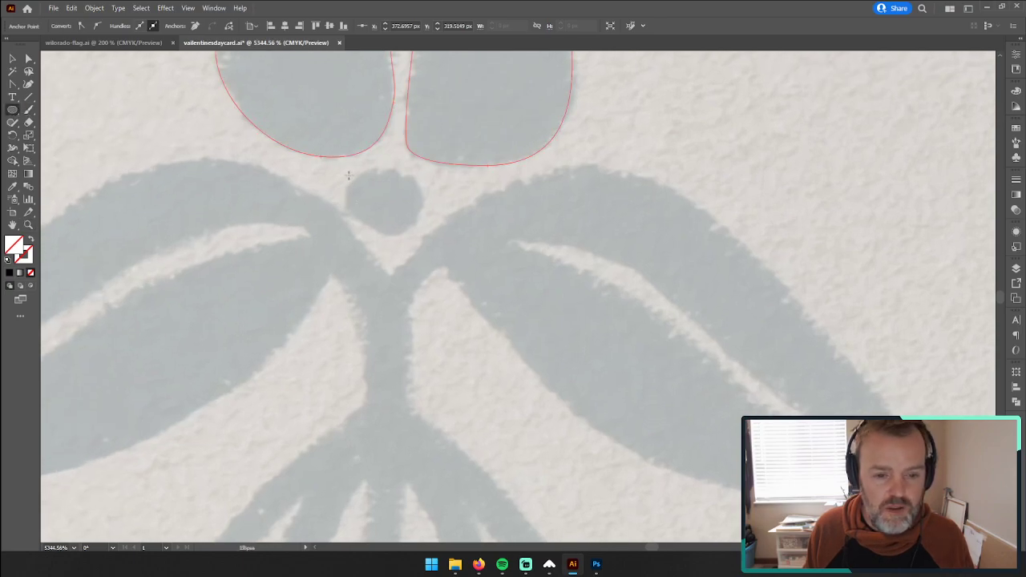
mouse_move(356, 173)
left_mouse_down()
mouse_move(414, 219)
mouse_move(408, 232)
mouse_move(423, 234)
left_mouse_up()
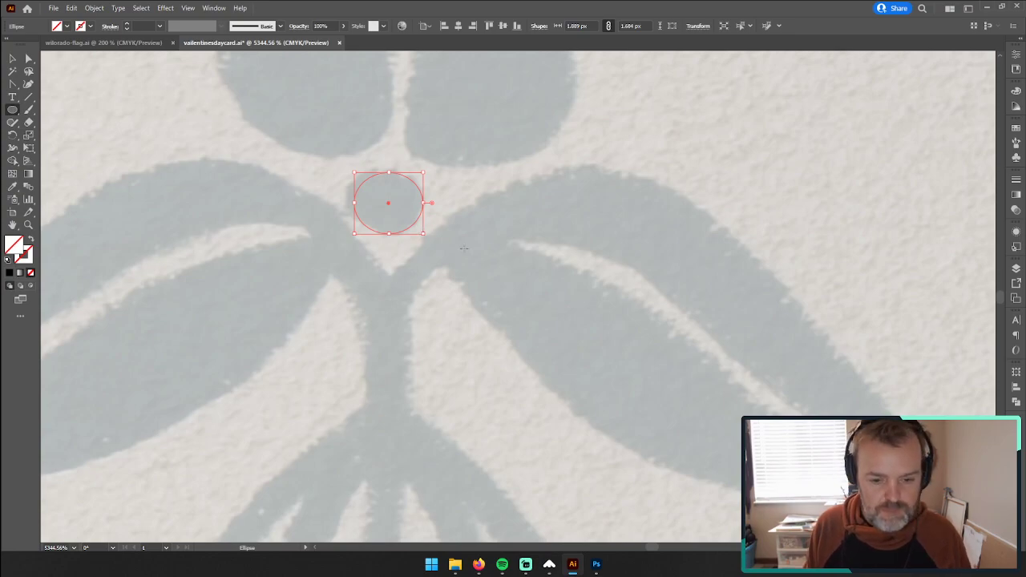
Step: Trace the right side leaf's upper edge with the Pen tool from the stem junction to the tip, extending the crest's handle to fit the curve
left_click(12, 84)
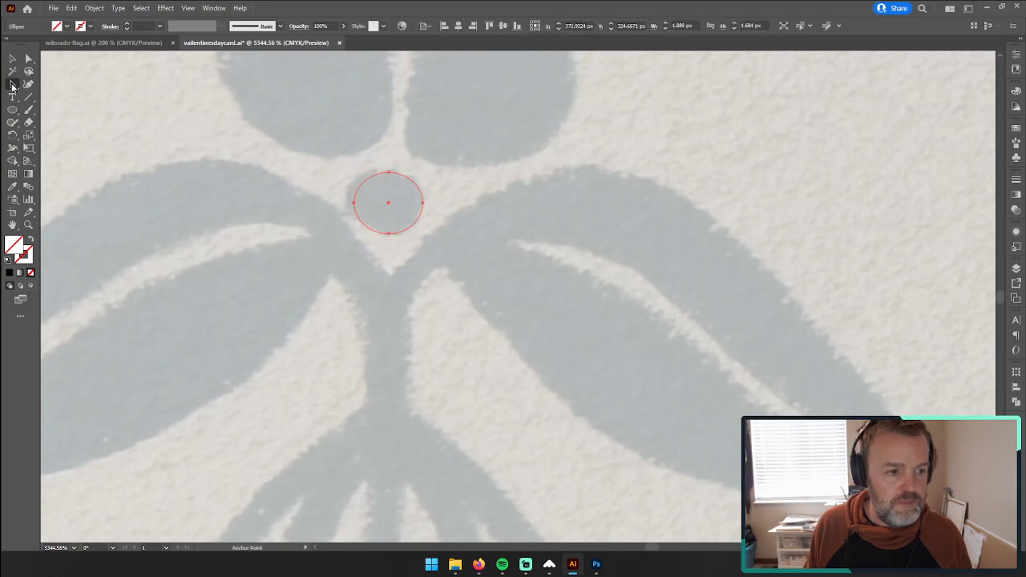
left_click_drag(393, 274, 389, 279)
left_click_drag(595, 169, 732, 192)
key("space")
left_click_drag(786, 322, 570, 233)
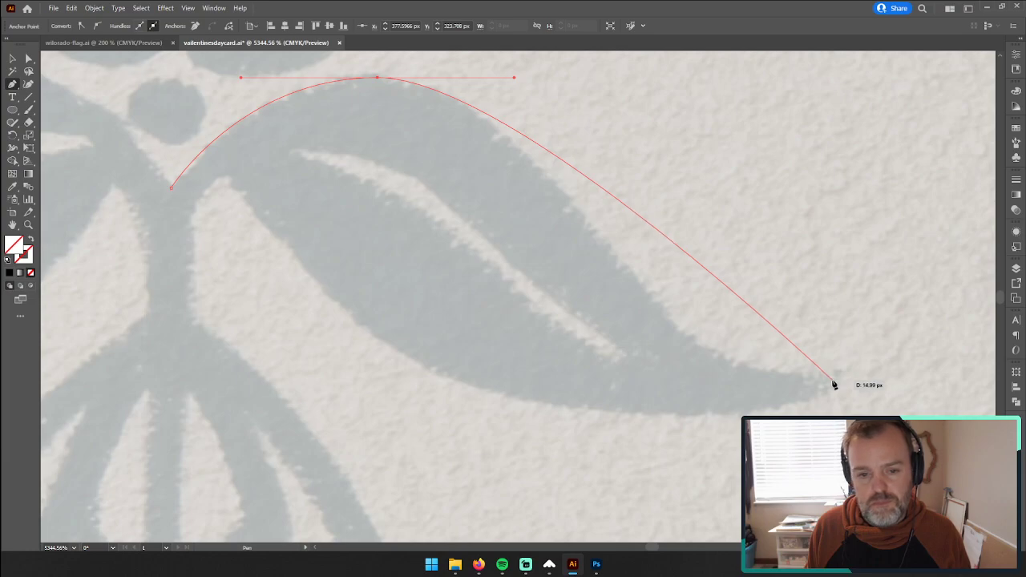
left_click_drag(833, 383, 739, 377)
key("space")
left_click_drag(302, 235, 545, 290)
left_click_drag(443, 133, 495, 134)
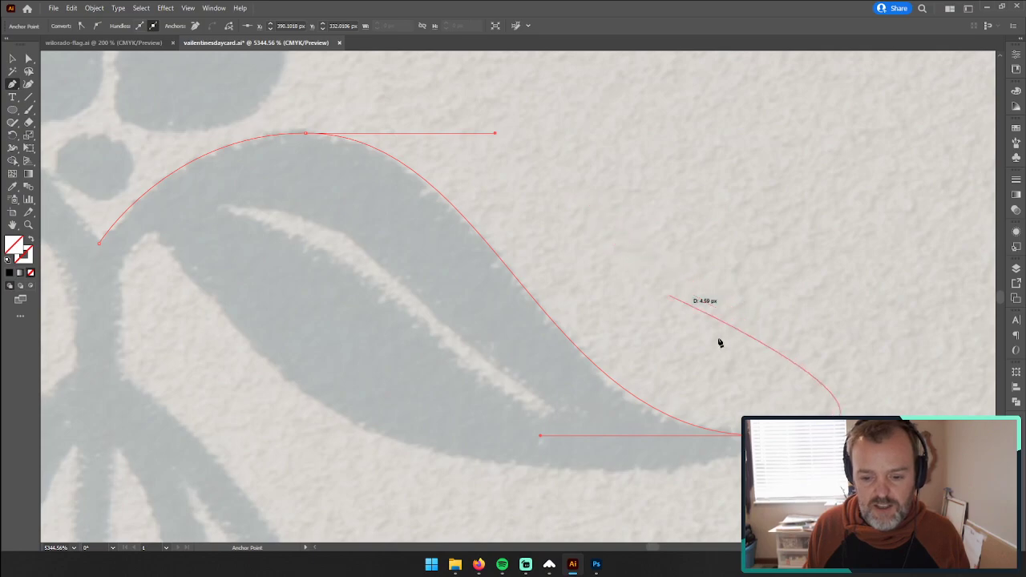
Step: Trace the right side leaf's underside with the Pen tool from tip to stem junction, adjusting the bottom anchor's handle to fit the painted curve
left_click(761, 436)
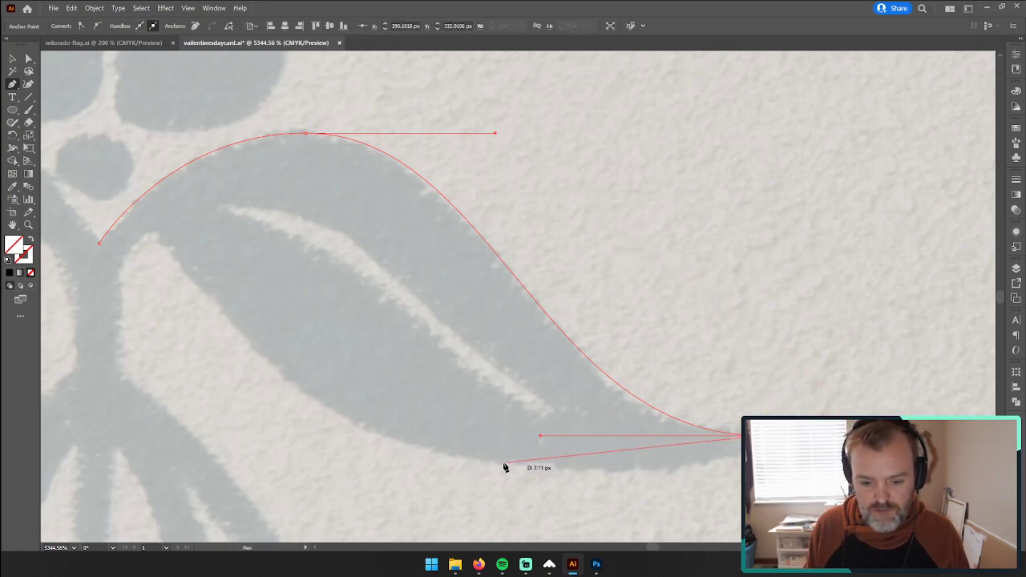
left_click_drag(625, 473, 535, 471)
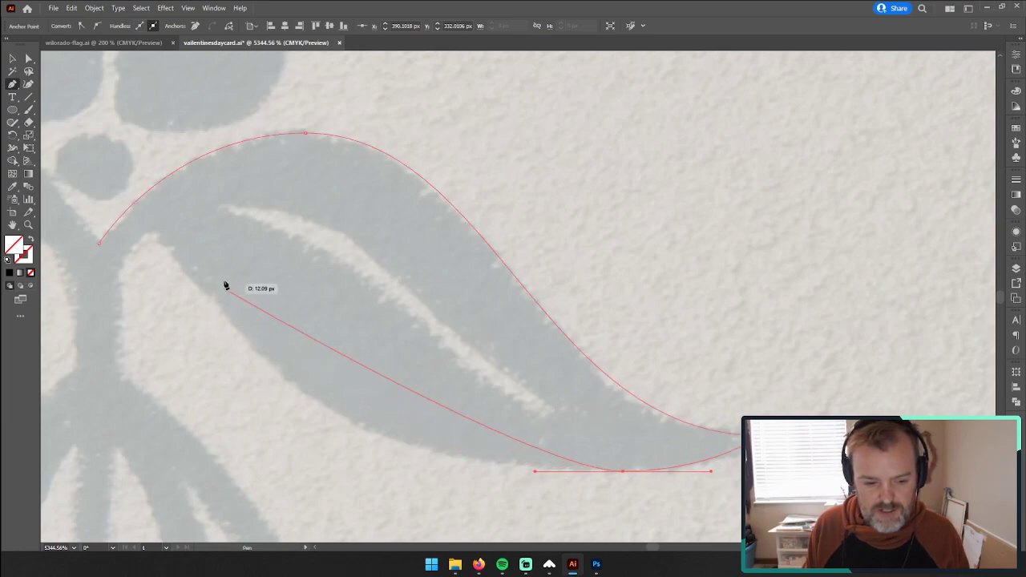
left_click_drag(153, 235, 96, 162)
key("ctrl+z")
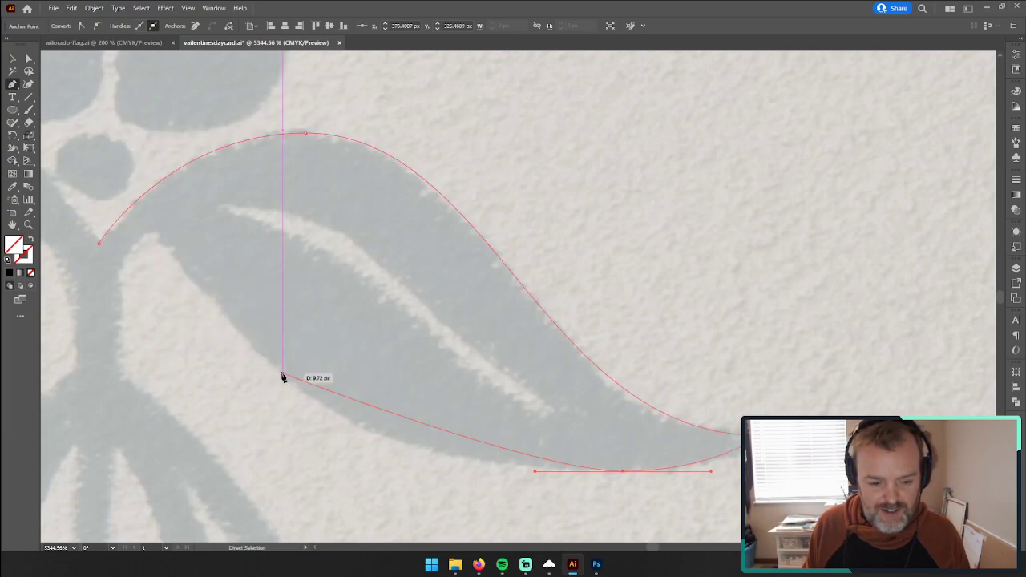
left_click_drag(536, 471, 347, 470)
mouse_move(156, 235)
left_mouse_down()
mouse_move(155, 150)
mouse_move(130, 204)
mouse_move(142, 179)
mouse_move(87, 220)
mouse_move(157, 236)
left_mouse_up()
key("ctrl+z")
left_click_drag(347, 474, 247, 476)
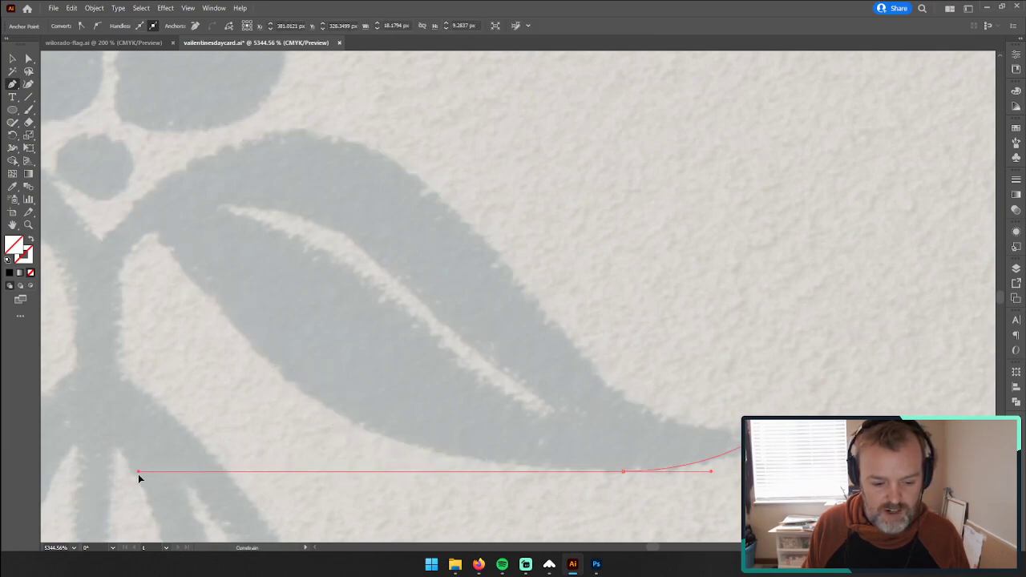
left_click_drag(138, 474, 137, 474)
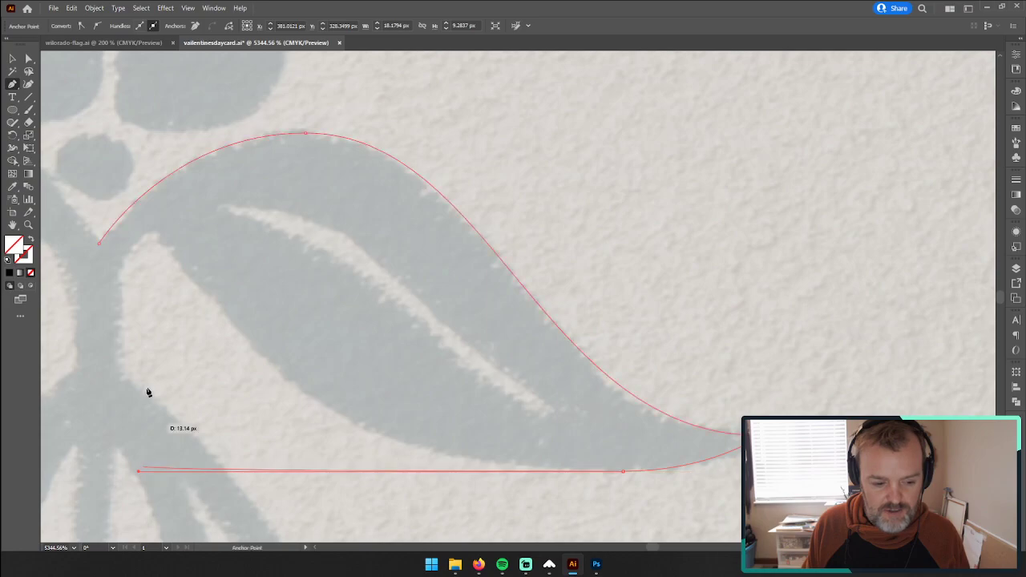
left_click(154, 234)
left_click_drag(137, 473, 264, 486)
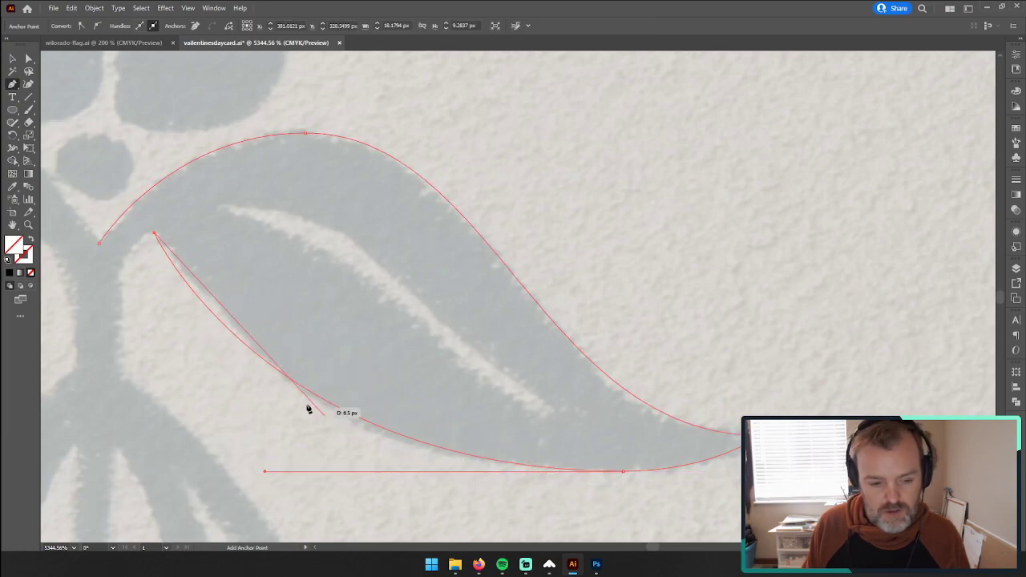
Step: Continue the outline down the main stem's right edge and along the outer right flower stalk to the top of its calyx
left_click_drag(154, 232, 126, 383)
key("ctrl+z")
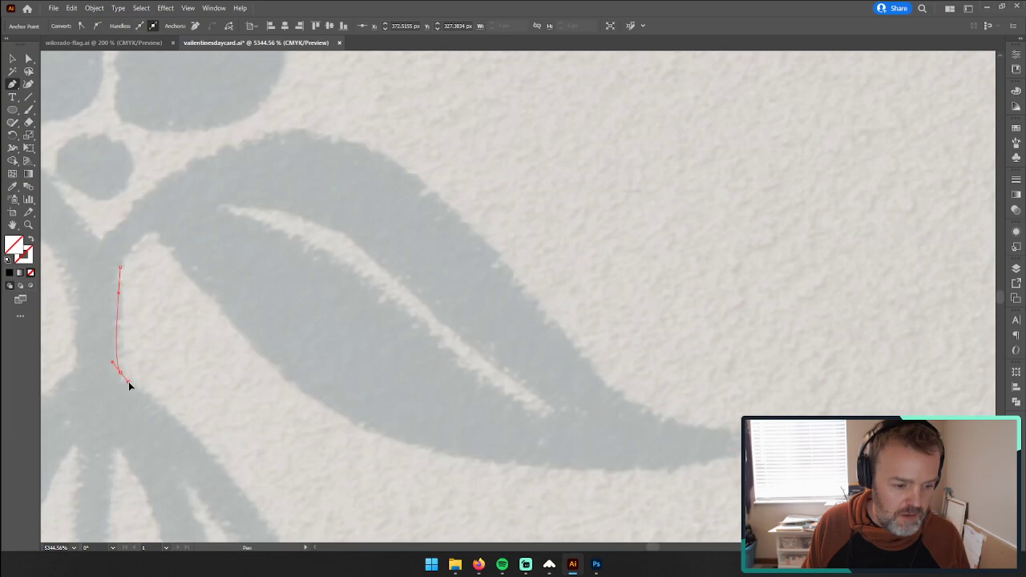
key("space")
left_click_drag(165, 422, 267, 141)
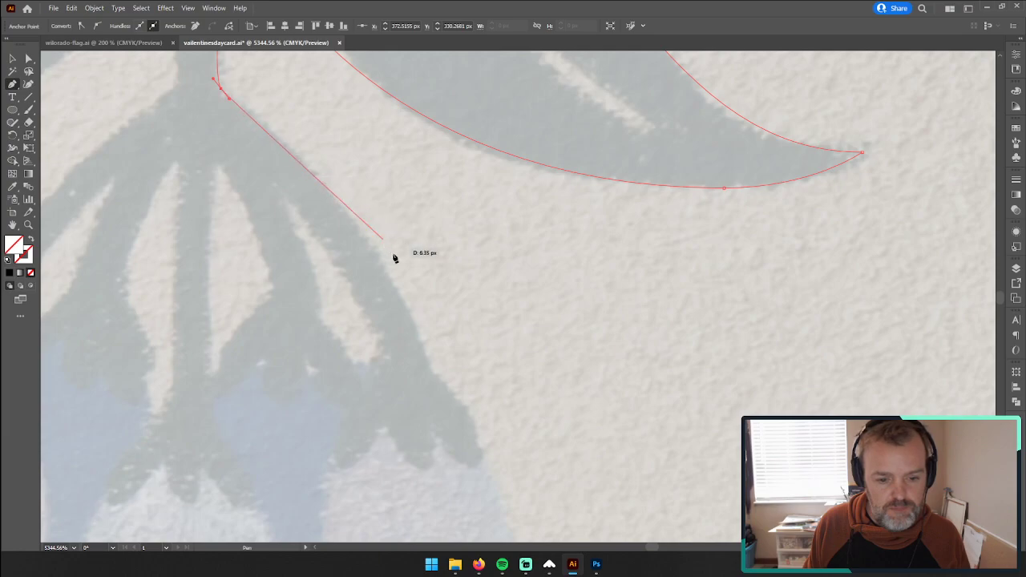
left_click_drag(430, 369, 462, 460)
left_click_drag(221, 89, 258, 108)
left_click_drag(431, 275, 432, 290)
left_click_drag(460, 436, 429, 366)
left_click_drag(403, 306, 400, 302)
left_click_drag(447, 385, 515, 99)
left_click_drag(482, 162, 448, 310)
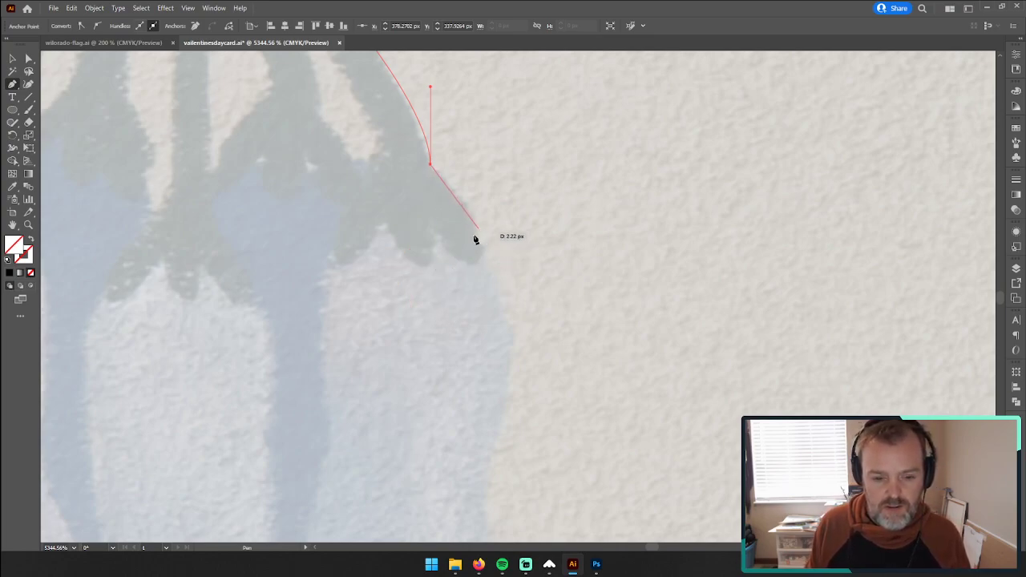
Step: Trace the outer edge of the right bell's calyx down to where the petals begin, ending in a corner anchor
key("z")
left_click_drag(446, 286, 280, 282)
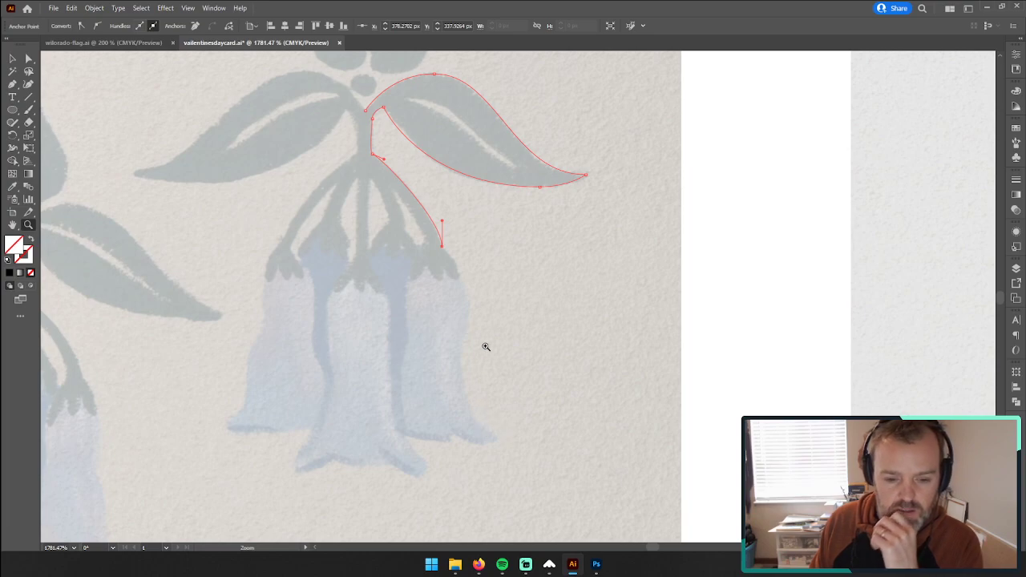
left_click(12, 84)
left_click(441, 246)
left_click(28, 225)
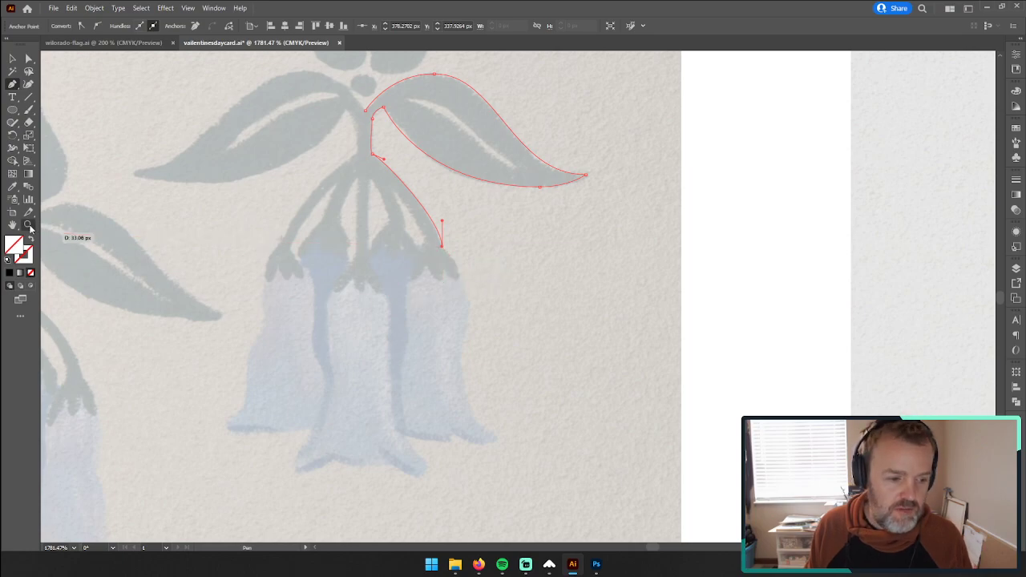
left_click_drag(449, 291, 502, 295)
key("space")
left_click_drag(516, 369, 523, 270)
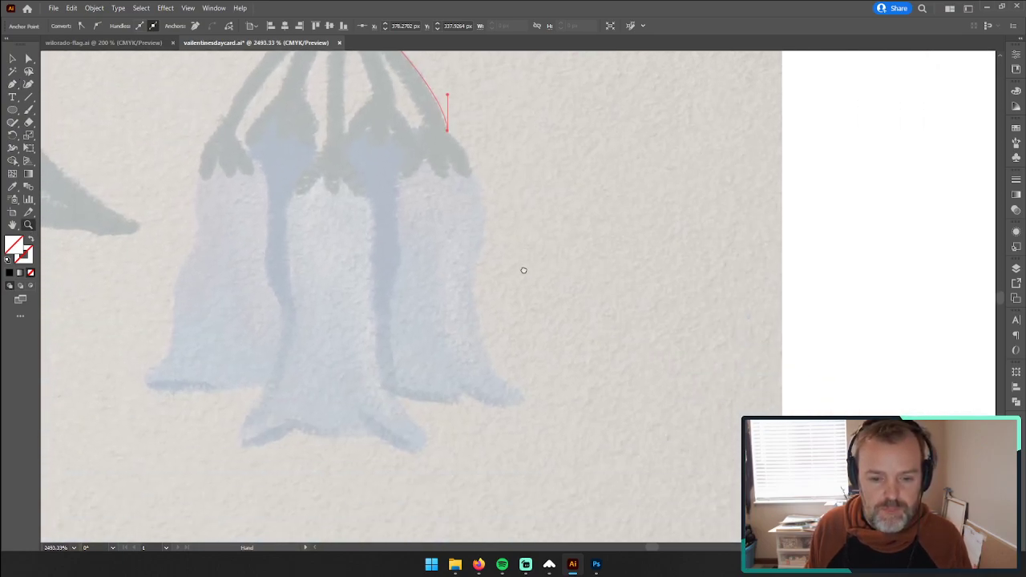
left_click(13, 83)
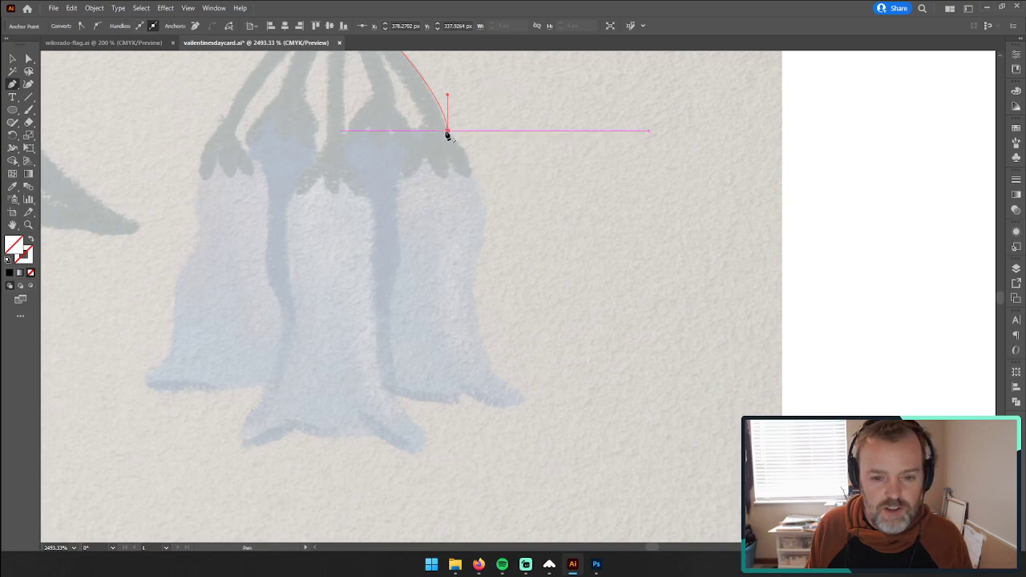
left_click(471, 175)
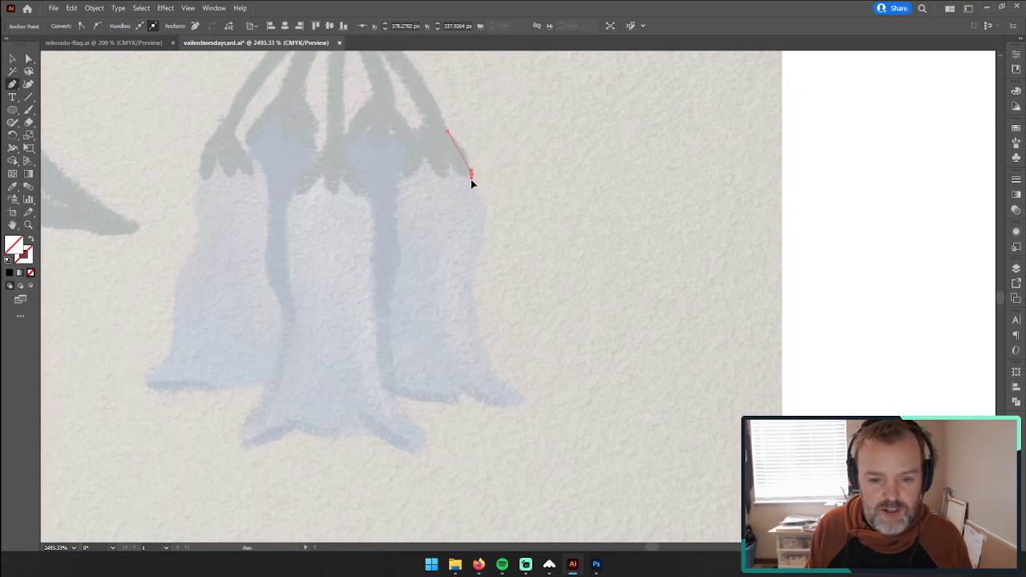
left_click_drag(471, 191, 470, 195)
left_click(472, 175)
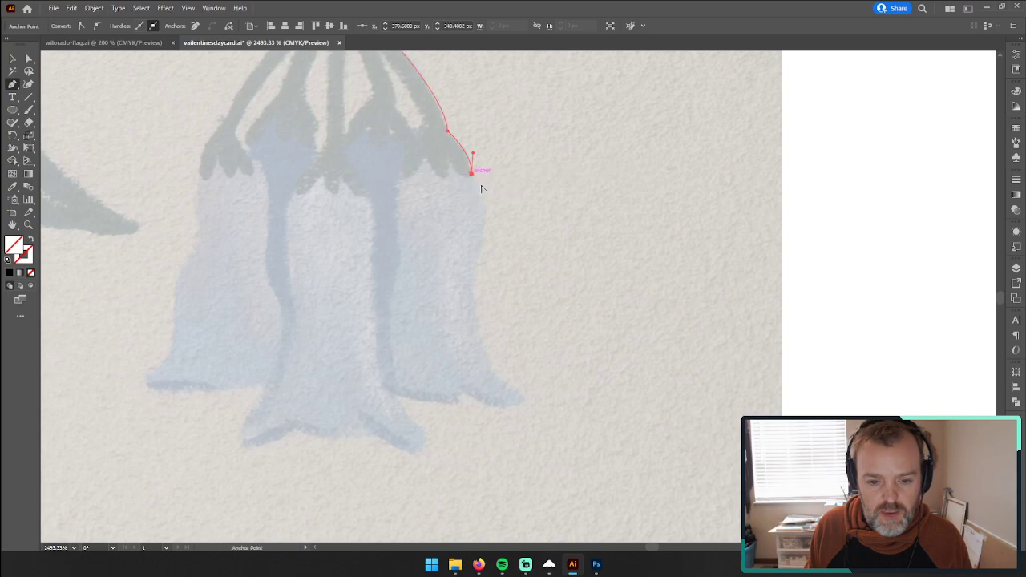
Step: Trace the right bell's outer side down to its flared tip and along the bottom rim past the small notch
left_click(486, 230)
left_click_drag(473, 314, 479, 374)
left_click(527, 397)
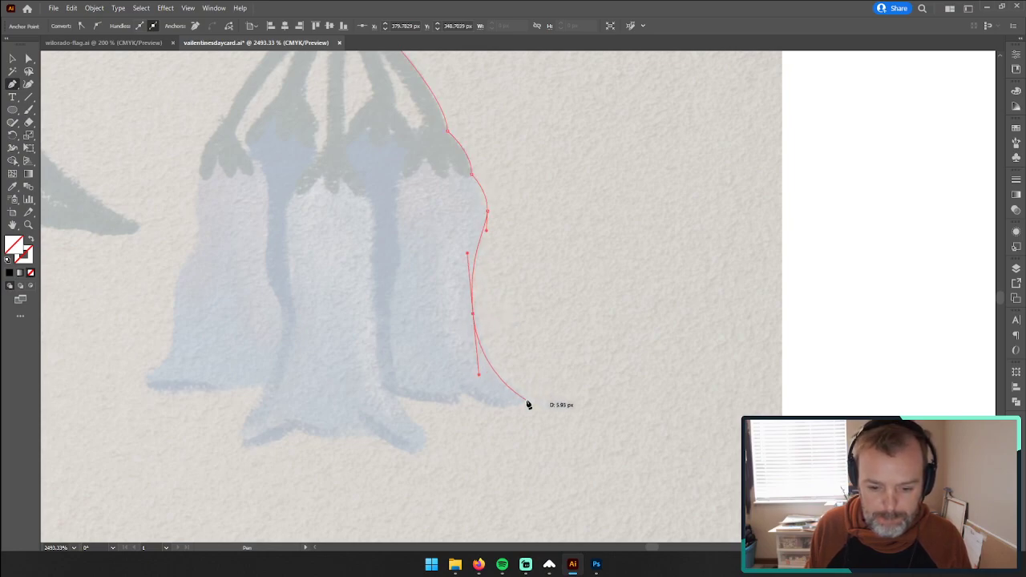
mouse_move(526, 396)
left_mouse_down()
mouse_move(476, 408)
mouse_move(500, 414)
mouse_move(465, 394)
mouse_move(464, 408)
left_mouse_up()
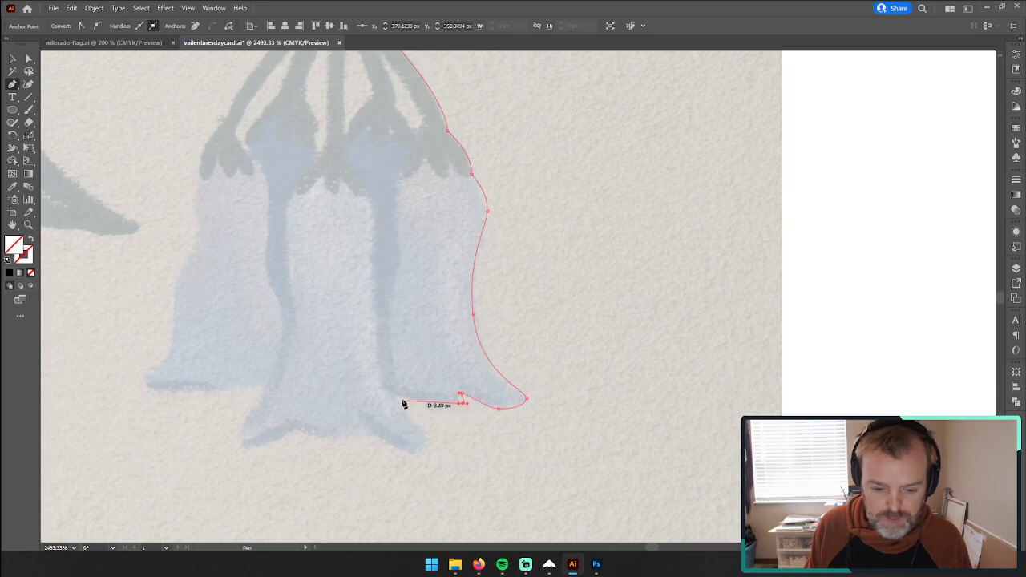
Step: Extend the outline along the remaining rim to the centre bell and round its right flare, adjusting the handles at the junction and tip
left_click_drag(393, 397, 425, 448)
mouse_move(425, 448)
left_mouse_down()
mouse_move(404, 467)
mouse_move(419, 455)
left_mouse_up()
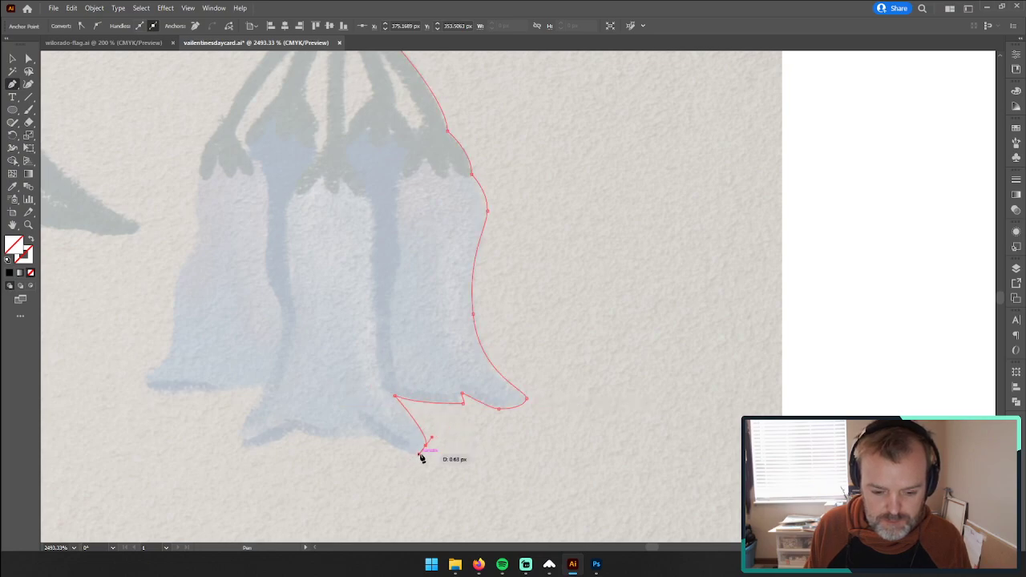
left_click_drag(395, 397, 395, 418)
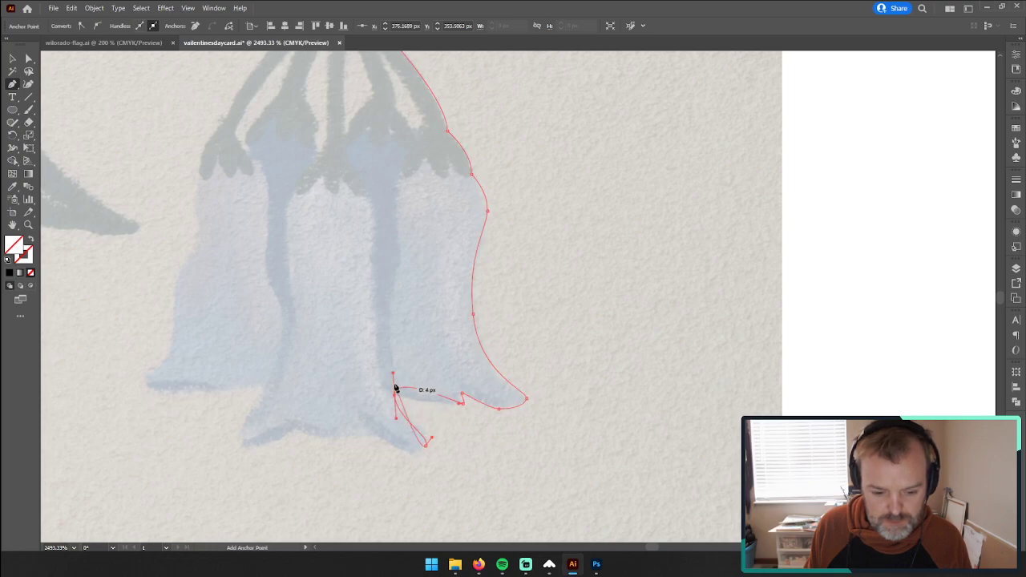
left_click_drag(394, 375, 418, 405)
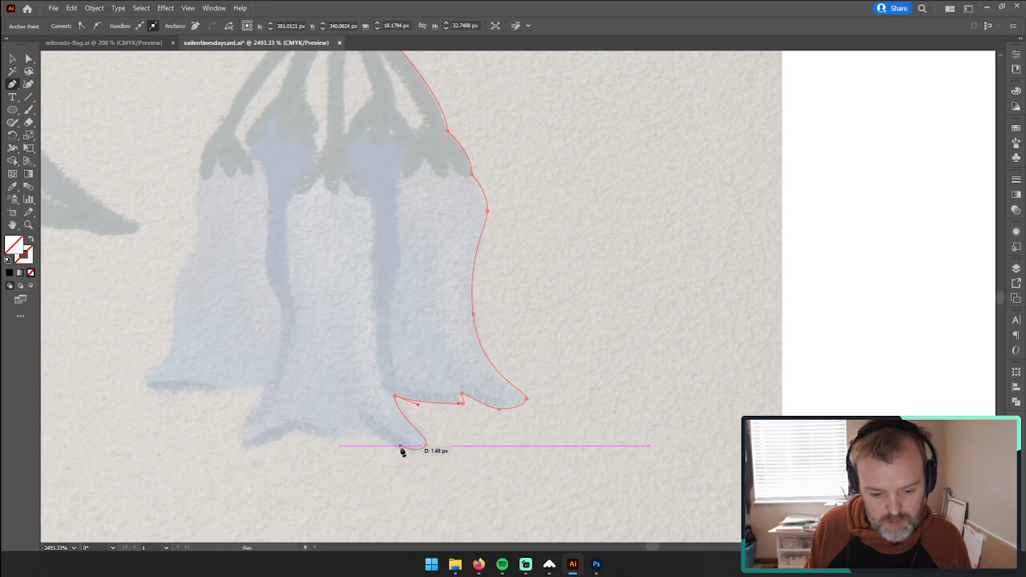
left_click(425, 447)
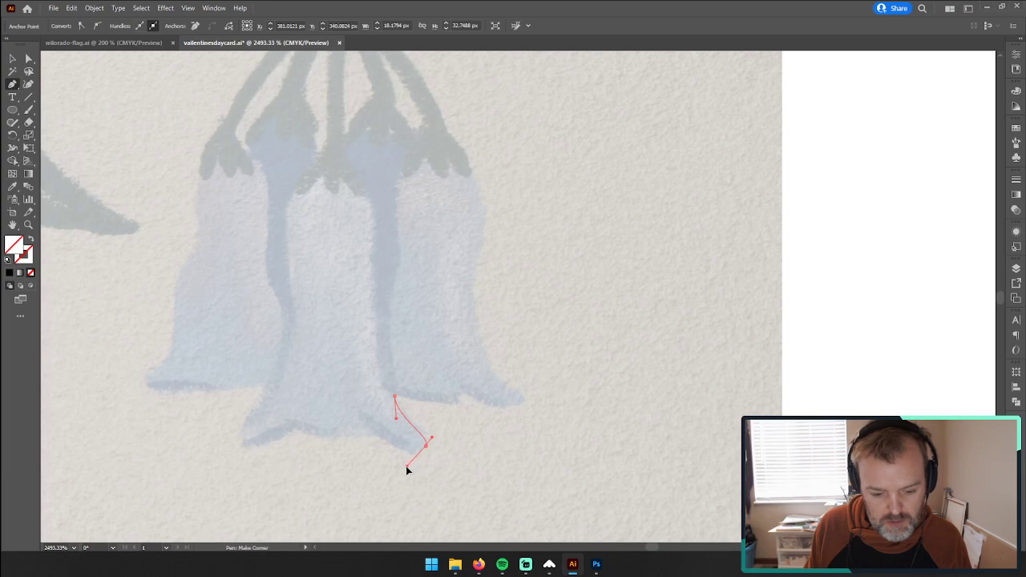
left_click(404, 468)
Step: Trace the centre bell's scalloped bottom edge and round its left flare up to the left bell's rim, lengthening the flare's handle
left_click(366, 429)
left_click_drag(332, 439, 453, 341)
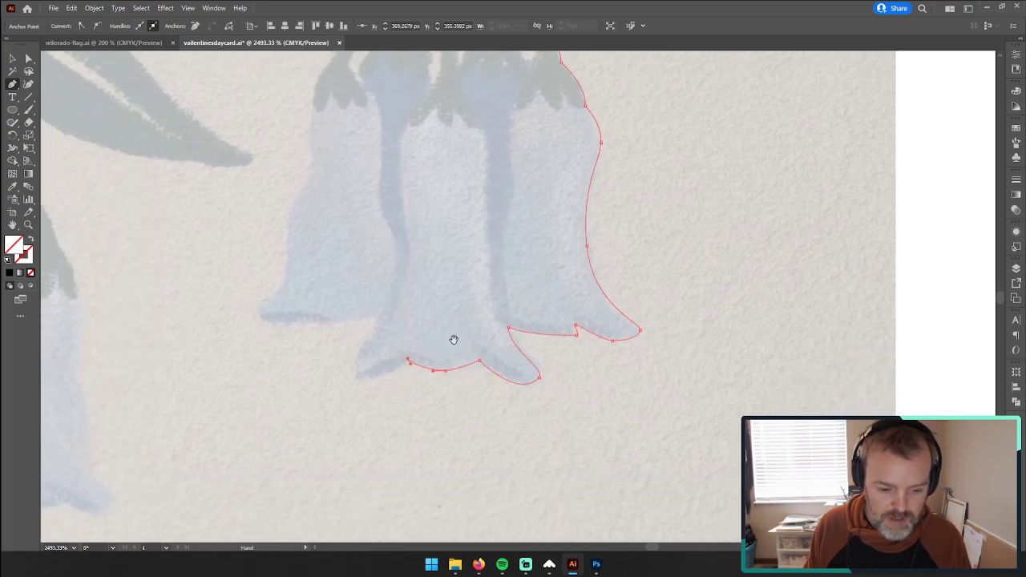
left_click_drag(358, 381, 340, 383)
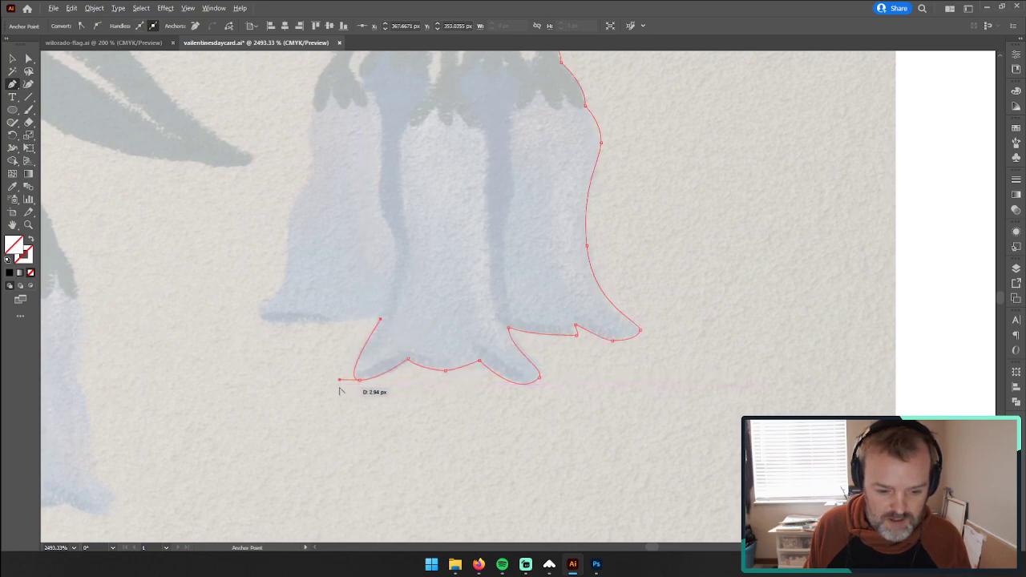
left_click_drag(342, 384, 330, 383)
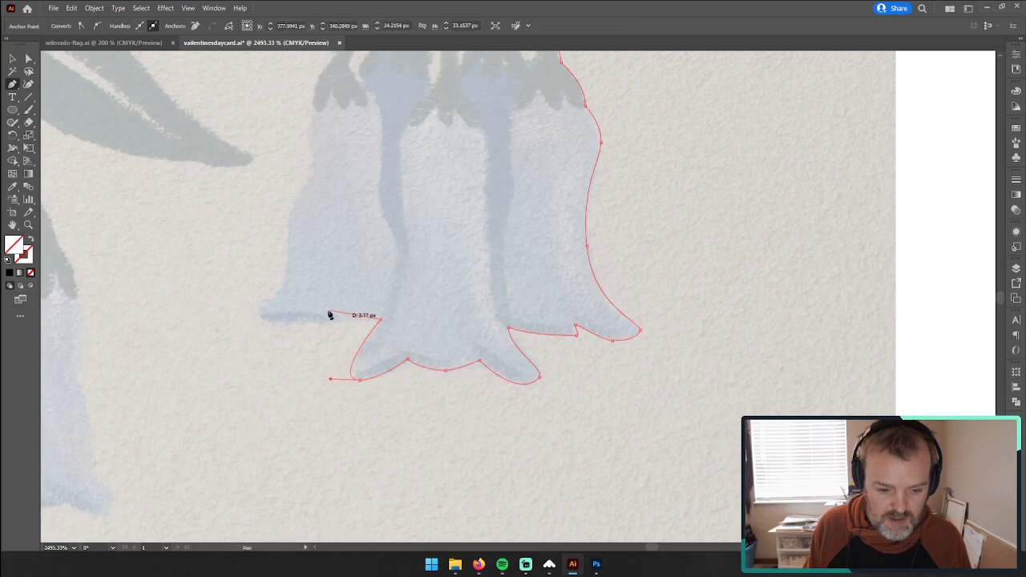
Step: Trace the left bell's bottom rim and round its flared tip to the start of its outer side
left_click_drag(317, 325, 293, 273)
left_click_drag(261, 304, 260, 309)
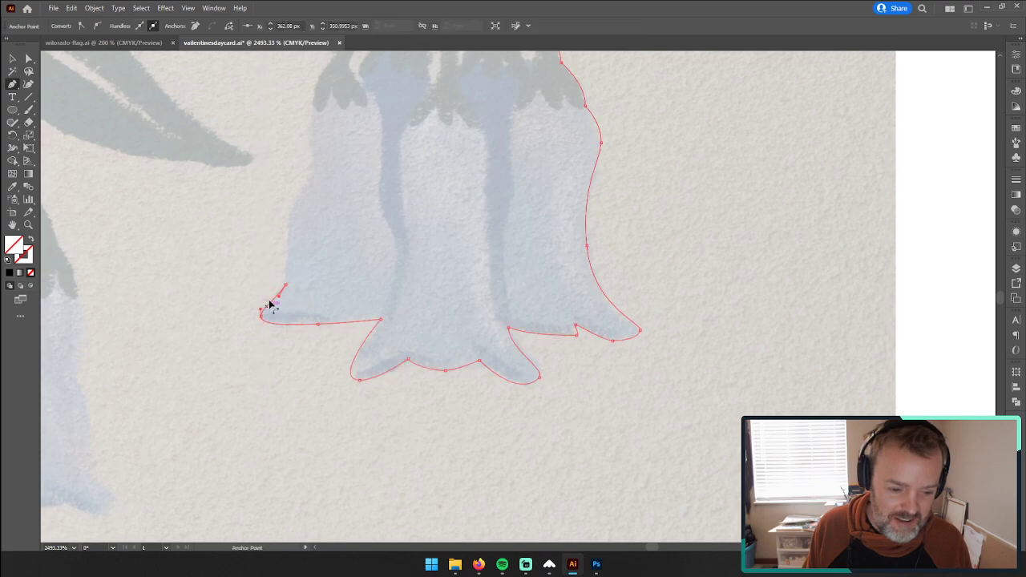
left_click_drag(374, 245, 425, 317)
left_click_drag(350, 325, 359, 301)
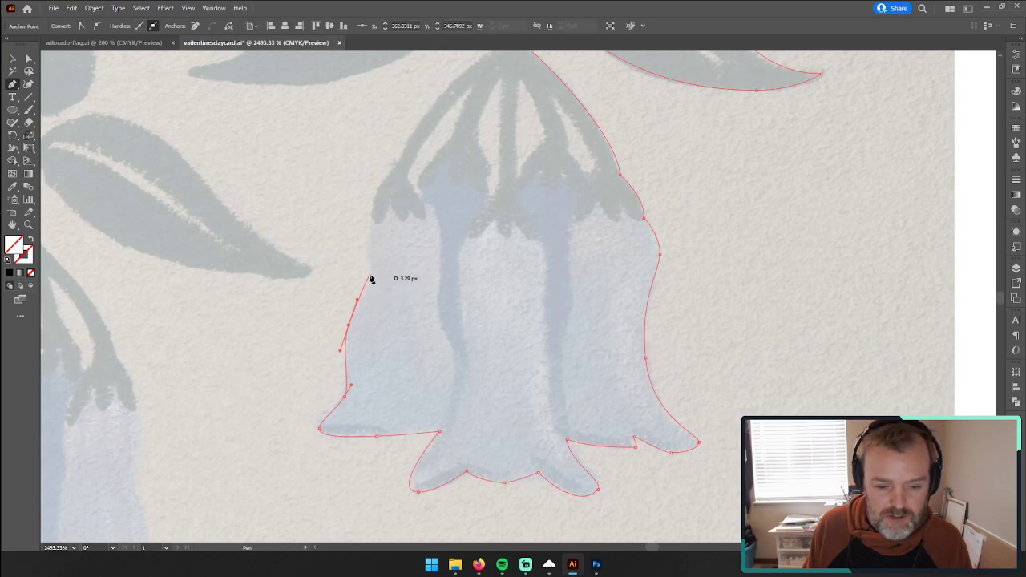
key("ctrl+z")
key("ctrl+z")
key("ctrl+z")
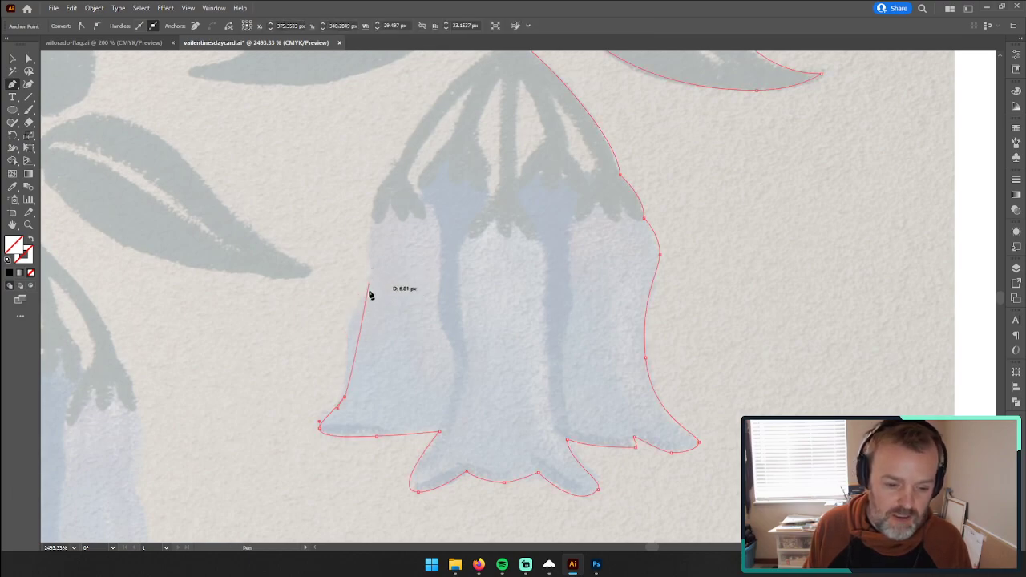
Step: Trace the left bell's outer side upward and continue around the outer edge of its calyx
left_click_drag(350, 327, 361, 309)
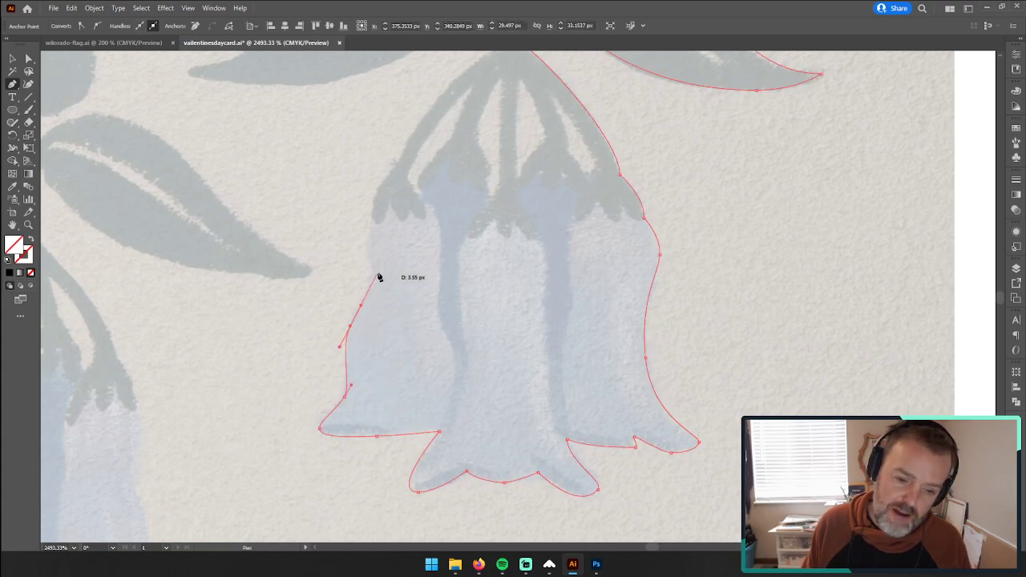
left_click_drag(375, 275, 387, 176)
scroll(385, 275, "up", 3)
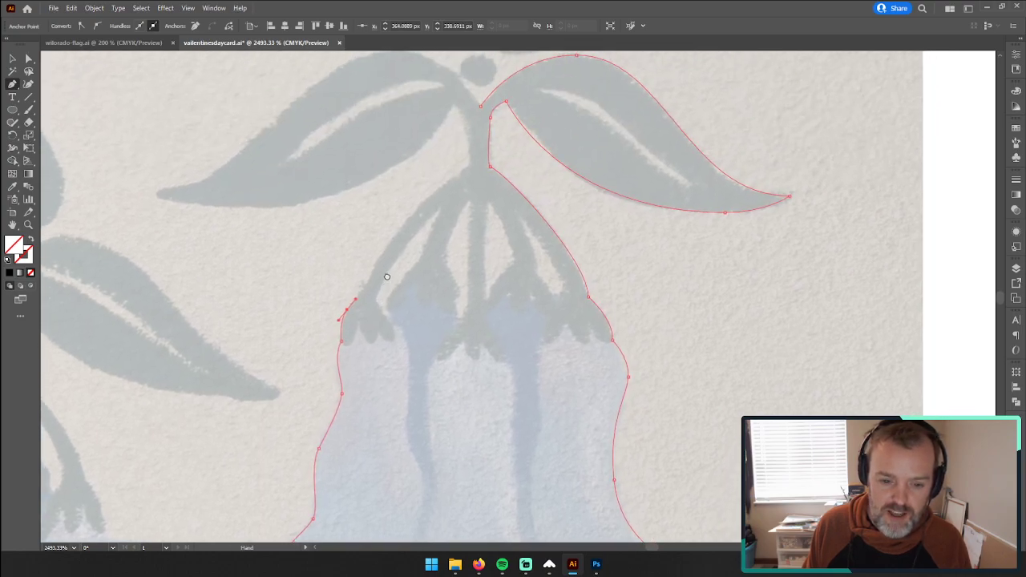
Step: Trace the outer left flower stalk up to the main stem and follow the stem's left edge to the left leaf's junction
left_click_drag(411, 215, 433, 194)
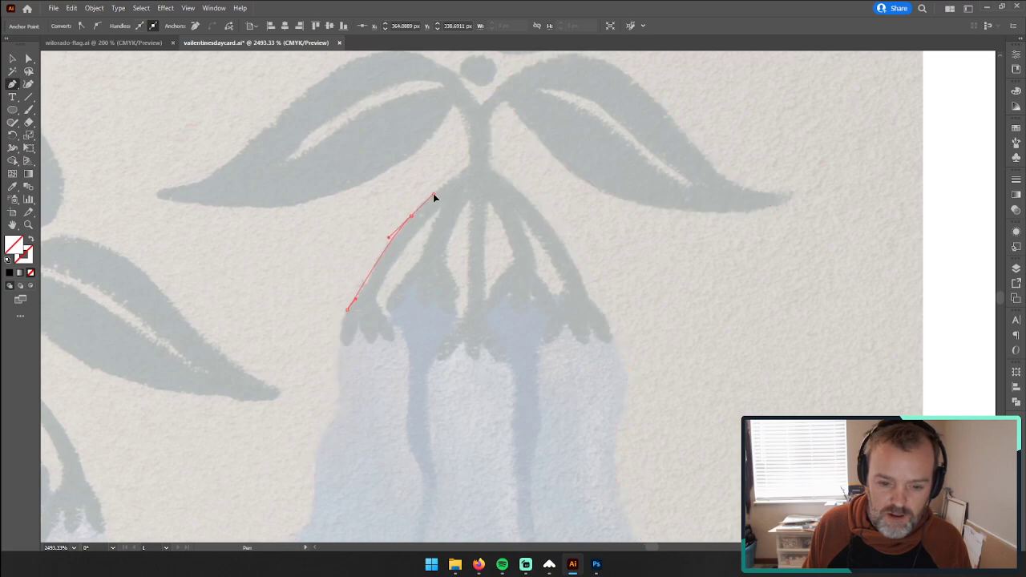
left_click(467, 167)
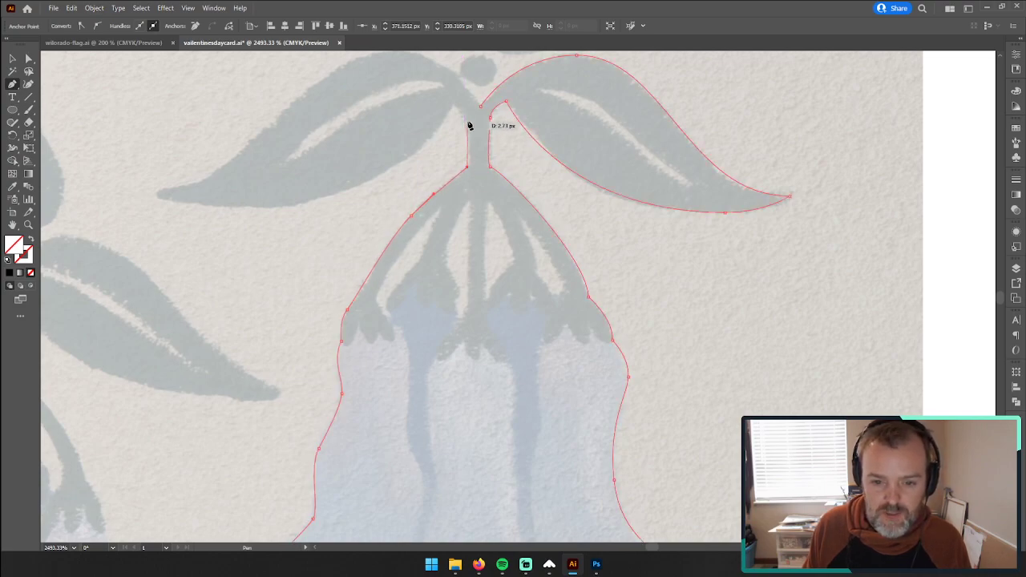
left_click_drag(467, 121, 453, 109)
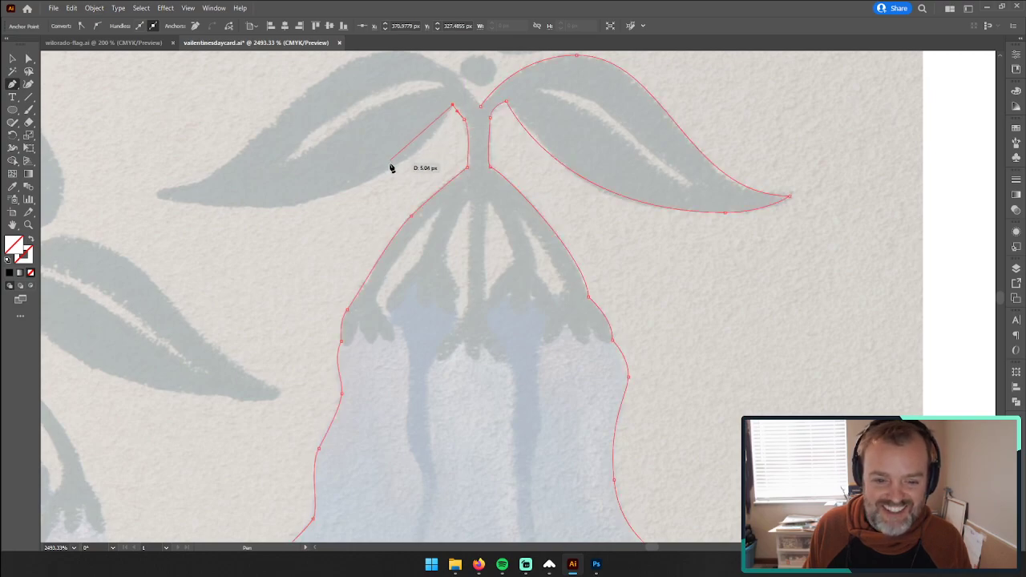
Step: Trace the left leaf's lower edge from the stem out to its pointed tip and back along the upper edge to the crest
left_click_drag(220, 190, 344, 222)
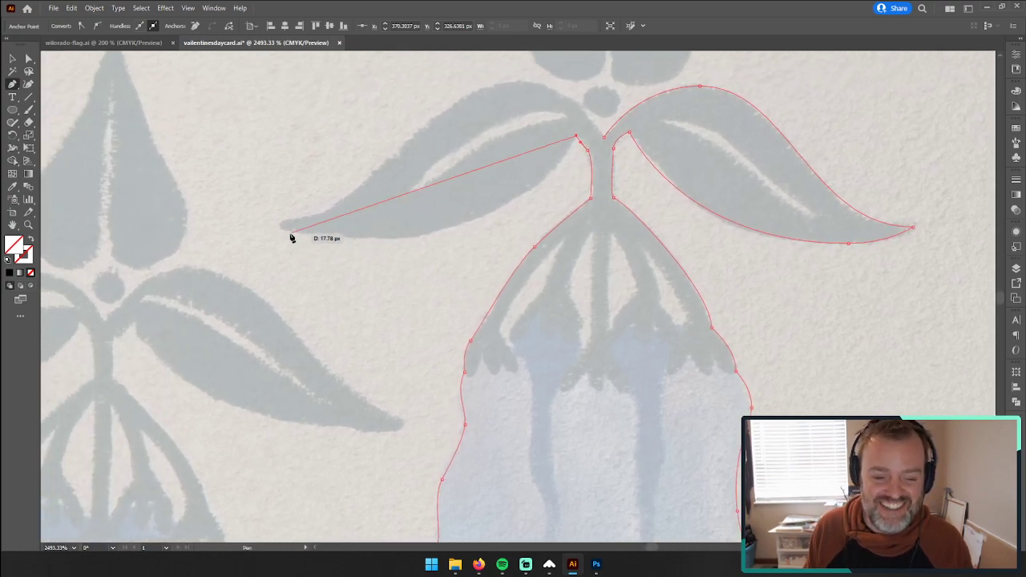
left_click_drag(411, 239, 322, 244)
key("ctrl+z")
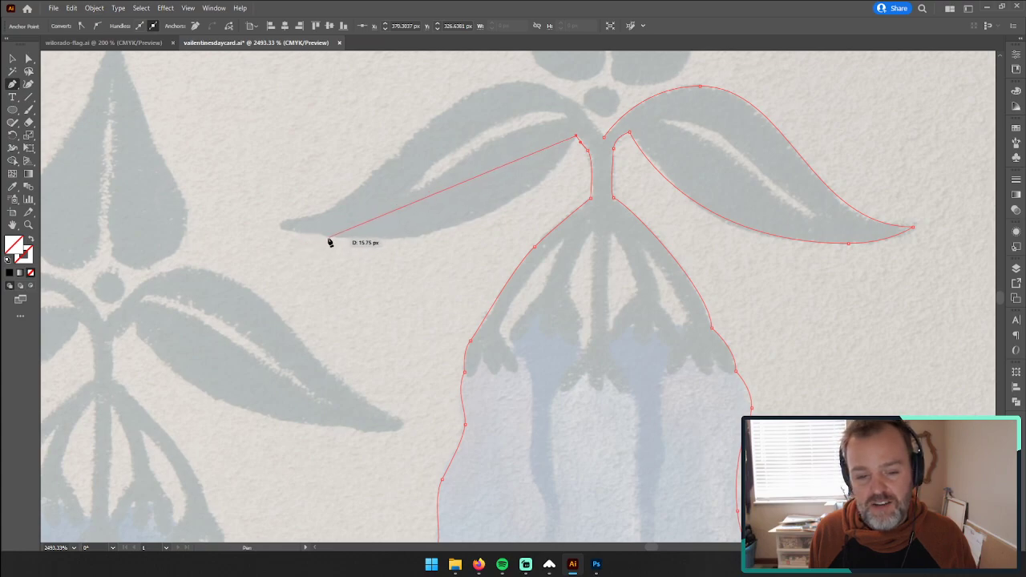
left_click(390, 241)
left_click_drag(390, 241, 339, 211)
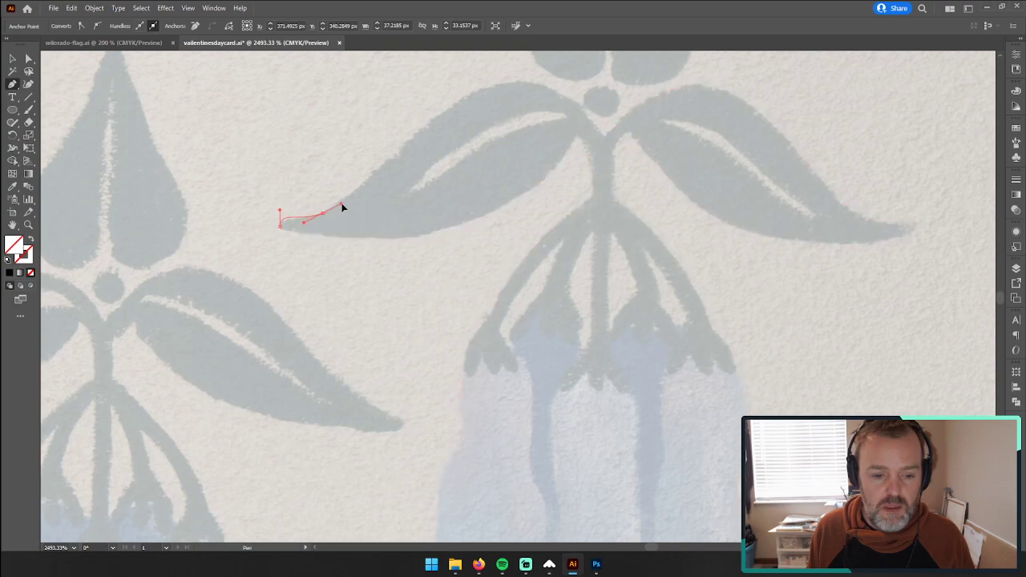
left_click_drag(343, 199, 342, 199)
left_click_drag(517, 81, 577, 80)
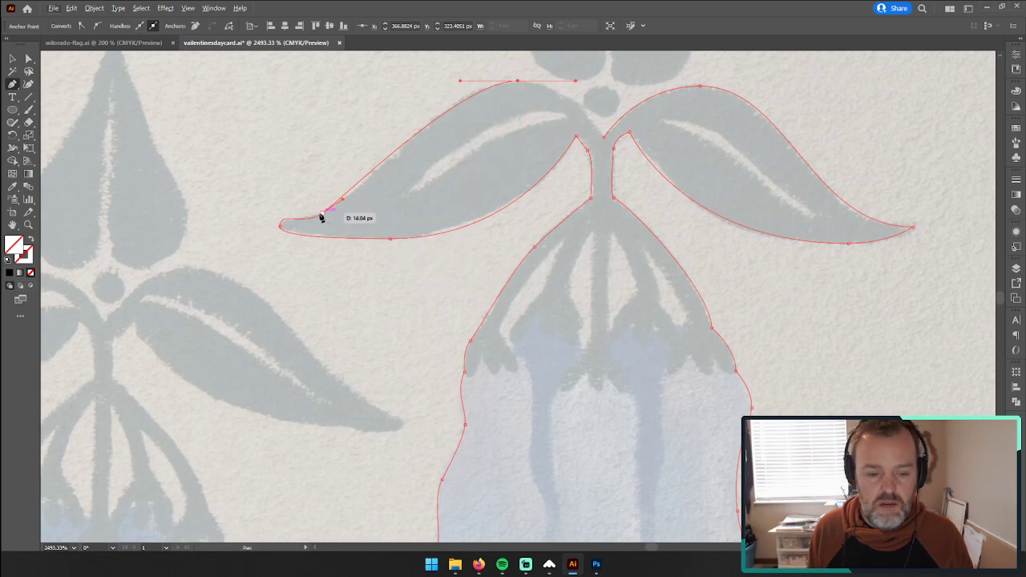
Step: Delete the extra anchor points near the left leaf's tip and adjust the tip and crest handles to fit the leaf's upper edge
left_click(321, 216)
left_click(322, 215)
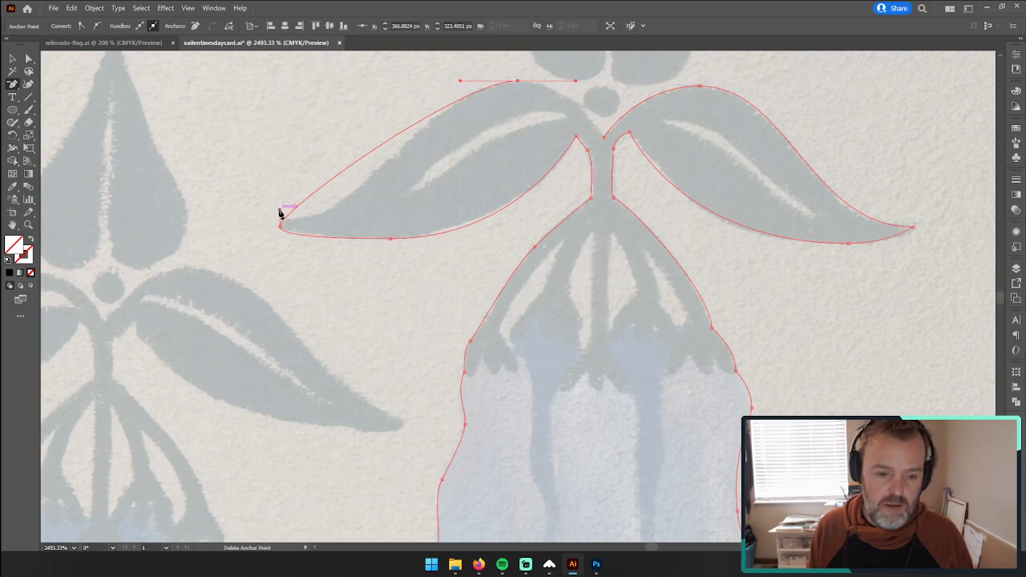
key("a")
mouse_move(280, 213)
left_mouse_down()
mouse_move(309, 223)
mouse_move(280, 225)
left_mouse_up()
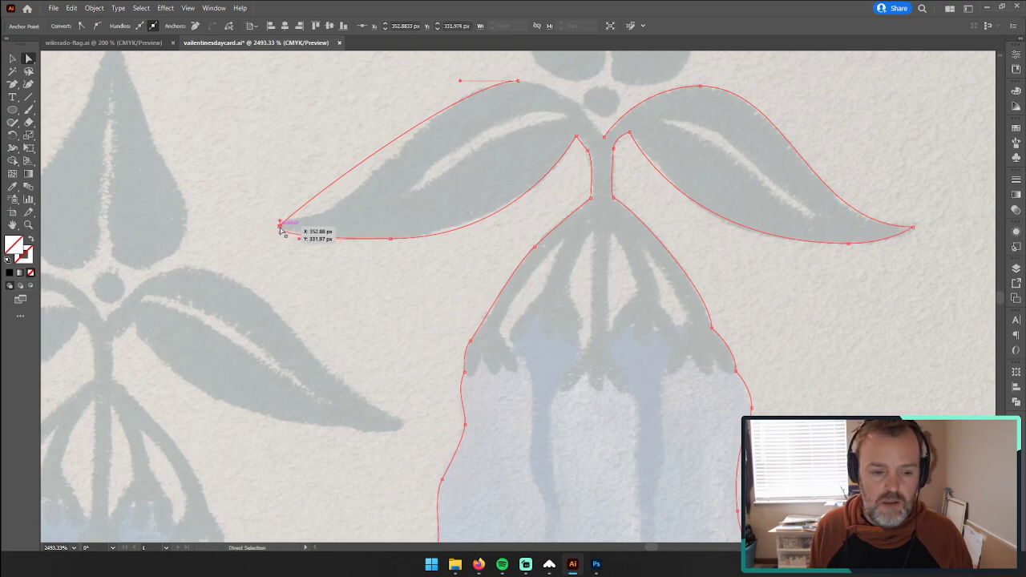
left_click_drag(280, 229, 358, 222)
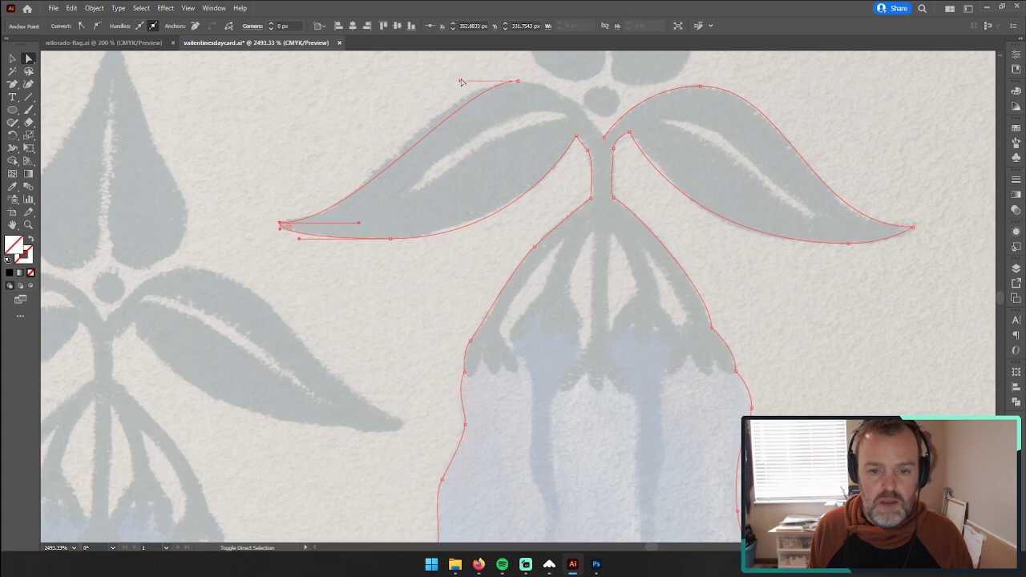
left_click_drag(461, 82, 435, 82)
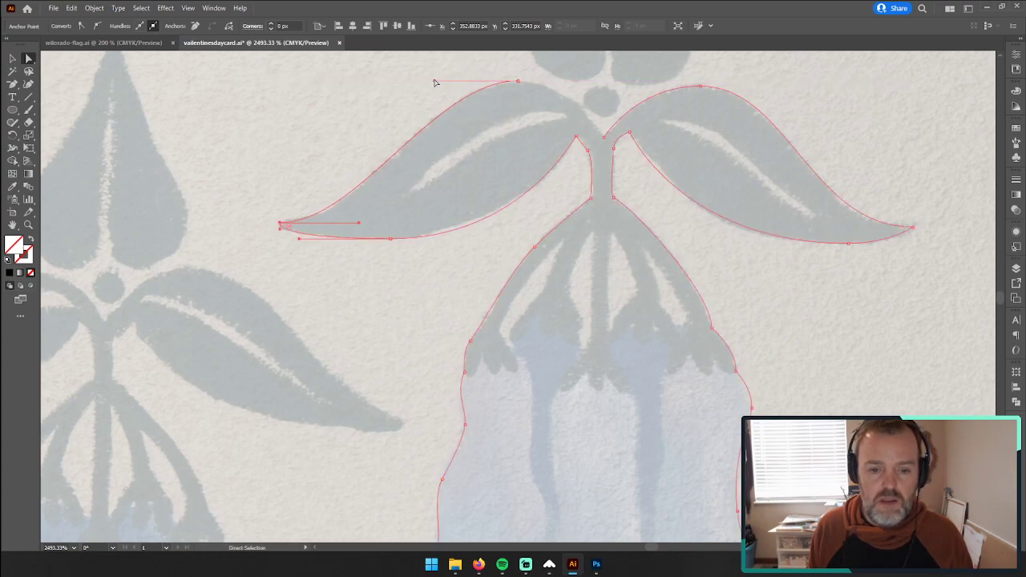
Step: Continue the outline from the left leaf's crest down to the starting point between the leaves and close the bellflower path
left_click(517, 81)
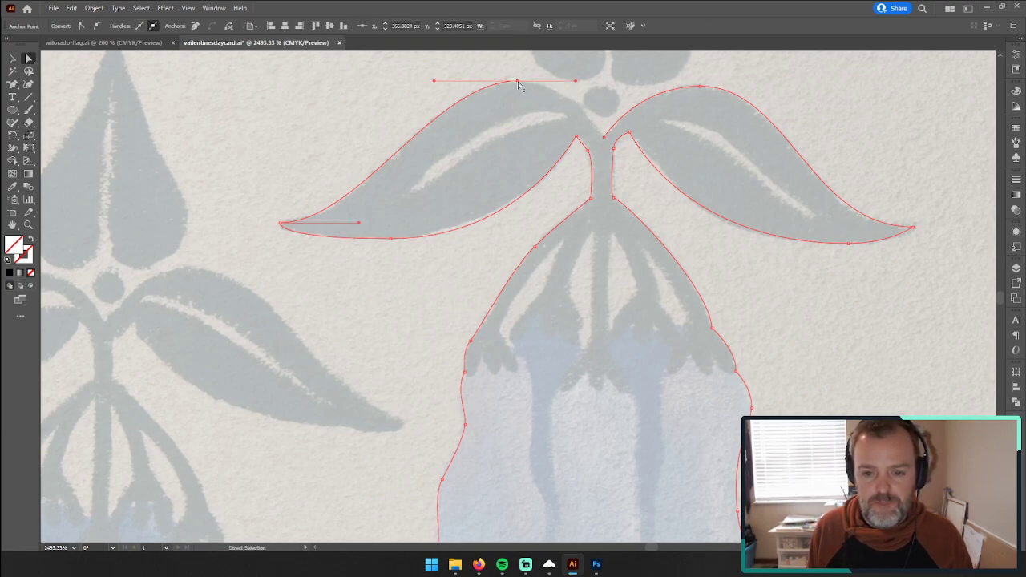
left_click_drag(12, 83, 50, 84)
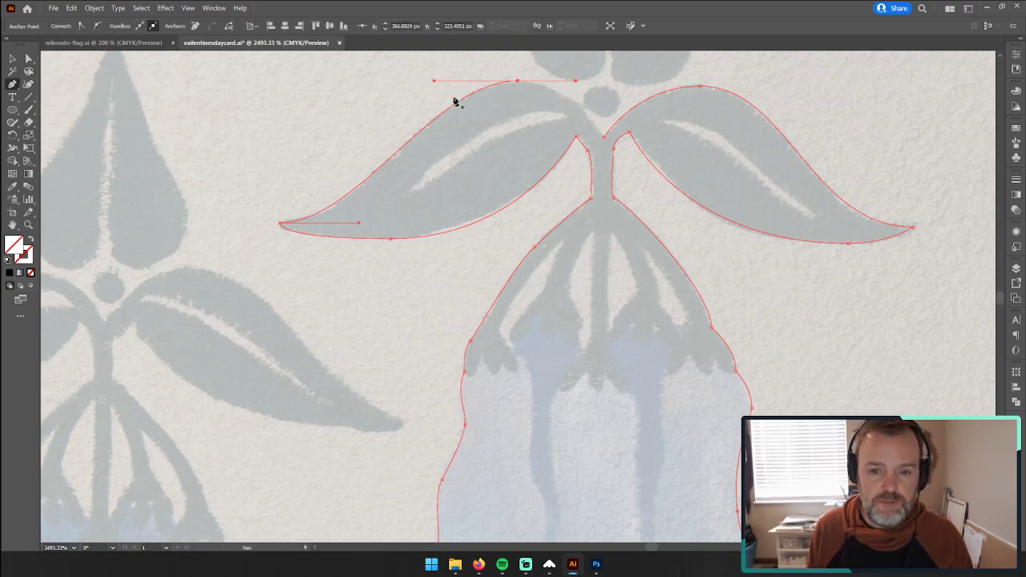
left_click(605, 138)
left_click_drag(518, 81, 466, 76)
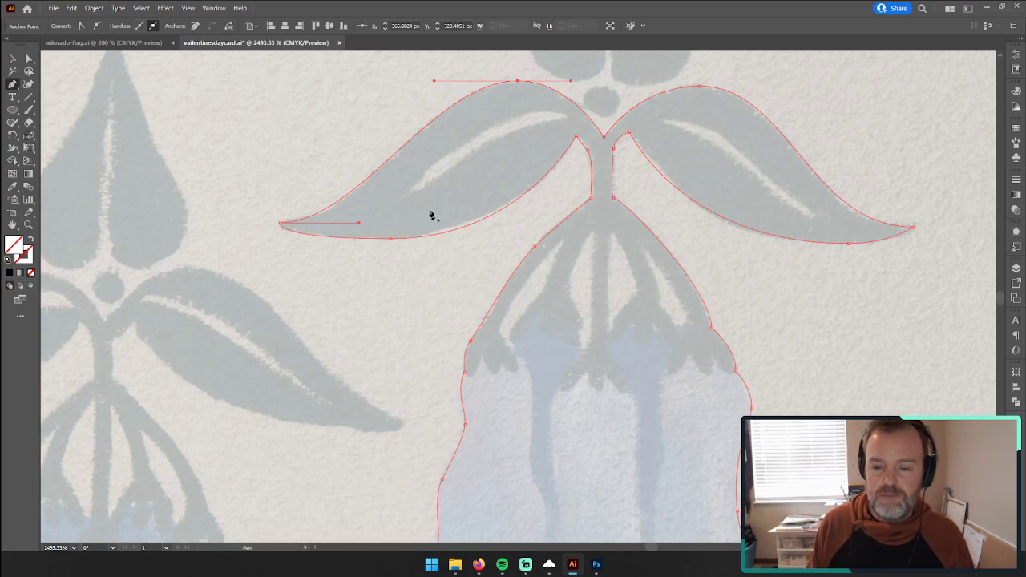
left_click(410, 191)
left_click_drag(542, 110, 617, 97)
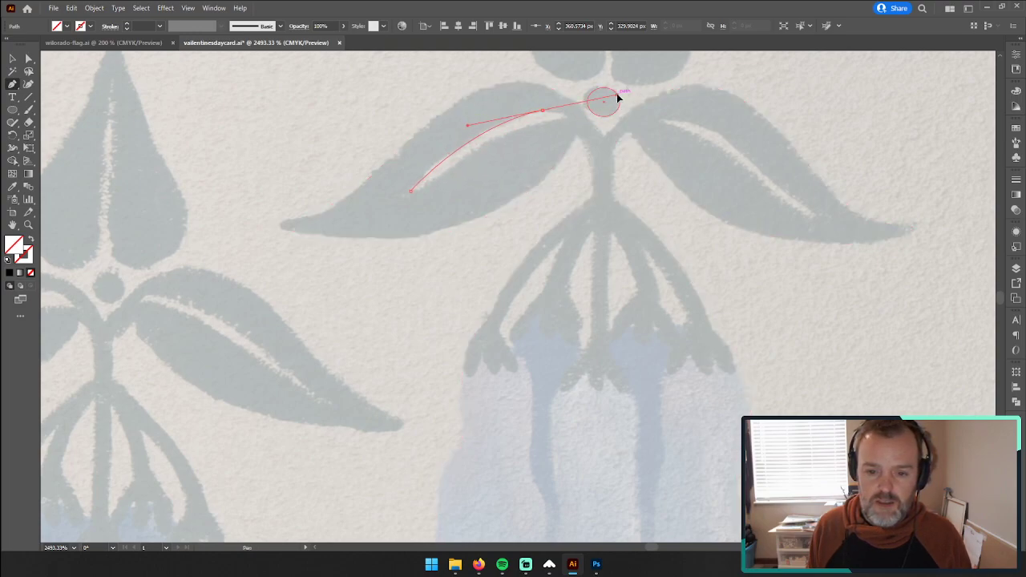
key("ctrl+z")
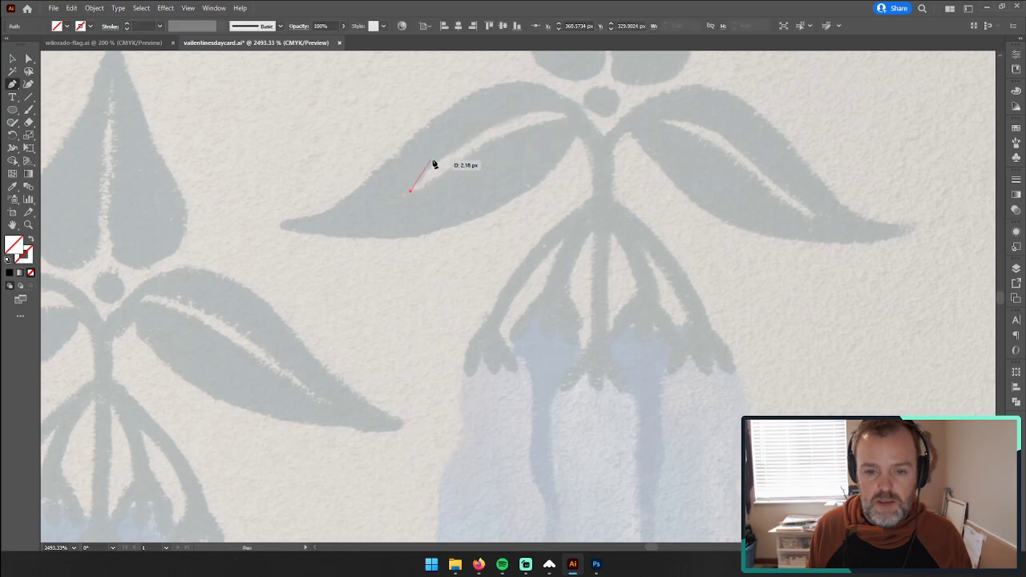
key("ctrl+z")
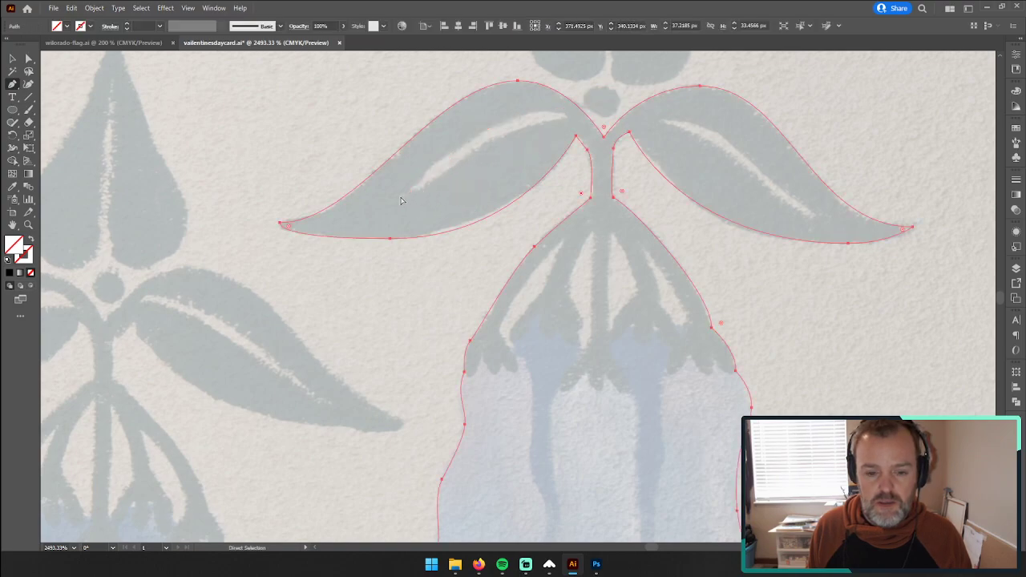
left_click(404, 192)
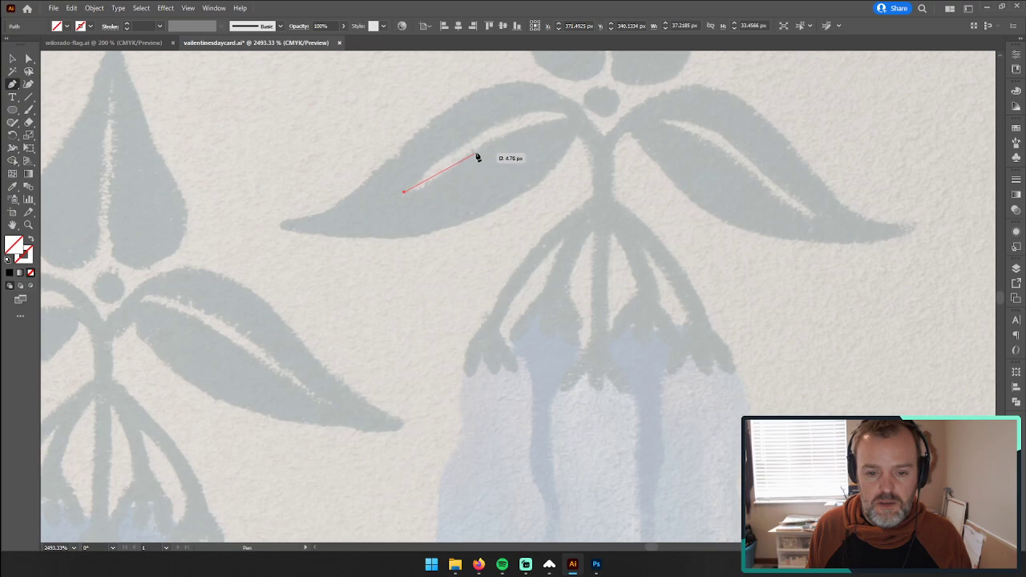
key("ctrl+z")
Step: Try to trace the left leaf's light vein as a two-point shape from its lower end, shortening the lower point's handle
left_click(404, 193)
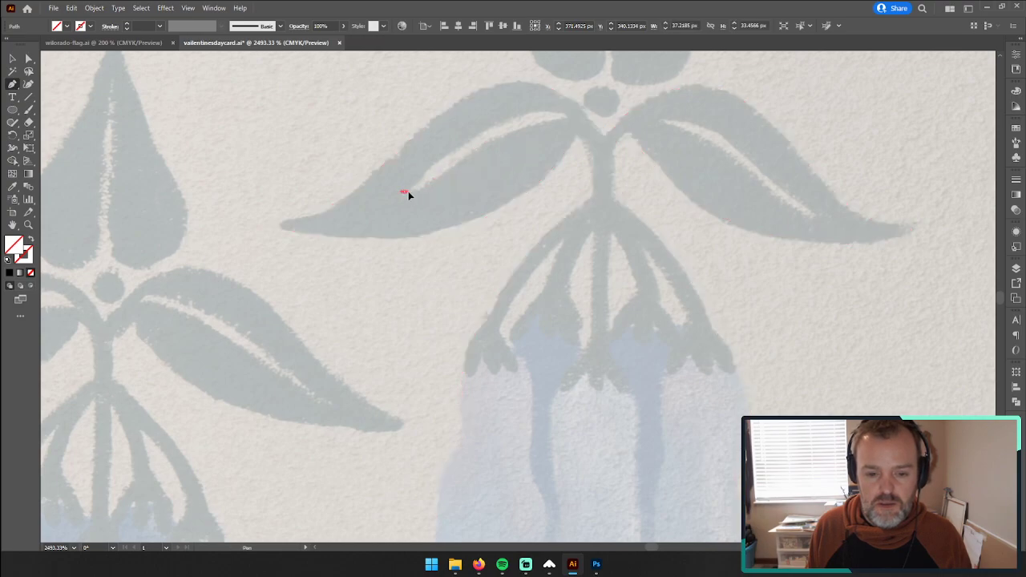
left_click_drag(423, 191, 426, 192)
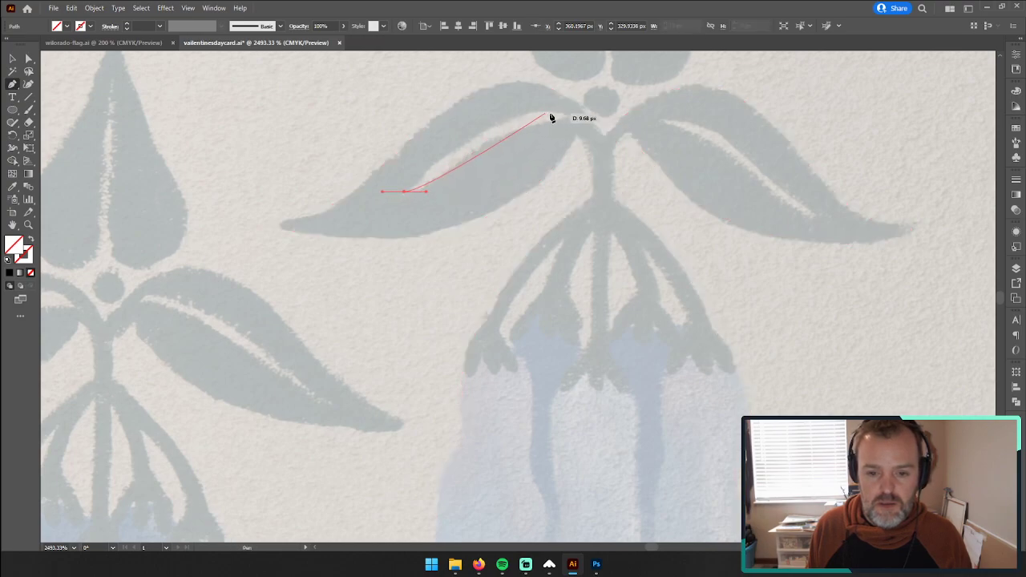
left_click_drag(564, 117, 663, 127)
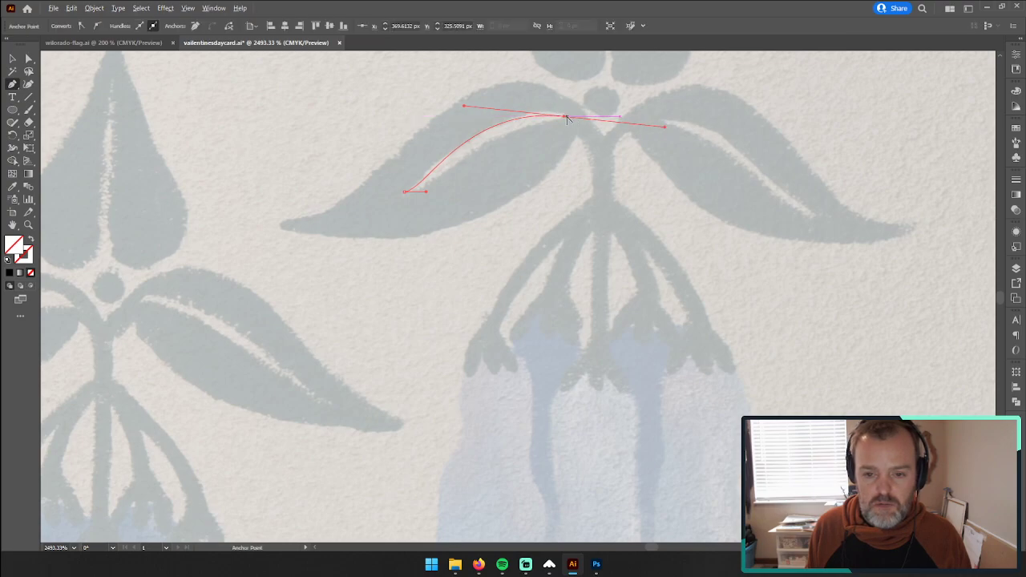
left_click_drag(566, 120, 445, 199)
left_click_drag(350, 192, 415, 196)
left_click(26, 59)
left_click(404, 191)
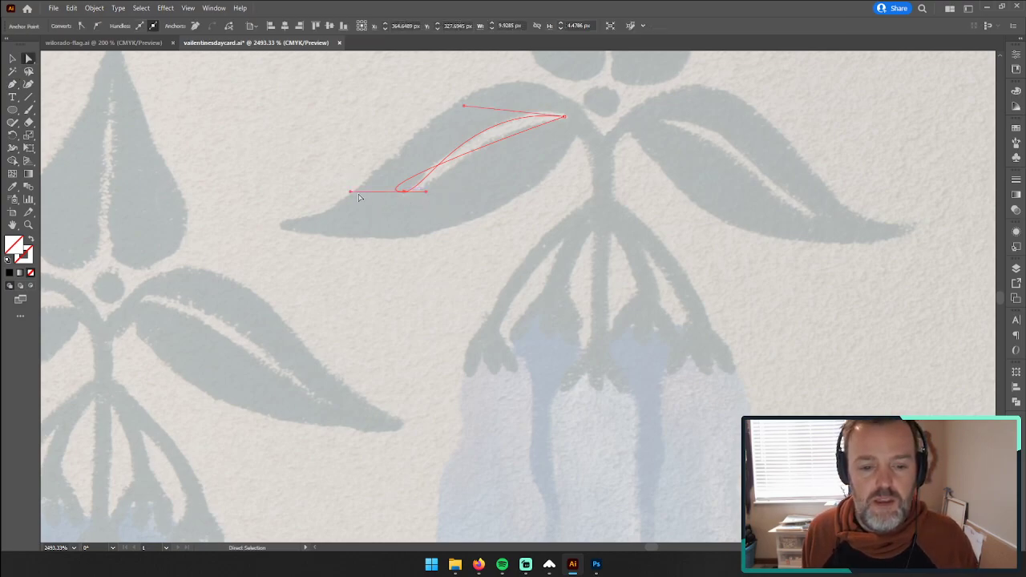
left_click_drag(350, 192, 393, 192)
key("ctrl+shift+a")
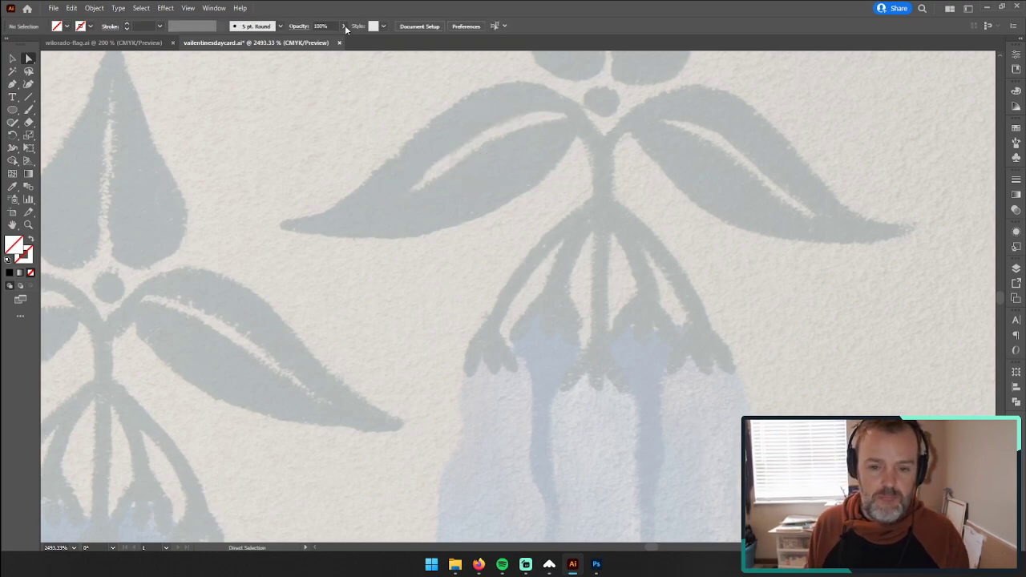
Step: Trace the left leaf's light vein as a closed shape, from its inner end along the upper edge to the outer tip and back
left_click(14, 84)
left_click(565, 118)
left_click(534, 111)
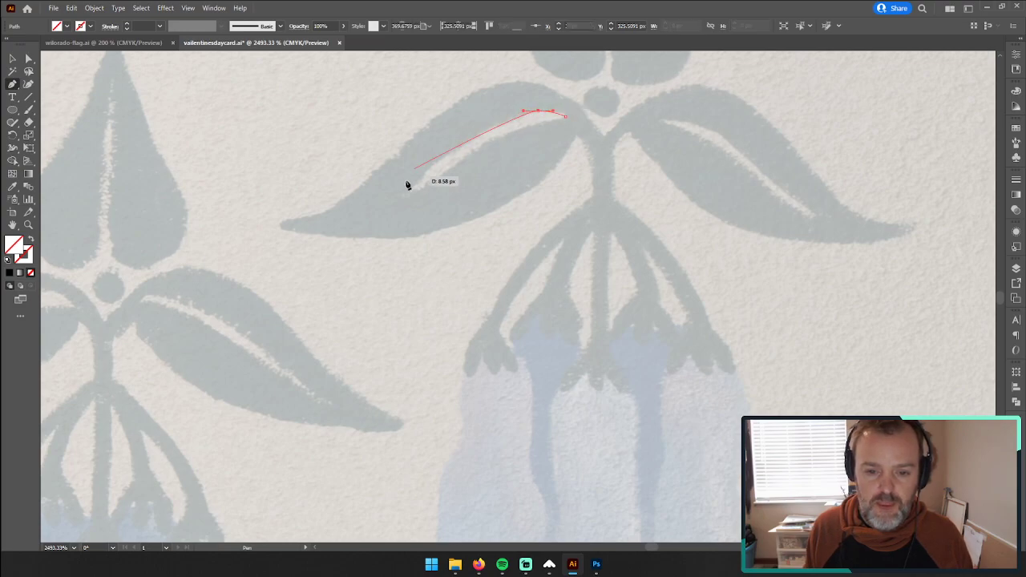
left_click_drag(407, 190, 354, 250)
key("ctrl+z")
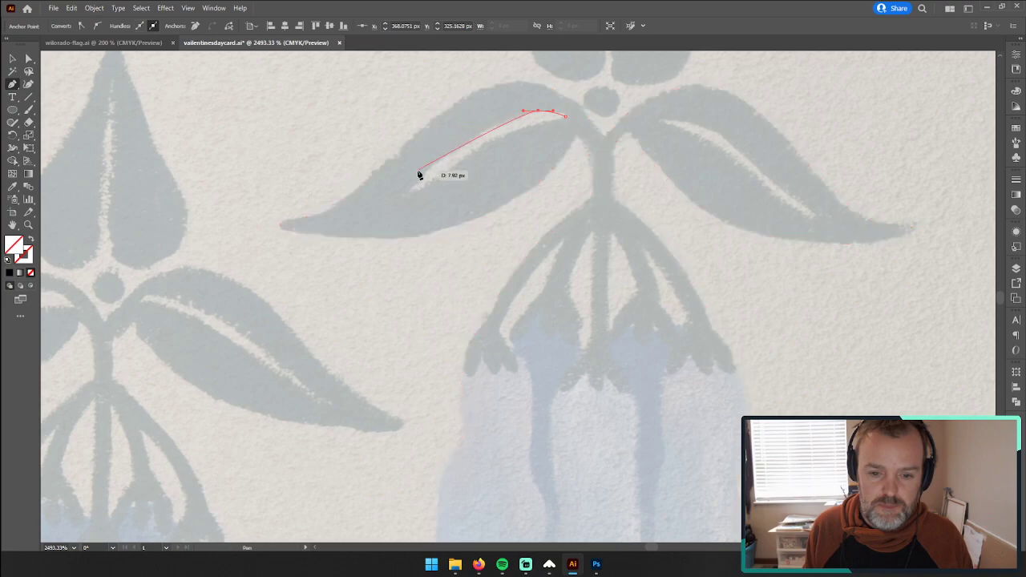
left_click_drag(402, 194, 487, 114)
key("ctrl+z")
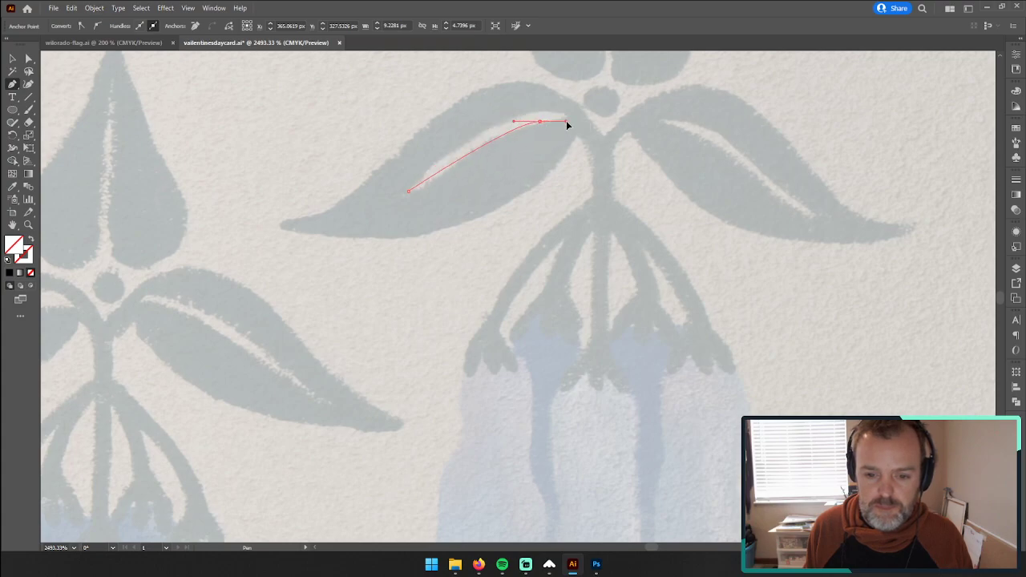
left_click_drag(567, 120, 567, 120)
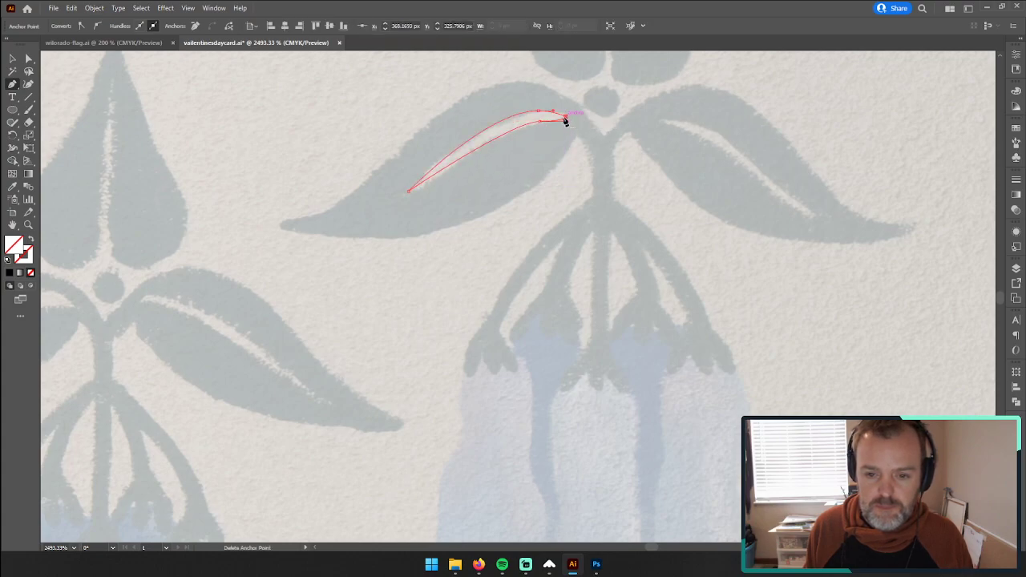
left_click(12, 59)
left_click(359, 164)
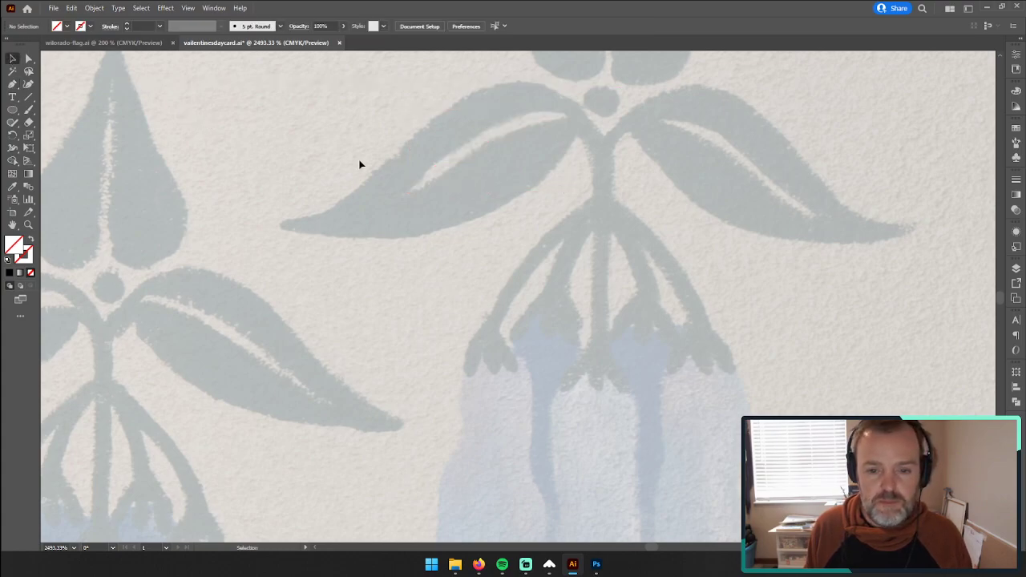
left_click(478, 141)
left_click_drag(583, 174, 362, 212)
Step: Trace the upper edge of the right leaf's light vein from its inner end to its outer tip, ending in a corner point
left_click(13, 84)
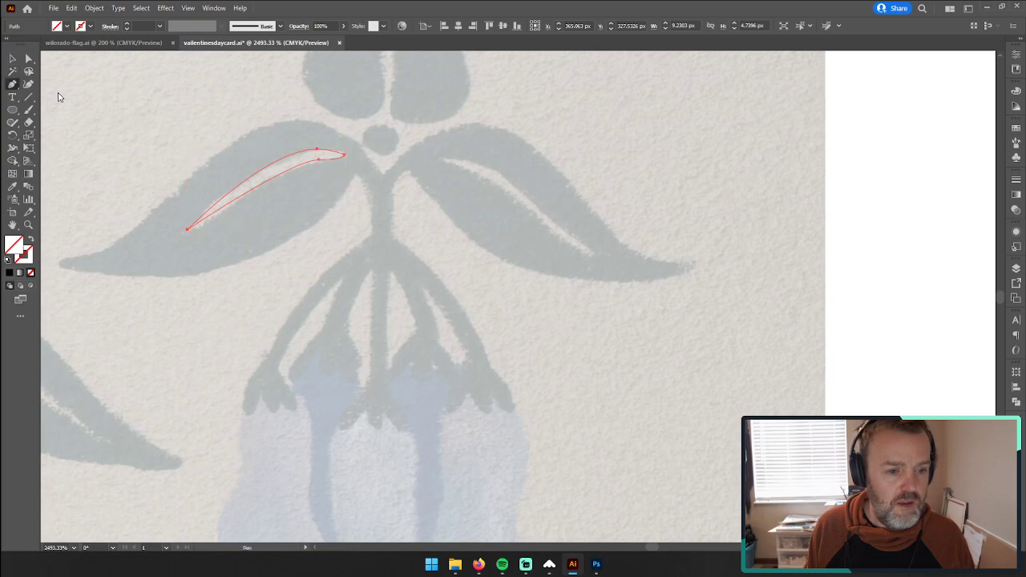
left_click(441, 159)
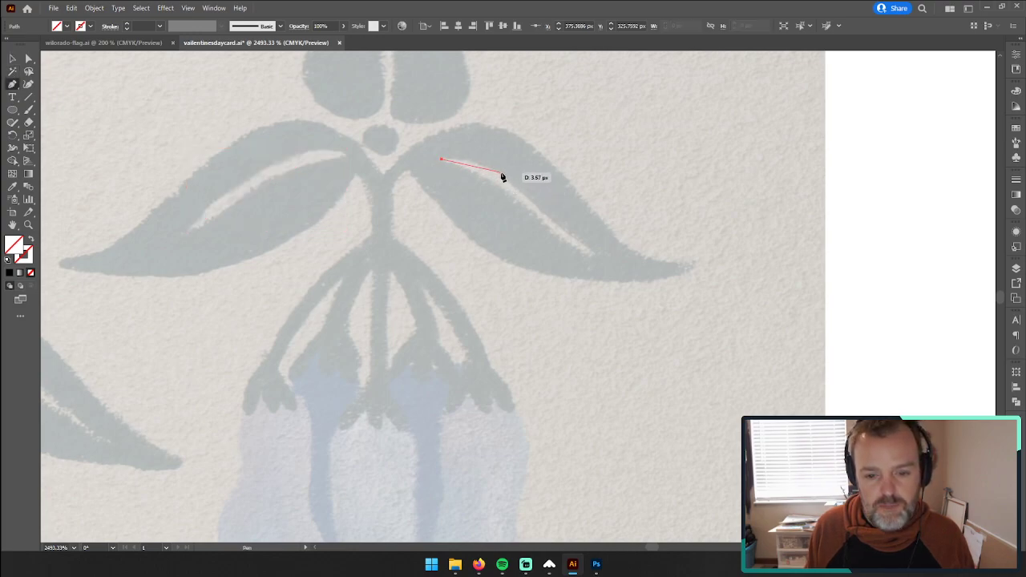
left_click_drag(500, 174, 522, 184)
left_click_drag(595, 251, 615, 253)
left_click(595, 251)
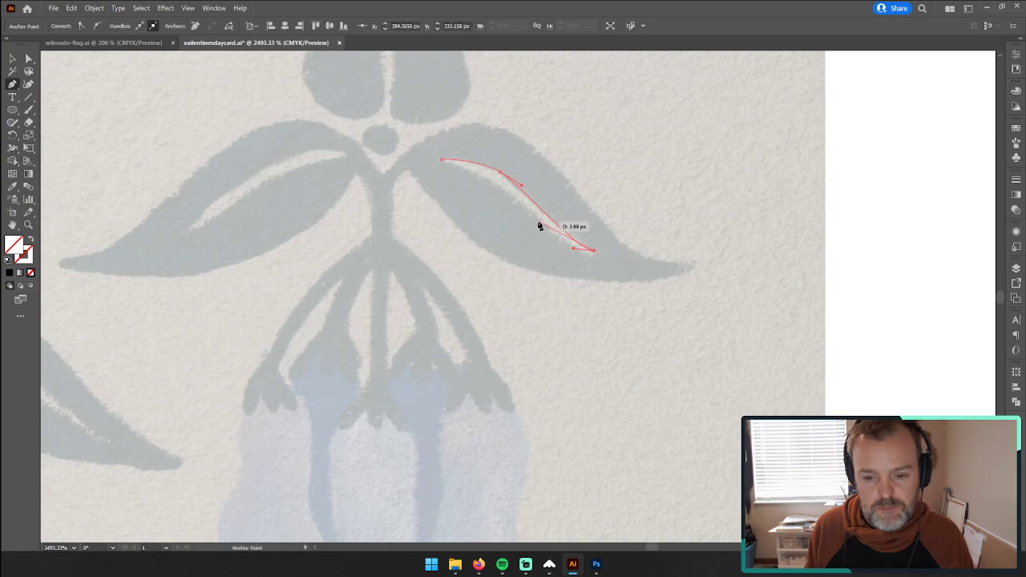
Step: Trace the lower edge of the right leaf's vein back to its inner end and close the shape
left_click_drag(495, 183, 402, 95)
key("ctrl+z")
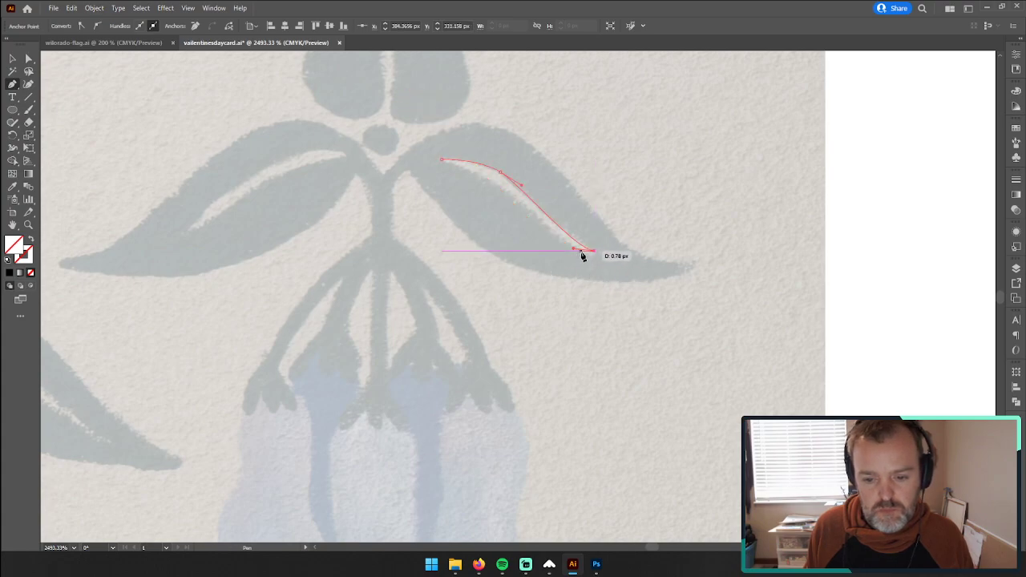
key("ctrl+z")
left_click_drag(534, 215, 538, 222)
left_click_drag(495, 181, 474, 167)
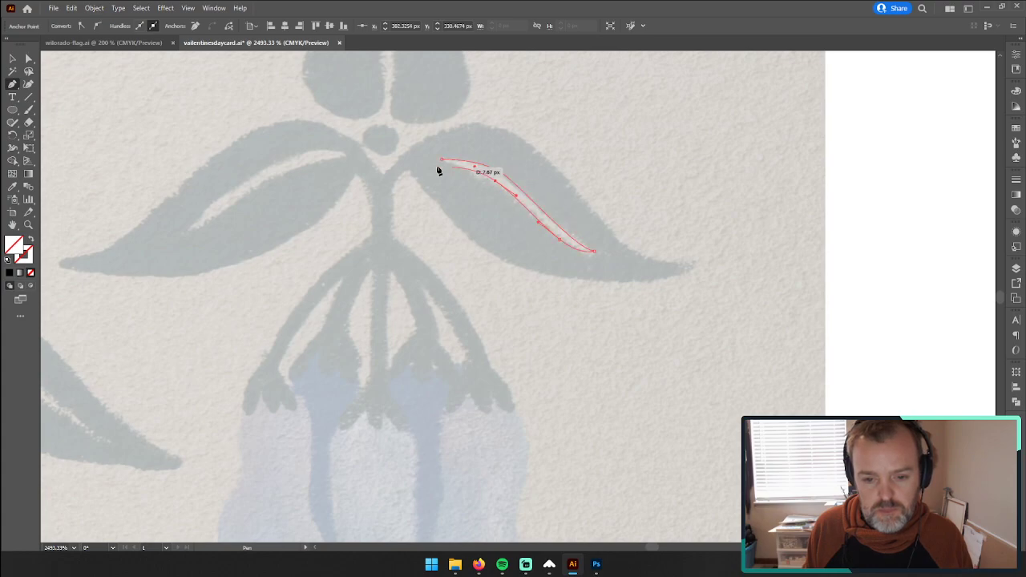
left_click(441, 159)
Step: Select all the traced bellflower shapes and give them a solid black fill with no stroke
key("v")
key("ctrl+a")
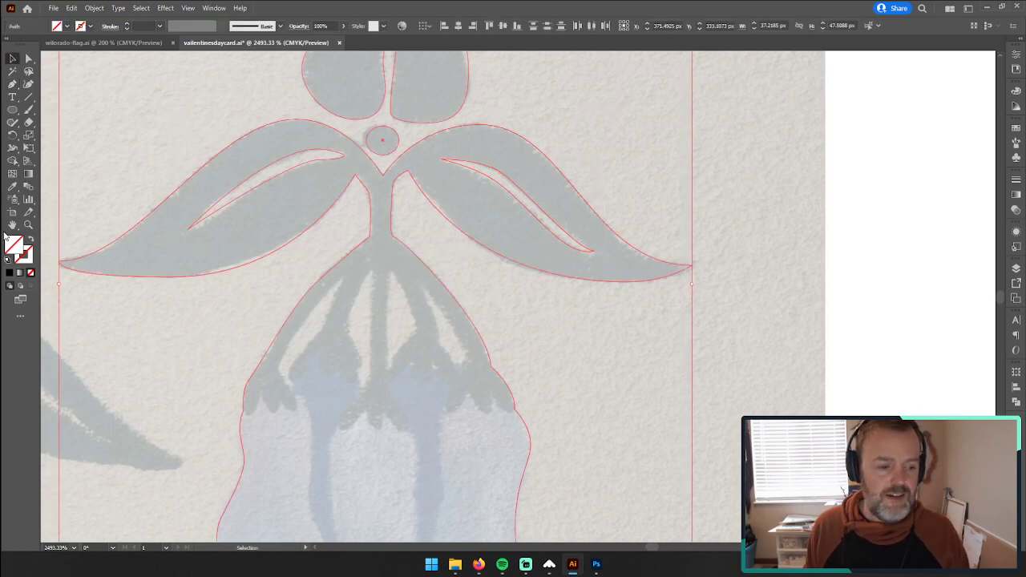
key("d")
left_click(31, 240)
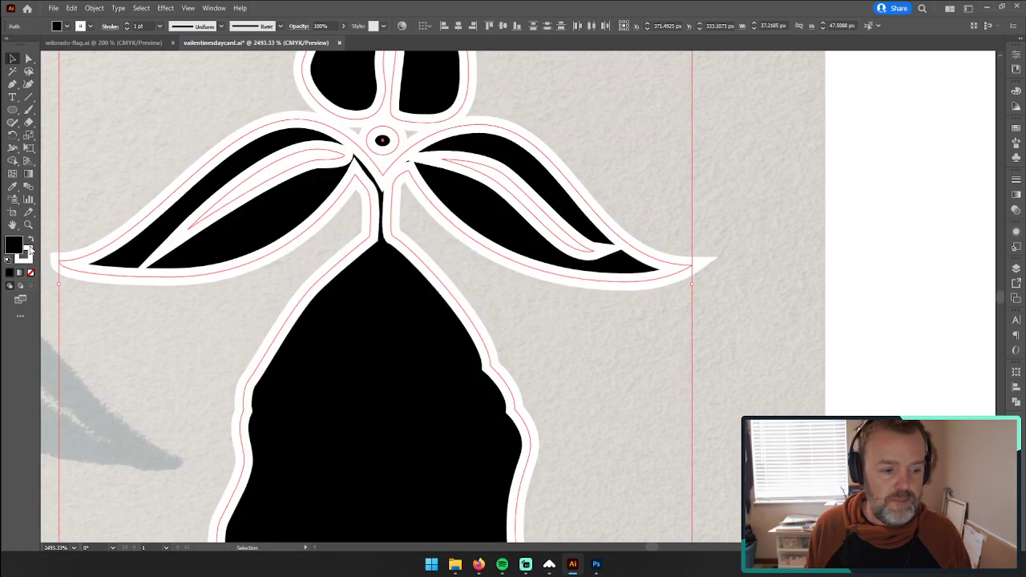
left_click(28, 258)
left_click(30, 273)
left_click(11, 245)
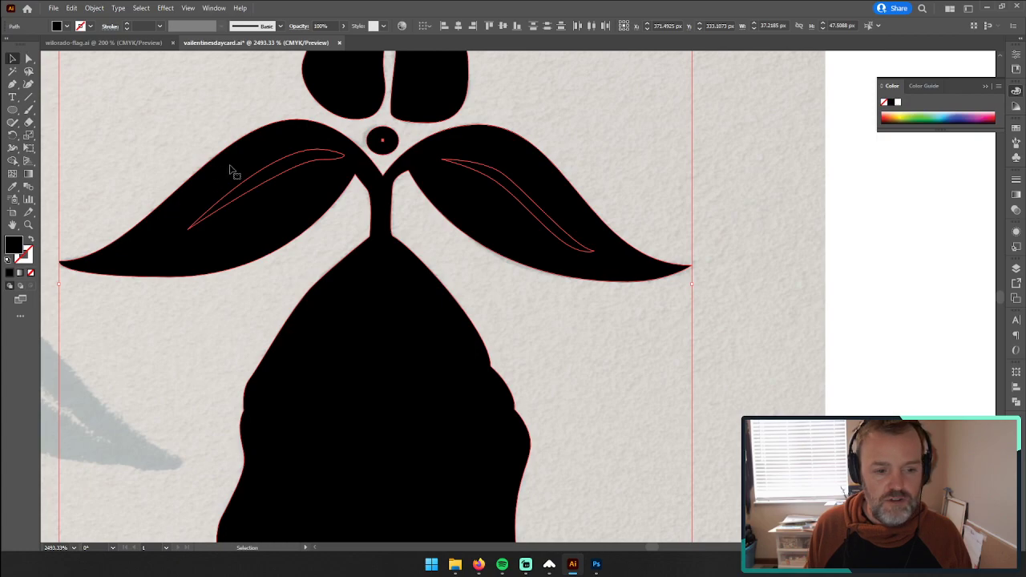
Step: Try to cut the vein shapes out of the black leaves with Pathfinder's Minus Front, with all shapes selected
left_click(1016, 403)
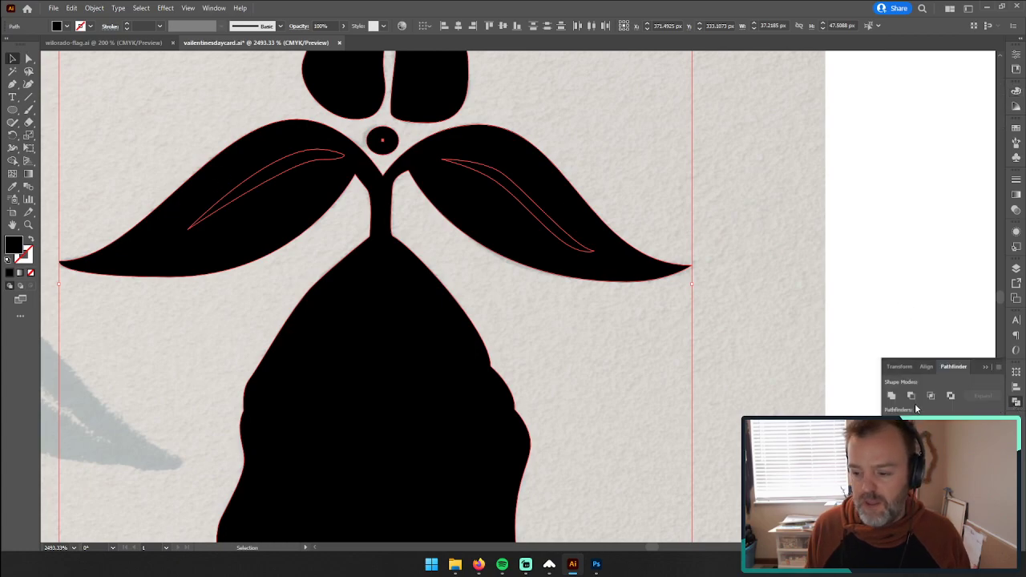
left_click(911, 396)
left_click(799, 230)
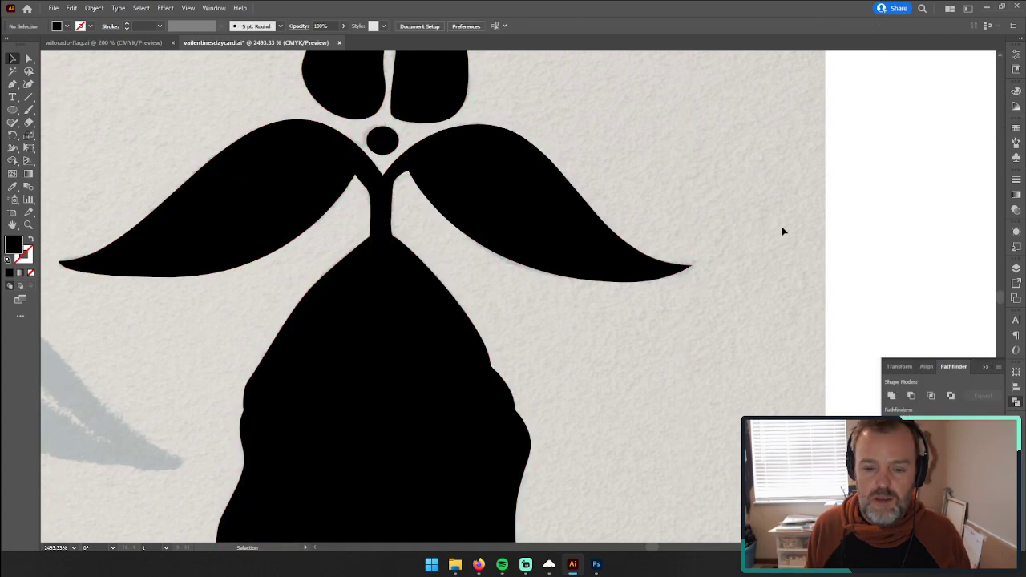
Step: Cut the right leaf's vein out of the black leaf-and-bell shape with Pathfinder's Minus Front
left_click(492, 172)
left_click(492, 156, "shift")
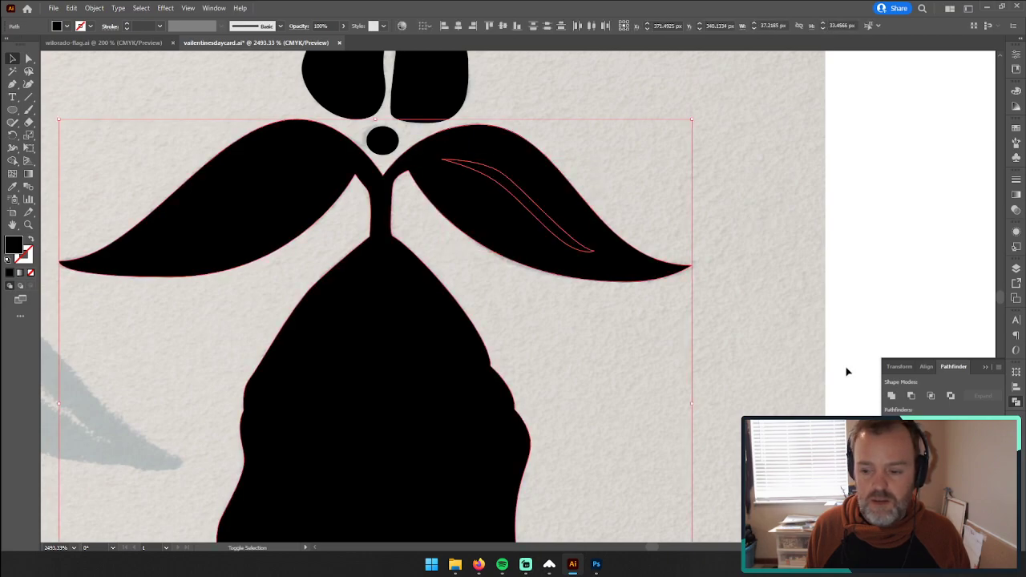
left_click(911, 396)
Step: Try to subtract the left leaf's vein from the black leaf-and-bell shape with Minus Front, and undo the accidental move
left_click_drag(217, 114, 285, 246)
left_click(911, 396)
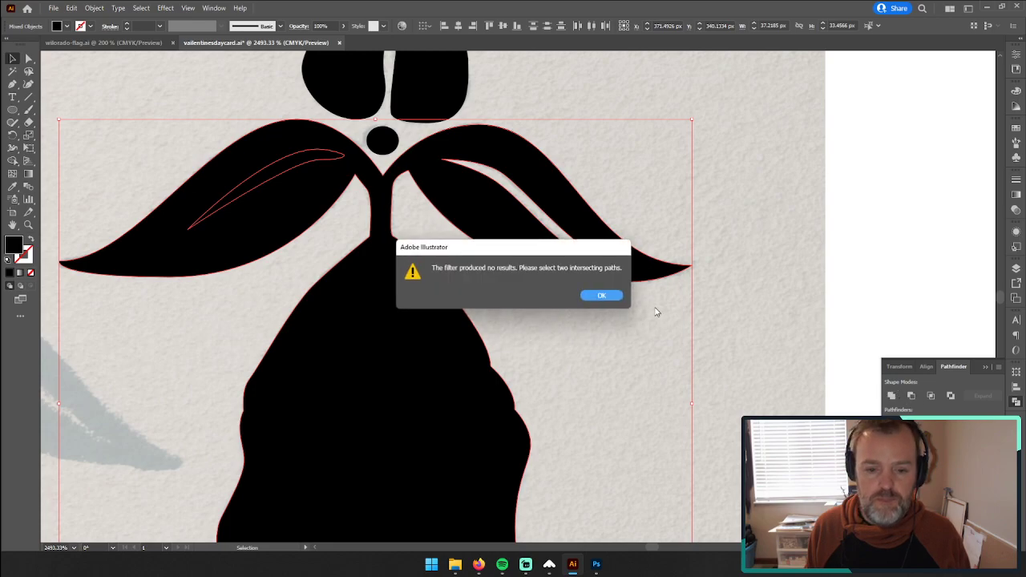
left_click(603, 296)
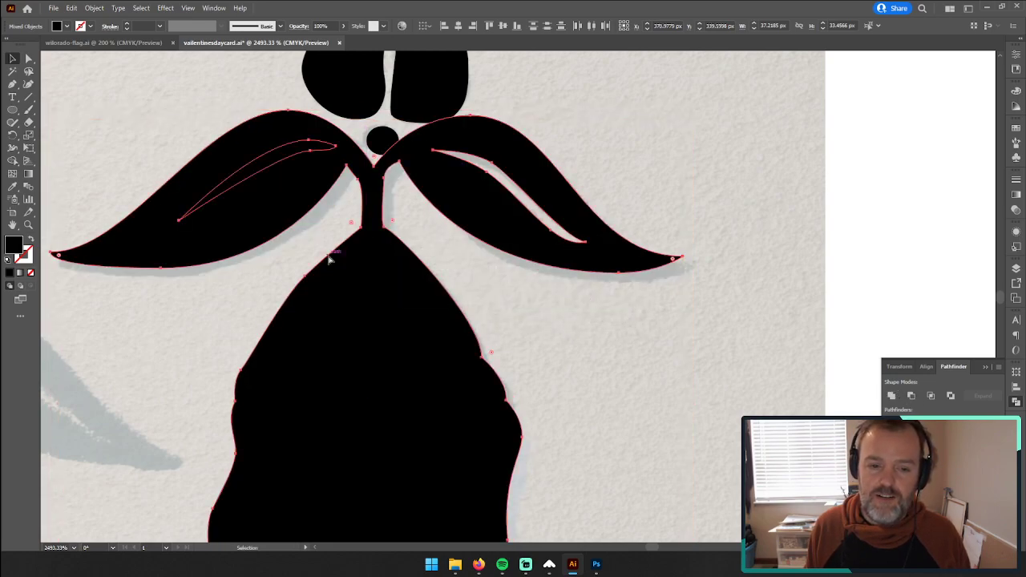
left_click(258, 270)
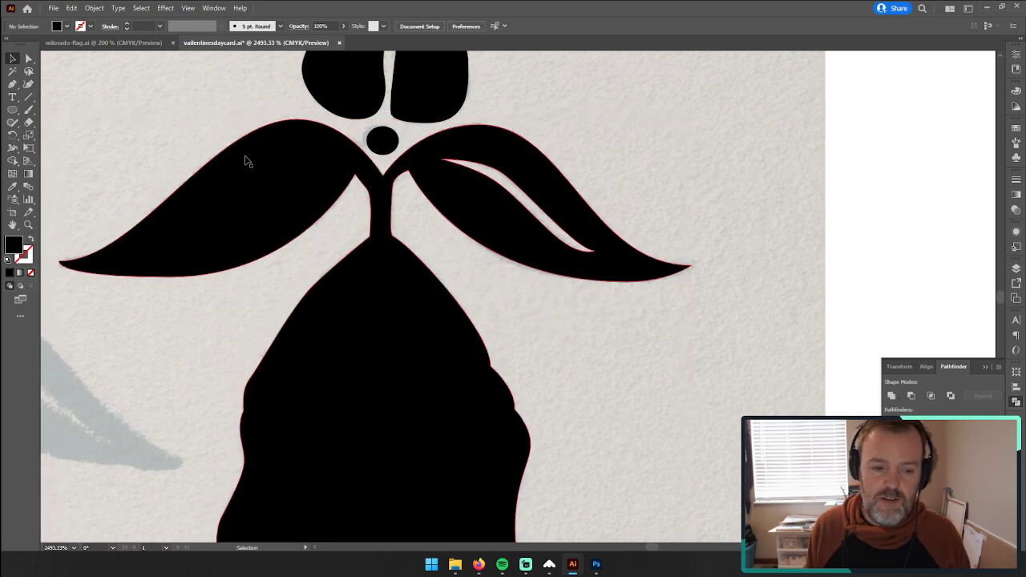
Step: Send the black leaf-and-bell compound path to the back, behind the left leaf's vein shape
left_click(256, 208)
right_click(270, 213)
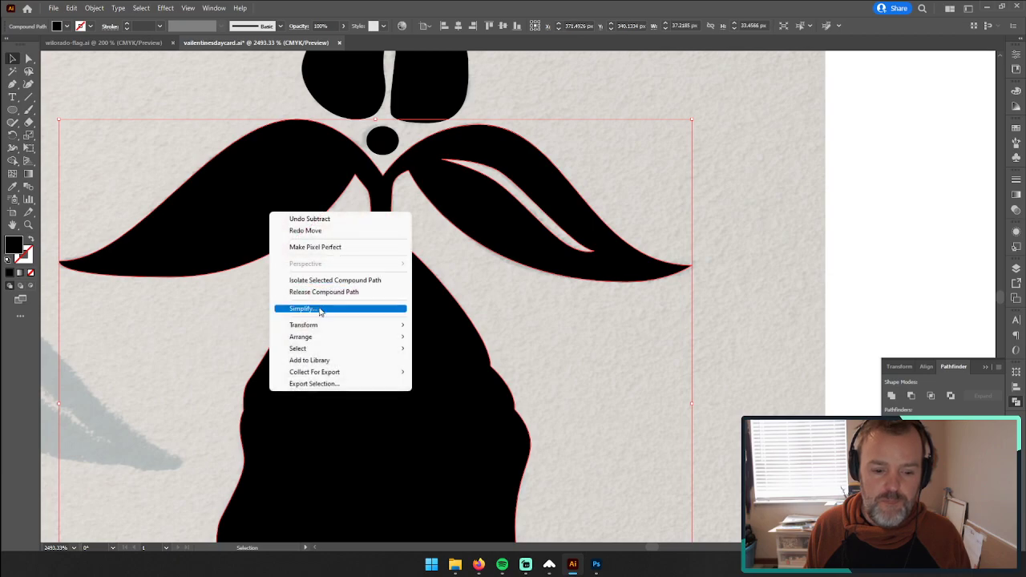
mouse_move(377, 337)
left_click(449, 370)
Step: Select the leaf-and-bell shape together with the left leaf's vein, subtract the vein with Minus Front, and deselect everything
left_click(270, 184)
left_click(295, 206, "shift")
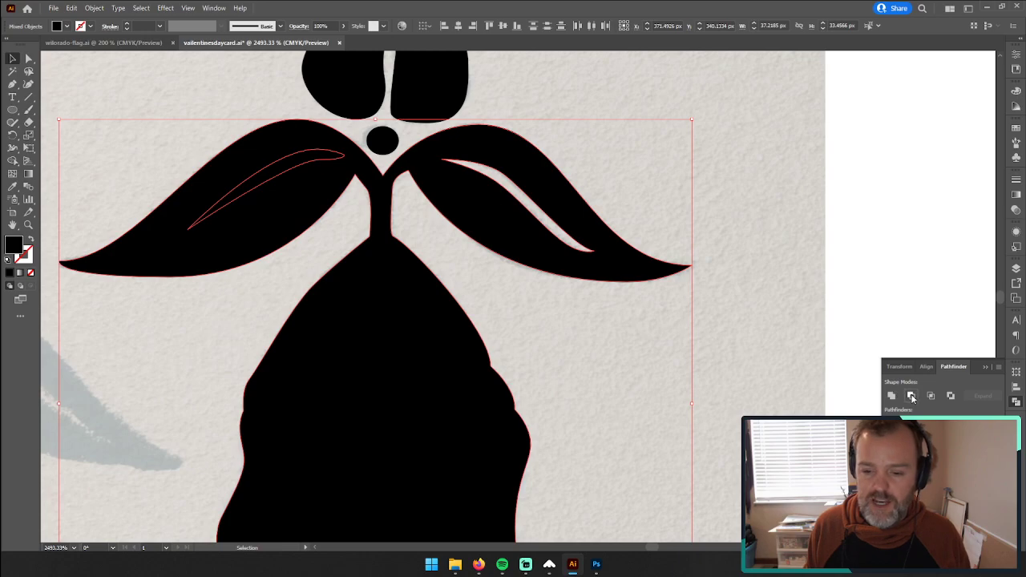
left_click(911, 396)
key("ctrl+shift+a")
key("z")
left_click_drag(435, 229, 295, 241)
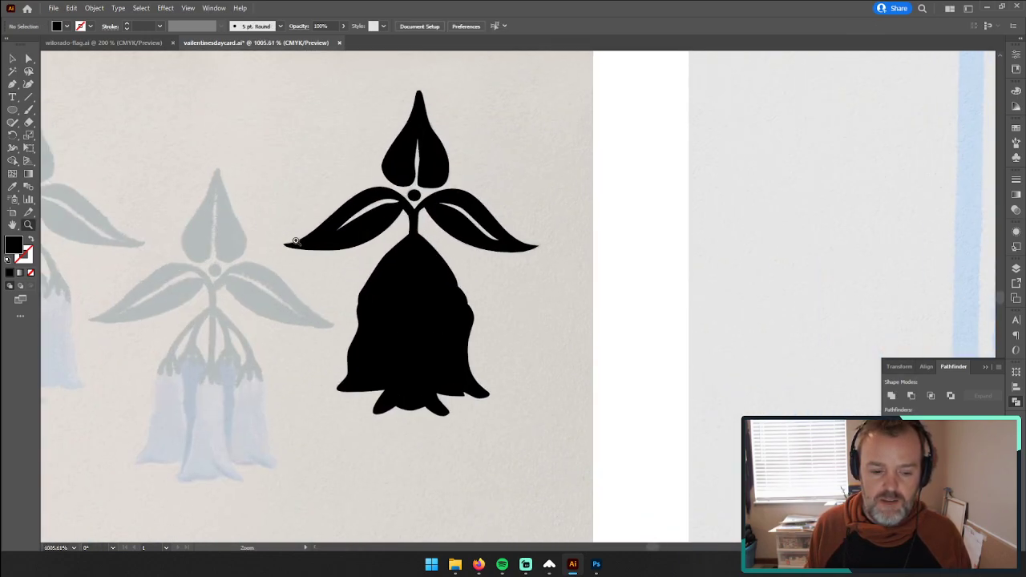
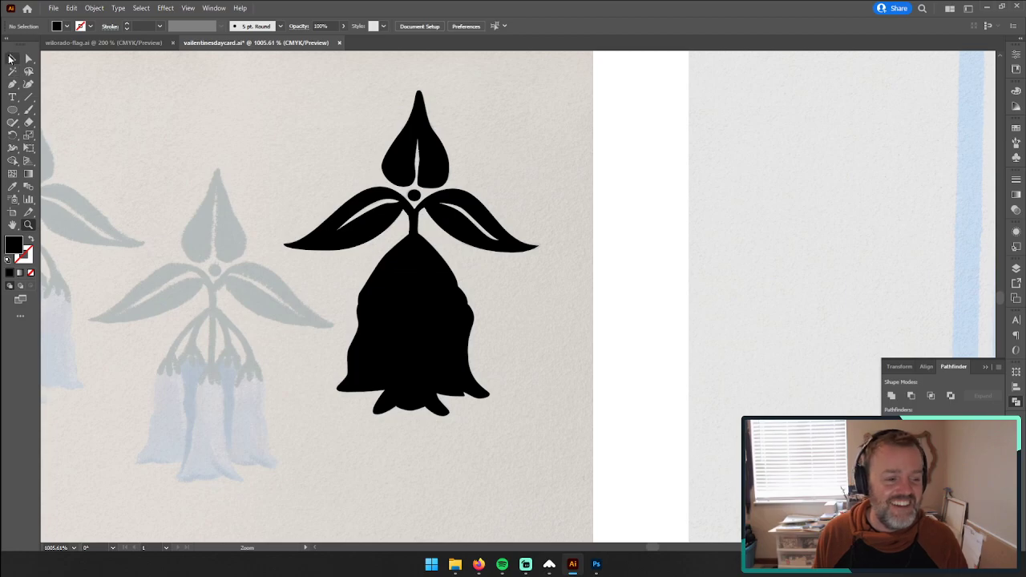
Step: Delete the anchor points forming the central bell's flared bottom from the black leaf-and-bell shape
left_click(32, 241)
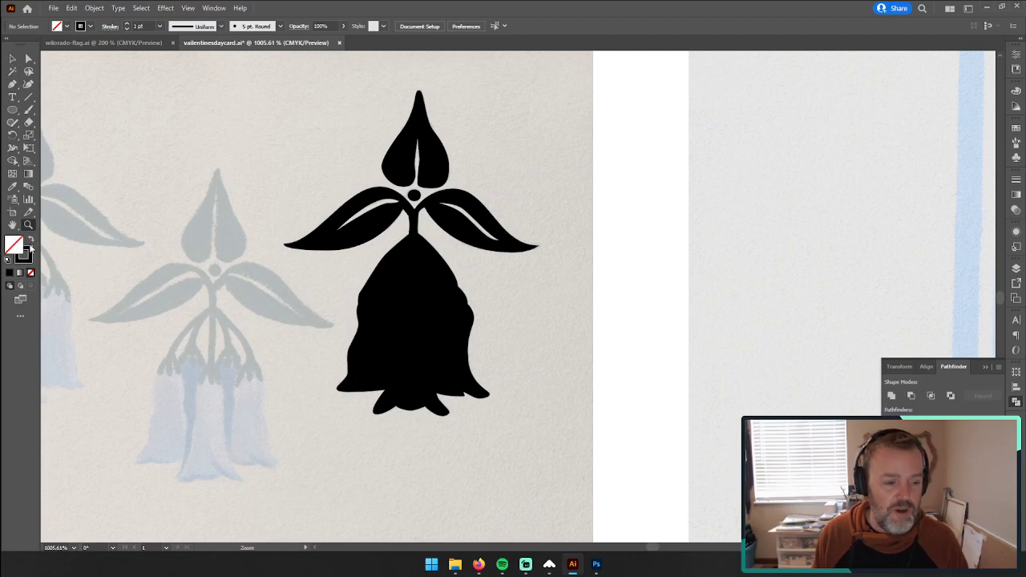
left_click(28, 58)
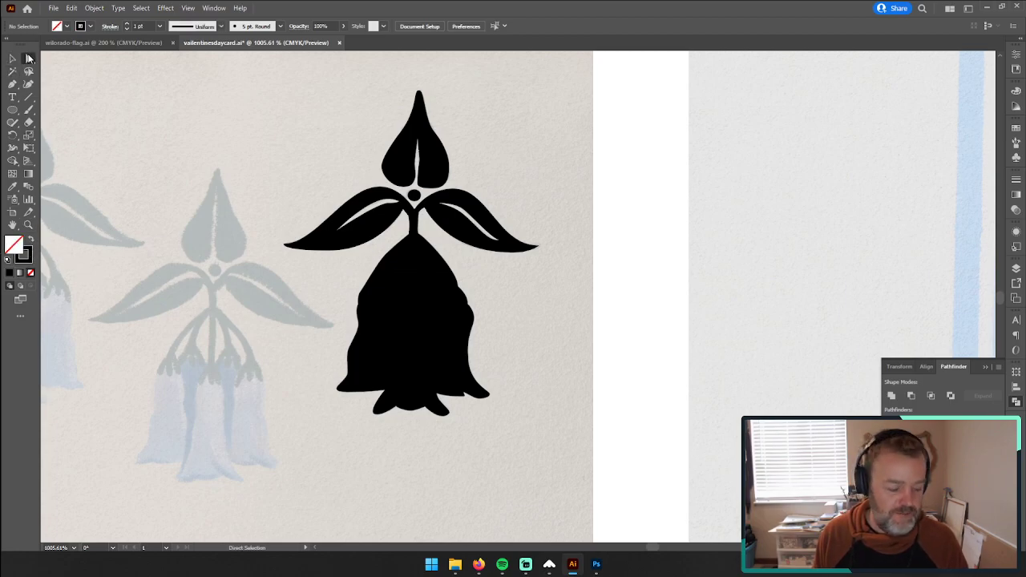
left_click(437, 365)
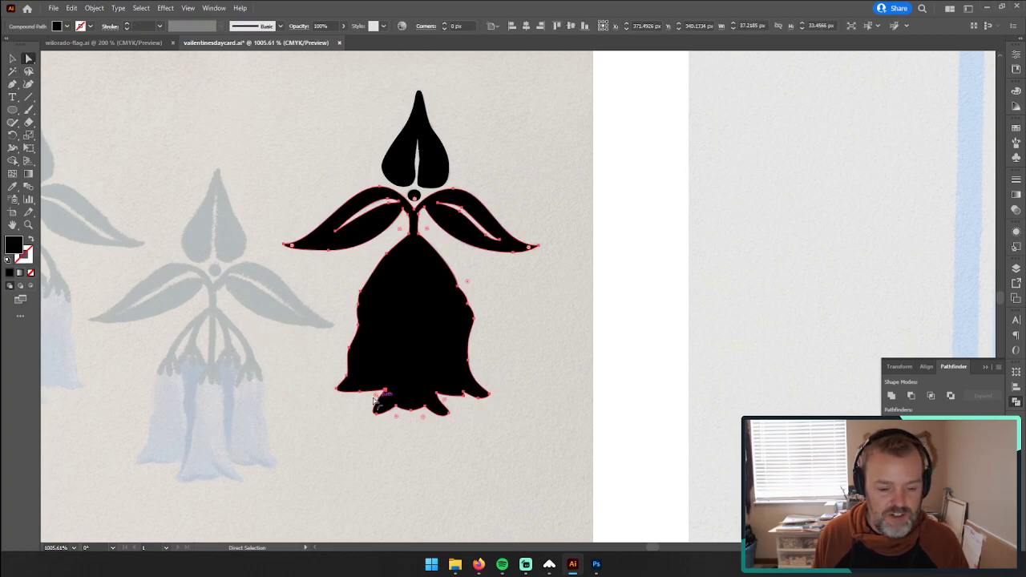
left_click(451, 427)
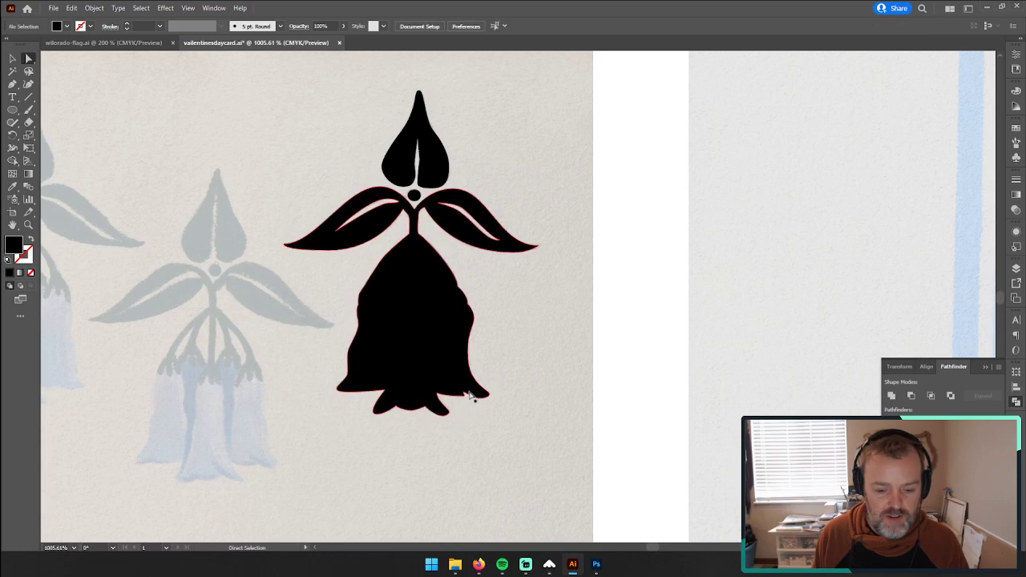
left_click(370, 385)
key("Delete")
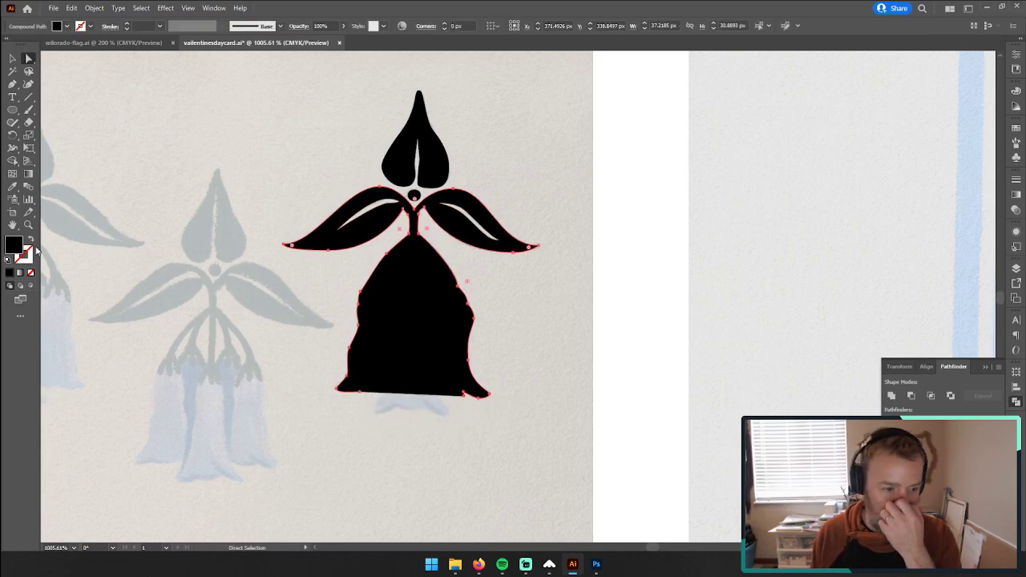
Step: Remove the fill from the leaf-and-bell shape so the painted bells can be traced underneath
left_click(30, 273)
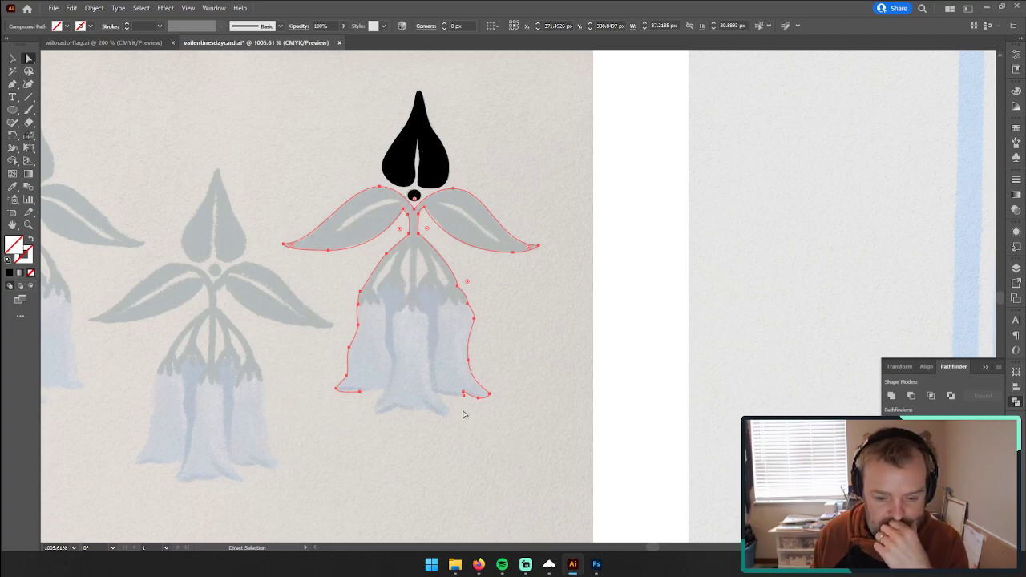
key("z")
left_click_drag(419, 359, 581, 319)
Step: Try to extend the open outline along the right bell's lower hem with the Pen tool, and undo the misplaced curves
left_click(12, 83)
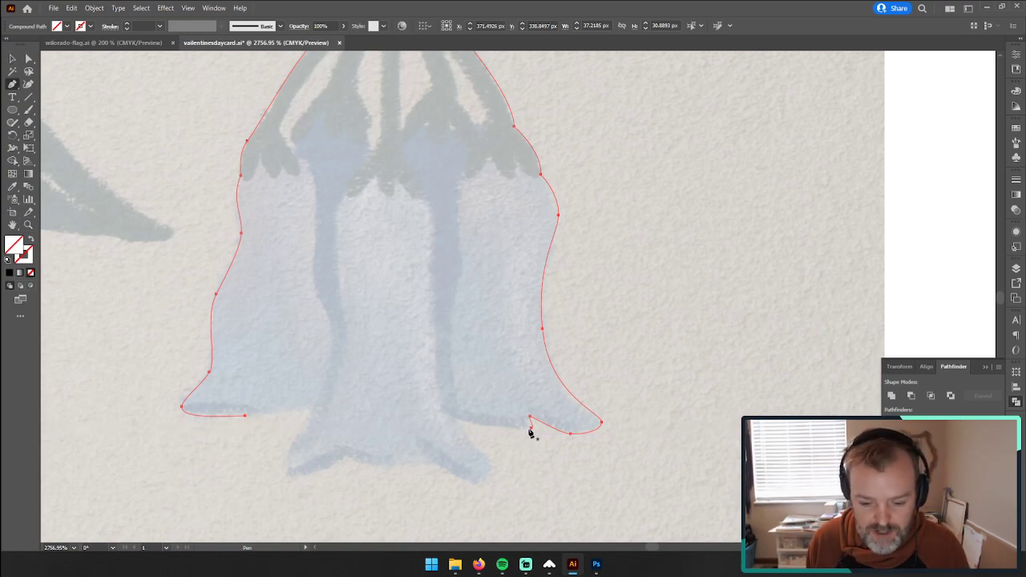
key("ctrl")
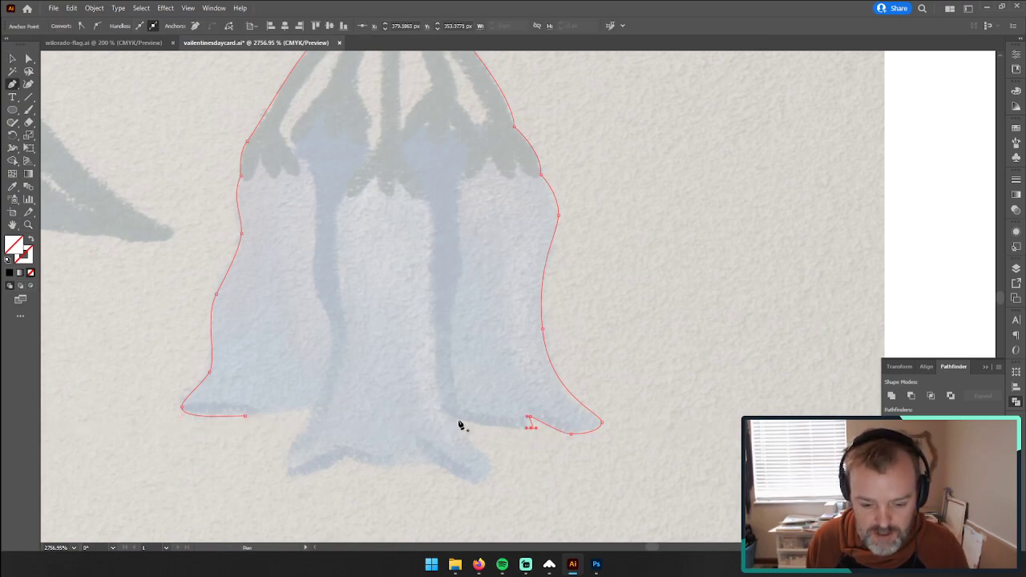
left_click(531, 429)
left_click_drag(458, 411, 443, 393)
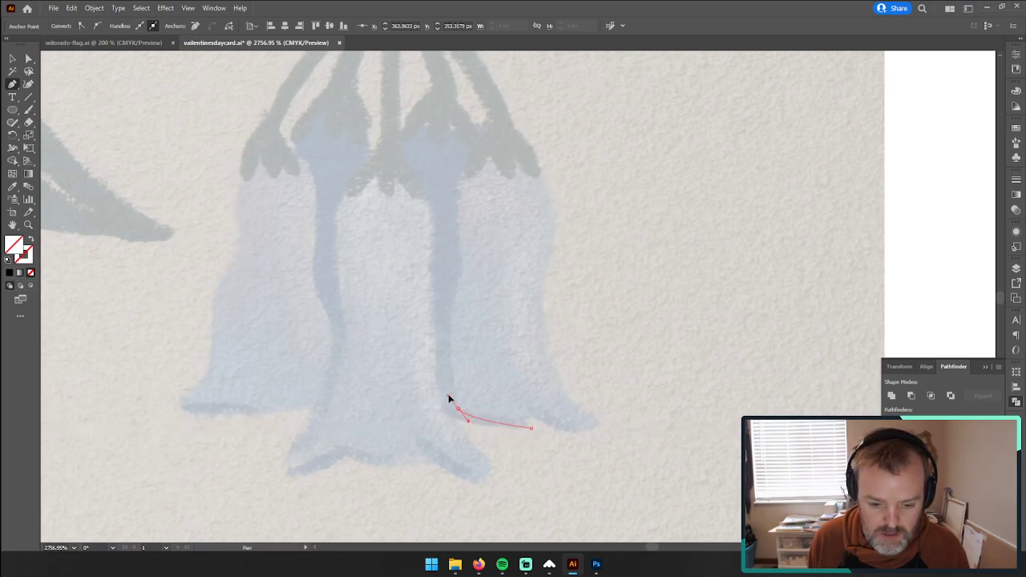
mouse_move(454, 405)
left_mouse_down()
mouse_move(446, 339)
mouse_move(454, 406)
left_mouse_up()
key("ctrl+z")
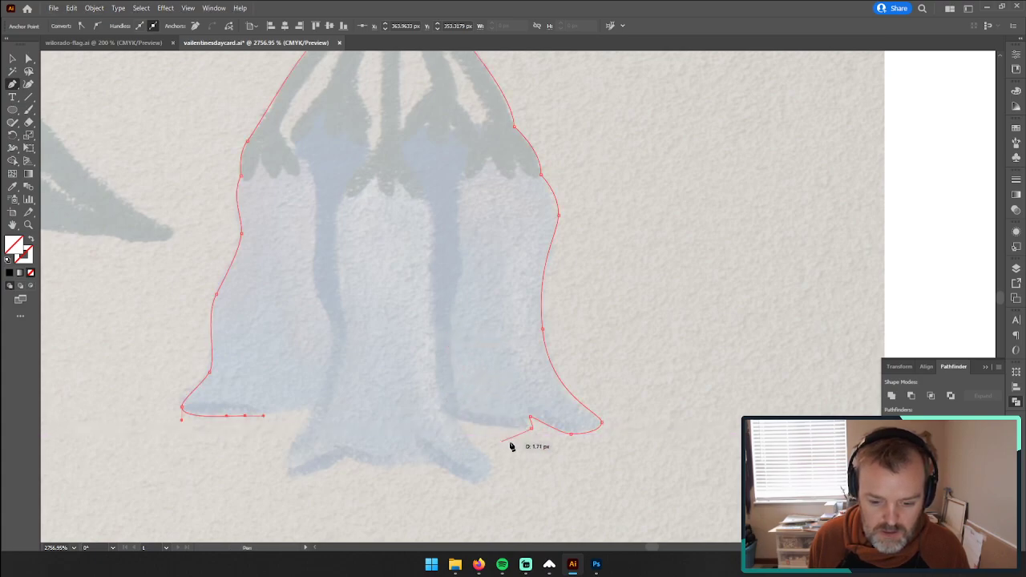
left_click_drag(533, 435, 535, 437)
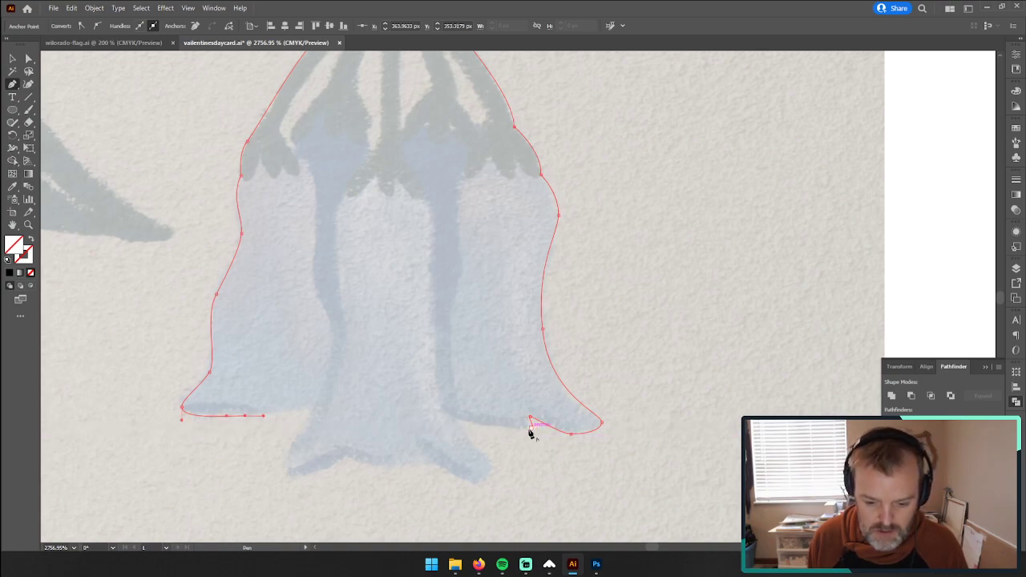
left_click_drag(492, 432, 436, 416)
key("ctrl+z")
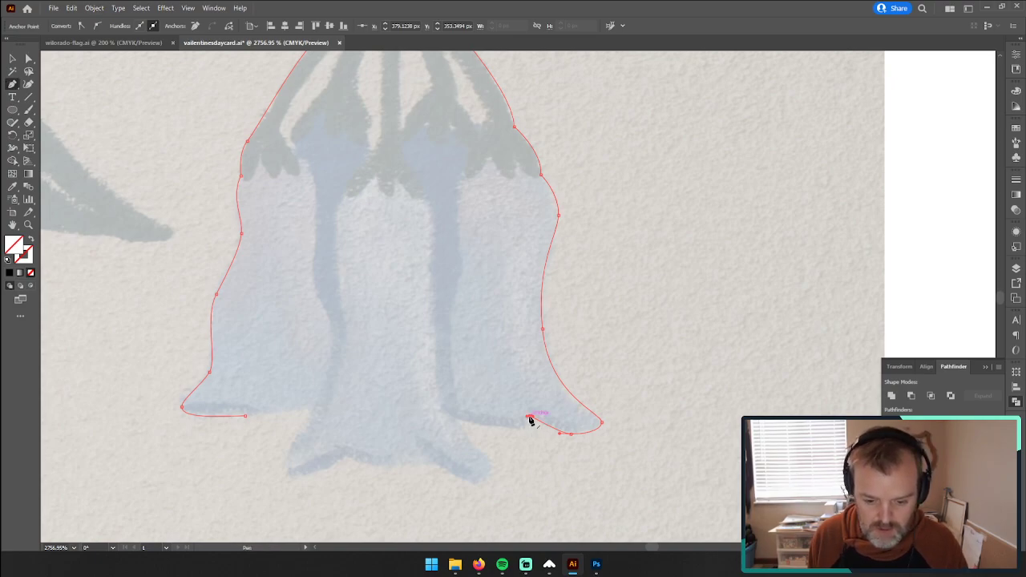
Step: Continue the outline with a curved Pen segment from the notch in the right bell's hem to its inner corner beside the central bell
left_click_drag(525, 427, 515, 431)
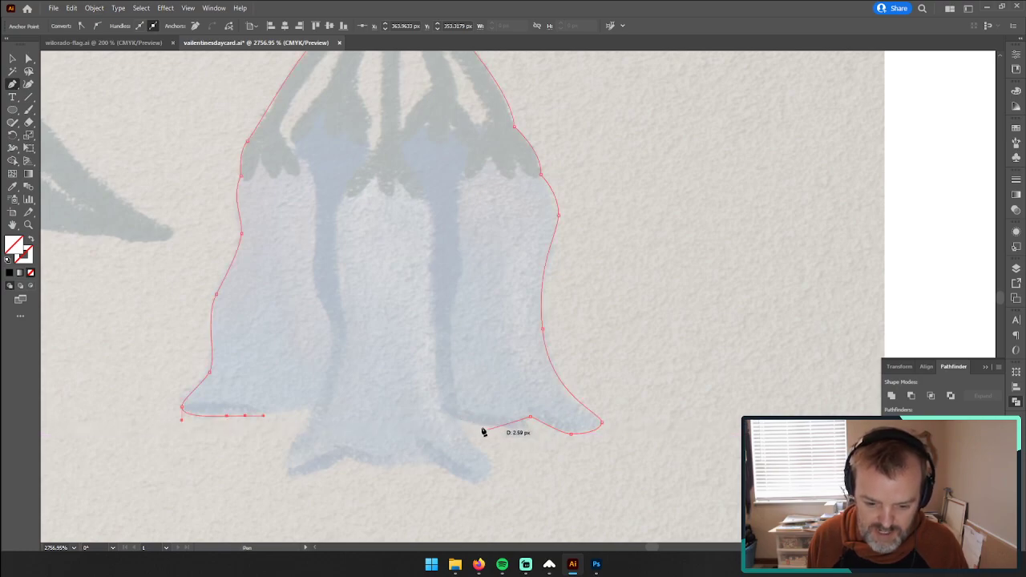
left_click_drag(459, 417, 419, 398)
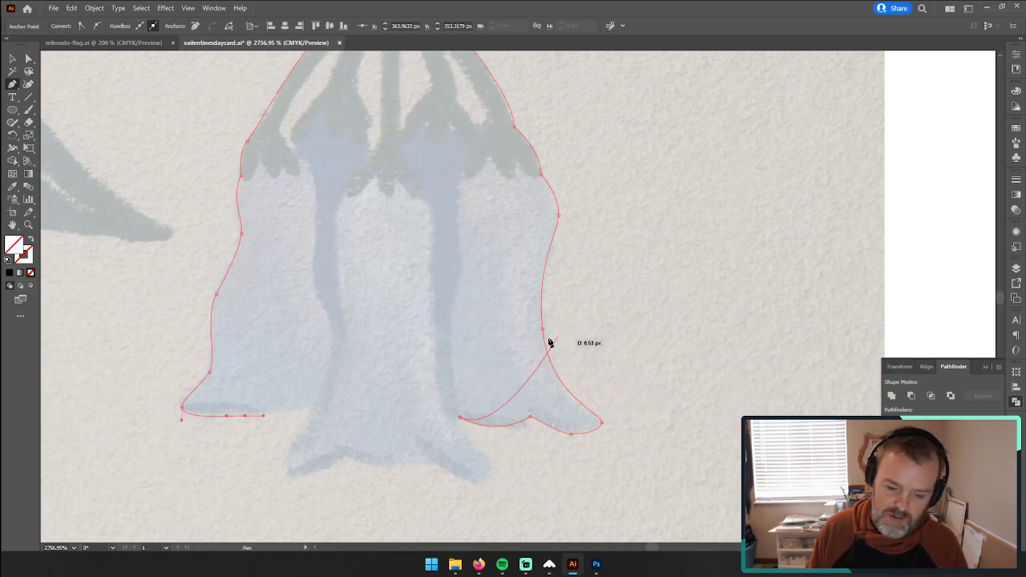
Step: Delete the left bell's bottom hem segment so the outline ends at that bell's outer tip
left_click(25, 58)
left_click(224, 405)
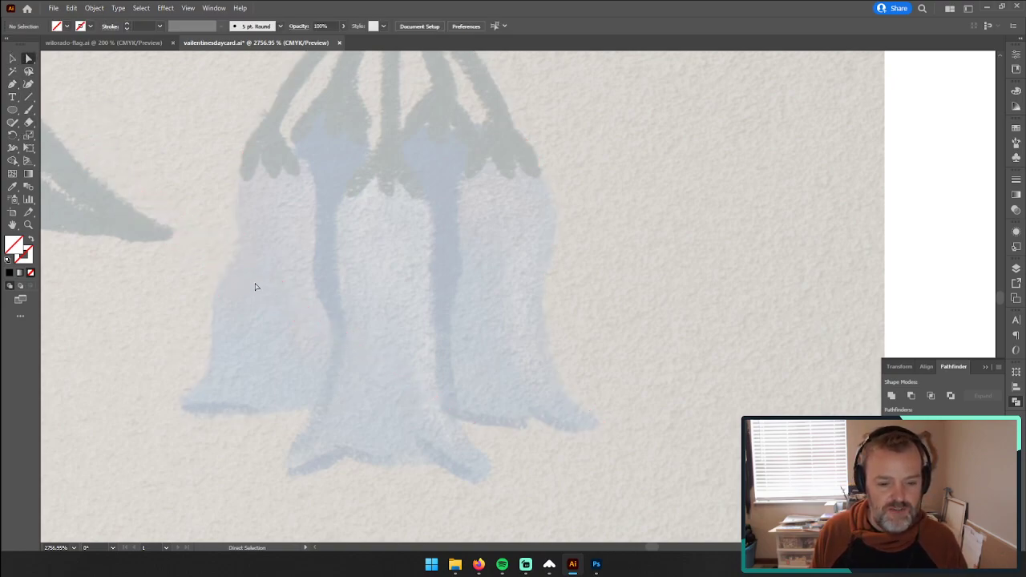
left_click_drag(206, 286, 318, 390)
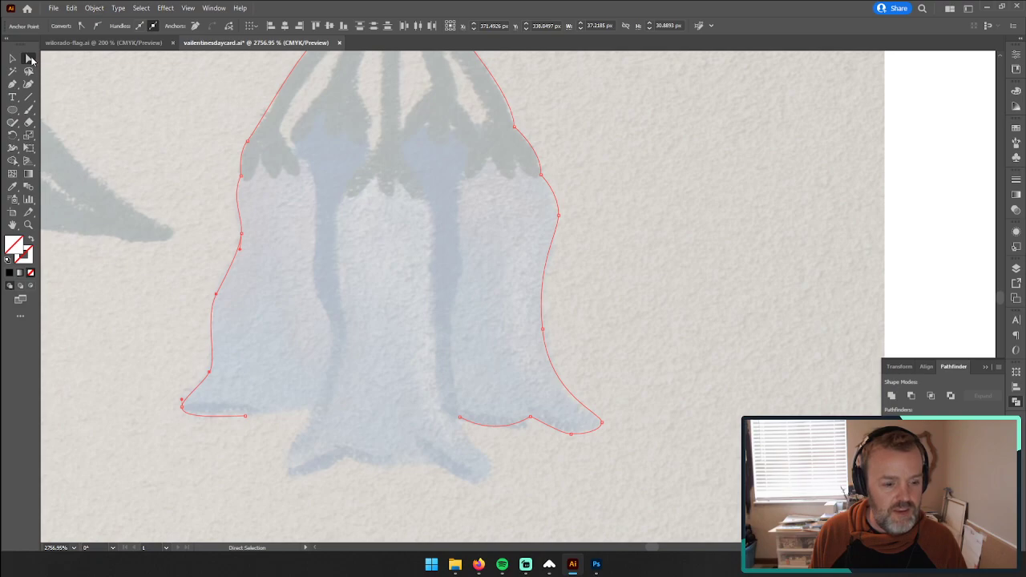
key("Delete")
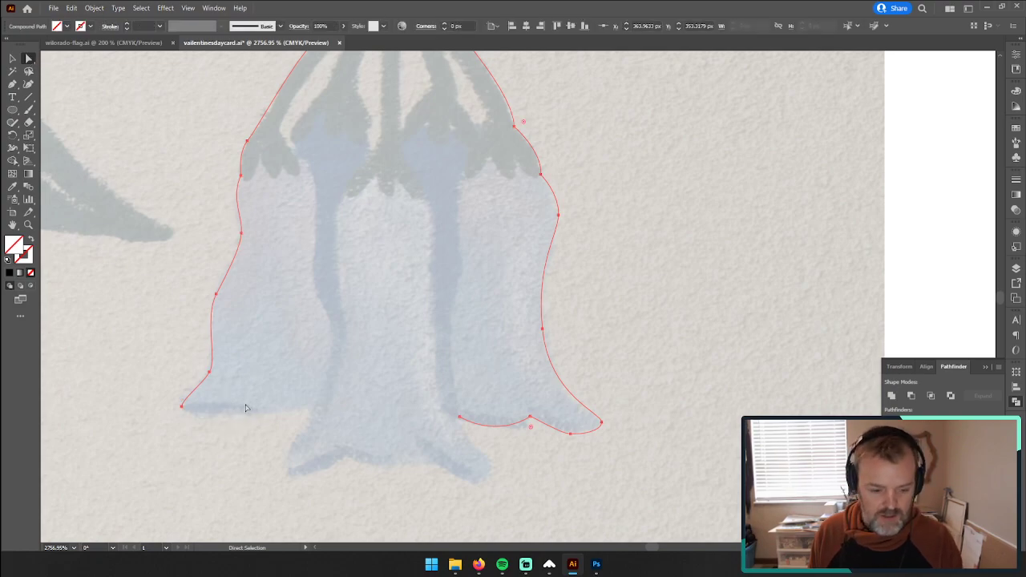
Step: Try to continue the outline with the Pen tool from the right bell's inner corner up into the bell, and undo the extra points
left_click(461, 417)
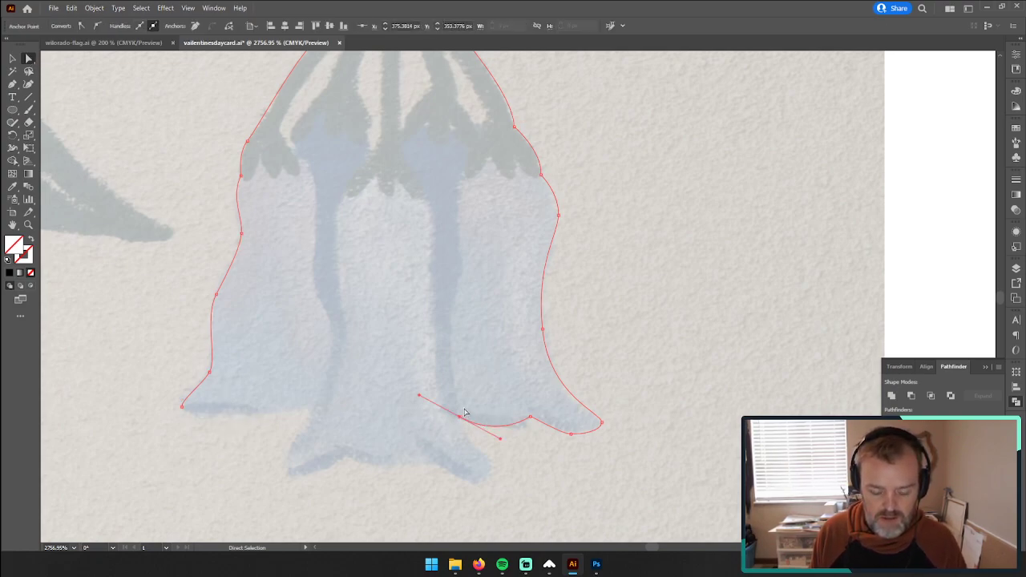
key("p")
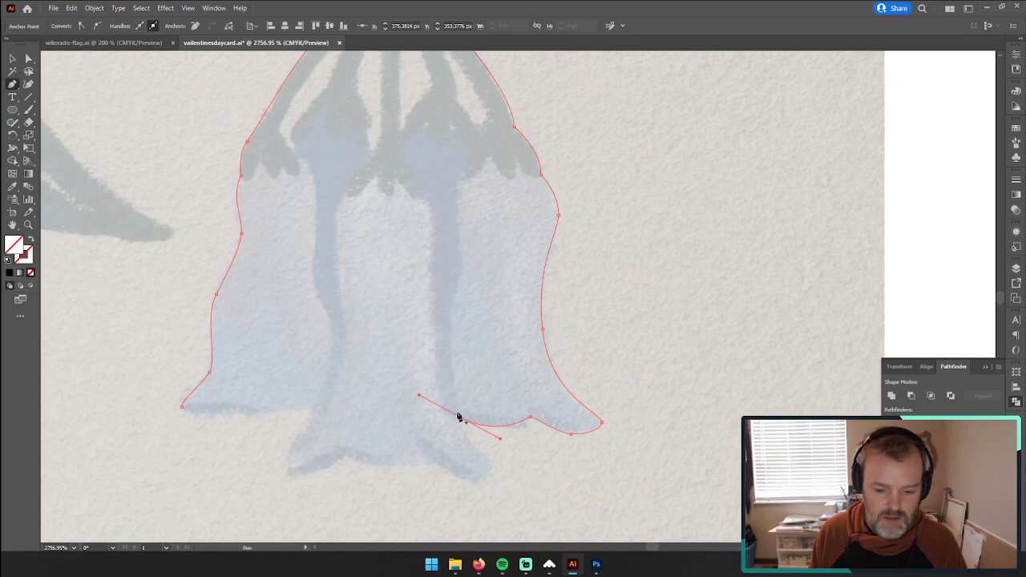
left_click(461, 417)
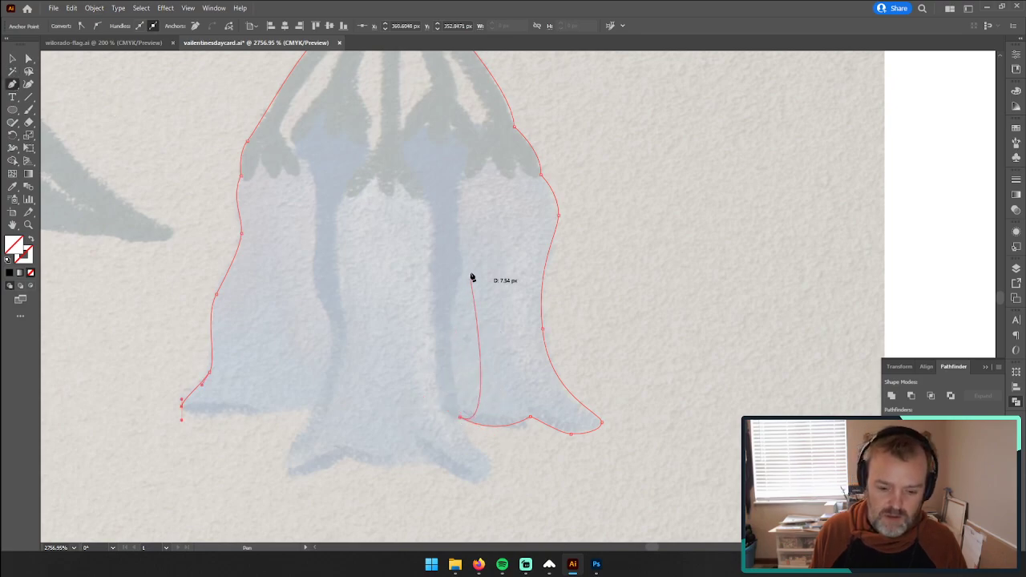
left_click_drag(493, 338, 543, 289)
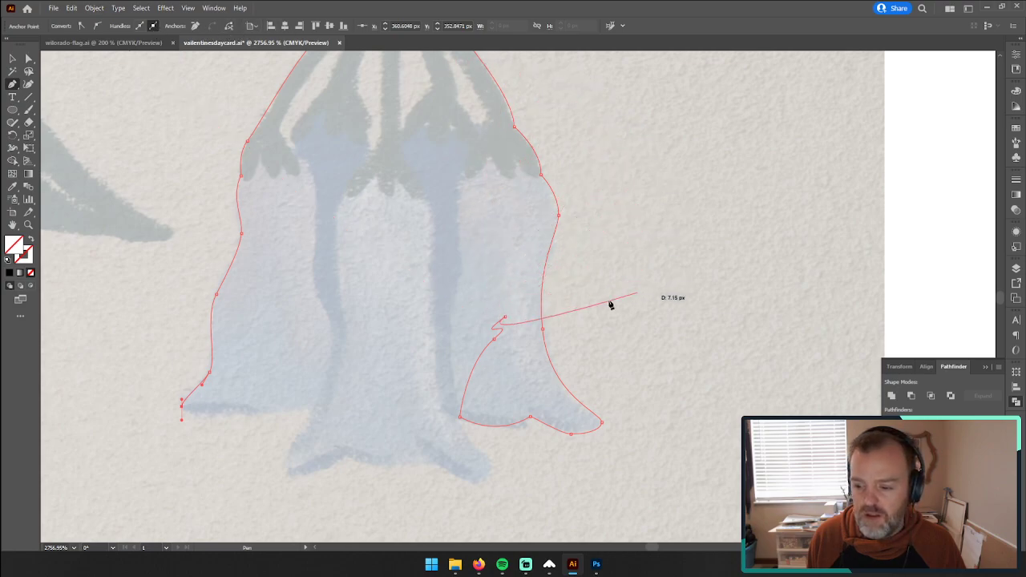
left_click(507, 302)
key("ctrl+z")
key("ctrl+z")
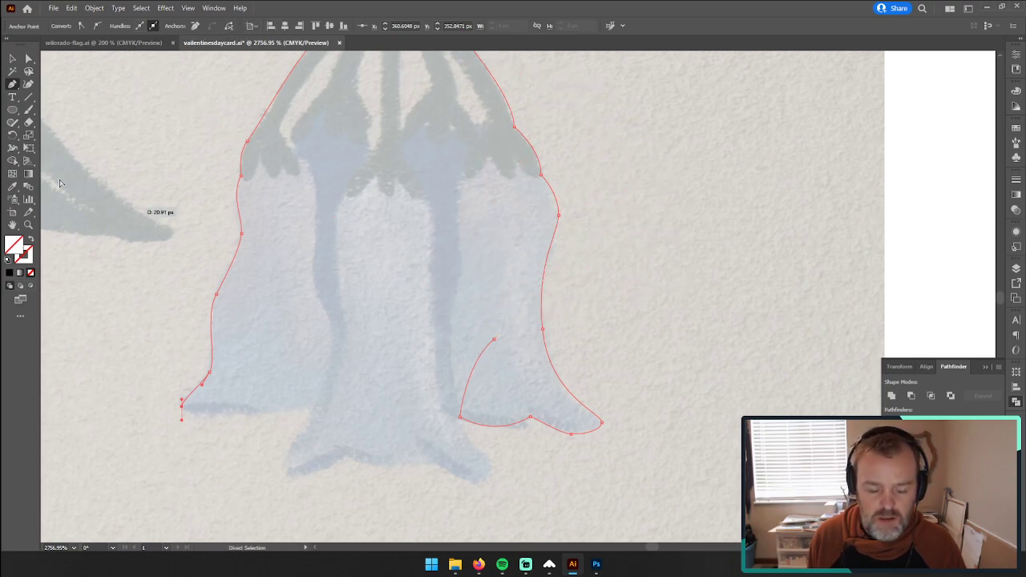
Step: Try out a short curved Pen path in the empty area beside the bells, and return to the leaf-and-bell outline
left_click(11, 85)
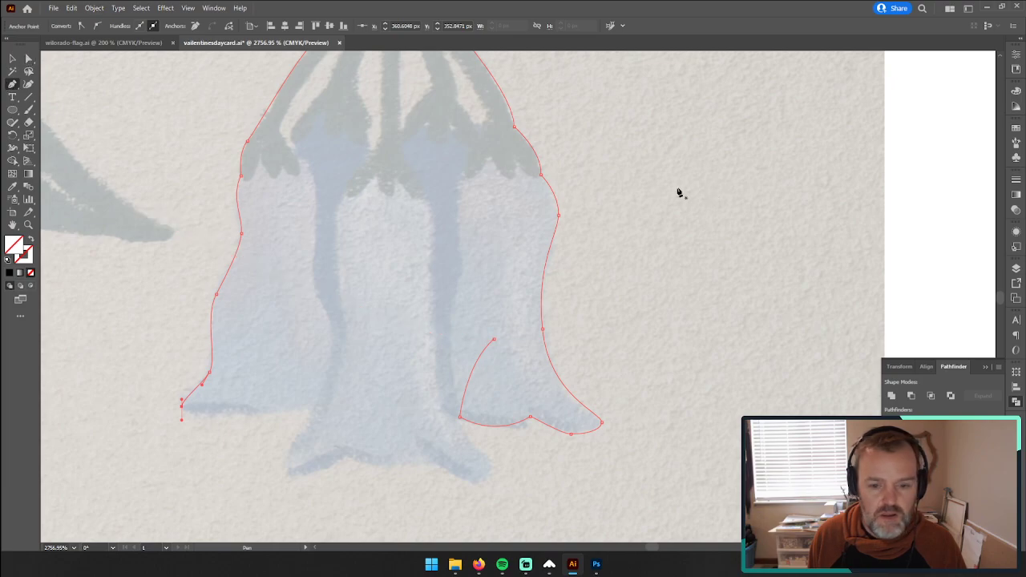
left_click(647, 197)
left_click_drag(681, 231, 618, 266)
left_click_drag(598, 226, 682, 197)
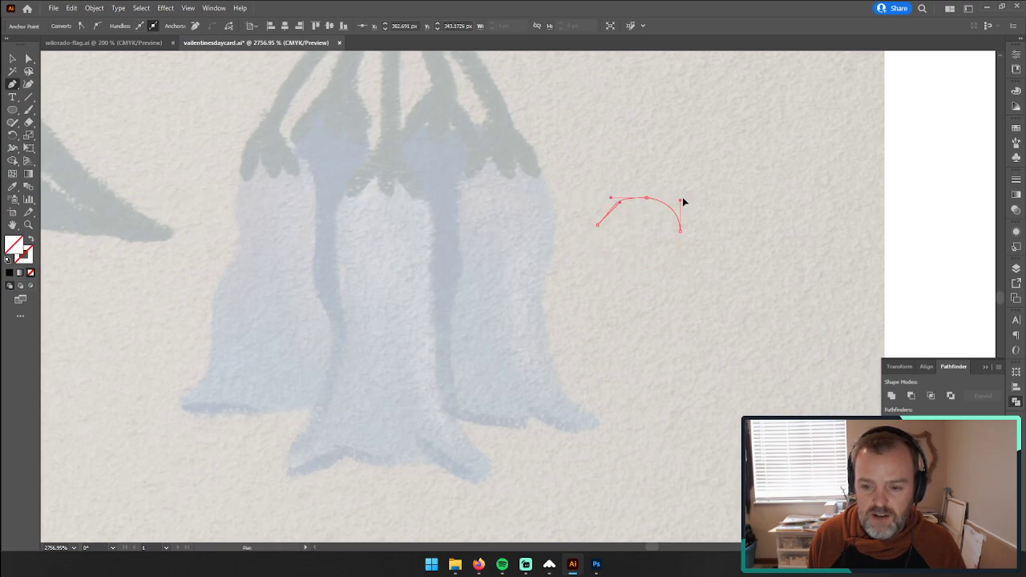
left_click(12, 58)
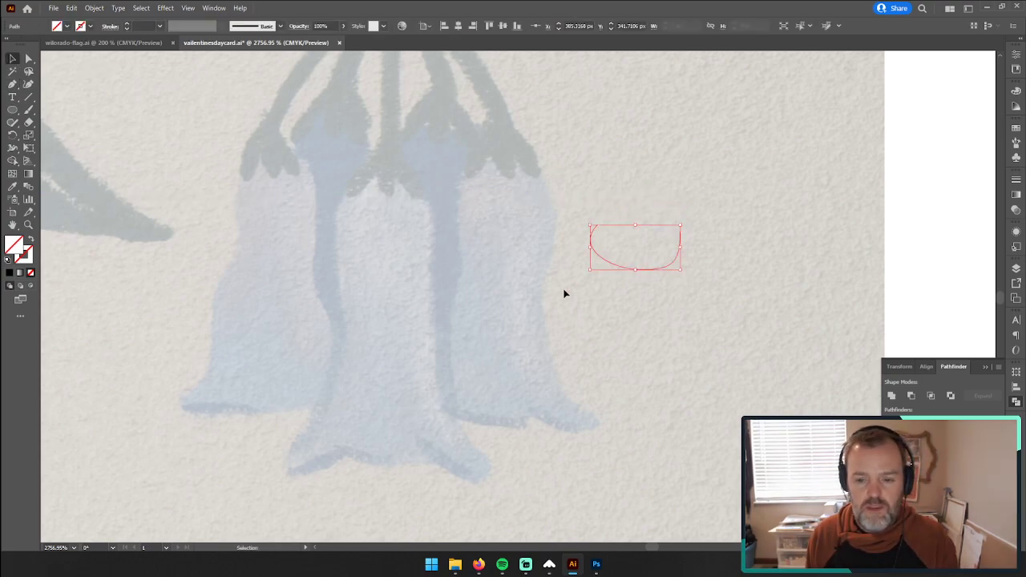
left_click(500, 312)
left_click(505, 270)
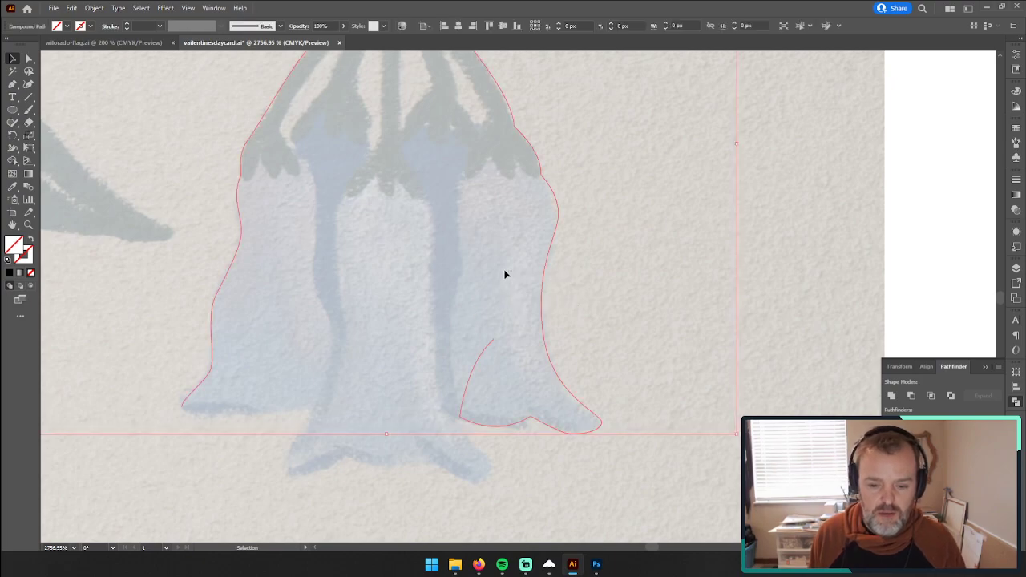
Step: Delete the stray end point inside the right bell from the leaf-and-bell outline
left_click(28, 59)
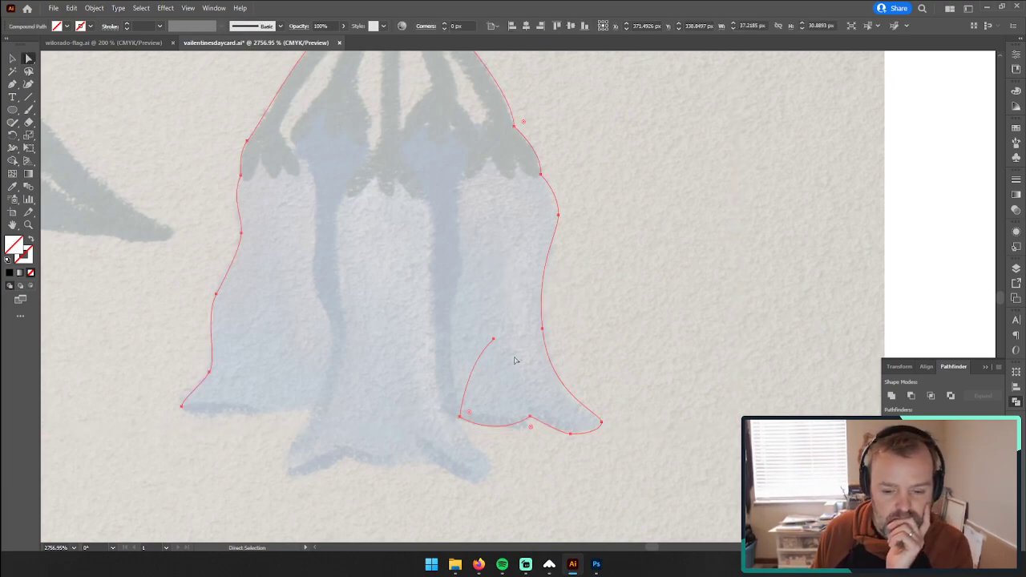
left_click(494, 339)
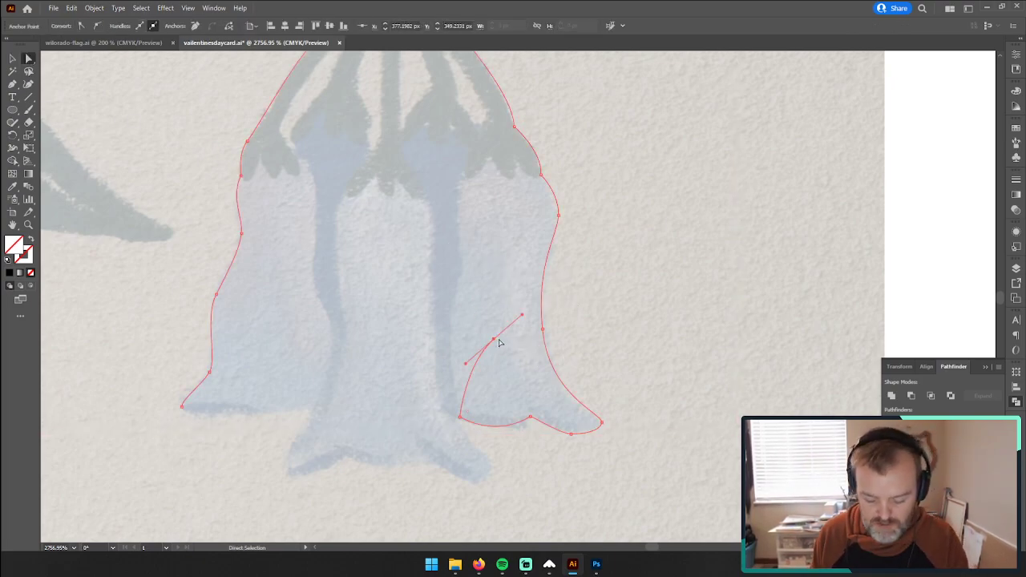
key("Delete")
Step: Pull new direction handles from the outline's end point at the right bell's inner corner with the Anchor Point tool, undoing the accidental corner conversion
left_click(459, 419)
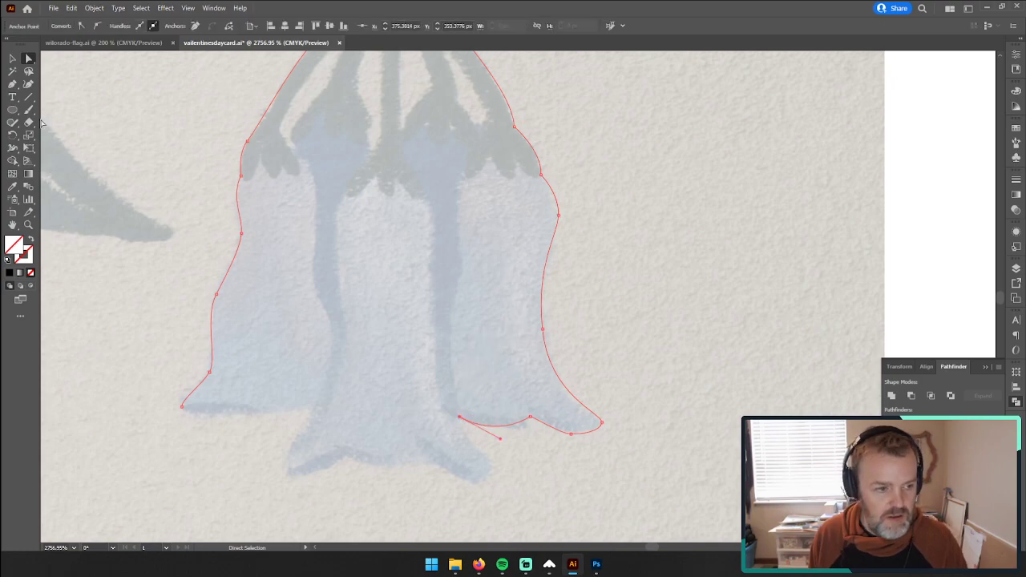
left_click(12, 98)
left_click(13, 84)
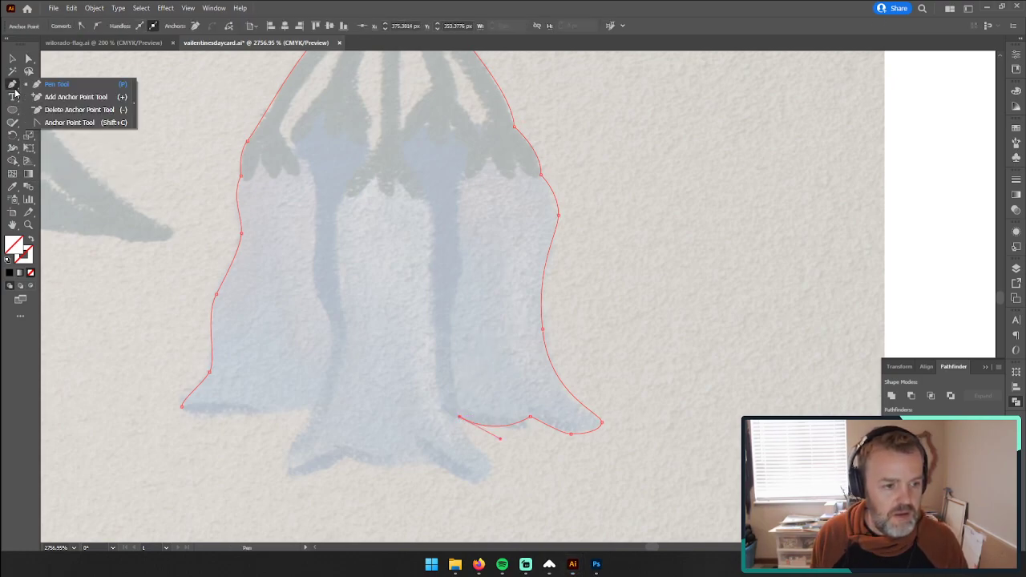
left_click(68, 122)
left_click(460, 418)
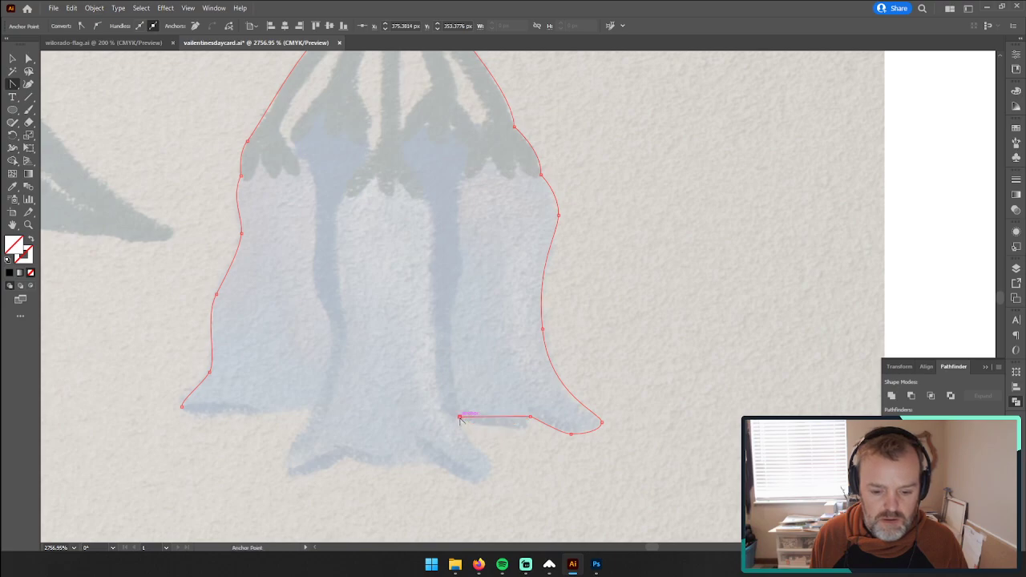
left_click_drag(460, 418, 486, 433)
left_click(459, 417)
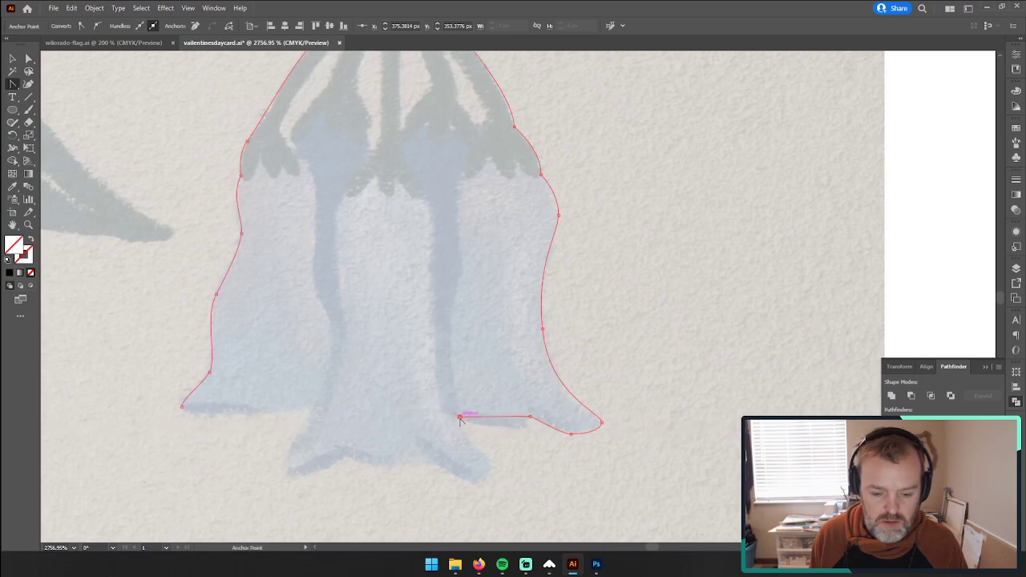
key("ctrl+z")
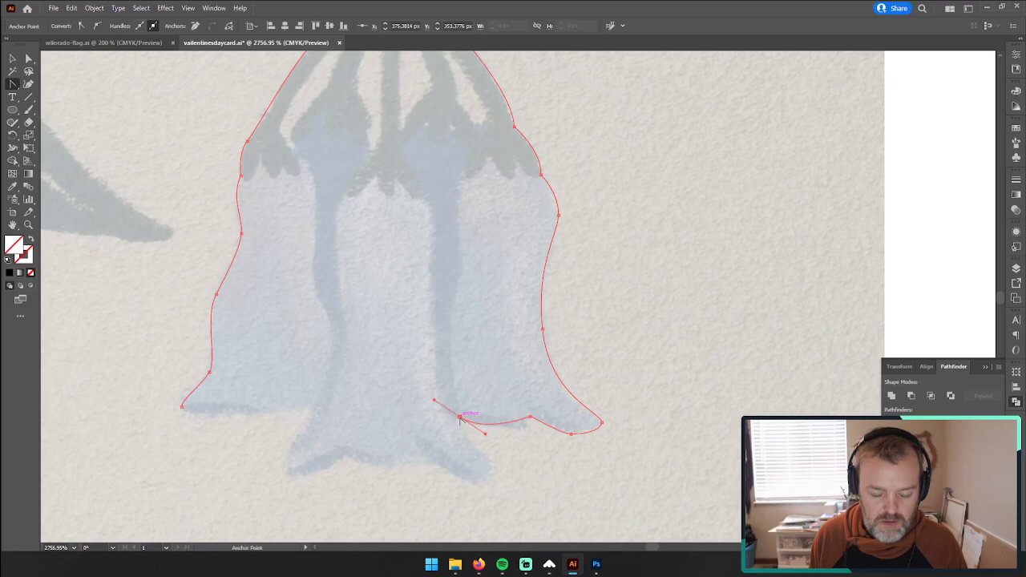
Step: Collapse the direction handles on the outline's end point at the right bell's inner corner and pick the path up again with the Pen tool
left_click_drag(436, 403, 459, 419)
left_click_drag(13, 89, 44, 84)
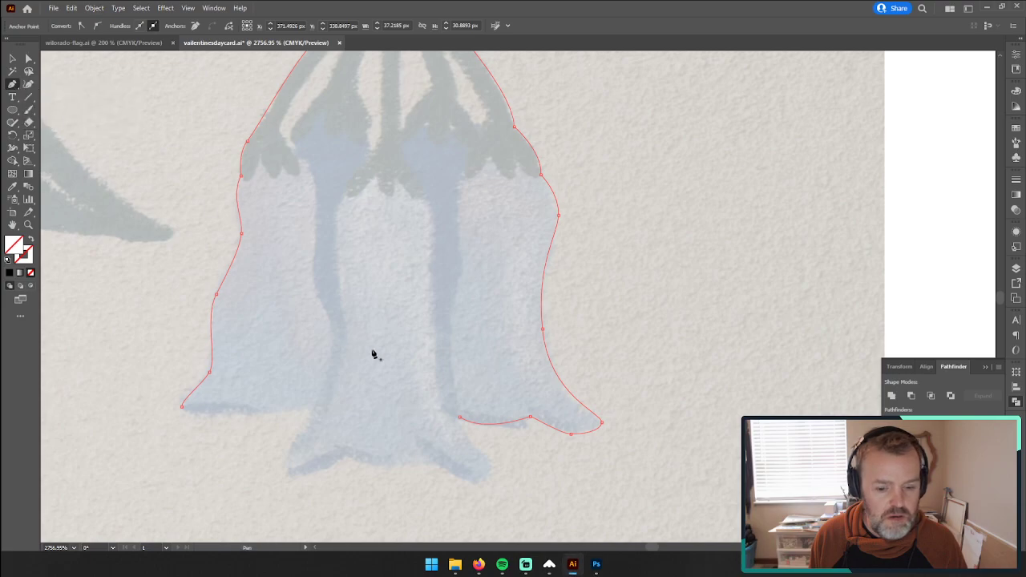
left_click(461, 418)
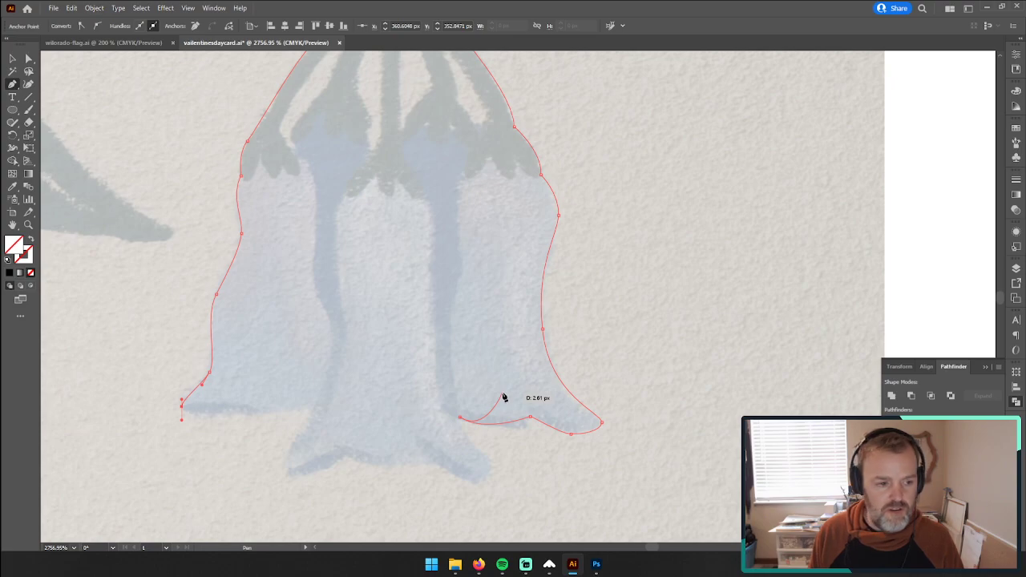
Step: Trace the right bell's inner edge with the Pen tool from the lower corner up to the bottom of its green cap
left_click(450, 342)
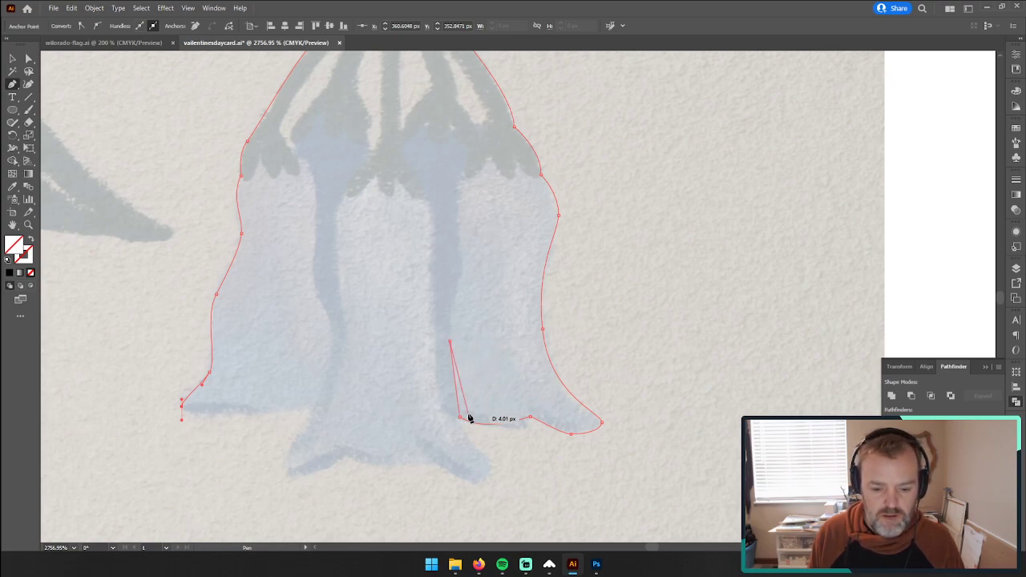
left_click(462, 267)
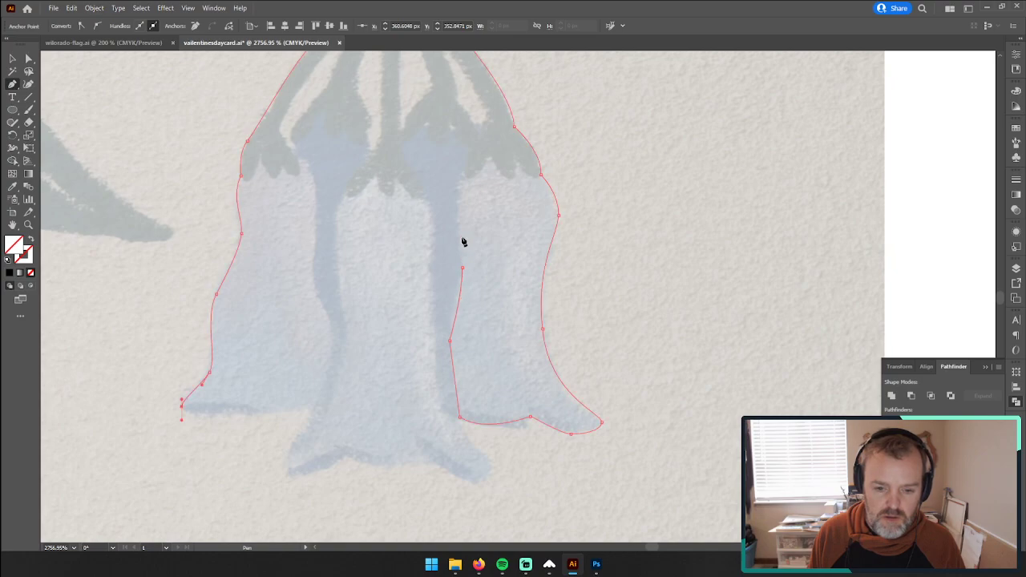
left_click(454, 209)
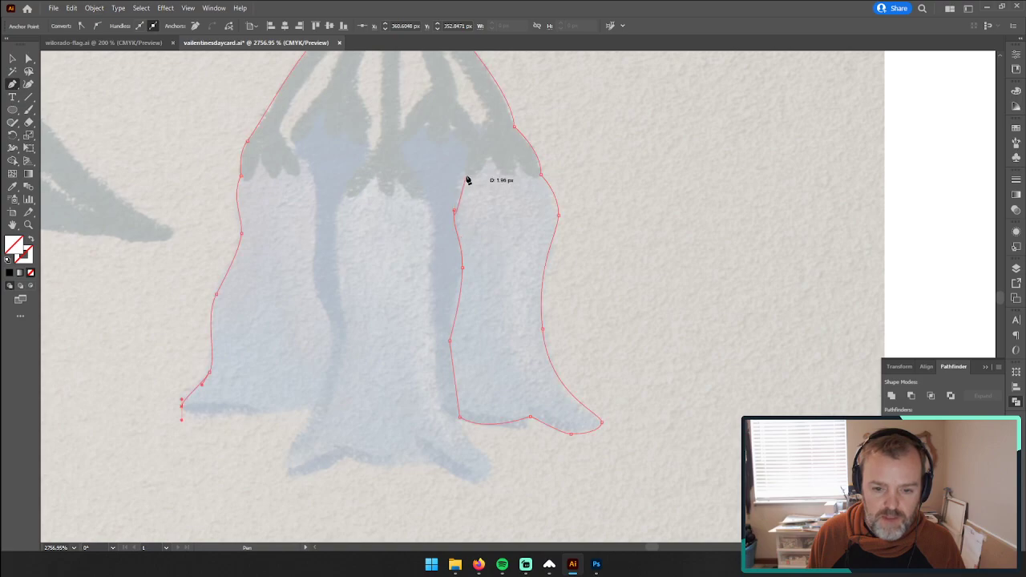
left_click(463, 174)
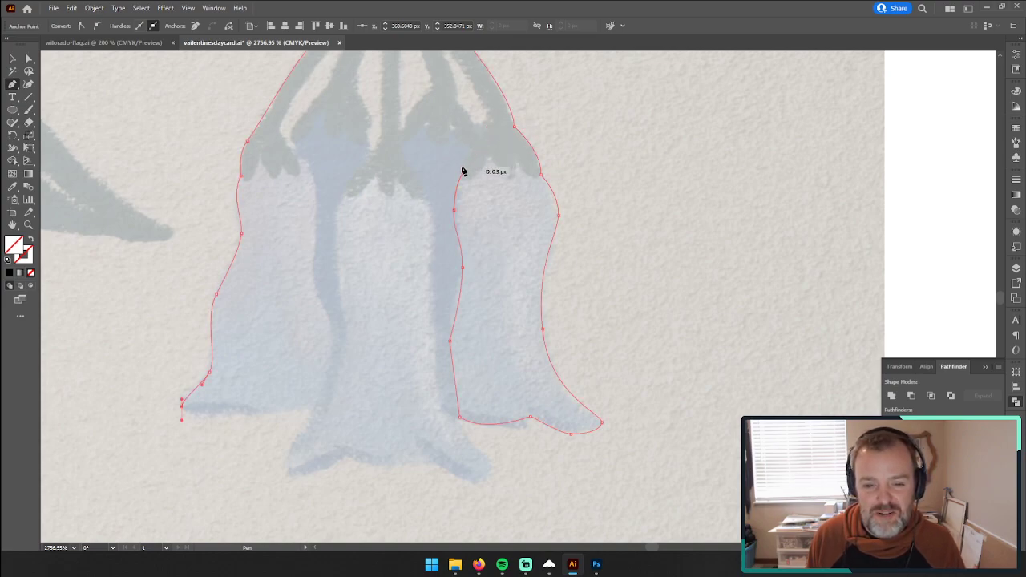
left_click_drag(463, 169, 463, 161)
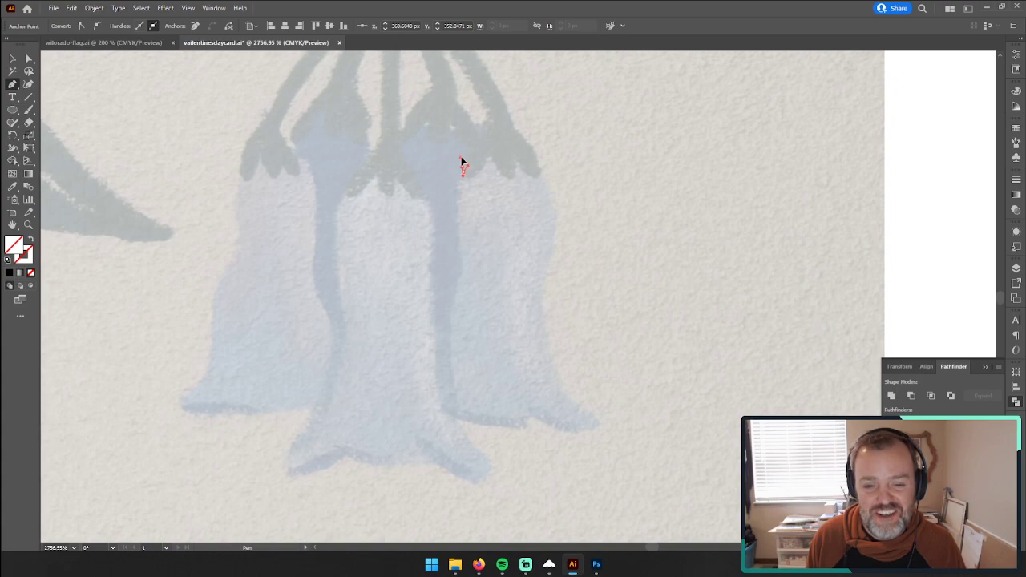
Step: Continue the outline around the right bell's green cap and along the inner edge of its stem to the stem junction, undoing any misplaced extra point
mouse_move(490, 125)
left_mouse_down()
mouse_move(491, 112)
mouse_move(481, 112)
left_mouse_up()
scroll(467, 107, "down", 3)
scroll(473, 112, "up", 4)
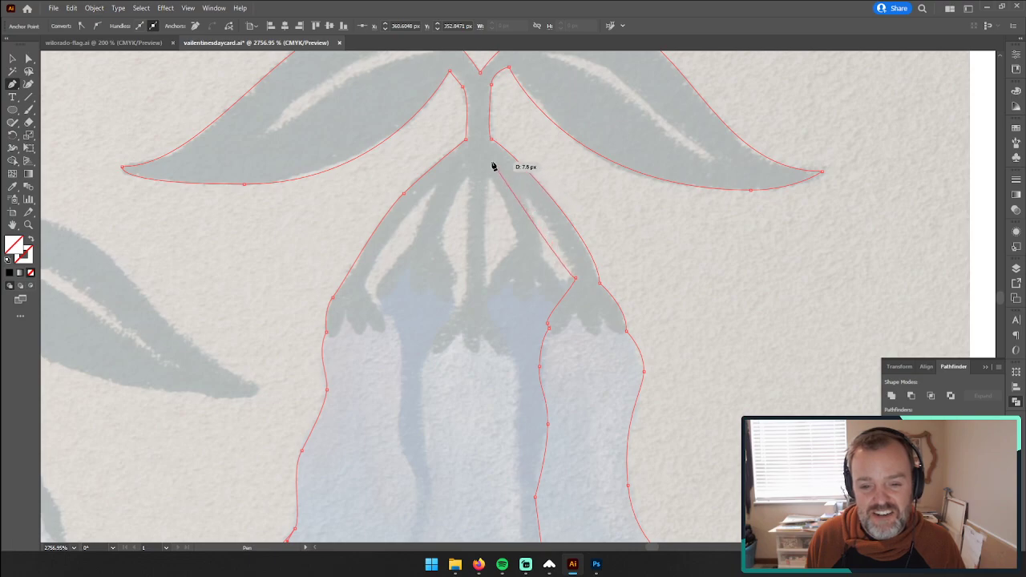
left_click_drag(486, 160, 443, 151)
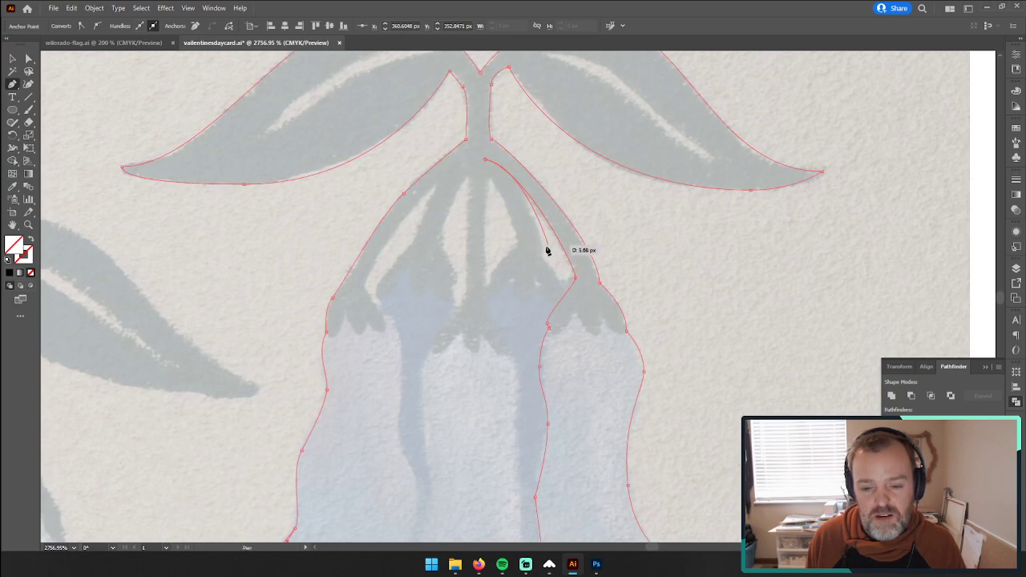
mouse_move(483, 301)
left_mouse_down()
mouse_move(501, 339)
mouse_move(468, 302)
mouse_move(476, 298)
left_mouse_up()
key("ctrl+z")
Step: Select the leaf-and-bell outline, give it the default white fill and 1 pt black stroke, and save the document
key("v")
left_click(360, 187)
left_click(474, 271)
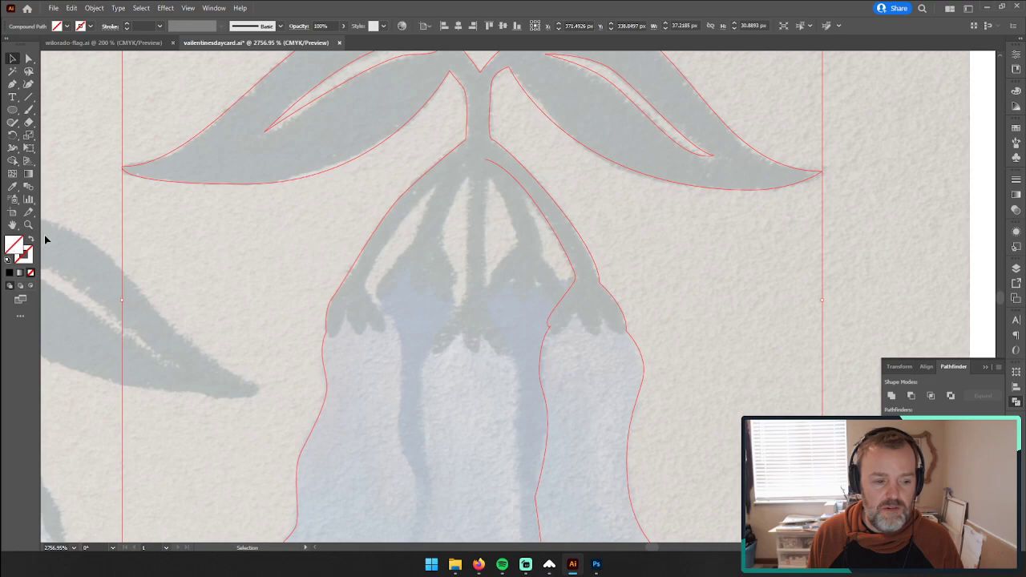
left_click(8, 260)
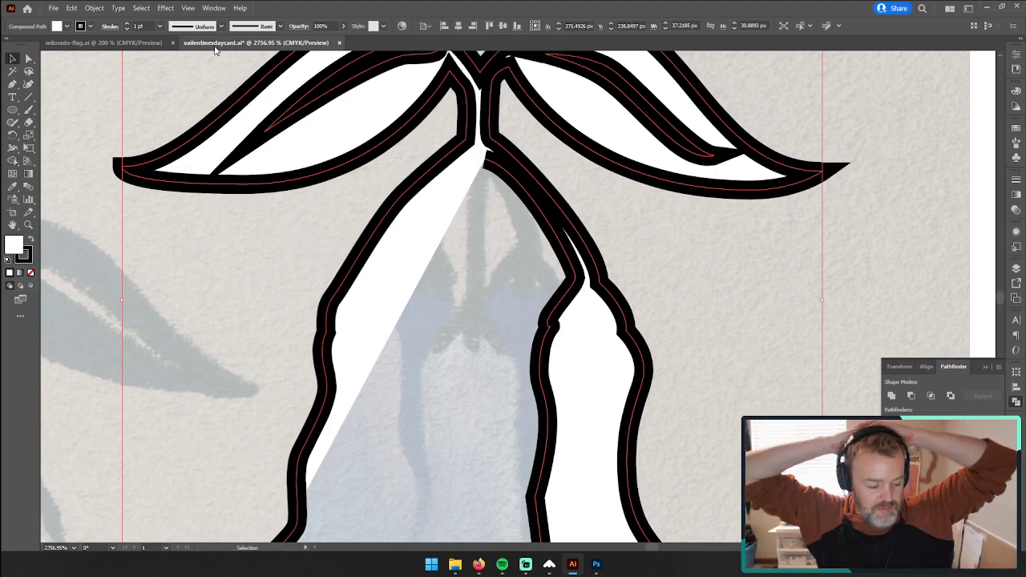
key("ctrl+s")
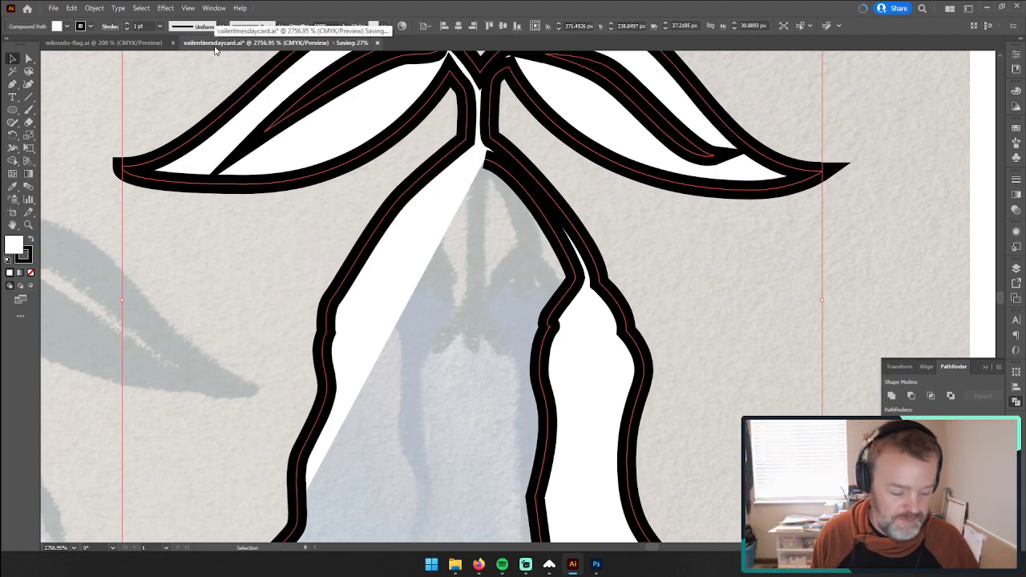
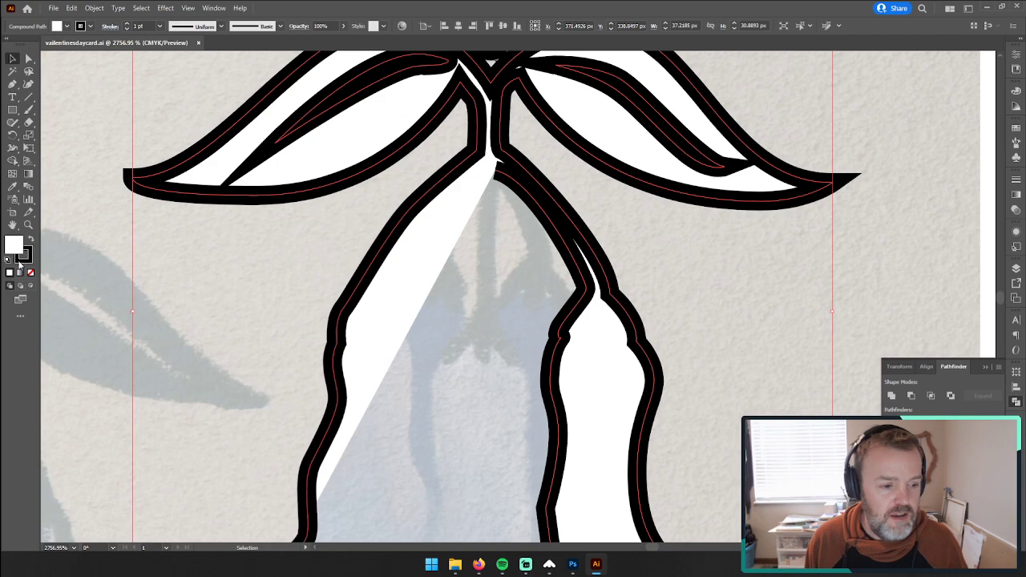
Step: Remove both the fill and the stroke from the leaf-and-bell outline
left_click(30, 274)
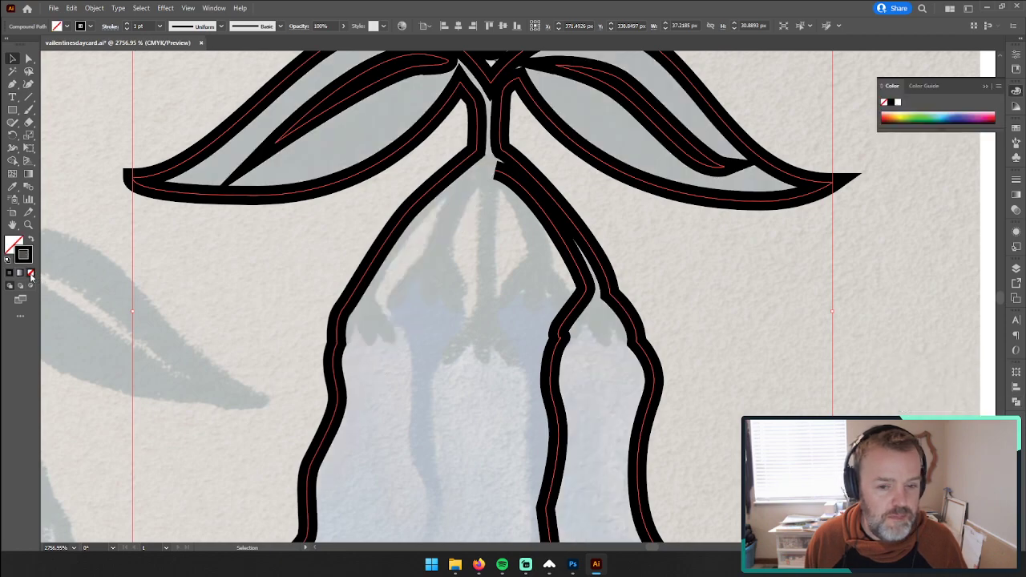
left_click(30, 273)
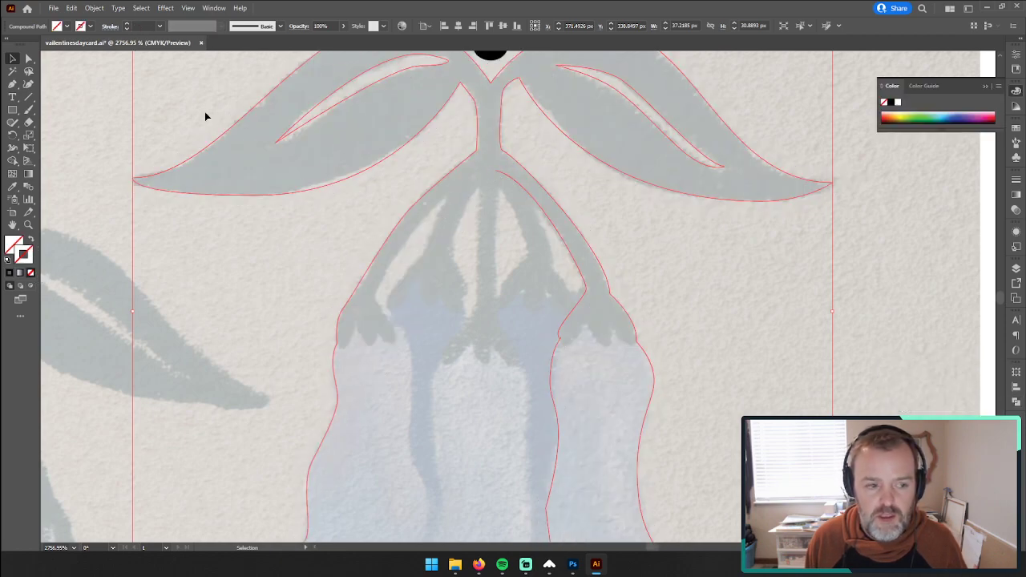
Step: Try to continue the outline with the Pen tool from the stem junction, placing several points down the middle stem
left_click(13, 85)
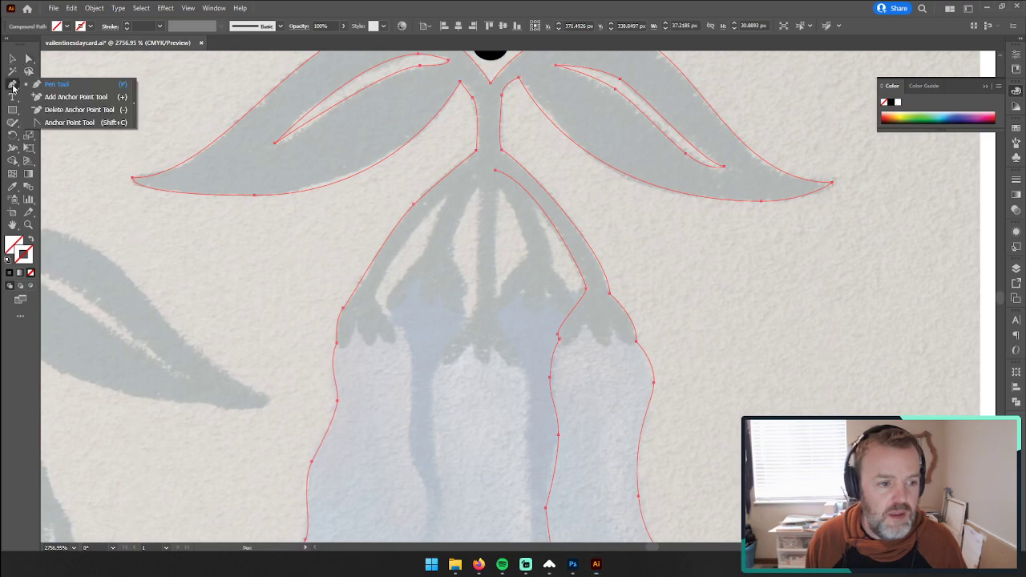
left_click(496, 176)
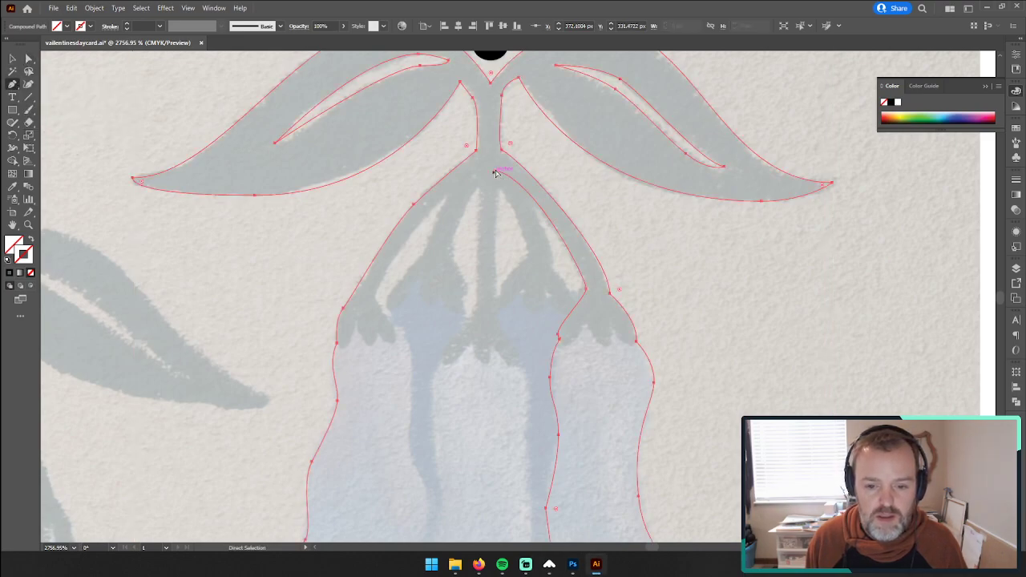
left_click(495, 172)
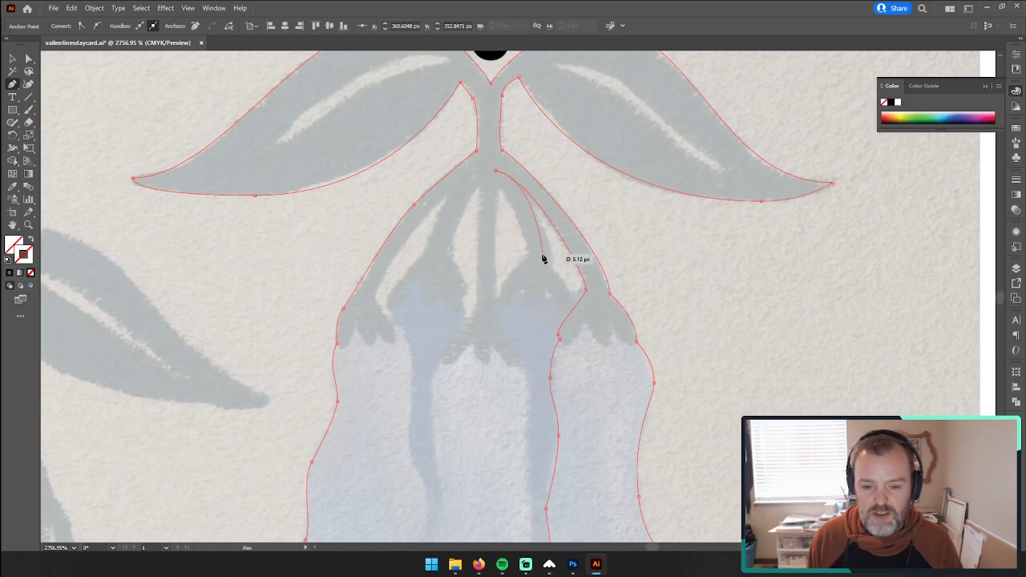
key("space")
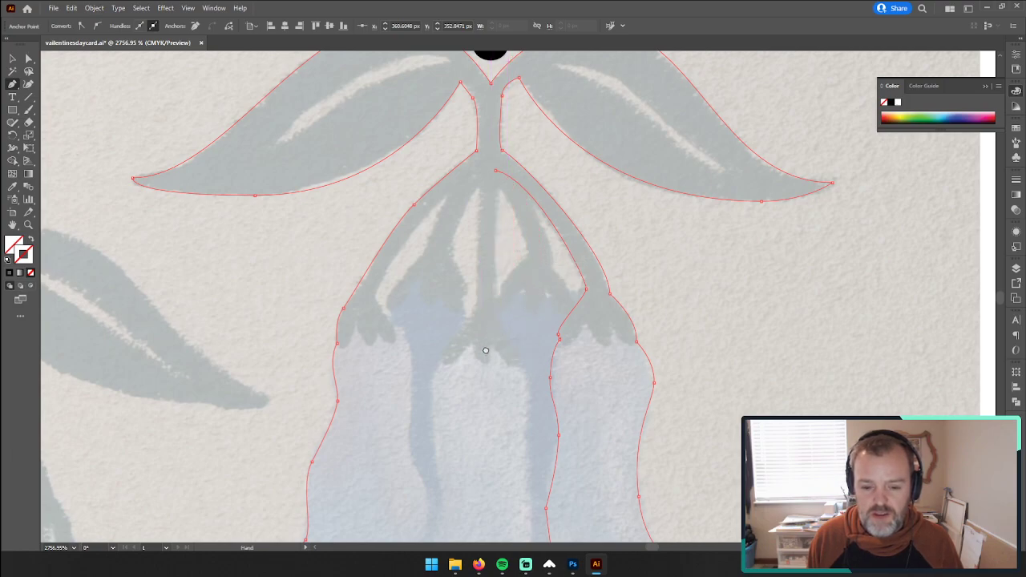
left_click_drag(486, 351, 497, 321)
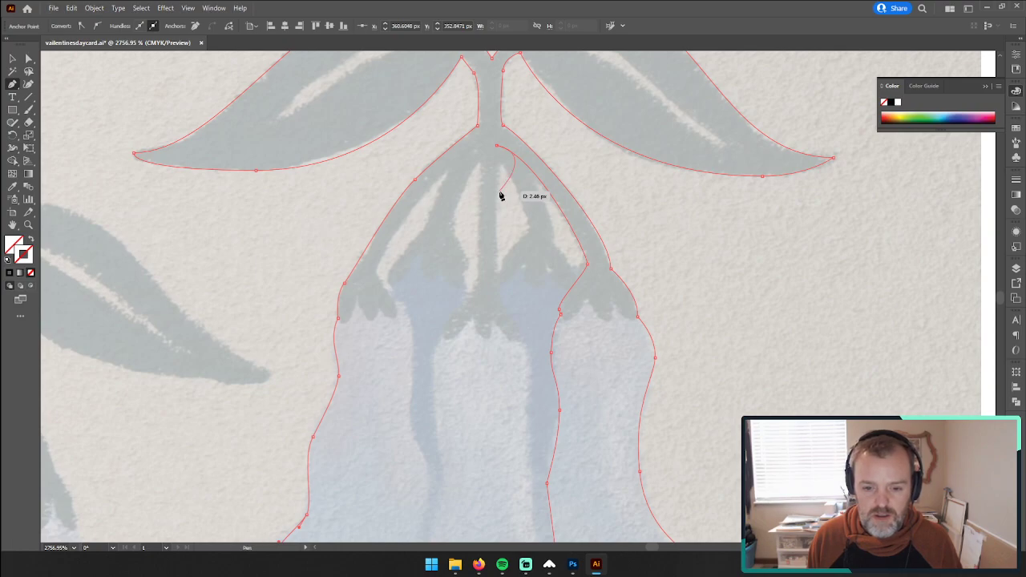
right_click(499, 167)
key("Escape")
left_click(504, 191)
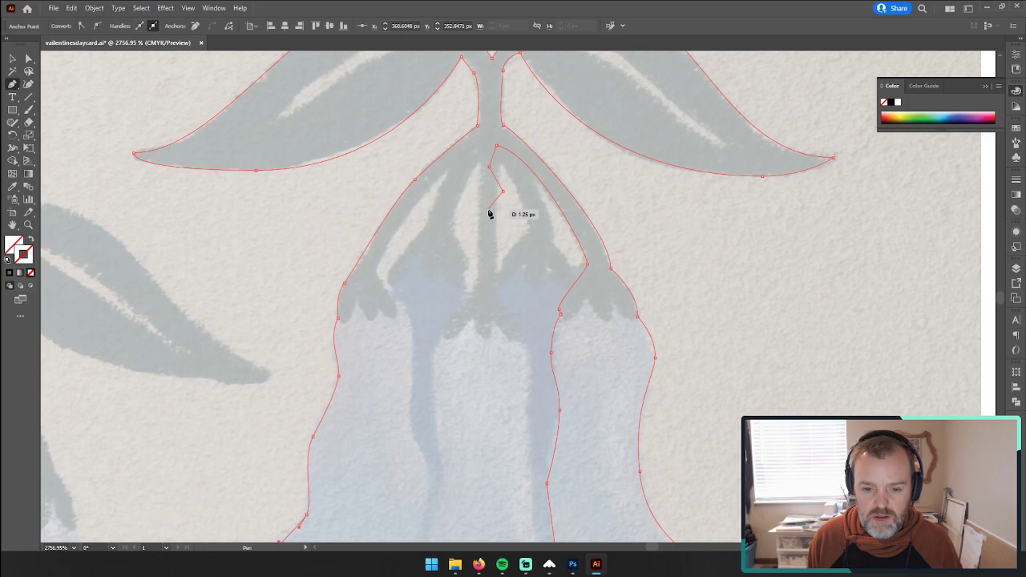
left_click(487, 207)
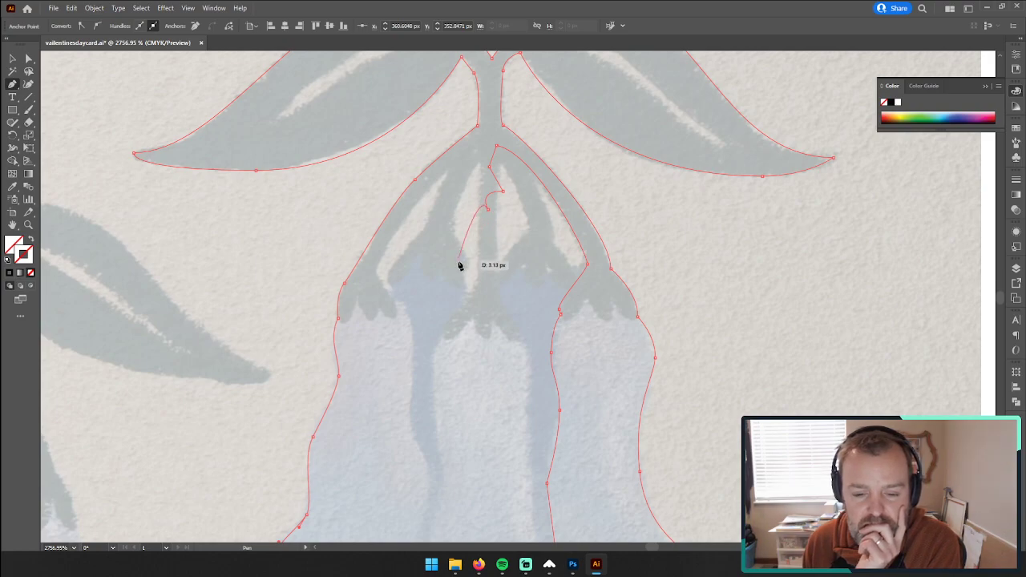
Step: Switch to Firefox and search Google's general web results for "pen tool automatically curving"
left_click(478, 564)
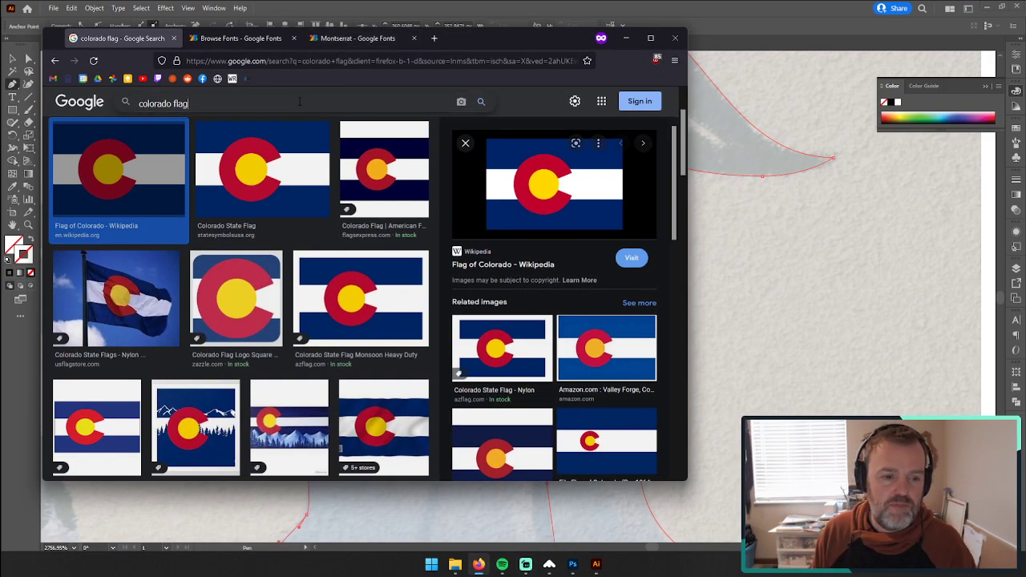
left_click(299, 101)
type("p")
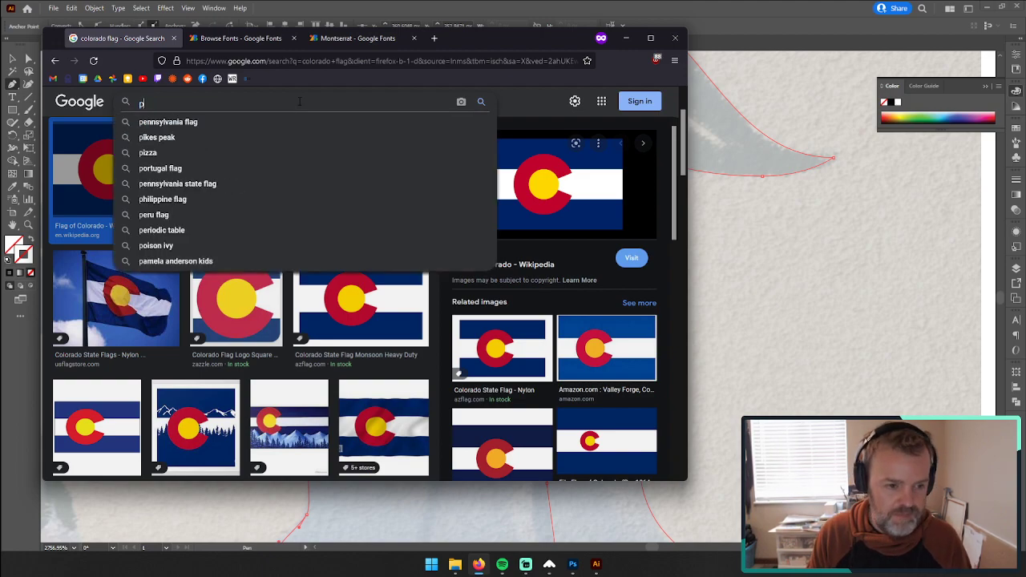
type("en tool ")
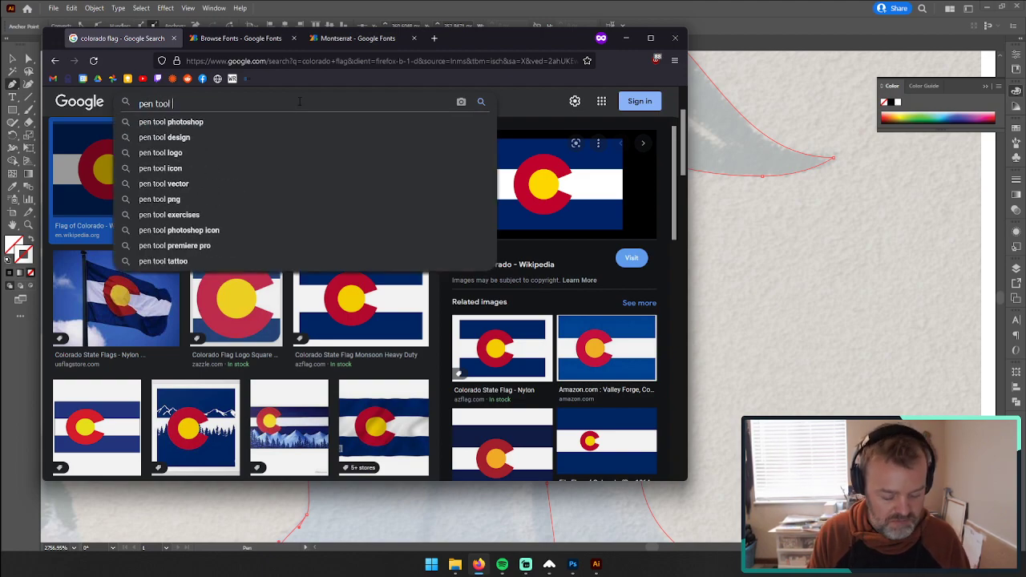
type("automatically curving")
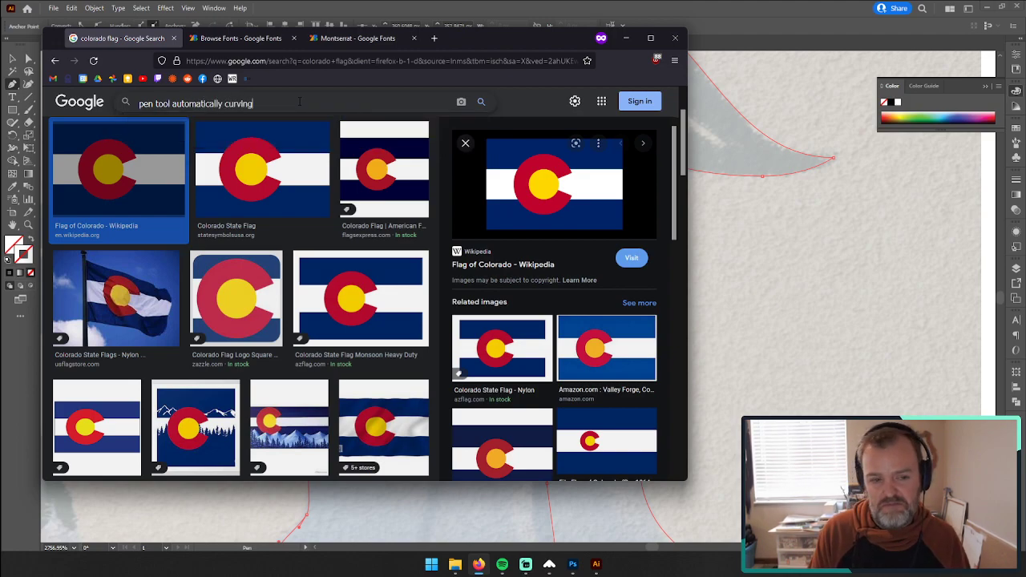
key("Return")
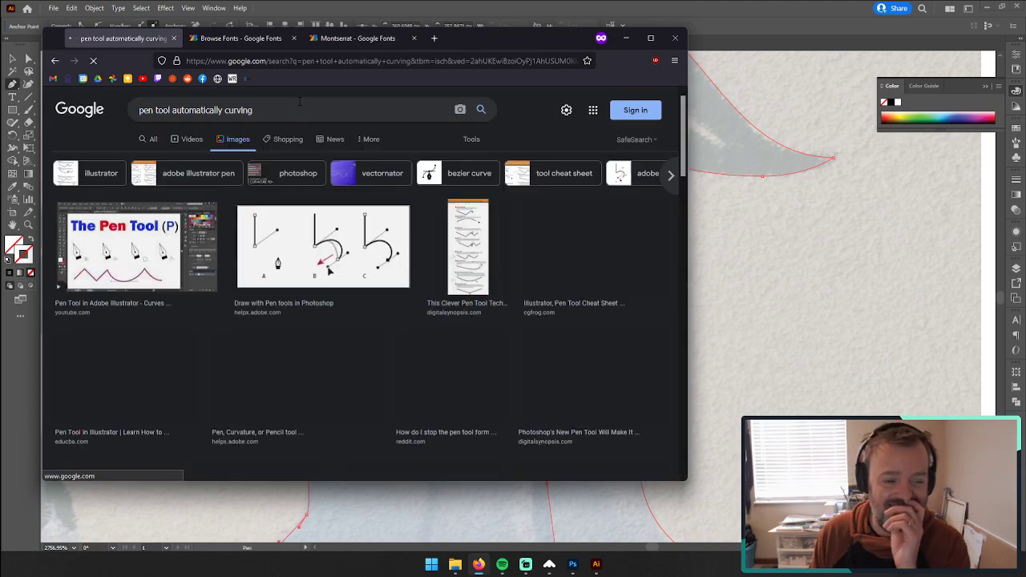
left_click(150, 139)
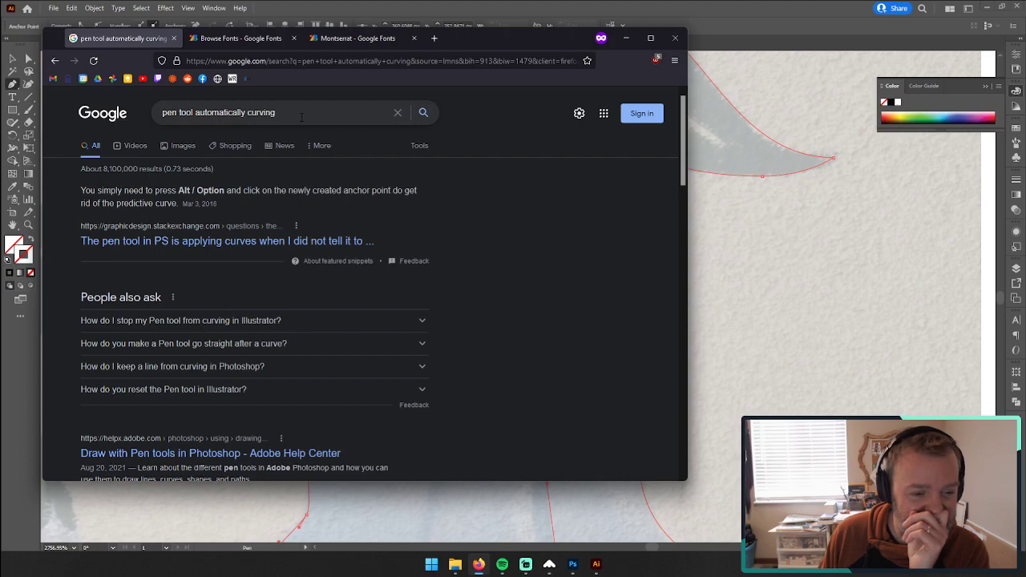
Step: Refine the search to "pen tool automatically curving illustrator issue", look through the results and return to Illustrator
left_click_drag(540, 45, 620, 45)
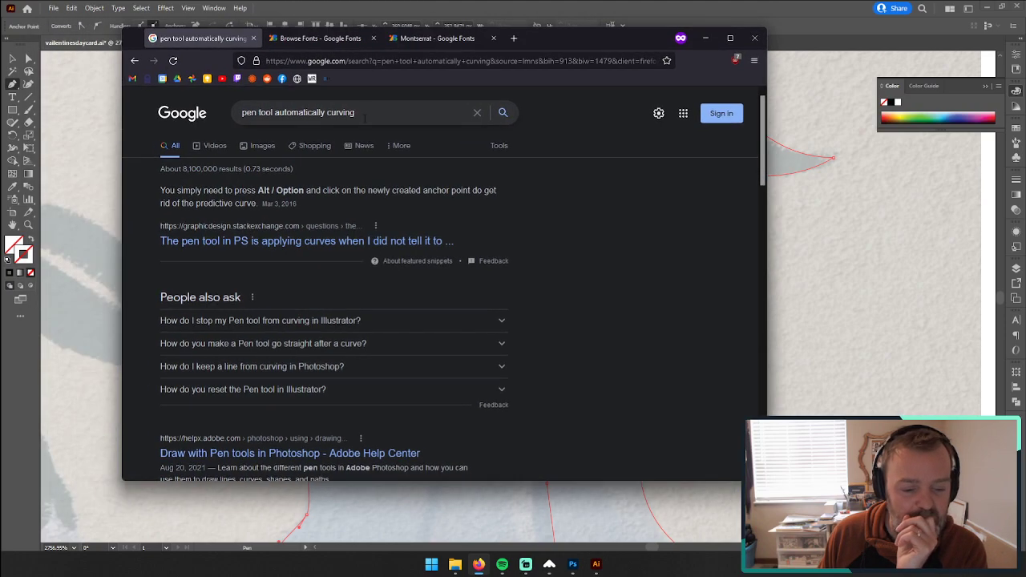
left_click(356, 112)
type("i")
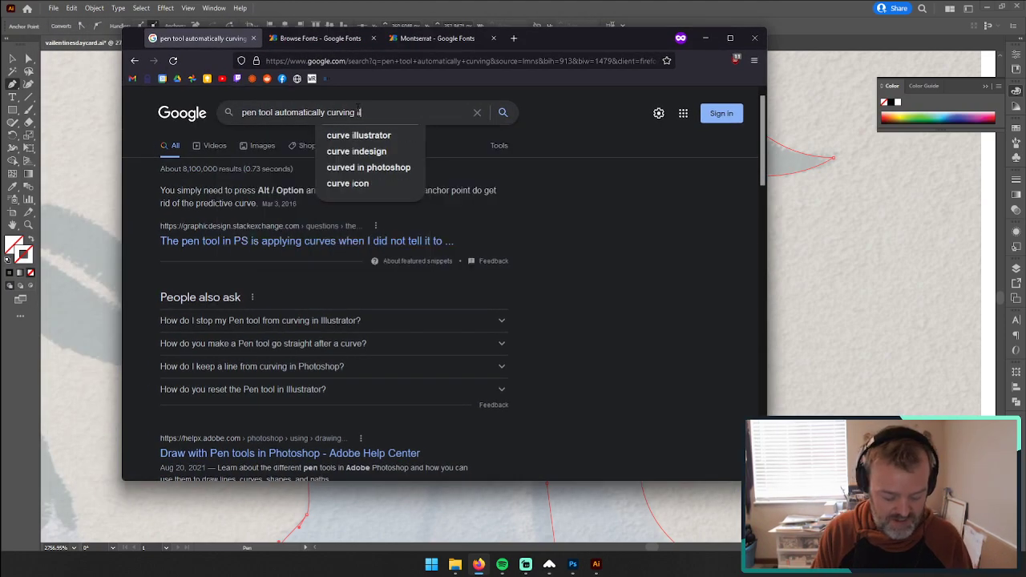
type("llustrator issue")
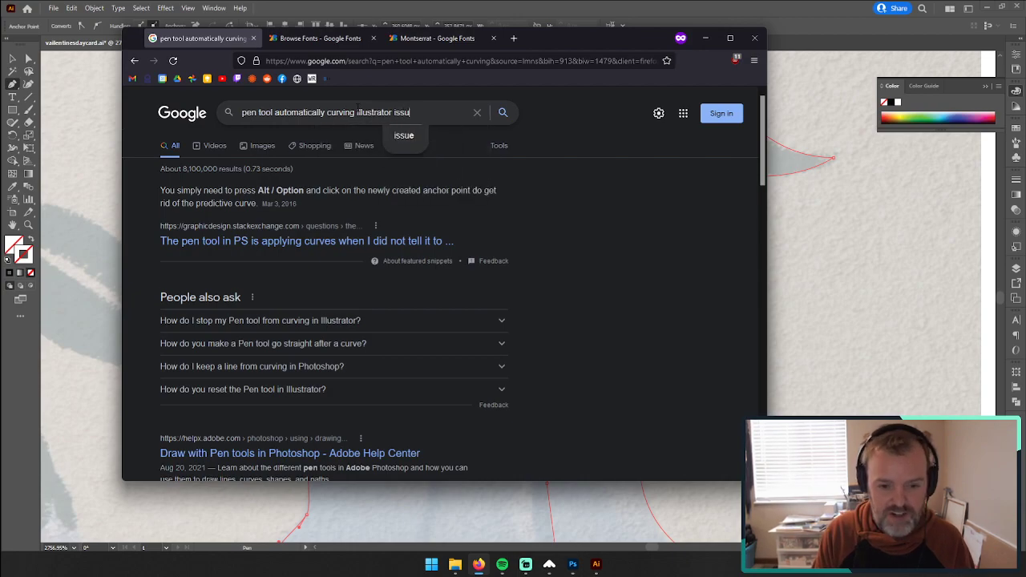
key("Return")
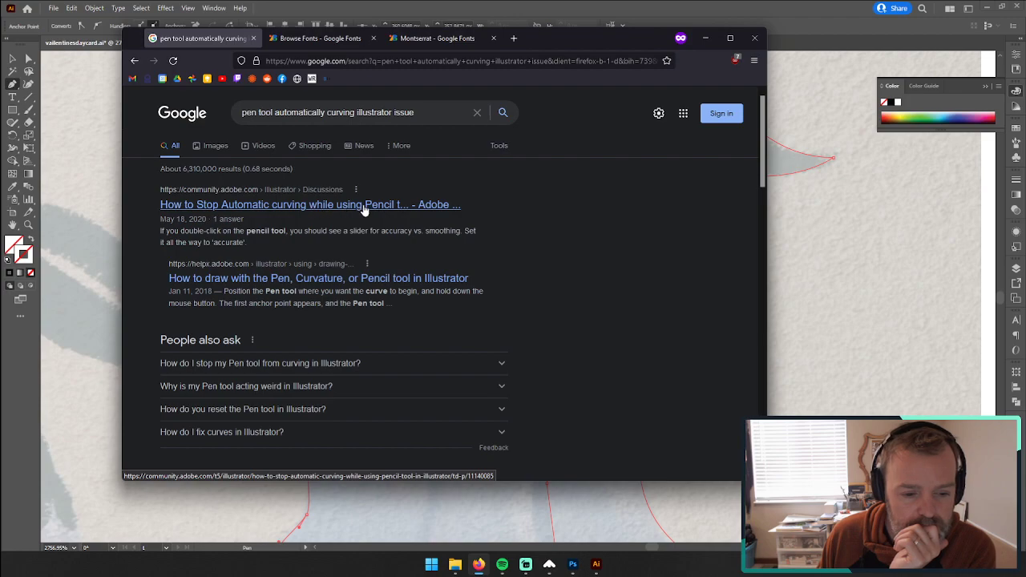
scroll(366, 211, "down", 4)
scroll(373, 213, "up", 4)
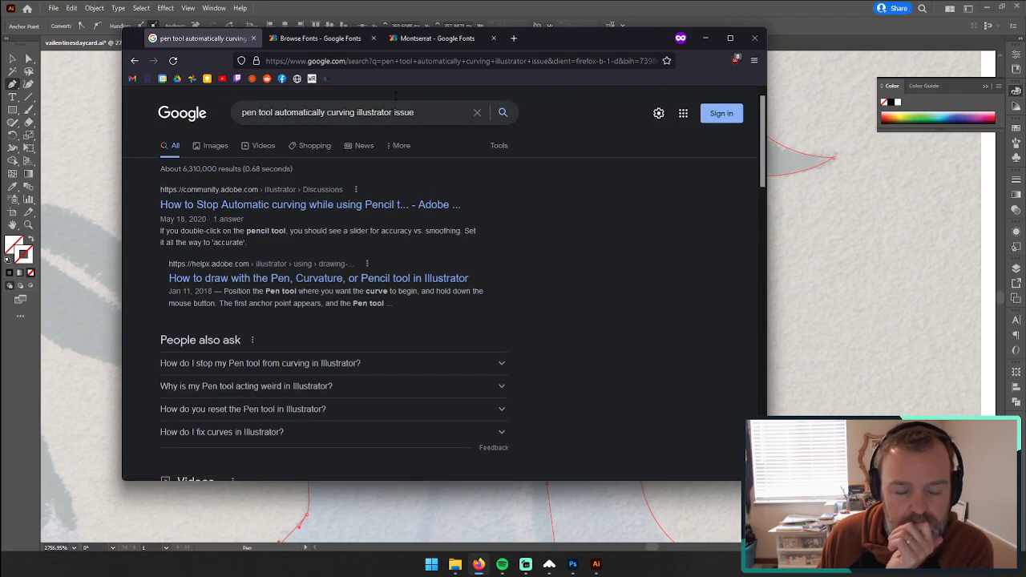
left_click(712, 44)
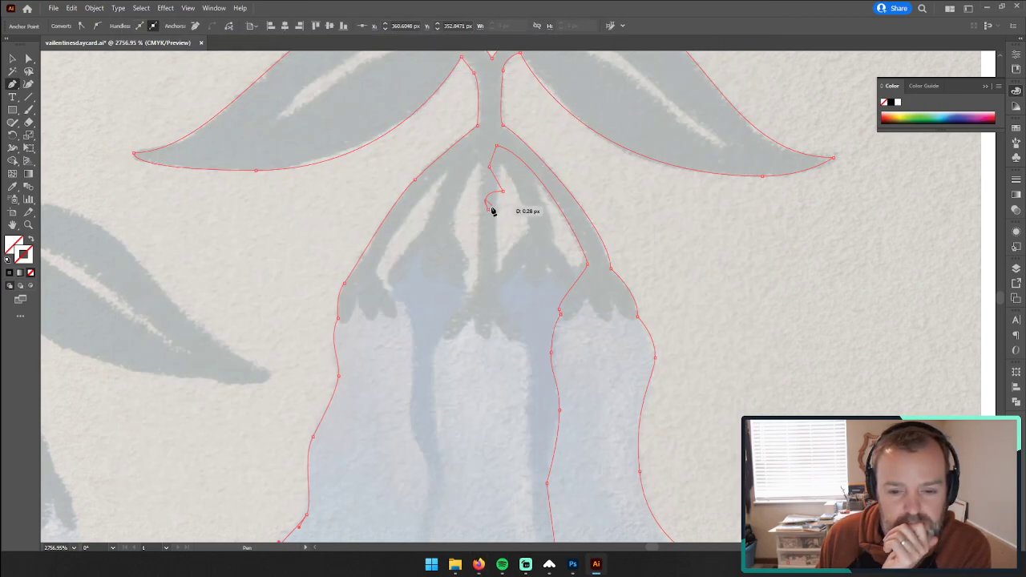
Step: Try two more curved Pen tool points down the middle stem and leave the path to inspect the whole ornament
left_click(492, 257)
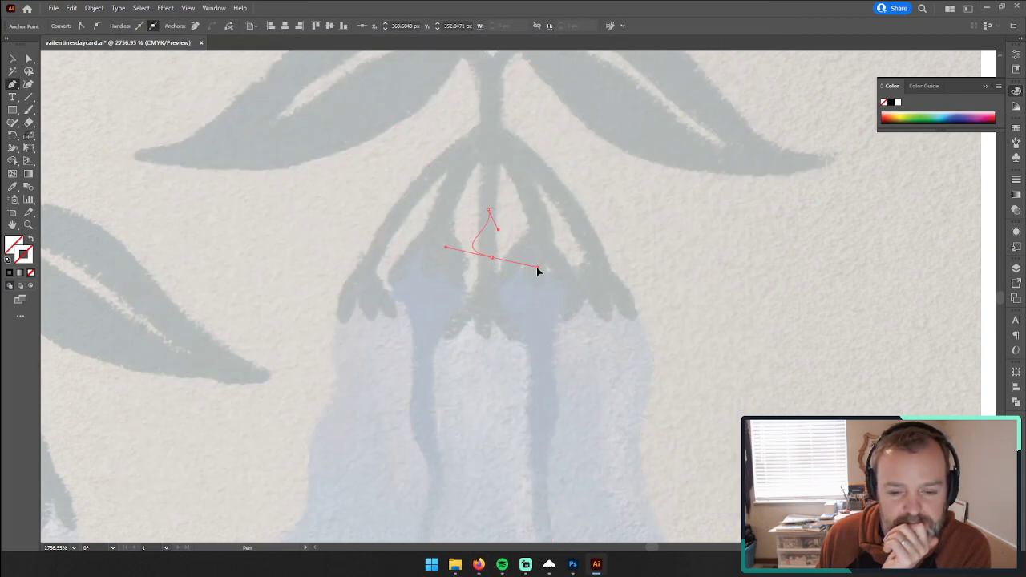
left_click(496, 286)
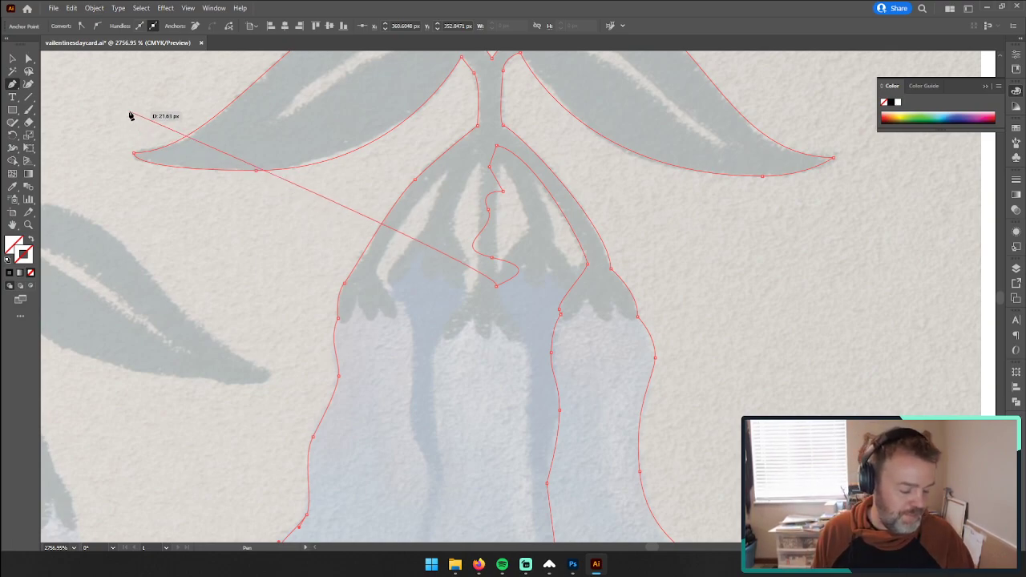
left_click(14, 60)
left_click(497, 263)
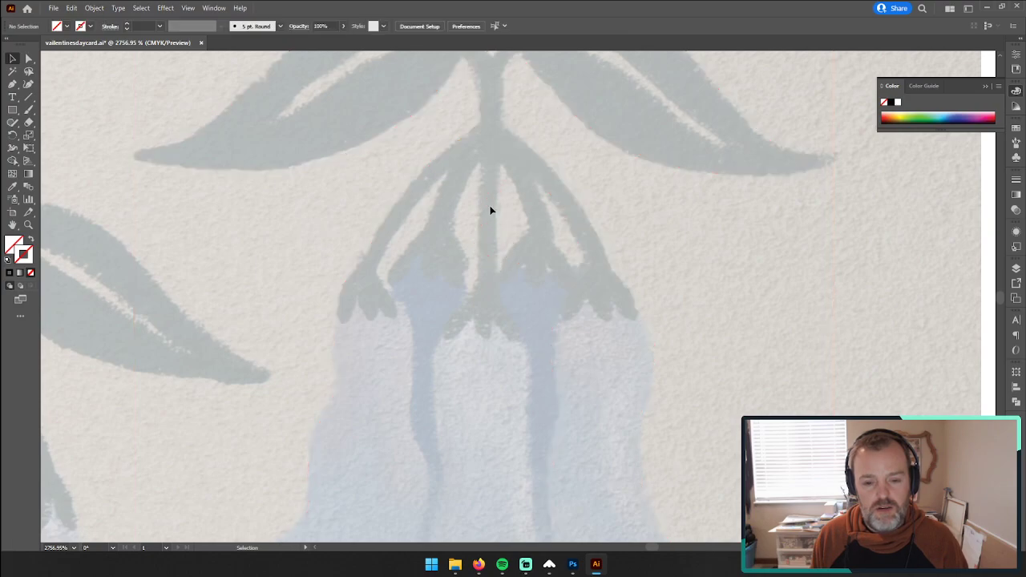
left_click(450, 231)
left_click(30, 225)
left_click_drag(678, 310, 570, 301)
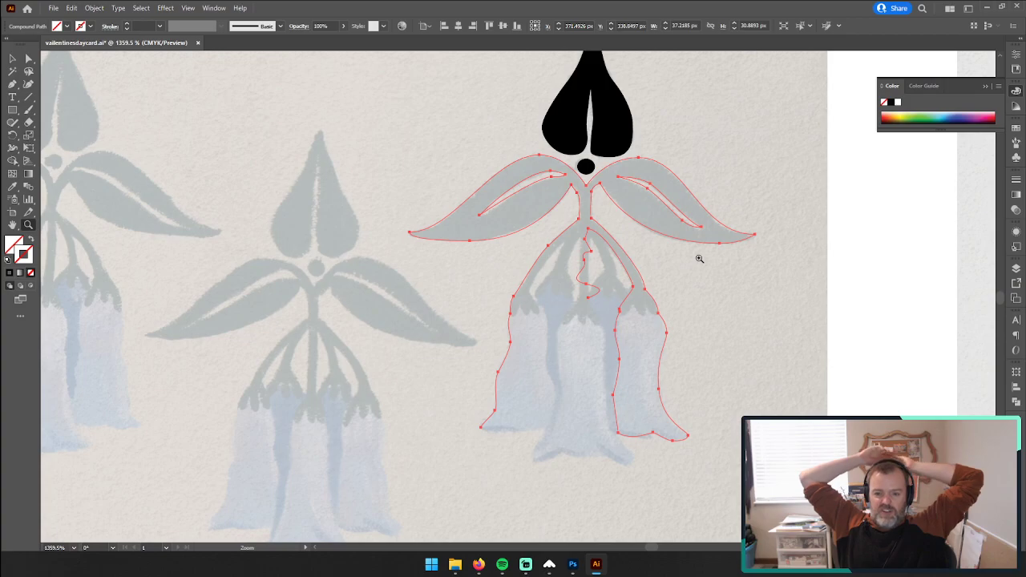
Step: Undo the trial points below the stem junction and set the leaf-and-bell outline's stroke to none
key("ctrl")
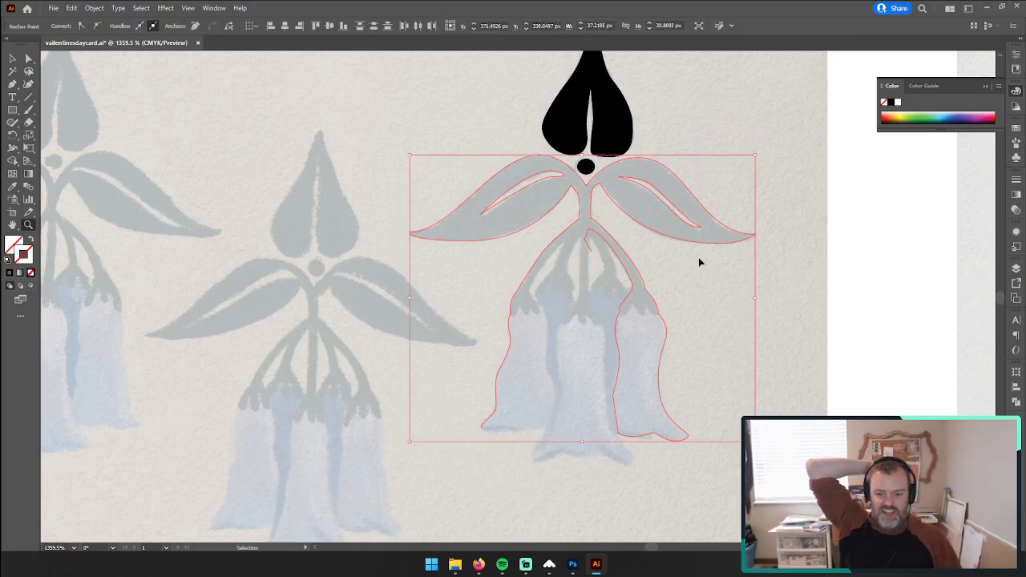
key("d")
key("ctrl+z")
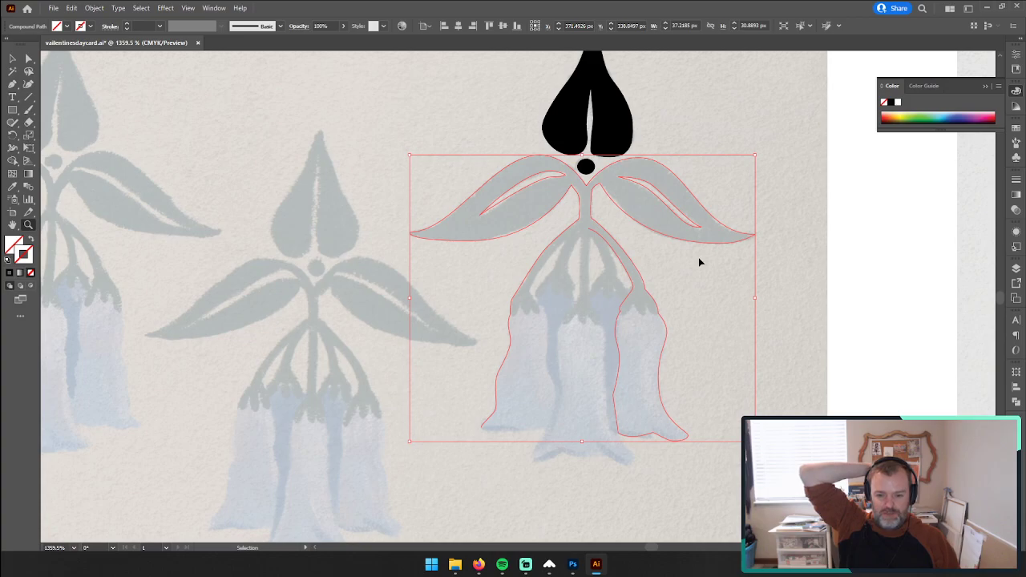
key("ctrl+h")
key("ctrl+h")
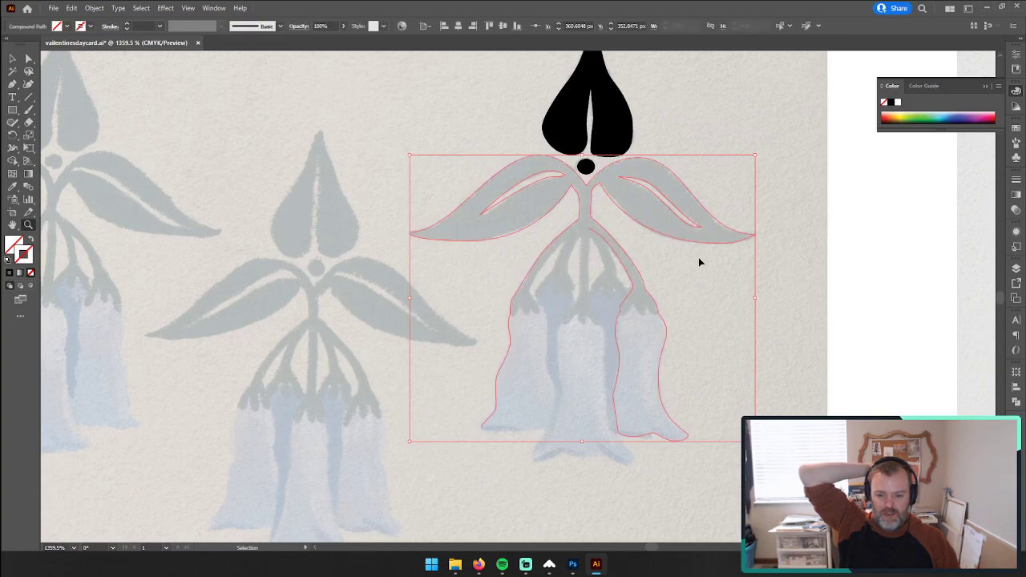
key("d")
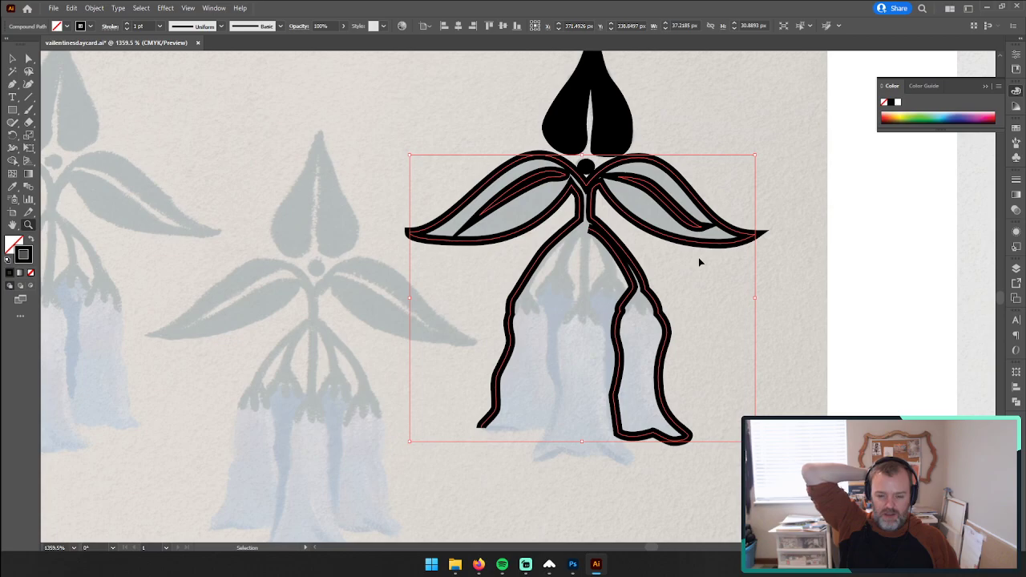
key("z")
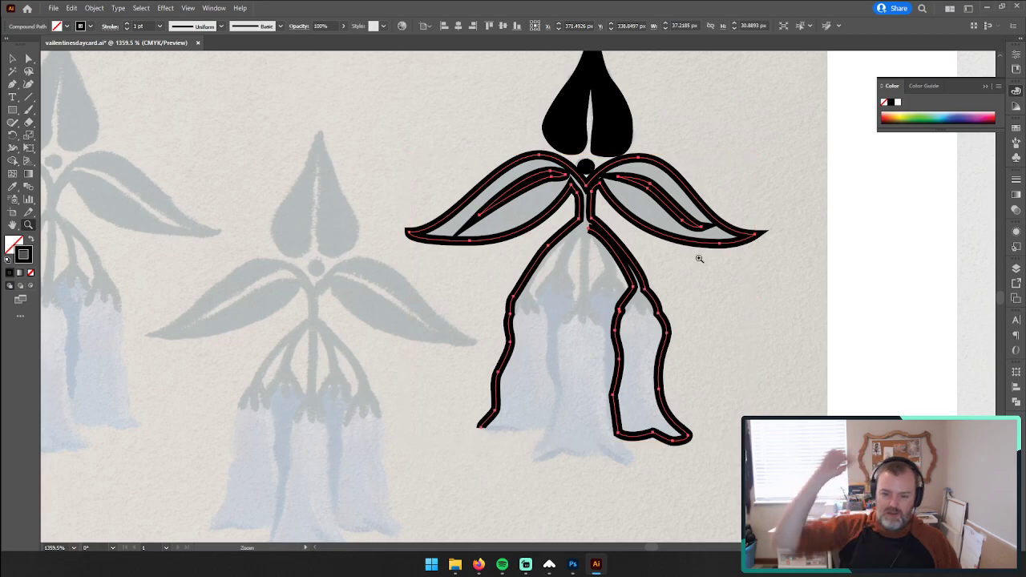
left_click(31, 274)
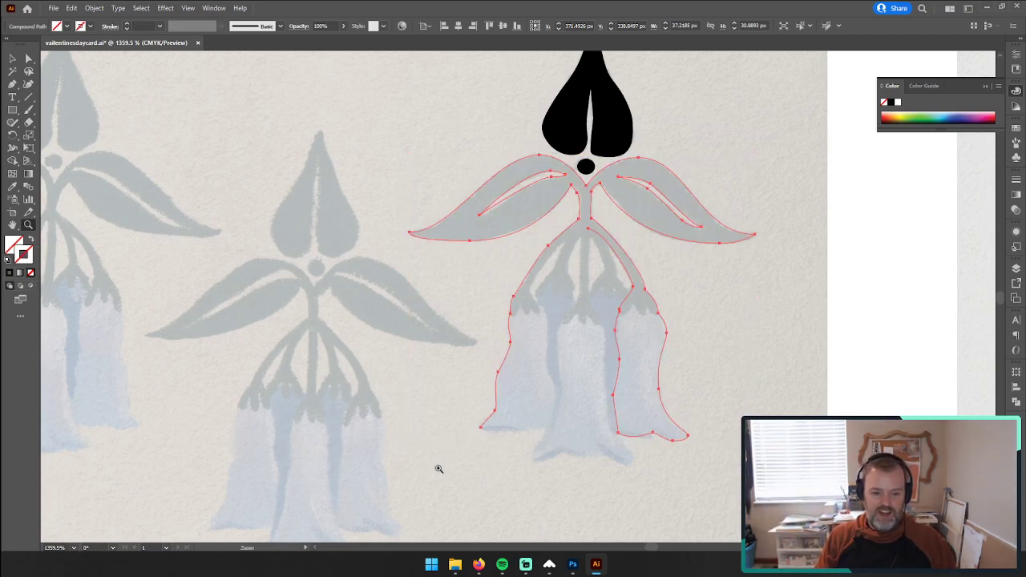
Step: Pick up the outline at the left bell's lower tip and trace its bottom edge to the inner corner, making that point a corner
left_click_drag(505, 433, 747, 383)
left_click_drag(673, 418, 491, 415)
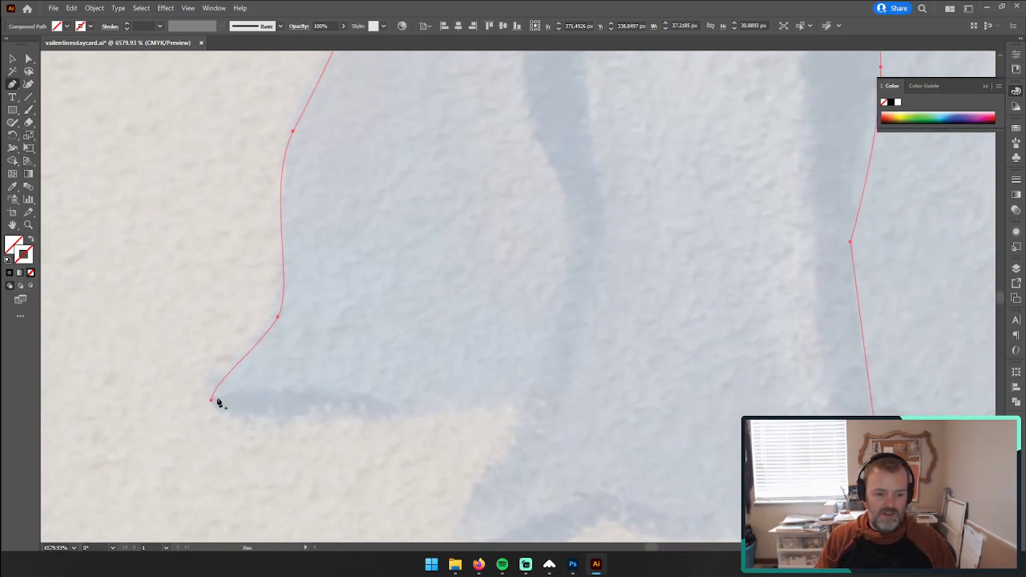
left_click_drag(211, 399, 217, 412)
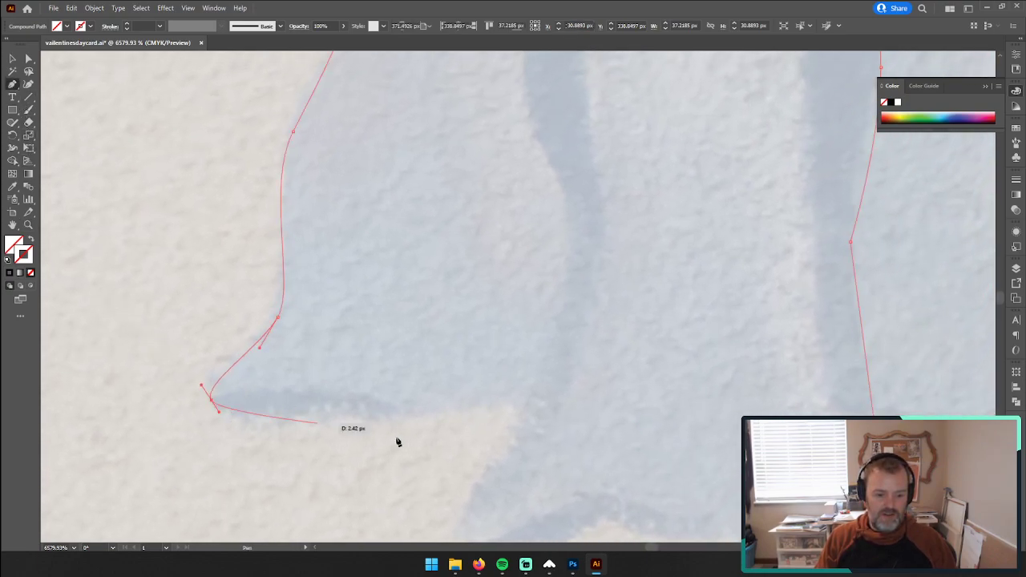
left_click_drag(522, 395, 570, 377)
left_click(519, 397)
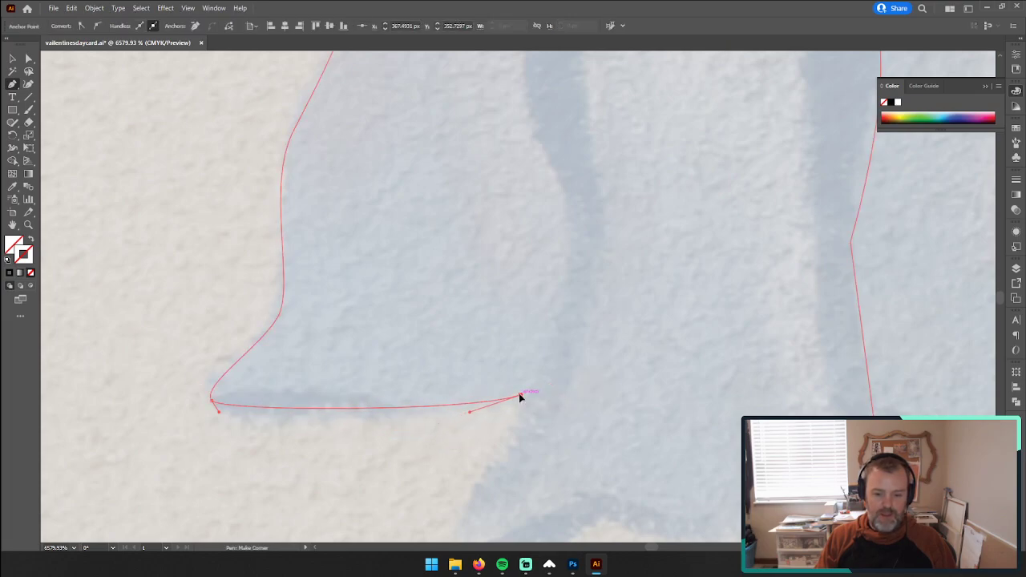
Step: Trace the left bell's inner edge upward from its bottom corner with curved Pen tool points along the waist
left_click_drag(565, 295, 531, 383)
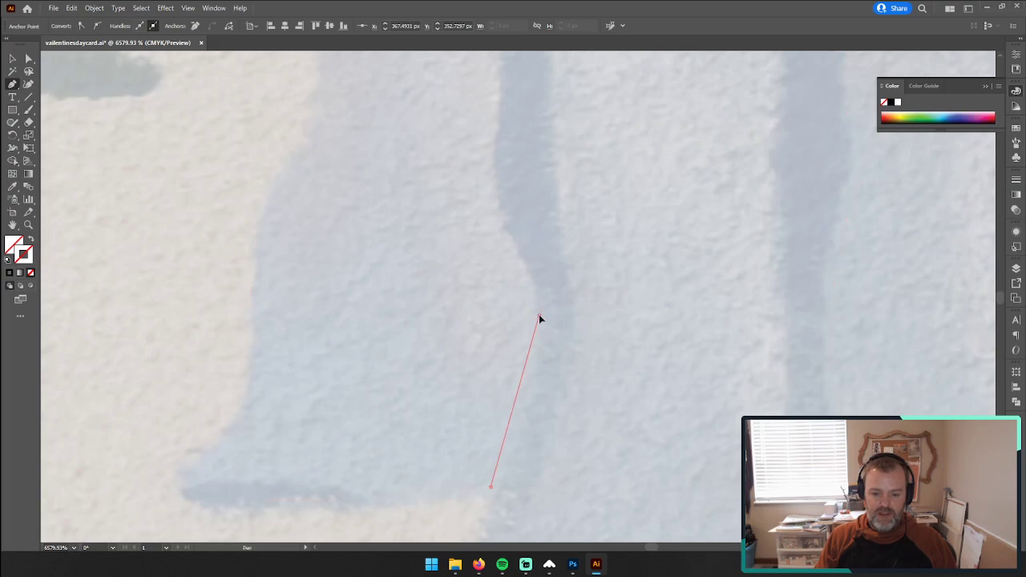
left_click_drag(539, 316, 527, 248)
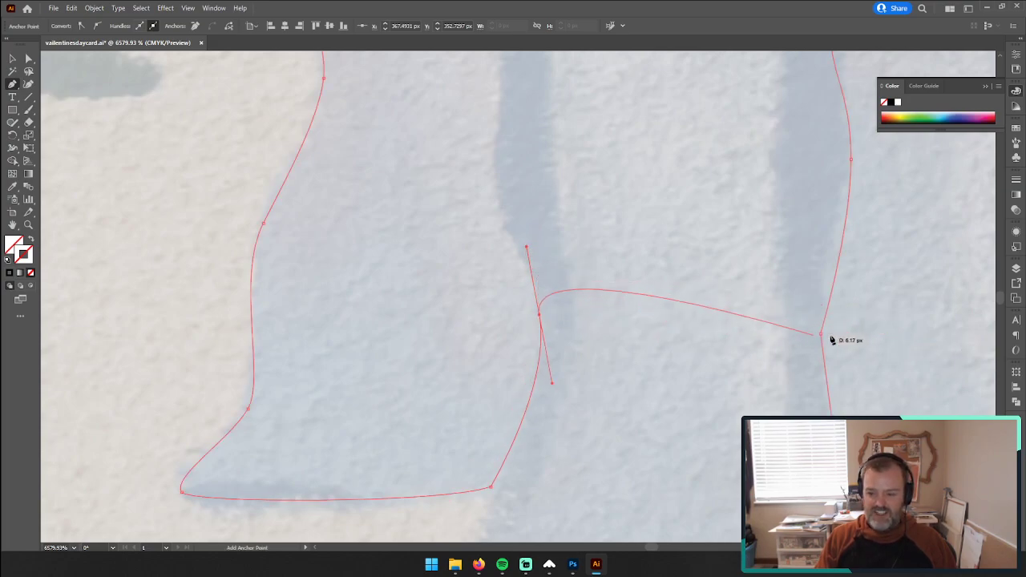
key("space")
left_click_drag(657, 315, 569, 343)
left_click_drag(417, 279, 420, 233)
key("space")
left_click_drag(424, 197, 394, 380)
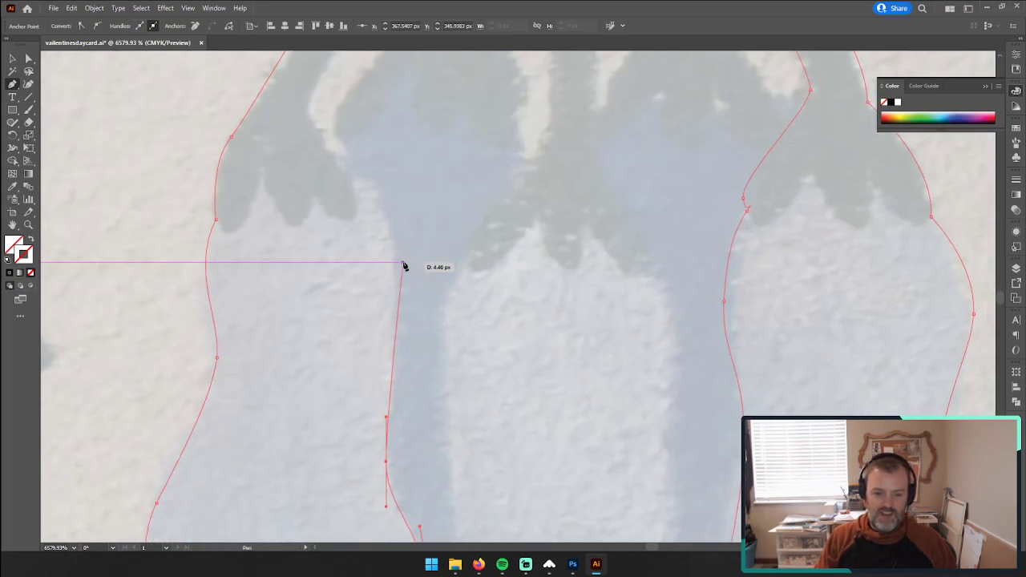
Step: Continue the outline over the left bell's inner shoulder and around its cap to the base of the left stem
left_click_drag(396, 250, 361, 324)
key("space")
left_click_drag(346, 272, 352, 251)
key("space")
left_click_drag(399, 206, 292, 397)
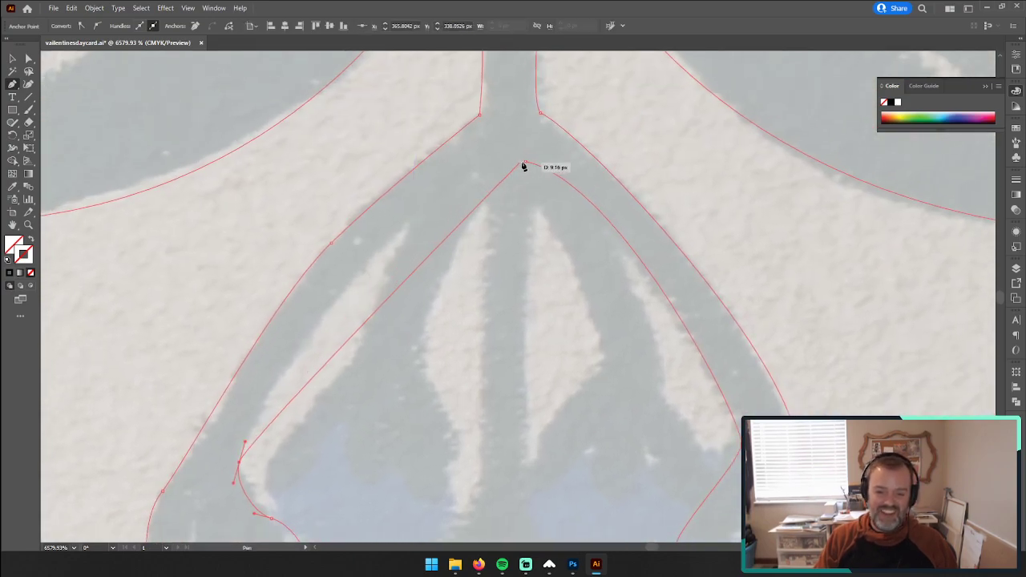
Step: Curve the outline up the left stem's inner edge to the stem junction and adjust the segment's handles to fit
left_click_drag(526, 166, 554, 143)
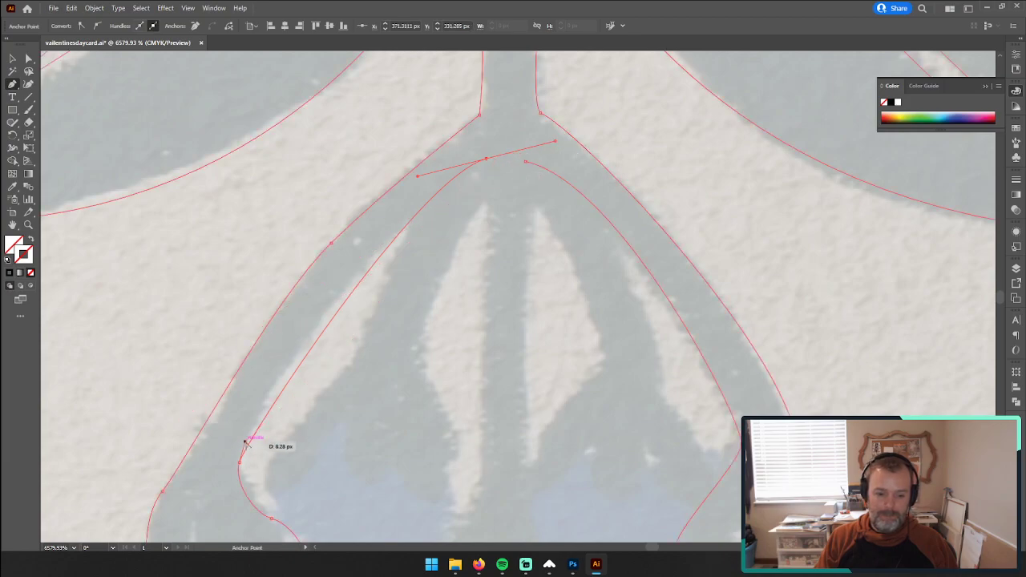
left_click_drag(240, 463, 261, 396)
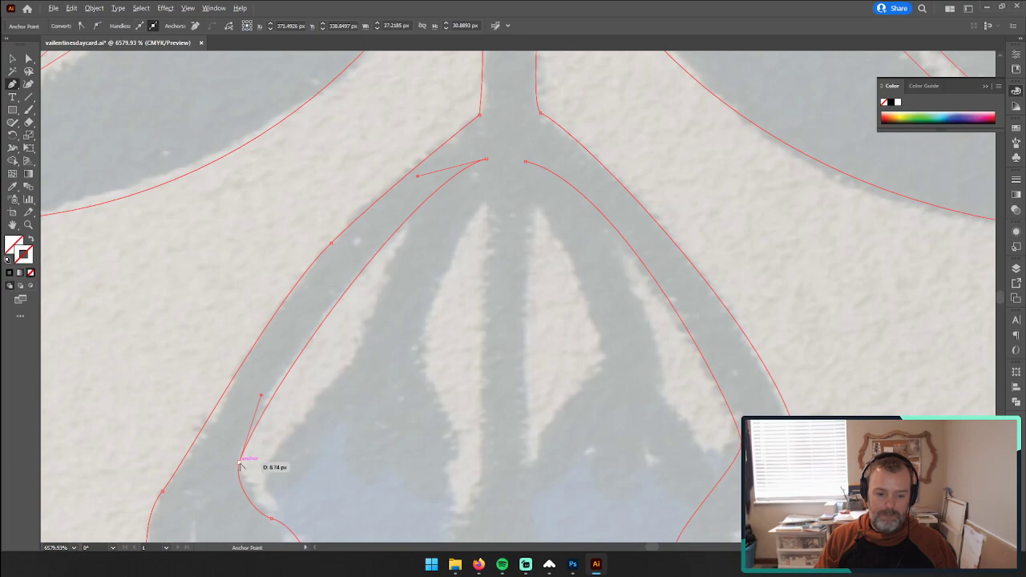
mouse_move(240, 465)
left_mouse_down()
mouse_move(245, 442)
mouse_move(243, 455)
left_mouse_up()
key("a")
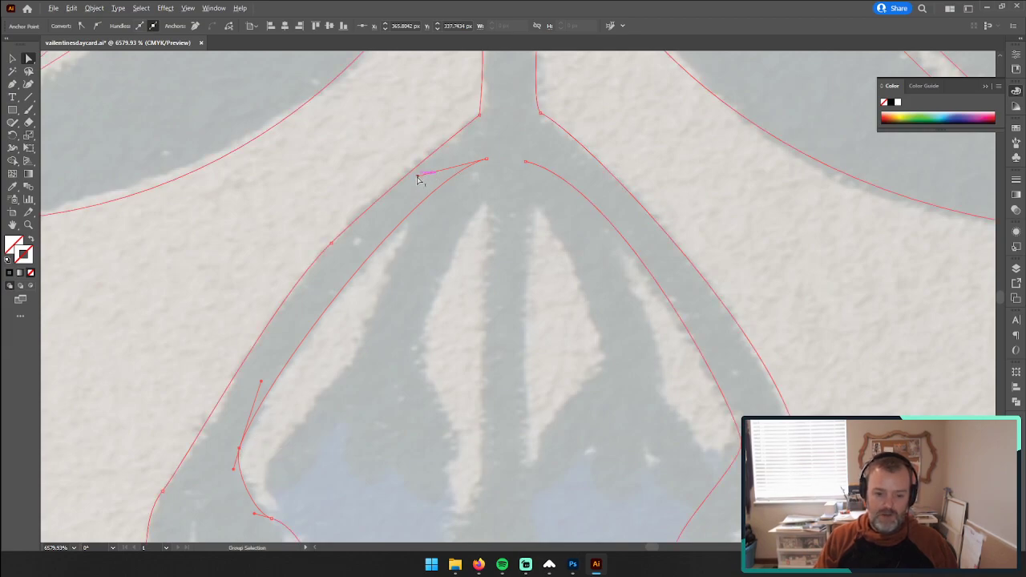
key("p")
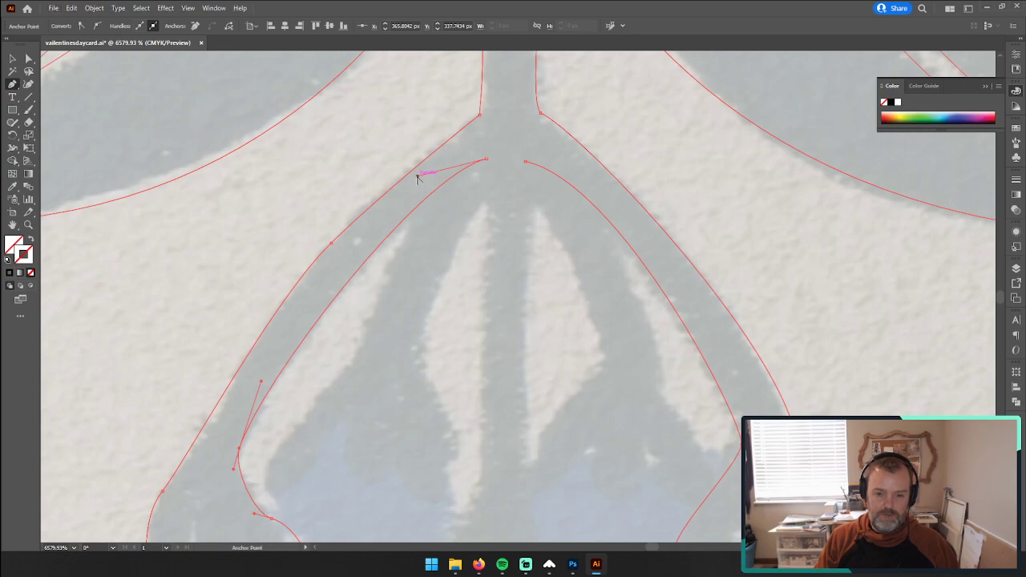
left_click_drag(418, 176, 418, 185)
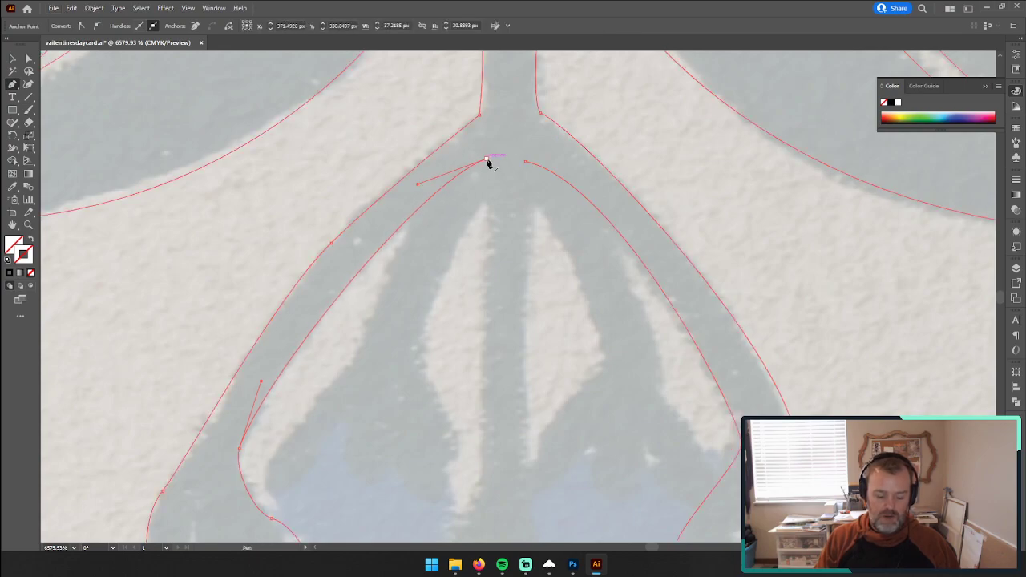
Step: Make the junction point a corner and trace the middle stem's left edge down to the flare, redoing the flare point
left_click_drag(486, 160, 442, 128)
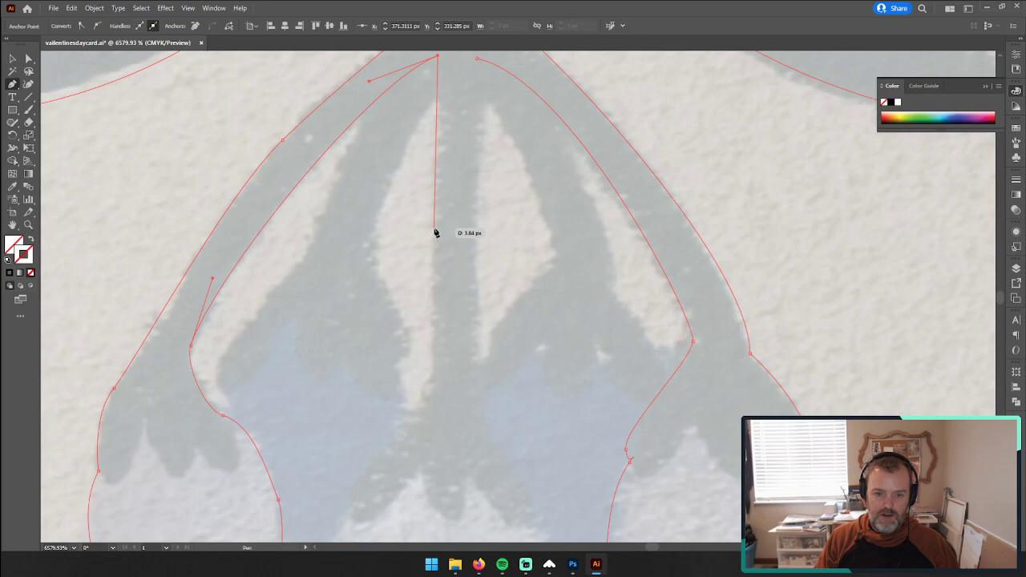
left_click_drag(434, 228, 433, 254)
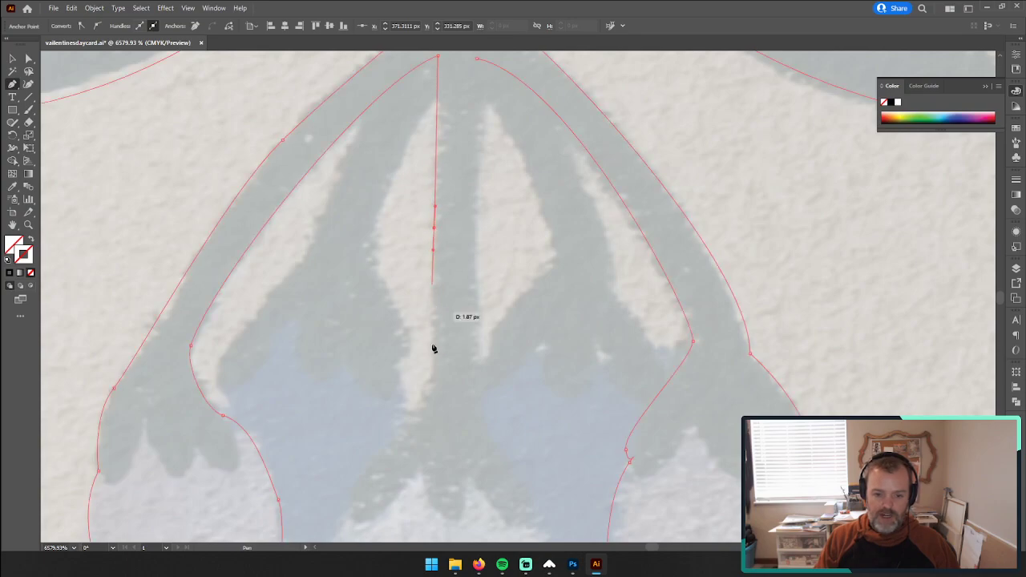
left_click_drag(432, 374, 406, 372)
scroll(433, 361, "down", 3)
key("ctrl+z")
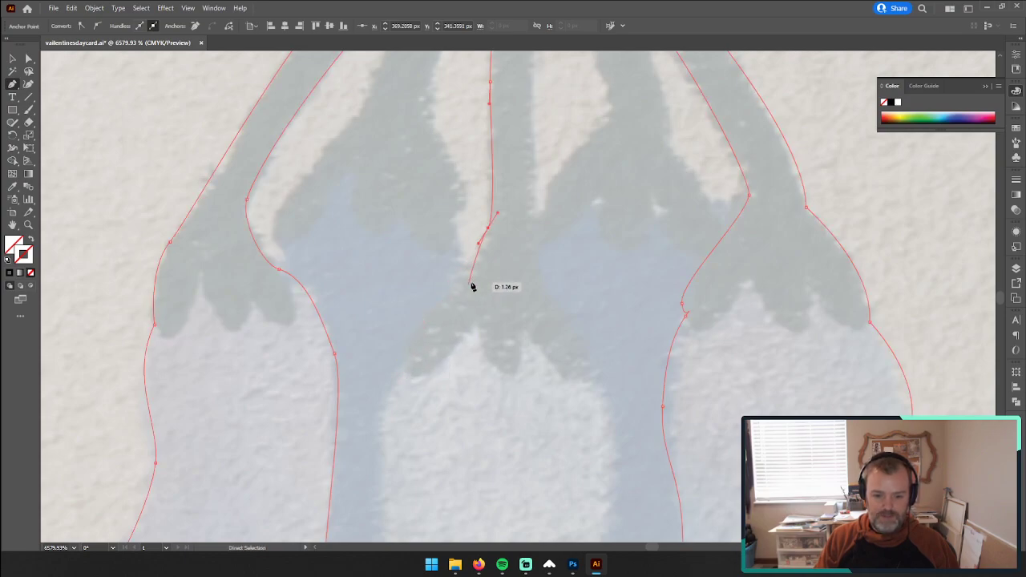
key("ctrl+z")
left_click_drag(490, 243, 476, 259)
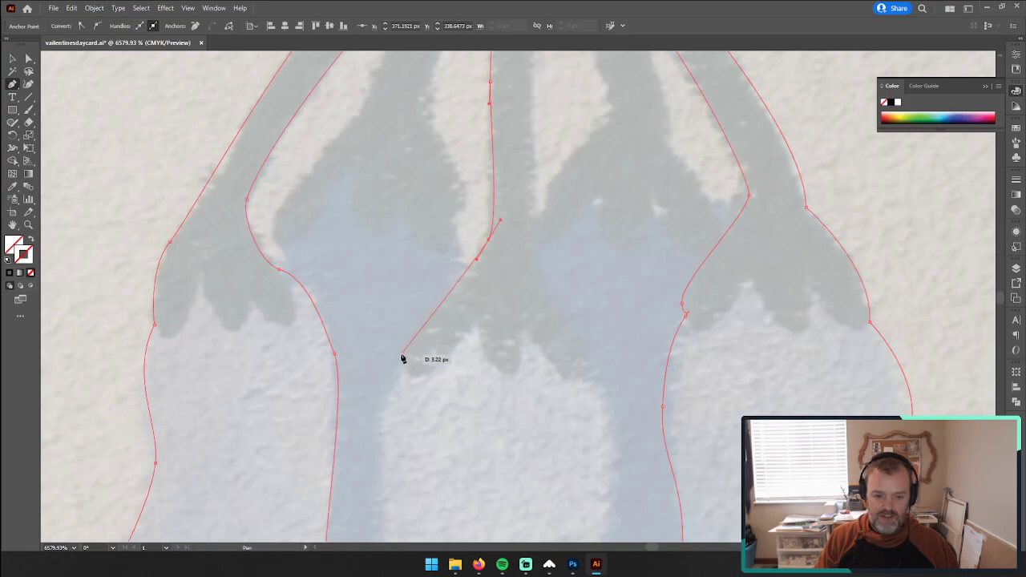
Step: Trace the left edge of the middle bell's cap, its small corner notch and the bell's upper left side
left_click_drag(400, 356, 400, 376)
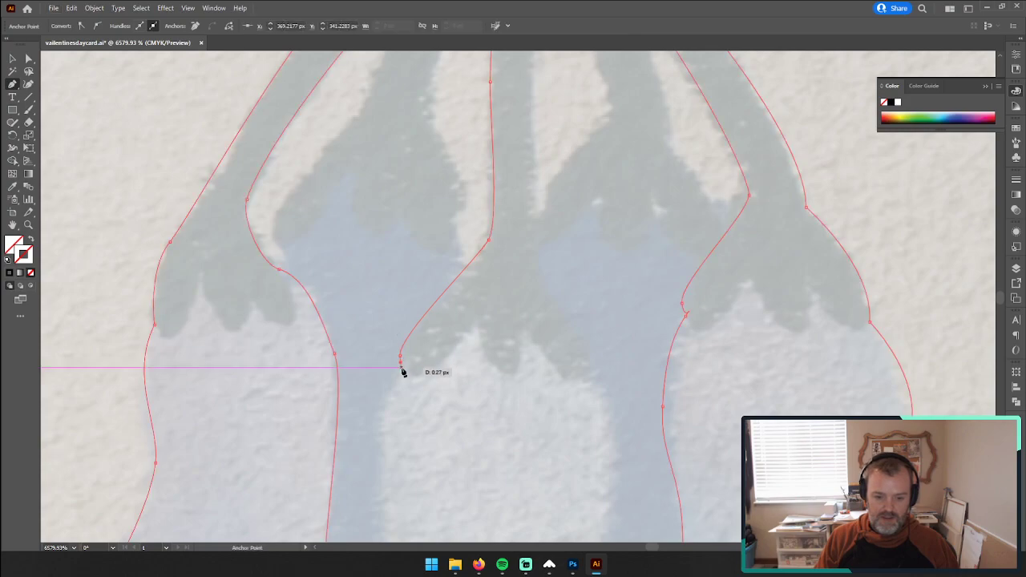
left_click_drag(387, 417, 412, 169)
scroll(433, 311, "down", 1)
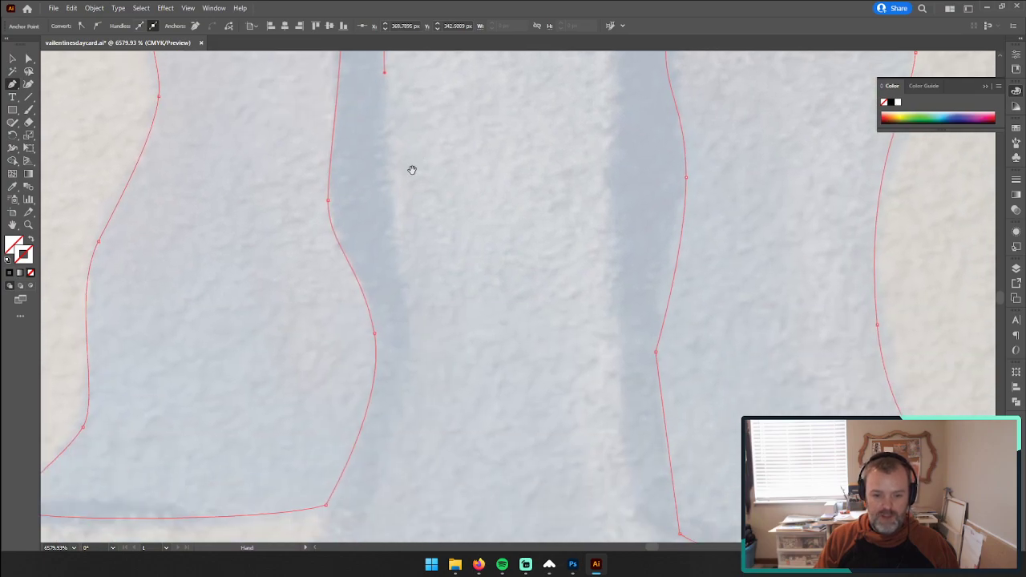
left_click_drag(415, 232, 448, 331)
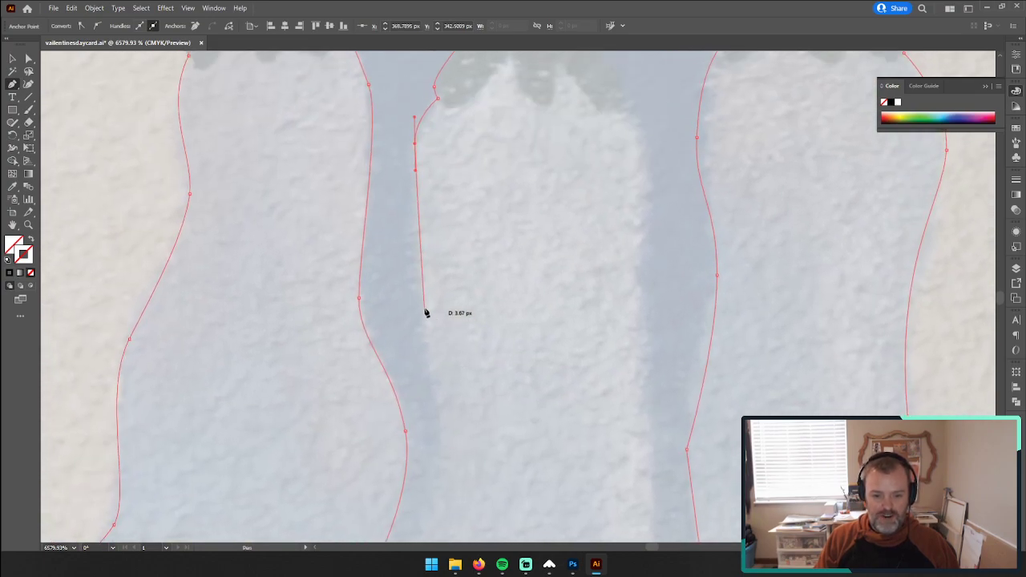
left_click_drag(422, 296, 430, 332)
Step: Continue down the middle bell's lower left side with curved points to its flared bottom-left tip
left_click_drag(451, 394, 504, 269)
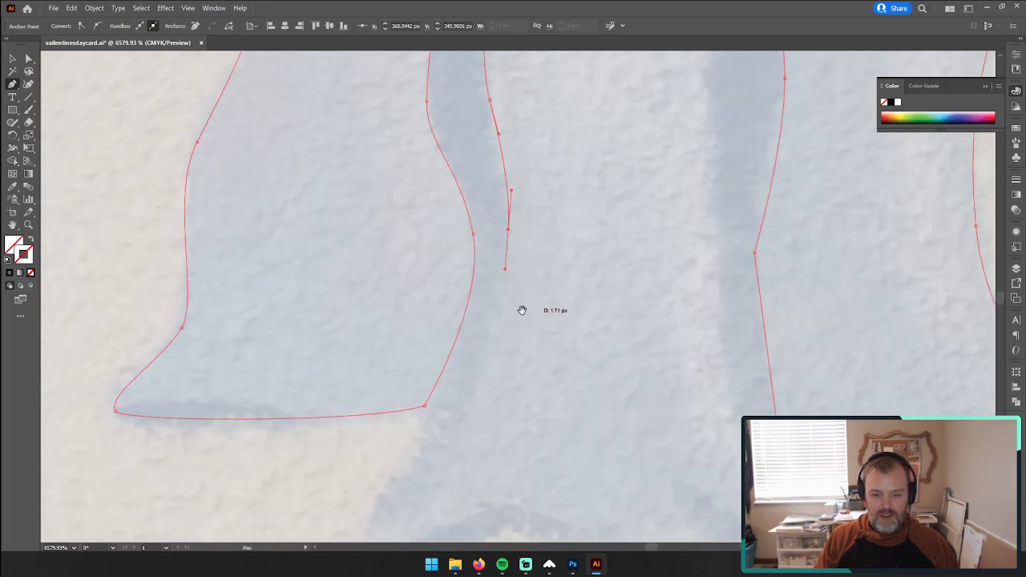
left_click_drag(522, 310, 500, 263)
left_click_drag(403, 421, 446, 345)
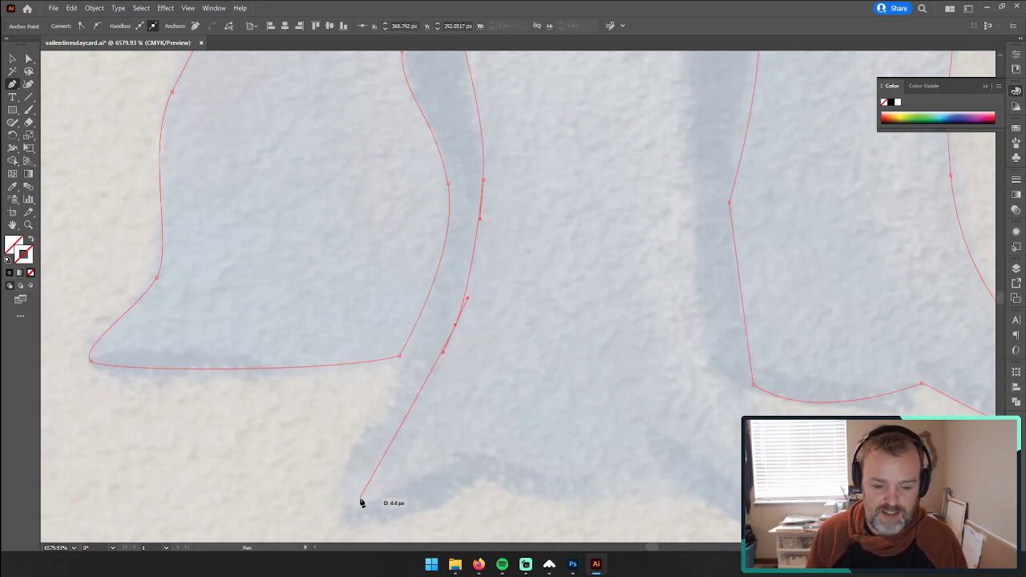
left_click_drag(361, 500, 379, 503)
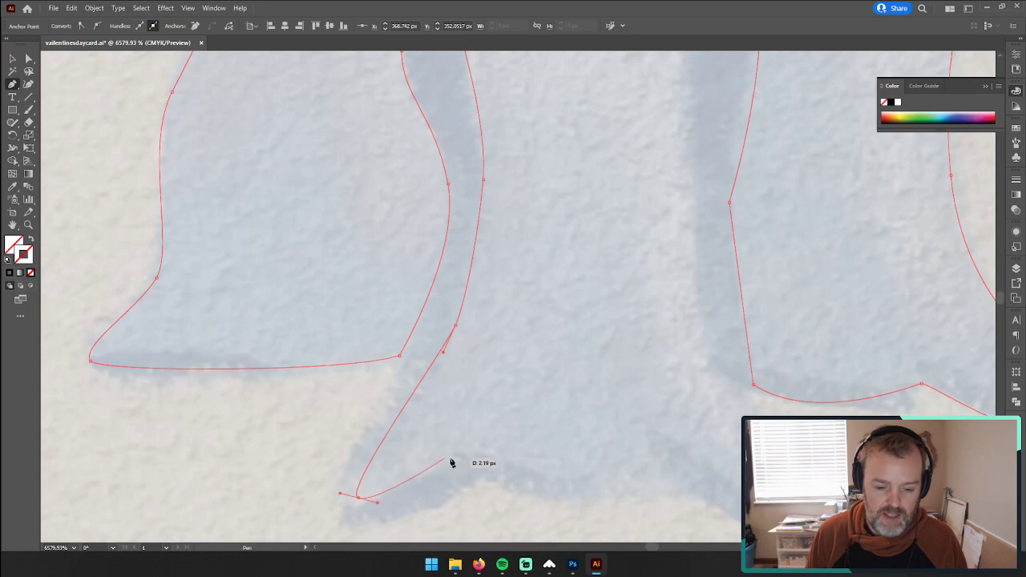
Step: Trace the middle bell's wavy bottom edge and around its bottom-right tip, shortening the tip point's outgoing handle
left_click_drag(472, 455, 497, 454)
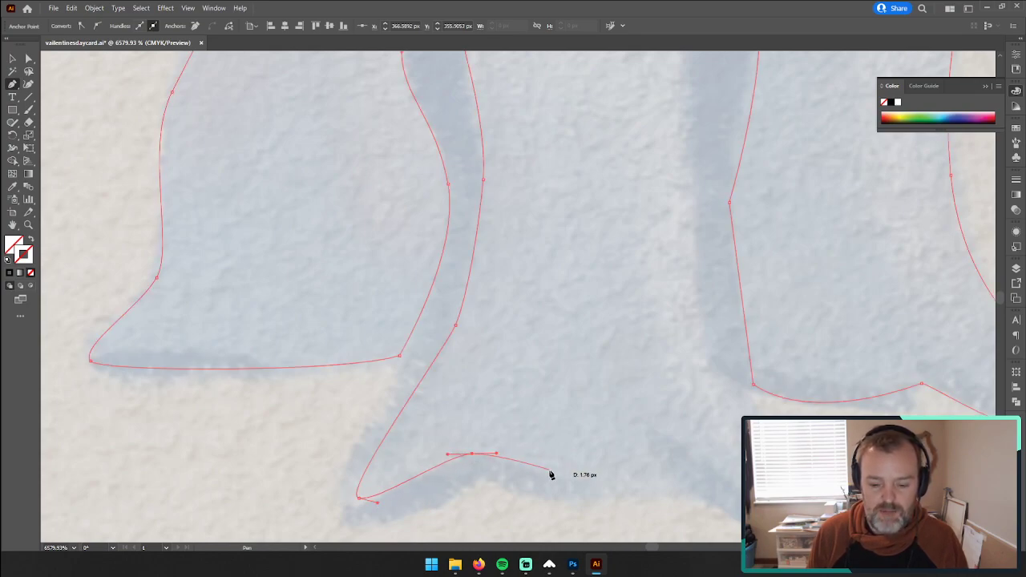
left_click_drag(578, 481, 634, 478)
left_click_drag(668, 437, 681, 436)
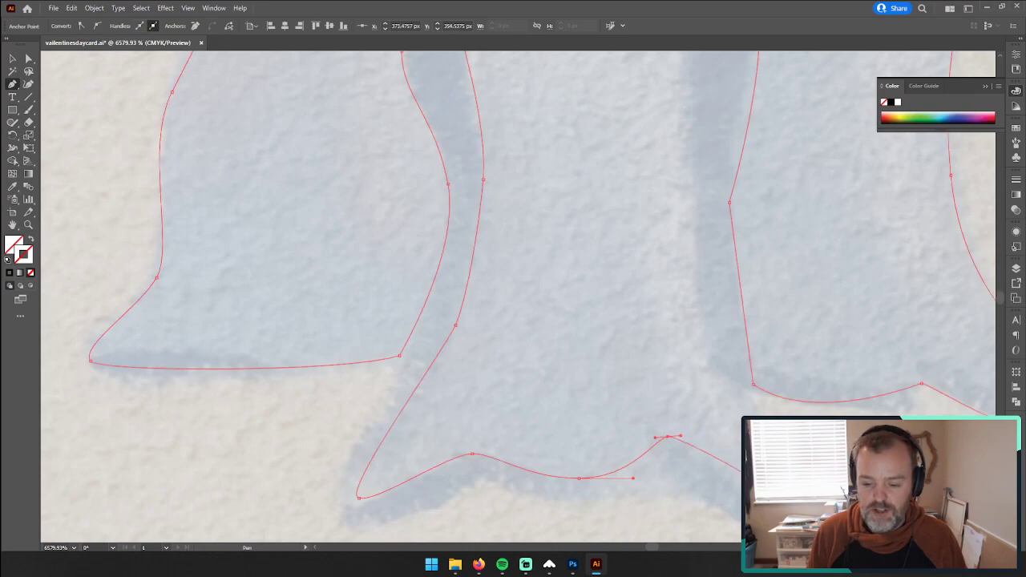
left_click_drag(771, 491, 601, 456)
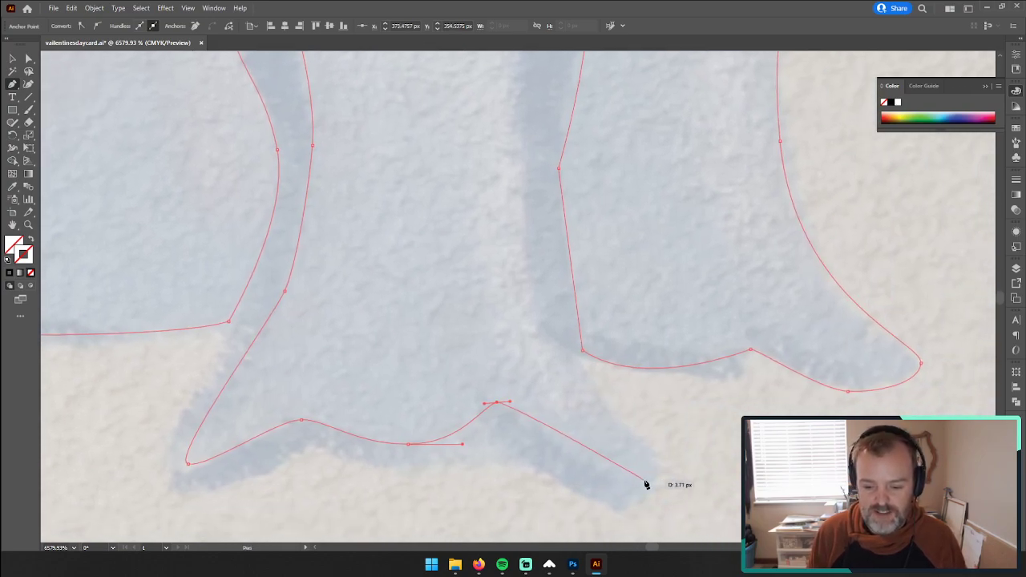
left_click_drag(647, 479, 688, 466)
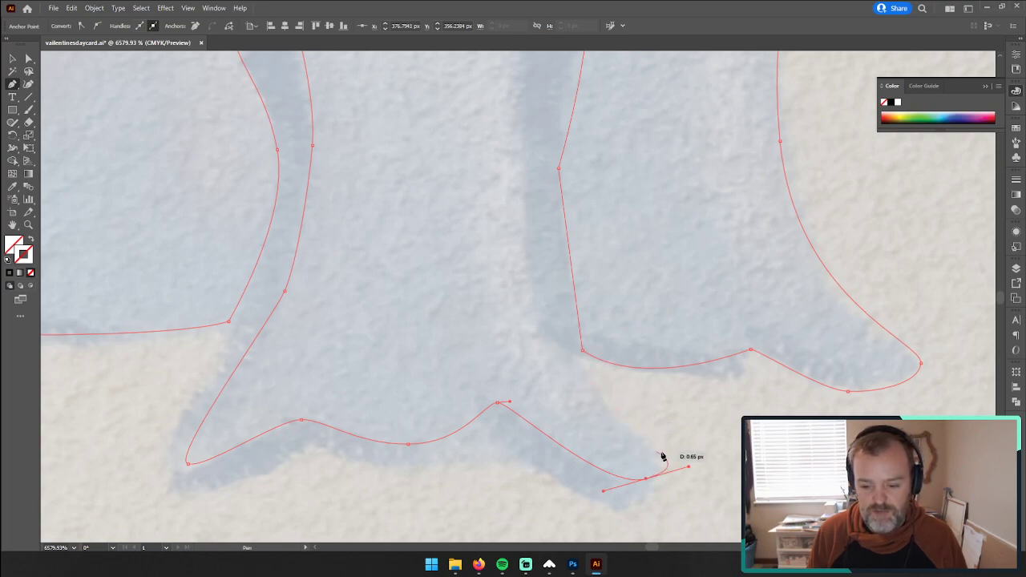
left_click_drag(689, 467, 668, 468)
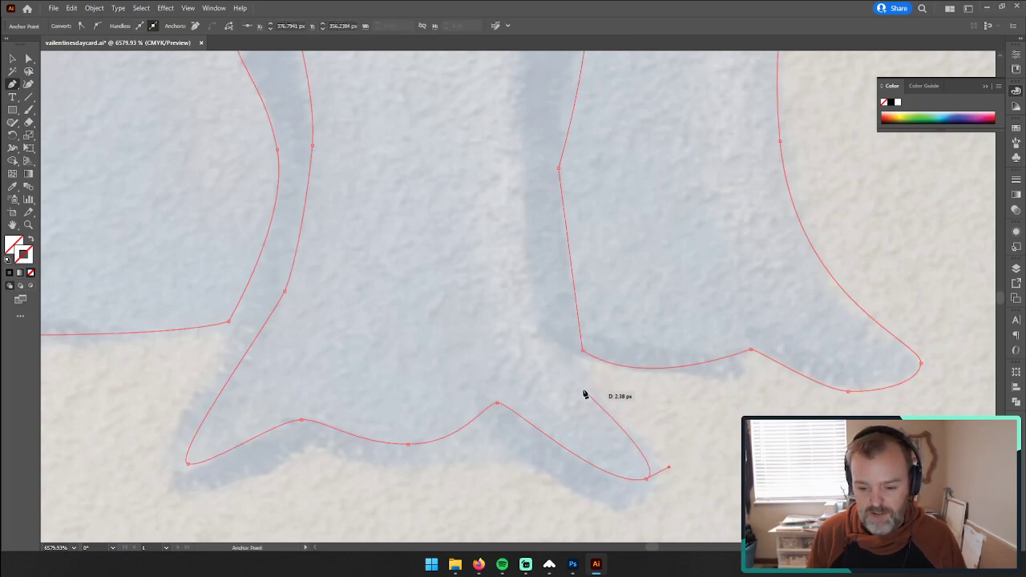
left_click_drag(577, 375, 557, 352)
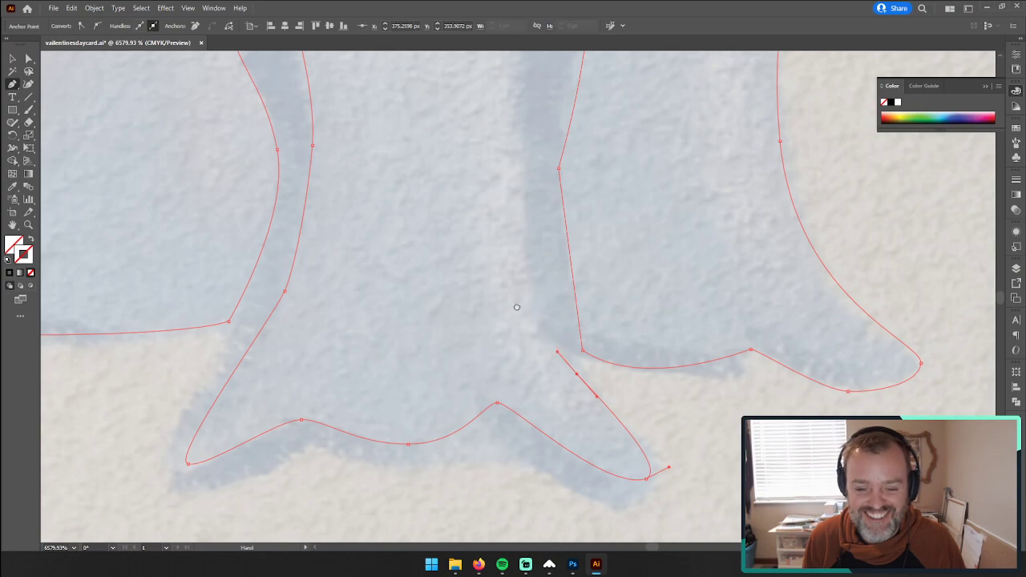
Step: Trace the middle bell's right edge upward from above the bottom-right tip to its upper shoulder
left_click_drag(533, 243, 506, 323)
left_click_drag(486, 245, 502, 373)
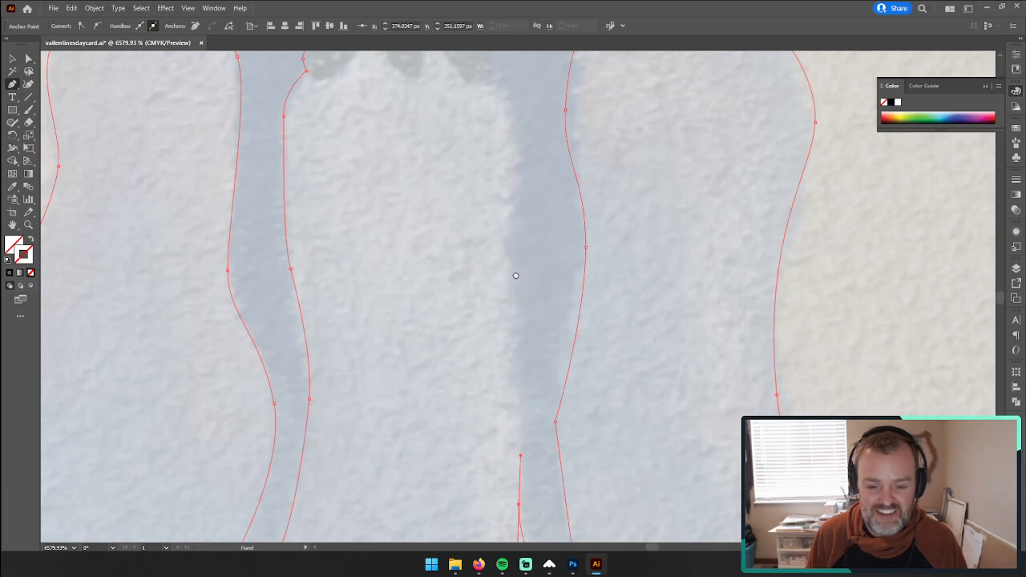
left_click_drag(514, 275, 443, 185)
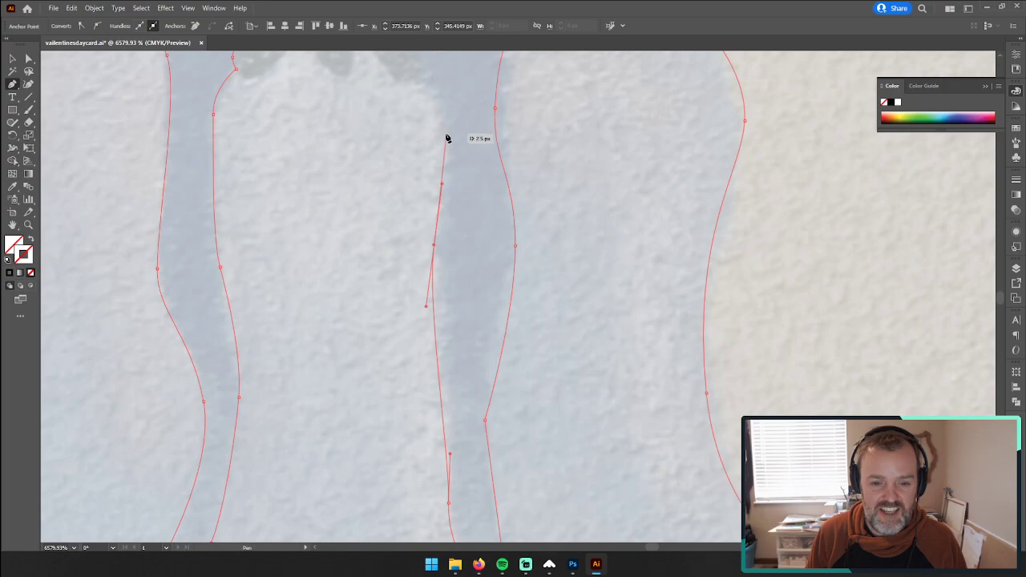
left_click_drag(449, 142, 516, 363)
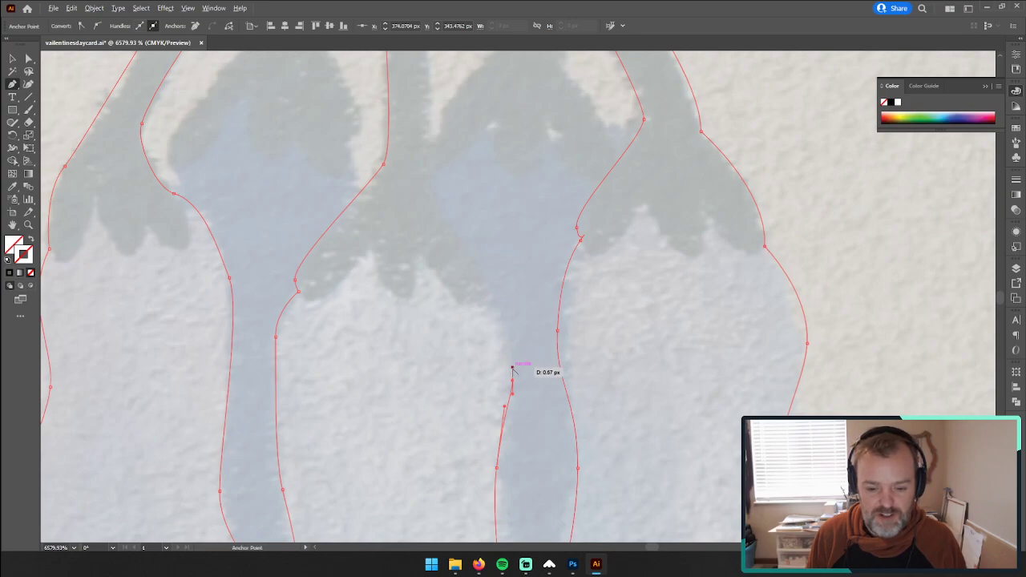
Step: Adjust the shoulder point's outgoing handle and curve the middle bell's top-right edge in to the cap
left_click_drag(513, 370, 513, 304)
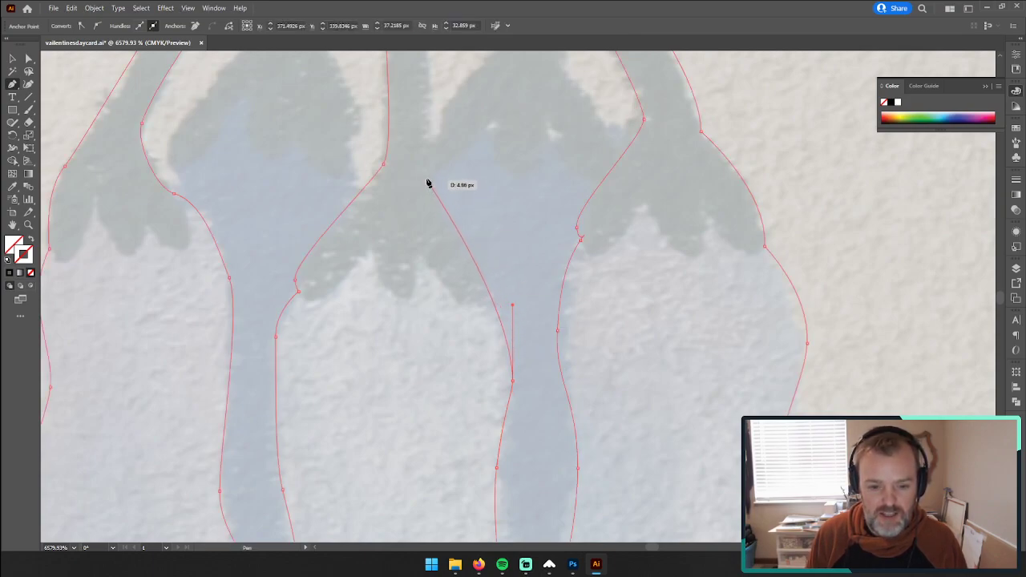
left_click_drag(423, 167, 412, 149)
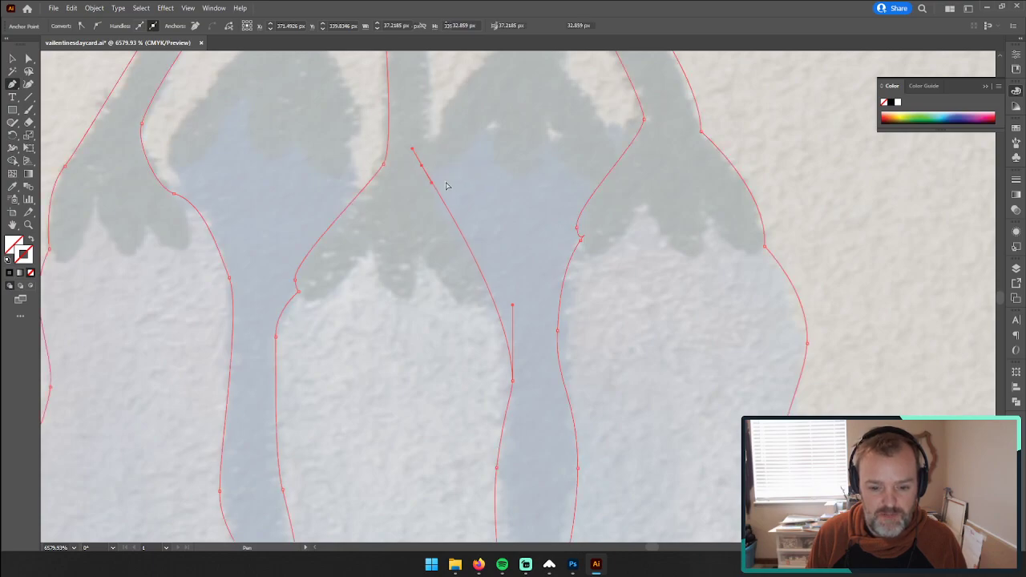
key("ctrl+z")
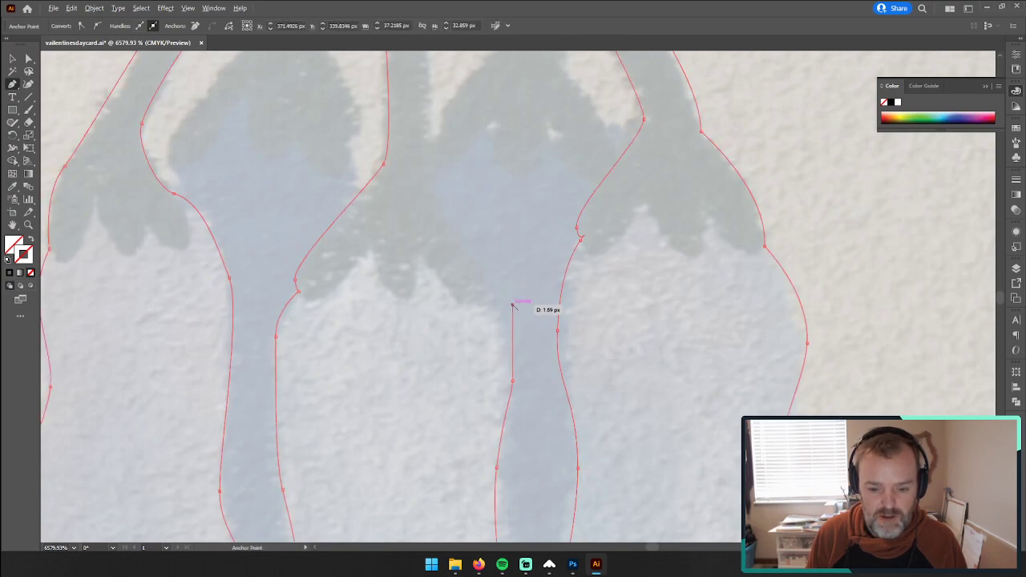
left_click_drag(514, 318, 513, 342)
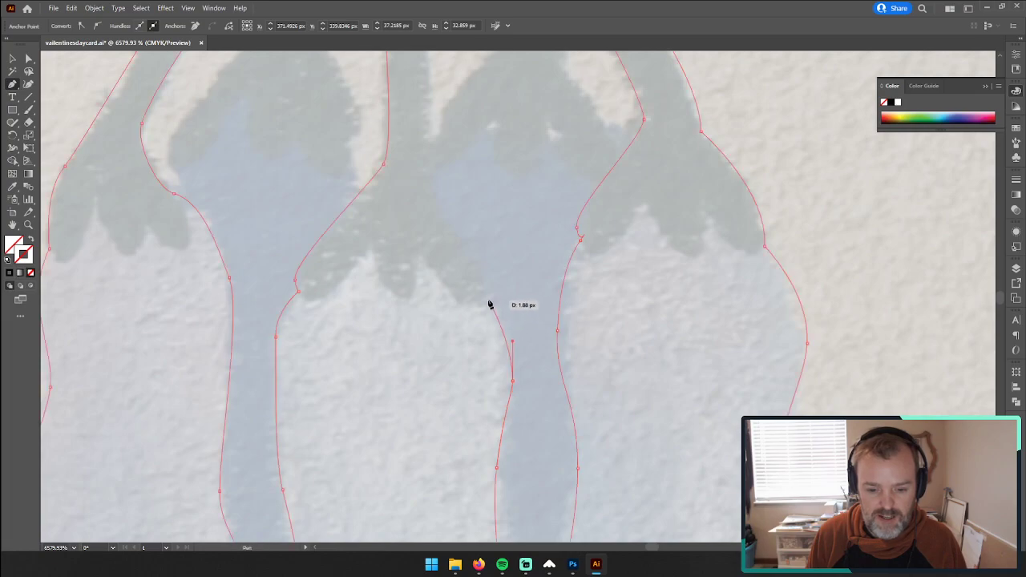
left_click_drag(490, 300, 478, 298)
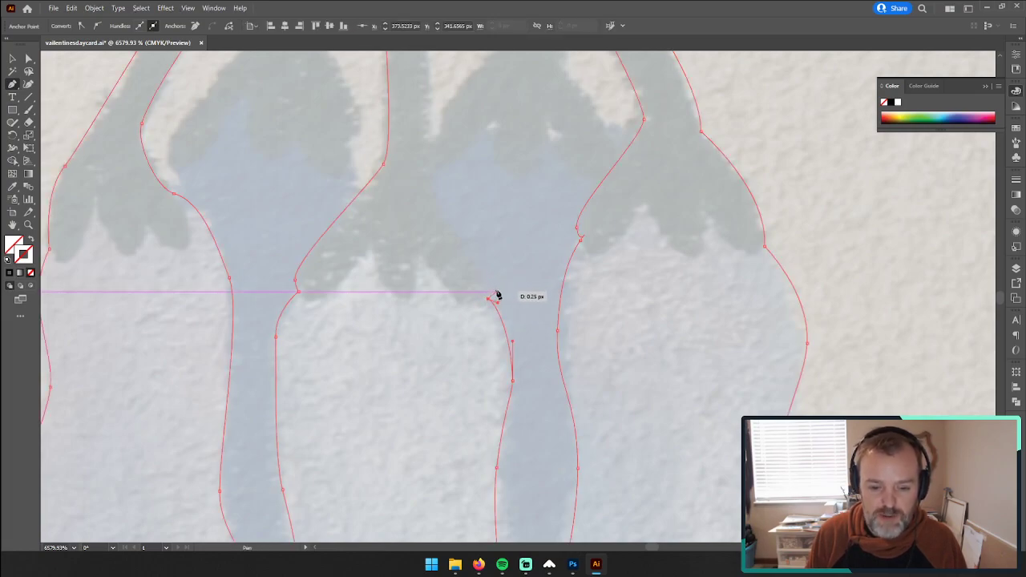
Step: Add the small notch at the cap's right corner and curve the cap's right edge up to the middle stem
left_click_drag(497, 295, 497, 289)
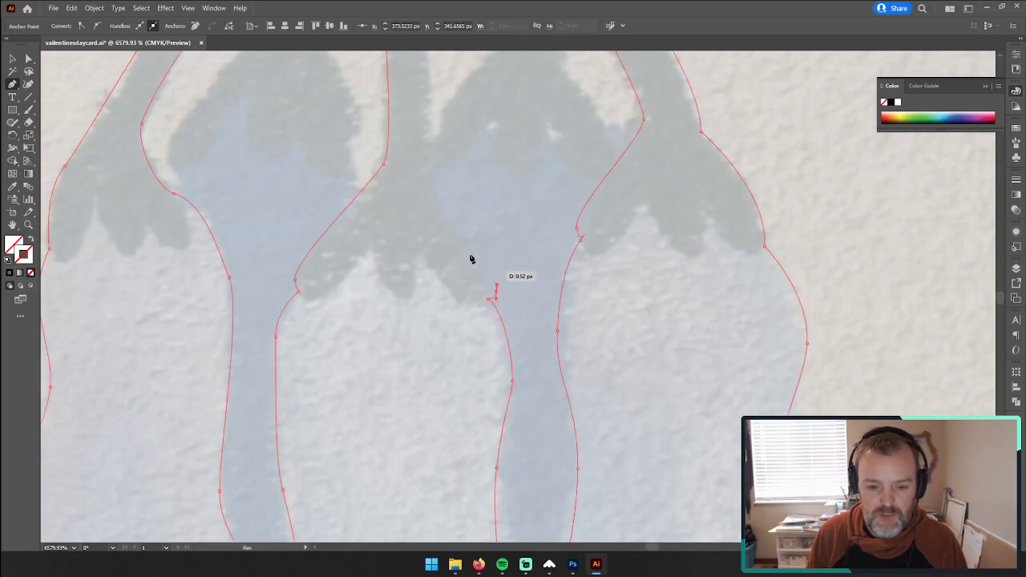
left_click_drag(429, 164, 447, 328)
key("space")
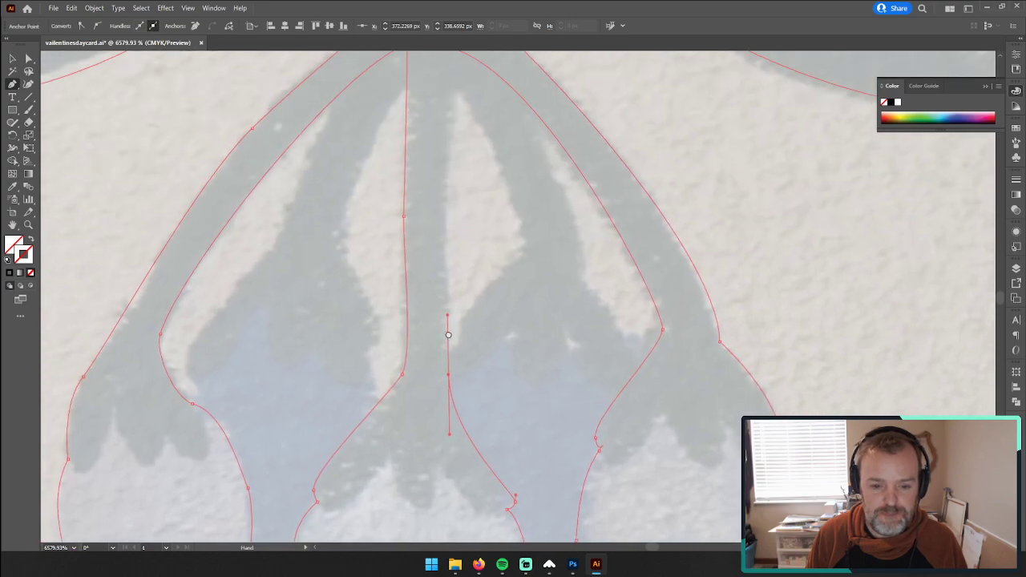
Step: Trace the middle stem's right edge up to the branch junction and close the leaf-and-bell outline
left_click_drag(443, 216, 441, 197)
key("space")
left_click_drag(456, 101, 440, 221)
key("z")
left_click_drag(501, 334, 353, 341)
left_click_drag(488, 445, 449, 443)
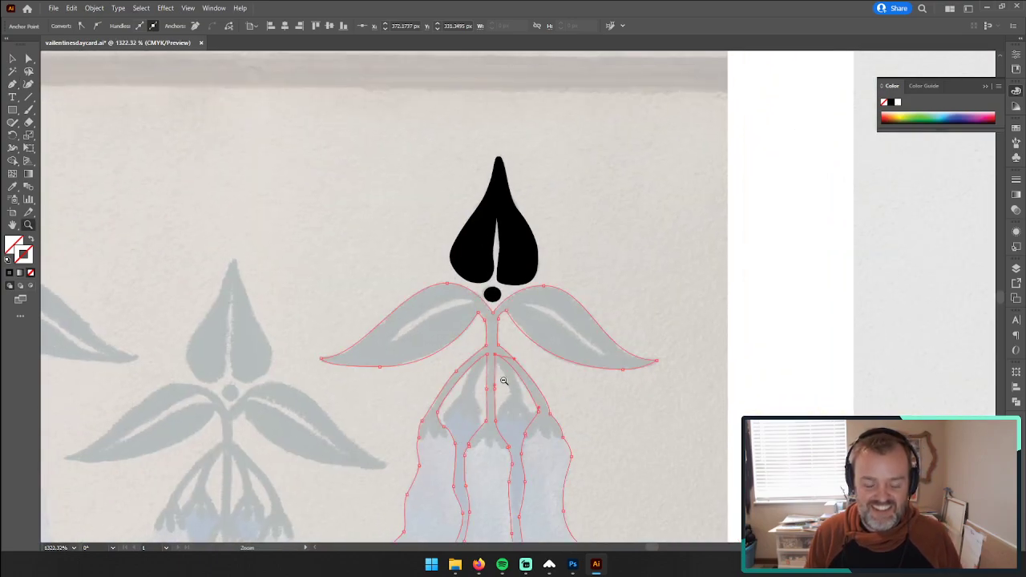
left_click_drag(504, 381, 602, 344)
left_click_drag(536, 355, 596, 343)
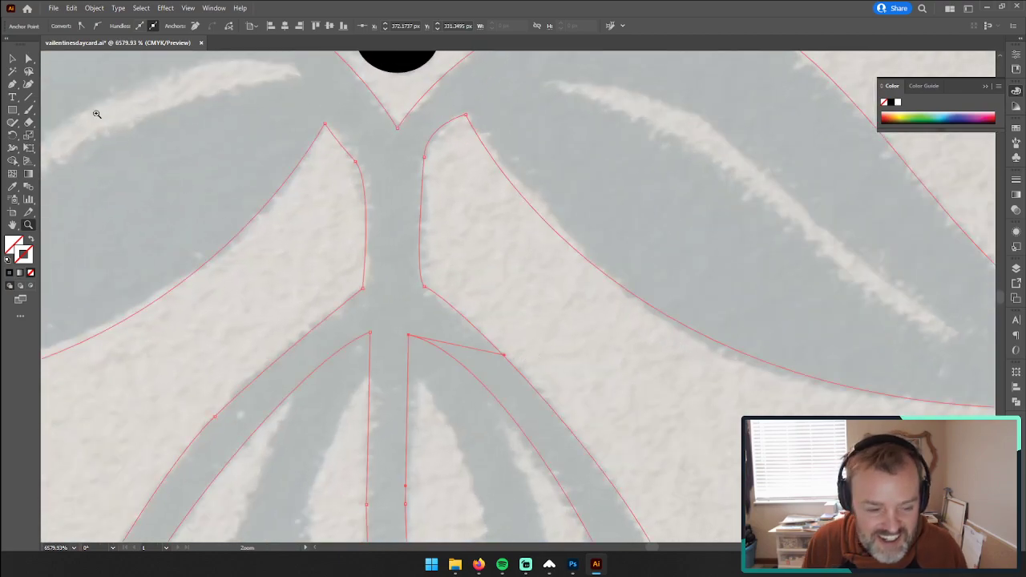
Step: Adjust the curve handle at the right branch's inner top corner, then deselect the outline
left_click(29, 59)
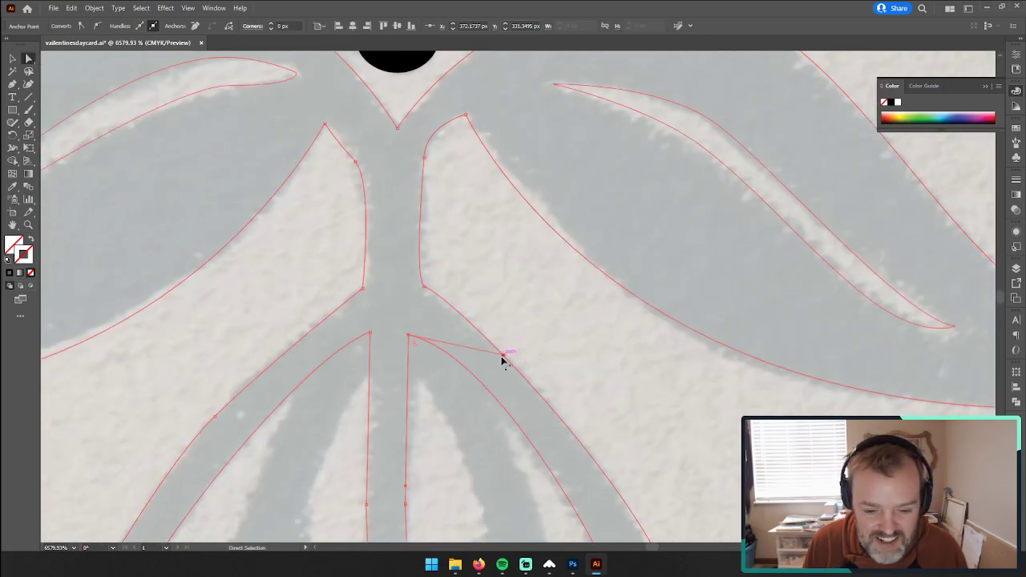
mouse_move(505, 358)
left_mouse_down()
mouse_move(456, 350)
mouse_move(487, 351)
left_mouse_up()
key("z")
left_click_drag(522, 414, 378, 368)
left_click_drag(453, 430, 346, 269)
key("space")
left_click_drag(552, 492, 526, 273)
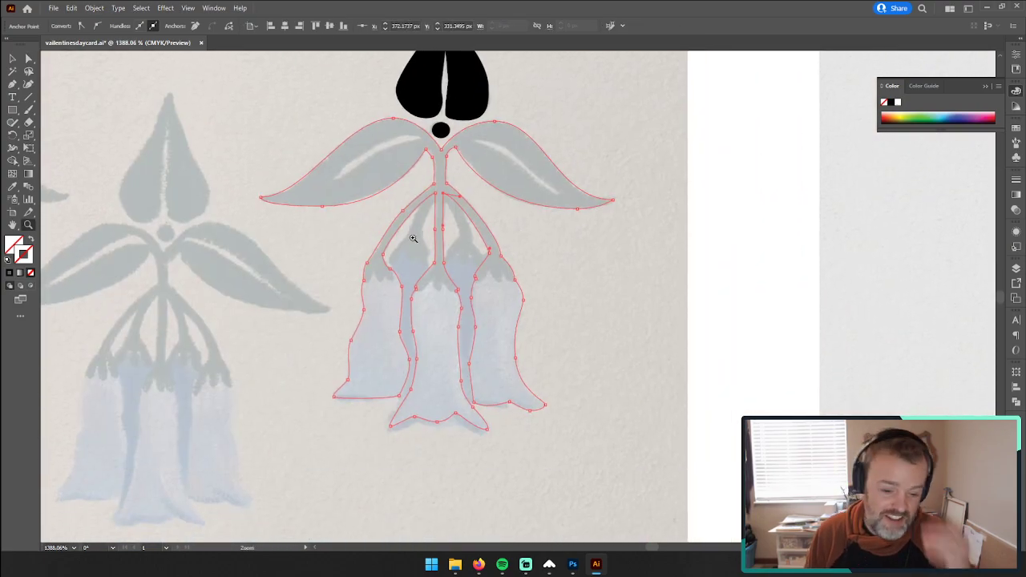
key("v")
left_click(606, 342)
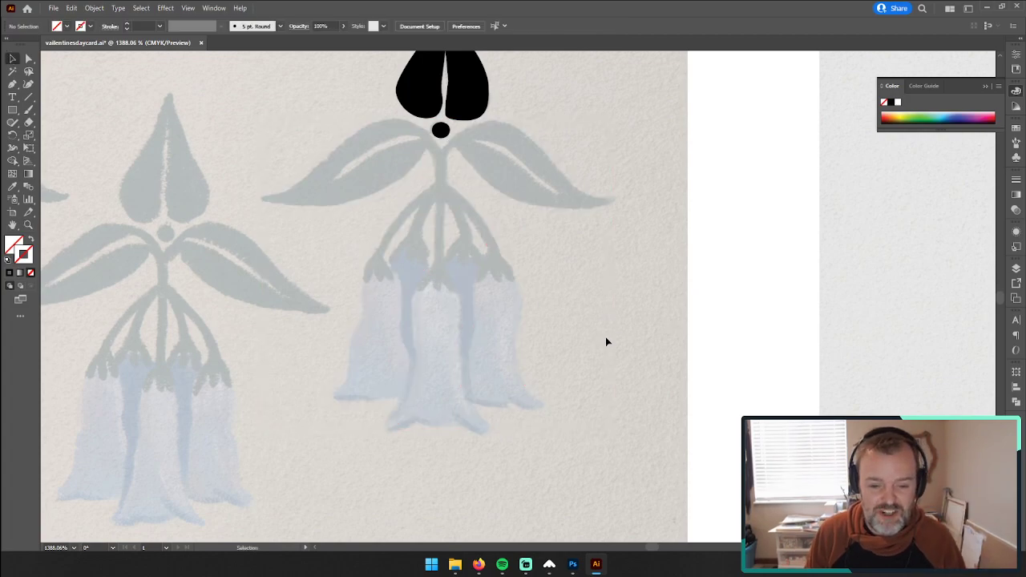
Step: Fill the leaf-and-bell compound path with the solid black sampled from the top leaf and deselect it
left_click(422, 274)
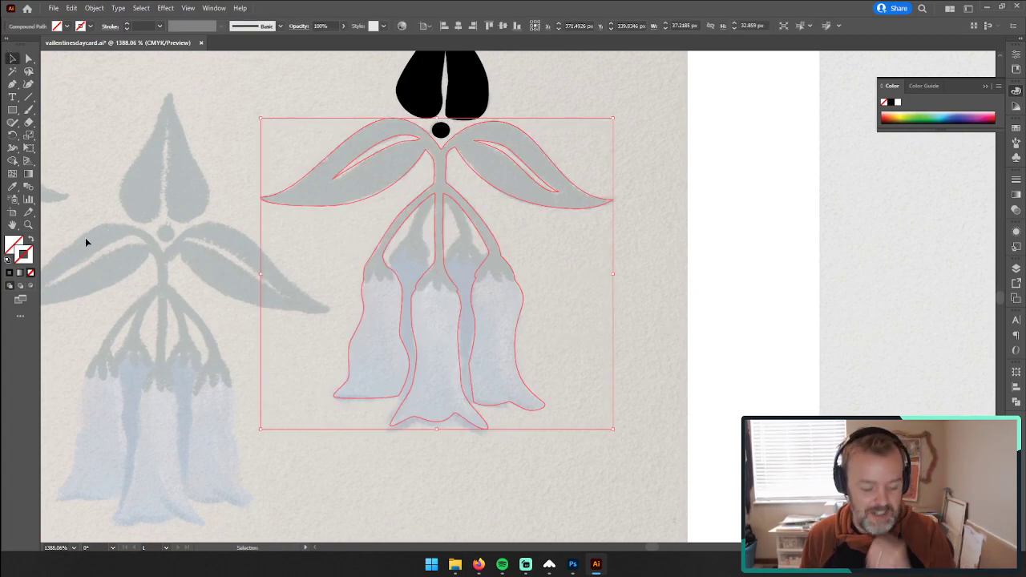
key("i")
left_click(451, 85)
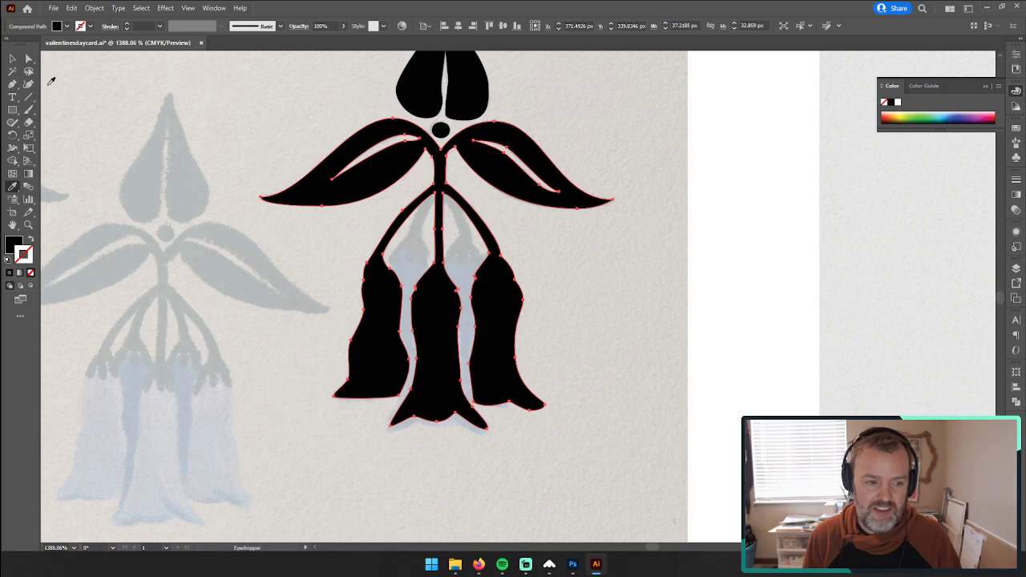
key("v")
left_click(214, 163)
key("z")
left_click_drag(321, 246, 193, 253)
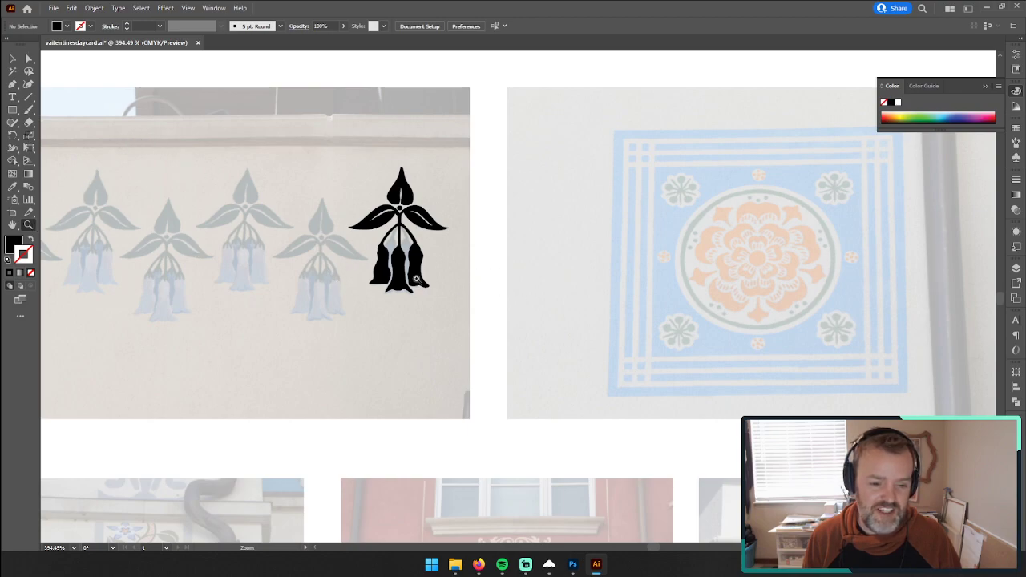
Step: Select the black leaf-and-bell shape and lower its opacity to 42% so the photo shows through
left_click_drag(385, 261, 610, 233)
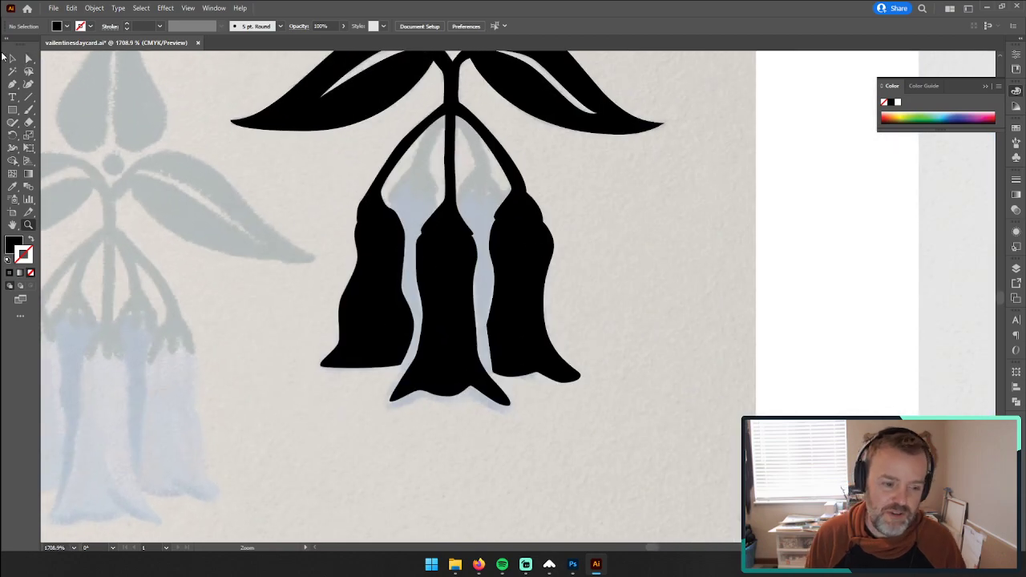
left_click(12, 58)
left_click(382, 245)
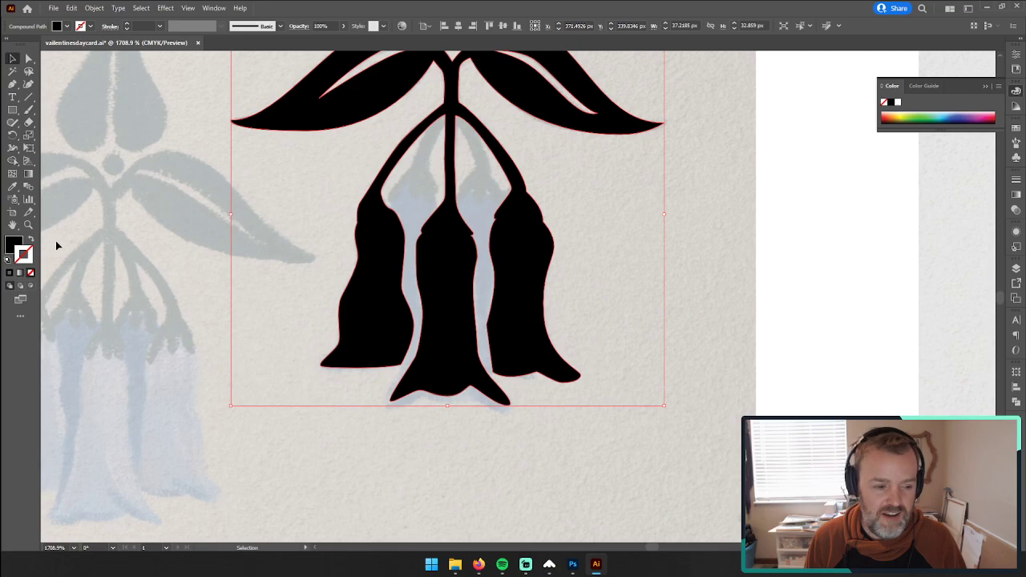
left_click(1015, 181)
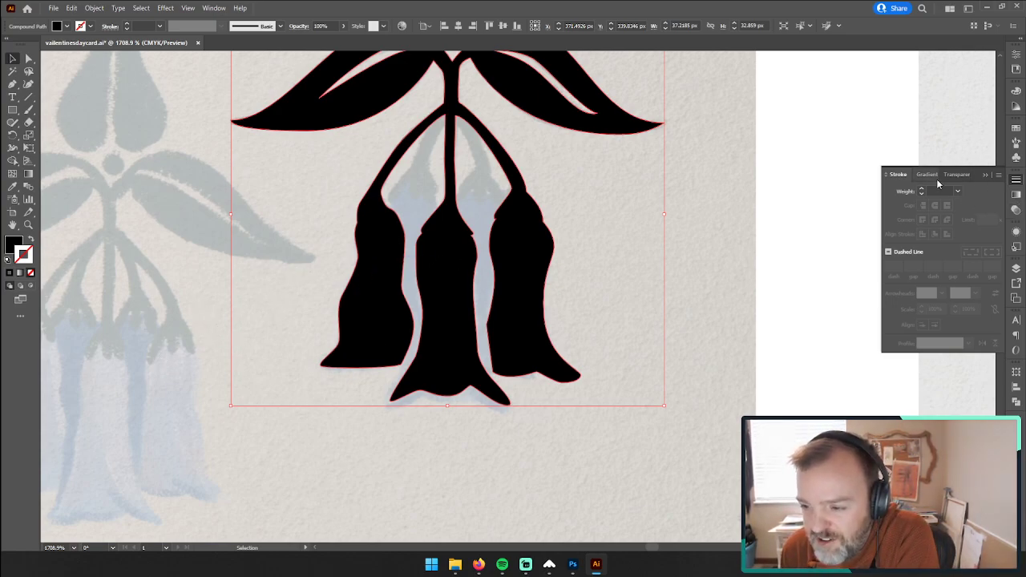
left_click(958, 174)
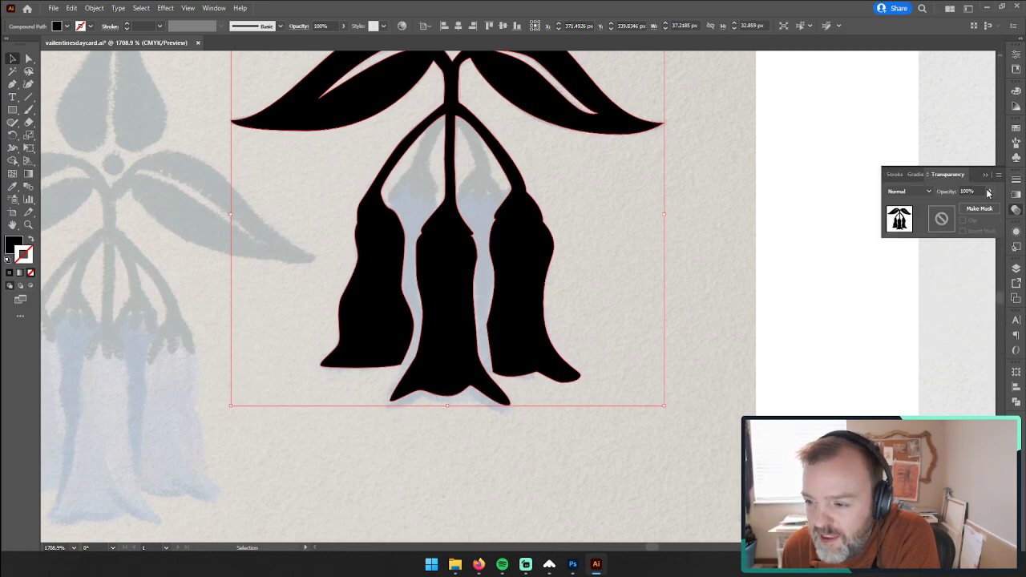
left_click(989, 192)
left_click_drag(967, 209, 967, 209)
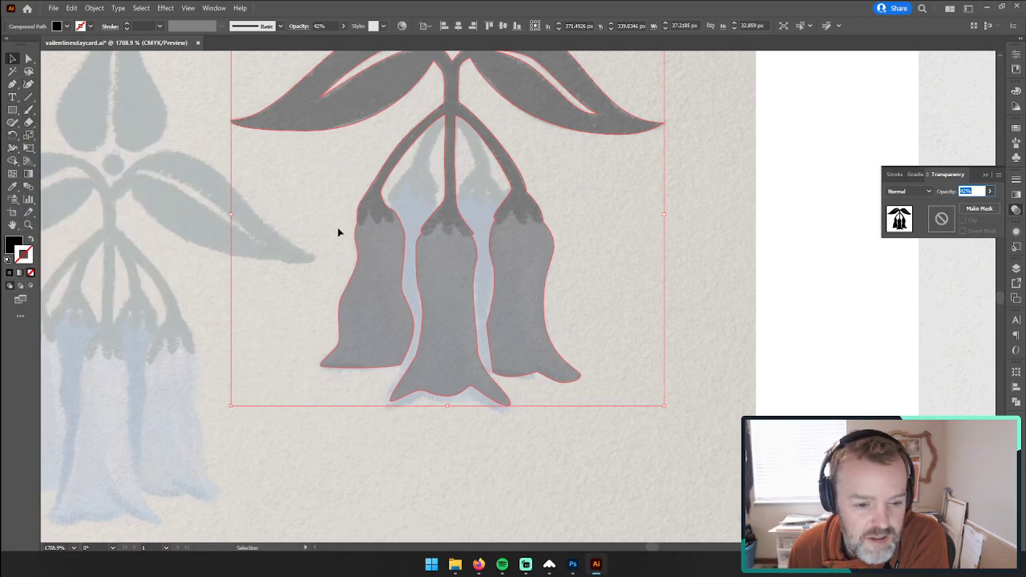
Step: Choose the Eraser tool and set its size to 3 pt
left_click(30, 124)
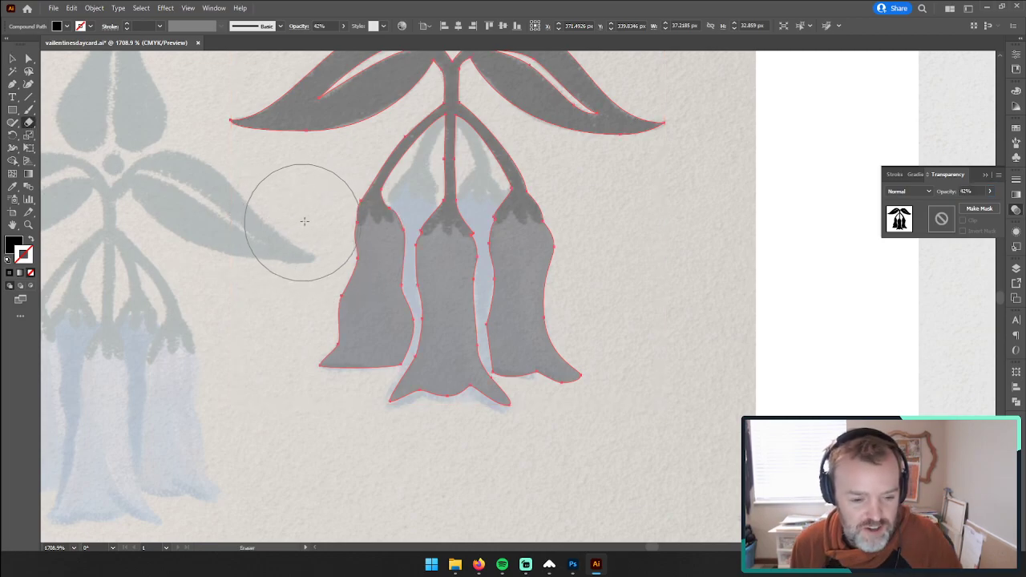
mouse_move(314, 209)
left_mouse_down()
mouse_move(231, 217)
mouse_move(272, 226)
left_mouse_up()
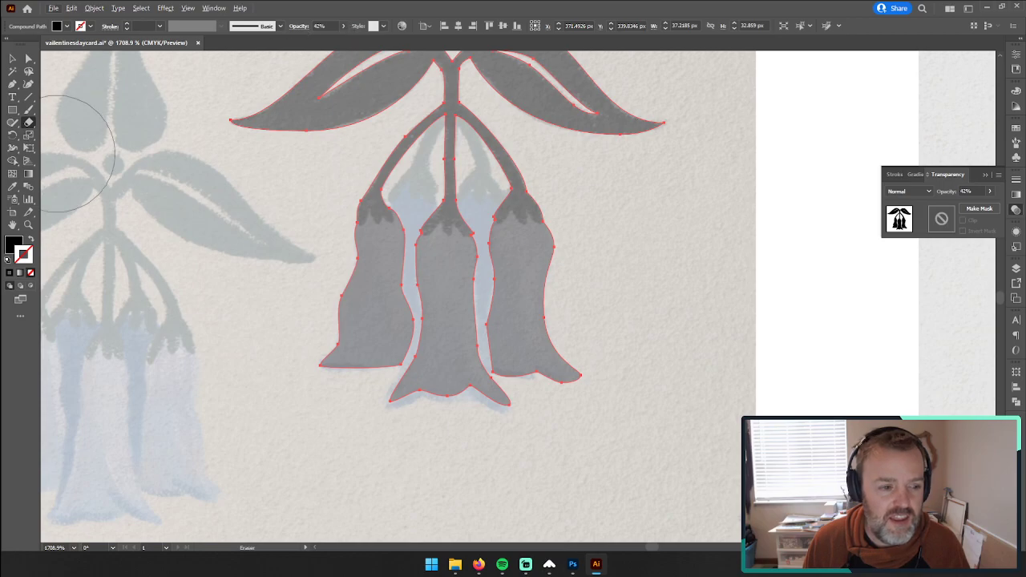
double_click(29, 123)
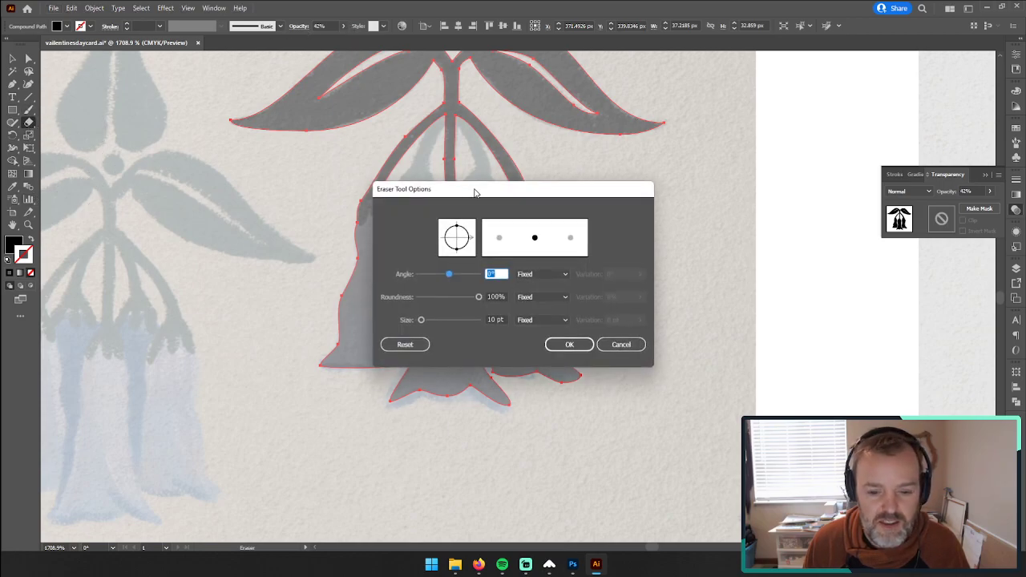
left_click_drag(474, 193, 797, 181)
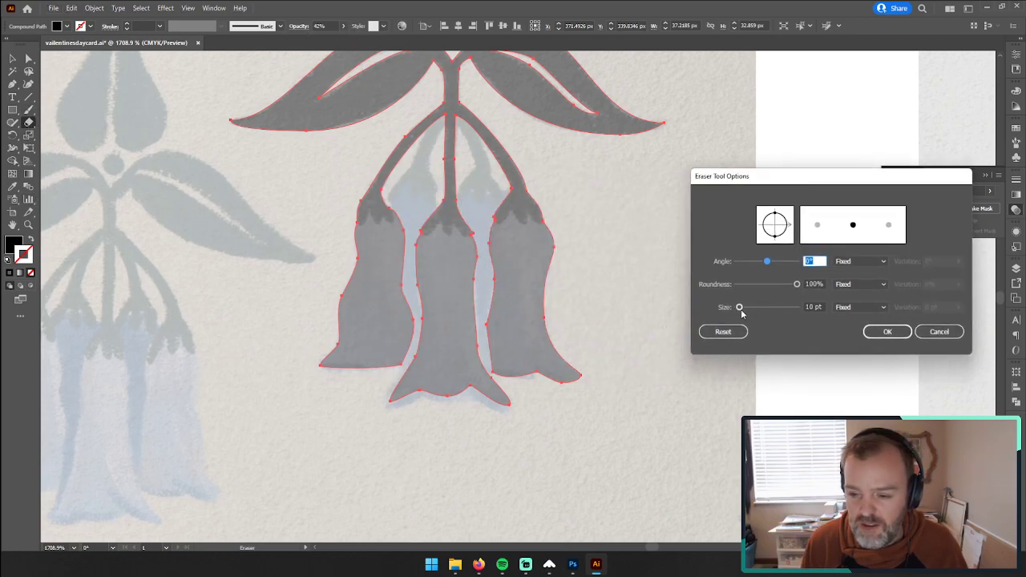
left_click_drag(740, 309, 737, 314)
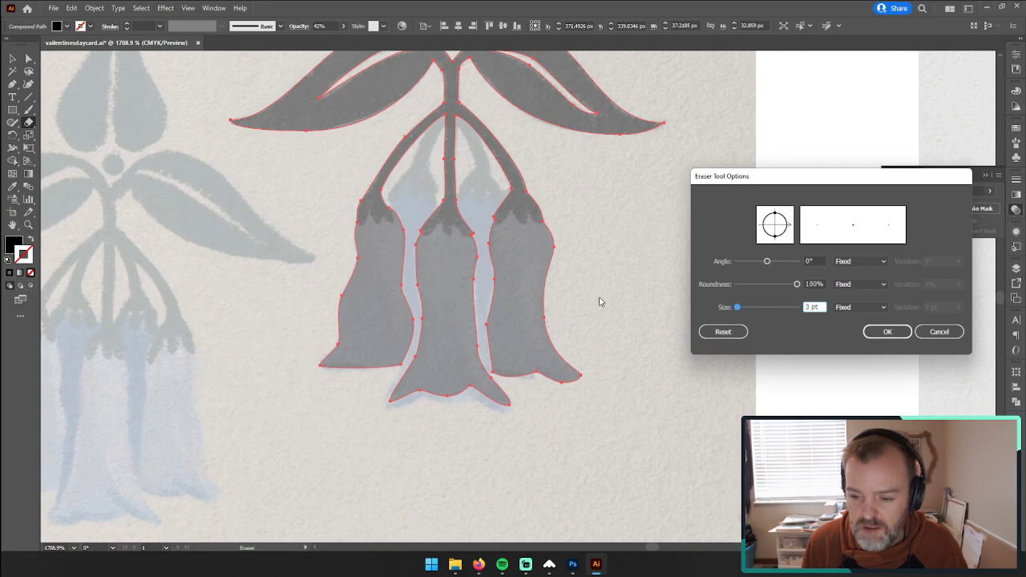
left_click(887, 332)
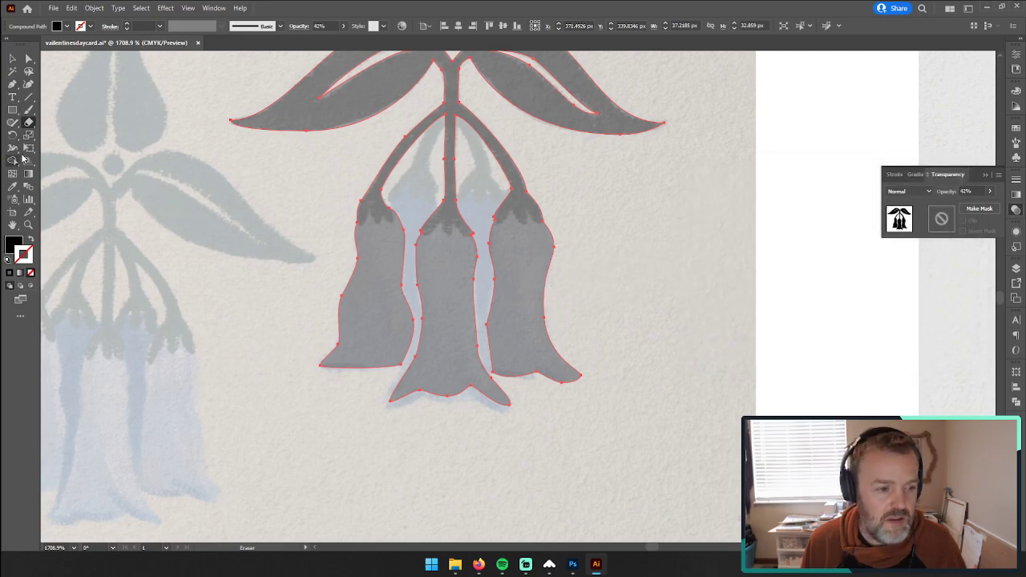
Step: Reduce the Eraser tool's size to 1 pt
double_click(29, 124)
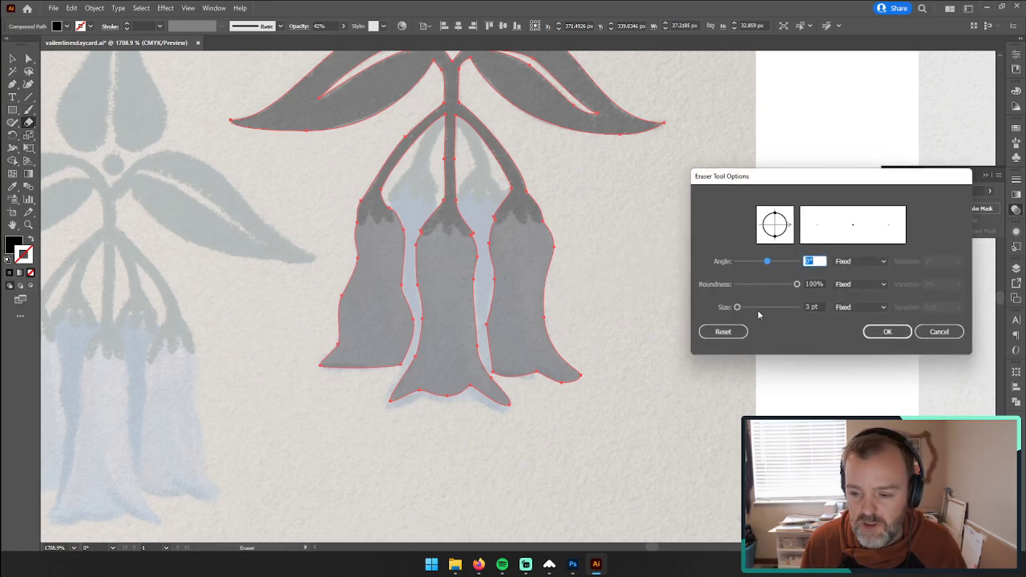
left_click(811, 308)
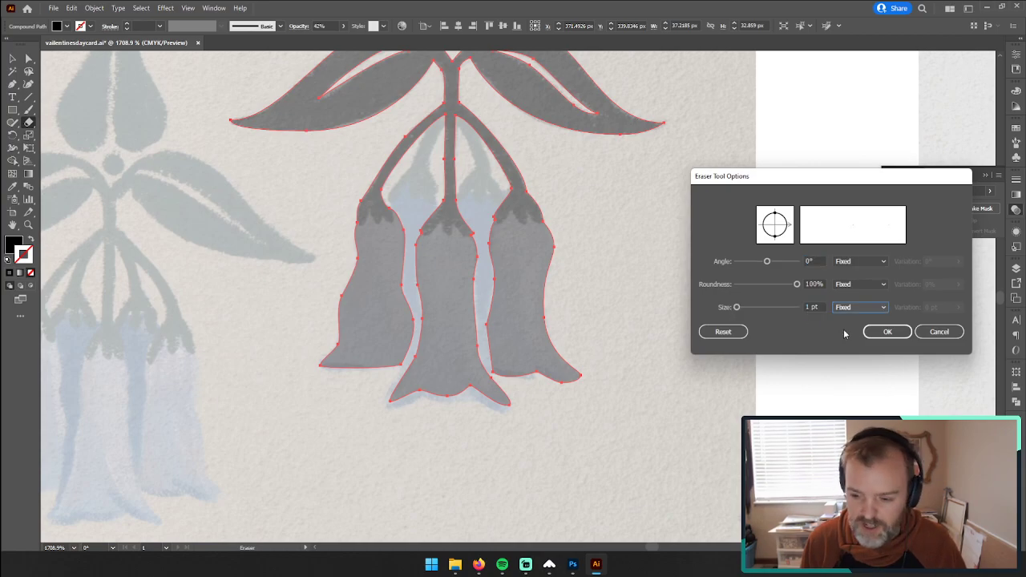
left_click(886, 332)
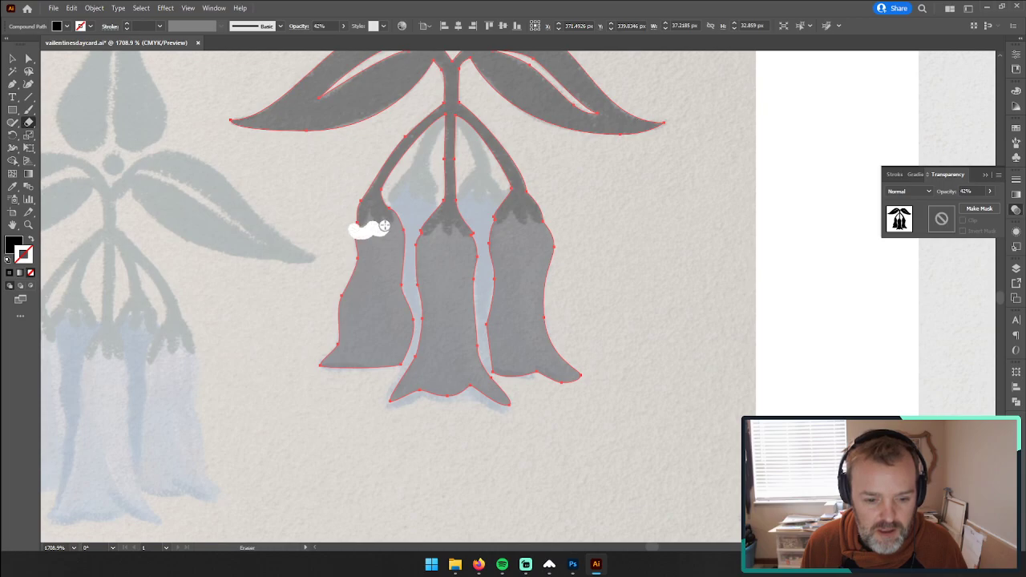
Step: Erase a scalloped band below the cap of each of the three bells and deselect the artwork
left_click_drag(397, 216, 398, 211)
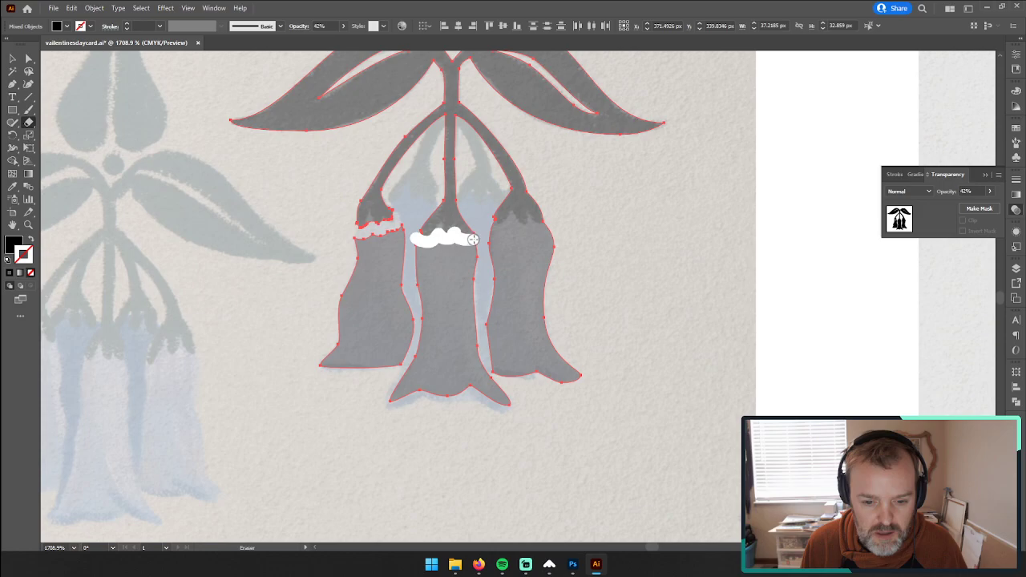
left_click_drag(473, 239, 474, 238)
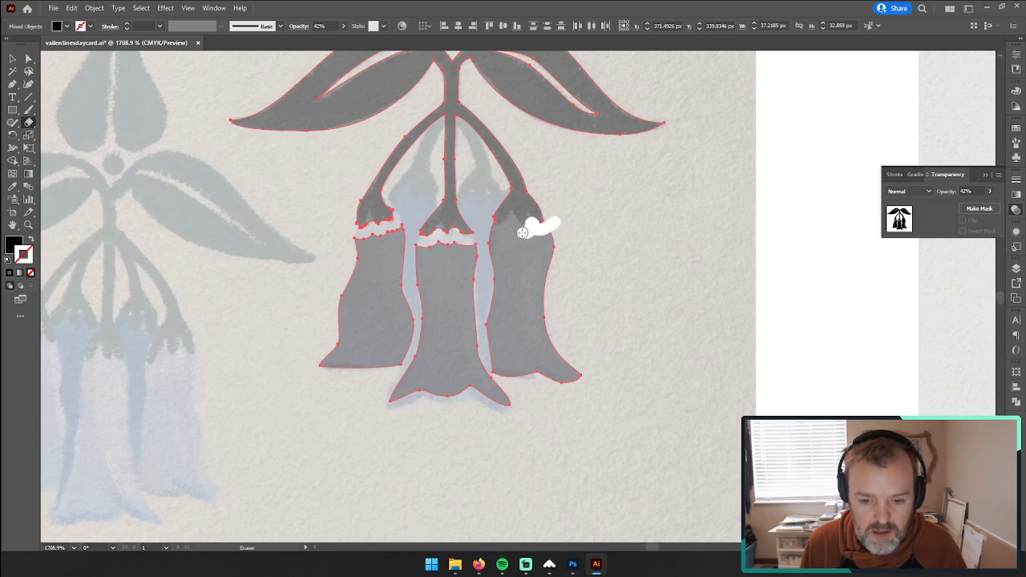
left_click_drag(506, 228, 487, 229)
left_click(13, 59)
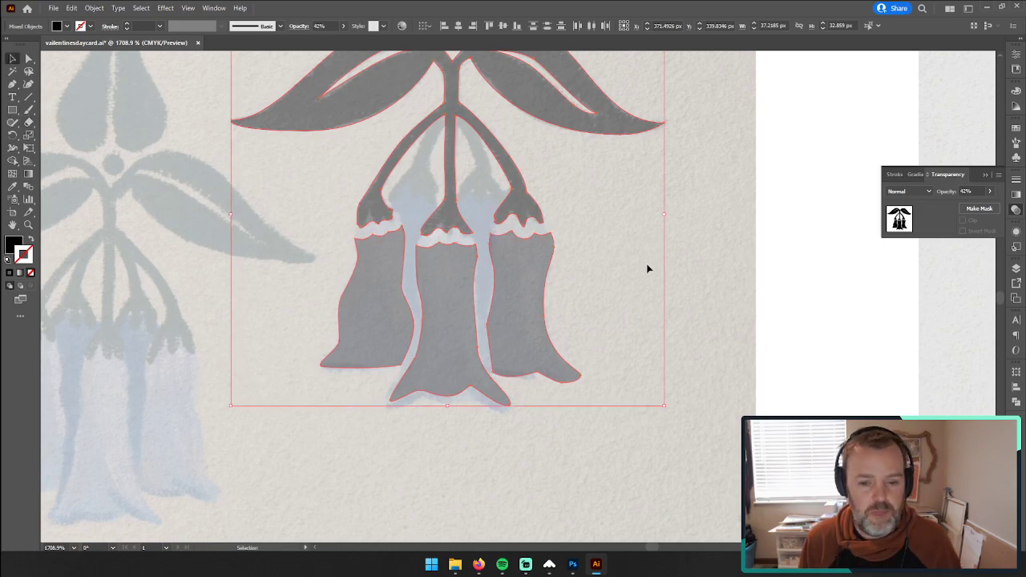
left_click(756, 285)
Step: Match the leaves, stems and bells to the top leaf's opaque black fill and deselect them
left_click_drag(560, 223, 352, 228)
left_click_drag(513, 229, 515, 377)
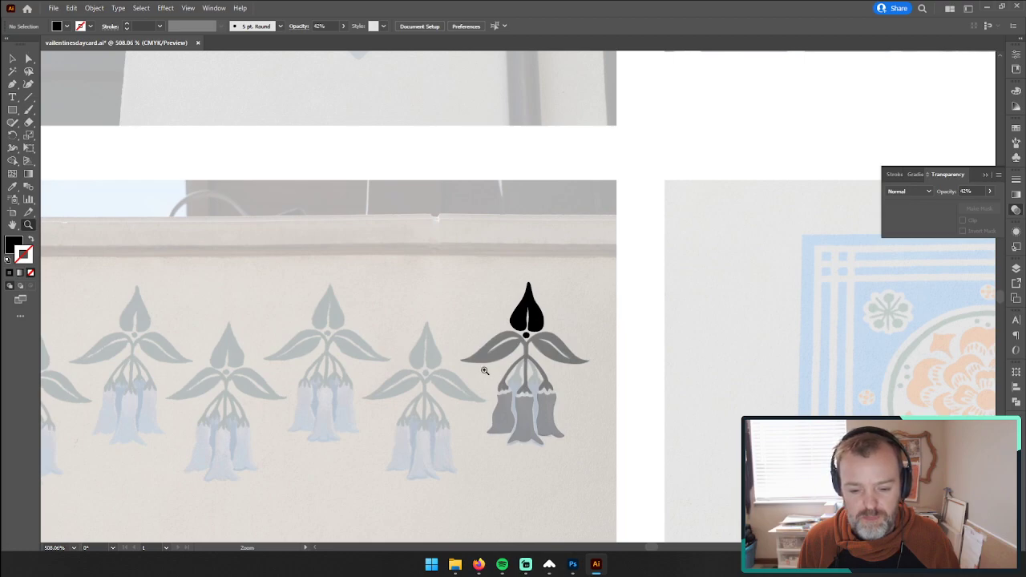
left_click(12, 58)
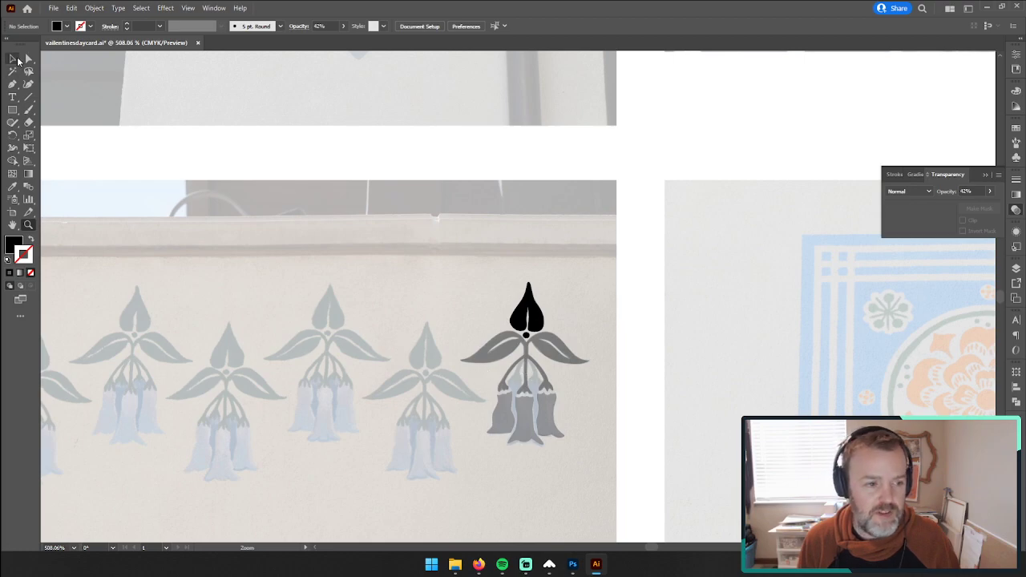
left_click(475, 351)
key("i")
left_click(527, 307)
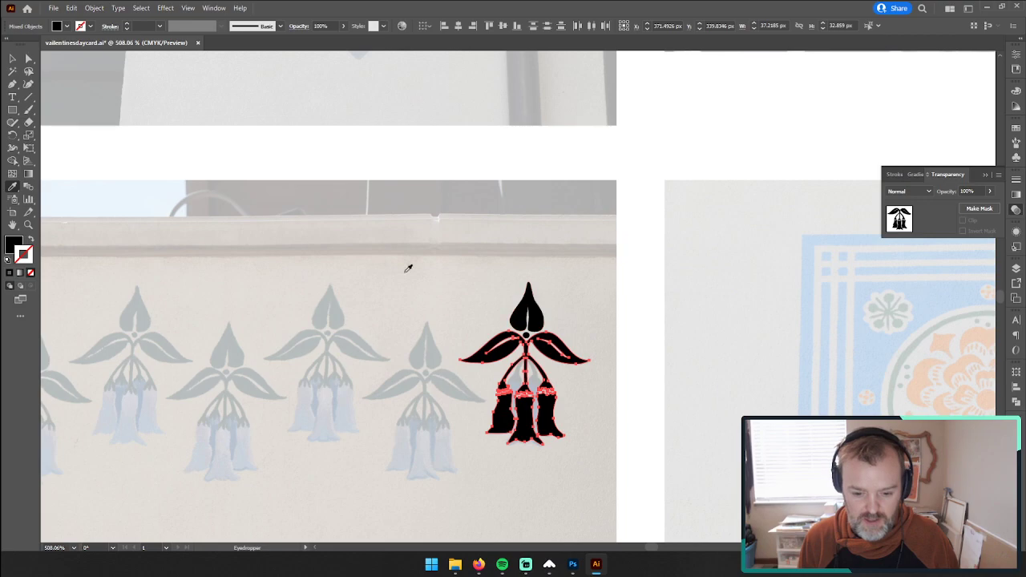
key("v")
left_click(607, 251)
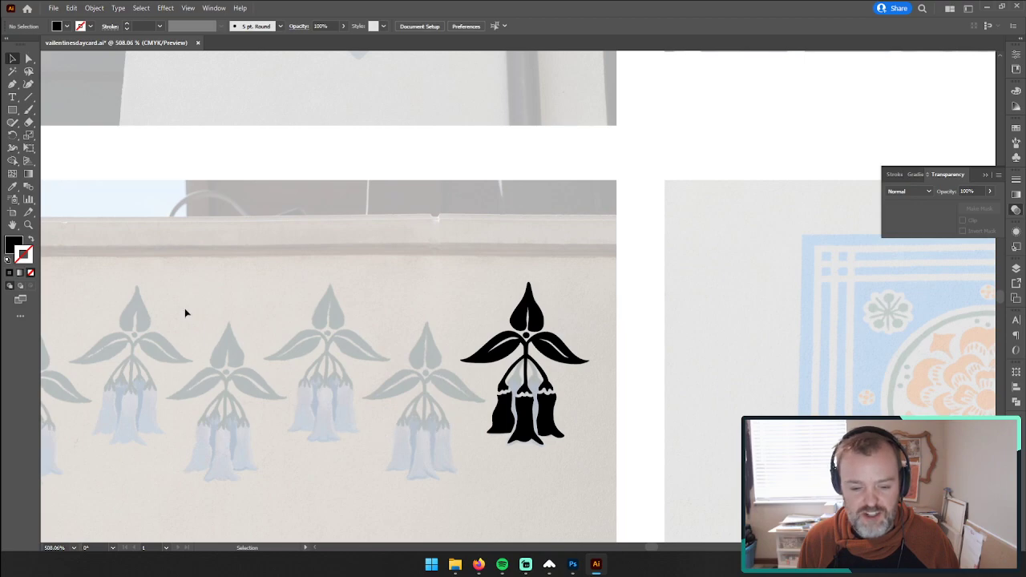
Step: Undo the opaque black fill and the eraser cuts across the three bells
left_click(29, 225)
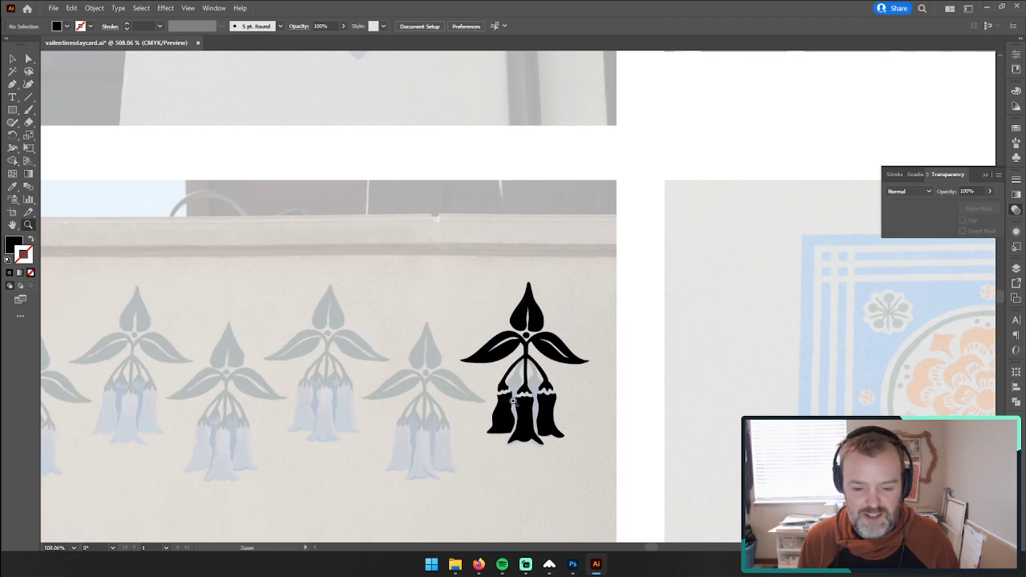
left_click_drag(513, 401, 649, 346)
key("space")
key("ctrl+z")
key("ctrl+z")
key("ctrl+z")
key("ctrl+z")
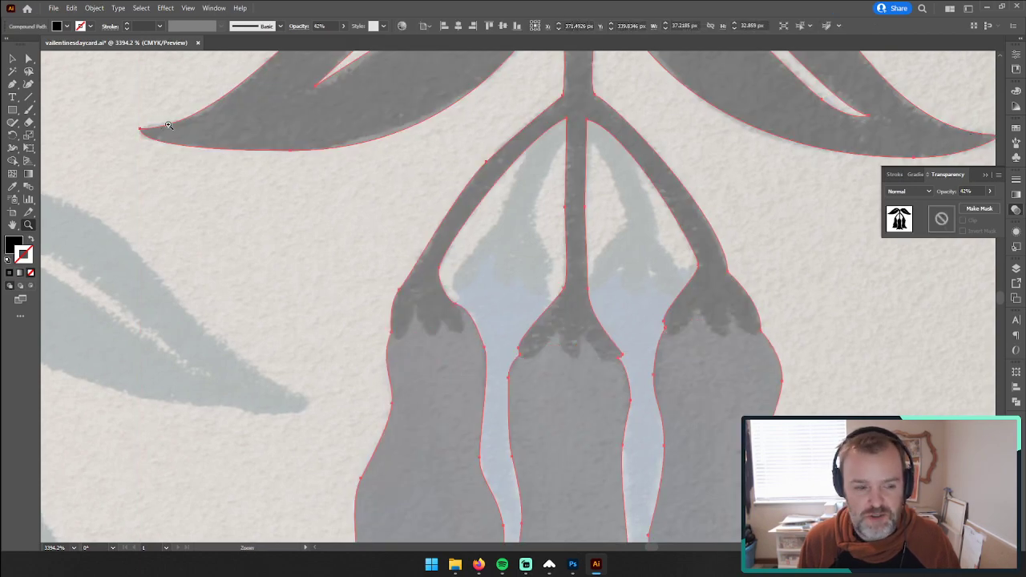
Step: Set the Eraser tool's size to 0.3 pt
left_click(29, 121)
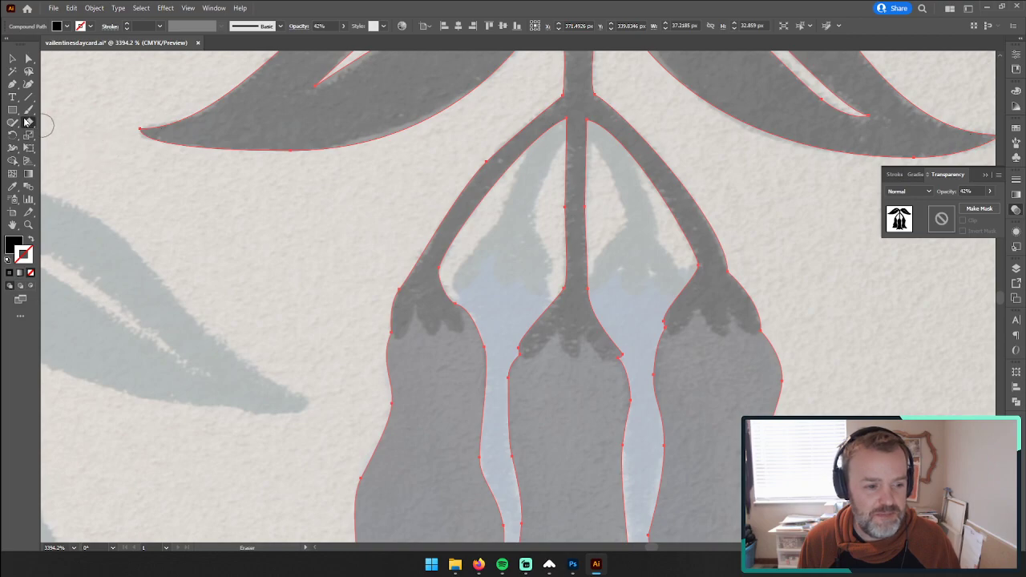
double_click(29, 124)
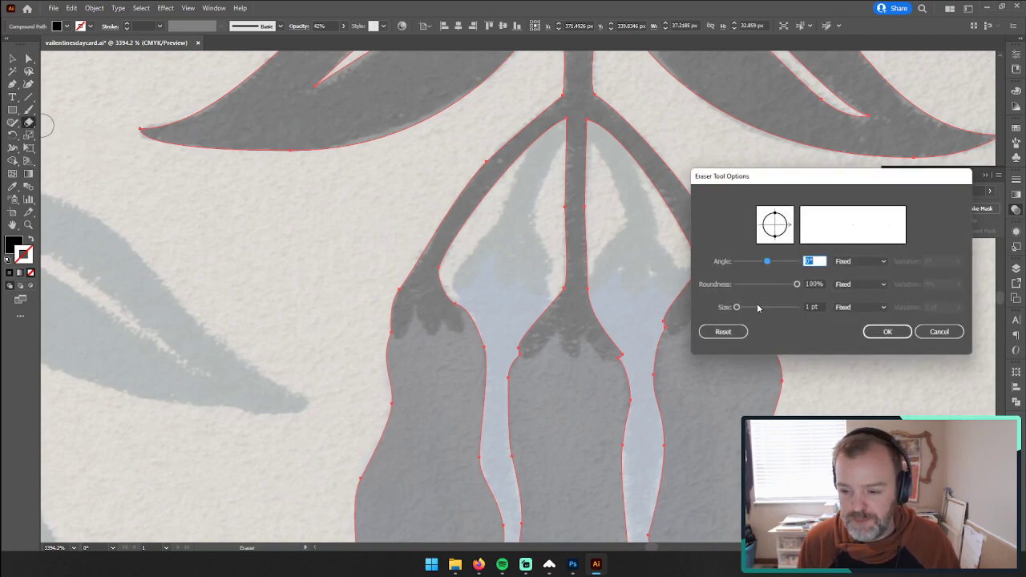
double_click(810, 307)
type(".3")
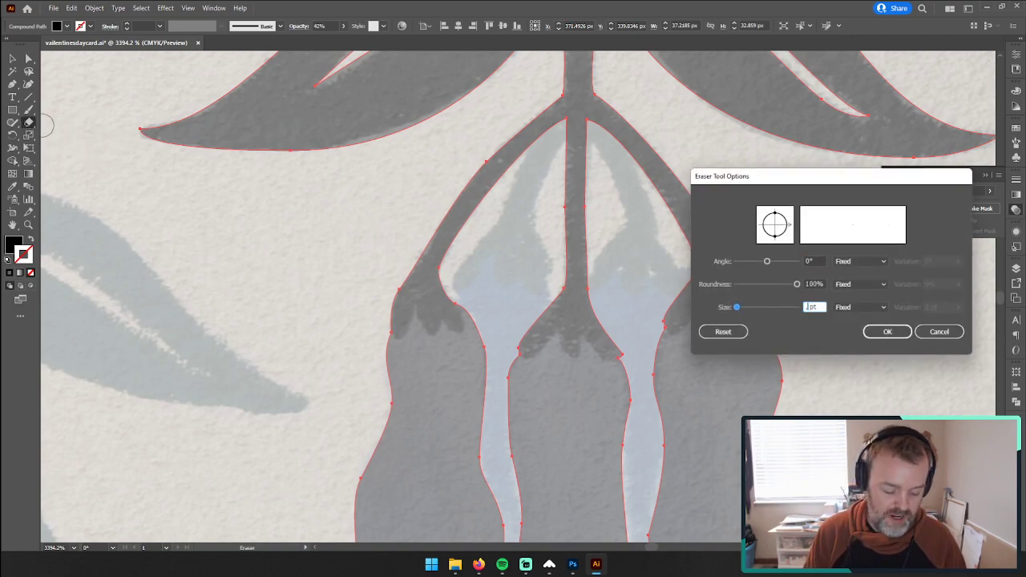
left_click(886, 331)
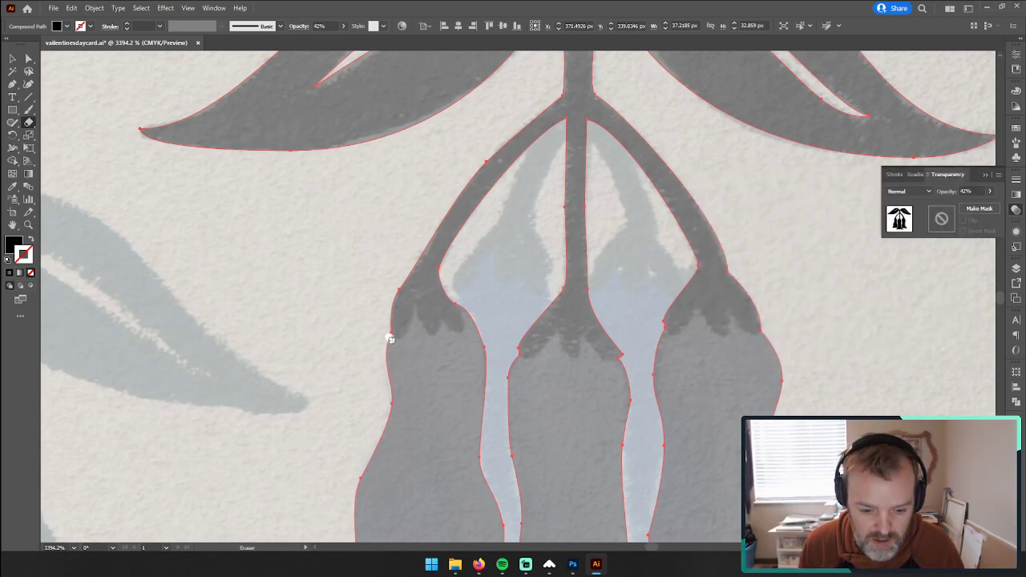
Step: Erase a thin scalloped gap between each of the three bells and its cap with the Eraser, and deselect the artwork
left_click_drag(399, 342, 415, 333)
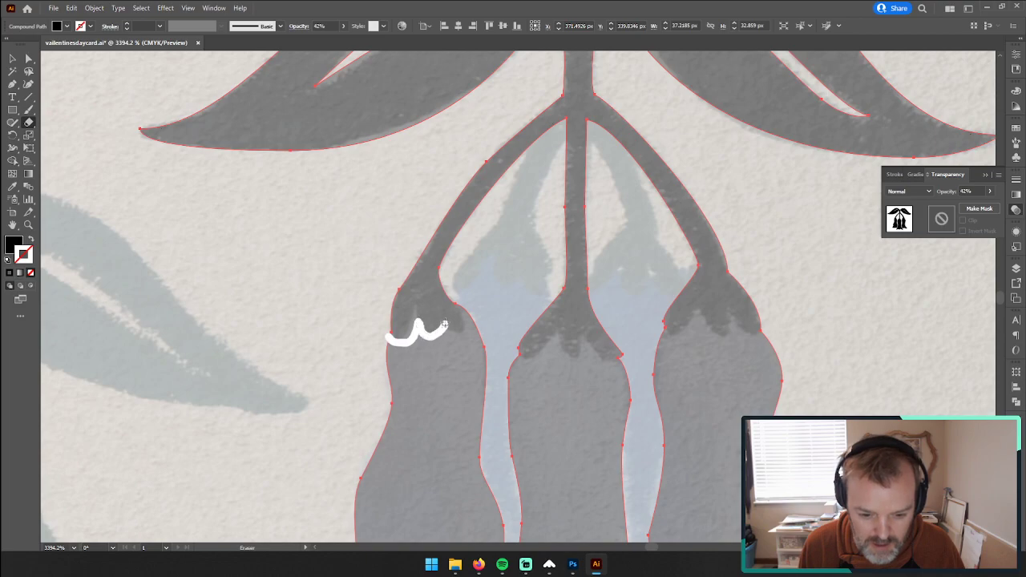
left_click_drag(461, 327, 460, 300)
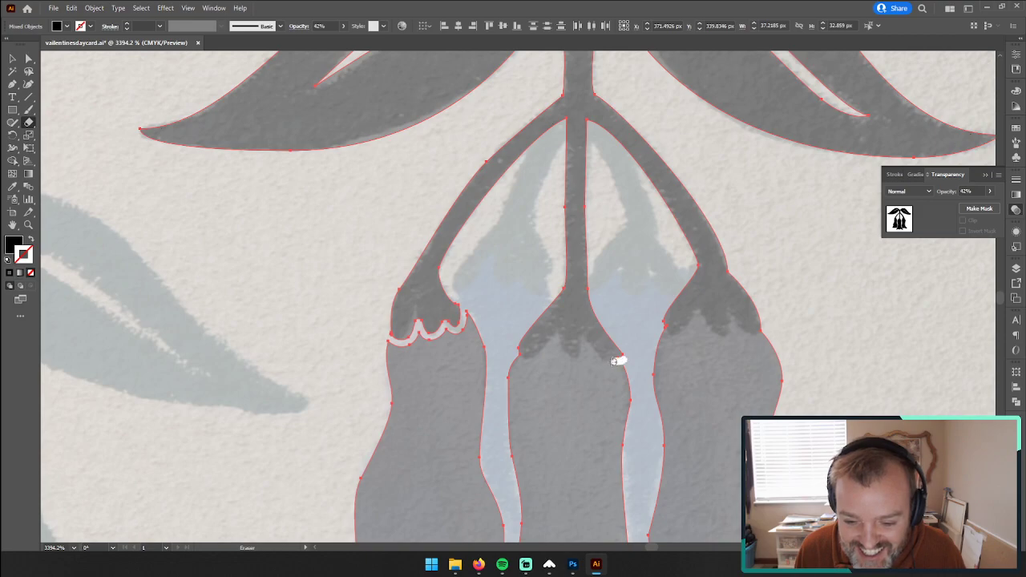
mouse_move(617, 360)
left_mouse_down()
mouse_move(583, 337)
mouse_move(581, 356)
mouse_move(567, 358)
mouse_move(558, 332)
mouse_move(513, 356)
left_mouse_up()
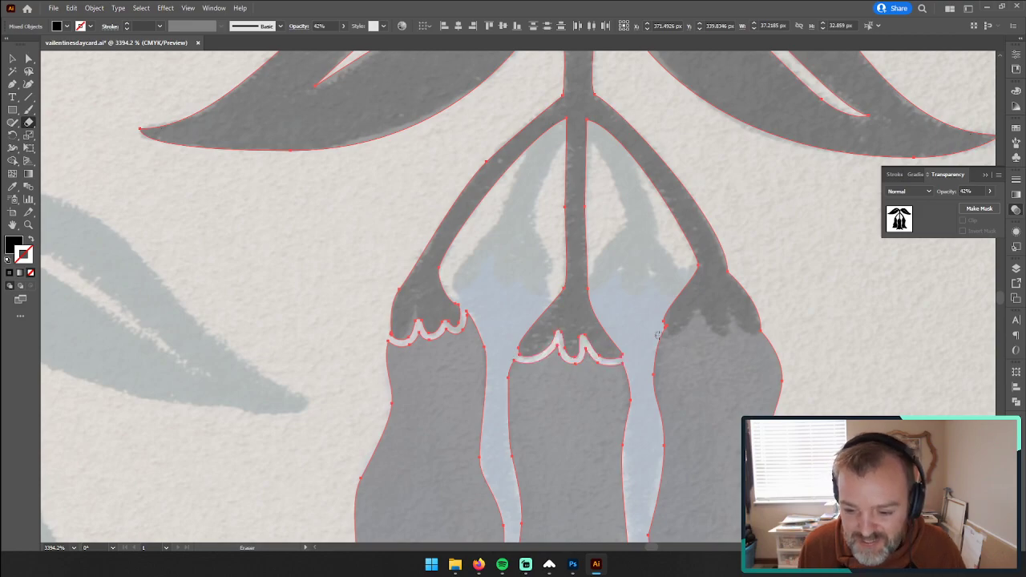
left_click_drag(672, 337, 690, 329)
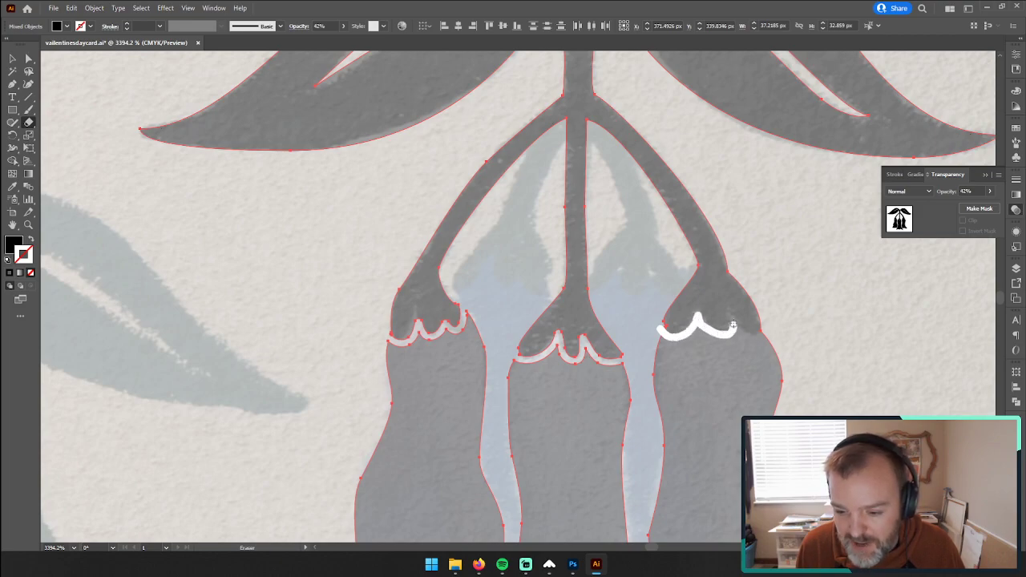
left_click_drag(735, 327, 773, 330)
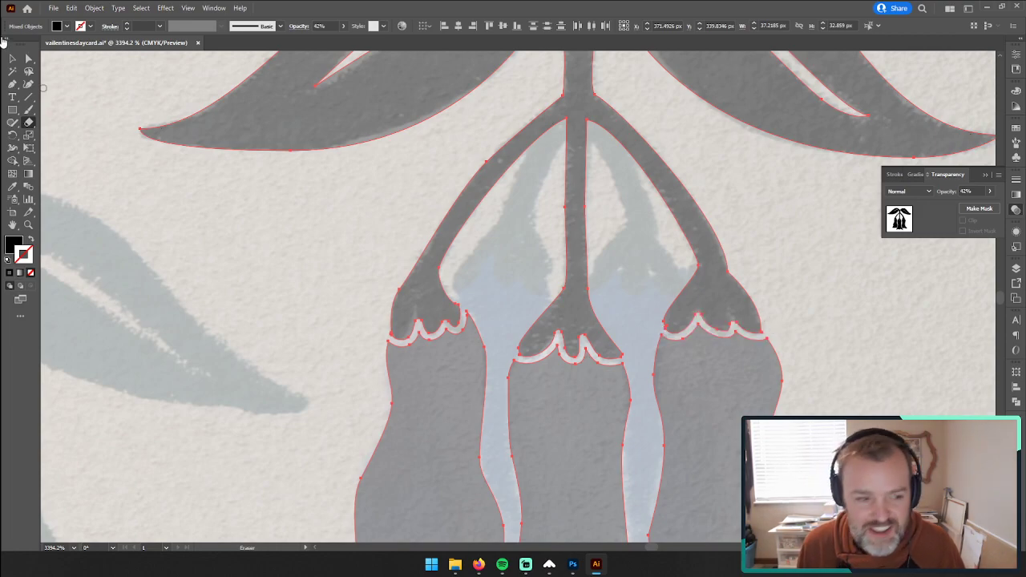
left_click(16, 58)
left_click(318, 263)
Step: Match the leaves, stems and bells to the top leaf's opaque black fill with the Eyedropper and deselect them
key("z")
left_click_drag(733, 291, 536, 328)
left_click_drag(718, 371, 552, 340)
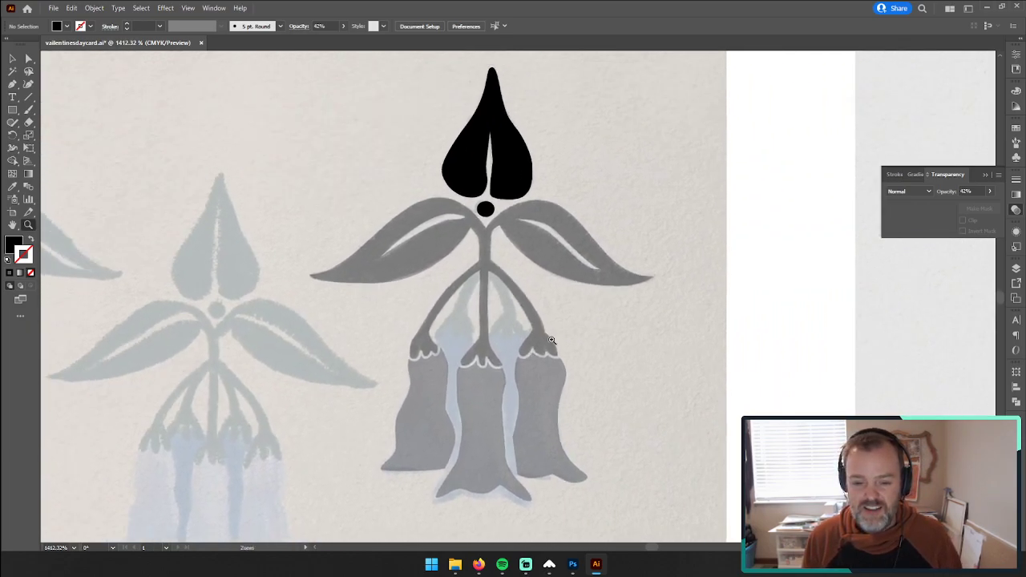
left_click_drag(323, 253, 328, 254)
left_click(720, 396)
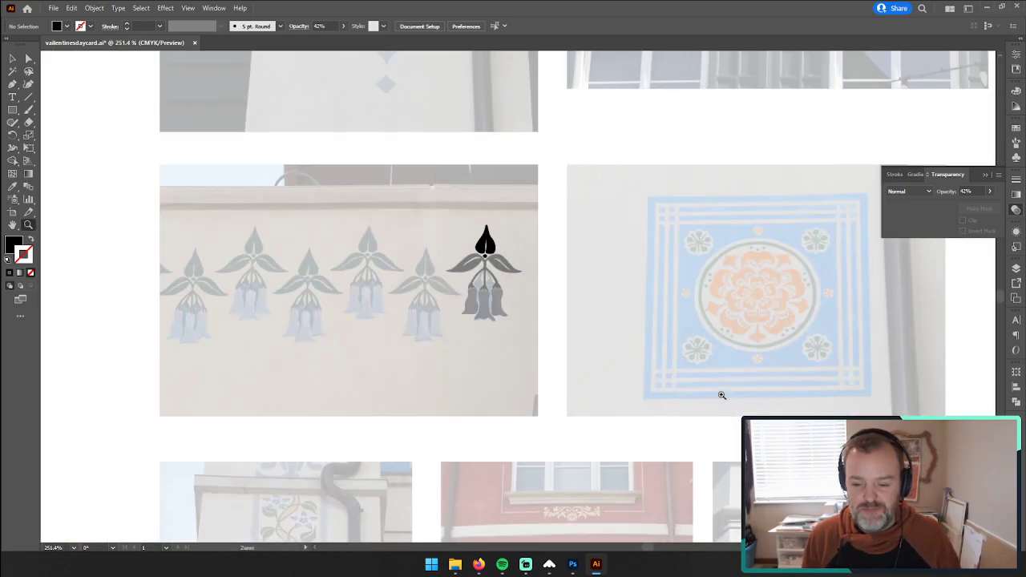
left_click_drag(478, 293, 690, 240)
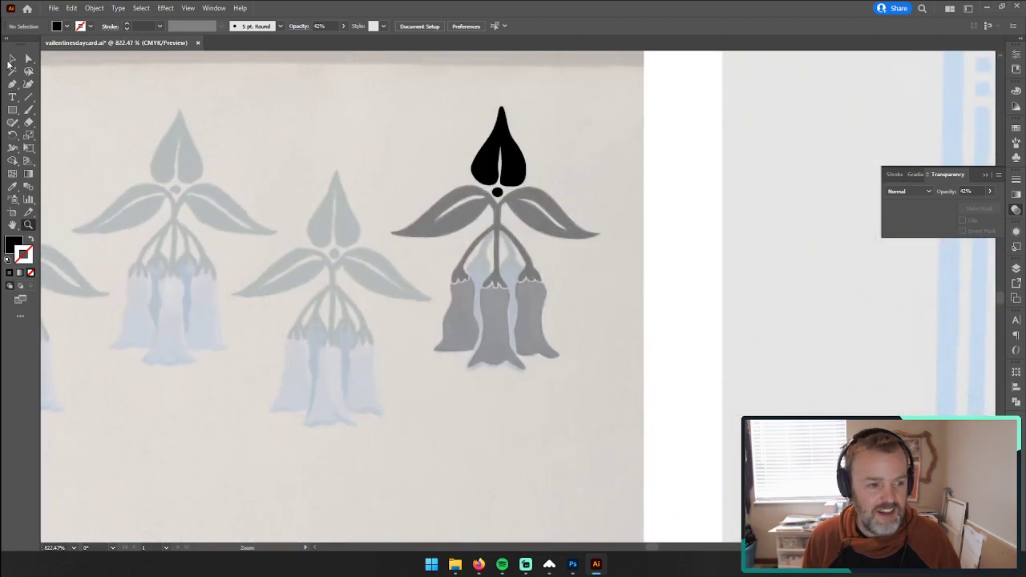
left_click(12, 59)
left_click_drag(399, 237, 461, 235)
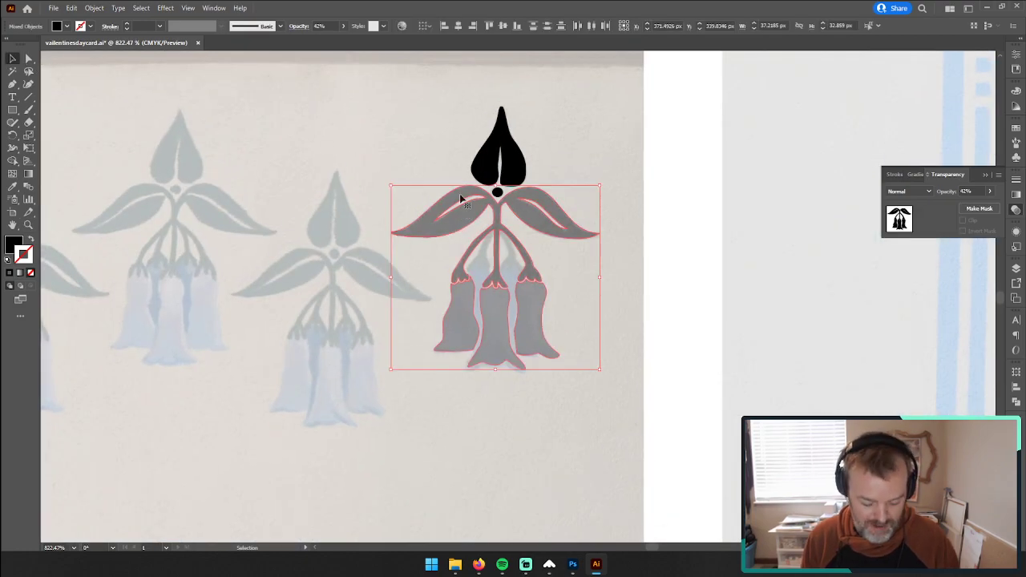
key("i")
left_click(495, 144)
left_click(13, 59)
left_click(309, 152)
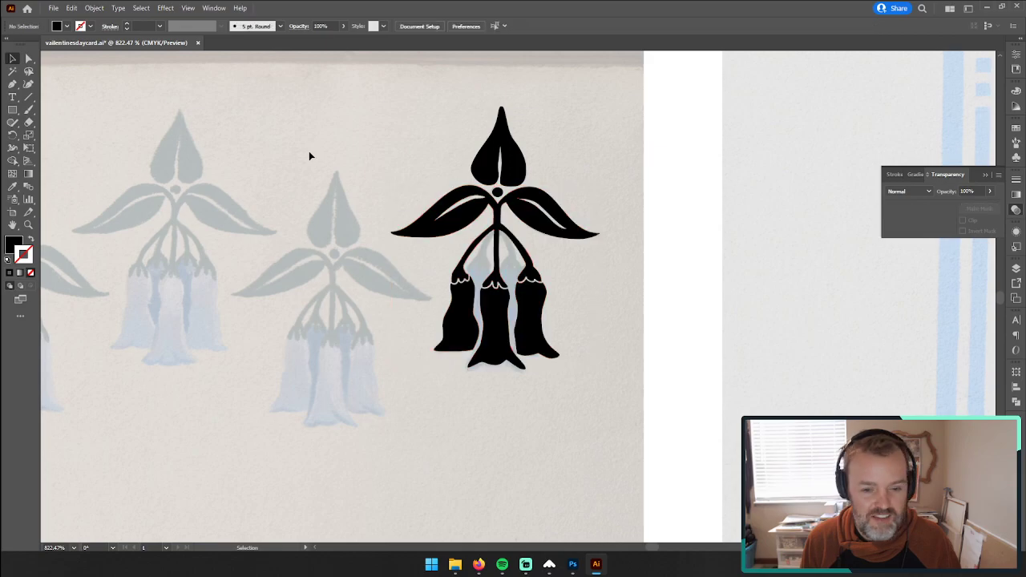
Step: Select the three bell bodies together and nudge them down away from their caps
key("z")
left_click_drag(749, 287, 566, 289)
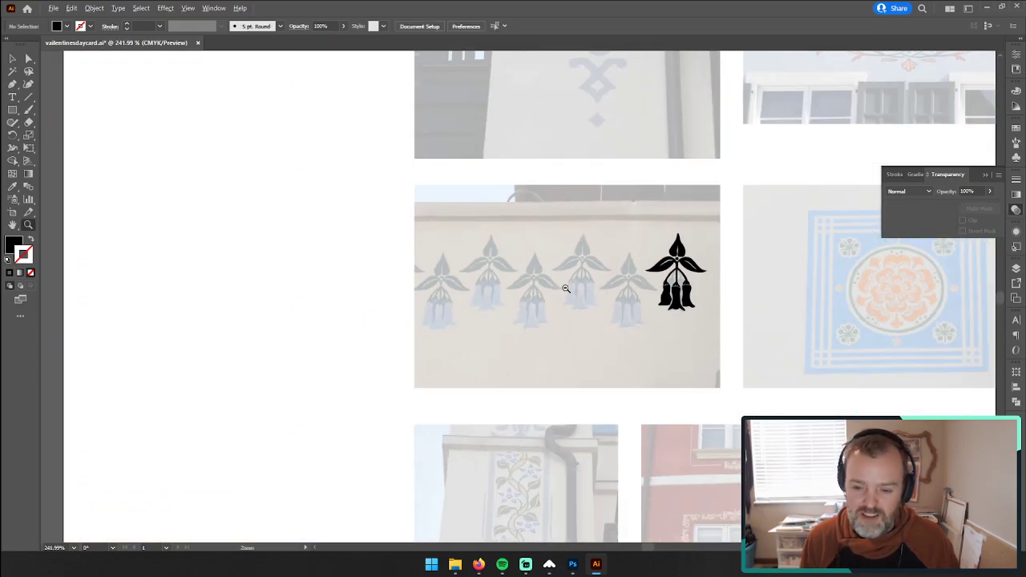
scroll(566, 288, "right", 8)
left_click_drag(377, 332, 605, 311)
left_click(14, 58)
left_click_drag(286, 361, 417, 401)
key("Down")
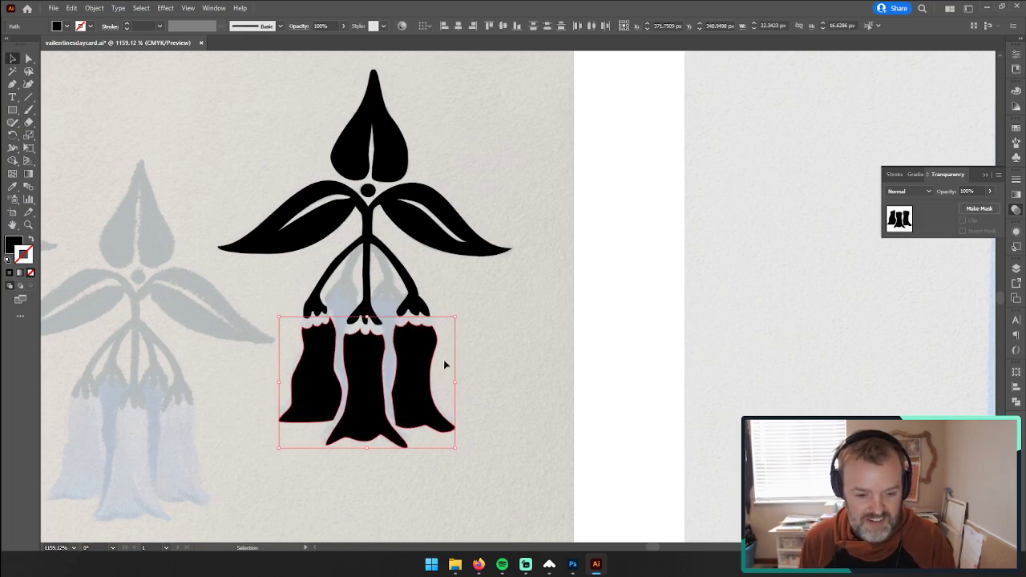
Step: Fine-tune the bell bodies' position a little closer beneath their caps and deselect them
key("Up")
left_click_drag(356, 355, 352, 355)
left_click(29, 227)
left_click_drag(317, 320, 446, 298)
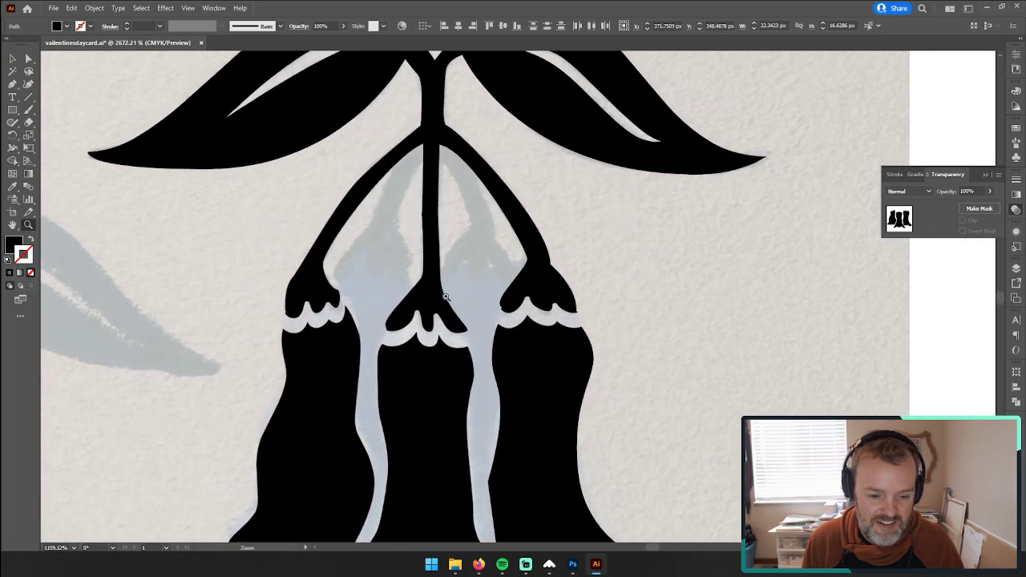
key("v")
left_click_drag(441, 389, 447, 383)
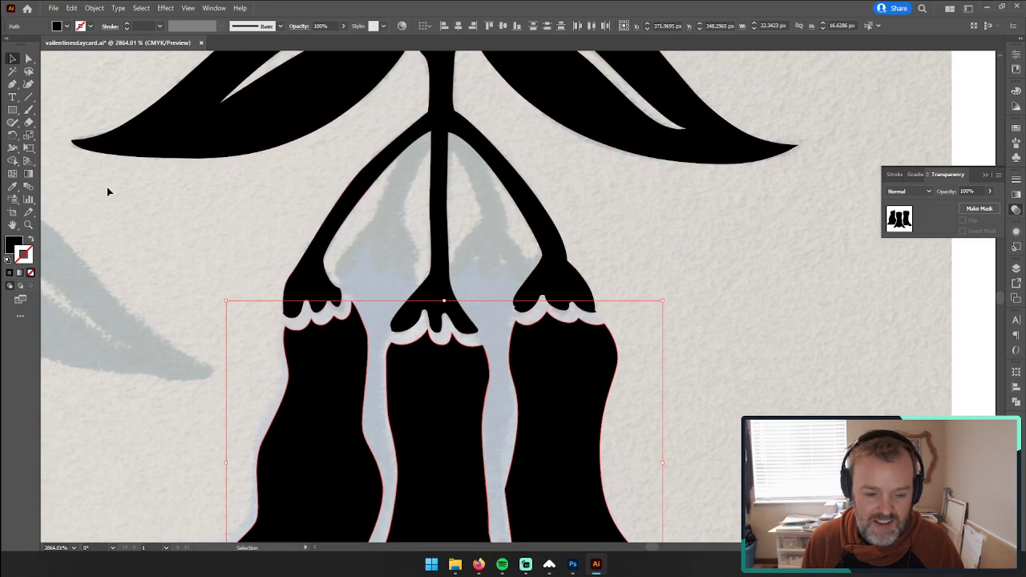
left_click(28, 59)
left_click(677, 336)
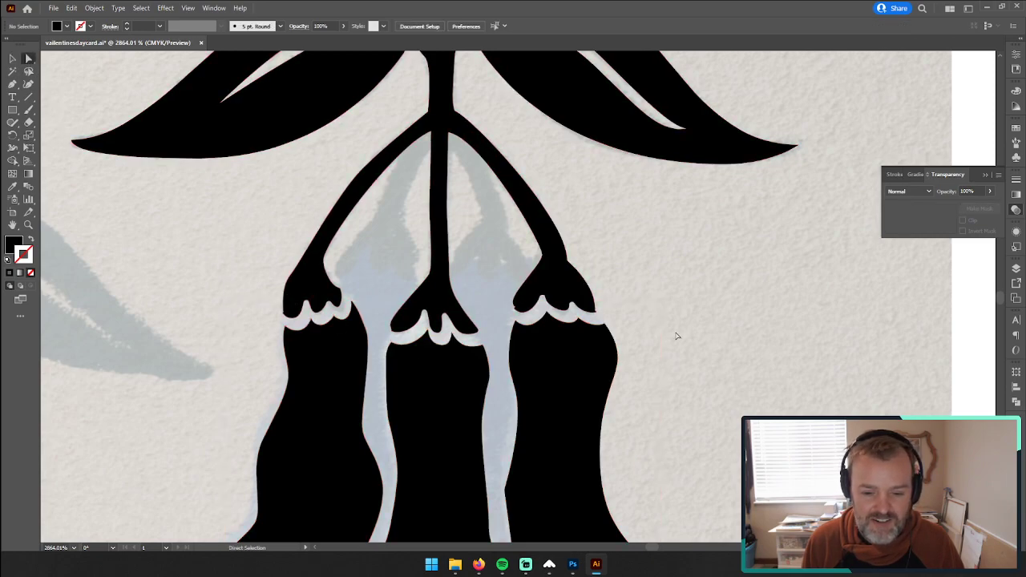
Step: Move the complete bellflower ornament off its photo into the column of finished ornaments, below the floral scroll, and deselect it
key("z")
left_click_drag(687, 332, 388, 321)
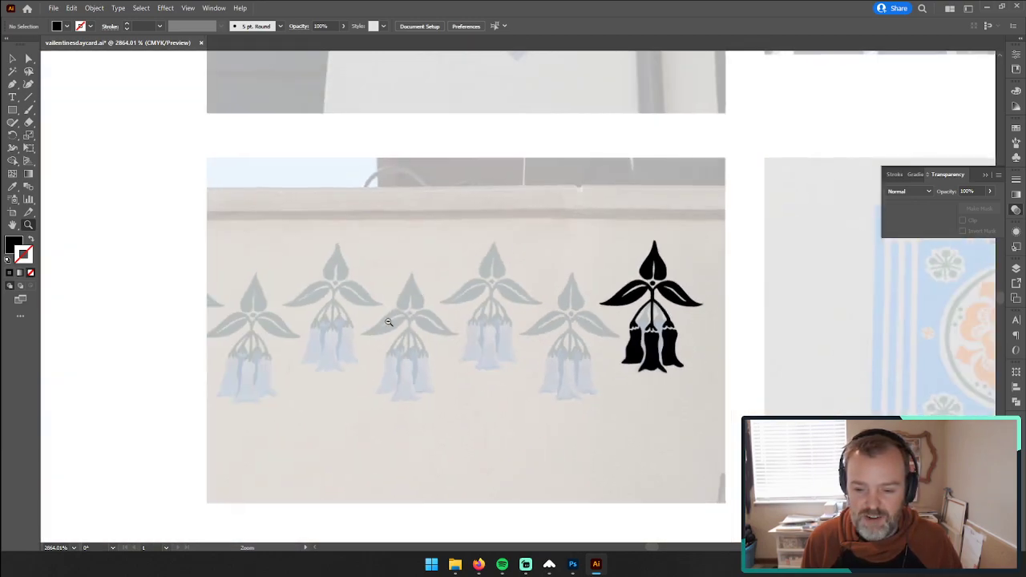
left_click_drag(816, 335, 409, 367)
left_click_drag(779, 413, 630, 393)
left_click_drag(776, 389, 394, 356)
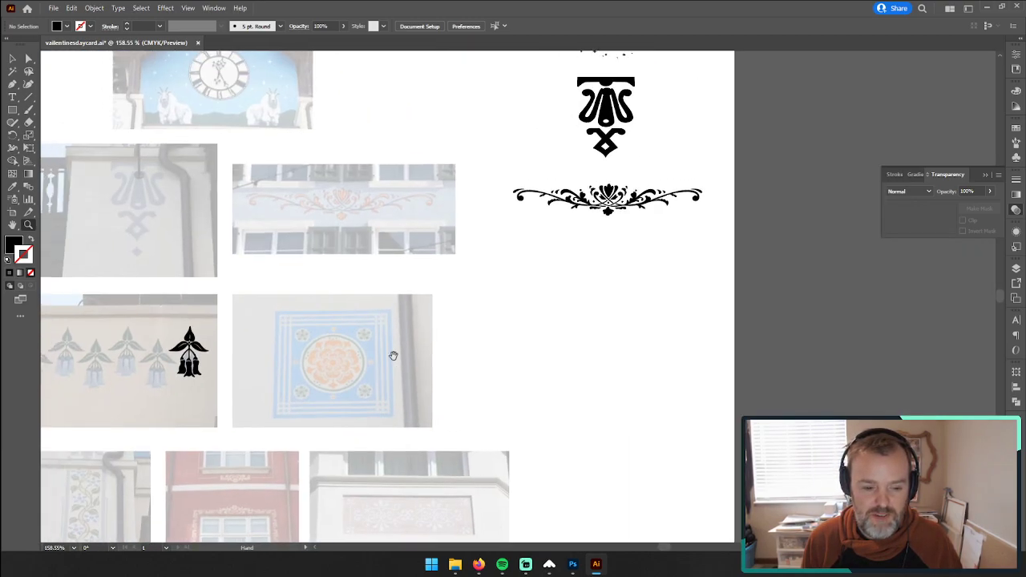
left_click(12, 59)
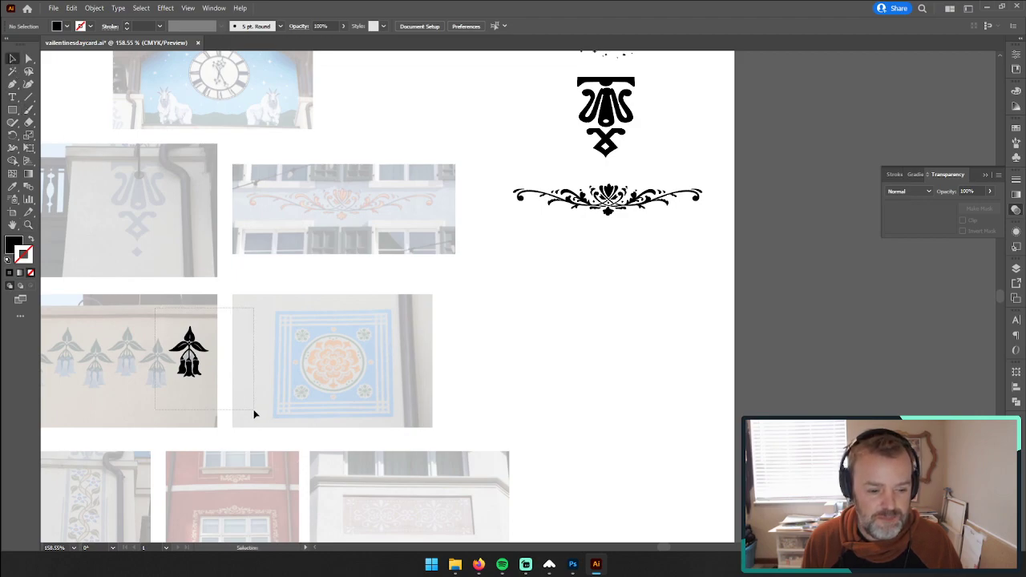
left_click_drag(254, 414, 253, 413)
left_click_drag(196, 346, 614, 269)
left_click(474, 277)
Step: Space out the ornament column by moving the floral scroll and the hanging ornament down, undoing the accidental scaling of the hanging ornament
scroll(495, 362, "up", 3)
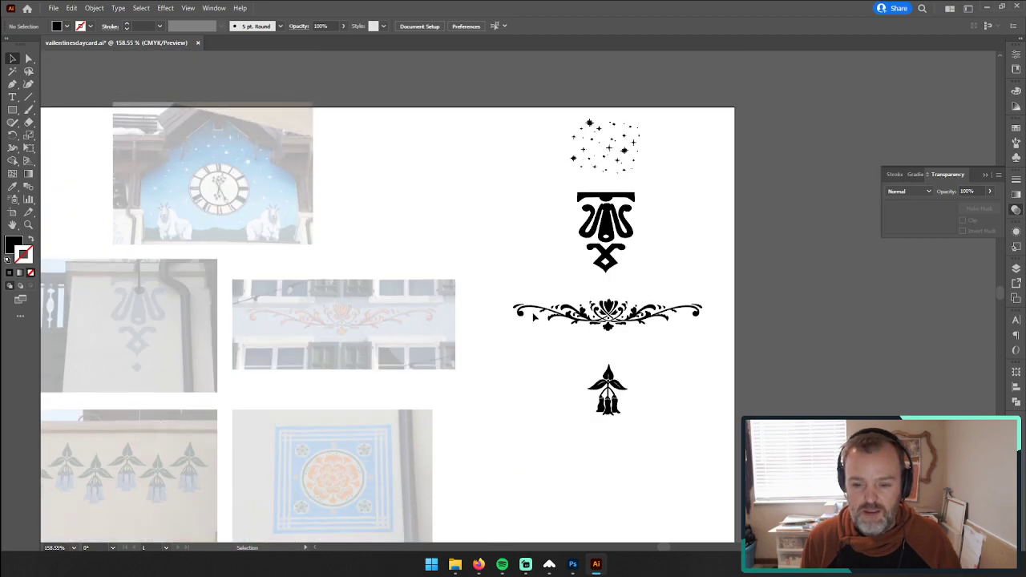
left_click_drag(615, 310, 615, 325)
left_click_drag(623, 192, 623, 235)
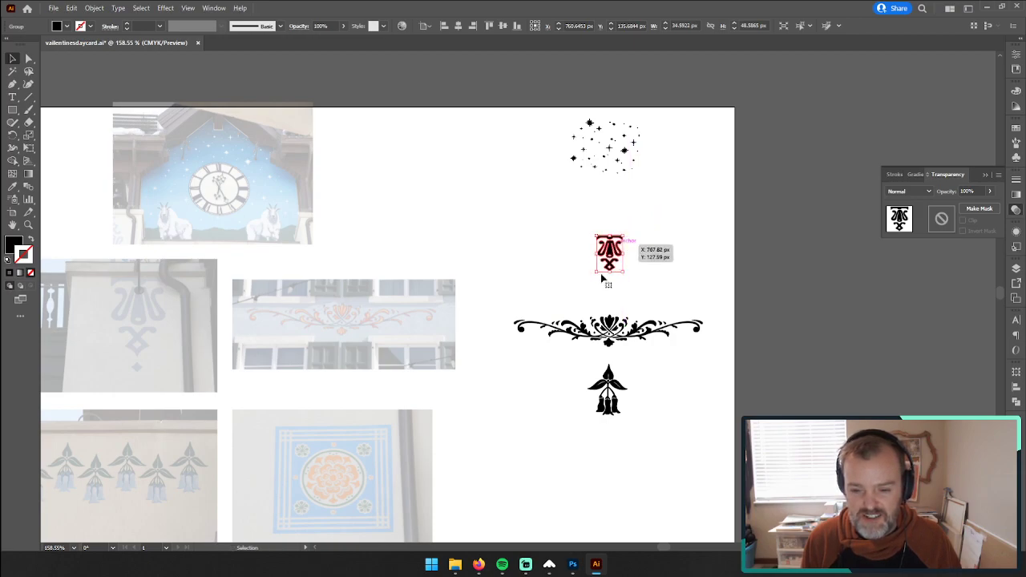
left_click(572, 279)
key("ctrl+z")
key("ctrl+z")
left_click(572, 279)
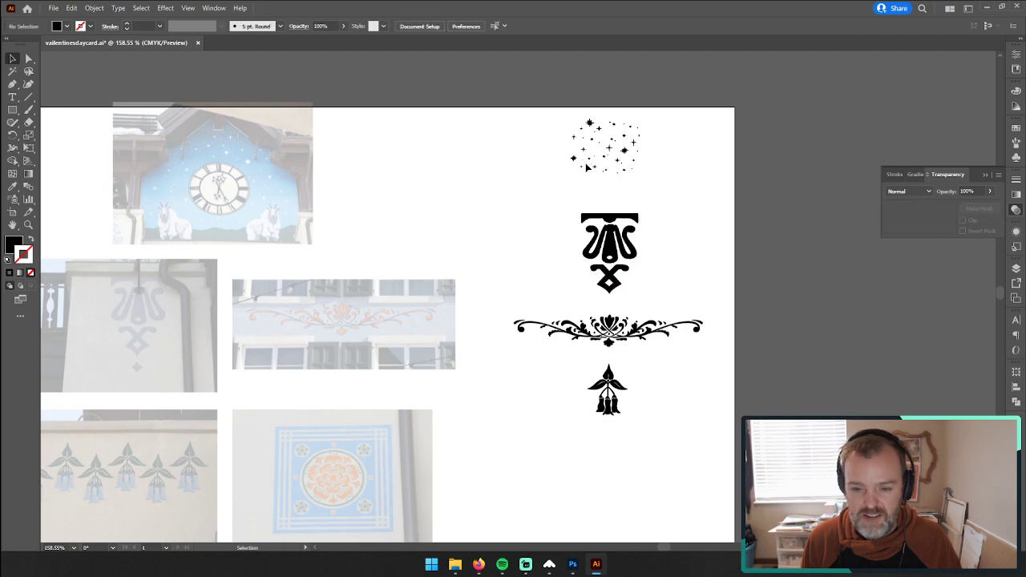
Step: Select the whole star cluster, move it down closer to the hanging ornament, and deselect it
left_click(604, 156)
left_click_drag(542, 108, 686, 216)
left_click_drag(626, 152, 630, 171)
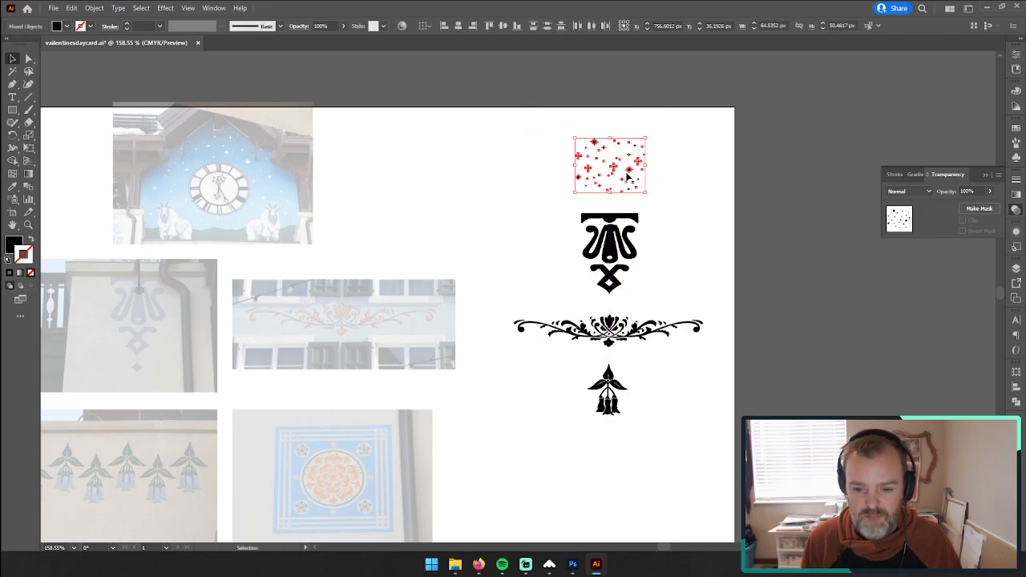
left_click(316, 257)
Step: Examine the blue square panel with the orange rosette and compare it with the remaining building photos
left_click_drag(316, 257, 449, 195)
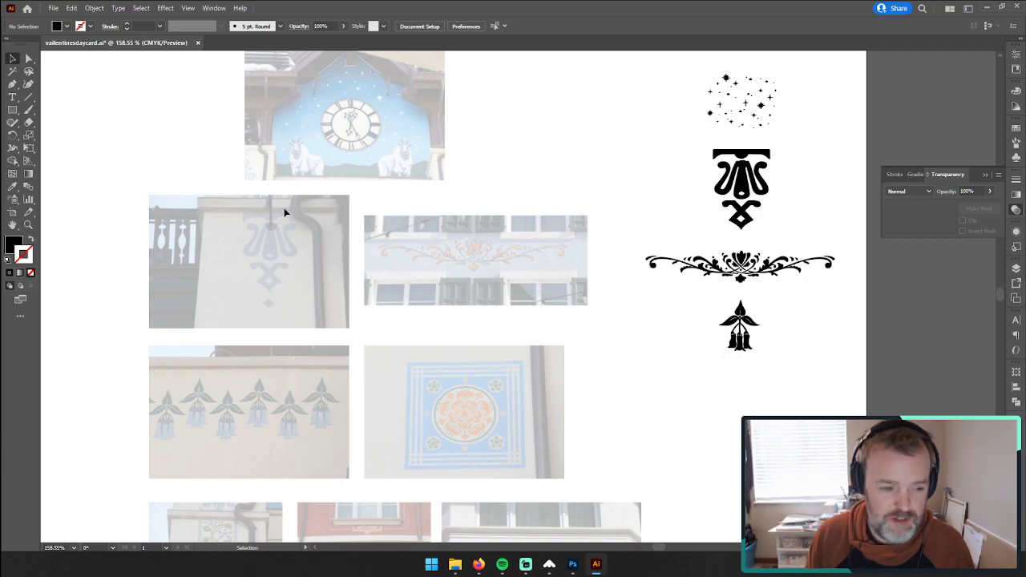
key("z")
left_click_drag(469, 429, 671, 378)
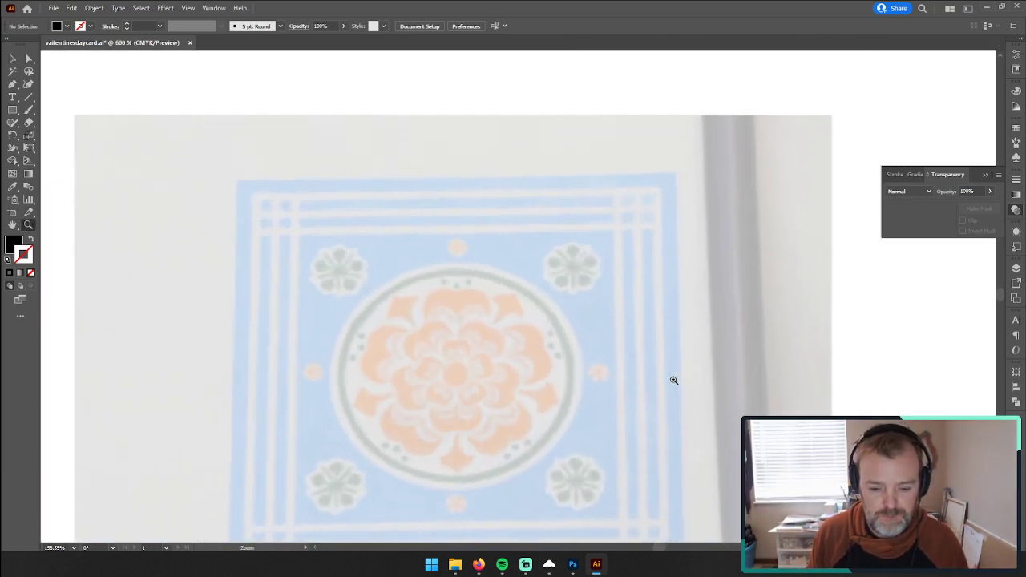
scroll(409, 452, "down", 2)
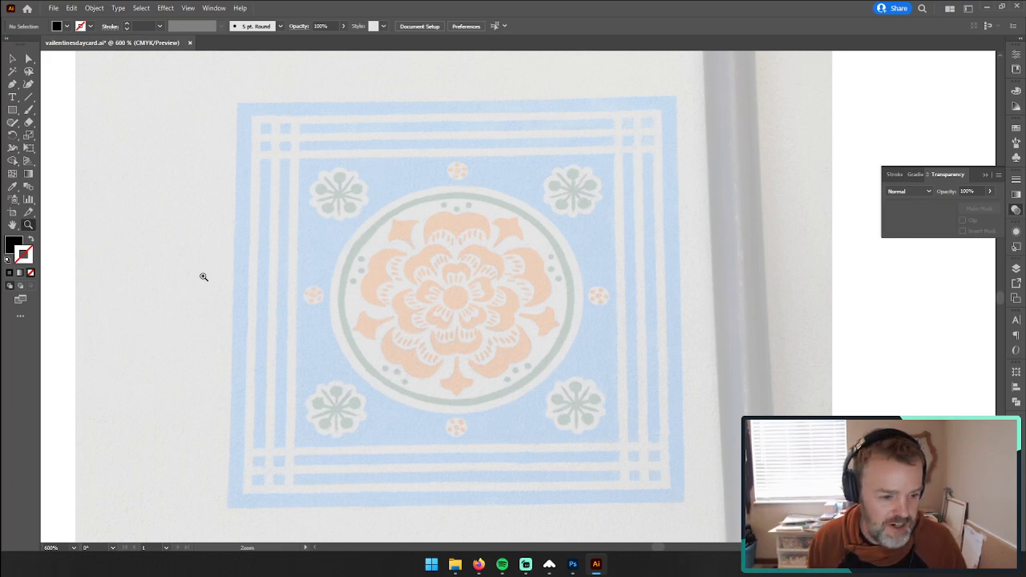
left_click(484, 309)
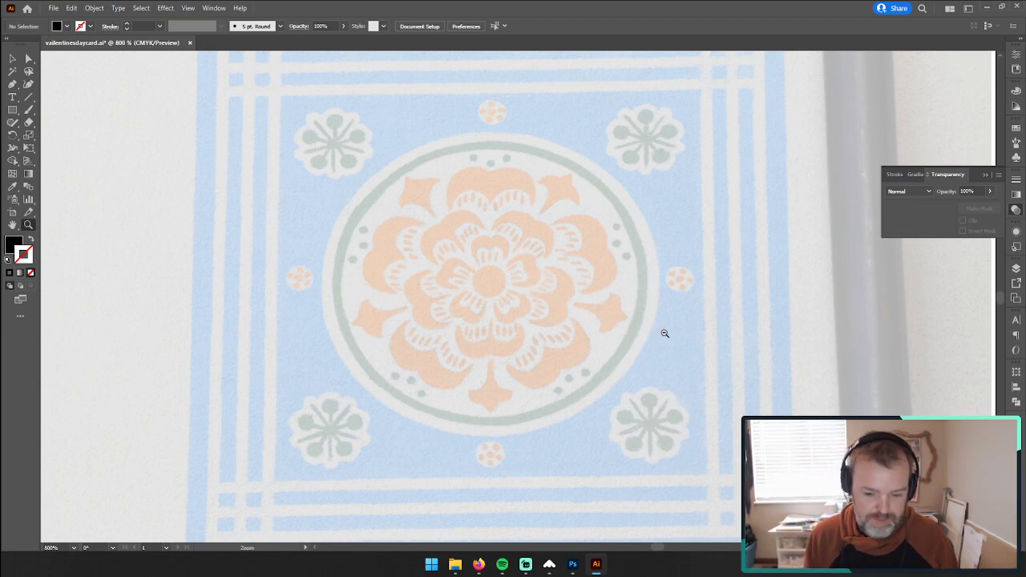
left_click_drag(665, 333, 325, 337)
left_click_drag(465, 445, 470, 322)
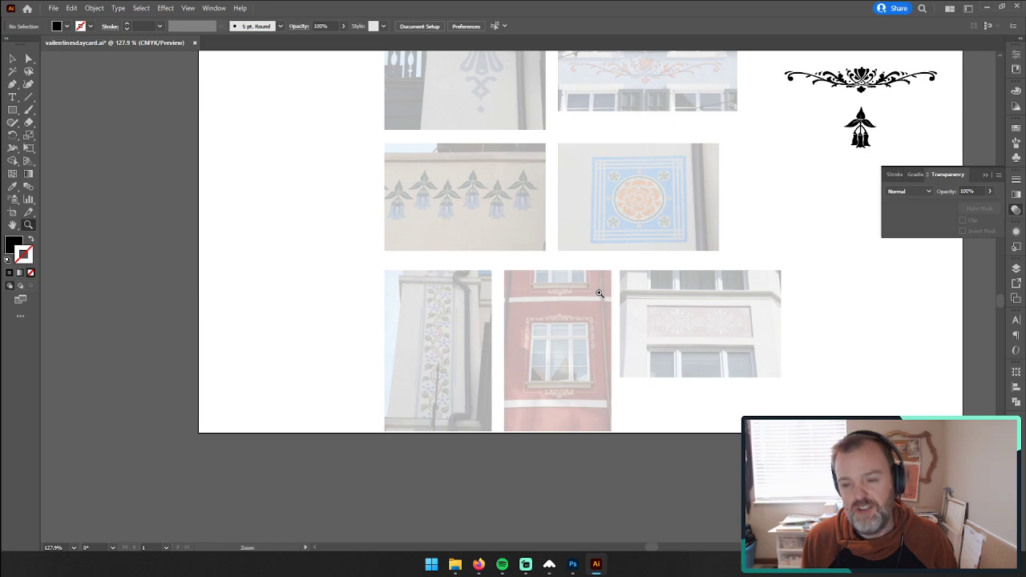
left_click_drag(735, 188, 561, 300)
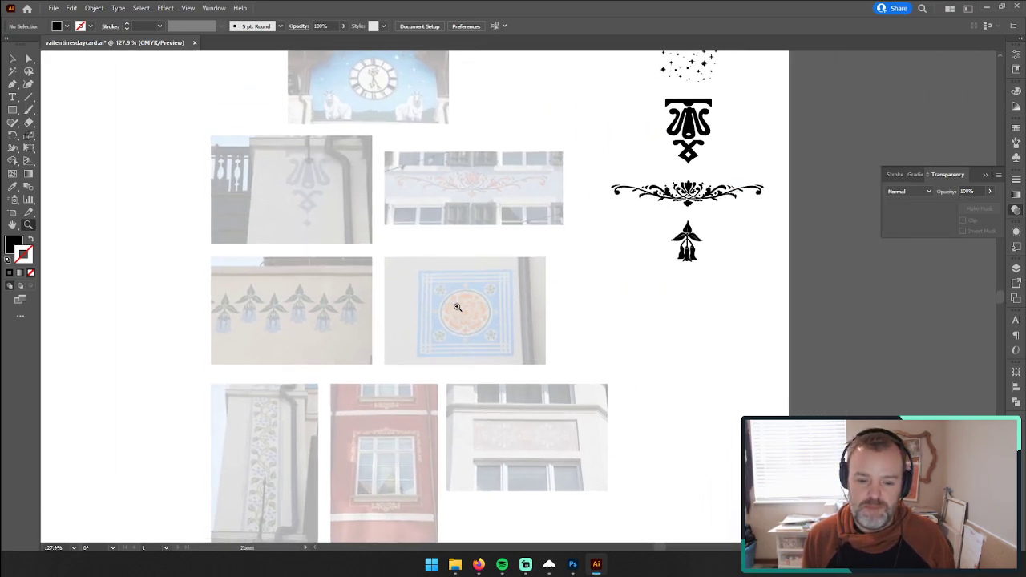
Step: Examine the flowering vine panel on the wall photo along its full height as the next tracing candidate
left_click_drag(465, 305, 682, 252)
left_click_drag(525, 327, 412, 310)
left_click_drag(489, 343, 682, 72)
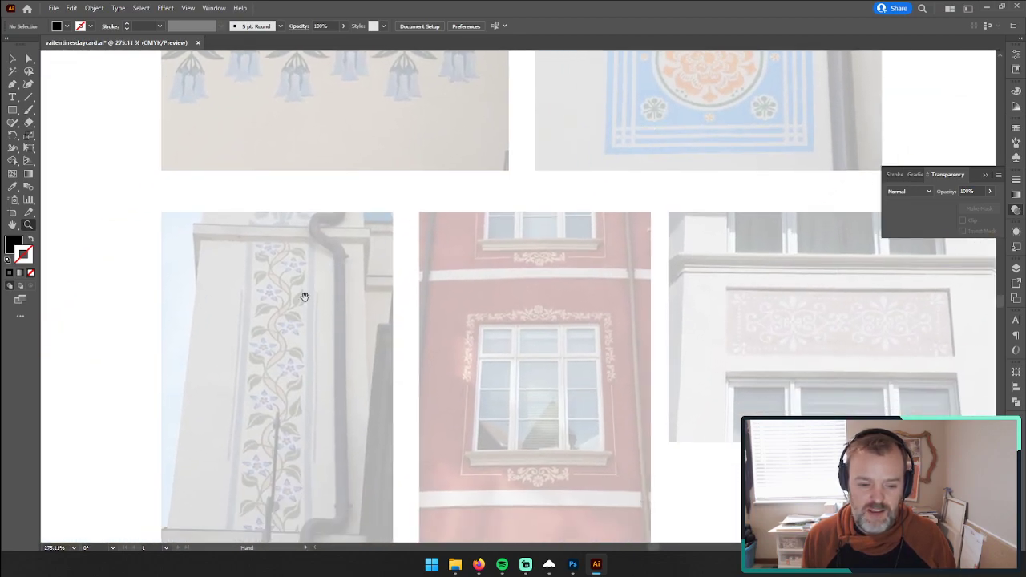
left_click_drag(305, 296, 452, 239)
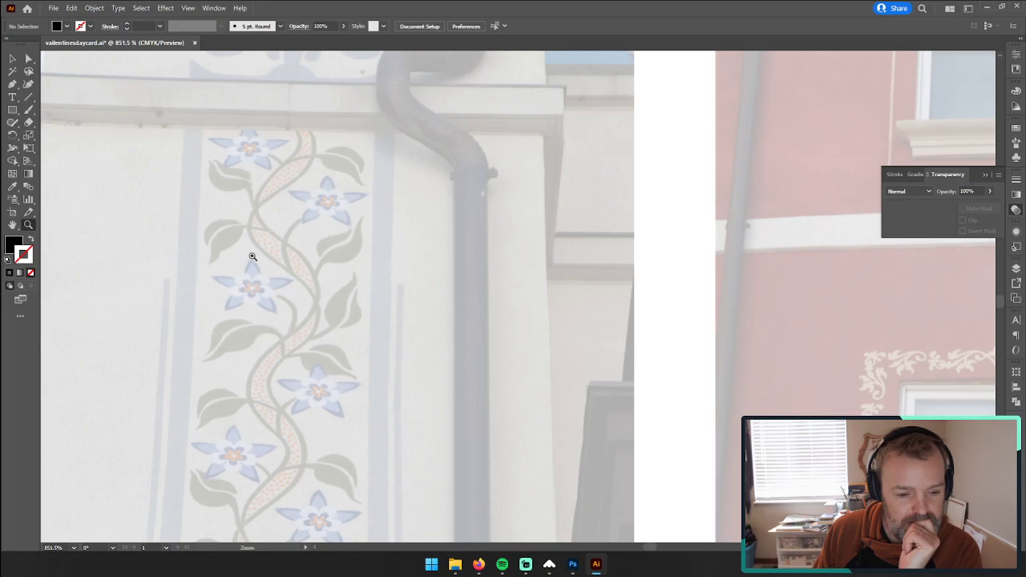
scroll(253, 273, "down", 4)
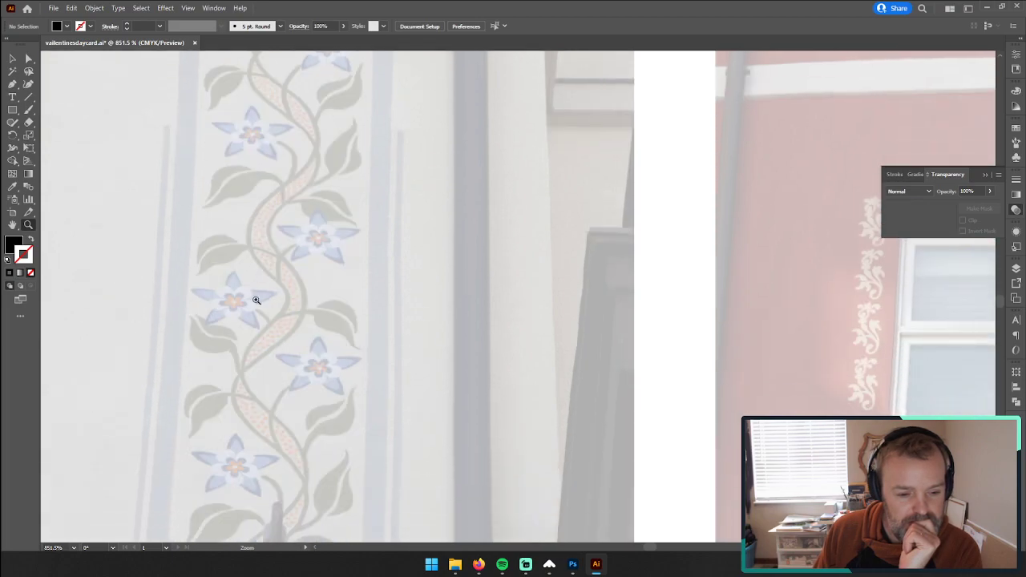
scroll(257, 300, "up", 2)
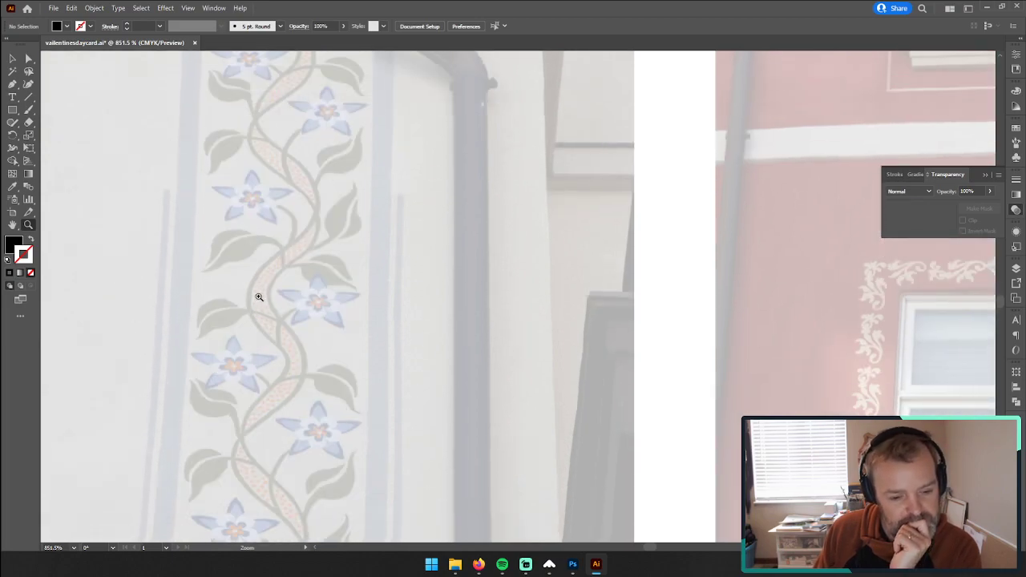
scroll(258, 295, "down", 5)
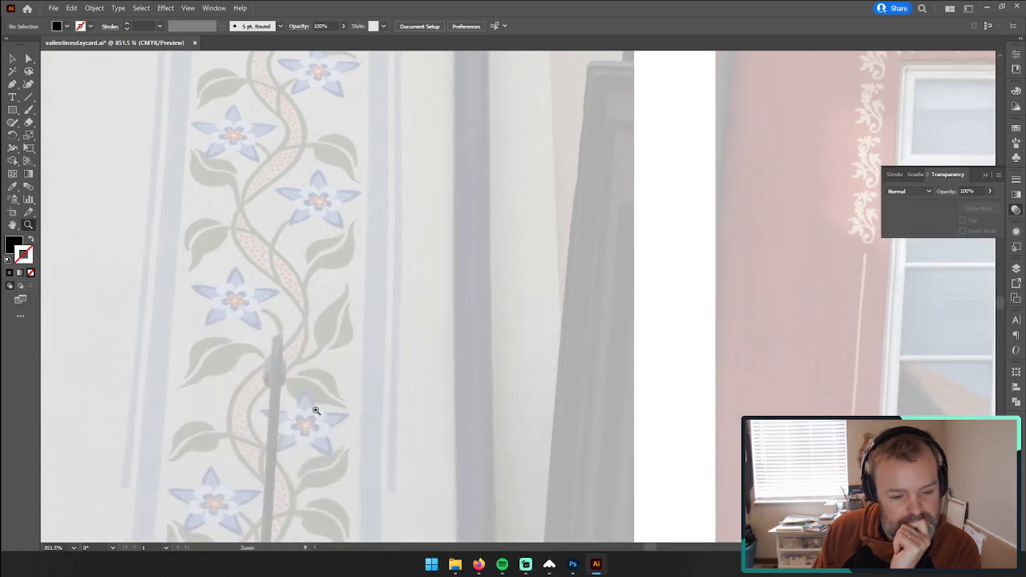
left_click_drag(325, 416, 272, 412)
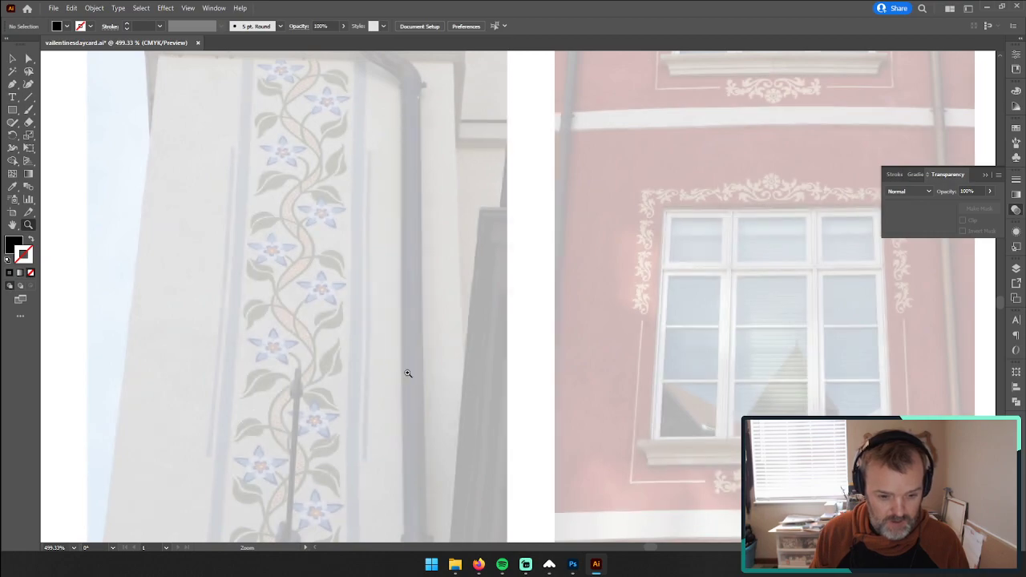
left_click_drag(392, 368, 425, 281)
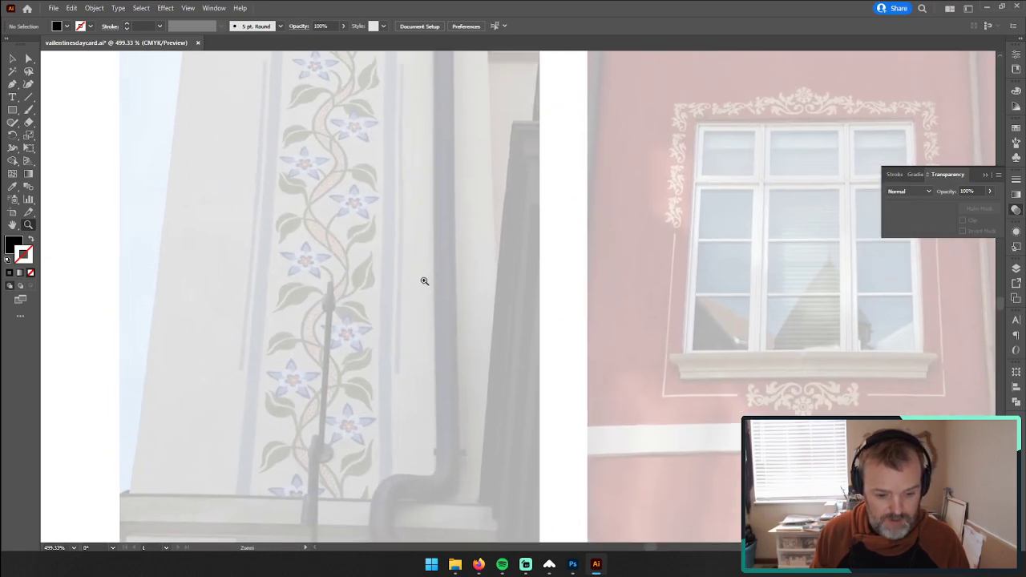
scroll(439, 286, "up", 1)
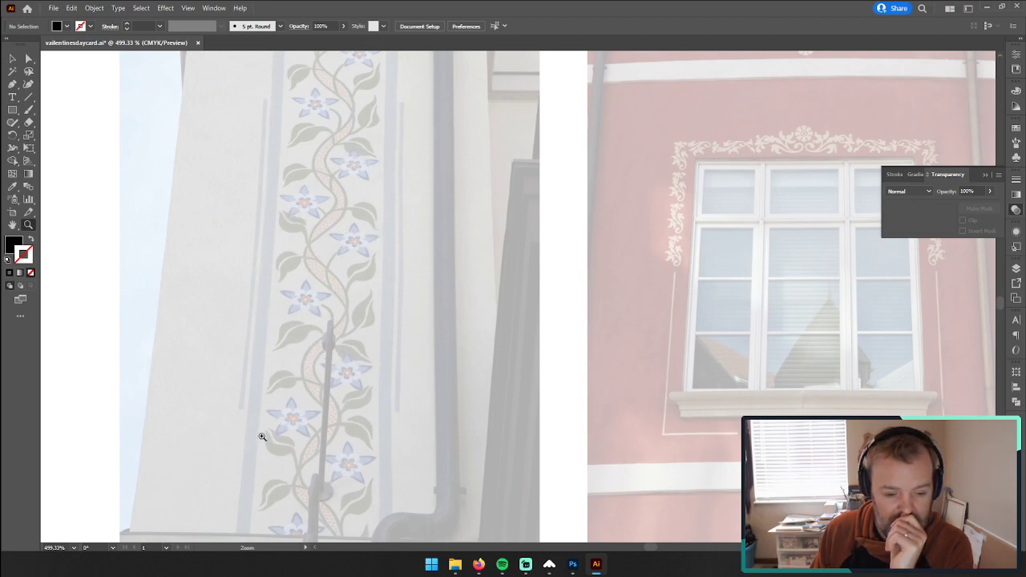
scroll(308, 431, "down", 2)
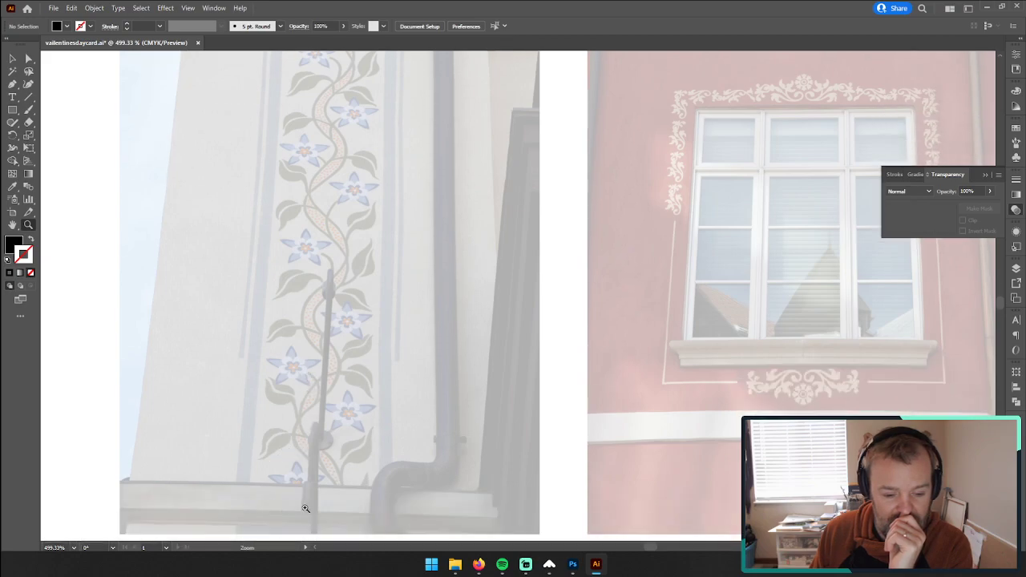
scroll(309, 485, "up", 3)
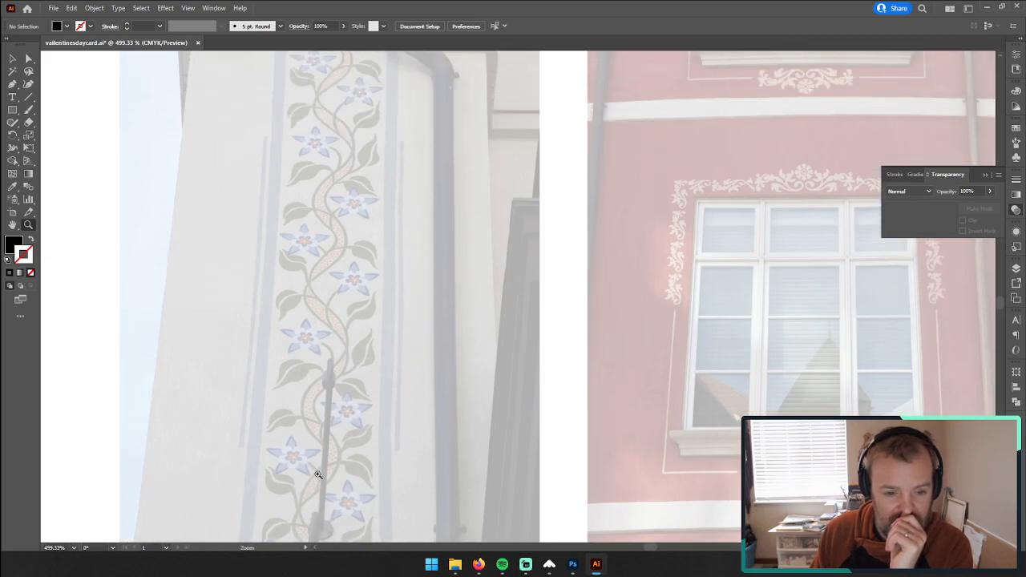
left_click(12, 85)
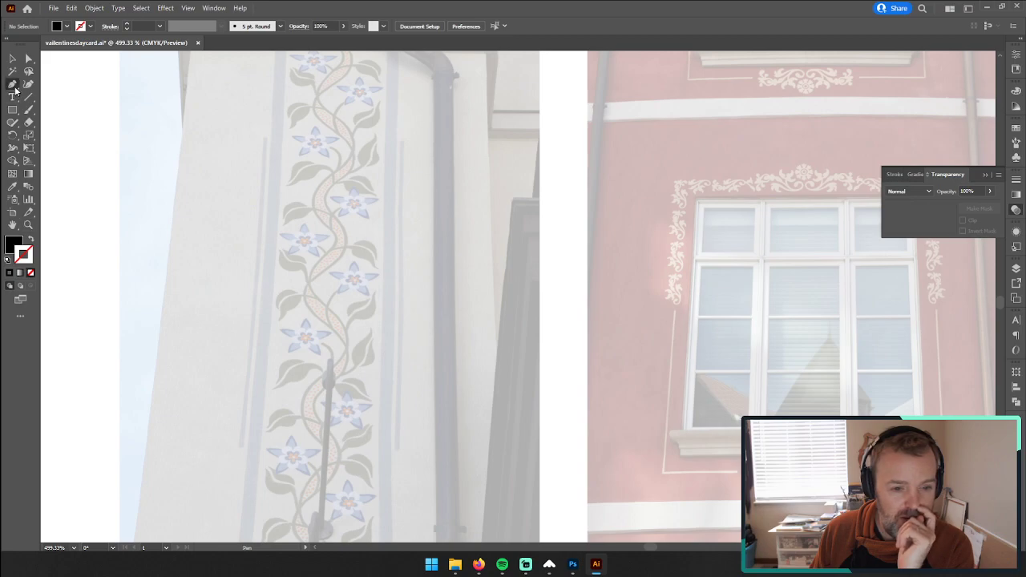
left_click(276, 158)
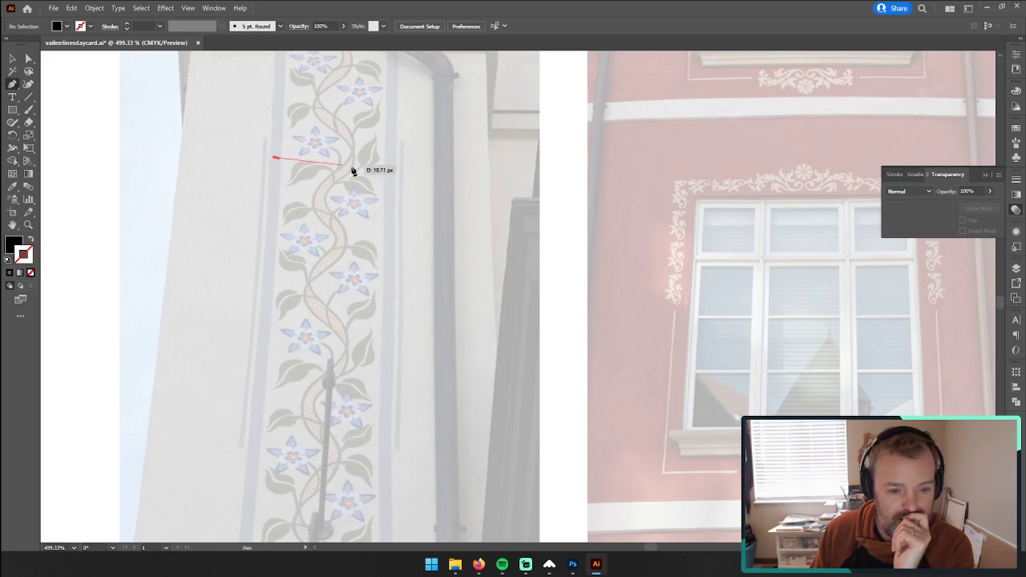
left_click(405, 158)
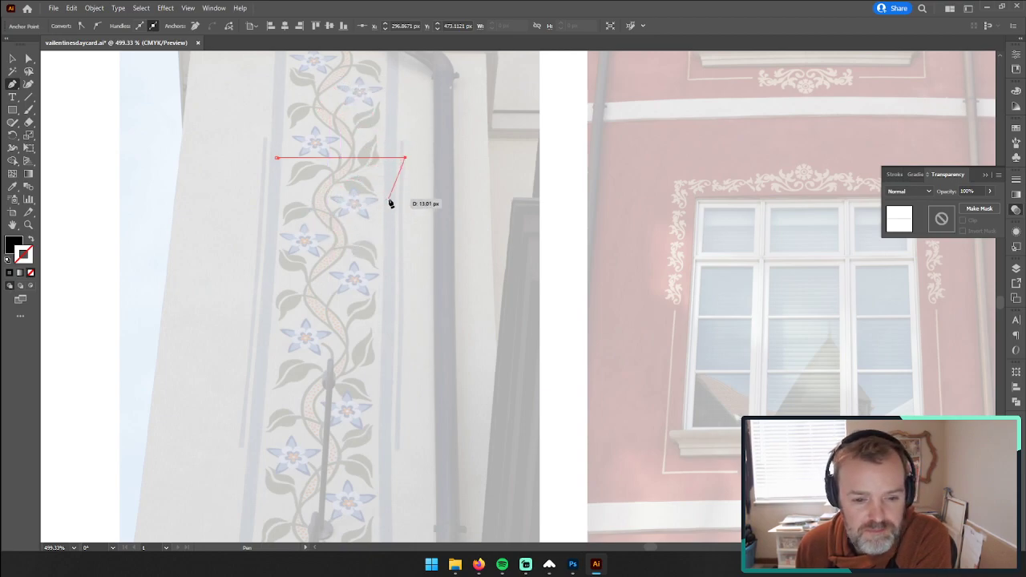
left_click(11, 59)
key("Delete")
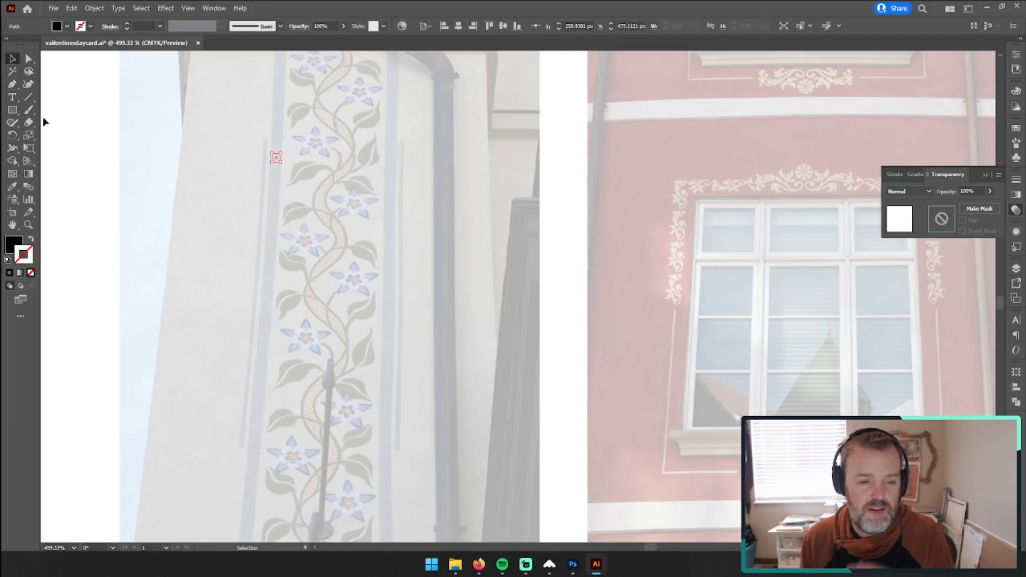
key("Delete")
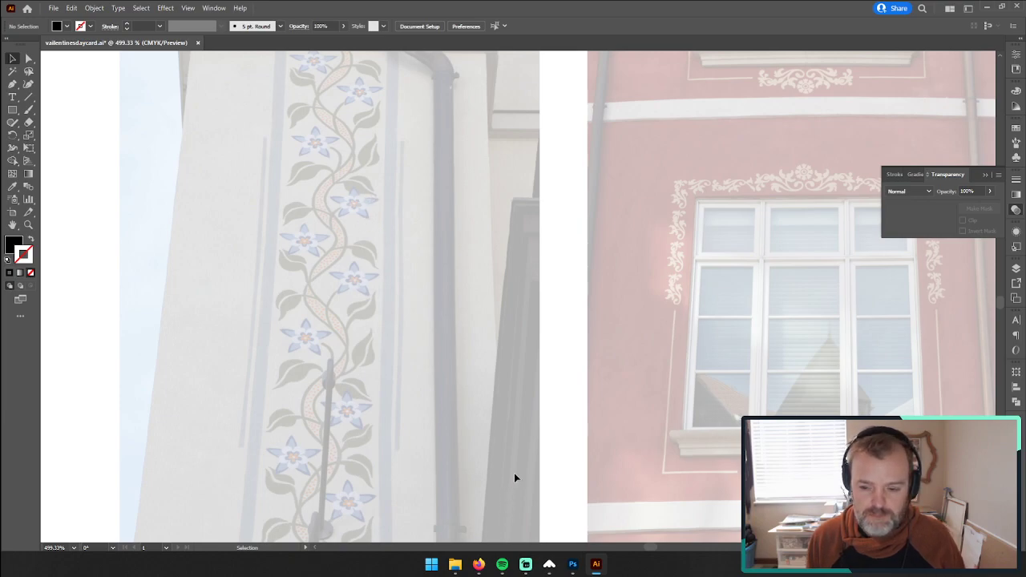
Step: Switch to Firefox, search for "mountain blue bell" in a new tab and open the image results
left_click(478, 564)
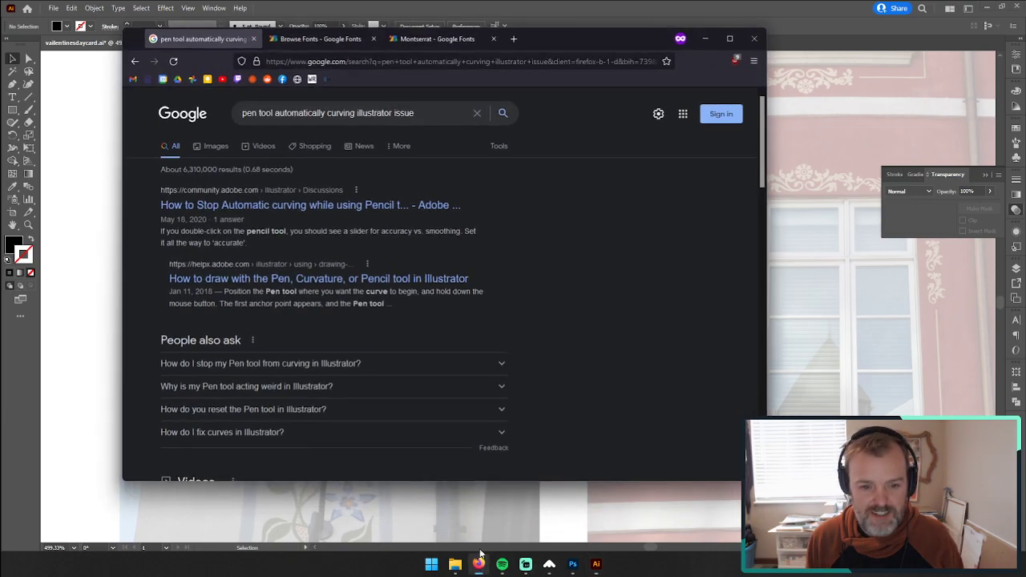
left_click(513, 39)
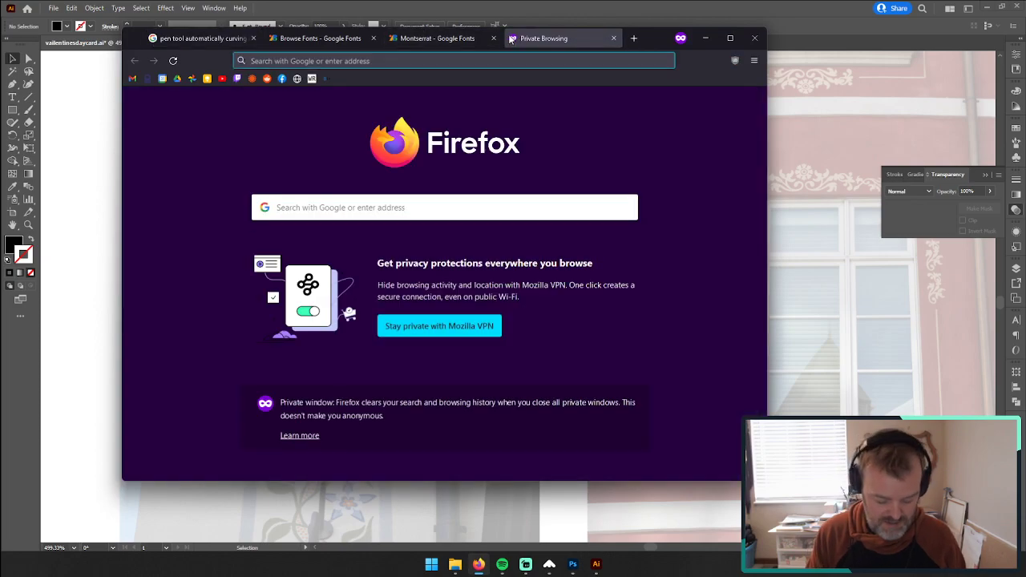
type("mountain")
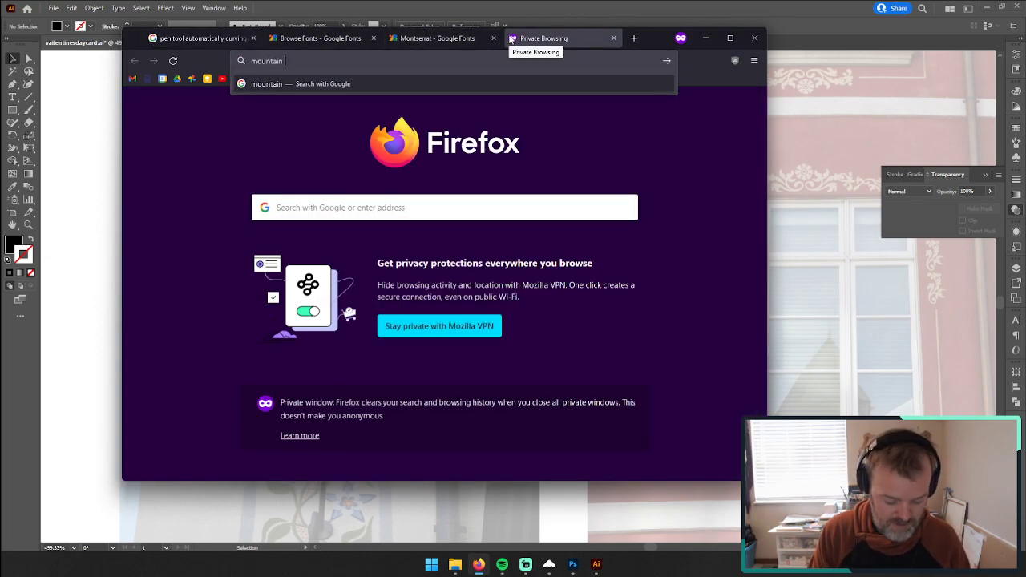
type(" blue bell")
key("Return")
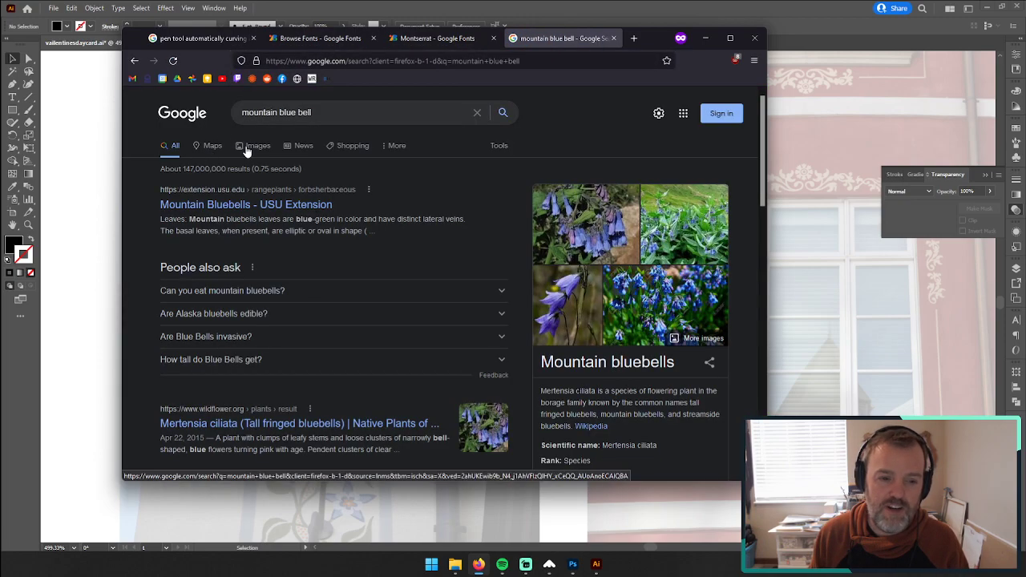
left_click(246, 151)
Step: Search for "wild iris" images in another new tab and move the browser aside to compare them with the painted vine
left_click(634, 37)
type("wild")
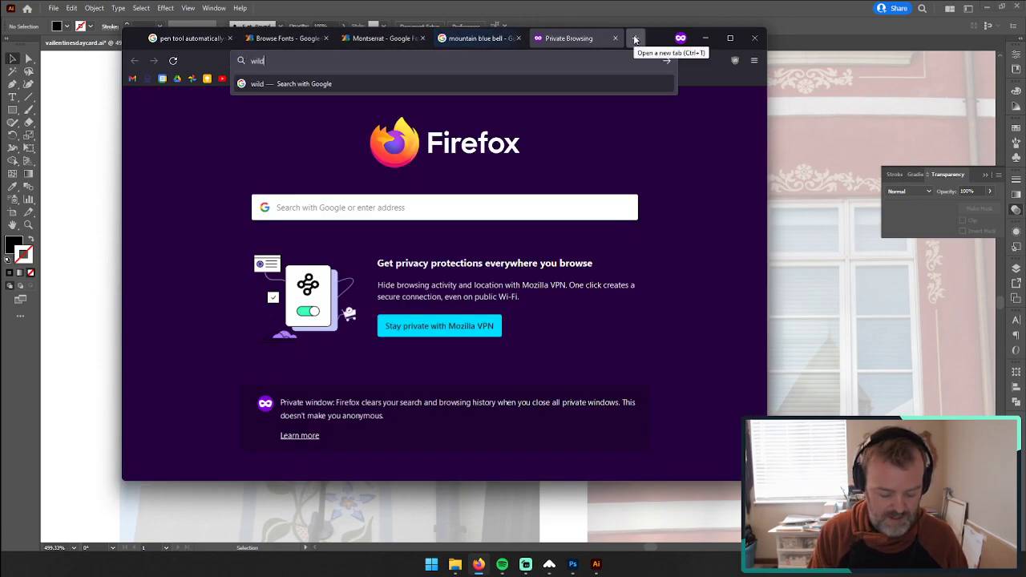
type(" iris")
key("Return")
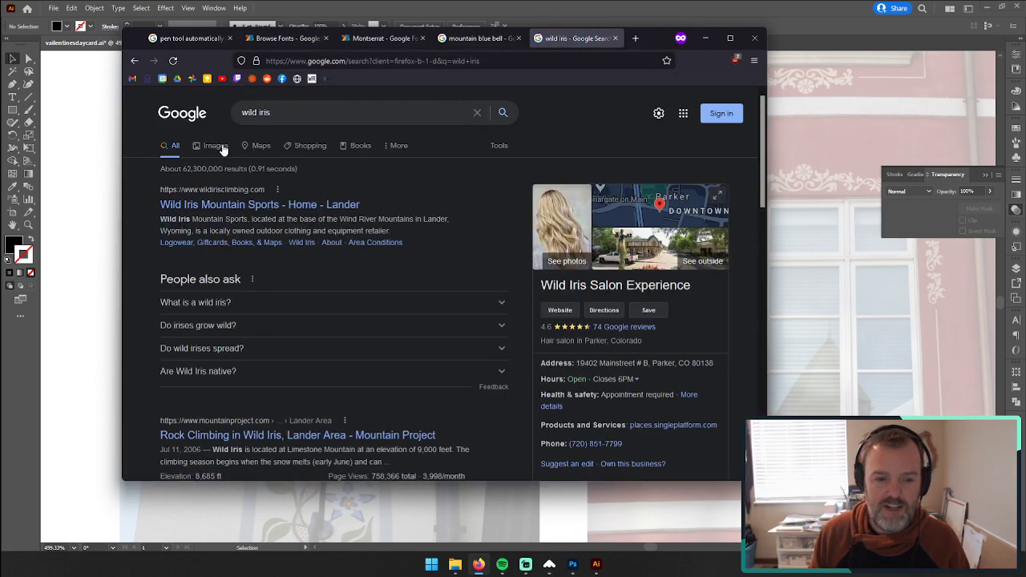
left_click(214, 146)
double_click(263, 112)
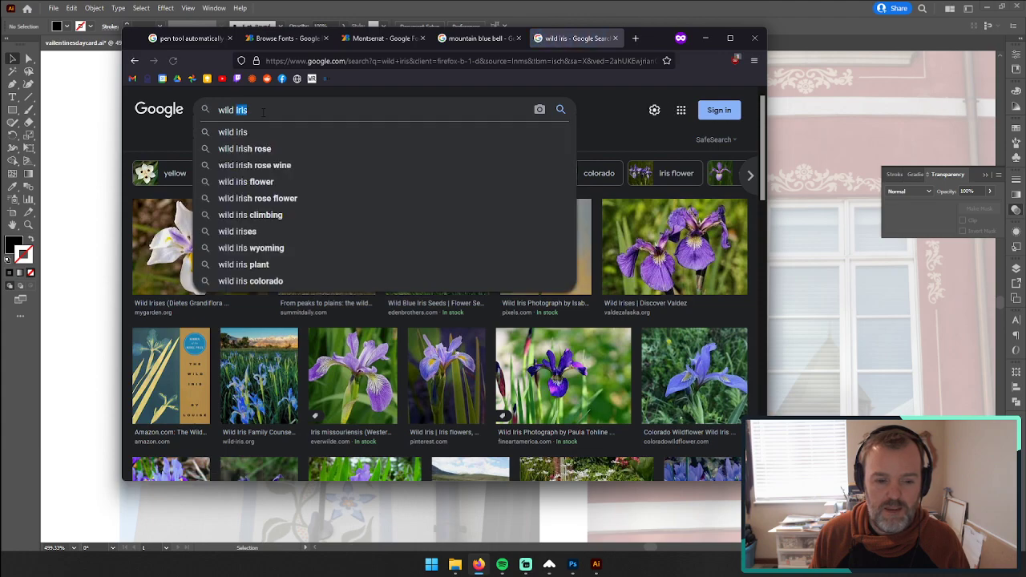
left_click_drag(649, 38, 938, 53)
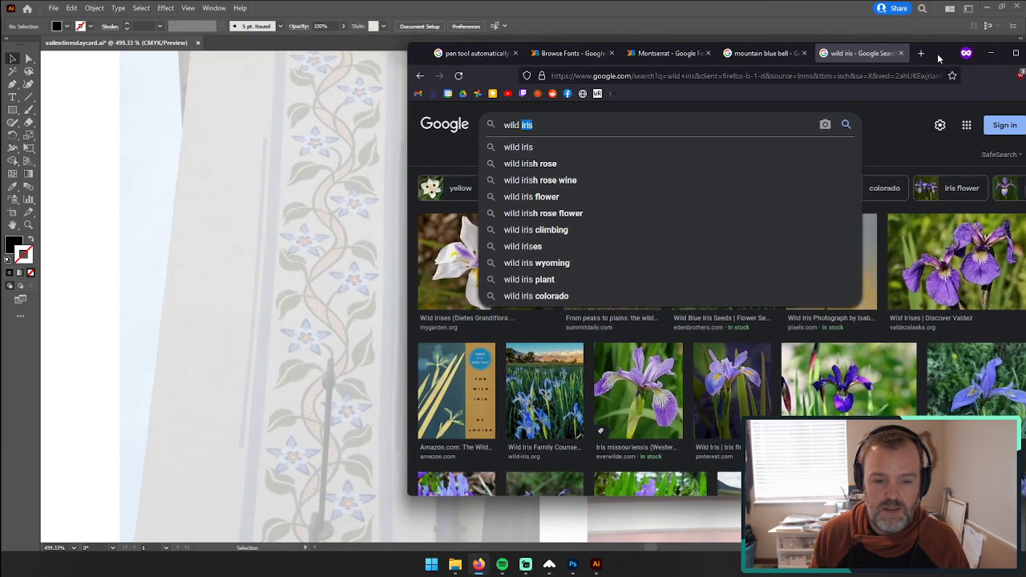
left_click(465, 167)
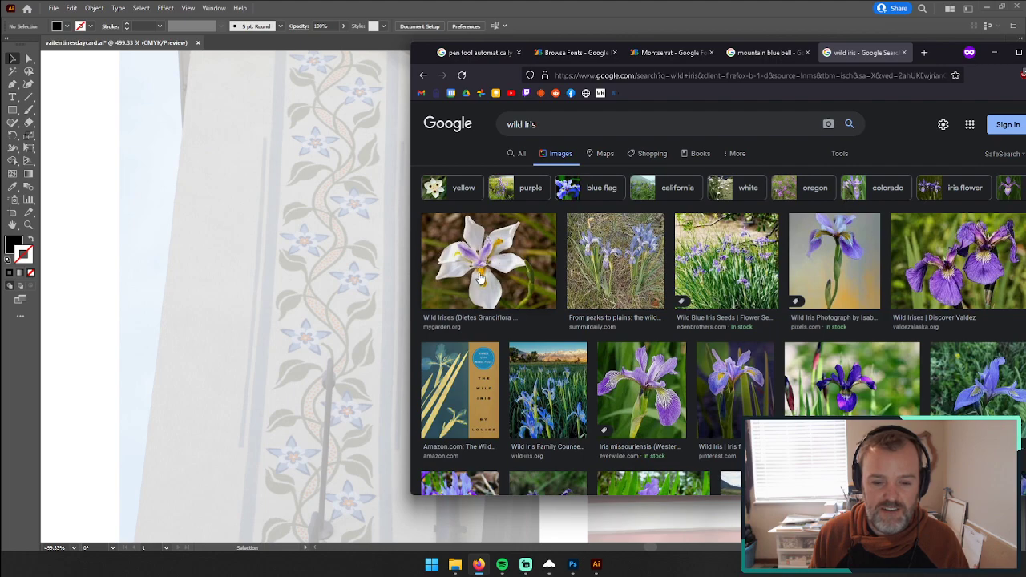
Step: Search images for "colombine flower" and browse the results to compare their blossoms with the painted vine's flowers
left_click(638, 120)
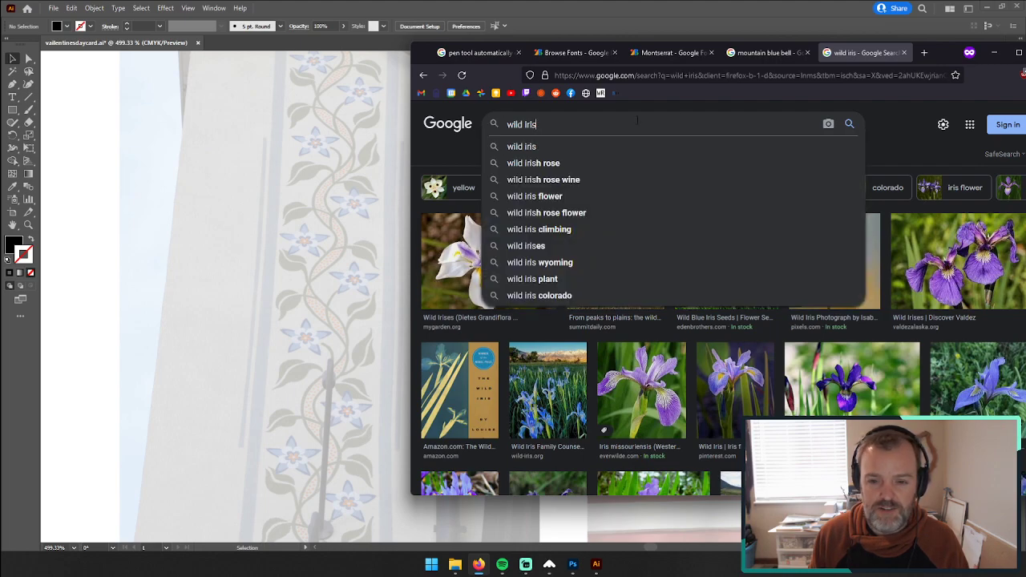
key("ctrl+a")
type("col")
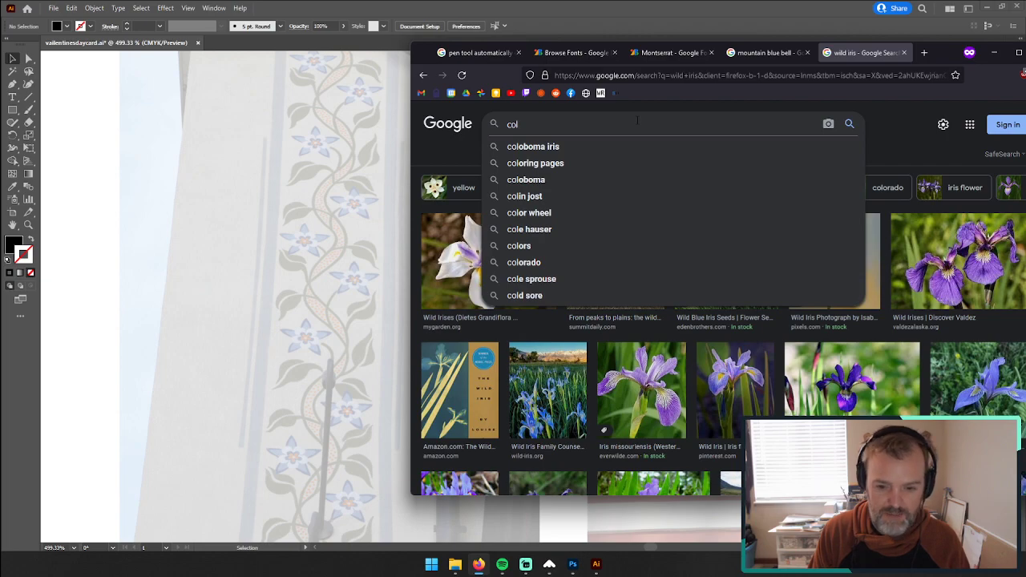
type("ombine")
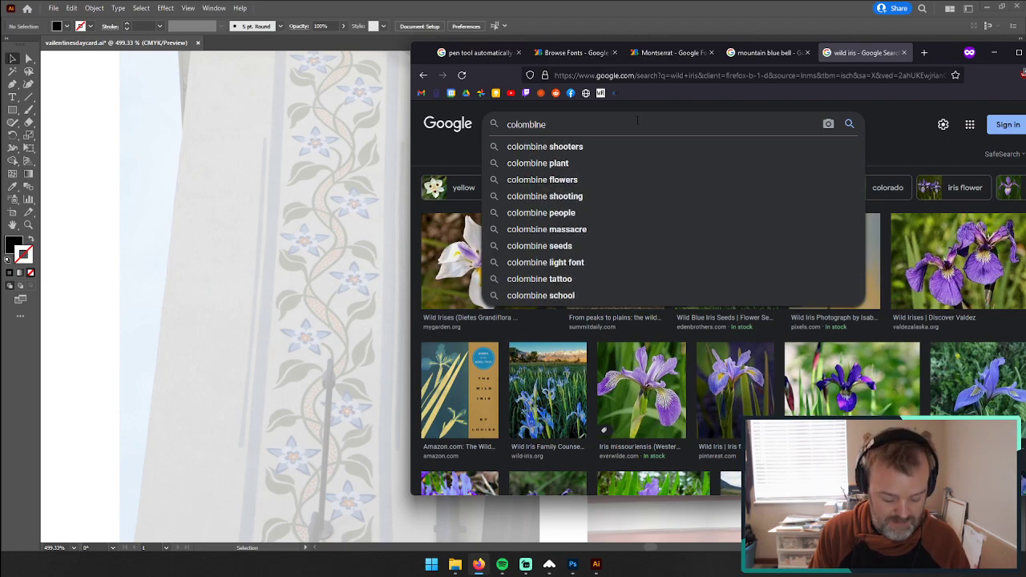
type(" flower")
key("Return")
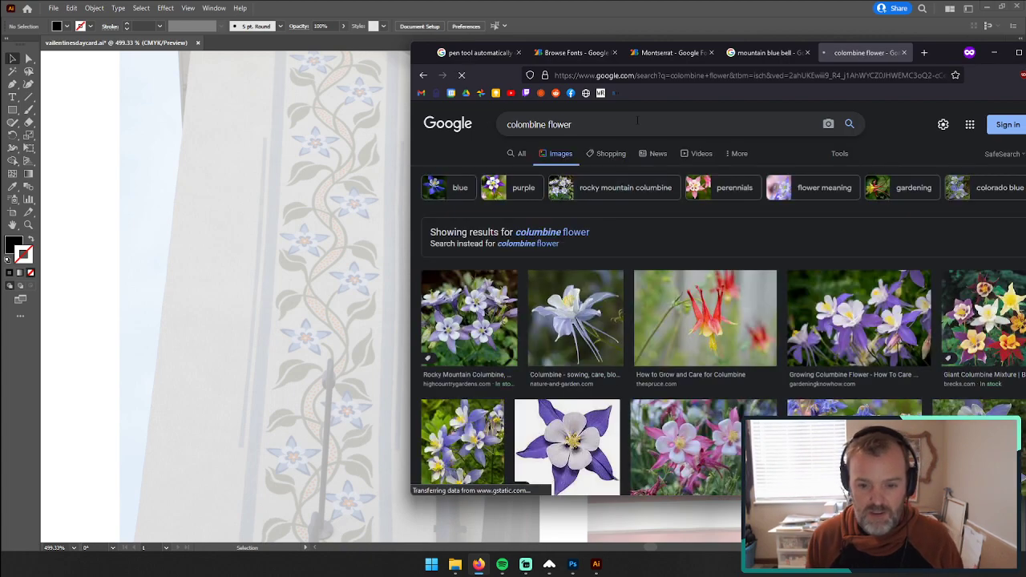
scroll(507, 313, "down", 3)
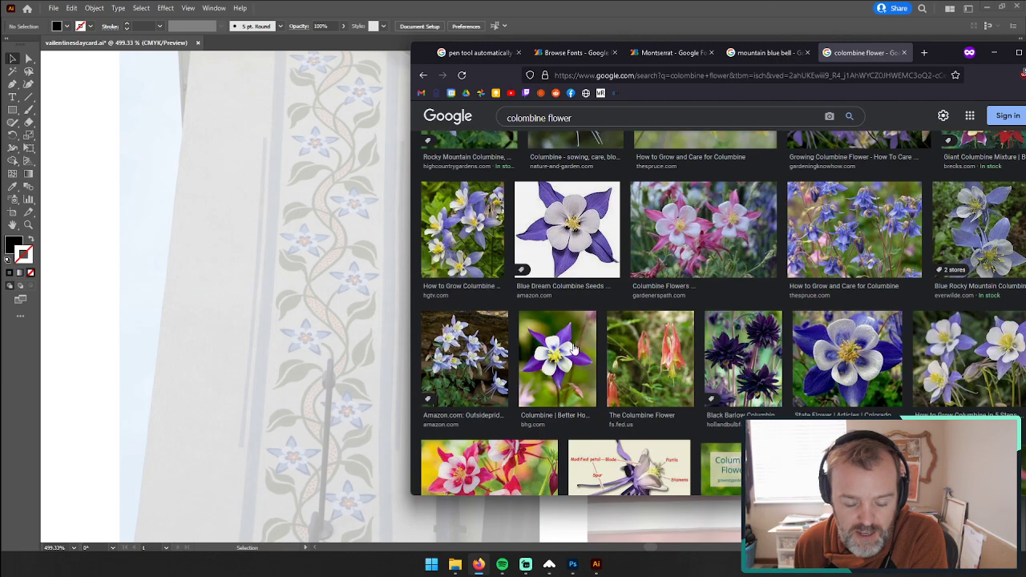
scroll(589, 347, "up", 3)
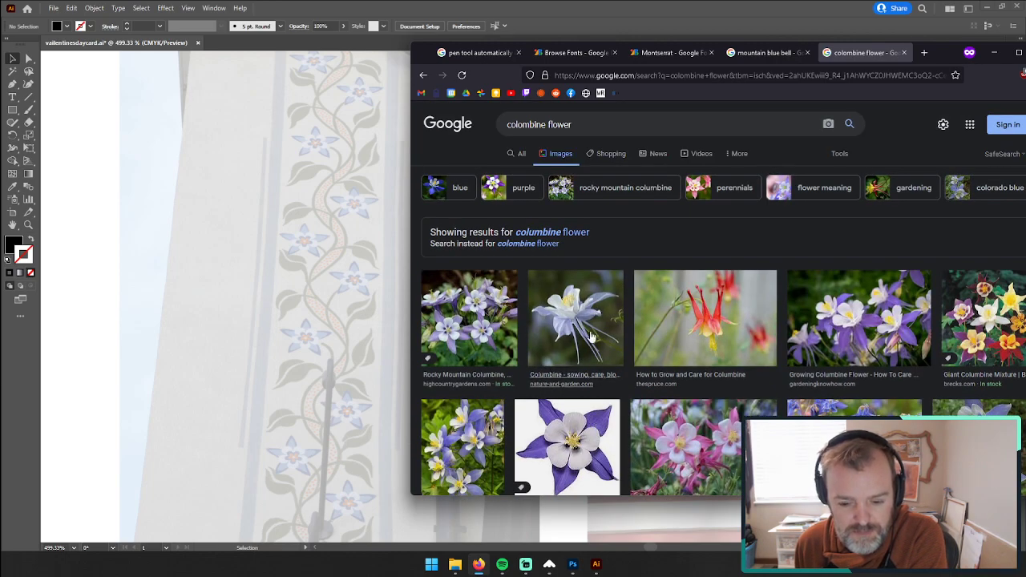
left_click(574, 125)
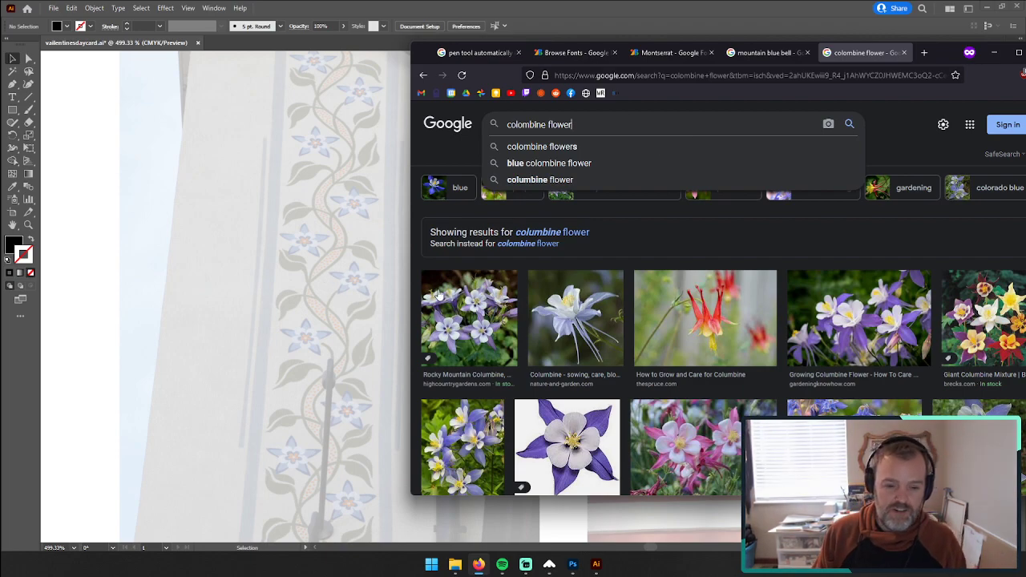
Step: Revisit the mountain blue bell images, switch back to Illustrator and examine the painted hanging bellflowers on the wall photo
left_click(768, 53)
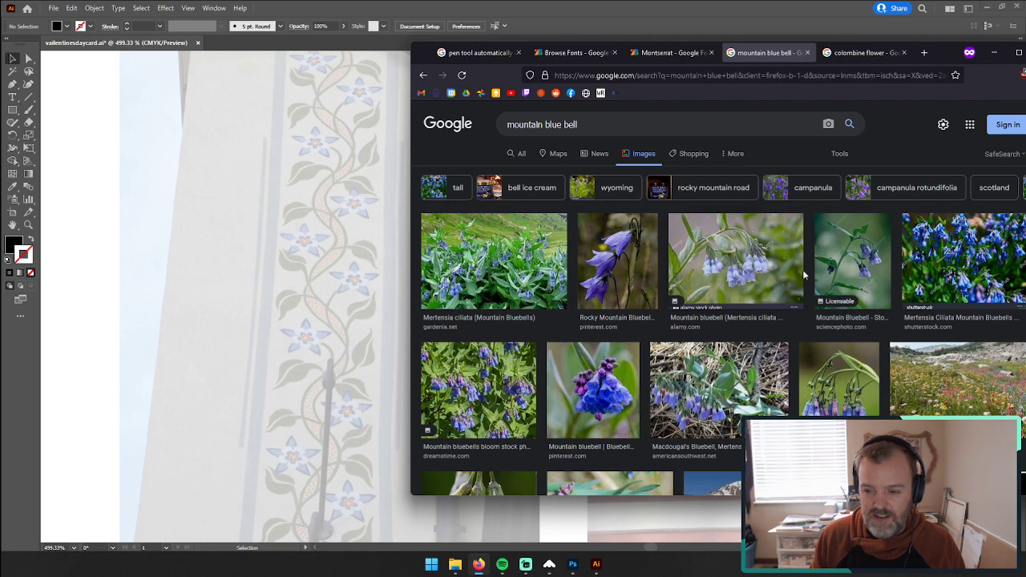
left_click(293, 247)
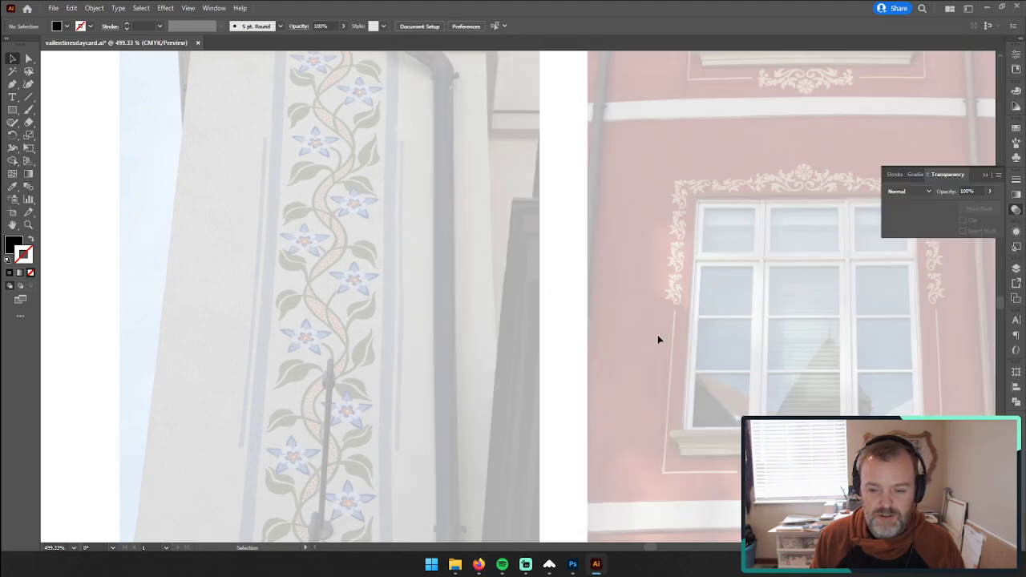
left_click_drag(634, 257, 432, 450)
left_click_drag(805, 196, 328, 472)
left_click_drag(652, 223, 183, 471)
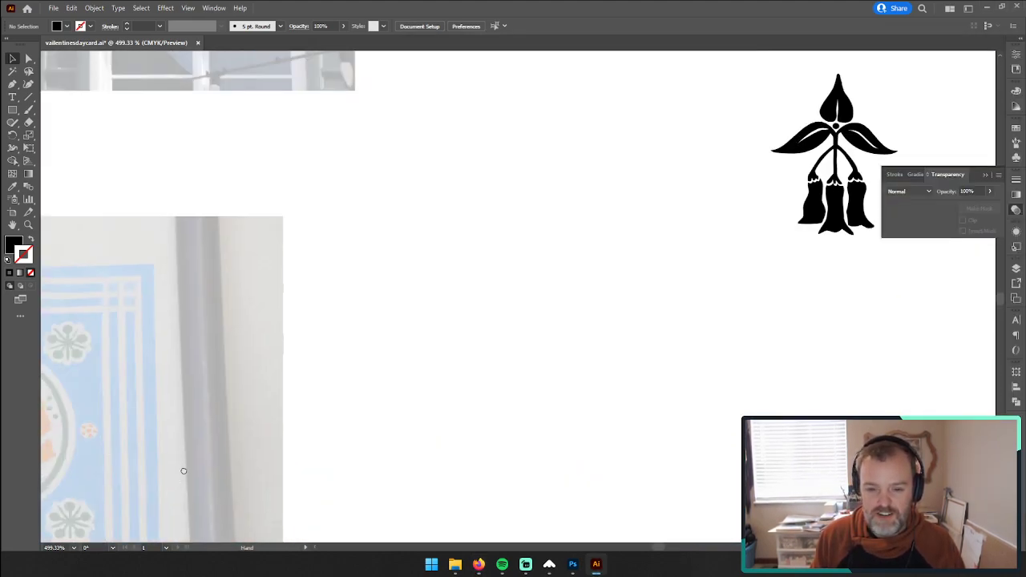
left_click_drag(658, 251, 836, 488)
left_click_drag(277, 240, 852, 301)
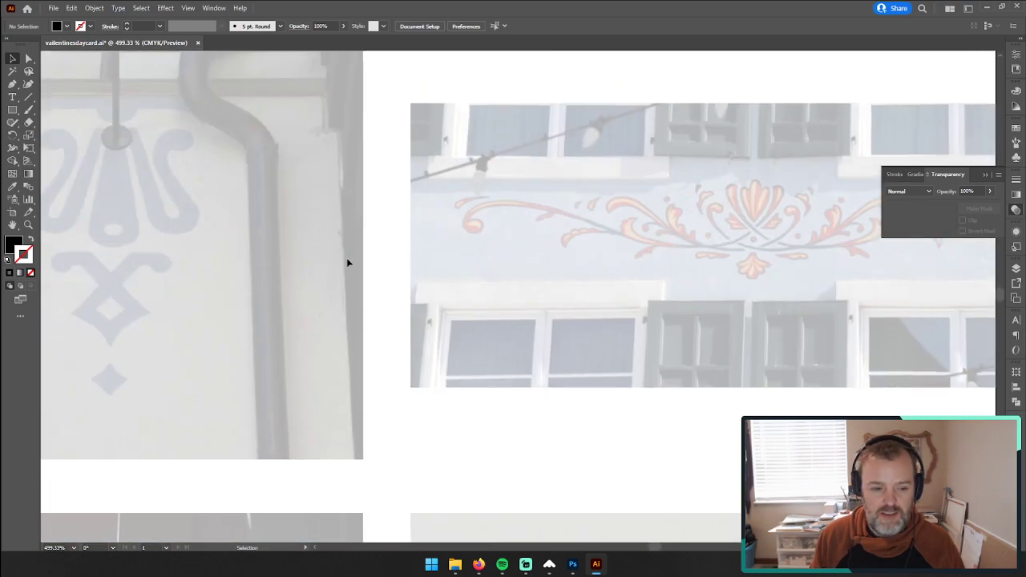
key("z")
left_click(462, 310, "alt")
left_click(465, 311, "alt")
left_click_drag(607, 360, 530, 351)
left_click_drag(470, 465, 662, 323)
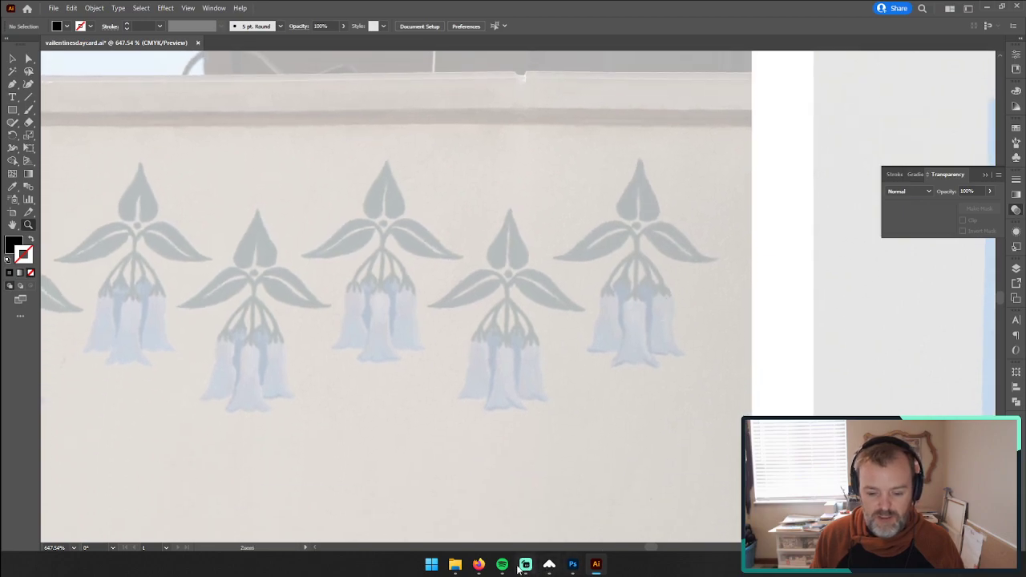
Step: Switch to Firefox, compare the bluebell and columbine image results with the painted flowers, and minimize the browser
left_click(478, 565)
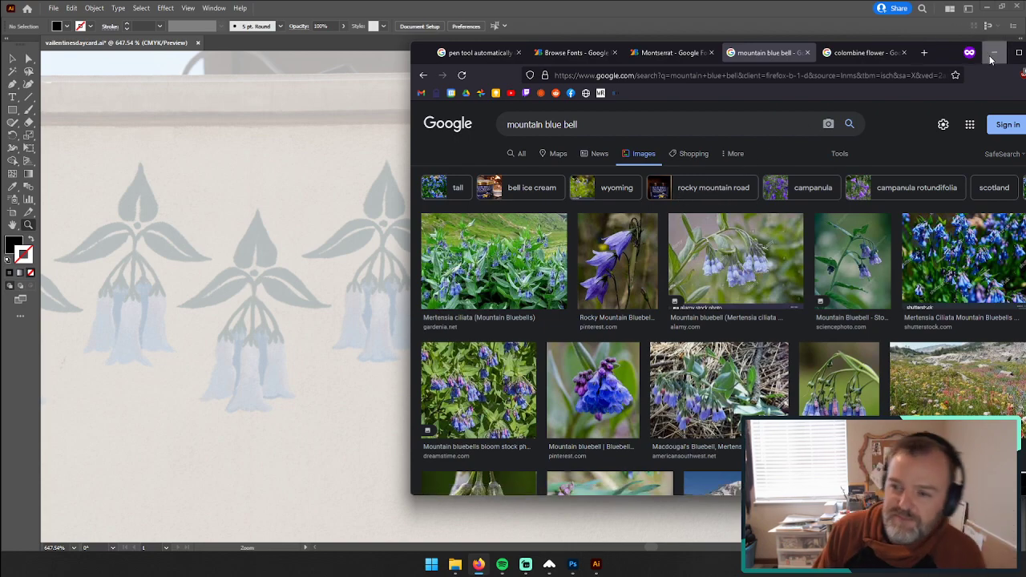
left_click(847, 52)
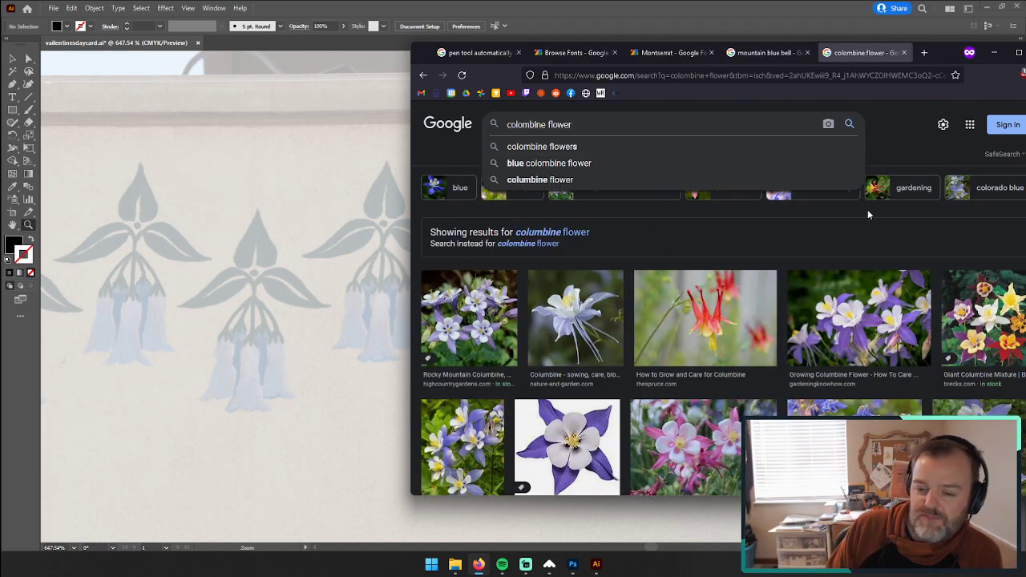
left_click(995, 53)
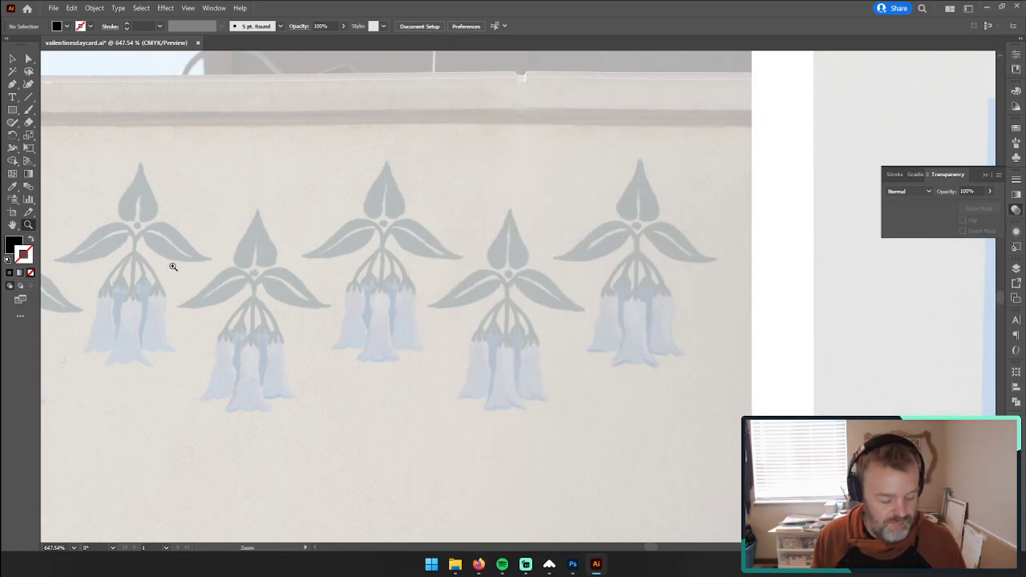
Step: Return to the flowering vine photo and examine the upper part of its painted panel up close
left_click(573, 376, "alt")
left_click_drag(776, 425, 200, 357)
left_click_drag(837, 407, 516, 312)
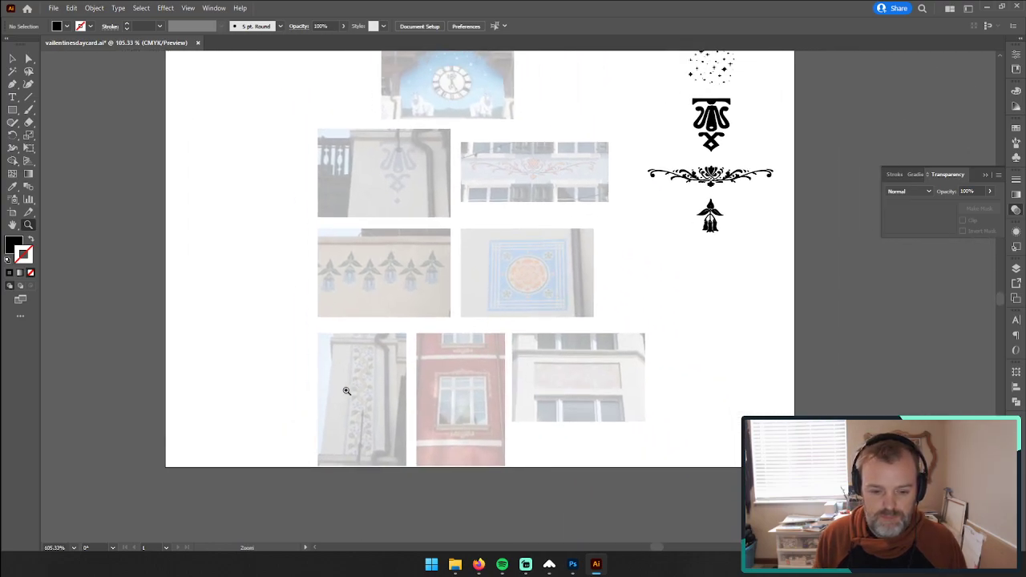
left_click_drag(347, 391, 625, 299)
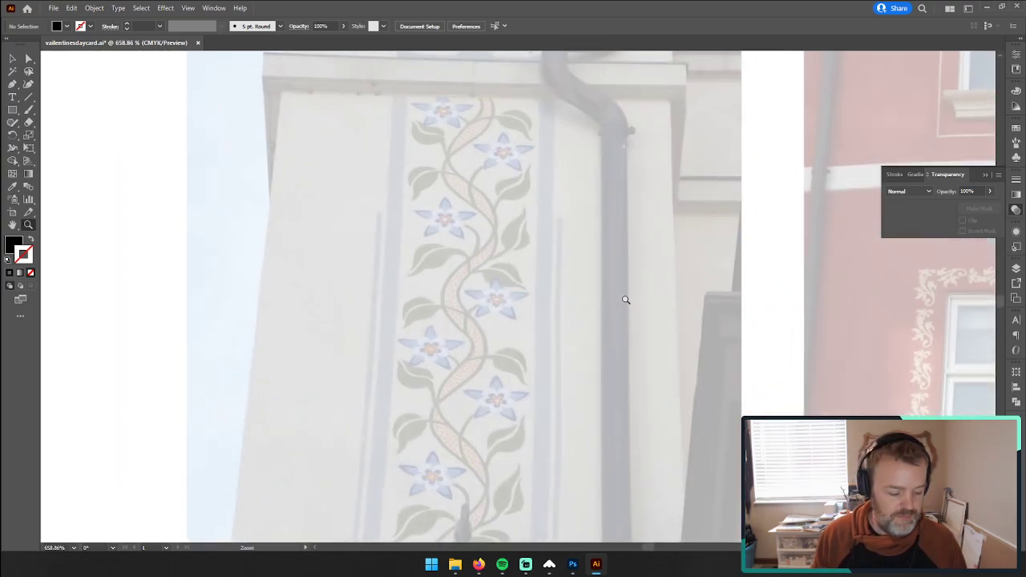
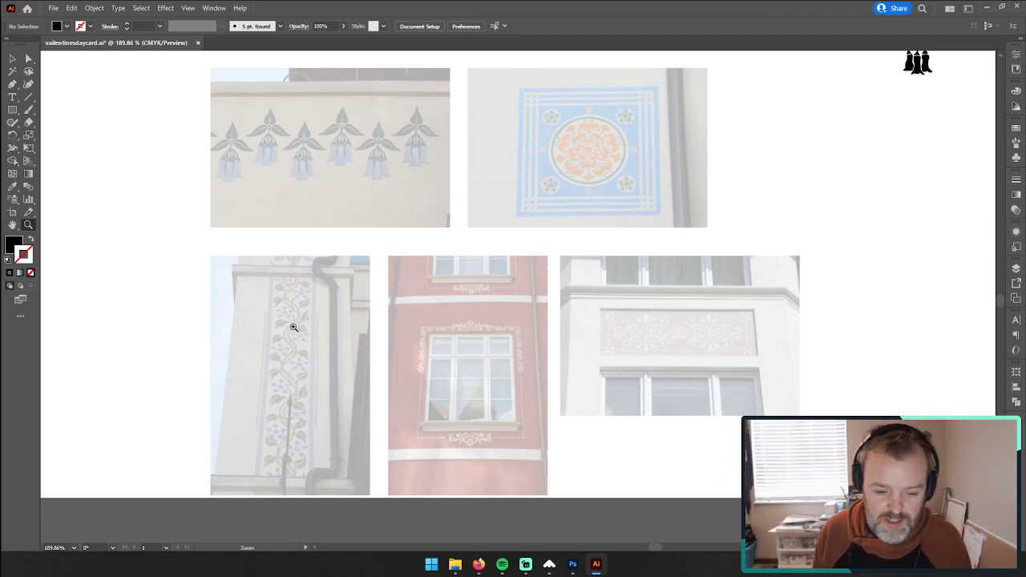
Step: Examine the painted ornament around the red facade's window up close and return to the flowering vine photo
left_click_drag(476, 353, 749, 281)
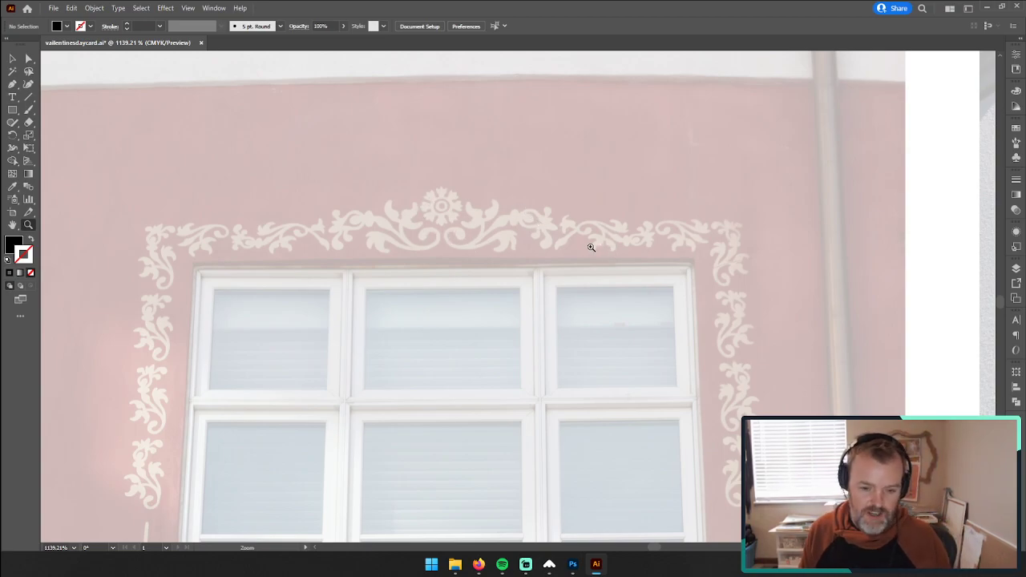
left_click_drag(603, 256, 868, 238)
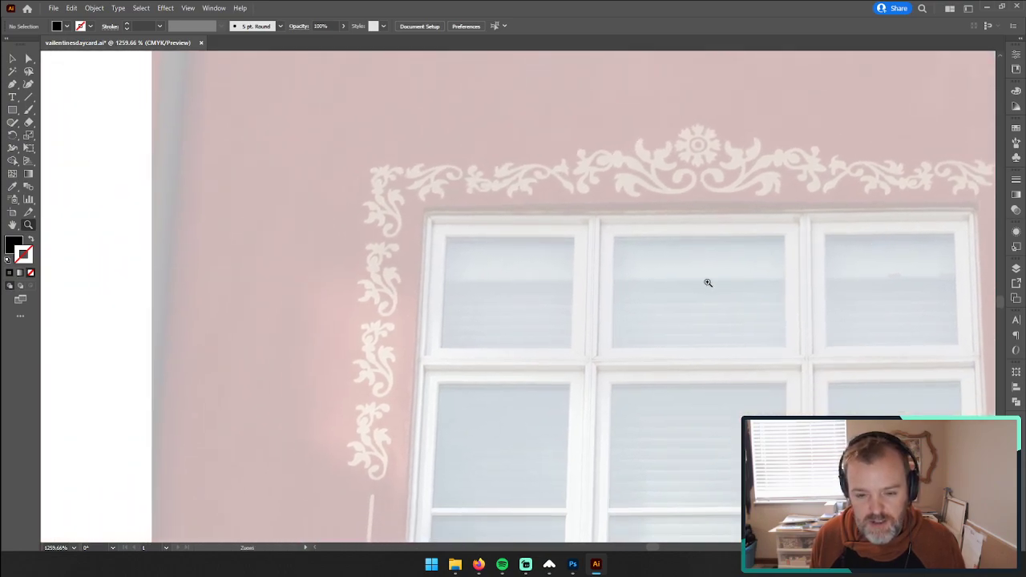
left_click_drag(708, 282, 671, 270)
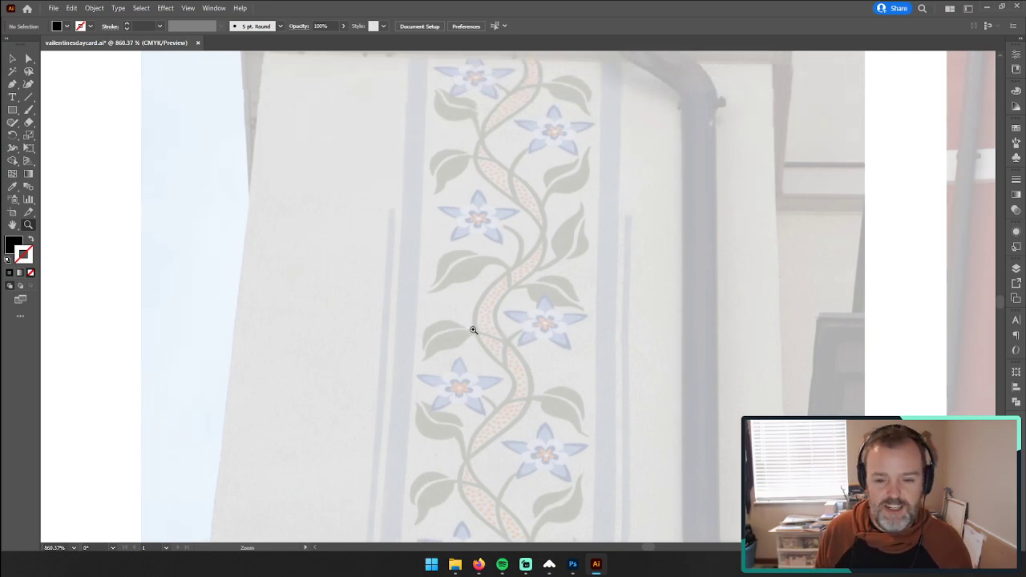
scroll(473, 329, "up", 1)
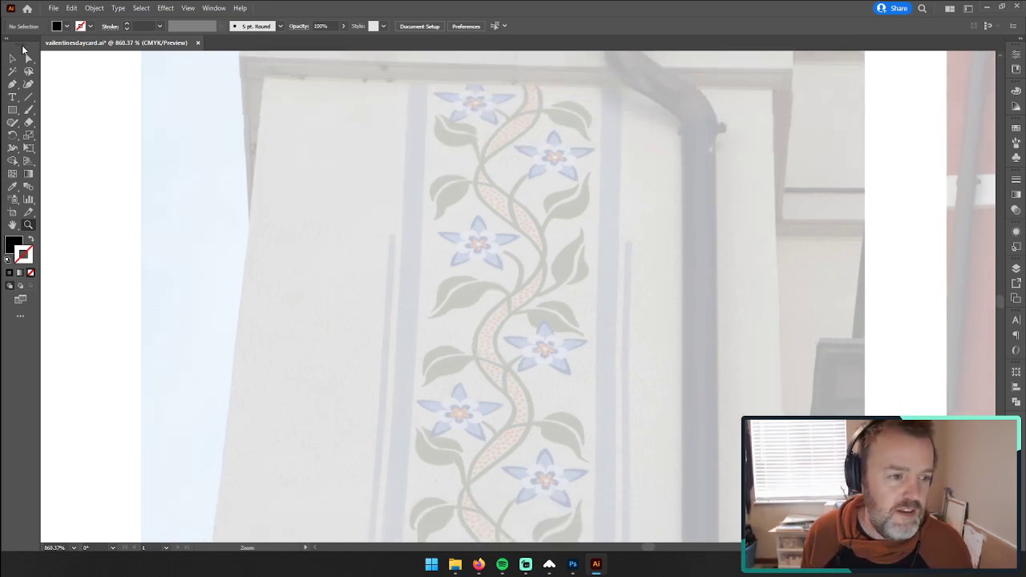
Step: Lock the design layer and unlock the reference layer
left_click(16, 59)
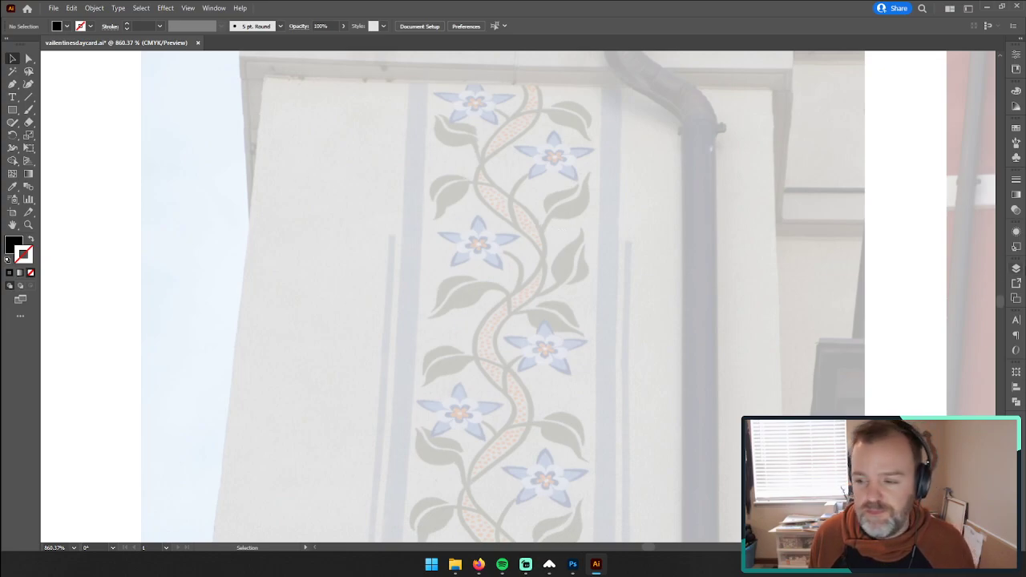
left_click(1016, 268)
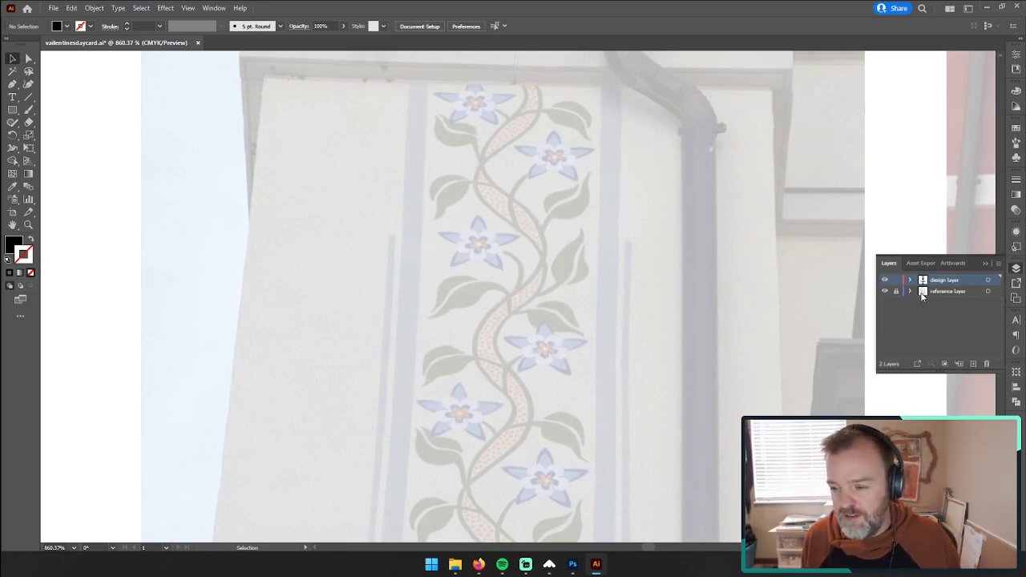
left_click(895, 280)
left_click(896, 291)
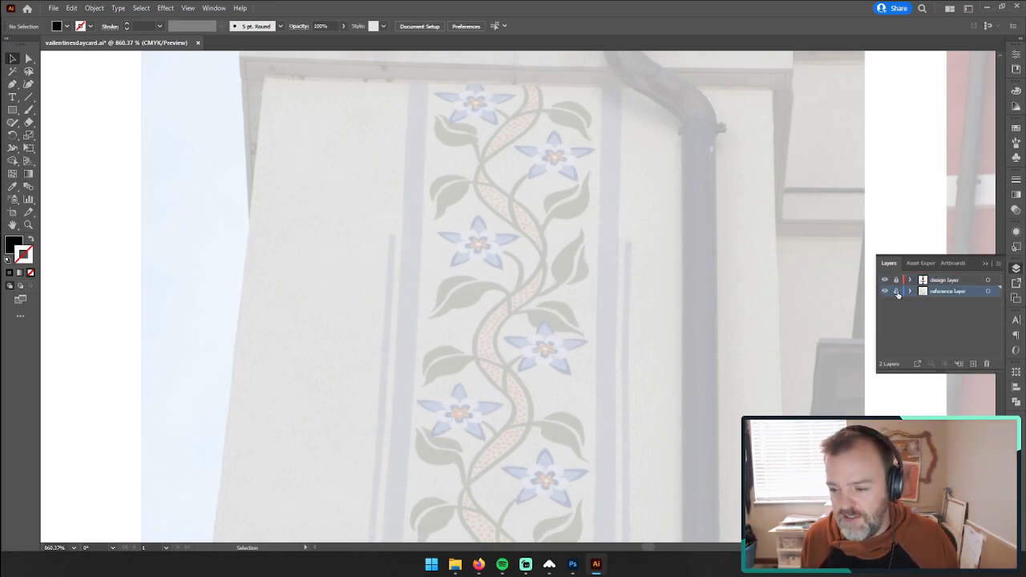
Step: Open the linked vine photo wr-vail-080.JPG for editing in Photoshop and convert its Background into an editable layer
left_click(586, 291)
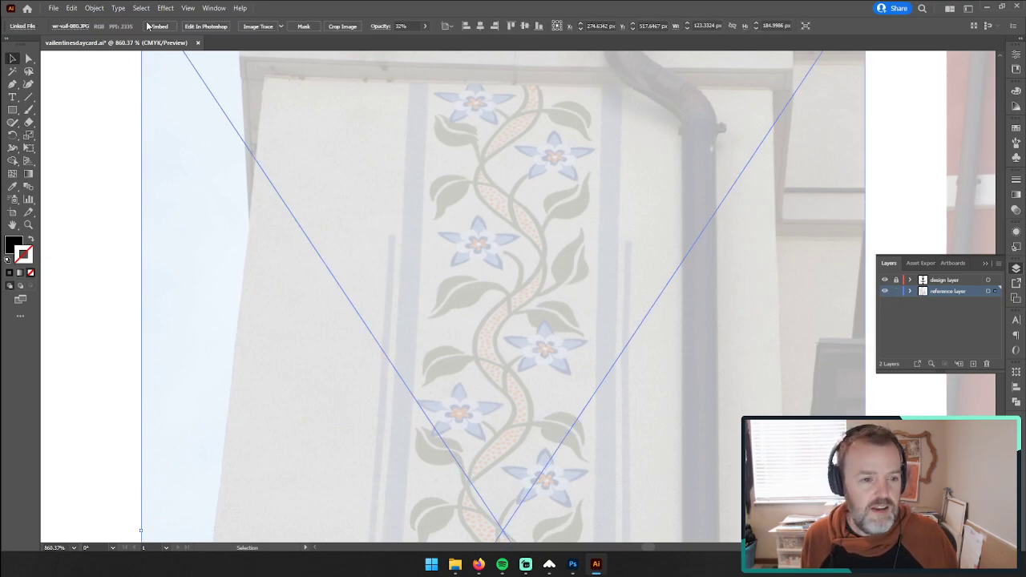
left_click(215, 26)
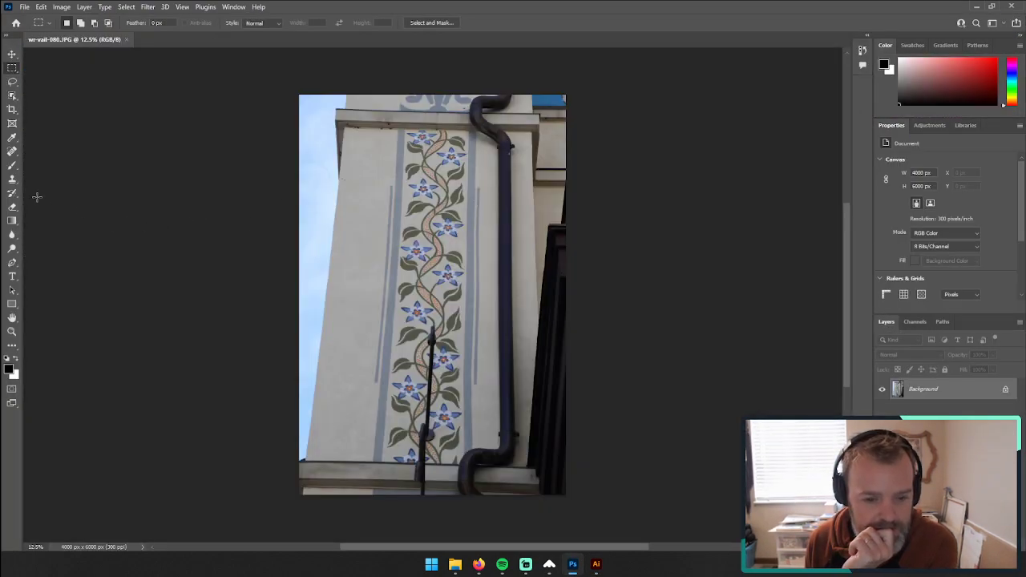
left_click(61, 8)
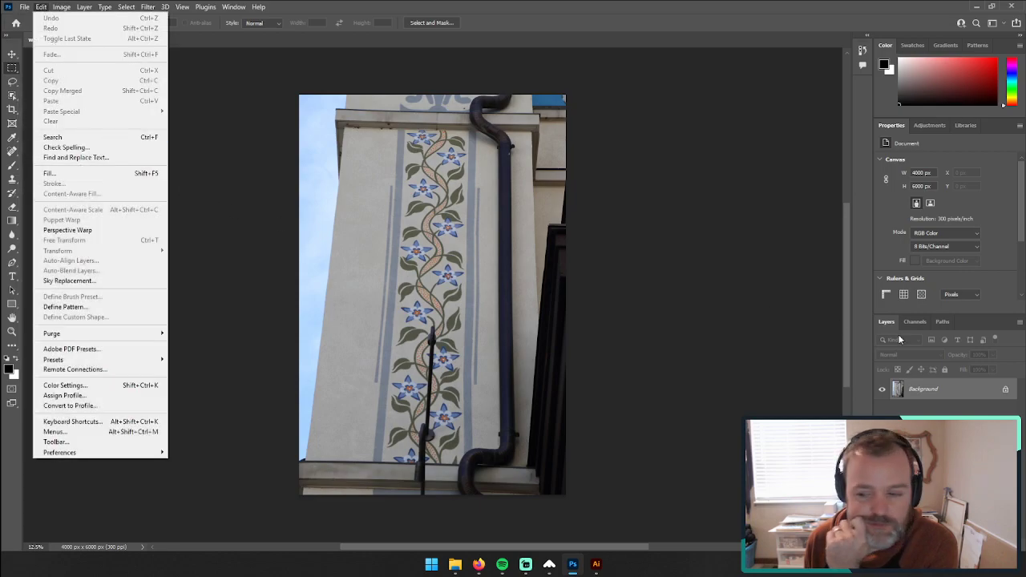
left_click(1006, 390)
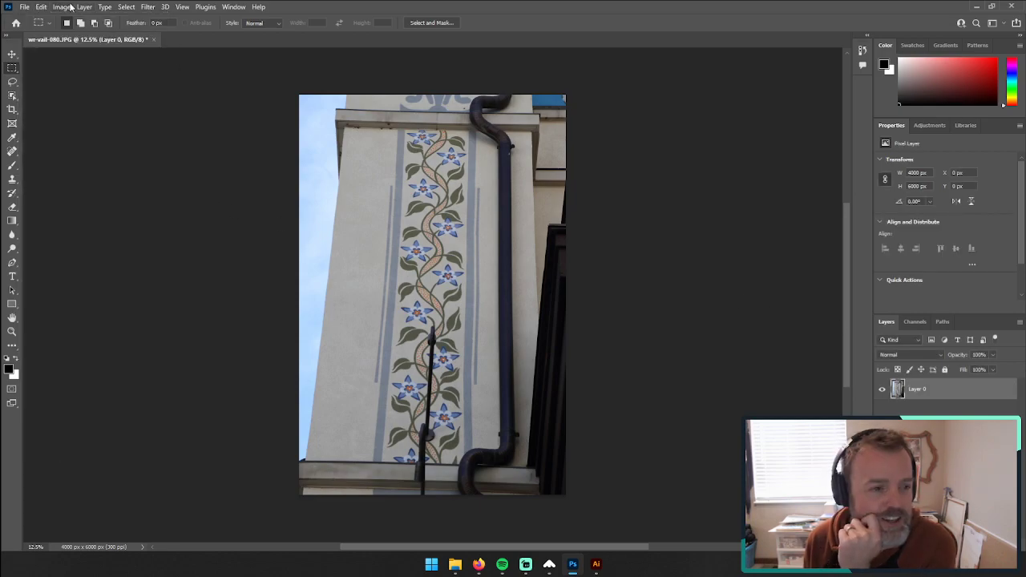
Step: Try to straighten the vine photo with a Perspective transform, shifting its lower edge sideways and widening its upper edge
left_click(40, 8)
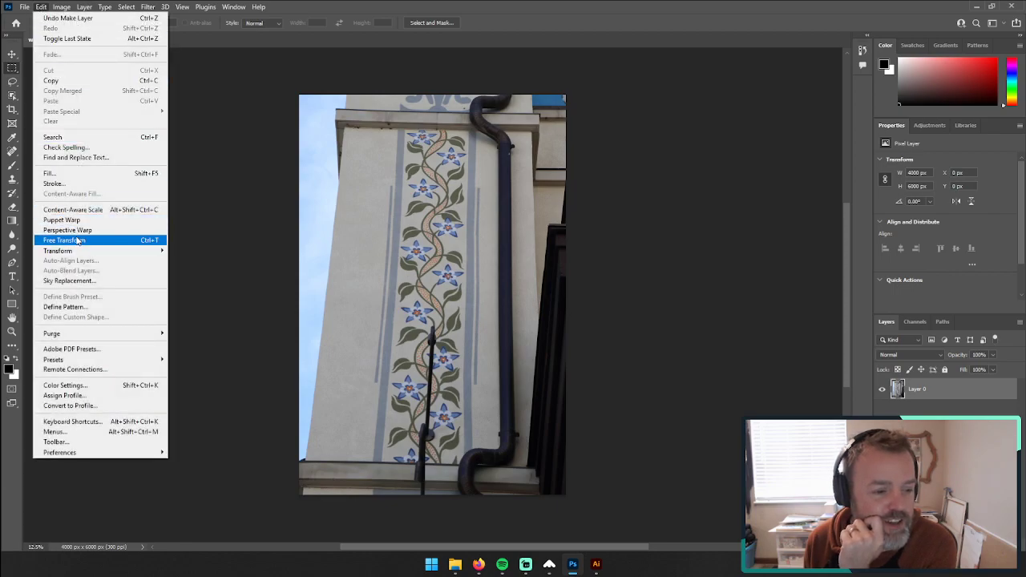
mouse_move(148, 253)
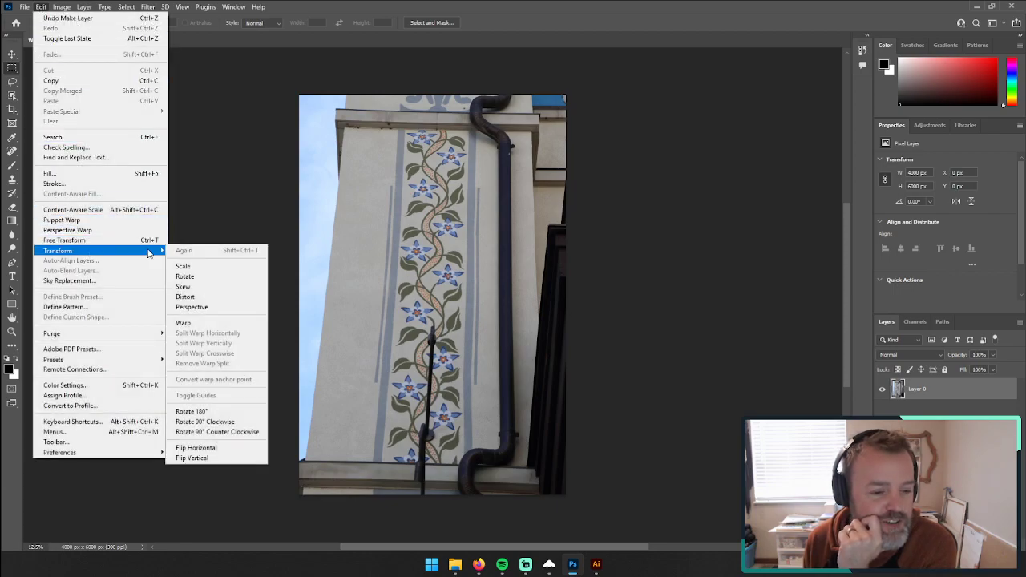
left_click(198, 308)
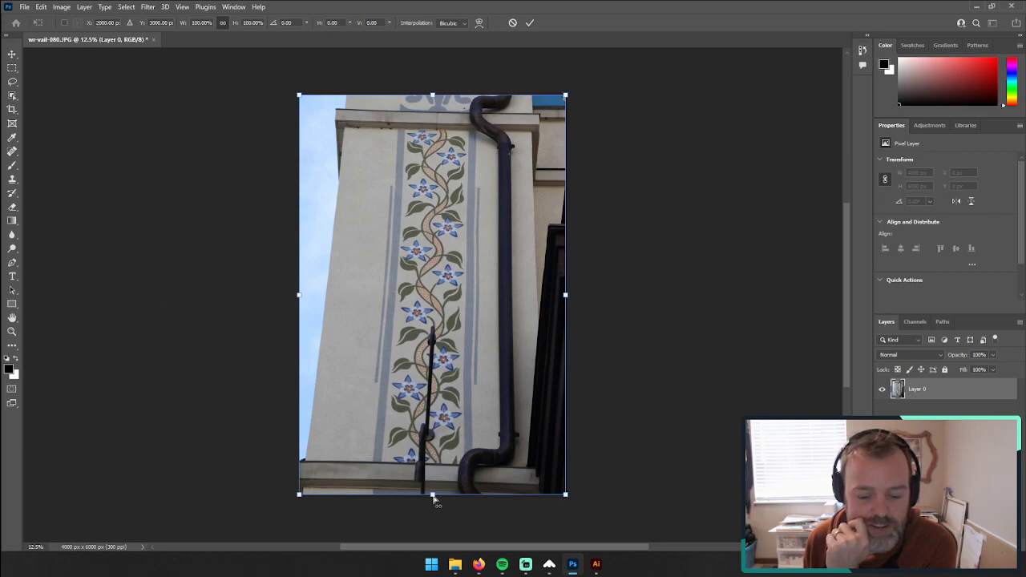
left_click_drag(434, 497, 448, 495)
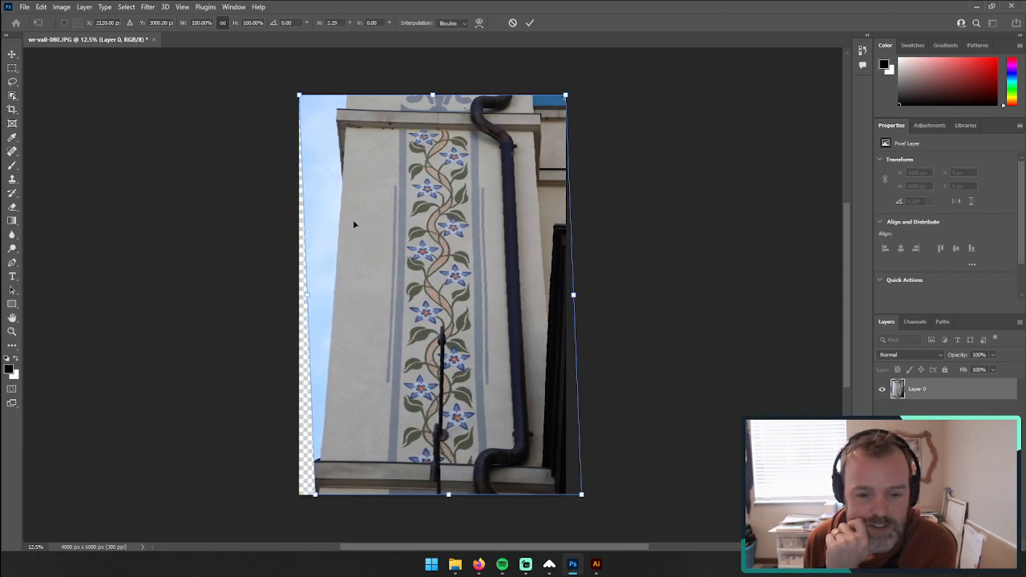
mouse_move(298, 94)
left_mouse_down()
mouse_move(276, 87)
mouse_move(287, 89)
left_mouse_up()
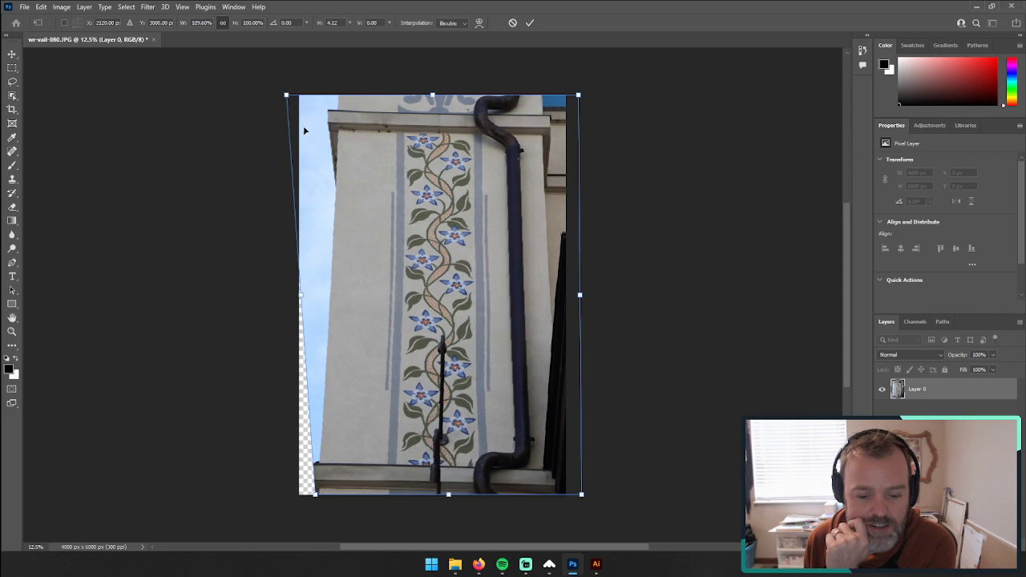
left_click_drag(449, 495, 456, 501)
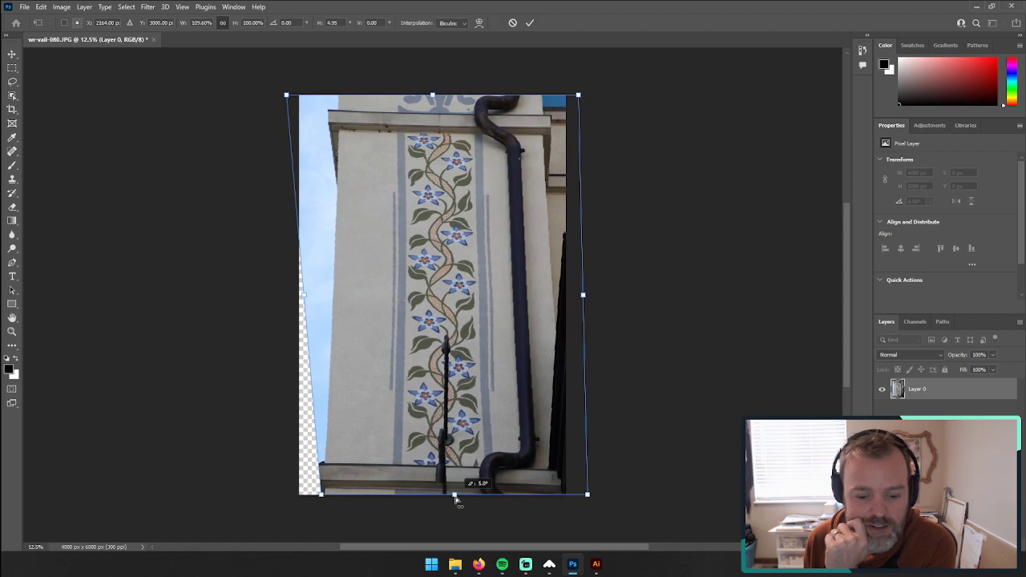
left_click_drag(455, 501, 455, 501)
mouse_move(321, 497)
left_mouse_down()
mouse_move(322, 506)
mouse_move(314, 495)
left_mouse_up()
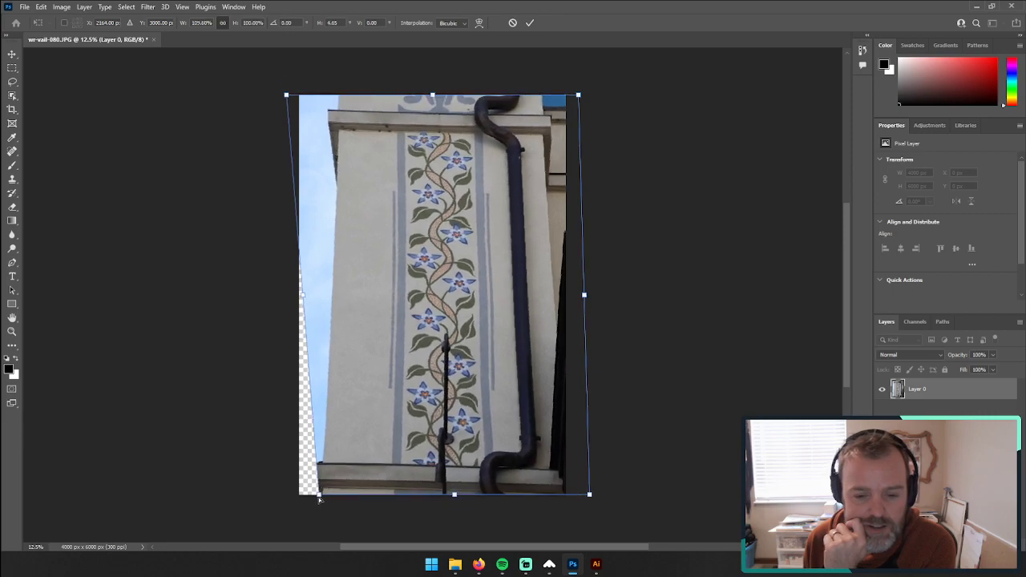
key("ctrl+z")
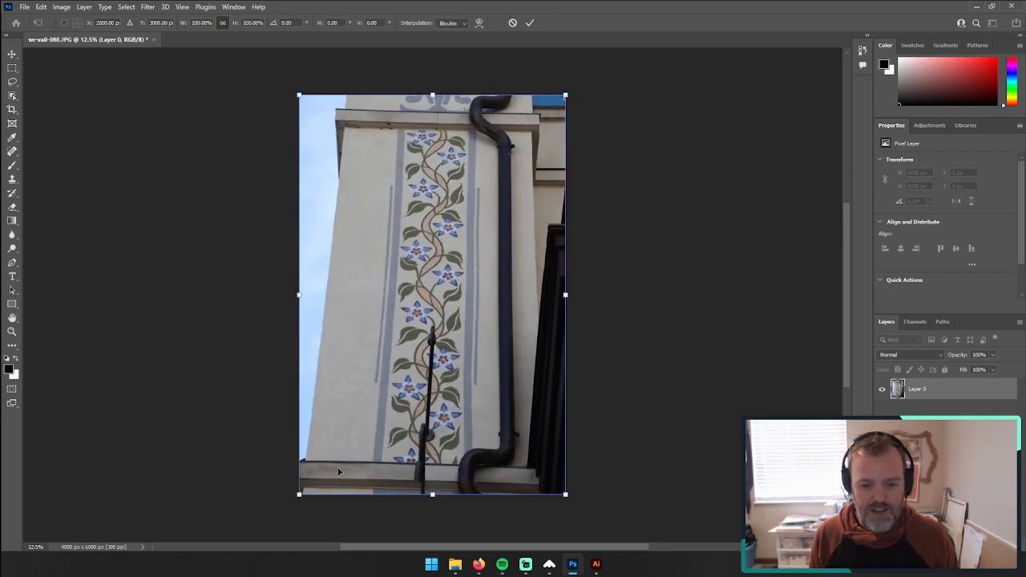
key("Escape")
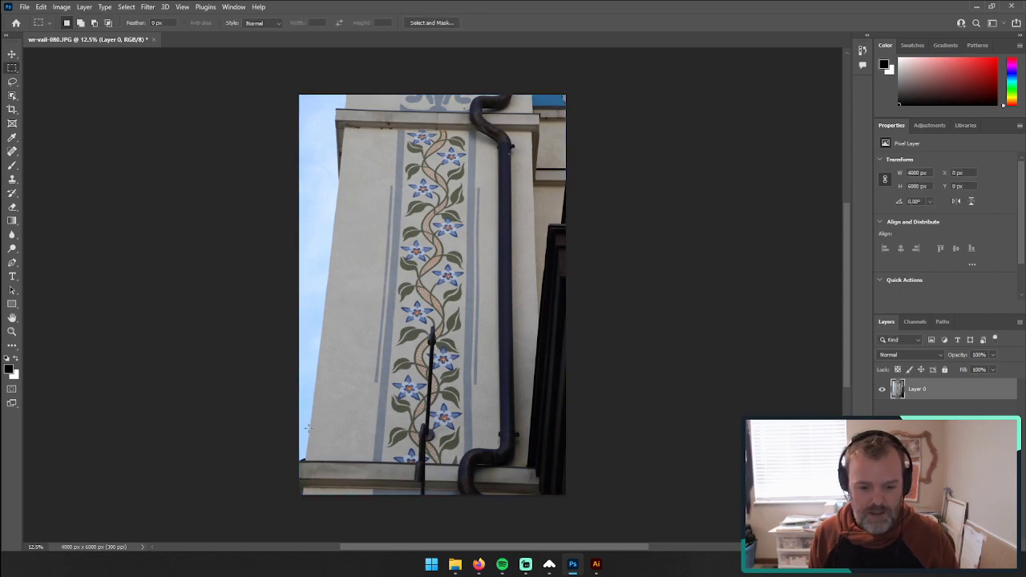
left_click(32, 5)
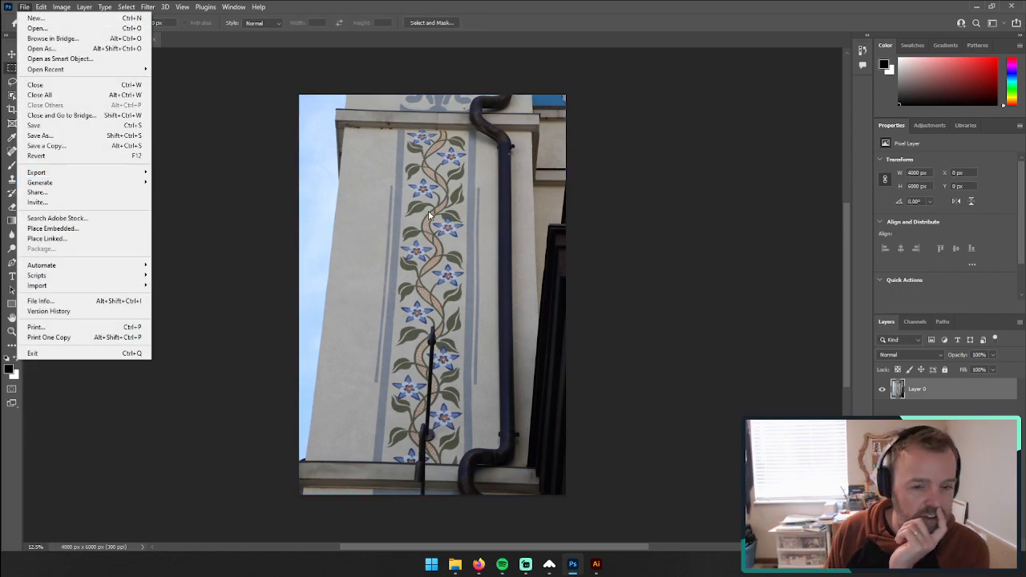
key("Escape")
left_click(25, 7)
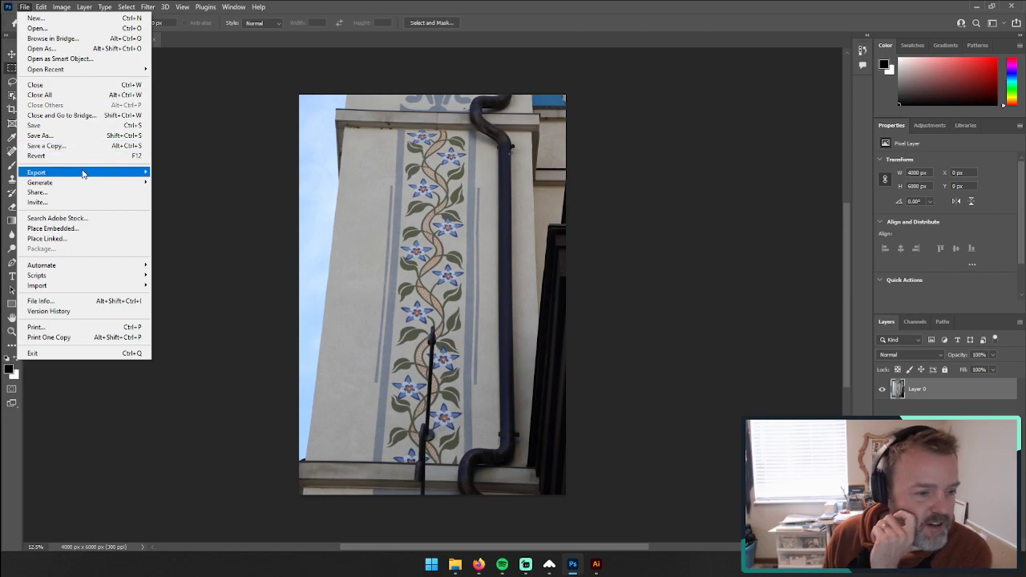
mouse_move(83, 173)
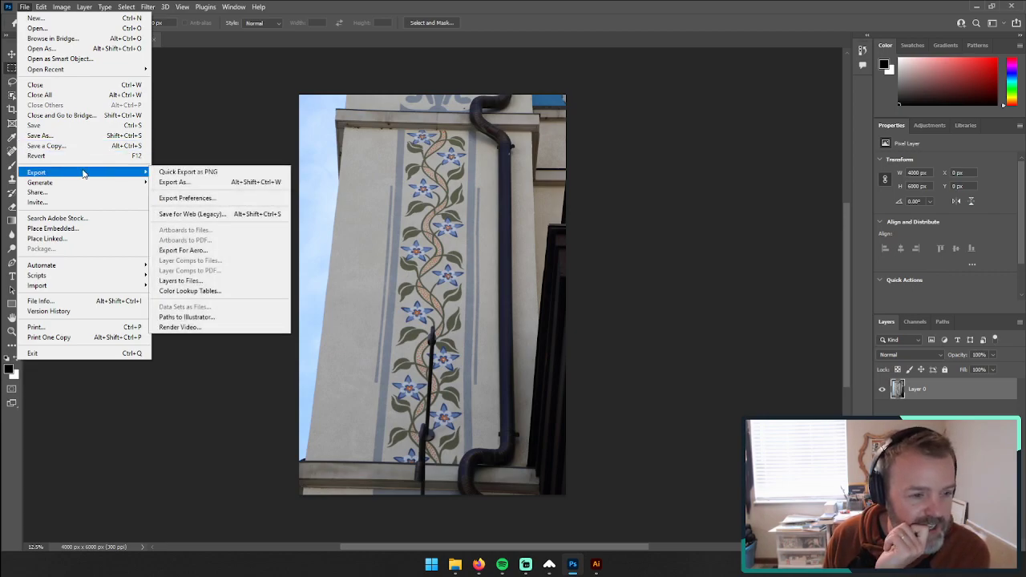
mouse_move(51, 7)
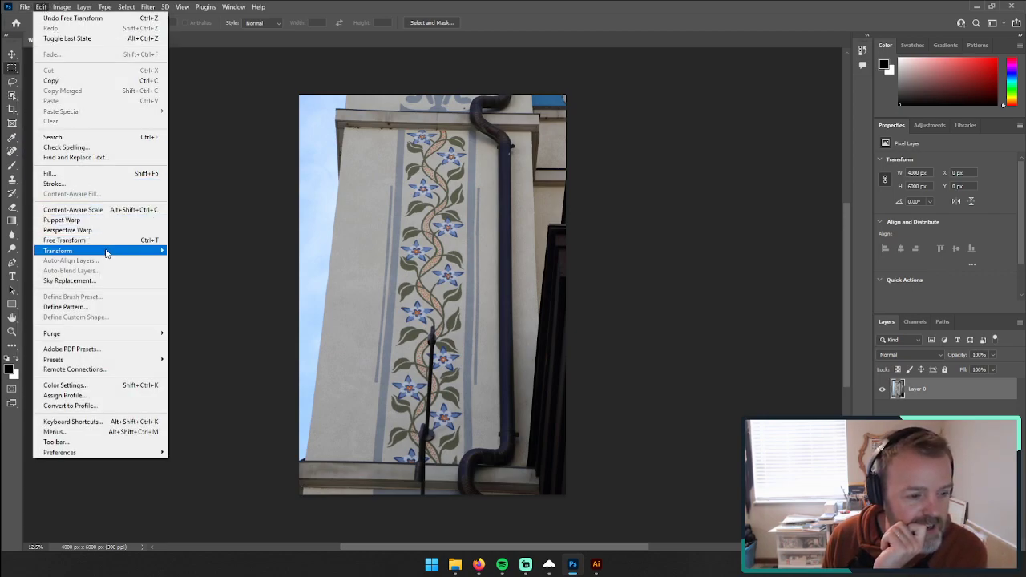
Step: Try to distort the vine photo with Free Transform by pulling its upper-left corner outward
mouse_move(113, 253)
right_click(487, 264)
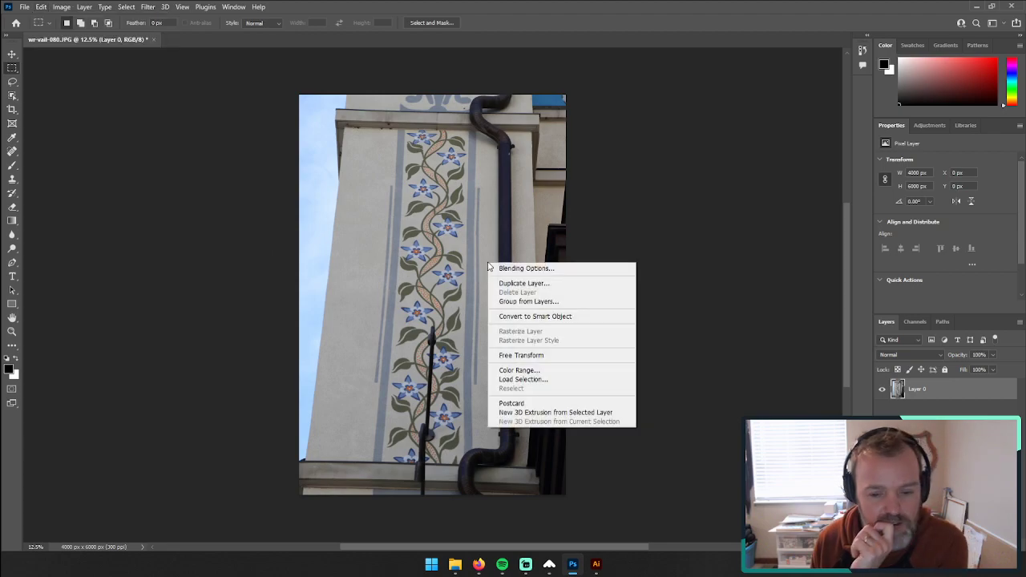
left_click(521, 355)
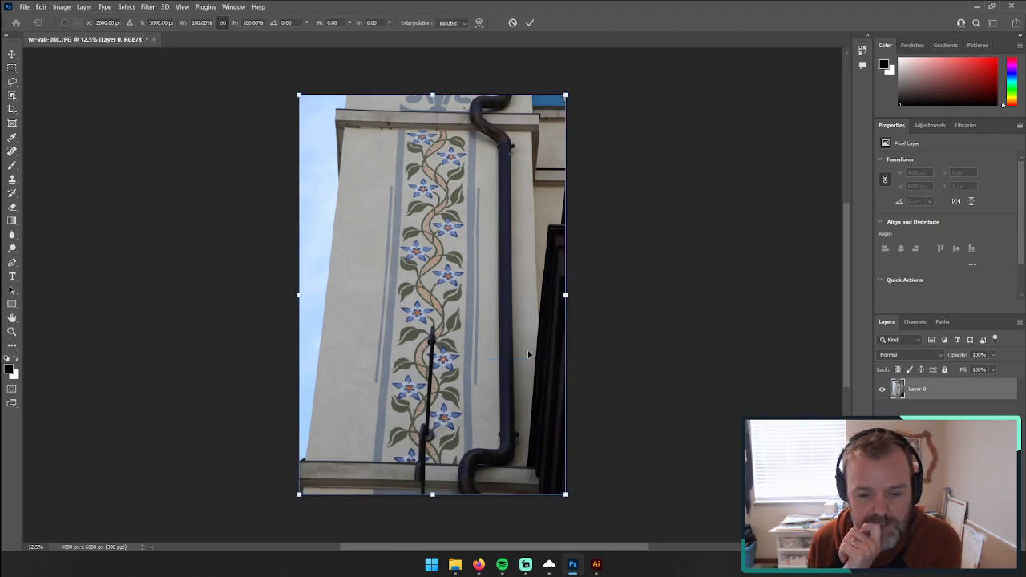
left_click_drag(297, 95, 264, 142)
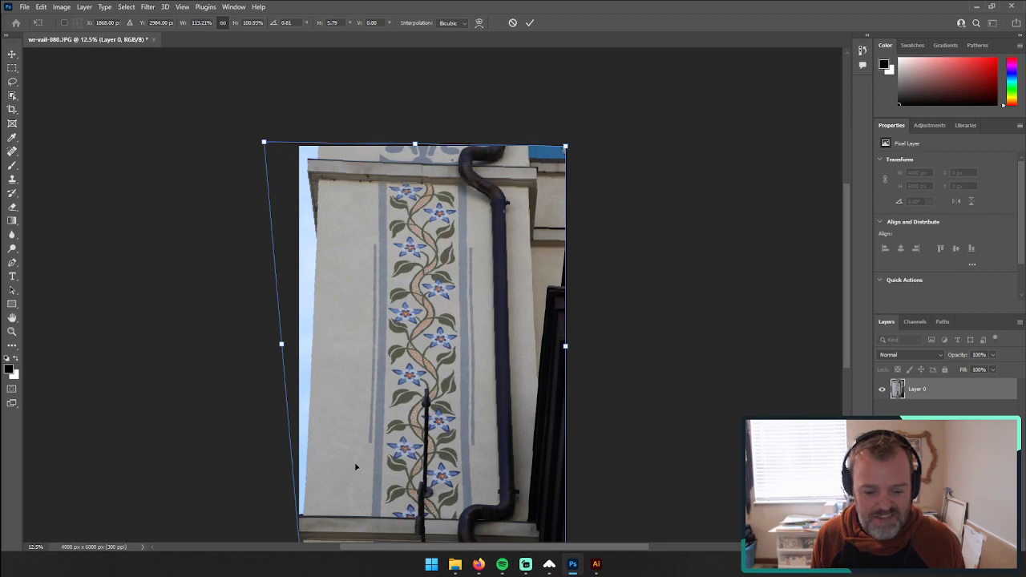
scroll(488, 486, "down", 2)
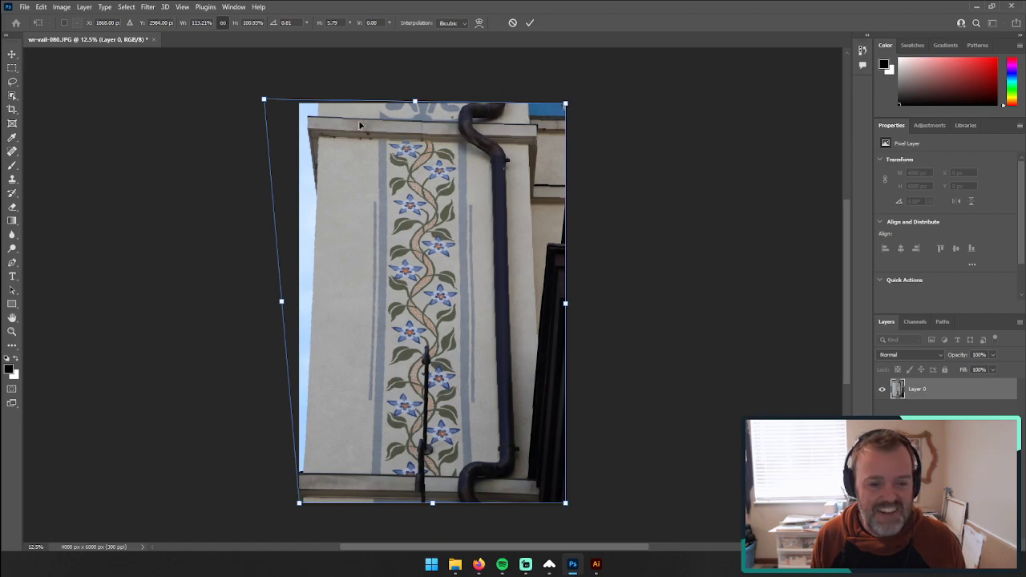
key("ctrl+z")
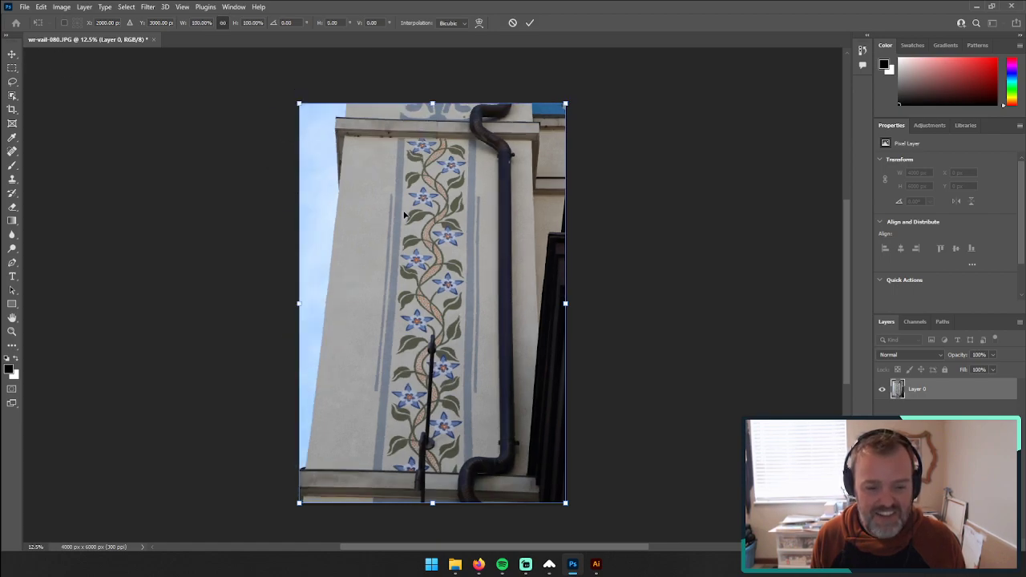
key("Escape")
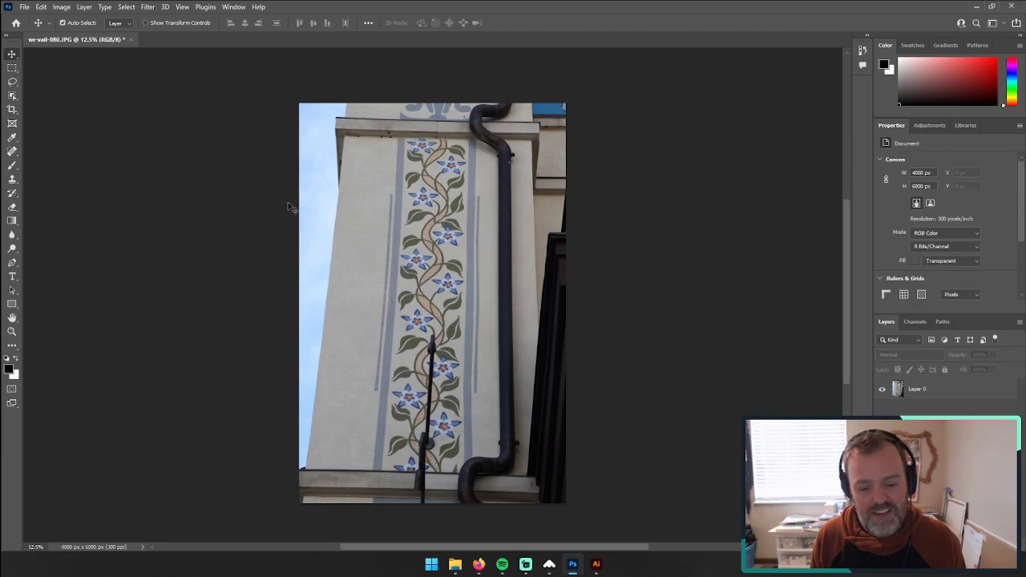
Step: Try to straighten the vine photo by rotating it slightly counterclockwise with Free Transform
left_click(320, 213)
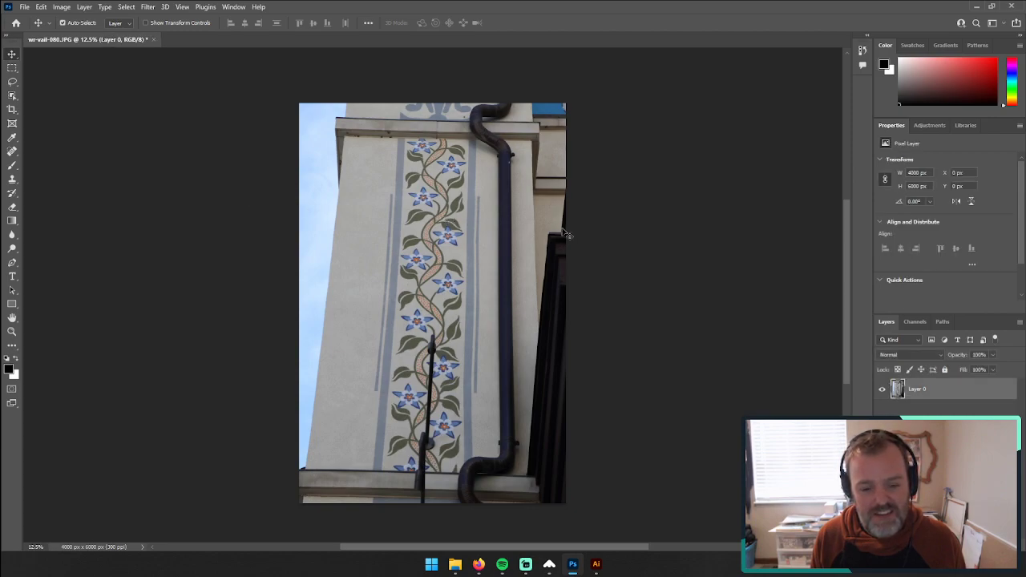
left_click(24, 7)
key("Escape")
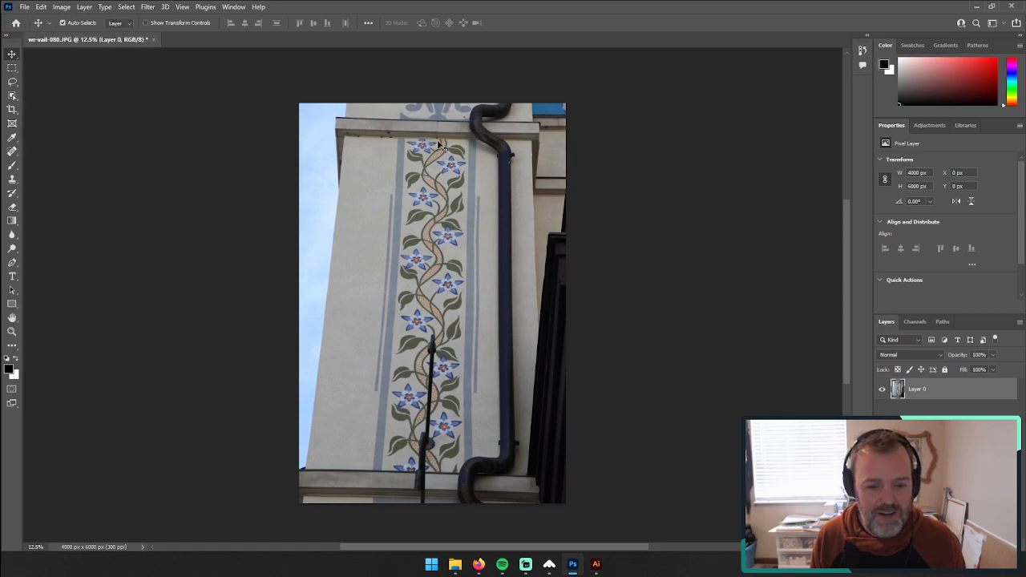
key("ctrl+t")
mouse_move(581, 101)
left_mouse_down()
mouse_move(591, 75)
mouse_move(577, 91)
left_mouse_up()
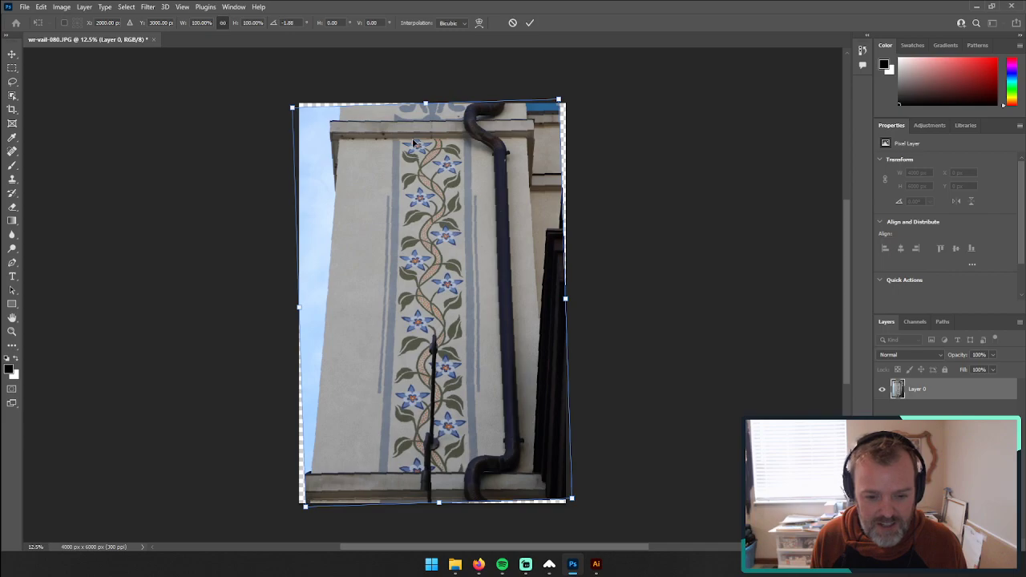
key("ctrl+z")
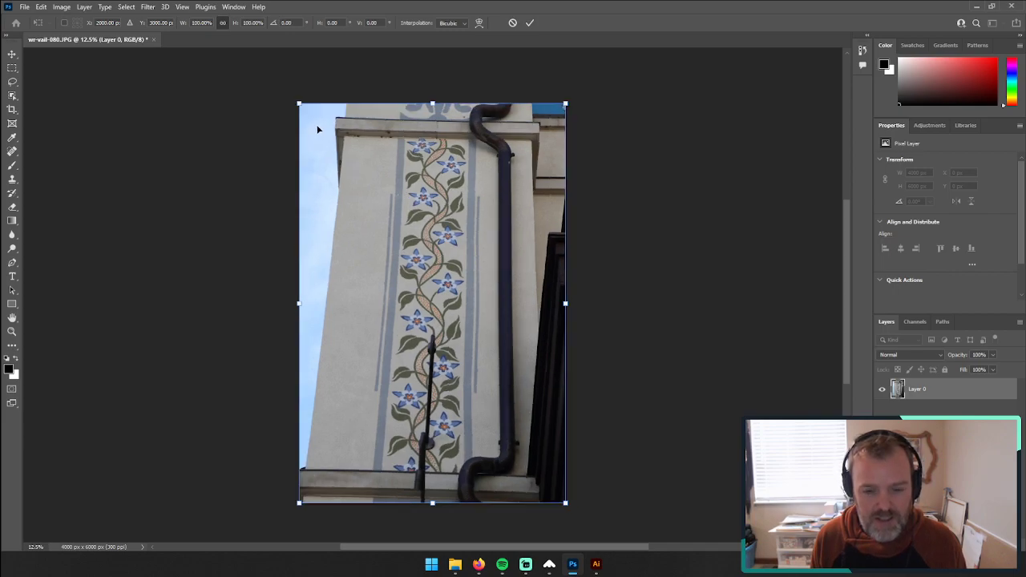
key("ctrl+shift+z")
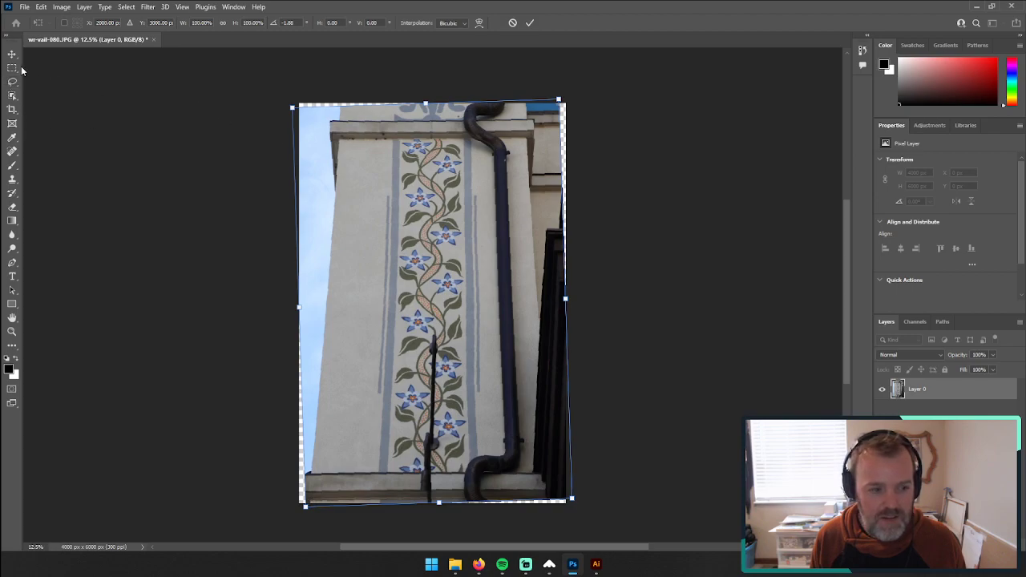
key("Escape")
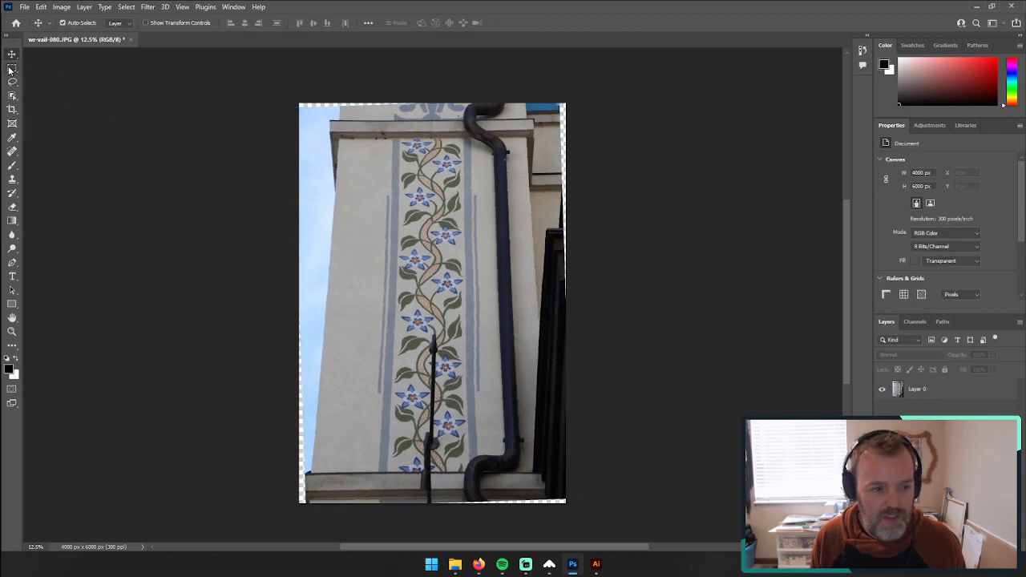
Step: Show the rulers around the vine photo
left_click(11, 69)
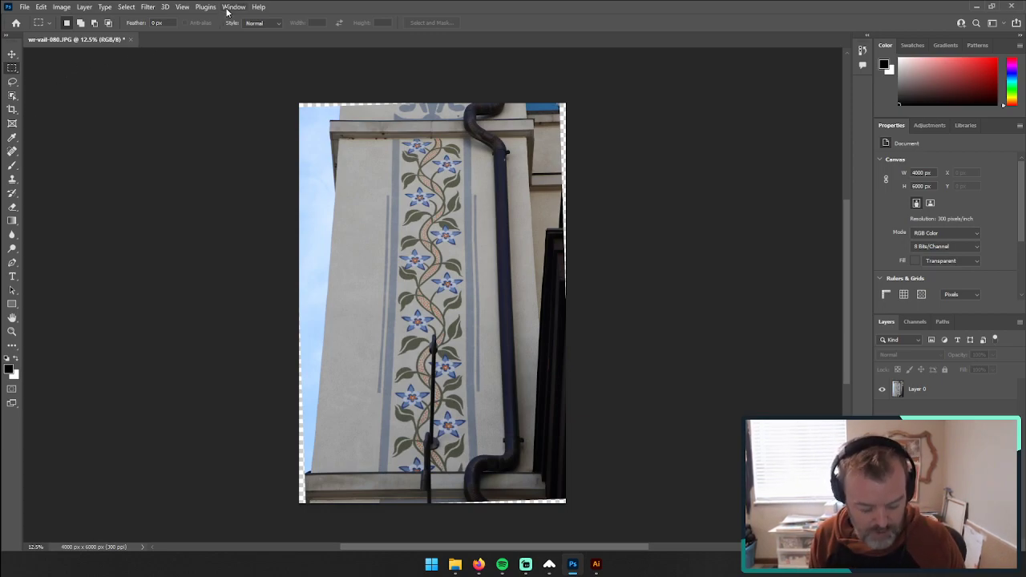
key("r")
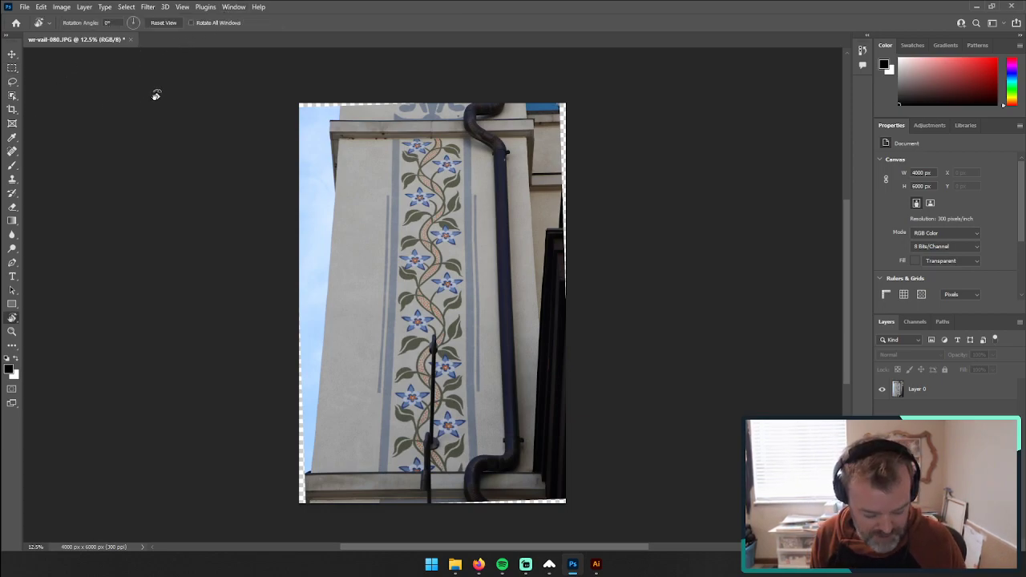
left_click(205, 6)
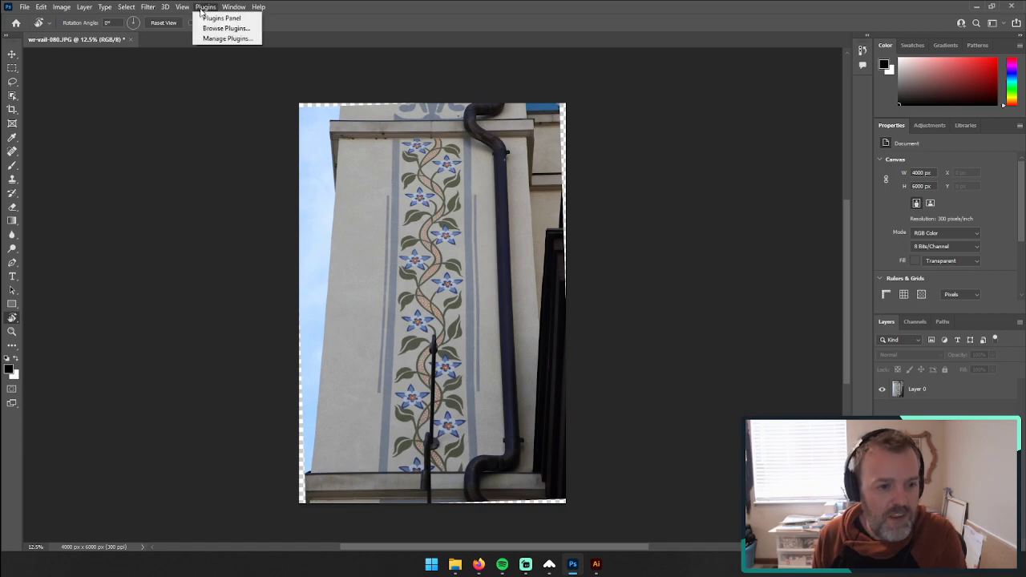
left_click(182, 6)
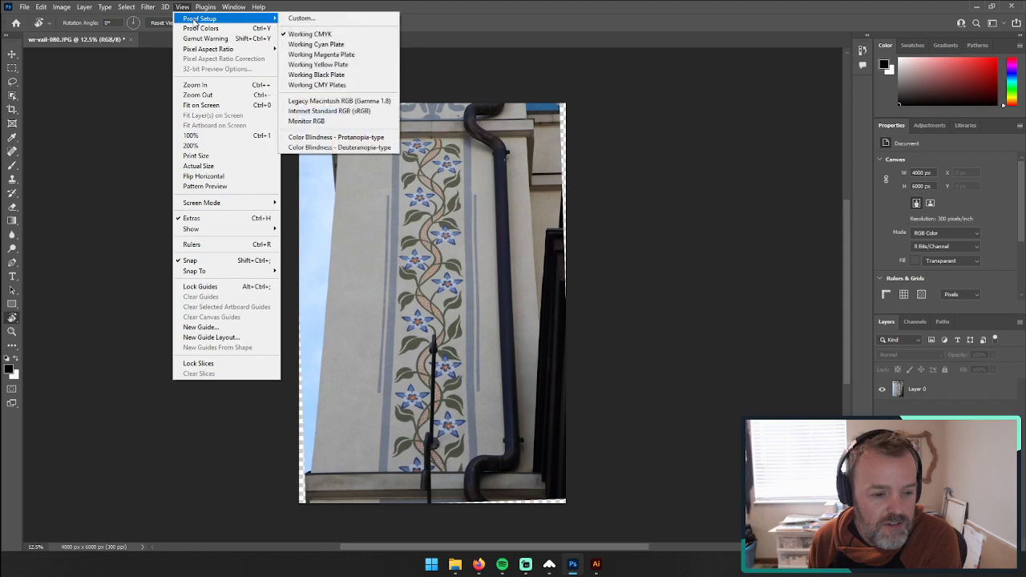
left_click(209, 248)
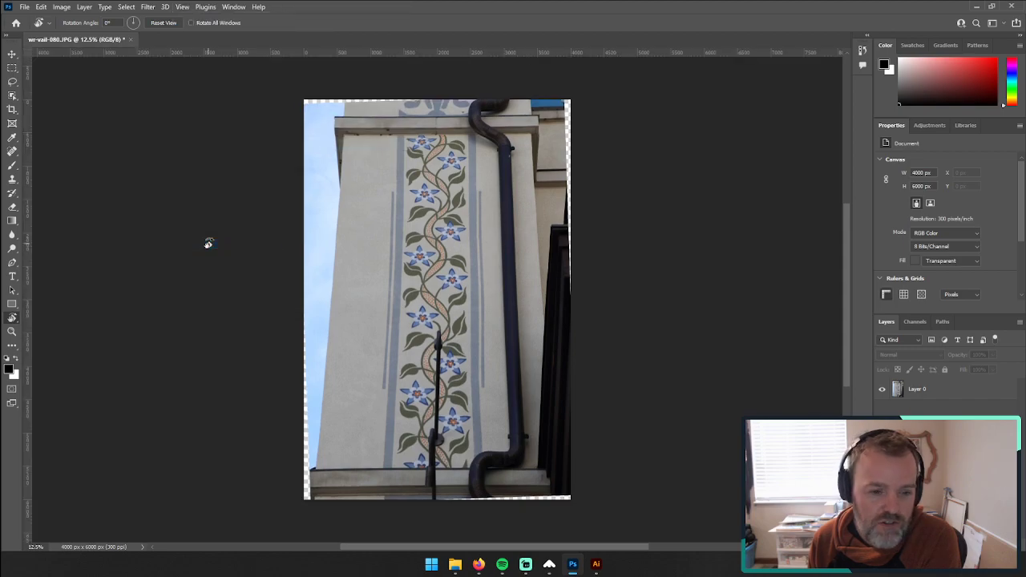
Step: Try vertical guides along both borders of the rotated vine, and undo them together with the rotation
left_click_drag(30, 233, 400, 235)
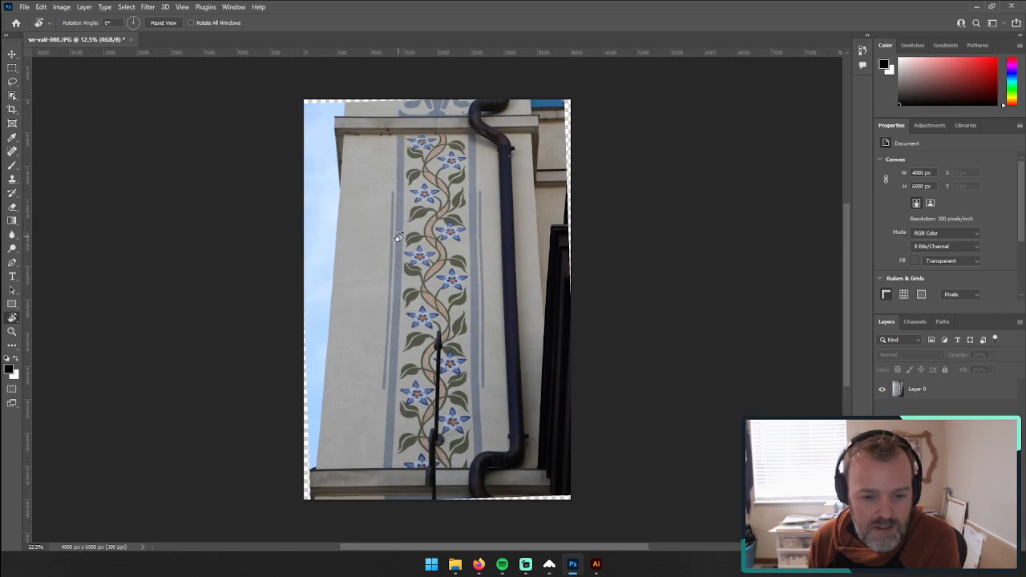
left_click_drag(27, 181, 472, 183)
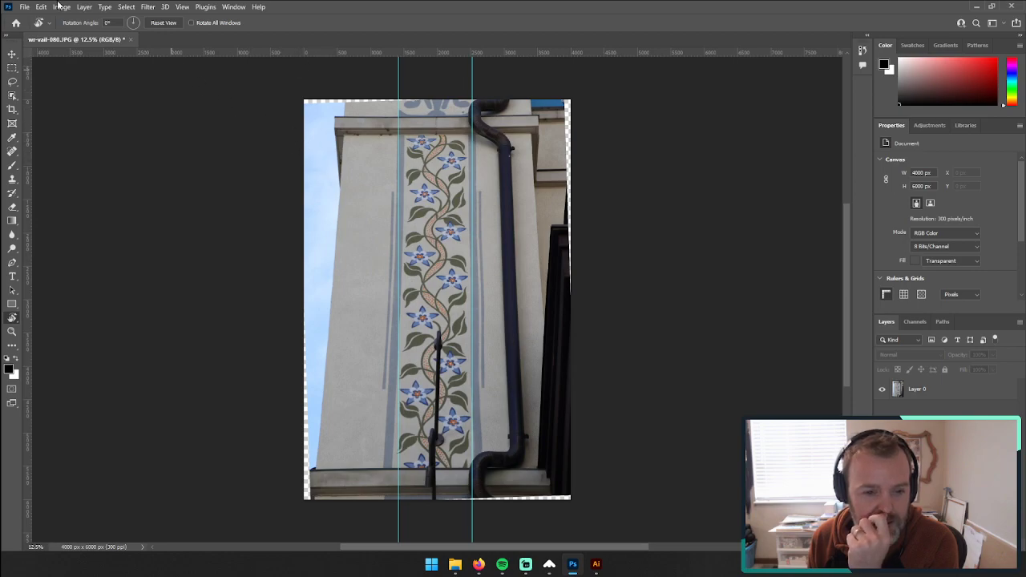
left_click(26, 8)
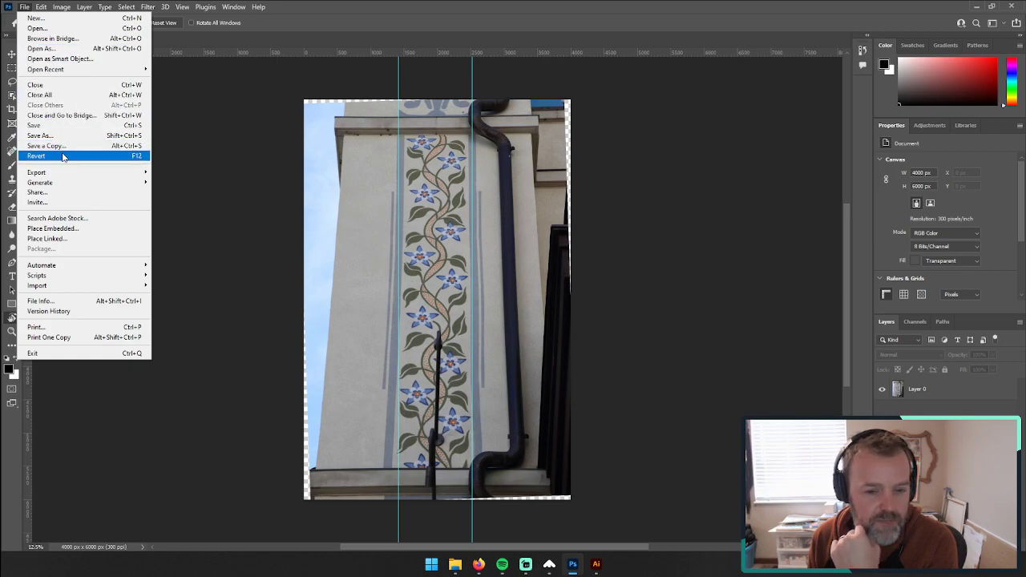
mouse_move(44, 7)
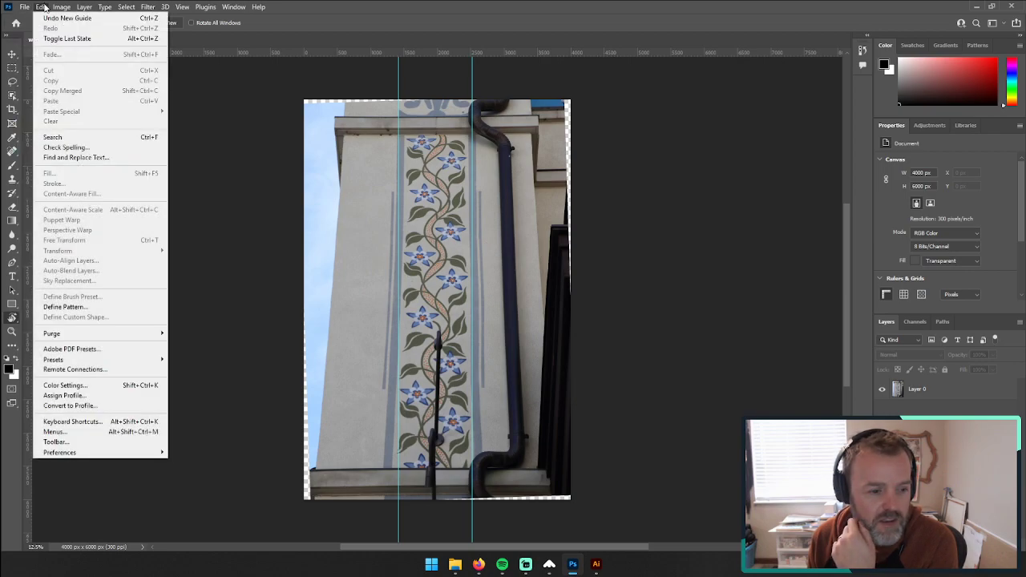
left_click(533, 221)
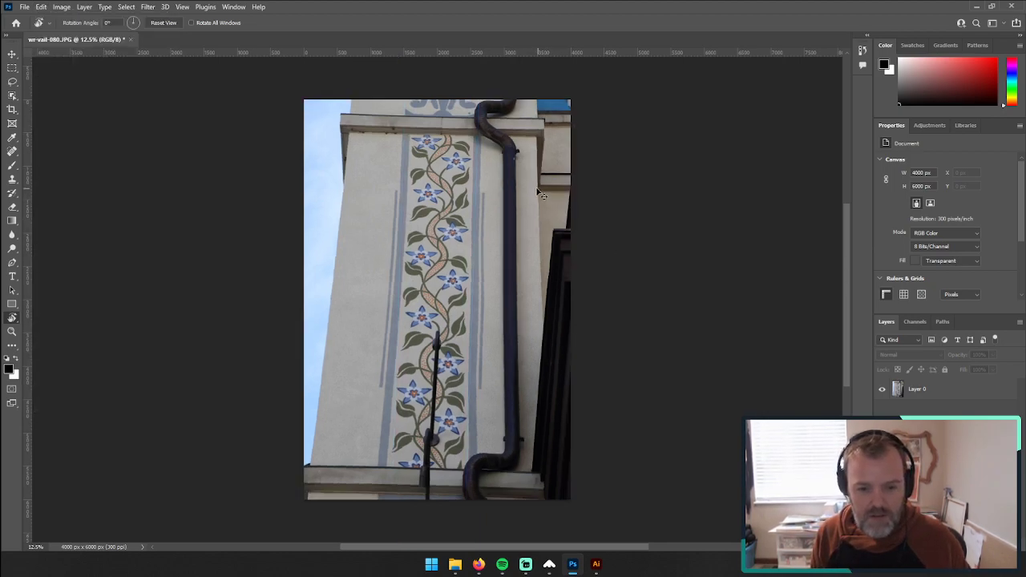
key("ctrl+z")
key("ctrl+shift+z")
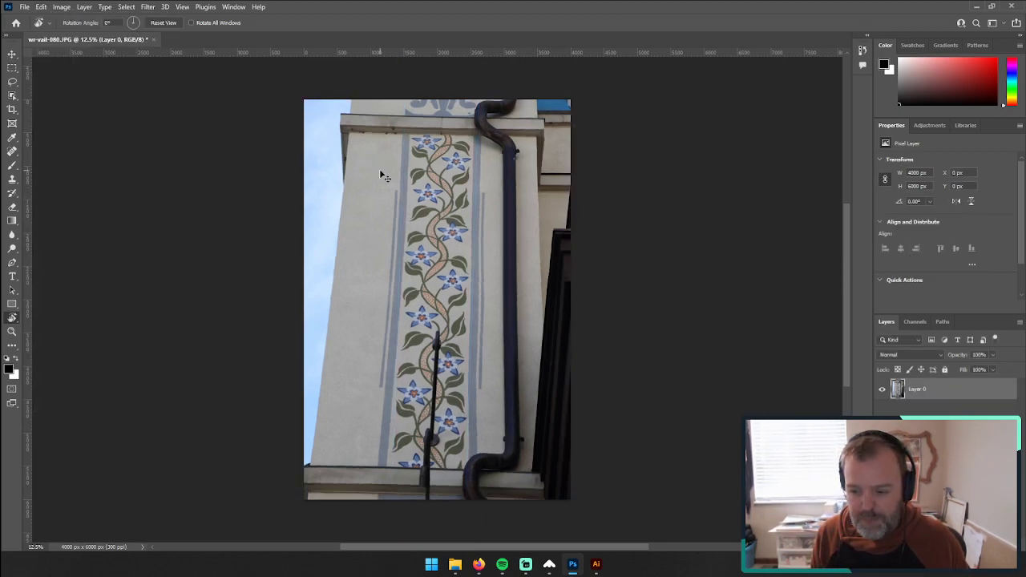
Step: Place two vertical guides on the unrotated photo, one along each painted border stripe beside the vine
left_click_drag(28, 181, 399, 175)
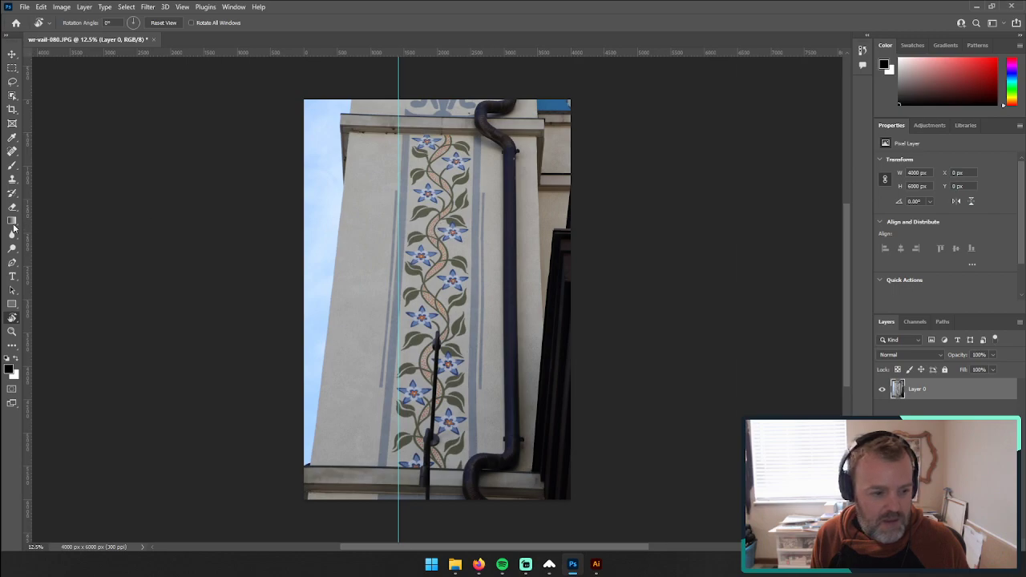
left_click_drag(26, 229, 475, 219)
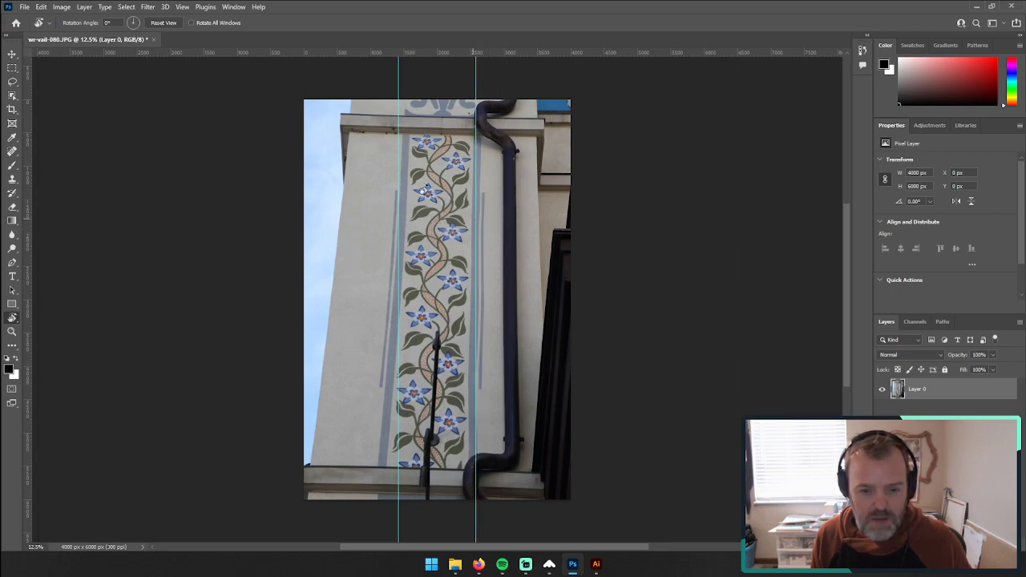
Step: Skew the vine photo by pulling both upper corners outward and both lower corners inward until the border stripes run parallel to the guides
left_click(42, 6)
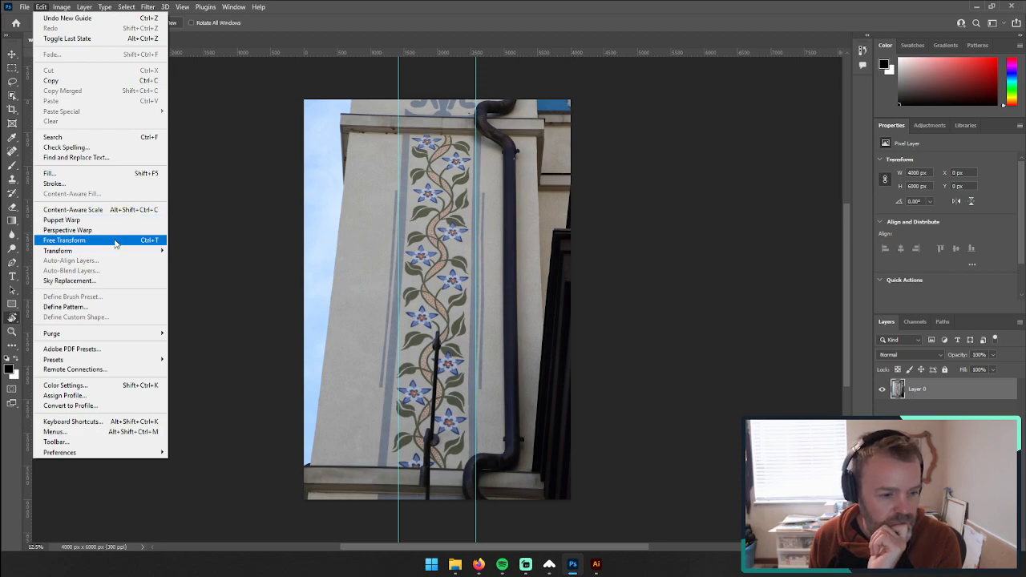
mouse_move(119, 252)
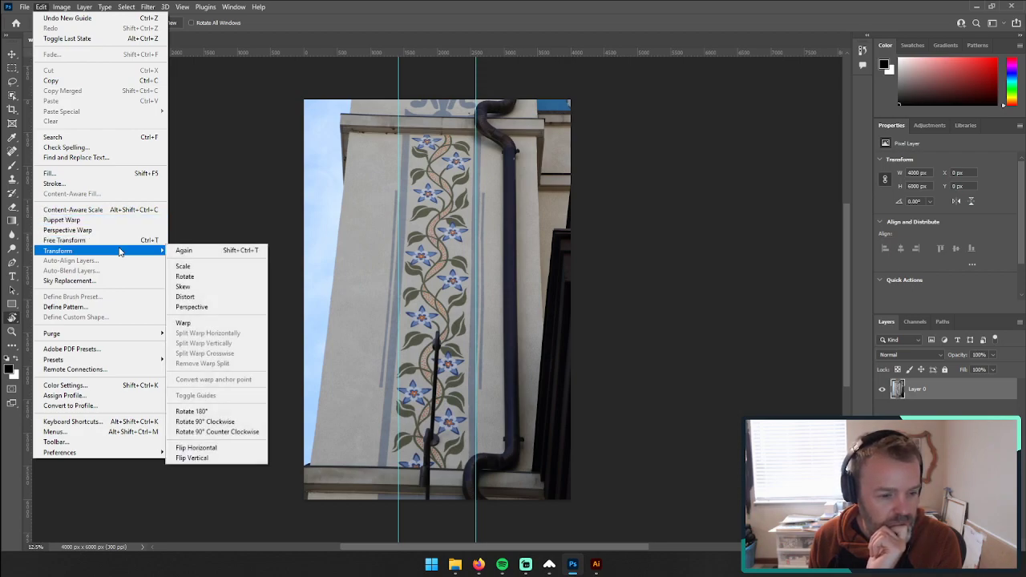
left_click(199, 286)
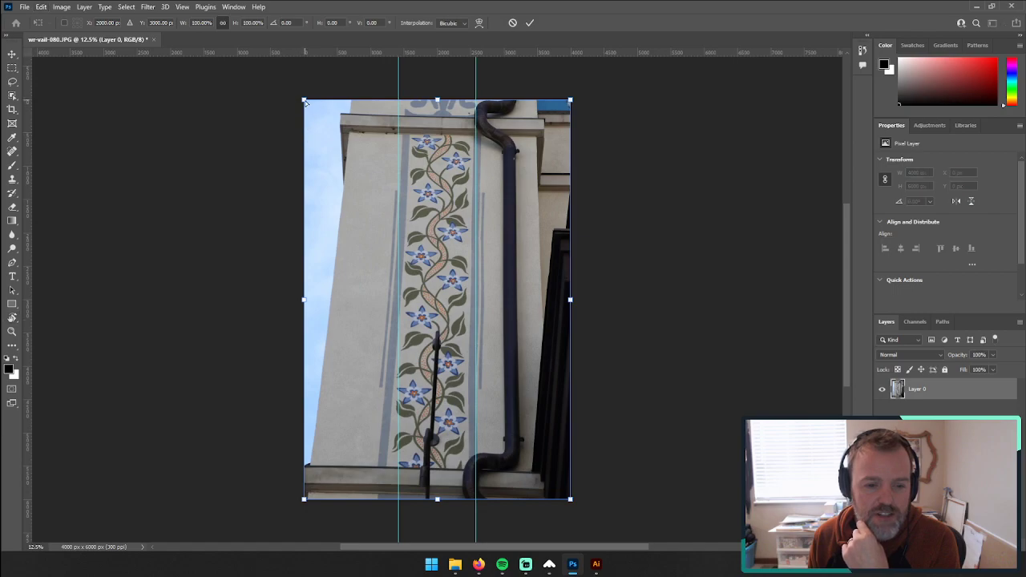
left_click_drag(304, 102, 280, 101)
left_click_drag(304, 499, 315, 499)
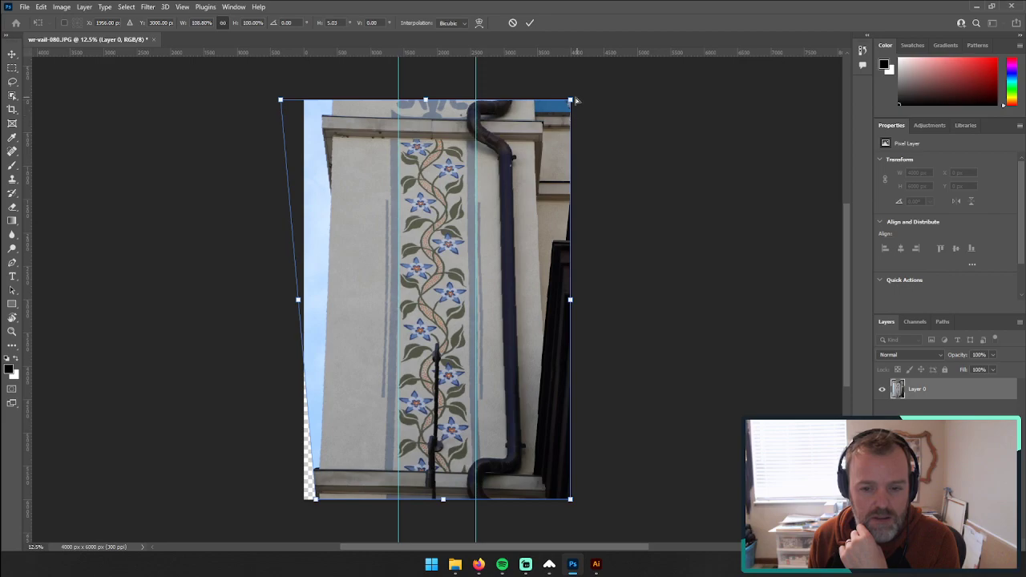
left_click_drag(575, 102, 583, 101)
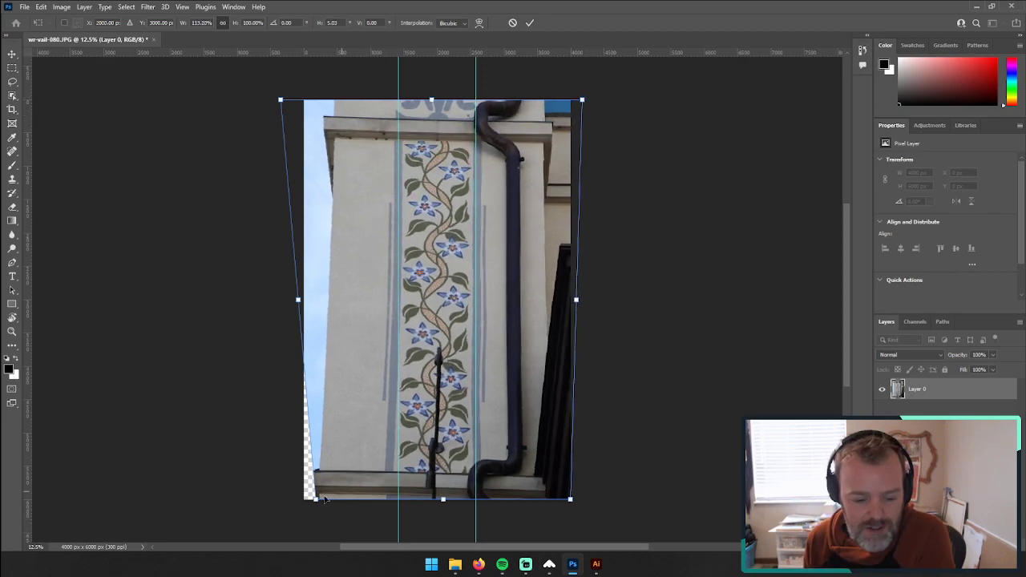
left_click_drag(316, 498, 328, 502)
mouse_move(570, 500)
left_mouse_down()
mouse_move(579, 500)
mouse_move(566, 500)
left_mouse_up()
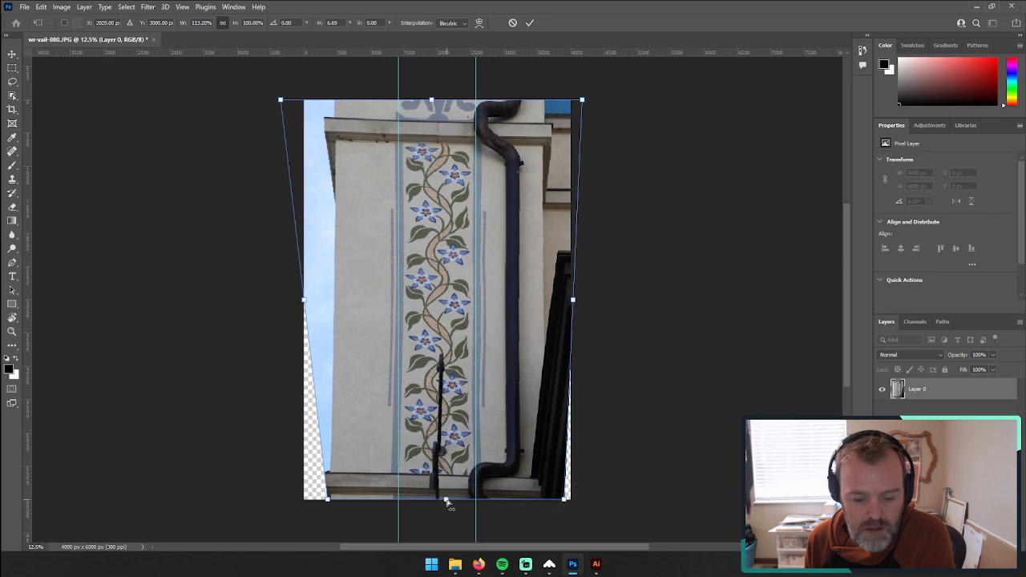
Step: Fine-tune the skew by shifting the lower edge slightly sideways and both upper corners slightly outward, and apply the transform
left_click_drag(447, 503, 448, 513)
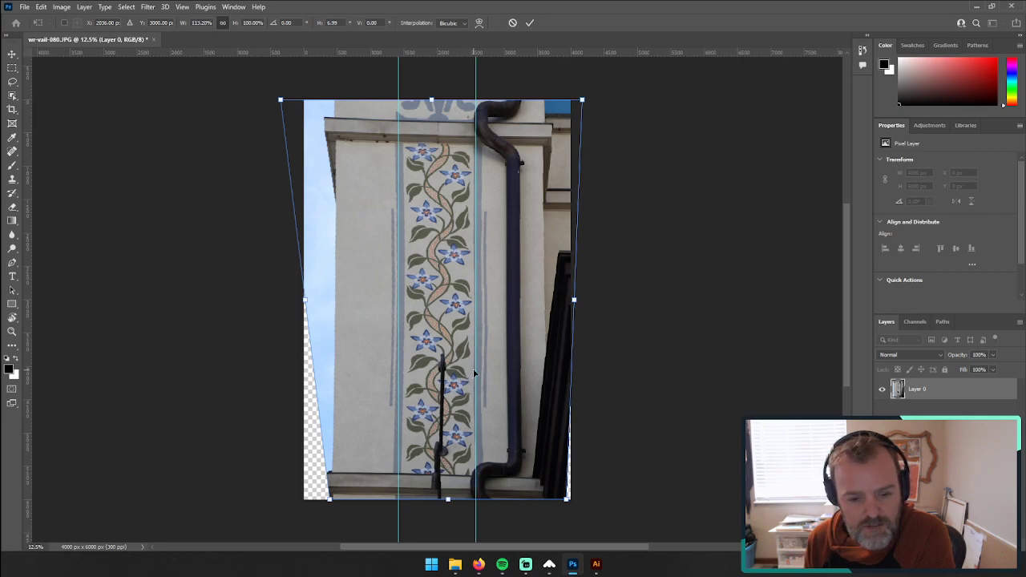
left_click_drag(281, 100, 275, 101)
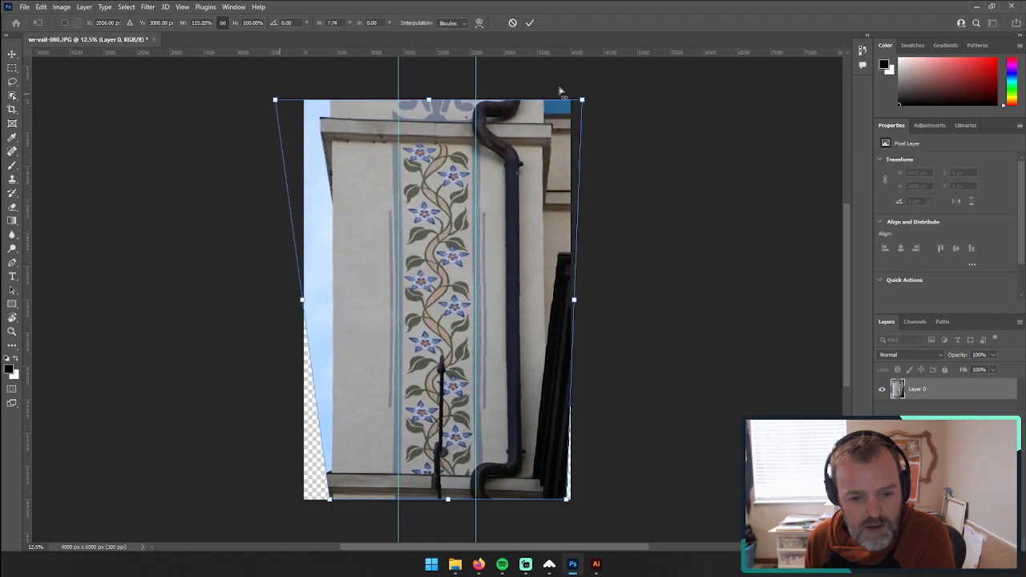
left_click_drag(582, 100, 585, 99)
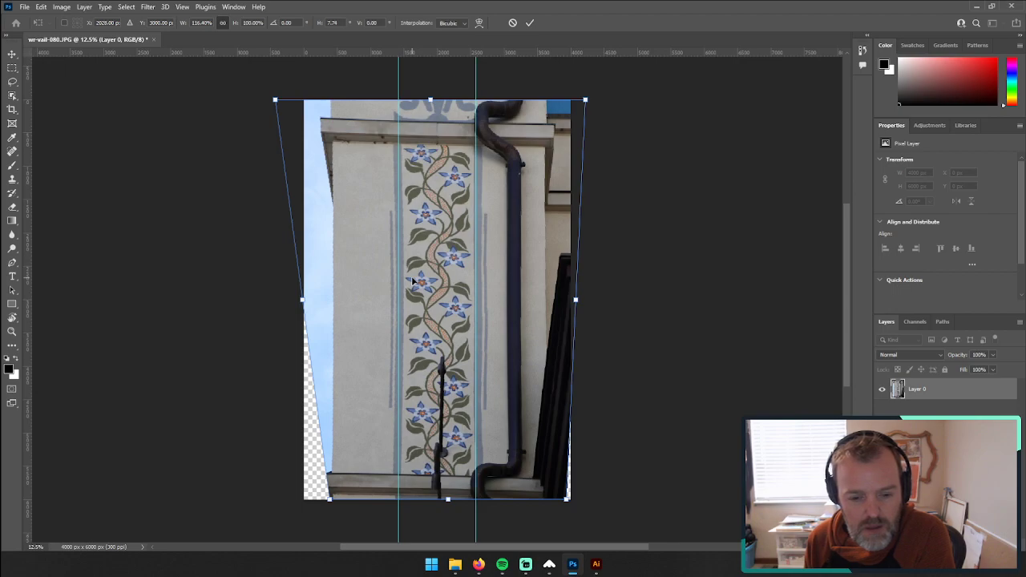
key("Return")
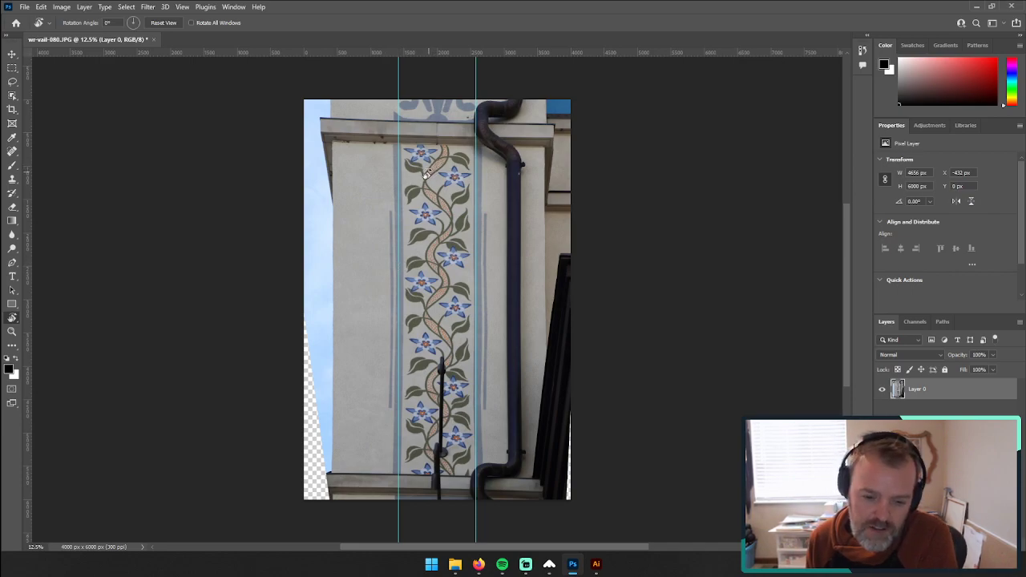
Step: Try to adjust the straightened photo's height from its upper edge with Free Transform
left_click(12, 54)
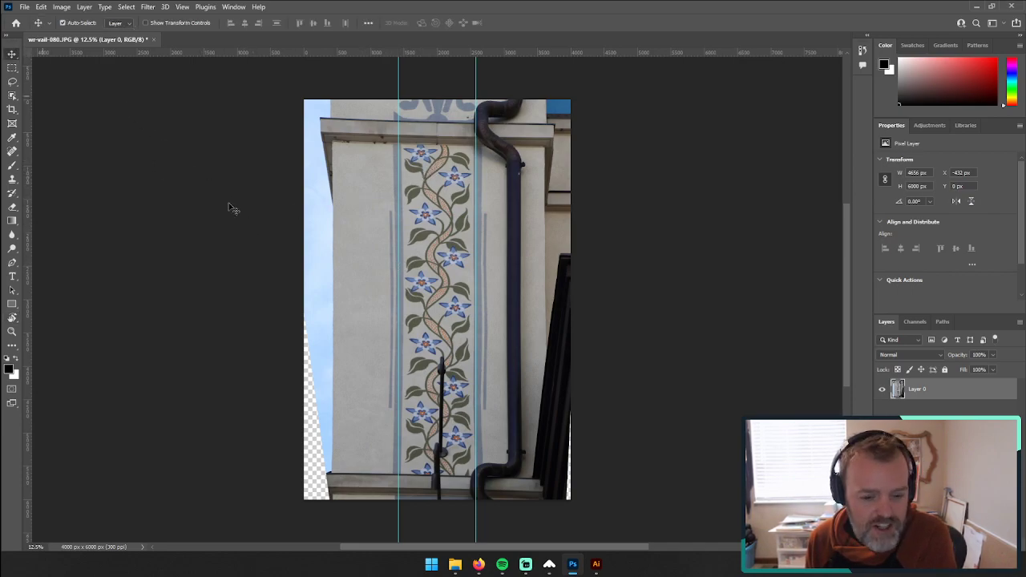
scroll(436, 392, "down", 1)
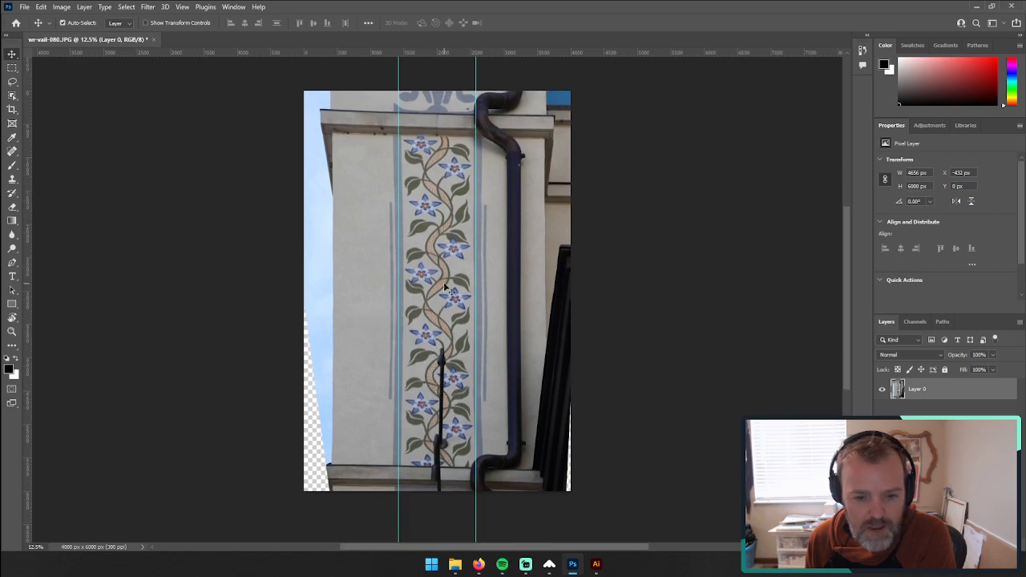
key("ctrl+t")
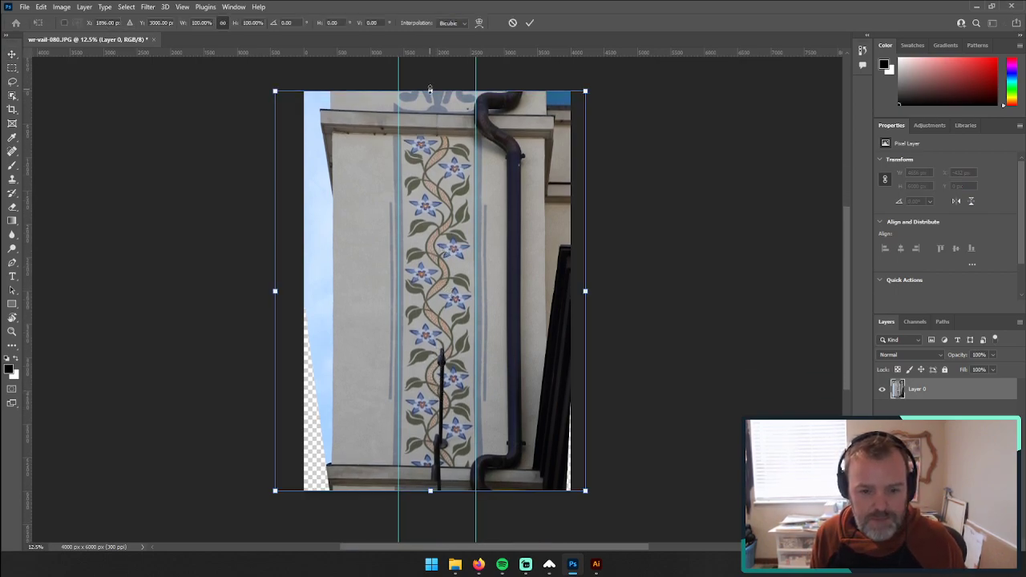
mouse_move(430, 90)
left_mouse_down()
mouse_move(429, 121)
mouse_move(431, 88)
mouse_move(437, 95)
left_mouse_up()
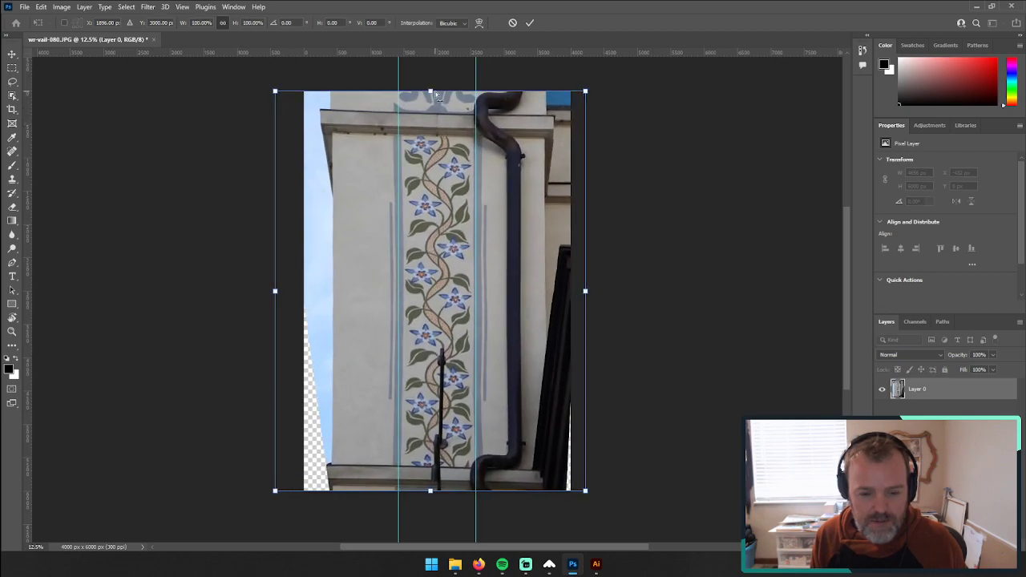
key("Return")
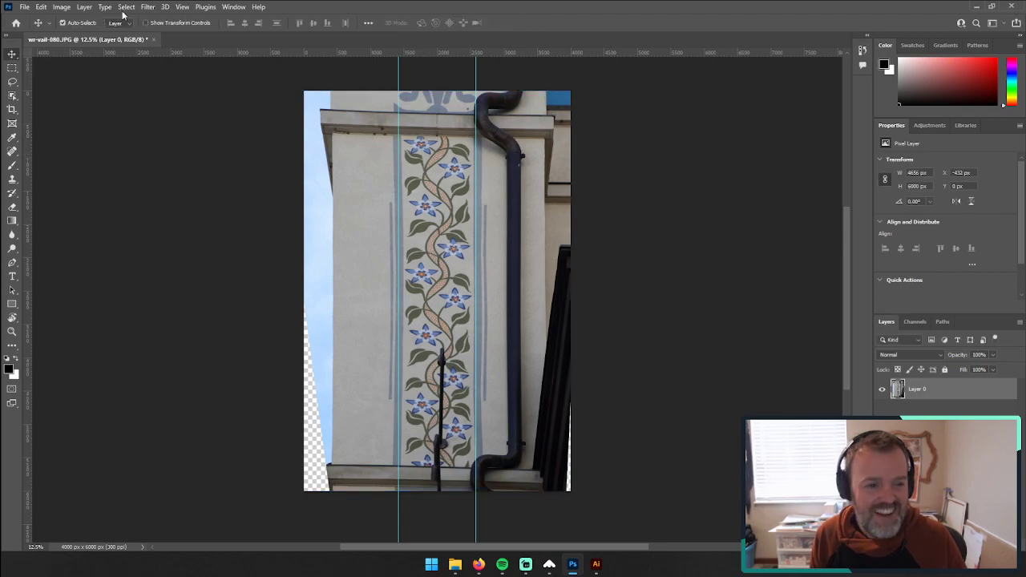
Step: Flatten the photo and unlock its background layer for Free Transform
left_click(84, 7)
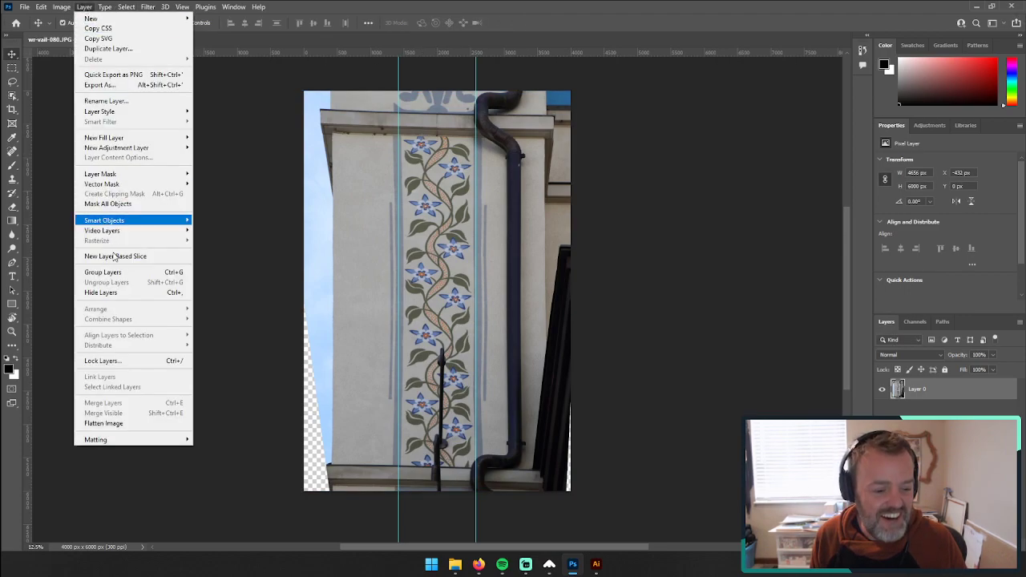
left_click(128, 422)
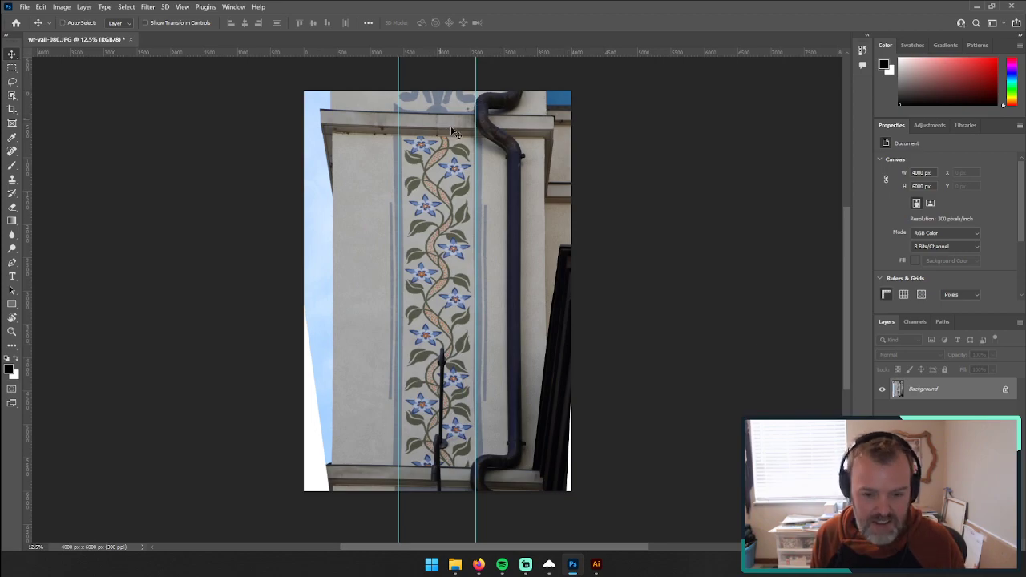
left_click(1007, 392)
key("ctrl+t")
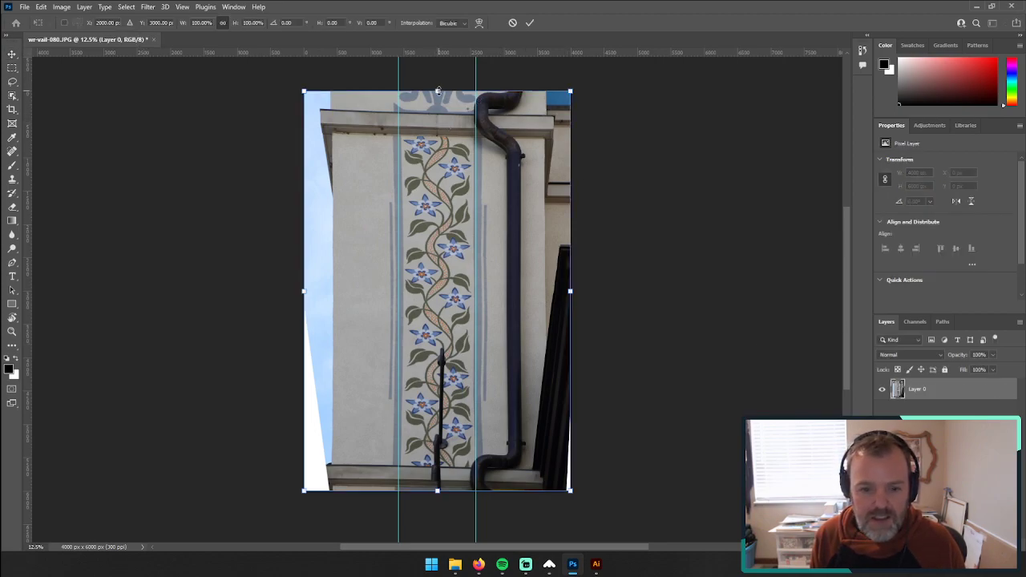
left_click_drag(438, 90, 588, 427)
scroll(513, 361, "down", 3)
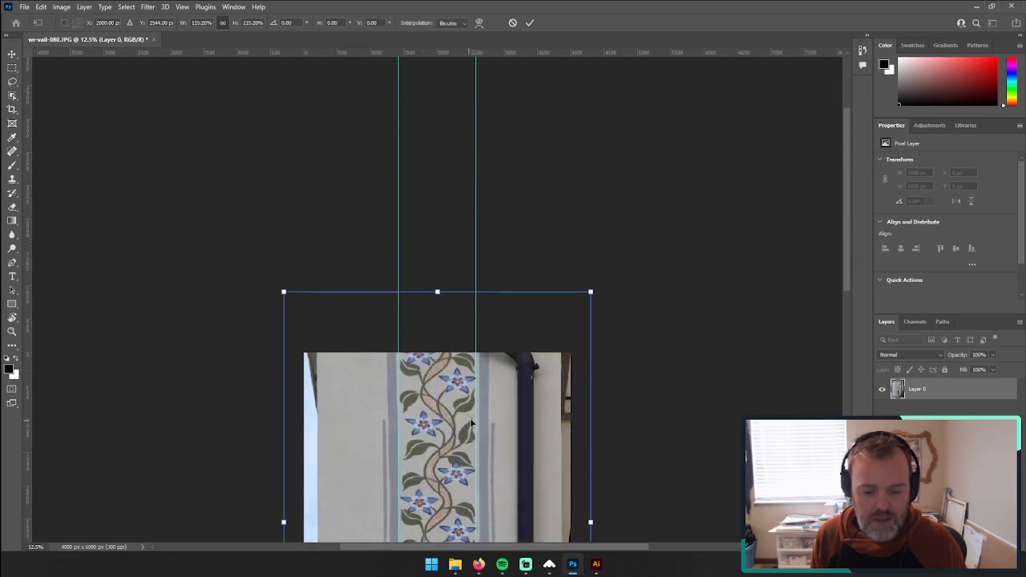
key("ctrl+z")
scroll(437, 269, "down", 4)
scroll(437, 269, "down", 3)
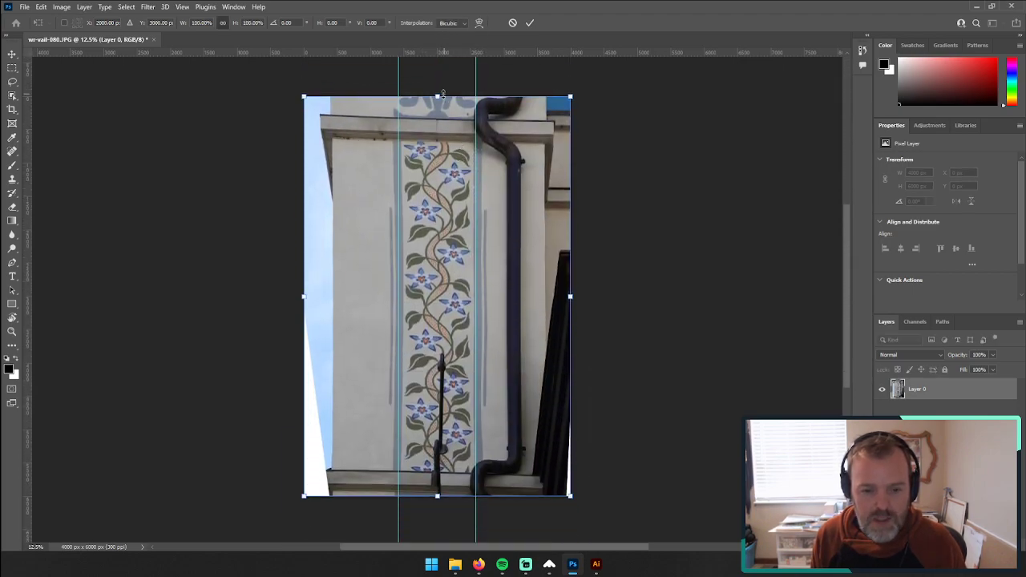
Step: Stretch the photo to about 116.4% of its height without changing its width, shift it downward, and apply the transform
left_click_drag(437, 96, 439, 68)
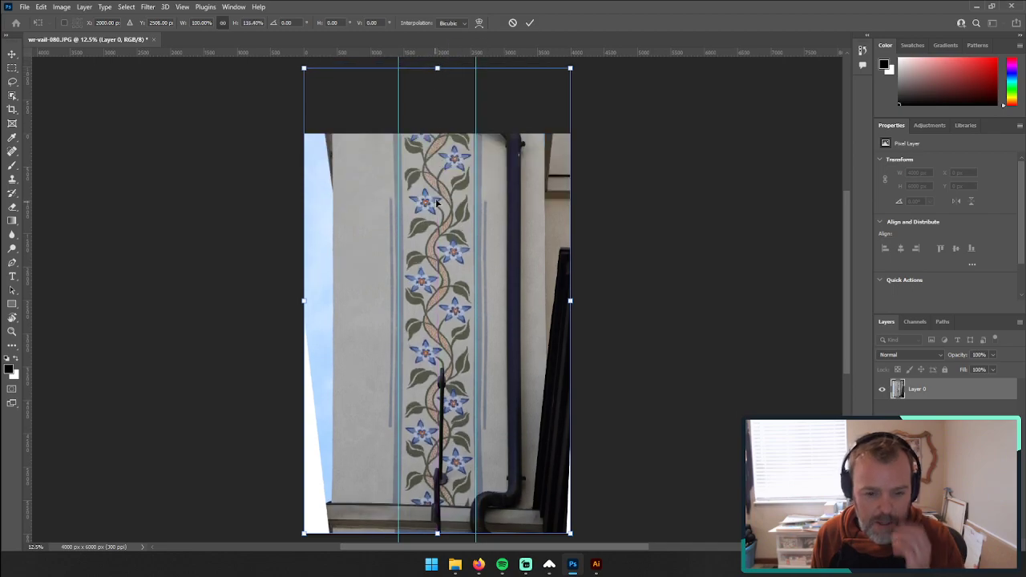
left_click_drag(430, 207, 432, 232)
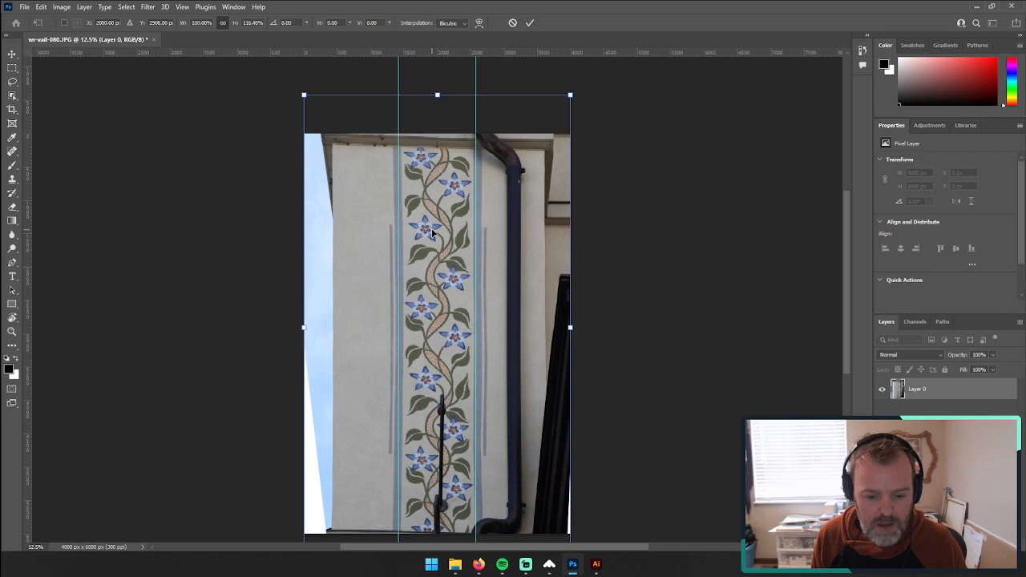
key("Return")
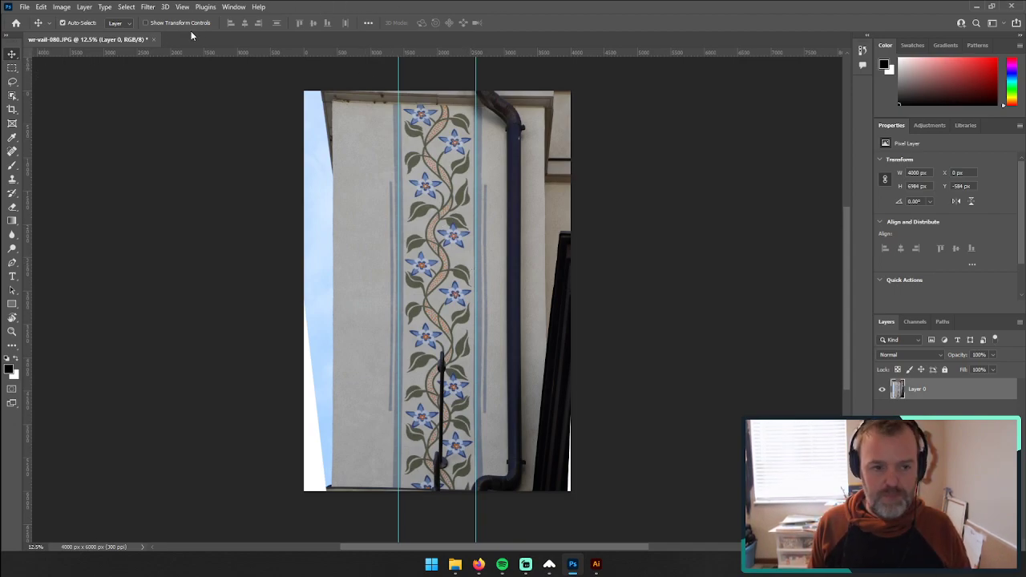
Step: Flatten the stretched photo and close it, saving the changes as a JPEG with quality 8 and the baseline standard format
left_click(84, 6)
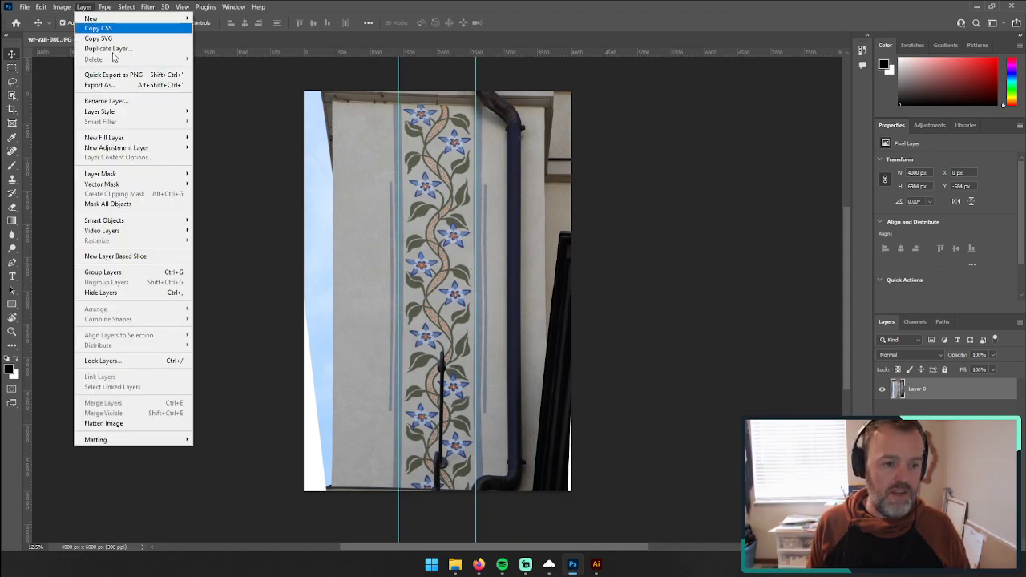
left_click(134, 424)
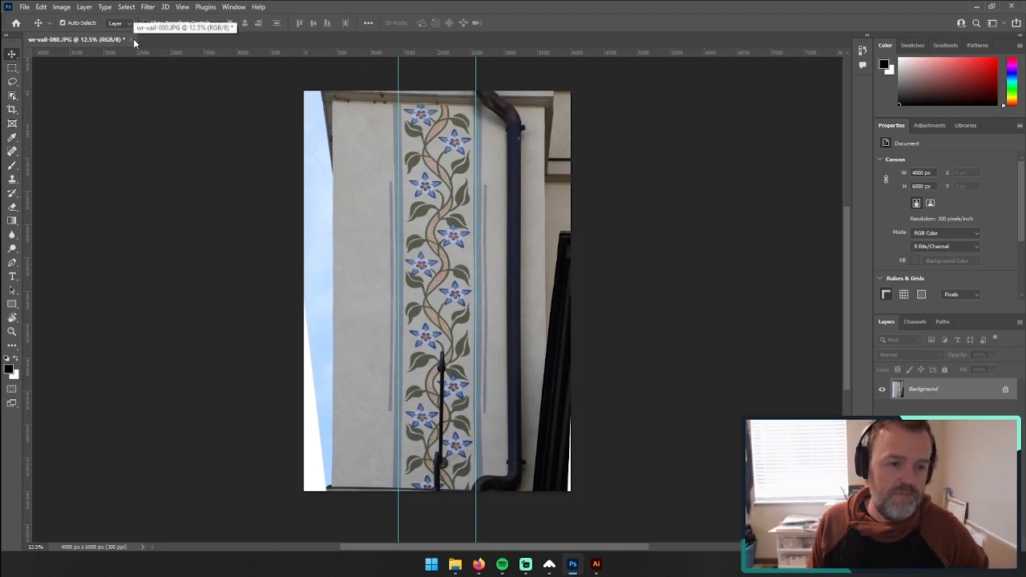
left_click(132, 40)
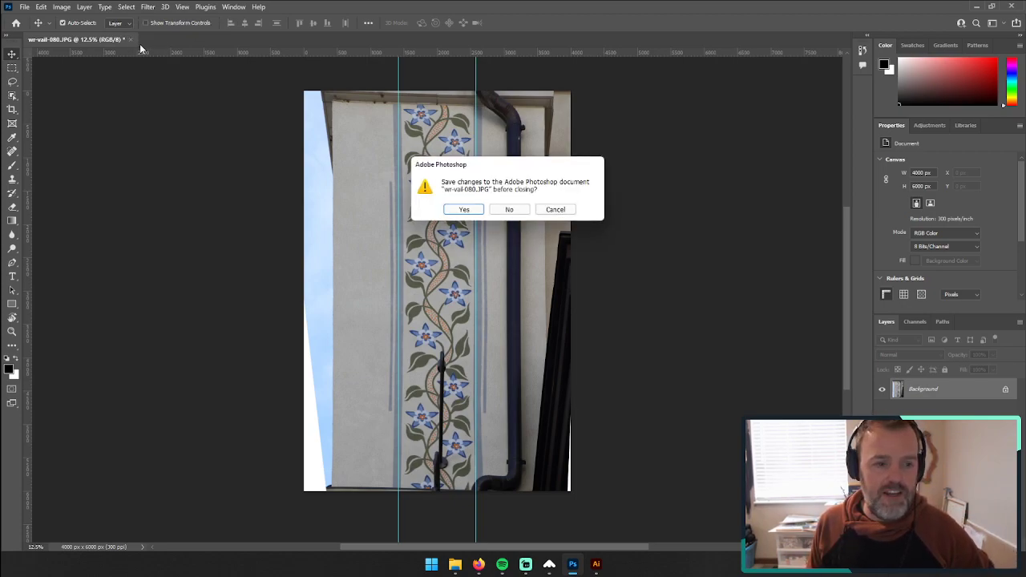
left_click(463, 209)
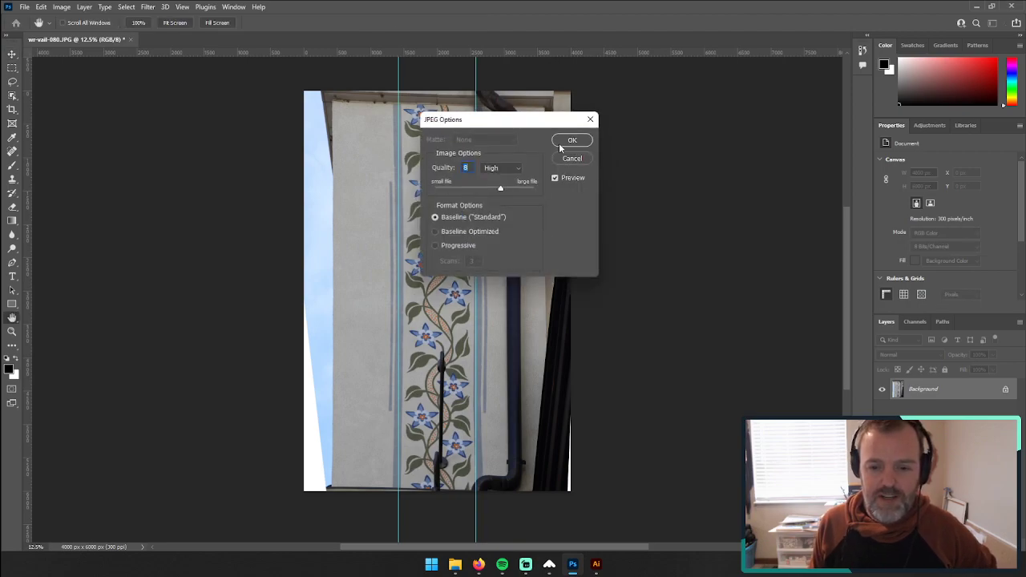
left_click(565, 141)
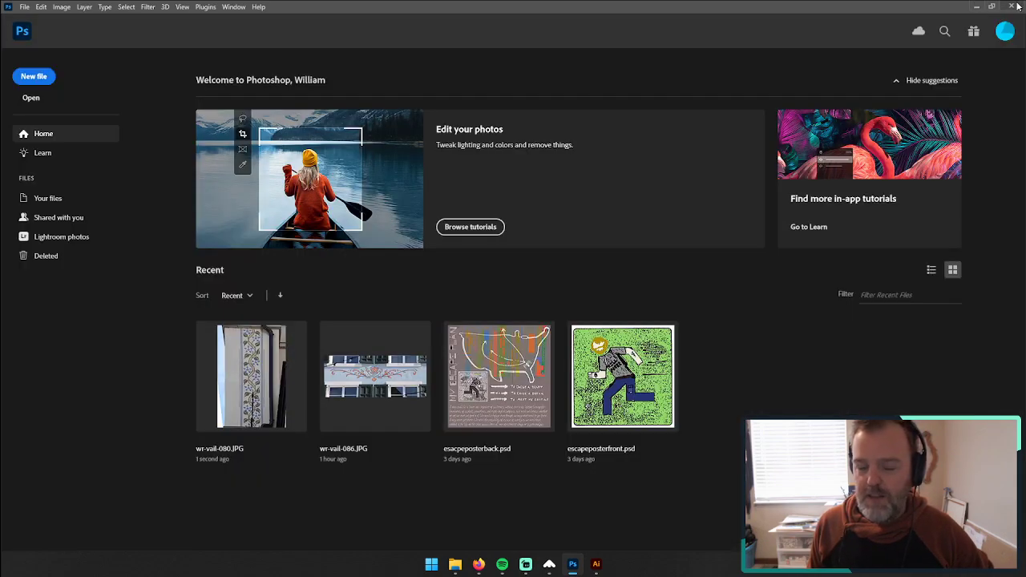
Step: Close Photoshop, return to Illustrator, and update the modified linked vine photo in its existing position
left_click(1014, 7)
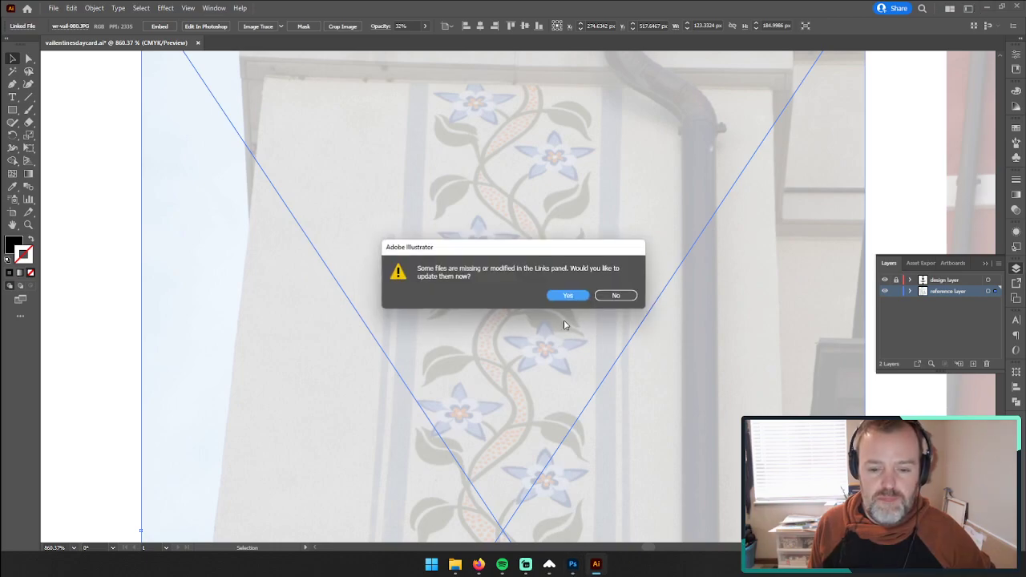
left_click(569, 297)
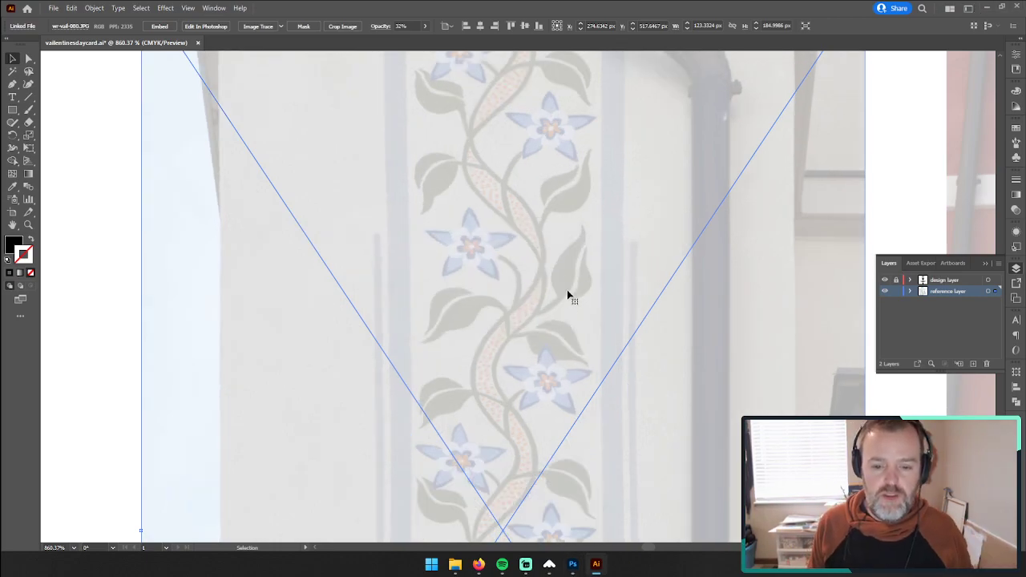
left_click_drag(567, 298, 528, 328)
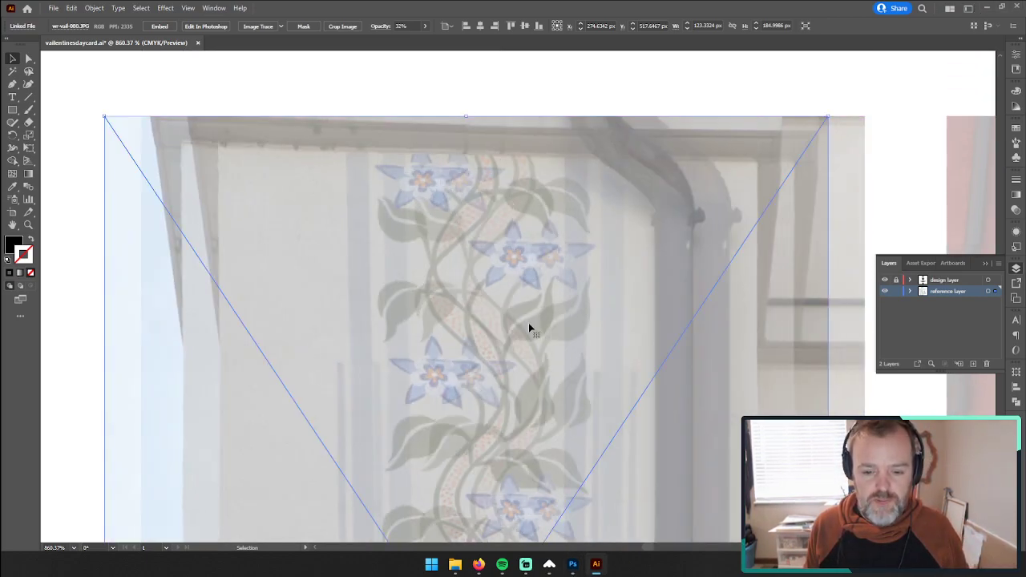
key("ctrl+z")
Step: Lock the reference layer and make the unlocked design layer active for drawing
left_click(28, 226)
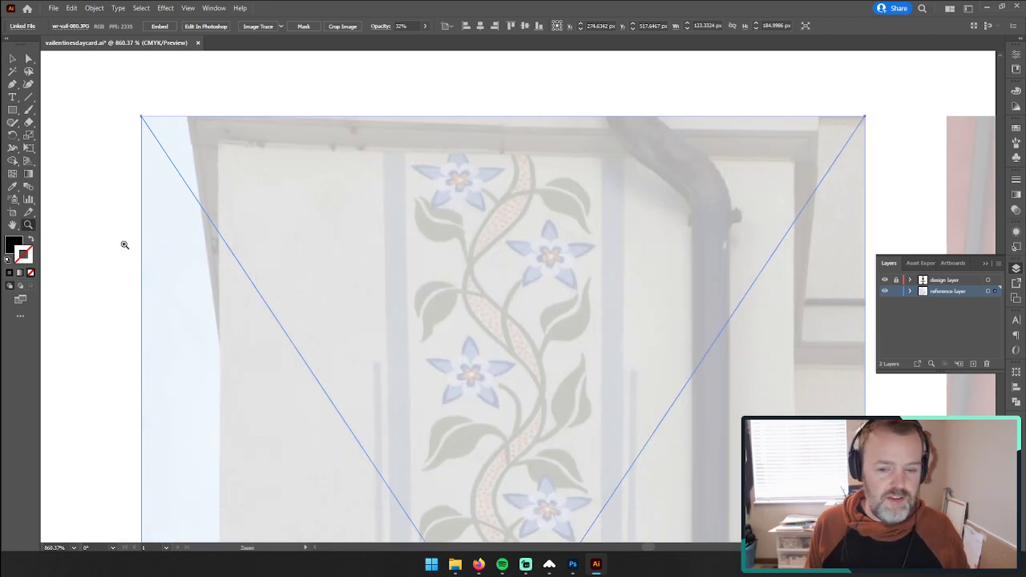
left_click(896, 292)
left_click(897, 291)
left_click(930, 280)
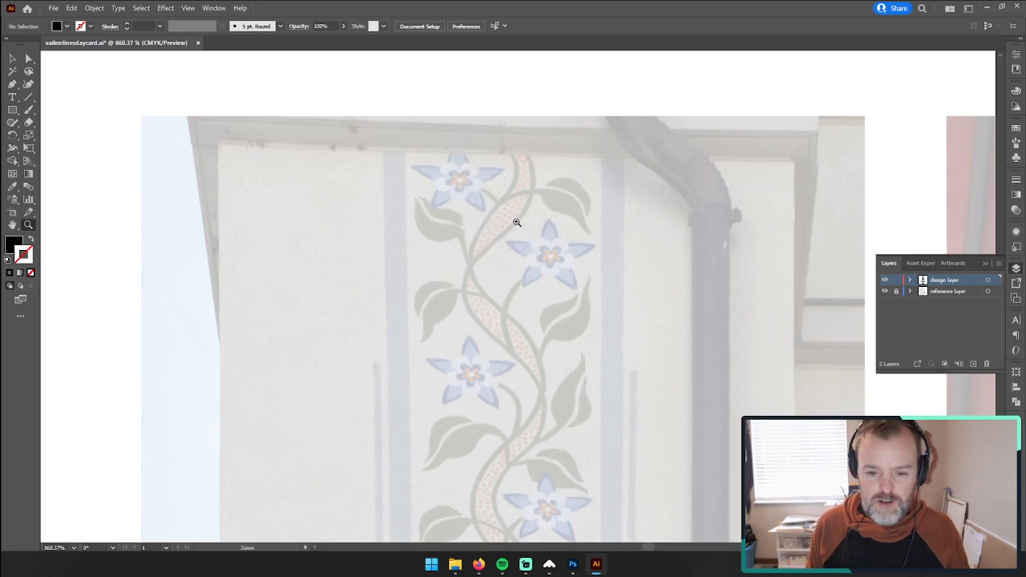
Step: Trace the upward-pointing petal of the second flower from the vine's top as a closed black Pen tool shape with a scalloped base
left_click_drag(531, 296, 518, 193)
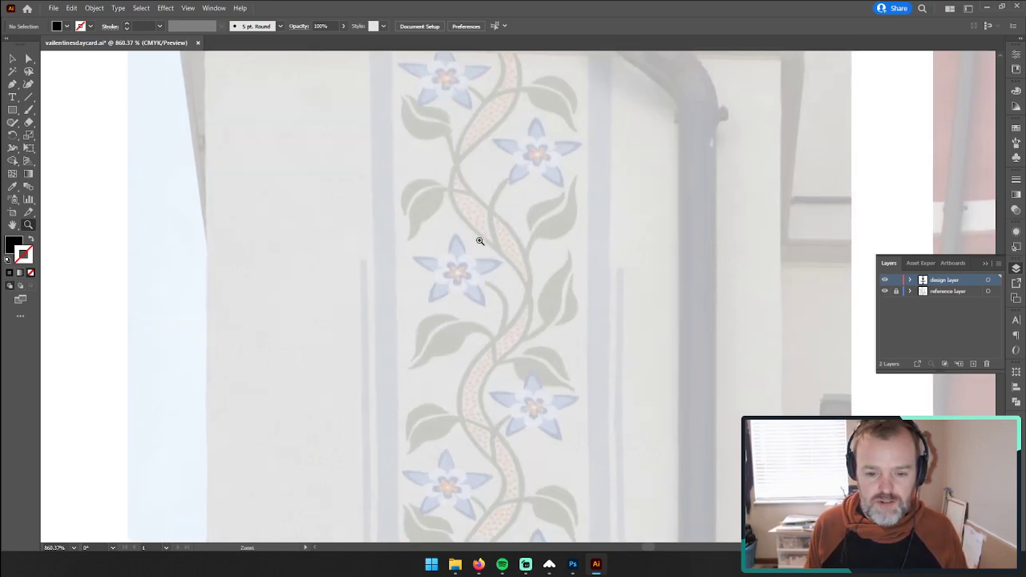
scroll(530, 167, "up", 2)
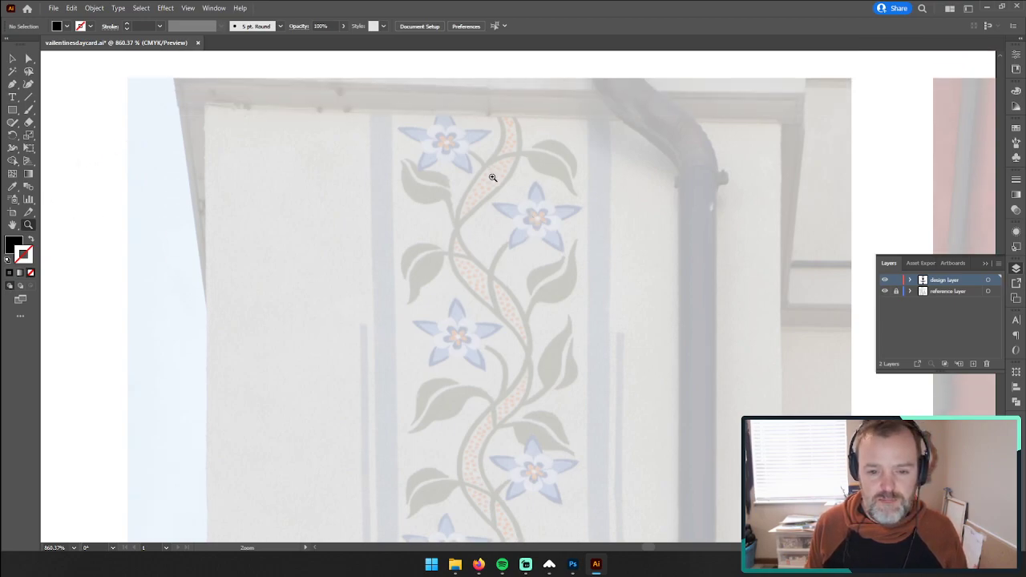
left_click(542, 228)
left_click(523, 314)
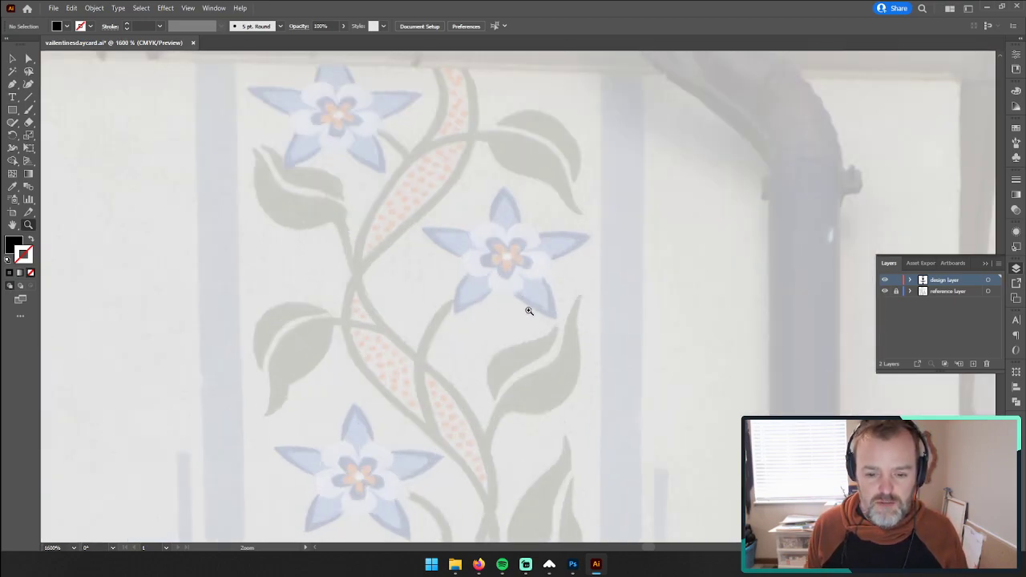
left_click(523, 292)
left_click(513, 246)
left_click(491, 244)
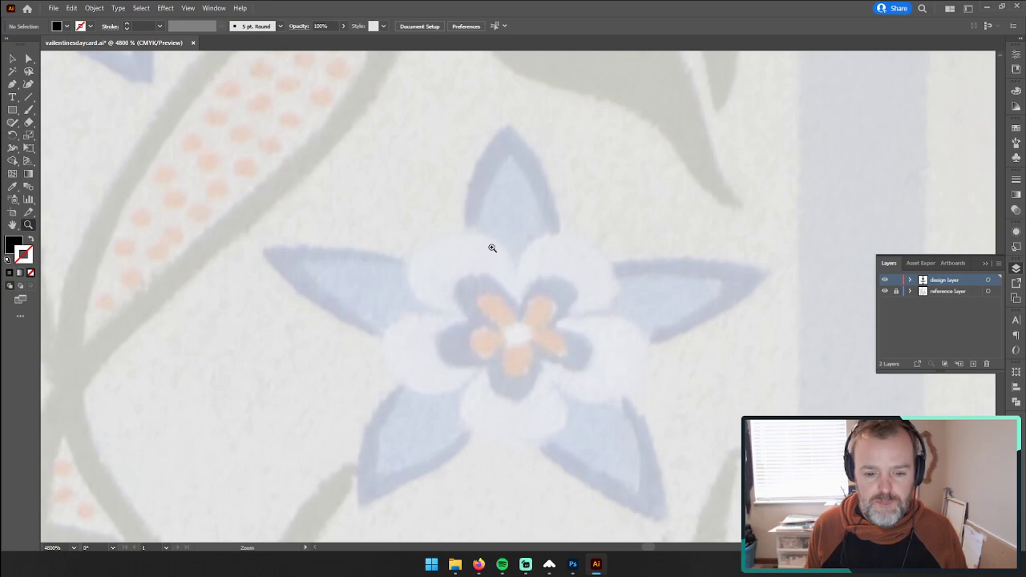
scroll(493, 248, "right", 2)
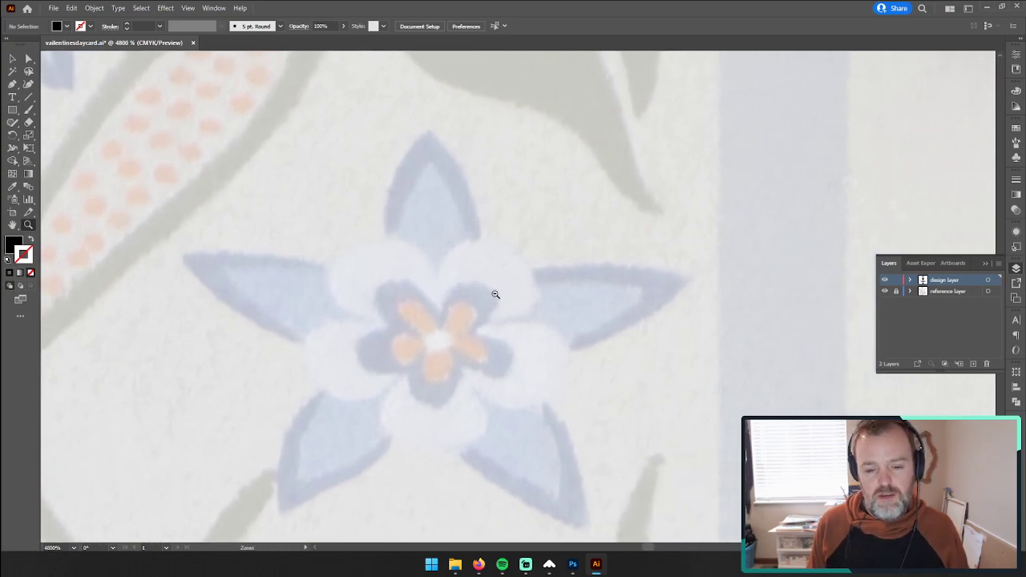
left_click_drag(495, 294, 449, 293)
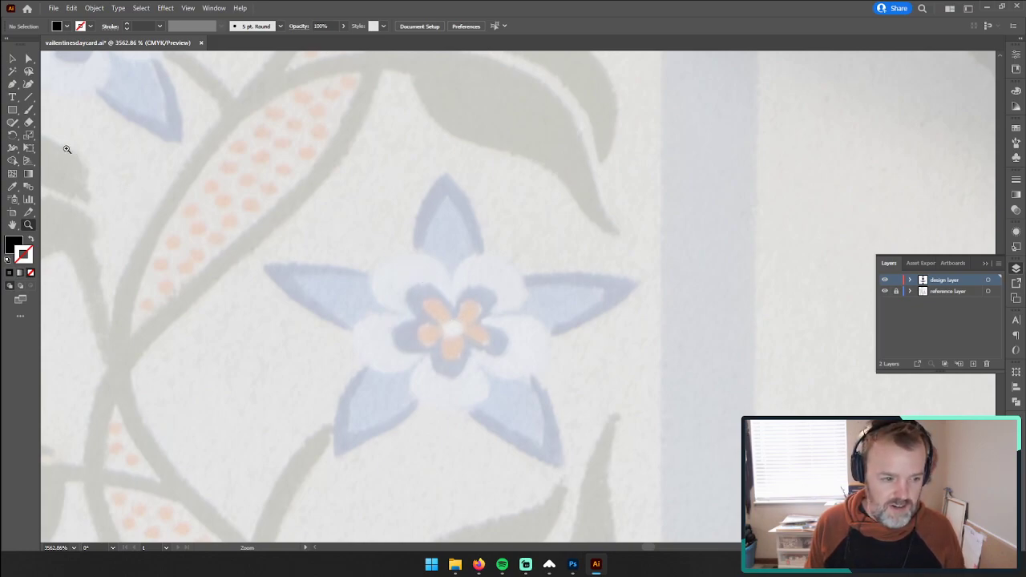
left_click(447, 174)
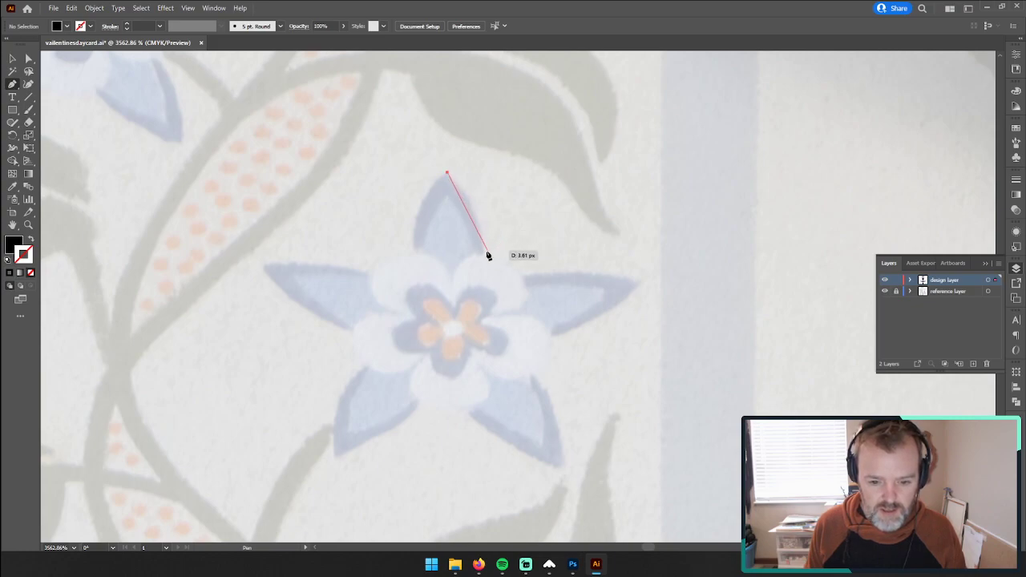
left_click_drag(483, 254, 479, 302)
left_click(484, 253)
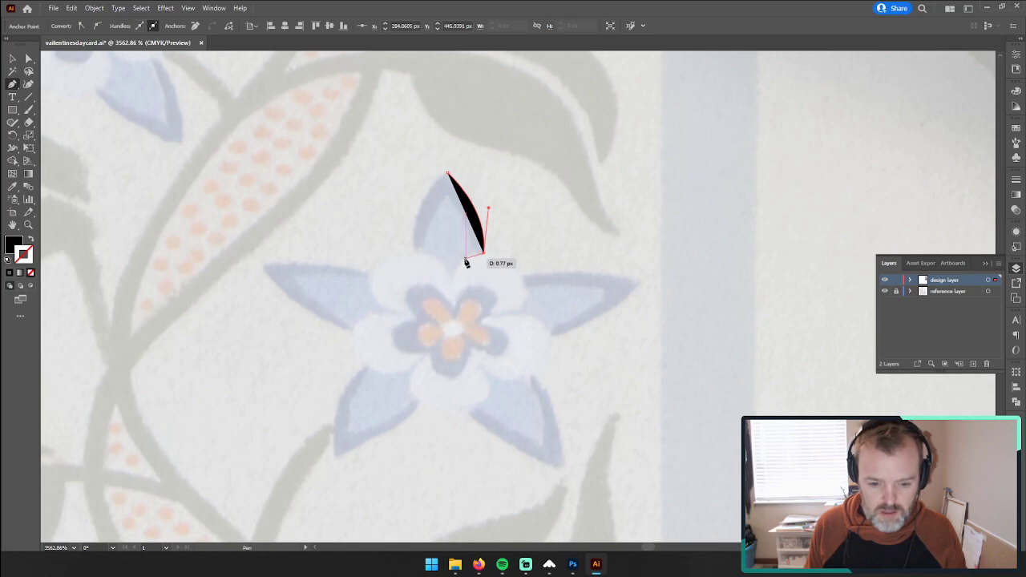
left_click(465, 259)
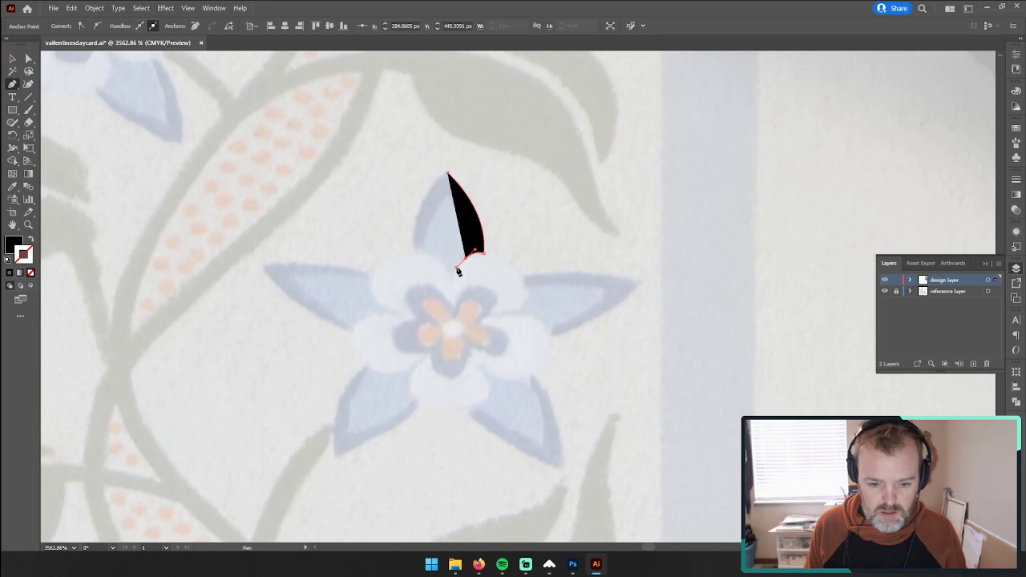
left_click(453, 283)
left_click_drag(453, 284, 415, 261)
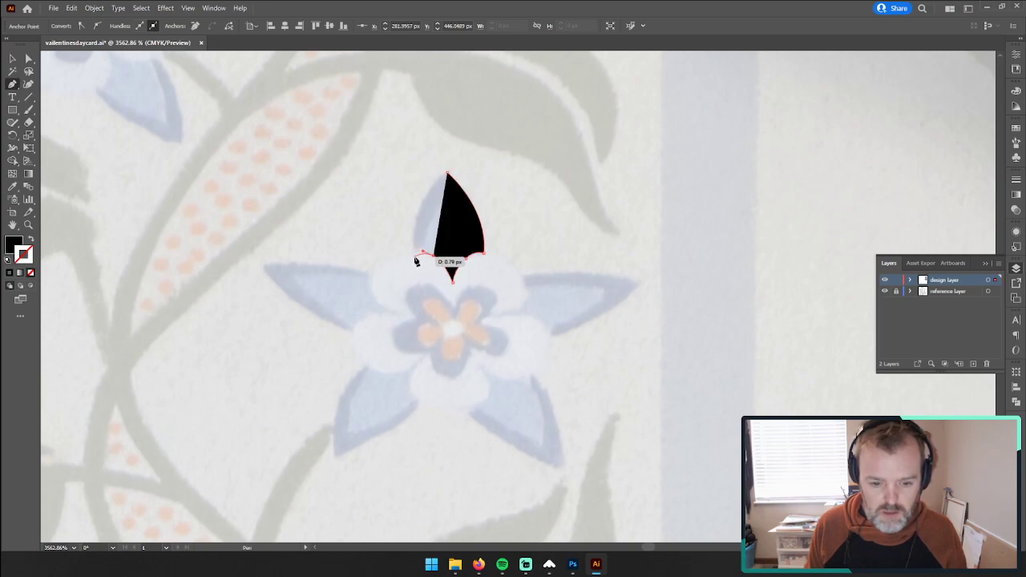
left_click(415, 257)
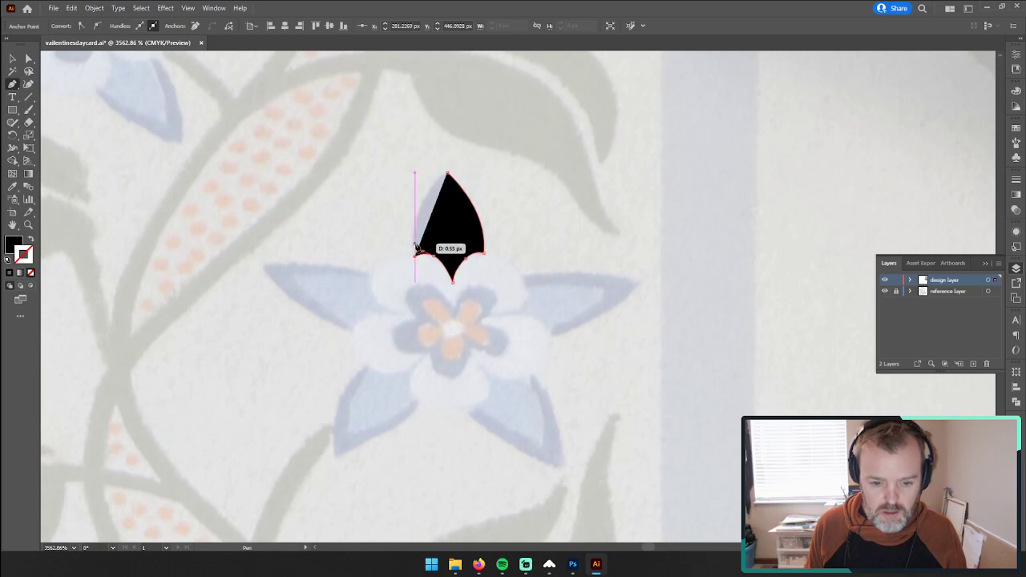
left_click_drag(447, 173, 491, 156)
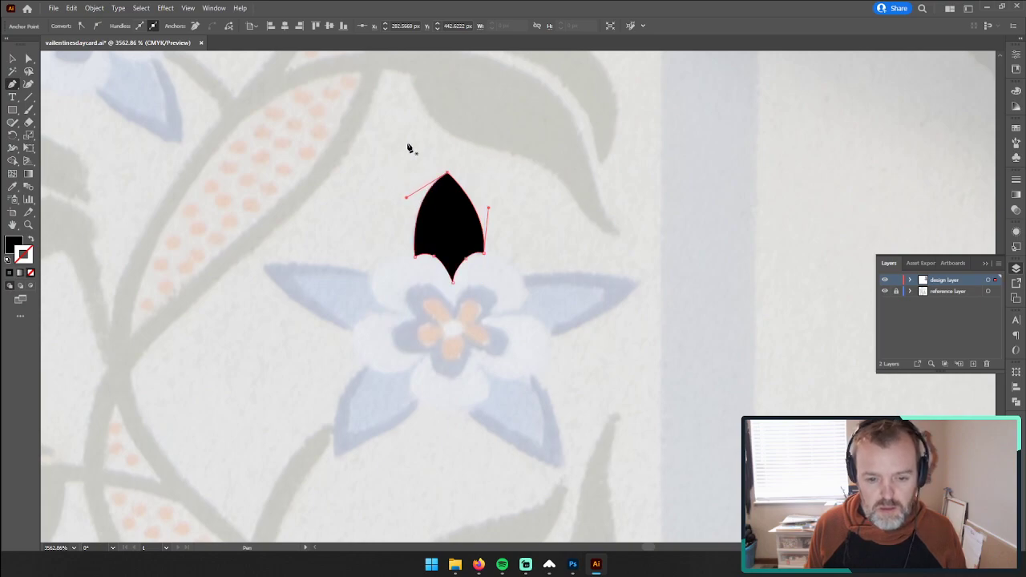
left_click(12, 58)
left_click(265, 190)
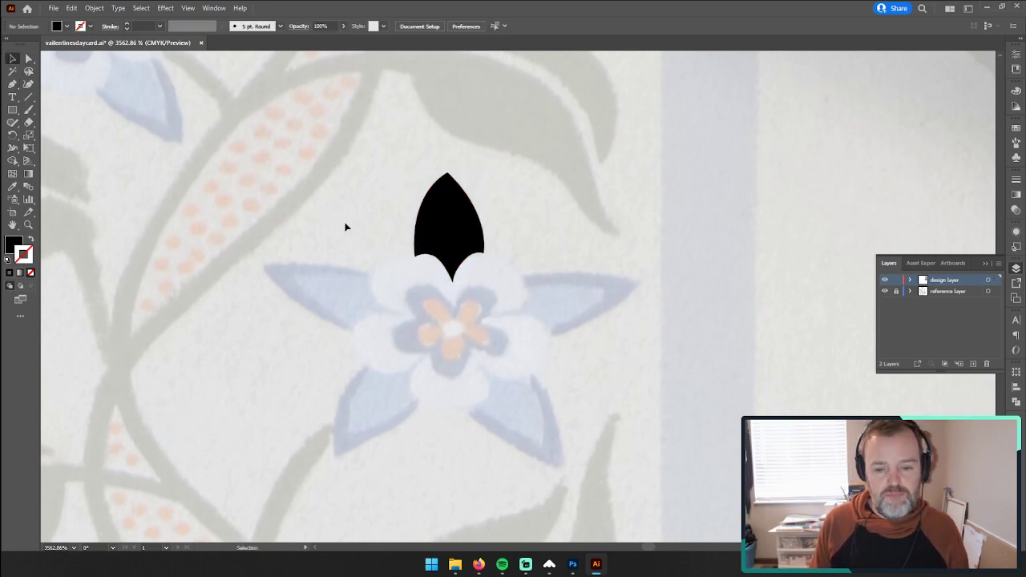
Step: Enlarge the traced petal about its center and slightly round the pointed corner at its lower tip
left_click(440, 242)
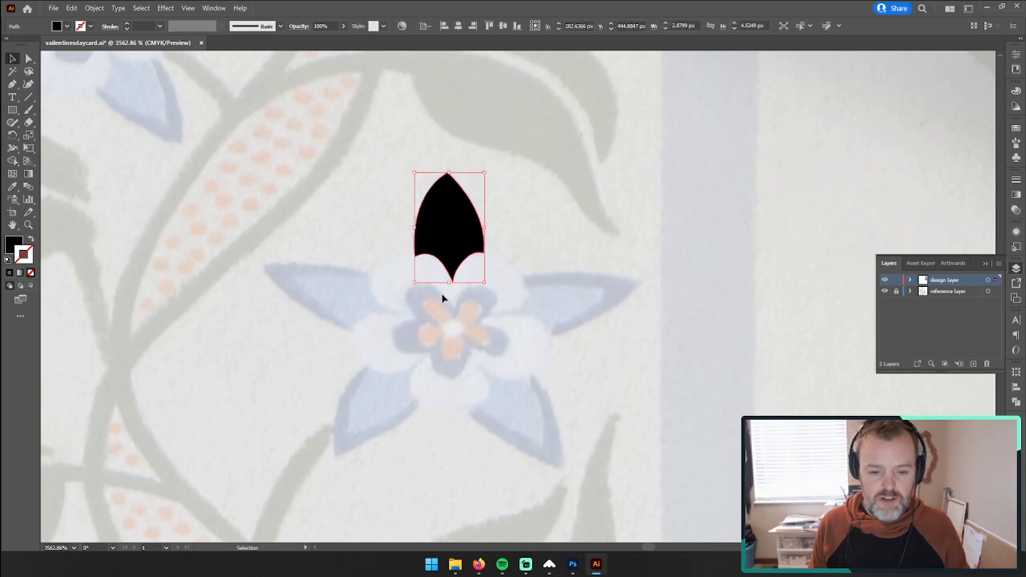
left_click_drag(484, 174, 634, 94)
left_click(28, 58)
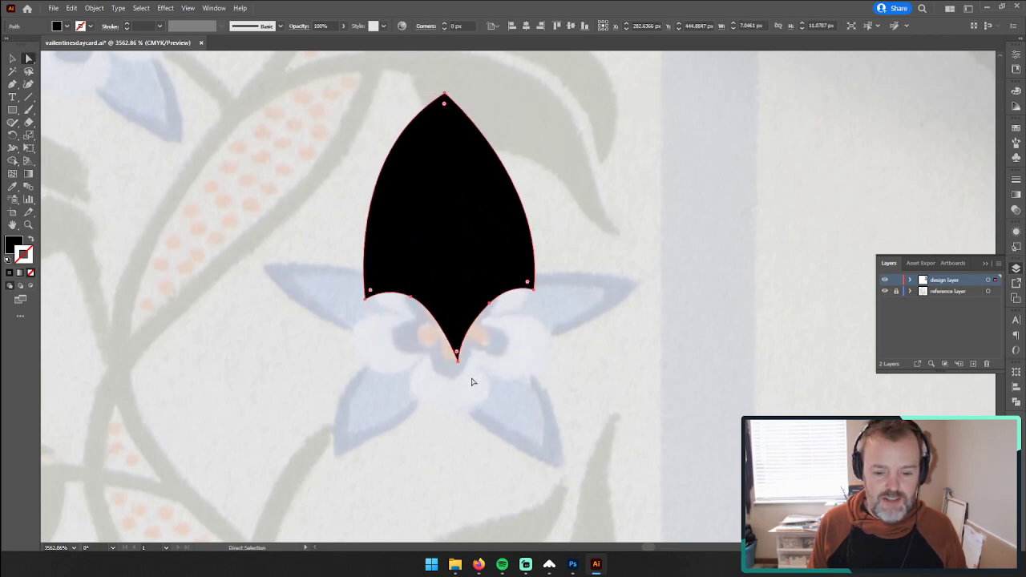
left_click(456, 353)
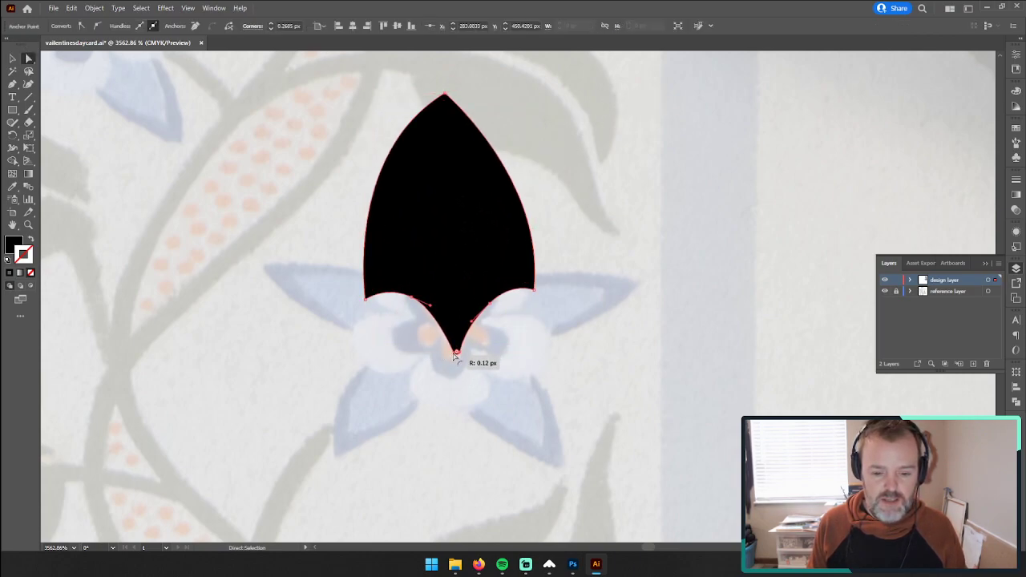
mouse_move(453, 357)
left_mouse_down()
mouse_move(451, 324)
mouse_move(452, 344)
left_mouse_up()
Step: Scale the petal back down about its center to about 2.8 by 4.3 px so it matches the reference flower
left_click(13, 60)
left_click(300, 254)
scroll(412, 322, "up", 3)
left_click_drag(534, 190, 483, 243)
left_click_drag(559, 388, 548, 308)
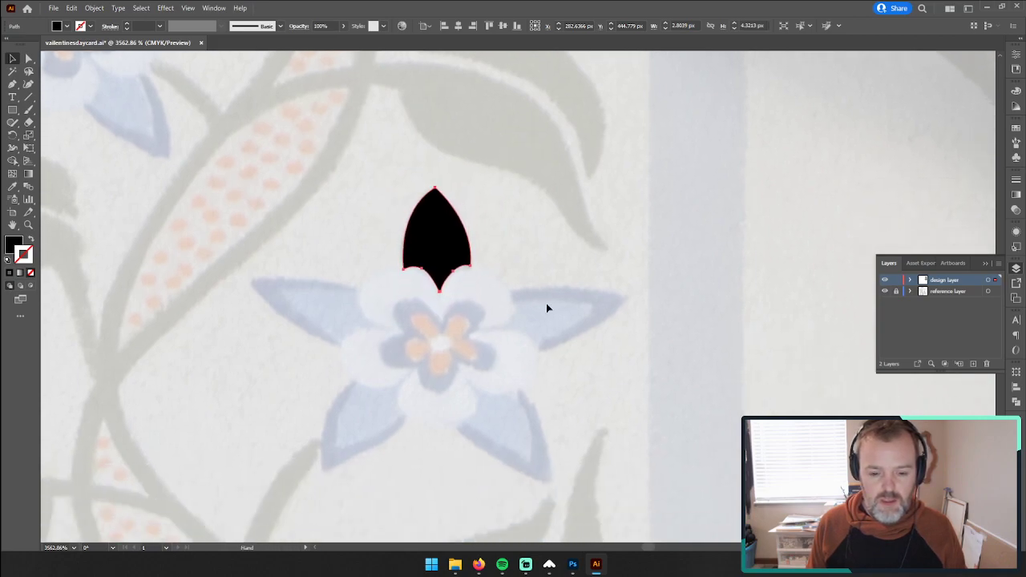
Step: Trace the upper and lower outer edges of the flower's right-pointing petal with the Pen tool, forming a sharp tip
left_click(578, 270)
left_click_drag(553, 264, 486, 216)
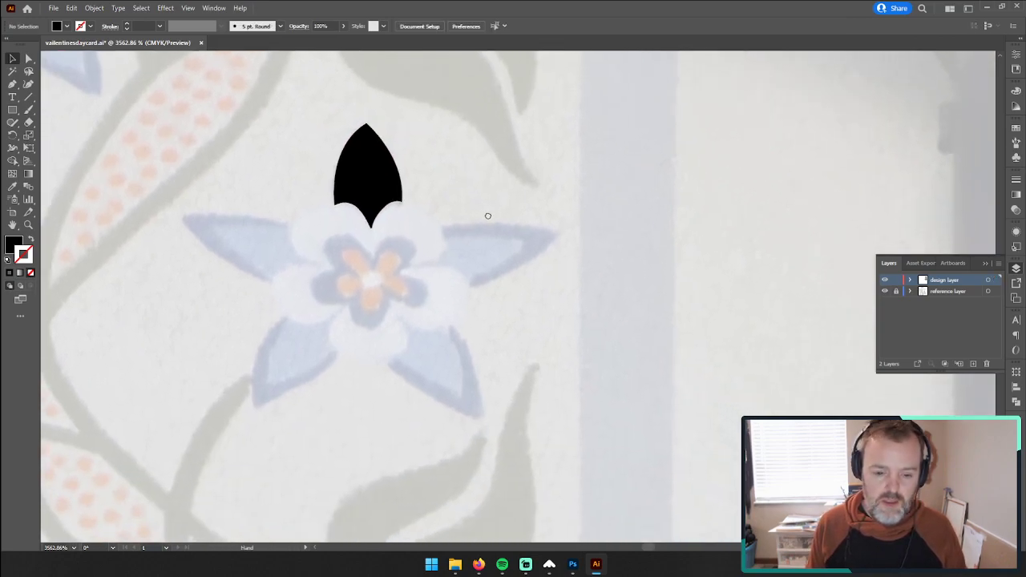
left_click(12, 84)
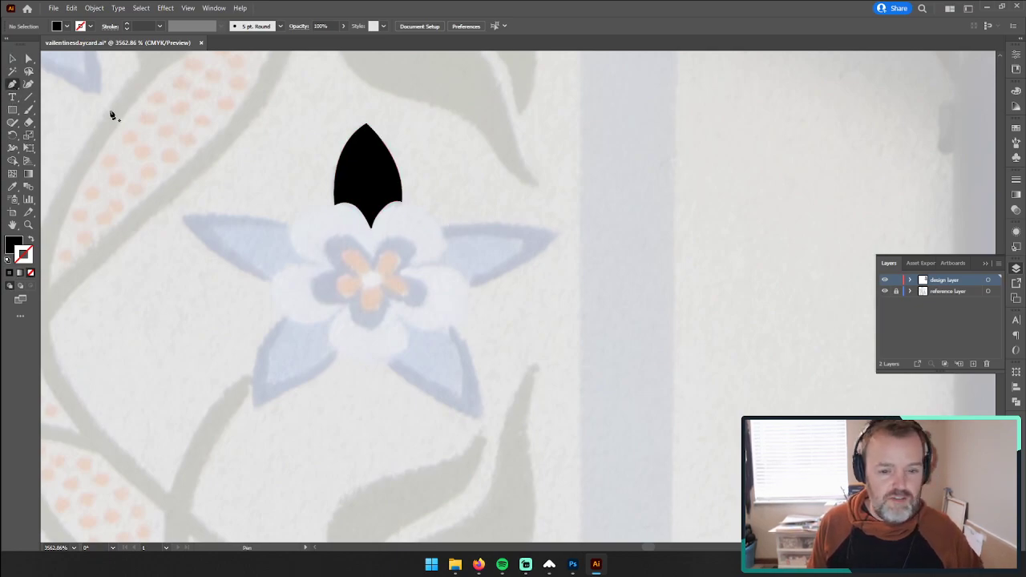
left_click(442, 230)
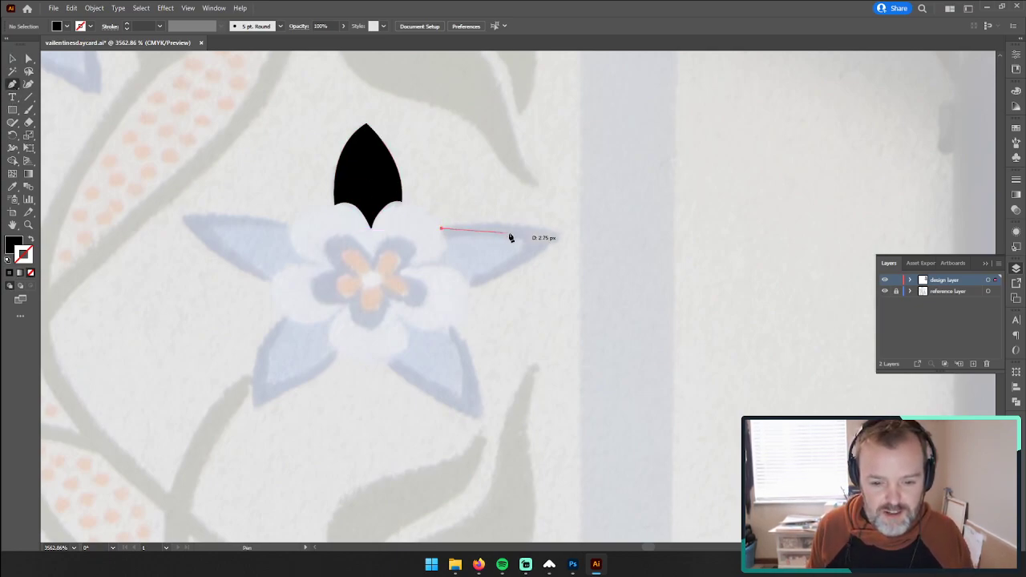
left_click(501, 224)
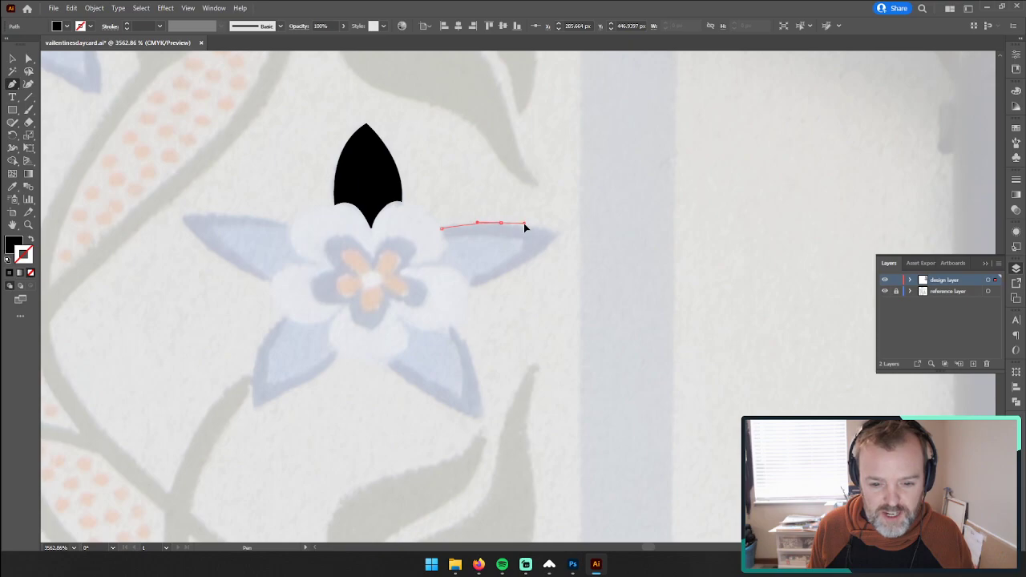
left_click_drag(526, 223, 563, 238)
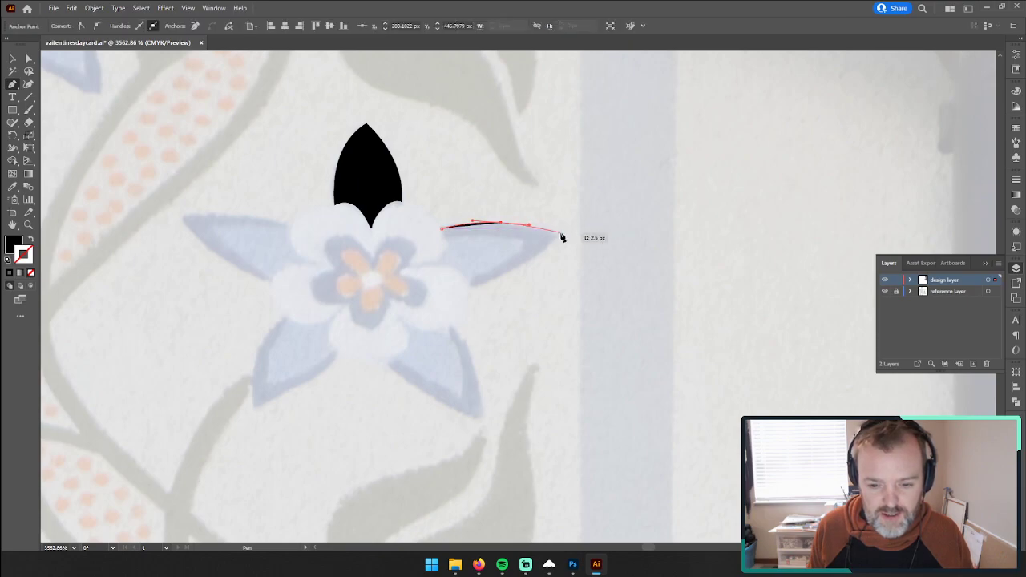
left_click(560, 233)
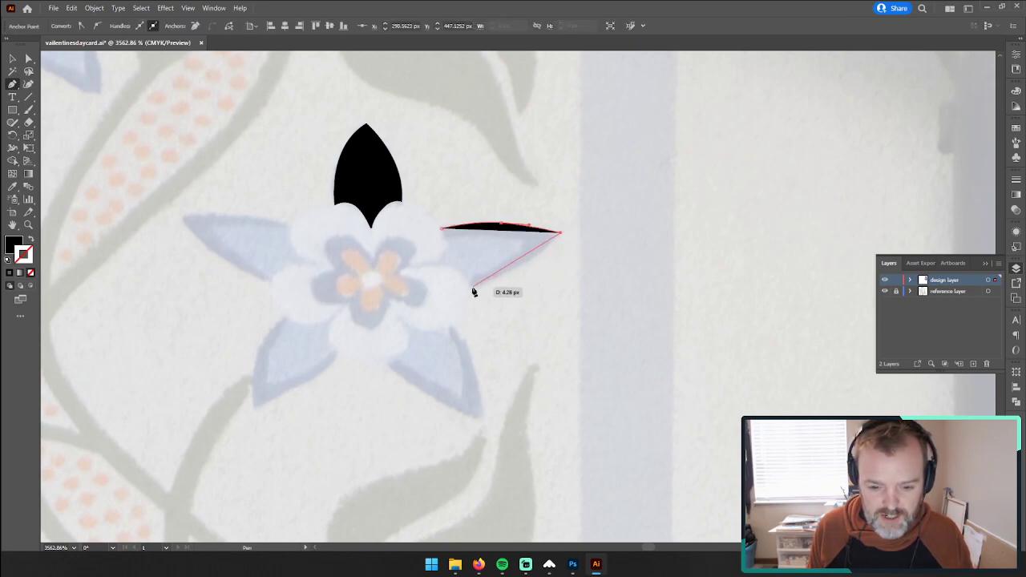
left_click_drag(474, 292, 419, 300)
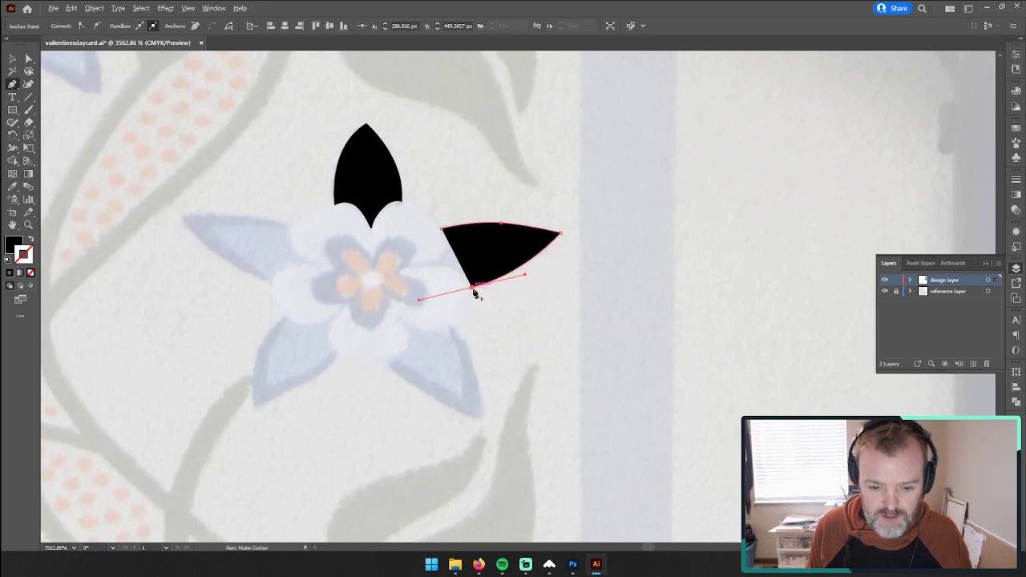
left_click(473, 290)
Step: Remove the path's fill and stroke, and close the right-pointing petal with a scalloped base following the white inner petals
left_click(30, 239)
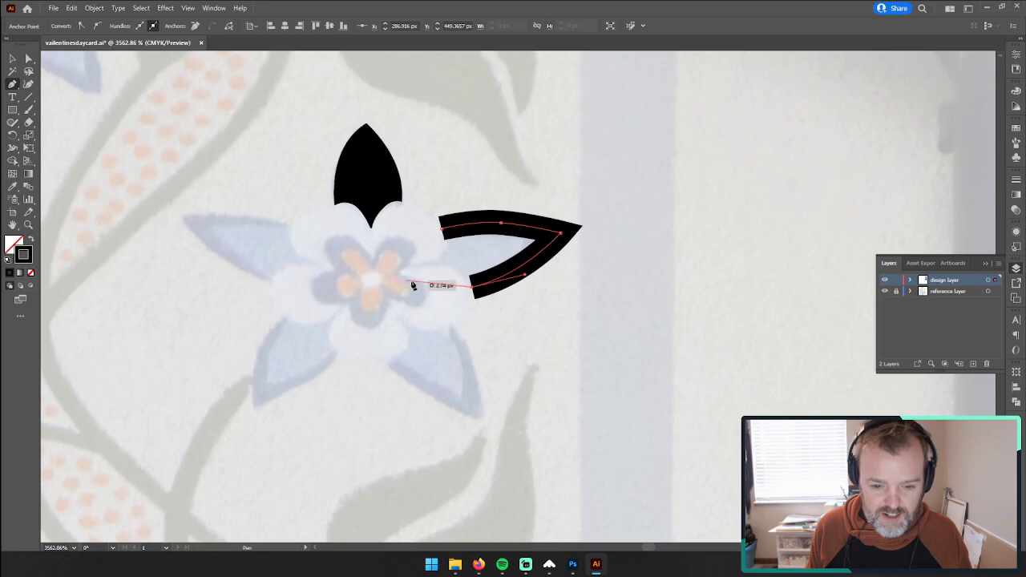
left_click(30, 274)
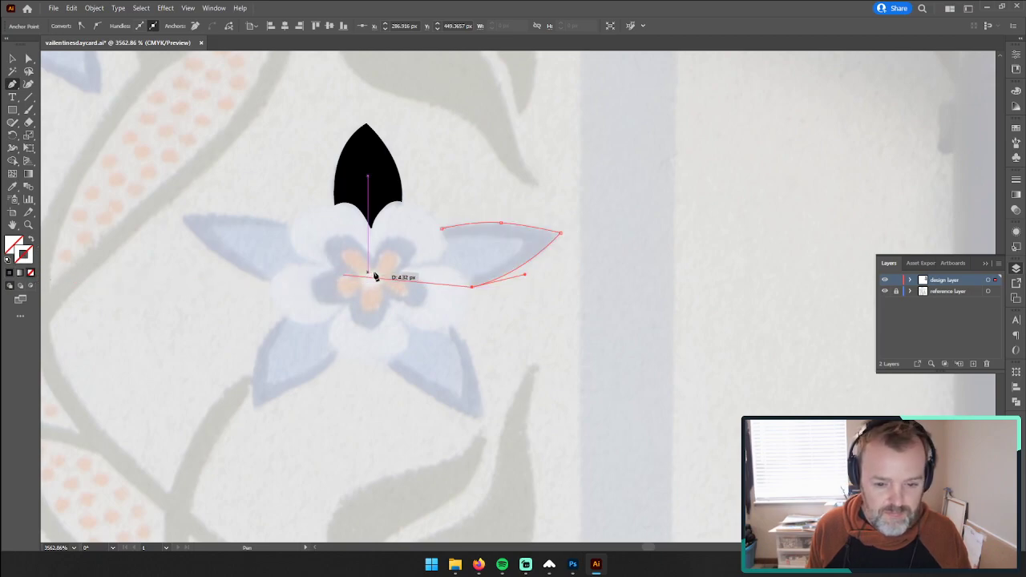
left_click_drag(458, 270, 455, 270)
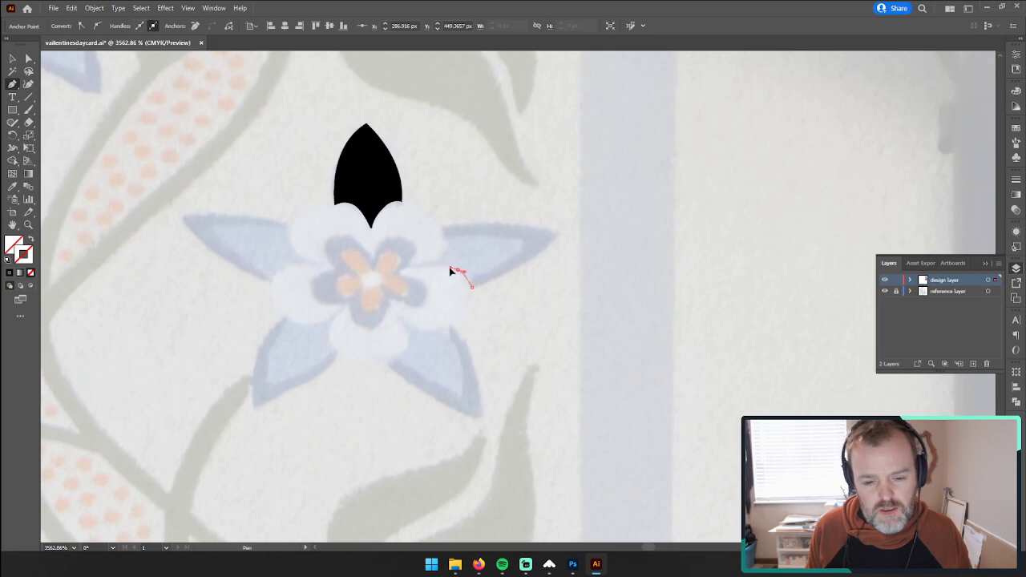
left_click_drag(449, 270, 418, 266)
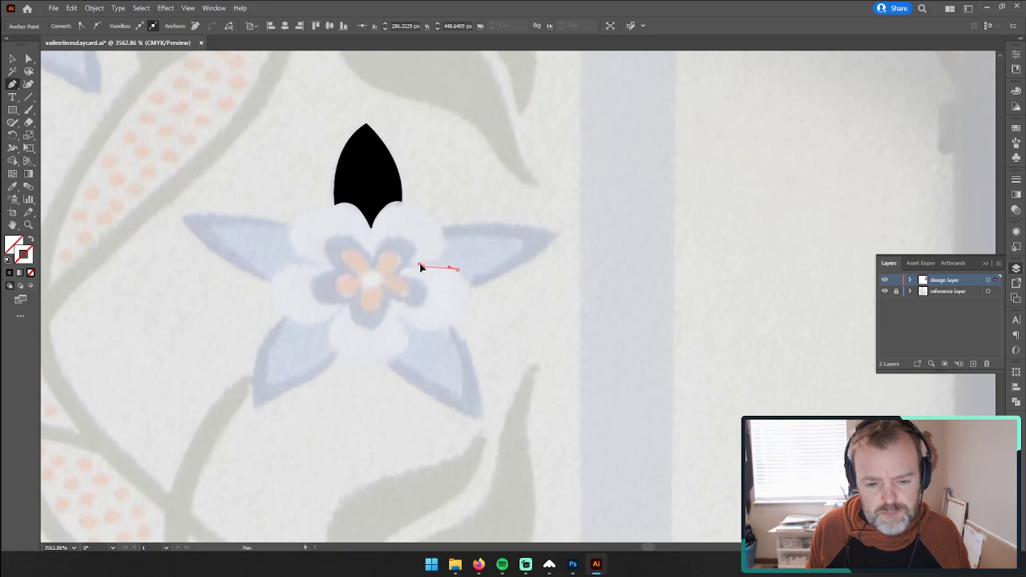
left_click_drag(423, 267, 443, 232)
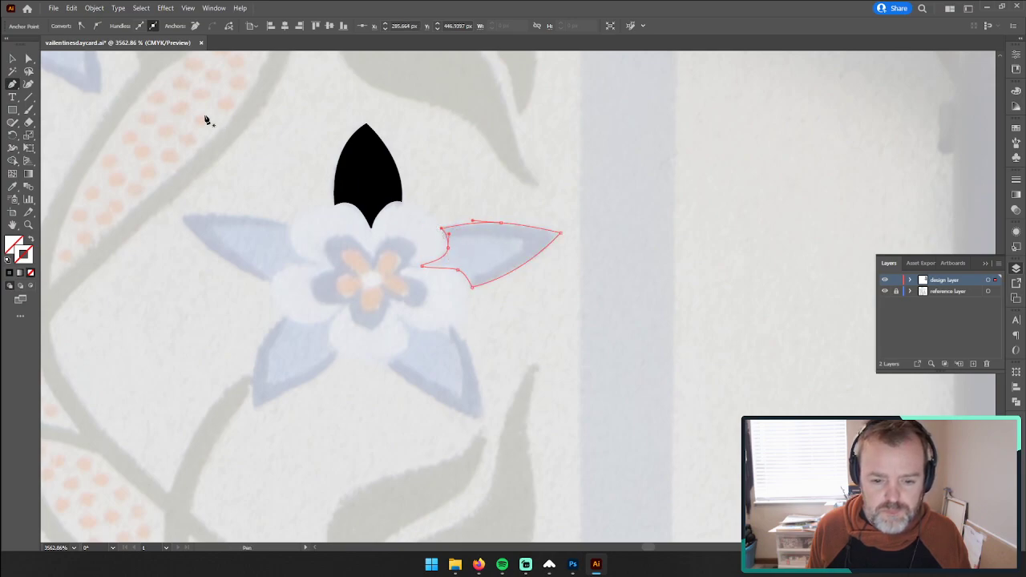
Step: Apply the upward petal's black fill to the closed right-pointing petal by sampling it with the Eyedropper
left_click(12, 59)
key("i")
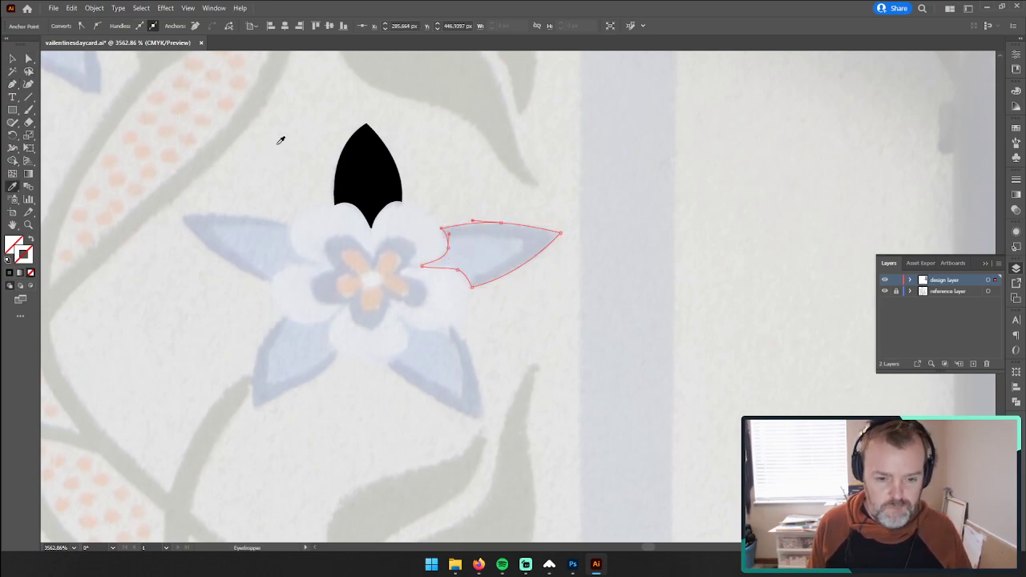
left_click(362, 166)
scroll(313, 171, "down", 3)
scroll(201, 194, "up", 2)
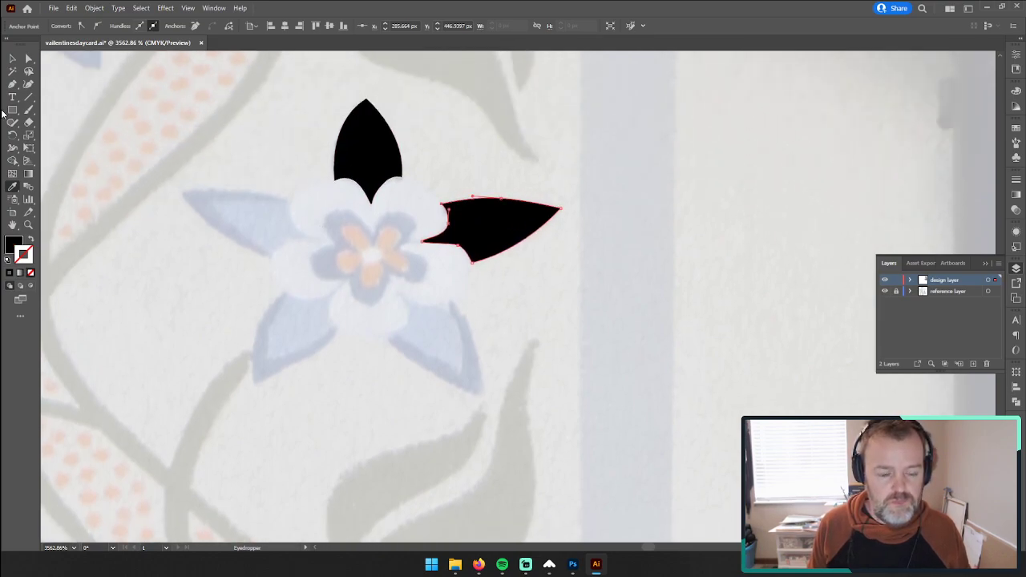
Step: Trace the flower's lower-right petal as a closed, unfilled Pen tool path with a scalloped base and a slightly rounded tip
left_click(12, 83)
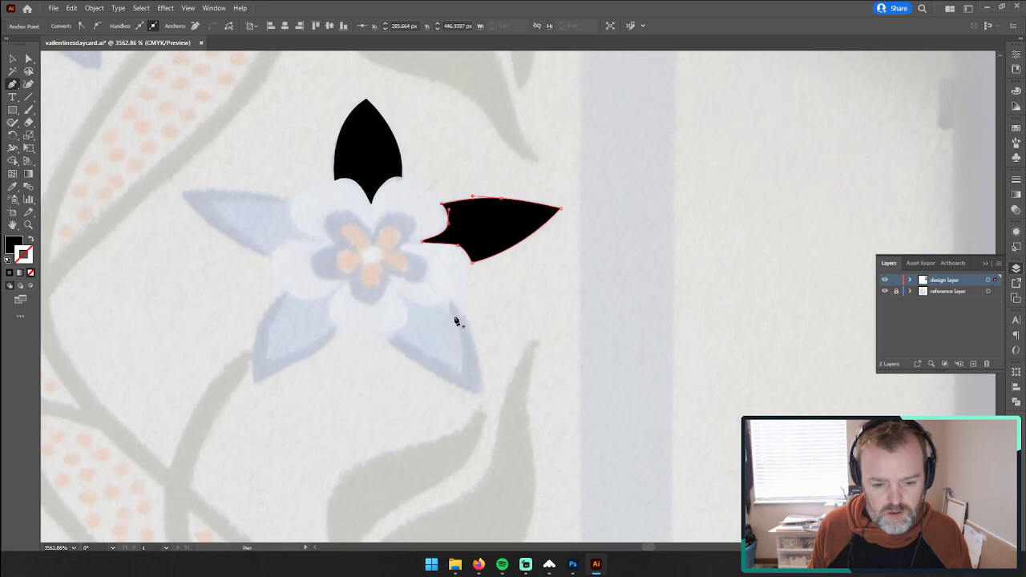
left_click(481, 395, "ctrl")
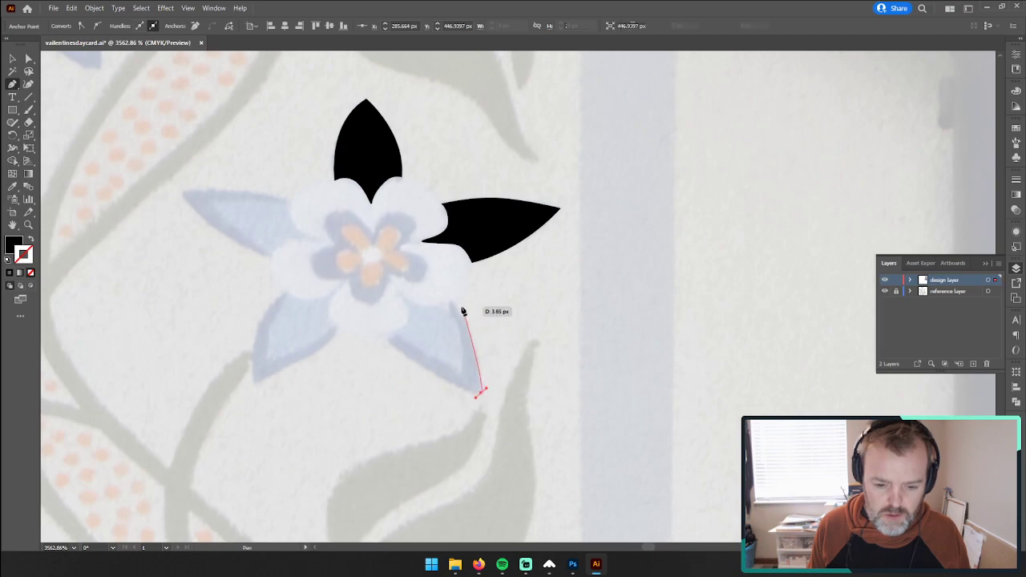
left_click_drag(454, 302, 429, 292)
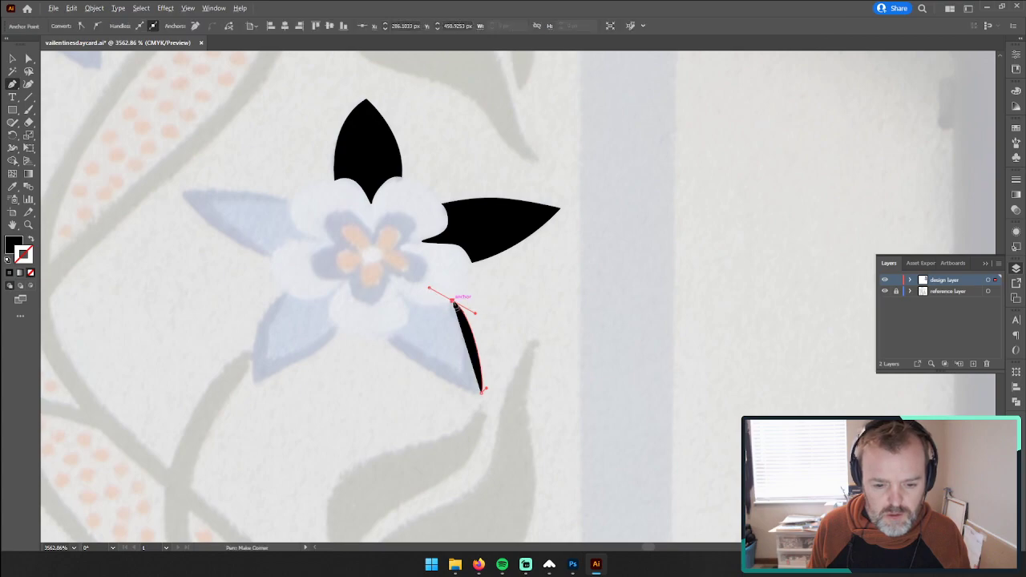
left_click(11, 246)
left_click(31, 272)
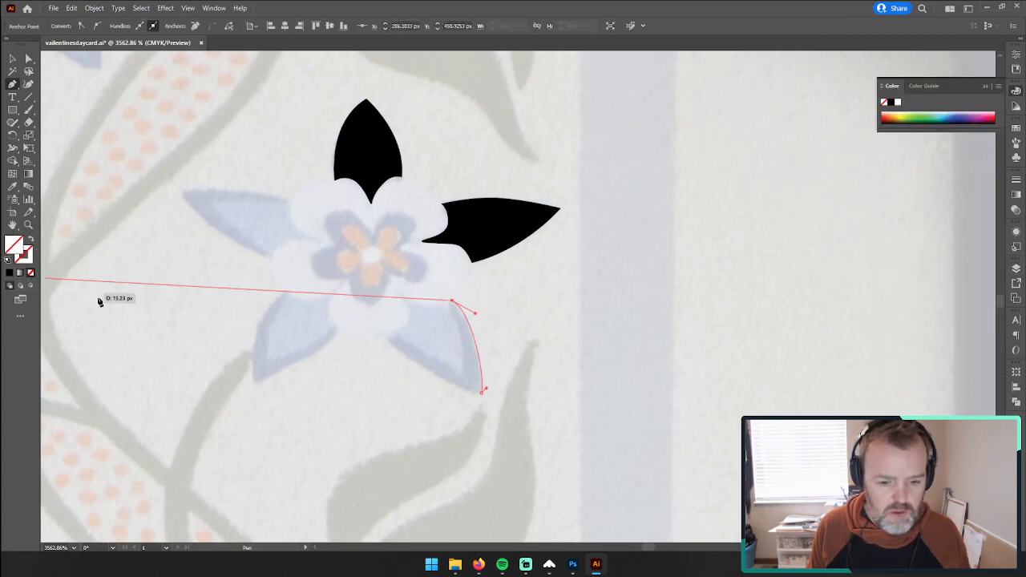
left_click(431, 310)
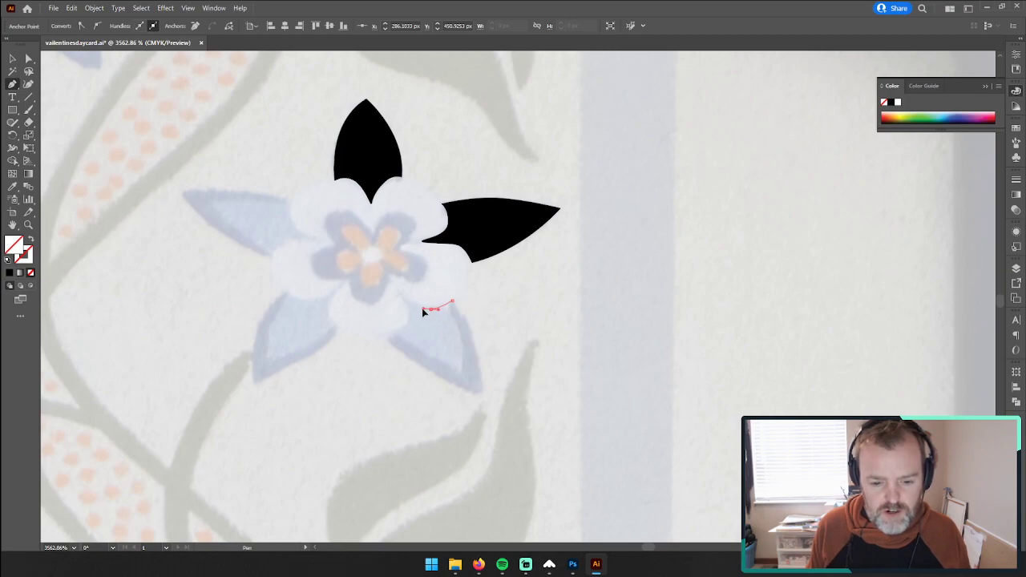
left_click_drag(422, 310, 391, 345)
left_click(401, 295)
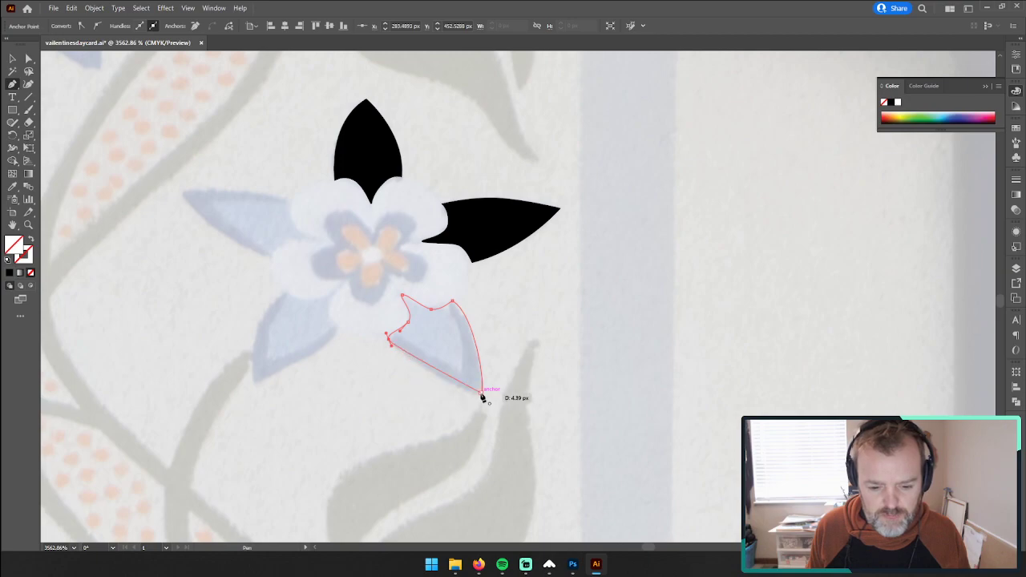
left_click_drag(481, 394, 492, 390)
Step: Fill the lower-right petal with black sampled from the right-pointing petal, and deselect it
left_click(12, 59)
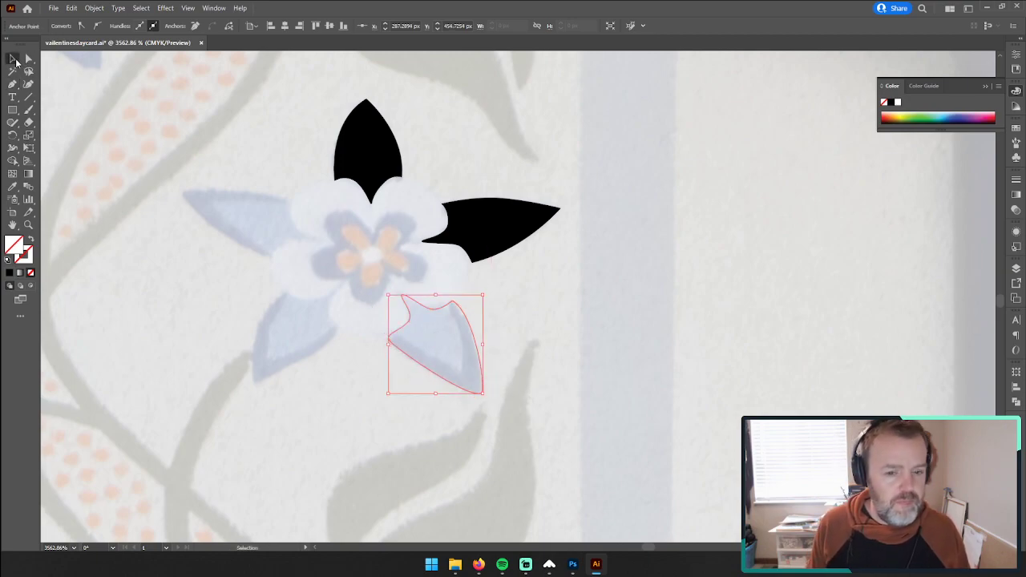
key("i")
left_click(470, 223)
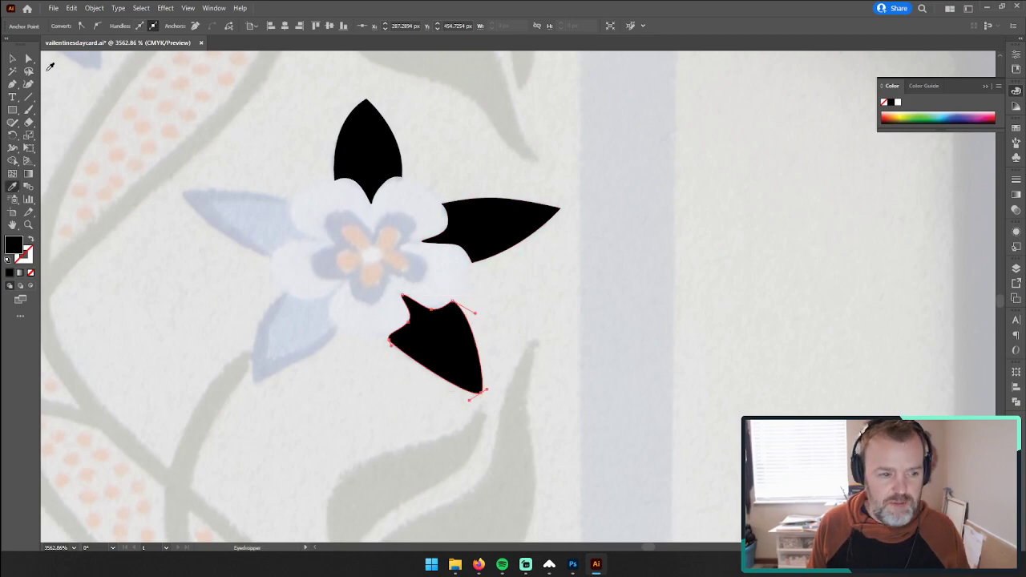
key("v")
left_click(225, 240)
Step: Trace the outer left edge of the lower-left petal with the Pen tool, from its tip up to its base corner
left_click_drag(231, 235, 346, 253)
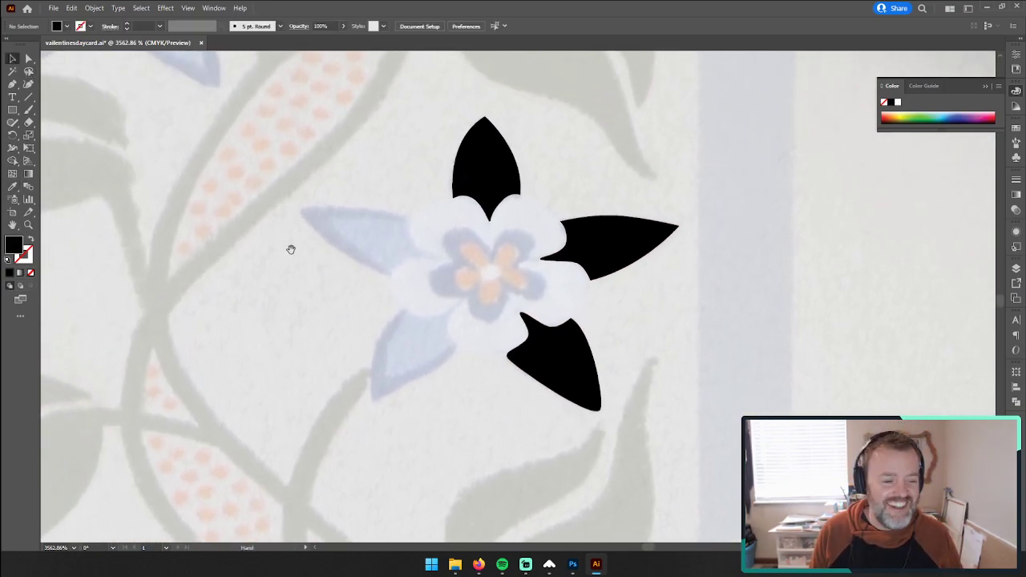
key("z")
left_click_drag(496, 266, 554, 244)
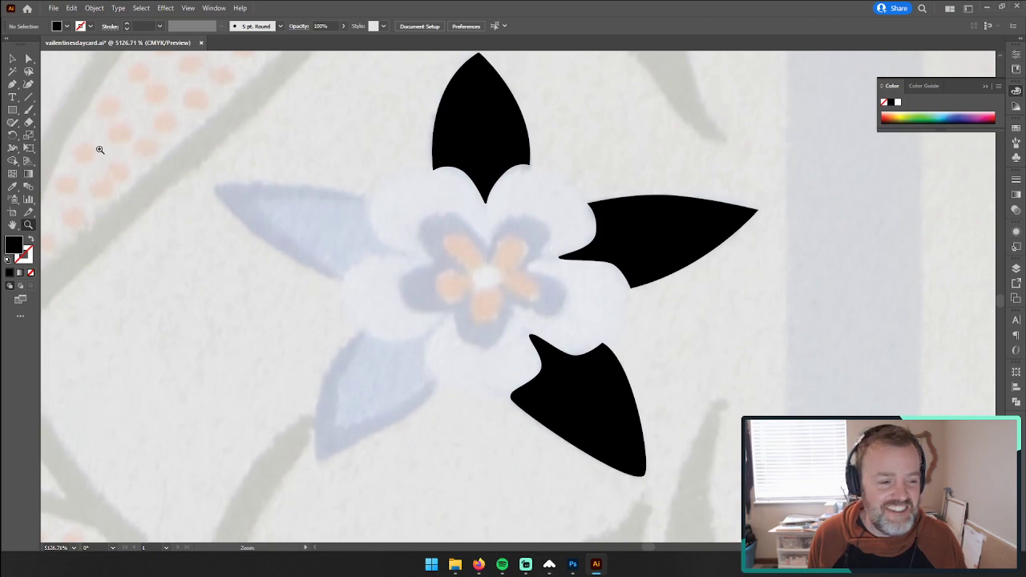
left_click(12, 83)
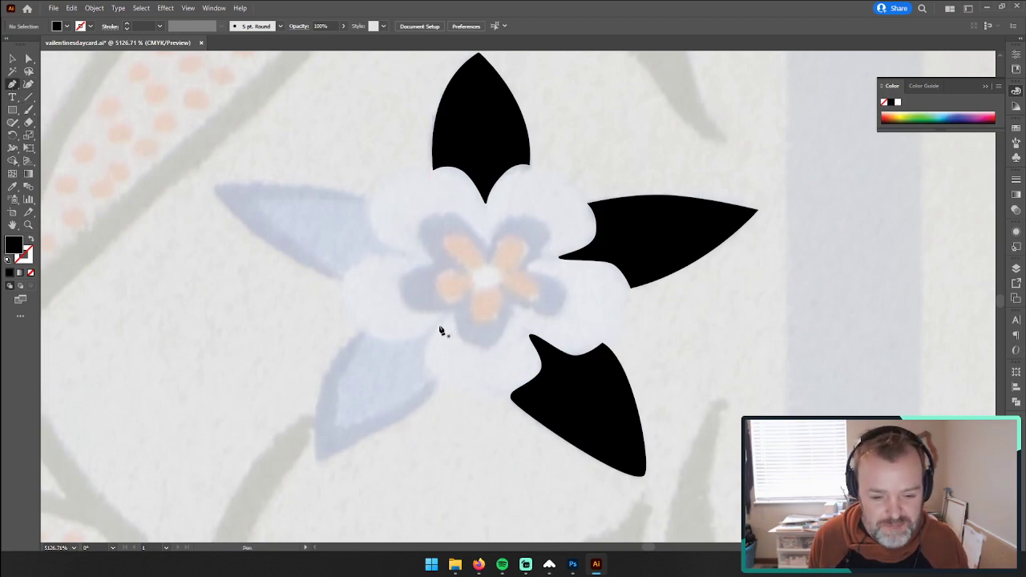
left_click(315, 457)
left_click(323, 383)
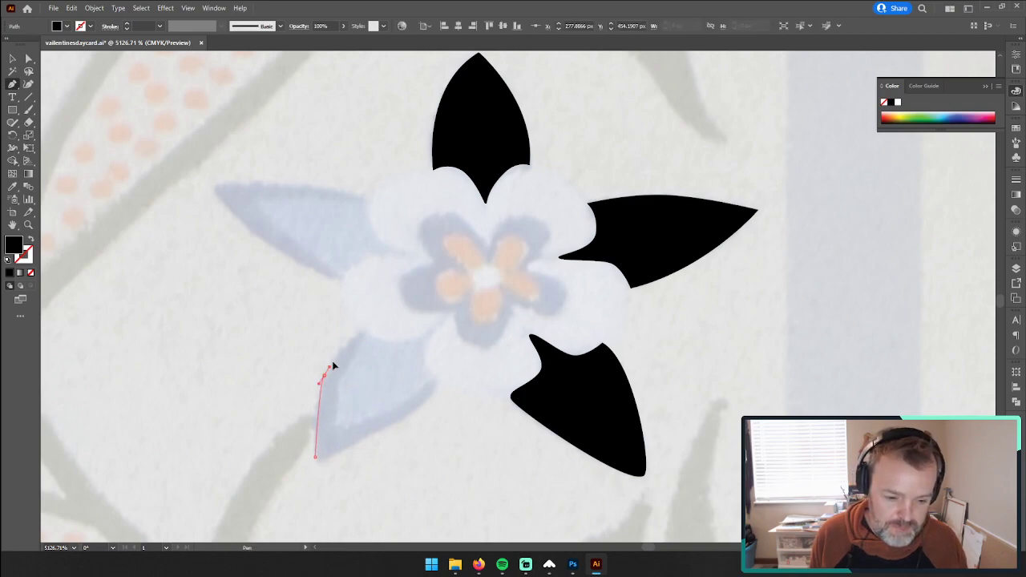
left_click_drag(338, 350, 339, 349)
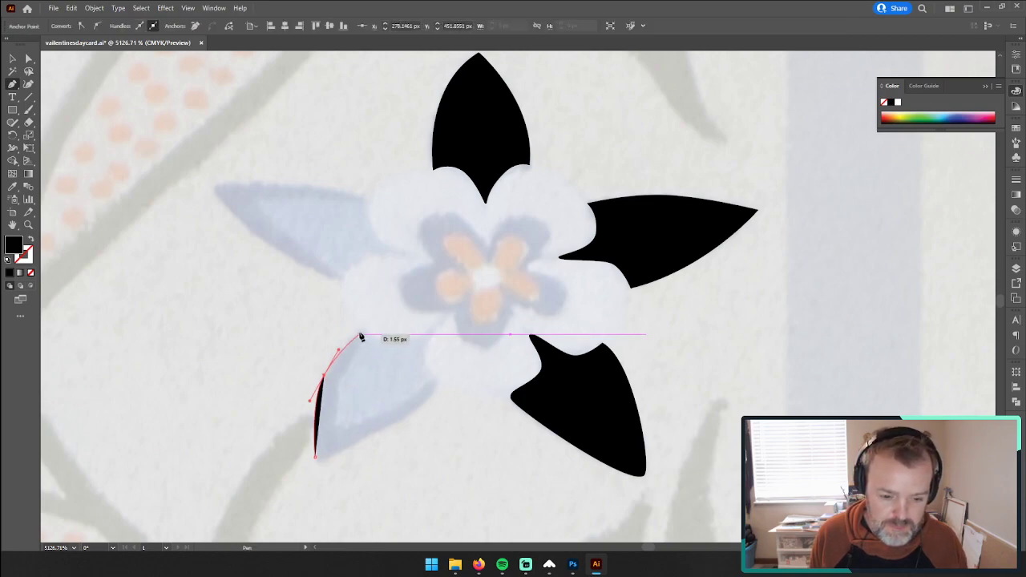
left_click(360, 336)
Step: Trace the lower-left petal's scalloped base, remove the path's fill, and close the shape along the curved lower edge
left_click_drag(407, 342, 433, 395)
left_click(434, 328)
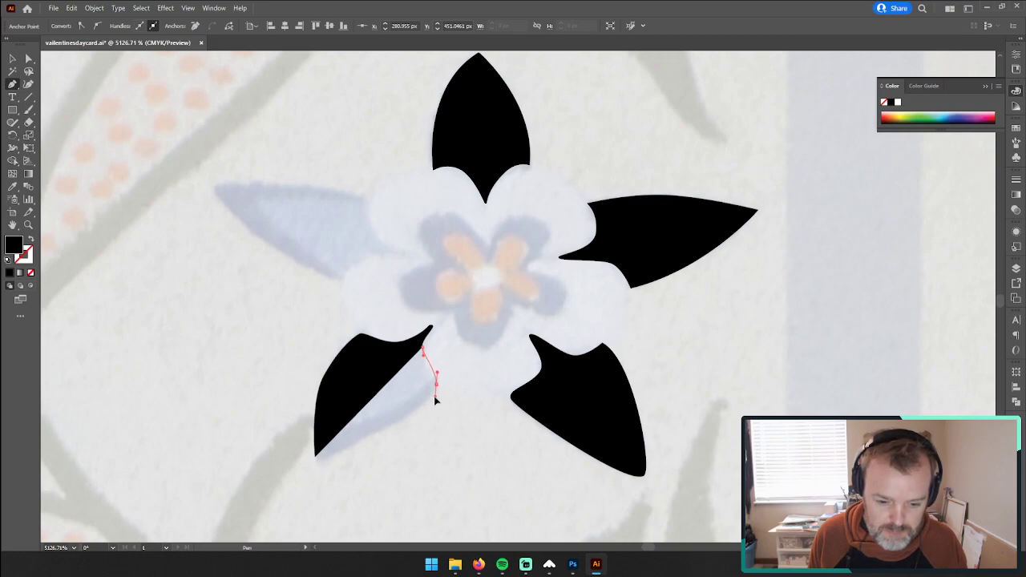
left_click_drag(435, 397, 436, 396)
left_click_drag(424, 355, 422, 363)
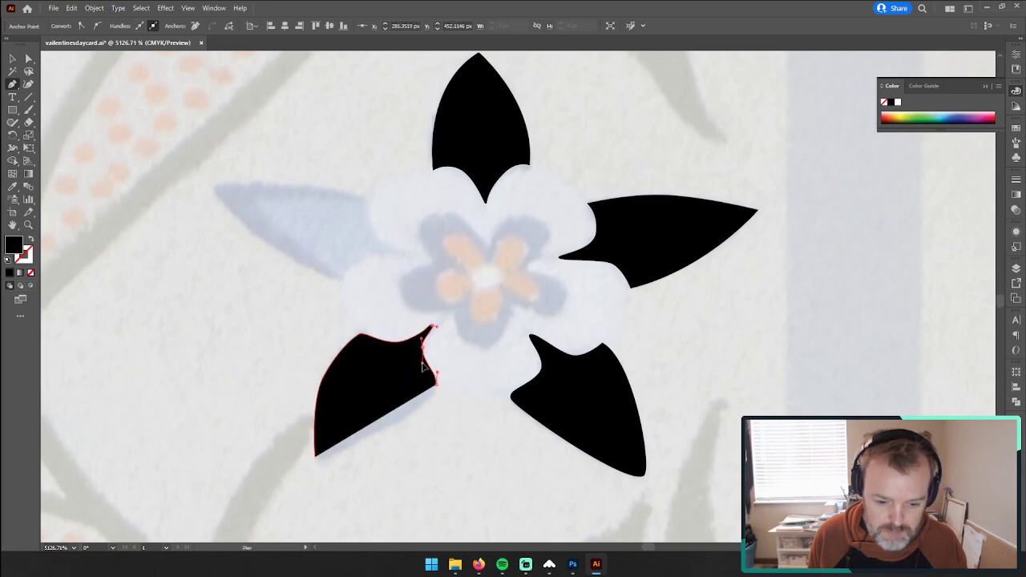
left_click(30, 273)
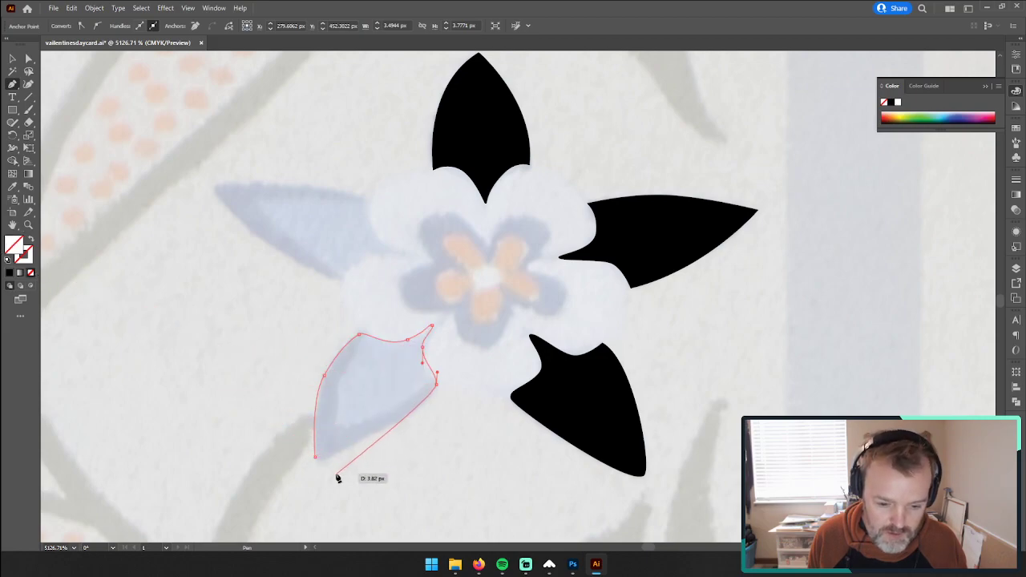
left_click_drag(318, 458, 255, 469)
Step: Fill the closed lower-left petal with black sampled from the lower-right petal
key("v")
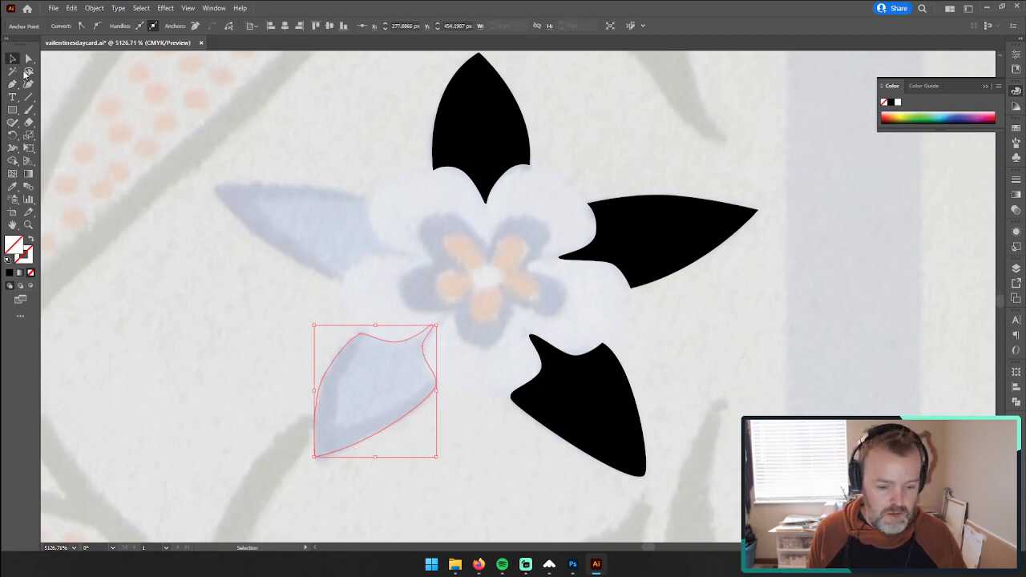
key("i")
left_click(569, 401)
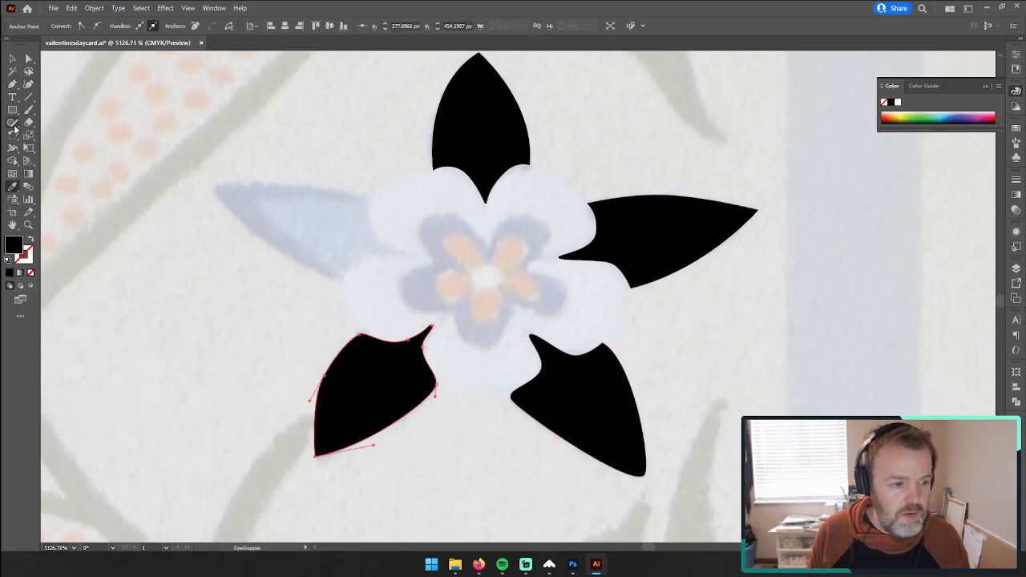
Step: Trace the upper edge of the left-pointing petal with the Pen tool, from its tip to its base corner
left_click(12, 85)
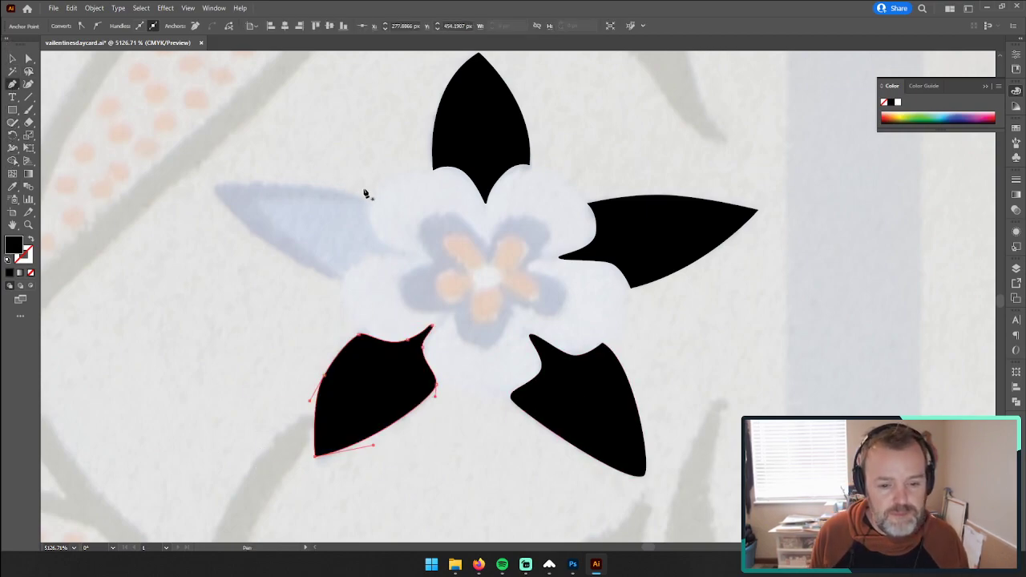
left_click(214, 188, "ctrl")
left_click(215, 187)
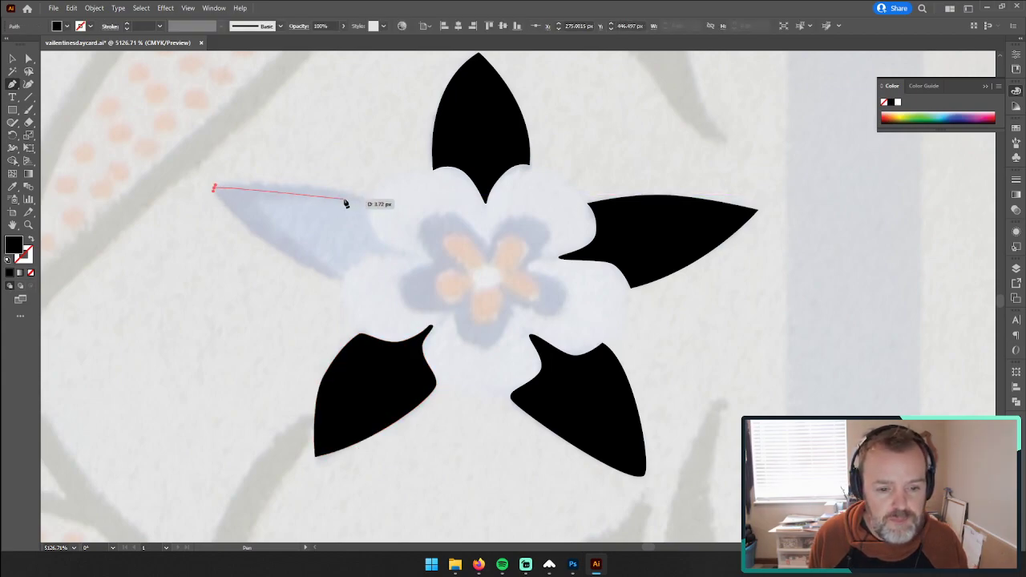
left_click_drag(363, 196, 419, 213)
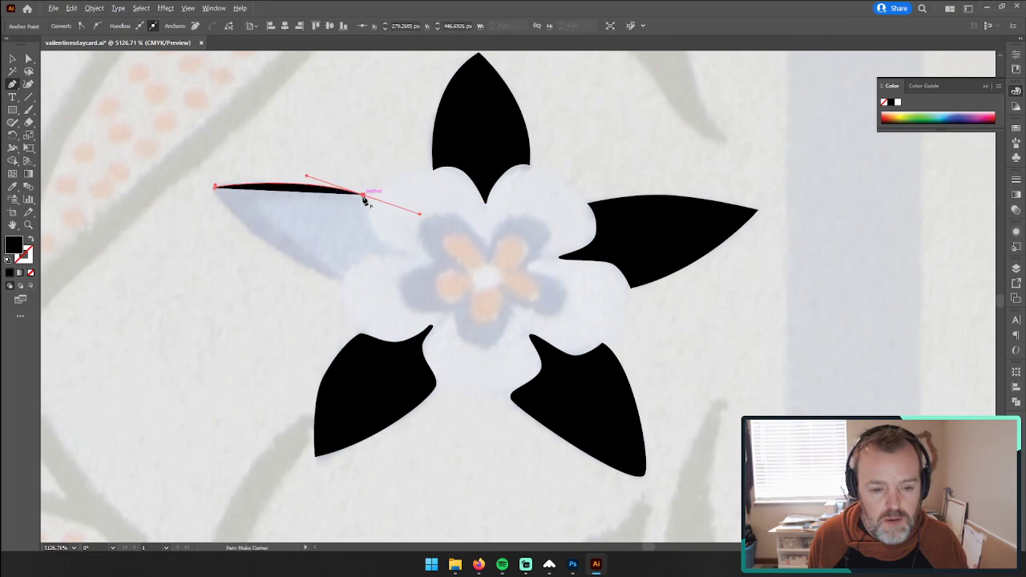
left_click(364, 197)
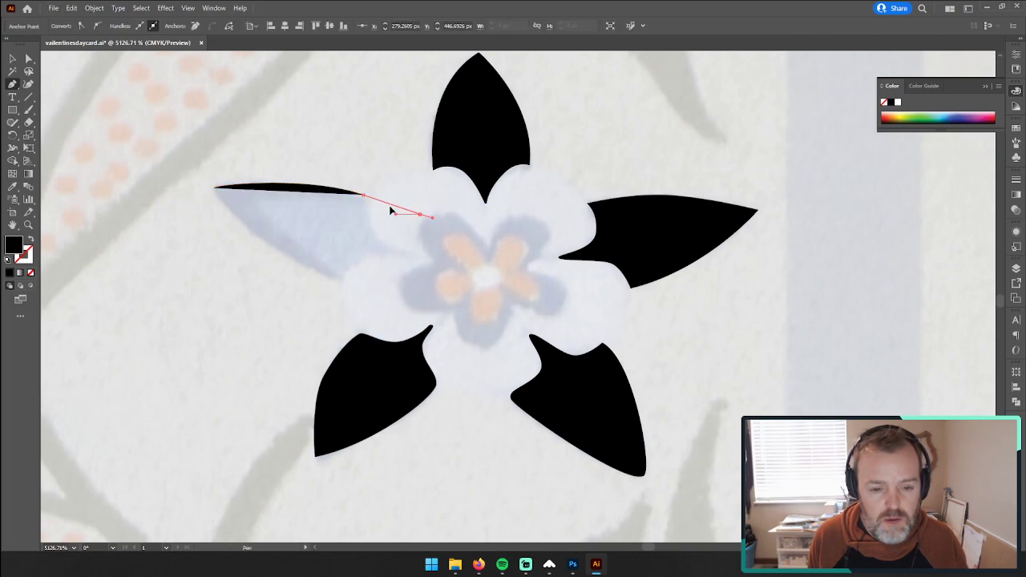
key("ctrl+z")
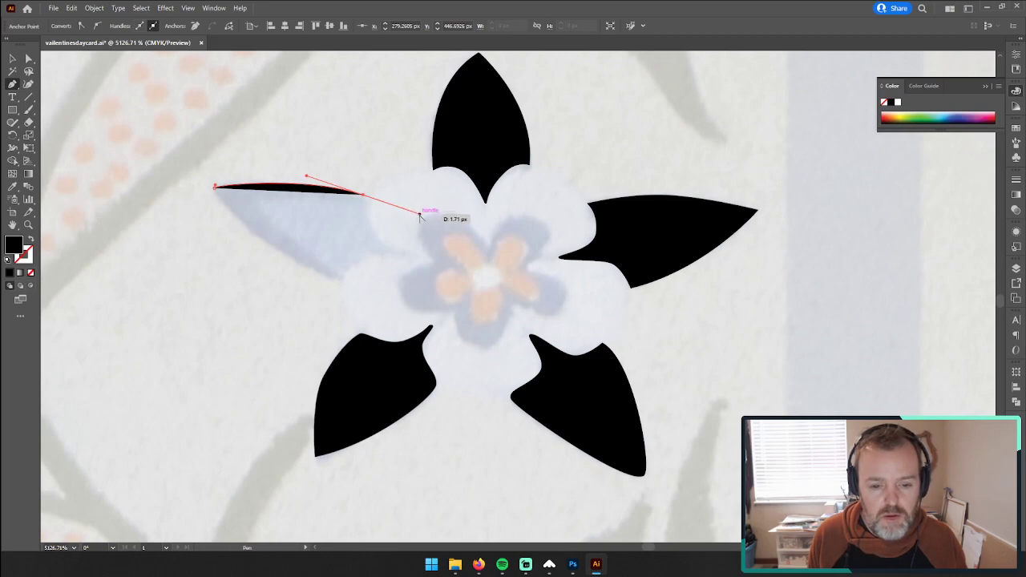
Step: Trace the left-pointing petal's scalloped base, close the shape along its curved lower edge, and deselect it
left_click_drag(420, 215, 344, 267)
left_click(404, 253)
left_click(363, 256)
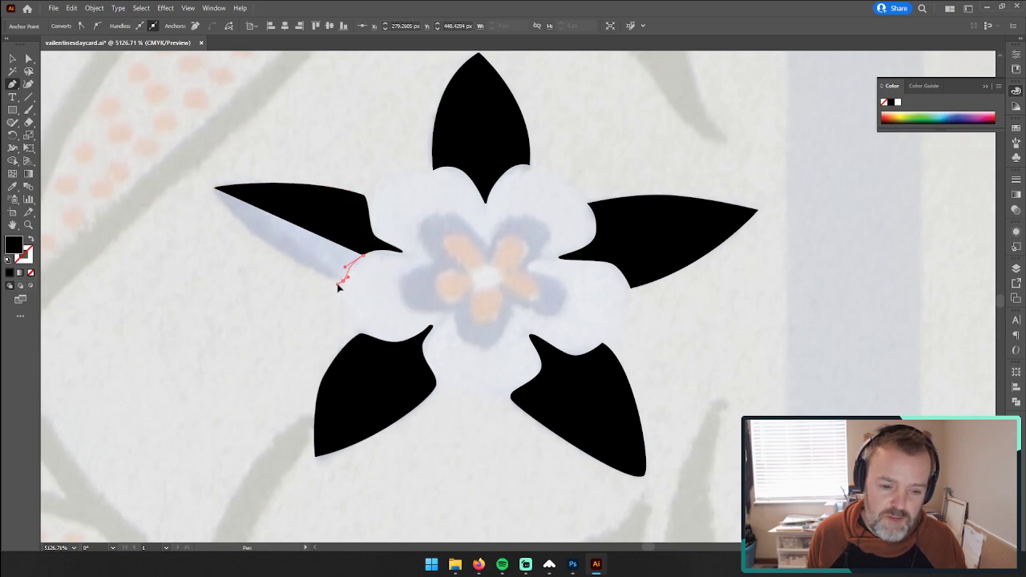
left_click(215, 188)
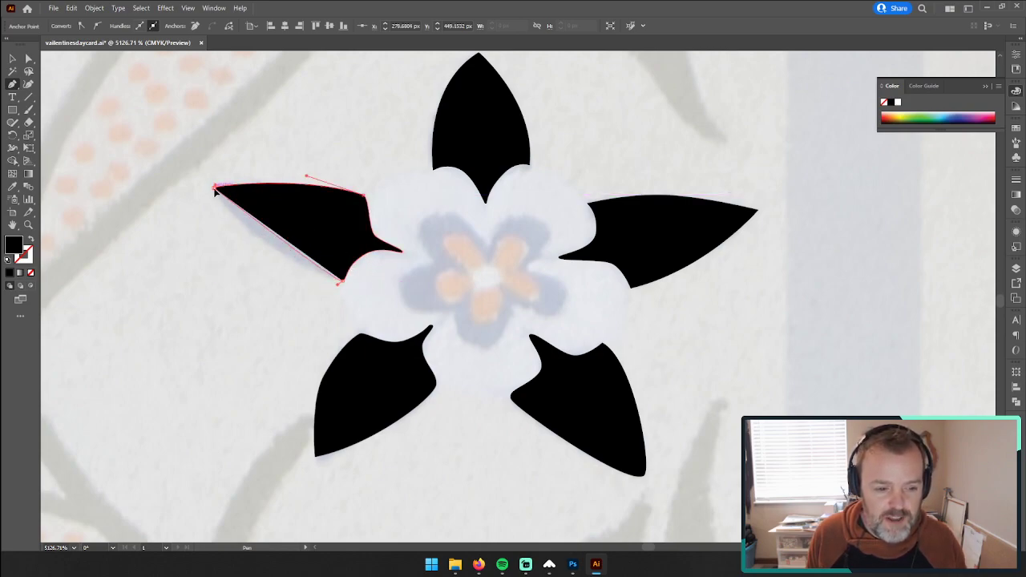
left_click_drag(215, 189, 214, 163)
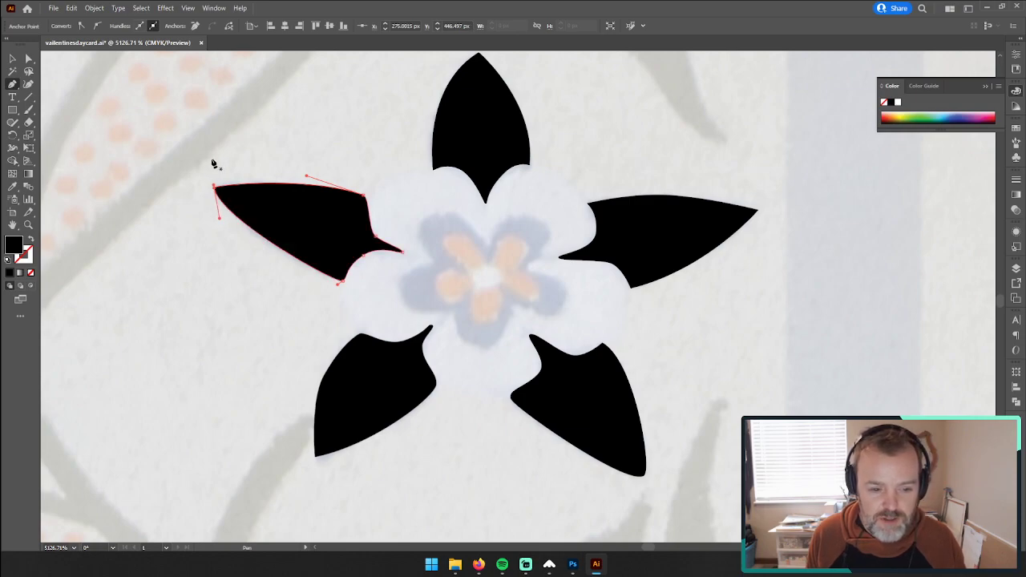
left_click(12, 59)
left_click(184, 182)
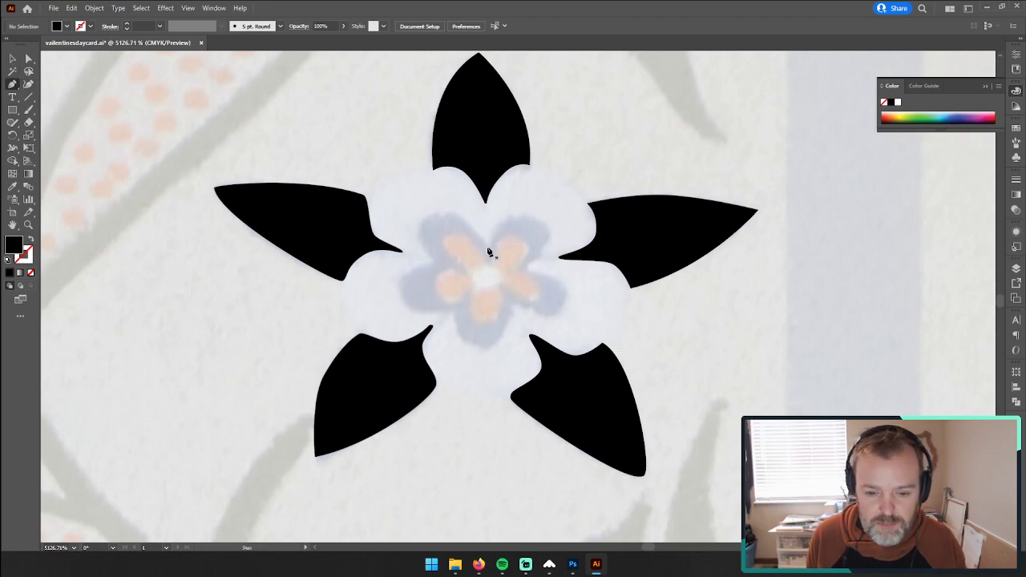
Step: Trace the upper-right, right and bottom lobes of the dark inner flower with the Pen tool, starting at its top notch
left_click_drag(487, 248, 546, 253)
key("ctrl+z")
key("ctrl+z")
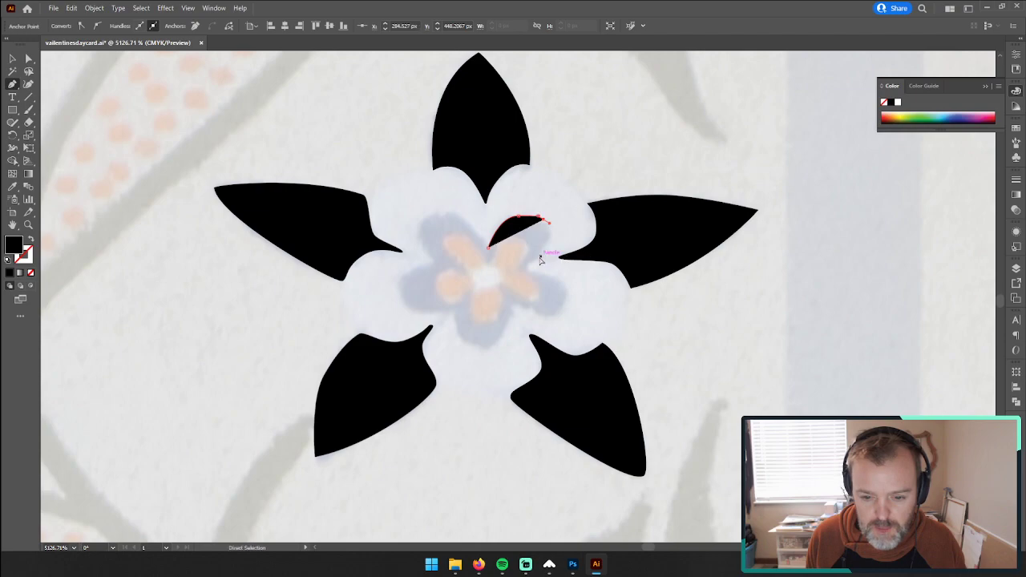
left_click_drag(526, 233, 575, 241)
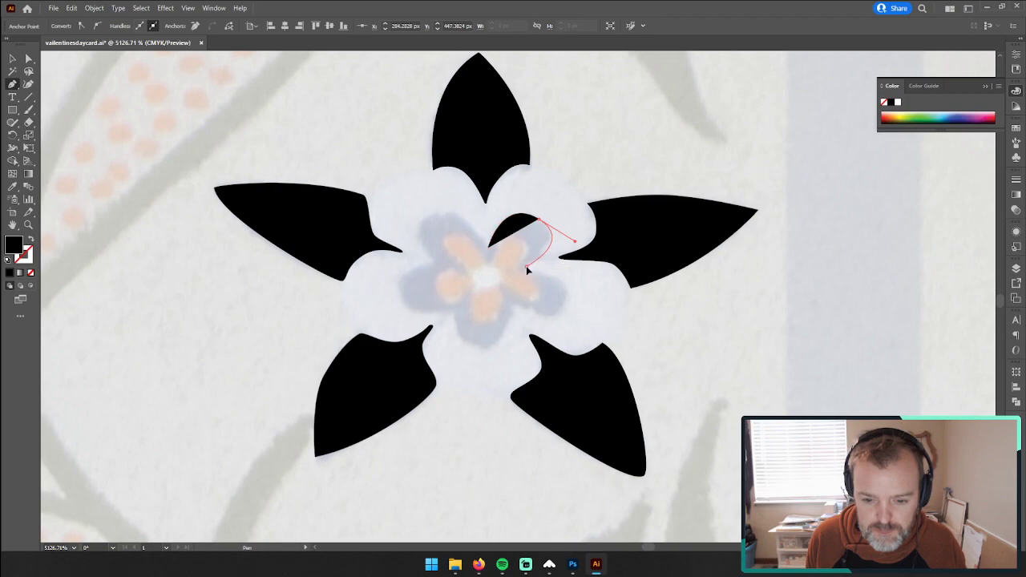
left_click(526, 265)
left_click_drag(565, 299, 454, 353)
left_click(456, 311)
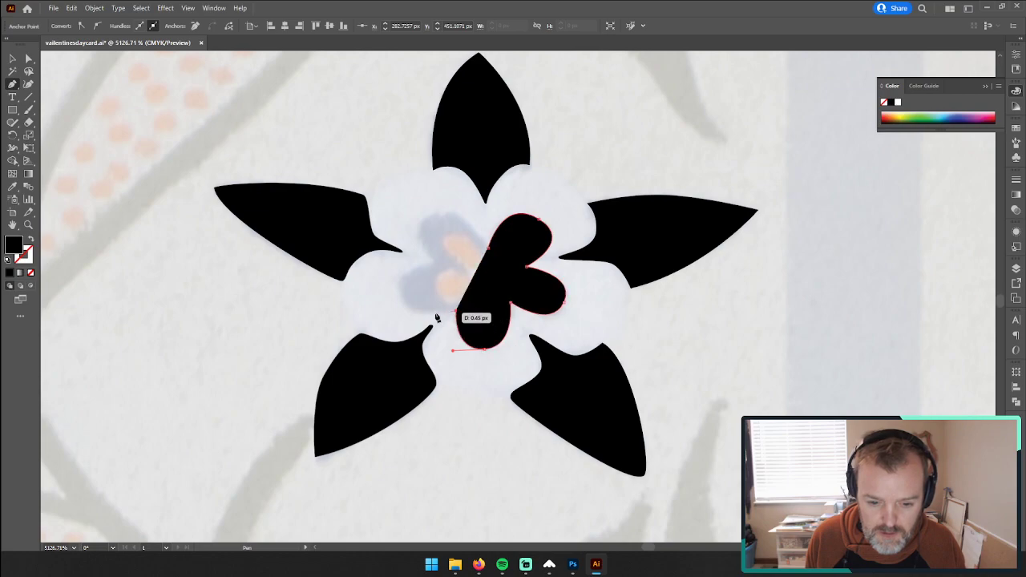
Step: Trace the inner flower's left and upper-left lobes, close the path at the top notch, and deselect it
left_click_drag(398, 294, 398, 276)
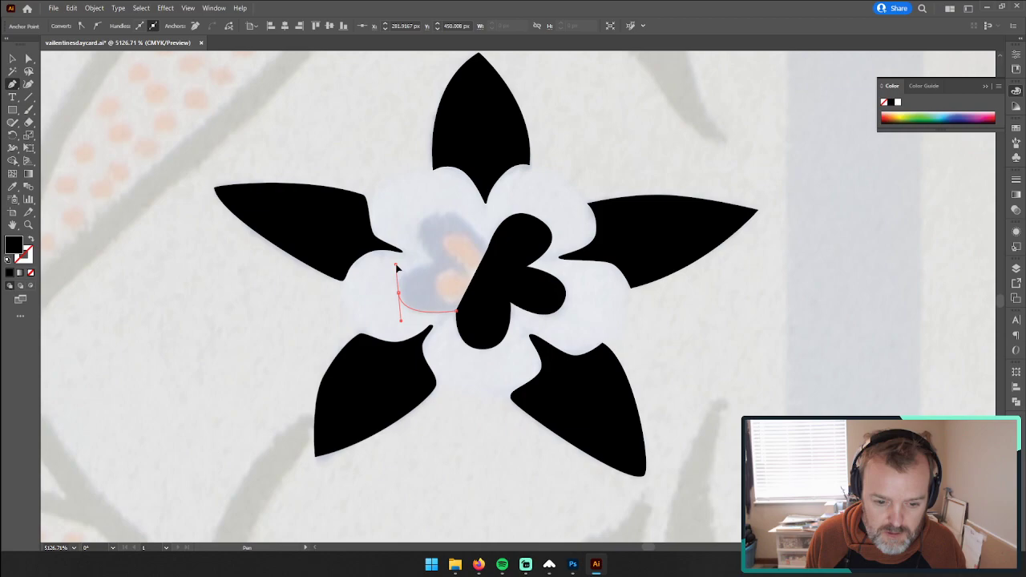
left_click_drag(396, 265, 396, 265)
left_click(436, 263)
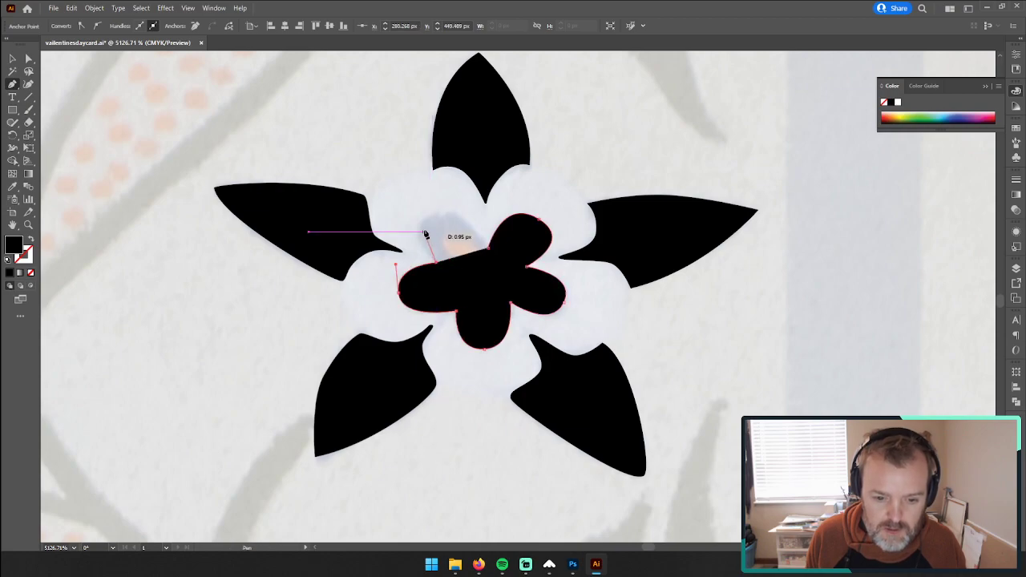
left_click_drag(426, 234, 430, 221)
left_click_drag(429, 217, 466, 201)
left_click(487, 245)
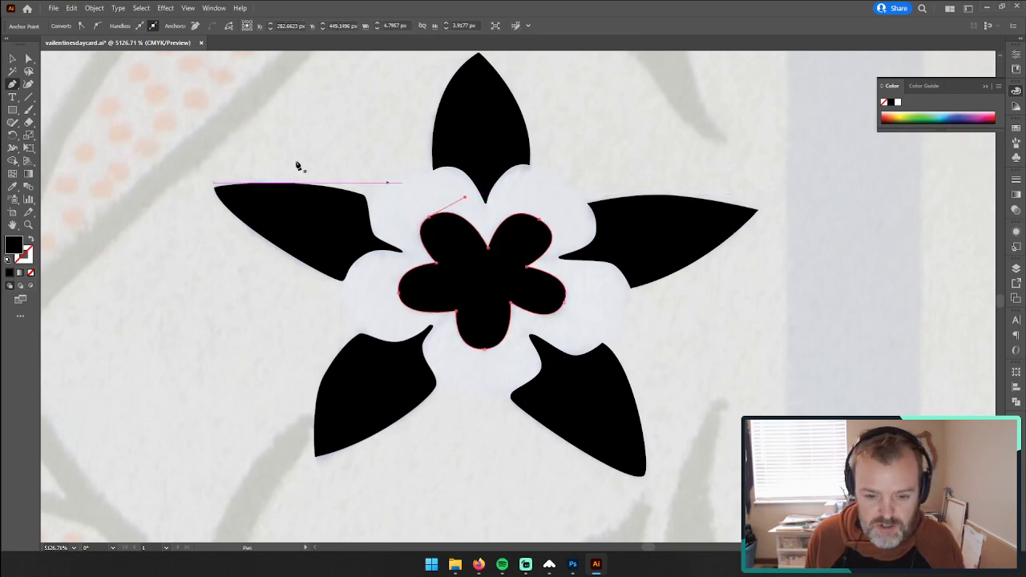
left_click(12, 59)
left_click(62, 96)
Step: Draw a circle about 0.58 px wide, fill it with light grey sampled from the photo, and move it to the inner flower's centre
left_click(513, 277)
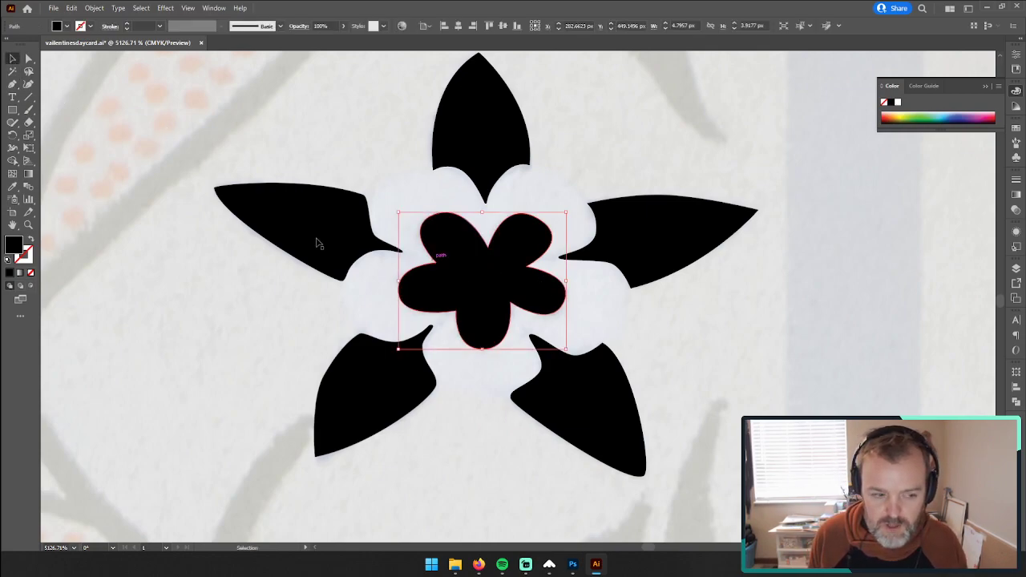
left_click_drag(12, 109, 43, 134)
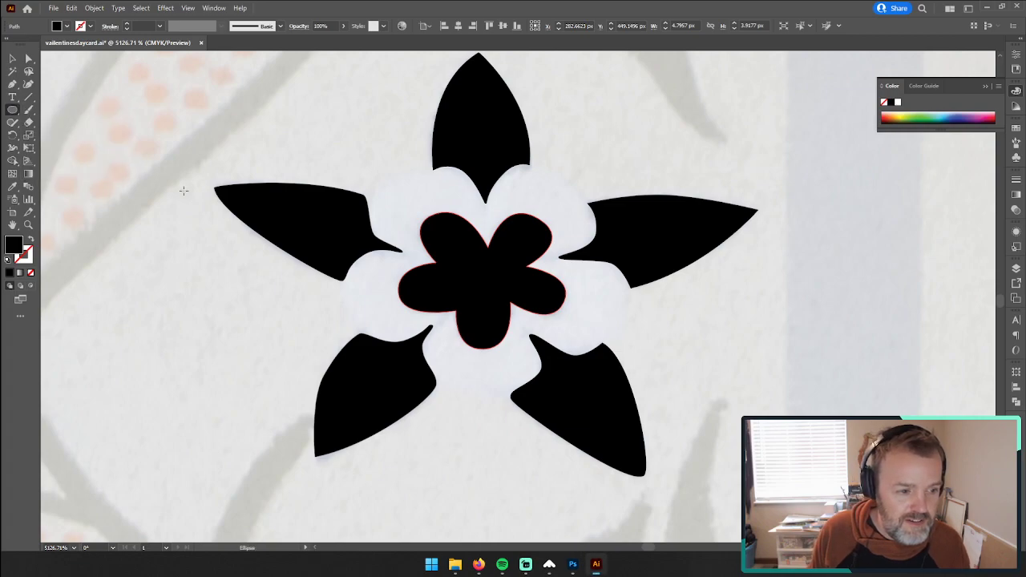
left_click_drag(480, 267, 481, 268)
key("v")
key("i")
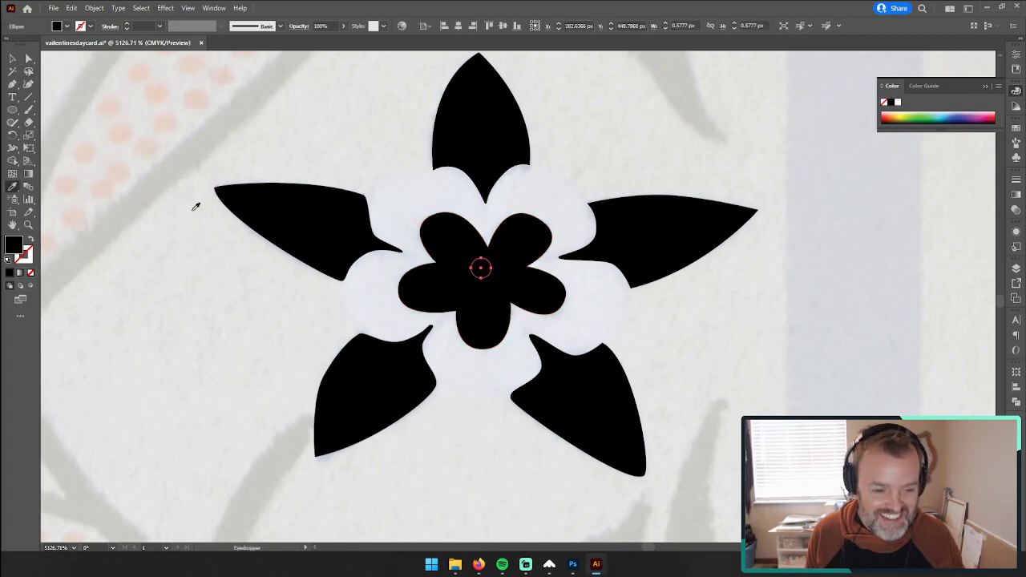
left_click(192, 210)
left_click(12, 59)
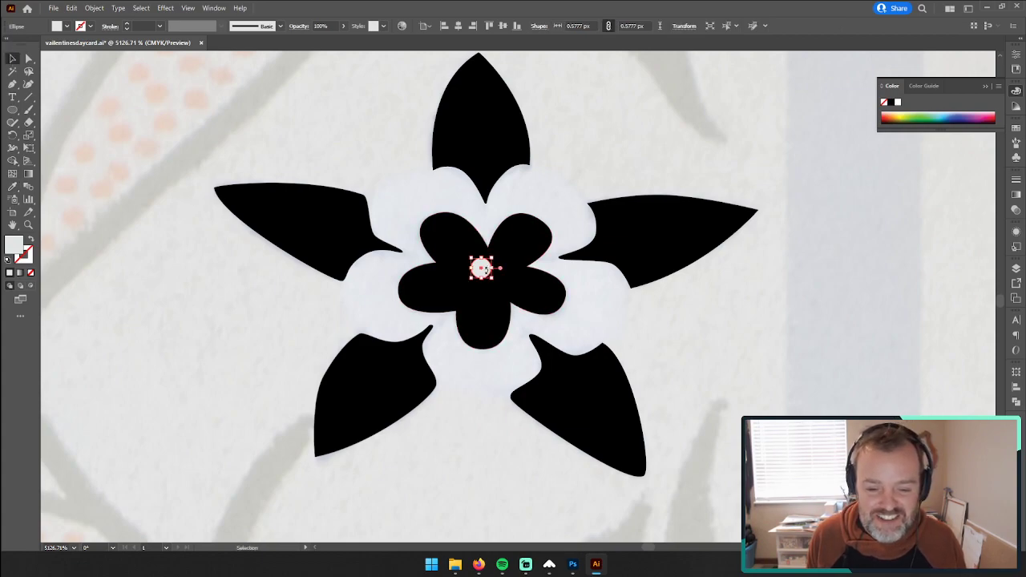
left_click_drag(481, 267, 486, 281)
Step: Subtract the small circle from the black inner flower with Pathfinder Minus Front, and deselect the result
left_click(435, 278)
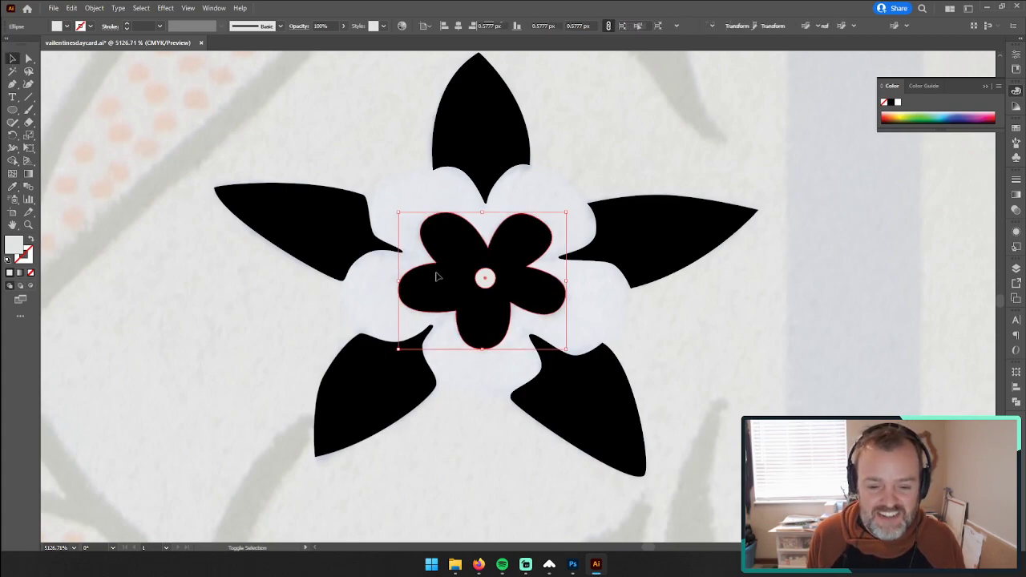
left_click(1016, 402)
left_click(911, 396)
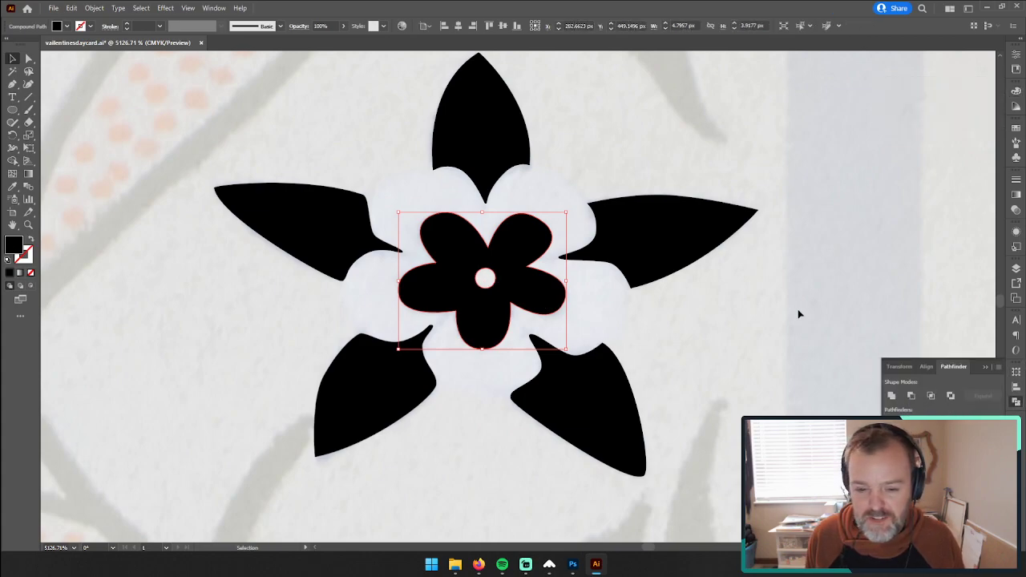
left_click(761, 303)
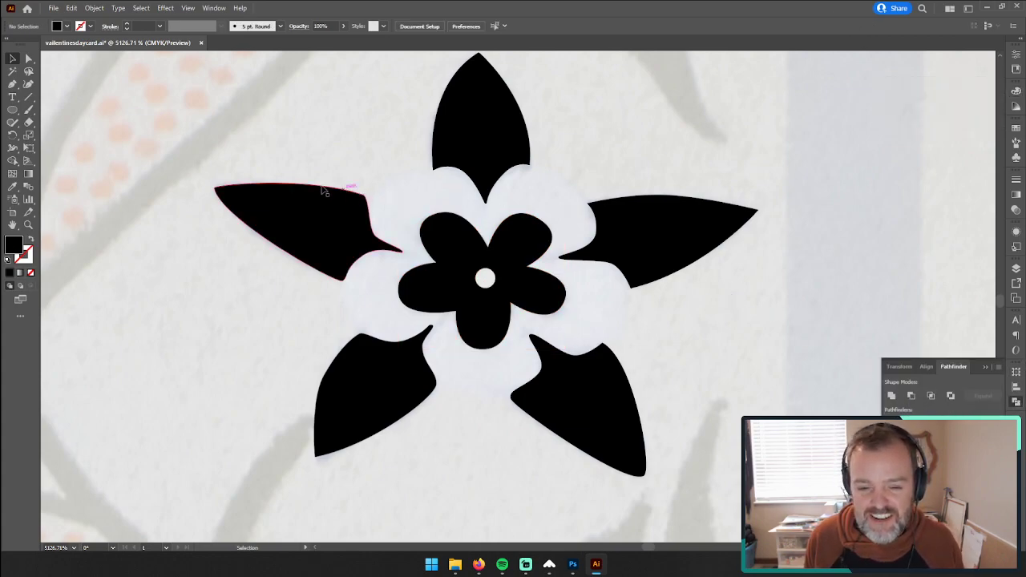
Step: Select all pieces of the finished black flower, group them, and copy the group
key("z")
left_click_drag(657, 274, 522, 271)
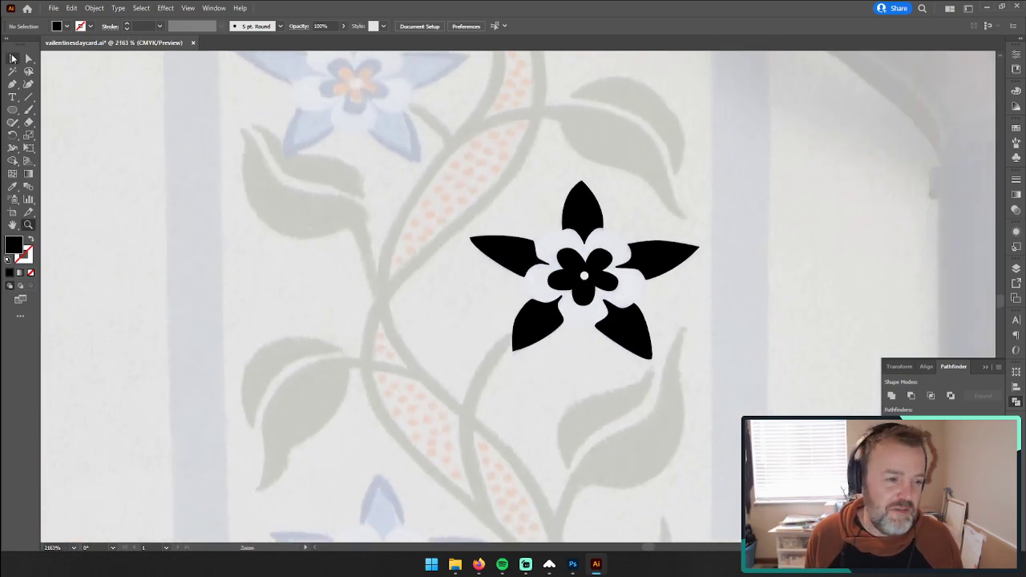
left_click_drag(771, 312, 660, 308)
left_click_drag(741, 303, 404, 316)
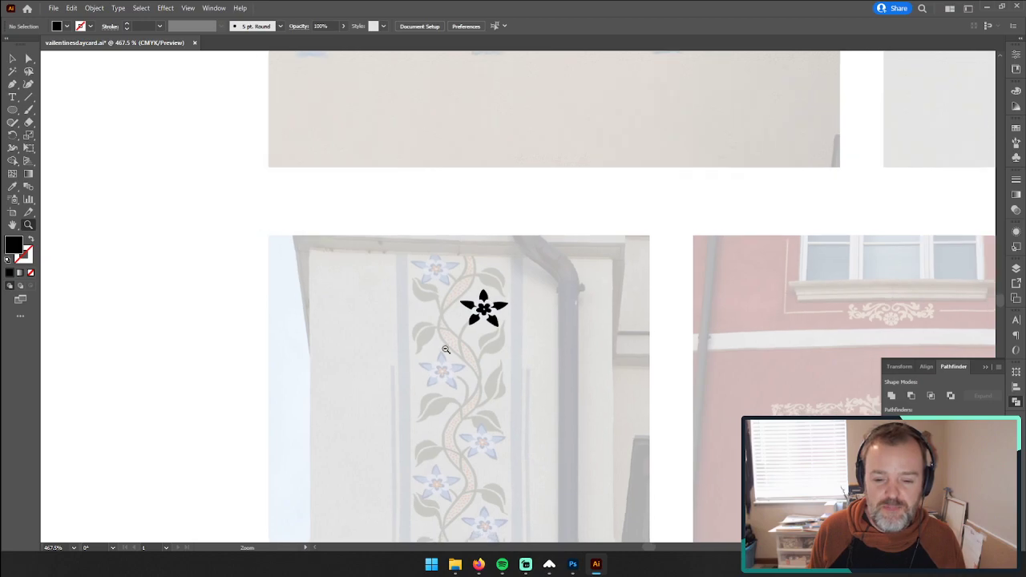
left_click_drag(560, 346, 424, 350)
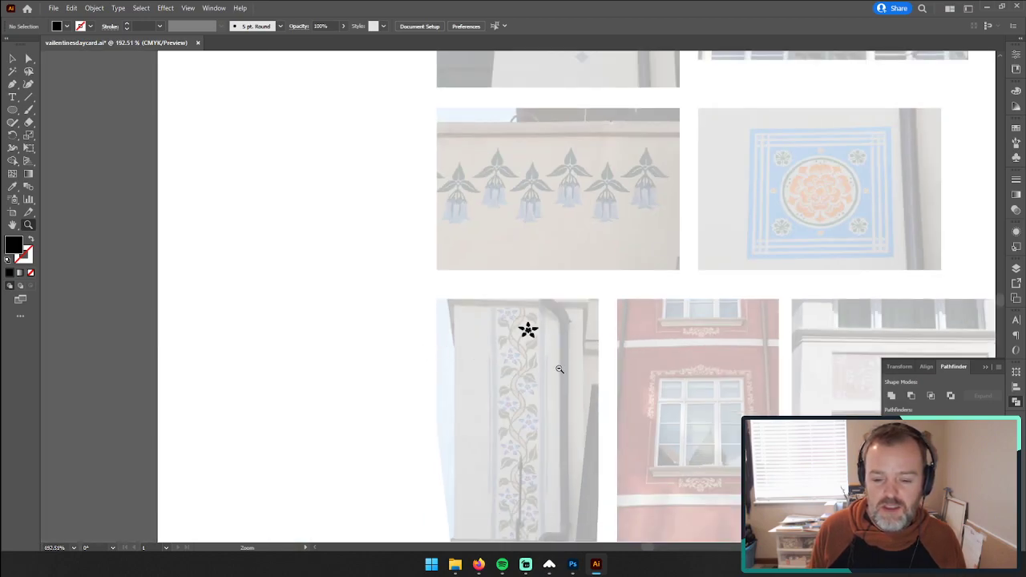
left_click_drag(560, 369, 740, 324)
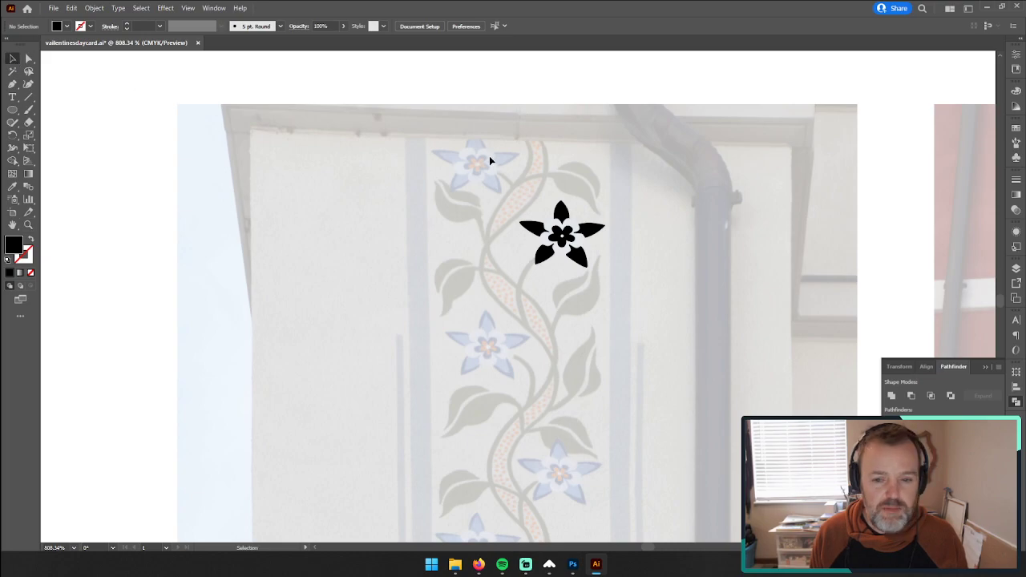
key("ctrl+a")
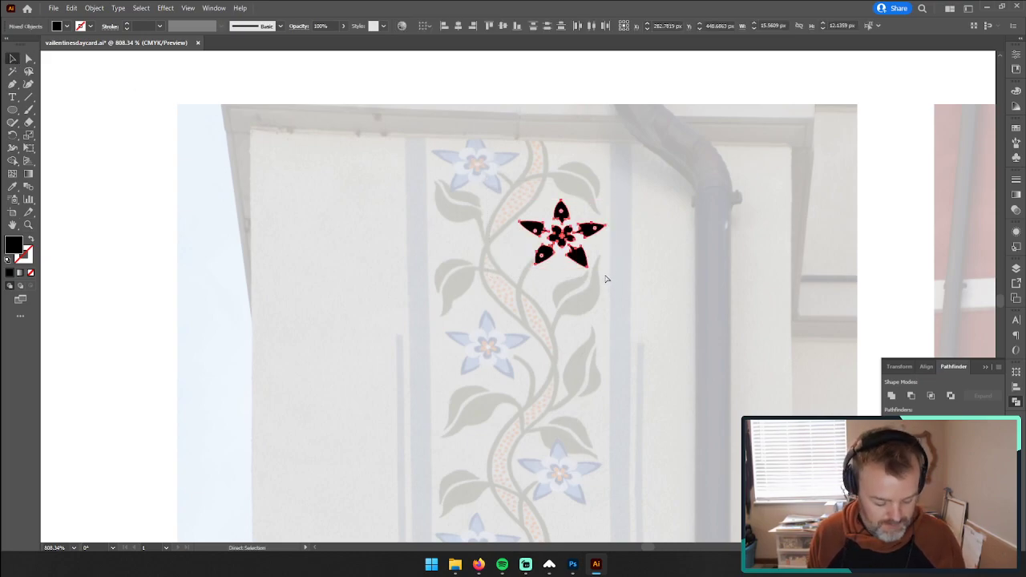
key("v")
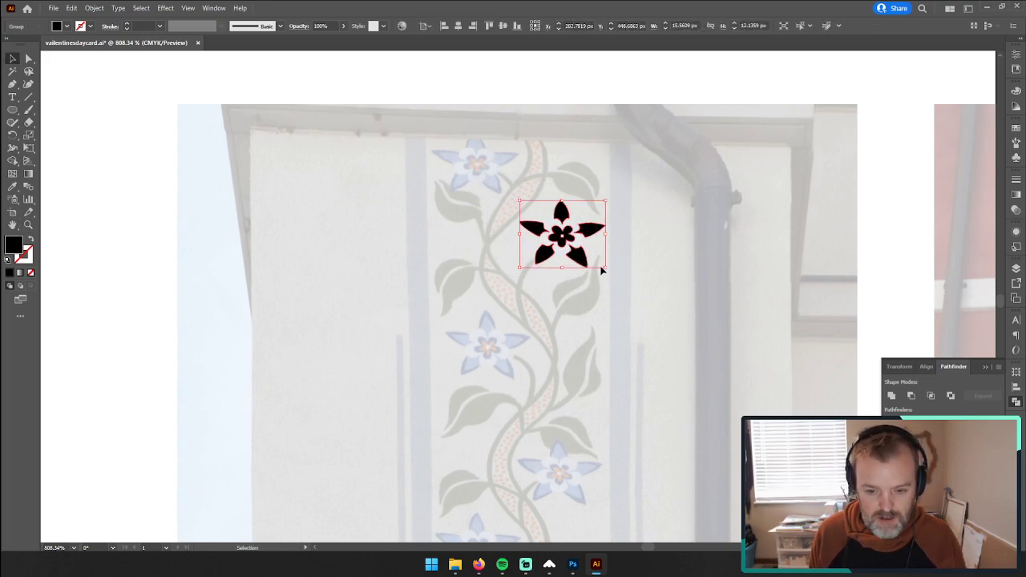
key("a")
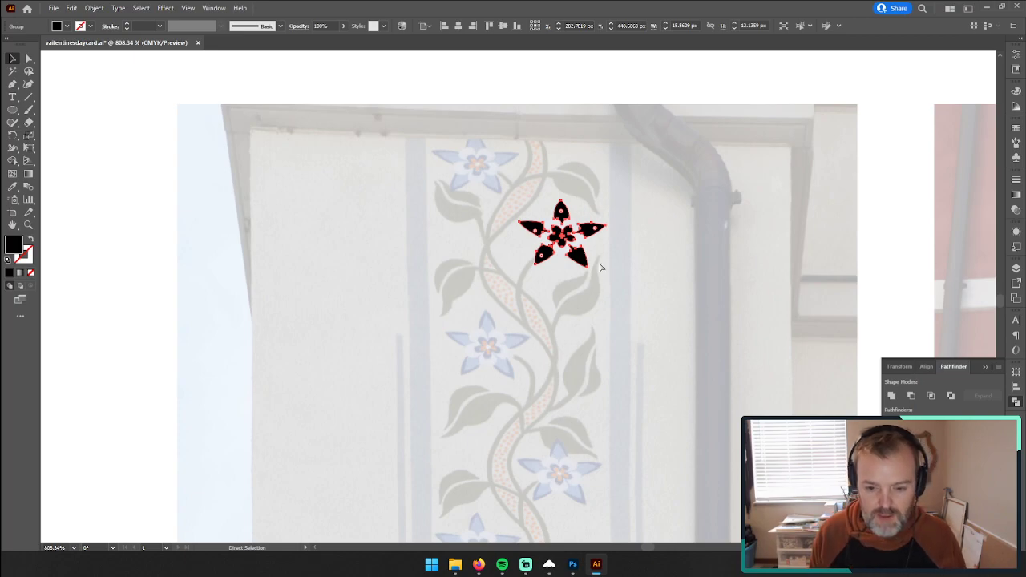
Step: Paste copies of the flower group over the vine's topmost and third painted flowers, keeping the group's original proportions
key("ctrl+v")
left_click_drag(518, 297, 475, 164)
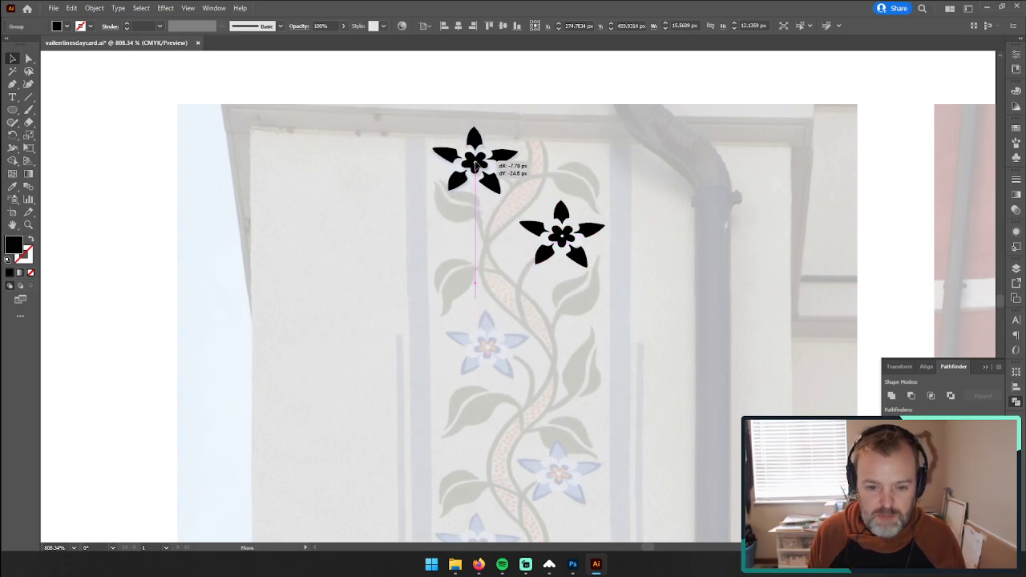
key("ctrl+v")
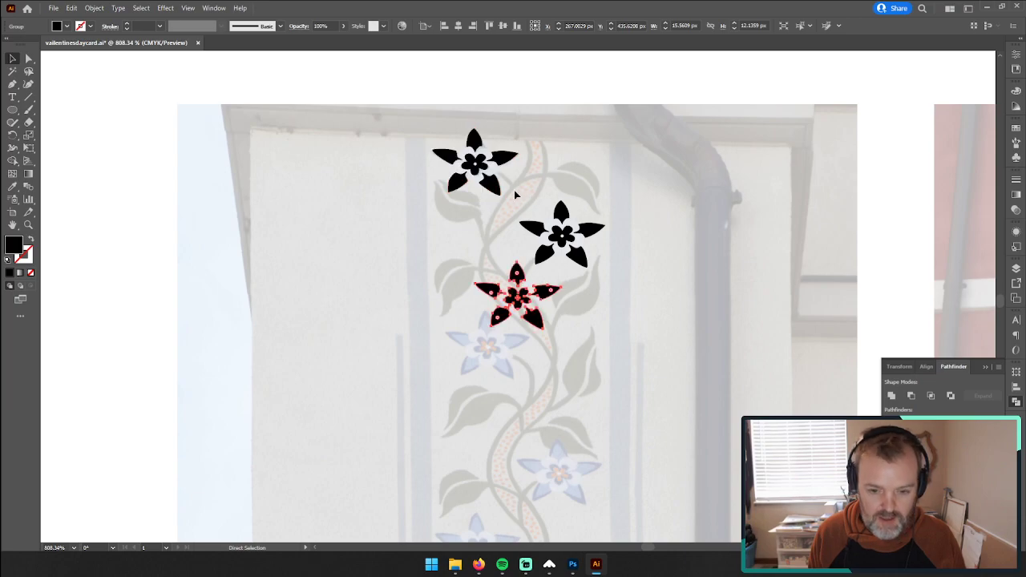
key("v")
left_click_drag(522, 283, 527, 347)
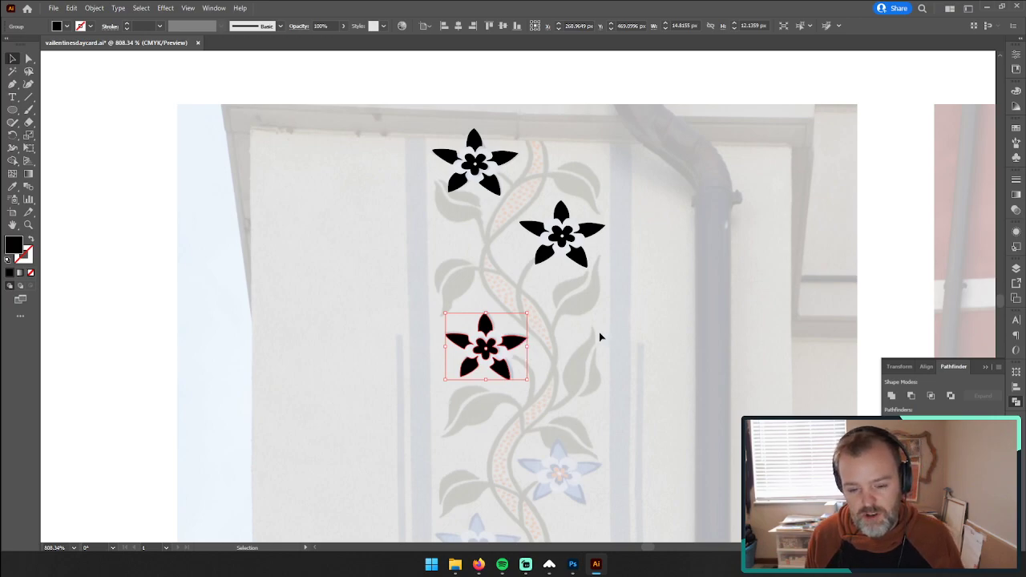
key("ctrl+z")
Step: Paste copies of the black flower group and place them over the vine's fourth and fifth painted flowers
scroll(568, 346, "down", 1)
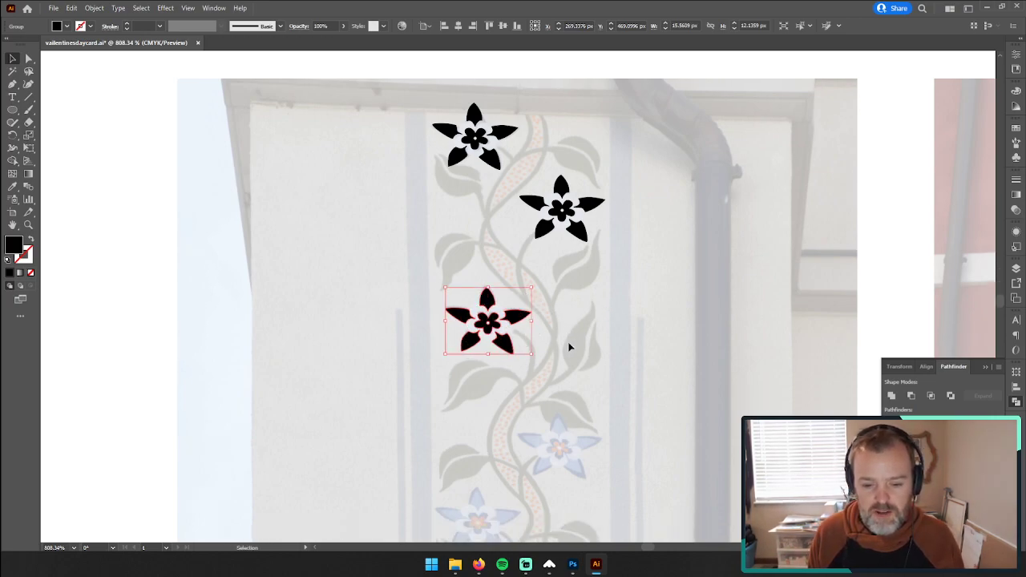
scroll(568, 329, "down", 3)
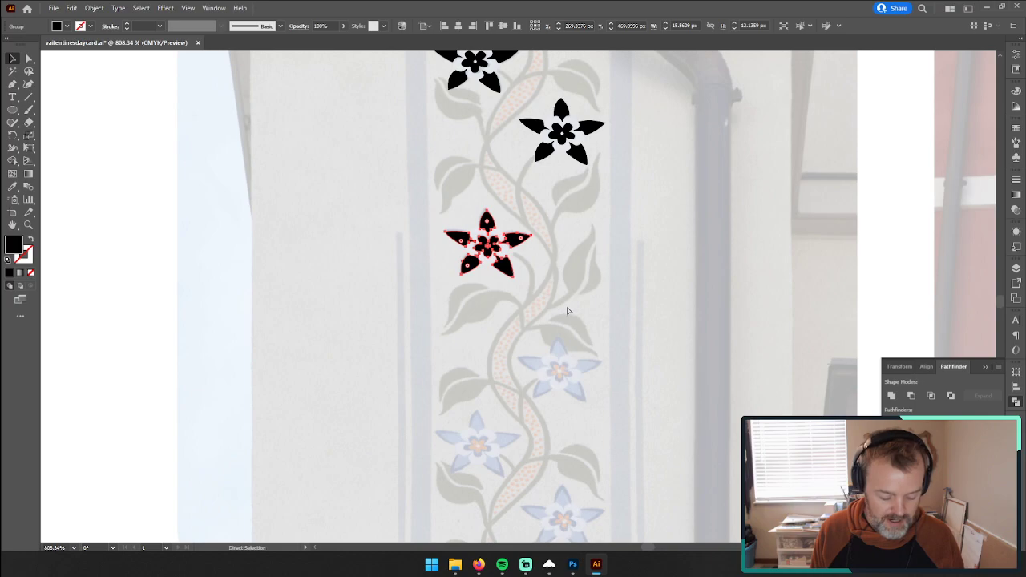
key("ctrl+v")
left_click_drag(545, 297, 588, 355)
scroll(588, 355, "right", 2)
key("ctrl+v")
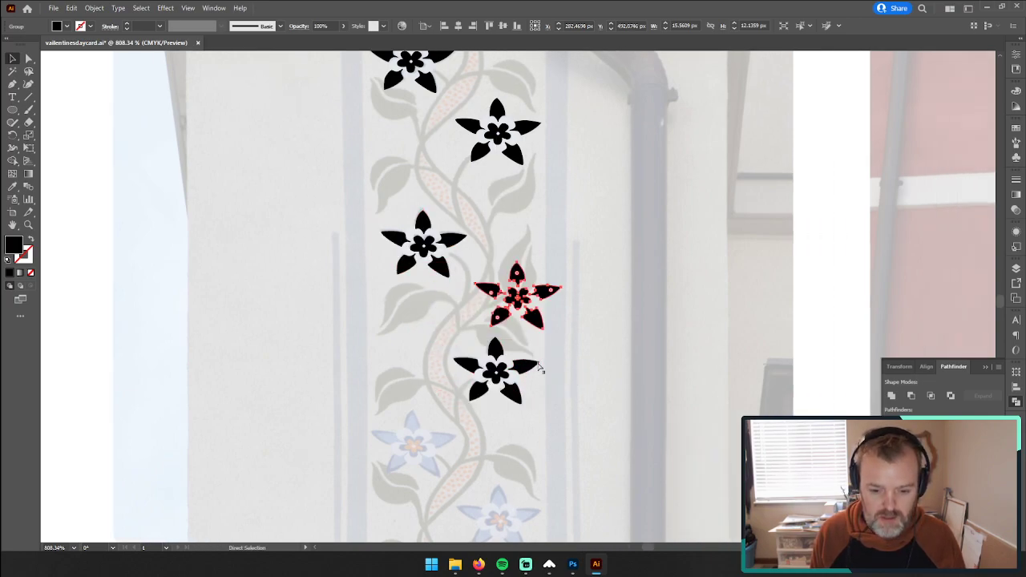
scroll(538, 353, "down", 2)
scroll(535, 320, "down", 3)
left_click_drag(546, 123, 440, 277)
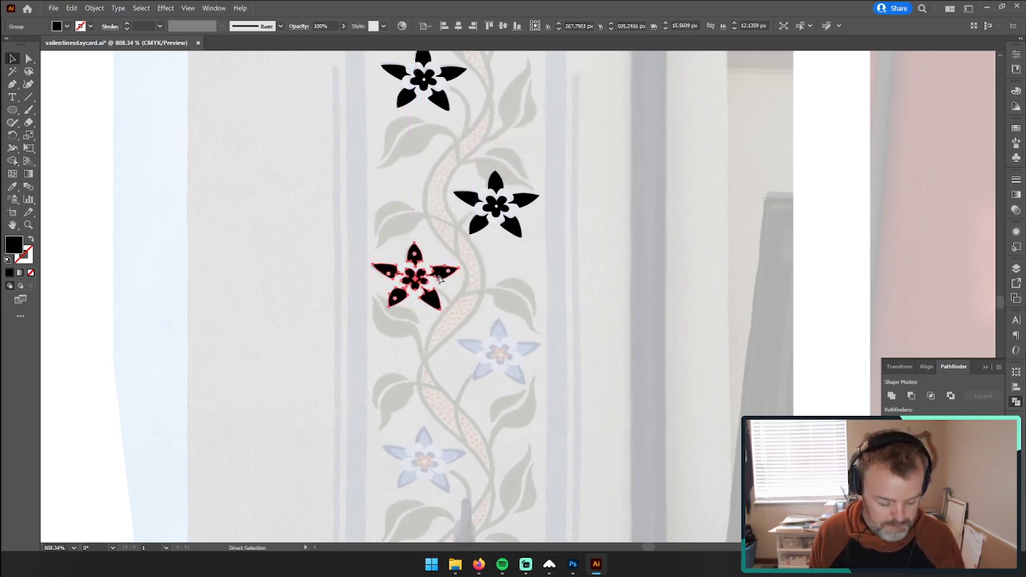
Step: Paste two more flower copies and place them over the vine's sixth and seventh painted flowers
key("ctrl+v")
left_click_drag(540, 289, 525, 347)
scroll(527, 306, "down", 5)
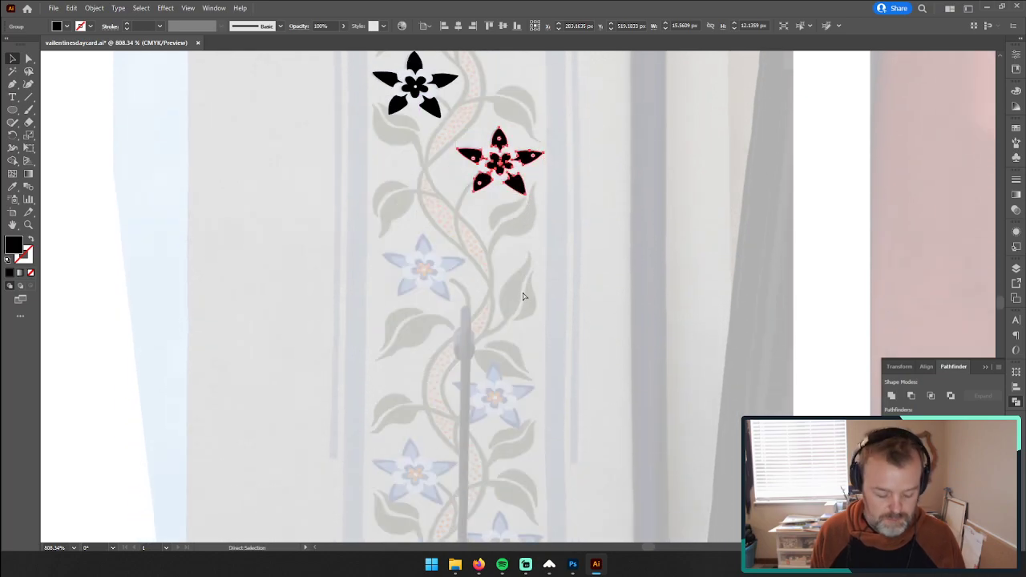
key("ctrl+v")
left_click_drag(536, 295, 454, 270)
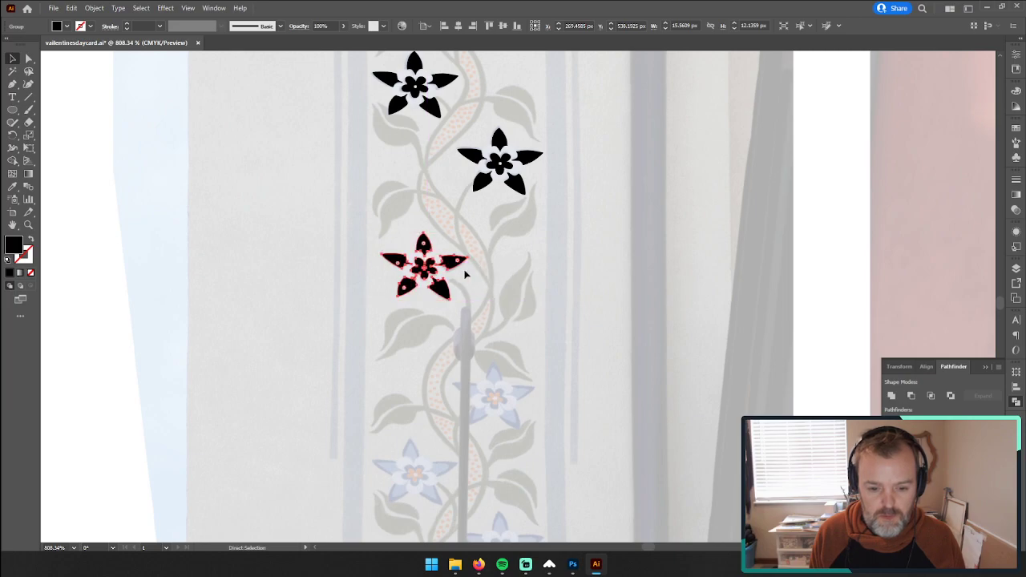
Step: Paste another flower copy and position it over the cut-off painted flower at the photo's bottom edge
key("ctrl+v")
left_click_drag(551, 296, 530, 395)
scroll(513, 381, "down", 5)
left_click_drag(518, 219, 442, 279)
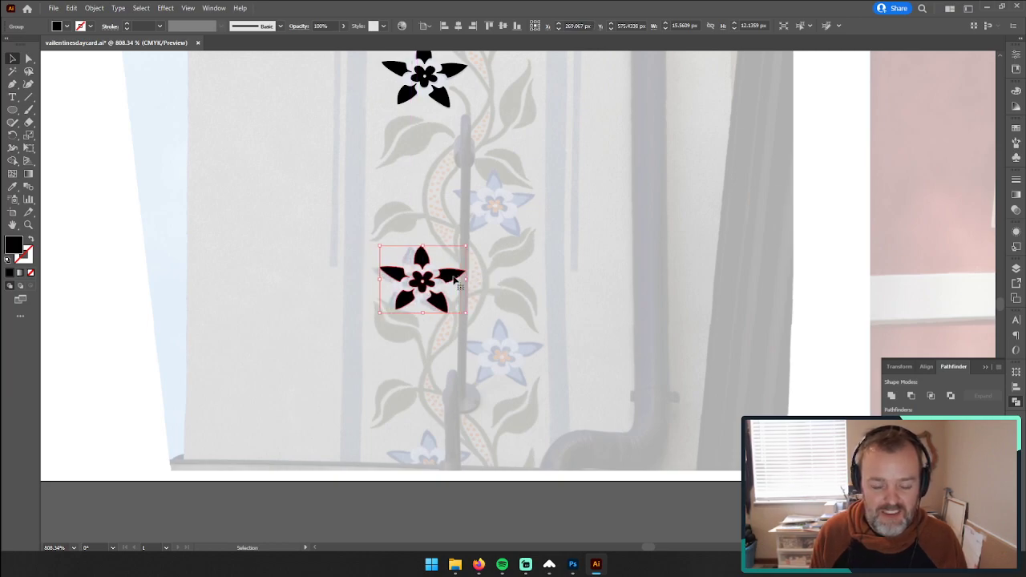
key("a")
key("v")
left_click_drag(440, 283, 526, 206)
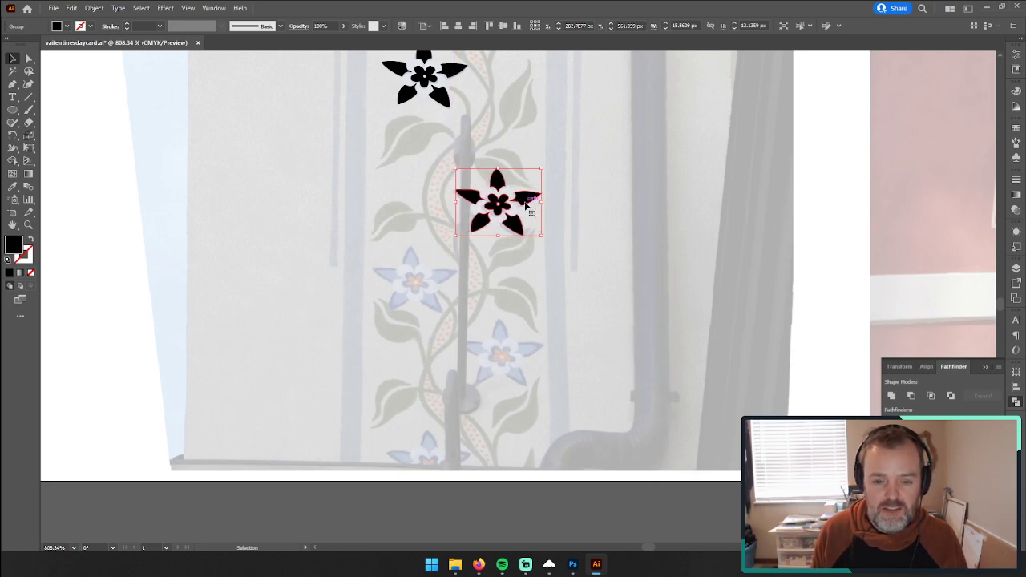
left_click_drag(525, 202, 462, 460)
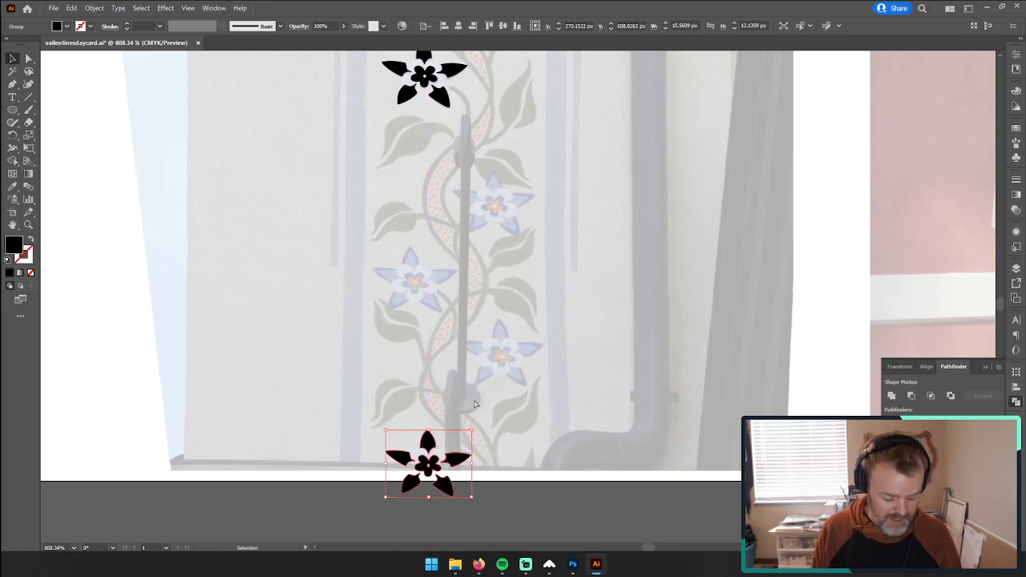
Step: Paste flower copies over the three remaining painted flowers, fine-tune their alignment, and deselect
key("ctrl+v")
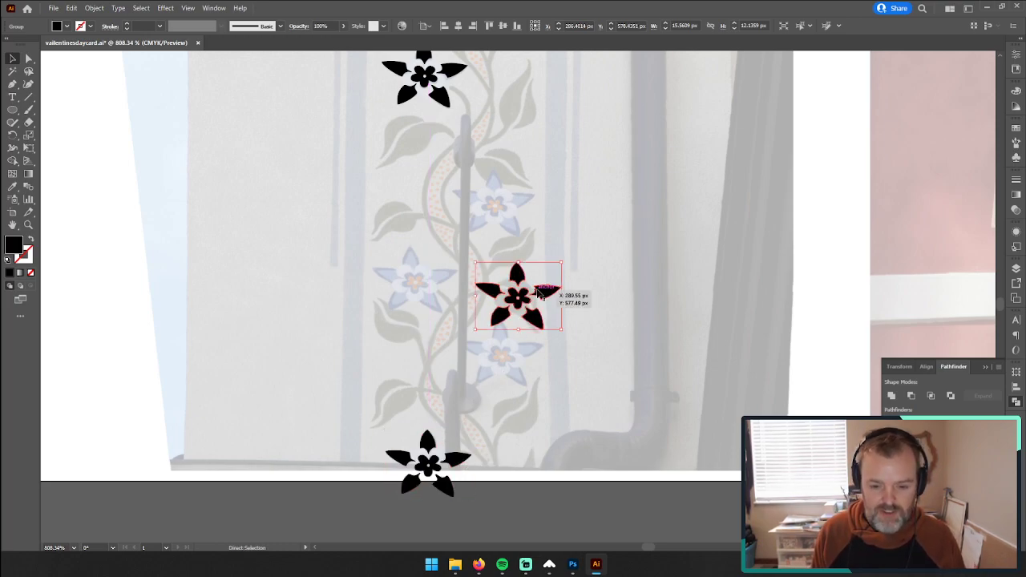
left_click_drag(539, 295, 419, 293)
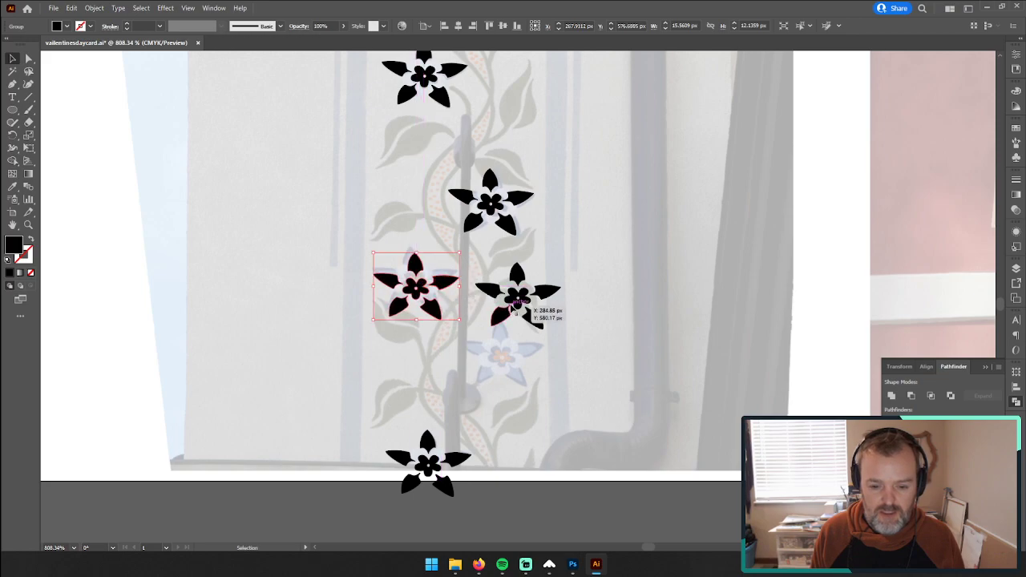
left_click_drag(513, 309, 526, 350)
left_click_drag(449, 286, 446, 277)
left_click_drag(517, 199, 518, 200)
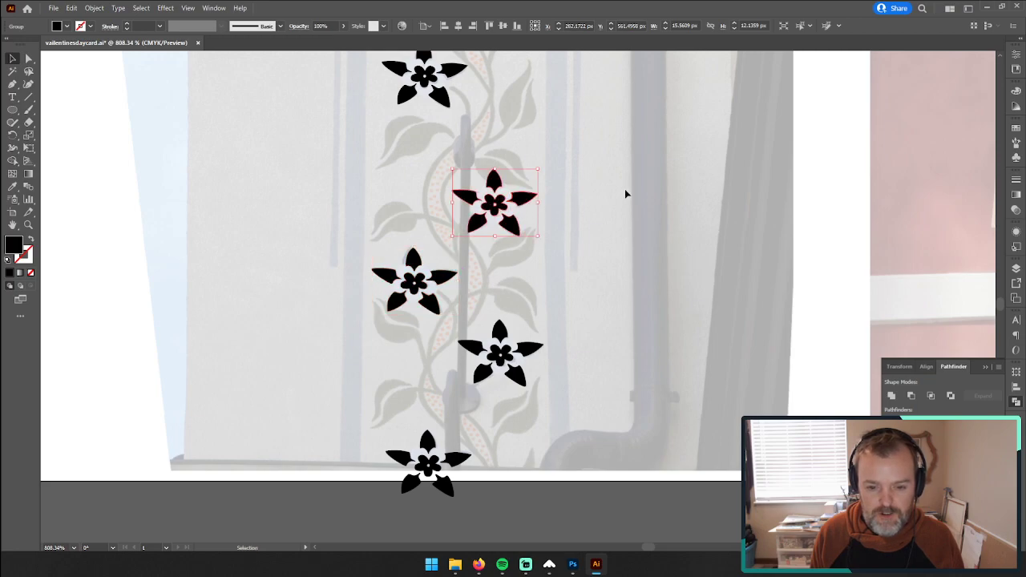
left_click(625, 188)
Step: Trace the vine's stem with the Pen tool from its top end, curving beside the second and third flowers
scroll(577, 230, "up", 5)
scroll(583, 234, "up", 5)
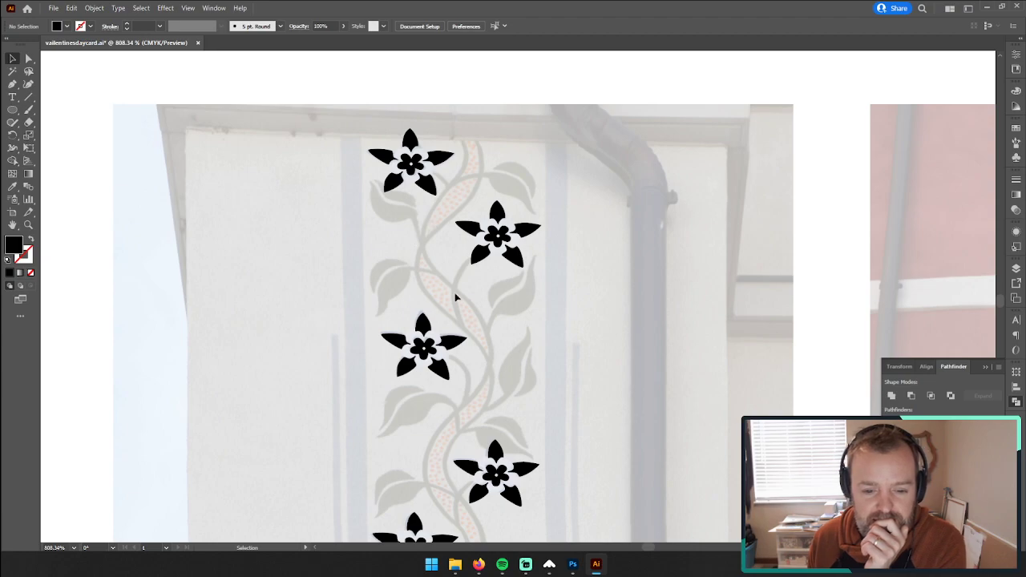
left_click(13, 83)
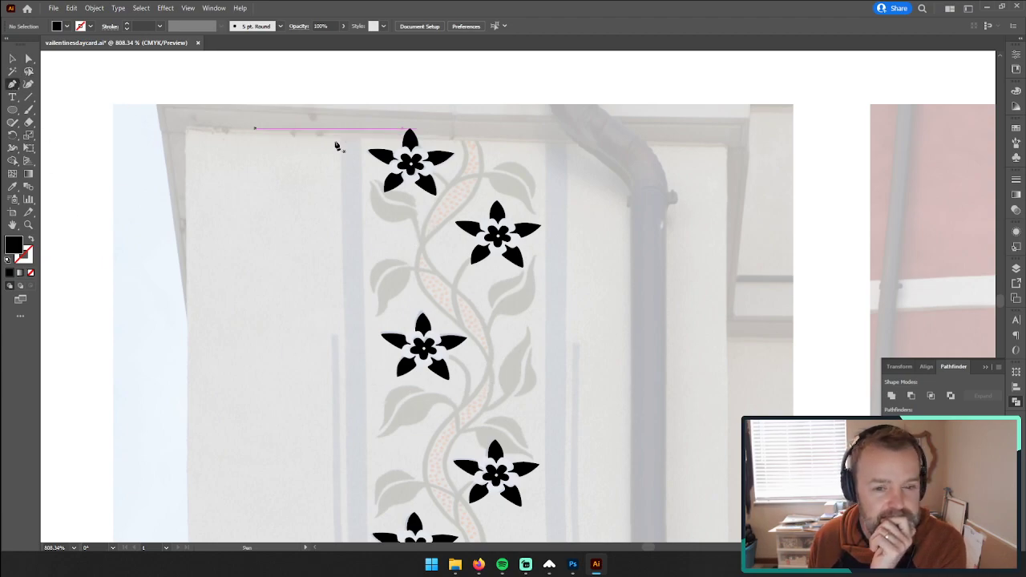
left_click(461, 143)
left_click(467, 172)
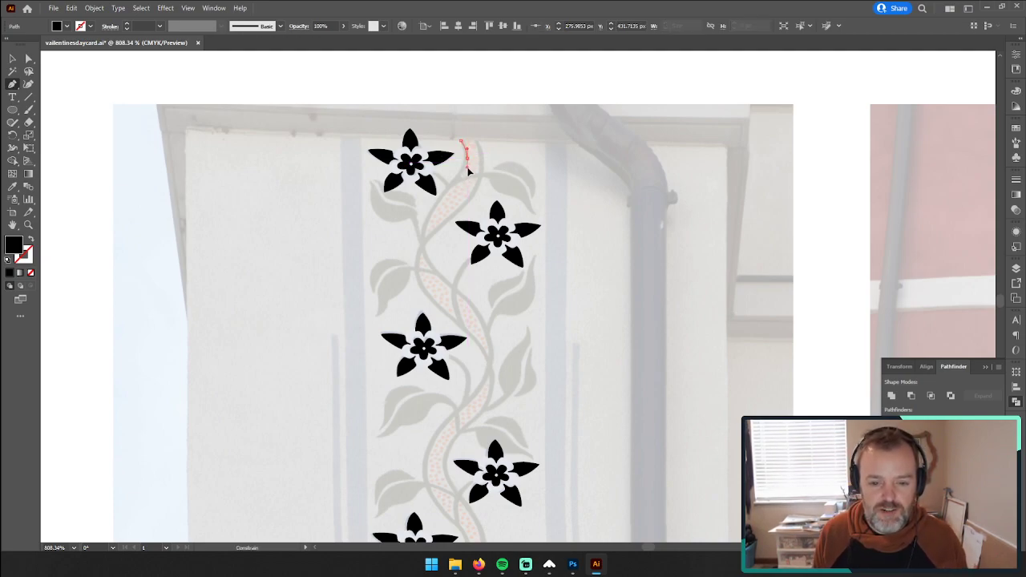
left_click(424, 240)
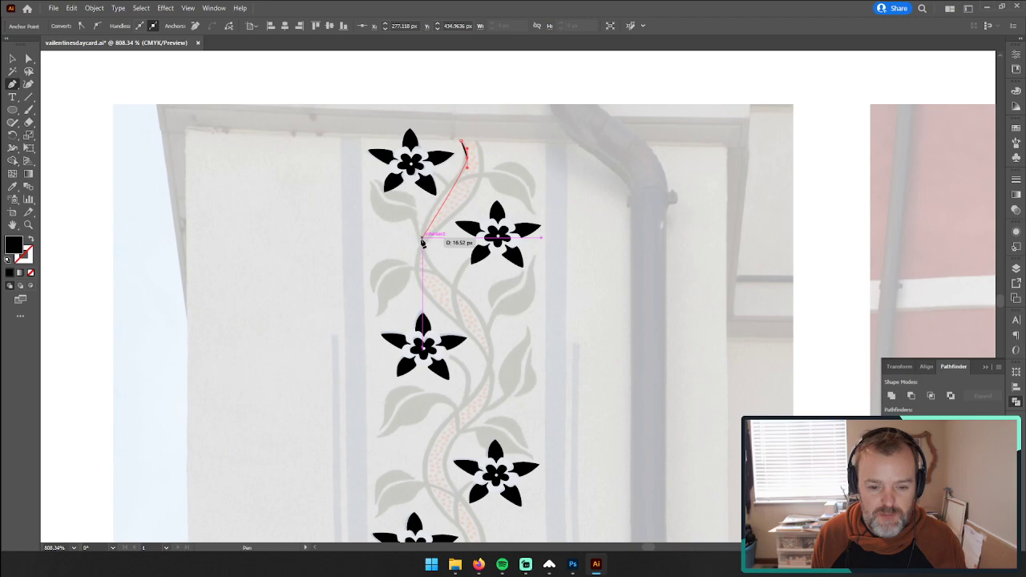
left_click_drag(423, 240, 423, 255)
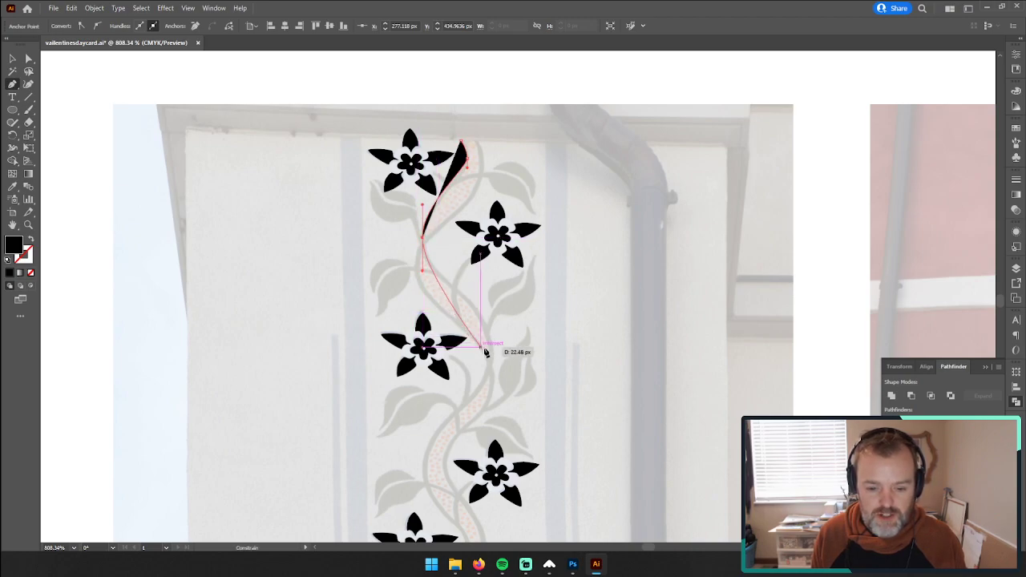
left_click_drag(491, 350, 489, 400)
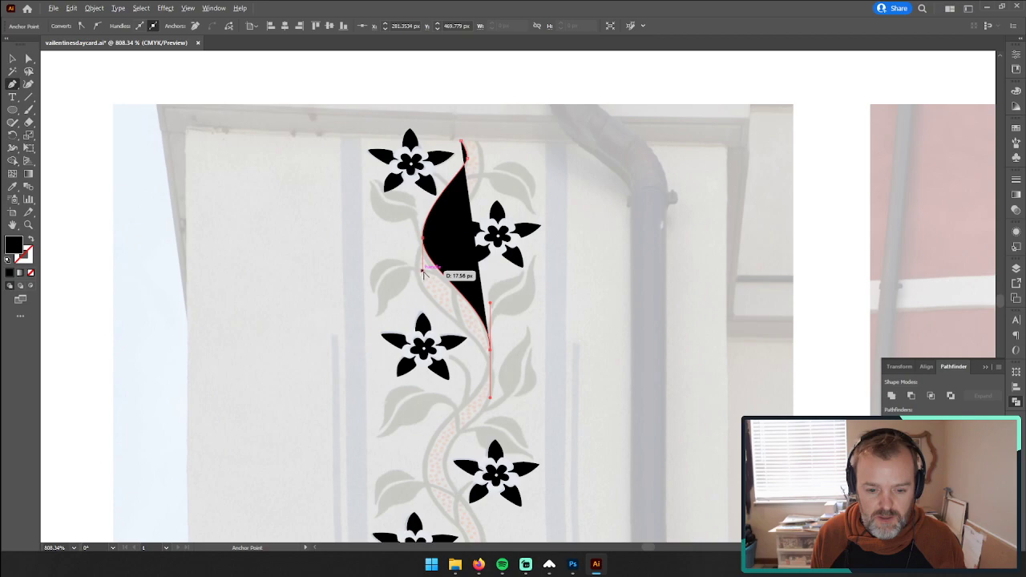
Step: Adjust the direction handle at the bend beside the second flower, and swap the path's fill and stroke to get a black outline
left_click_drag(422, 239, 422, 277)
key("ctrl+z")
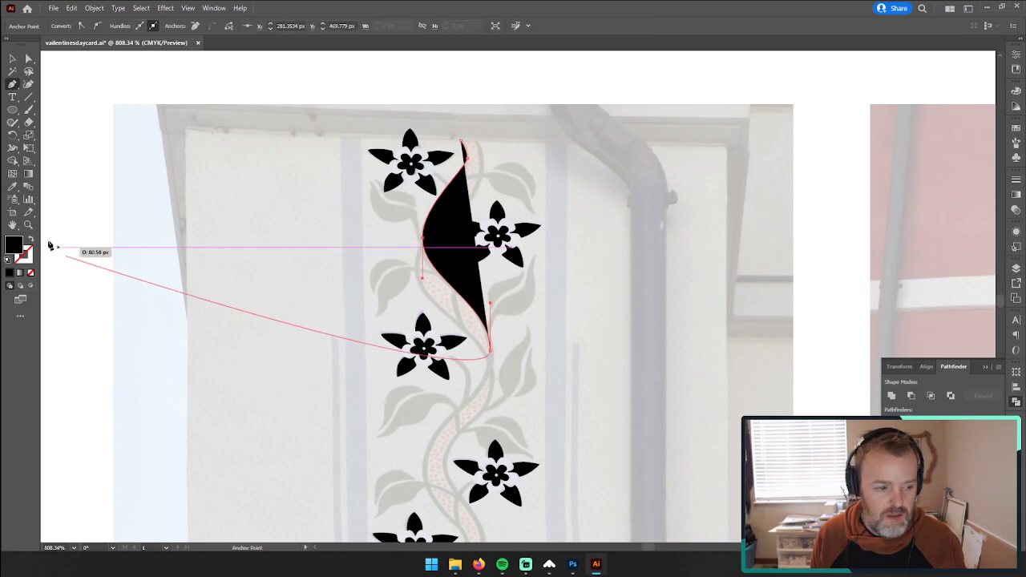
key("shift+x")
Step: Continue the stem path down the vine with smooth anchor points at the bends beside the fourth and fifth flowers
scroll(336, 329, "down", 3)
scroll(404, 324, "down", 2)
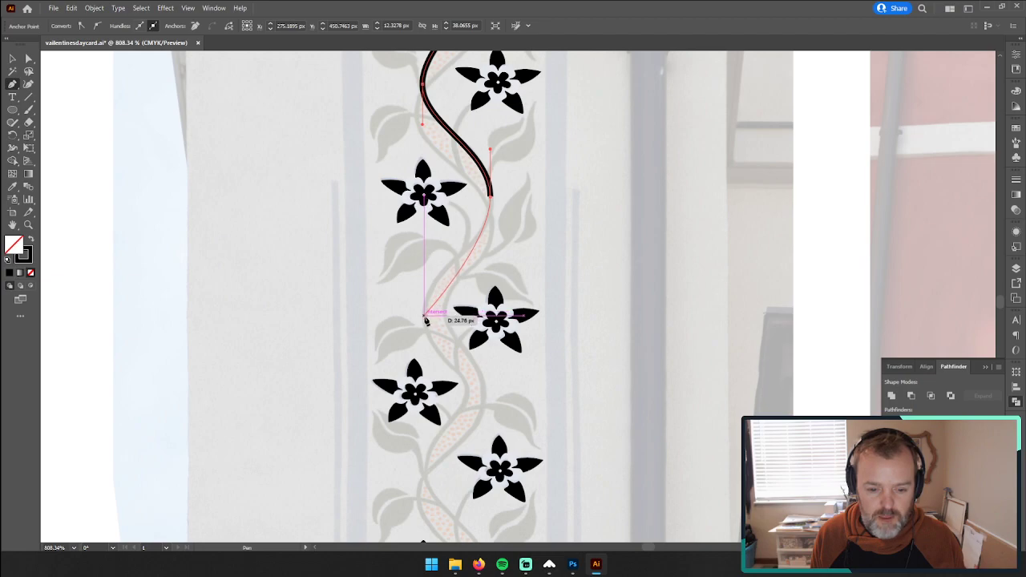
left_click_drag(426, 318, 426, 326)
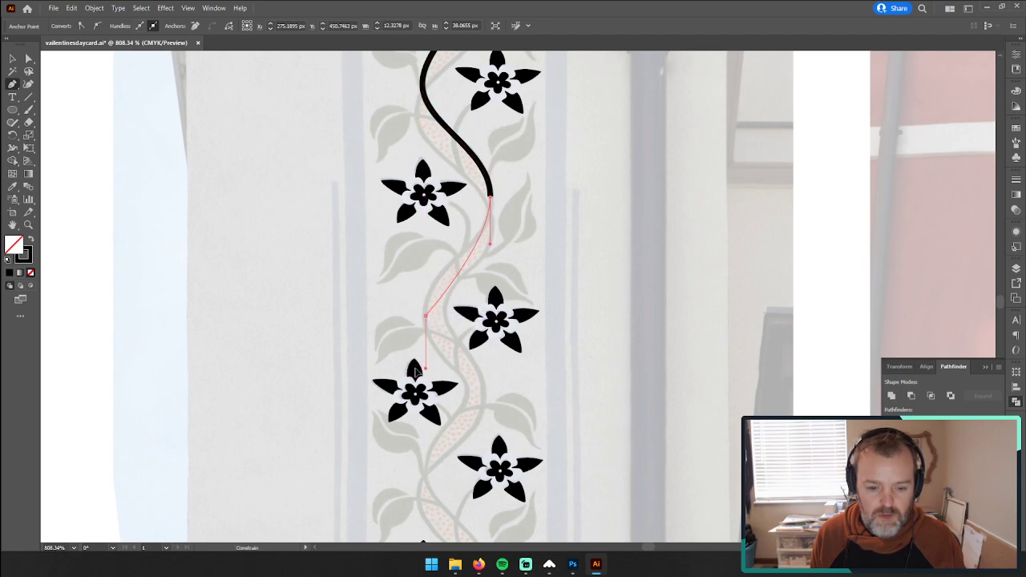
left_click_drag(415, 371, 429, 396)
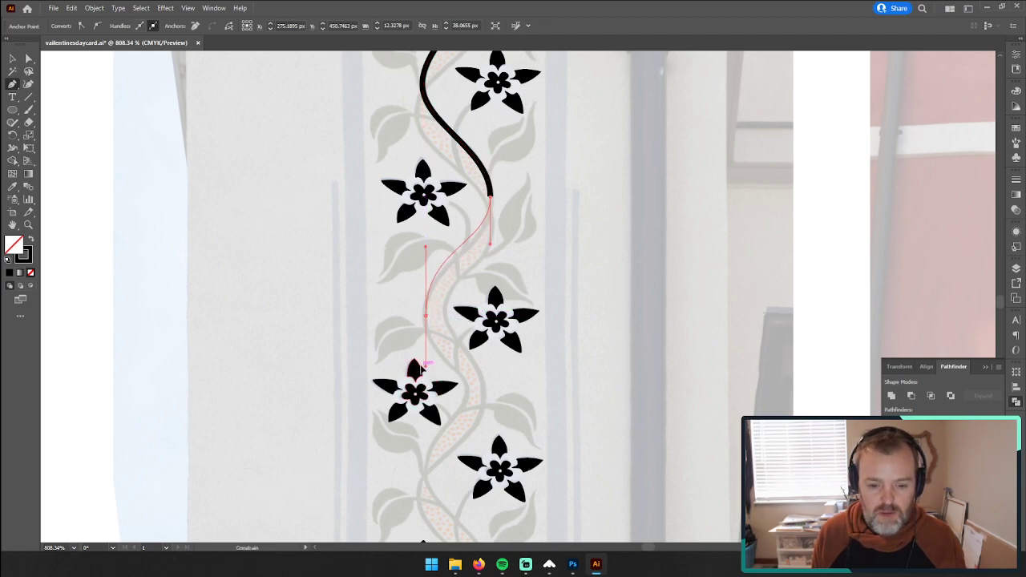
left_click_drag(425, 365, 425, 360)
left_click_drag(430, 395, 423, 366)
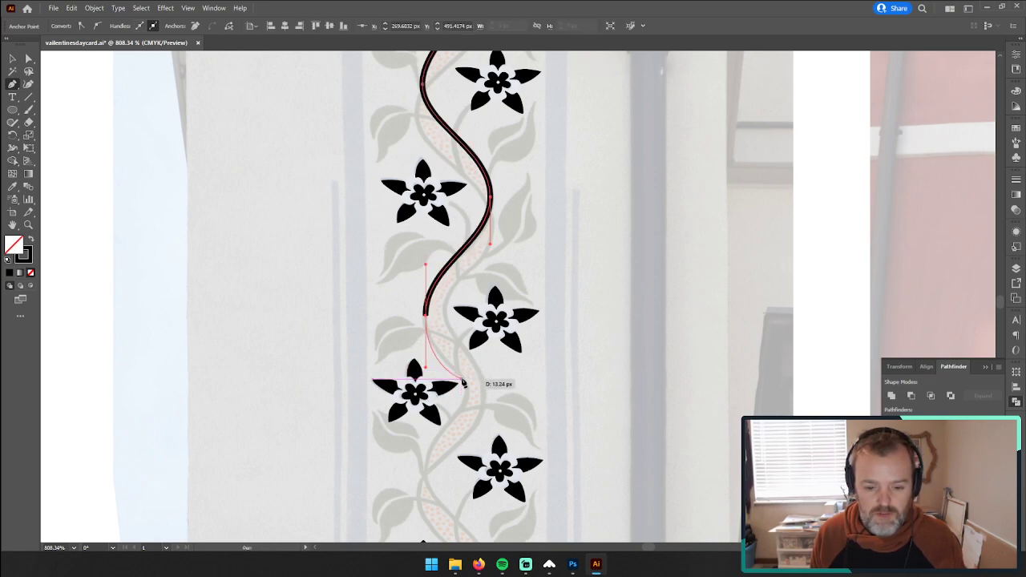
left_click_drag(466, 453, 469, 391)
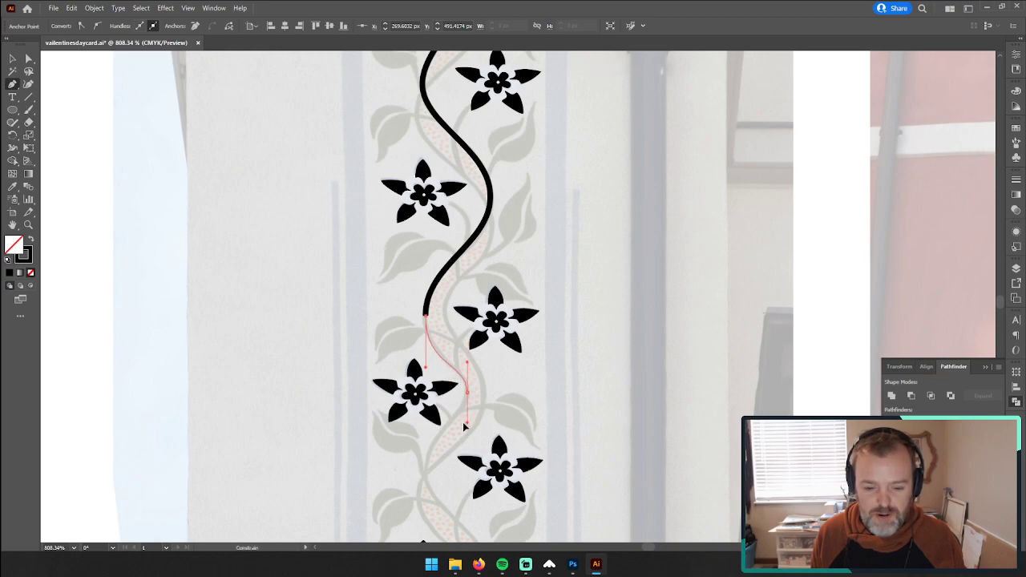
left_click_drag(463, 427, 463, 425)
Step: Extend the stem path with smooth vertical-handle curves at the bends beside the sixth, seventh and eighth flowers
scroll(461, 421, "down", 4)
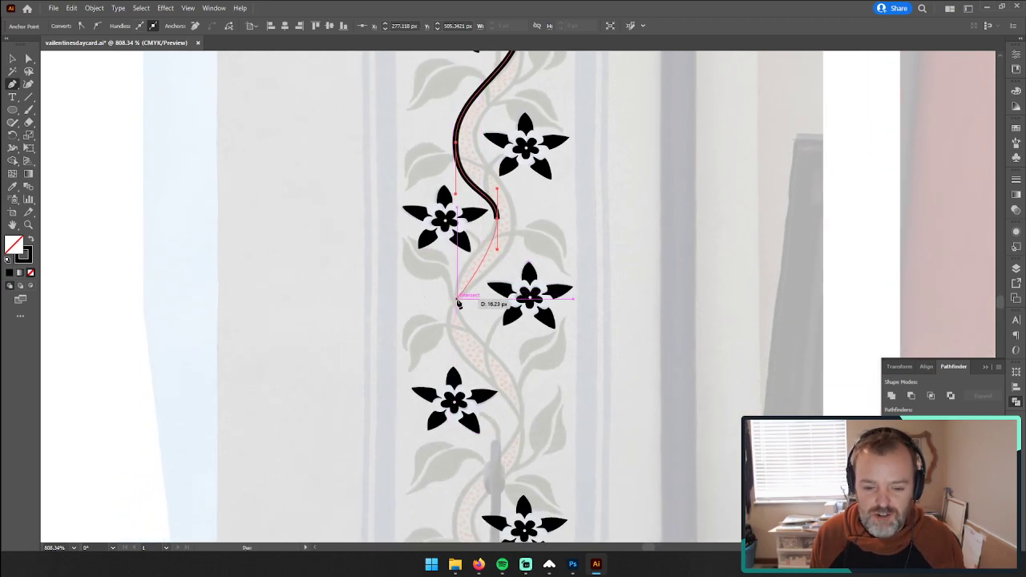
left_click_drag(457, 301, 458, 346)
scroll(529, 400, "down", 2)
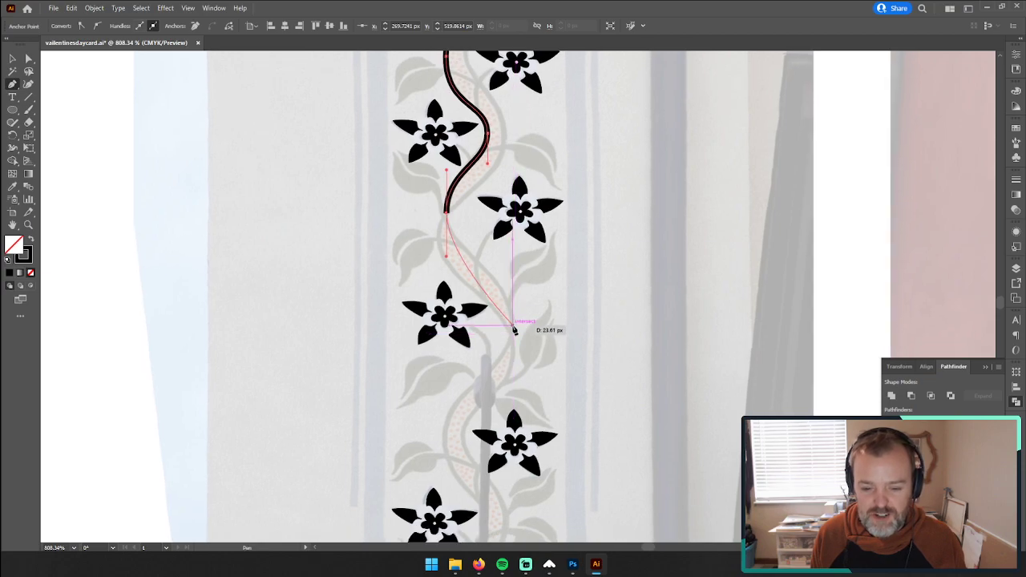
left_click_drag(514, 326, 511, 388)
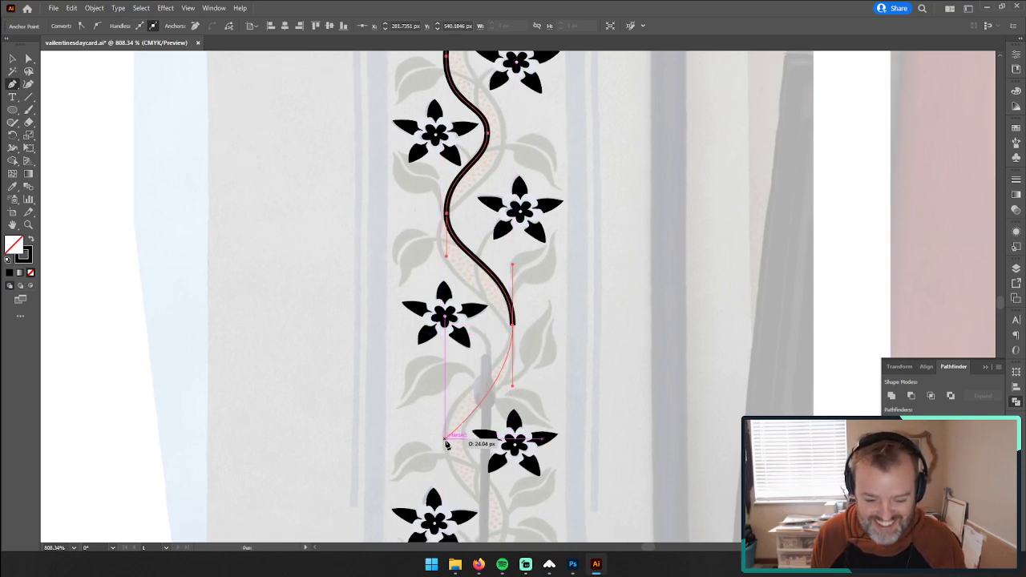
left_click_drag(445, 443, 441, 519)
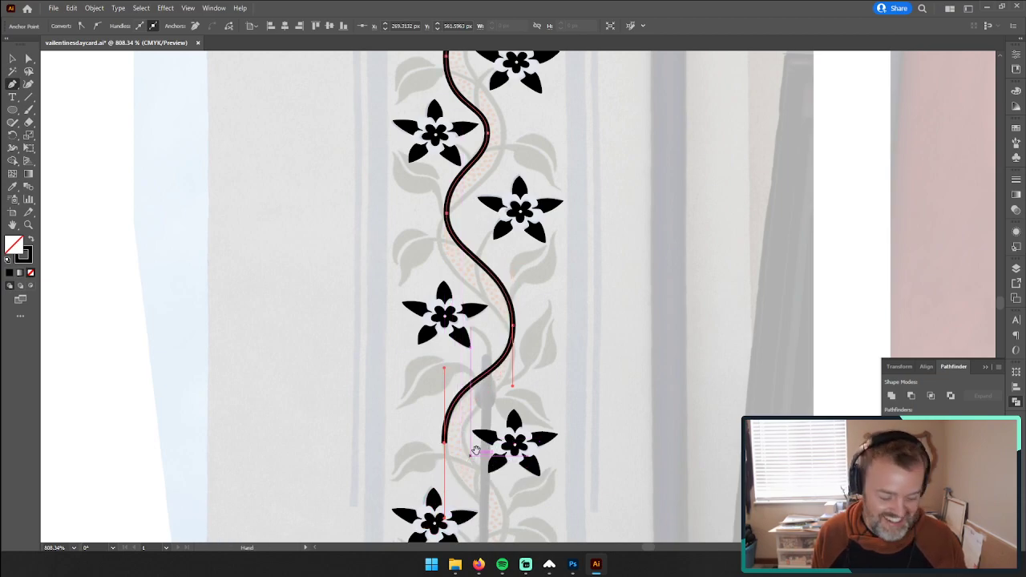
Step: Shorten the outgoing direction handle of the stem's anchor point beside the eighth flower
left_click_drag(481, 451, 476, 261)
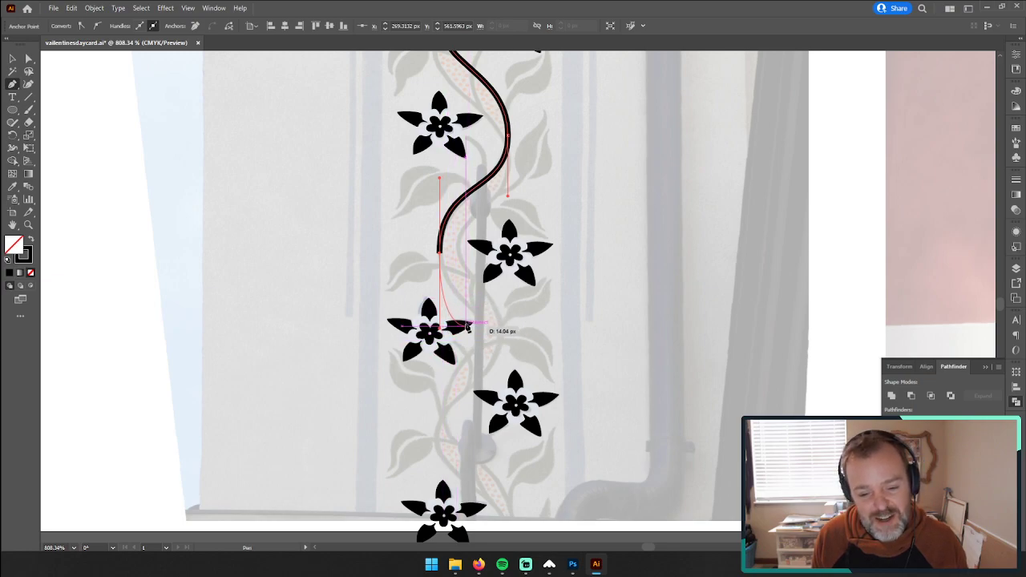
mouse_move(461, 238)
left_mouse_down()
mouse_move(456, 249)
mouse_move(455, 231)
left_mouse_up()
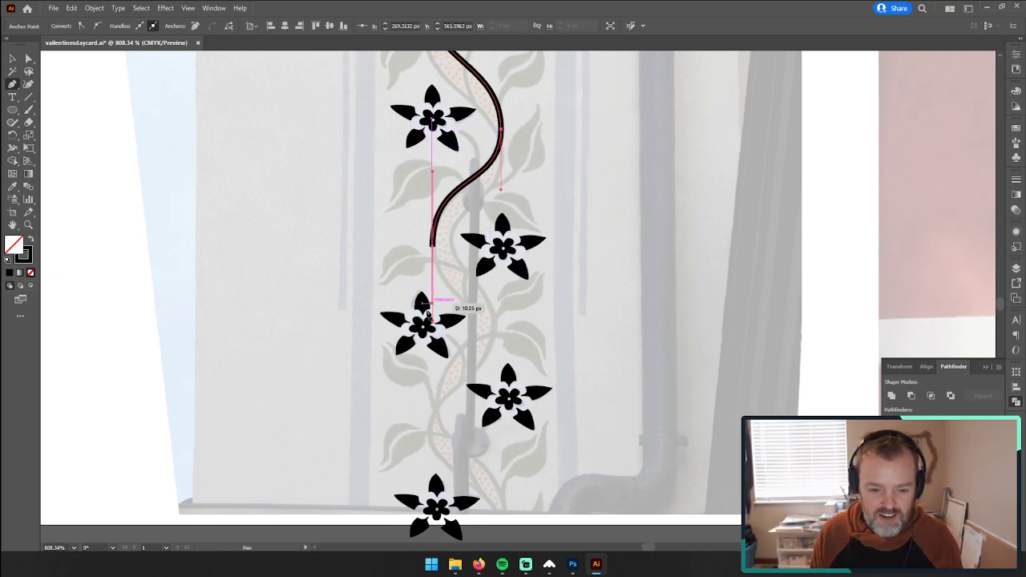
left_click_drag(433, 322, 433, 266)
key("ctrl+z")
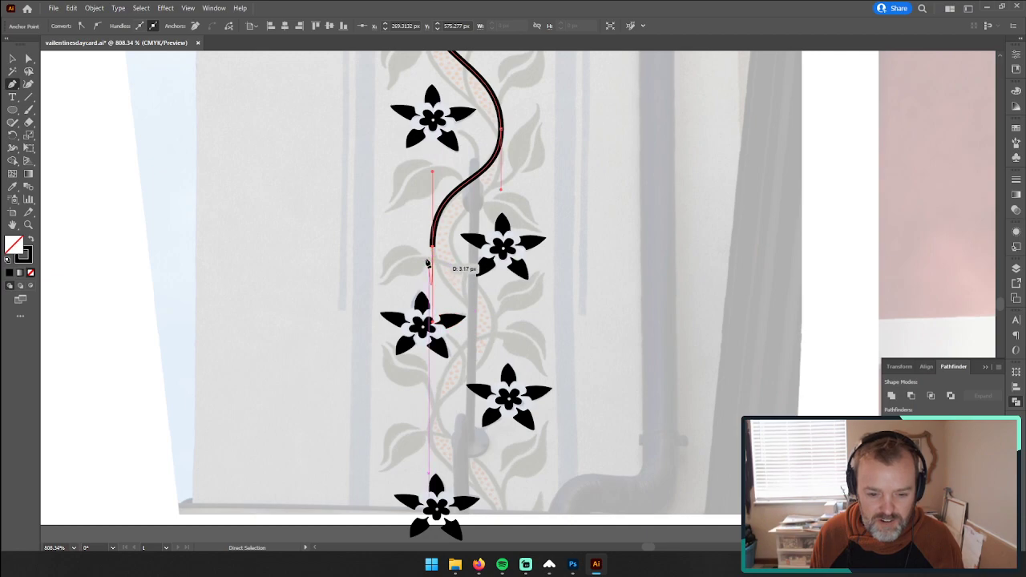
left_click_drag(433, 324, 434, 277)
left_click_drag(475, 324, 477, 343)
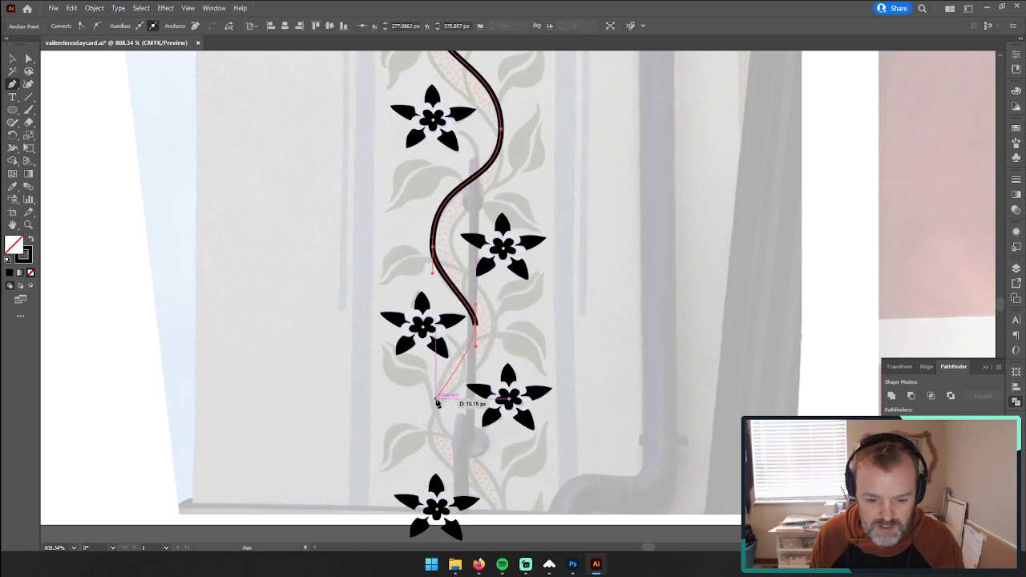
left_click_drag(438, 401, 435, 443)
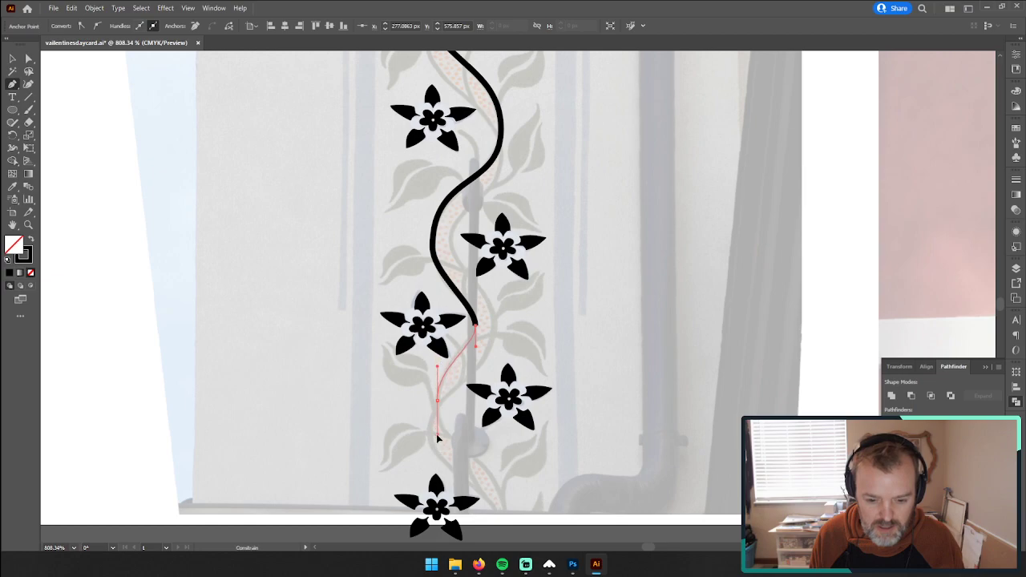
key("ctrl+z")
key("ctrl+z")
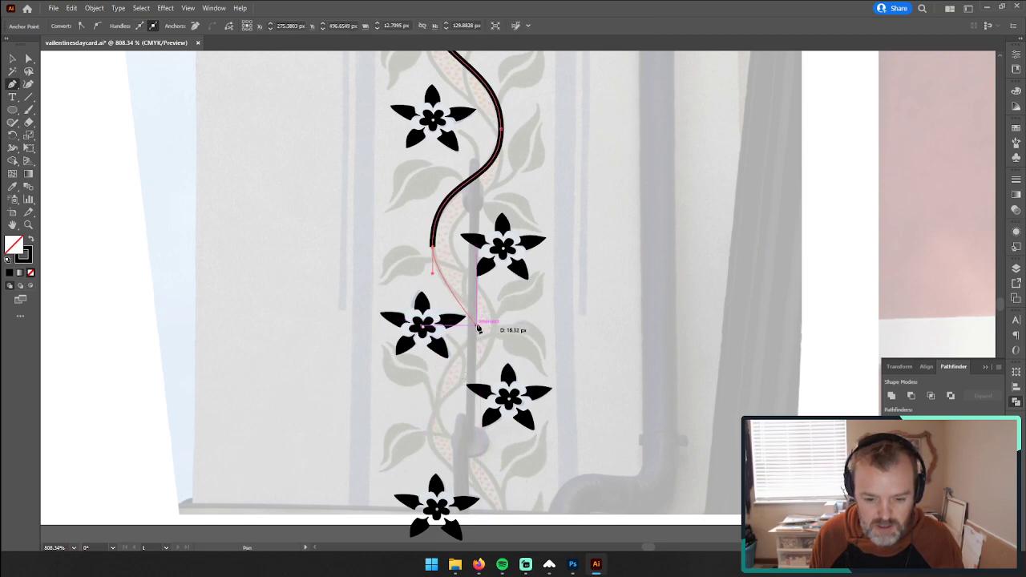
Step: Finish the stem path with vertical-handle curves beside the ninth and tenth flowers, ending at the photo's lower edge, and deselect it
left_click(478, 328, "ctrl")
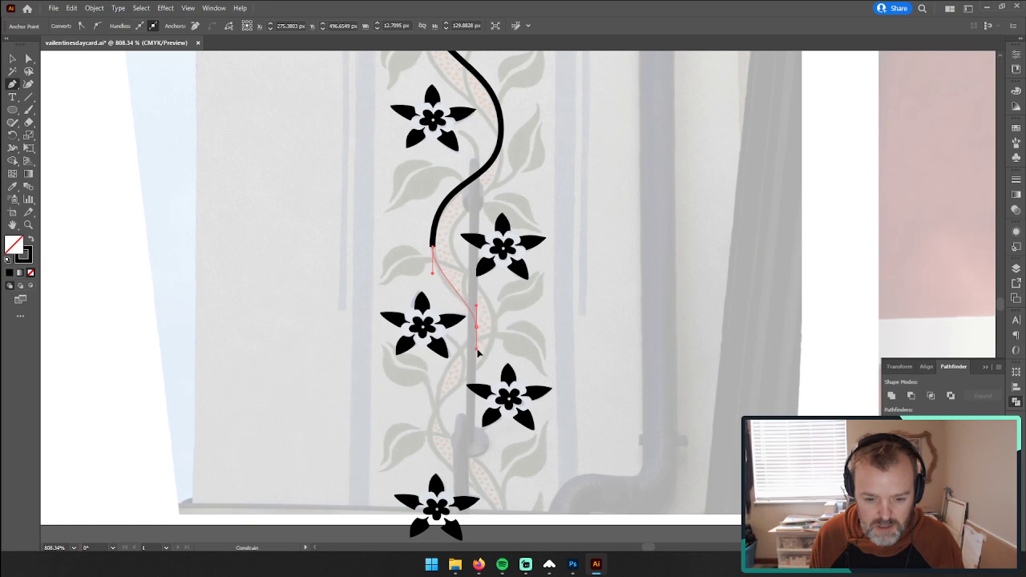
left_click_drag(478, 353, 478, 353)
left_click_drag(438, 398, 436, 414)
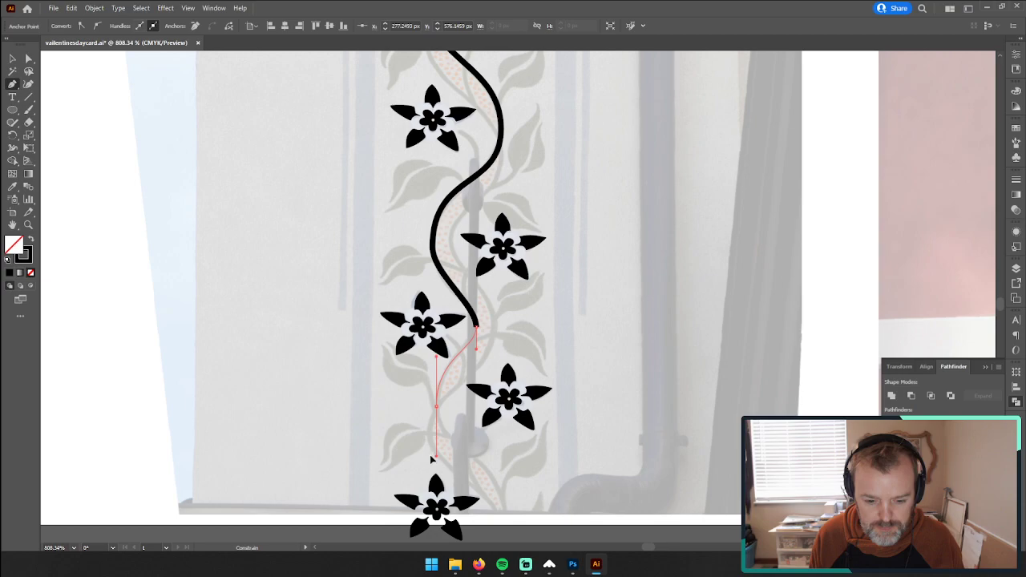
left_click_drag(431, 459, 433, 458)
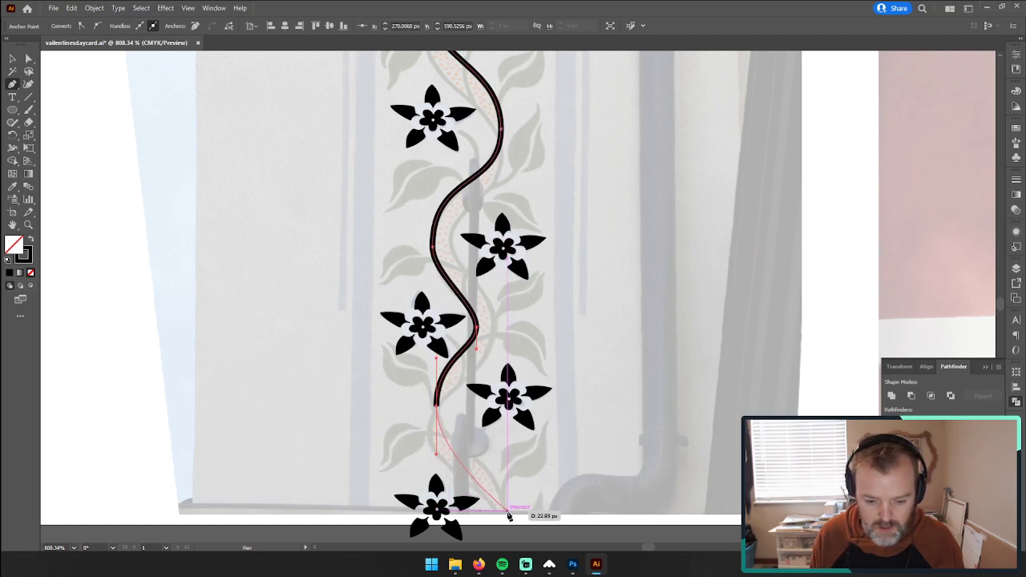
left_click_drag(510, 517, 506, 411)
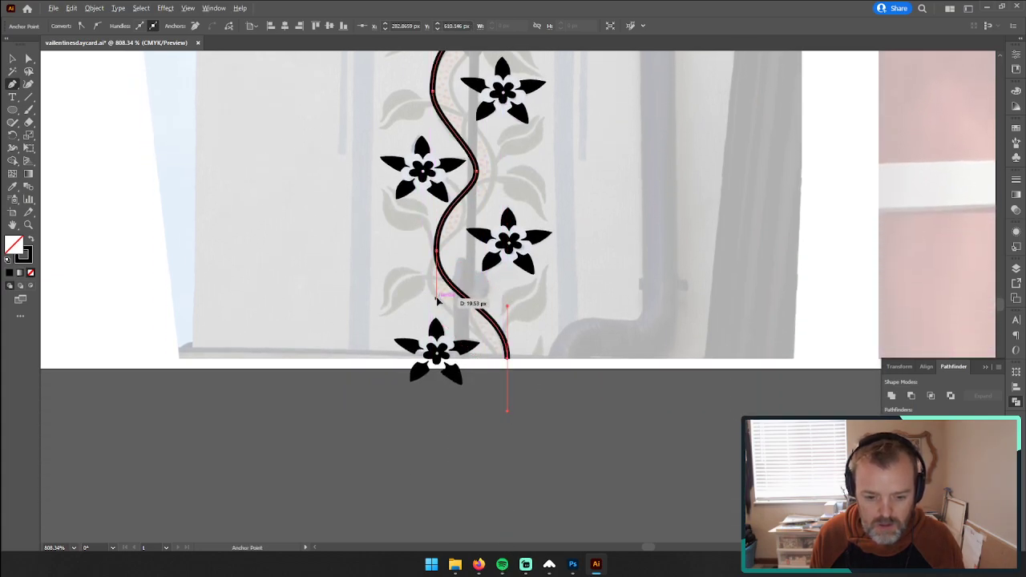
left_click_drag(437, 299, 437, 296)
key("z")
left_click_drag(545, 219, 437, 249)
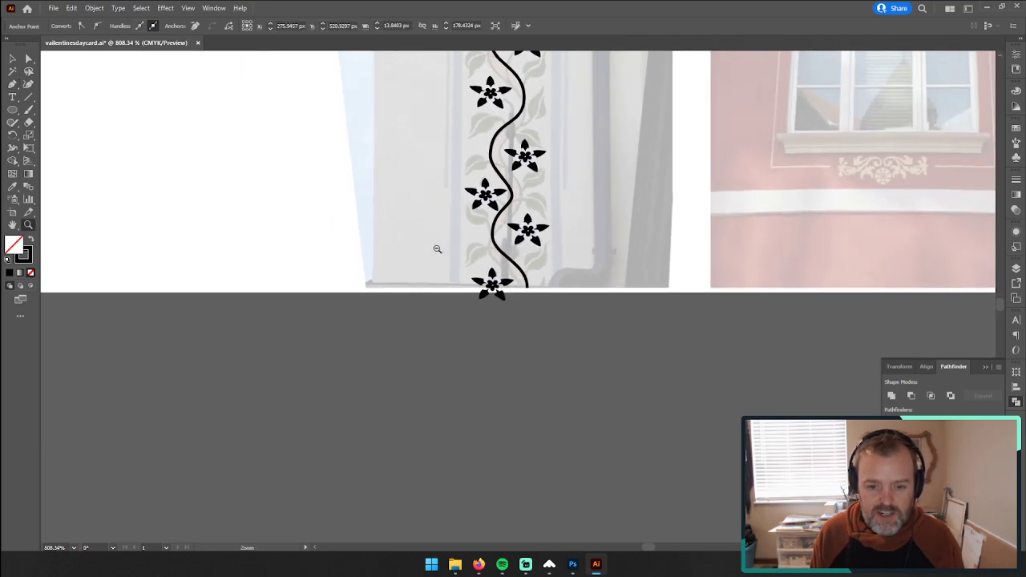
left_click_drag(536, 165, 489, 440)
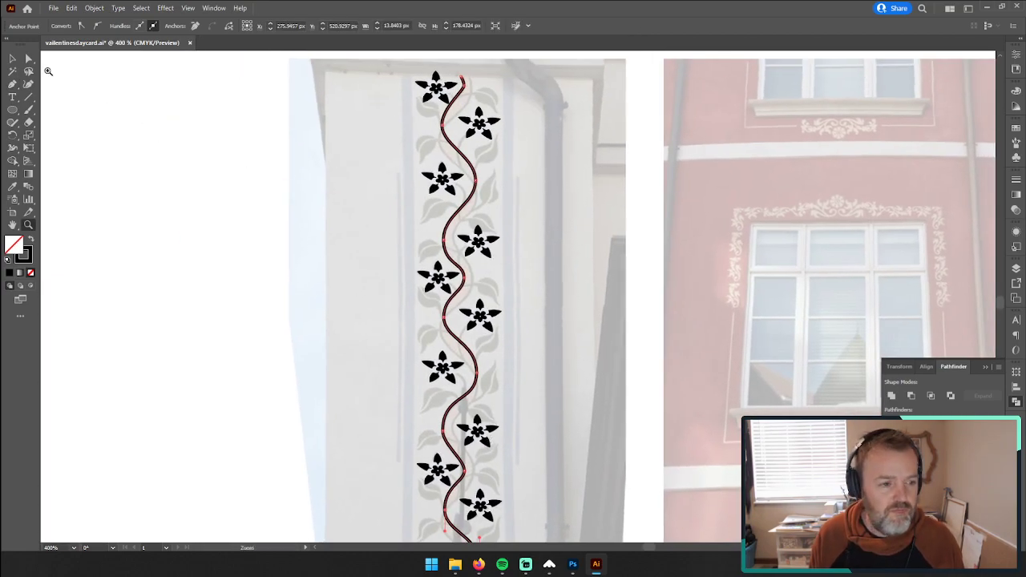
left_click(12, 58)
left_click(192, 142)
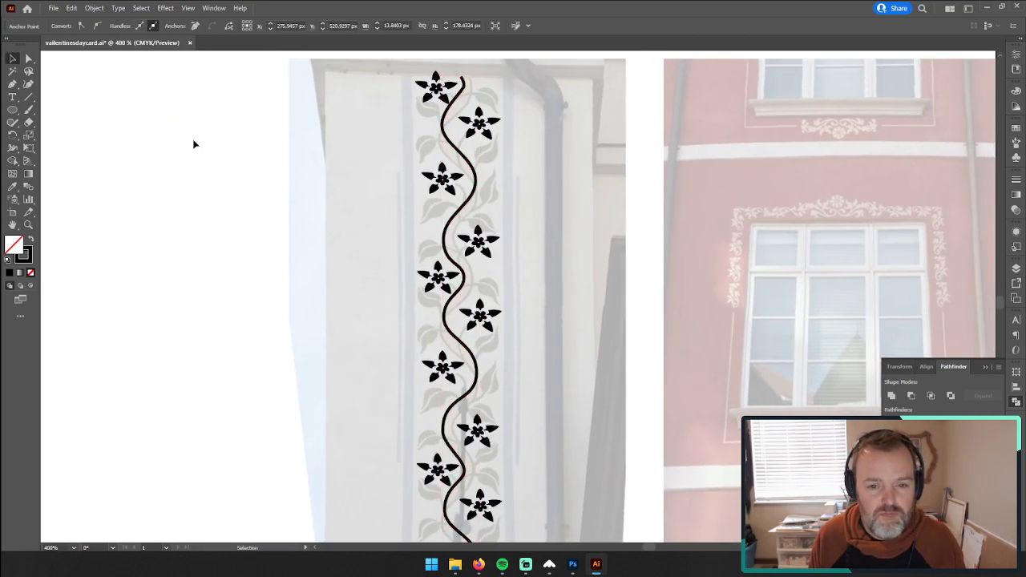
Step: Try placing a duplicate of the stem path on the blank area beside the vine photo, and delete the copy
left_click(467, 160)
left_click_drag(467, 159, 267, 186)
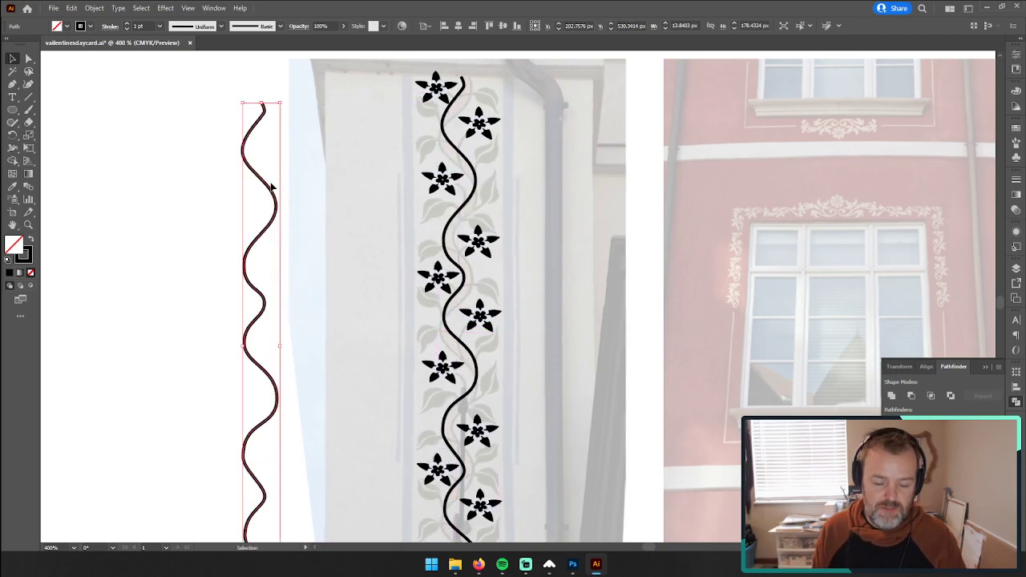
key("Delete")
Step: Start a second stem path at the top of the vine's right edge, adding a smooth vertical-handle anchor just below its start
left_click(28, 225)
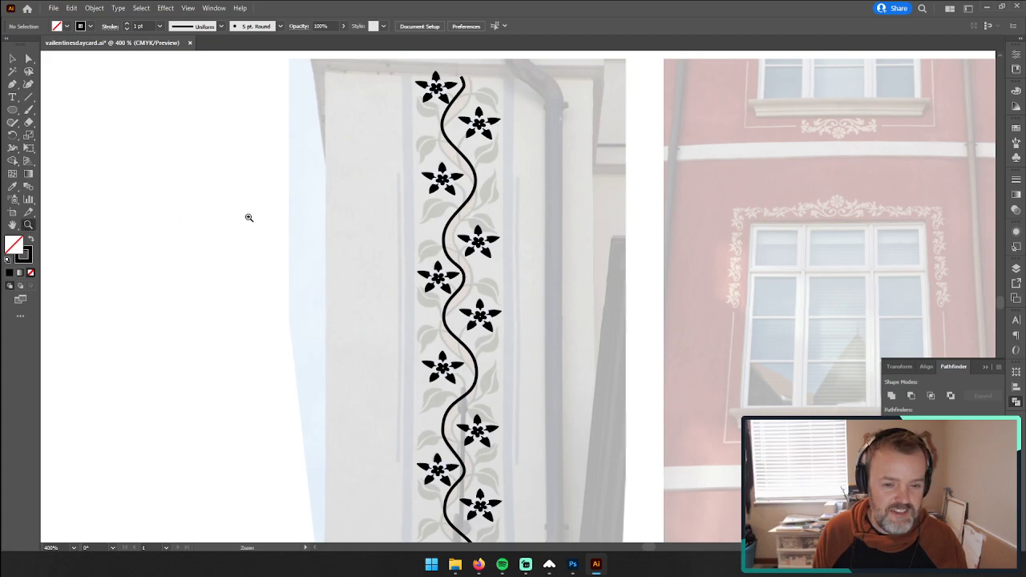
left_click(462, 133)
left_click(535, 241)
left_click(505, 301)
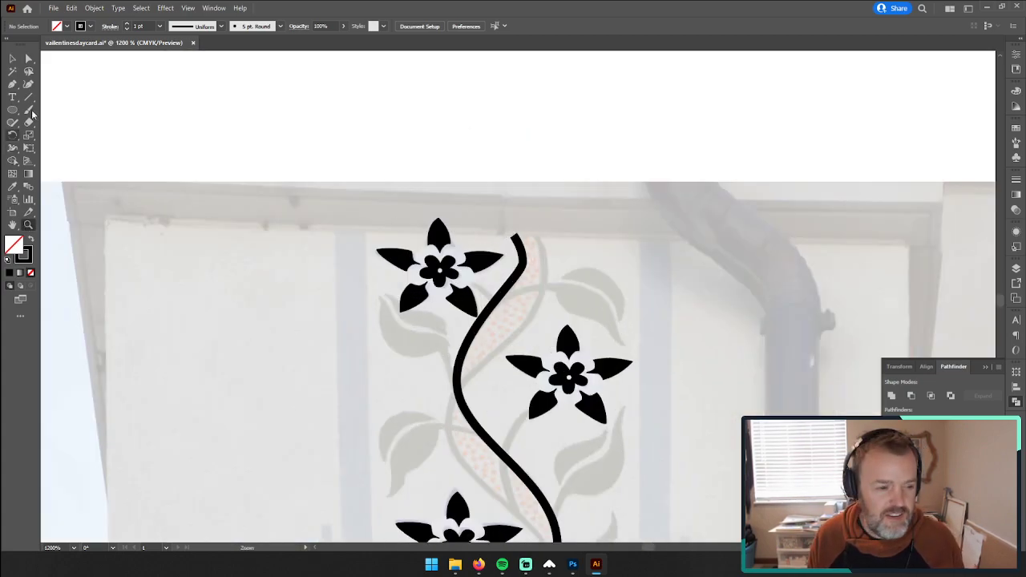
left_click(539, 238)
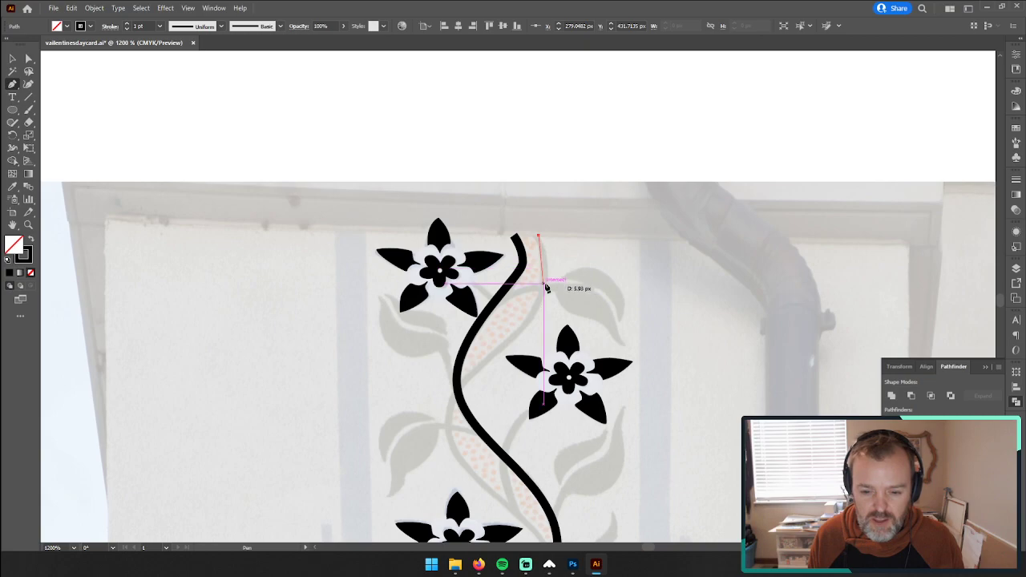
left_click(545, 274)
left_click(542, 303)
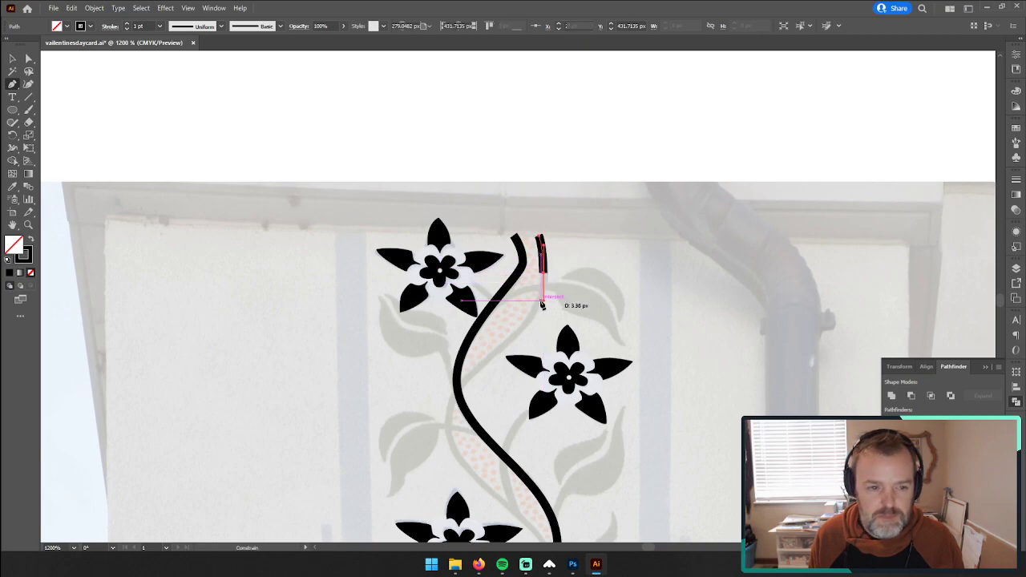
Step: Continue the second stem to the left bend between the second and third flowers, lengthen the preceding handle, and remove the path's stroke
scroll(482, 378, "down", 3)
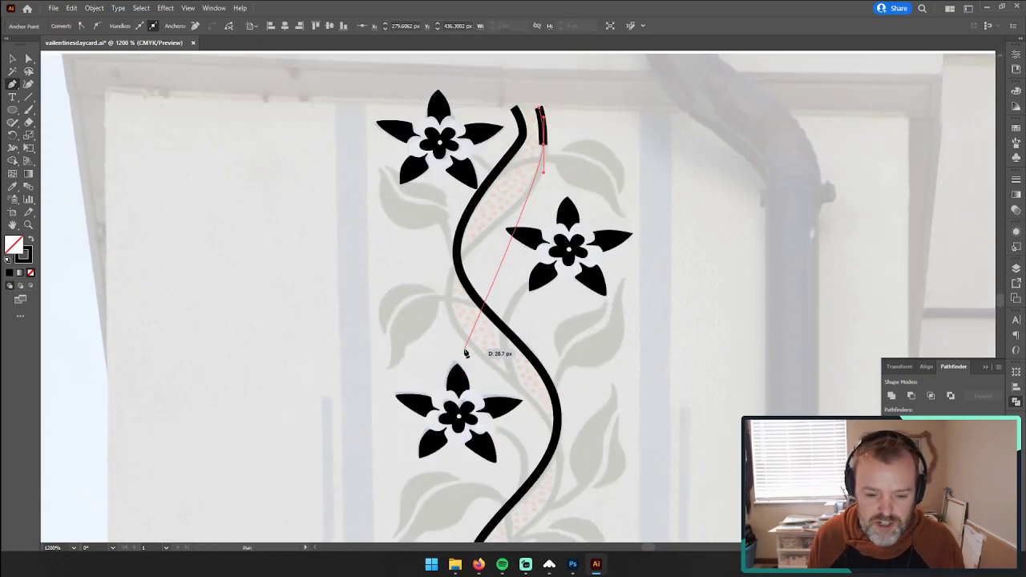
left_click(446, 293)
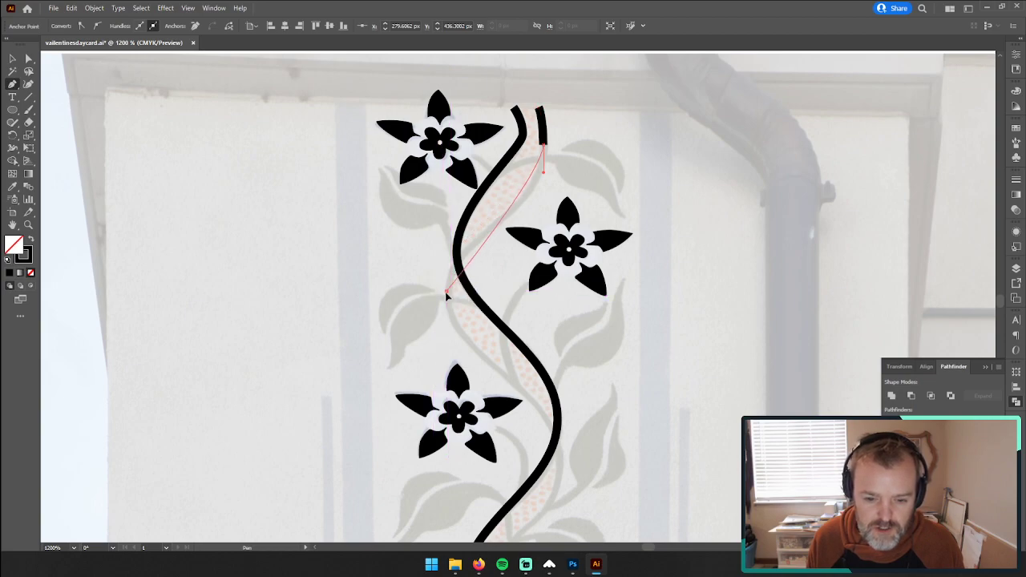
mouse_move(445, 362)
left_mouse_down()
mouse_move(441, 310)
mouse_move(440, 340)
left_mouse_up()
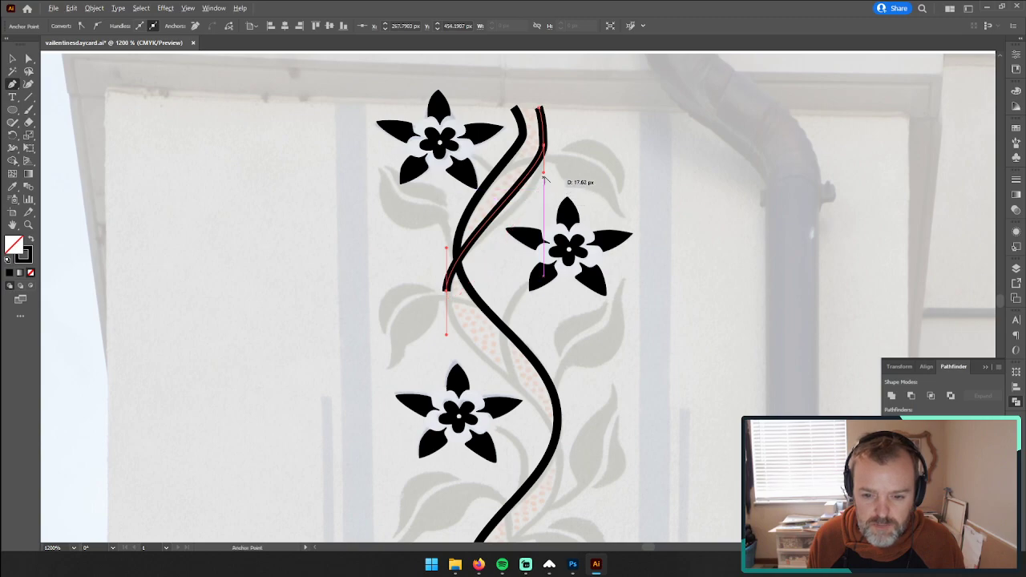
left_click_drag(545, 192, 546, 212)
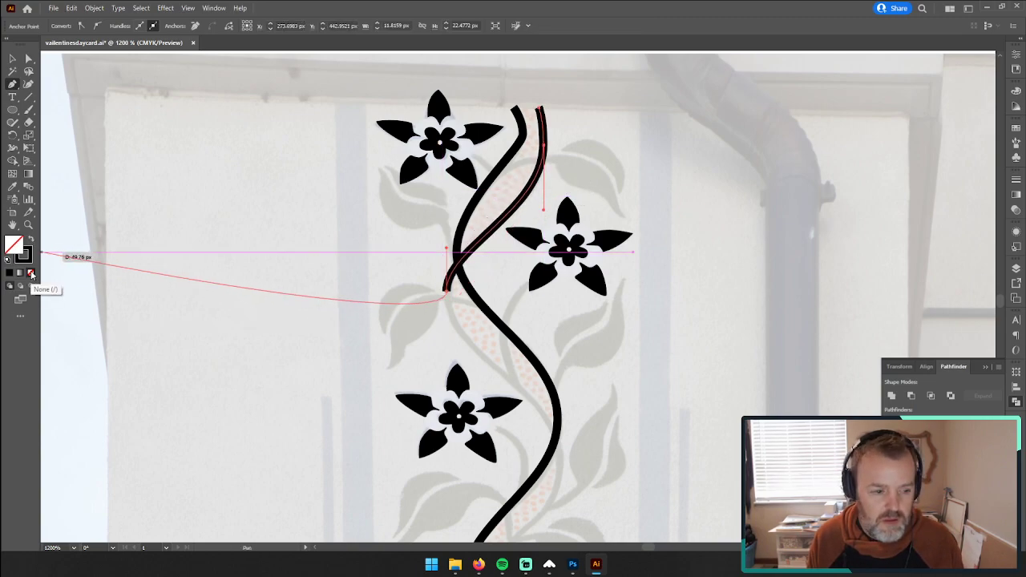
left_click(32, 272)
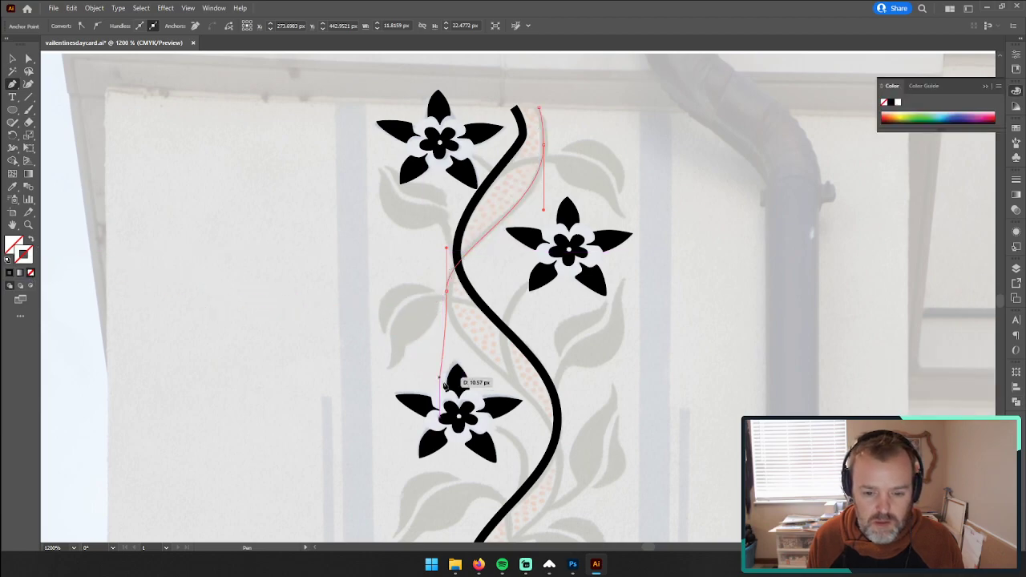
Step: Extend the second stem with smooth vertical-handle anchors beside the third, fourth and fifth flowers, lengthening the handle above the third flower
scroll(511, 389, "down", 3)
scroll(511, 389, "down", 1)
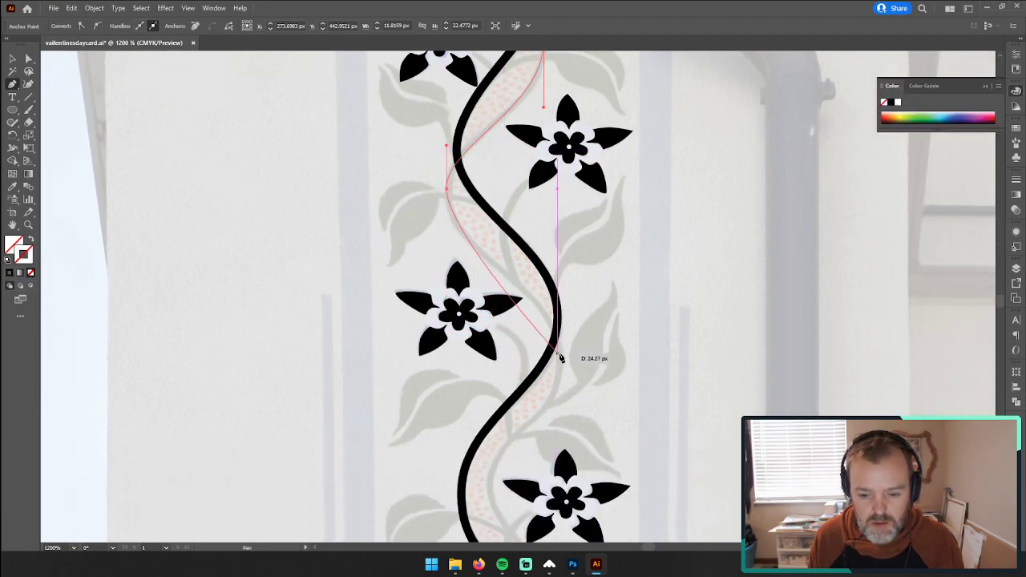
left_click_drag(562, 358, 560, 412)
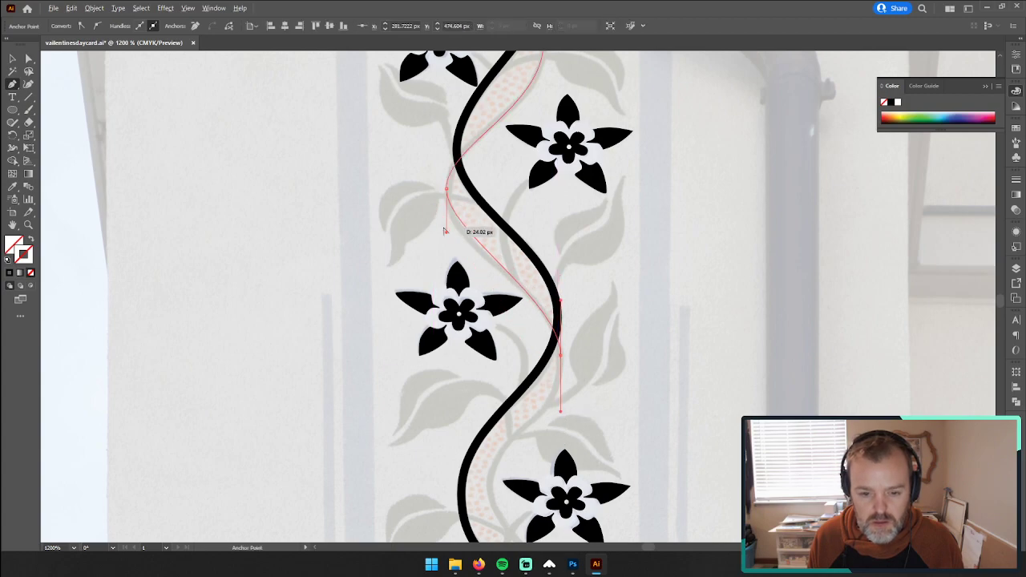
left_click_drag(446, 237, 447, 254)
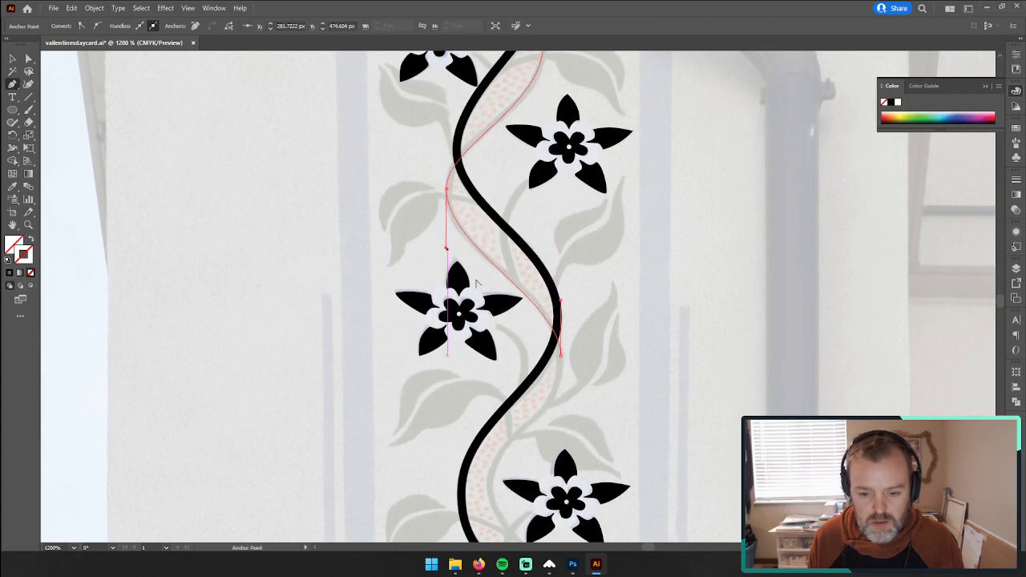
scroll(597, 417, "down", 3)
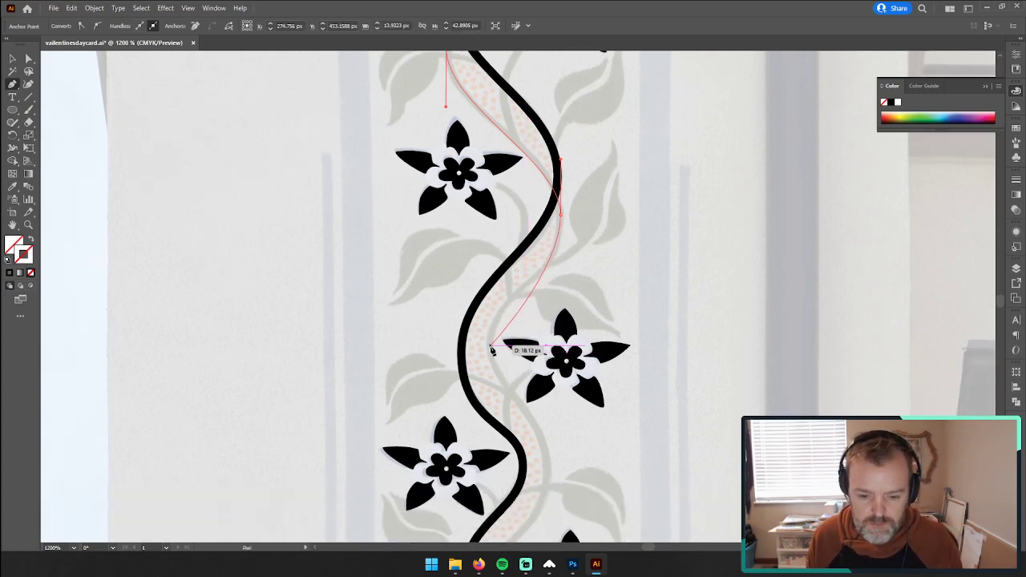
left_click_drag(491, 345, 493, 403)
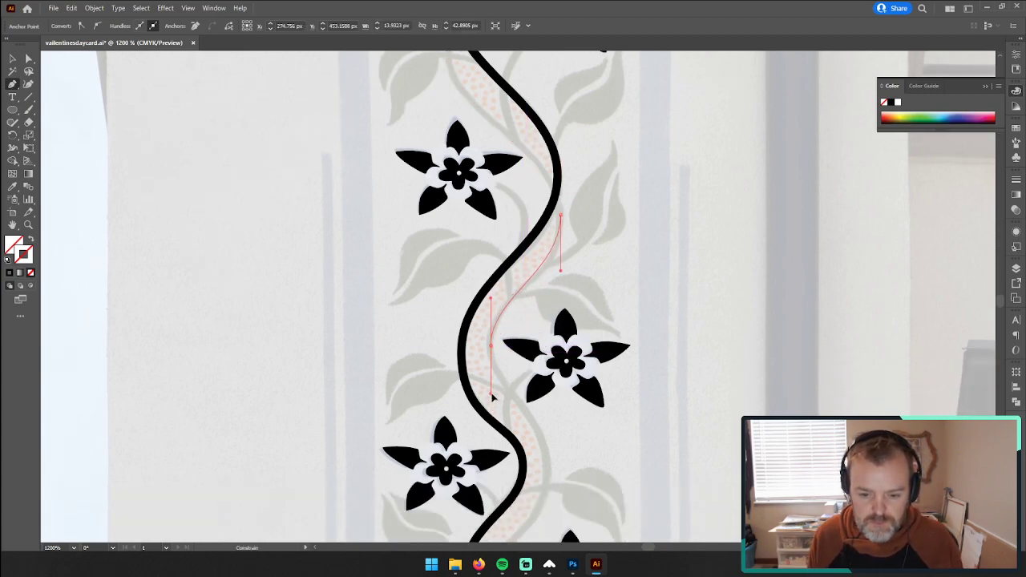
scroll(497, 401, "down", 4)
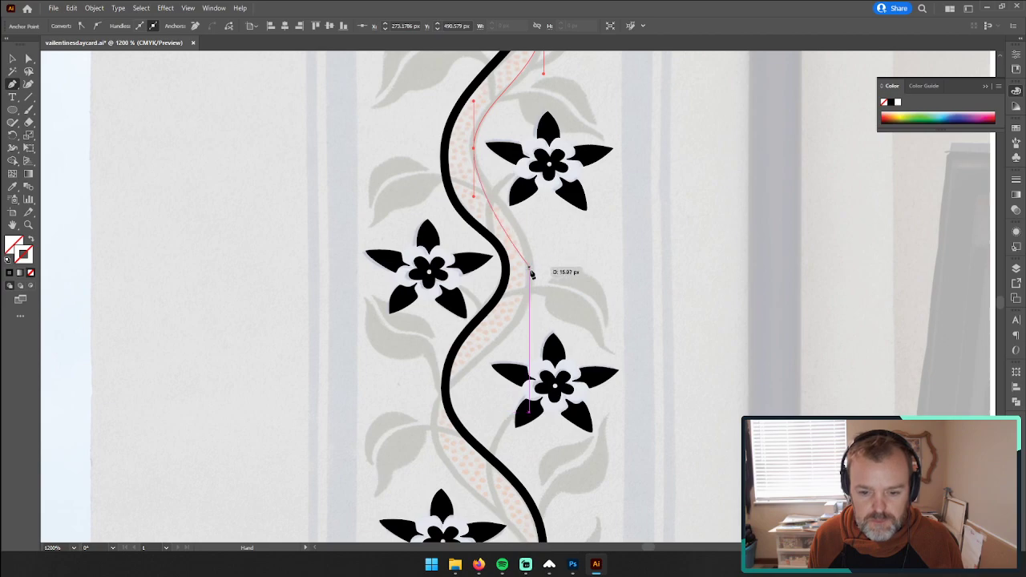
left_click_drag(530, 277, 523, 345)
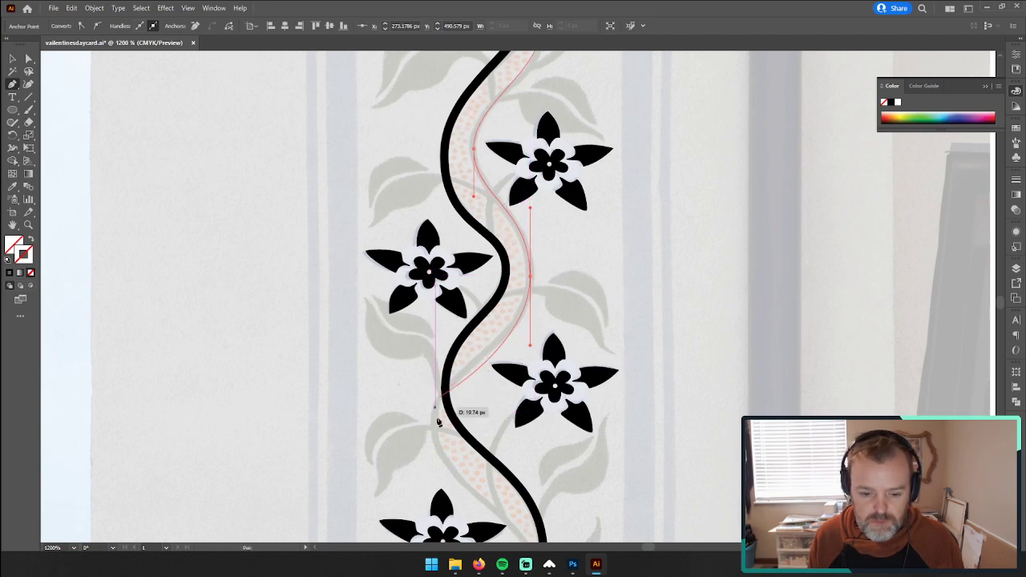
Step: Extend the second stem around the bends beside the sixth, seventh and eighth flowers, and shorten the outgoing handle beside the seventh
key("space")
left_click_drag(431, 424, 467, 350)
key("space")
left_click_drag(571, 421, 537, 408)
scroll(538, 408, "down", 3)
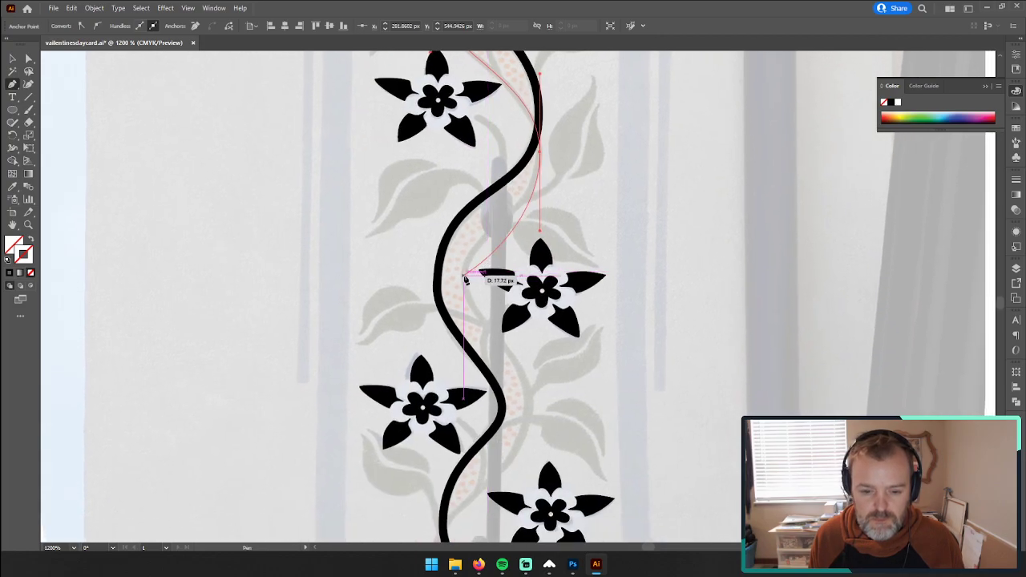
left_click_drag(463, 277, 453, 325)
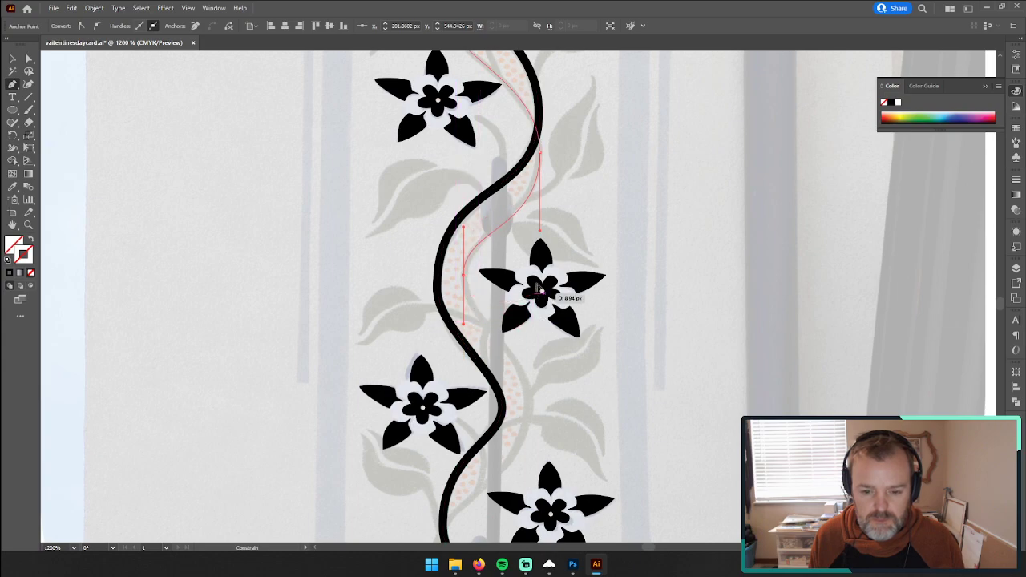
left_click_drag(541, 232, 542, 218)
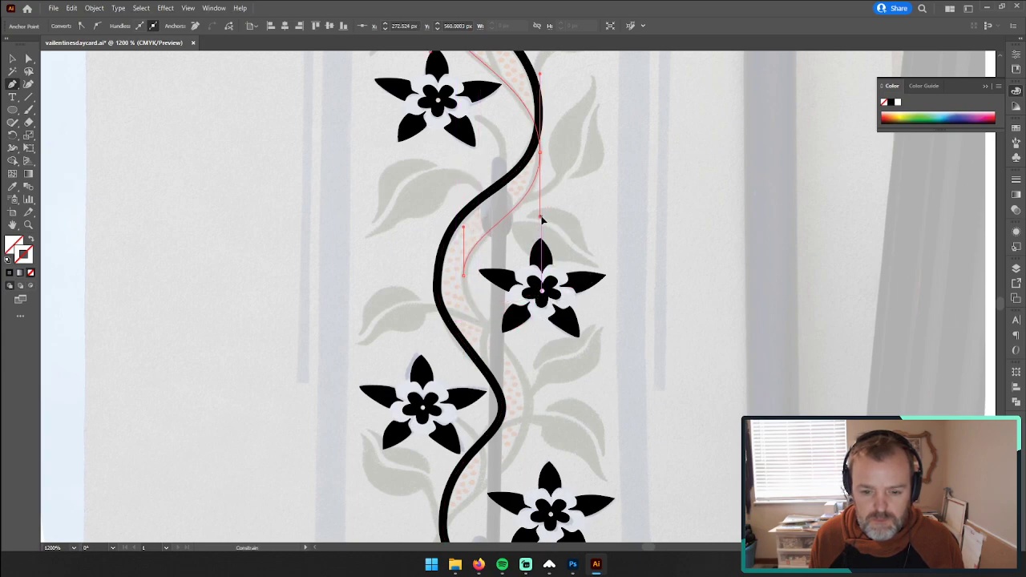
Step: Extend the second stem past the ninth and tenth flowers, lengthen the ninth bend's outgoing handle, and end the path at the photo's lower edge
left_click_drag(523, 408, 544, 308)
left_click_drag(540, 371, 541, 366)
left_click_drag(518, 401, 528, 271)
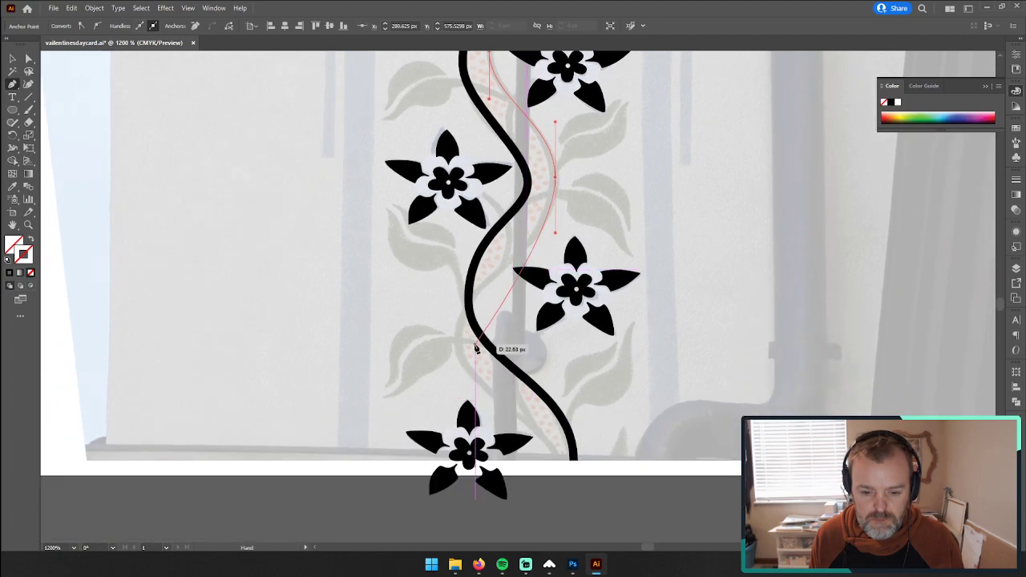
left_click_drag(460, 339, 459, 395)
left_click_drag(556, 233, 556, 262)
scroll(545, 281, "down", 2)
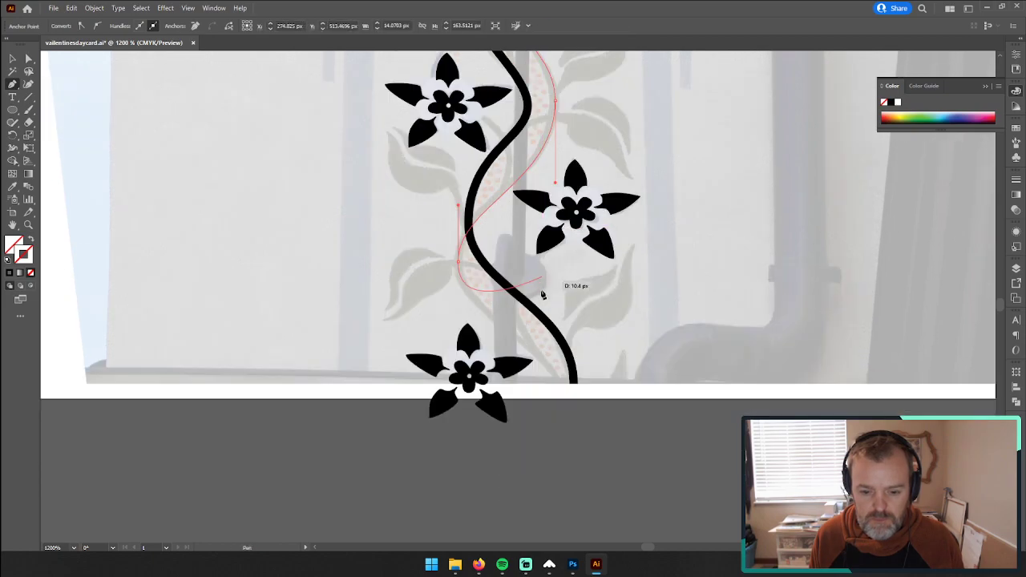
mouse_move(579, 398)
left_mouse_down()
mouse_move(559, 385)
mouse_move(562, 428)
mouse_move(567, 418)
left_mouse_up()
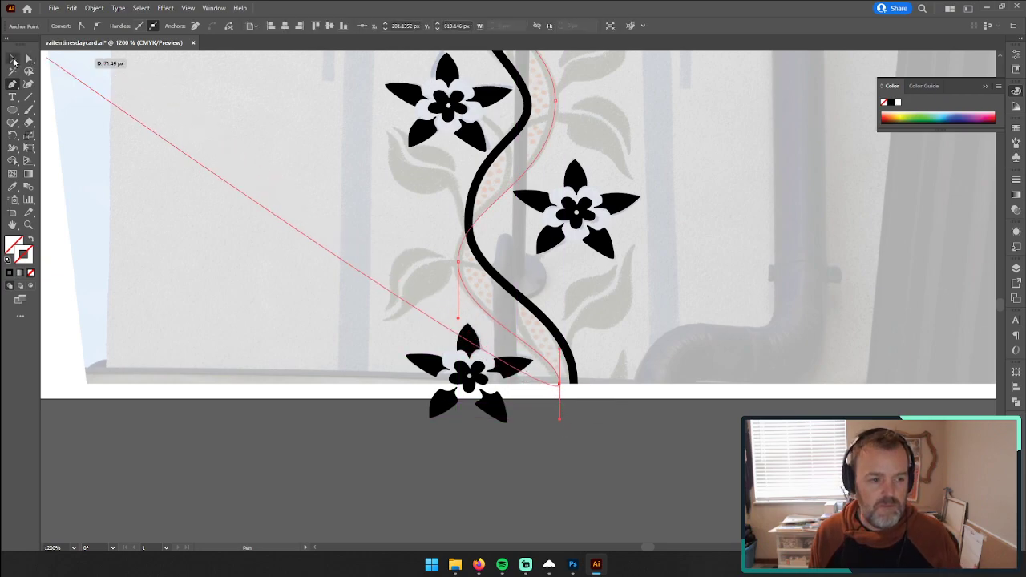
Step: Copy the first stem's black stroke onto the second stem path with the Eyedropper
left_click(12, 58)
key("i")
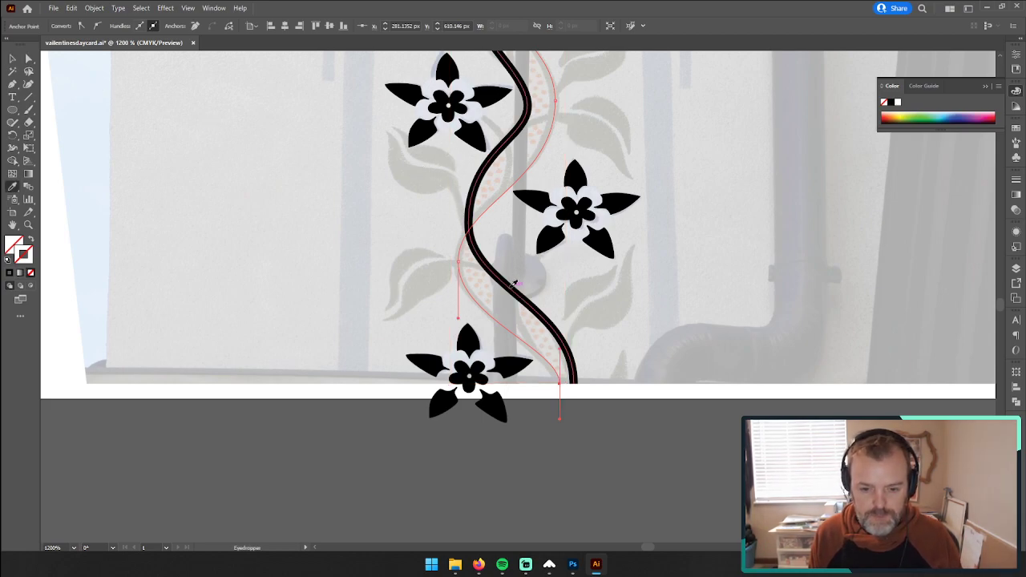
left_click(513, 285)
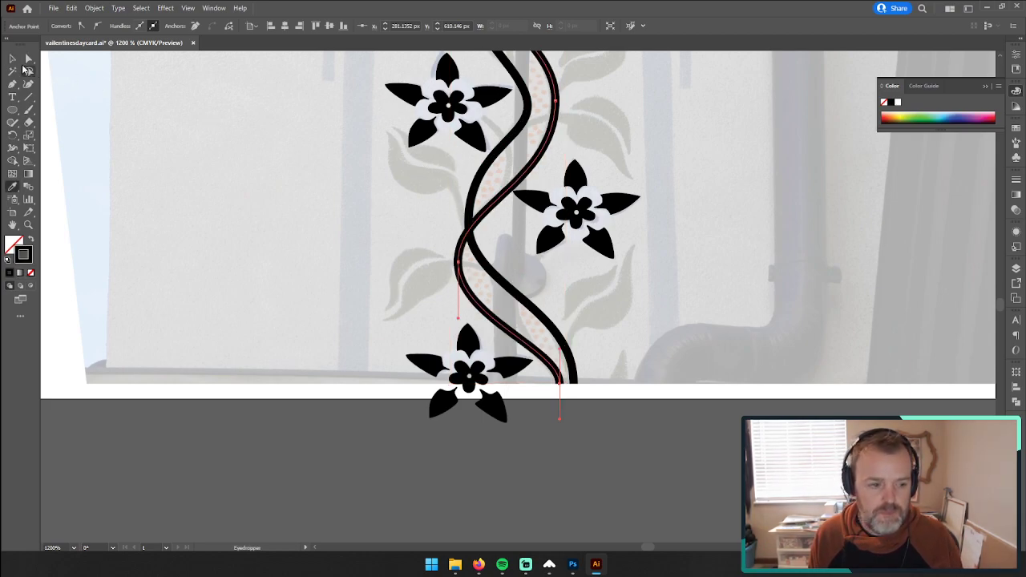
Step: Try shifting the second stem path sideways toward the first one, undo the move, and deselect the path
left_click(11, 59)
left_click_drag(551, 130, 529, 130)
key("ctrl+z")
left_click(262, 426)
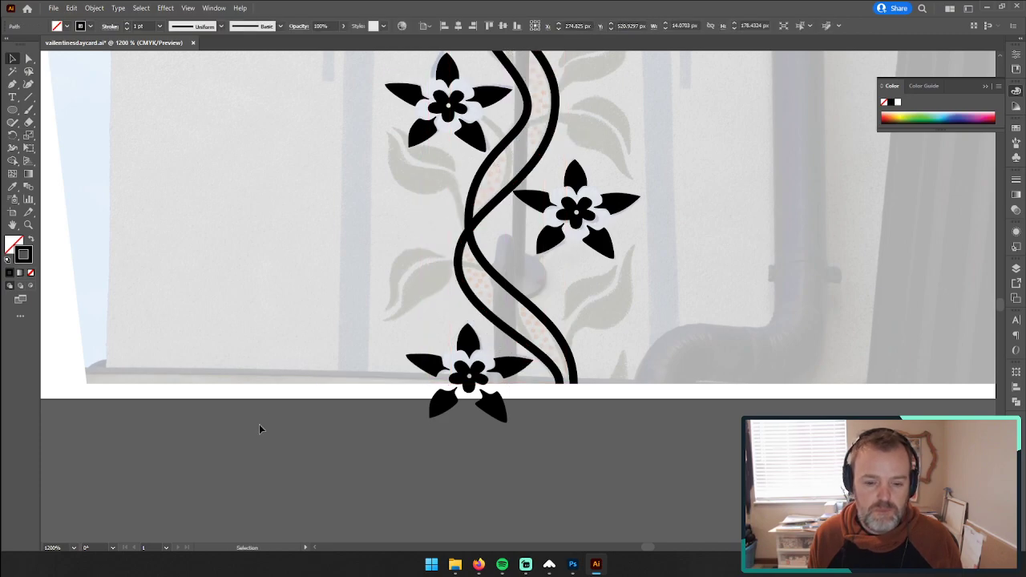
Step: Smooth the left stem's first bend beside the top flower by making its lower handle vertical and longer and lengthening its upper handle
key("z")
left_click_drag(525, 239, 350, 233)
key("space")
left_click_drag(549, 177, 526, 410)
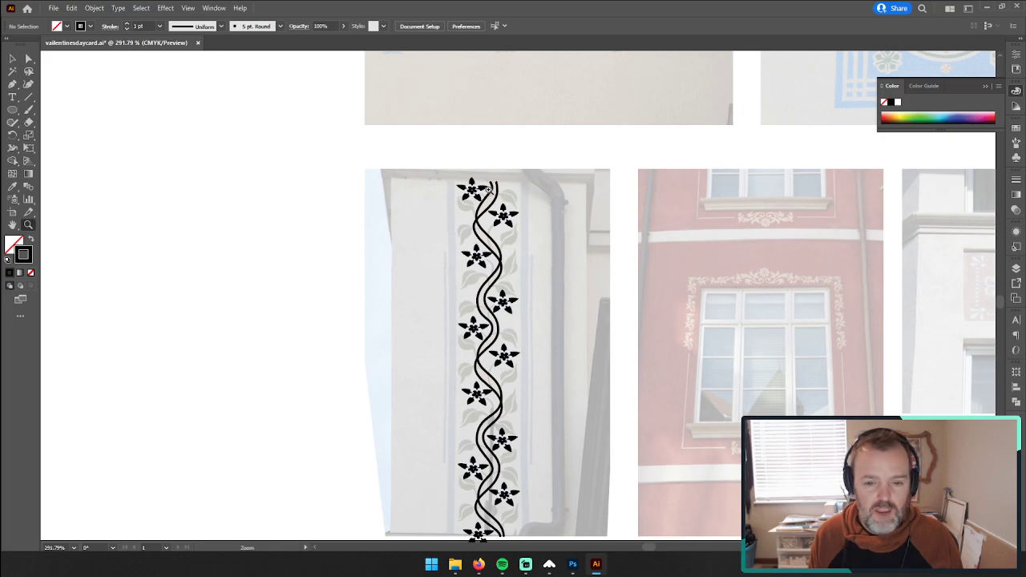
left_click_drag(488, 188, 685, 130)
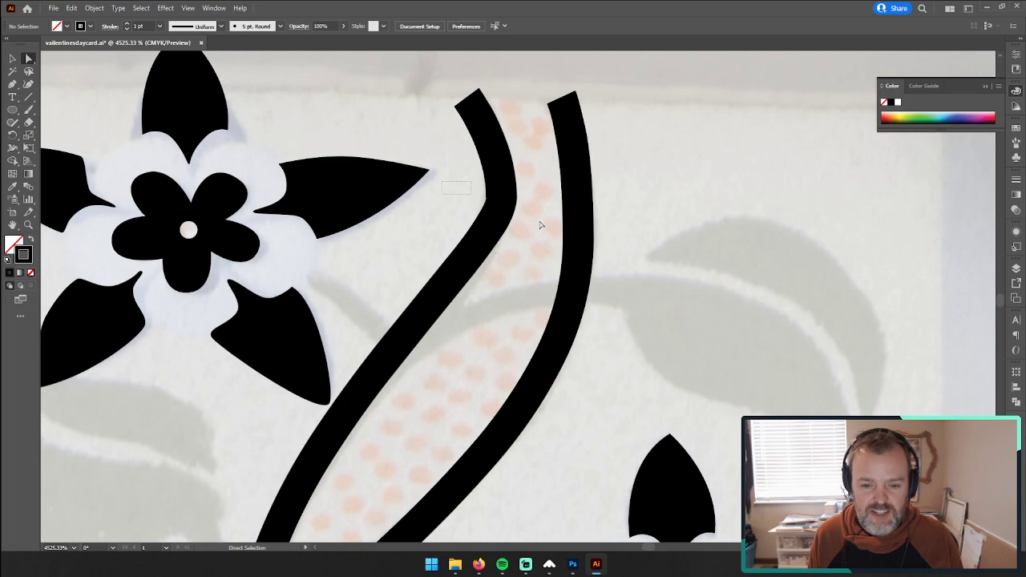
left_click_drag(528, 230, 501, 308)
left_click_drag(503, 147, 503, 132)
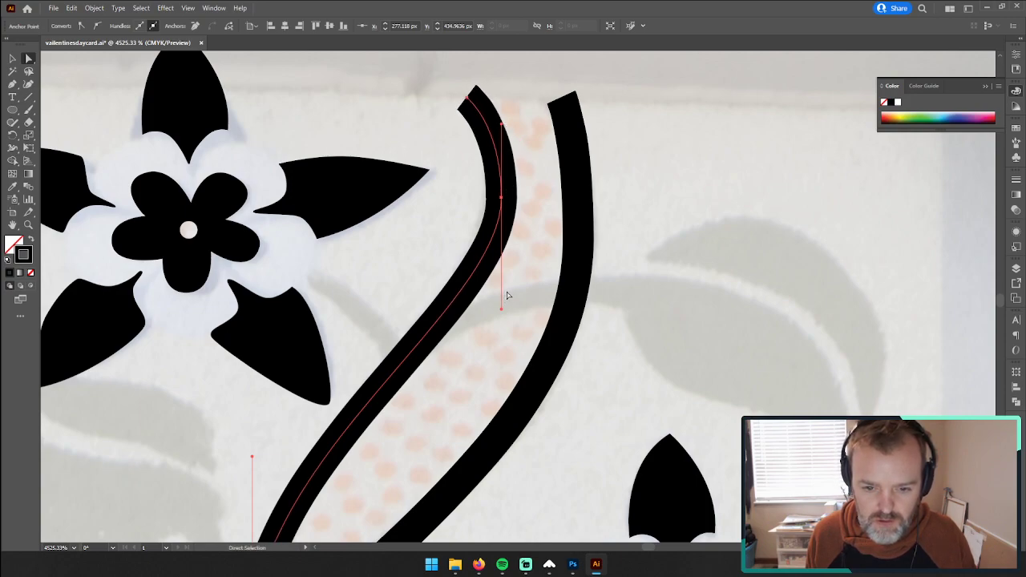
Step: Lengthen the lower handle of the left stem's first bend slightly more and deselect the path
scroll(507, 296, "down", 4)
scroll(512, 257, "up", 3)
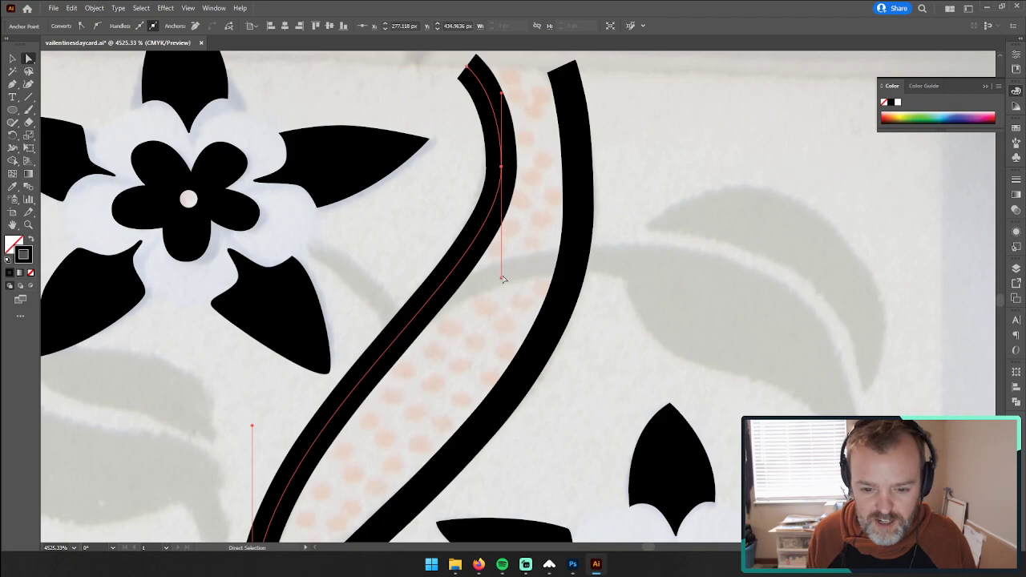
left_click_drag(502, 280, 503, 297)
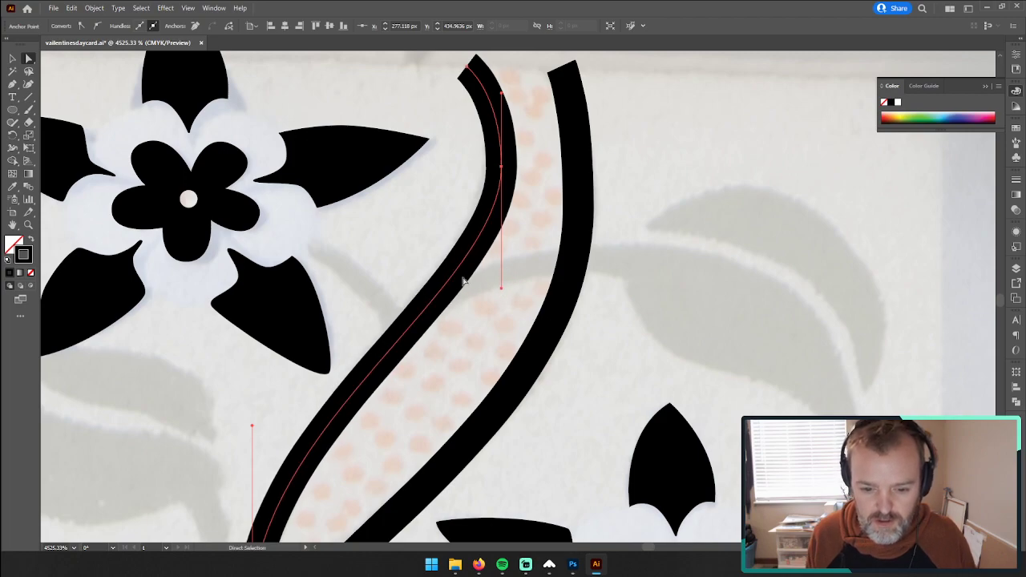
key("z")
left_click_drag(499, 270, 311, 165)
left_click(12, 59)
left_click(101, 171)
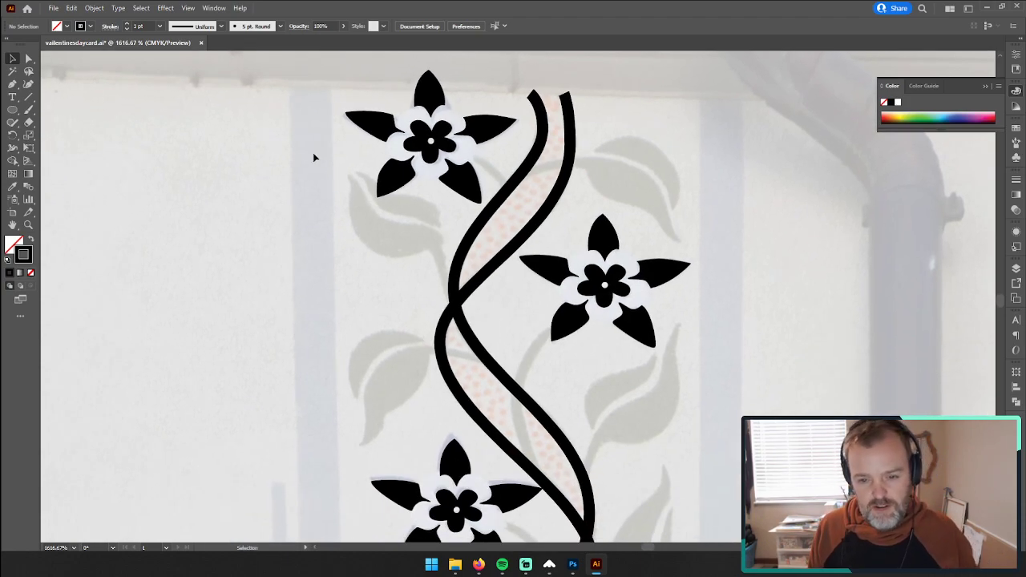
key("z")
left_click_drag(561, 195, 399, 200)
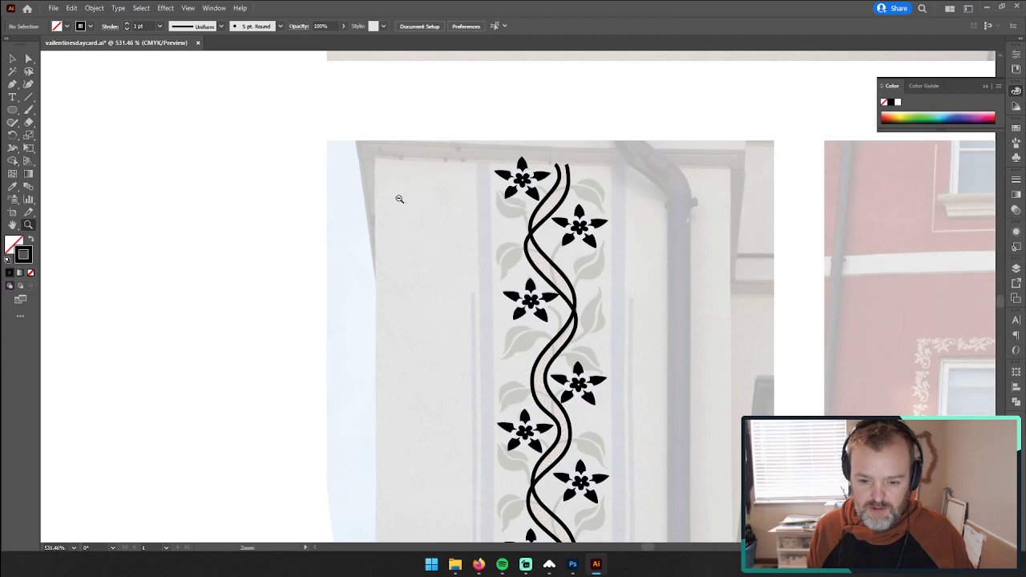
left_click_drag(571, 345, 503, 348)
left_click_drag(594, 390, 535, 251)
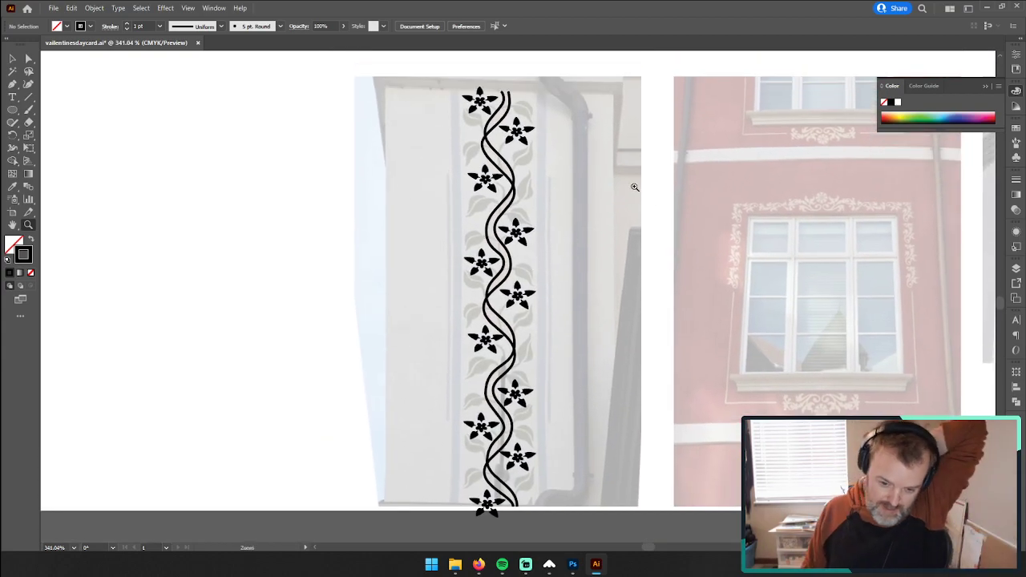
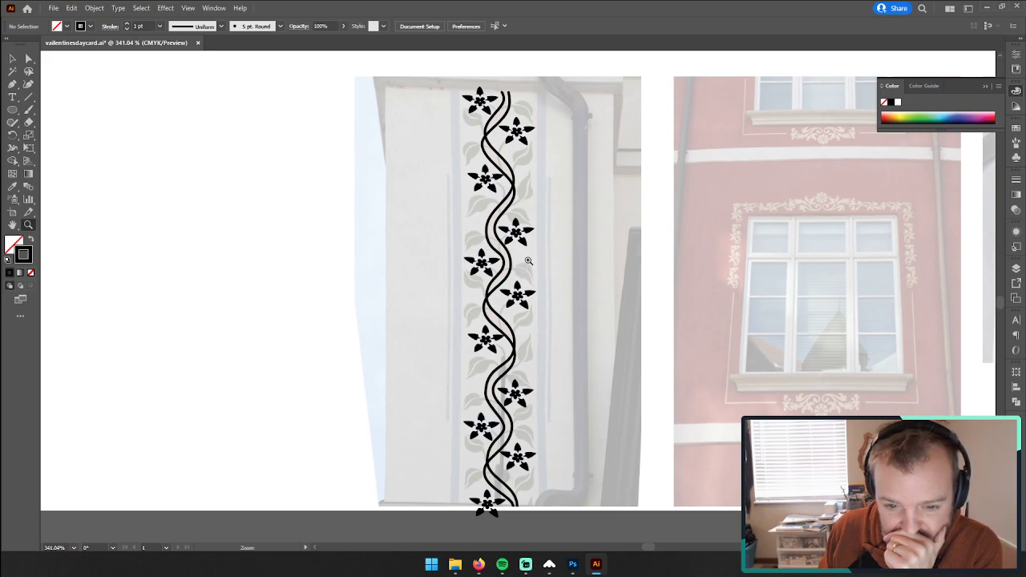
Step: Examine the upper part of the vine pattern and the untraced leaves on the reference photo
scroll(550, 217, "down", 3)
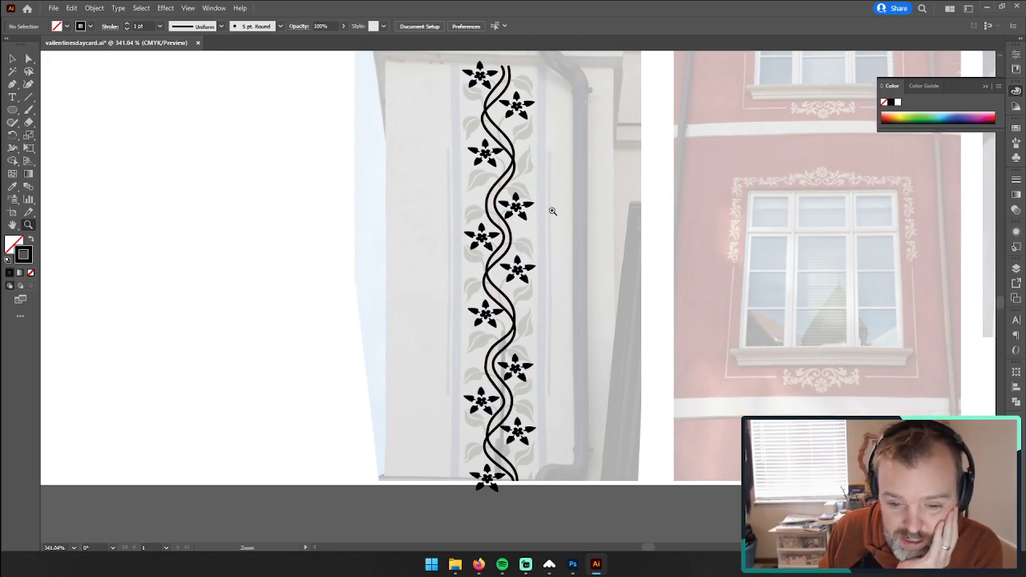
scroll(525, 206, "up", 5)
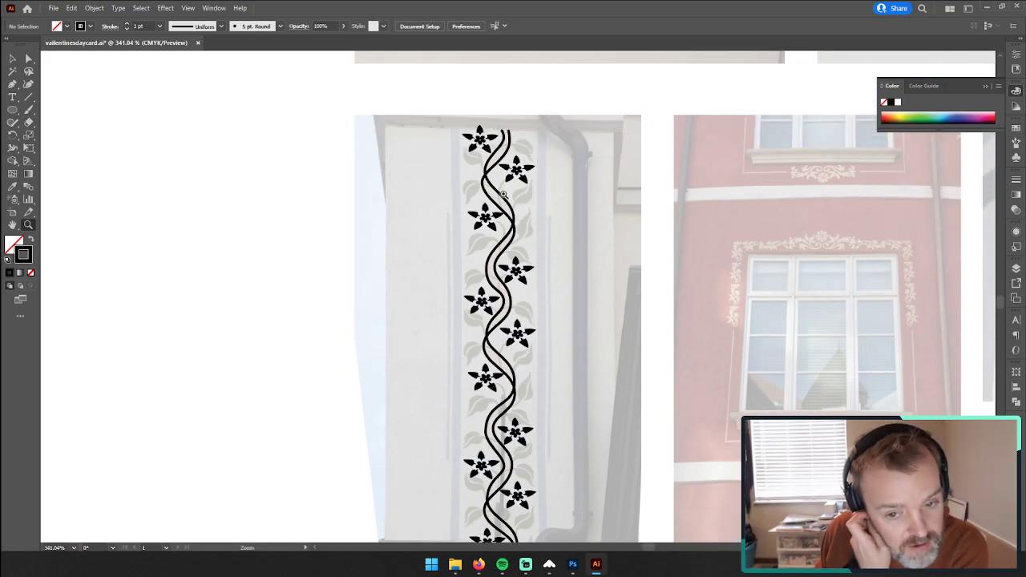
left_click_drag(526, 199, 584, 177)
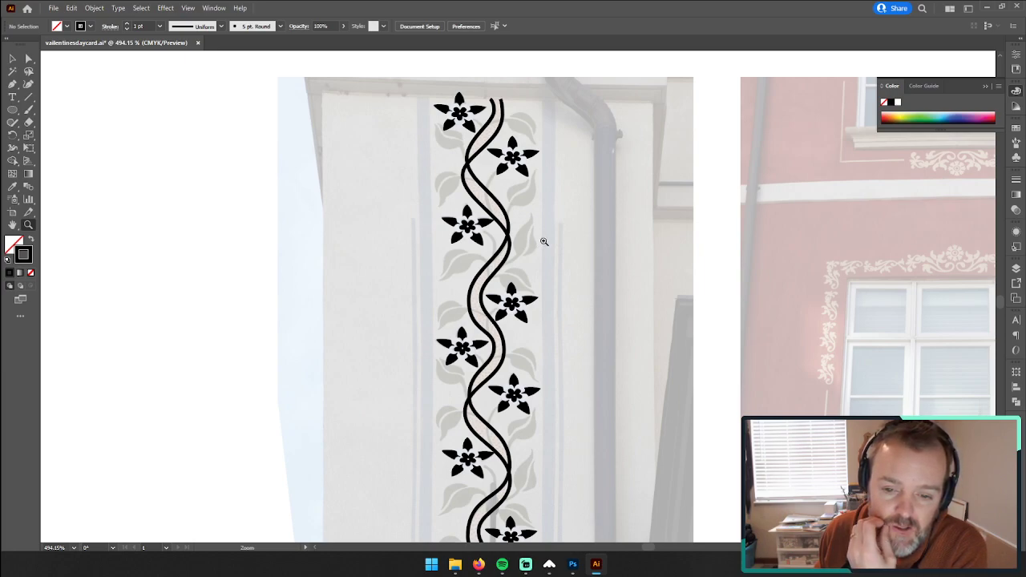
left_click(516, 207)
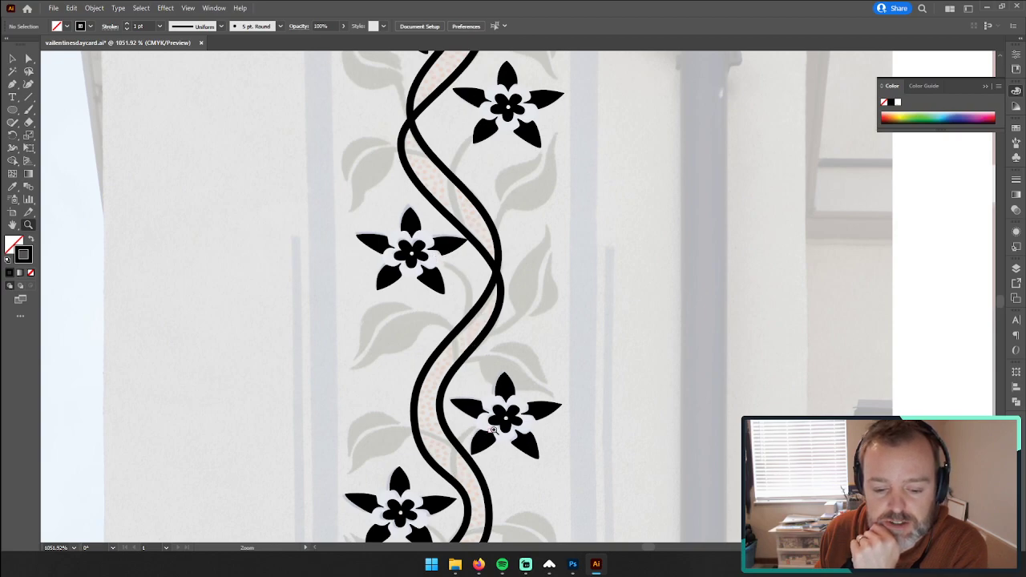
scroll(531, 298, "up", 2)
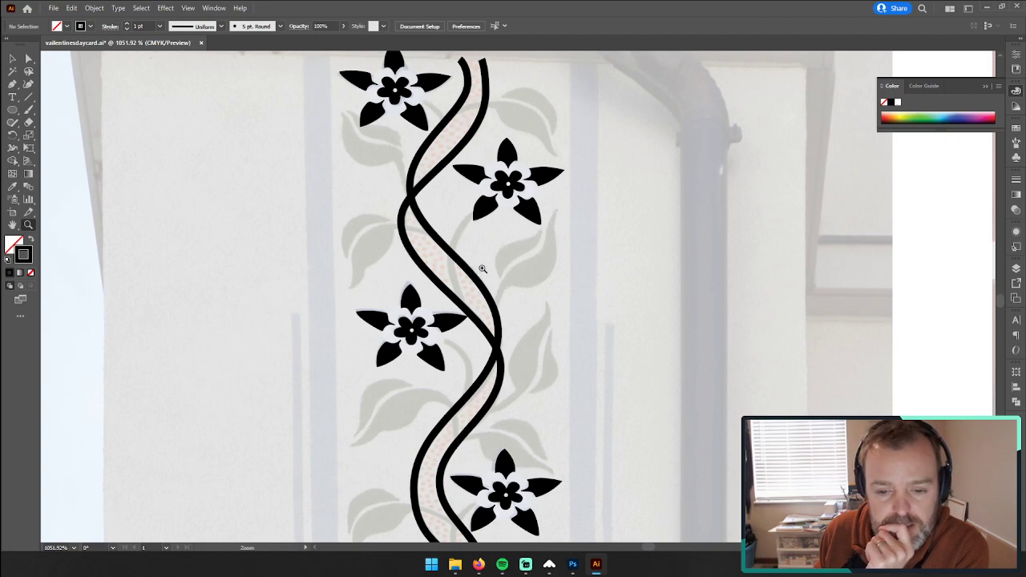
left_click(536, 271)
left_click(535, 271)
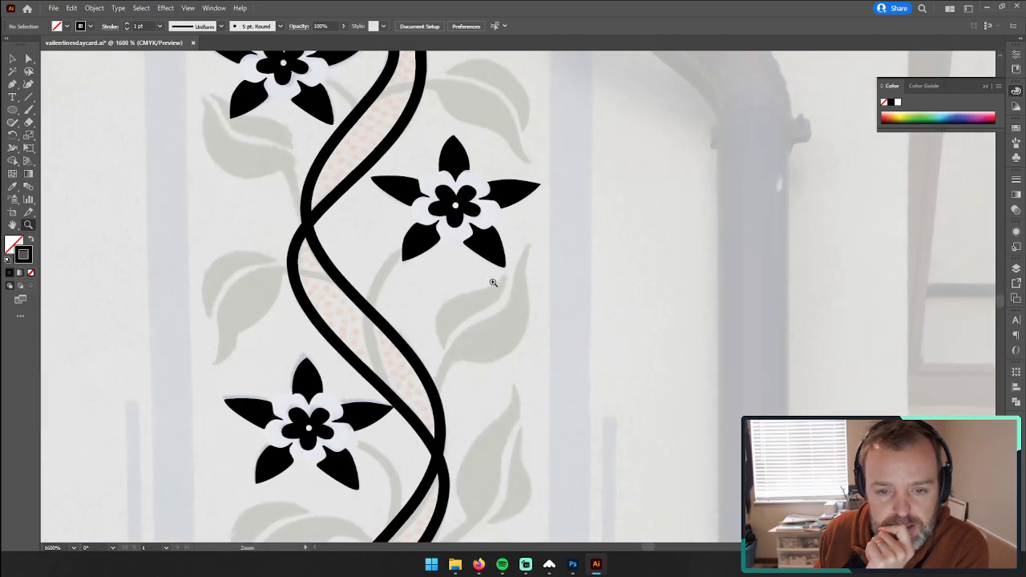
scroll(463, 321, "up", 3)
scroll(474, 262, "down", 3)
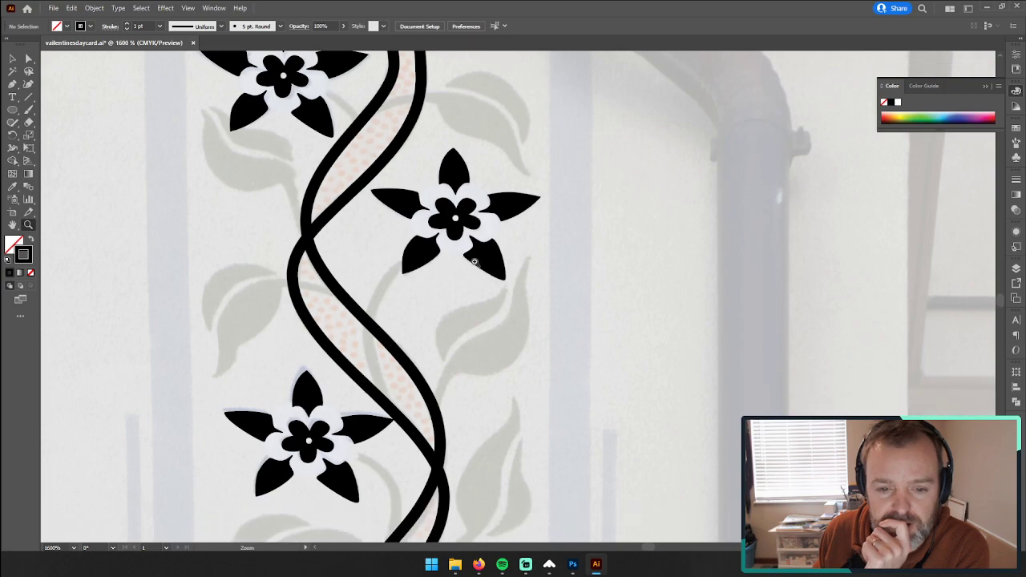
scroll(476, 260, "down", 2)
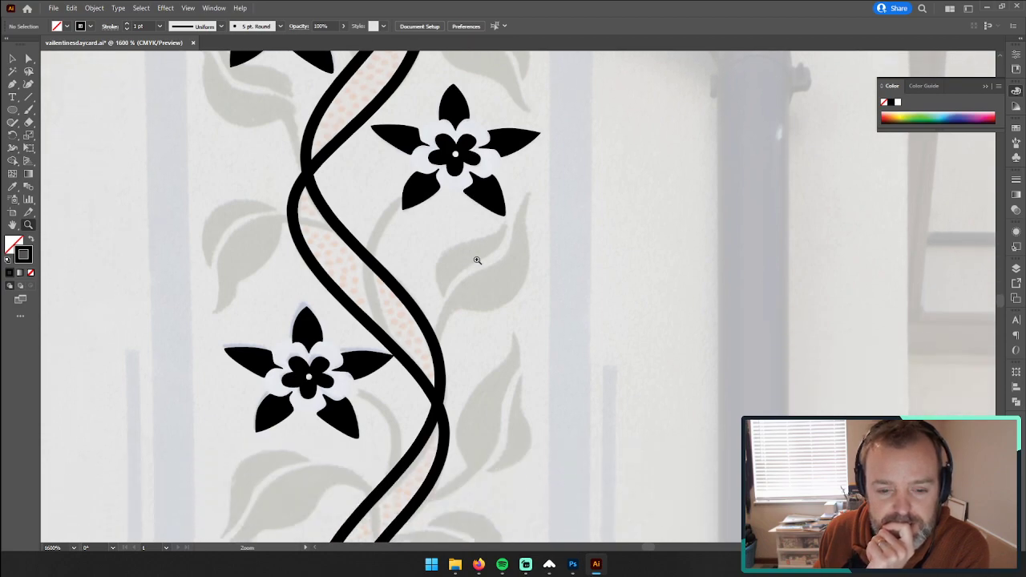
scroll(477, 260, "down", 2)
scroll(477, 263, "up", 5)
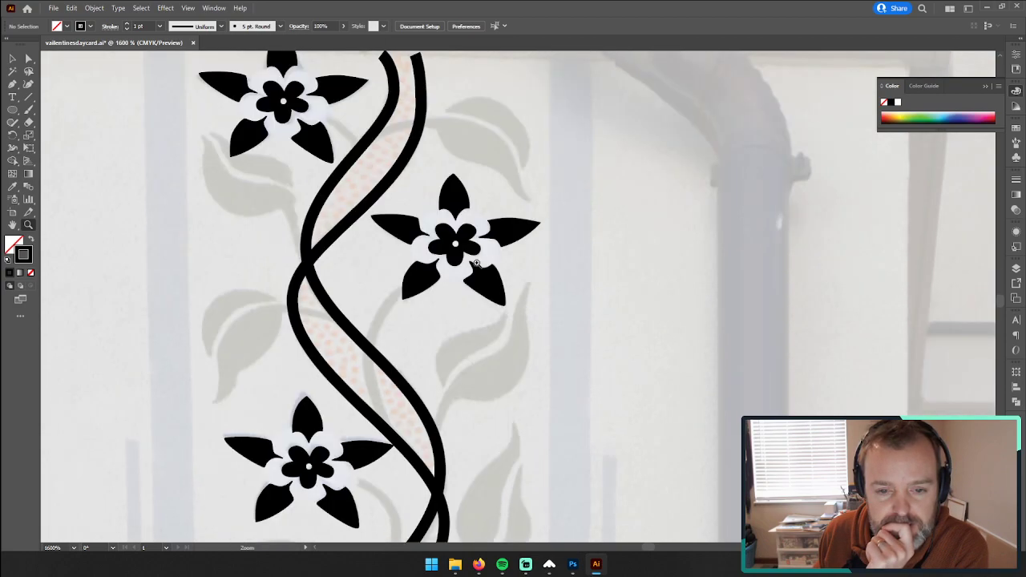
scroll(477, 260, "down", 8)
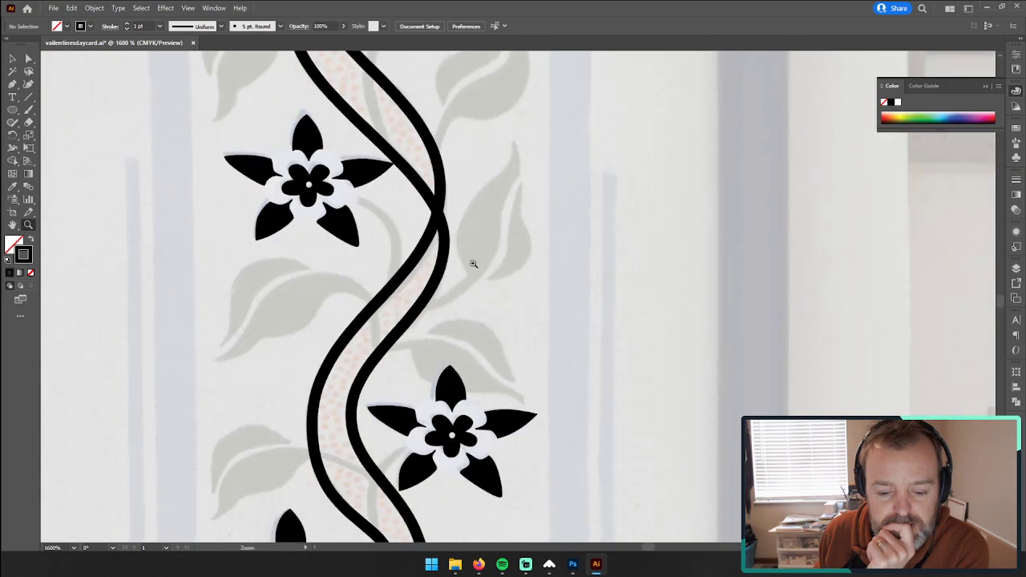
scroll(477, 265, "up", 9)
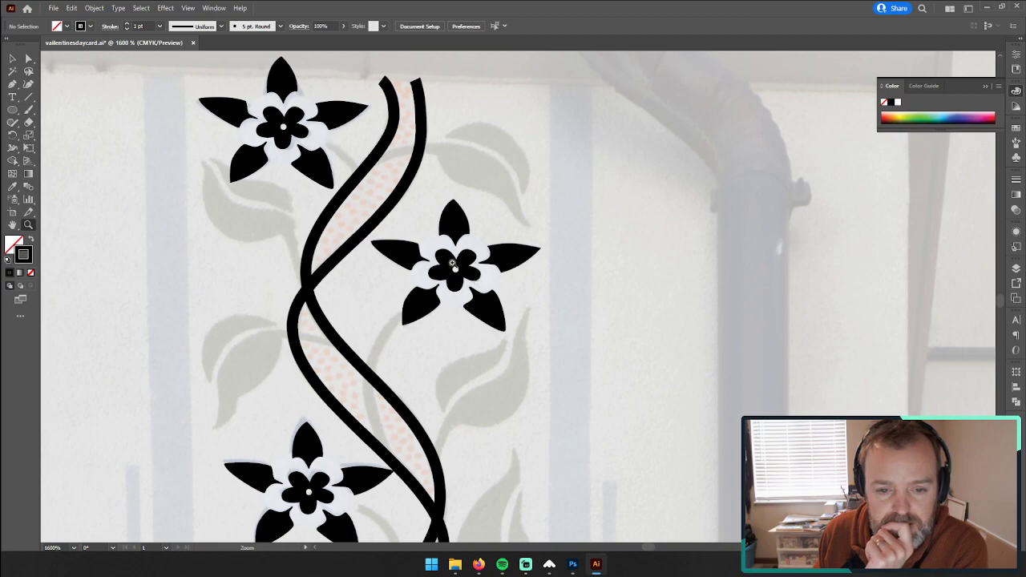
Step: Trace the lower half of the topmost leaf beside the vine and its stem as a closed Pen tool path without stroke
left_click(12, 83)
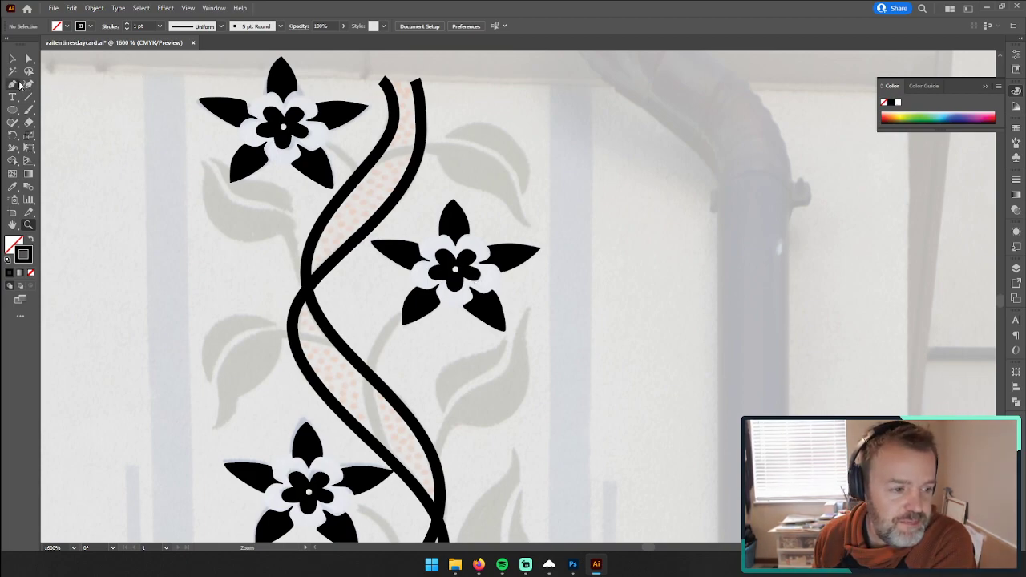
left_click(377, 154)
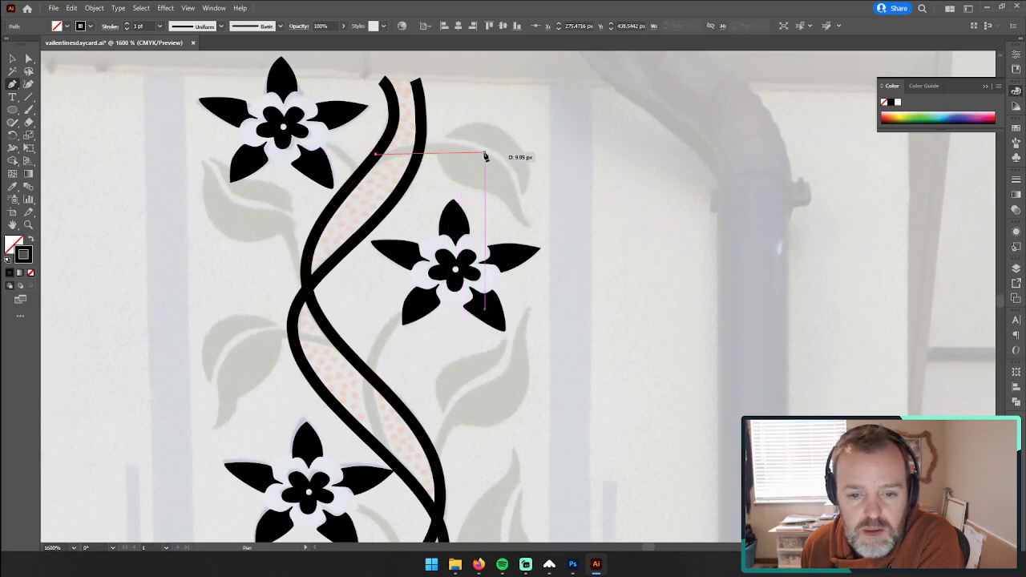
mouse_move(485, 152)
left_mouse_down()
mouse_move(498, 166)
mouse_move(530, 171)
left_mouse_up()
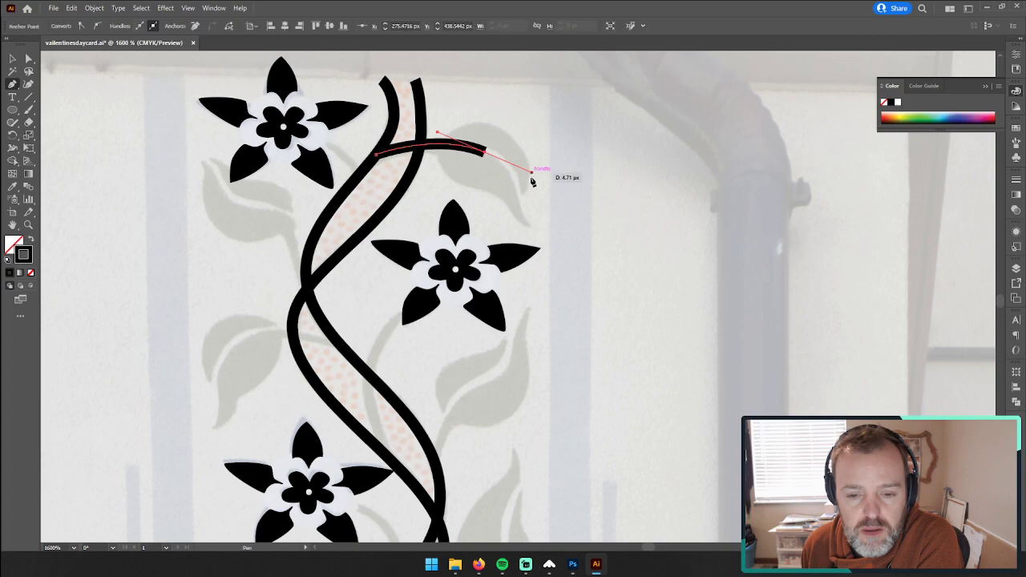
mouse_move(529, 223)
left_mouse_down()
mouse_move(555, 252)
mouse_move(531, 222)
left_mouse_up()
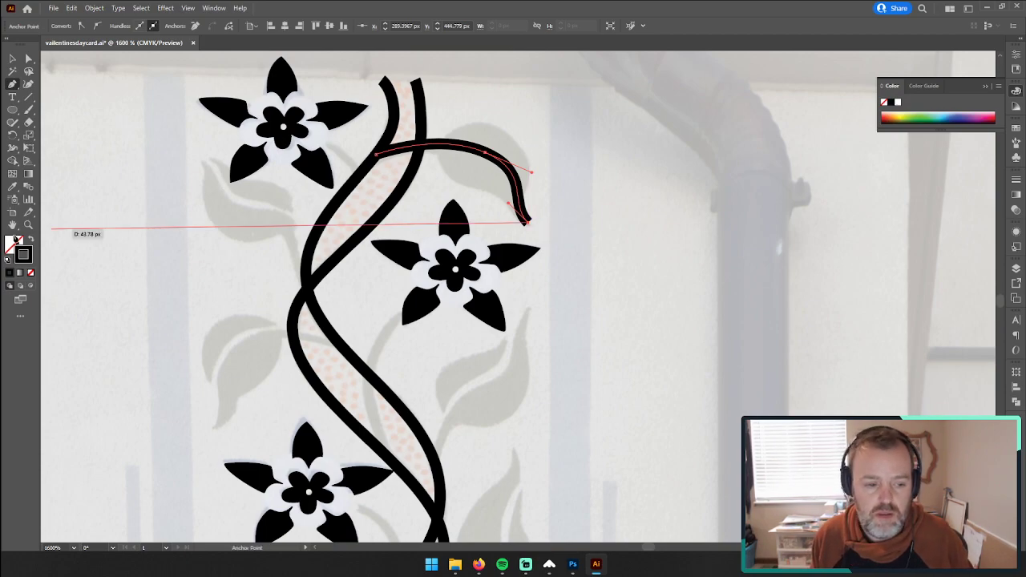
left_click(31, 273)
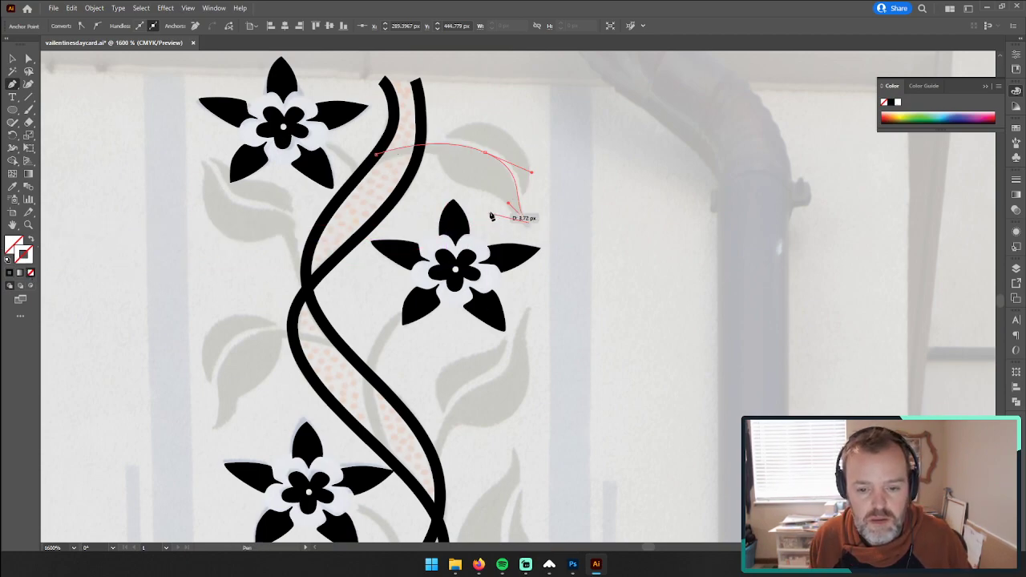
left_click_drag(500, 197, 439, 161)
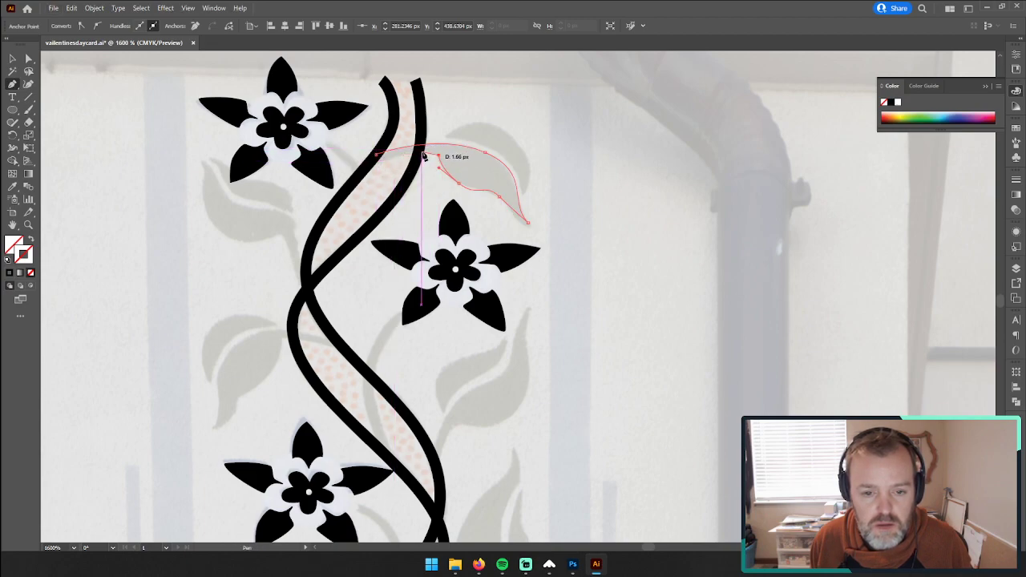
left_click_drag(423, 153, 411, 153)
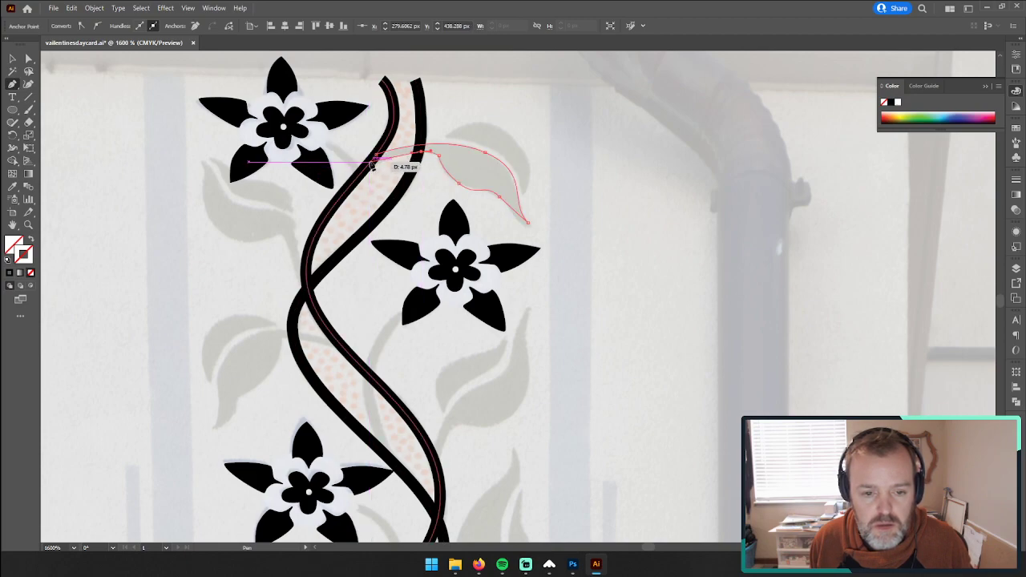
left_click(376, 156)
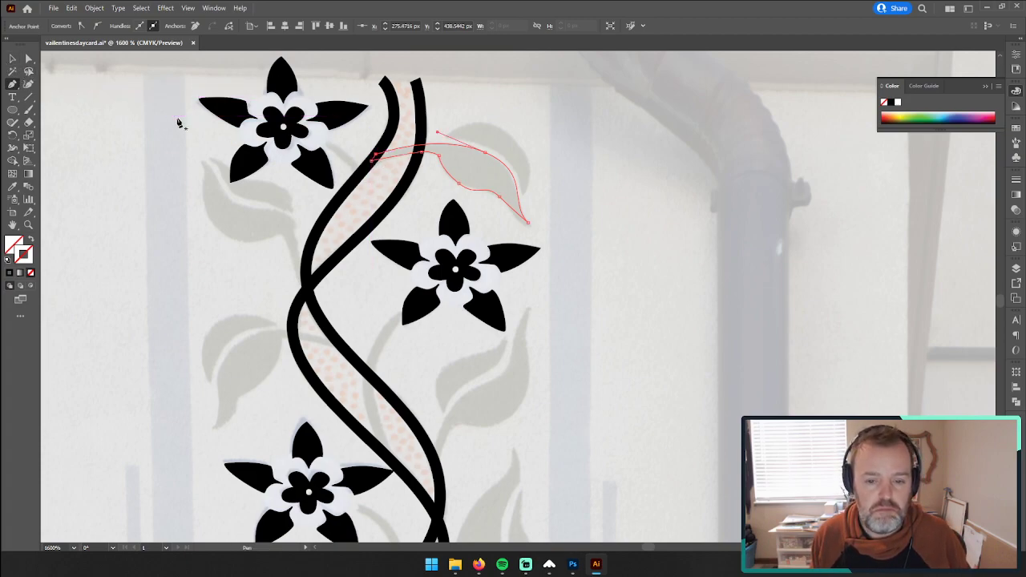
Step: Fill the traced leaf with the black sampled from the neighbouring flower petal and deselect it
key("i")
left_click(323, 168)
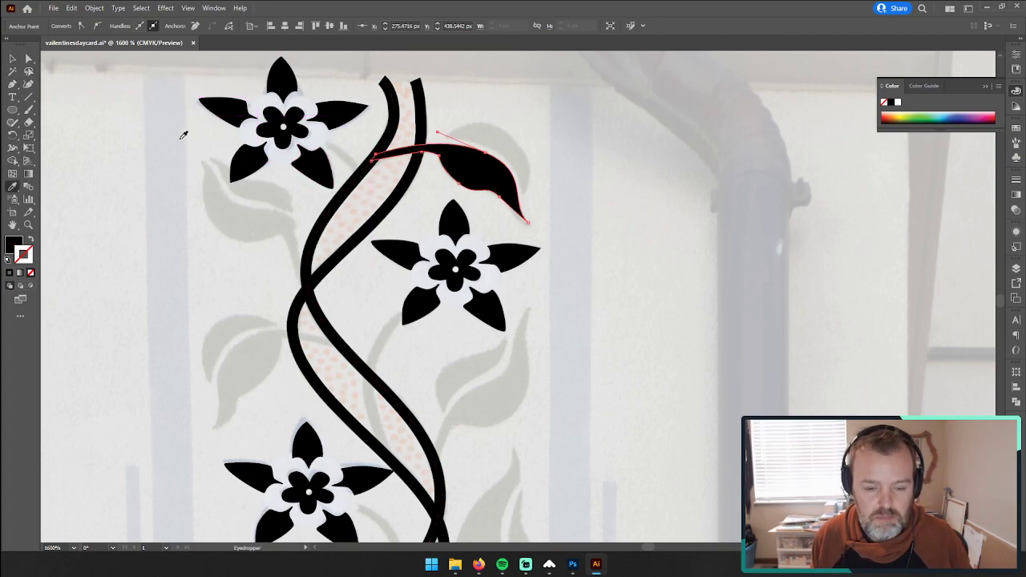
left_click(12, 58)
left_click(85, 117)
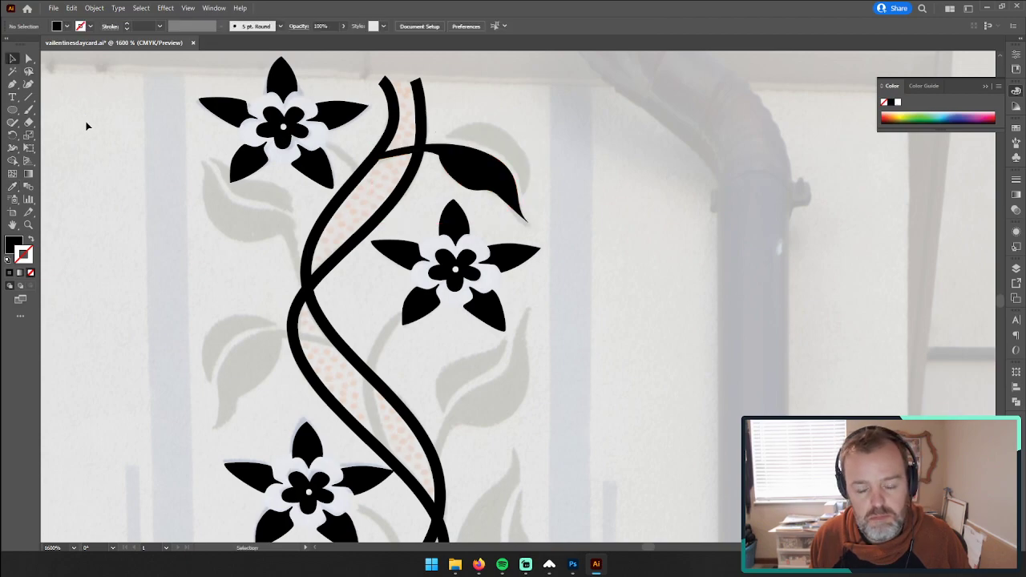
Step: Select the black leaf shape and pull new curve handles out of its tip point with the Anchor Point tool
left_click(475, 176)
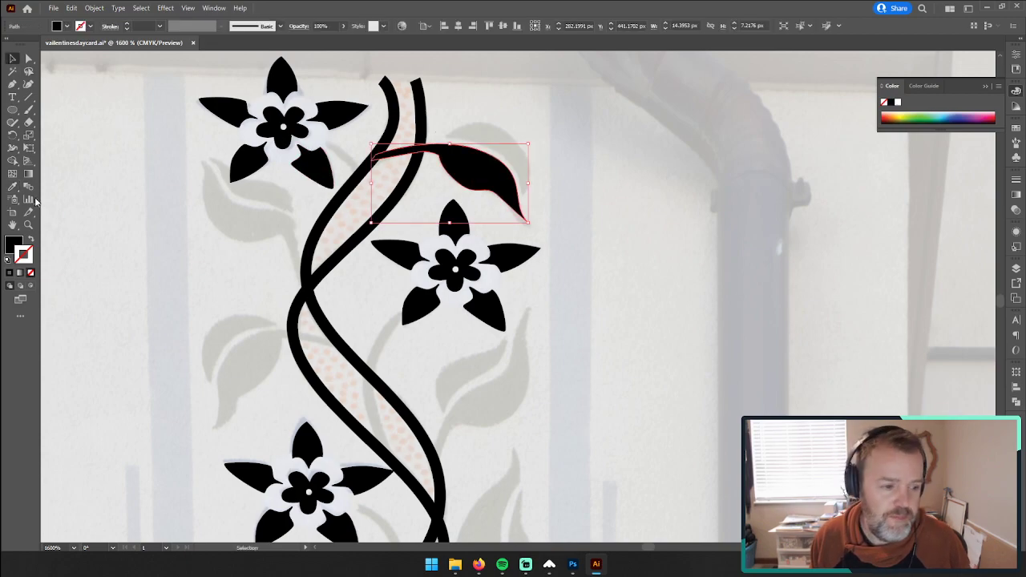
left_click(28, 225)
left_click_drag(614, 171, 671, 165)
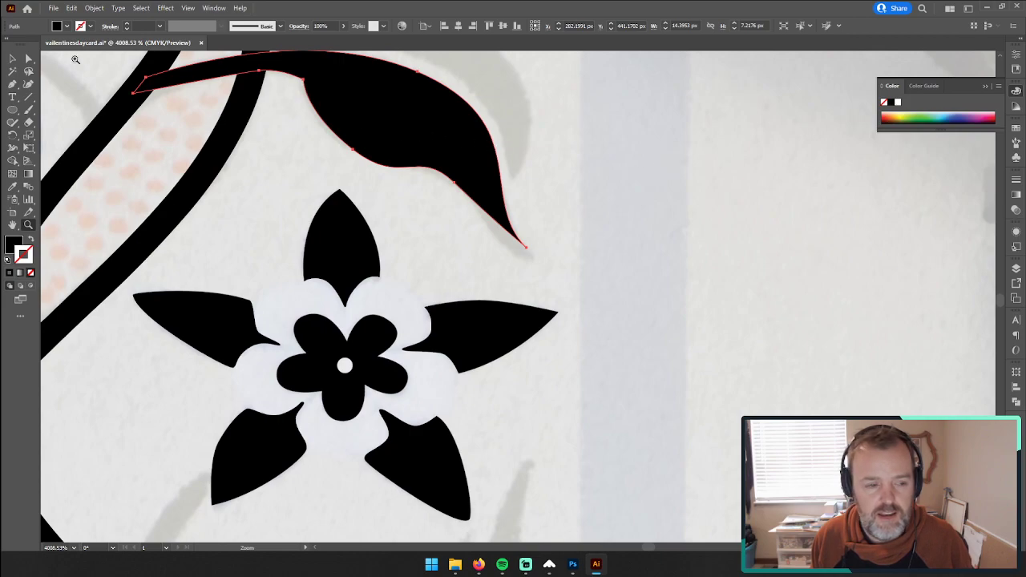
left_click(28, 60)
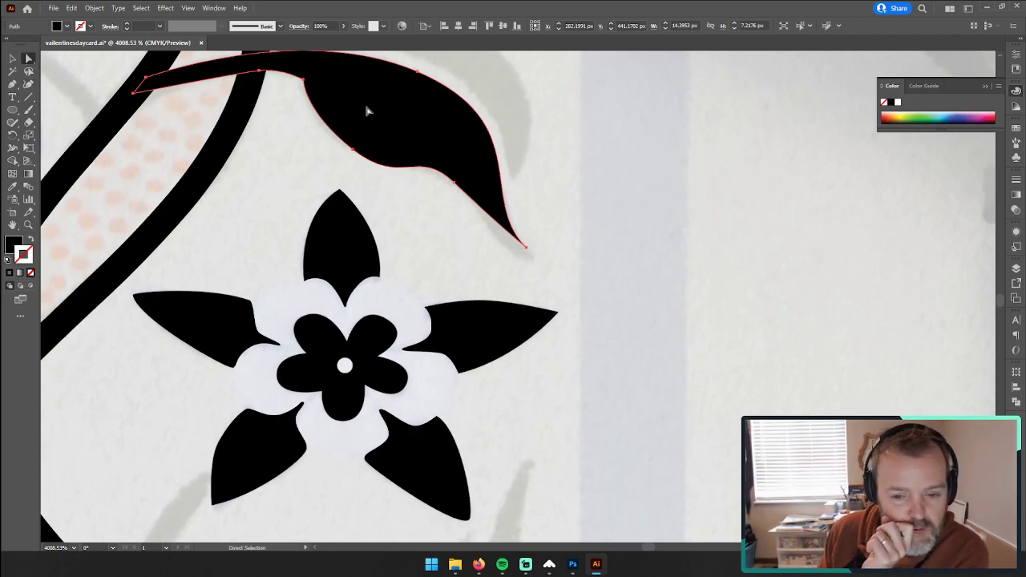
left_click(12, 84)
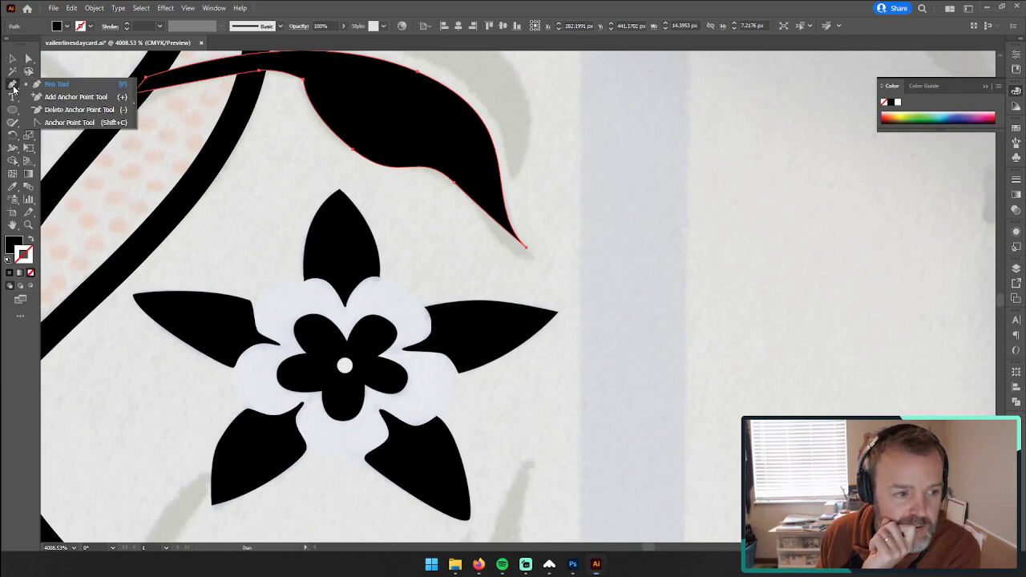
left_click(72, 124)
mouse_move(526, 247)
left_mouse_down()
mouse_move(339, 248)
mouse_move(522, 249)
left_mouse_up()
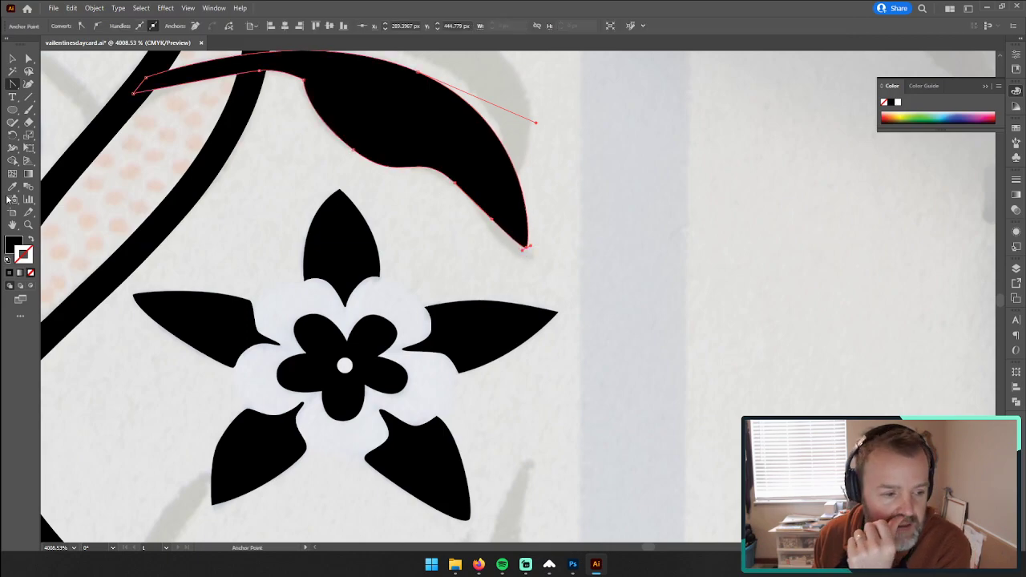
Step: Remove the leaf's fill and adjust its tip point and curve handles so the outer edge follows the reference leaf
left_click(32, 275)
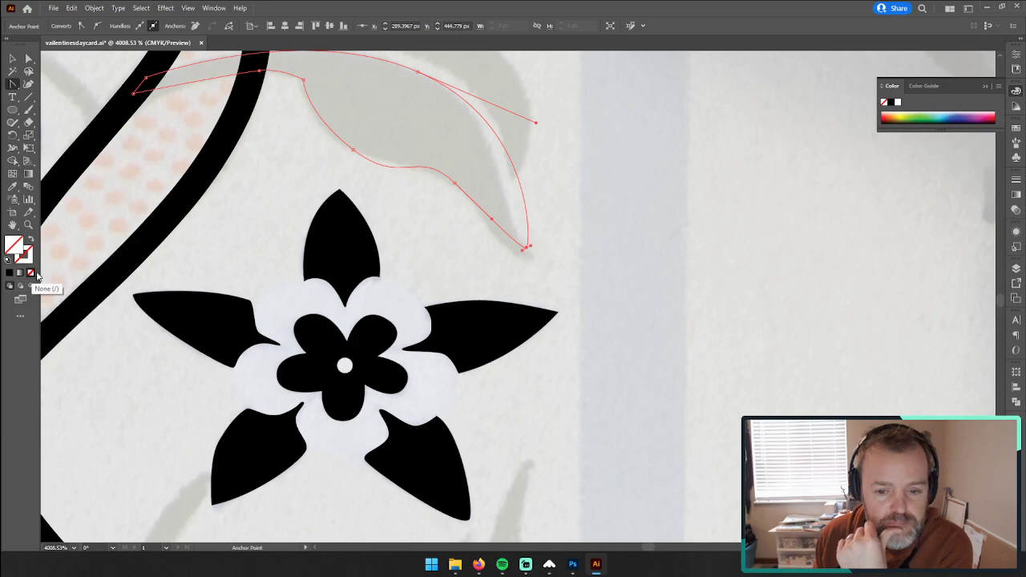
scroll(48, 265, "up", 2)
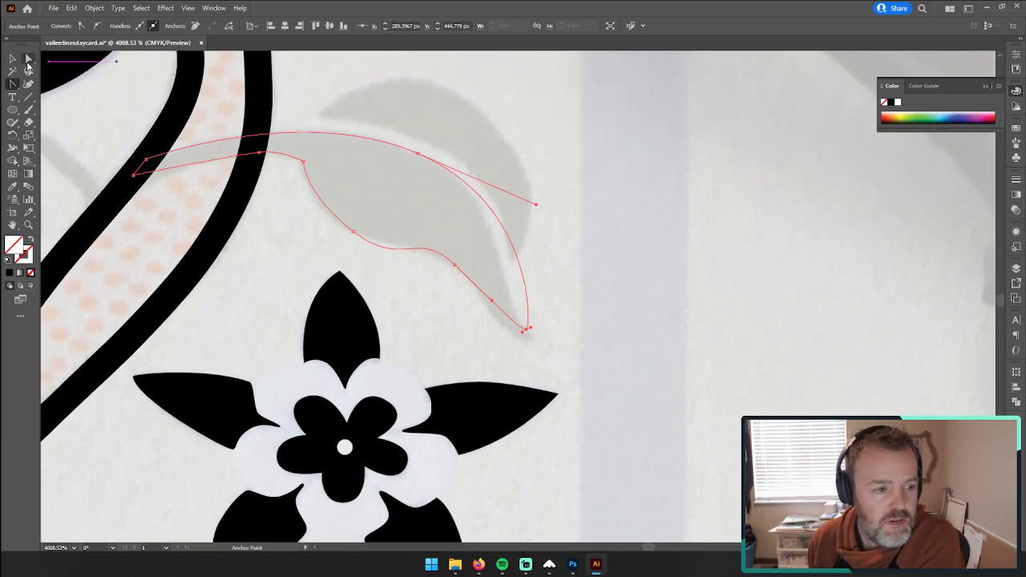
left_click(28, 61)
mouse_move(537, 205)
left_mouse_down()
mouse_move(531, 222)
mouse_move(484, 178)
mouse_move(508, 183)
mouse_move(536, 210)
mouse_move(528, 203)
left_mouse_up()
left_click(527, 328)
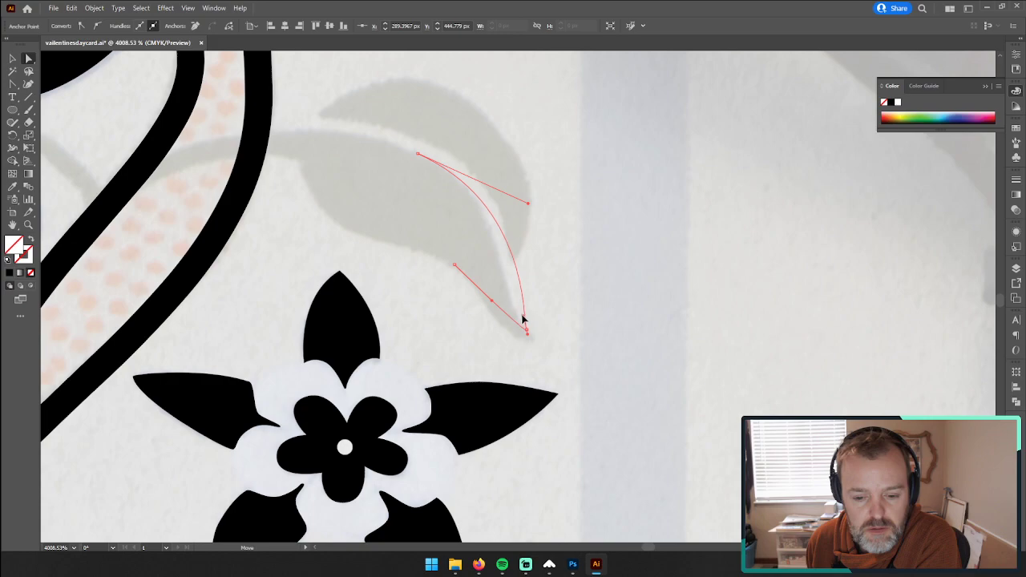
left_click_drag(523, 319, 480, 250)
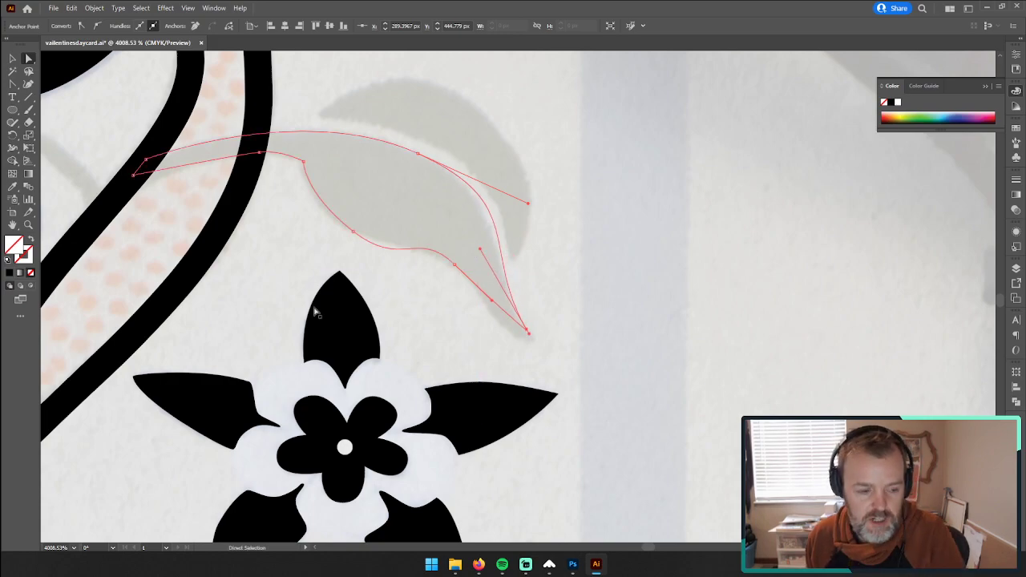
Step: Add an anchor point near the leaf's tip, reposition the tip points into a narrow rounded end, and refine the outer edge's handles
key("z")
left_click_drag(516, 336, 630, 298)
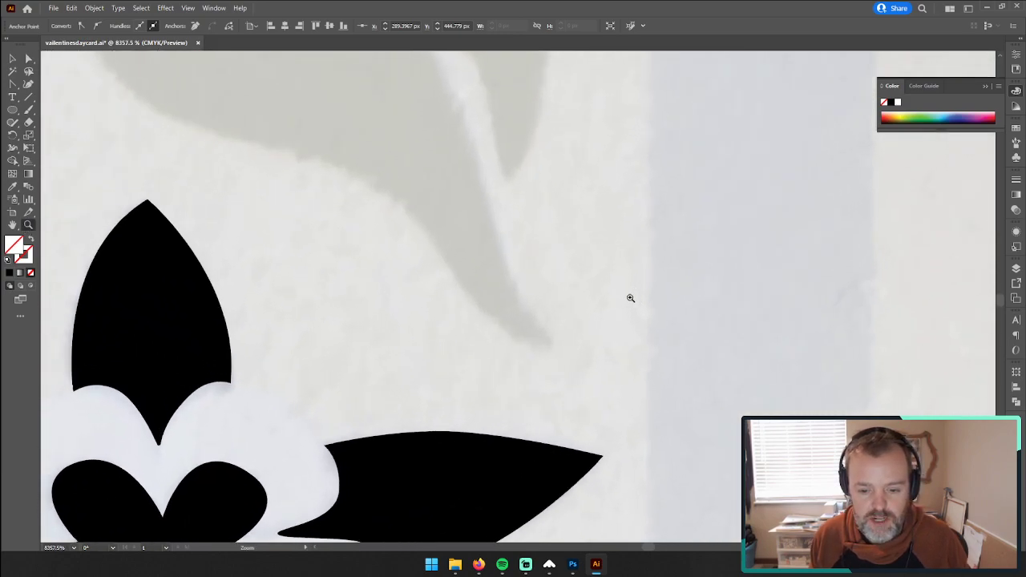
key("p")
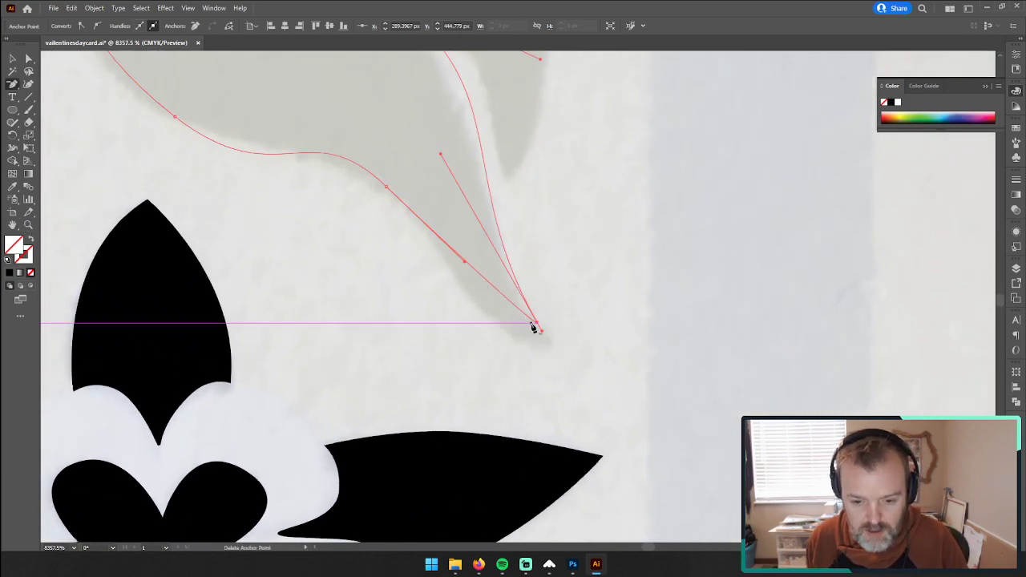
left_click(522, 319)
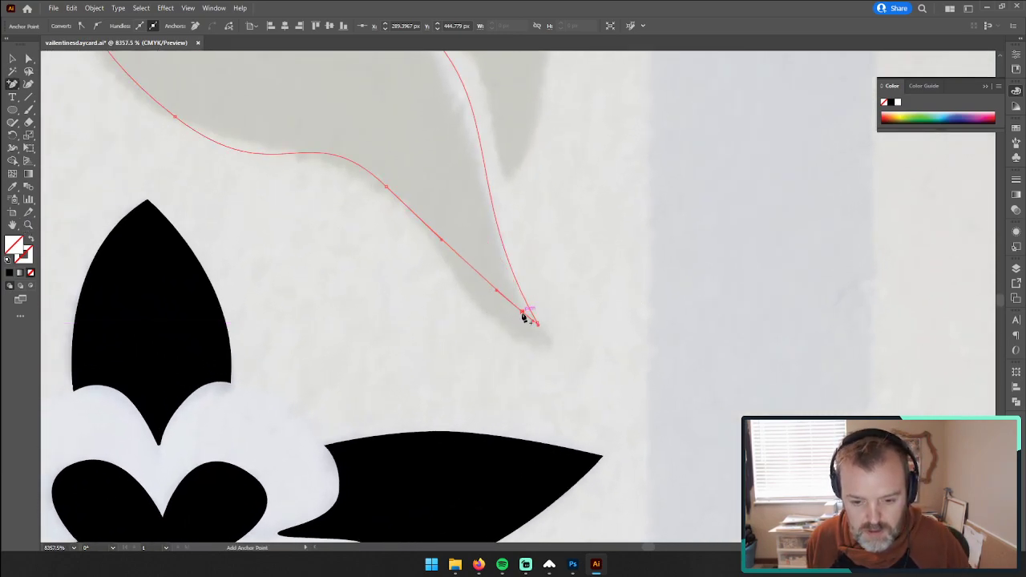
key("a")
left_click_drag(522, 318, 543, 332)
left_click(537, 325)
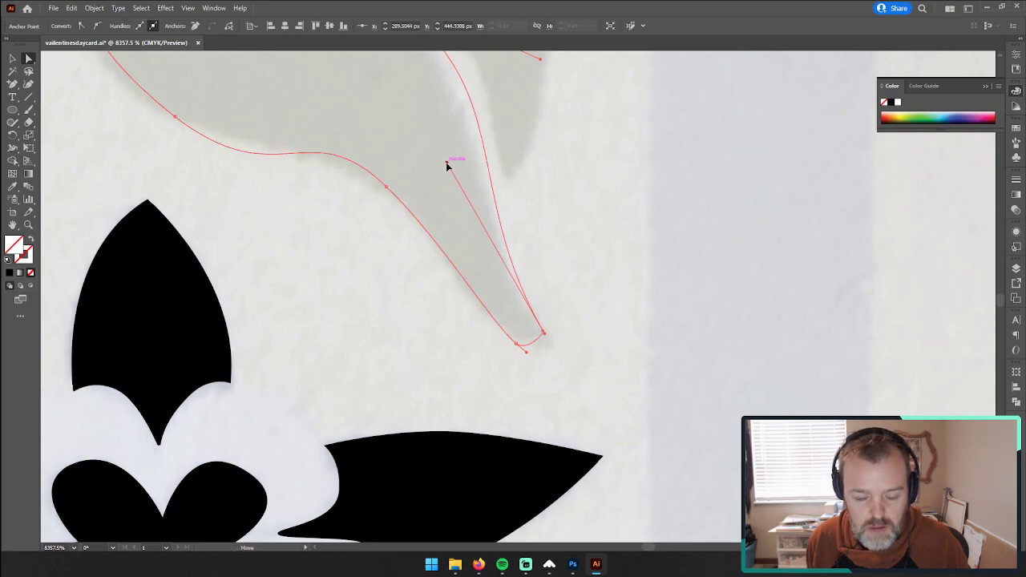
left_click_drag(447, 163, 451, 353)
left_click_drag(583, 219, 563, 206)
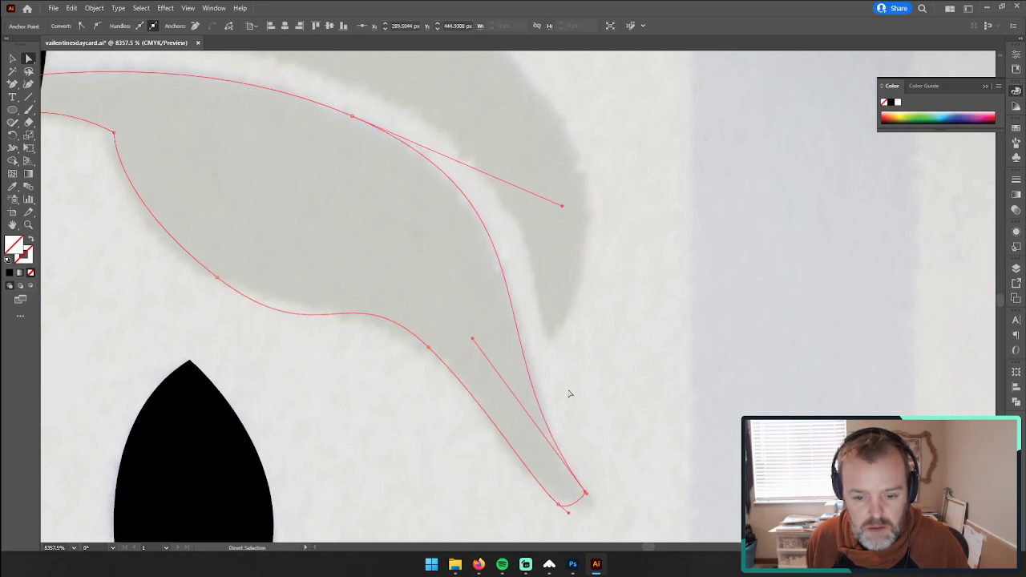
Step: Fine-tune the curve handle at the leaf's narrow rounded tip and deselect the leaf outline
left_click_drag(569, 394, 511, 297)
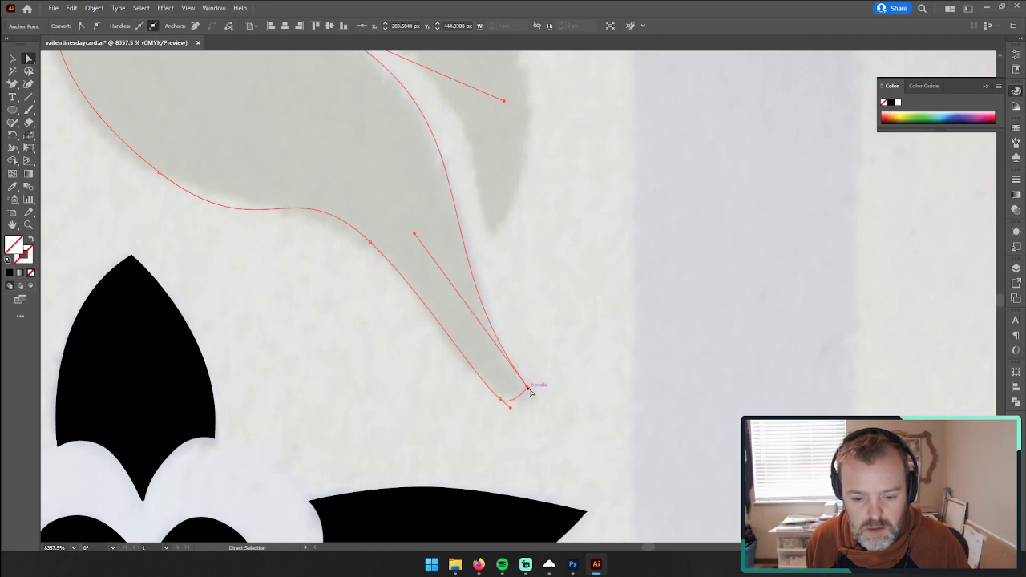
left_click_drag(530, 393, 533, 396)
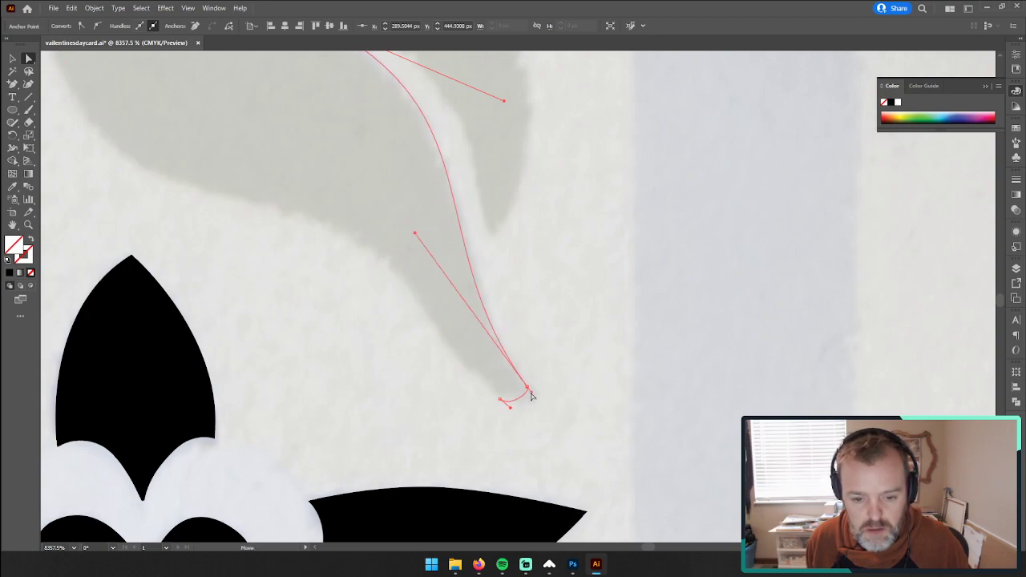
left_click(559, 349)
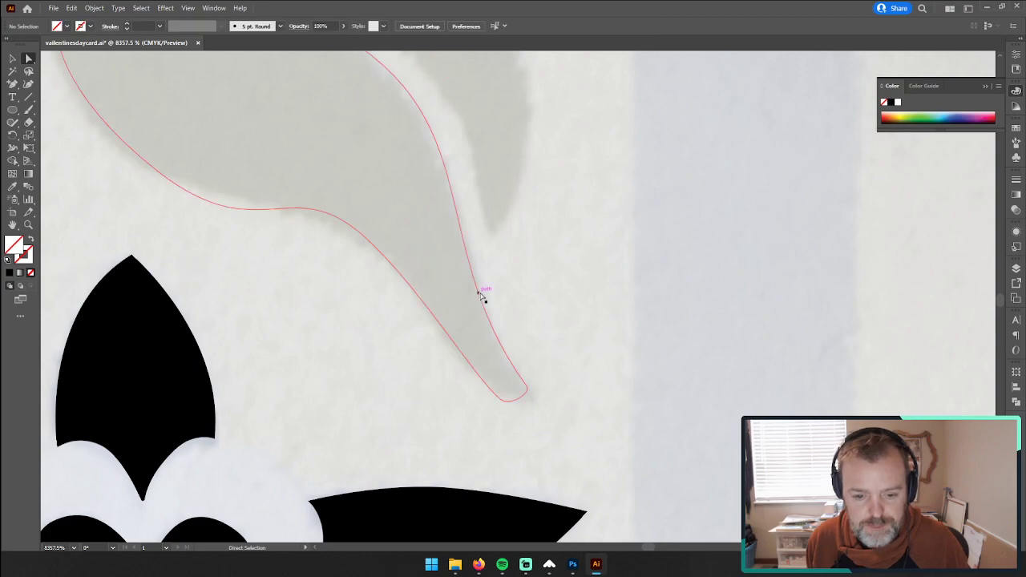
Step: Fill the traced leaf with black sampled from the neighbouring flower petal and deselect it
left_click(483, 295)
key("i")
left_click(205, 370)
left_click_drag(295, 209, 518, 479)
left_click(311, 197)
key("ctrl+z")
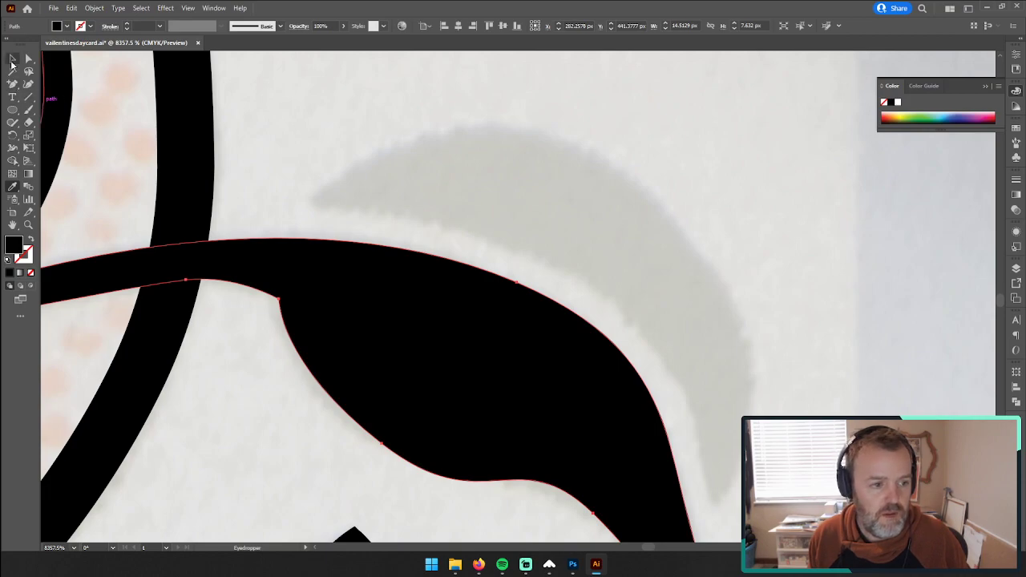
left_click(12, 60)
left_click(195, 141)
Step: Trace the outer edge of the crescent-shaped upper leaf half with curved Pen tool segments, ending at its lower tip
left_click_drag(15, 88, 50, 83)
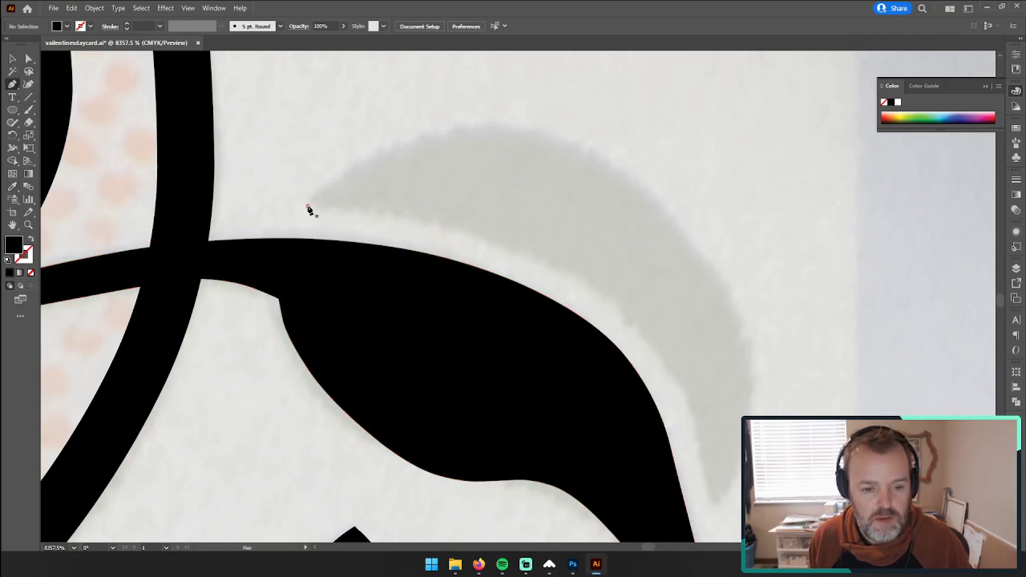
left_click(308, 206)
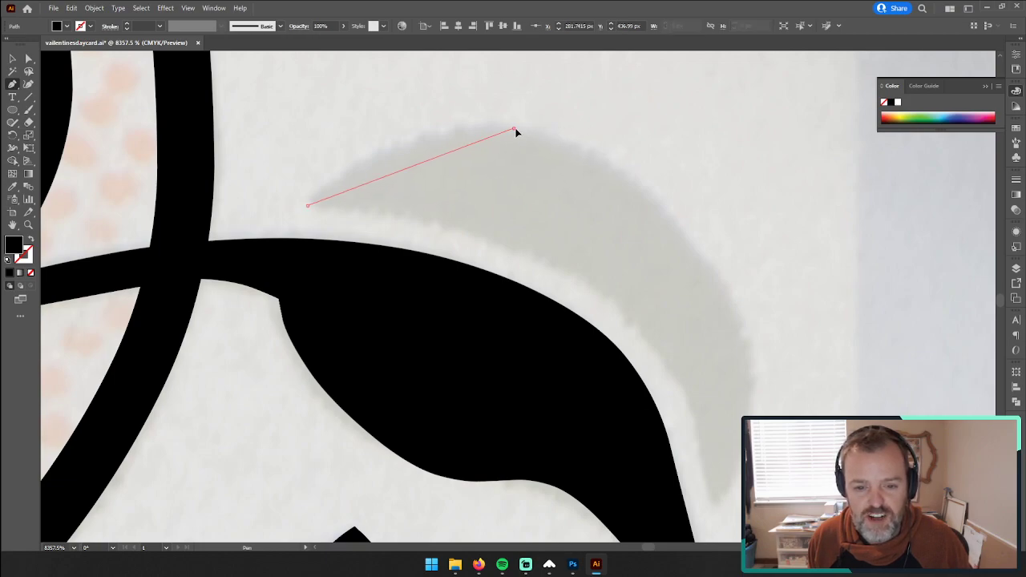
left_click_drag(514, 129, 647, 146)
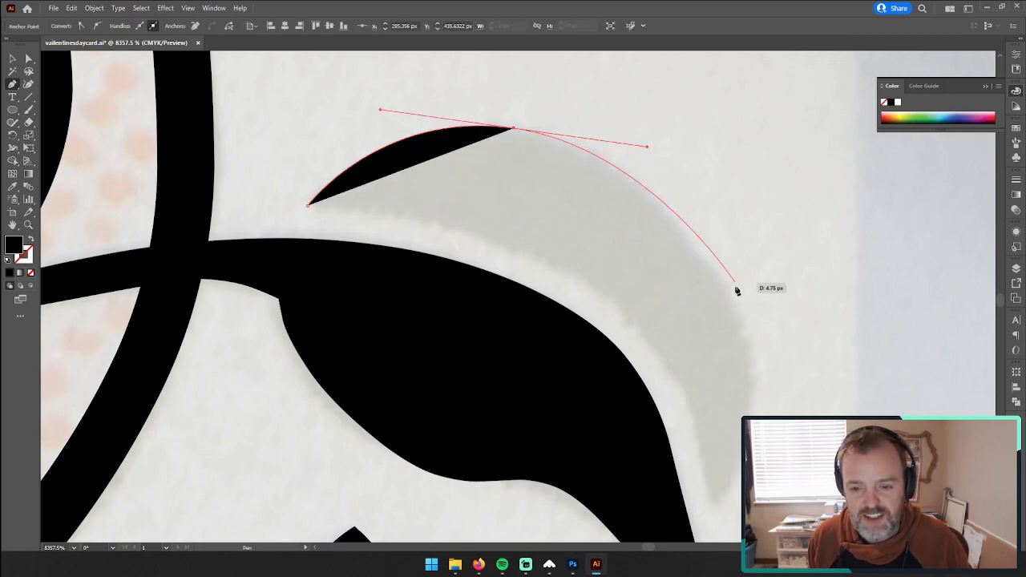
left_click_drag(728, 343, 689, 396)
mouse_move(649, 468)
left_mouse_down()
mouse_move(643, 458)
mouse_move(670, 465)
left_mouse_up()
Step: Remove the crescent path's fill and stroke and close it along the inner edge of the reference leaf
left_click(30, 240)
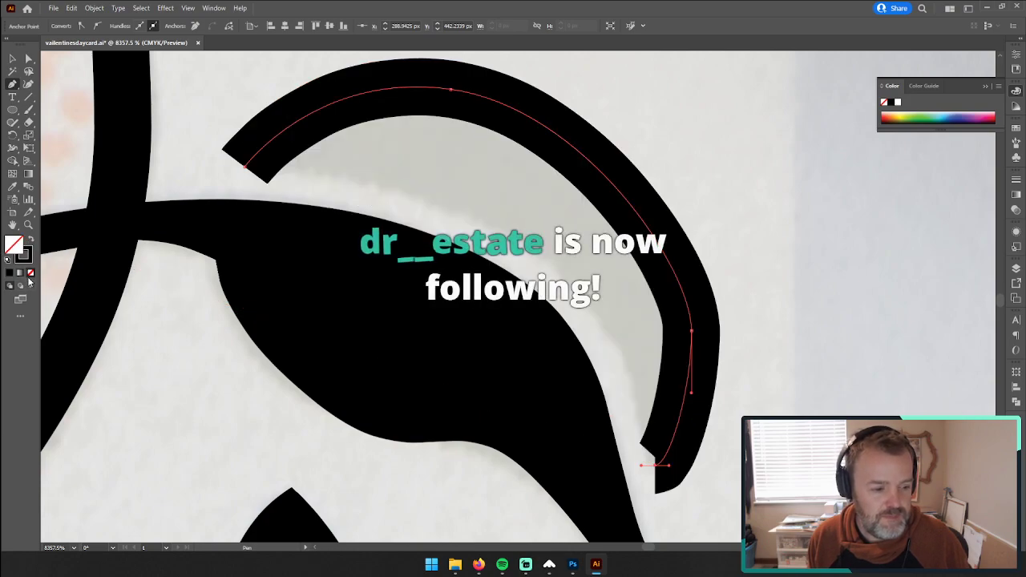
left_click(31, 273)
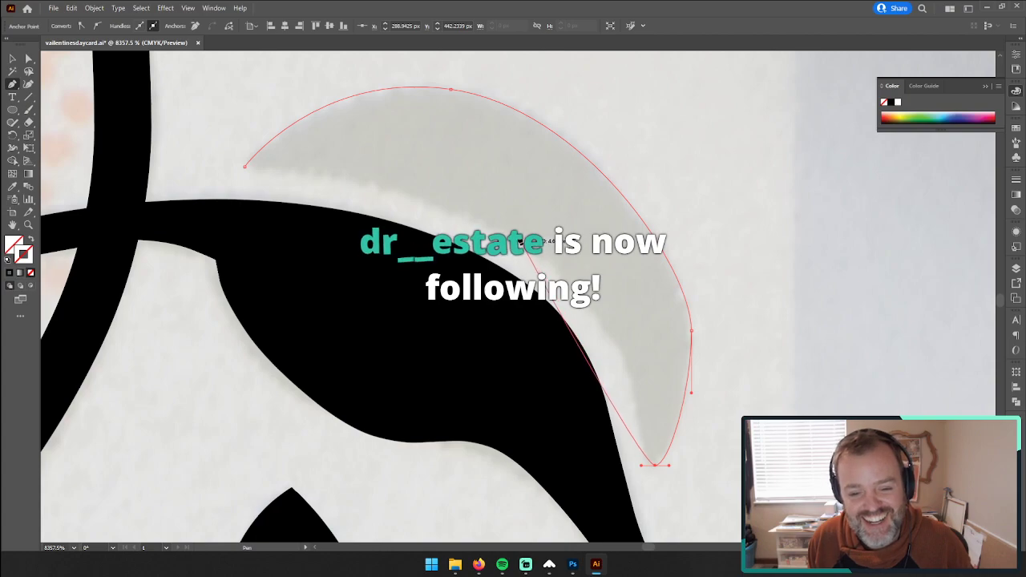
left_click_drag(499, 229, 347, 167)
left_click(245, 166)
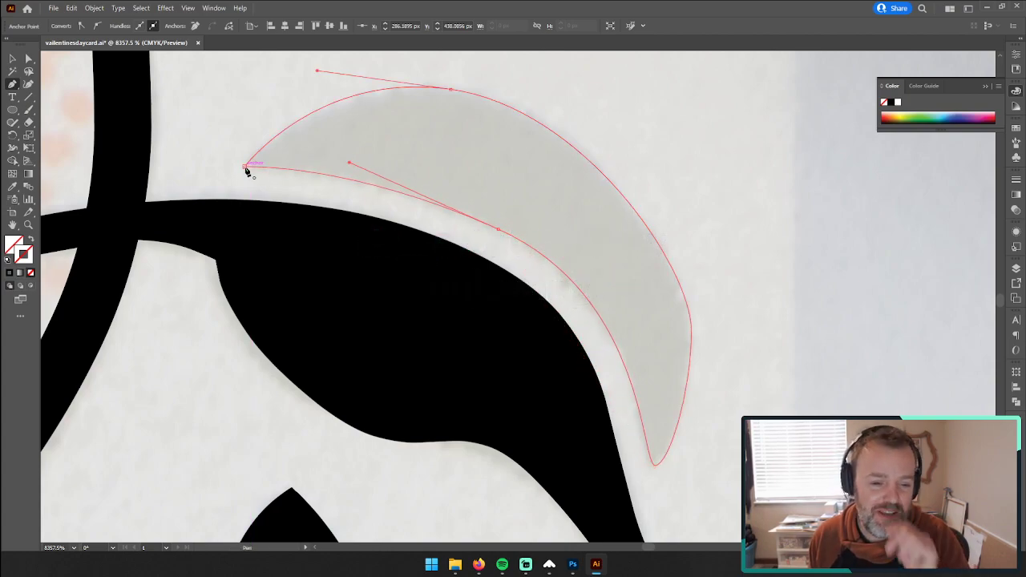
Step: Fill the closed crescent with black sampled from the leaf half below it and deselect it
key("v")
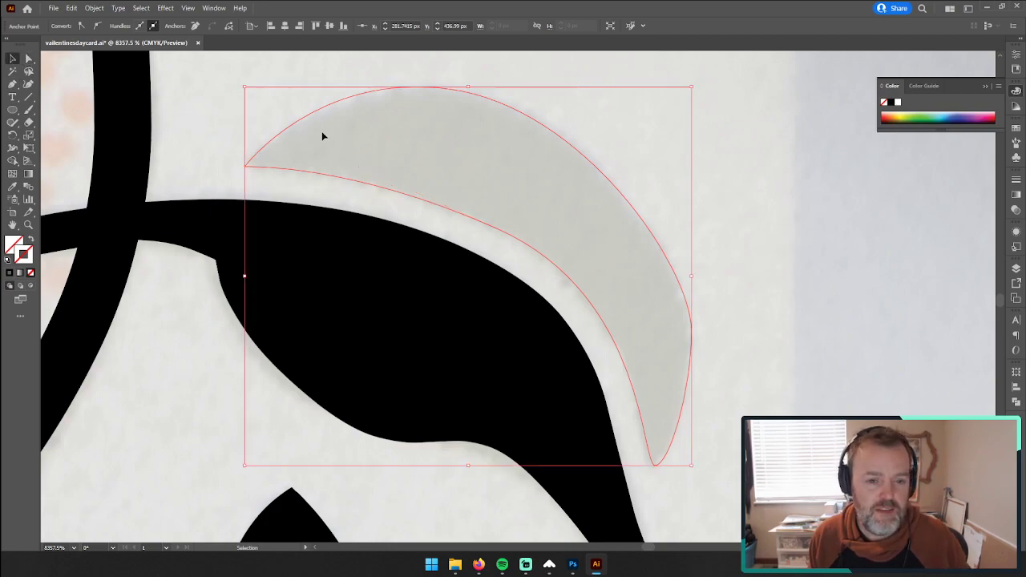
left_click(305, 92)
left_click(540, 160)
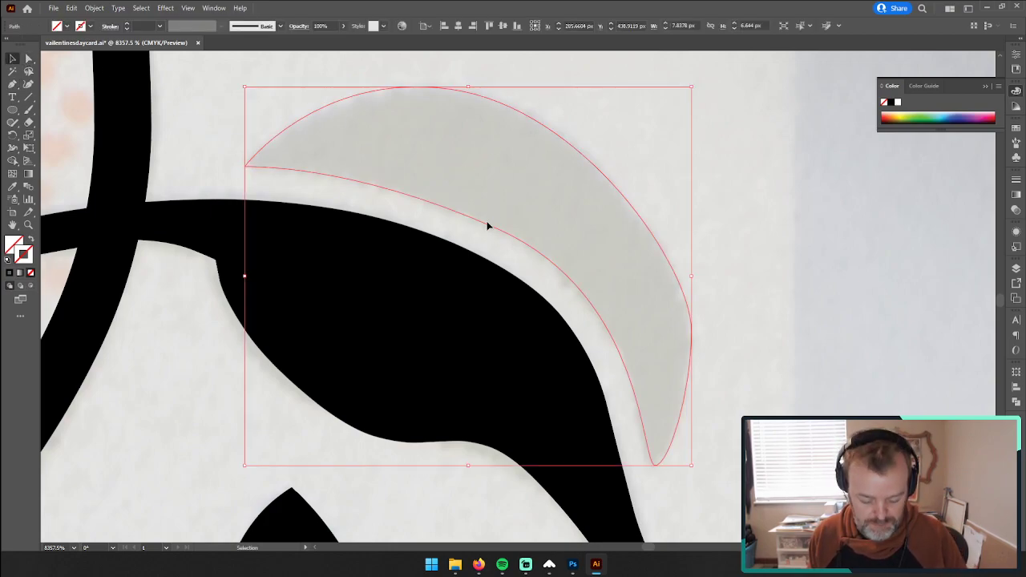
key("i")
left_click(385, 261)
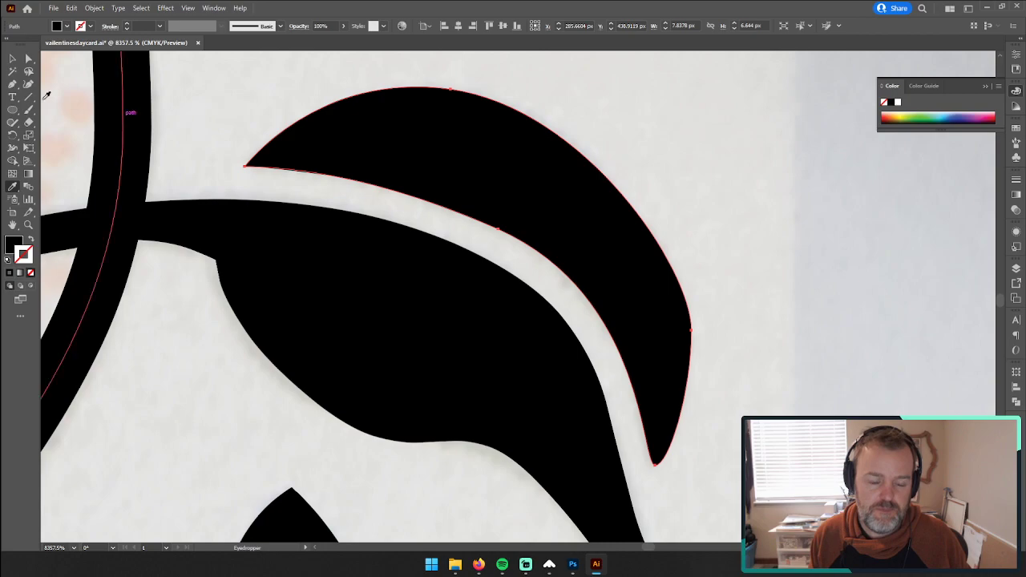
key("z")
left_click_drag(230, 119, 86, 155)
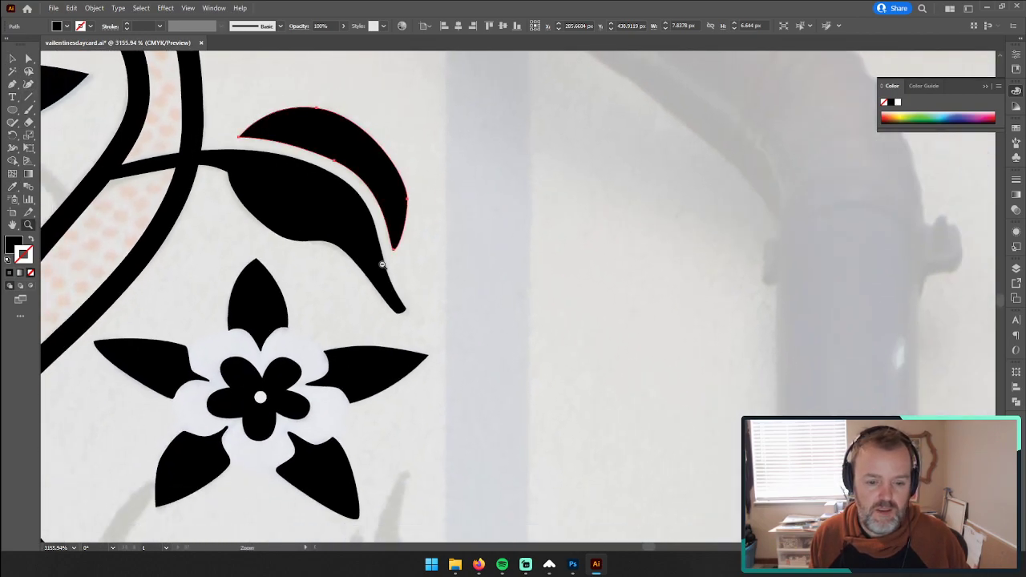
left_click_drag(401, 264, 227, 260)
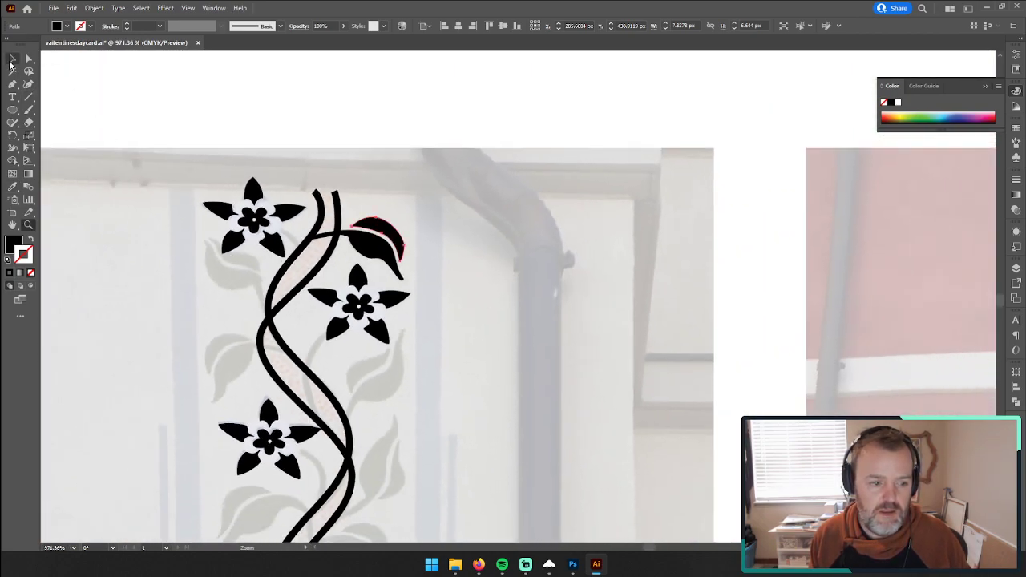
left_click(13, 60)
left_click(236, 117)
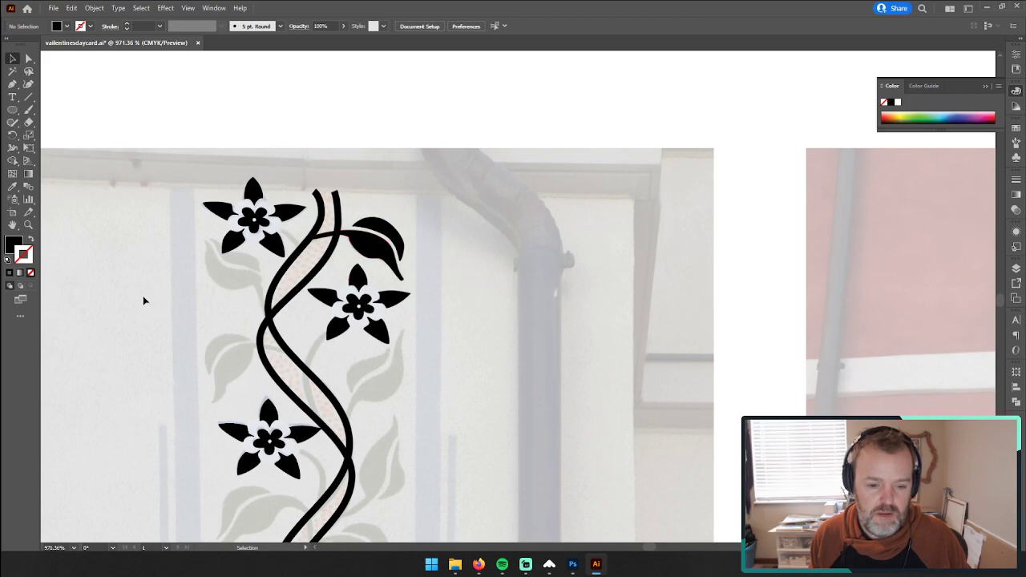
Step: Remove the fill from both the crescent and the lower leaf half so the reference shows through
left_click(28, 226)
left_click_drag(392, 238, 425, 219)
left_click(28, 59)
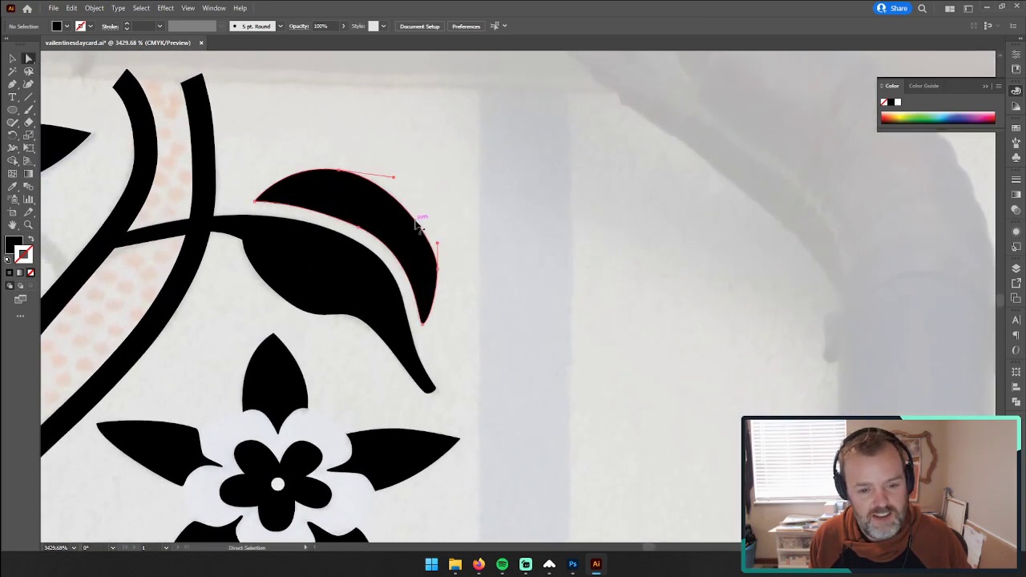
left_click(437, 239)
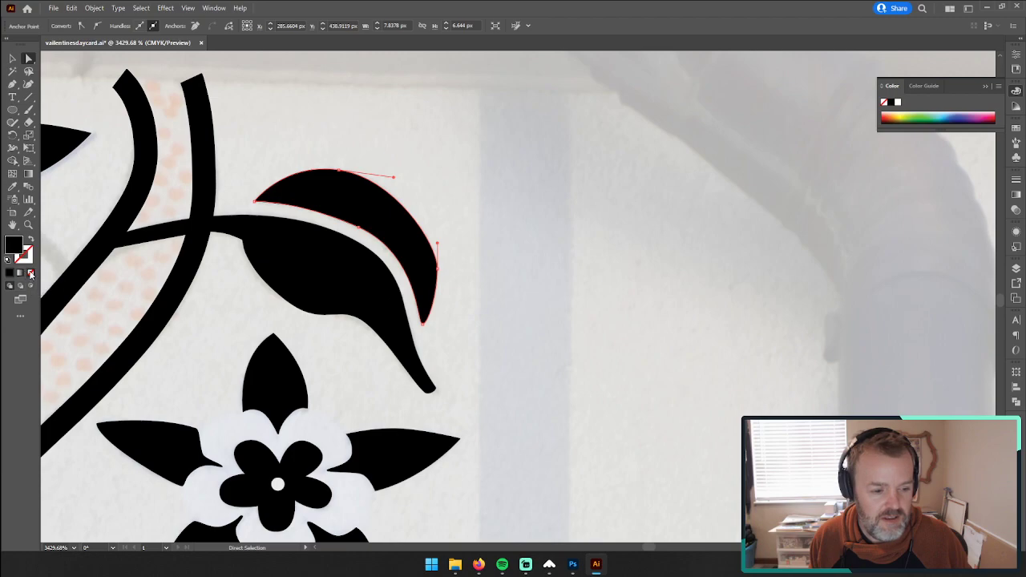
left_click(30, 273)
left_click(296, 281)
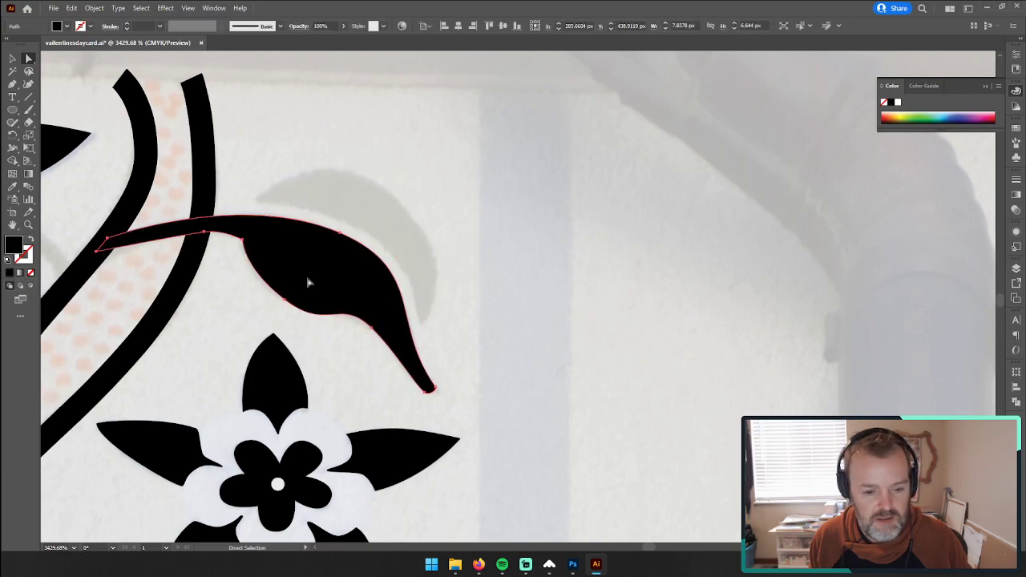
left_click(31, 273)
Step: Reposition the lower leaf half's end points to sharpen its tip, and deselect the outline
left_click(503, 238)
left_click(426, 385)
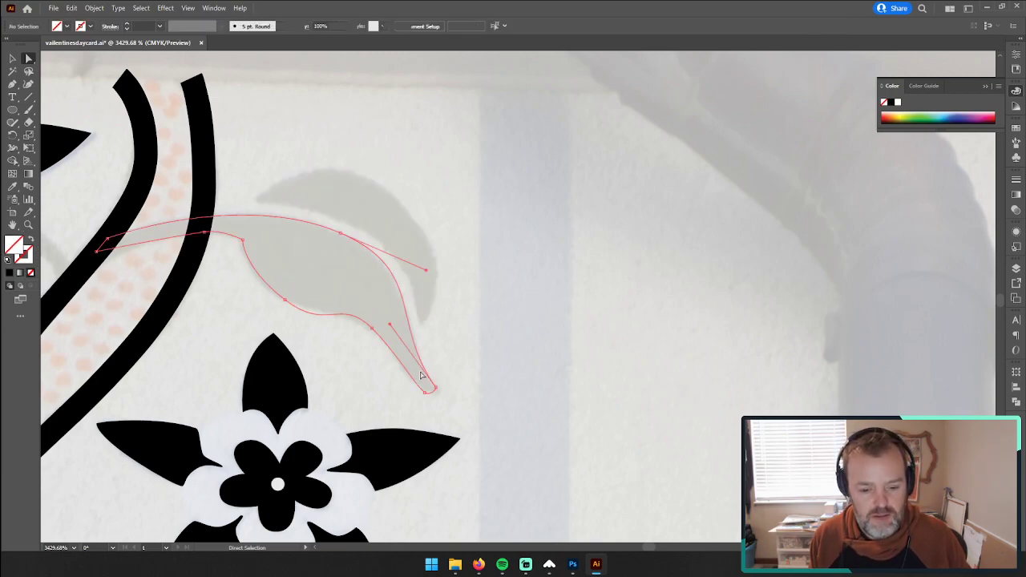
left_click_drag(435, 393, 413, 392)
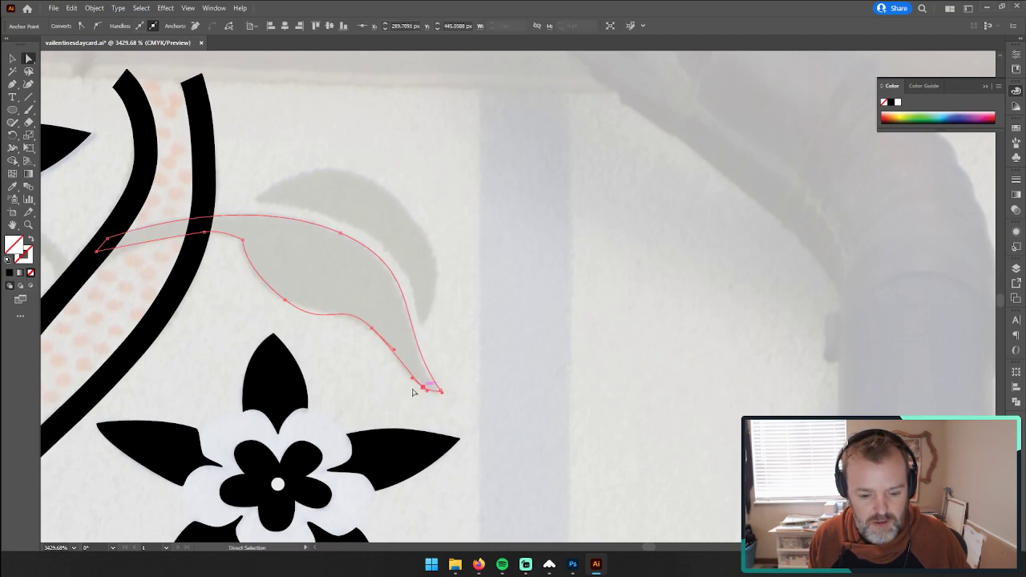
left_click(408, 248)
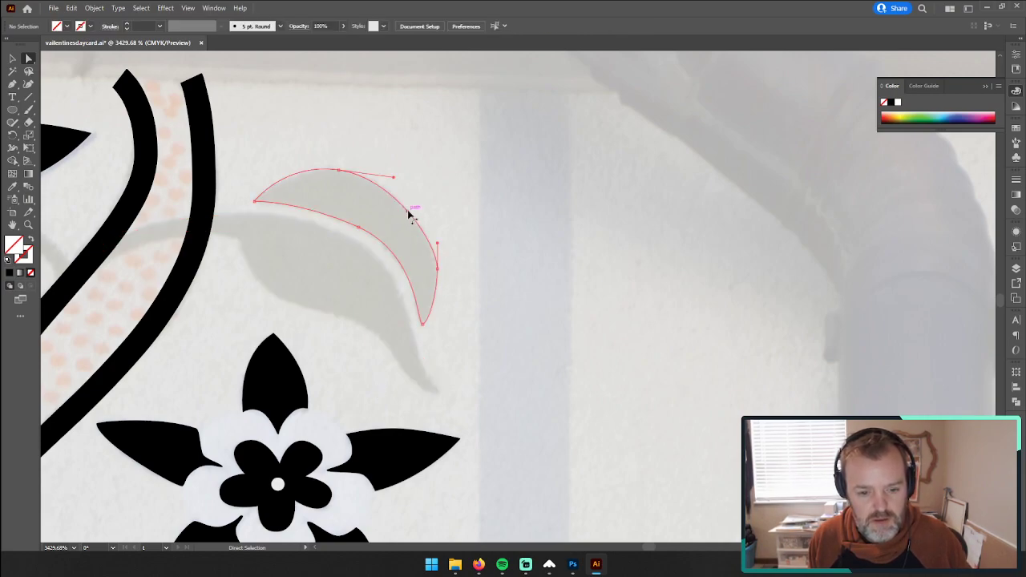
Step: Add an anchor point to the crescent's outer edge and adjust that stretch to follow the reference leaf
left_click(410, 240)
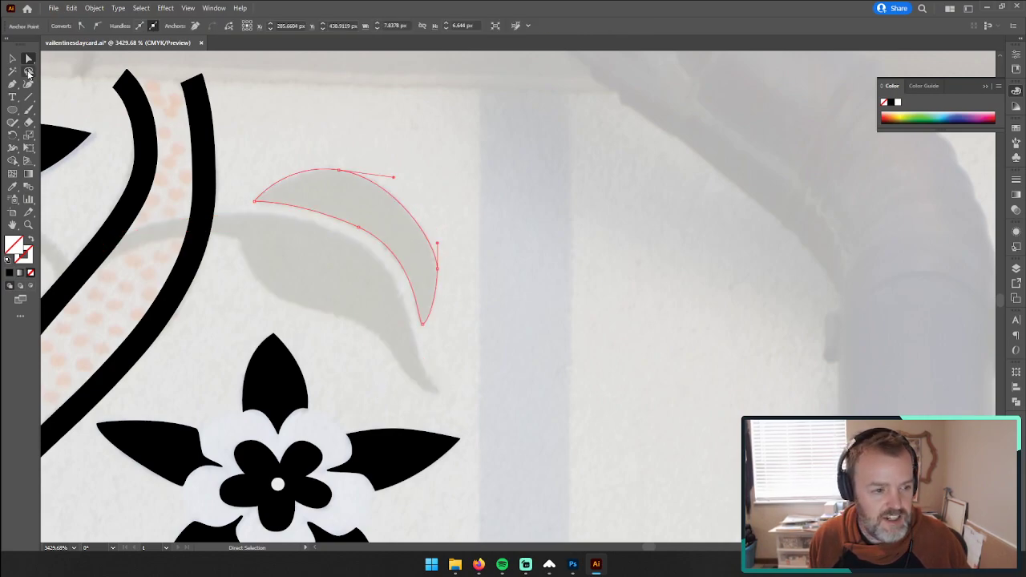
key("plus")
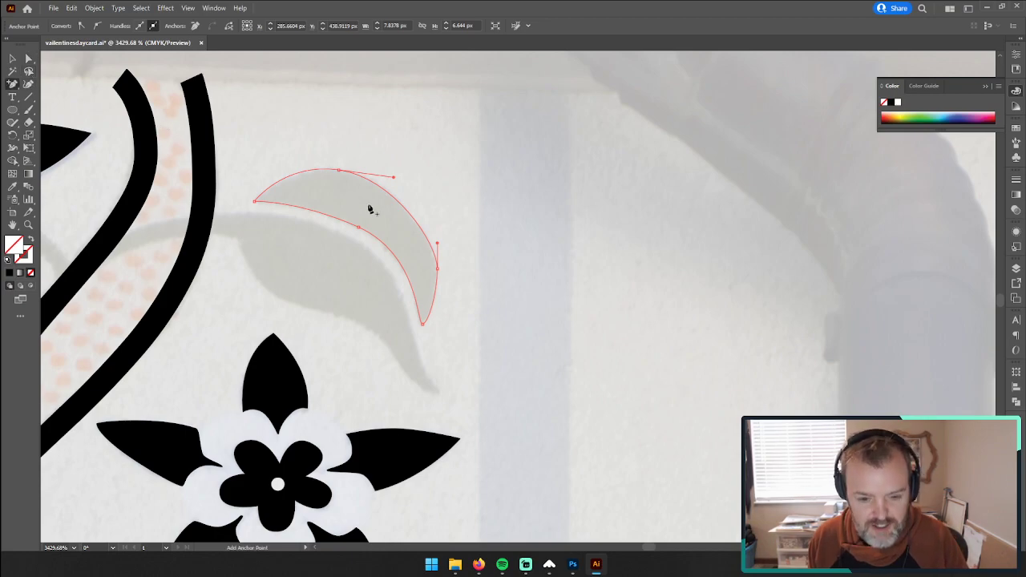
left_click(424, 233)
key("a")
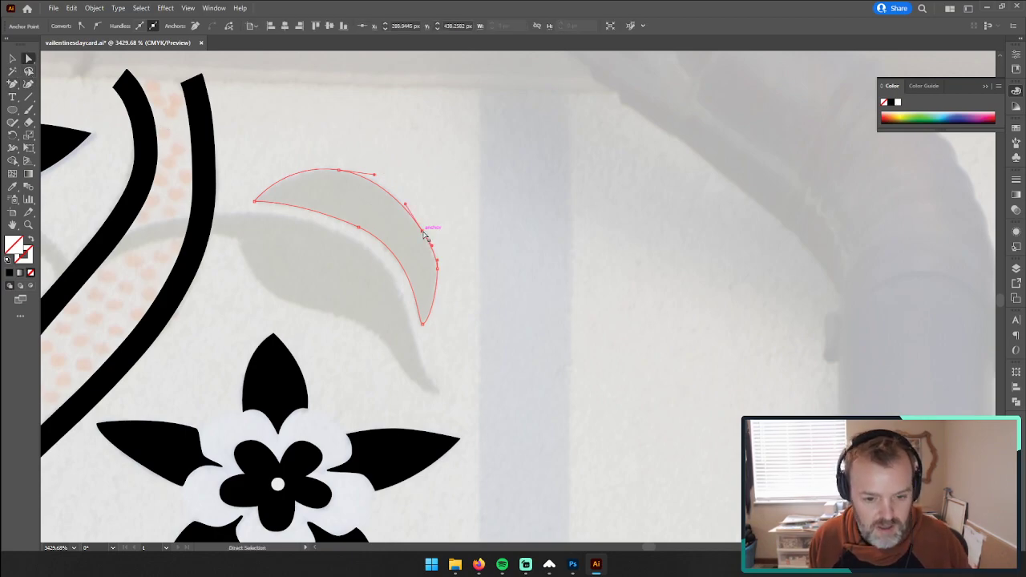
left_click_drag(422, 233, 412, 215)
left_click(455, 208)
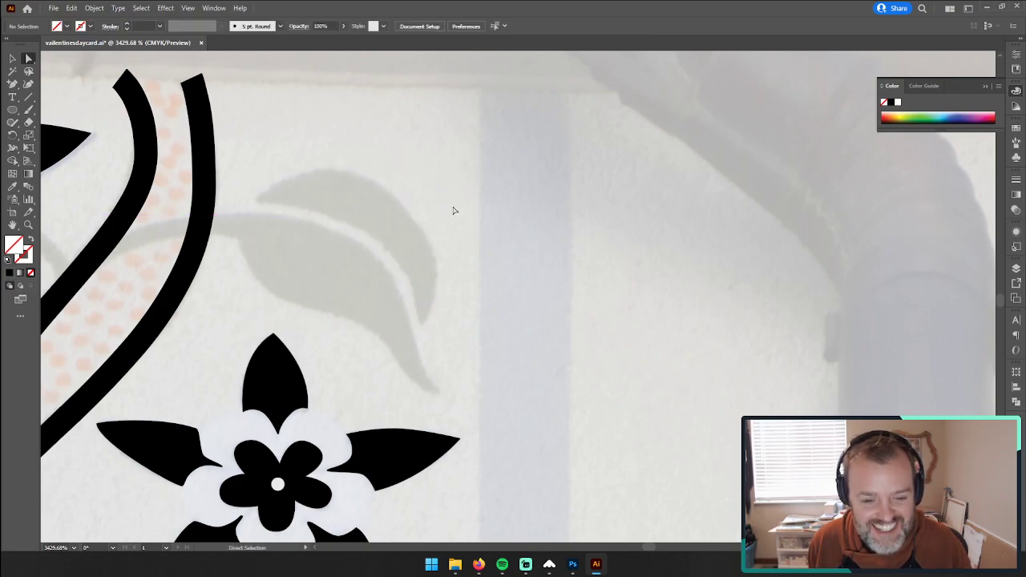
Step: Select both leaf halves, fill them with black sampled from the flower petal below, and deselect them
left_click(327, 329)
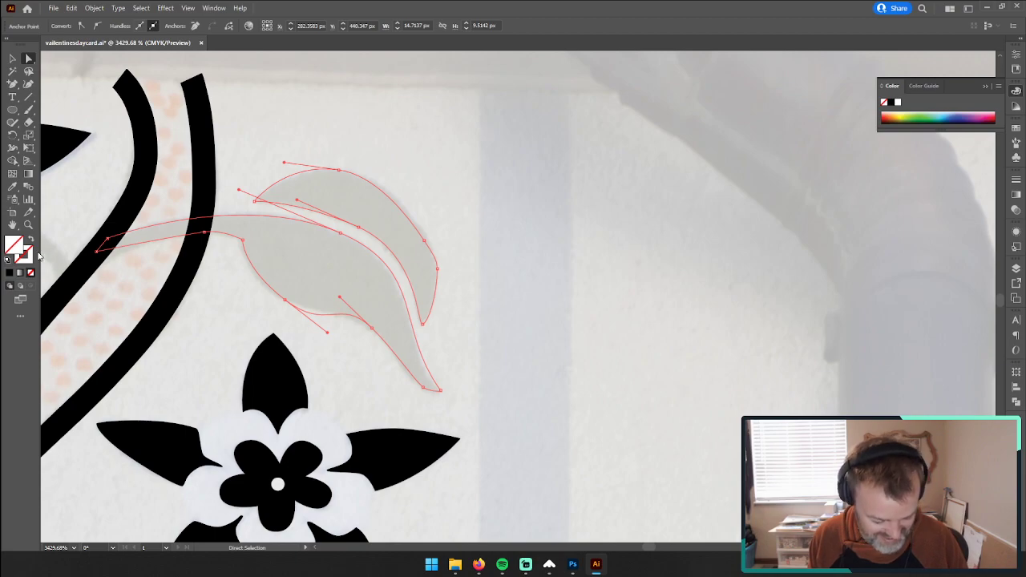
left_click(12, 186)
left_click(274, 360)
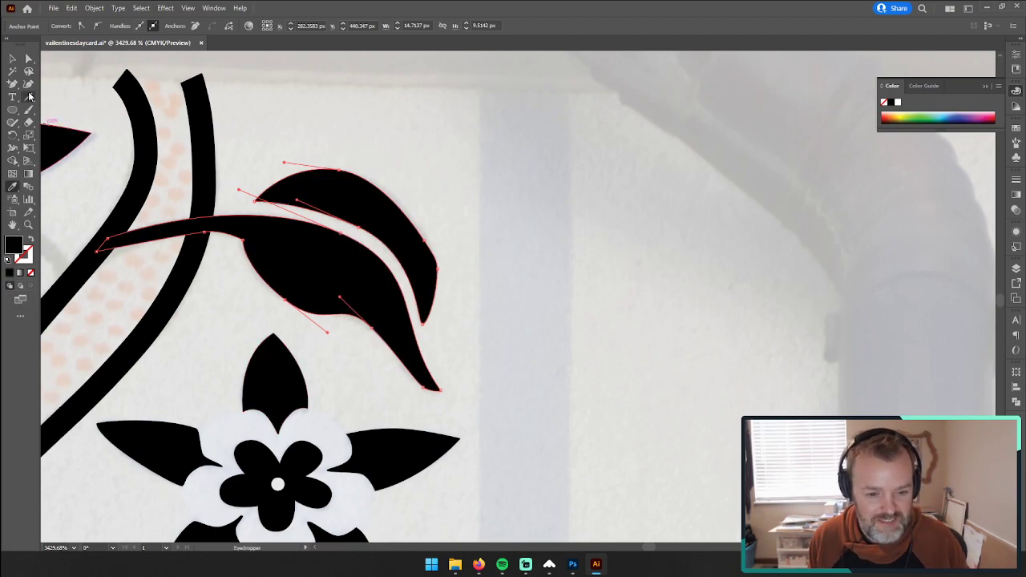
left_click(11, 62)
left_click(347, 113)
key("z")
left_click_drag(492, 218, 283, 239)
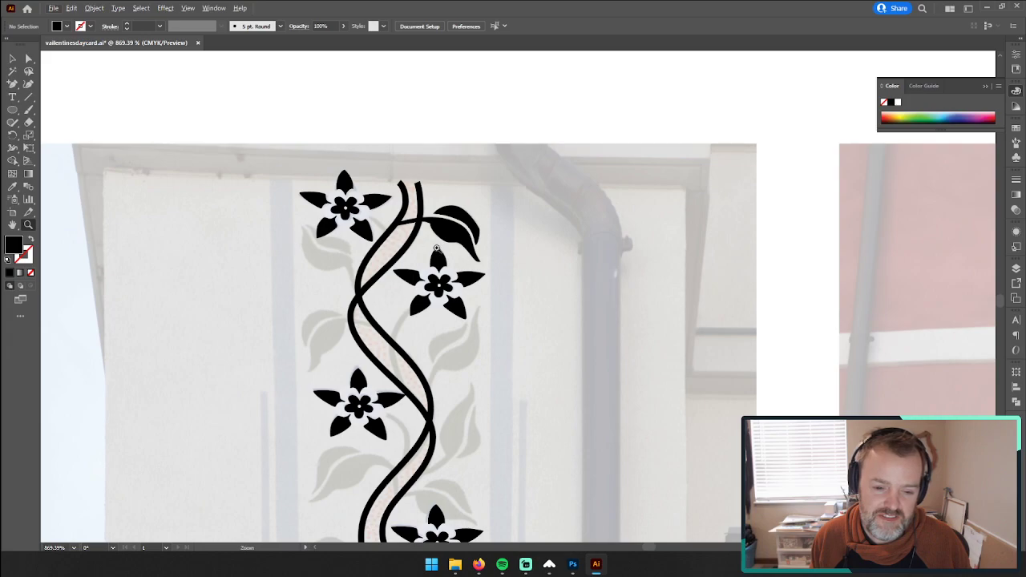
Step: Try moving both leaf halves off the vine toward the drainpipe, and undo the move
left_click(12, 58)
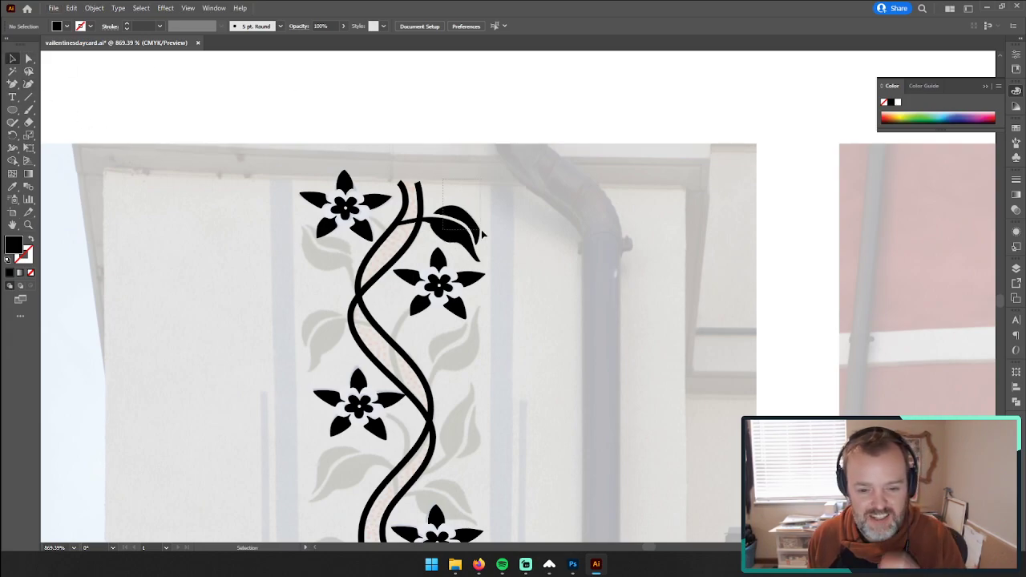
left_click(461, 237)
left_click_drag(461, 237, 527, 195)
left_click(393, 120)
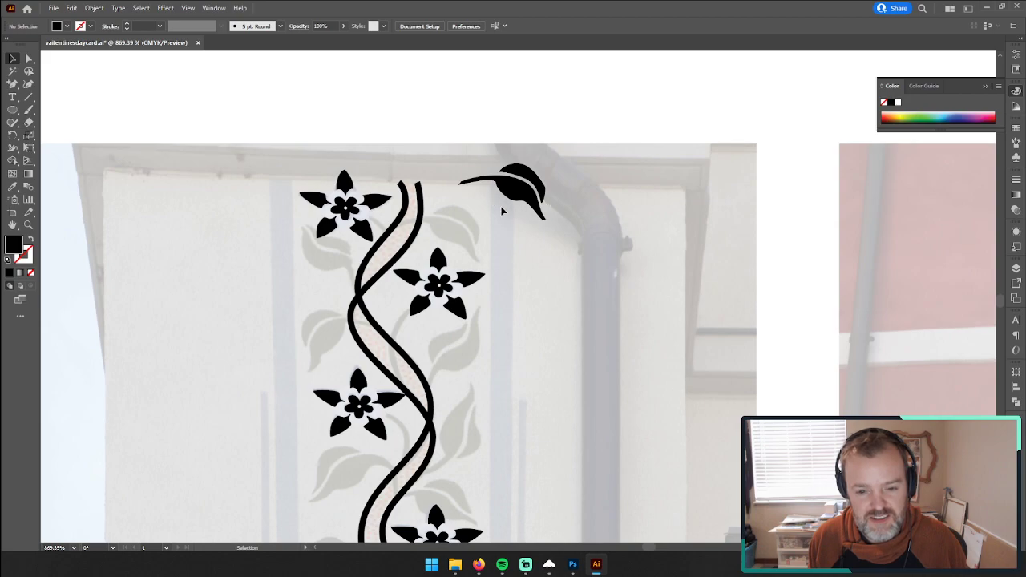
key("ctrl+z")
Step: Remove the black fill from both leaf halves to compare their outlines with the reference photo
left_click(28, 224)
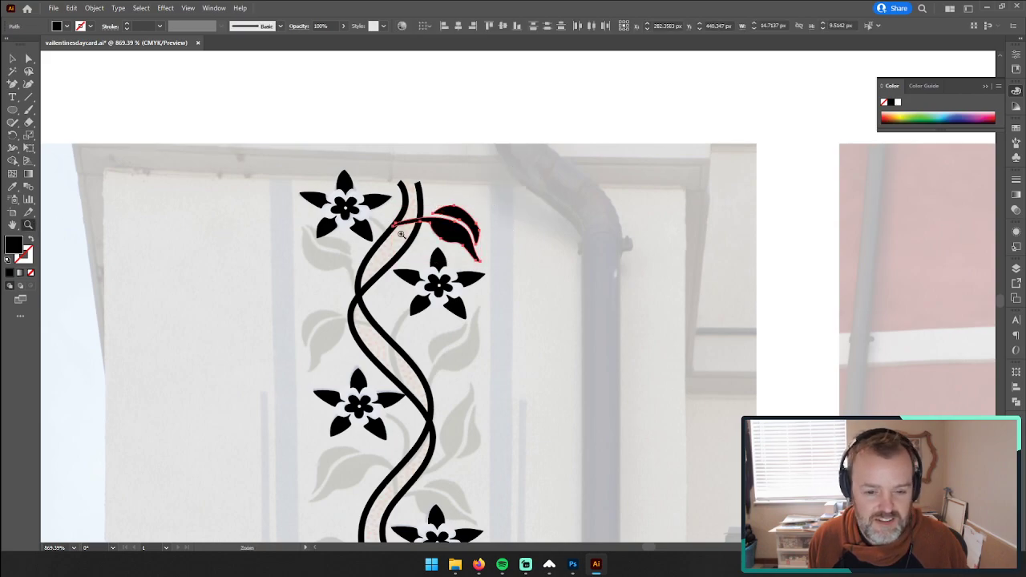
left_click_drag(433, 236, 635, 230)
left_click(28, 61)
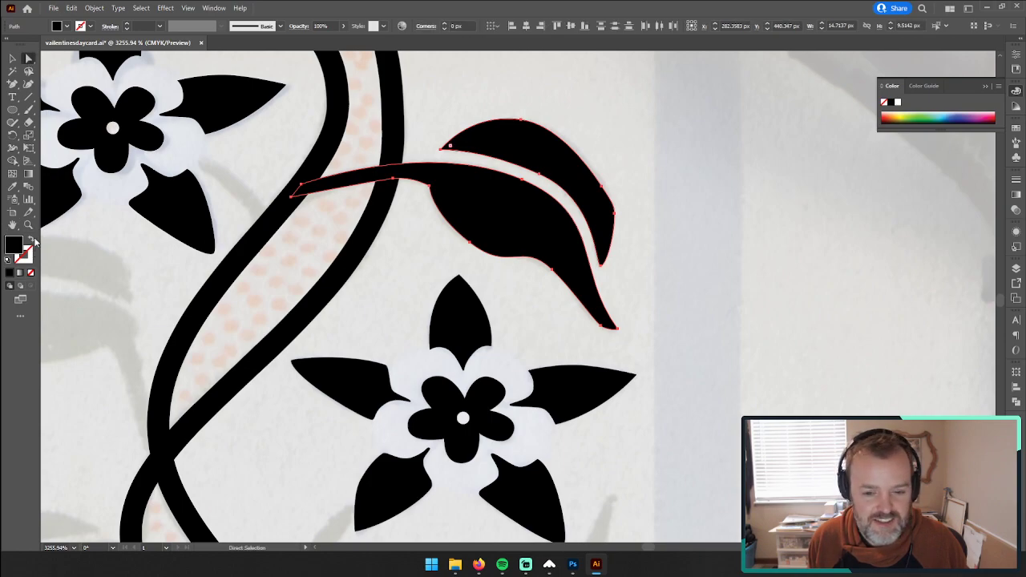
left_click(33, 273)
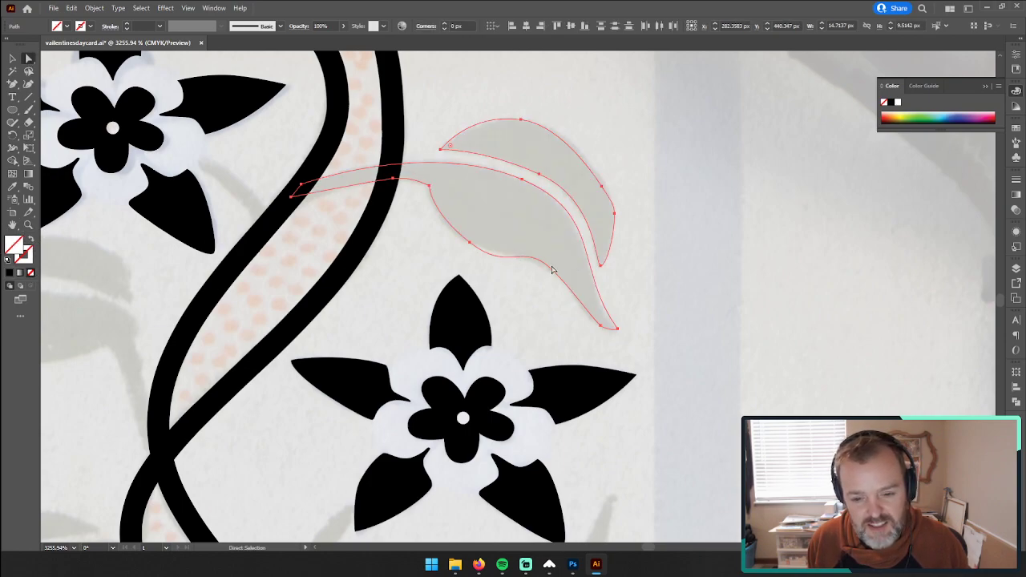
Step: Reshape the lower leaf half's underside where it narrows toward the tip, and select both leaf outlines
left_click_drag(552, 270, 514, 266)
left_click(718, 276)
left_click_drag(410, 86, 526, 243)
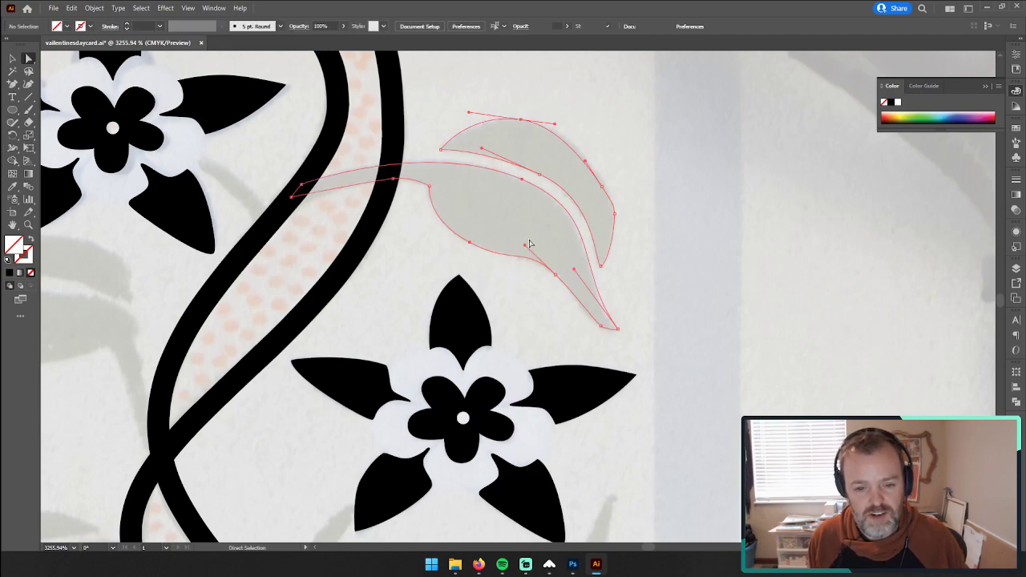
Step: Fill both selected leaf outlines beside the upper vine with black again and deselect them
key("shift+x")
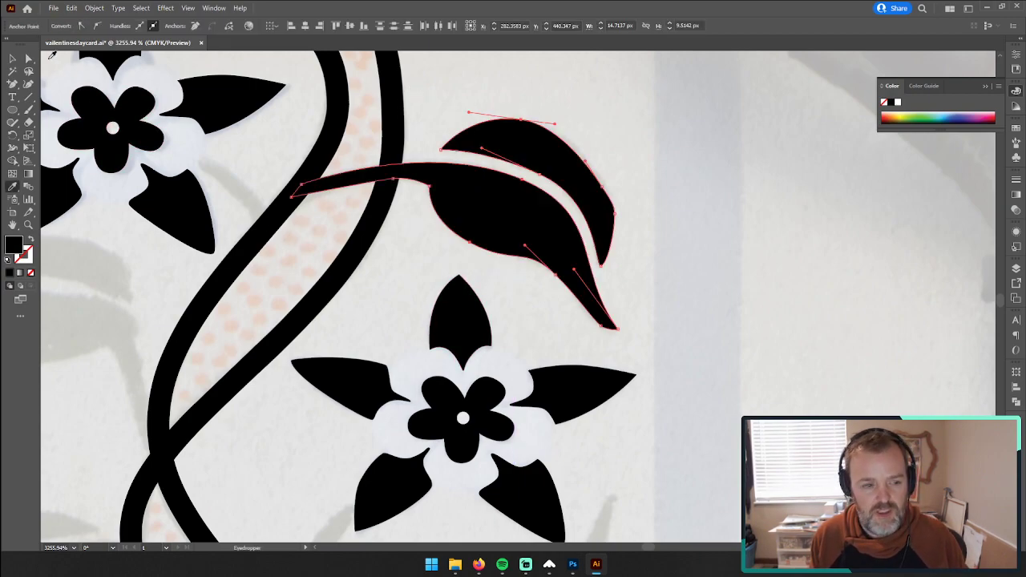
key("v")
left_click(742, 211)
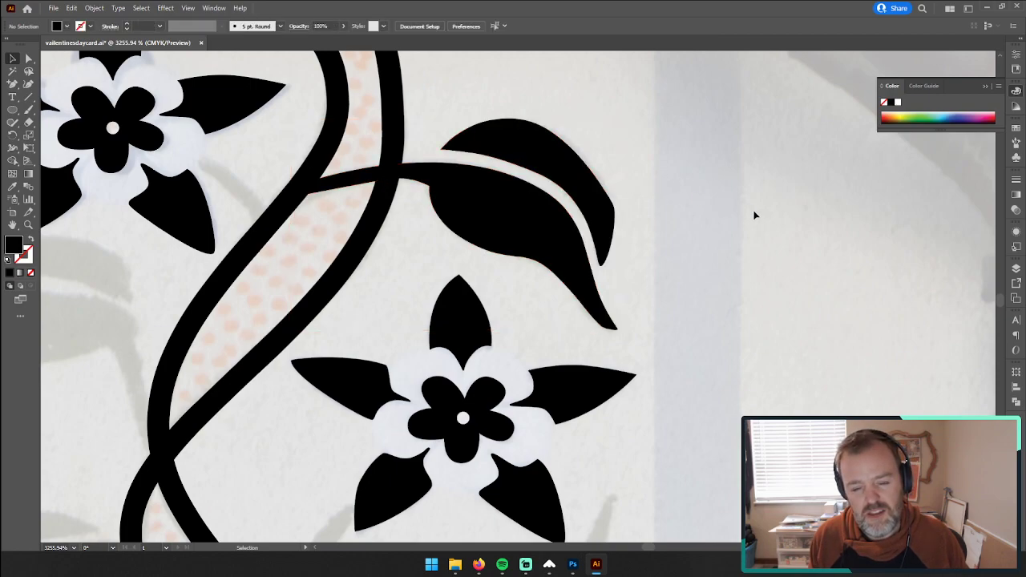
Step: Trace the smaller half of the leaf below the flower with the Pen tool, from its base along the outer edge and around the tip
left_click_drag(376, 317, 529, 169)
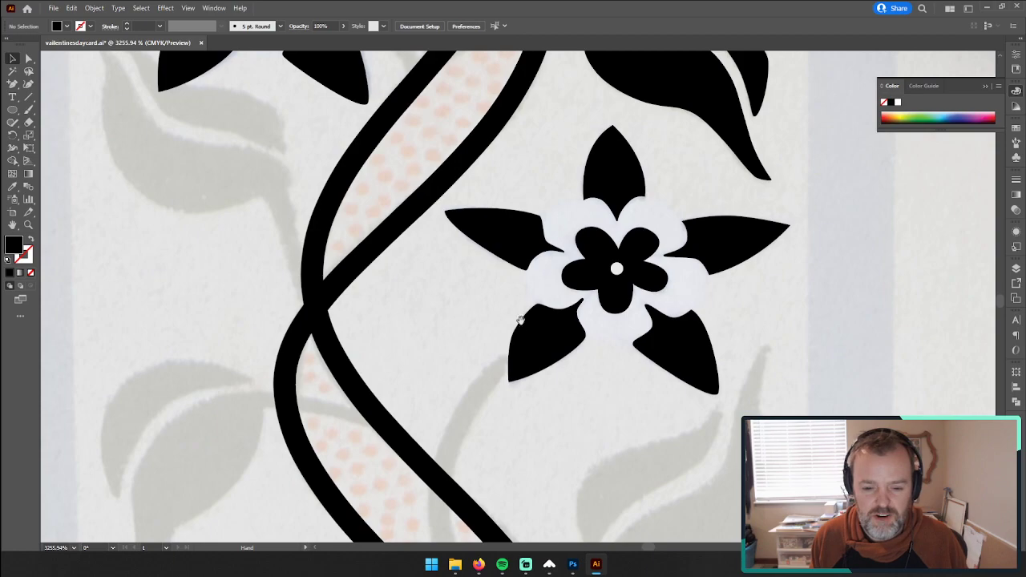
left_click_drag(519, 355, 357, 189)
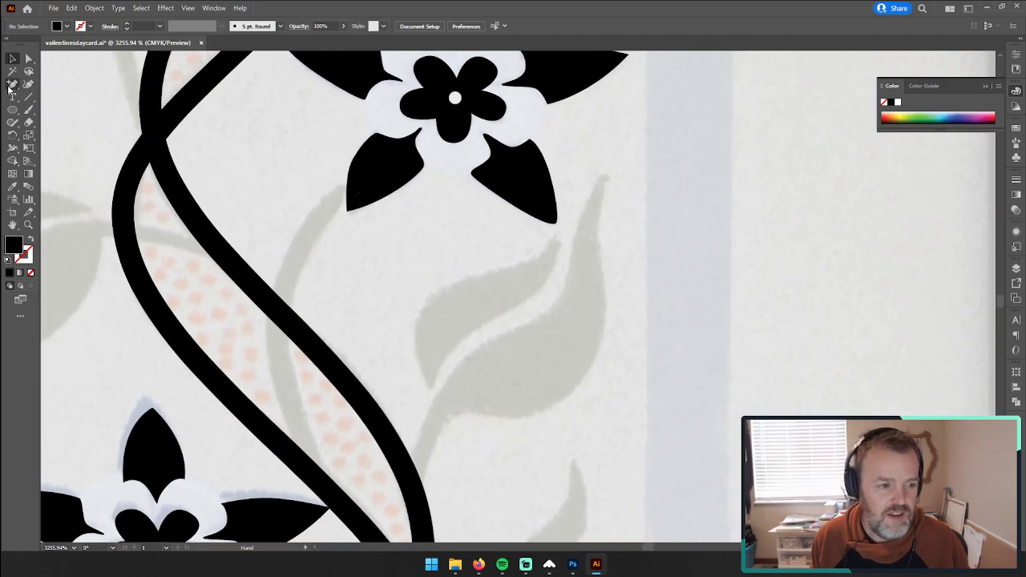
left_click(12, 84)
left_click(55, 84)
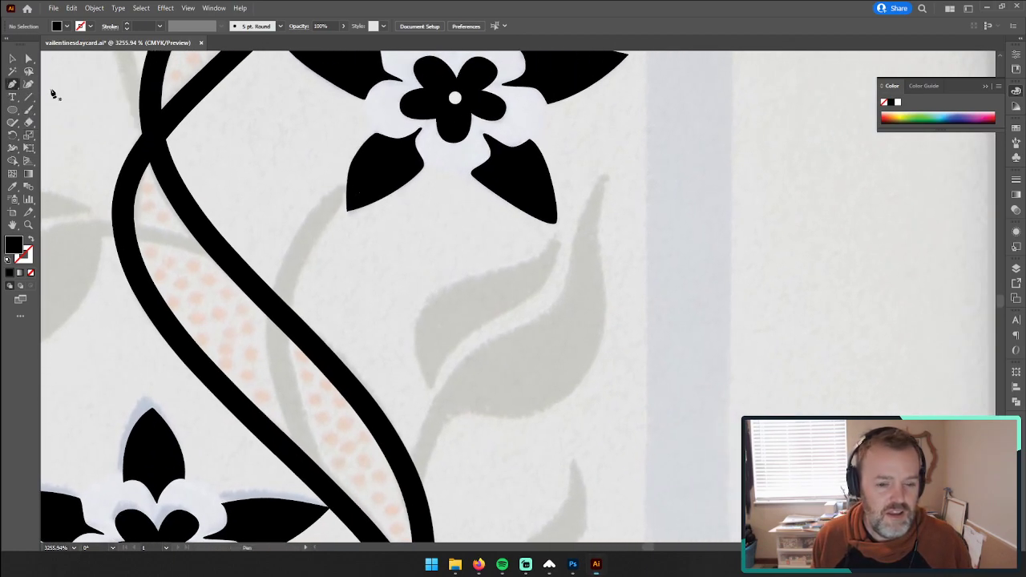
left_click(429, 386)
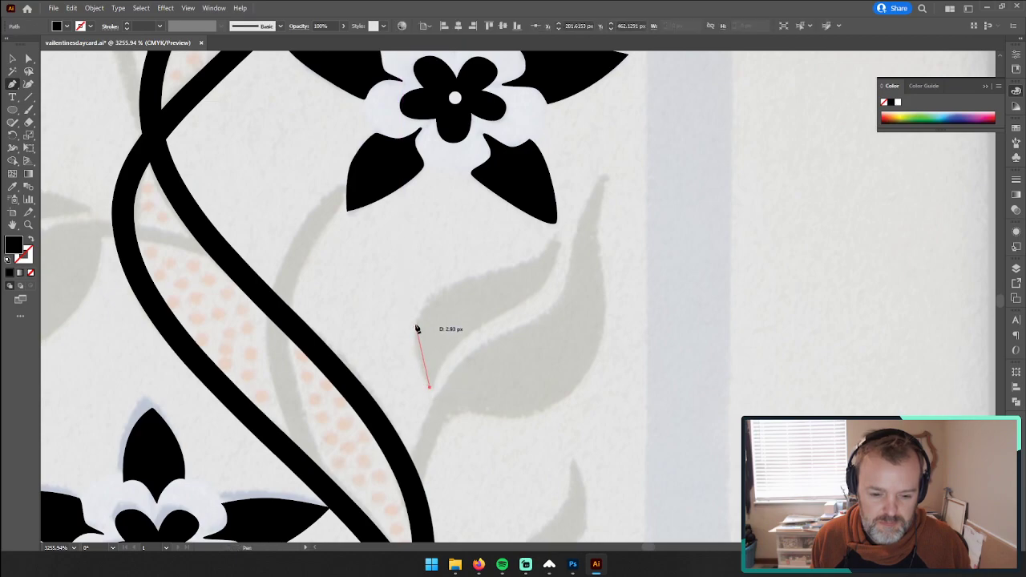
left_click_drag(416, 325, 423, 297)
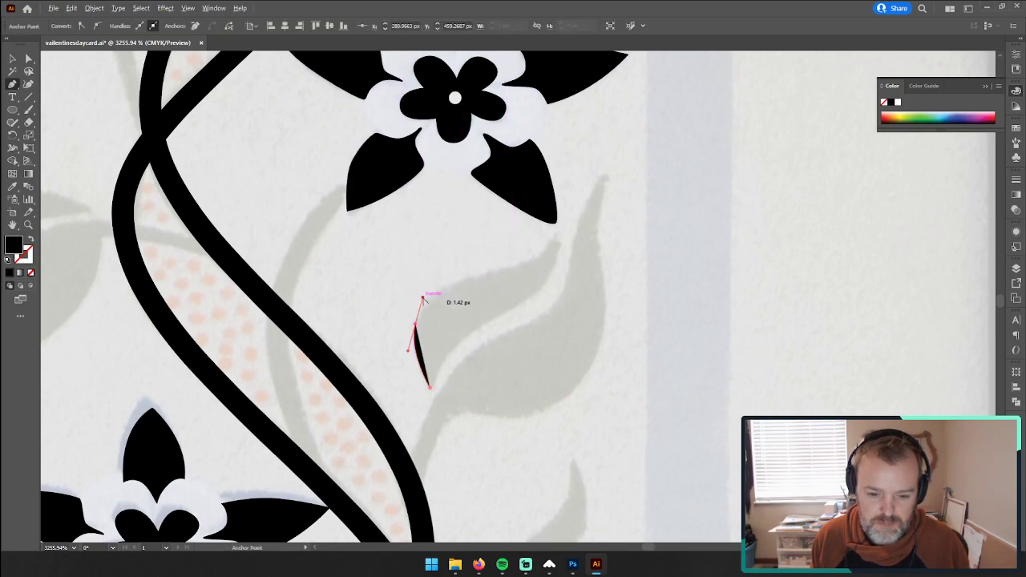
left_click_drag(435, 275, 435, 275)
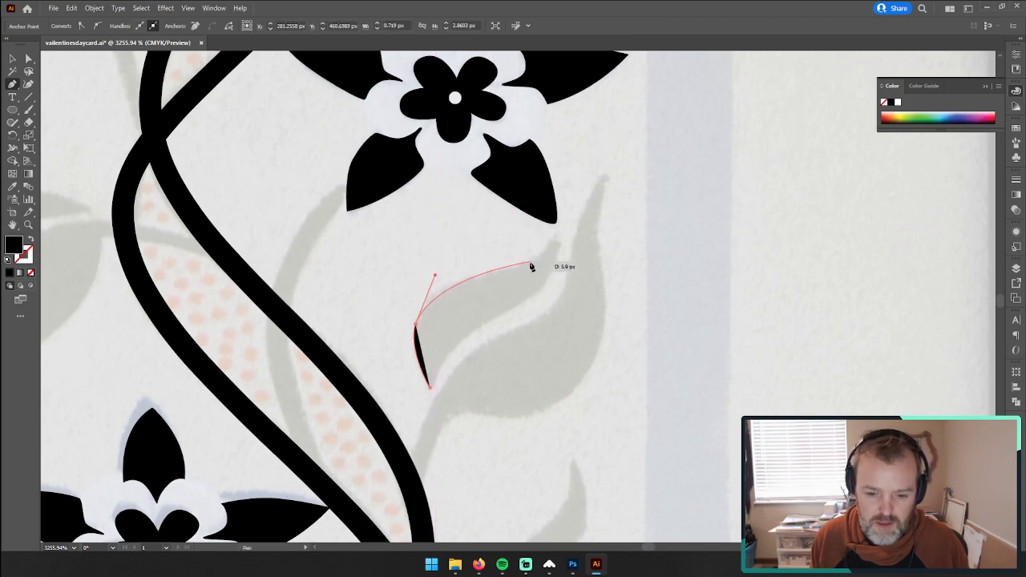
left_click_drag(525, 265, 32, 239)
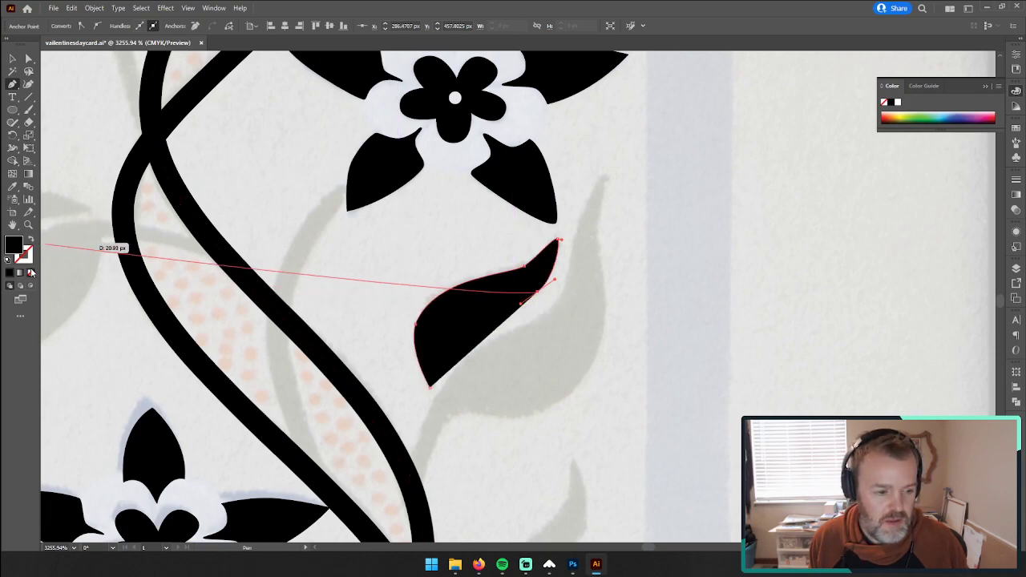
Step: Remove the outline's fill and trace the smaller leaf half's inner edge back to its base, undoing and redoing the last anchors
left_click(30, 273)
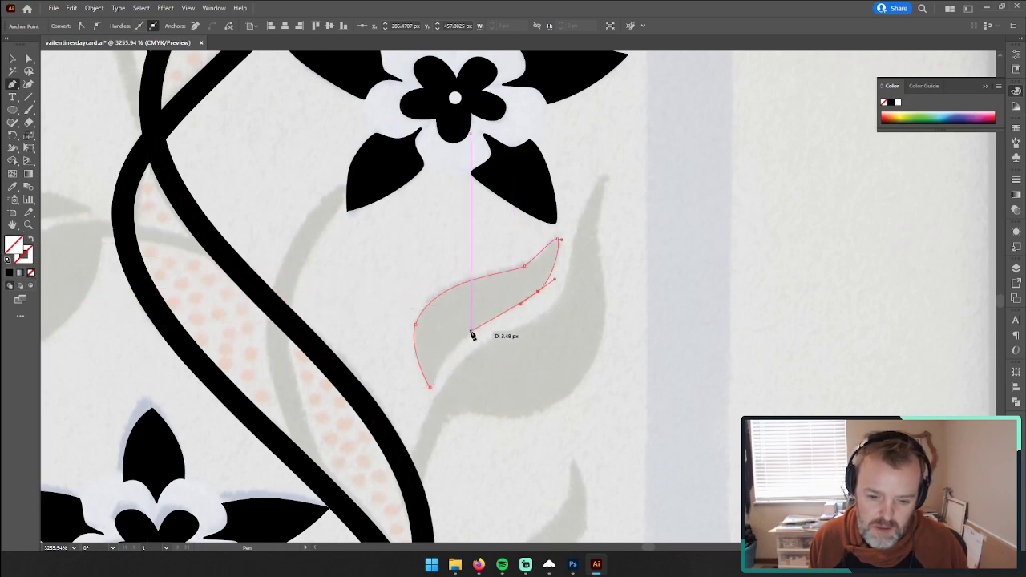
left_click_drag(470, 330, 460, 340)
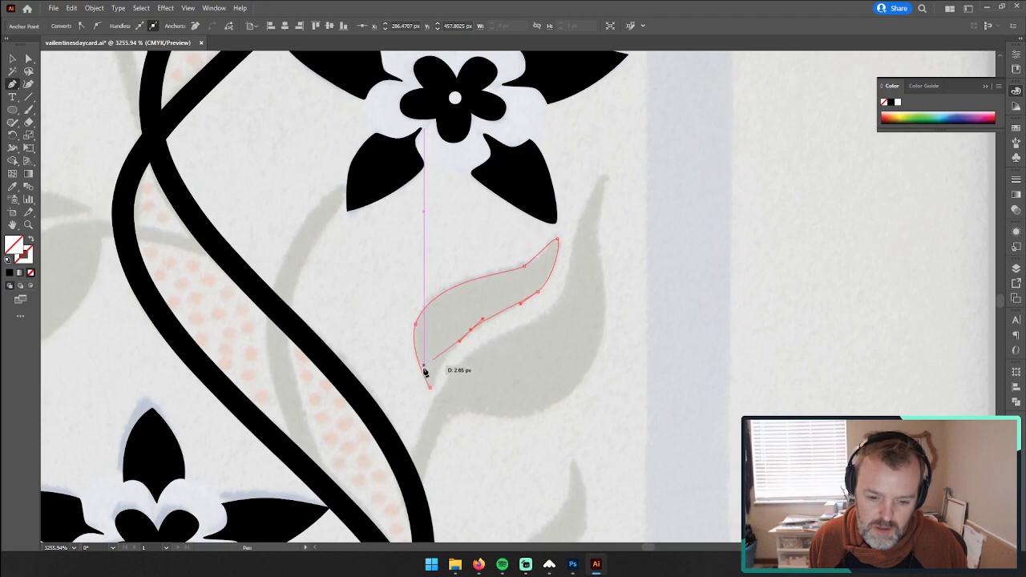
mouse_move(430, 388)
left_mouse_down()
mouse_move(431, 399)
mouse_move(425, 391)
mouse_move(437, 389)
left_mouse_up()
key("ctrl+z")
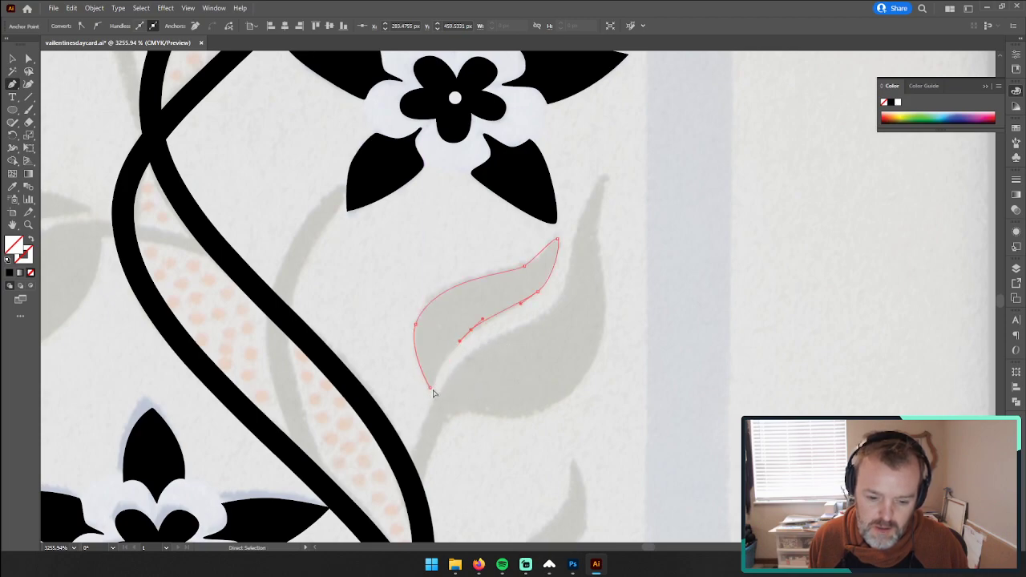
left_click(434, 387)
key("ctrl+z")
key("ctrl+z")
key("ctrl+z")
key("ctrl+z")
key("ctrl+z")
key("ctrl+z")
key("ctrl+z")
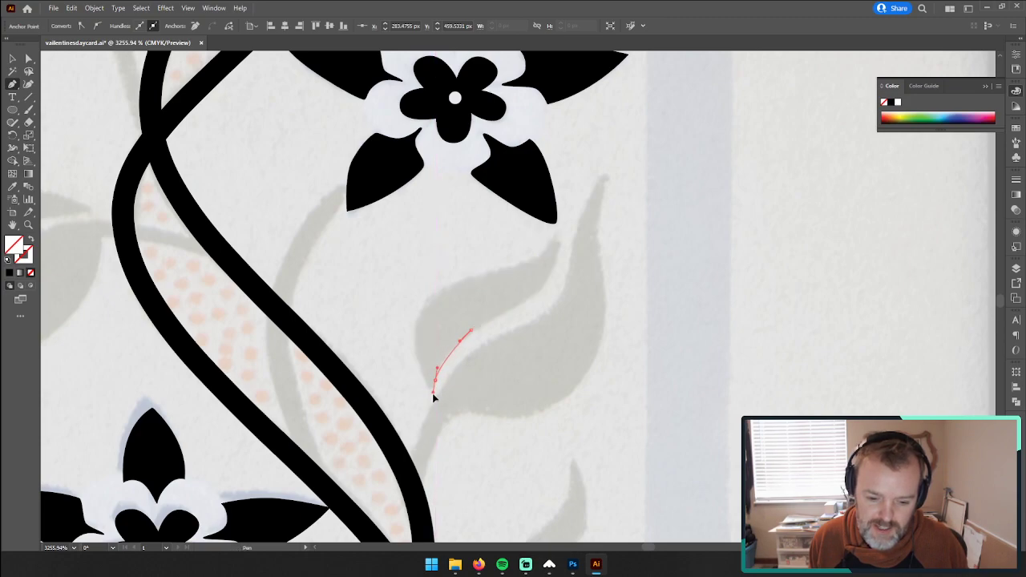
key("ctrl+shift+z")
key("ctrl+shift+z")
key("ctrl+shift+z")
key("ctrl+shift+z")
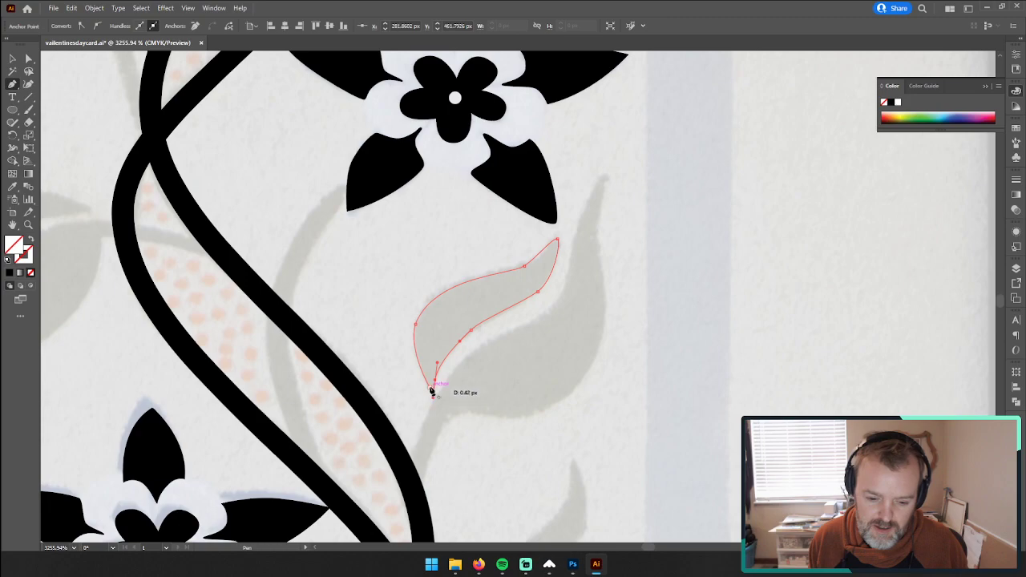
Step: Close the smaller leaf half's outline at its base and fill it with black sampled from the flower petal above
left_click(433, 390)
key("v")
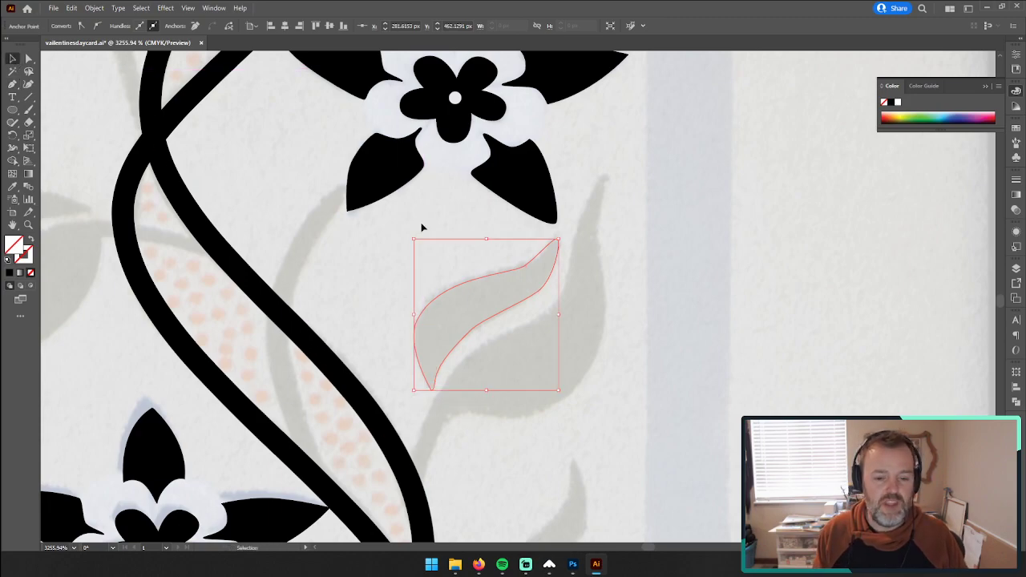
key("i")
left_click(518, 166)
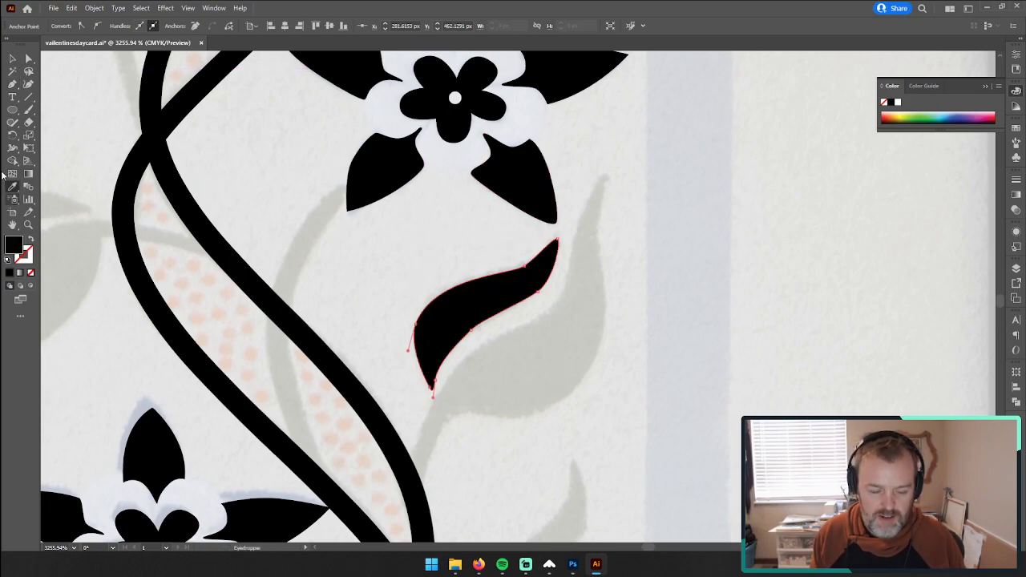
Step: Trace the larger leaf half's inner edge with the Pen tool from the vine up to the pointed tip, without a fill
left_click(13, 83)
scroll(586, 307, "down", 3)
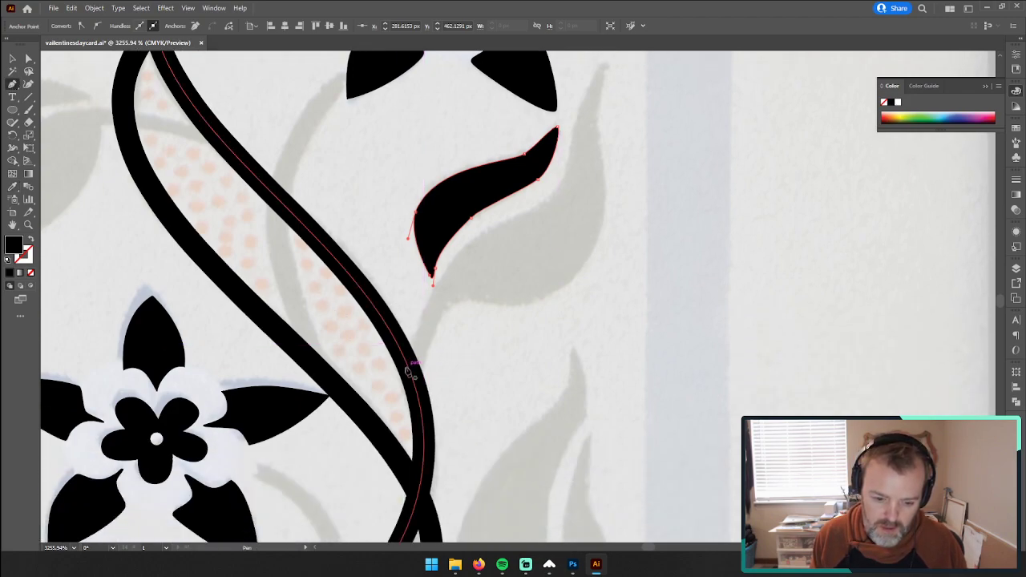
left_click(407, 366)
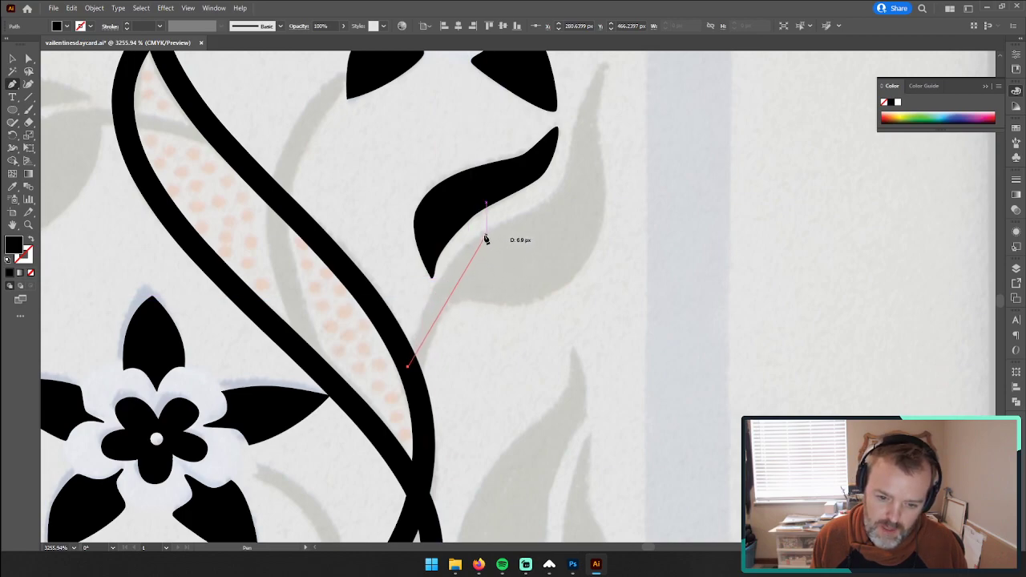
left_click_drag(479, 238, 528, 214)
left_click_drag(552, 190, 493, 283)
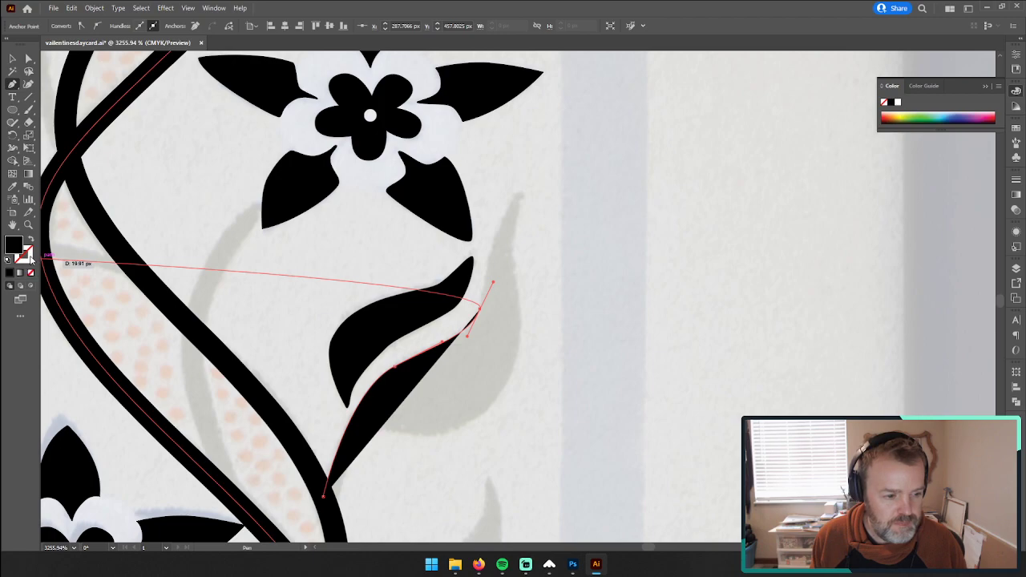
left_click(32, 273)
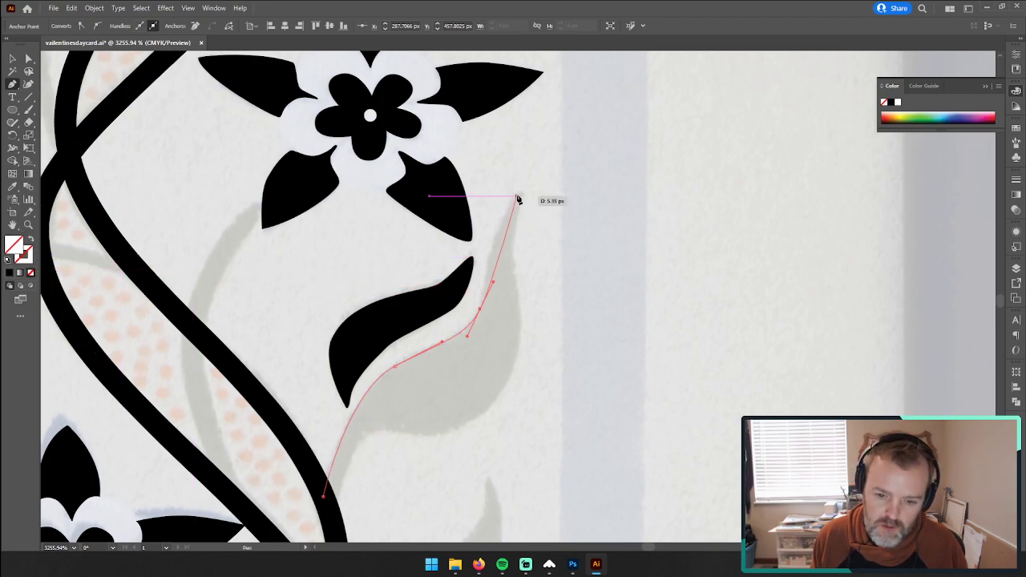
mouse_move(515, 194)
left_mouse_down()
mouse_move(542, 171)
mouse_move(522, 190)
left_mouse_up()
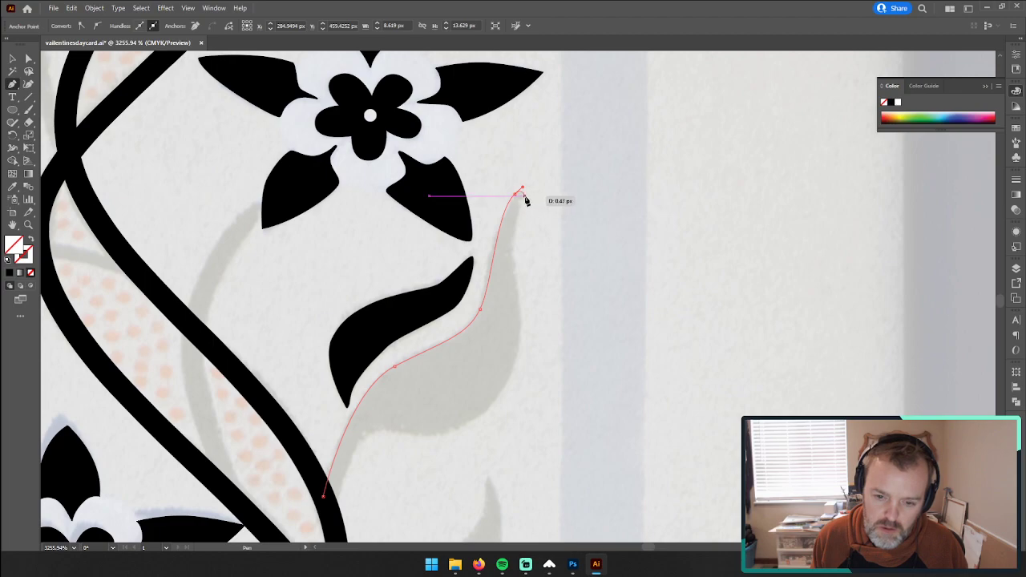
Step: Continue the larger leaf half's outline around the tip and down the outer edge to the underside near the stem
left_click_drag(525, 196, 524, 204)
left_click_drag(512, 252, 513, 278)
left_click_drag(505, 387, 474, 427)
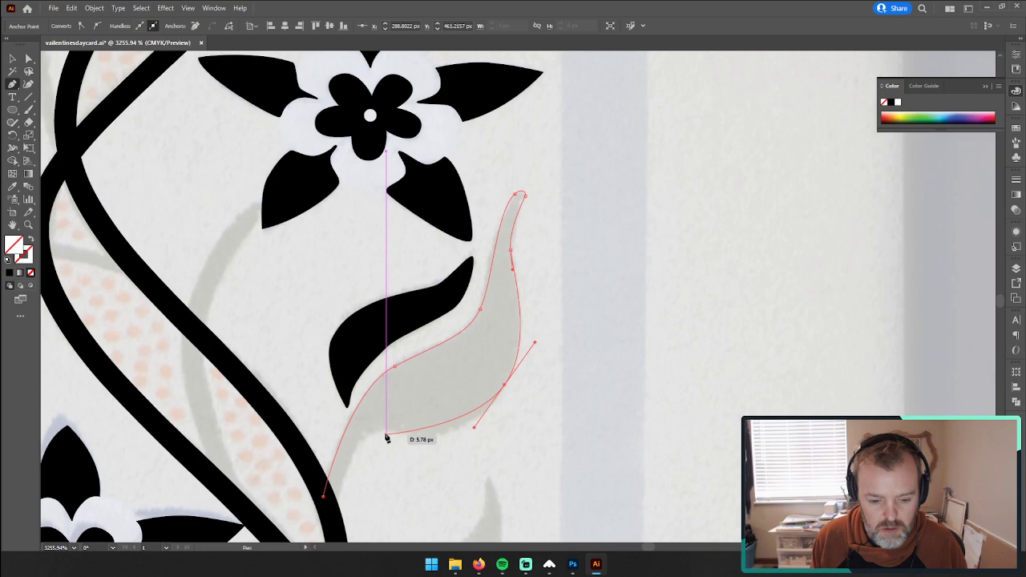
left_click_drag(384, 434, 336, 423)
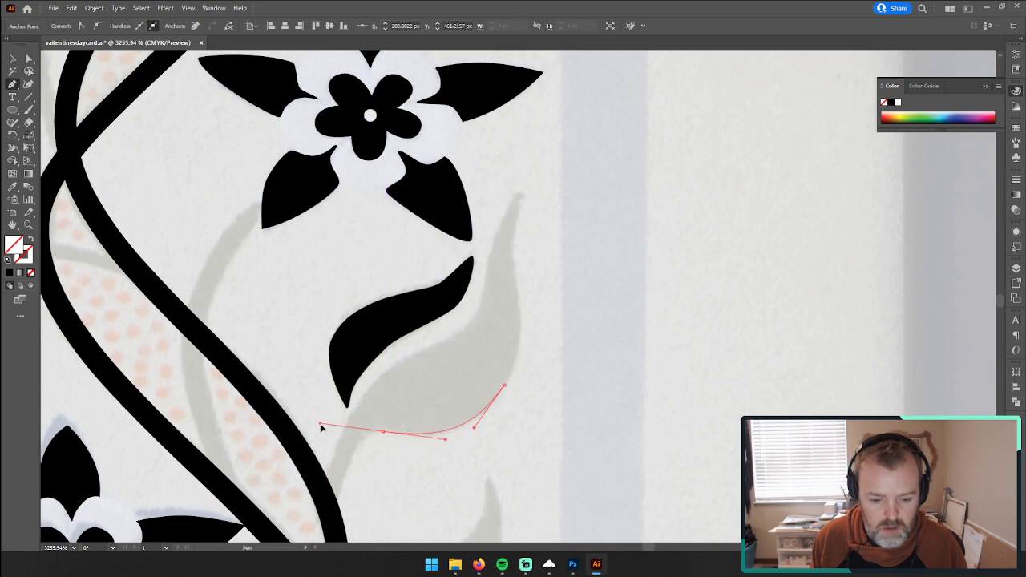
Step: Shorten the curve handle where the underside meets the stem, and extend the outline down the stem's outer edge to the vine
left_click_drag(322, 424, 364, 436)
key("ctrl+z")
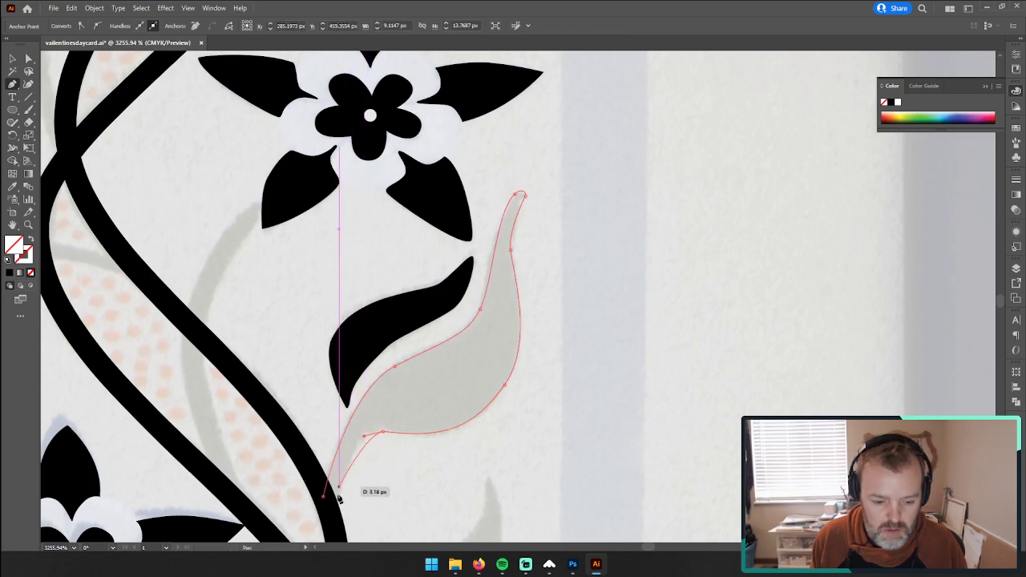
left_click(365, 437)
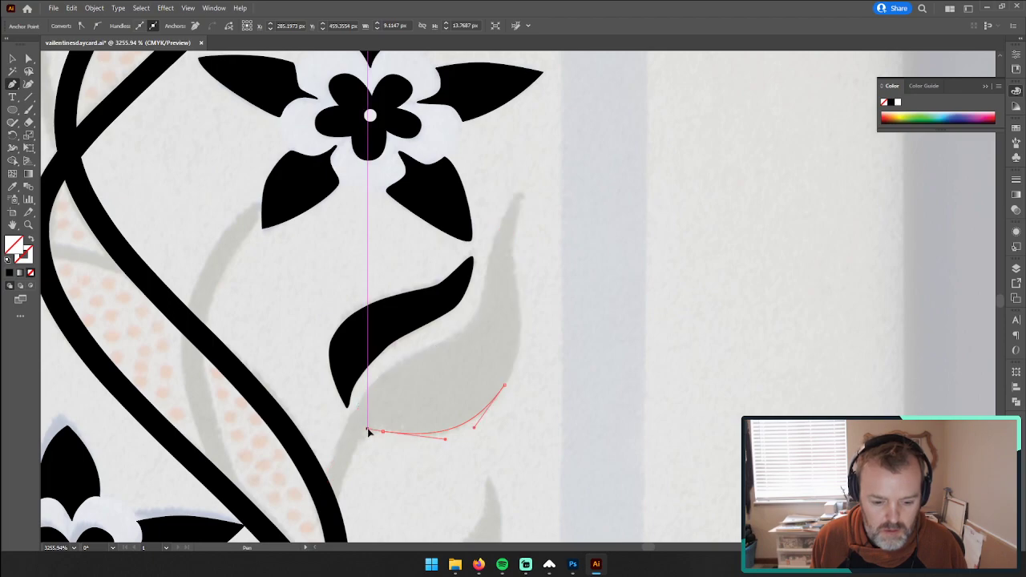
left_click_drag(368, 429, 370, 431)
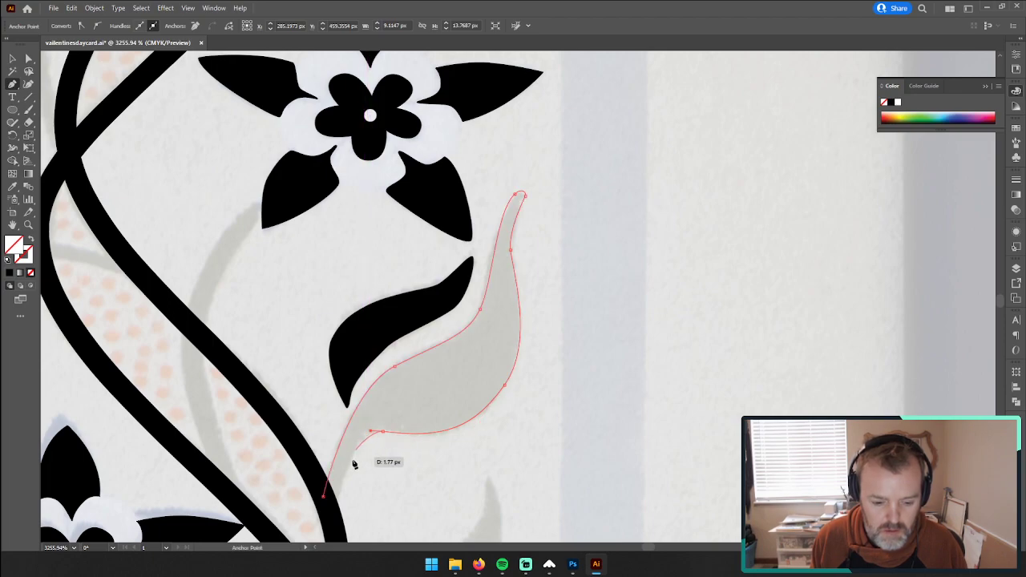
left_click(336, 529)
Step: Move the anchor at the leaf and stem junction closer to the stem and adjust its handle to follow the underside
key("a")
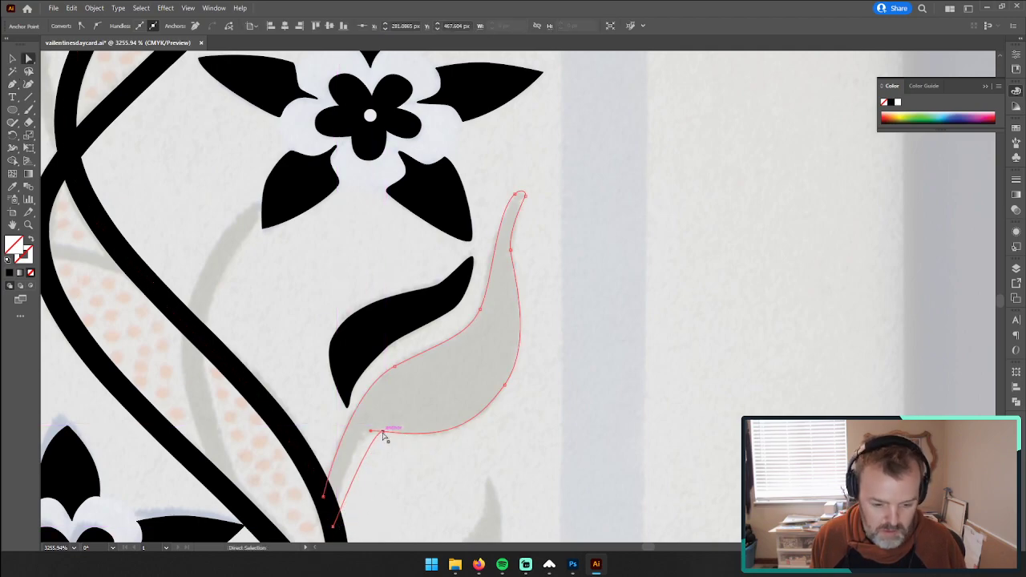
left_click_drag(382, 434, 368, 432)
left_click_drag(430, 442, 457, 444)
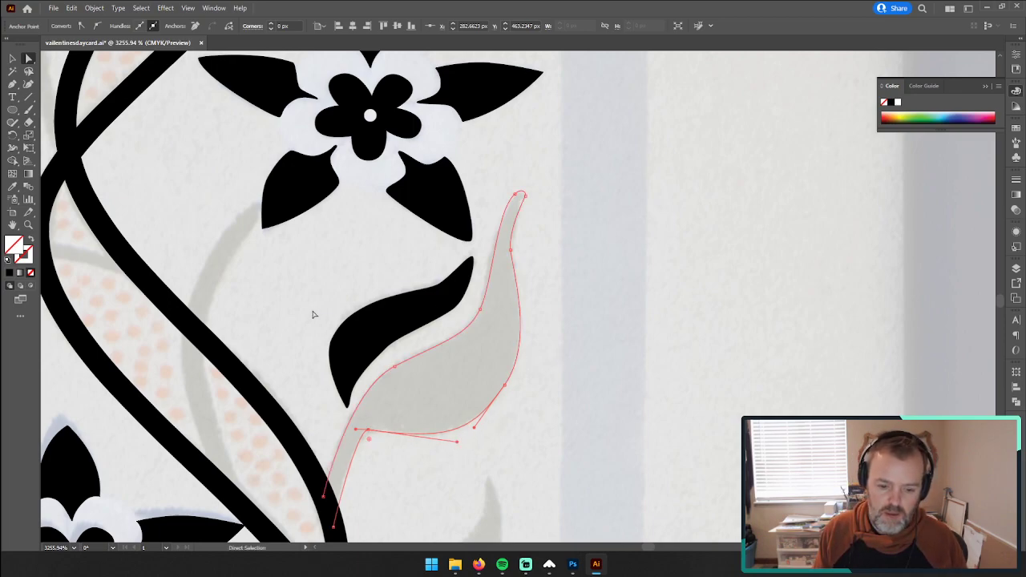
Step: Select the larger leaf half, fill it with black to match the smaller half, and deselect it
left_click(374, 333)
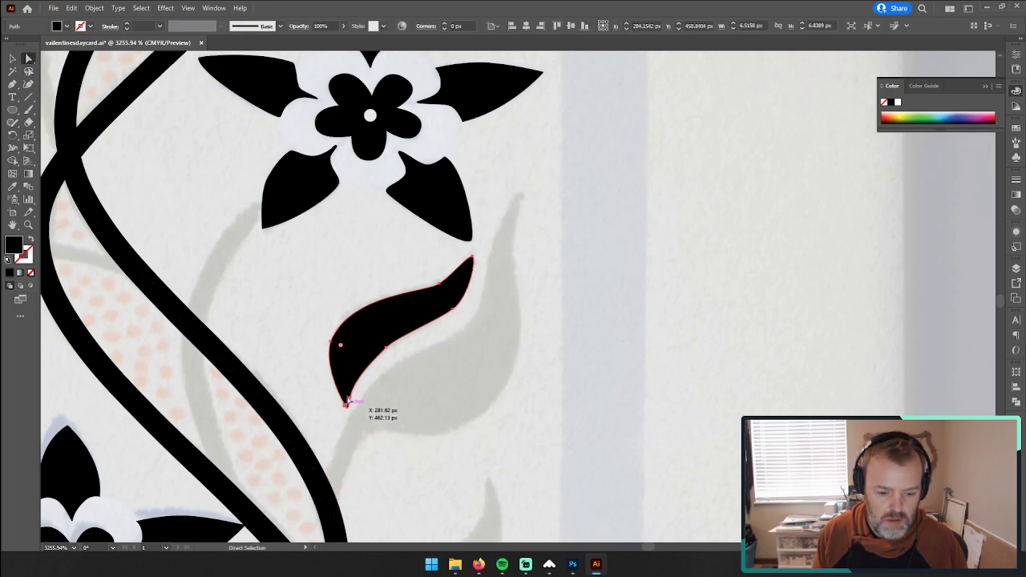
left_click(321, 361)
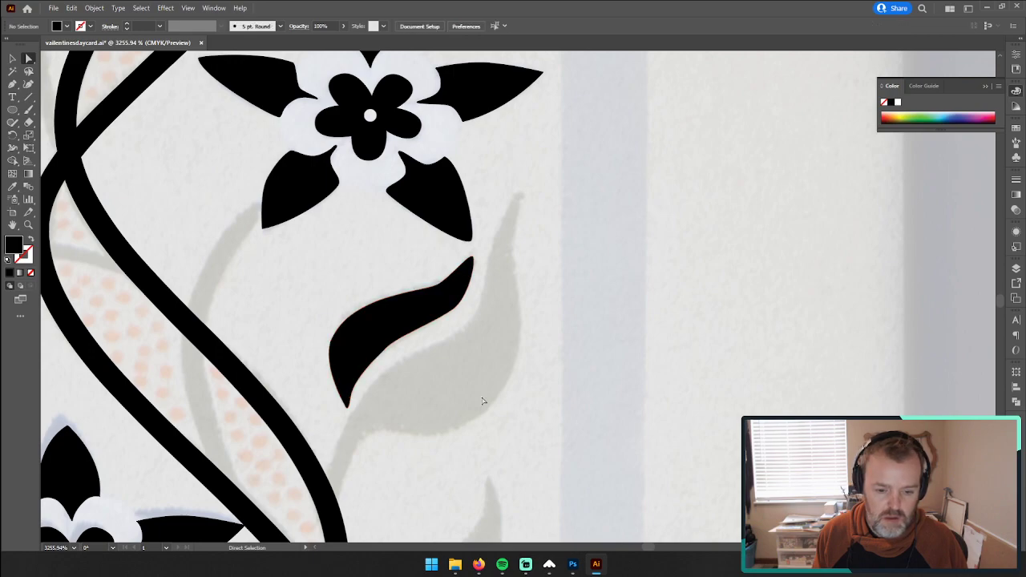
left_click(449, 393)
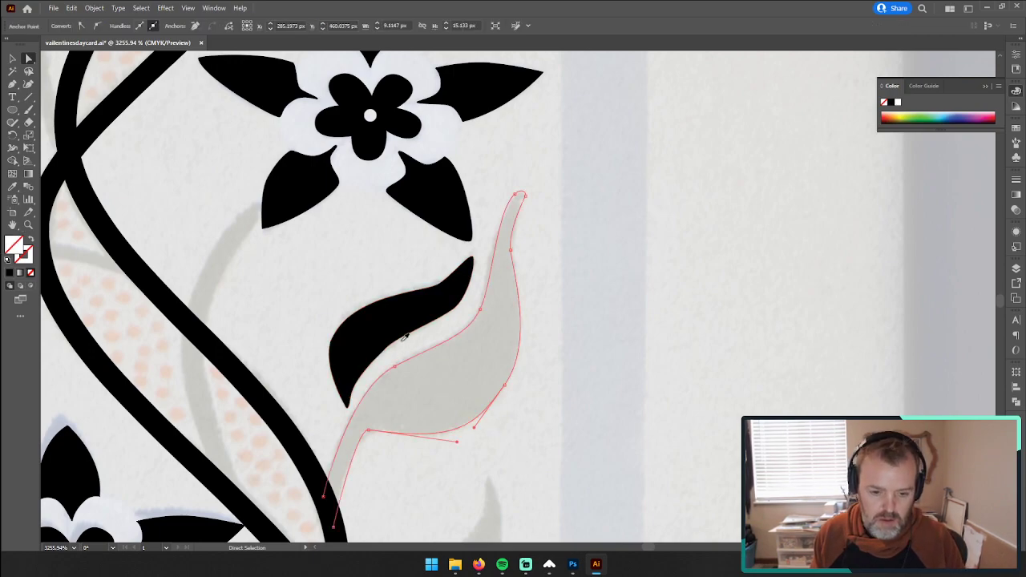
key("shift+x")
left_click(12, 59)
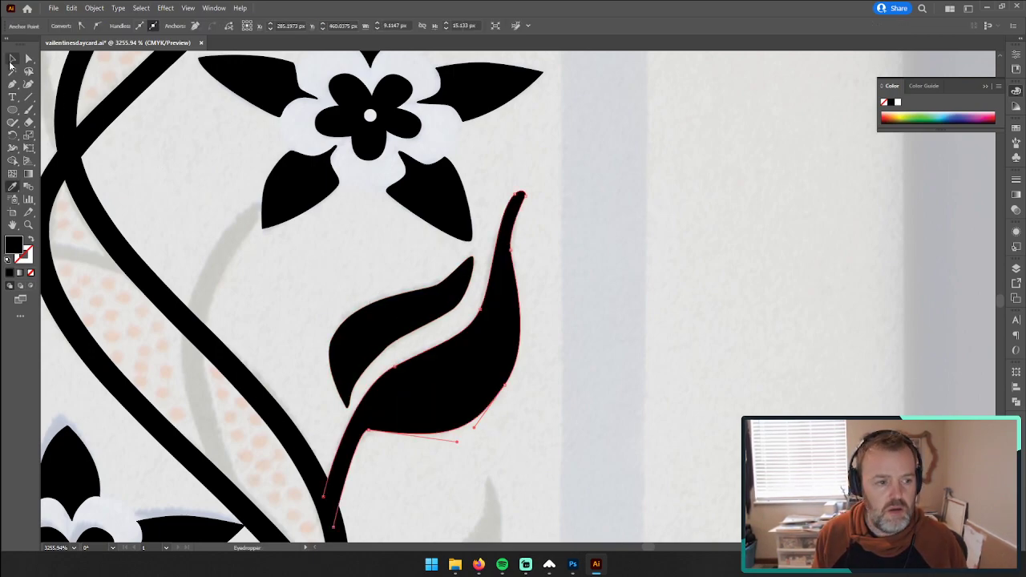
left_click(664, 293)
Step: Move the two inner-edge anchors of the smaller leaf half toward the larger half, and shift the smaller half slightly down and left
key("z")
left_click_drag(631, 333, 441, 337)
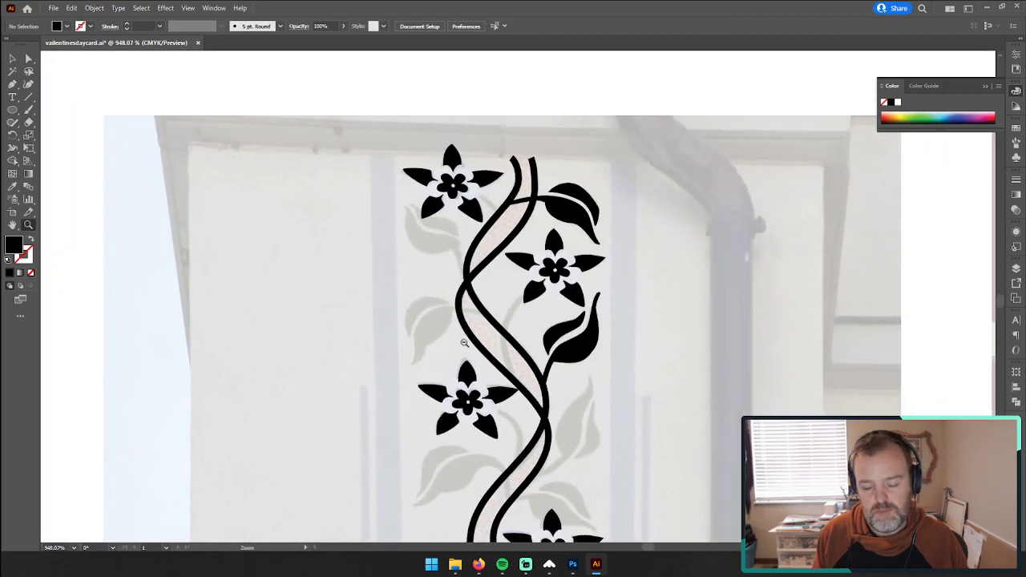
left_click_drag(581, 327, 823, 270)
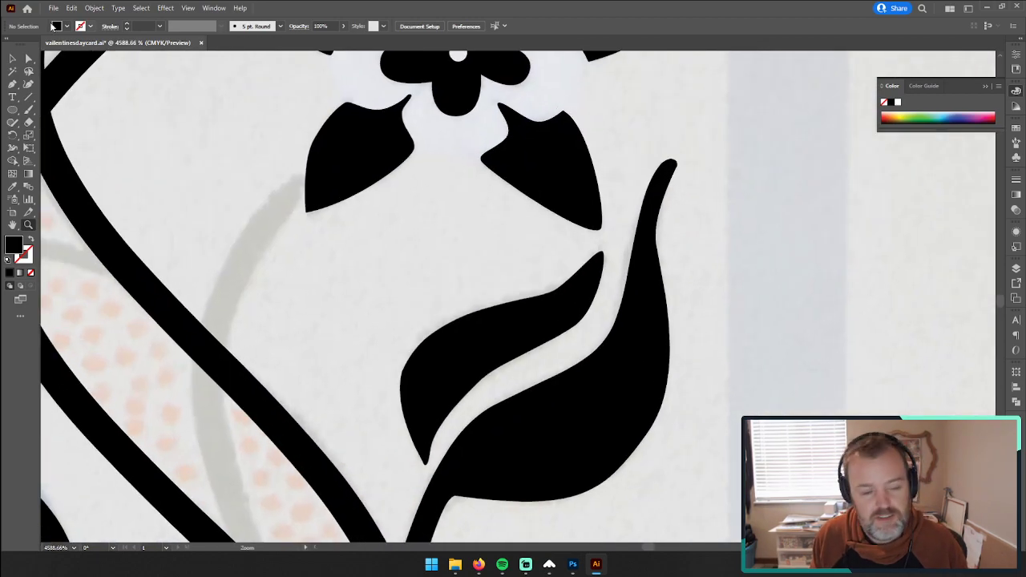
key("a")
left_click(579, 324)
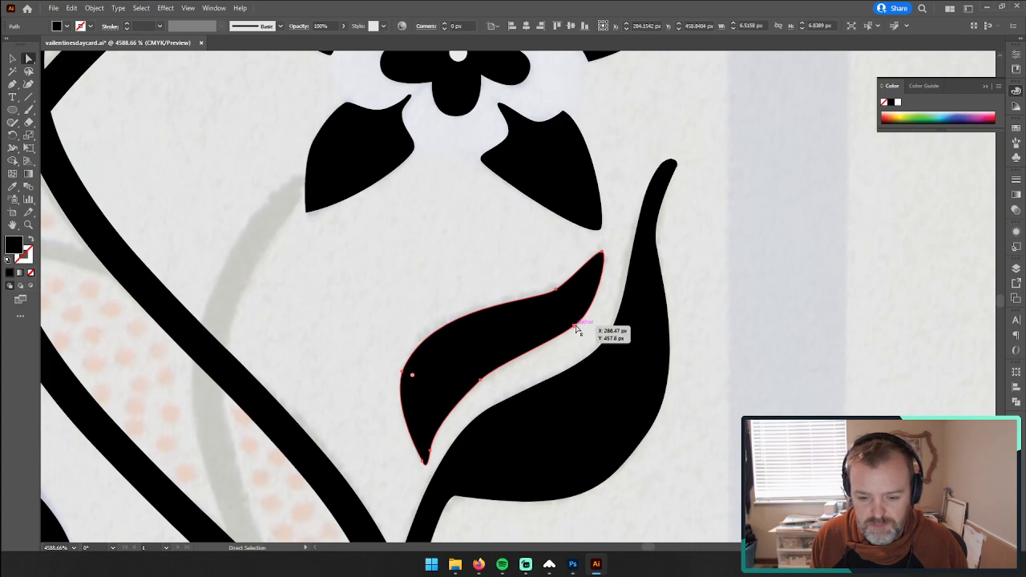
left_click(575, 327)
left_click_drag(577, 331, 583, 334)
left_click_drag(481, 378, 486, 383)
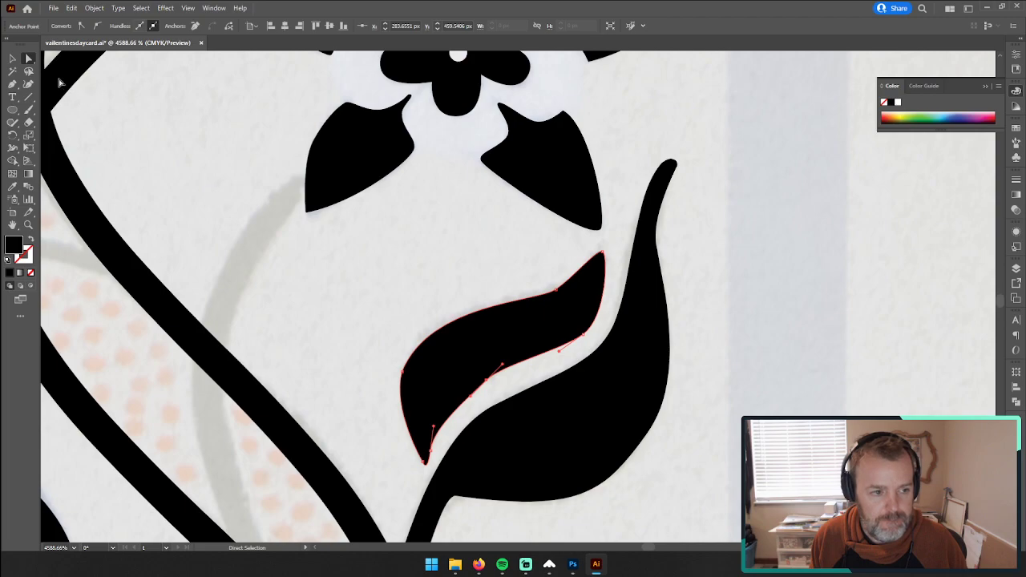
left_click(13, 60)
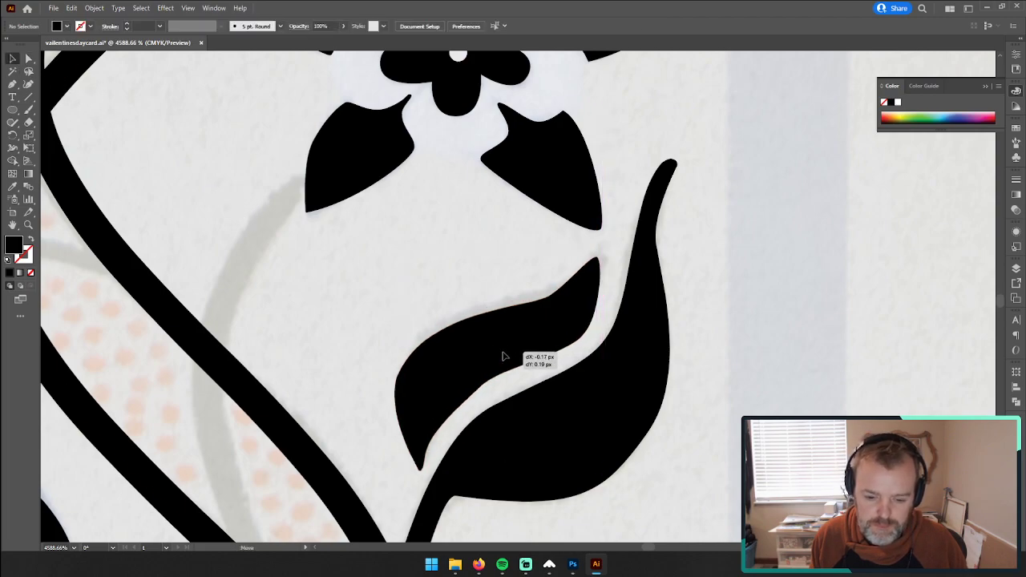
left_click_drag(506, 353, 507, 357)
Step: Paste a copy of both halves of the lower finished leaf and move it beside the next painted leaf down the vine
key("z")
left_click_drag(609, 419, 391, 416)
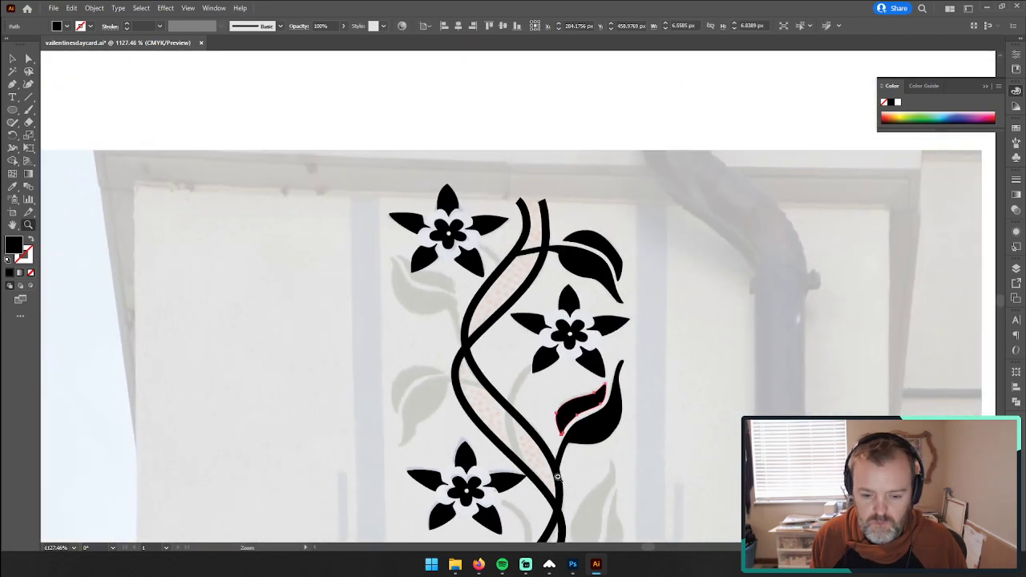
left_click_drag(557, 477, 567, 399)
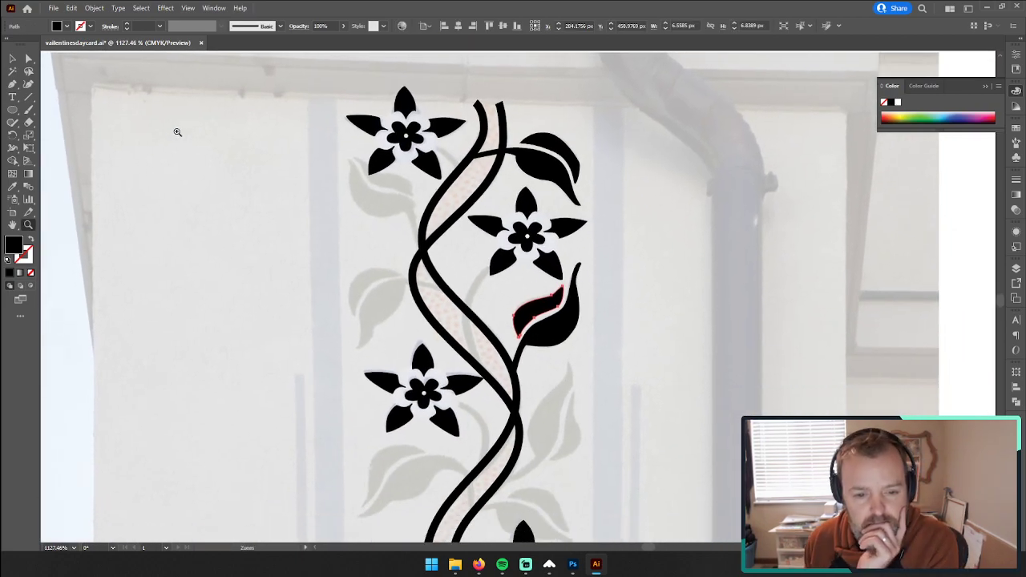
scroll(289, 280, "down", 2)
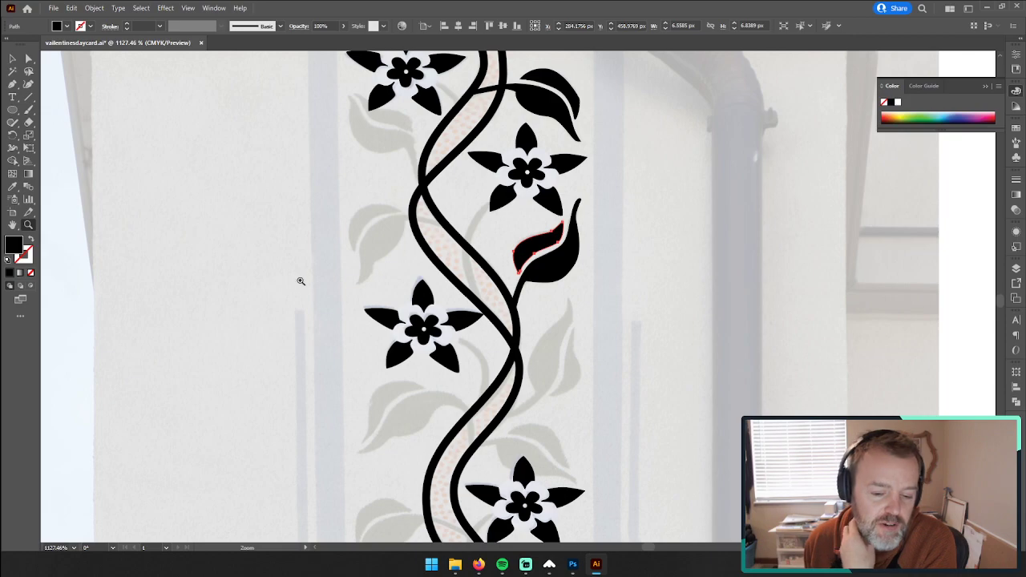
scroll(343, 343, "up", 3)
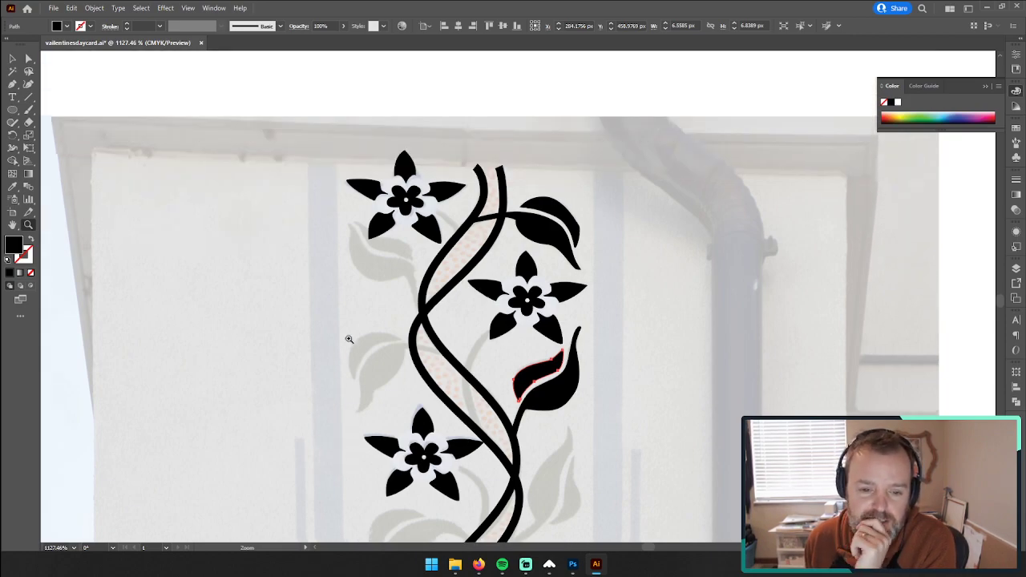
scroll(360, 339, "down", 4)
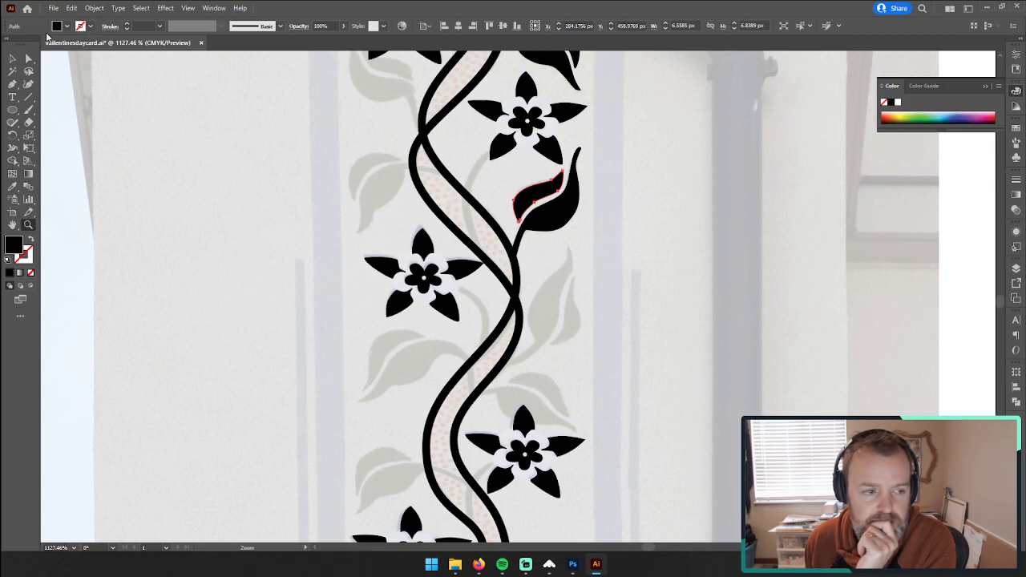
left_click(12, 59)
left_click(517, 196)
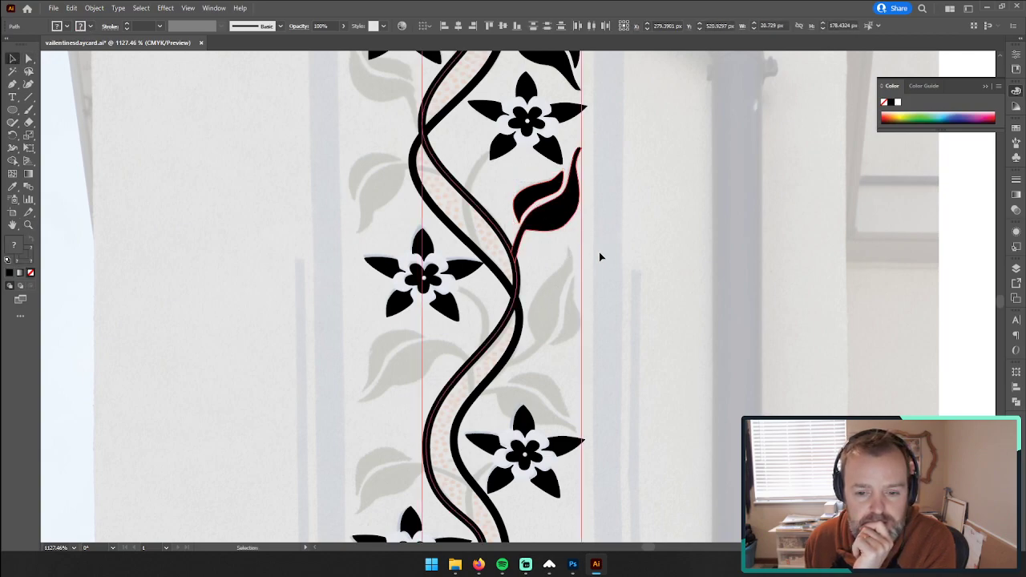
left_click_drag(538, 187, 537, 189)
key("ctrl+c")
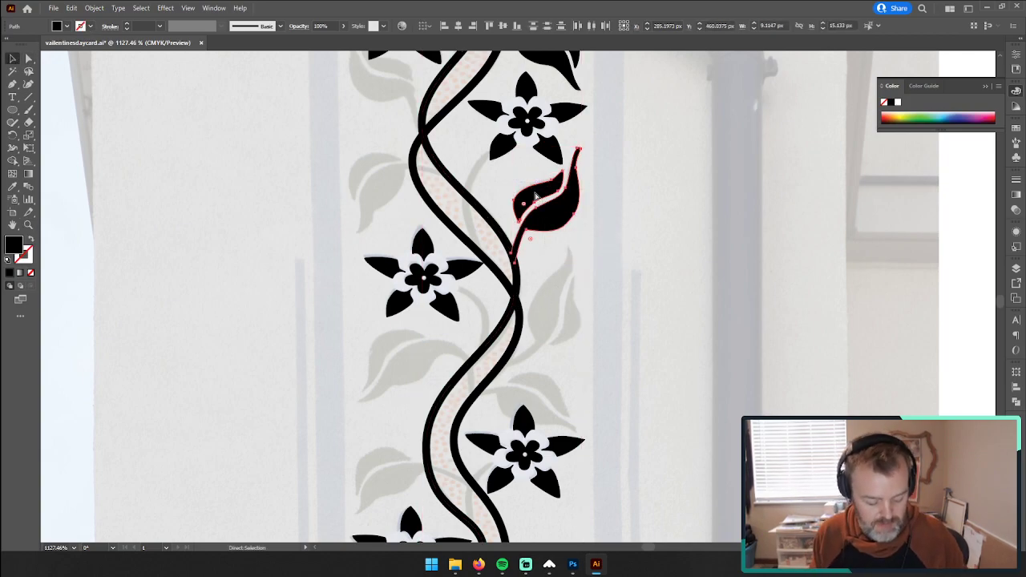
key("ctrl+v")
left_click_drag(542, 292, 593, 312)
Step: Try reflecting the copied leaf across the vertical axis and rotating it to fit the painted leaf, and delete the copy
right_click(596, 311)
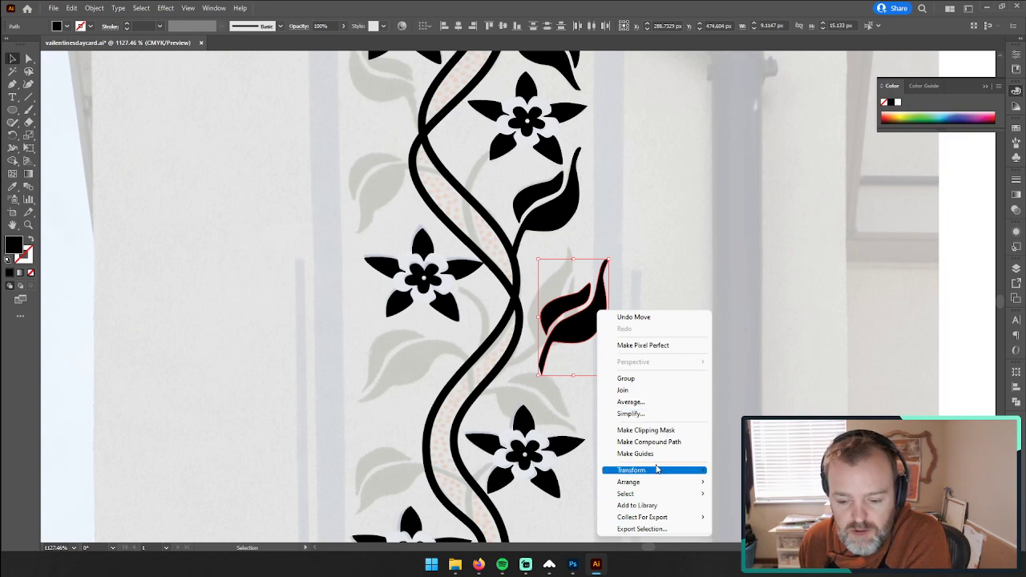
mouse_move(687, 472)
left_click(735, 510)
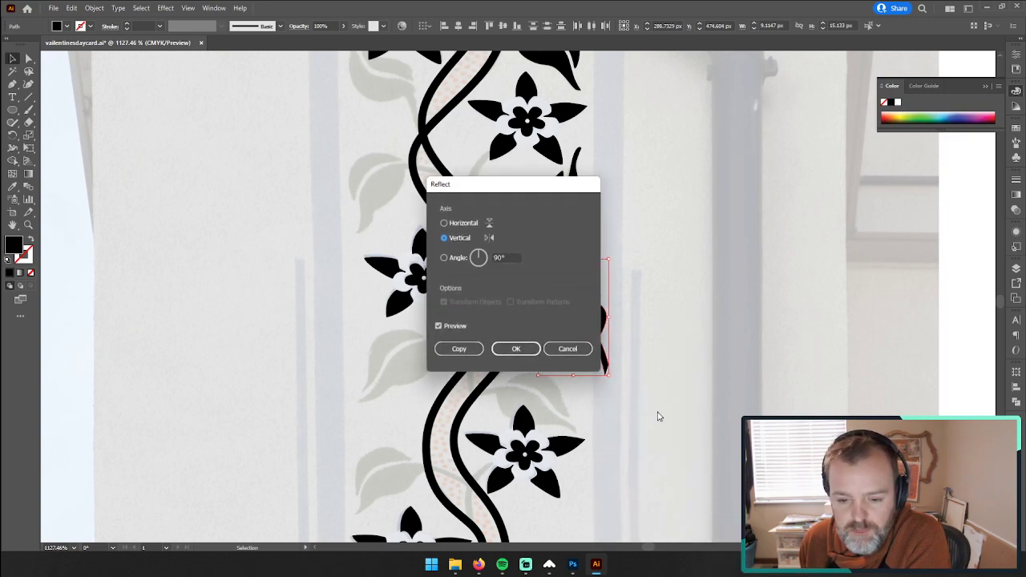
left_click(516, 350)
left_click_drag(618, 260, 660, 326)
left_click_drag(558, 315, 542, 311)
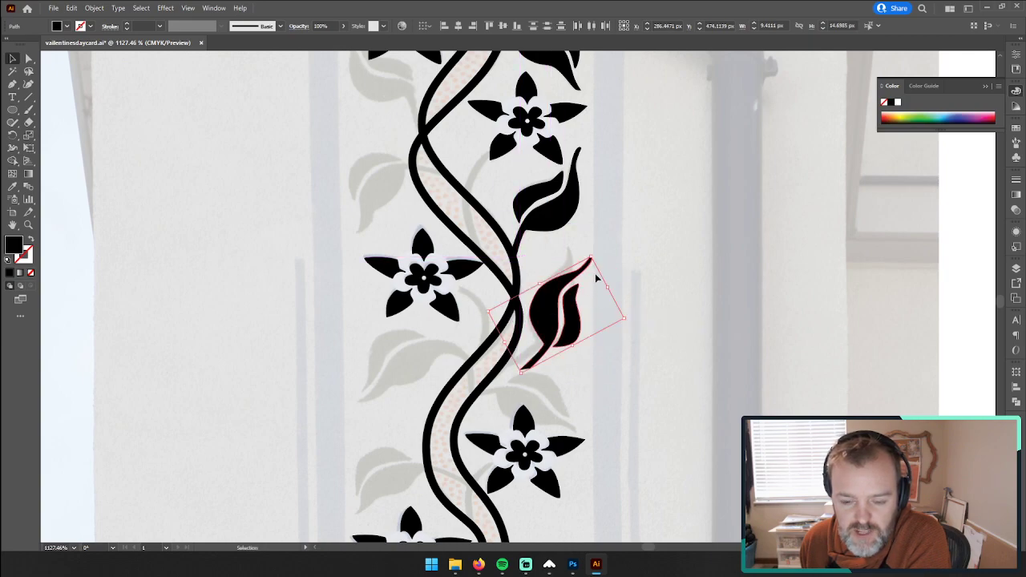
key("Delete")
Step: Examine the vine along its length for painted leaves that repeat the shapes already traced
scroll(548, 294, "up", 5)
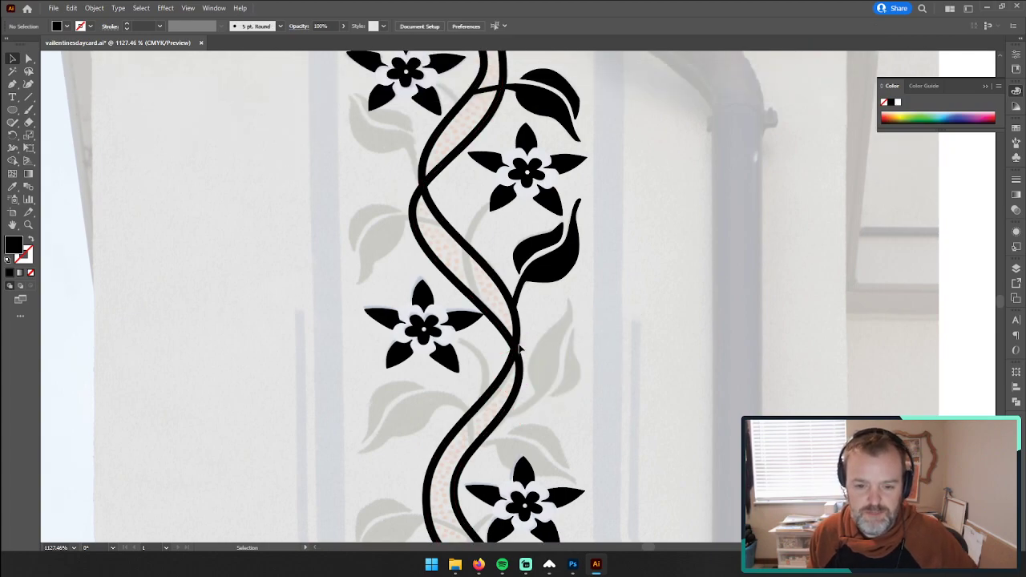
scroll(461, 321, "down", 2)
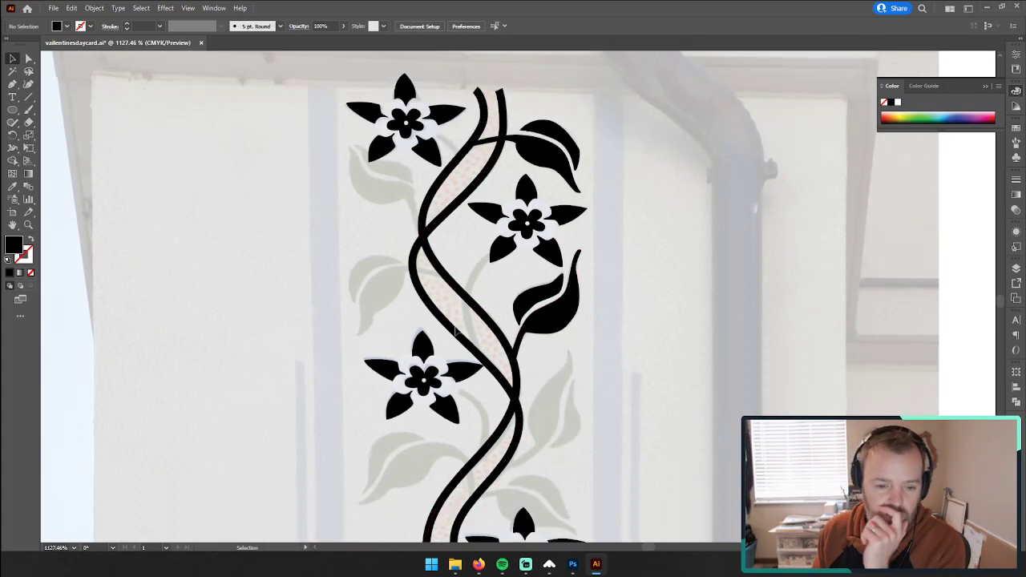
scroll(459, 316, "down", 2)
scroll(461, 317, "down", 2)
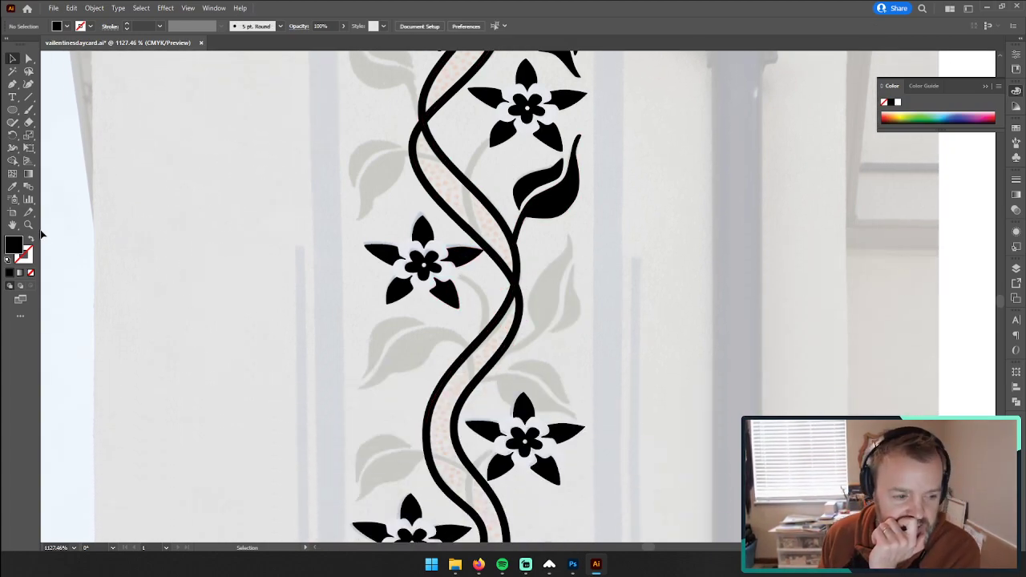
key("z")
scroll(450, 320, "down", 8)
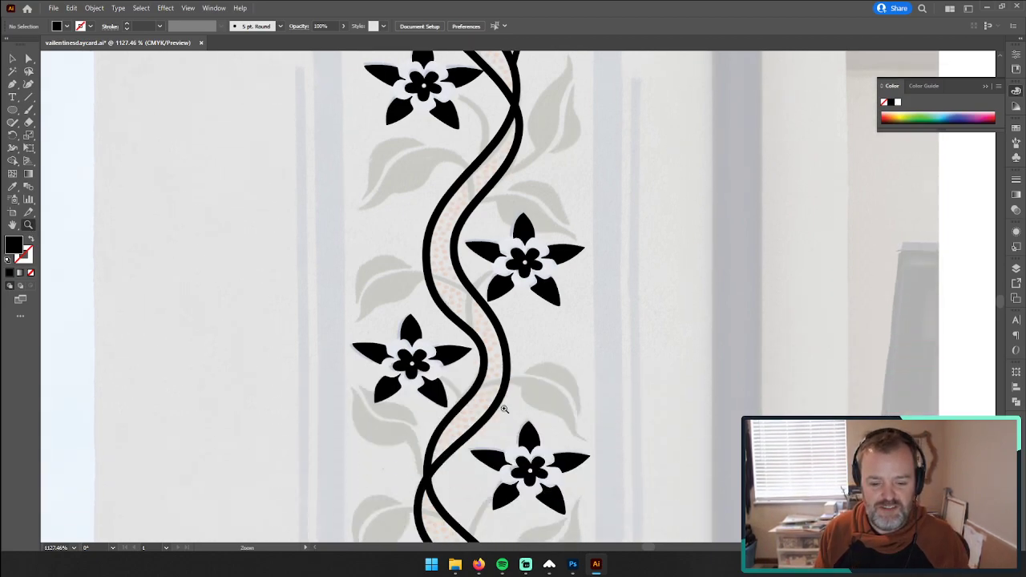
scroll(364, 394, "down", 6)
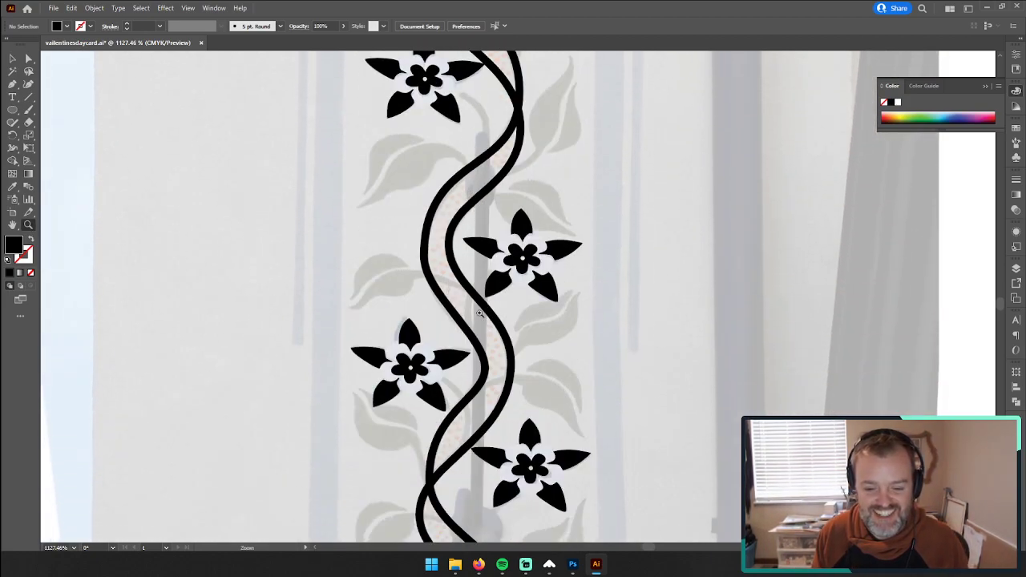
left_click(404, 285, "alt")
left_click_drag(403, 285, 458, 281)
left_click_drag(605, 142, 598, 415)
left_click(599, 415, "alt")
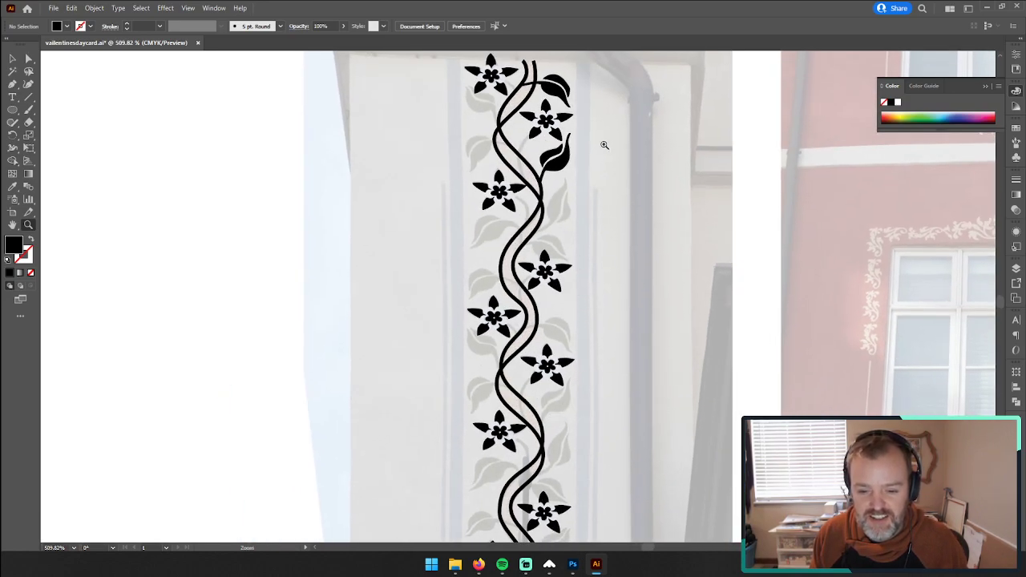
Step: Duplicate the two finished leaves onto the matching painted leaves around the next right-hand flower where the vine pattern repeats
left_click(12, 59)
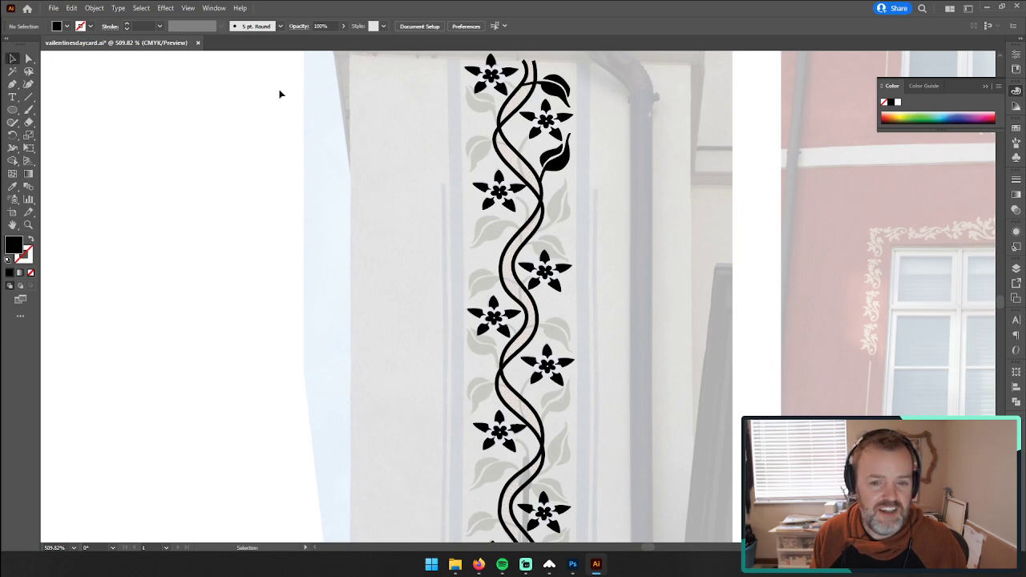
left_click(554, 83)
left_click_drag(555, 82, 653, 257)
key("Delete")
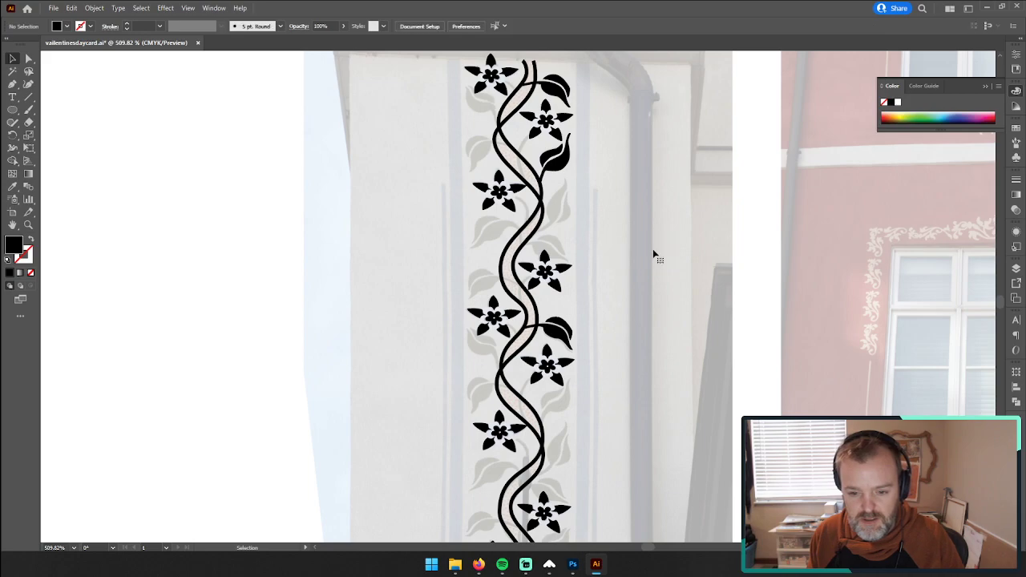
left_click(555, 163, "ctrl")
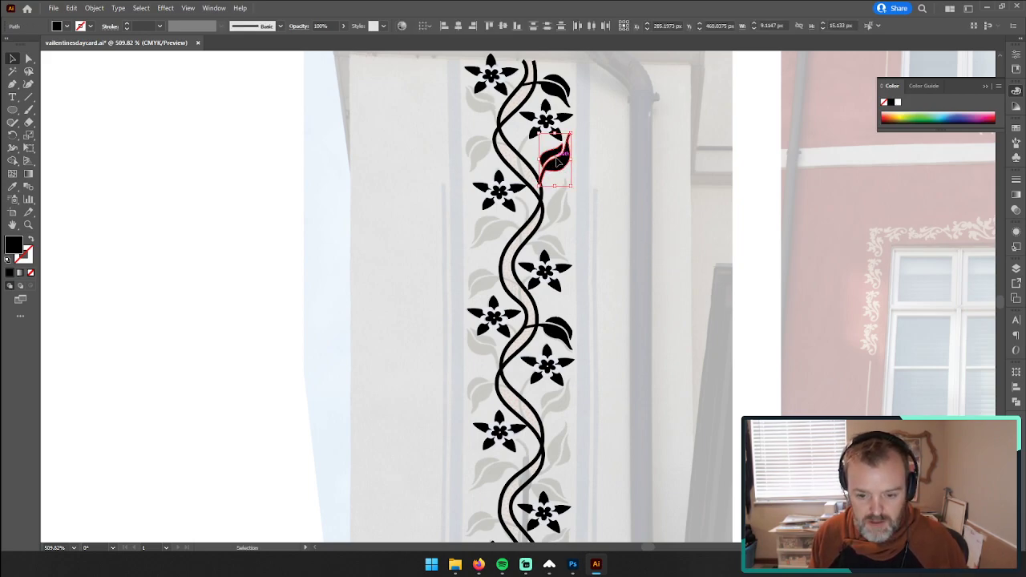
left_click_drag(556, 160, 561, 407)
Step: Duplicate the two copied leaves together onto the next pattern repeat near the bottom of the vine and deselect them
scroll(629, 428, "down", 3)
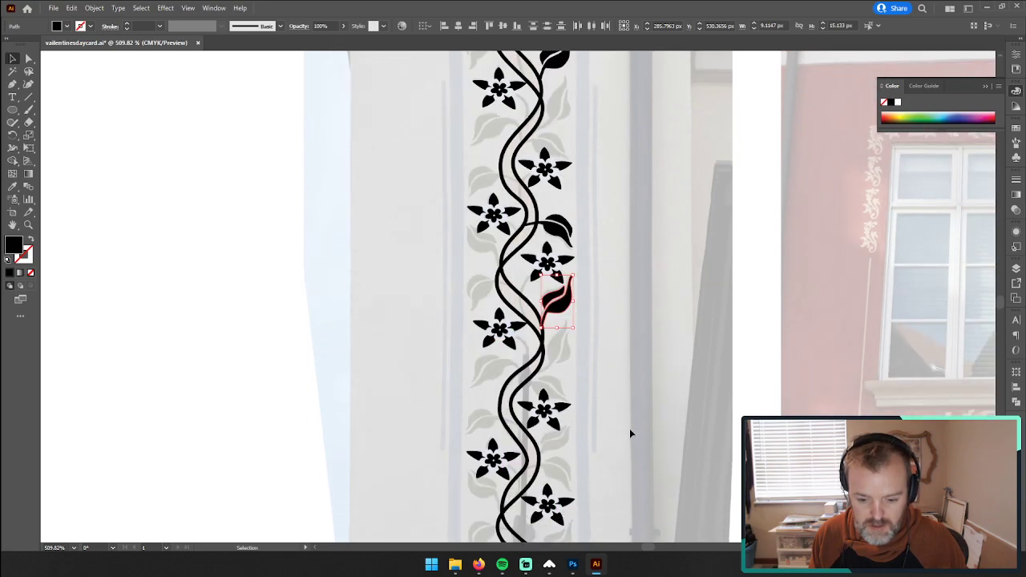
scroll(630, 433, "down", 1)
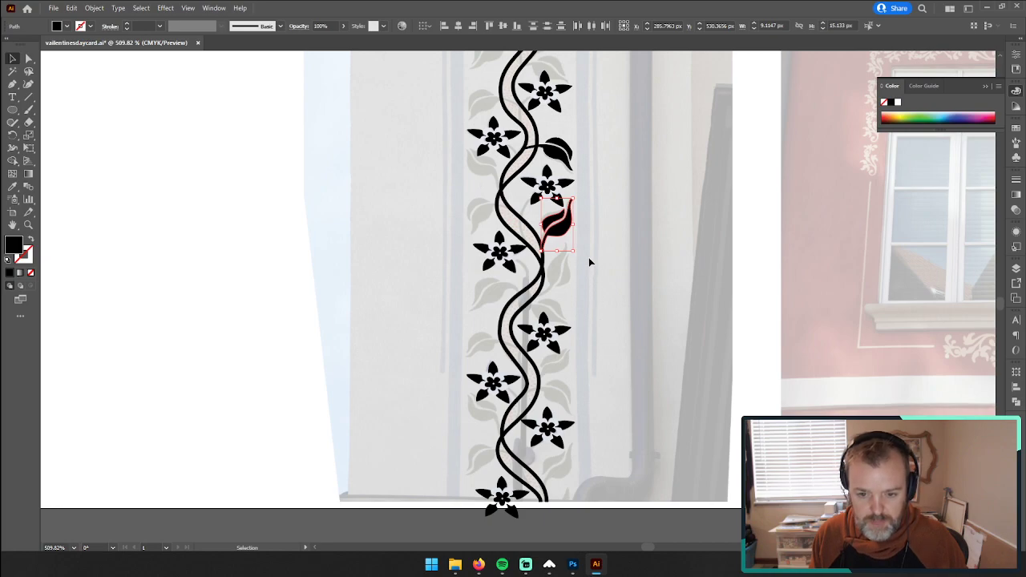
left_click(566, 146, "shift")
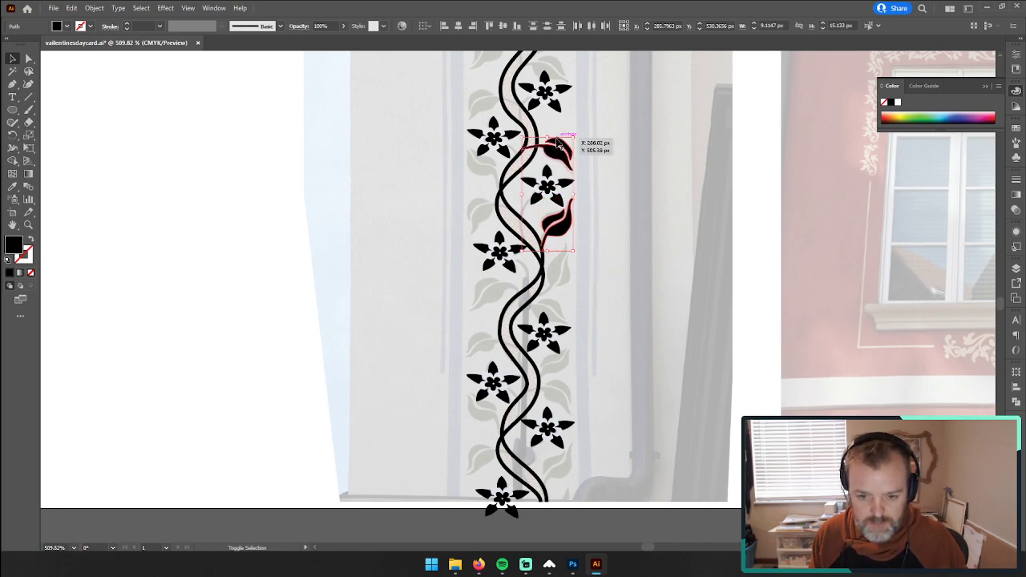
left_click_drag(565, 152, 560, 399)
left_click(607, 409)
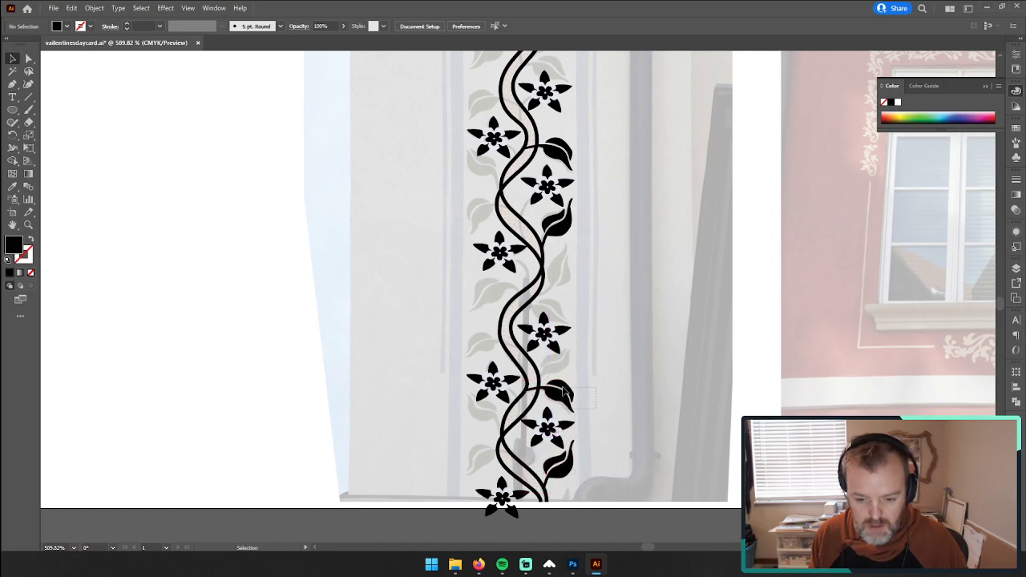
Step: Nudge the upper leaf of the bottom pair down and the lower leaf slightly right to fit the vine
left_click(566, 392)
key("Down")
key("Down")
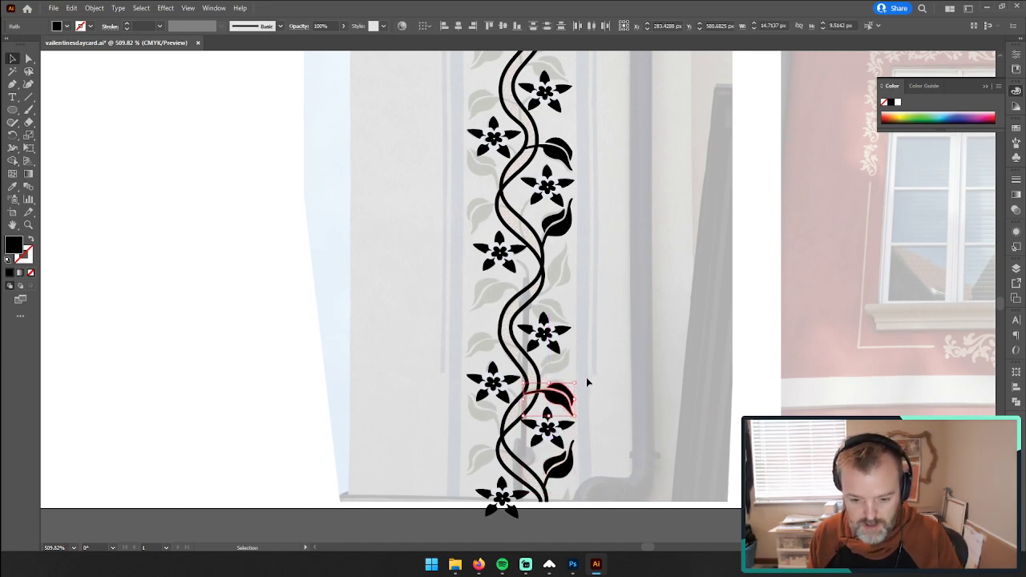
left_click(557, 465)
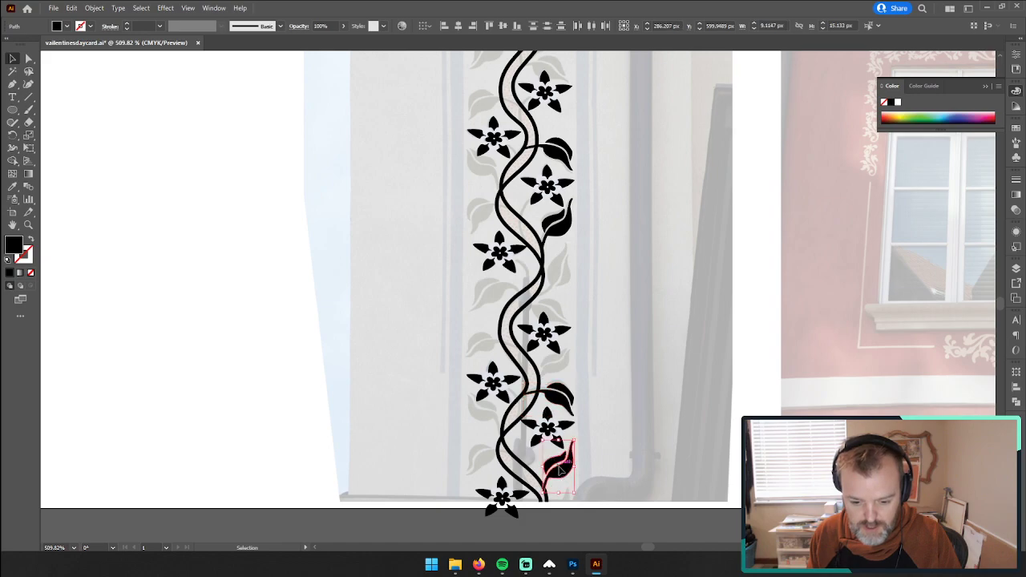
left_click_drag(559, 470, 561, 472)
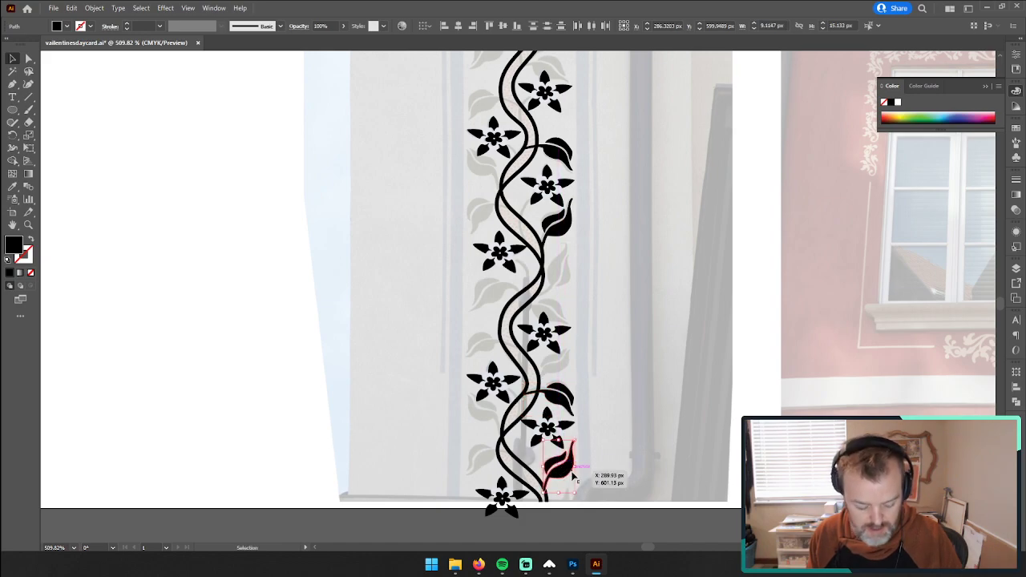
key("a")
key("v")
Step: Check the placement of the duplicated leaves against the painted border from the bottom of the vine to the top
left_click(559, 398)
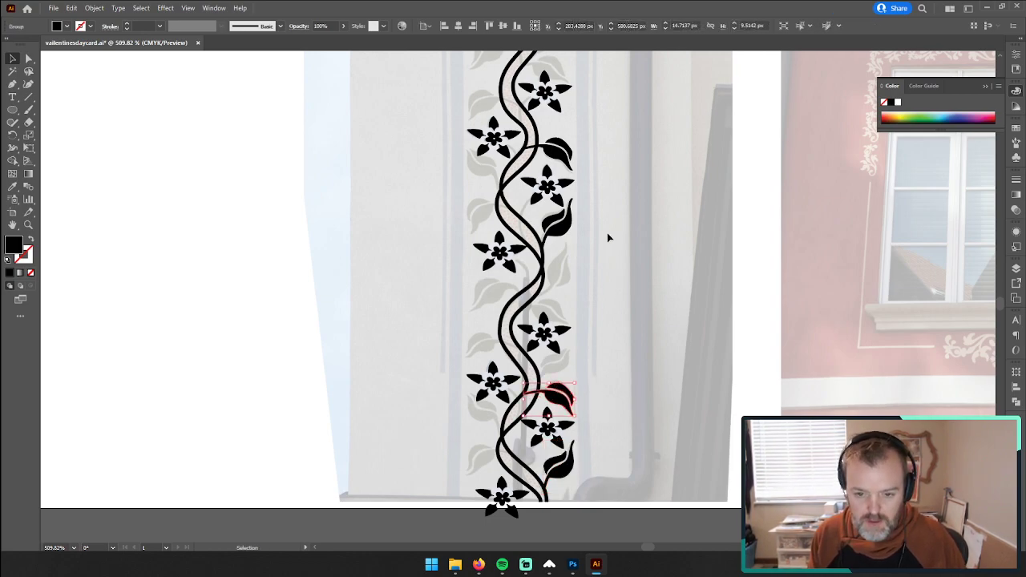
left_click_drag(551, 223, 551, 208)
scroll(607, 318, "up", 2)
scroll(613, 263, "up", 5)
left_click(554, 129)
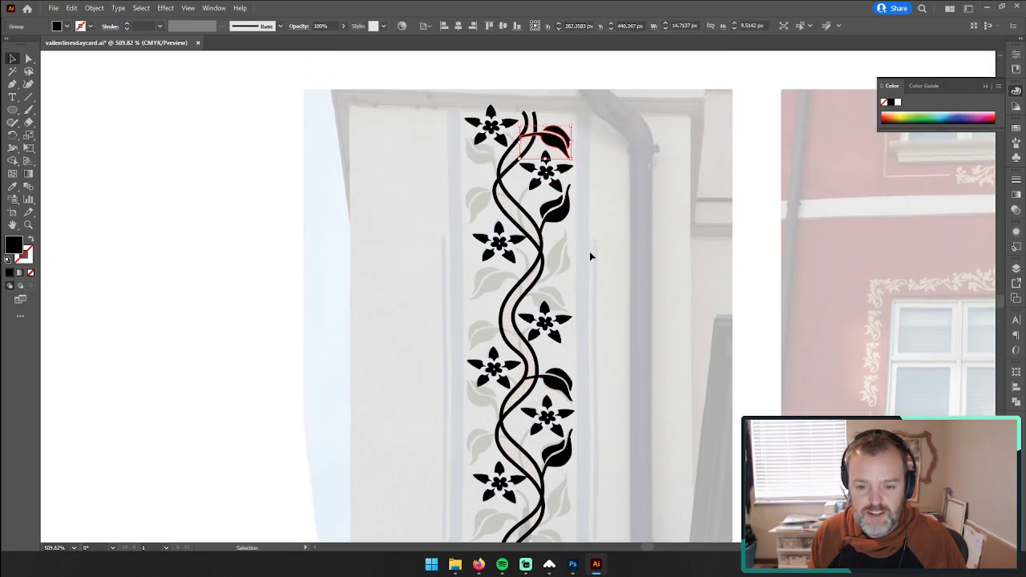
scroll(590, 264, "down", 2)
scroll(594, 261, "down", 2)
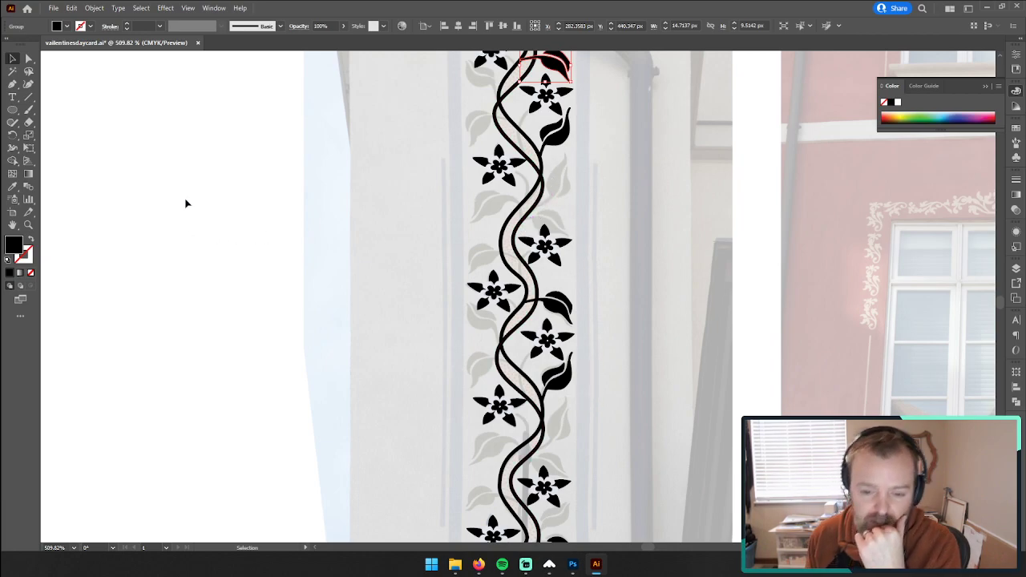
scroll(568, 321, "down", 3)
scroll(647, 318, "up", 3)
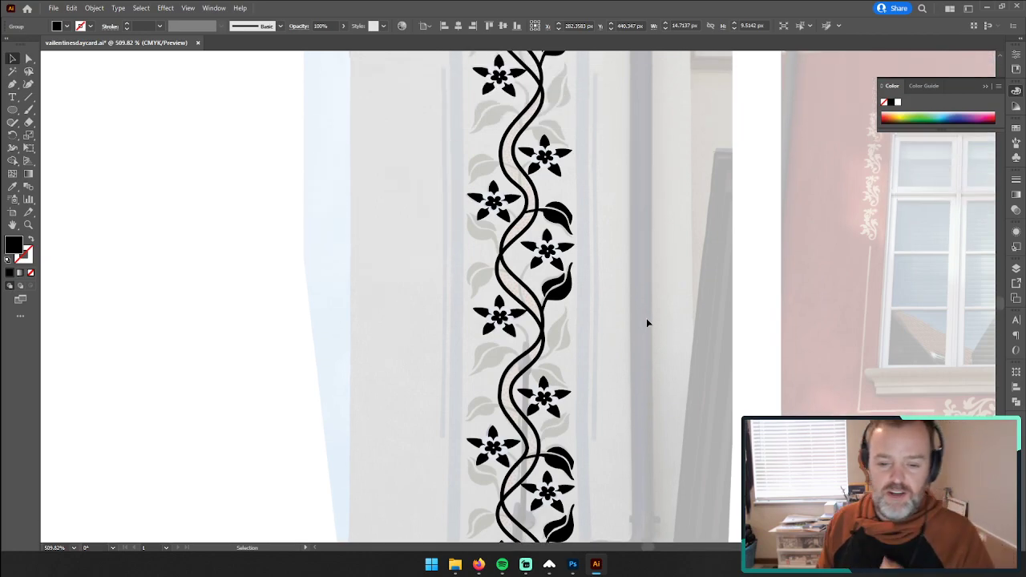
Step: Zoom in on the untraced painted leaf beside the vine crossing, between two flowers, and ready the Pen tool
left_click(32, 227)
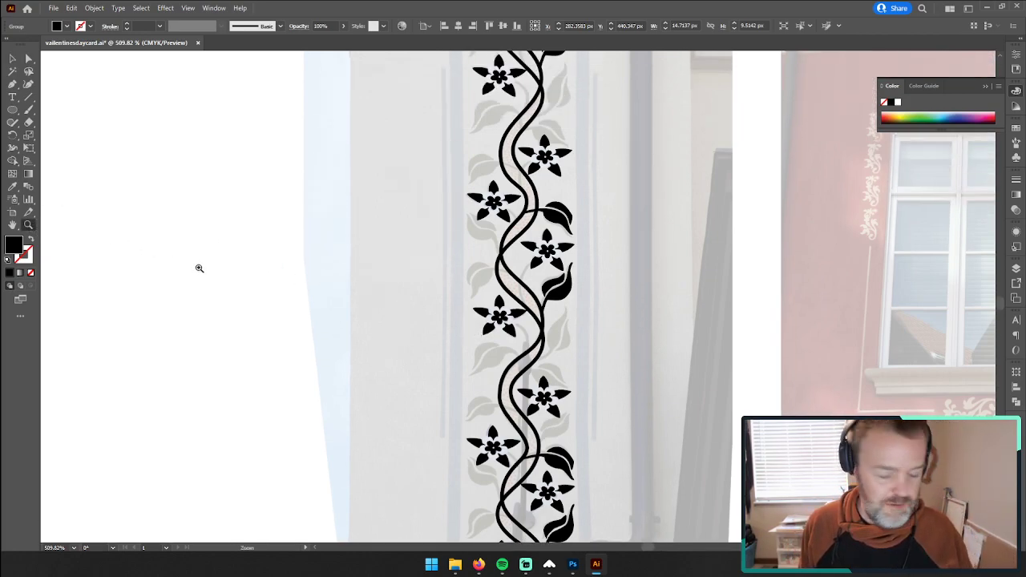
scroll(345, 227, "up", 4)
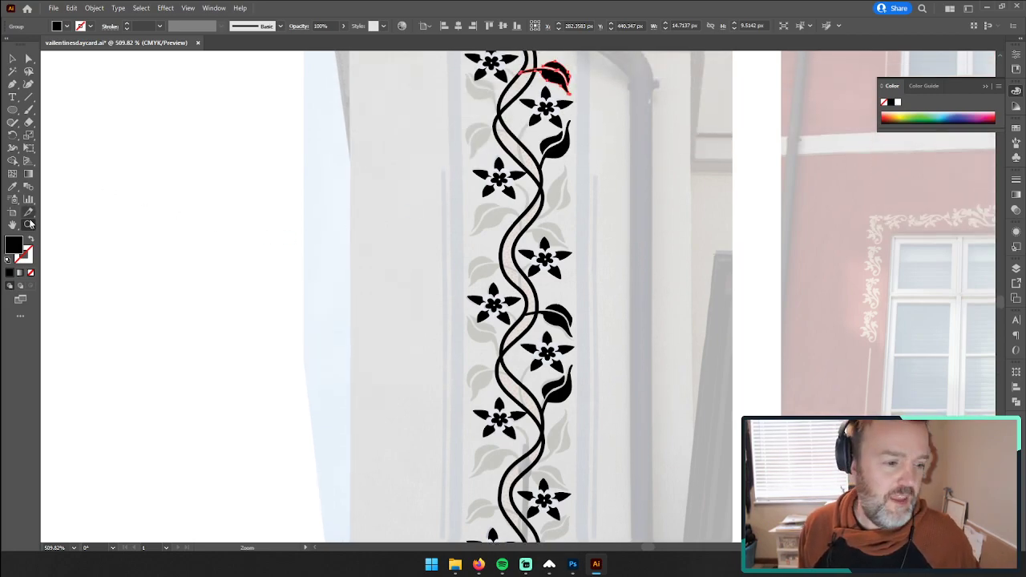
left_click_drag(551, 224, 698, 154)
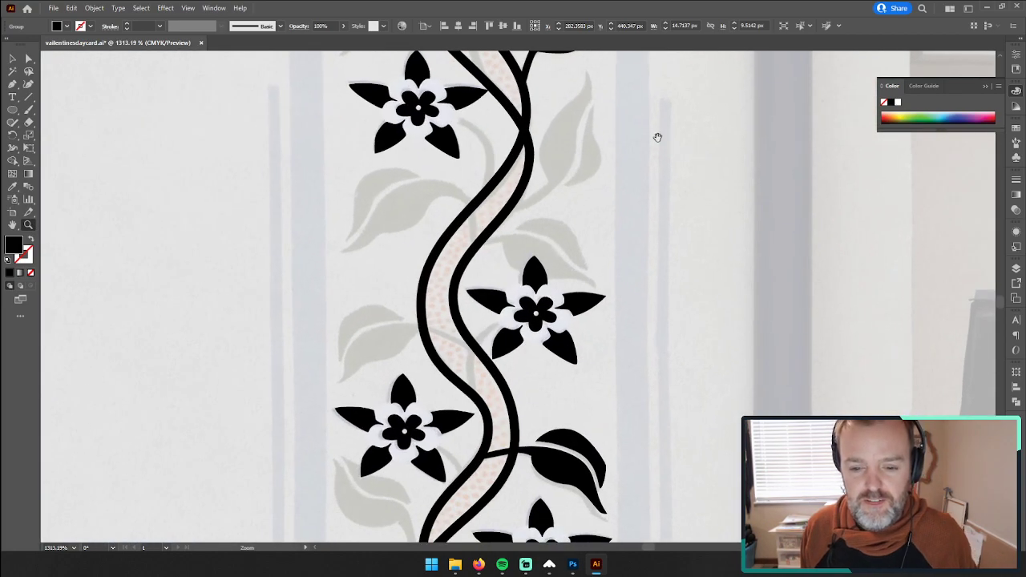
scroll(658, 138, "down", 10)
left_click_drag(598, 266, 628, 248)
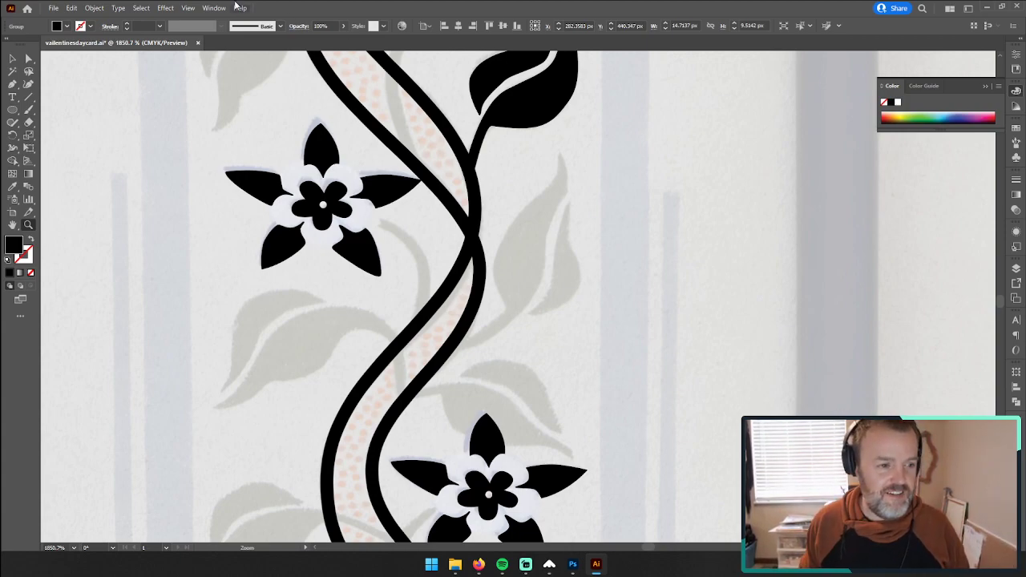
left_click(12, 85)
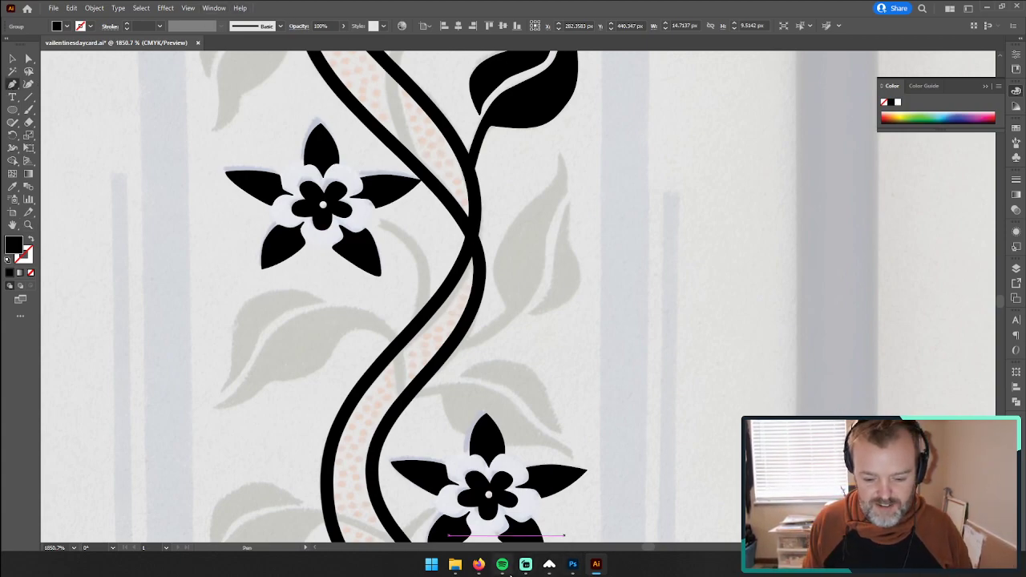
Step: Switch to File Explorer, browse the valentine photo folder with extra large icons, and return to the Illustrator drawing
left_click(454, 565)
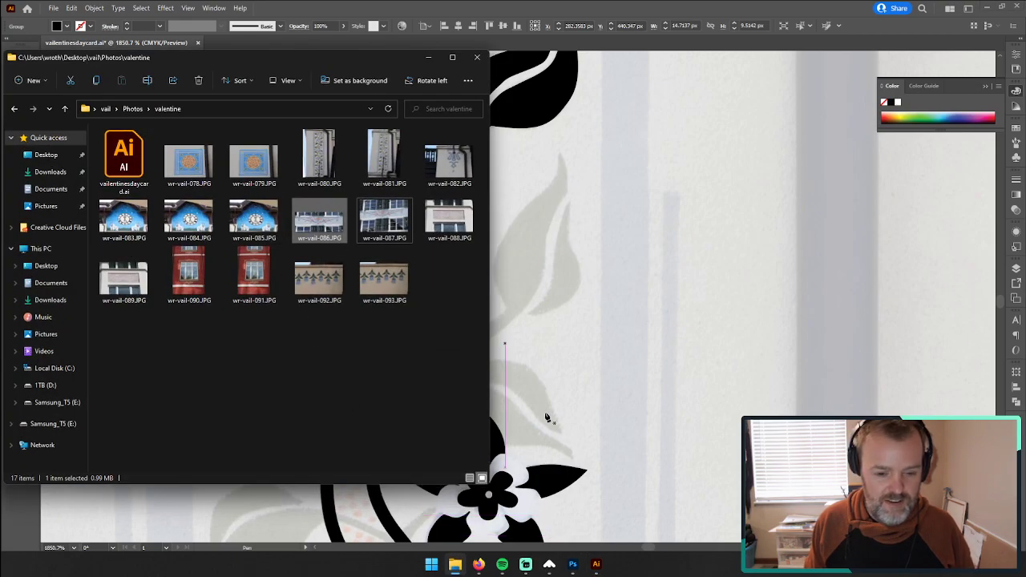
left_click_drag(489, 484, 880, 536)
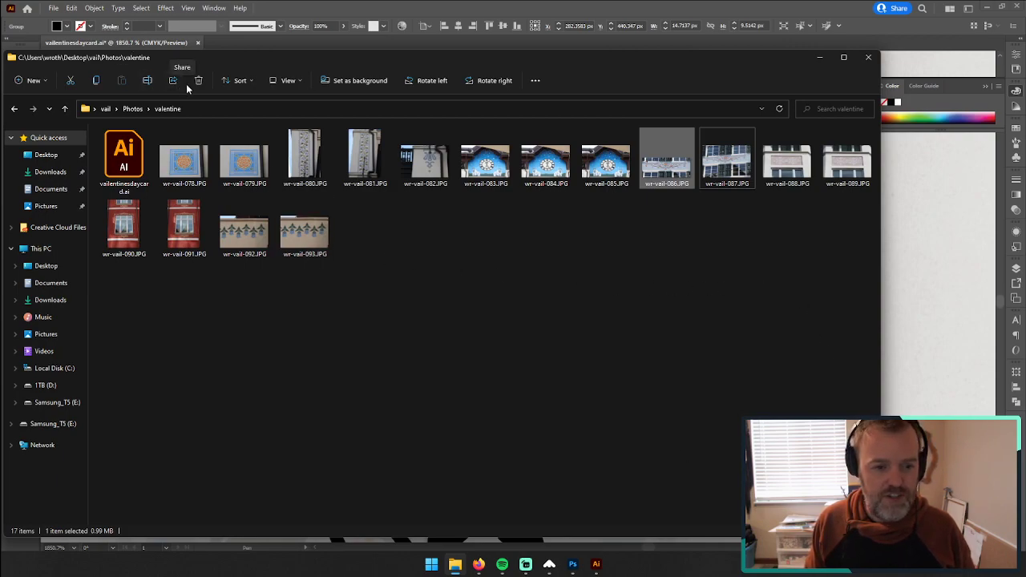
left_click(285, 81)
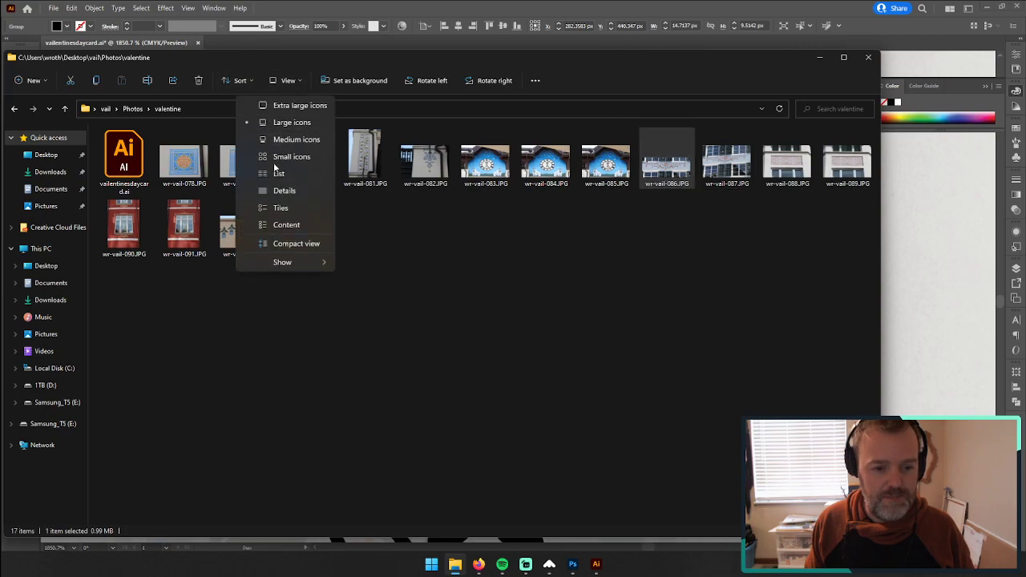
left_click(293, 105)
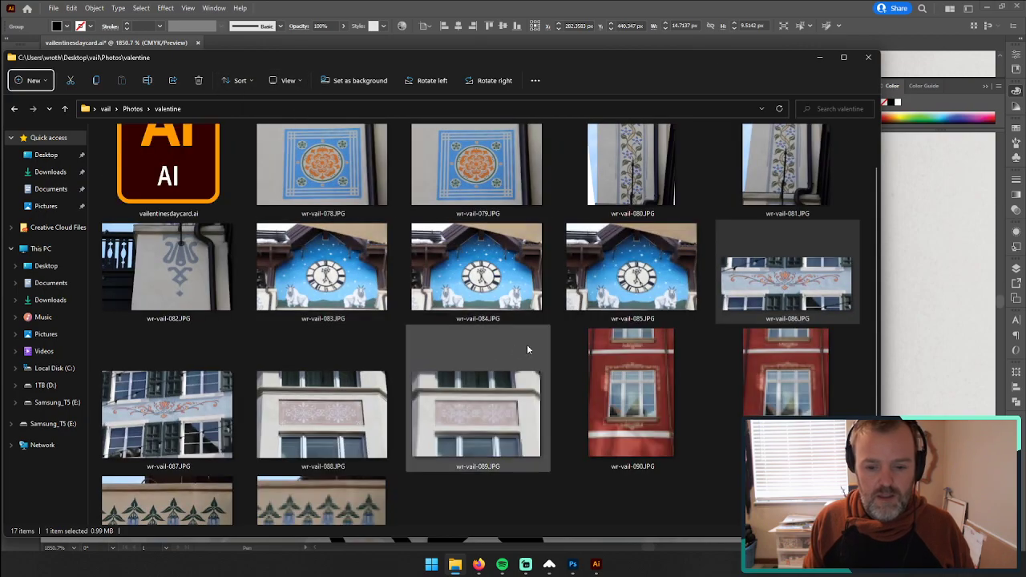
scroll(531, 339, "down", 1)
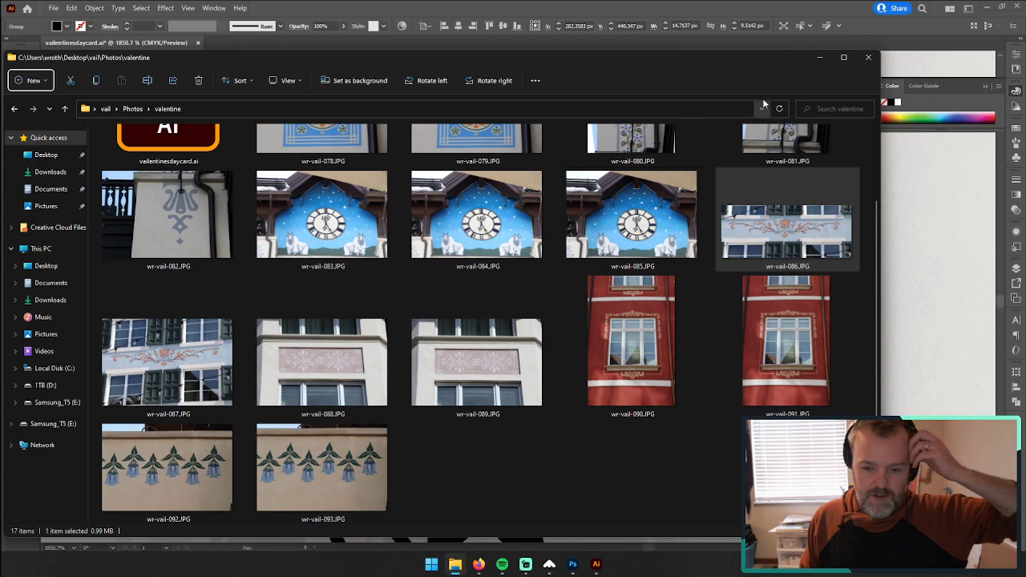
left_click(821, 59)
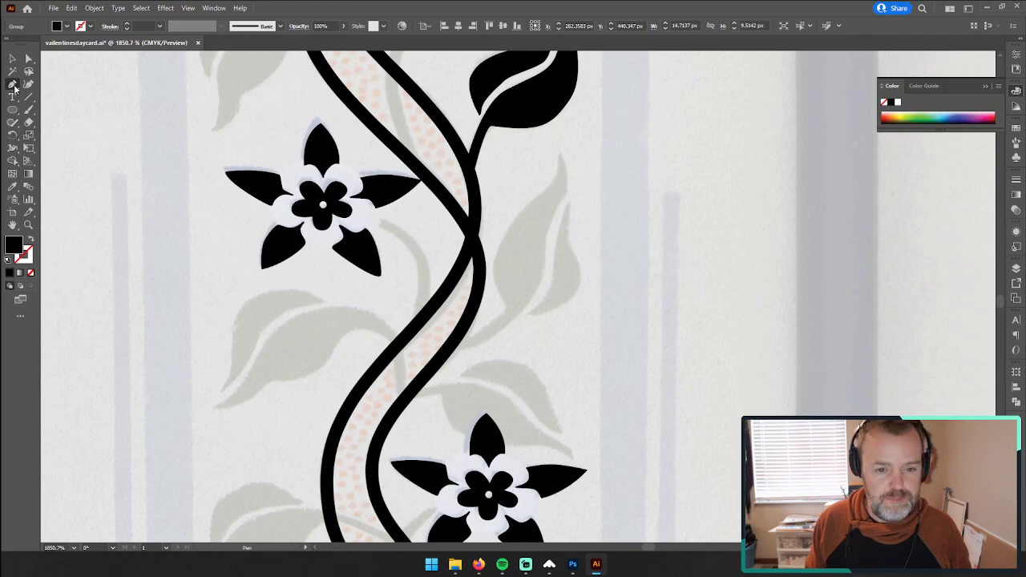
Step: Trace the leaf's vine-side edge with the Pen tool from its tip to its base and along the upper stem edge to the vine
left_click(13, 85)
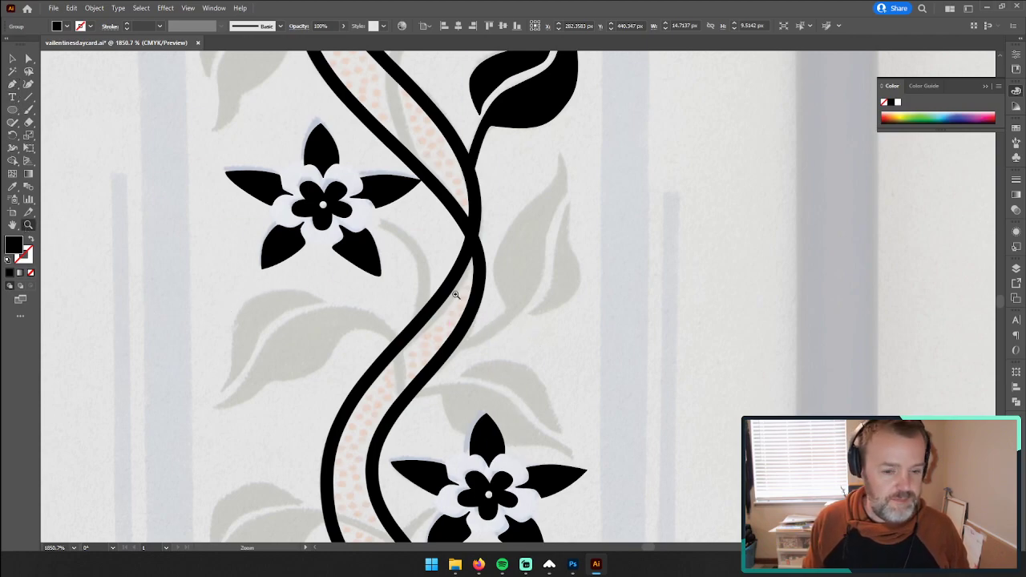
left_click(490, 303)
left_click(583, 320)
left_click_drag(572, 222, 600, 336)
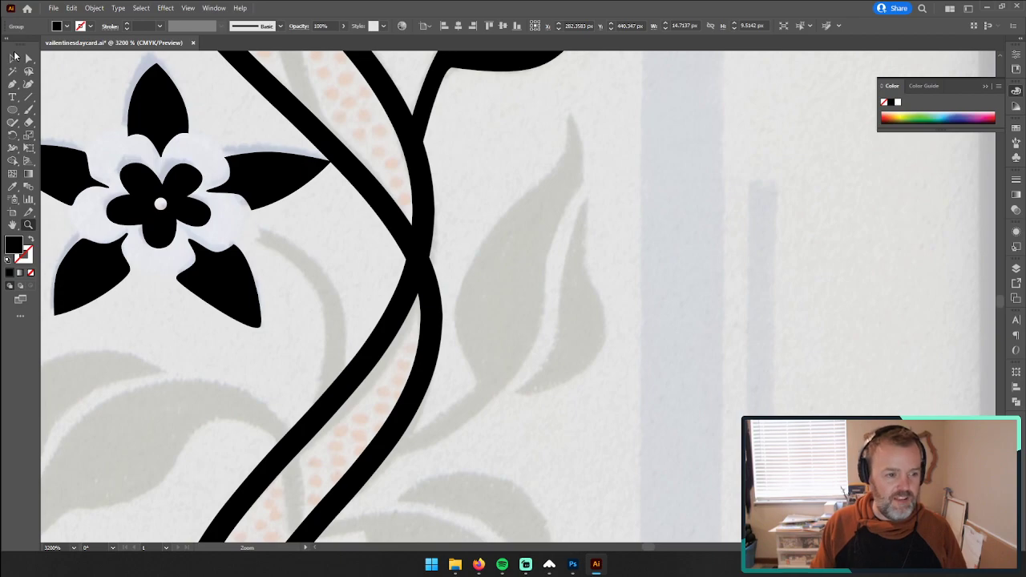
left_click(14, 84)
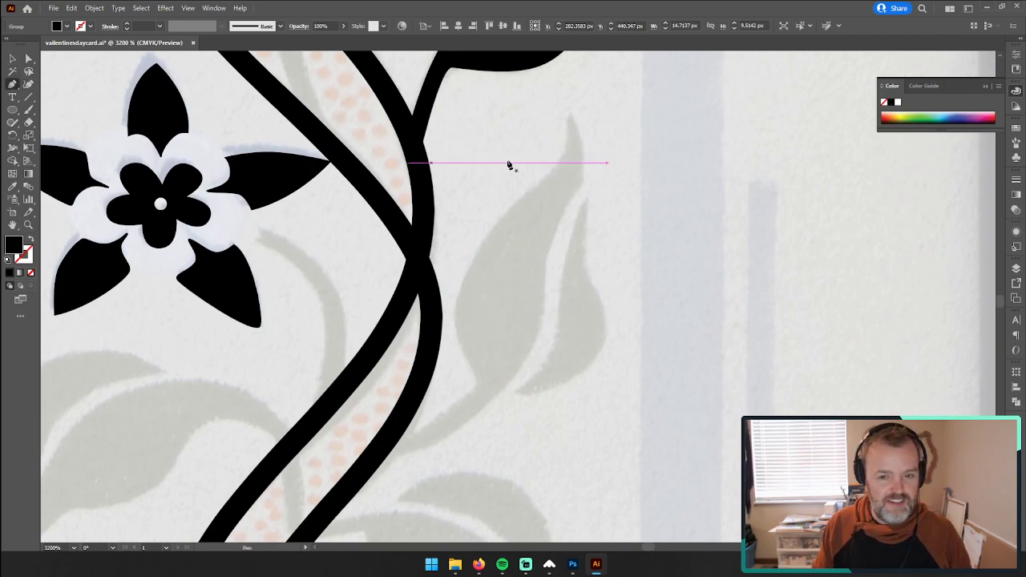
left_click(570, 114)
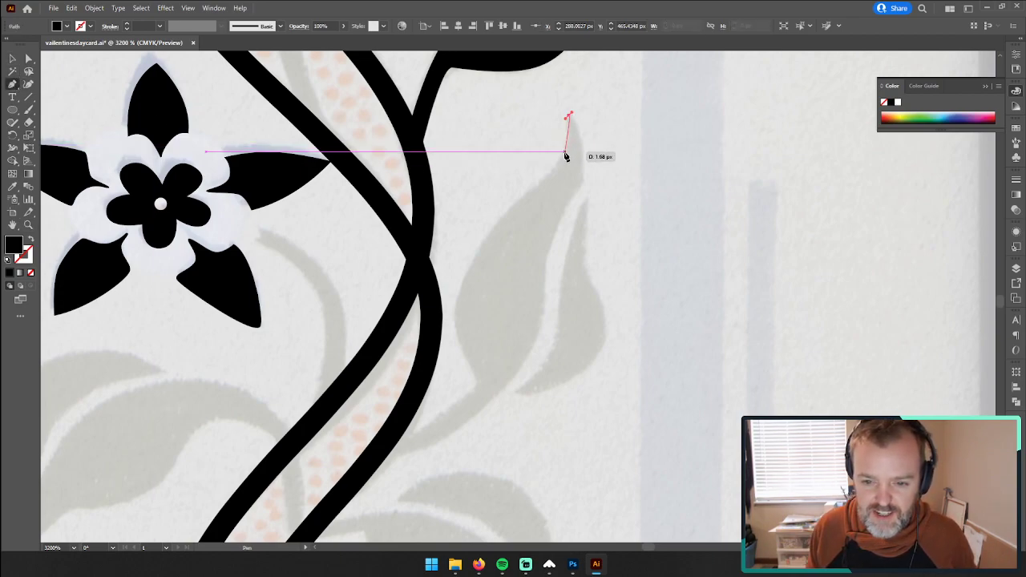
left_click_drag(564, 157, 554, 167)
left_click_drag(465, 275, 453, 321)
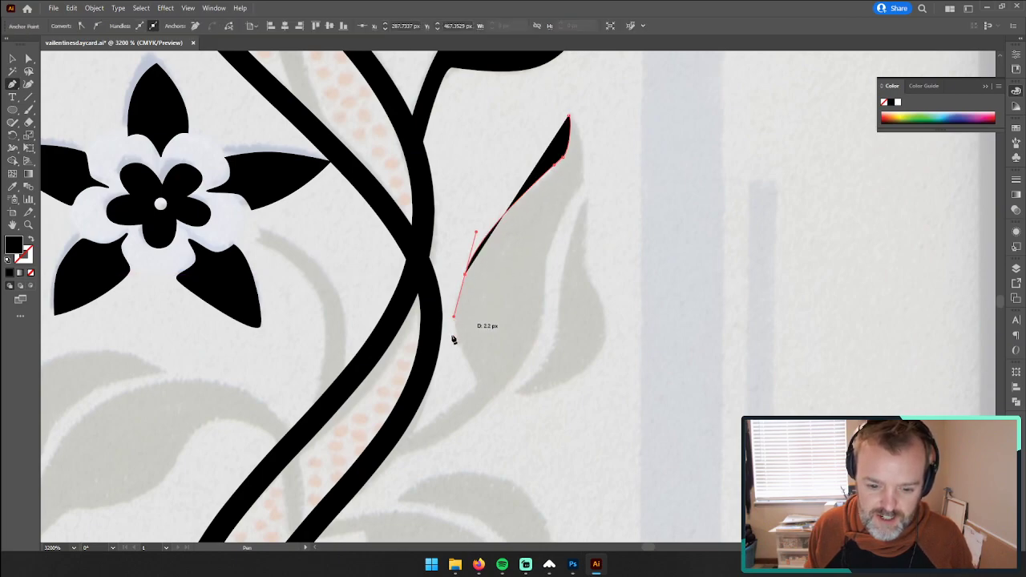
left_click_drag(477, 381, 542, 311)
left_click(478, 382)
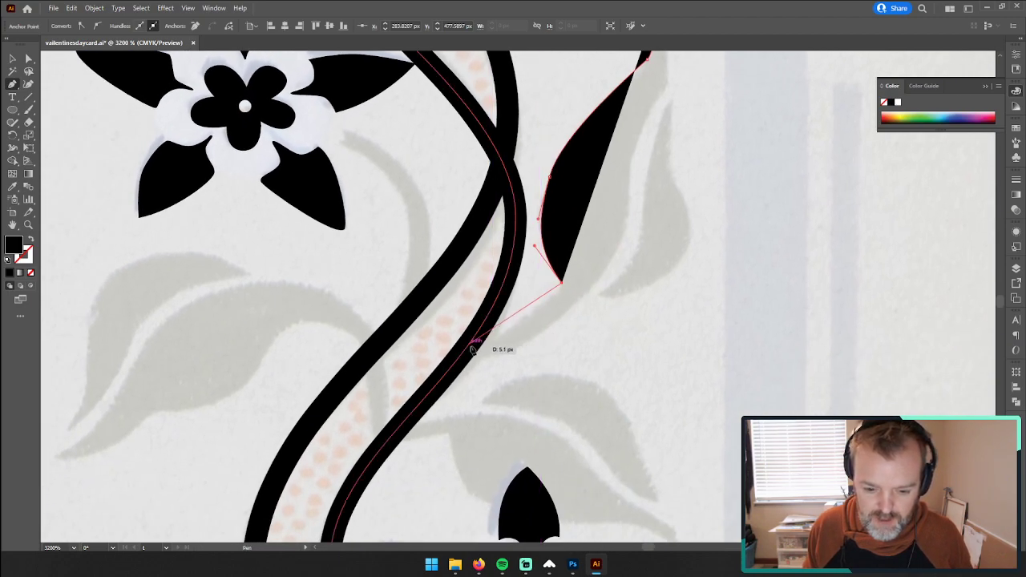
left_click_drag(469, 344, 403, 360)
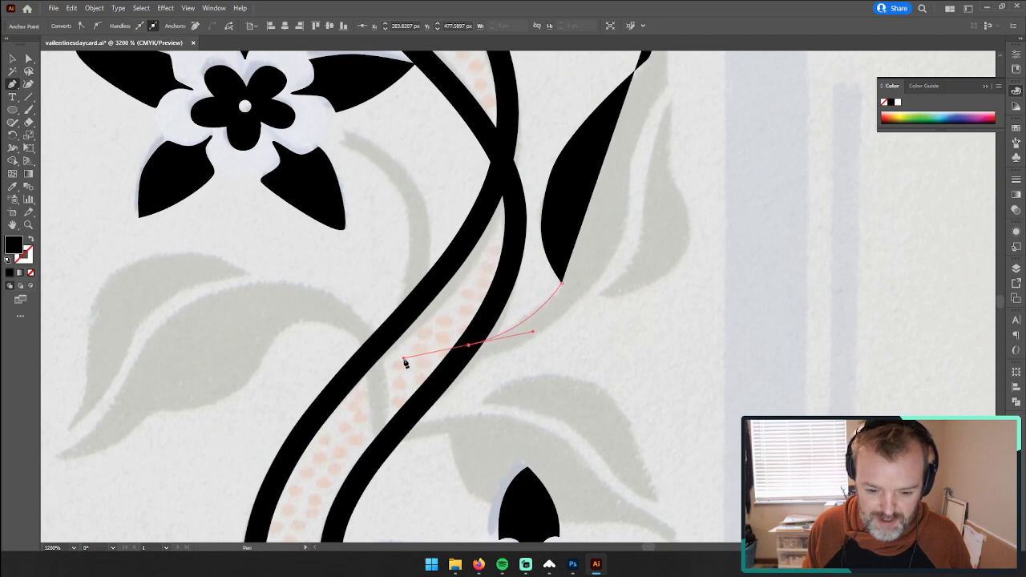
left_click(469, 345)
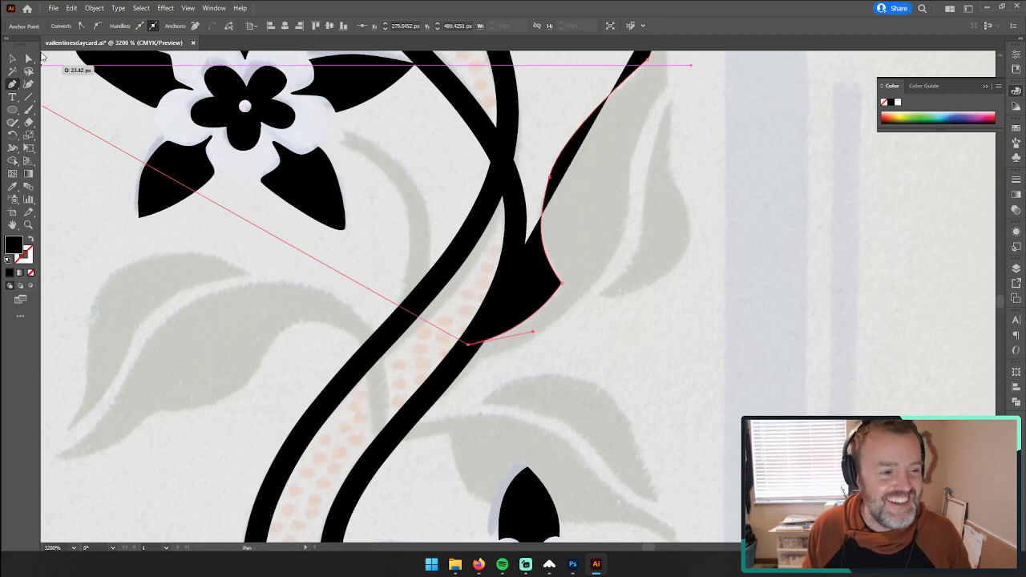
Step: Remove both the fill and the stroke from the unfinished leaf outline
left_click(12, 59)
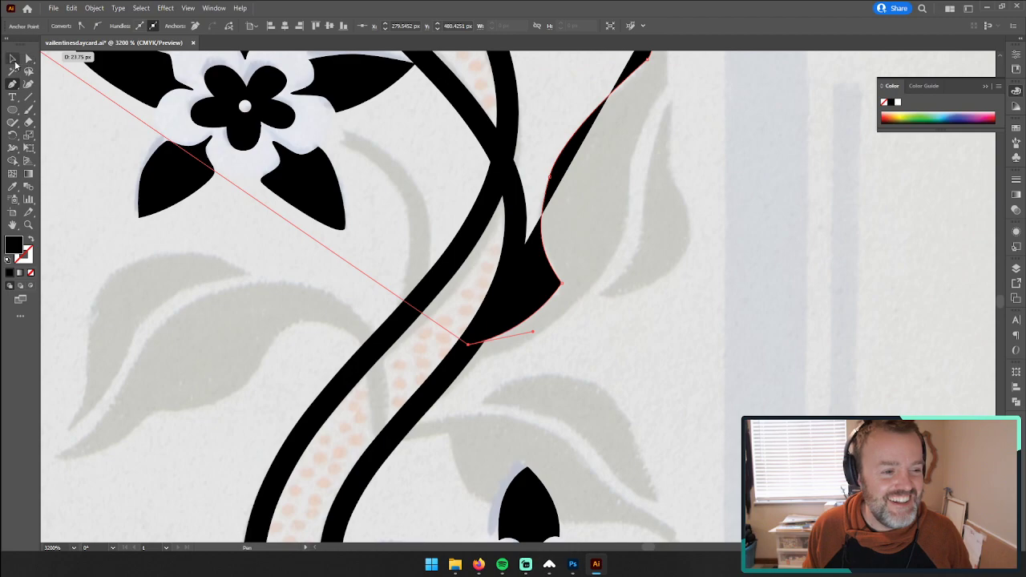
left_click(31, 241)
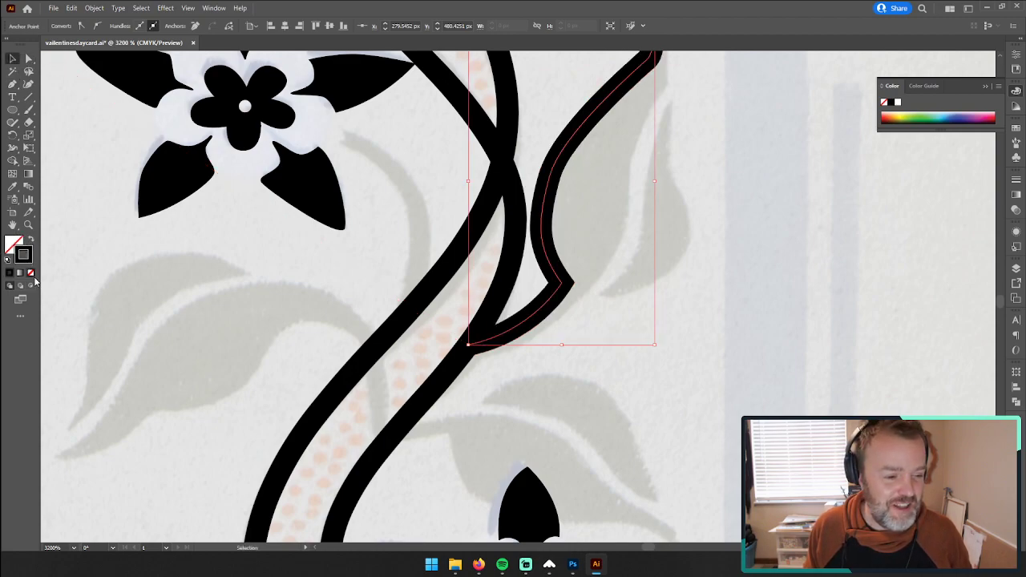
left_click(32, 274)
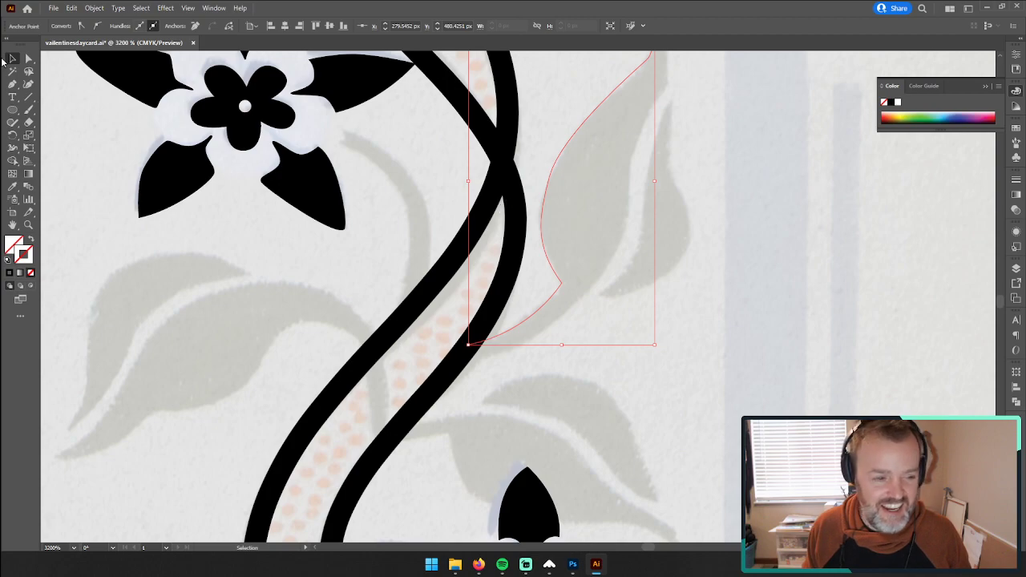
key("p")
left_click(468, 345)
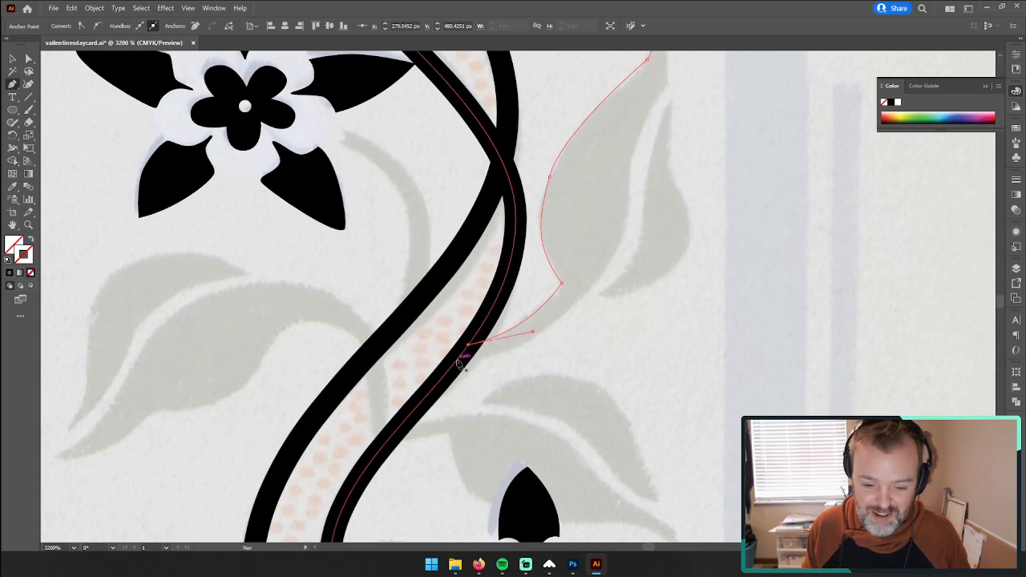
left_click(456, 361)
left_click_drag(538, 334, 565, 315)
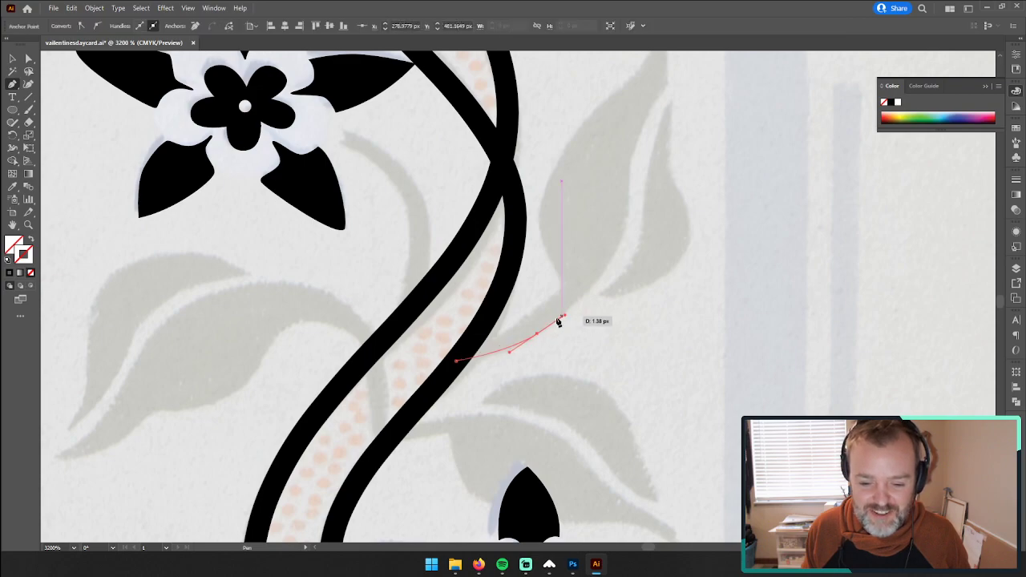
left_click(13, 59)
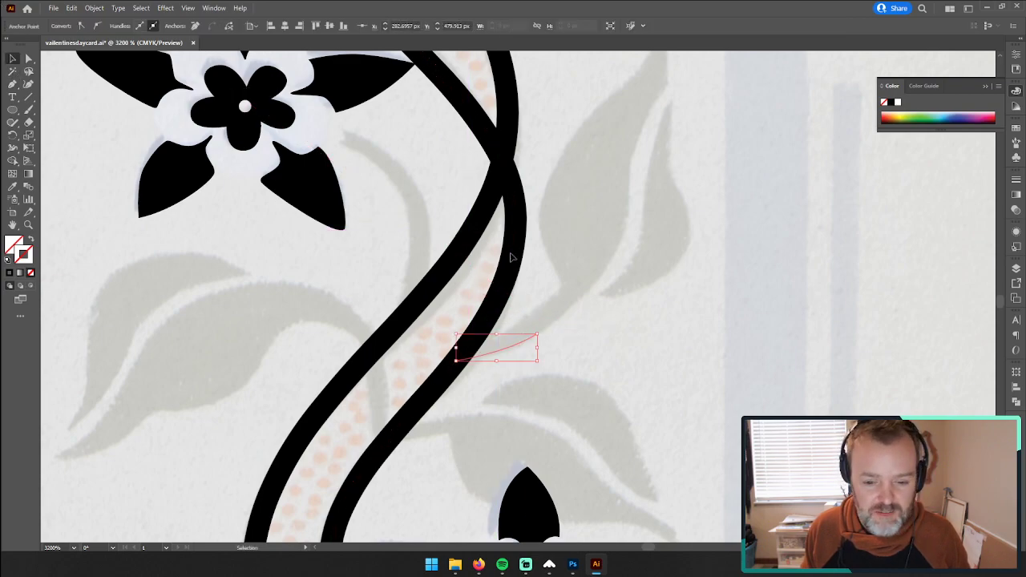
left_click(552, 298)
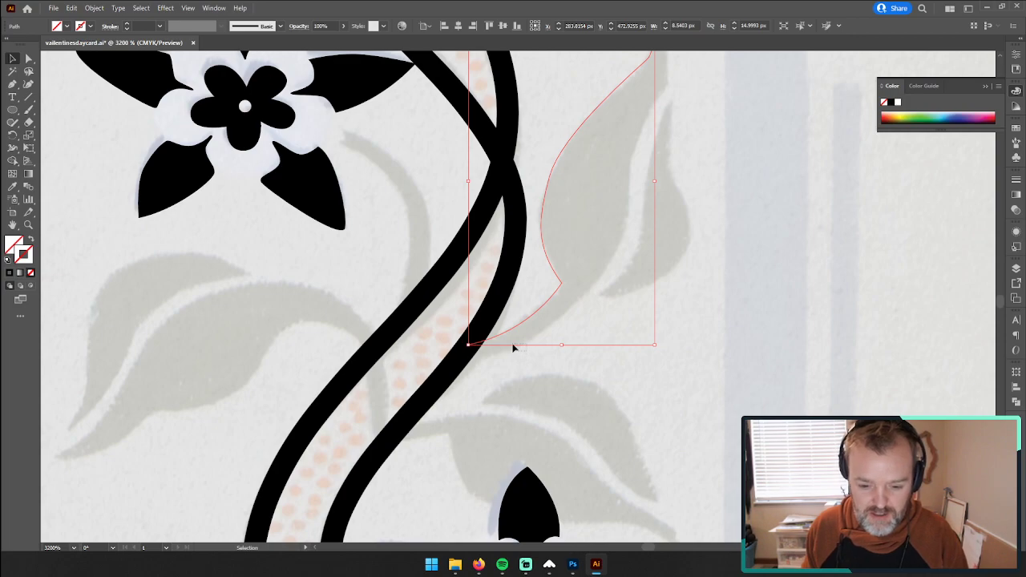
left_click(513, 345)
key("Delete")
left_click(545, 304)
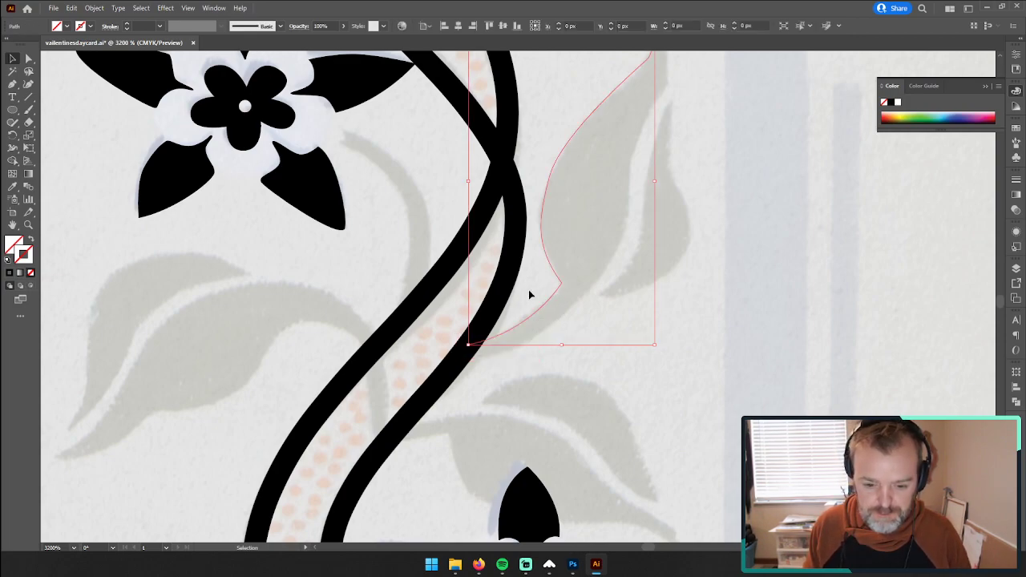
Step: Continue the open leaf outline from the vine along the lower stem edge and inner leaf edge, closing it at the tip
left_click(12, 83)
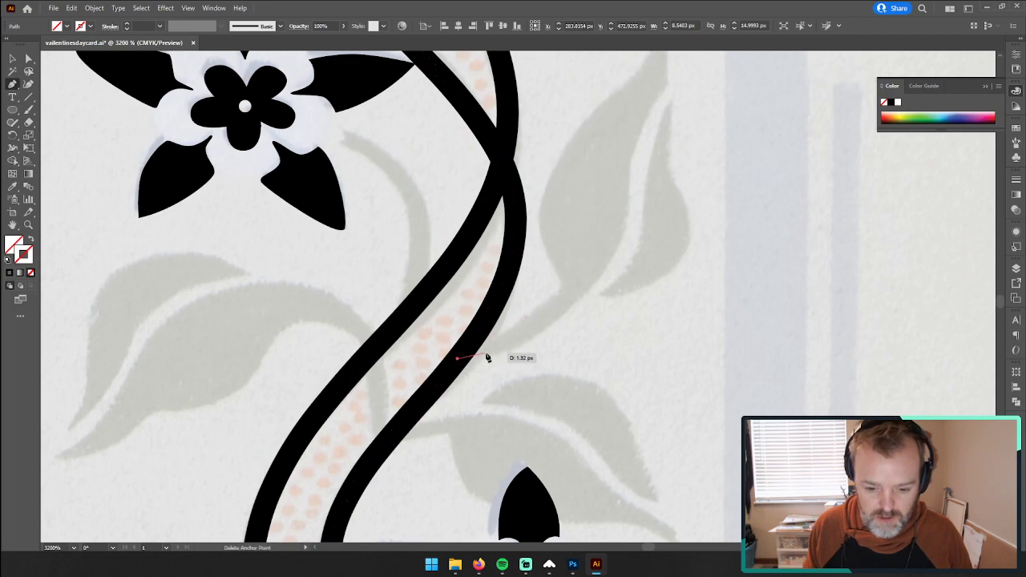
left_click(469, 346)
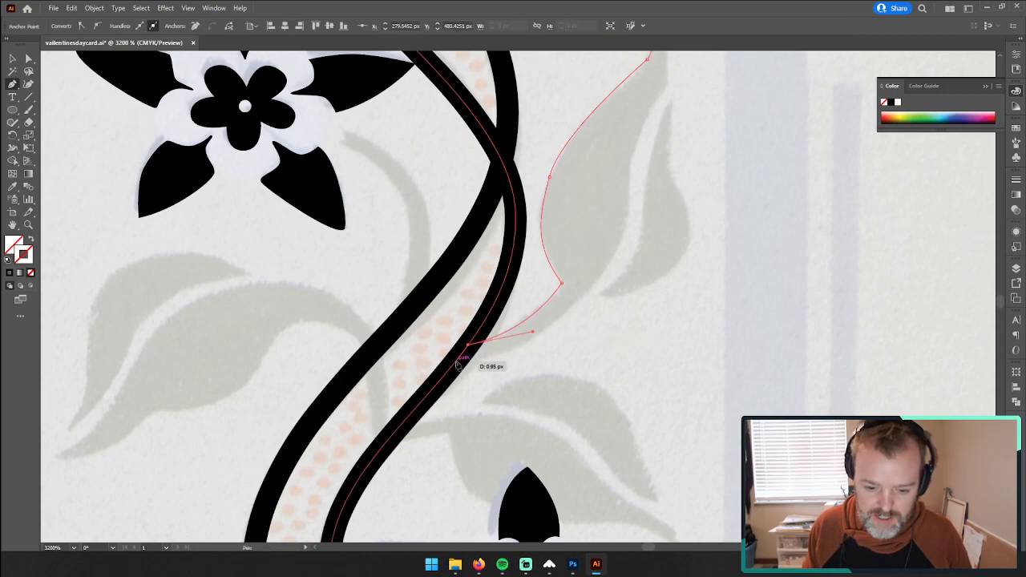
left_click_drag(457, 361, 576, 309)
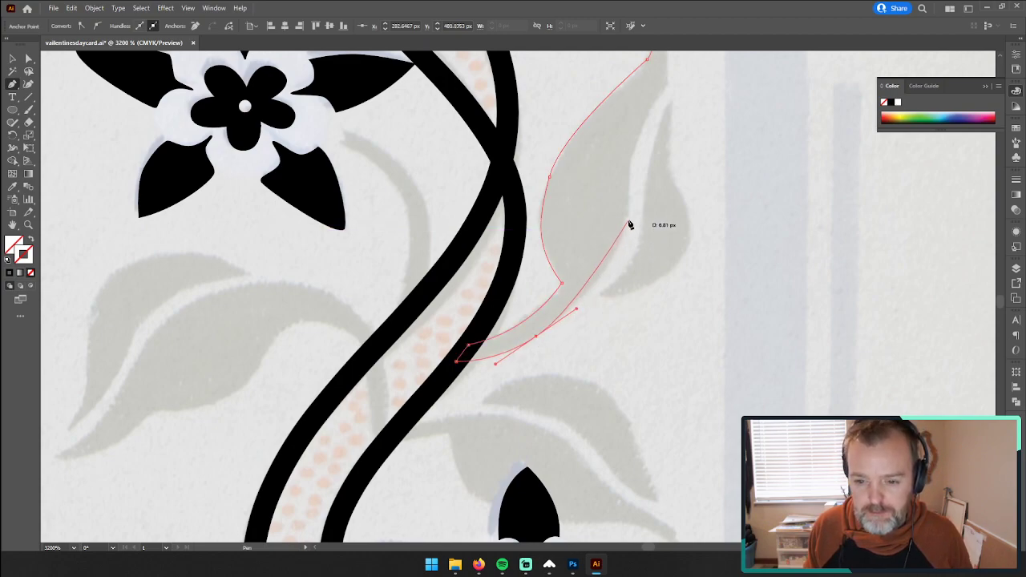
left_click_drag(630, 225, 613, 247)
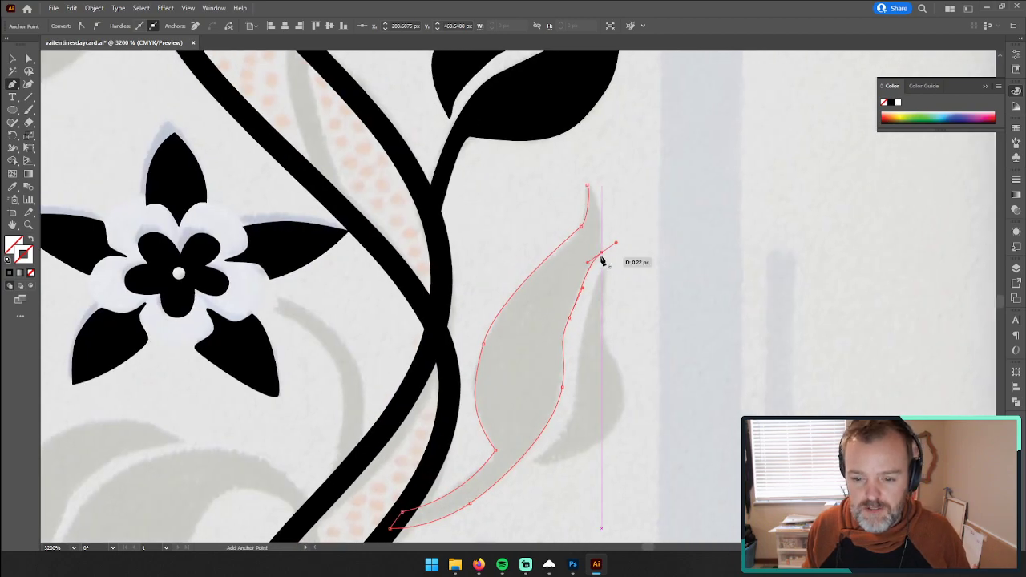
left_click(602, 254)
left_click_drag(587, 185, 571, 188)
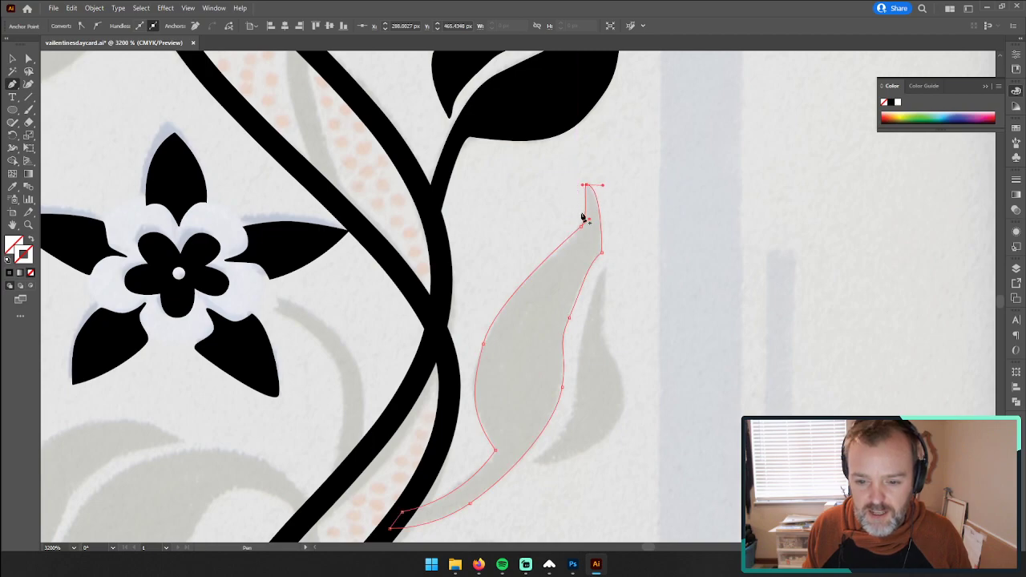
Step: Refine the large leaf outline by adjusting the anchor points beside its tip and along its inner edge to match the photo
left_click(583, 231)
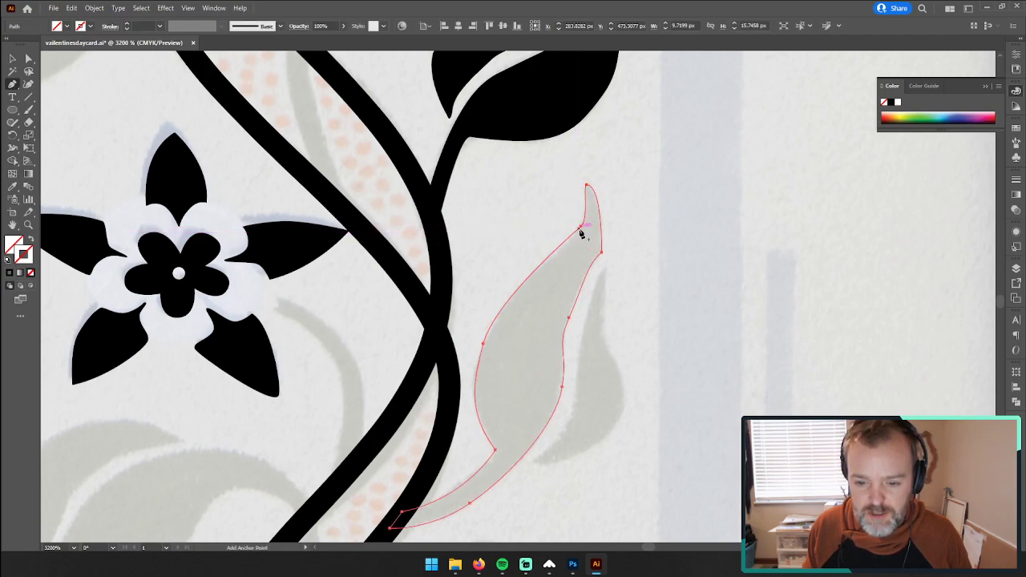
left_click(32, 58)
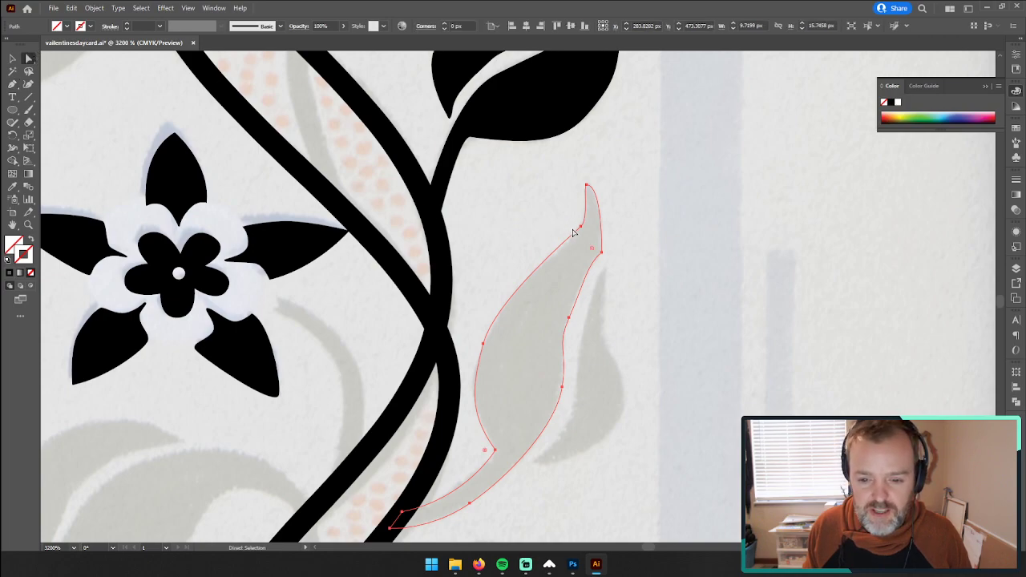
left_click_drag(581, 232, 602, 263)
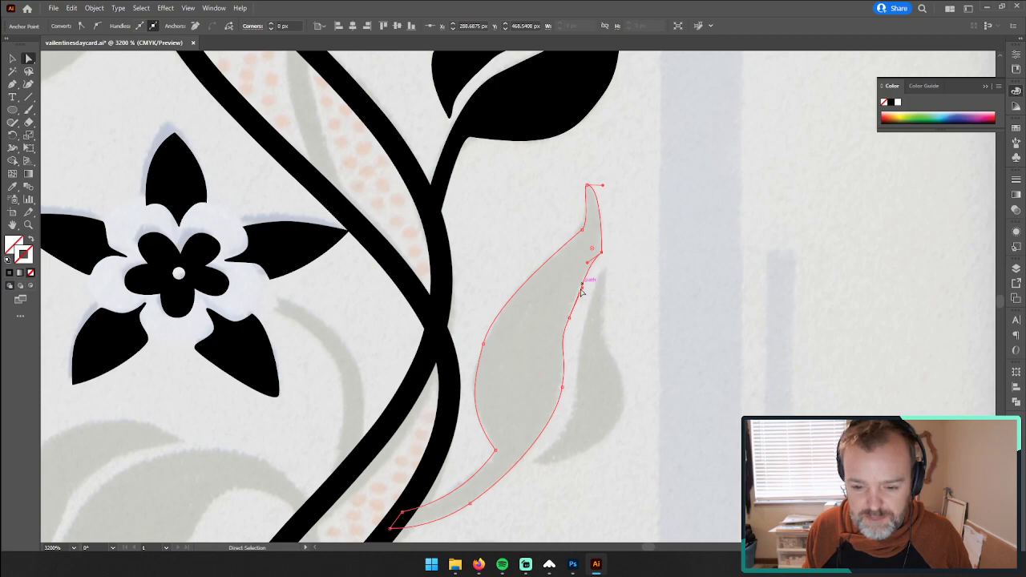
left_click(569, 318)
mouse_move(569, 318)
left_mouse_down()
mouse_move(568, 309)
mouse_move(560, 335)
left_mouse_up()
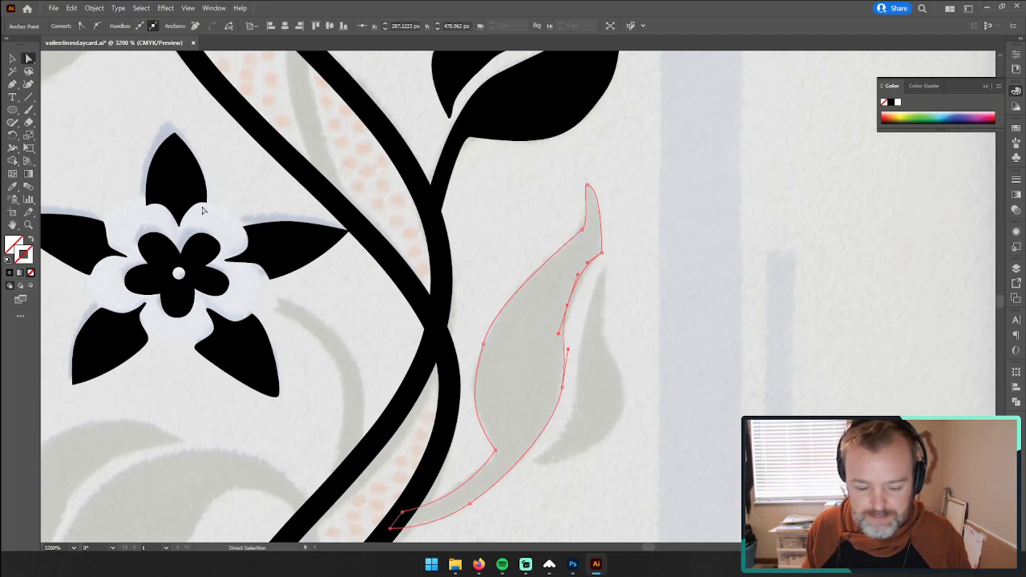
Step: Trace the small outer leaf half with the Pen tool as a closed outline, down its inner edge and back up its outer edge
key("p")
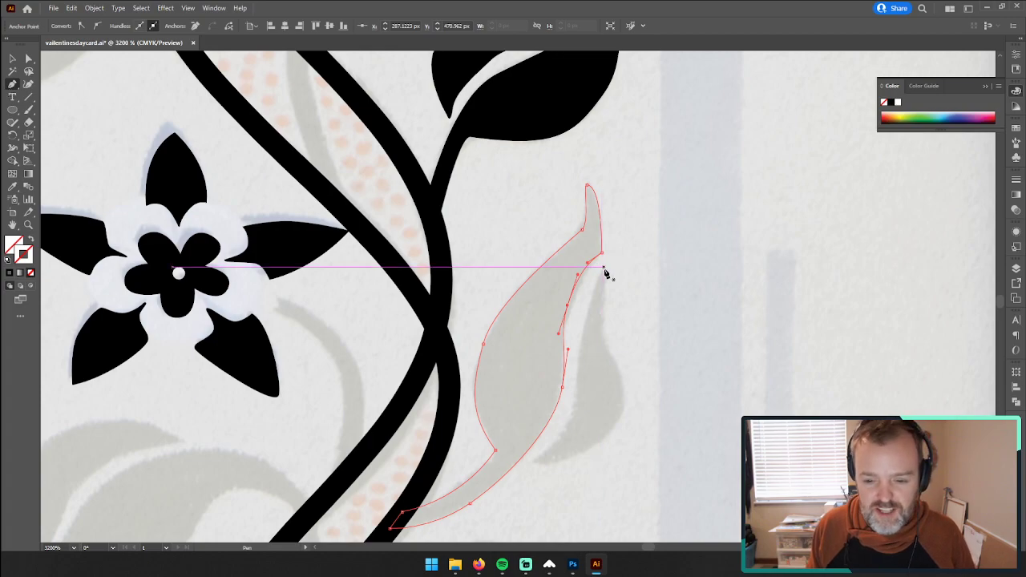
key("ctrl+shift+a")
left_click(605, 272)
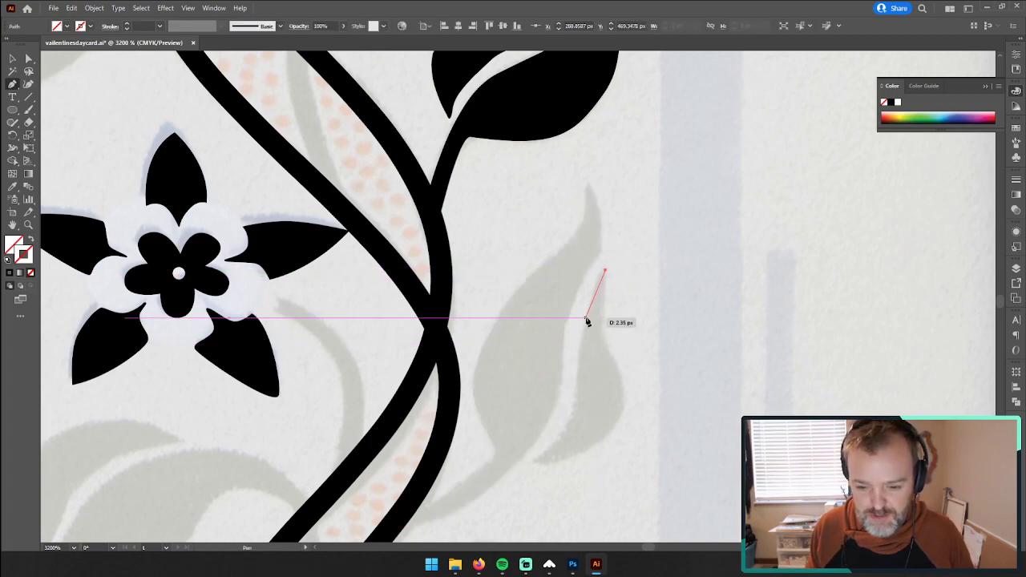
left_click_drag(586, 320, 582, 348)
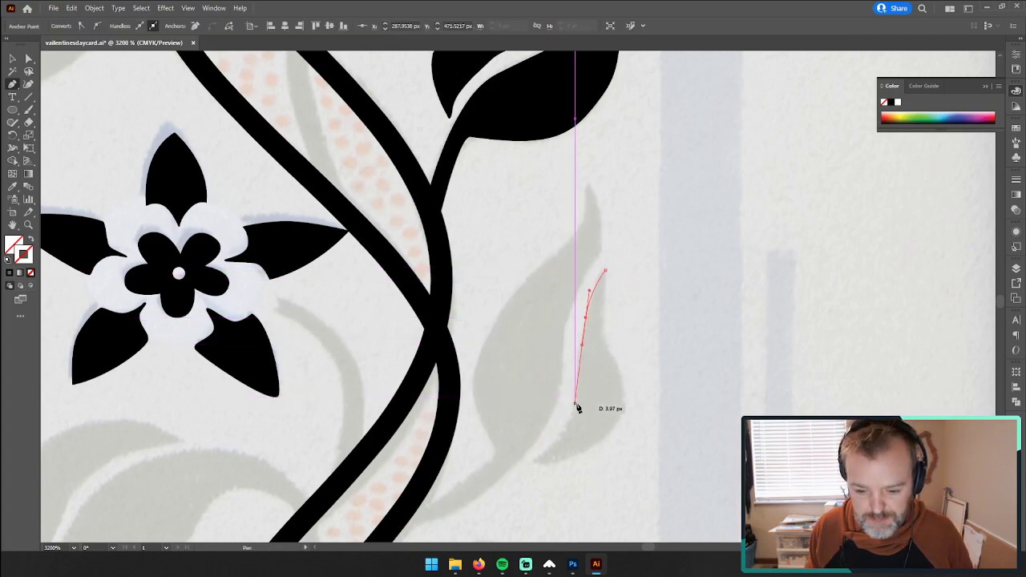
mouse_move(575, 404)
left_mouse_down()
mouse_move(542, 464)
mouse_move(522, 468)
left_mouse_up()
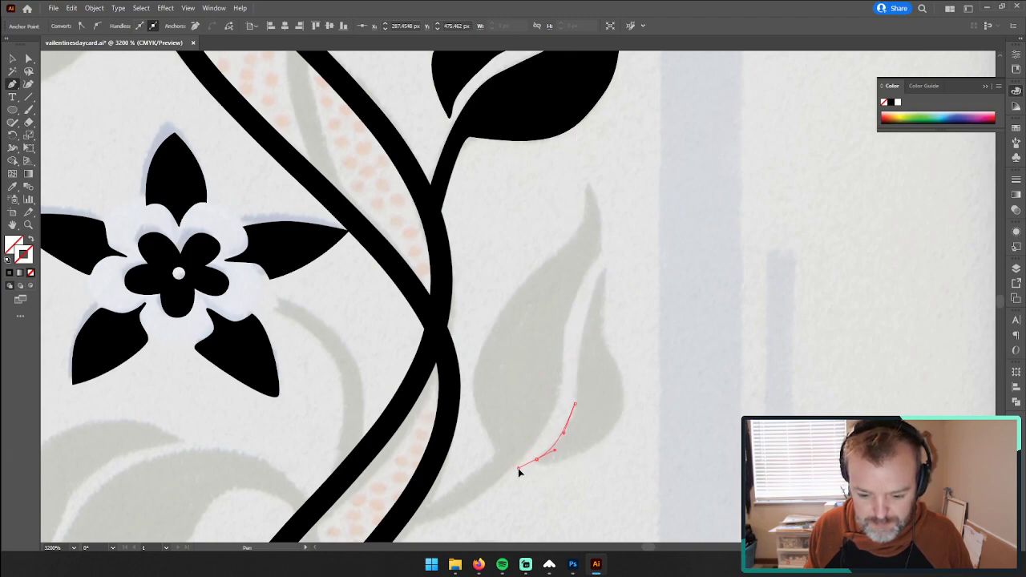
left_click(537, 460)
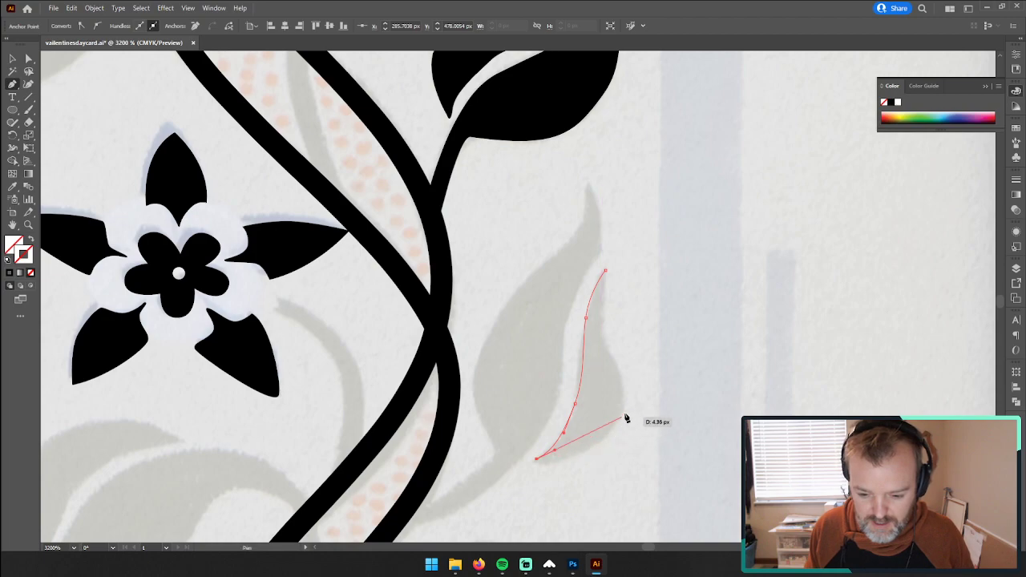
left_click_drag(623, 410, 633, 380)
left_click_drag(602, 331, 613, 269)
left_click(610, 273)
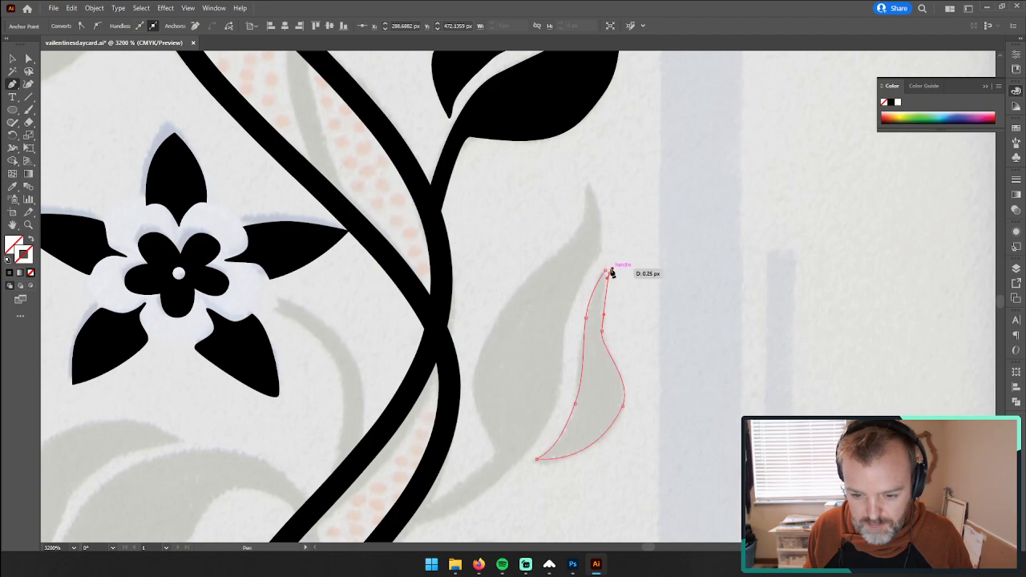
left_click(606, 270)
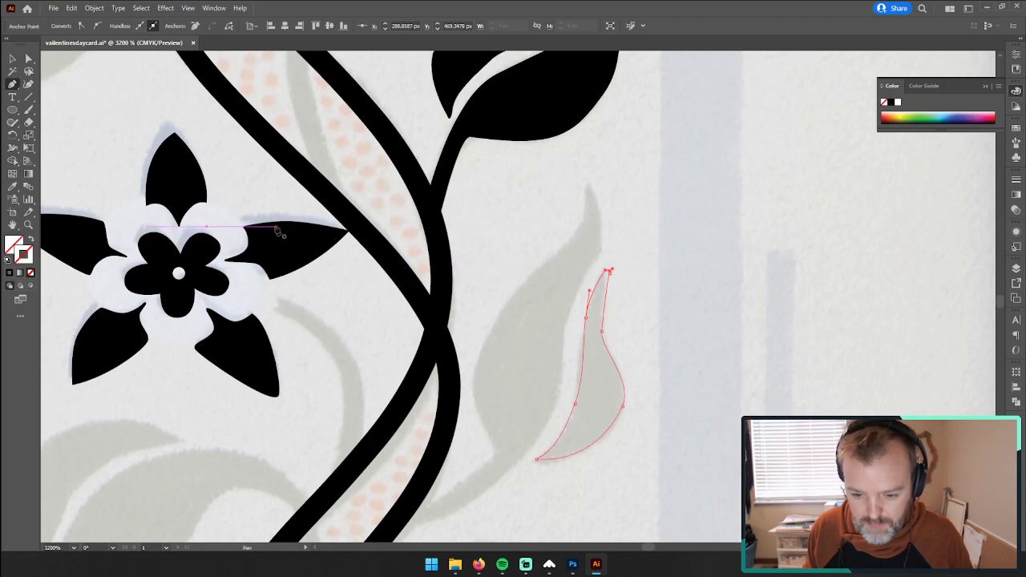
Step: Fill both leaf outlines with black sampled from the finished leaf above, undo the accidental background colour sample, and deselect them
left_click(12, 58)
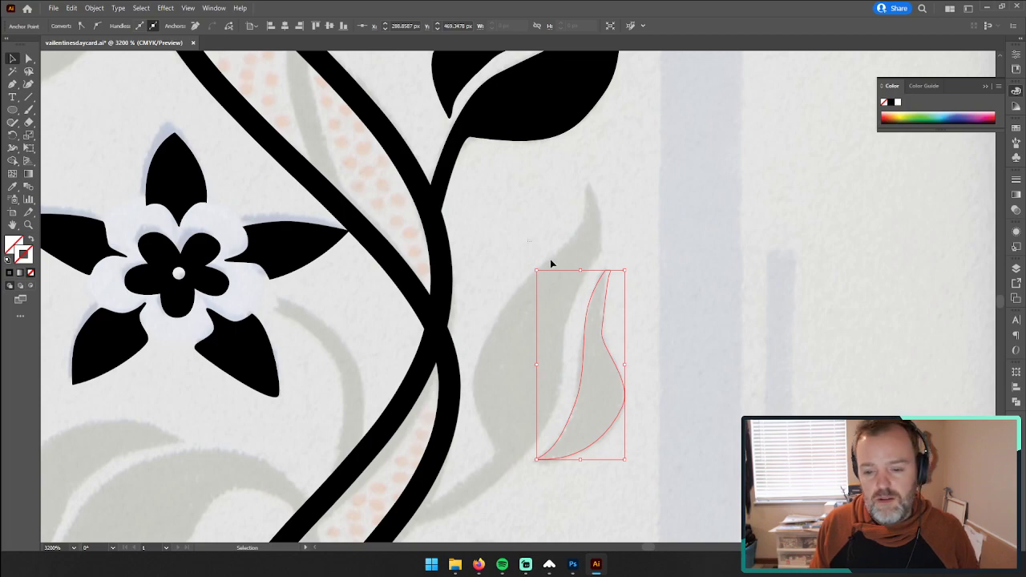
left_click_drag(551, 264, 635, 332)
key("i")
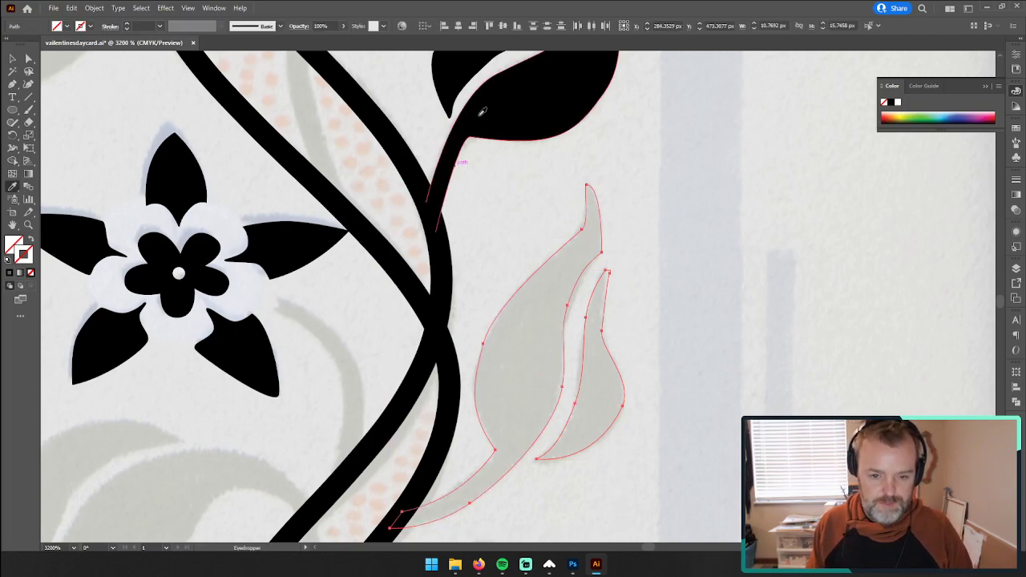
left_click(479, 114)
scroll(345, 331, "down", 3)
scroll(345, 331, "up", 2)
left_click(695, 275)
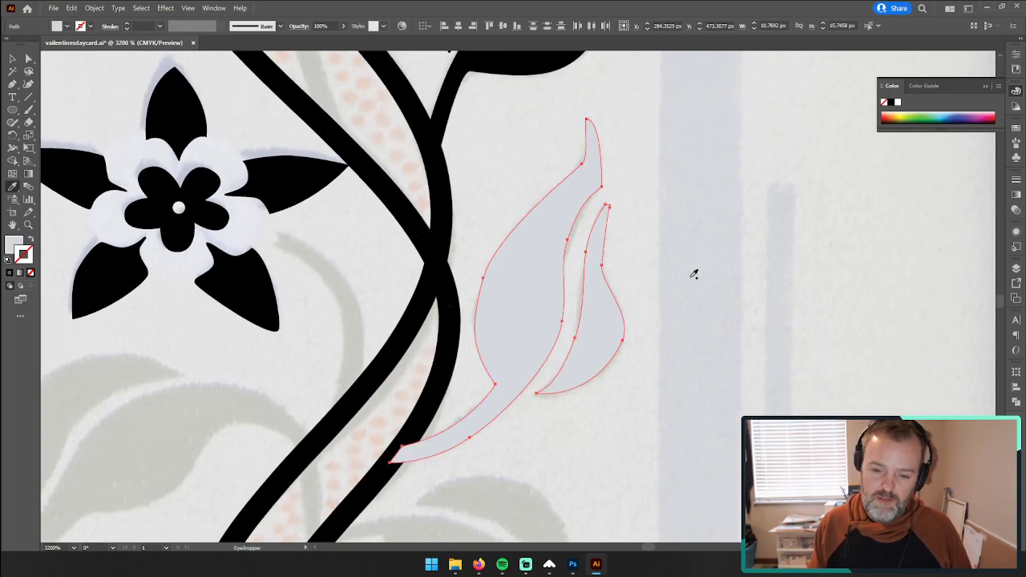
key("ctrl+z")
left_click(10, 61)
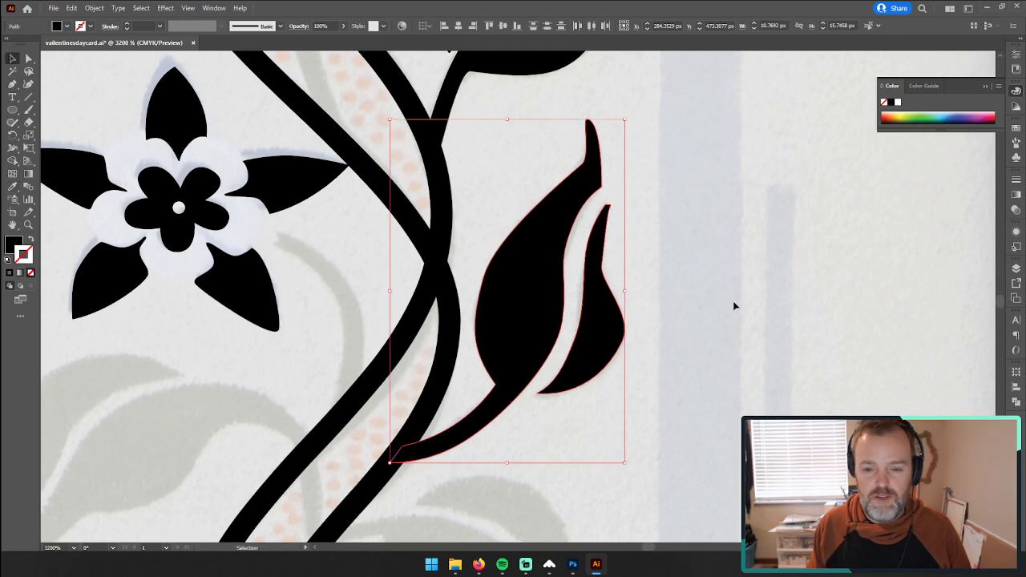
left_click(733, 304)
Step: Duplicate the finished two-part leaf down the vine onto the matching leaf position in the next pattern repeat
key("z")
left_click_drag(709, 307, 441, 342)
left_click_drag(757, 372, 623, 295)
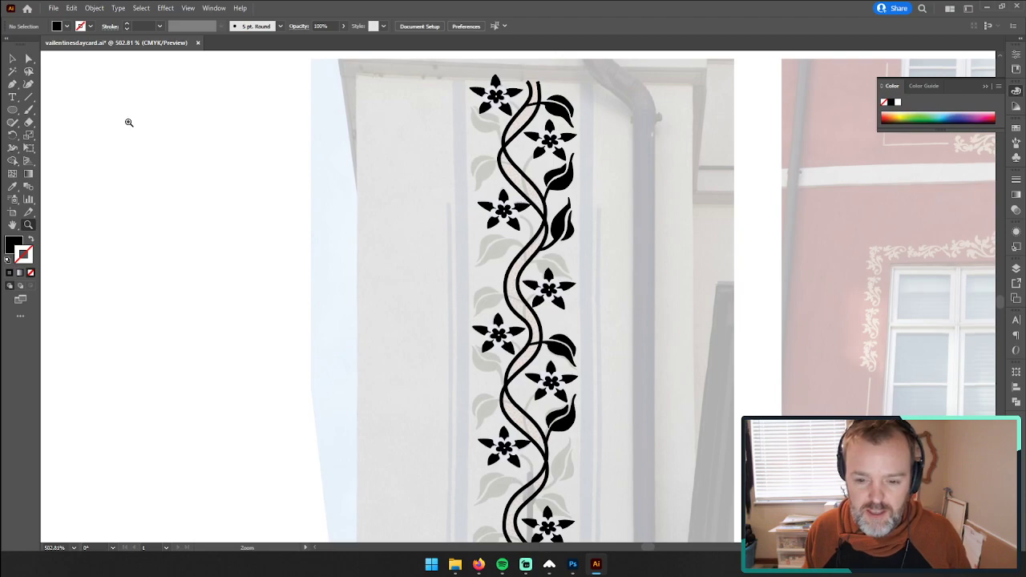
left_click(12, 59)
left_click_drag(556, 222, 563, 464)
scroll(568, 459, "down", 5)
key("a")
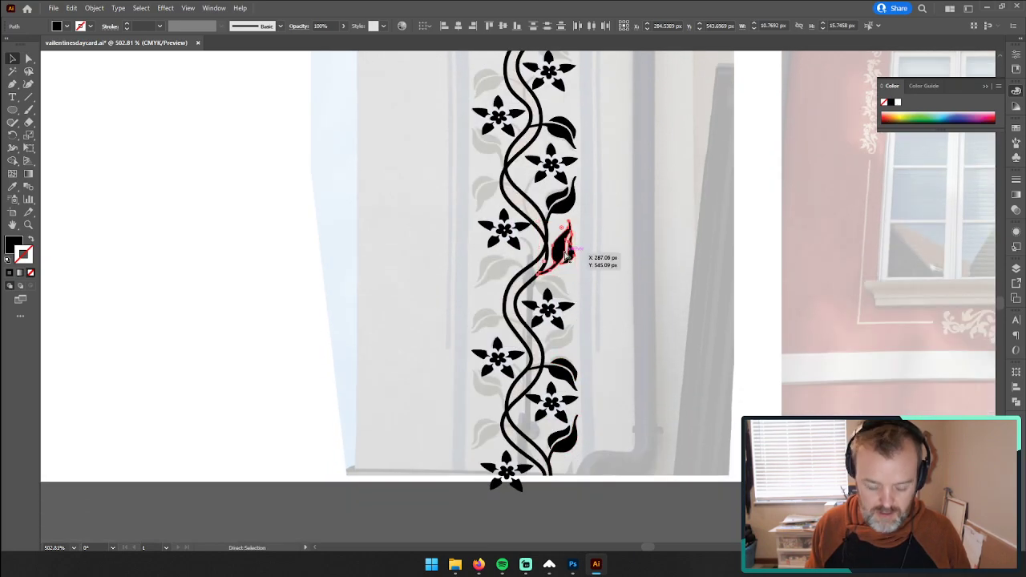
key("ctrl+v")
left_click_drag(519, 304, 676, 286)
key("Delete")
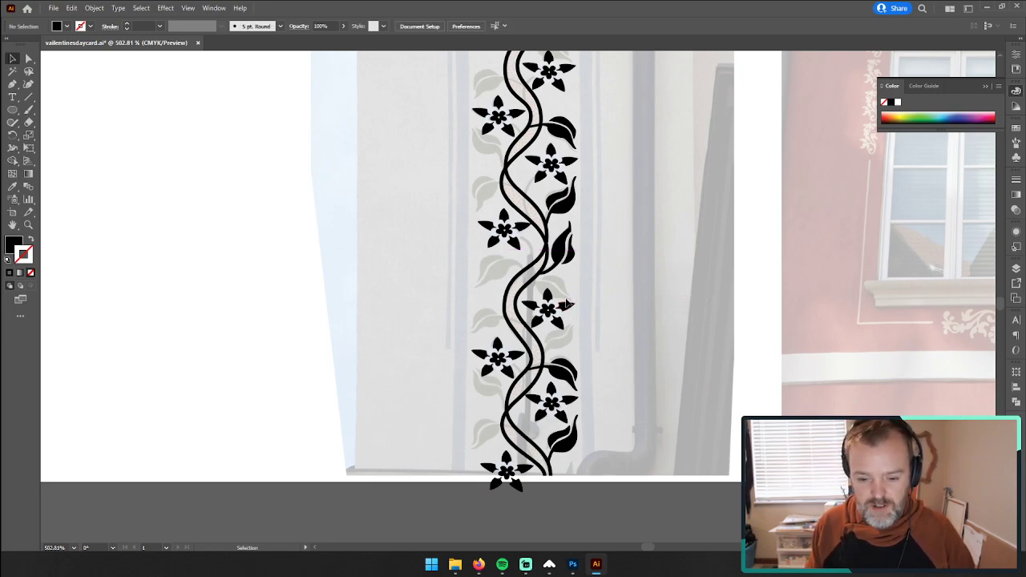
Step: Trace the upper half of the faded leaf above the right-hand flower as a closed black shape with the Pen tool
scroll(566, 303, "up", 10)
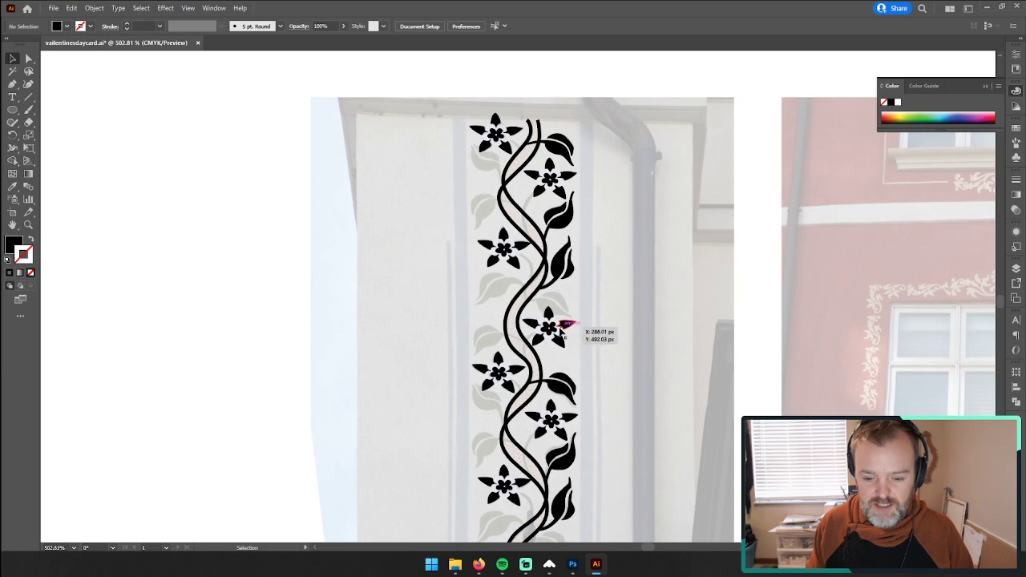
scroll(560, 328, "down", 2)
scroll(557, 323, "down", 1)
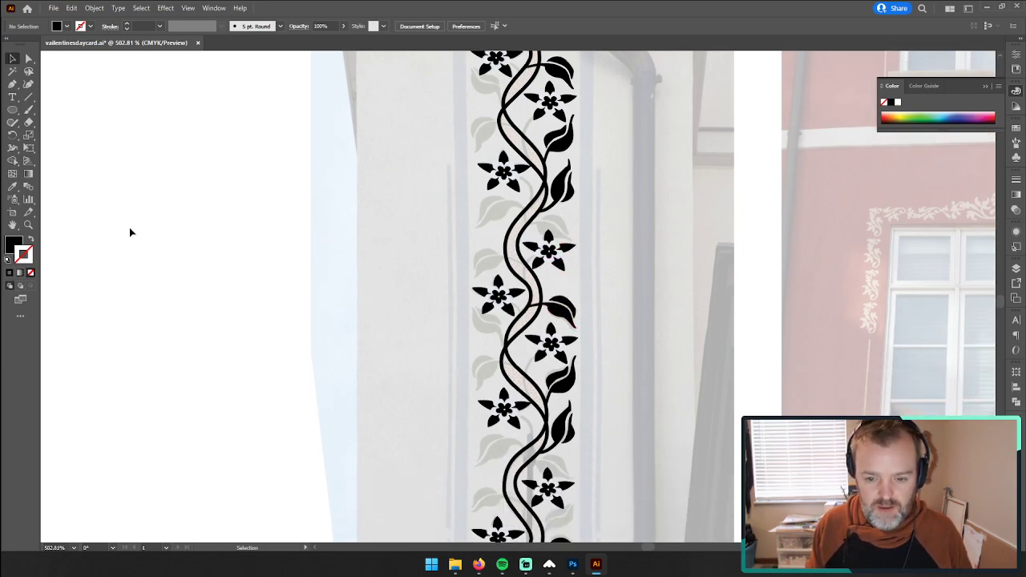
left_click(27, 225)
left_click_drag(564, 236, 574, 188)
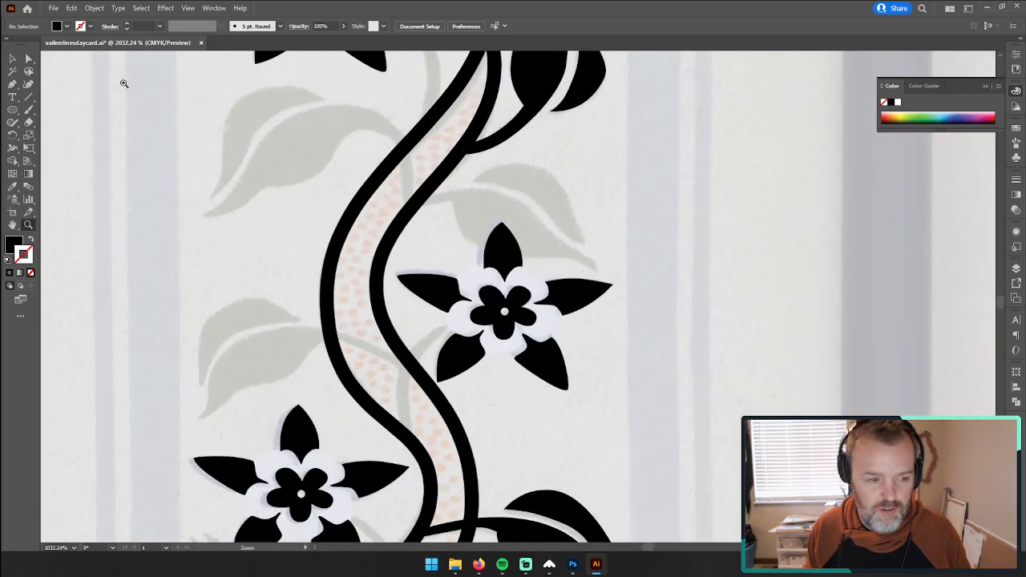
left_click(12, 85)
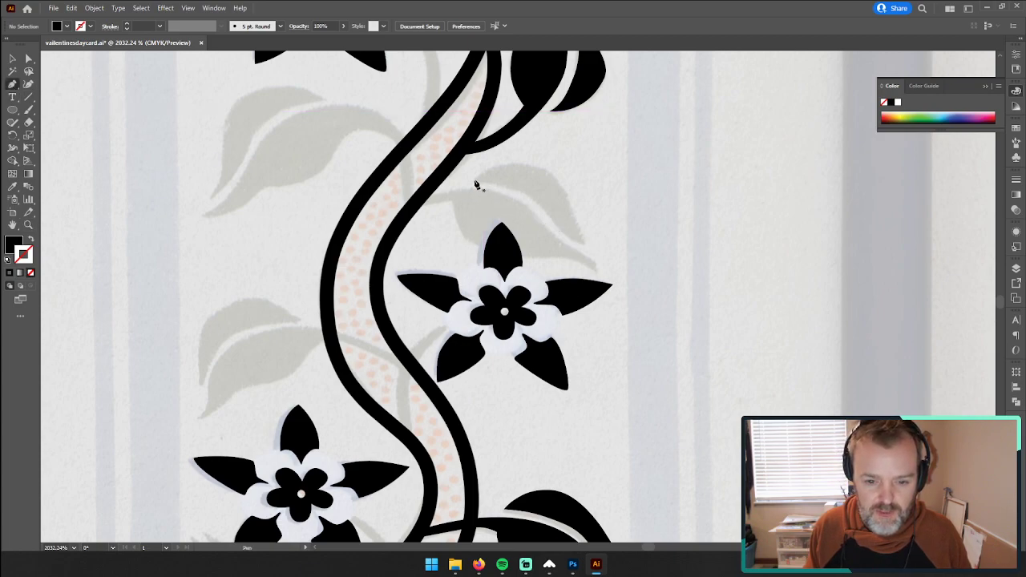
left_click_drag(474, 181, 542, 171)
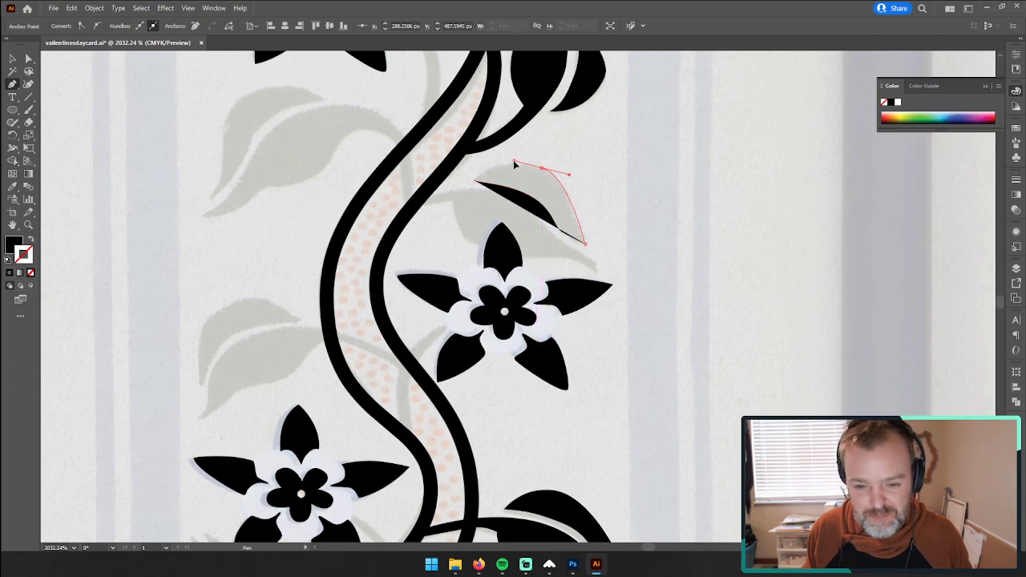
left_click_drag(474, 181, 457, 201)
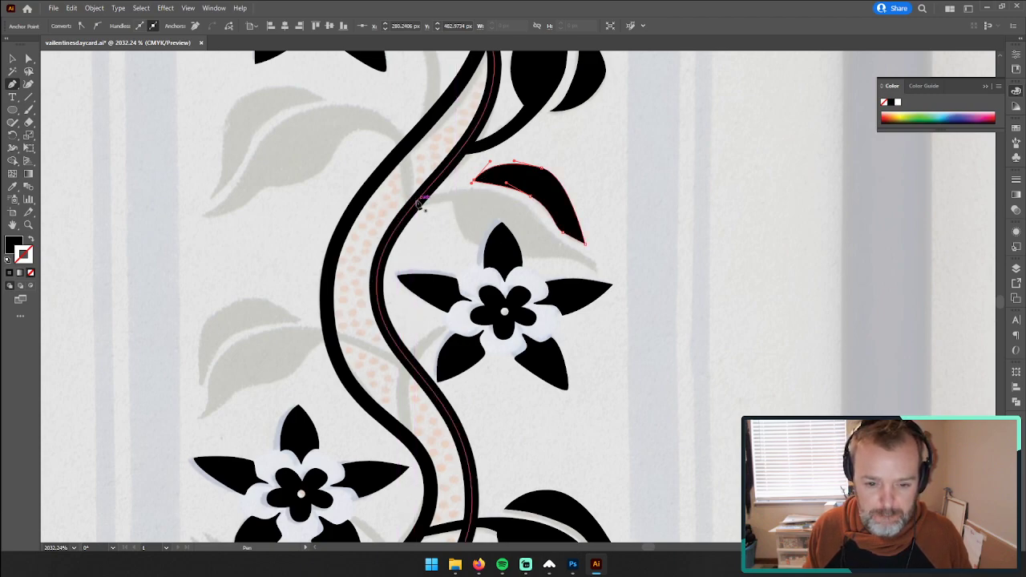
Step: Trace the upper edge of the leaf's lower half from the vine to its tip, and remove the path's fill and stroke
left_click(417, 199)
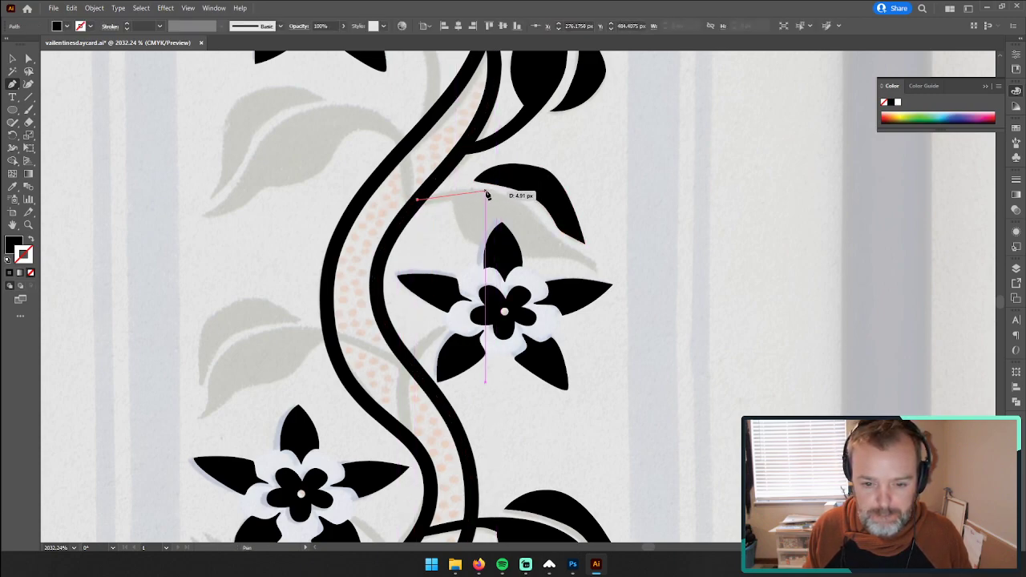
left_click_drag(485, 191, 527, 198)
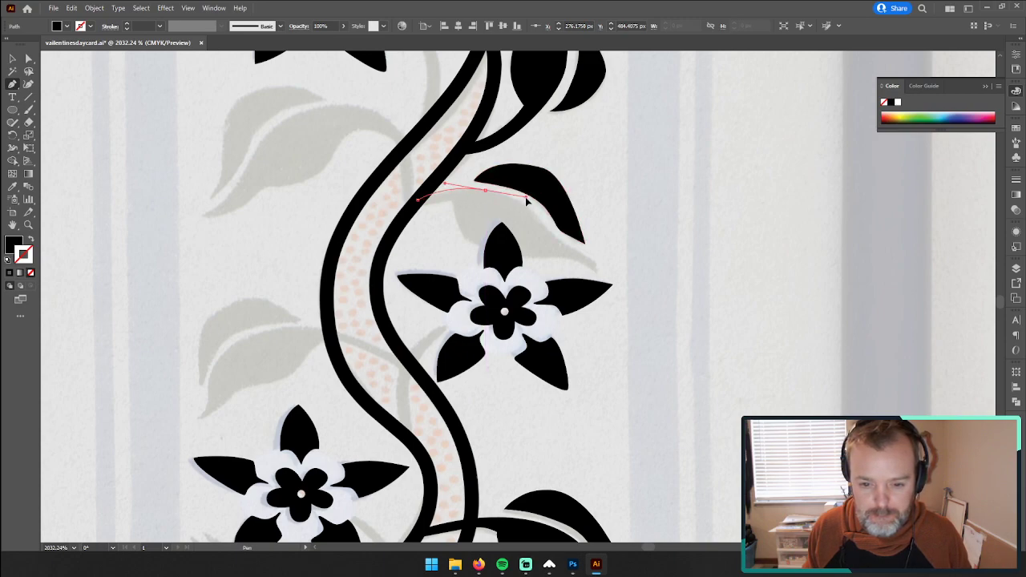
left_click_drag(541, 227, 595, 274)
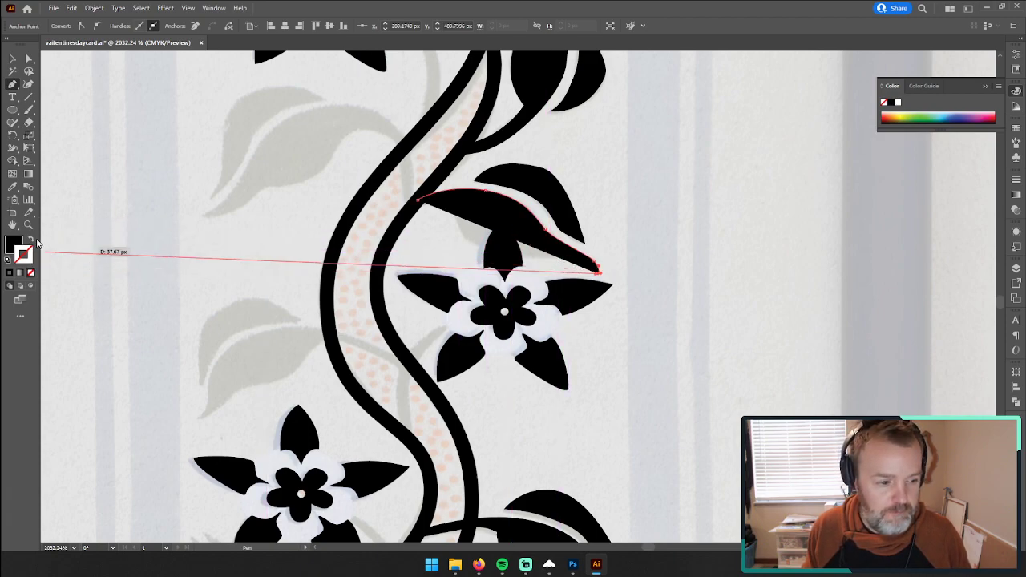
left_click(31, 238)
left_click(30, 273)
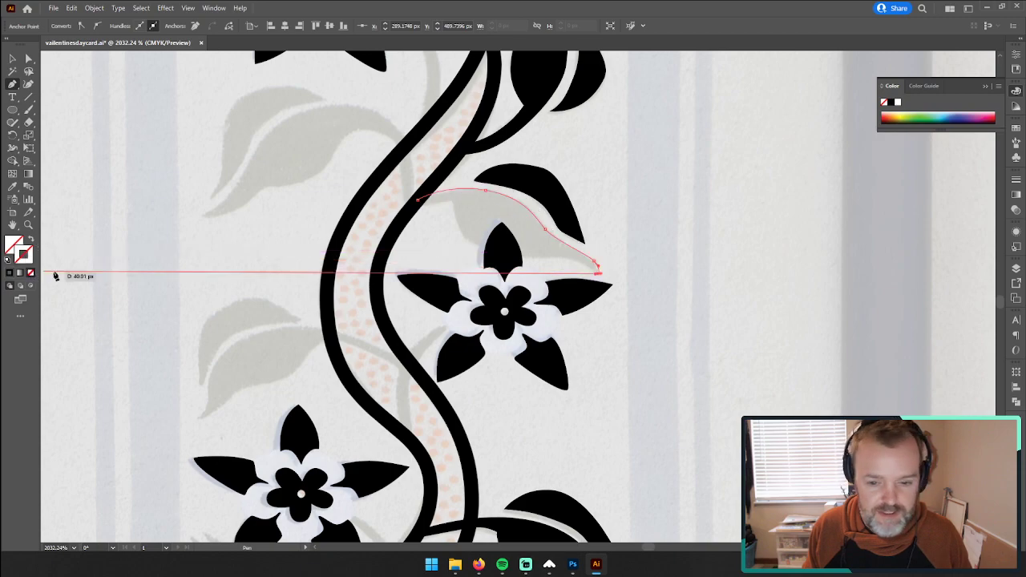
Step: Continue the outline along the leaf's lower edge and stem back to the vine, close it at its starting point, and deselect it
left_click_drag(568, 259, 560, 259)
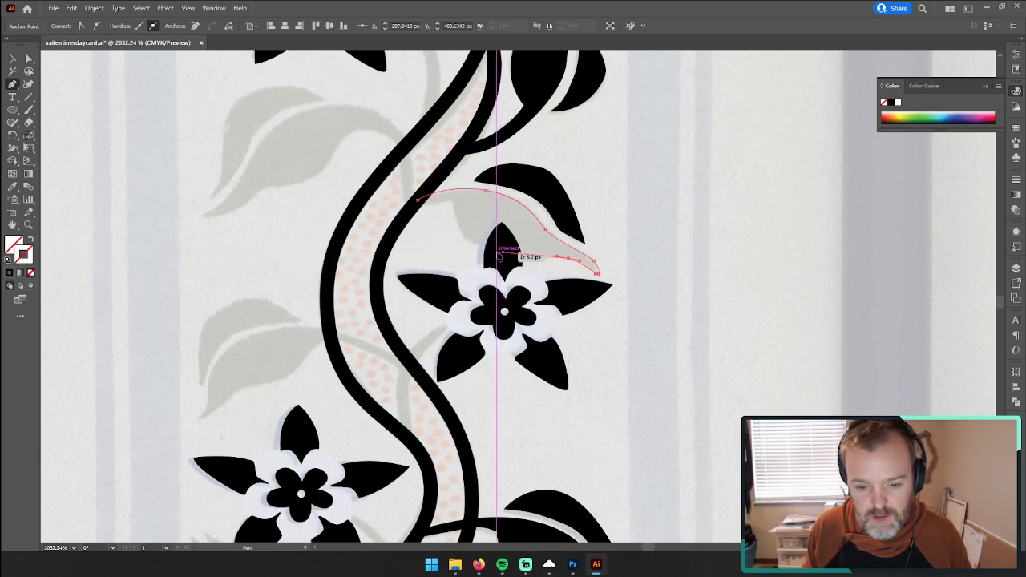
left_click_drag(497, 253, 483, 247)
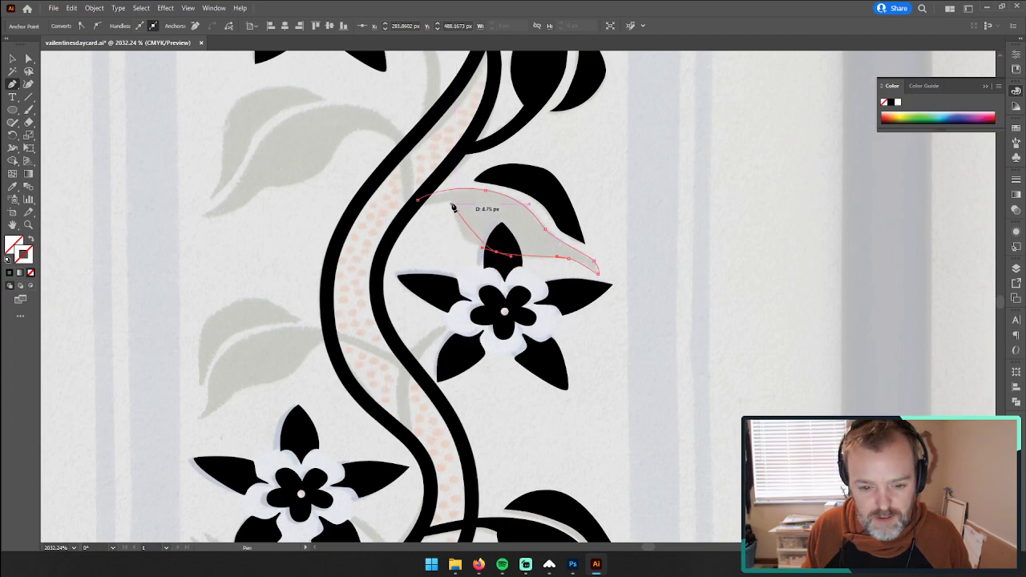
left_click_drag(452, 205, 452, 170)
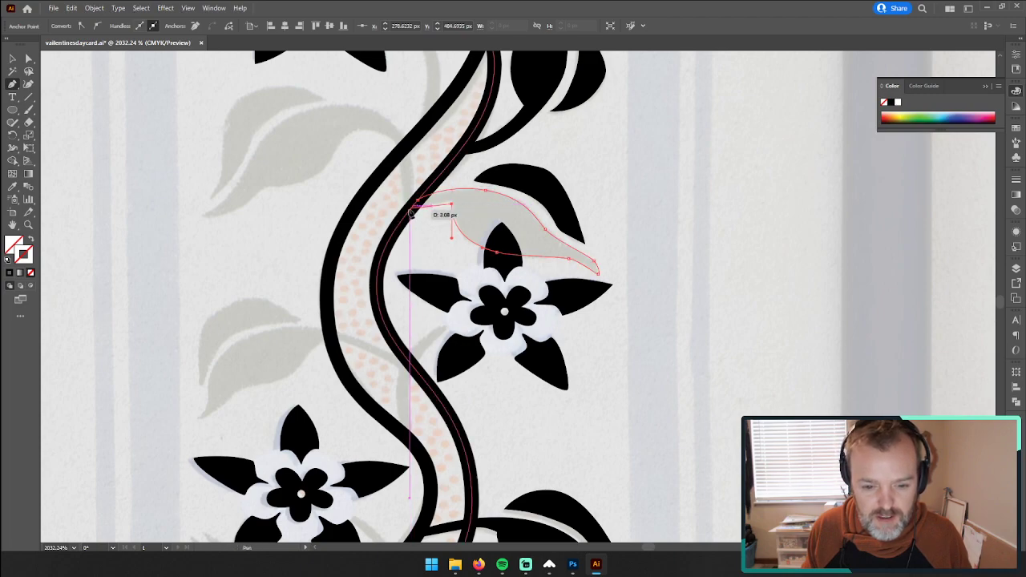
left_click_drag(406, 215, 378, 230)
left_click(406, 215, "alt")
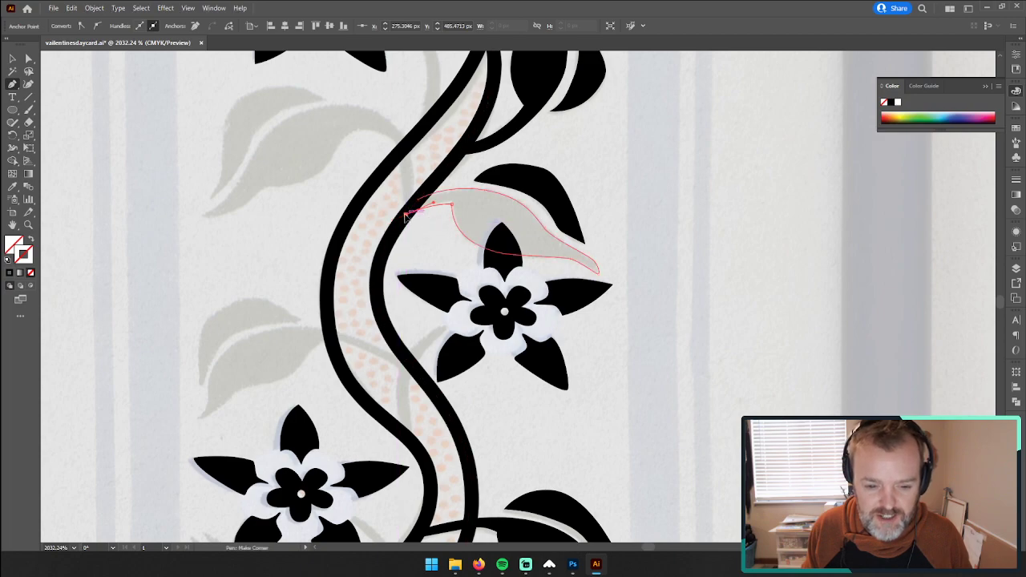
left_click(417, 199)
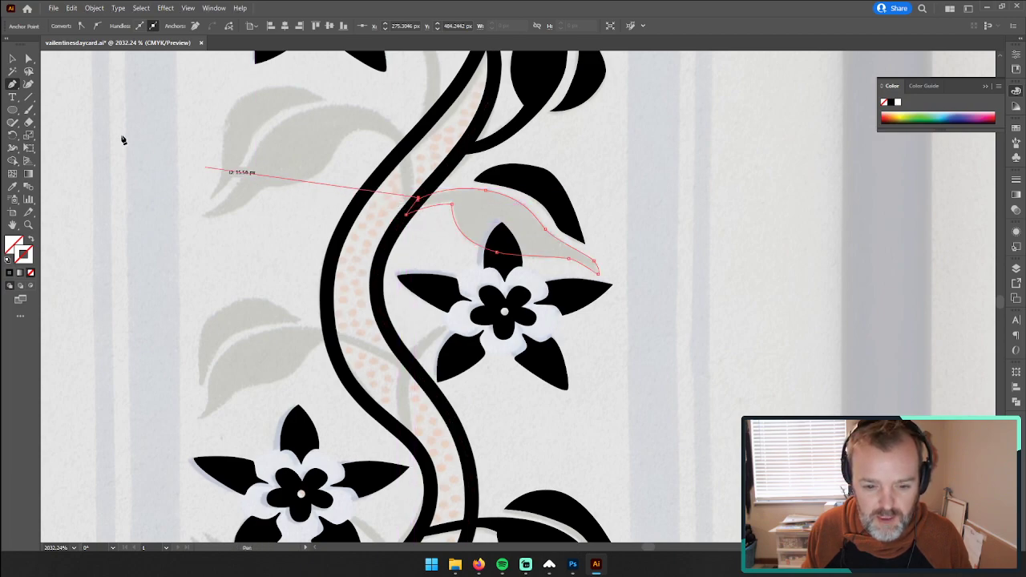
key("ctrl+z")
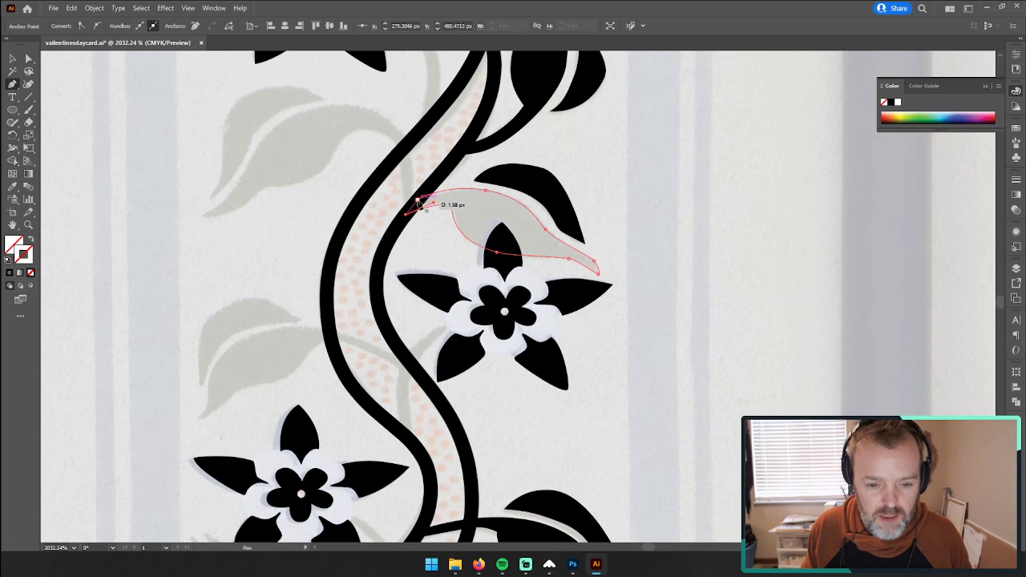
left_click(417, 200)
left_click(12, 59)
left_click(642, 218)
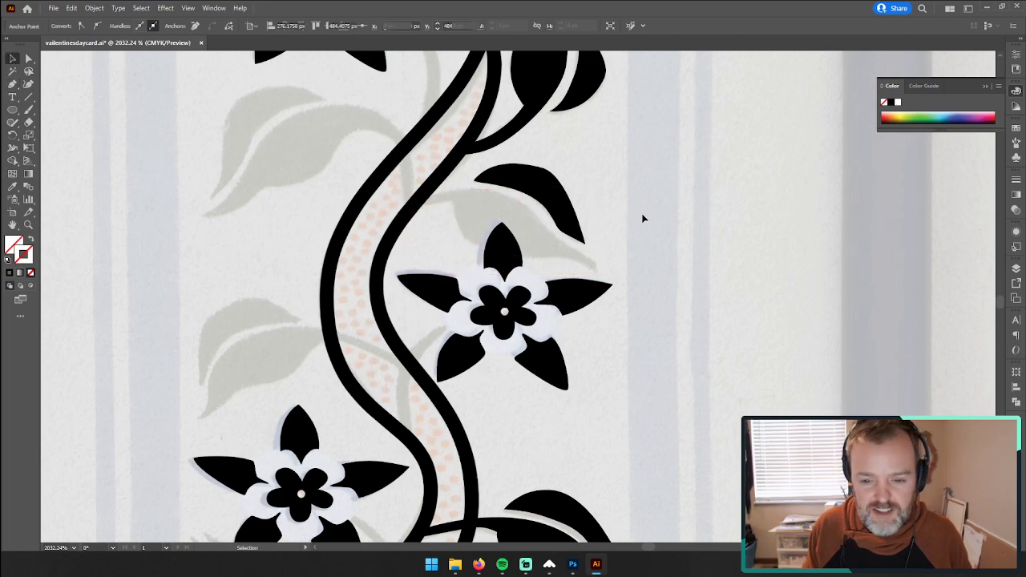
Step: Give the leaf's lower half the same black fill as its upper half with the Eyedropper, and group both halves
left_click(550, 234)
key("i")
left_click(563, 215)
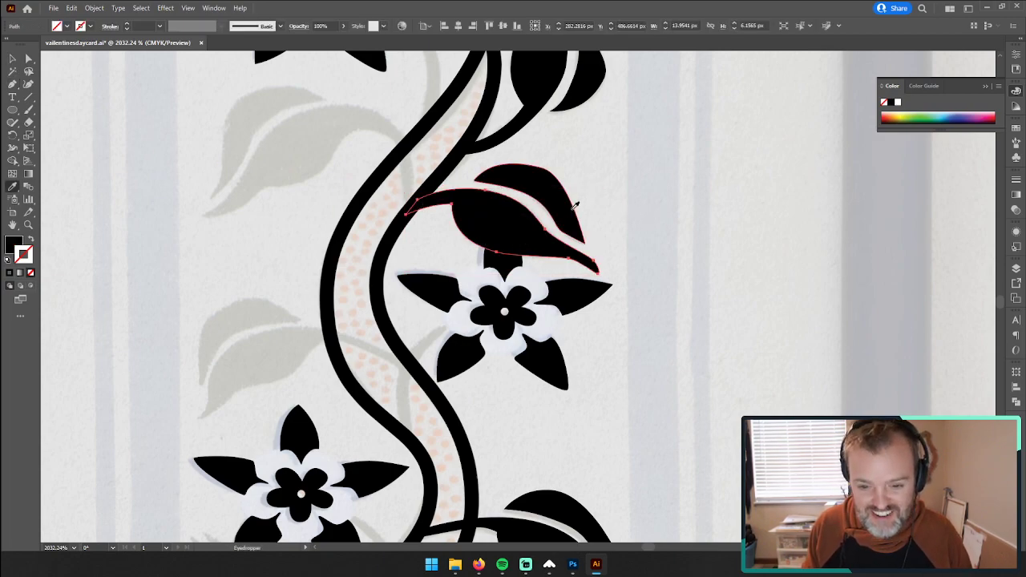
left_click(13, 60)
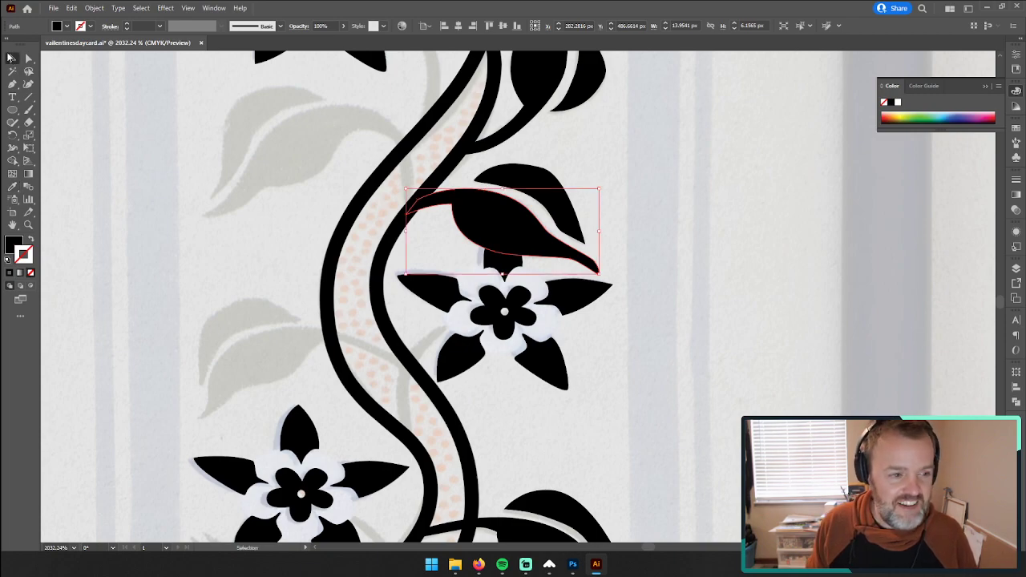
left_click(534, 174, "shift")
key("ctrl+g")
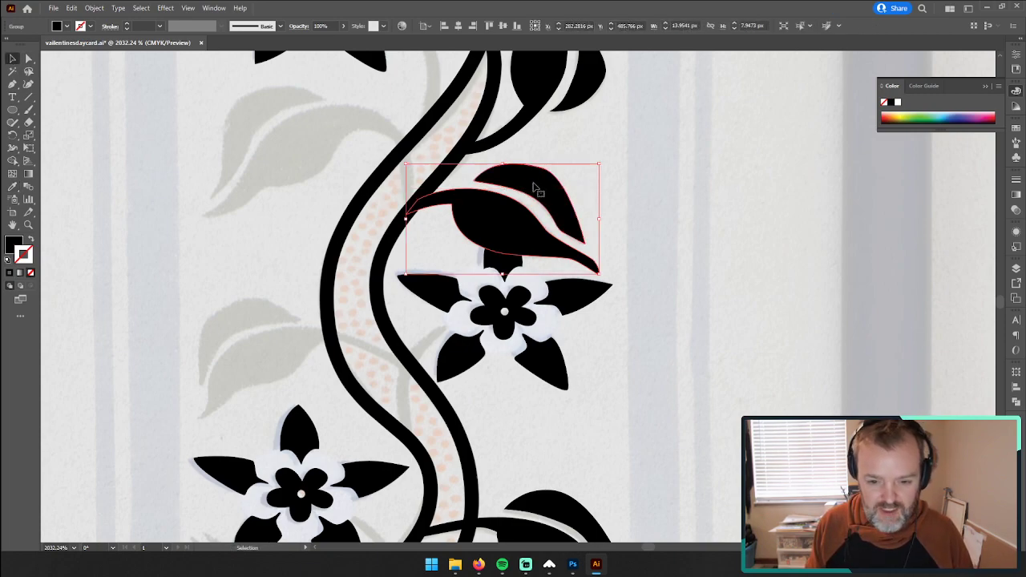
right_click(534, 187)
left_click(787, 241)
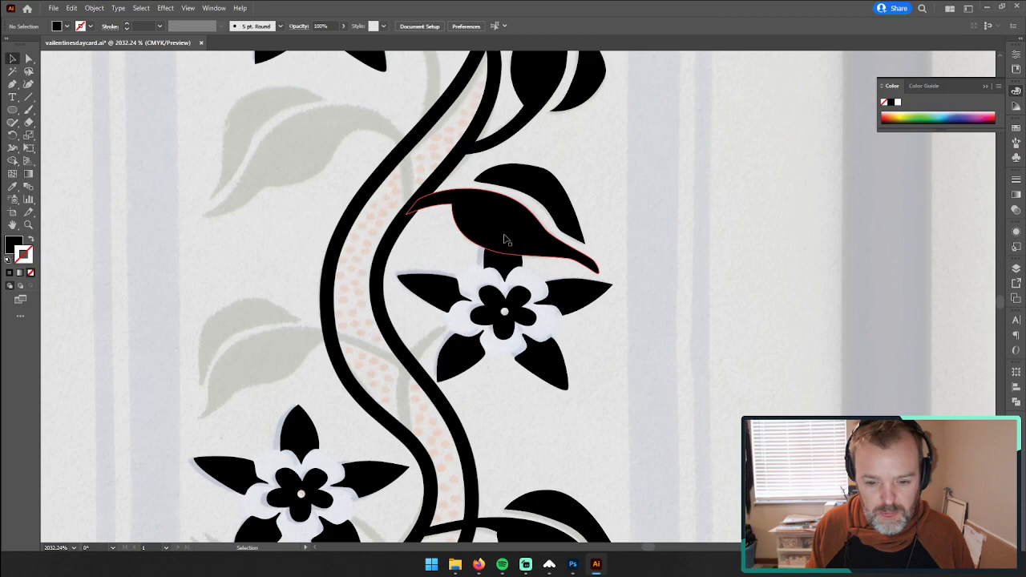
key("z")
left_click_drag(675, 389, 422, 366)
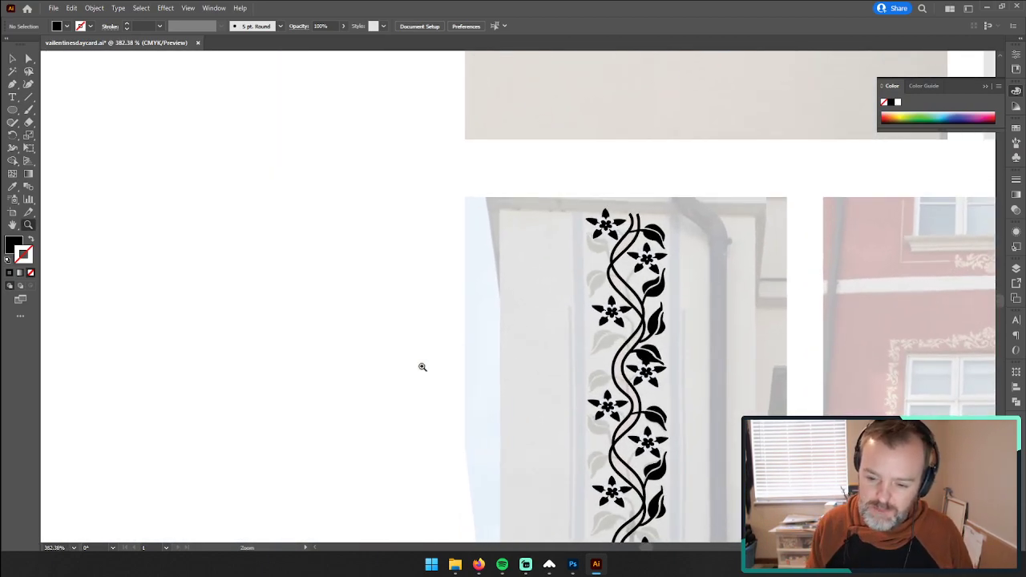
scroll(630, 375, "down", 2)
left_click_drag(662, 322, 817, 277)
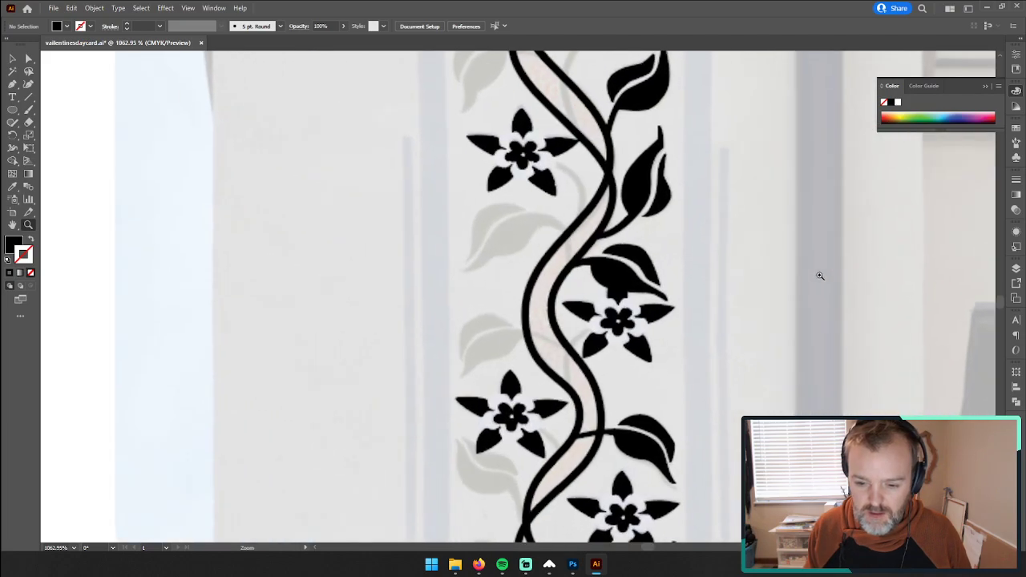
left_click(11, 59)
double_click(639, 258)
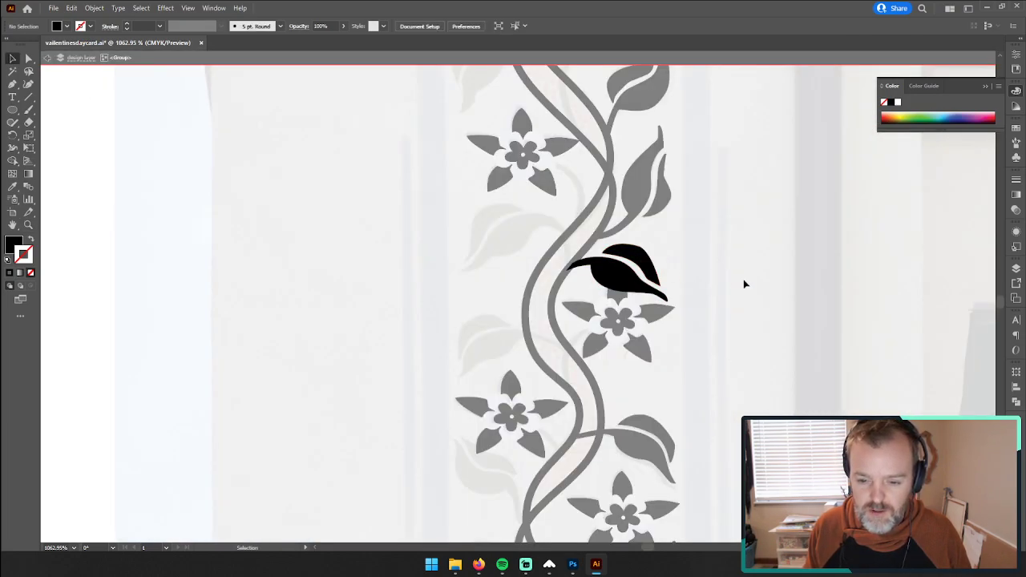
left_click(52, 59)
Step: Duplicate the grouped leaf down the vine onto the matching position above the right-hand flower in the next pattern repeat
left_click(617, 277)
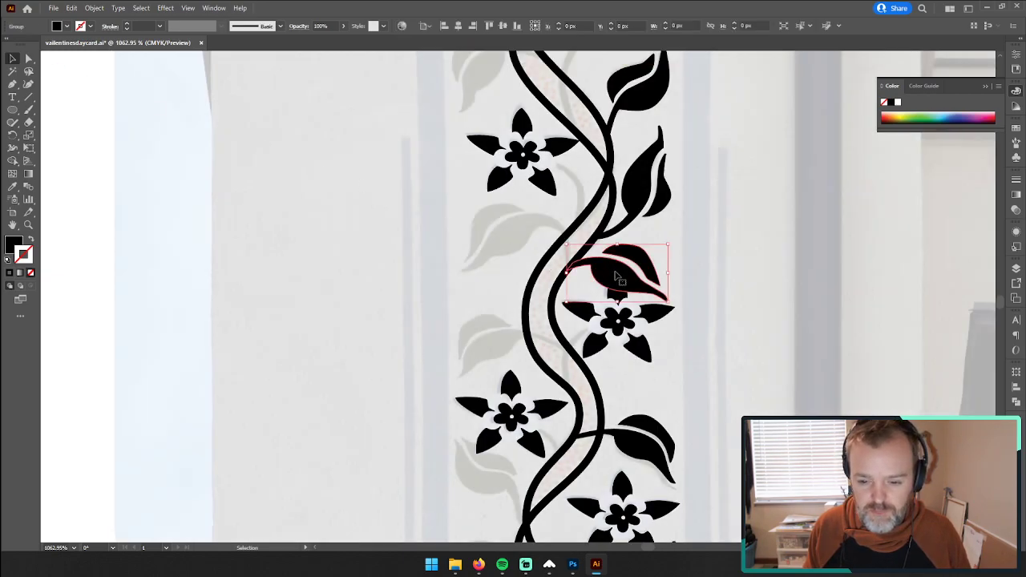
left_click_drag(617, 276, 619, 275)
left_click(874, 328)
key("ctrl+z")
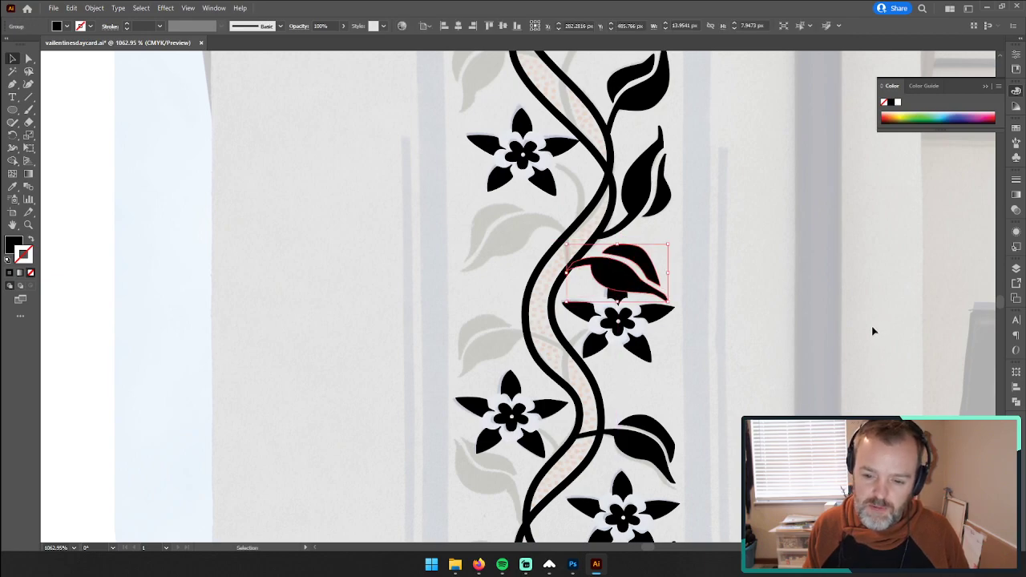
left_click_drag(776, 369, 636, 268)
key("ctrl+c")
key("ctrl+v")
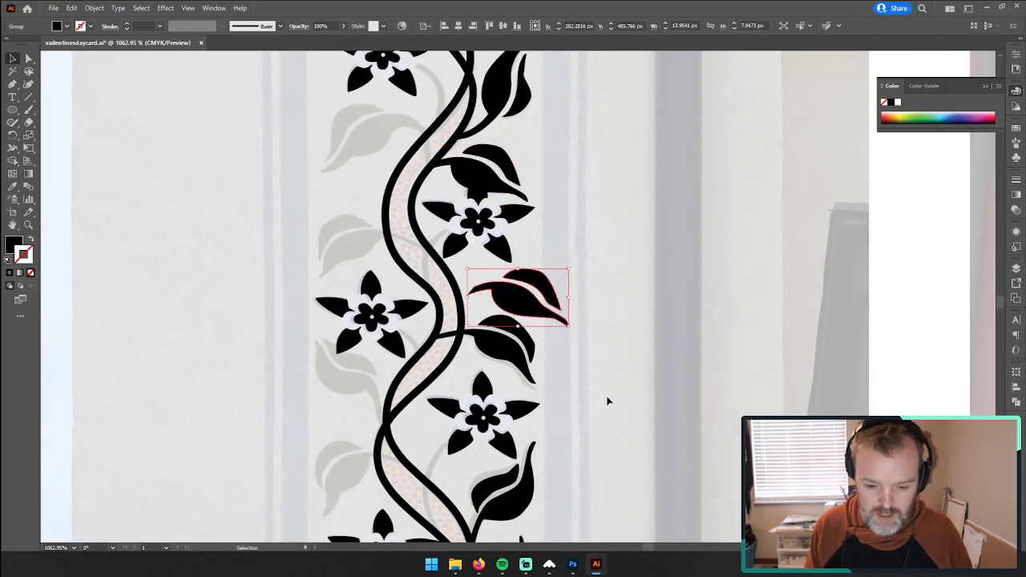
scroll(607, 401, "down", 5)
left_click_drag(531, 210, 628, 423)
scroll(627, 422, "down", 1)
scroll(629, 425, "down", 7)
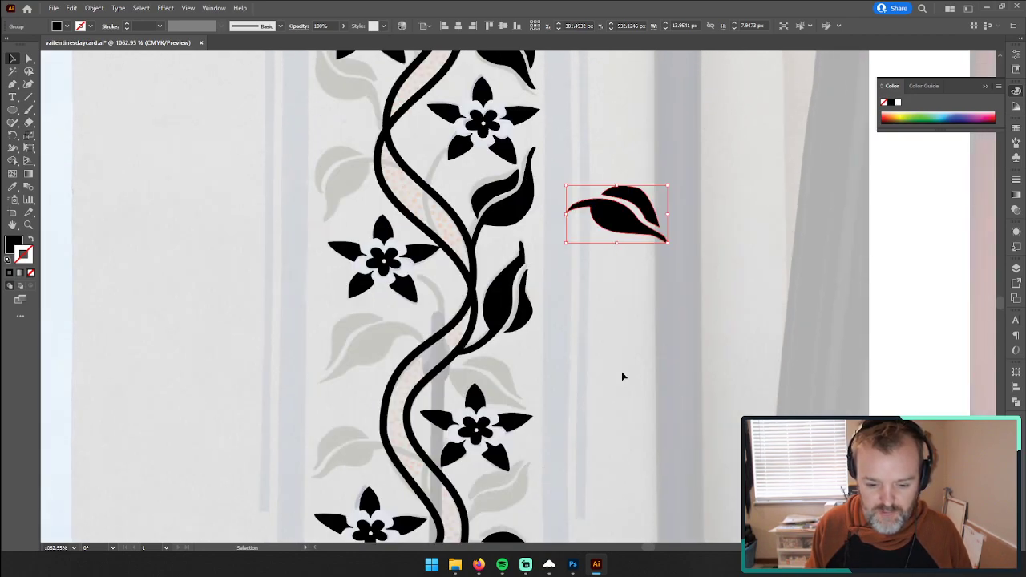
left_click_drag(631, 148, 491, 316)
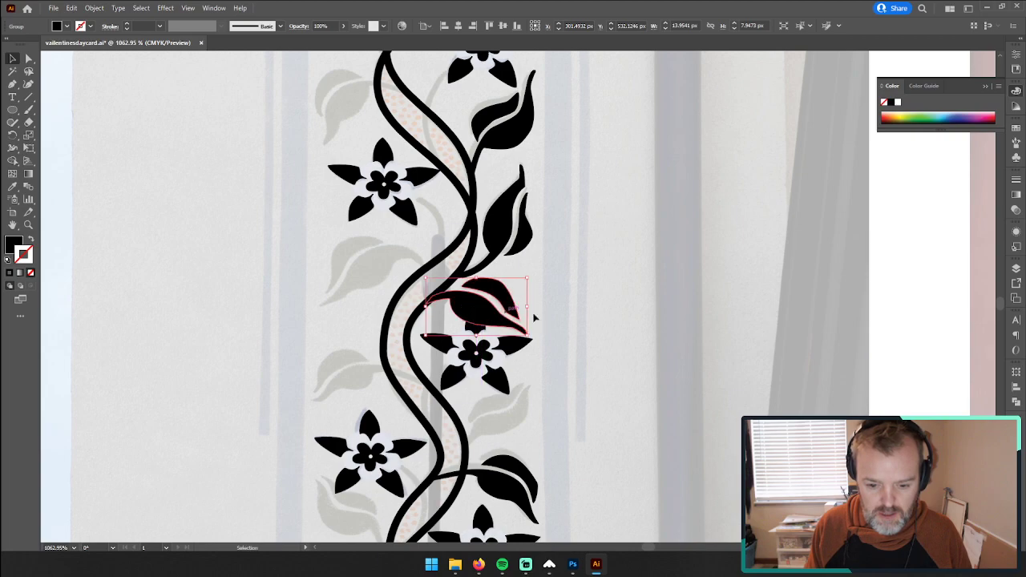
Step: Compare the leaves around the right-hand flowers across the vine's pattern repeats with the faded leaf beneath the lower flower
scroll(591, 330, "down", 2)
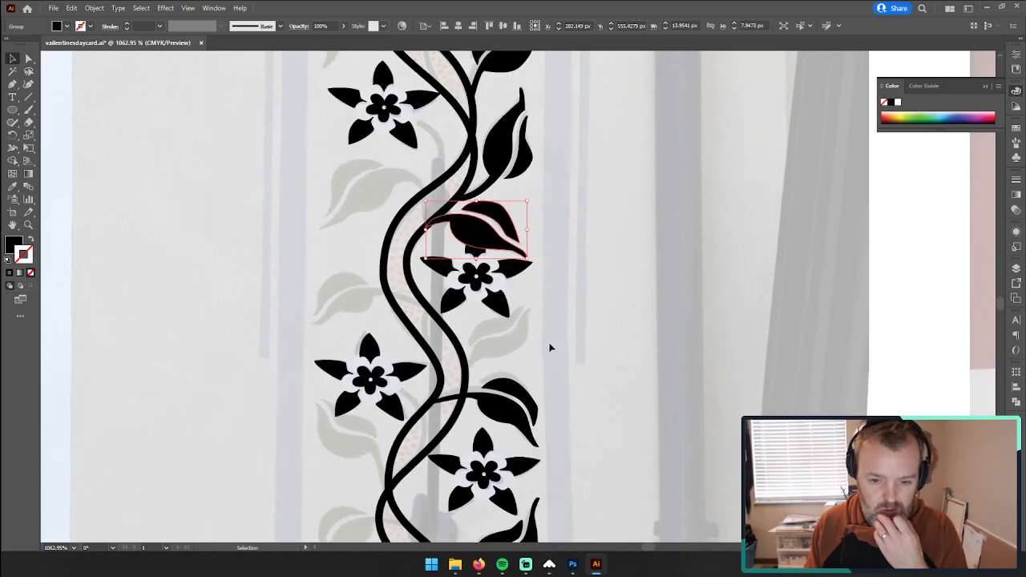
scroll(550, 339, "up", 3)
scroll(550, 339, "down", 3)
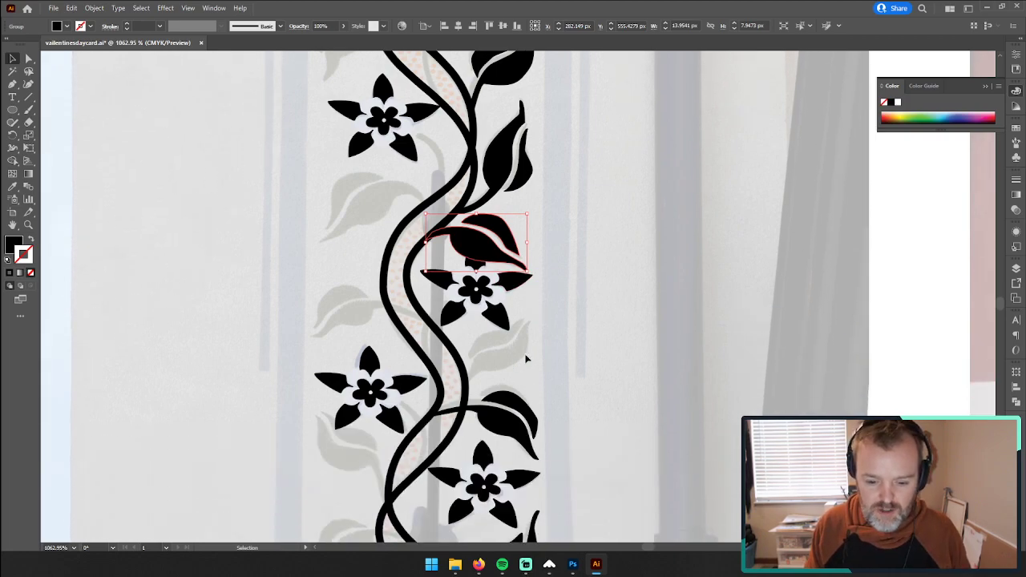
scroll(540, 357, "up", 2)
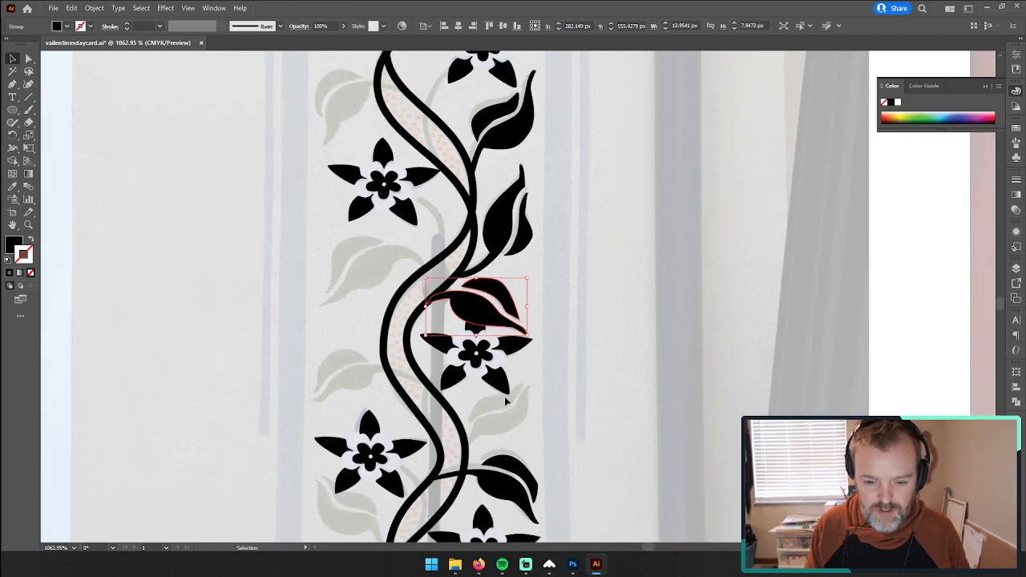
scroll(511, 371, "up", 14)
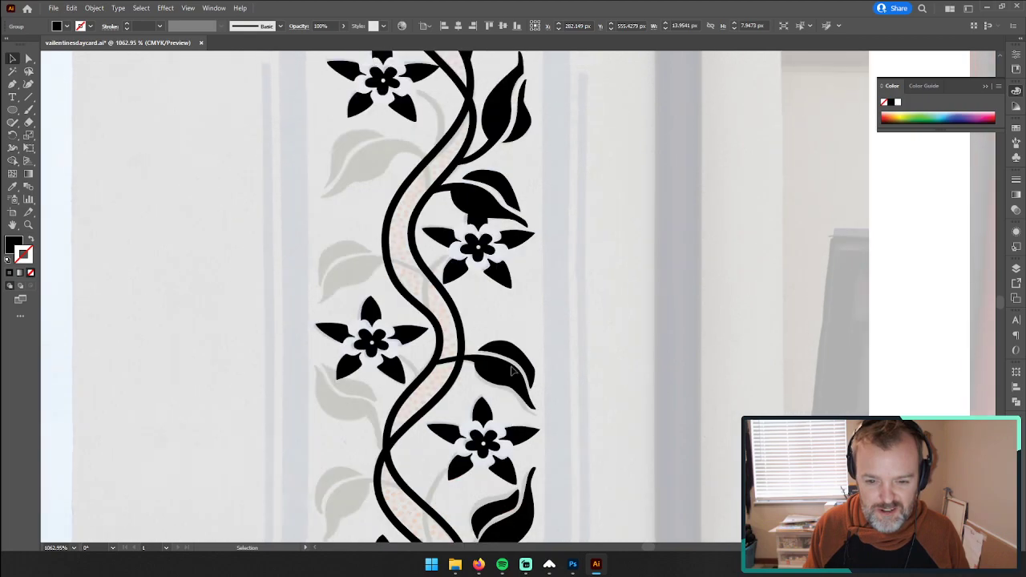
scroll(513, 371, "down", 4)
scroll(513, 370, "up", 7)
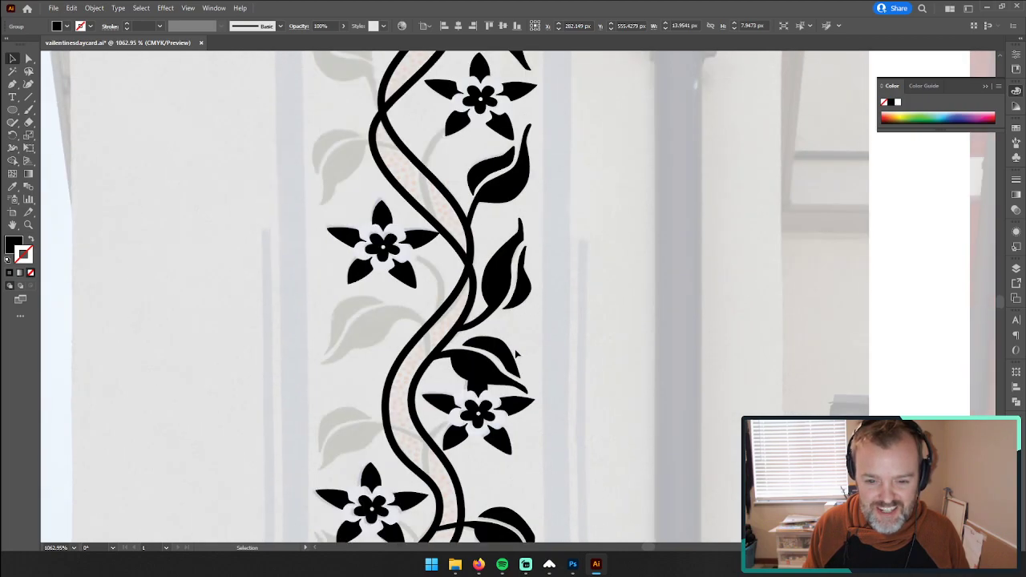
scroll(521, 353, "down", 3)
scroll(521, 353, "down", 12)
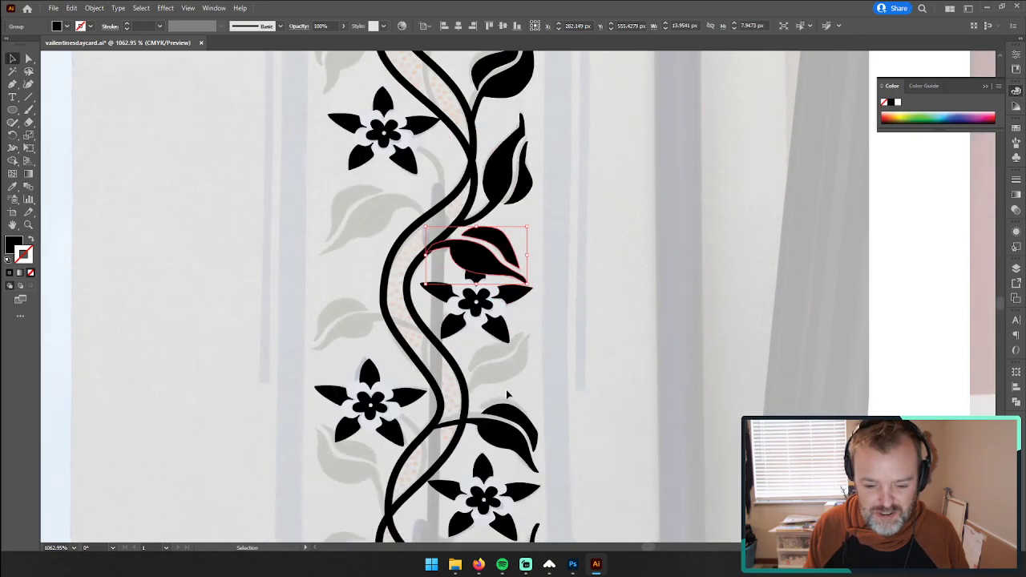
Step: Trace the upper edge of the upper half of the faded leaf below the right-hand flower, rounding its tip, with the Pen tool
left_click(29, 226)
left_click_drag(509, 321, 630, 284)
left_click(12, 84)
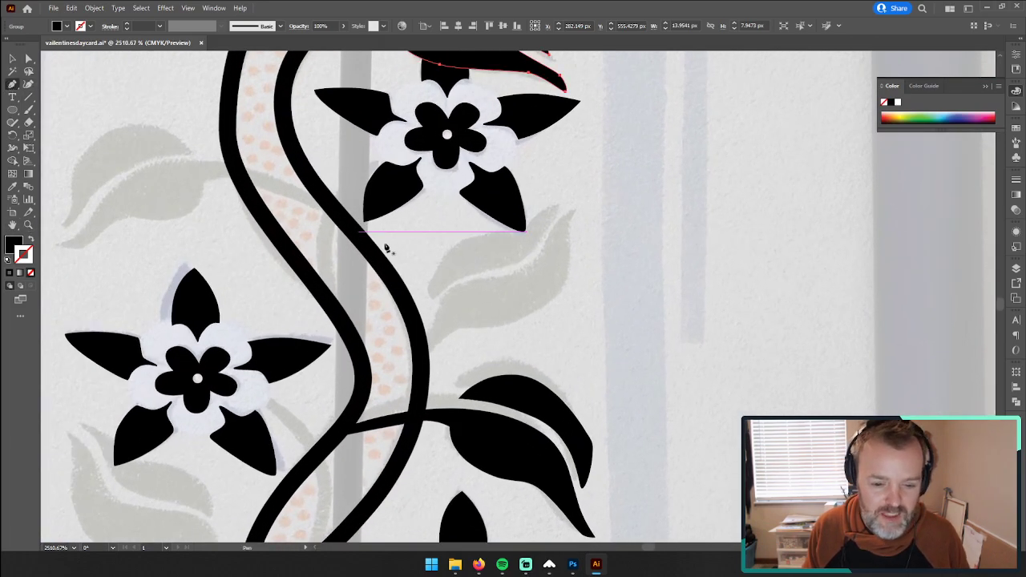
left_click(427, 293)
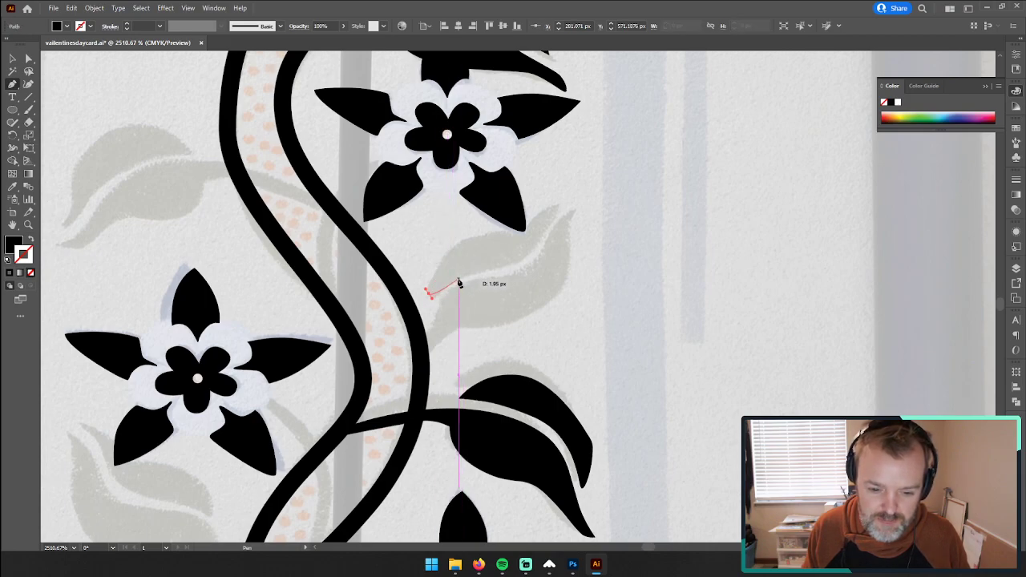
key("ctrl+z")
left_click(429, 295)
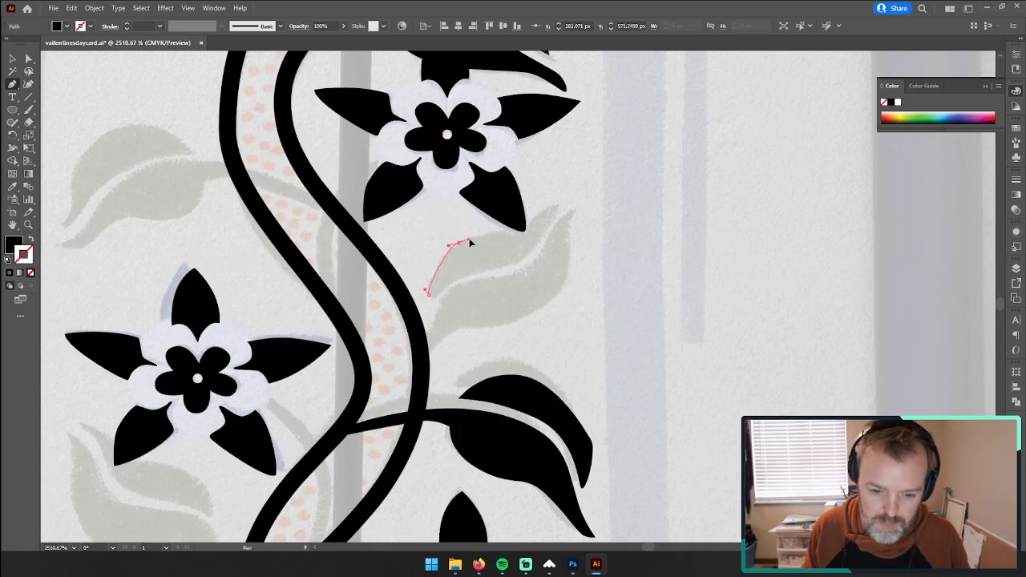
left_click_drag(471, 243, 546, 214)
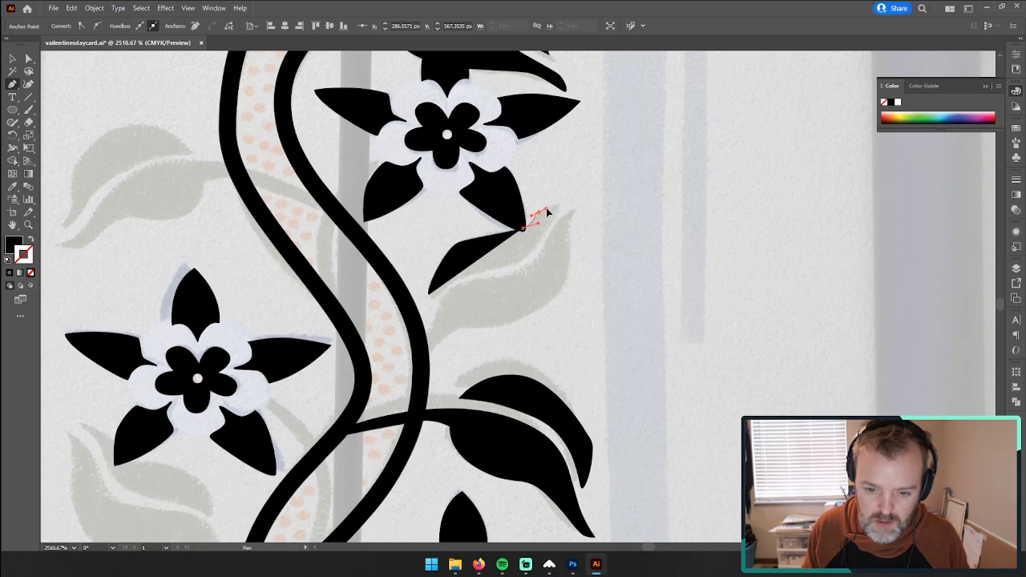
left_click_drag(547, 212, 547, 212)
key("ctrl+z")
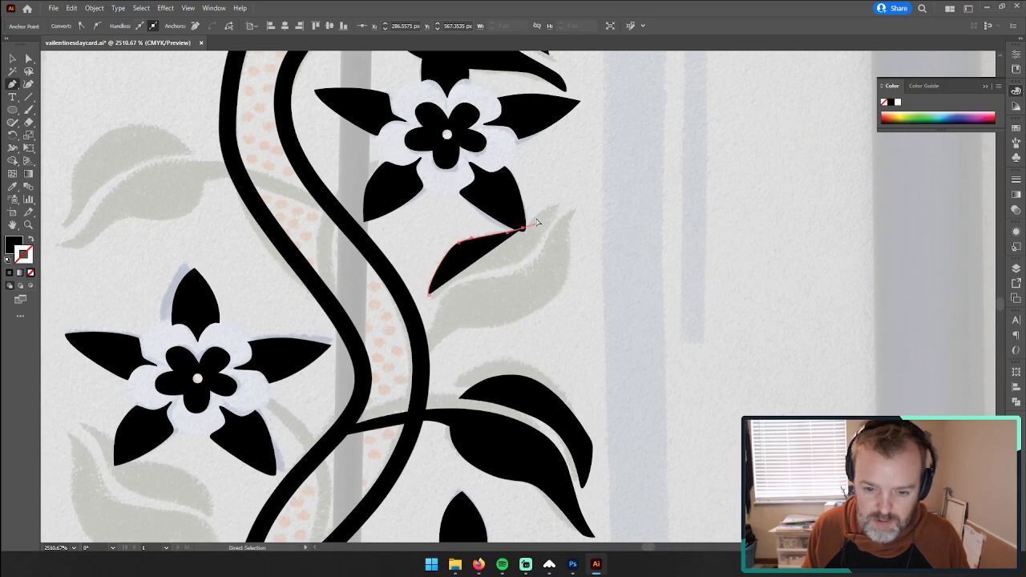
key("ctrl+z")
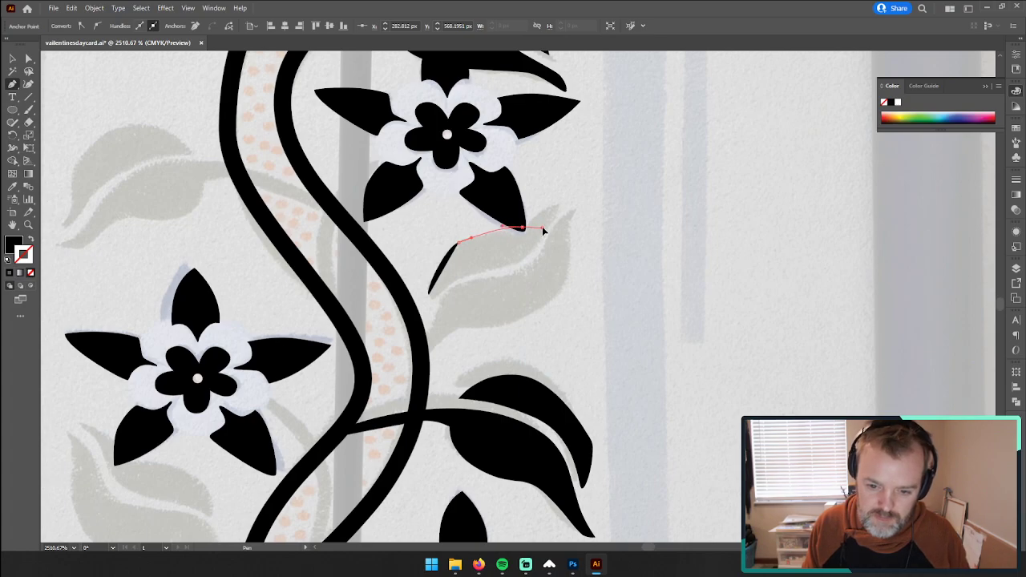
left_click_drag(522, 228, 532, 257)
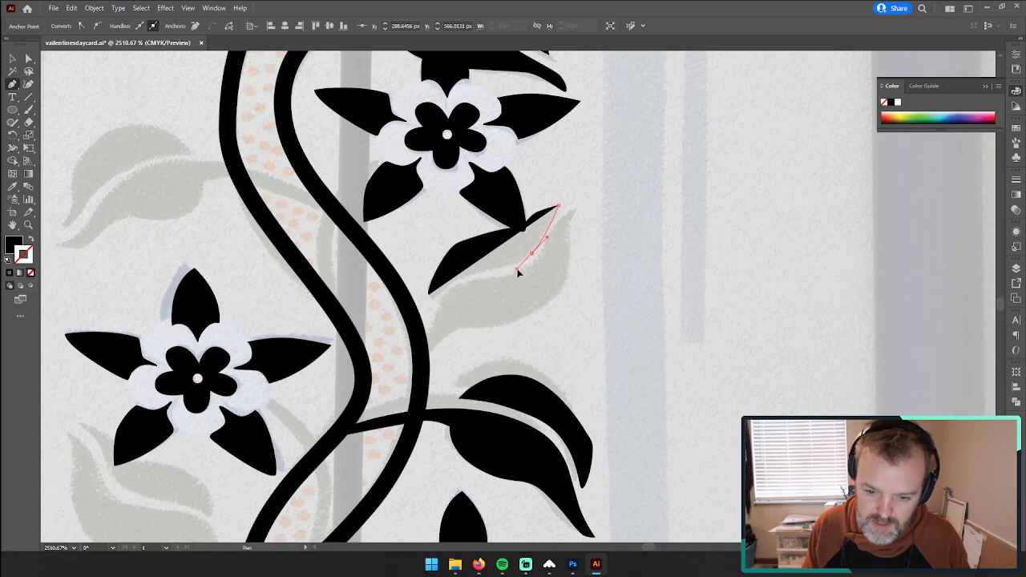
Step: Remove the path's fill, continue it back along the upper half's lower edge, and close it at its starting point
left_click(517, 271)
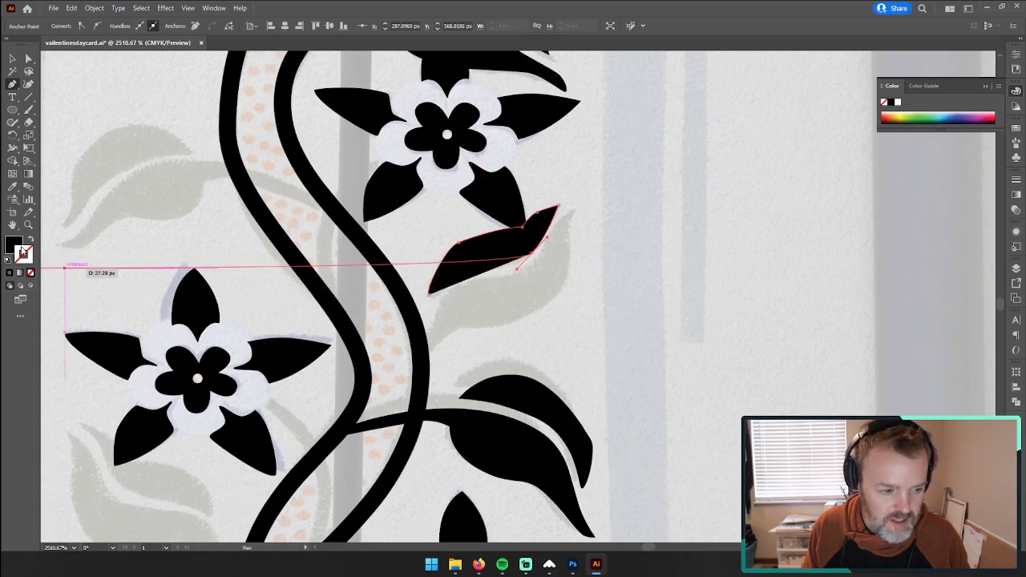
left_click(31, 275)
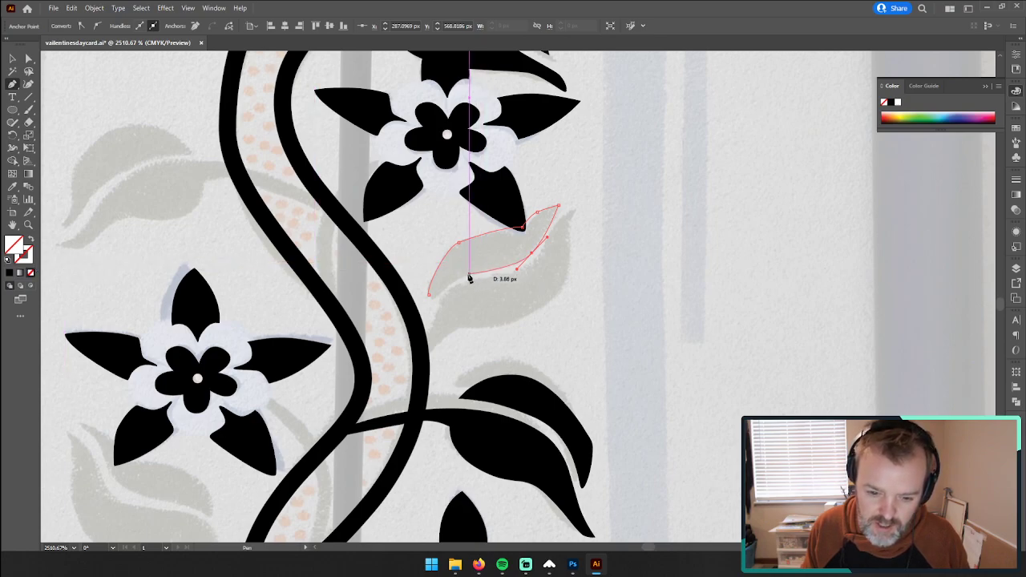
left_click_drag(467, 274, 457, 278)
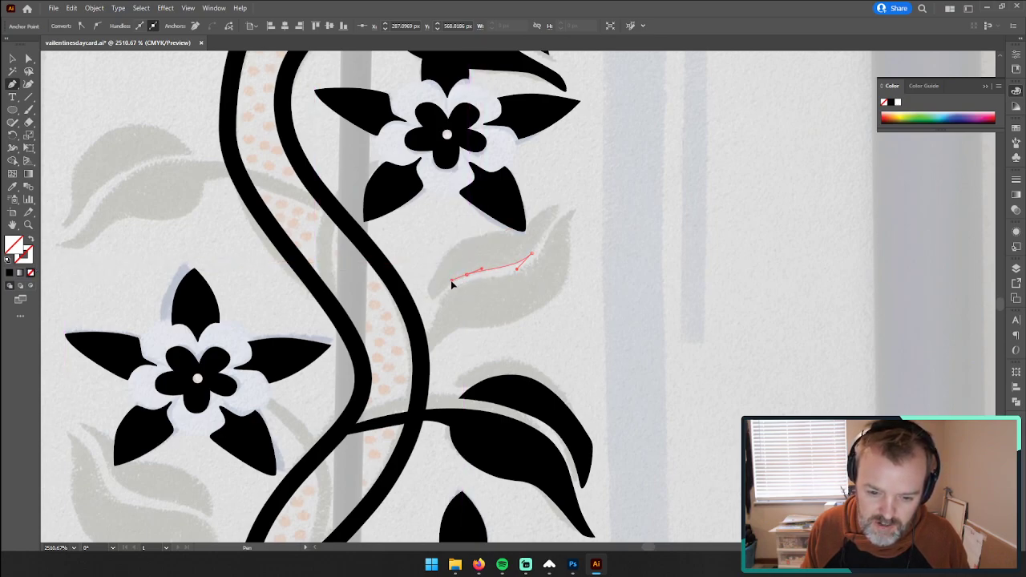
left_click(433, 300)
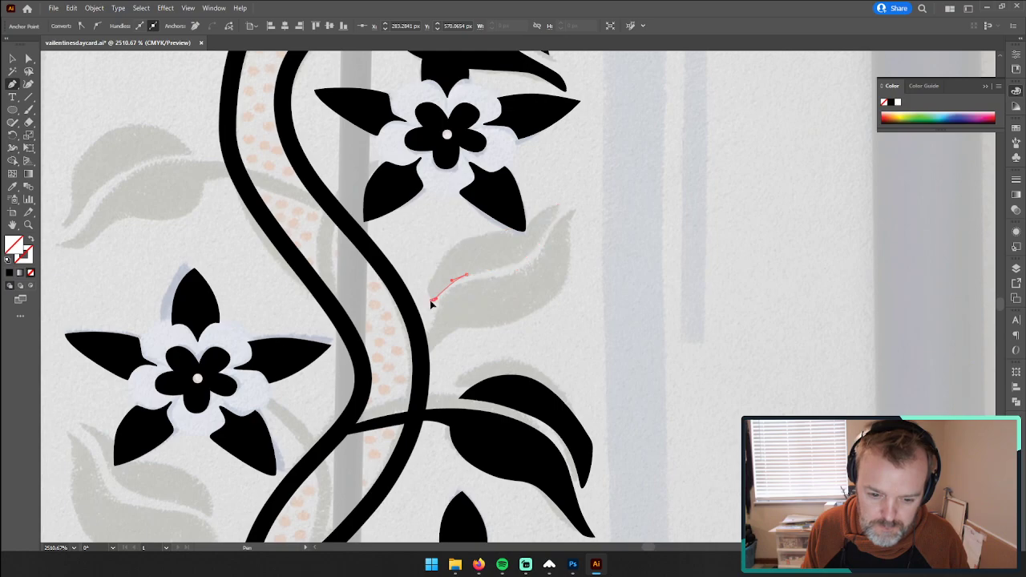
left_click(432, 298)
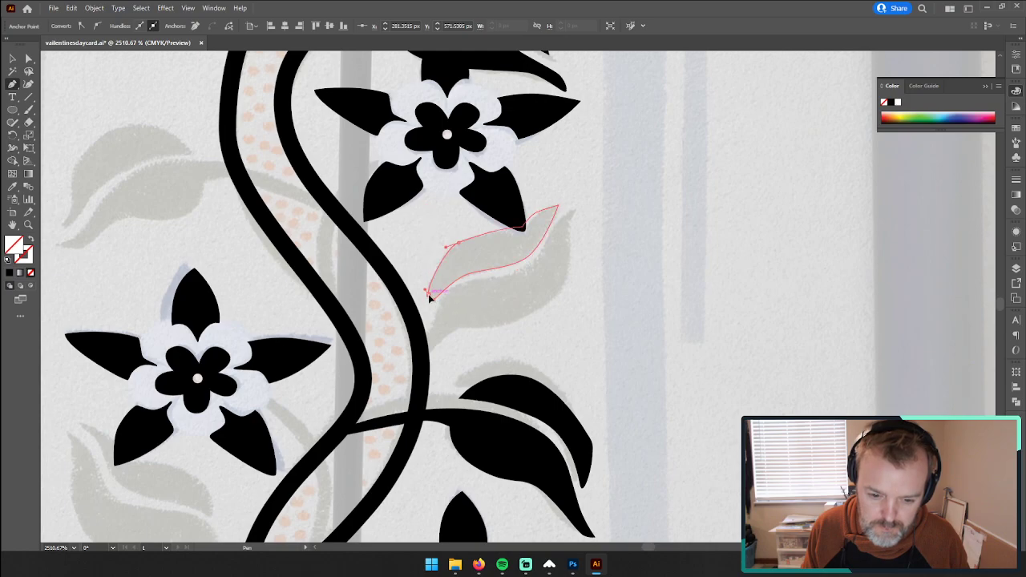
Step: Trace the upper edge of the same leaf's lower half from the vine to its tip, shortening the handle at the tip
left_click(422, 351)
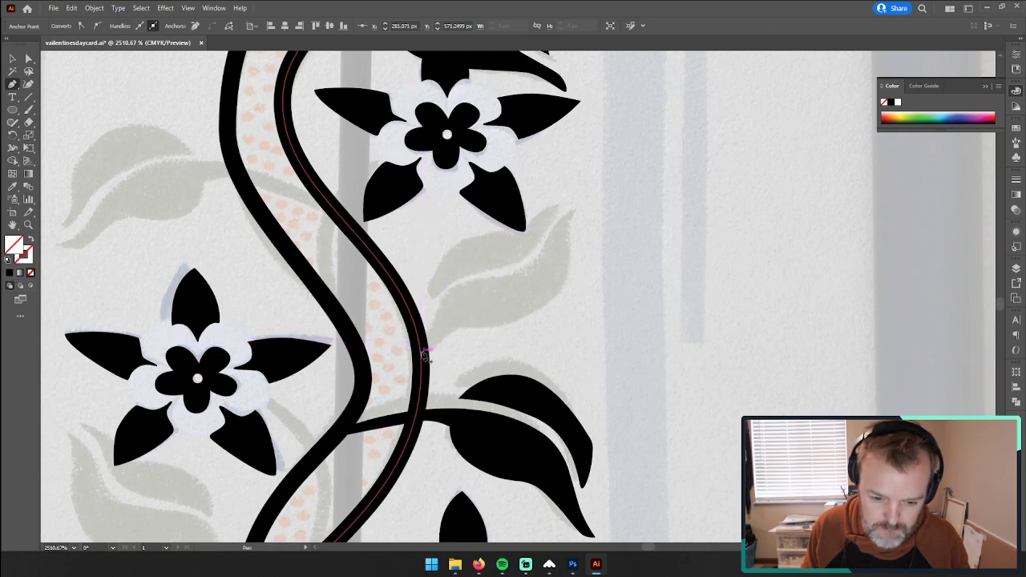
left_click_drag(447, 296, 544, 266)
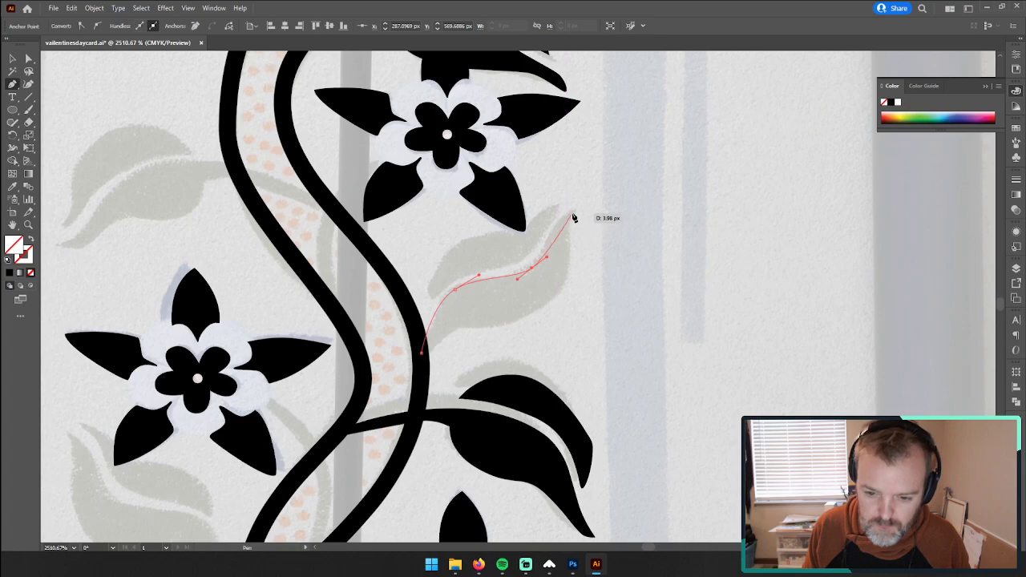
mouse_move(573, 210)
left_mouse_down()
mouse_move(599, 200)
mouse_move(582, 208)
left_mouse_up()
key("ctrl+z")
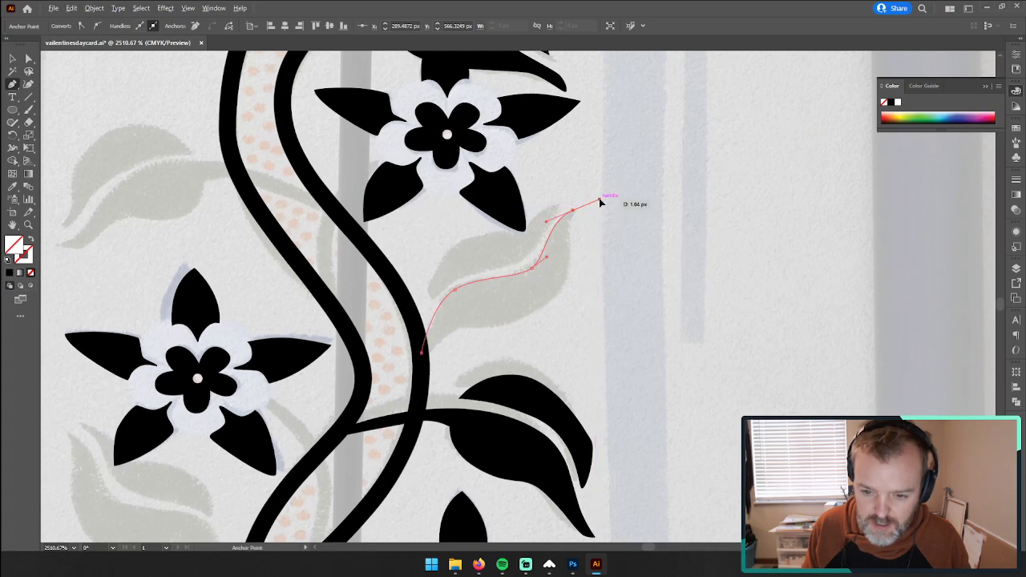
left_click(575, 211)
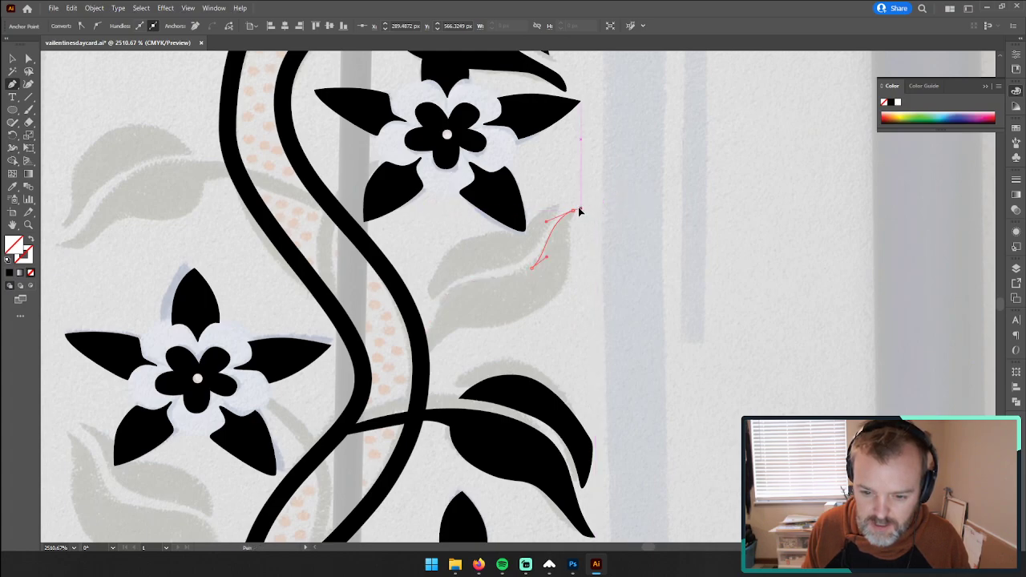
left_click_drag(581, 206, 582, 209)
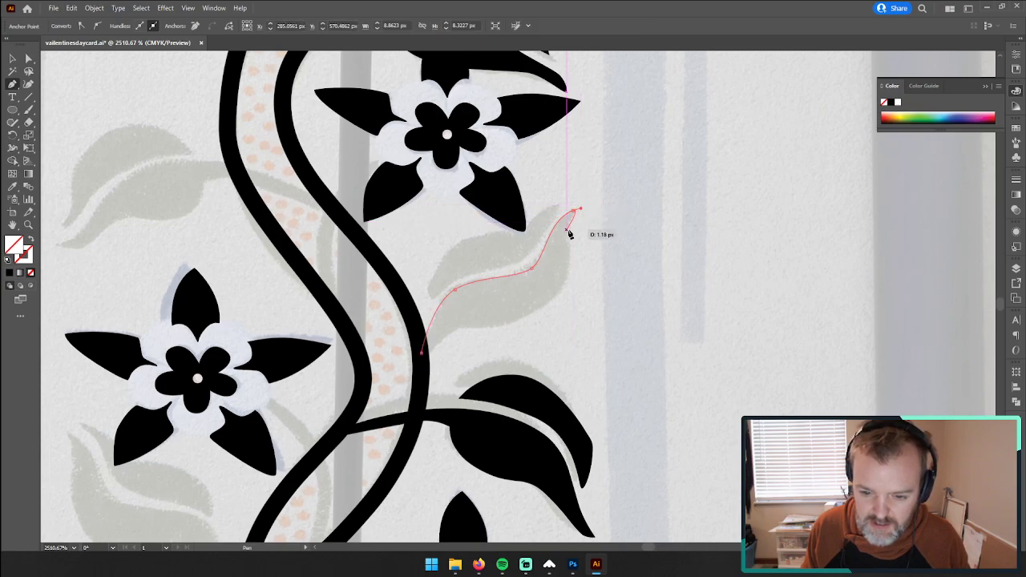
Step: Continue the lower half's outline from its tip back along the lower edge to the vine, and close the path at its starting point
left_click(569, 233)
left_click_drag(561, 295, 509, 330)
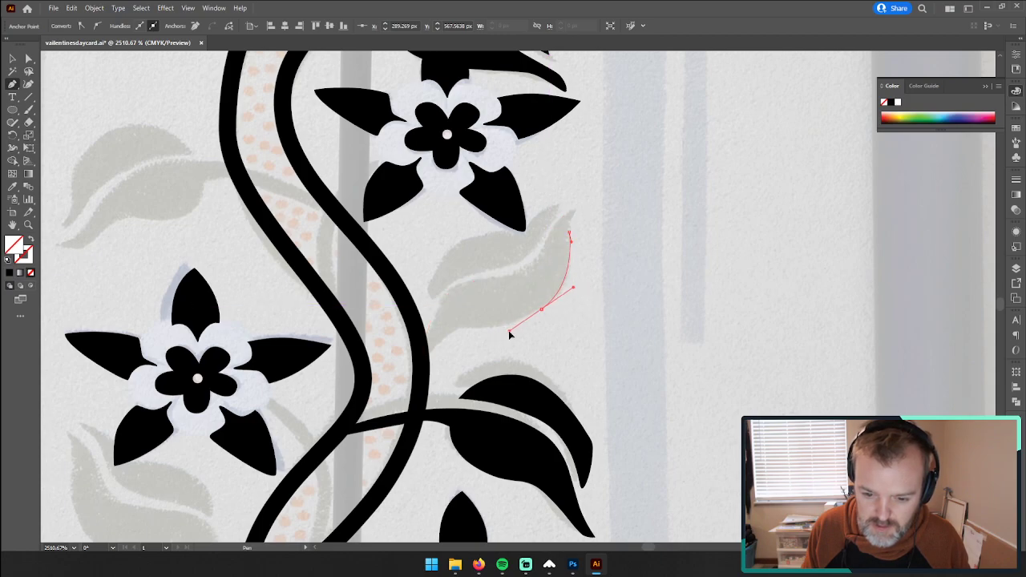
left_click(459, 328)
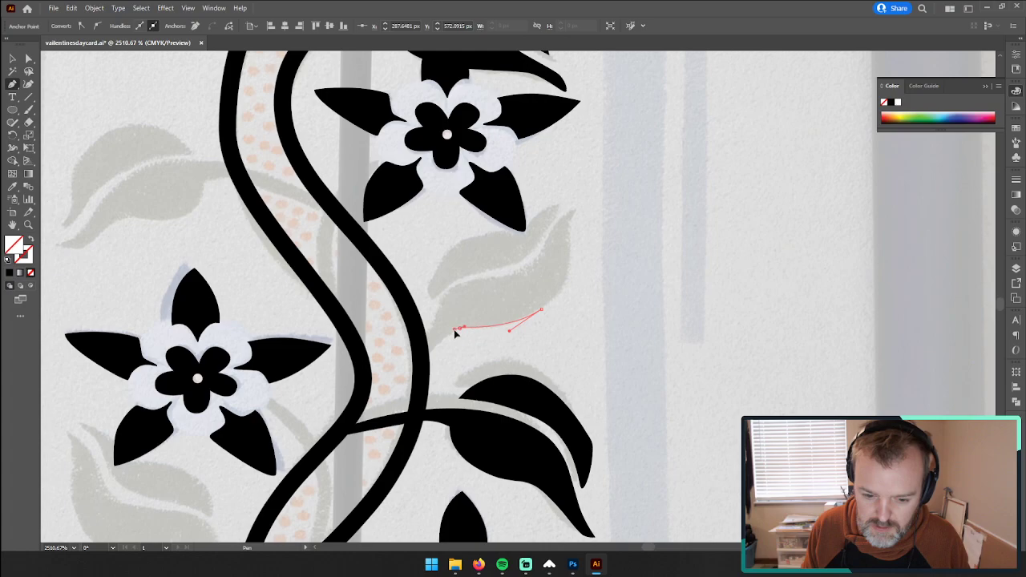
left_click_drag(423, 353, 413, 404)
left_click(418, 391, "ctrl")
left_click(412, 404)
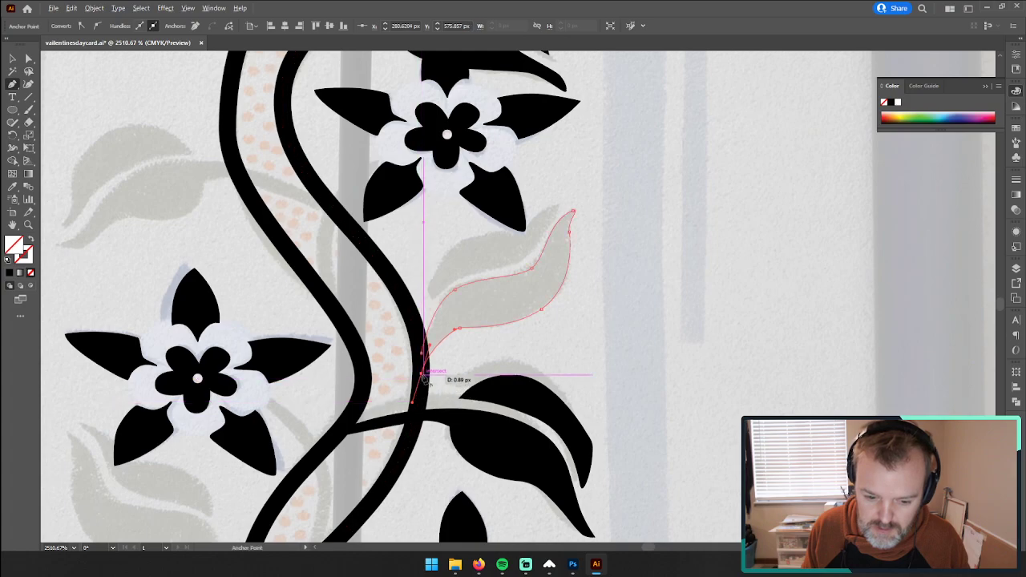
left_click(421, 373, "alt")
left_click(423, 355)
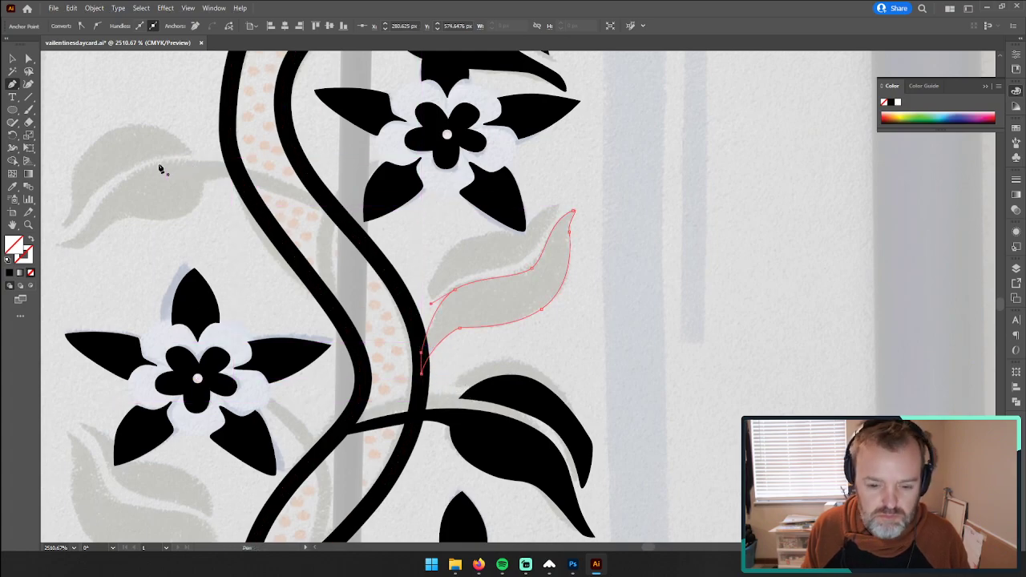
Step: Fill both halves of the traced leaf with black by sampling the flower petal above with the Eyedropper, and deselect them
left_click(13, 59)
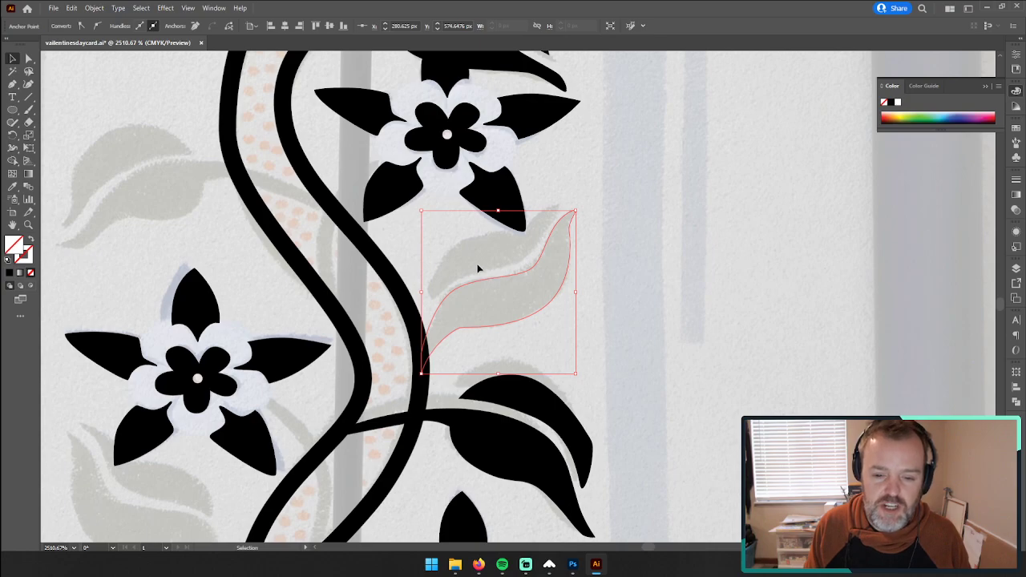
left_click(481, 271, "shift")
key("i")
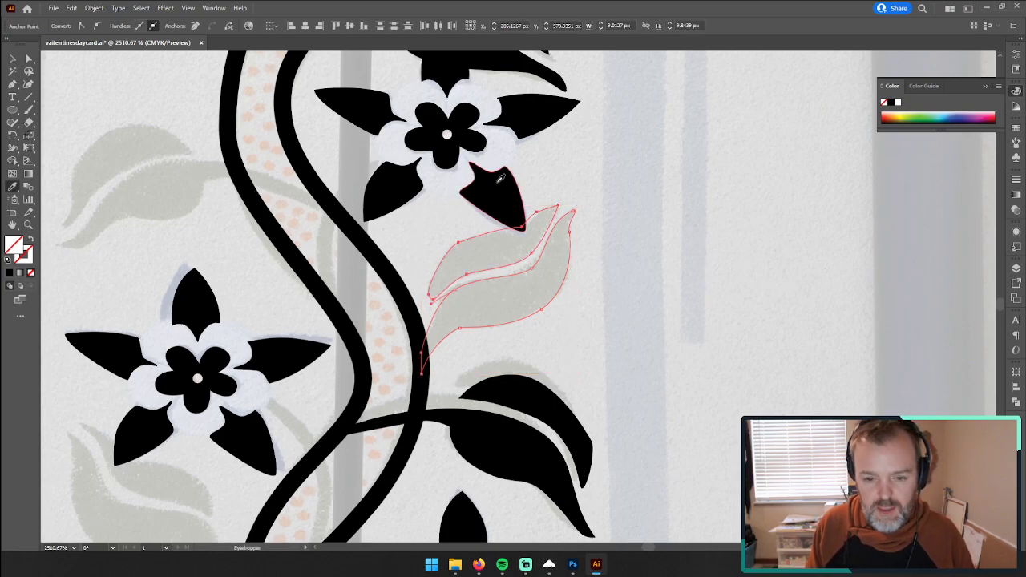
left_click(492, 177)
left_click(14, 59)
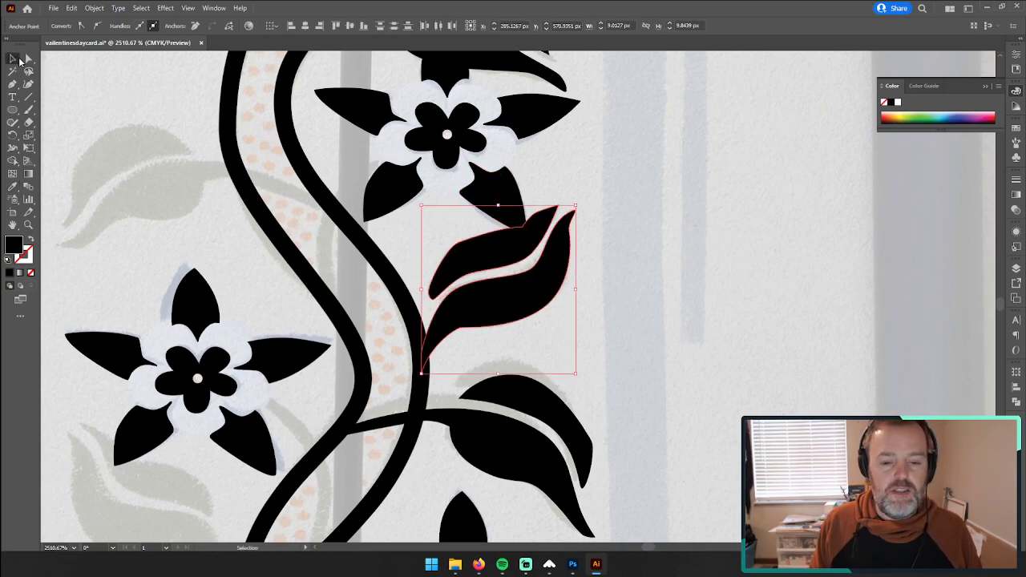
left_click(668, 271)
Step: Examine the traced leaves and flowers along the vine border's pattern repeats
key("z")
left_click_drag(691, 271, 476, 277)
key("space")
left_click_drag(694, 245, 607, 468)
left_click_drag(558, 149, 581, 277)
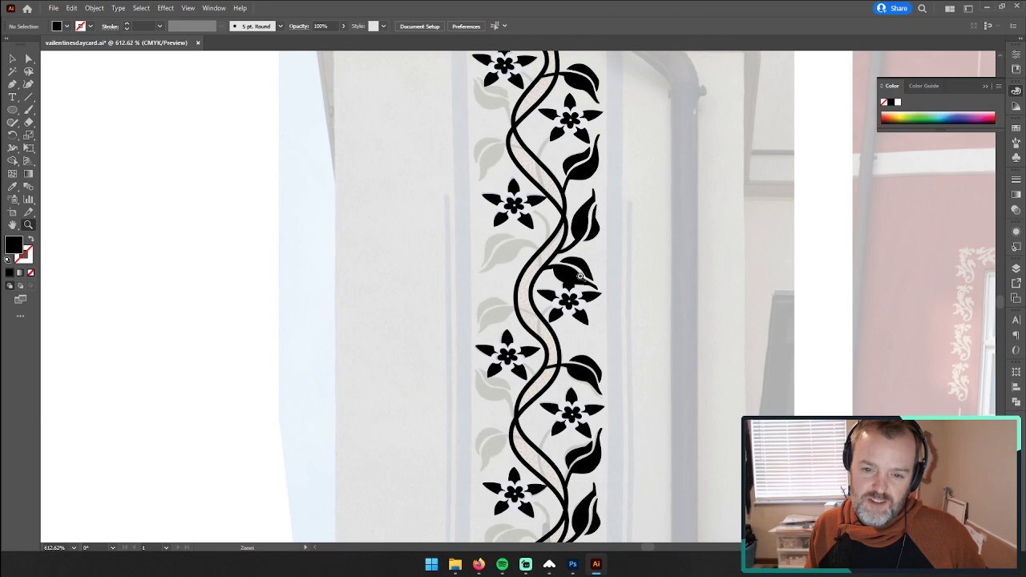
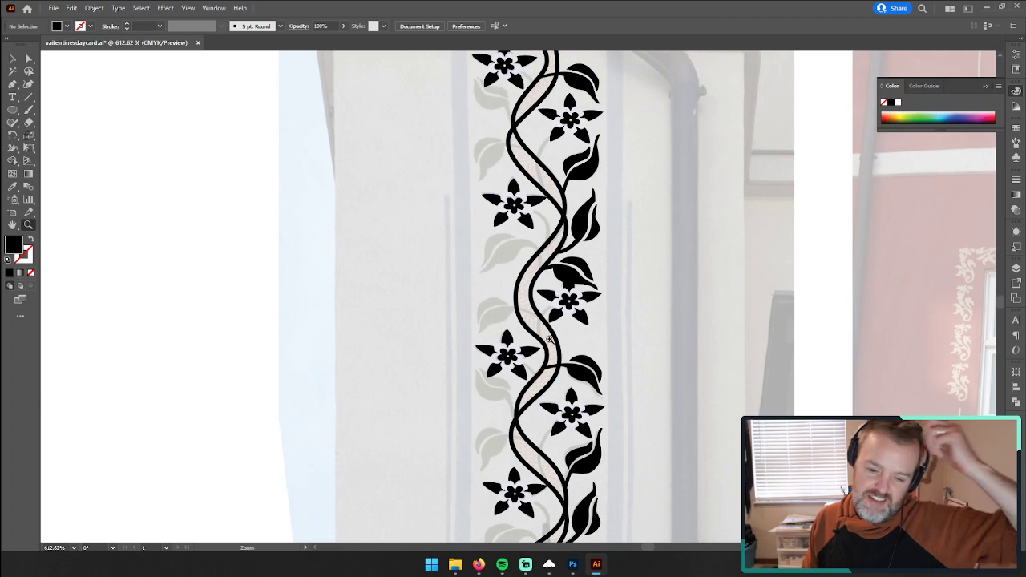
Step: Copy the leaf branching off beside the lower flower, reflect it across the vertical axis, and place it over the faded leaf on the vine's opposite side
key("v")
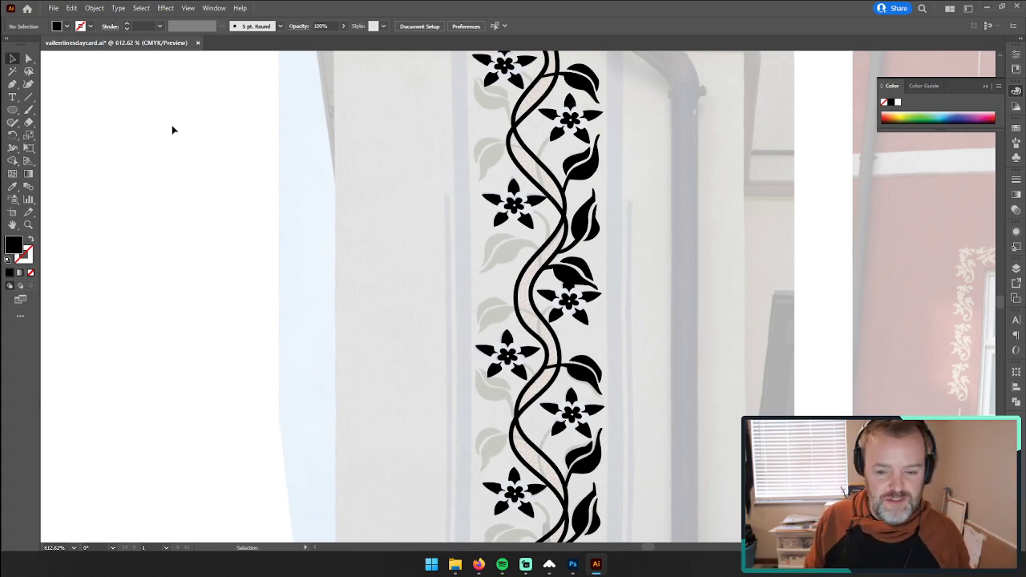
left_click(598, 385)
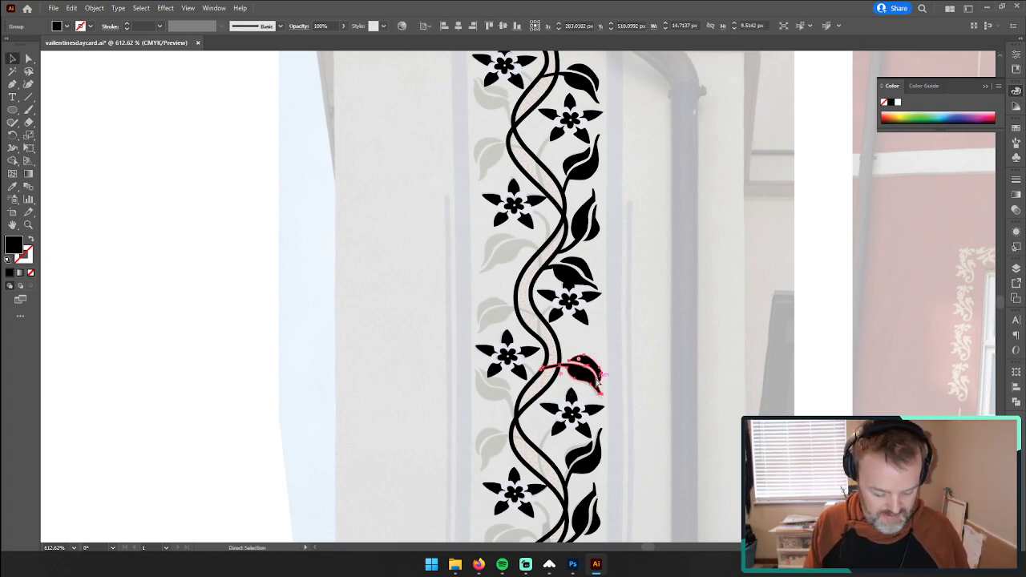
left_click_drag(598, 385, 401, 303)
right_click(397, 298)
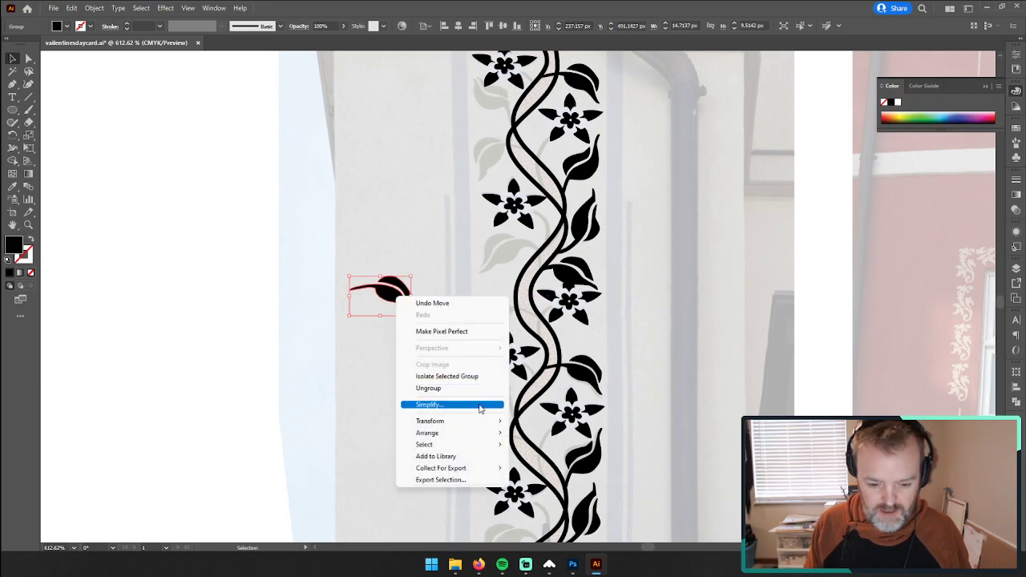
mouse_move(476, 421)
left_click(541, 462)
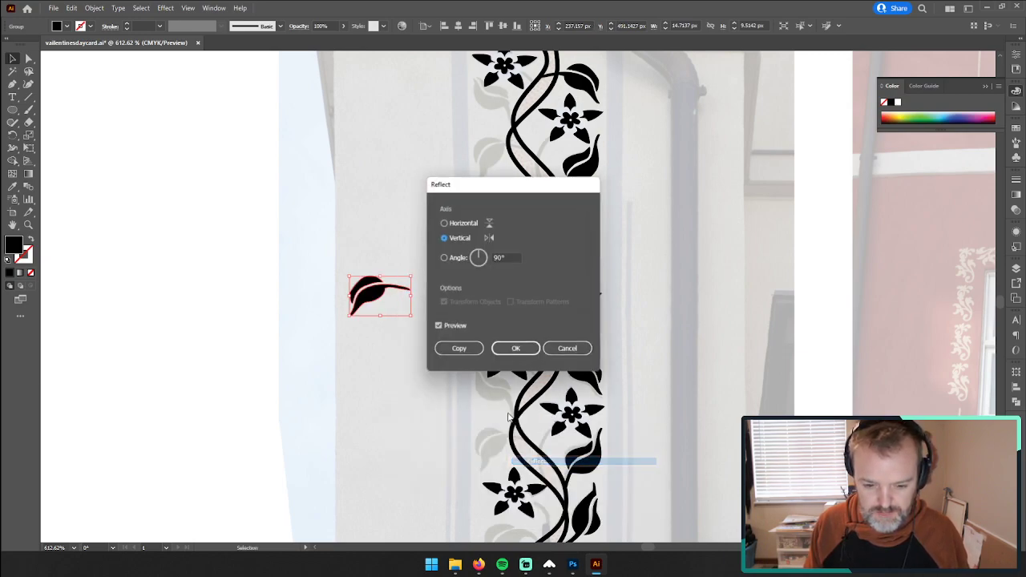
left_click(518, 348)
left_click_drag(370, 290, 498, 318)
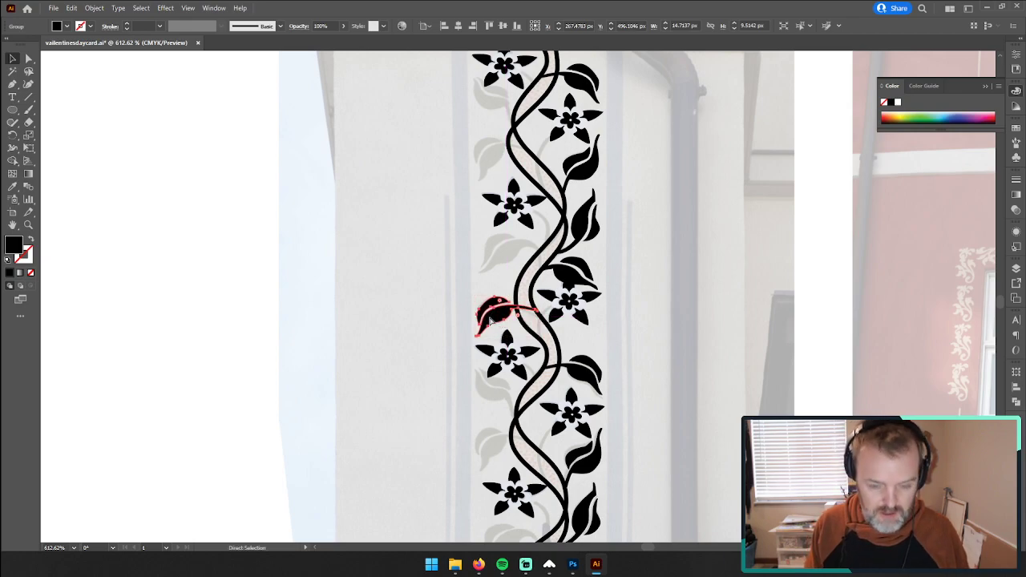
Step: Duplicate the mirrored leaf onto the lowest faded leaf, just above the border's bottom flower, and deselect it
scroll(451, 389, "down", 4)
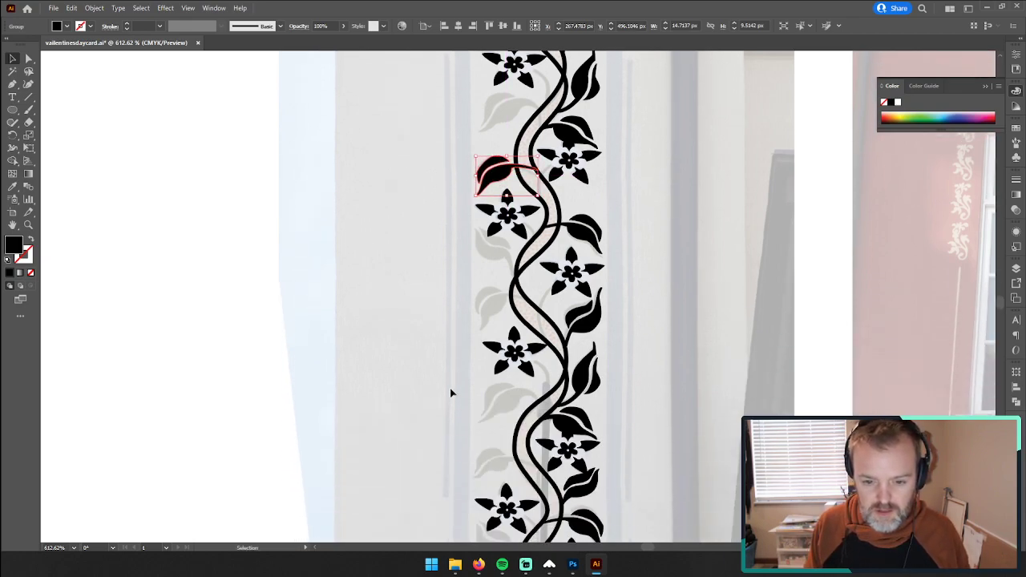
scroll(450, 388, "down", 2)
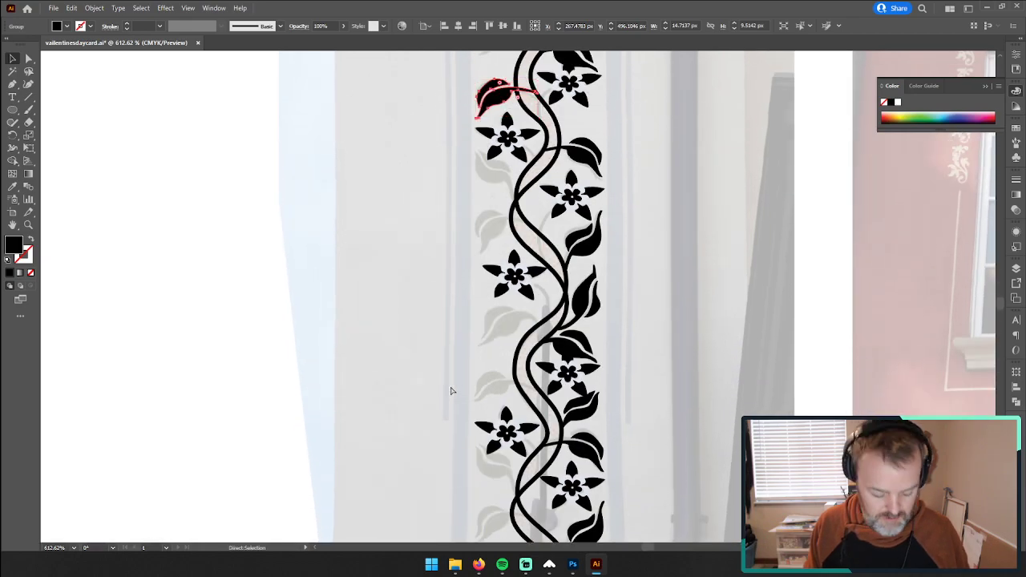
left_click_drag(491, 101, 415, 484)
scroll(427, 469, "down", 3)
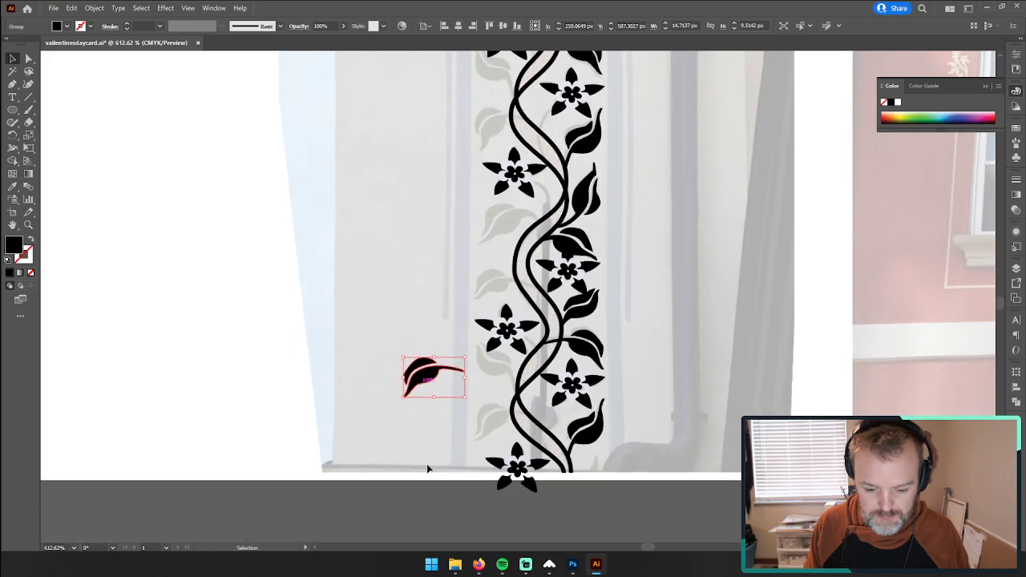
left_click_drag(426, 370, 490, 426)
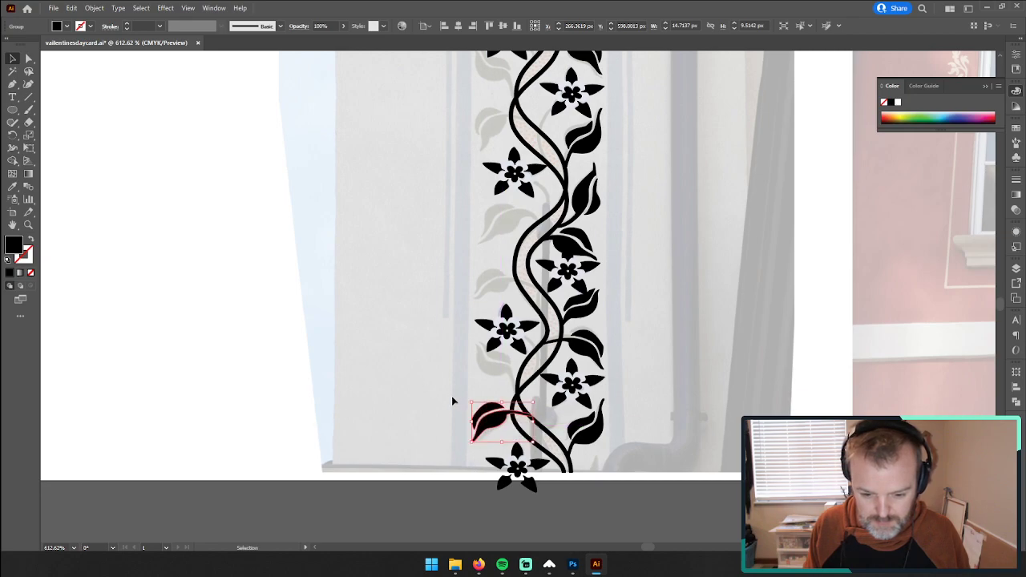
key("Up")
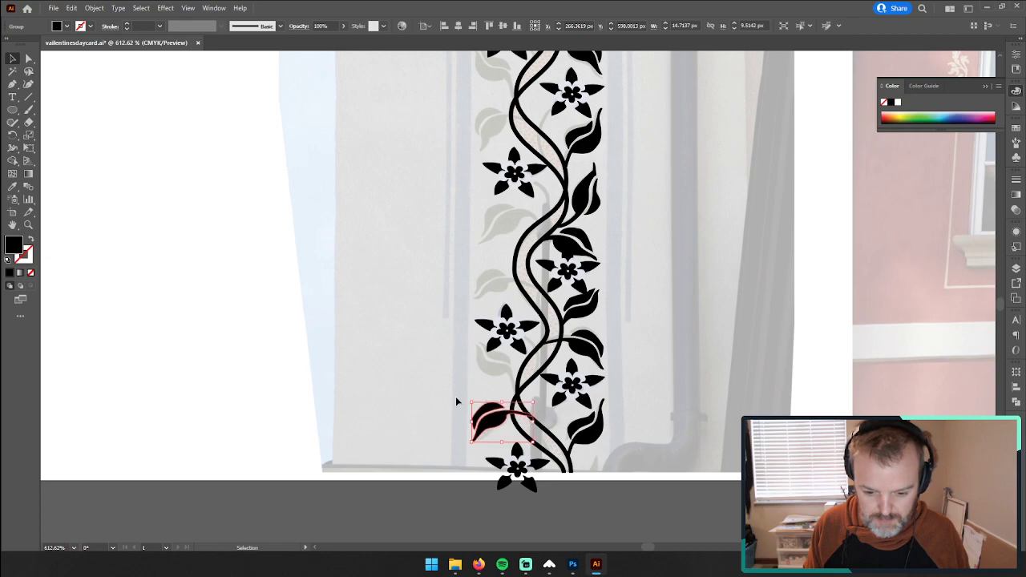
left_click(165, 335)
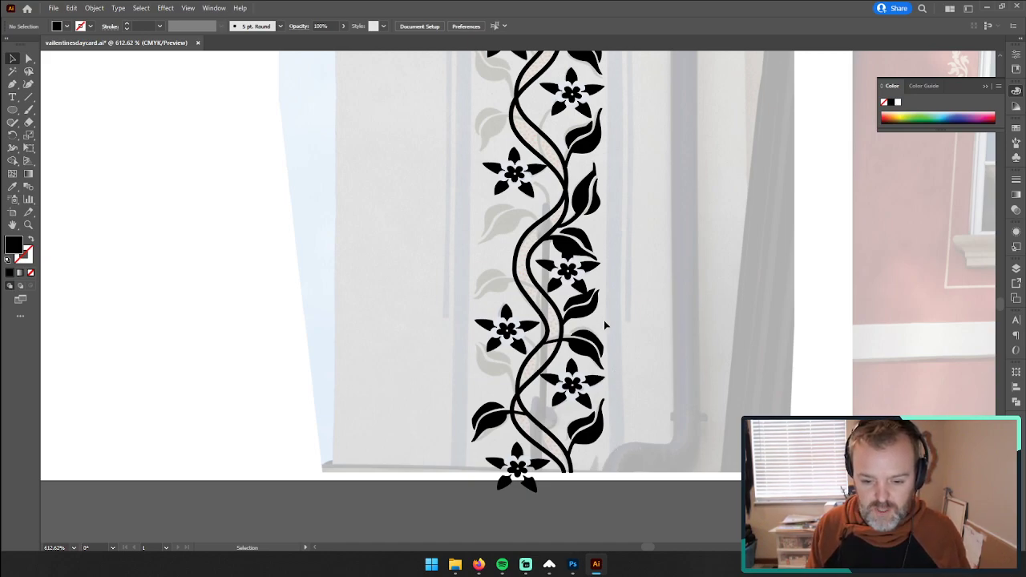
Step: Copy the short leaf near the border's bottom, reflect it across the vertical axis, and place it over the faded leaf below the opposite flower
left_click(571, 304)
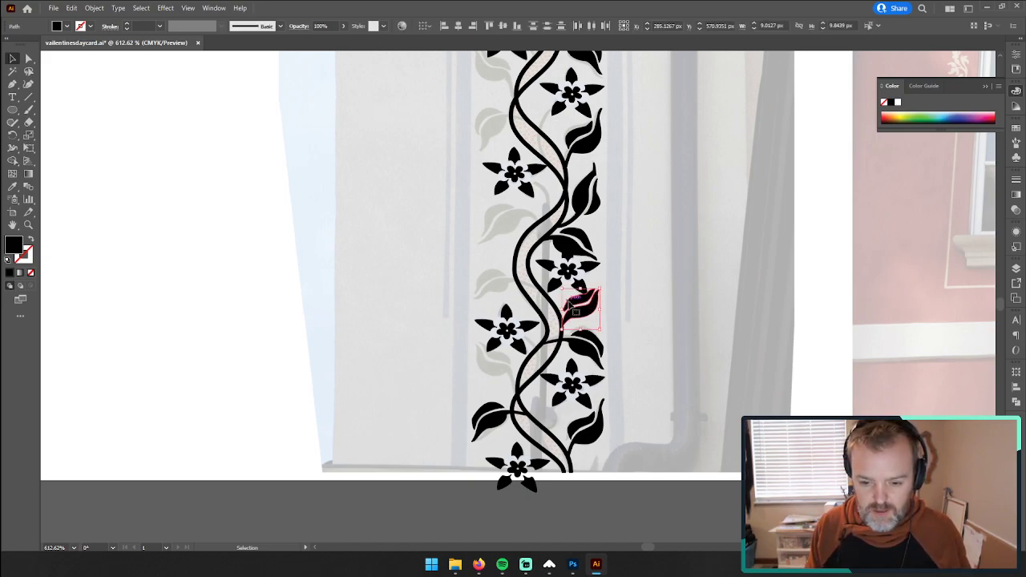
key("ctrl+c")
key("ctrl+v")
right_click(527, 298)
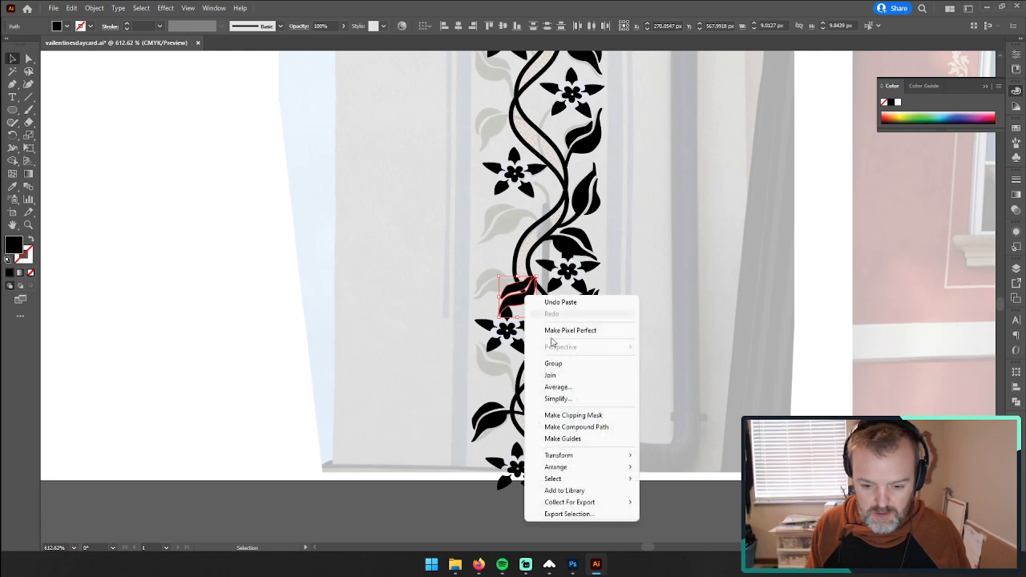
mouse_move(597, 455)
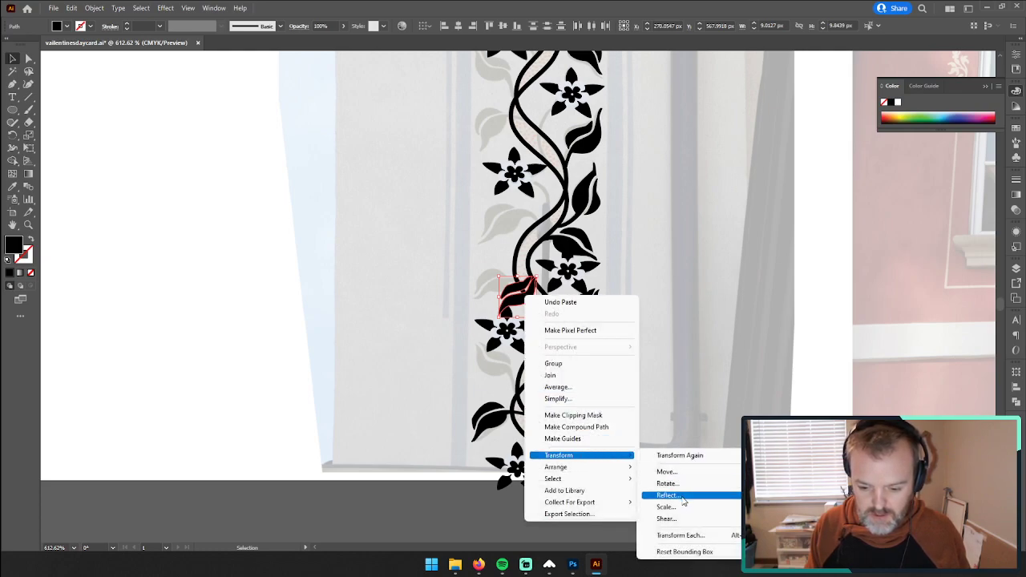
left_click(670, 496)
left_click(521, 348)
left_click_drag(514, 318, 498, 374)
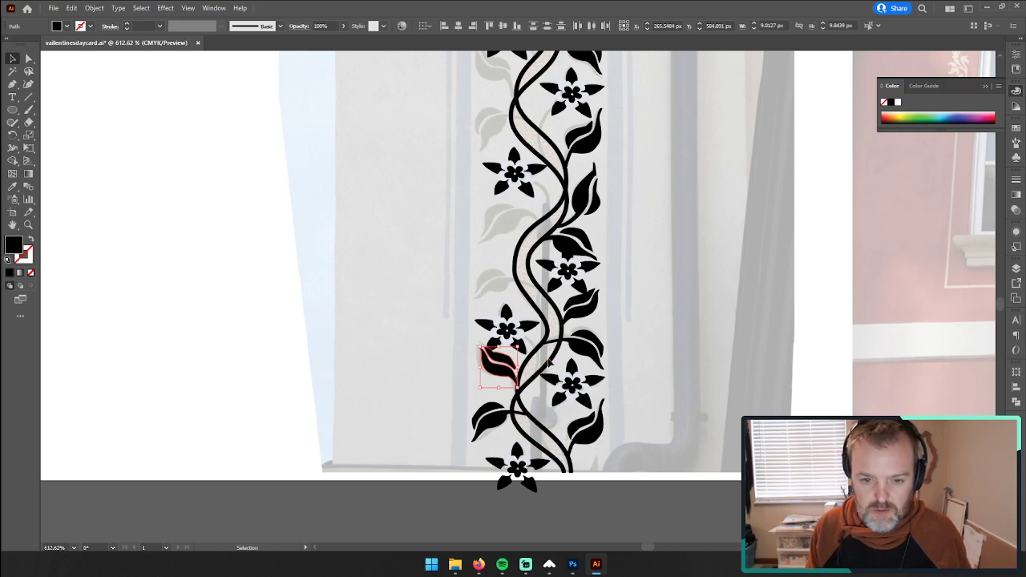
scroll(549, 363, "up", 2)
scroll(551, 363, "up", 2)
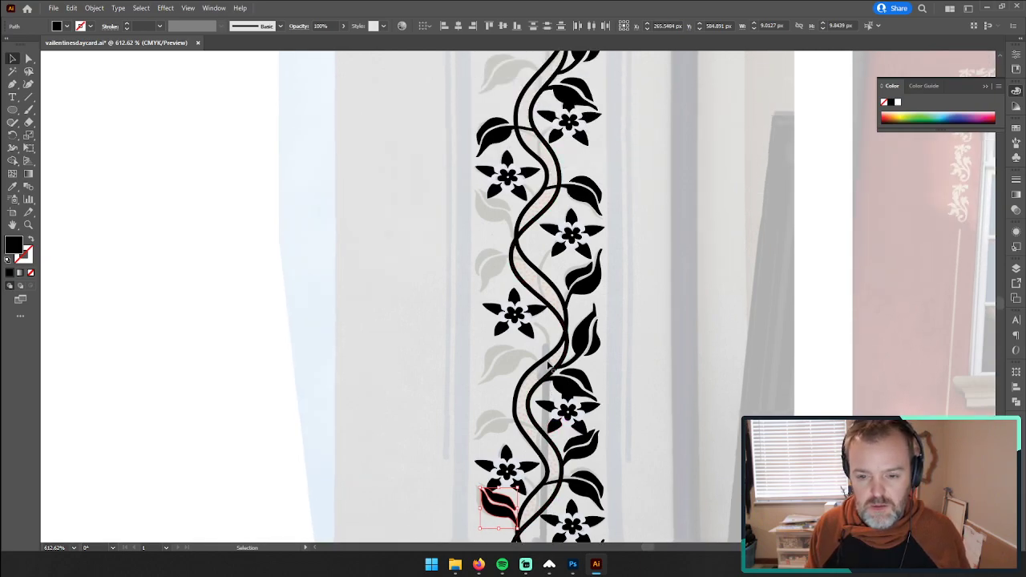
scroll(575, 290, "up", 3)
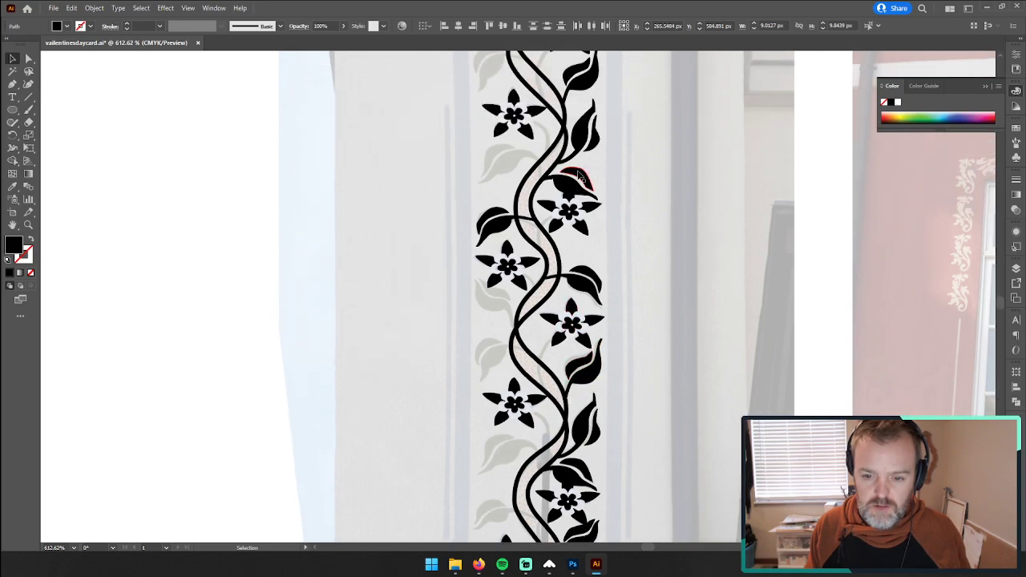
key("ctrl+v")
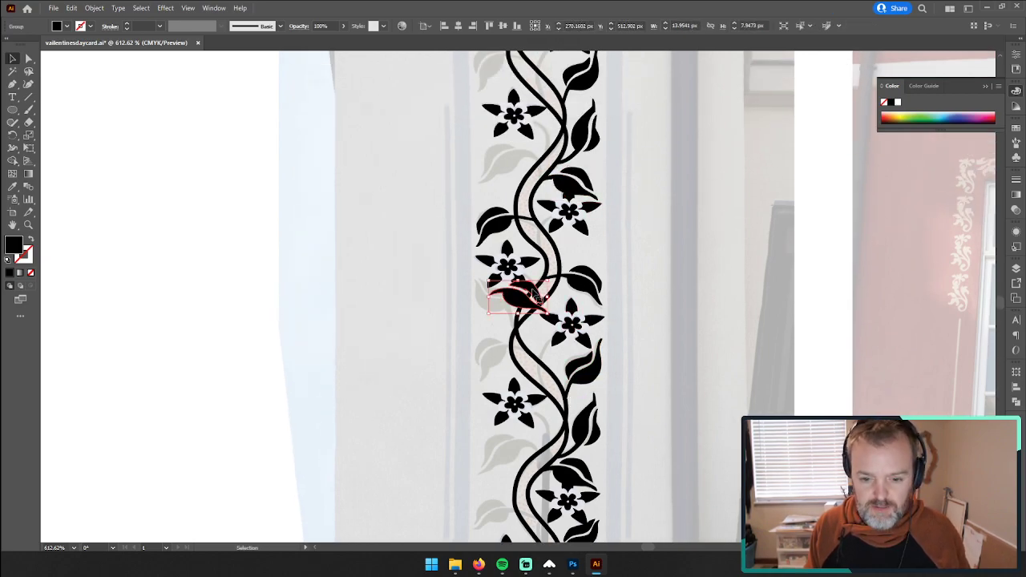
left_click_drag(536, 293, 441, 332)
scroll(423, 335, "up", 3)
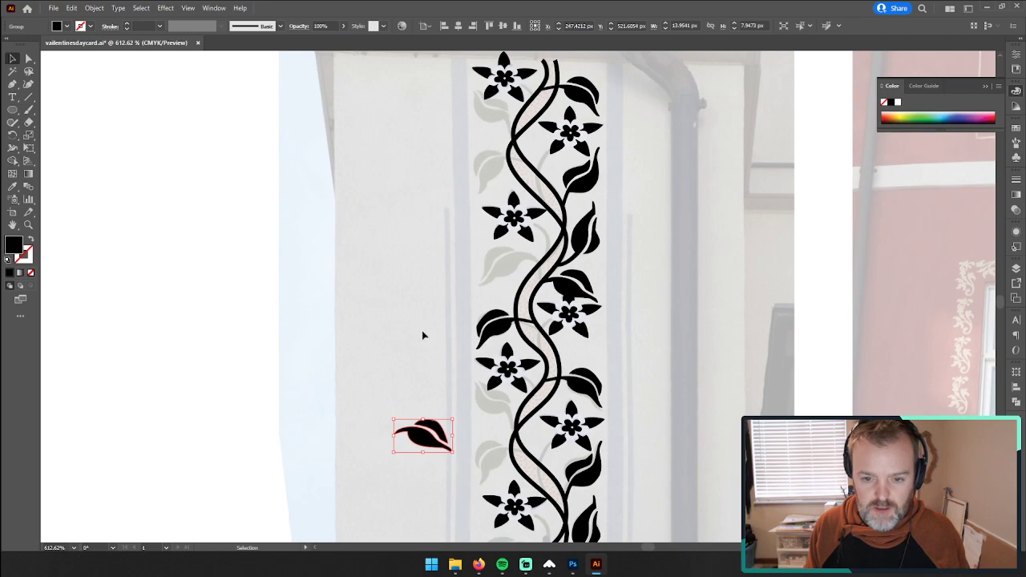
key("Delete")
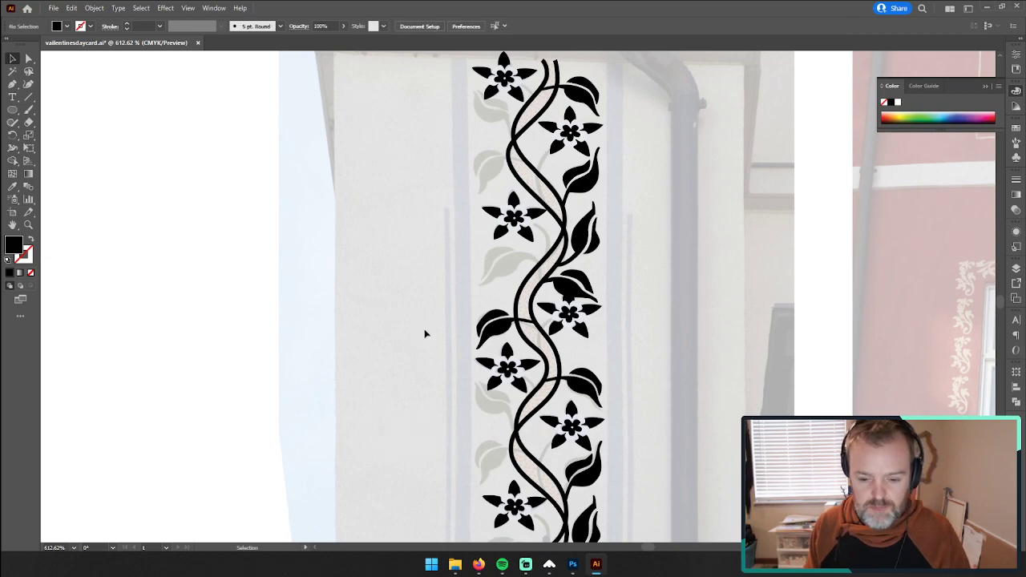
Step: Copy the upward-curving leaf, reflect it across the vertical axis, and place it over the faded leaf beneath the border's topmost flower
left_click(588, 475)
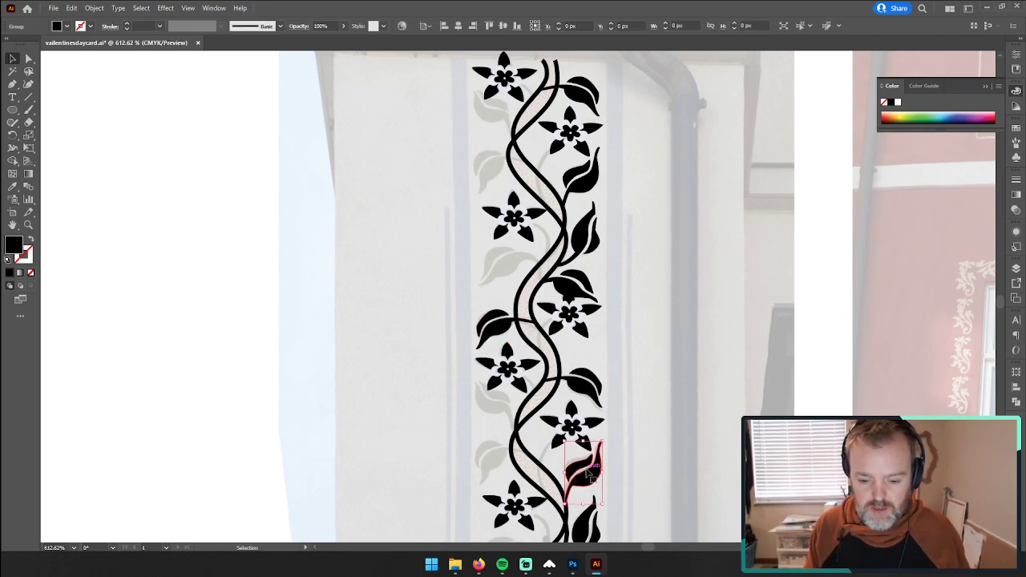
left_click_drag(588, 475, 443, 196)
right_click(443, 196)
mouse_move(523, 321)
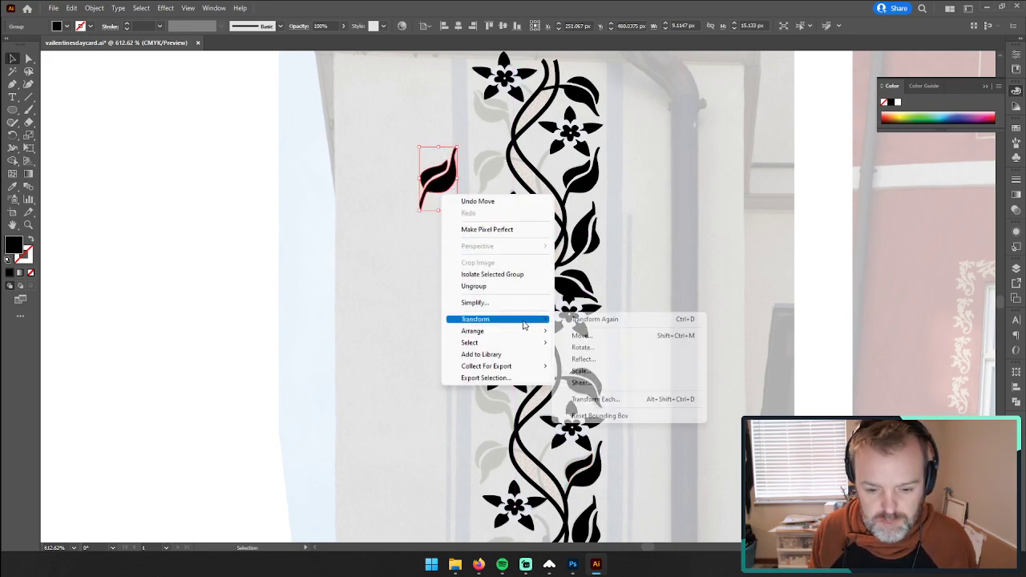
left_click(600, 360)
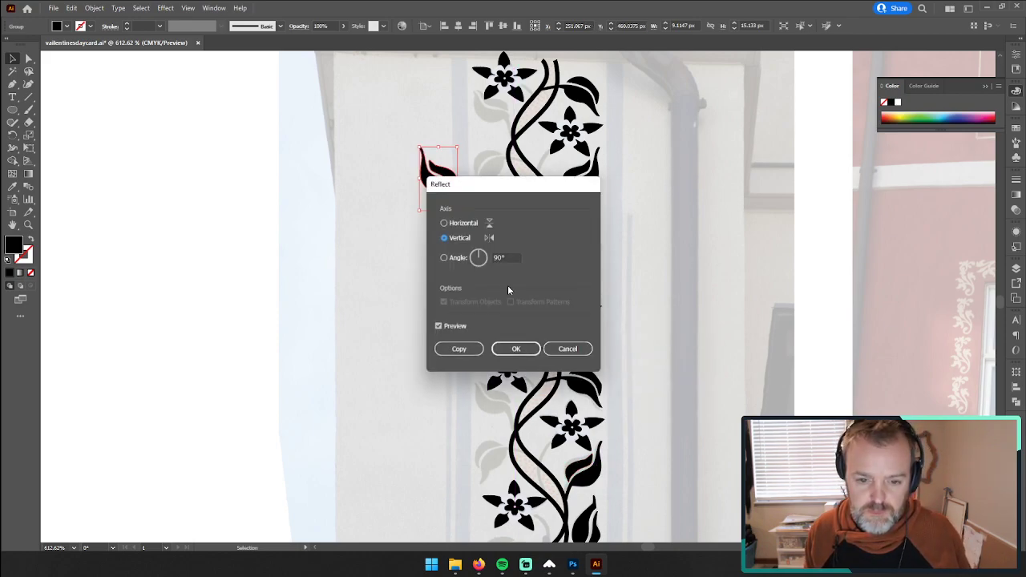
left_click(516, 349)
left_click_drag(445, 189, 499, 119)
left_click(308, 183)
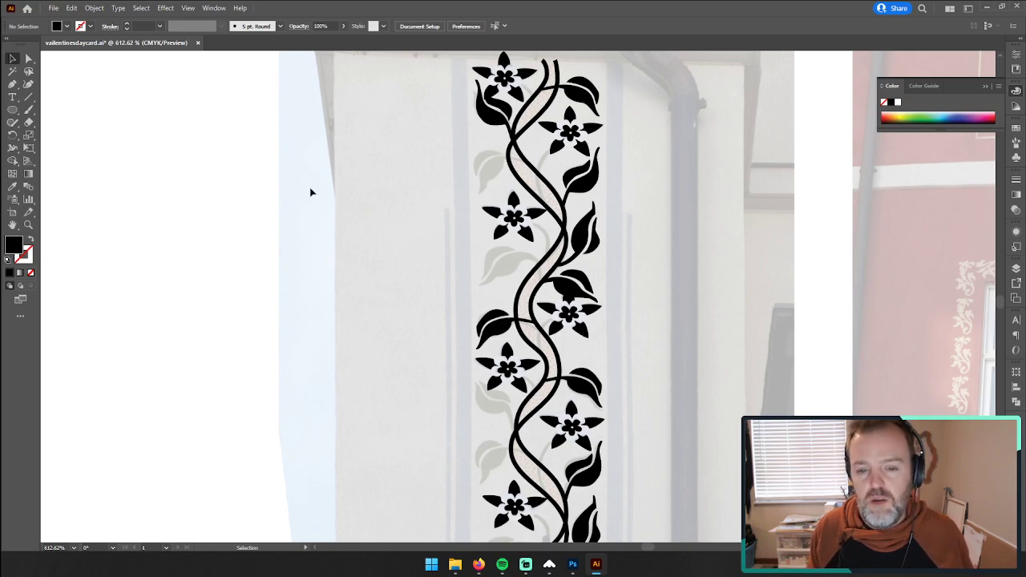
Step: Duplicate the mirrored upward-curving leaf onto the matching faded leaf one pattern repeat further down, and deselect it
scroll(312, 192, "down", 1)
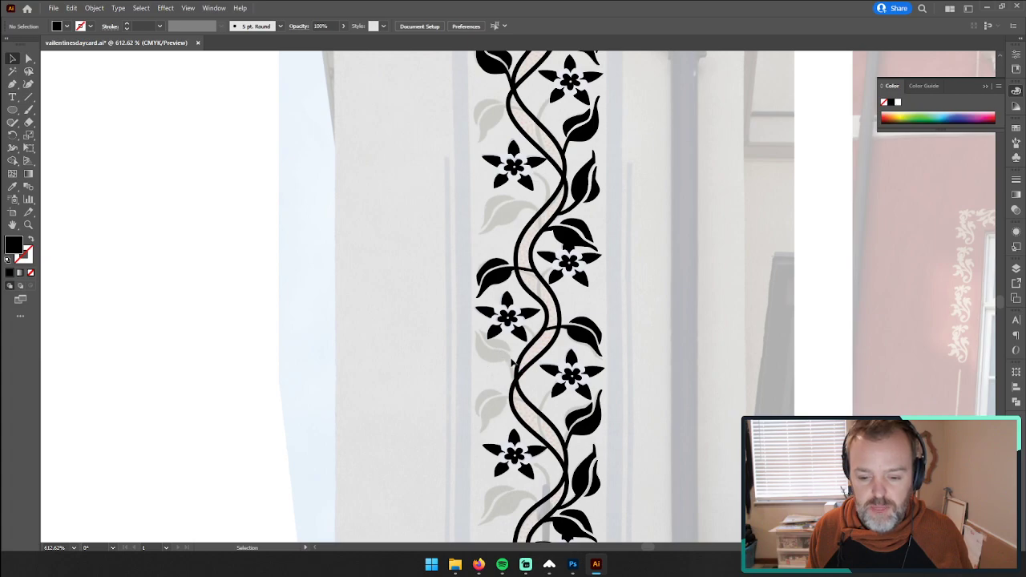
scroll(514, 368, "up", 1)
left_click(492, 110)
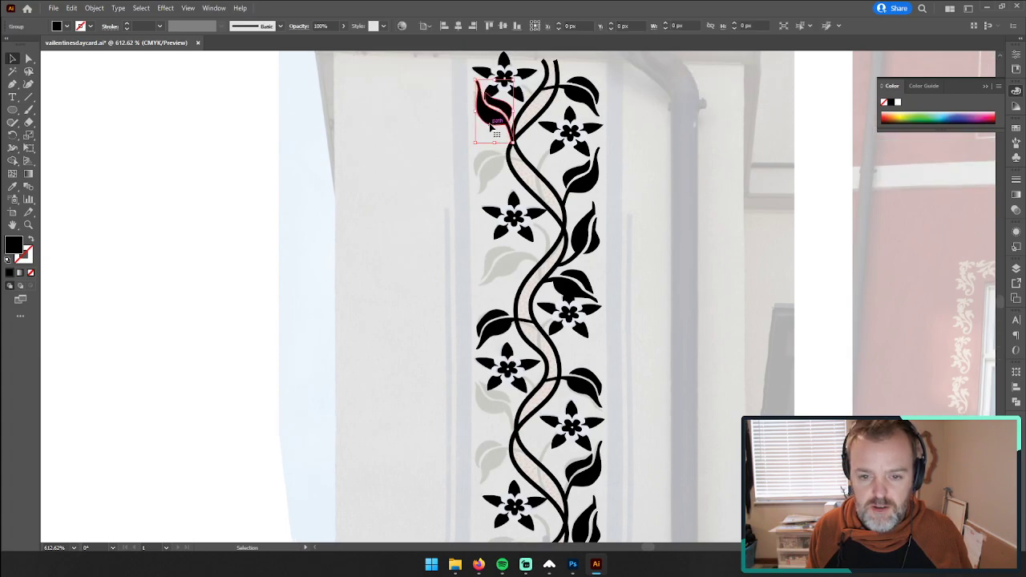
left_click(515, 286)
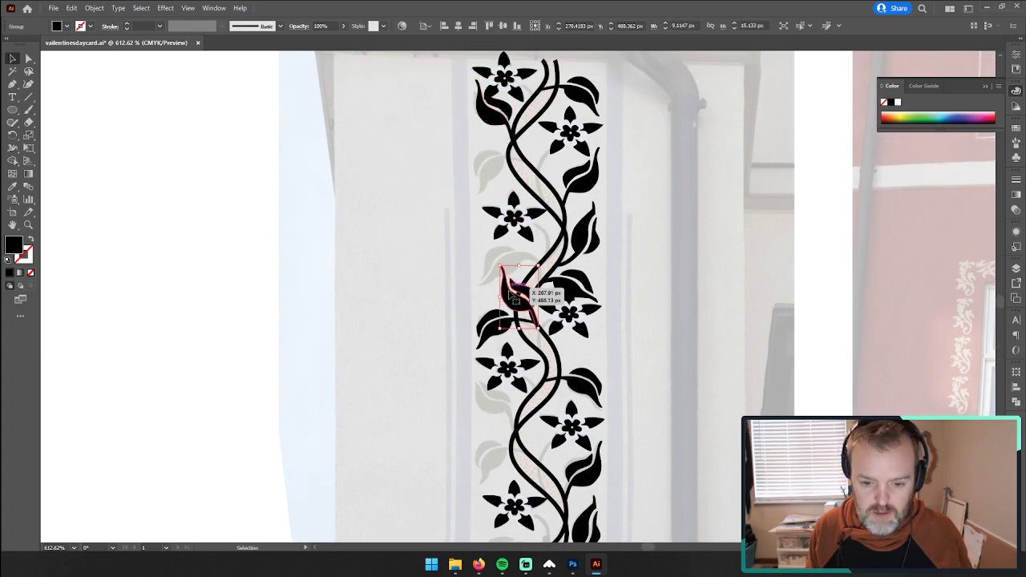
left_click_drag(518, 282, 489, 403)
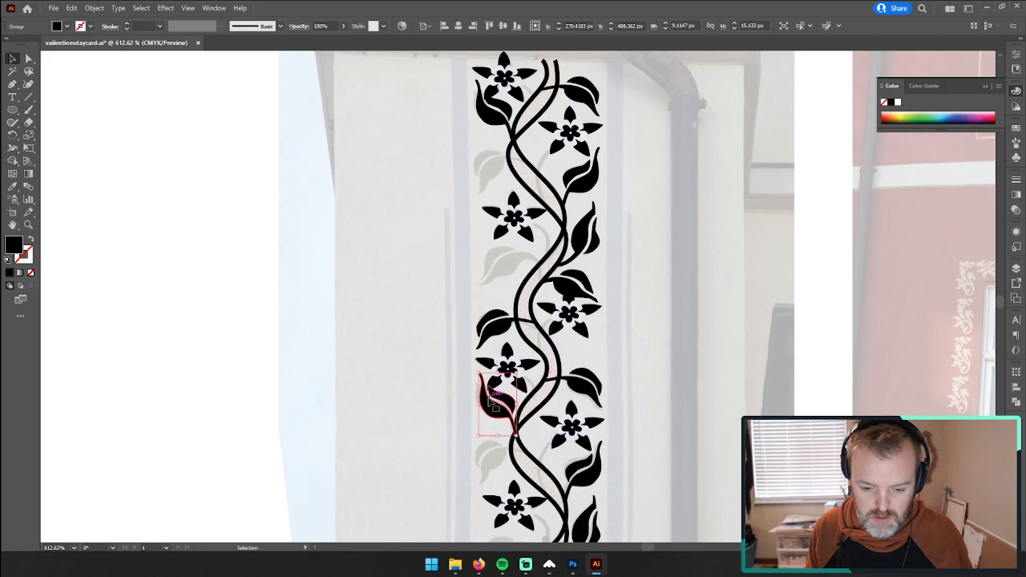
left_click_drag(475, 369, 473, 371)
left_click(400, 381)
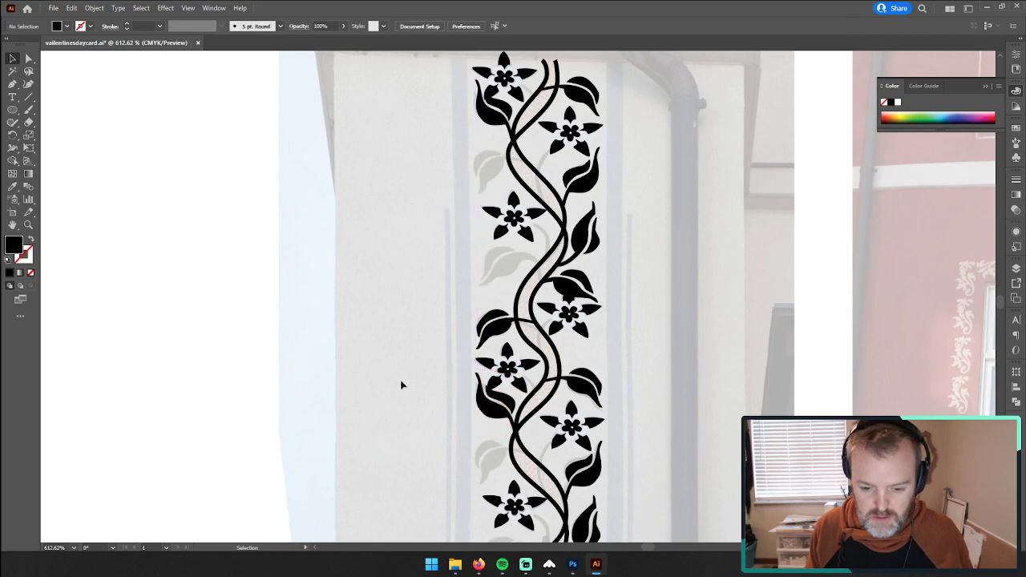
Step: Duplicate the lowest mirrored leaf onto the faded leaf above the next flower up on the same side, and deselect it
scroll(401, 378, "down", 2)
scroll(404, 377, "down", 2)
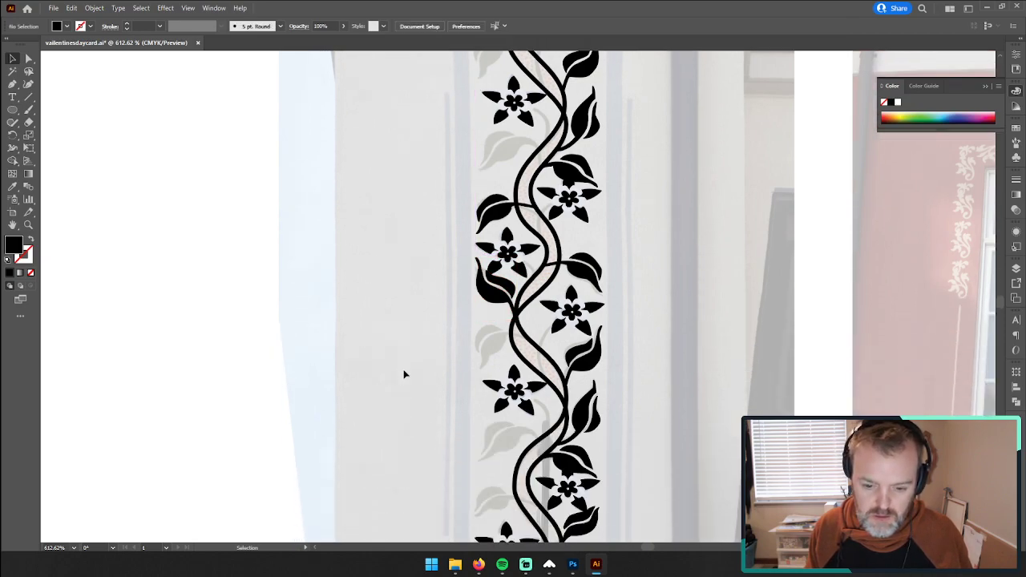
scroll(404, 374, "down", 4)
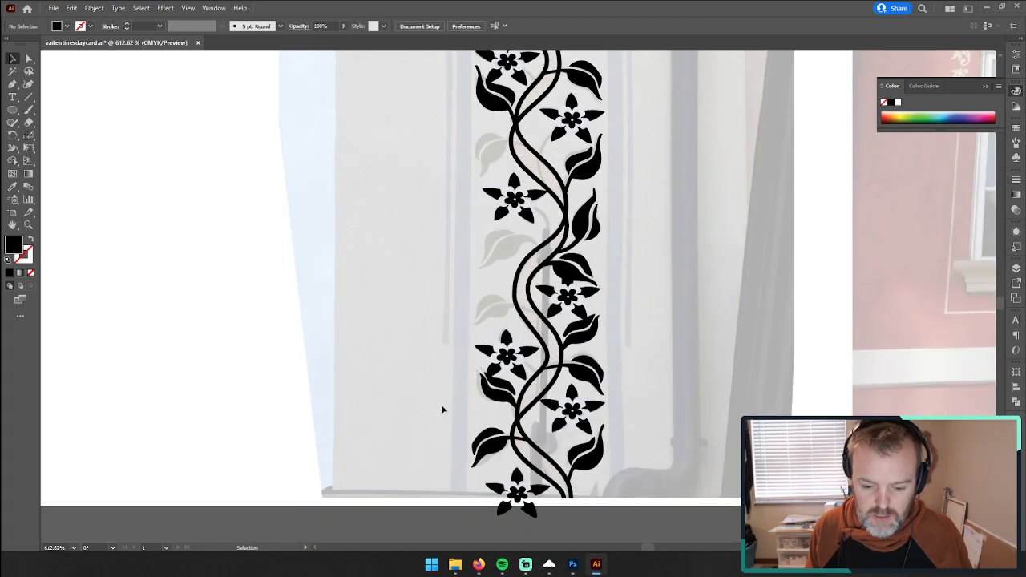
scroll(443, 411, "down", 4)
key("a")
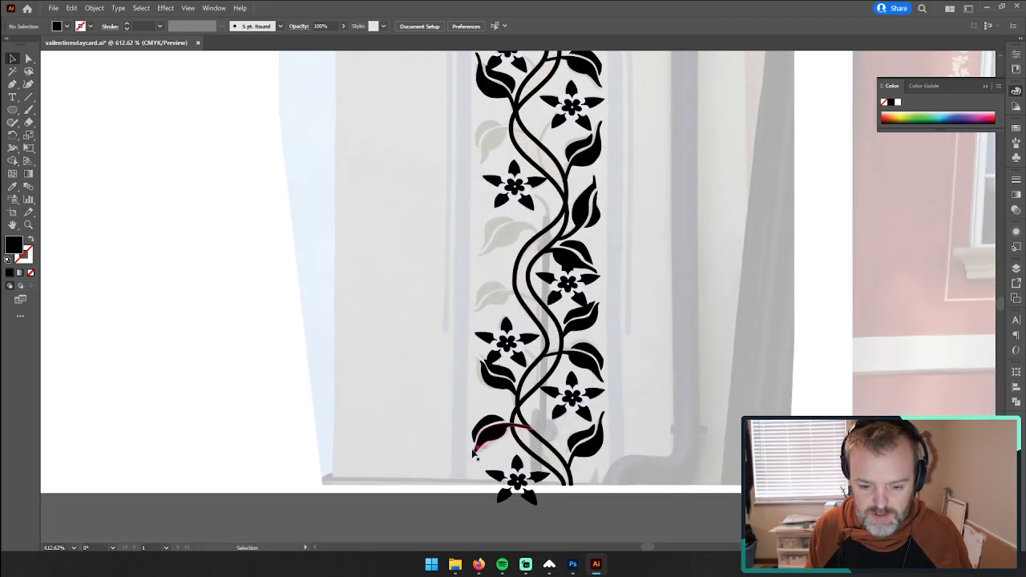
left_click(493, 440)
left_click_drag(492, 440, 487, 298)
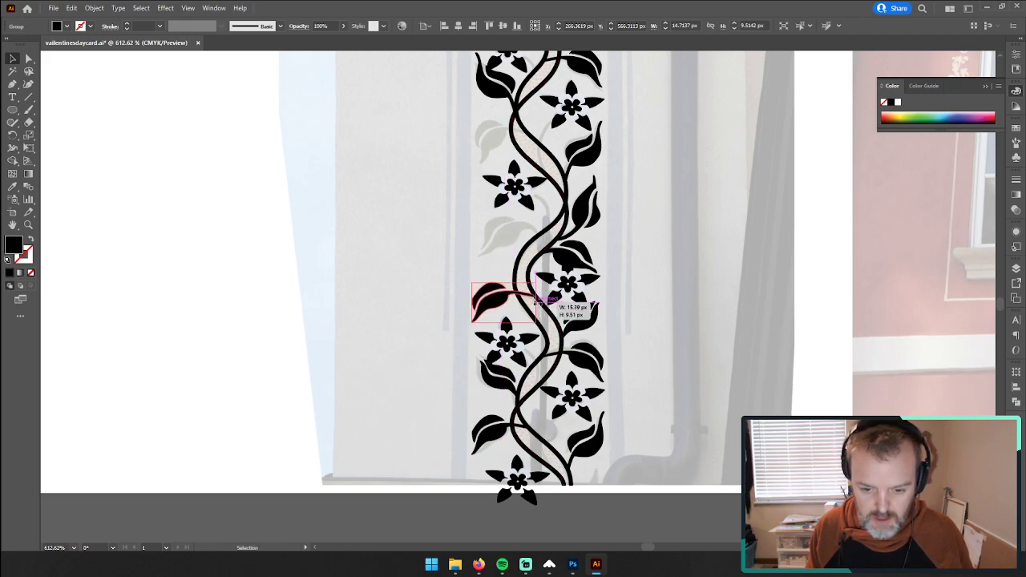
left_click(380, 268)
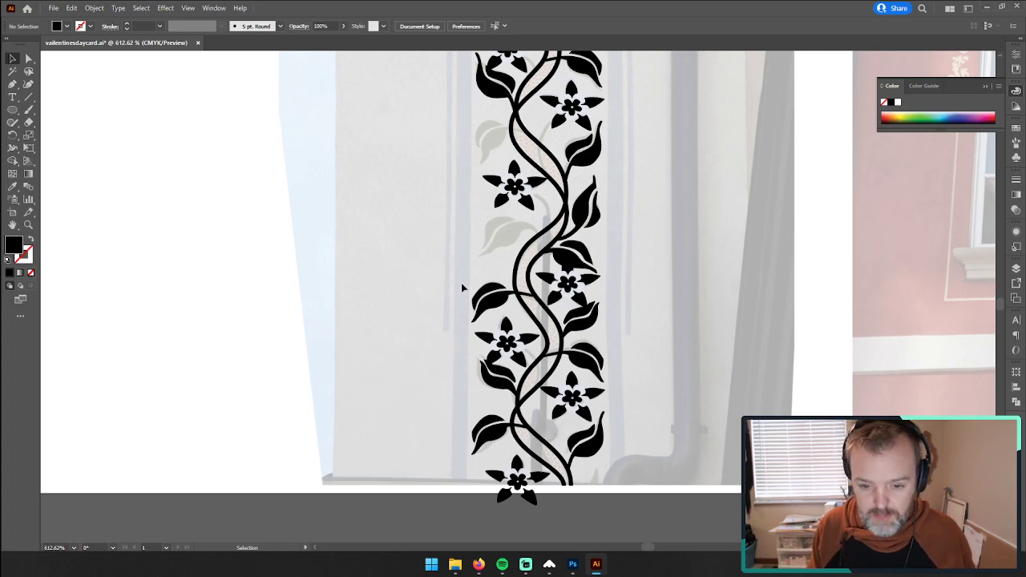
scroll(479, 297, "up", 3)
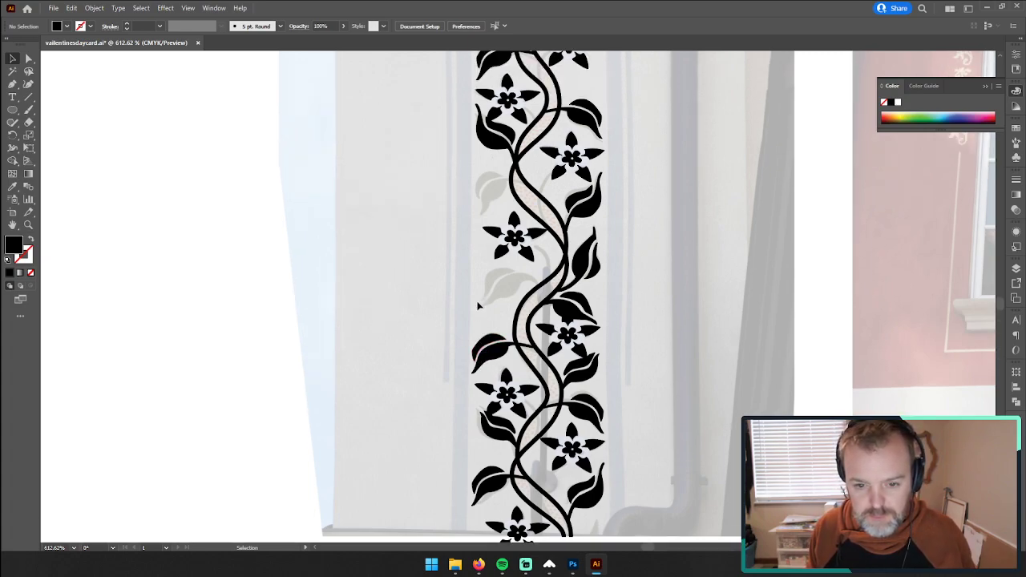
Step: Trace the upper half of the faded leaf above the second flower on the border's left side with the Pen tool as a closed black shape
scroll(478, 301, "down", 2)
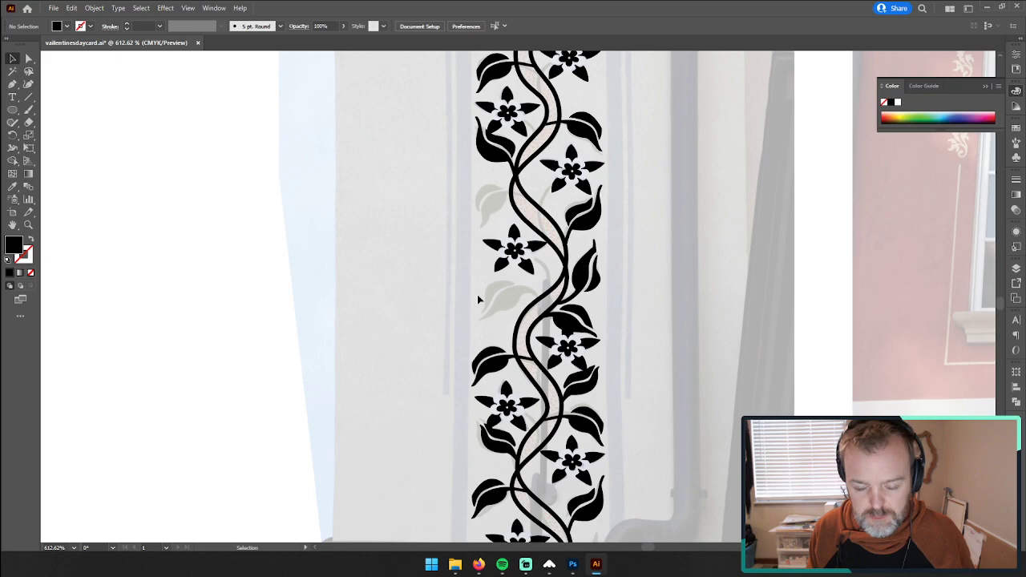
scroll(478, 300, "up", 3)
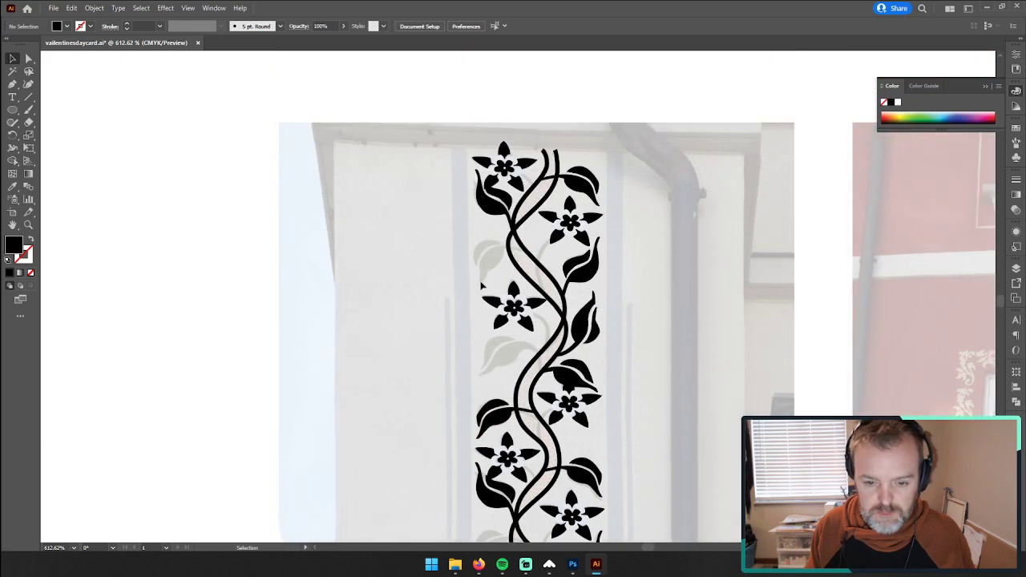
left_click(28, 226)
mouse_move(467, 257)
left_mouse_down()
mouse_move(646, 245)
mouse_move(483, 258)
left_mouse_up()
left_click(12, 84)
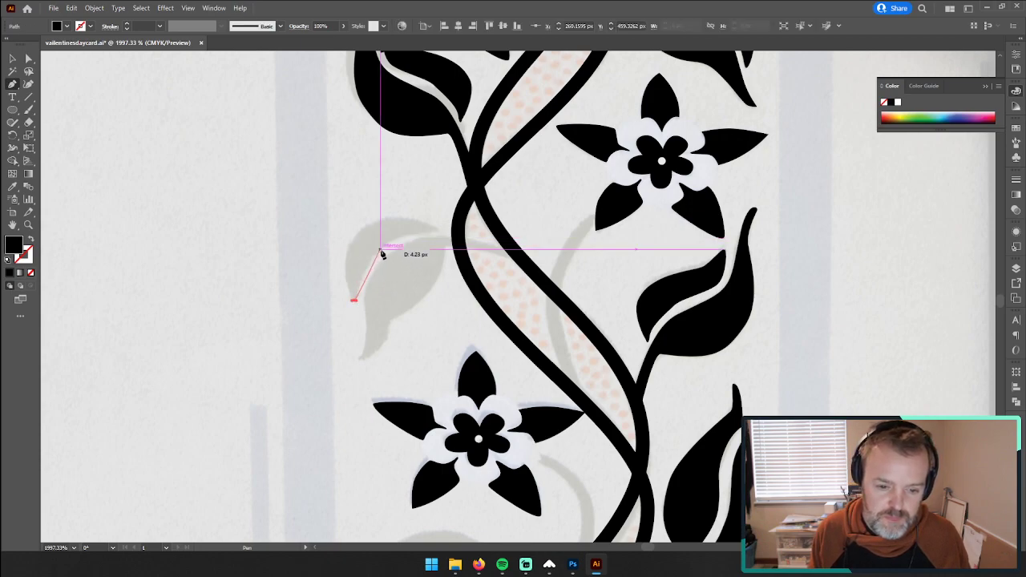
left_click_drag(380, 250, 399, 238)
left_click(440, 231)
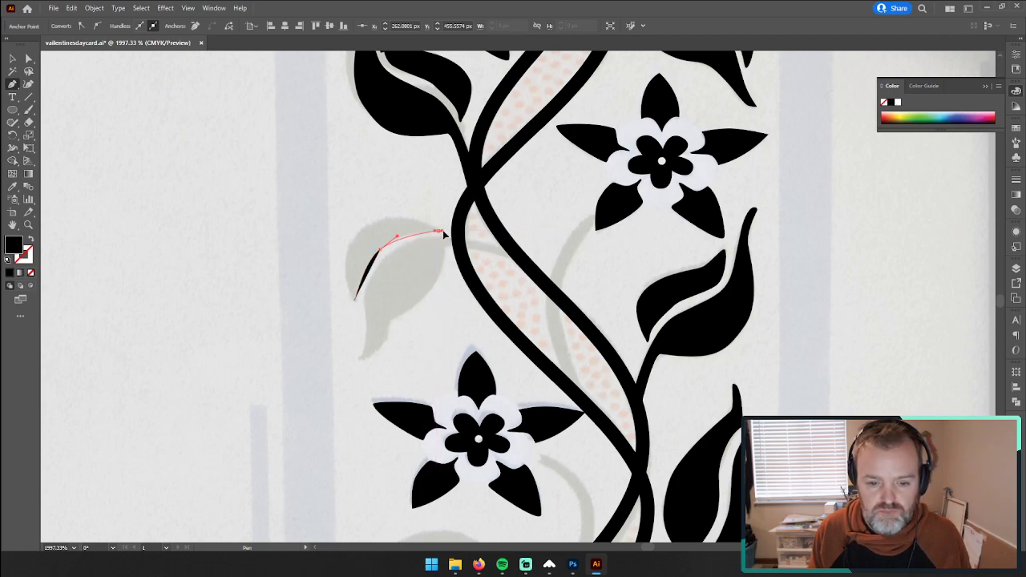
left_click_drag(377, 225, 343, 248)
left_click_drag(354, 302, 369, 337)
left_click(14, 59)
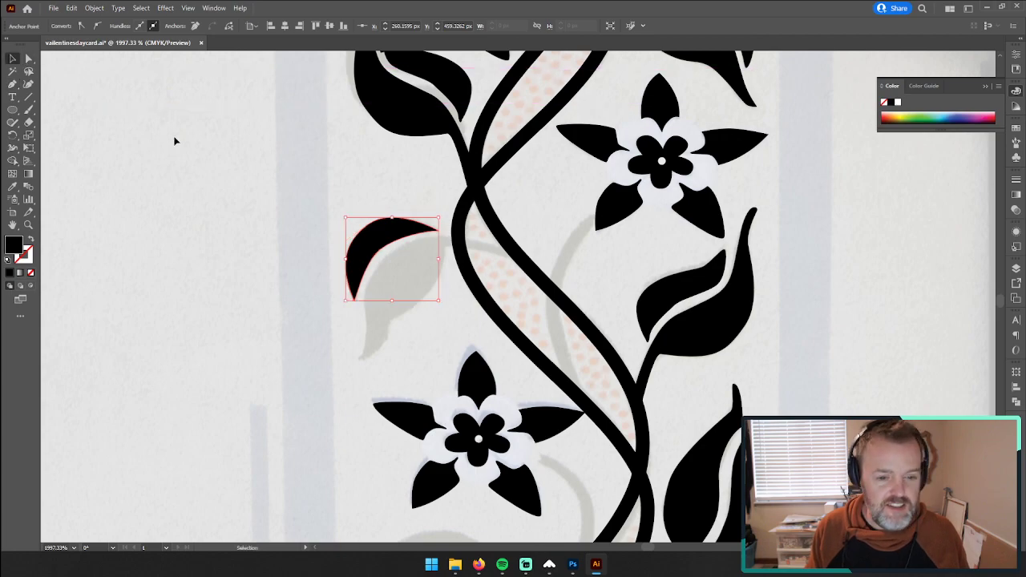
left_click(174, 139)
Step: Trace the inner edge of the same leaf's larger lower half with the Pen tool, starting at its drooping tip
left_click(28, 224)
left_click(453, 295)
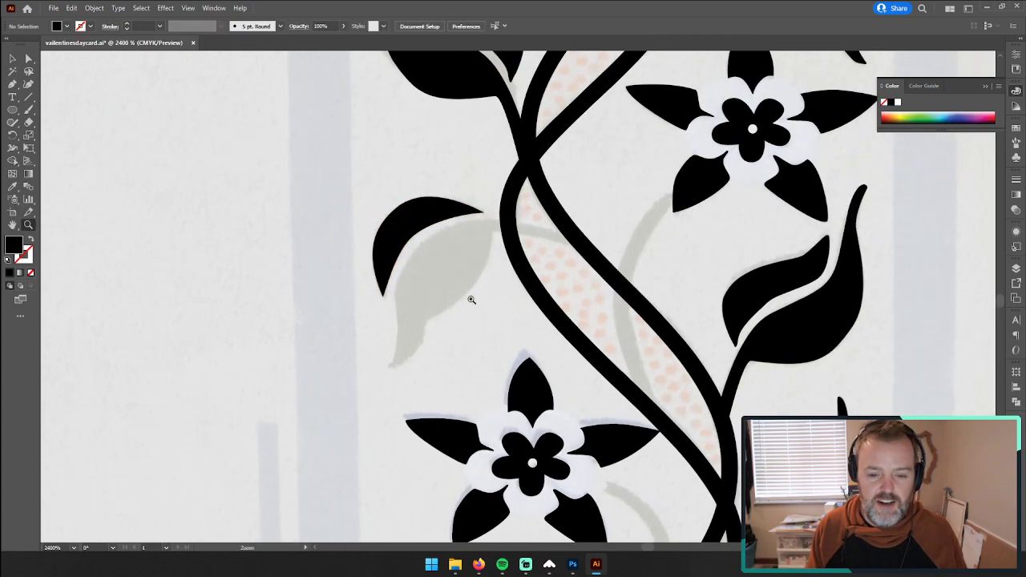
left_click(469, 298)
left_click_drag(467, 270, 365, 209)
left_click(12, 83)
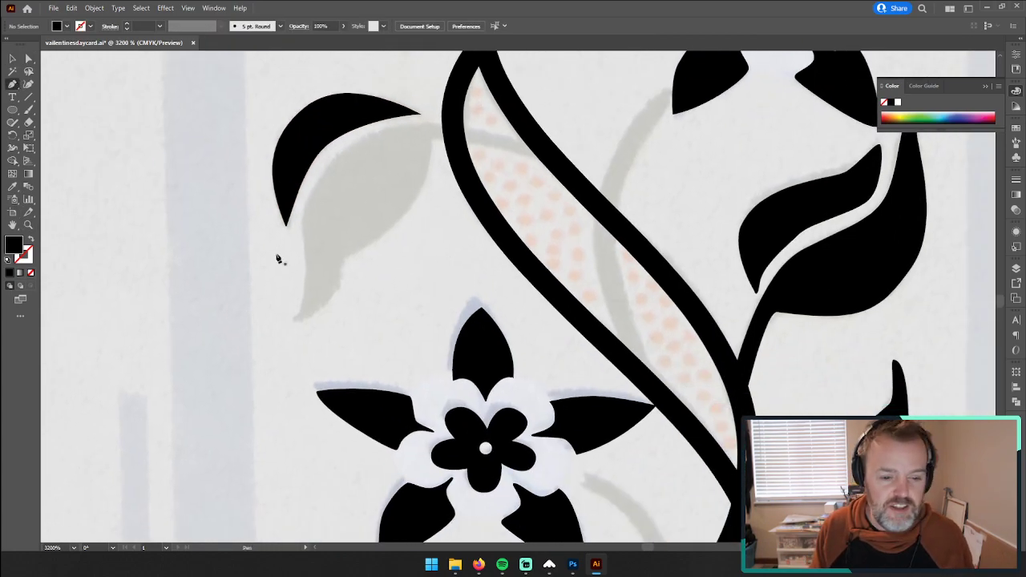
left_click_drag(299, 325, 299, 324)
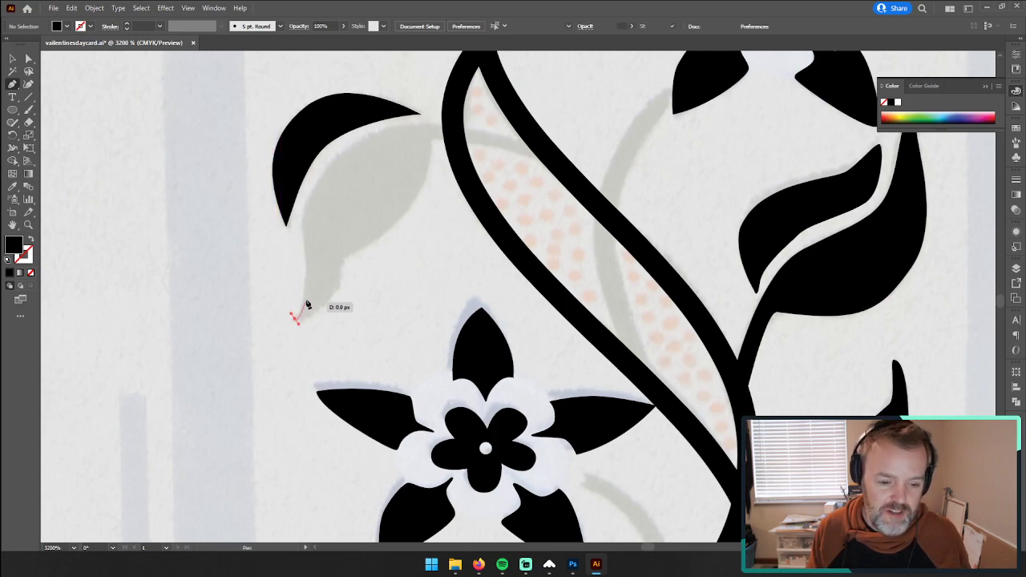
key("ctrl+z")
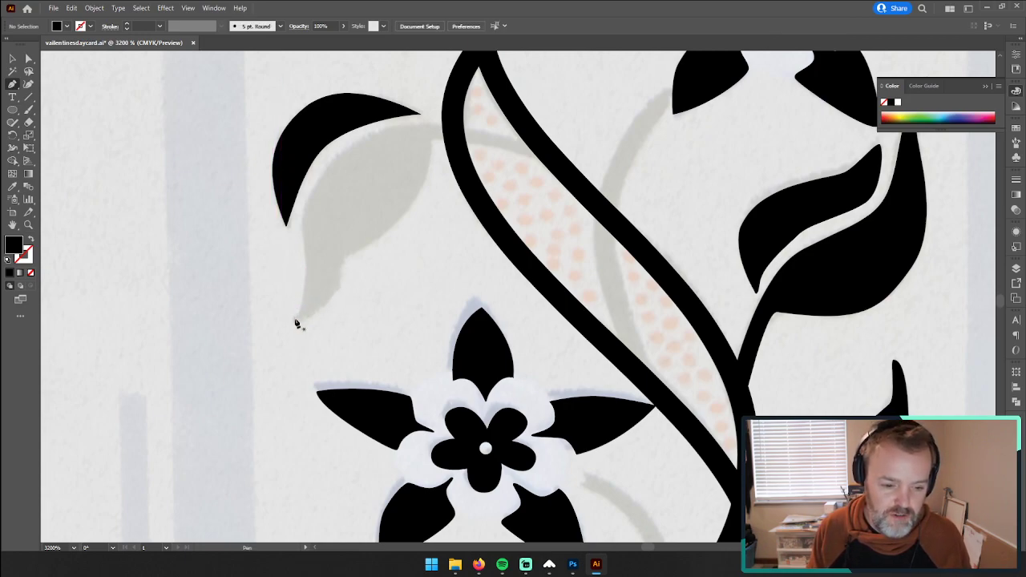
left_click_drag(295, 324, 294, 323)
key("ctrl+z")
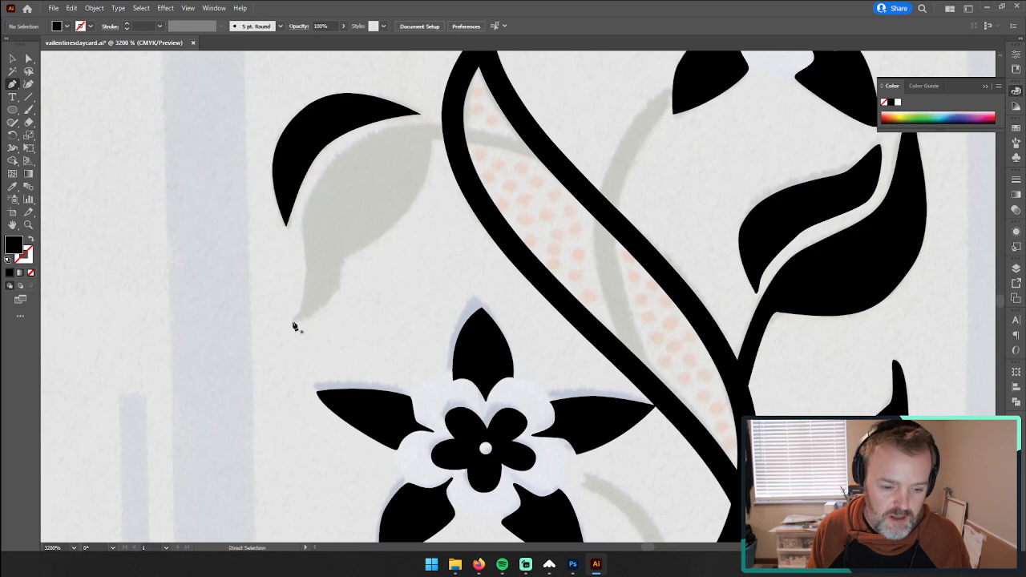
left_click(293, 320)
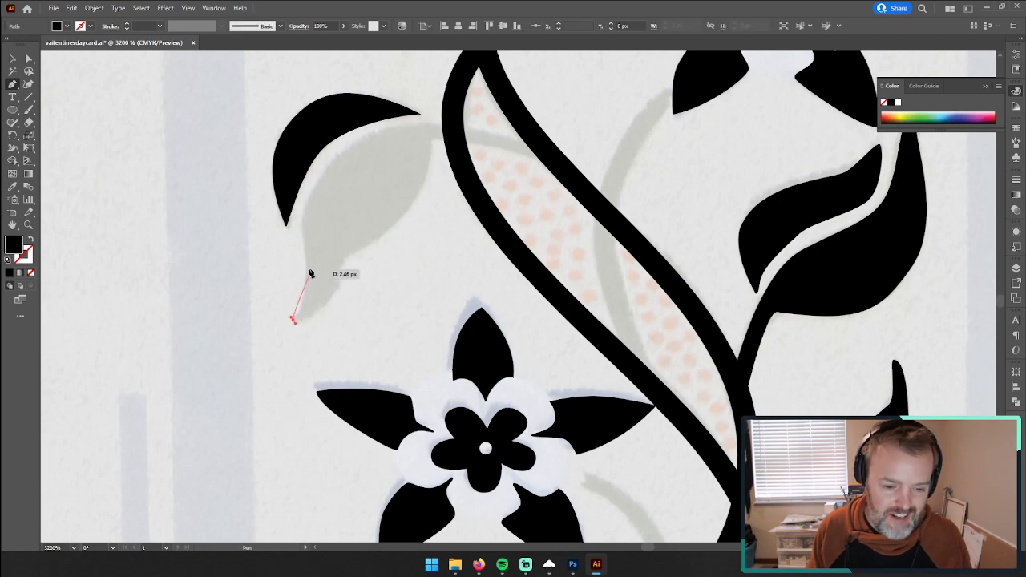
left_click_drag(306, 238, 306, 238)
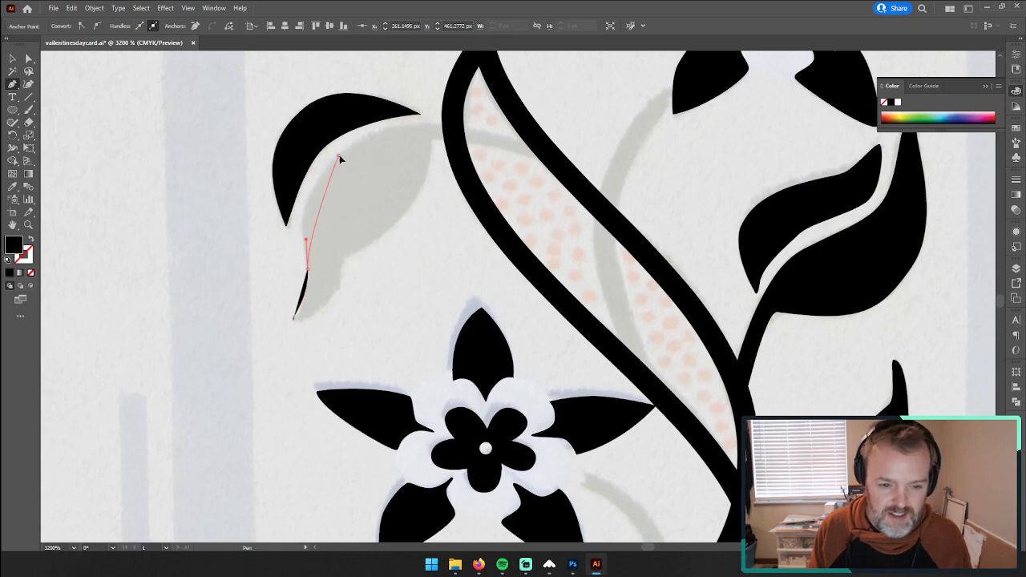
left_click_drag(339, 155, 379, 127)
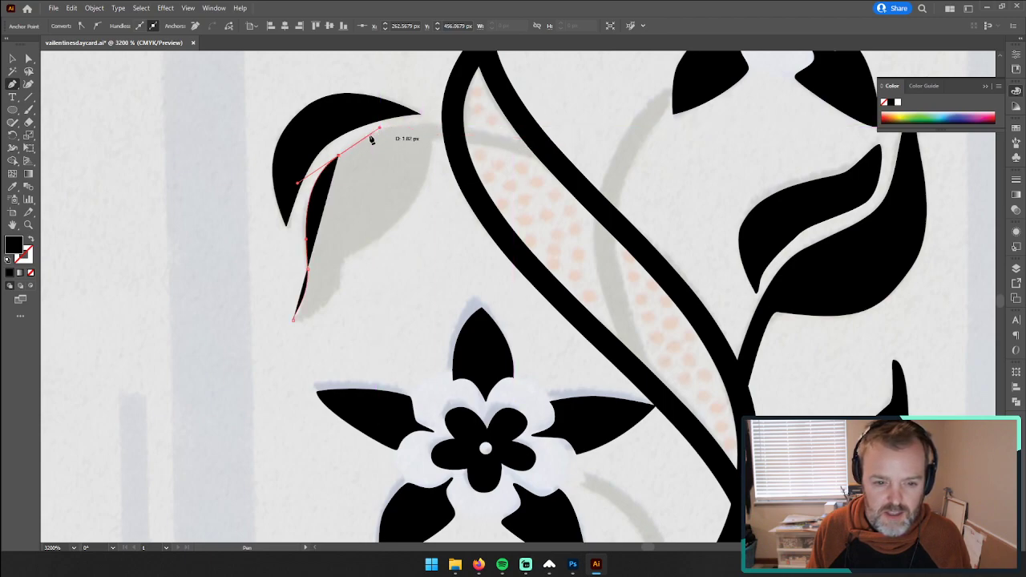
key("ctrl+z")
left_click_drag(346, 148, 400, 120)
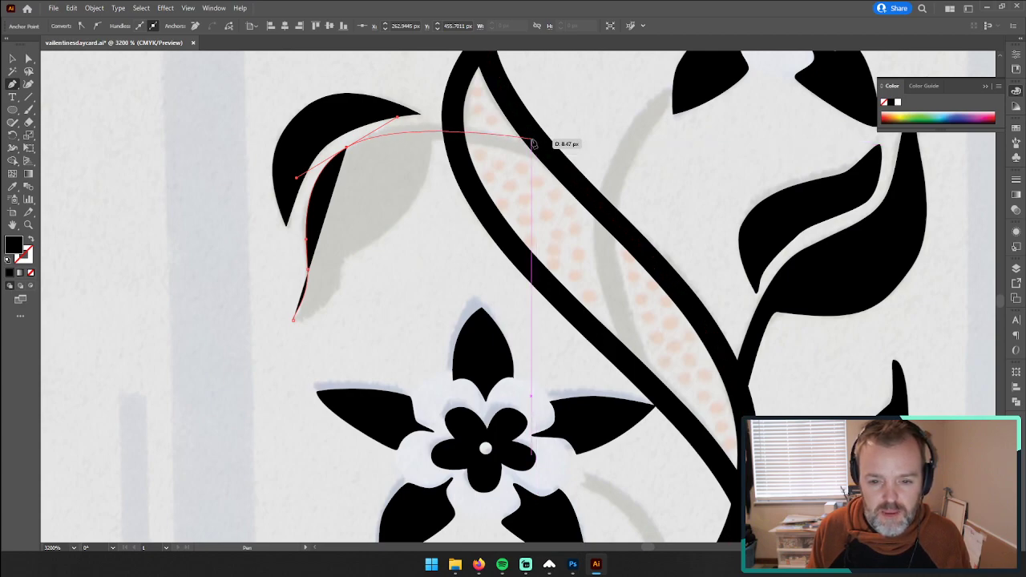
Step: Extend the leaf path along the stem to the vine, and remove the path's fill and stroke
left_click(533, 142)
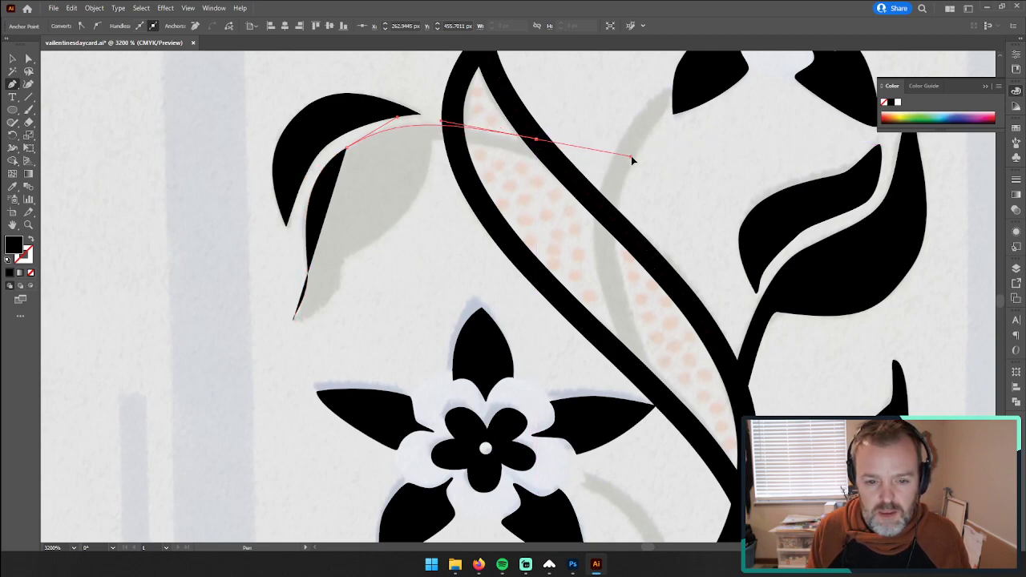
left_click_drag(631, 159, 650, 161)
left_click_drag(535, 138, 38, 203)
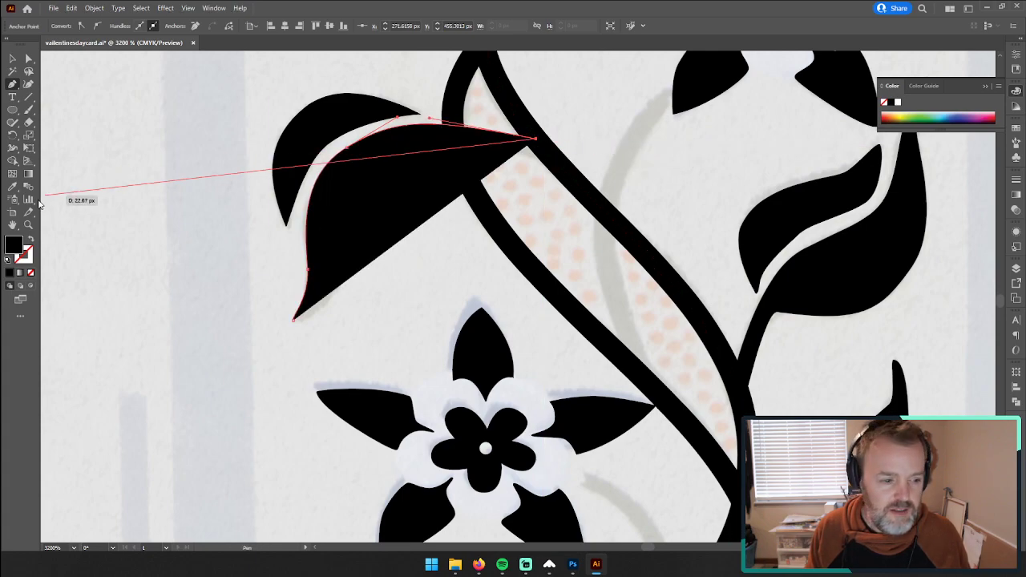
left_click(31, 239)
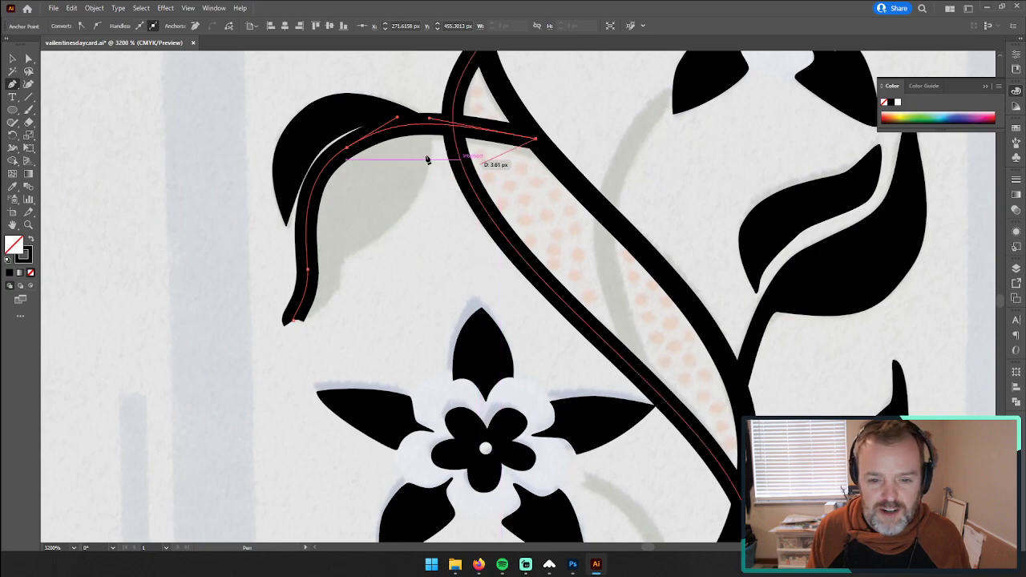
left_click(31, 273)
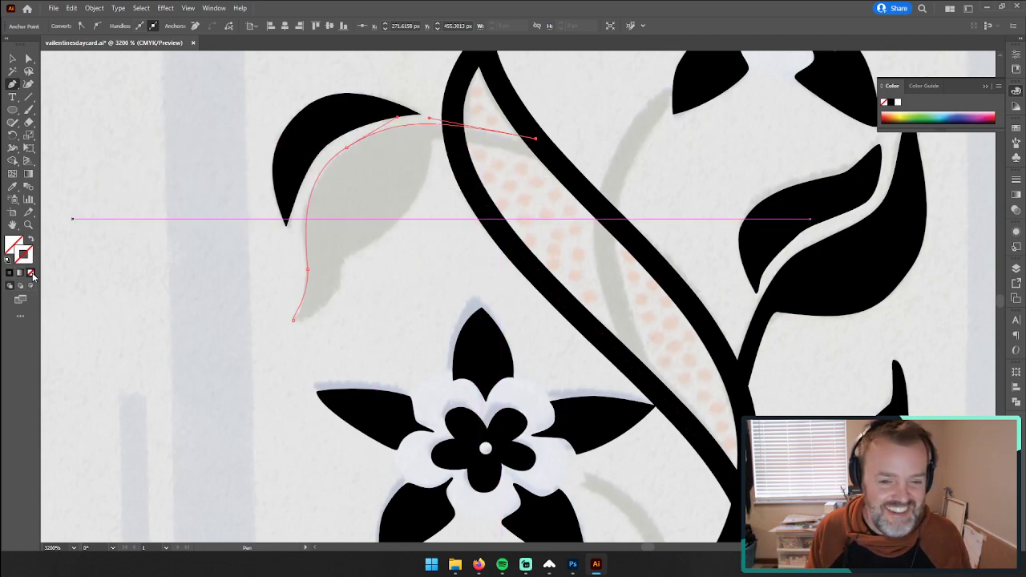
Step: Continue the path back along the stem and around the leaf's lower edge, close it at the tip, and deselect it
left_click(554, 158)
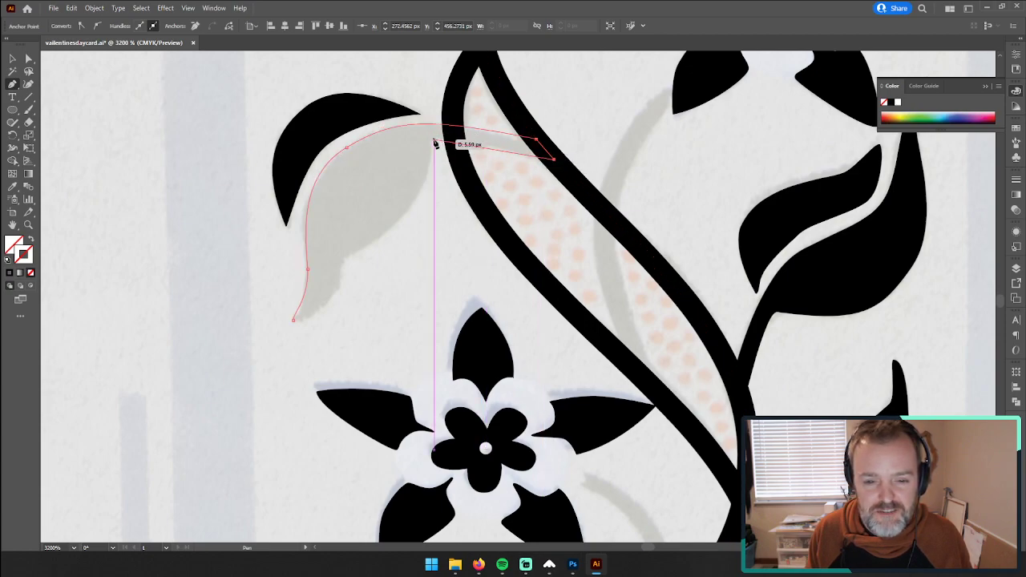
left_click_drag(431, 139, 395, 141)
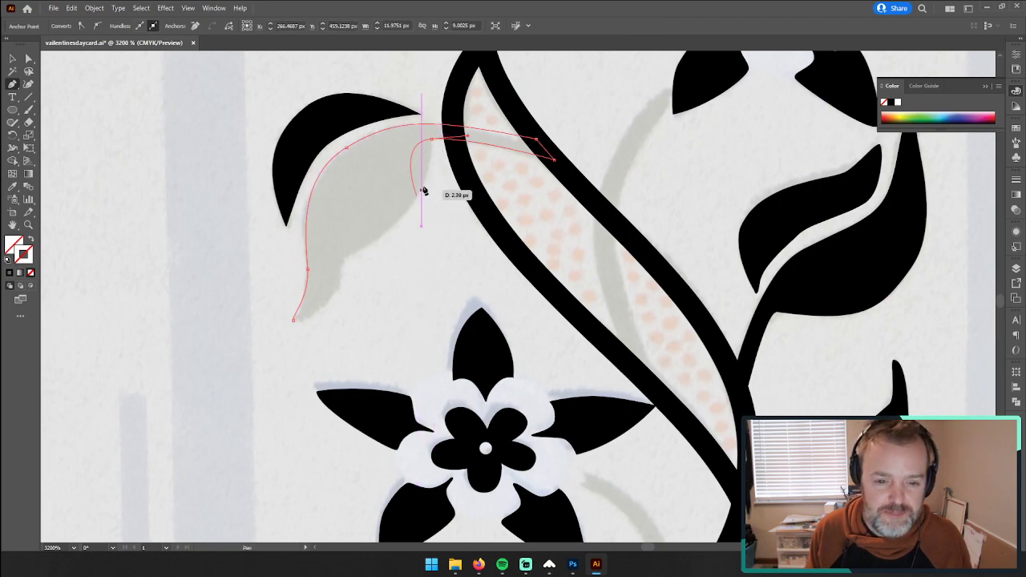
left_click(431, 139)
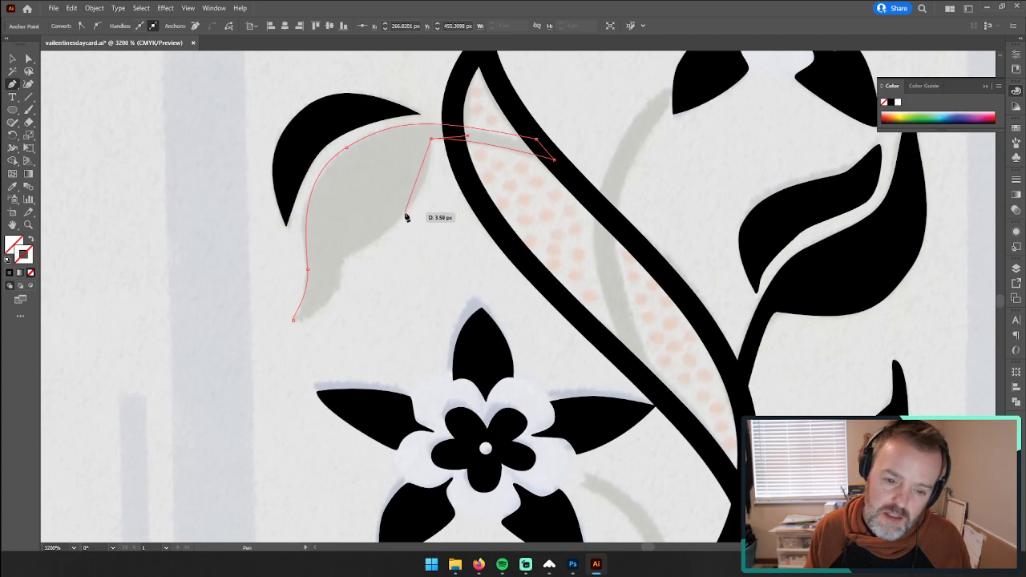
left_click_drag(406, 213, 341, 285)
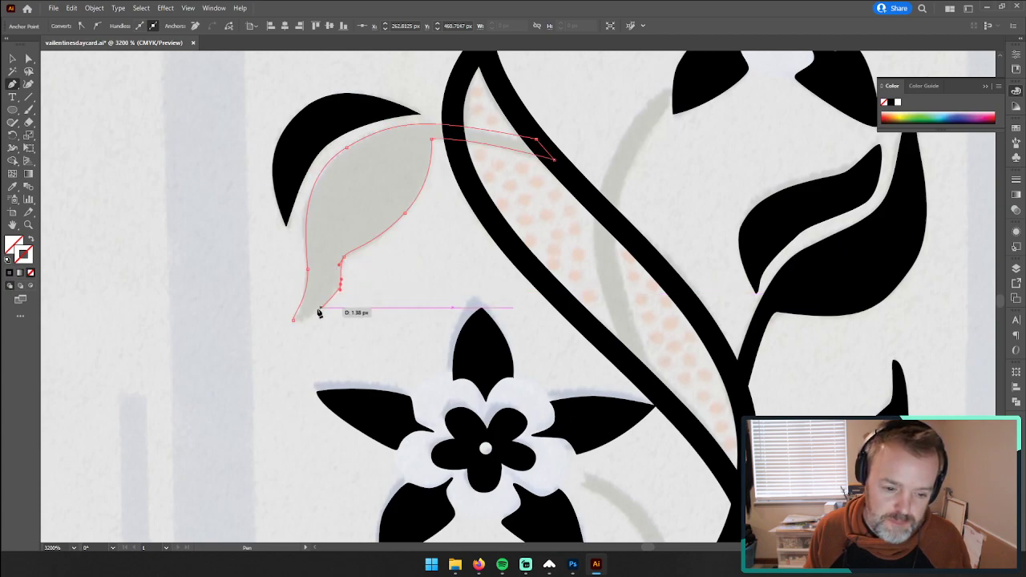
left_click_drag(295, 321, 287, 322)
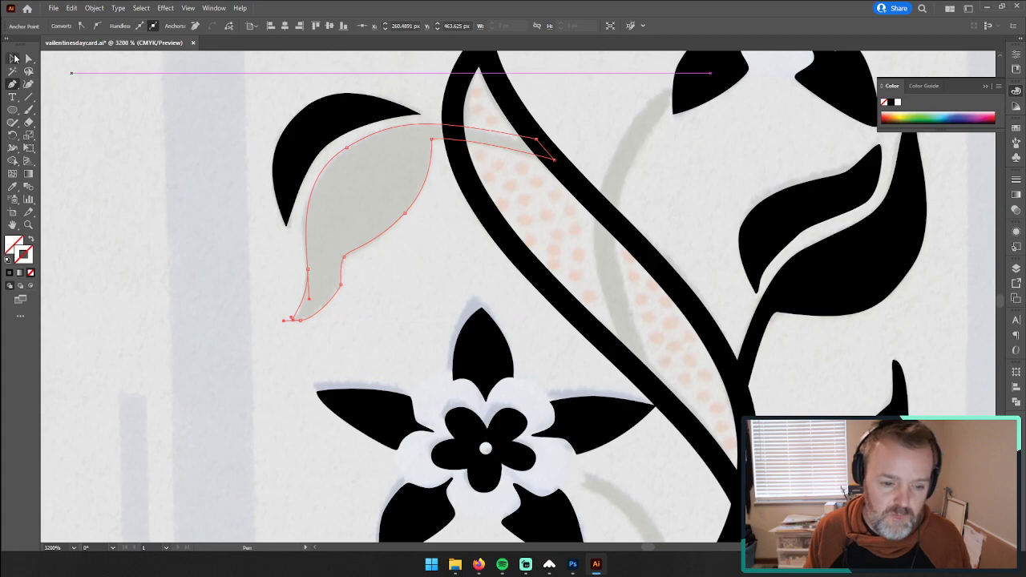
left_click(12, 58)
left_click(62, 94)
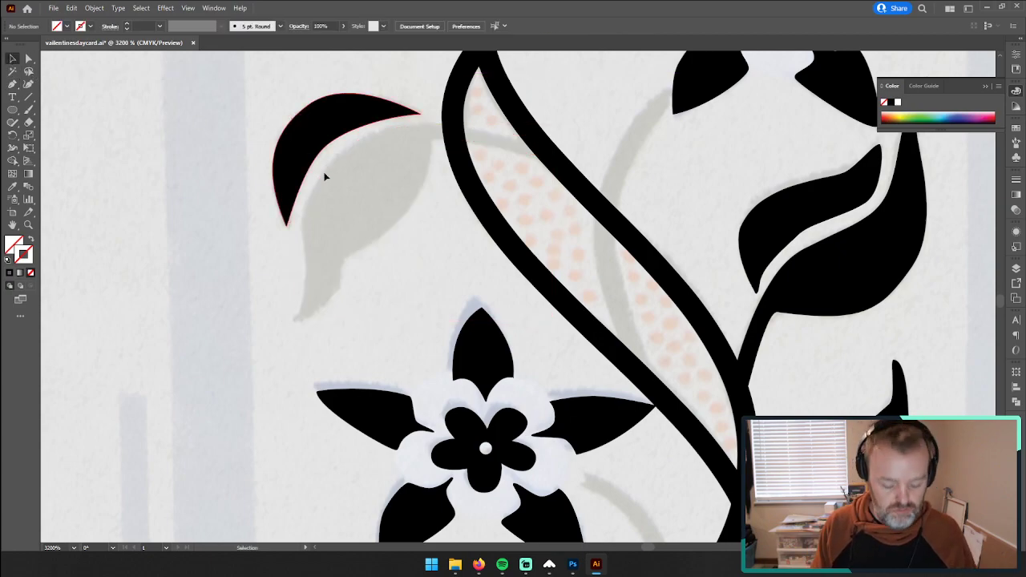
Step: Fill the traced lower leaf half with the black sampled from the upper half
left_click(352, 207)
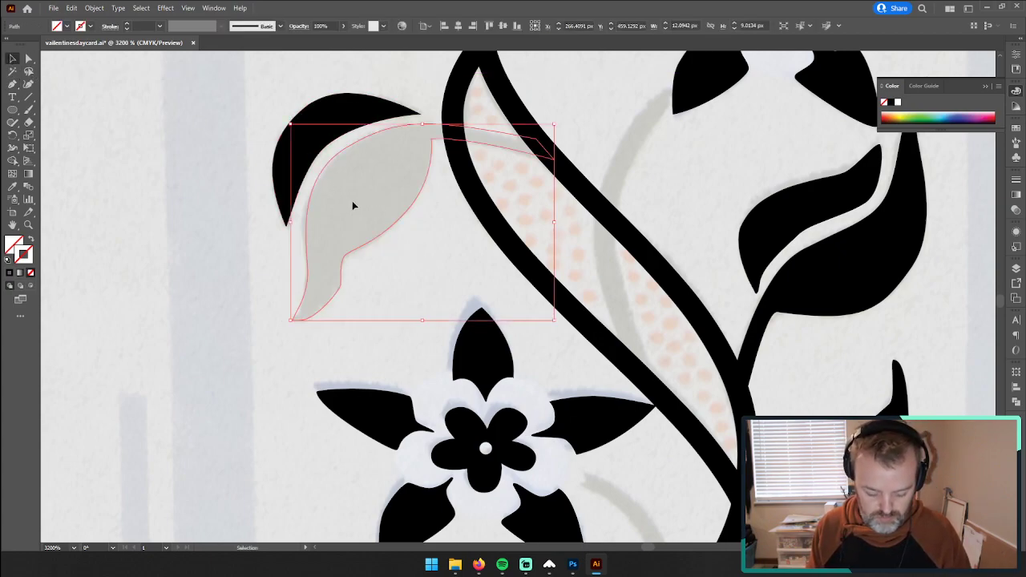
key("i")
left_click(312, 127)
left_click(15, 62)
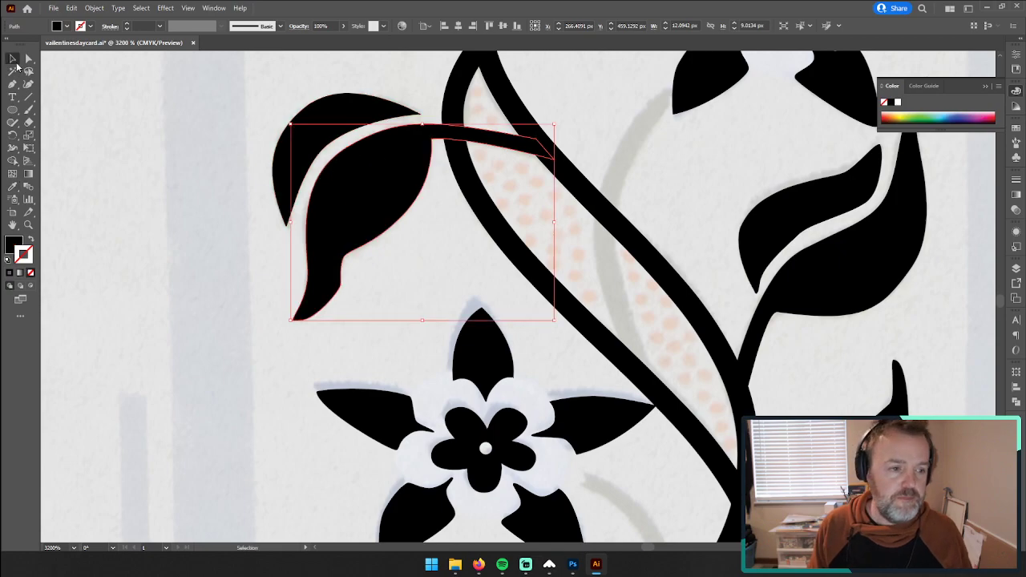
Step: Group the two halves of the traced leaf and duplicate the leaf onto the blank wall beside the border
key("z")
left_click_drag(601, 280, 433, 286)
left_click_drag(703, 386, 487, 182)
left_click_drag(421, 143, 418, 197)
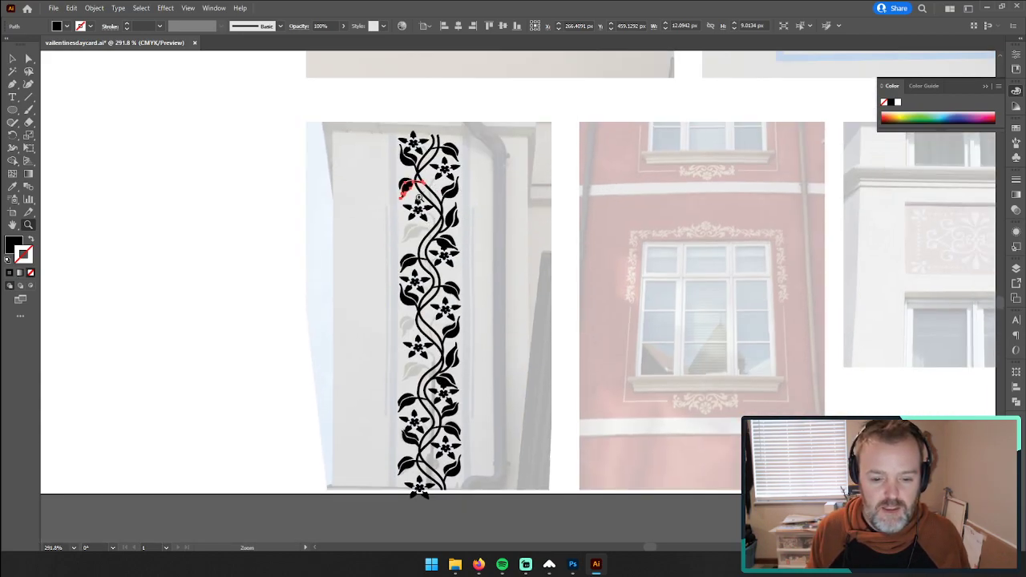
left_click_drag(515, 172, 532, 169)
left_click(13, 58)
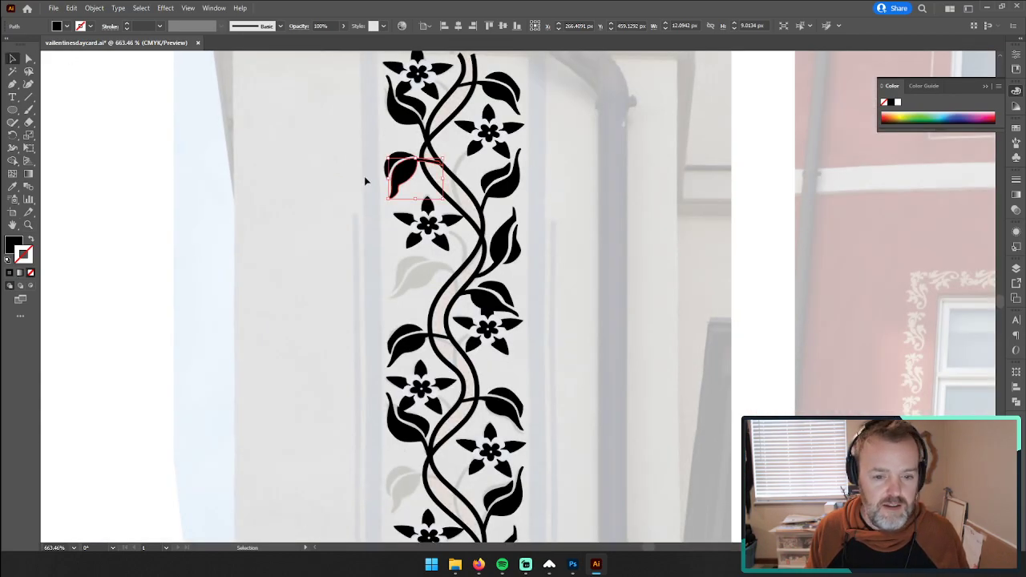
left_click(415, 185)
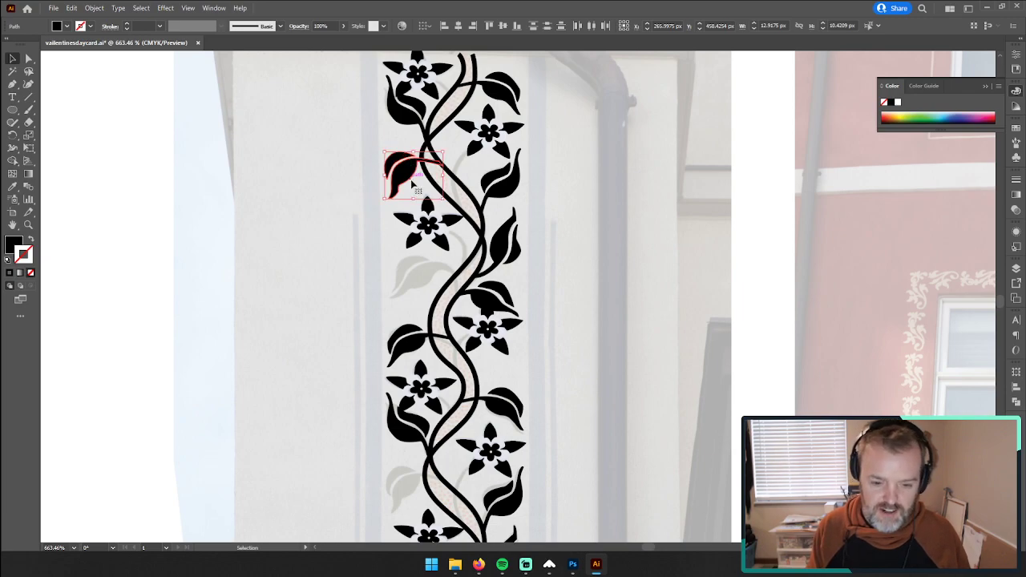
left_click_drag(408, 172, 325, 380)
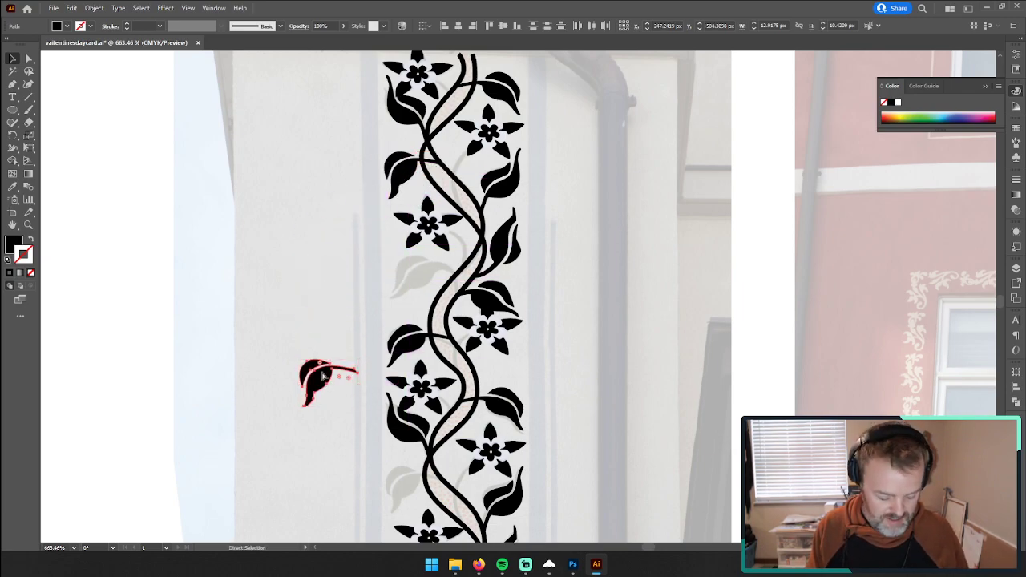
left_click(403, 188)
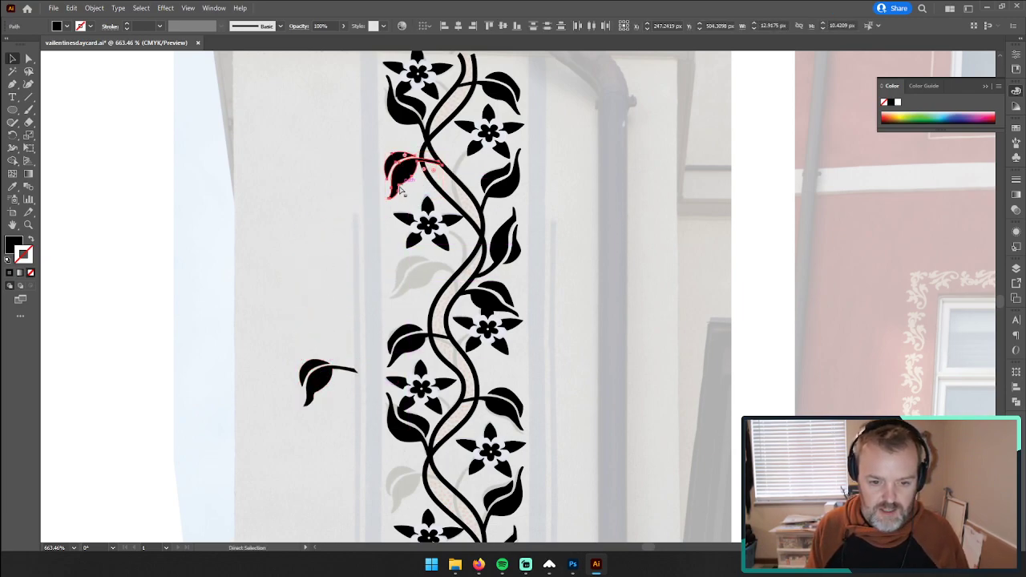
Step: Move the leaf copy onto the matching faded leaf one pattern repeat further down, and deselect it
left_click(317, 377)
scroll(327, 354, "down", 3)
left_click_drag(319, 291, 405, 401)
left_click(328, 367)
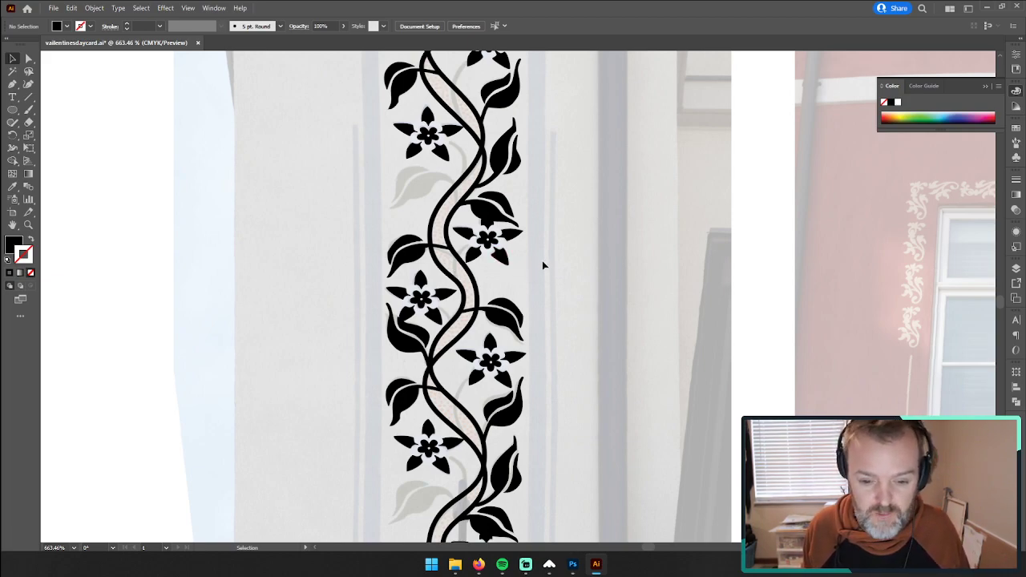
Step: Trace the outer edge of the upper half of the untraced faded leaf with the Pen tool, from its tip to its stem end
scroll(543, 262, "down", 1)
scroll(541, 260, "down", 1)
scroll(538, 263, "up", 4)
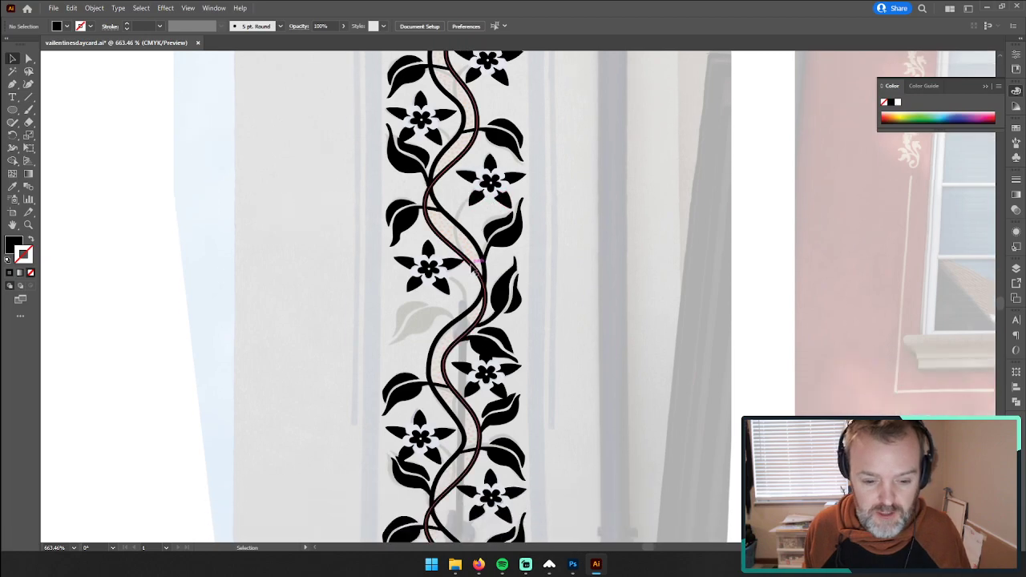
scroll(439, 293, "down", 2)
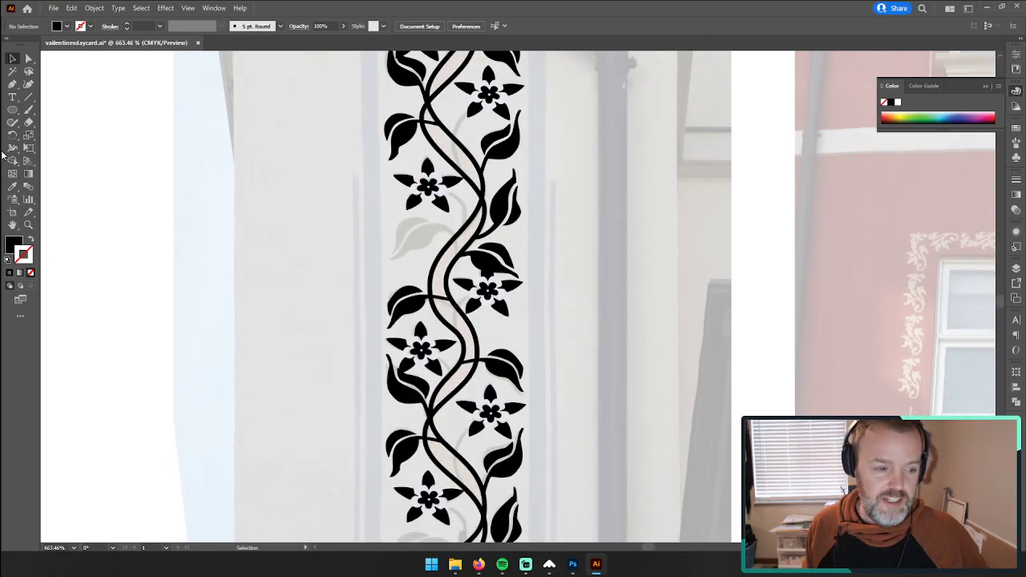
key("z")
left_click_drag(429, 230, 625, 196)
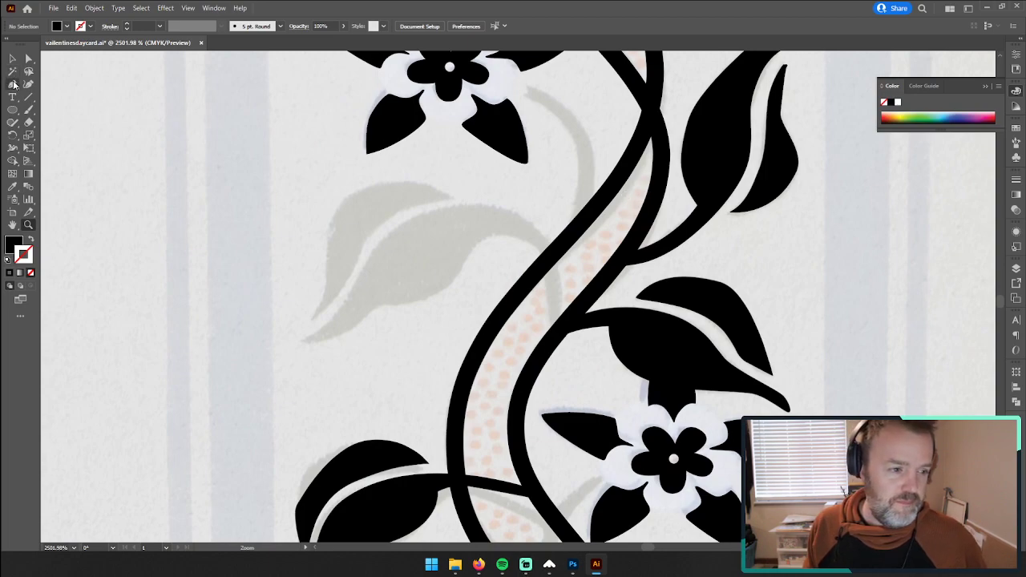
left_click(14, 84)
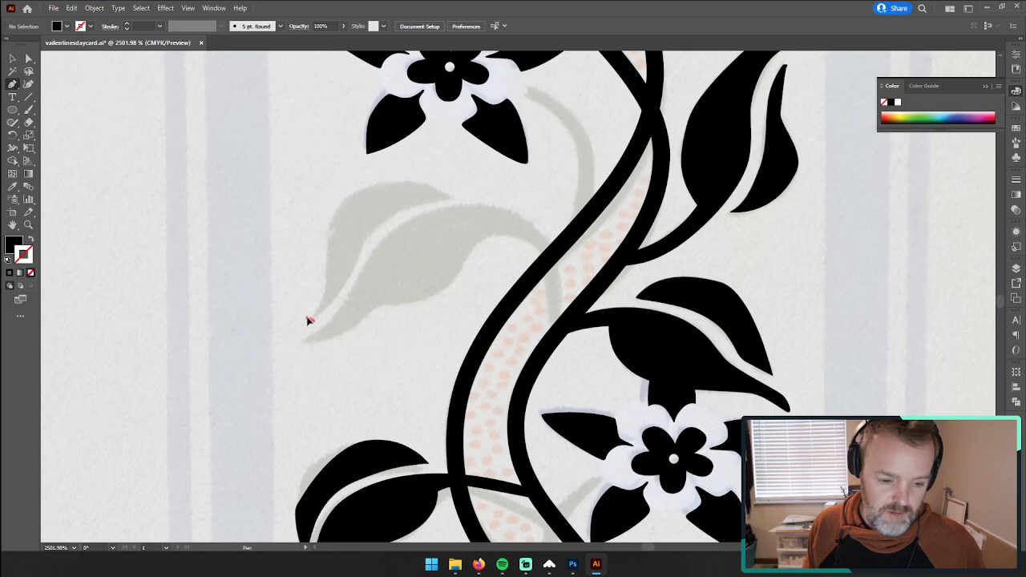
left_click_drag(326, 296, 328, 286)
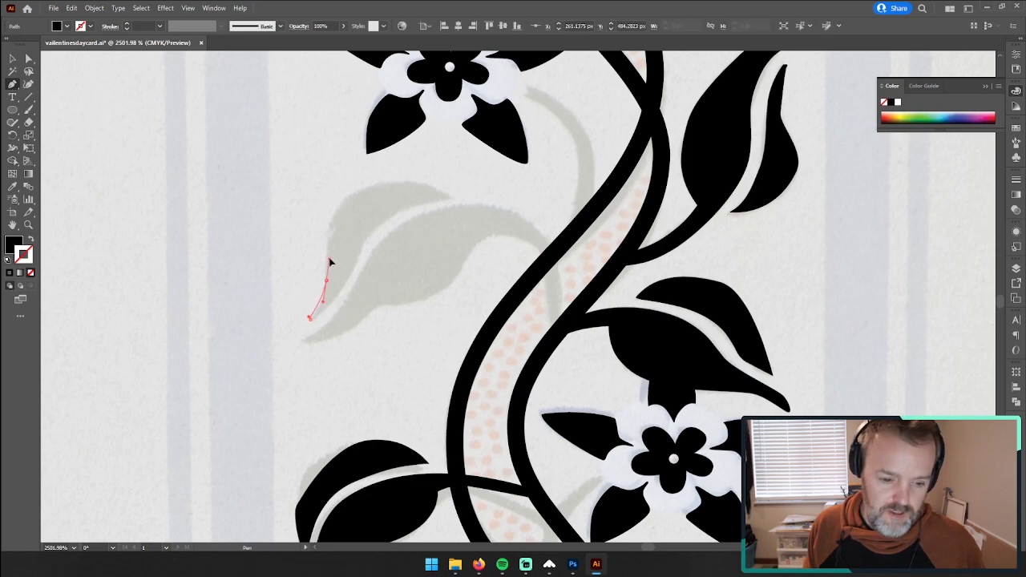
left_click_drag(351, 194, 379, 182)
mouse_move(447, 196)
left_mouse_down()
mouse_move(481, 206)
mouse_move(441, 195)
mouse_move(60, 202)
mouse_move(73, 212)
left_mouse_up()
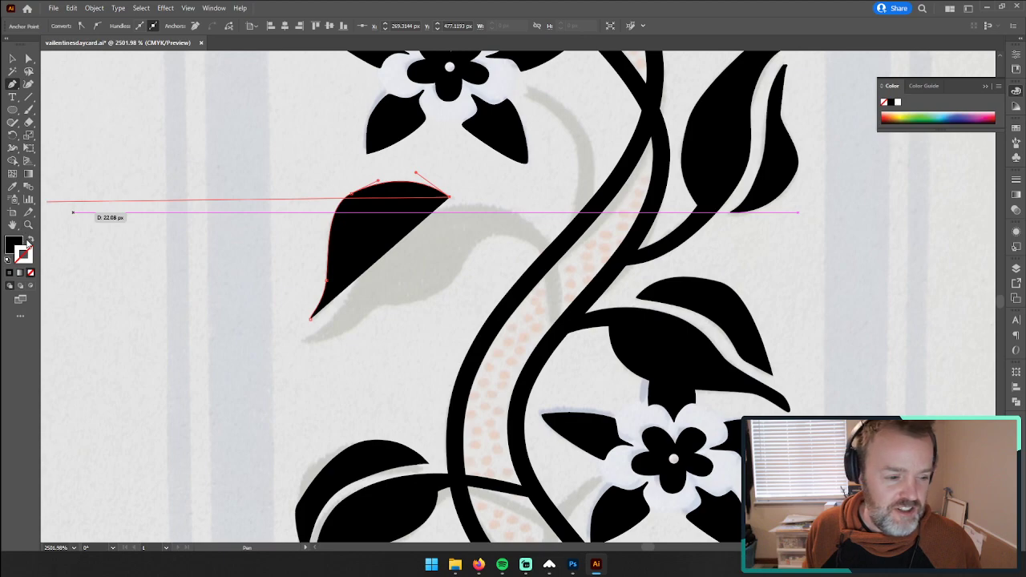
Step: Remove the fill from the path, then trace the inner edge along the midrib gap and close the shape at the leaf tip
left_click(30, 240)
left_click(30, 273)
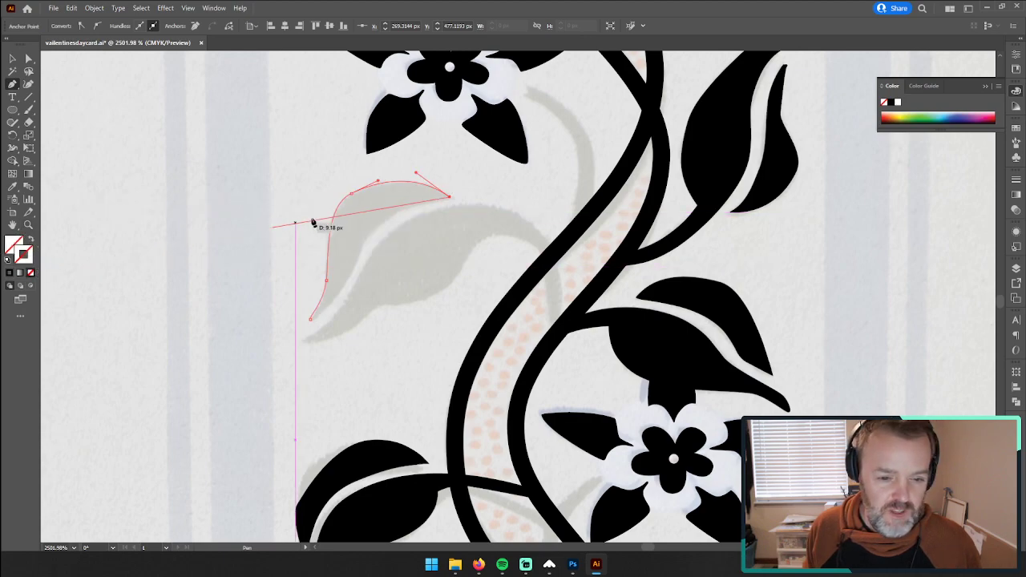
left_click(381, 225)
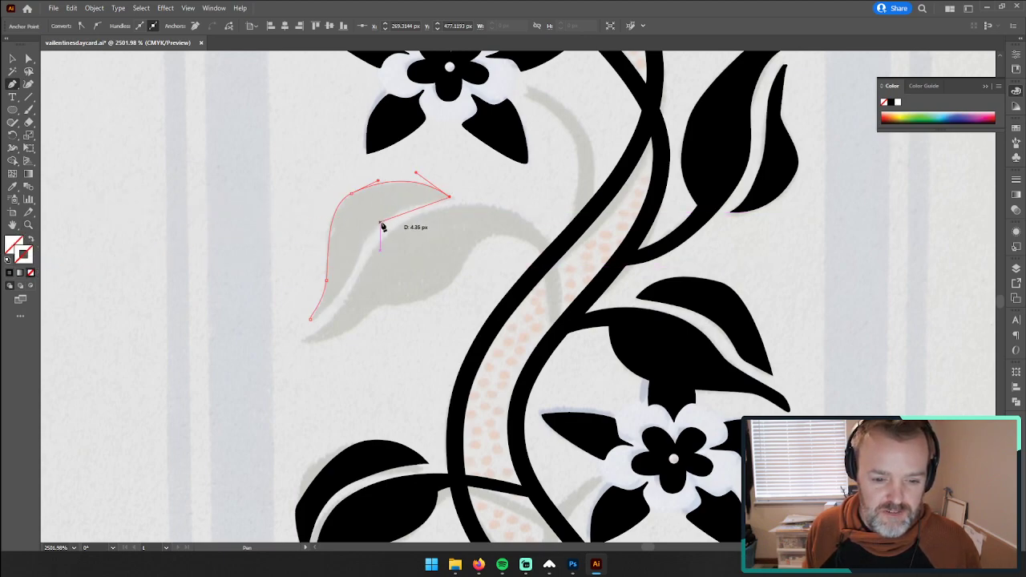
left_click_drag(380, 222, 366, 236)
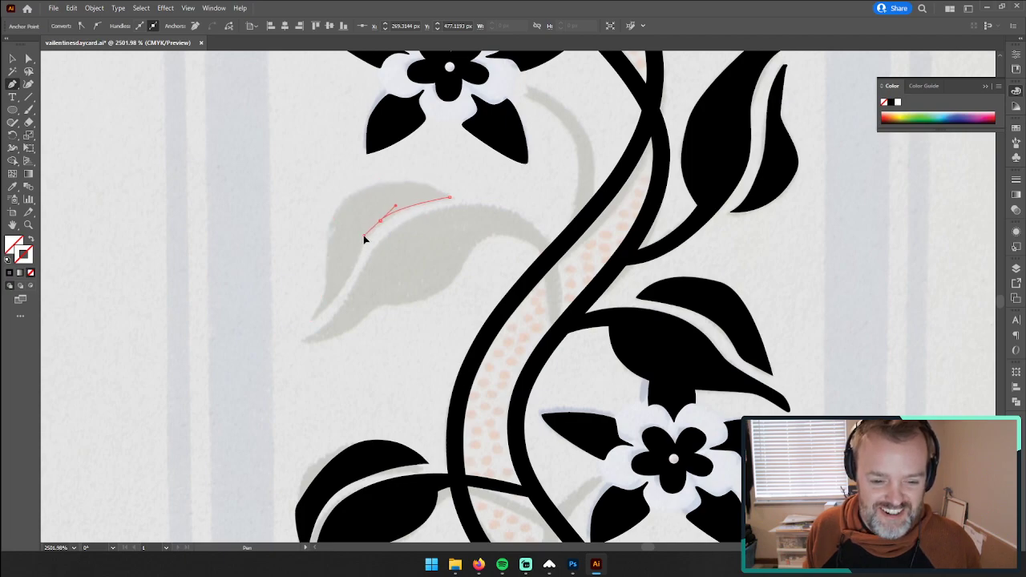
left_click_drag(311, 320, 283, 321)
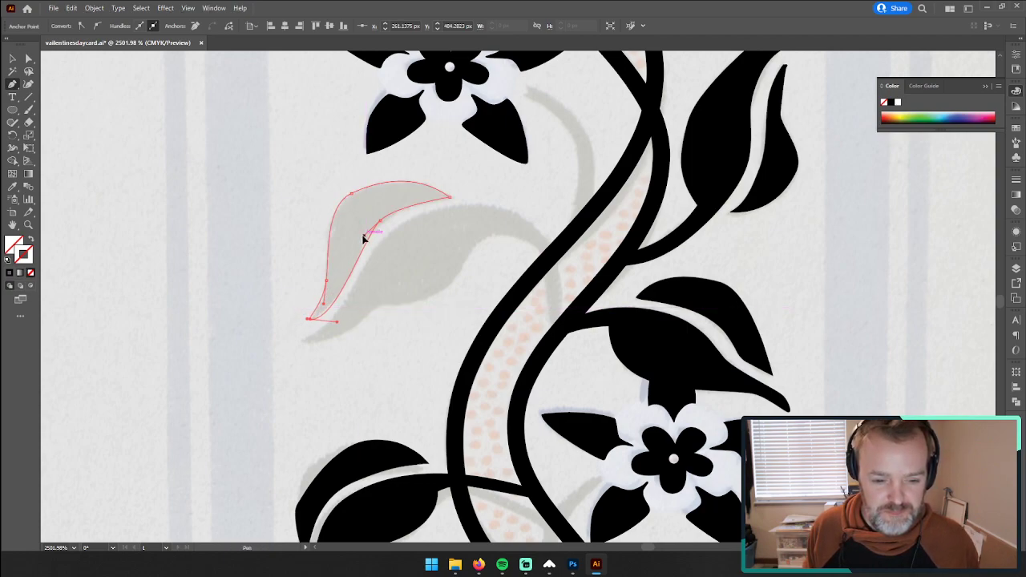
left_click_drag(364, 238, 352, 242)
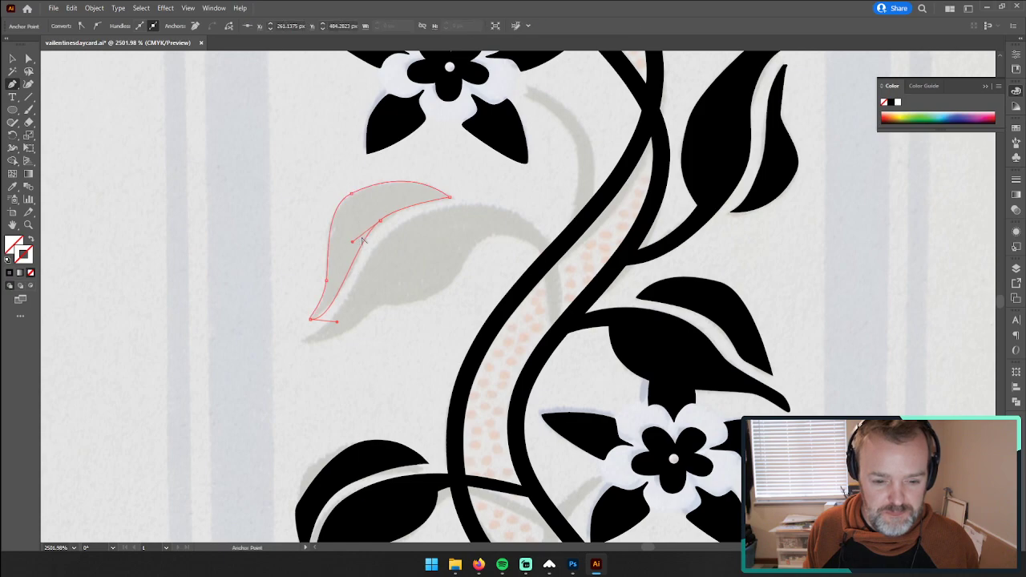
Step: Undo the last anchor edit and nudge the anchor on the upper leaf half's outer curve to fit the faded outline
left_click(350, 196)
key("ctrl+z")
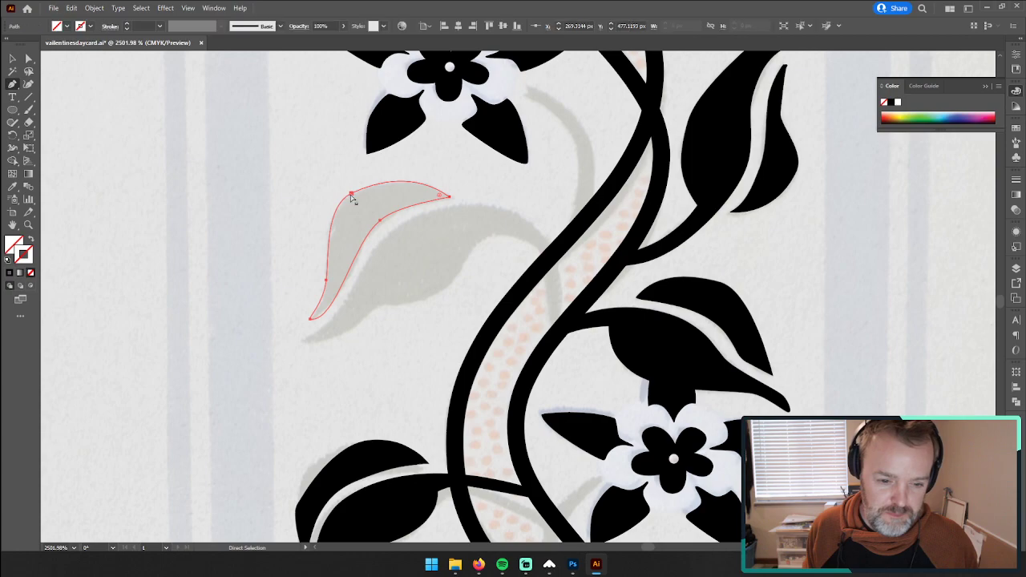
left_click(28, 58)
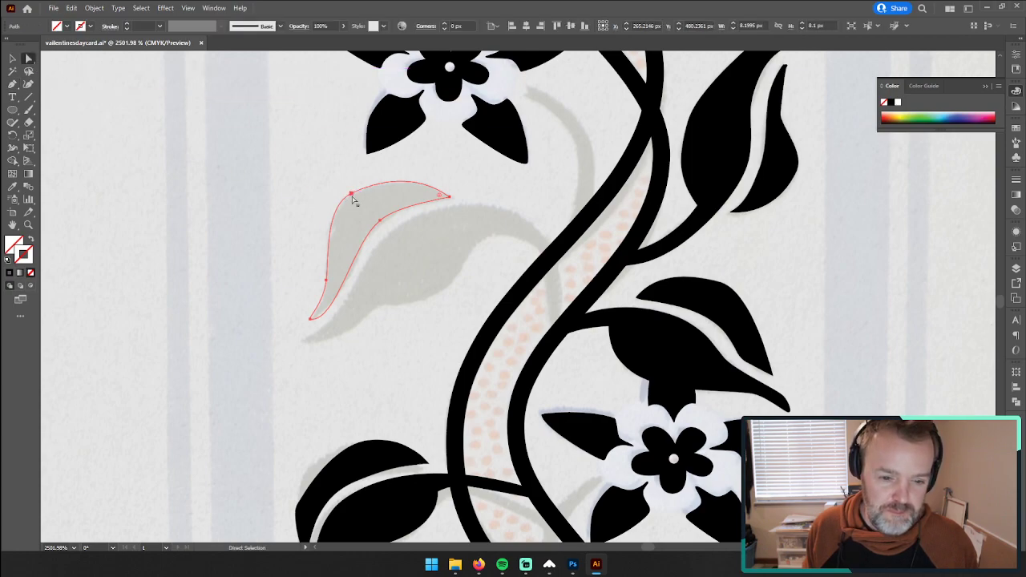
left_click_drag(353, 197, 353, 193)
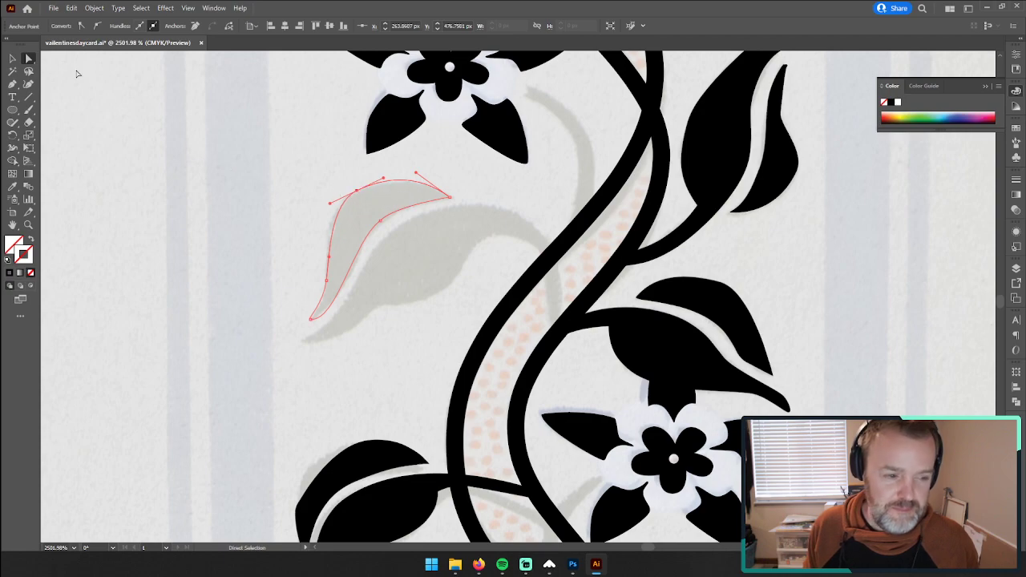
Step: Trace the upper edge of the lower leaf half with the Pen tool, from its tip over the arch and down the stem
left_click(14, 83)
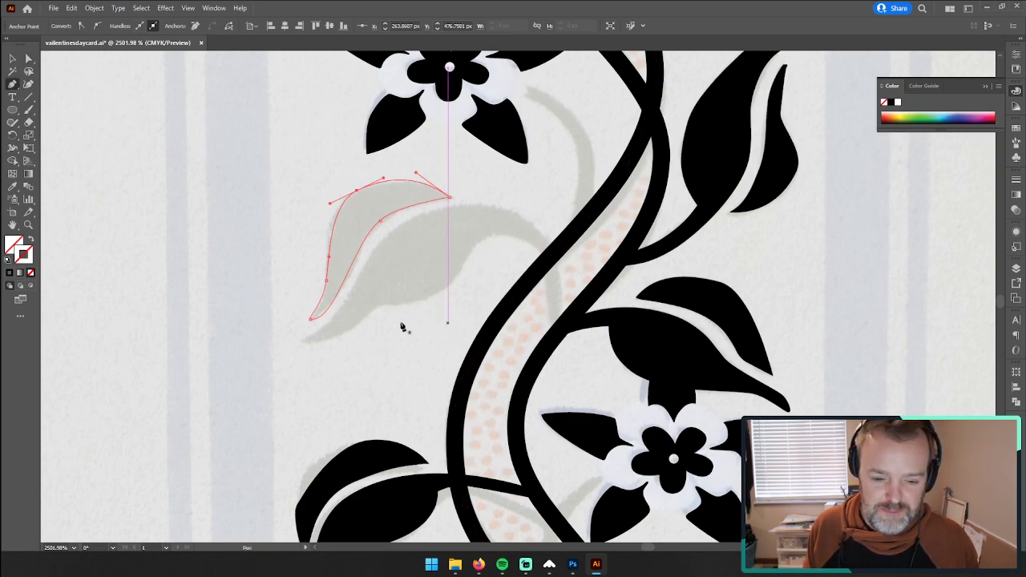
left_click(303, 342)
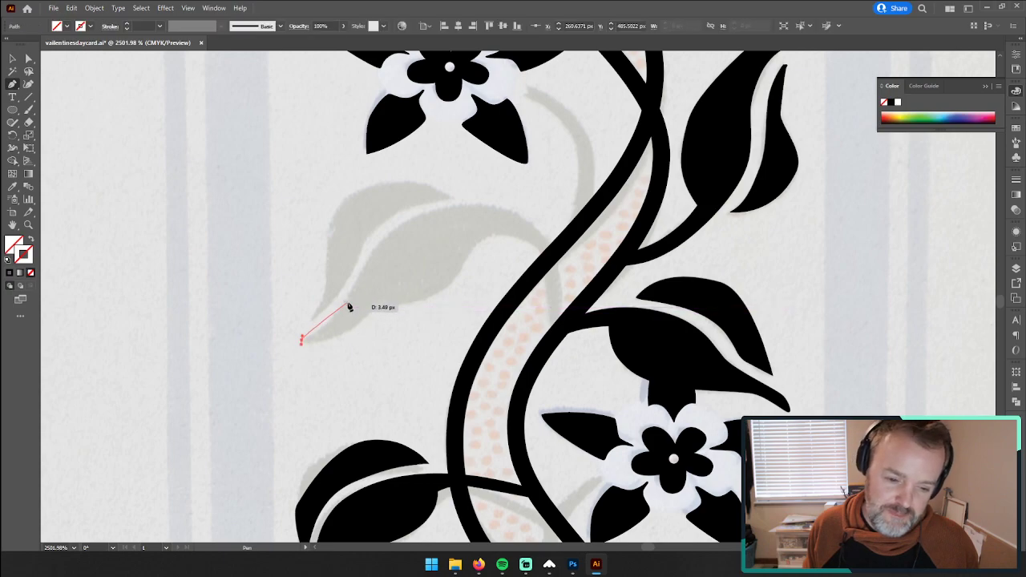
left_click_drag(357, 287, 367, 246)
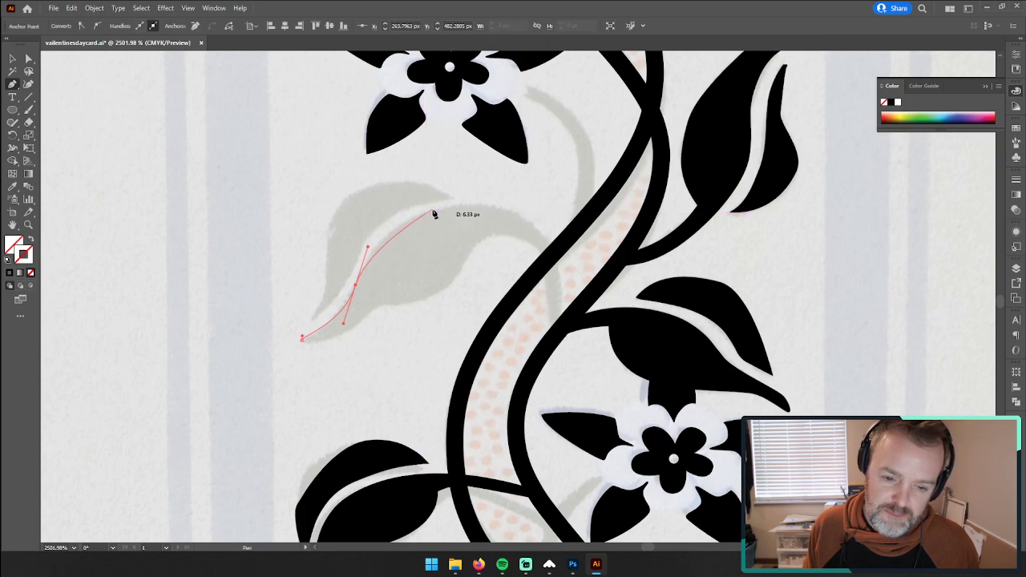
left_click_drag(432, 211, 458, 207)
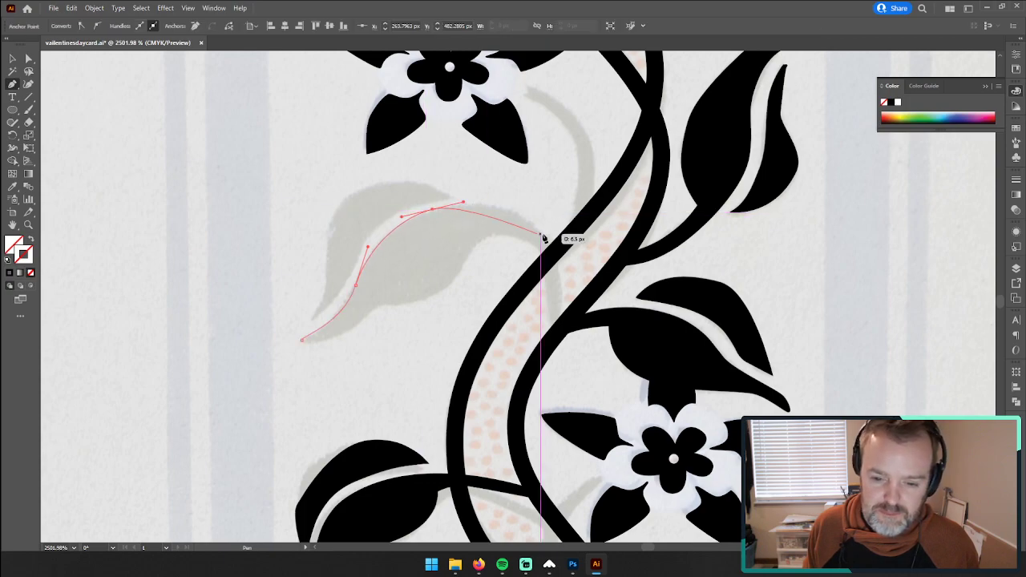
left_click_drag(545, 234, 568, 271)
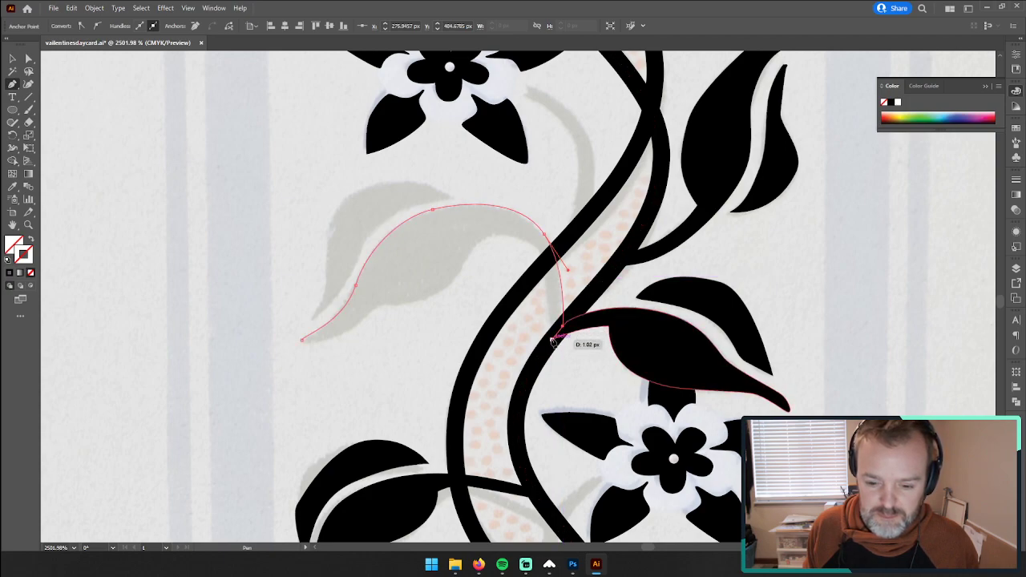
Step: Continue the path across the stem end and back along the leaf's underside, closing it at the tip
left_click_drag(552, 340, 521, 230)
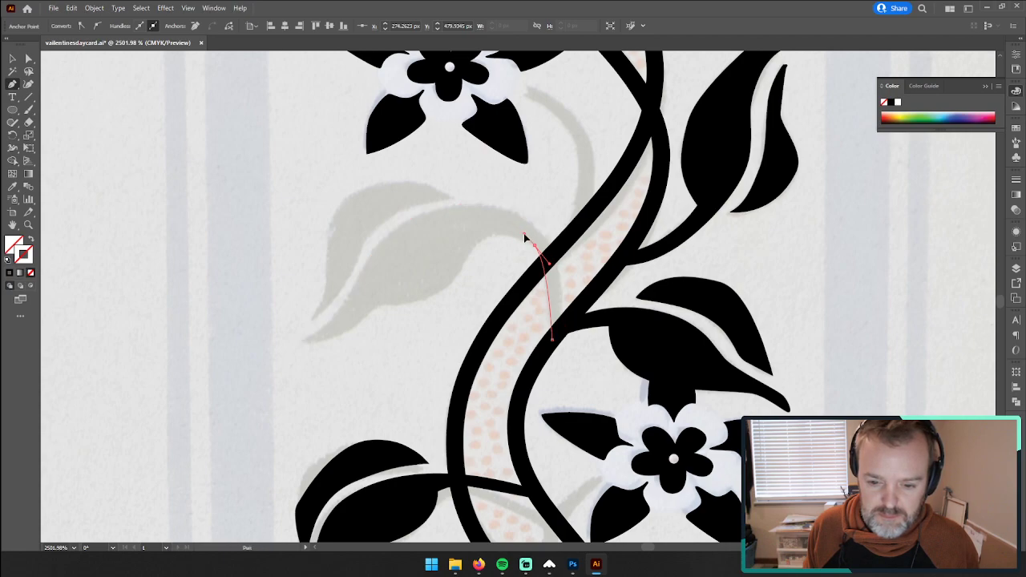
left_click_drag(523, 233, 474, 241)
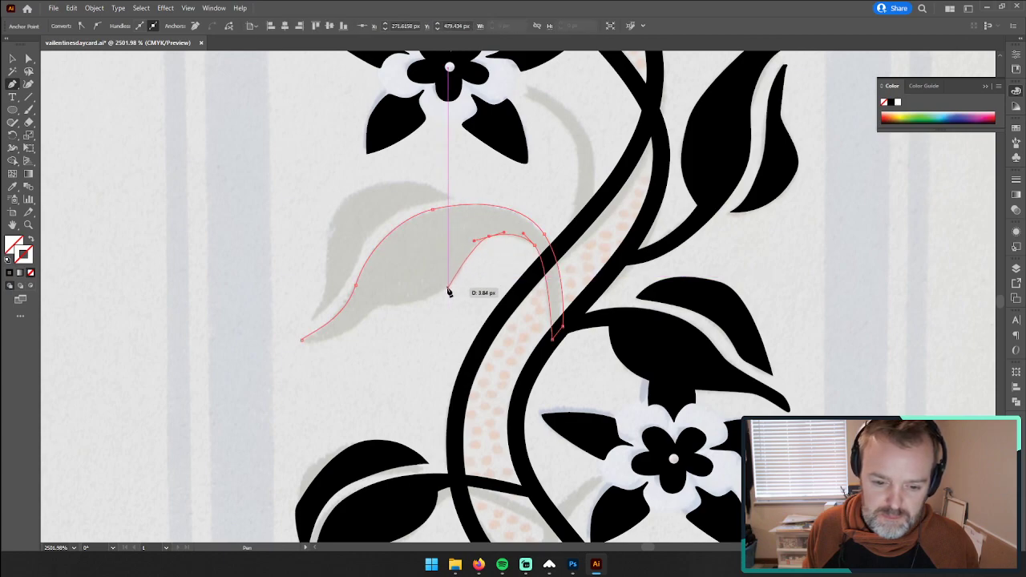
left_click_drag(441, 292, 371, 316)
left_click_drag(309, 343, 275, 344)
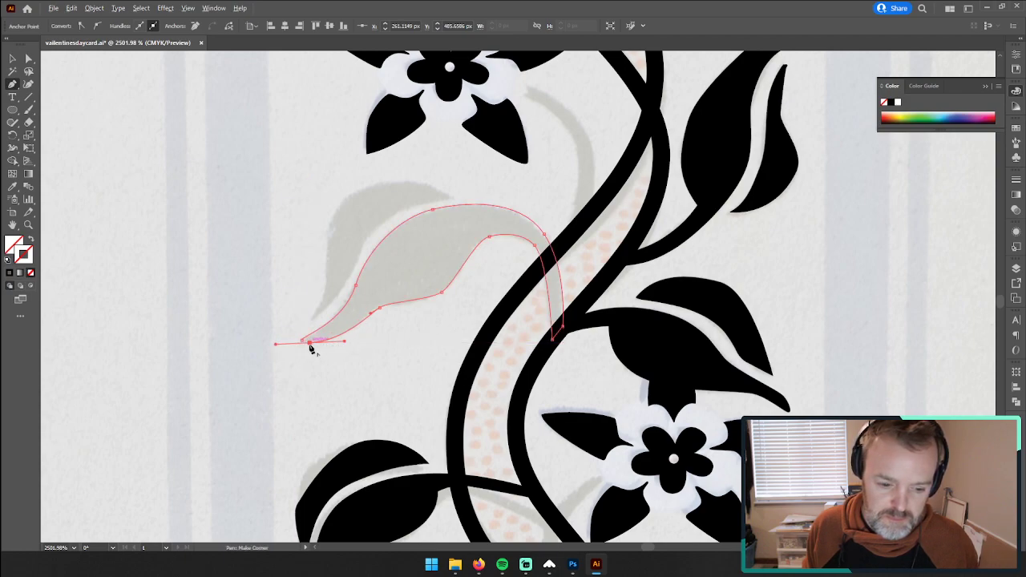
left_click(310, 343)
left_click(302, 344)
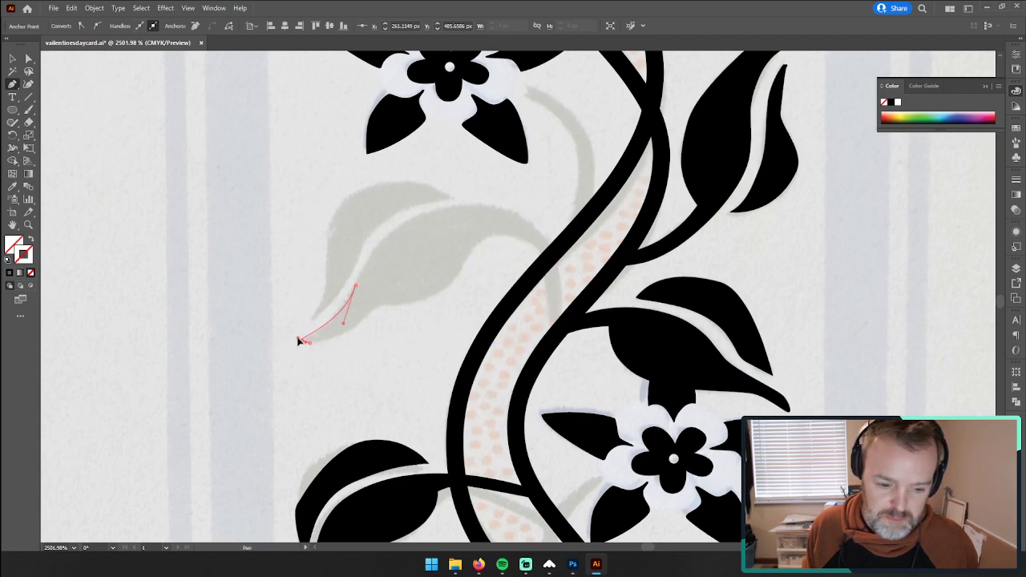
Step: Select both halves of the traced leaf and fill them with the black sampled from the leaf below
left_click(13, 59)
left_click_drag(299, 187, 431, 306)
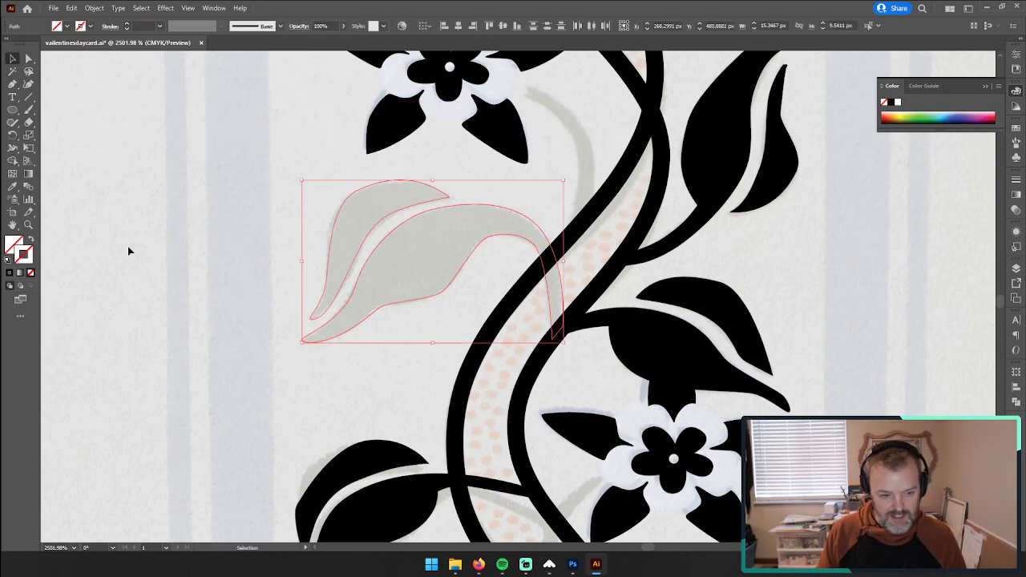
key("i")
left_click(361, 460)
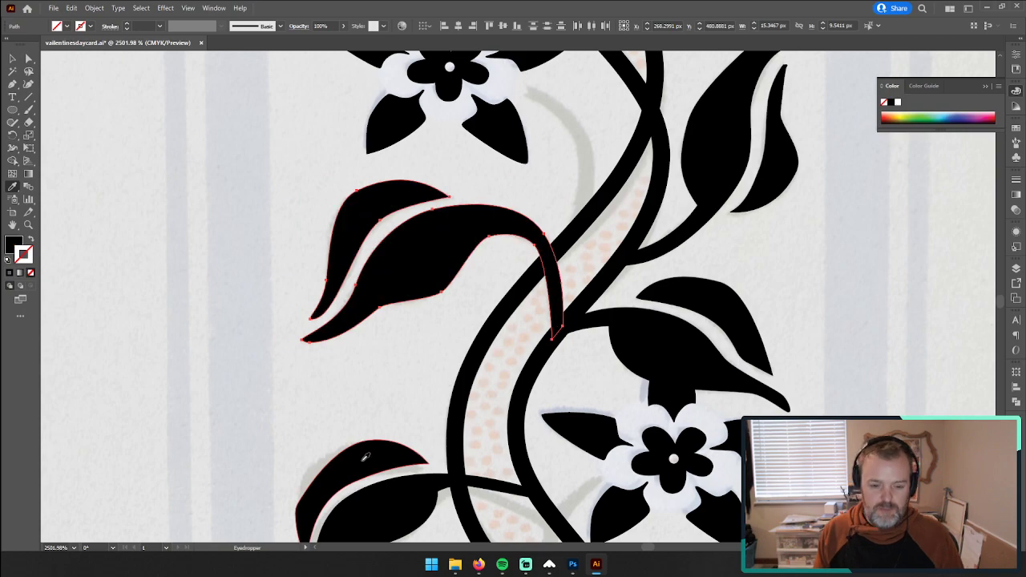
Step: Group the two leaf halves and place a duplicate over the matching faded leaf one pattern repeat further down
key("z")
left_click_drag(680, 320, 559, 334)
left_click_drag(696, 335, 585, 194)
left_click_drag(656, 261, 575, 272)
key("v")
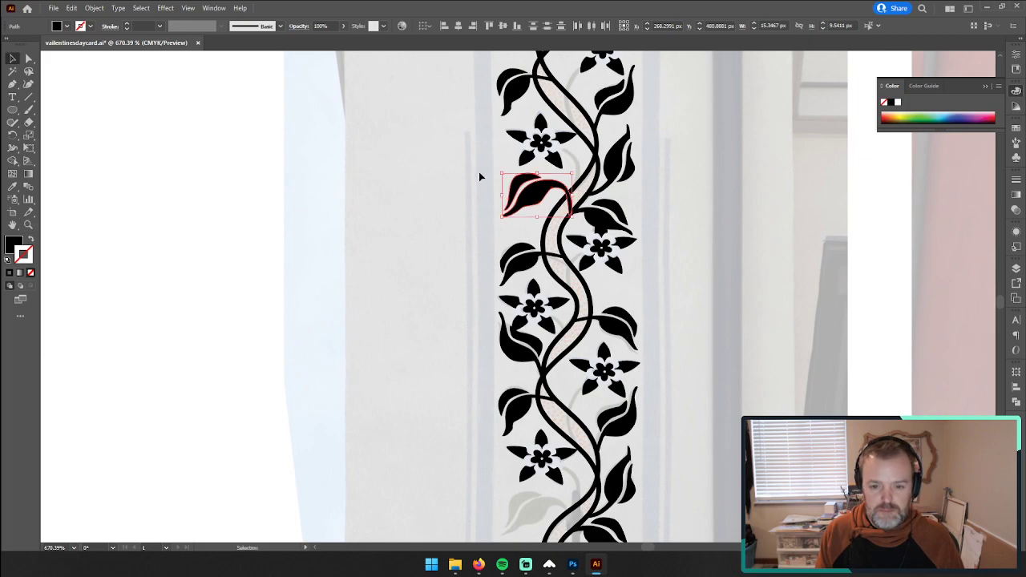
left_click_drag(533, 194, 421, 438)
scroll(437, 377, "down", 3)
left_click_drag(442, 373, 511, 433)
scroll(435, 412, "down", 6)
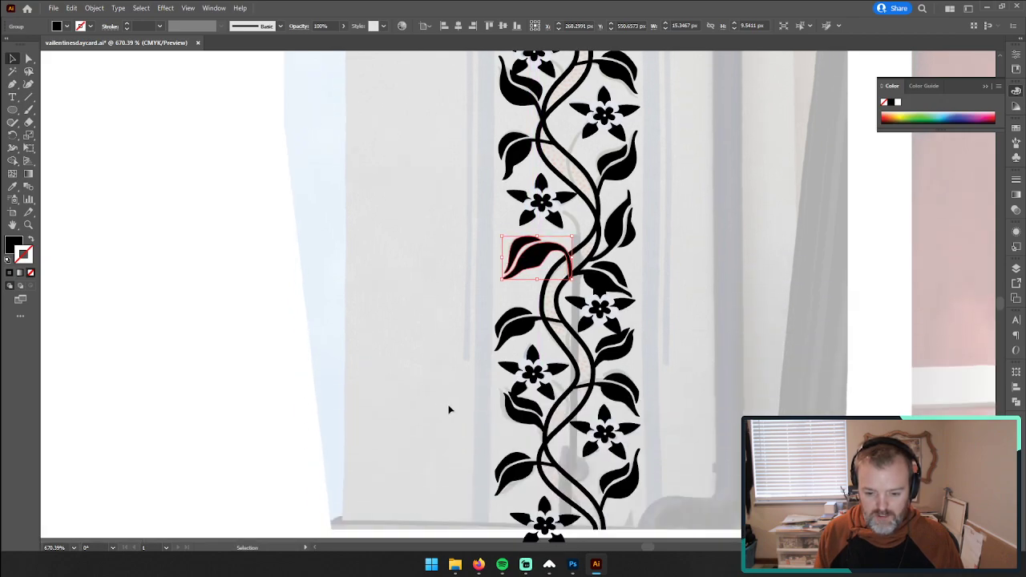
Step: Inspect the vine border from its lower end up to the full length for faded leaves that are still untraced
scroll(507, 425, "down", 2)
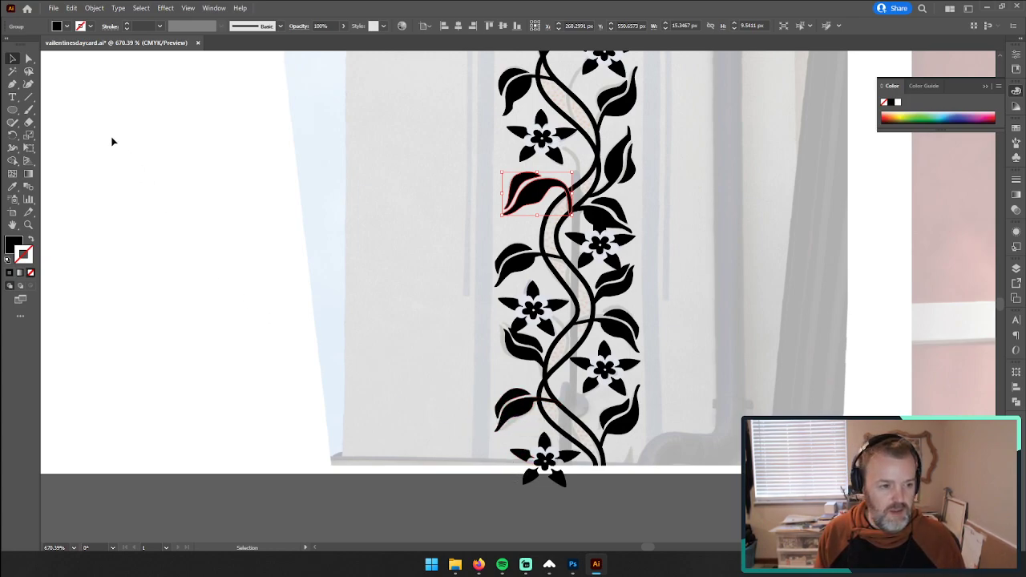
key("z")
left_click(600, 261, "alt")
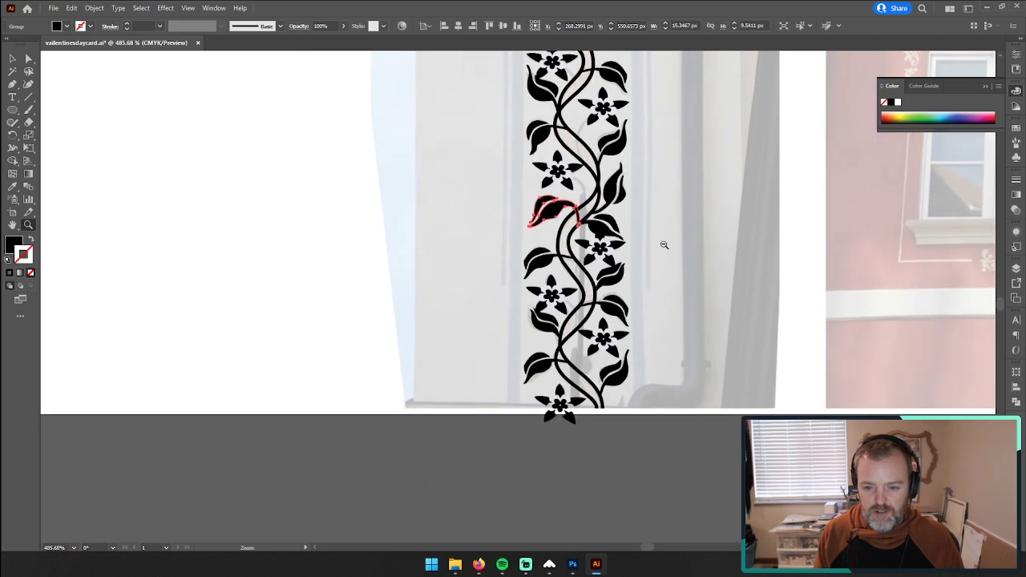
left_click_drag(634, 257, 634, 393)
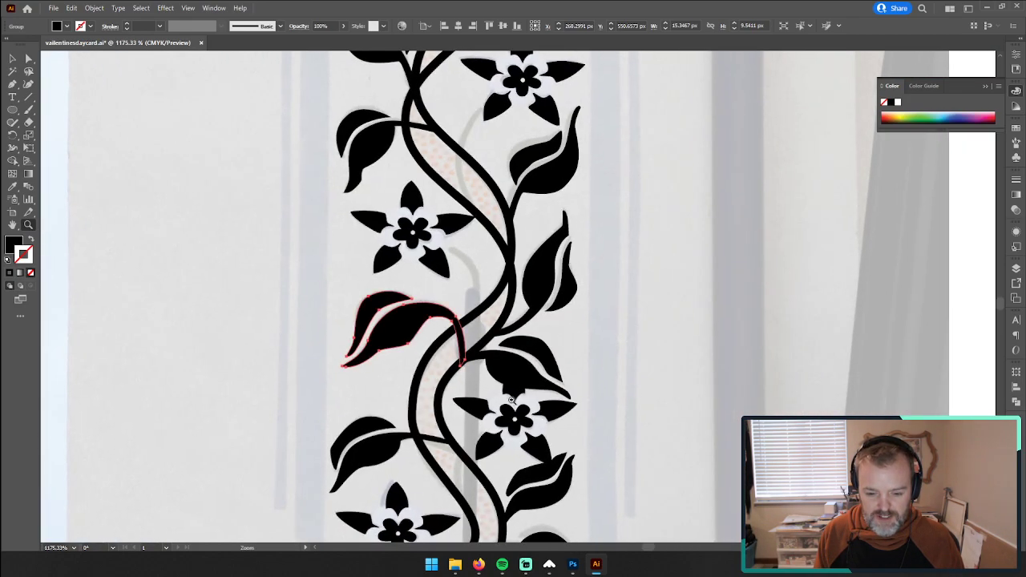
scroll(517, 451, "down", 3)
scroll(520, 446, "down", 1)
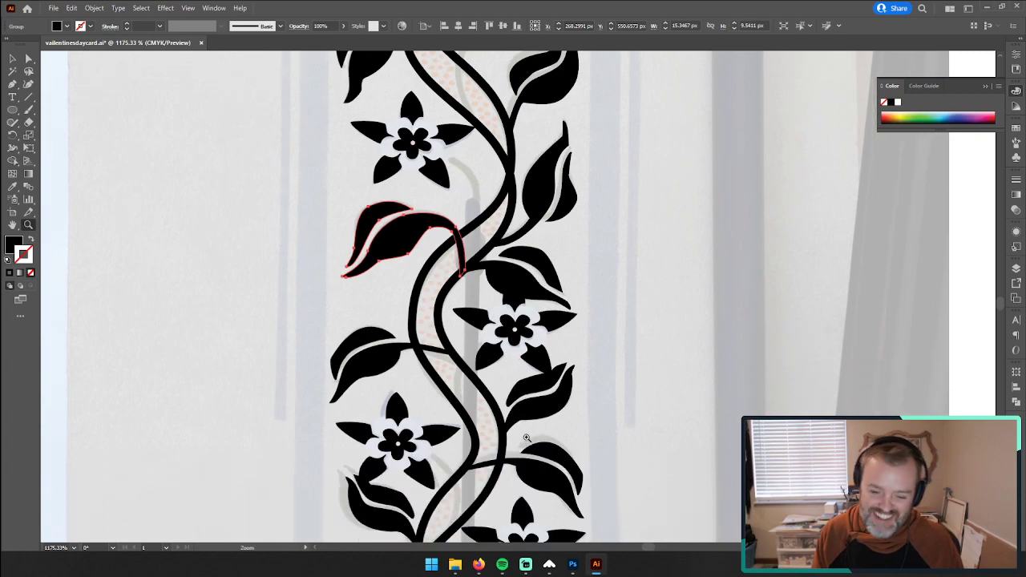
left_click_drag(536, 392, 465, 371)
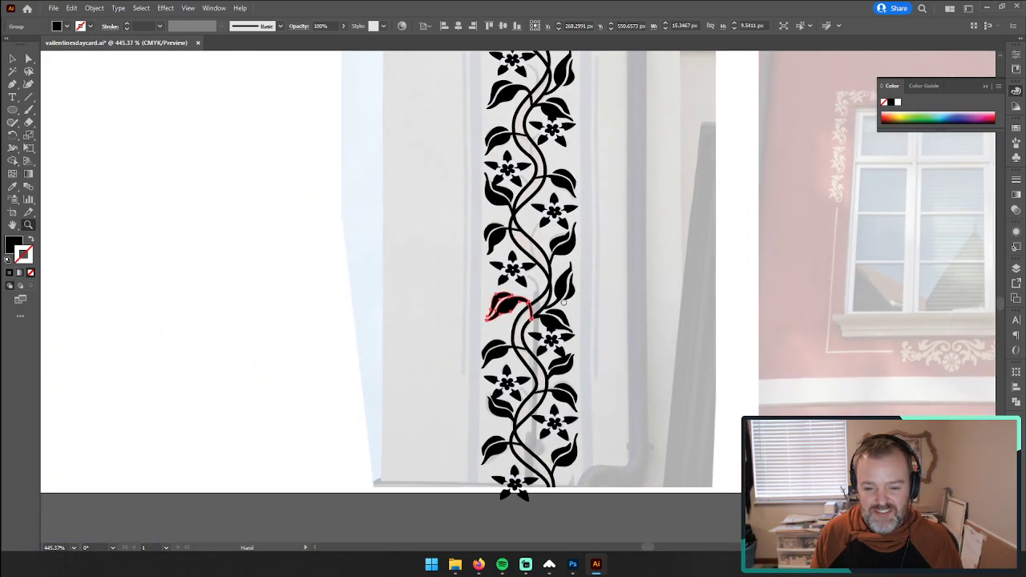
left_click_drag(627, 273, 507, 404)
left_click_drag(499, 348, 439, 348)
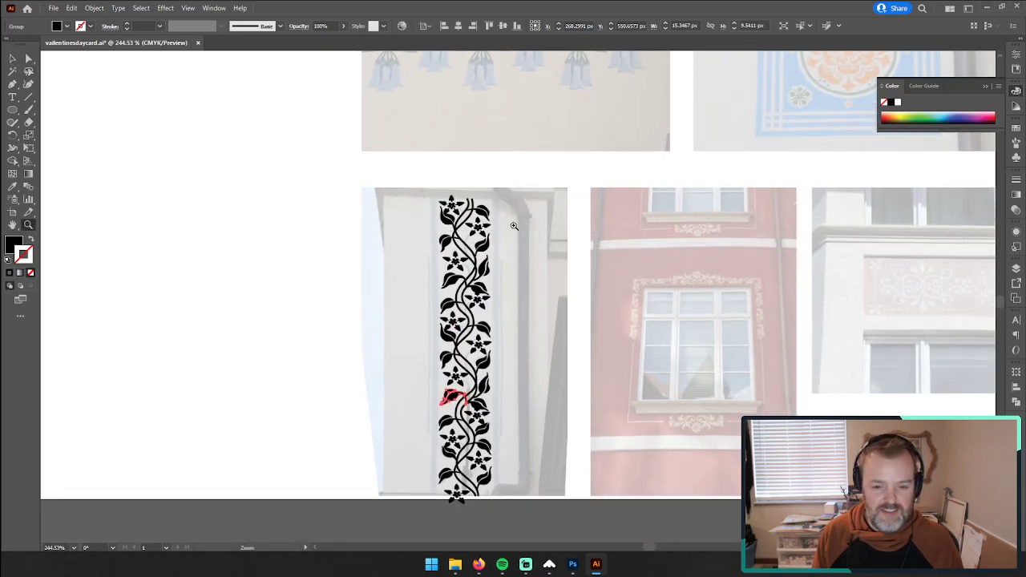
Step: Draw a black ellipse about 0.66 by 0.55 px over one of the faded dots between the stems near the border's upper end
left_click_drag(464, 214, 880, 138)
left_click_drag(566, 255, 536, 414)
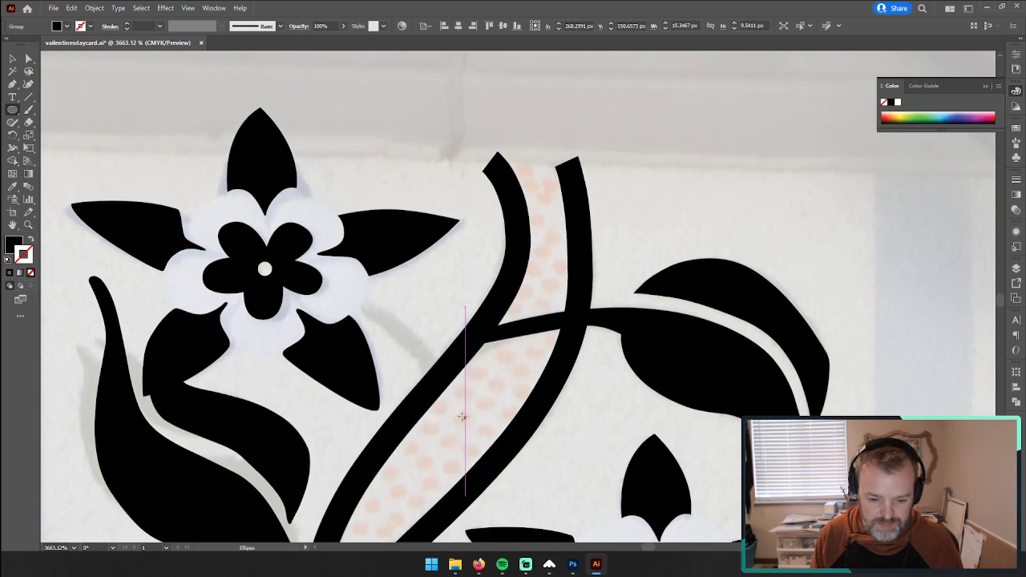
left_click_drag(455, 412, 470, 423)
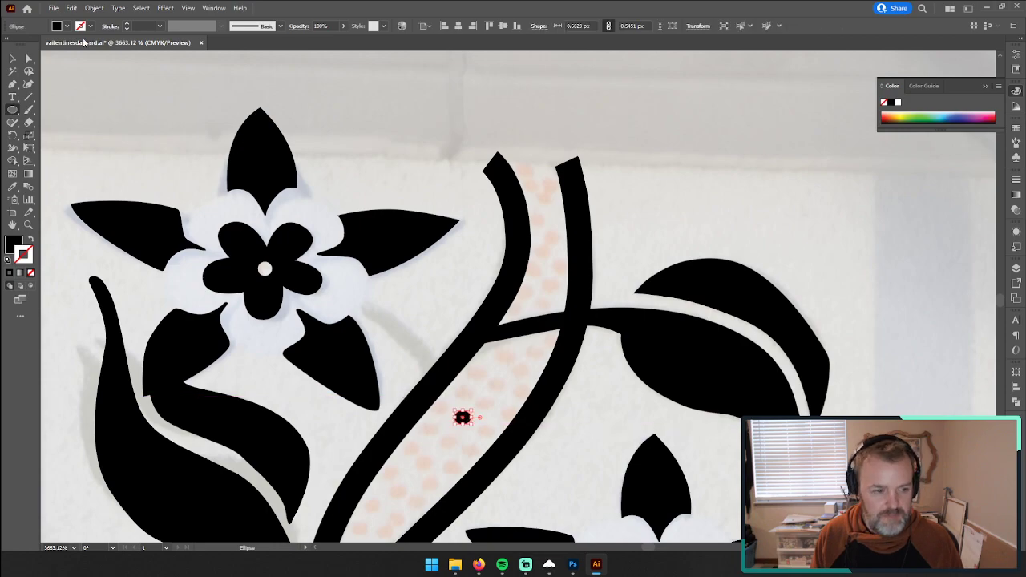
Step: Duplicate the black ellipse over the faded dots between the stems, starting just below the uppermost leaf's branch
left_click(461, 121)
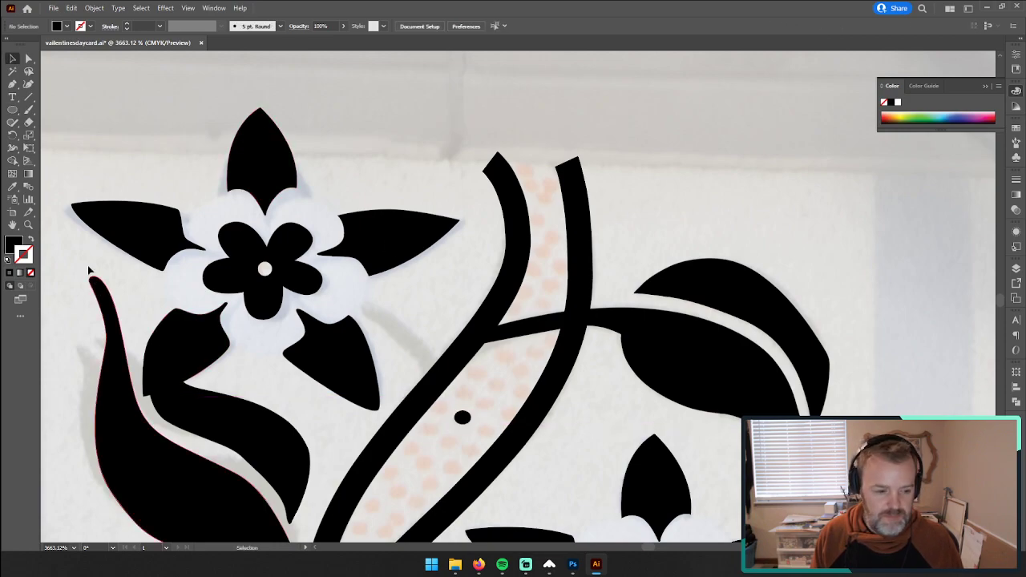
left_click_drag(471, 436, 567, 380)
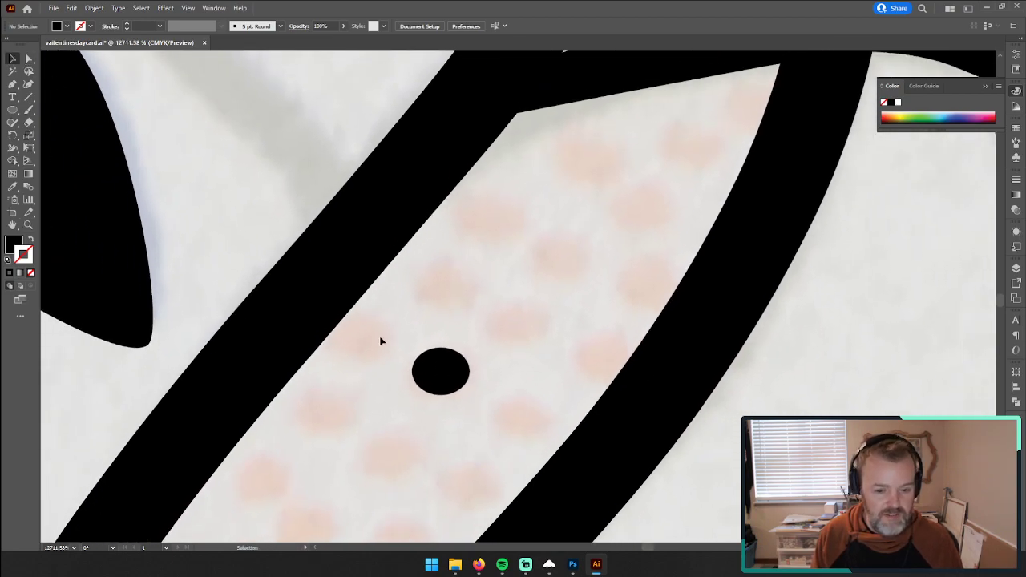
left_click(446, 376)
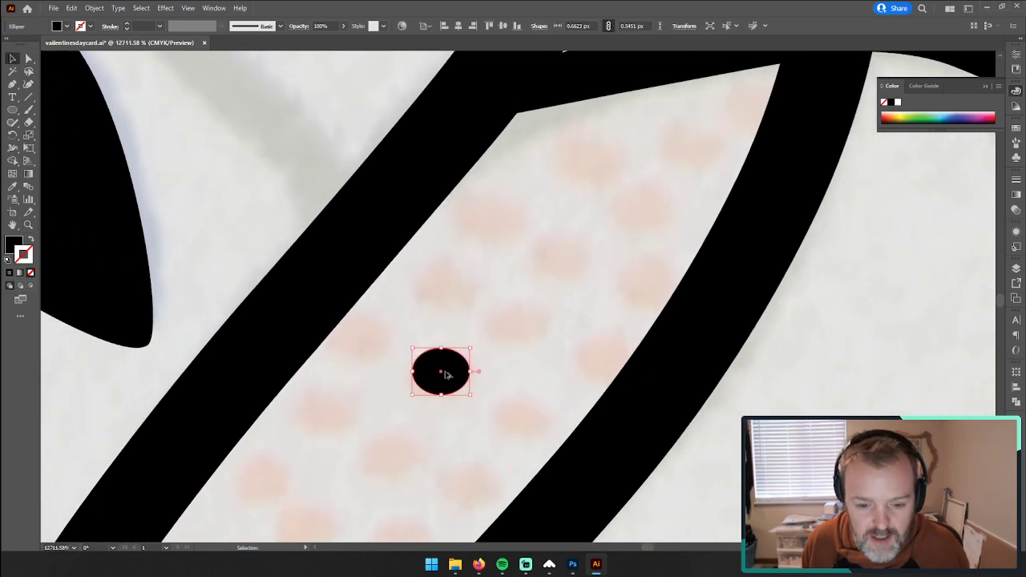
left_click_drag(443, 371, 633, 296)
left_click_drag(633, 295, 600, 366)
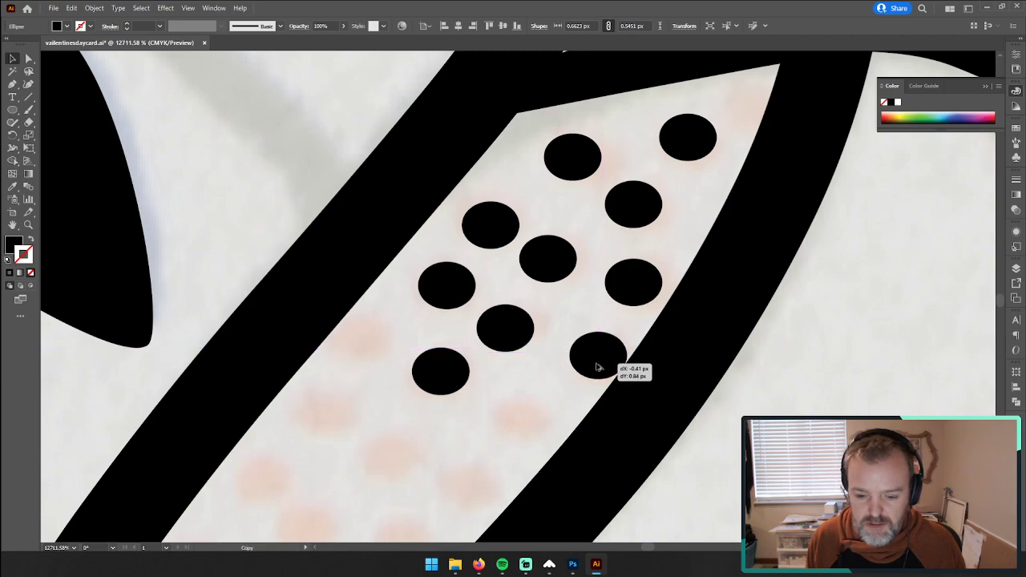
left_click_drag(588, 367, 544, 306)
left_click_drag(608, 295, 502, 154)
left_click_drag(471, 218, 409, 284)
left_click_drag(409, 284, 329, 369)
Step: Continue placing ellipse copies over the remaining faded dots down the narrowing band towards the first stem crossing
scroll(453, 355, "down", 3)
scroll(460, 334, "up", 3)
left_click_drag(440, 413, 570, 278)
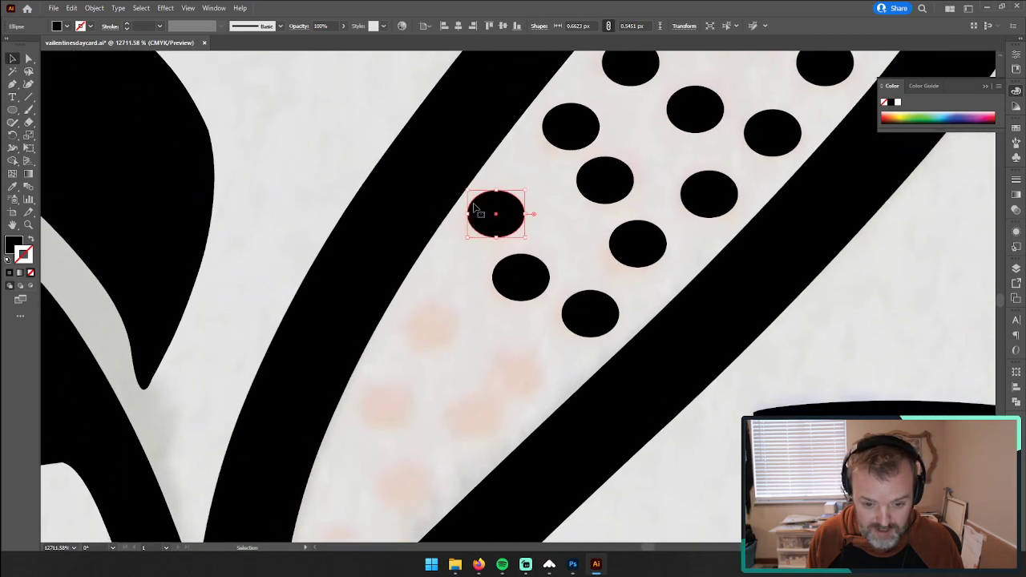
left_click_drag(486, 225, 381, 407)
left_click_drag(383, 407, 473, 419)
Step: Fill the band above the uppermost leaf's branch with ellipse copies, following the faded dots to the vine's upper end
left_click_drag(670, 278, 332, 541)
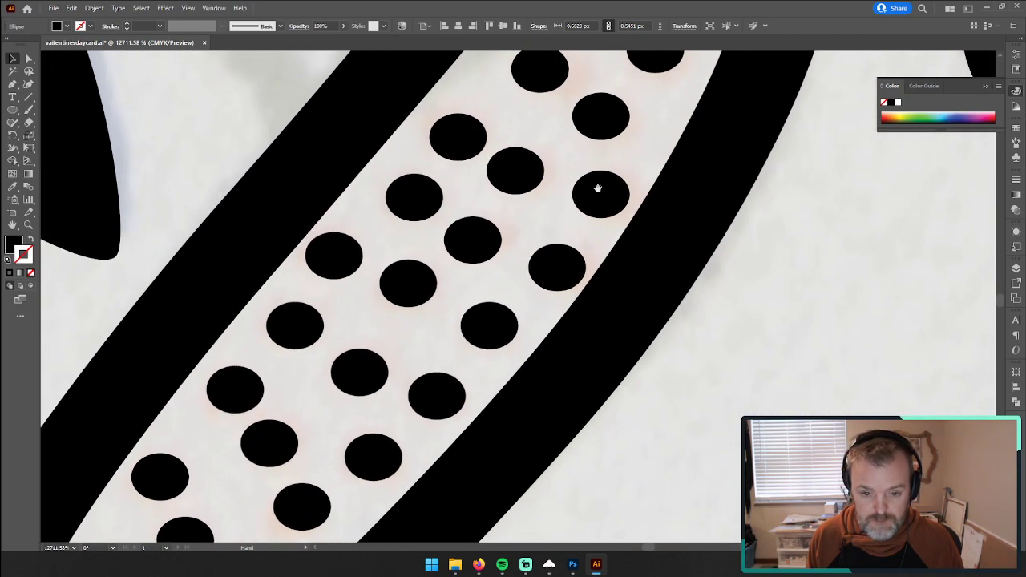
left_click_drag(599, 188, 383, 542)
left_click_drag(501, 281, 497, 382)
left_click_drag(522, 307, 571, 186)
left_click_drag(491, 405, 471, 273)
left_click_drag(471, 273, 437, 126)
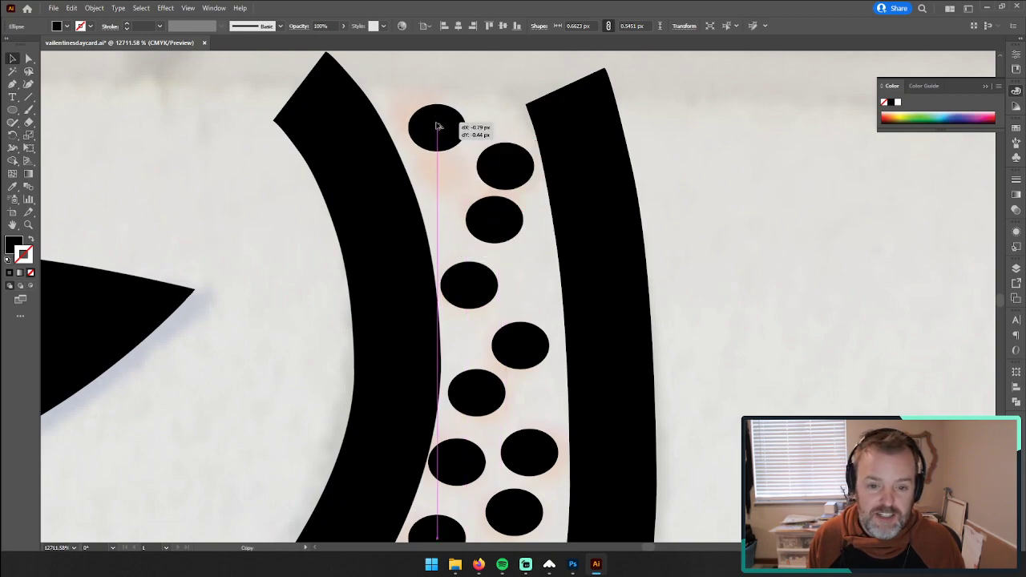
left_click_drag(437, 126, 437, 128)
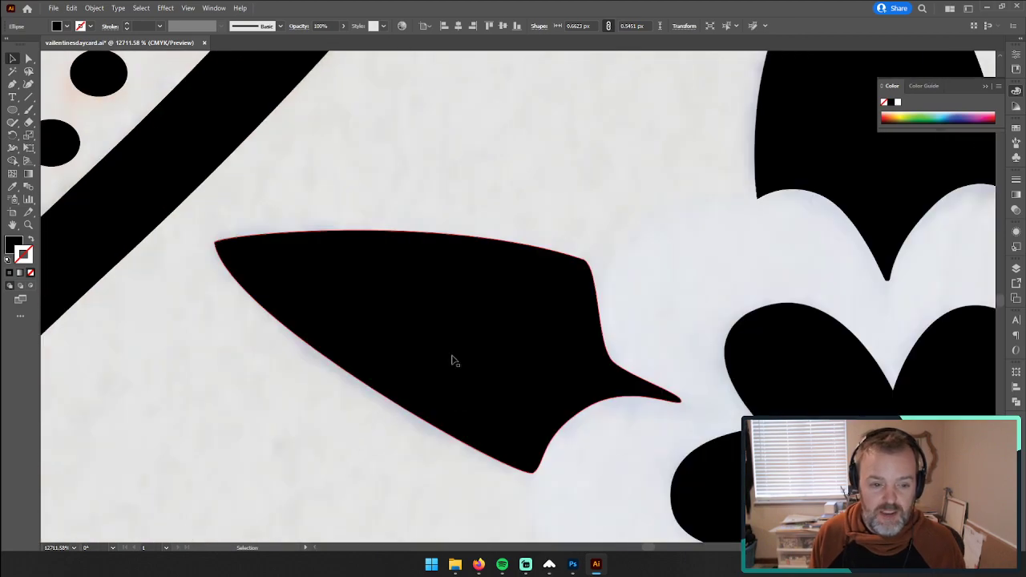
Step: Place ellipse copies over the faded dots below the first stem crossing, on both sides of the leaf branch that cuts through the band
scroll(517, 336, "down", 3)
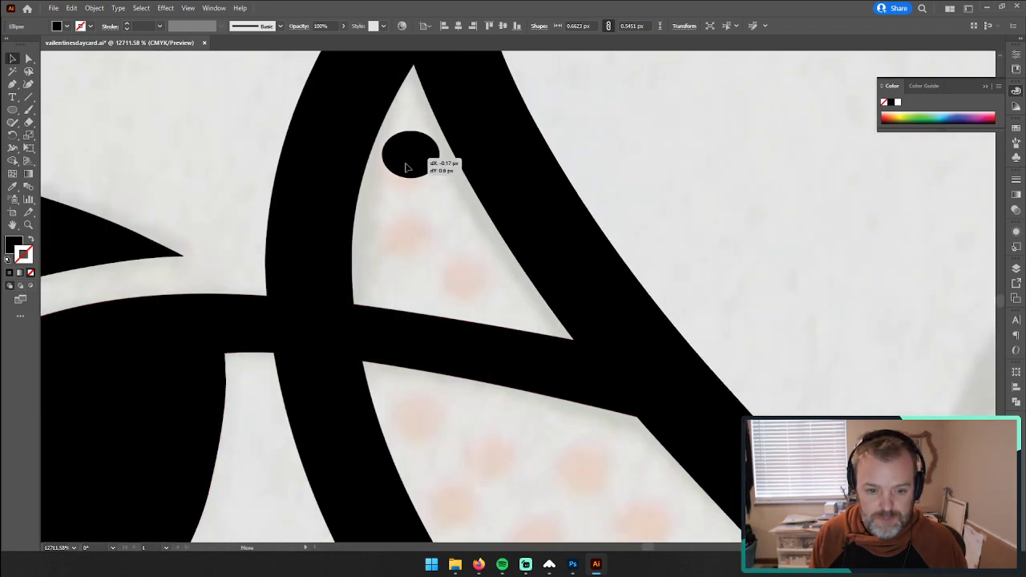
left_click_drag(406, 166, 460, 280)
scroll(501, 288, "down", 4)
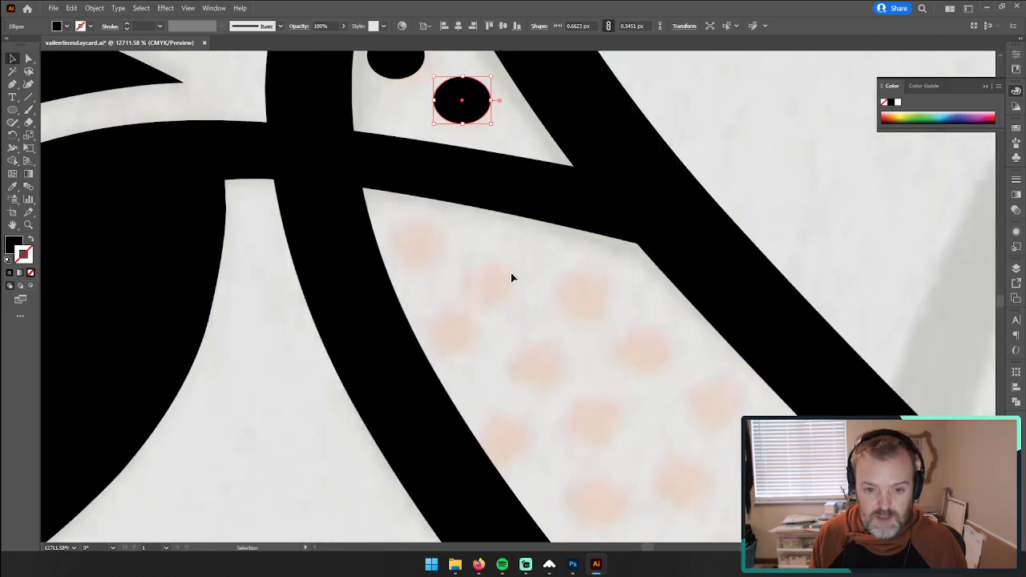
left_click_drag(464, 102, 487, 289)
left_click_drag(488, 290, 455, 334)
left_click_drag(455, 334, 640, 358)
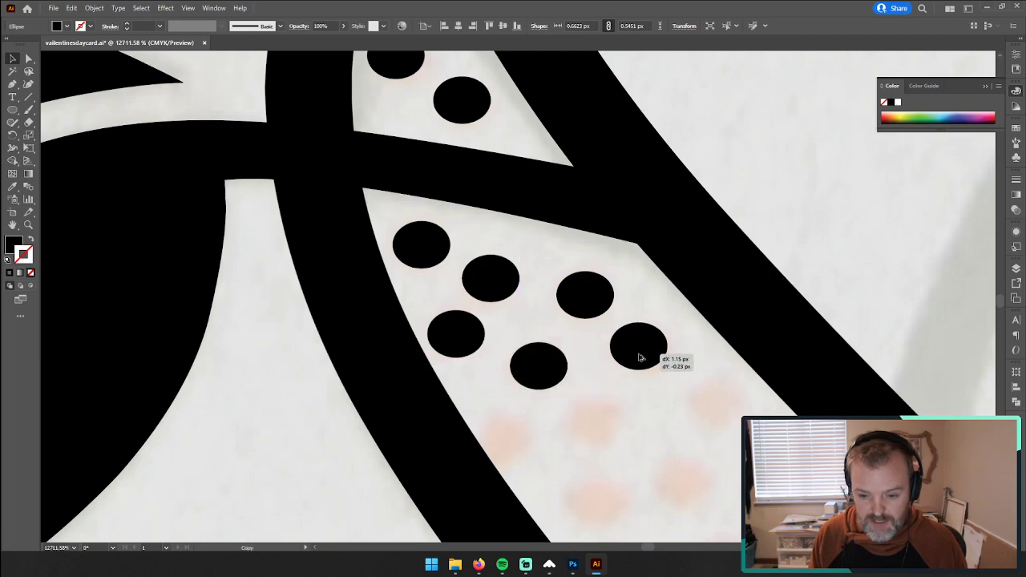
left_click_drag(713, 485, 563, 381)
left_click_drag(505, 242, 459, 407)
Step: Extend the ellipse copies down the second band over the faded dots before the faded flower stem
scroll(480, 377, "down", 5)
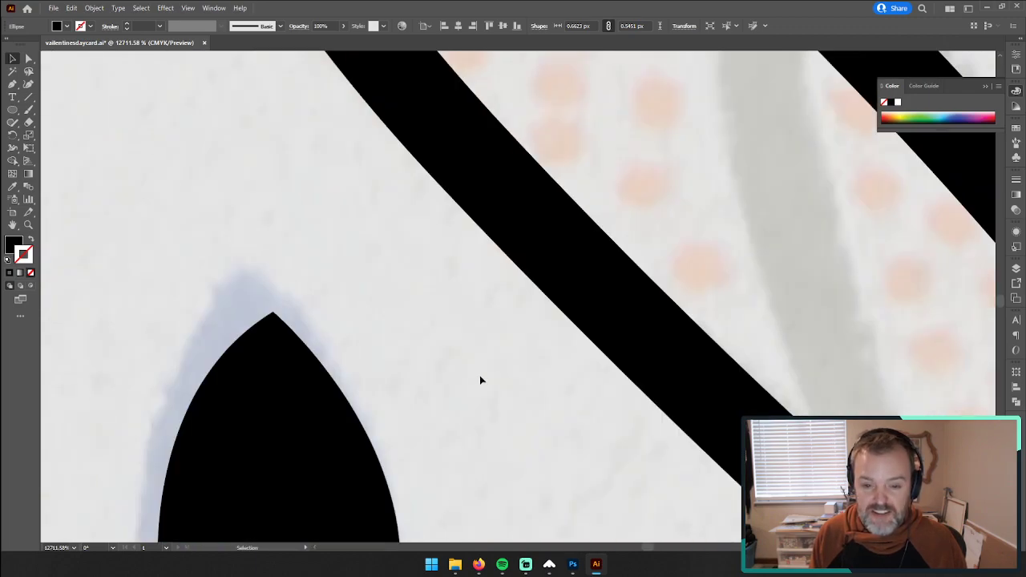
scroll(480, 379, "up", 4)
scroll(521, 344, "right", 2)
scroll(521, 345, "down", 1)
left_click_drag(270, 227, 470, 460)
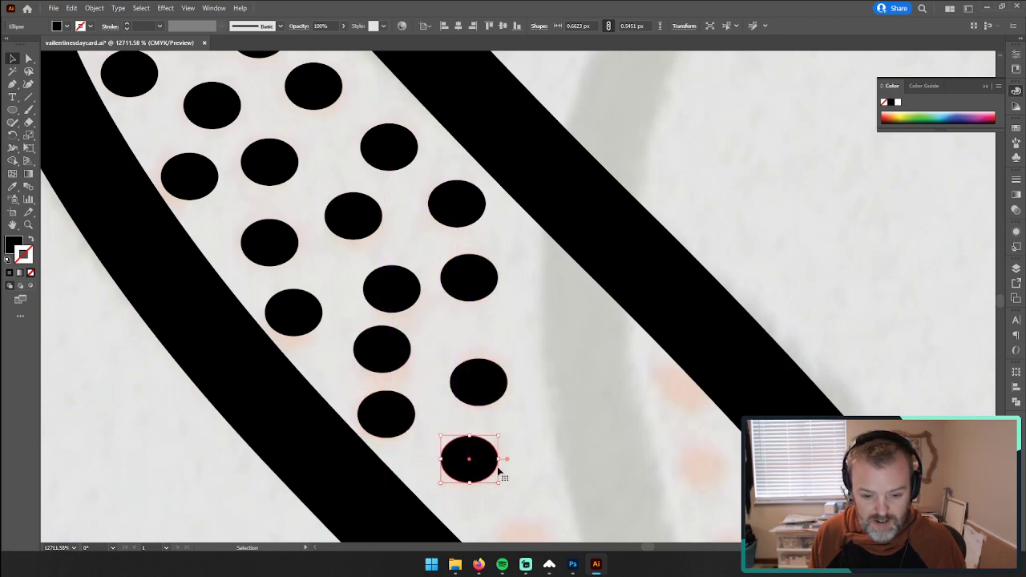
Step: Cover the faded dots beyond the faded flower stem with ellipse copies to complete the second band
scroll(425, 303, "down", 4)
scroll(425, 302, "right", 3)
left_click_drag(348, 275, 597, 278)
left_click_drag(597, 278, 468, 357)
left_click_drag(470, 356, 464, 219)
left_click_drag(533, 272, 416, 430)
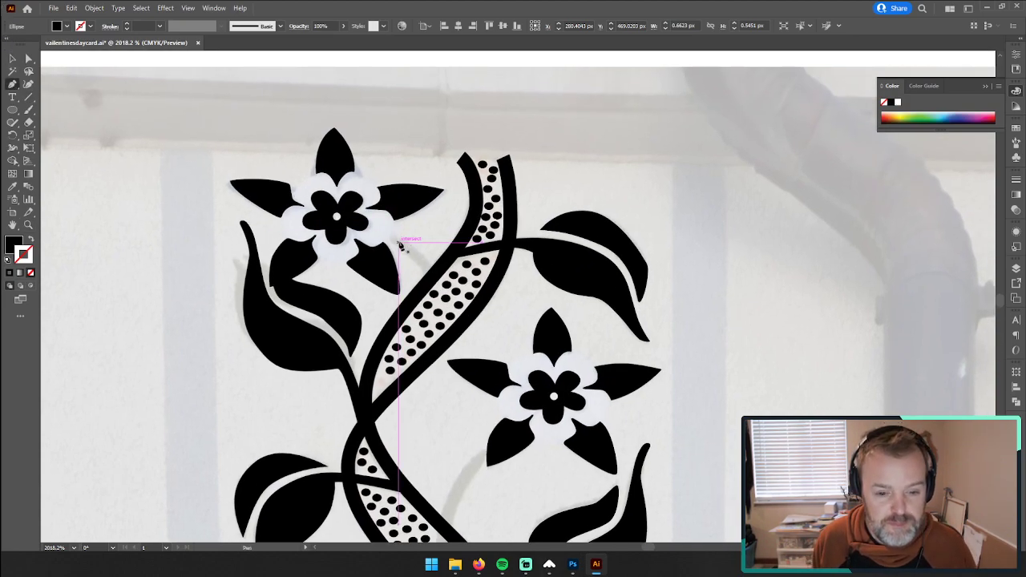
Step: Draw a curved stem from the vine to the uppermost flower with the Pen tool and give it the vine's sampled black stroke
left_click(434, 277)
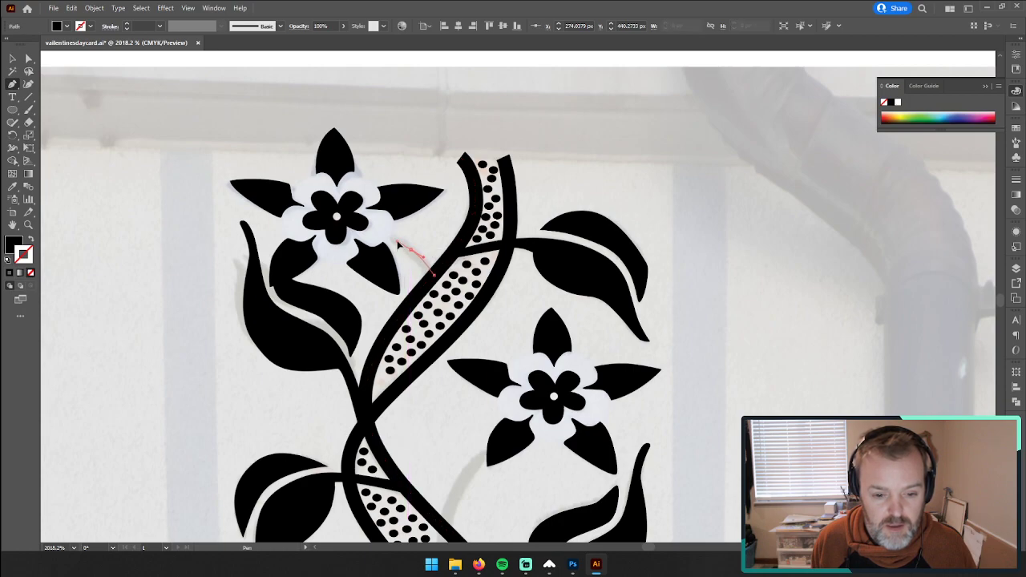
left_click(391, 239)
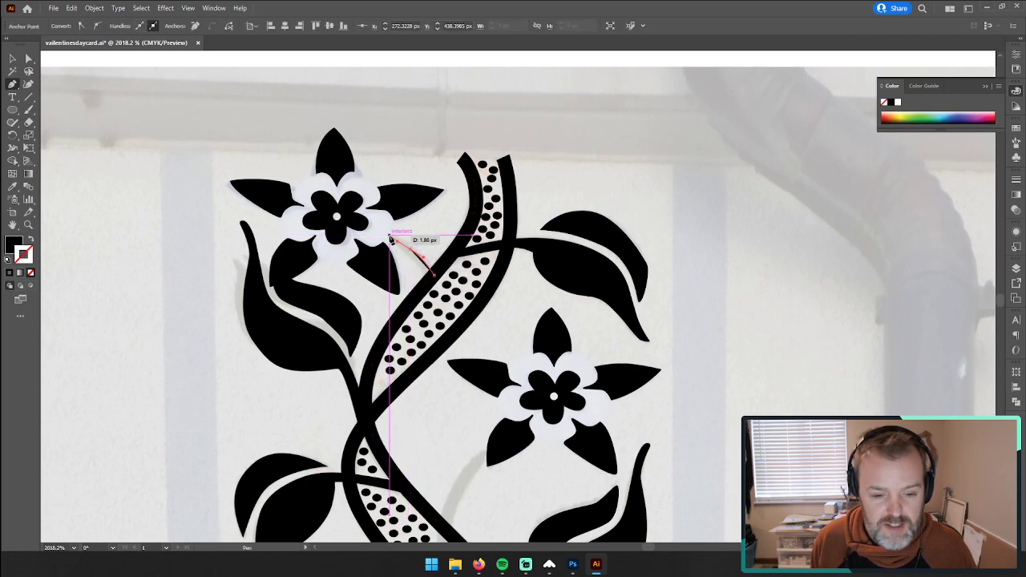
left_click_drag(383, 238, 392, 238)
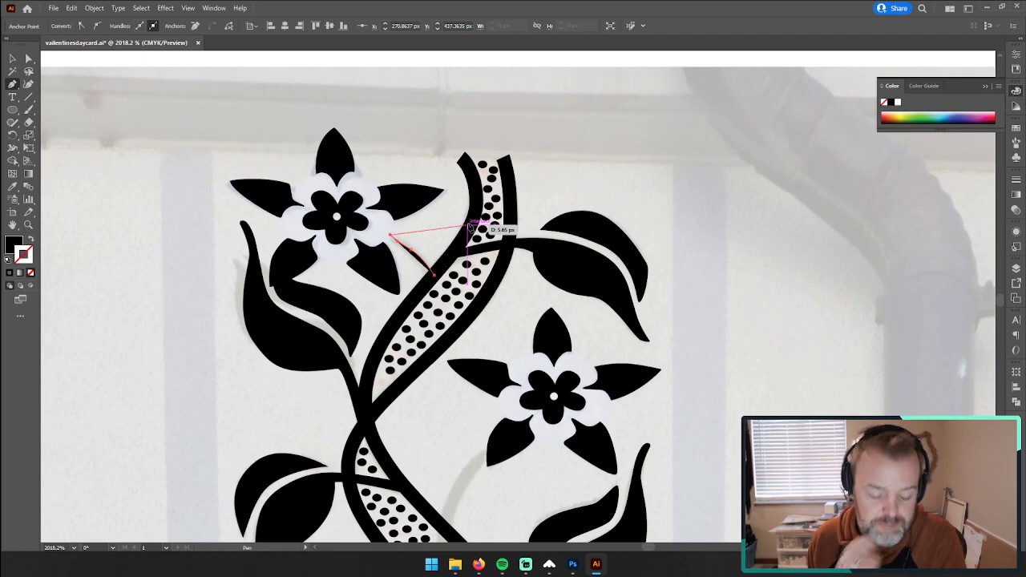
key("i")
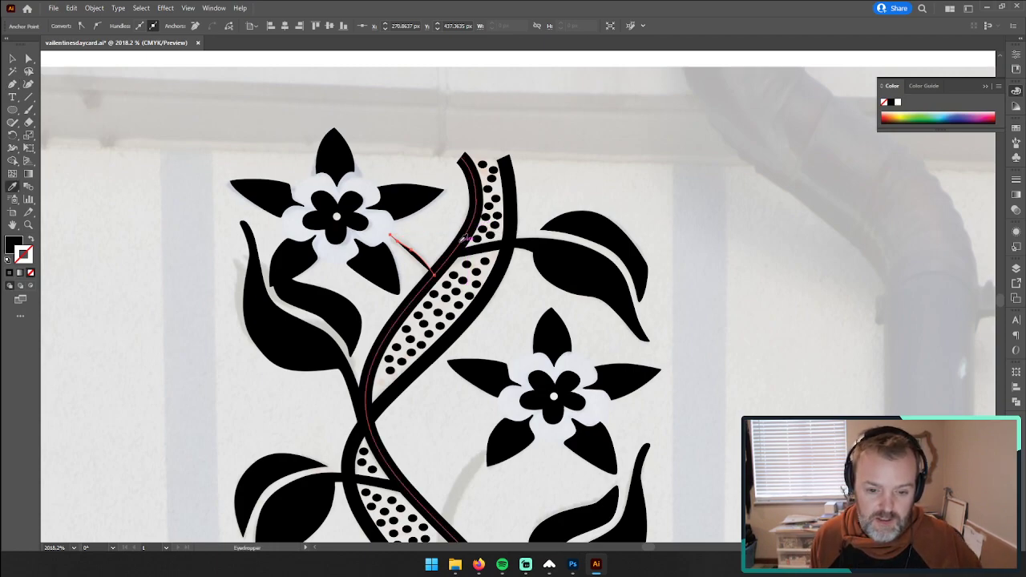
left_click(465, 238)
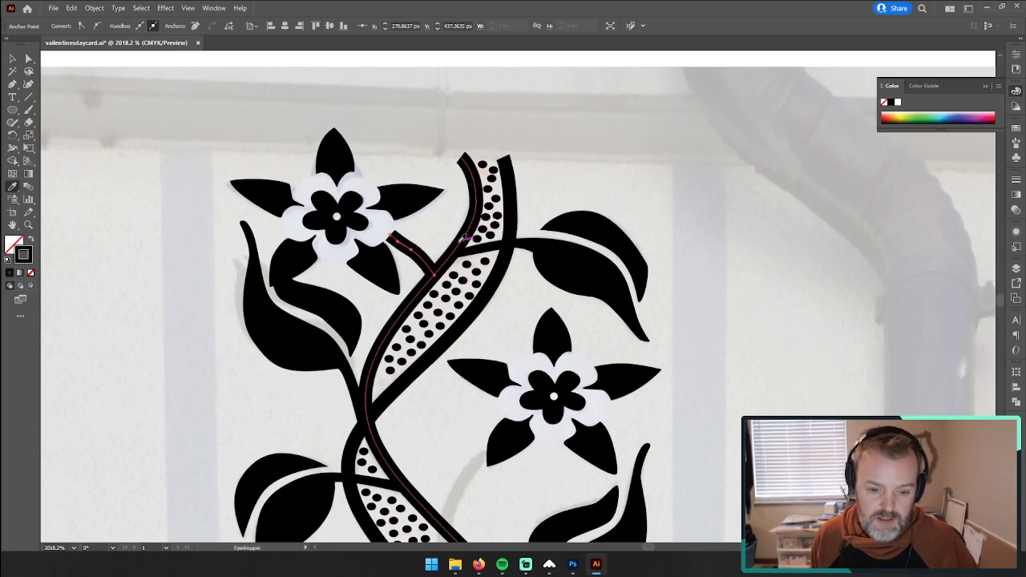
left_click(68, 161)
Step: Trace the second flower's faded stem with the Pen tool from its lower-left petal across the dotted band to the far vine stem
scroll(173, 218, "down", 3)
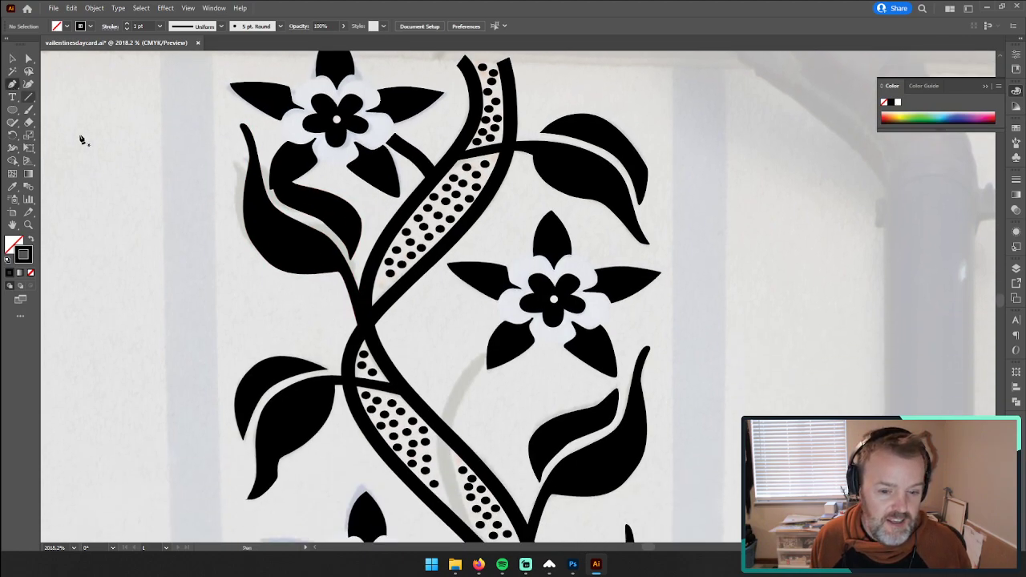
left_click(496, 351)
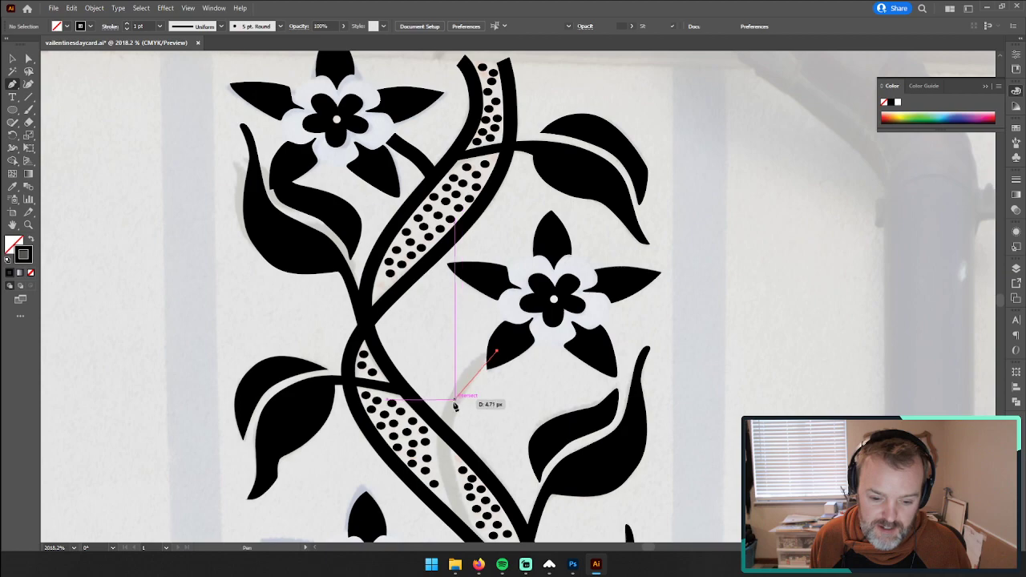
mouse_move(448, 416)
left_mouse_down()
mouse_move(442, 486)
mouse_move(411, 334)
left_mouse_up()
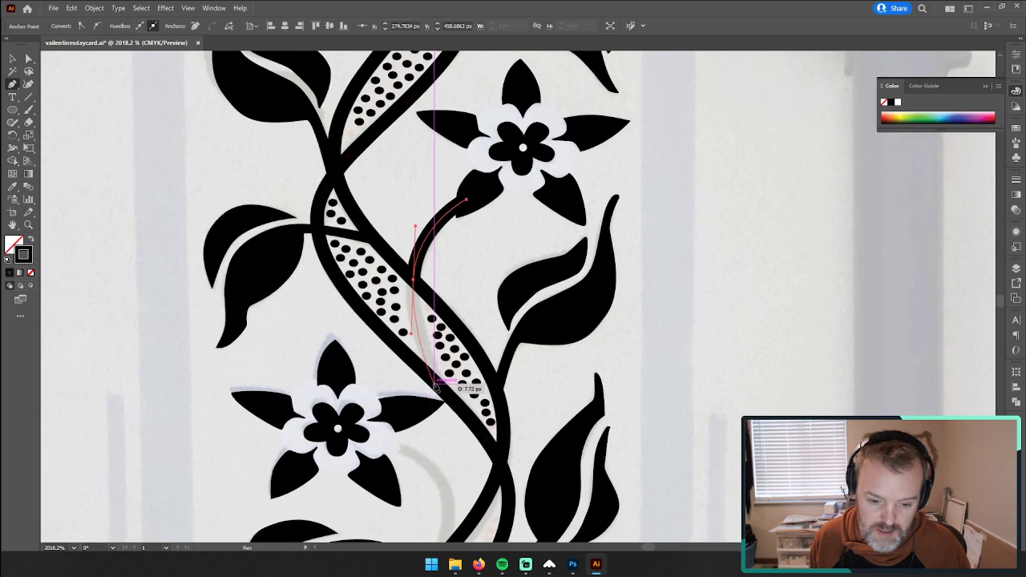
left_click_drag(435, 388, 440, 389)
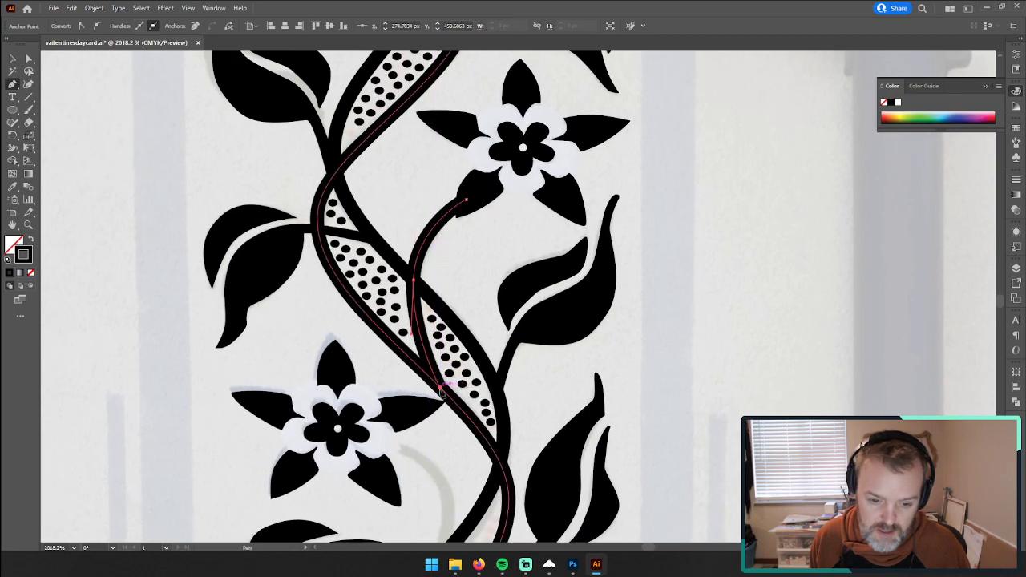
Step: Trace the third flower's curved stem from the vine up to the edge of its white petals and end the path
scroll(447, 442, "down", 5)
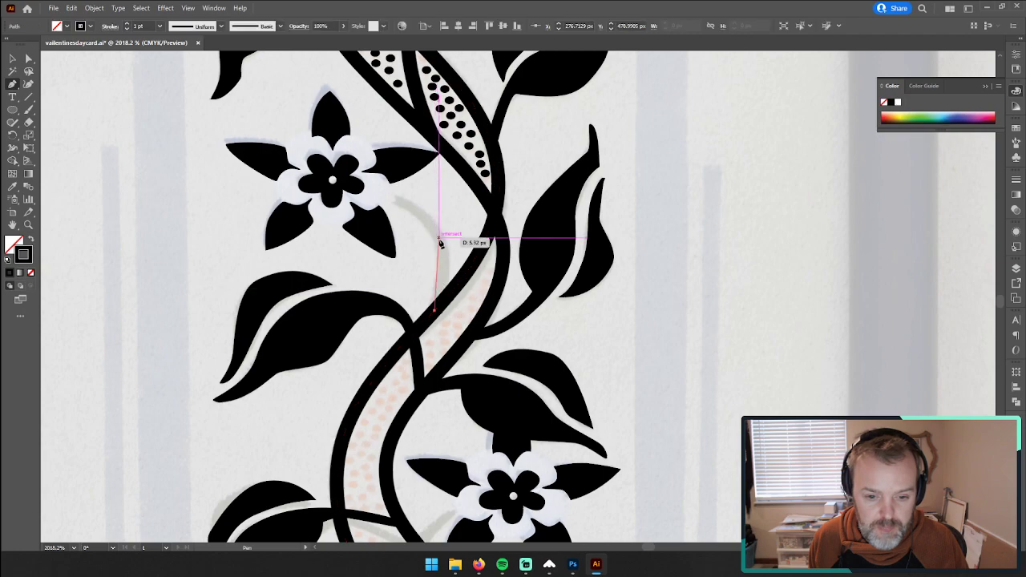
mouse_move(439, 236)
left_mouse_down()
mouse_move(418, 205)
mouse_move(426, 210)
left_mouse_up()
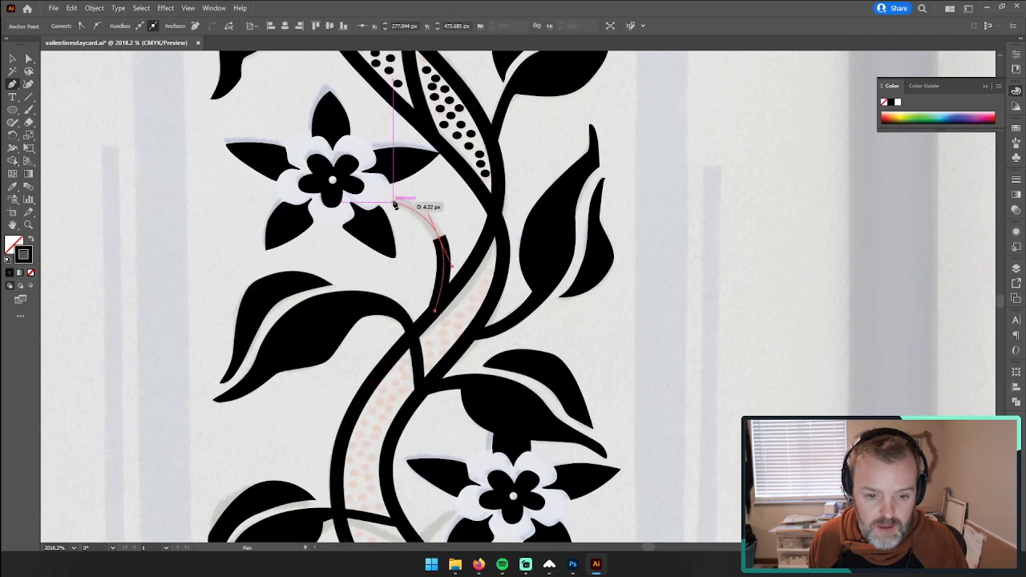
scroll(465, 257, "down", 4)
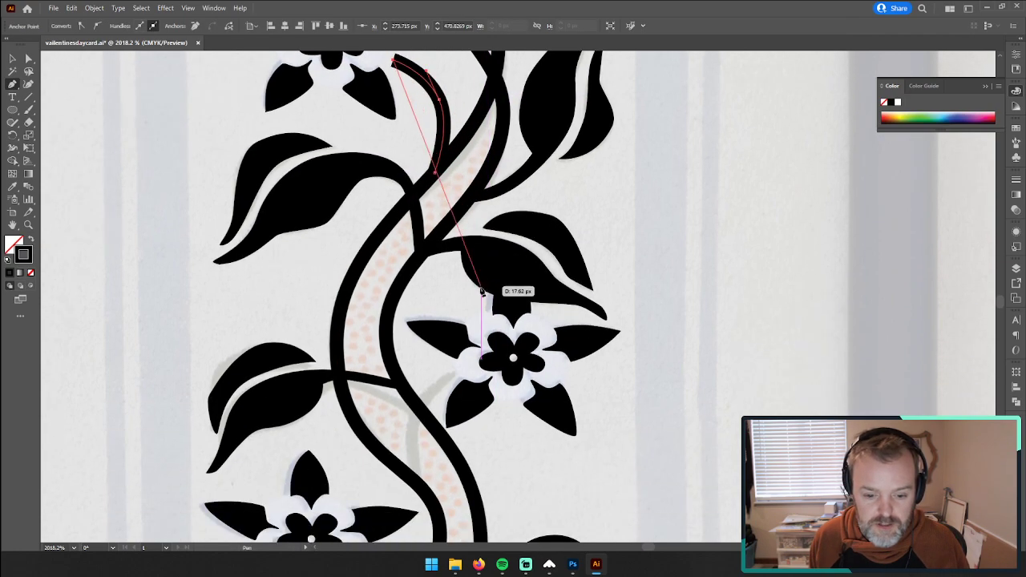
key("Escape")
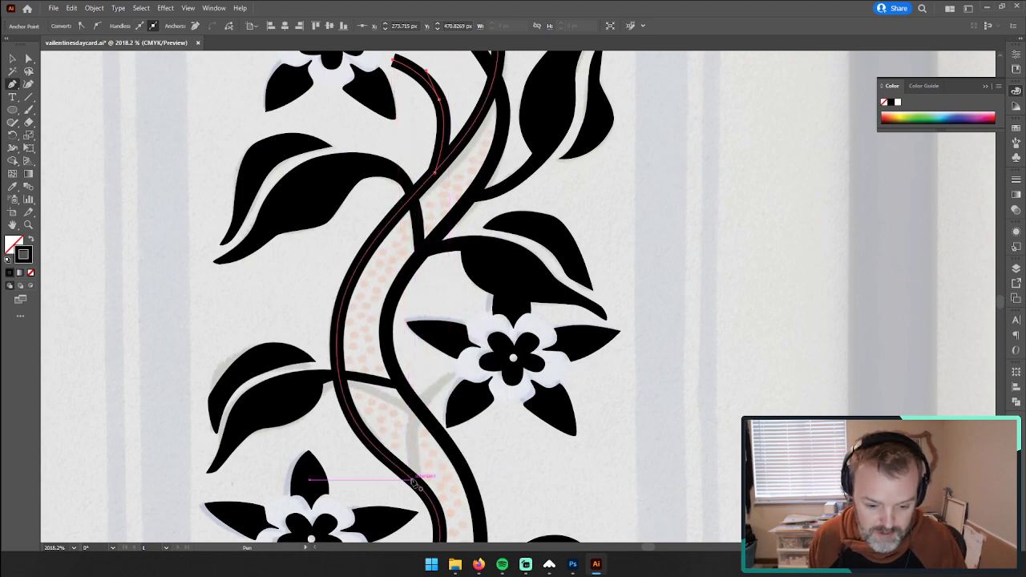
Step: Trace the faded stems of the fourth and fifth flowers with curved black paths running from the vine to their petals
left_click_drag(415, 481, 453, 378)
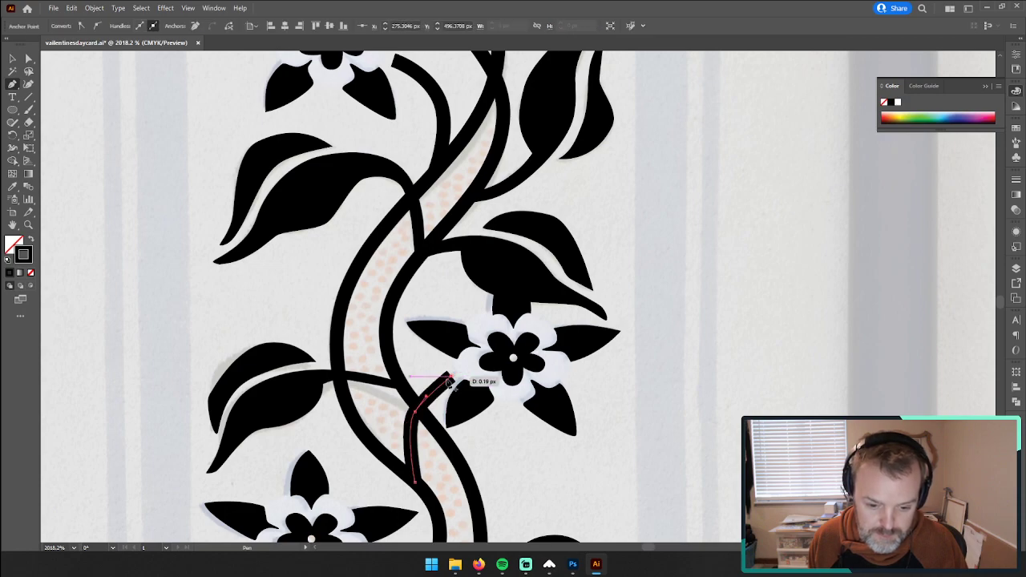
scroll(409, 368, "down", 6)
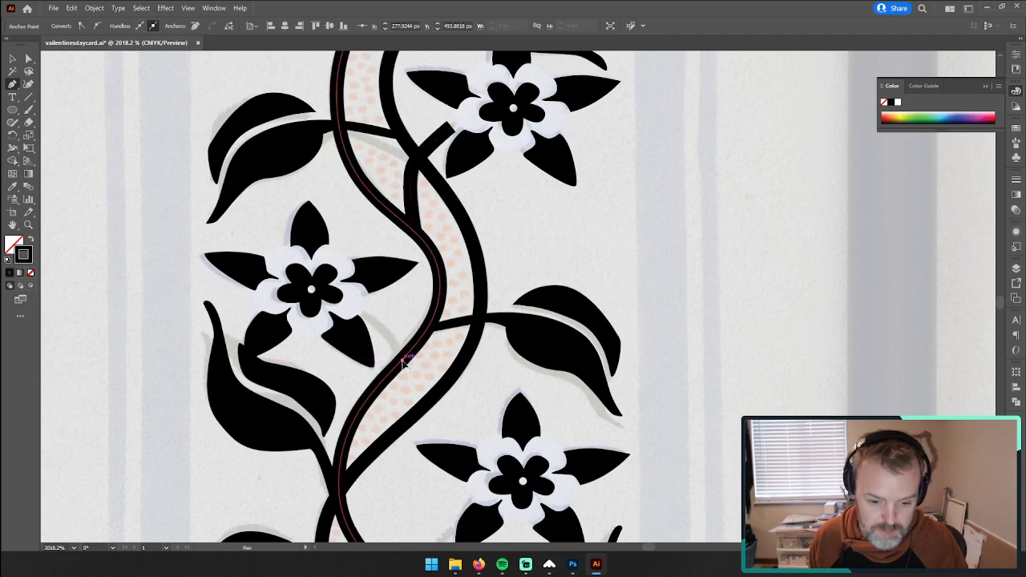
left_click_drag(403, 362, 364, 316)
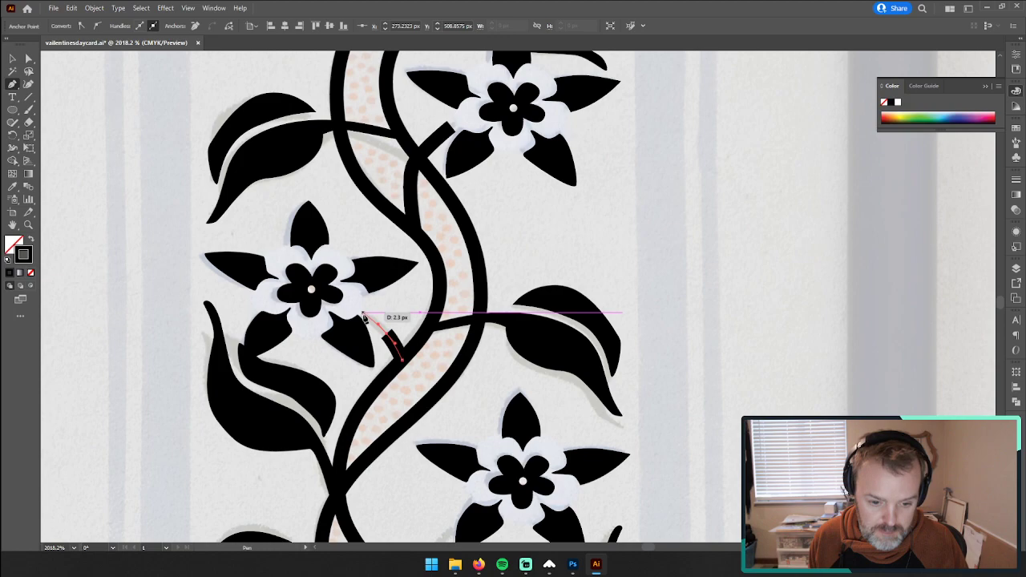
left_click(363, 314)
Step: Trace the sixth flower's faded stem from the far vine stem across the dotted band to its lower-left petal
scroll(415, 315, "down", 5)
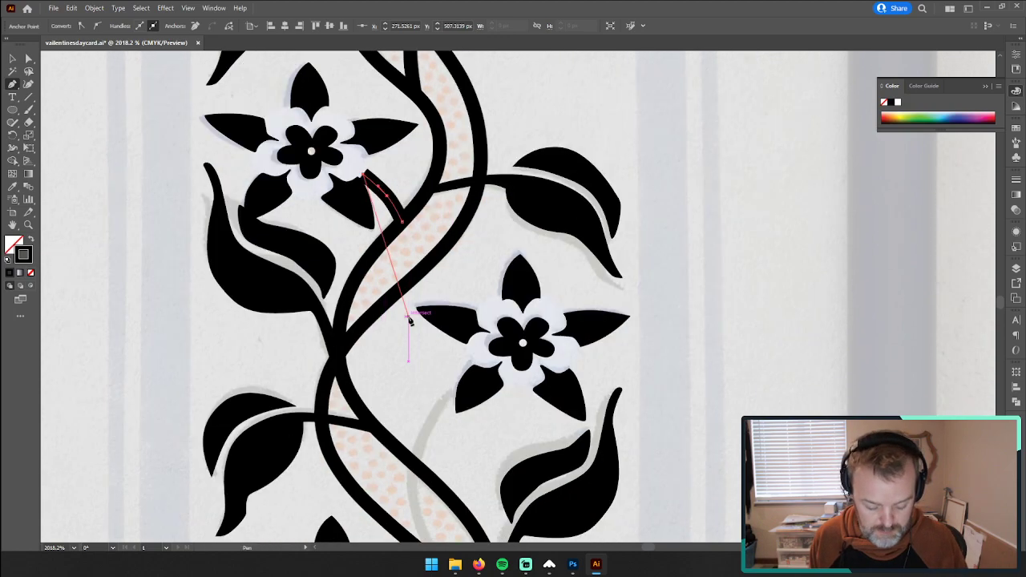
scroll(409, 321, "down", 3)
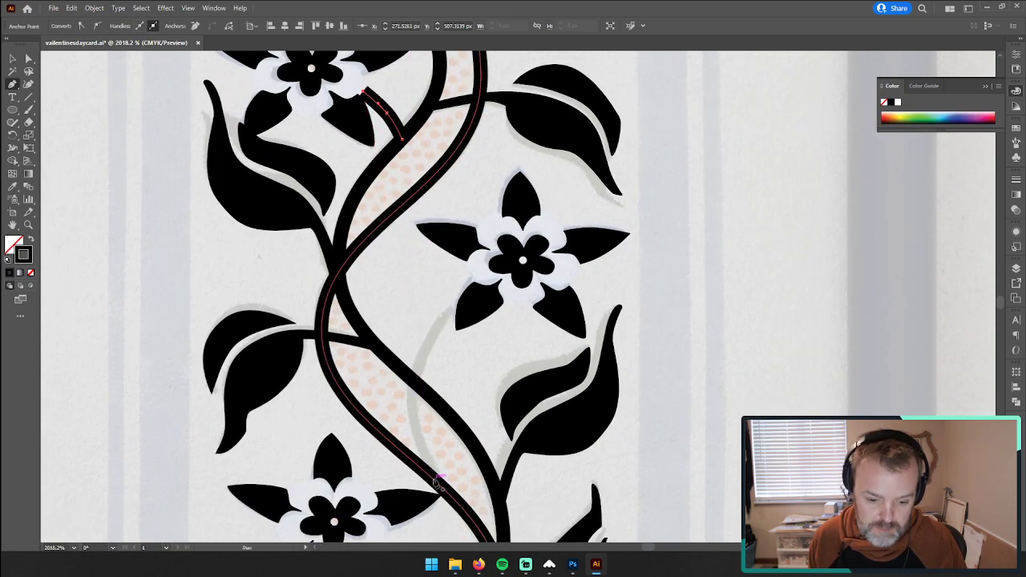
left_click_drag(434, 480, 419, 363)
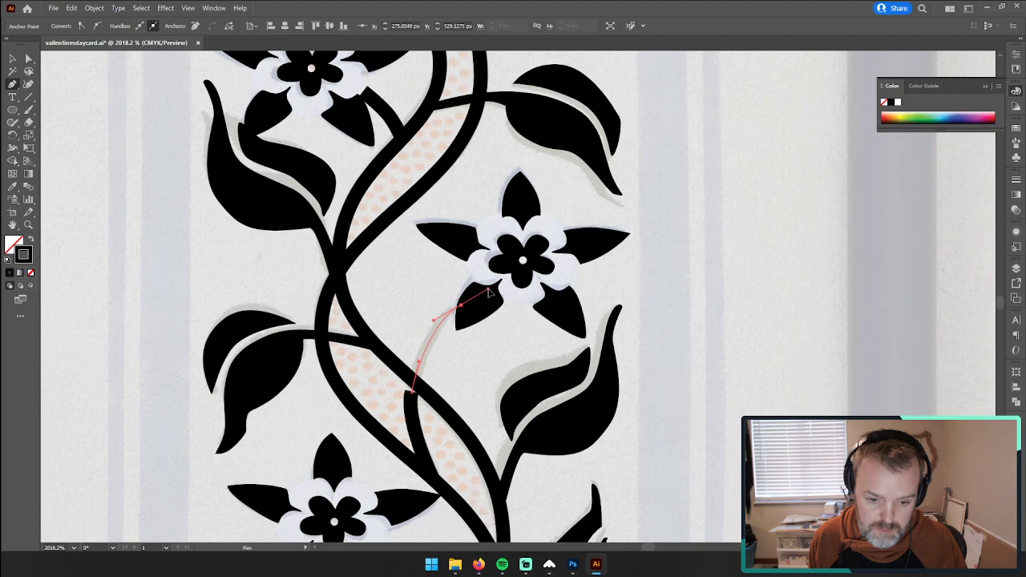
left_click_drag(488, 292, 470, 314)
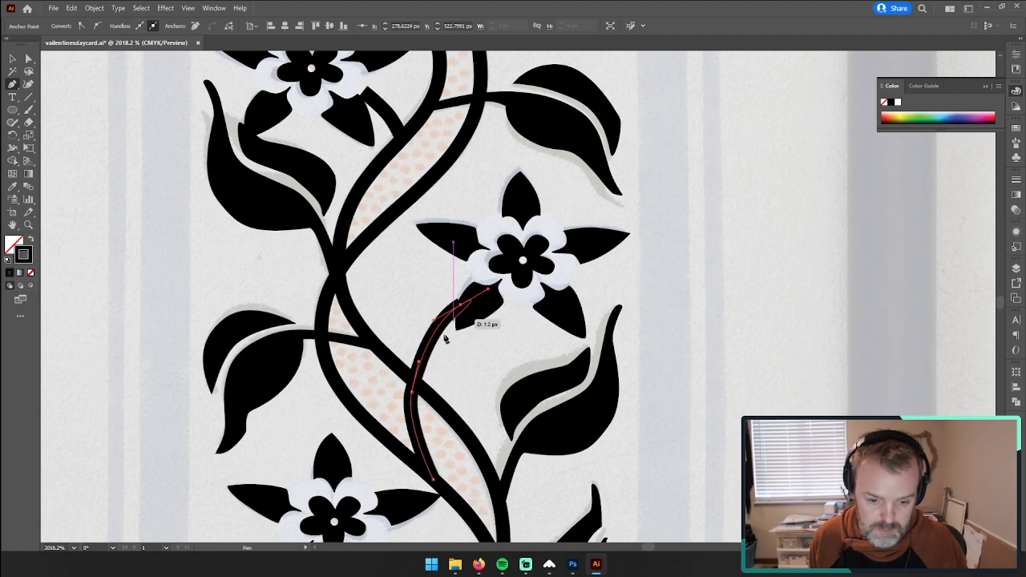
scroll(470, 377, "down", 5)
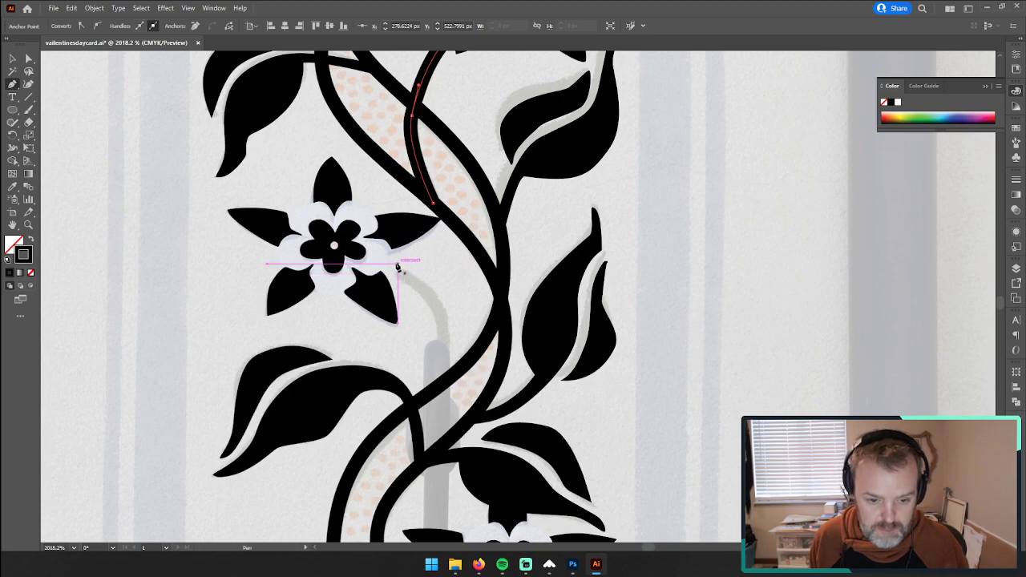
Step: Trace the seventh flower's faded stem with a curved path from its white petals down to the vine and smooth the curve
left_click_drag(445, 305, 443, 312)
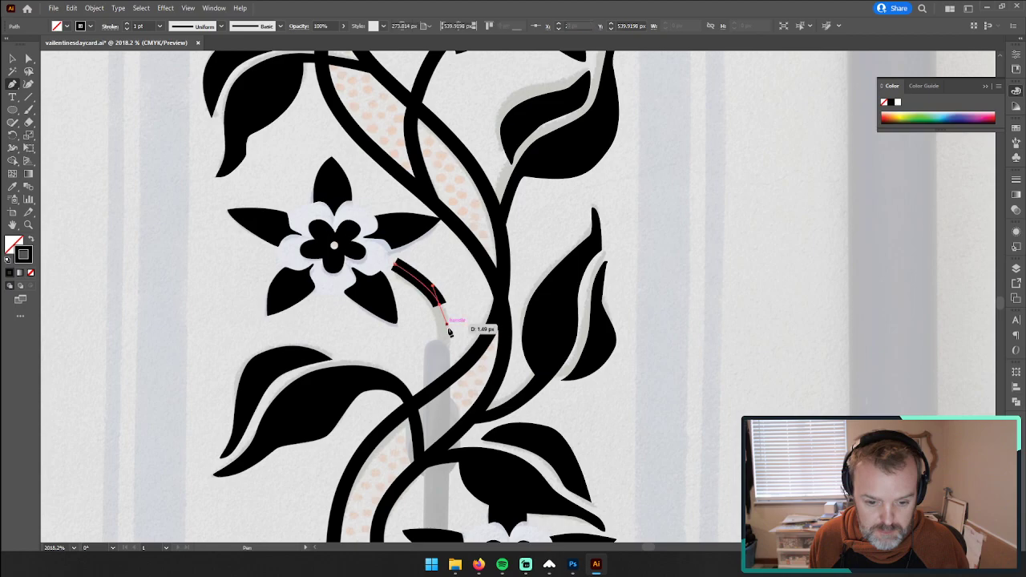
left_click_drag(447, 324, 445, 391)
left_click(446, 381)
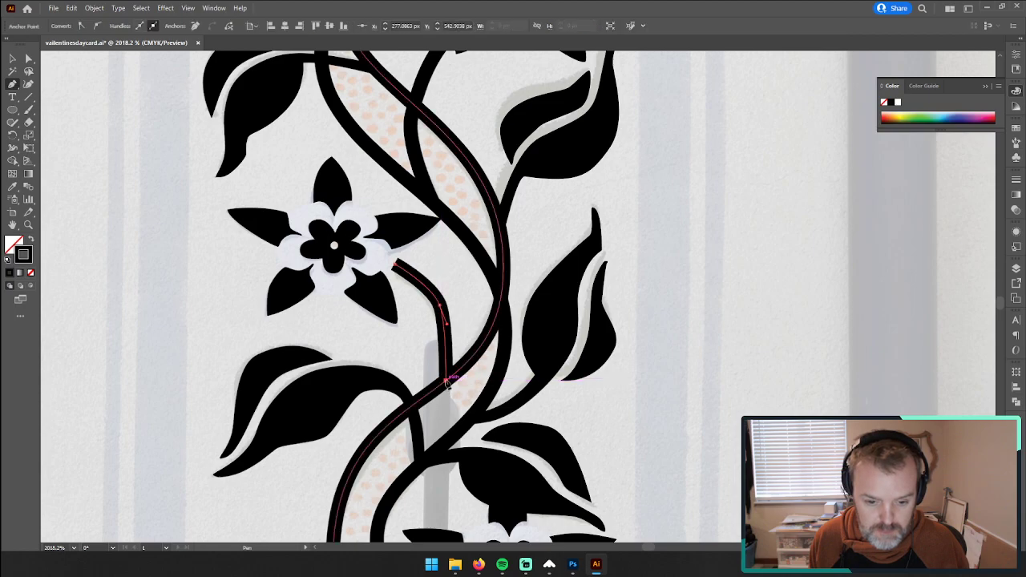
scroll(447, 380, "down", 3)
left_click_drag(450, 351, 454, 227)
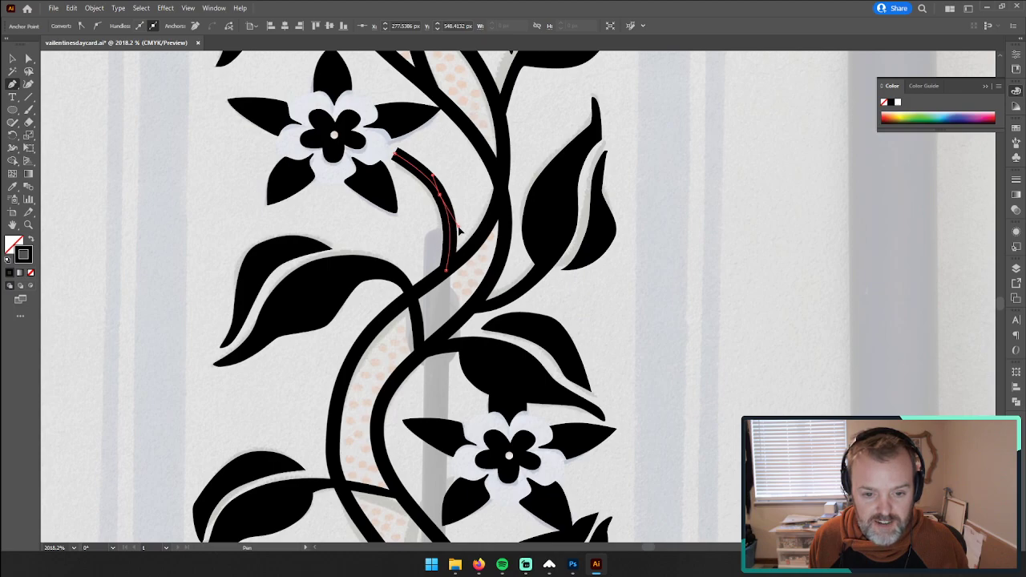
Step: Trace the eighth flower's stem from the far vine stem across the dotted band to the edge of its lower-left petals
left_click_drag(437, 412, 470, 201)
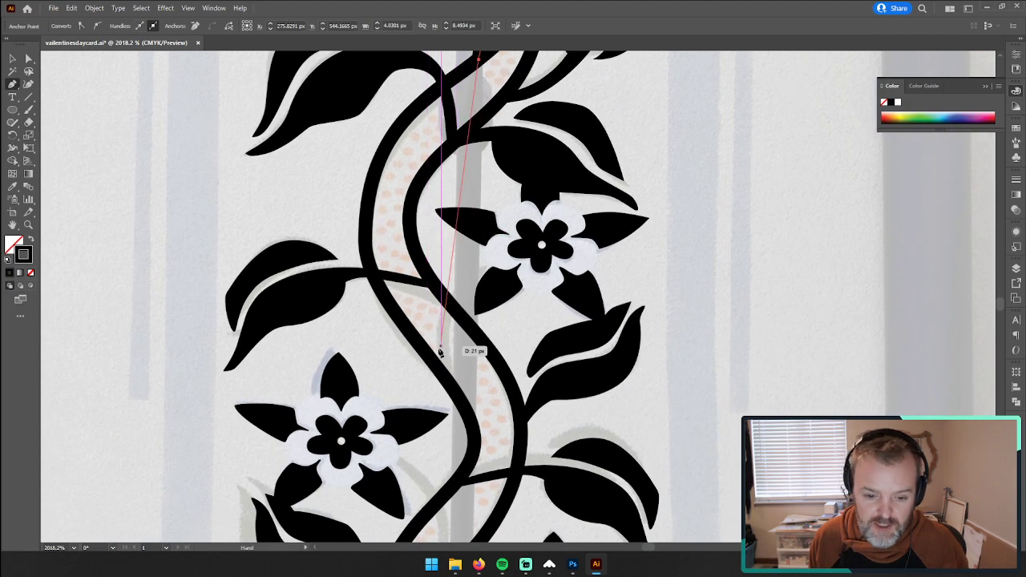
left_click_drag(447, 376, 450, 387)
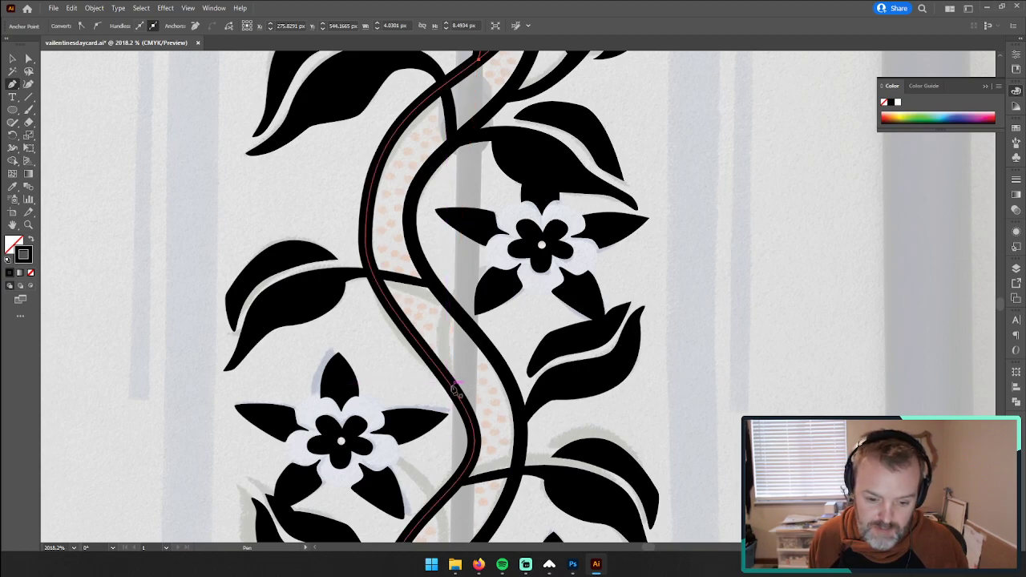
left_click(451, 388)
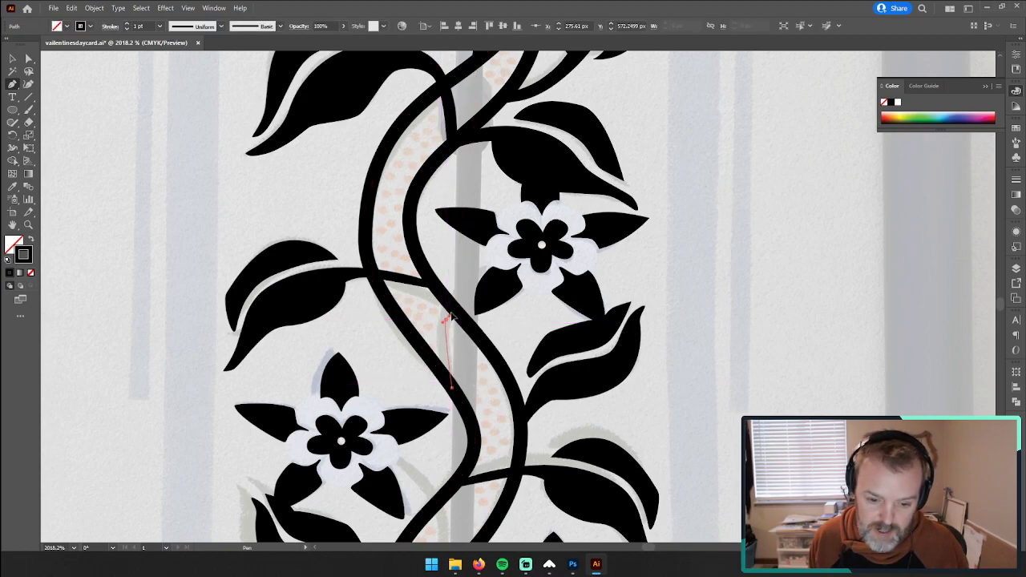
left_click_drag(457, 301, 502, 263)
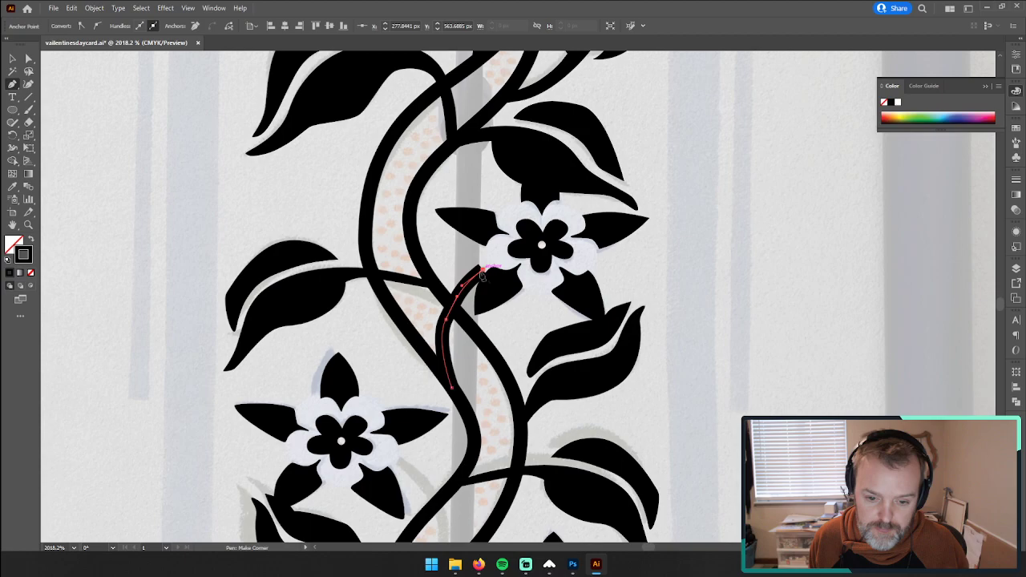
Step: Trace the ninth flower's stem from its white petals across the near vine stem and dotted band to the far vine stem
left_click_drag(422, 410, 465, 175)
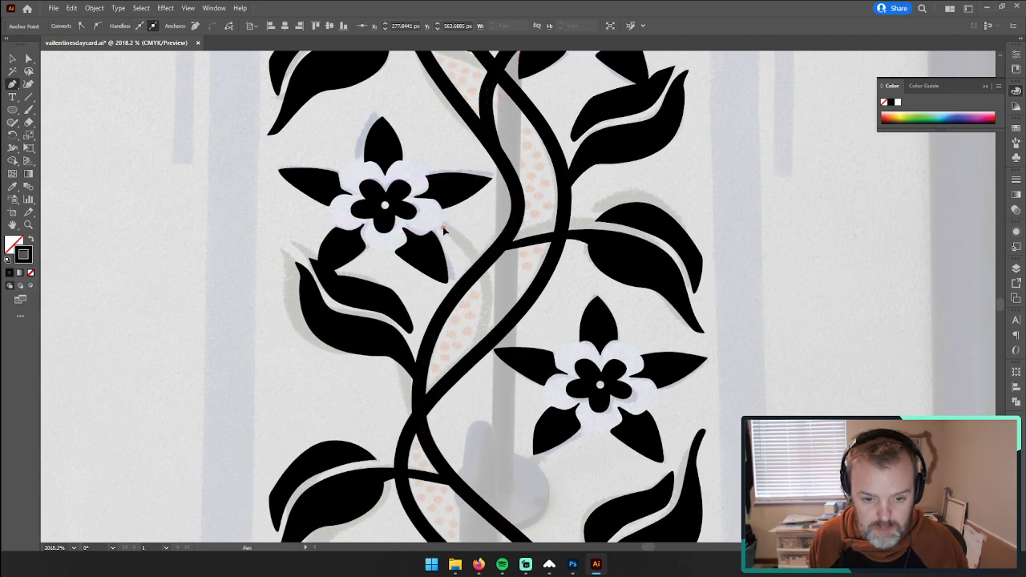
left_click(444, 231)
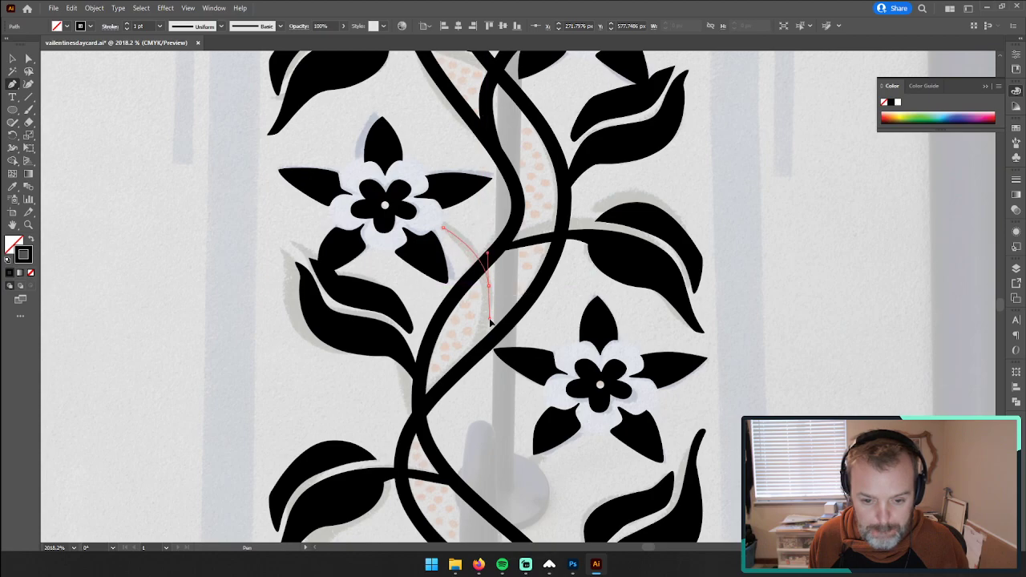
left_click_drag(489, 323, 489, 322)
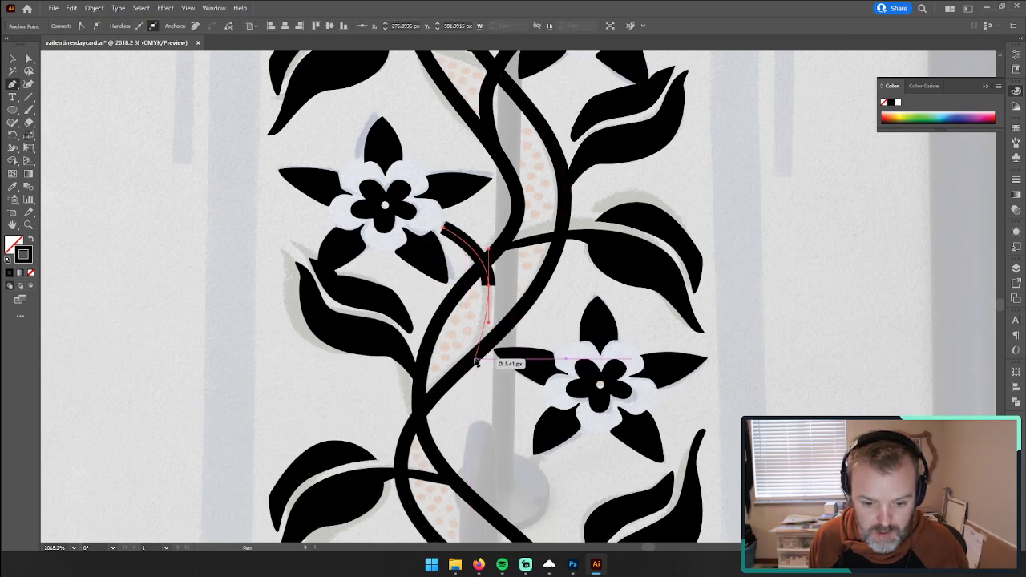
scroll(475, 363, "down", 3)
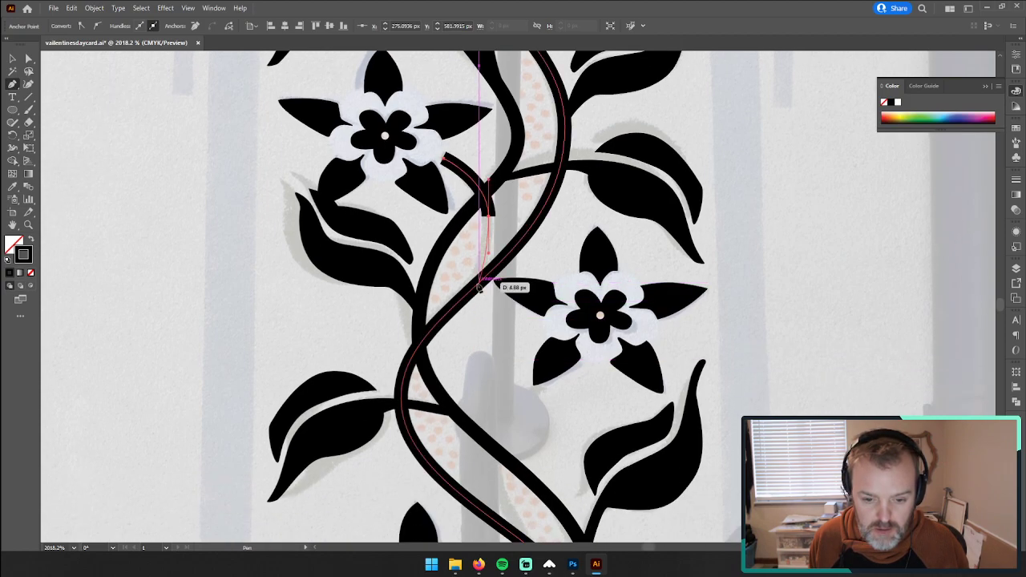
scroll(446, 321, "down", 1)
scroll(446, 320, "down", 6)
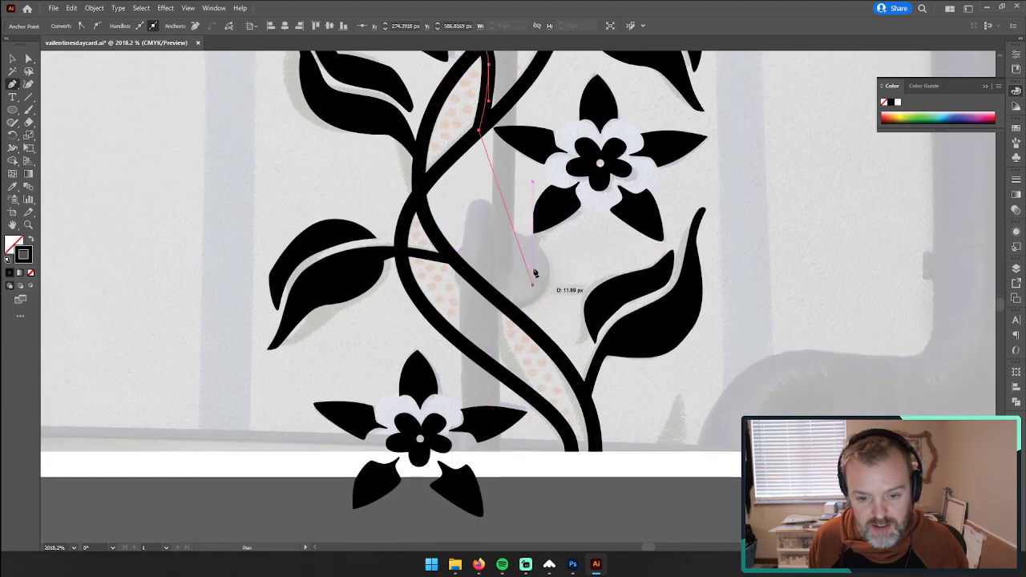
Step: Review the traced flower stems along the whole border and examine where the dotted fill stops between the vine stems
scroll(509, 236, "up", 5)
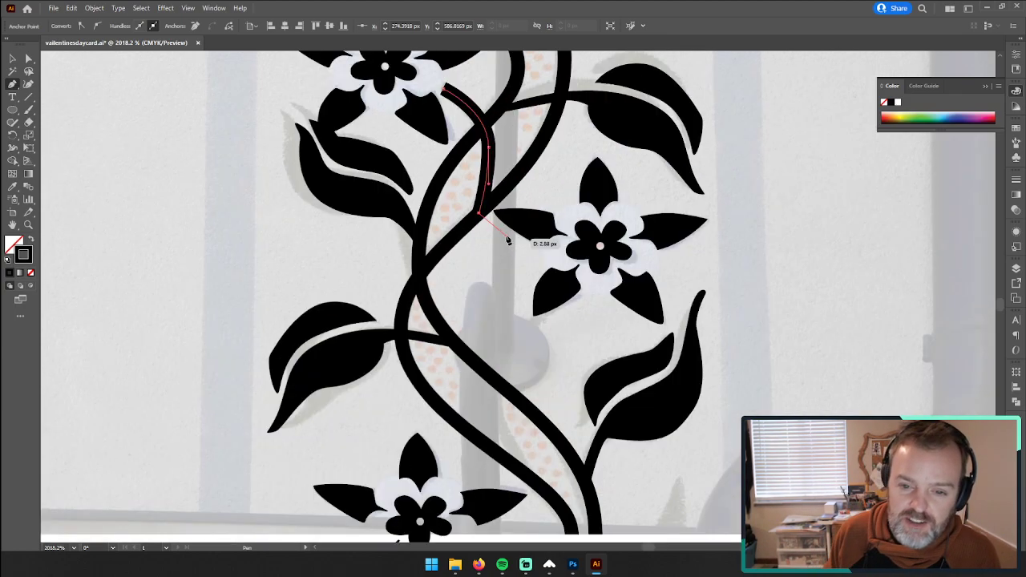
scroll(514, 226, "down", 4)
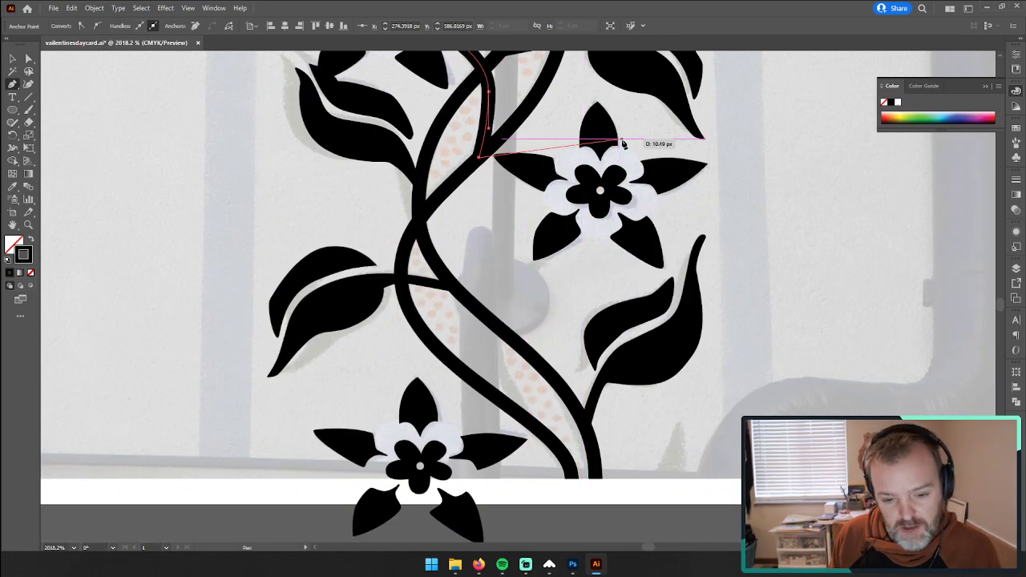
scroll(613, 144, "up", 10)
scroll(585, 250, "up", 3)
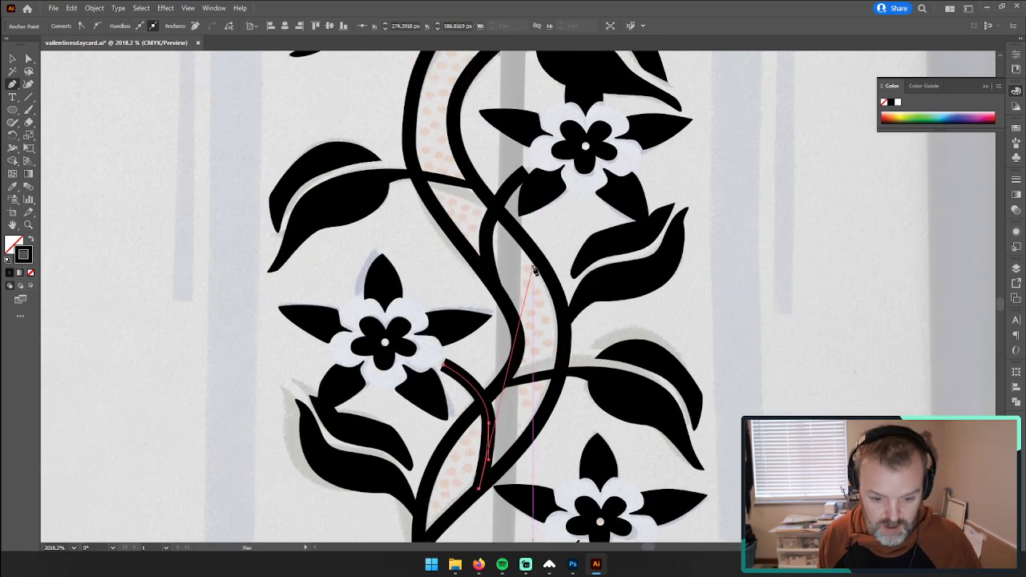
left_click_drag(619, 247, 438, 262)
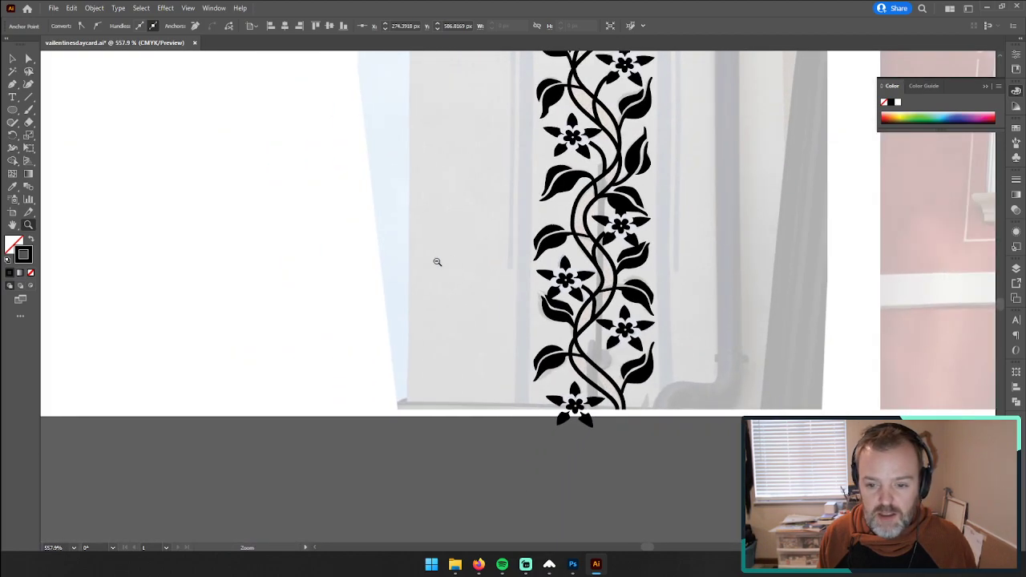
left_click_drag(661, 61, 433, 323)
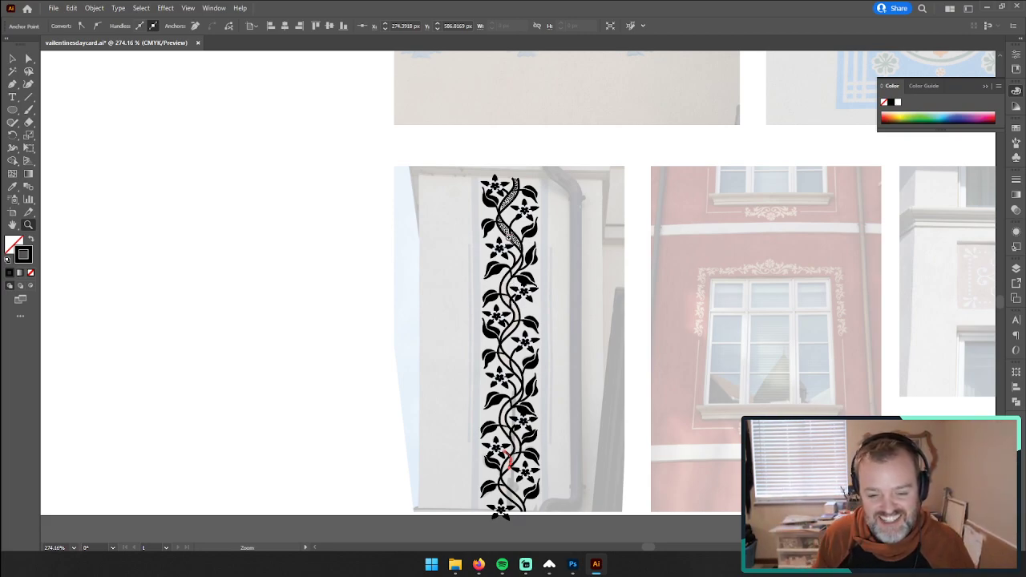
left_click_drag(510, 234, 699, 264)
left_click_drag(562, 343, 678, 284)
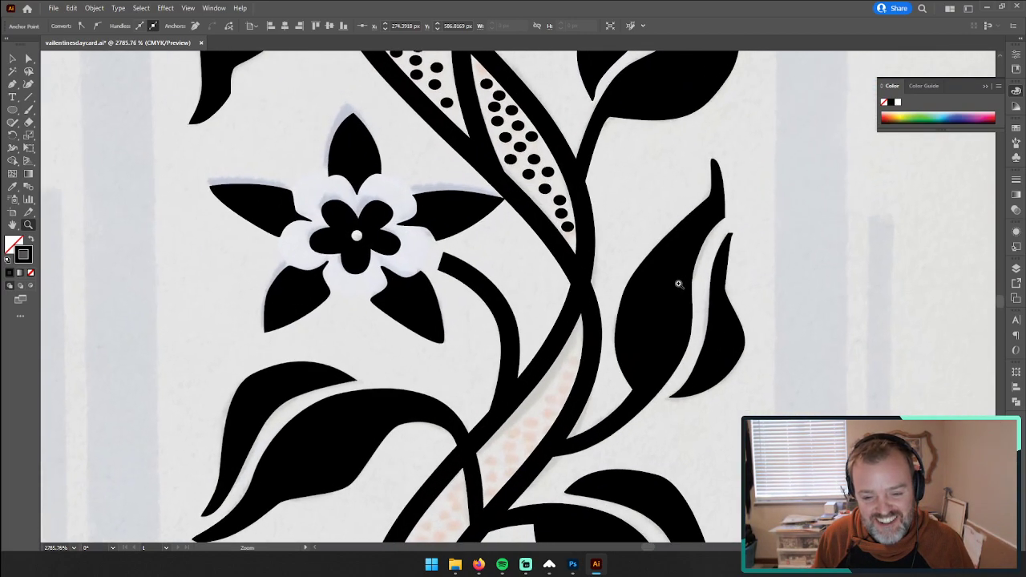
Step: Copy the lowest black dot above the vine crossing and place a pasted copy at the top of the next dotted band
left_click_drag(395, 178, 553, 175)
left_click(553, 287)
key("ctrl+c")
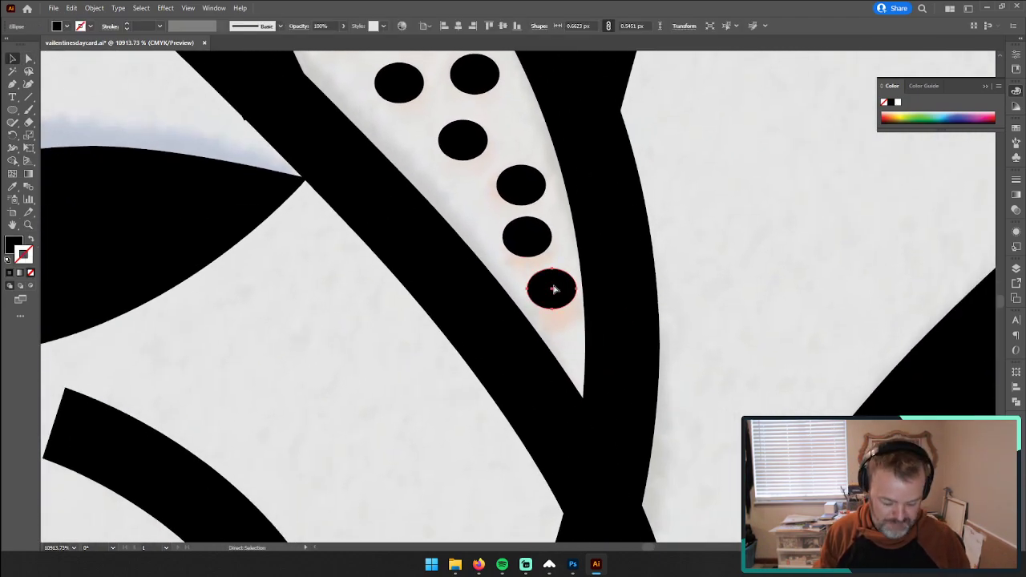
key("ctrl+v")
left_click_drag(552, 287, 483, 482)
key("space")
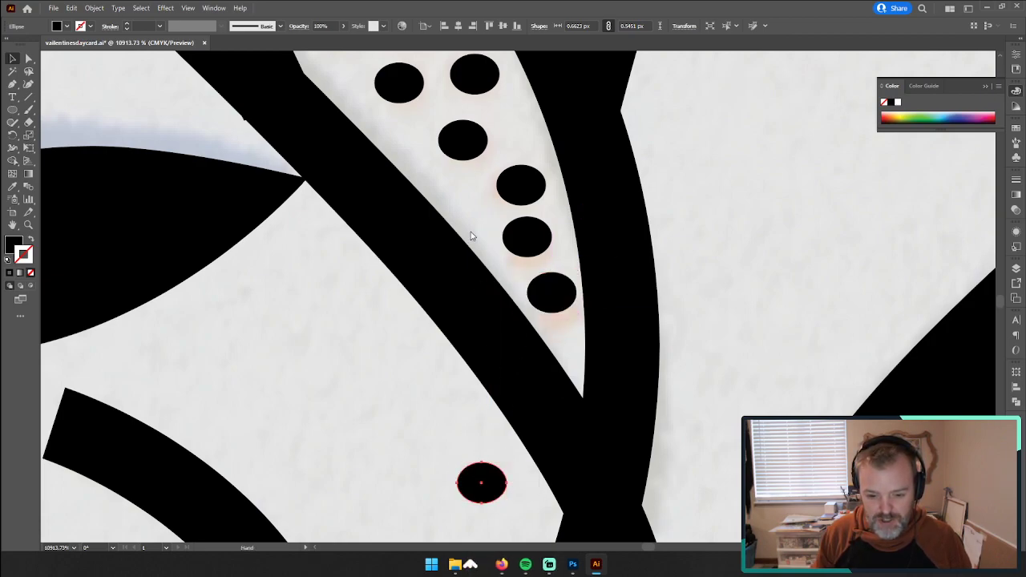
left_click_drag(598, 492, 559, 144)
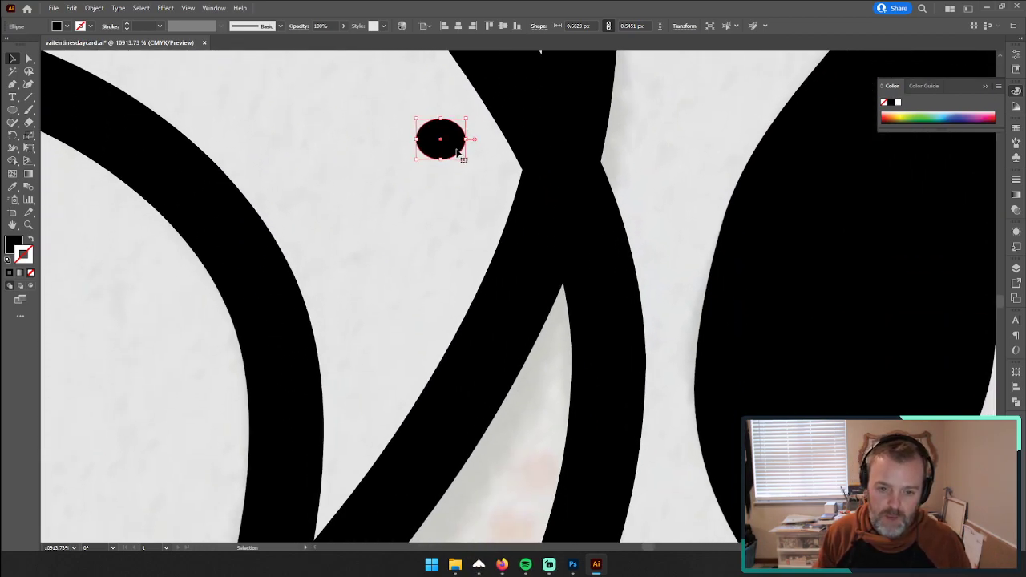
left_click_drag(457, 152, 552, 170)
left_click_drag(547, 206, 566, 243)
Step: Paste more dots and position them over the faded dots in the narrow upper part of the band below the crossing
key("ctrl+v")
left_click_drag(521, 290, 522, 364)
key("ctrl+v")
key("ctrl+v")
left_click_drag(515, 309, 491, 418)
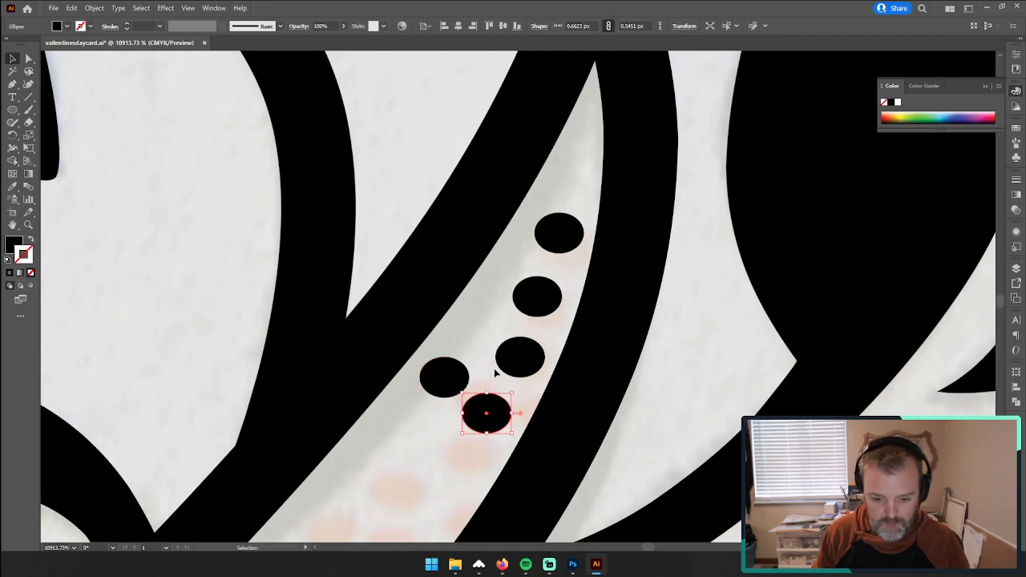
scroll(488, 329, "down", 6)
scroll(484, 302, "up", 4)
Step: Continue placing dot copies over the faded dots down the curved, widening stretch of the band beside the leaf stem
left_click_drag(486, 267, 473, 401)
left_click_drag(472, 401, 390, 391)
left_click_drag(390, 391, 401, 497)
left_click_drag(429, 484, 471, 256)
mouse_move(472, 257)
left_mouse_down()
mouse_move(523, 313)
mouse_move(438, 318)
mouse_move(477, 367)
mouse_move(406, 367)
mouse_move(444, 430)
mouse_move(517, 295)
mouse_move(470, 229)
mouse_move(457, 244)
left_mouse_up()
left_click_drag(460, 240, 486, 341)
left_click_drag(486, 339, 470, 237)
left_click_drag(471, 237, 484, 323)
left_click_drag(449, 366, 365, 336)
left_click_drag(375, 336, 489, 320)
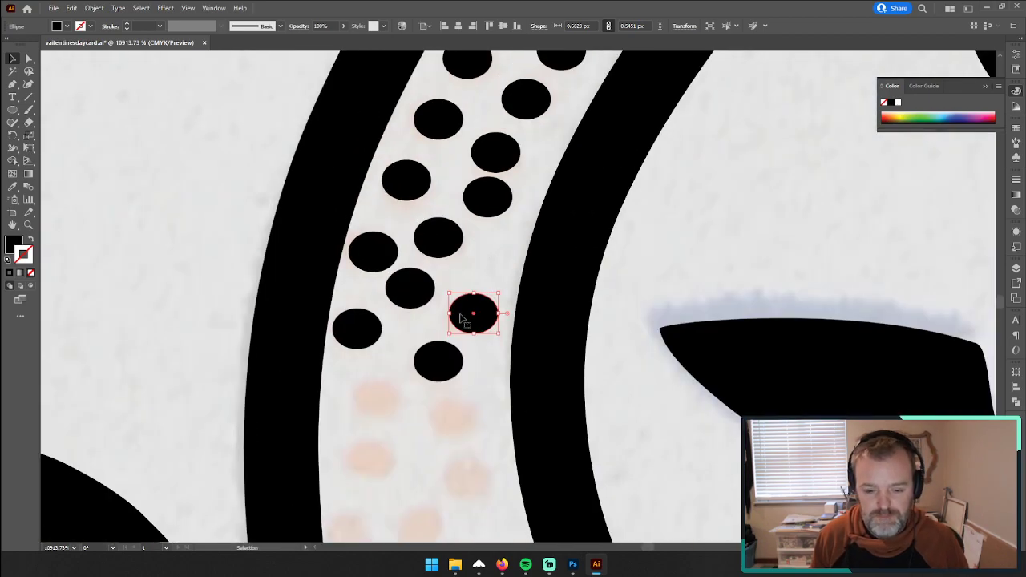
Step: Place dot copies over the faded dots in the stretch just above the leaf stem that crosses the band
left_click_drag(478, 315, 461, 411)
left_click_drag(467, 410, 380, 465)
scroll(524, 378, "down", 3)
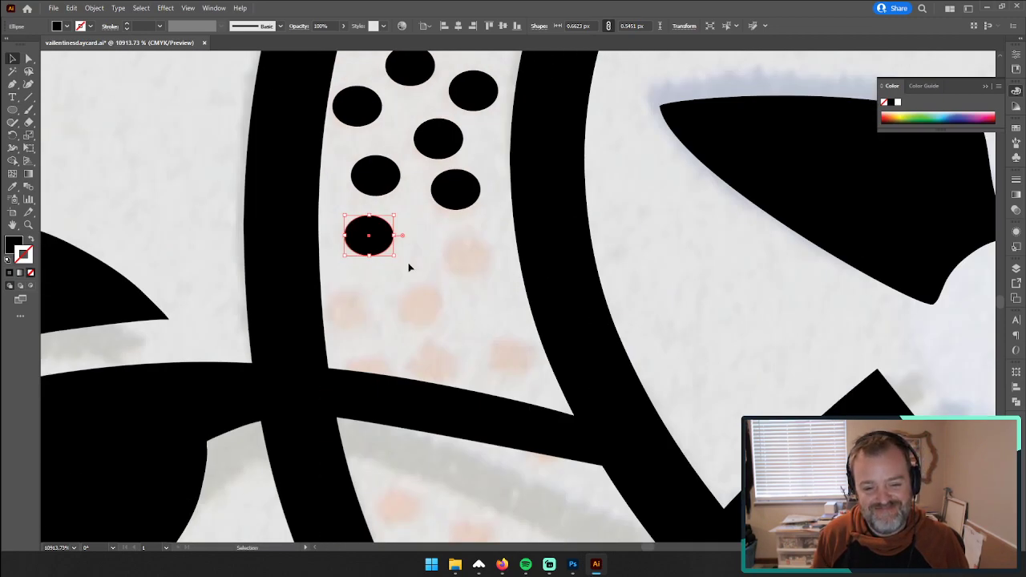
left_click_drag(373, 237, 517, 358)
scroll(517, 358, "down", 5)
scroll(518, 236, "up", 3)
Step: Place dot copies over the faded dots in the upper part of the area between the crossing leaf stem and flower stem
left_click_drag(513, 206, 415, 337)
left_click_drag(415, 336, 596, 443)
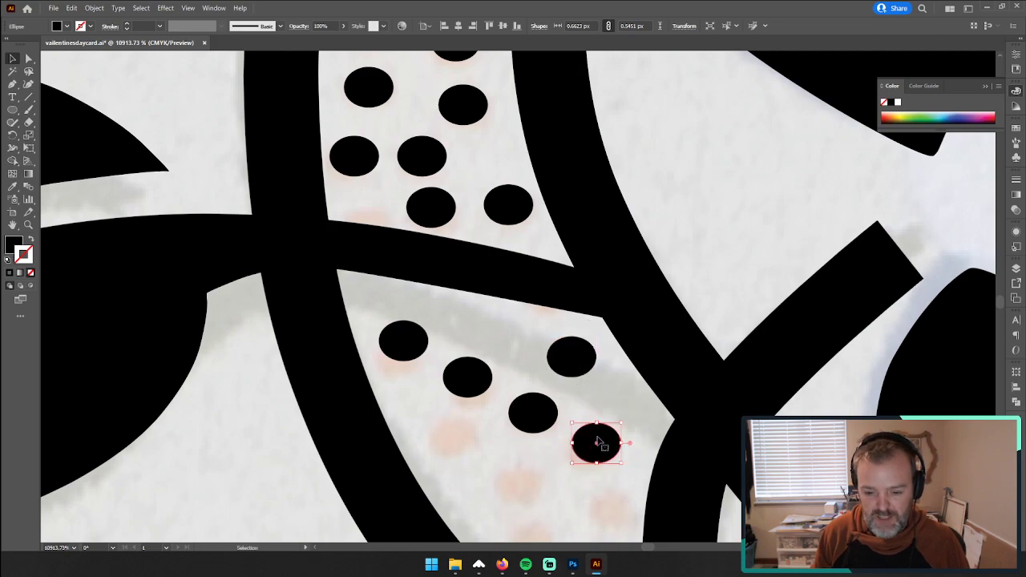
scroll(603, 400, "down", 5)
scroll(610, 366, "up", 3)
left_click_drag(585, 371, 521, 410)
scroll(533, 404, "down", 3)
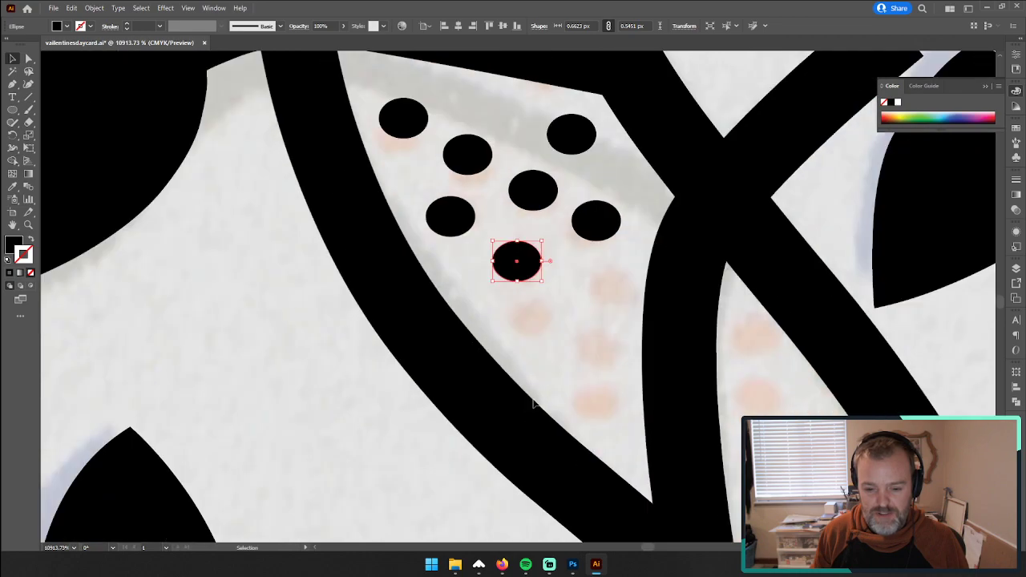
Step: Finish the dots on the near side of the flower stem and start the dots on its far side, then deselect
left_click_drag(527, 279, 536, 393)
left_click_drag(530, 391, 388, 333)
left_click_drag(394, 339, 470, 289)
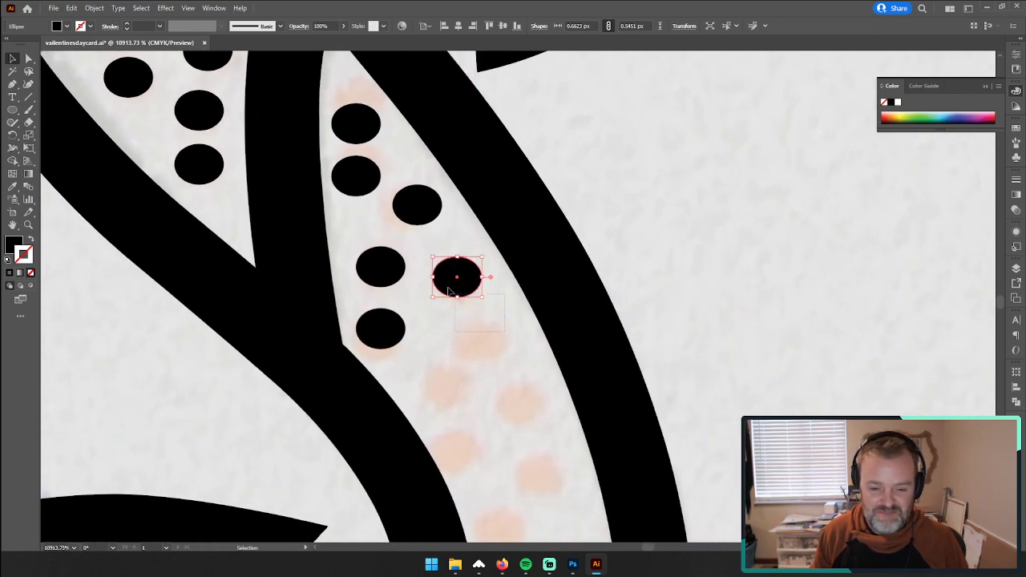
left_click(415, 225, "shift")
left_click(687, 339)
left_click_drag(687, 339, 625, 220)
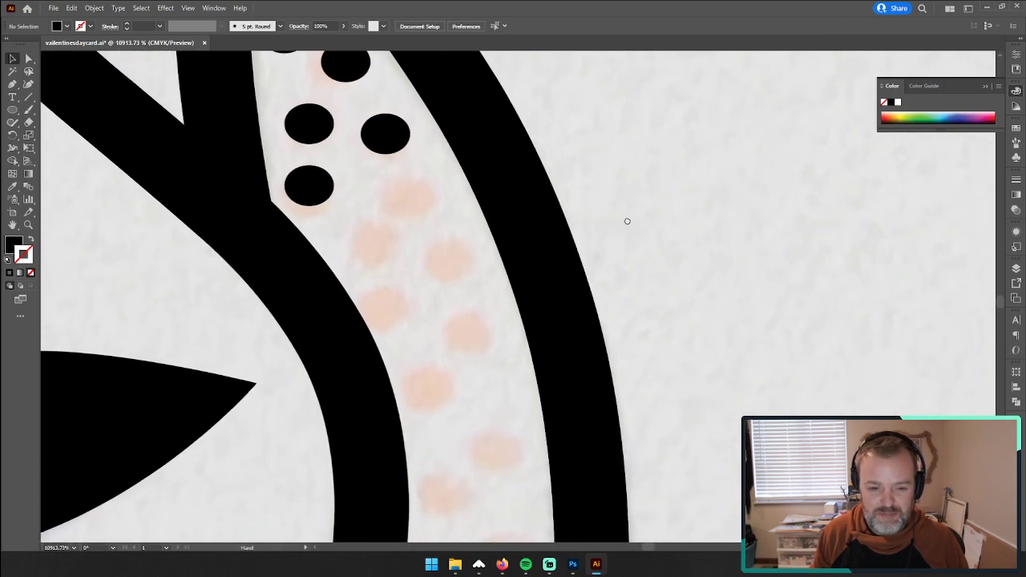
Step: Place dot copies over the faded dots around the band's outer bend down to the right-hand leaf's stem
left_click_drag(393, 134, 519, 445)
left_click_drag(572, 436, 467, 242)
left_click_drag(463, 244, 537, 405)
left_click_drag(539, 409, 485, 391)
scroll(485, 391, "down", 5)
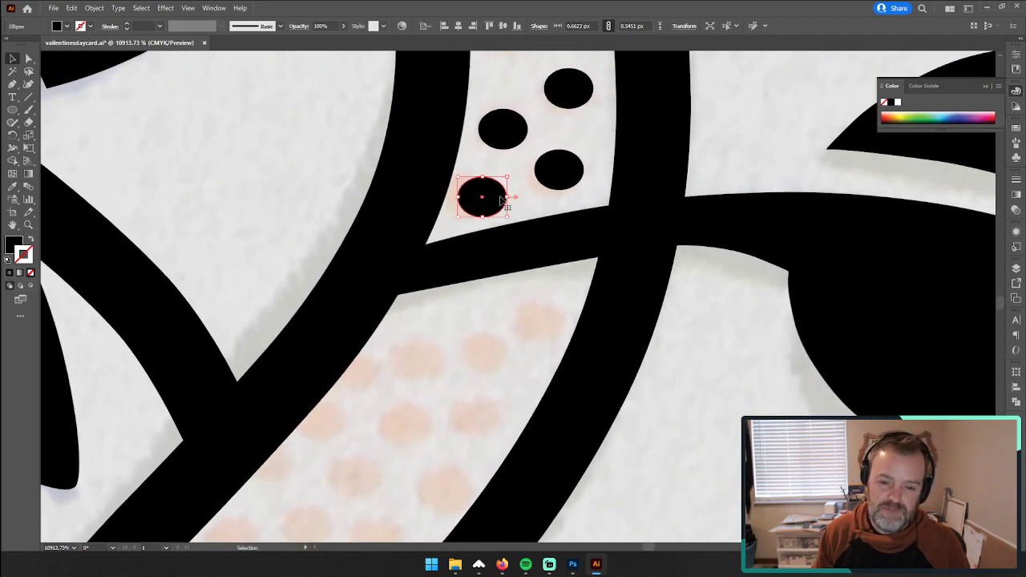
Step: Place dot copies over the faded dots in the diagonal stretch of the band below the right-hand leaf's stem
left_click_drag(503, 200, 550, 320)
left_click_drag(539, 322, 491, 356, "alt")
left_click_drag(490, 355, 418, 362, "alt")
left_click_drag(424, 351, 273, 363)
left_click_drag(374, 330, 507, 229)
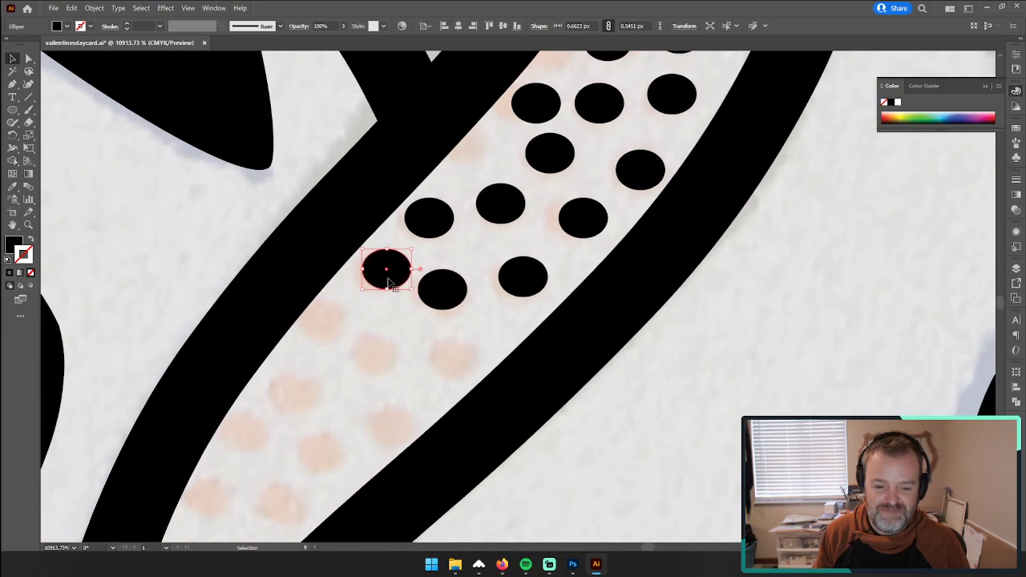
Step: Cover the remaining faded dots in the lower part of the diagonal band down toward the next vine crossing
left_click_drag(388, 273, 453, 350, "alt")
left_click_drag(454, 350, 418, 336, "alt")
scroll(423, 373, "down", 6)
scroll(423, 360, "down", 3)
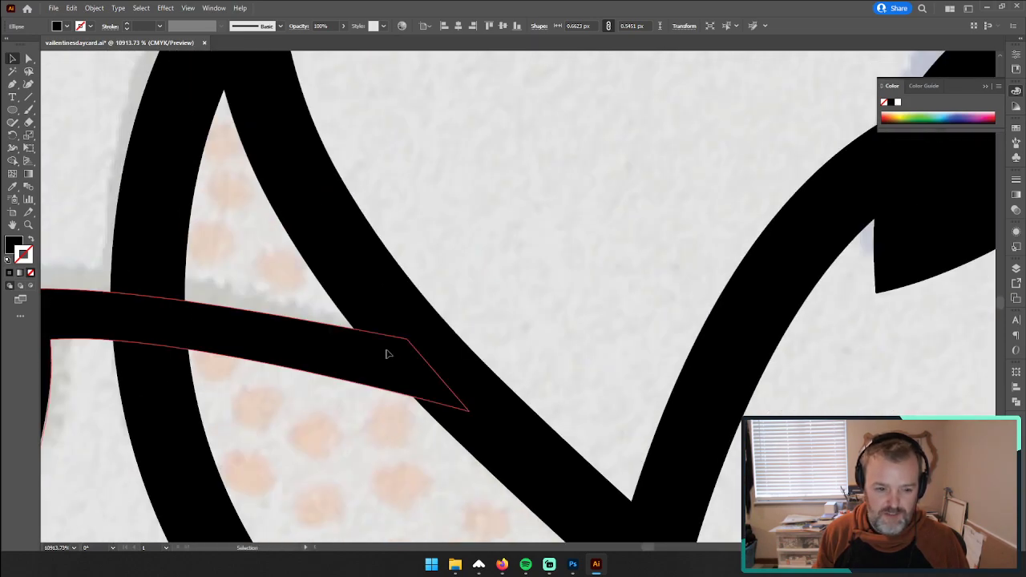
Step: Paste dots over the faded dots in the small wedge between the vine crossing and the left-hand leaf's stem
key("ctrl+v")
left_click_drag(519, 297, 227, 194)
left_click_drag(227, 195, 221, 249, "alt")
Step: Place dot copies over the faded dots in the area between the left-hand leaf's stem and the next flower stem
left_click_drag(221, 248, 248, 398, "alt")
left_click_drag(250, 397, 368, 325)
left_click_drag(367, 326, 292, 299, "alt")
left_click_drag(292, 299, 460, 313, "alt")
left_click_drag(460, 314, 325, 366, "alt")
left_click_drag(324, 366, 455, 440, "alt")
scroll(434, 396, "down", 3)
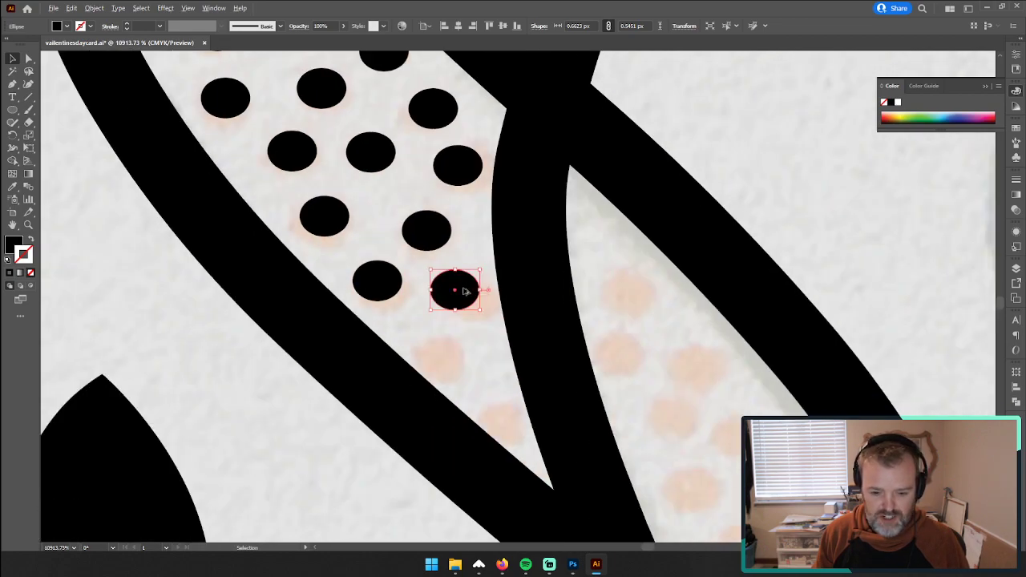
left_click_drag(463, 291, 485, 377, "alt")
left_click_drag(455, 292, 439, 323, "alt")
Step: Place dot copies over the faded dots between the flower stem and the outer vine stem, down toward the next crossing
left_click_drag(443, 319, 572, 396, "alt")
left_click_drag(567, 397, 588, 487, "alt")
left_click_drag(588, 487, 447, 254, "alt")
left_click_drag(446, 254, 519, 299, "alt")
left_click_drag(520, 299, 518, 424, "alt")
left_click_drag(513, 418, 560, 459)
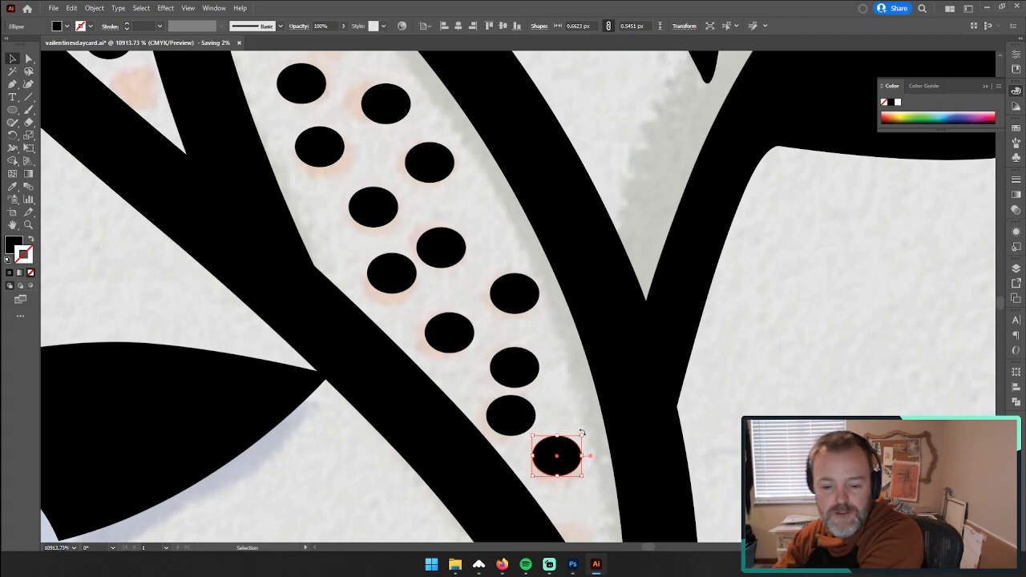
scroll(589, 410, "down", 7)
scroll(584, 418, "up", 1)
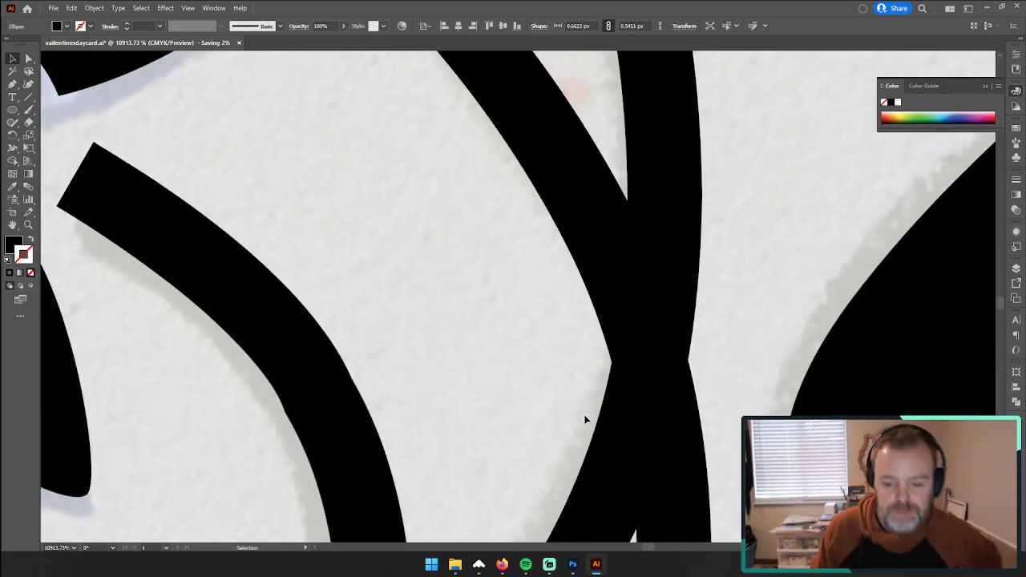
scroll(592, 387, "down", 8)
scroll(591, 381, "up", 8)
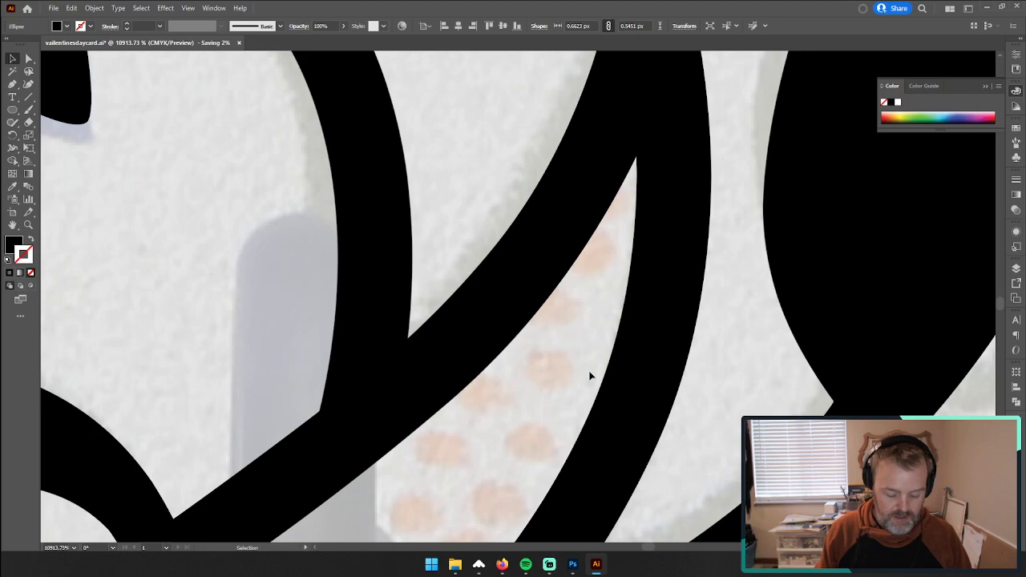
Step: Place dot copies over the faded dots in the narrow wedge between the diagonal vine stem and the curved stem beside it
scroll(589, 374, "down", 8)
key("ctrl+v")
left_click_drag(518, 297, 417, 214)
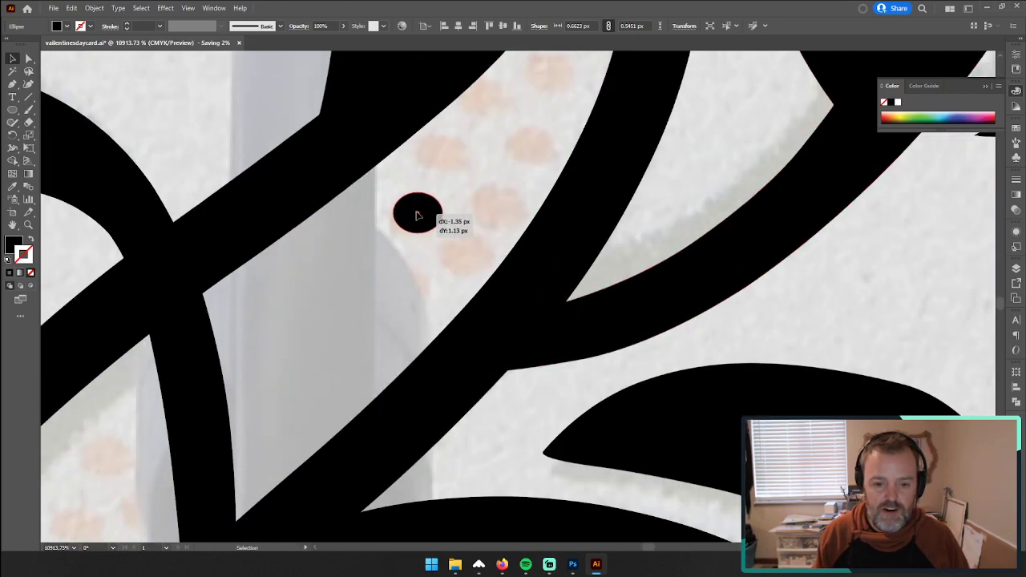
left_click_drag(519, 297, 477, 254)
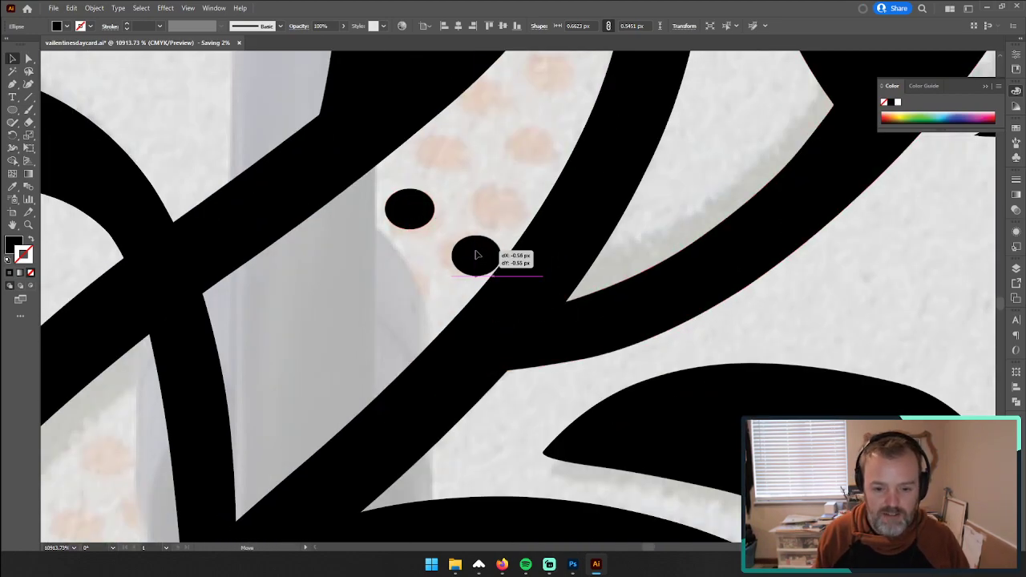
left_click_drag(449, 196, 460, 254)
left_click_drag(516, 303, 445, 166)
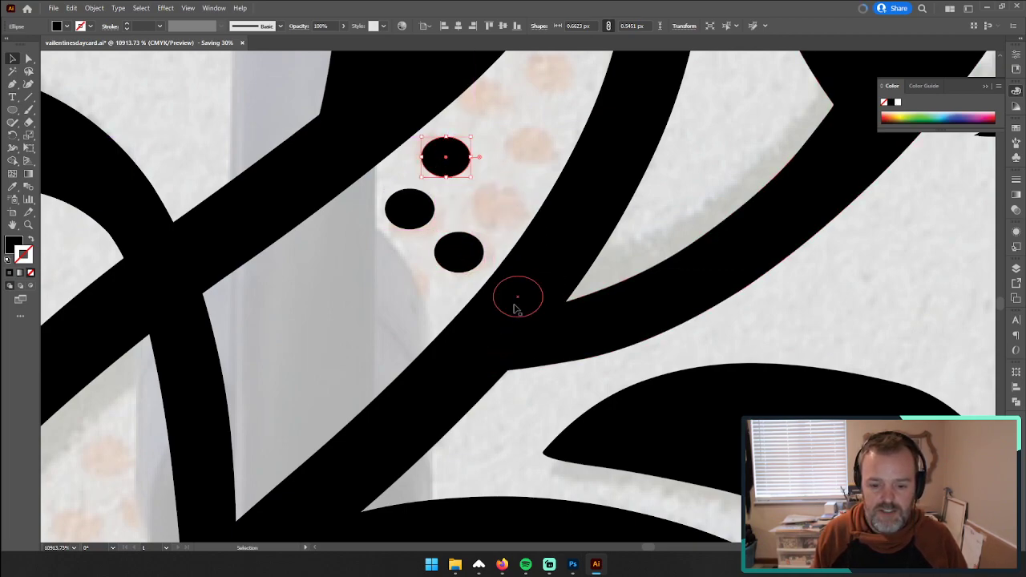
left_click_drag(516, 297, 527, 162)
left_click_drag(527, 161, 490, 119)
left_click_drag(491, 119, 529, 167)
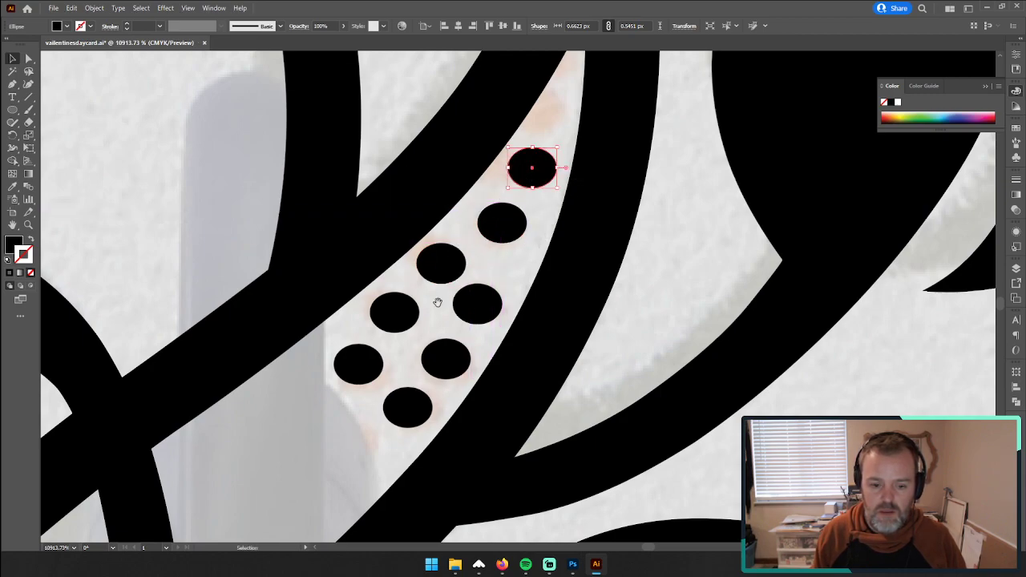
Step: Fill the grey-shaded part of that wedge with dot copies down to the point where the stems meet
left_click_drag(437, 302, 597, 134)
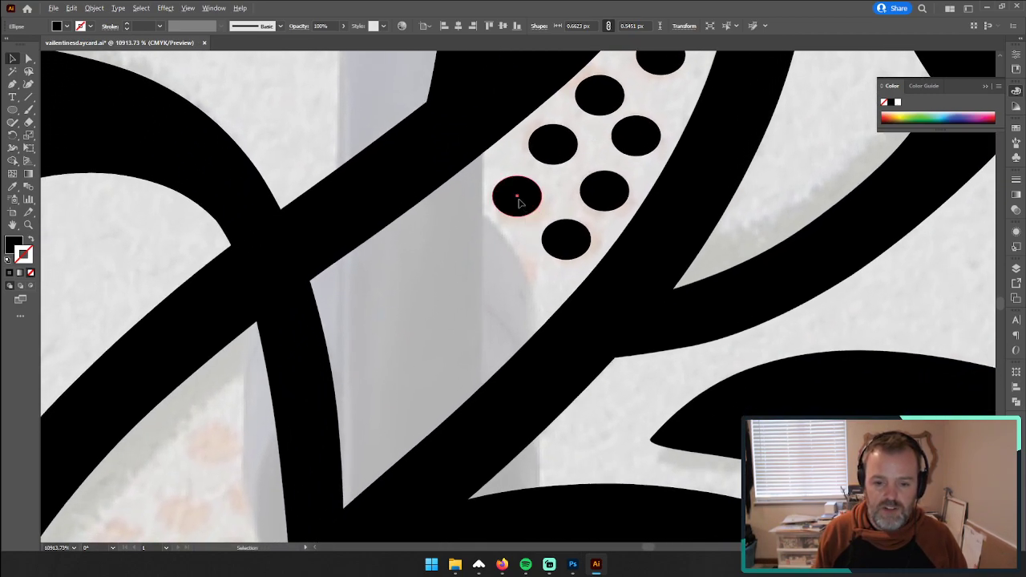
left_click_drag(519, 203, 501, 272)
left_click_drag(503, 274, 422, 380)
left_click_drag(350, 385, 369, 443)
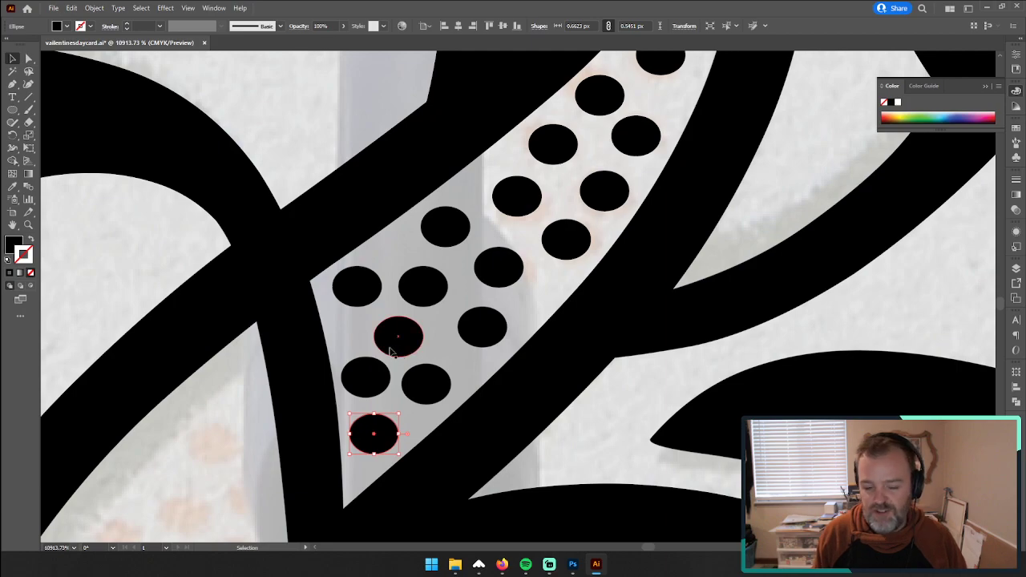
Step: Place dot copies over the faded dots in the vine section on the other side of the short crossing stem
left_click_drag(390, 351, 620, 151)
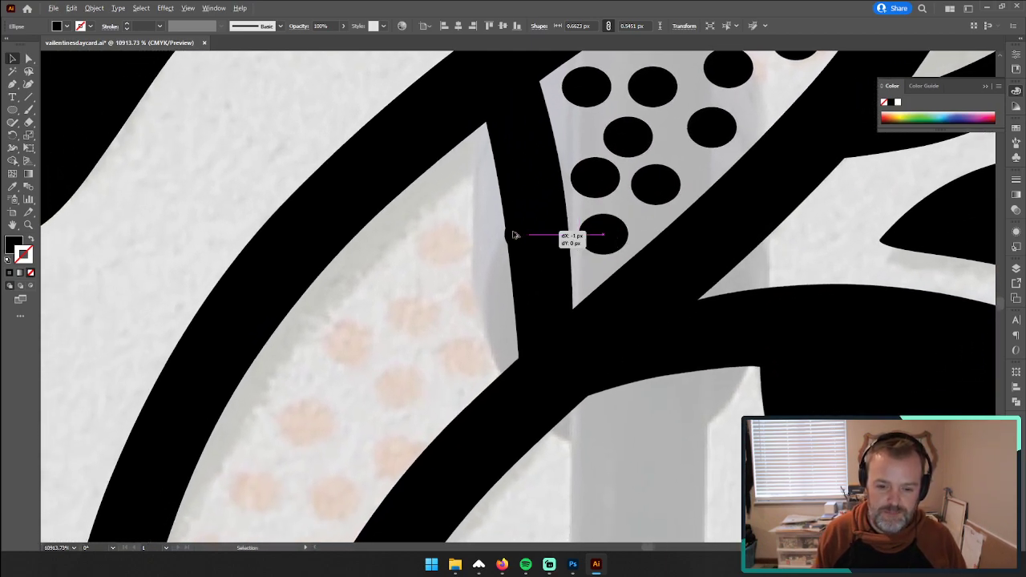
left_click_drag(514, 235, 423, 358)
left_click_drag(423, 352, 418, 319)
left_click_drag(427, 317, 493, 307)
left_click_drag(516, 351, 646, 445)
Step: Fill the upper part of the next vine section, between the branching stem and the outer stem, with dot copies
key("space")
left_click_drag(628, 427, 473, 257)
left_click_drag(473, 258, 551, 290)
left_click_drag(551, 292, 490, 213)
left_click_drag(490, 213, 449, 290)
left_click_drag(449, 290, 517, 265)
left_click_drag(517, 264, 464, 346)
left_click_drag(464, 346, 550, 335)
left_click_drag(549, 335, 485, 418)
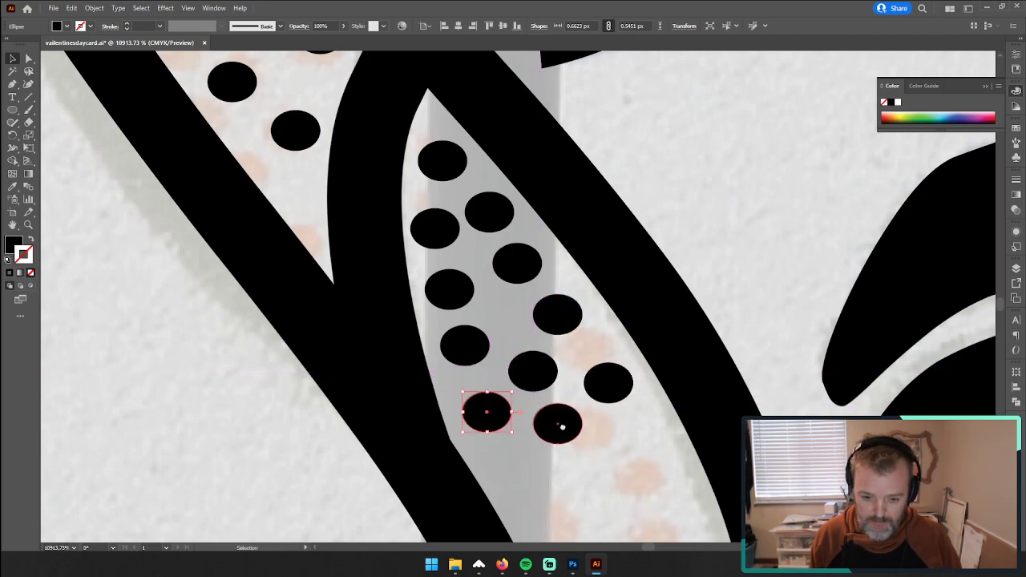
Step: Continue the dot copies through the wider part of this vine section down to the next crossing stem
left_click_drag(562, 428, 603, 250)
left_click_drag(603, 251, 606, 407)
left_click_drag(607, 407, 646, 376)
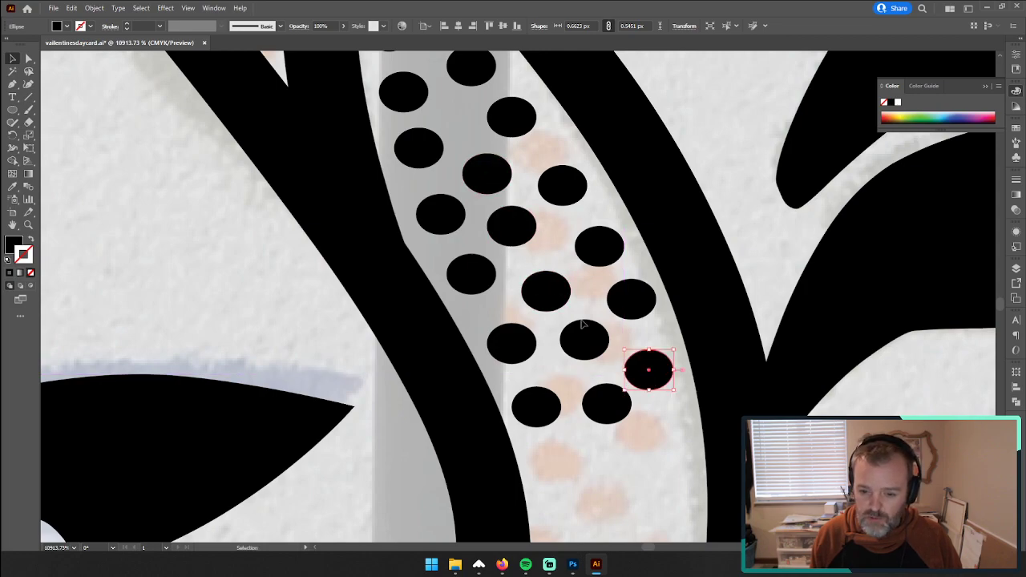
scroll(521, 299, "down", 5)
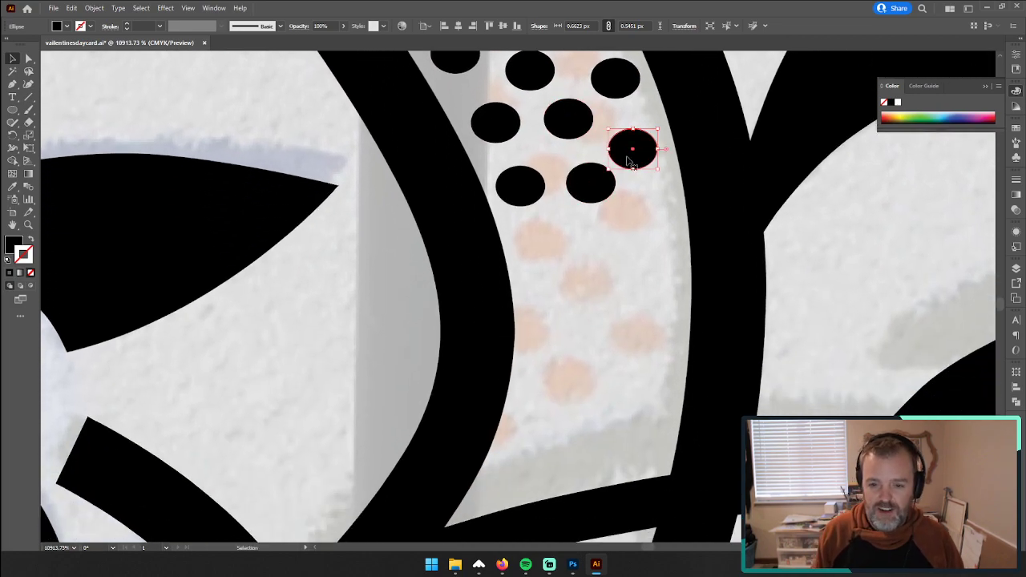
left_click_drag(629, 160, 595, 280)
left_click_drag(596, 280, 573, 377)
left_click_drag(572, 377, 649, 388)
left_click_drag(650, 388, 618, 443)
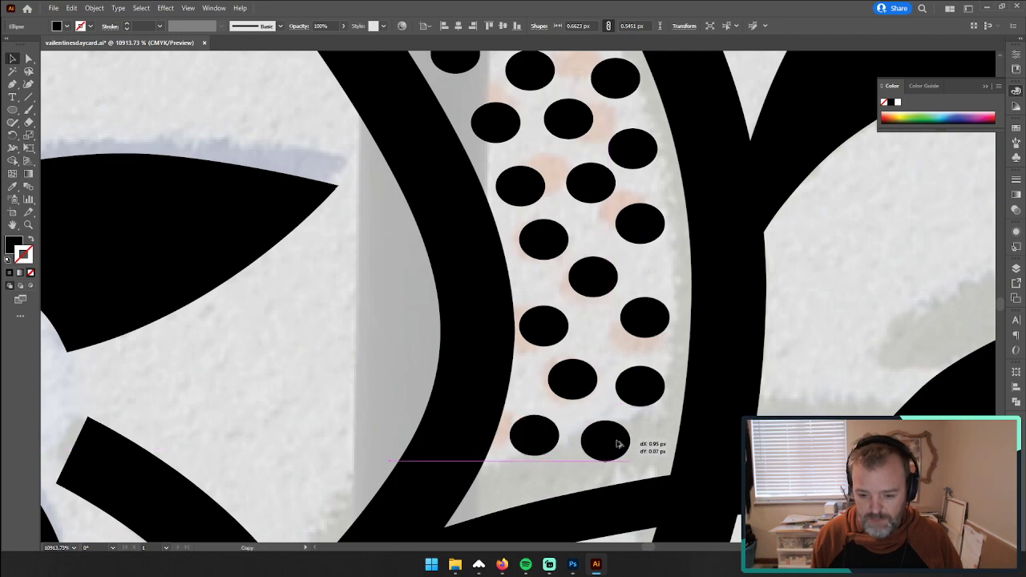
Step: Place dot copies in the tapering section below the crossing stem, including its grey-shaded part
scroll(621, 435, "down", 5)
left_click_drag(638, 140, 553, 353)
left_click_drag(553, 353, 525, 418)
left_click_drag(524, 418, 425, 355)
scroll(430, 337, "down", 5)
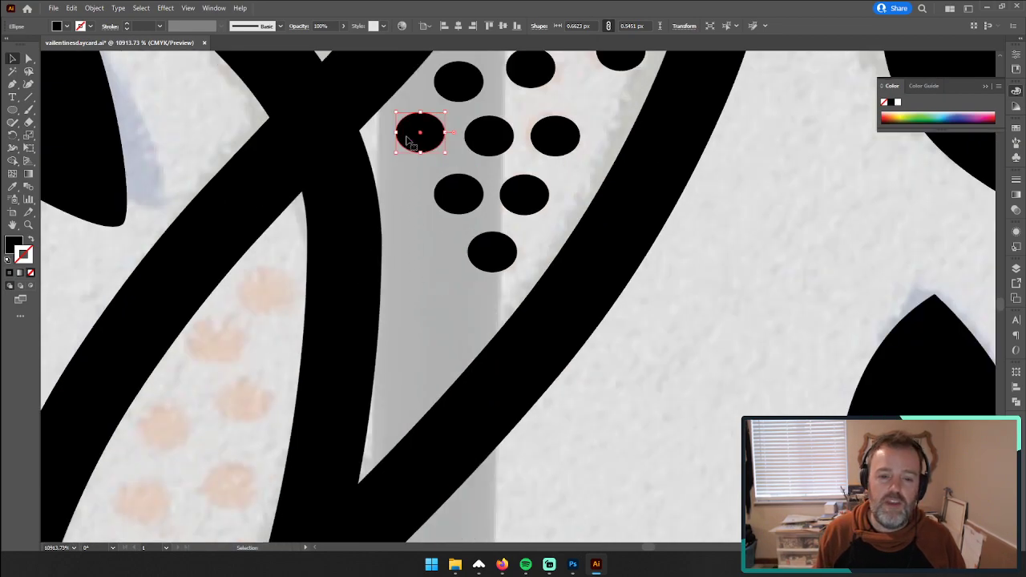
left_click_drag(411, 141, 403, 237)
left_click_drag(407, 241, 445, 160)
Step: Cover the faded dots in the adjoining leaf-shaped section on the other side of the stem with dot copies
left_click_drag(443, 163, 361, 311)
left_click_drag(360, 310, 421, 355)
left_click_drag(421, 355, 295, 439)
left_click_drag(455, 286, 455, 286)
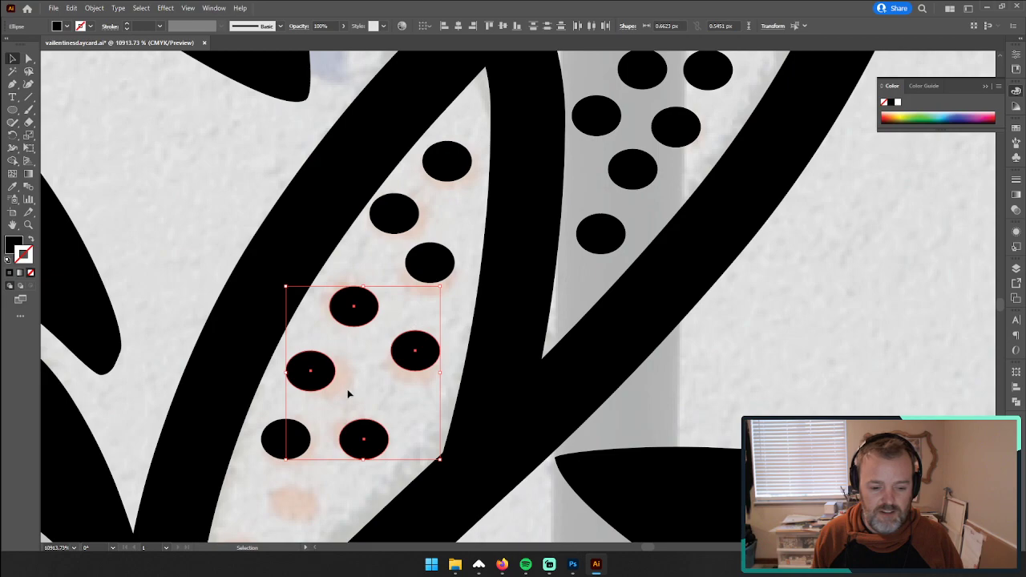
left_click_drag(289, 445, 439, 237)
left_click_drag(433, 196, 391, 290)
Step: Examine the whole vine border and locate the section near its lower end that still lacks dots
key("z")
left_click_drag(603, 268, 184, 266)
left_click_drag(618, 187, 432, 206)
left_click_drag(588, 125, 510, 391)
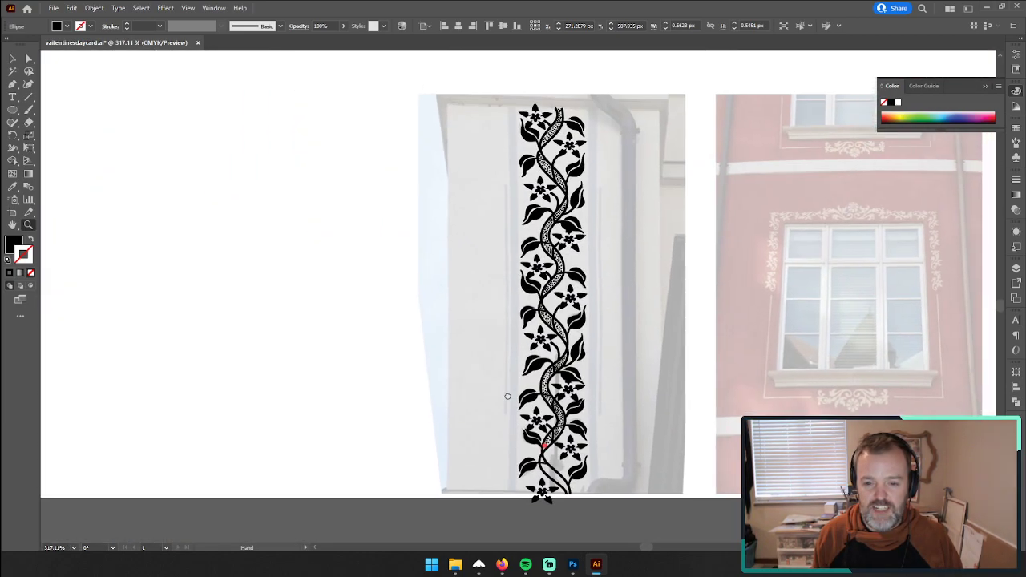
scroll(660, 310, "down", 2)
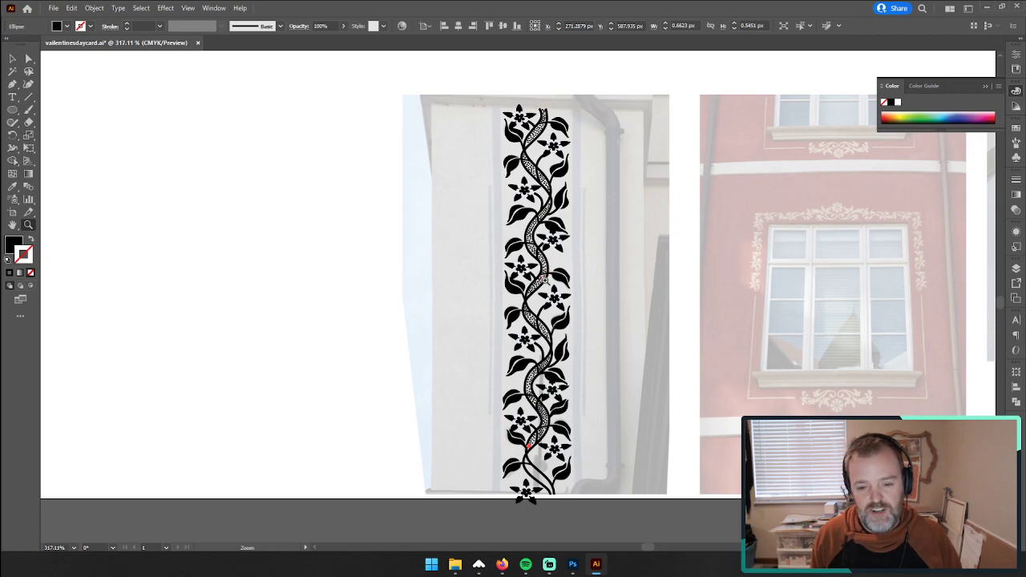
scroll(545, 281, "down", 6)
left_click_drag(523, 349, 882, 274)
left_click_drag(654, 313, 546, 214)
left_click_drag(486, 238, 621, 211)
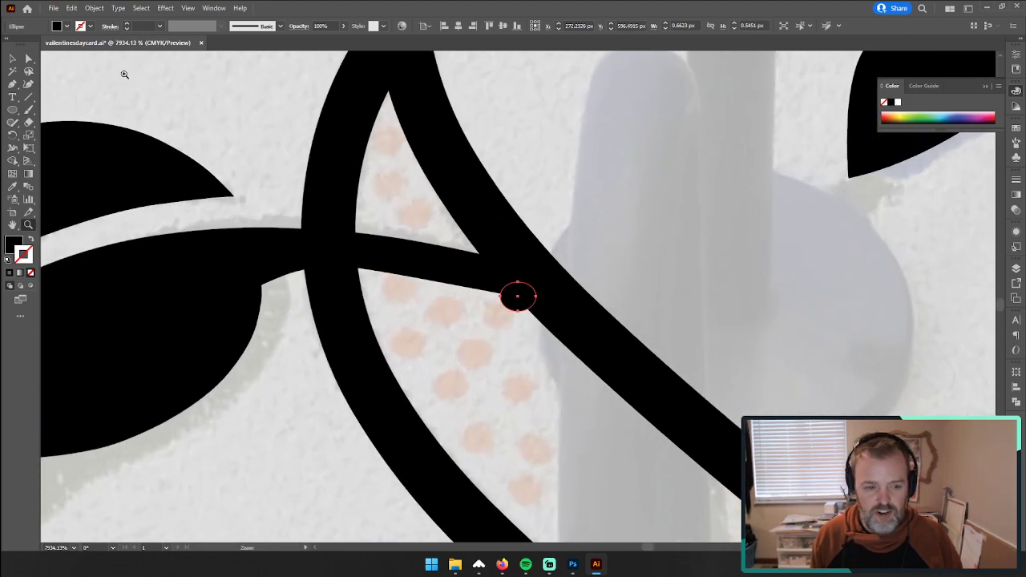
Step: Place three dot copies over the faded dots in the small wedge above the leaf's stem
left_click(13, 57)
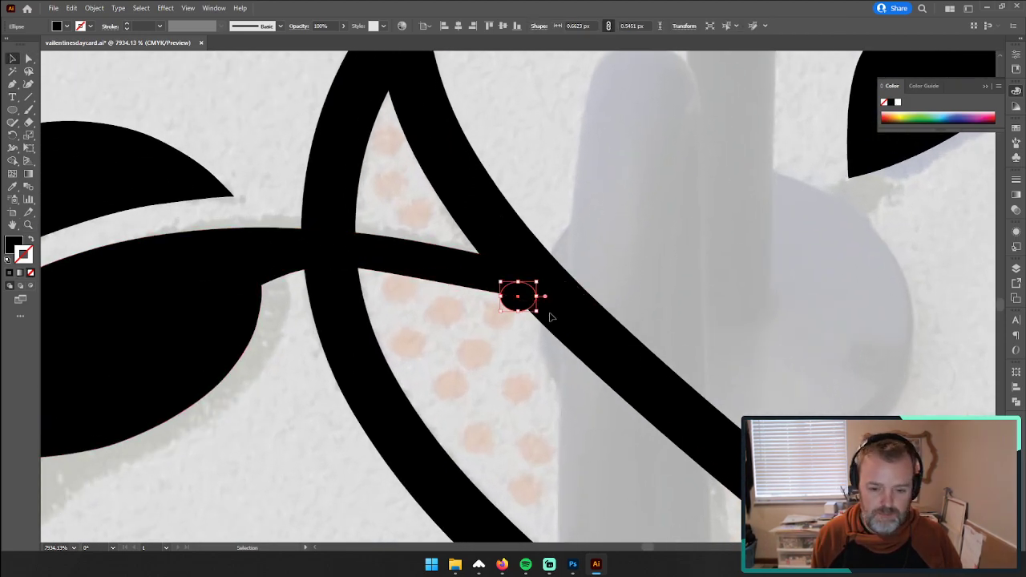
left_click_drag(527, 301, 424, 217)
left_click_drag(424, 217, 390, 200)
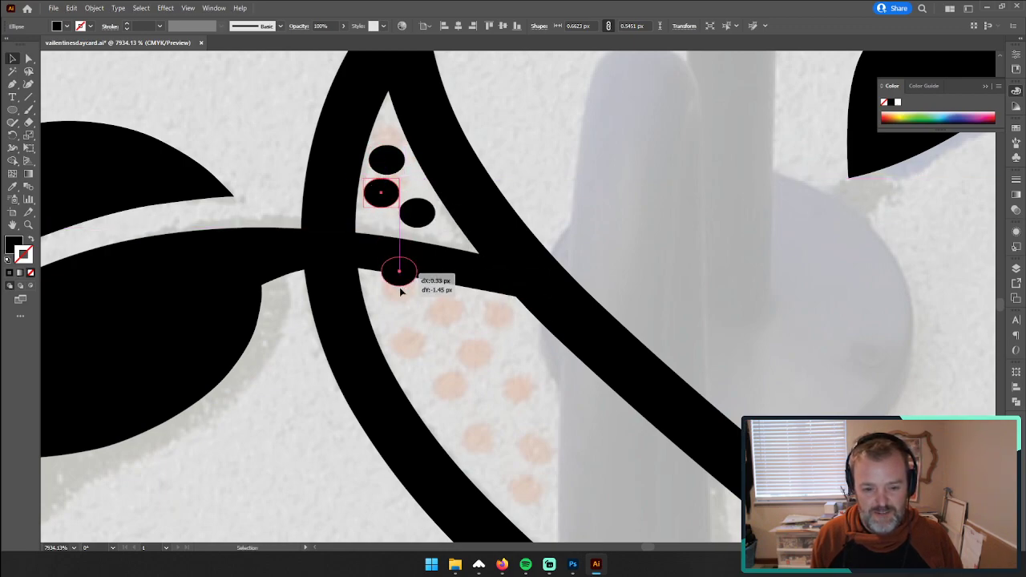
Step: Place dot copies over the faded dots directly below the leaf's stem, between the two vine stems
left_click_drag(401, 291, 494, 327)
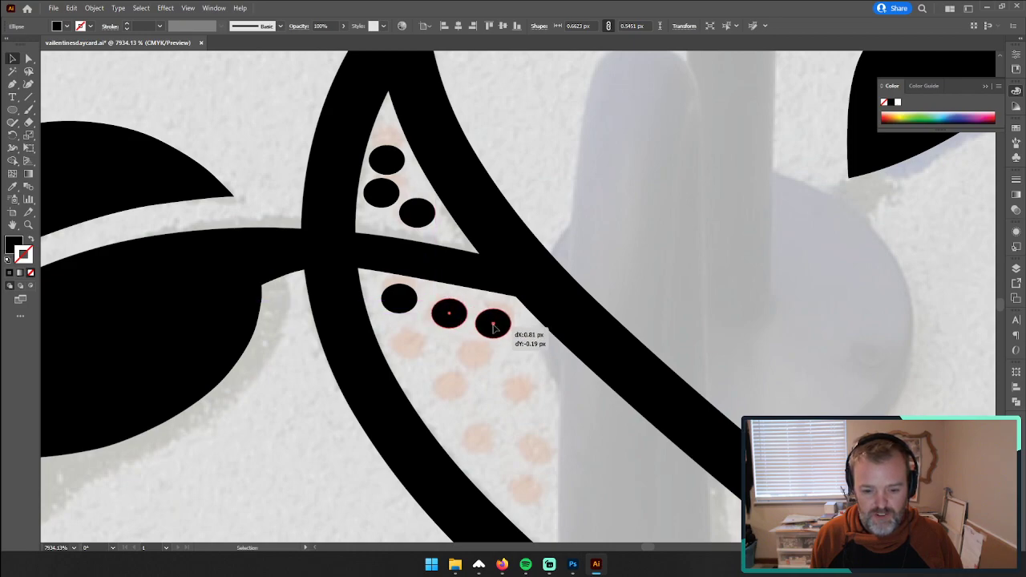
left_click_drag(423, 256, 424, 258)
key("space")
left_click_drag(712, 447, 499, 244)
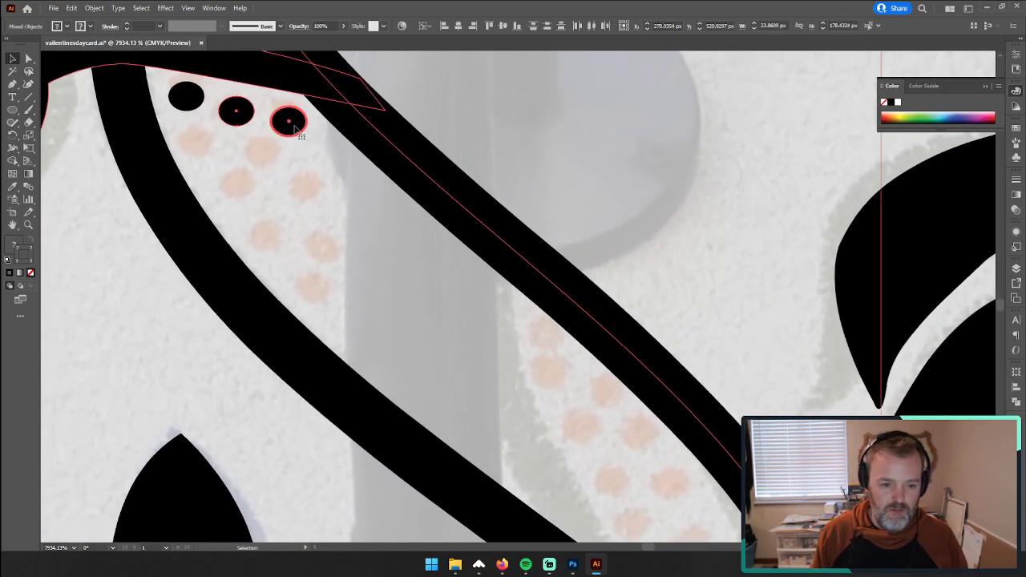
left_click(458, 104)
scroll(374, 226, "up", 3)
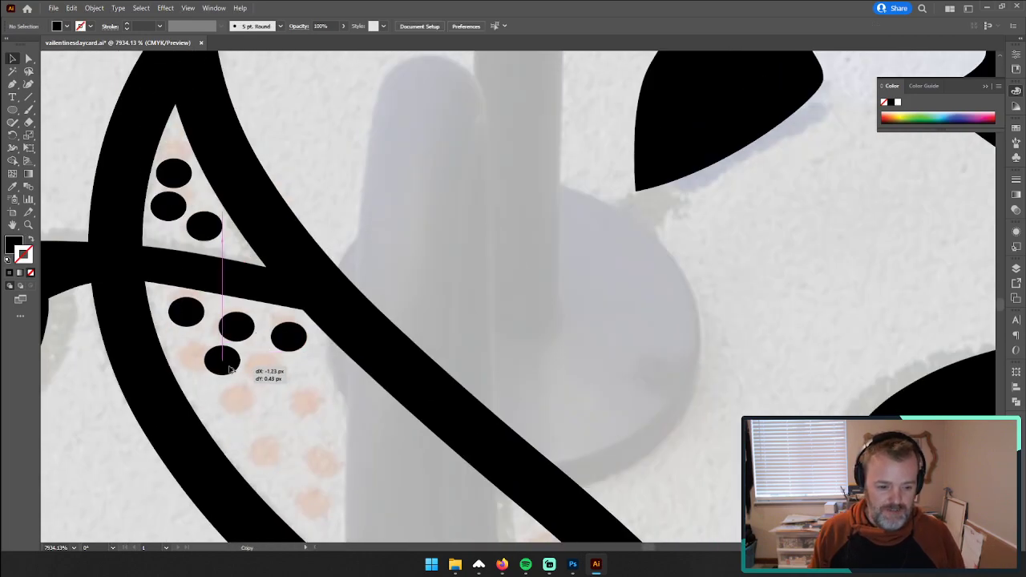
left_click_drag(230, 369, 207, 363)
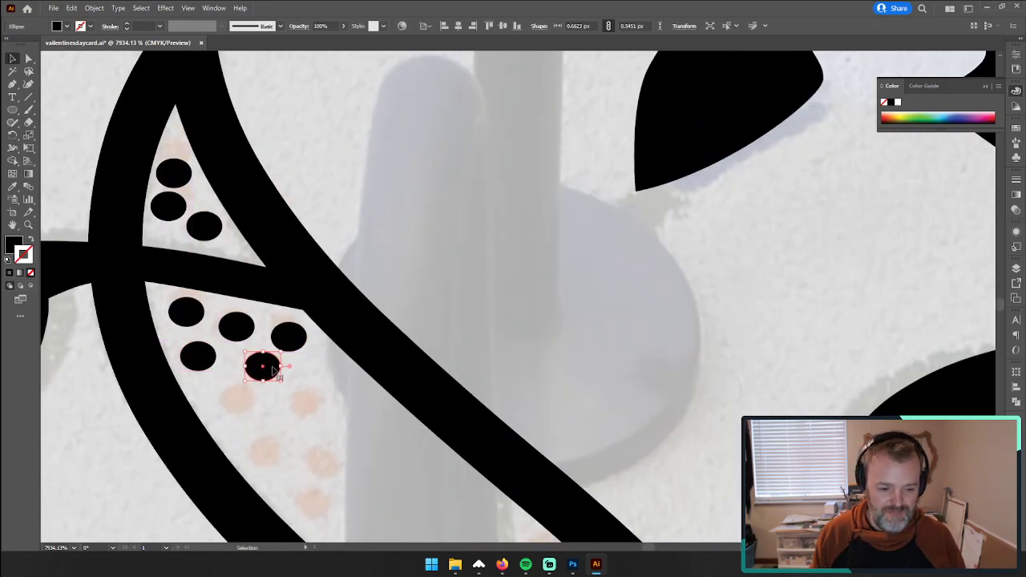
left_click_drag(272, 369, 243, 406)
left_click_drag(244, 406, 368, 405)
left_click_drag(368, 404, 274, 443)
left_click_drag(274, 443, 404, 449)
Step: Extend the dot pattern into the start of the grey-shaded band between the two vine stems
left_click_drag(395, 461, 391, 341)
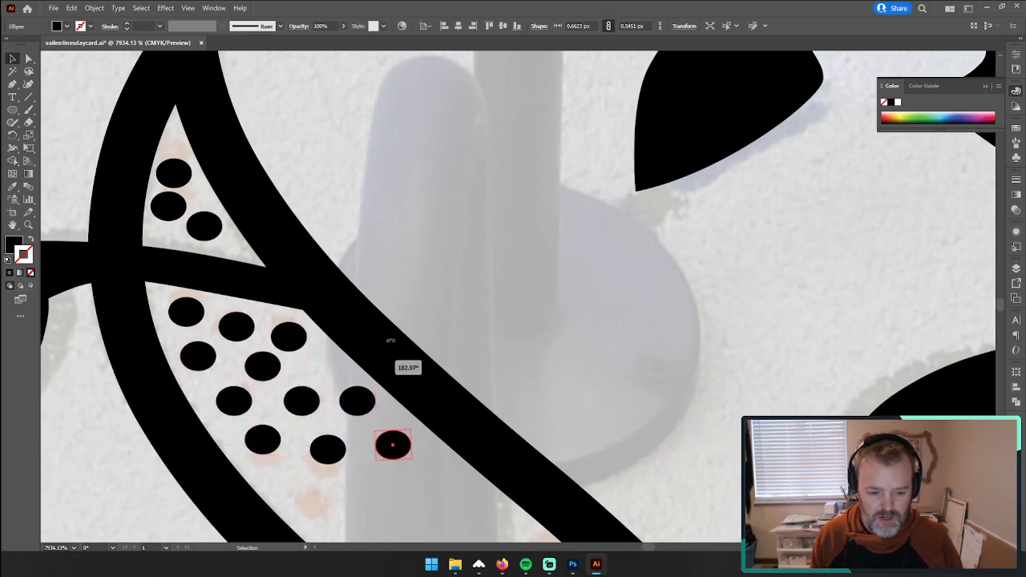
left_click_drag(430, 481, 452, 252)
left_click_drag(439, 210, 348, 272)
left_click_drag(348, 272, 433, 295)
left_click_drag(433, 295, 509, 289)
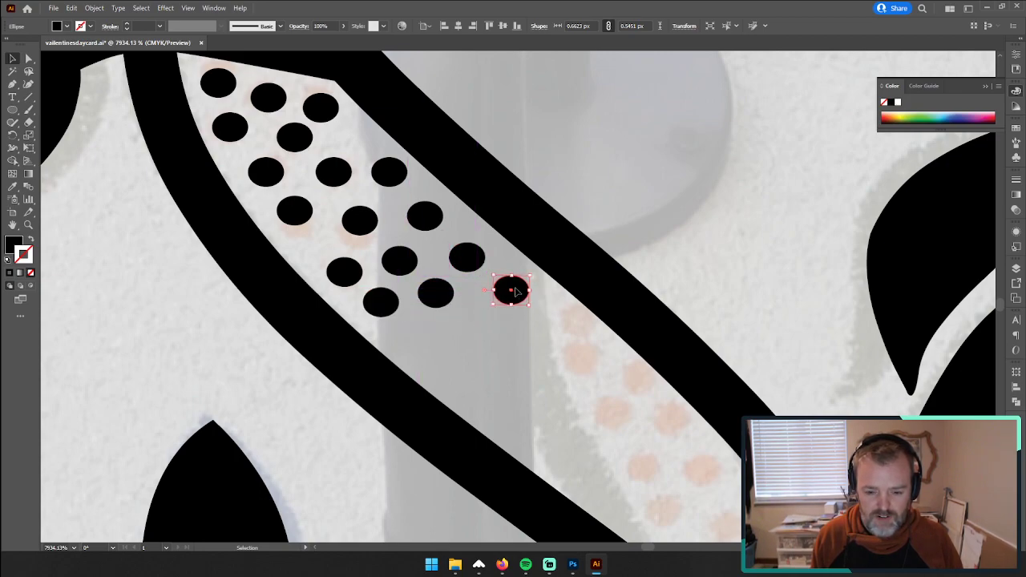
Step: Fill the rest of the grey-shaded band with dot copies across to the next faded dots
left_click_drag(452, 331, 401, 345)
left_click_drag(421, 335, 454, 377)
left_click_drag(453, 374, 508, 359)
left_click_drag(508, 359, 552, 391)
left_click_drag(552, 392, 487, 395)
left_click_drag(487, 394, 592, 426)
Step: Cover the remaining faded dots at the lower end of the vine with dot copies
left_click_drag(598, 414, 495, 194)
left_click_drag(417, 249, 424, 243)
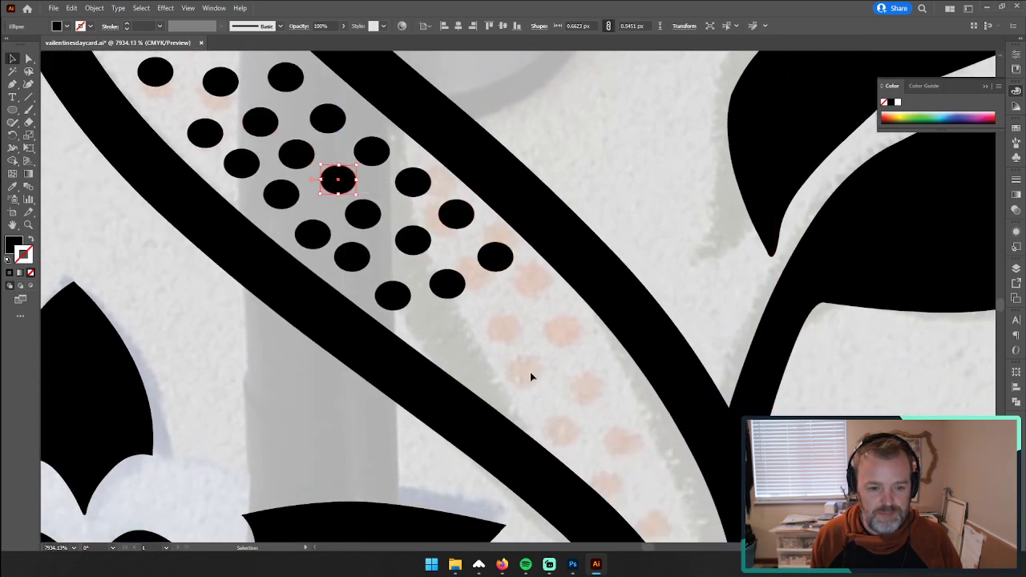
left_click_drag(502, 261, 503, 315)
left_click_drag(502, 315, 490, 372)
left_click_drag(490, 371, 263, 342)
Step: Select the complete vine border and place a copy of it on the blank area beside the reference photo
key("z")
left_click_drag(874, 196, 663, 340)
left_click_drag(626, 310, 523, 299)
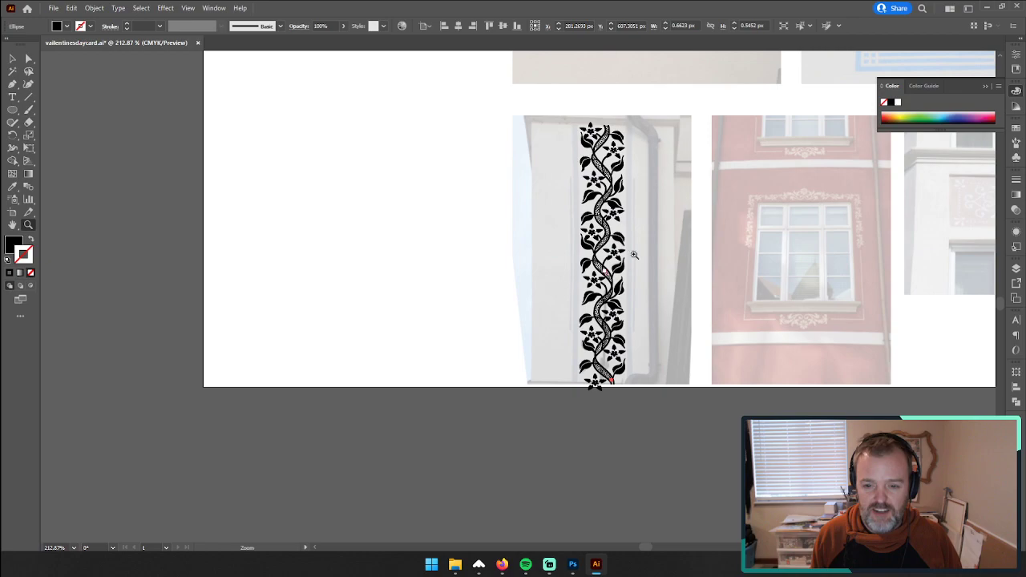
left_click_drag(657, 236, 499, 303)
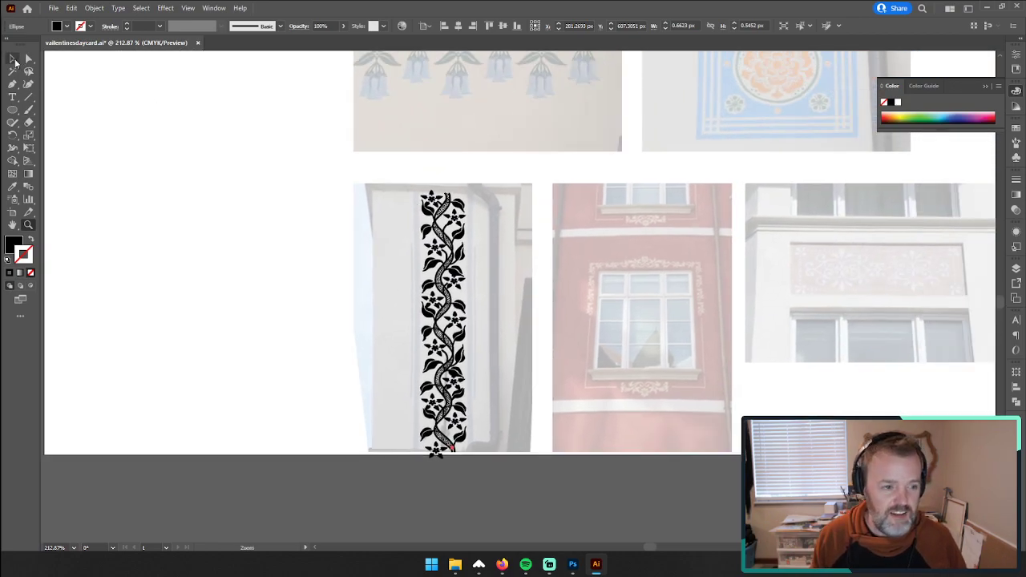
left_click(13, 59)
mouse_move(344, 155)
left_mouse_down()
mouse_move(525, 508)
mouse_move(503, 475)
left_mouse_up()
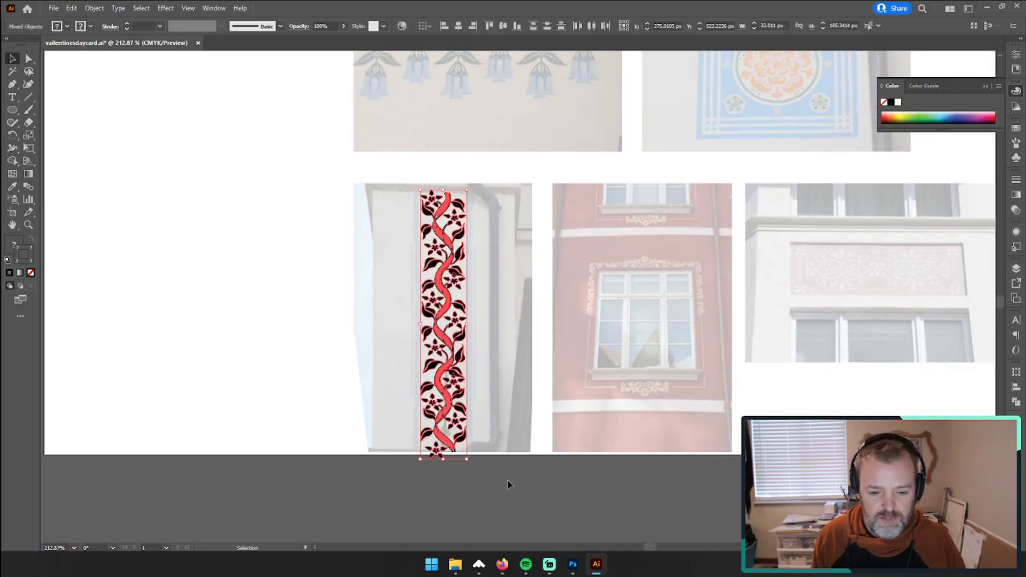
key("a")
left_click_drag(452, 313, 320, 323)
left_click(206, 217)
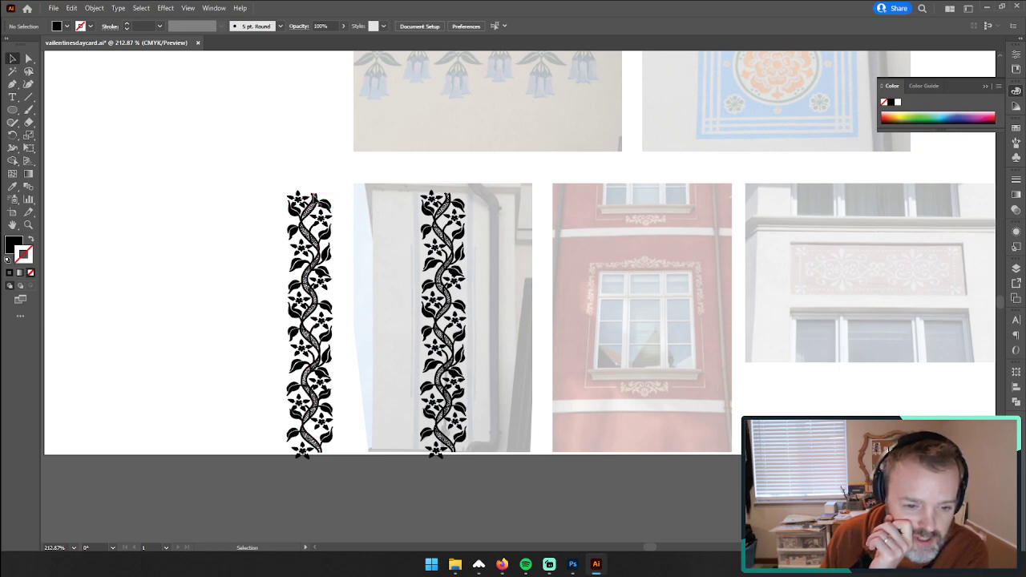
Step: Expand the fill and stroke of one long vine stem path in the copied border
left_click(295, 313)
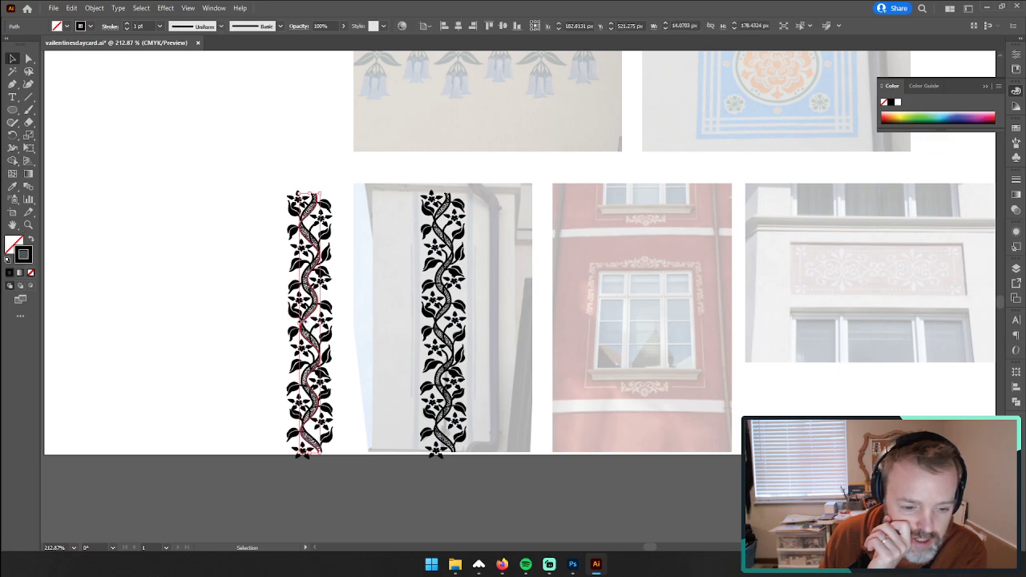
left_click(94, 8)
left_click(115, 137)
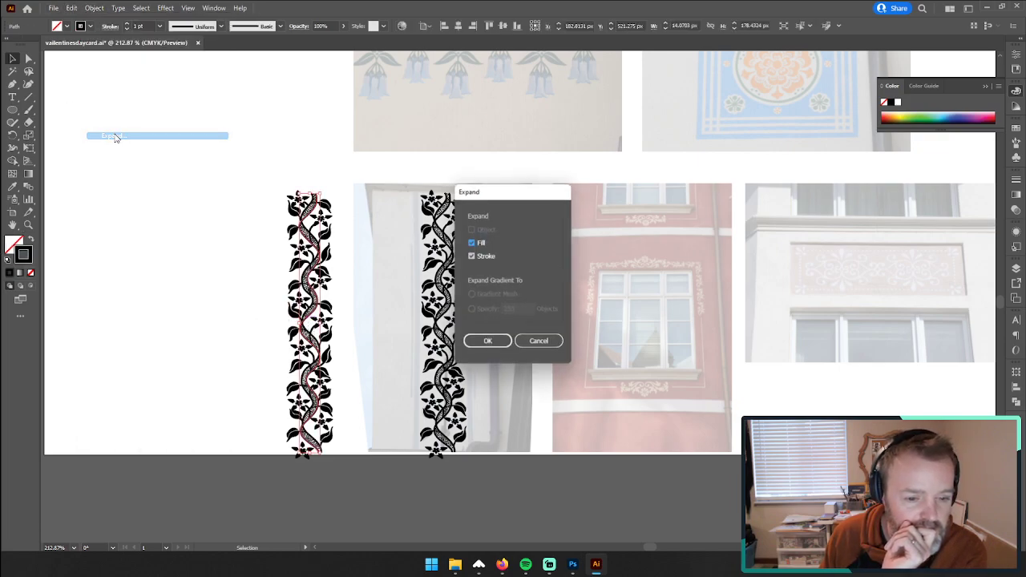
left_click(487, 343)
Step: Expand the fill and stroke of the second long vine stem path in the copied border
left_click(29, 225)
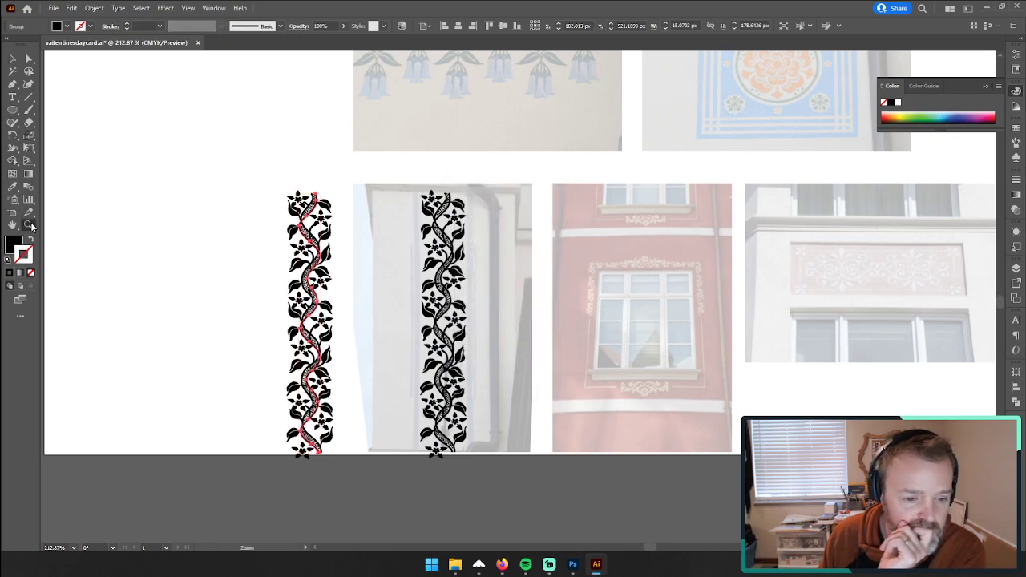
left_click_drag(306, 261, 317, 254)
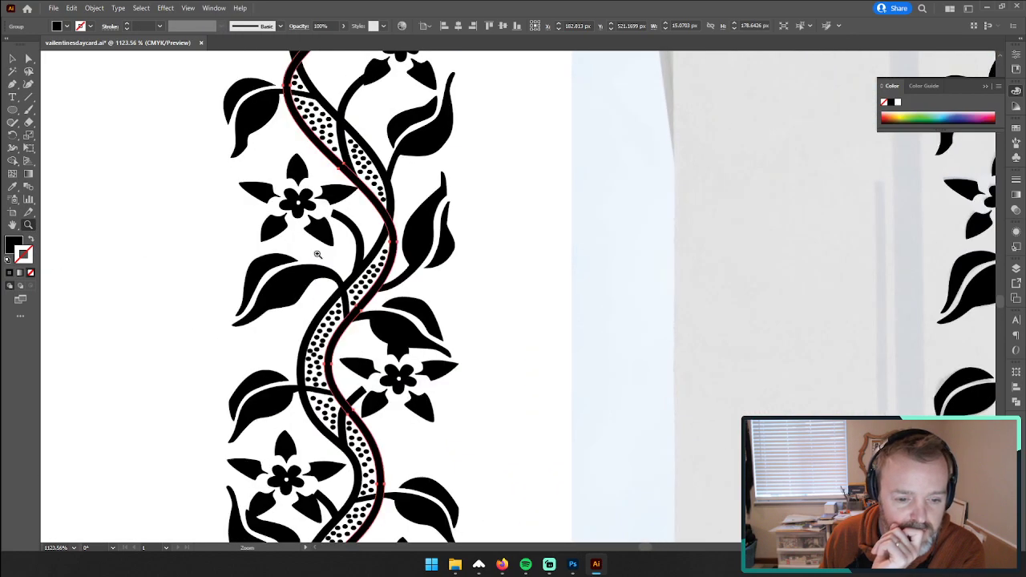
left_click(12, 58)
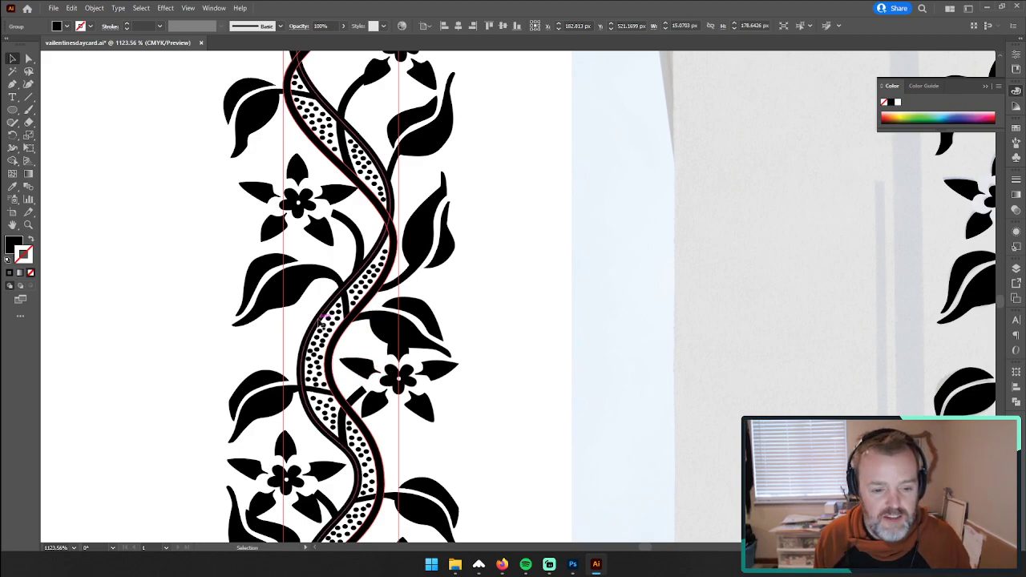
left_click(296, 299)
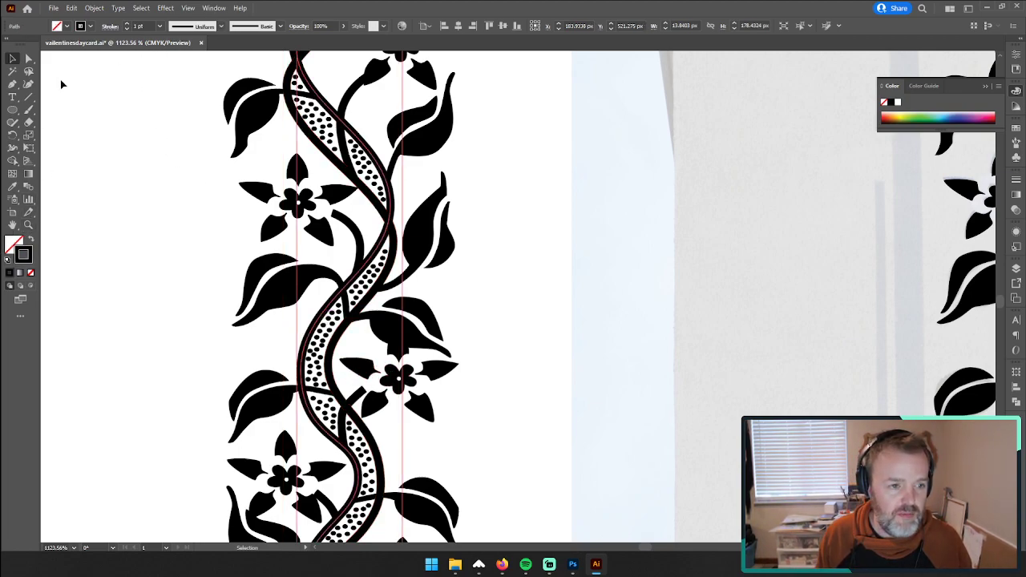
left_click(91, 11)
left_click(121, 135)
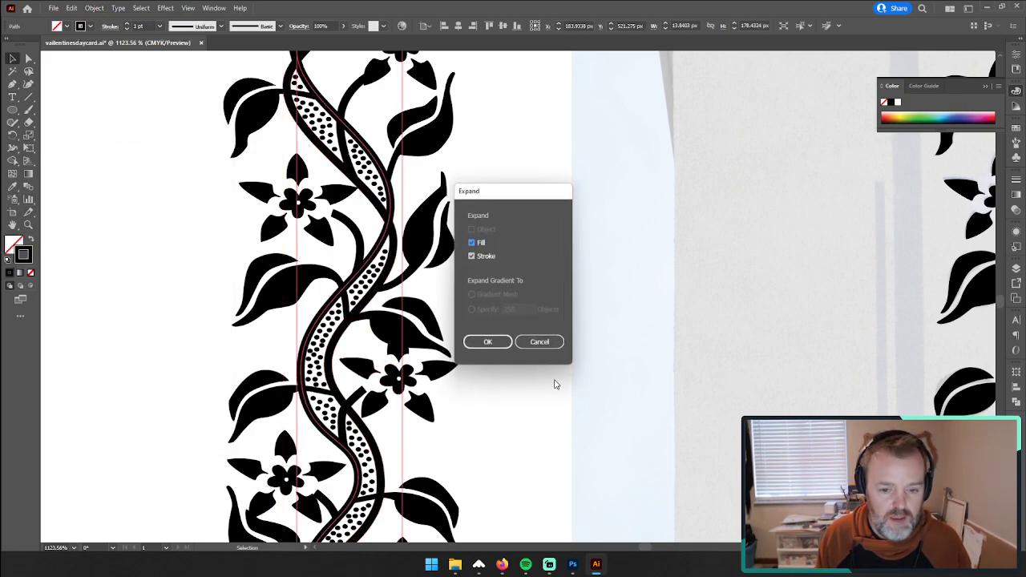
left_click(488, 344)
key("z")
mouse_move(653, 382)
left_mouse_down()
mouse_move(476, 366)
mouse_move(602, 374)
mouse_move(600, 354)
left_mouse_up()
left_click_drag(756, 360, 518, 307)
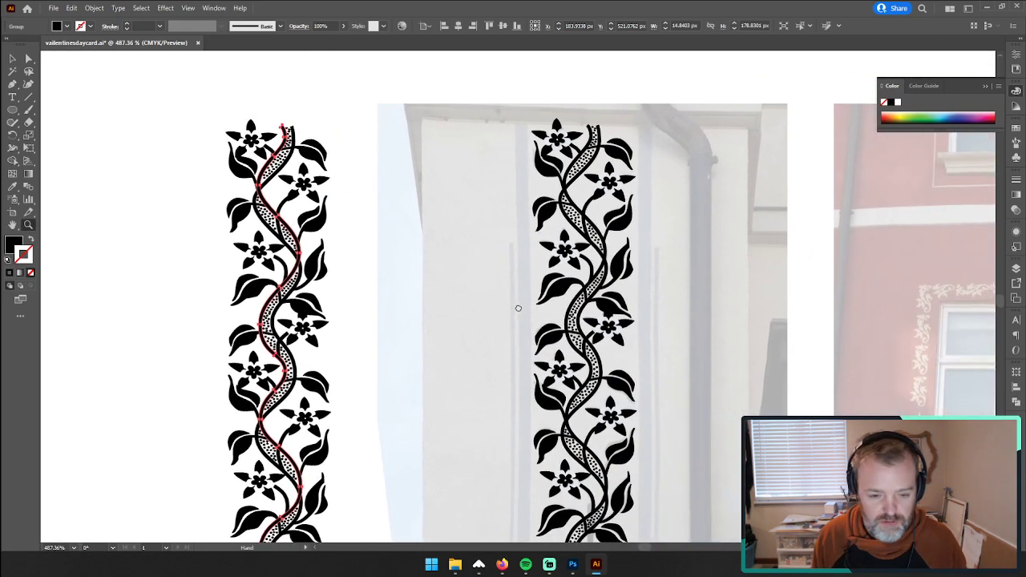
left_click_drag(698, 340, 607, 320)
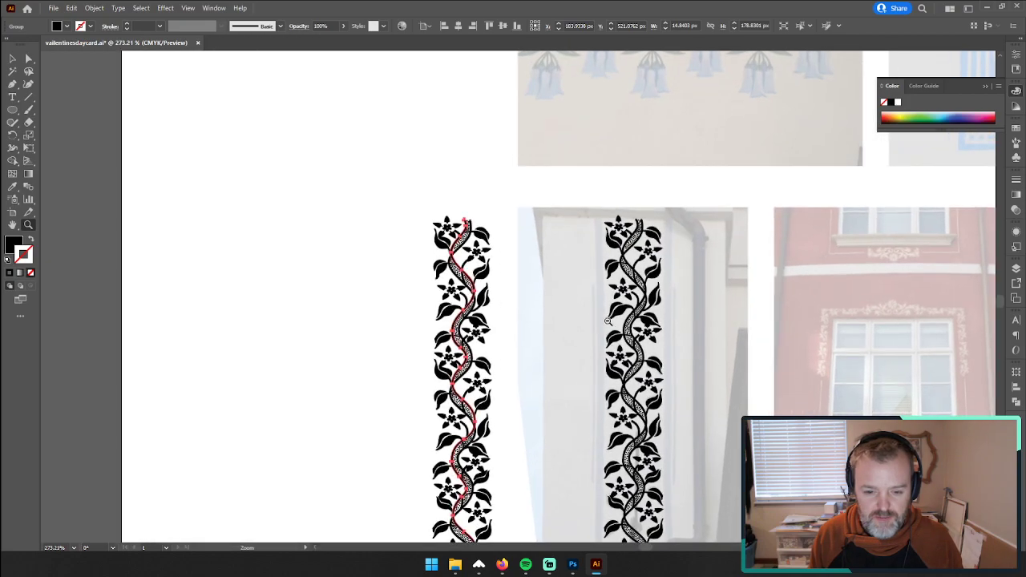
left_click_drag(683, 403, 542, 313)
left_click(11, 59)
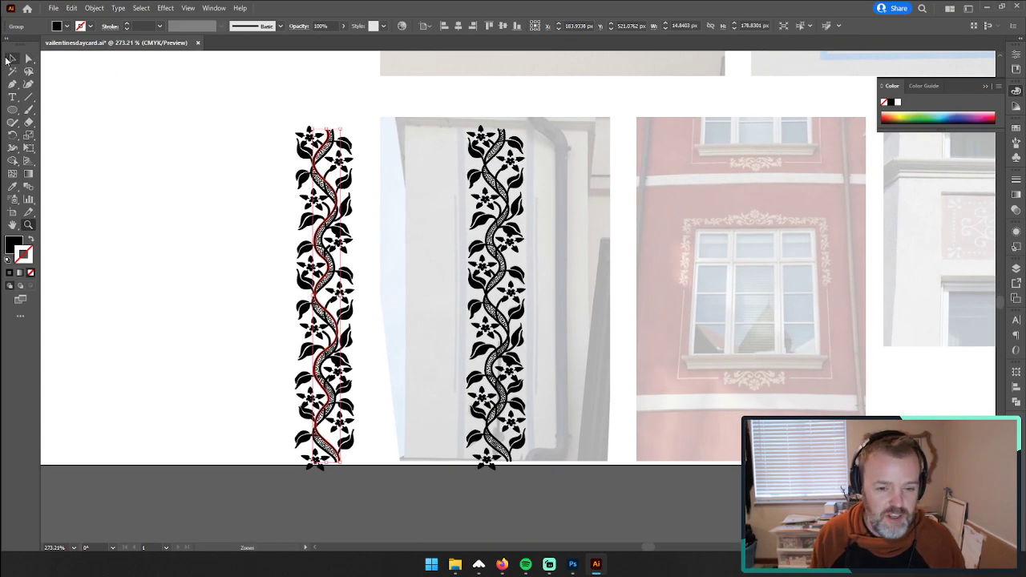
left_click_drag(275, 112, 379, 492)
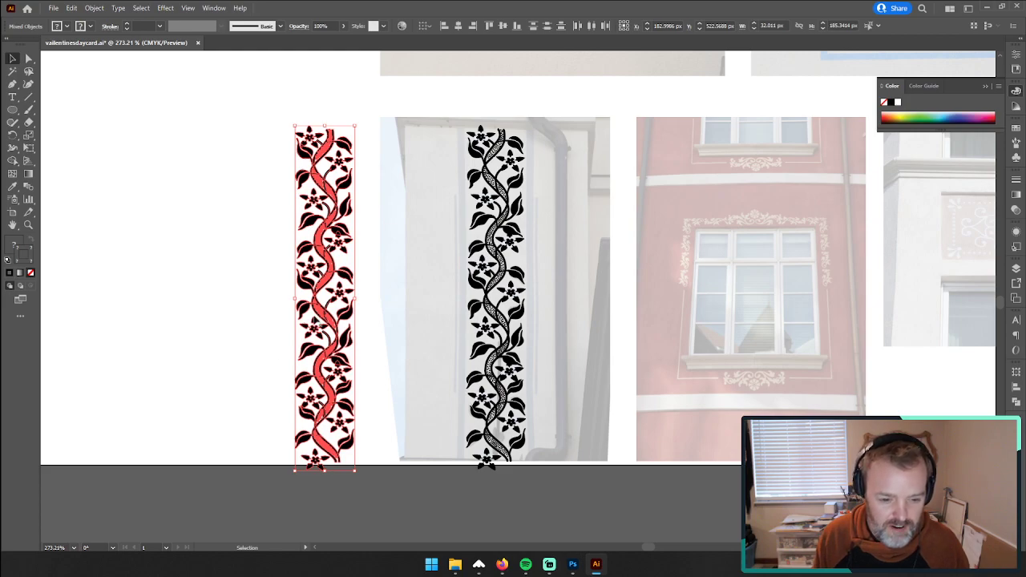
left_click(254, 233)
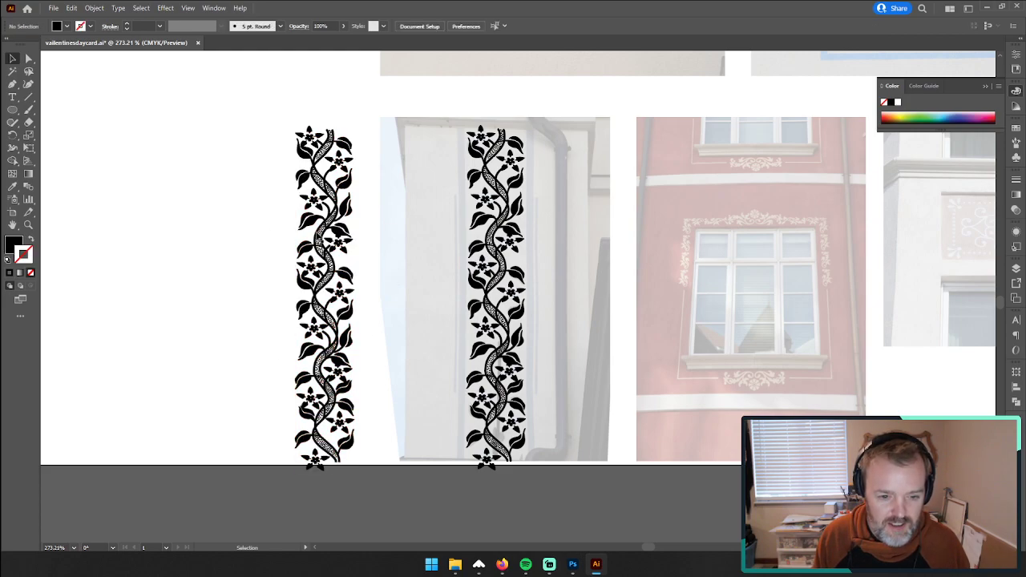
left_click(325, 253)
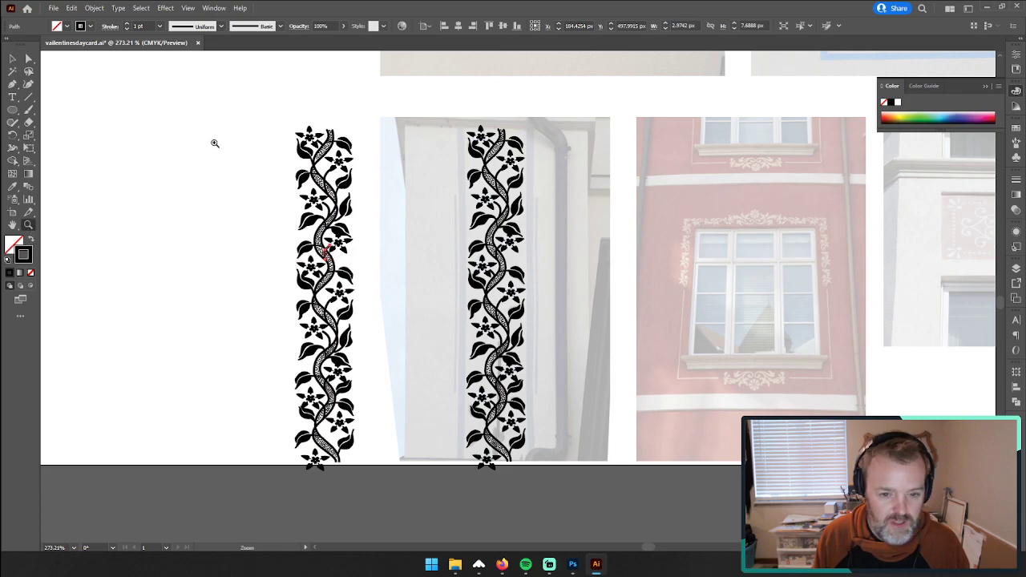
left_click_drag(323, 222, 344, 200)
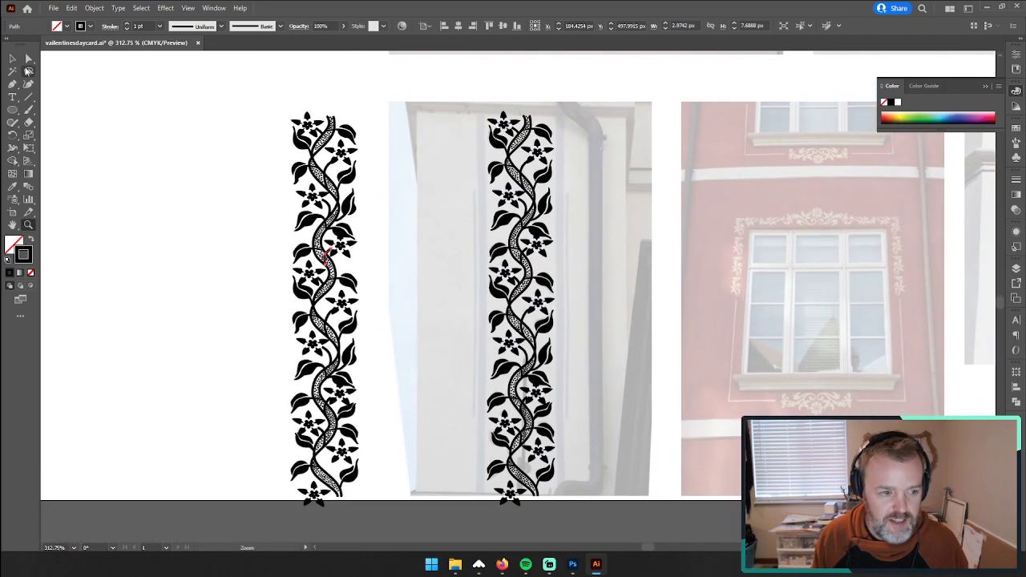
left_click(13, 60)
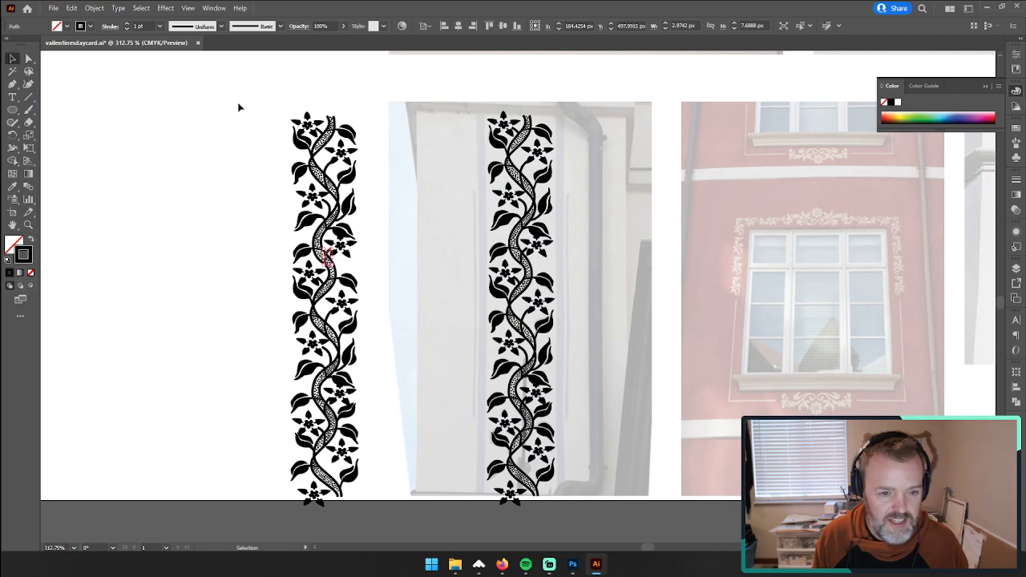
left_click_drag(238, 103, 380, 476)
scroll(380, 476, "up", 1)
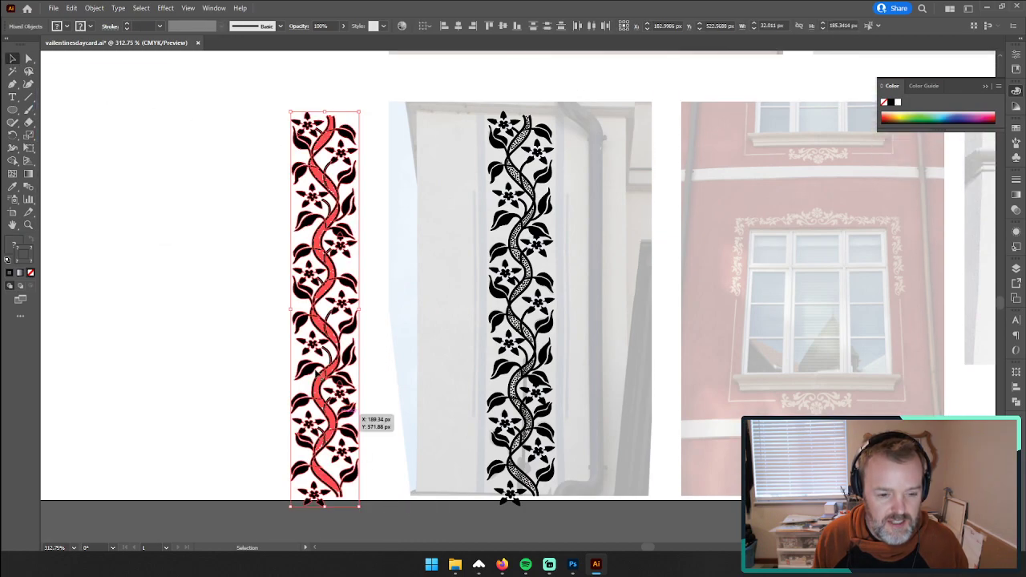
left_click(201, 133)
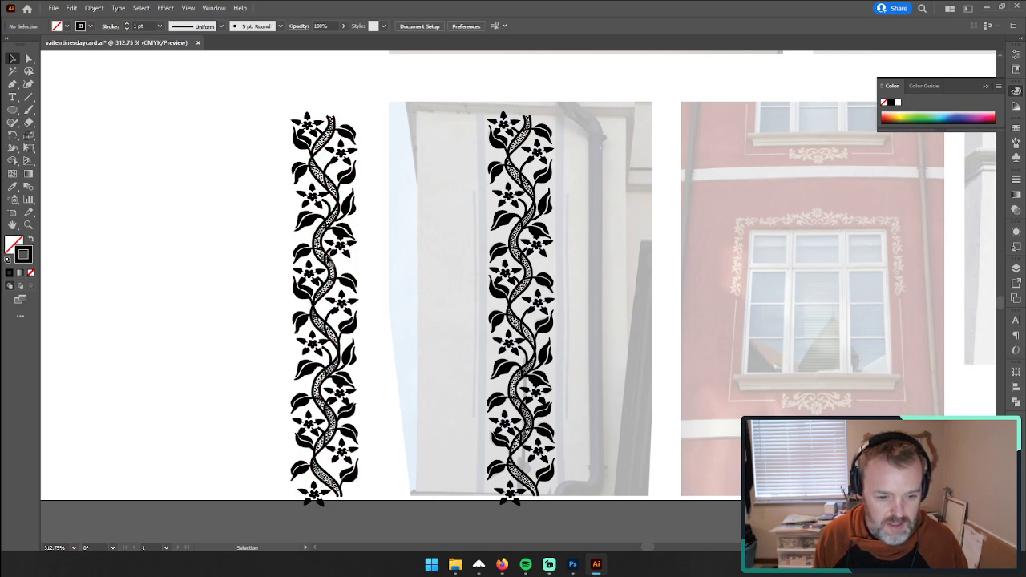
Step: Inside the copied border's group, expand the fill and stroke of all paths sharing the short flower stem's stroke weight
double_click(328, 255)
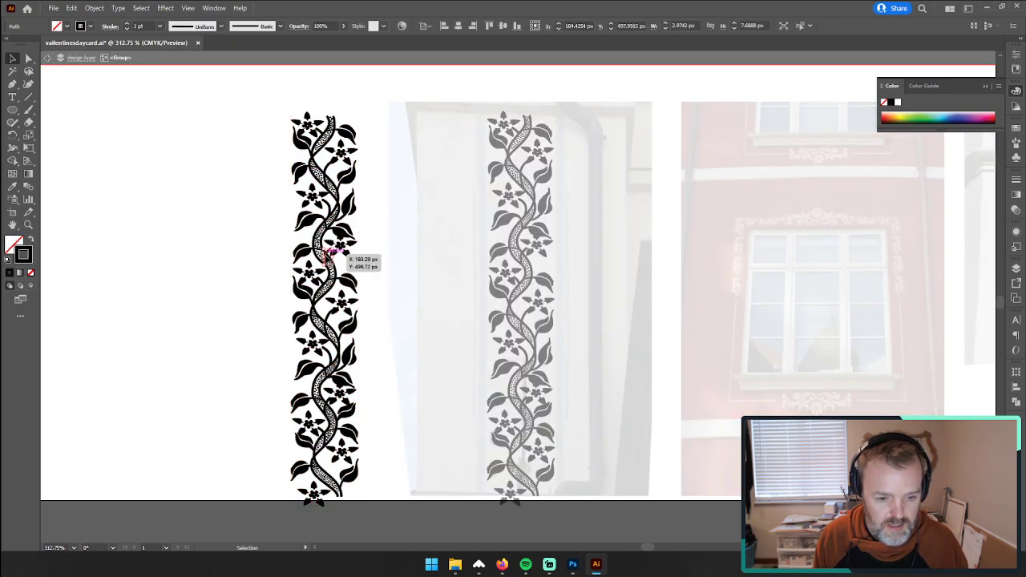
left_click(141, 8)
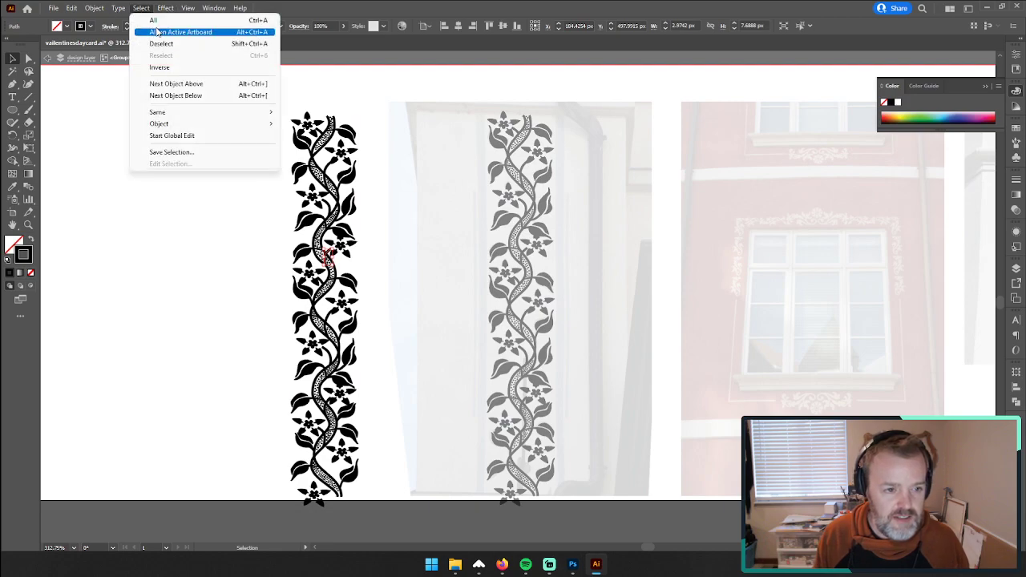
mouse_move(201, 112)
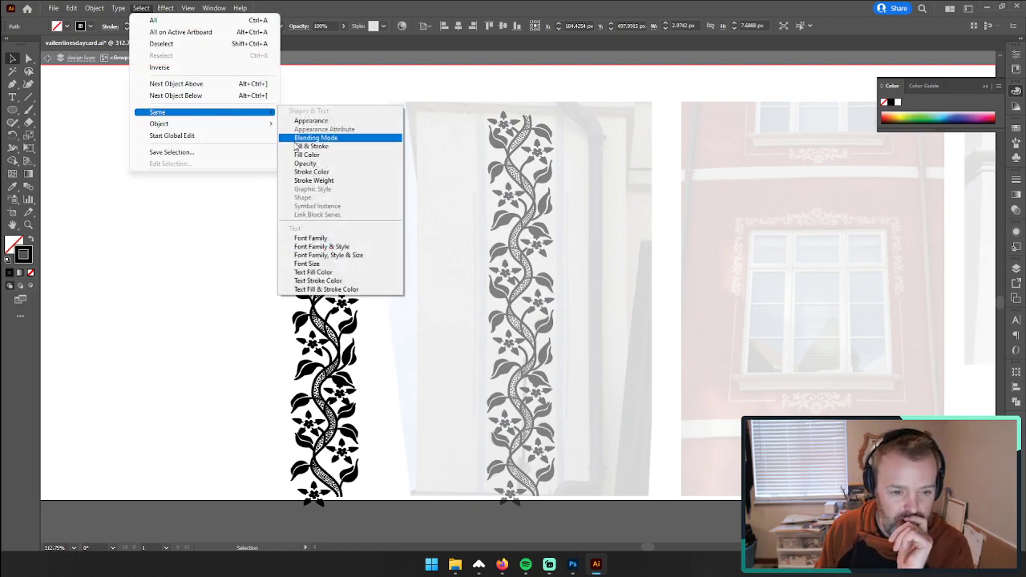
left_click(323, 181)
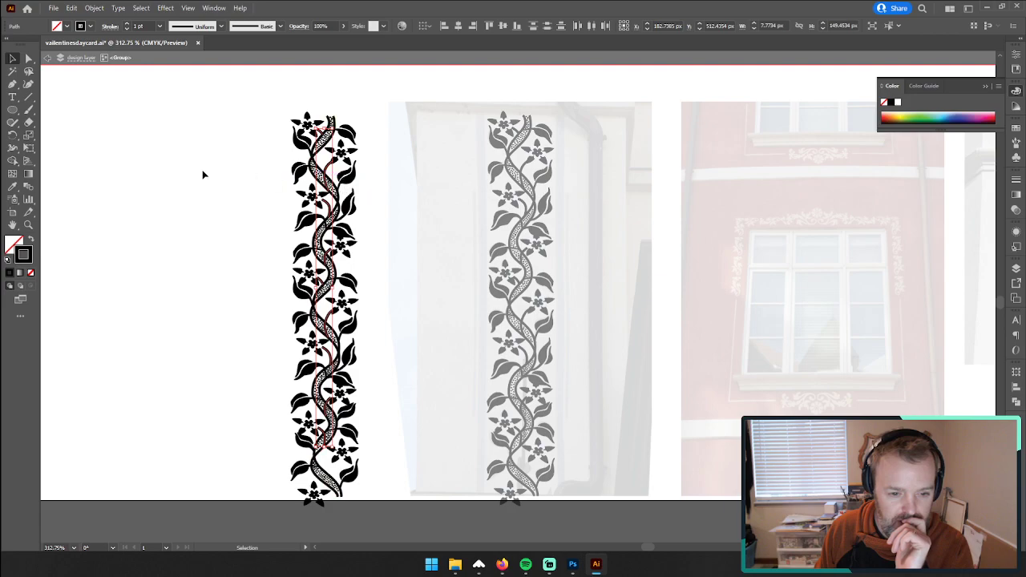
left_click(95, 8)
left_click(121, 135)
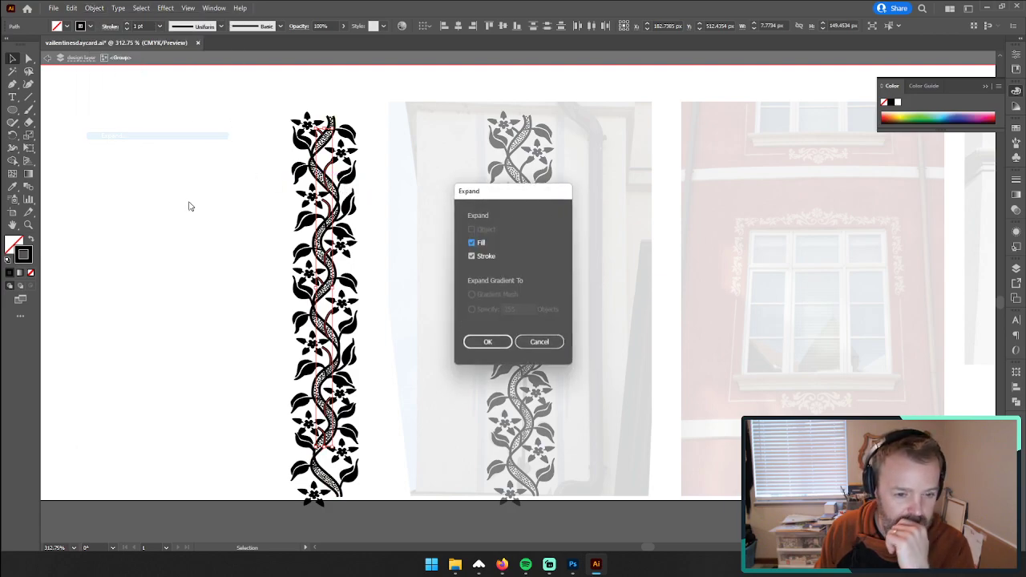
left_click(490, 343)
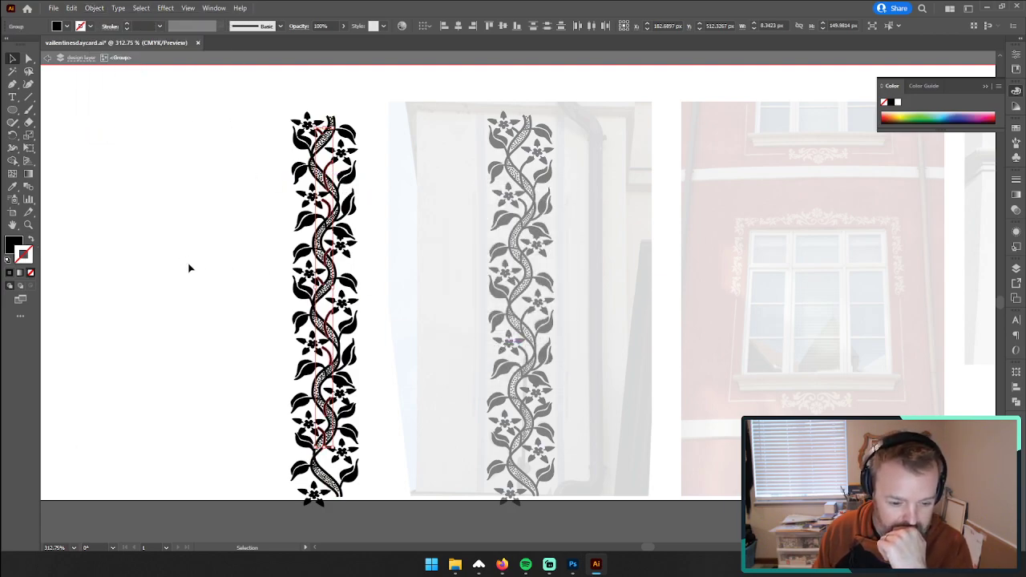
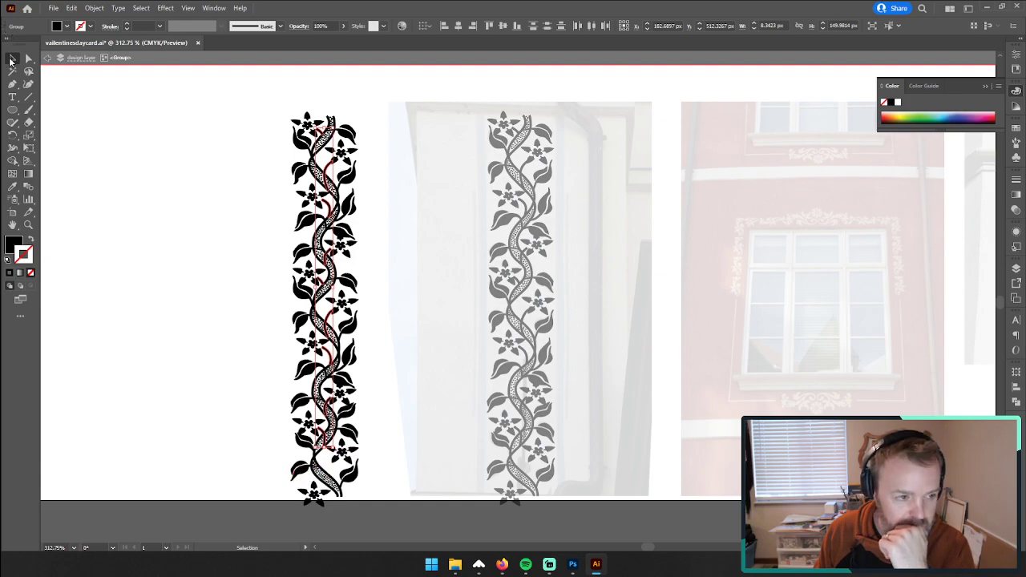
Step: Leave the isolated group and isolate the copied vine border's group again with nothing selected
double_click(157, 204)
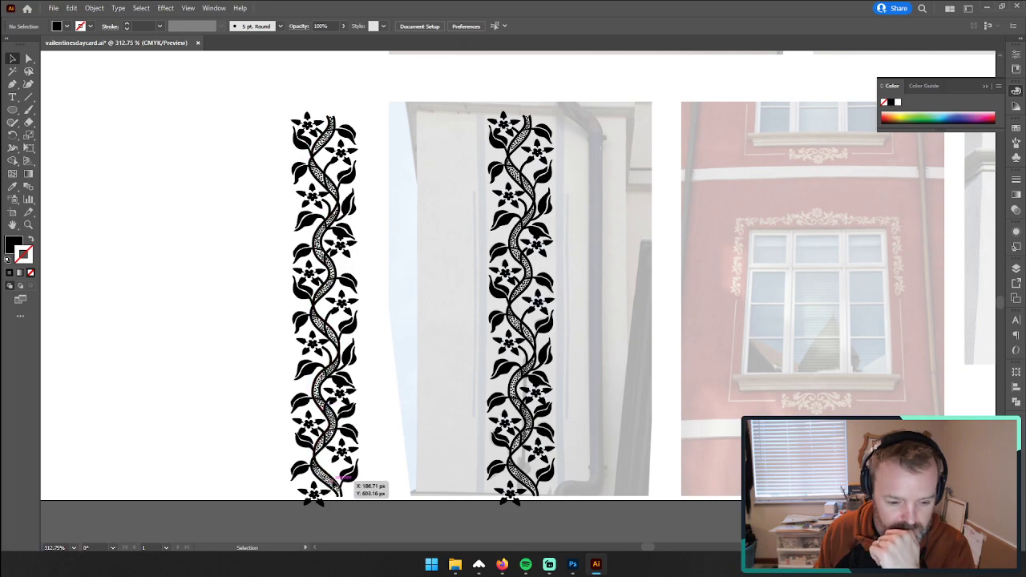
left_click(330, 312)
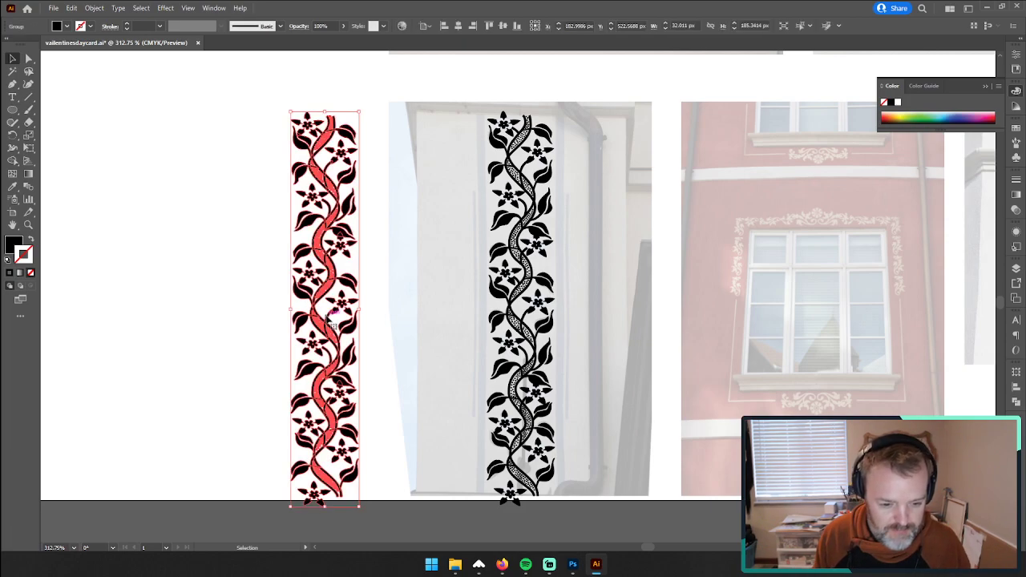
double_click(330, 320)
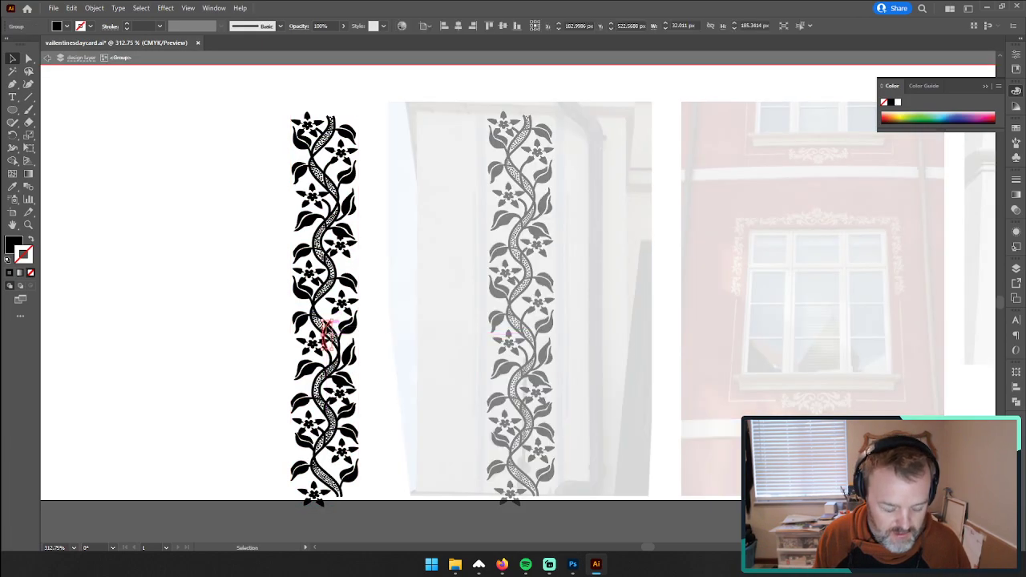
left_click_drag(326, 324, 336, 462)
left_click(284, 412)
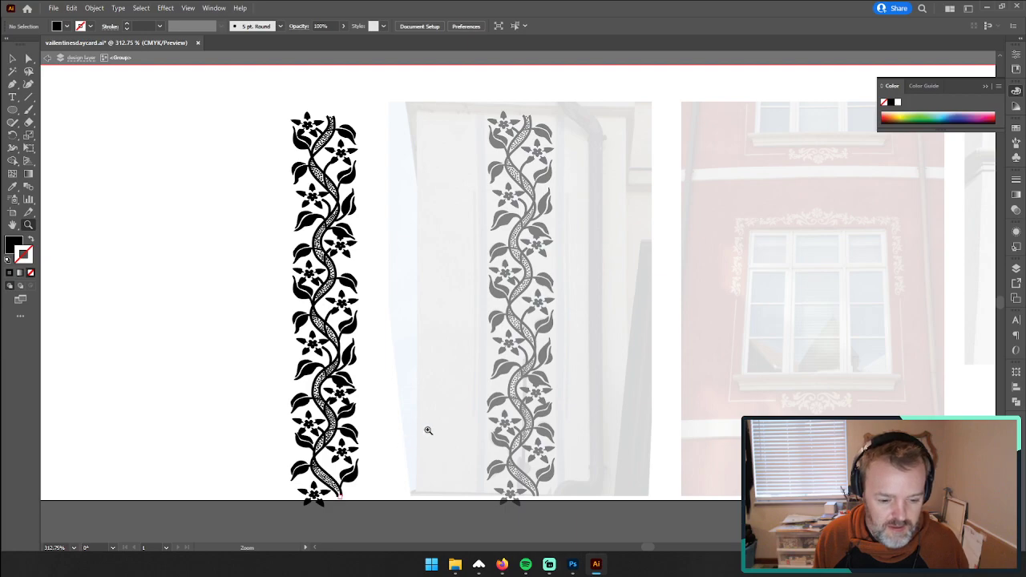
Step: Draw a curved Pen stem from the lower vine to the lowest flower on its right, with a black stroke and no fill
left_click_drag(428, 431, 534, 378)
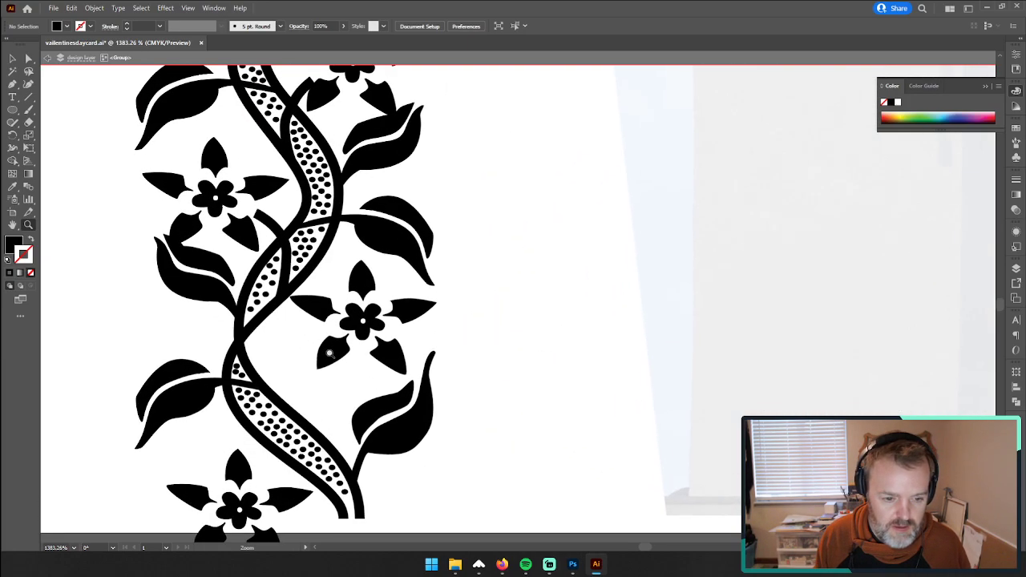
left_click(12, 85)
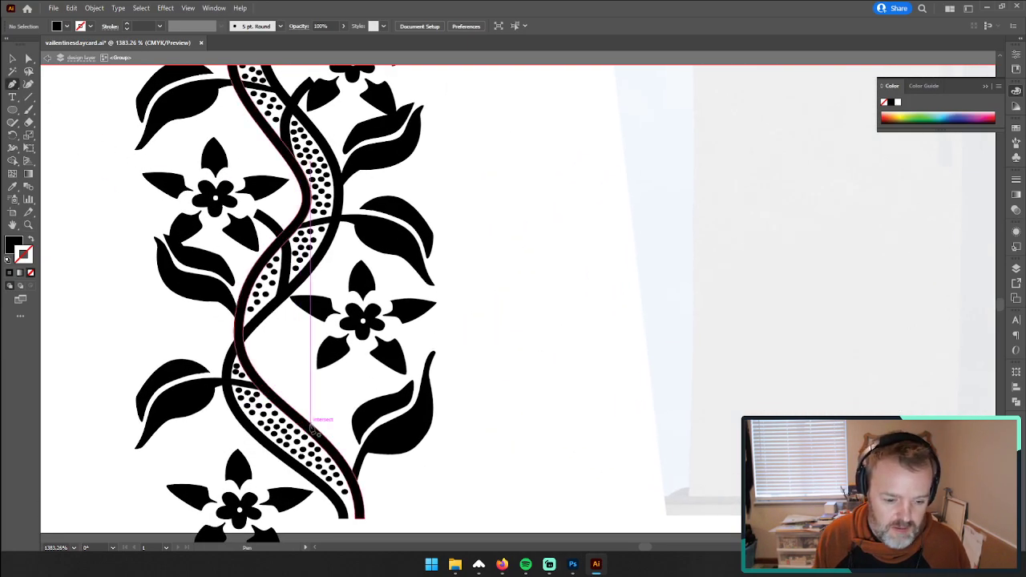
left_click(315, 433)
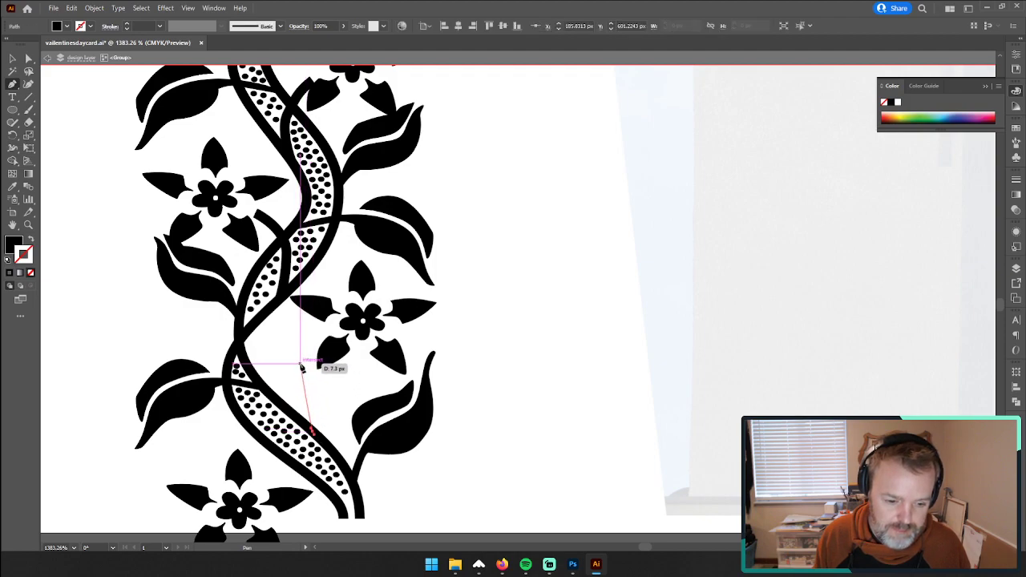
left_click(300, 376)
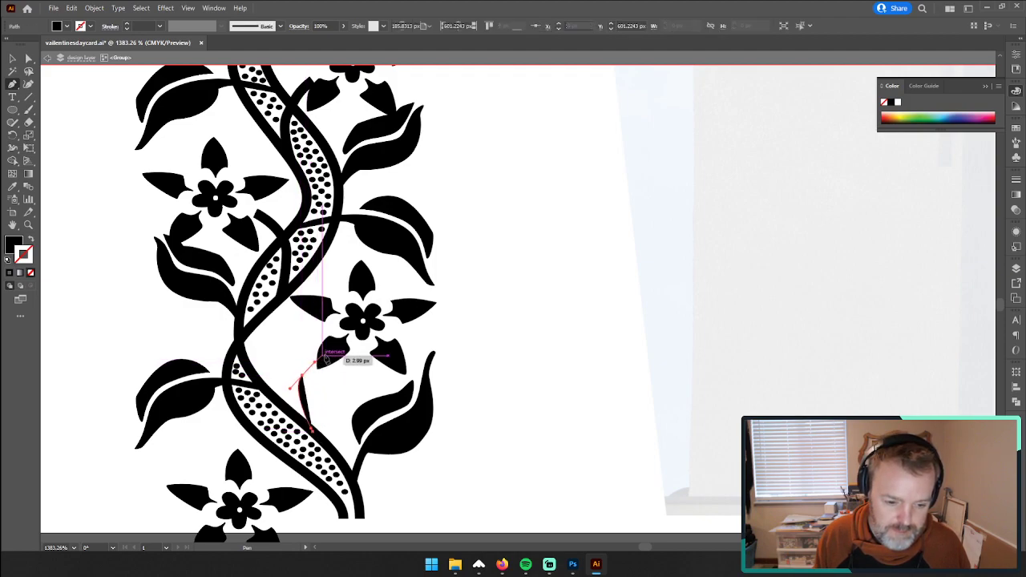
left_click(326, 353)
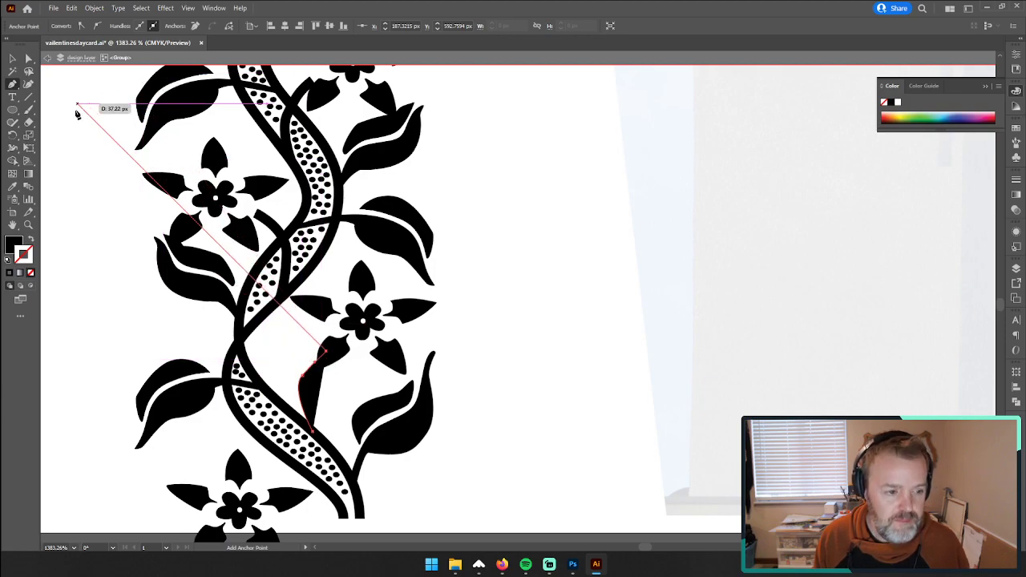
left_click(32, 242)
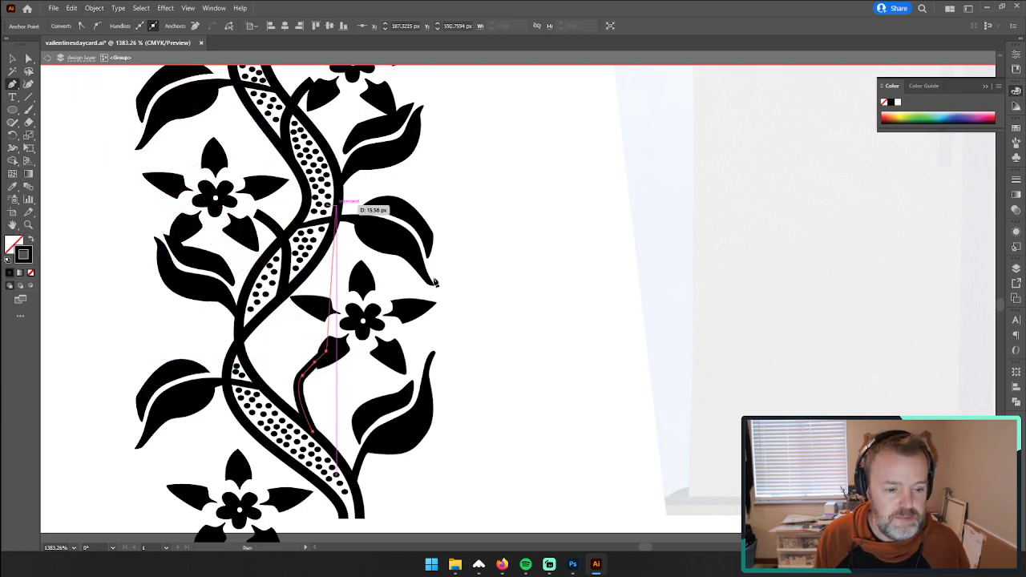
Step: Move the middle anchor point of the new stem slightly upward to refine its curve
left_click(28, 60)
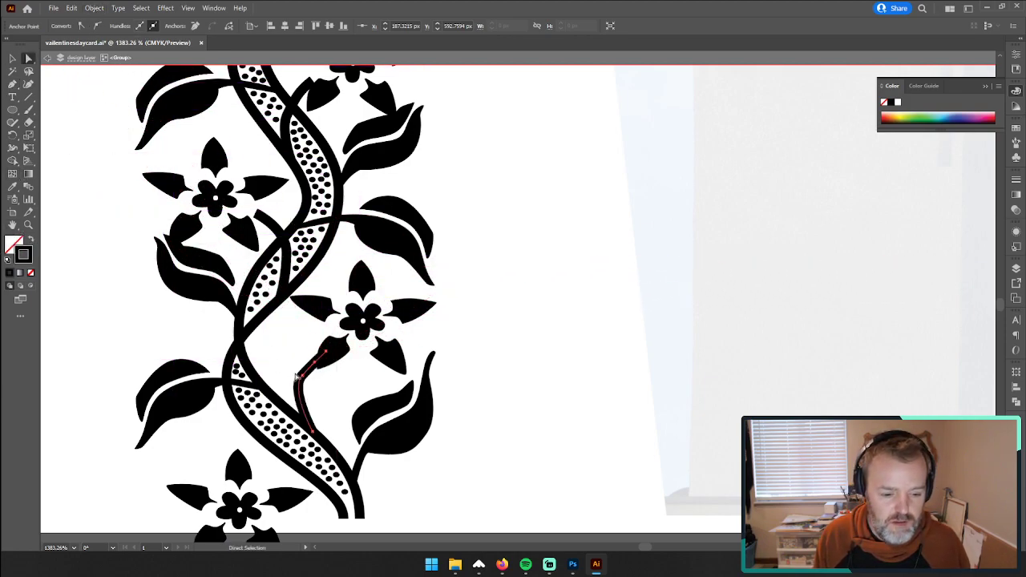
left_click(302, 376)
mouse_move(302, 377)
left_mouse_down()
mouse_move(297, 388)
mouse_move(304, 369)
left_mouse_up()
scroll(297, 336, "down", 4)
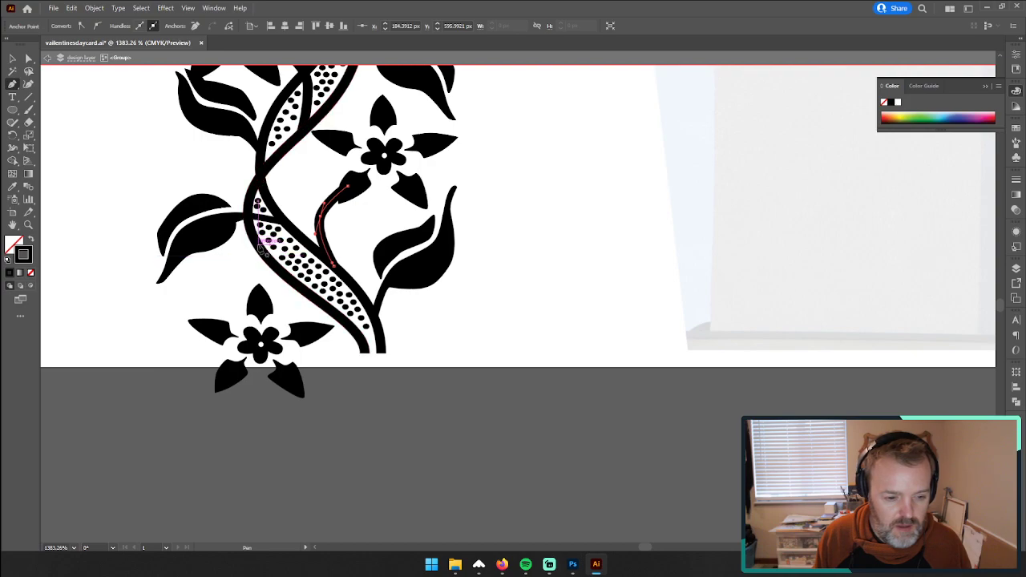
left_click(264, 253)
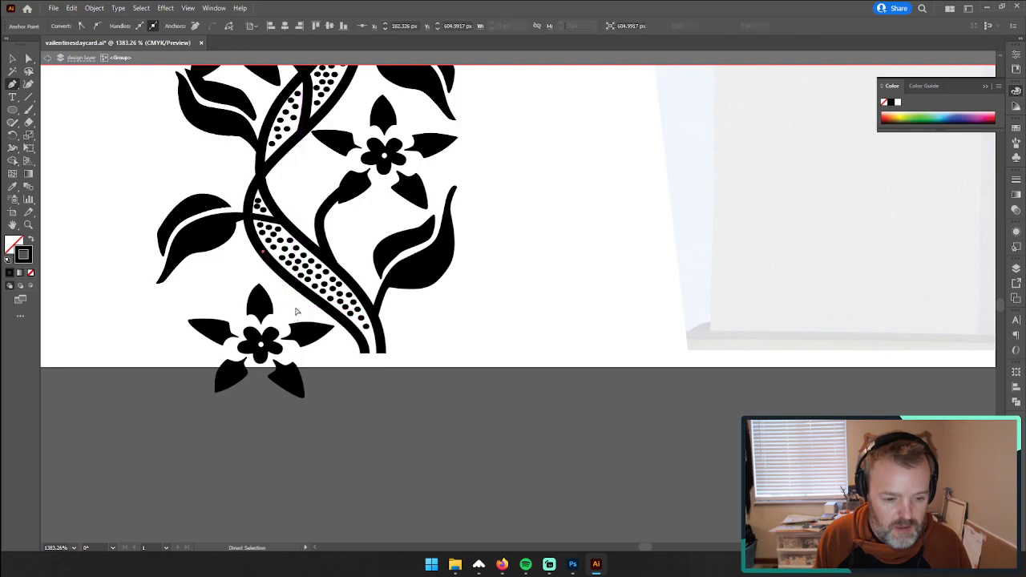
key("ctrl+z")
key("ctrl+z")
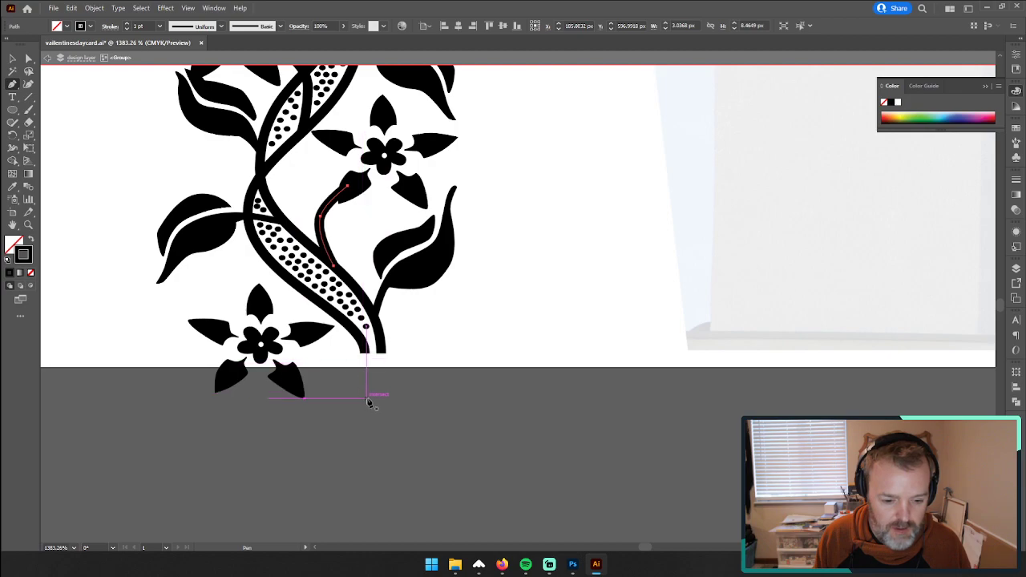
Step: Try a curved stem from below the artboard edge to the right petal of the bottom flower, and delete it
left_click(366, 396)
left_click(339, 360)
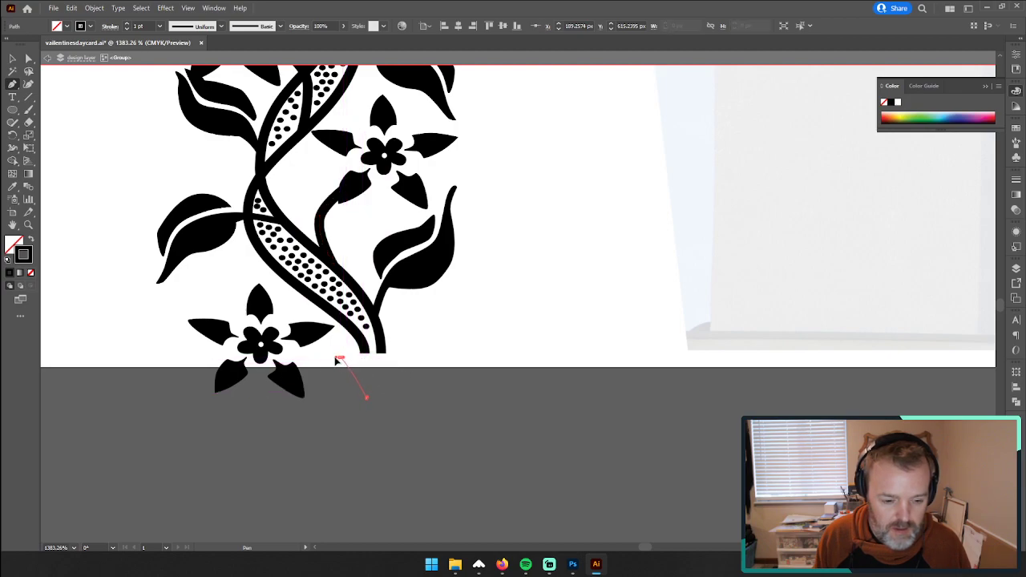
key("ctrl+z")
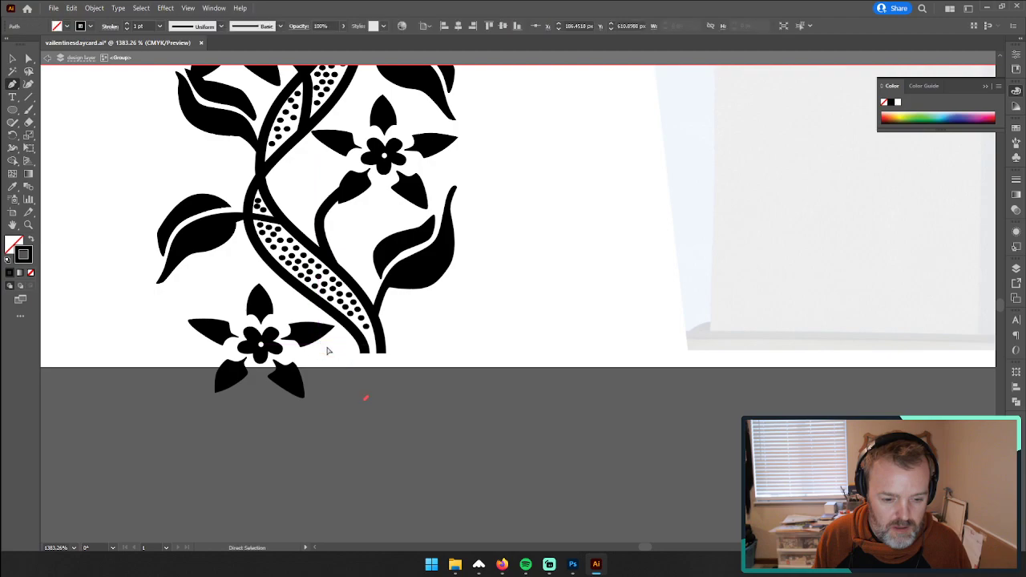
left_click_drag(342, 353, 309, 338)
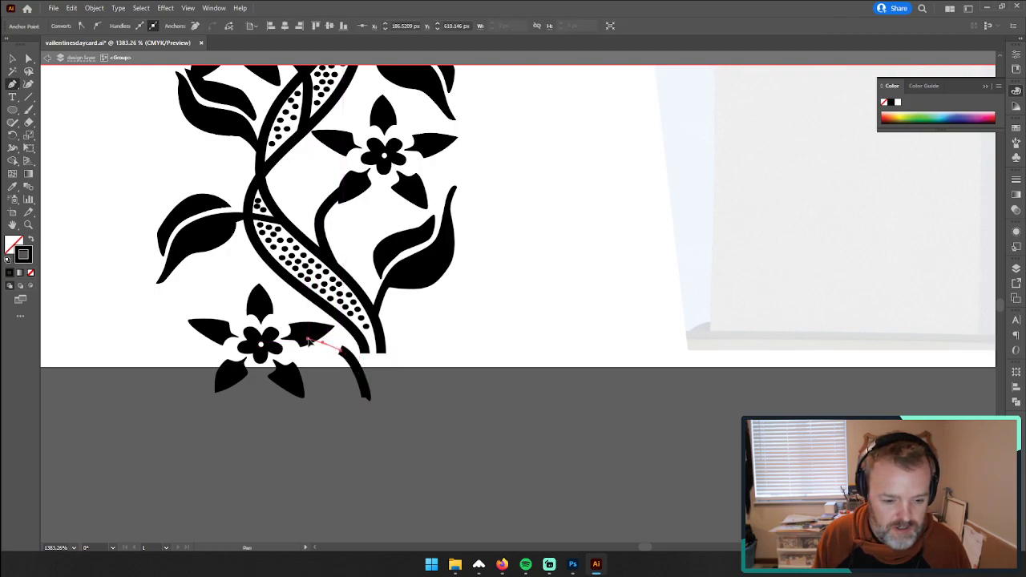
key("a")
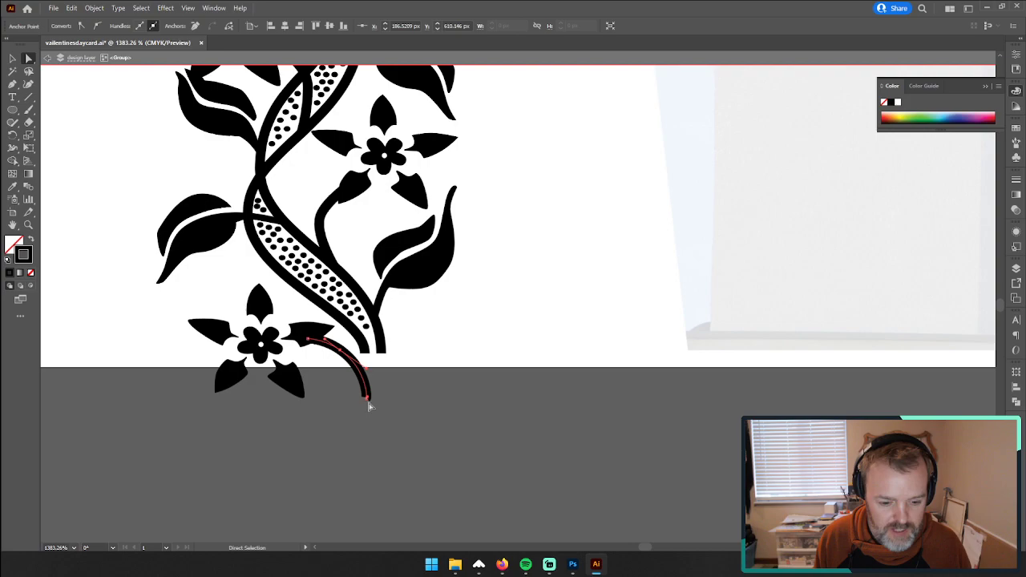
left_click_drag(368, 400, 367, 360)
key("ctrl+z")
left_click(13, 61)
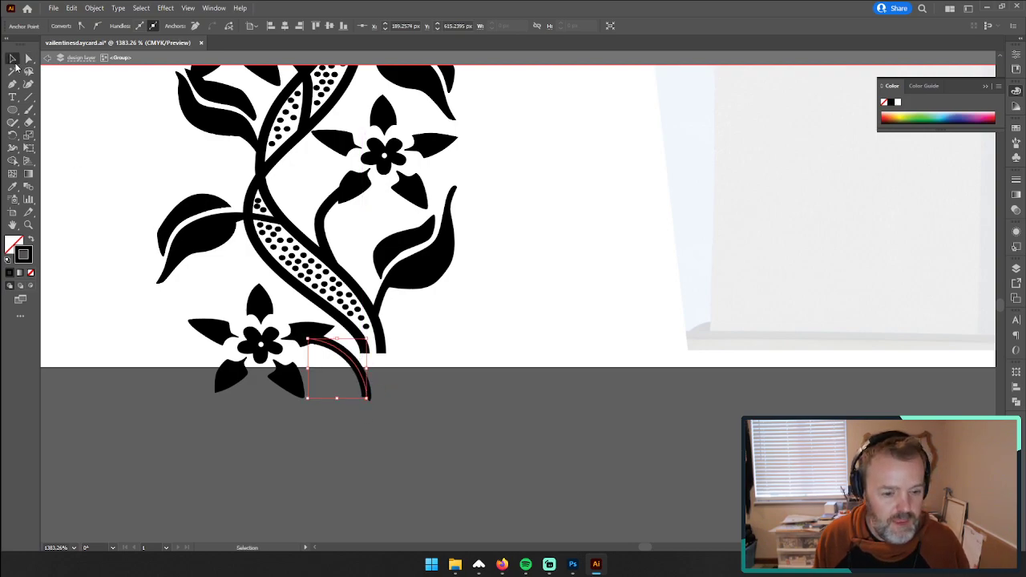
key("Delete")
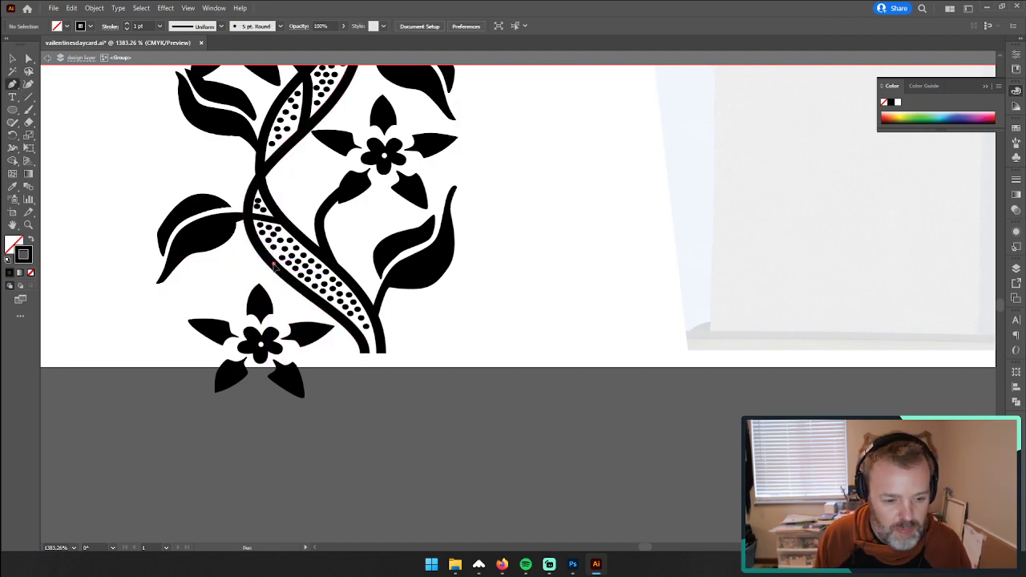
Step: Draw a short curved stem from the left edge of the lower vine down to the bottom flower
left_click_drag(287, 283, 287, 321)
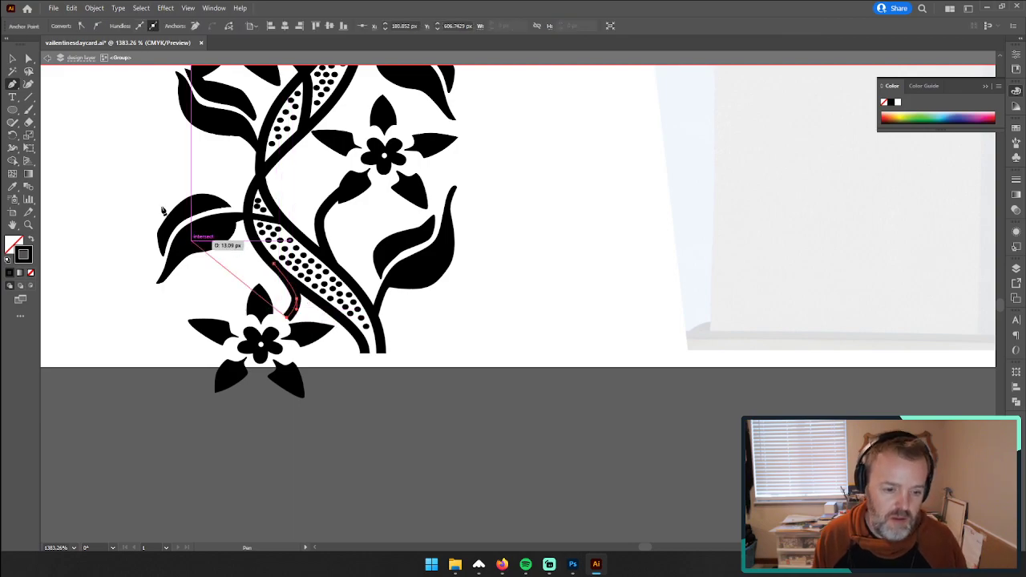
left_click(12, 58)
left_click(163, 425)
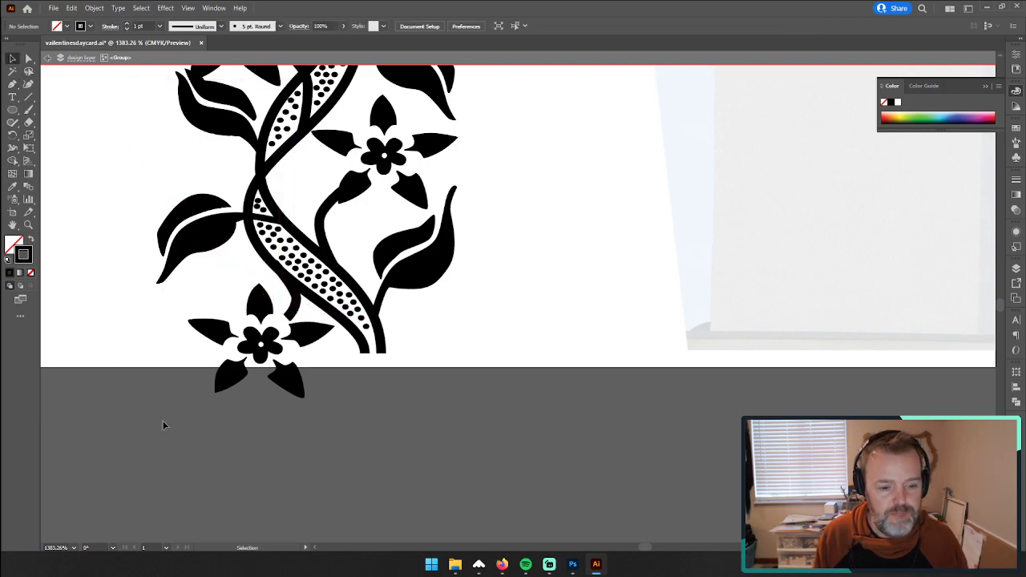
Step: Move the upper anchor point of the bottom flower's stem slightly down and right along the vine's edge
left_click(292, 274)
left_click(28, 60)
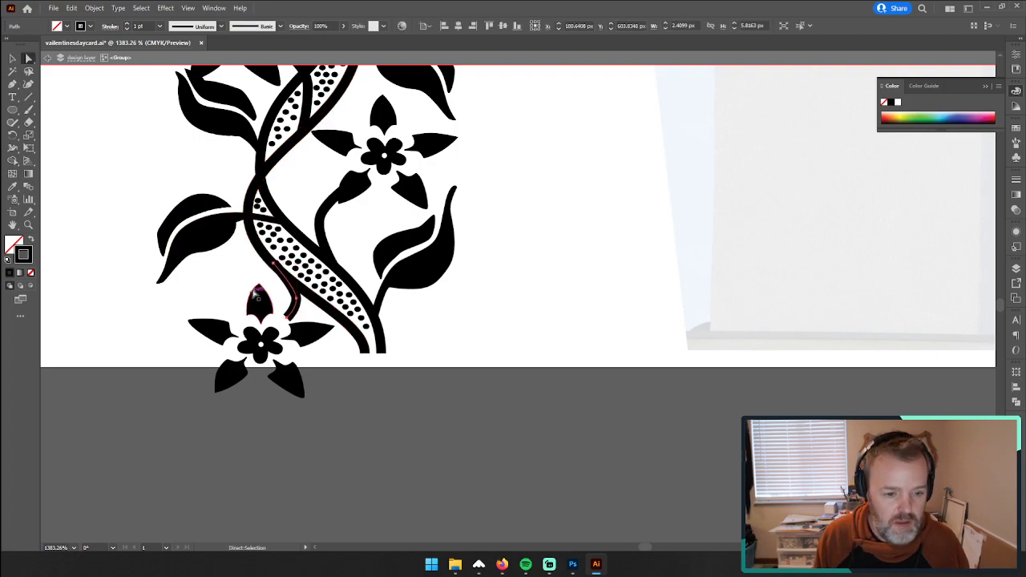
left_click_drag(274, 273, 275, 274)
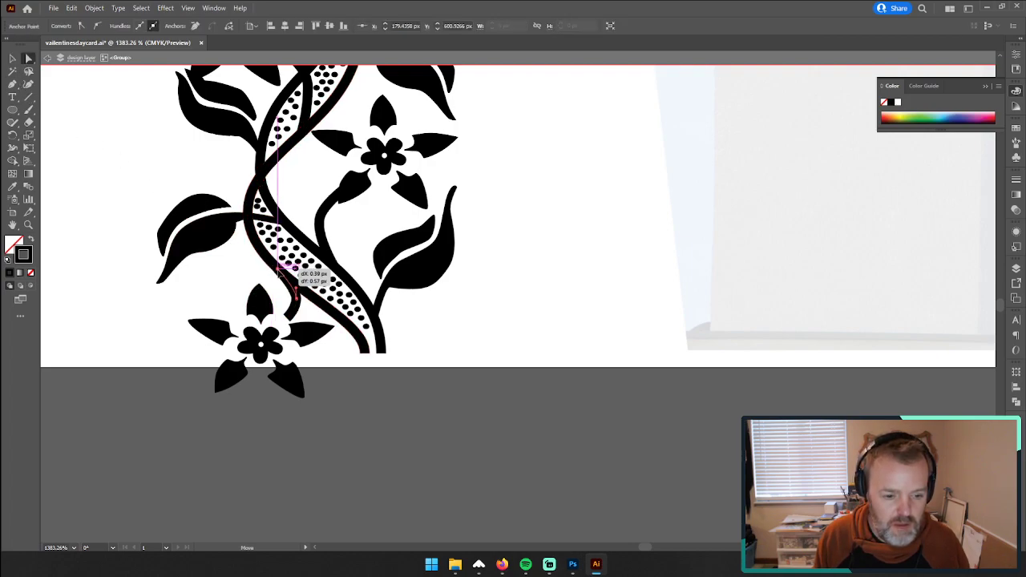
left_click(13, 59)
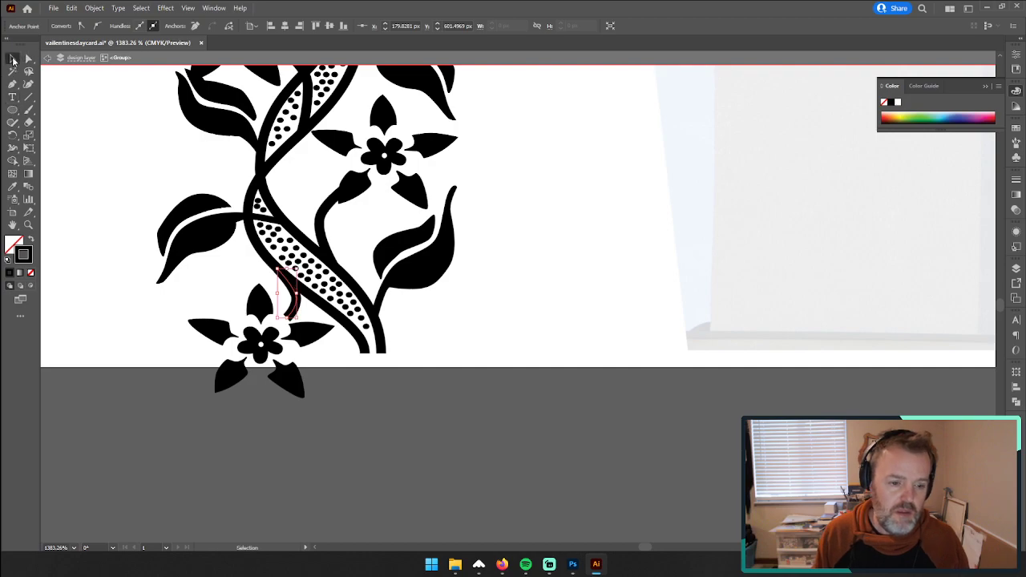
left_click(99, 288)
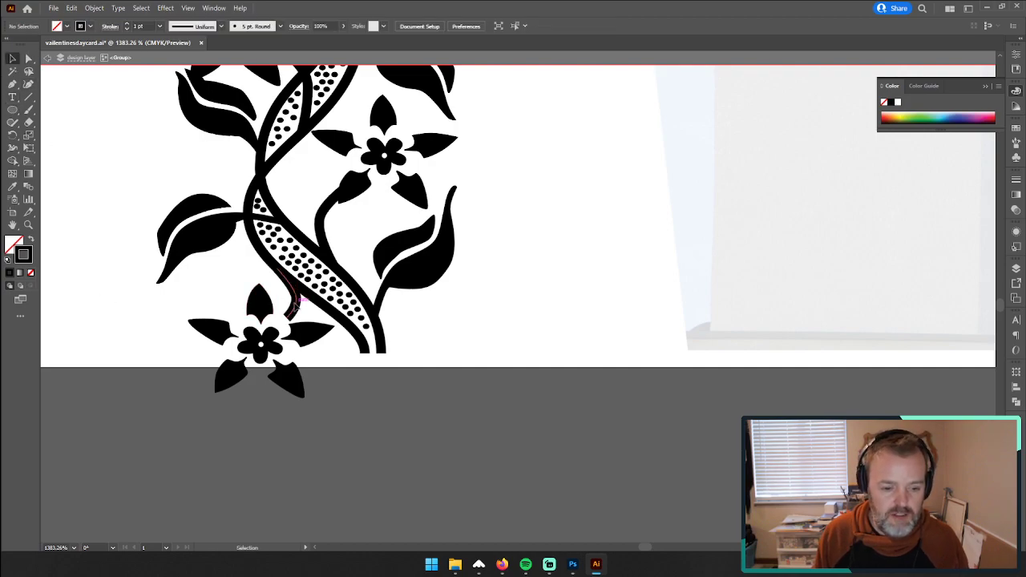
Step: Expand the fill and stroke of both new flower stems together, and leave the copied border's isolated group
left_click(295, 302)
left_click(326, 214, "shift")
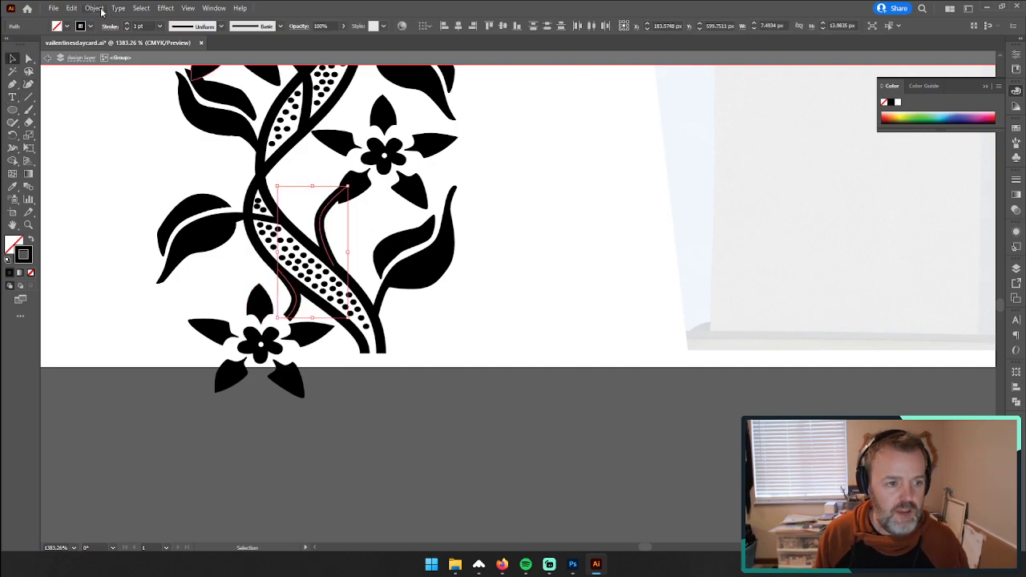
left_click(96, 8)
left_click(120, 139)
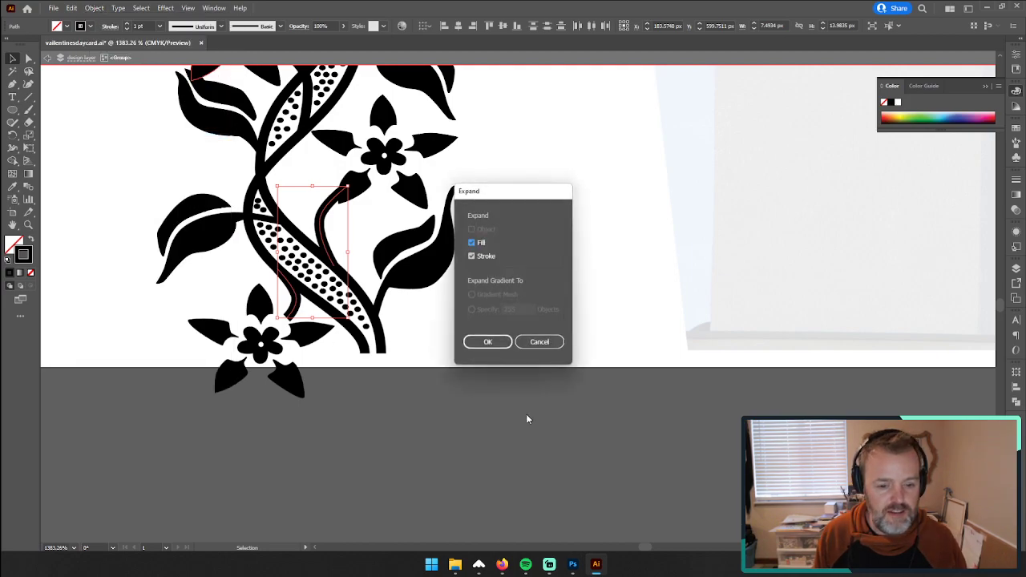
left_click(489, 342)
scroll(596, 264, "down", 6)
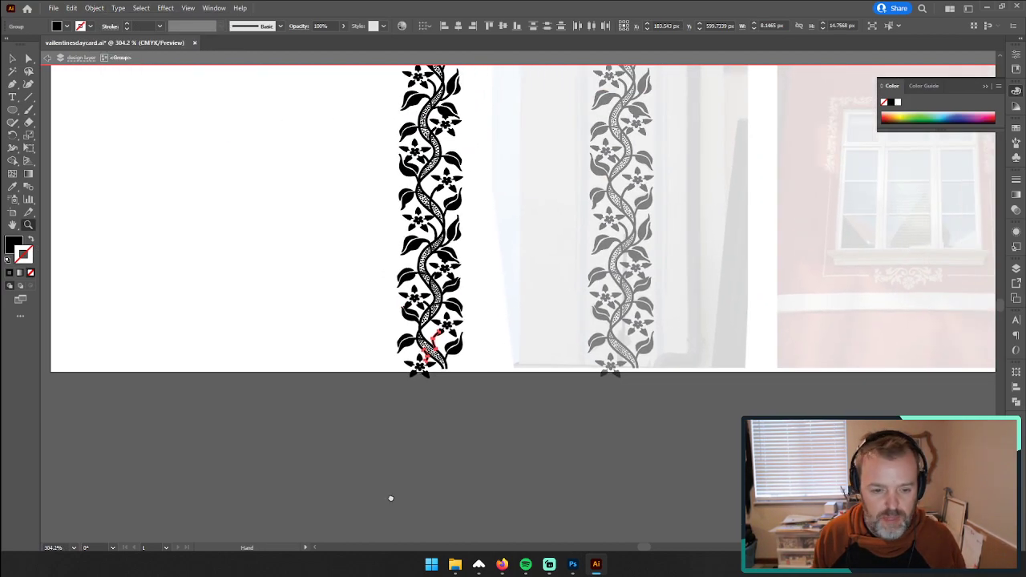
left_click_drag(562, 301, 391, 499)
key("v")
left_click(159, 192)
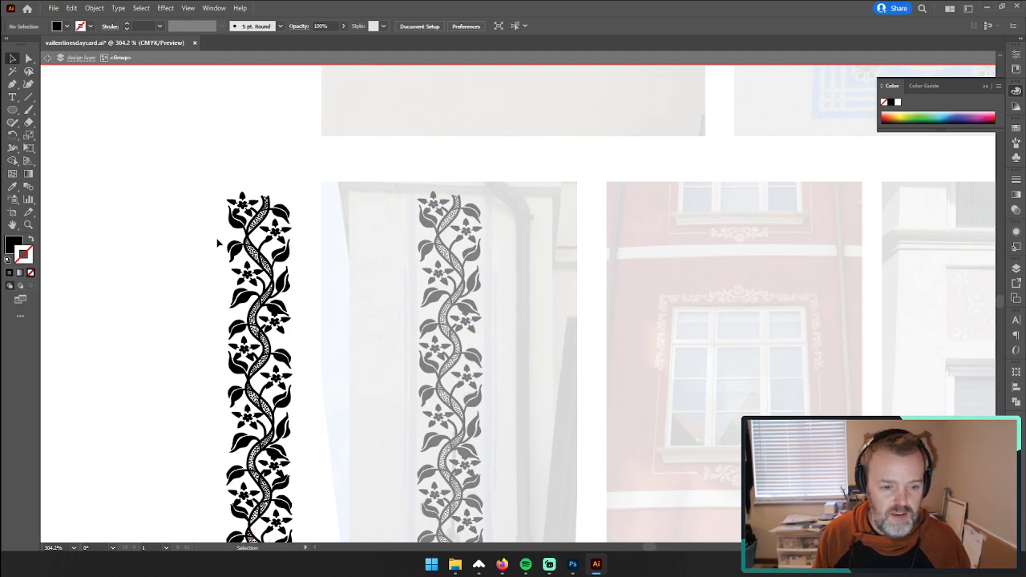
scroll(105, 119, "down", 2)
double_click(155, 119)
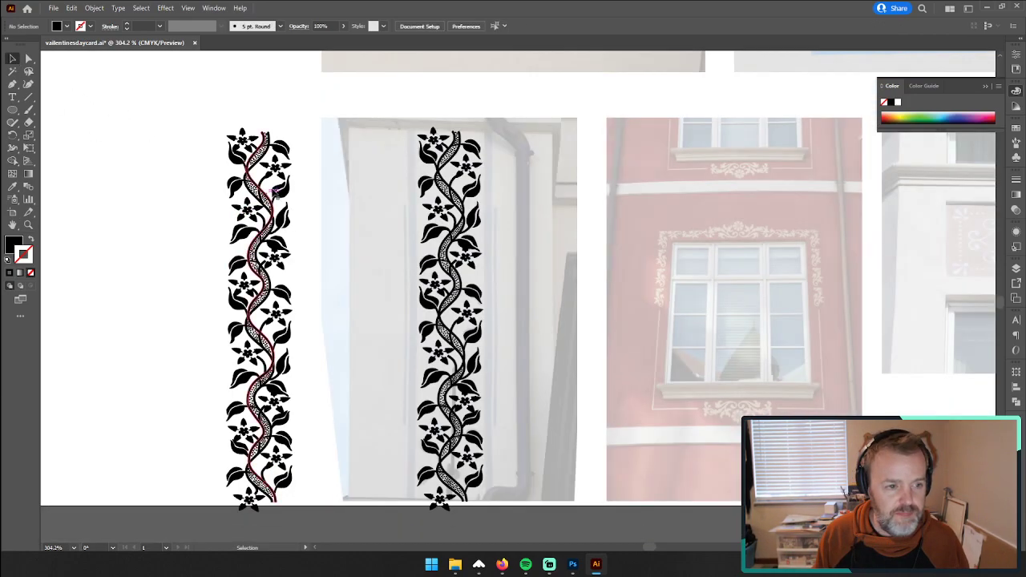
Step: Group all paths of the original vine border over the reference photo and leave that group selected
left_click(373, 160)
left_click_drag(524, 510, 521, 511)
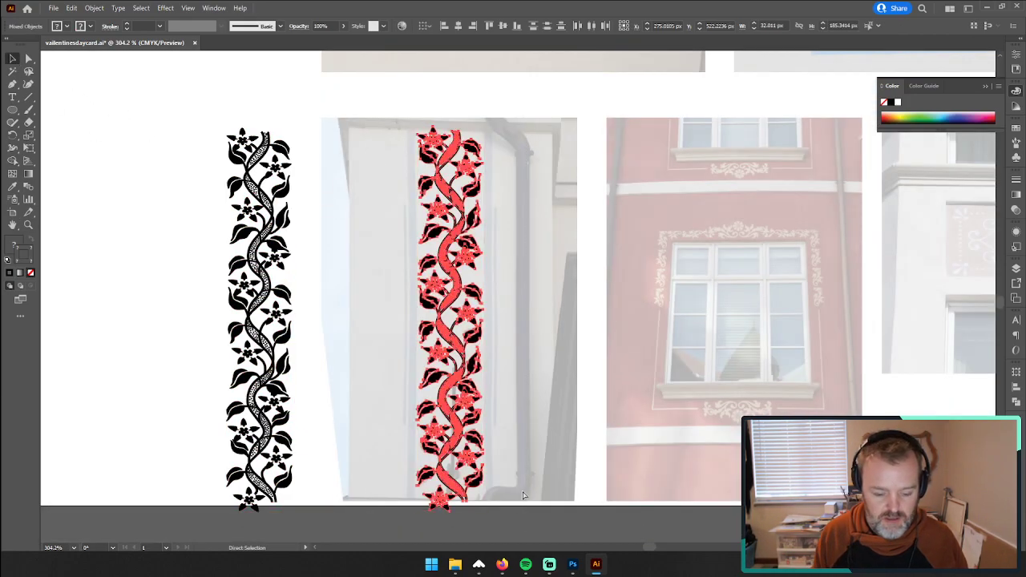
key("ctrl+g")
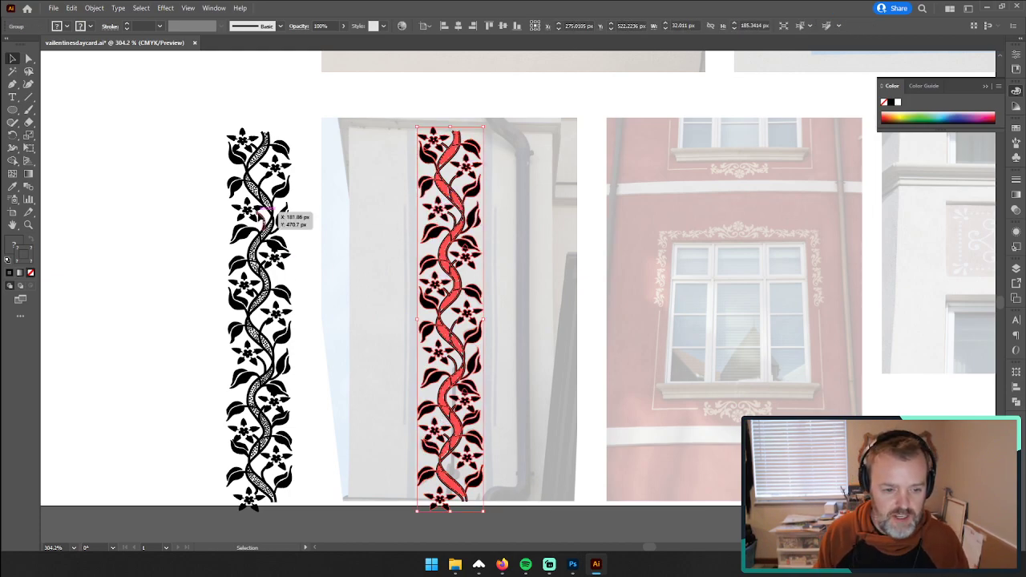
left_click(261, 216)
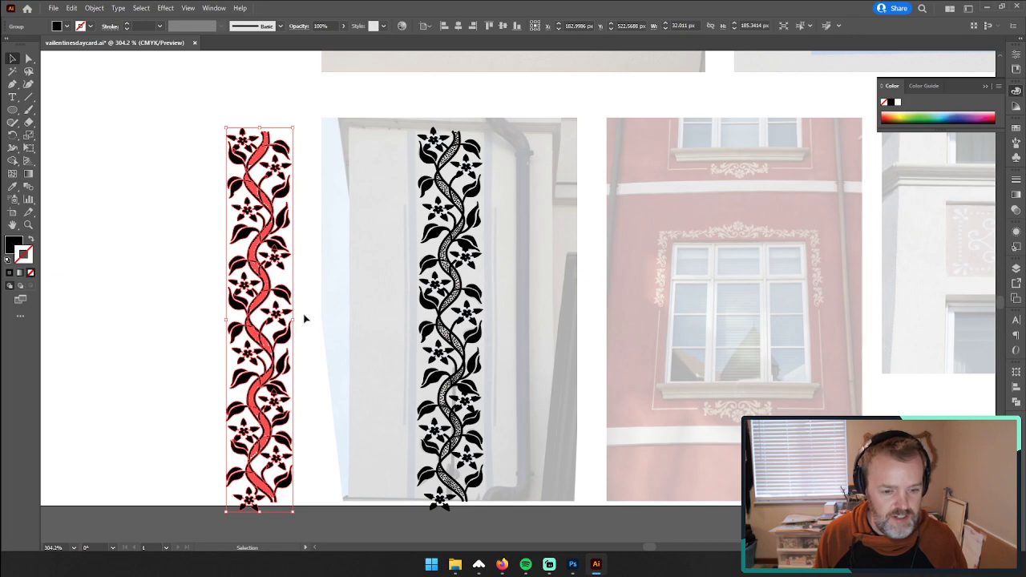
left_click_drag(502, 511, 501, 515)
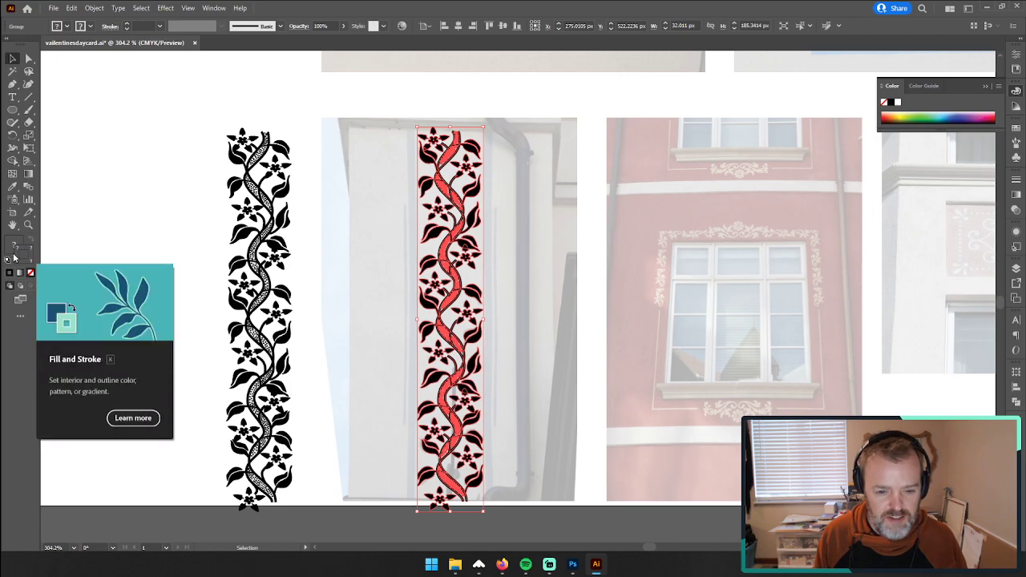
Step: Select both vine borders and try enlarging them together to about 170 by 254 px overall
left_click(132, 207)
left_click_drag(177, 110, 294, 501)
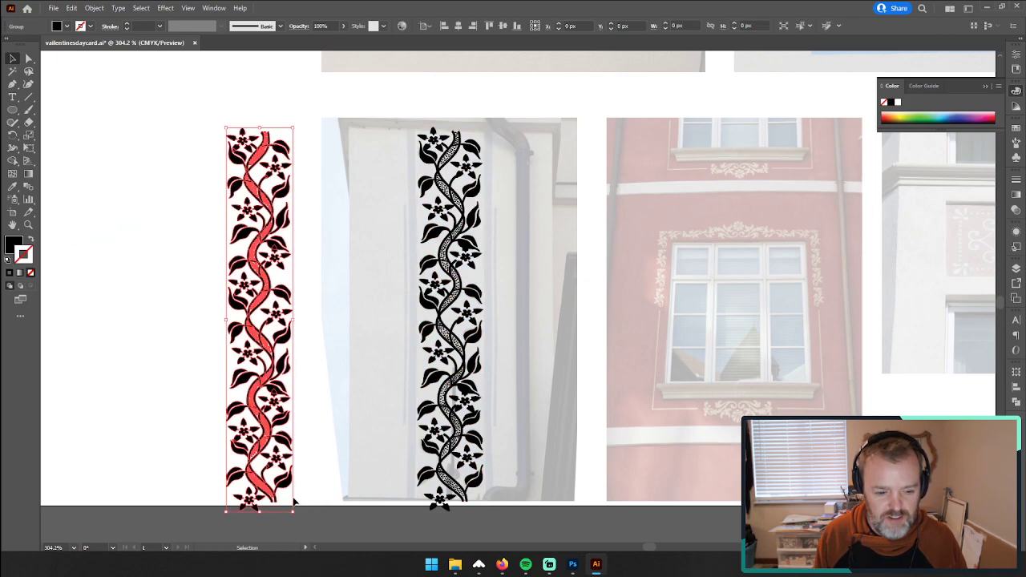
left_click_drag(210, 113, 504, 519)
scroll(501, 491, "down", 1)
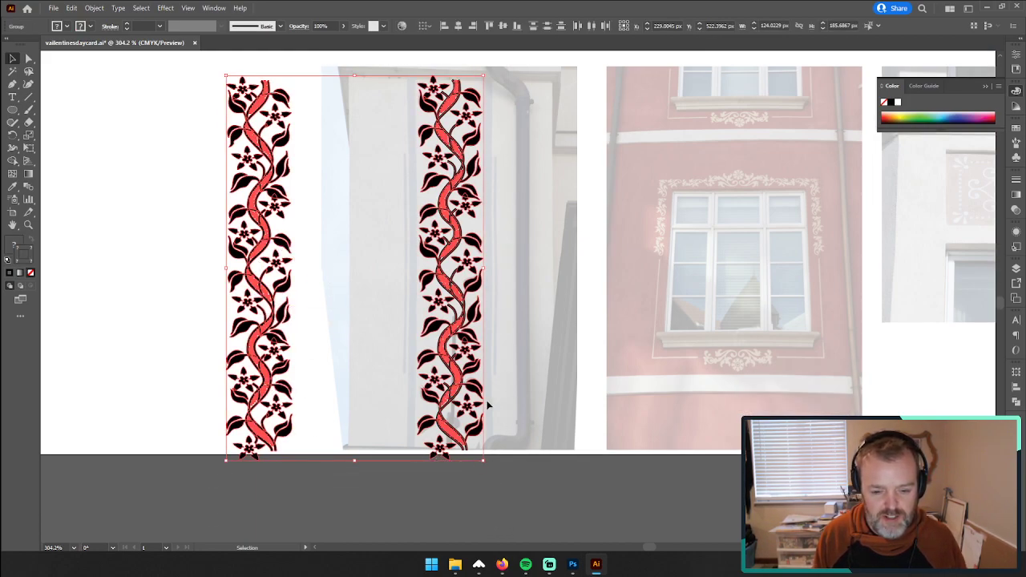
left_click_drag(488, 465, 595, 526)
key("z")
left_click_drag(581, 356, 440, 343)
left_click(553, 274)
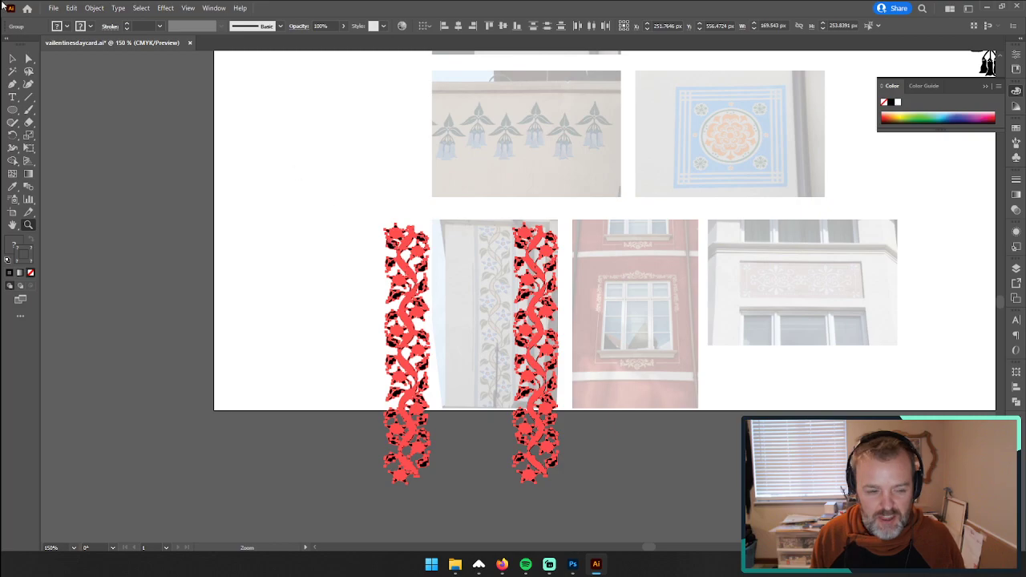
Step: Try enlarging the border over the photo and the separate border one after the other to compare how their stems scale
left_click(14, 58)
left_click(459, 184)
left_click_drag(574, 473, 522, 167)
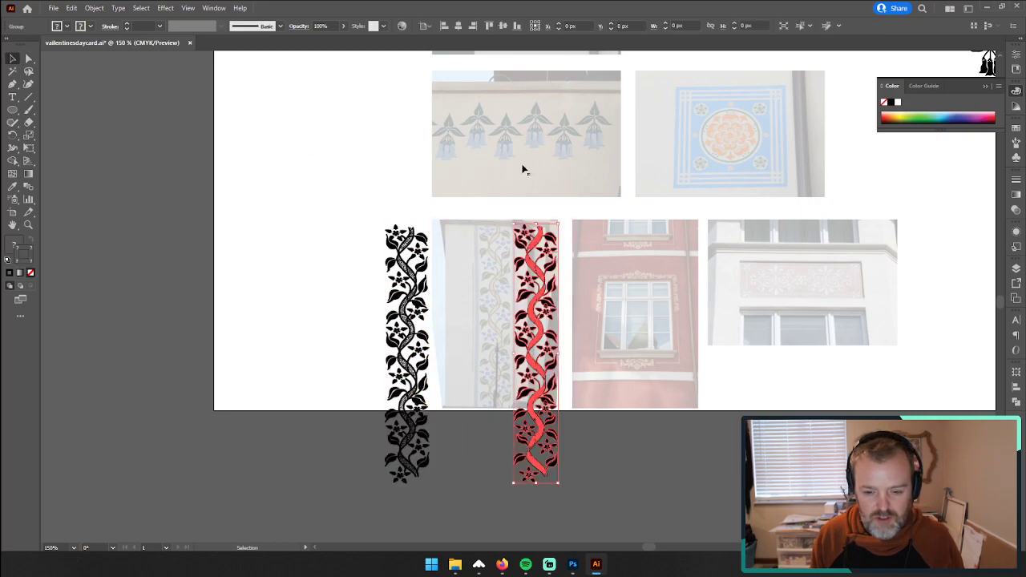
left_click_drag(559, 225, 763, 53)
left_click(658, 381)
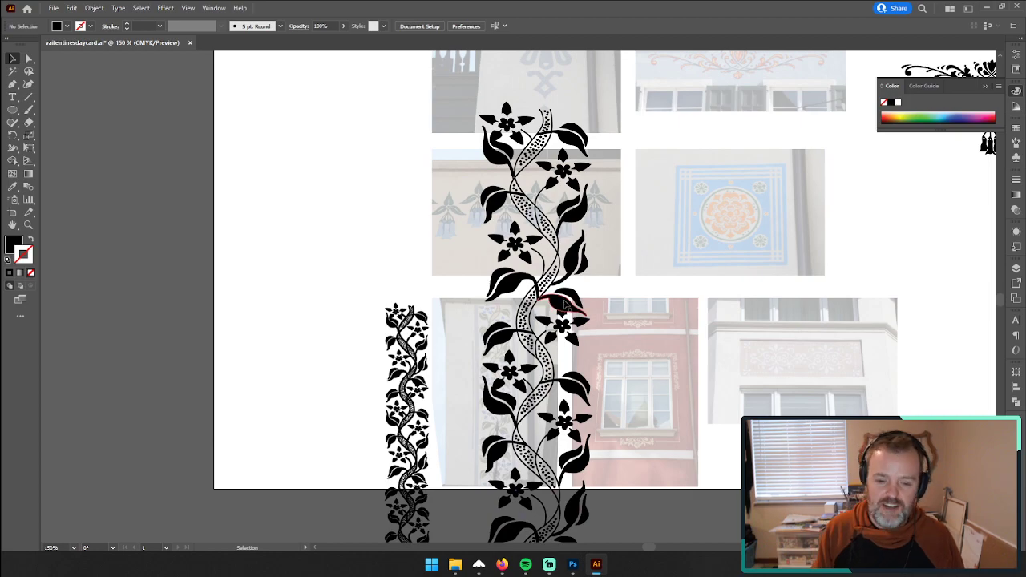
left_click(425, 389)
left_click_drag(431, 304, 547, 106)
left_click(730, 278)
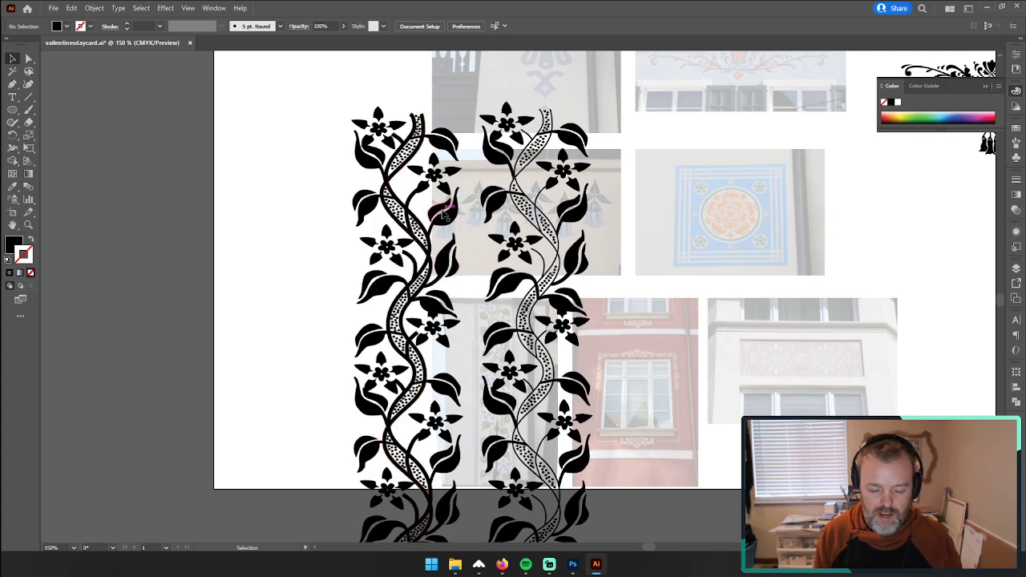
Step: Undo all the trial enlargements of the two vine borders and clear the selection
key("ctrl+z")
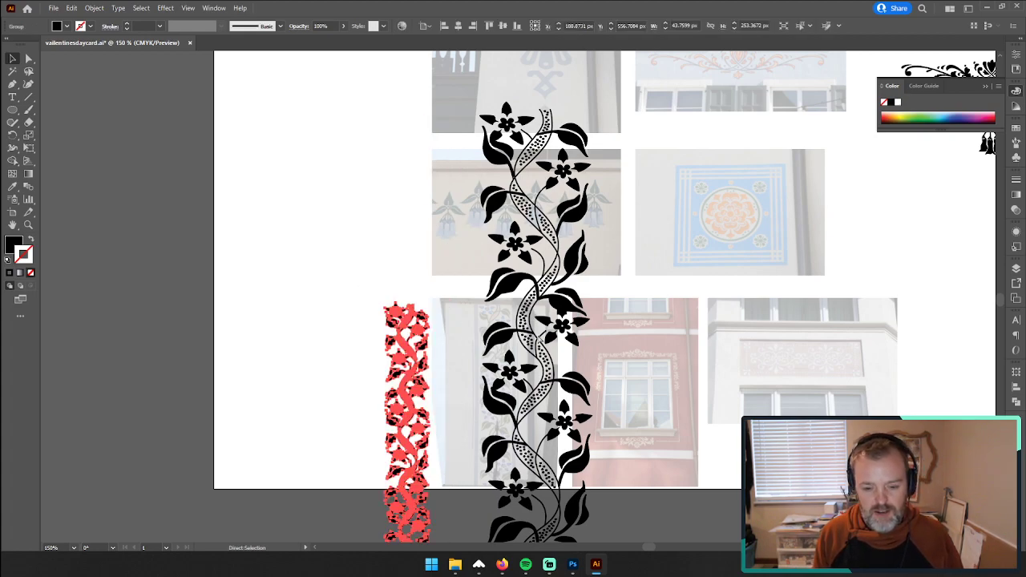
key("ctrl+z")
key("ctrl+z")
key("ctrl+z")
key("ctrl+z")
key("ctrl+z")
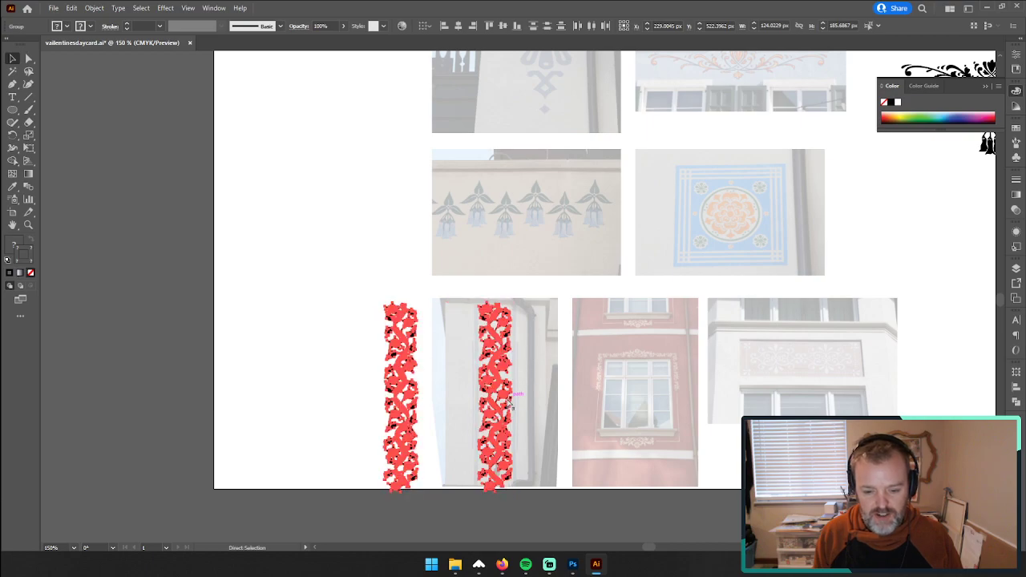
left_click(538, 404)
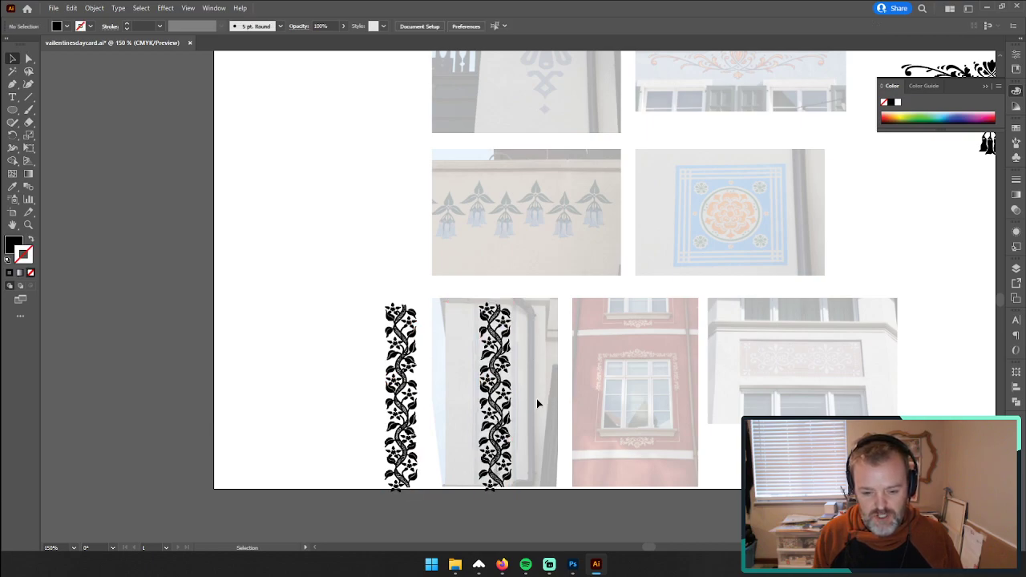
Step: Place a copy of the vine border below the hanging flower in the column of finished black motifs
left_click_drag(544, 535, 540, 503)
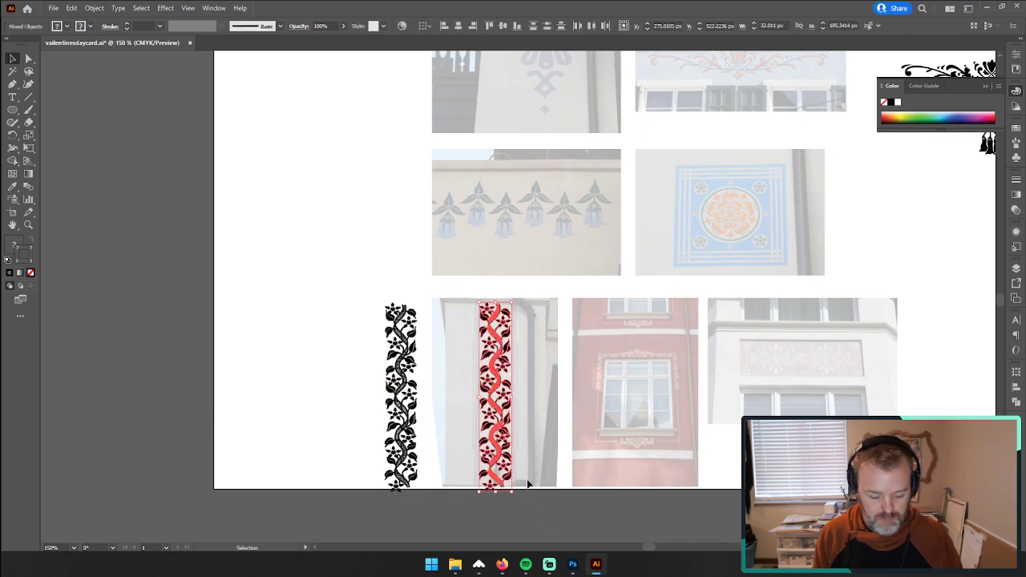
left_click_drag(399, 349, 372, 470)
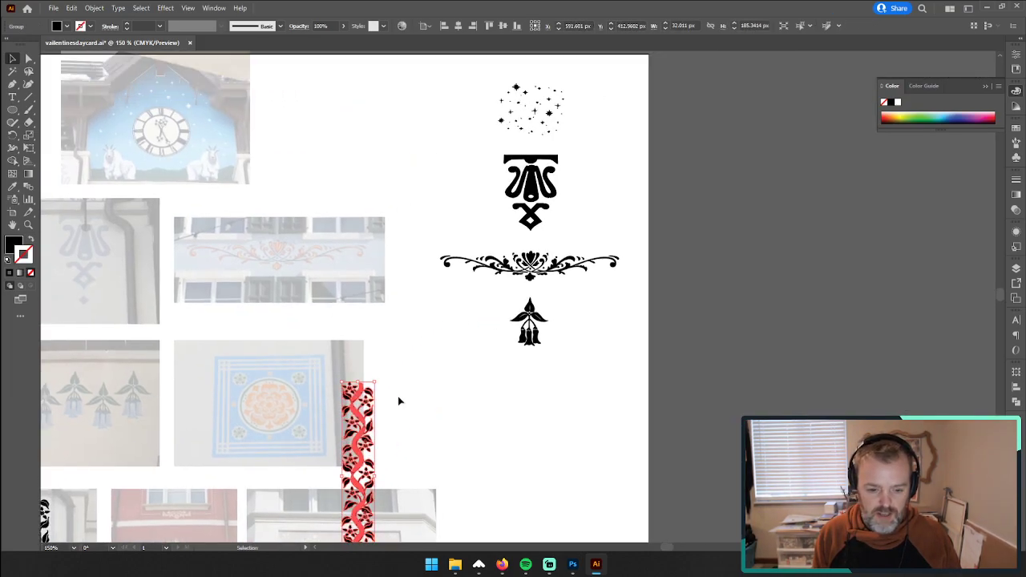
left_click_drag(367, 414, 542, 399)
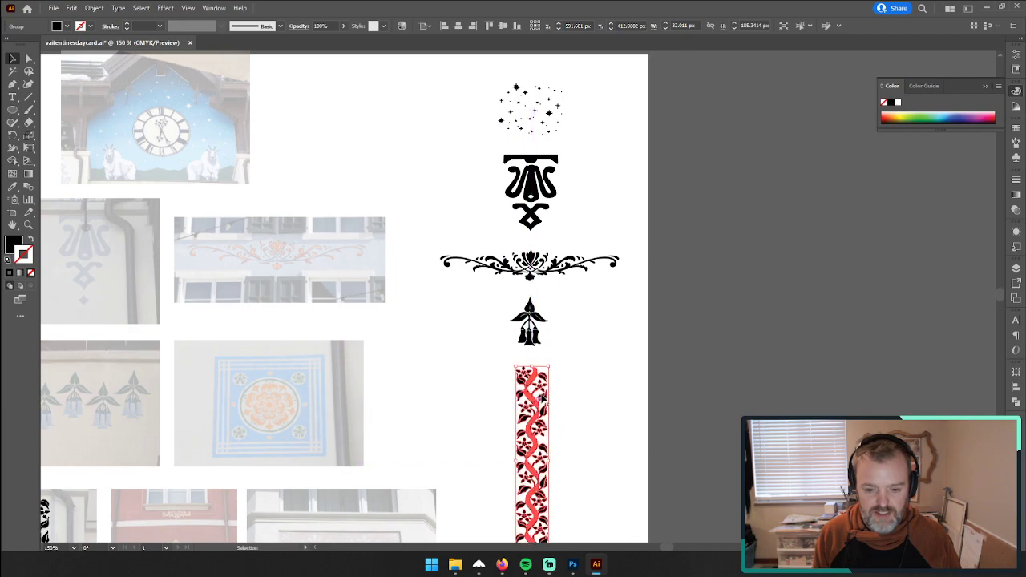
left_click(655, 386)
key("z")
left_click_drag(657, 388, 536, 370)
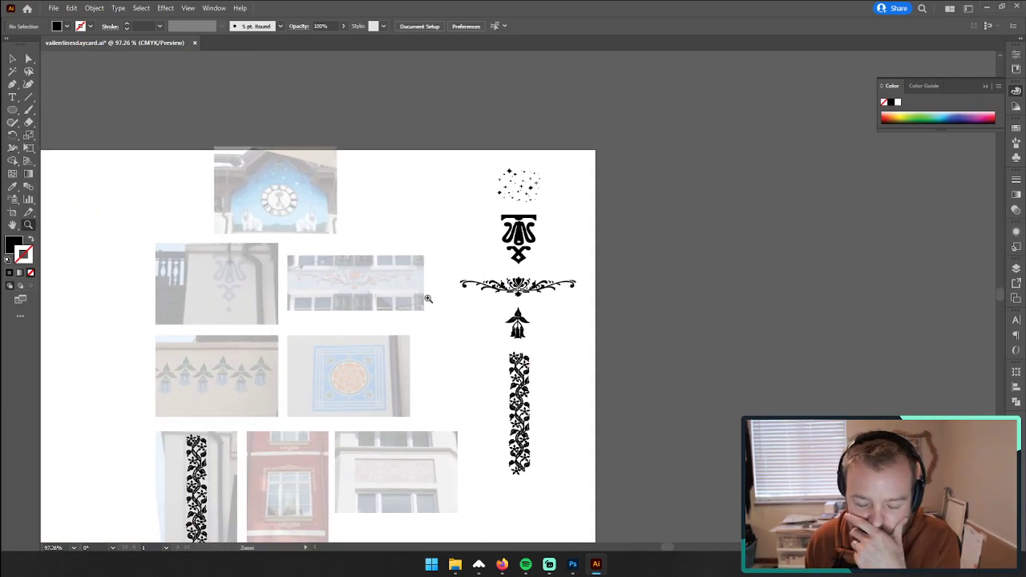
Step: Place two copies of the finished vine border side by side, with a gap between them, on the pasteboard beside the artboard
key("v")
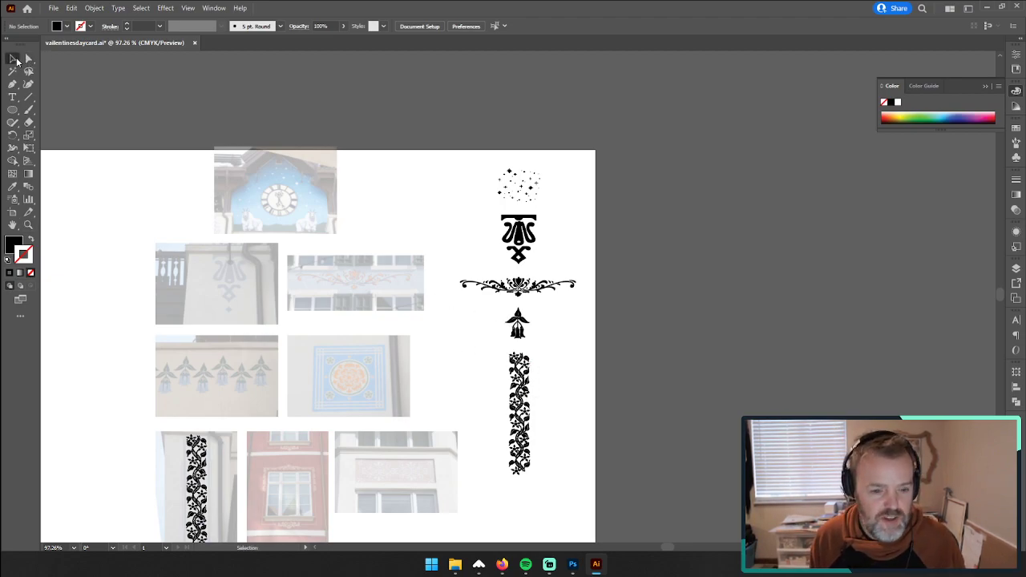
left_click(518, 406)
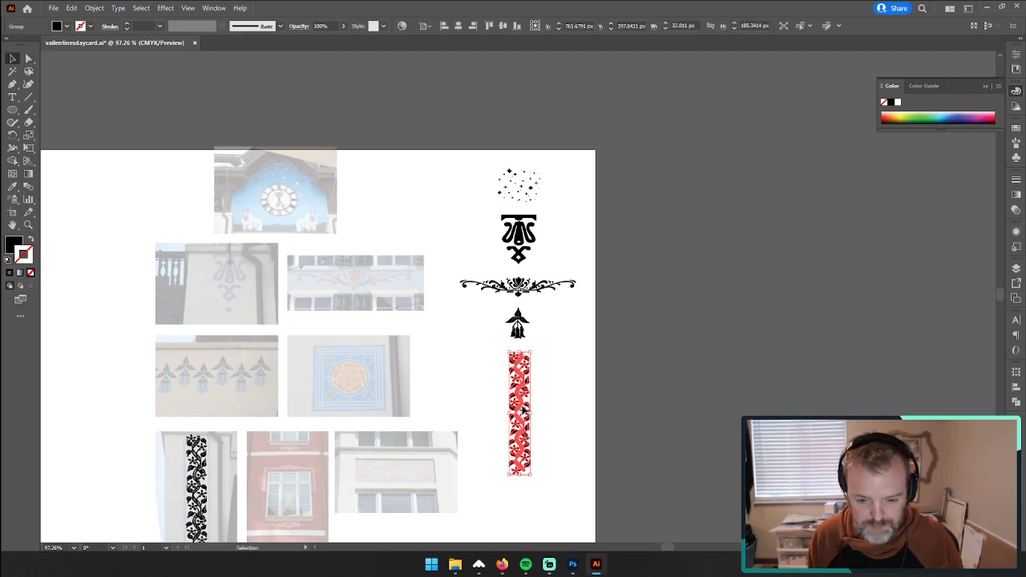
left_click_drag(520, 407, 792, 320)
Step: Apply a Reflect transform to the outer vine border copy on the pasteboard and deselect it
right_click(792, 321)
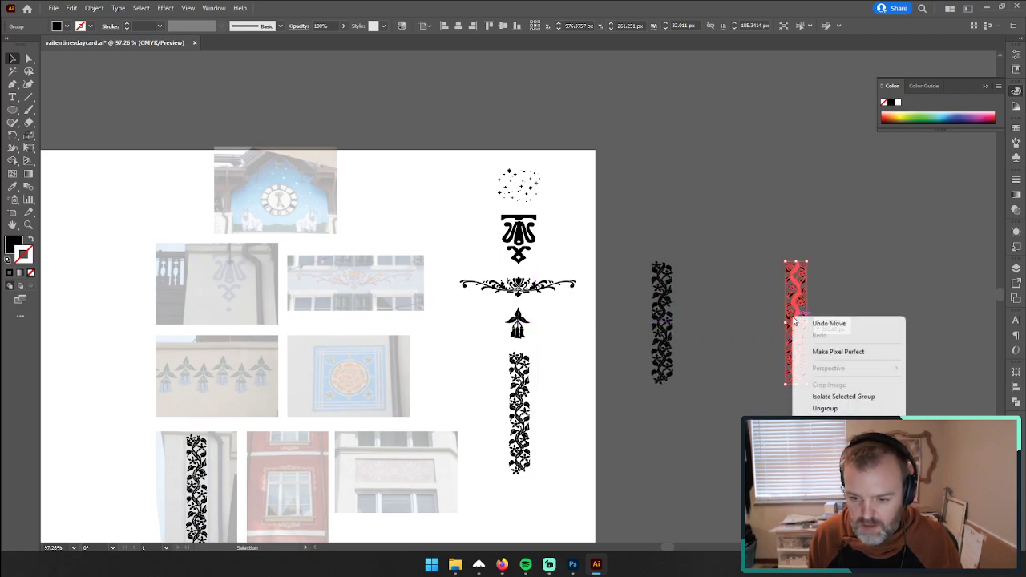
mouse_move(802, 437)
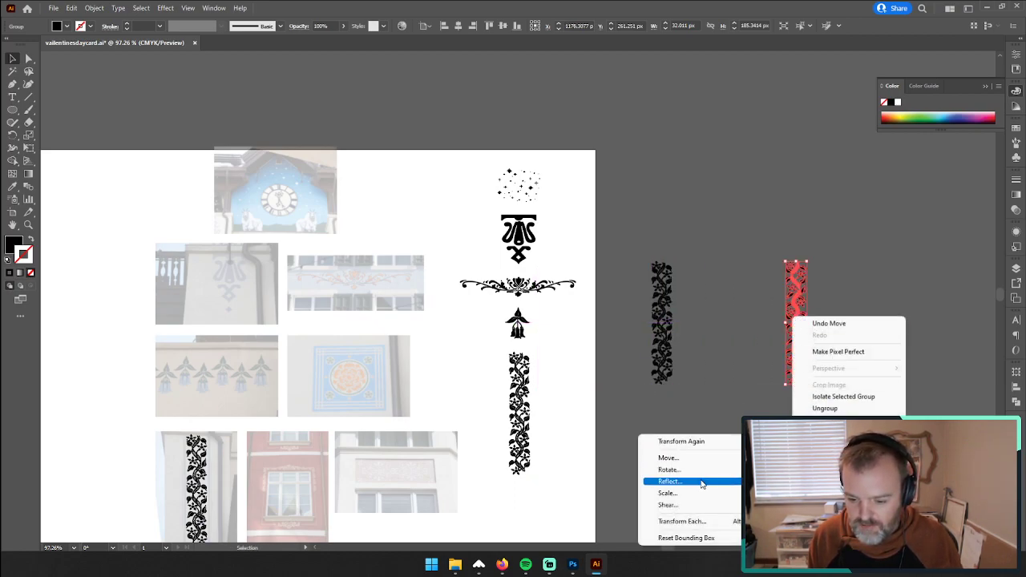
left_click(714, 479)
left_click(517, 349)
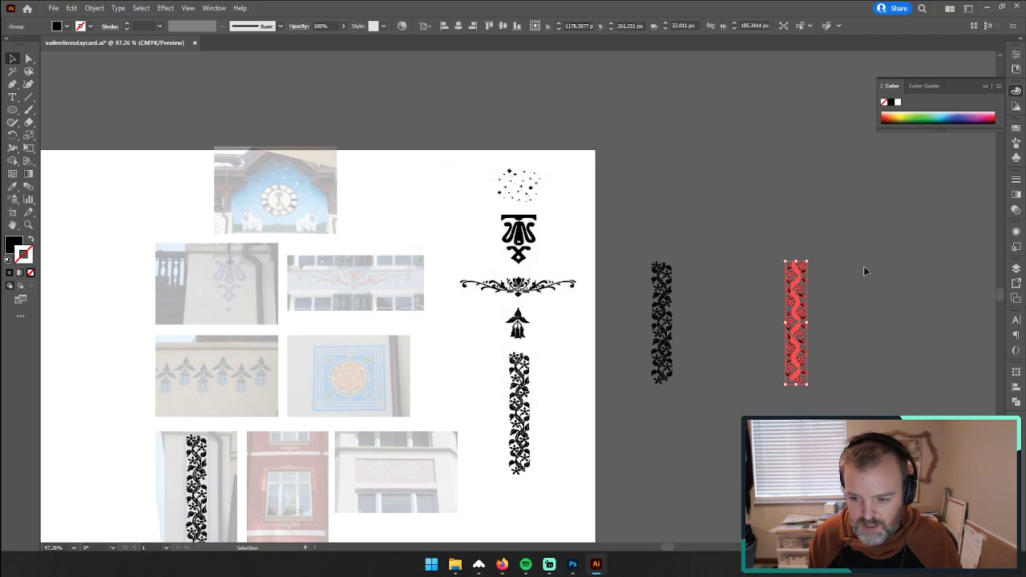
left_click_drag(811, 261, 773, 429)
left_click(773, 429)
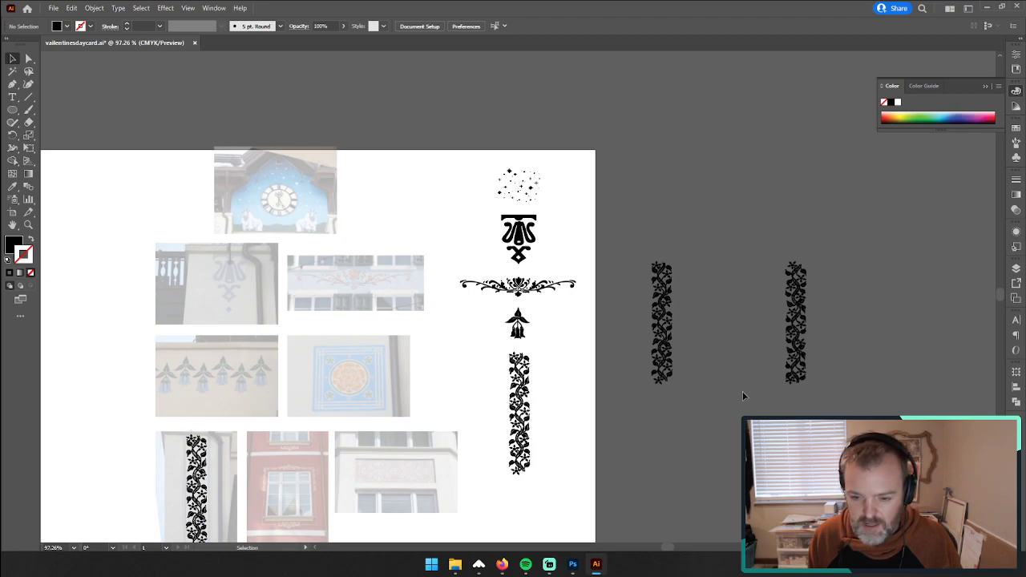
Step: Copy the horizontal scroll ornament and place the copy centred just below the two vine borders on the pasteboard
left_click(517, 292)
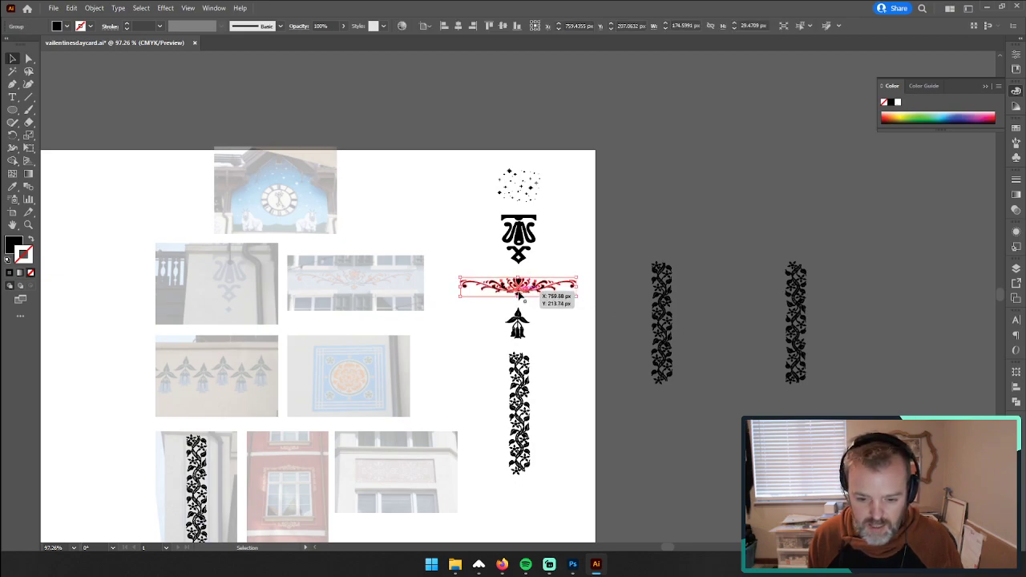
key("ctrl+c")
key("ctrl+v")
left_click_drag(542, 298, 726, 399)
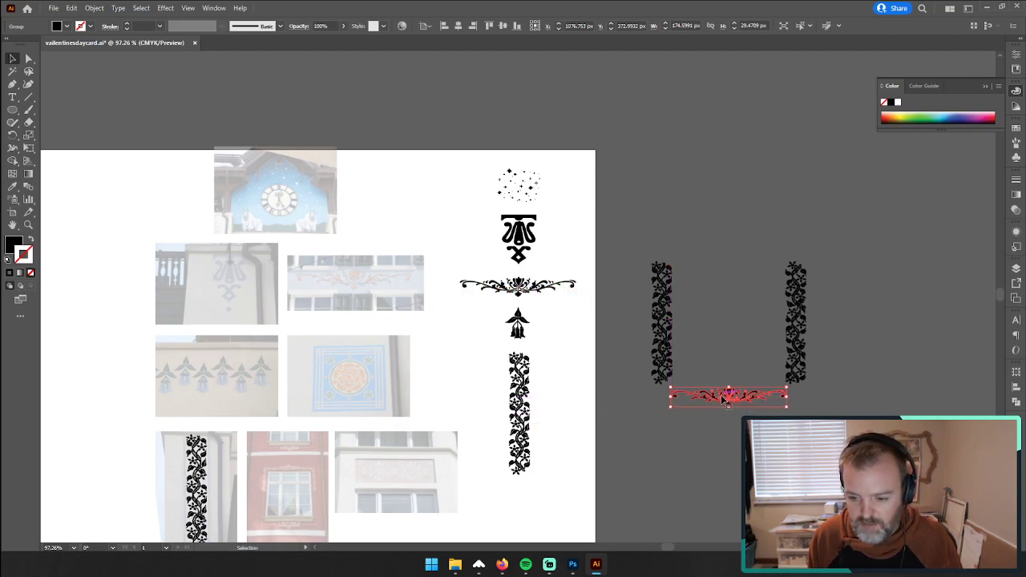
left_click(673, 447)
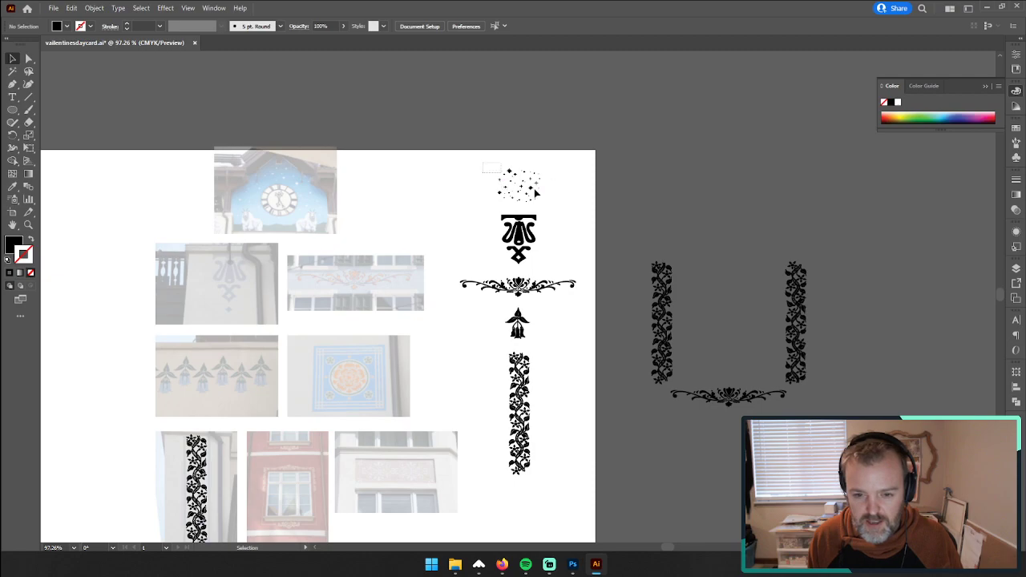
Step: Place two copies of the star cluster side by side above the vine borders, turning the second one upside down
left_click_drag(536, 192, 580, 208)
left_click_drag(521, 188, 770, 259)
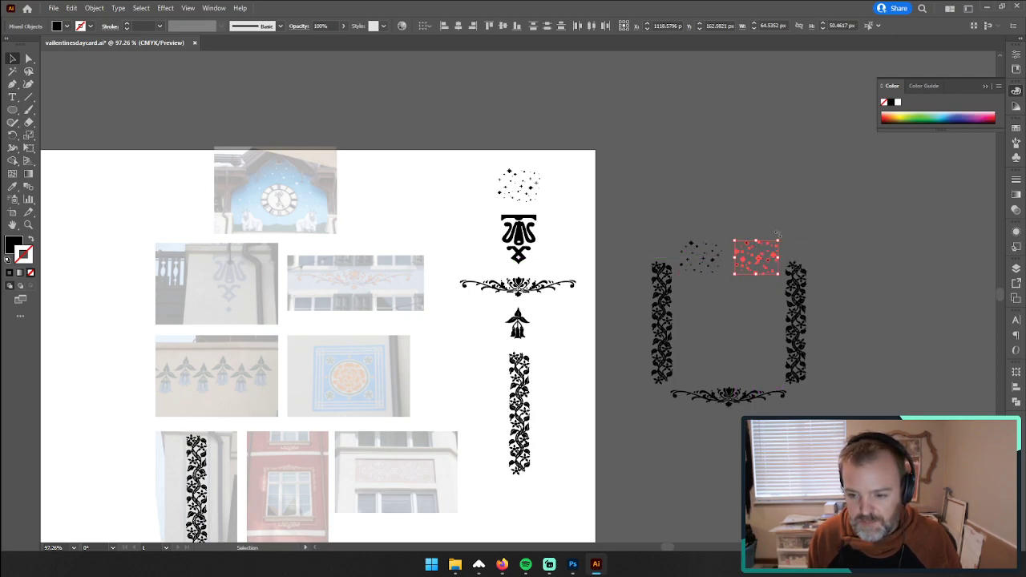
left_click(717, 310)
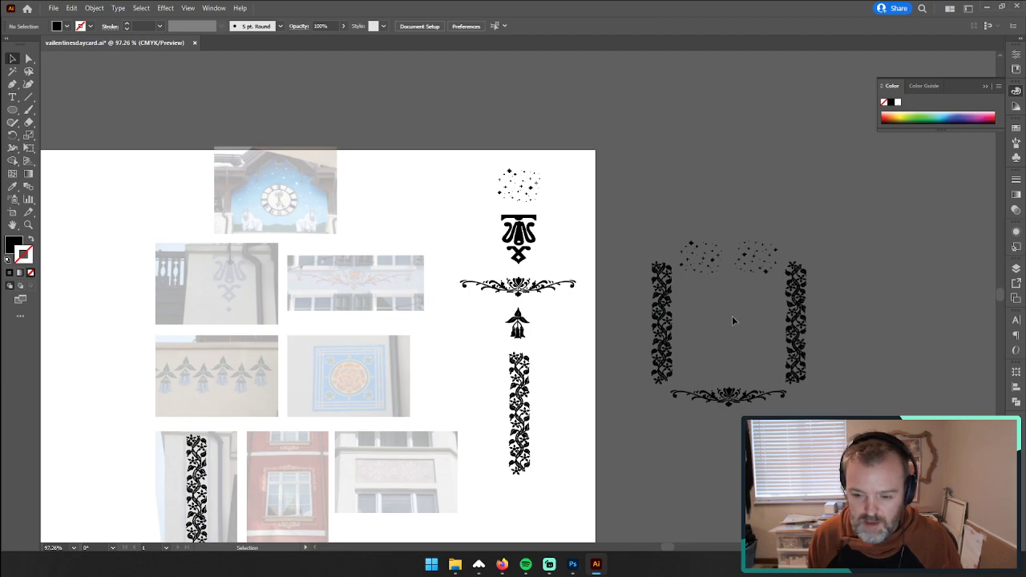
Step: Group the hanging flower's shapes and place a copy centred below the scroll ornament on the pasteboard
left_click(518, 323)
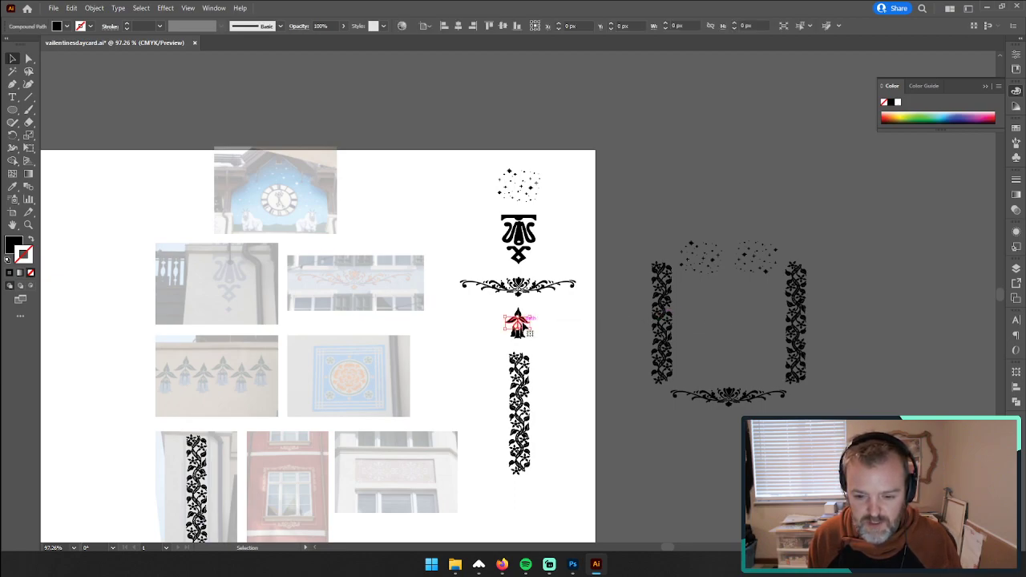
key("a")
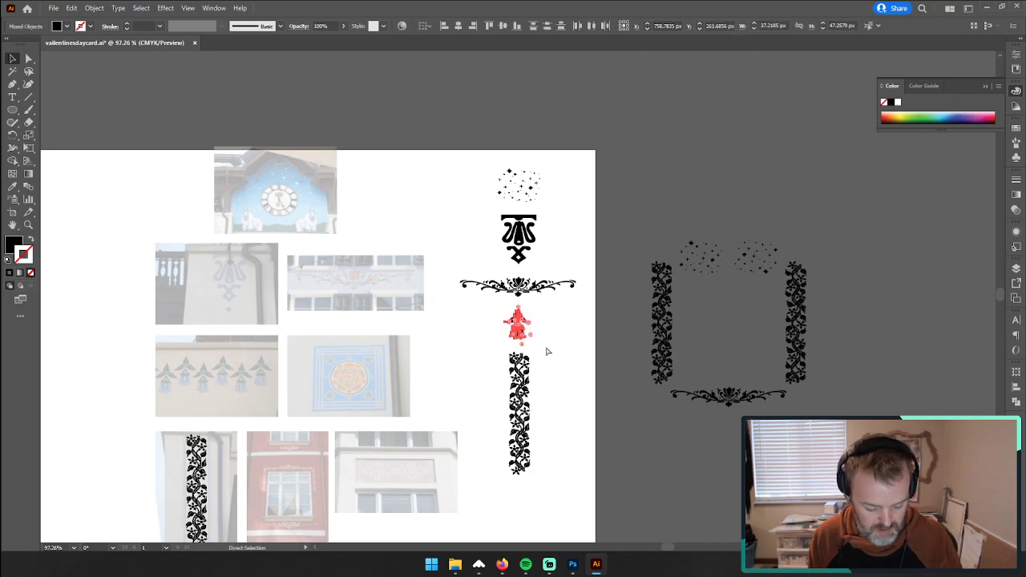
left_click_drag(529, 338, 732, 428)
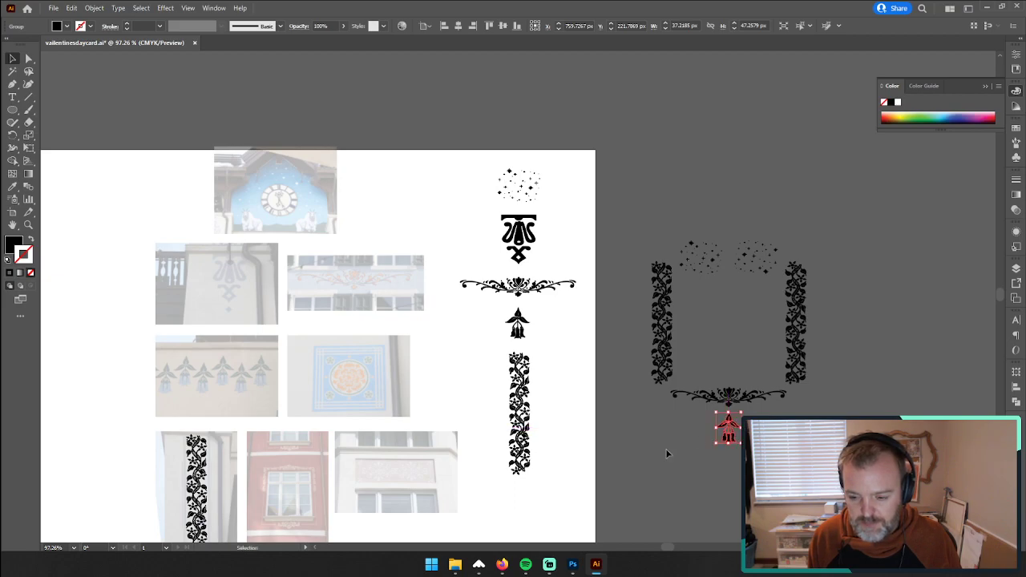
left_click(666, 453)
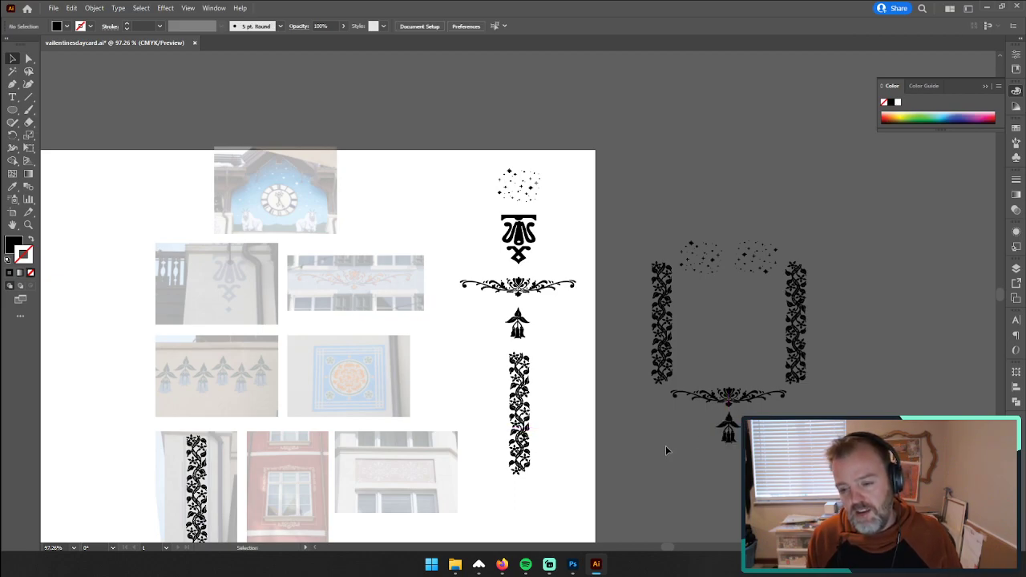
Step: Scale the pasteboard scroll ornament about its centre to about 231 px wide, spanning the outer edges of both vine borders
left_click(784, 396)
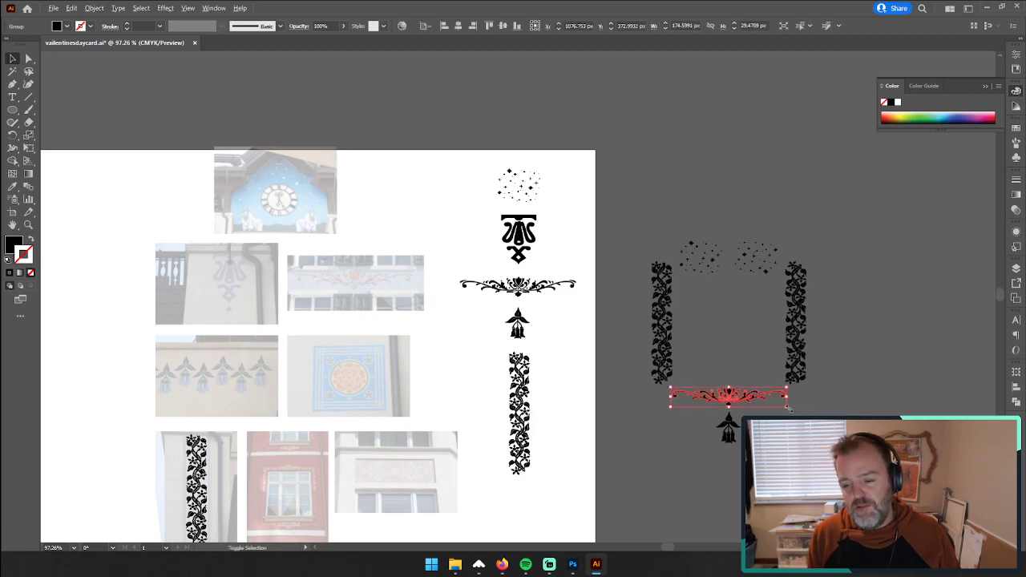
left_click_drag(790, 408, 806, 411)
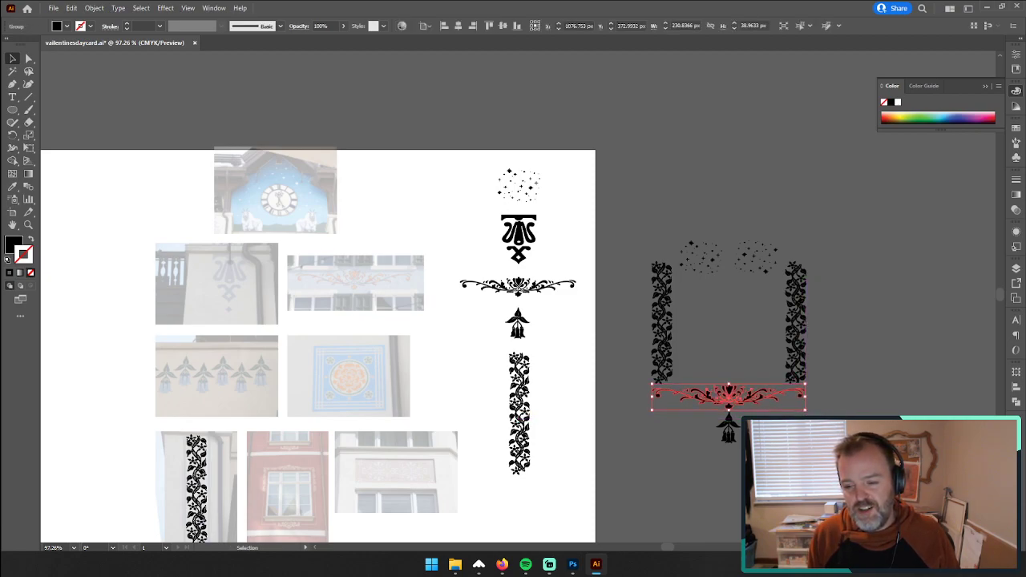
left_click(826, 437)
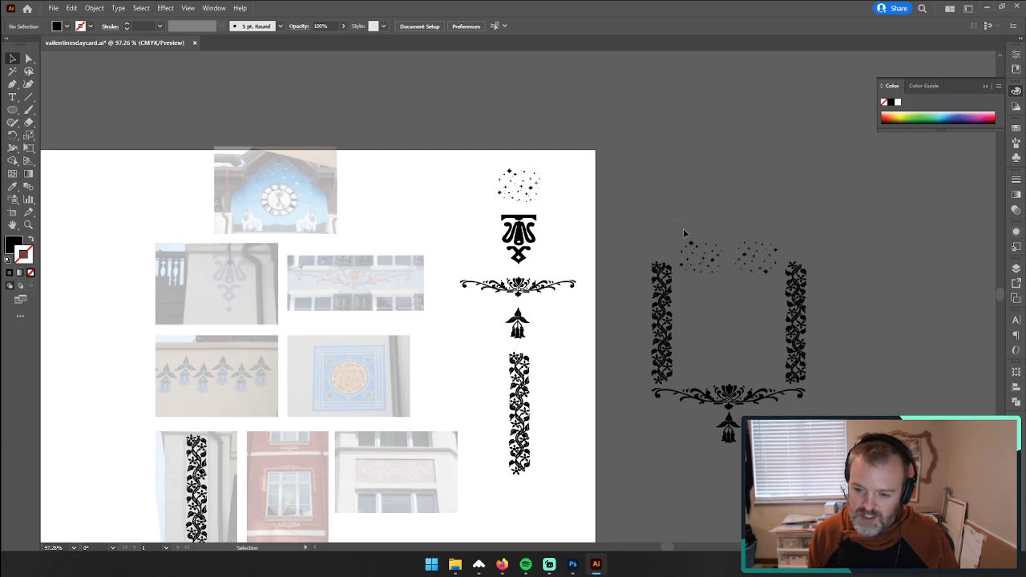
Step: Enlarge both pasteboard star clusters to about 102 px wide each and place them above the vine borders, flush with the outer edges
left_click_drag(684, 229, 769, 281)
left_click_drag(780, 239, 807, 230)
left_click_drag(775, 262, 798, 244)
left_click(840, 245)
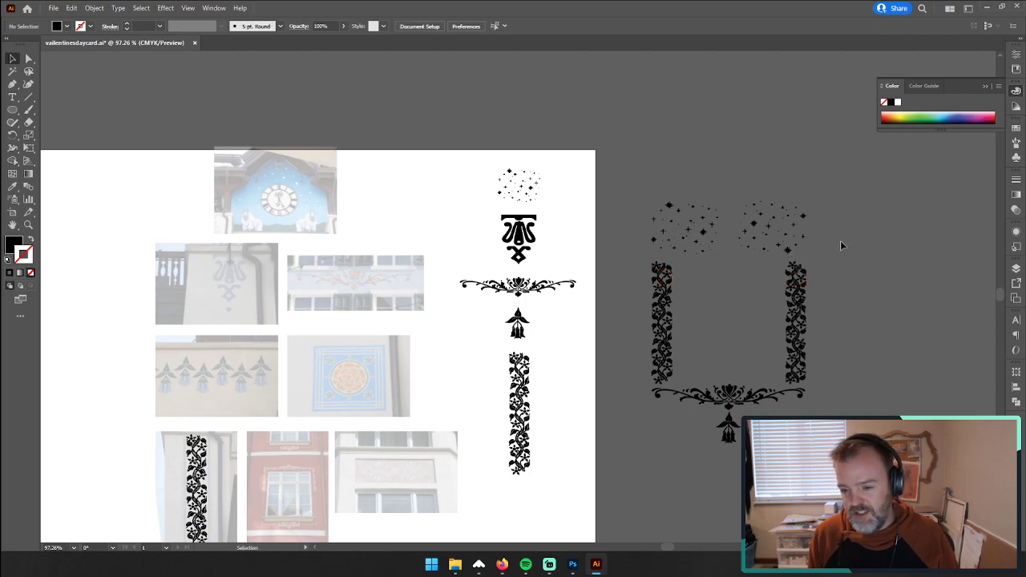
Step: Move the first enlarged star cluster down and inward, partly into the space between the two vine borders
left_click_drag(740, 281, 745, 197)
left_click(662, 192)
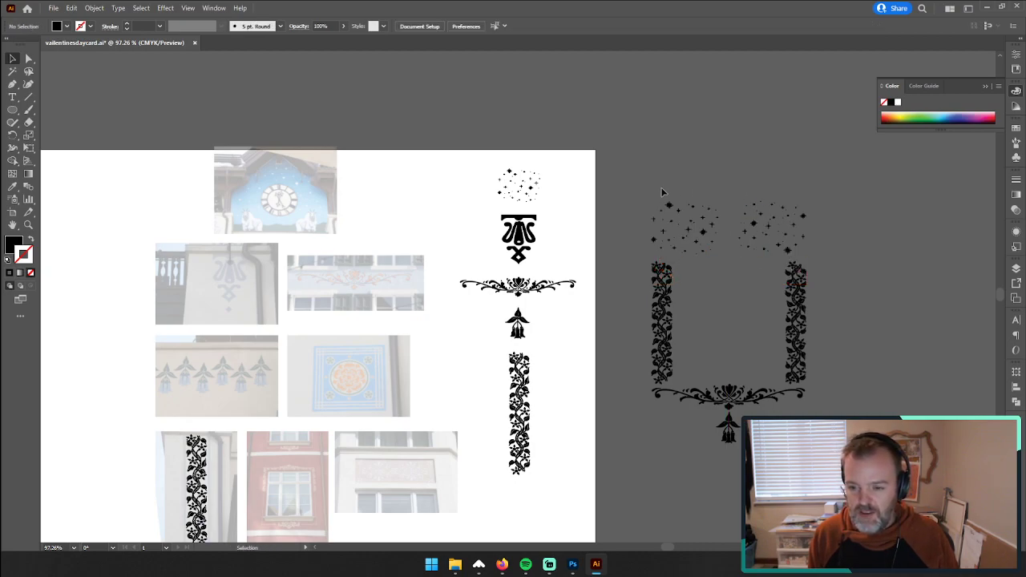
left_click(700, 251)
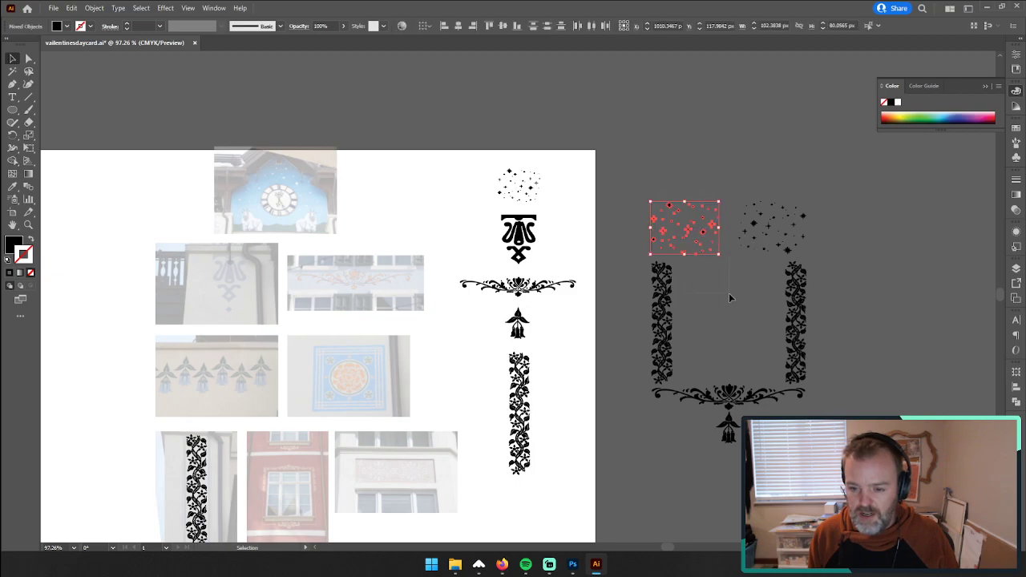
left_click_drag(729, 293, 730, 294)
left_click_drag(659, 198, 699, 249)
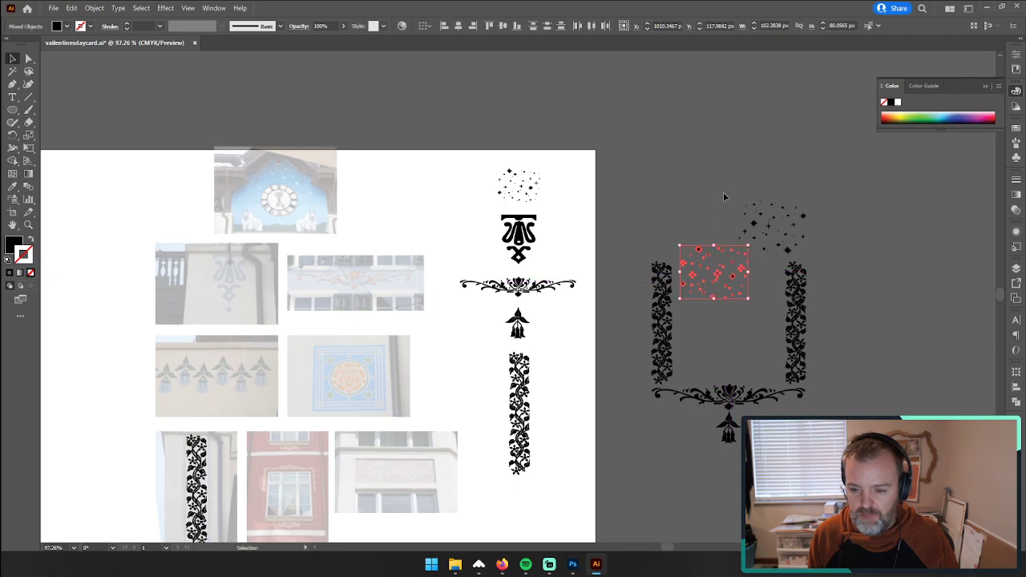
Step: Delete the second star cluster and enlarge the remaining one to about 149 px wide between the two vine borders
left_click(802, 248)
key("Delete")
left_click_drag(673, 236, 667, 239)
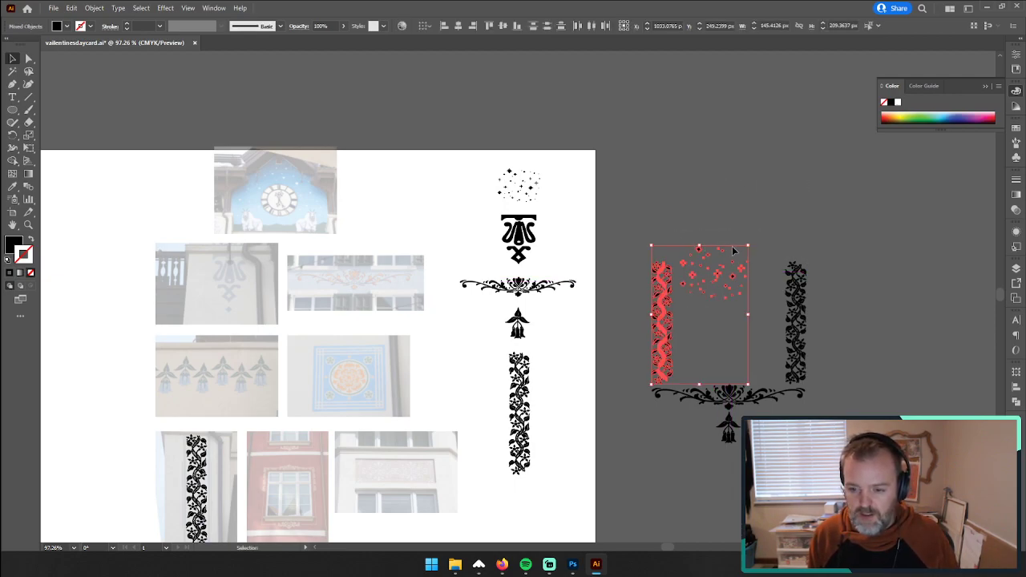
left_click(679, 231)
left_click_drag(745, 304, 776, 217)
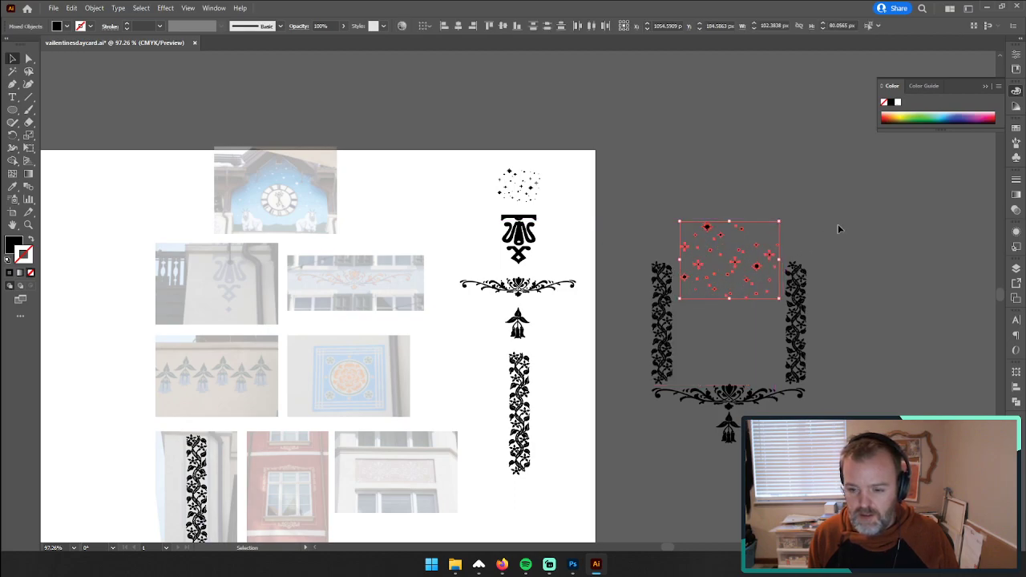
left_click(838, 229)
Step: Try to stretch both pasteboard vine borders upward to the height of the star cluster's upper edge
left_click(803, 305)
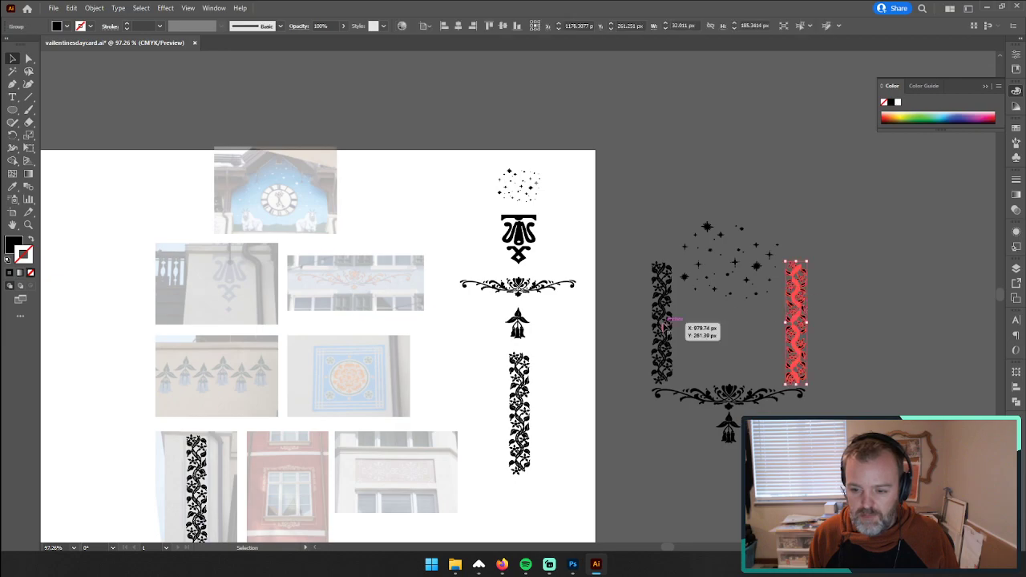
left_click(670, 321)
left_click(786, 302, "shift")
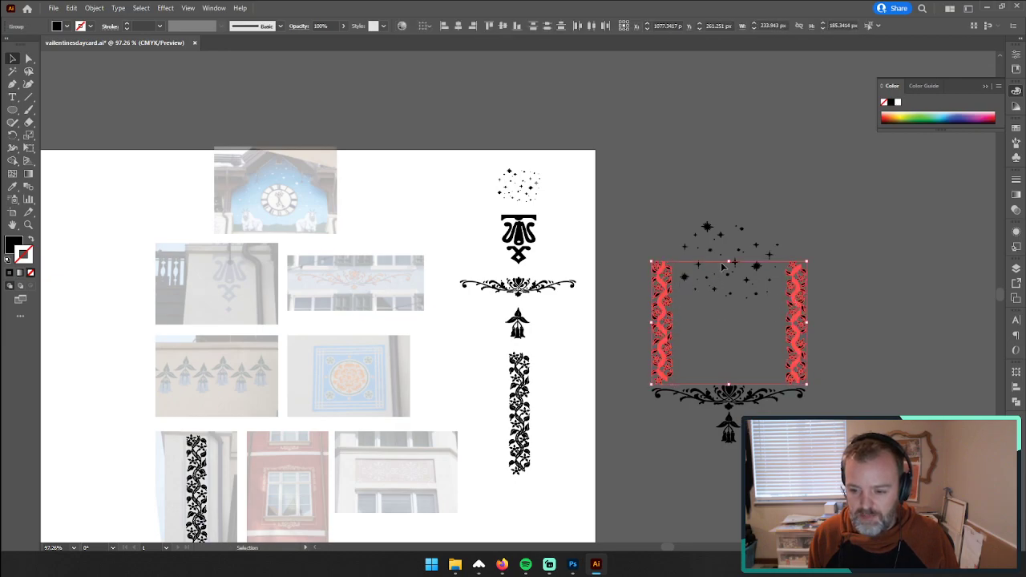
left_click_drag(728, 262, 732, 207)
left_click(859, 229)
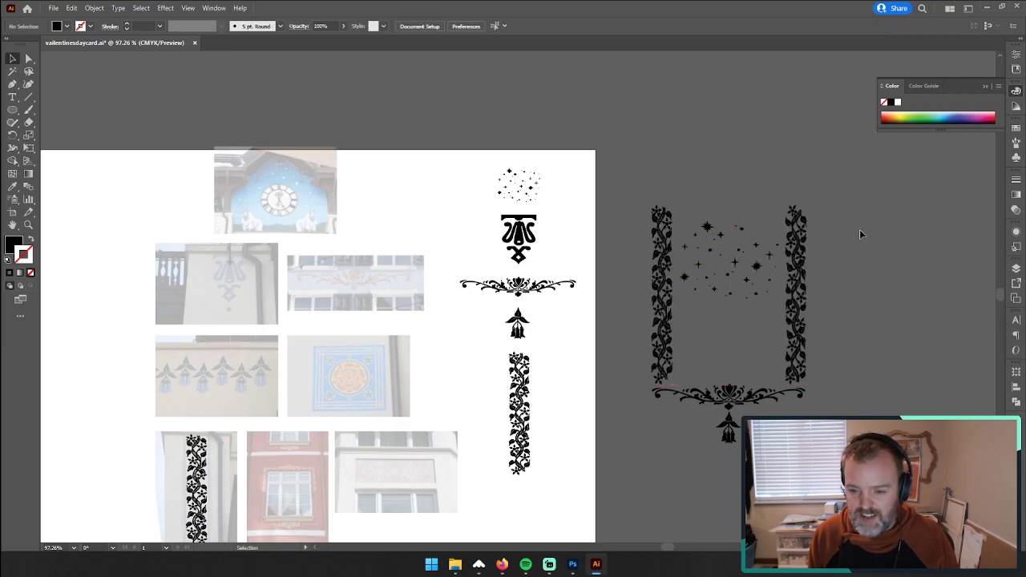
key("ctrl+z")
key("ctrl+z")
left_click(683, 333)
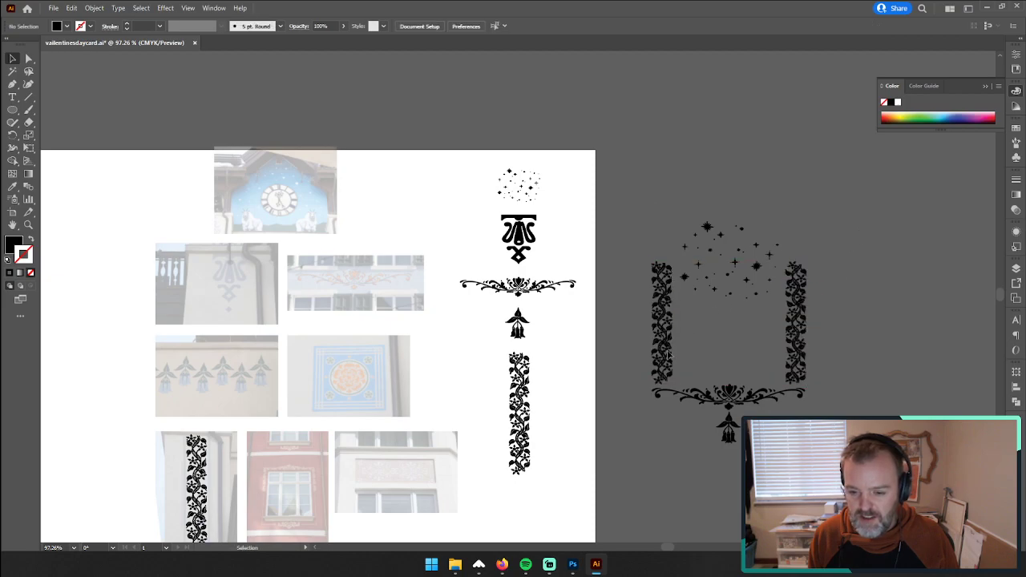
Step: Place a copy of the vine border nearest the artboard directly above the original, clear of the star cluster
left_click(663, 351)
left_click_drag(664, 351, 663, 222)
left_click_drag(663, 221, 660, 195)
left_click(734, 430)
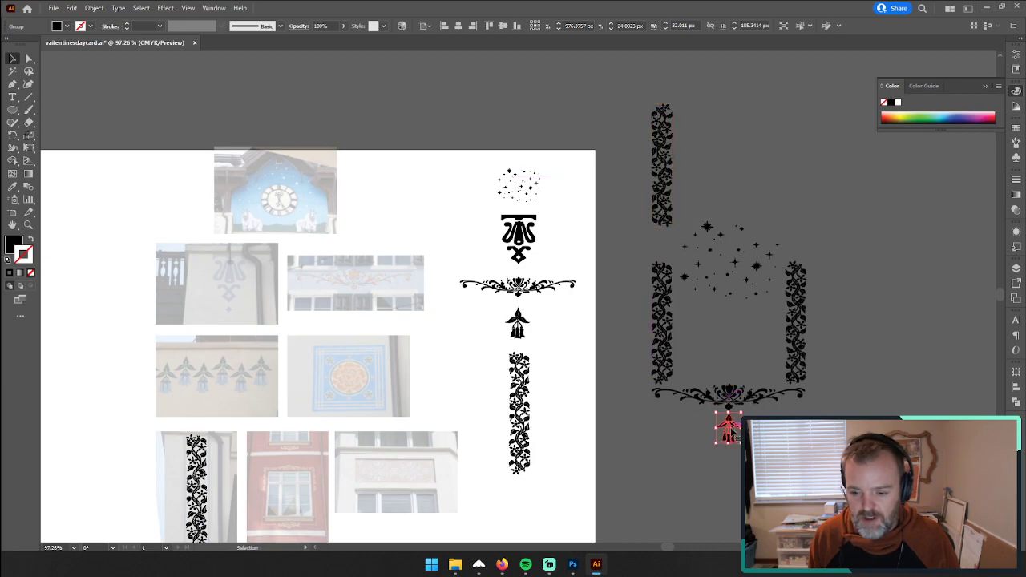
Step: Place a reduced copy of the lyre-shaped ornament, about 35 px wide, centred beneath the new vine copy
left_click(530, 239)
left_click_drag(531, 236, 631, 131)
left_click(634, 197)
left_click_drag(646, 185, 641, 191)
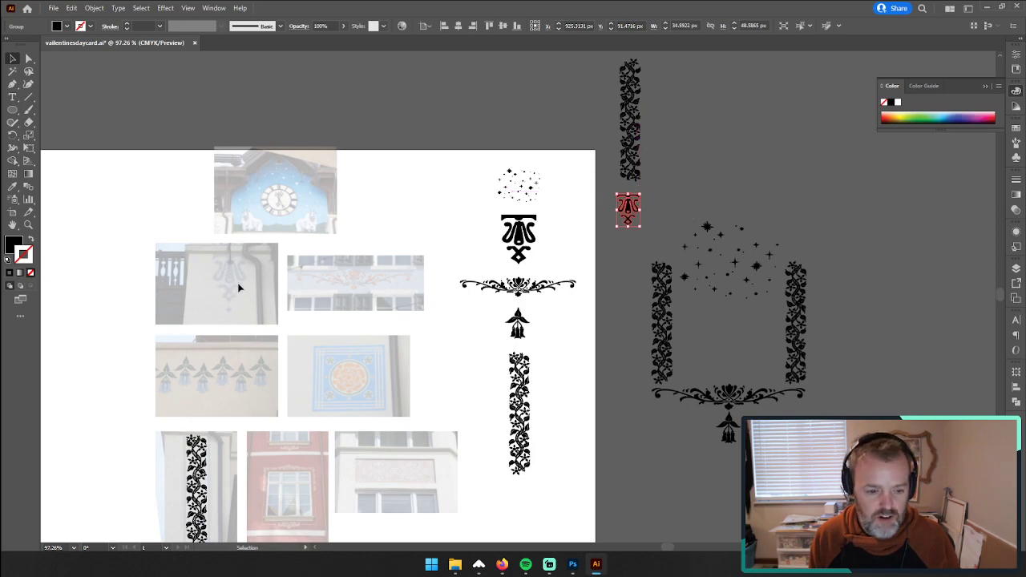
left_click_drag(635, 218, 639, 211)
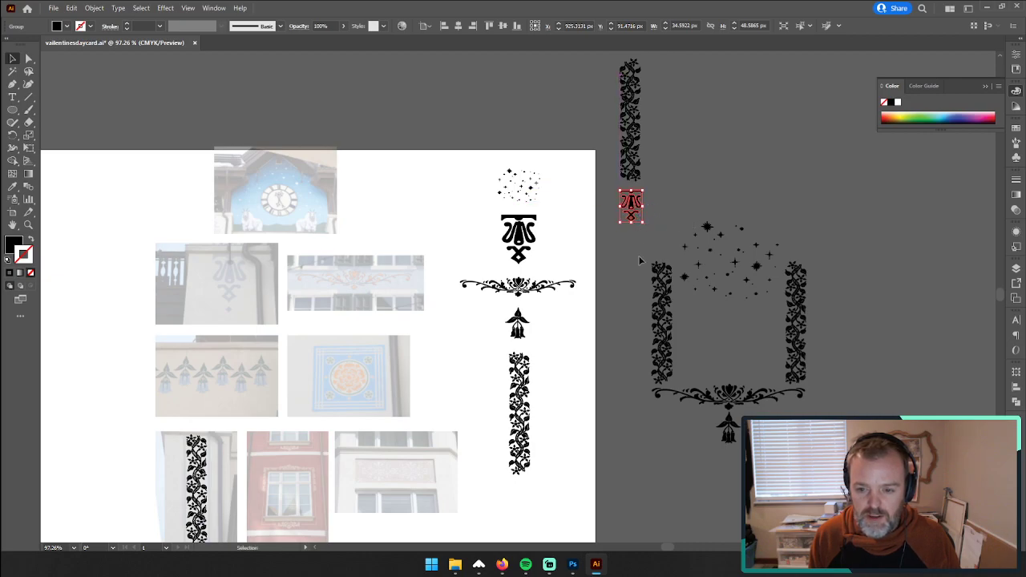
Step: Add an upside-down copy of the small lyre ornament above the vine copy and move the column down beside the star cluster
scroll(614, 404, "up", 3)
key("ctrl+c")
key("ctrl+v")
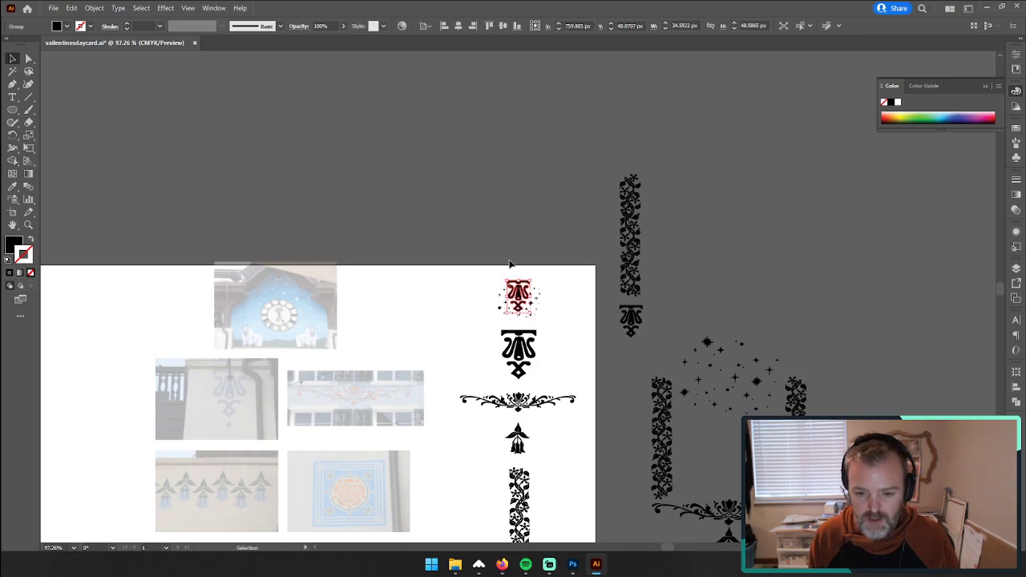
left_click_drag(519, 308, 629, 161)
left_click(603, 126)
left_click_drag(638, 273, 632, 395)
left_click(663, 429)
left_click(604, 289)
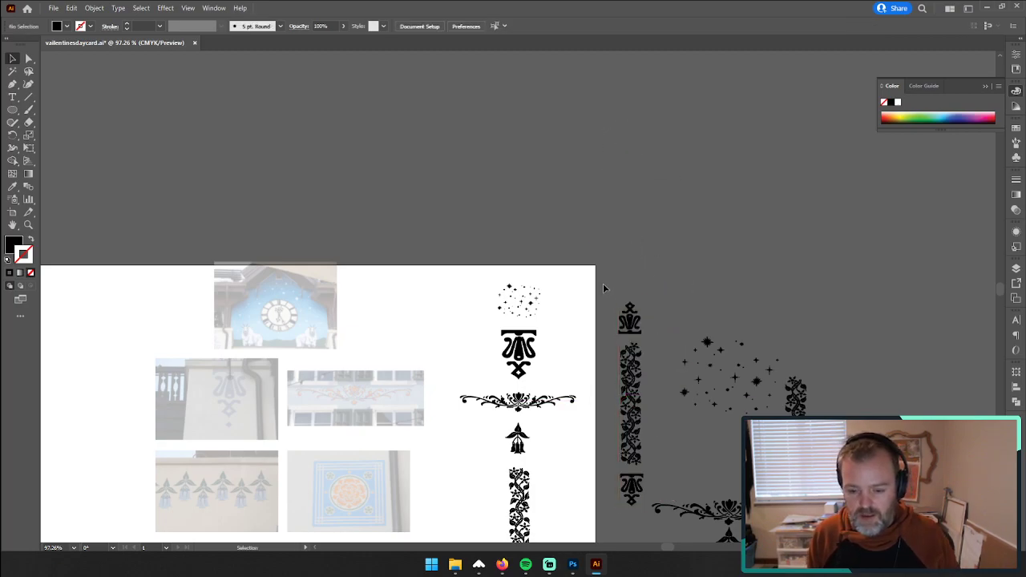
Step: Move the assembled column into the place of the vine border nearest the artboard and delete both original borders
left_click_drag(635, 483, 636, 481)
left_click_drag(635, 478, 661, 468)
left_click(622, 280)
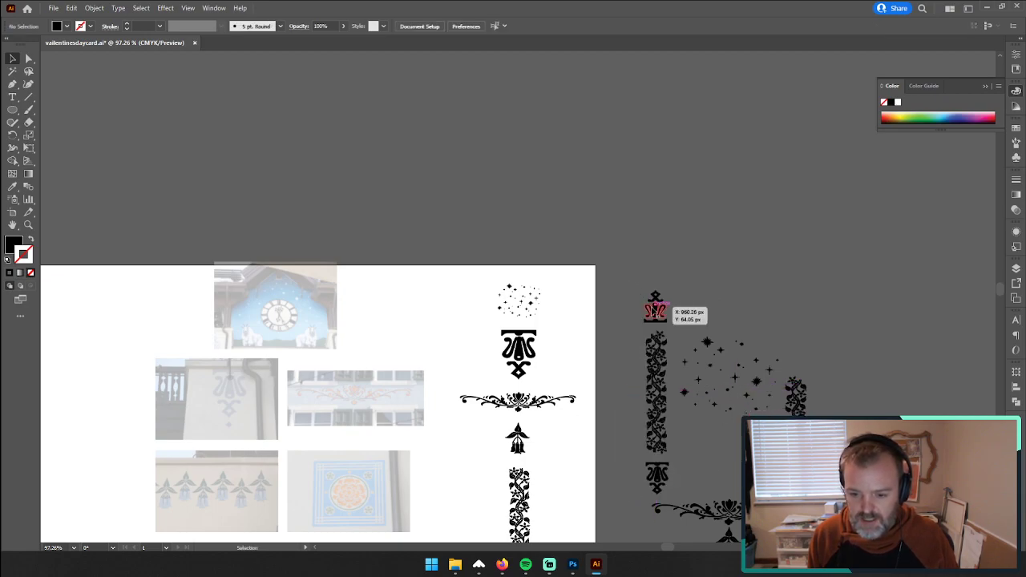
left_click(656, 307)
left_click(796, 417)
key("Delete")
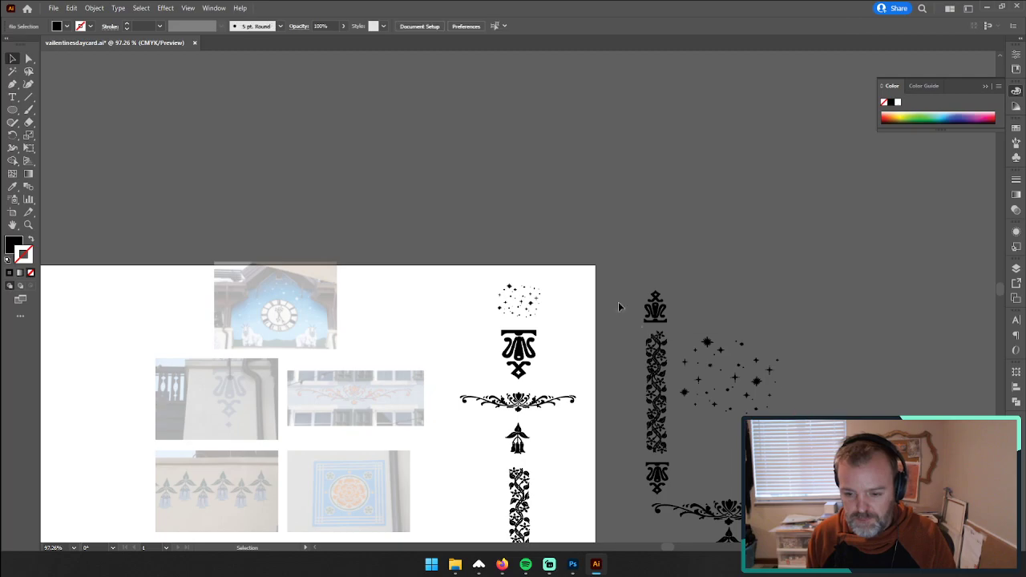
Step: Copy the complete vine-and-ornament column to the opposite side of the star cluster at the same height
left_click_drag(620, 306, 798, 389)
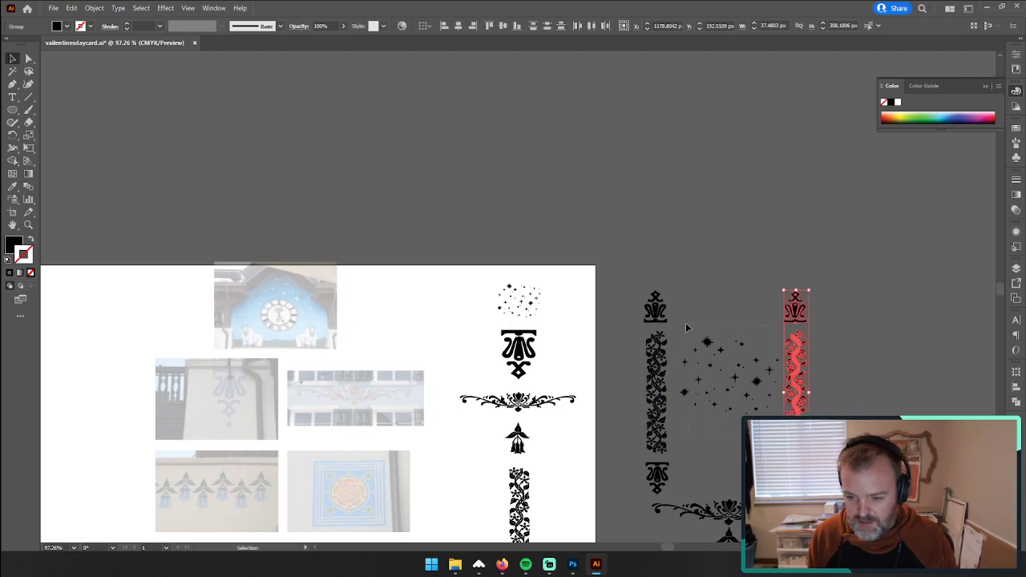
left_click(684, 323)
left_click(678, 310)
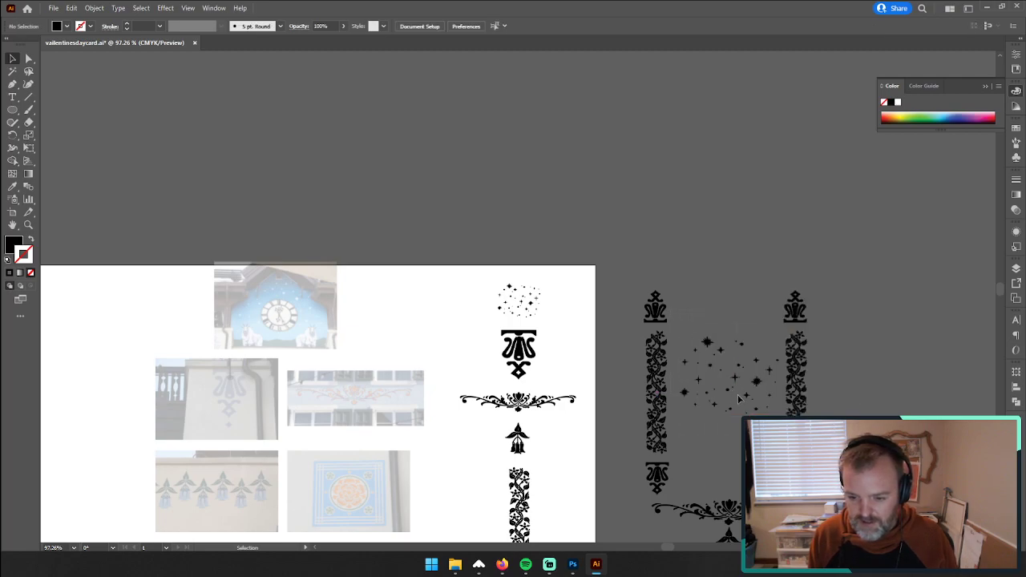
Step: Move the star cluster up between the two columns so its upper edge is level with their tops
left_click_drag(707, 354, 703, 302)
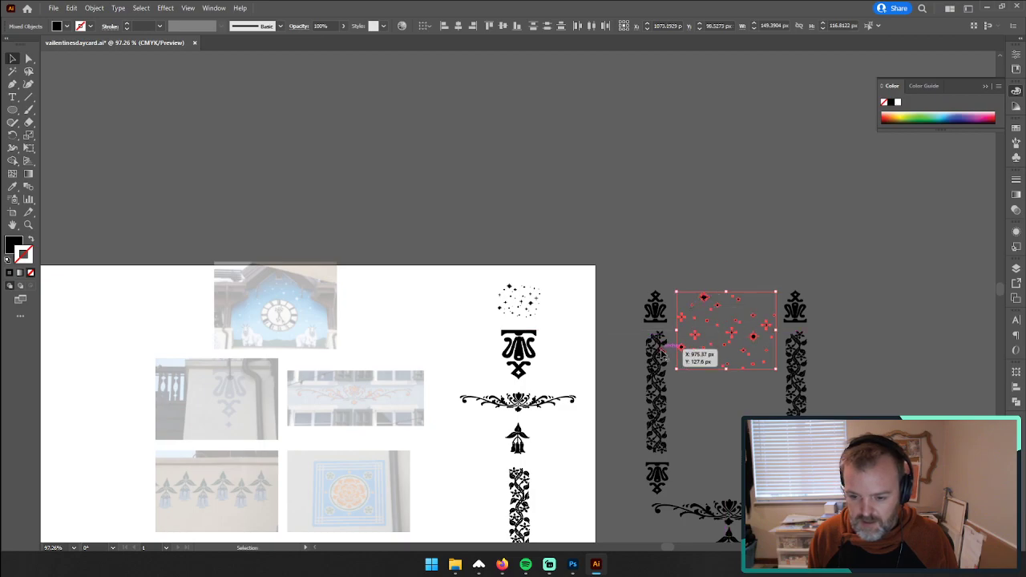
left_click(565, 177)
scroll(559, 258, "down", 2)
scroll(559, 257, "down", 2)
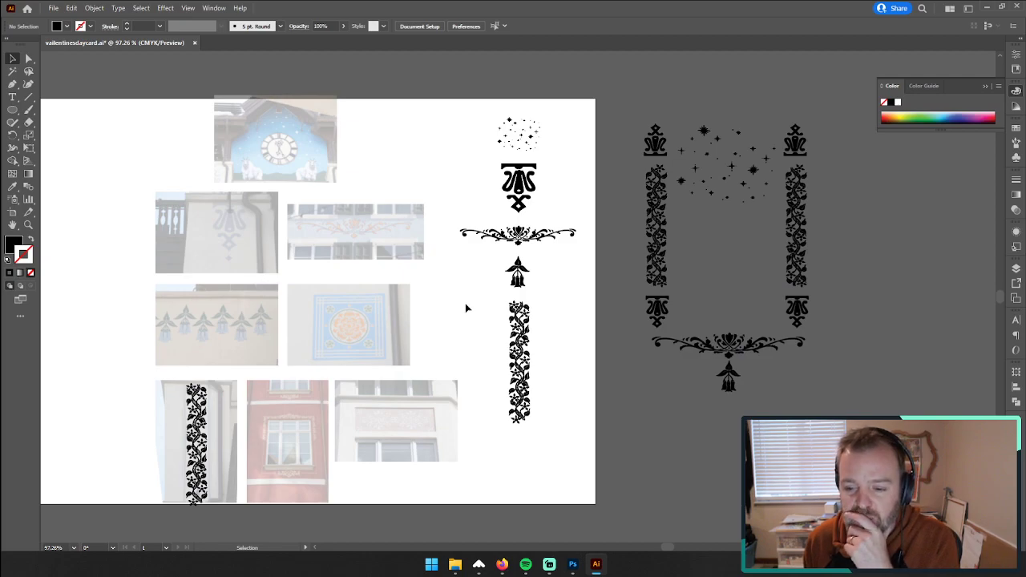
Step: Place a copy of the lower scroll ornament and its hanging flower above the two columns
scroll(466, 308, "up", 1)
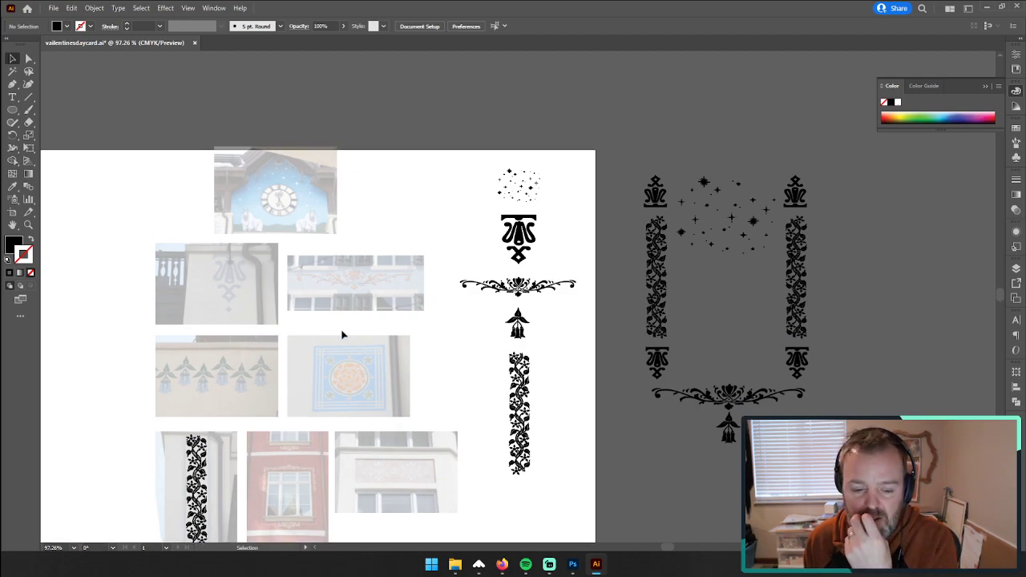
scroll(342, 335, "down", 1)
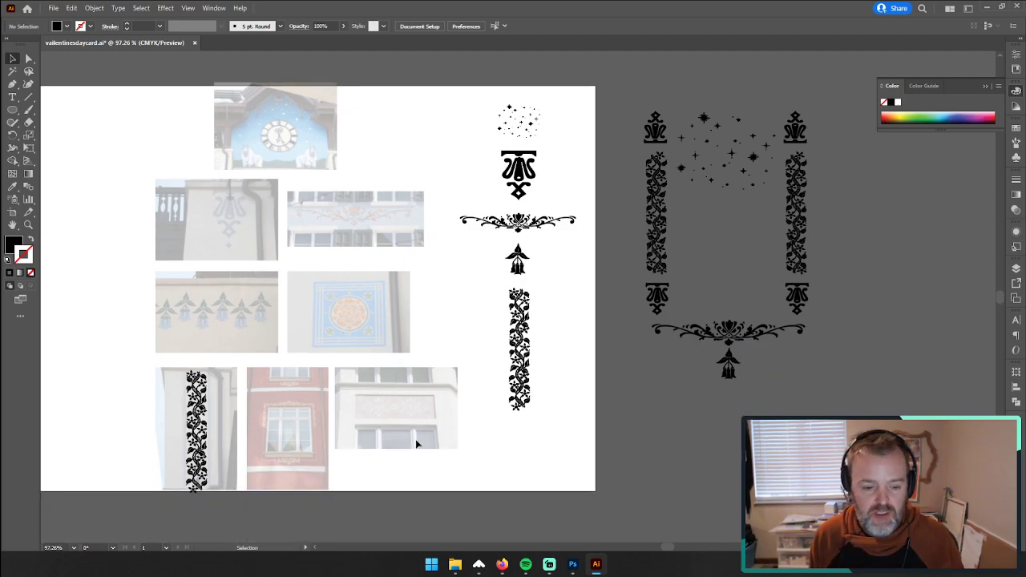
left_click_drag(751, 412, 669, 316)
key("ctrl+c")
key("ctrl+v")
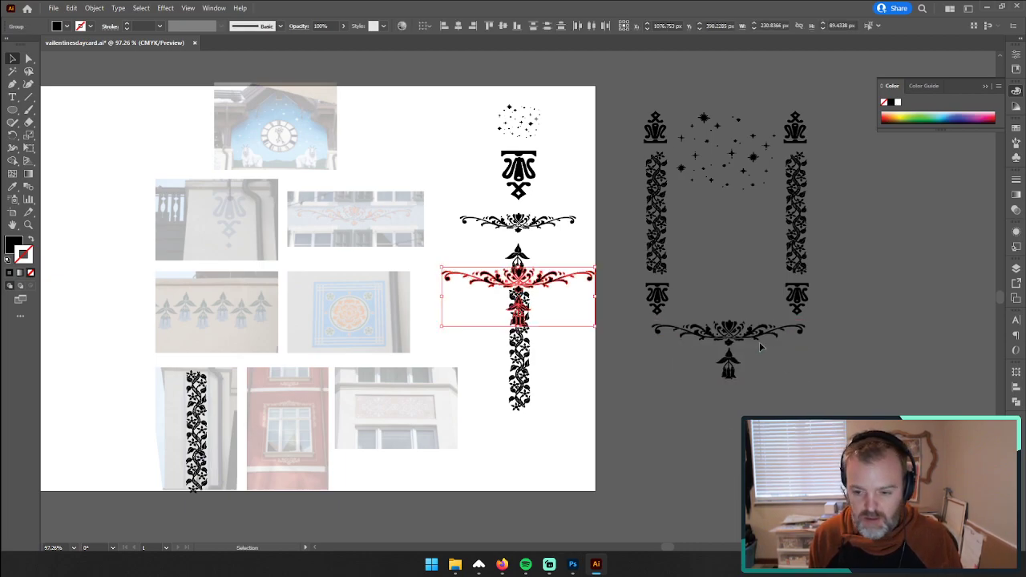
left_click_drag(581, 300, 784, 80)
scroll(771, 94, "up", 1)
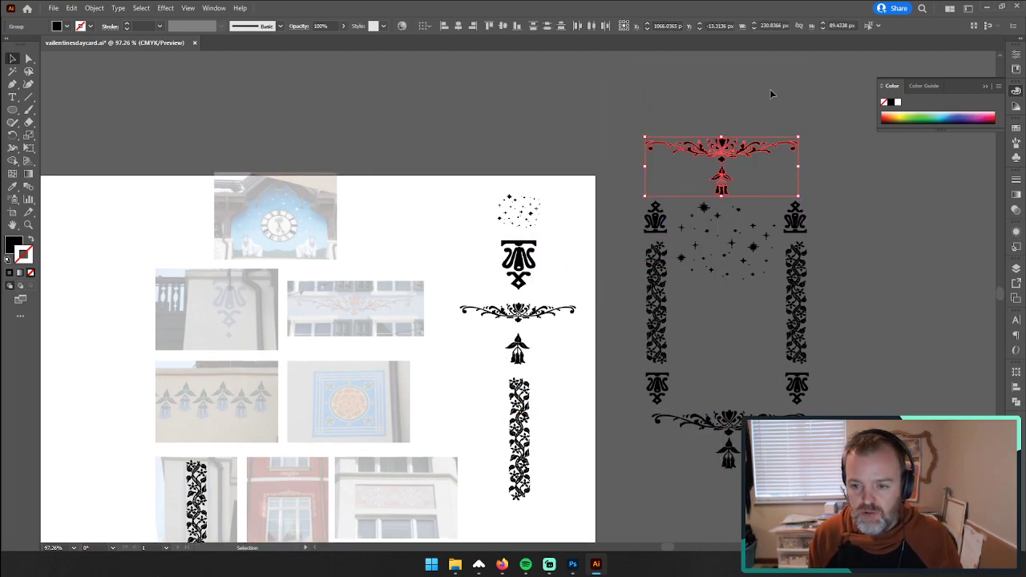
Step: Rotate the upper scroll and flower copy upside down, and turn only the flower back to hanging upright
left_click_drag(805, 136, 614, 176)
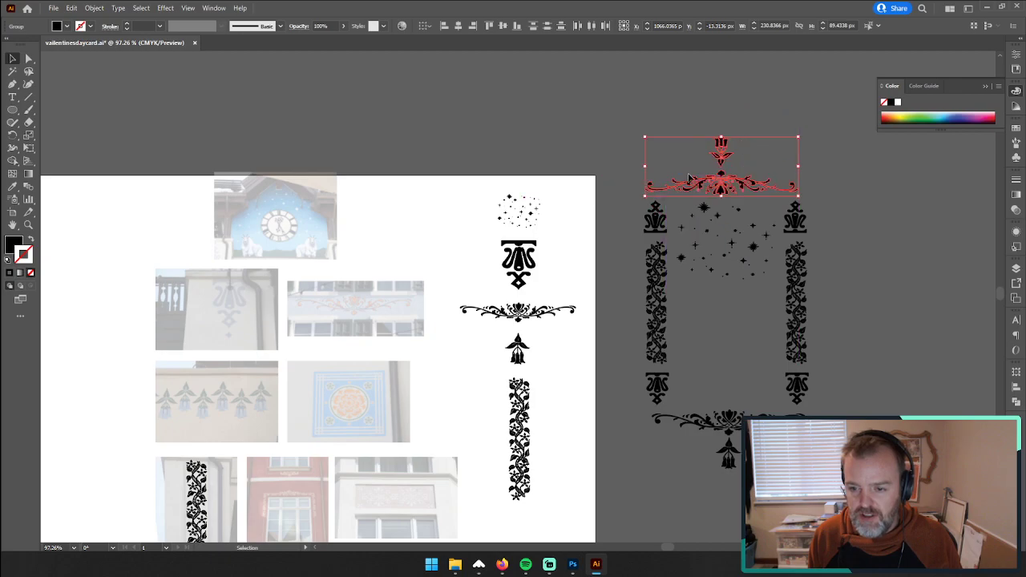
mouse_move(717, 188)
left_mouse_down()
mouse_move(722, 163)
mouse_move(721, 187)
left_mouse_up()
left_click(686, 147)
left_click(723, 157)
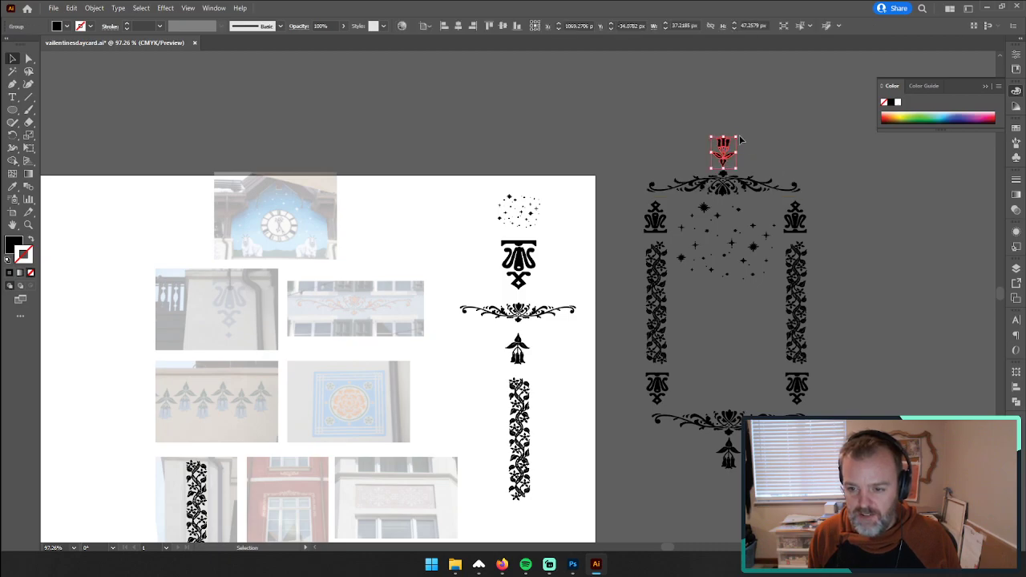
left_click_drag(743, 135, 698, 186)
left_click_drag(723, 154, 724, 147)
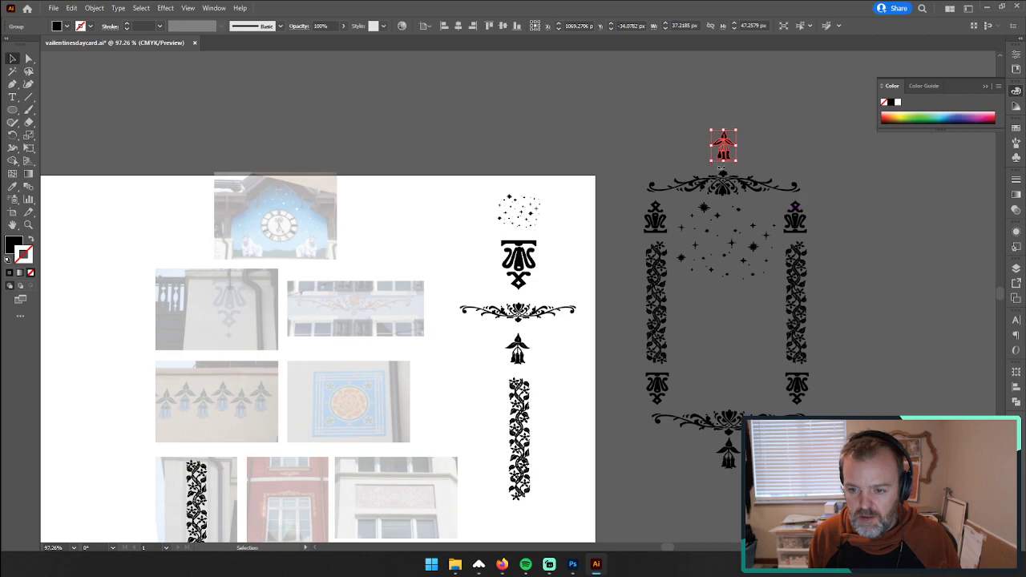
Step: Move the inverted scroll above its flower and lower both together to just above the star cluster
left_click_drag(724, 184, 724, 118)
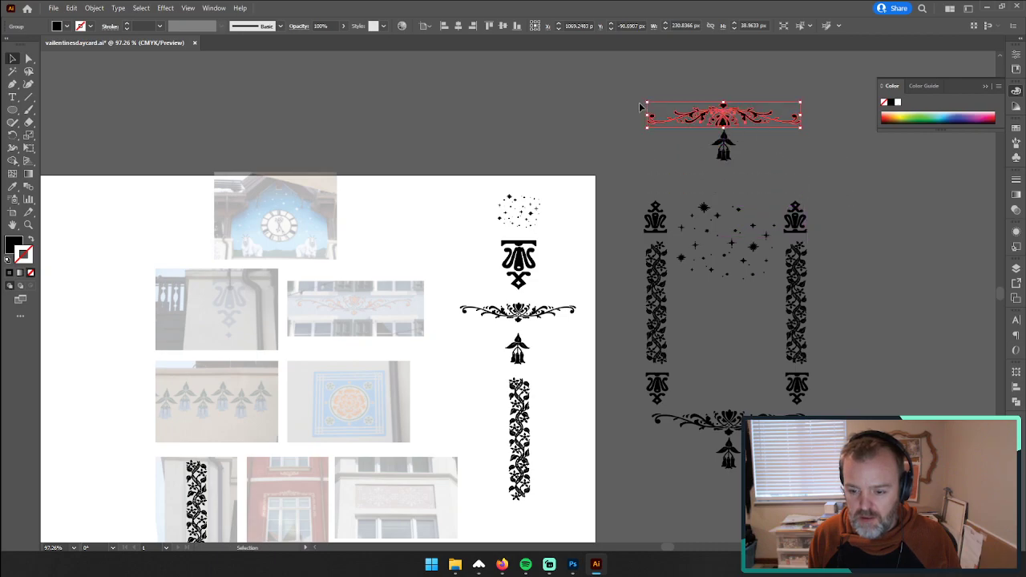
left_click(600, 119)
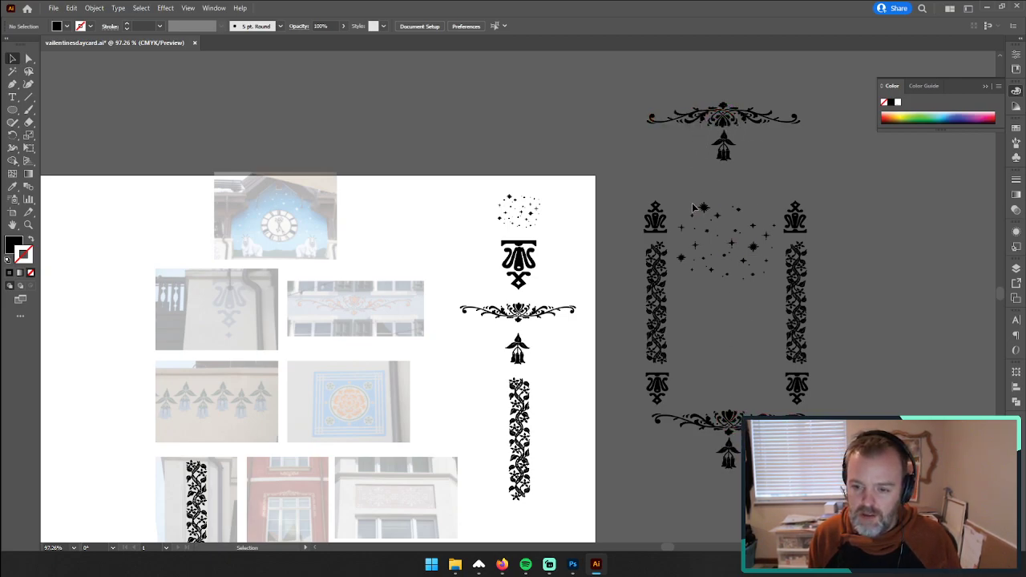
left_click_drag(724, 121, 724, 157)
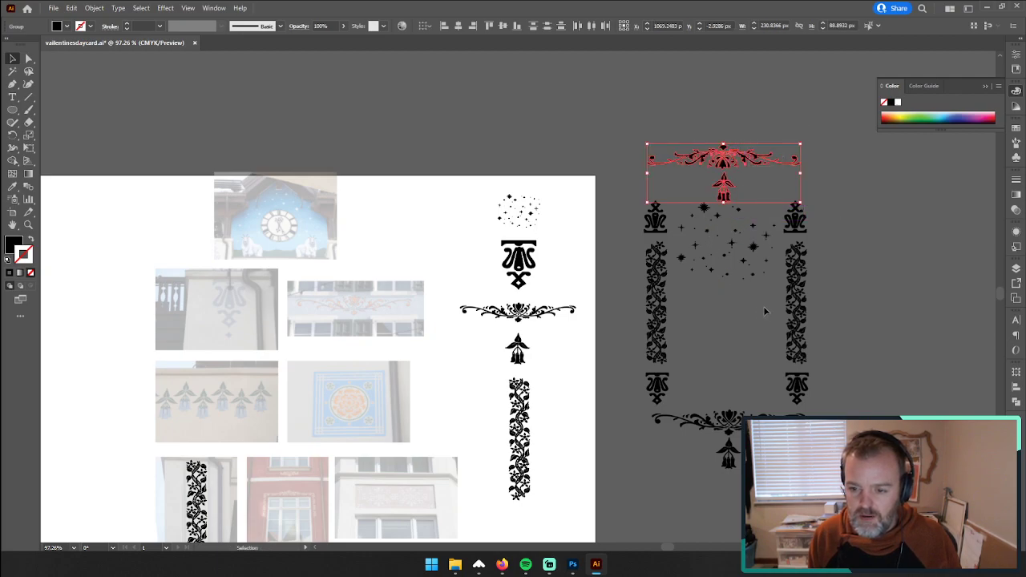
Step: Group the star cluster's shapes and move the group down about 19 px, clear of the upper hanging flower
left_click_drag(678, 210, 678, 210)
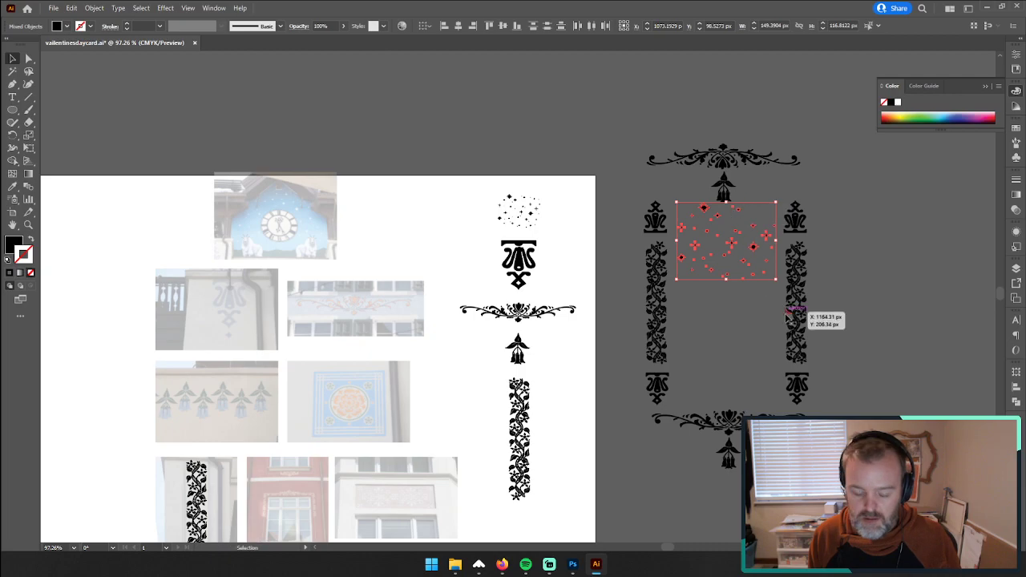
key("ctrl+g")
left_click_drag(738, 246, 731, 255)
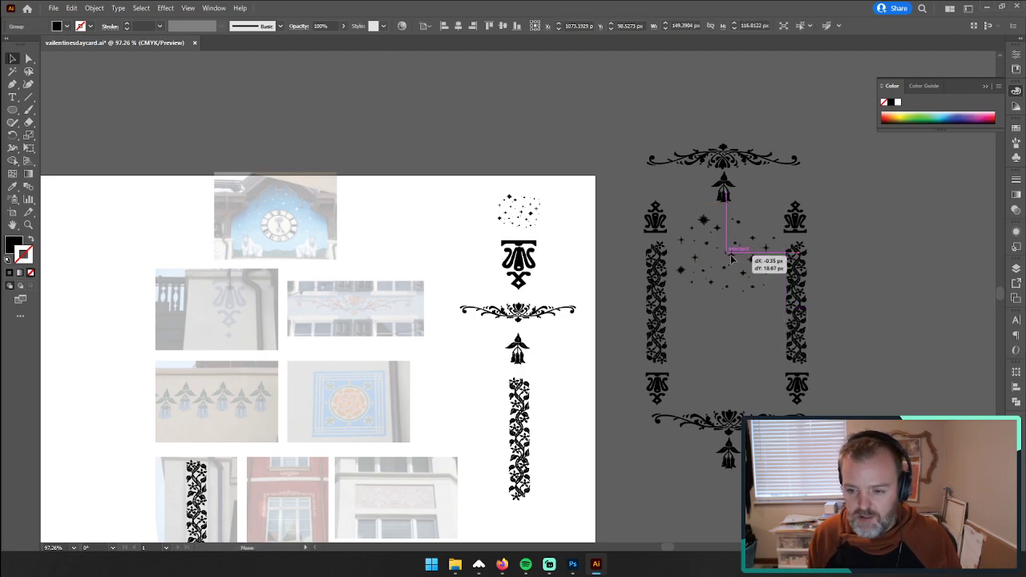
left_click(727, 164)
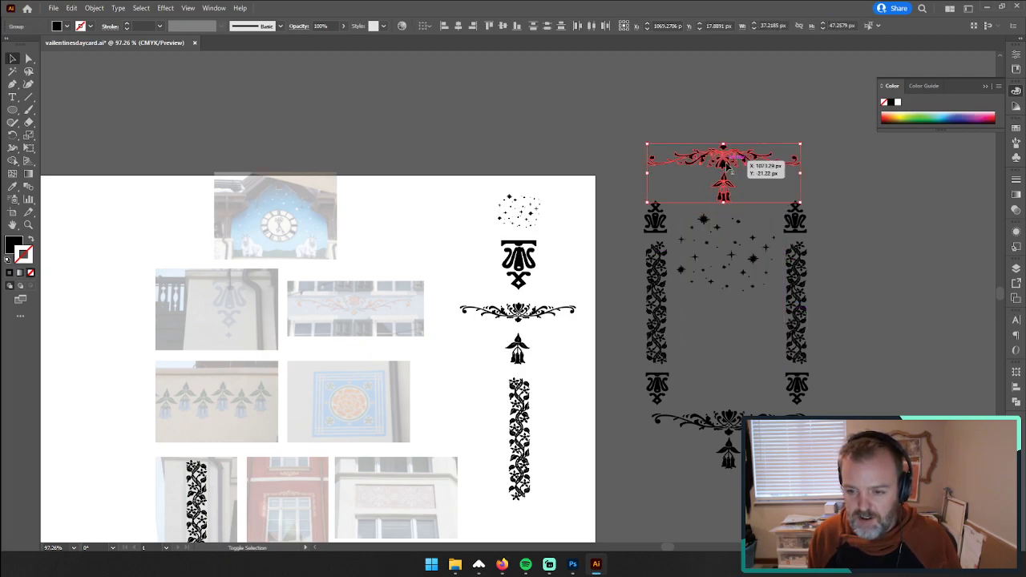
left_click(613, 185)
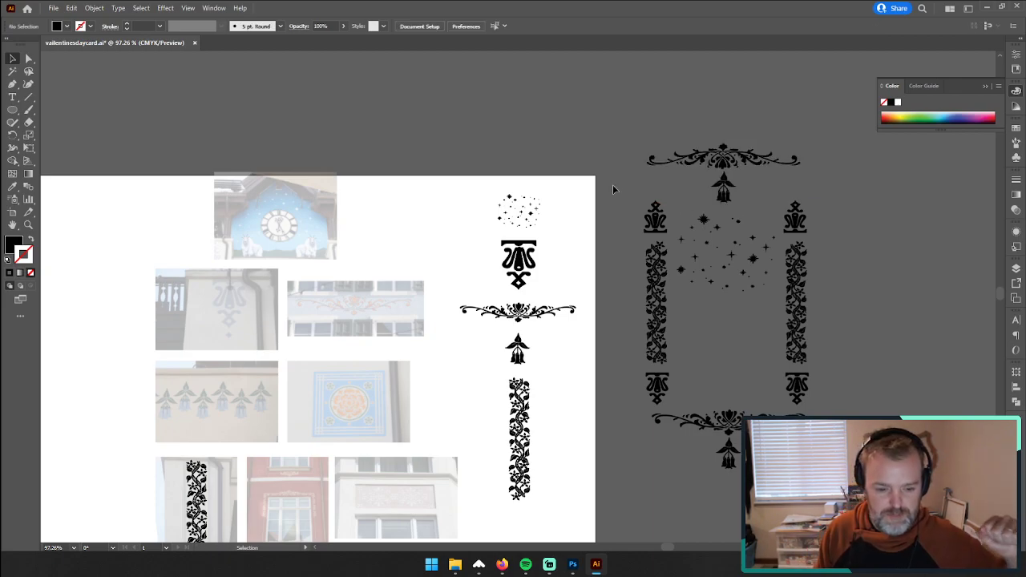
Step: Add the text "Vail-entine's Day Cards" in Myriad Pro above the artboard and enlarge it to about 33.7 pt
scroll(665, 208, "down", 2)
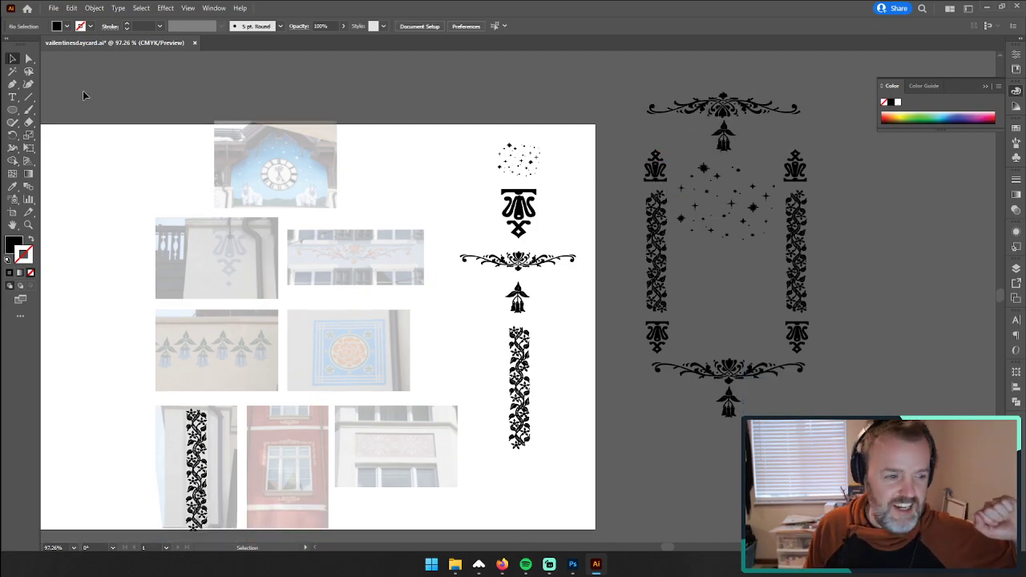
key("t")
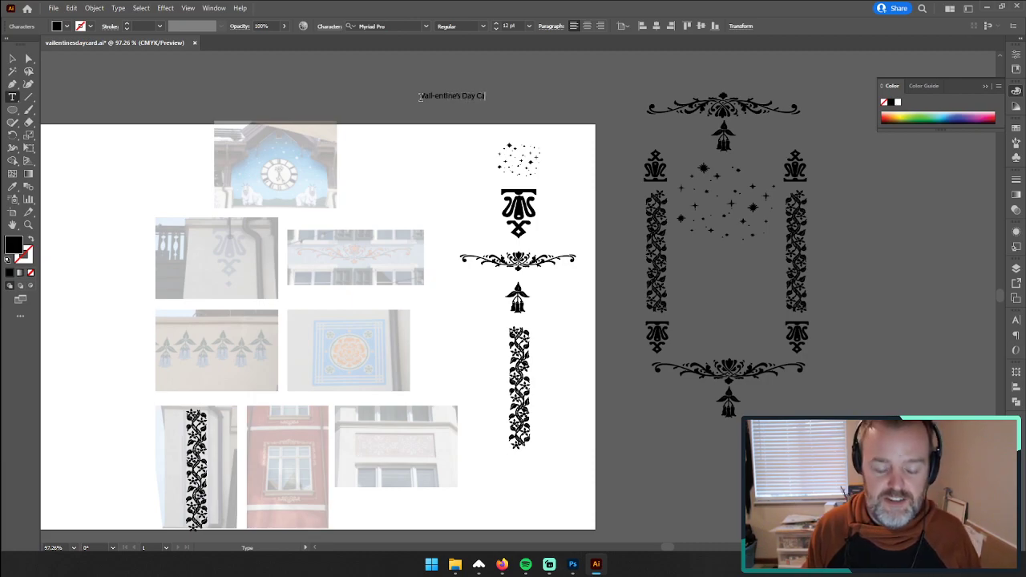
left_click(12, 58)
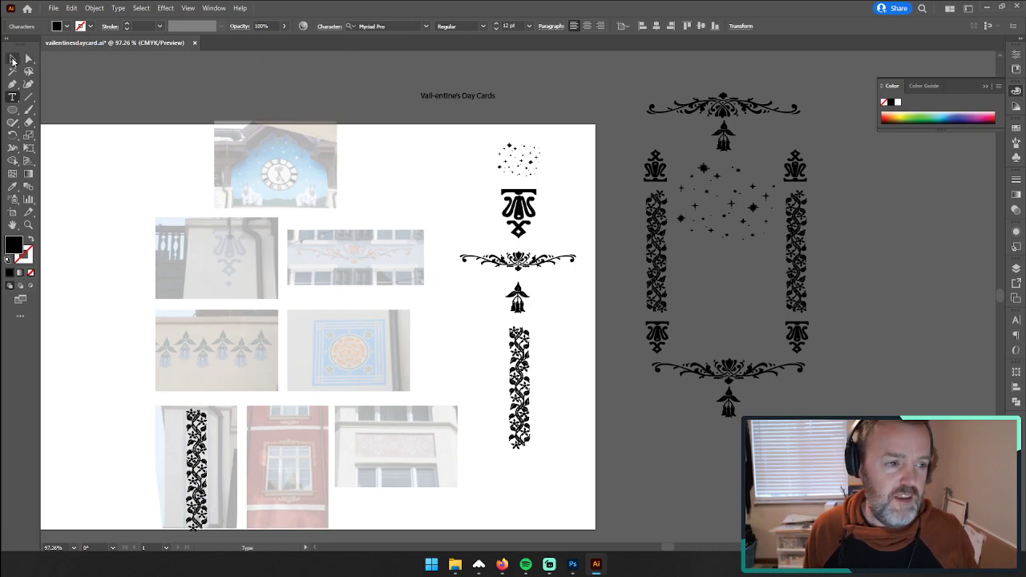
mouse_move(497, 100)
left_mouse_down()
mouse_move(593, 111)
mouse_move(746, 180)
mouse_move(934, 170)
mouse_move(633, 69)
mouse_move(572, 94)
mouse_move(512, 96)
left_mouse_up()
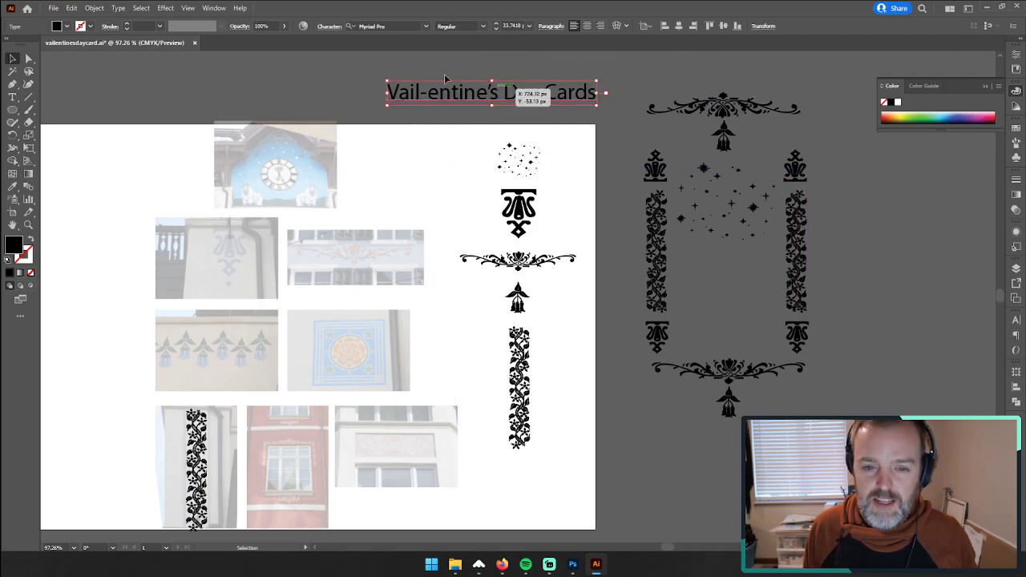
Step: Move the "Vail-entine's Day Cards" text from above the artboard into the lower half of the decorative frame
left_click(291, 68)
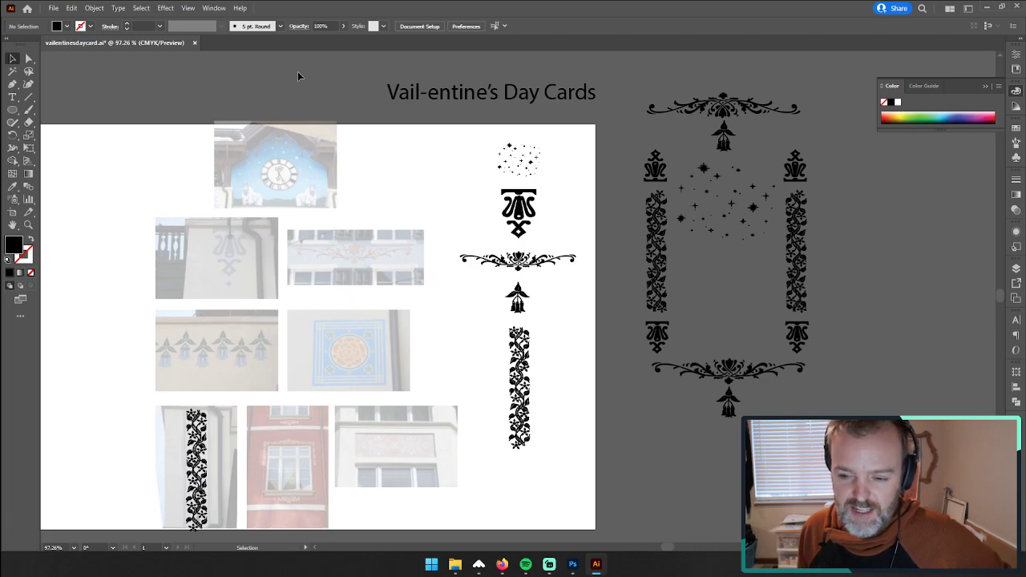
left_click(482, 95)
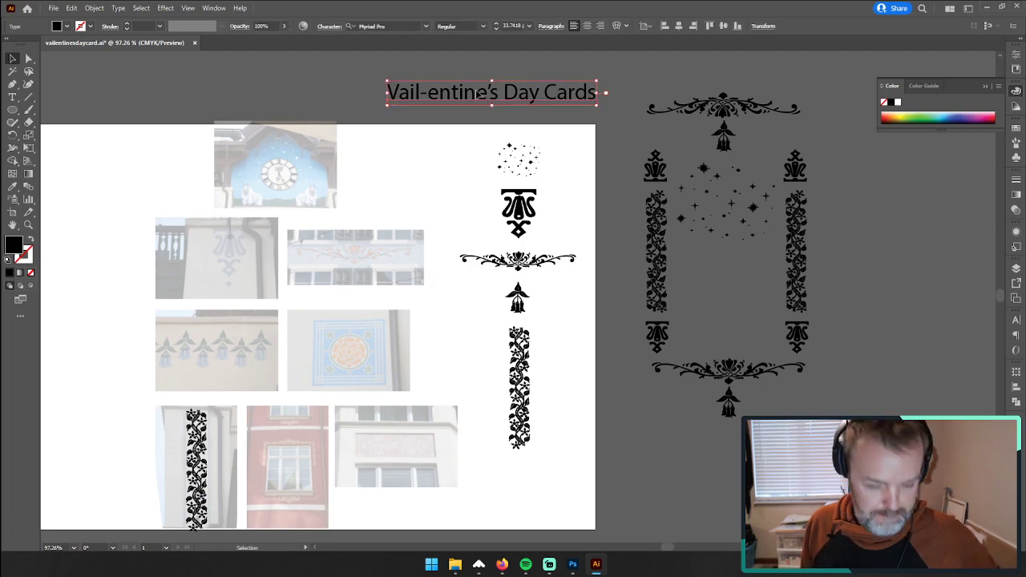
left_click_drag(479, 94, 751, 281)
Step: Replace the title's wording with the two-line message "You're my friend, even on a powder day"
triple_click(749, 278)
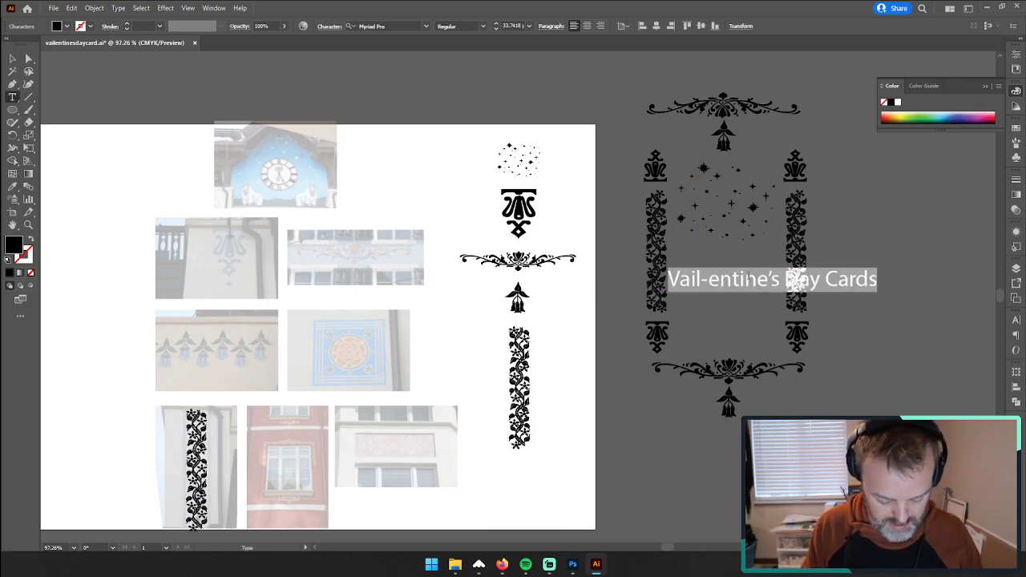
type("You're ")
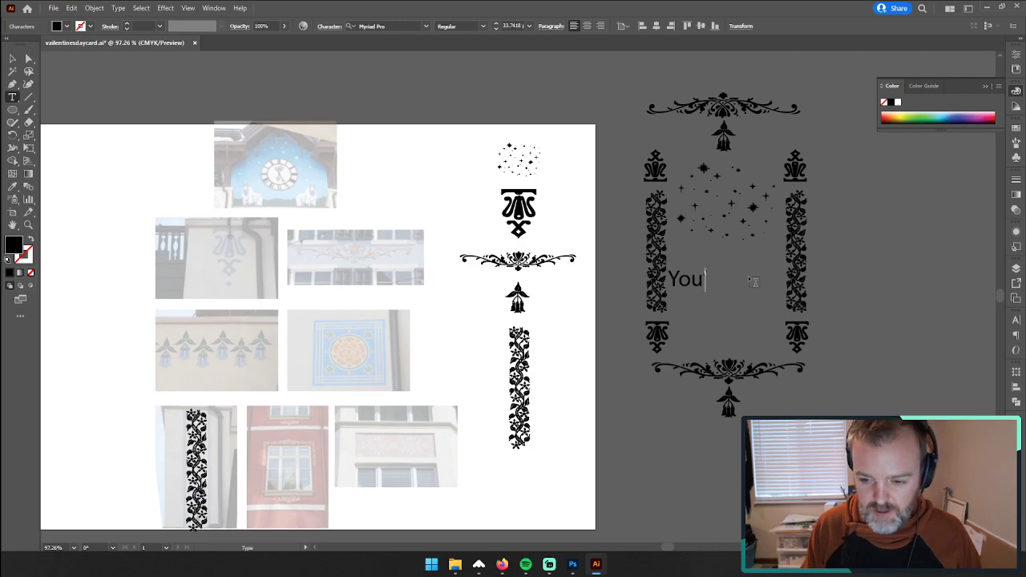
type("my fr")
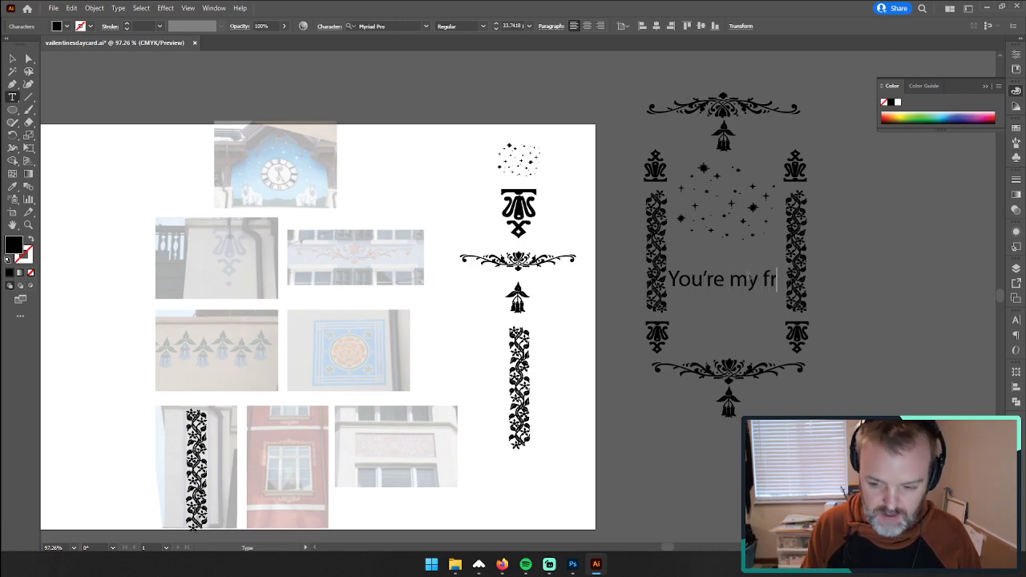
type("iend, ")
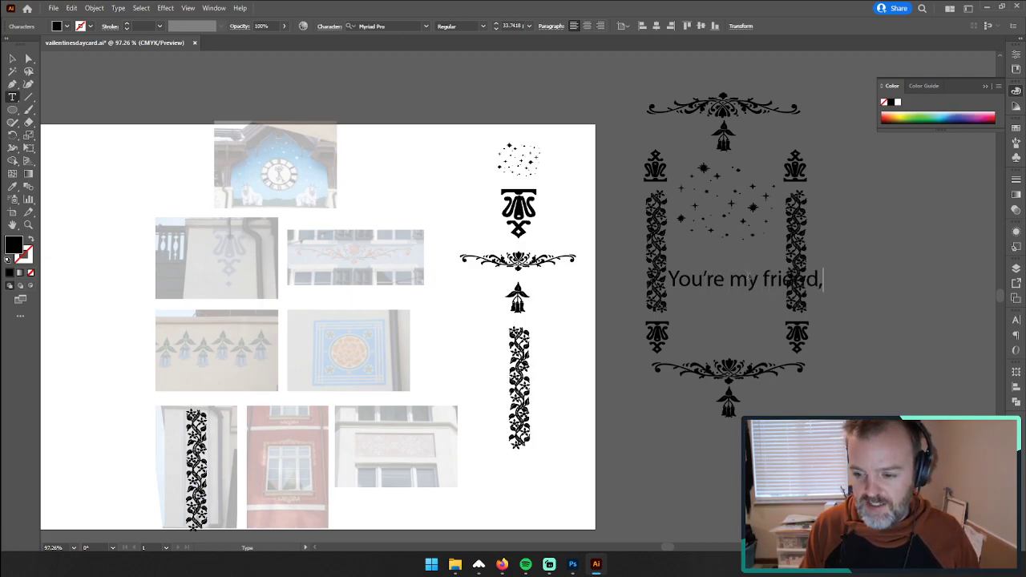
type("even on a")
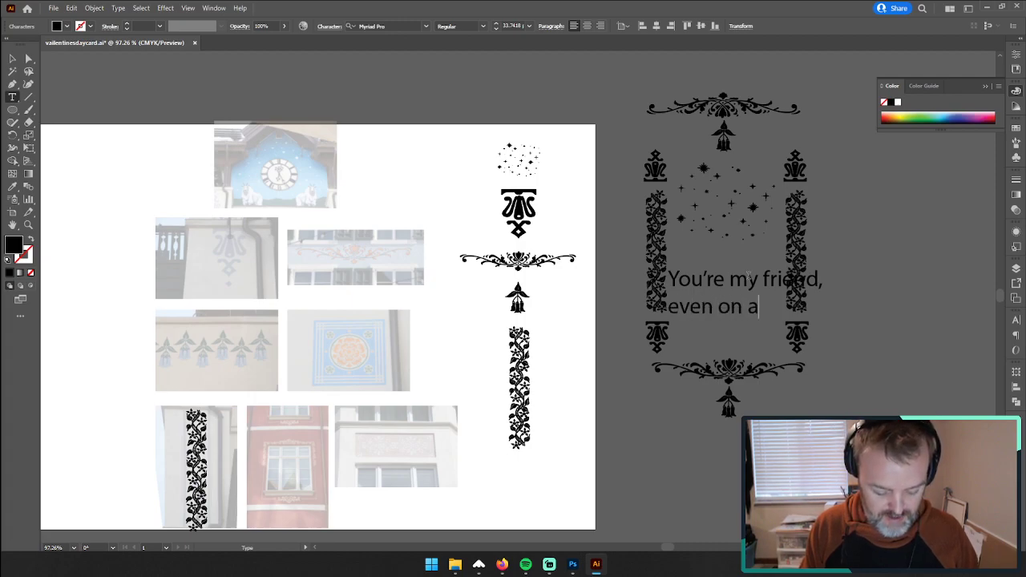
type(" powde")
key("BackSpace")
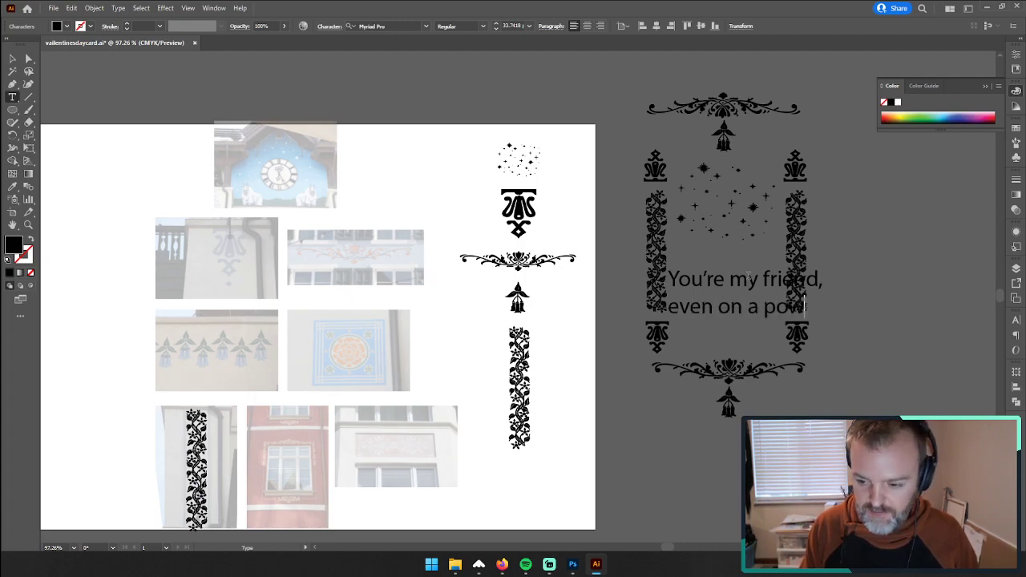
type("drer day")
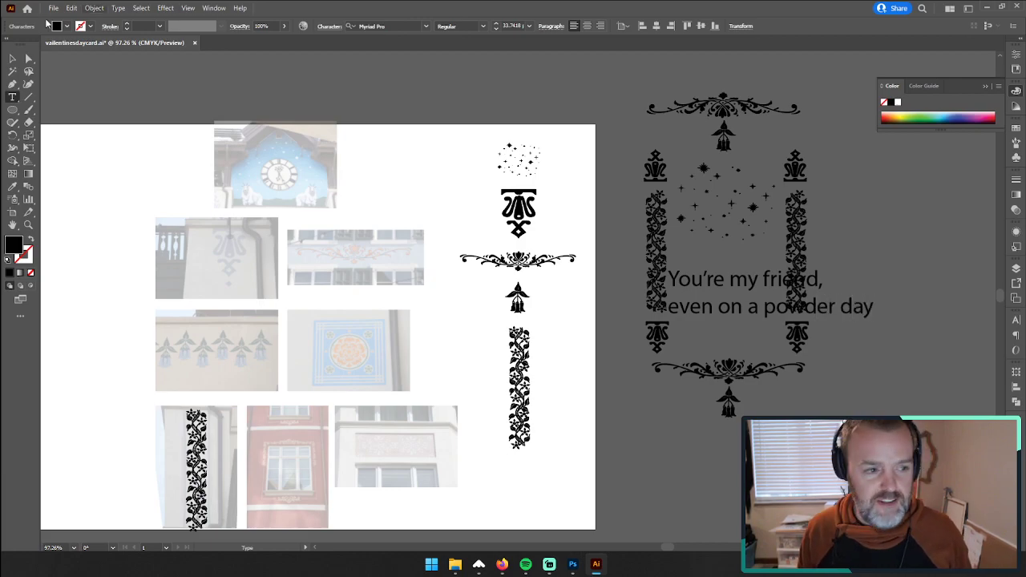
key("Escape")
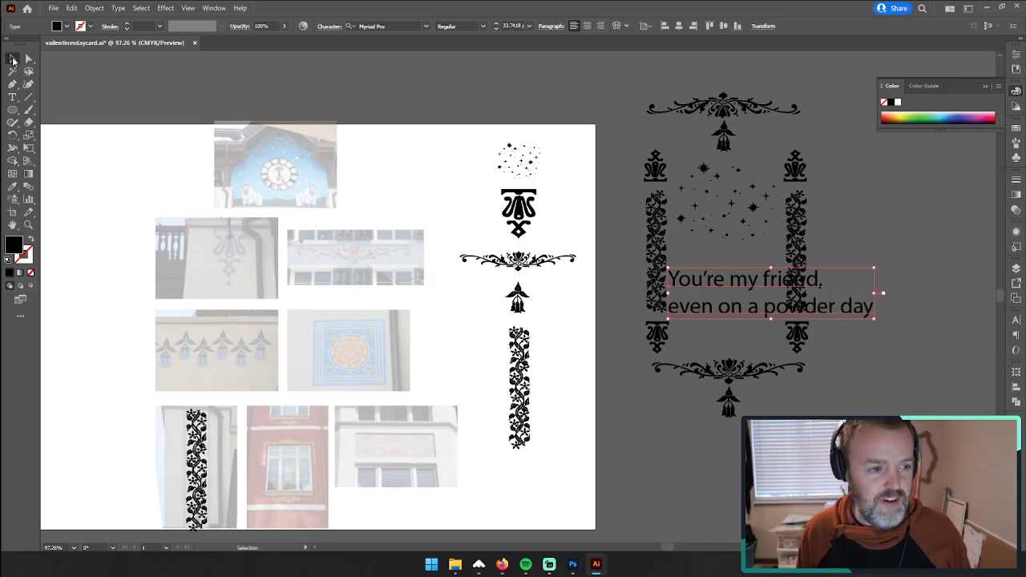
Step: Shrink the powder day message to about 13.9 pt and place it just below the star cluster
left_click_drag(875, 319, 761, 296)
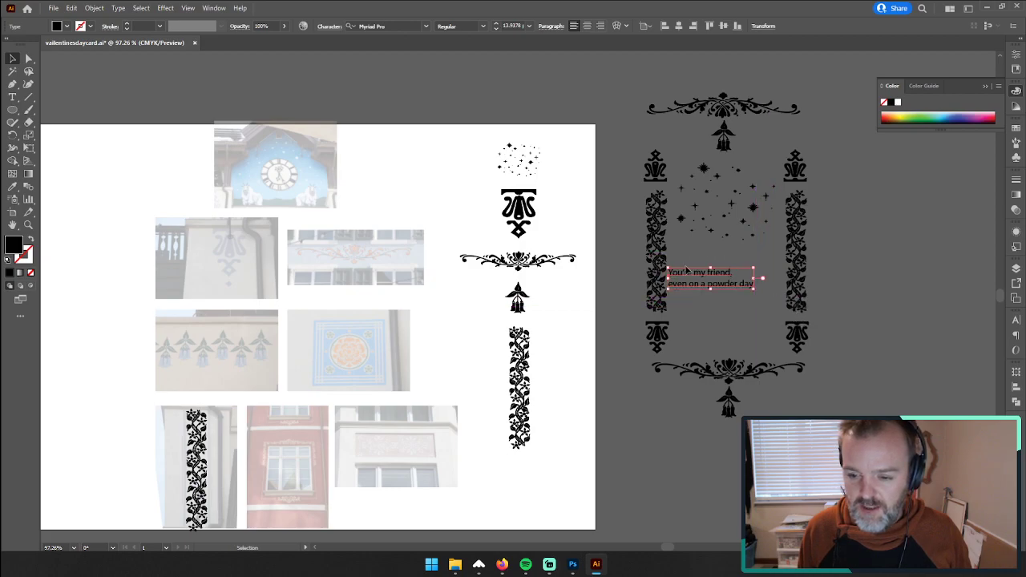
left_click_drag(693, 278, 716, 254)
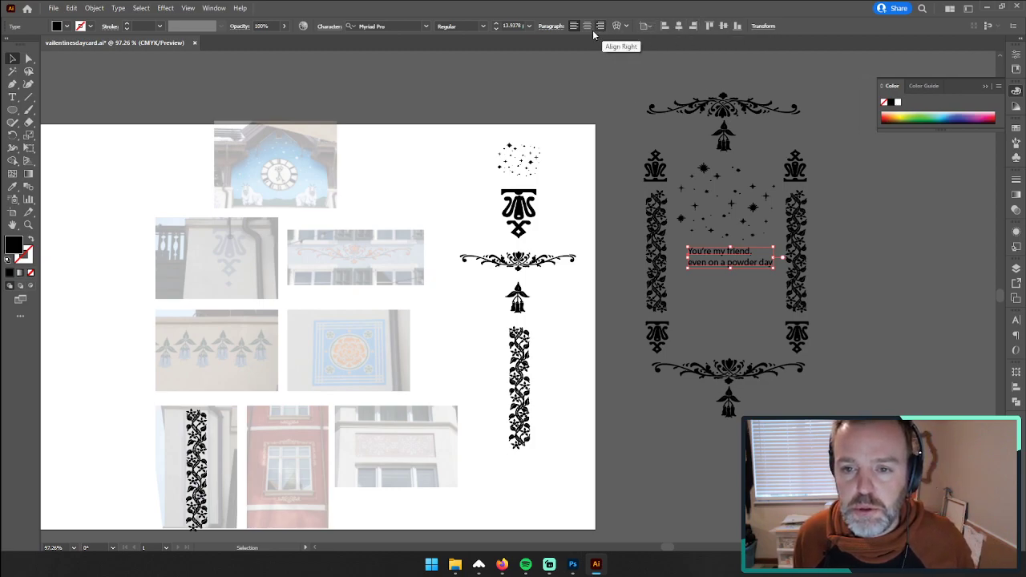
left_click(678, 25)
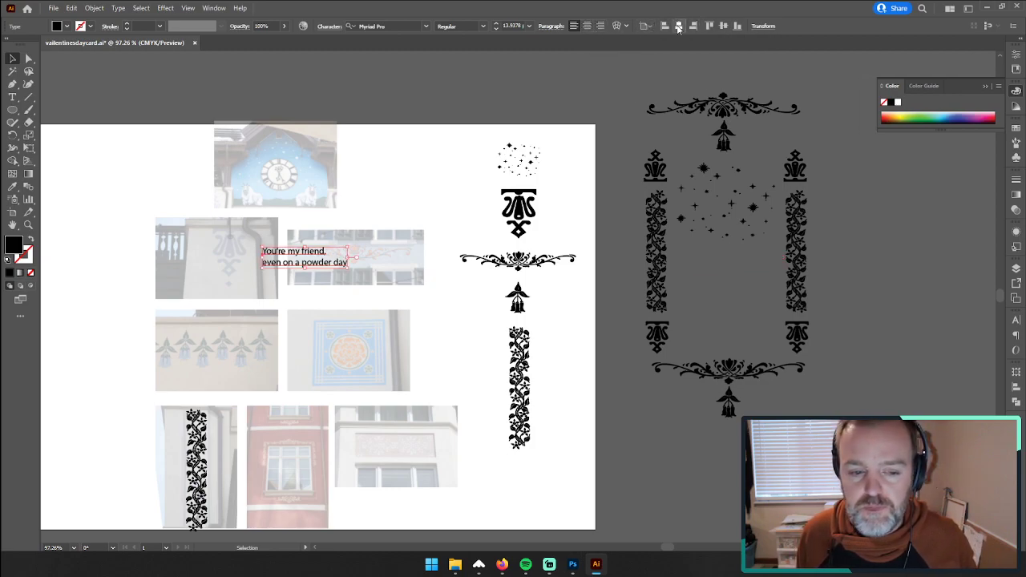
key("ctrl+z")
Step: Center-align the message's paragraph and move it back between the two vine columns, below the stars
left_click(1019, 321)
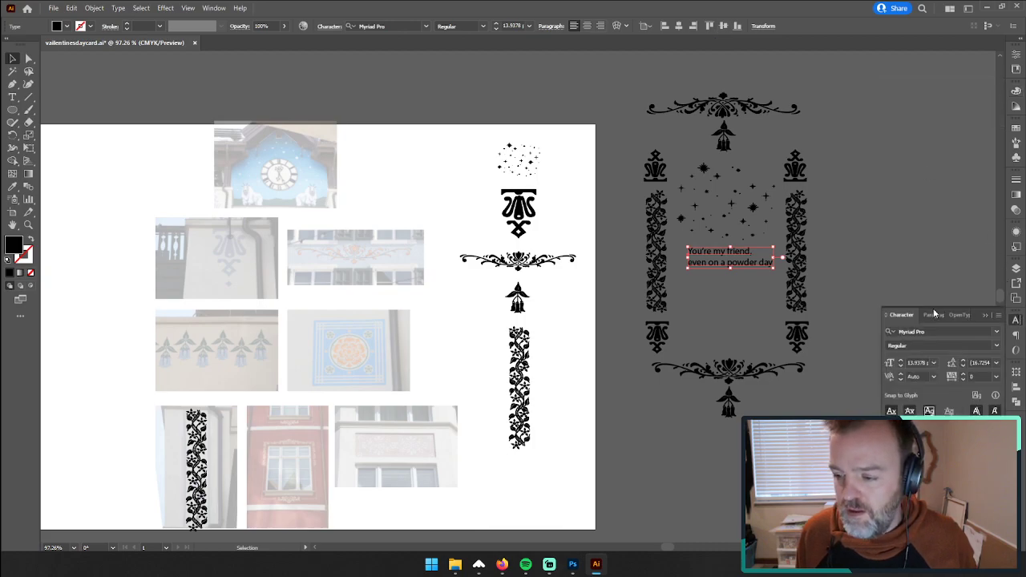
left_click(938, 315)
left_click(908, 332)
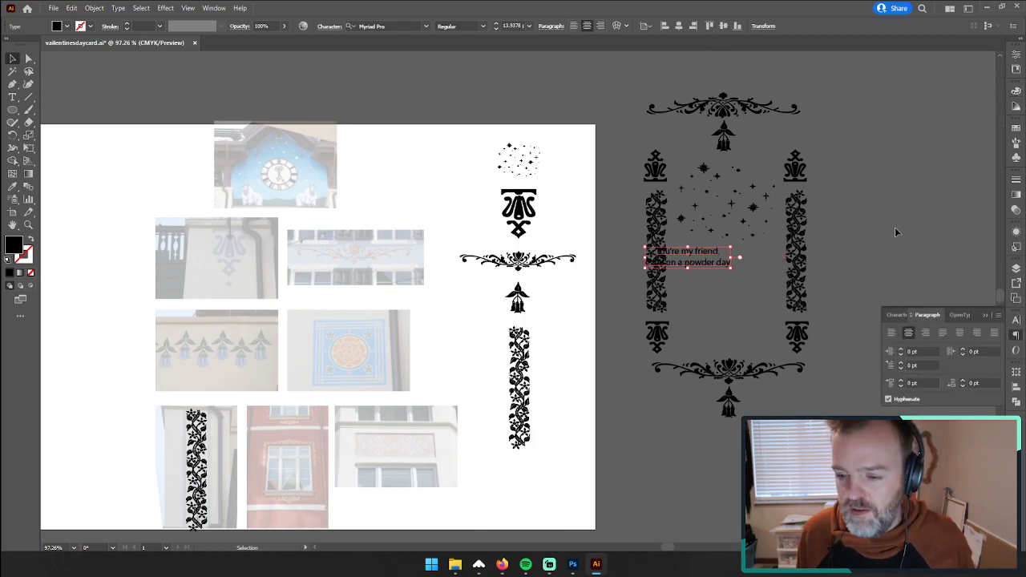
left_click_drag(697, 267, 743, 270)
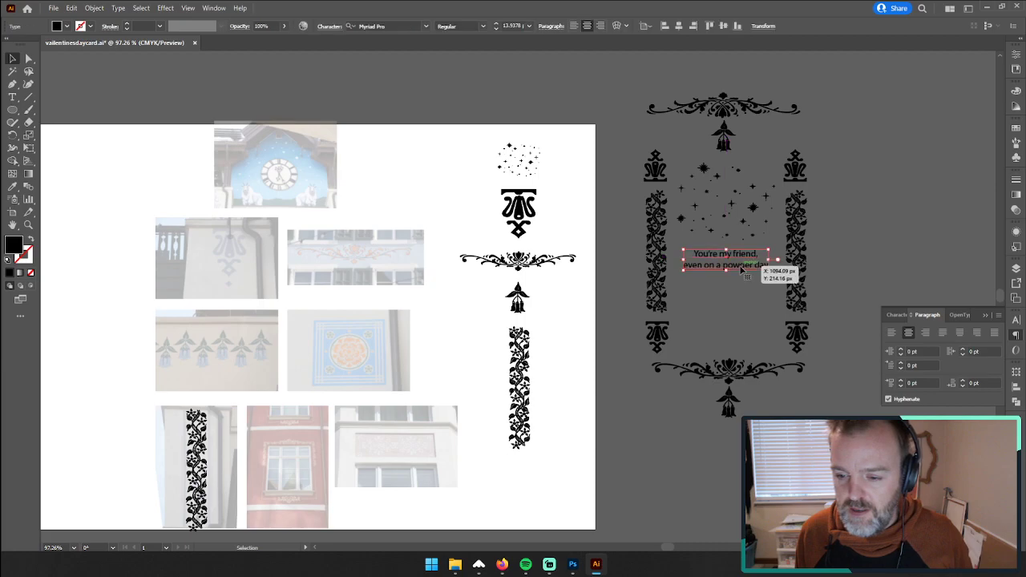
Step: Add a period at the end of "even on a powder day"
double_click(768, 266)
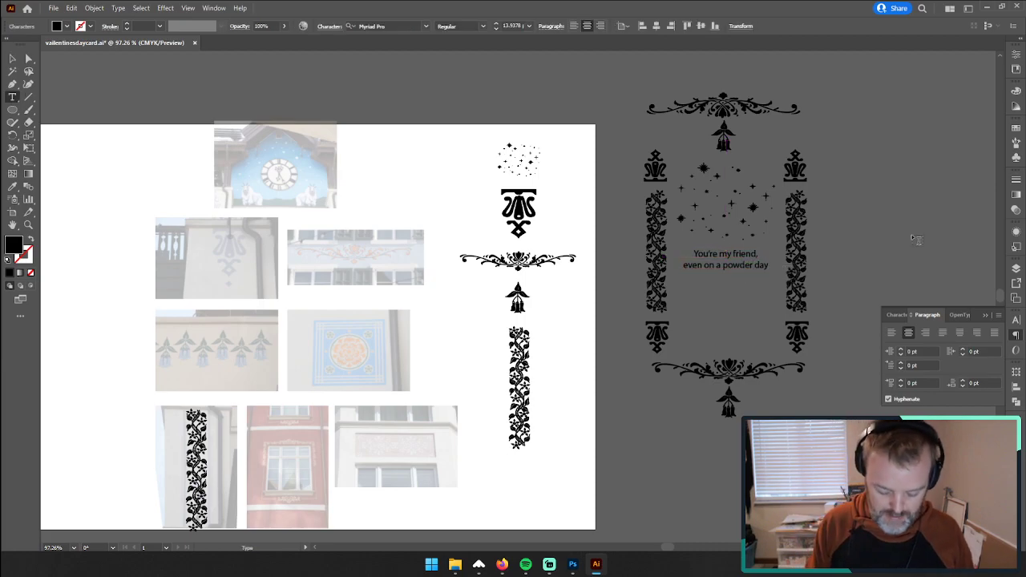
left_click(12, 58)
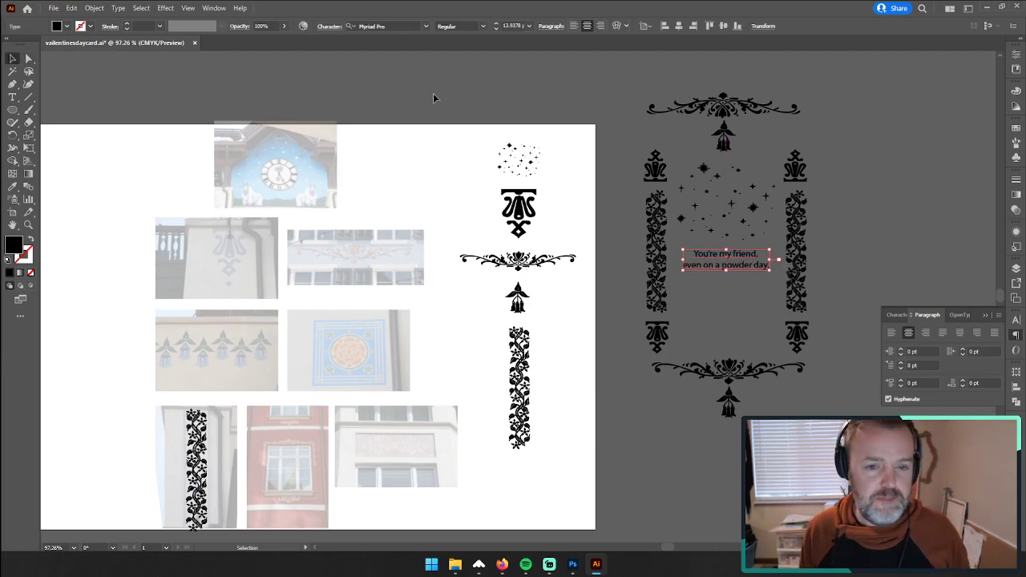
left_click(489, 103)
Step: Duplicate the message just below itself and reword the copy on three lines as "Will you ride first chair with me?"
left_click_drag(719, 270, 719, 294)
triple_click(718, 294)
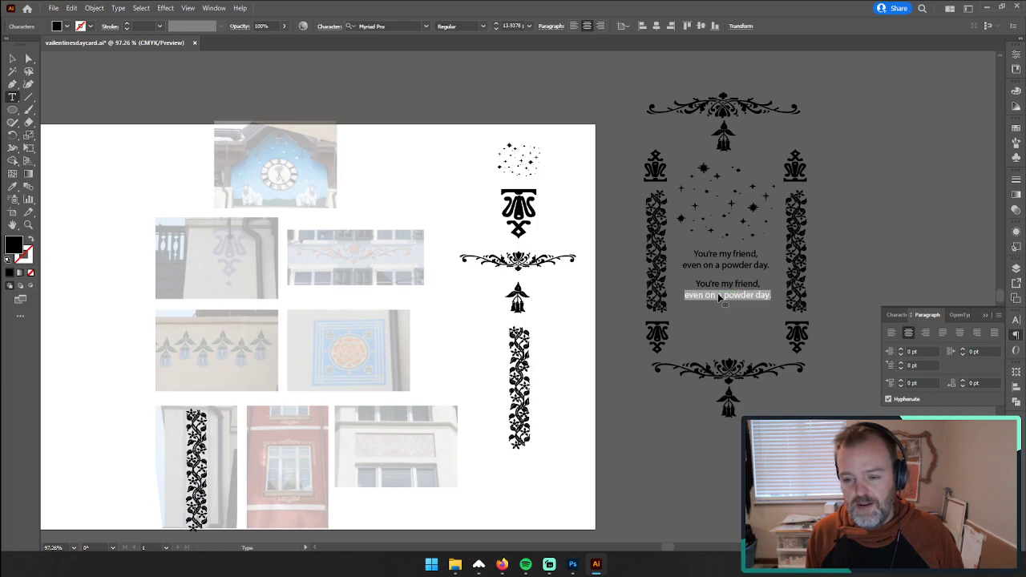
double_click(718, 294)
triple_click(719, 295)
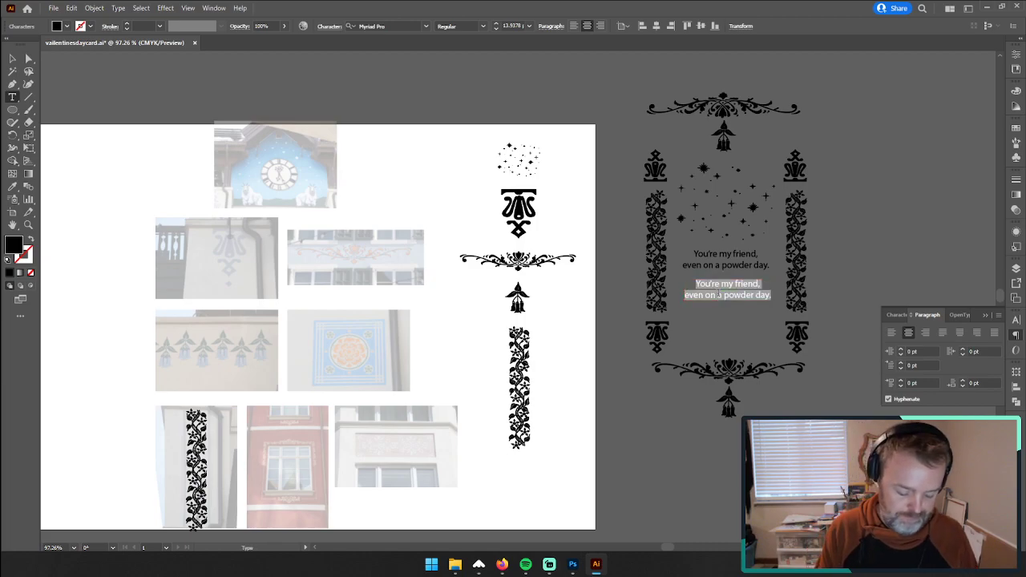
type("Will you ")
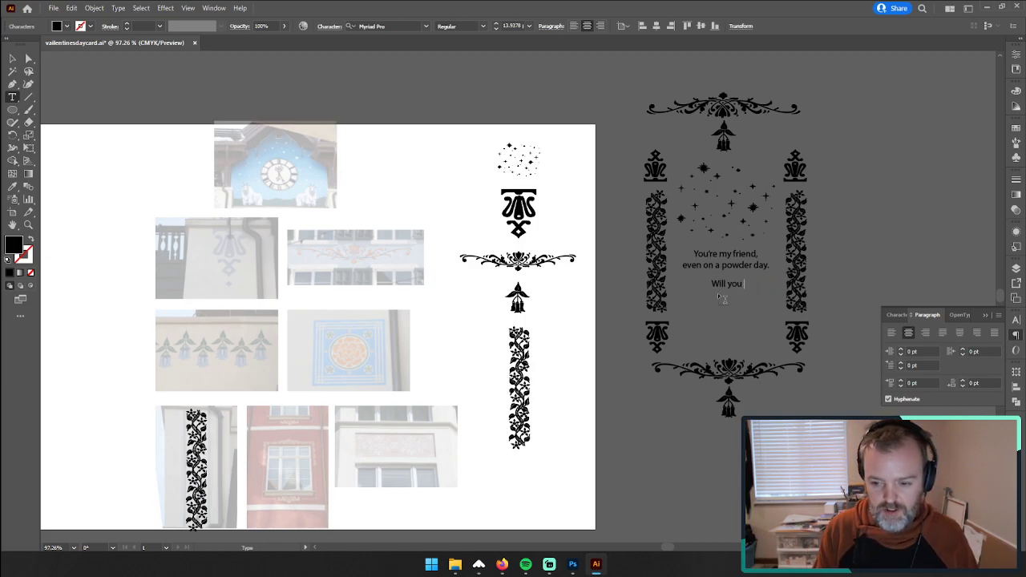
type("ride ")
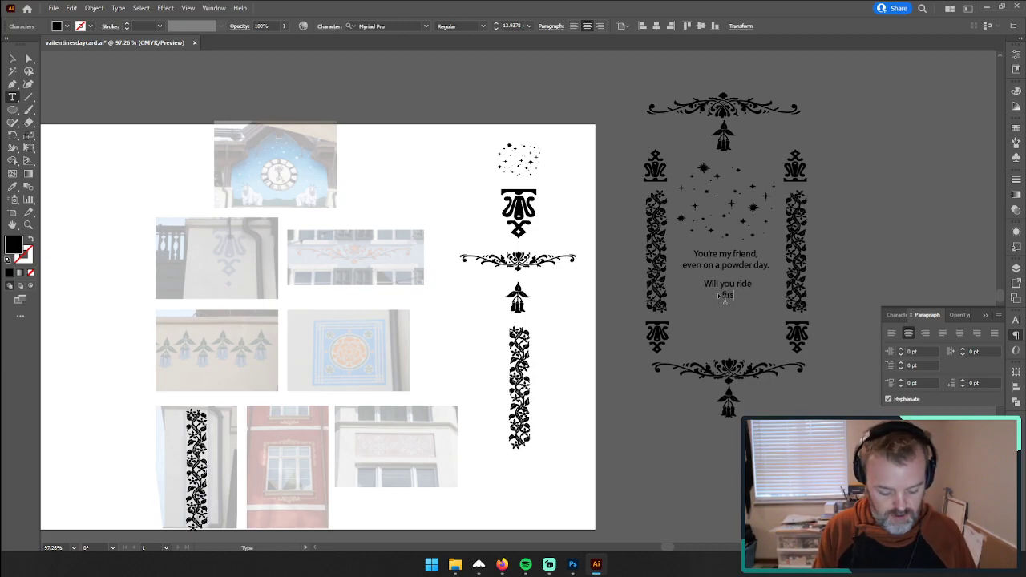
type("first chair ")
type("with")
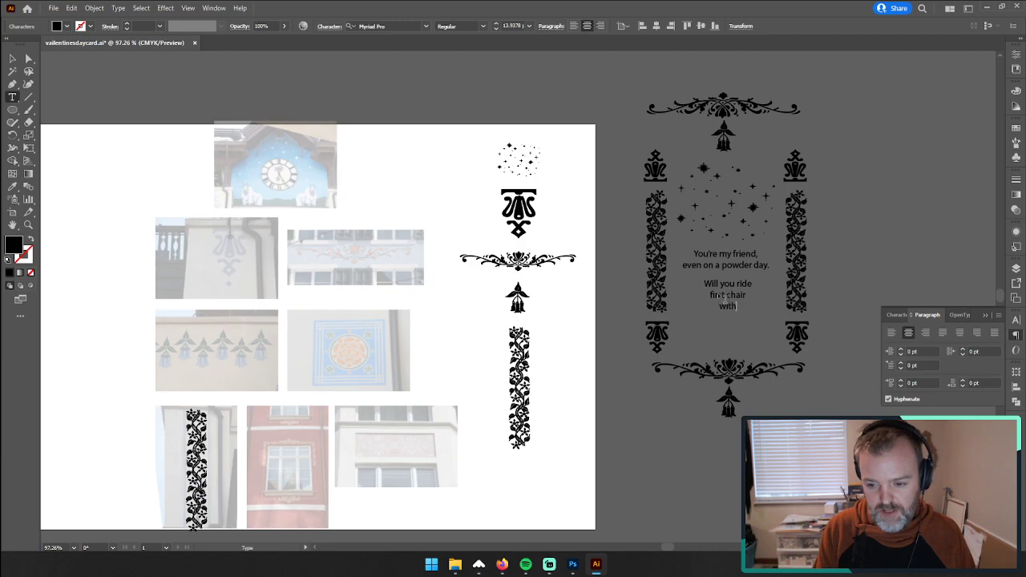
type(" me?")
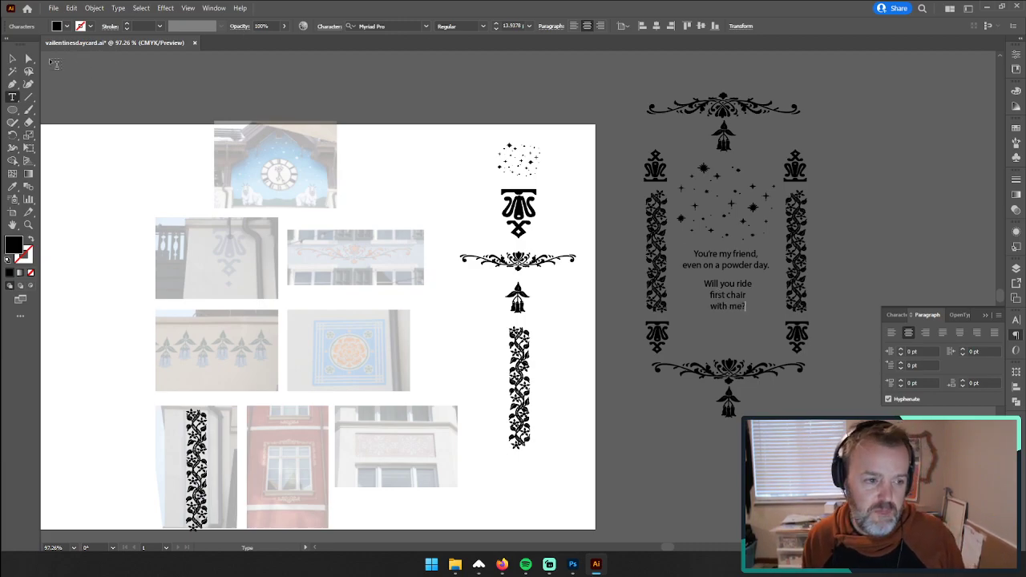
key("Escape")
left_click(885, 248)
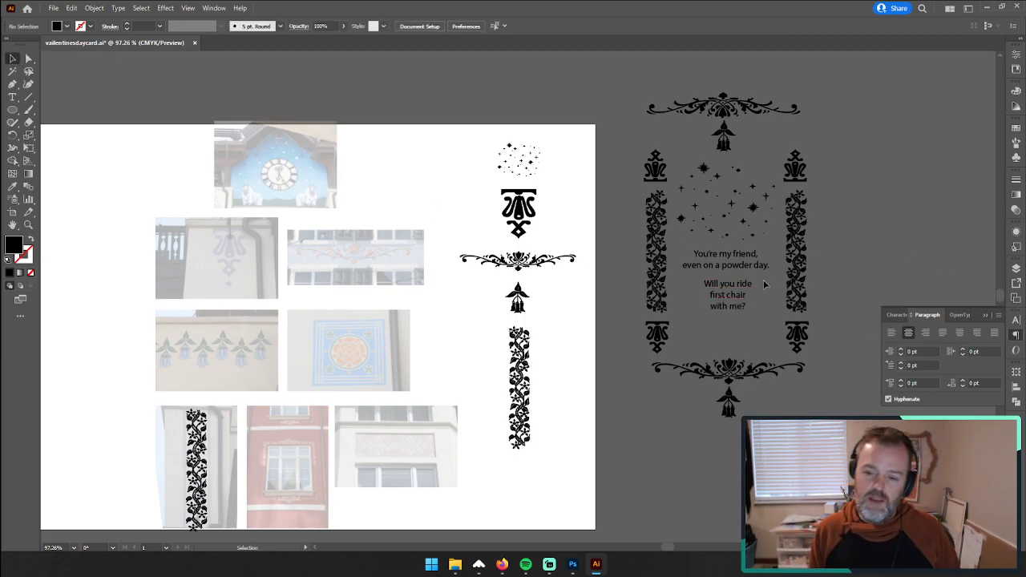
Step: Move both messages outside the frame's right side, first-chair question on top, and duplicate the powder day message below them
left_click_drag(744, 294, 889, 186)
left_click_drag(734, 269, 878, 297)
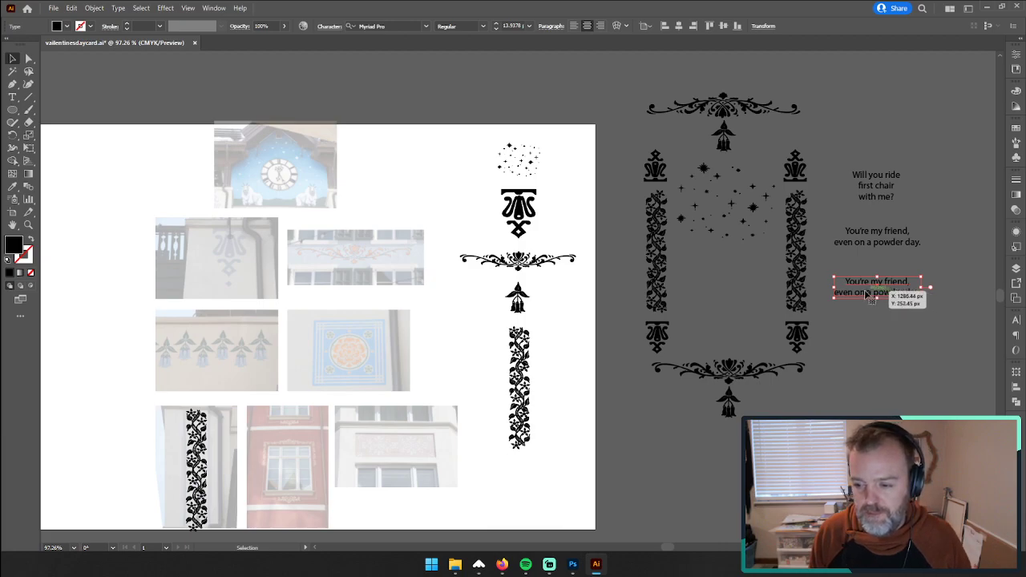
Step: Replace the lowest message copy's text with "Be my Vail'entine"
triple_click(864, 289)
left_click(851, 284)
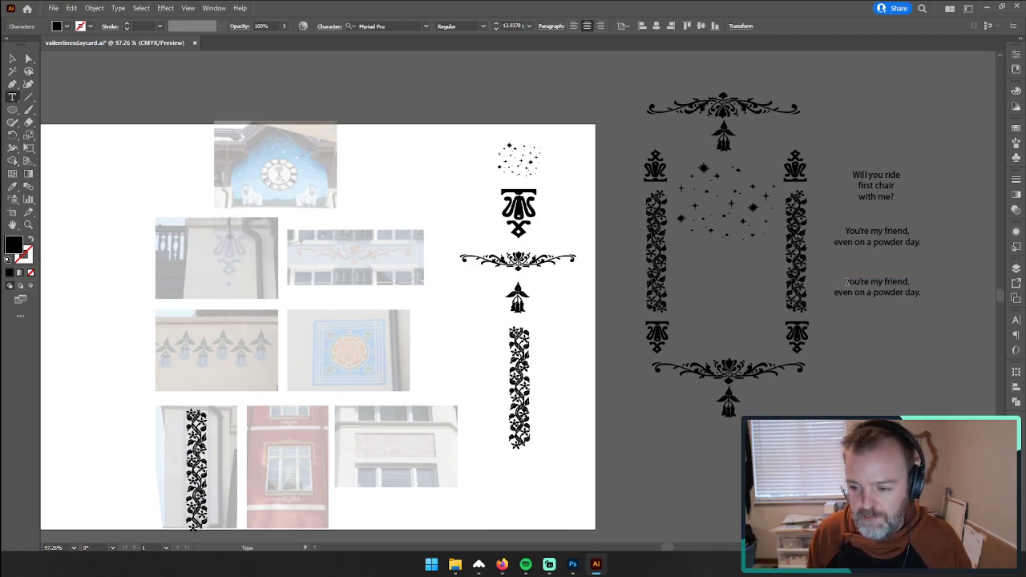
left_click_drag(847, 281, 930, 299)
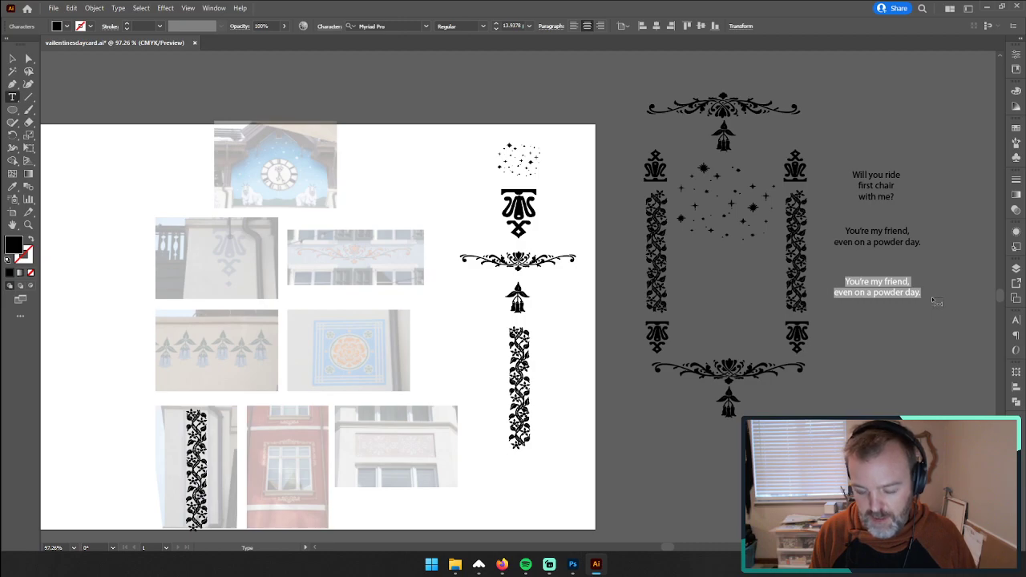
type("Be")
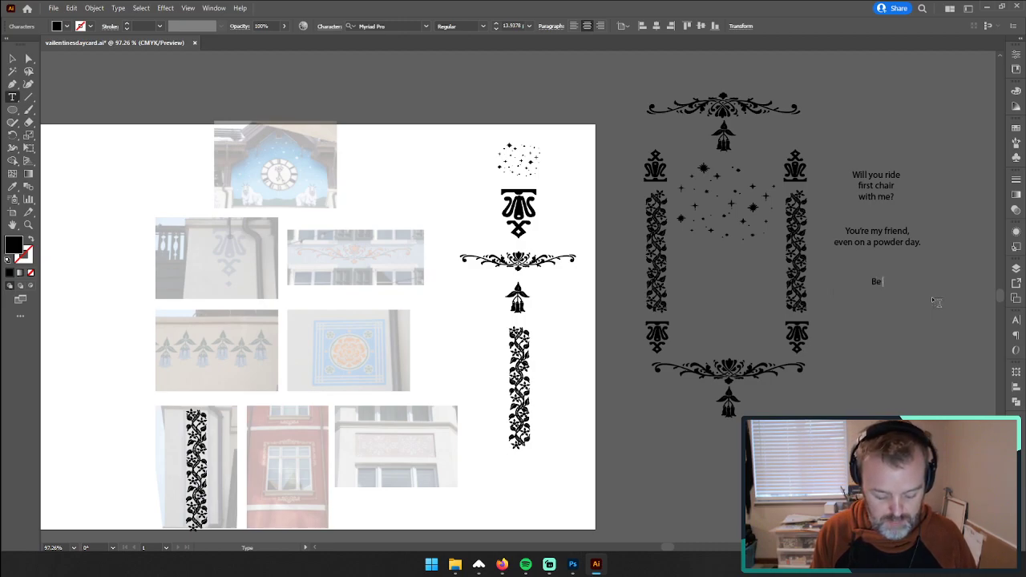
type(" my v")
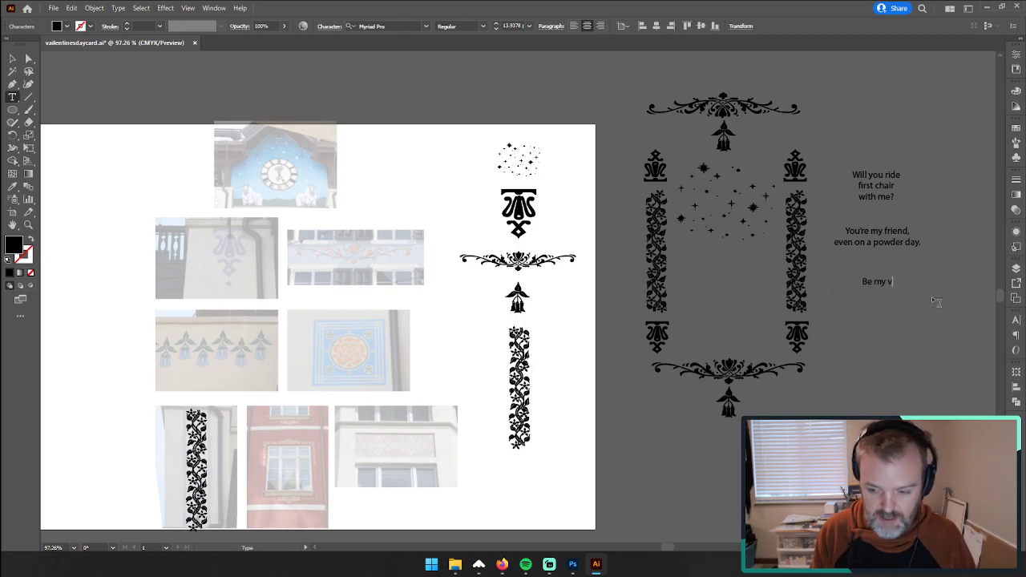
type("ail")
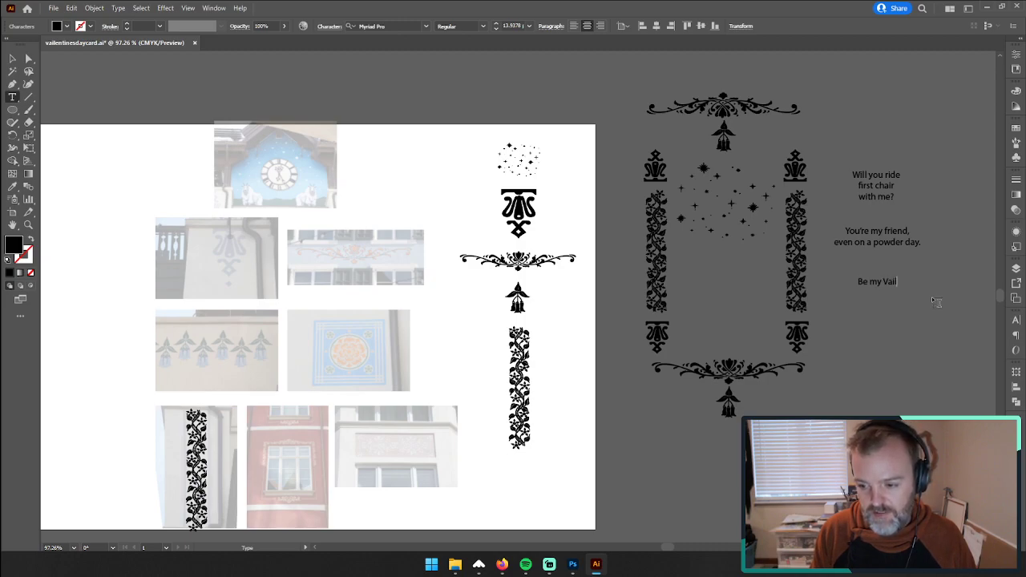
type("'en")
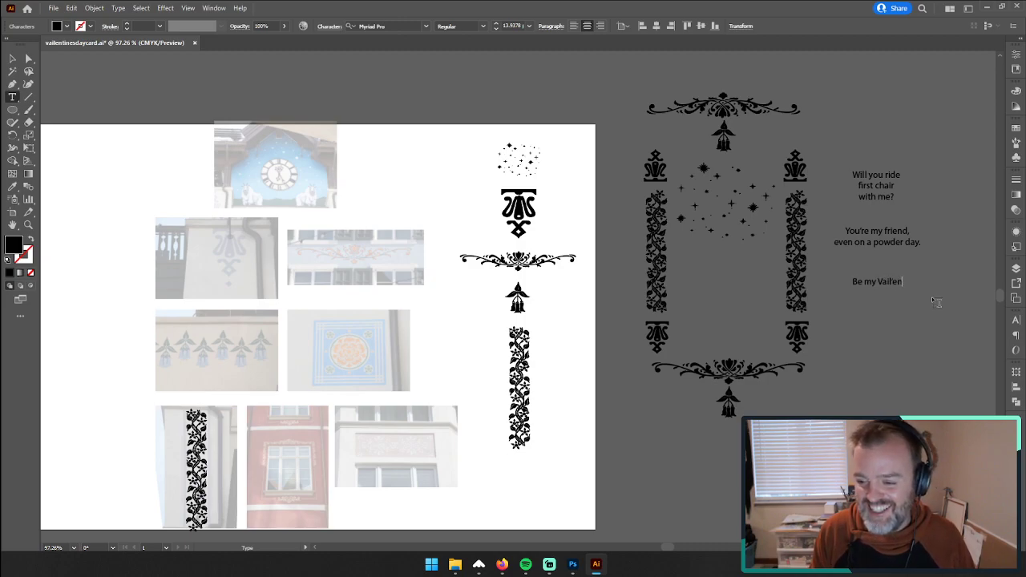
type("tine")
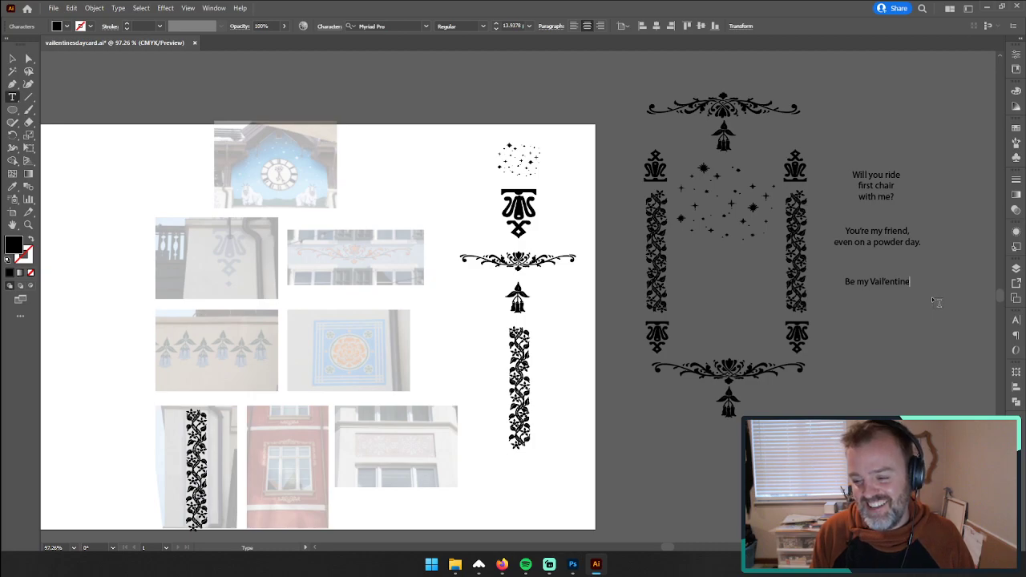
Step: Replace the apostrophe in the lowest message with a hyphen, making it "Be my Vail-entine"
key("Left")
key("Left")
key("Left")
key("Left")
key("Left")
key("Left")
key("BackSpace")
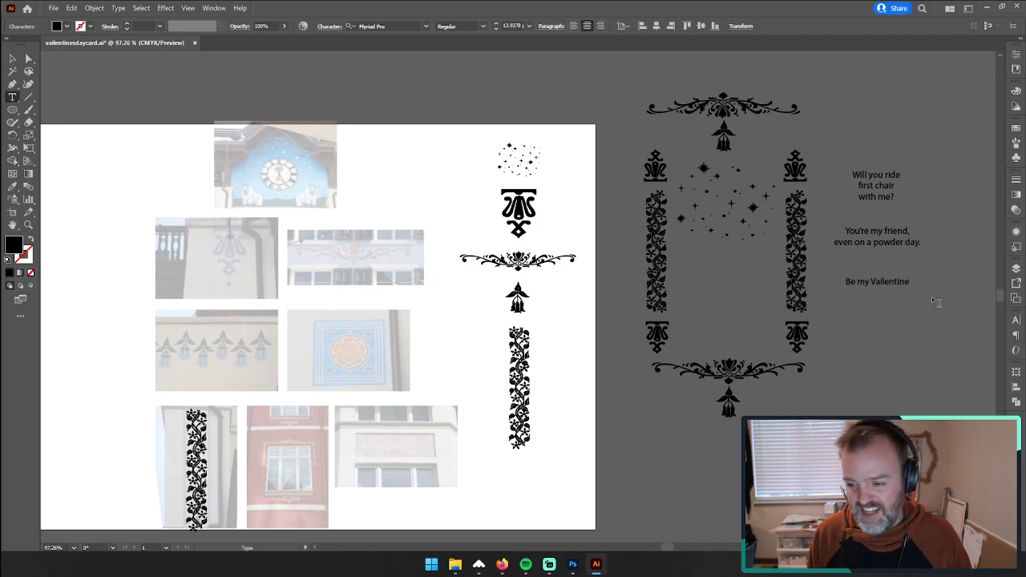
type("-")
key("Escape")
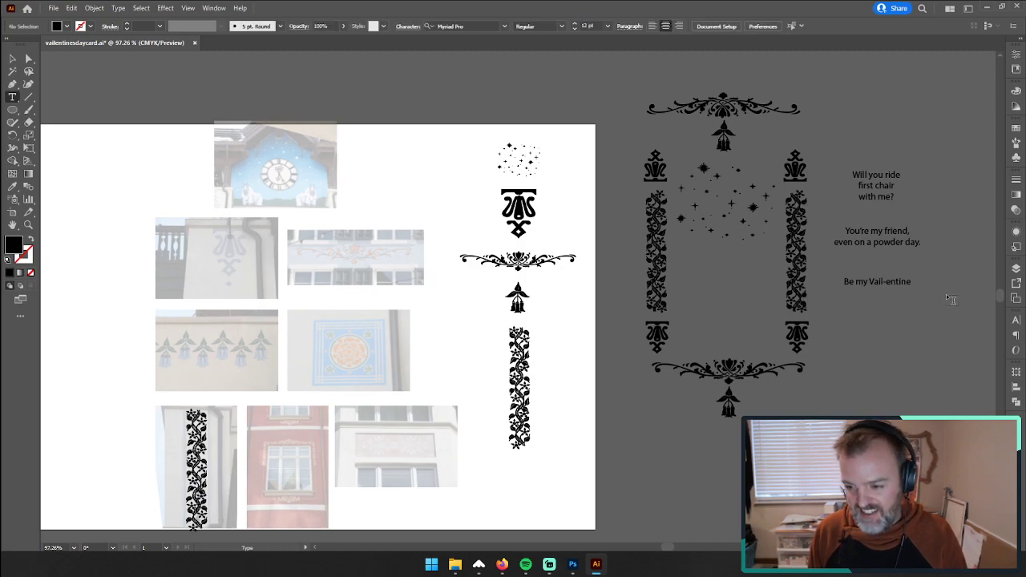
Step: Remove the hyphen from the lowest message so it reads "Be my Vailentine", keeping the text in its place
left_click(887, 283)
key("BackSpace")
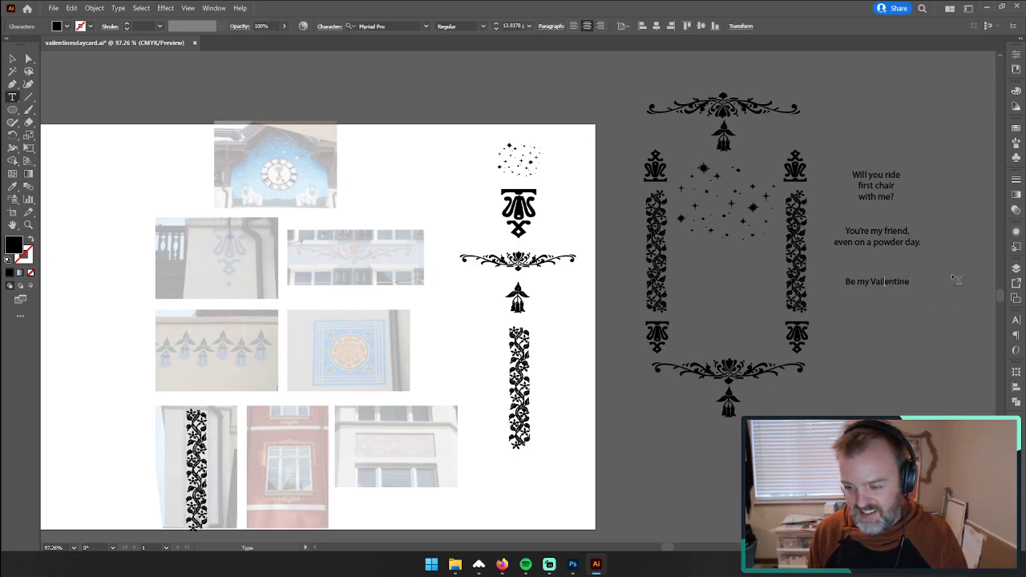
key("Escape")
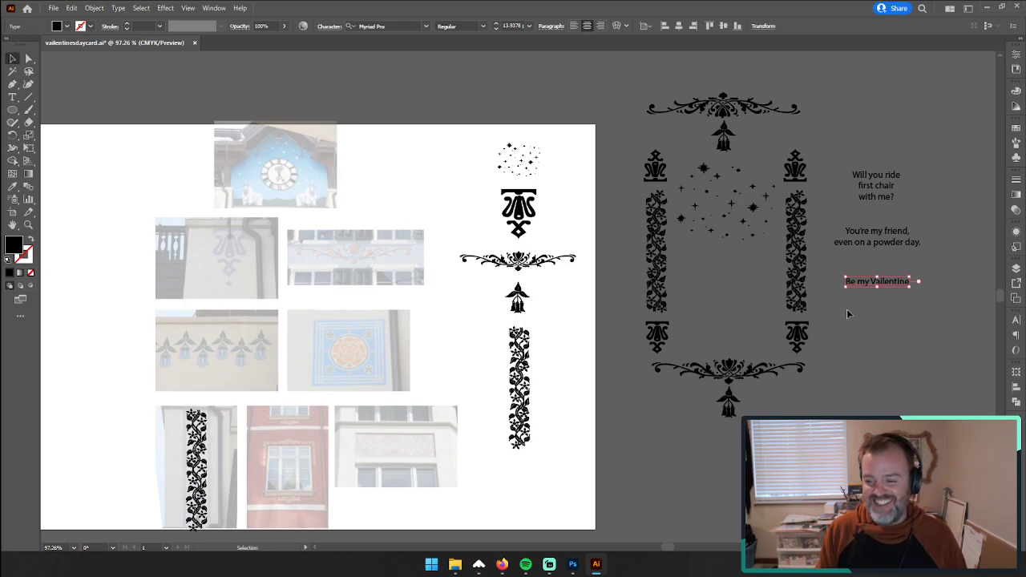
left_click_drag(911, 288, 923, 299)
key("ctrl+z")
left_click(882, 364)
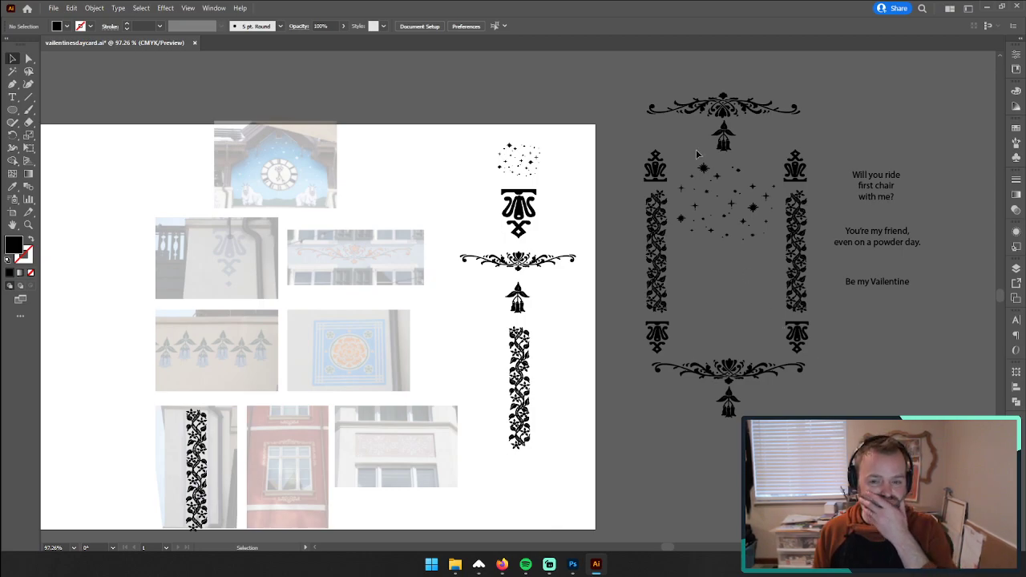
Step: Switch to Photoshop and open the red-wall window photo wr-vail-091.JPG from the valentine photos folder
scroll(468, 301, "down", 2)
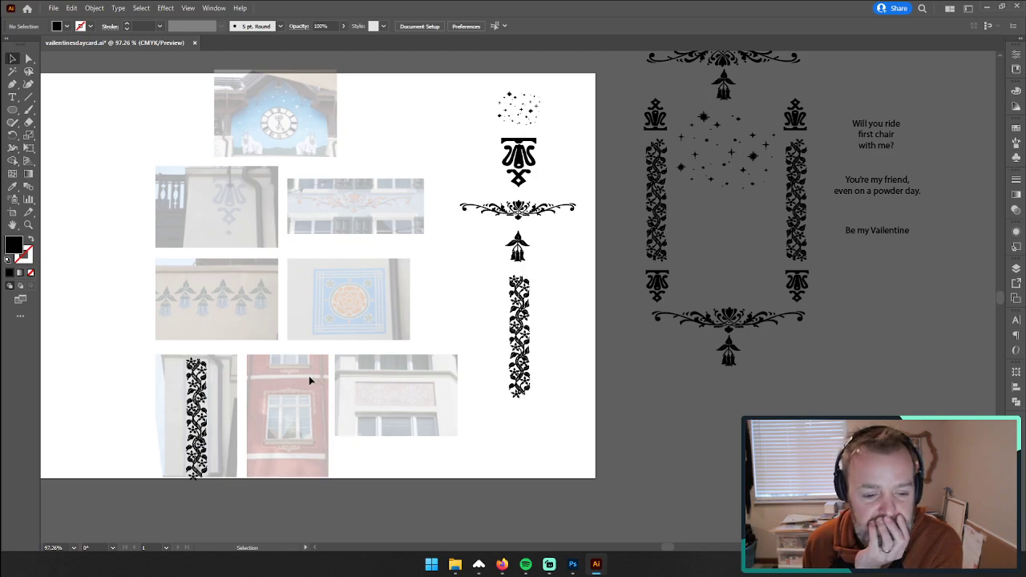
scroll(802, 362, "up", 1)
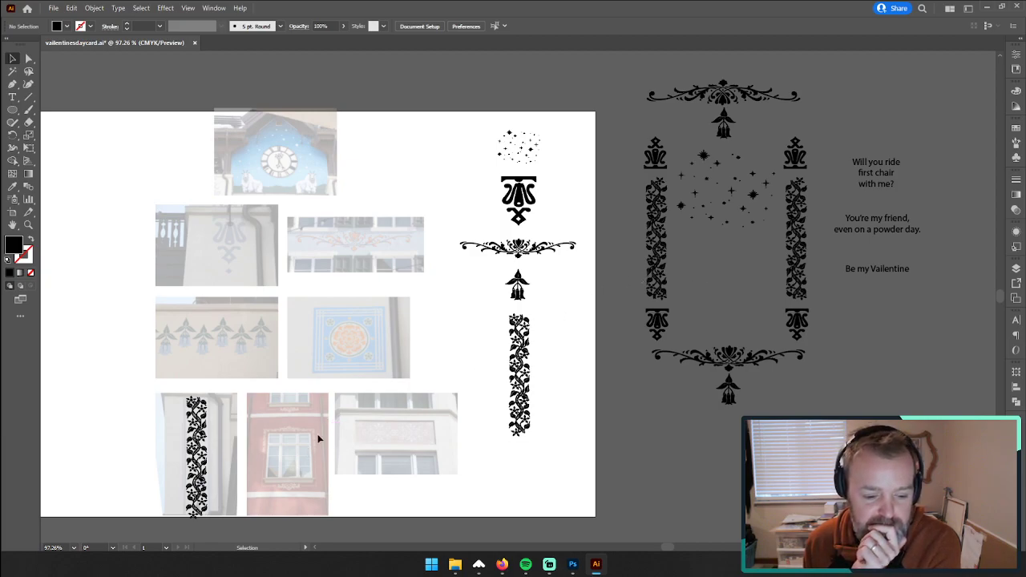
left_click(572, 565)
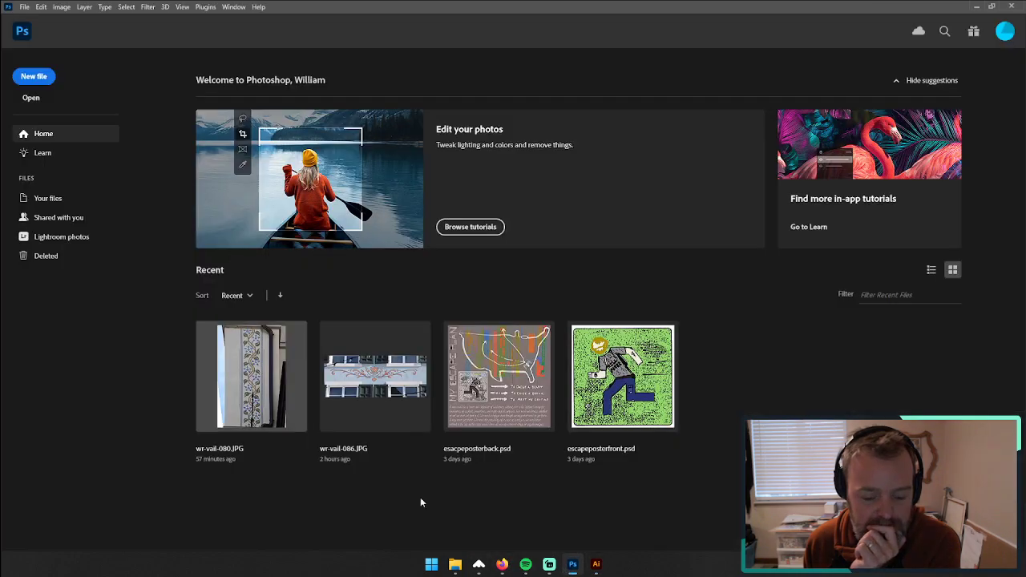
left_click(455, 565)
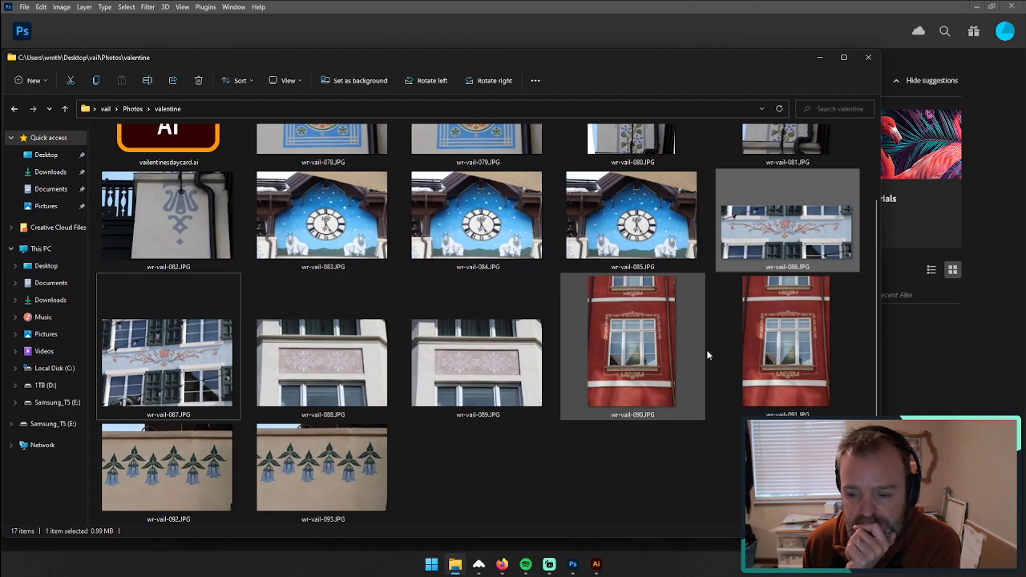
left_click_drag(752, 356, 914, 395)
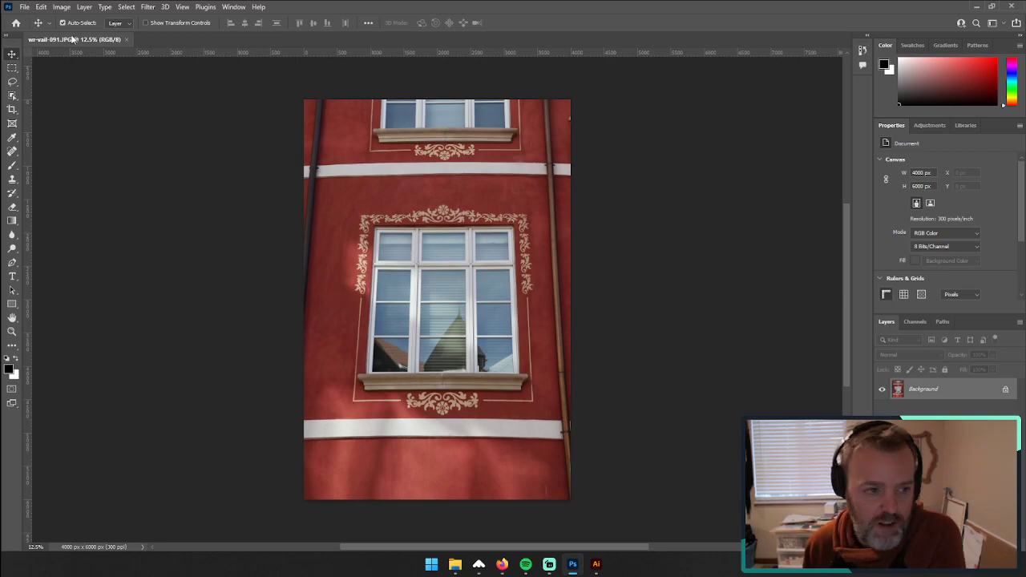
Step: Unlock the photo's Background layer, converting it into a regular editable layer
left_click(25, 8)
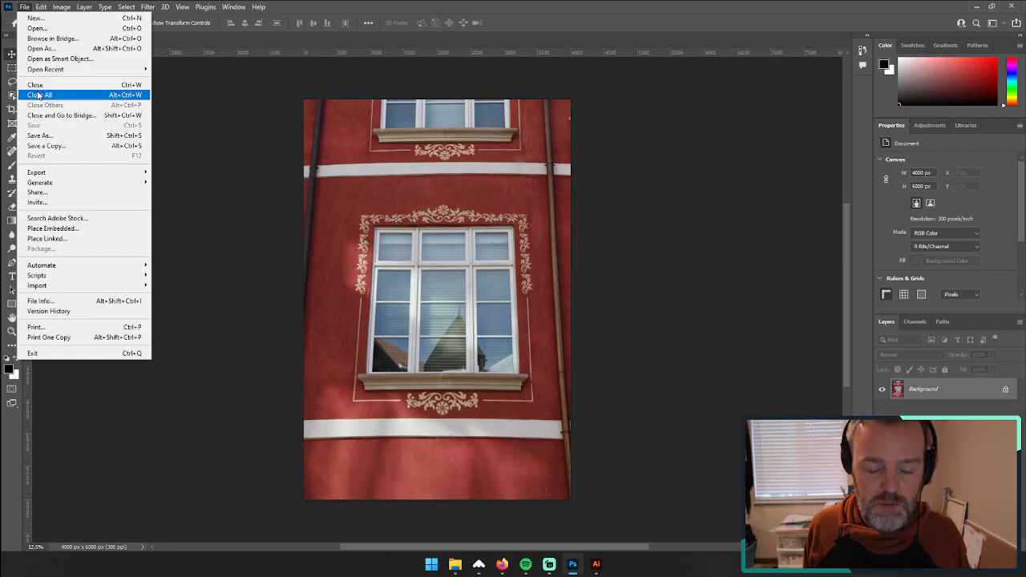
mouse_move(37, 10)
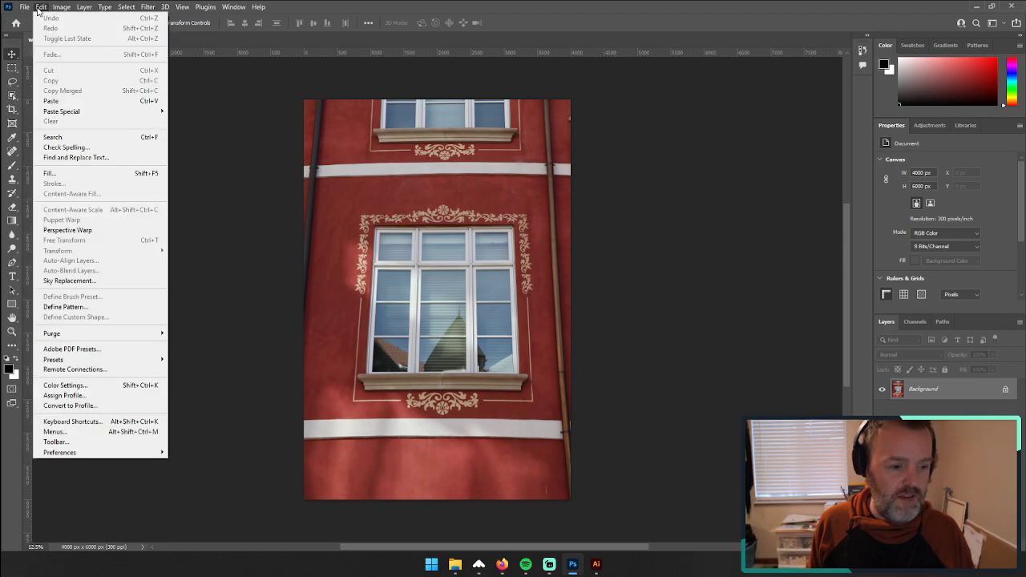
left_click(1005, 389)
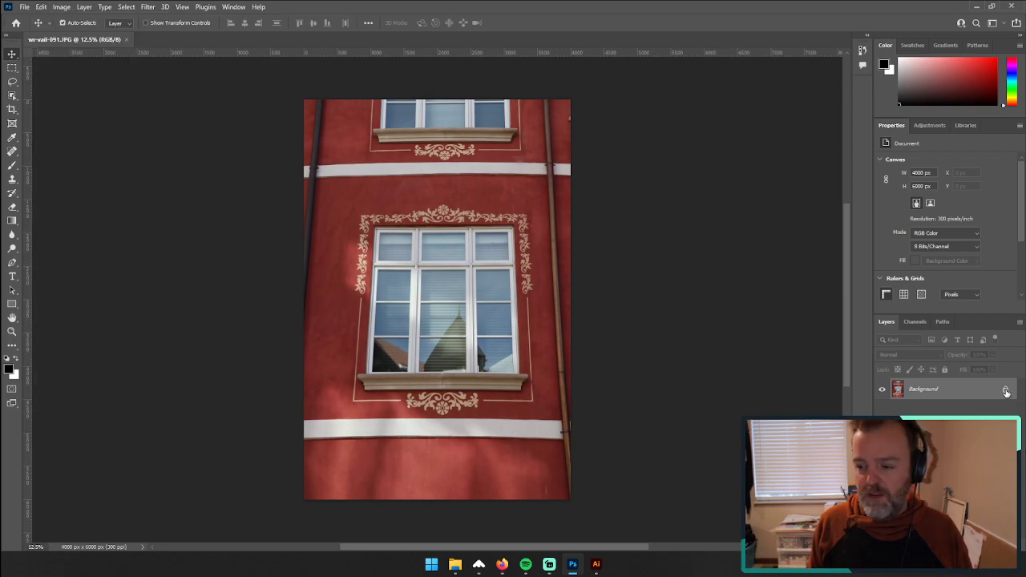
left_click(1005, 389)
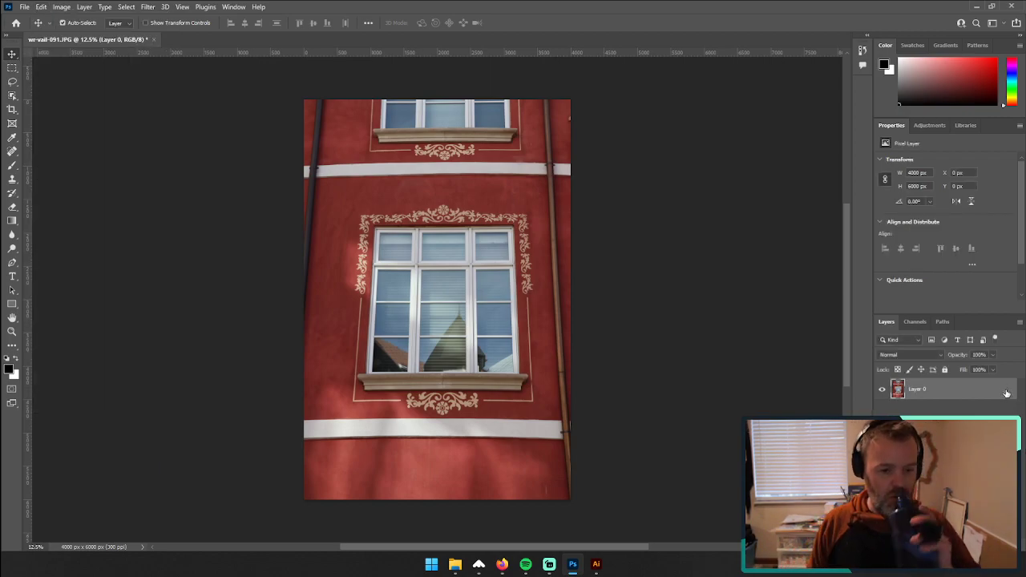
left_click(62, 8)
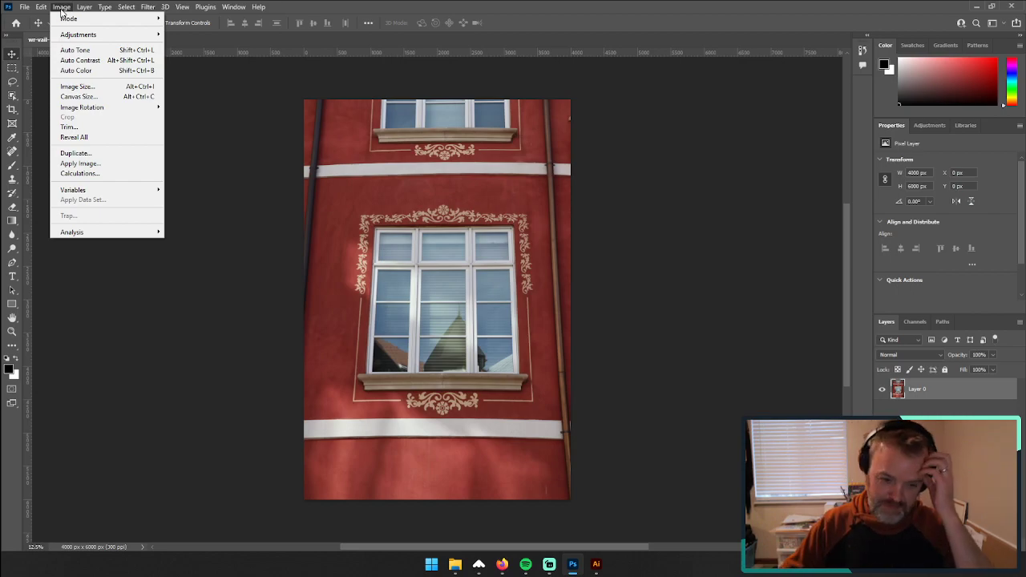
mouse_move(90, 6)
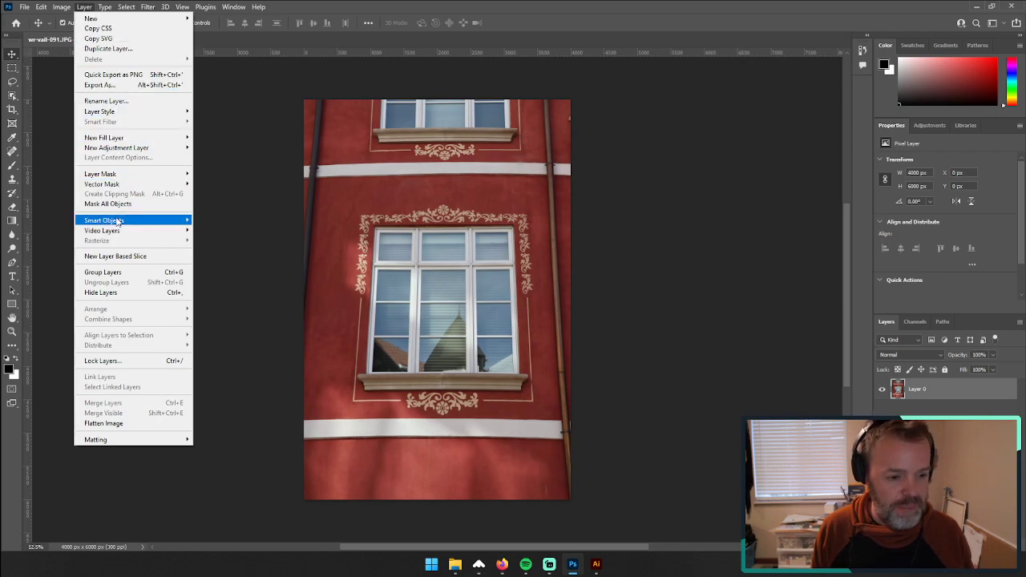
mouse_move(125, 232)
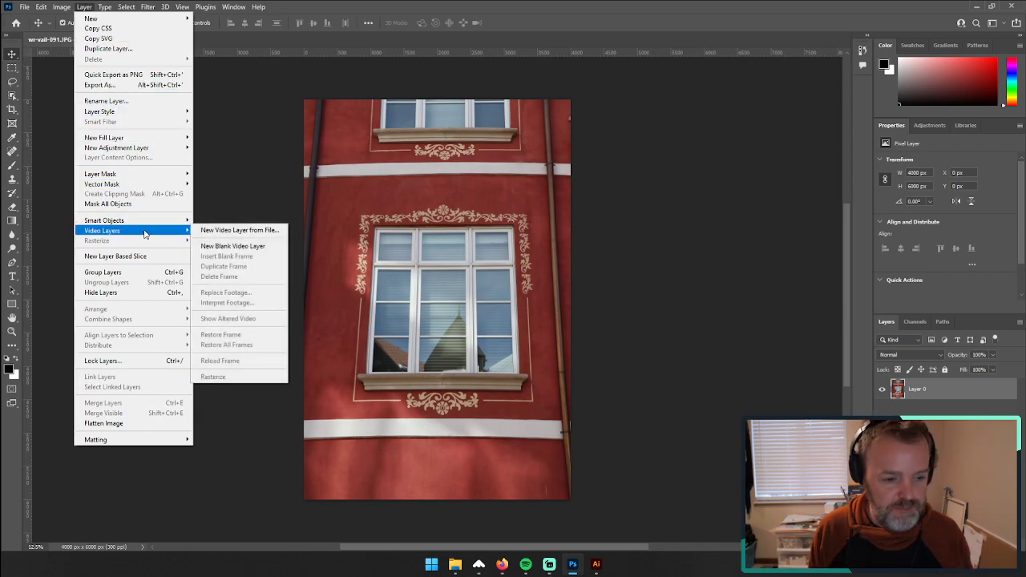
mouse_move(41, 6)
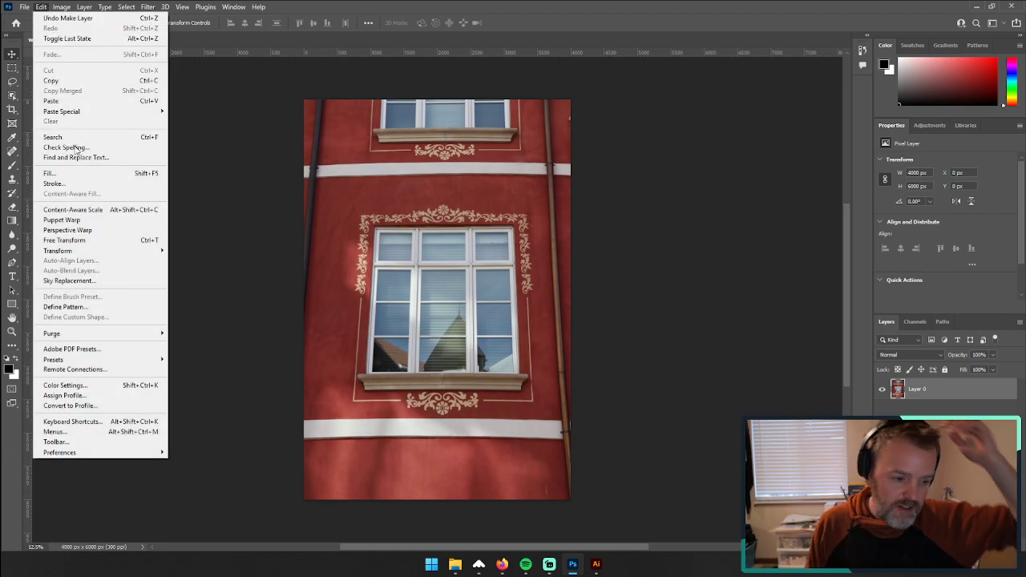
left_click(114, 240)
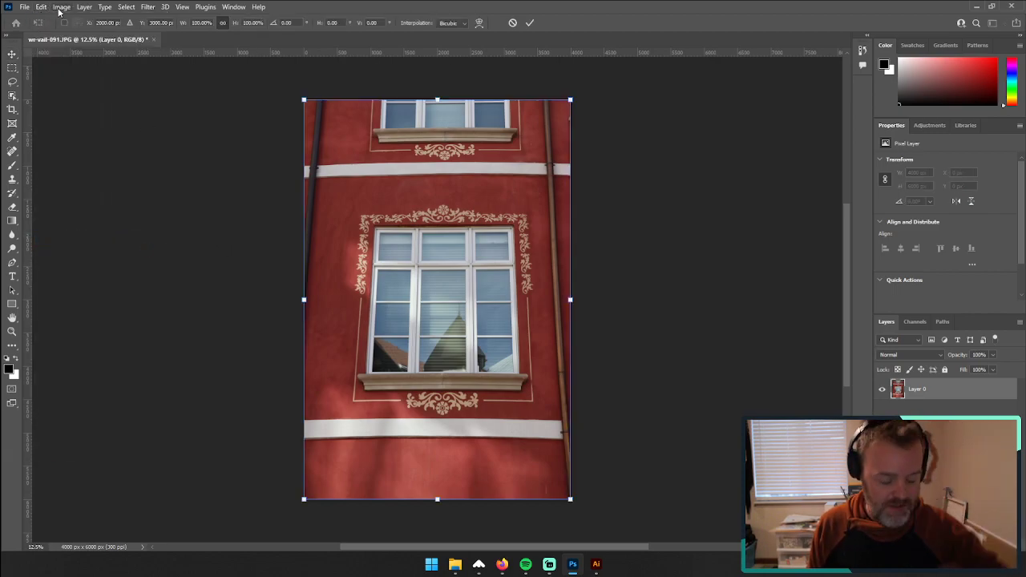
key("Return")
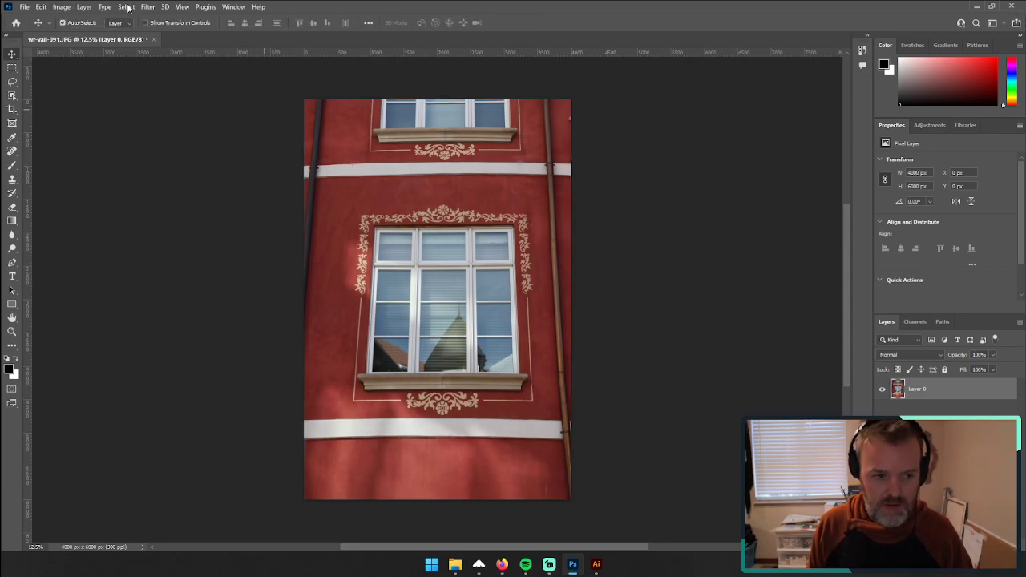
left_click(60, 7)
left_click(507, 261)
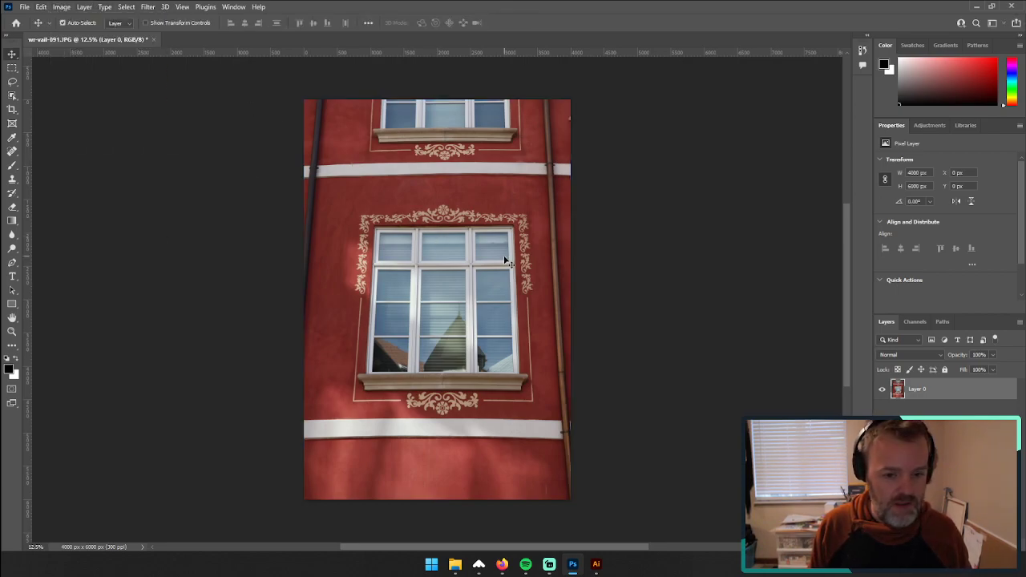
right_click(464, 257)
right_click(390, 281)
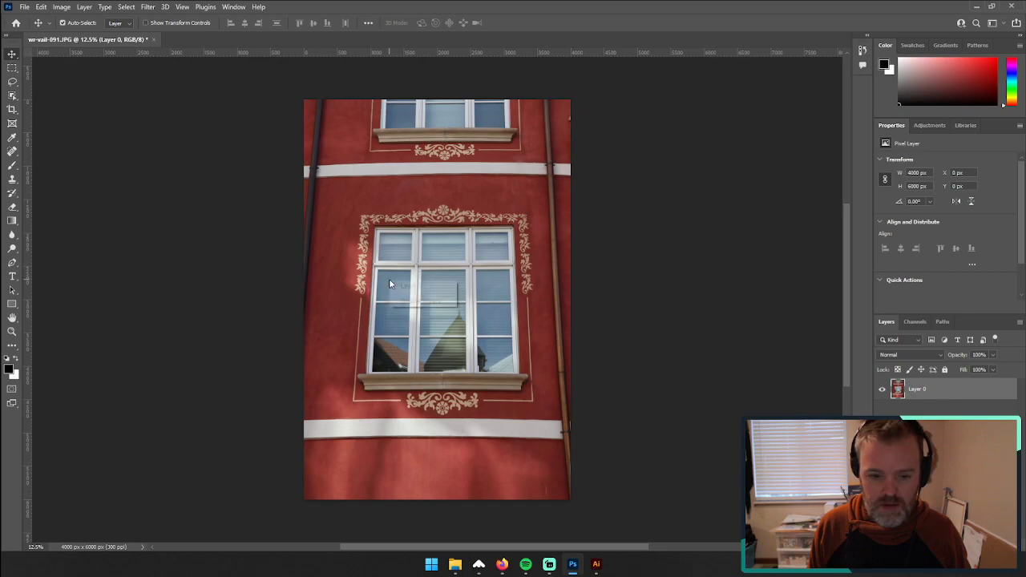
left_click(495, 243)
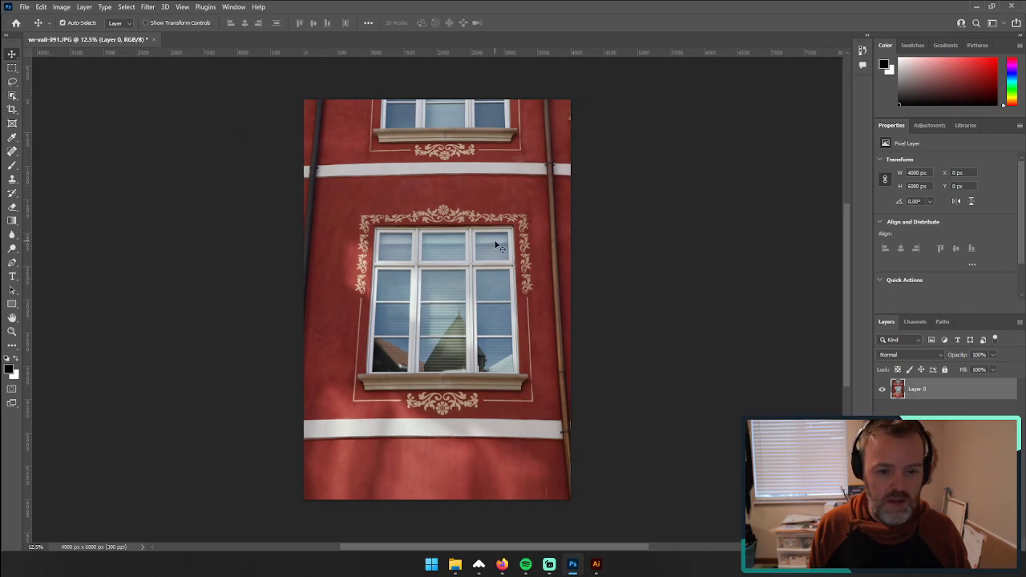
right_click(441, 231)
left_click(413, 220)
Step: Try adjusting the photo layer's height with Free Transform, and undo back to the unstretched photo
key("ctrl+shift+z")
right_click(422, 250, "ctrl")
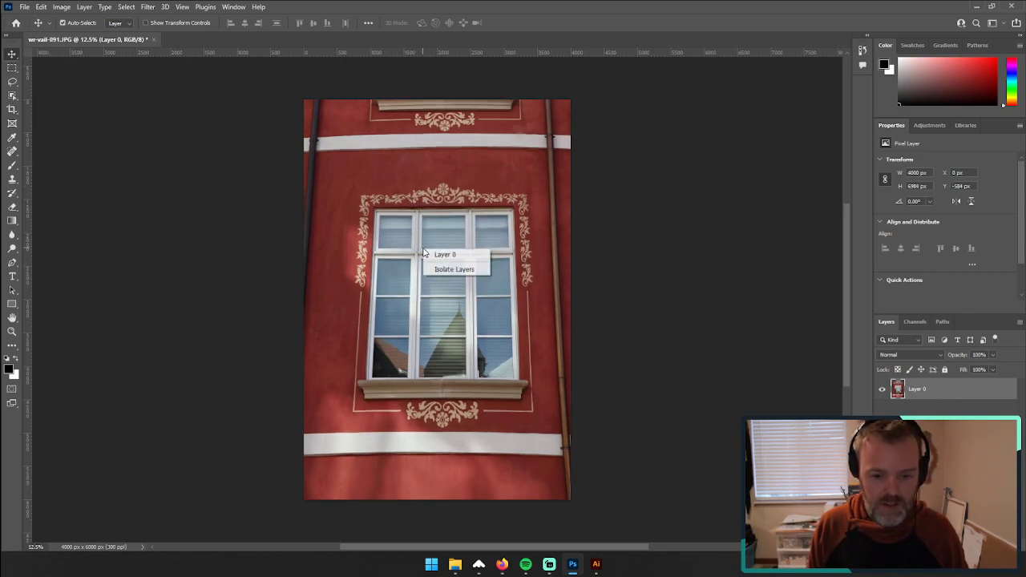
left_click(419, 252)
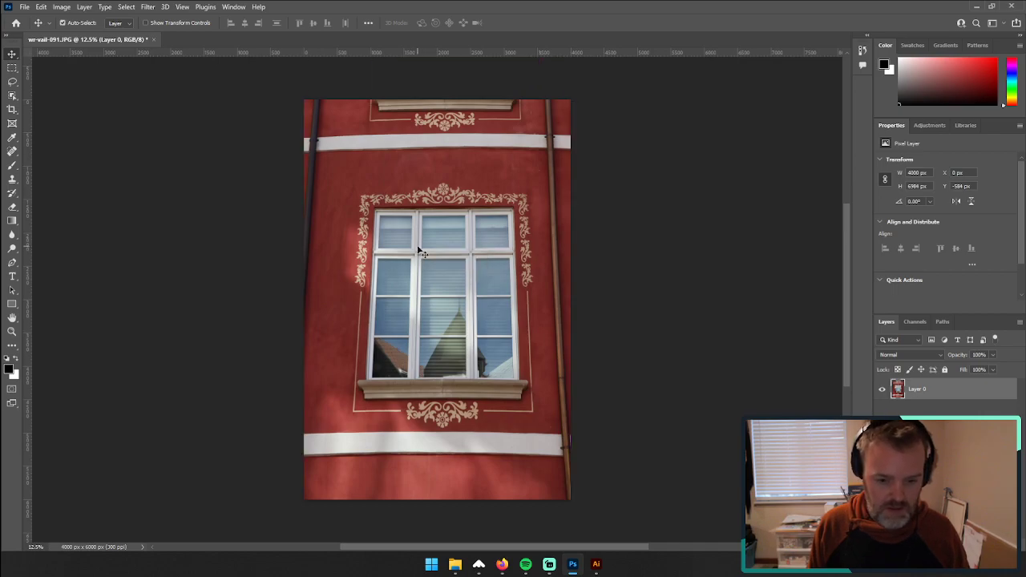
key("ctrl+t")
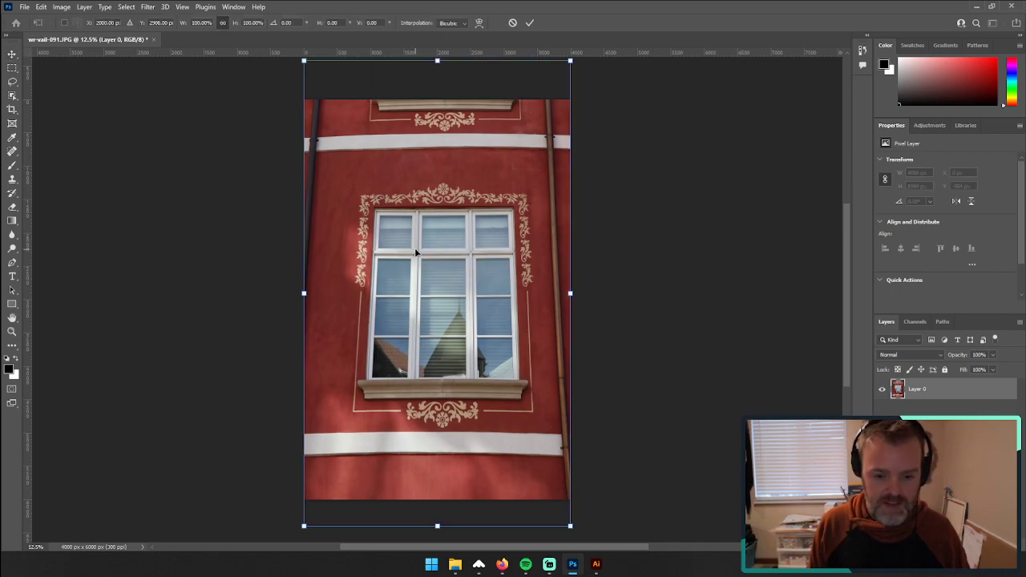
left_click_drag(439, 62, 442, 105)
key("ctrl+z")
key("Escape")
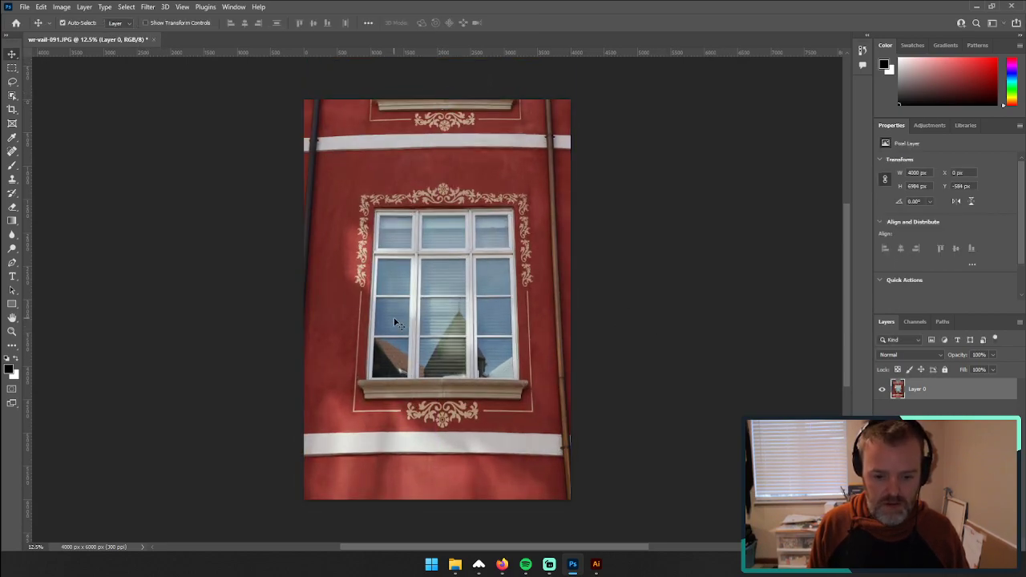
key("ctrl+z")
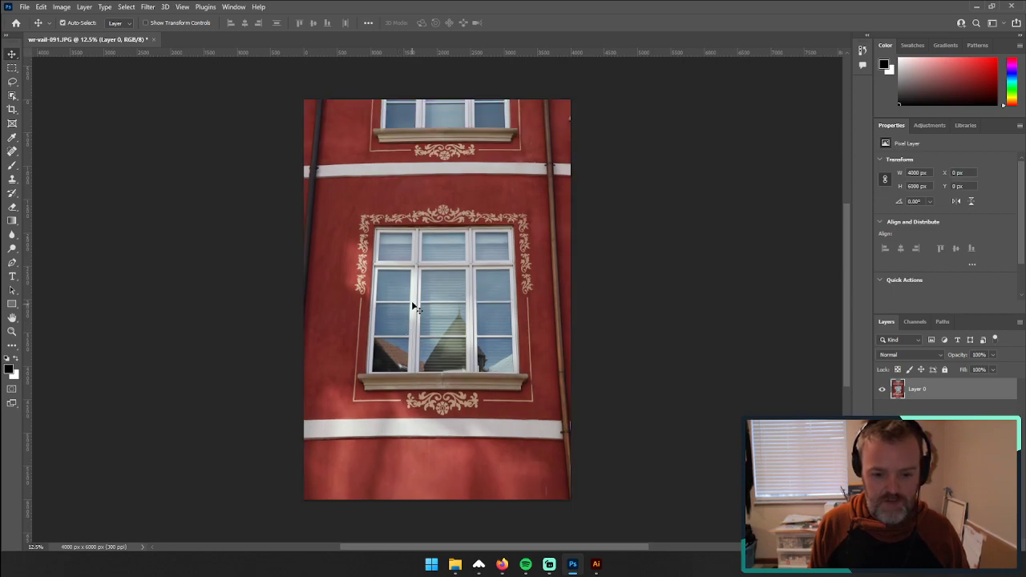
Step: Skew the photo layer by pulling both upper corners outward to about 109% width, straightening the window's converging verticals
key("ctrl+t")
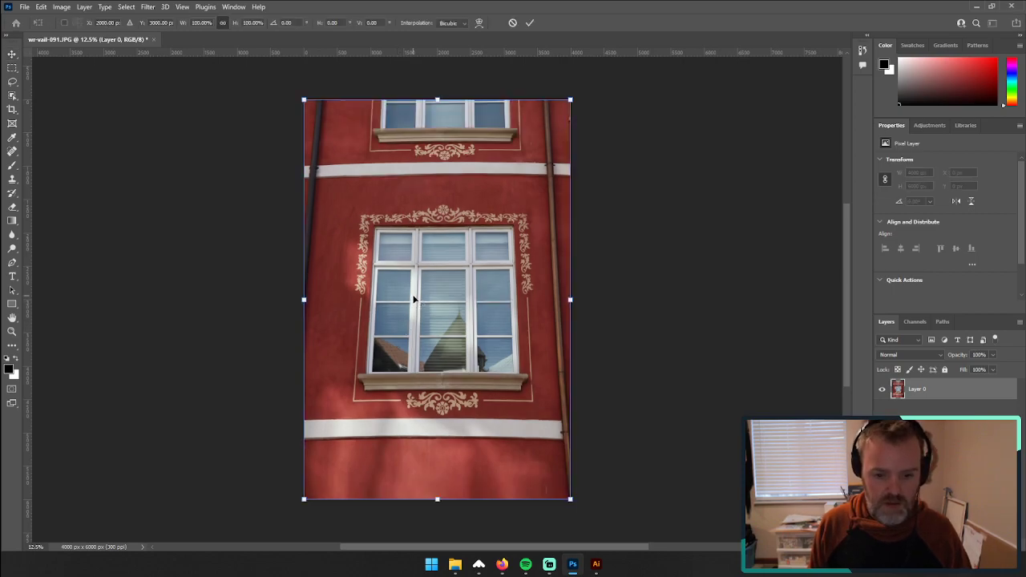
right_click(415, 300)
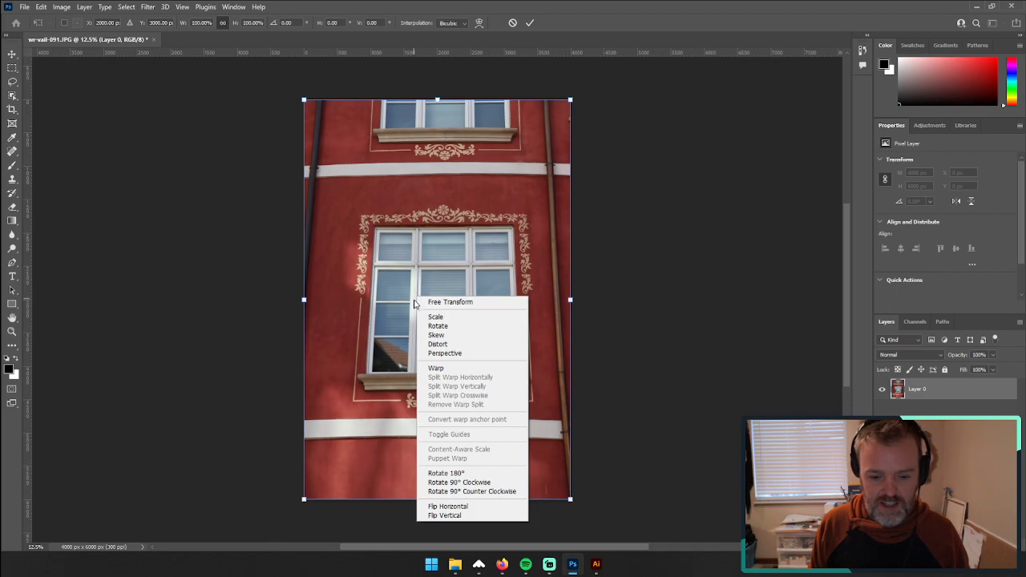
left_click(461, 339)
mouse_move(305, 101)
left_mouse_down()
mouse_move(287, 97)
mouse_move(291, 85)
mouse_move(290, 98)
left_mouse_up()
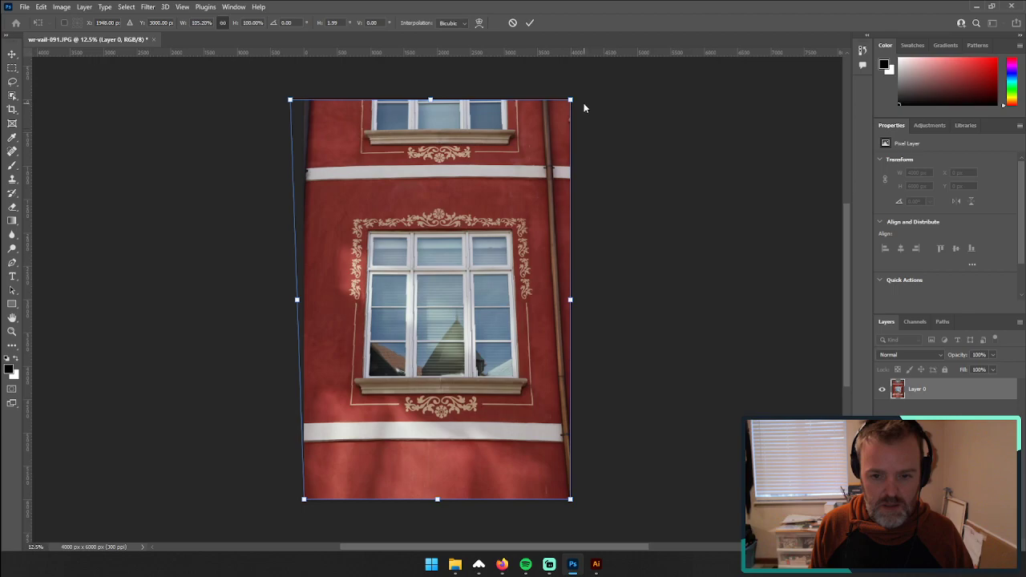
left_click_drag(572, 101, 581, 99)
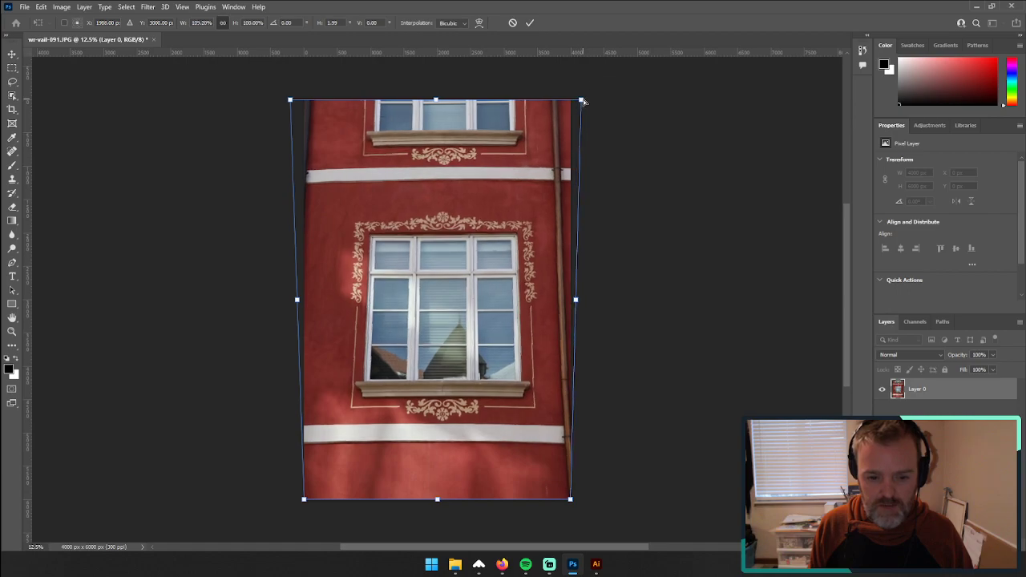
Step: Place four vertical guides along the main window's left edge, its two mullions and its right edge
left_click_drag(28, 260, 365, 250)
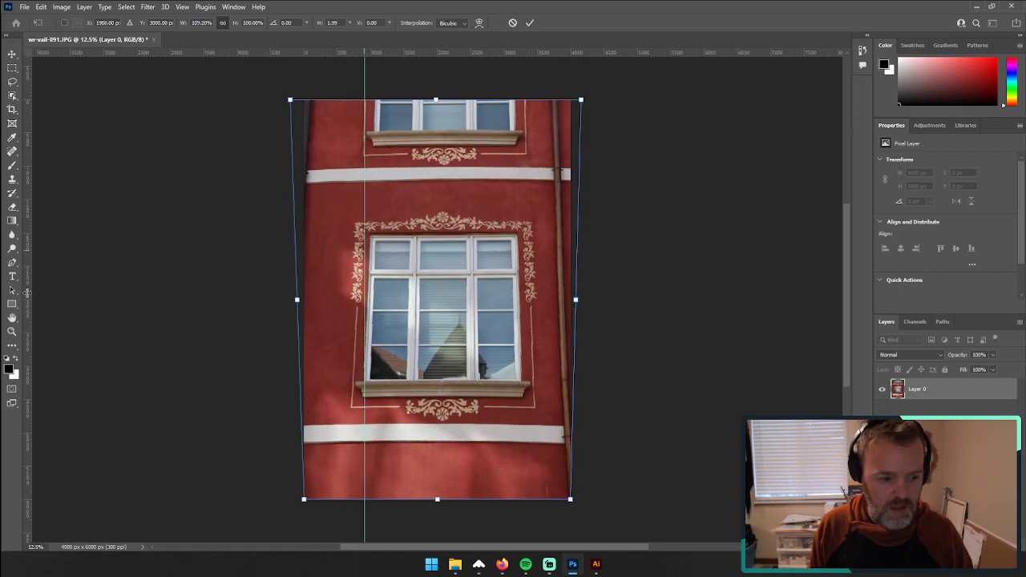
left_click_drag(26, 293, 414, 285)
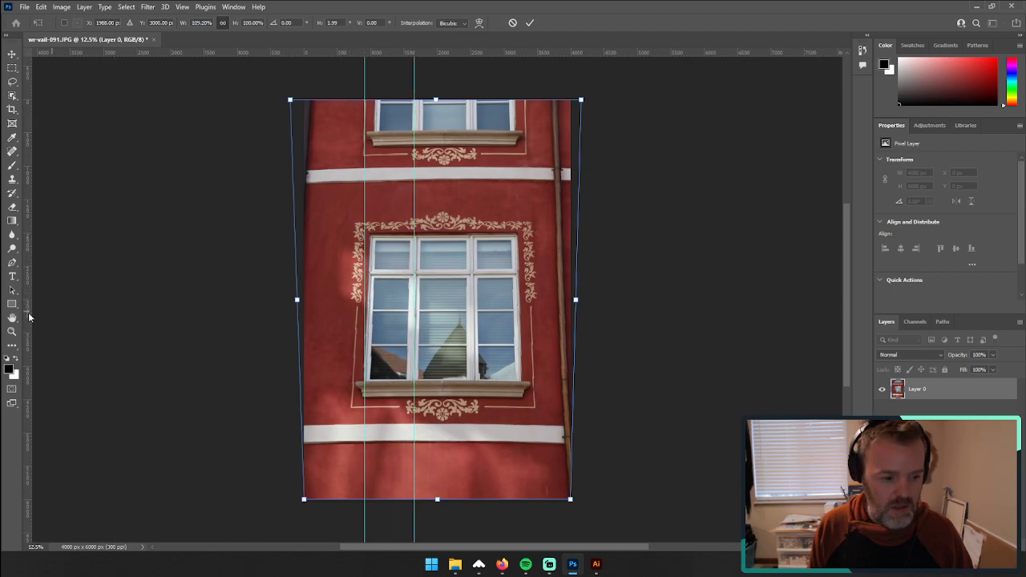
left_click_drag(29, 317, 469, 304)
left_click_drag(28, 312, 521, 329)
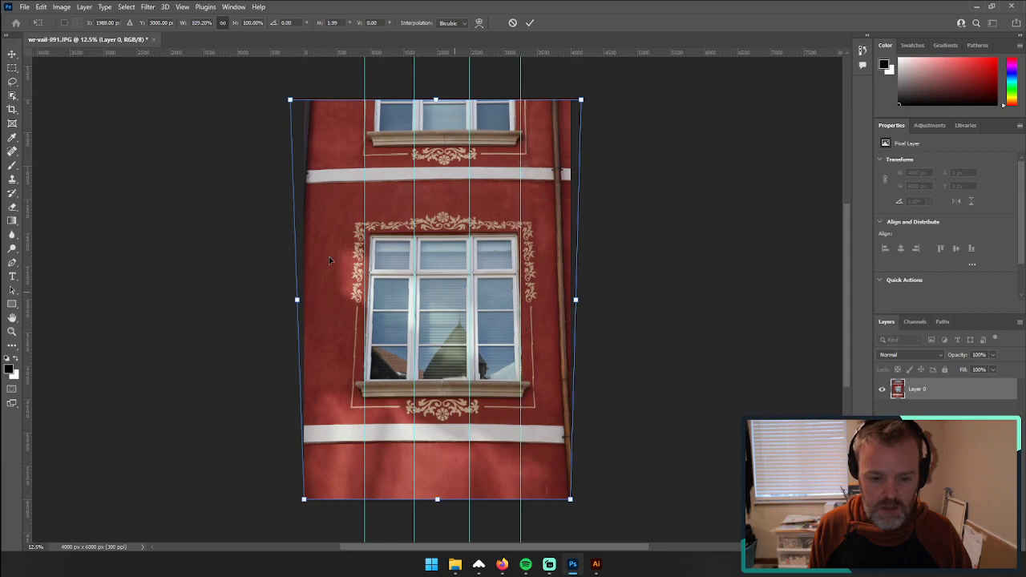
Step: Add horizontal guides at the main window's bottom and top edges, and a vertical guide along the painted ornament's left edge
left_click_drag(123, 52, 181, 378)
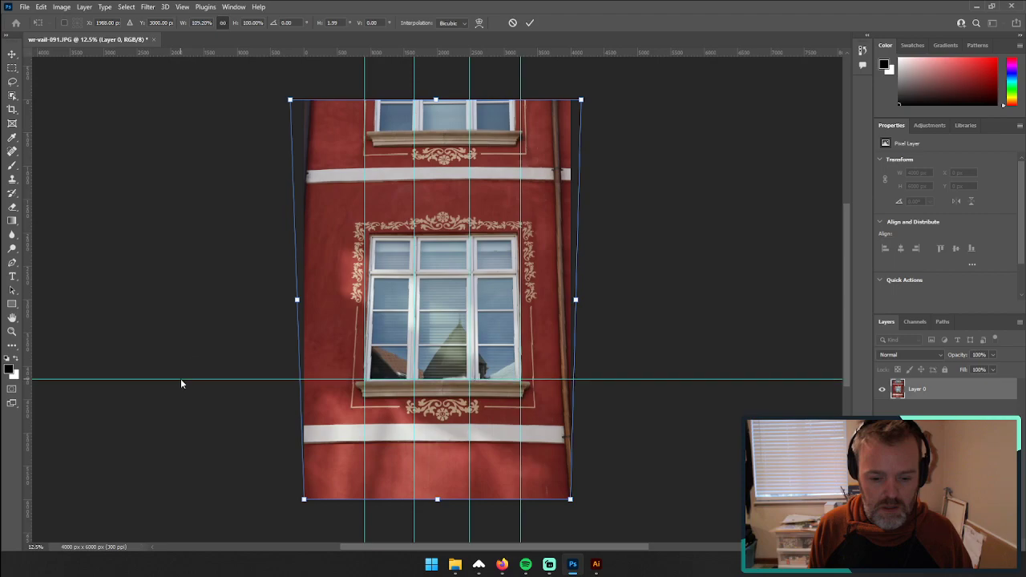
left_click_drag(232, 54, 241, 234)
left_click_drag(29, 224, 353, 258)
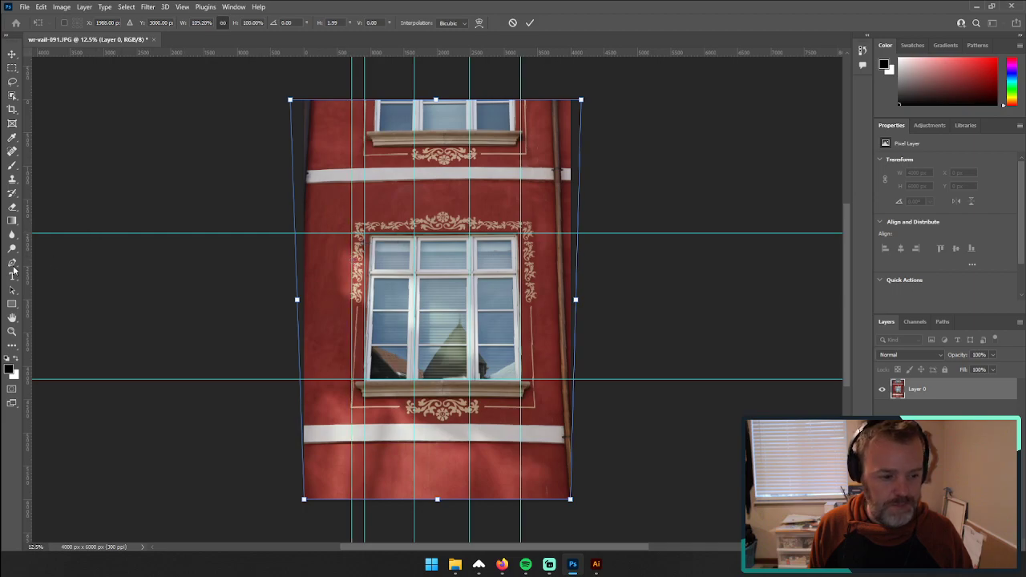
Step: Add a vertical guide at the ornament's right edge, and skew the photo to about 130% width by spreading its upper corners to straighten the verticals
left_click_drag(27, 273, 534, 311)
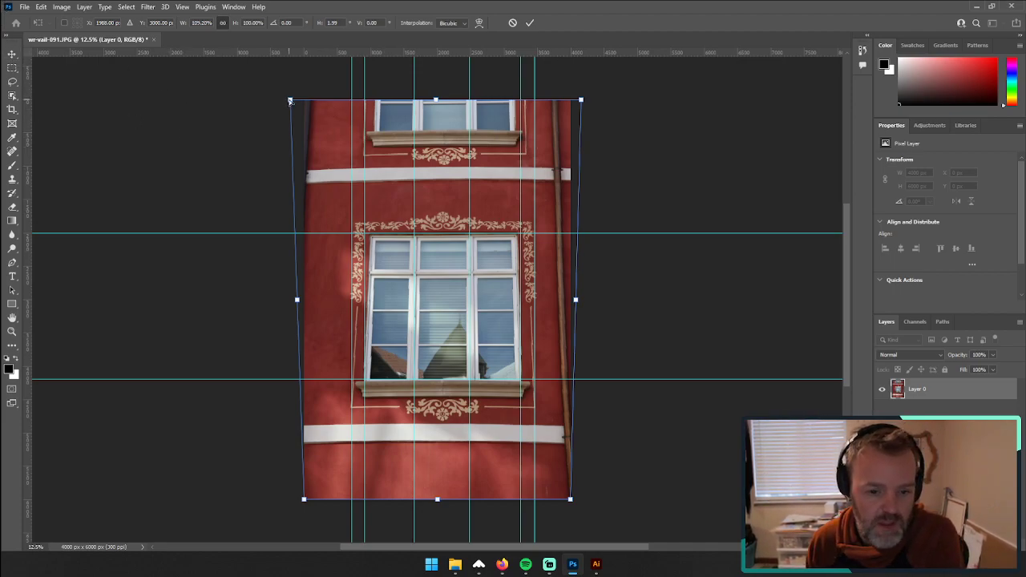
left_click_drag(290, 101, 262, 100)
left_click_drag(581, 102, 604, 102)
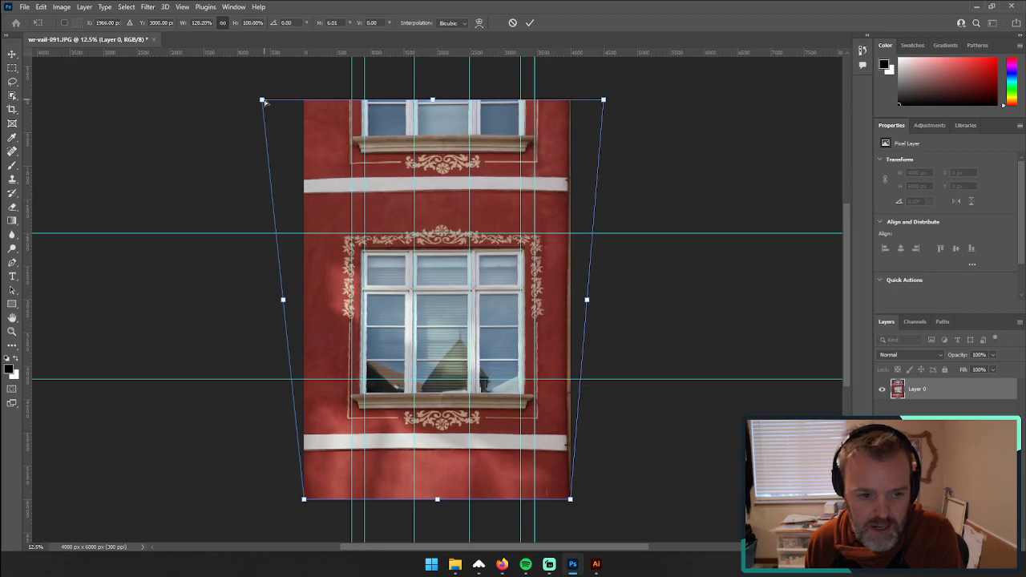
left_click_drag(261, 101, 256, 99)
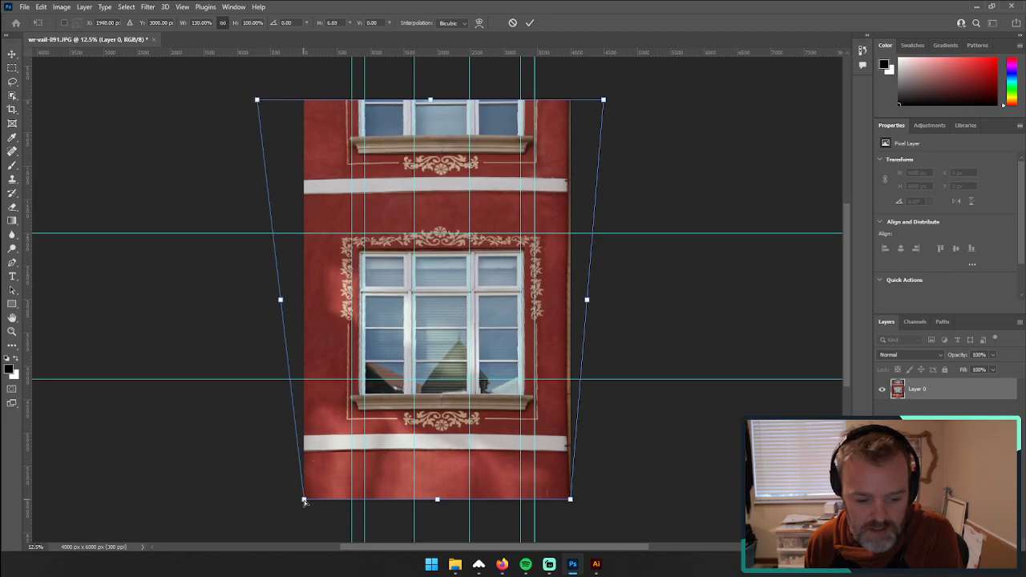
left_click_drag(304, 501, 306, 501)
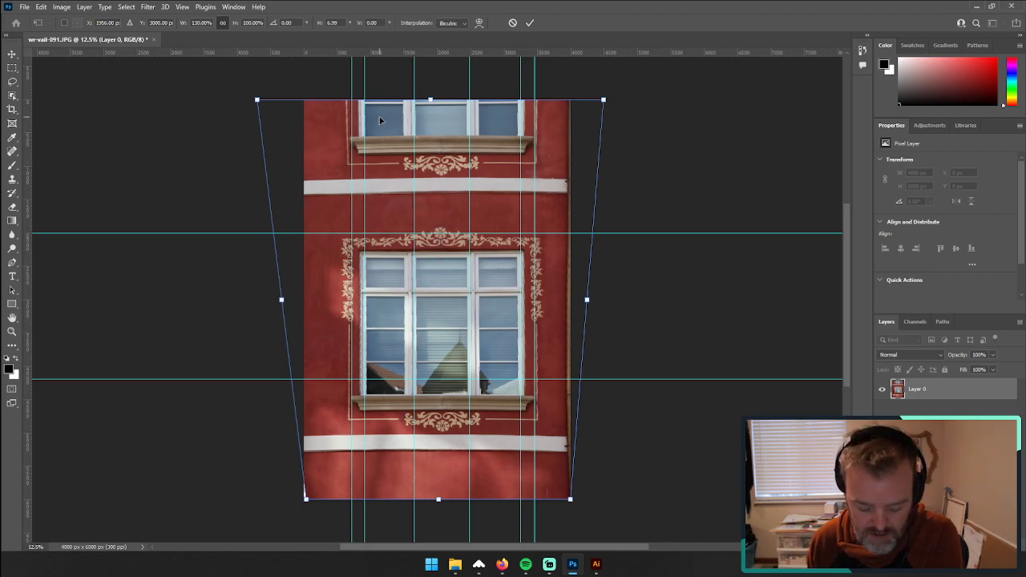
key("Return")
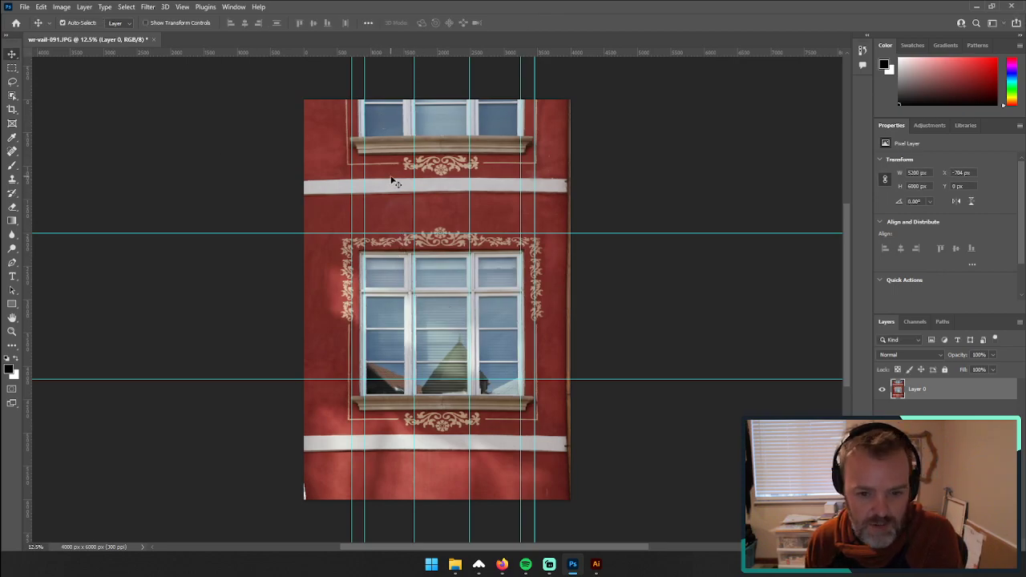
Step: Stretch the photo layer upward from its top edge to a height of about 6920 px, restoring the window's proportions
key("ctrl+t")
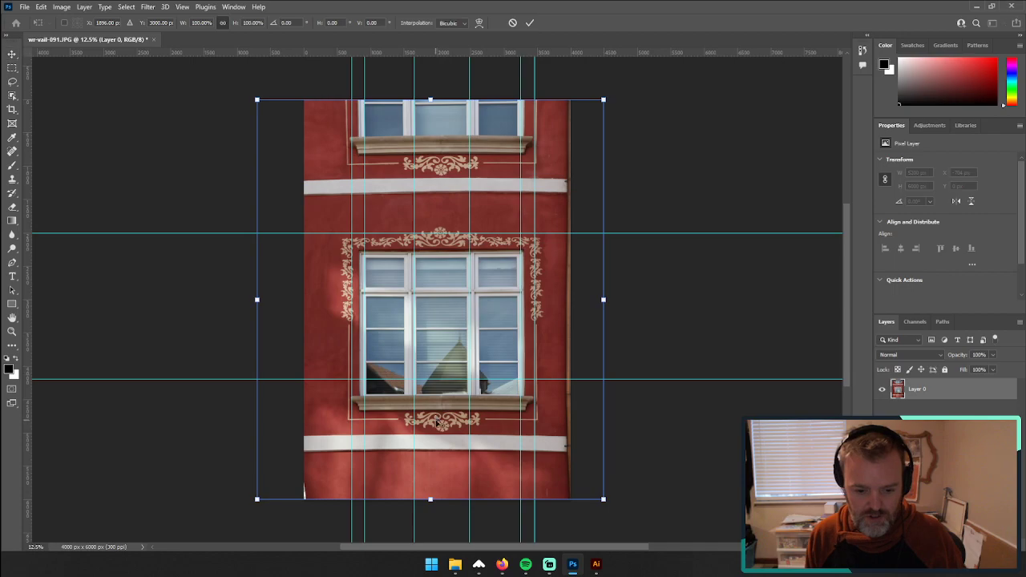
left_click_drag(431, 105, 470, 366)
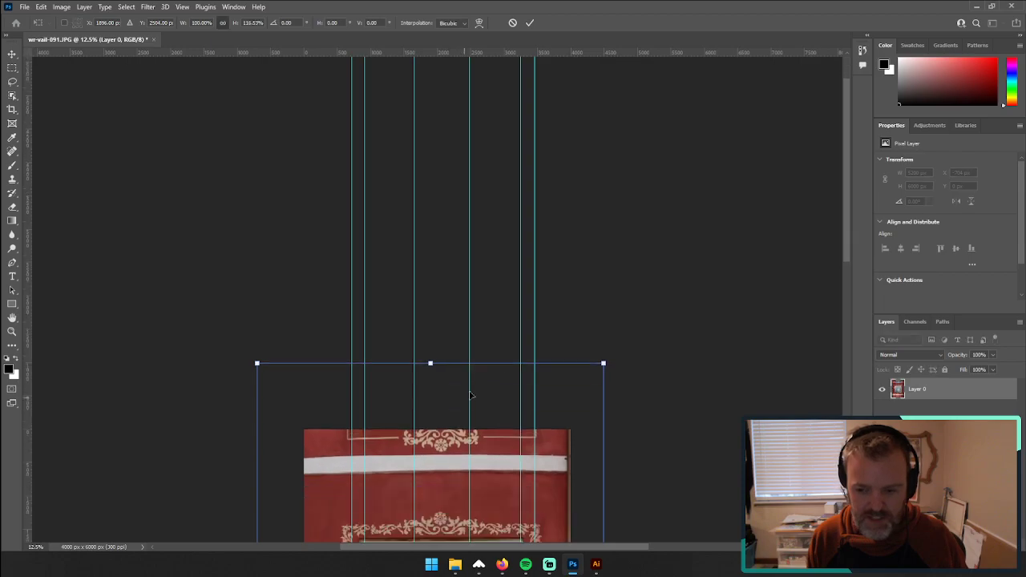
scroll(470, 395, "down", 10)
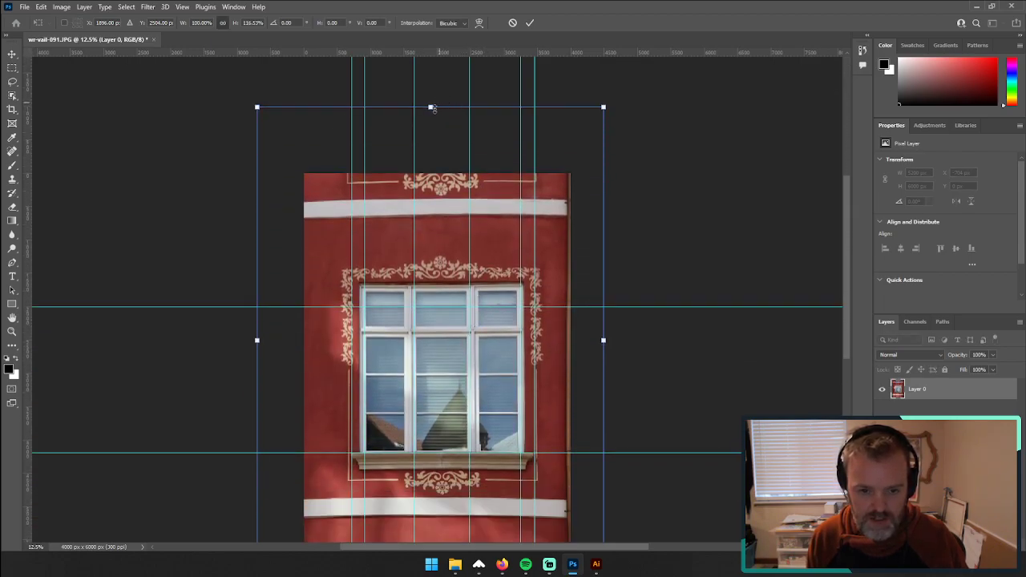
mouse_move(431, 107)
left_mouse_down()
mouse_move(430, 99)
mouse_move(429, 131)
mouse_move(430, 78)
mouse_move(429, 113)
left_mouse_up()
left_click_drag(430, 118, 429, 112)
key("Return")
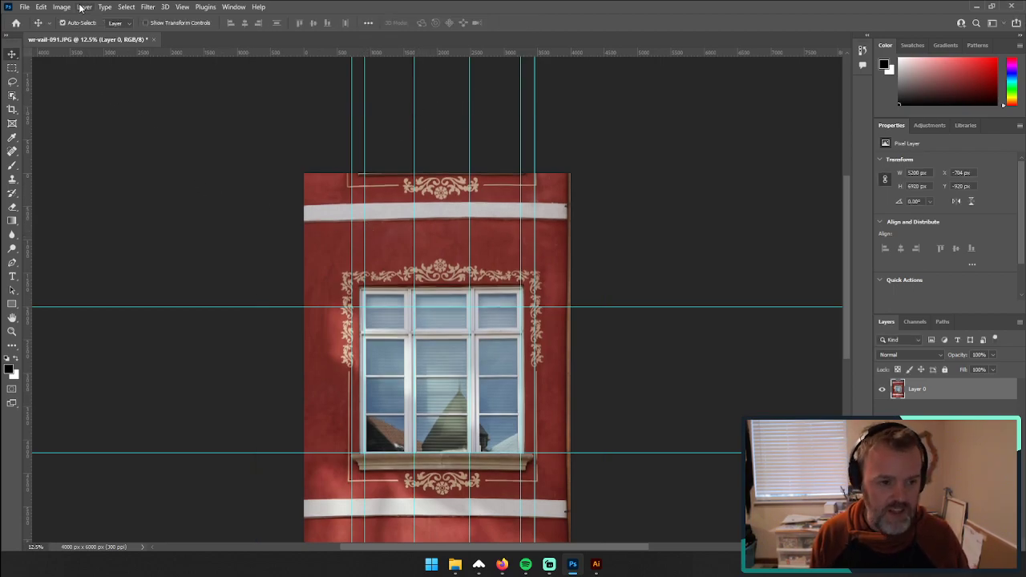
Step: Hide the rulers and clear all guides from the photo
key("ctrl+r")
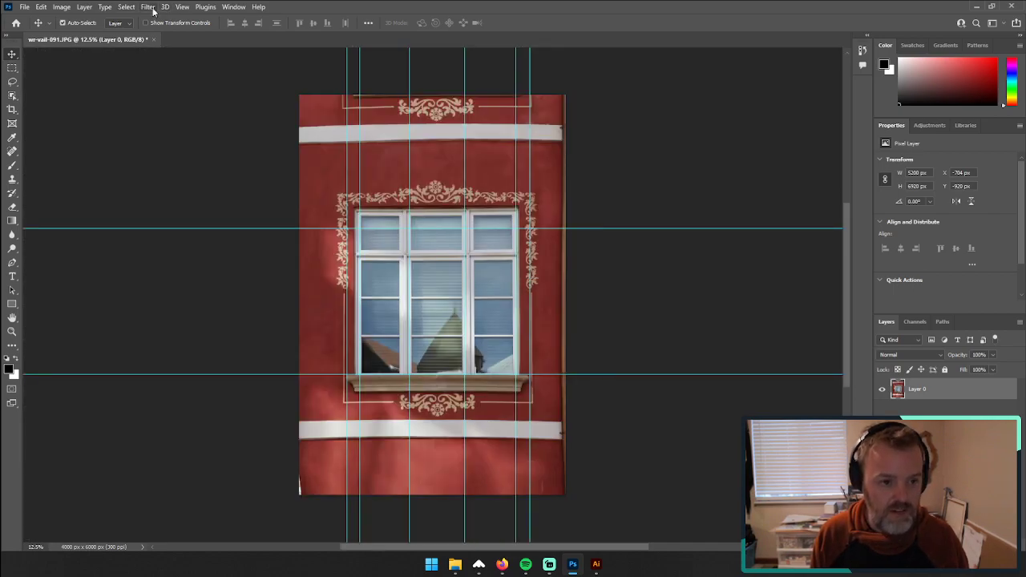
left_click(182, 6)
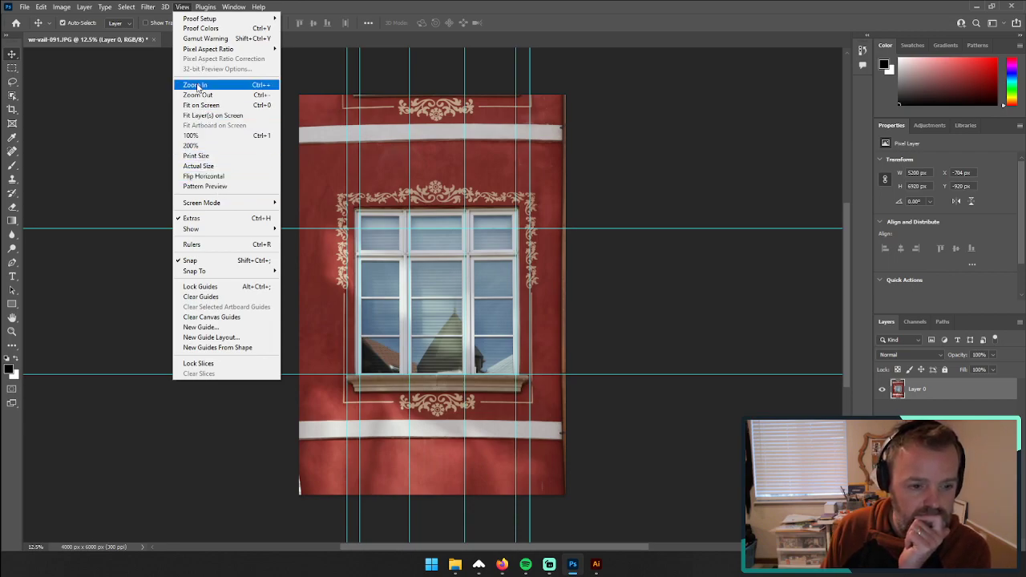
left_click(210, 299)
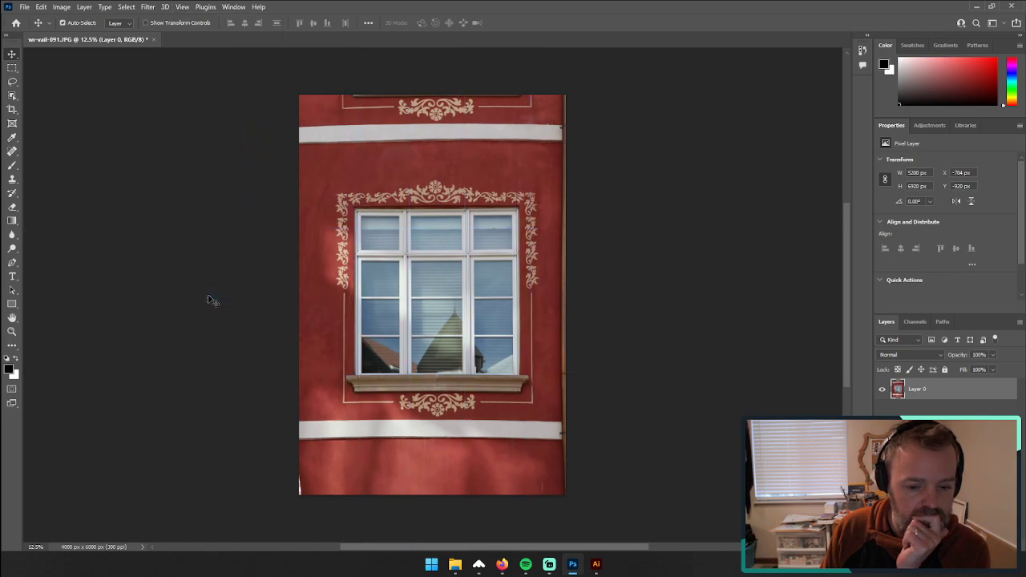
left_click(149, 8)
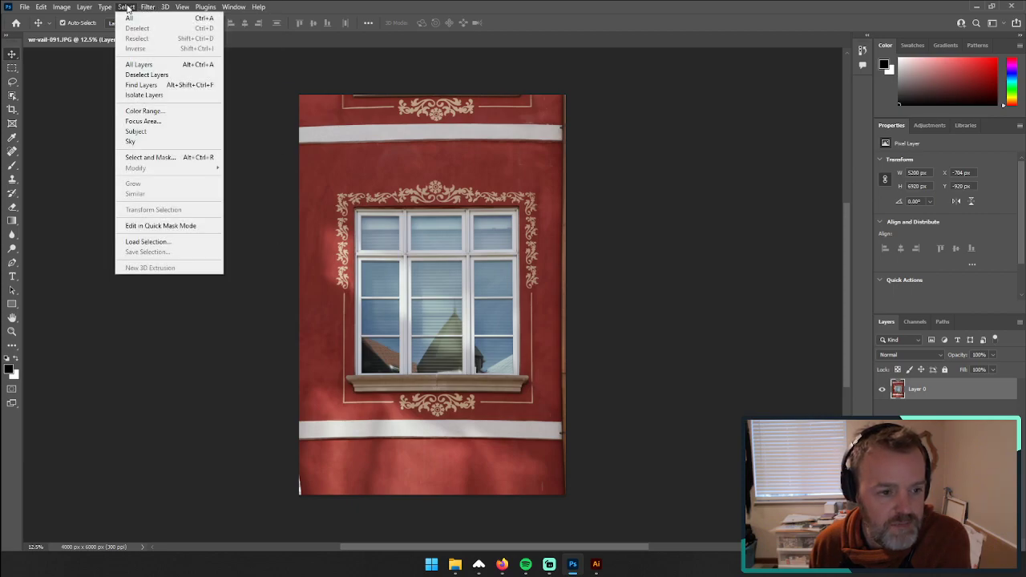
left_click(126, 7)
left_click(163, 6)
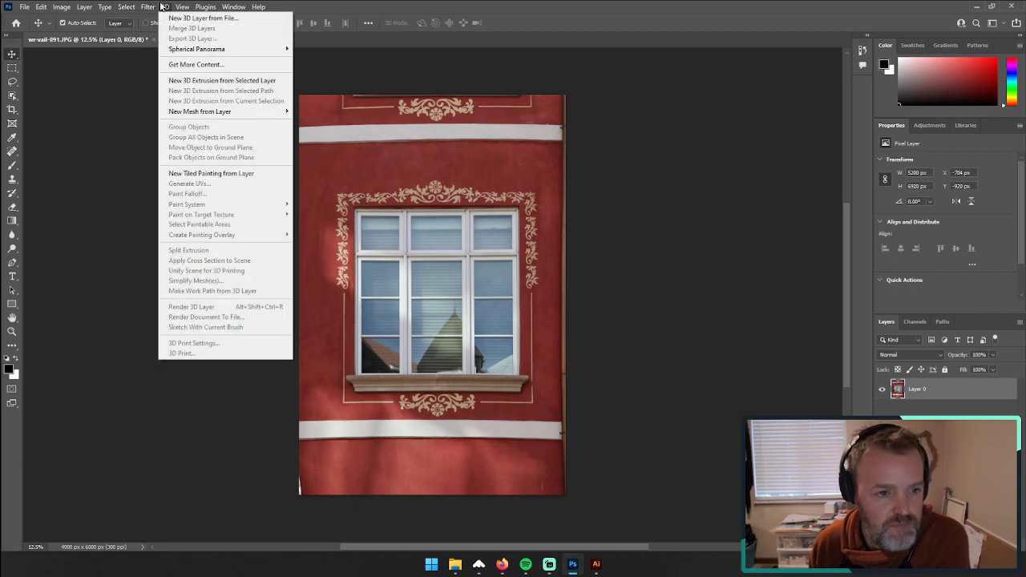
mouse_move(142, 7)
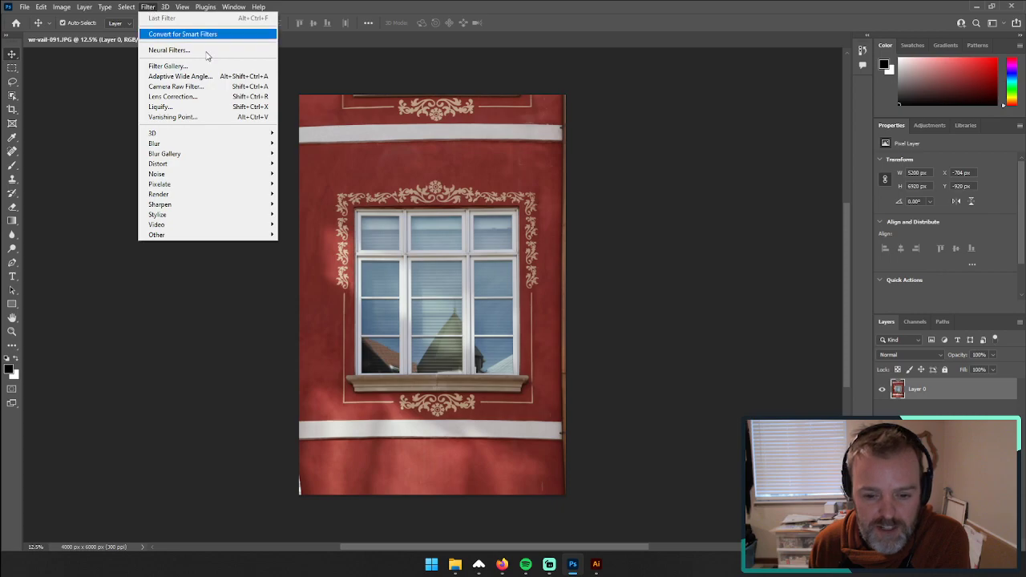
left_click(407, 184)
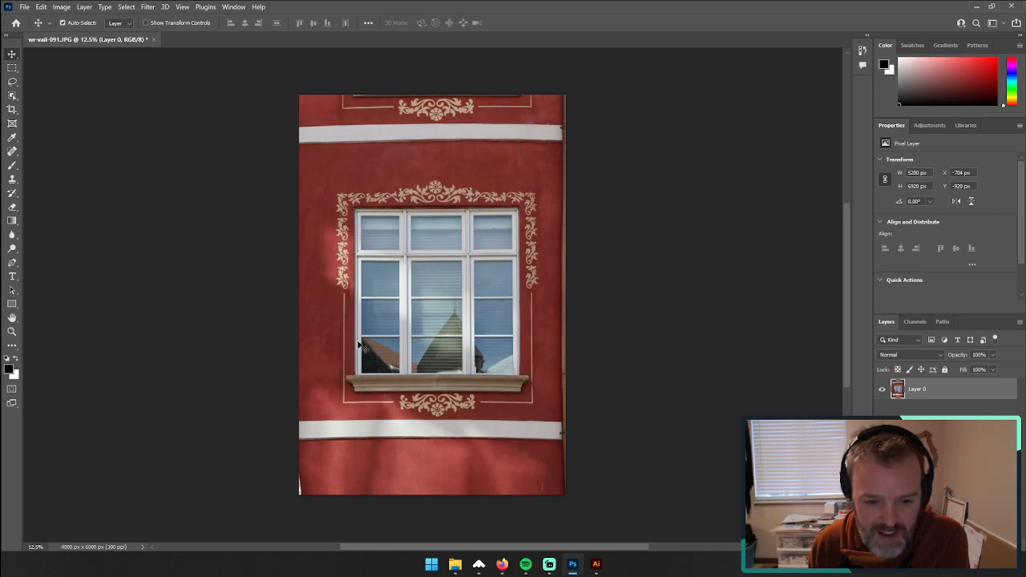
Step: Crop the photo to a rectangular selection of about 3464 × 3720 px around the main window and its painted ornament
left_click(9, 68)
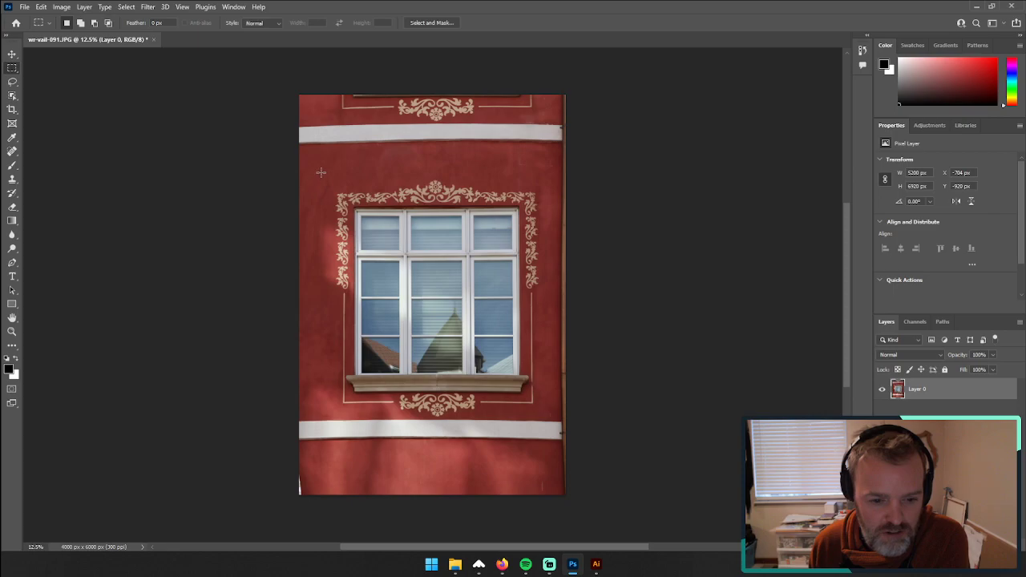
left_click_drag(321, 171, 553, 418)
left_click(62, 6)
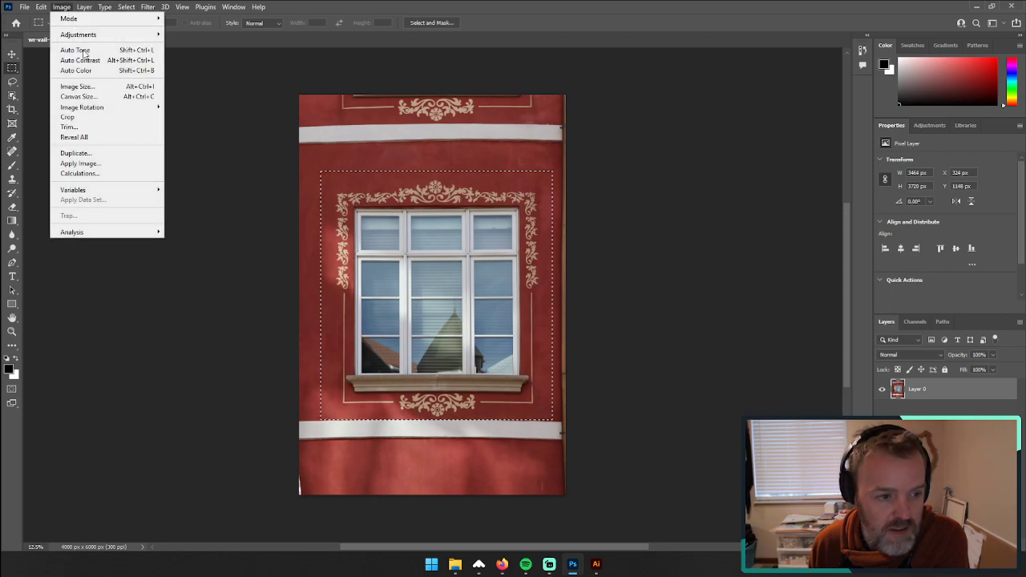
left_click(96, 117)
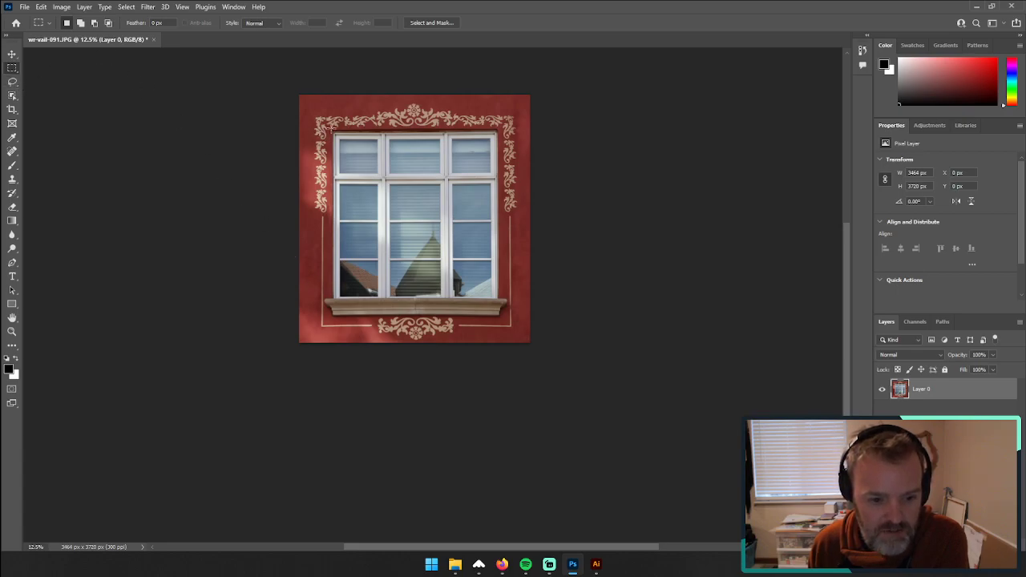
Step: Select a rectangle of about 2552 × 2768 px over the window inside the ornament, and sample the dark red wall as foreground color
left_click_drag(329, 128, 502, 312)
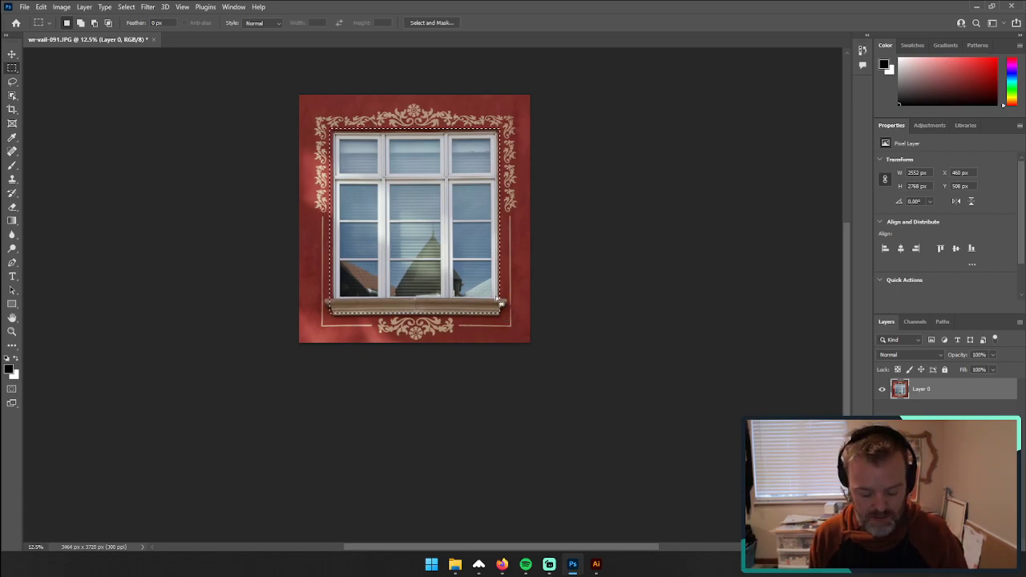
key("i")
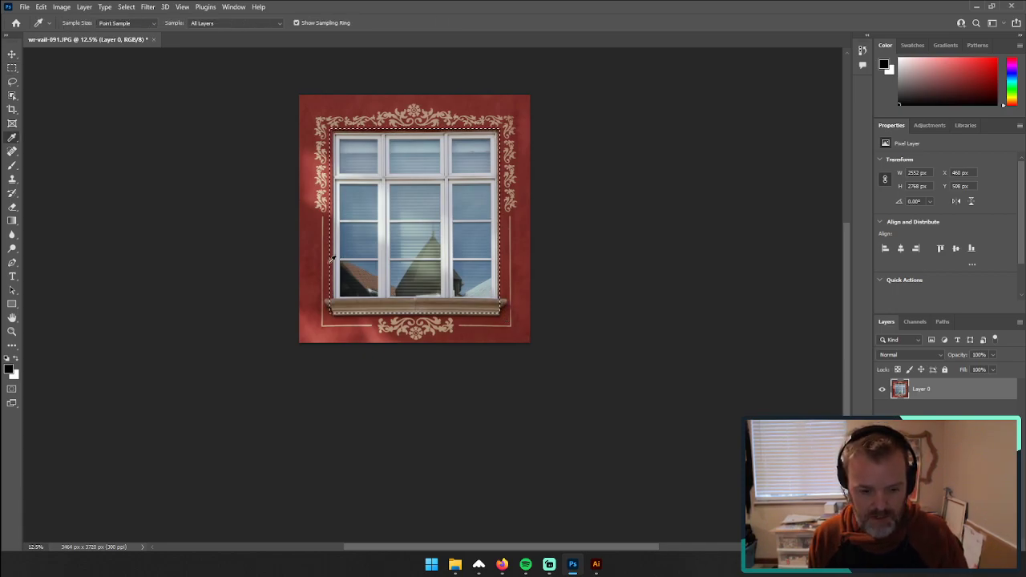
left_click(308, 218)
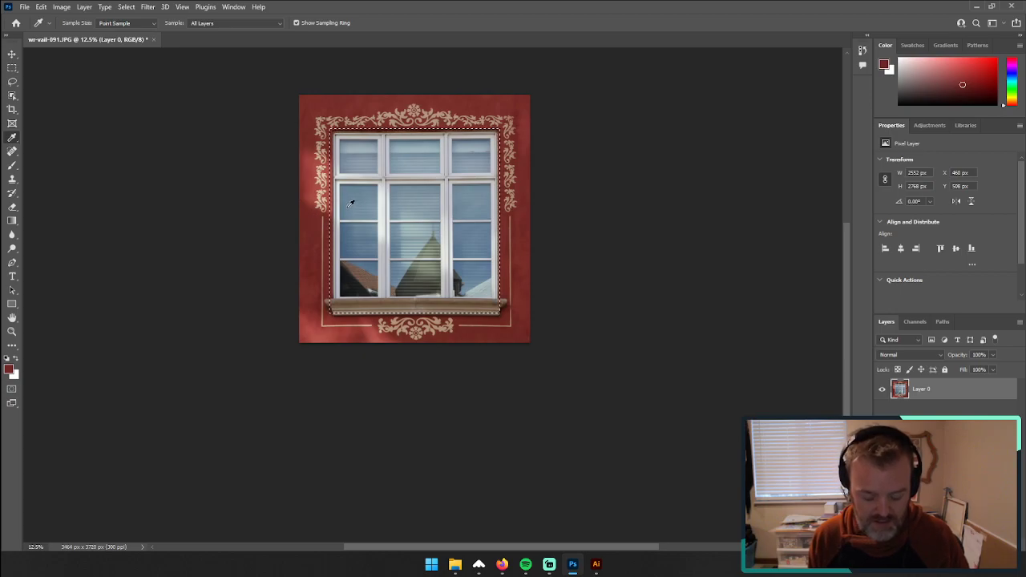
key("k")
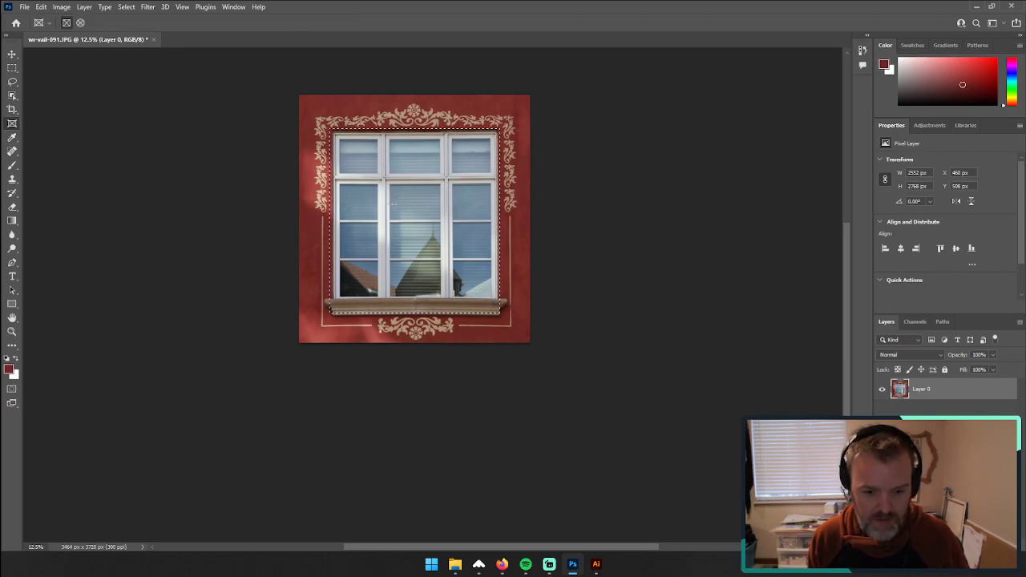
left_click_drag(418, 184, 418, 184)
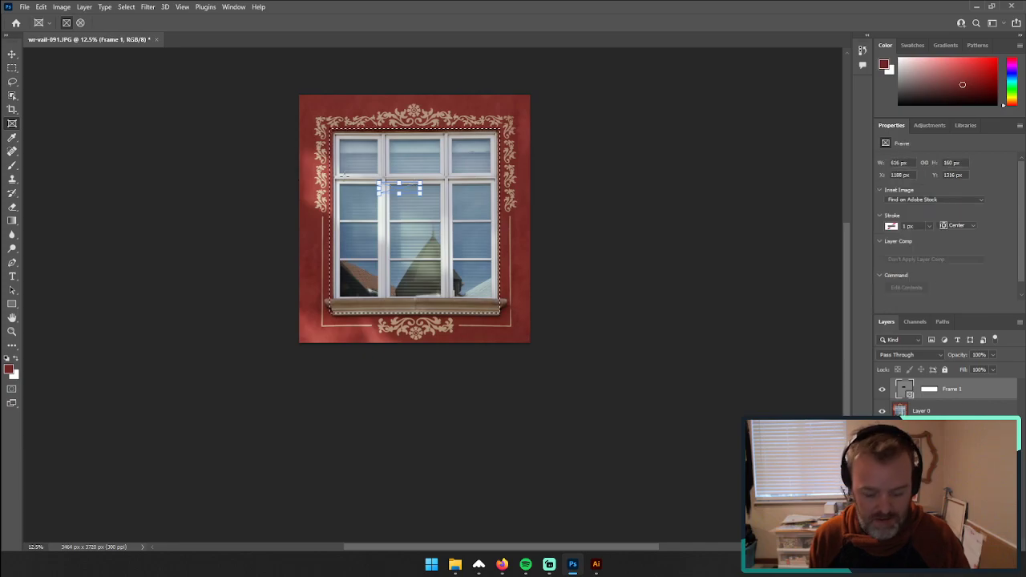
key("Delete")
left_click(486, 211)
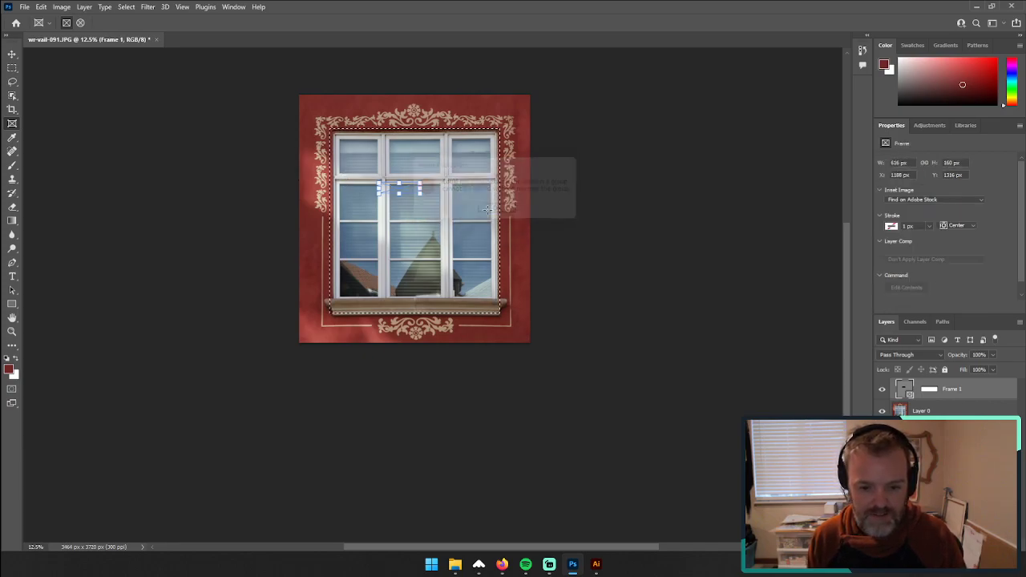
key("Delete")
left_click(493, 211)
key("Delete")
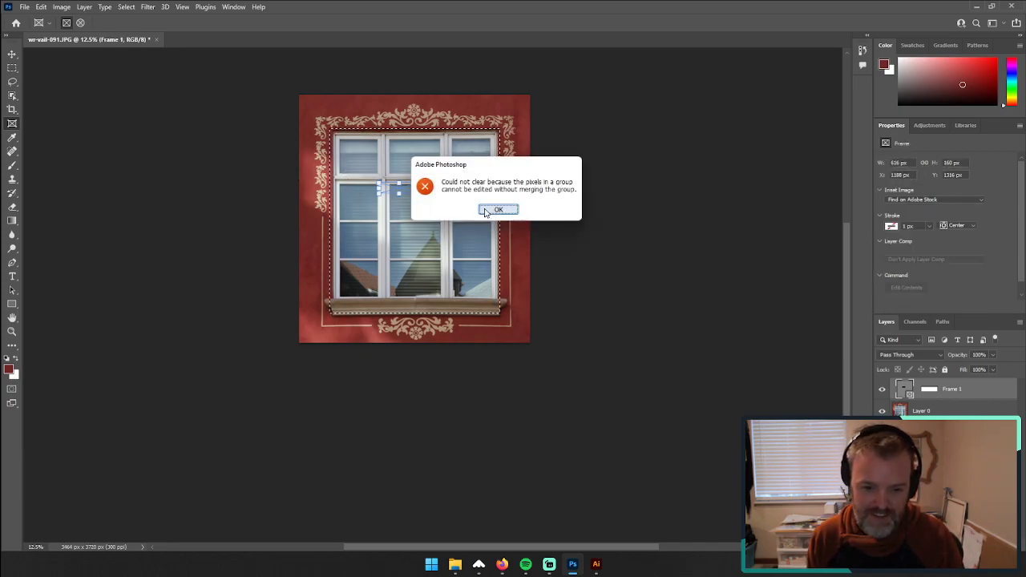
left_click(489, 209)
key("Delete")
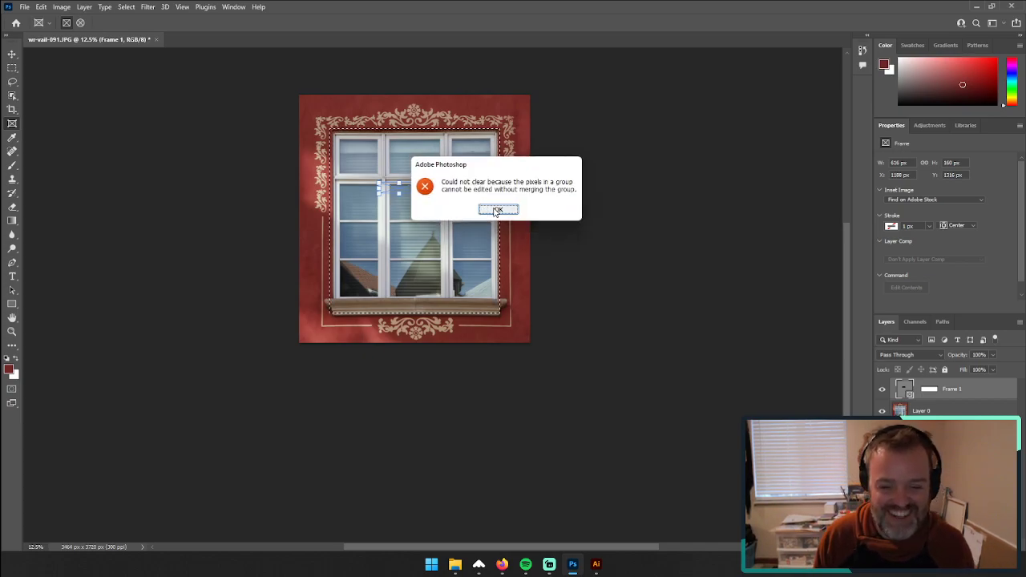
left_click(490, 209)
left_click(12, 54)
key("Delete")
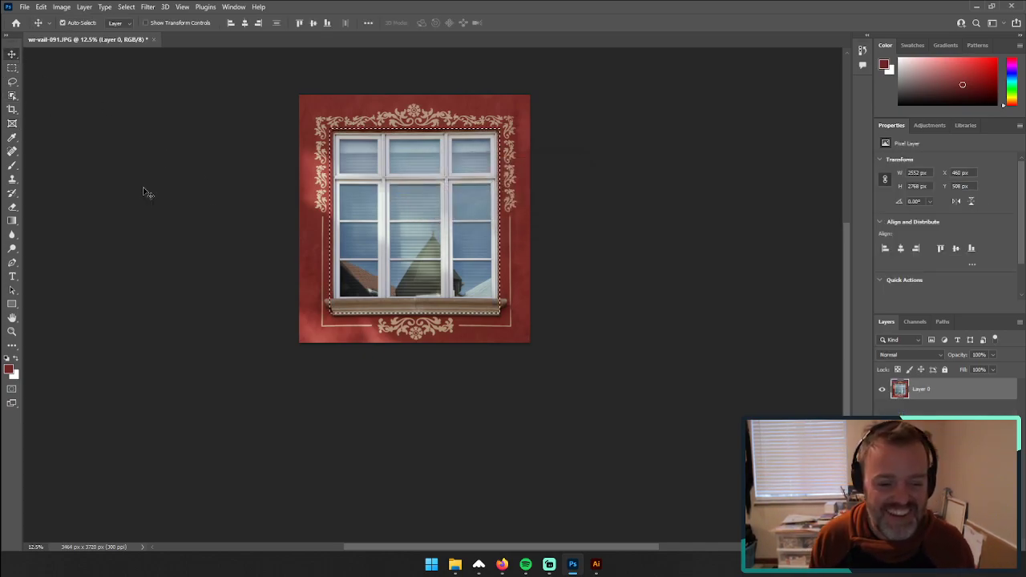
Step: Paint over the whole selected window area in the sampled dark red, using a very large soft brush with 100% smoothing
left_click(11, 163)
right_click(13, 165)
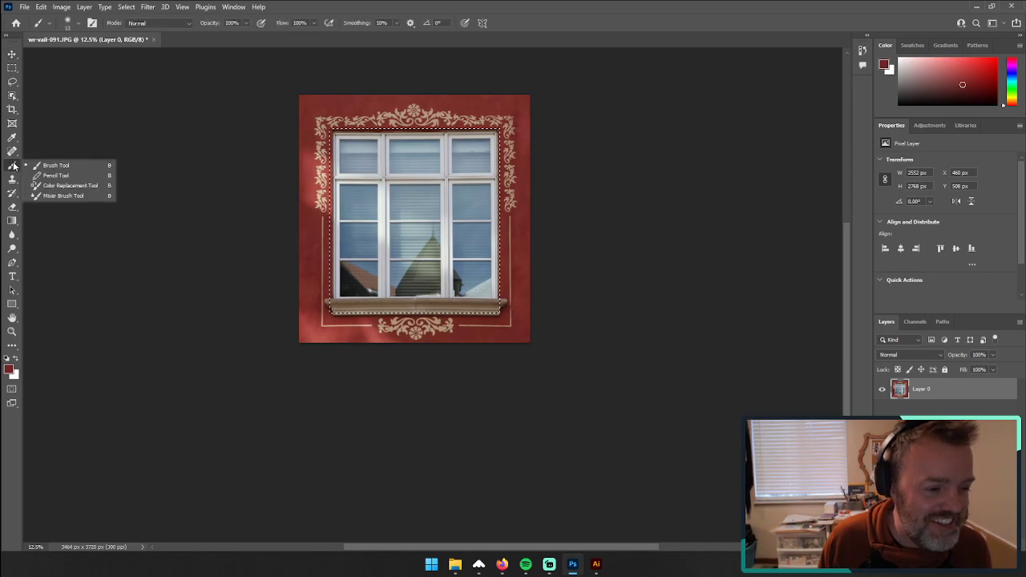
left_click(56, 165)
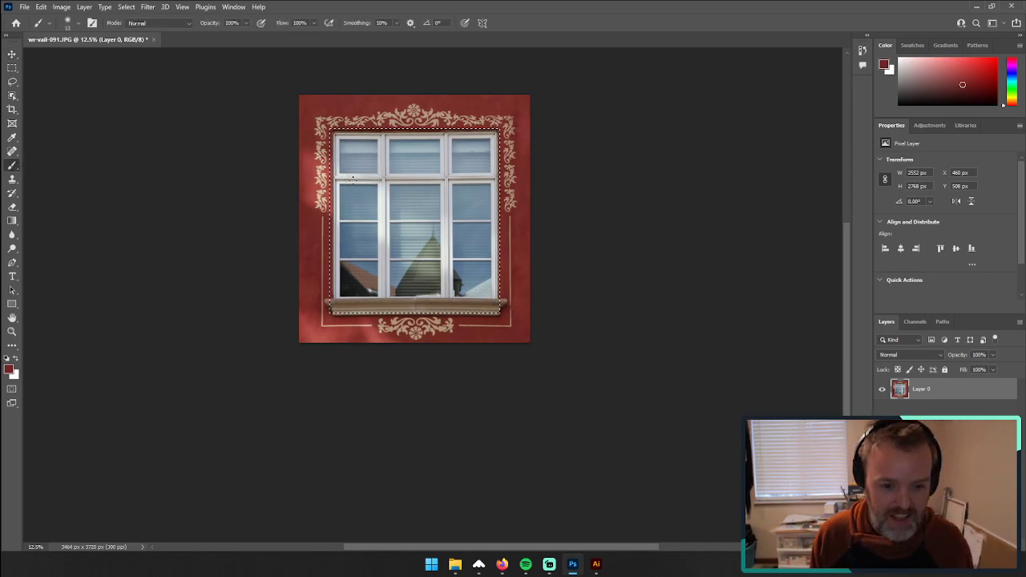
mouse_move(354, 180)
left_mouse_down()
mouse_move(430, 186)
mouse_move(394, 184)
mouse_move(417, 170)
left_mouse_up()
left_click(397, 23)
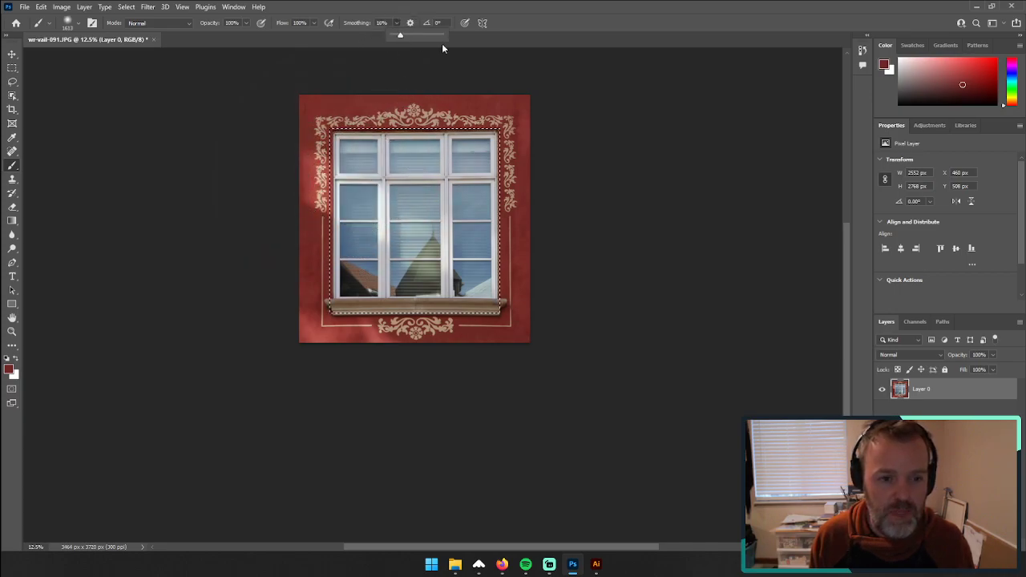
left_click_drag(442, 44, 443, 44)
mouse_move(369, 155)
left_mouse_down()
mouse_move(409, 154)
mouse_move(541, 164)
mouse_move(320, 153)
mouse_move(427, 152)
mouse_move(375, 135)
mouse_move(600, 143)
mouse_move(370, 149)
mouse_move(574, 168)
mouse_move(494, 126)
mouse_move(507, 343)
mouse_move(491, 166)
mouse_move(490, 421)
mouse_move(478, 335)
mouse_move(311, 281)
mouse_move(362, 281)
mouse_move(237, 333)
mouse_move(459, 254)
mouse_move(417, 187)
mouse_move(218, 191)
mouse_move(378, 171)
mouse_move(343, 221)
mouse_move(386, 201)
mouse_move(392, 376)
mouse_move(434, 254)
mouse_move(495, 199)
mouse_move(473, 221)
mouse_move(480, 199)
mouse_move(448, 205)
mouse_move(388, 354)
mouse_move(378, 181)
mouse_move(567, 231)
mouse_move(396, 314)
mouse_move(381, 170)
mouse_move(411, 244)
left_mouse_up()
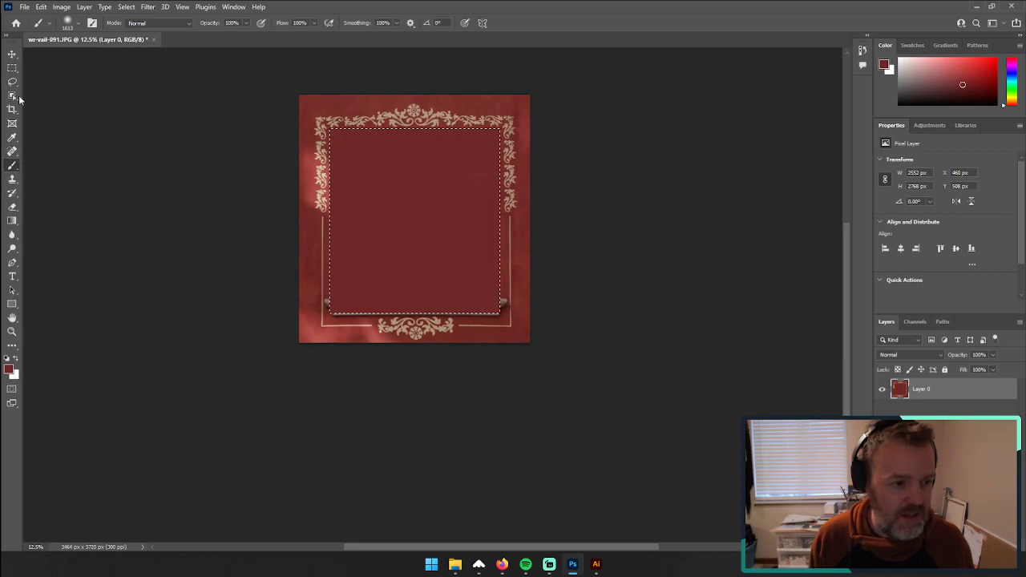
Step: Clear the window selection and reduce the soft brush to 354 px for touching up the window sill's lower-left corner
left_click(12, 67)
left_click(236, 191)
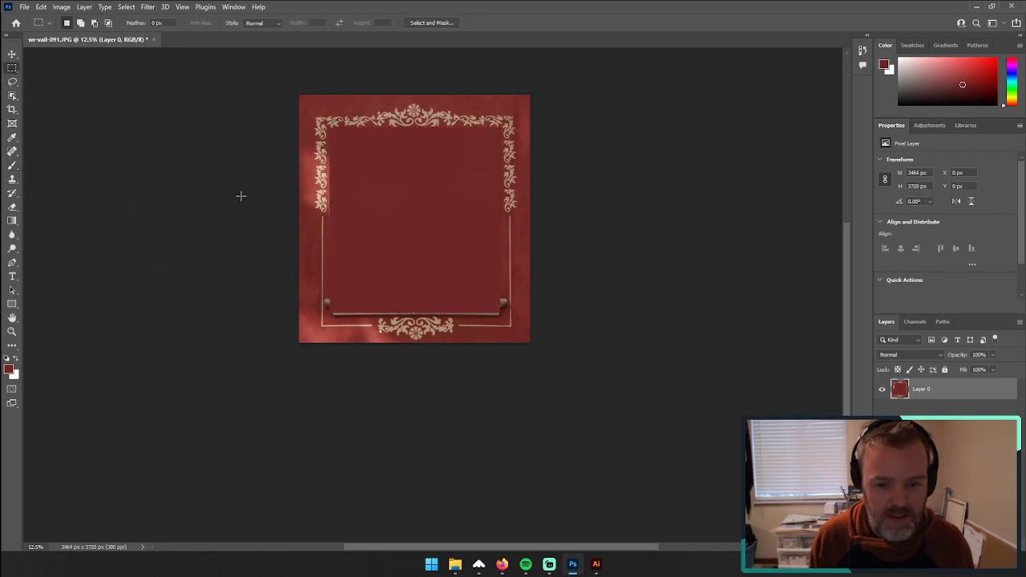
left_click(12, 331)
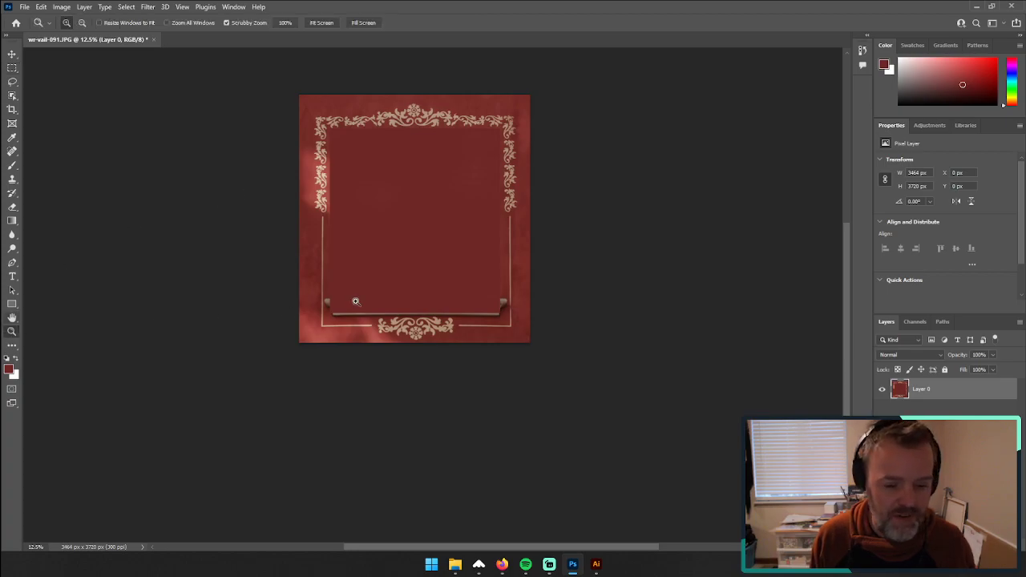
left_click_drag(356, 301, 417, 290)
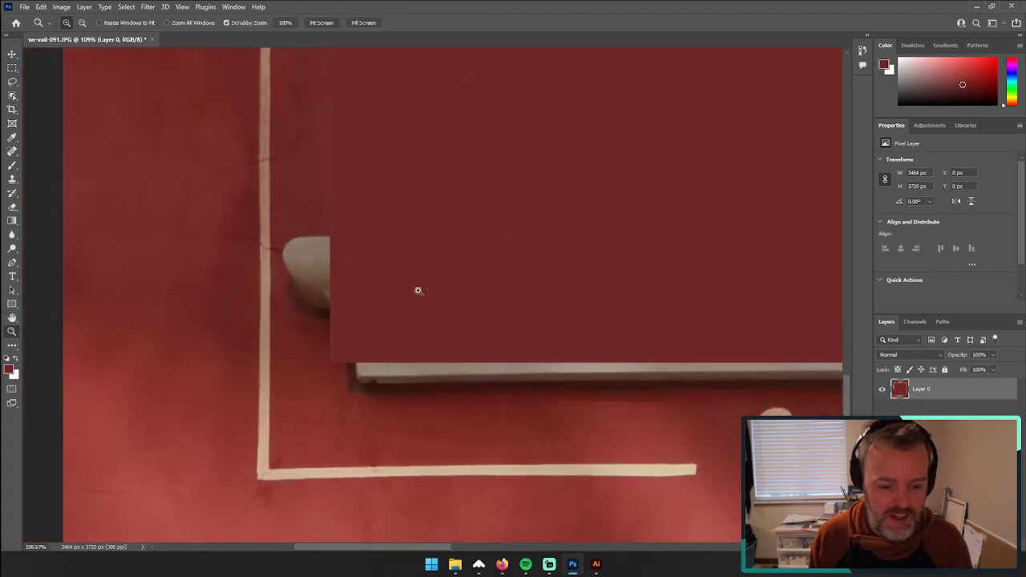
left_click(12, 67)
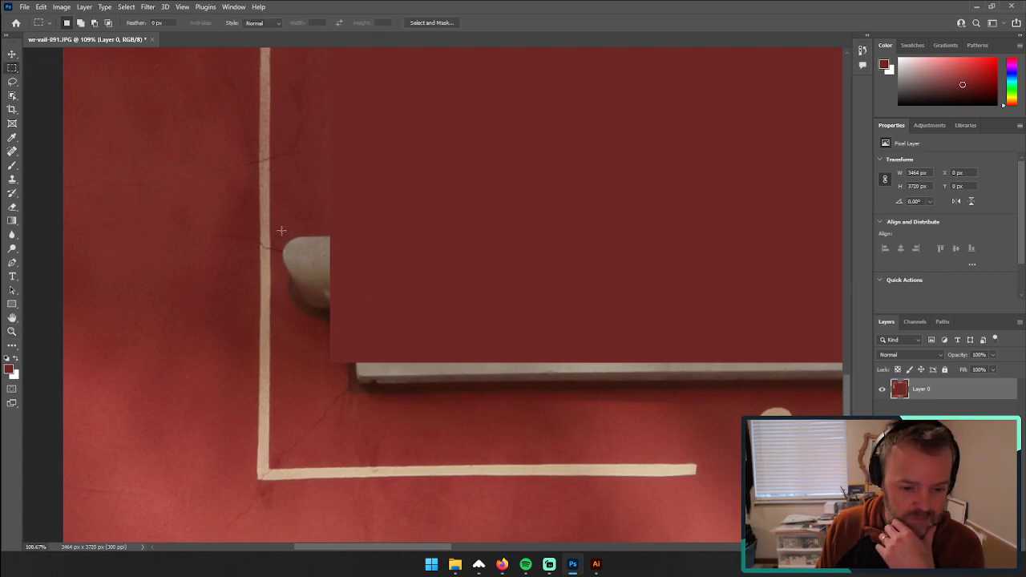
left_click(11, 165)
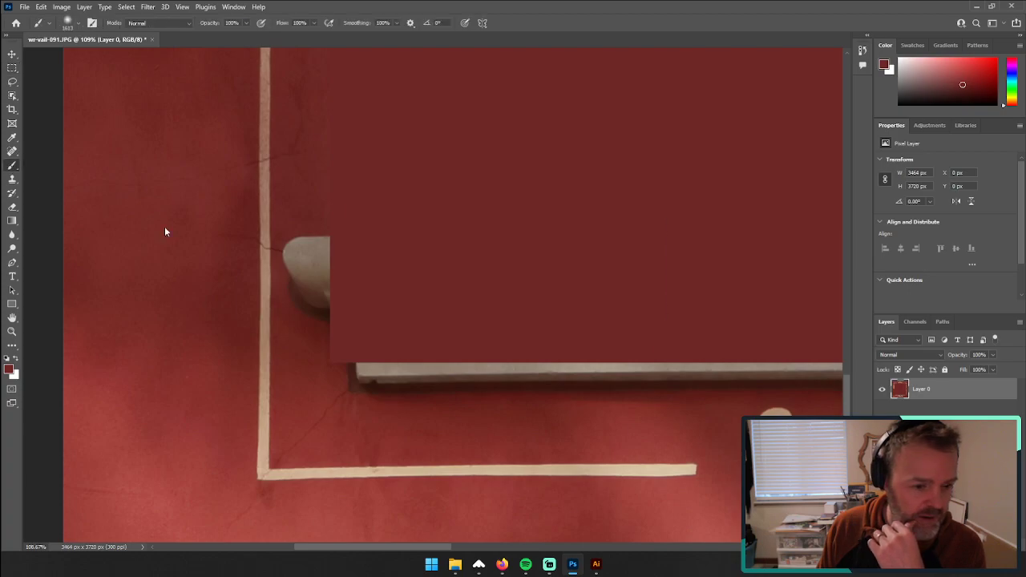
mouse_move(472, 223)
left_mouse_down()
mouse_move(80, 291)
mouse_move(96, 291)
left_mouse_up()
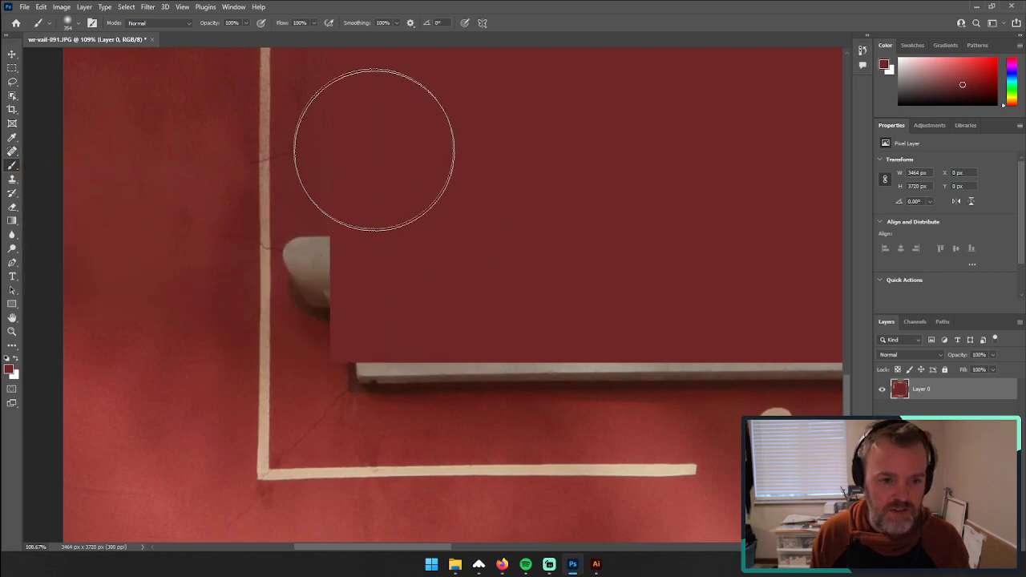
Step: Choose the Hard Round brush at about 207 px and paint dark red over the left end of the window sill
left_click(75, 24)
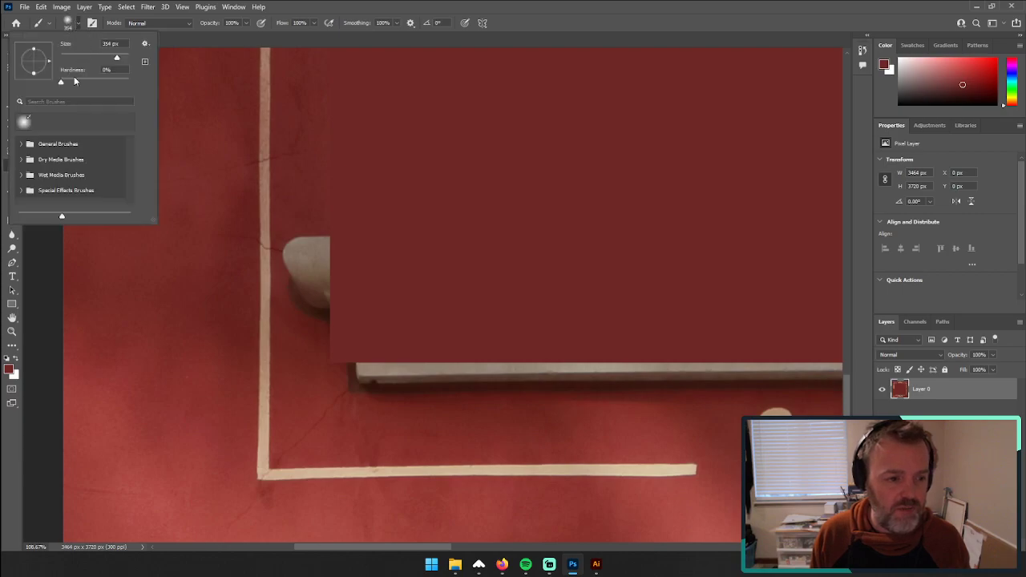
left_click(78, 25)
left_click(78, 25)
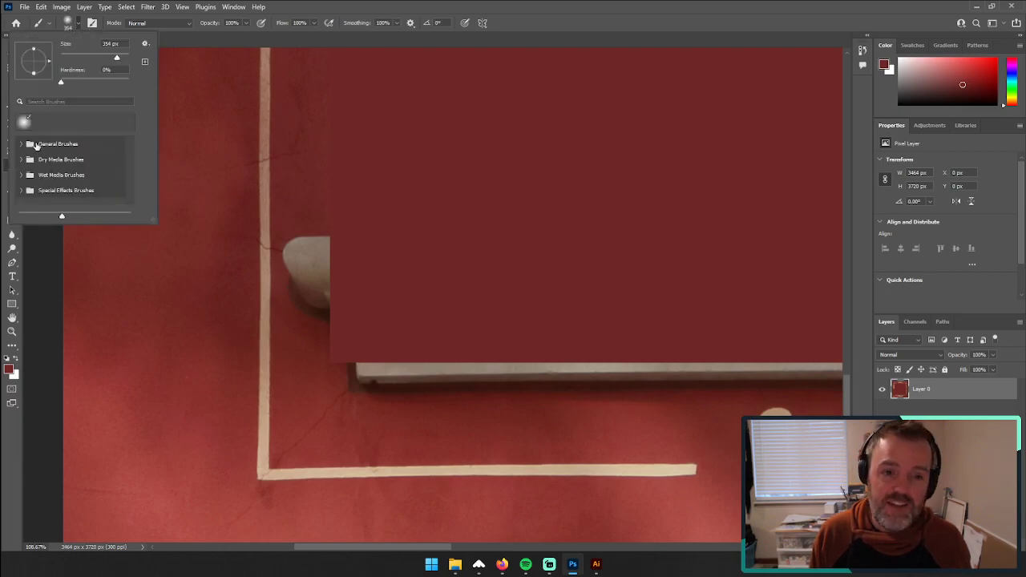
left_click(22, 144)
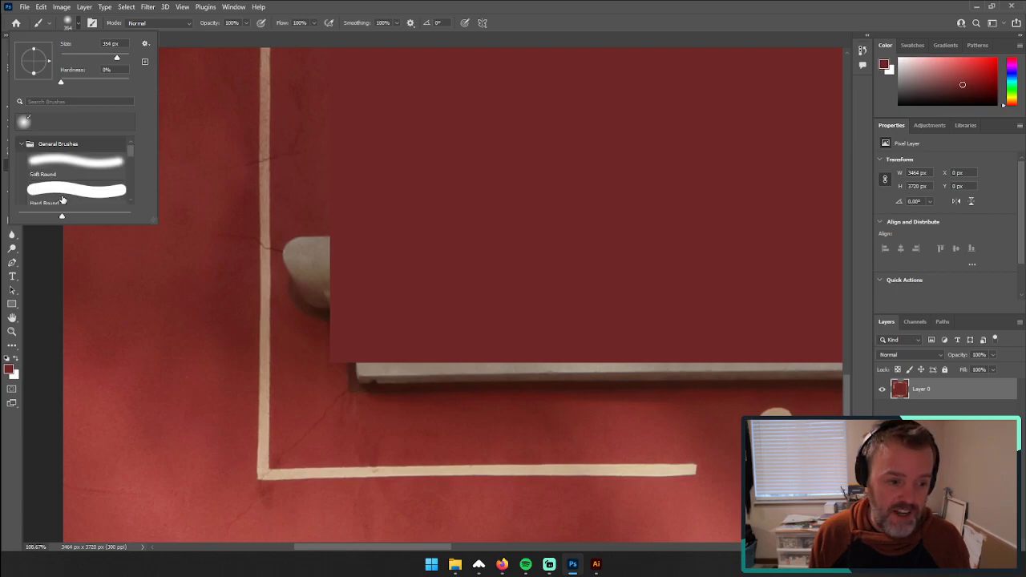
left_click(69, 192)
mouse_move(412, 250)
left_mouse_down()
mouse_move(355, 255)
mouse_move(348, 244)
mouse_move(344, 309)
mouse_move(366, 344)
mouse_move(435, 367)
mouse_move(560, 374)
left_mouse_up()
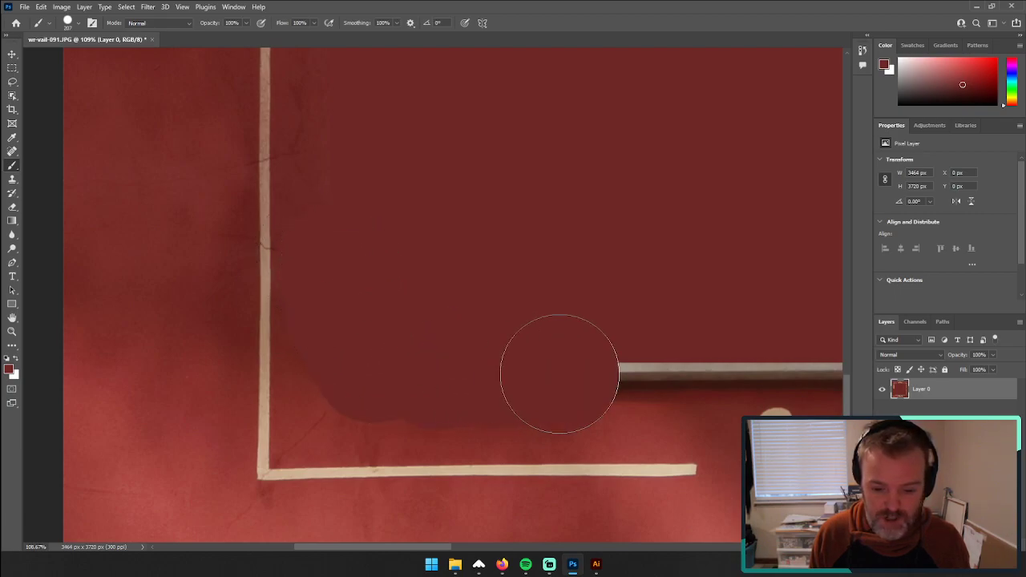
mouse_move(614, 350)
left_mouse_down()
mouse_move(240, 342)
mouse_move(318, 339)
mouse_move(419, 297)
mouse_move(493, 313)
left_mouse_up()
Step: Select a strip of about 1176 × 124 px along the sill above the bottom ornament and paint it dark red
left_click_drag(562, 321, 244, 312)
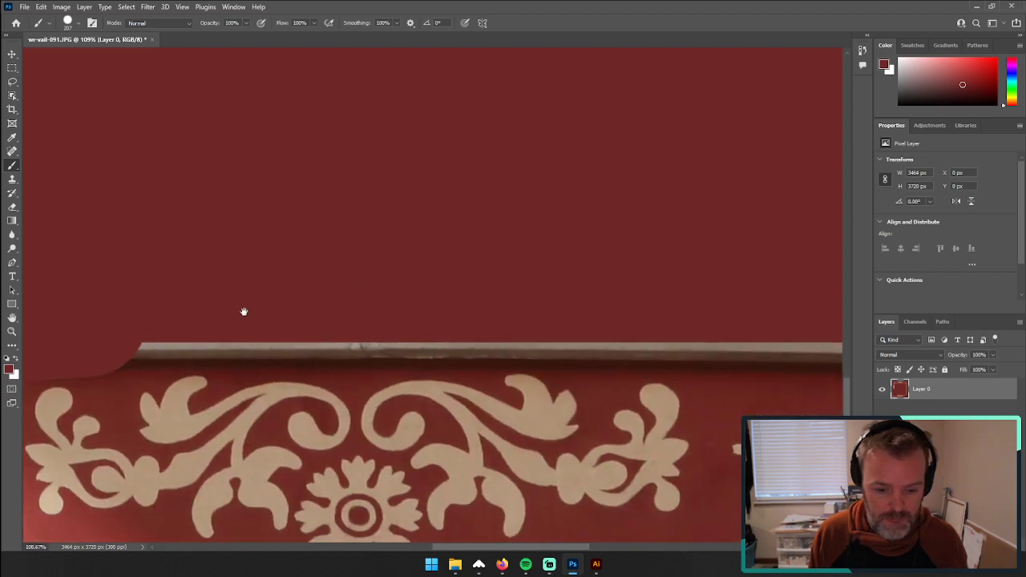
left_click(12, 67)
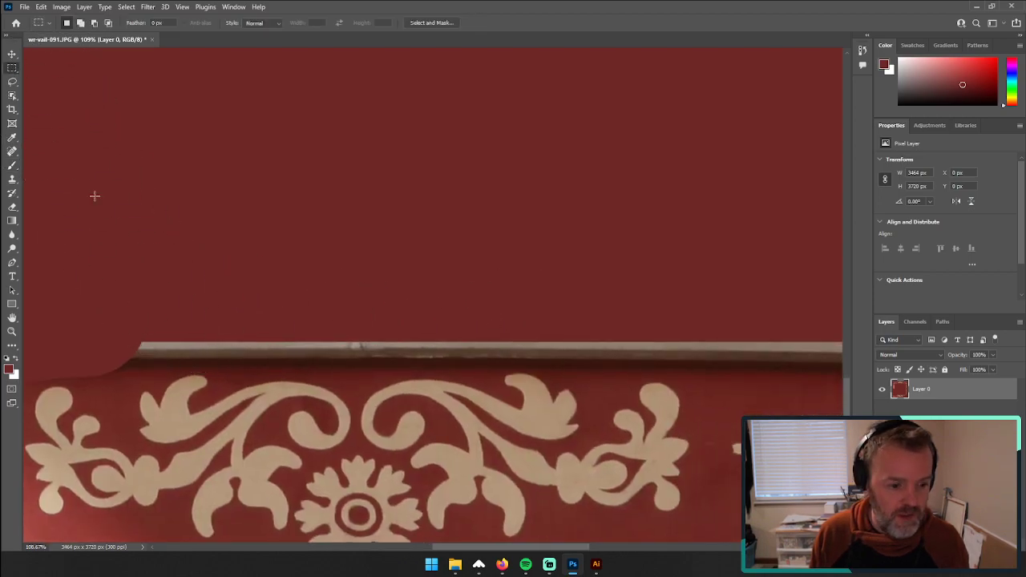
left_click_drag(94, 299, 777, 371)
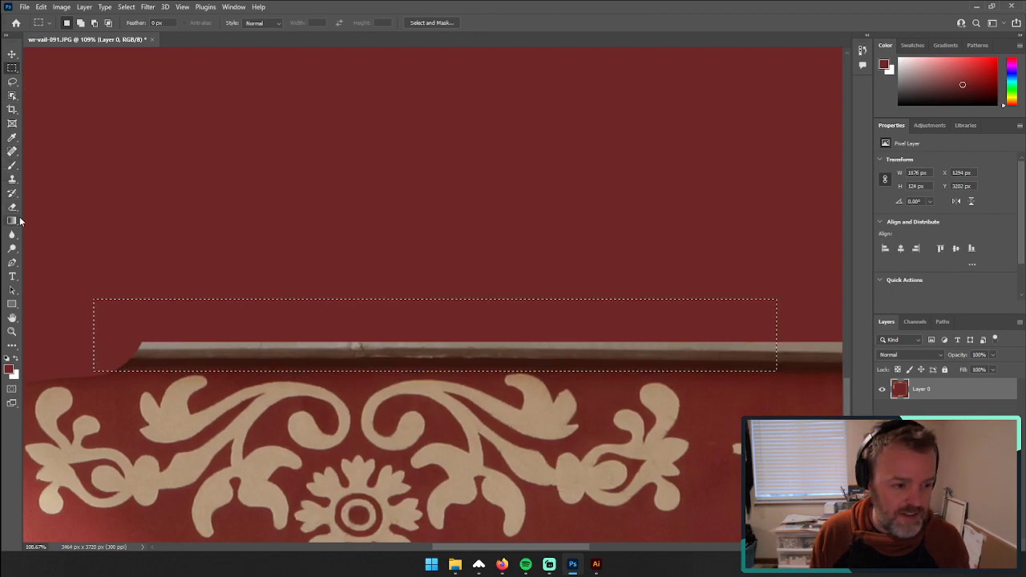
key("p")
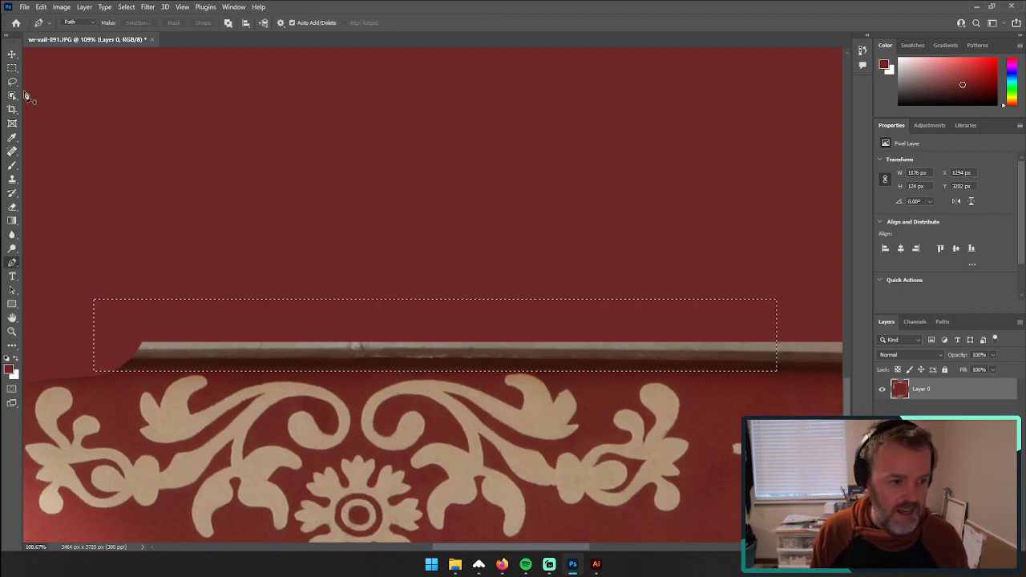
key("b")
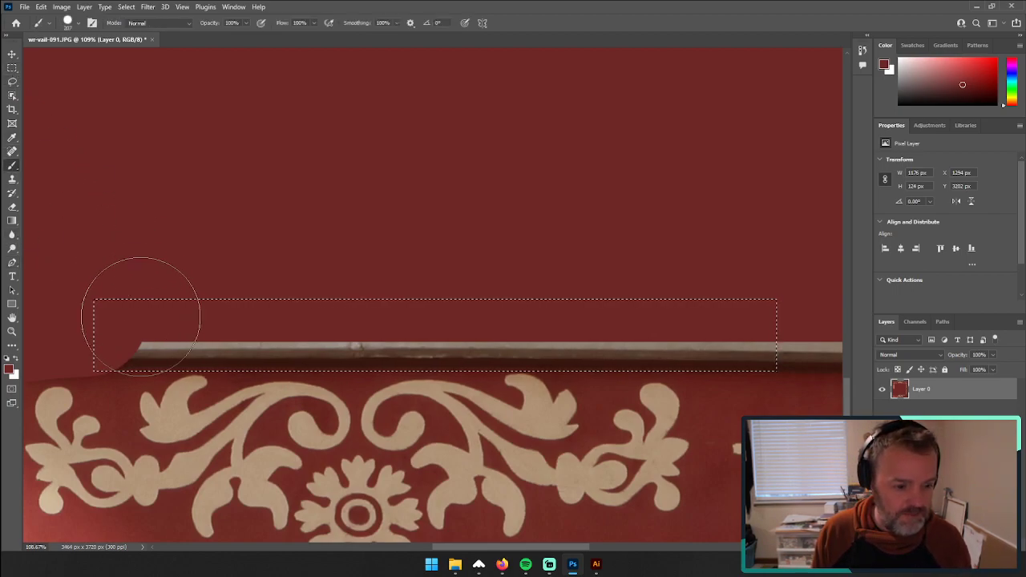
left_click_drag(142, 321, 170, 329)
mouse_move(373, 338)
left_mouse_down()
mouse_move(640, 327)
mouse_move(776, 341)
left_mouse_up()
Step: Deselect the strip and paint dark red over the remaining right end of the sill and its bracket, inside the border line
mouse_move(728, 318)
left_mouse_down()
mouse_move(342, 240)
mouse_move(177, 230)
mouse_move(268, 337)
left_mouse_up()
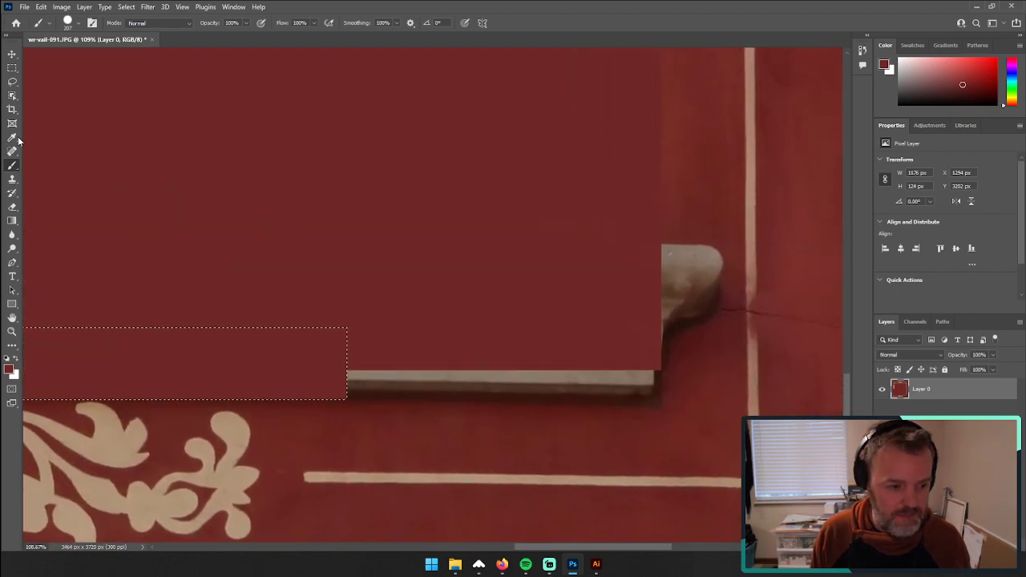
key("m")
key("ctrl+d")
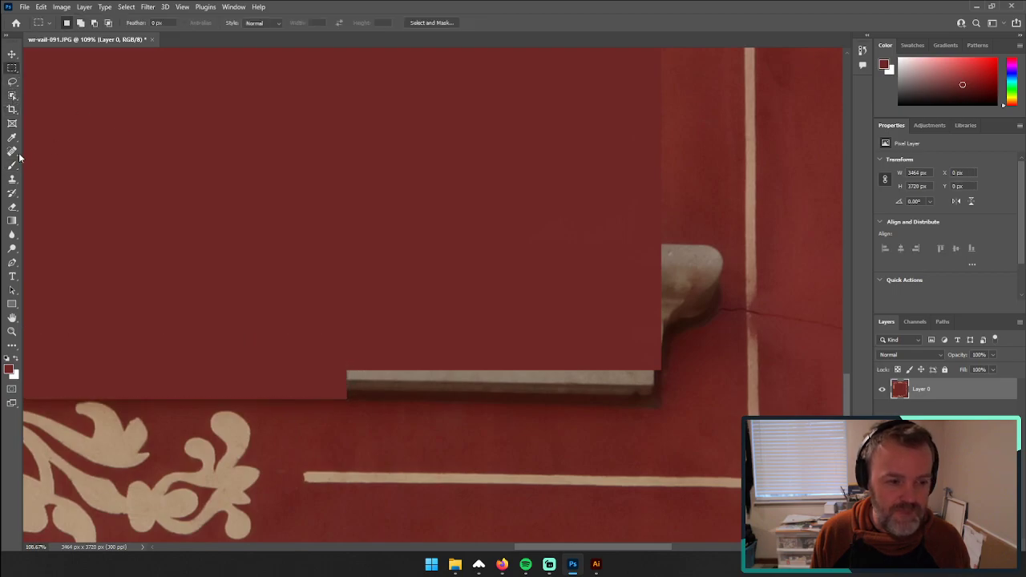
left_click(13, 163)
mouse_move(366, 366)
left_mouse_down()
mouse_move(600, 371)
mouse_move(600, 385)
mouse_move(633, 377)
left_mouse_up()
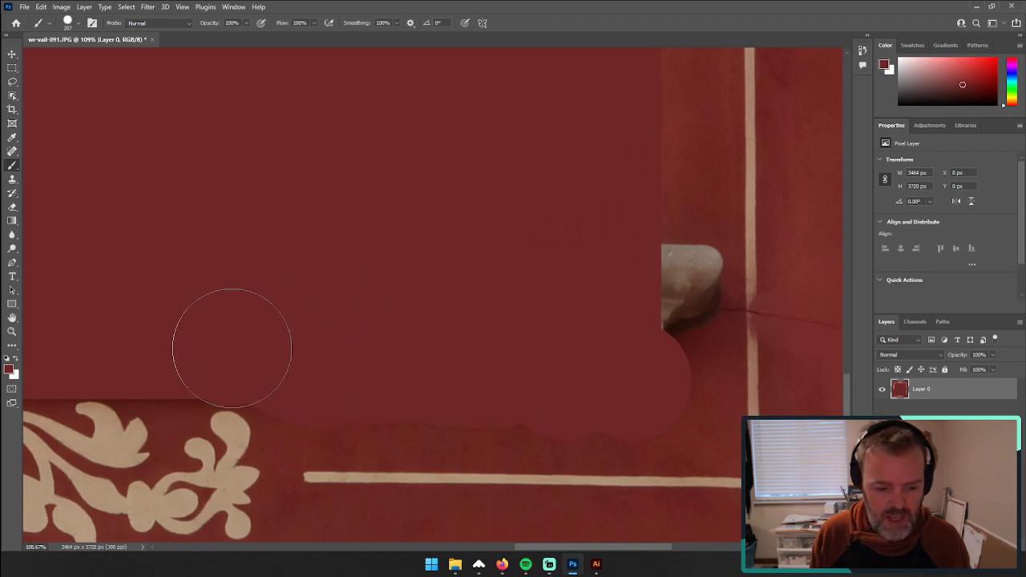
mouse_move(527, 305)
left_mouse_down()
mouse_move(373, 332)
mouse_move(510, 332)
mouse_move(511, 304)
left_mouse_up()
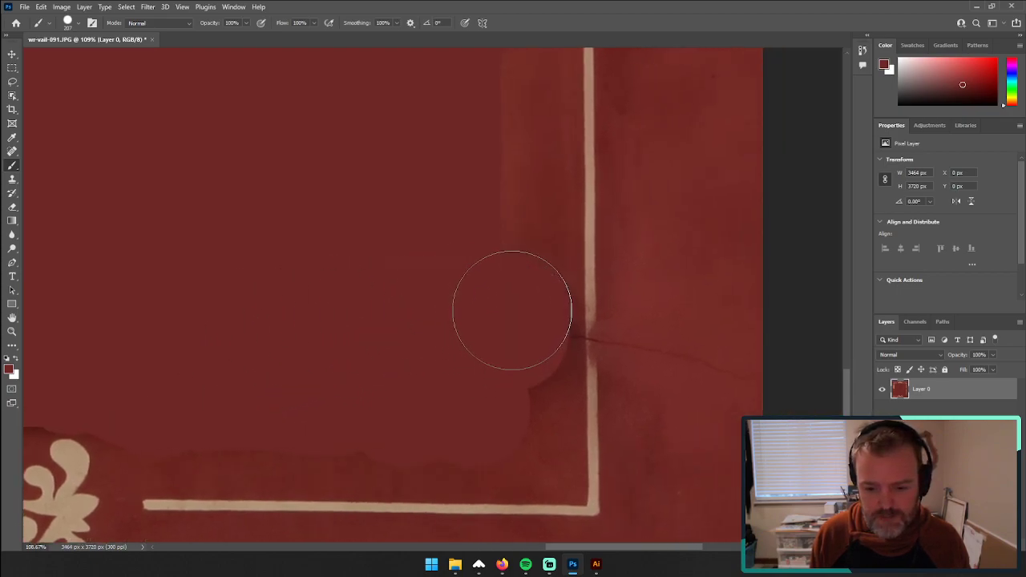
Step: Apply a Threshold adjustment with level 117 to turn the painted ornament white on black
key("z")
mouse_move(417, 249)
left_mouse_down()
mouse_move(304, 259)
mouse_move(322, 259)
mouse_move(371, 320)
mouse_move(328, 297)
mouse_move(378, 313)
left_mouse_up()
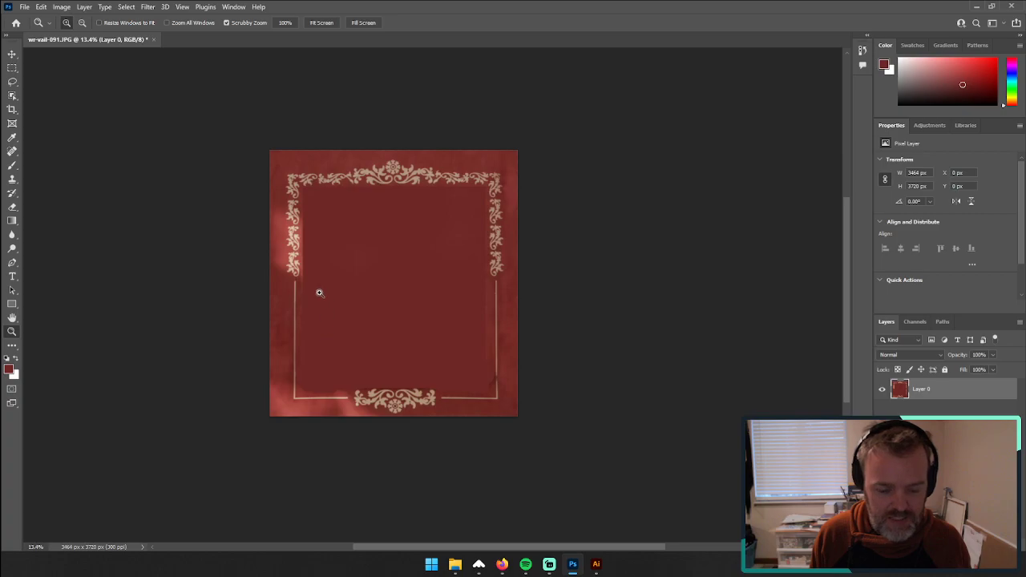
left_click_drag(319, 293, 315, 235)
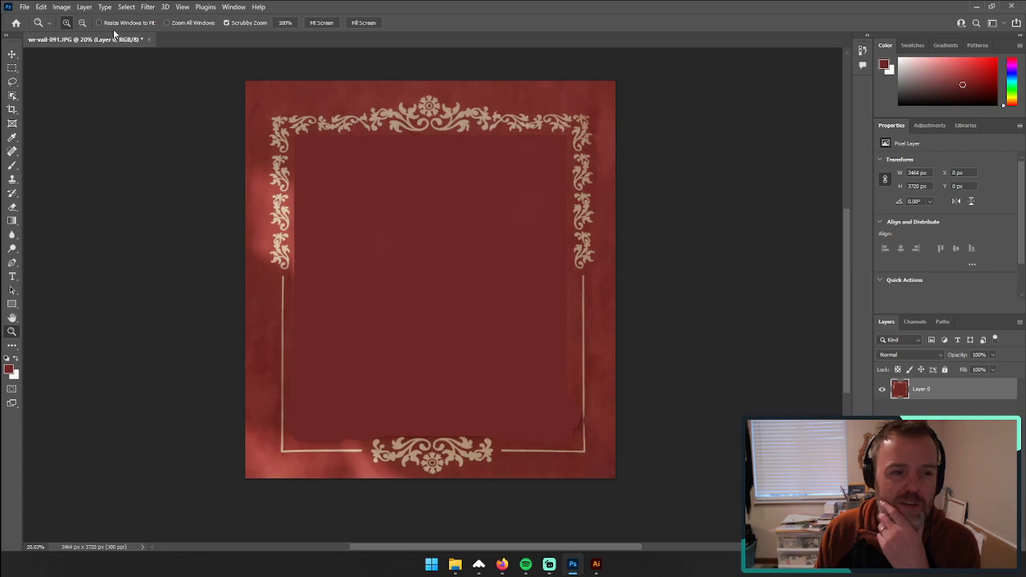
left_click(85, 8)
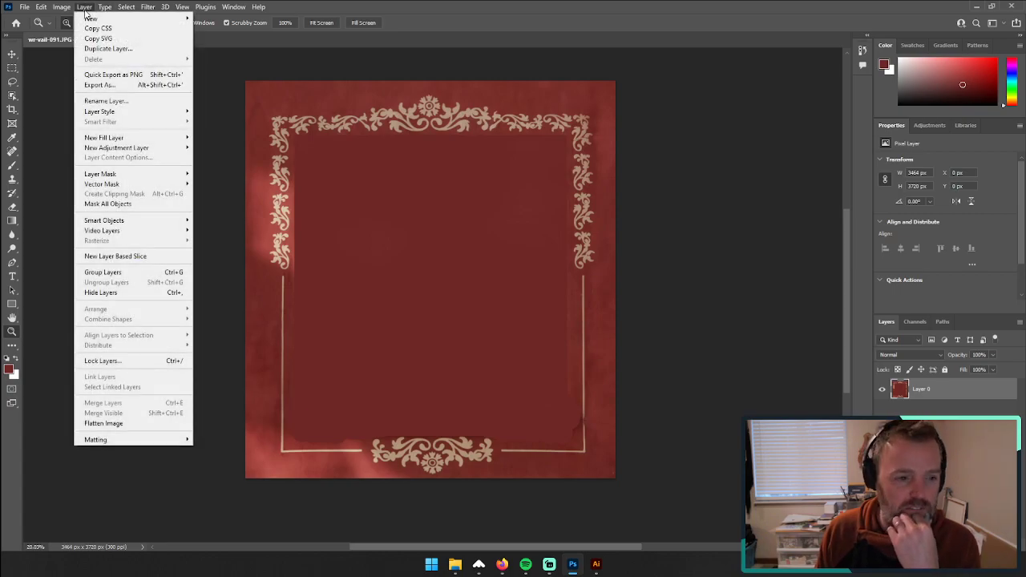
mouse_move(104, 7)
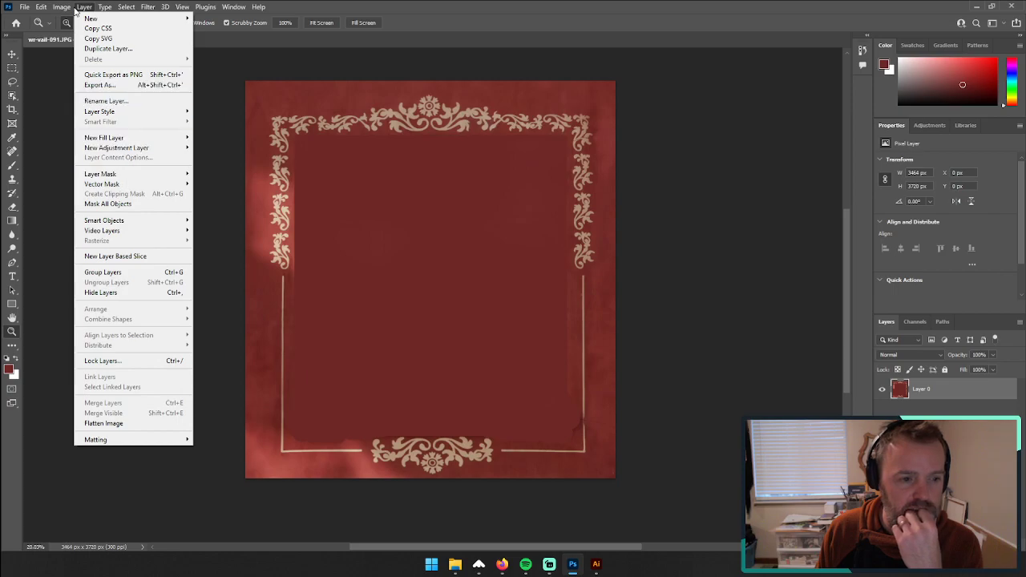
mouse_move(76, 35)
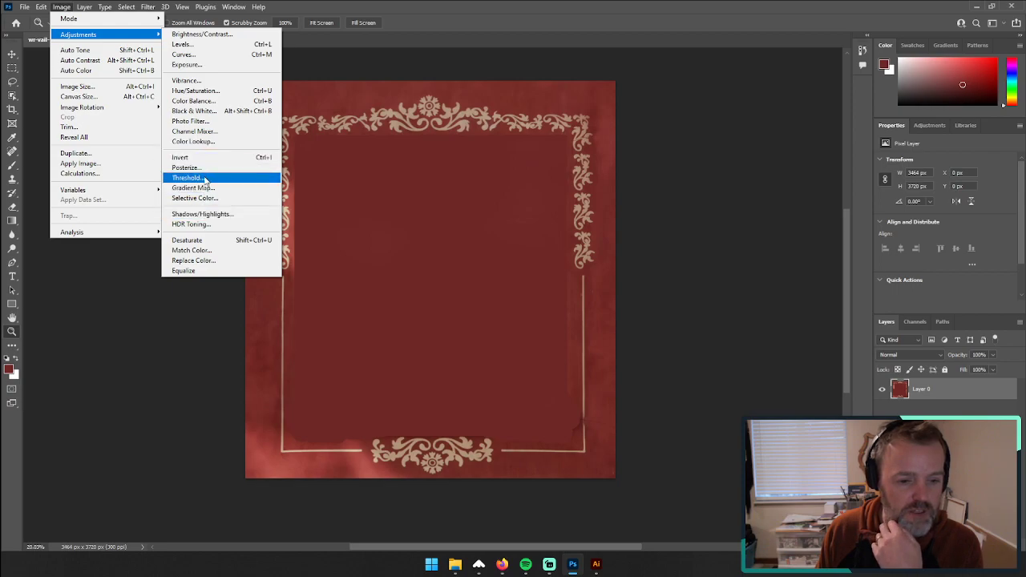
left_click(206, 178)
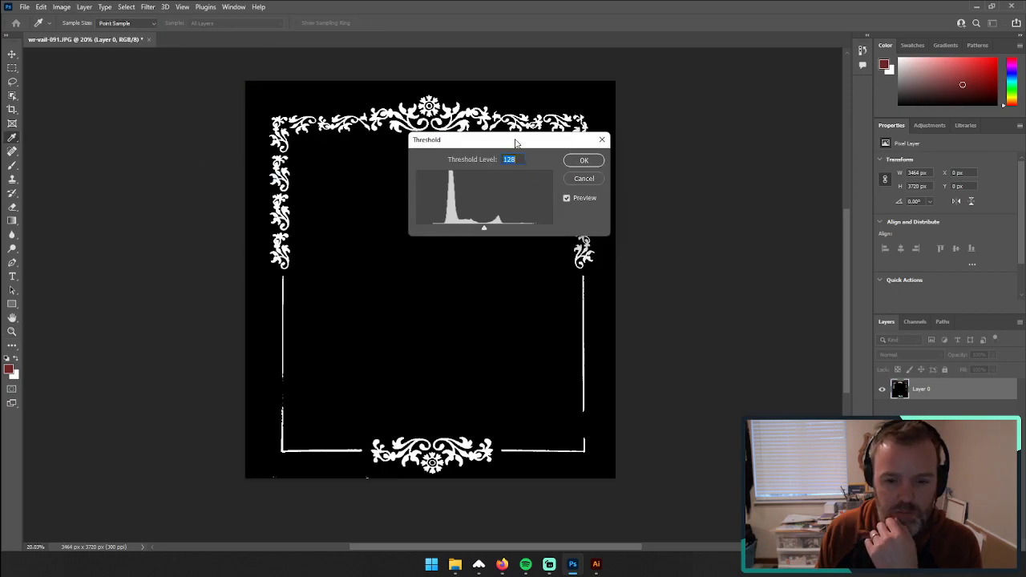
left_click_drag(516, 143, 752, 119)
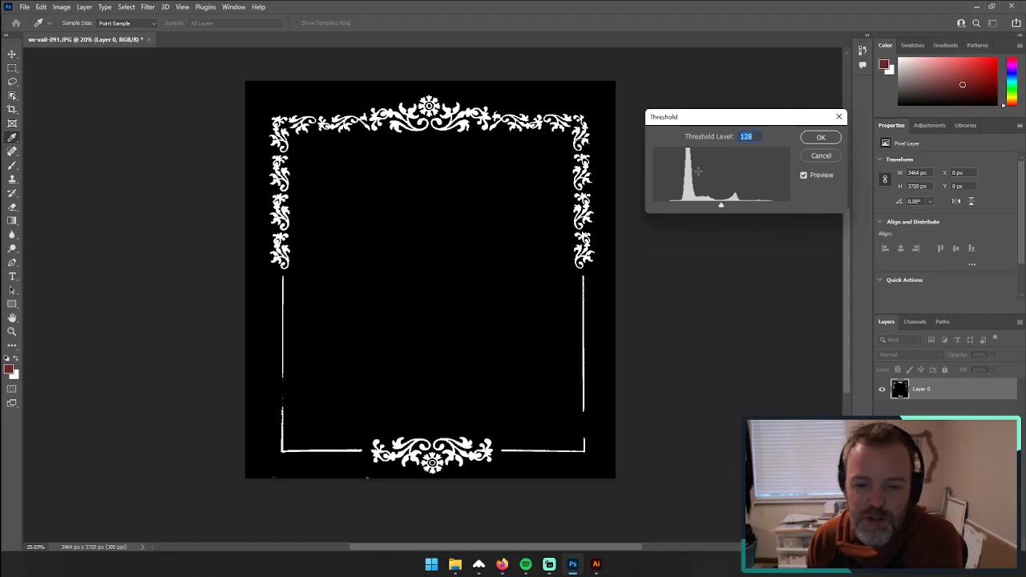
mouse_move(720, 206)
left_mouse_down()
mouse_move(733, 207)
mouse_move(703, 208)
mouse_move(717, 207)
left_mouse_up()
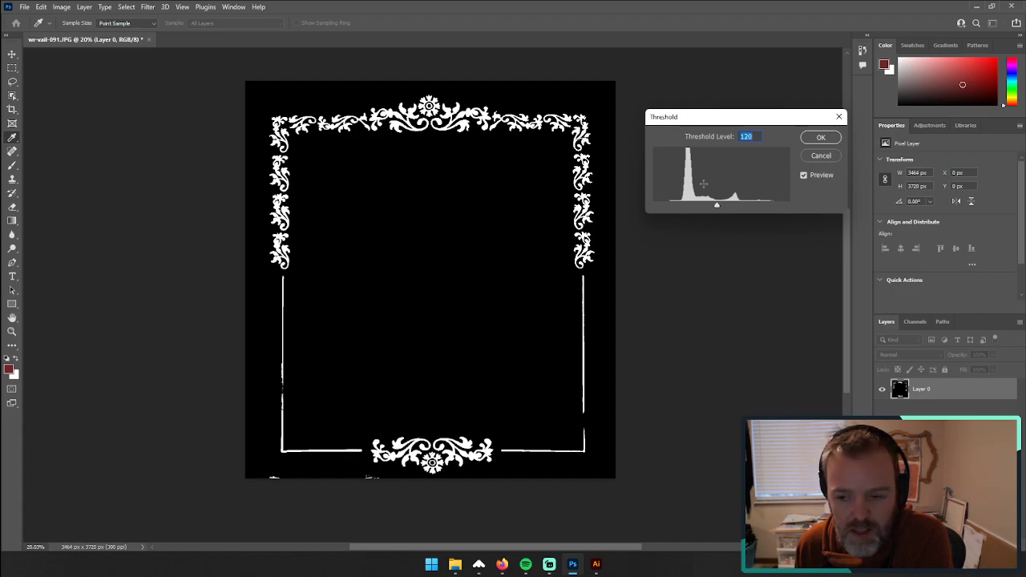
mouse_move(717, 207)
left_mouse_down()
mouse_move(708, 207)
mouse_move(727, 208)
mouse_move(717, 209)
left_mouse_up()
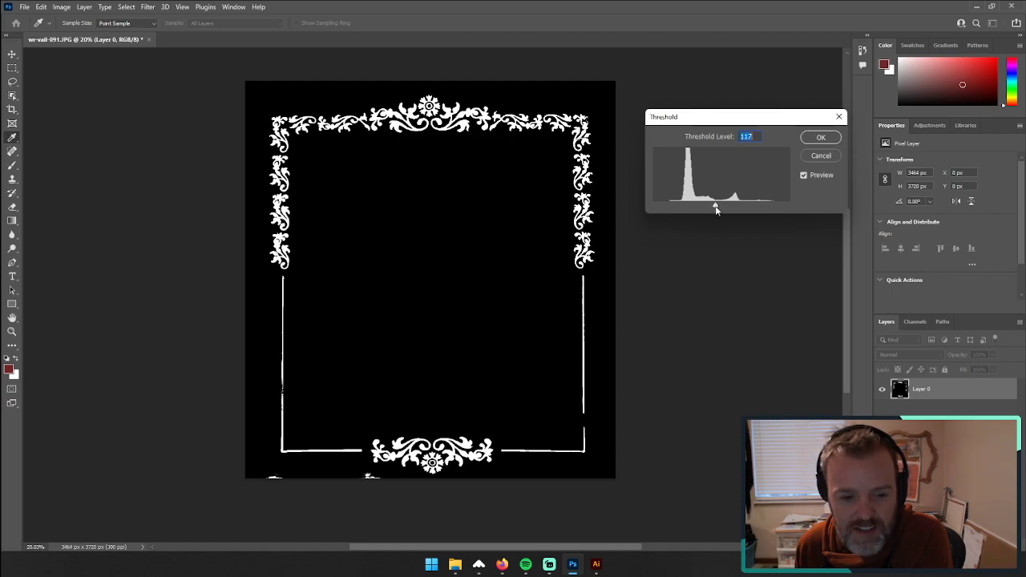
left_click(821, 138)
Step: Sample the black background as foreground color and paint over the white specks along the image's lower edge
key("z")
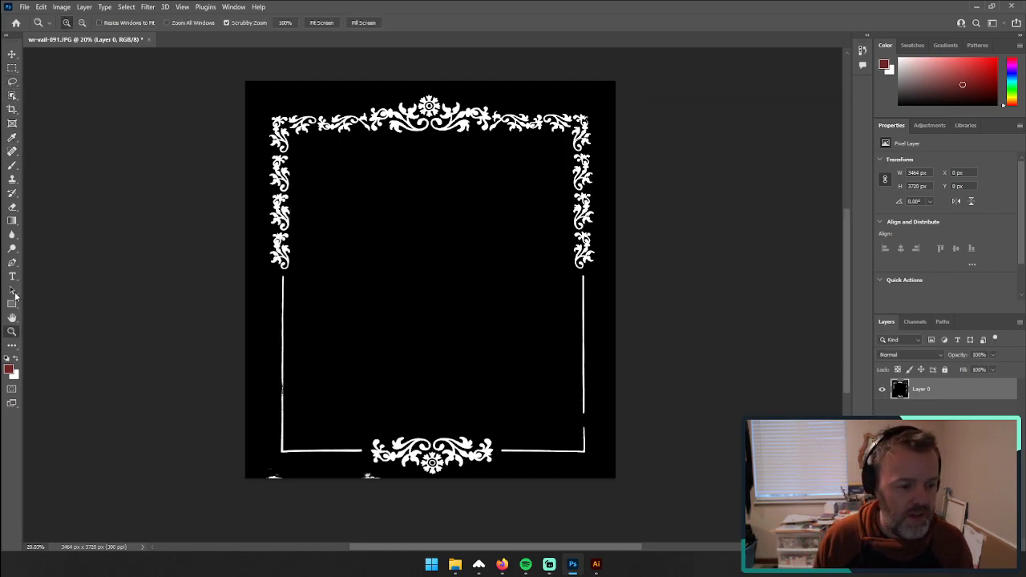
left_click(12, 165)
left_click(60, 152)
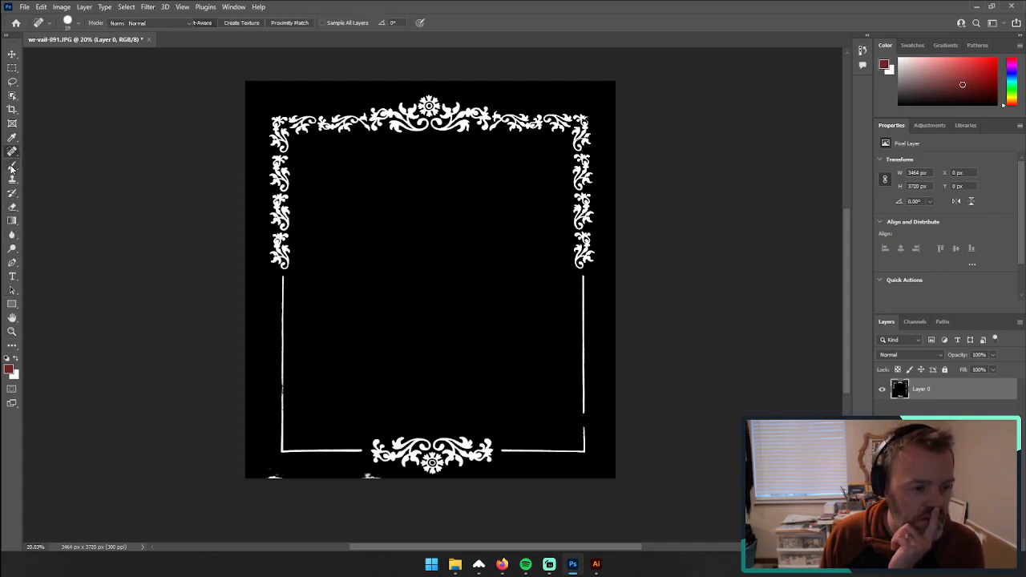
key("i")
left_click(362, 333)
key("b")
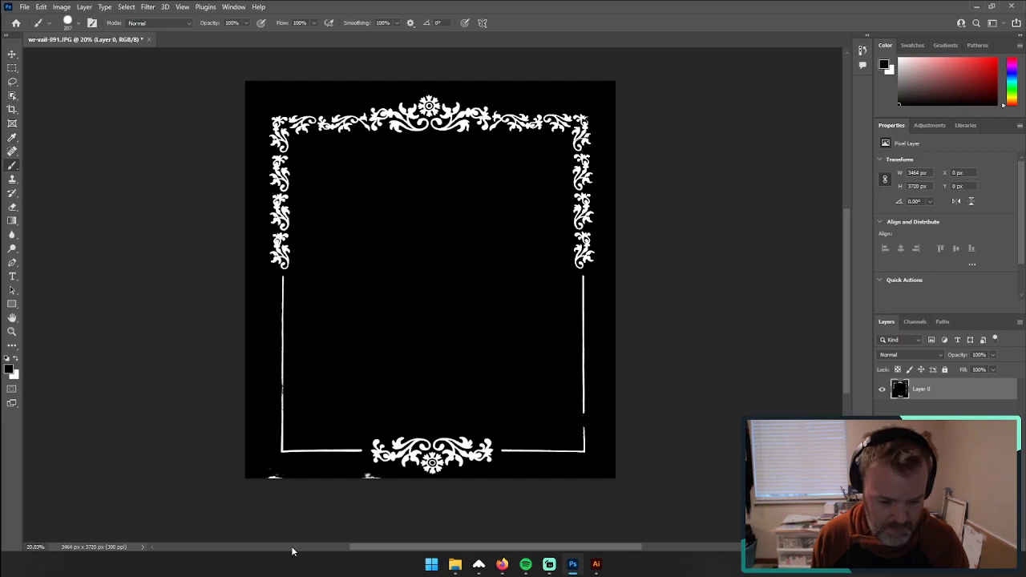
left_click_drag(270, 478, 381, 482)
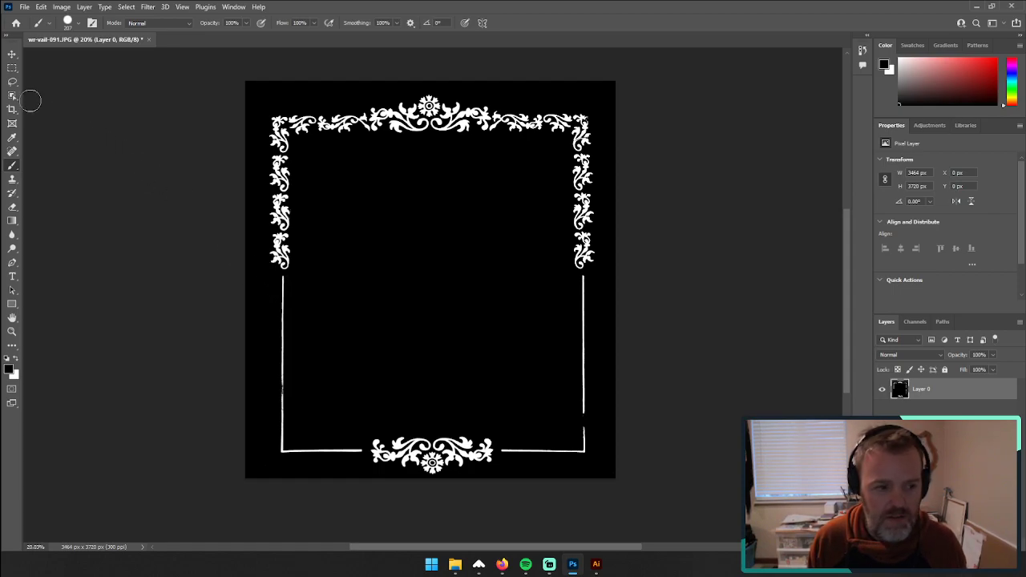
Step: Open the image adjustment commands for the black-and-white ornament layer
left_click(14, 56)
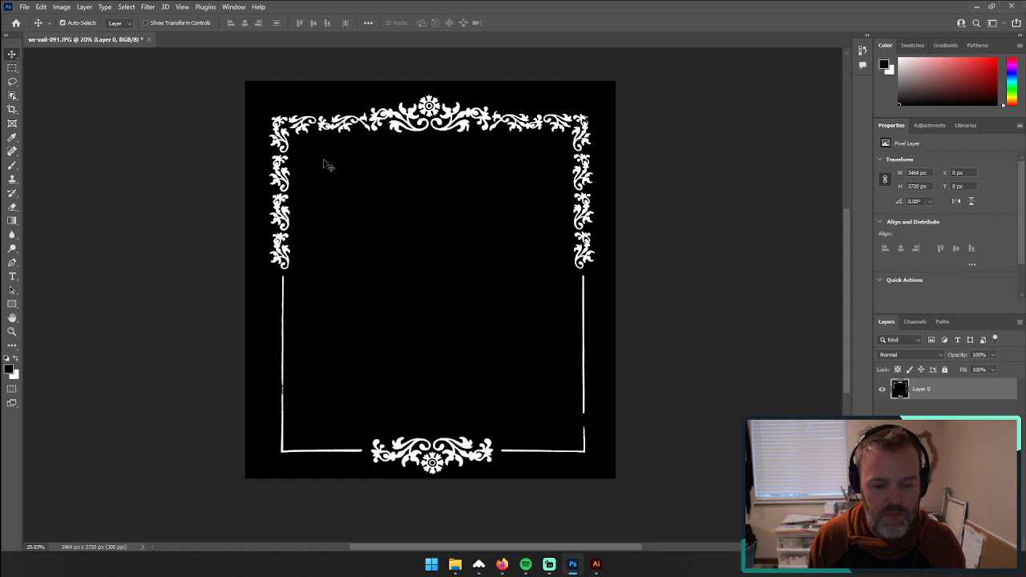
left_click(84, 7)
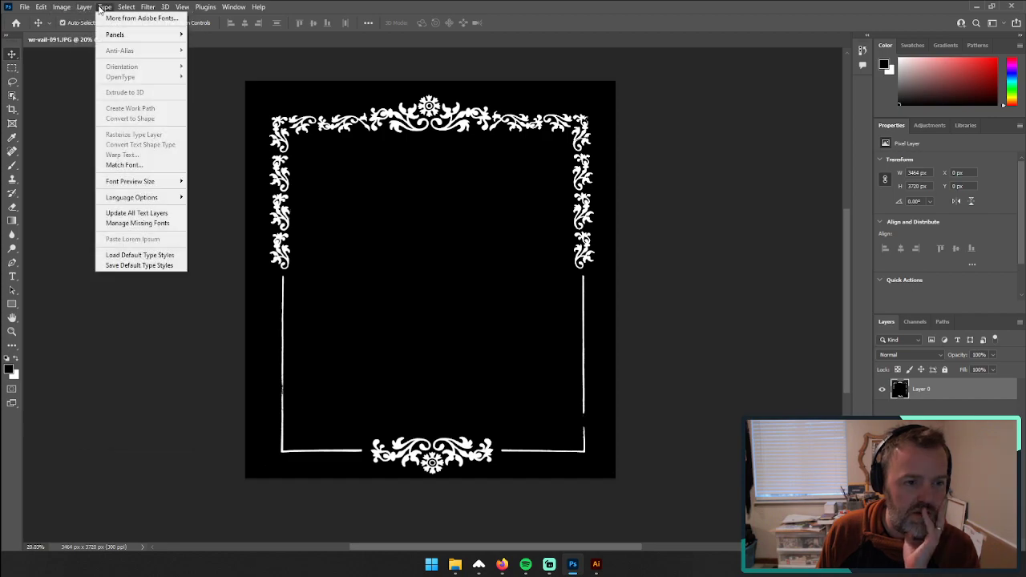
mouse_move(64, 7)
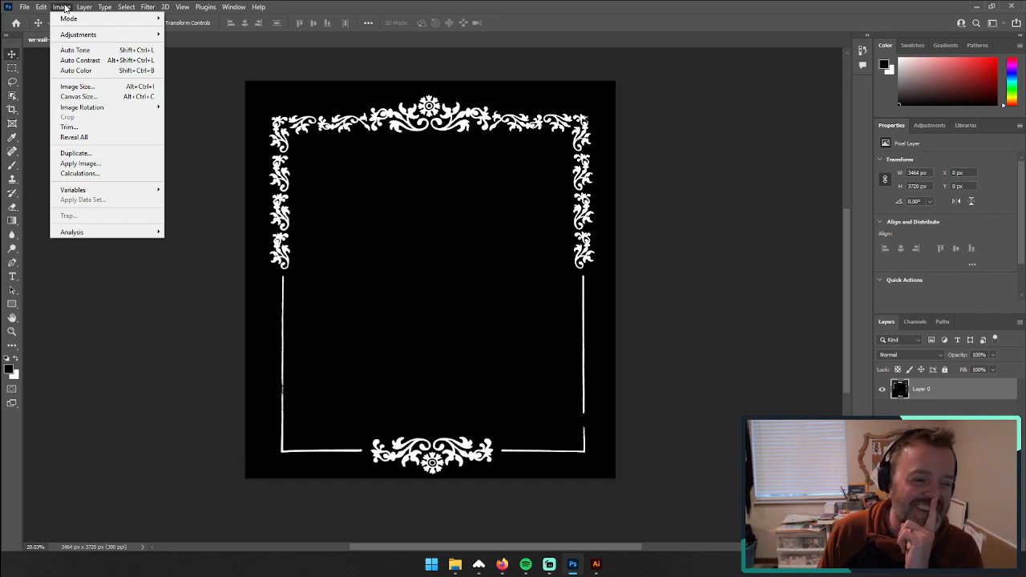
mouse_move(79, 38)
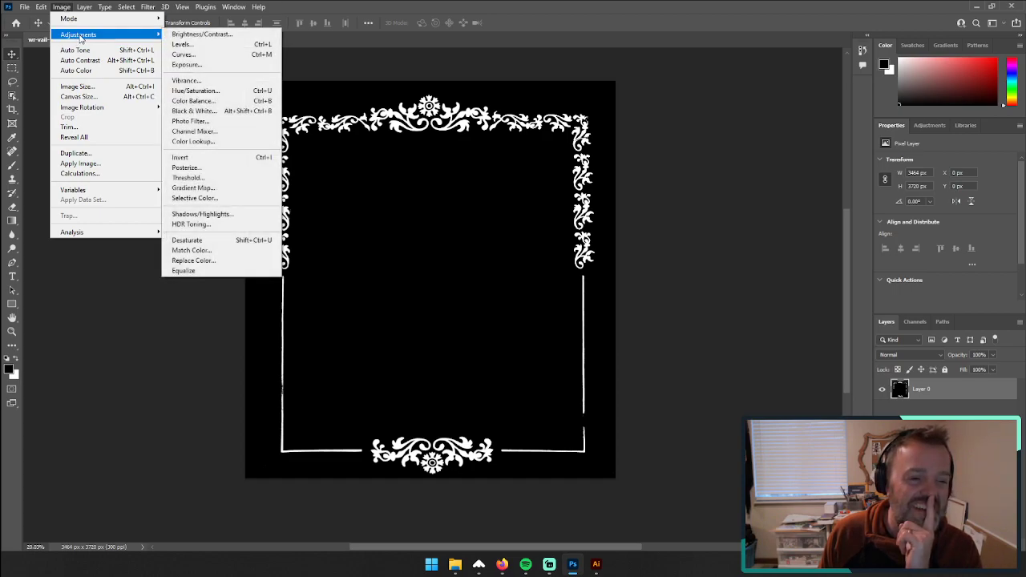
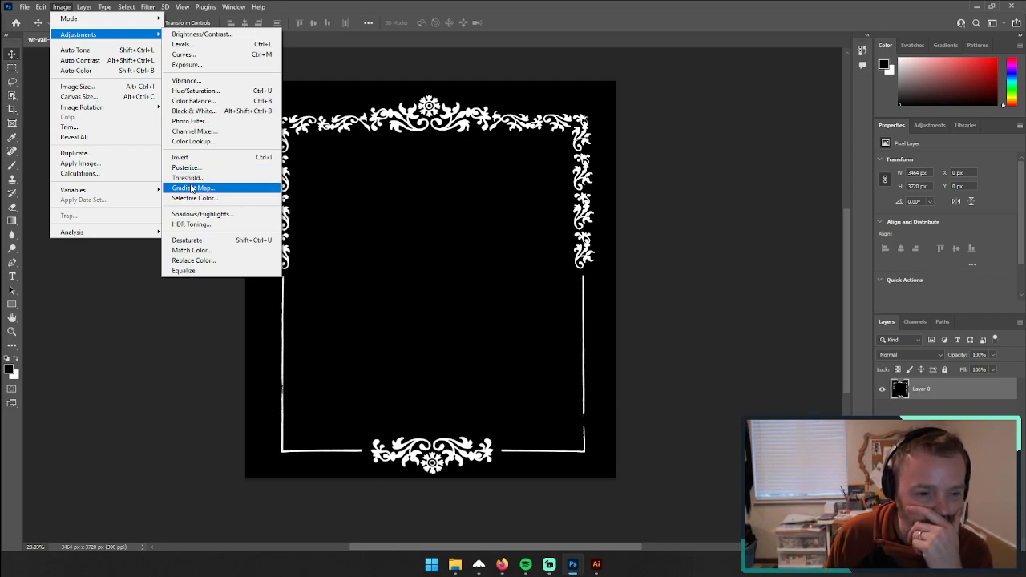
Step: Invert the black-and-white ornament layer so the ornament is black on white, and flatten the image
left_click(197, 158)
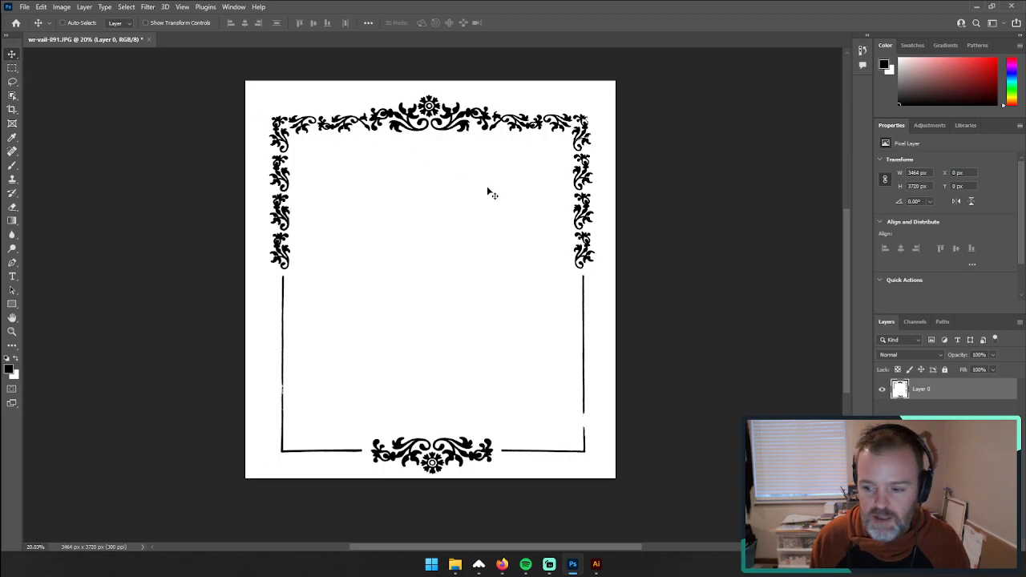
left_click(84, 6)
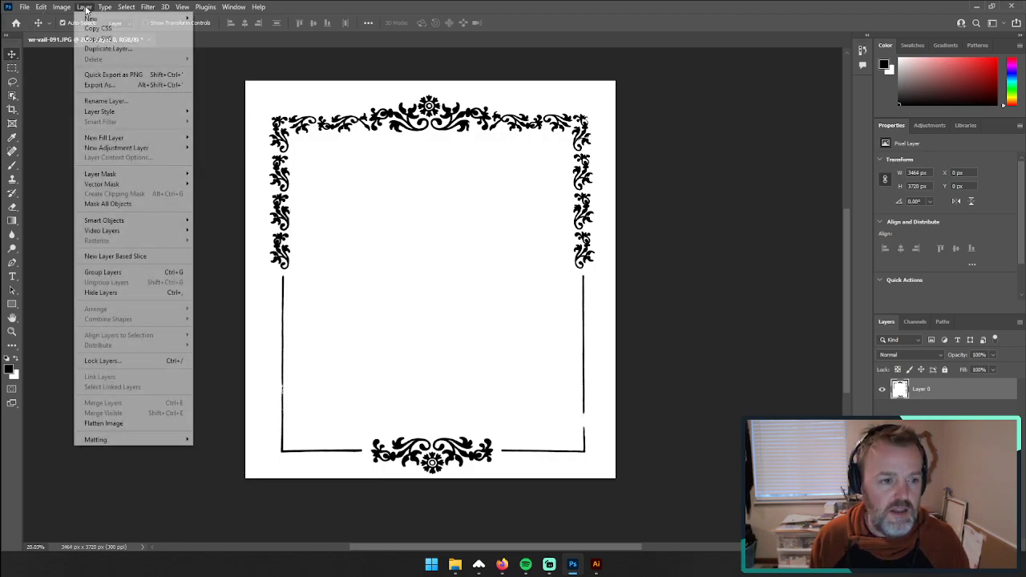
left_click(132, 423)
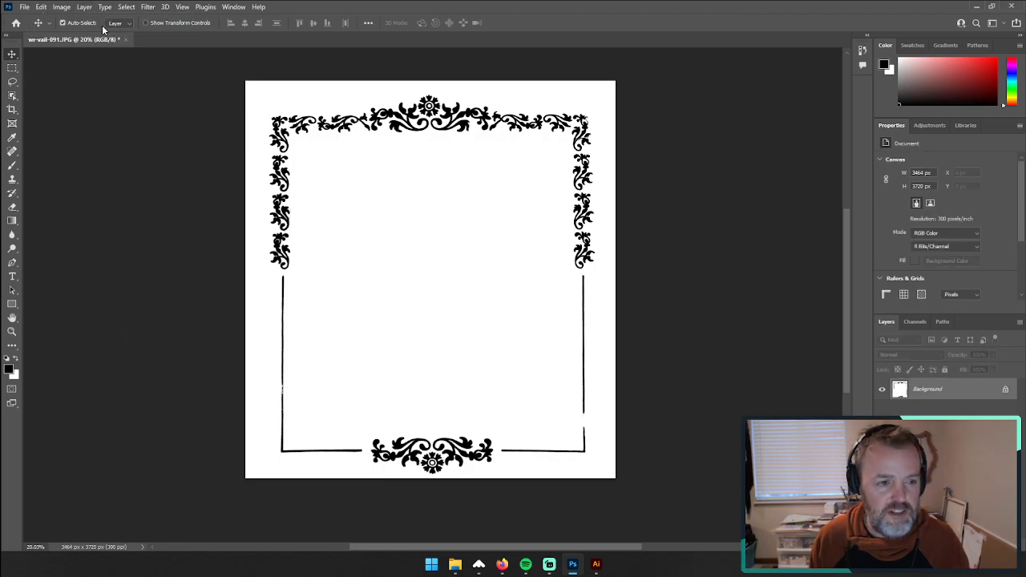
Step: Close wr-vail-091.JPG, saving the changes with JPEG quality 8 (High) and the Baseline ("Standard") format
left_click(63, 6)
mouse_move(91, 8)
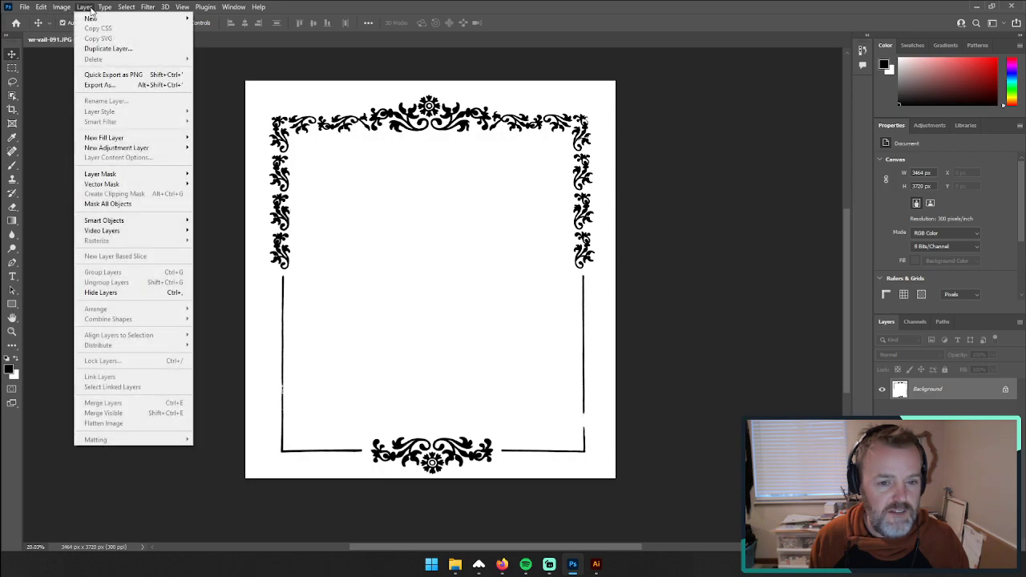
left_click(216, 38)
left_click(126, 39)
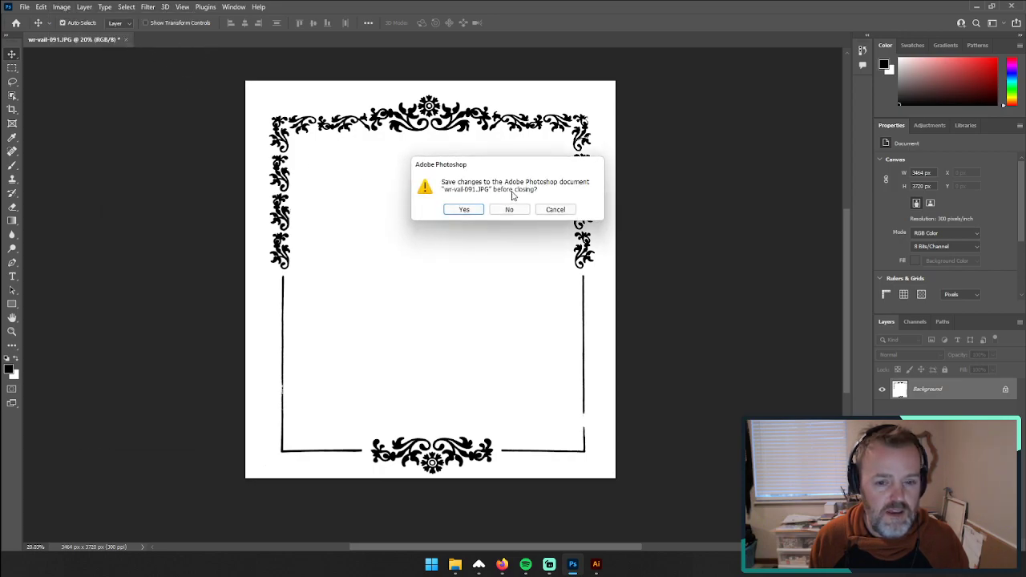
left_click(473, 211)
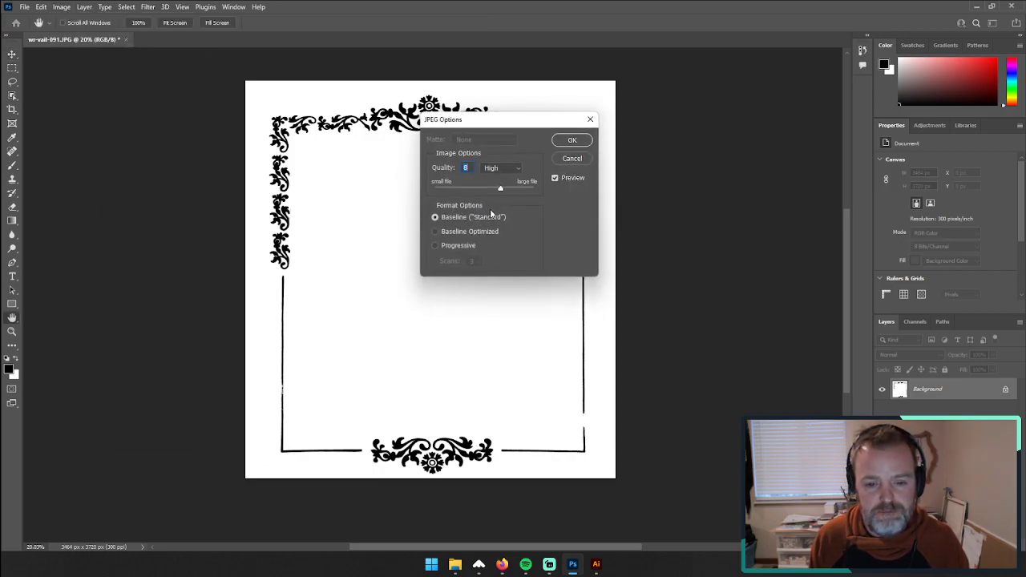
left_click(574, 141)
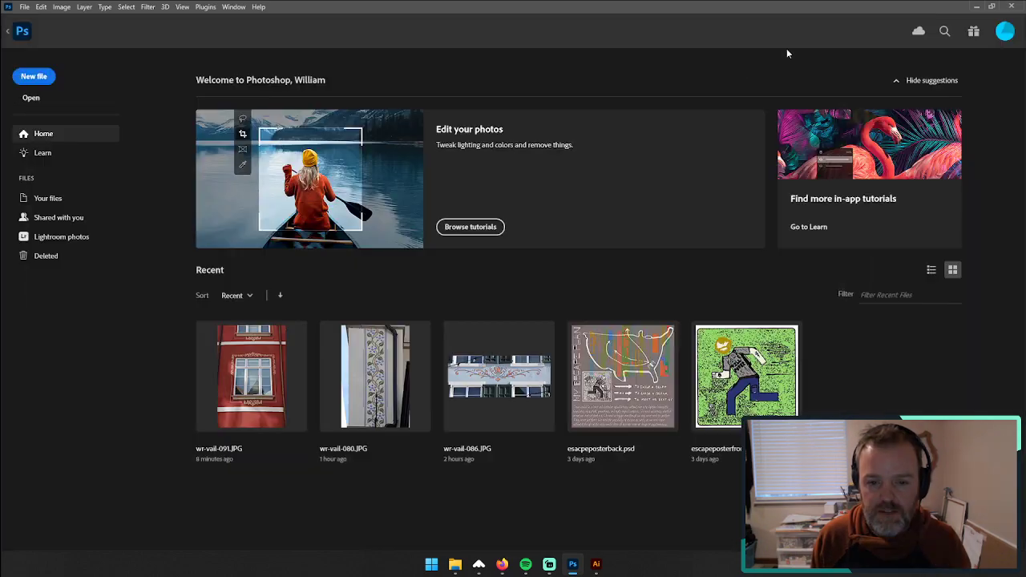
Step: Switch to Illustrator and move the updated linked wr-vail-091.JPG image clear of the frame artwork, beside the card messages
left_click(977, 7)
left_click_drag(766, 319, 919, 337)
key("z")
left_click(802, 172, "alt")
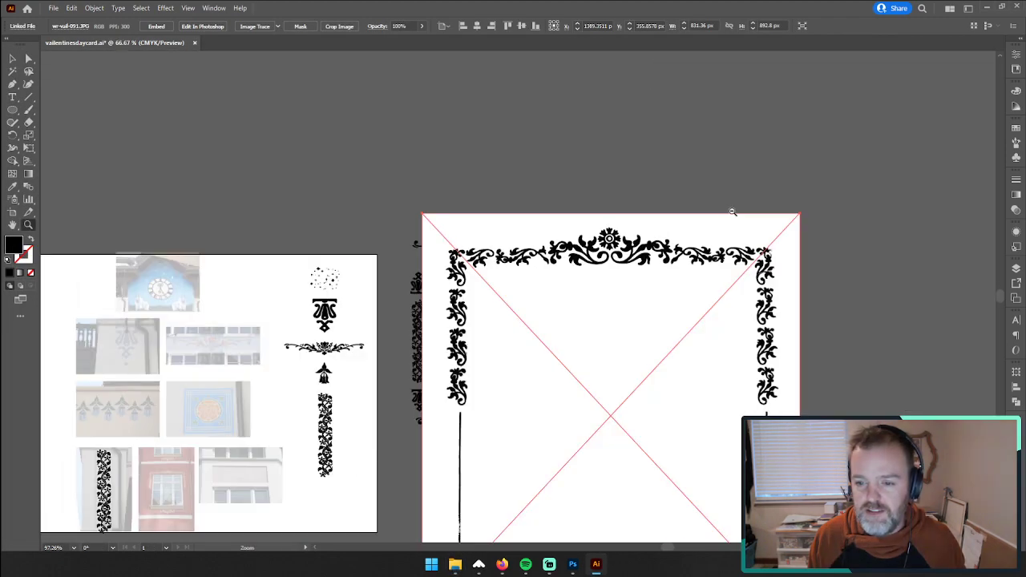
left_click(733, 212, "alt")
left_click(402, 385)
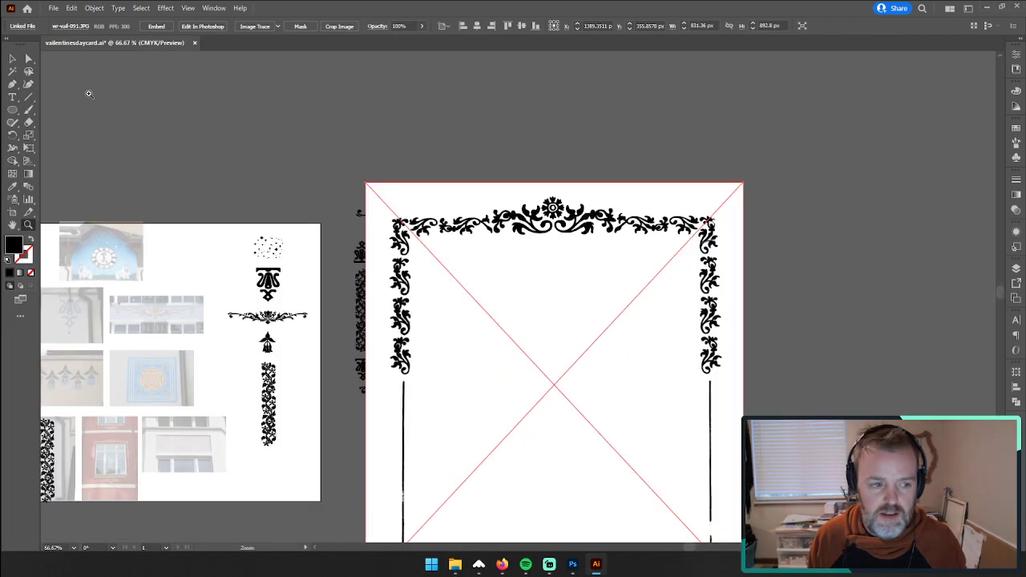
left_click(12, 59)
left_click_drag(553, 385, 811, 332)
left_click_drag(670, 164, 367, 152)
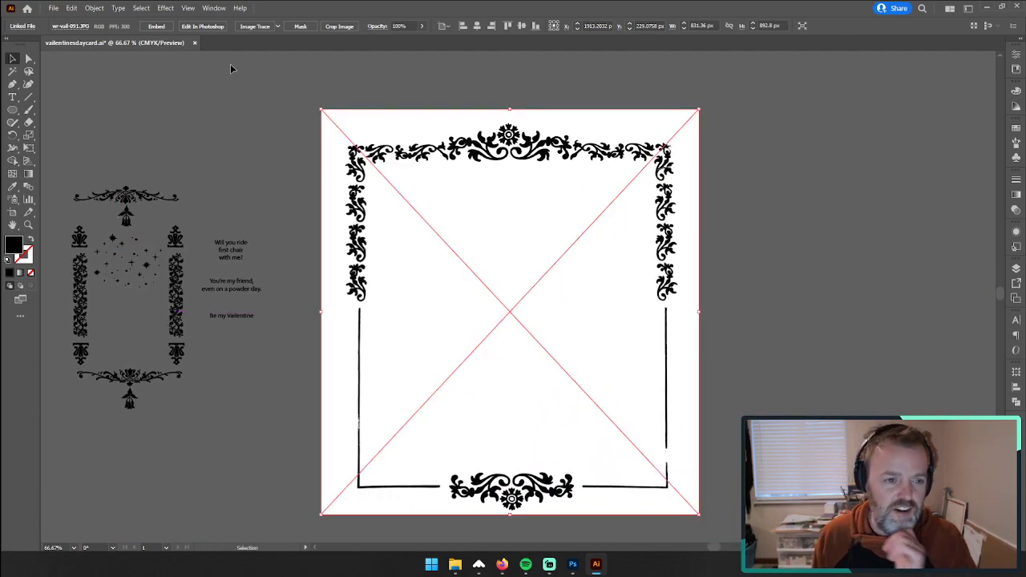
Step: Image-trace the linked ornament image in black and white, accepting the large-image tracing, and enable Ignore White in the advanced options
left_click(254, 27)
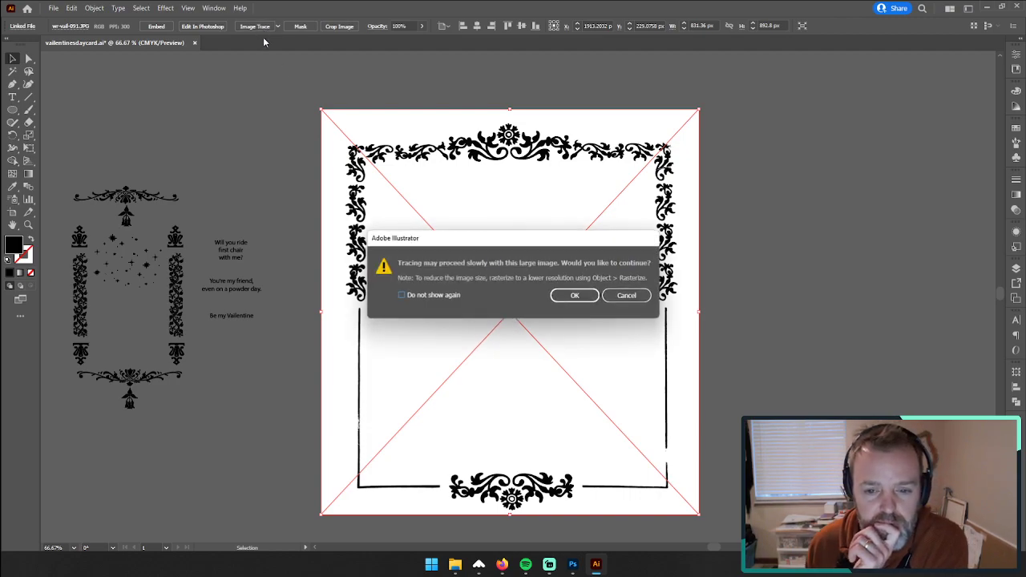
left_click(584, 297)
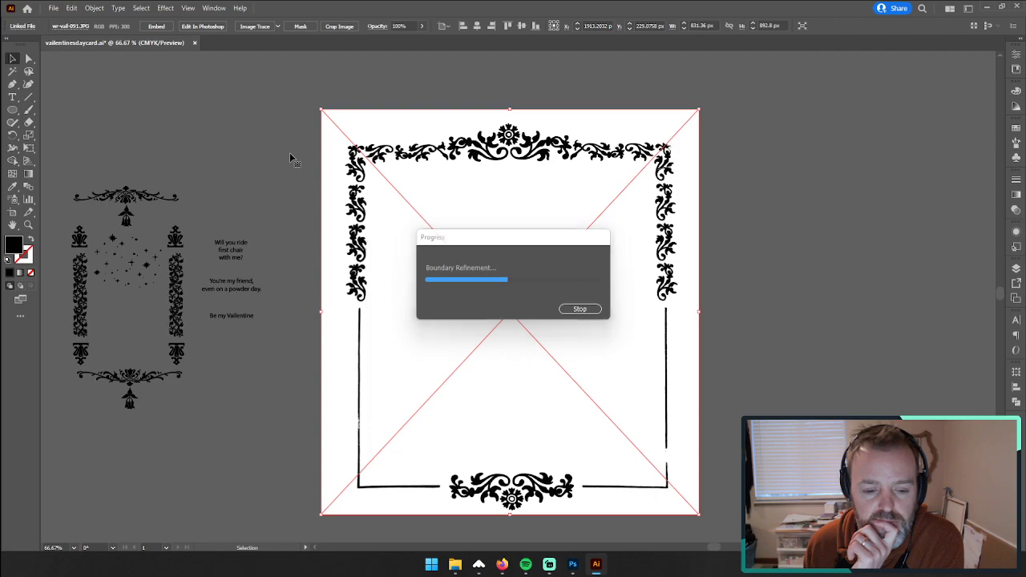
left_click(136, 26)
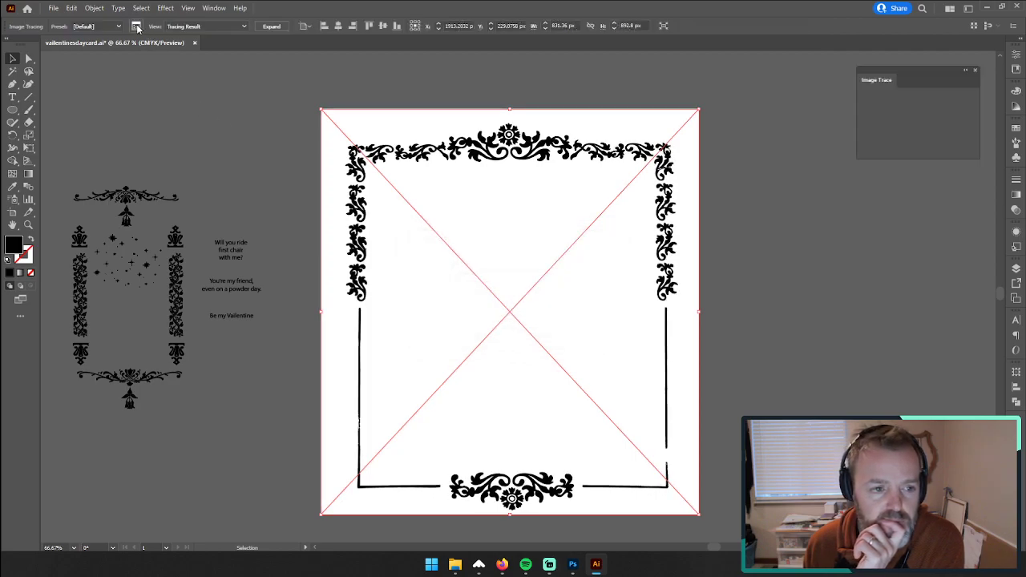
left_click_drag(903, 72, 790, 79)
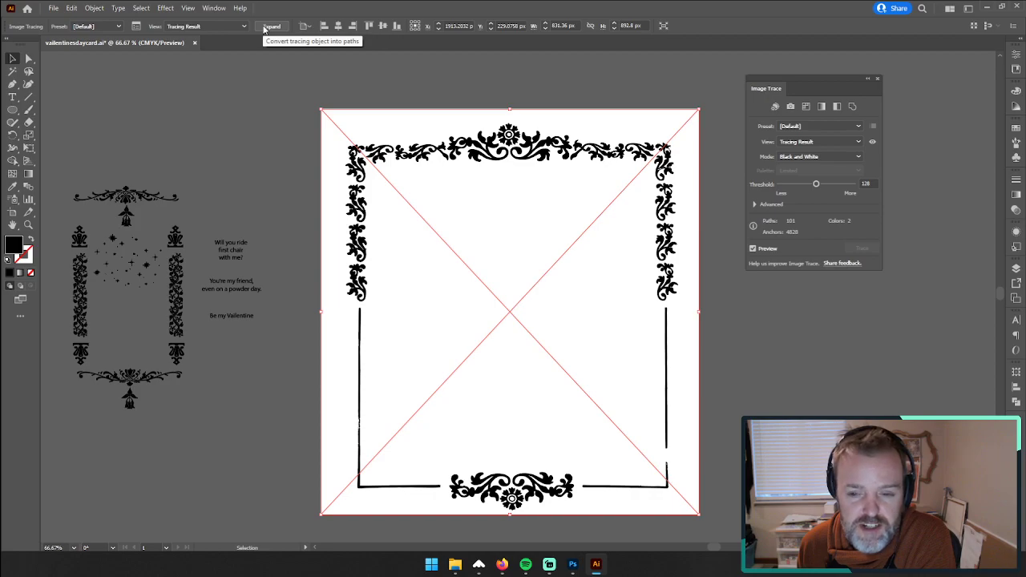
left_click(754, 205)
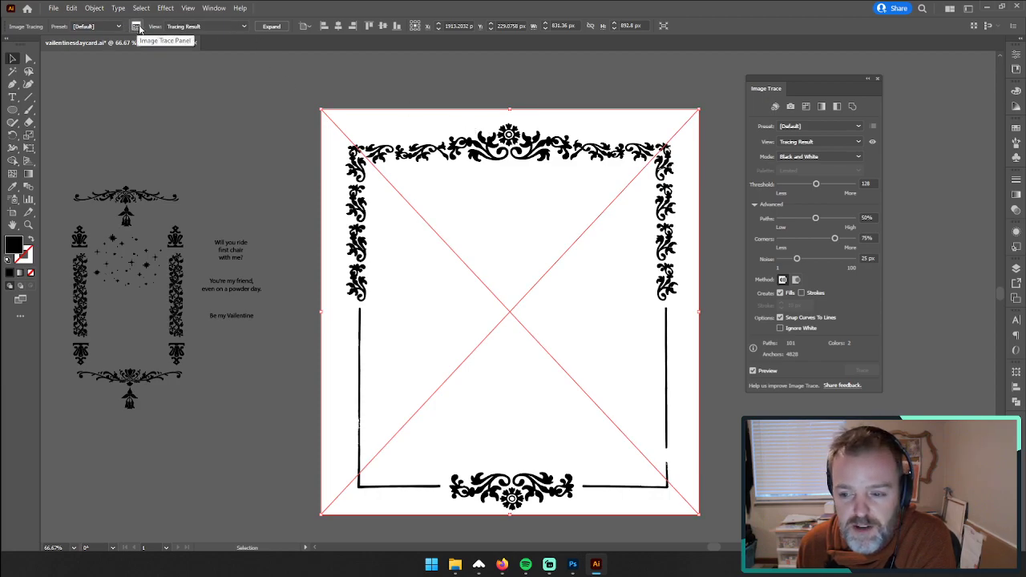
left_click(780, 329)
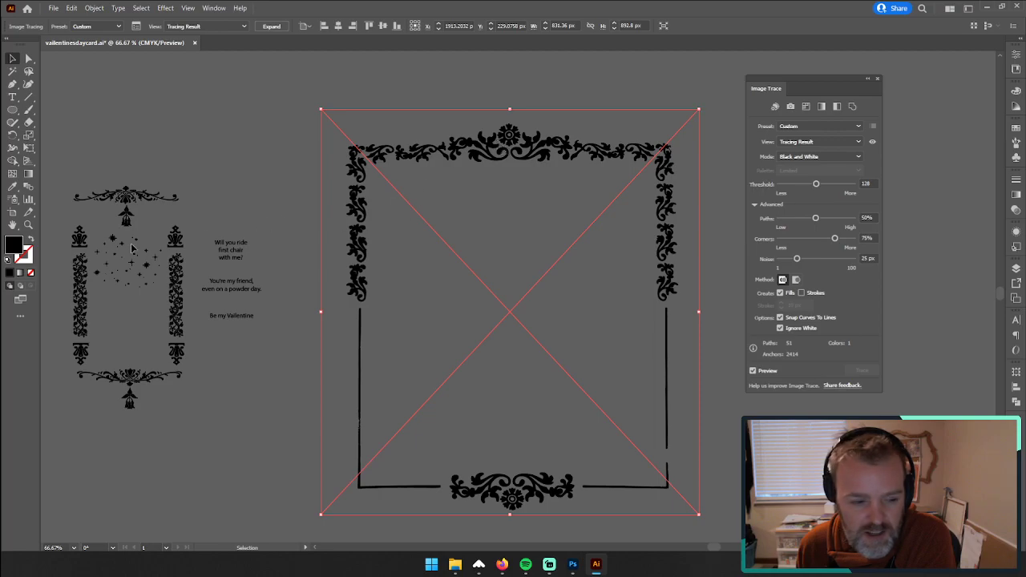
Step: Set the ornament trace's Threshold to 139, Corners to 49% and Paths to 25%
left_click(28, 225)
left_click_drag(511, 142, 660, 131)
left_click_drag(344, 210, 321, 166)
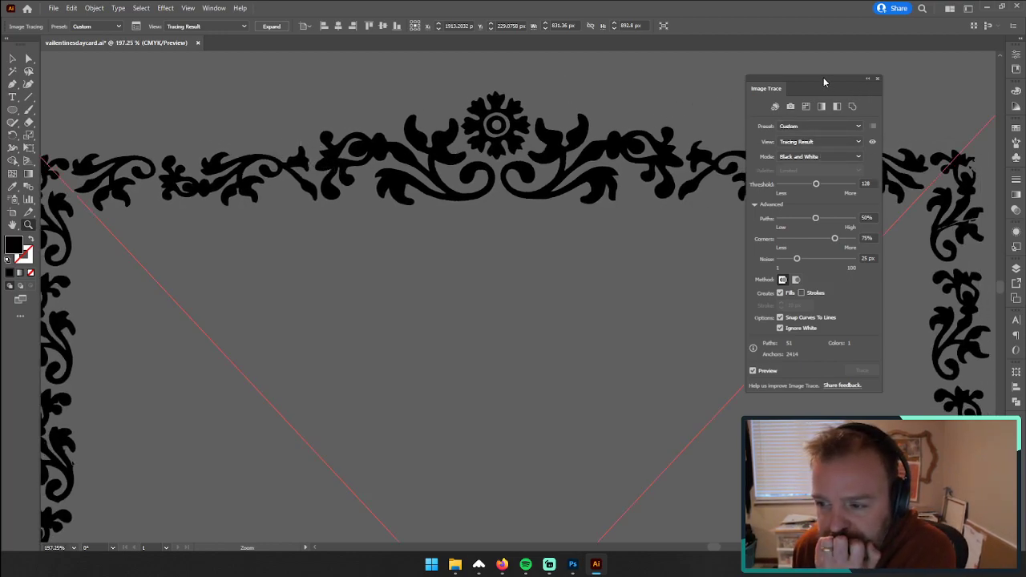
left_click_drag(823, 77, 746, 82)
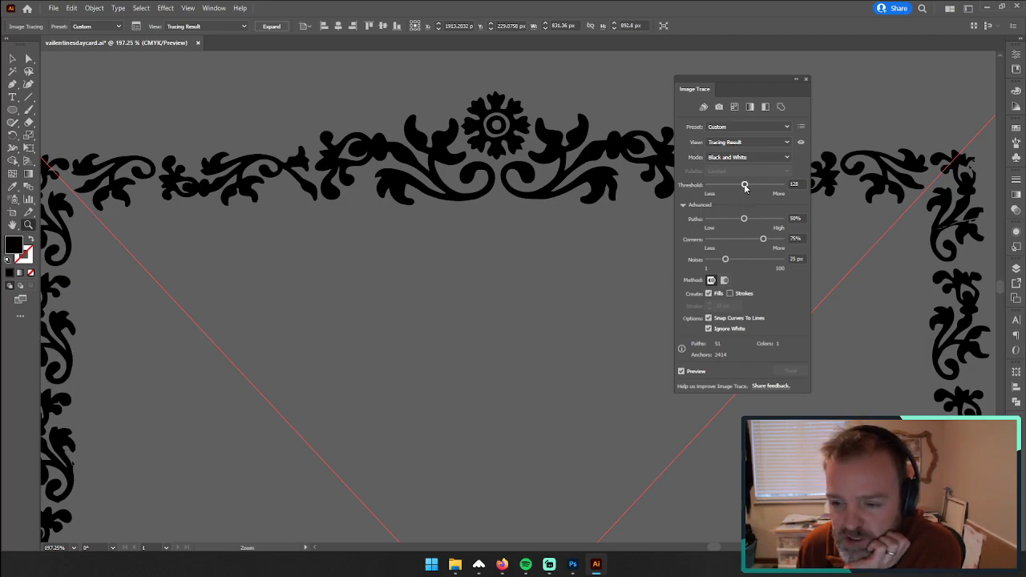
left_click_drag(745, 188, 754, 188)
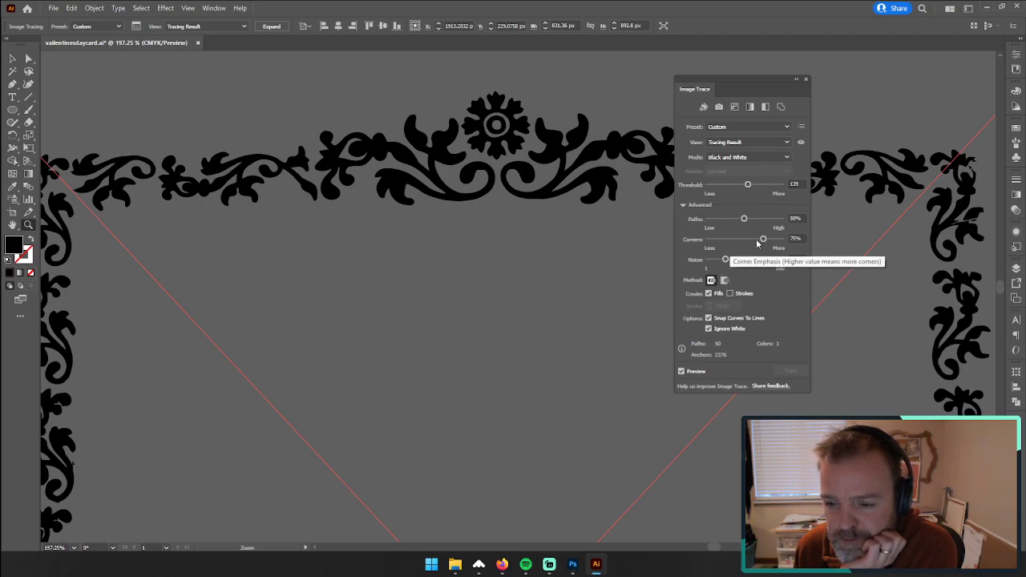
left_click_drag(763, 239, 751, 243)
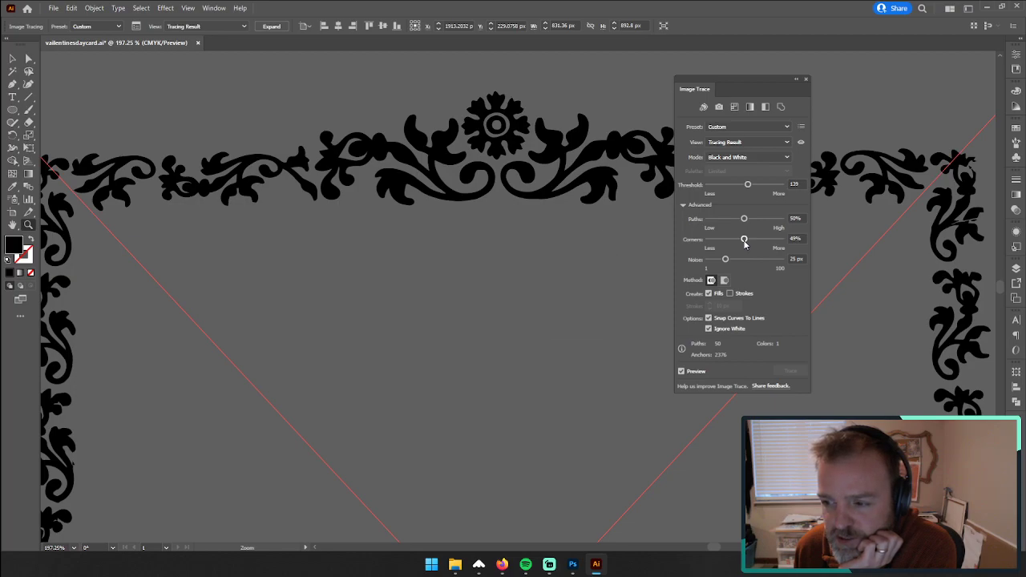
left_click_drag(744, 219, 731, 221)
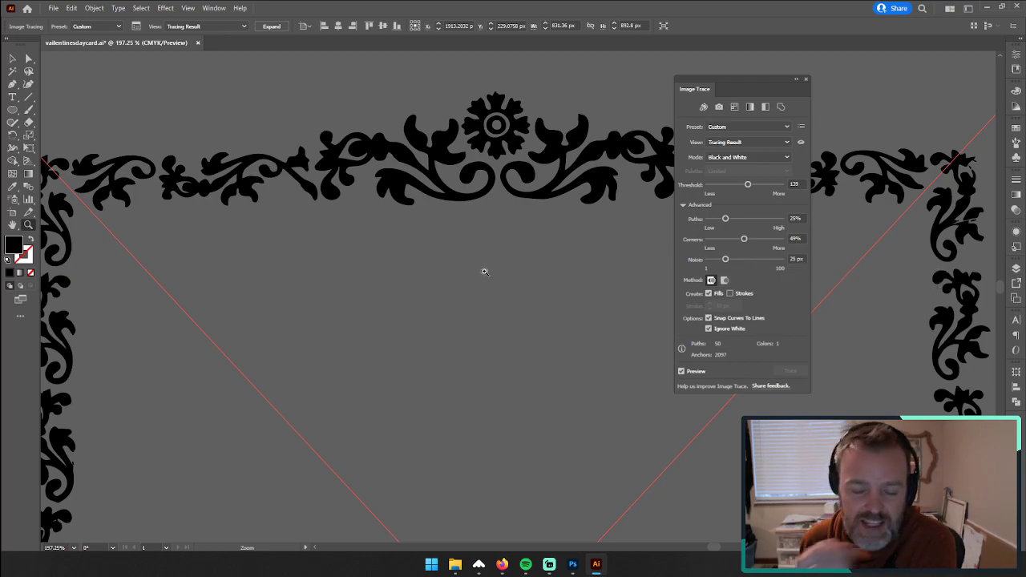
Step: Try the trace with Paths at 51% and Corners at 97%, checking the edges of the side scrollwork up close
scroll(484, 274, "down", 3)
scroll(482, 279, "down", 6)
scroll(481, 274, "up", 4)
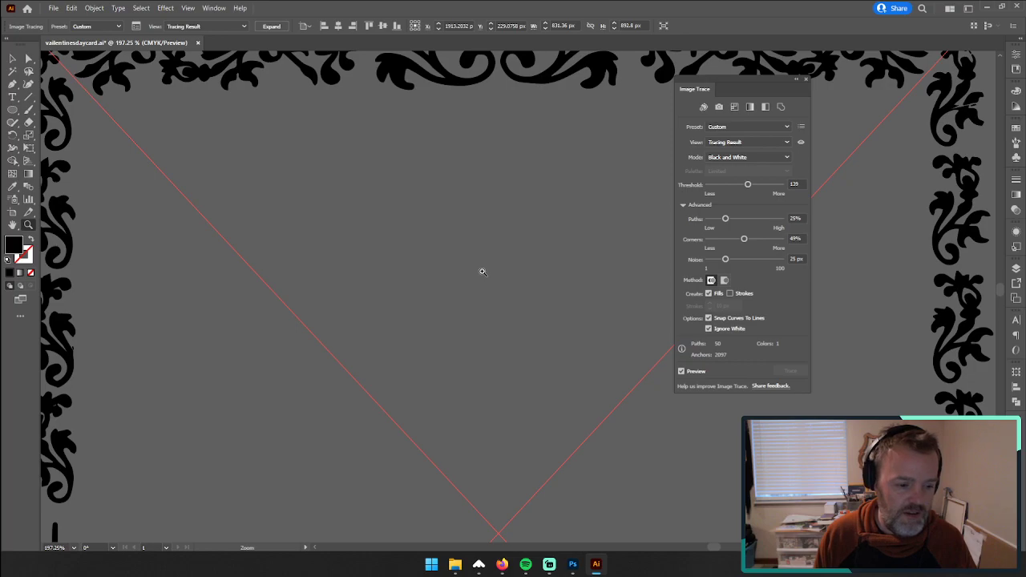
scroll(69, 346, "up", 5)
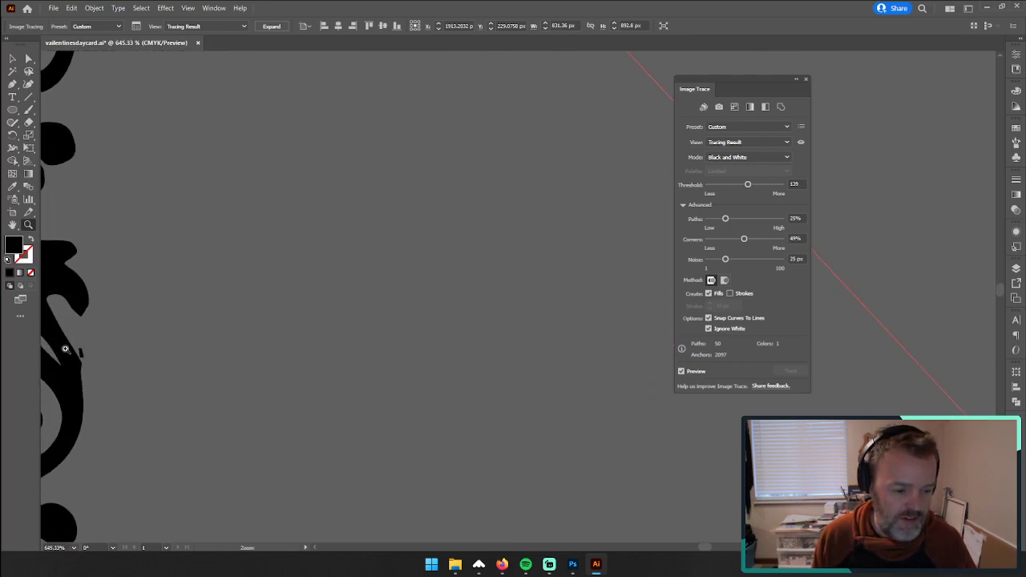
scroll(349, 344, "down", 4)
scroll(238, 298, "up", 6)
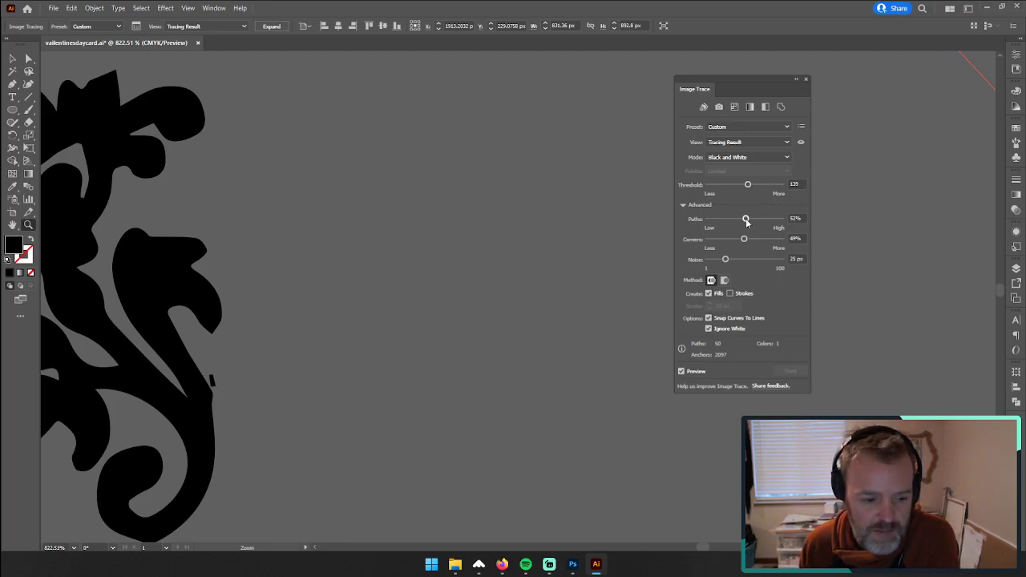
left_click(746, 220)
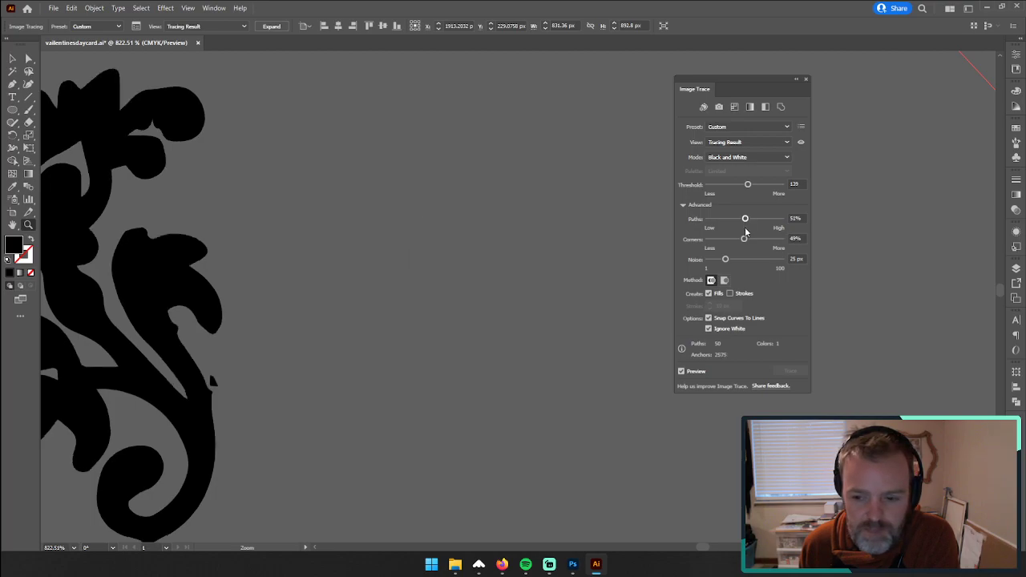
left_click_drag(750, 240, 761, 242)
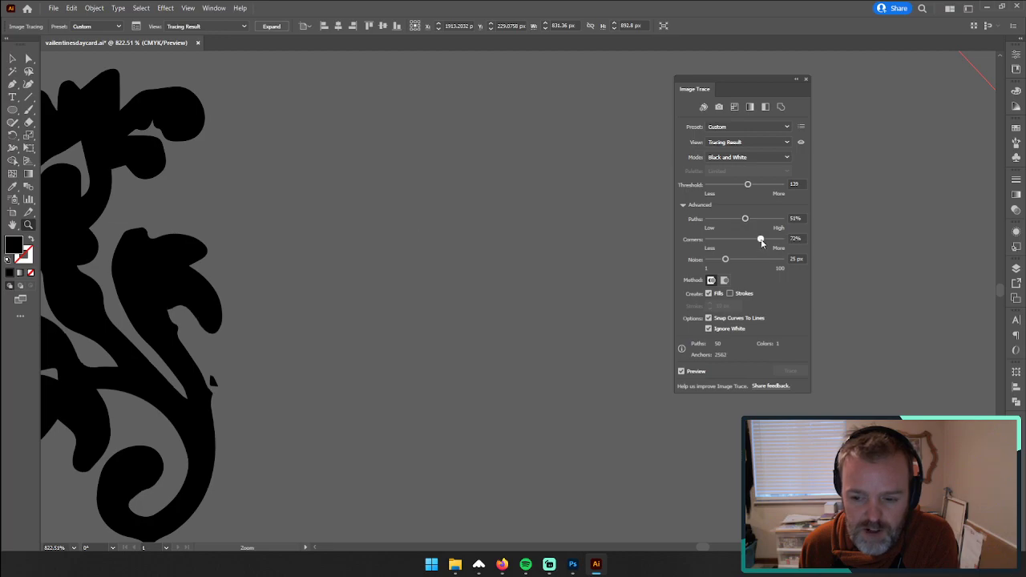
left_click(761, 243)
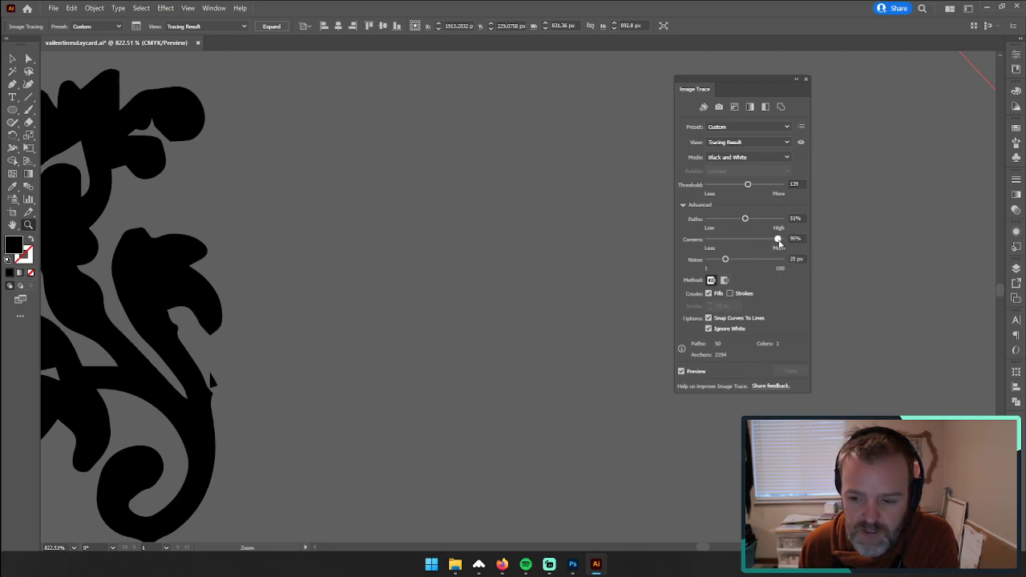
Step: Raise the trace's Paths to 96%, try Noise at 1 px, and set Noise to 88 px to drop stray specks
left_click(777, 220)
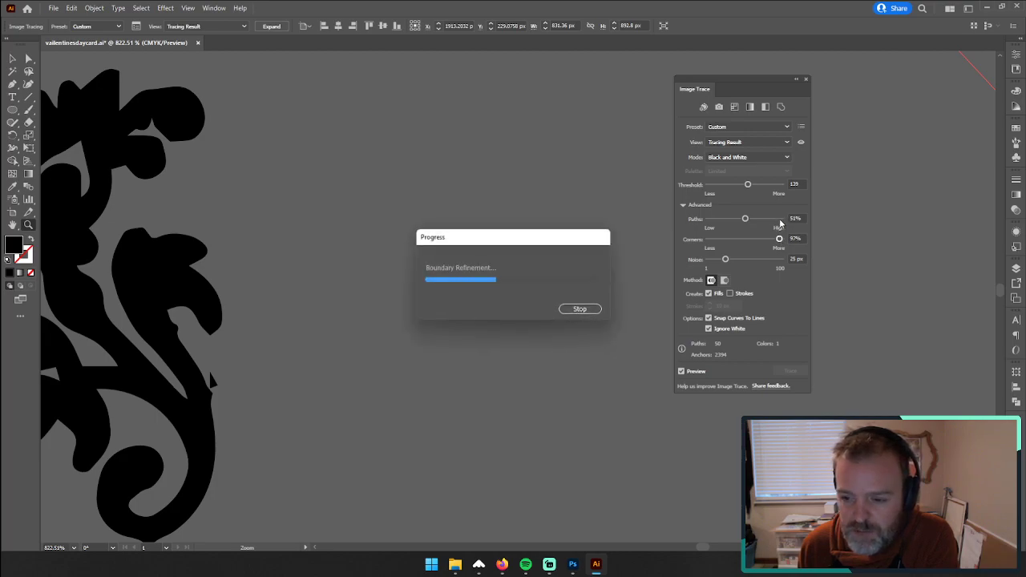
left_click_drag(724, 259, 707, 259)
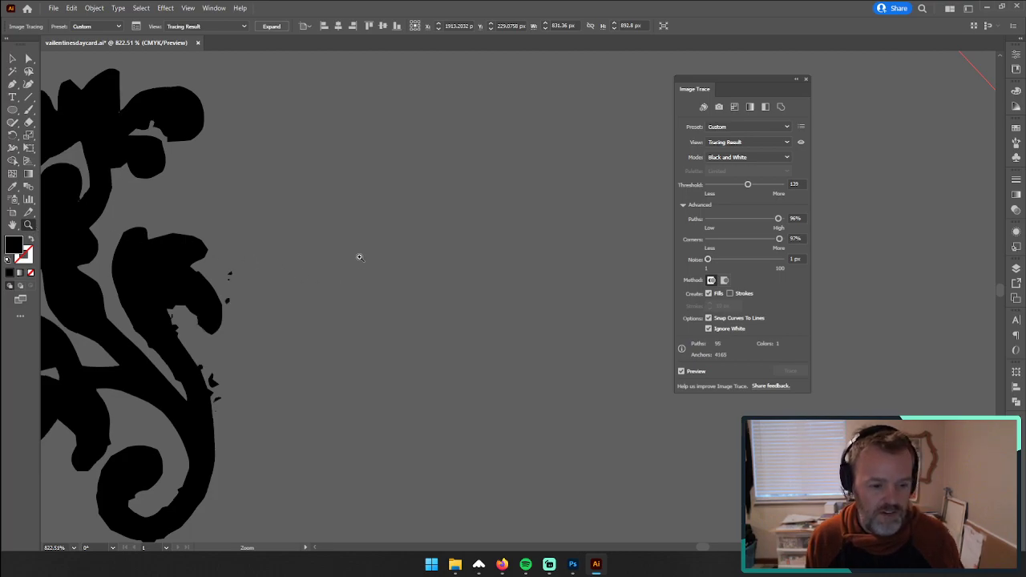
left_click_drag(730, 263, 741, 262)
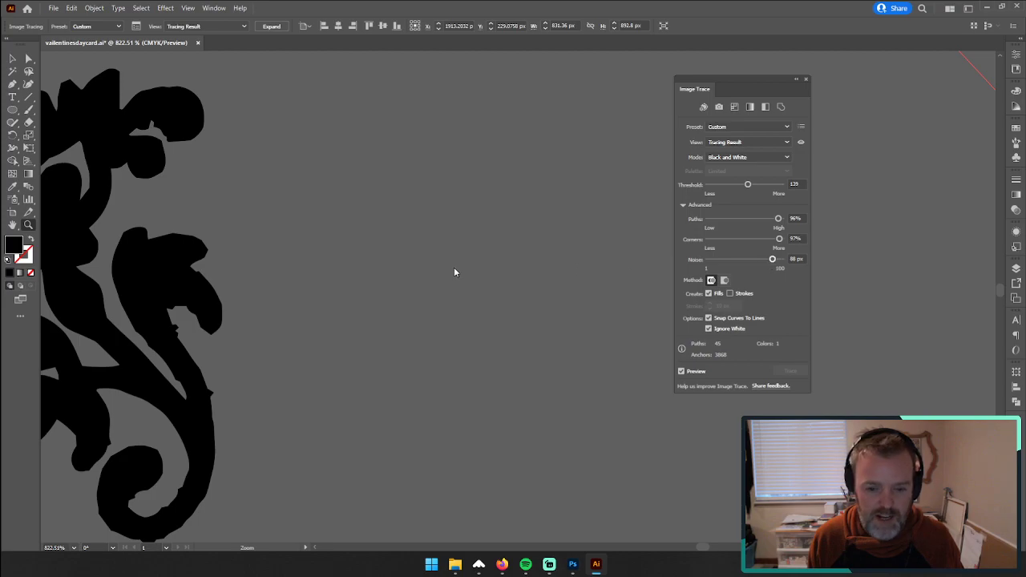
Step: Smooth the traced scrollwork by reducing Corners to 28% and Paths to 12%
left_click(453, 201)
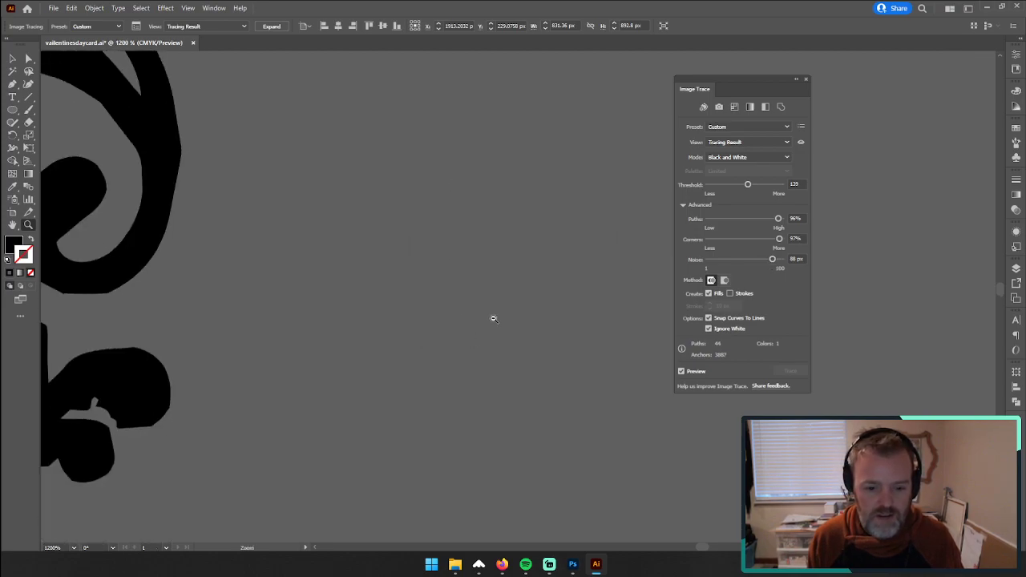
scroll(494, 318, "down", 10)
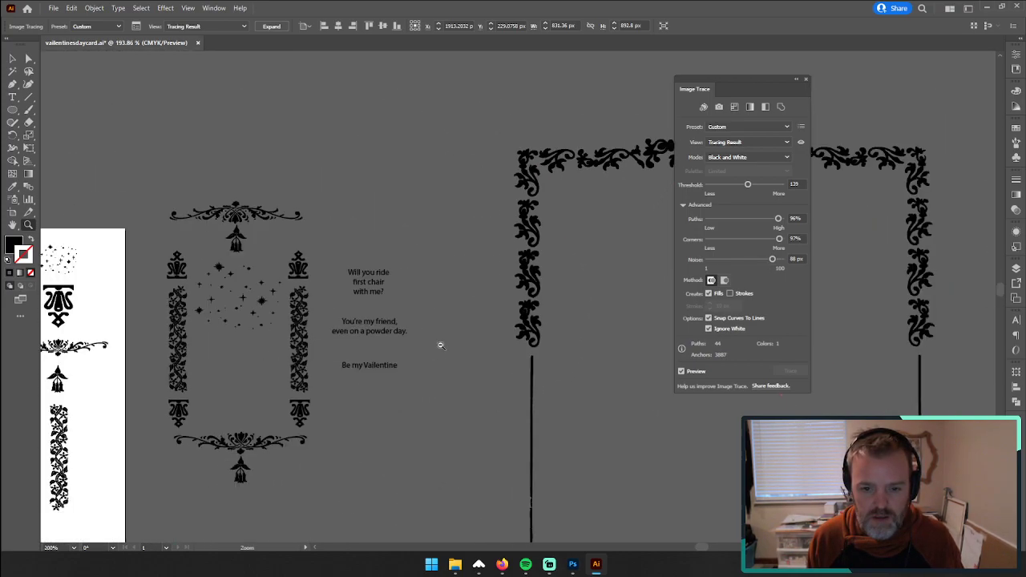
left_click_drag(440, 346, 566, 287)
left_click_drag(603, 171, 421, 284)
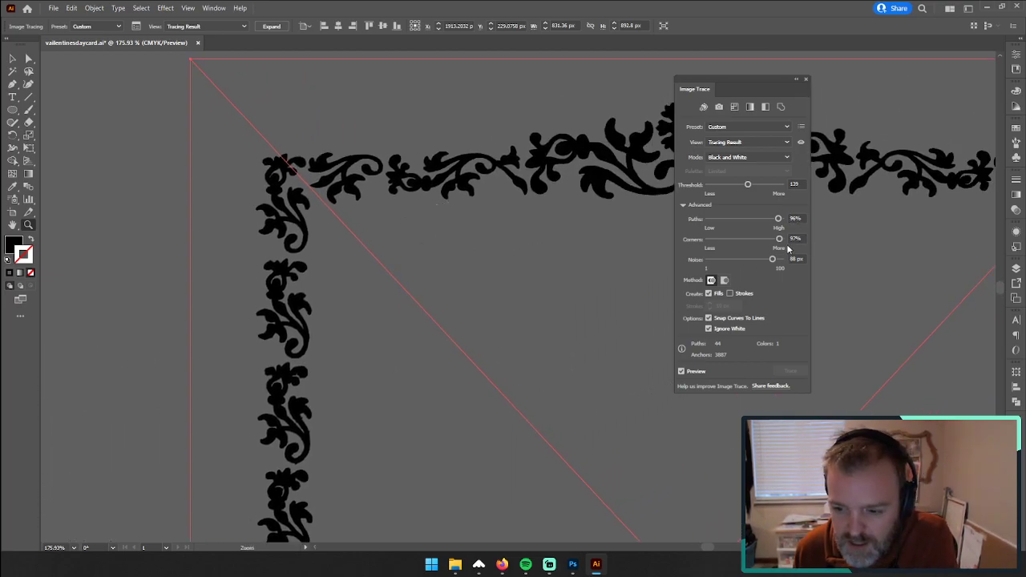
left_click(732, 241)
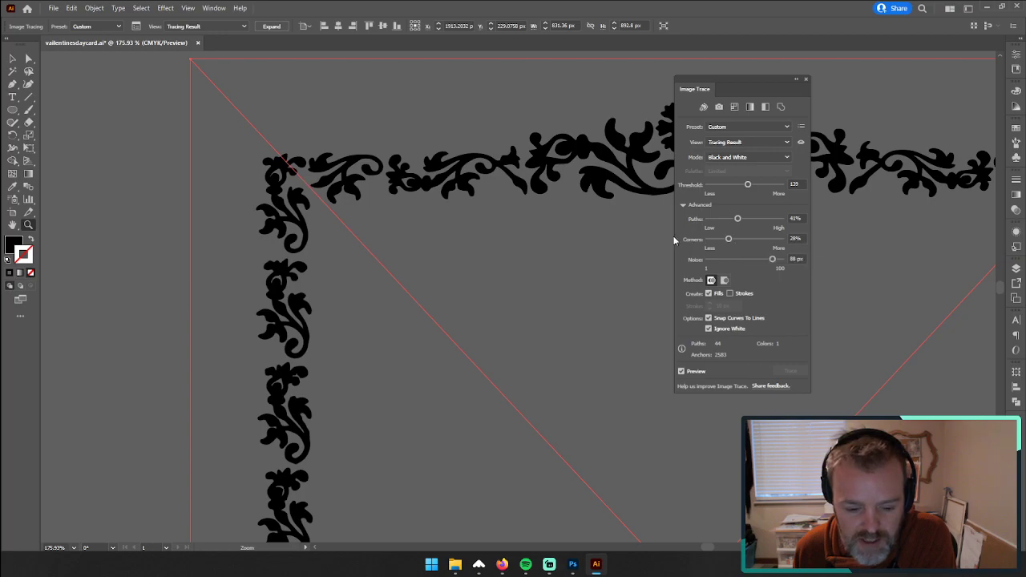
left_click_drag(734, 222, 716, 221)
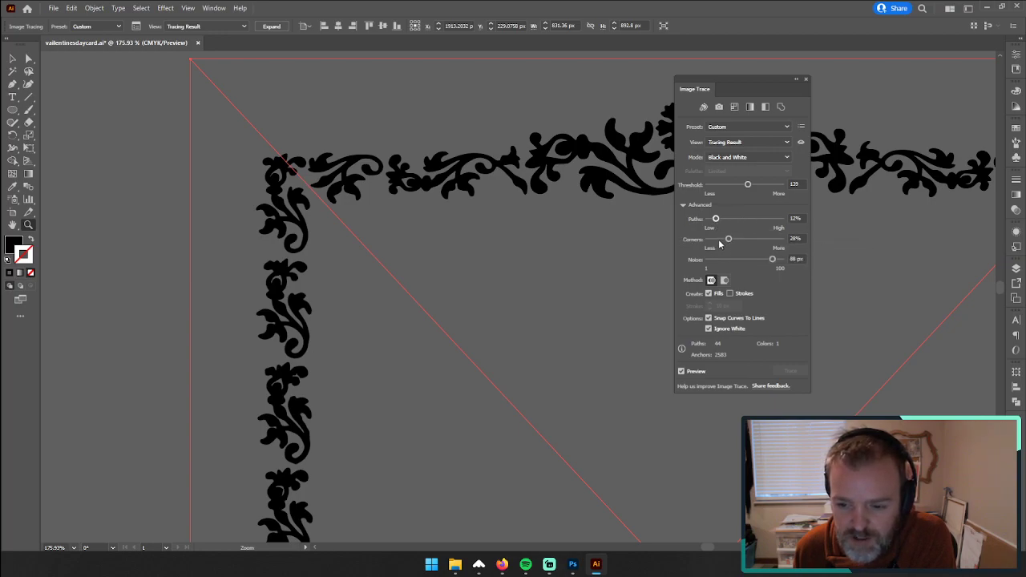
Step: Refine the ornament trace to Paths 31% and Corners 29%, checking the side scrollwork and straight side line
left_click(716, 241)
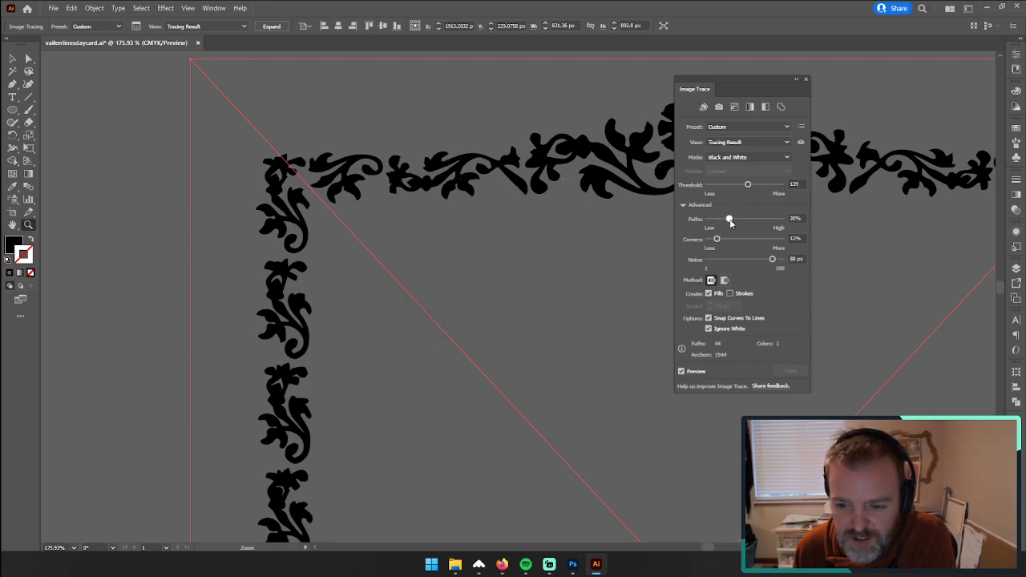
left_click_drag(731, 223, 730, 224)
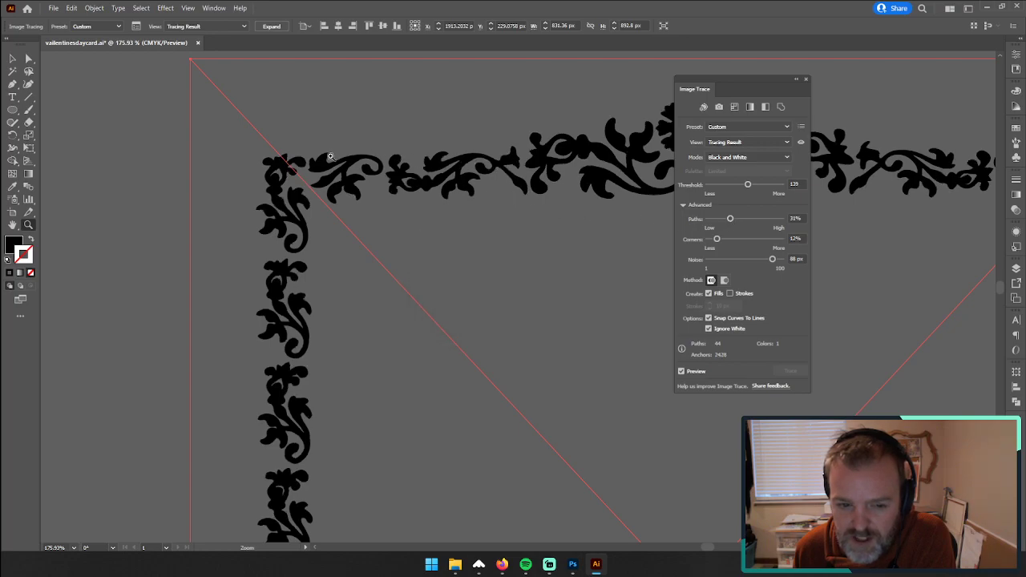
left_click(730, 240)
scroll(433, 269, "down", 2)
scroll(539, 319, "down", 2)
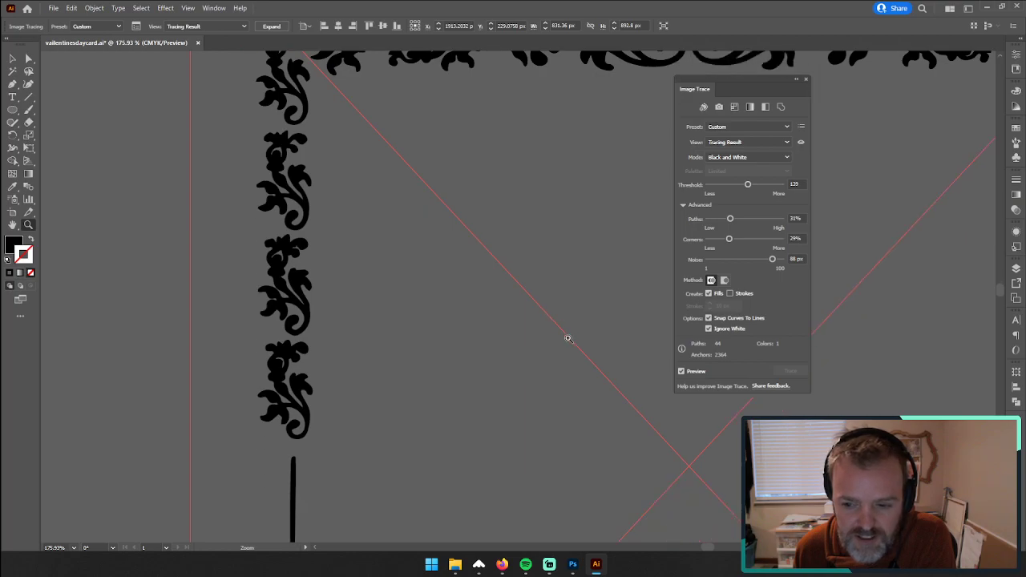
scroll(553, 339, "down", 6)
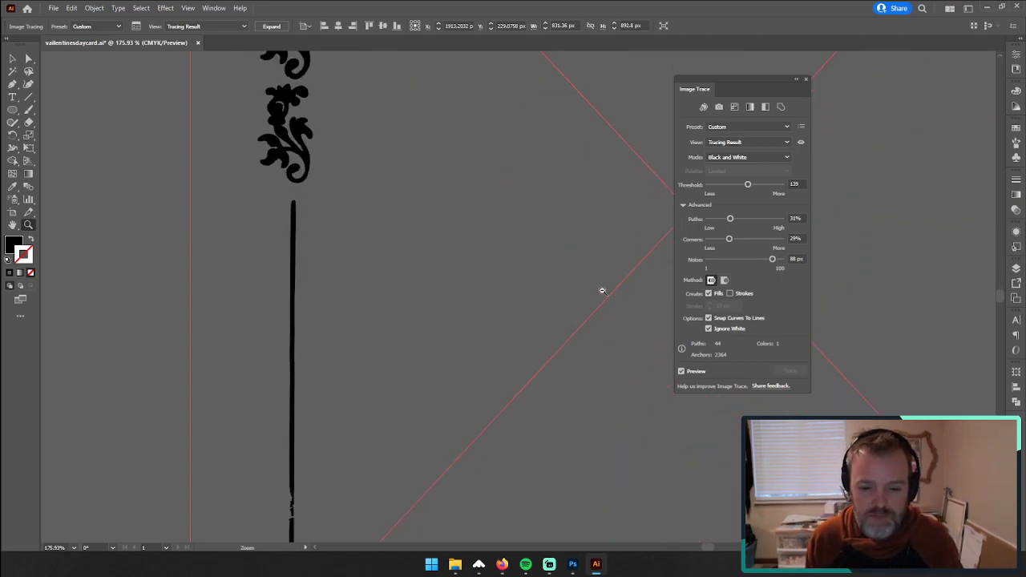
scroll(477, 291, "down", 3)
left_click_drag(559, 259, 465, 275)
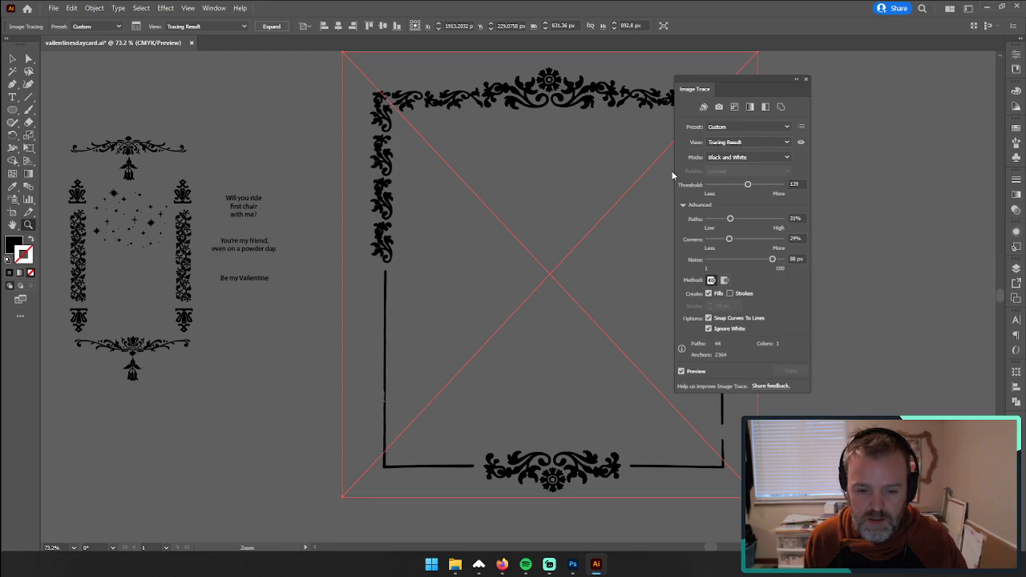
Step: Close the Image Trace settings, expand the traced ornament into editable paths and deselect it
left_click(808, 81)
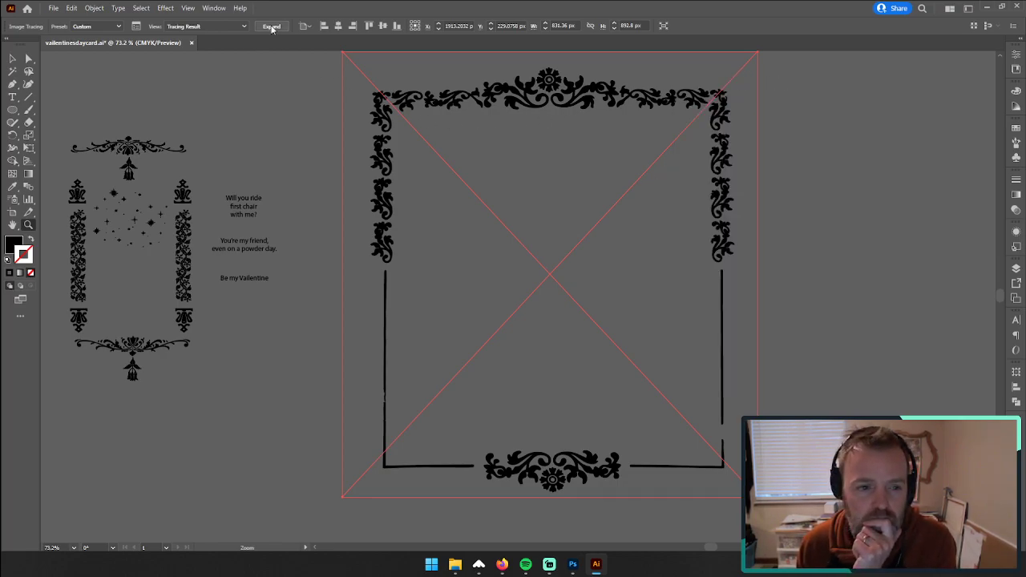
left_click(271, 26)
left_click(28, 58)
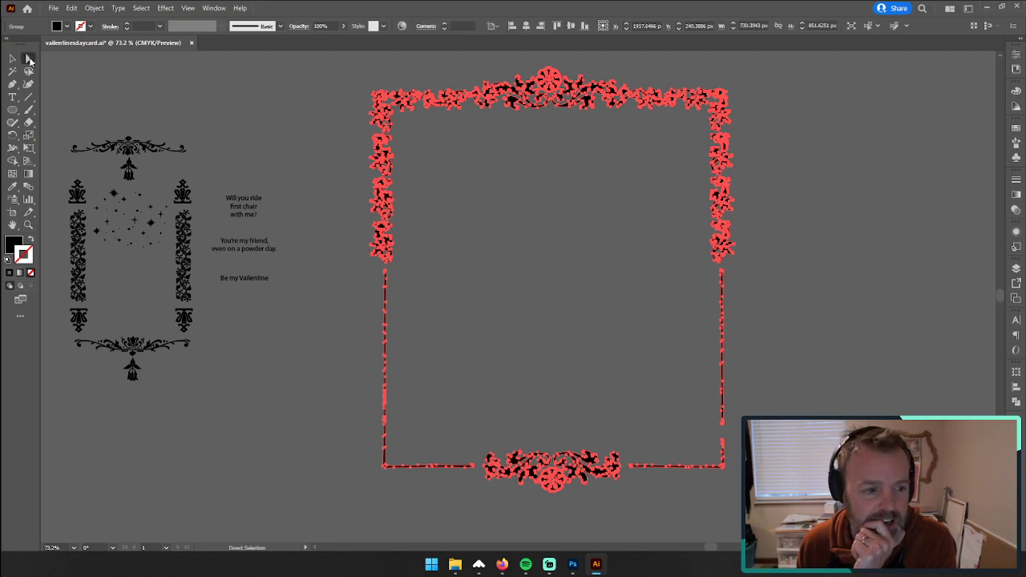
left_click(345, 314)
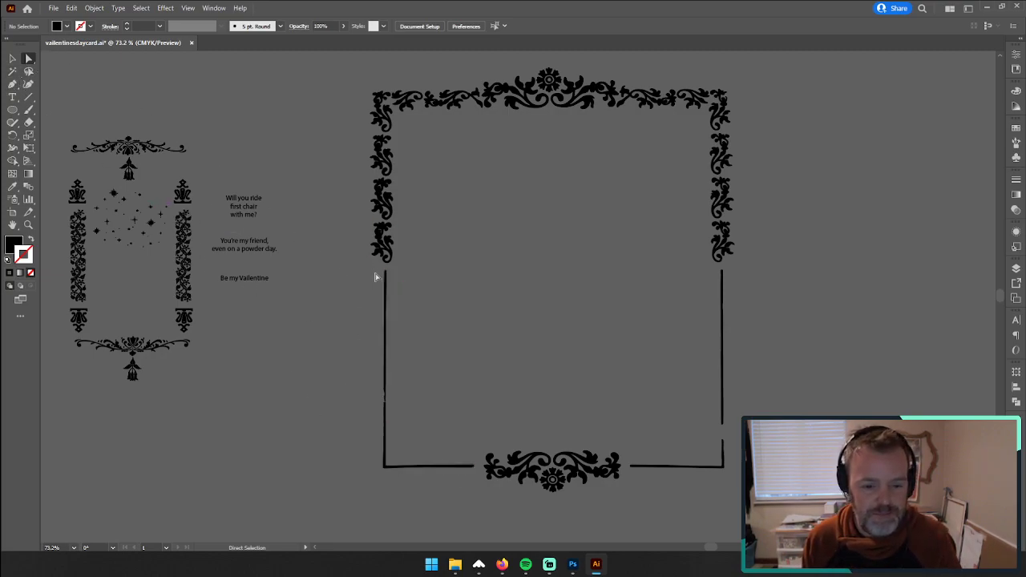
Step: Delete the rough traced straight lines from both lower sides of the ornamental frame
left_click_drag(419, 452, 436, 483)
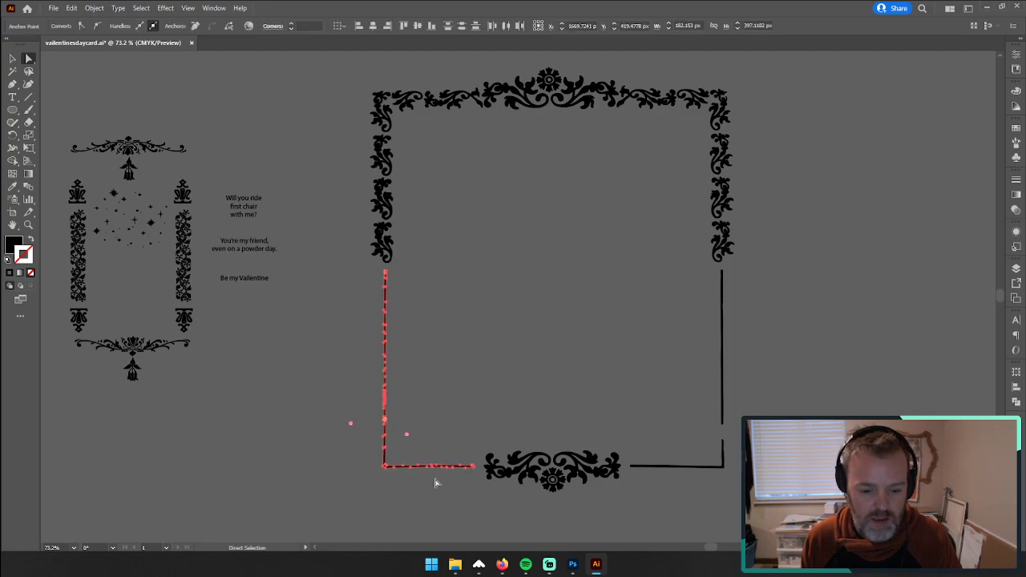
key("Delete")
left_click_drag(696, 381, 676, 358)
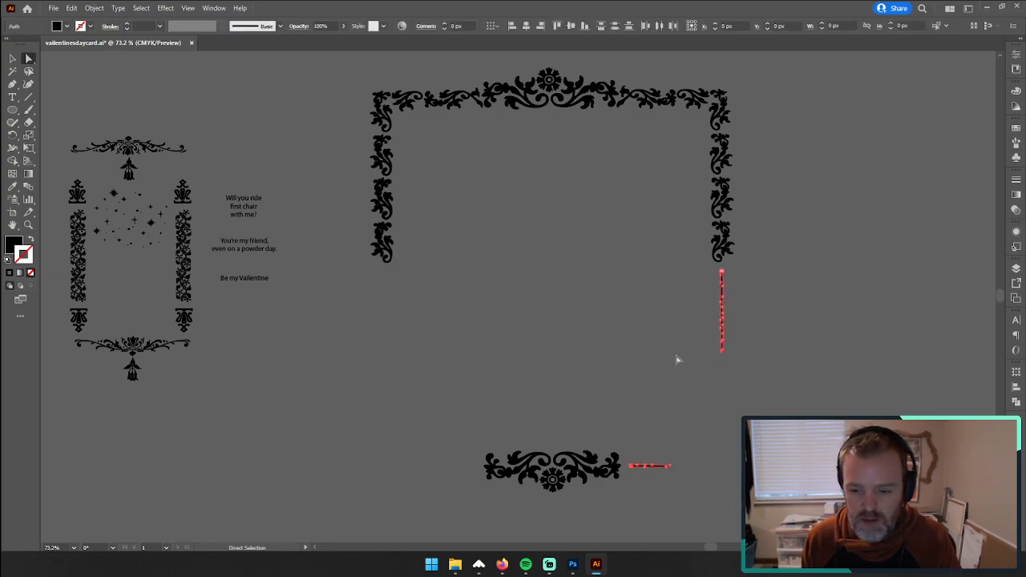
key("Delete")
Step: Draw an L-shaped Pen path about 394 px tall and 184 px wide from the left scrollwork to the bottom ornament
left_click(14, 84)
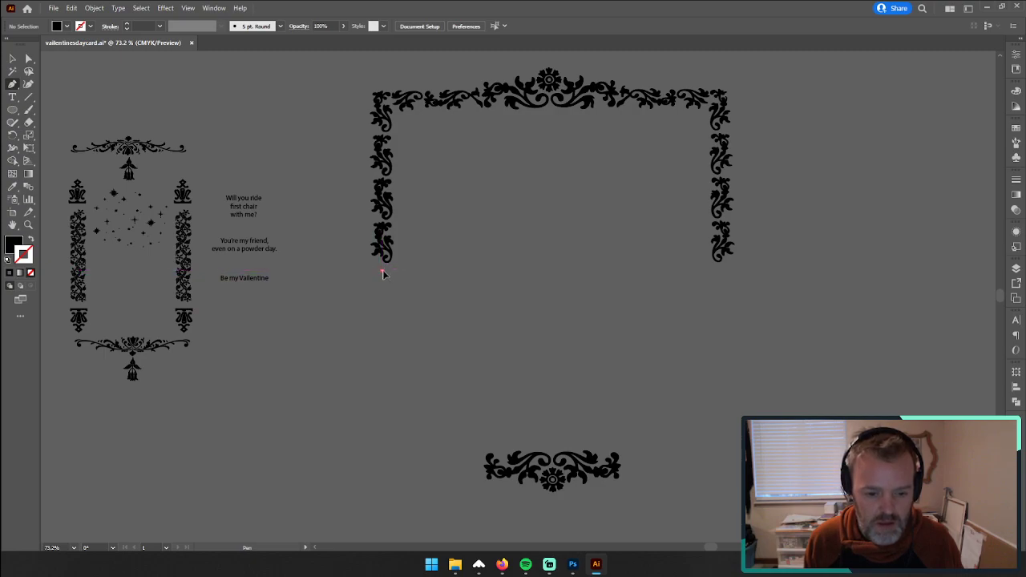
left_click(383, 270)
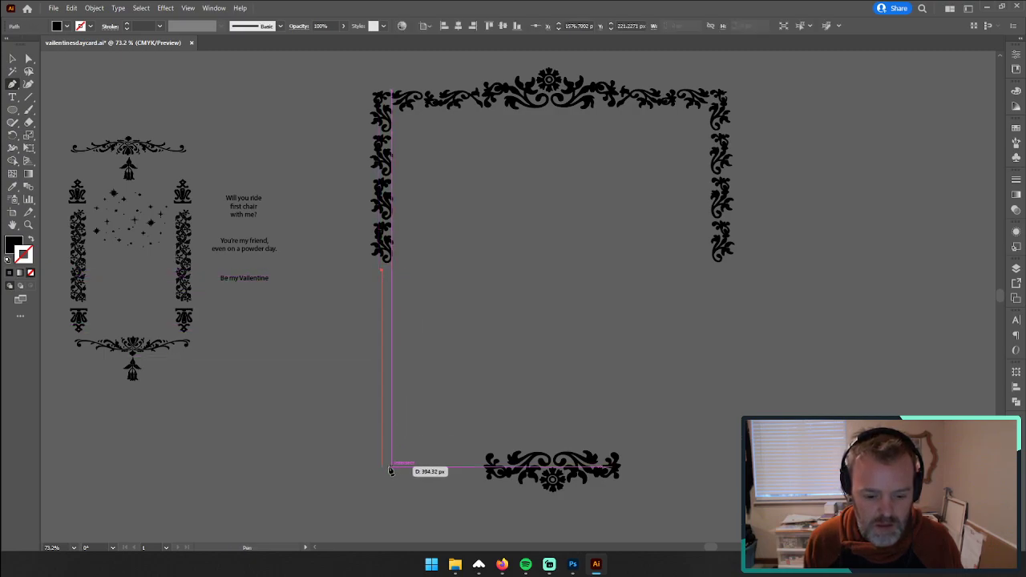
left_click(382, 466)
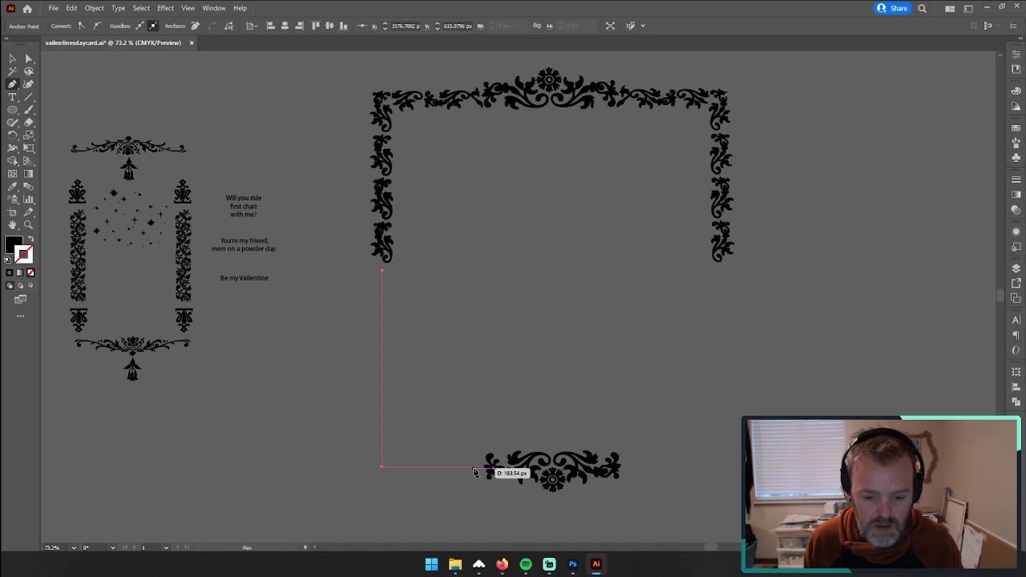
left_click(473, 466)
Step: Give the L-shaped path a black 6 pt stroke with no fill, and deselect it
left_click(31, 241)
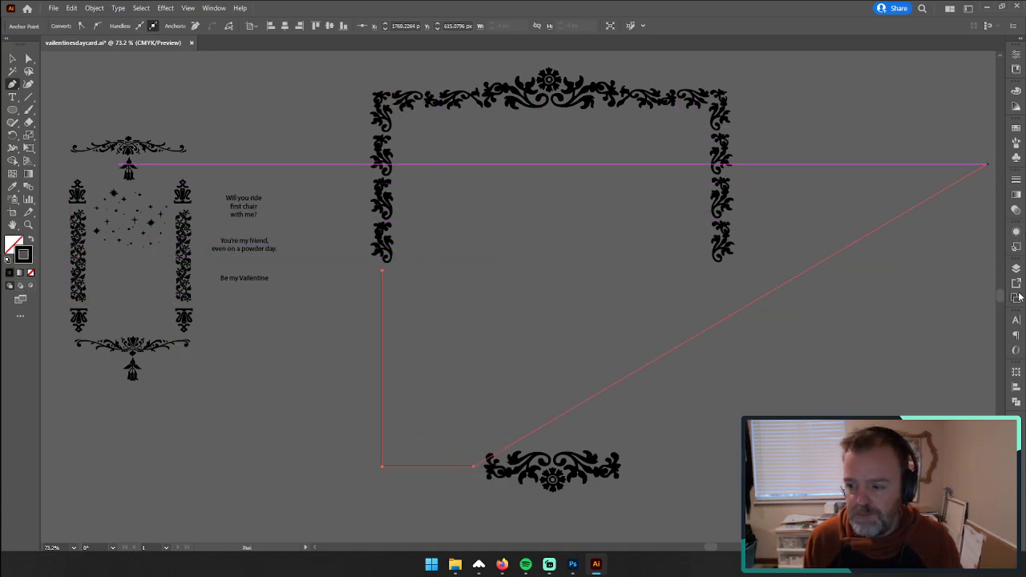
left_click(1015, 181)
left_click(922, 190)
left_click(922, 190)
left_click(922, 190)
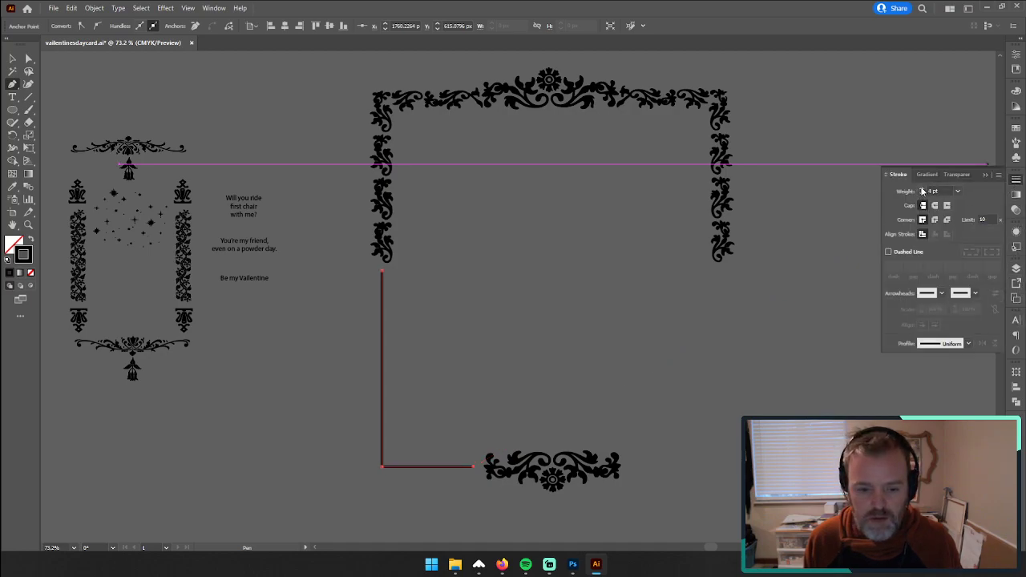
left_click(922, 190)
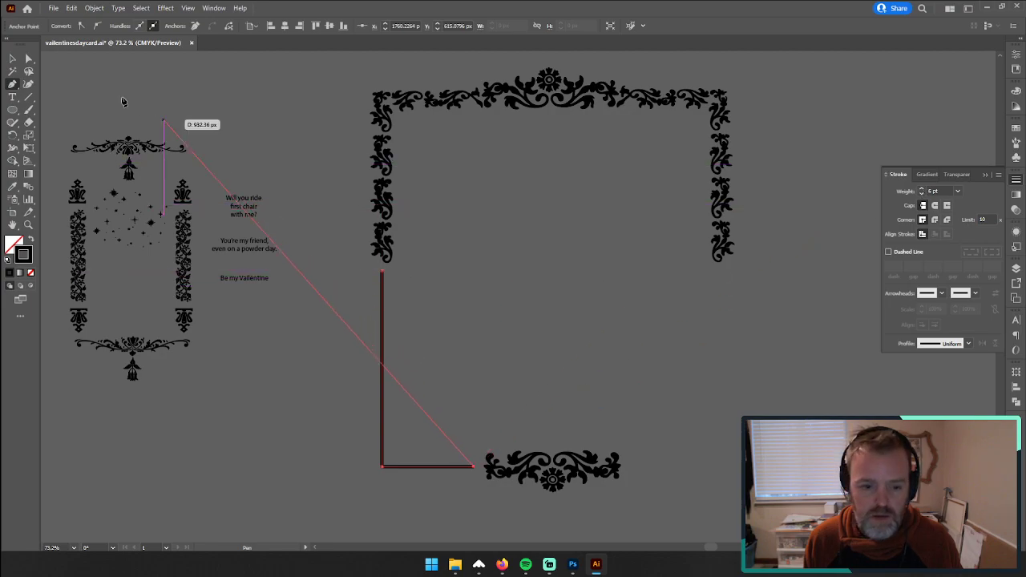
key("v")
left_click(313, 146)
Step: Copy the L-shaped line straight across to the frame's right side and reflect the copy left to right
left_click(383, 289)
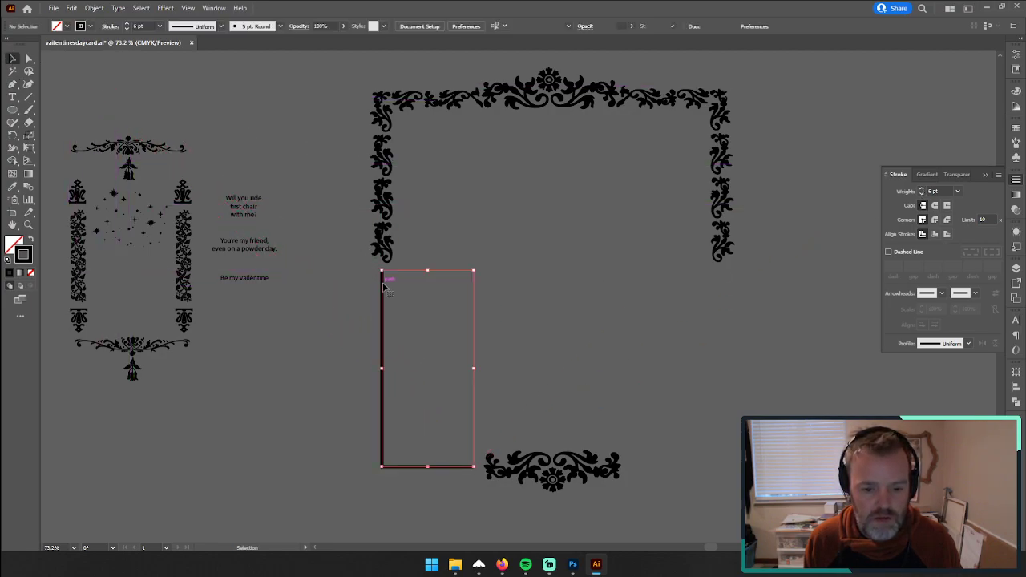
left_click_drag(384, 291, 639, 303)
right_click(639, 303)
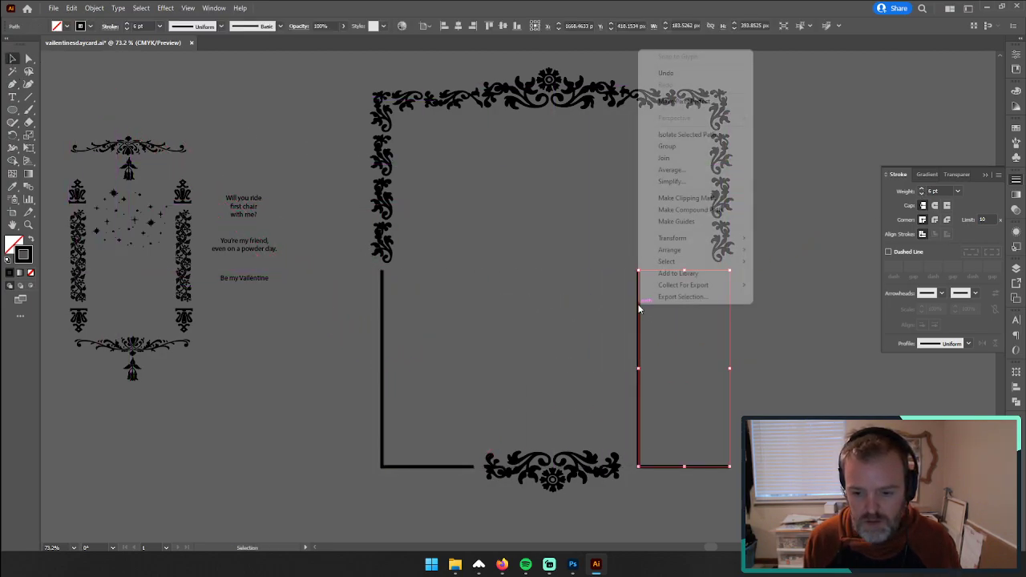
mouse_move(690, 238)
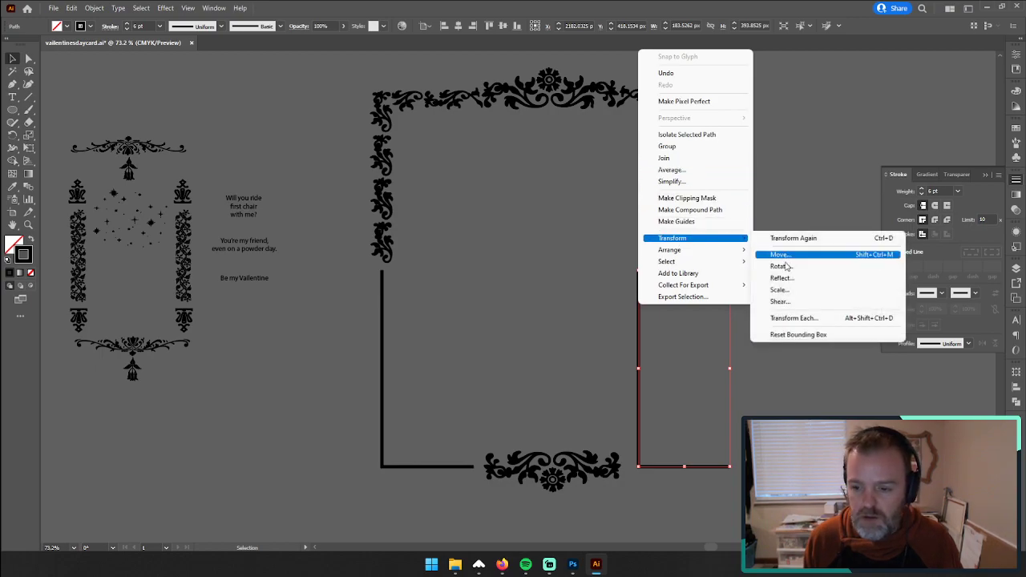
left_click(789, 272)
left_click(515, 349)
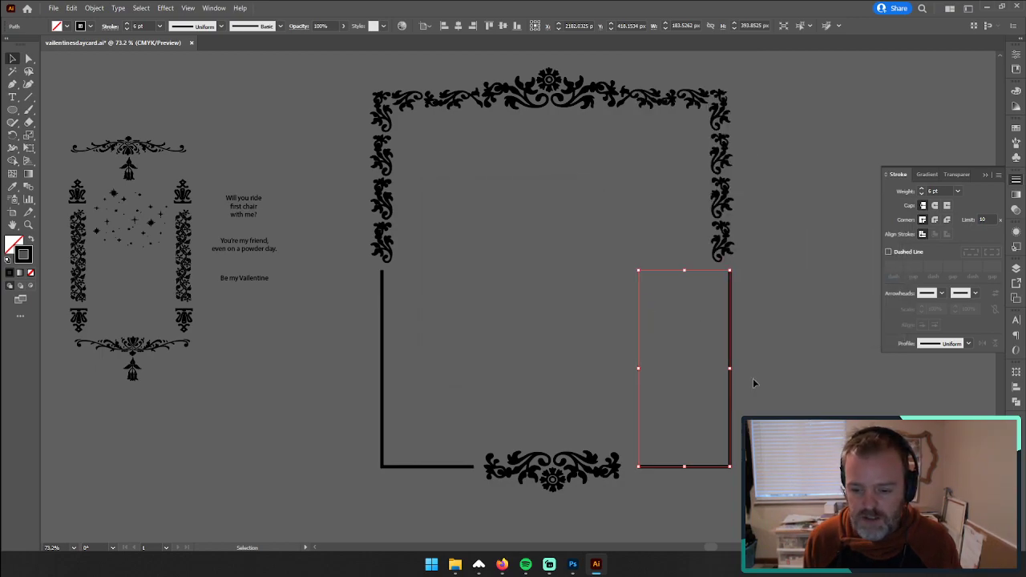
Step: Move the mirrored line so it sits centred beneath the right-hand scrollwork, and deselect it
left_click(741, 347)
left_click_drag(731, 361, 614, 332)
left_click(761, 365)
Step: Compare the rebuilt window frame with the earlier frame and the reference photos on the artboard
key("z")
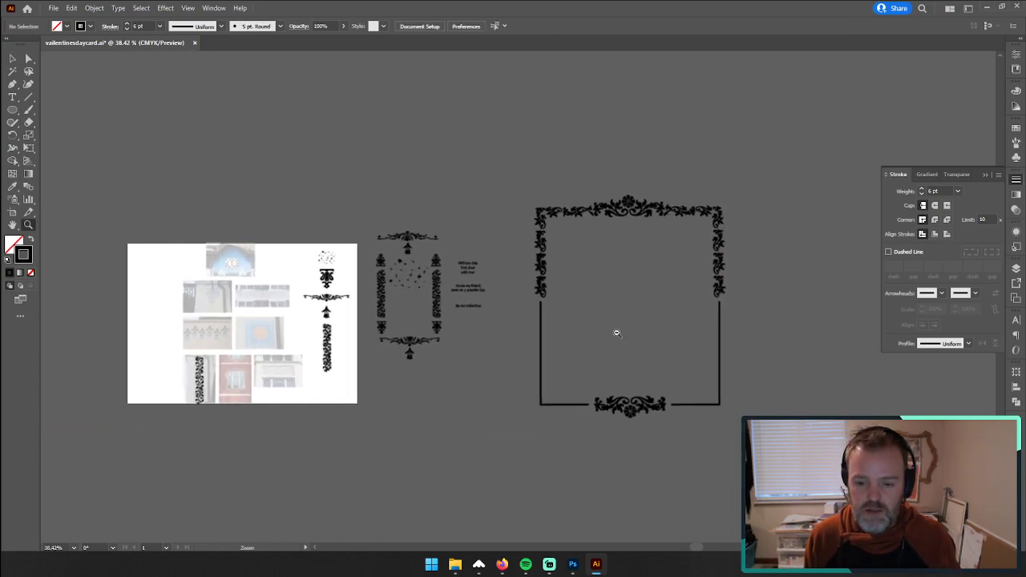
left_click_drag(531, 321, 616, 308)
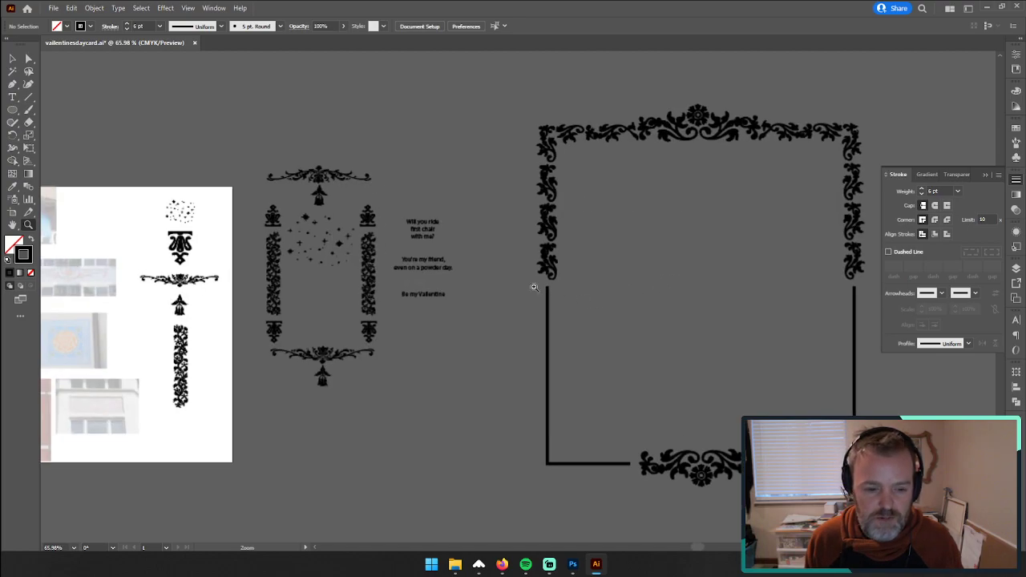
left_click_drag(278, 234, 480, 237)
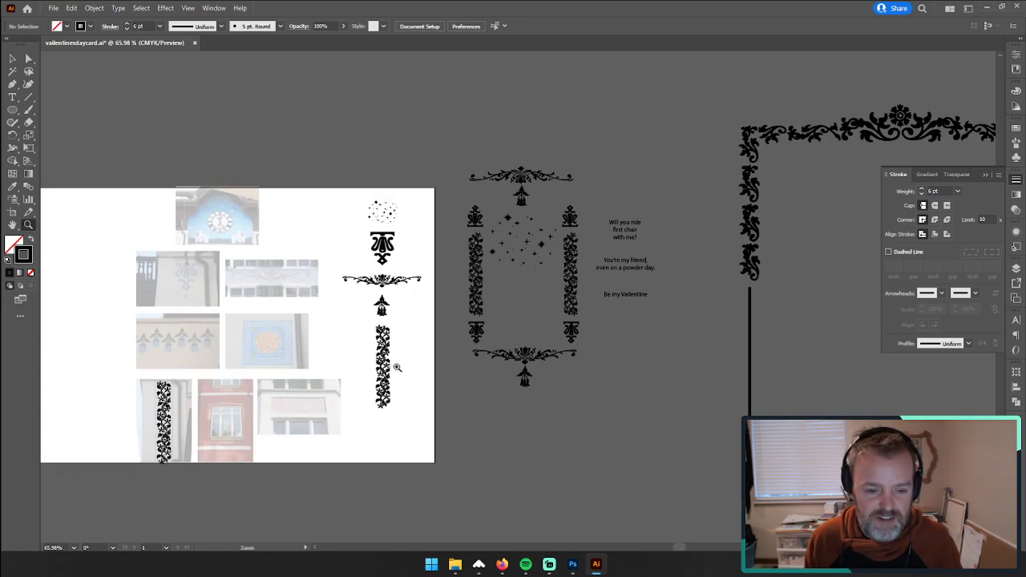
left_click_drag(393, 366, 454, 291)
left_click_drag(652, 314, 232, 364)
left_click_drag(742, 323, 576, 323)
left_click_drag(803, 281, 552, 309)
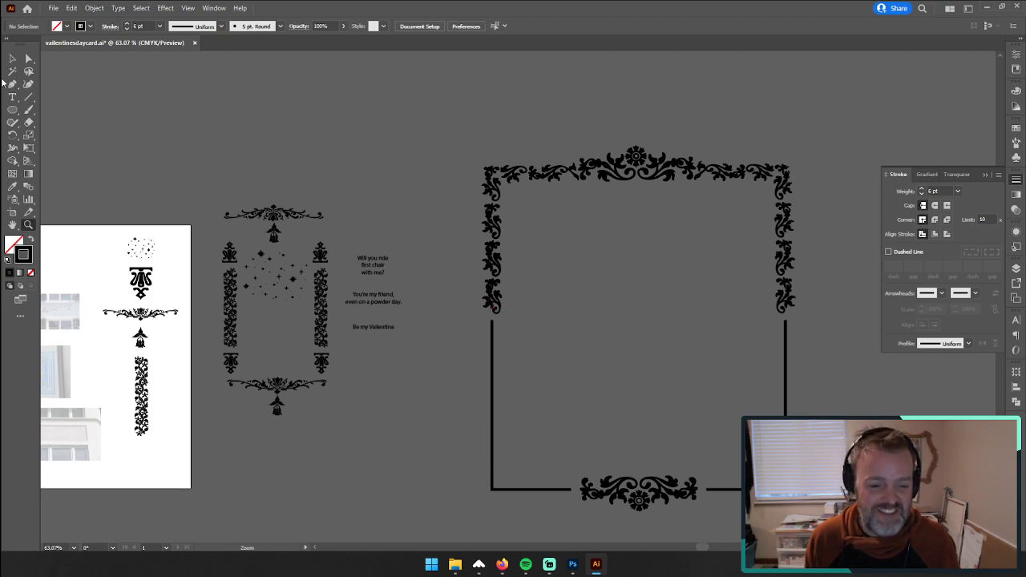
Step: Try an enlarged copy of the "You're my friend, even on a powder day." message inside the new frame, and delete it
left_click(11, 60)
left_click(380, 302)
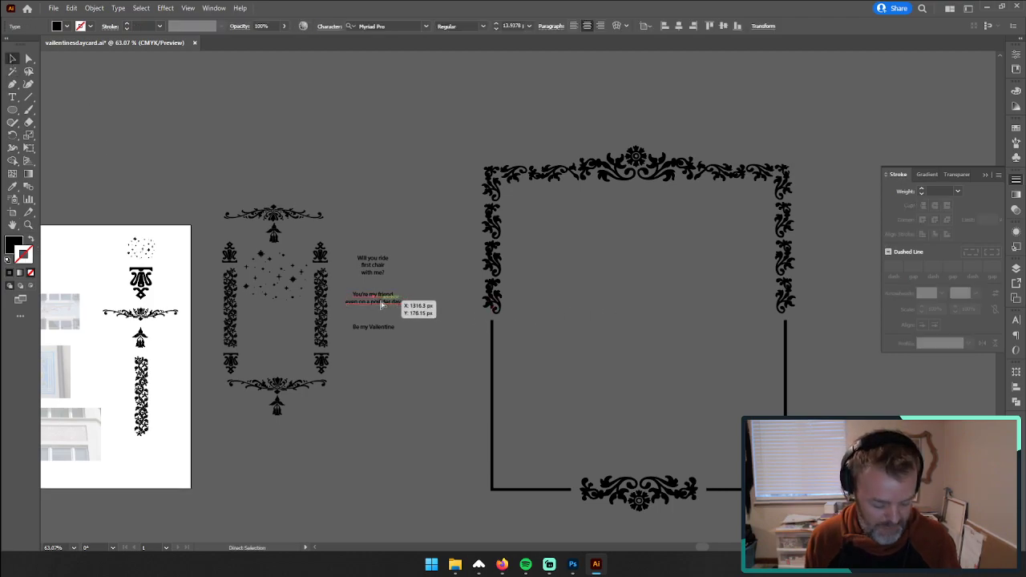
left_click_drag(380, 304, 641, 312)
left_click_drag(527, 309, 731, 294)
left_click(819, 381)
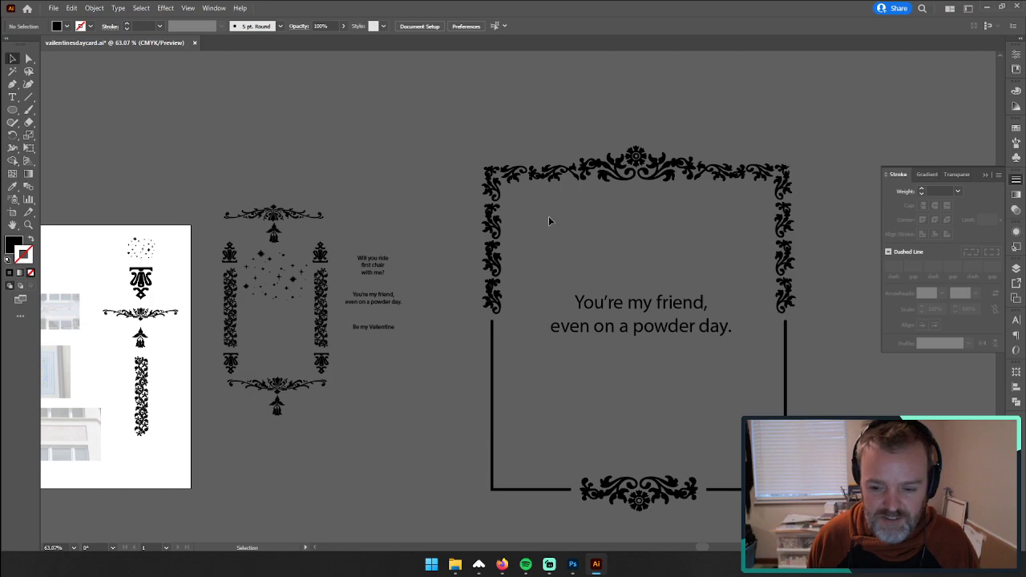
left_click_drag(617, 311, 401, 363)
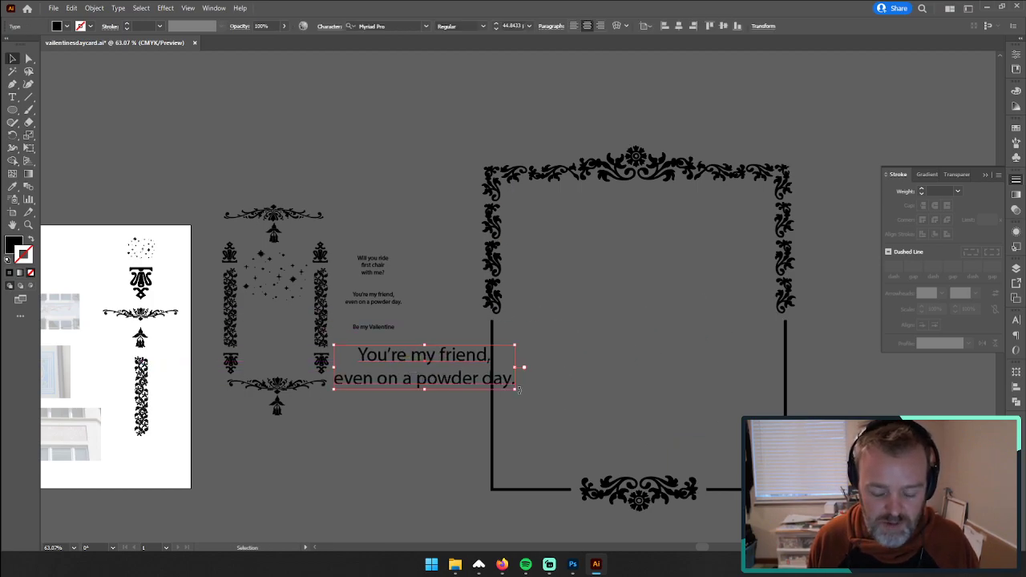
key("Delete")
Step: Scale the whole window frame down to about 340 by 396 px and place it beside the card messages
scroll(467, 126, "down", 2)
left_click_drag(465, 85, 812, 536)
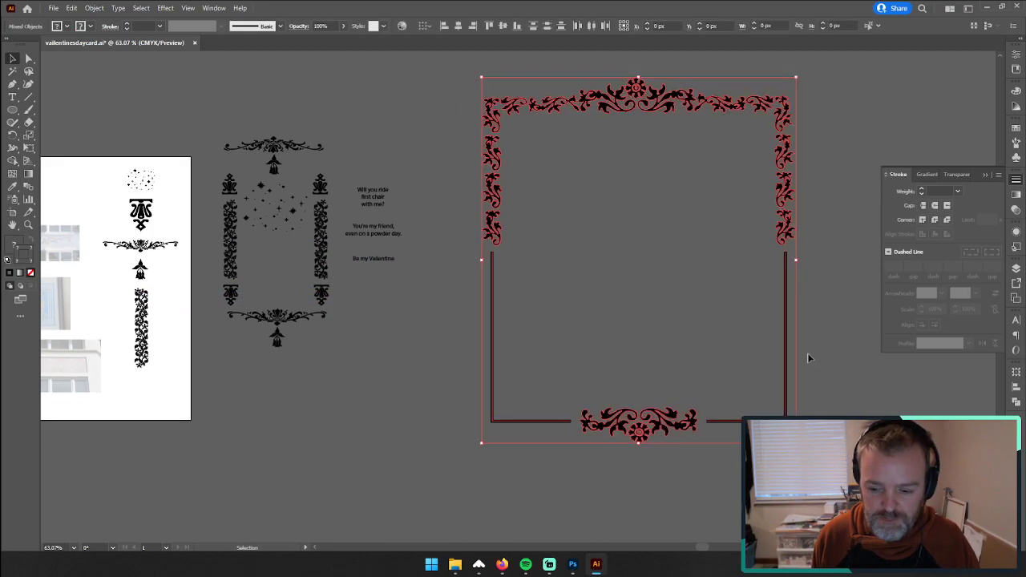
left_click_drag(797, 77, 648, 209)
left_click_drag(543, 289, 477, 165)
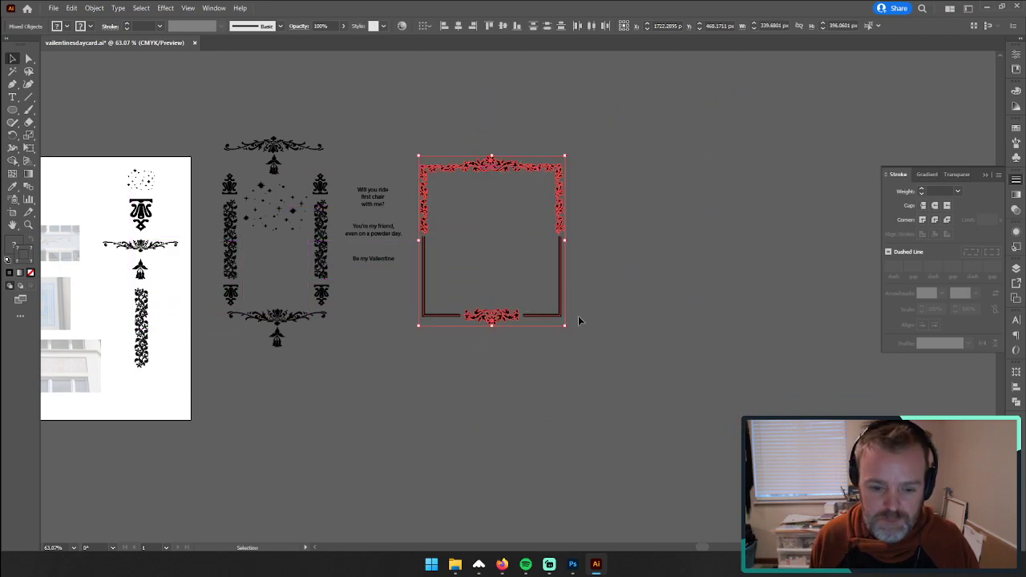
left_click(583, 315)
Step: Set the stroke weight of both L-shaped frame lines to 2 pt and deselect them
left_click(559, 308)
left_click(423, 285, "shift")
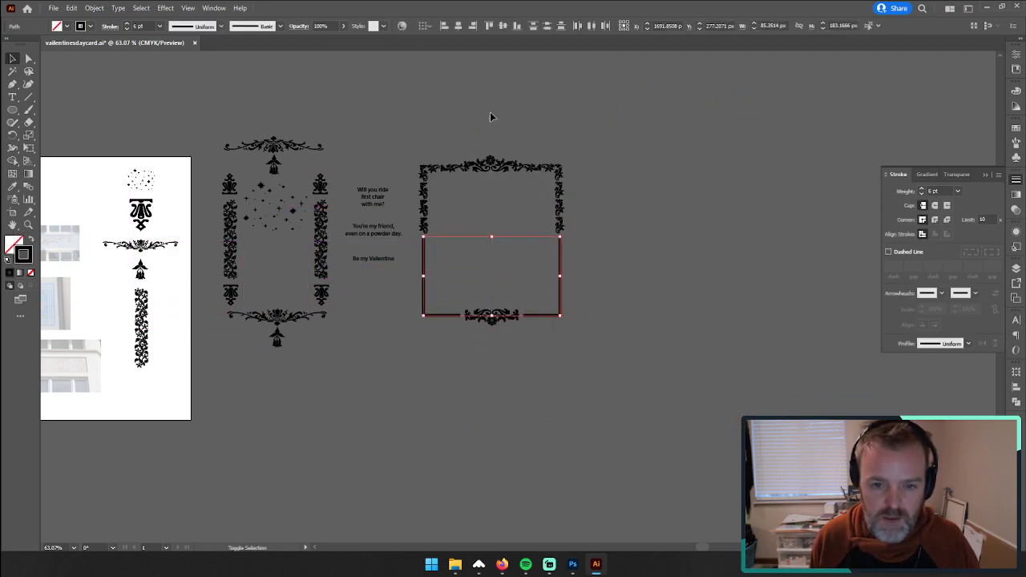
left_click(922, 195)
left_click(922, 195)
left_click(921, 195)
left_click(921, 195)
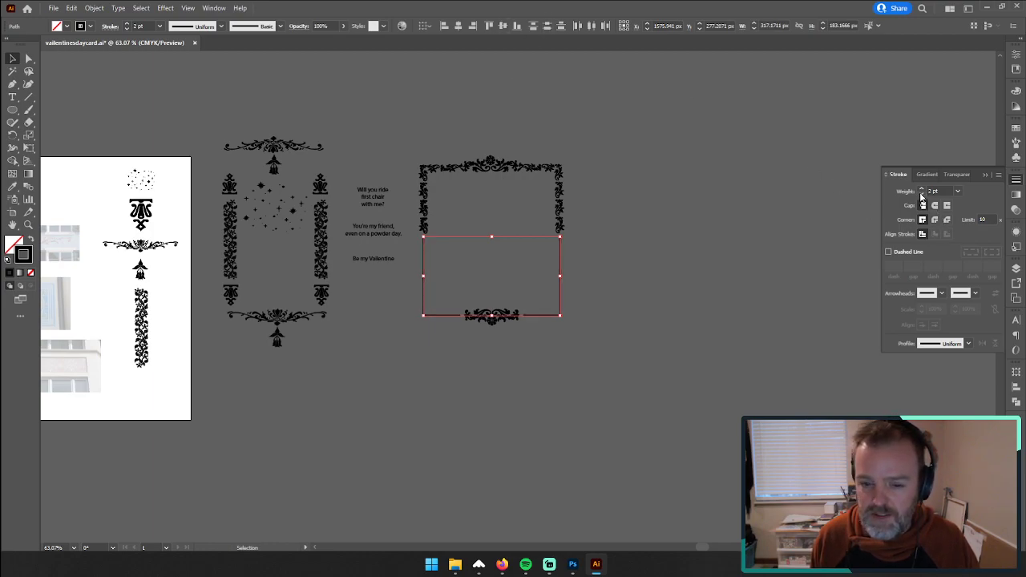
left_click(787, 200)
Step: Examine the reference photos and the vine ornament up close for further frame ideas
scroll(580, 248, "left", 5)
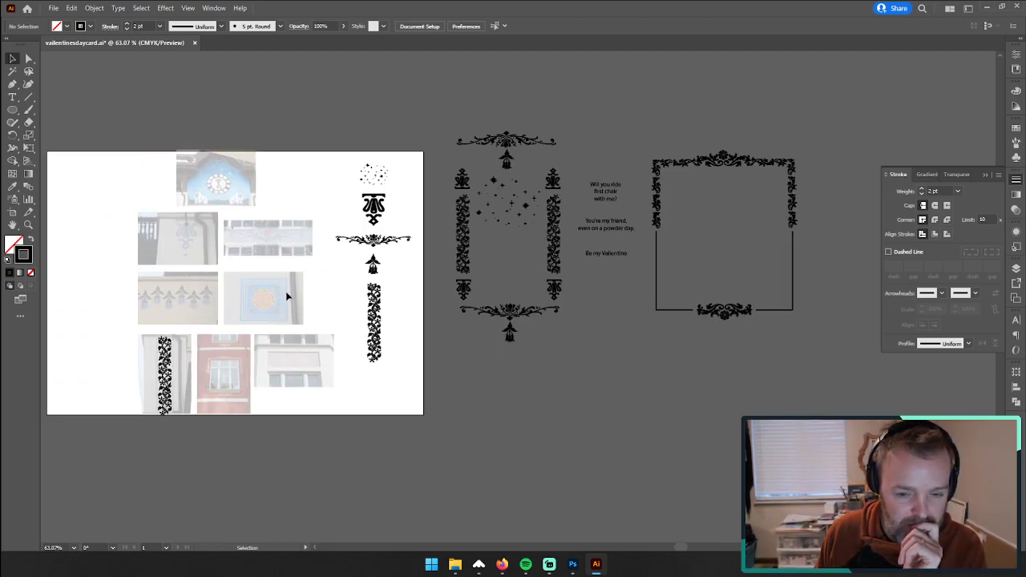
left_click(28, 226)
left_click_drag(273, 301, 476, 246)
scroll(291, 383, "down", 3)
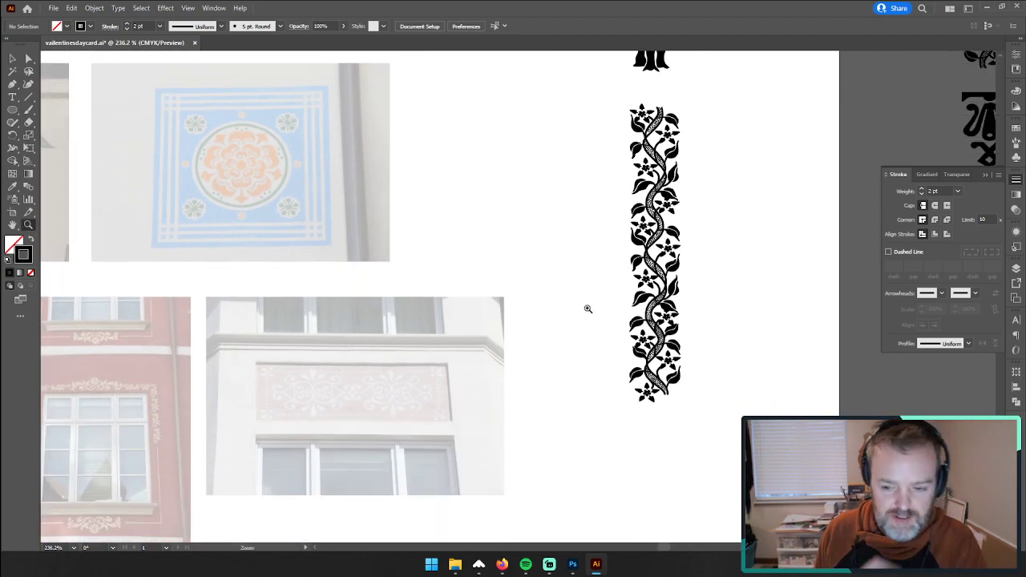
left_click_drag(780, 213, 479, 252)
left_click_drag(823, 174, 557, 235)
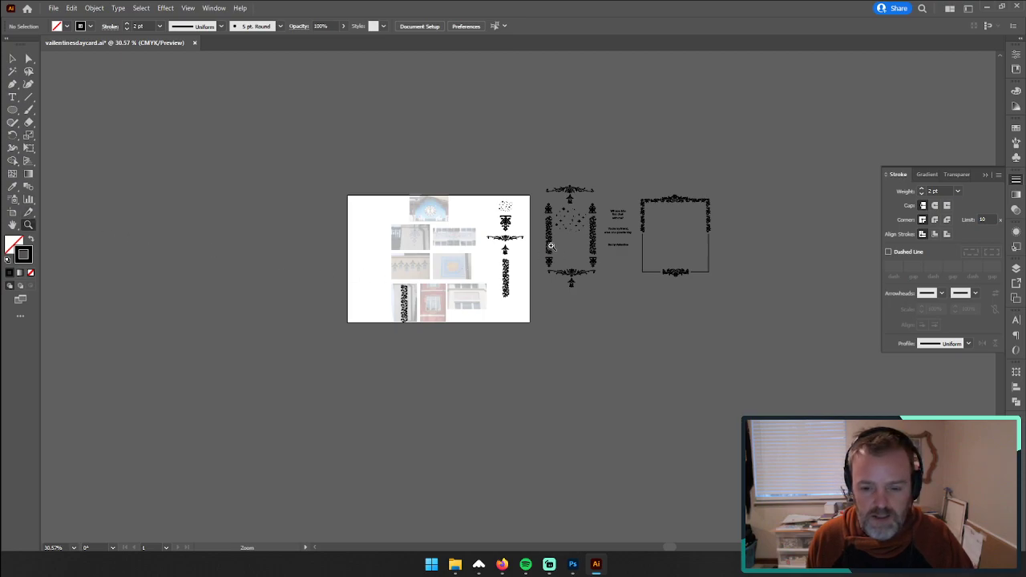
left_click_drag(387, 307, 795, 259)
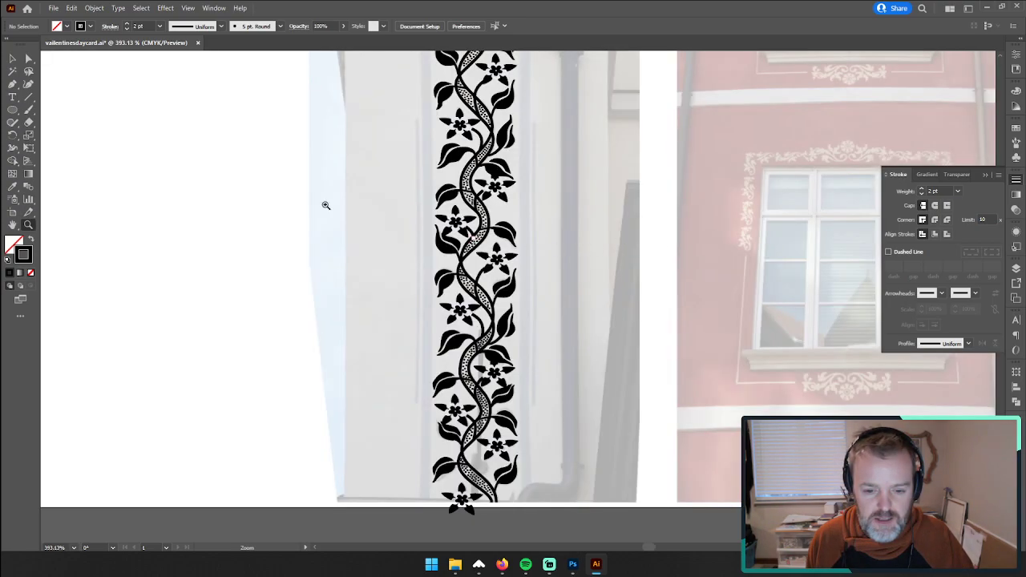
Step: Isolate the vine ornament's group, copy its two wavy stem outlines, and remove the trial copy pasted inside the group
left_click(14, 60)
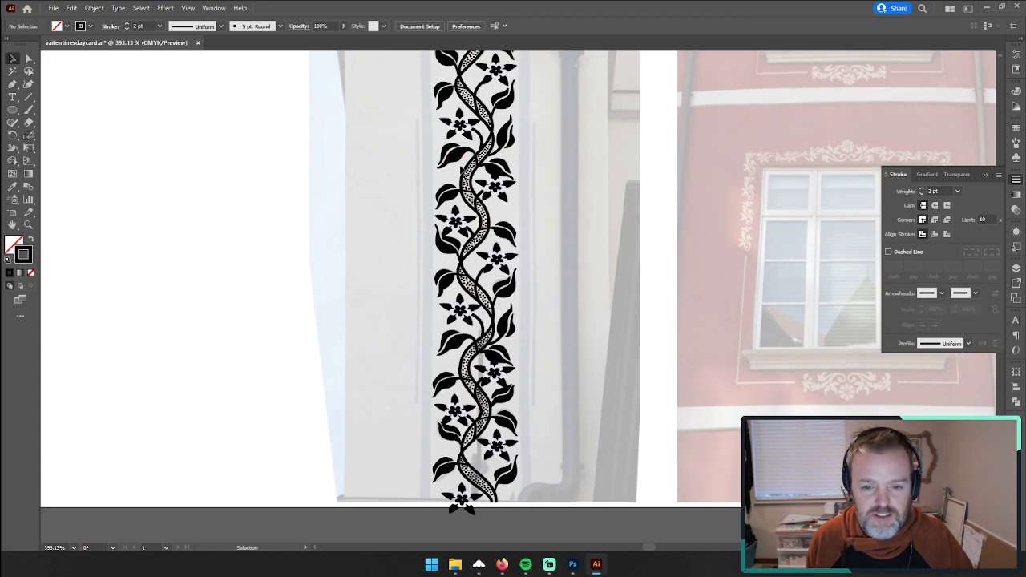
left_click(495, 169)
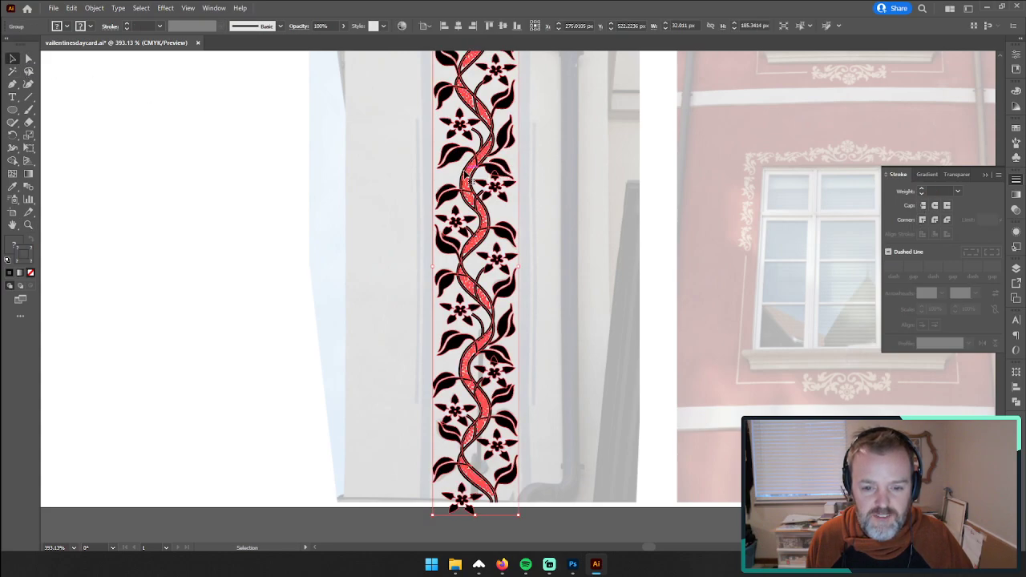
double_click(466, 173)
left_click(465, 182)
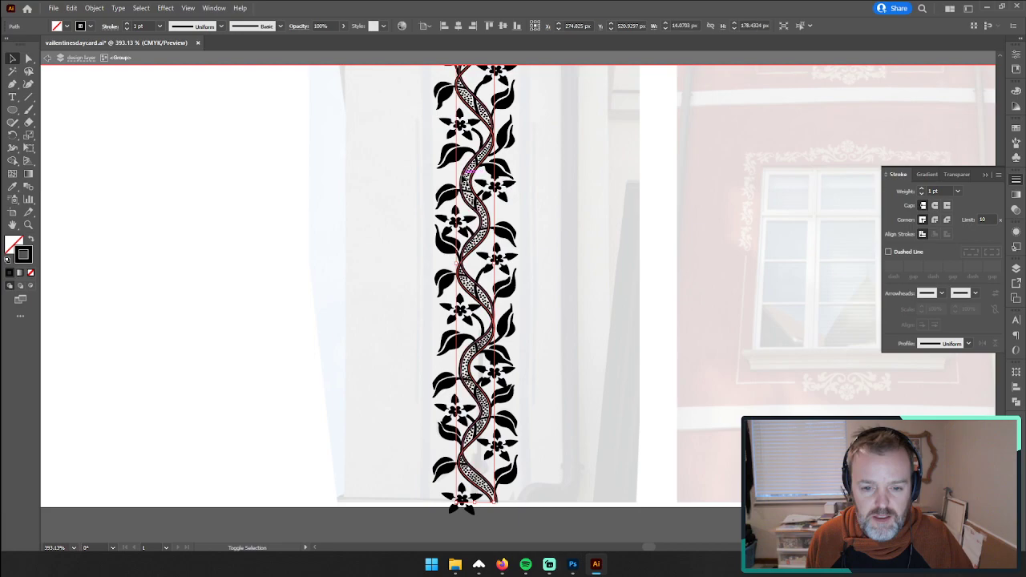
key("a")
key("ctrl+v")
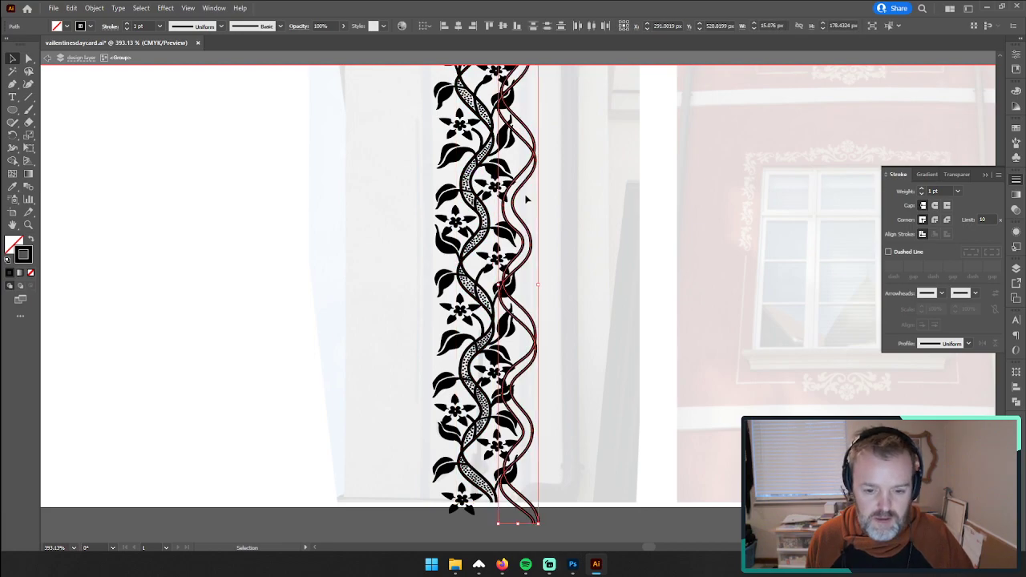
key("ctrl+c")
key("Delete")
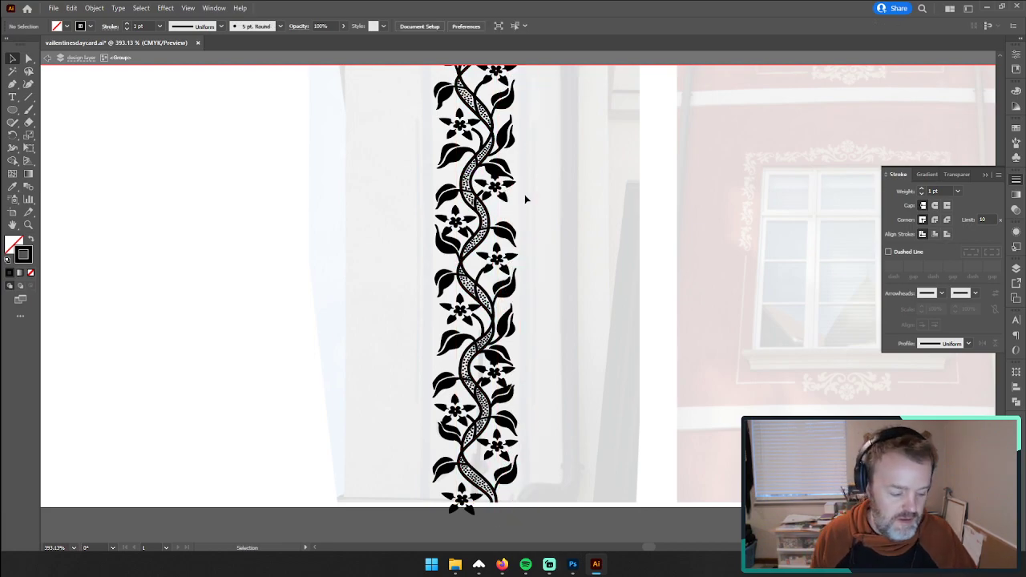
Step: Try placing a pasted copy of the stem outlines in the blank area beside the reference photos, and delete it
key("z")
left_click_drag(452, 261, 194, 289)
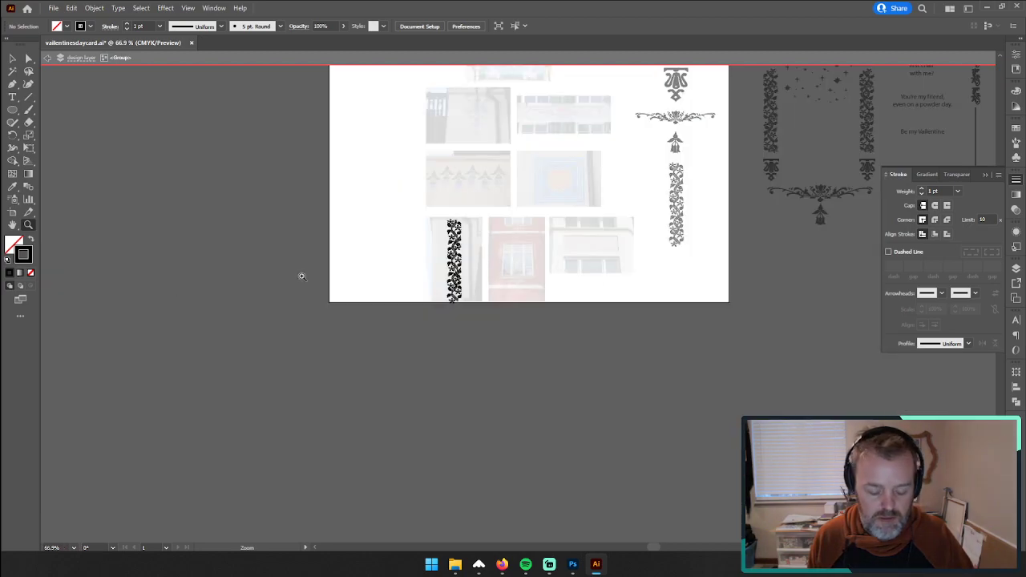
key("ctrl+v")
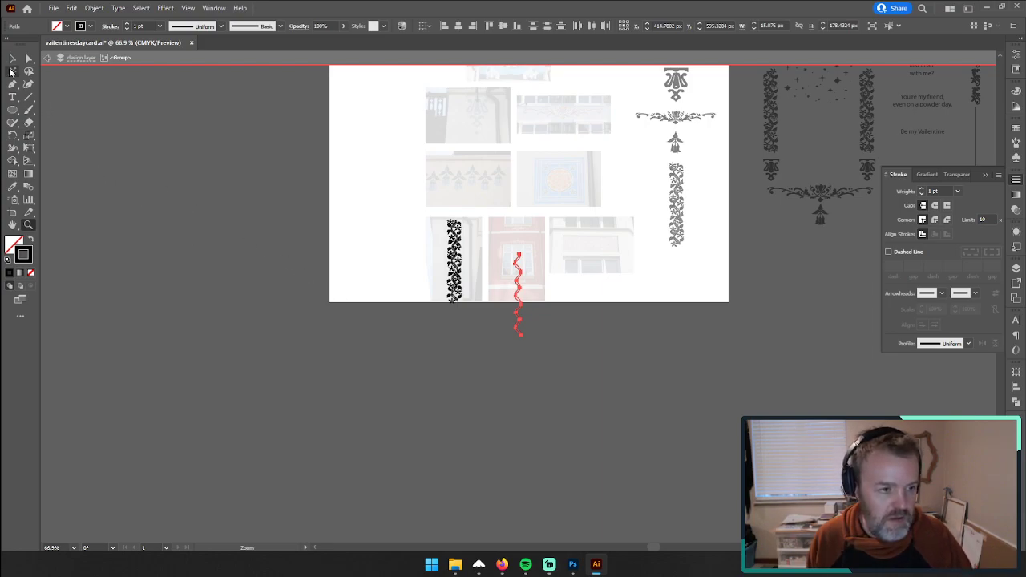
key("v")
left_click_drag(513, 324, 363, 288)
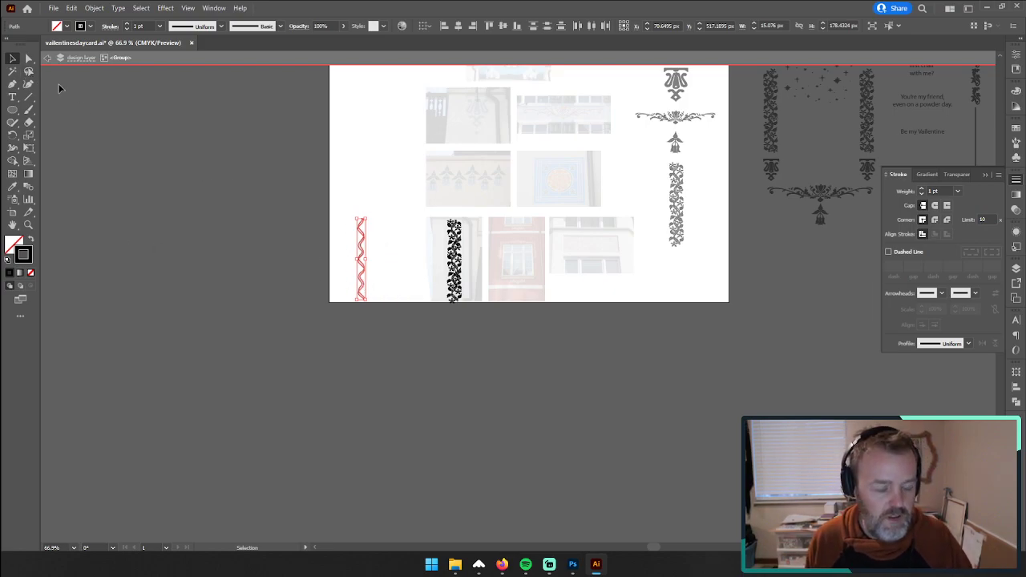
key("Delete")
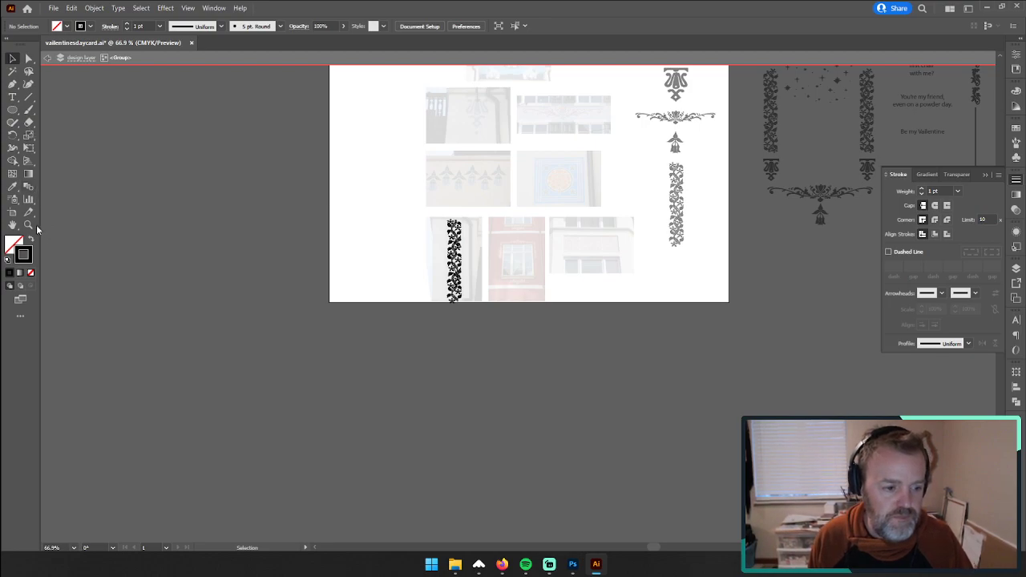
Step: Show the document's layers and leave isolation mode for the vine ornament's group
key("z")
double_click(284, 250)
left_click_drag(847, 263, 33, 242)
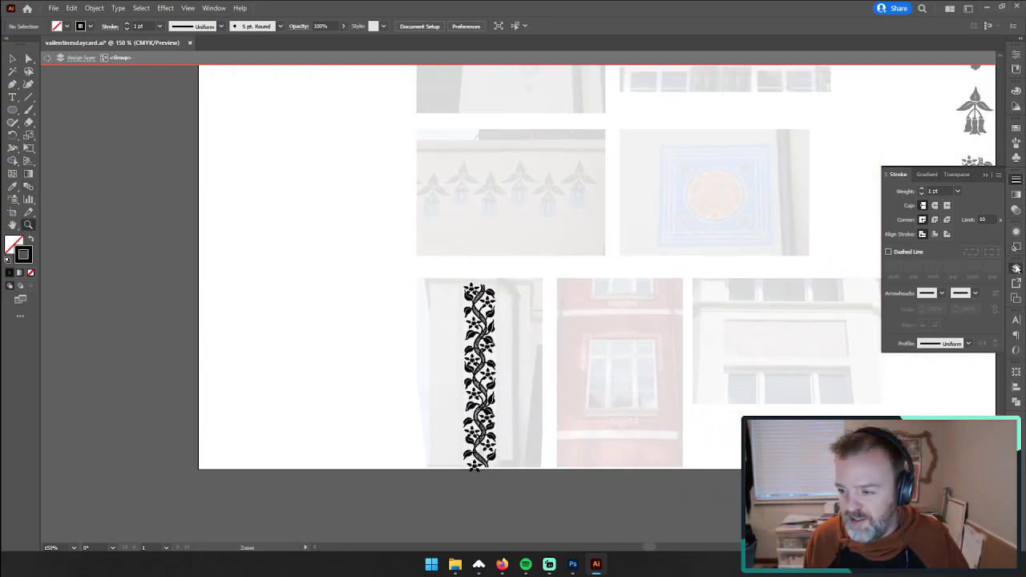
left_click(1015, 269)
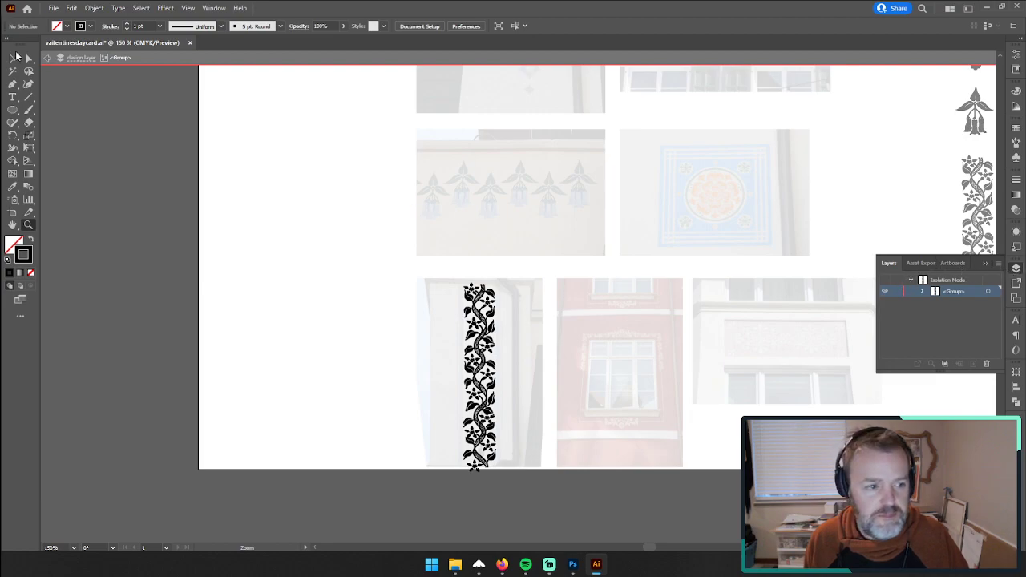
key("v")
double_click(300, 206)
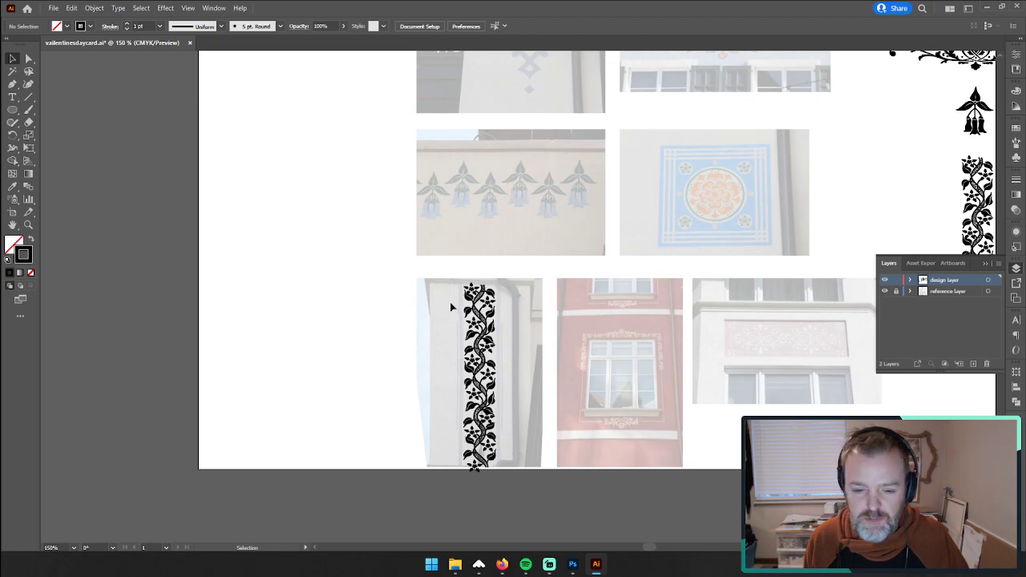
Step: Check what the design layer and the reference layer contain by hiding and showing each one
left_click(471, 317)
key("z")
left_click_drag(799, 272, 347, 264)
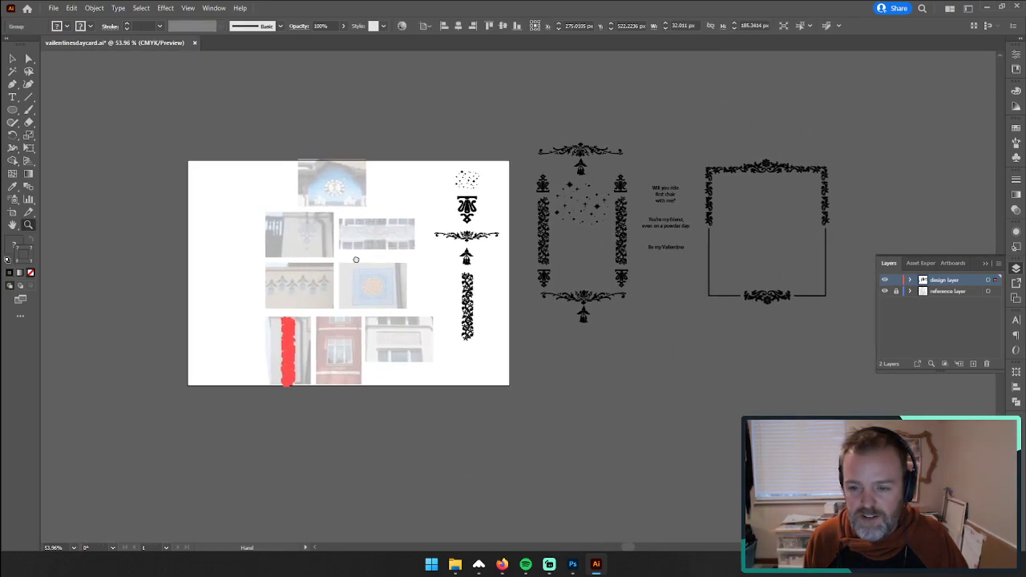
left_click(896, 291)
left_click(885, 281)
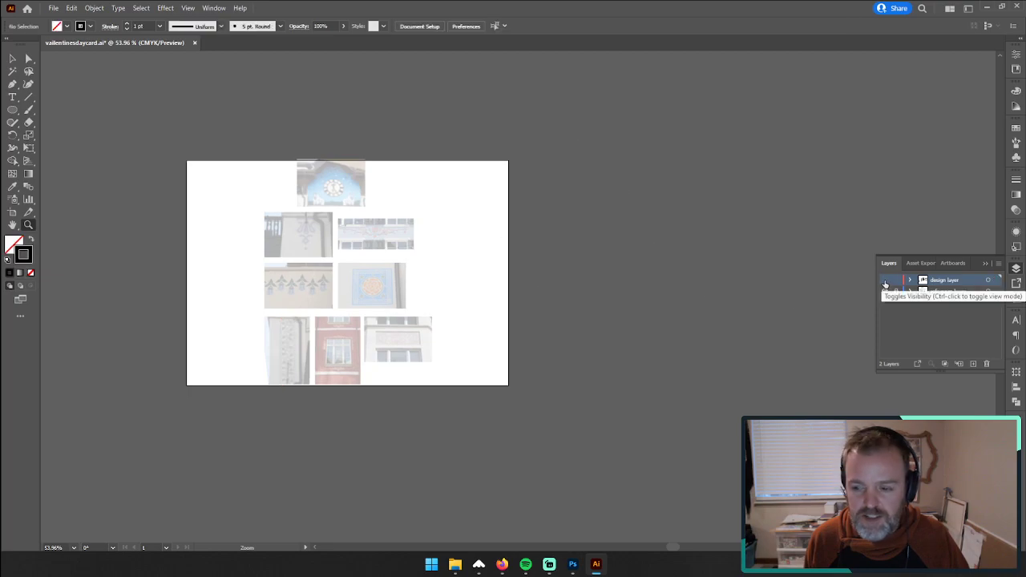
left_click(885, 281)
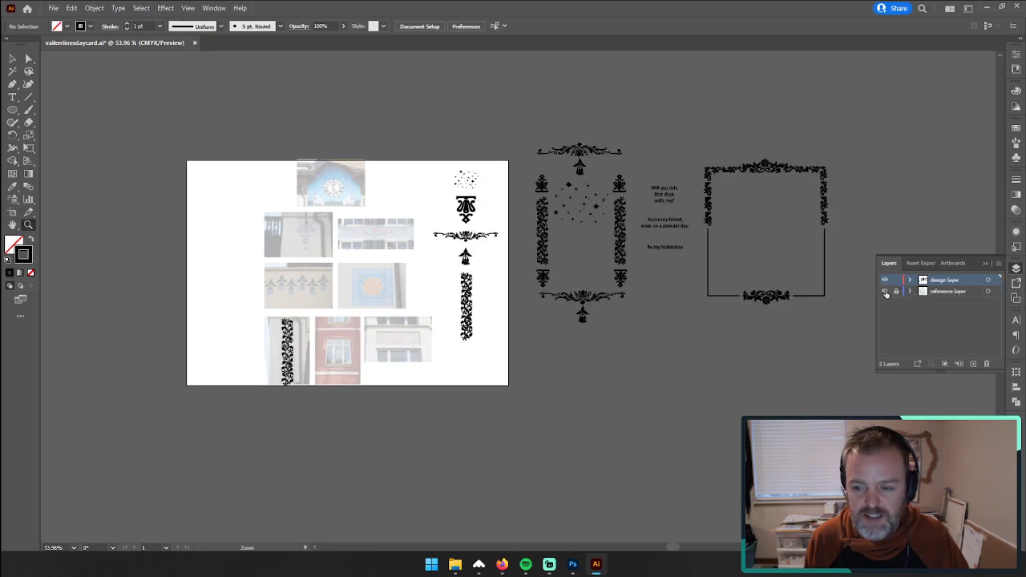
left_click(886, 292)
left_click(886, 292)
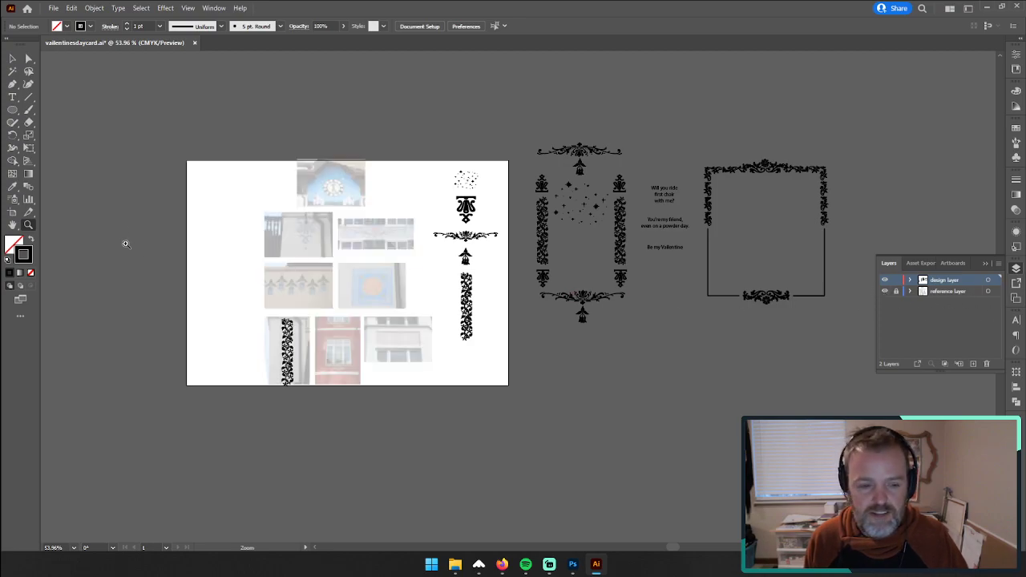
Step: Paste the stem outlines beside the reference photos, enlarge them to about 354 px tall, and keep only one wavy line
left_click(300, 256)
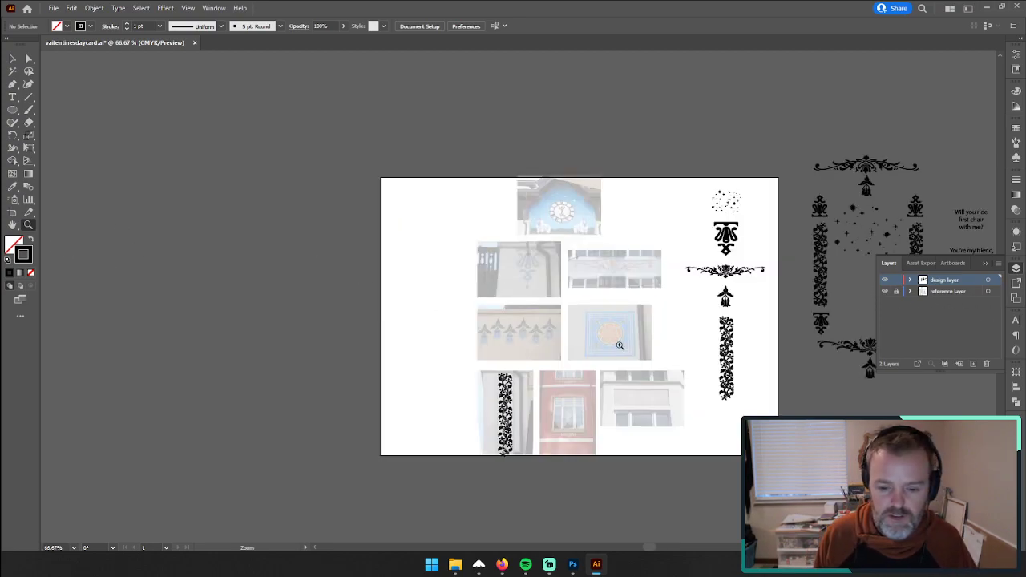
left_click(527, 379)
key("ctrl+v")
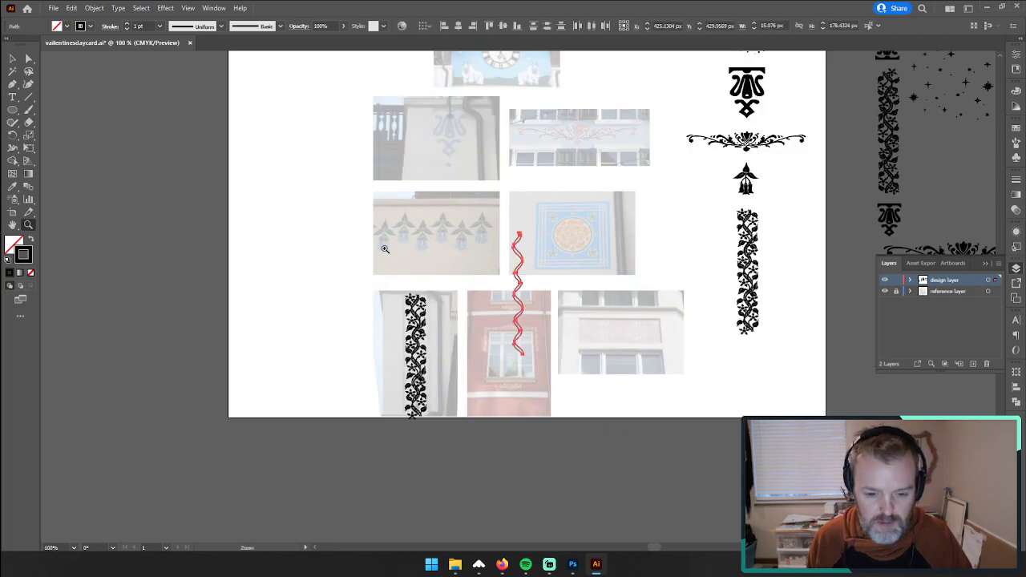
left_click(12, 58)
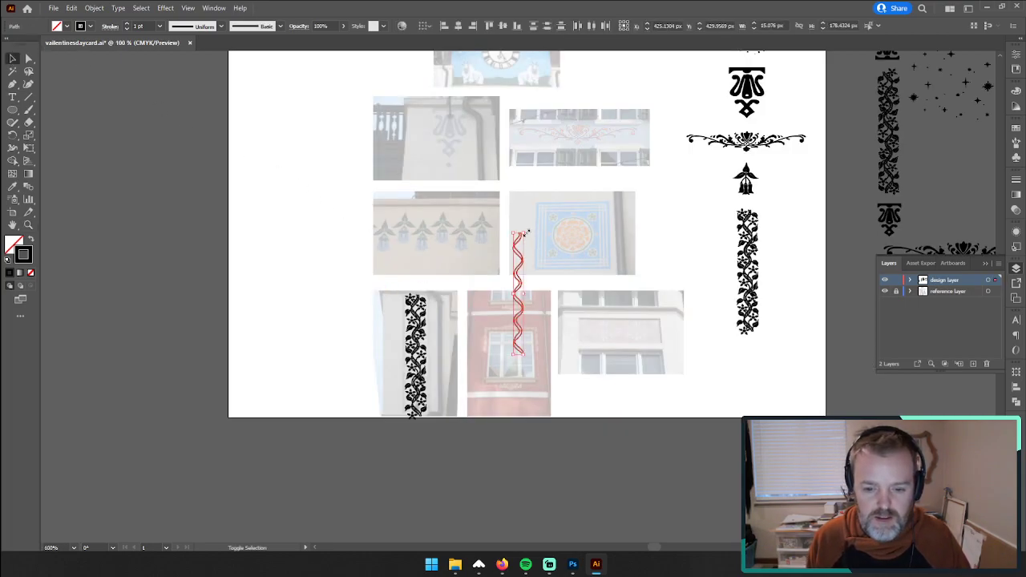
mouse_move(526, 232)
left_mouse_down()
mouse_move(623, 154)
mouse_move(628, 111)
left_mouse_up()
left_click_drag(521, 198, 299, 229)
left_click(238, 184)
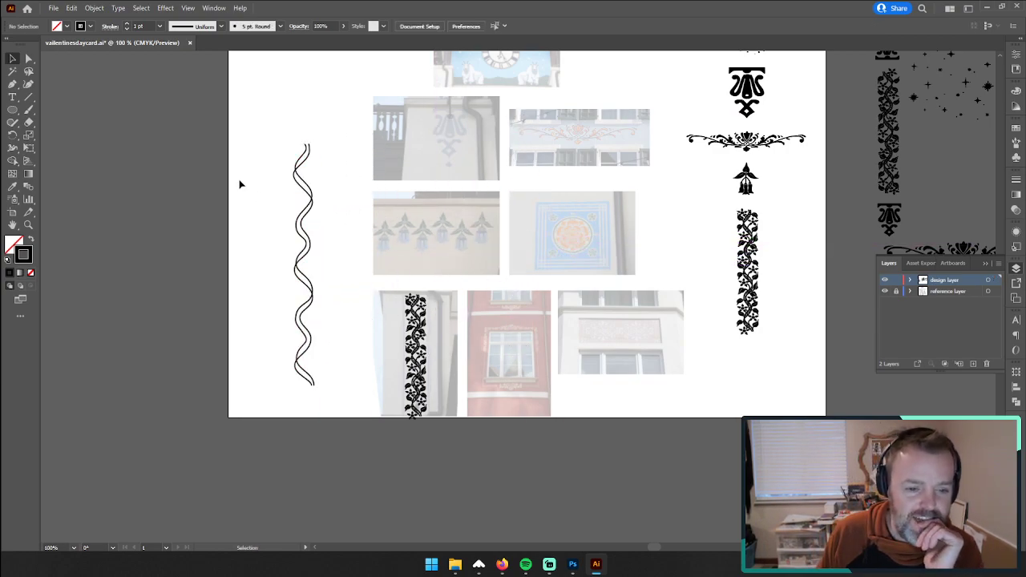
left_click_drag(314, 239, 228, 230)
key("Delete")
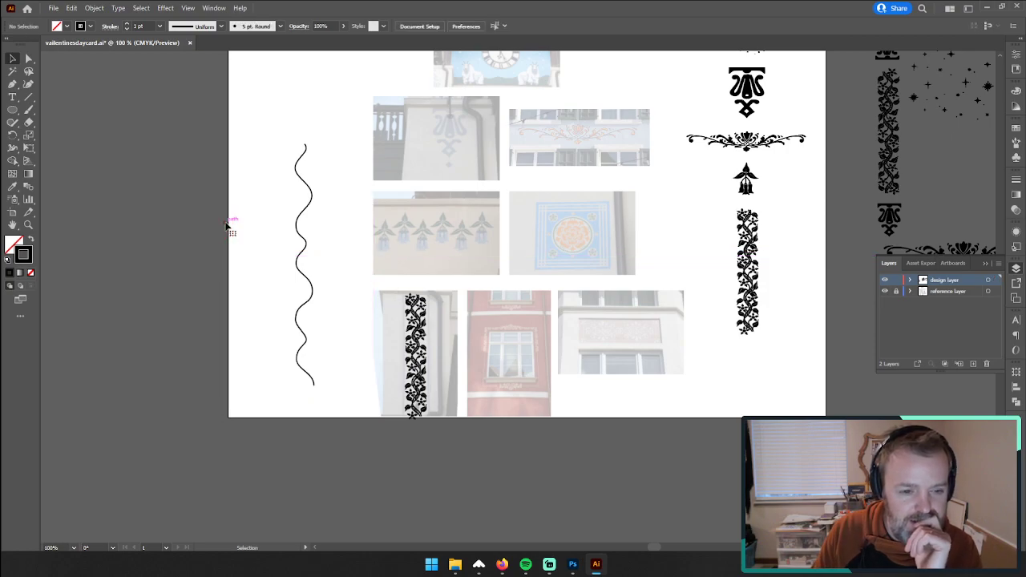
Step: Try a twisted border by overlapping the wavy line with a duplicate reflected left to right, and delete both lines
left_click(306, 184)
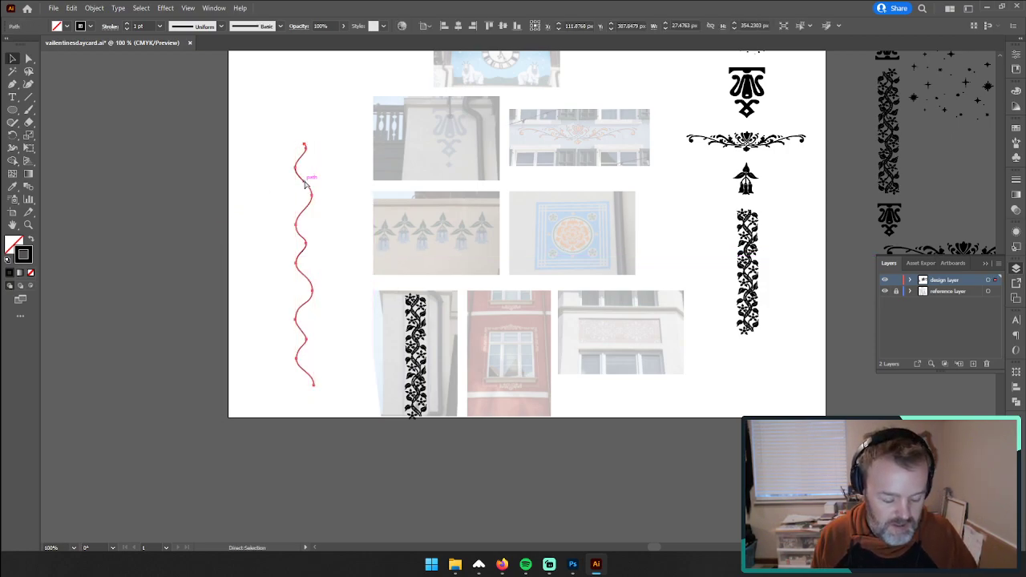
left_click_drag(316, 184, 327, 186)
right_click(327, 186)
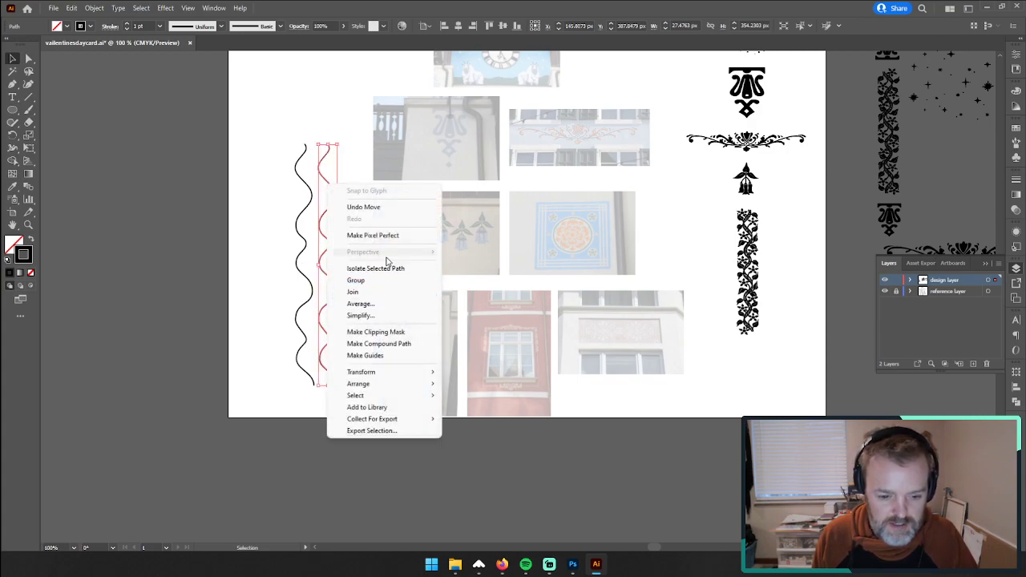
mouse_move(382, 372)
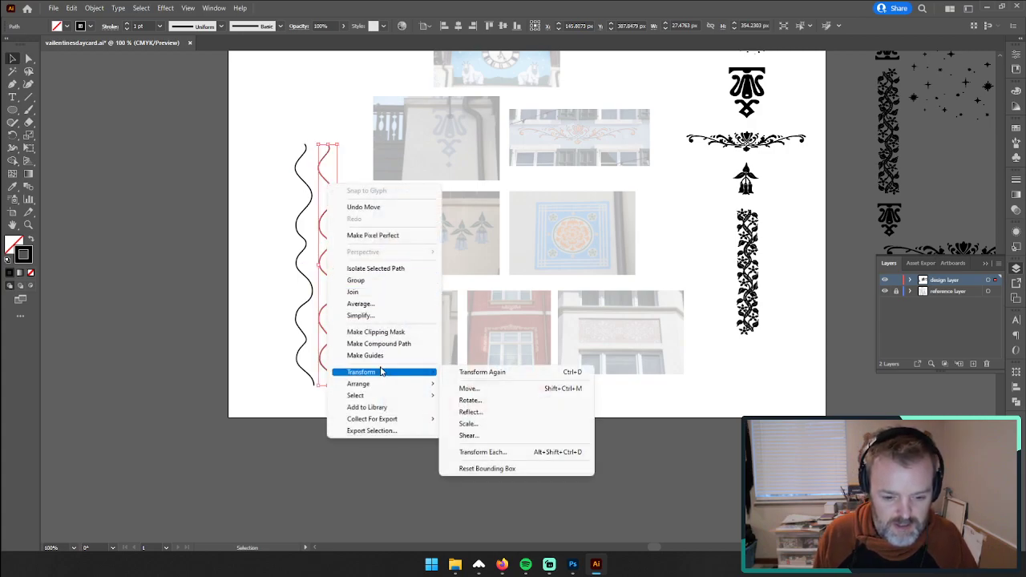
left_click(482, 413)
left_click(516, 346)
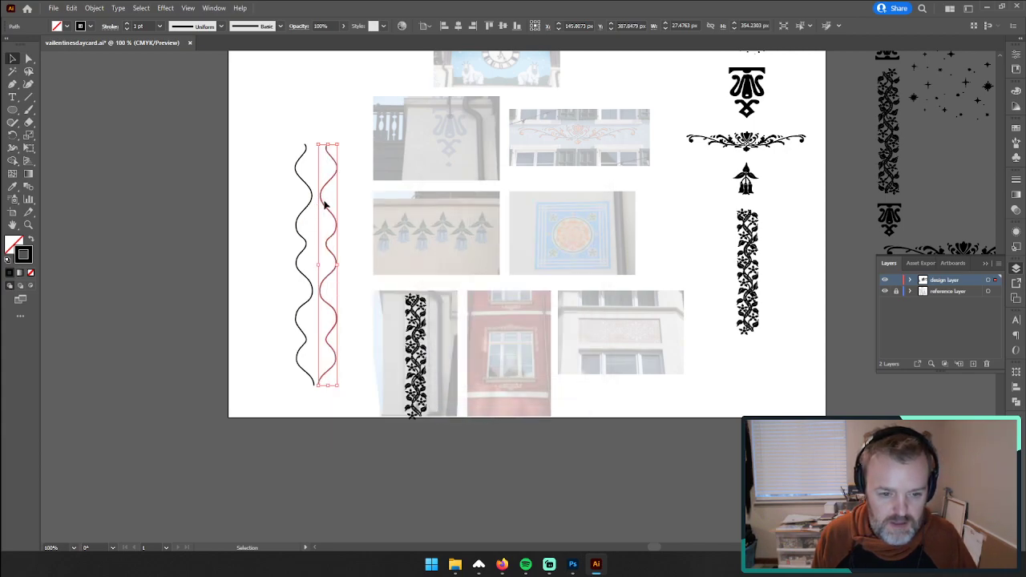
left_click_drag(324, 205, 297, 209)
left_click(249, 203)
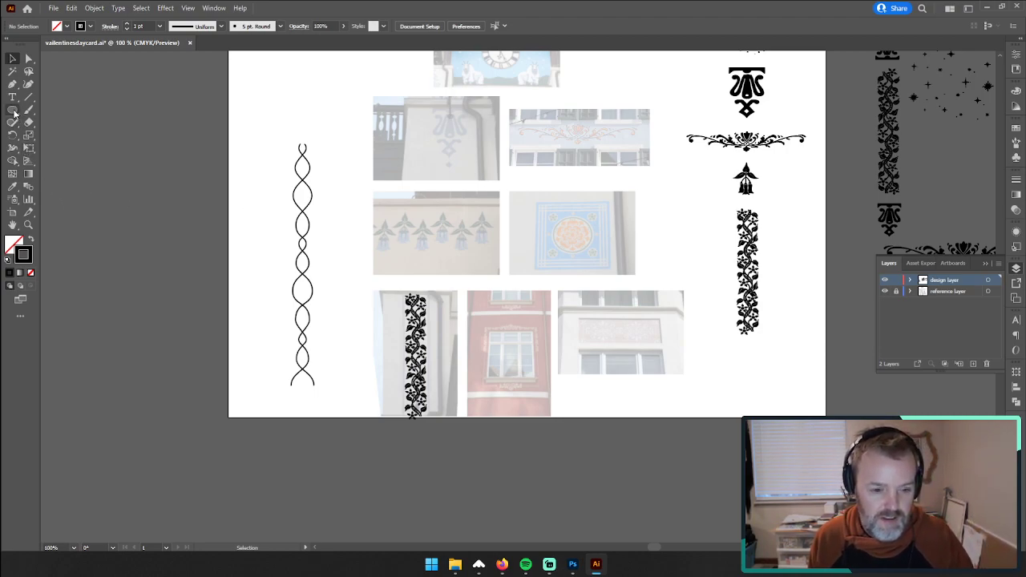
left_click(312, 293)
key("Delete")
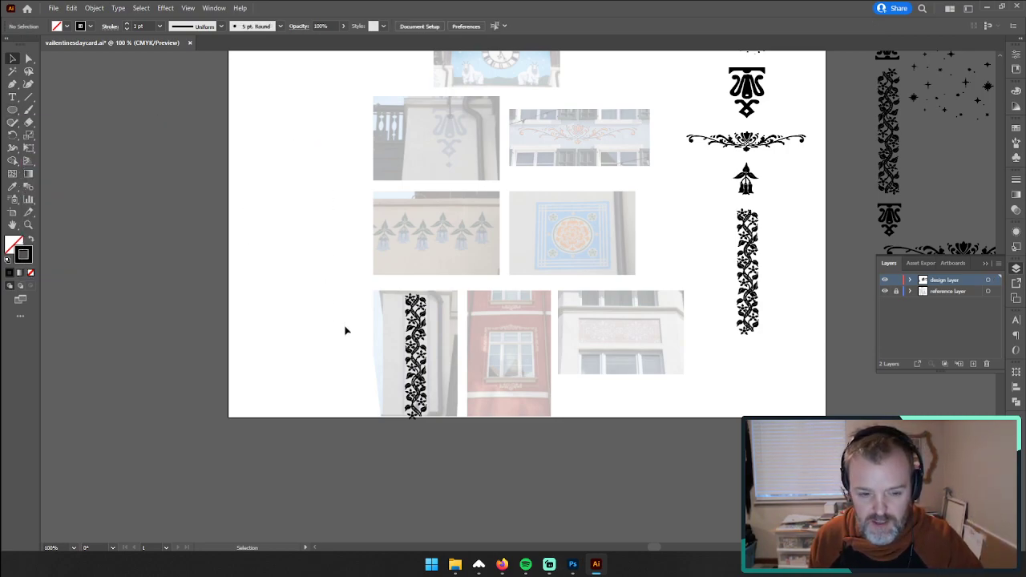
Step: Lock the design layer and add a new layer named "grid" above it
scroll(481, 374, "down", 6)
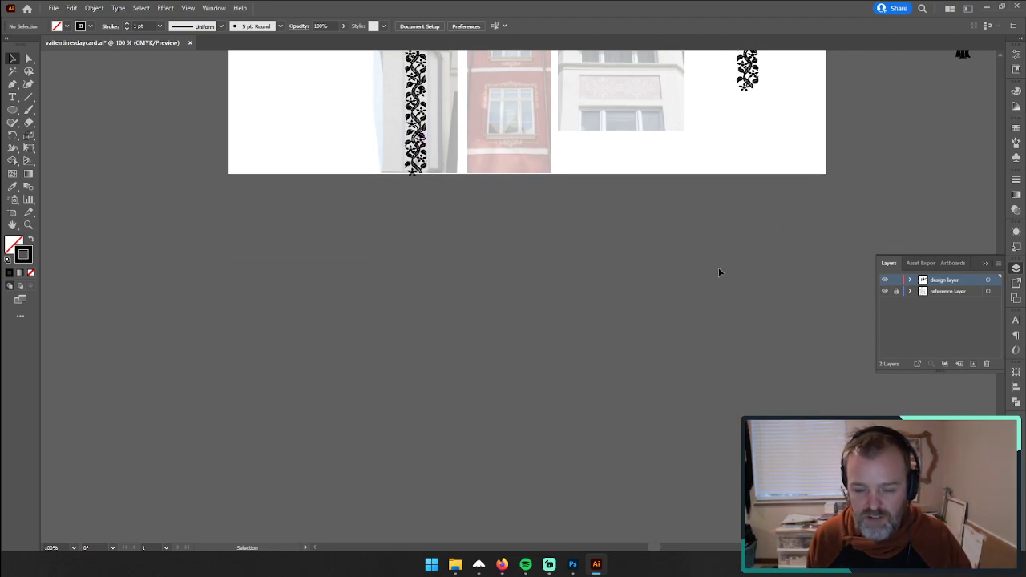
left_click(896, 292)
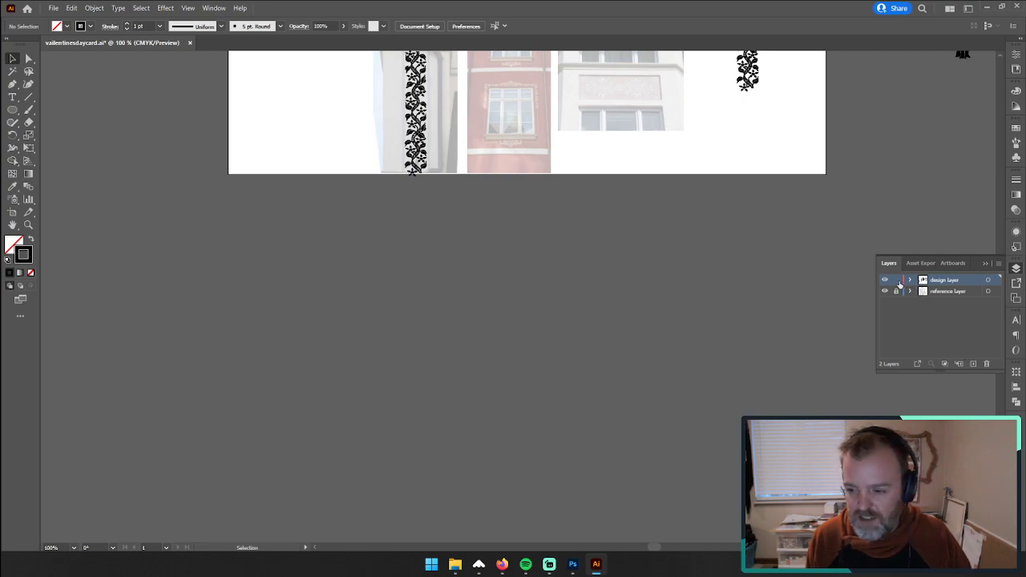
left_click(972, 365)
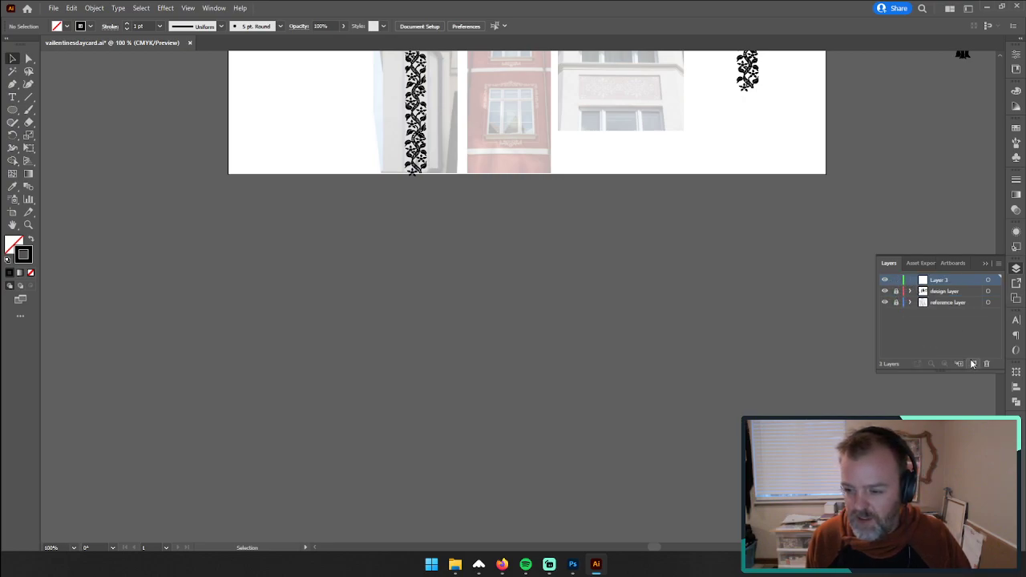
double_click(935, 282)
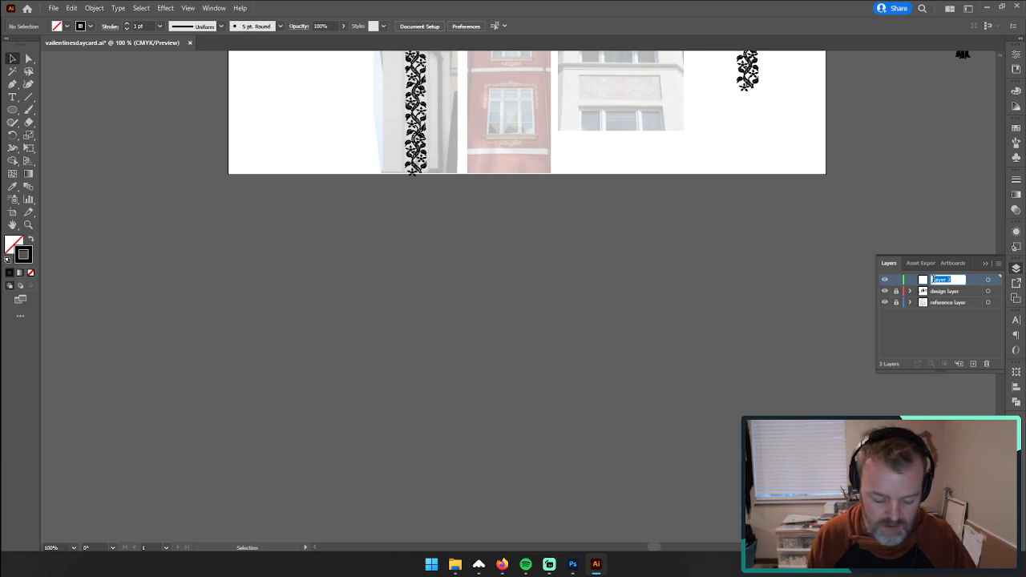
type("grid")
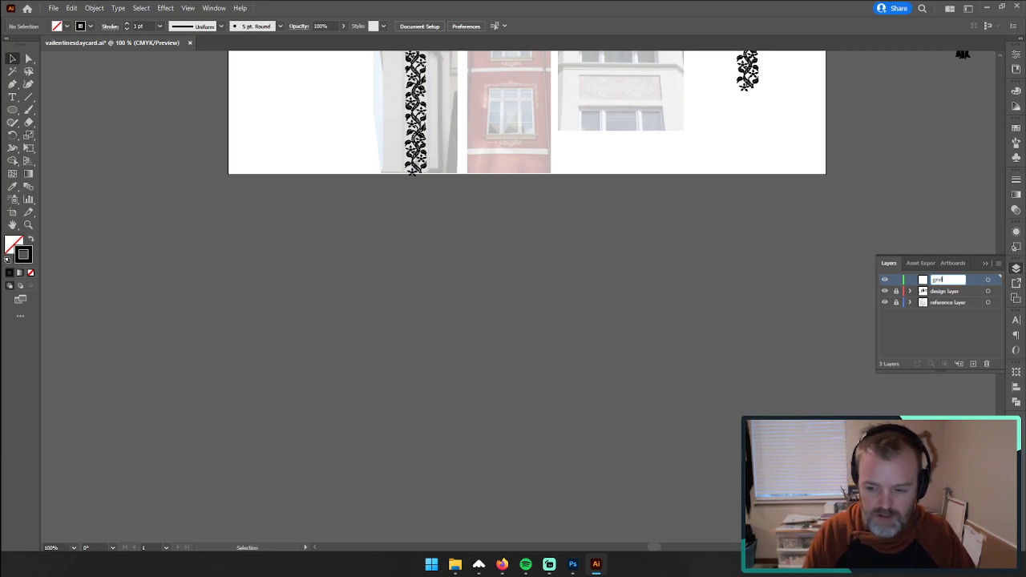
left_click(942, 334)
Step: Shorten the names of the two lower layers to "design" and "reference"
double_click(948, 290)
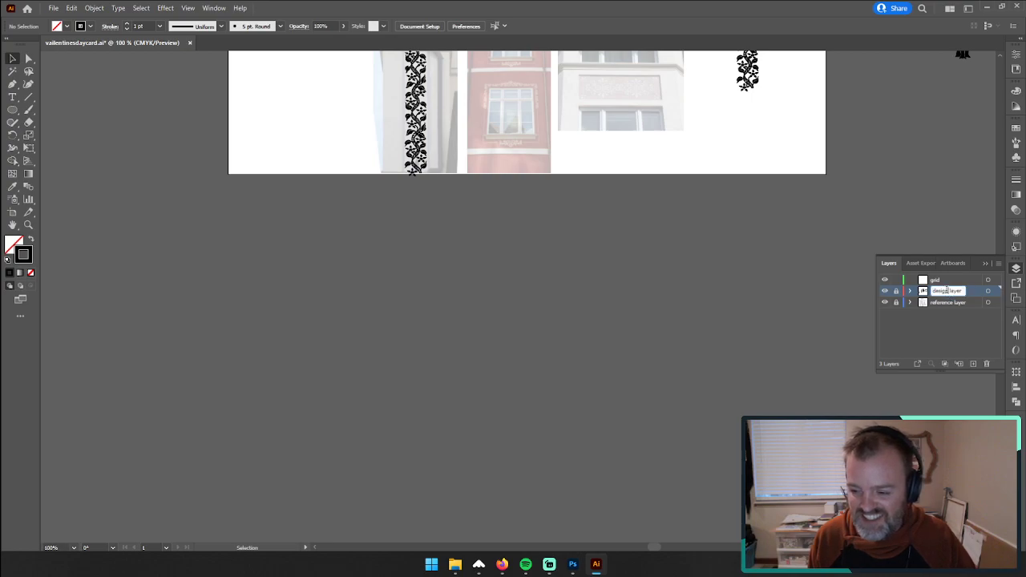
left_click_drag(947, 291, 1023, 299)
key("BackSpace")
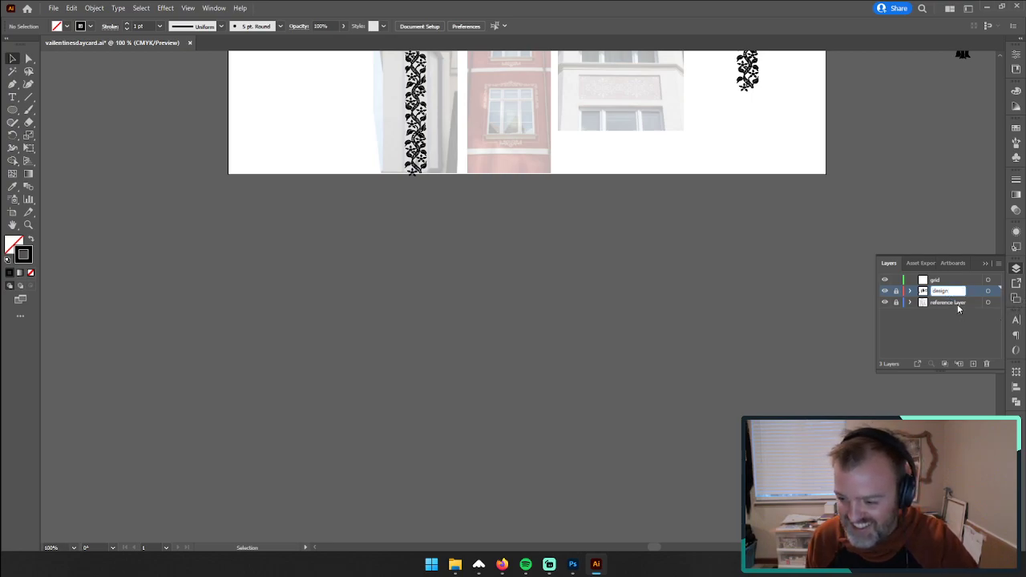
double_click(957, 302)
left_click_drag(972, 303, 1004, 304)
key("BackSpace")
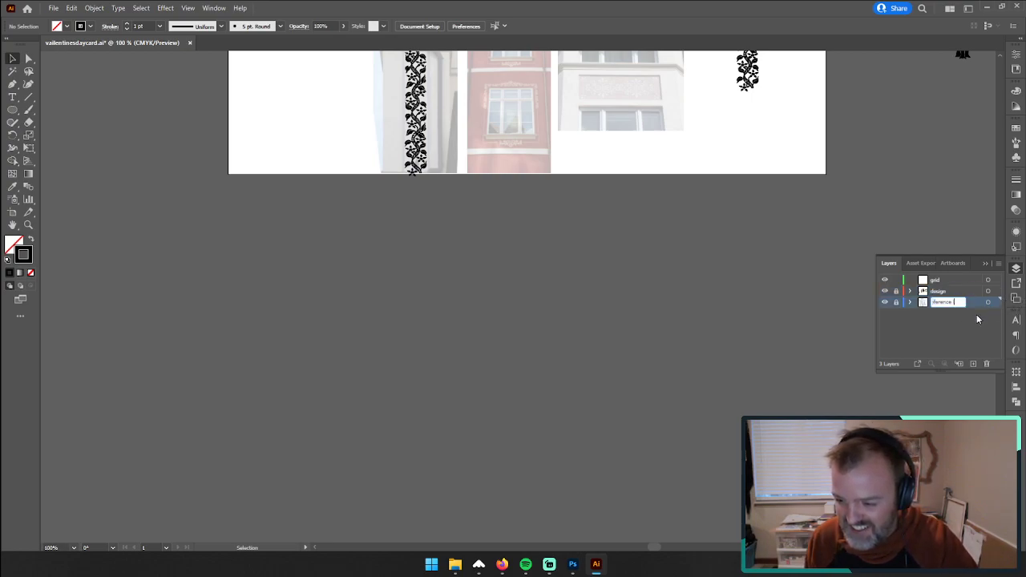
key("Return")
Step: On the grid layer, draw three evenly spaced horizontal lines about 649 px long below the artboard, spanning about 106 px in height
left_click(943, 283)
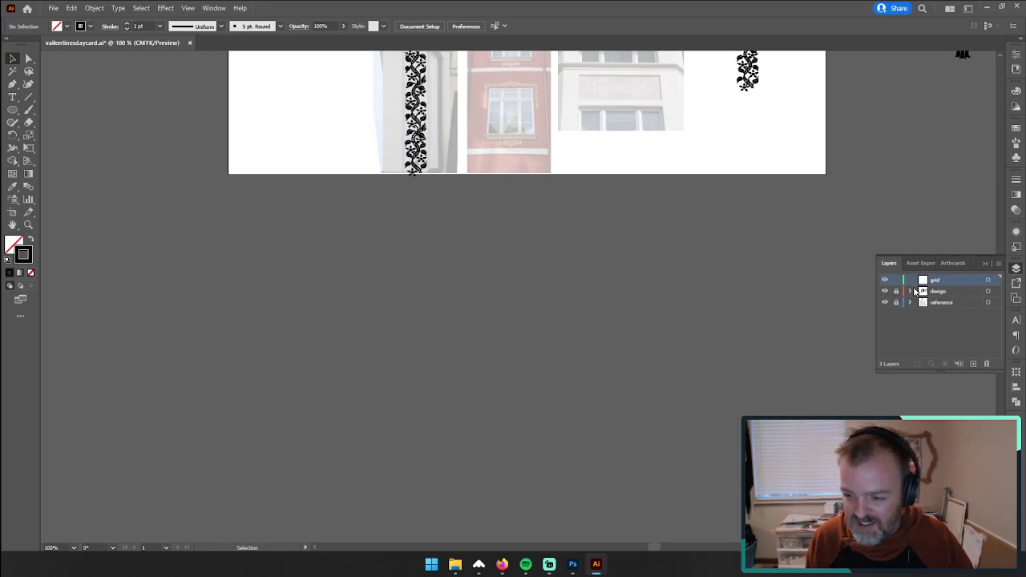
left_click(12, 109)
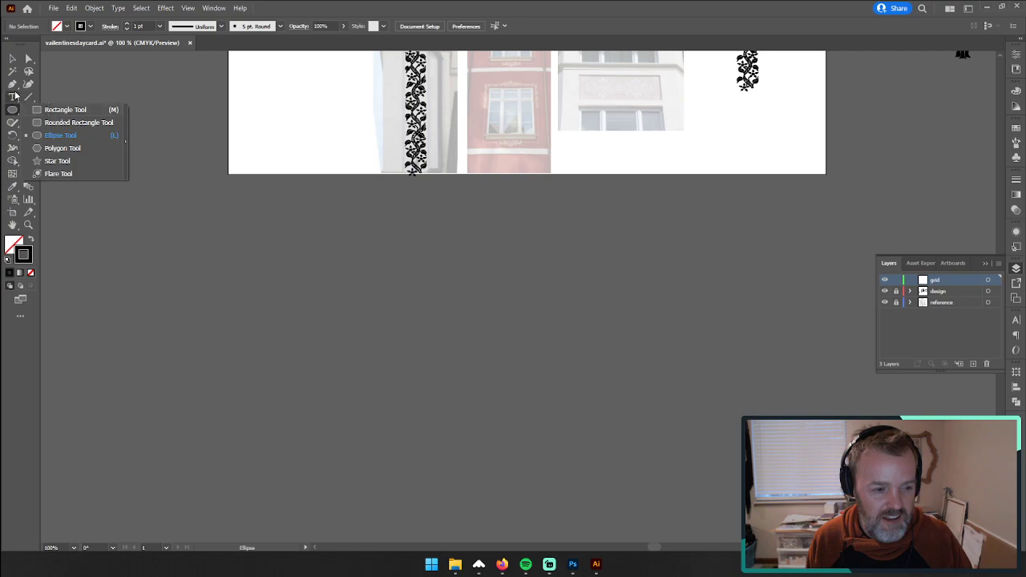
left_click(25, 99)
left_click_drag(227, 230, 671, 239)
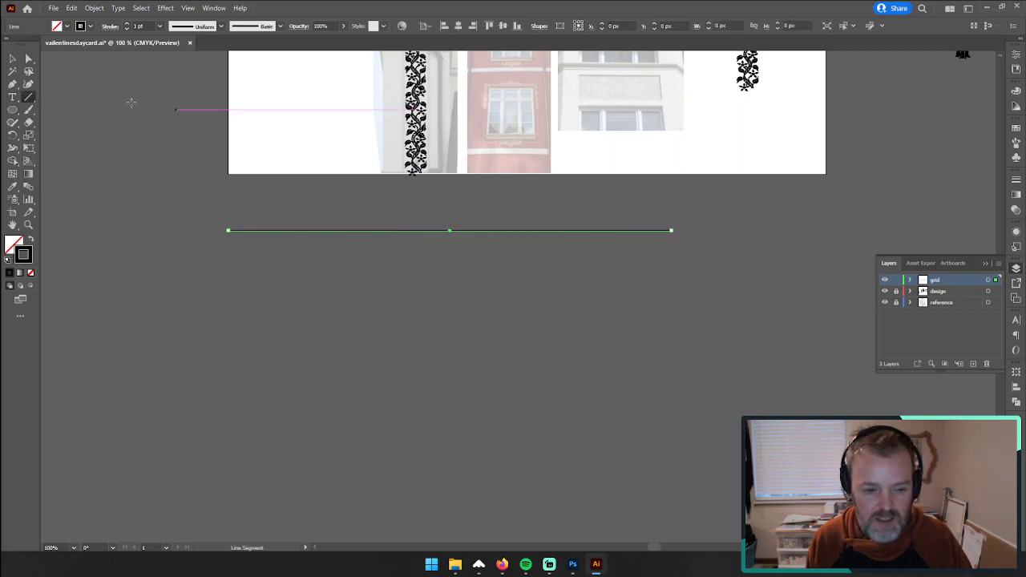
left_click(12, 59)
left_click(140, 176)
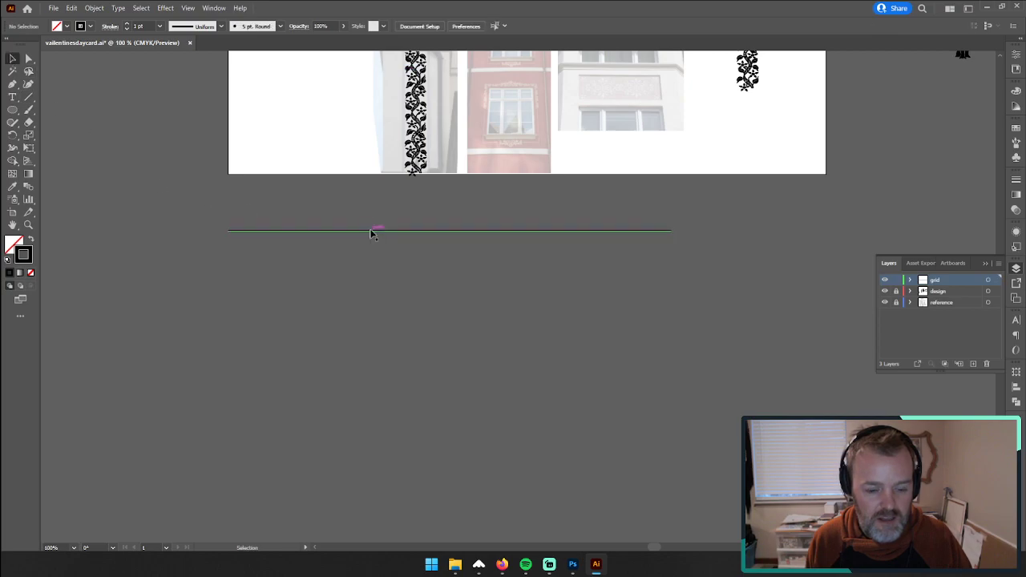
left_click_drag(373, 231, 453, 306)
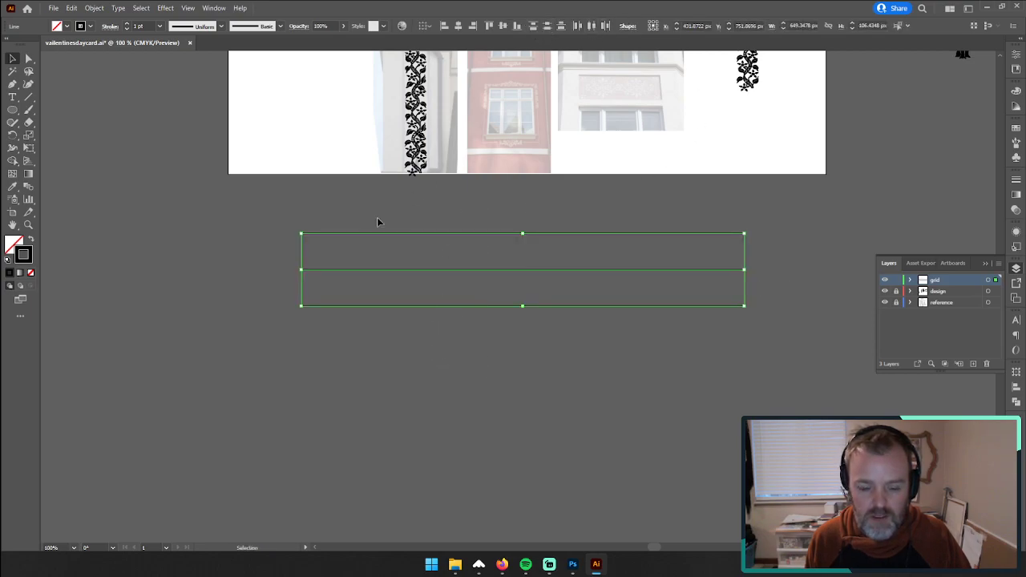
left_click(300, 224)
left_click_drag(281, 222, 449, 351)
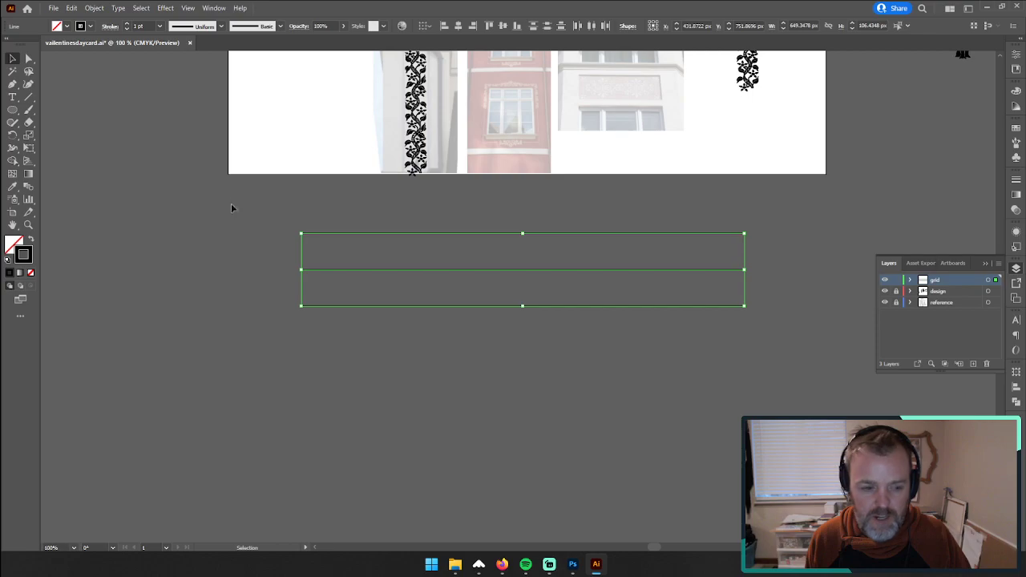
Step: Draw a vertical line about 189 px tall across the horizontal lines, duplicate it into ten lines, and distribute them evenly
left_click(32, 98)
left_click_drag(323, 213, 324, 342)
key("v")
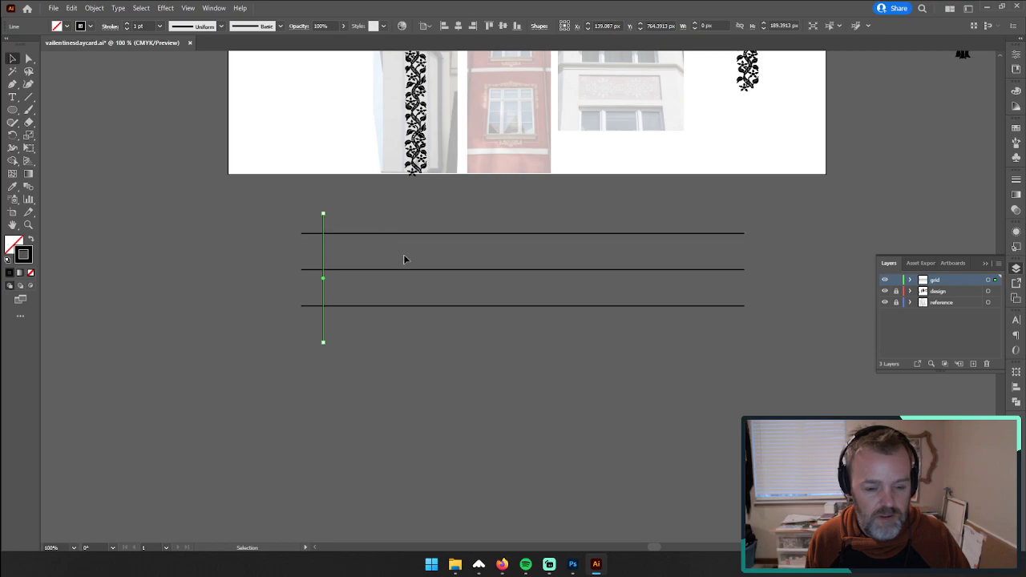
left_click_drag(325, 253, 497, 264)
left_click_drag(498, 264, 651, 259, "alt+shift")
left_click_drag(651, 259, 708, 264, "alt+shift")
left_click_drag(709, 265, 737, 265, "alt+shift")
left_click_drag(265, 200, 764, 221)
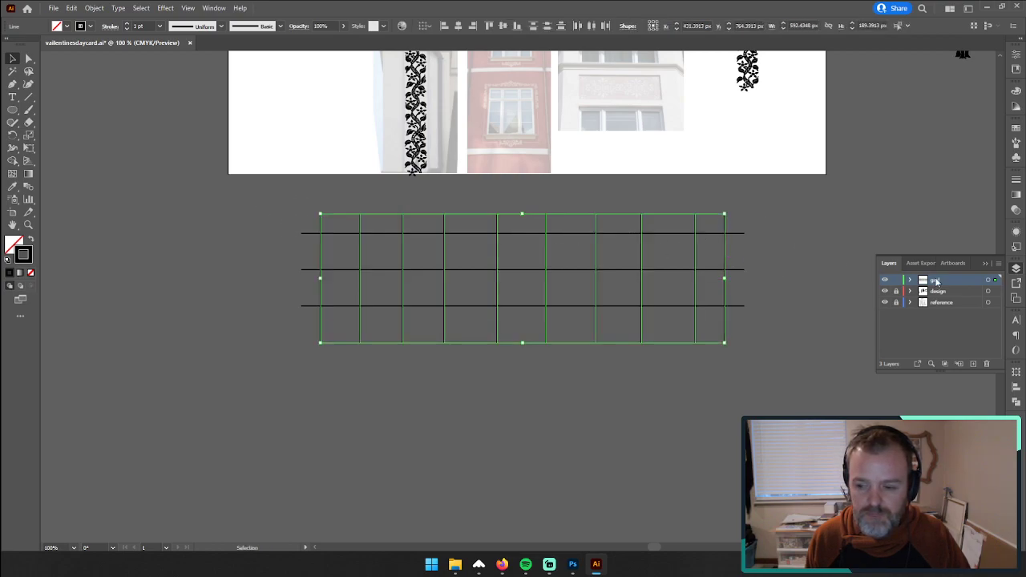
left_click(591, 26)
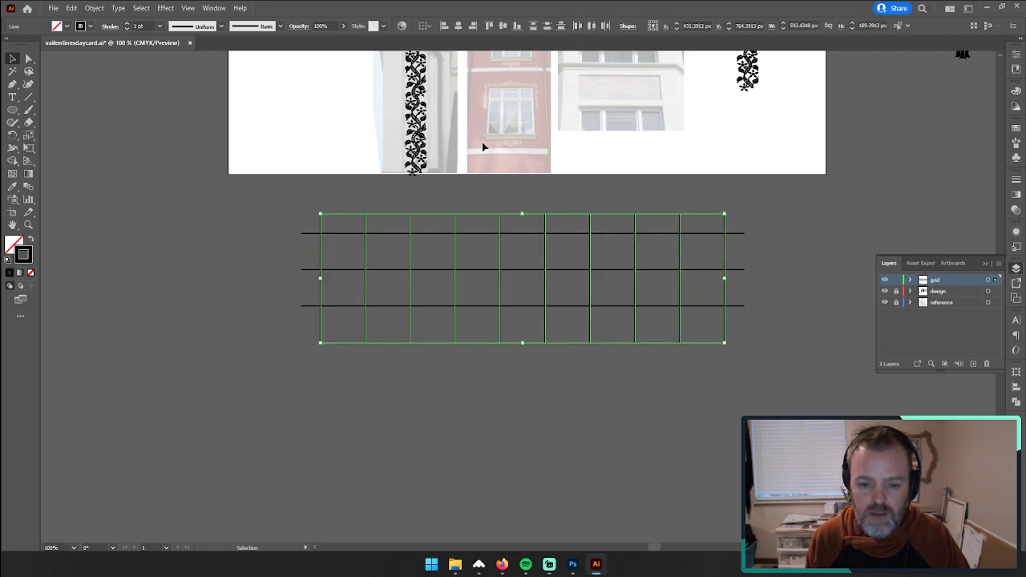
left_click(257, 200)
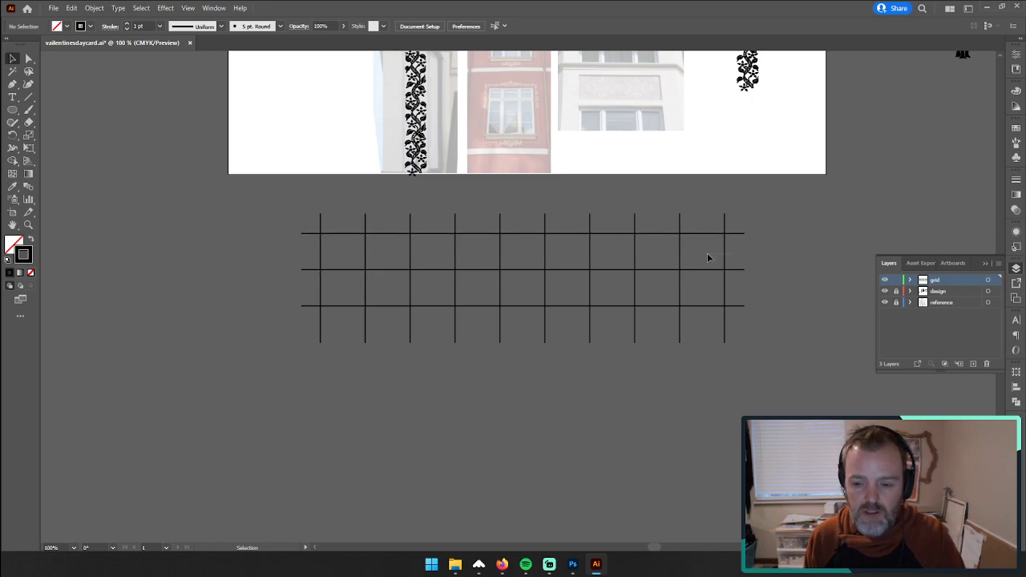
Step: Reduce the grid to eight vertical lines and redistribute them evenly along the horizontal lines
mouse_move(732, 257)
left_mouse_down()
mouse_move(655, 248)
mouse_move(728, 256)
left_mouse_up()
key("Delete")
left_click_drag(311, 257, 311, 258)
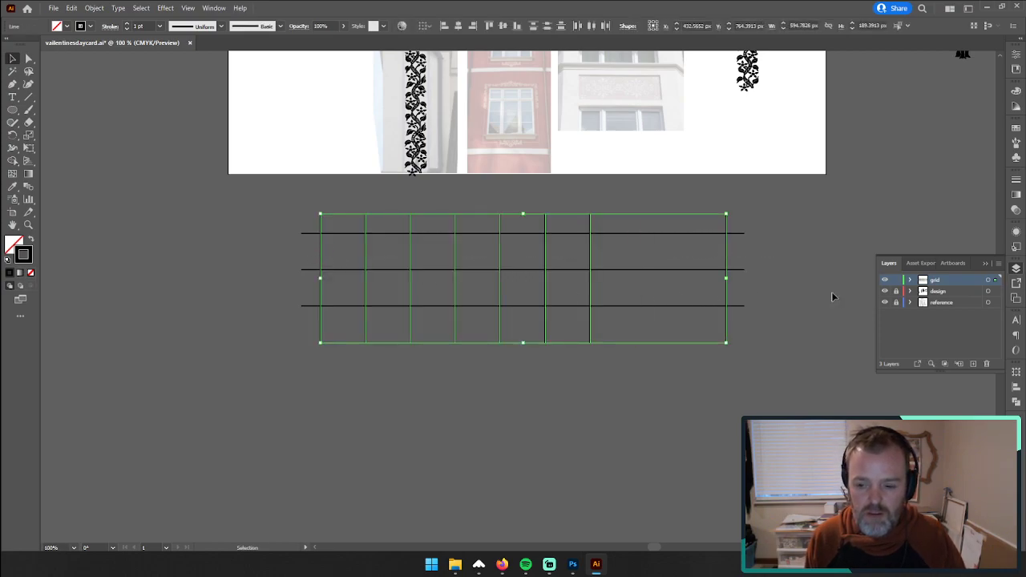
left_click(591, 25)
left_click(225, 251)
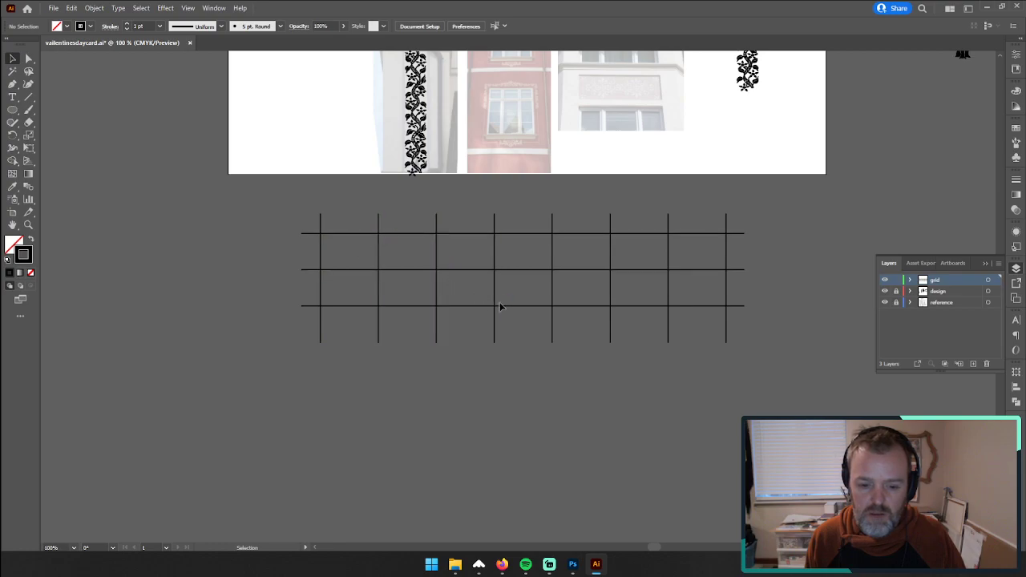
left_click_drag(706, 353, 770, 382)
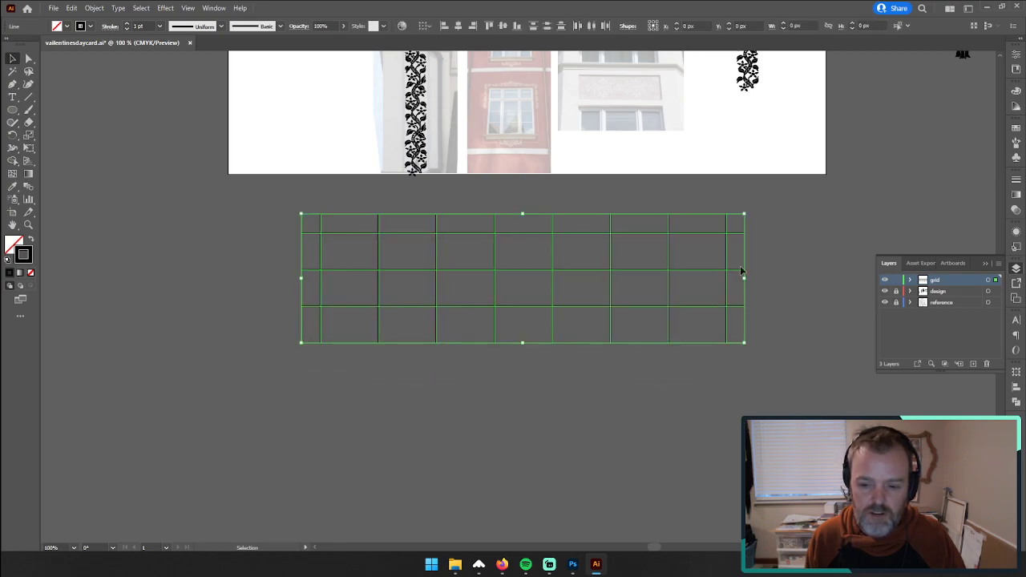
left_click_drag(746, 212, 529, 435)
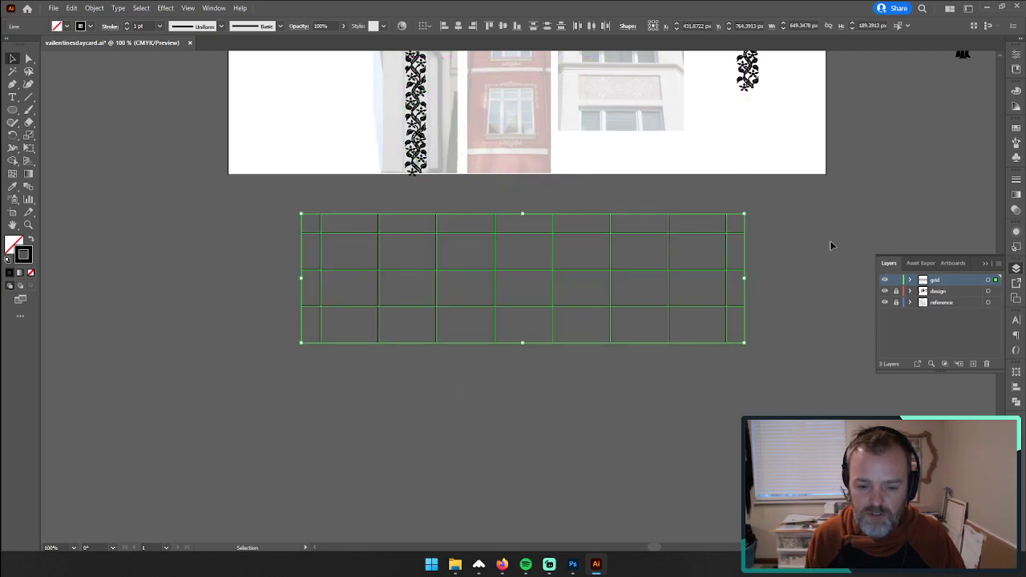
left_click(845, 256)
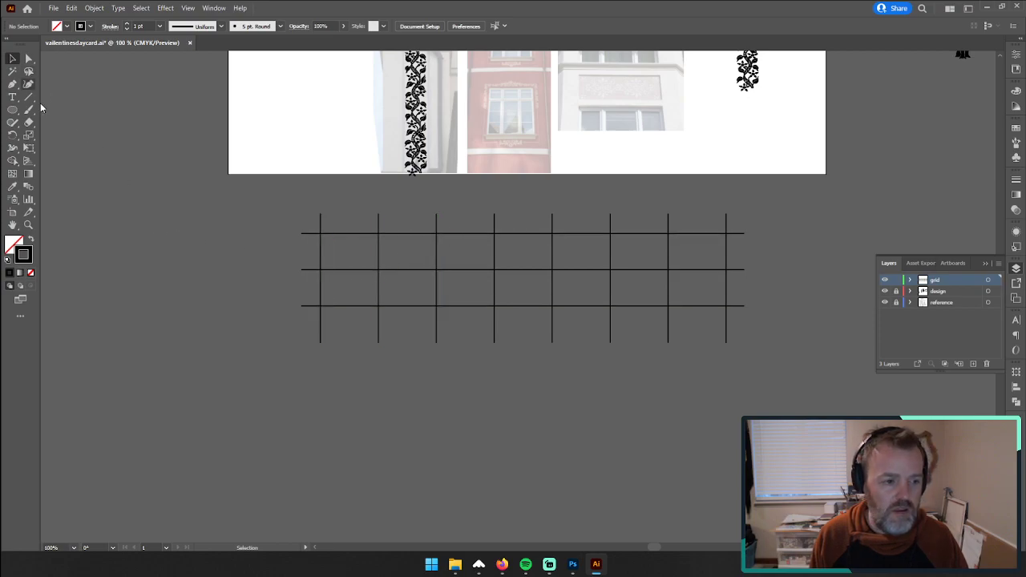
left_click(972, 364)
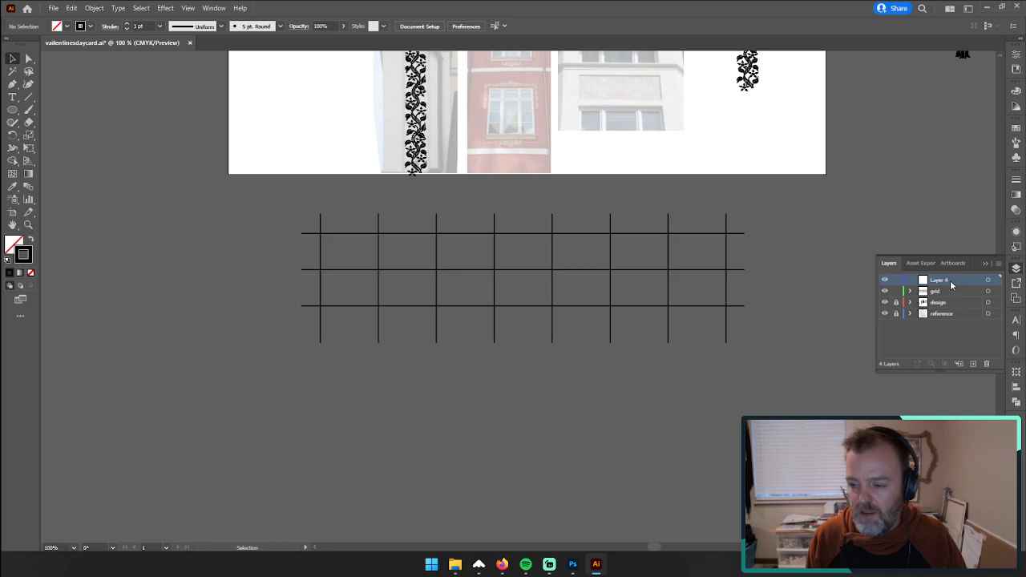
mouse_move(951, 282)
left_mouse_down()
mouse_move(955, 300)
mouse_move(955, 283)
left_mouse_up()
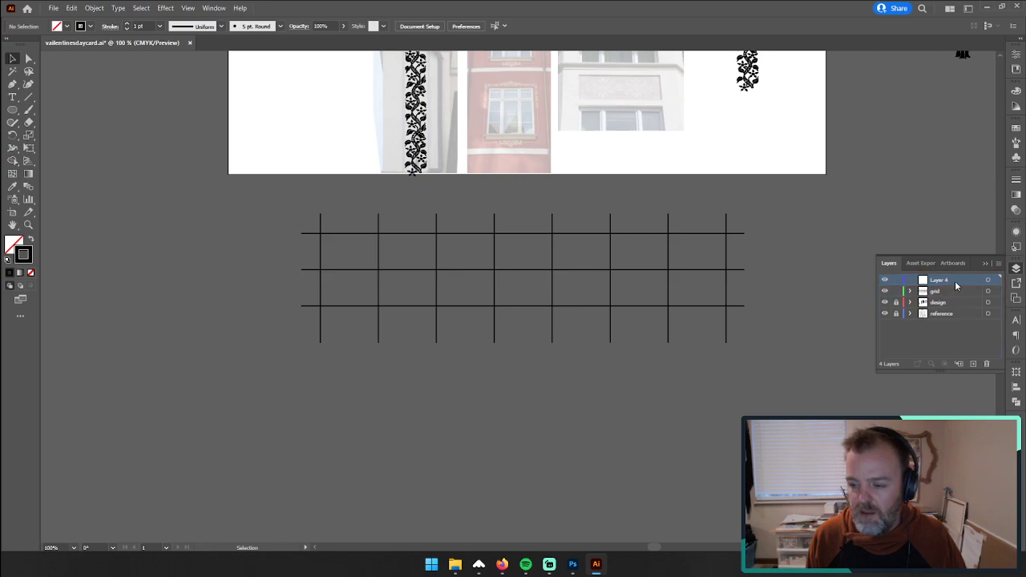
left_click(988, 364)
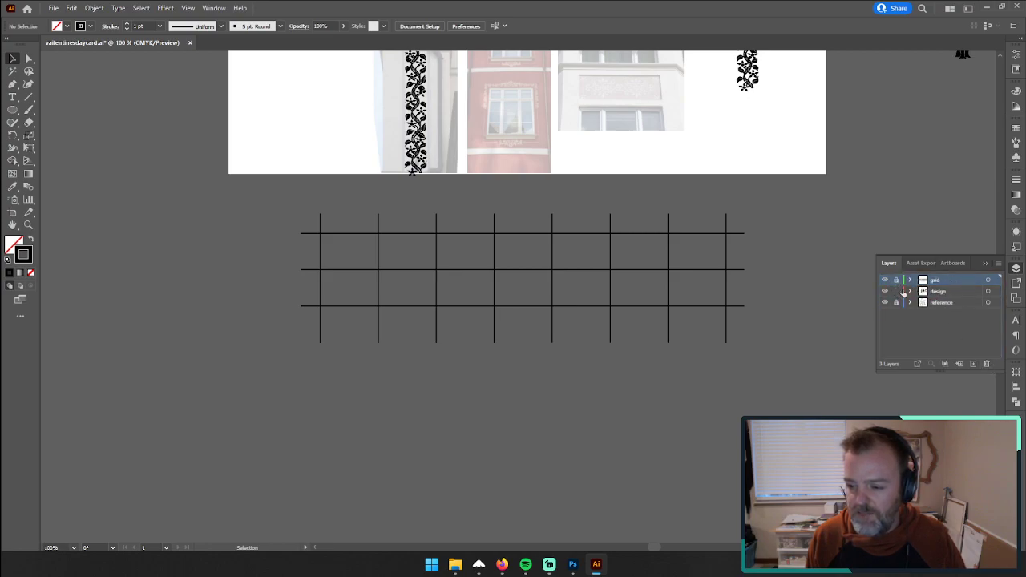
Step: Lock the grid layer, unlock the design layer, and place the design layer above the grid layer
left_click(903, 293)
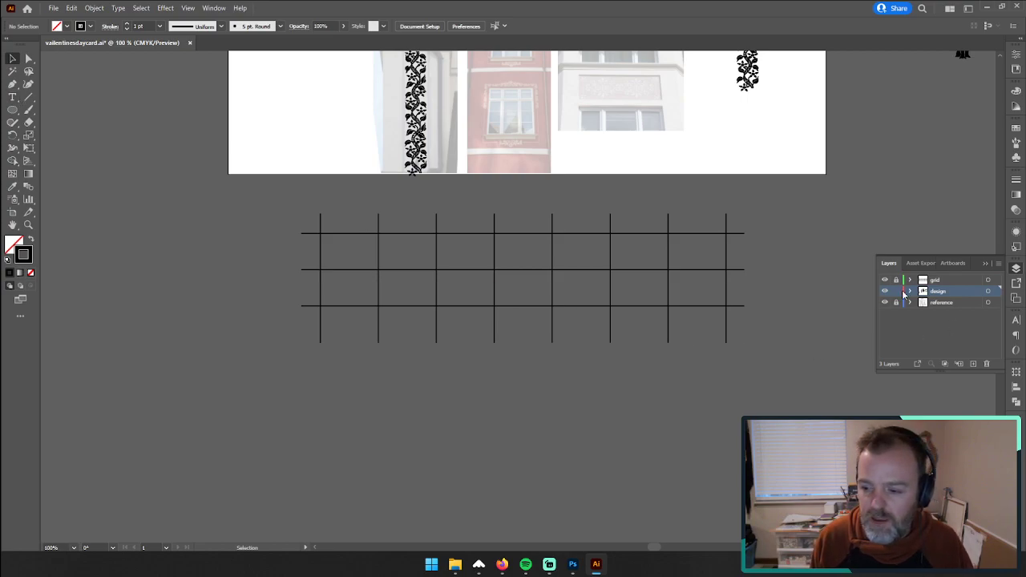
left_click_drag(948, 282, 947, 298)
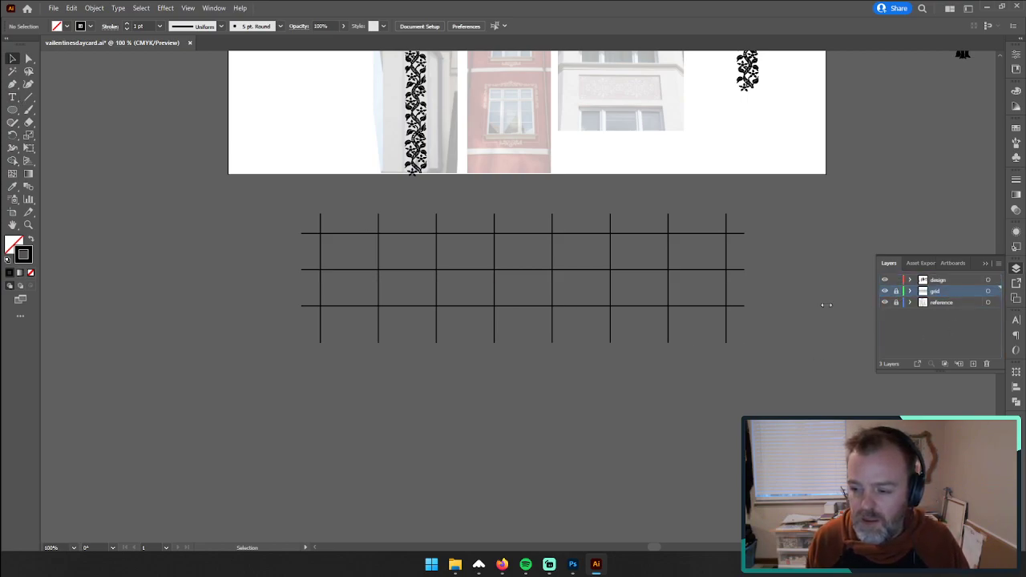
Step: On the design layer, draw a four-point zigzag with the Pen tool, alternating between the lowest and highest grid lines every two columns
left_click(11, 85)
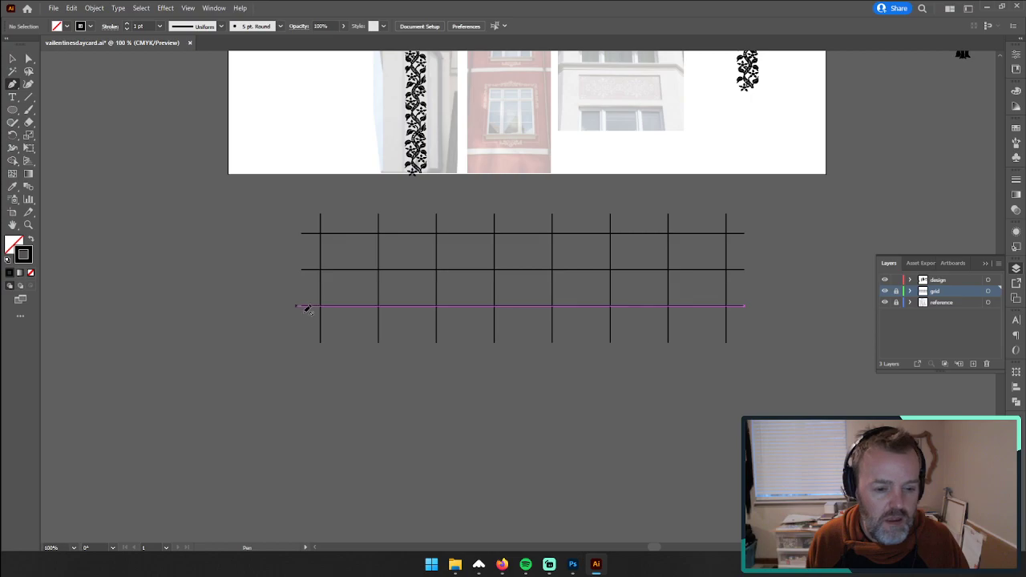
left_click(28, 224)
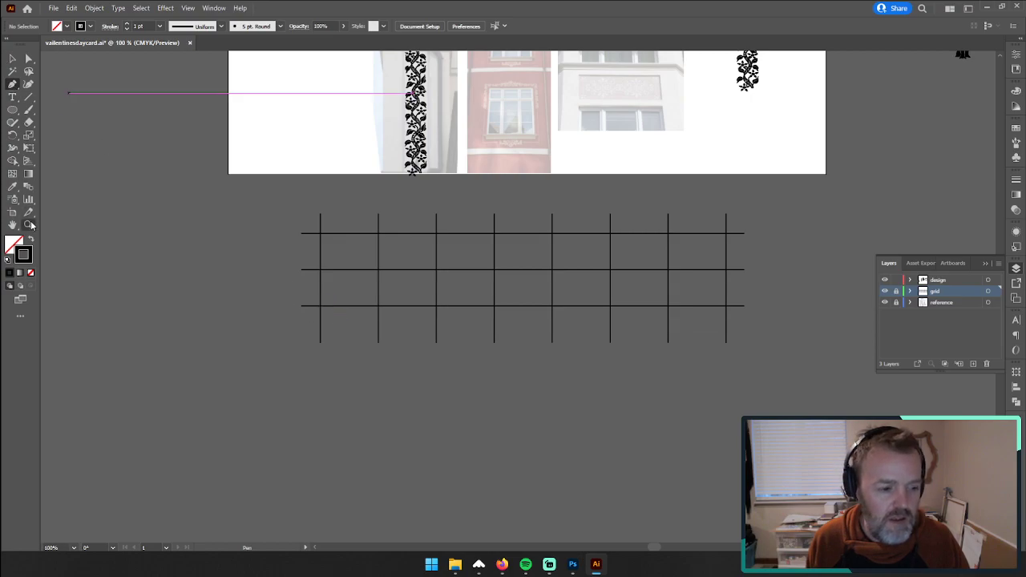
left_click(913, 284)
left_click(514, 279)
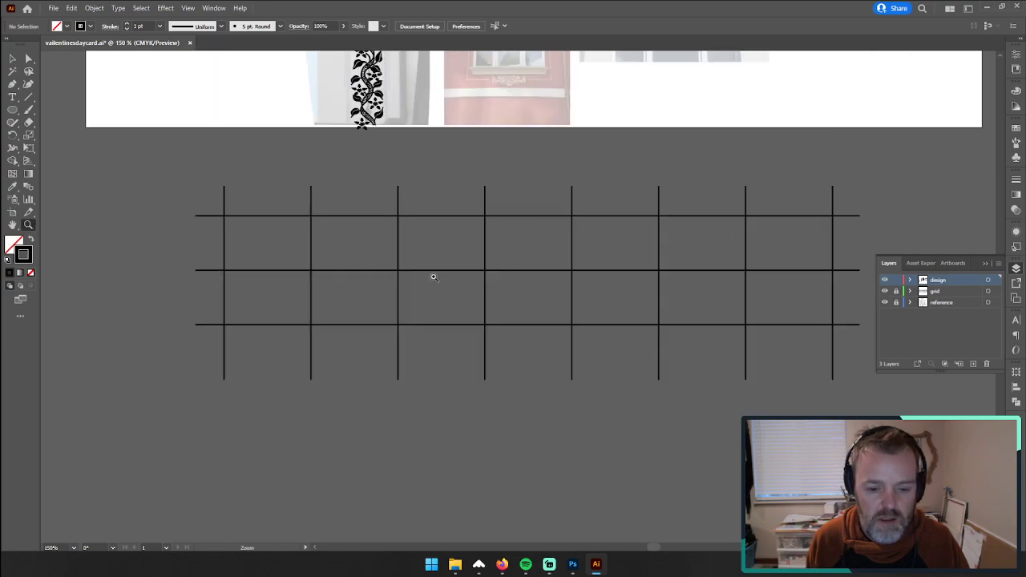
left_click(12, 85)
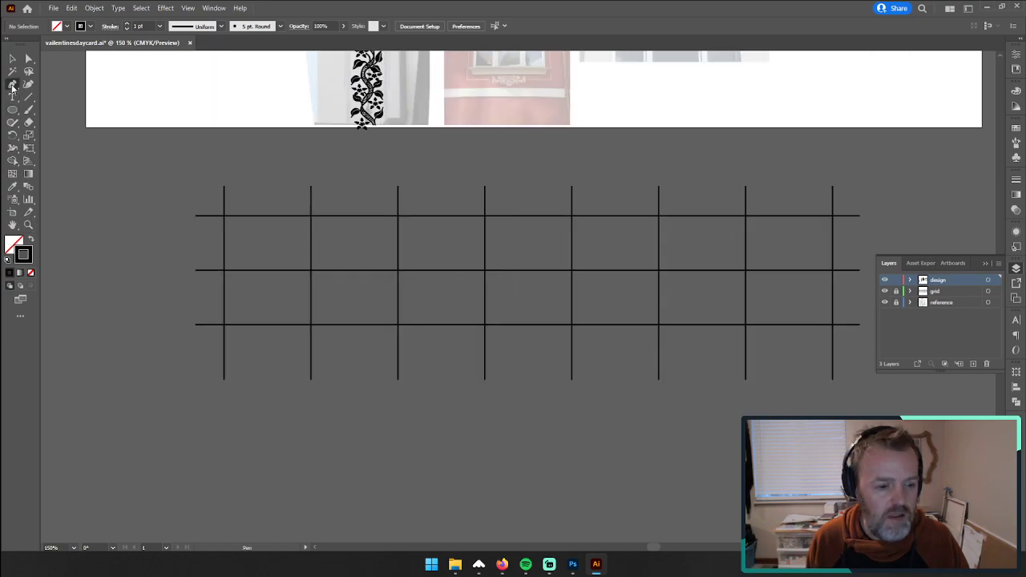
left_click(226, 323)
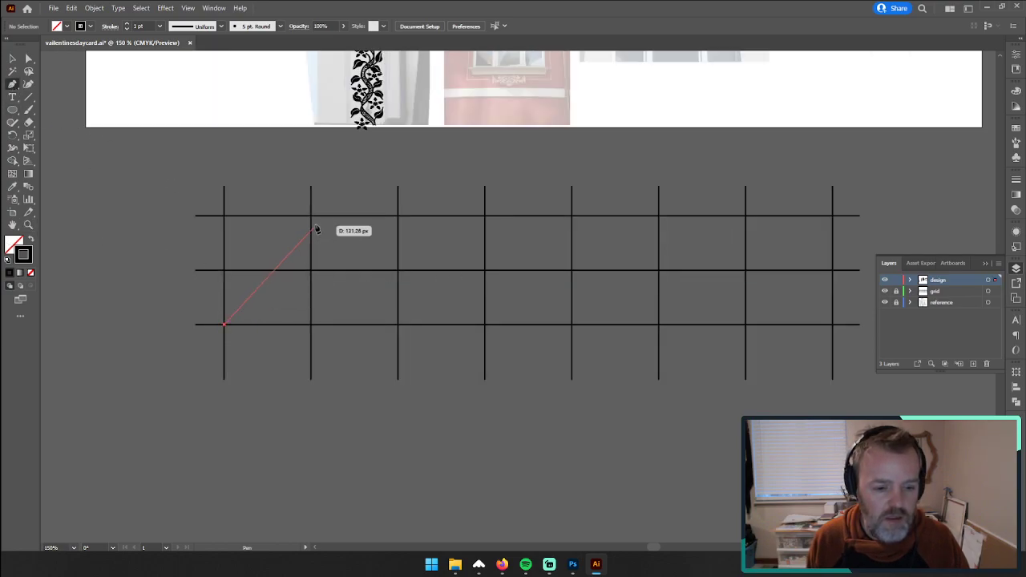
left_click(398, 216)
left_click(571, 324)
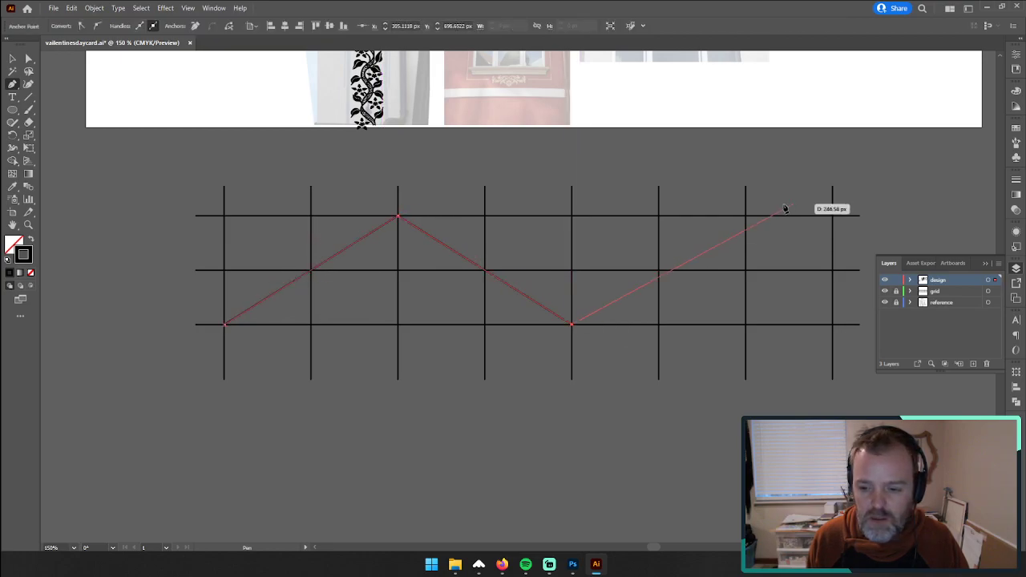
left_click(747, 215)
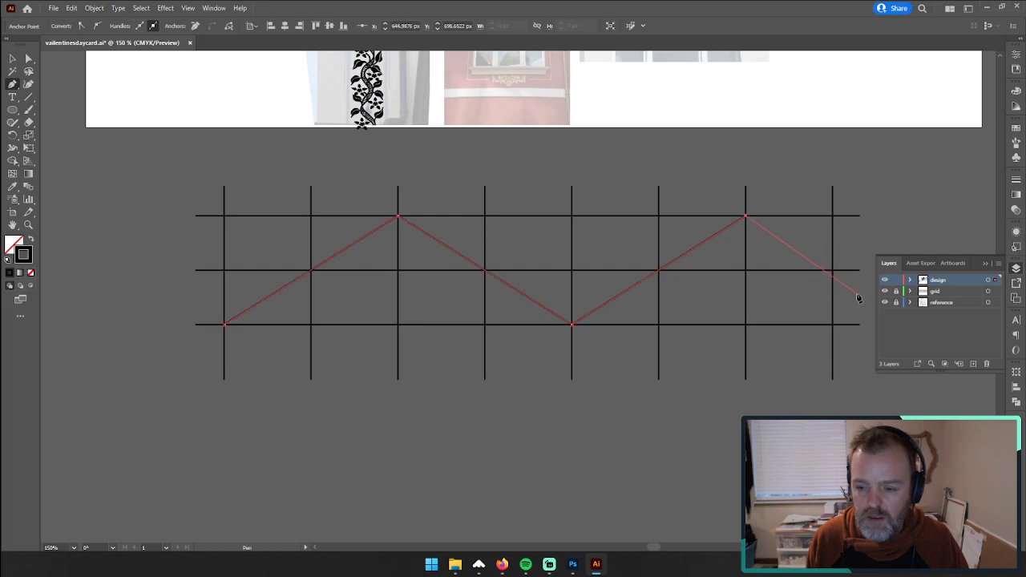
left_click_drag(851, 296, 662, 290)
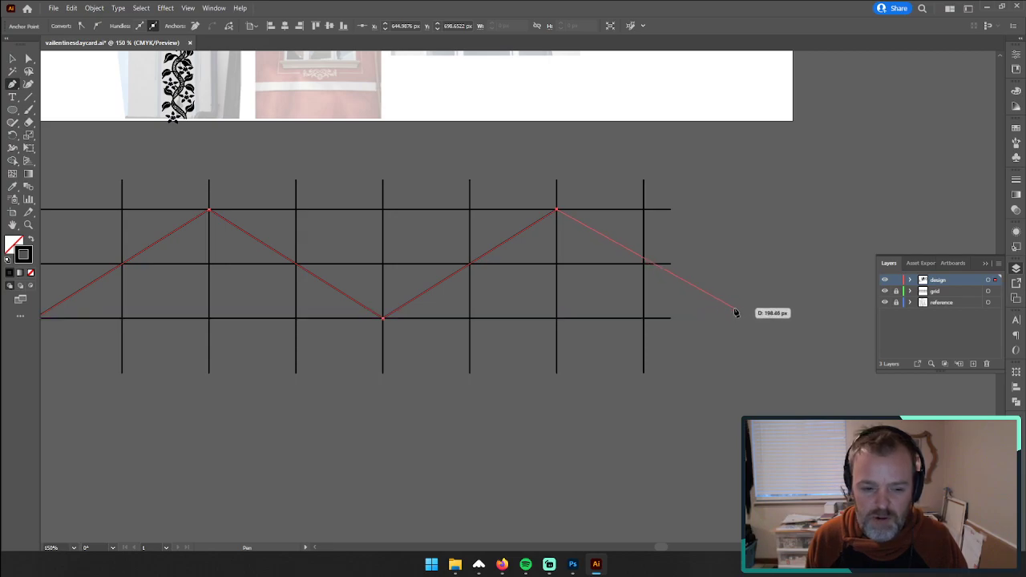
left_click_drag(642, 302, 719, 302)
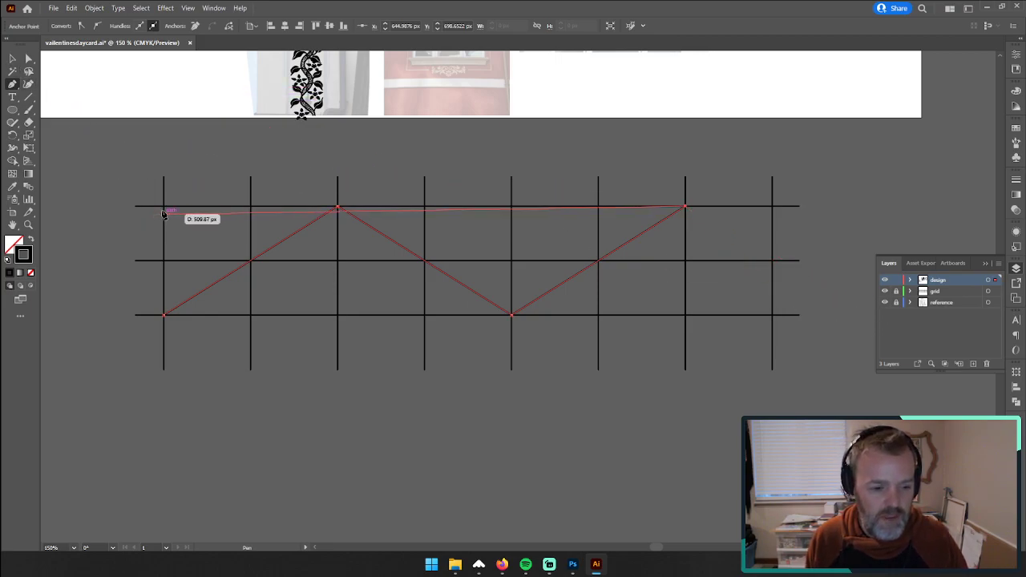
key("v")
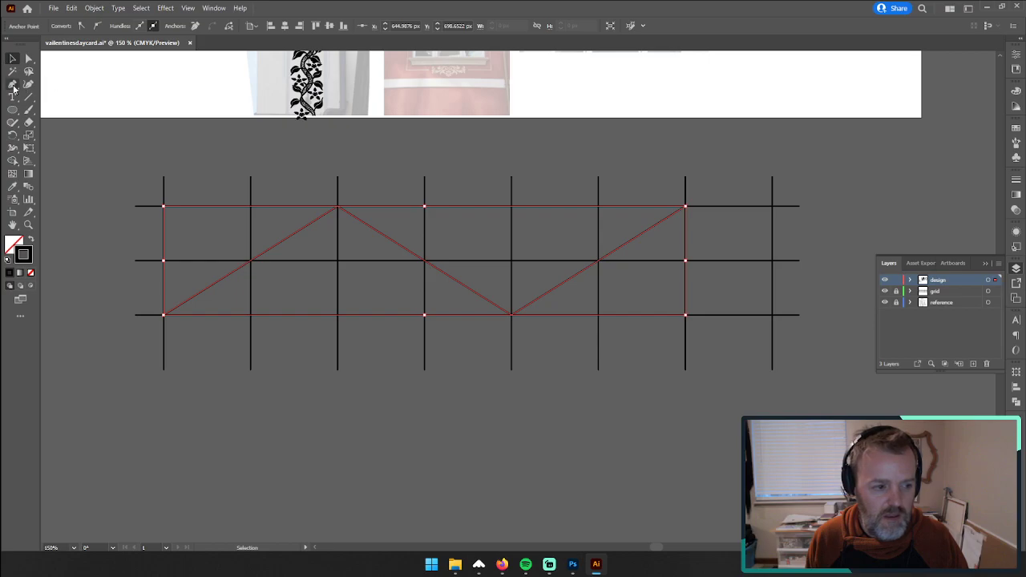
Step: Convert the zigzag's two inner corners to smooth curves with horizontal handles reaching one grid column to each side
left_click(12, 84)
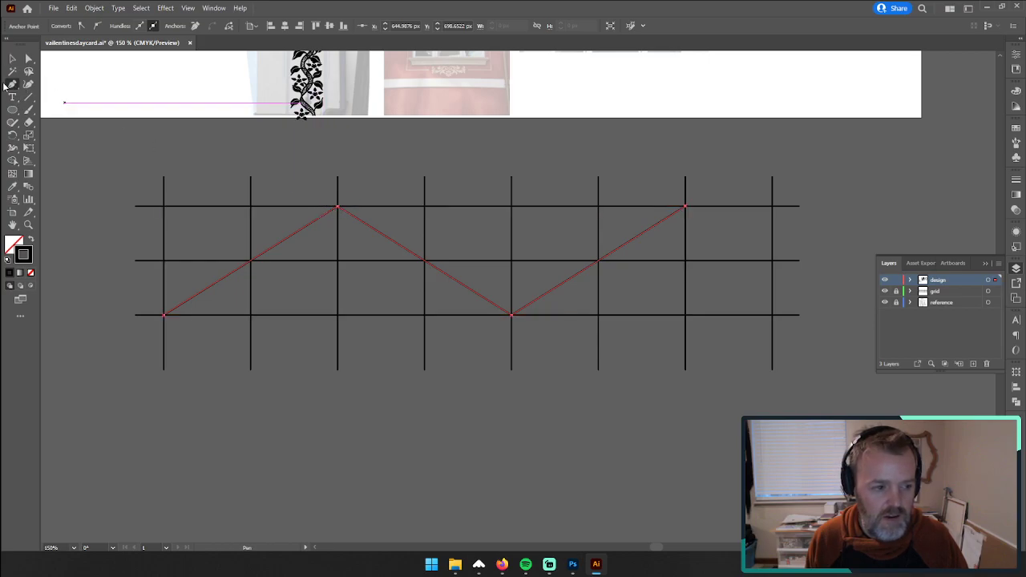
left_click_drag(12, 84, 53, 122)
left_click_drag(337, 207, 426, 207)
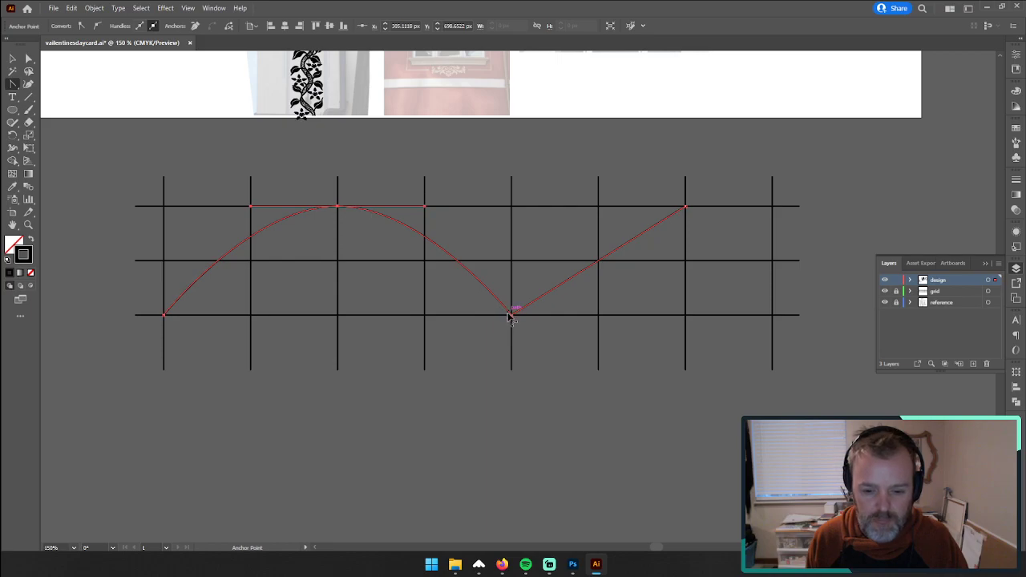
left_click_drag(511, 314, 601, 324)
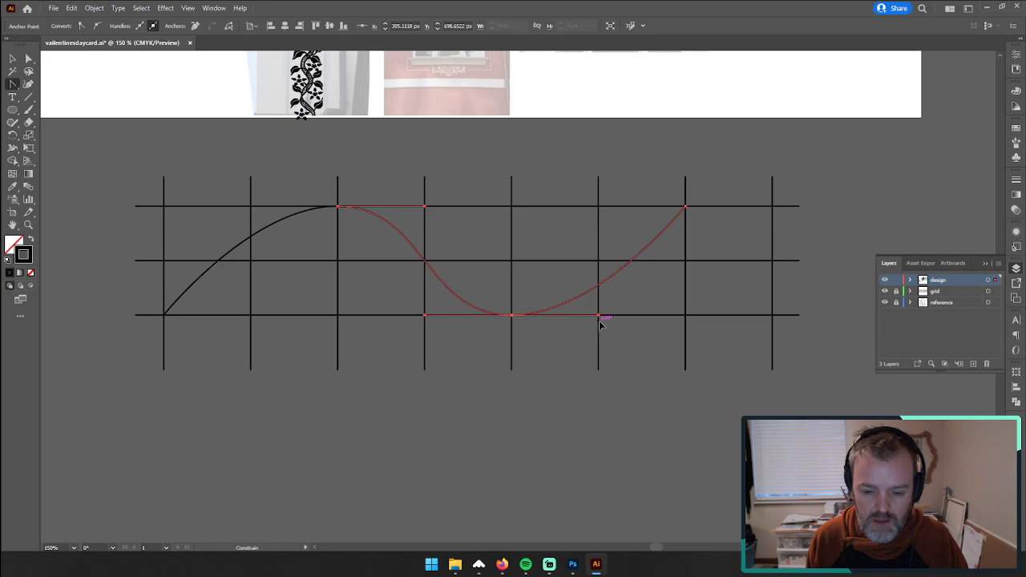
Step: Undo the wave's corner curves and smooth both inner corners again with horizontal handles slightly shorter than one grid column
left_click_drag(601, 324, 574, 329)
key("ctrl+z")
key("ctrl+z")
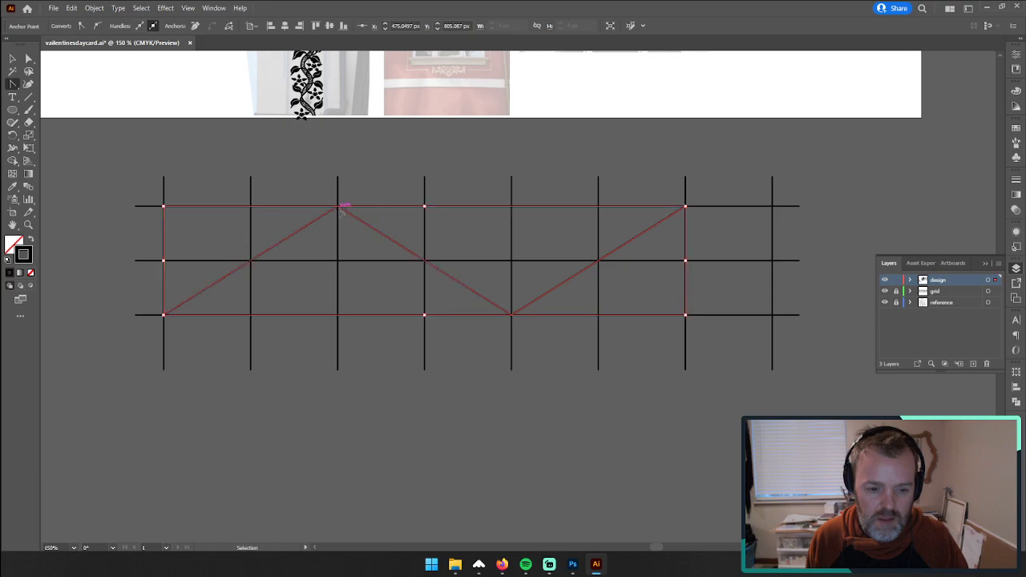
left_click_drag(338, 207, 415, 214)
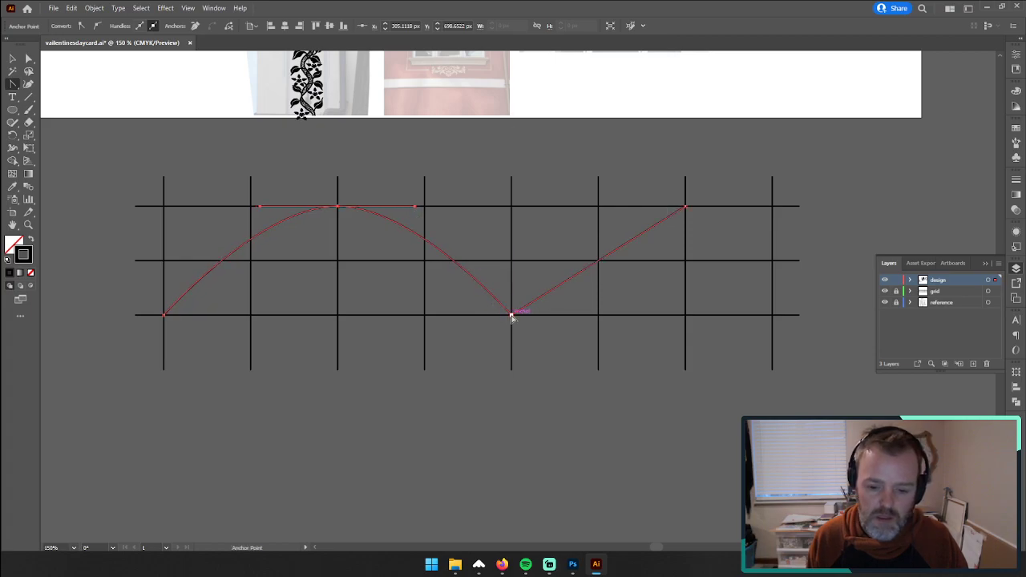
left_click_drag(511, 315, 583, 331)
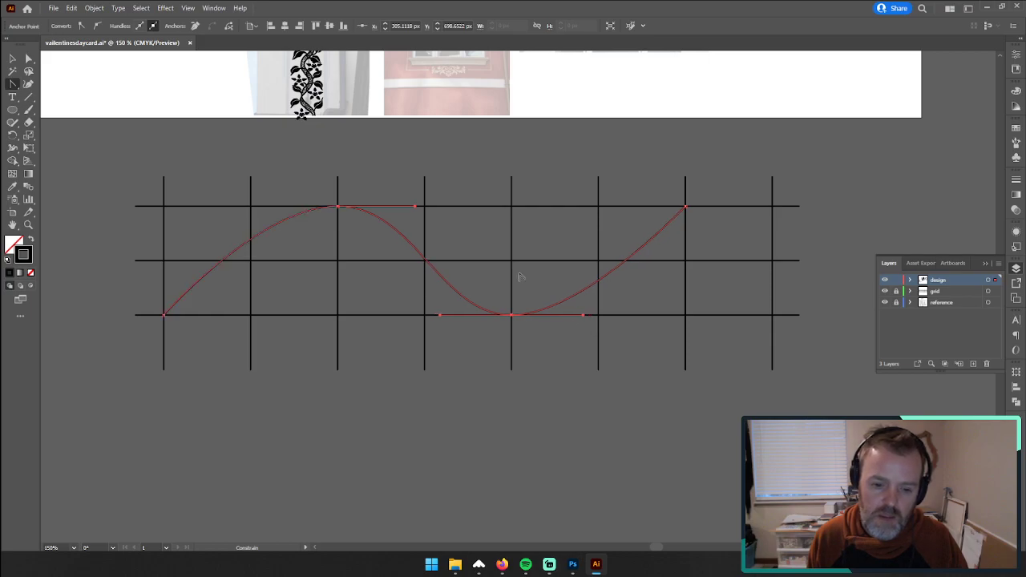
left_click_drag(337, 207, 412, 210)
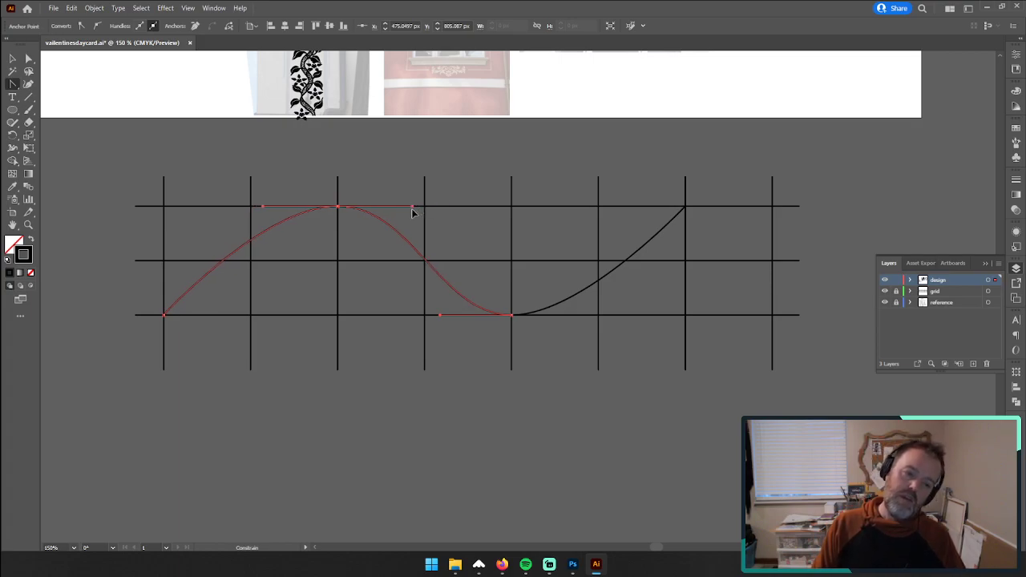
key("ctrl+j")
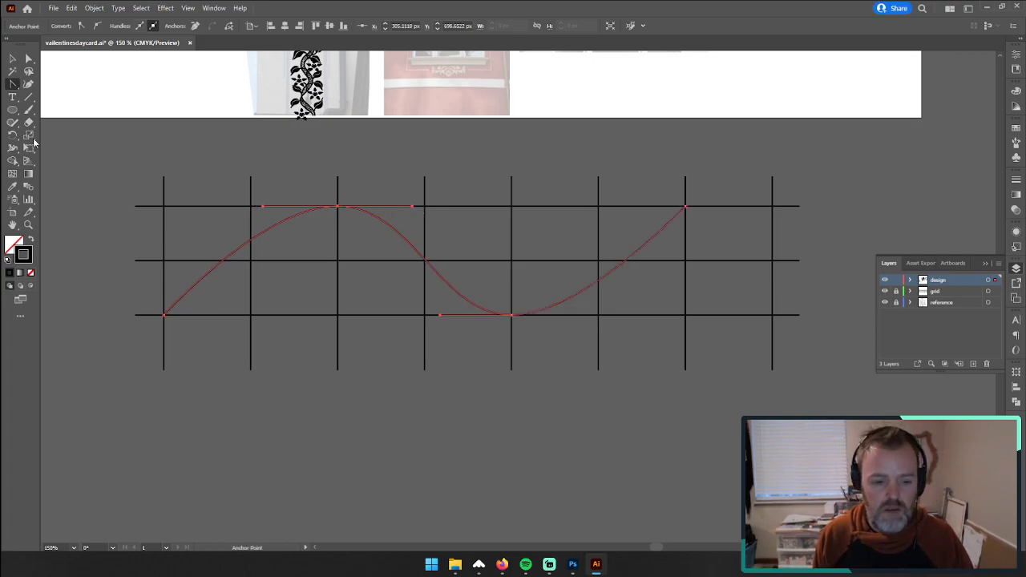
left_click(12, 58)
left_click(136, 177)
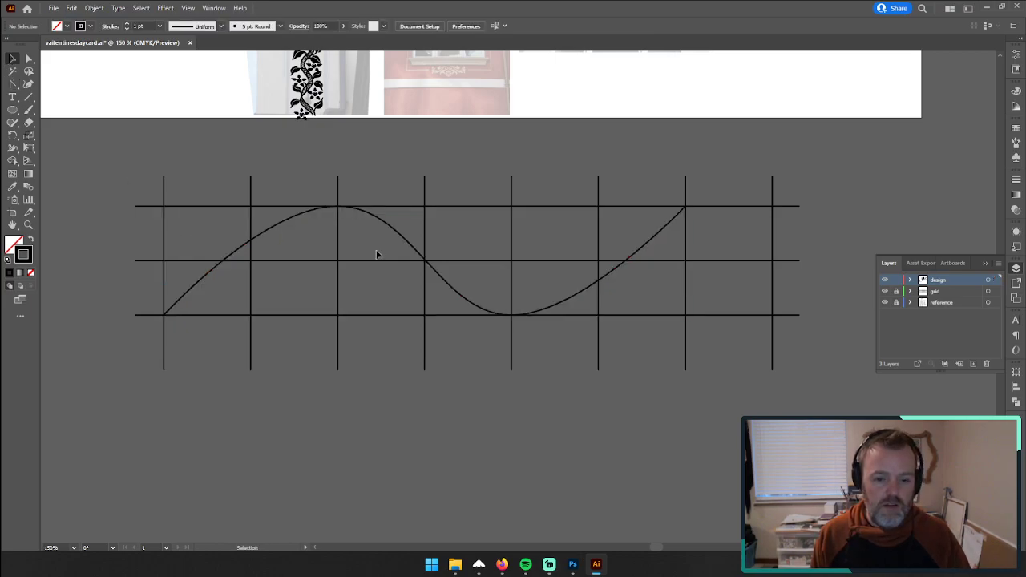
Step: Duplicate the wave in place and reflect the copy so the two curves cross as mirror images
left_click(421, 257)
key("a")
key("v")
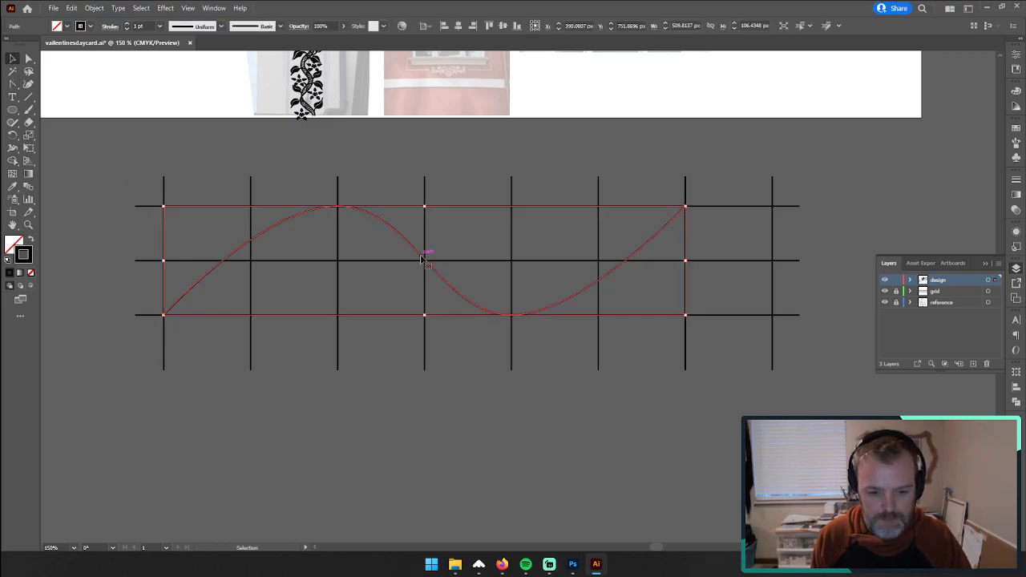
right_click(421, 256)
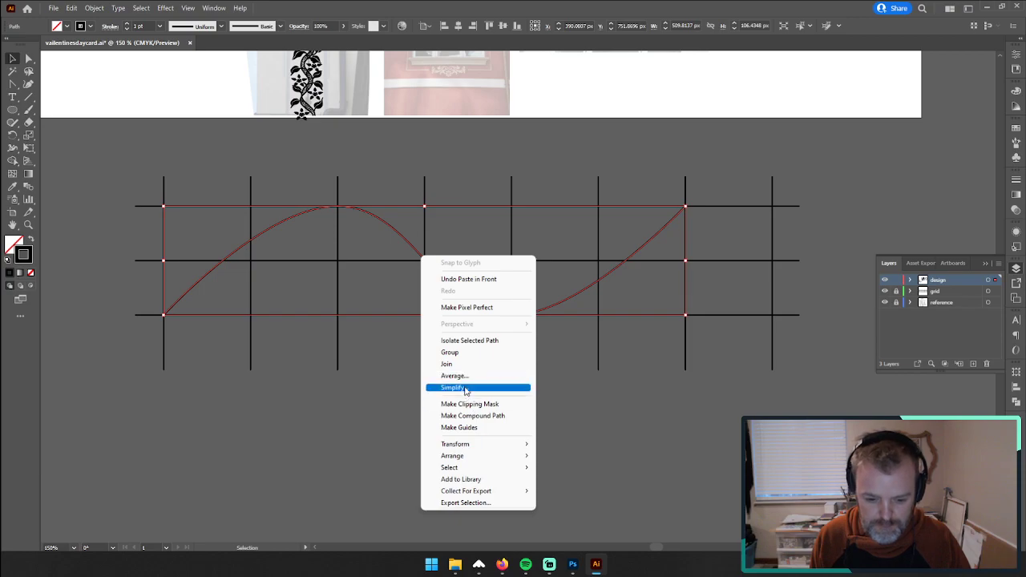
mouse_move(505, 449)
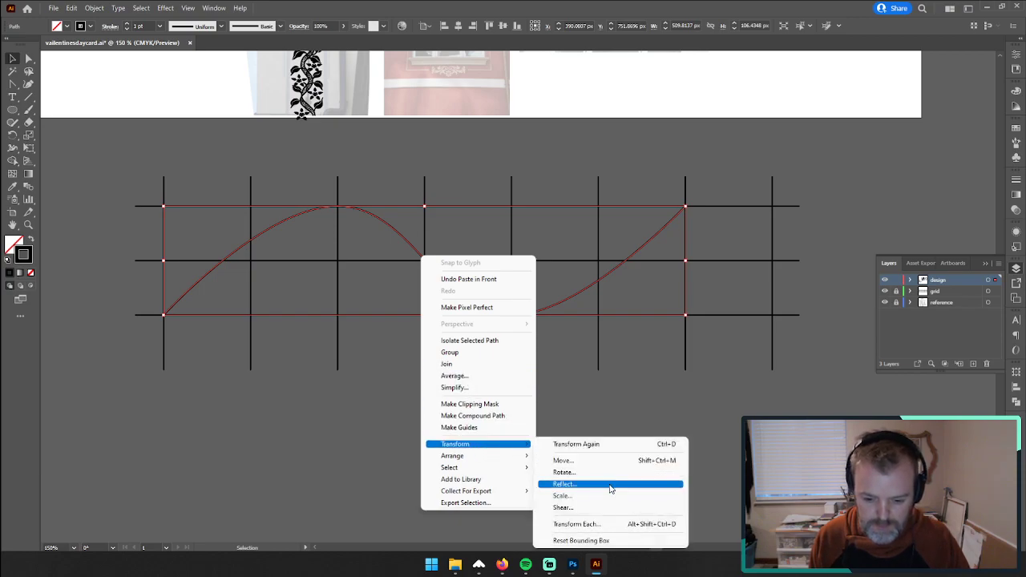
left_click(564, 483)
left_click(474, 346)
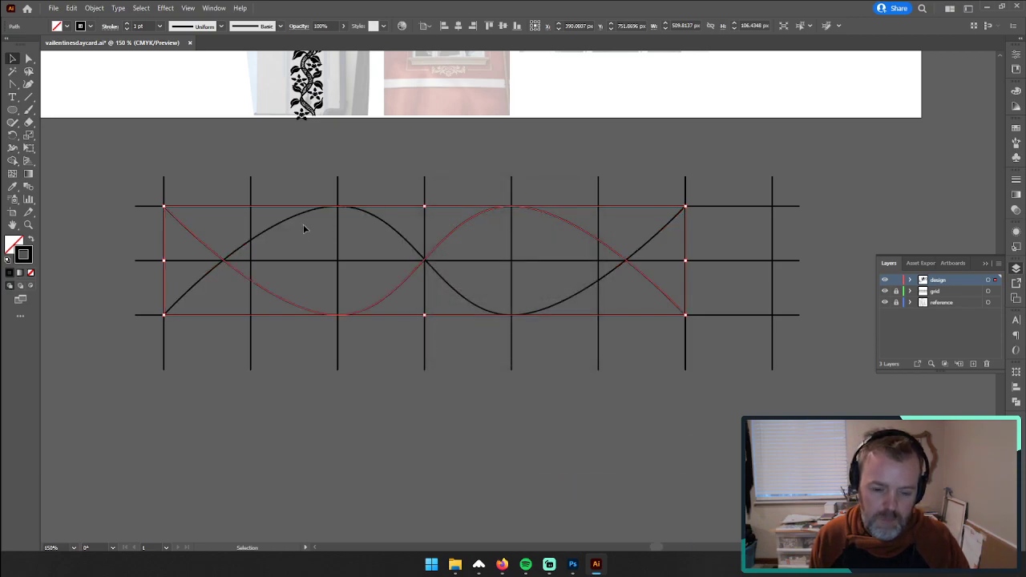
Step: Rotate both crossing waves together by 90 degrees to stand vertically, and move them into the empty space to the left of the grid
left_click(383, 220, "shift")
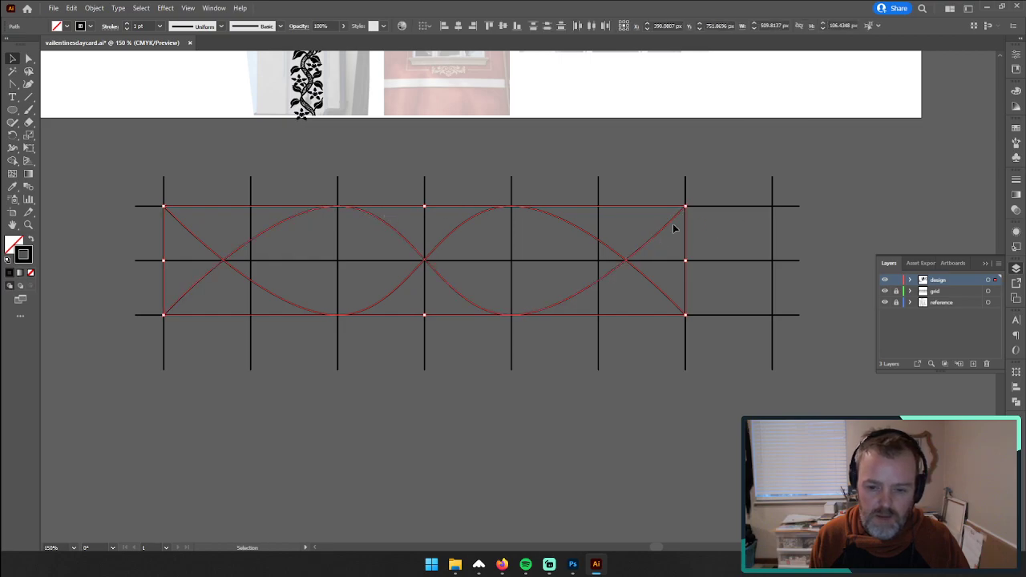
left_click_drag(691, 204, 382, 405)
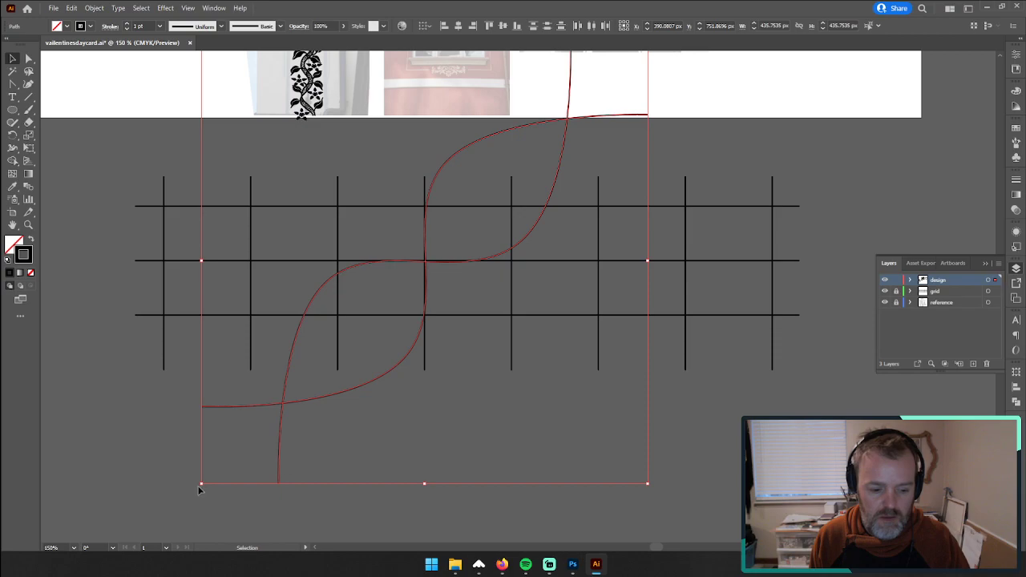
left_click_drag(195, 488, 412, 390)
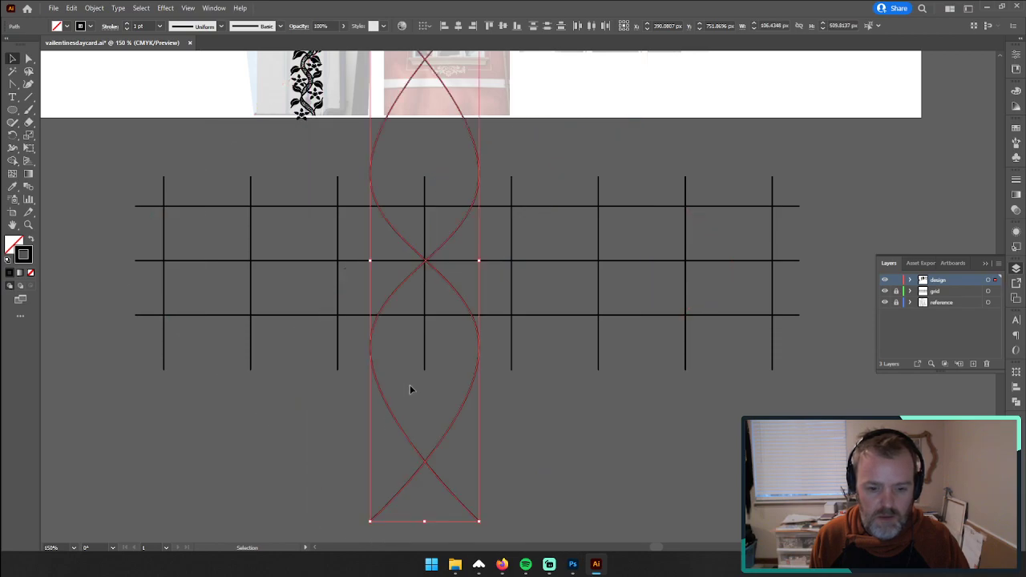
scroll(450, 397, "up", 2)
scroll(461, 378, "up", 2)
left_click_drag(454, 334, 495, 394)
left_click(12, 59)
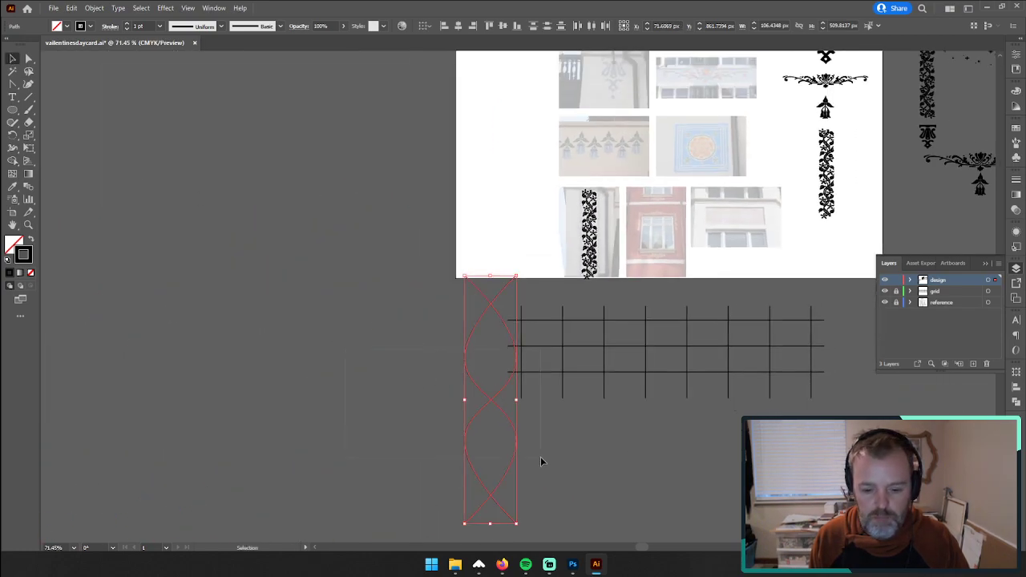
left_click_drag(491, 399, 435, 397)
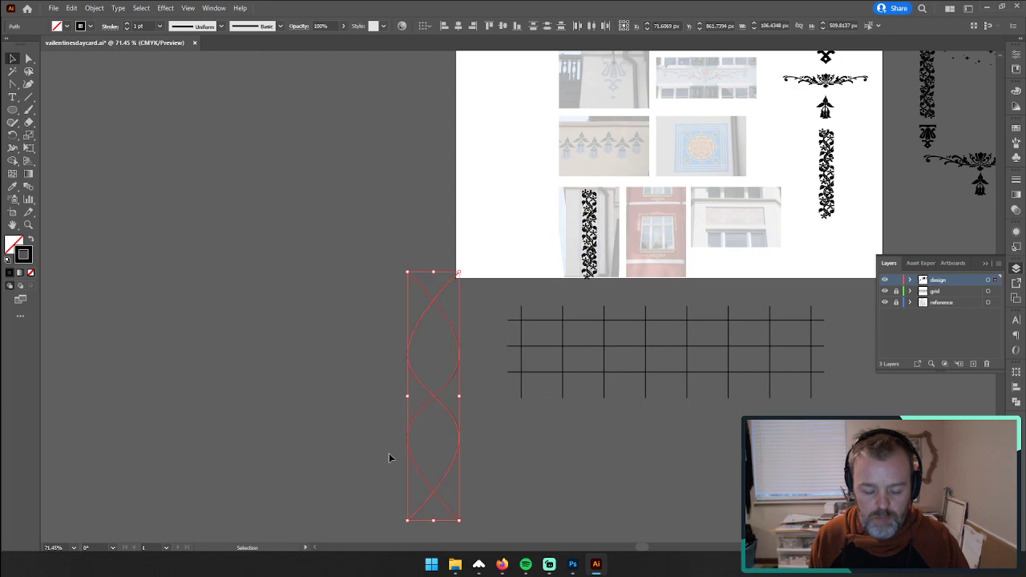
Step: Switch to Firefox, search Google Images for "perfect figure 8 powder turns", and look through the photos for crossing ski tracks
left_click(501, 564)
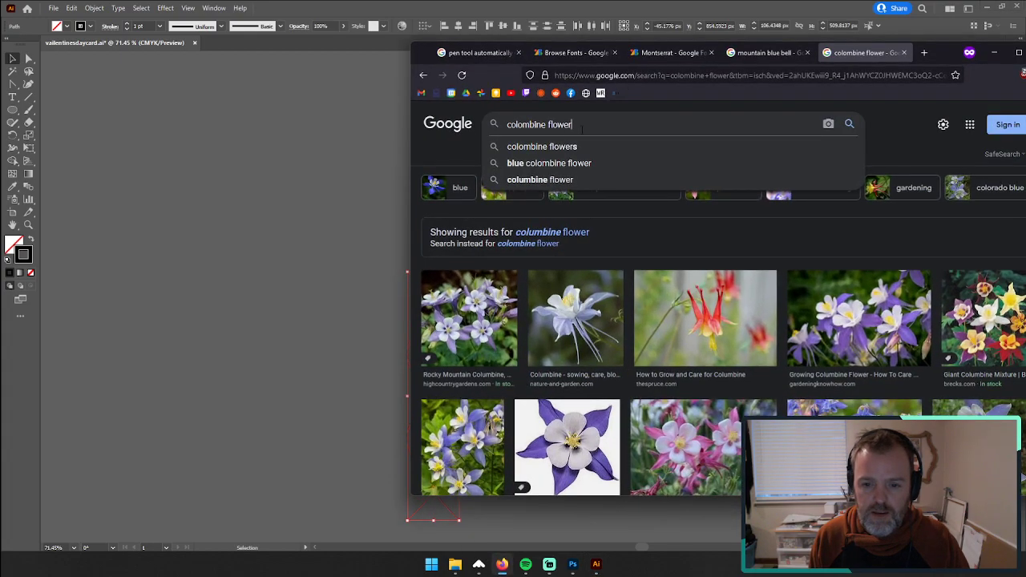
left_click_drag(582, 122, 501, 124)
type("erfe")
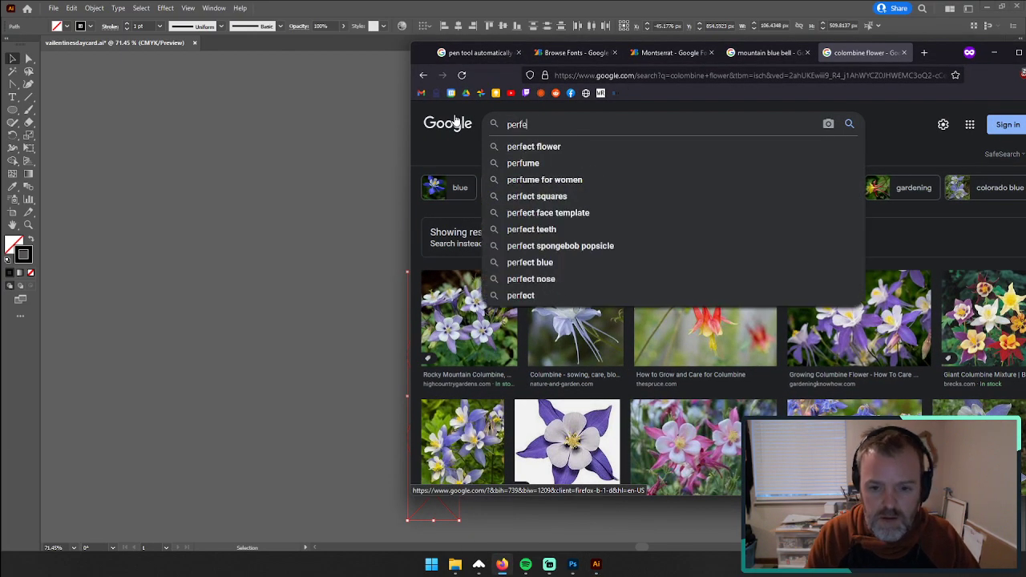
type("ct figure a")
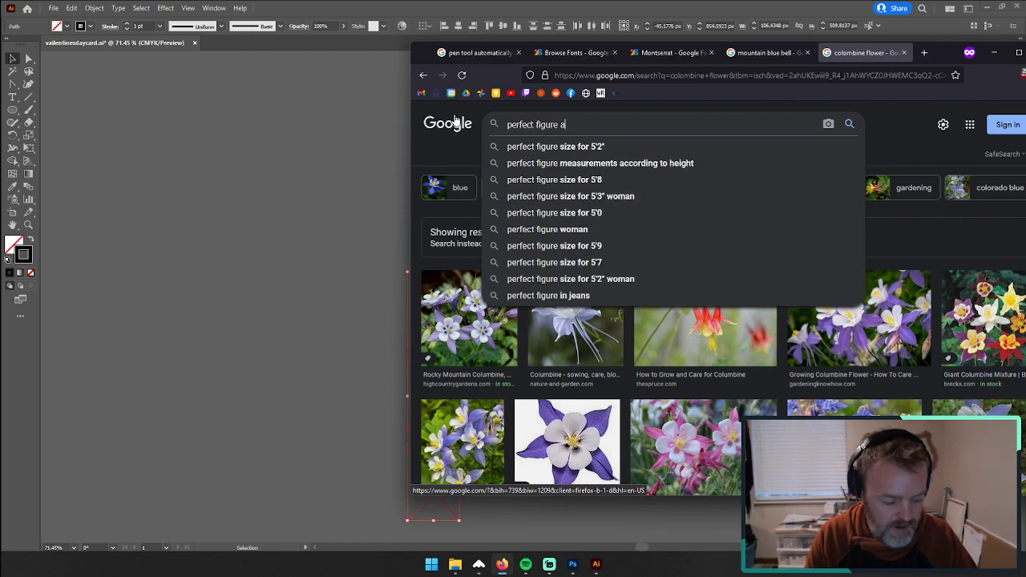
key("Return")
key("BackSpace")
type("8 p")
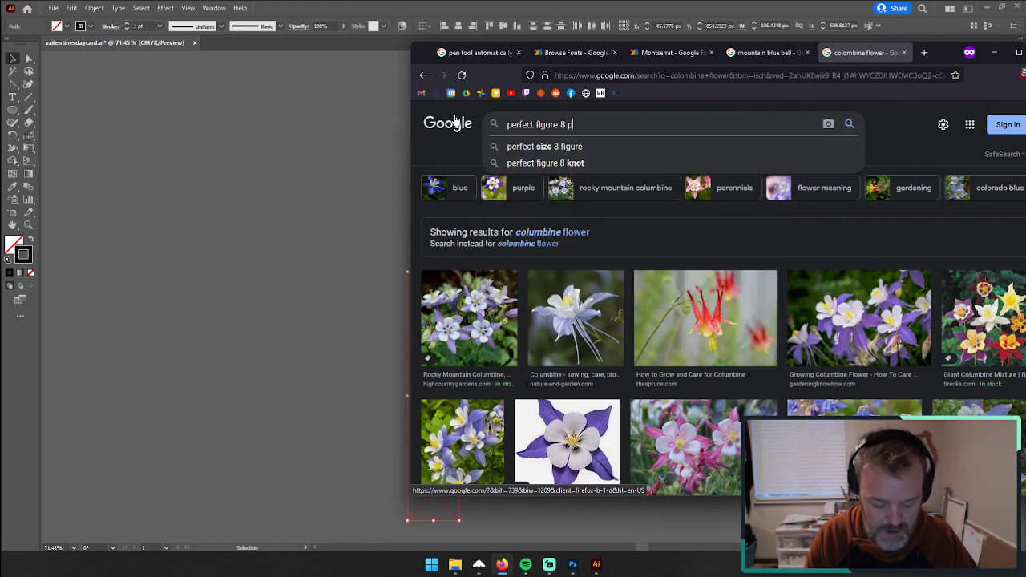
type("owder turns")
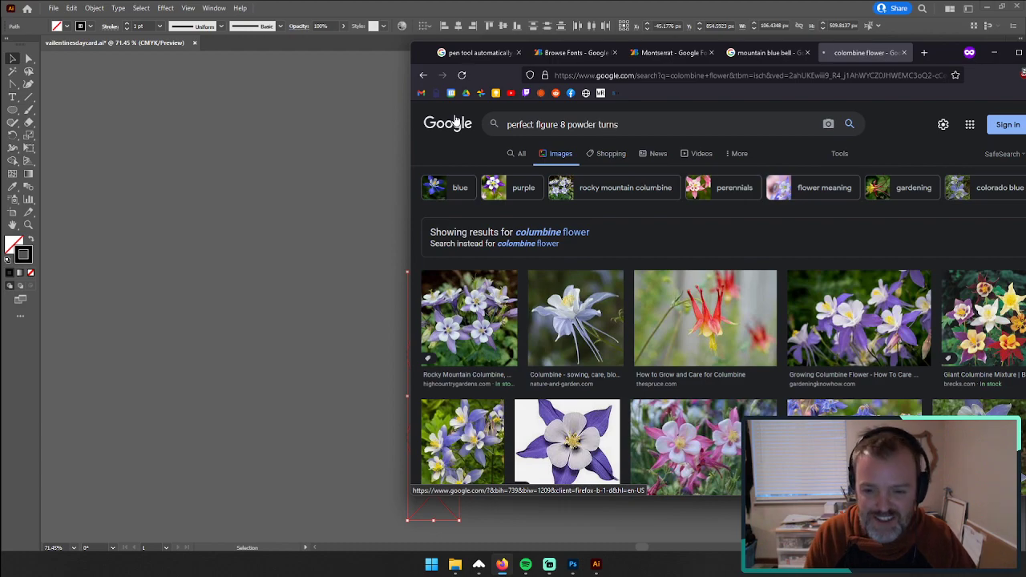
key("Return")
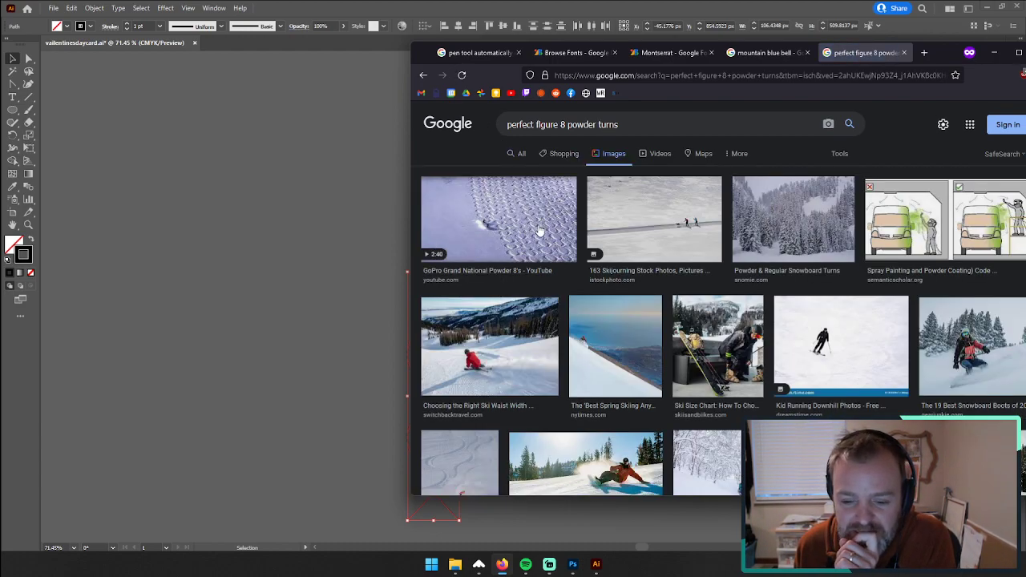
left_click_drag(939, 61, 766, 62)
scroll(431, 299, "down", 10)
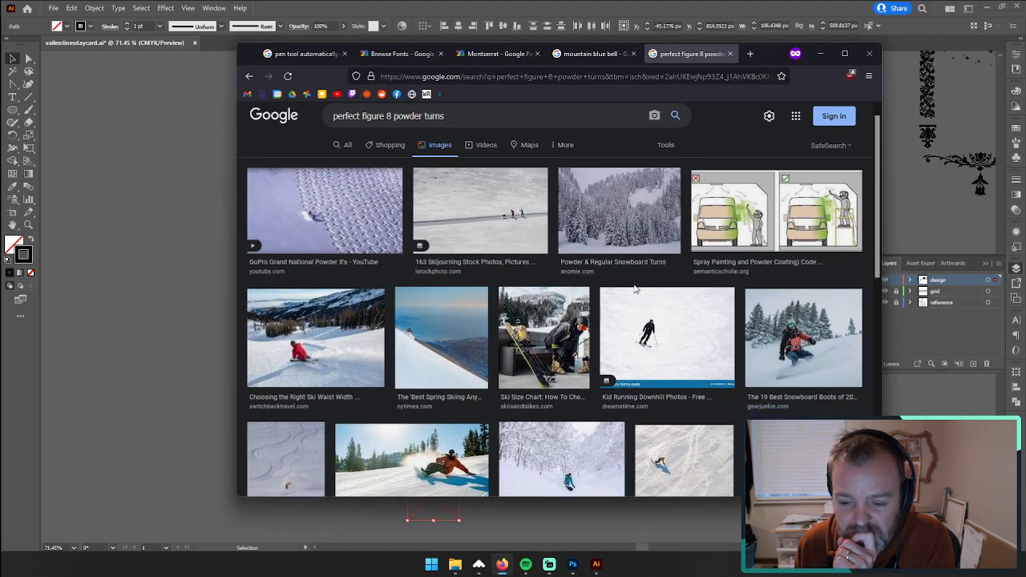
scroll(431, 299, "up", 5)
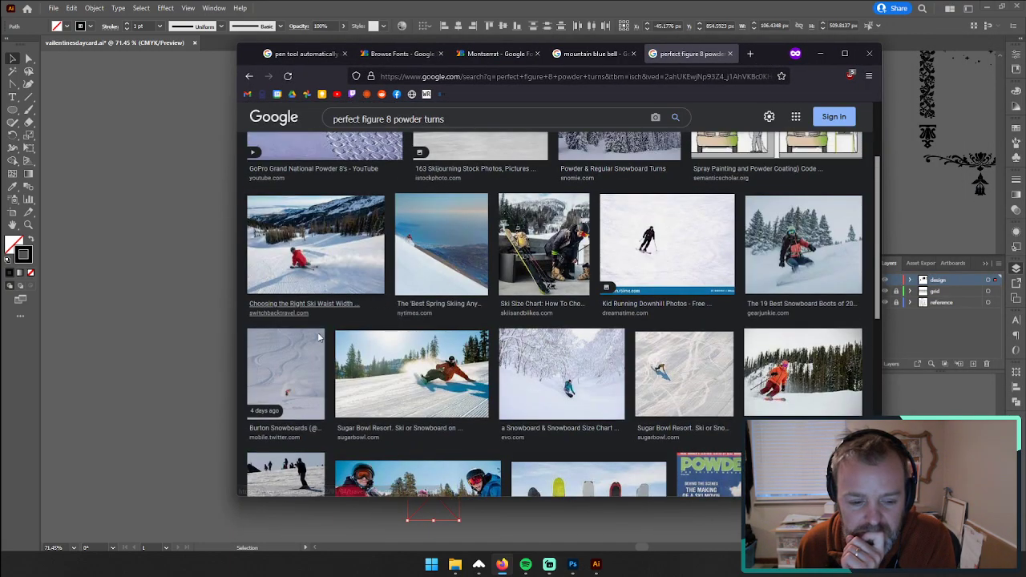
scroll(540, 301, "up", 3)
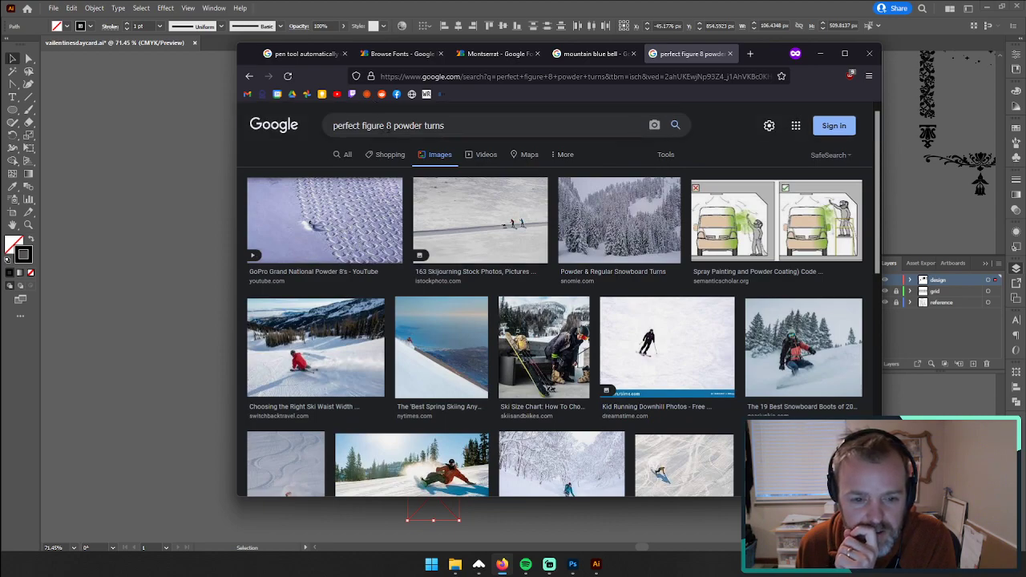
Step: Search Google Images for "powders 8s" and place the browser window beside the crossing waves for comparison
left_click(388, 126)
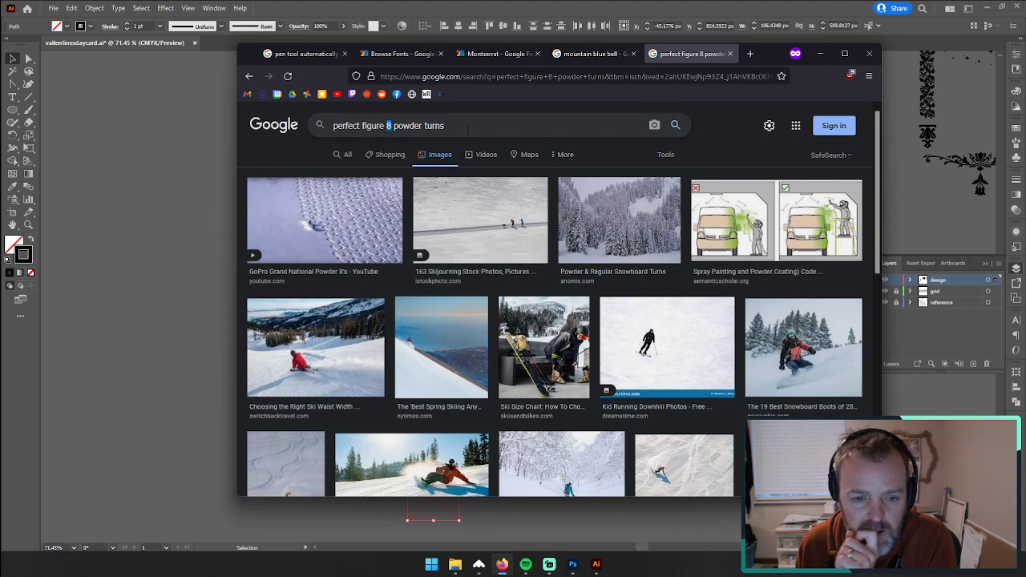
left_click_drag(468, 128, 271, 133)
type("powdew")
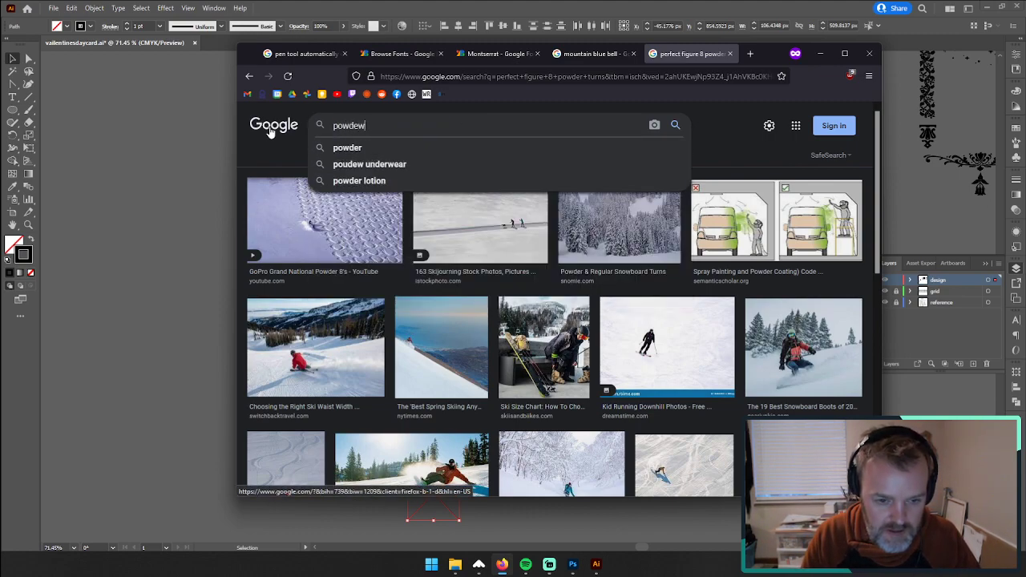
key("BackSpace")
type("r")
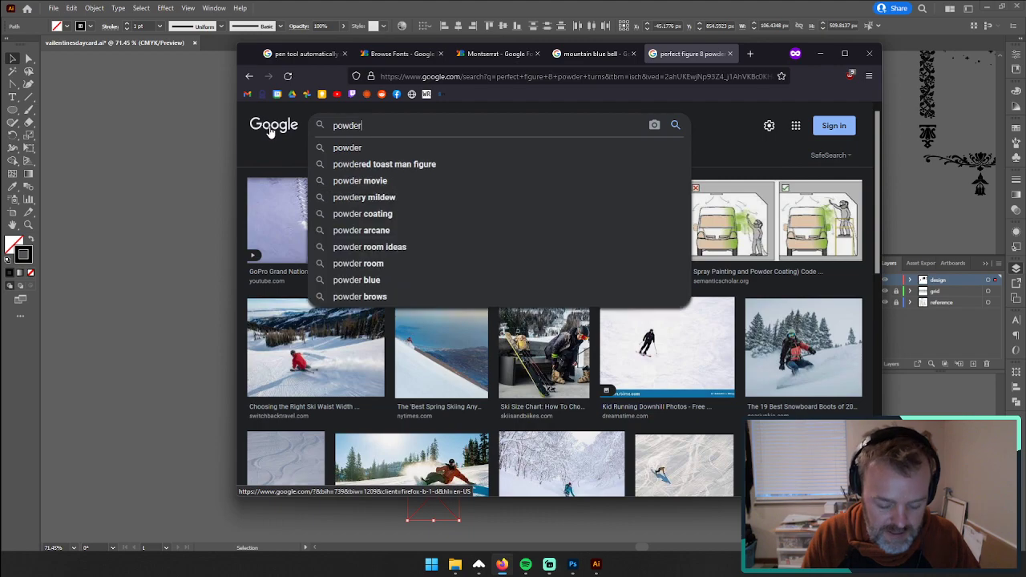
type("s 8s")
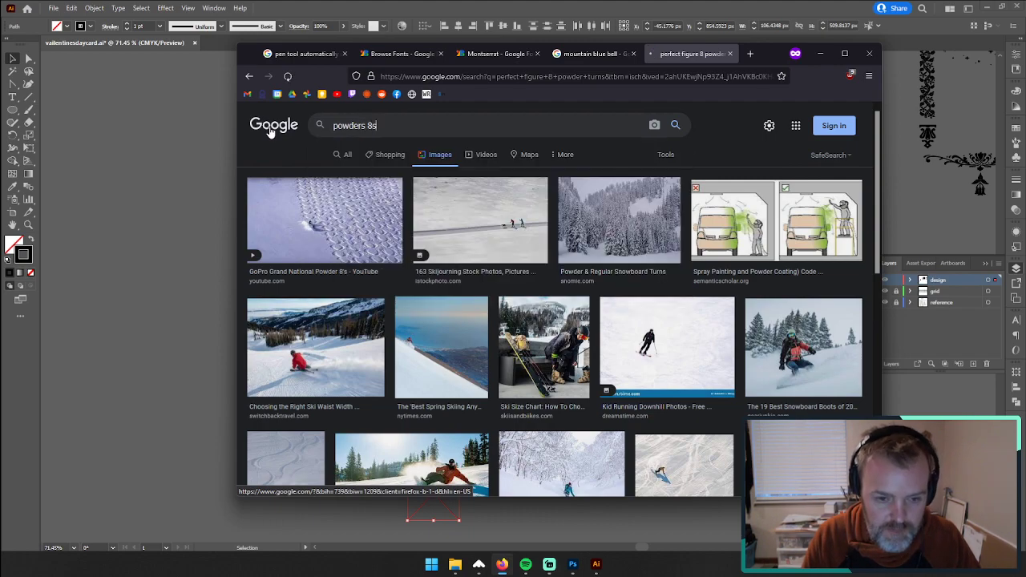
key("Return")
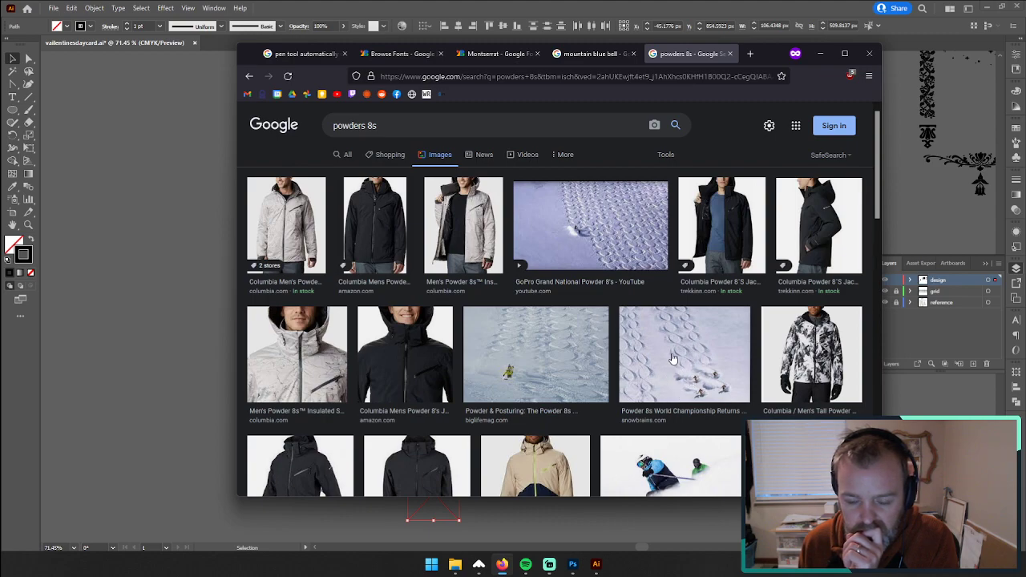
left_click_drag(745, 58, 238, 106)
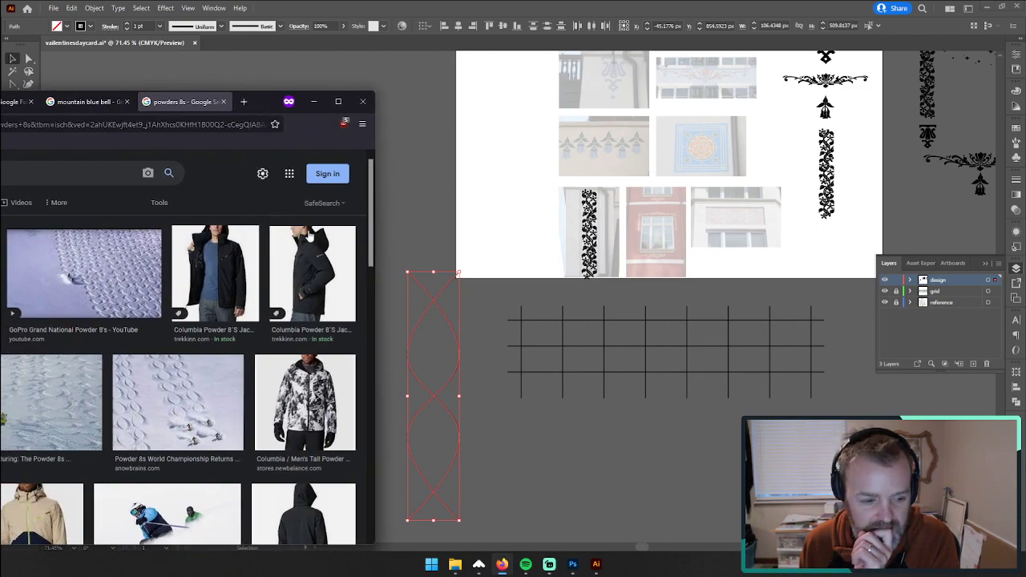
Step: Back in Illustrator, shift one of the crossing waves slightly right and down, compare it with the powder 8s photos, and reselect it
left_click(422, 222)
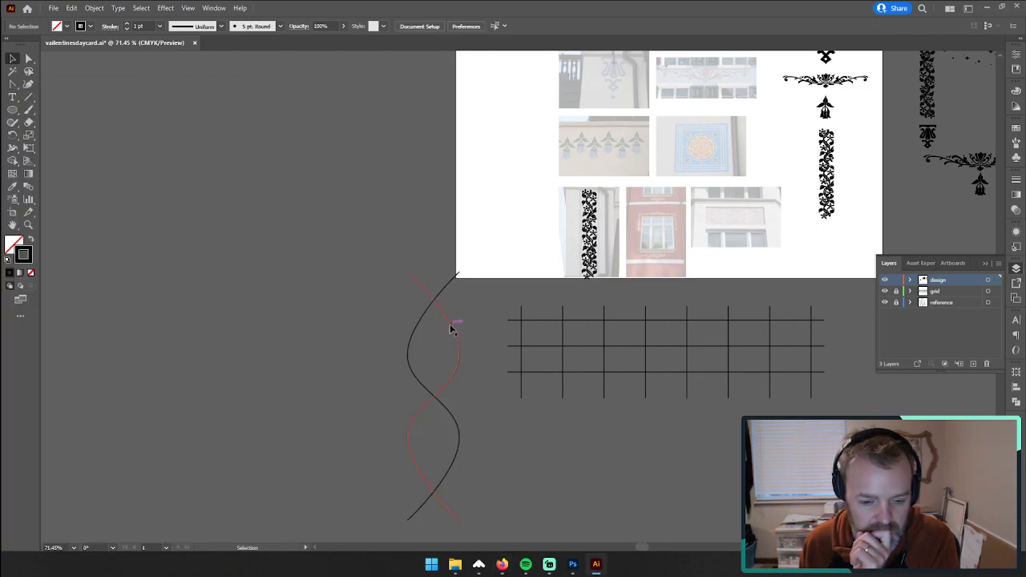
mouse_move(451, 329)
left_mouse_down()
mouse_move(529, 330)
mouse_move(445, 319)
mouse_move(454, 334)
left_mouse_up()
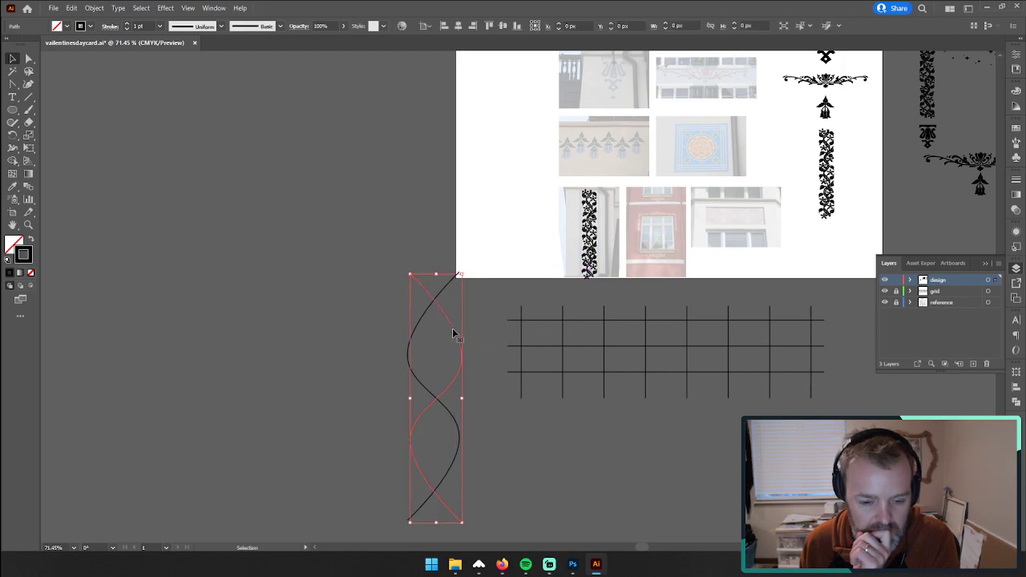
left_click(371, 366)
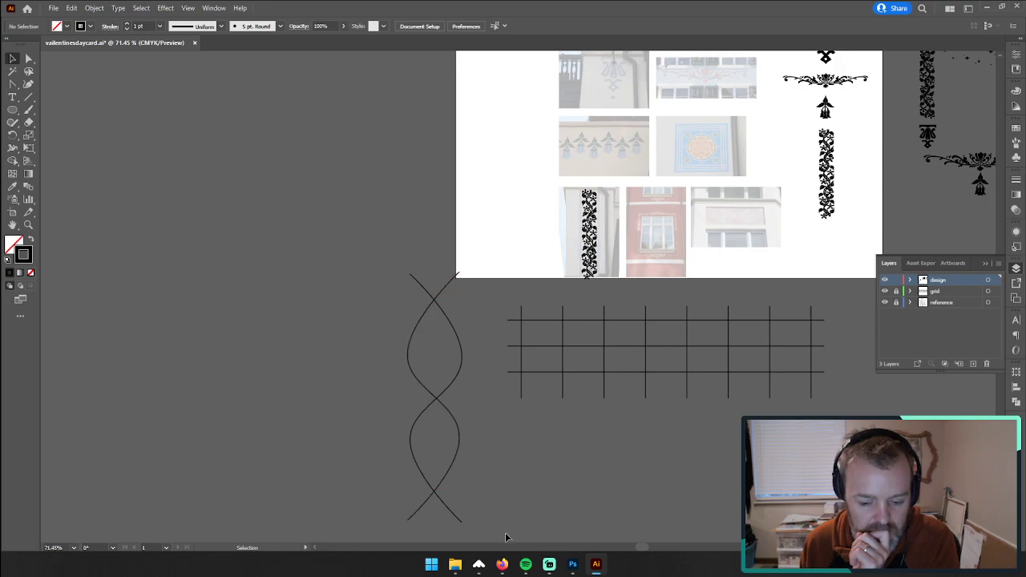
left_click(502, 563)
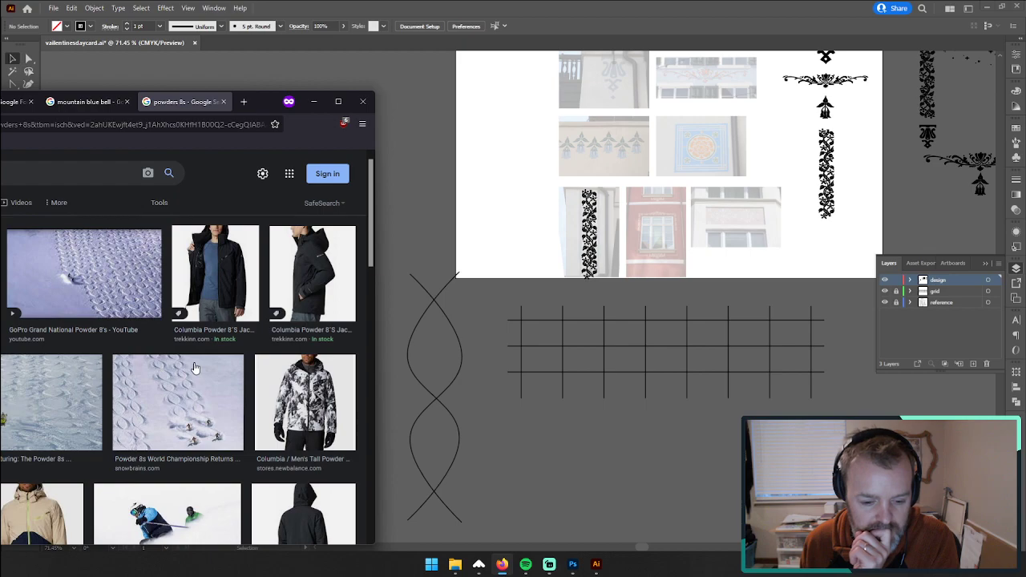
left_click(423, 347)
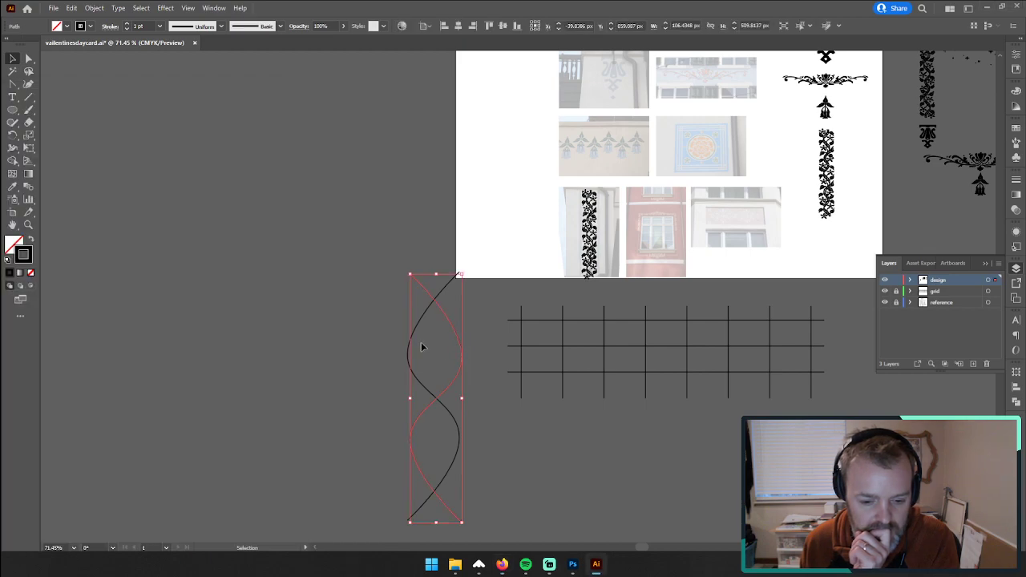
Step: Reshape the crossing waves by moving the upper pair of side anchors slightly up and the lower pair slightly down
left_click(29, 59)
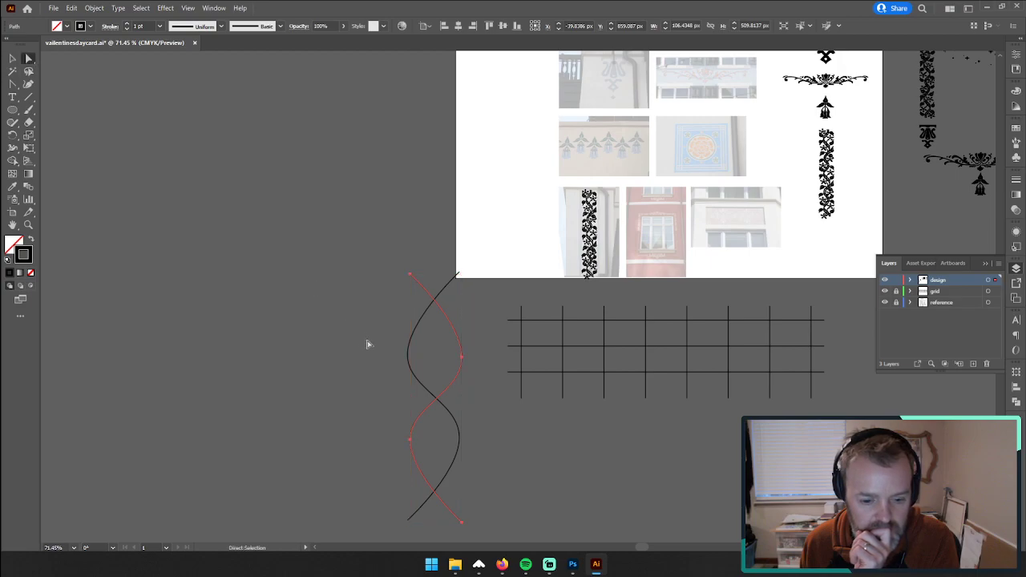
left_click(462, 361)
left_click(463, 364)
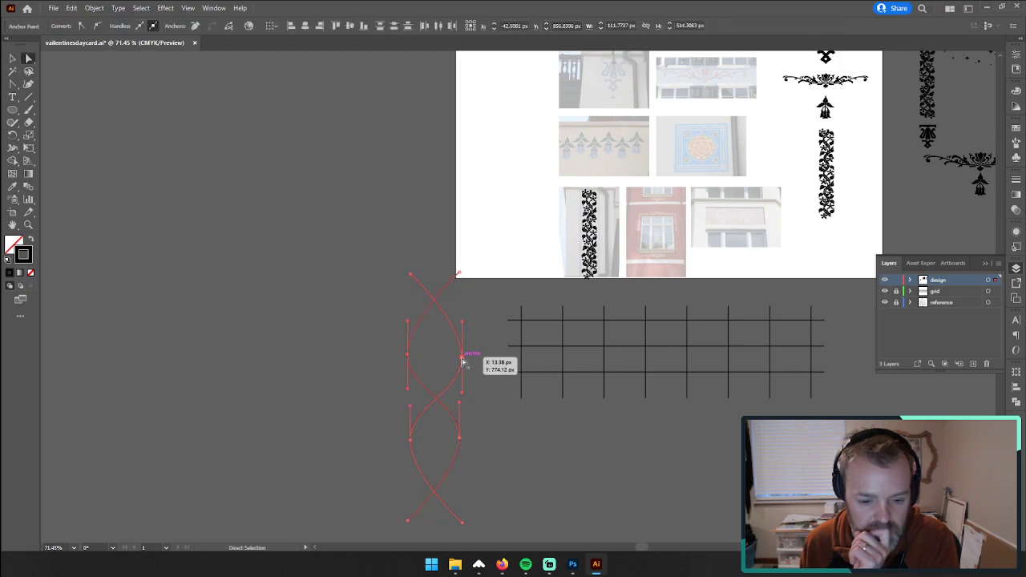
left_click_drag(462, 363, 463, 346)
left_click(460, 440)
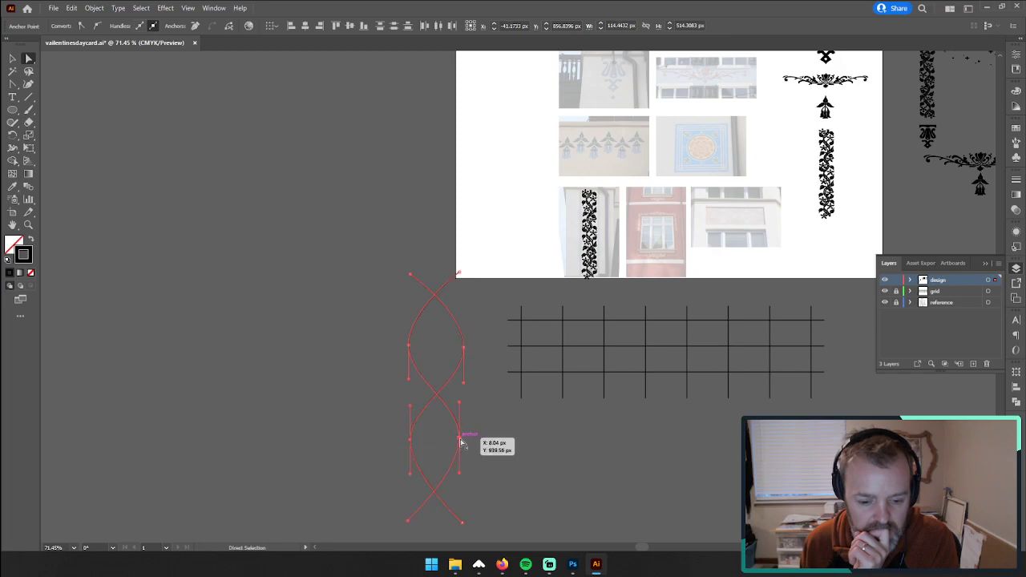
left_click_drag(460, 441, 462, 447)
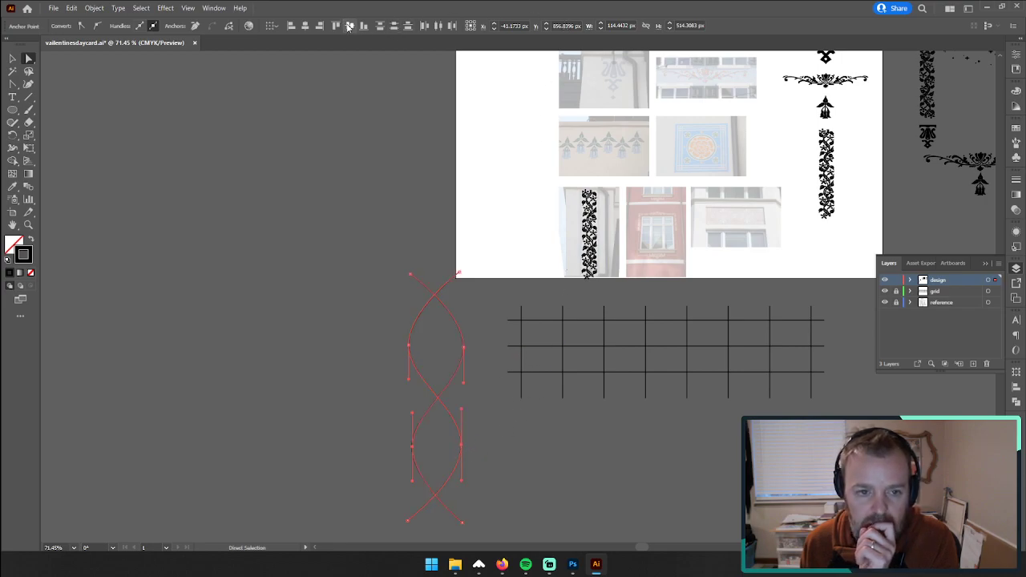
left_click_drag(477, 363, 479, 364)
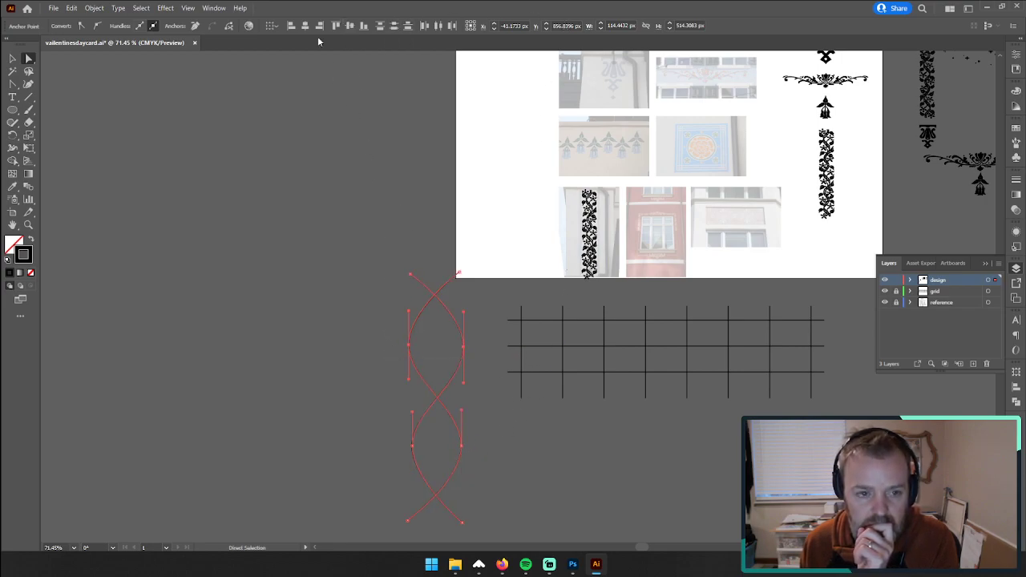
left_click(319, 273)
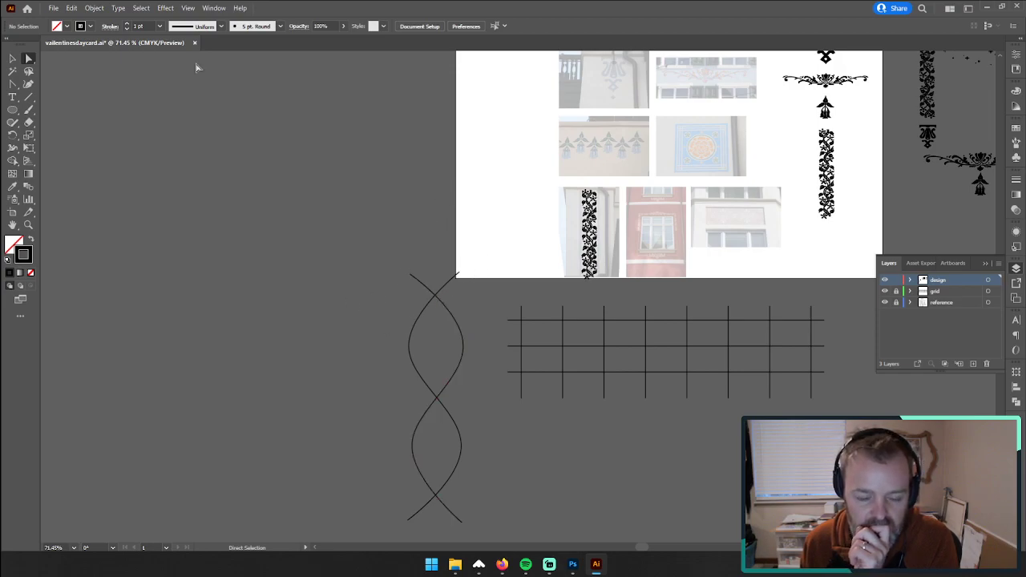
Step: Move both crossing waves together further left, clear of the artboard's corner
left_click(12, 57)
left_click(463, 365)
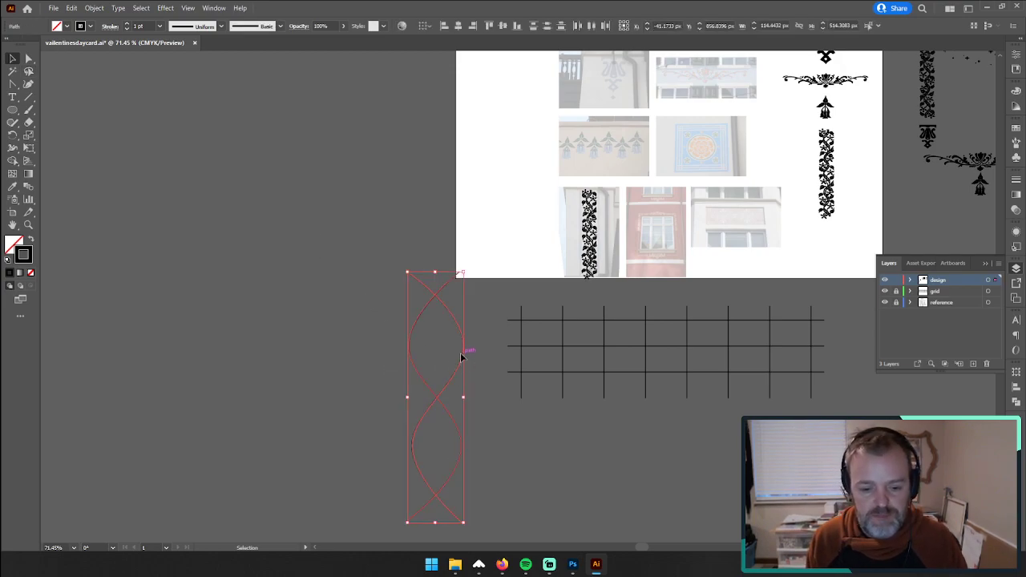
left_click_drag(462, 356, 406, 347)
Step: Switch to Firefox, search Google Images for "heart", and preview the red Heart symbol image from Wikipedia
left_click(503, 564)
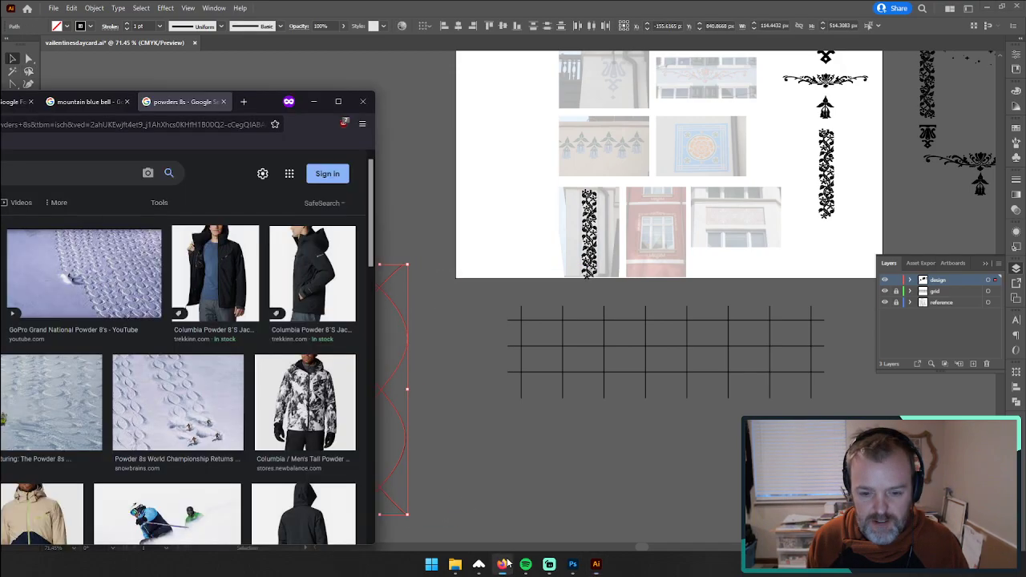
left_click_drag(269, 109, 829, 65)
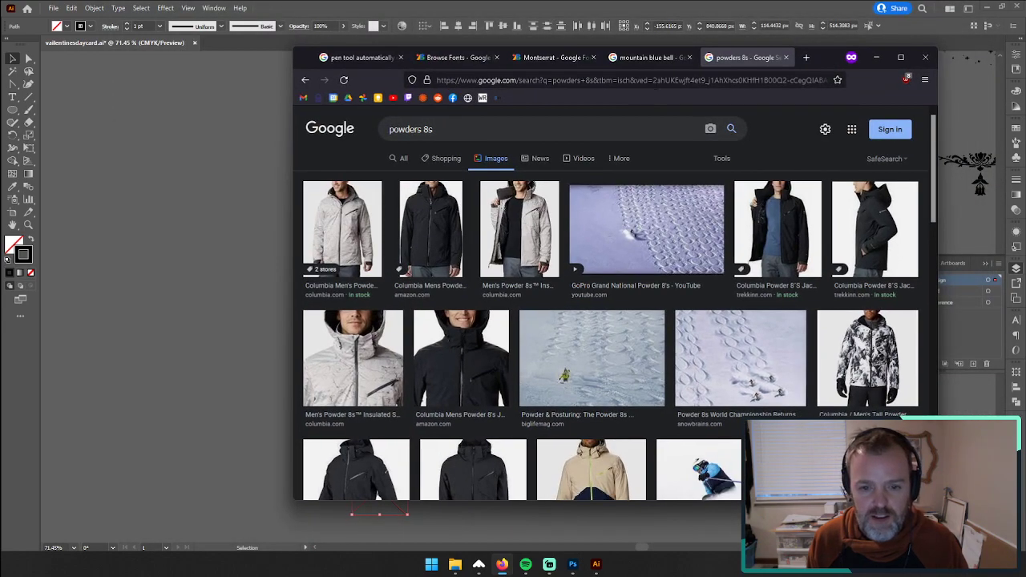
triple_click(594, 123)
type("heart")
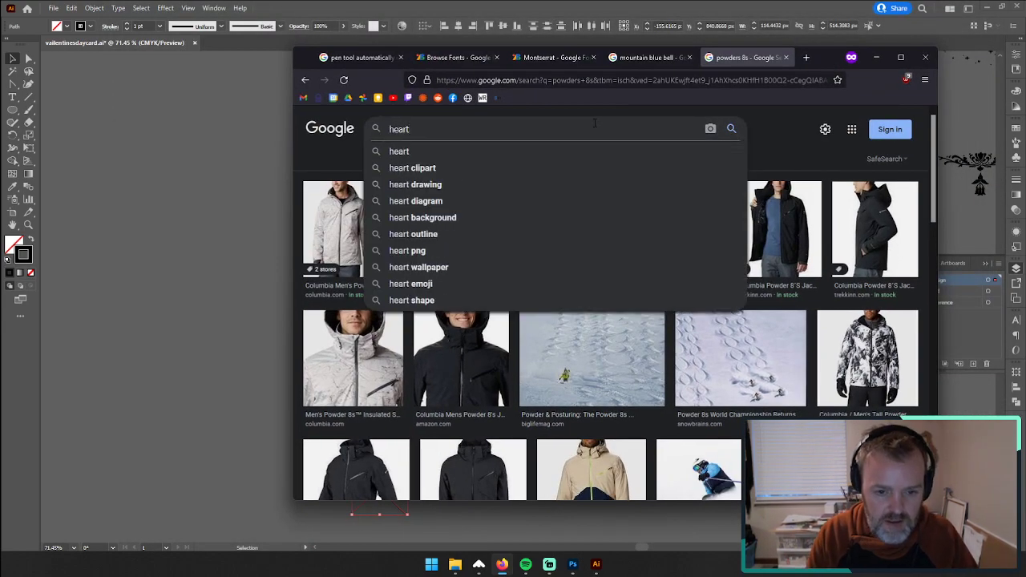
key("Return")
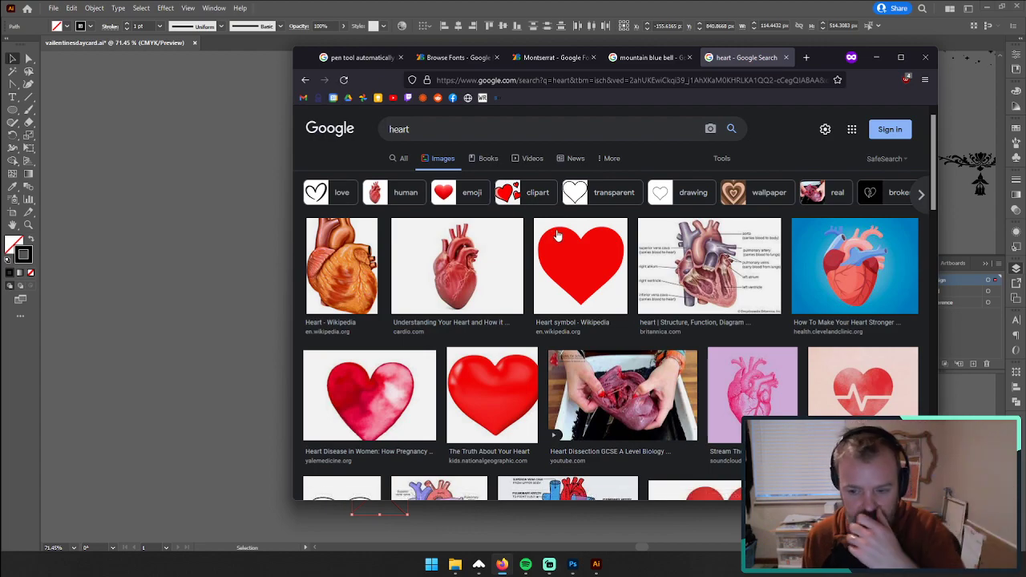
left_click(563, 267)
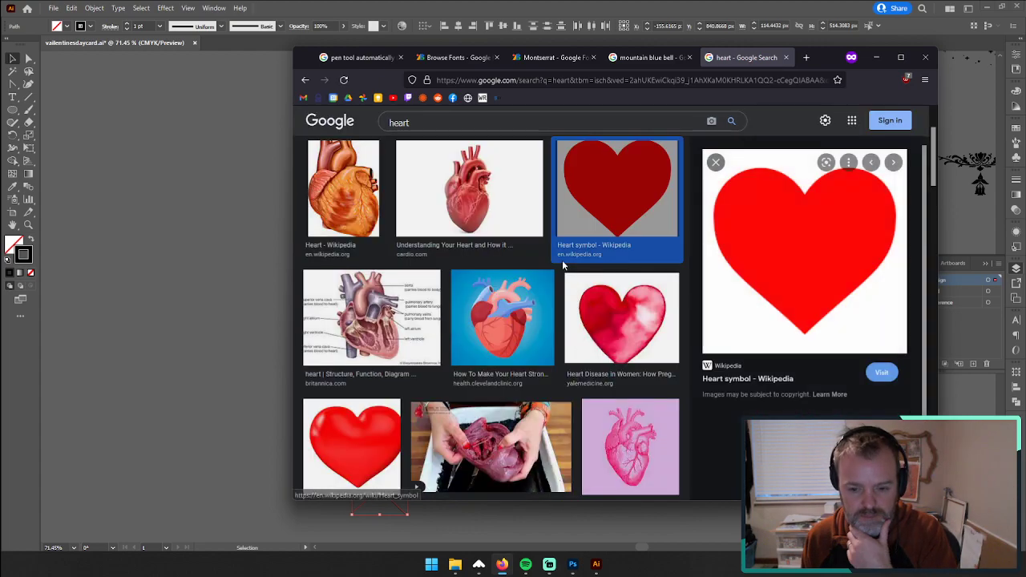
Step: Clear Illustrator off the desktop and open the full-size Wikipedia heart image in a new browser tab
left_click(970, 8)
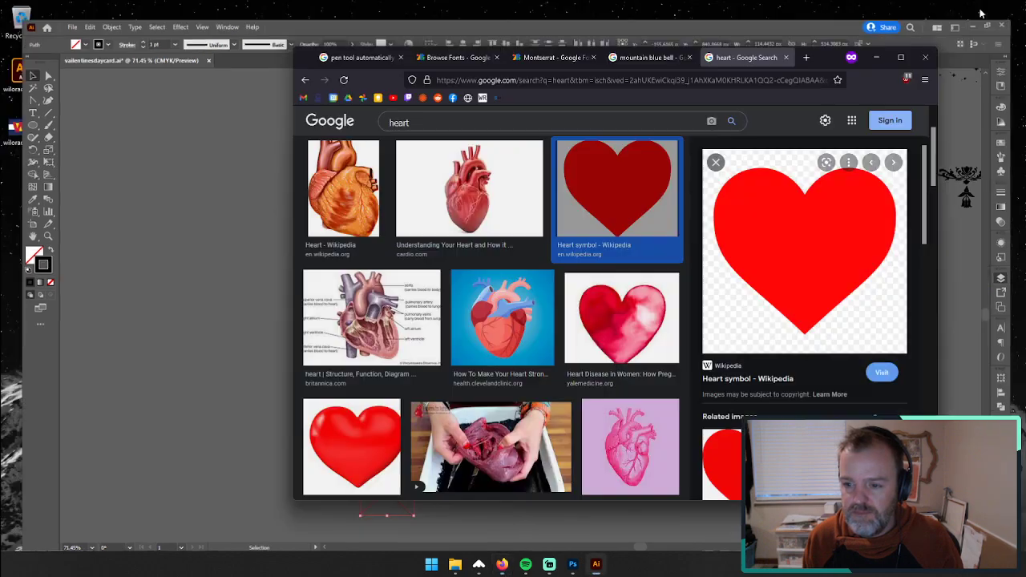
left_click_drag(786, 238, 21, 20)
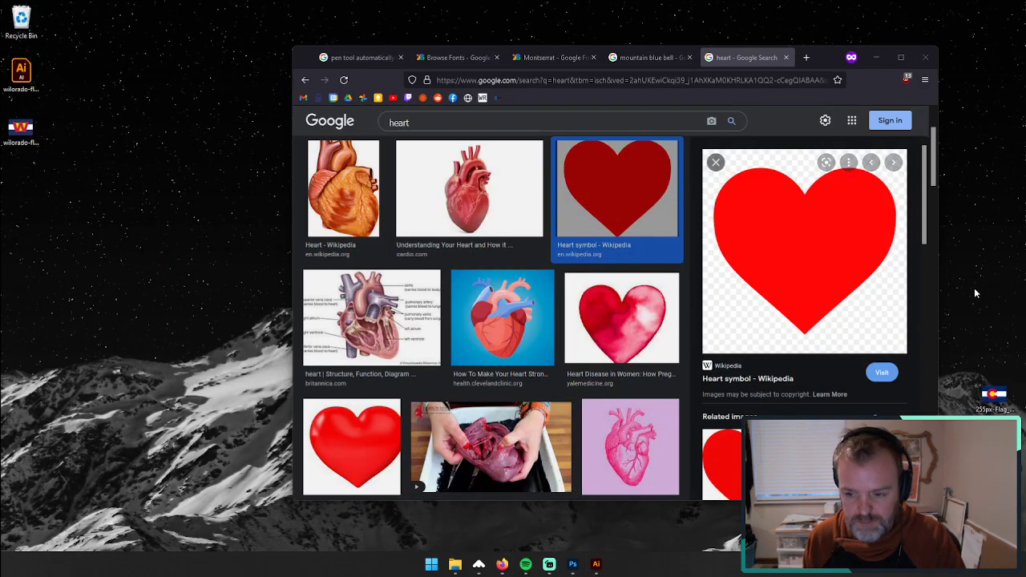
right_click(797, 242)
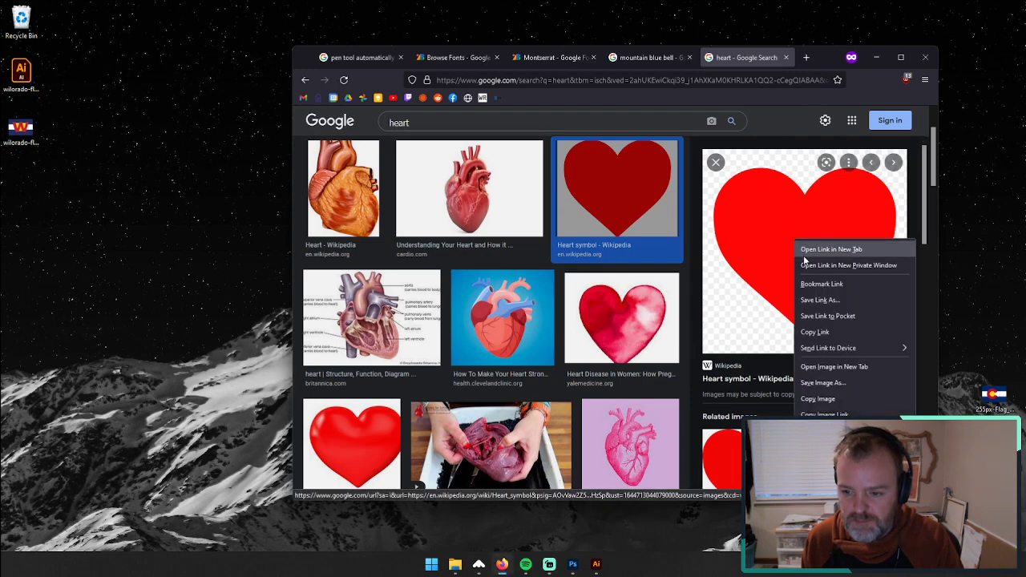
left_click(834, 366)
left_click(753, 57)
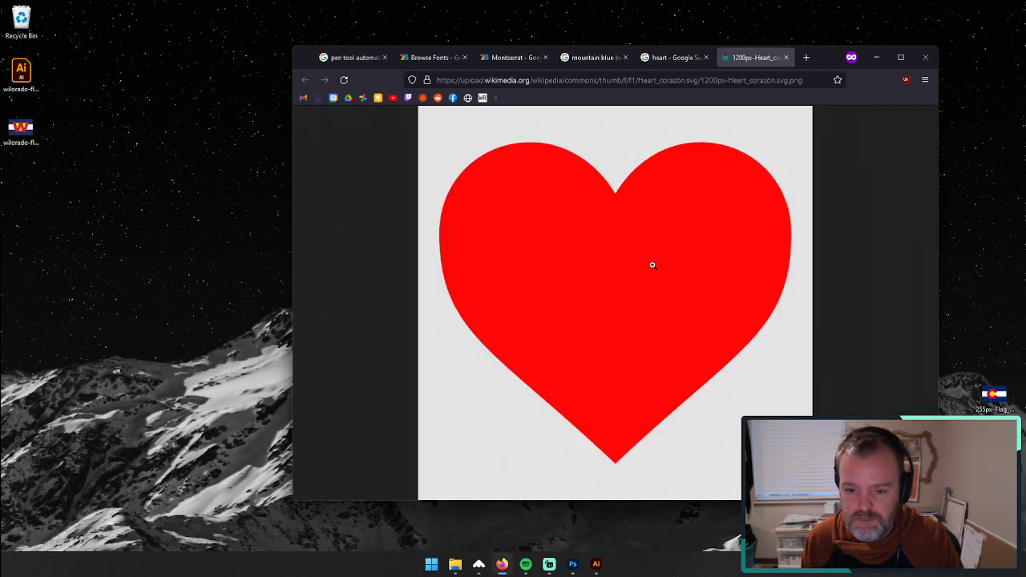
left_click_drag(651, 264, 22, 24)
right_click(633, 330)
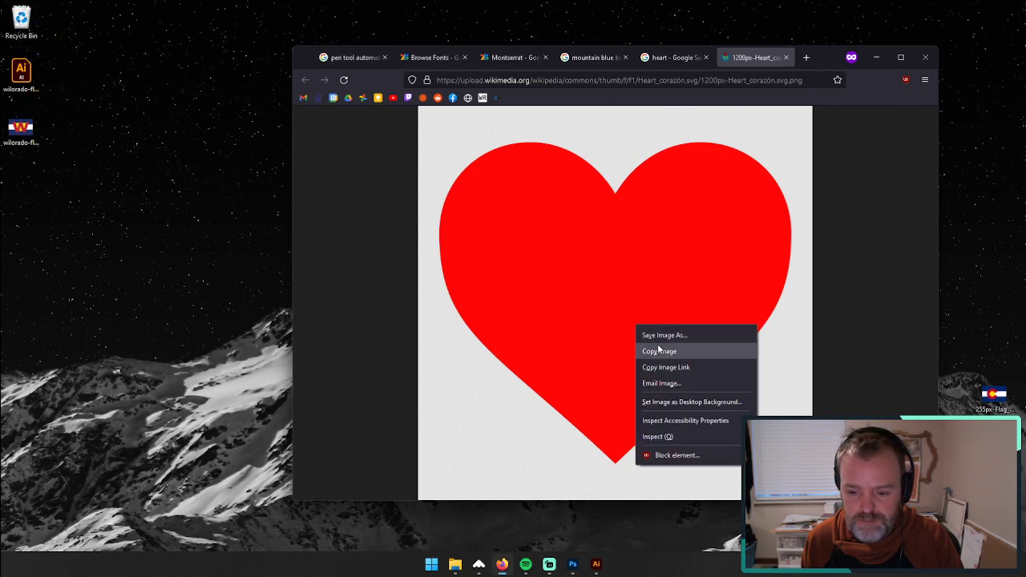
left_click(664, 335)
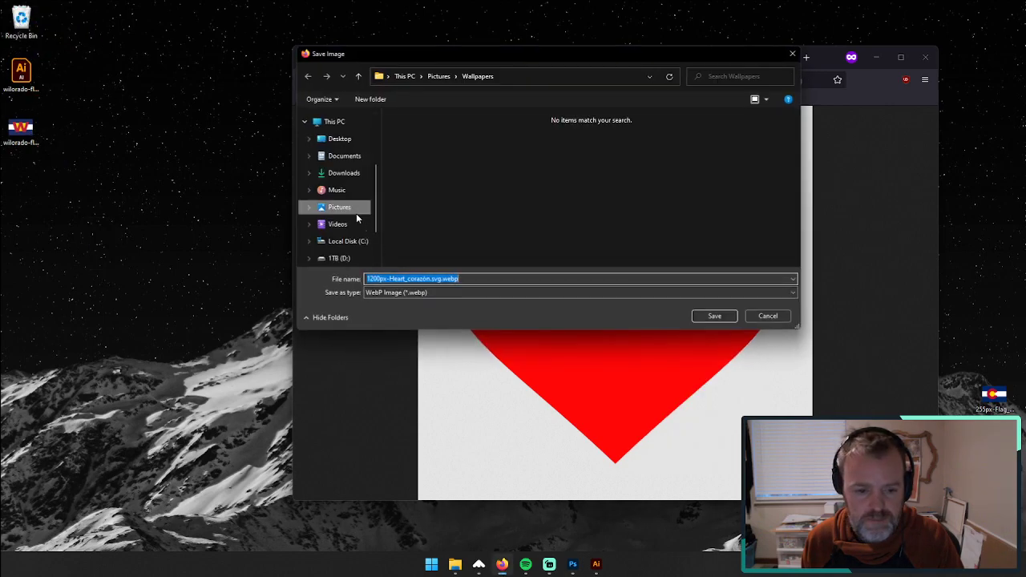
left_click(765, 316)
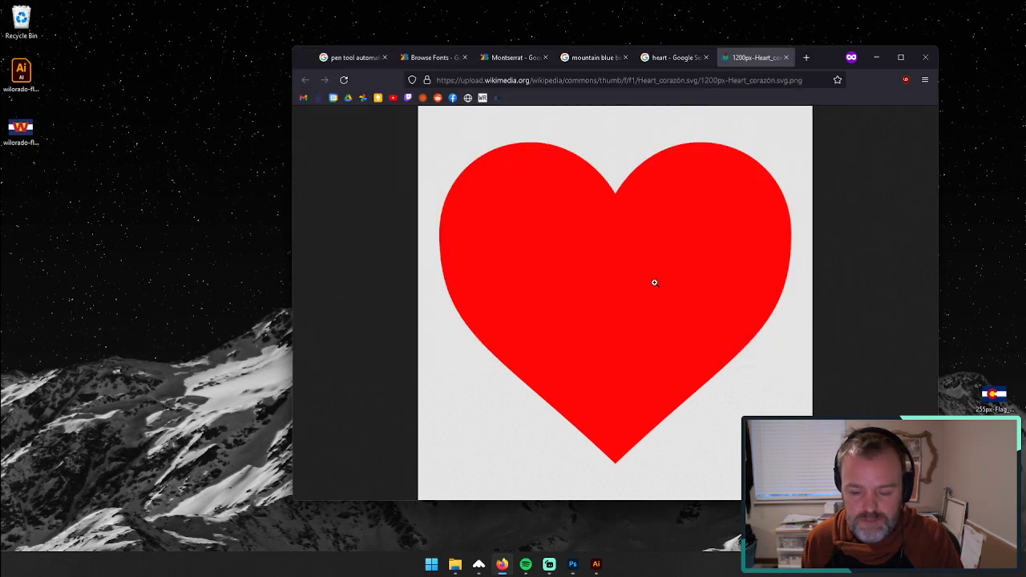
Step: Capture a screenshot of the red heart to the desktop and place that image file in the Illustrator document
key("Print")
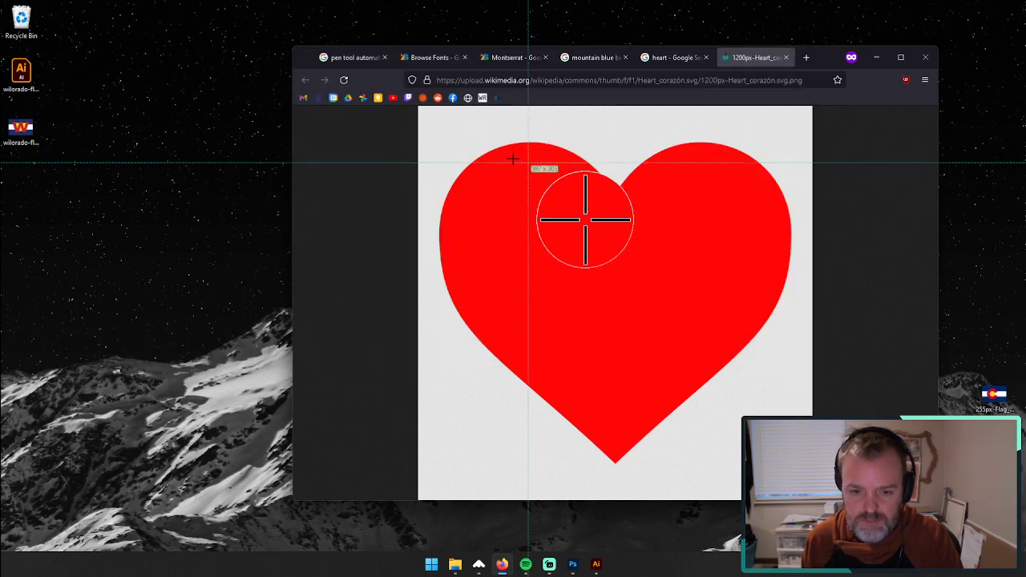
left_click_drag(420, 118, 808, 482)
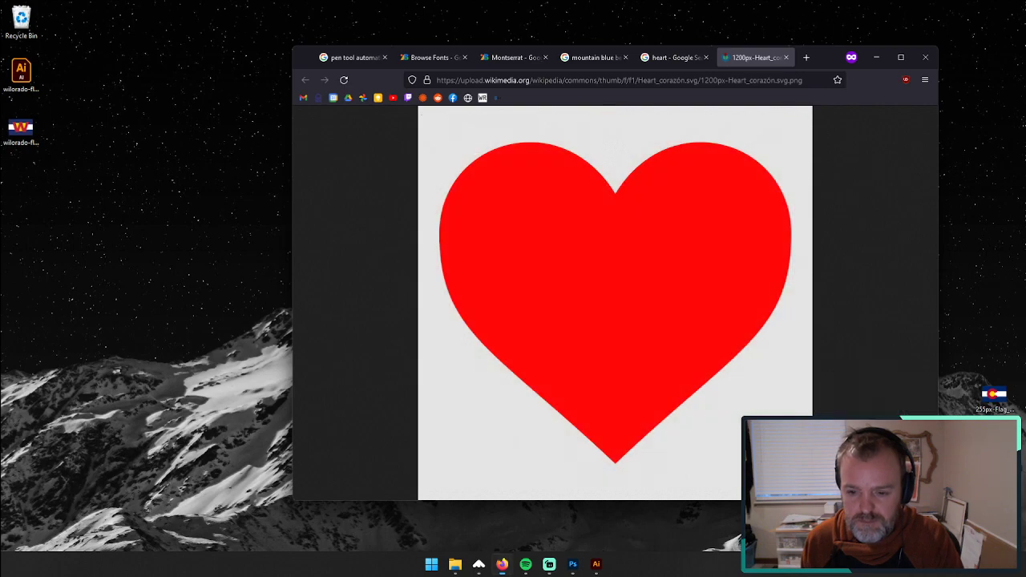
left_click(876, 57)
left_click(596, 565)
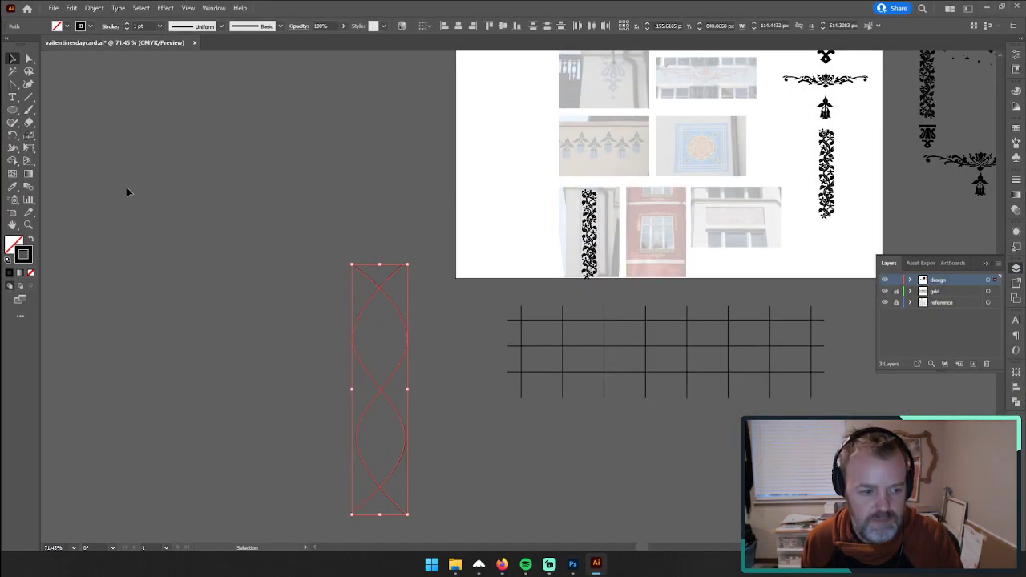
left_click(991, 7)
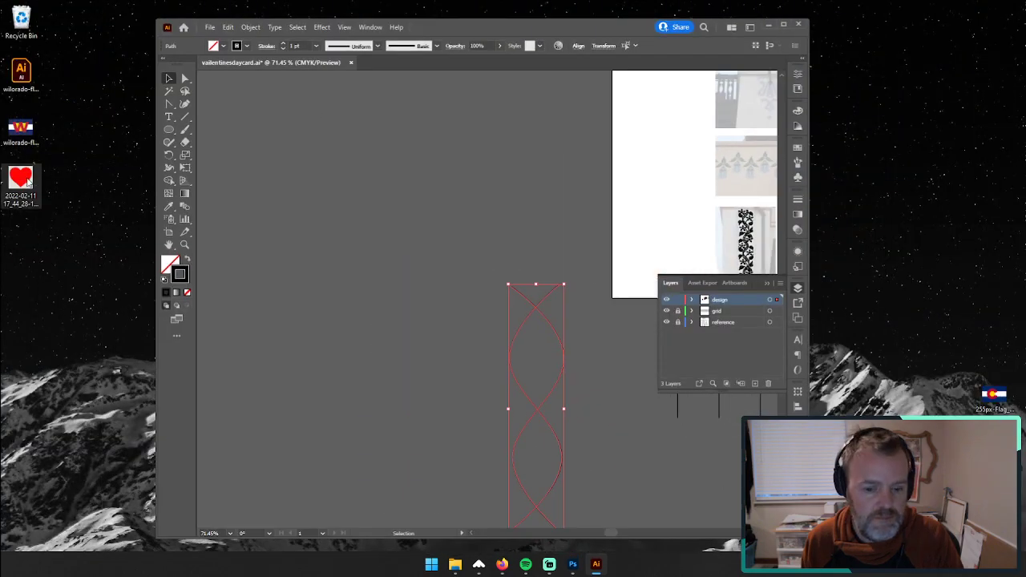
left_click_drag(21, 178, 467, 261)
left_click(784, 27)
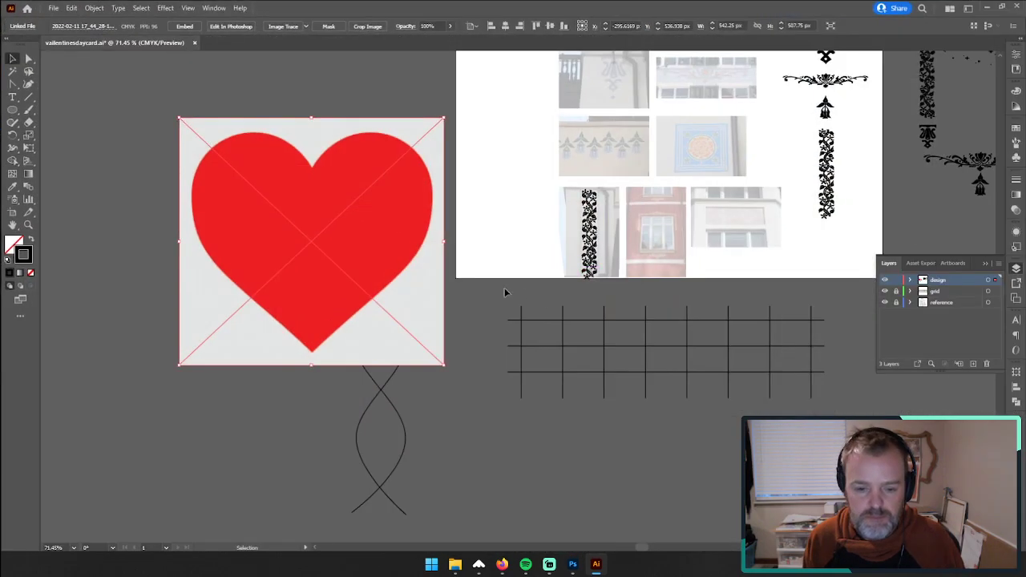
Step: Cut the heart image from the design layer and paste it onto the unlocked reference layer, with the design layer locked
left_click_drag(281, 206, 326, 216)
key("Delete")
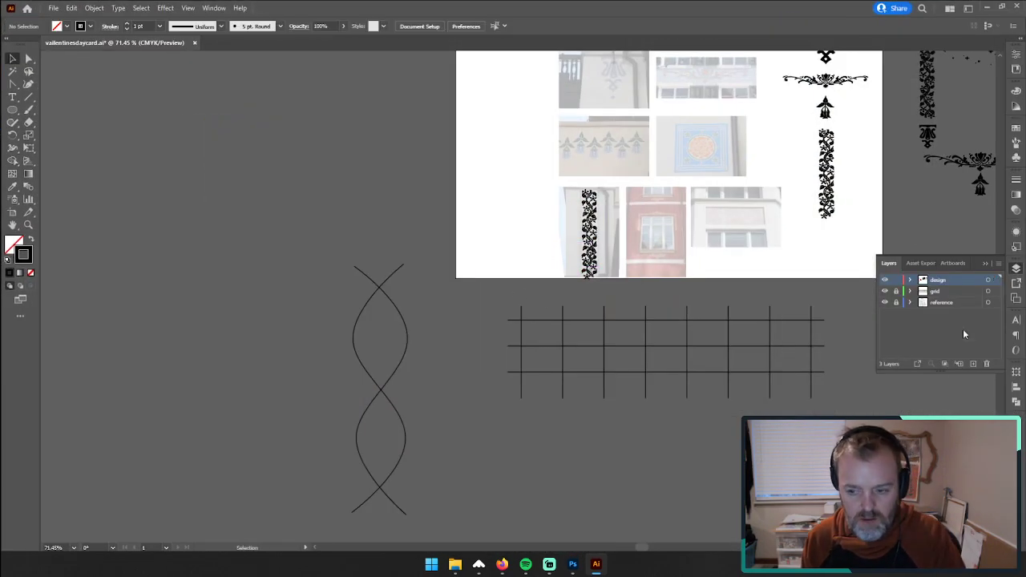
left_click(942, 303)
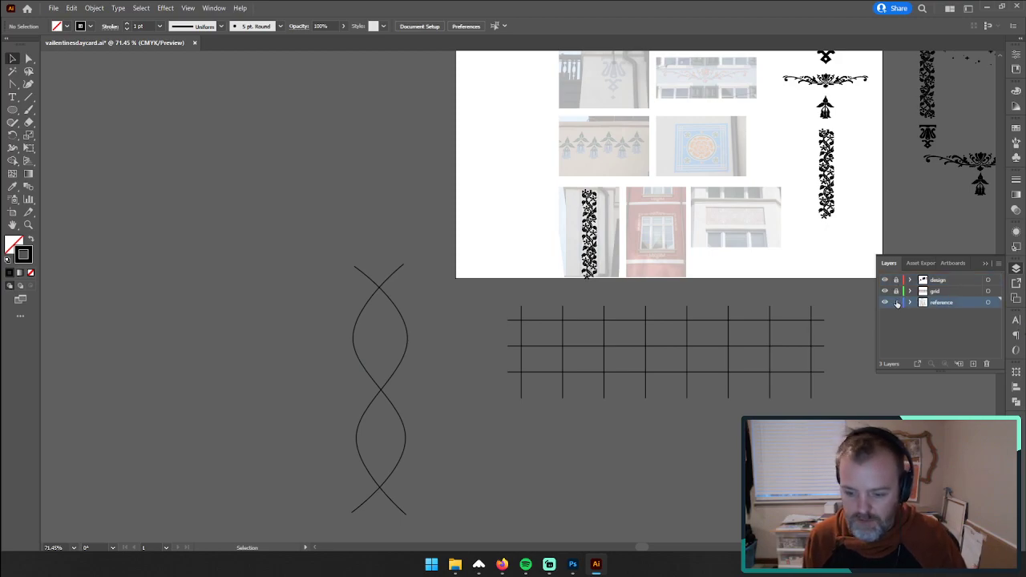
key("ctrl+v")
Step: Scale the heart image to about 136 by 127 px and place its lower tip on the waves' topmost crossing
left_click_drag(514, 283, 390, 172)
scroll(529, 104, "up", 2)
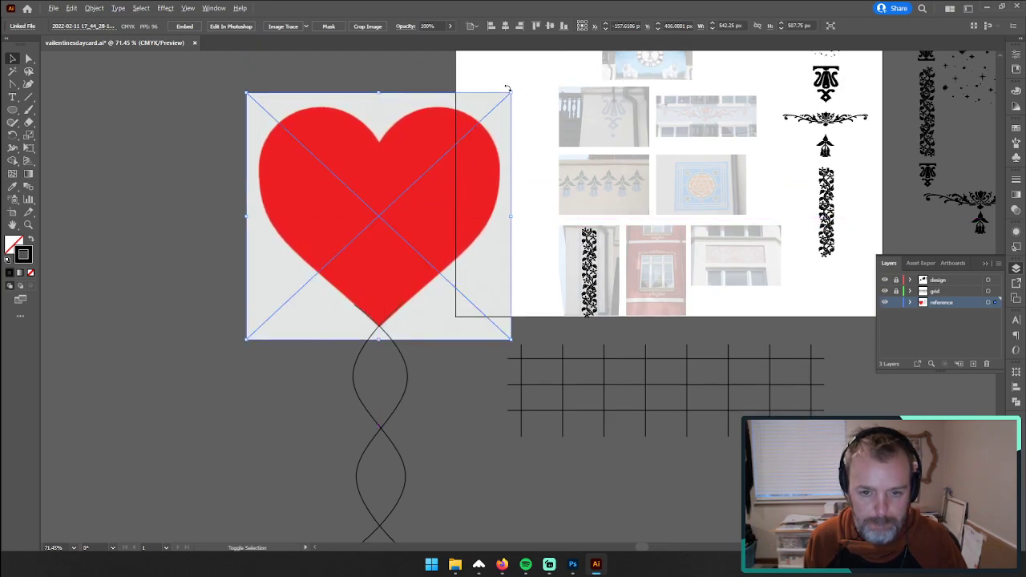
left_click_drag(506, 87, 422, 176)
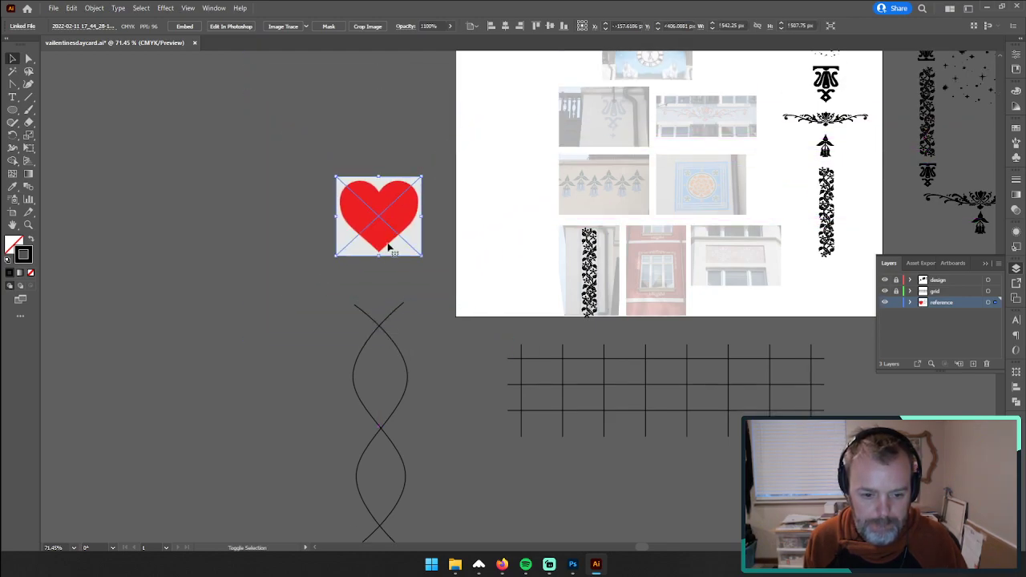
left_click_drag(388, 247, 393, 408)
left_click_drag(424, 352, 413, 363)
left_click_drag(398, 391, 396, 295)
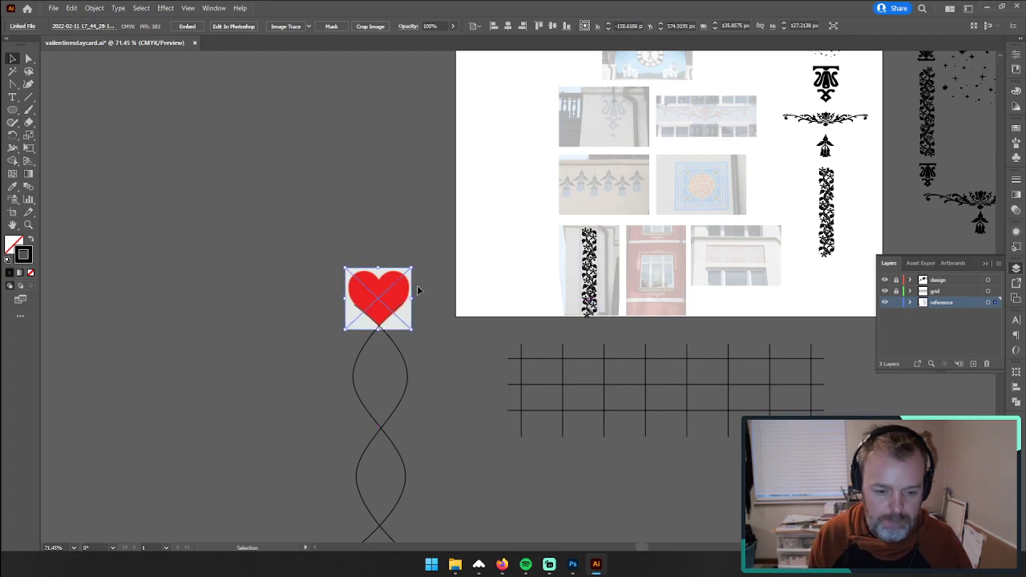
Step: Lock the reference layer with the heart, unlock the design layer, and activate the Pen tool
key("z")
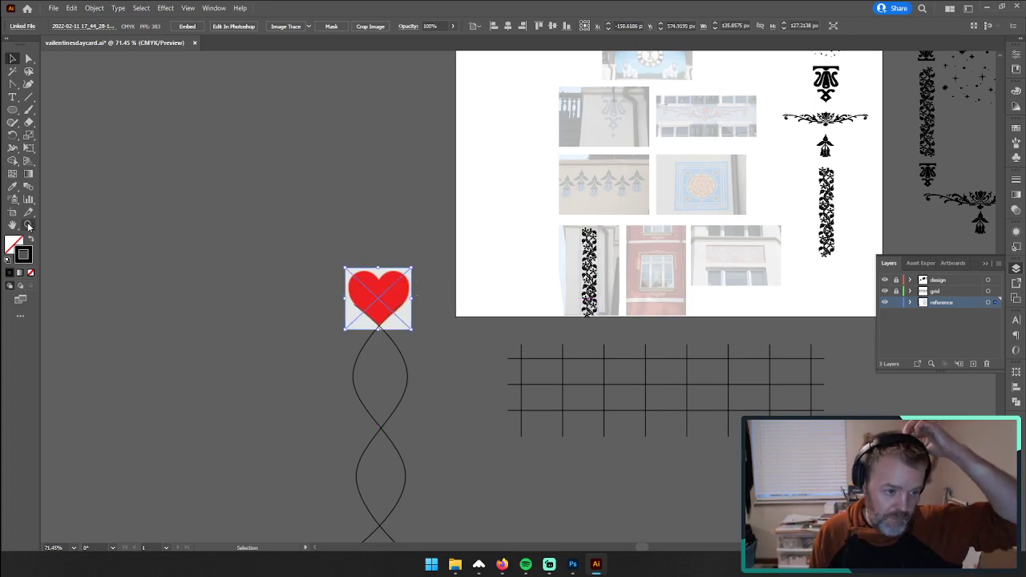
double_click(386, 303)
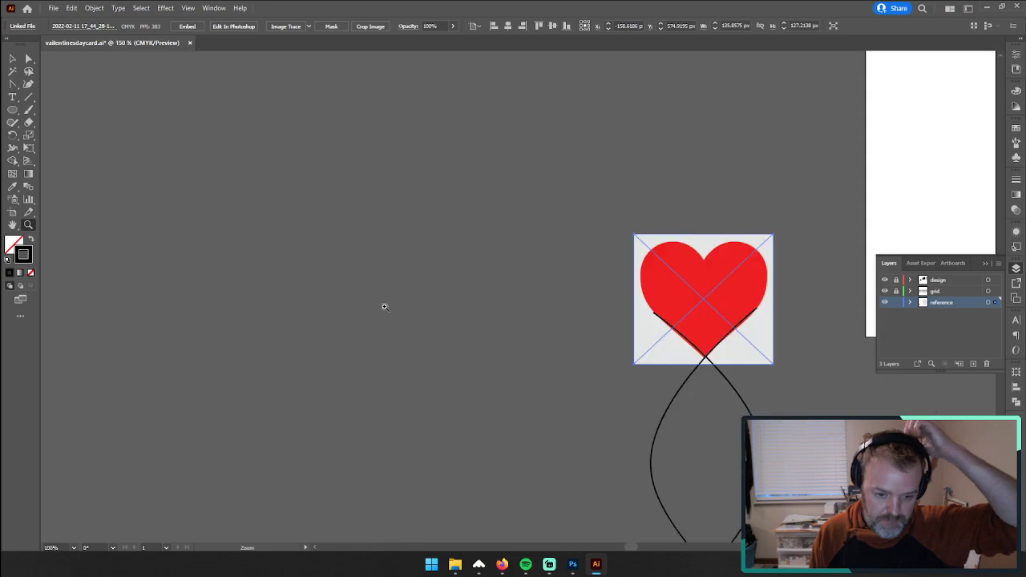
double_click(744, 304)
left_click(202, 274)
scroll(521, 282, "left", 3)
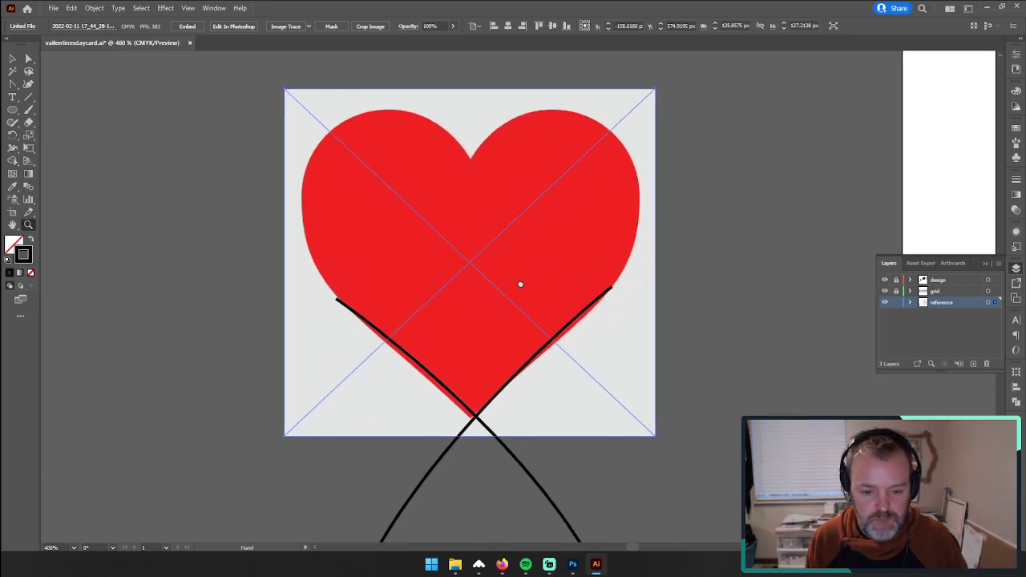
left_click(897, 292)
left_click(897, 314)
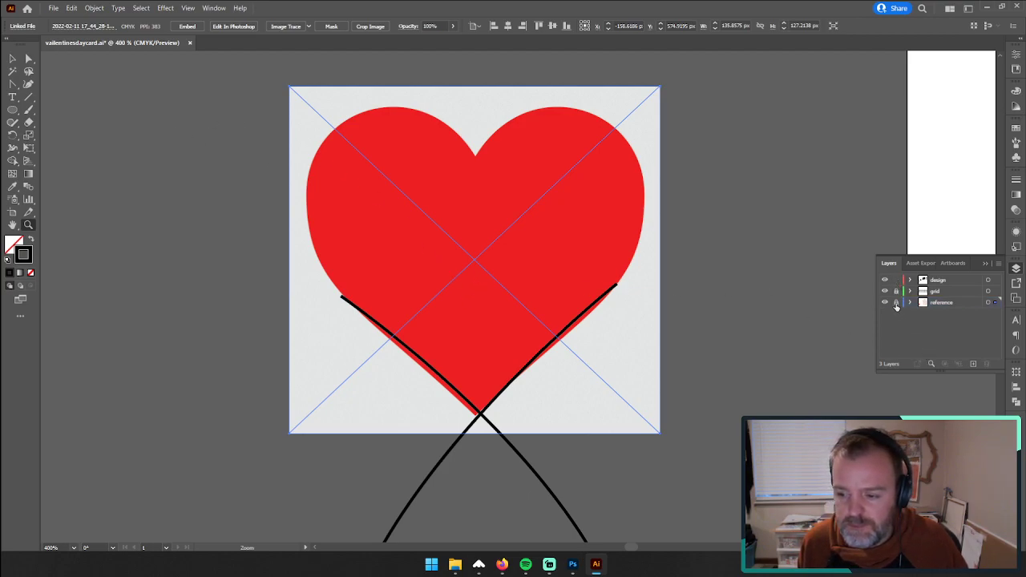
left_click(897, 303)
left_click(14, 84)
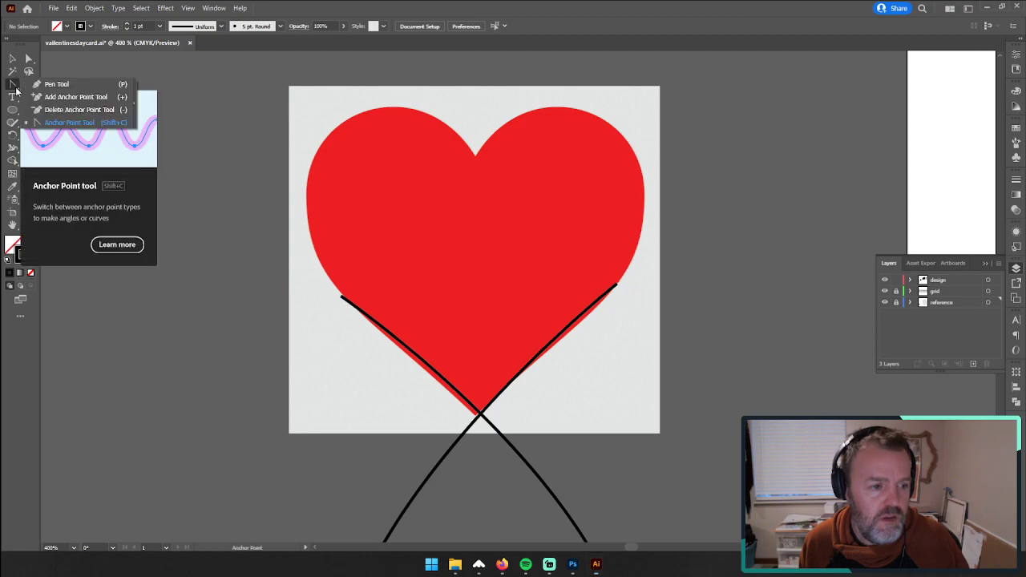
left_click(49, 83)
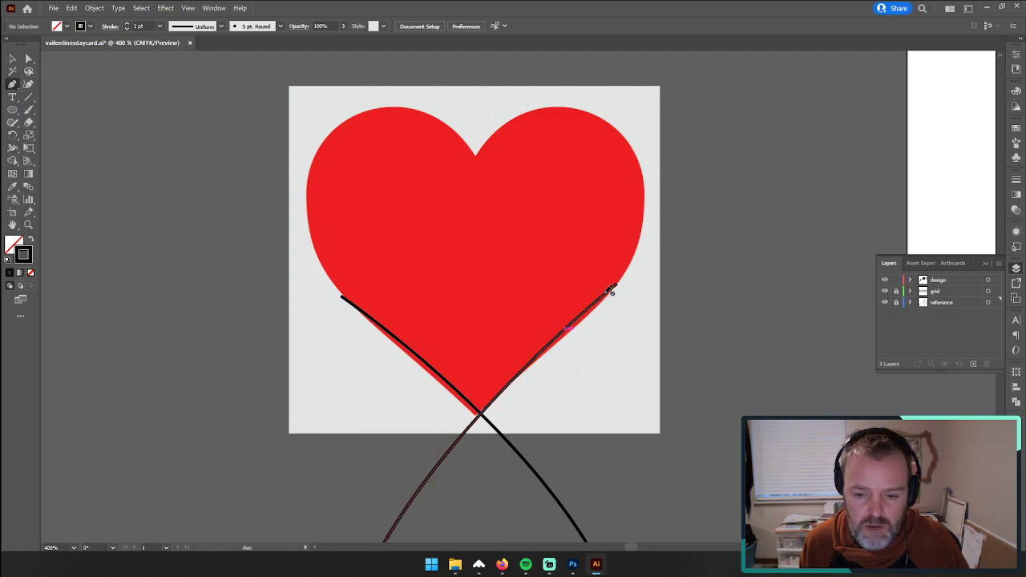
Step: Trace the heart's right lobe with the Pen tool on the design layer, ending the curve inside the heart's lower right side
left_click(940, 280)
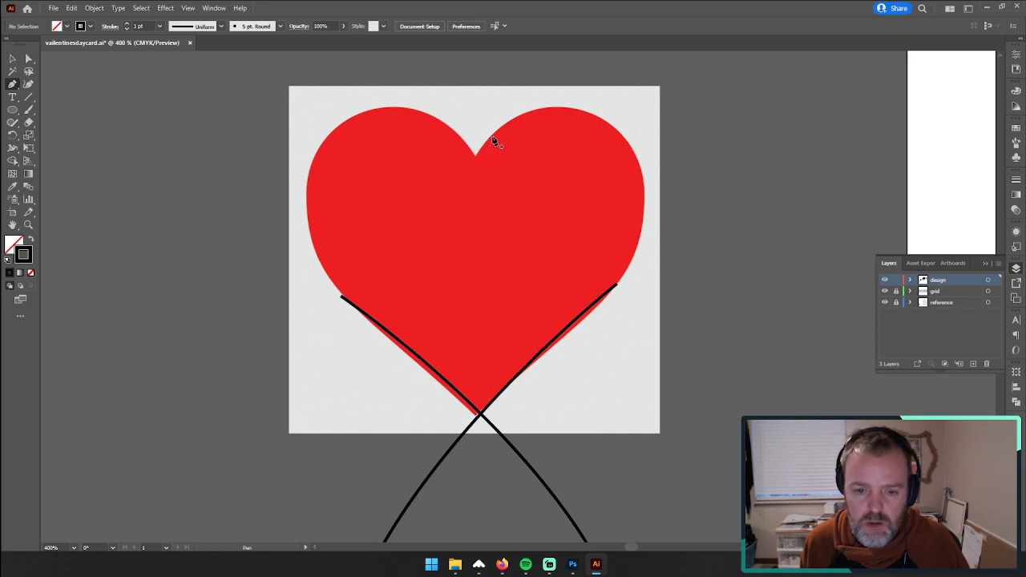
left_click_drag(490, 138, 600, 113)
left_click_drag(644, 198, 643, 259)
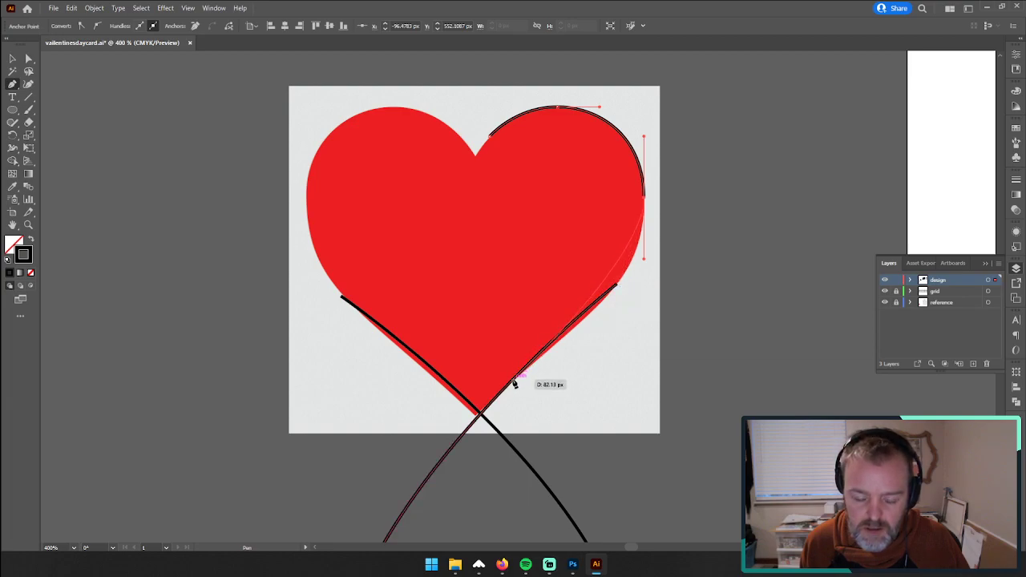
left_click(528, 324)
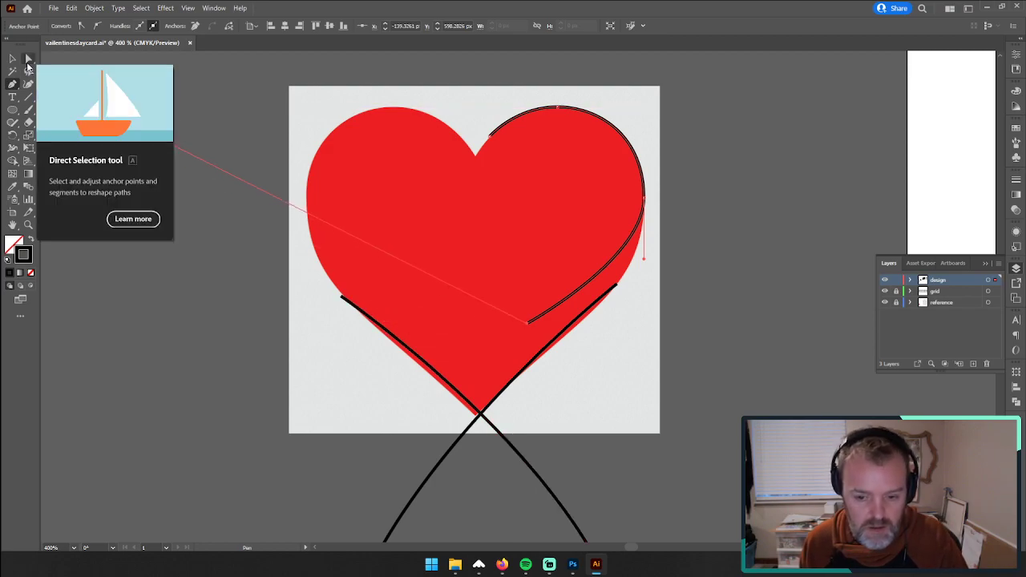
Step: Add an anchor point at the heart's tip on the wave rising to the right and delete its end point beyond the crossing
key("minus")
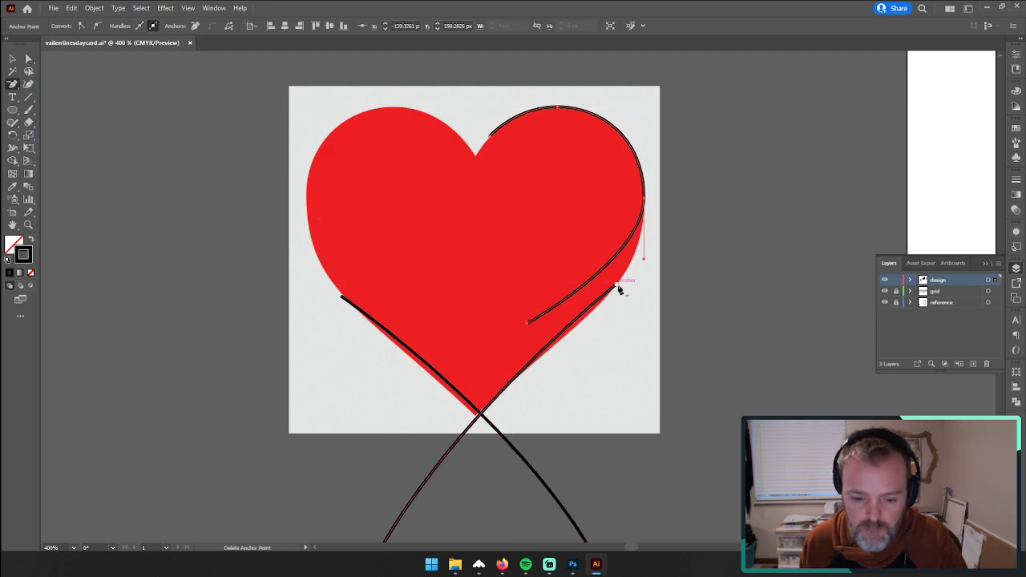
key("plus")
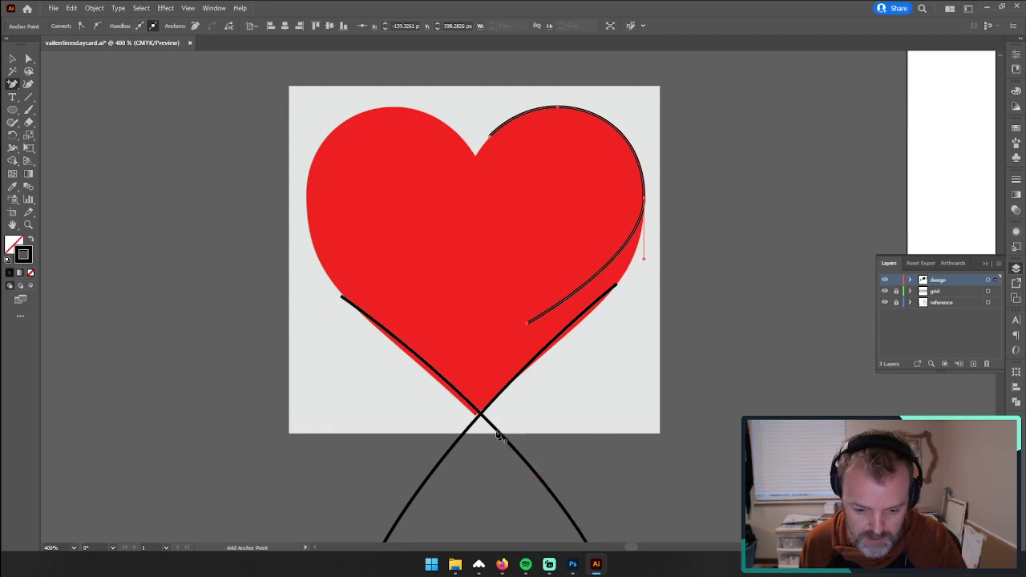
left_click(487, 412)
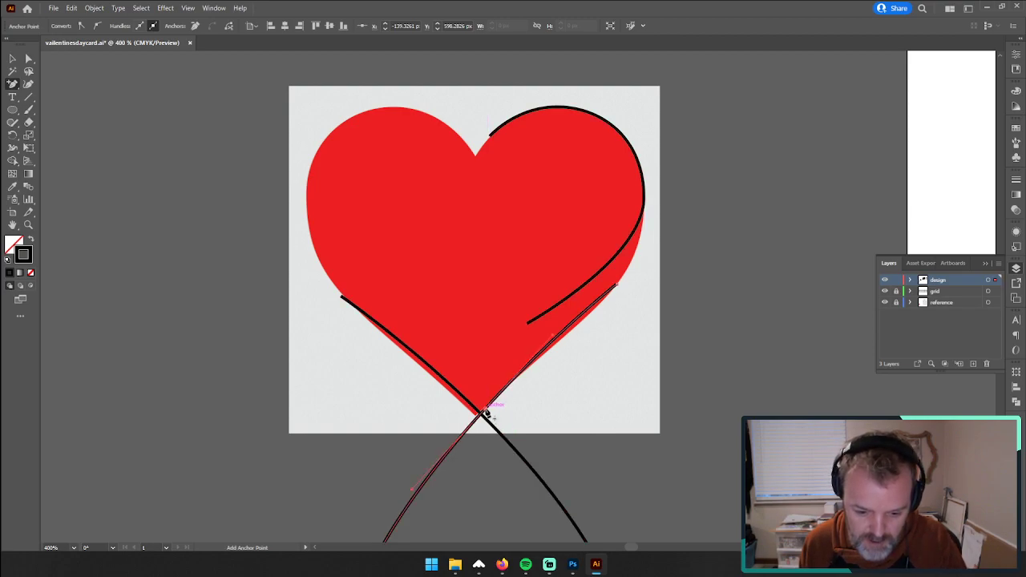
key("minus")
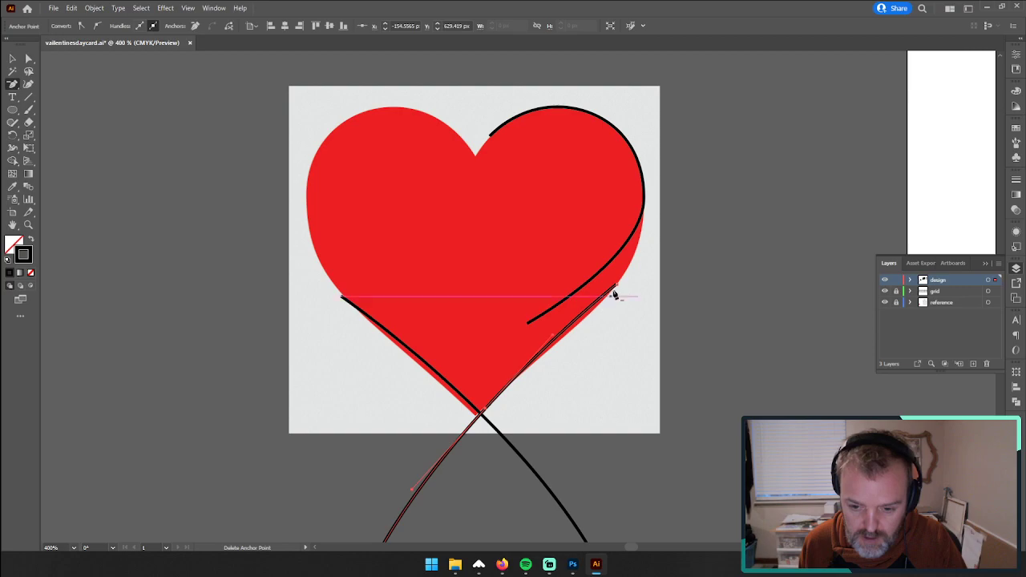
left_click(618, 286)
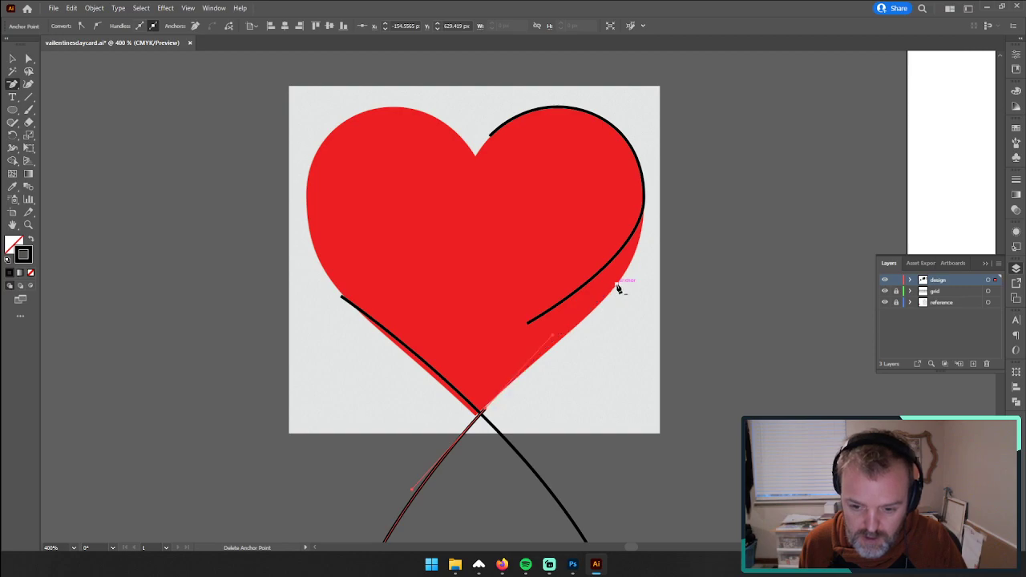
left_click(527, 325)
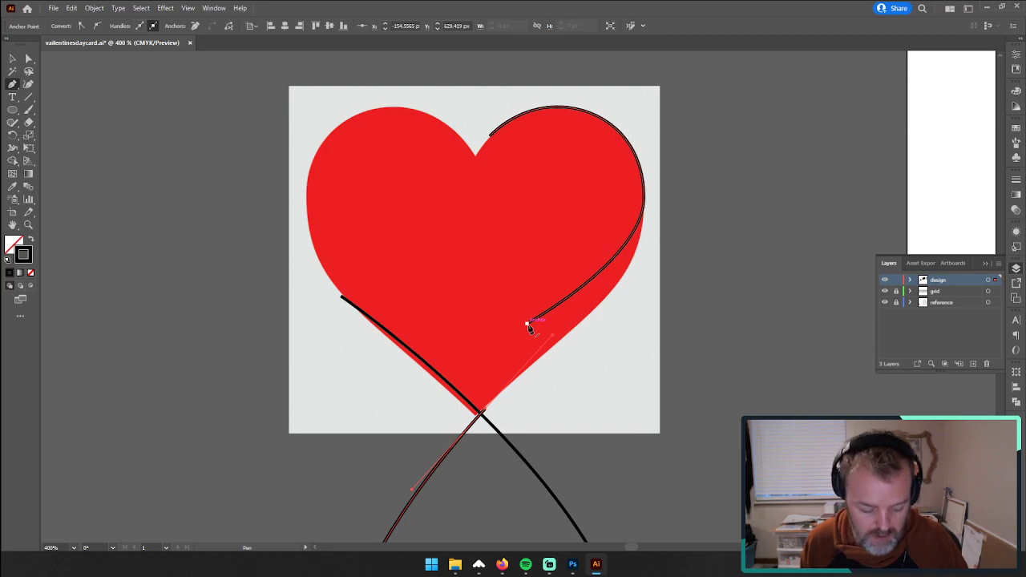
Step: Move the right lobe curve's lower end onto the trimmed wave's end at the heart's tip and join the two paths
key("a")
left_click_drag(527, 324, 485, 410)
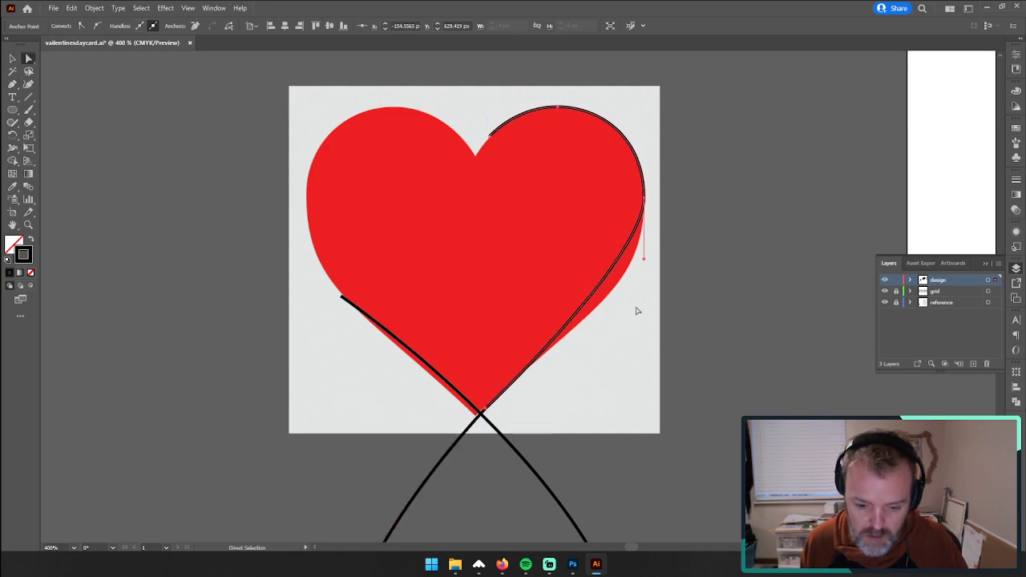
left_click_drag(644, 261, 643, 287)
key("ctrl+z")
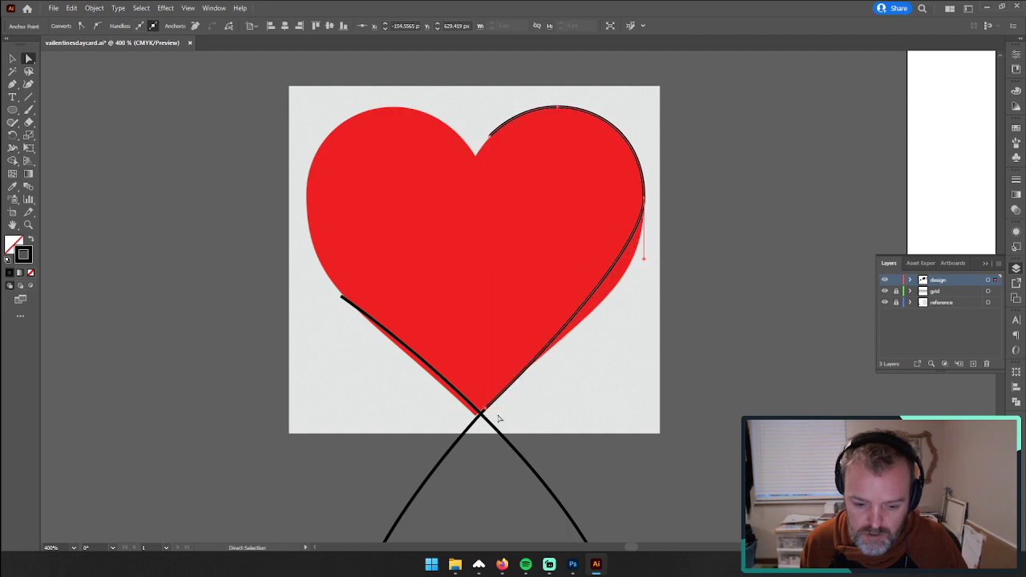
left_click(483, 407)
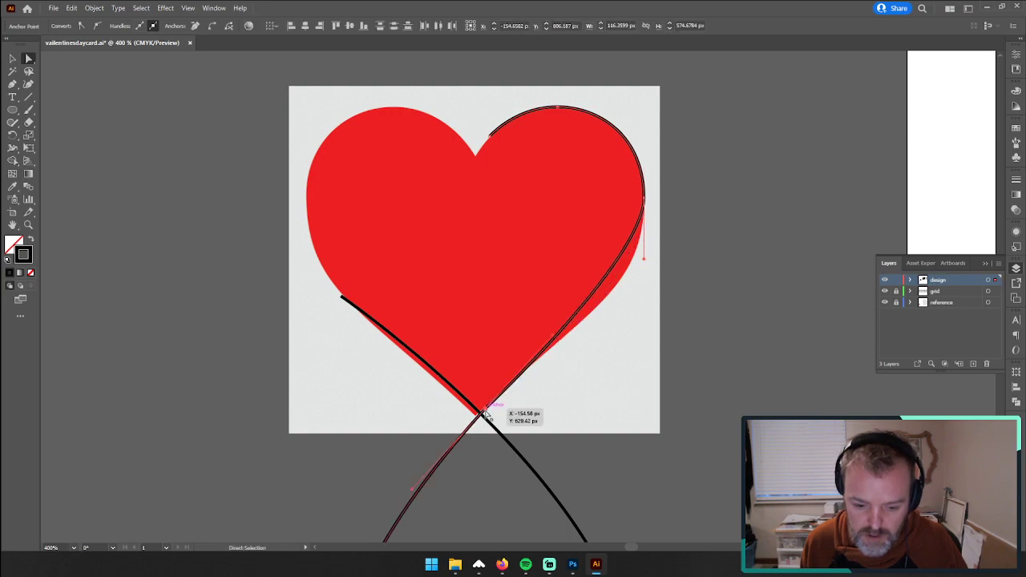
right_click(485, 408)
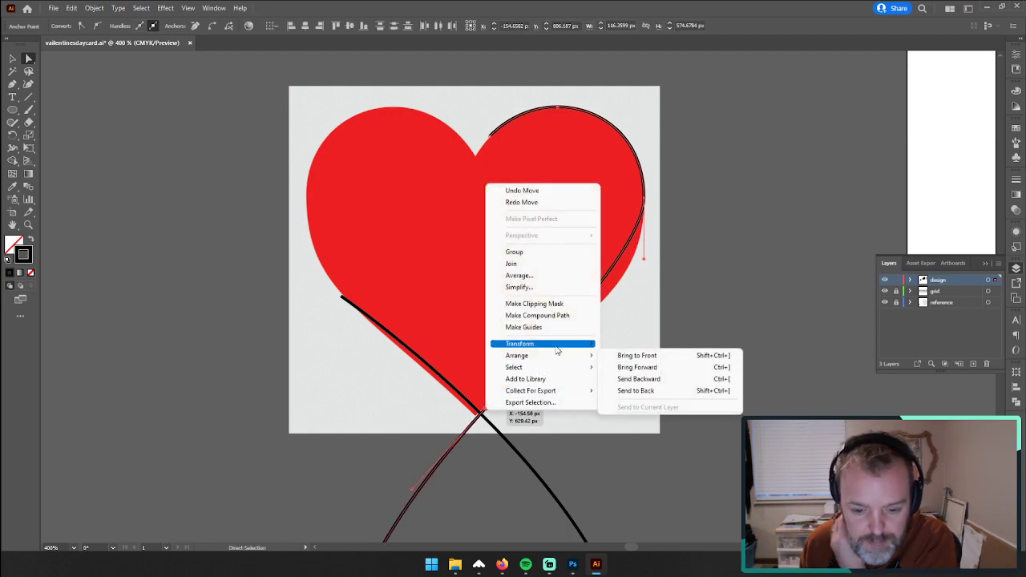
left_click(556, 266)
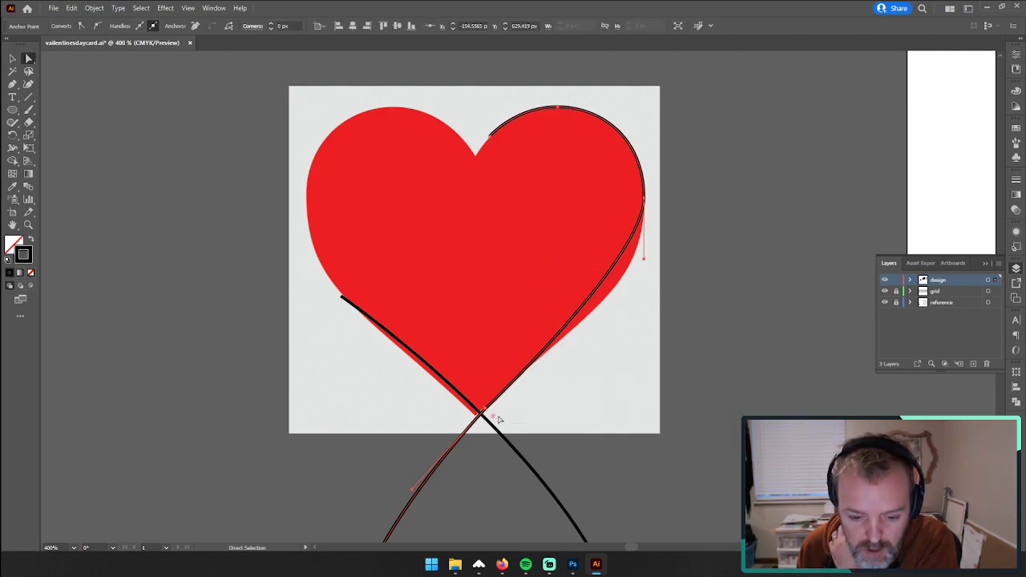
Step: Delete the joined anchor point near the crossing so one segment links the right lobe to the wave below
scroll(497, 417, "down", 1)
scroll(498, 417, "down", 1)
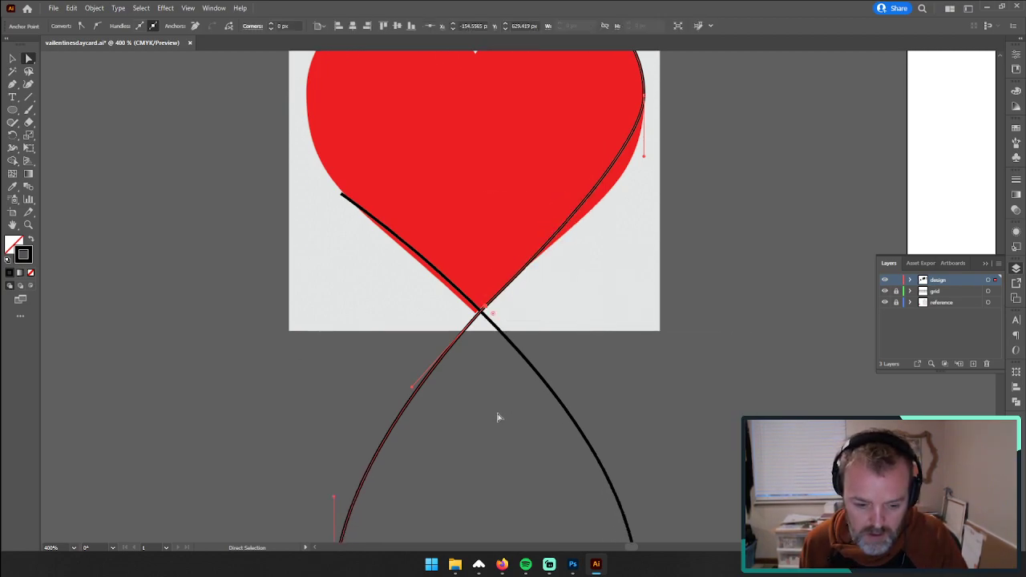
scroll(498, 415, "up", 1)
key("p")
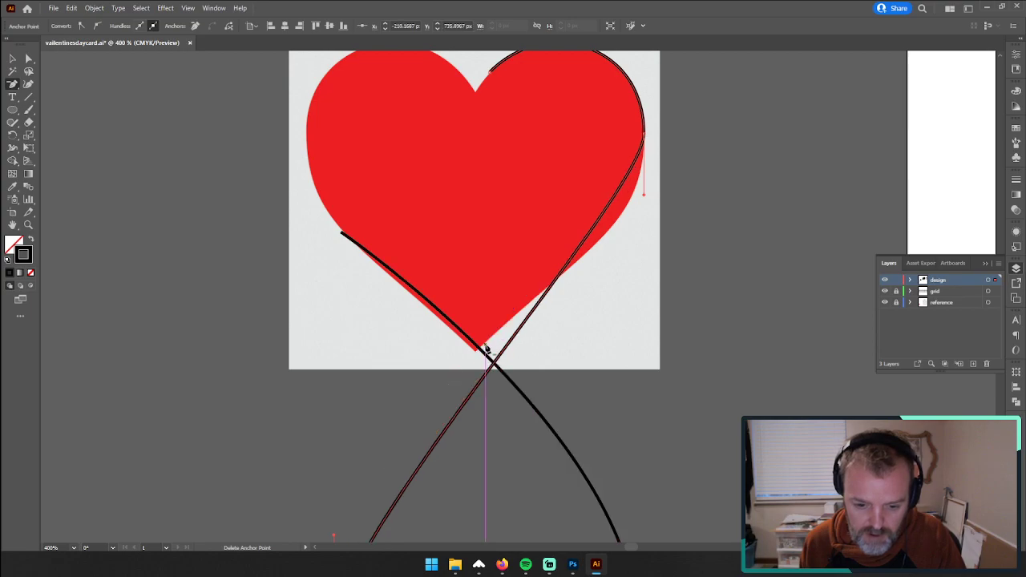
scroll(415, 403, "down", 1)
key("z")
left_click_drag(471, 356, 387, 365)
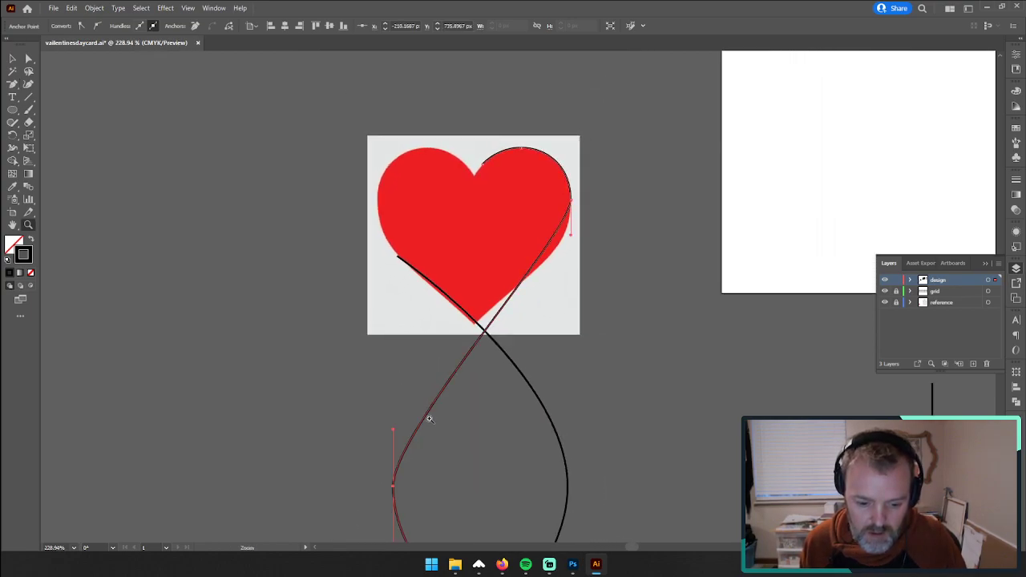
Step: Lengthen the direction handles on the right lobe and the wave's left bulge until the segment follows the heart's lower right edge
left_click(29, 61)
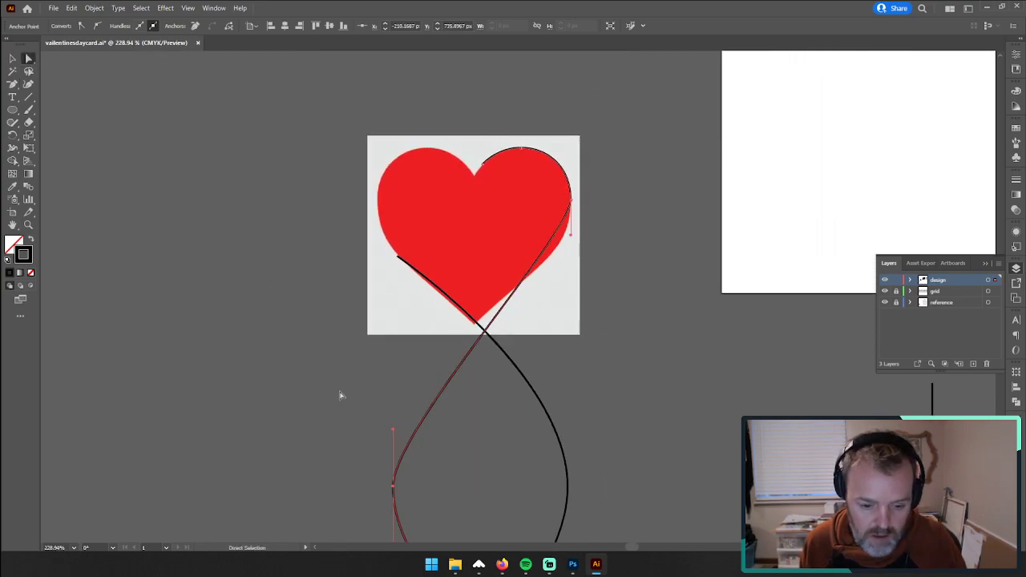
left_click_drag(393, 430, 392, 374)
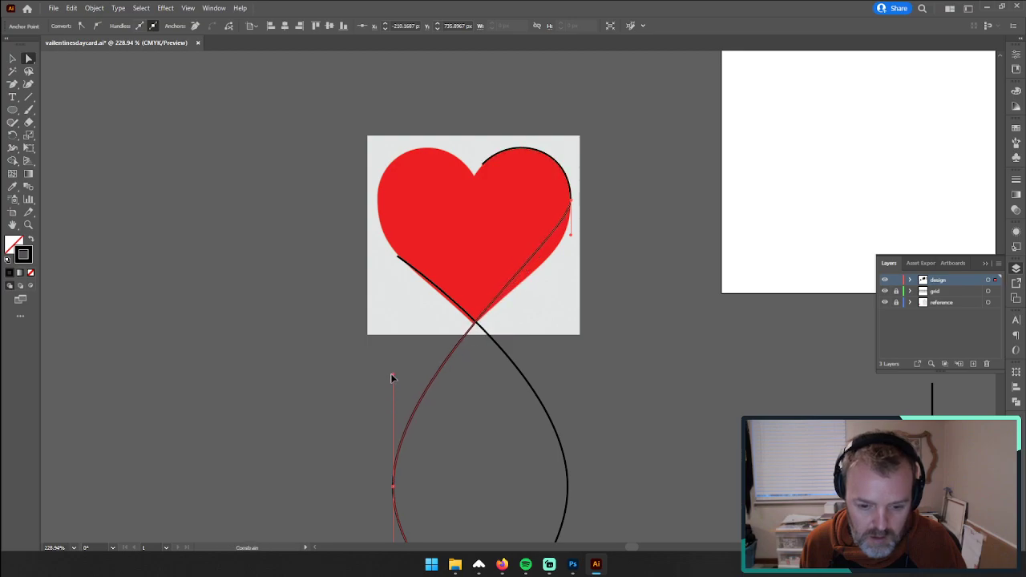
left_click_drag(571, 234, 571, 262)
left_click_drag(393, 378, 393, 356)
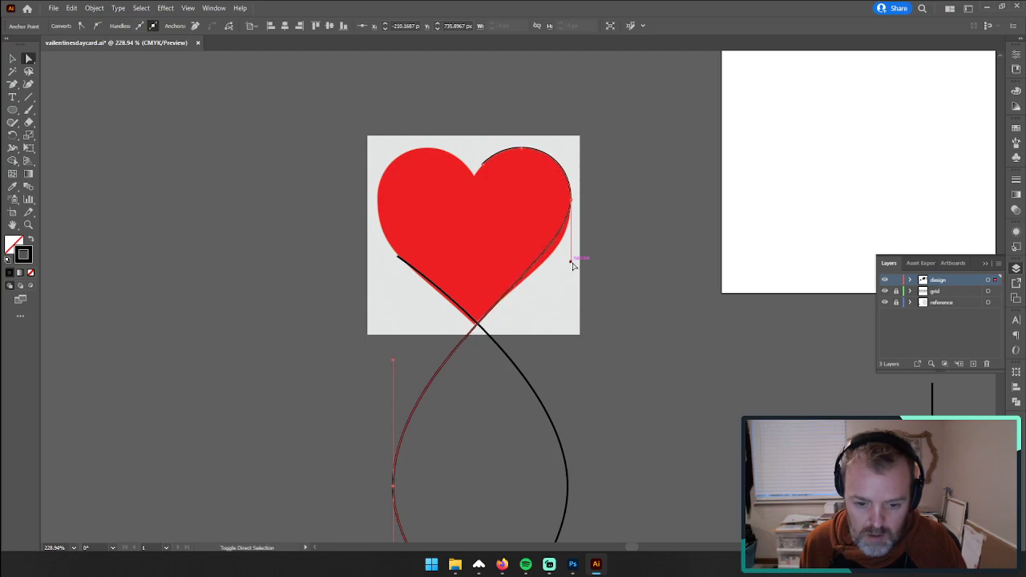
left_click_drag(571, 268, 571, 290)
left_click_drag(393, 364, 393, 331)
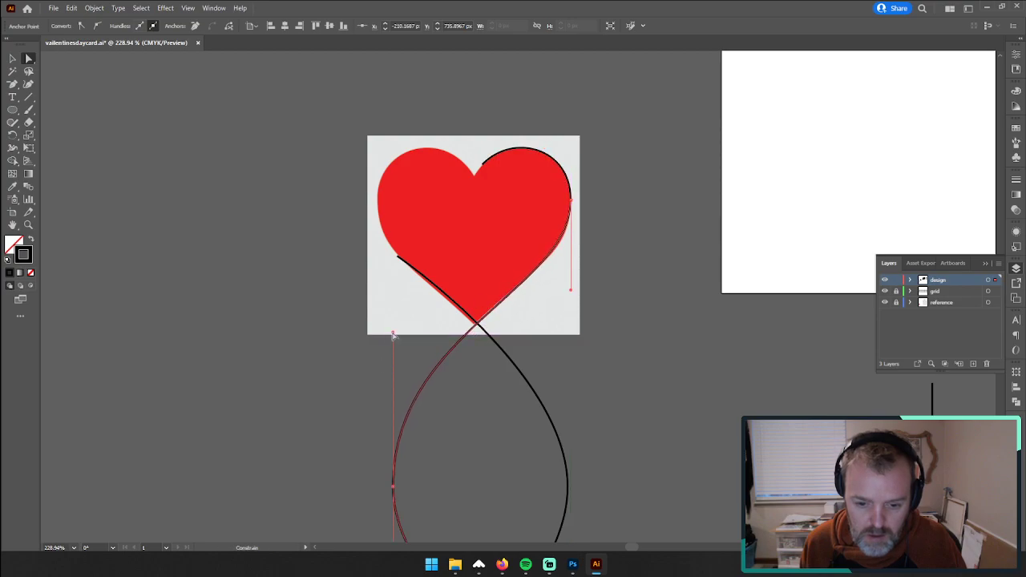
left_click(332, 279)
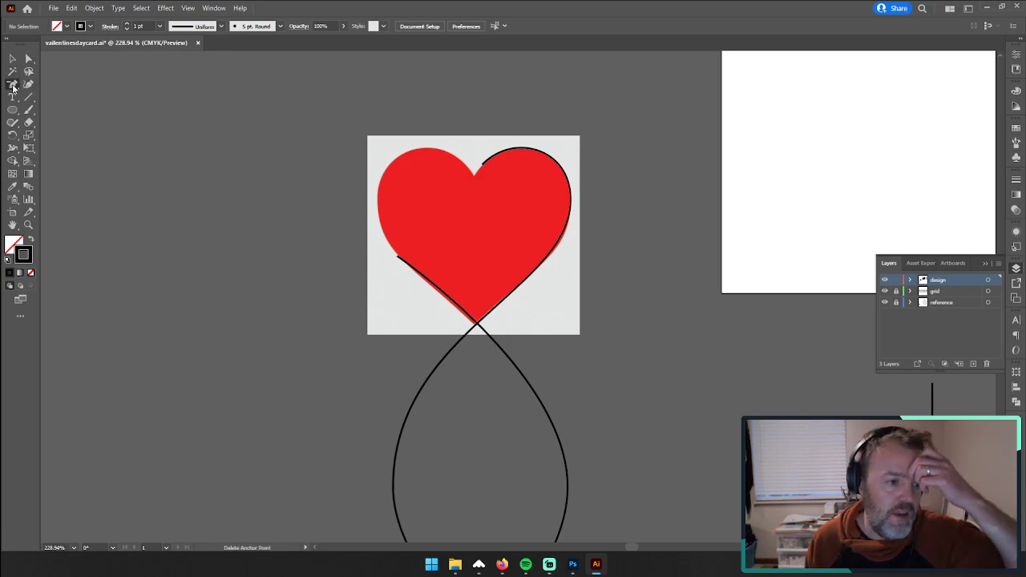
Step: Trace the heart's left lobe with the Pen tool, ending the curve inside the heart just above its tip
left_click_drag(12, 83, 48, 83)
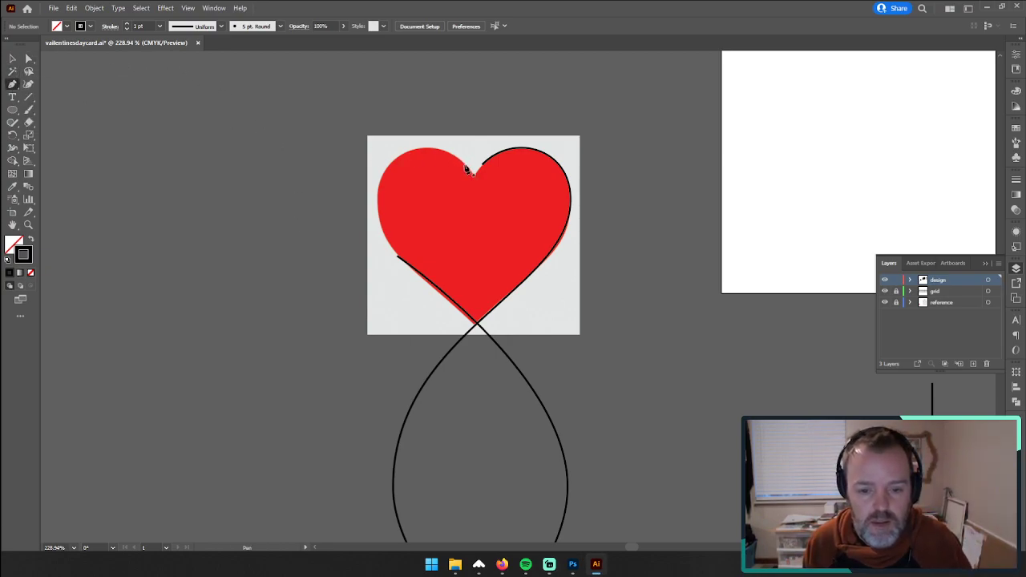
left_click_drag(469, 170, 378, 201)
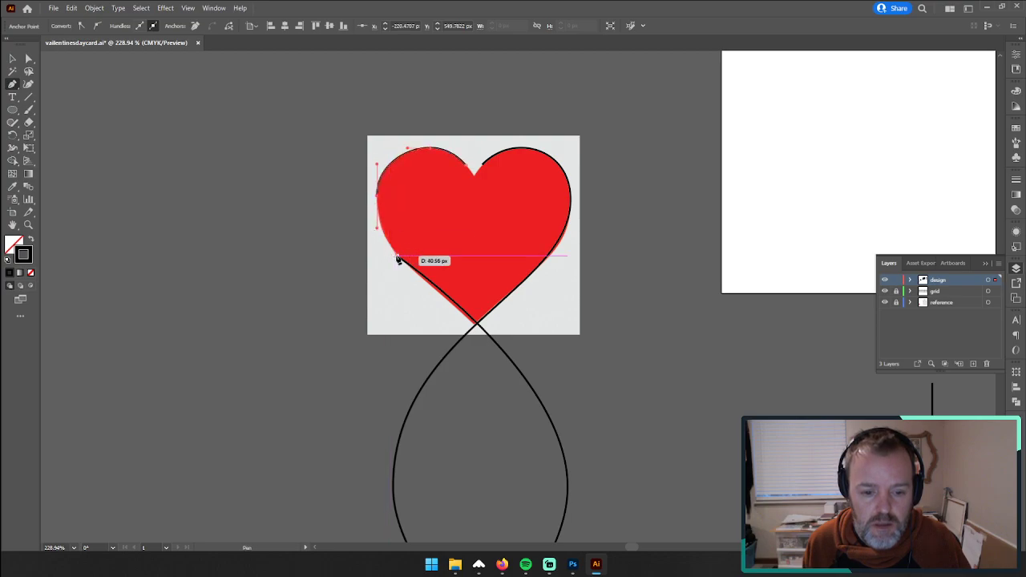
left_click_drag(464, 293, 461, 298)
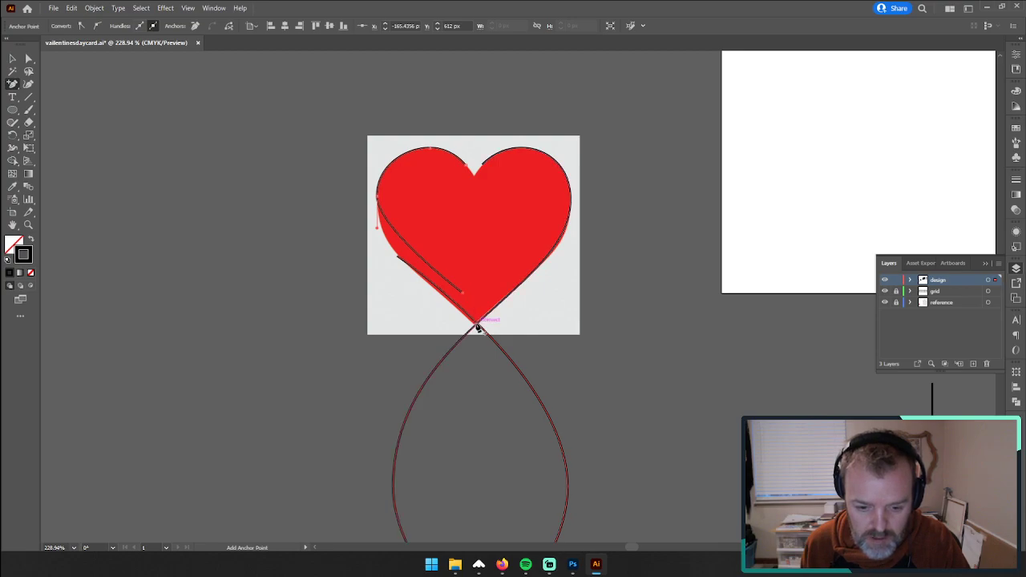
Step: Trim the other wave's upper end back to the heart's tip and join it to the left lobe curve's lower end
left_click(477, 324)
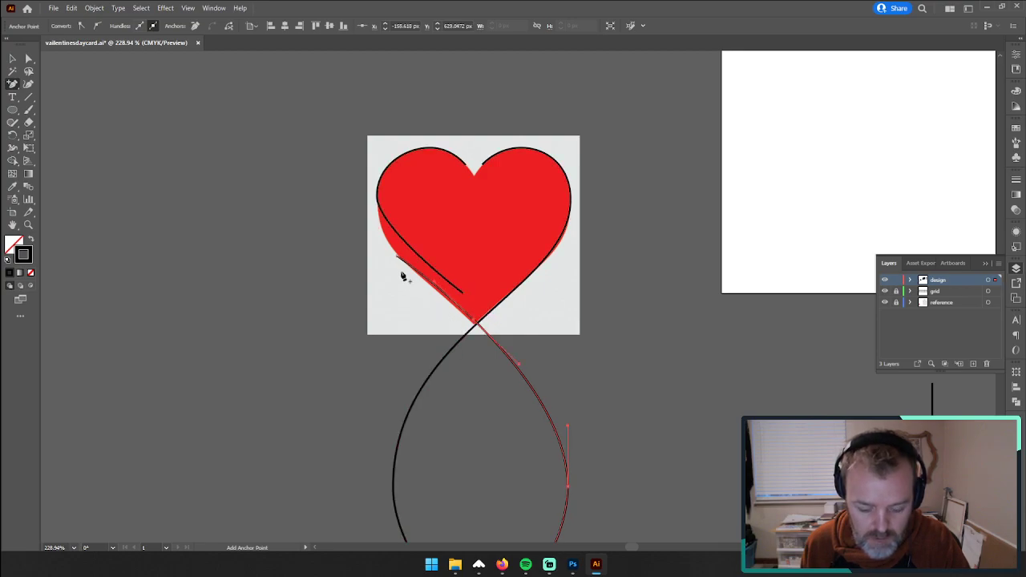
left_click(465, 299)
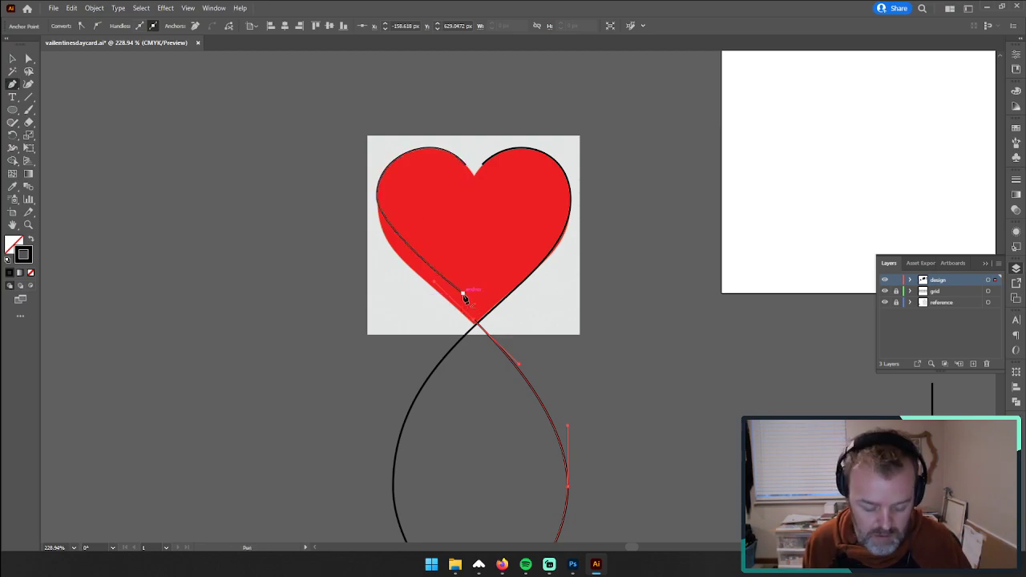
key("a")
left_click_drag(465, 295, 779, 258)
left_click(29, 225)
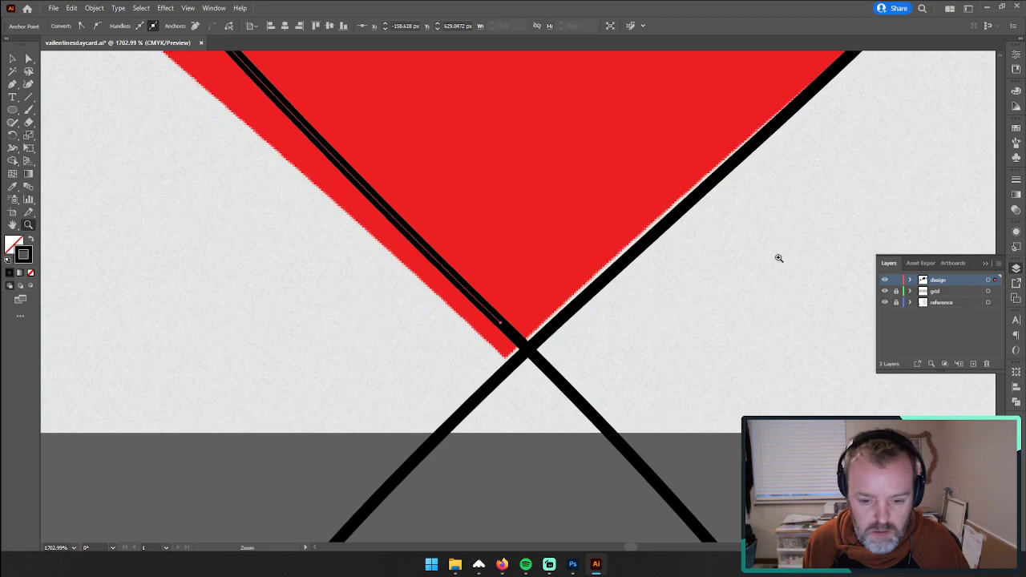
left_click(28, 61)
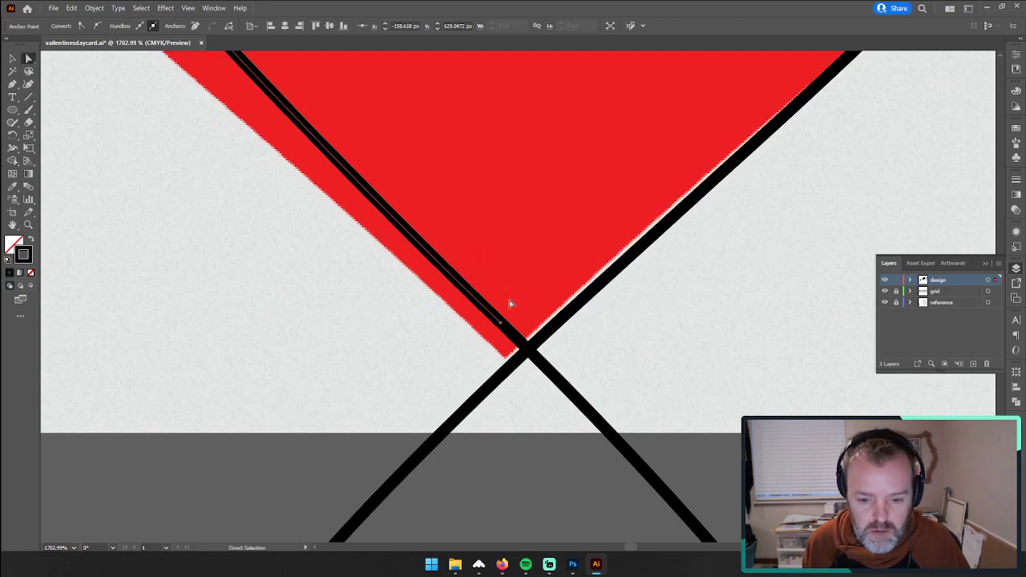
left_click_drag(495, 346, 503, 323)
right_click(503, 323)
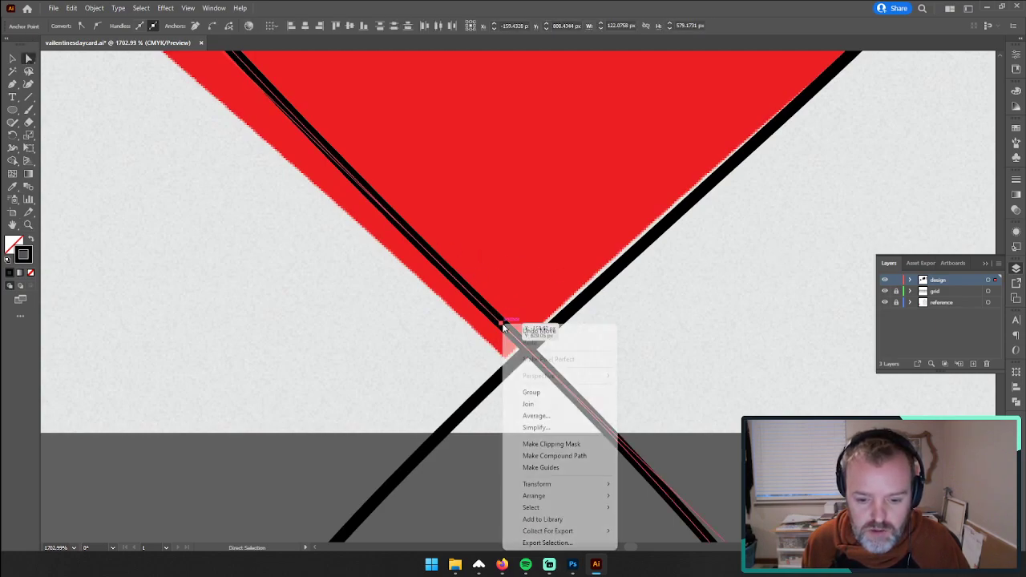
left_click(529, 404)
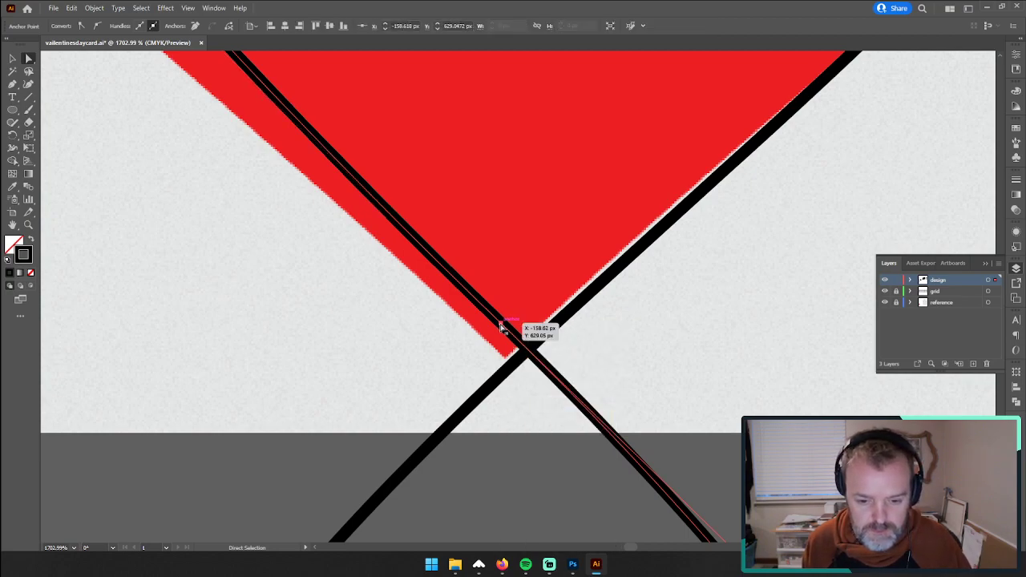
Step: Delete the joined anchor point at the heart's tip on the path running from the left lobe into the wave
scroll(501, 327, "down", 6)
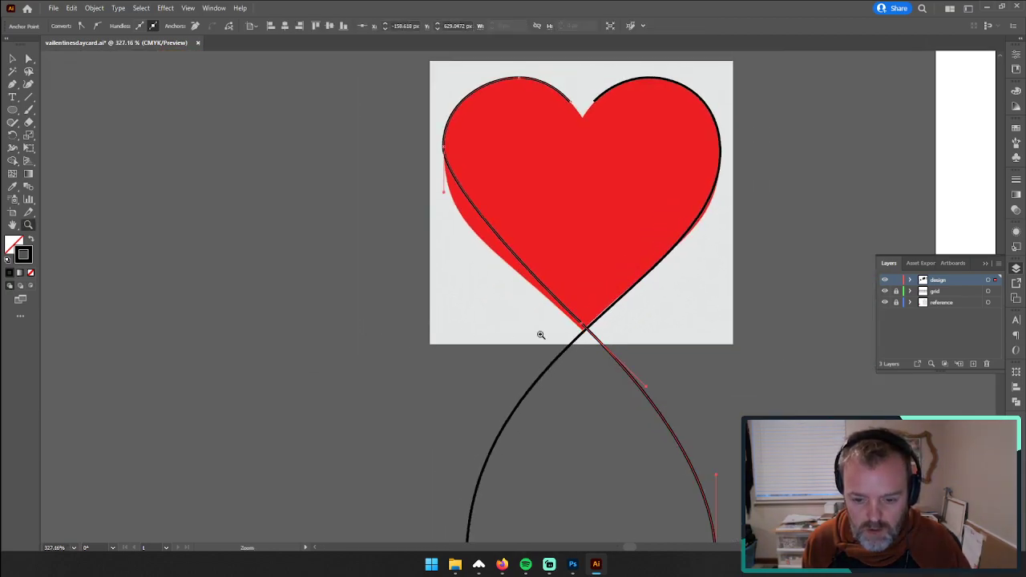
key("minus")
left_click(582, 323)
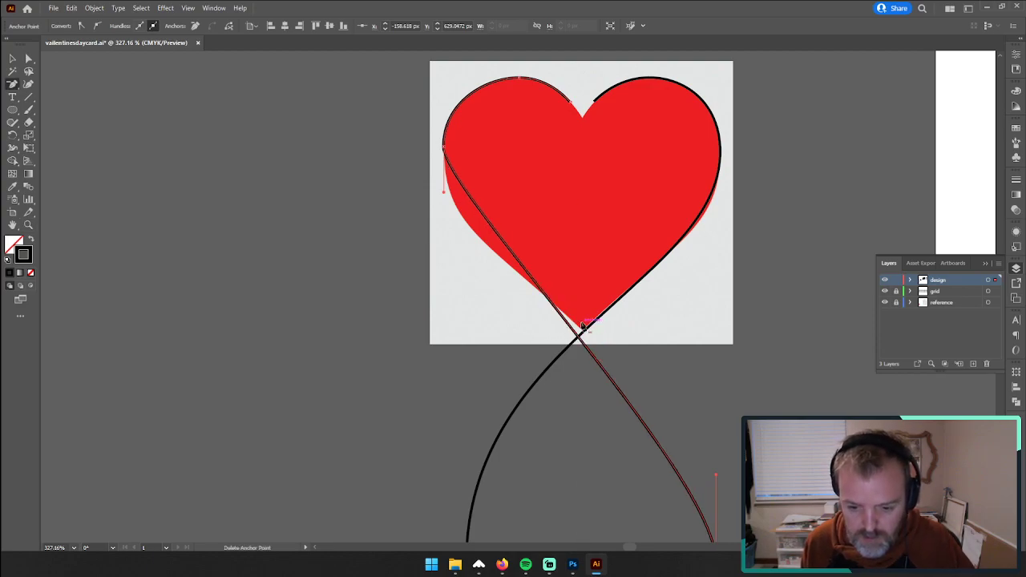
key("plus")
left_click(444, 219)
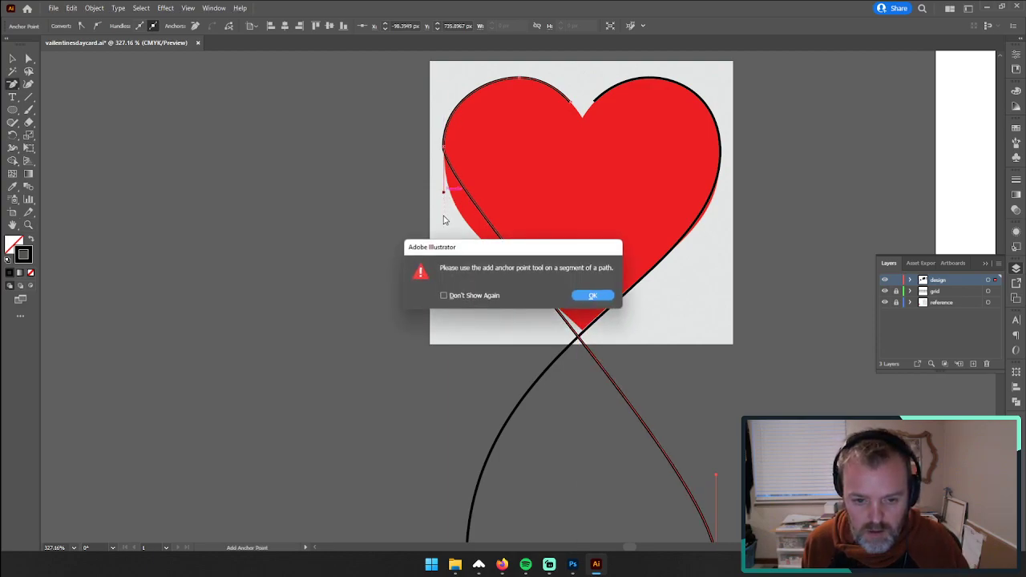
left_click(593, 296)
key("minus")
key("plus")
left_click(445, 195)
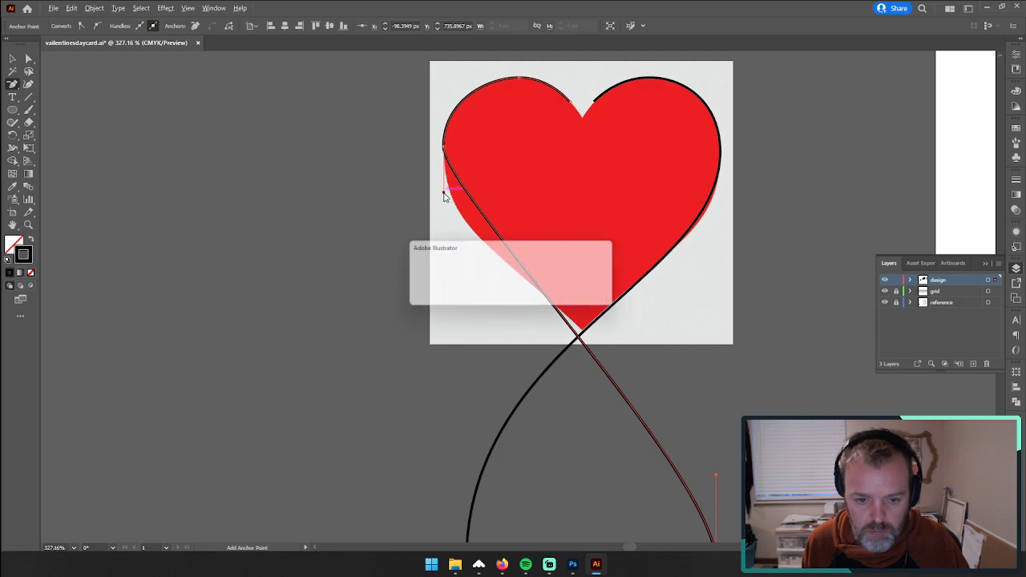
left_click(593, 296)
Step: Lengthen the direction handles on the left lobe and the wave's right bulge until the segment follows the heart's lower left edge
key("a")
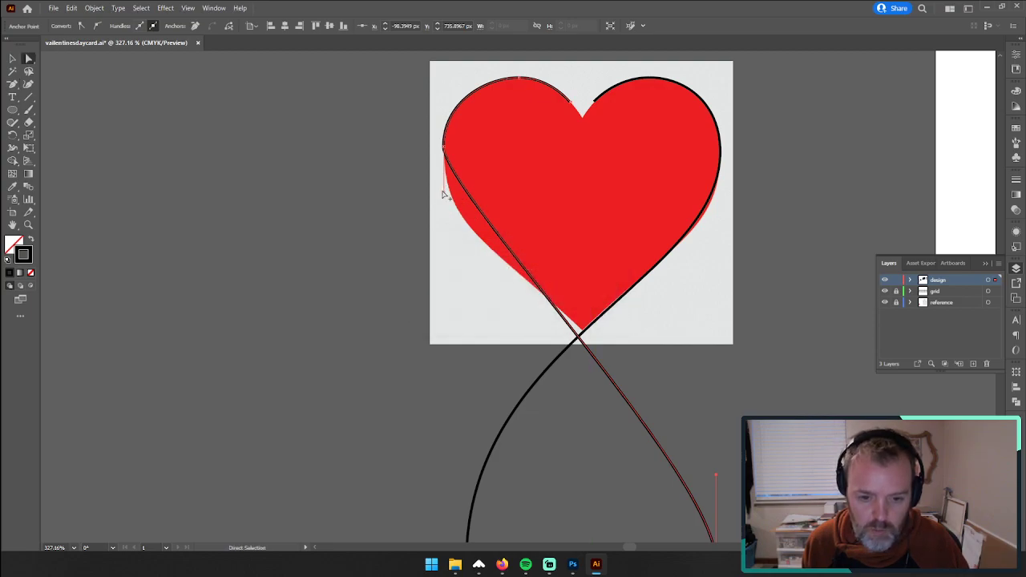
left_click_drag(443, 194, 443, 279)
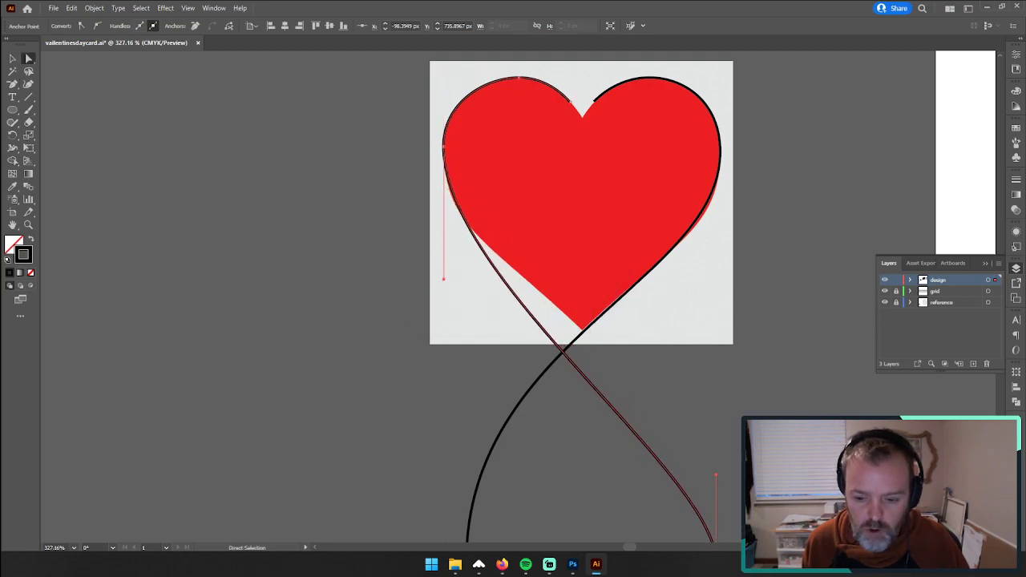
left_click_drag(716, 480, 719, 360)
key("z")
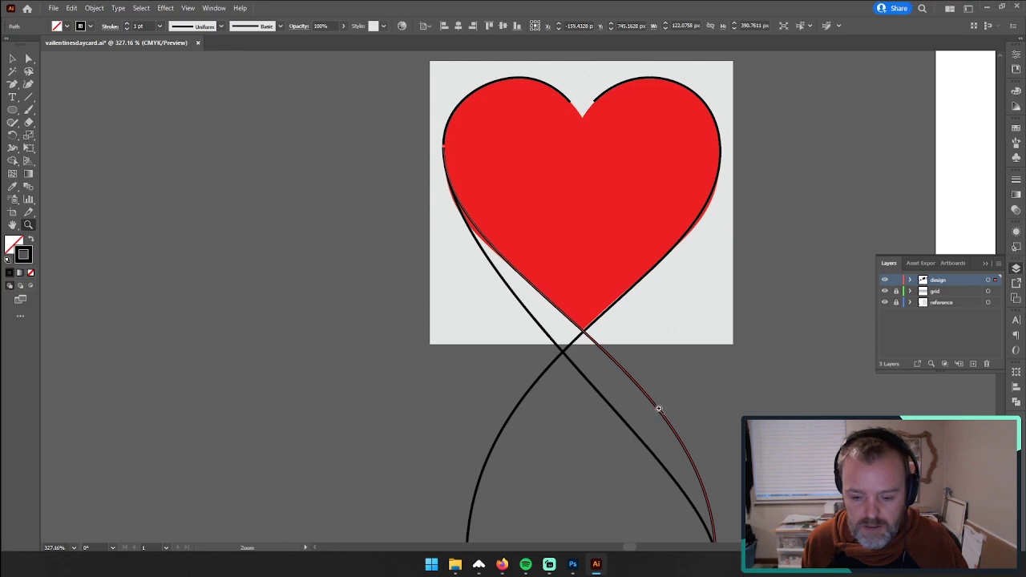
key("ctrl+shift+a")
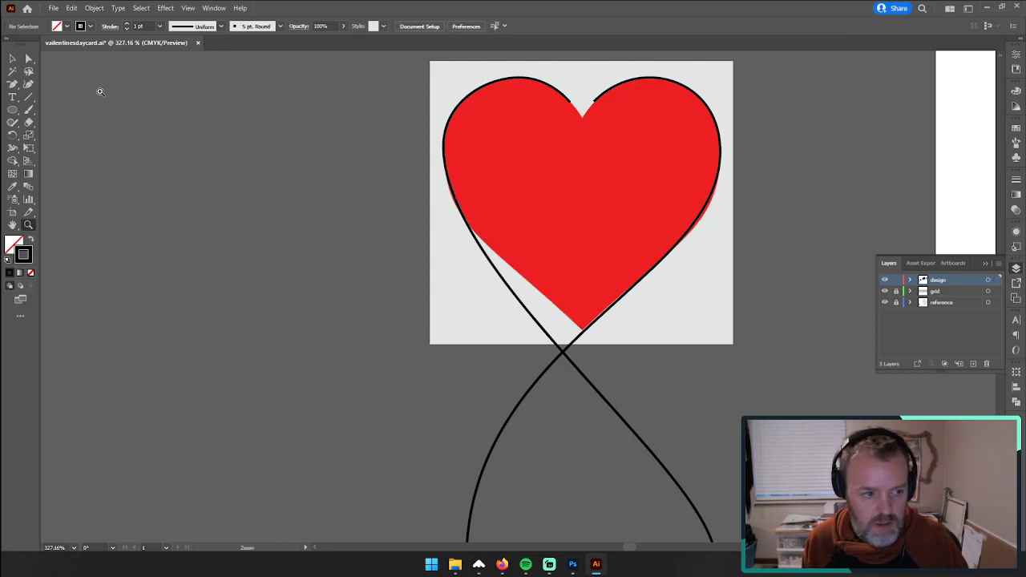
left_click(31, 63)
scroll(639, 399, "down", 3)
left_click(717, 470)
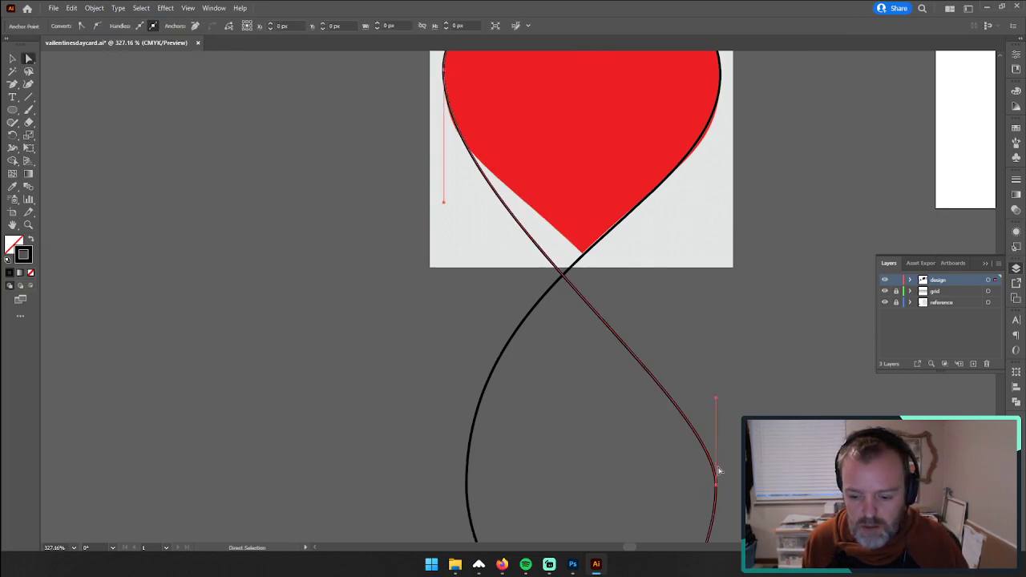
left_click_drag(717, 402, 718, 286)
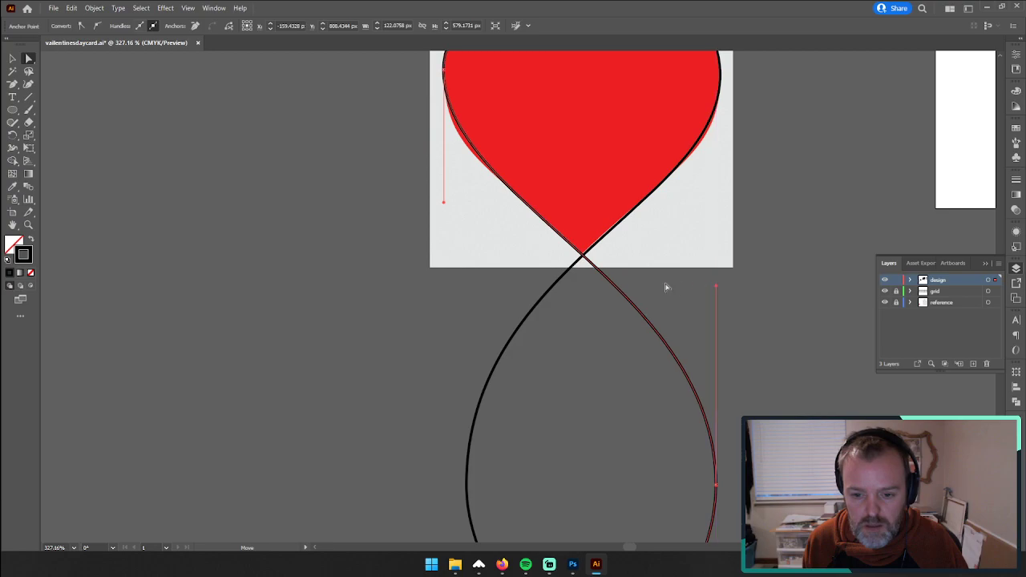
Step: Move both heart-and-wave paths together off the red heart reference, about 162 px left and 89 px up
key("z")
left_click_drag(606, 263, 517, 332)
left_click(13, 59)
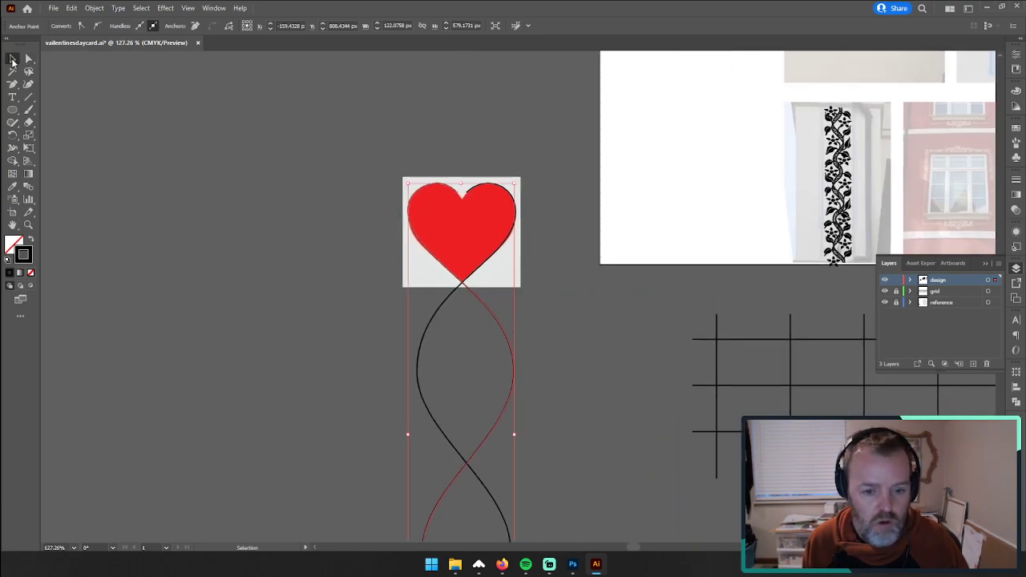
left_click(234, 204)
left_click(471, 239)
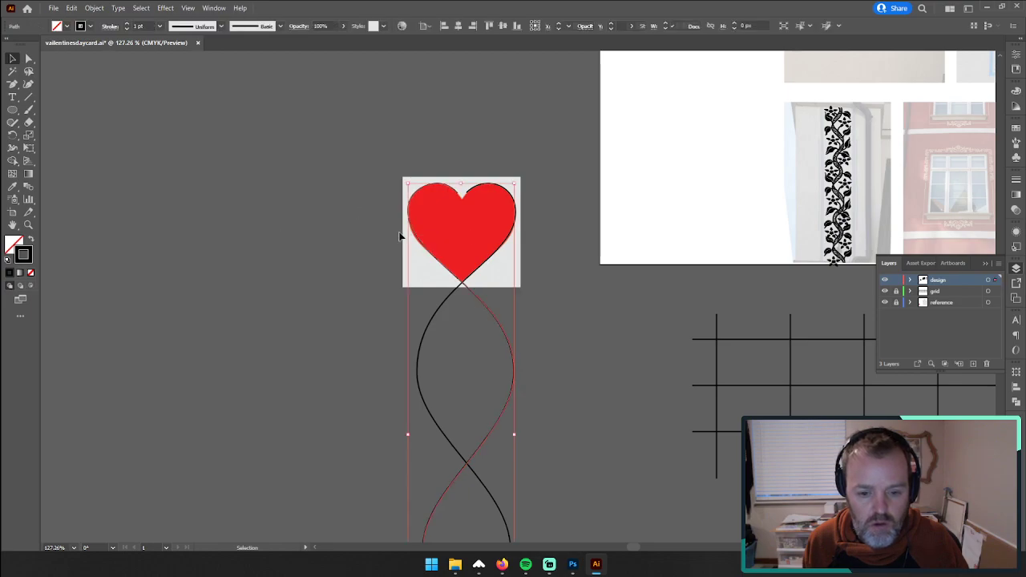
left_click_drag(462, 319, 320, 239)
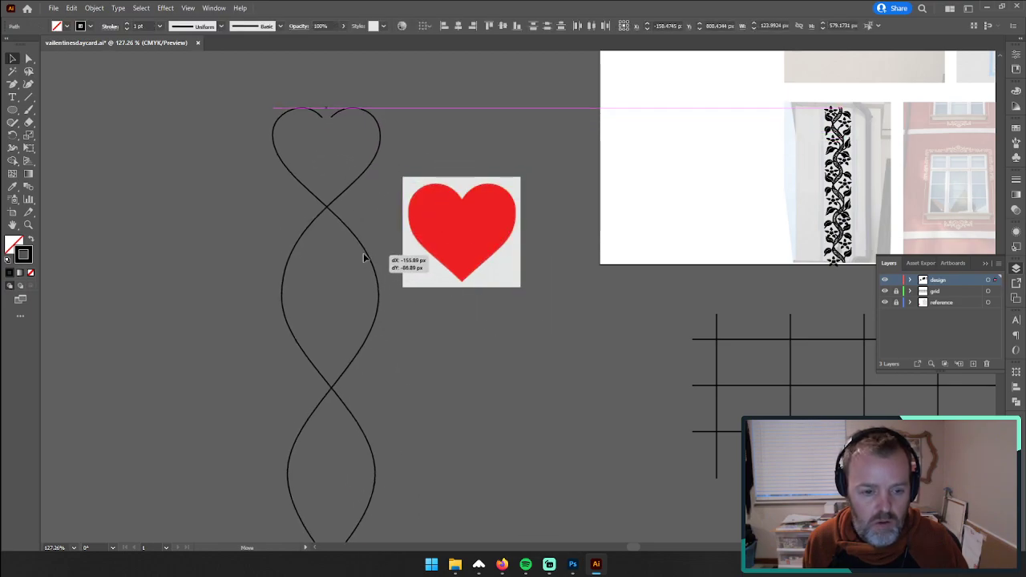
key("z")
left_click(477, 330, "alt")
key("ctrl+1")
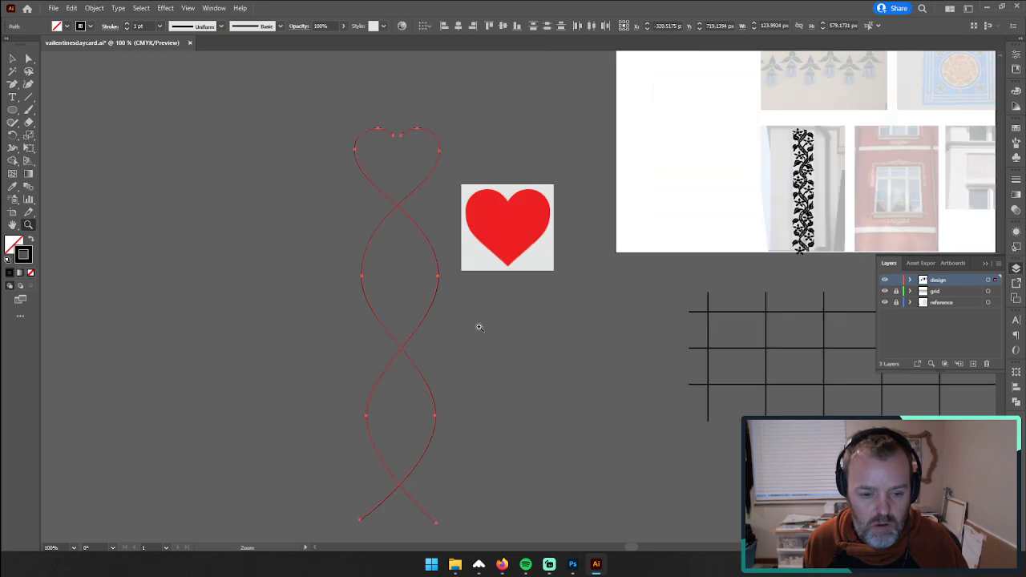
Step: Duplicate the path running from the heart's right lobe, offsetting the copy horizontally about 5 px to the left
key("v")
left_click(251, 166)
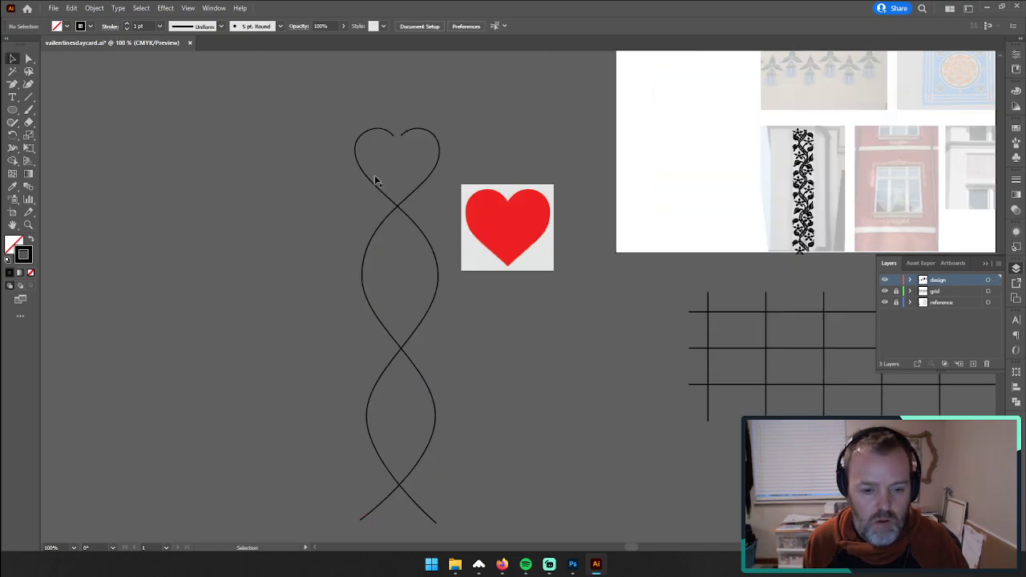
left_click(431, 176)
mouse_move(430, 177)
left_mouse_down()
mouse_move(414, 182)
mouse_move(422, 186)
left_mouse_up()
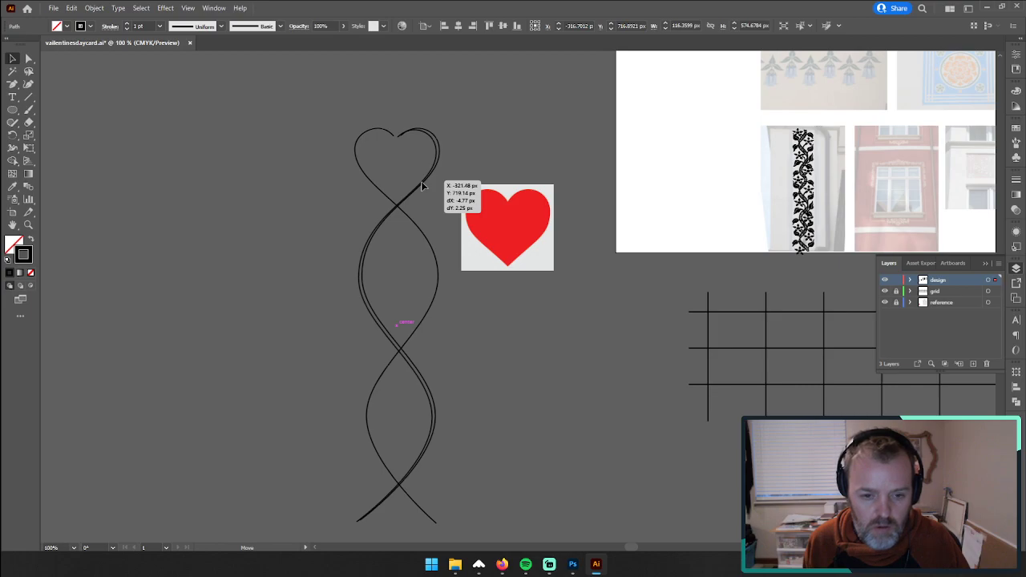
left_click_drag(423, 186, 422, 183)
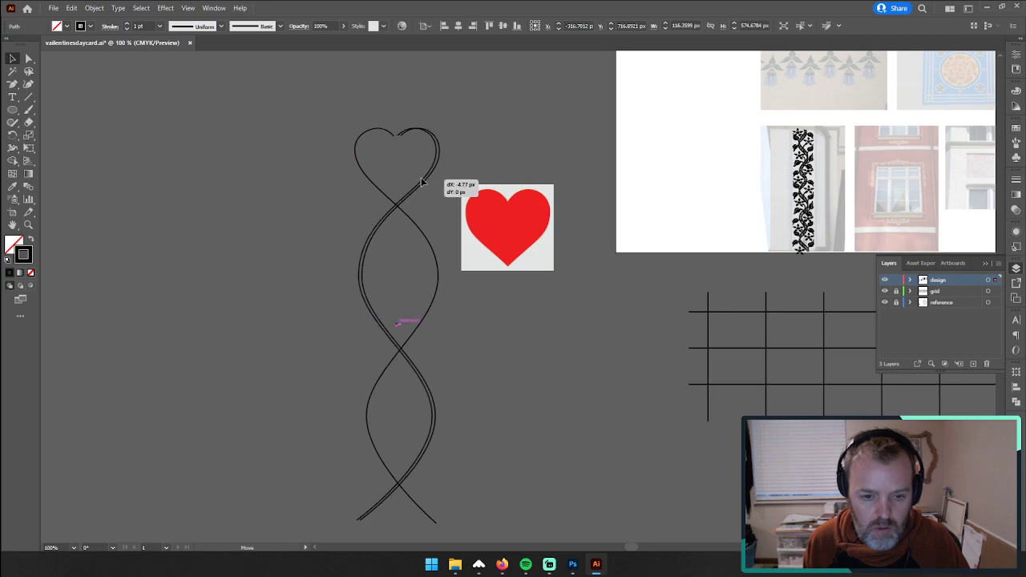
left_click_drag(423, 182, 422, 183)
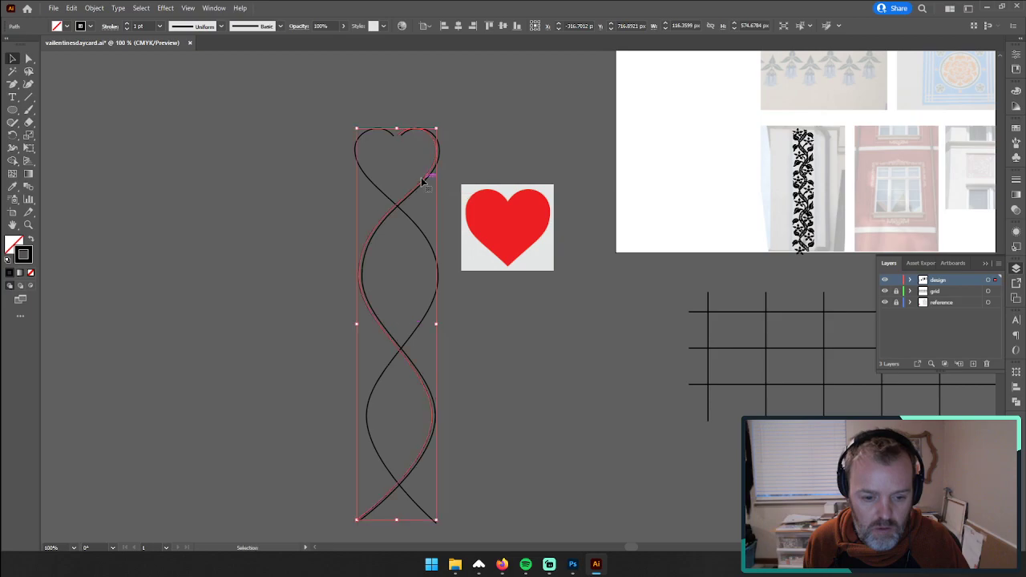
left_click(337, 167)
Step: Duplicate the path running from the heart's left lobe and nudge the copy 5 px to the right
key("a")
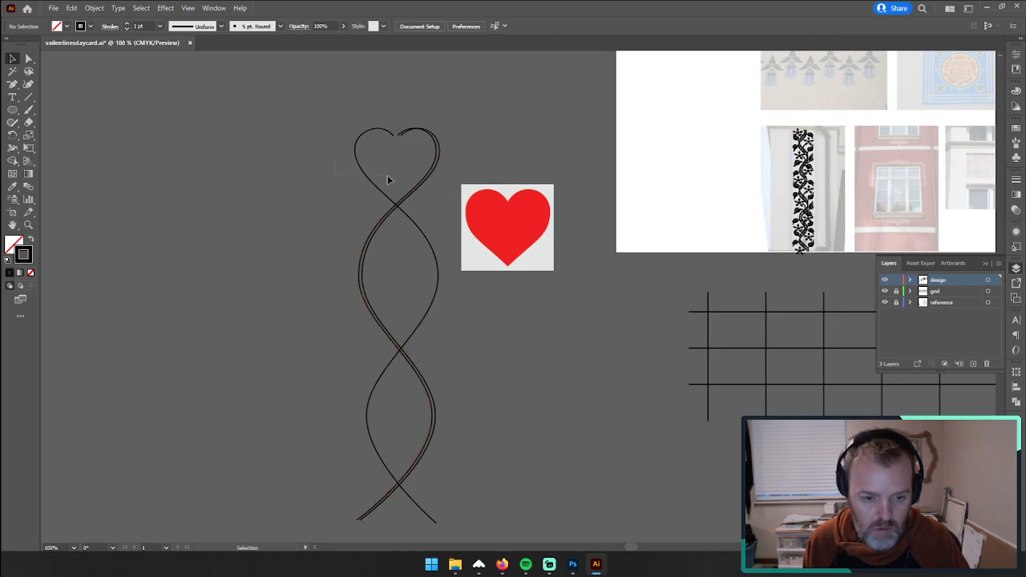
left_click(387, 175)
key("v")
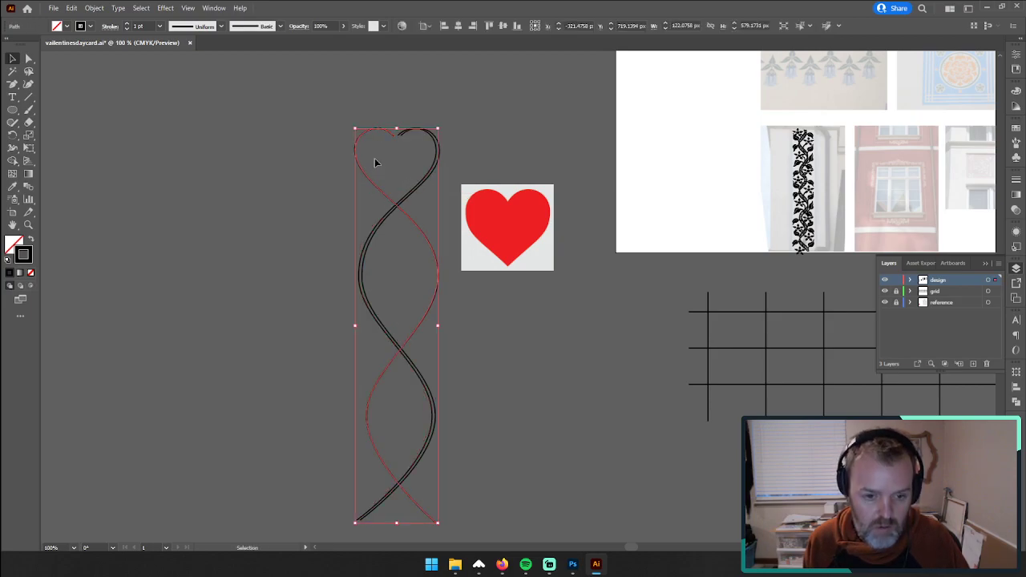
left_click_drag(365, 135, 381, 178)
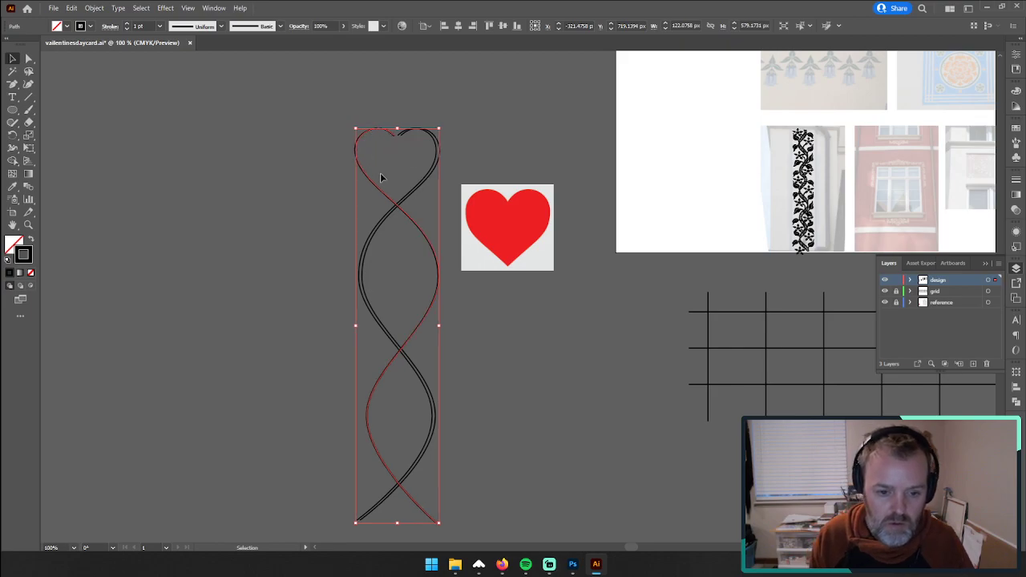
key("Right")
key("Right")
key("Right")
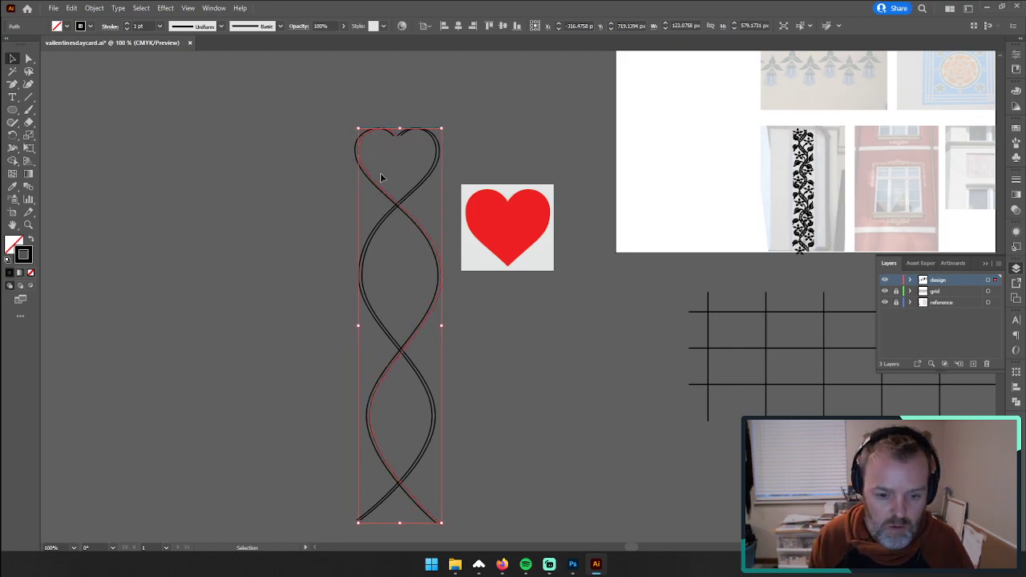
left_click(313, 174)
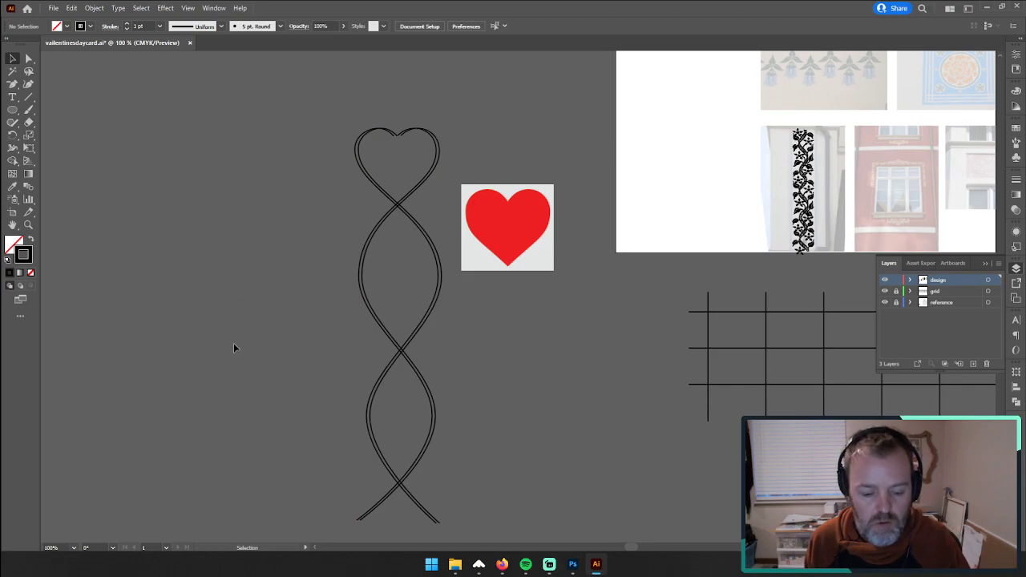
Step: Draw a horizontal line about 24 px long below the left track's lower end and place a parallel copy close beneath it
scroll(235, 348, "down", 2)
left_click(28, 225)
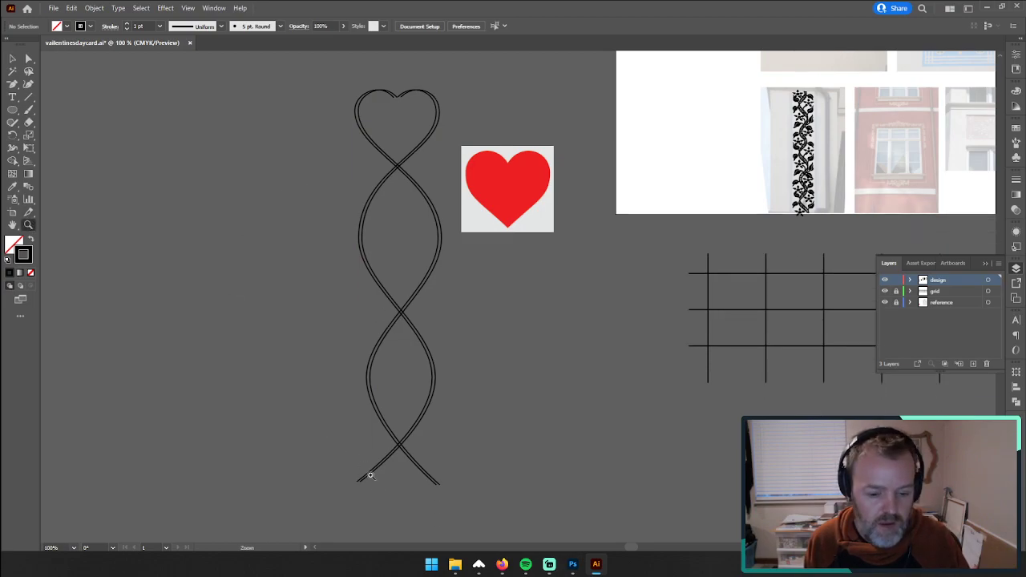
left_click_drag(365, 479, 435, 412)
scroll(392, 261, "down", 5)
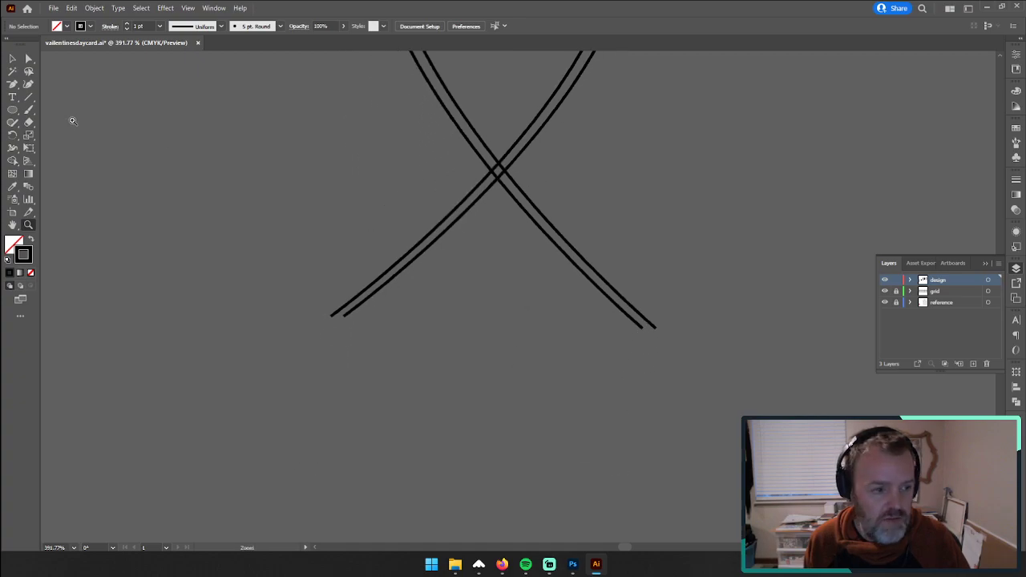
left_click(30, 98)
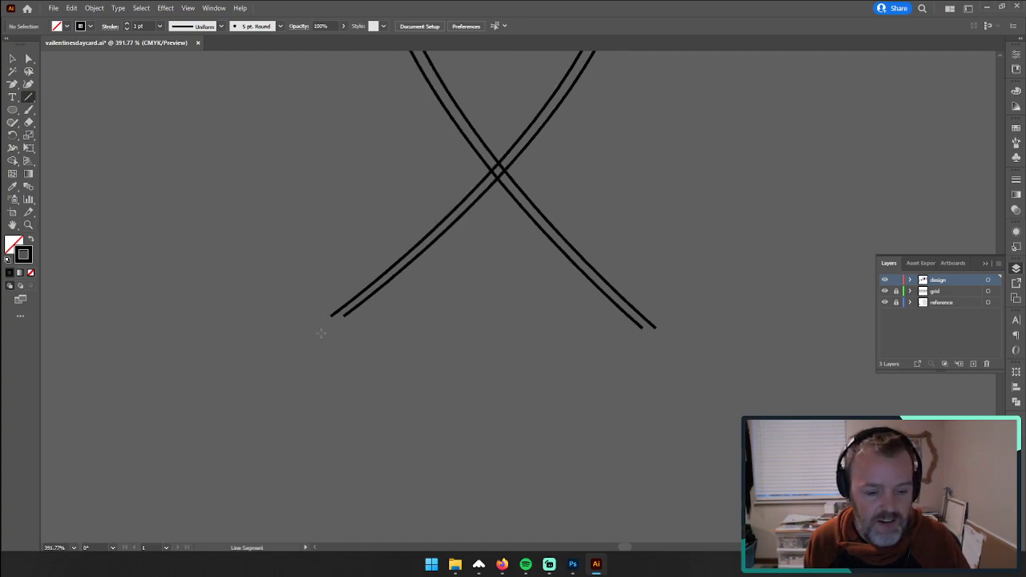
mouse_move(303, 333)
left_mouse_down()
mouse_move(367, 334)
mouse_move(334, 343)
mouse_move(346, 383)
left_mouse_up()
left_click(12, 58)
left_click(282, 305)
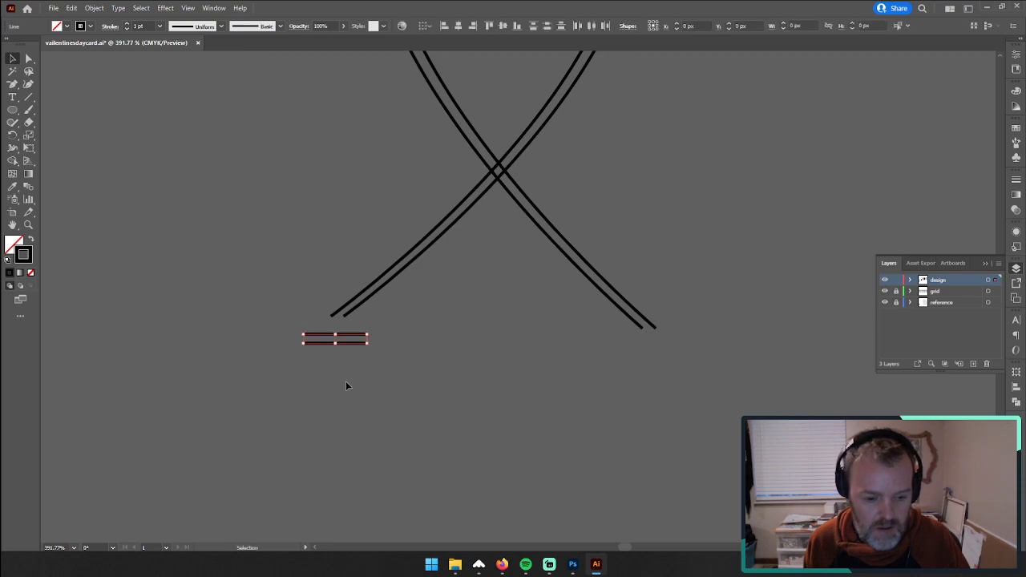
left_click(346, 383)
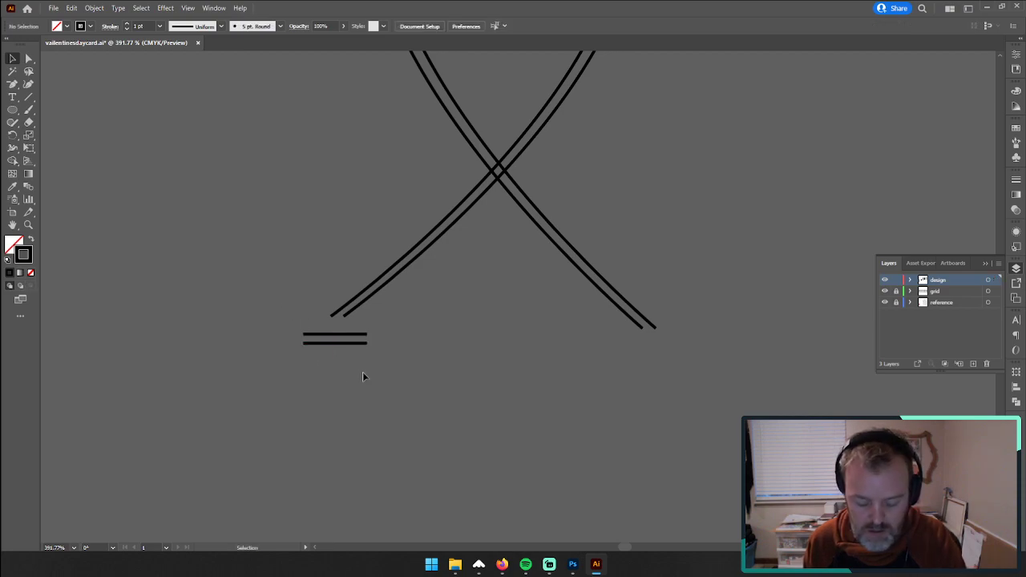
left_click(332, 341)
left_click(347, 365)
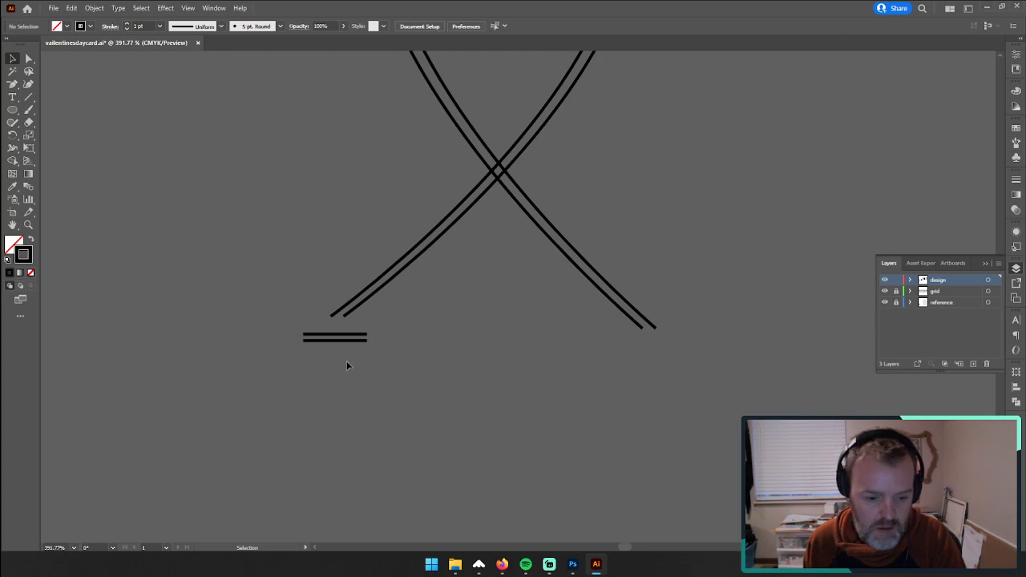
Step: Rotate the pair of short lines to the left track's slope and position them just beyond its lower end
left_click_drag(311, 332, 313, 350)
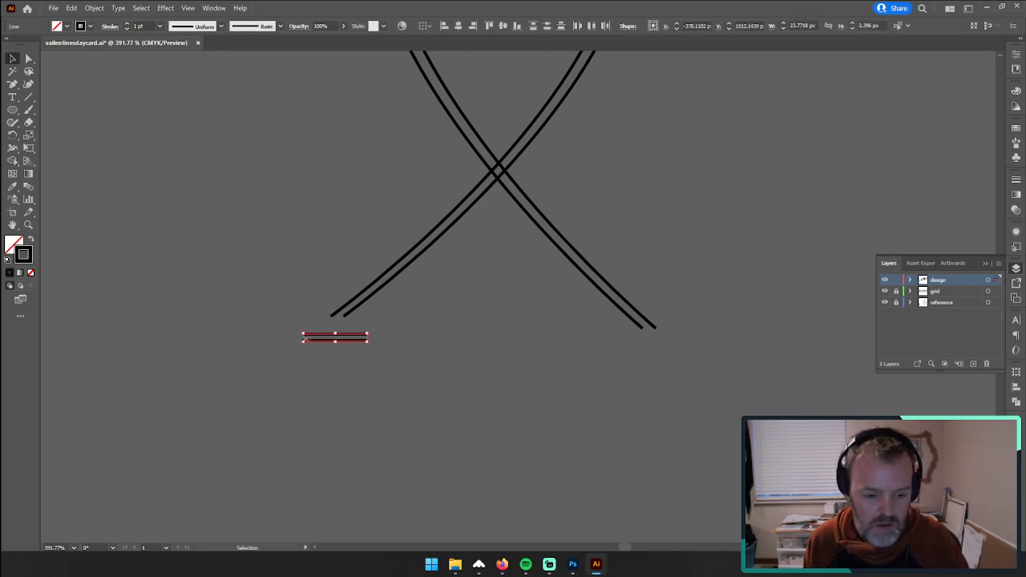
left_click_drag(305, 340, 285, 359)
left_click(383, 397)
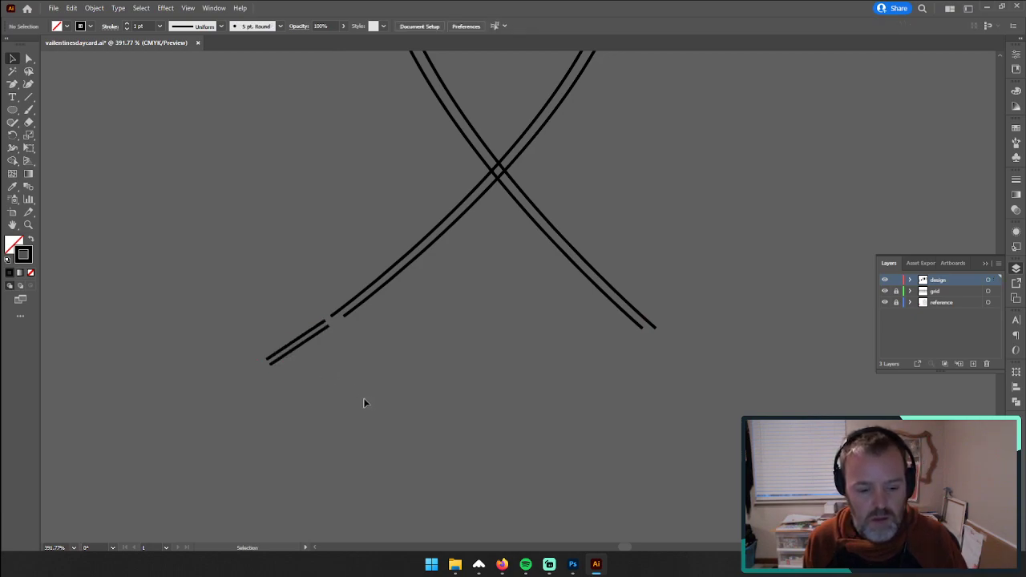
Step: Apply round caps to the strokes of all the tracks and the short line pair
left_click_drag(250, 208, 684, 440)
left_click(1015, 181)
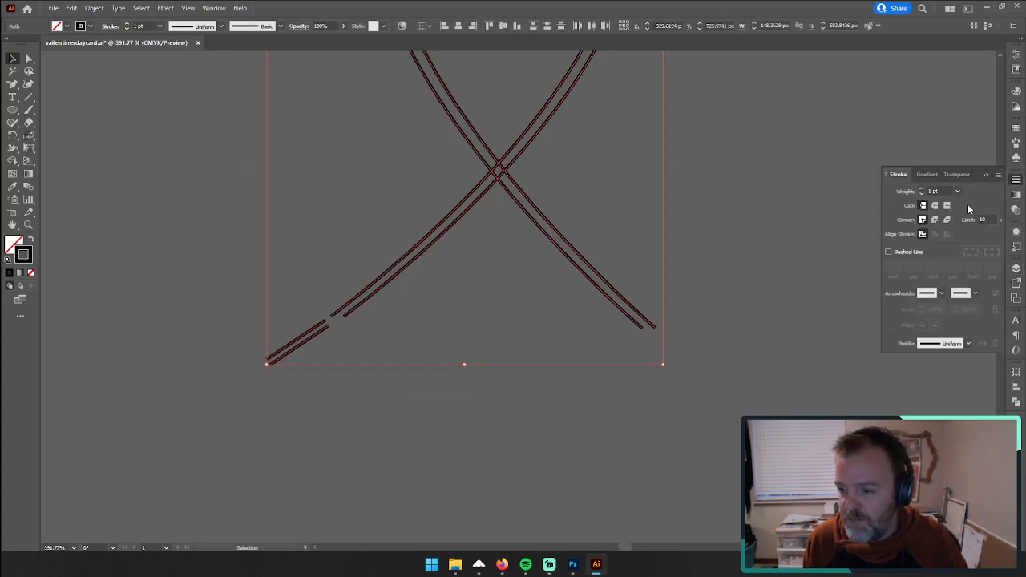
left_click(154, 217)
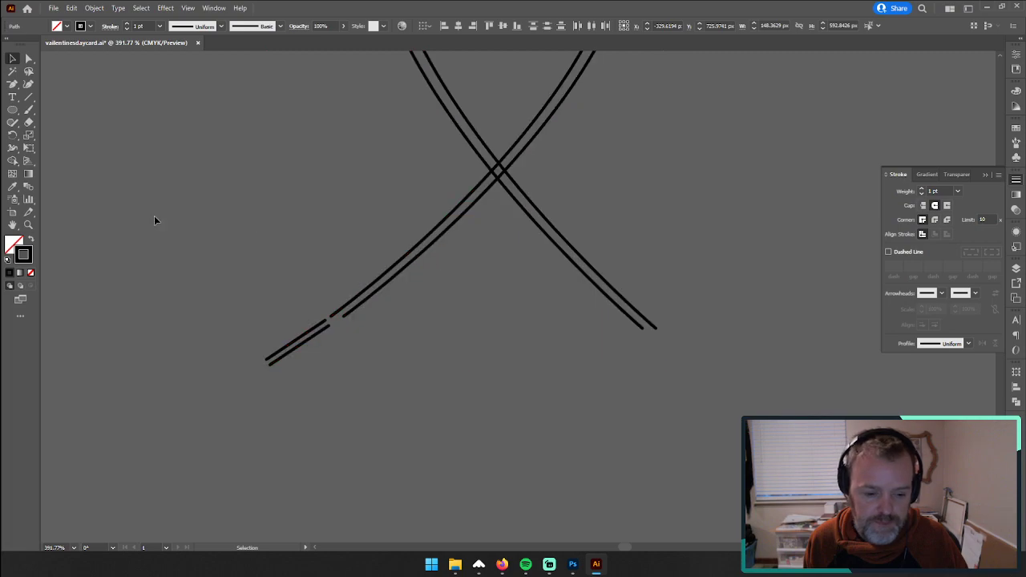
Step: Mirror a copy of the short line pair and place it just beyond the right track's lower end
left_click_drag(178, 281, 301, 403)
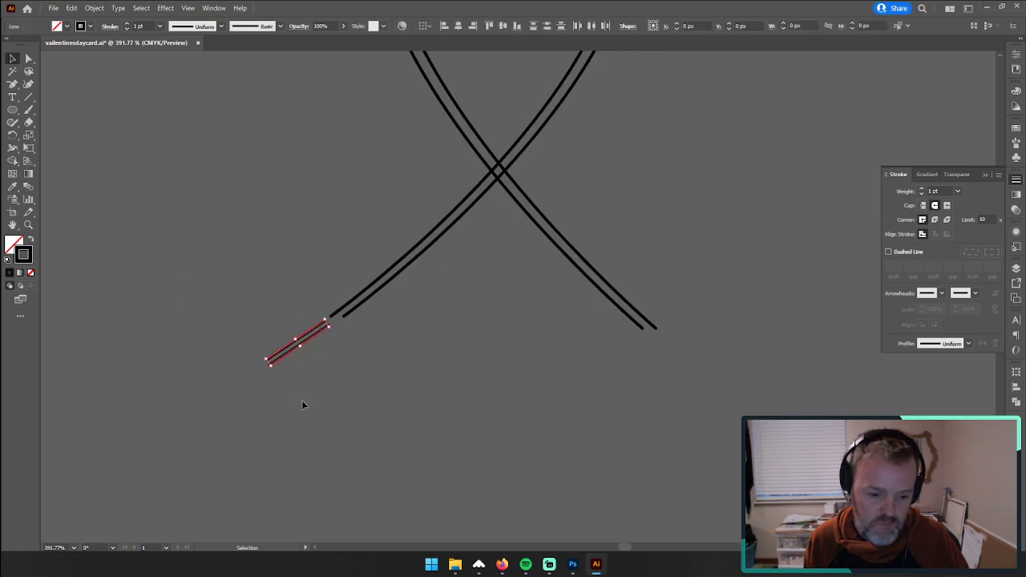
right_click(287, 350)
mouse_move(339, 281)
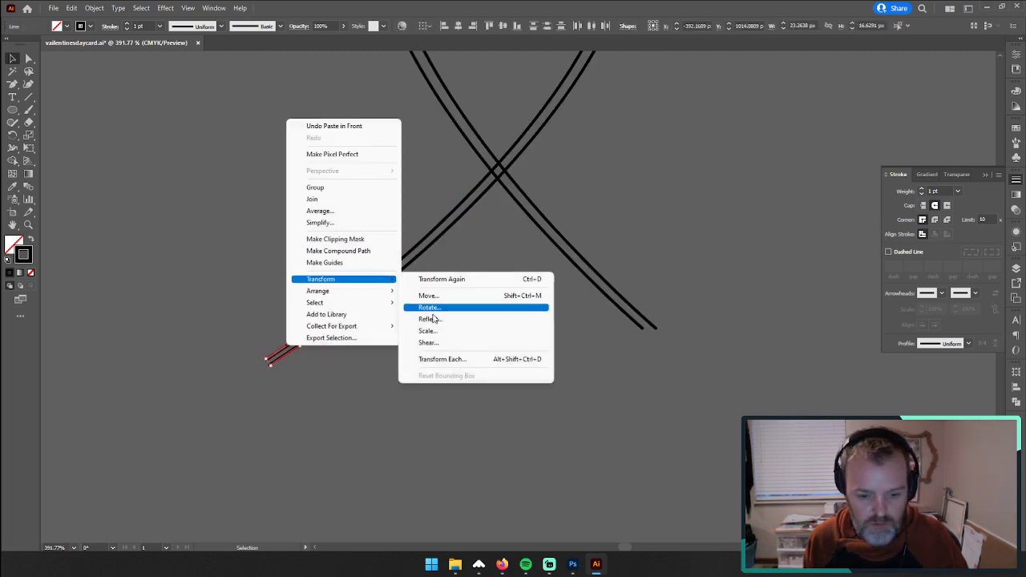
left_click(425, 314)
left_click(466, 348)
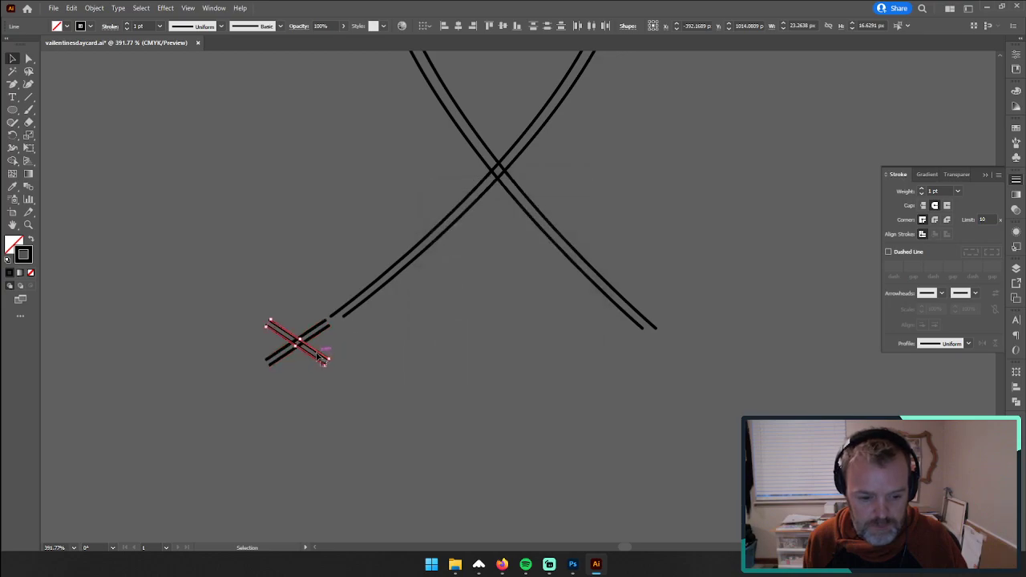
left_click_drag(318, 354, 710, 366)
Step: Inspect the doubled tracks from their lower ends up to the notch at the top of the heart
key("z")
left_click_drag(684, 265, 562, 261)
key("space")
left_click_drag(639, 223, 583, 356)
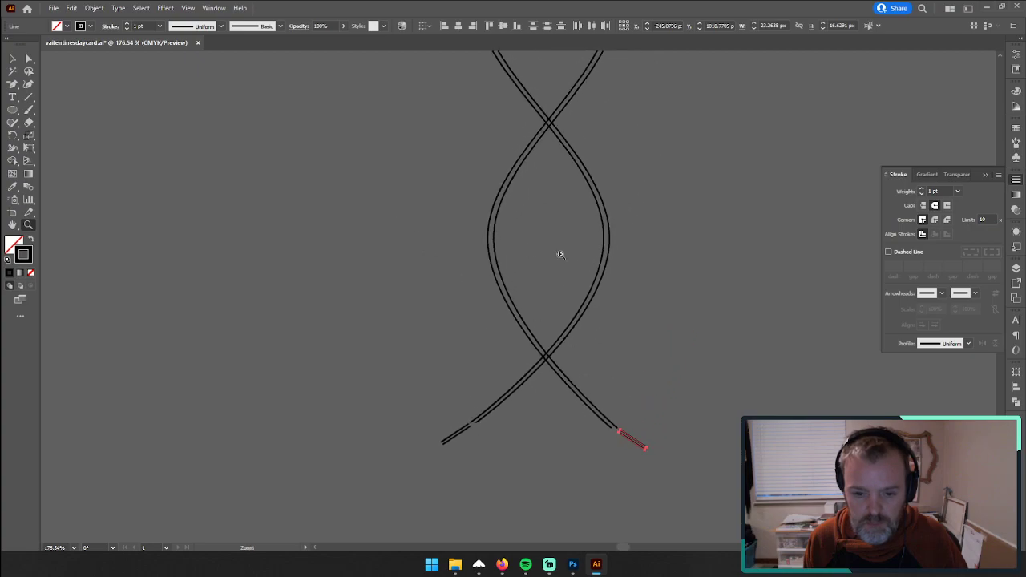
left_click_drag(641, 269, 473, 279)
key("space")
left_click_drag(690, 235, 591, 297)
left_click_drag(498, 160, 768, 159)
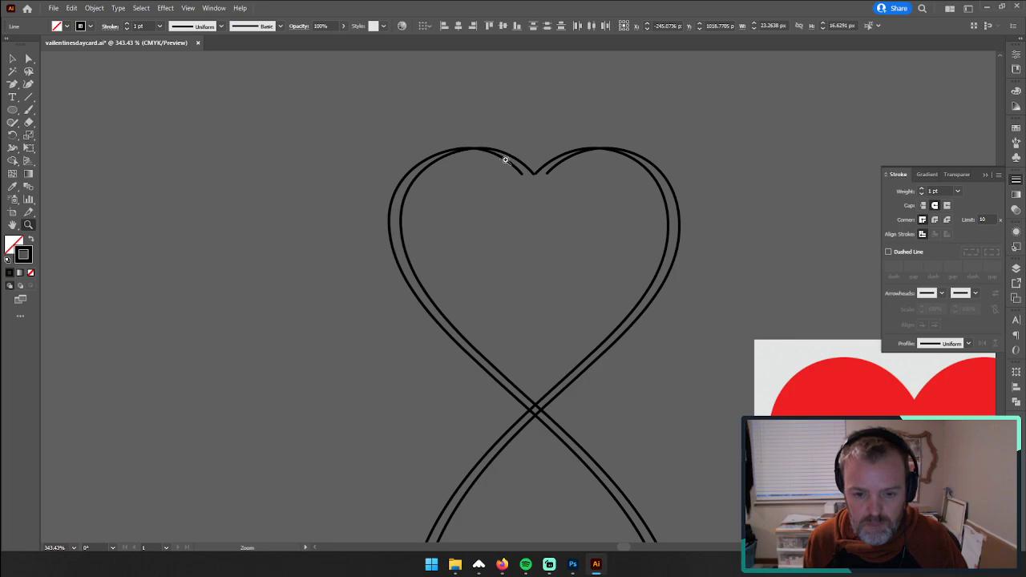
Step: Add an anchor point near the inner end of each of the four curves meeting at the heart's upper notch
left_click_drag(509, 160, 719, 156)
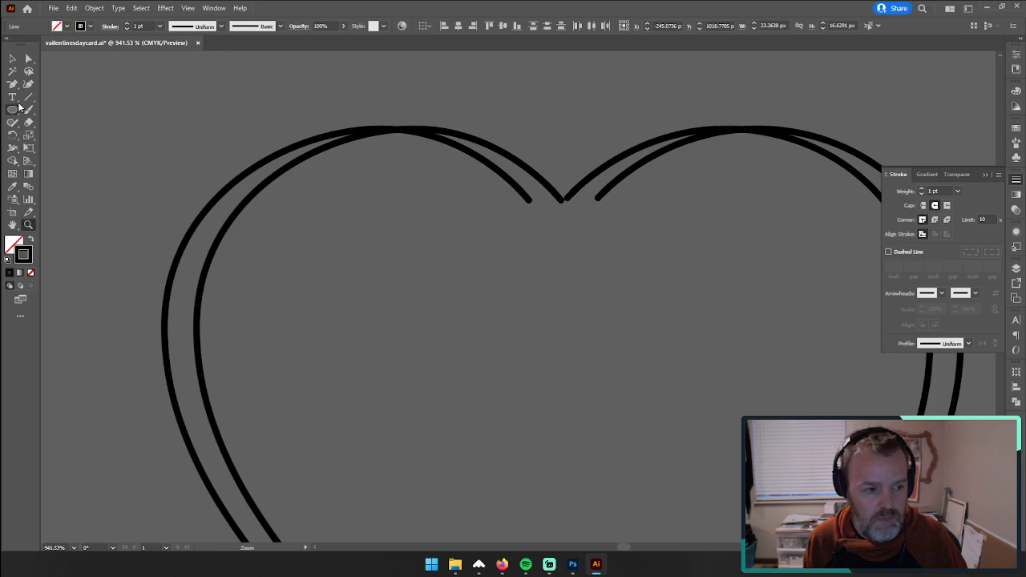
key("plus")
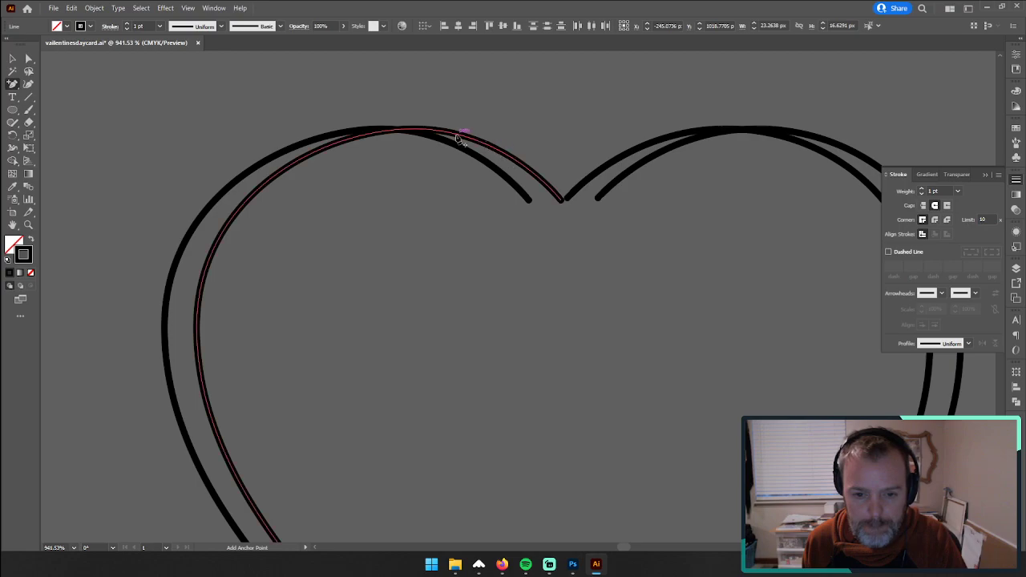
left_click(504, 155)
left_click(495, 171)
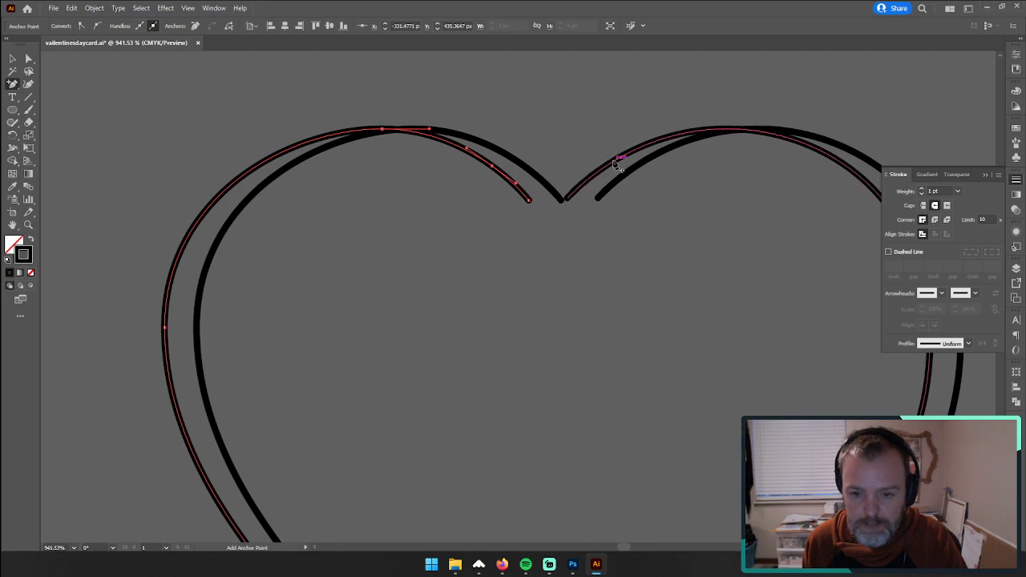
left_click(619, 161)
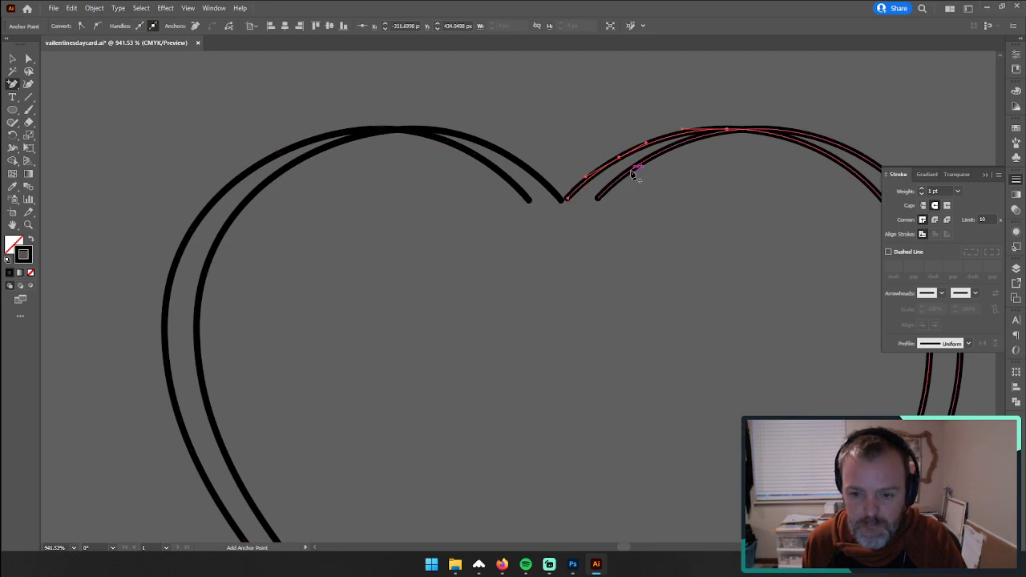
left_click(631, 170)
Step: Delete the four short curve ends beyond the added anchor points at the heart's notch, leaving a wider gap, and deselect the paths
left_click(28, 60)
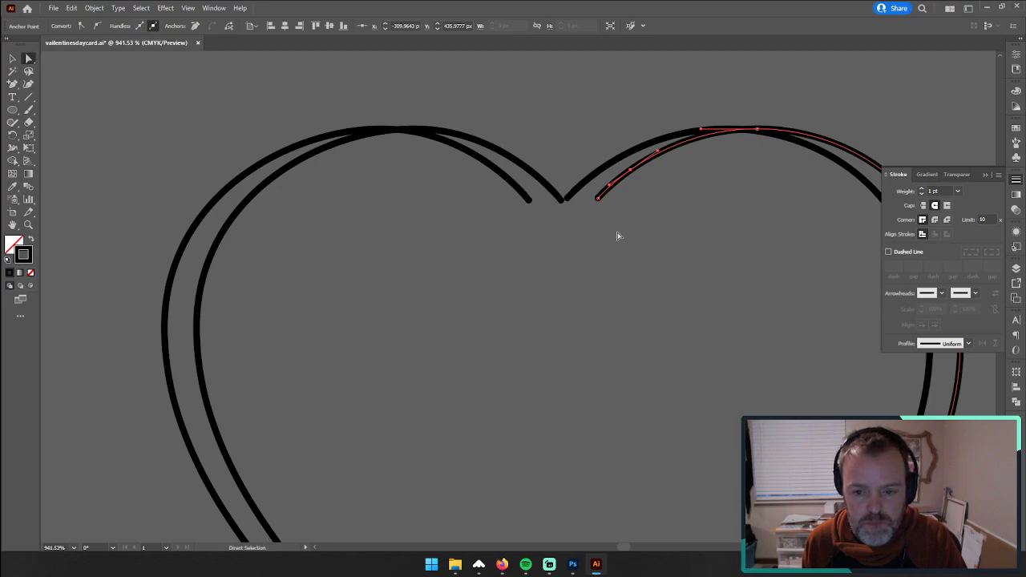
left_click_drag(516, 193, 516, 194)
key("plus")
key("Delete")
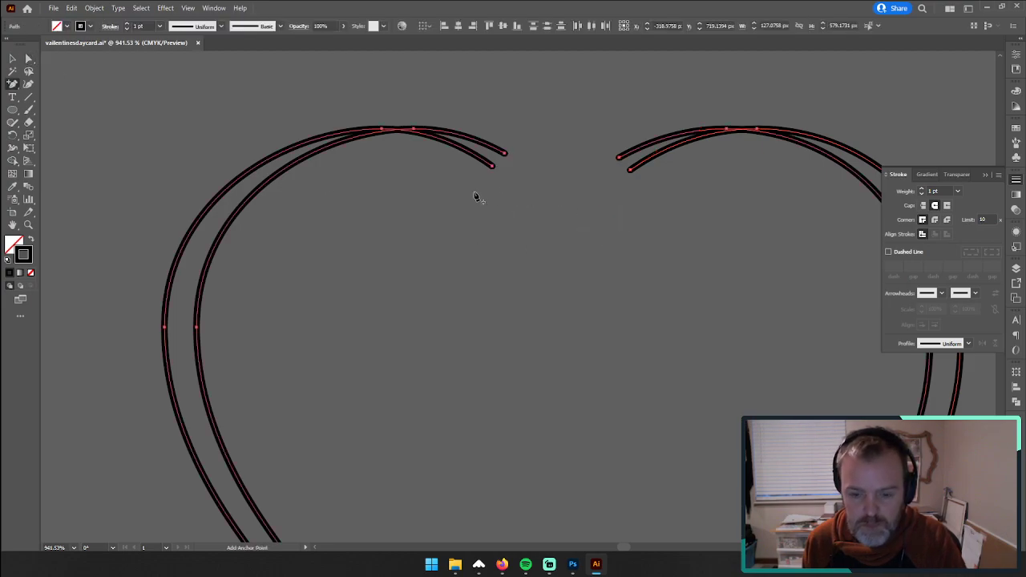
left_click(560, 220)
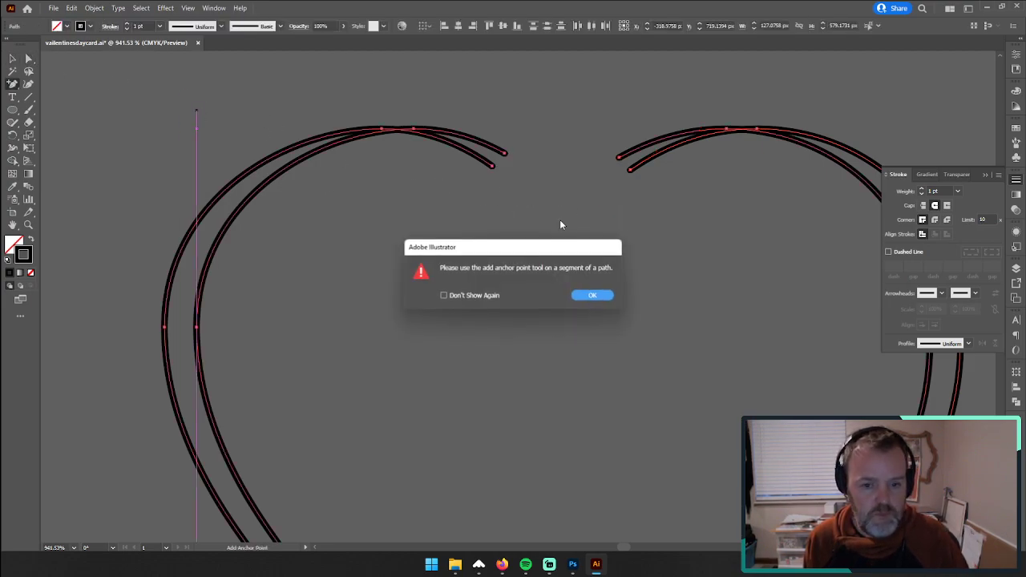
left_click(591, 294)
left_click(12, 57)
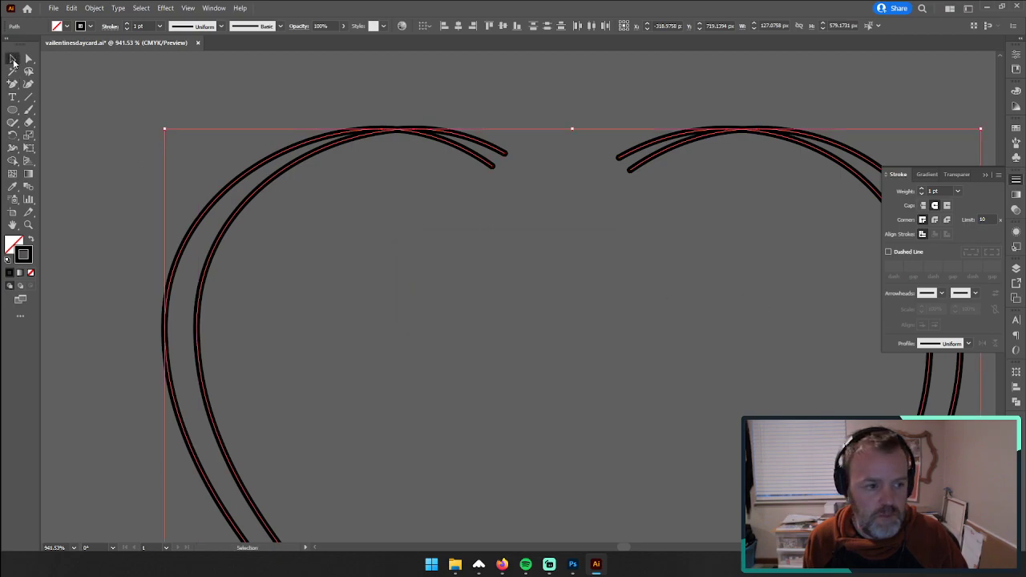
left_click(259, 126)
Step: Shift the lower short line at each bottom tip of the intertwined strands slightly inward along its direction
key("z")
left_click_drag(815, 315, 627, 313)
left_click_drag(776, 363, 441, 184)
left_click_drag(761, 344, 518, 339)
left_click_drag(711, 440, 572, 348)
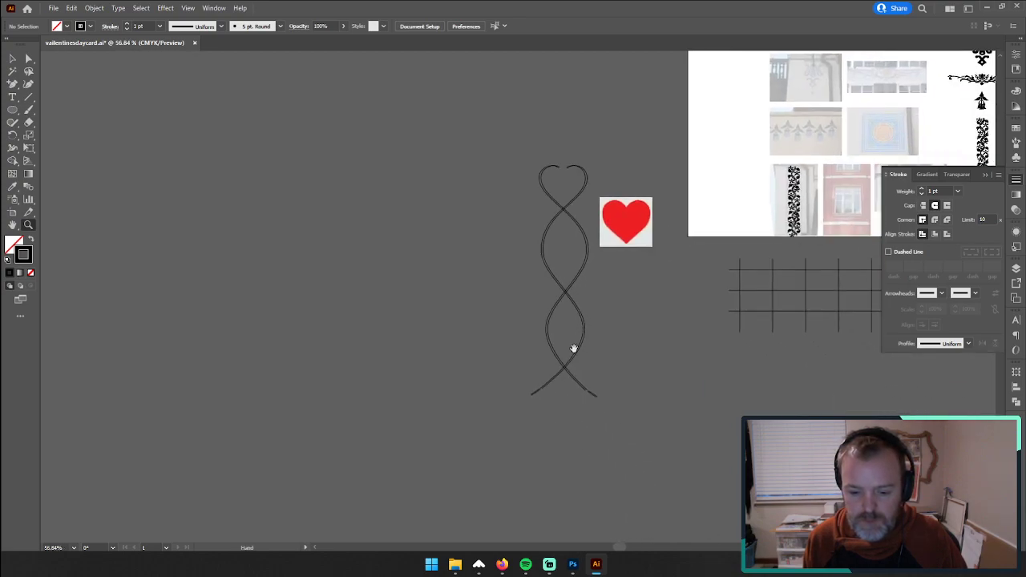
left_click_drag(552, 403, 775, 355)
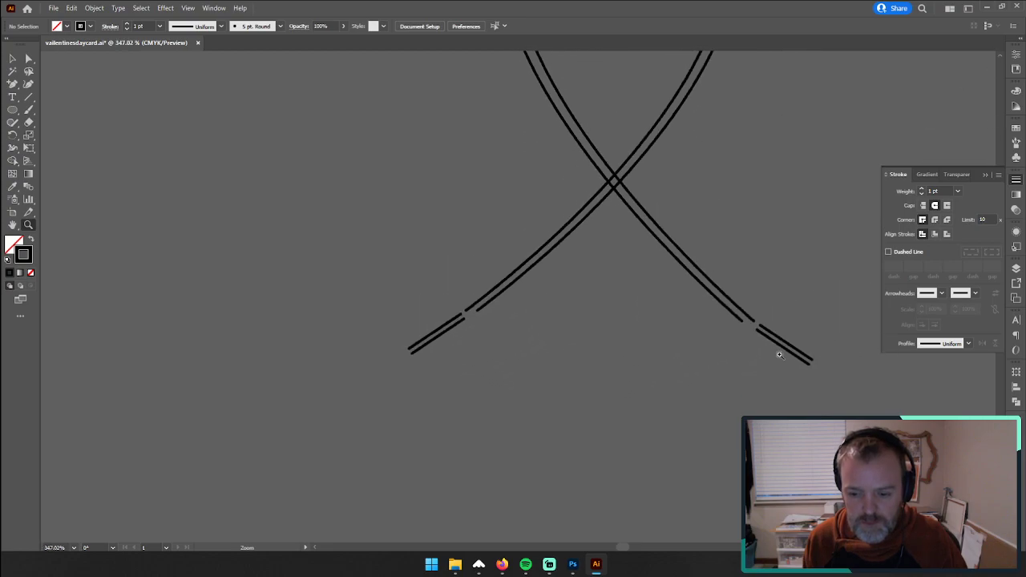
left_click(13, 58)
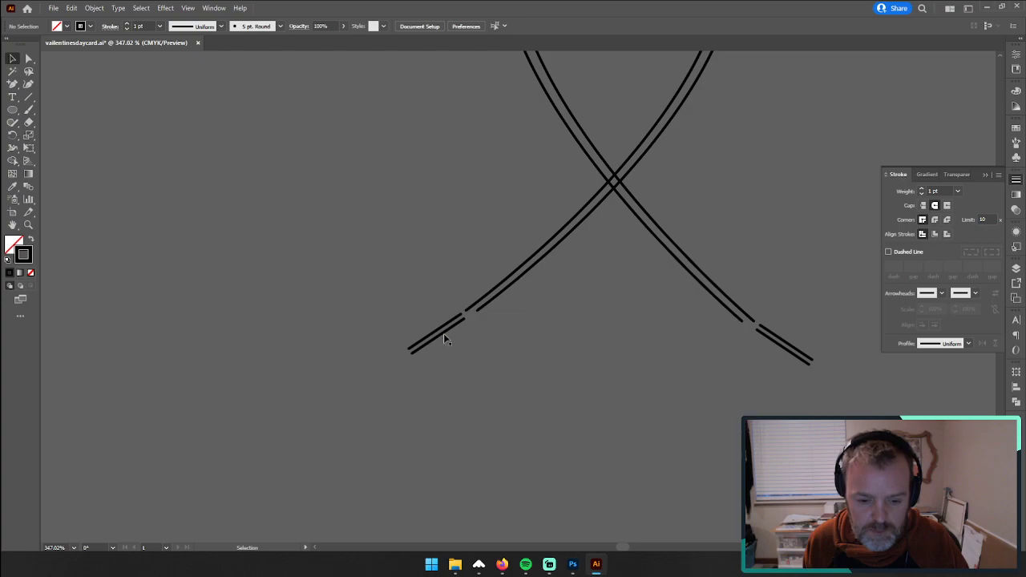
left_click_drag(442, 337, 445, 335)
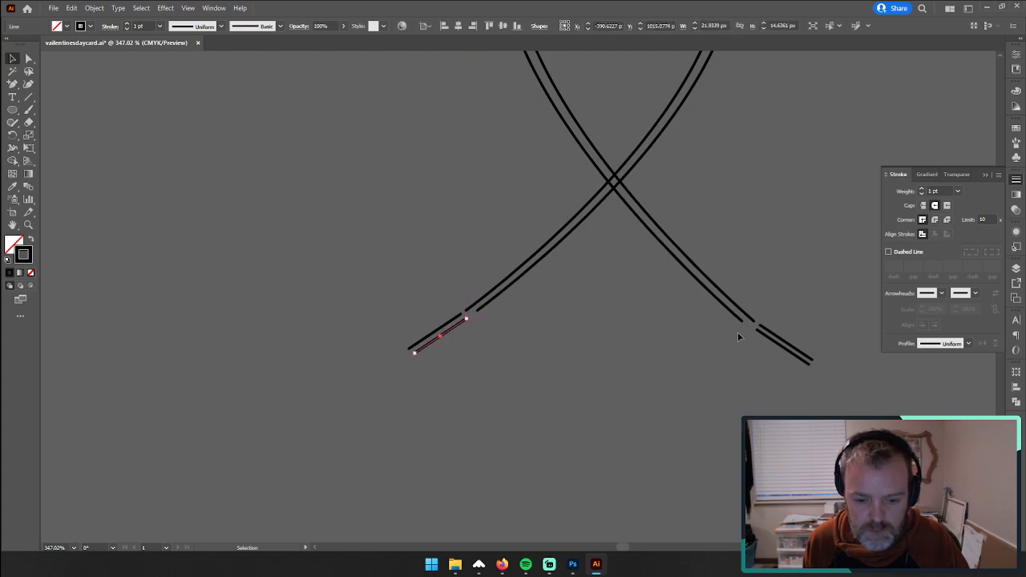
left_click_drag(771, 343, 768, 341)
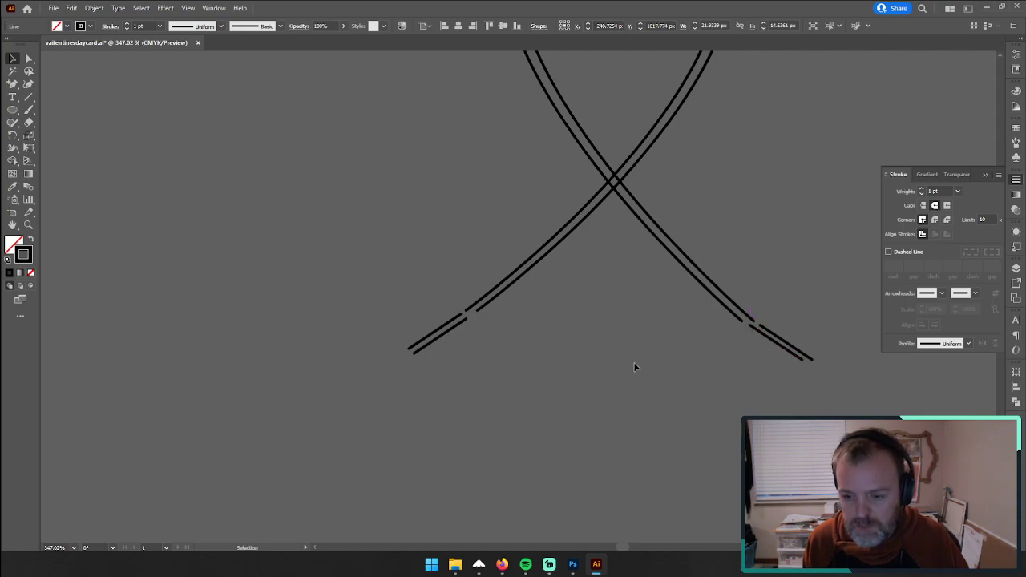
left_click(634, 366)
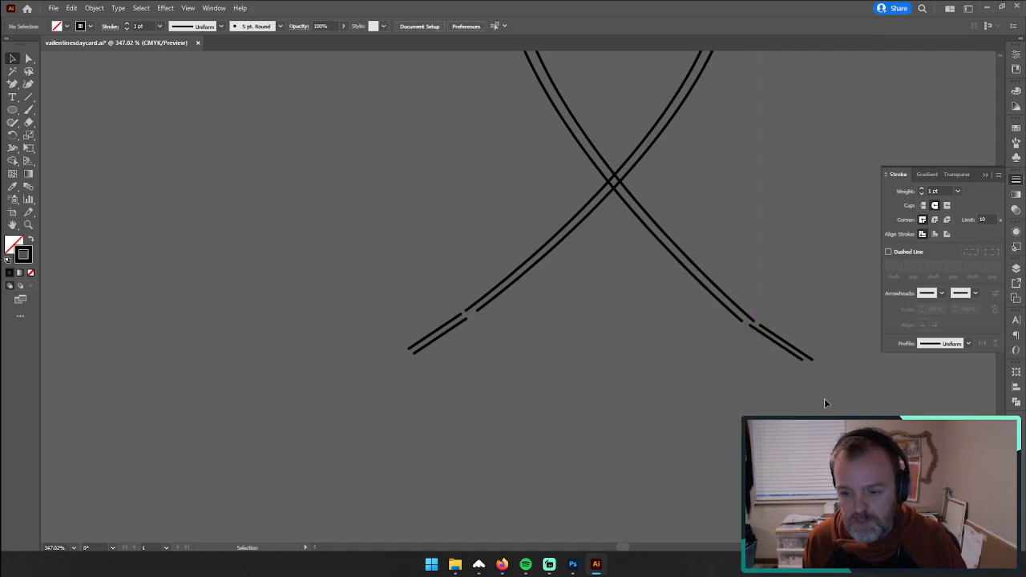
Step: Fine-tune the offset of the lower short line at both bottom tips of the strands, working at close zoom
left_click(28, 225)
left_click_drag(437, 339, 696, 274)
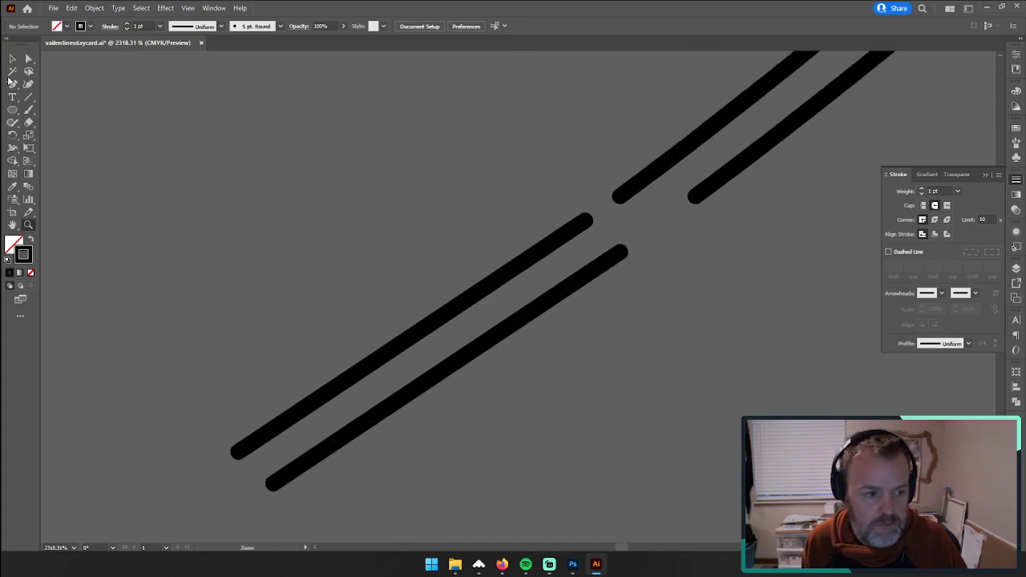
key("v")
left_click_drag(543, 304, 569, 287)
key("space")
key("space")
left_click_drag(655, 269, 56, 321)
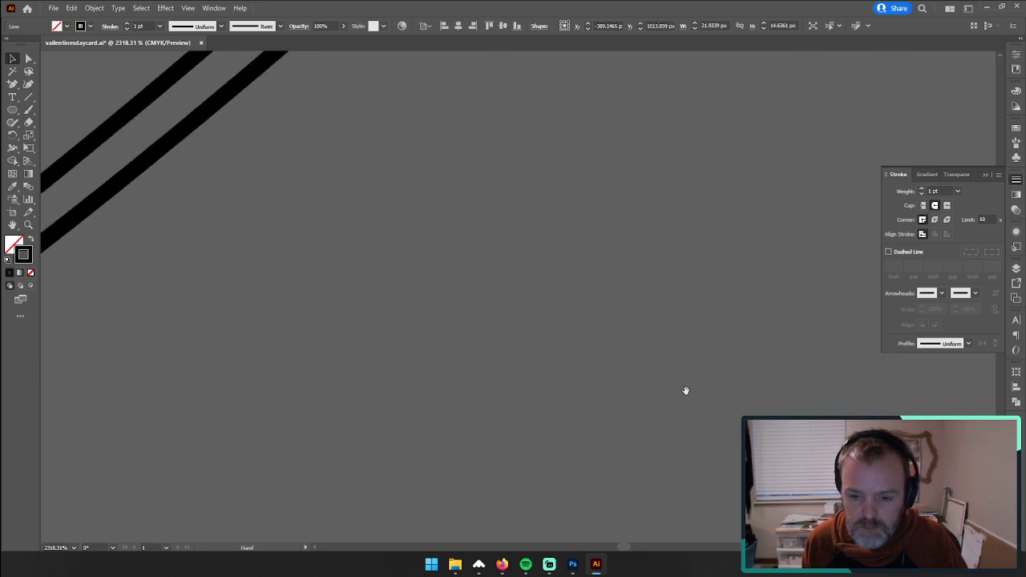
left_click_drag(685, 390, 96, 417)
left_click_drag(838, 401, 108, 380)
left_click_drag(193, 393, 227, 372)
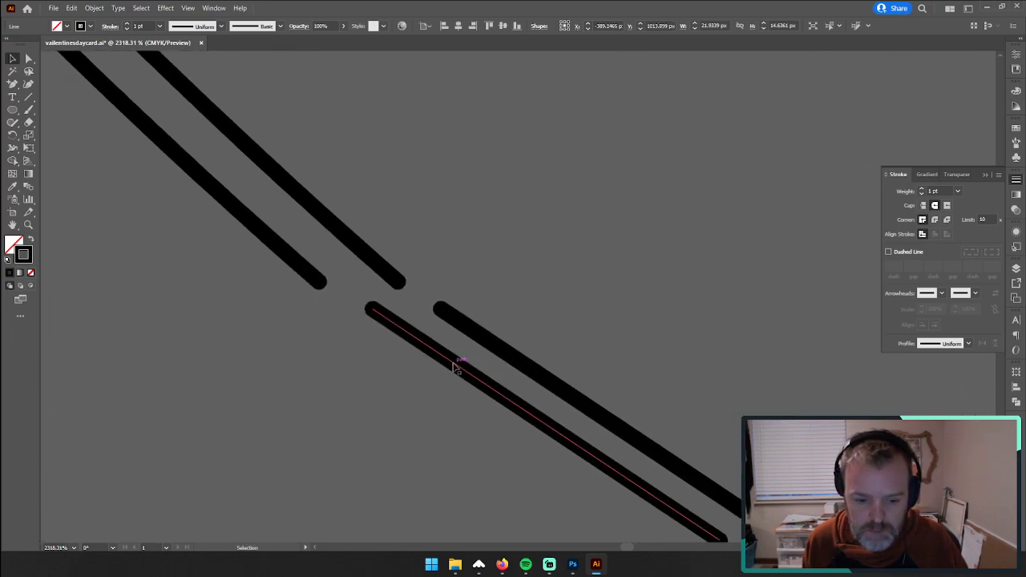
mouse_move(457, 364)
left_mouse_down()
mouse_move(449, 377)
mouse_move(50, 379)
left_mouse_up()
Step: Select all paths of the heart-topped strand ornament and group them
key("ctrl+space")
mouse_move(252, 291)
left_mouse_down()
mouse_move(391, 401)
mouse_move(291, 366)
mouse_move(282, 348)
left_mouse_up()
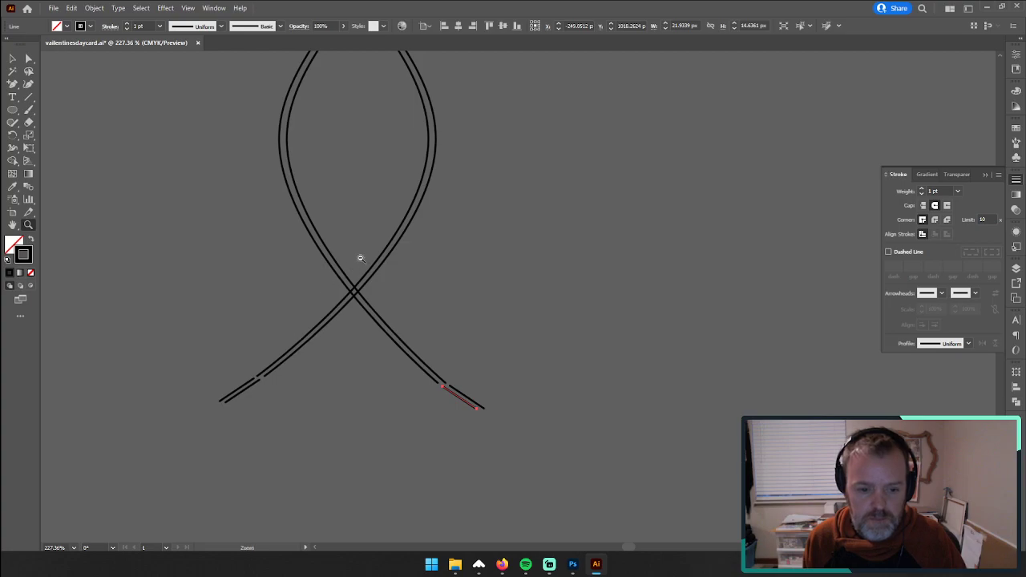
left_click_drag(360, 258, 467, 453)
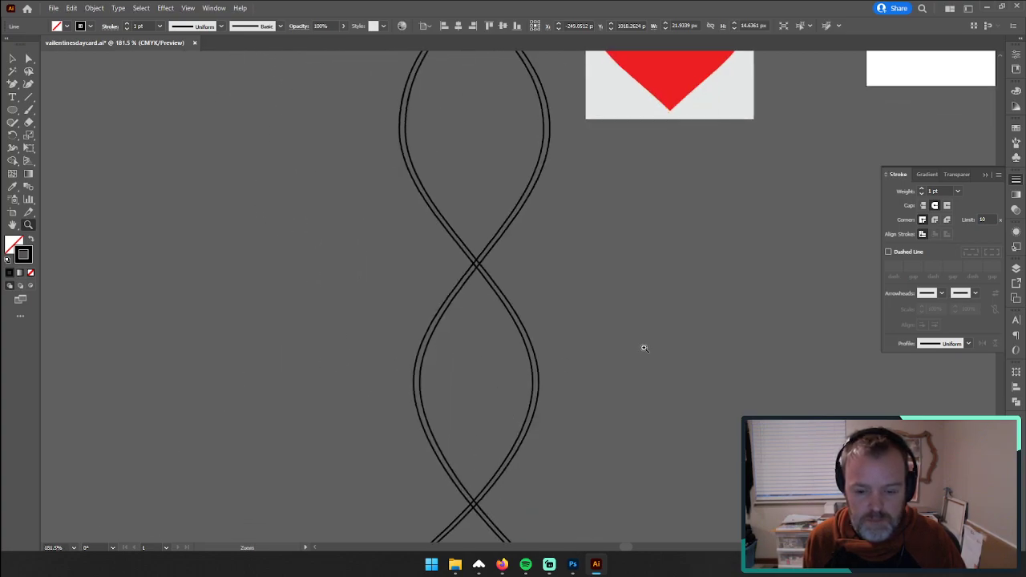
left_click_drag(643, 346, 534, 350)
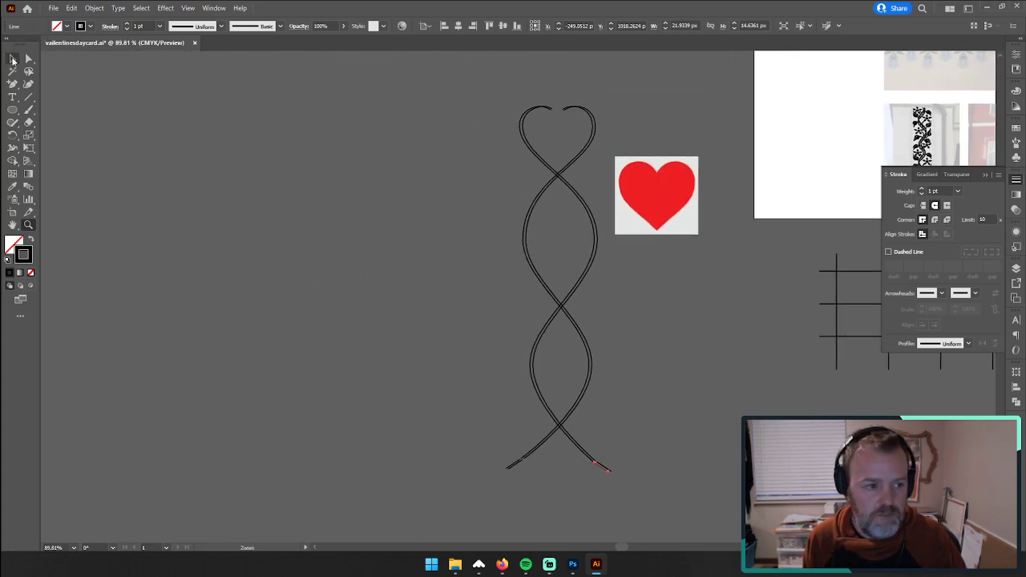
left_click(398, 153)
key("ctrl+a")
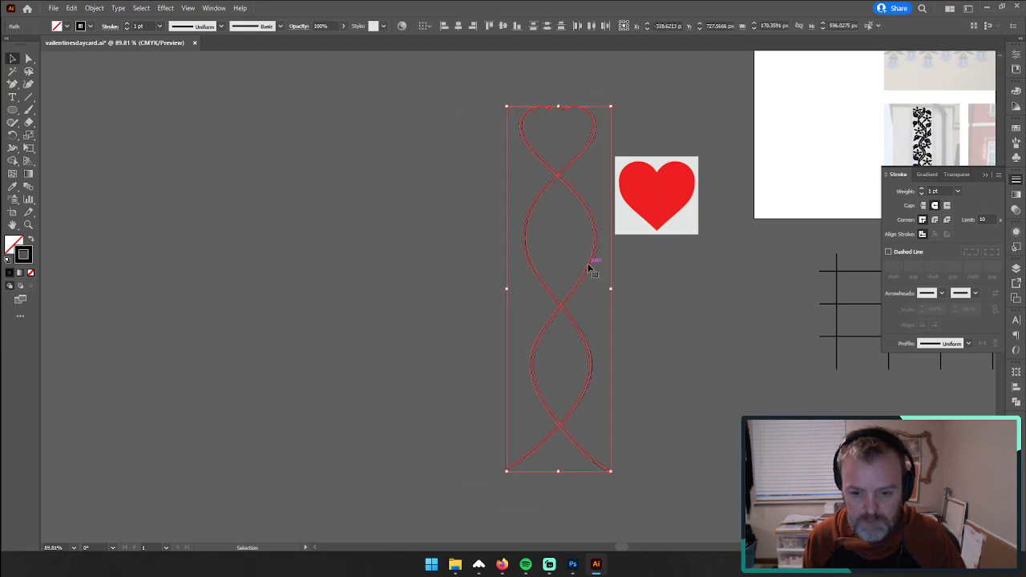
key("ctrl+g")
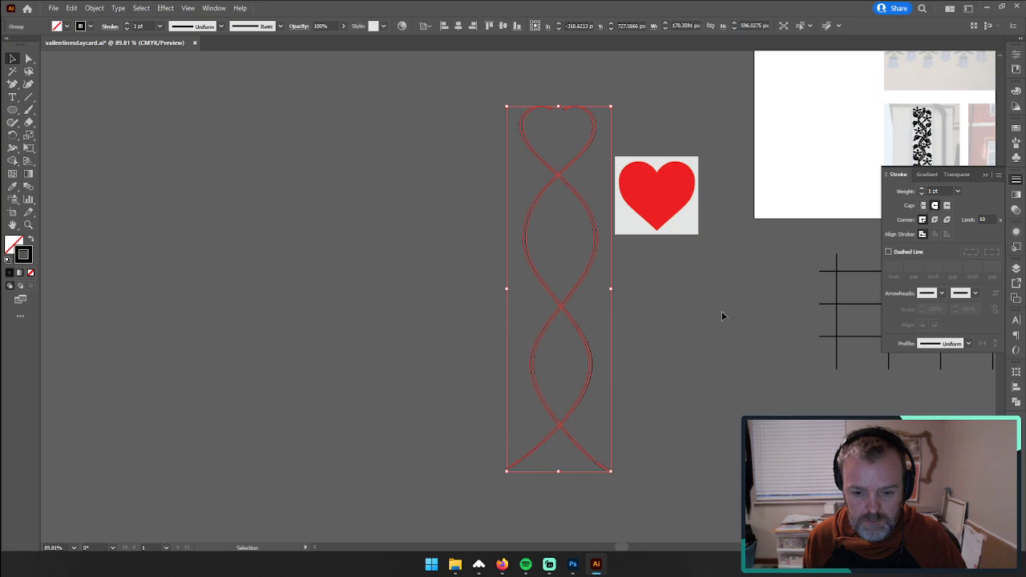
Step: Move the grouped heart ornament beside the square floral frame, past the frame's outer edge, and collapse the stroke settings covering that area
left_click_drag(791, 321, 685, 322)
left_click_drag(844, 340, 313, 372)
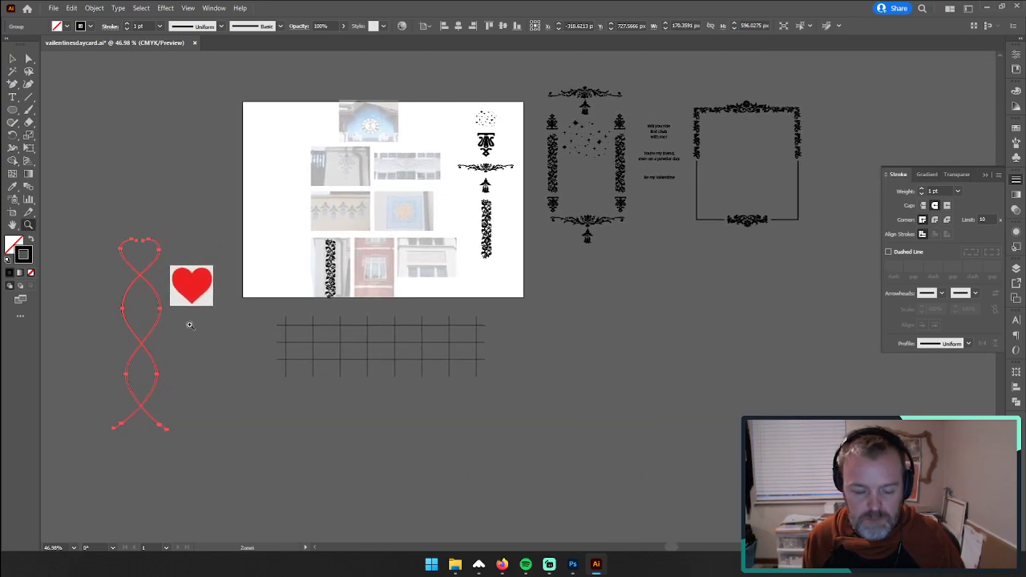
left_click(12, 59)
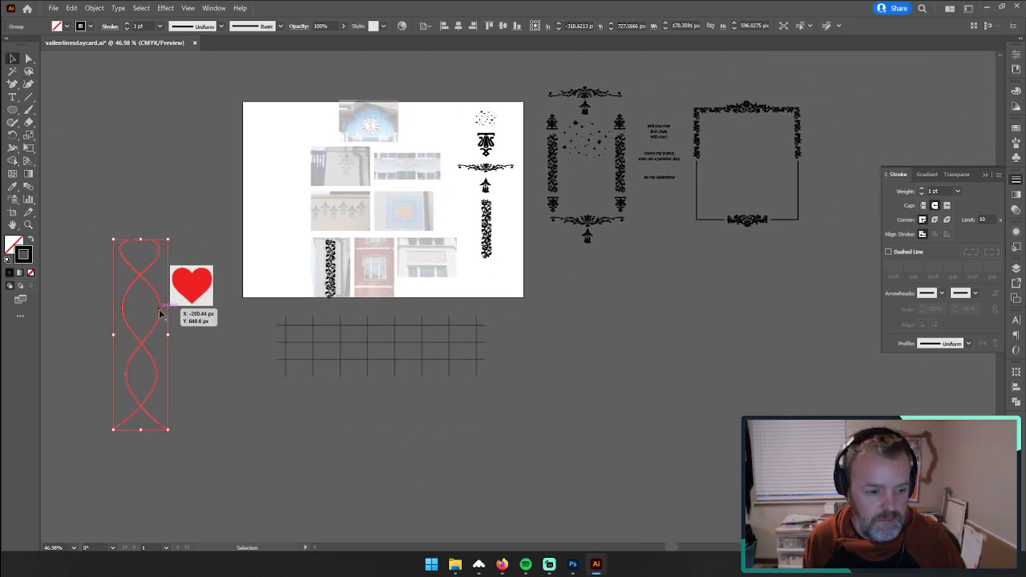
left_click_drag(164, 311, 891, 181)
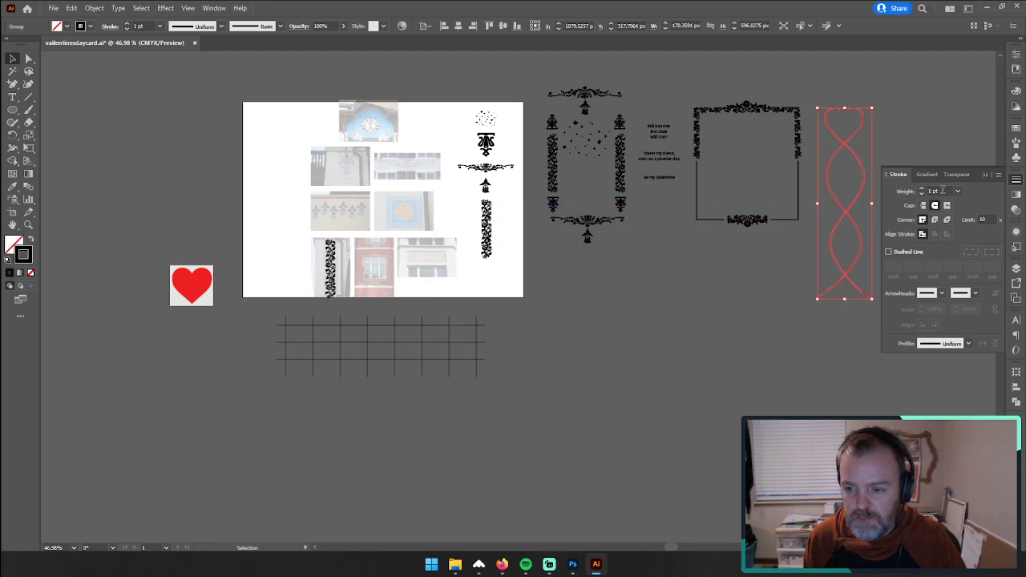
left_click(985, 175)
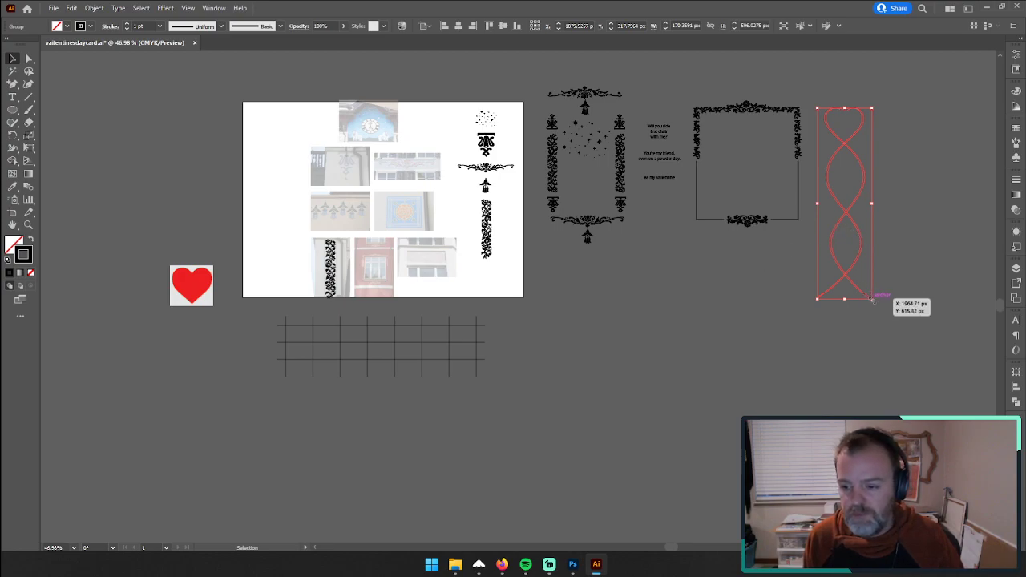
Step: Try enlarging the grouped heart ornament from its lower corner, undo the scaling, and deselect it
left_click_drag(872, 299, 908, 425)
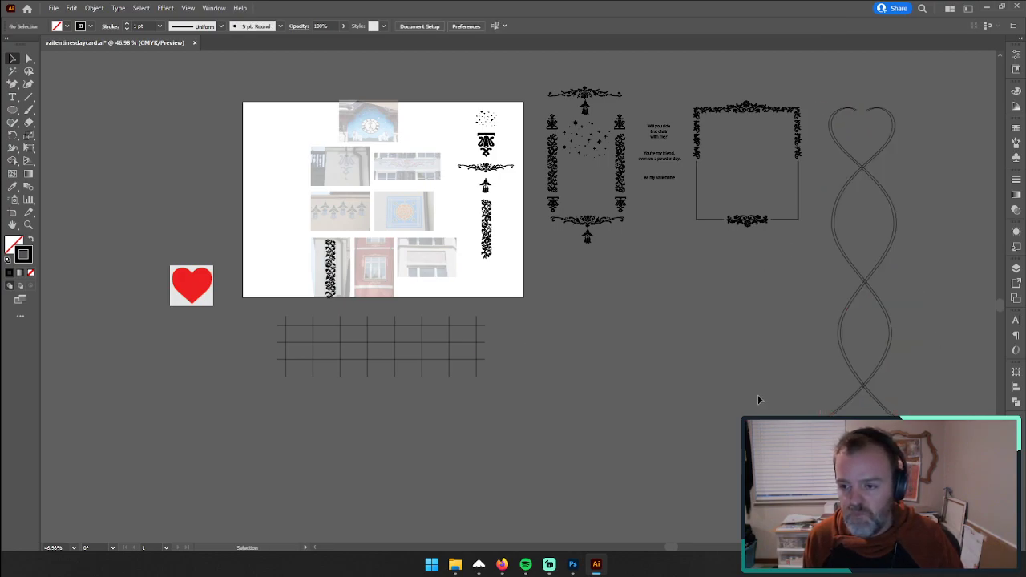
key("ctrl+z")
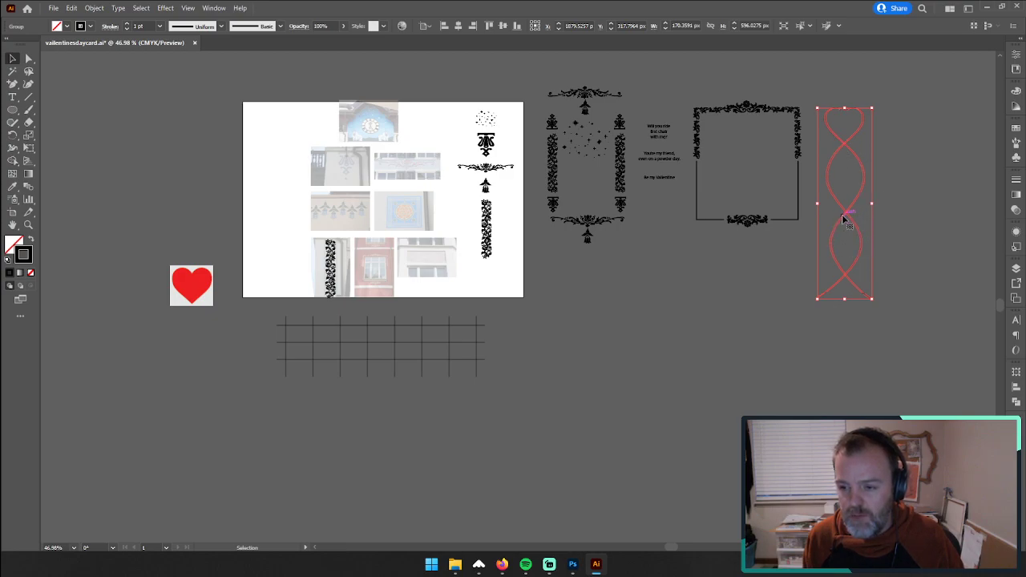
left_click(793, 278)
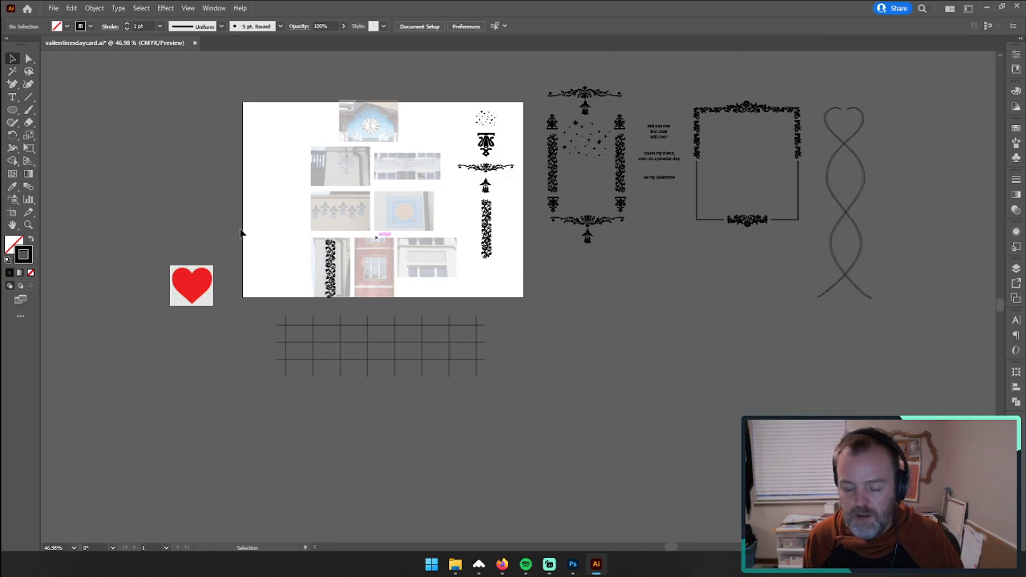
Step: Examine the heart ornament's lower tips, the card frame layouts and the greeting text up close
left_click(33, 232)
left_click_drag(855, 269, 680, 342)
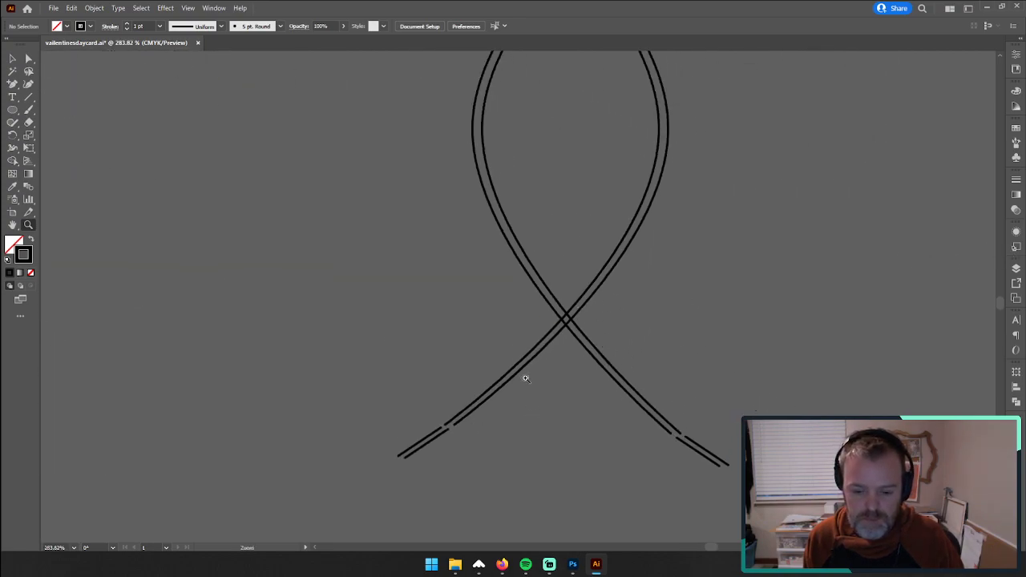
left_click_drag(525, 379, 624, 309)
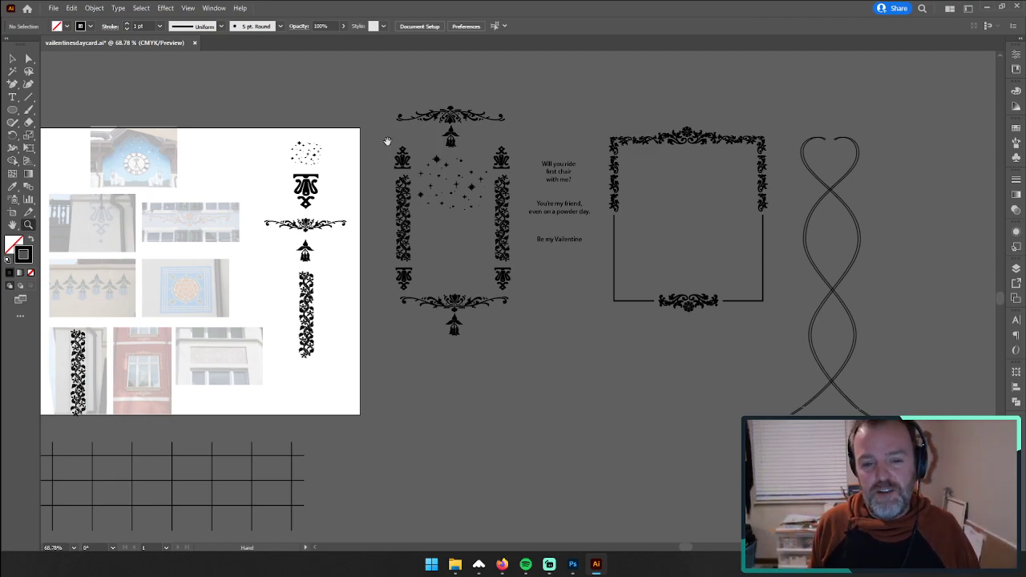
left_click_drag(390, 141, 336, 150)
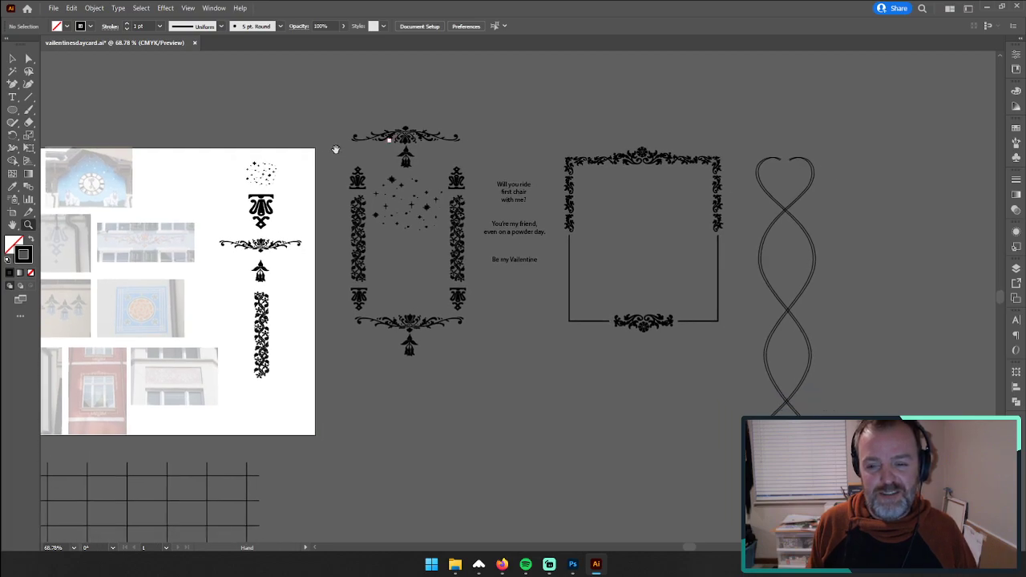
left_click(28, 226)
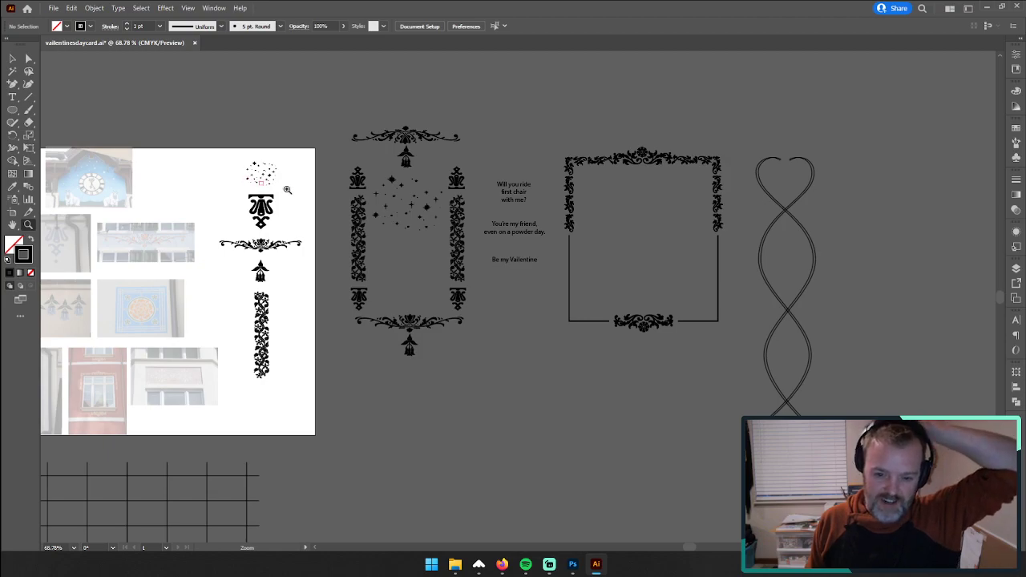
left_click_drag(514, 262, 353, 259)
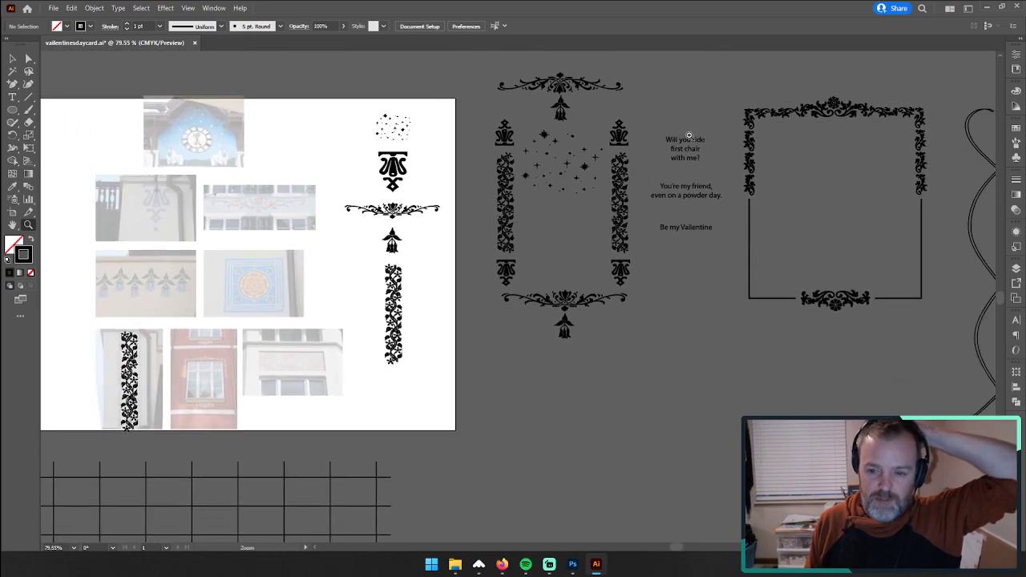
left_click_drag(688, 144, 690, 151)
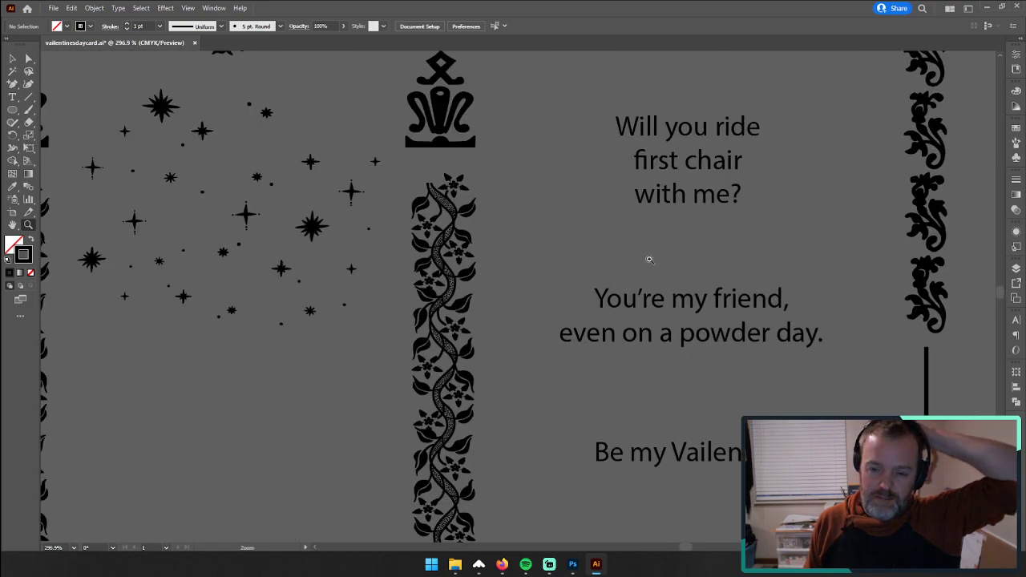
Step: Review the faded building reference photos and traced ornaments on the artboard, and compare them with the frame layouts, greeting text and heart ornament
left_click_drag(642, 259, 431, 259)
left_click_drag(267, 308, 365, 265)
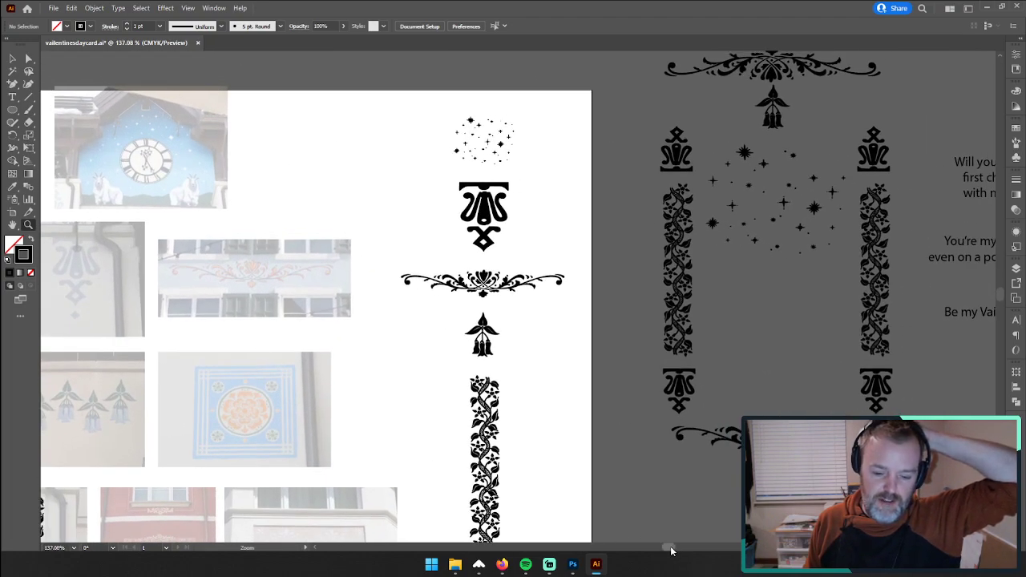
left_click_drag(672, 551, 663, 550)
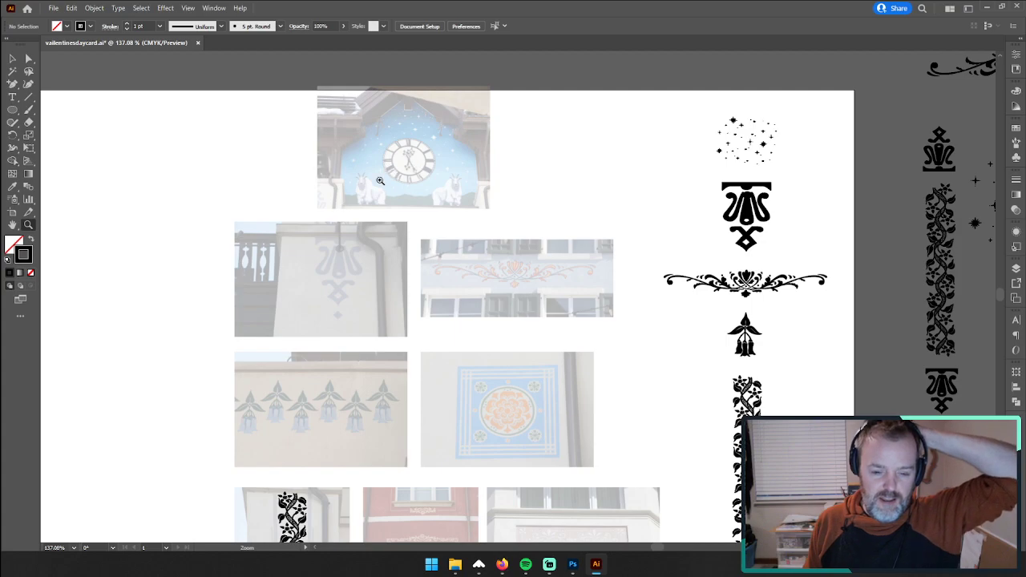
scroll(474, 379, "down", 4)
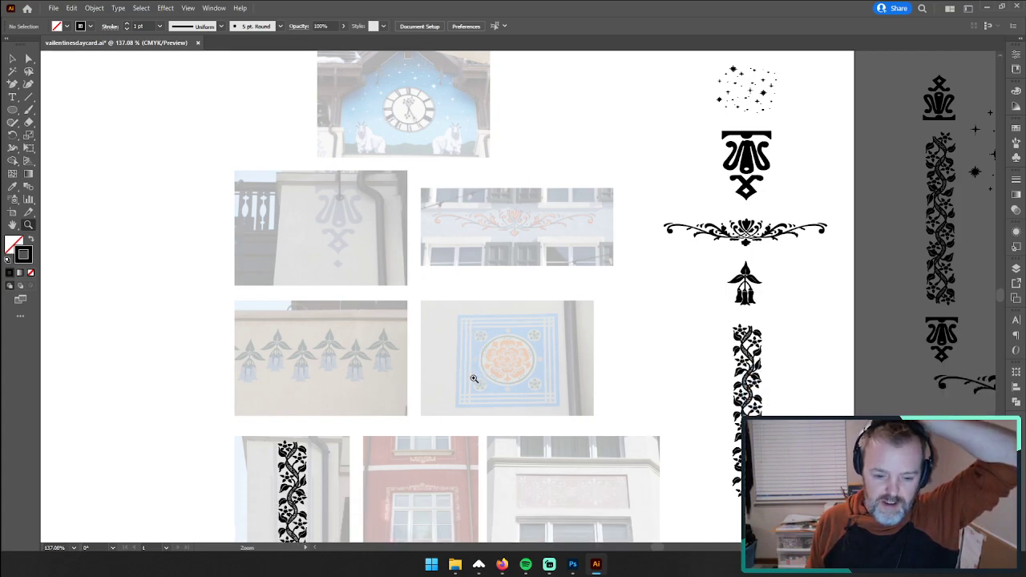
scroll(513, 420, "up", 1)
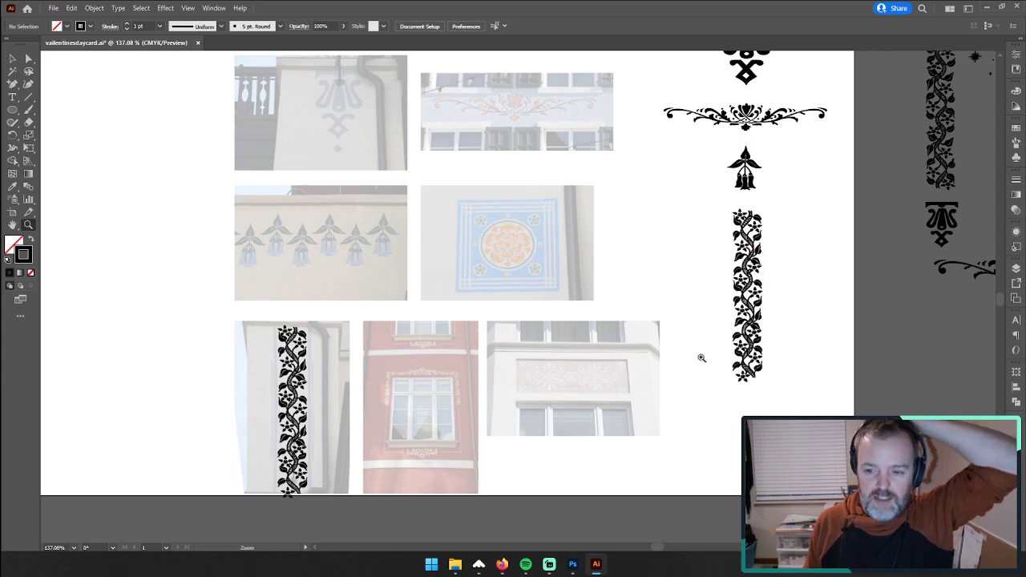
scroll(722, 329, "up", 2)
scroll(745, 270, "up", 2)
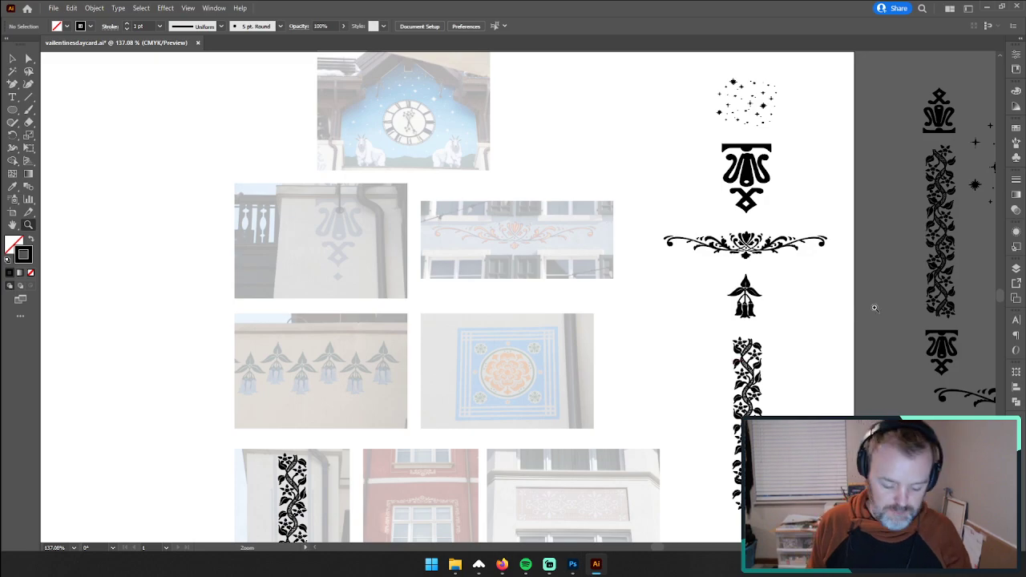
left_click_drag(876, 309, 493, 356)
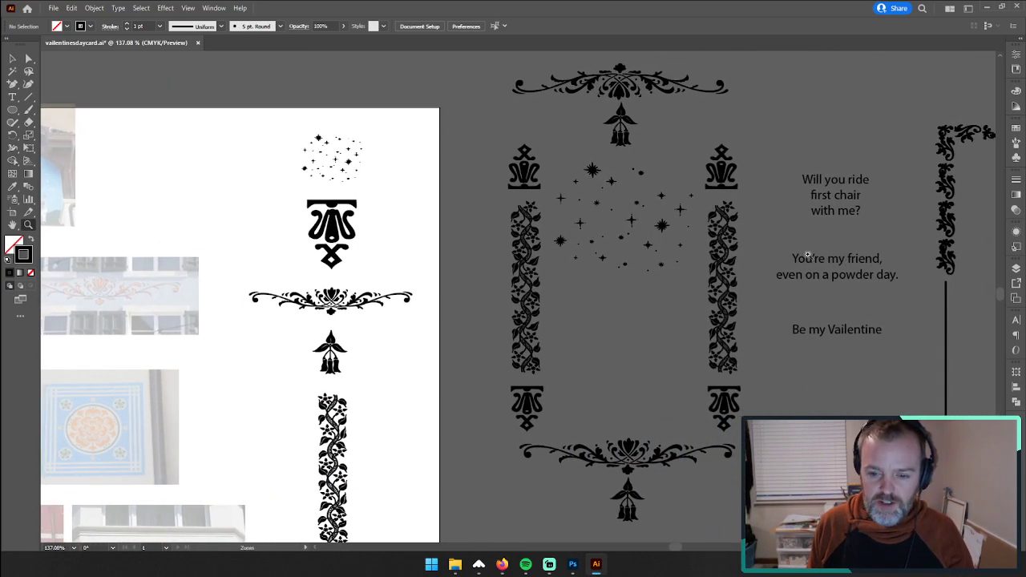
left_click_drag(768, 246, 452, 261)
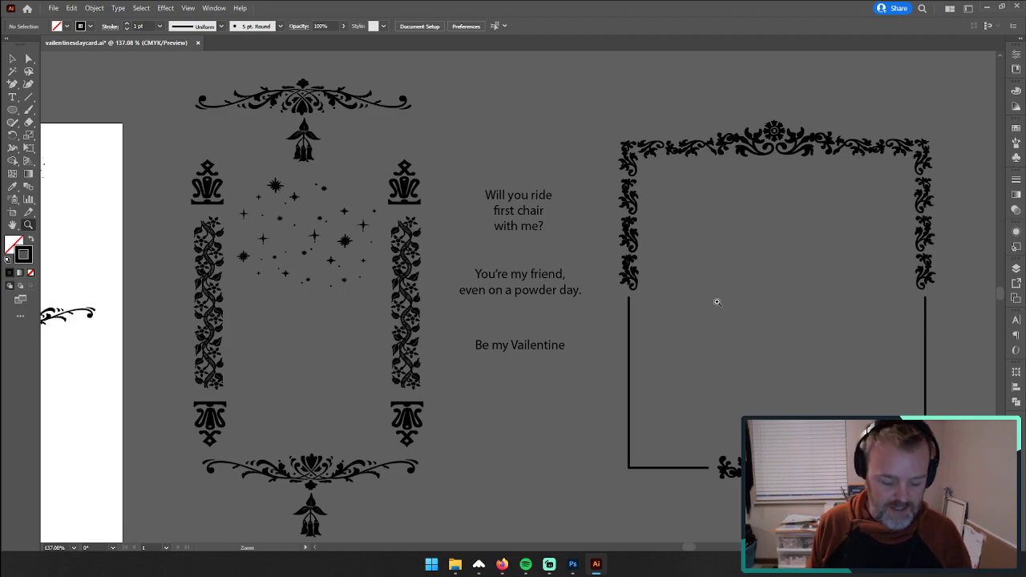
left_click_drag(764, 303, 682, 302)
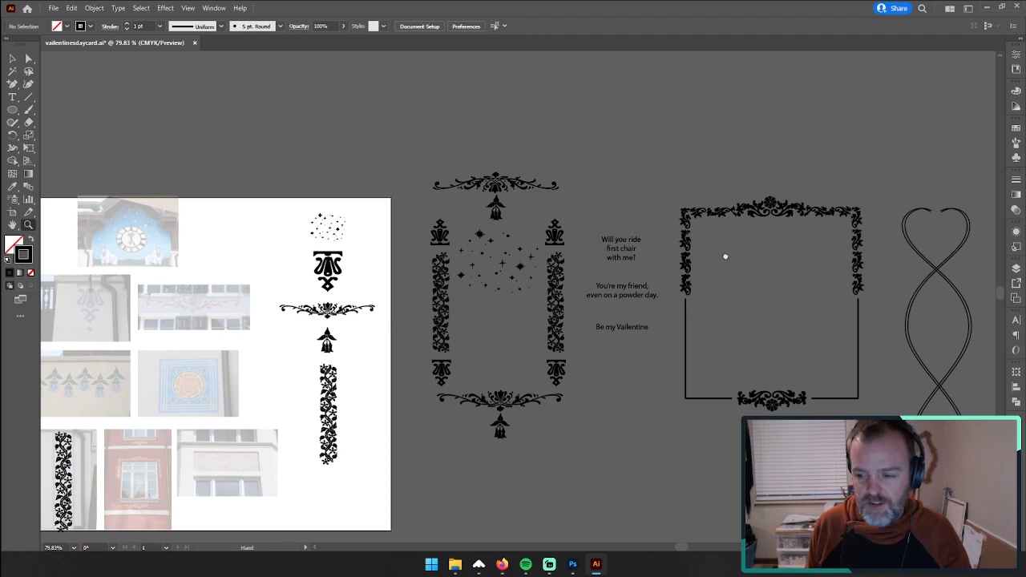
left_click_drag(724, 256, 481, 238)
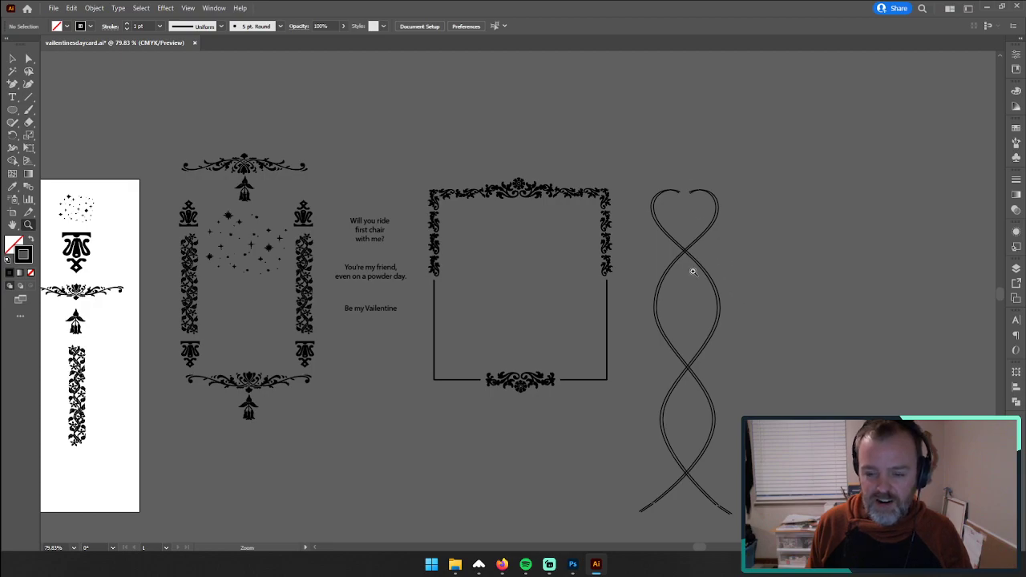
left_click_drag(640, 274, 572, 249)
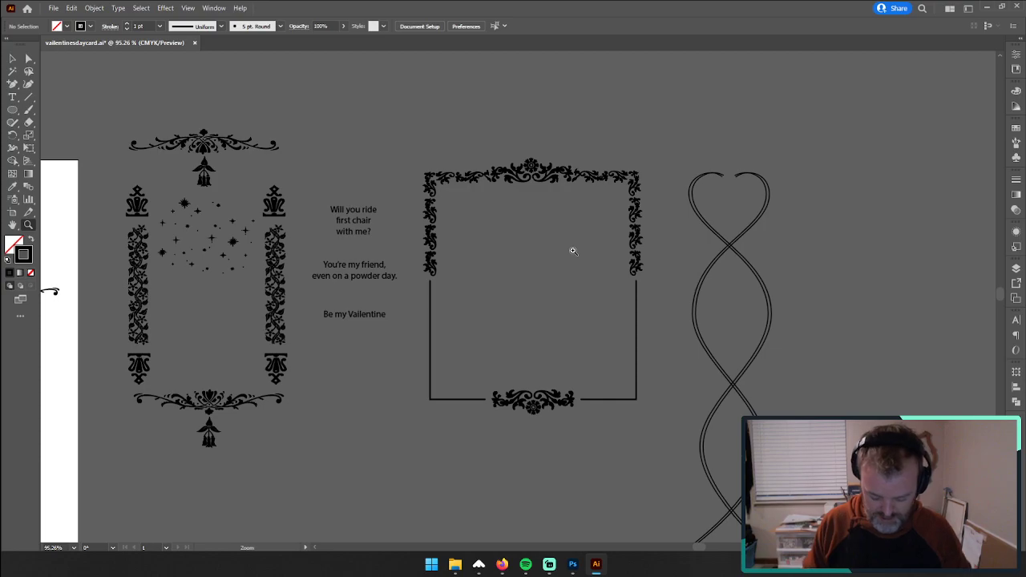